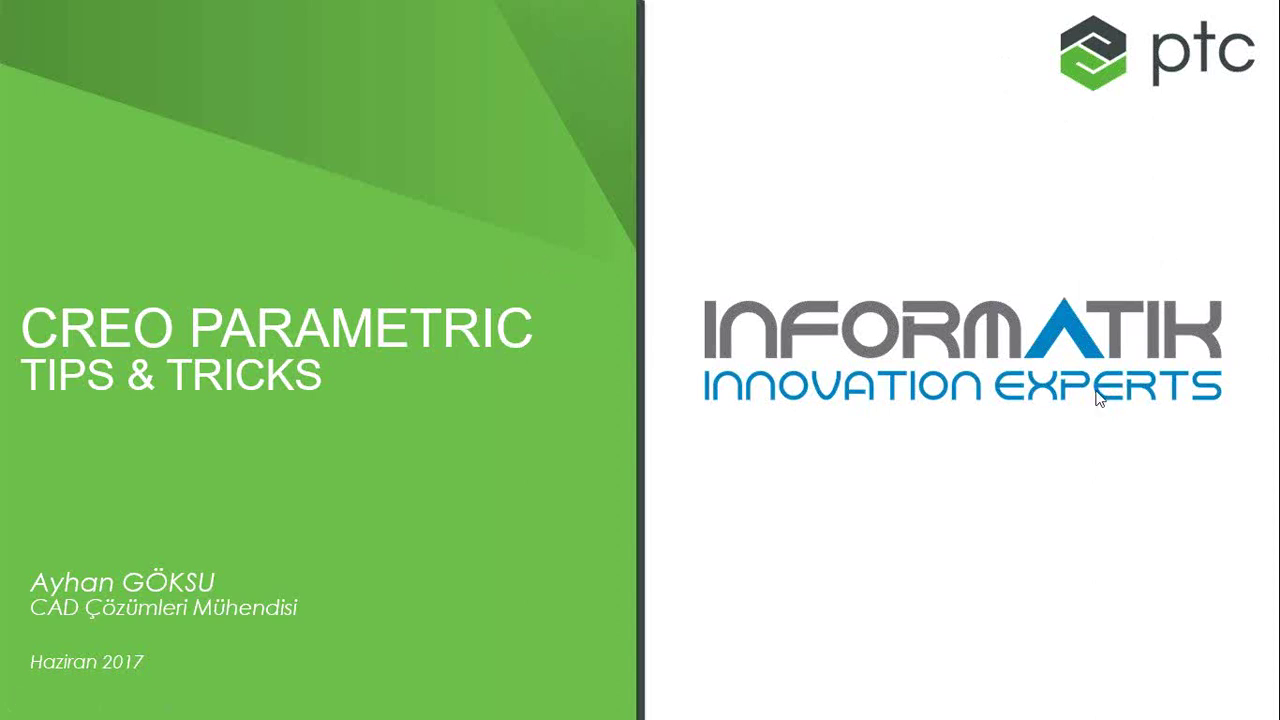
- Advance the Creo Parametric Tips & Tricks slideshow from its title slide to the AGENDA slide
click(669, 257)
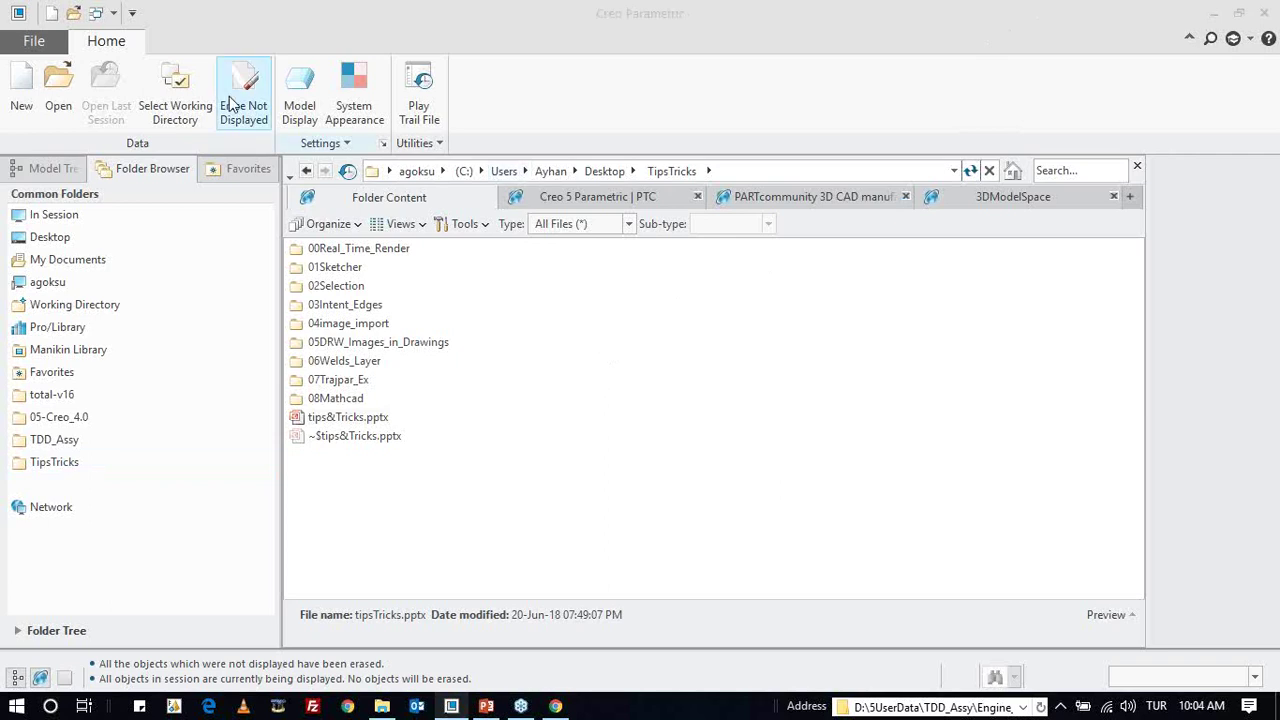
- Set the System Appearance interface theme to Dark, then open the 00Real_Time_Render folder
click(50, 45)
click(70, 462)
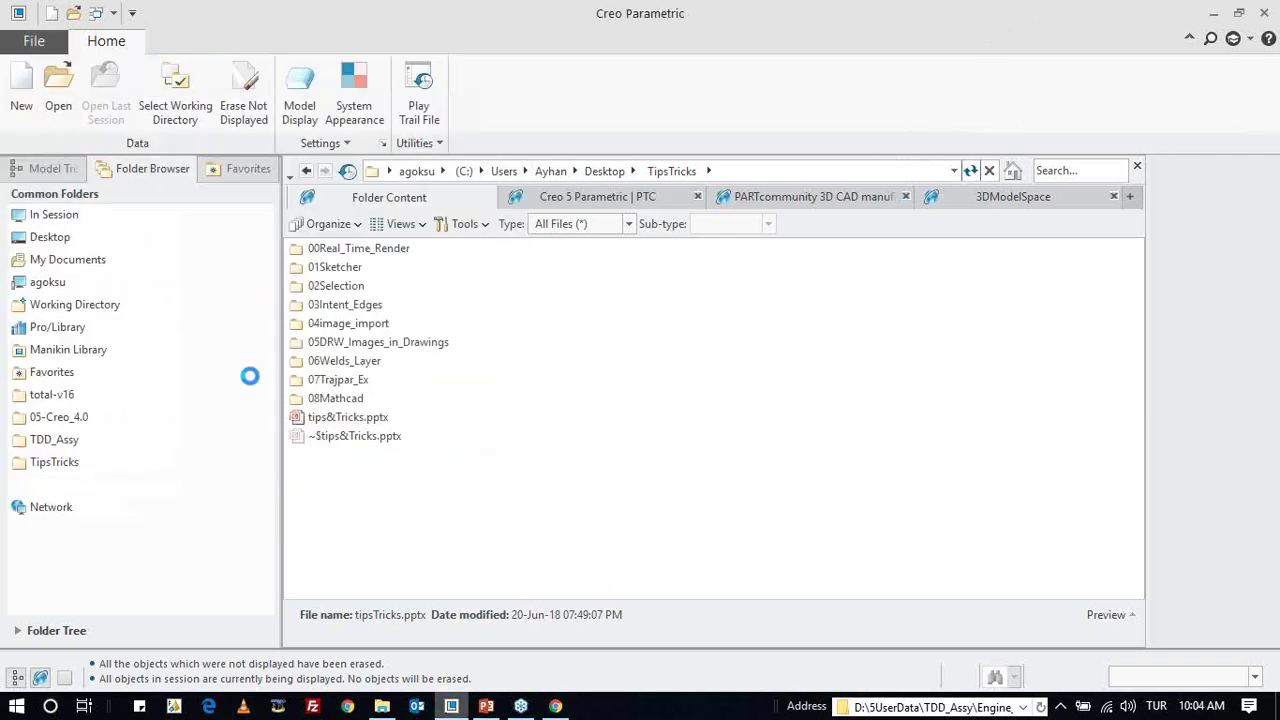
click(255, 81)
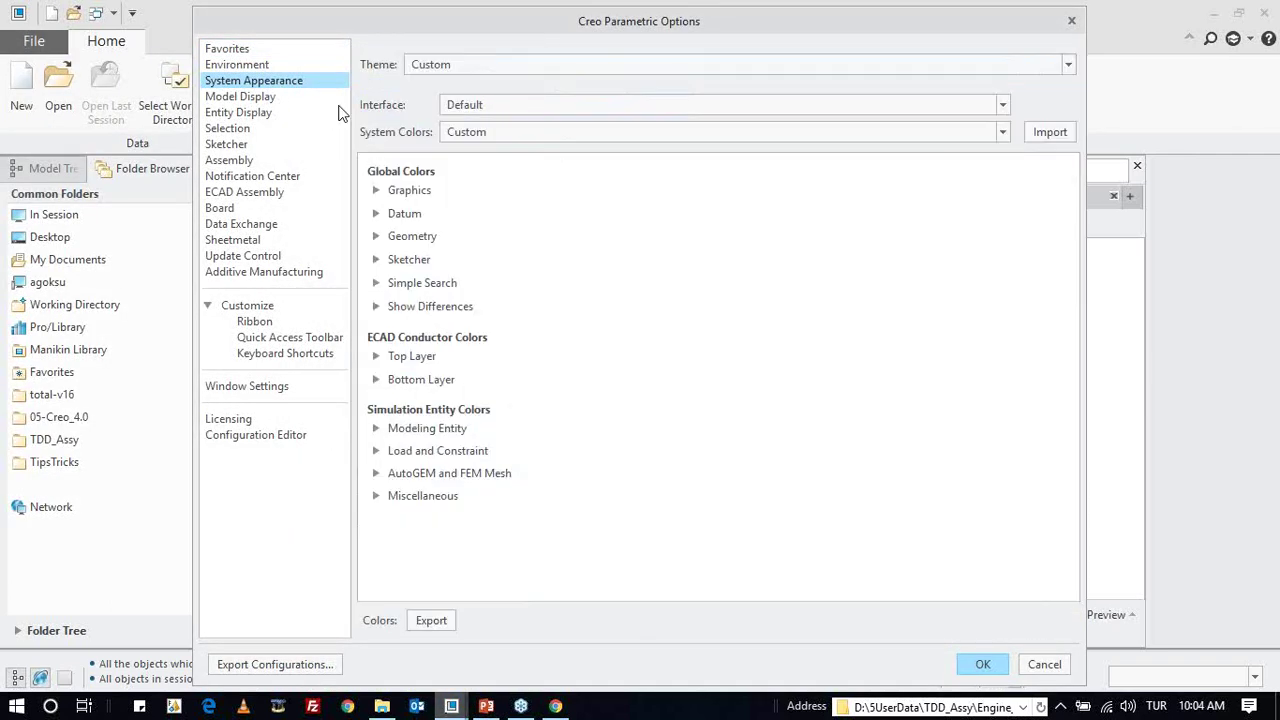
click(485, 105)
click(477, 121)
click(480, 105)
click(460, 157)
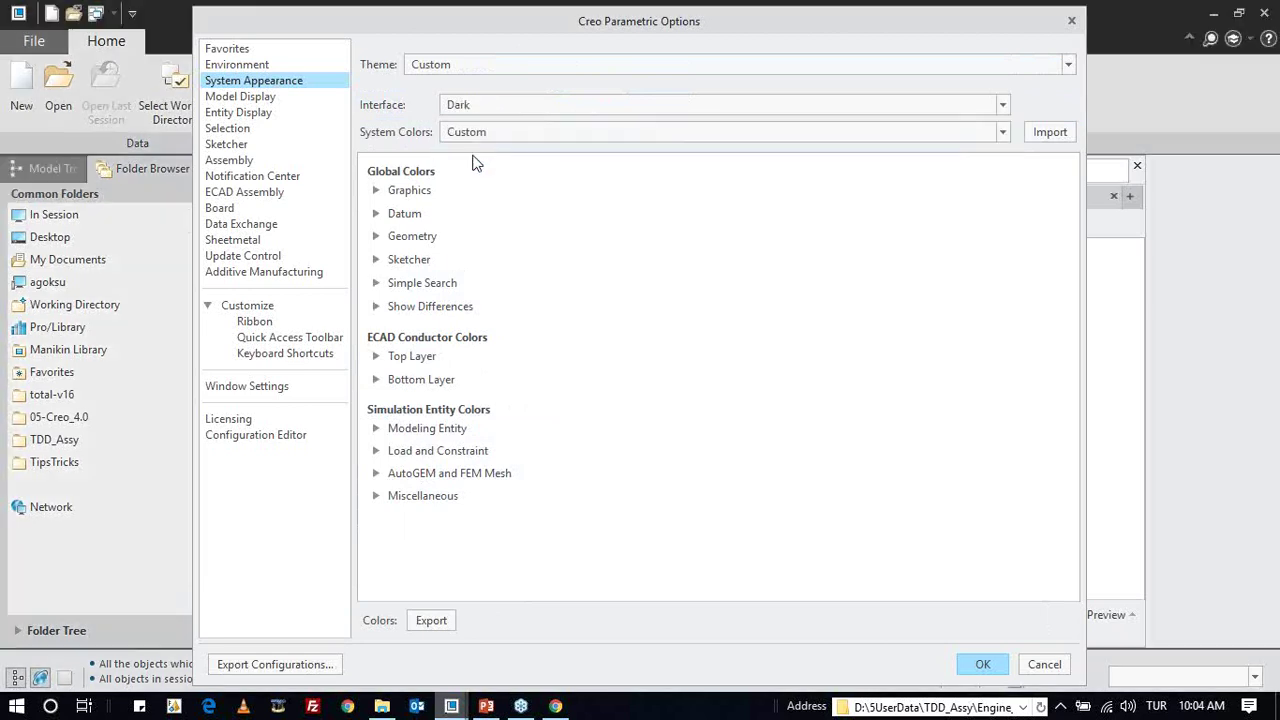
key(Return)
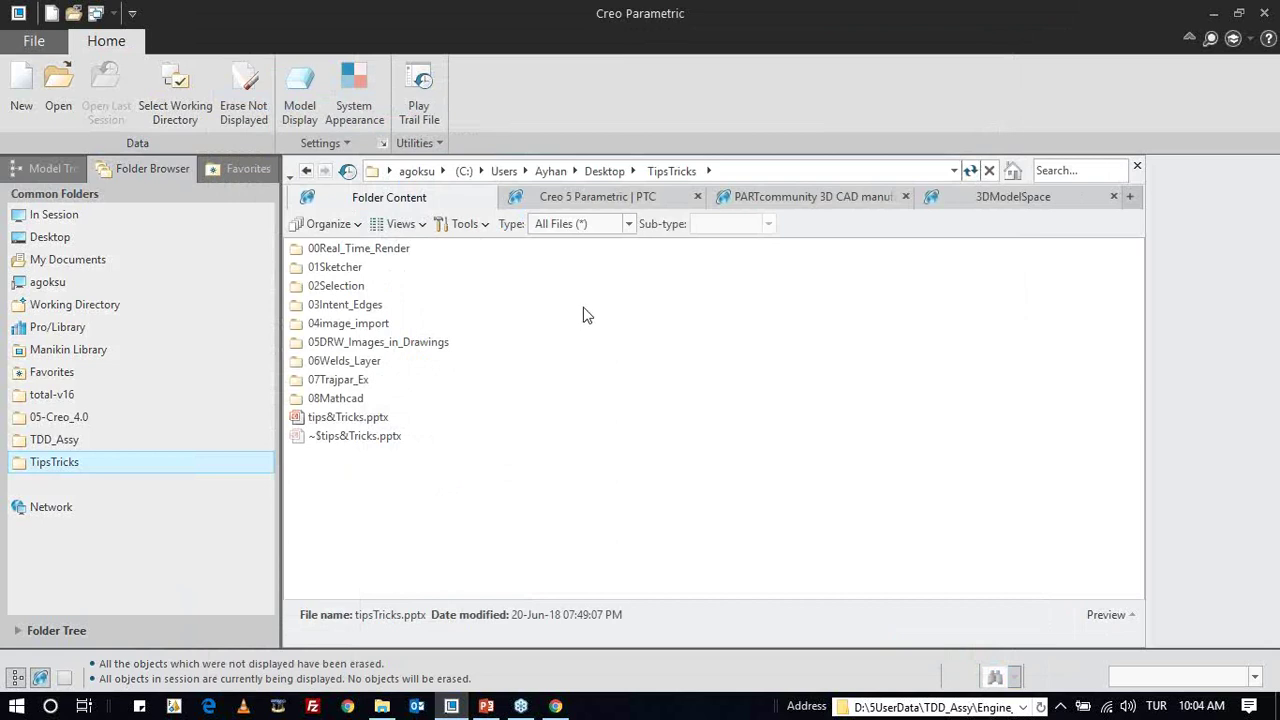
double_click(357, 250)
- Open a.asm with its default representation and orbit the office chair to face front
double_click(317, 270)
key(Return)
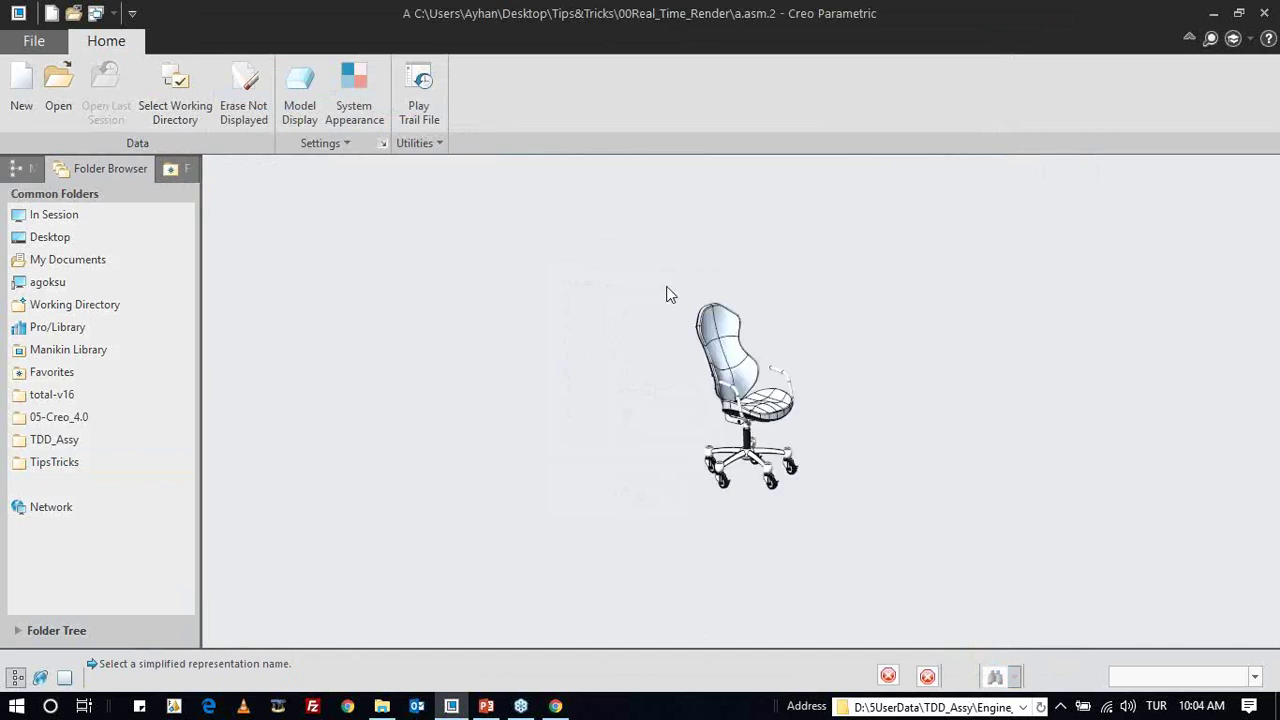
scroll(785, 390, down, 1)
scroll(740, 455, down, 1)
scroll(765, 450, up, 1)
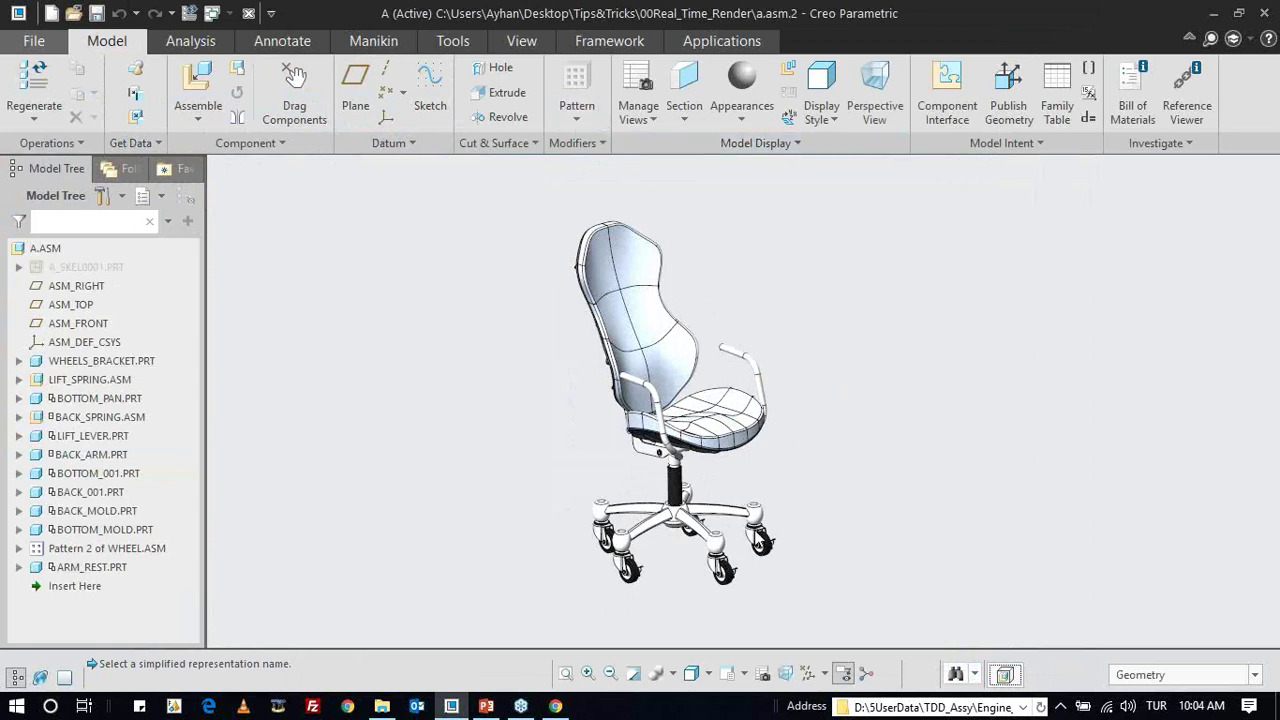
middle_drag(737, 396, 690, 389)
click(692, 677)
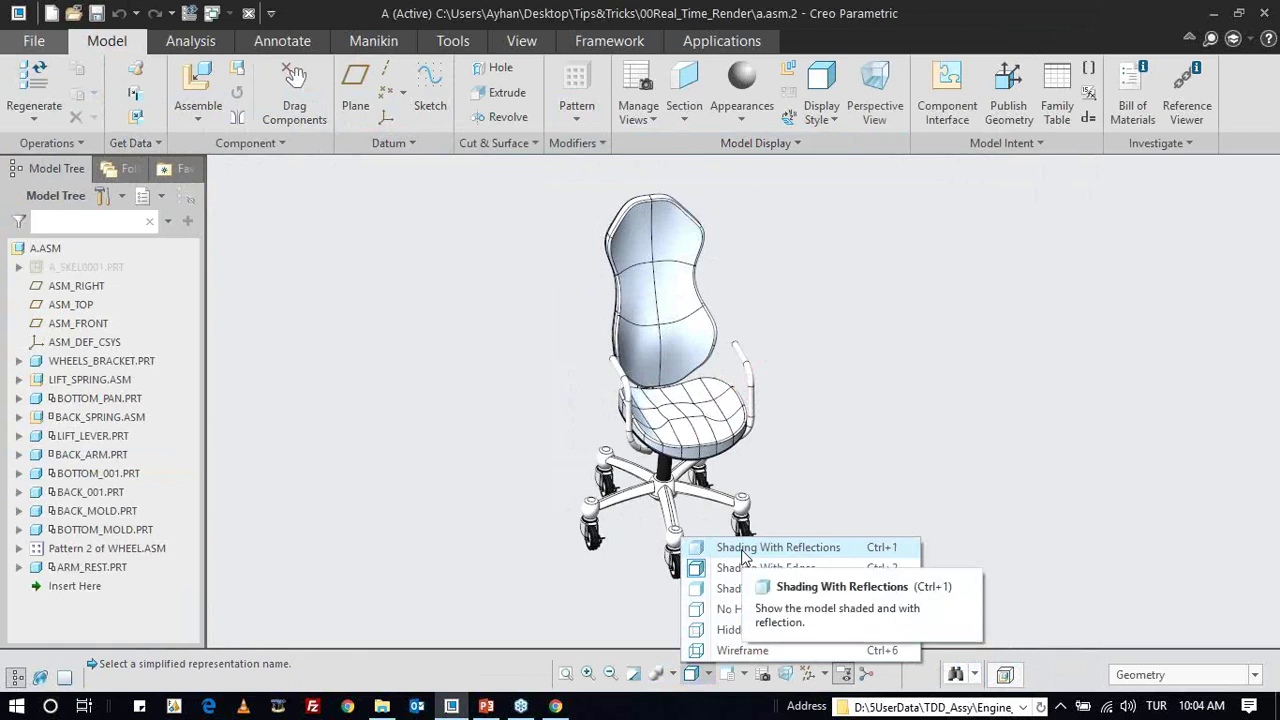
- Switch the display style to Shading With Reflections and zoom in on the casters' shadow and reflection
click(743, 549)
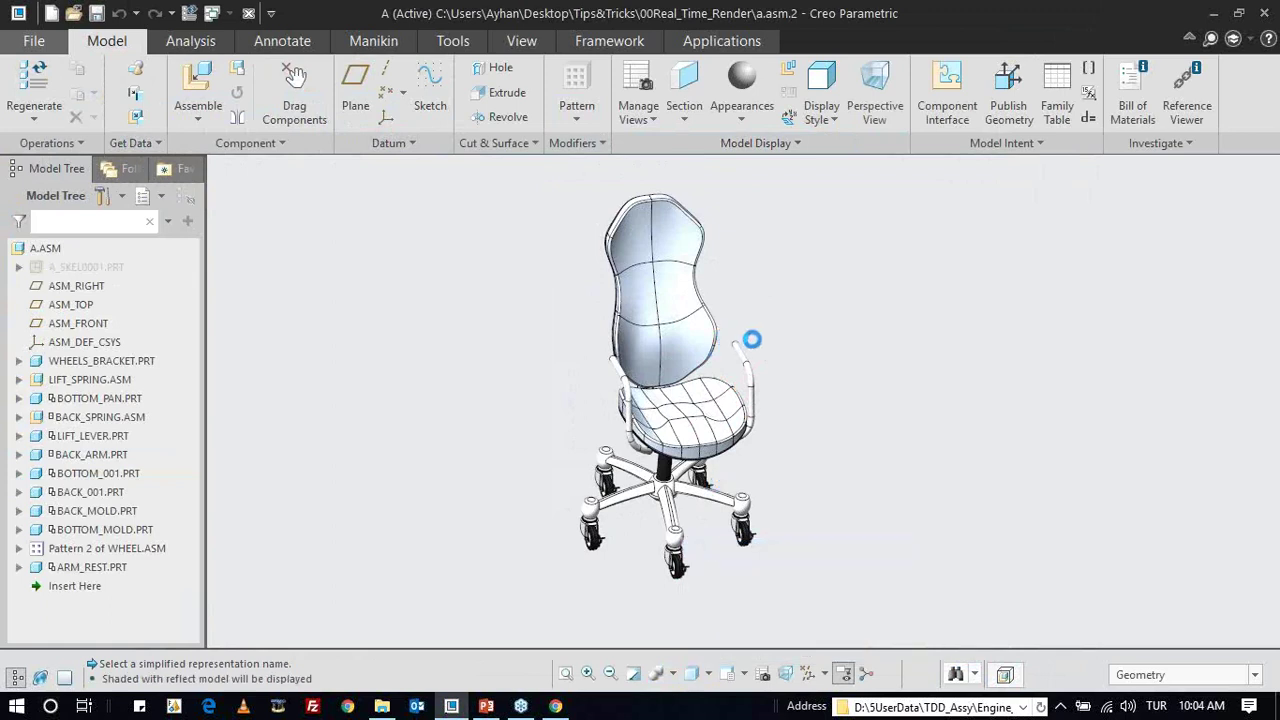
middle_drag(727, 383, 735, 374)
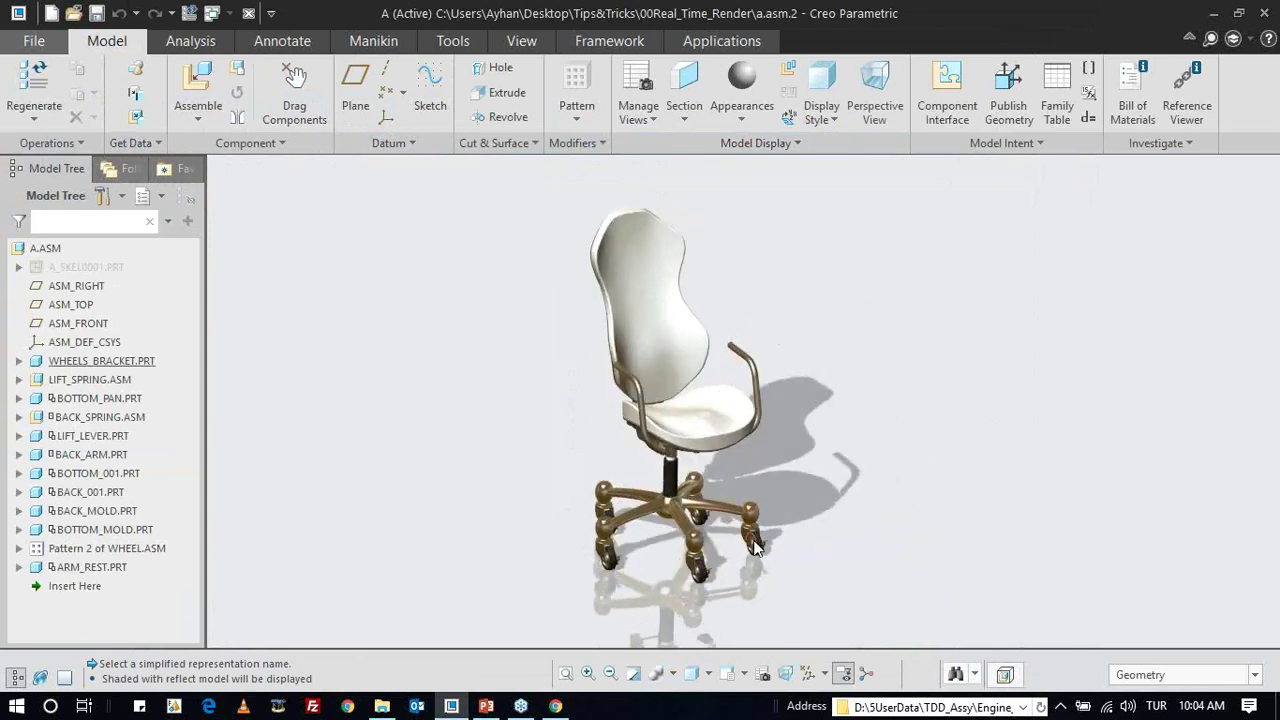
scroll(754, 537, down, 2)
scroll(758, 517, down, 1)
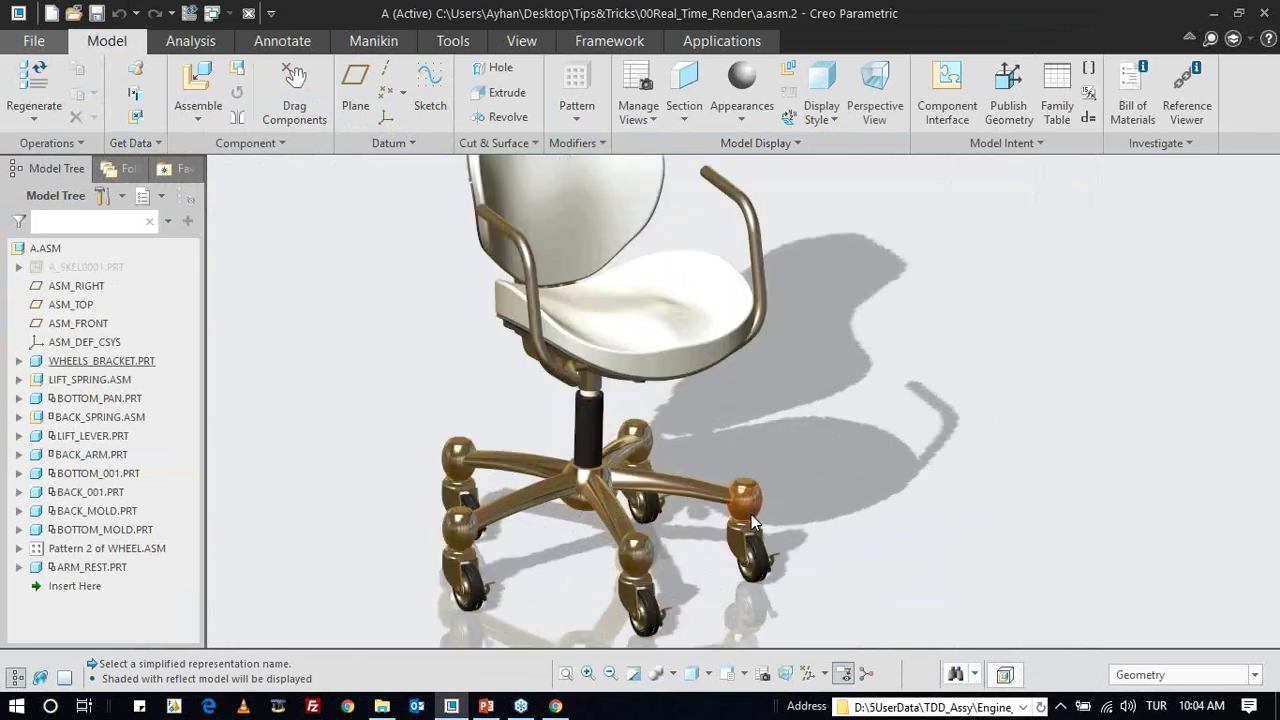
scroll(751, 514, down, 2)
scroll(751, 517, down, 2)
scroll(751, 517, down, 1)
scroll(755, 455, down, 1)
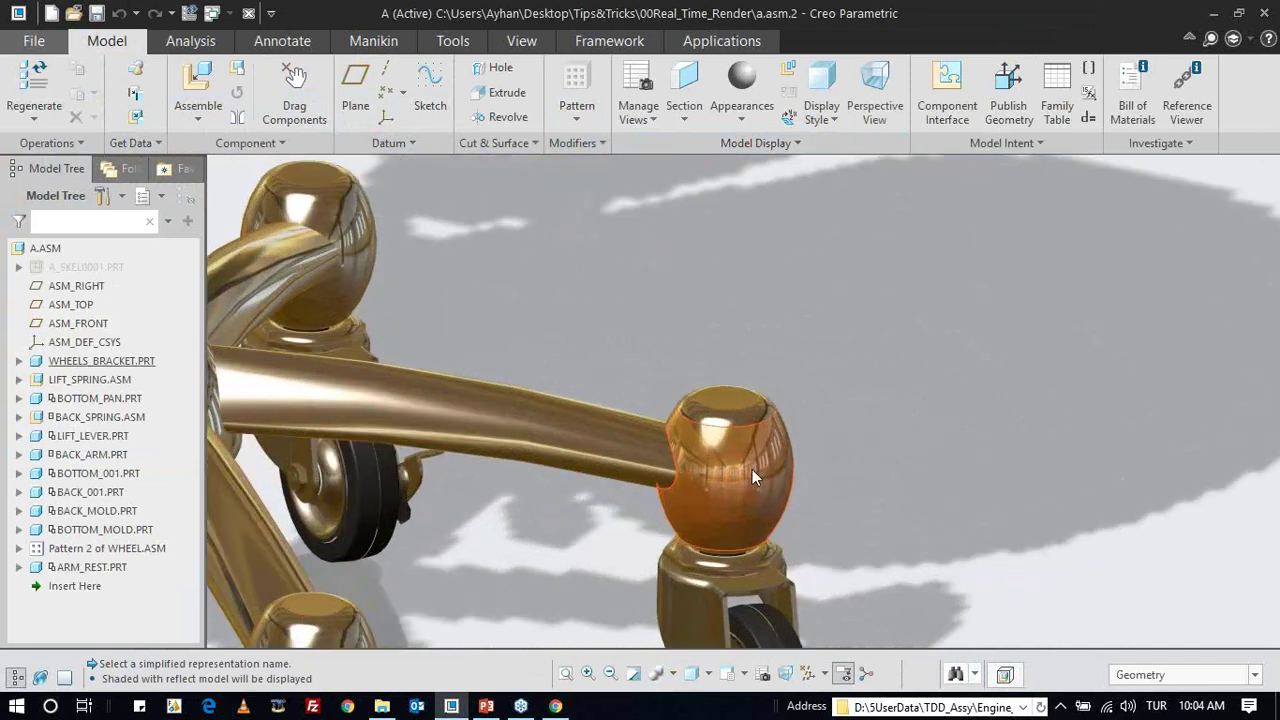
scroll(745, 371, up, 1)
scroll(742, 373, up, 2)
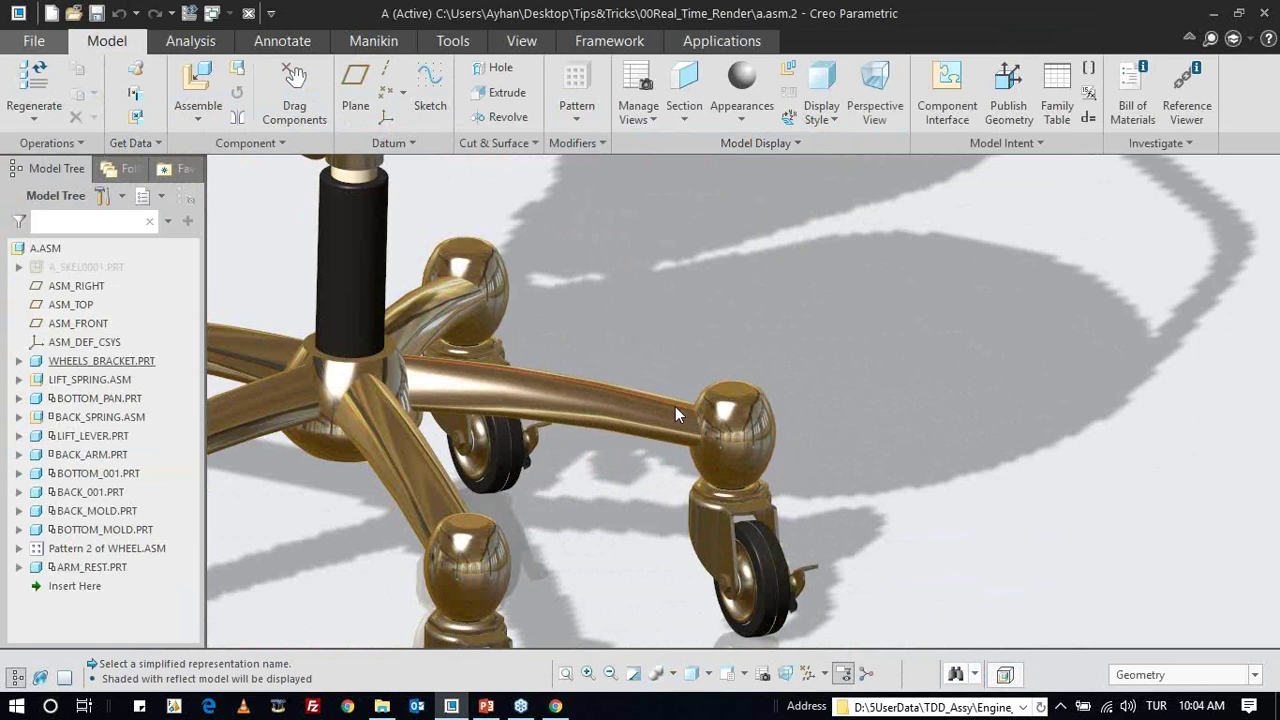
scroll(670, 410, up, 4)
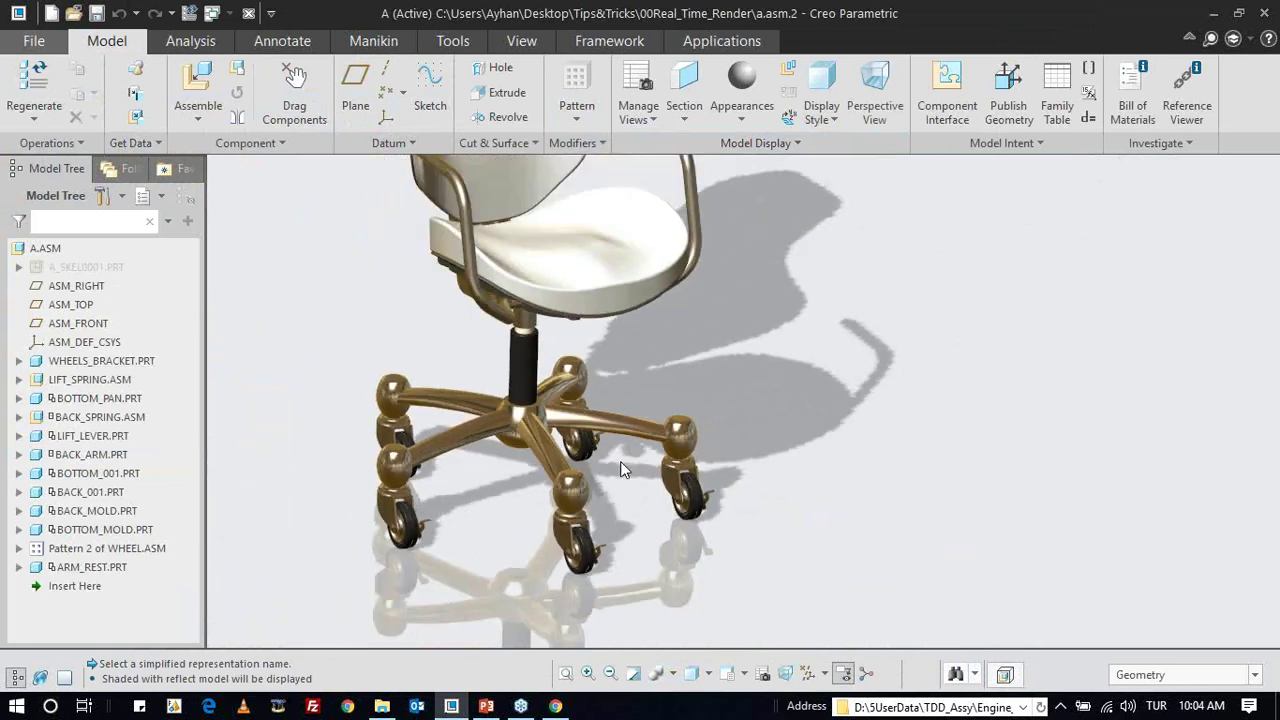
scroll(620, 462, up, 1)
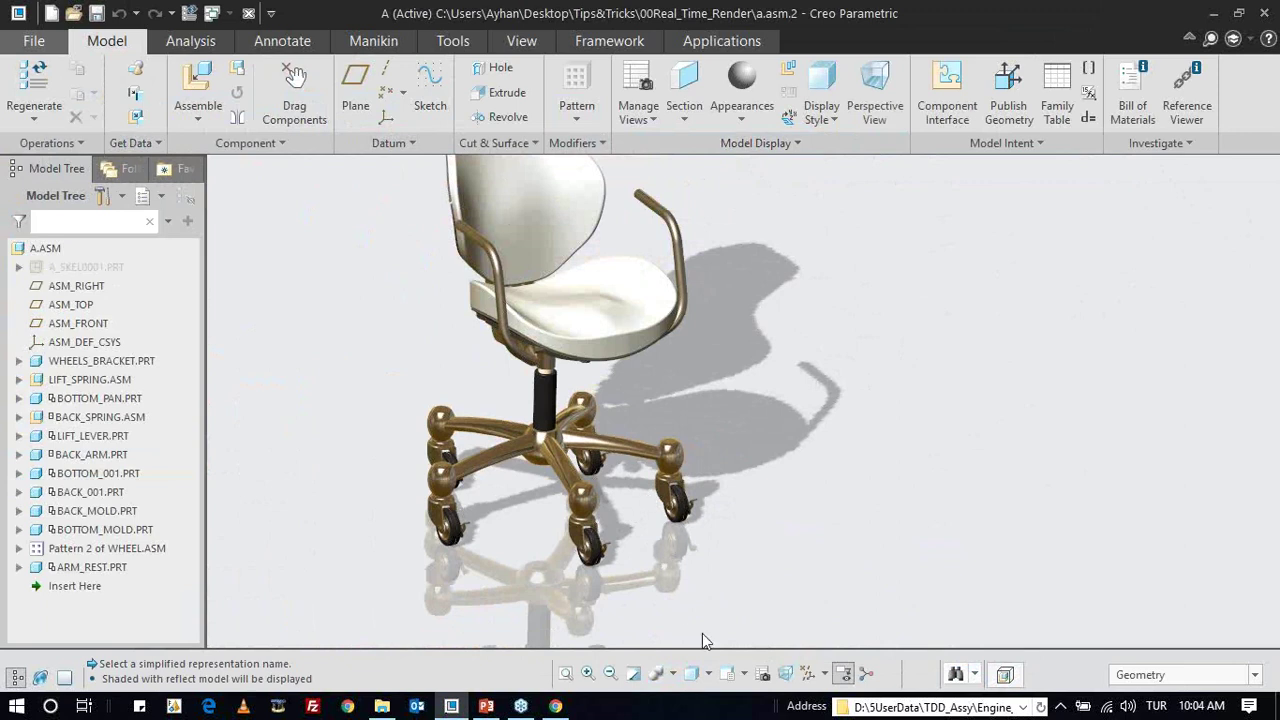
- Keep Shading With Reflections in the display style list and zoom further into the base
click(706, 673)
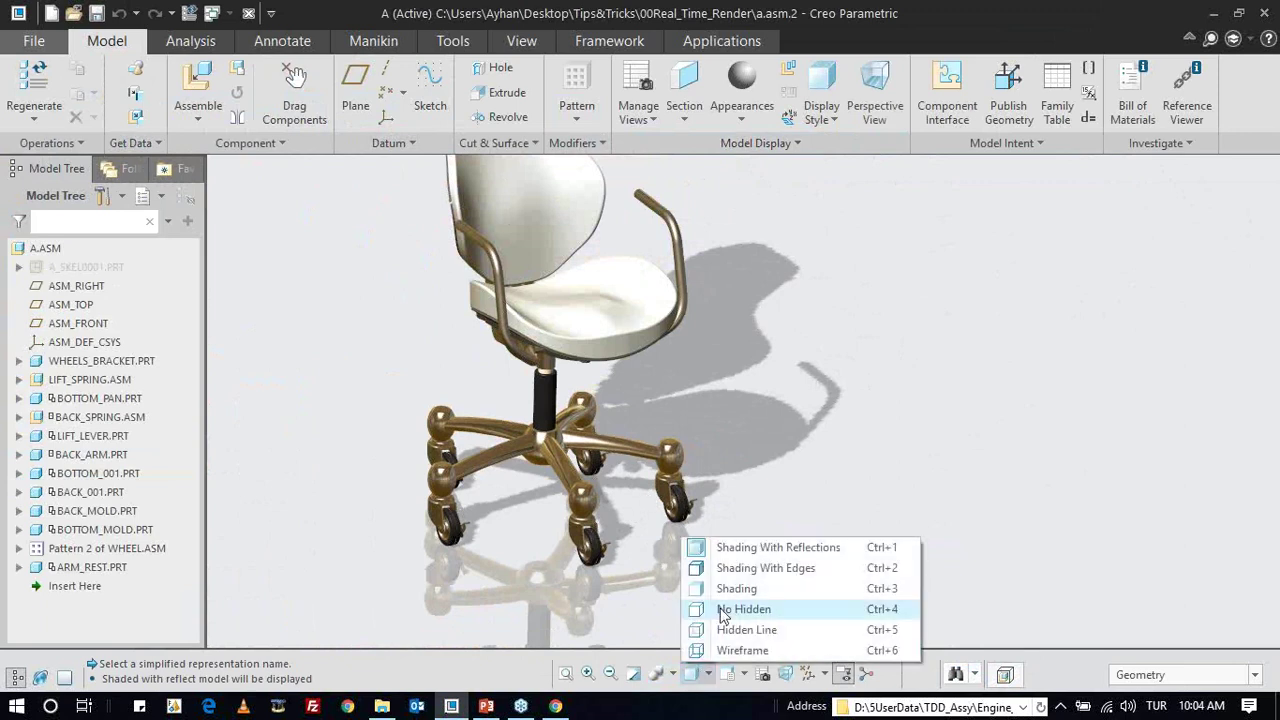
click(752, 550)
scroll(648, 468, down, 4)
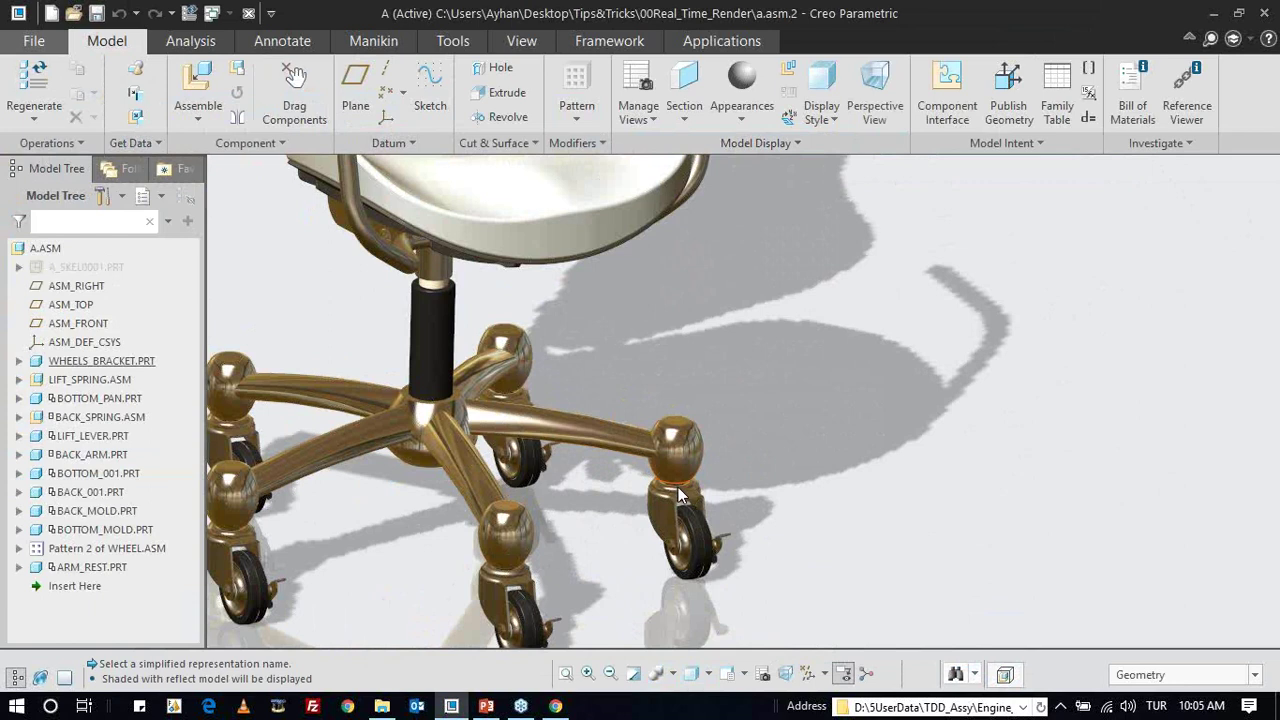
scroll(665, 486, down, 1)
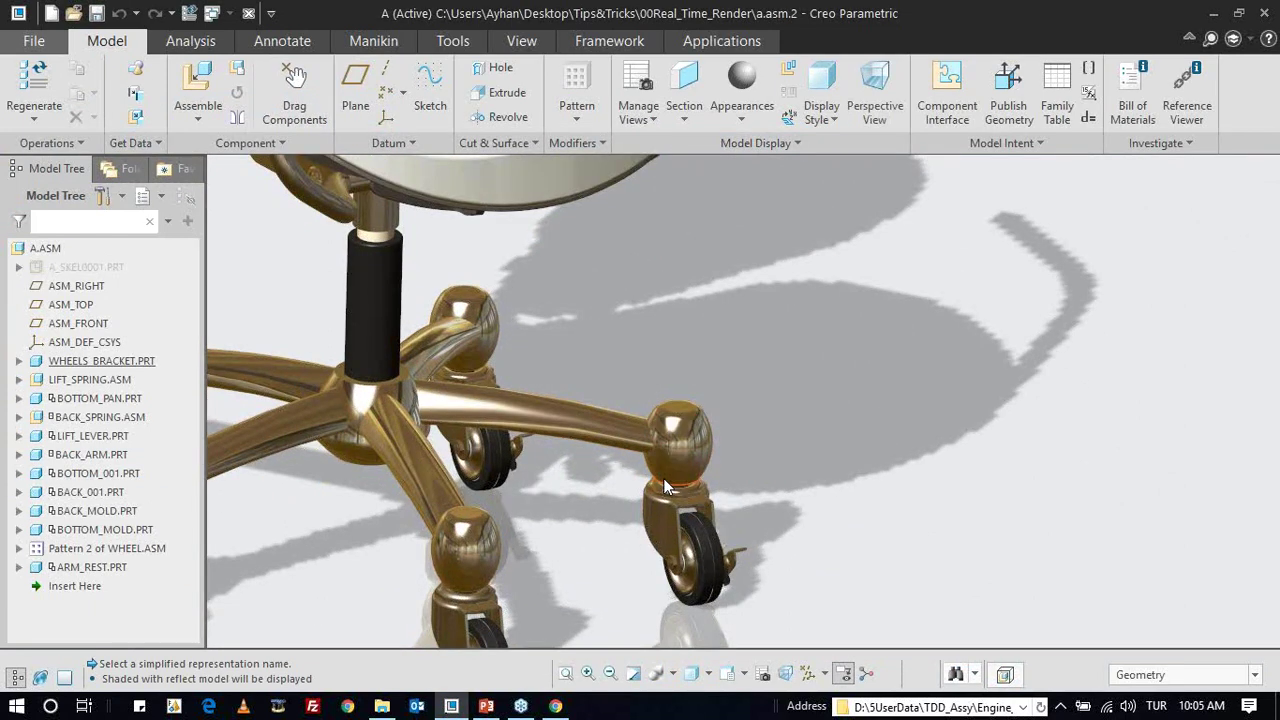
scroll(666, 476, down, 2)
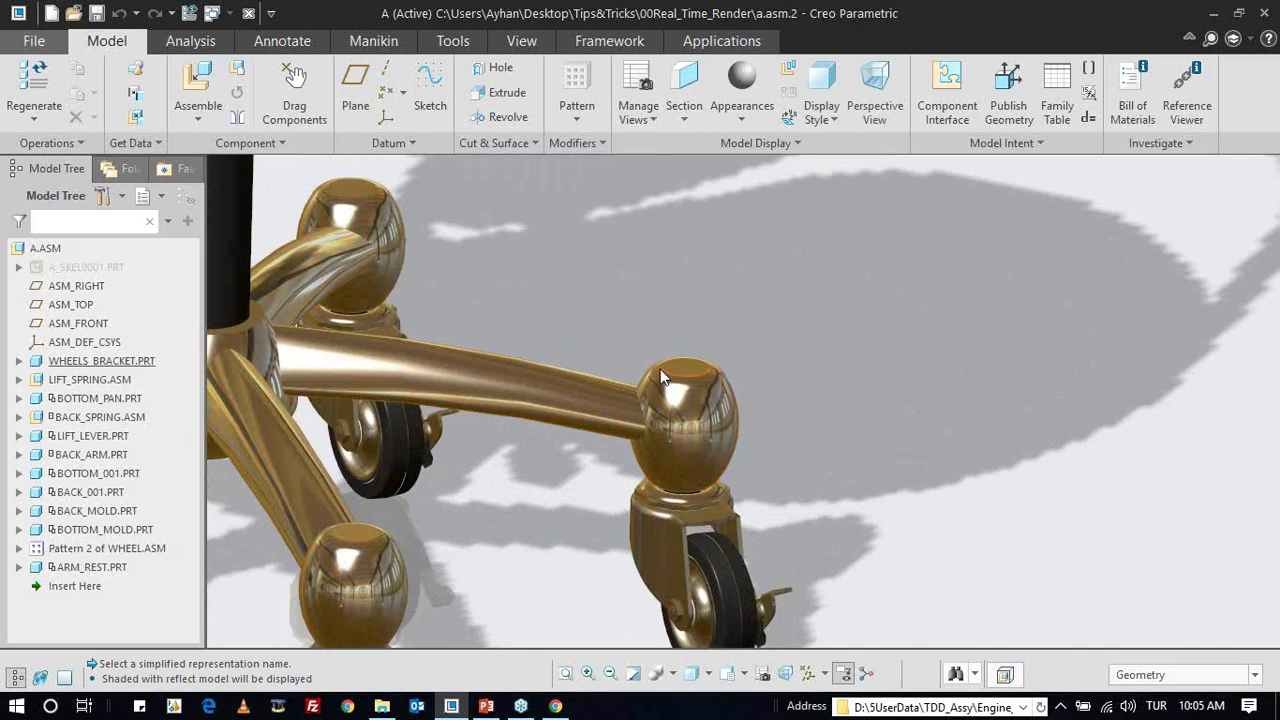
- Change Model Display shade quality from 5 to 10 for this session, declining to save a config file
click(34, 44)
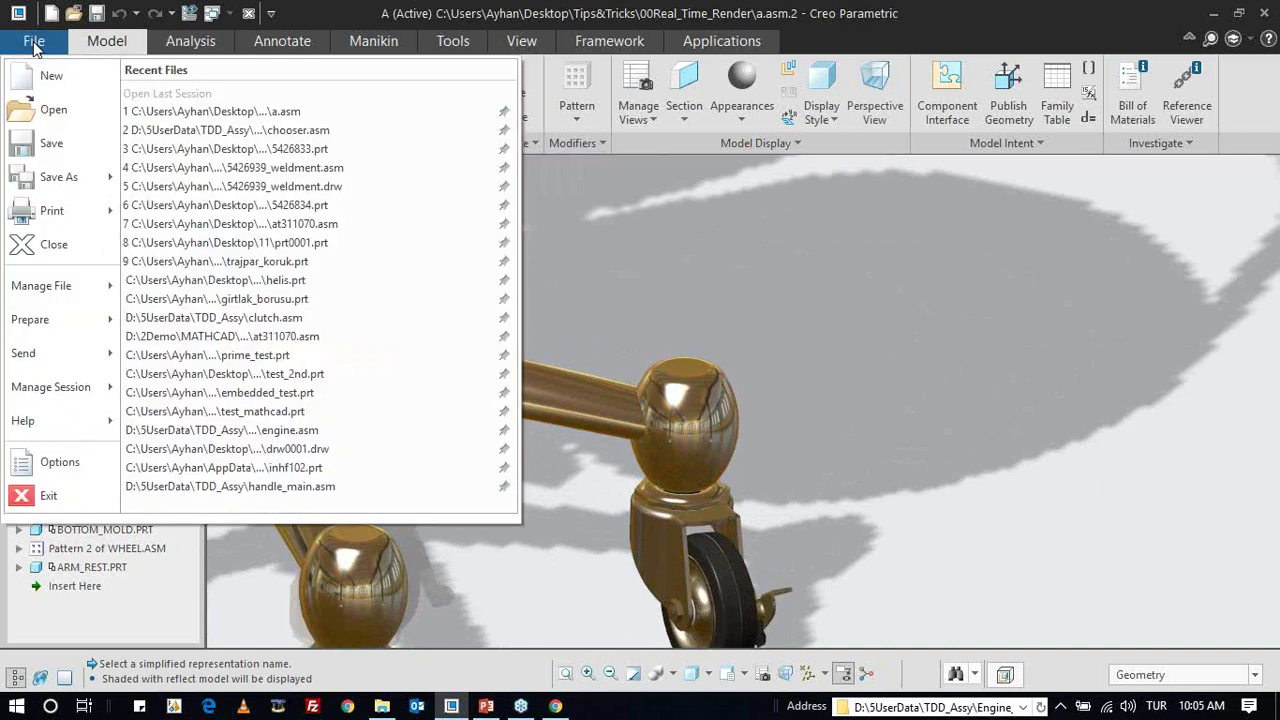
click(57, 462)
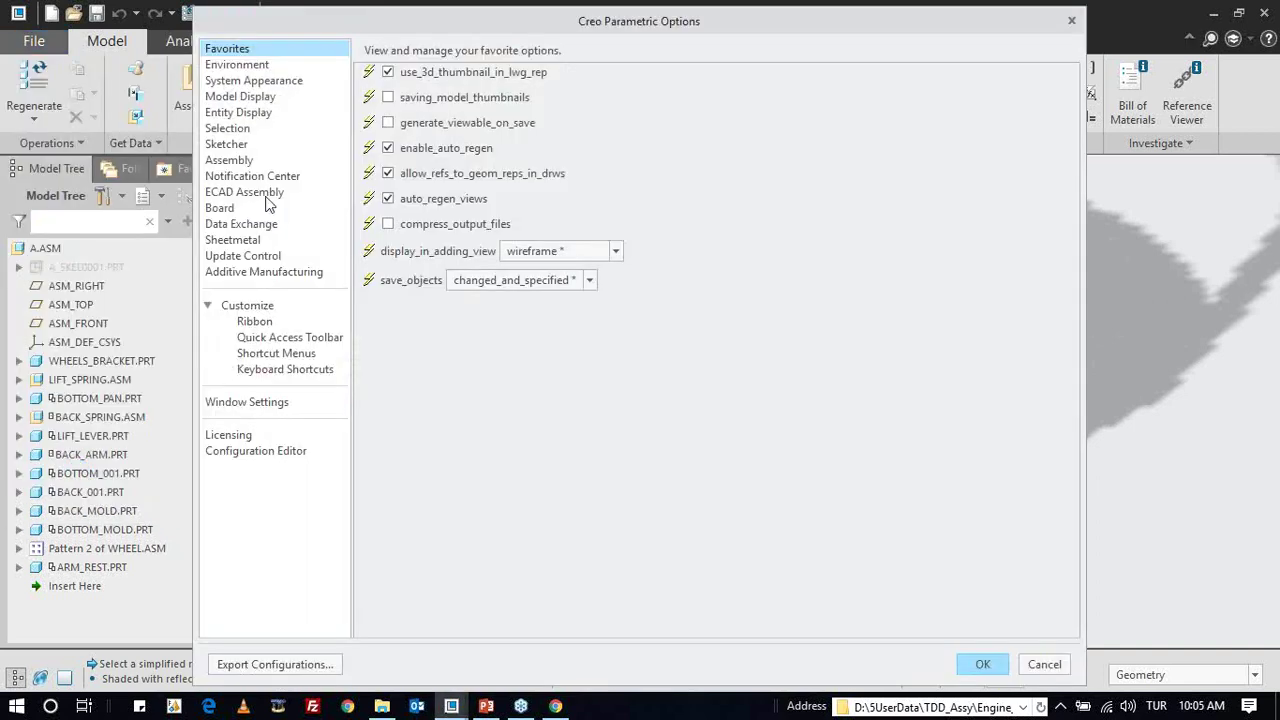
click(273, 99)
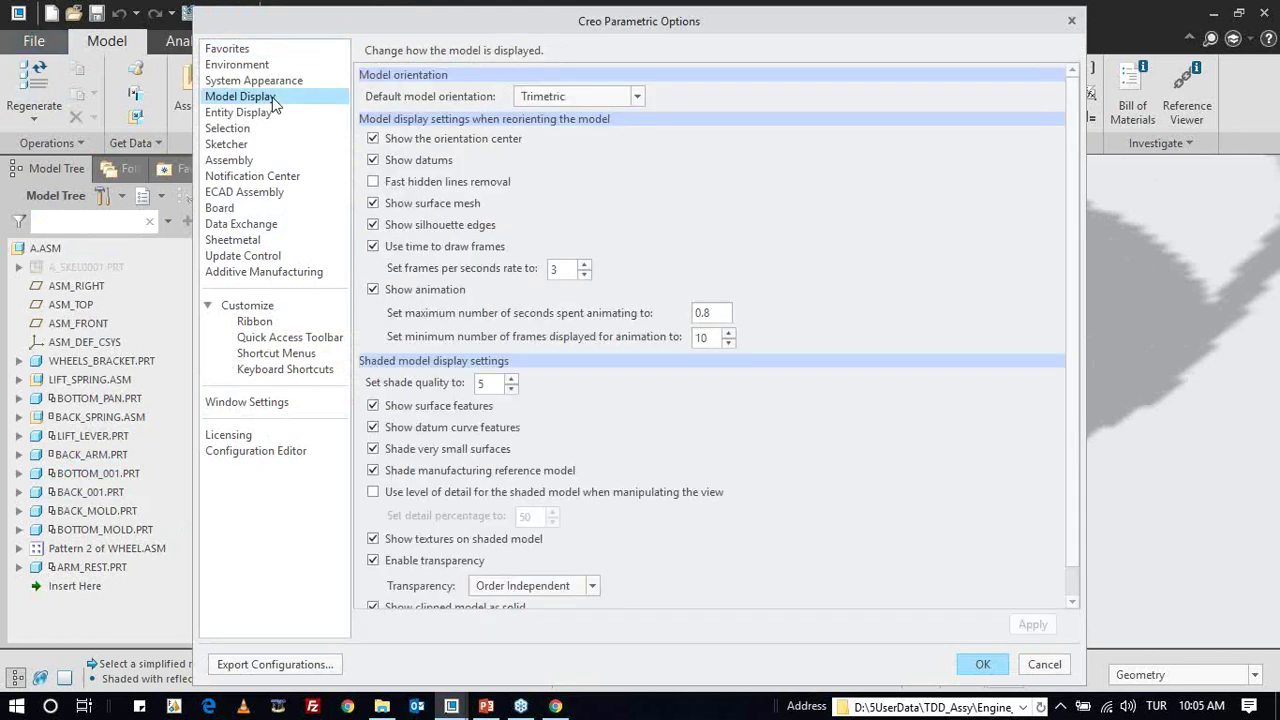
double_click(481, 383)
text(10)
mouse_move(910, 26)
mouse_down()
mouse_move(842, 567)
mouse_move(937, 30)
mouse_up()
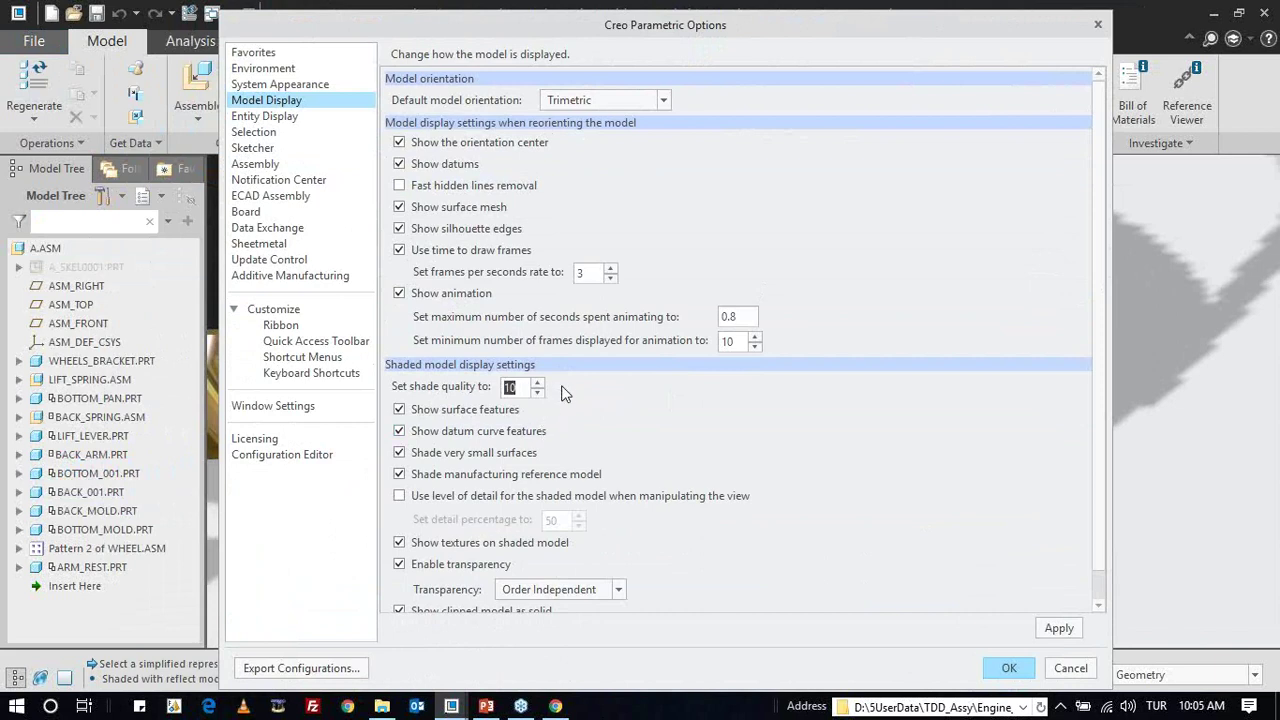
text(3)
text(1)
key(Return)
click(701, 440)
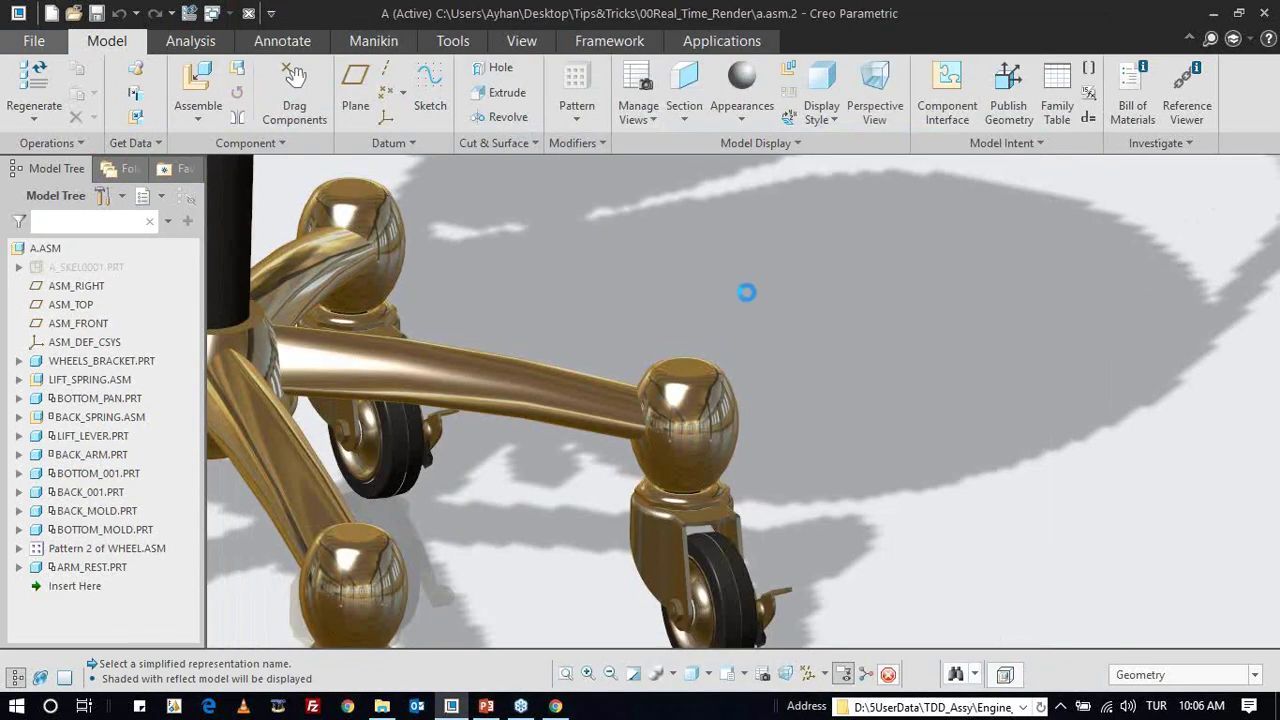
- Zoom out to view the whole chair with its reflections and shadow
scroll(747, 305, down, 2)
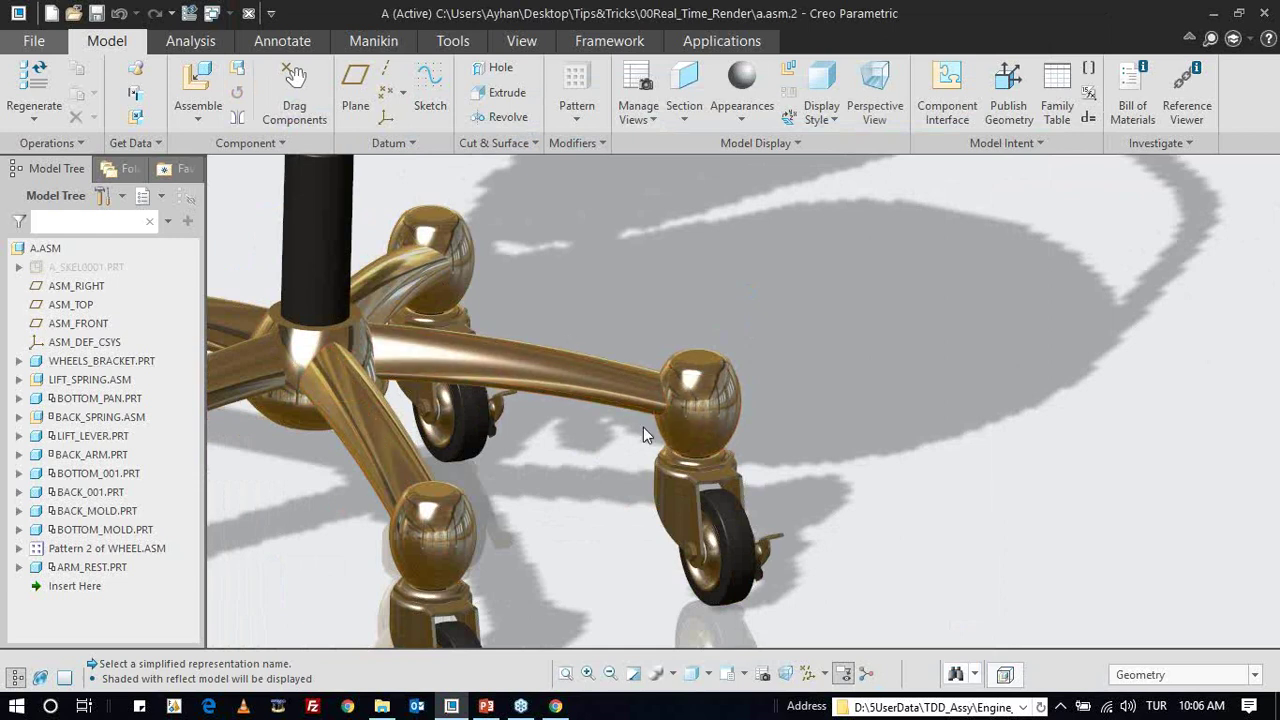
scroll(625, 522, down, 2)
scroll(640, 523, down, 1)
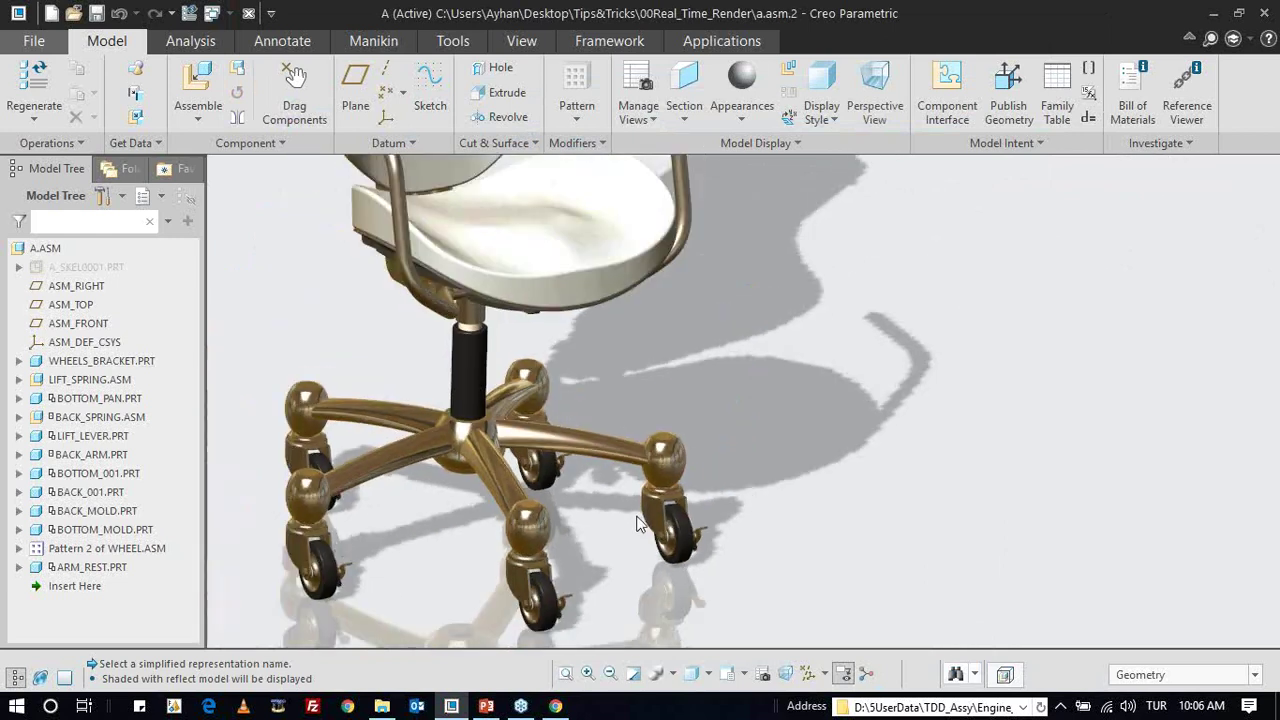
scroll(665, 532, down, 1)
scroll(680, 537, down, 1)
scroll(680, 540, down, 1)
scroll(682, 575, down, 1)
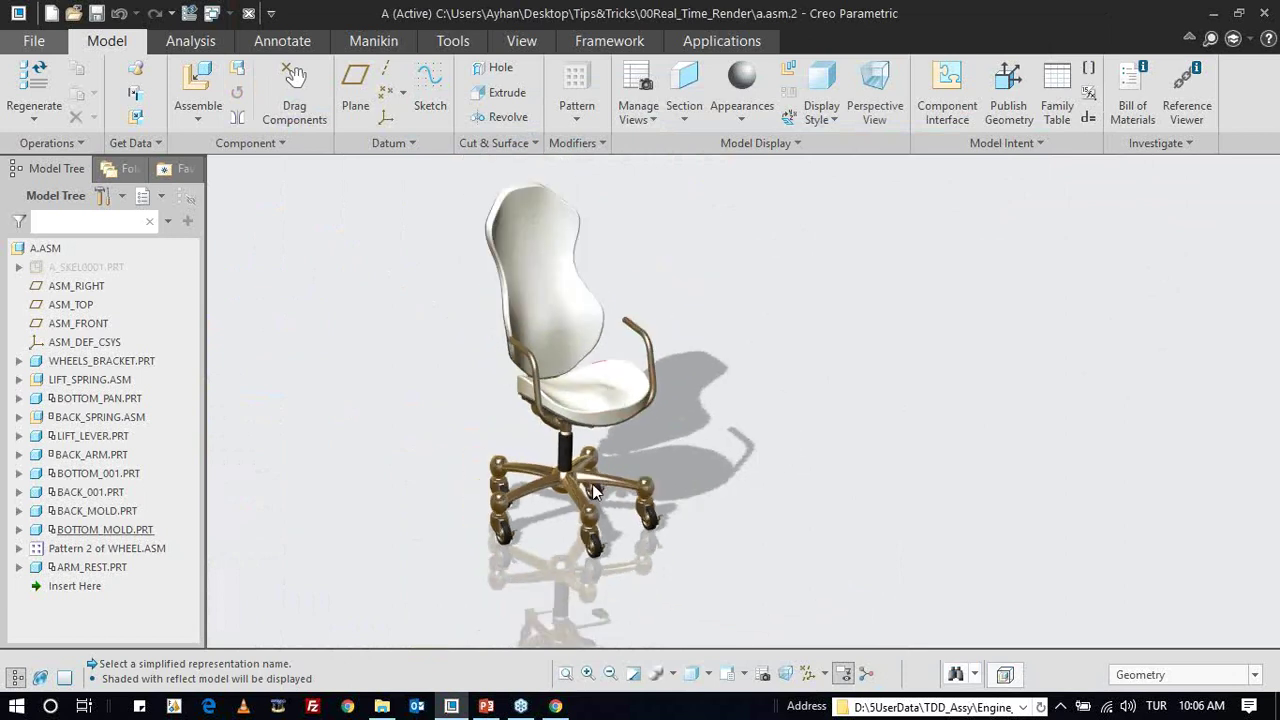
- Toggle the display style to Shading With Edges and back to Shading With Reflections, then open the Appearances gallery
click(708, 673)
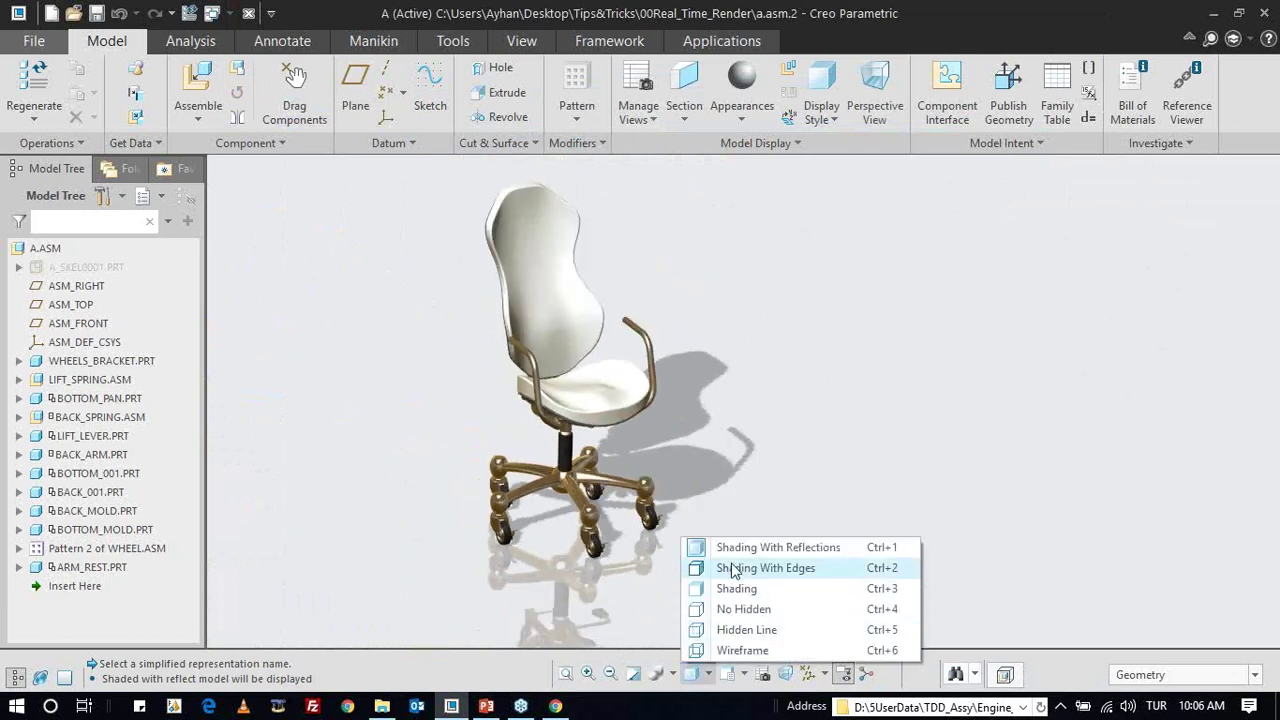
click(729, 568)
click(708, 673)
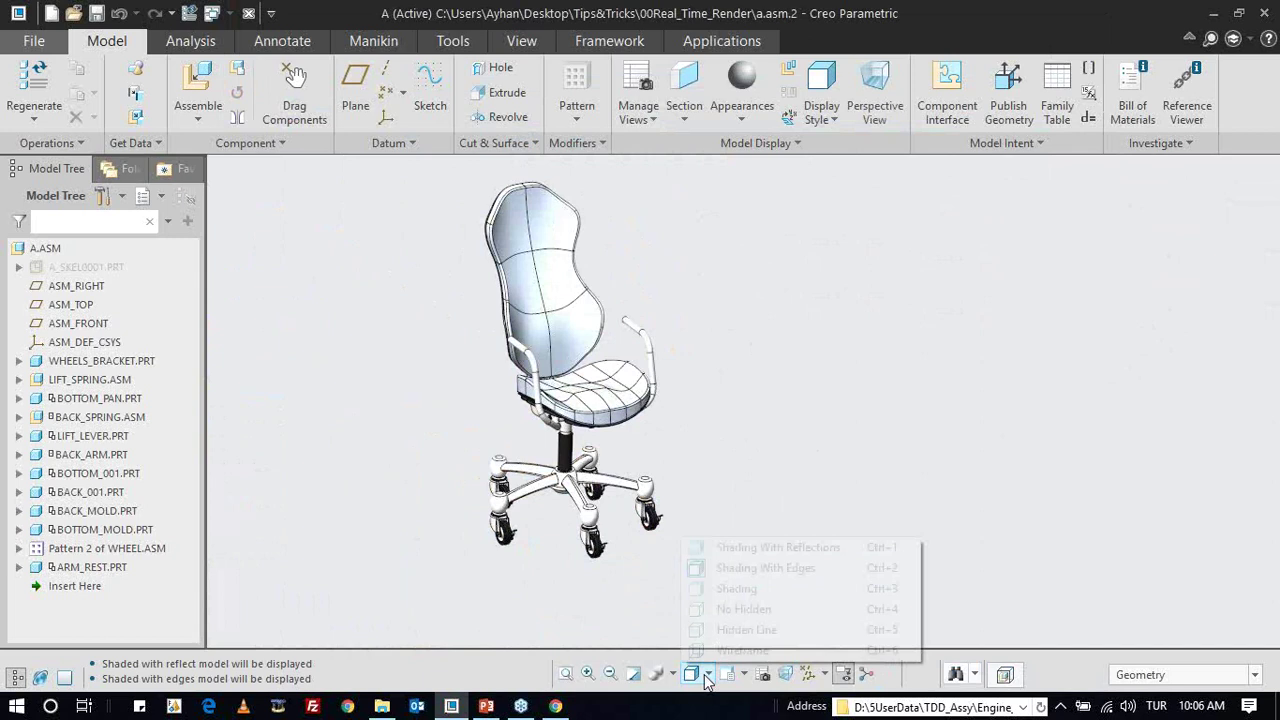
click(773, 550)
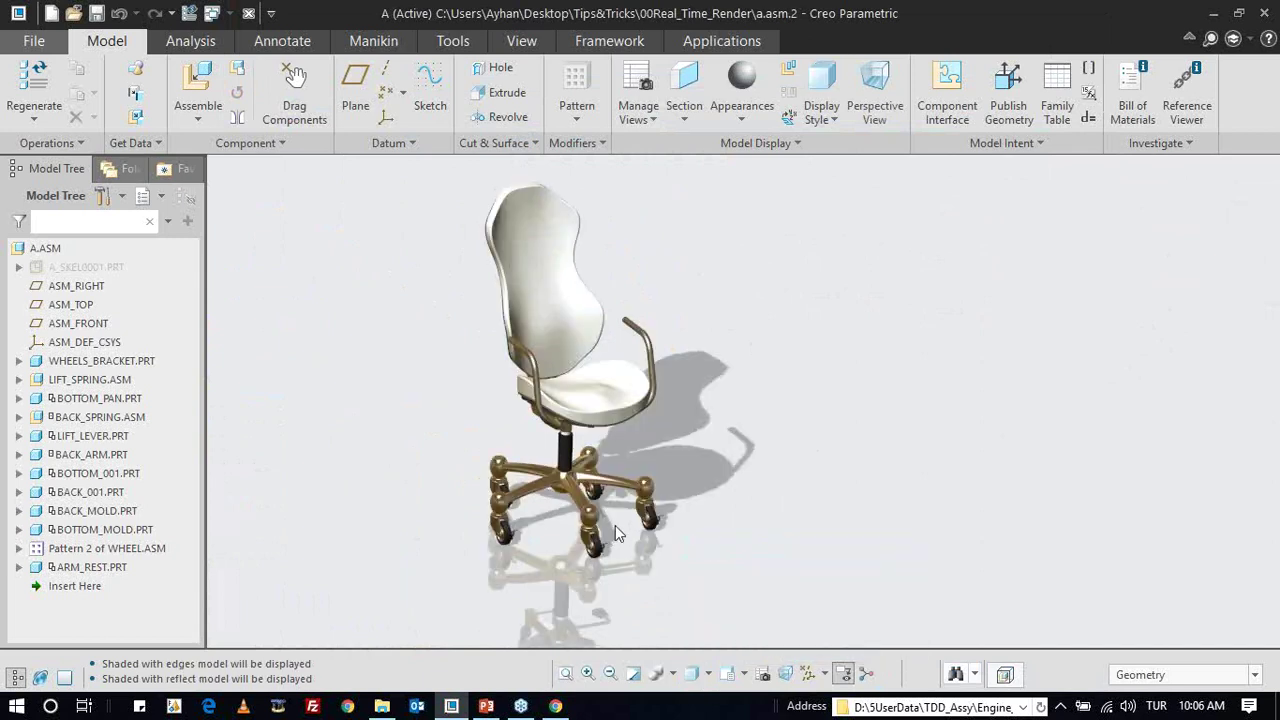
scroll(605, 470, down, 1)
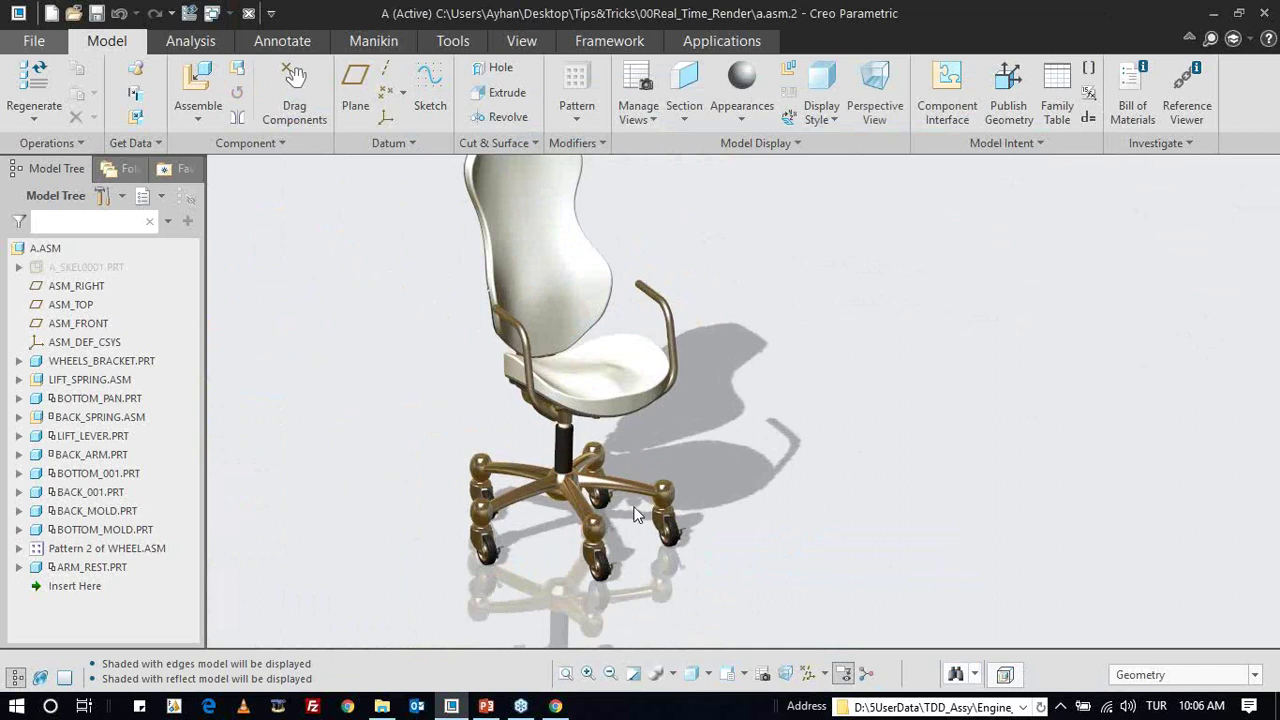
click(741, 116)
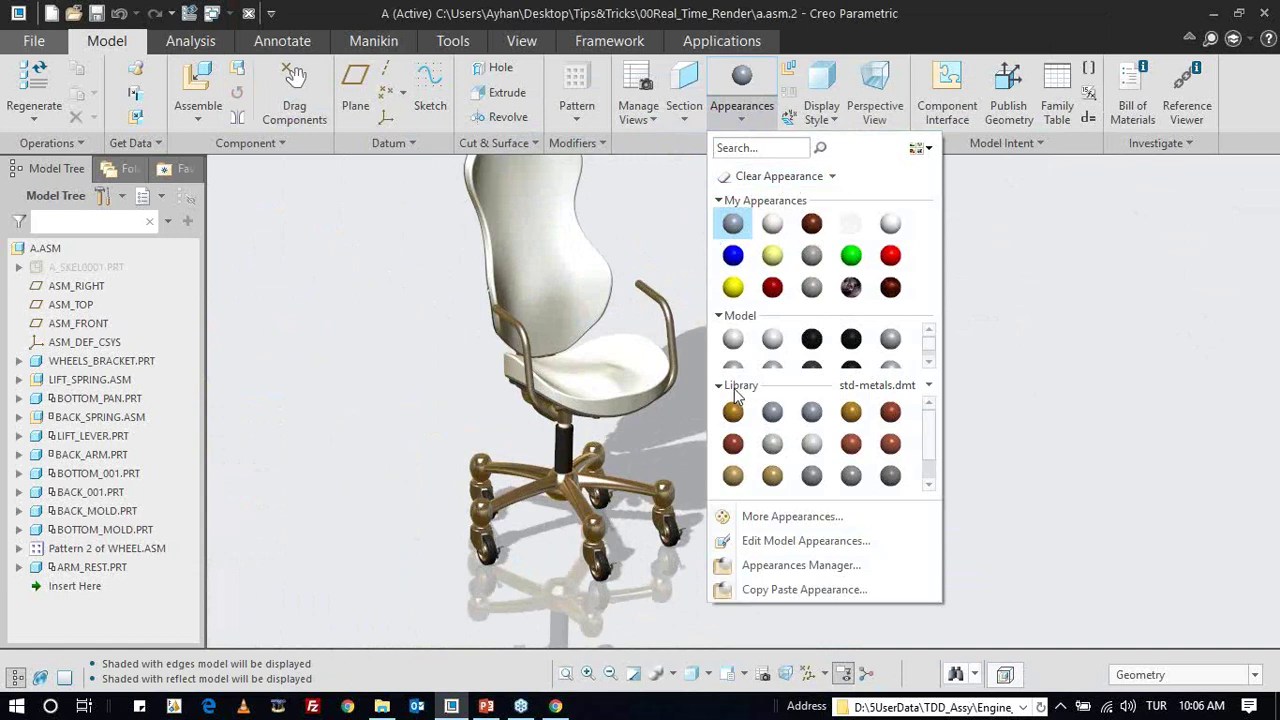
- Load the Metals > Metal-Aluminium.dmt library and apply aluminium-cast to the chair back BACK_MOLD
click(858, 387)
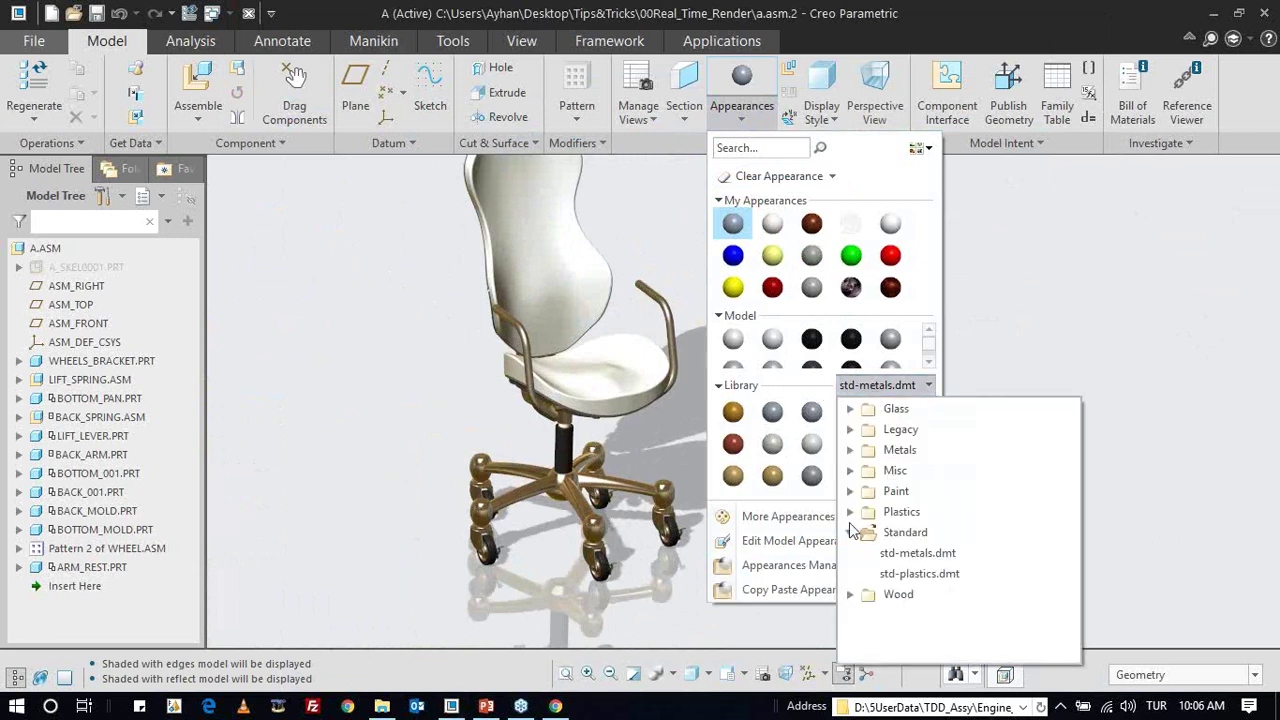
click(850, 535)
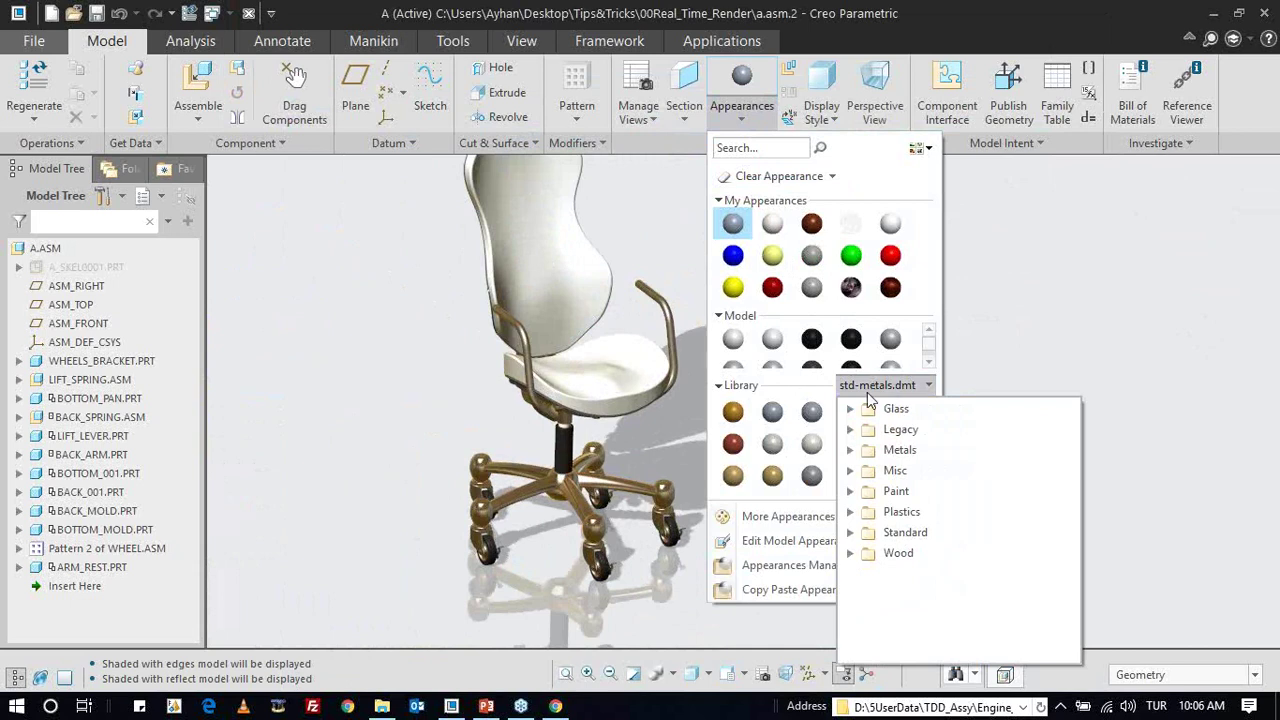
click(850, 451)
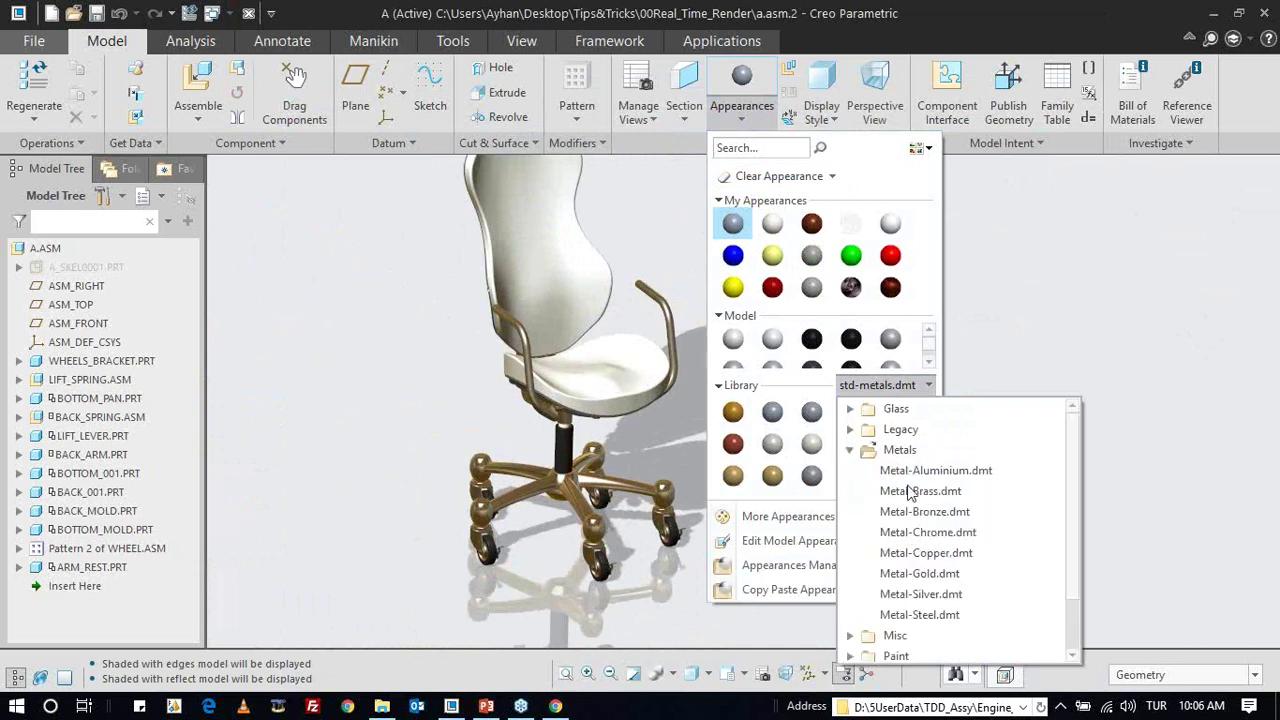
click(910, 472)
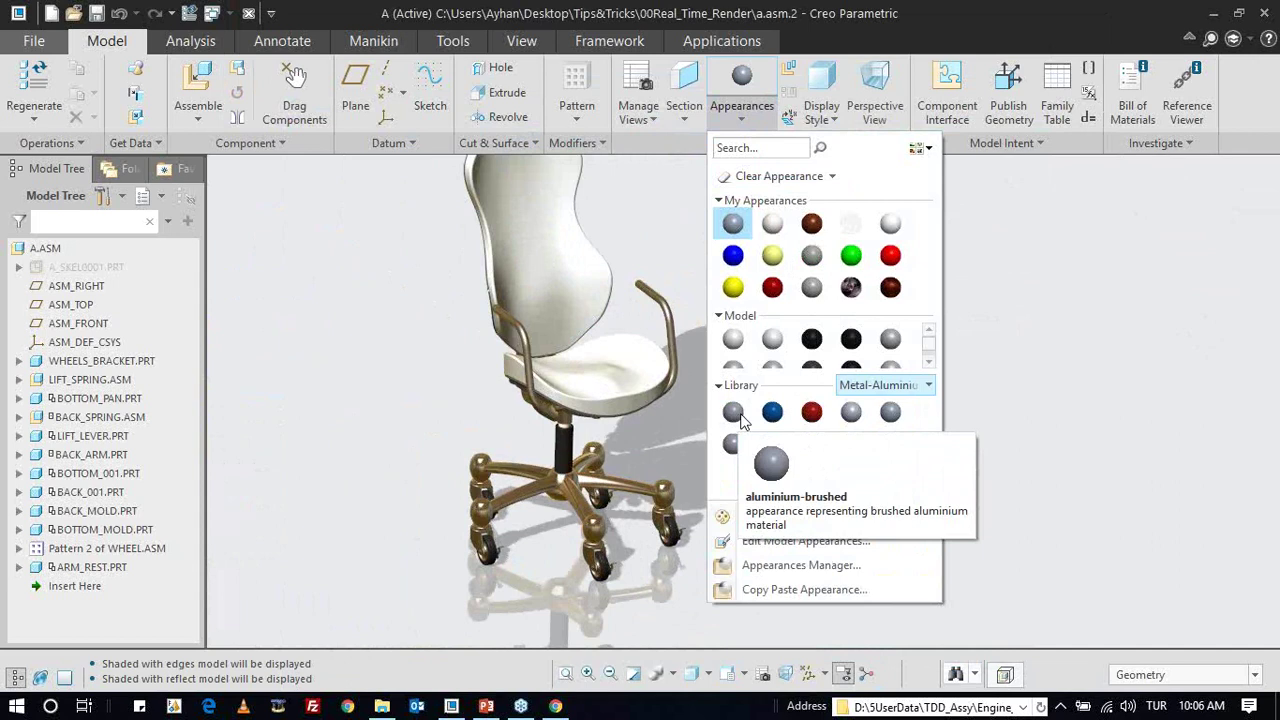
click(849, 418)
scroll(805, 455, up, 2)
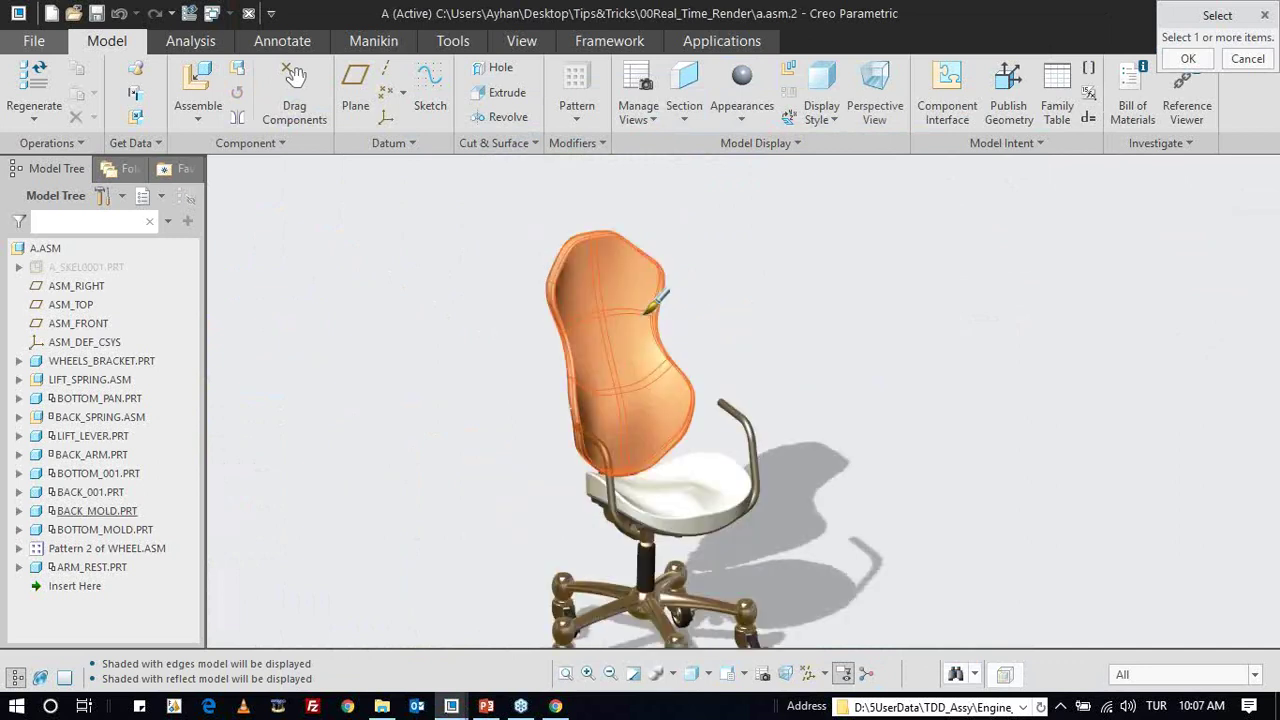
click(645, 314)
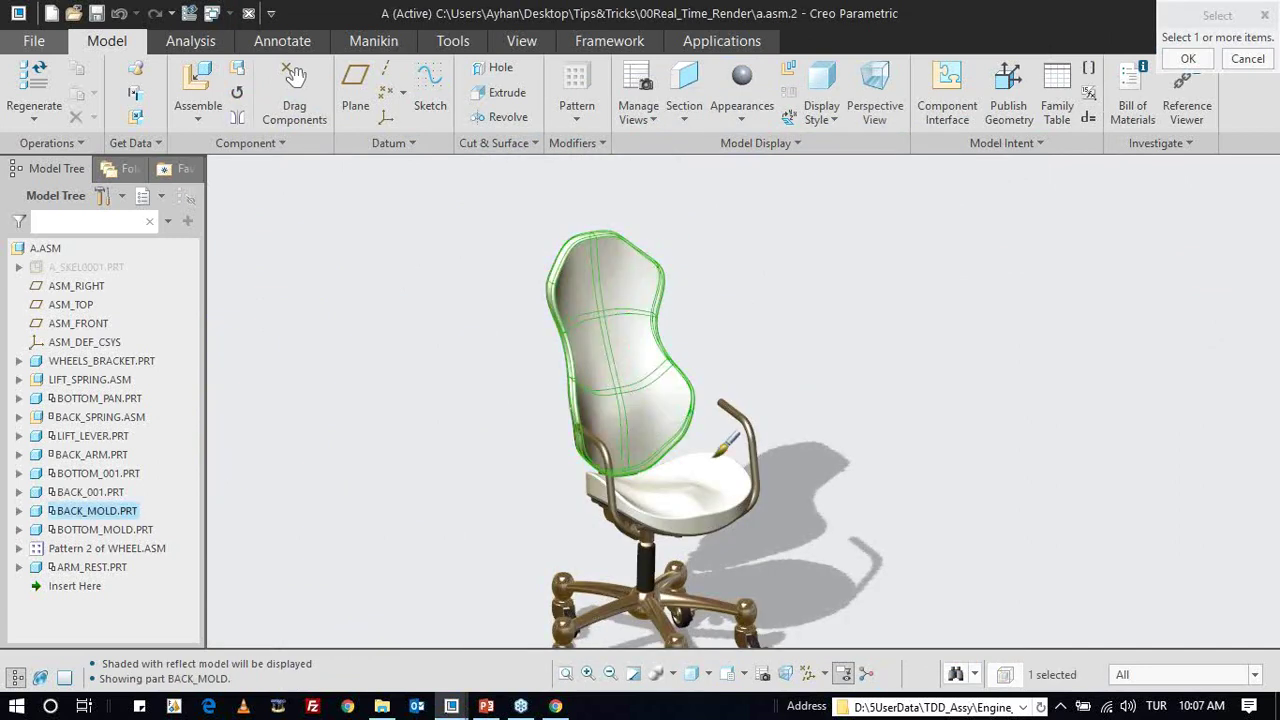
middle_click(695, 282)
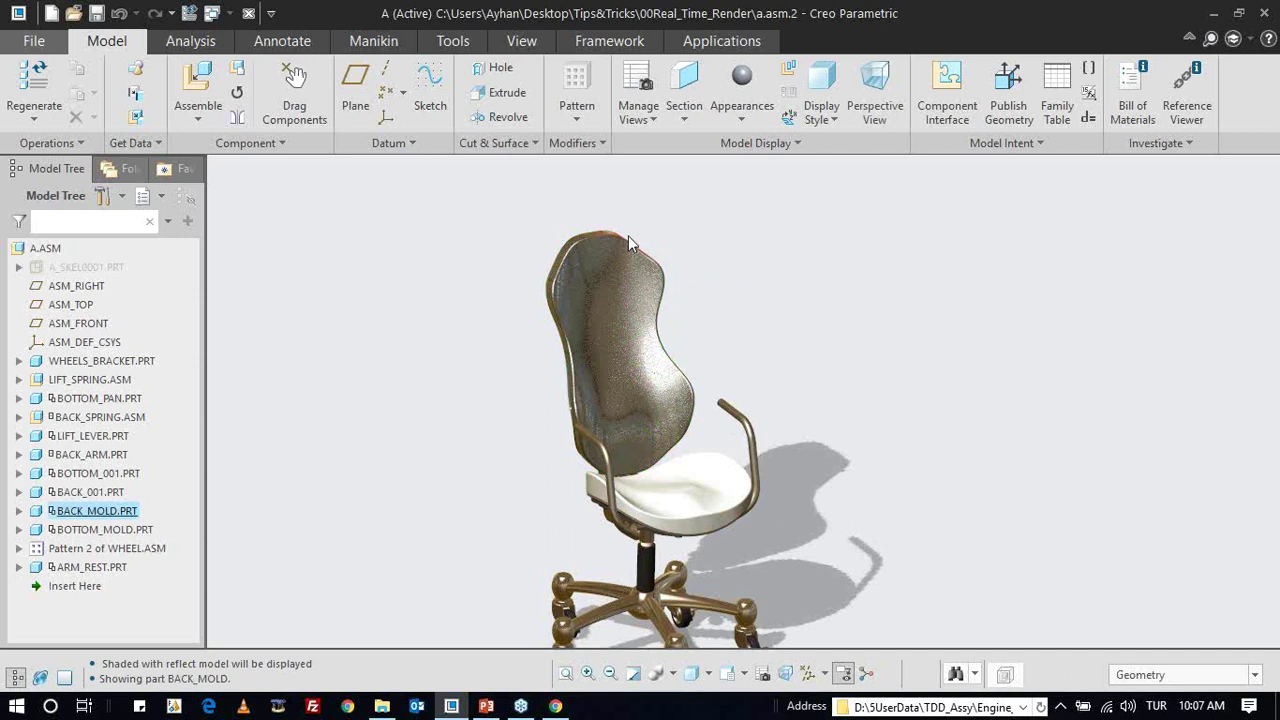
- Orbit and zoom around the chair to inspect the cast-aluminium back
scroll(625, 236, down, 2)
mouse_move(671, 356)
middle_down()
mouse_move(597, 320)
mouse_move(651, 357)
mouse_move(673, 237)
middle_up()
scroll(673, 237, down, 2)
scroll(678, 237, down, 1)
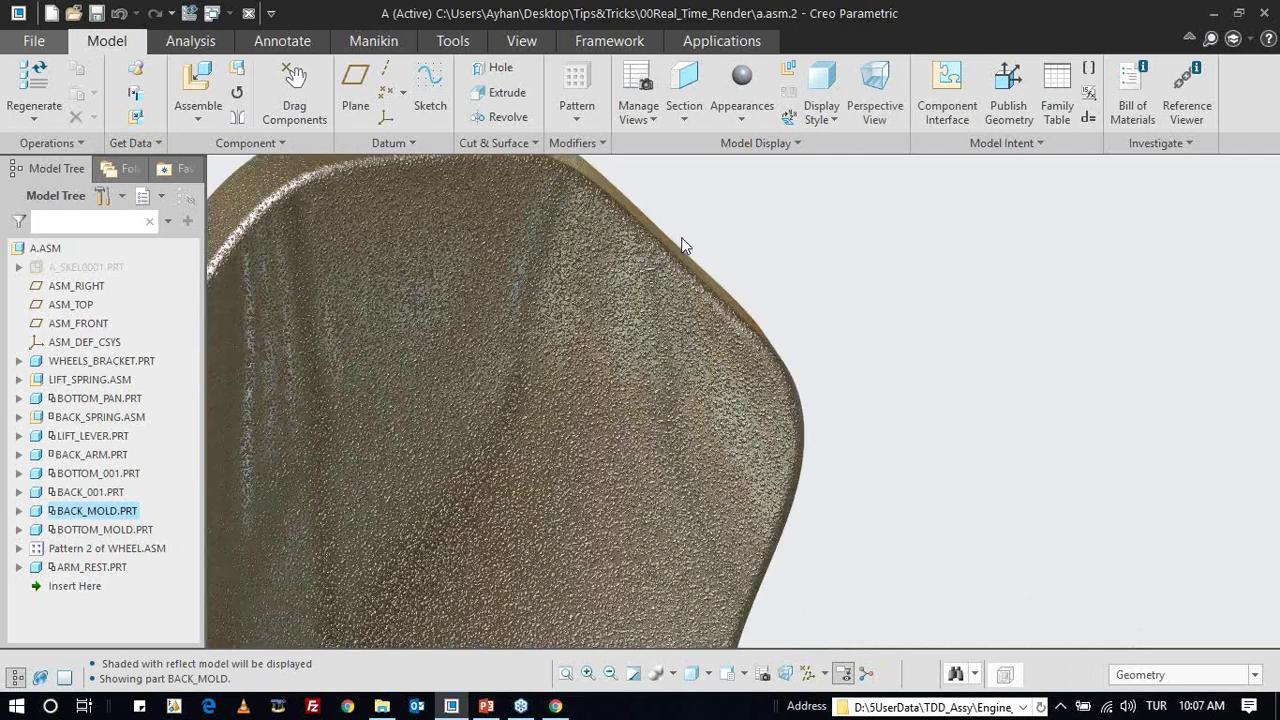
scroll(683, 242, down, 2)
scroll(690, 254, down, 2)
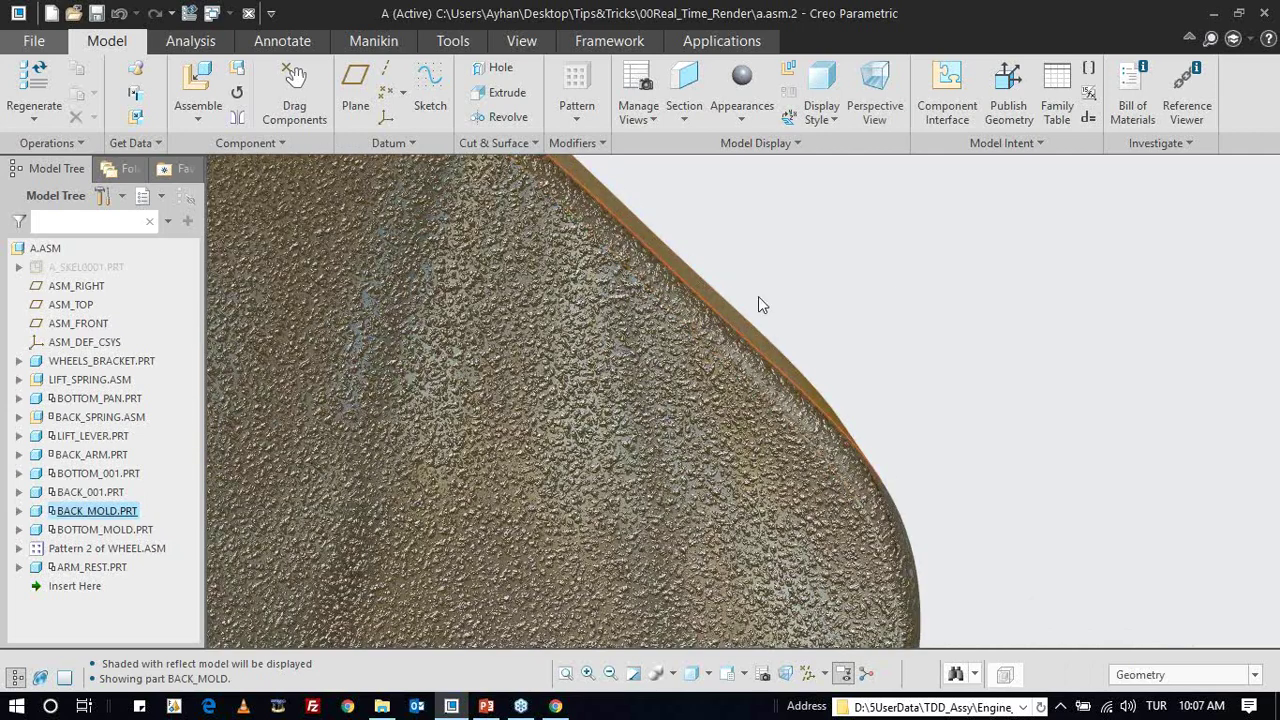
scroll(574, 398, up, 2)
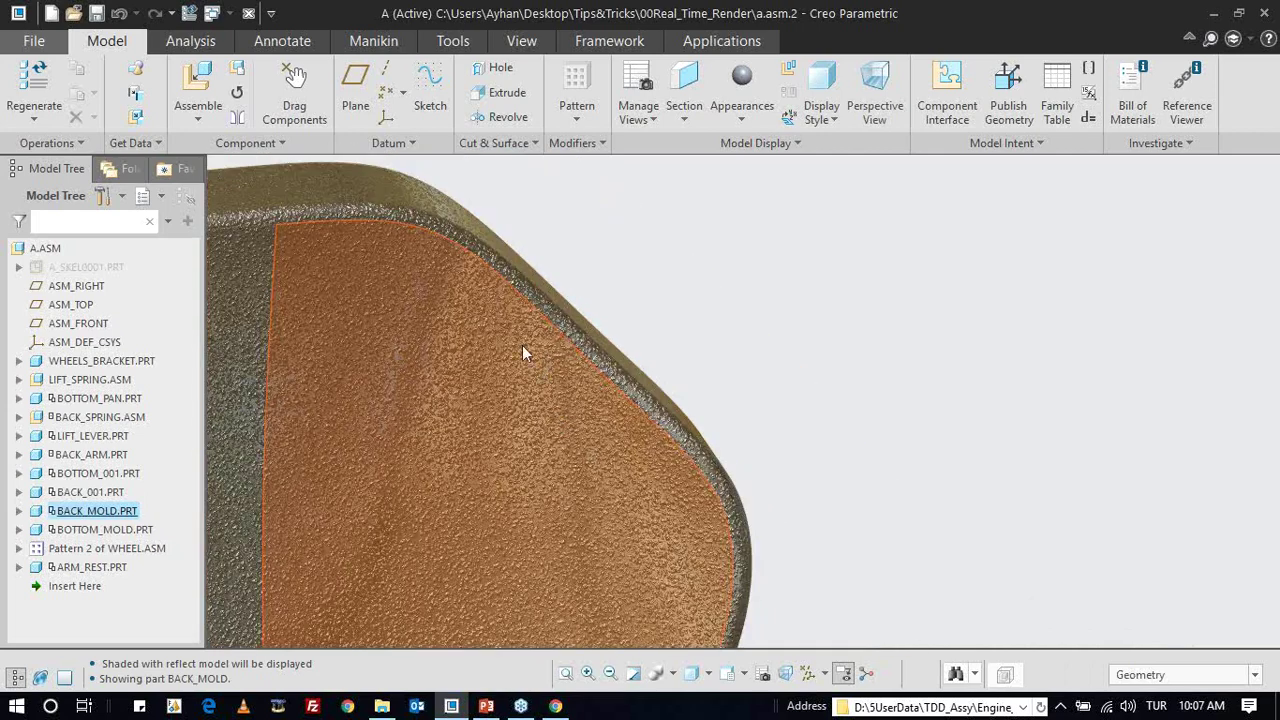
middle_drag(522, 345, 526, 355)
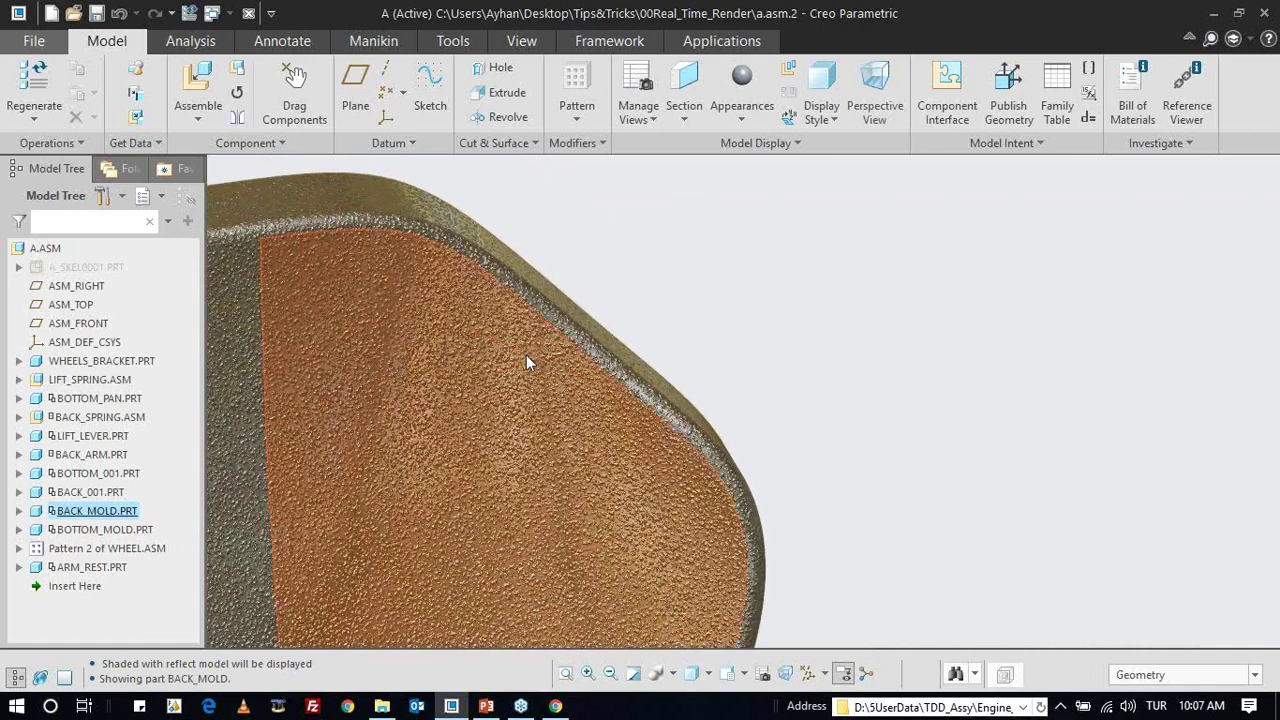
click(746, 119)
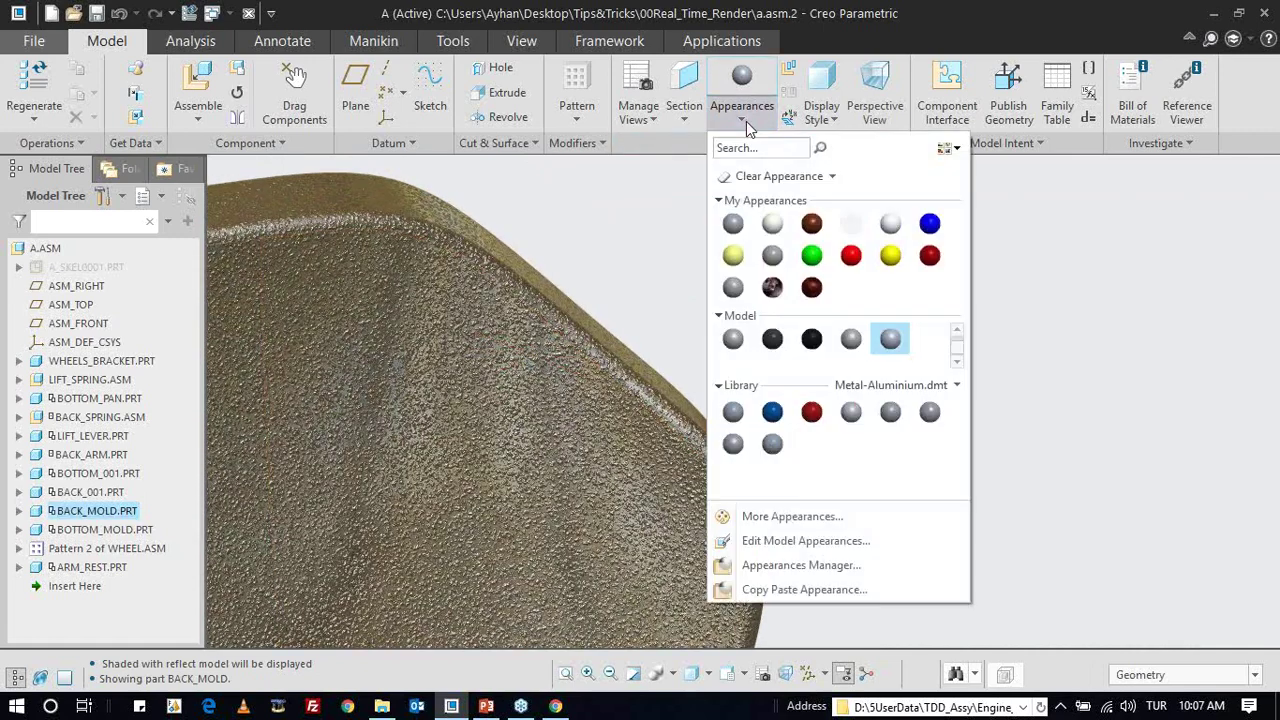
- In Edit Model Appearances, eyedrop the chair back's aluminium-cast appearance and show its Bump settings
click(798, 548)
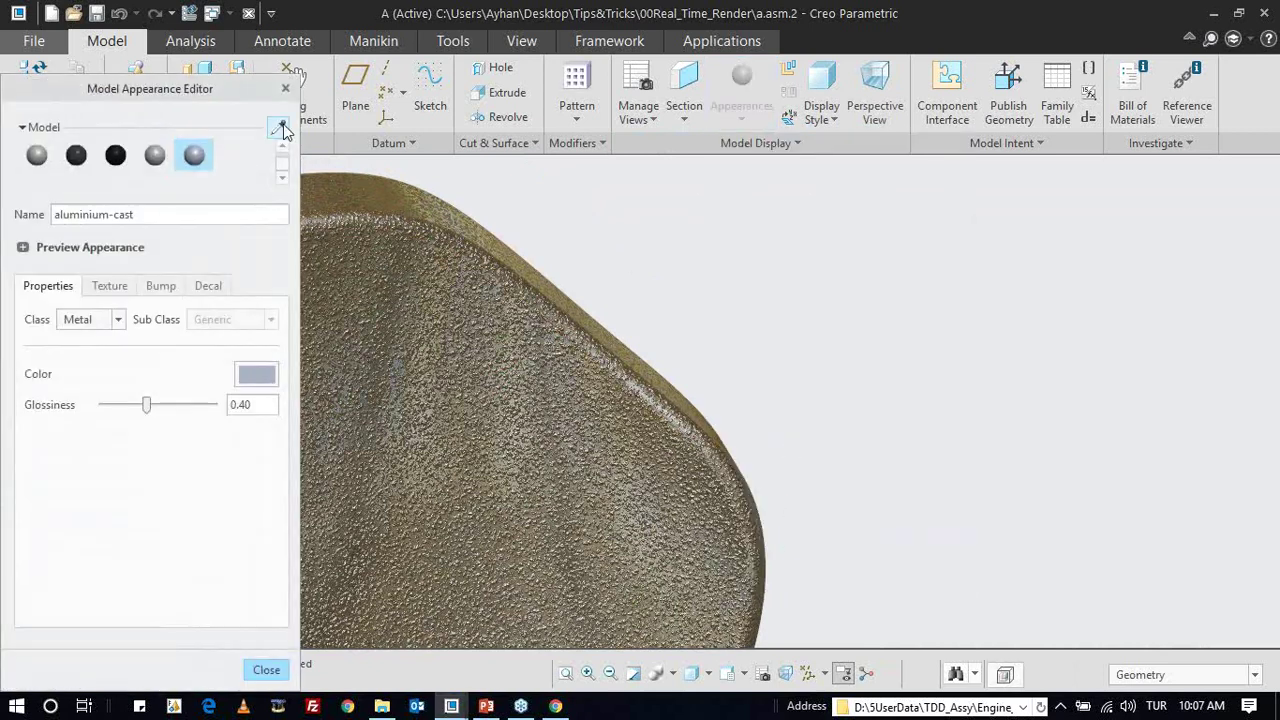
click(280, 130)
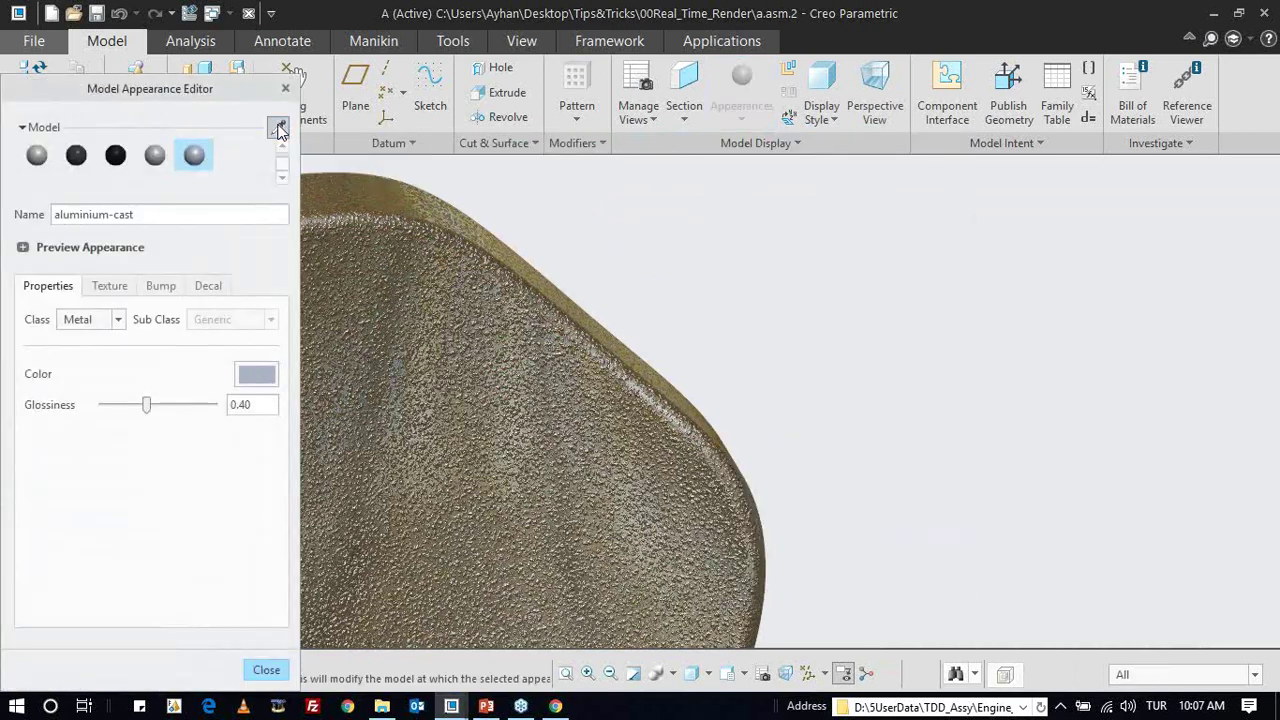
click(538, 319)
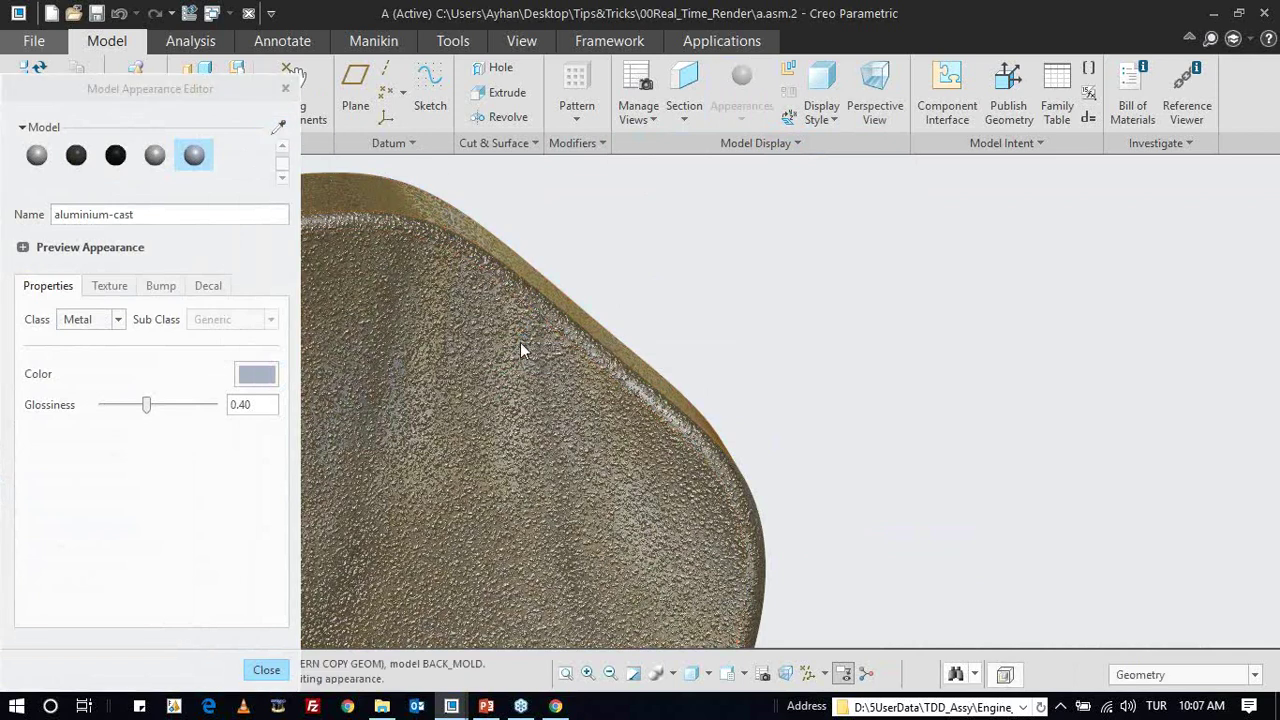
click(119, 285)
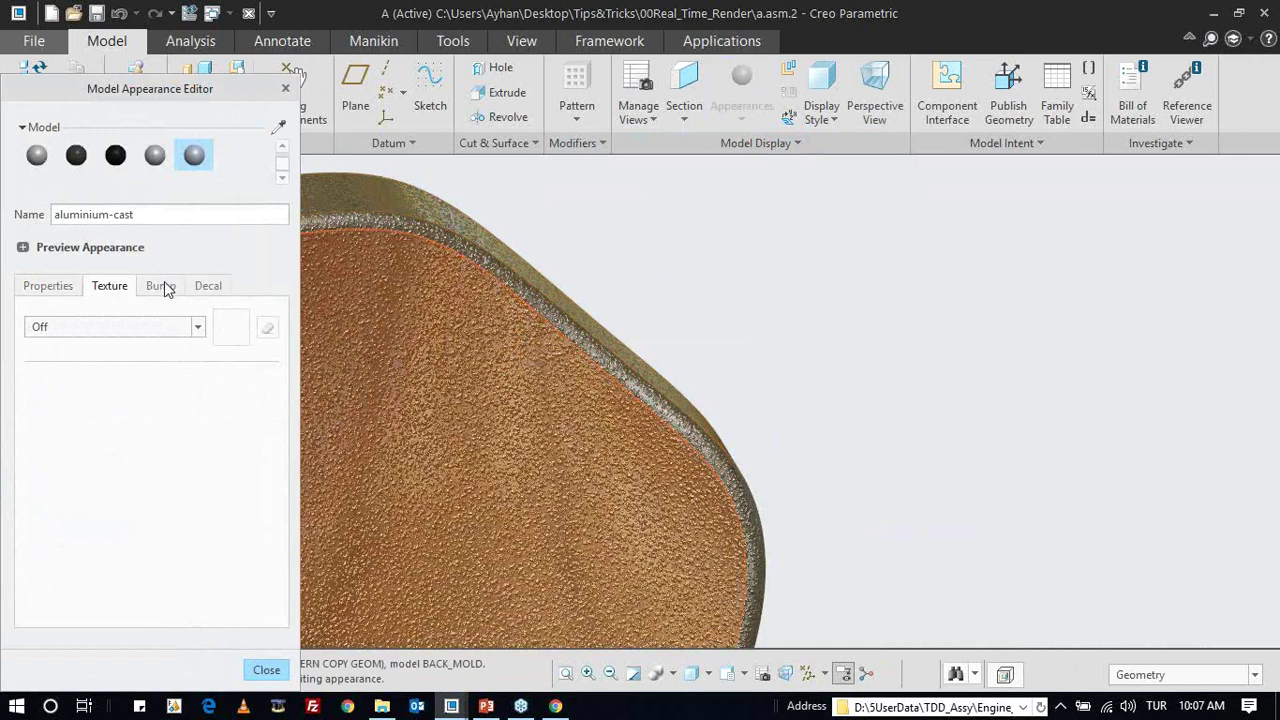
click(164, 282)
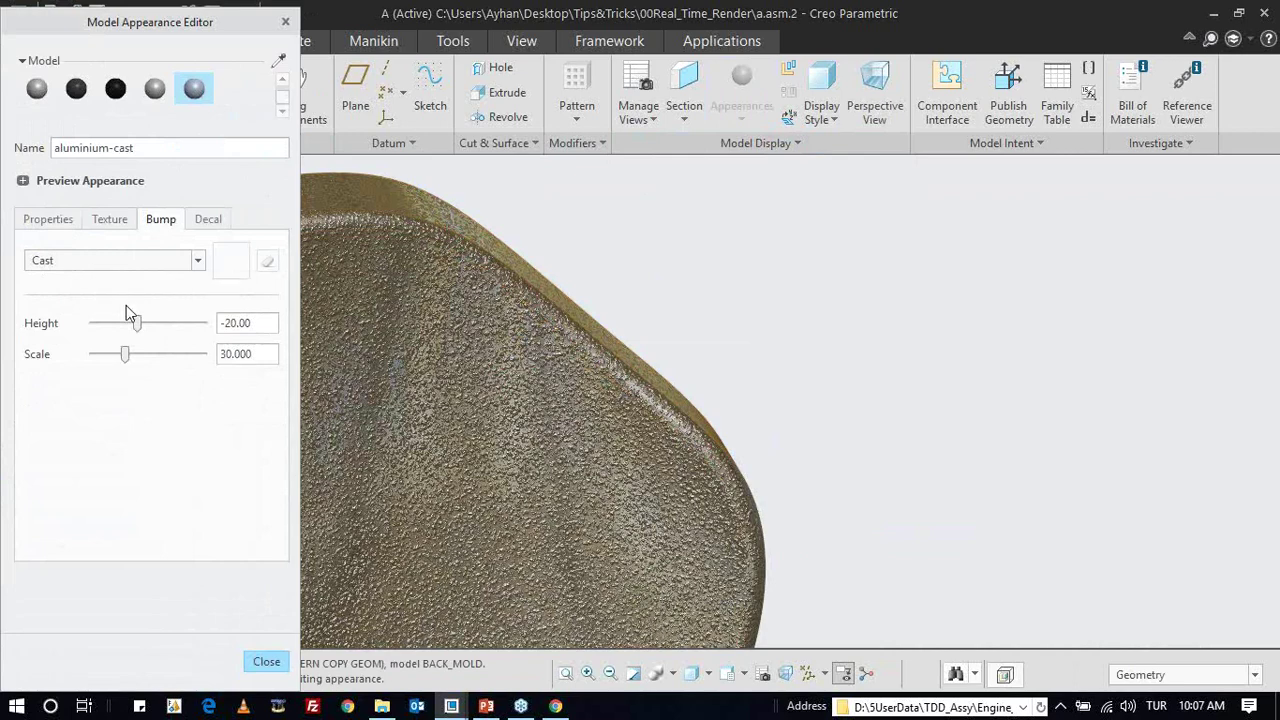
- Adjust the Cast bump height, settling it at 5.00
drag(137, 329, 124, 329)
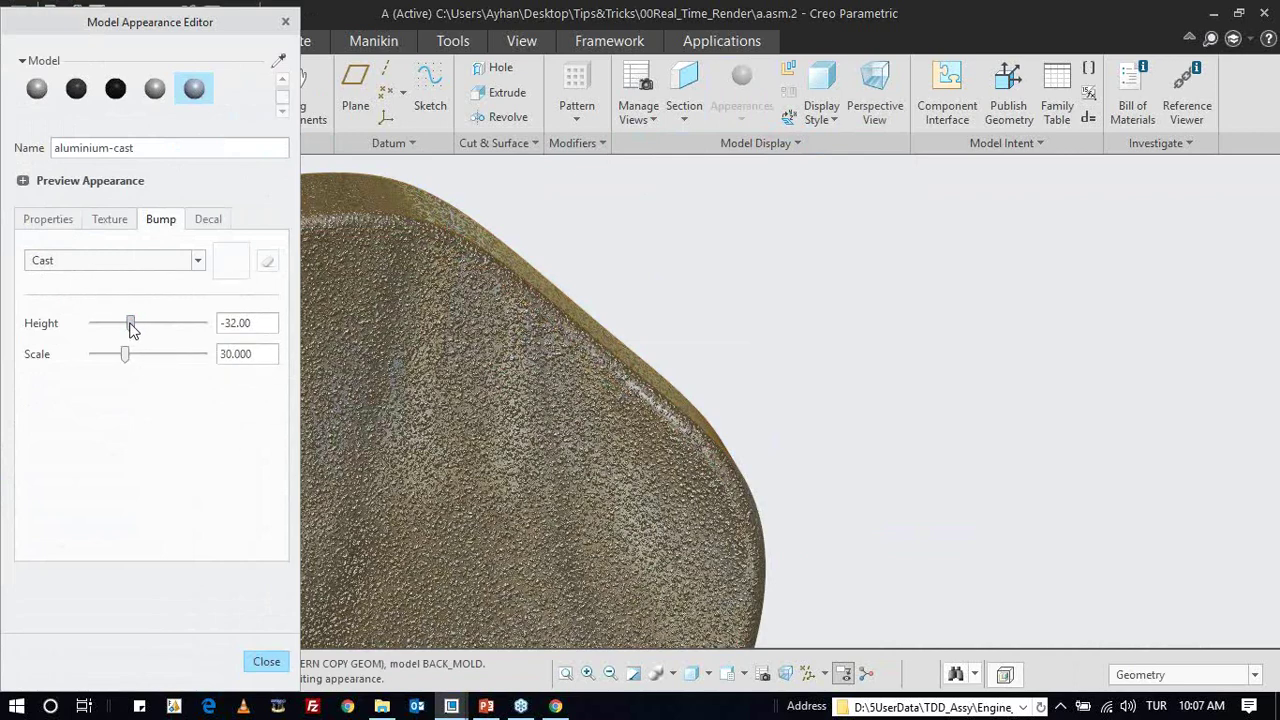
scroll(520, 291, down, 2)
scroll(584, 329, down, 3)
middle_drag(584, 329, 603, 385)
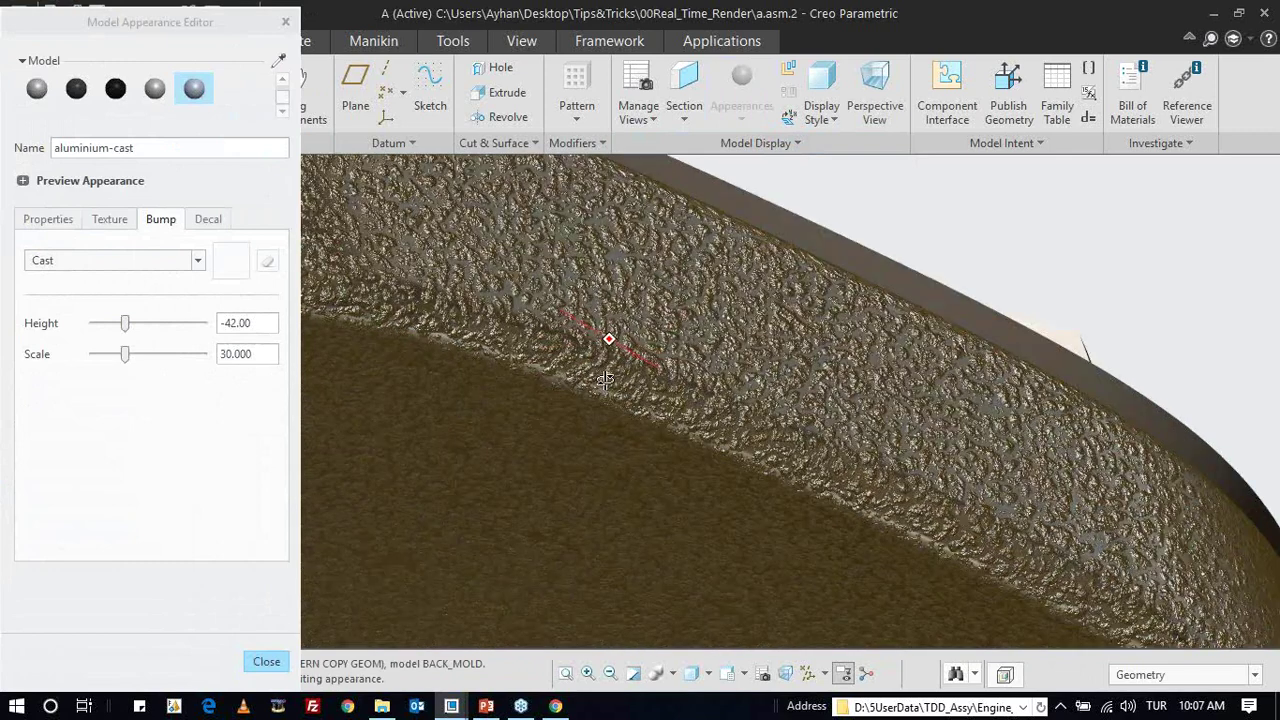
middle_drag(605, 378, 620, 350)
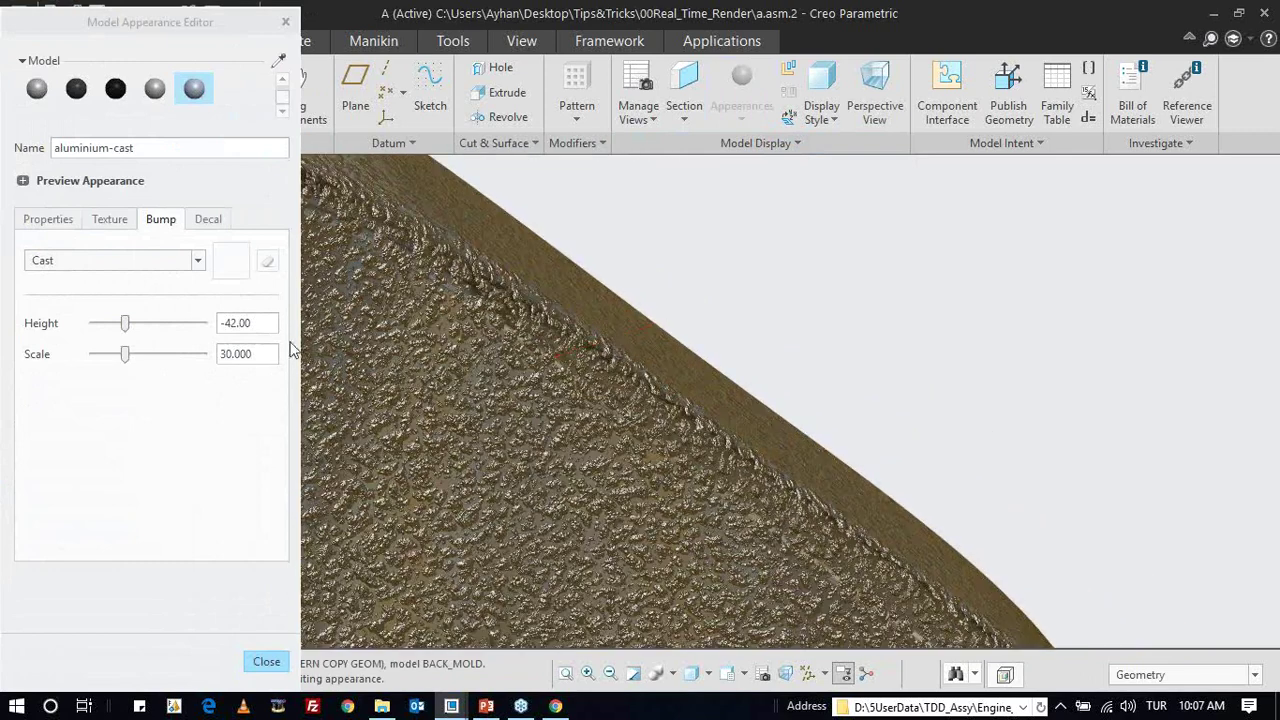
mouse_move(129, 328)
mouse_down()
mouse_move(166, 328)
mouse_move(143, 330)
mouse_up()
mouse_move(437, 264)
middle_down()
mouse_move(599, 236)
mouse_move(547, 305)
middle_up()
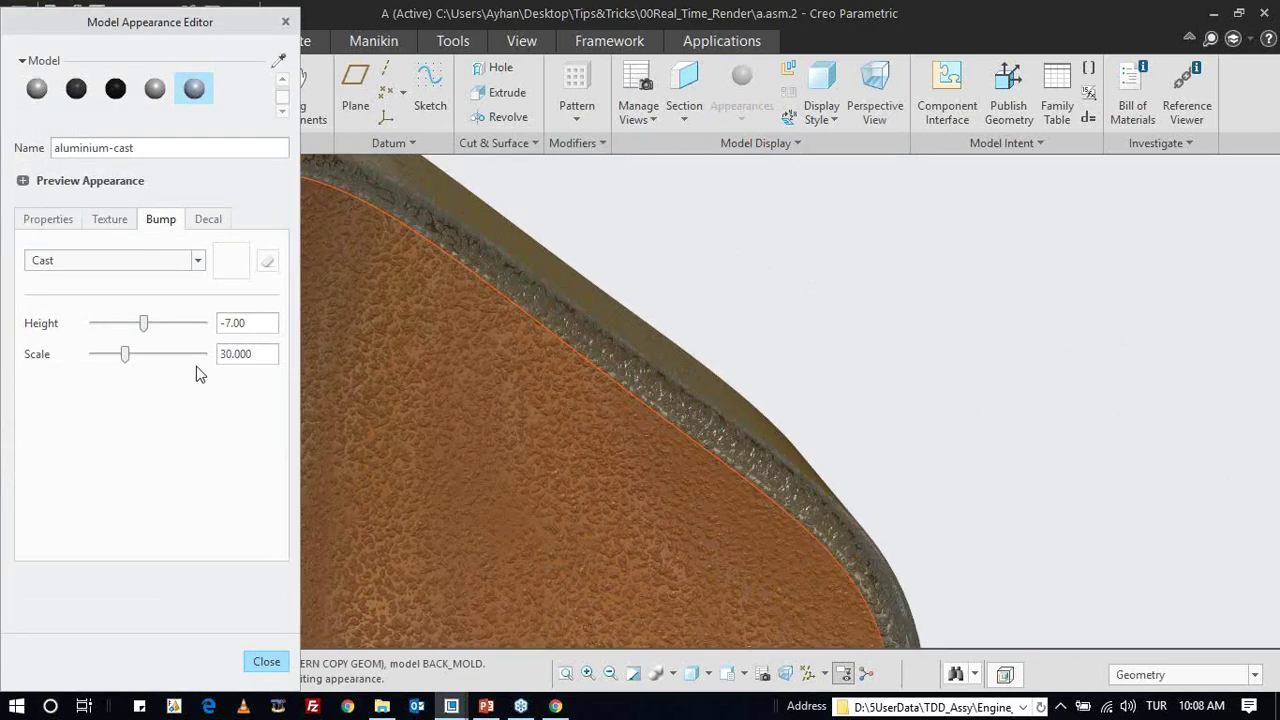
double_click(248, 322)
text(-)
key(Return)
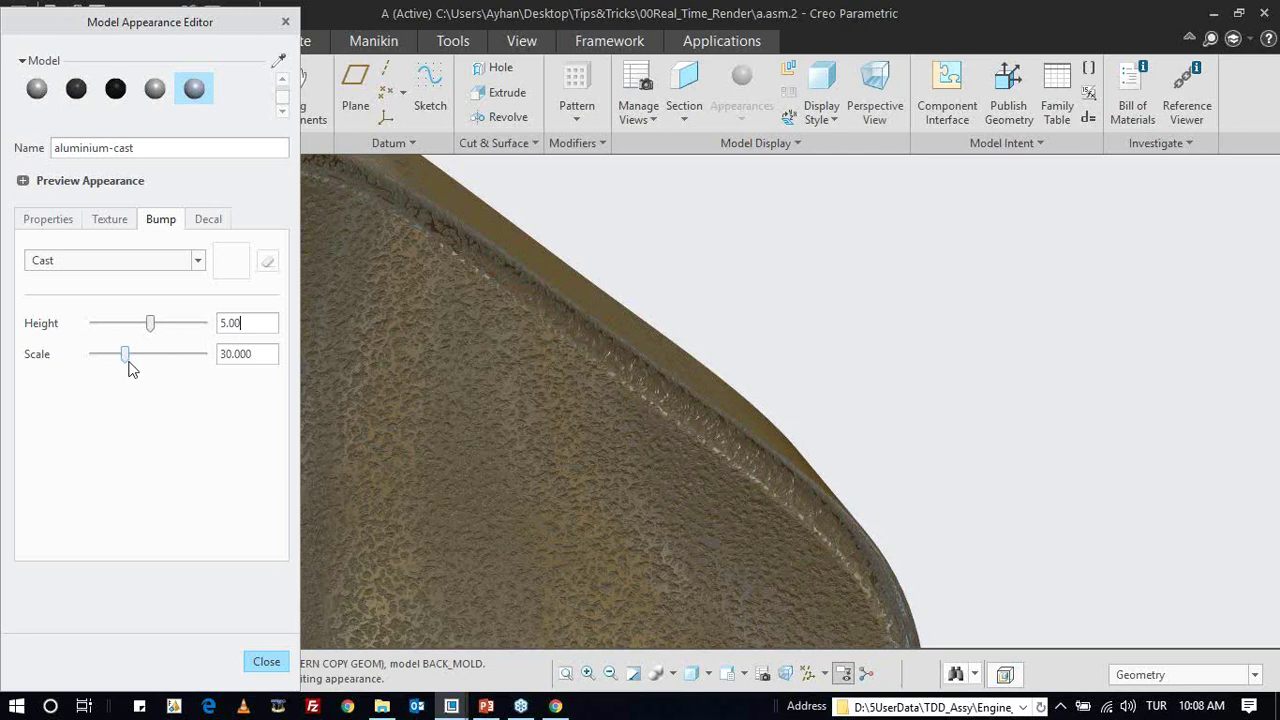
- Set the bump scale to 26.000 and orbit back to a front view of the chair
drag(128, 363, 173, 364)
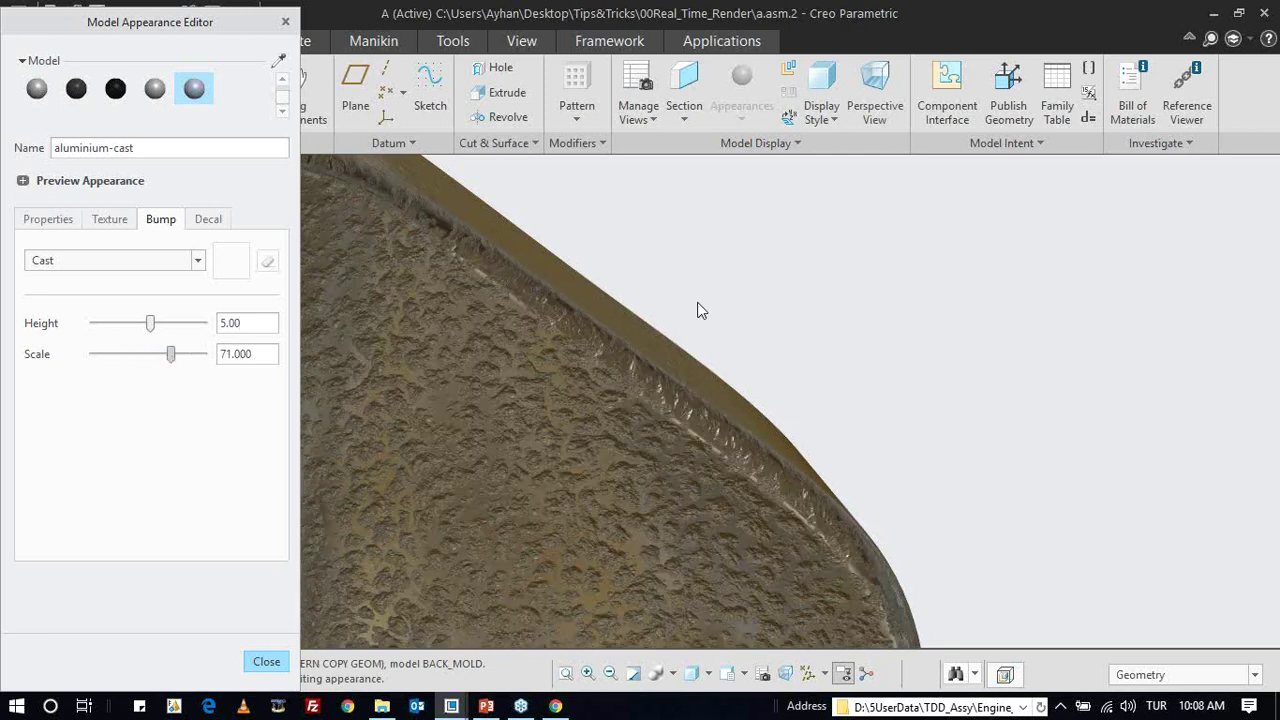
scroll(701, 311, down, 3)
scroll(732, 213, down, 2)
drag(173, 360, 124, 361)
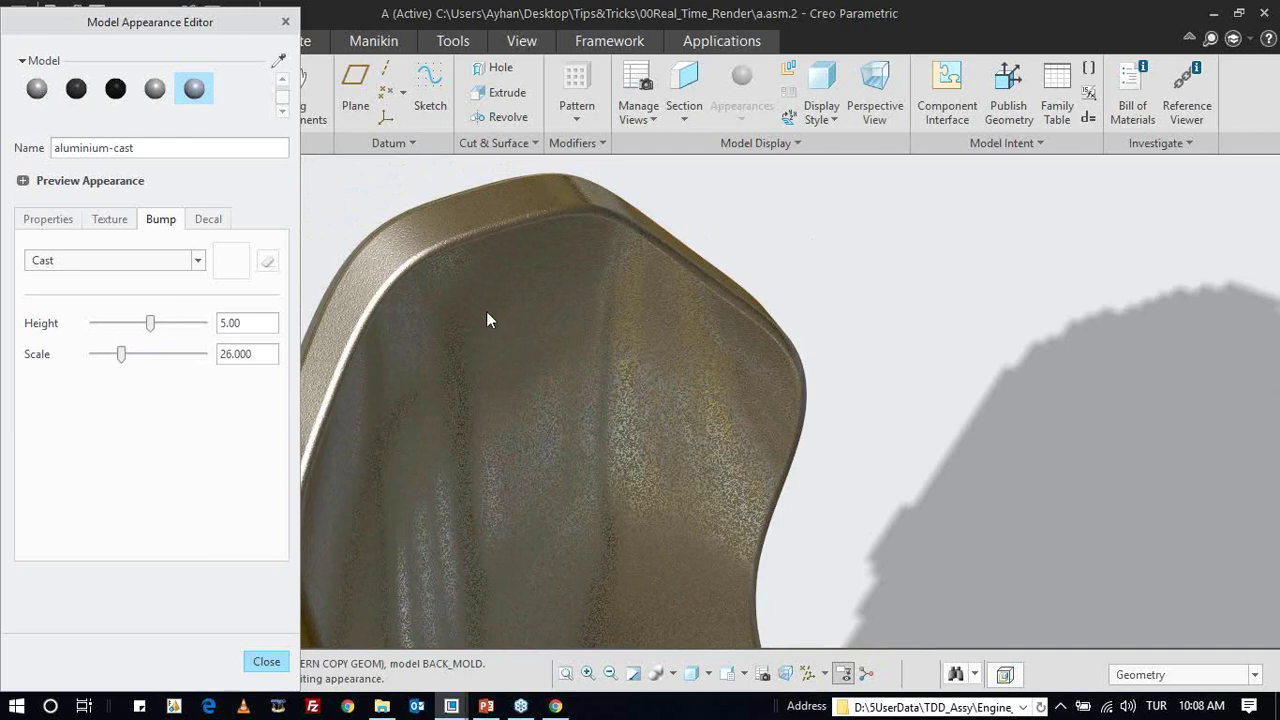
scroll(645, 214, down, 2)
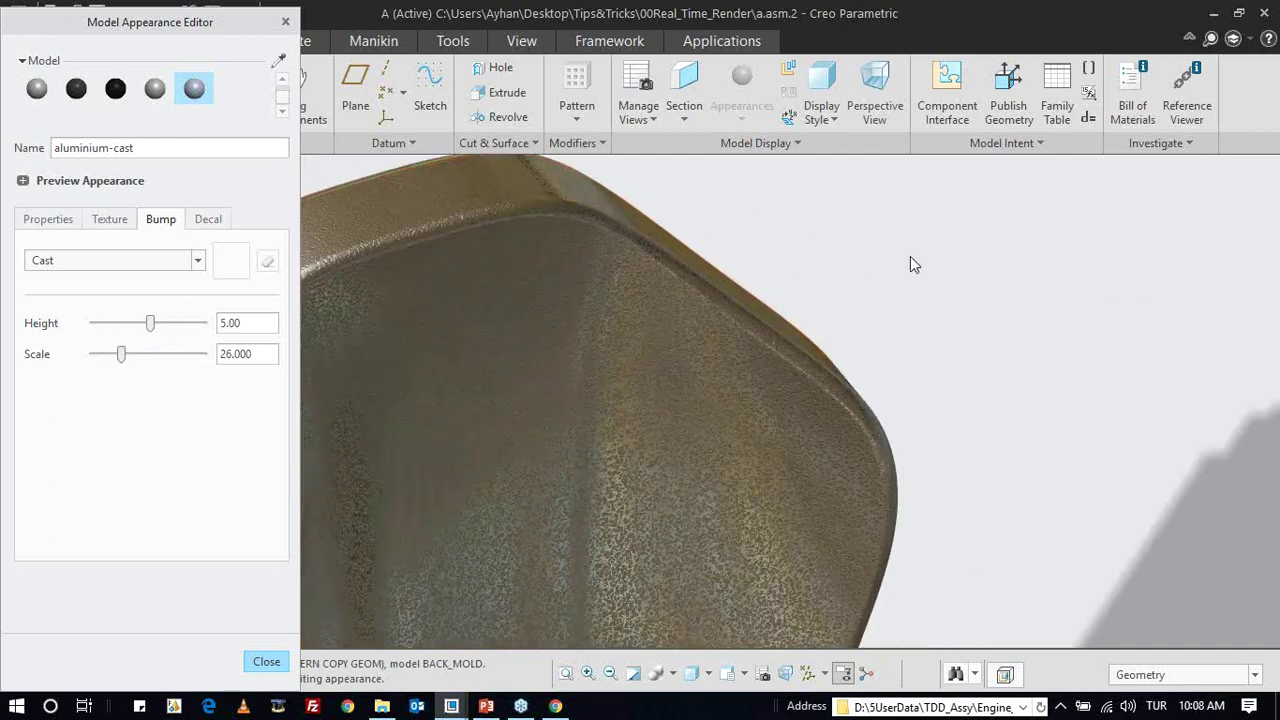
scroll(541, 280, up, 3)
scroll(377, 300, down, 3)
scroll(505, 318, down, 2)
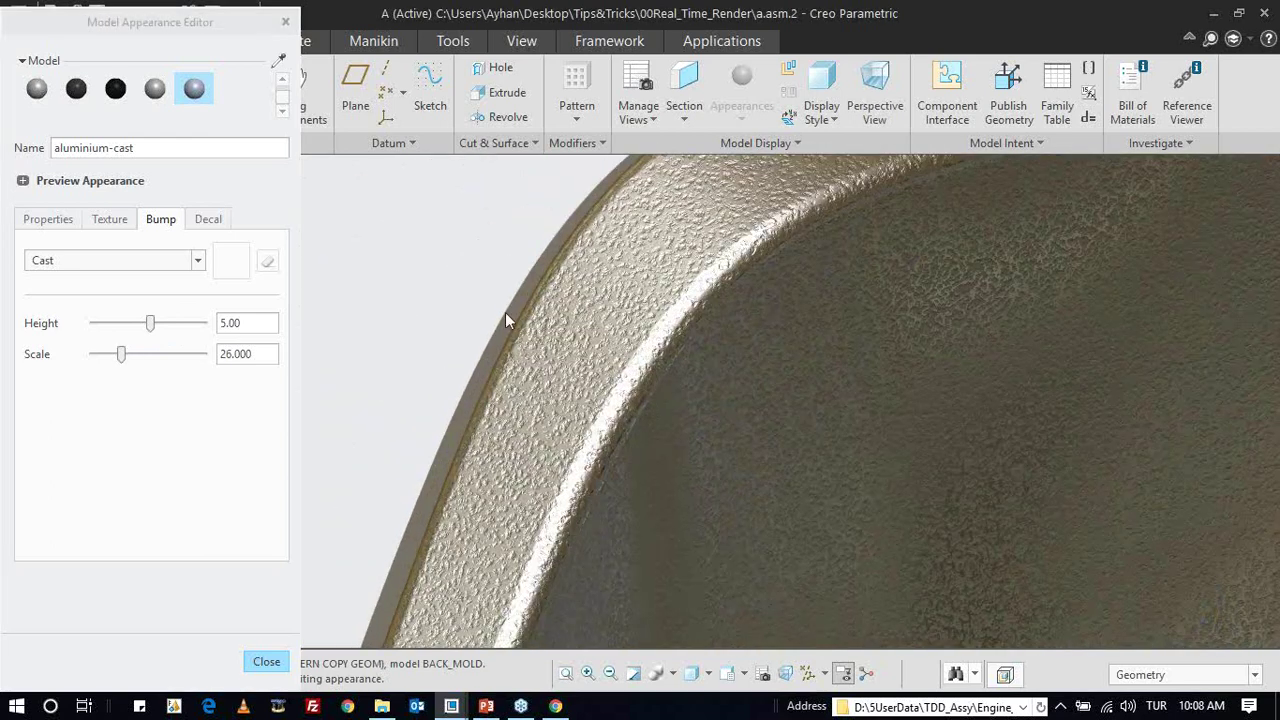
middle_drag(505, 320, 491, 286)
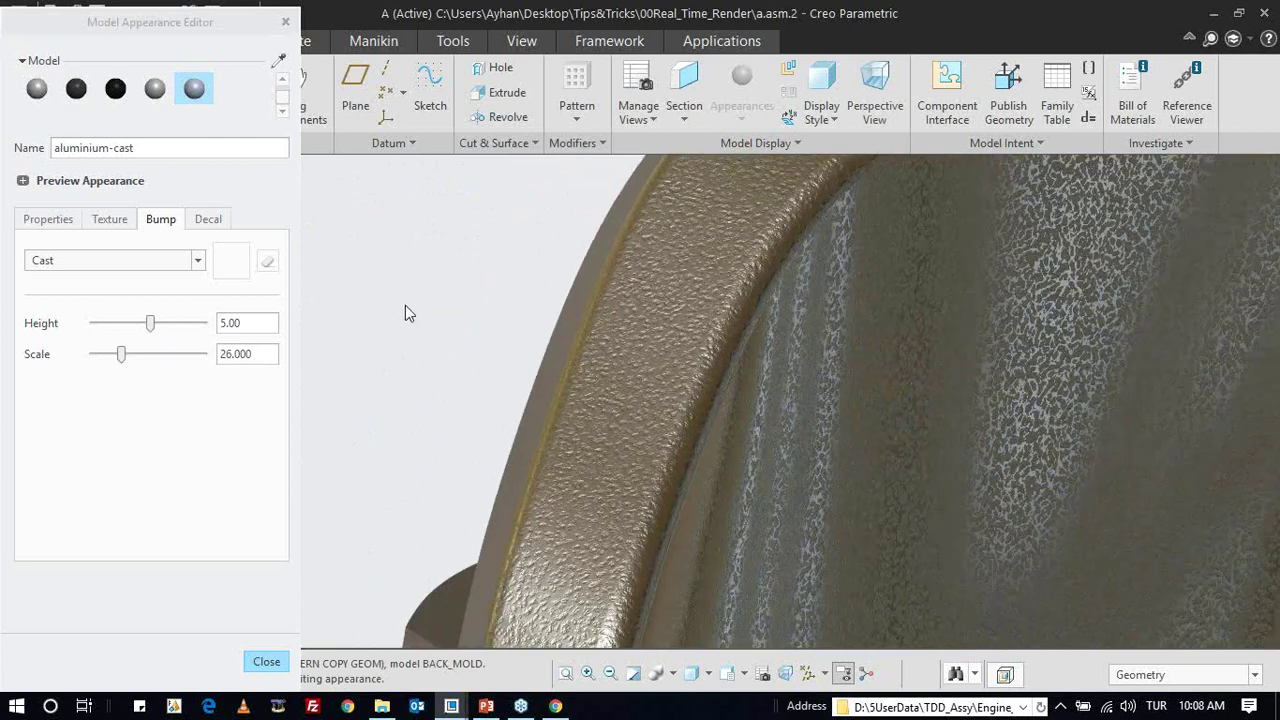
scroll(405, 305, up, 3)
scroll(457, 263, up, 3)
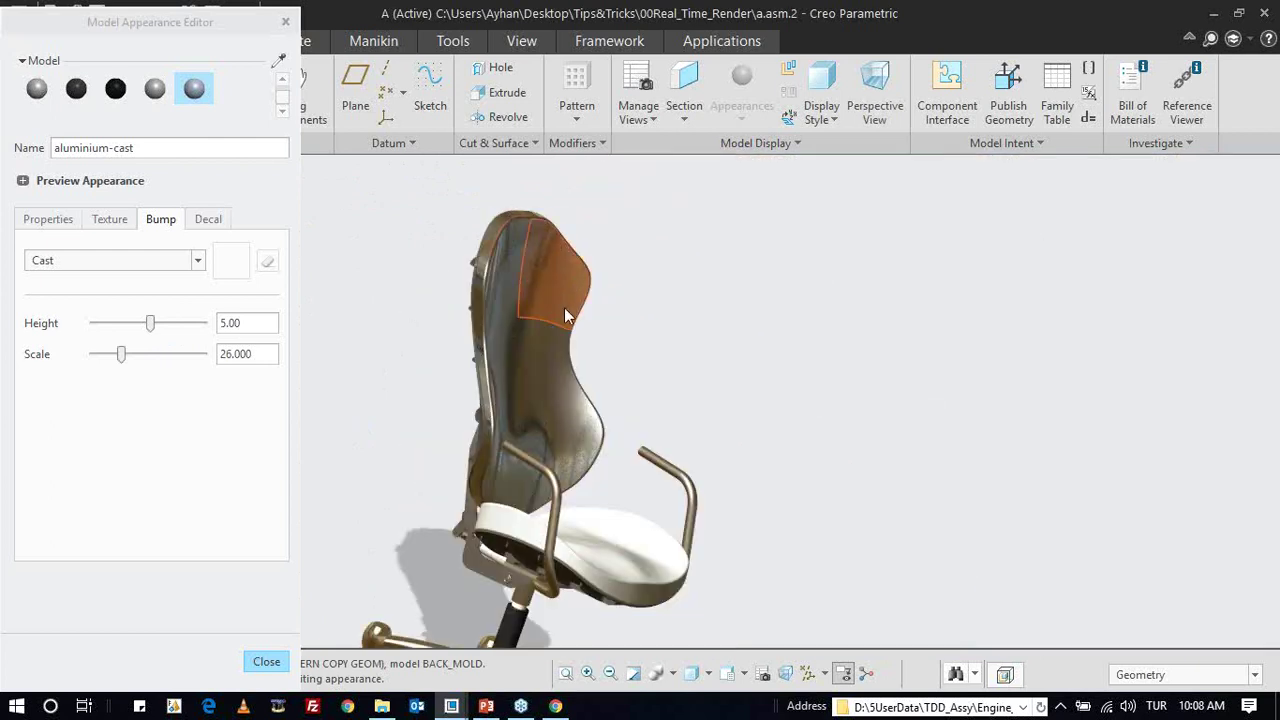
middle_drag(564, 309, 542, 286)
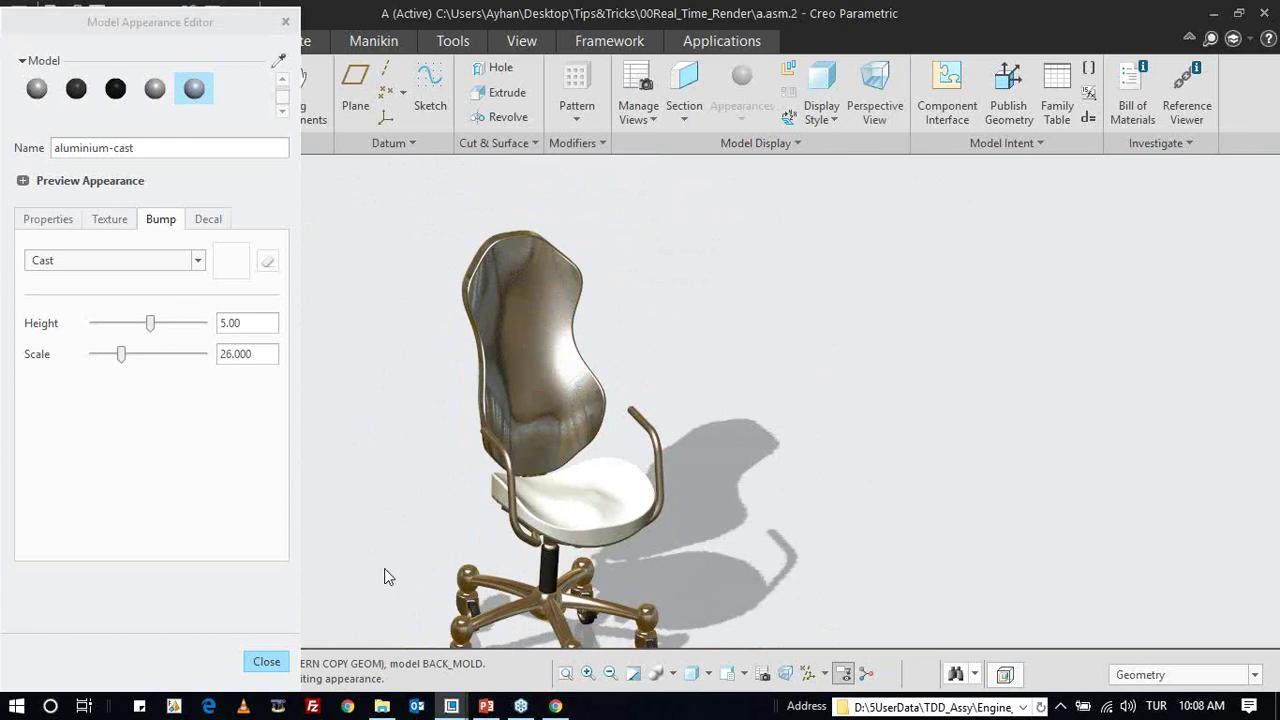
- Close the appearance editor, load the Misc > Fabric.dmt library and apply hessian fabric to the chair back
click(268, 662)
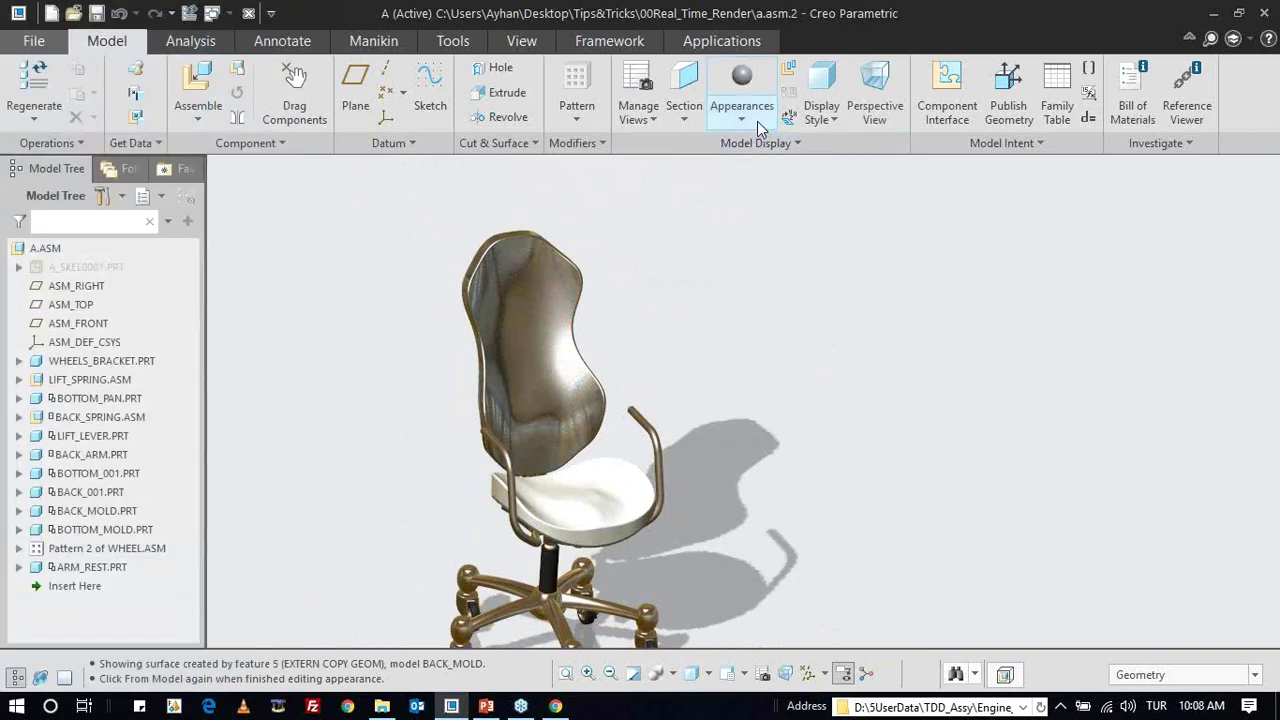
click(759, 127)
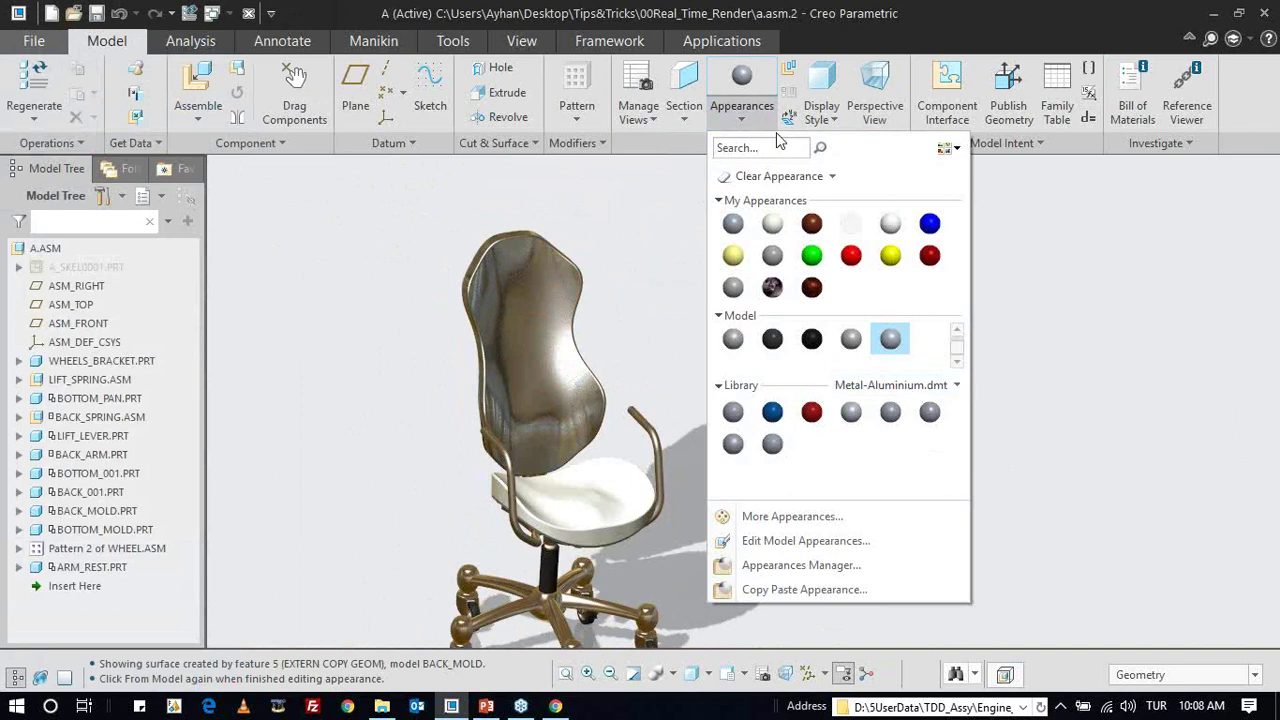
click(904, 392)
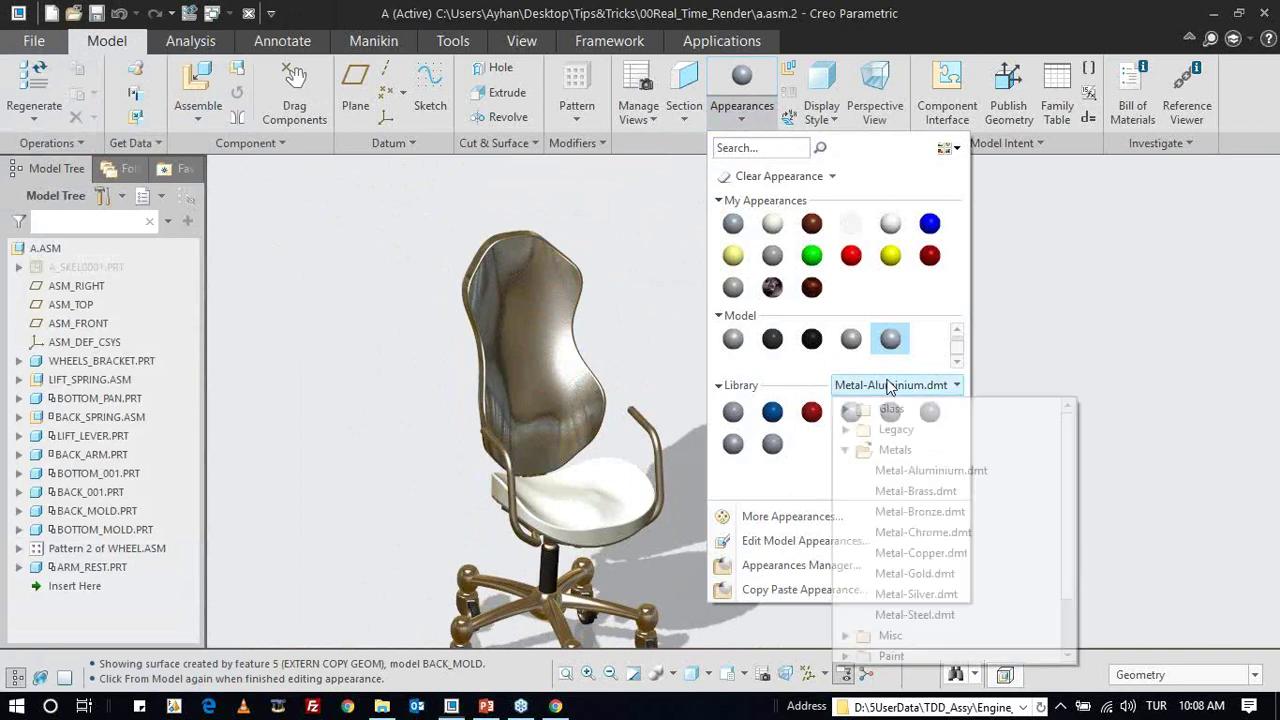
click(846, 451)
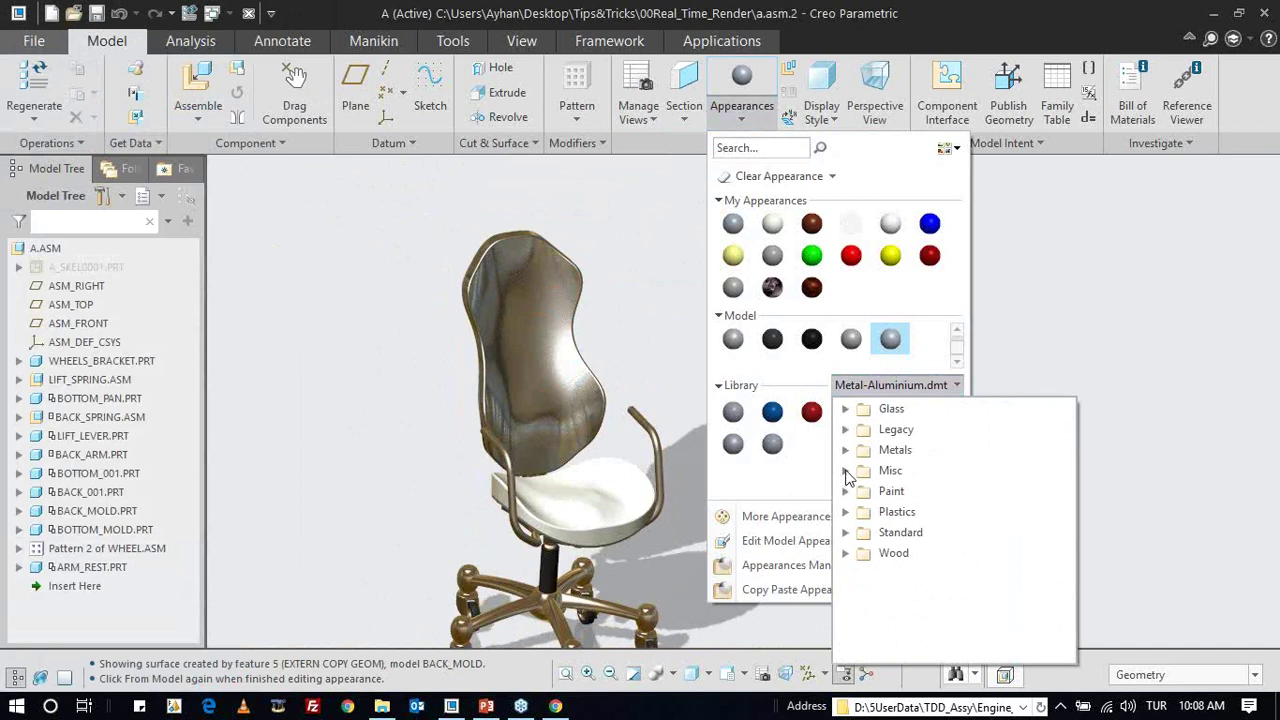
click(845, 471)
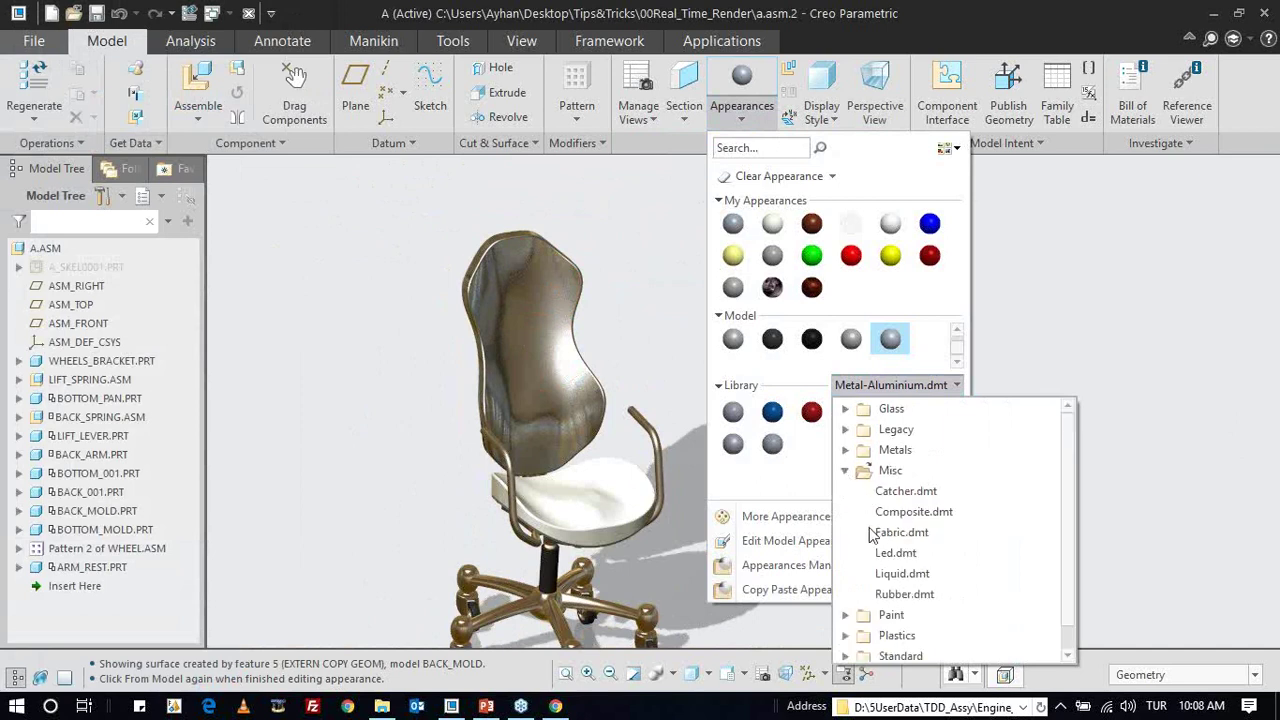
click(900, 533)
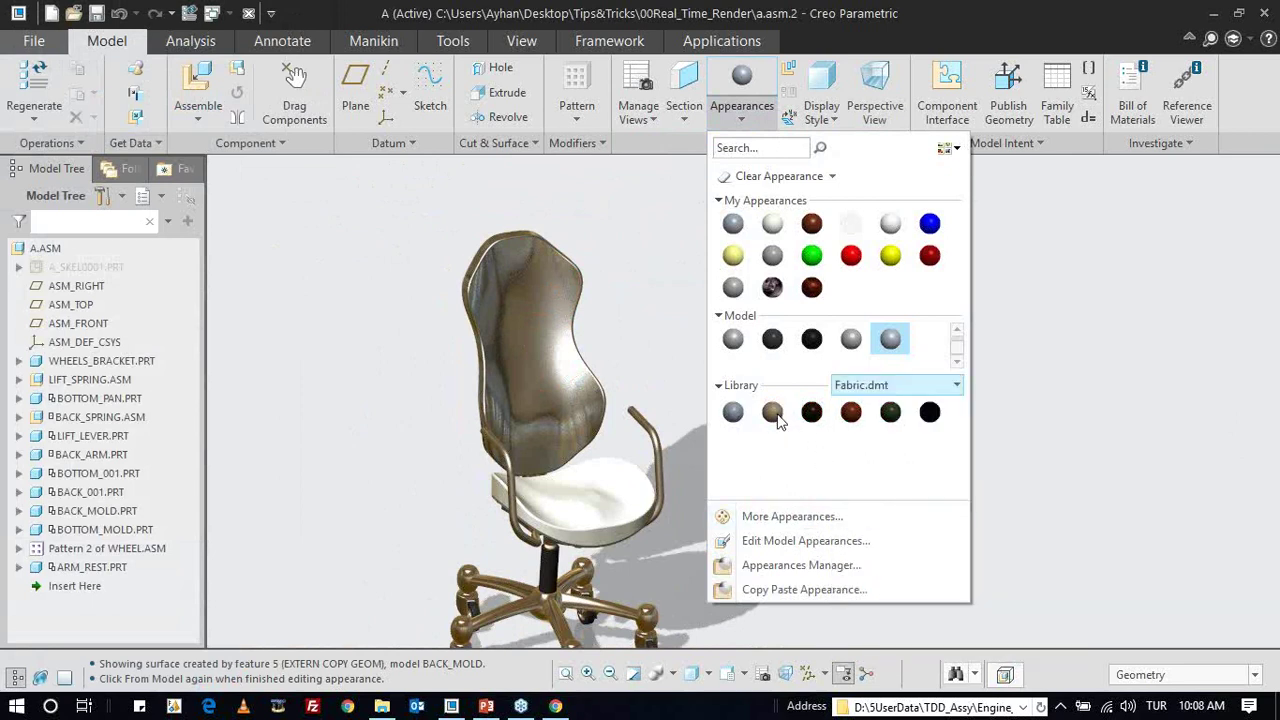
click(776, 418)
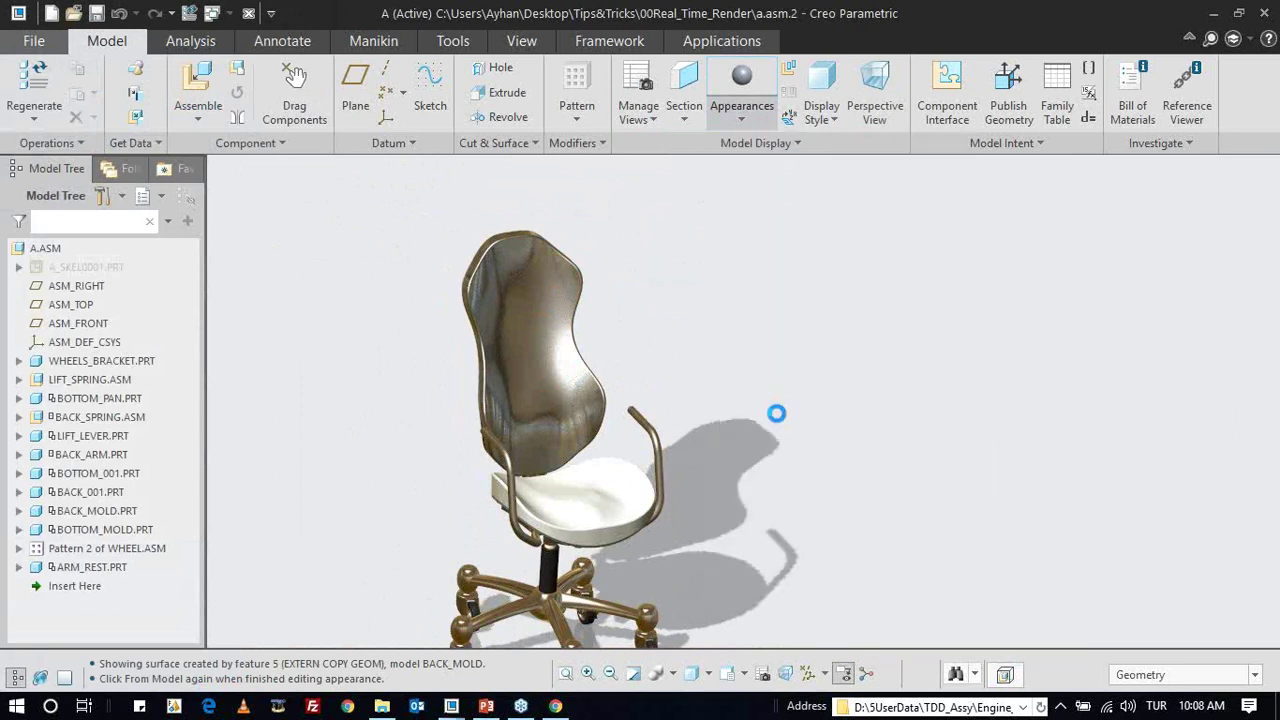
click(572, 330)
middle_click(594, 309)
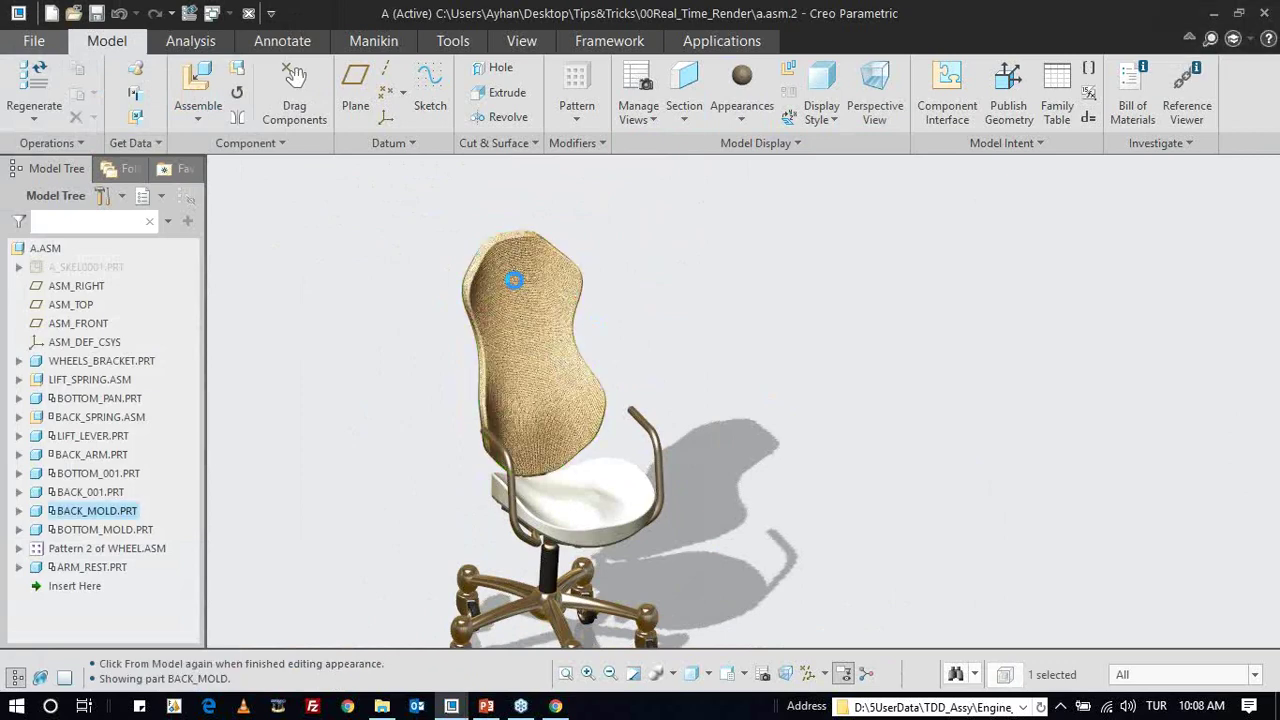
- Apply leather-brown to both the backrest BACK_MOLD and the seat BOTTOM_MOLD
scroll(530, 240, down, 5)
middle_drag(518, 213, 571, 217)
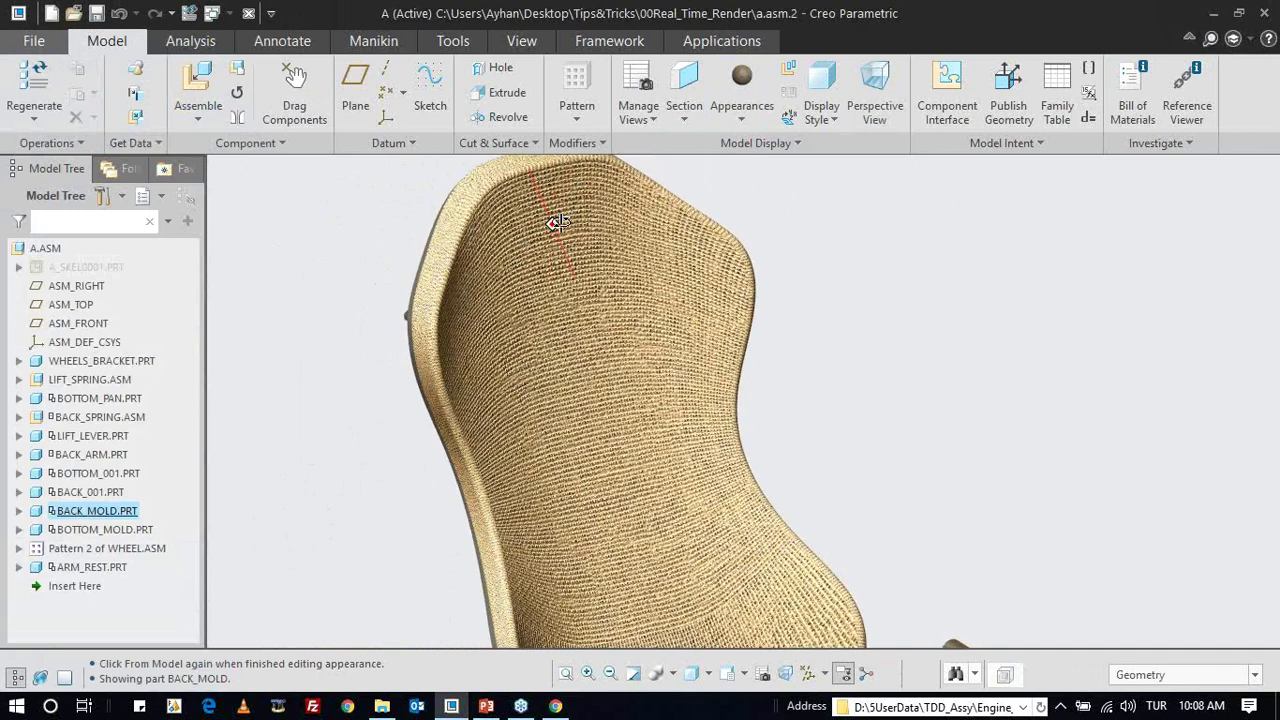
key(ctrl+d)
click(742, 110)
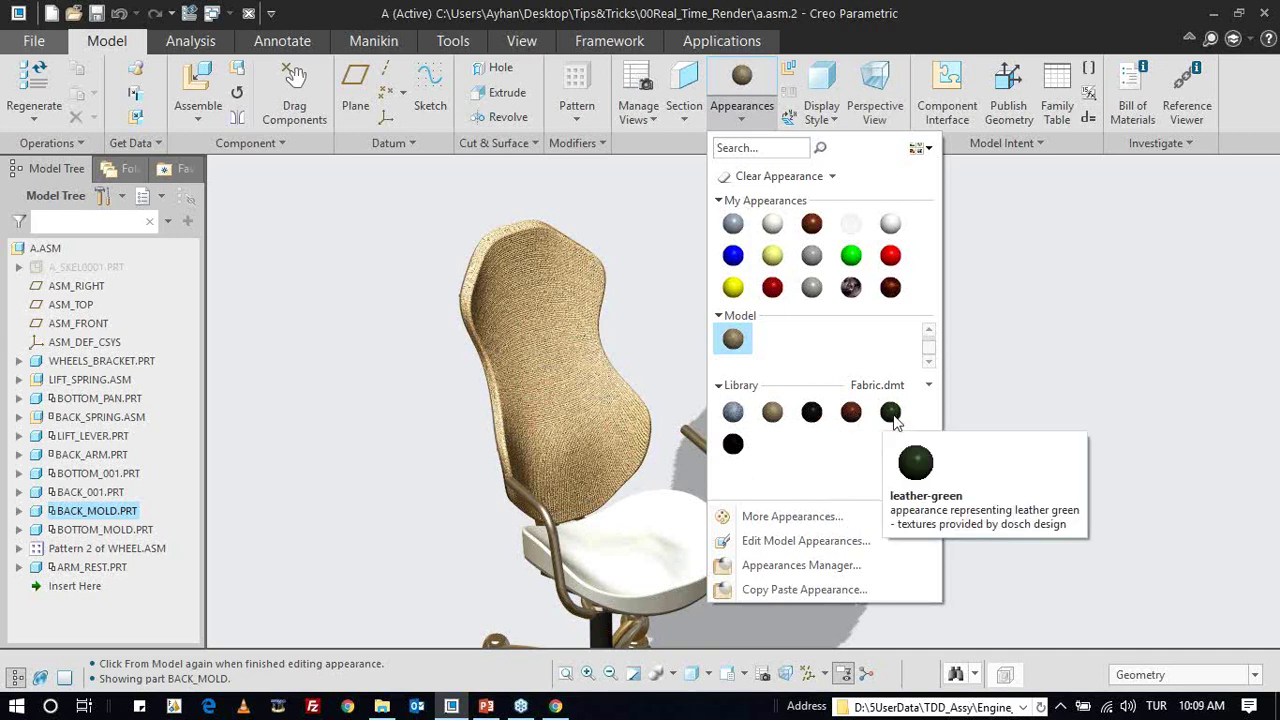
click(851, 412)
click(612, 345)
ctrl+click(658, 506)
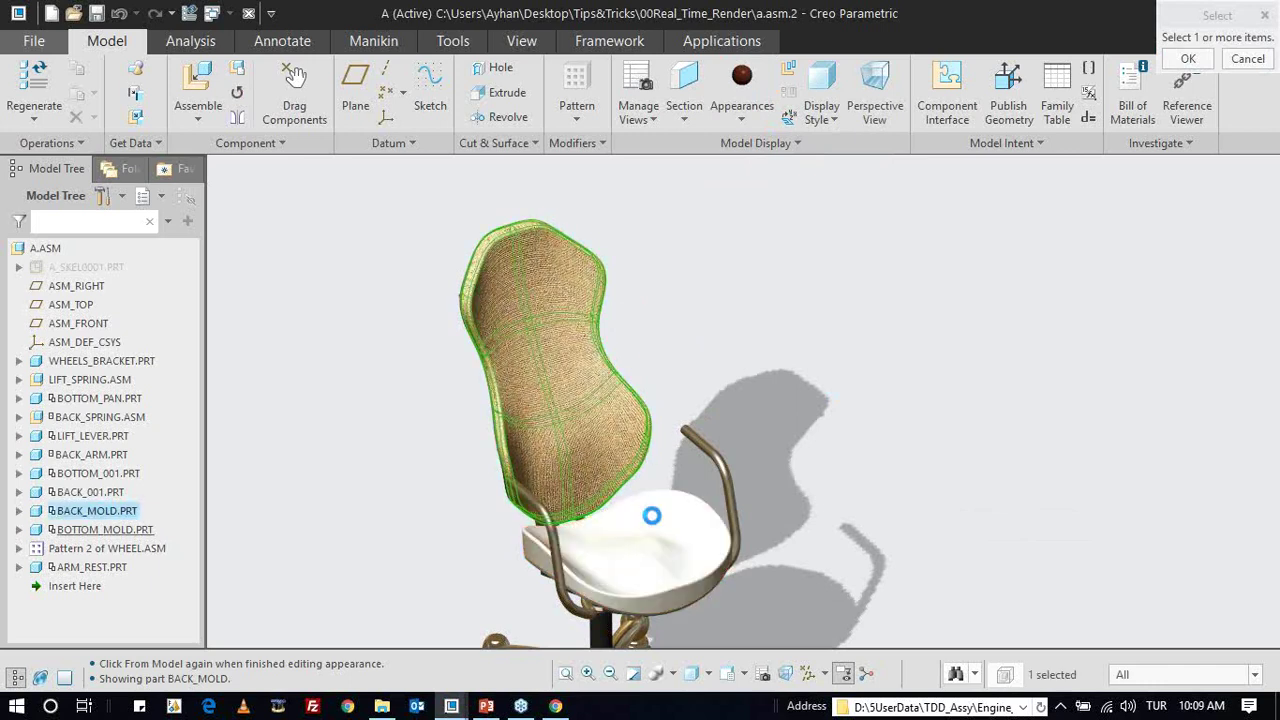
middle_click(686, 297)
middle_drag(586, 293, 551, 305)
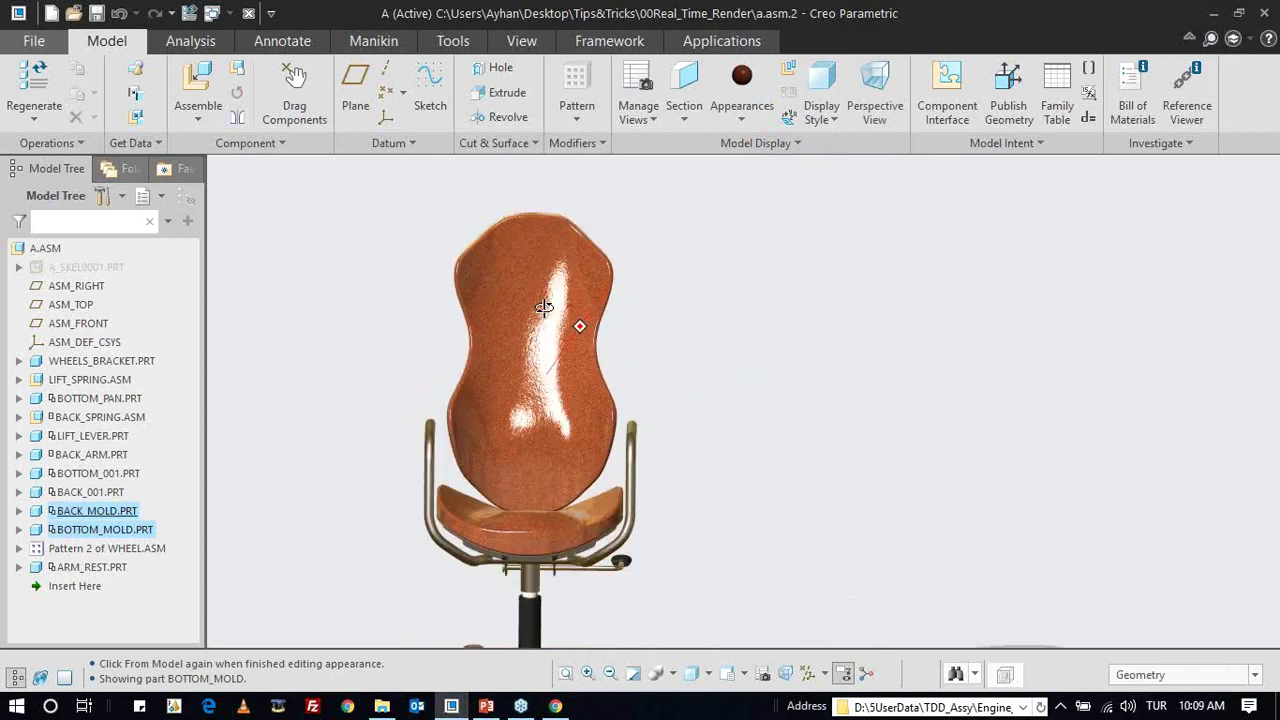
click(737, 121)
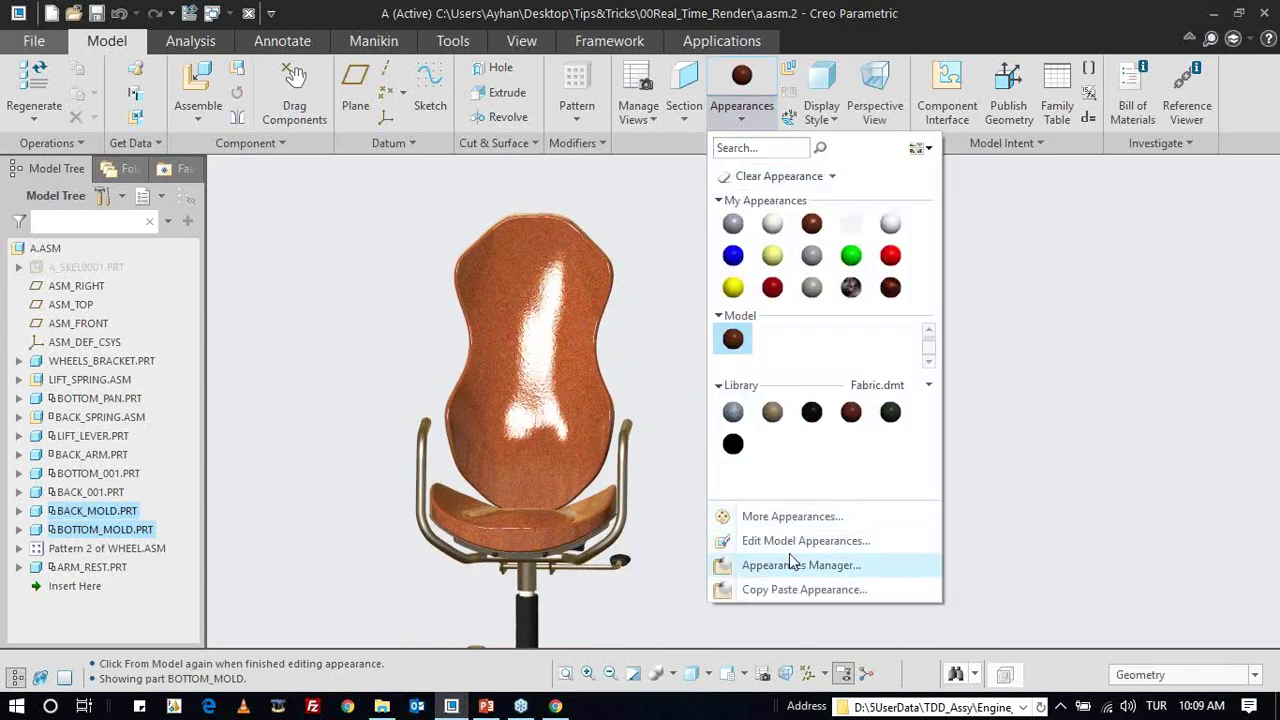
click(800, 540)
- Eyedrop the backrest leather and set diffuse 0.79, reflectivity 0.70 and glossiness 0.33
click(278, 127)
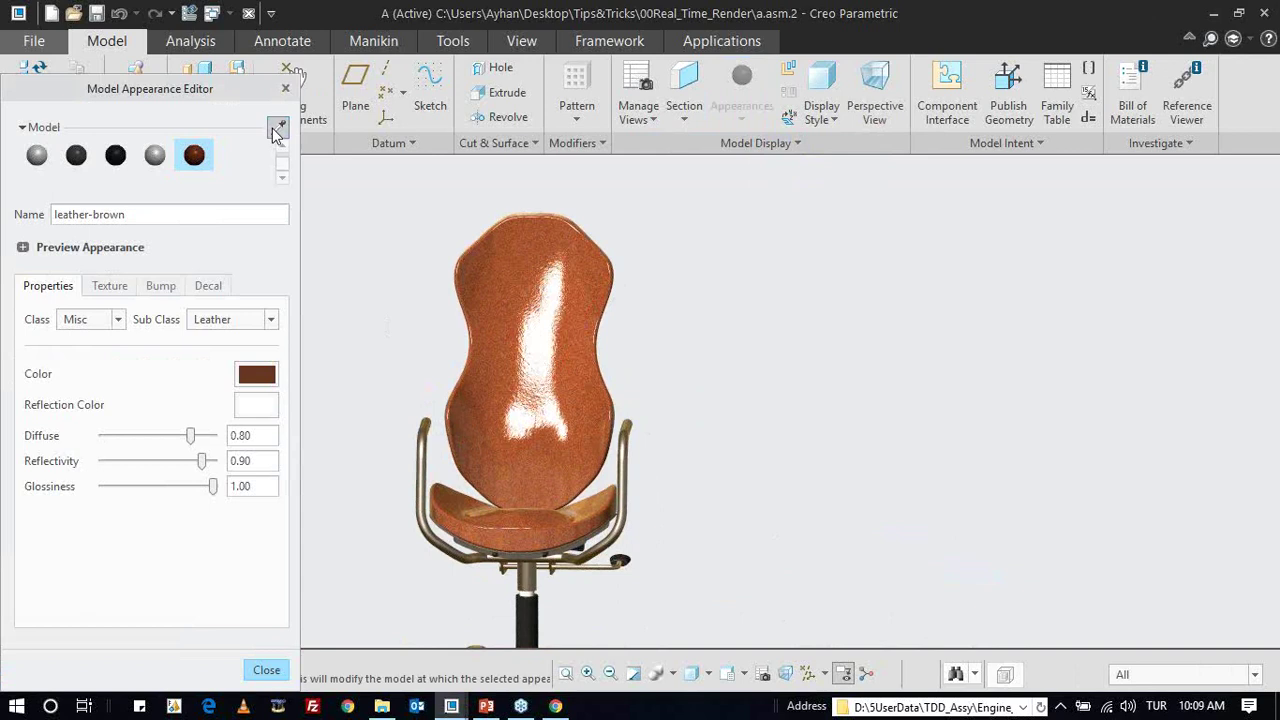
click(534, 300)
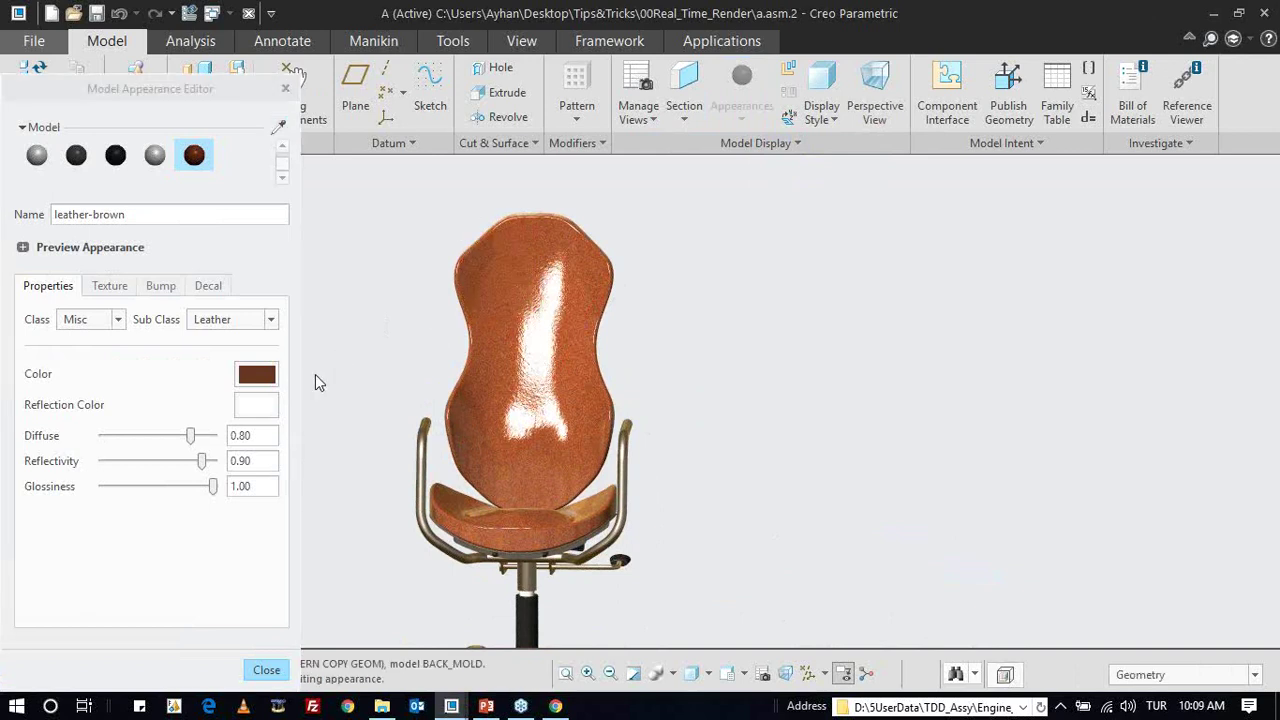
drag(203, 463, 185, 461)
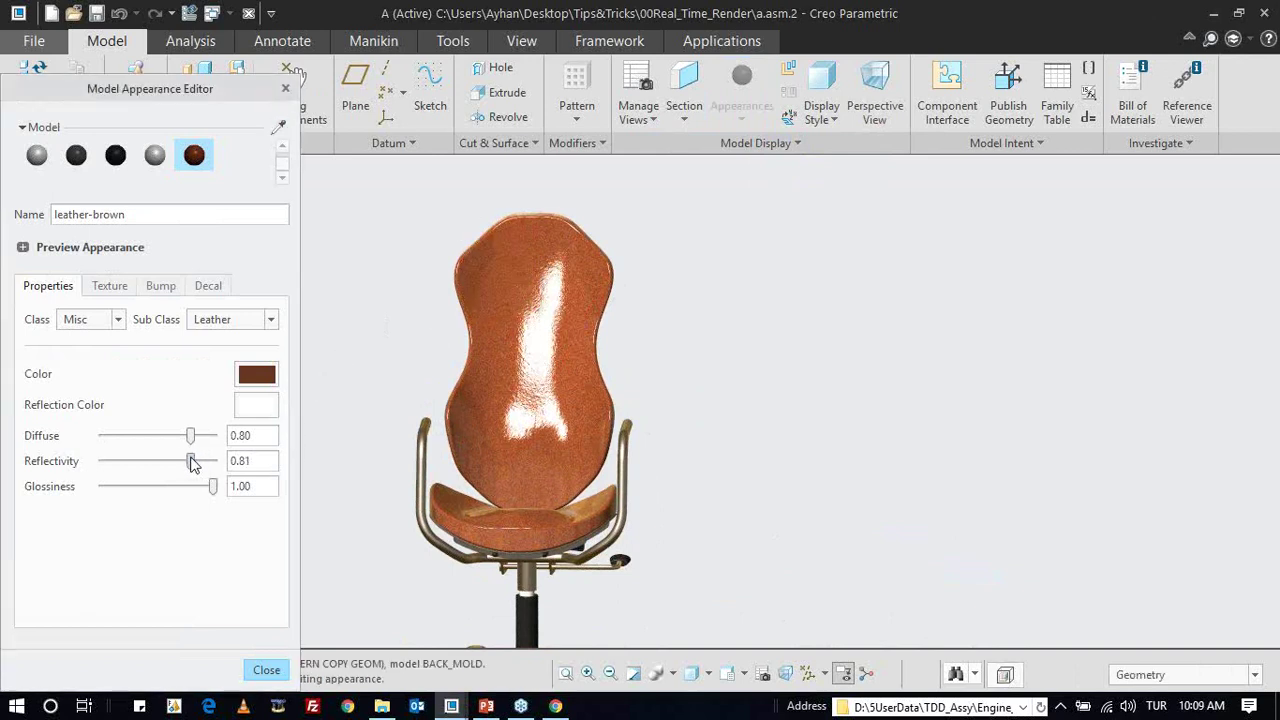
mouse_move(193, 438)
mouse_down()
mouse_move(138, 420)
mouse_move(192, 440)
mouse_up()
drag(218, 492, 140, 485)
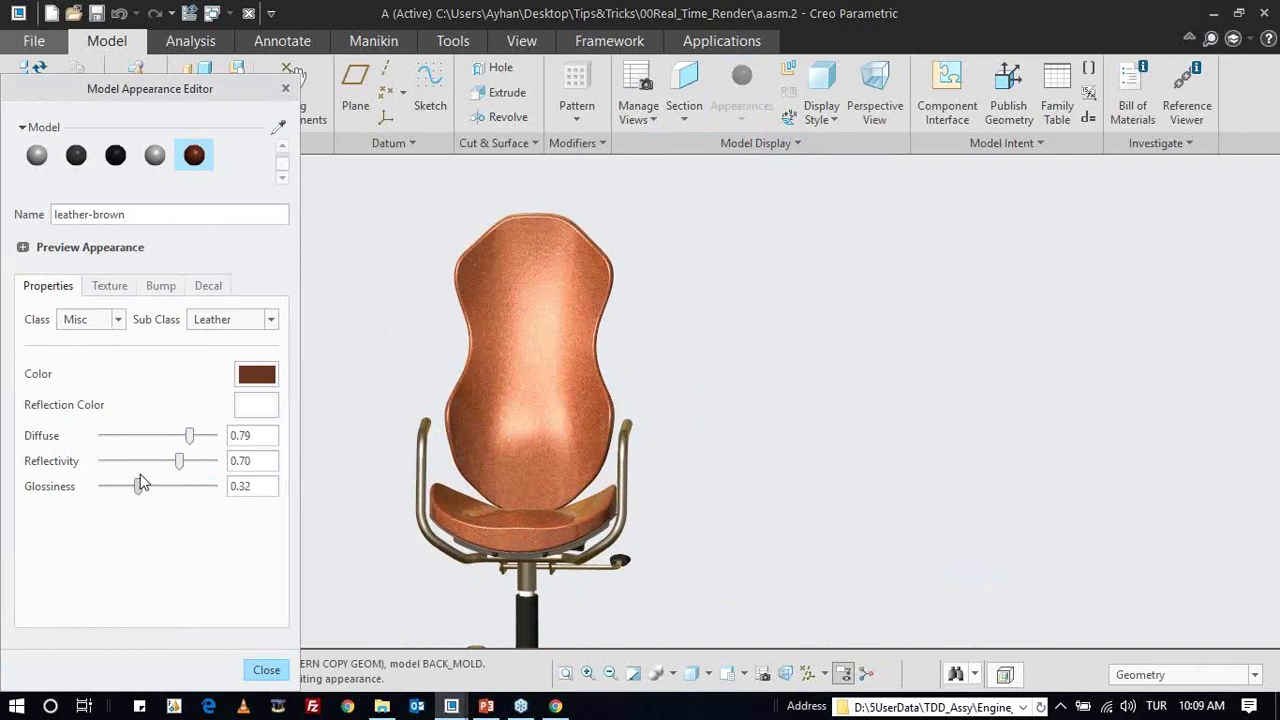
- Zoom in to inspect the leather texture up close, then close the appearance editor
scroll(470, 256, up, 3)
middle_drag(470, 256, 445, 284)
scroll(440, 282, up, 2)
scroll(446, 249, up, 1)
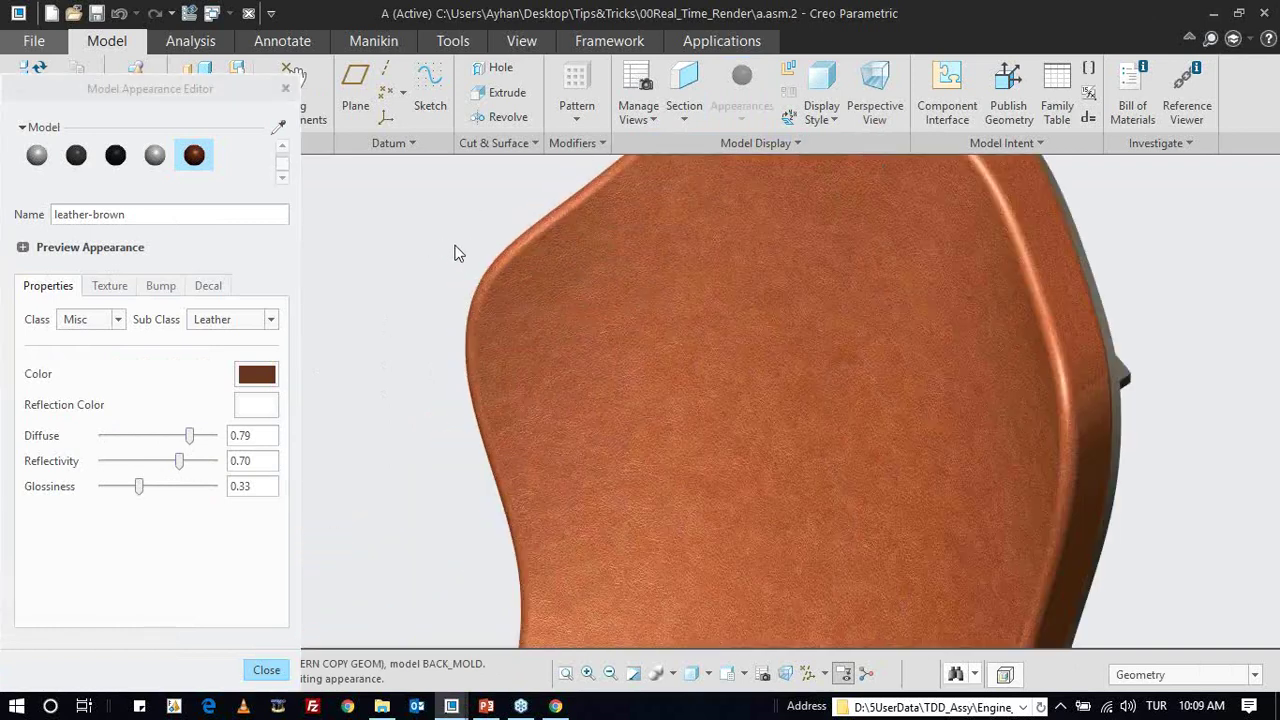
scroll(440, 252, up, 1)
scroll(440, 252, up, 1)
scroll(440, 252, up, 1)
mouse_move(518, 297)
middle_down()
mouse_move(537, 289)
mouse_move(503, 277)
mouse_move(492, 240)
middle_up()
scroll(492, 240, down, 1)
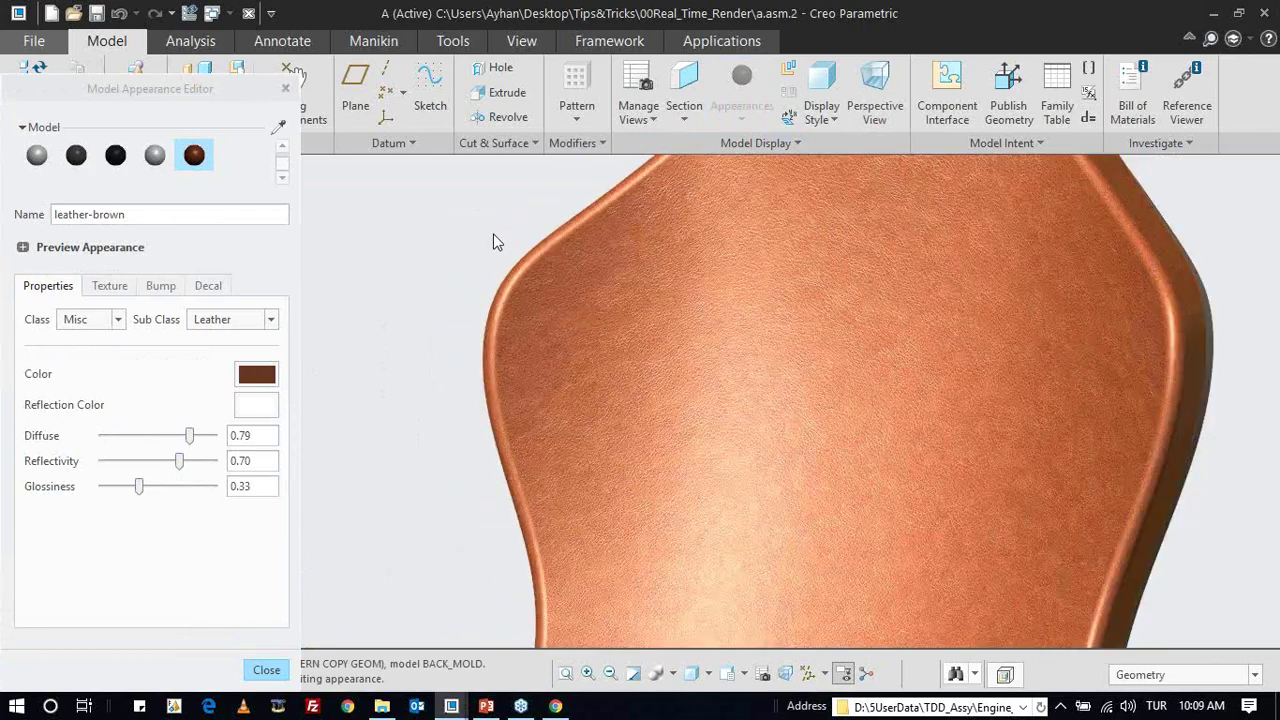
scroll(511, 246, down, 1)
scroll(516, 248, down, 1)
scroll(556, 242, down, 1)
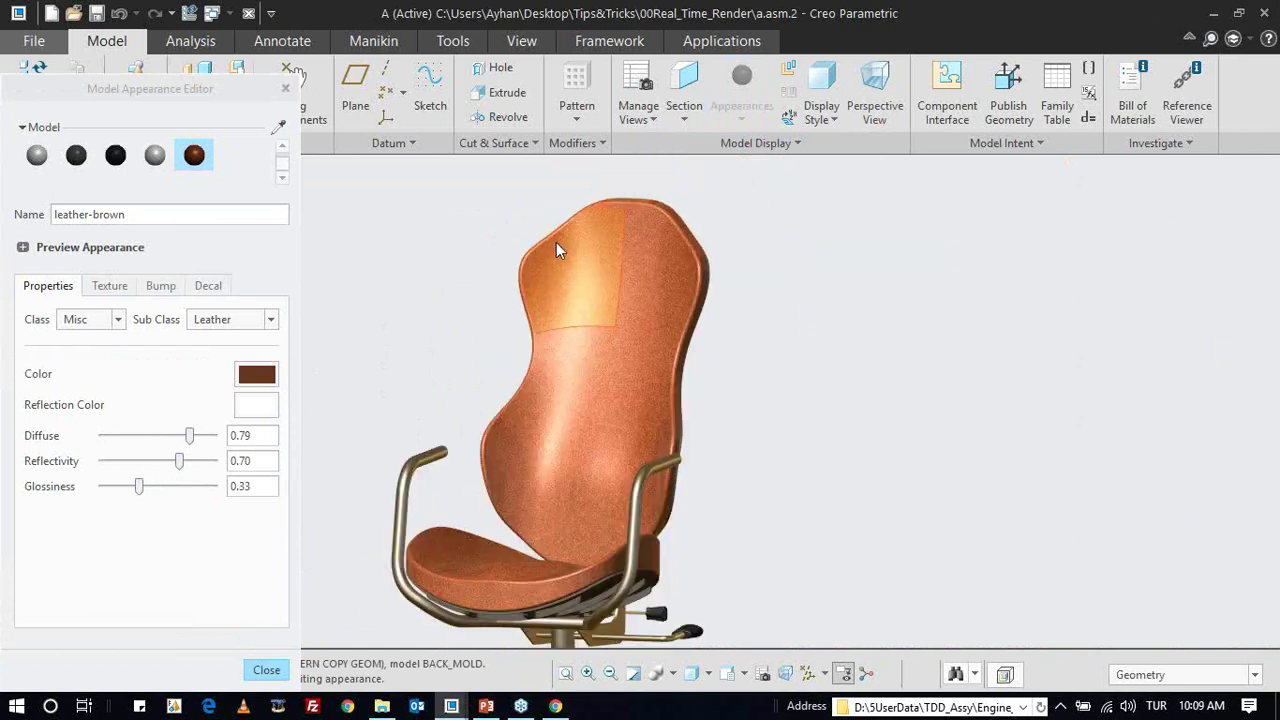
scroll(575, 253, down, 2)
click(263, 676)
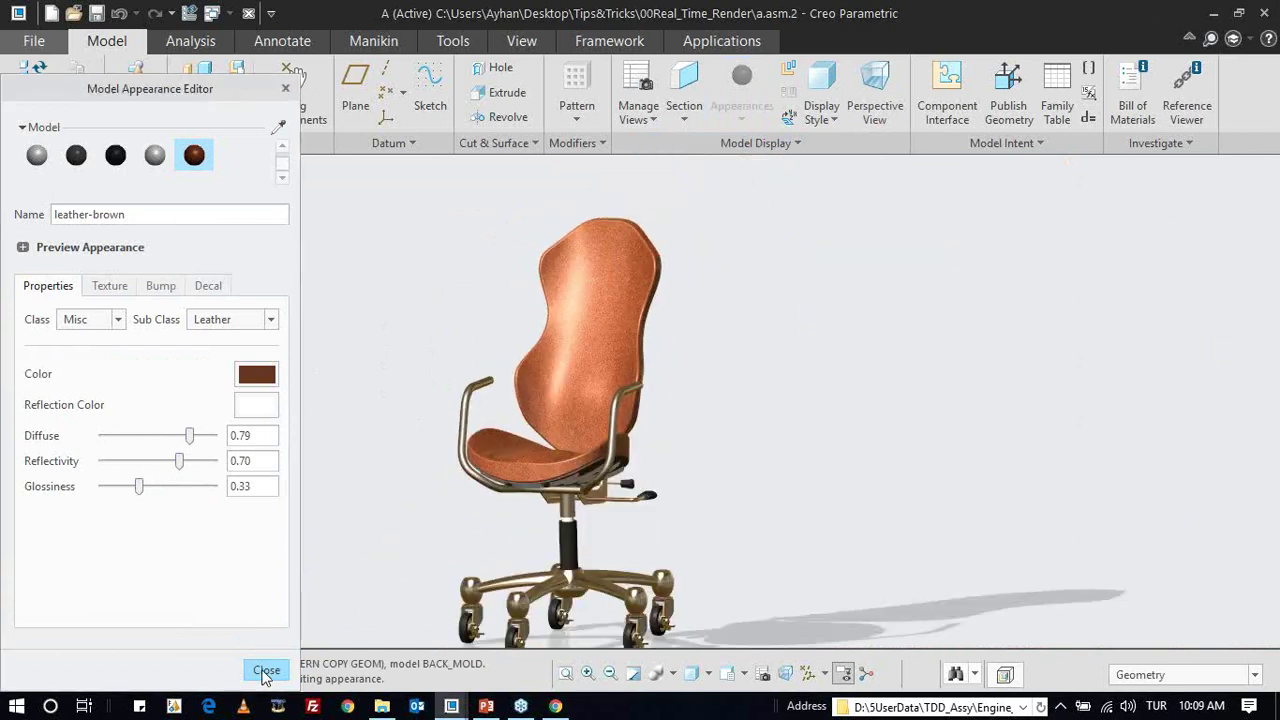
- Orbit the chair to a side angle, then browse the Glass, Legacy and Metals appearance libraries
scroll(546, 421, down, 1)
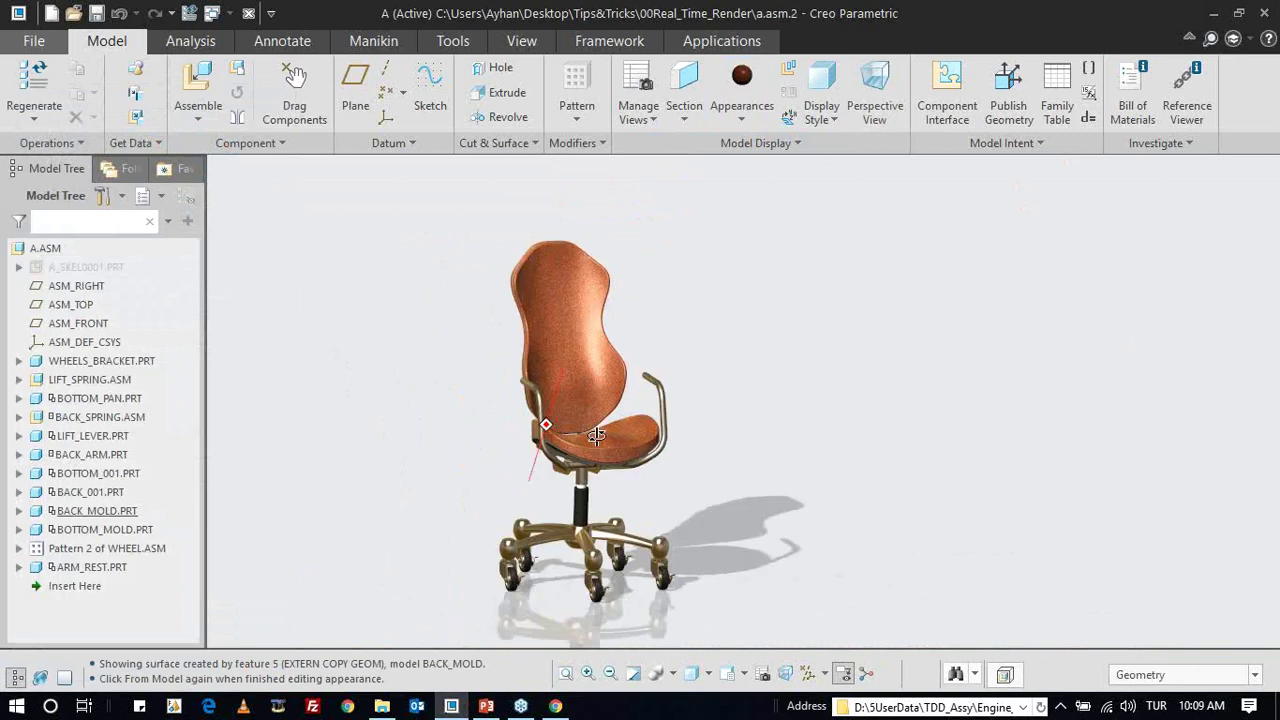
middle_drag(546, 421, 600, 420)
scroll(600, 420, up, 2)
click(752, 122)
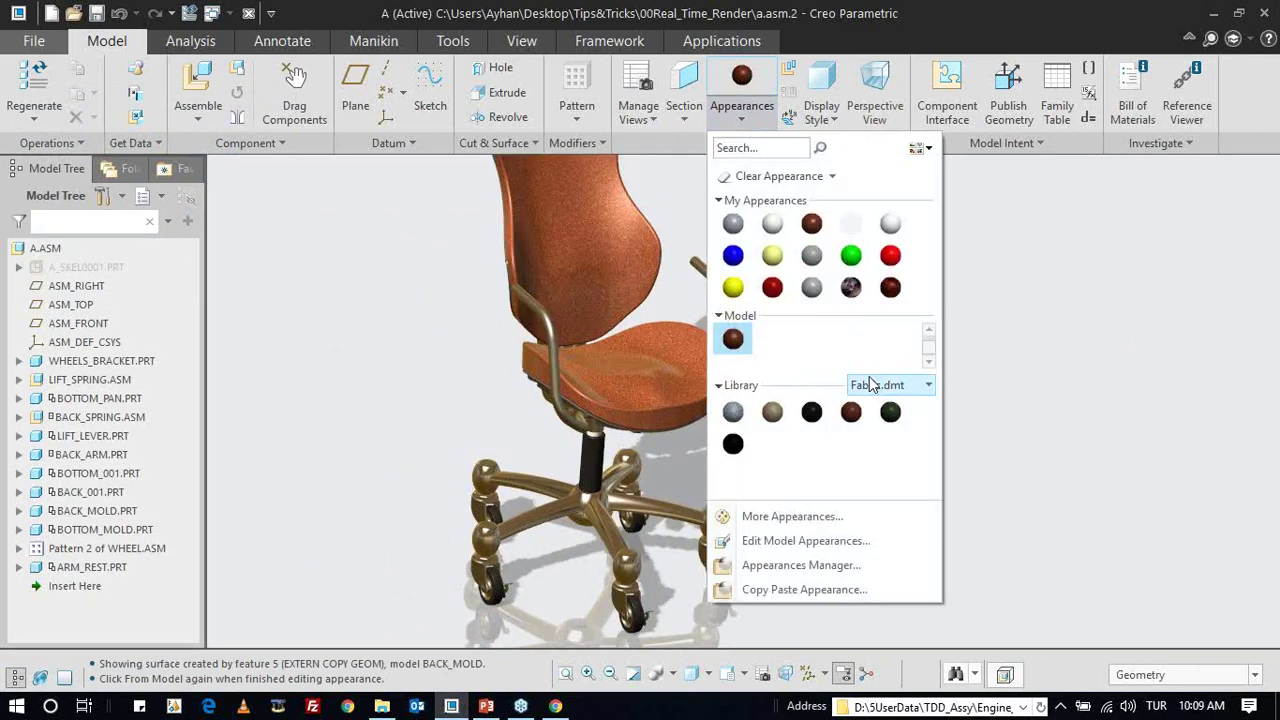
click(874, 385)
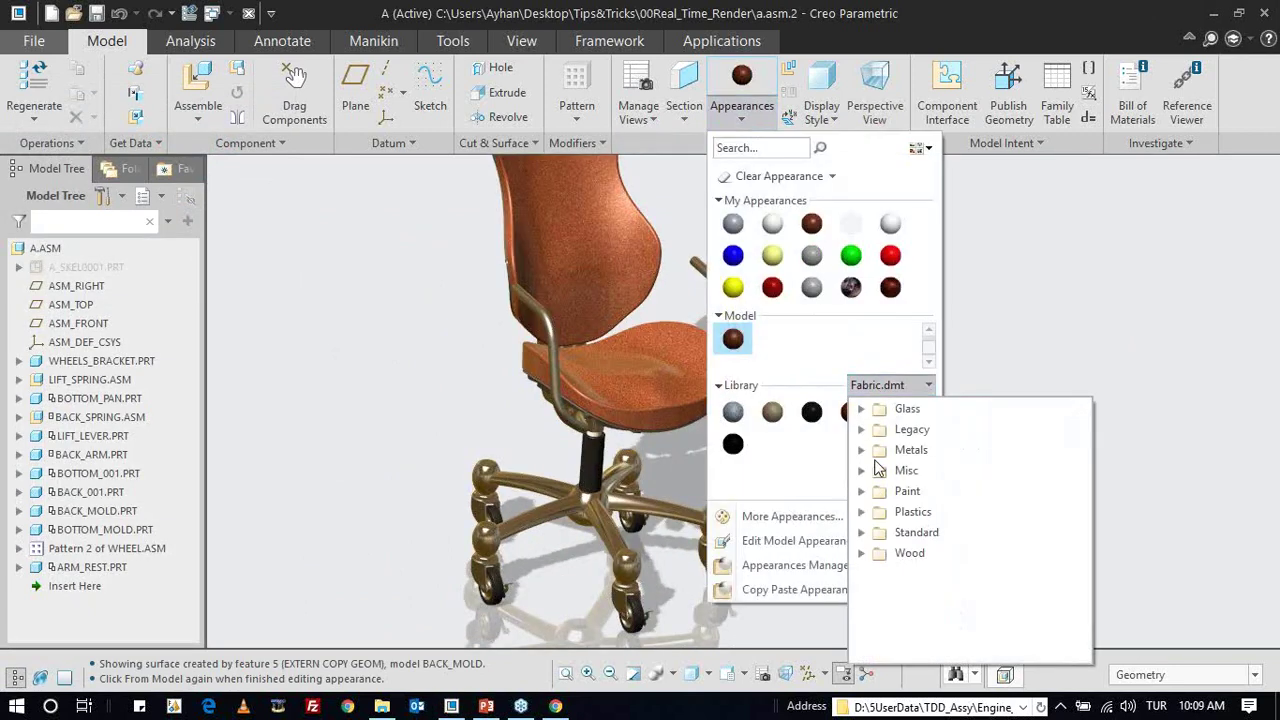
click(861, 409)
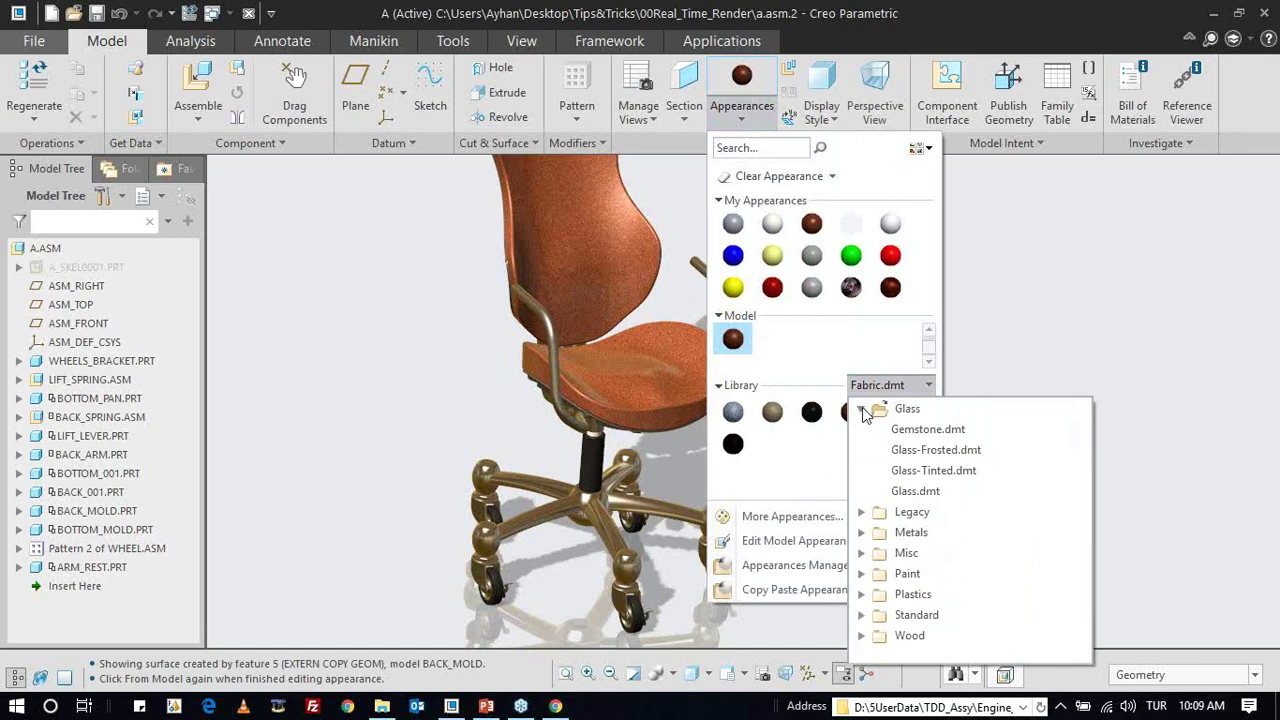
click(861, 409)
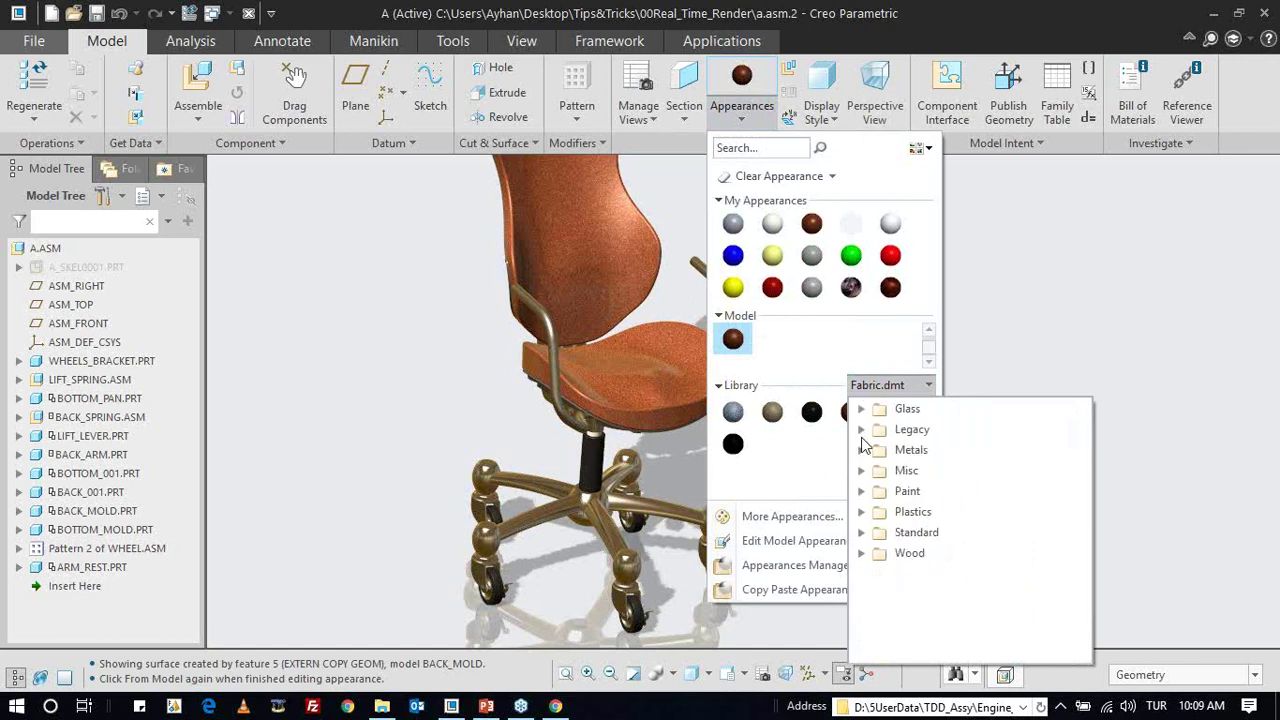
click(861, 430)
click(861, 430)
click(861, 450)
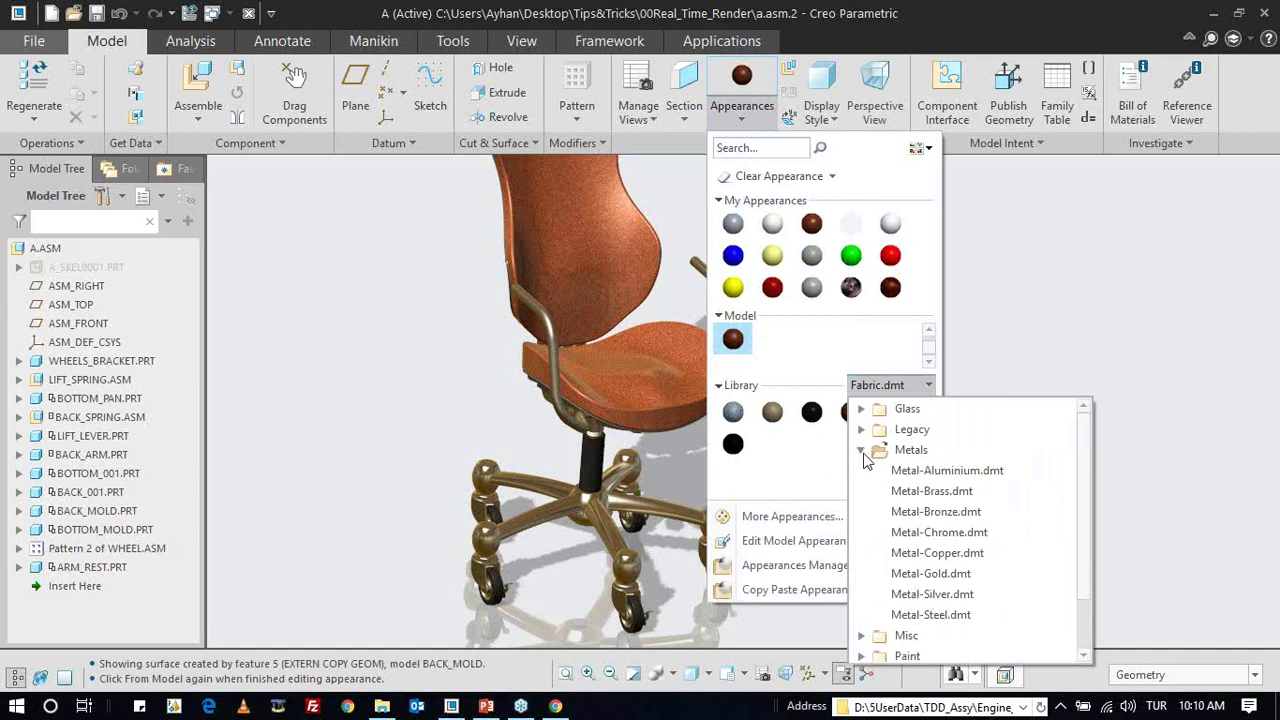
click(861, 451)
- Browse the Misc, Paint and Plastics libraries, keeping Fabric.dmt as the active library
click(861, 471)
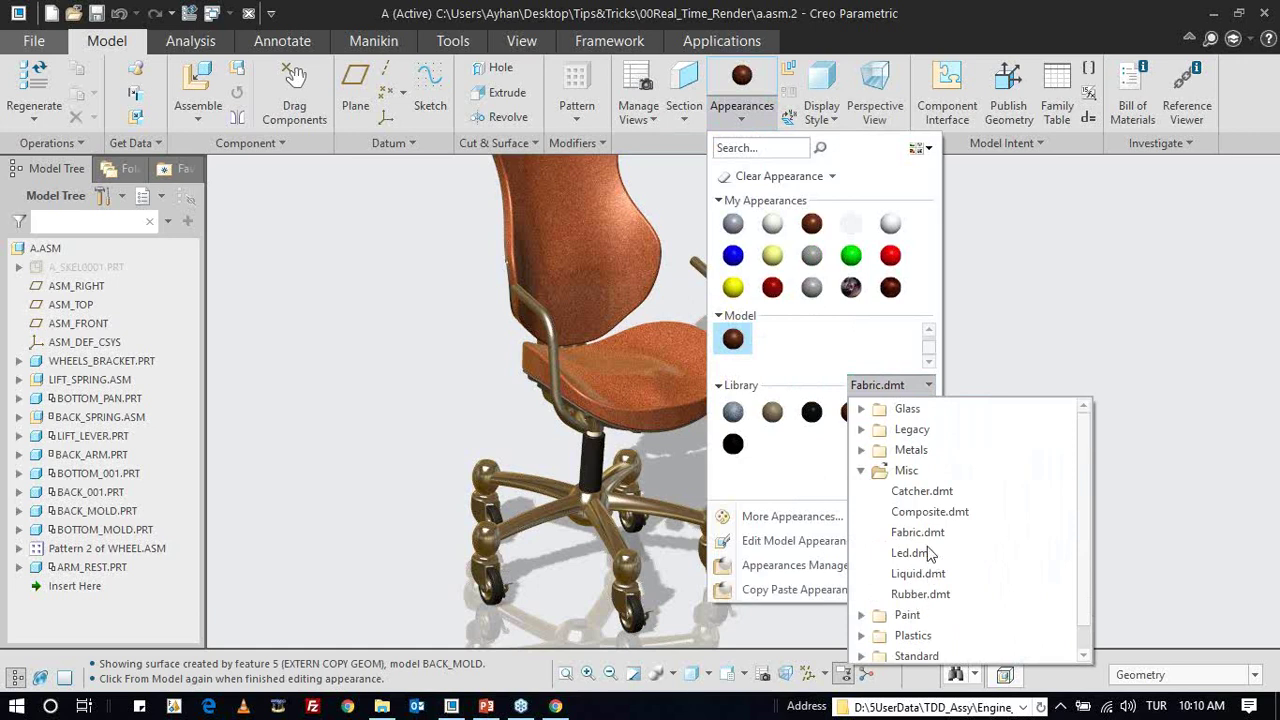
click(861, 471)
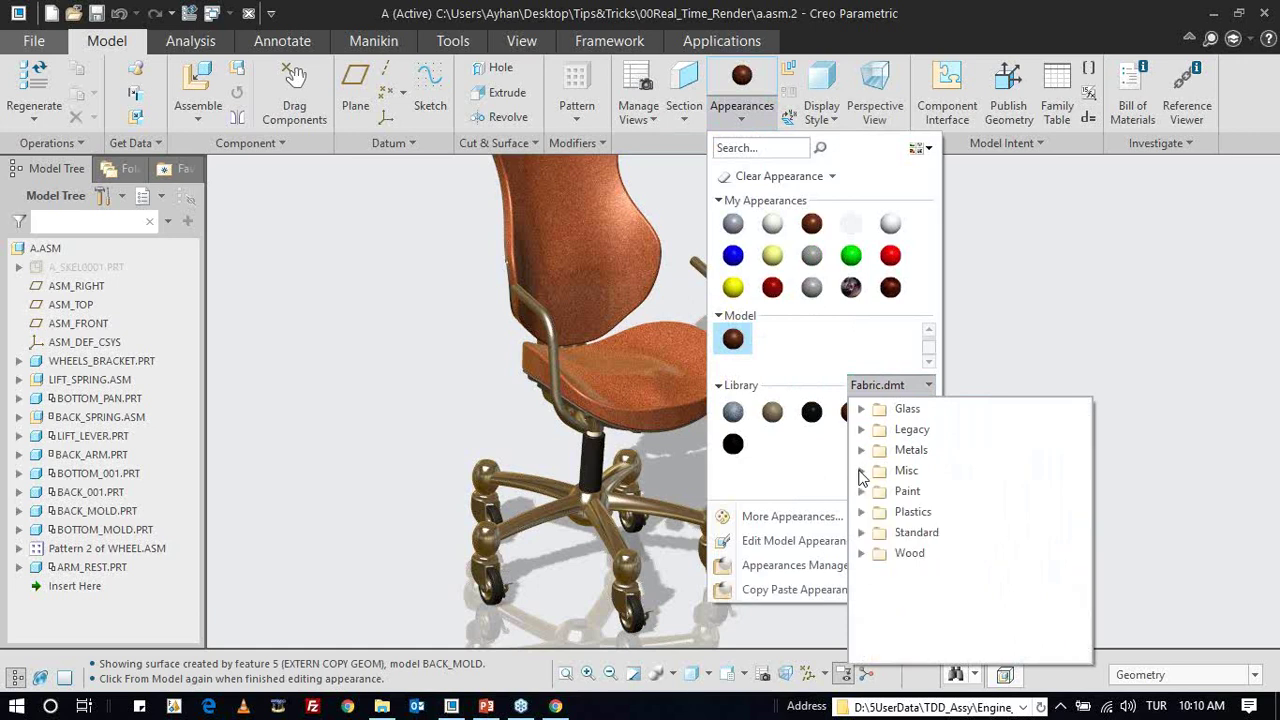
click(862, 492)
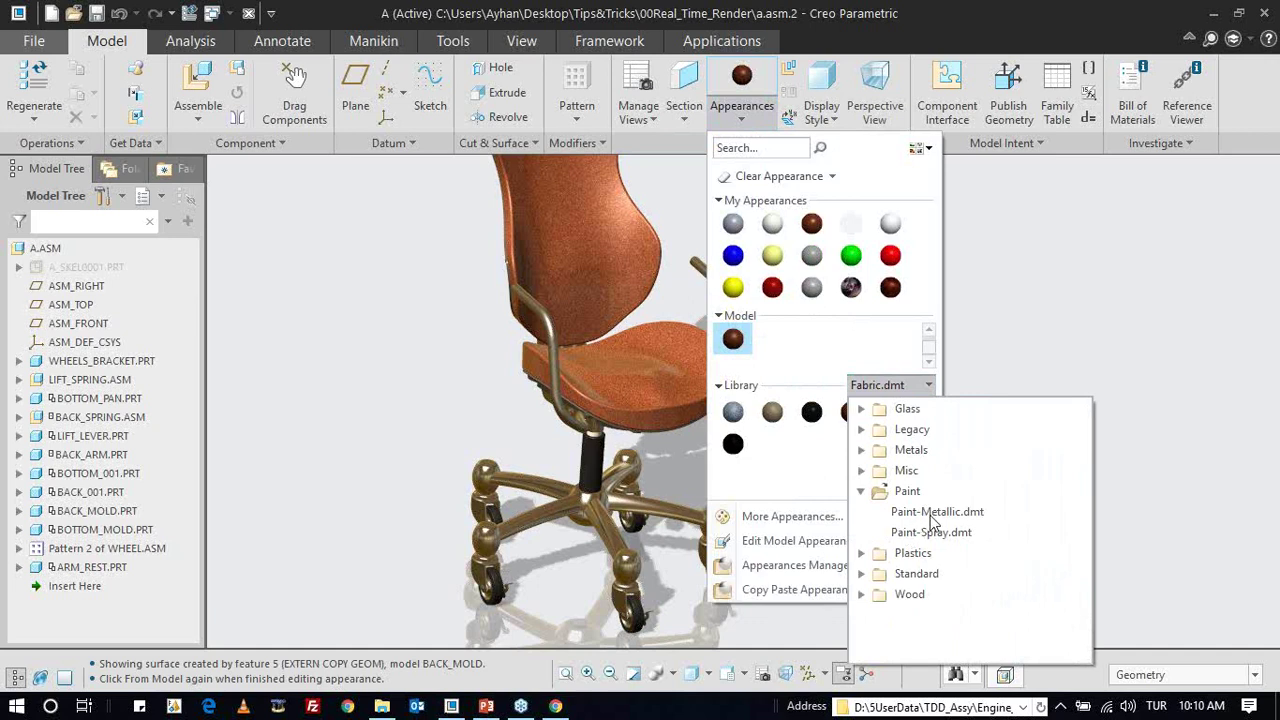
click(861, 553)
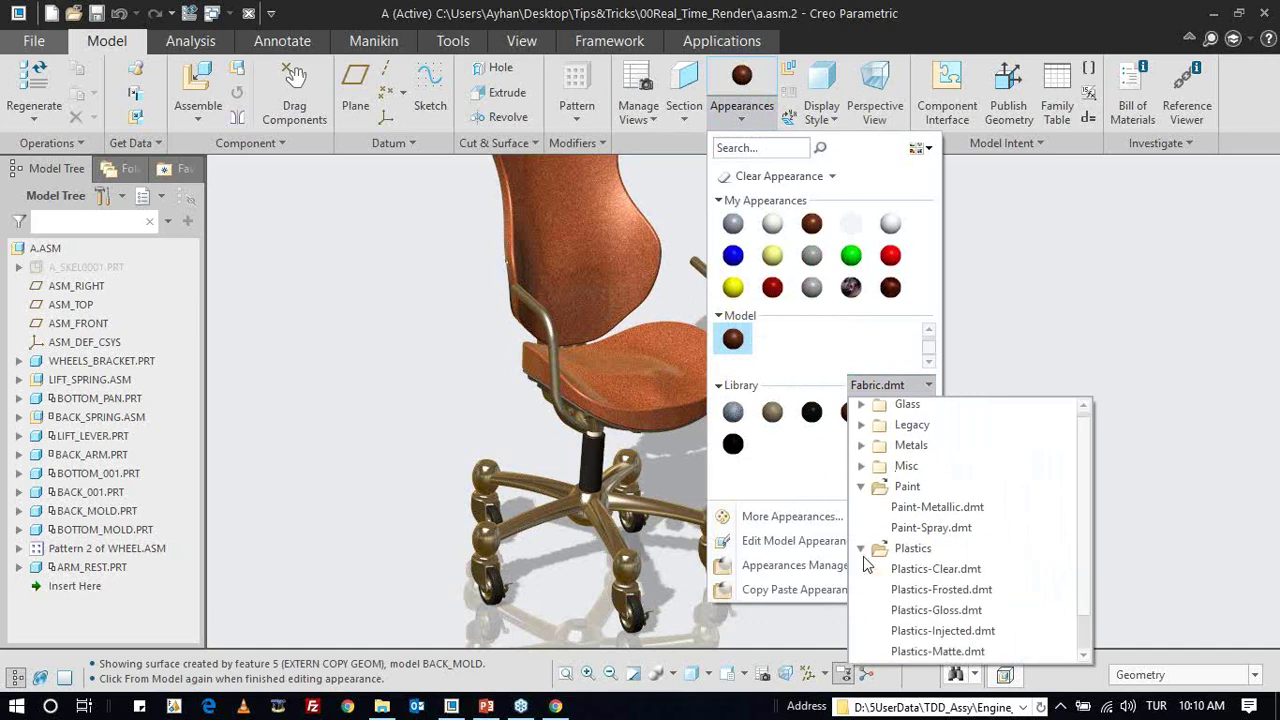
scroll(905, 560, down, 1)
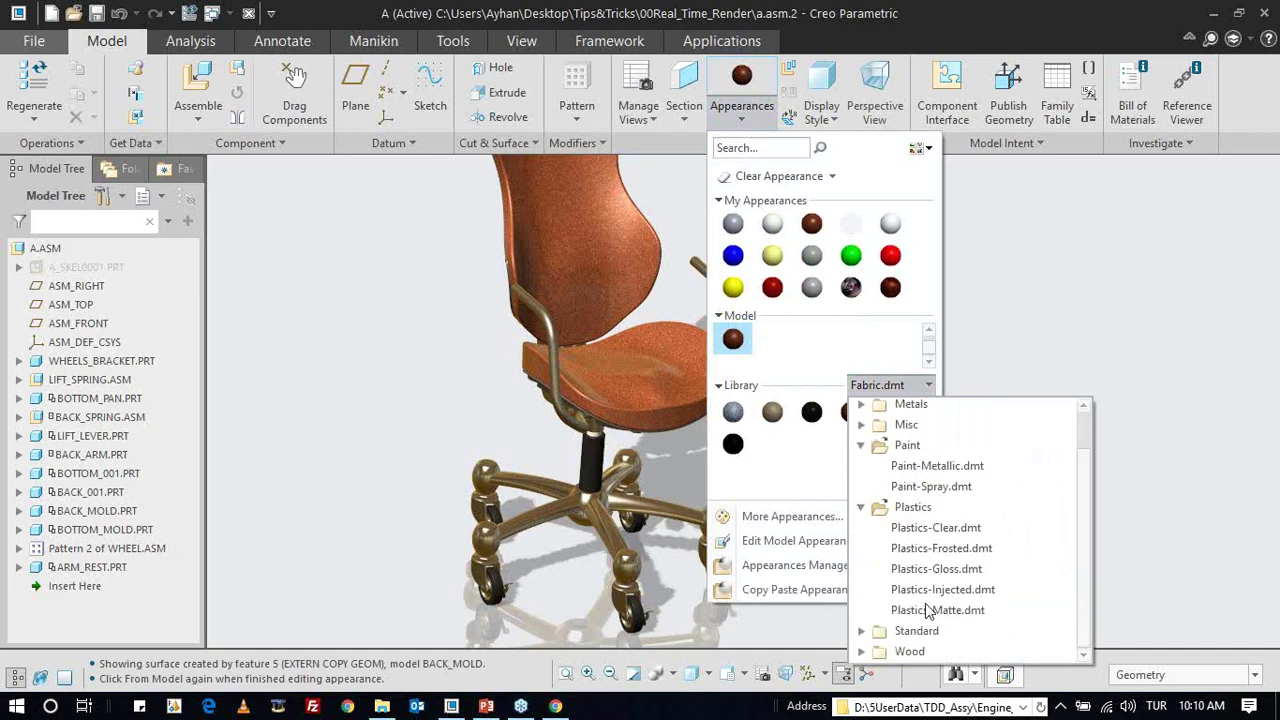
click(872, 345)
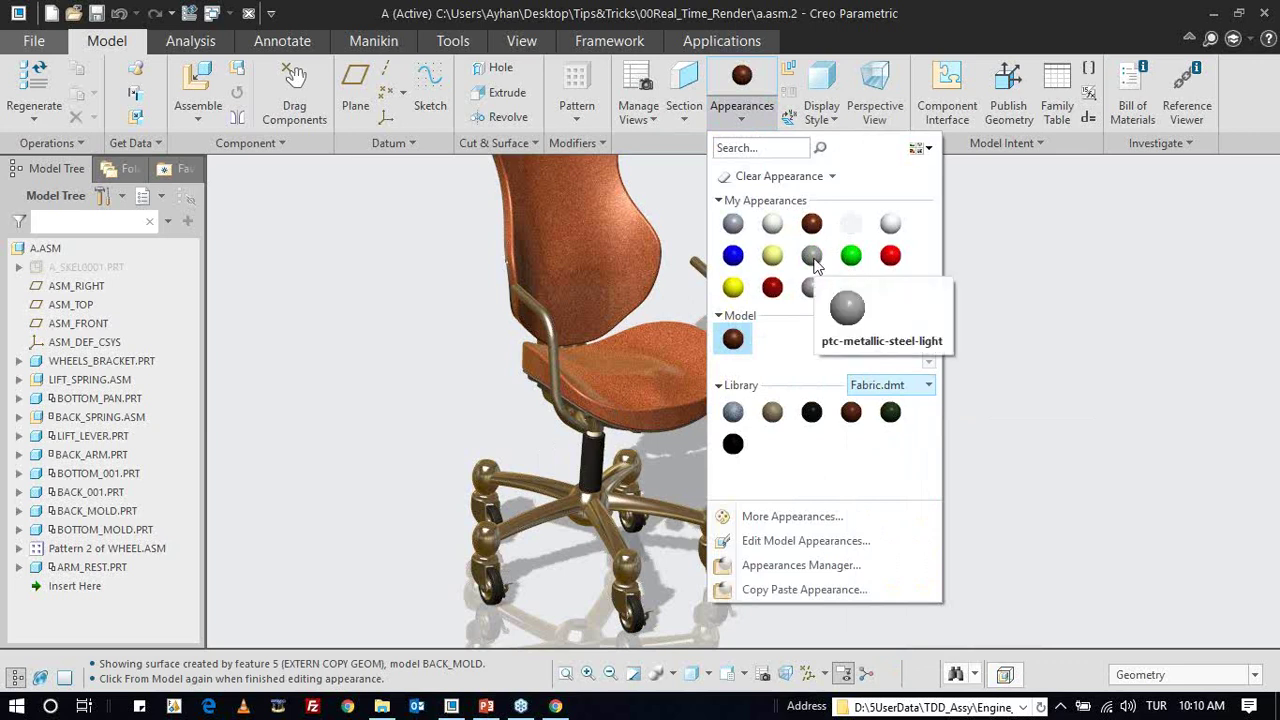
- Open the Model Appearance Editor with the leather-brown appearance loaded for editing
click(880, 385)
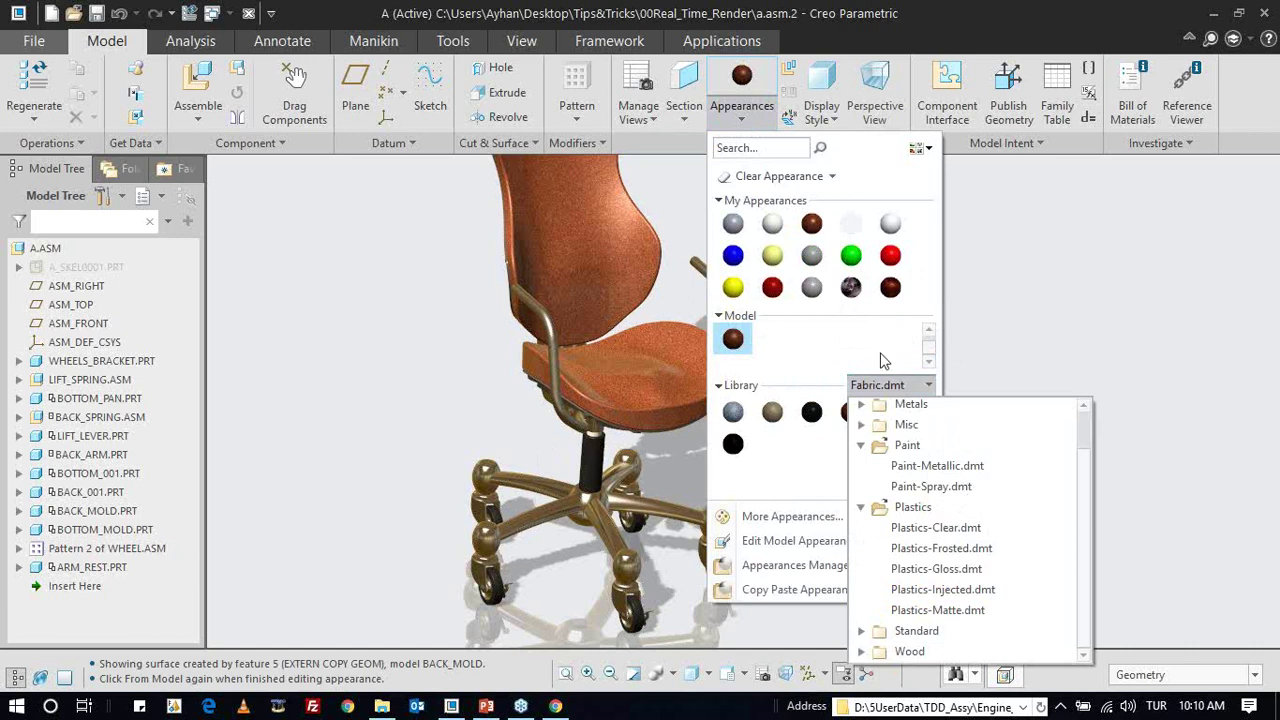
click(884, 360)
click(890, 388)
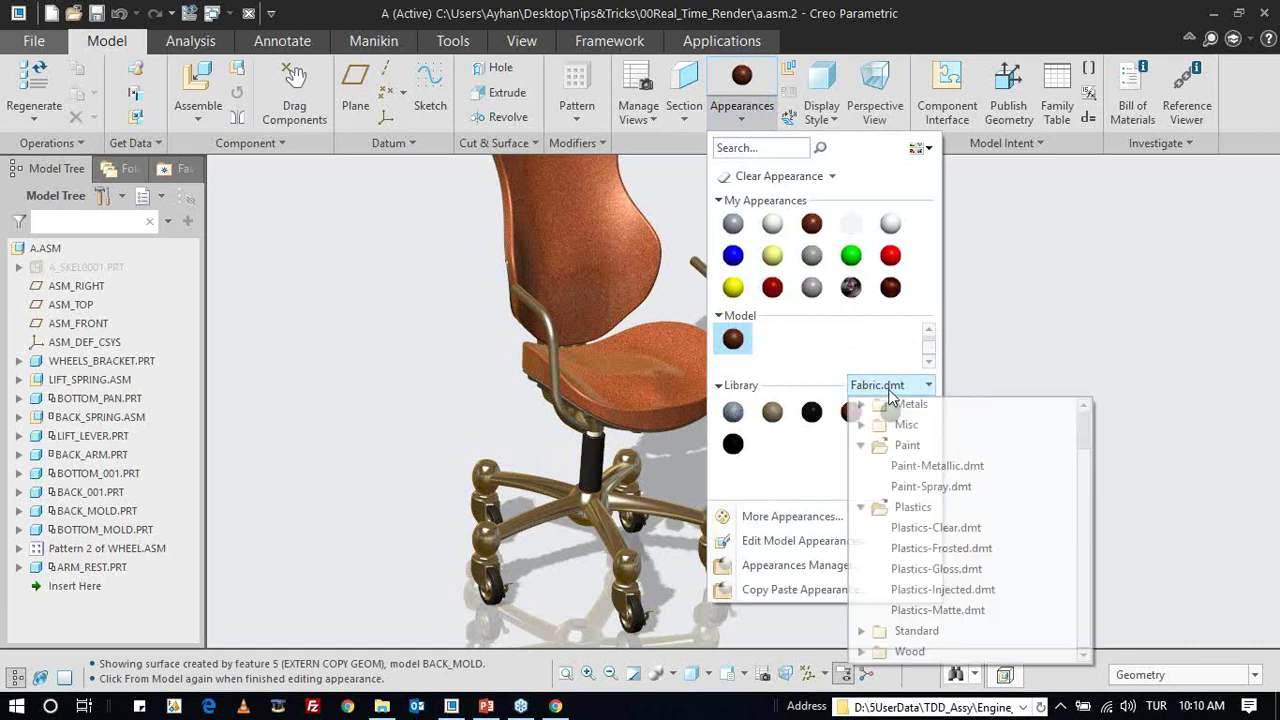
click(830, 444)
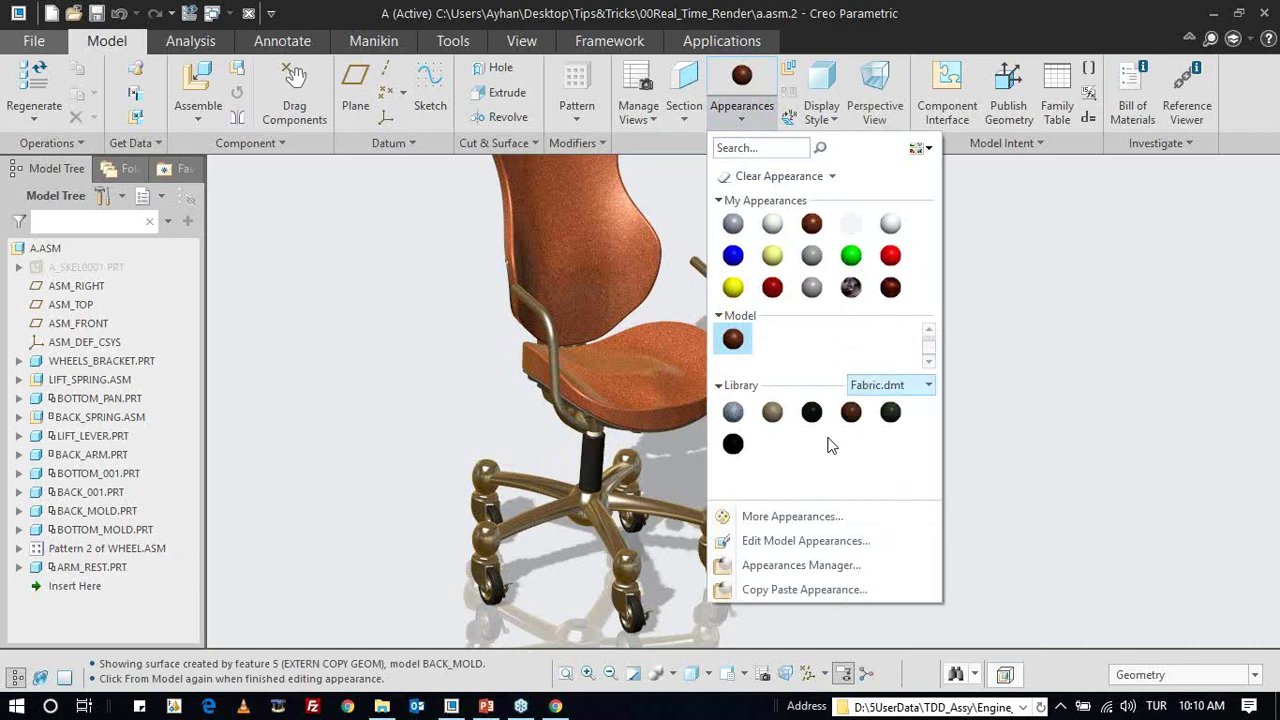
click(800, 540)
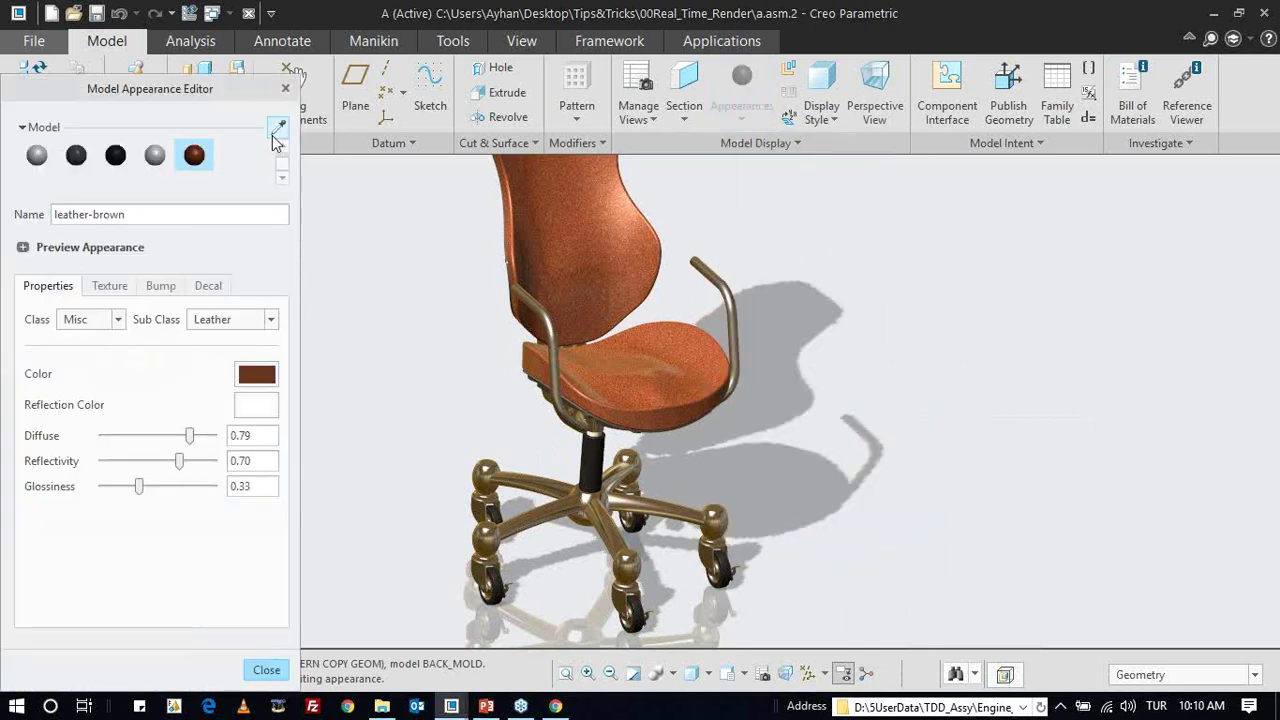
- Sample an appearance from the chair with the eyedropper, then close the Model Appearance Editor
click(276, 130)
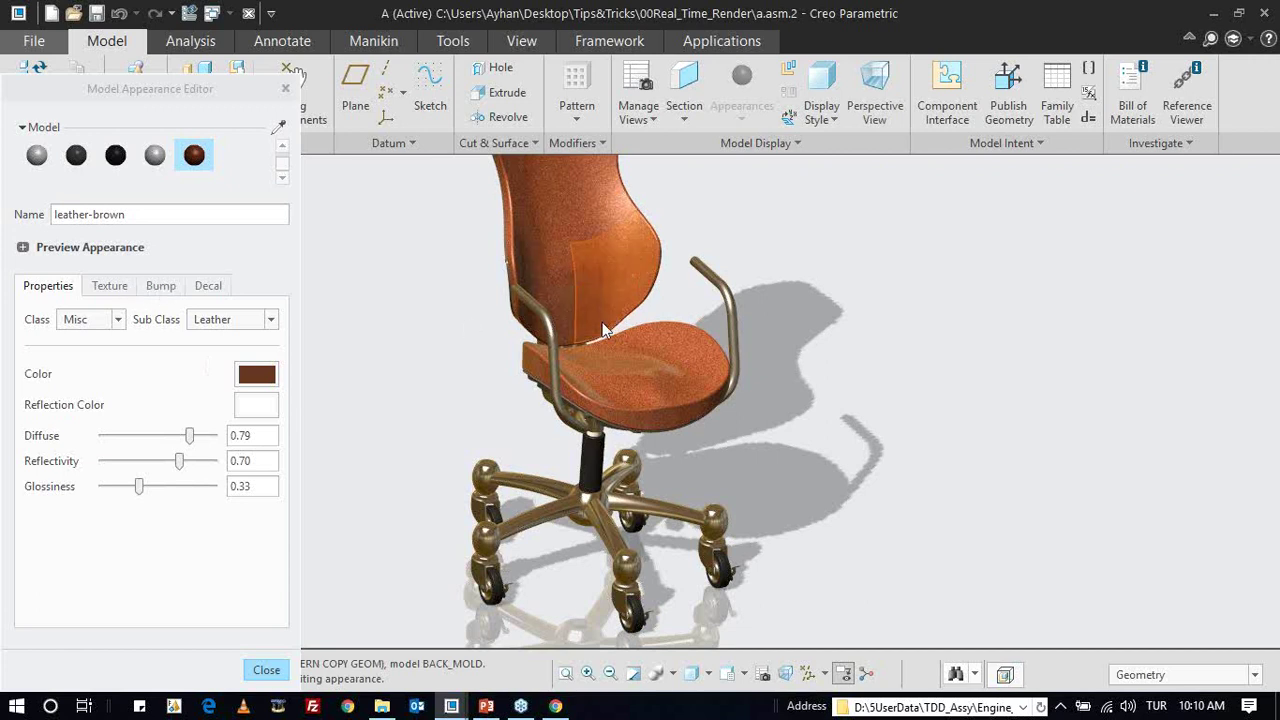
scroll(568, 343, down, 2)
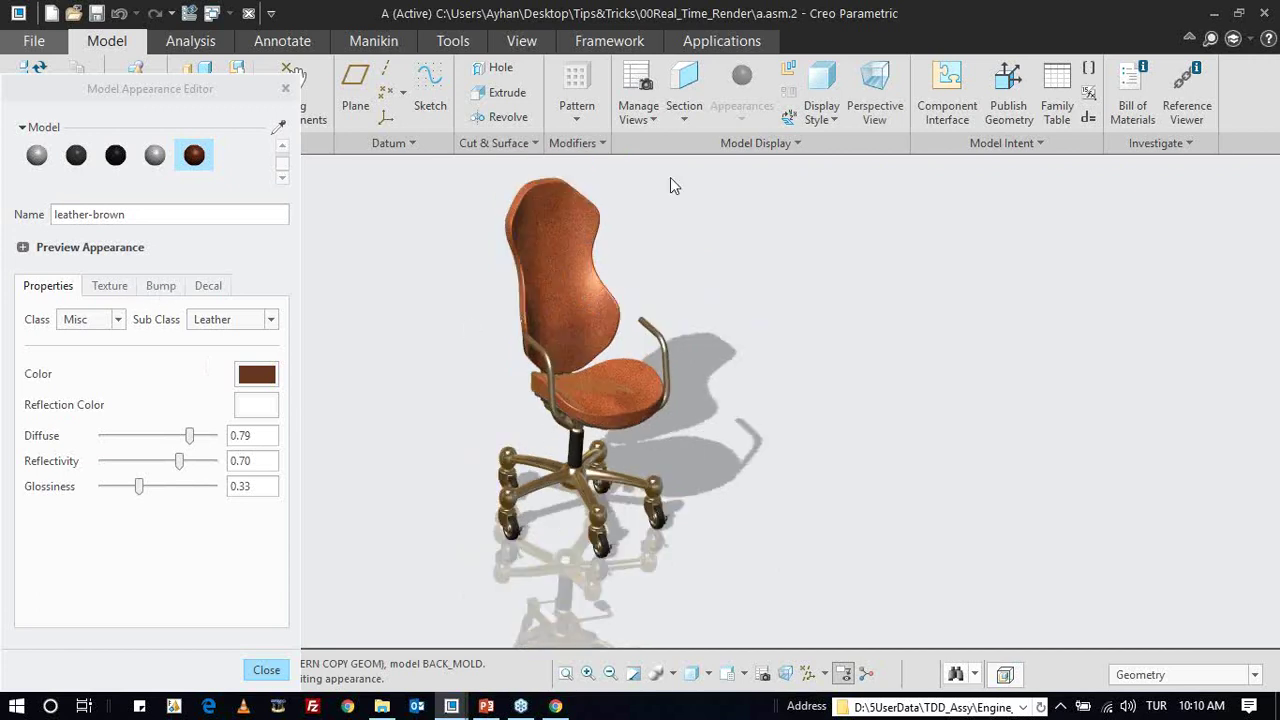
click(268, 672)
- Collapse the Paint and Plastics library folders and close the appearance gallery
click(742, 90)
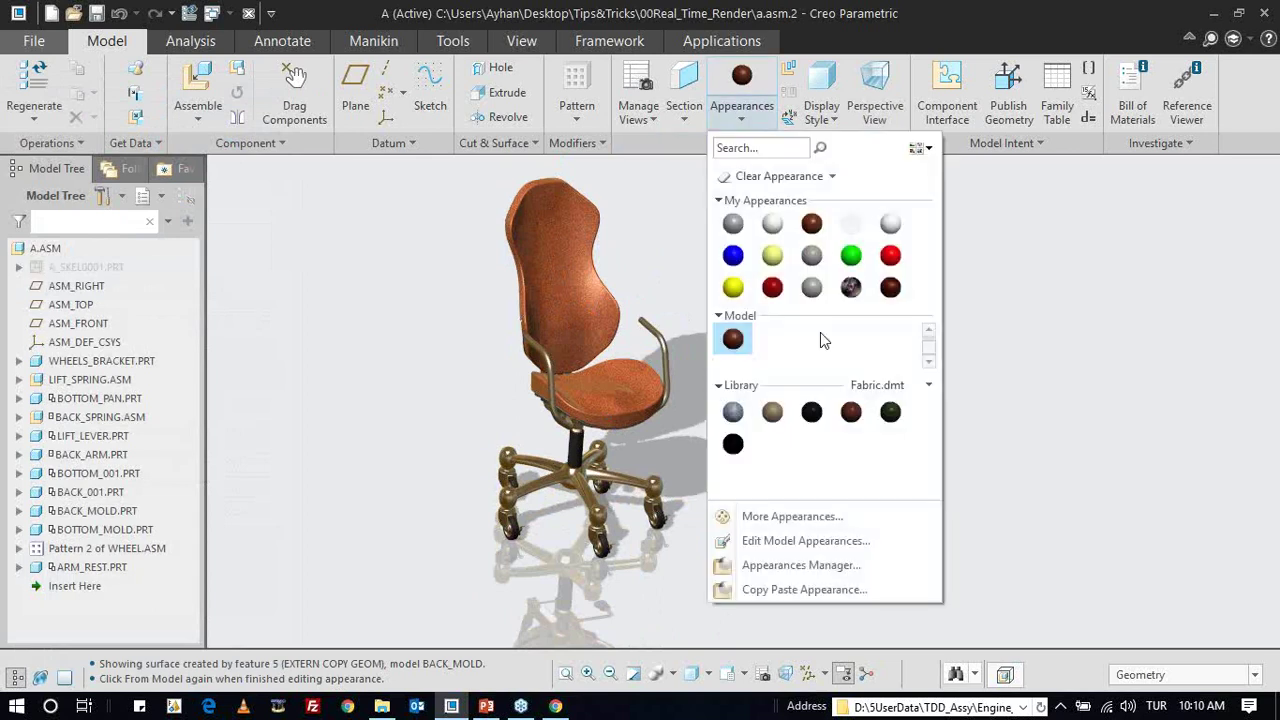
click(884, 390)
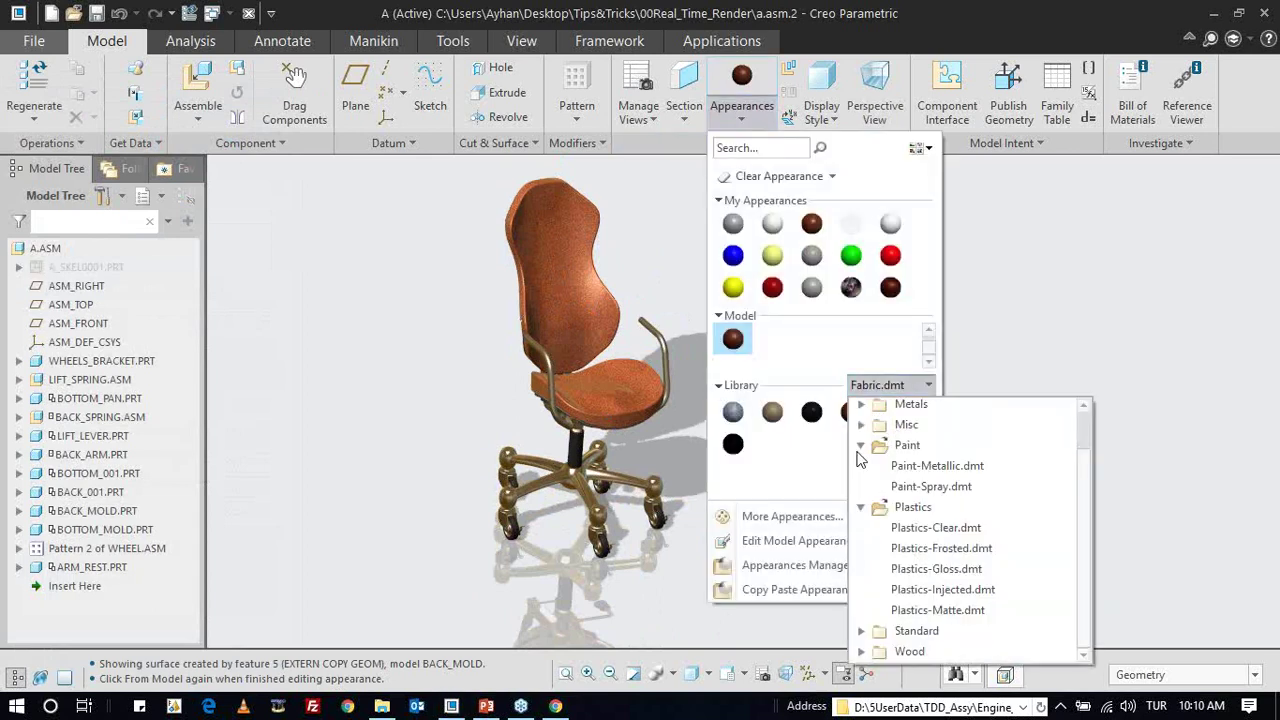
click(861, 446)
click(861, 506)
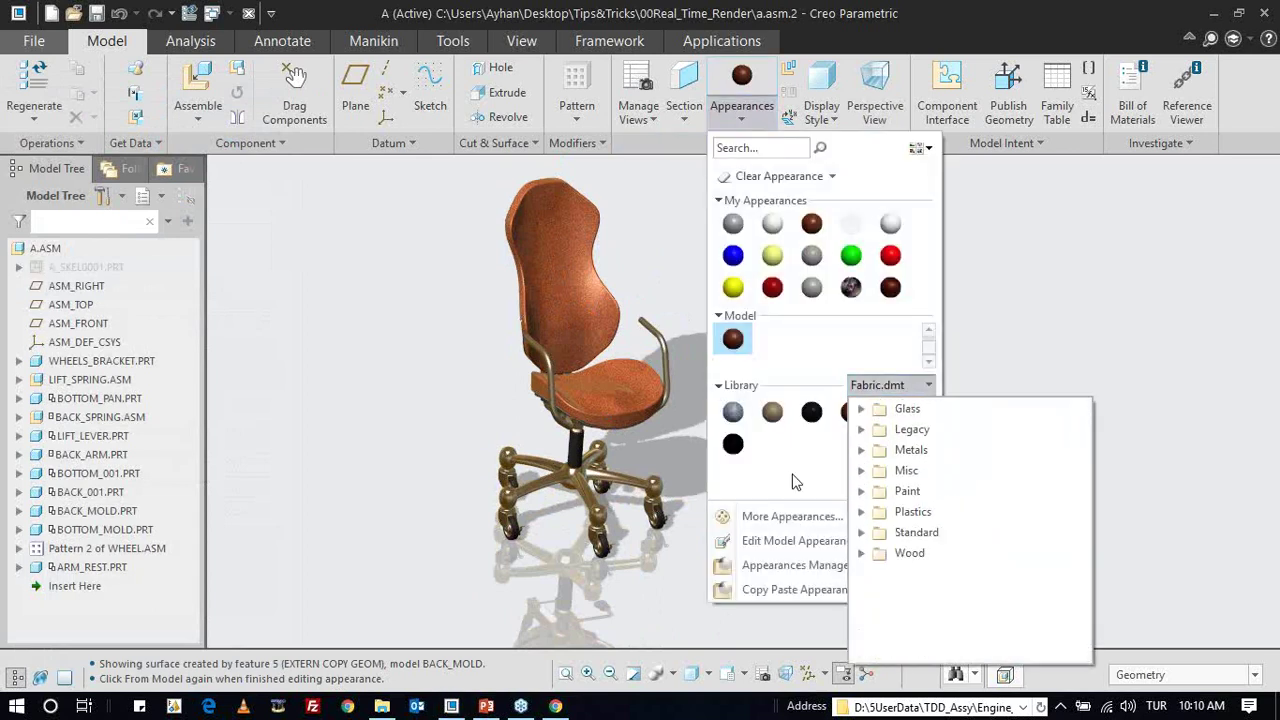
click(684, 253)
click(668, 264)
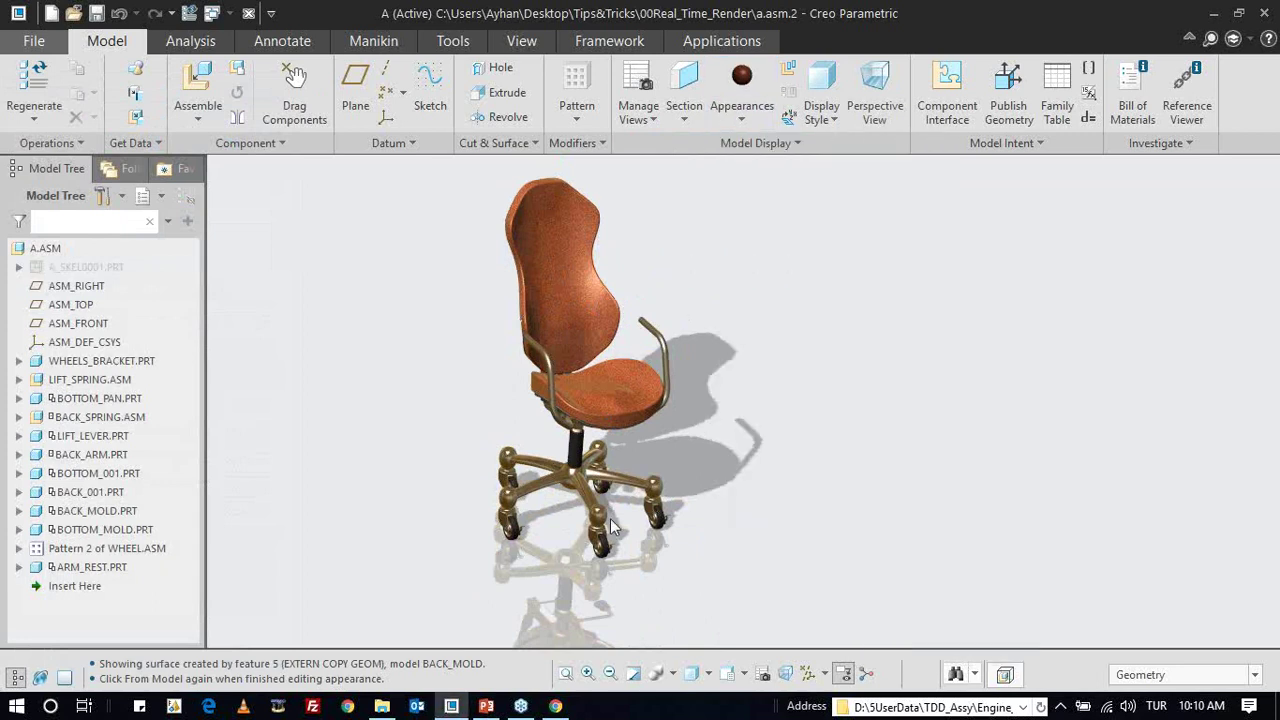
scroll(617, 482, up, 2)
scroll(652, 556, down, 2)
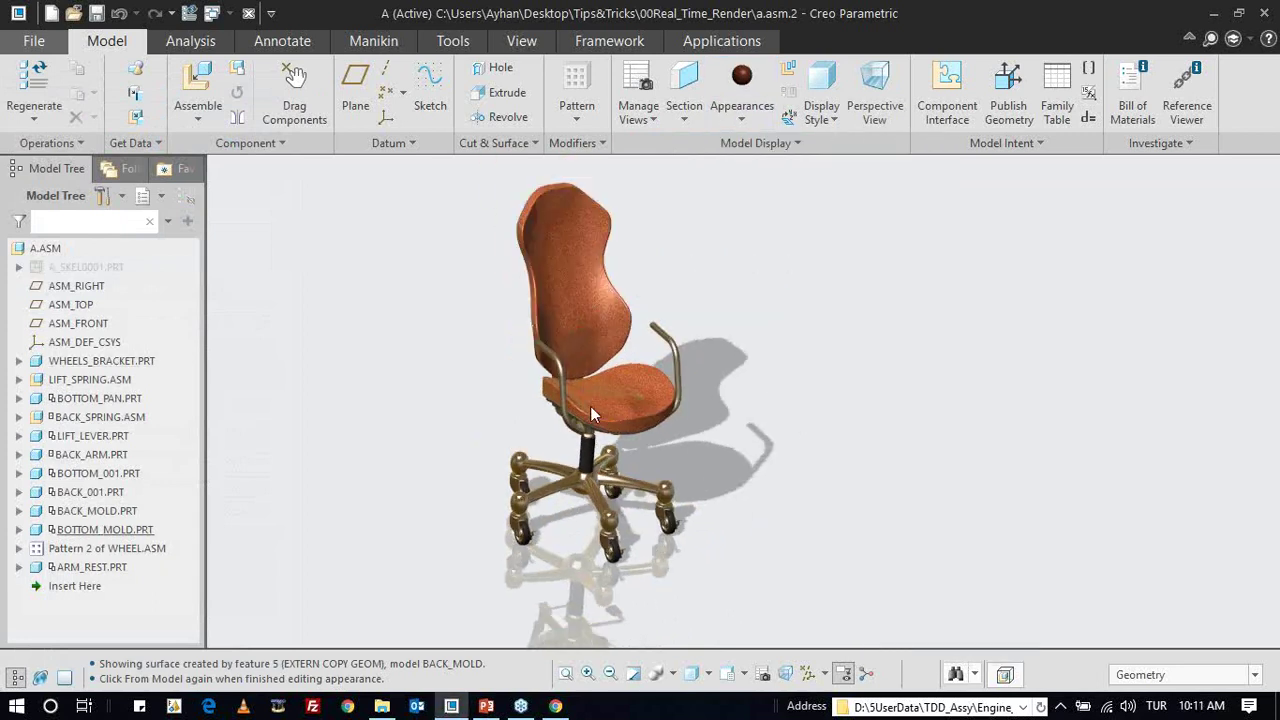
middle_drag(602, 420, 611, 418)
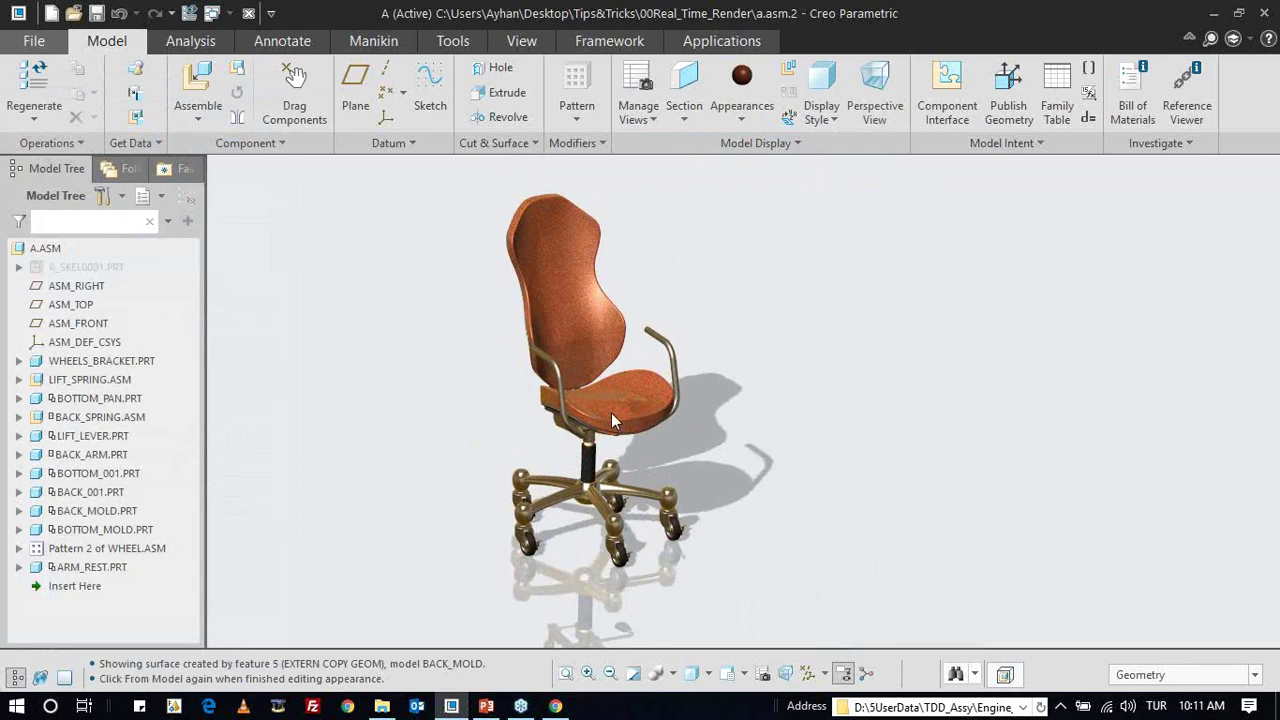
scroll(615, 418, down, 1)
scroll(676, 430, up, 3)
scroll(705, 441, down, 1)
scroll(705, 441, down, 1)
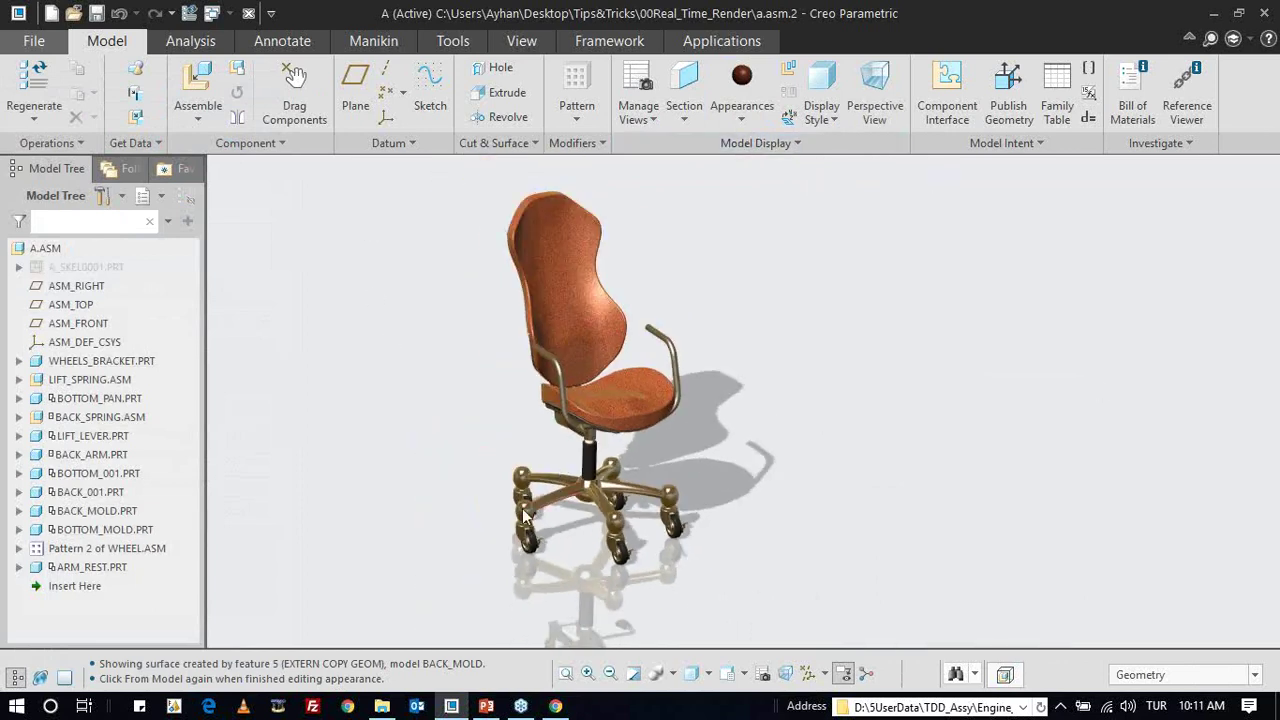
scroll(668, 505, down, 2)
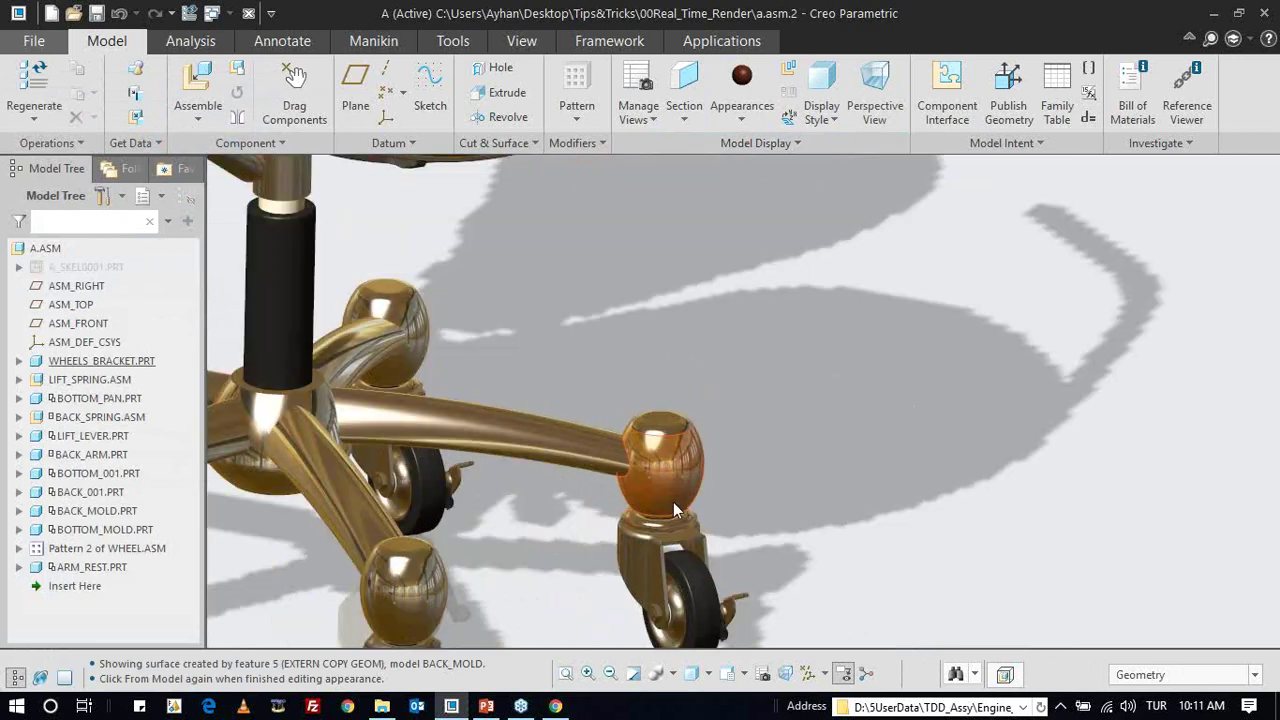
scroll(673, 503, down, 1)
scroll(660, 492, down, 1)
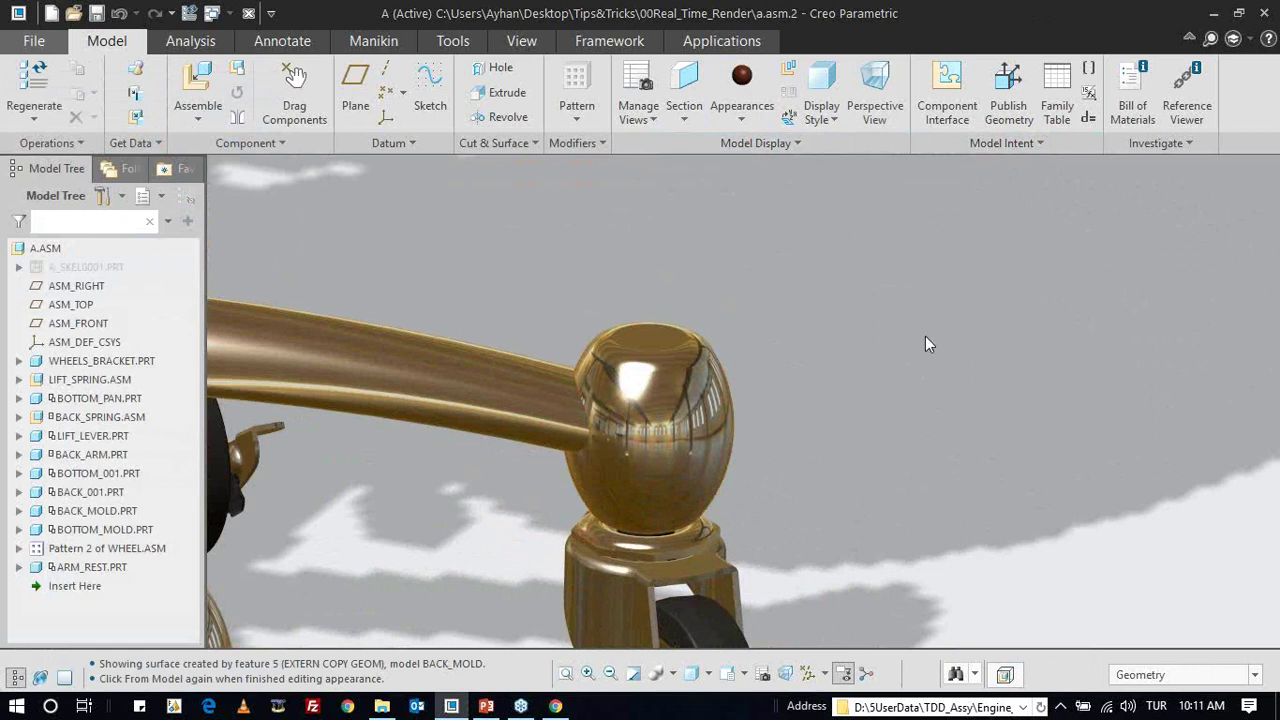
middle_drag(849, 271, 658, 465)
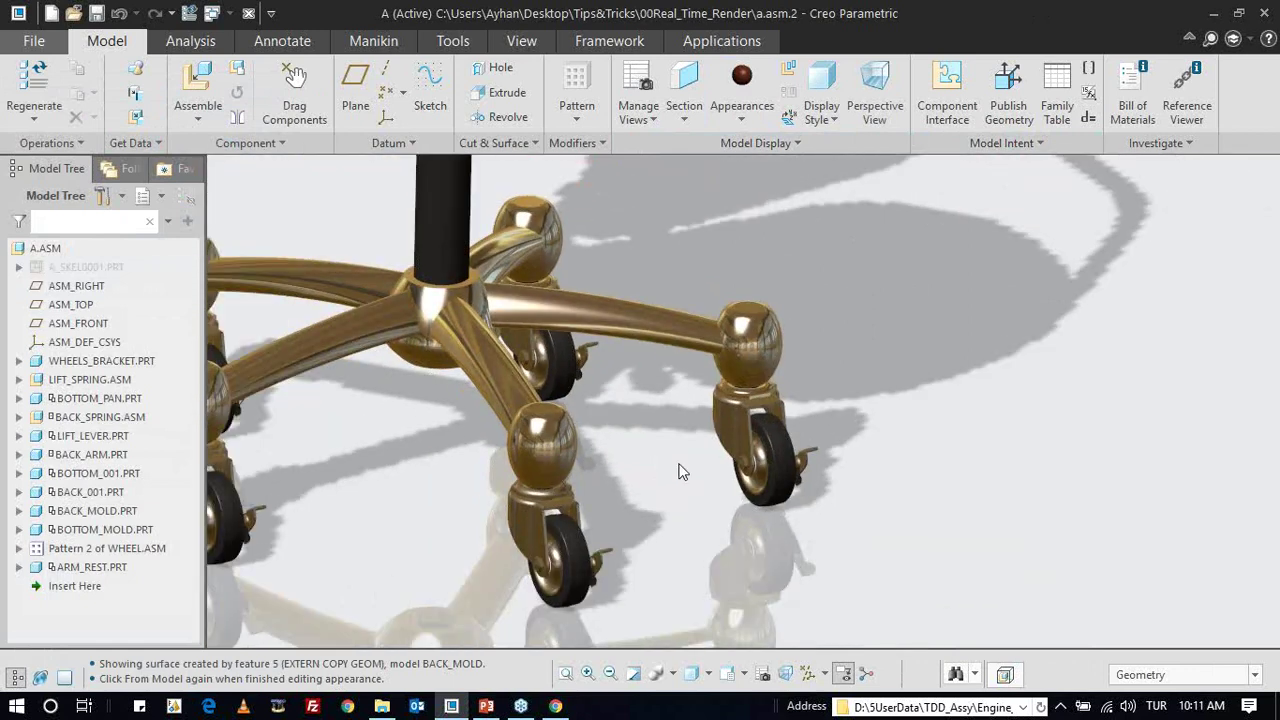
scroll(680, 471, down, 2)
scroll(677, 520, down, 2)
scroll(675, 562, down, 2)
scroll(670, 590, down, 2)
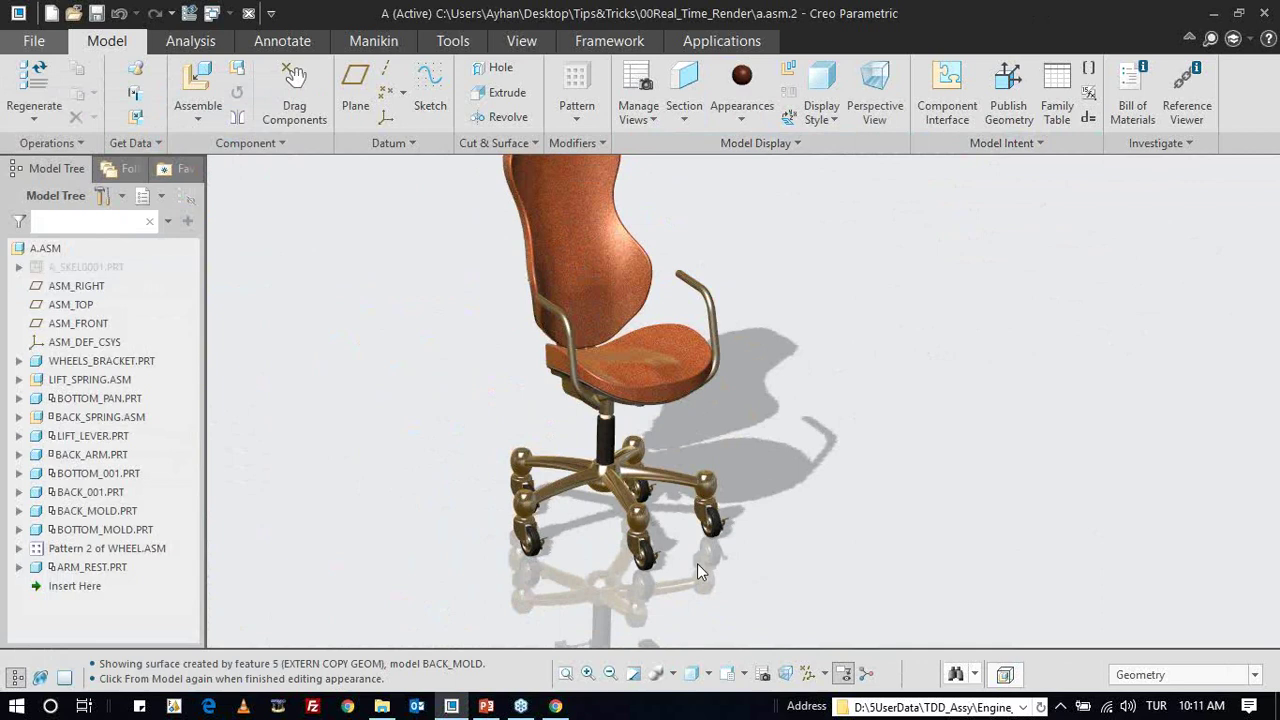
- Set the graphics toolbar location to show on top of the model area
right_click(722, 678)
mouse_move(790, 601)
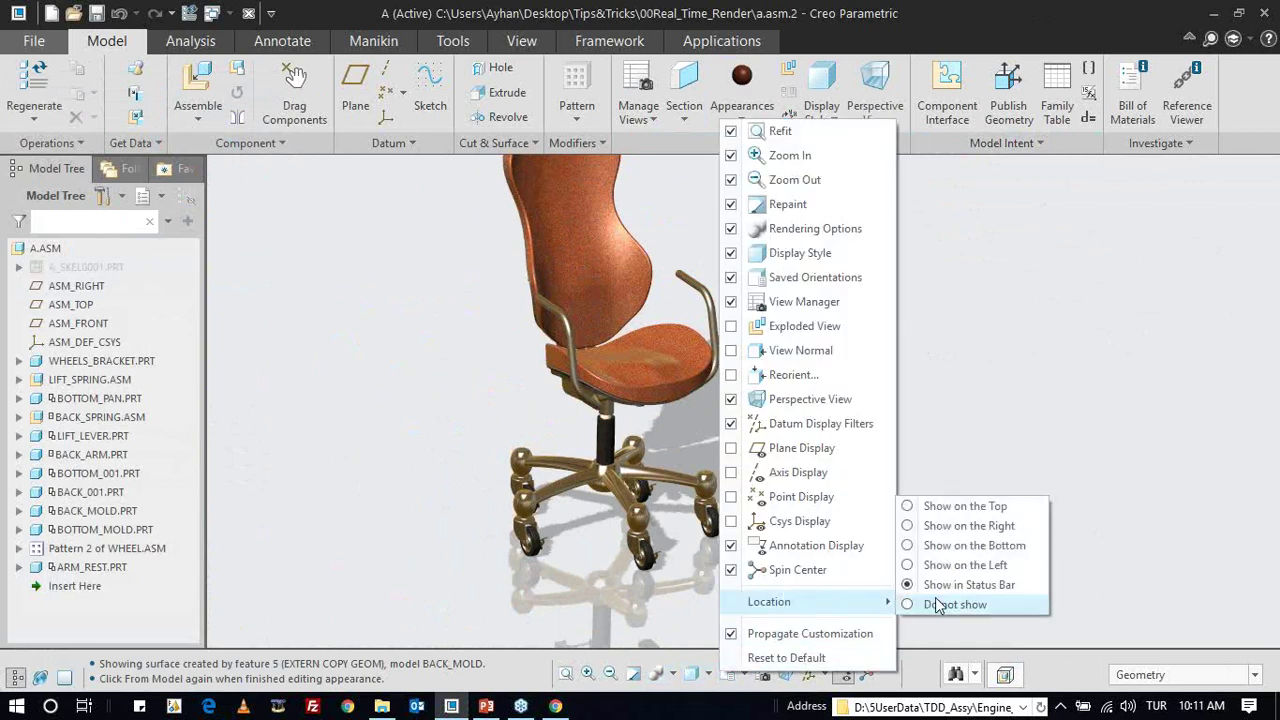
click(965, 506)
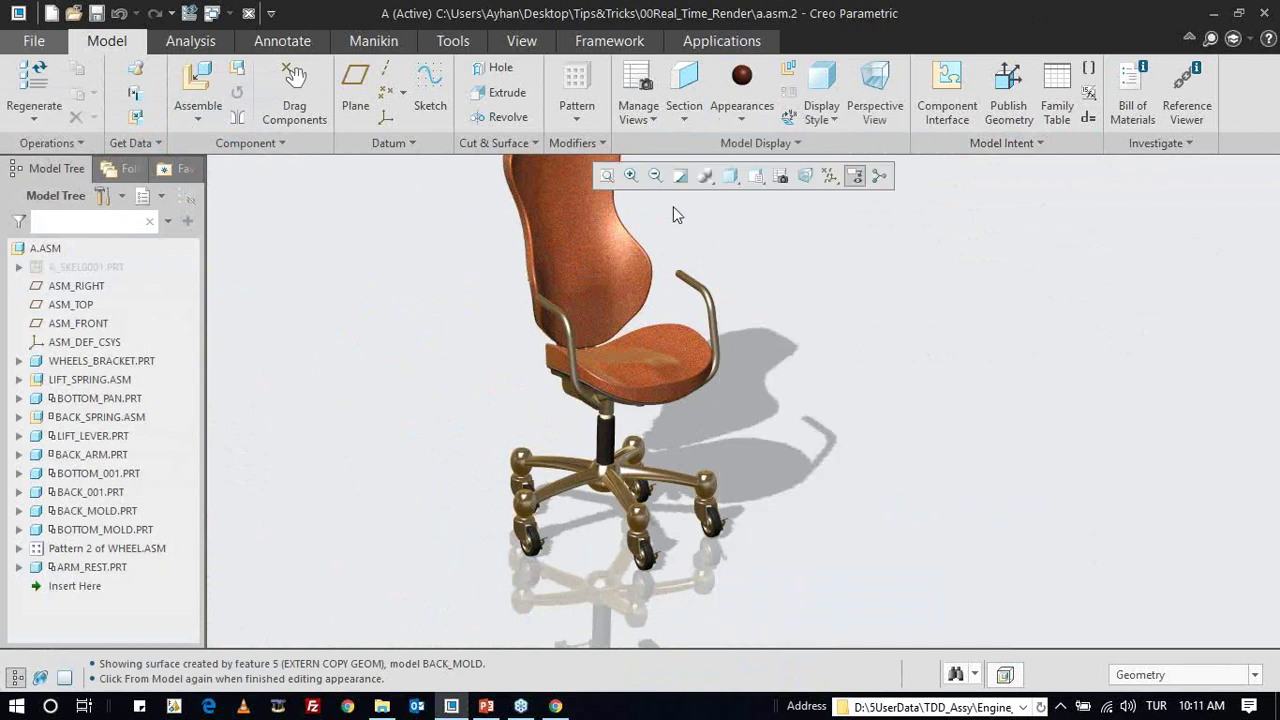
scroll(550, 599, up, 2)
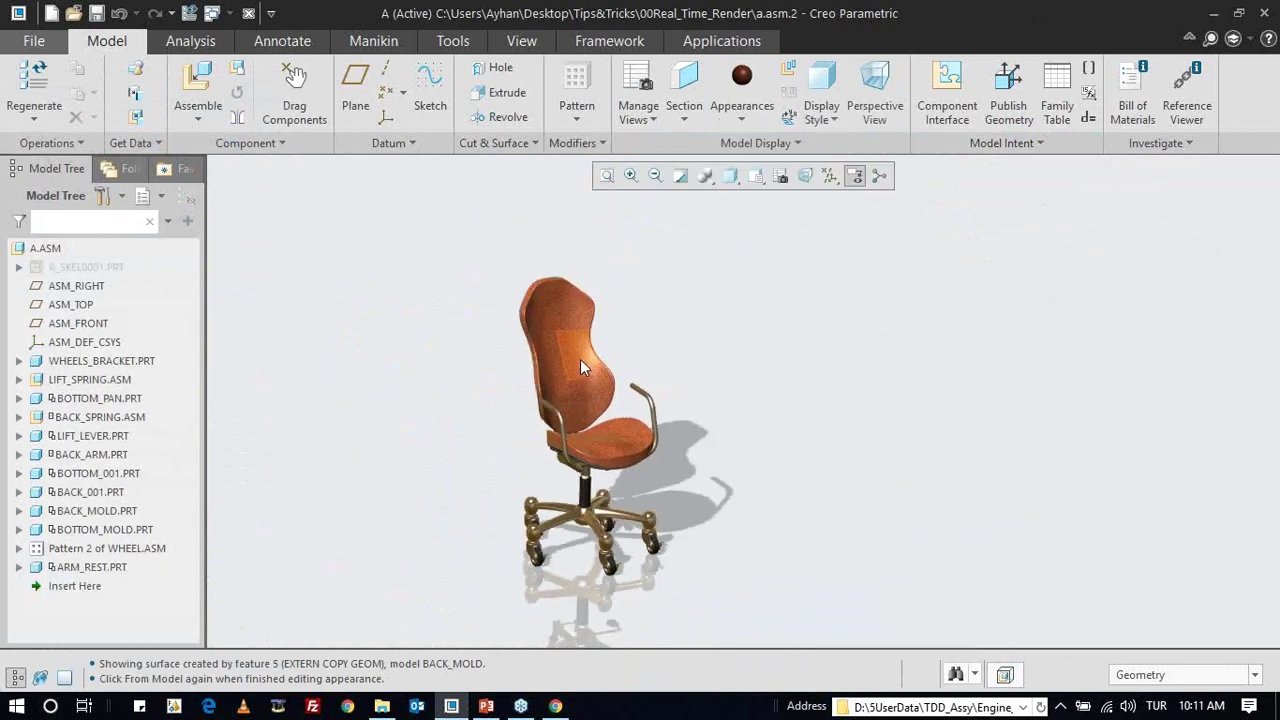
scroll(582, 367, down, 2)
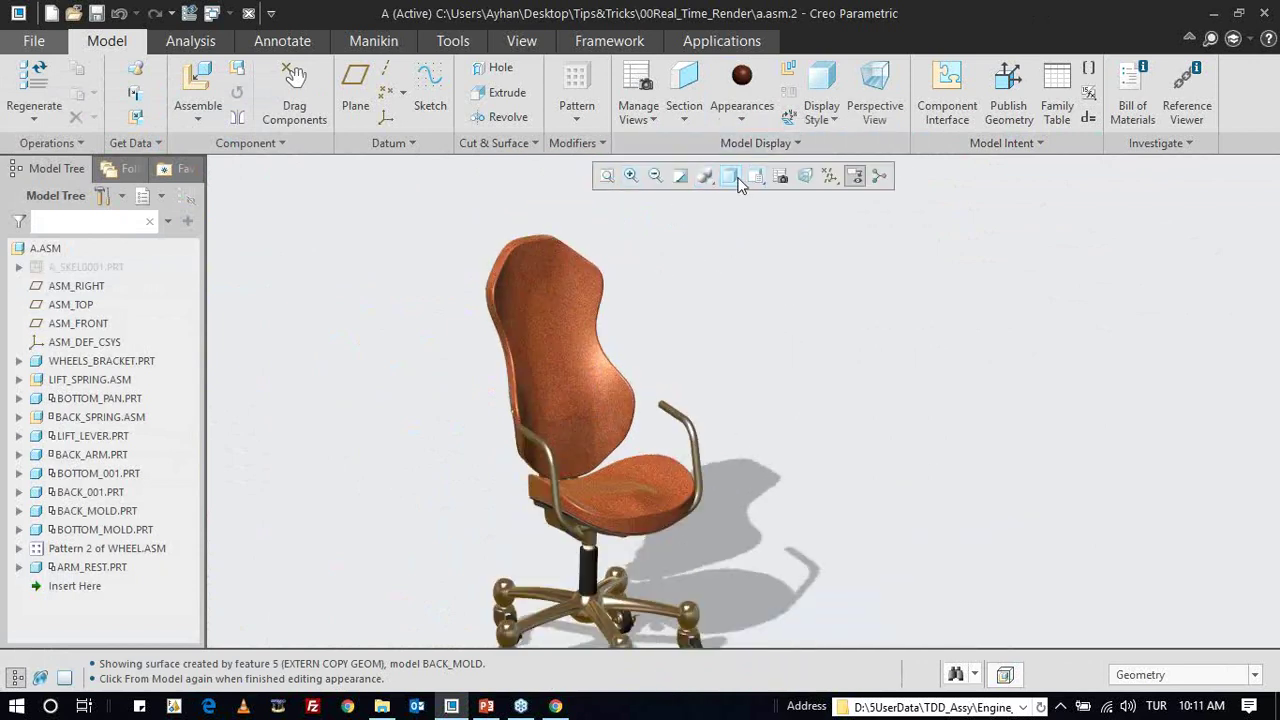
- Turn on Scene Background in the rendering display options
click(705, 177)
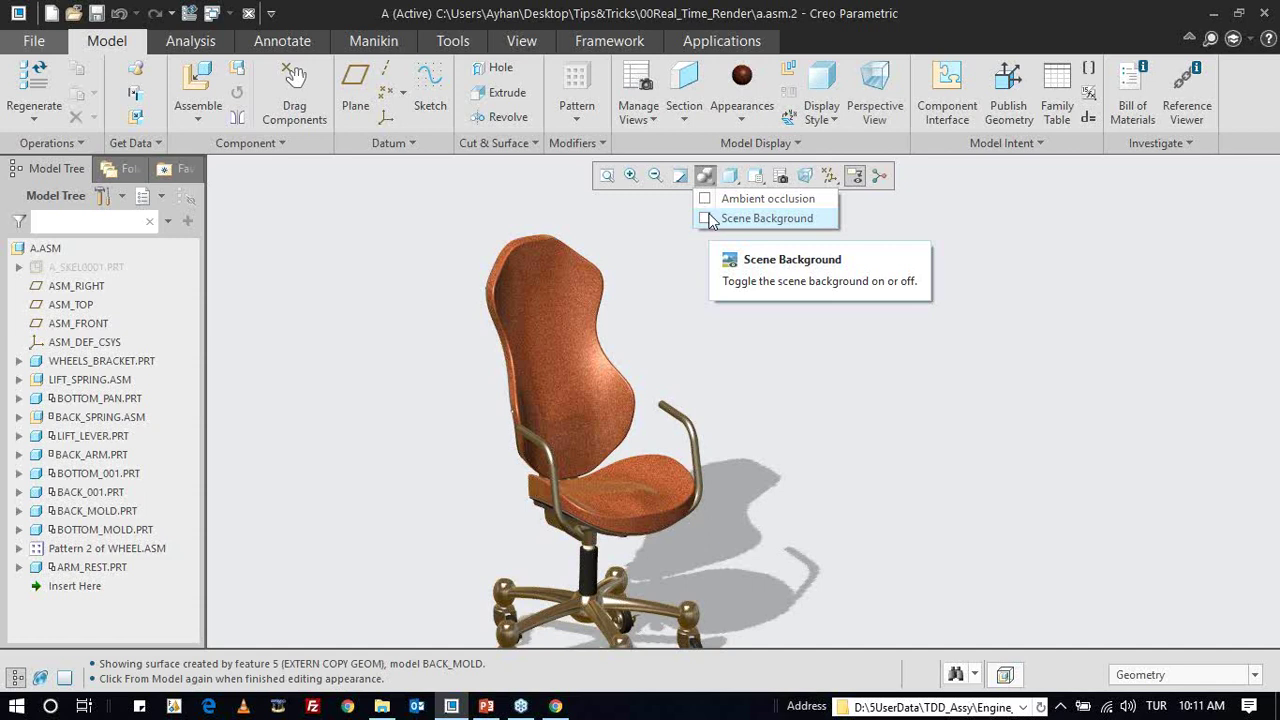
click(708, 221)
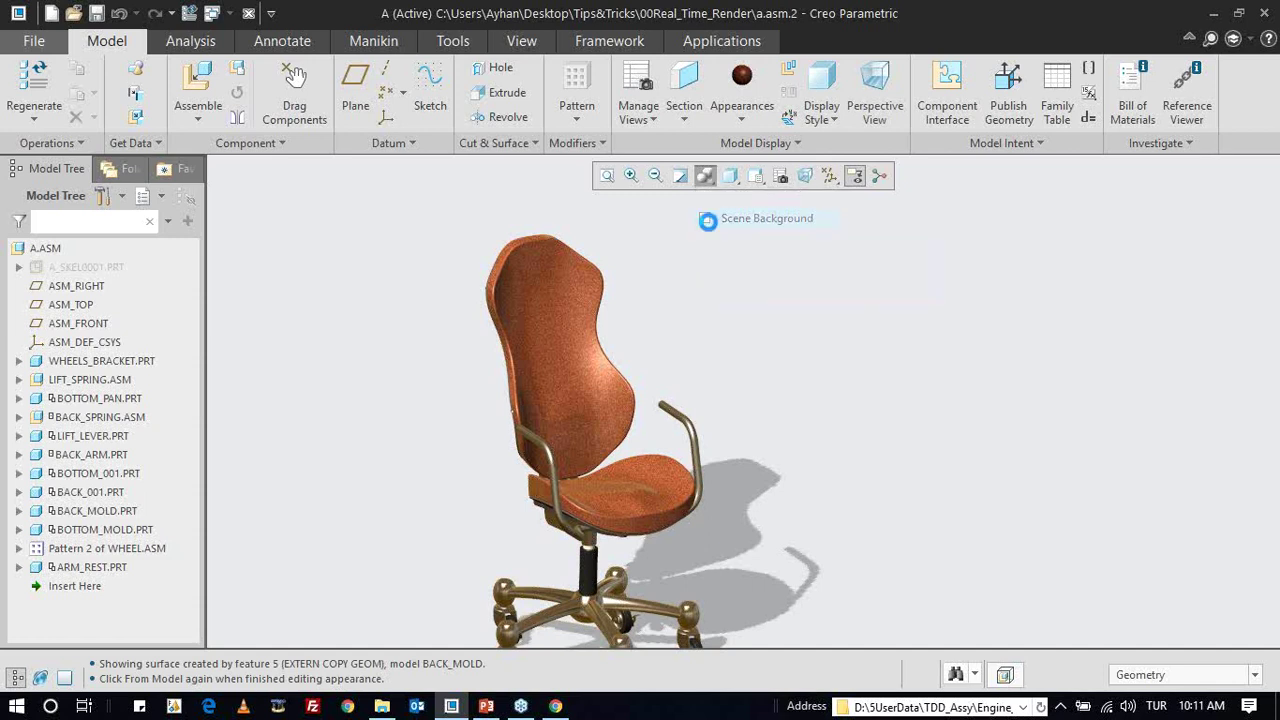
click(712, 180)
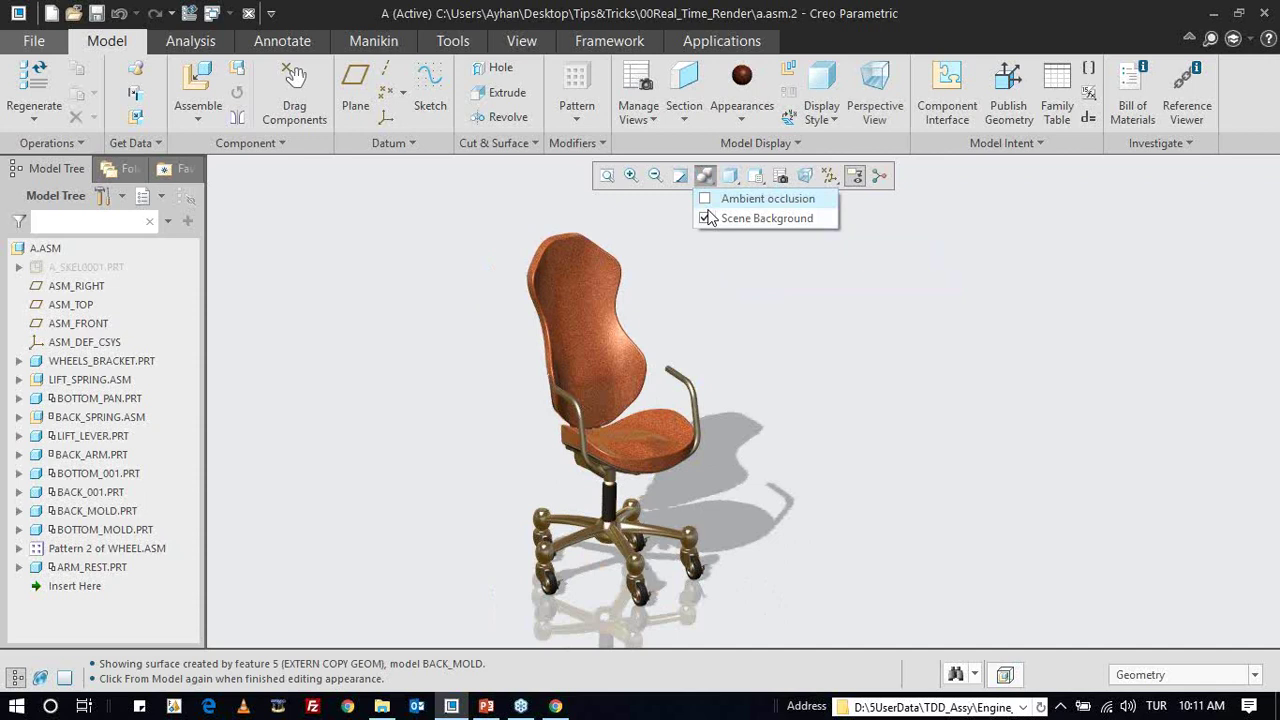
- Toggle the perspective room view on and off while browsing the View commands
click(889, 112)
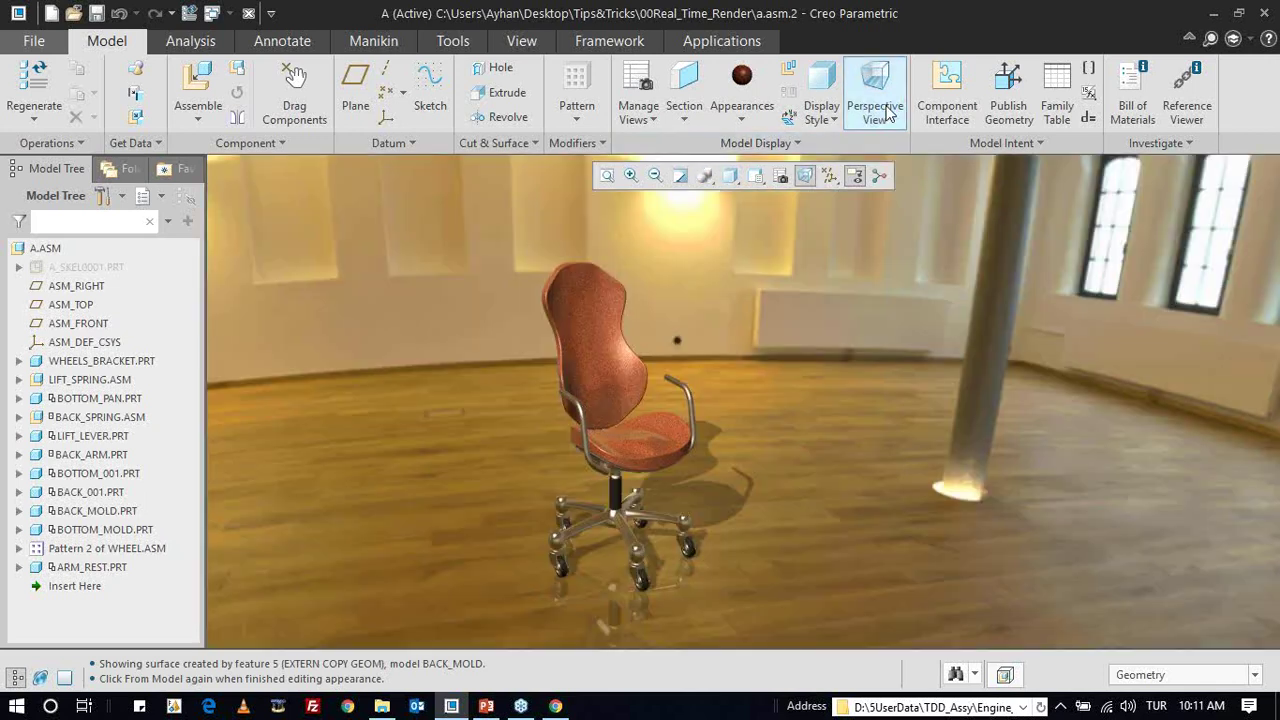
click(889, 112)
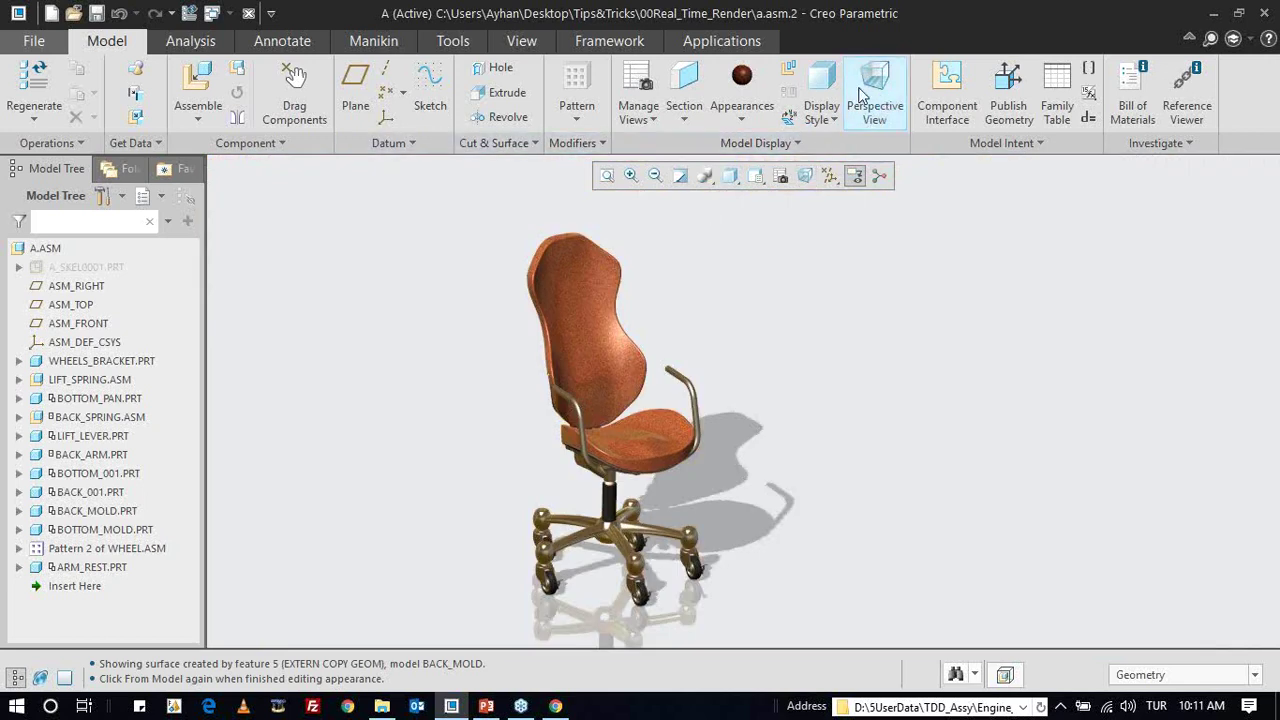
click(517, 42)
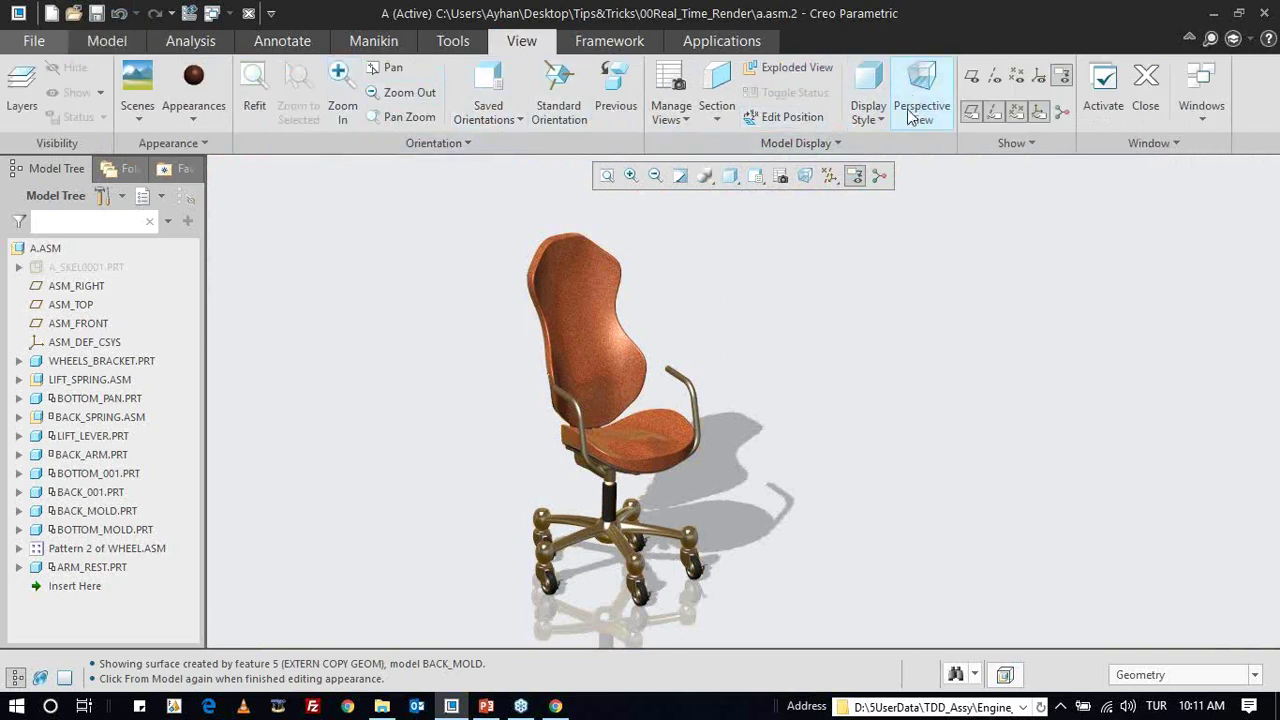
click(76, 42)
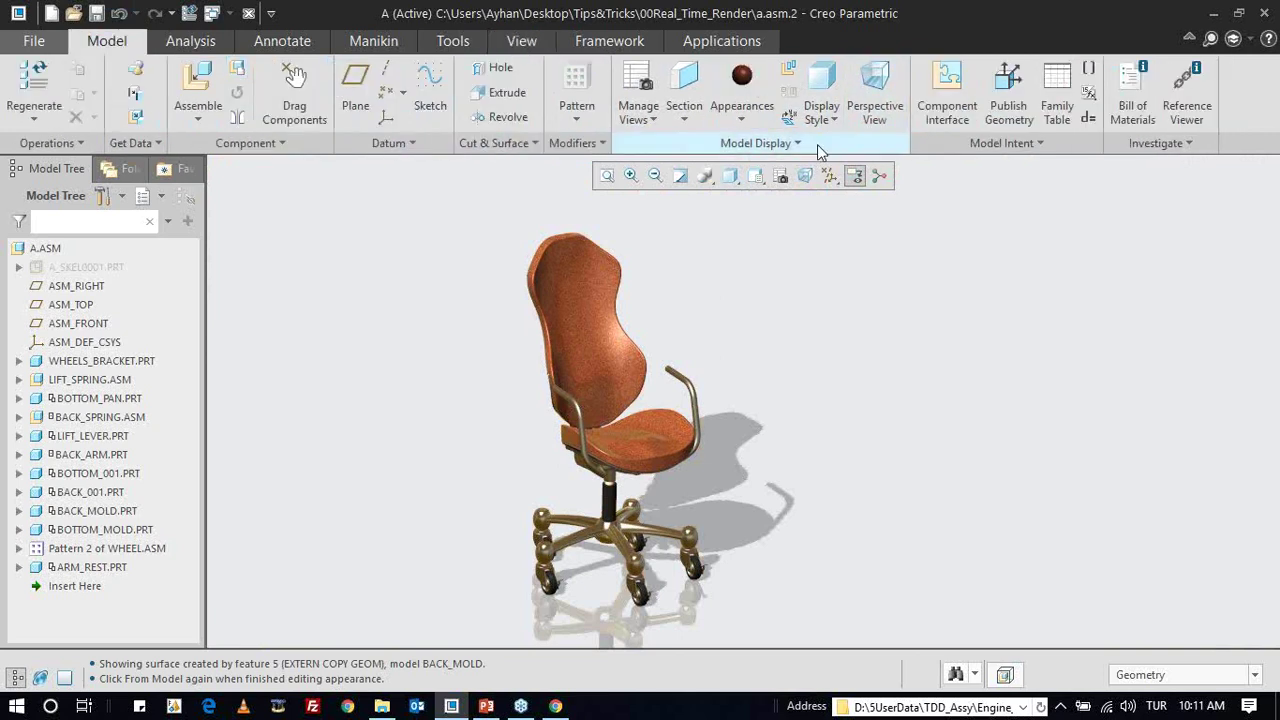
click(873, 105)
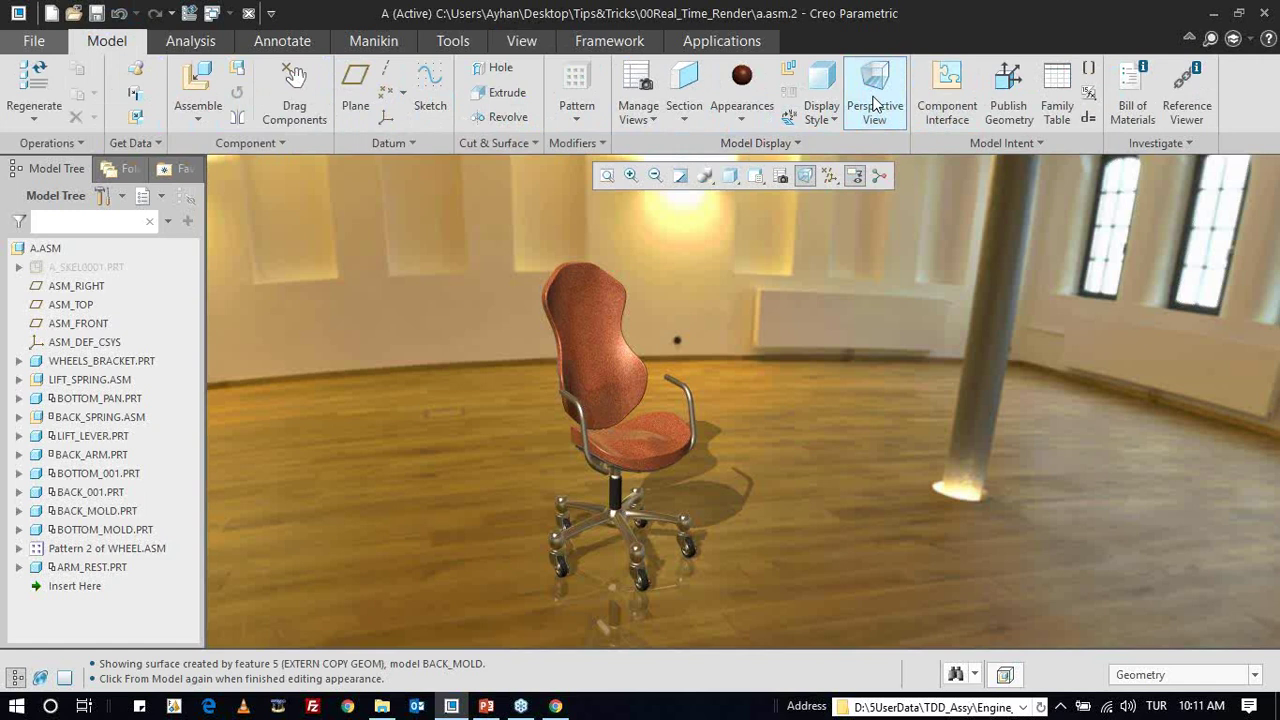
click(873, 105)
- Show the chair inside the room again and toggle ambient occlusion in the rendering options
click(705, 177)
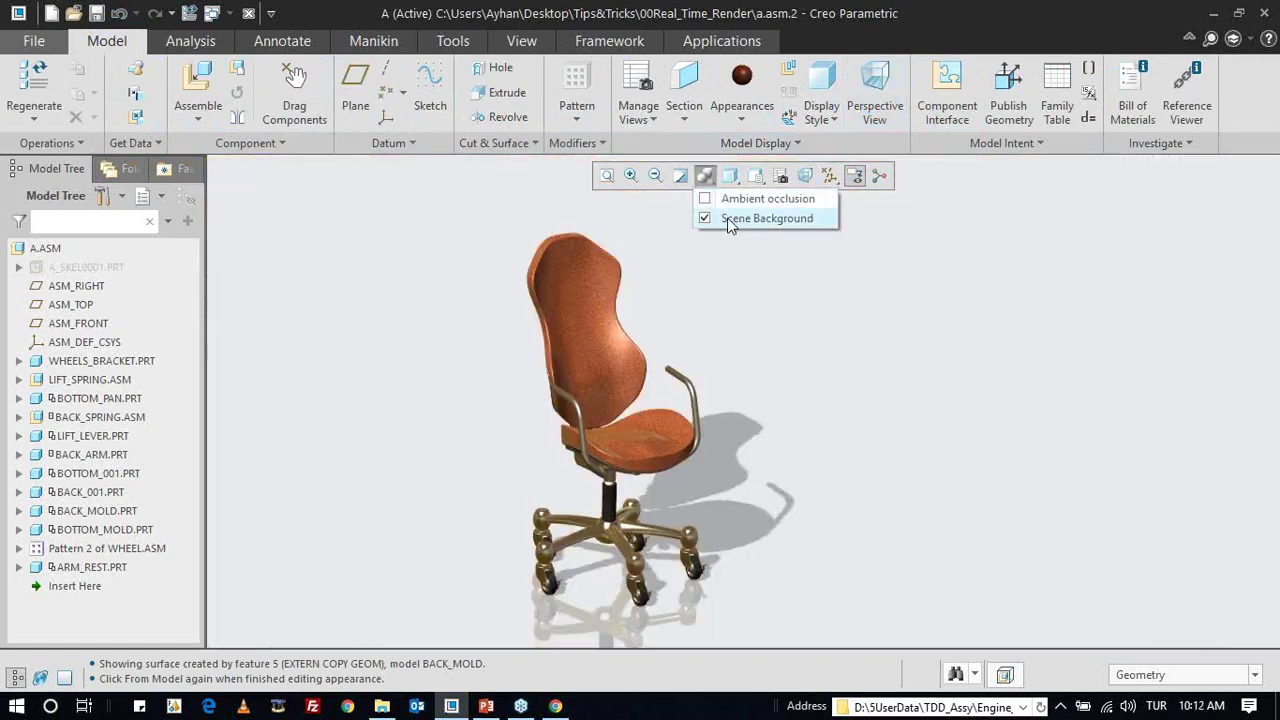
click(875, 105)
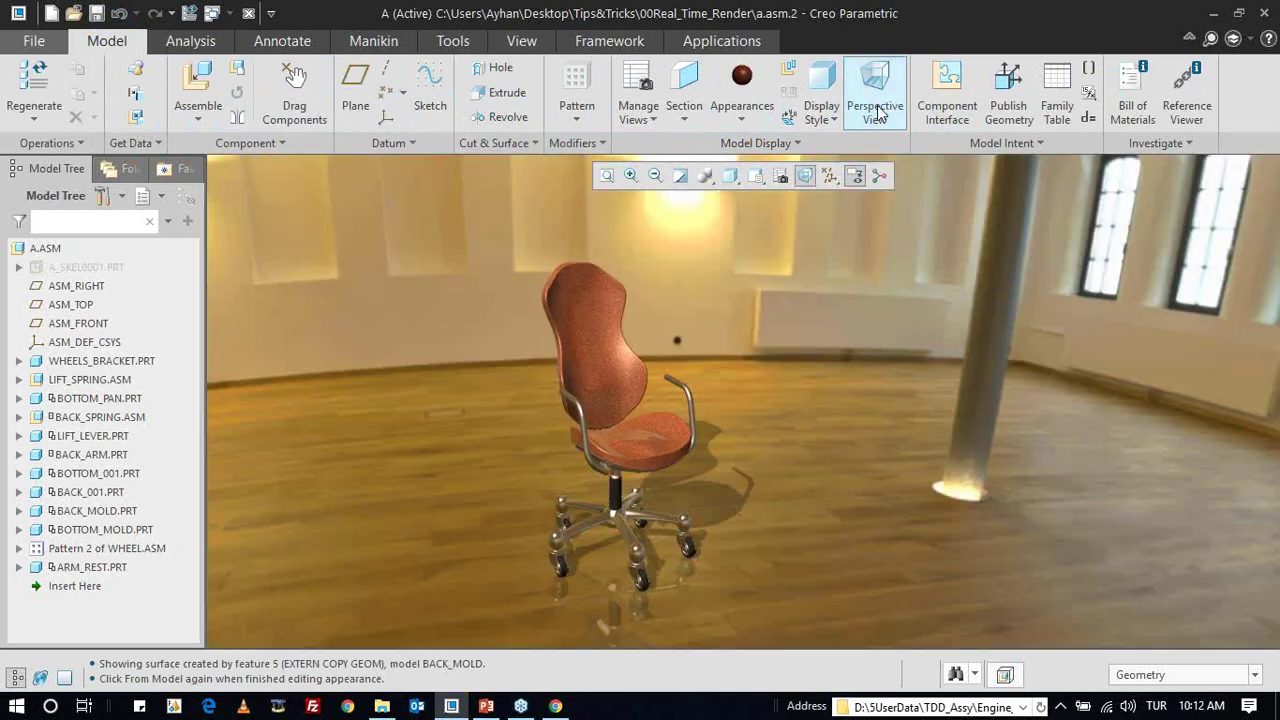
click(705, 177)
click(712, 200)
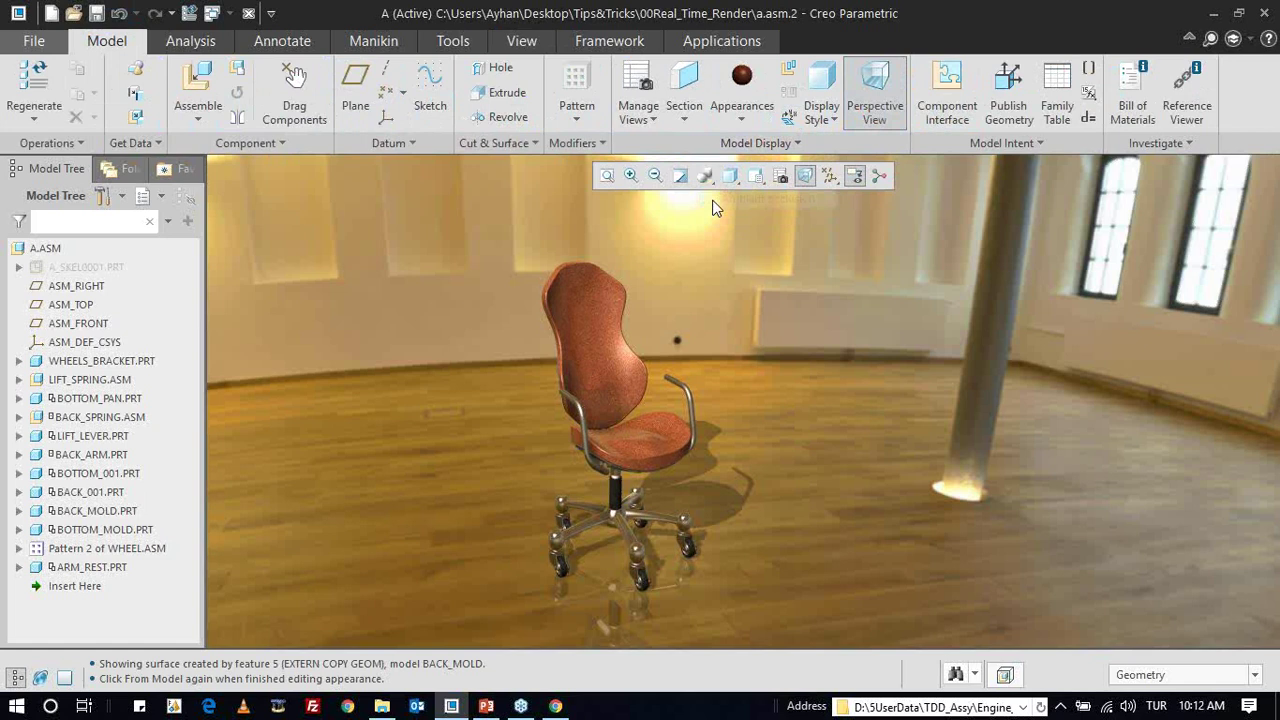
click(705, 177)
click(706, 195)
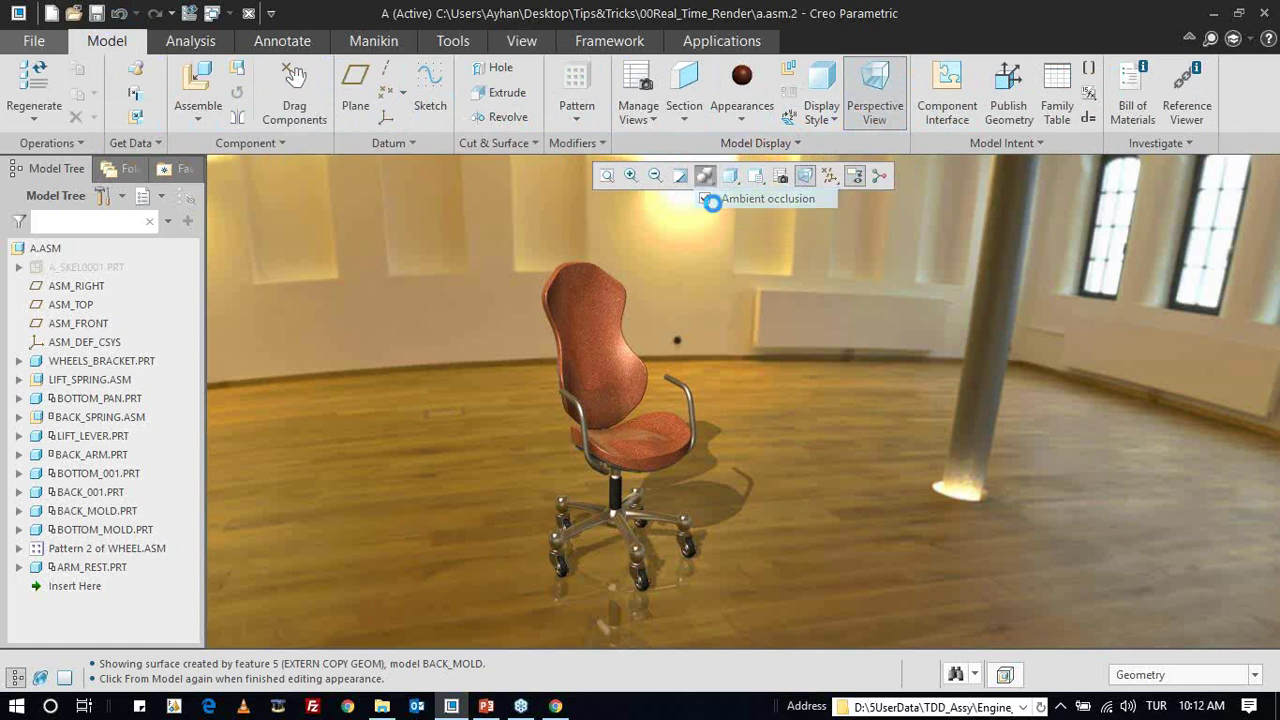
click(705, 177)
click(712, 200)
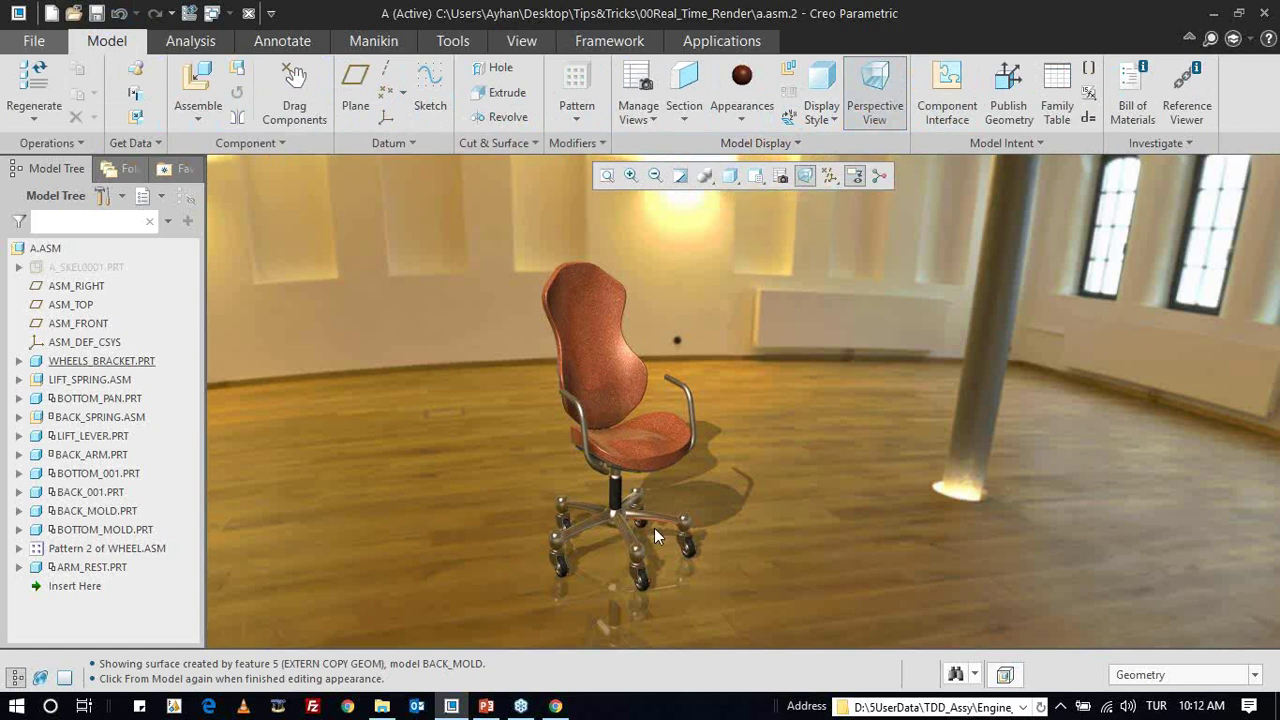
- Orbit the chair toward the arched windows and reveal the Applications tools with Render Studio
scroll(654, 528, up, 3)
mouse_move(685, 378)
middle_down()
mouse_move(647, 436)
mouse_move(745, 259)
middle_up()
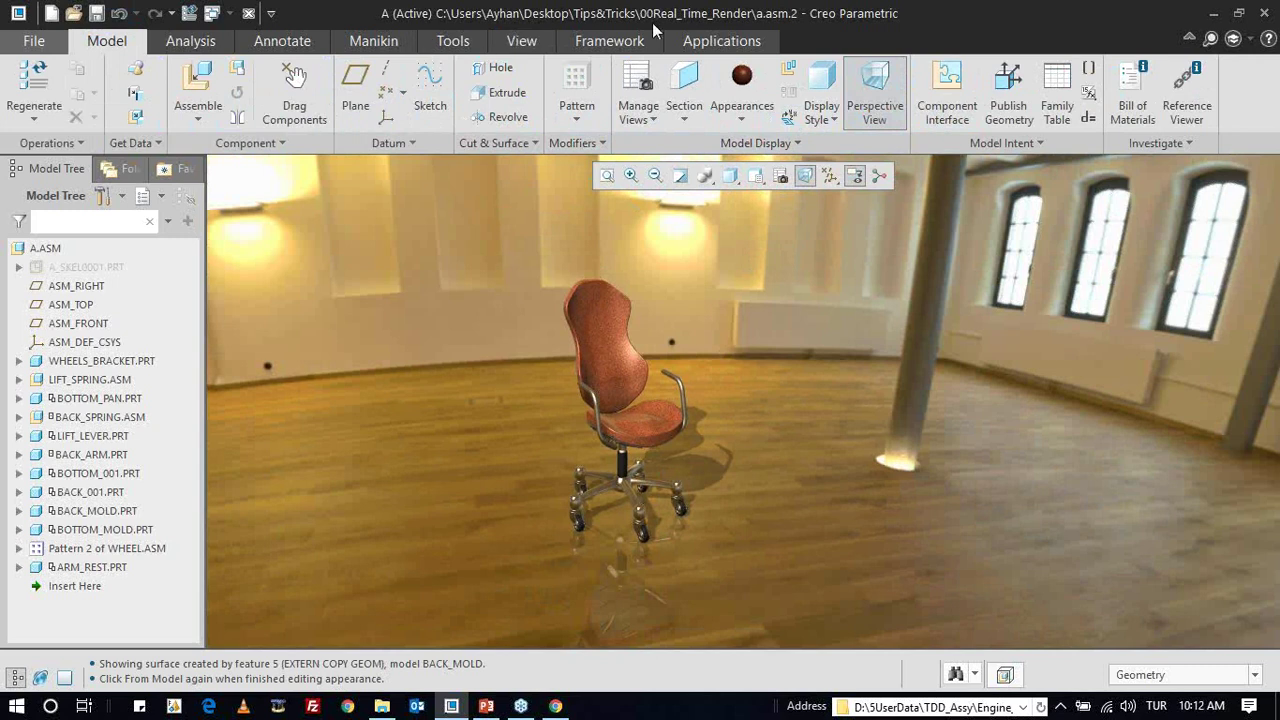
click(713, 45)
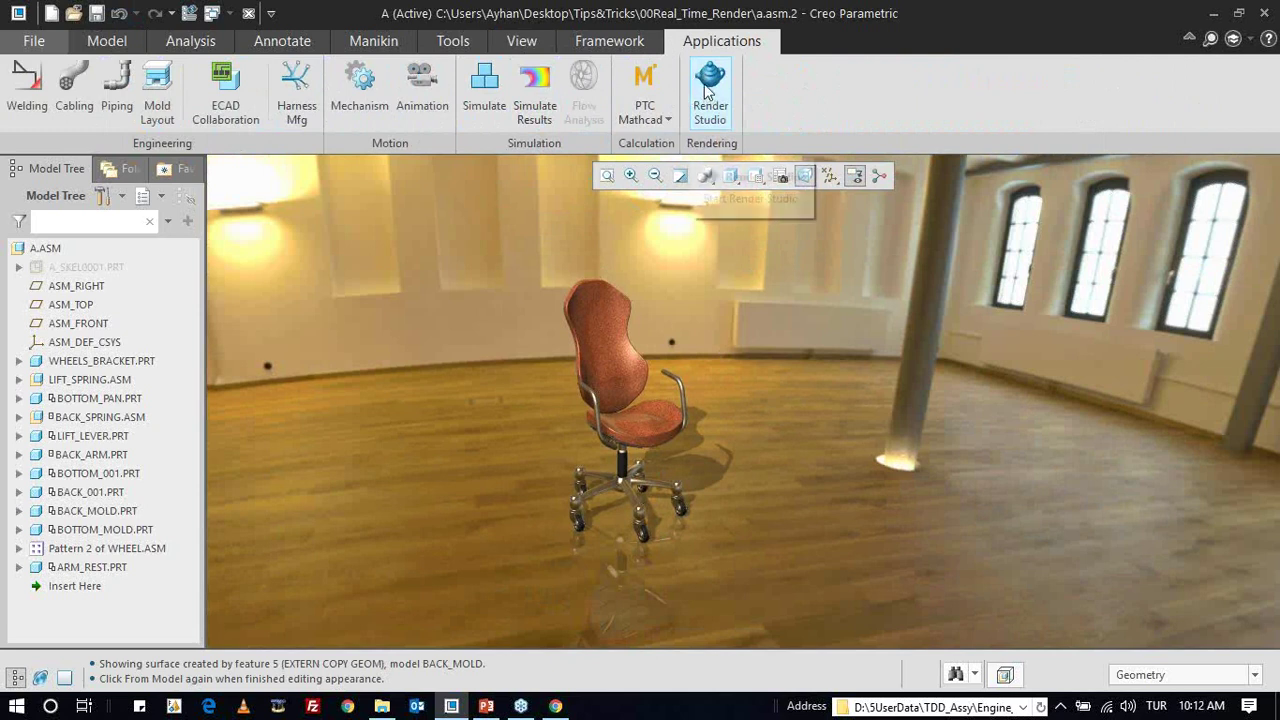
- Open the Scene Editor from the View tab's Scenes list
click(465, 45)
click(509, 48)
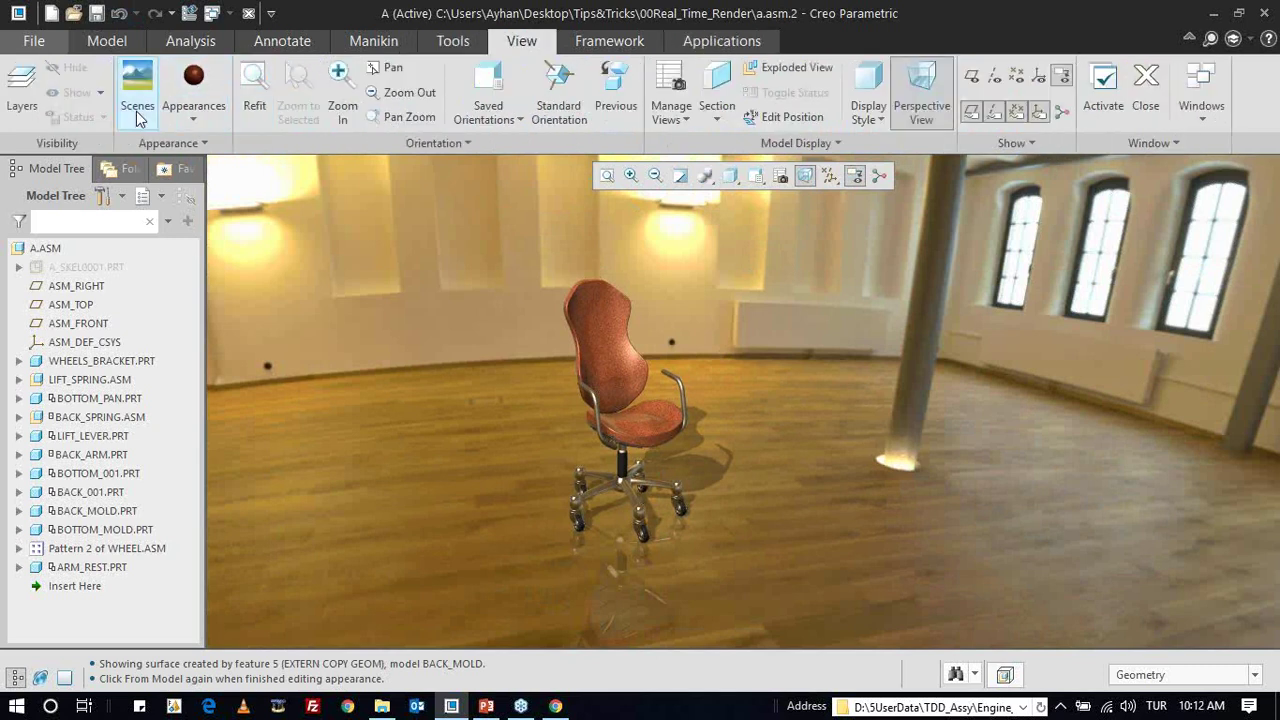
click(186, 112)
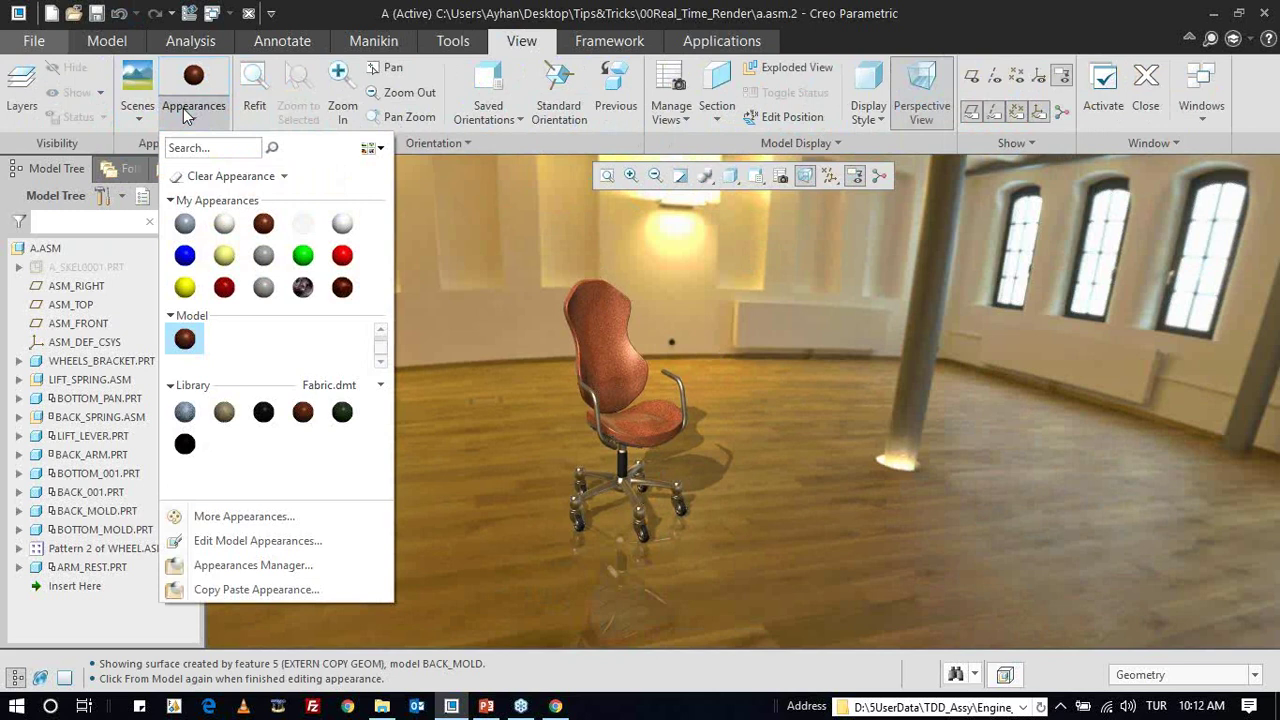
click(140, 112)
click(140, 112)
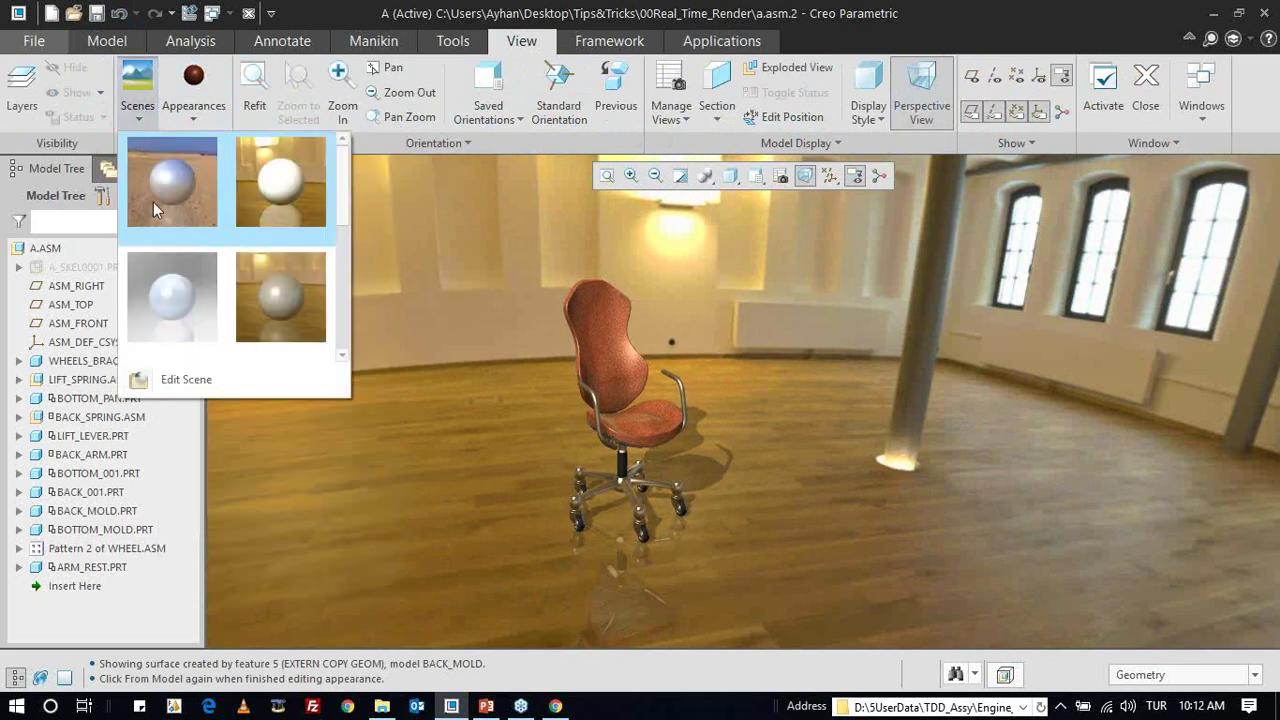
scroll(218, 280, down, 2)
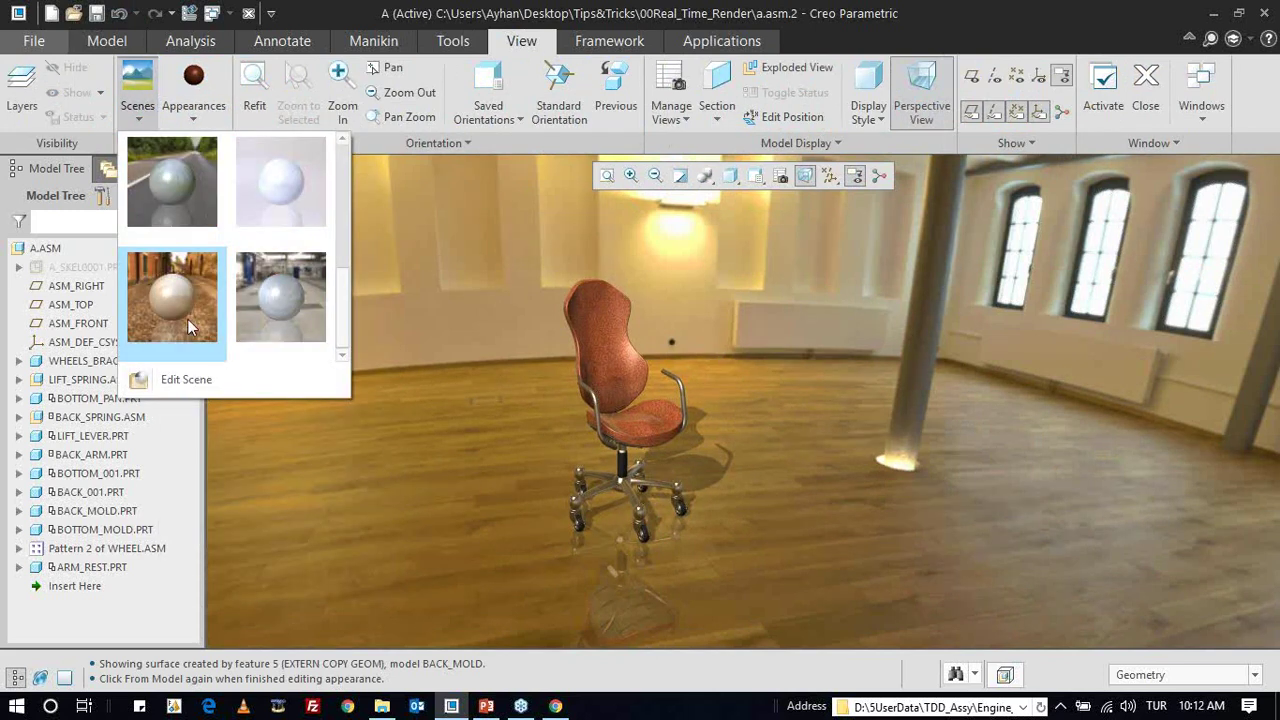
click(190, 385)
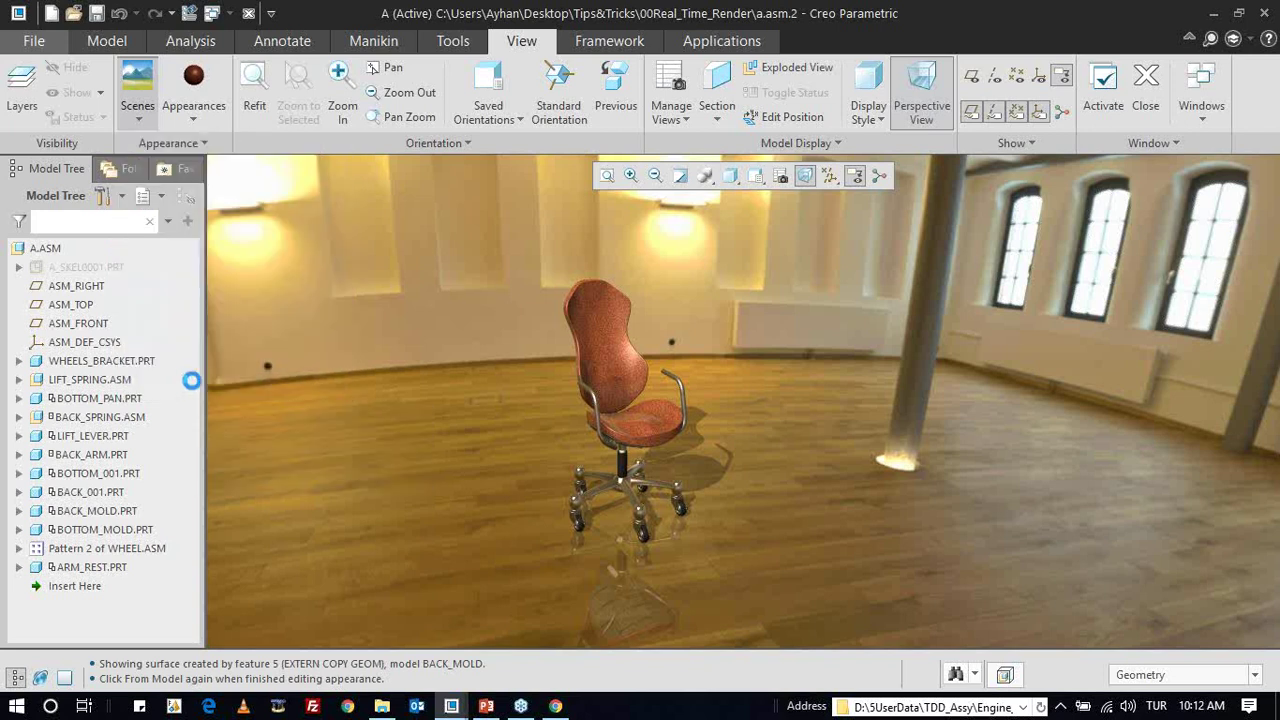
- Preview the village and workshop scenes, then reapply the wooden-floor hall scene a_scene
scroll(230, 440, down, 2)
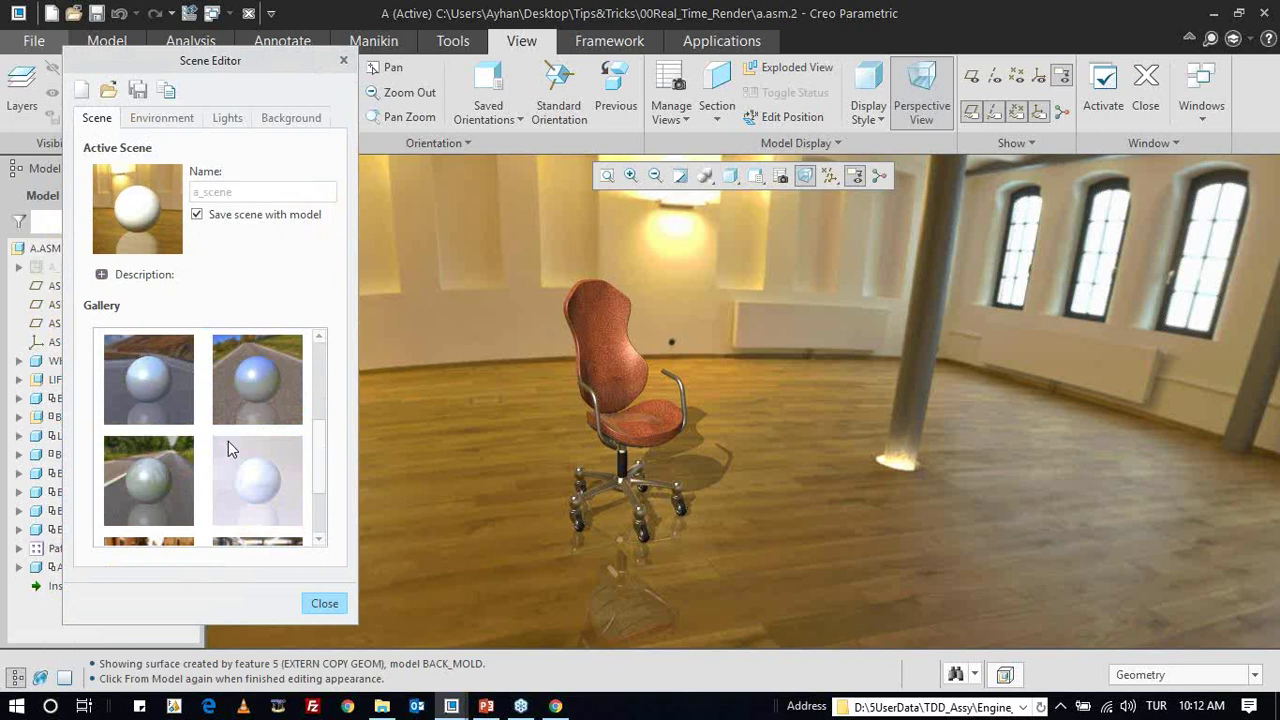
scroll(228, 445, down, 1)
click(174, 477)
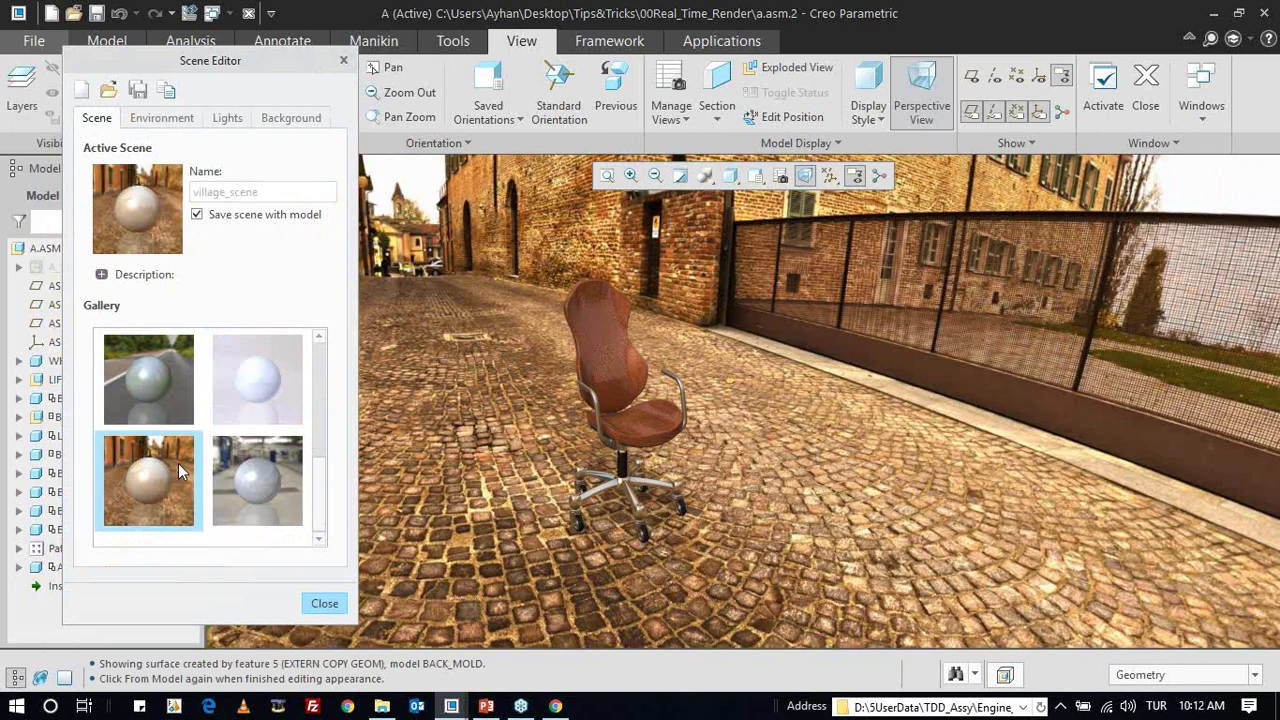
click(234, 498)
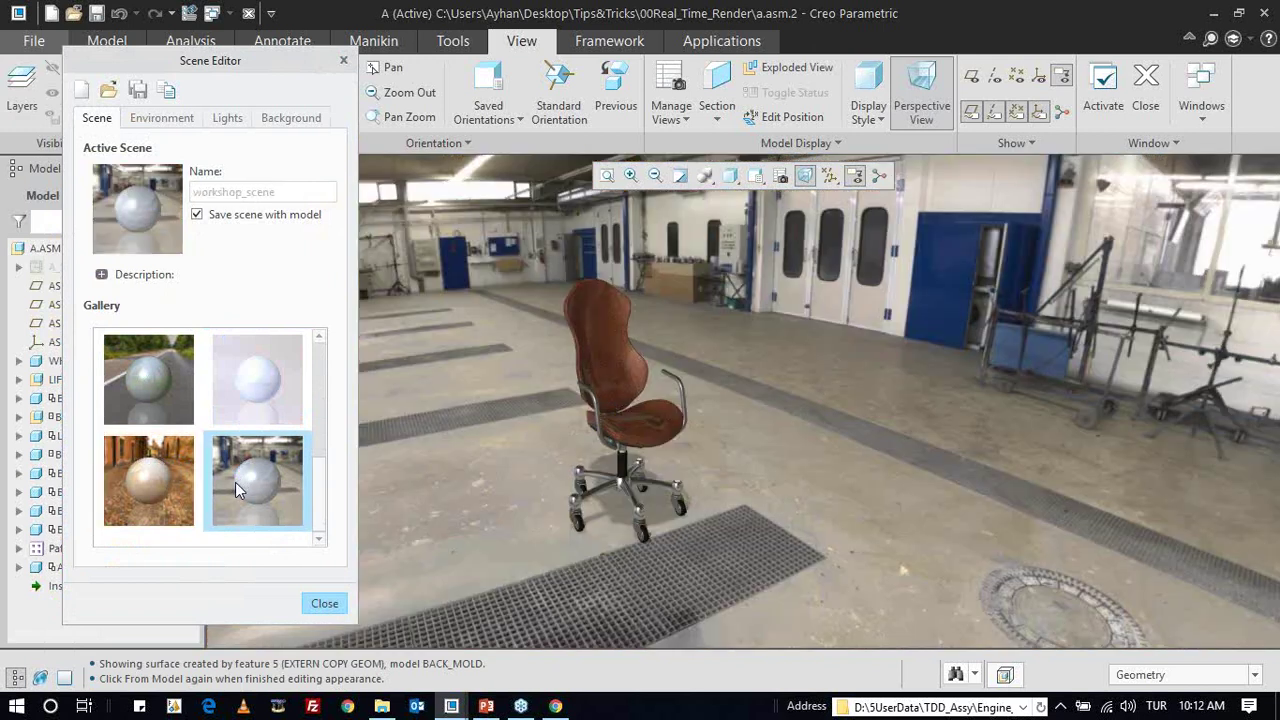
scroll(228, 460, down, 2)
scroll(224, 450, up, 1)
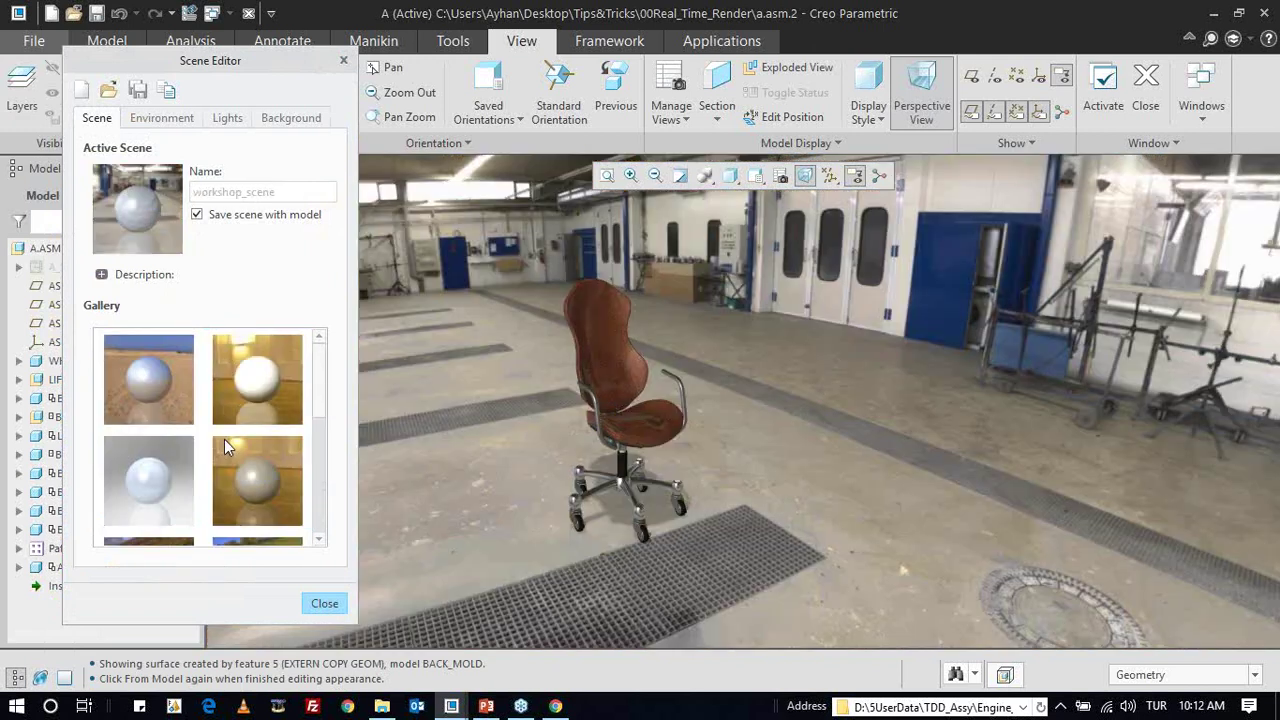
click(257, 375)
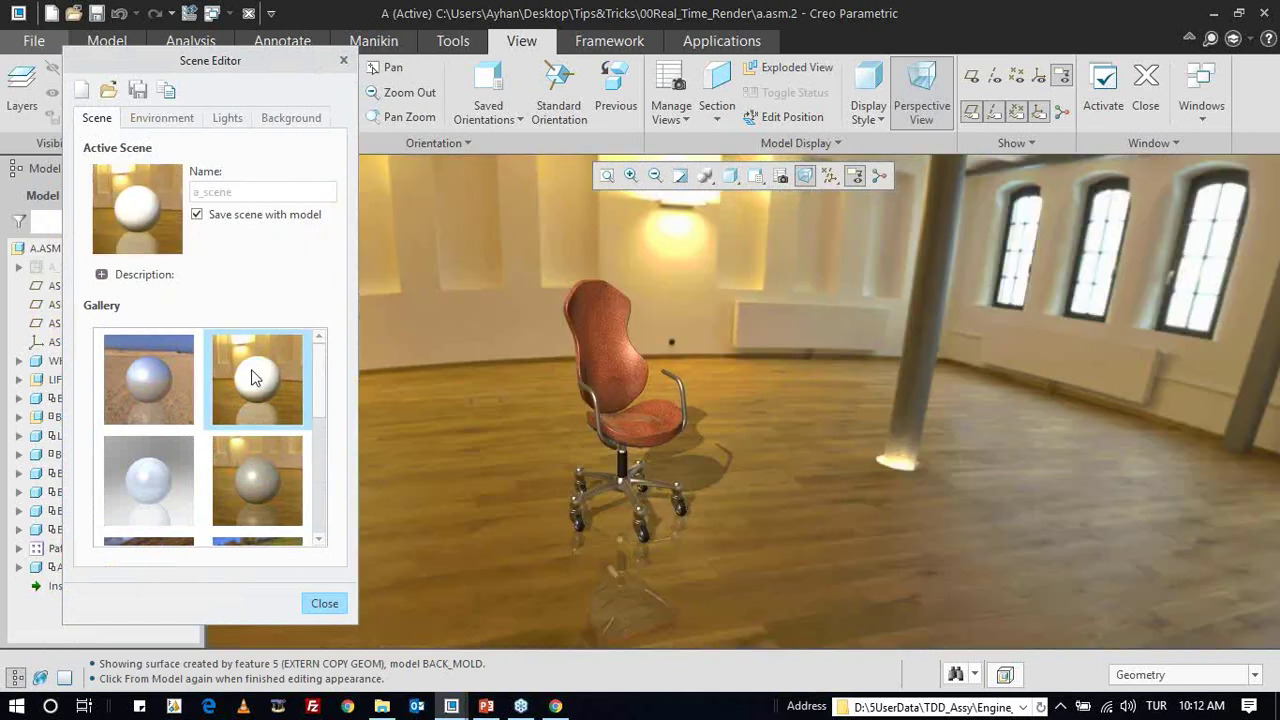
- Set the environment rotation to 143 and height to -6
click(148, 118)
mouse_move(220, 340)
mouse_down()
mouse_move(205, 338)
mouse_move(253, 338)
mouse_up()
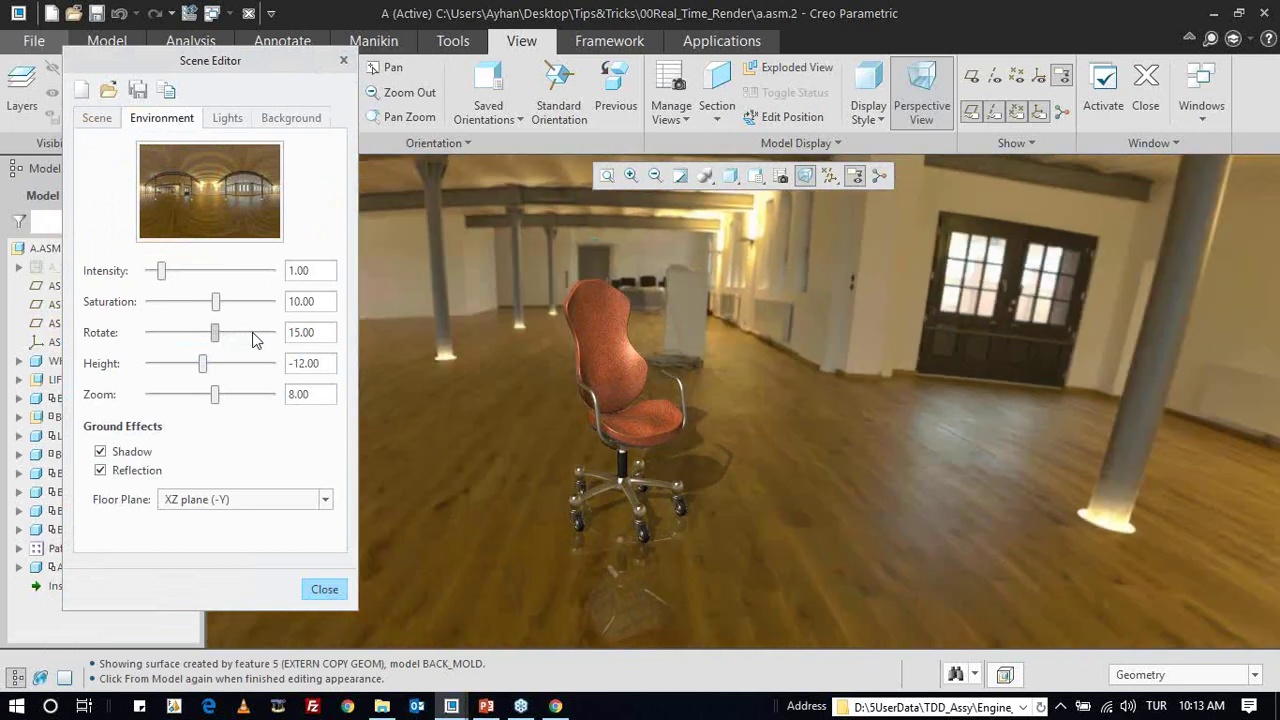
click(256, 333)
click(258, 336)
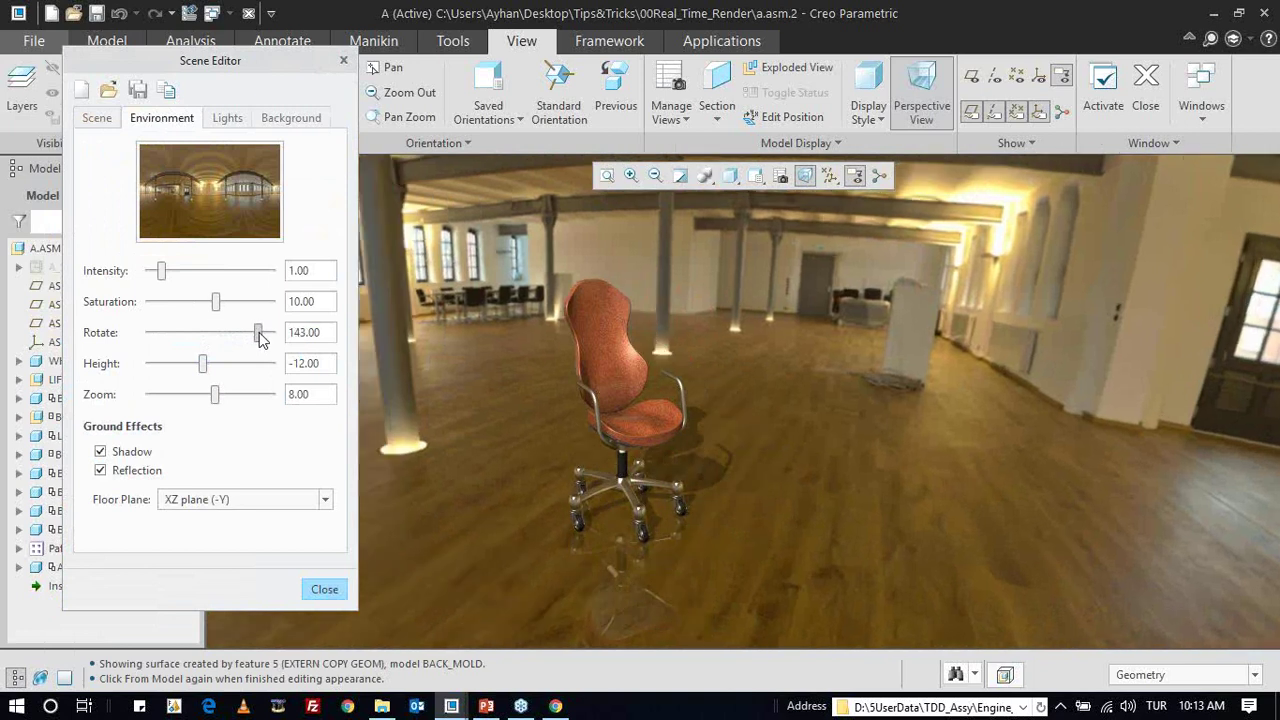
click(192, 364)
click(193, 361)
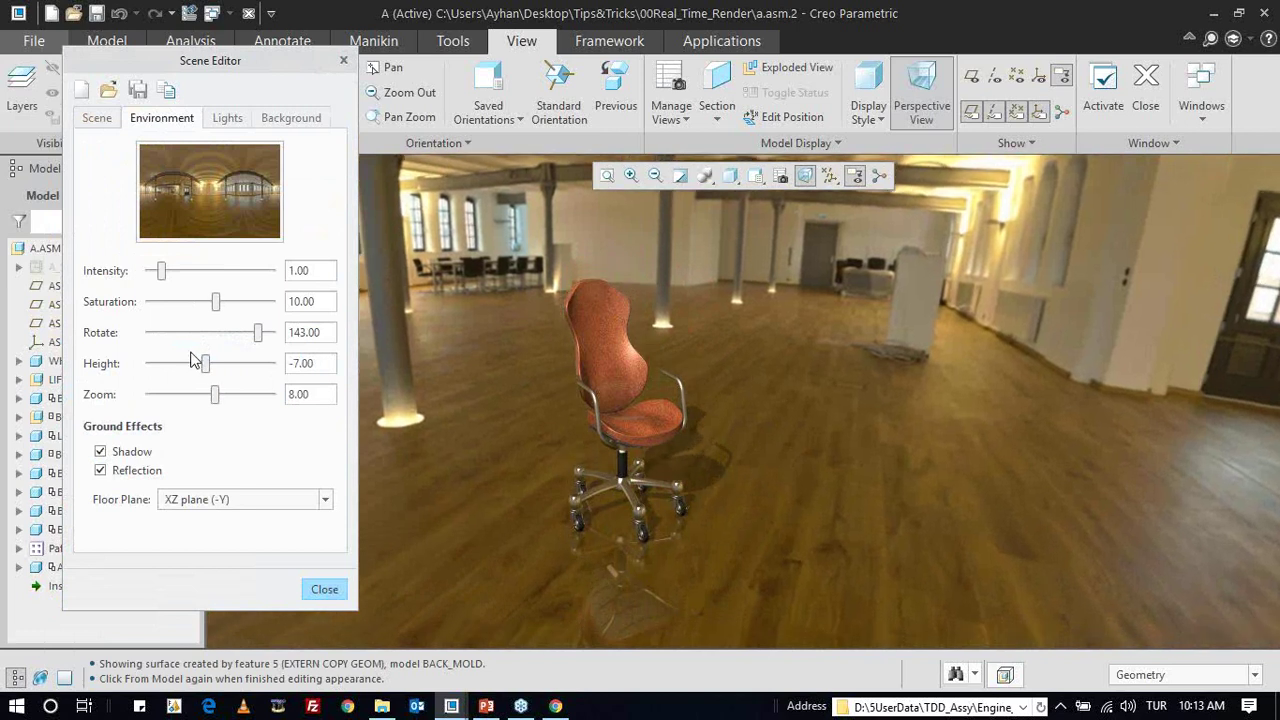
scroll(484, 312, down, 2)
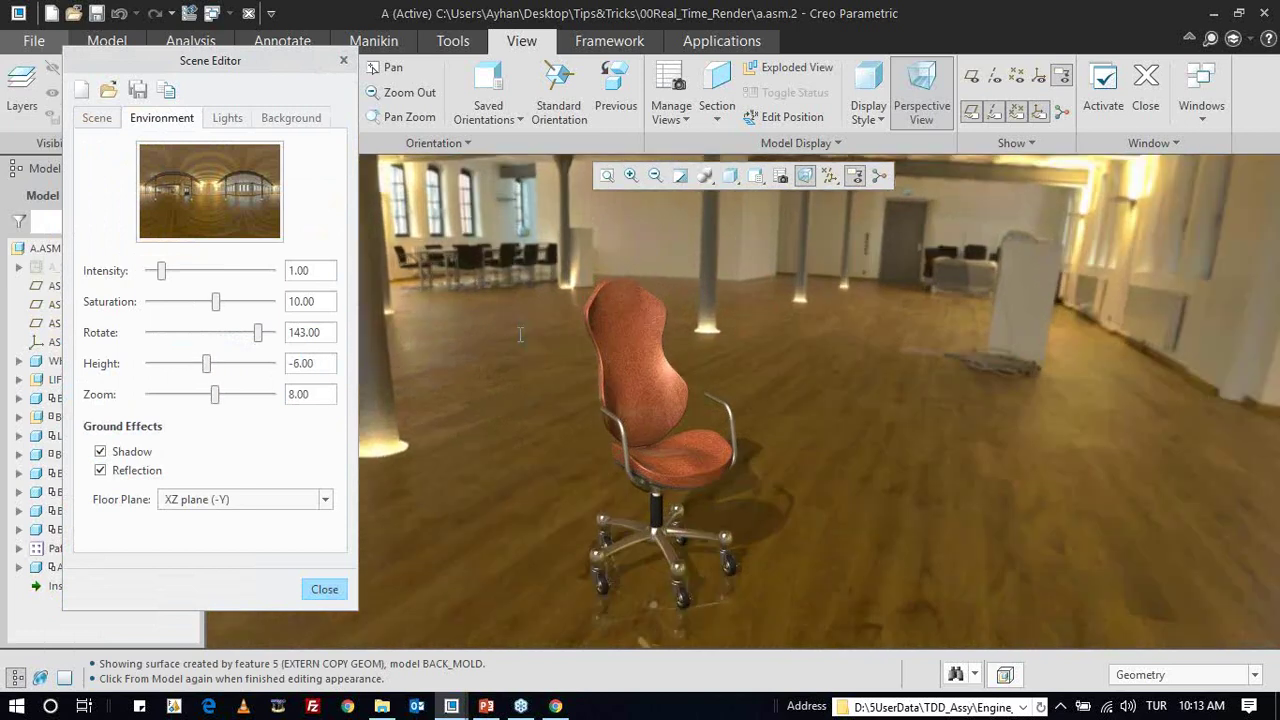
- Set environment zoom 12, intensity 1.10 and saturation 44
click(224, 395)
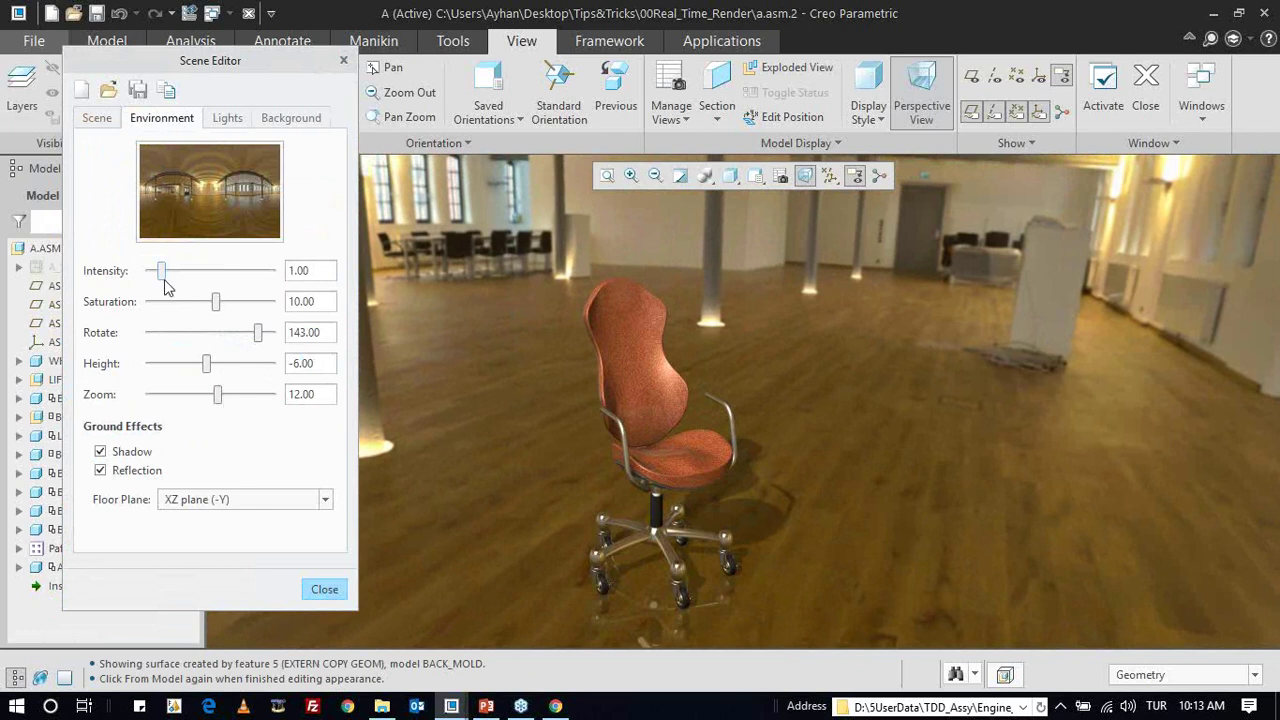
drag(161, 272, 165, 278)
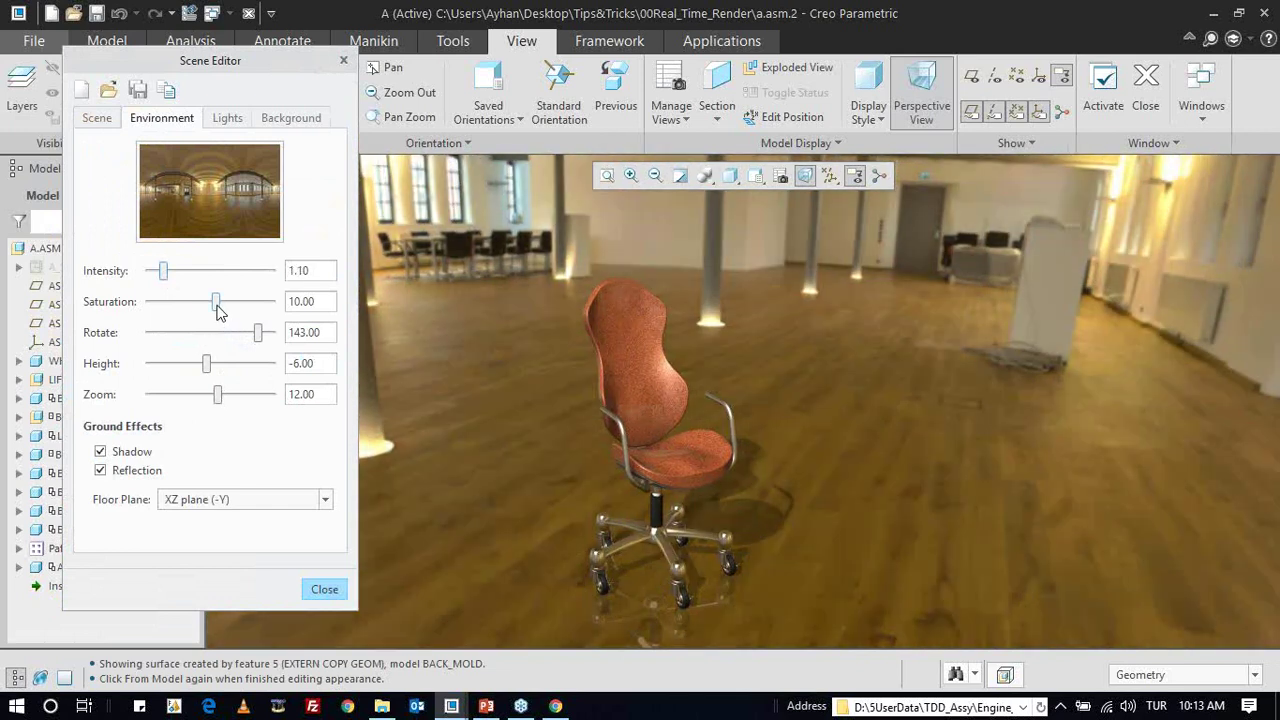
mouse_move(217, 306)
mouse_down()
mouse_move(162, 306)
mouse_move(263, 304)
mouse_move(237, 307)
mouse_up()
mouse_move(564, 346)
middle_down()
mouse_move(604, 293)
mouse_move(654, 541)
middle_up()
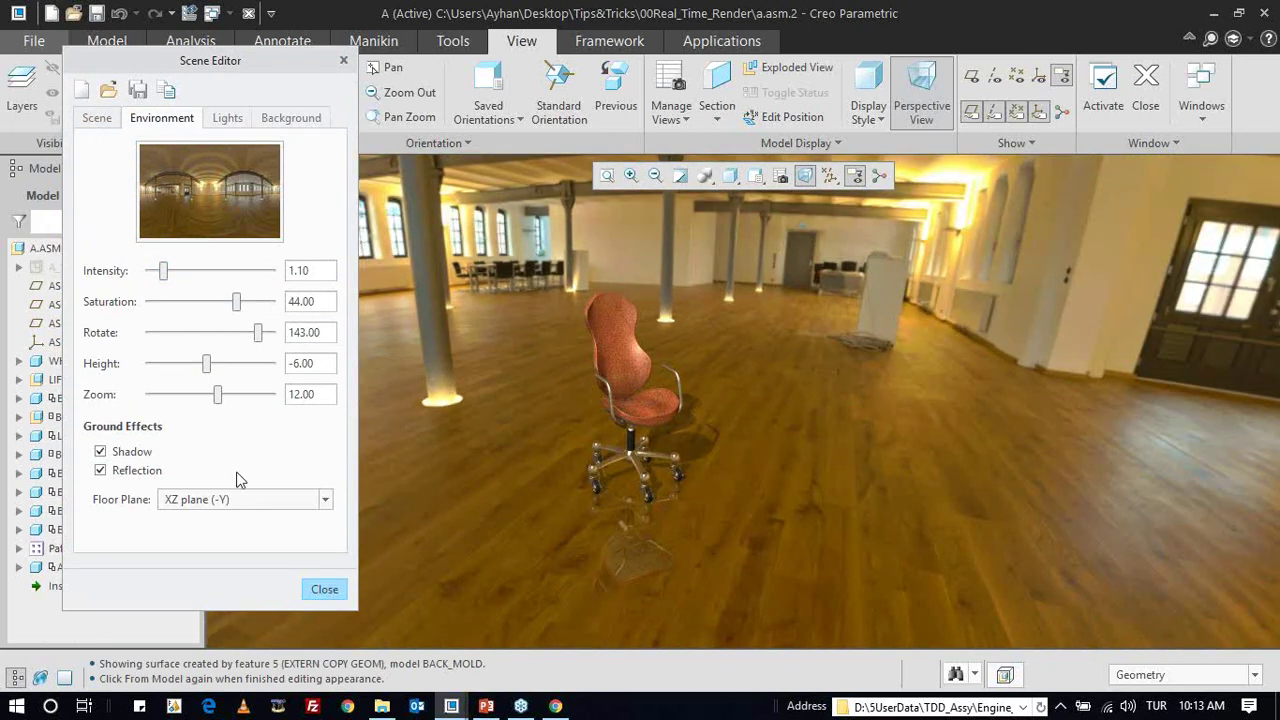
- Turn floor reflection off, keep the floor shadow on, and orbit down to inspect the base
click(100, 470)
click(100, 472)
click(100, 472)
click(101, 453)
click(101, 453)
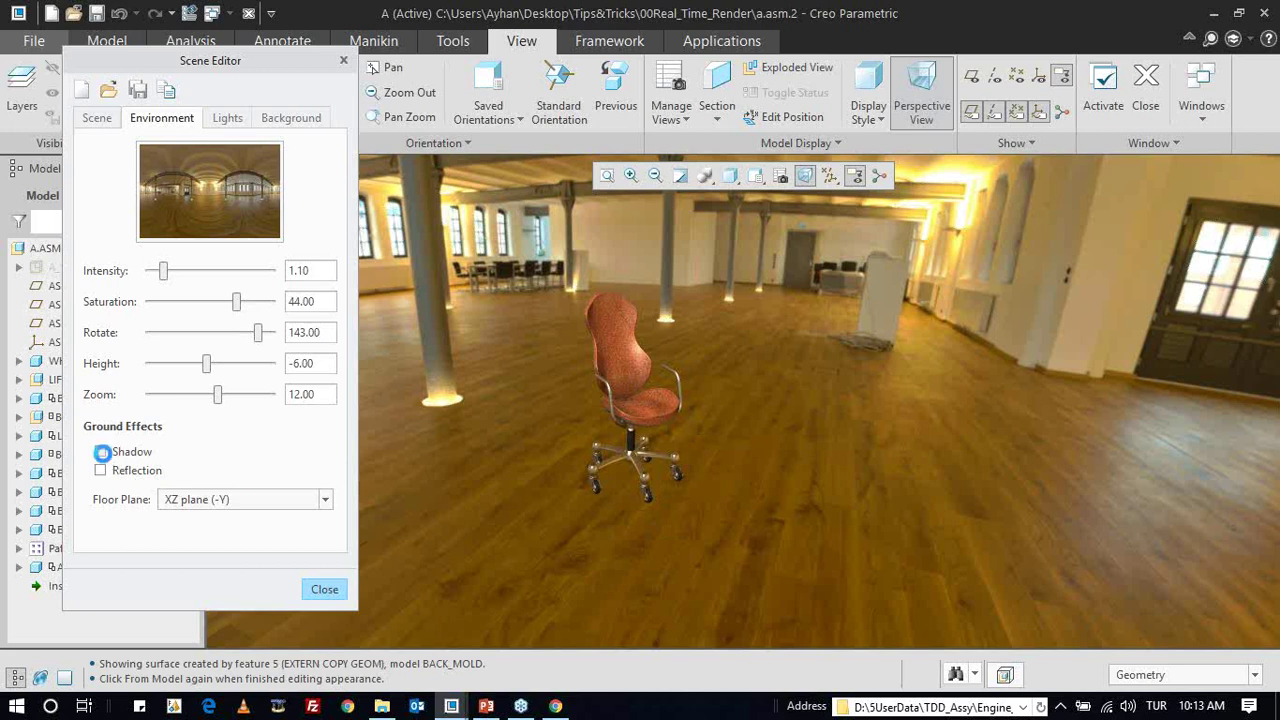
click(101, 453)
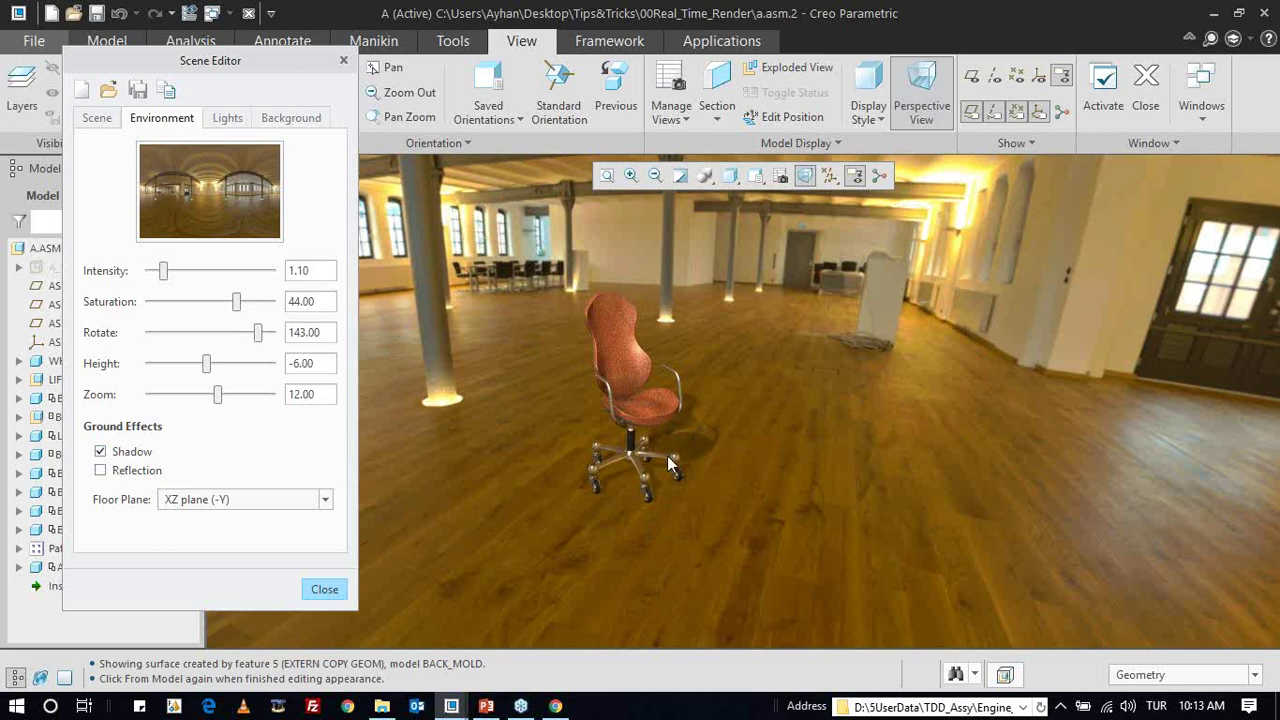
middle_drag(667, 455, 617, 441)
middle_drag(590, 341, 727, 499)
scroll(730, 468, down, 2)
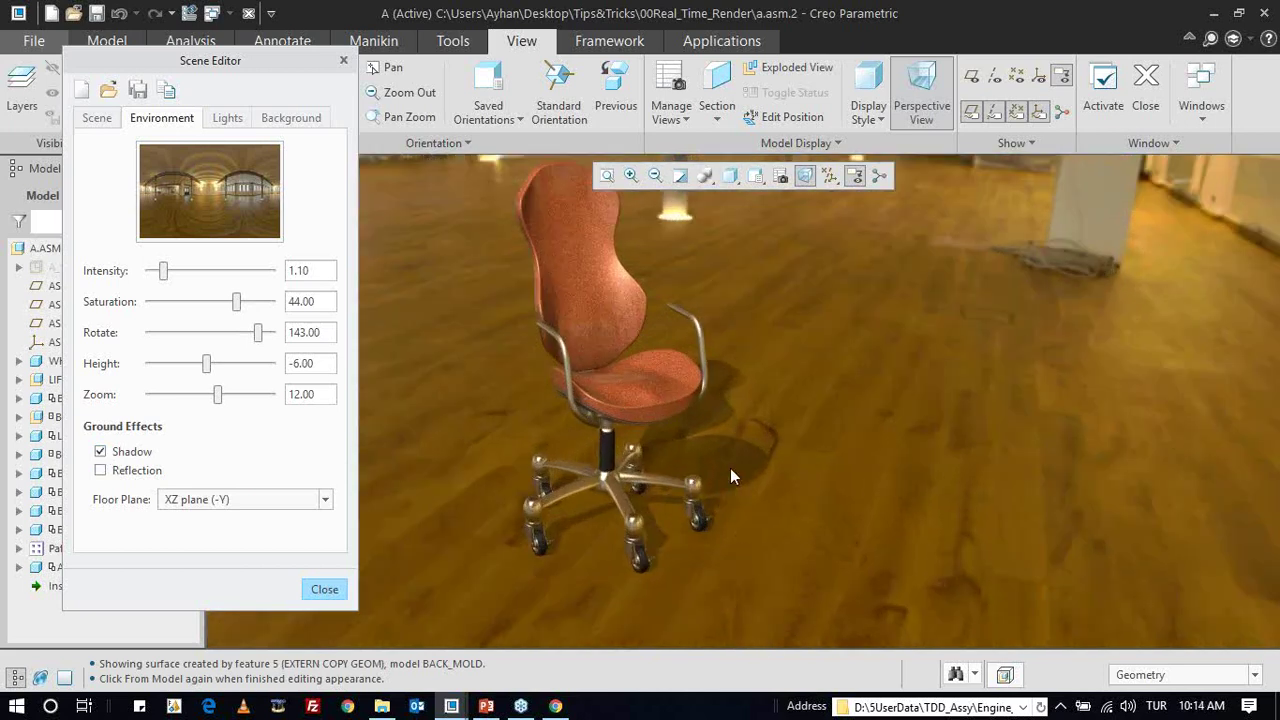
scroll(767, 480, down, 2)
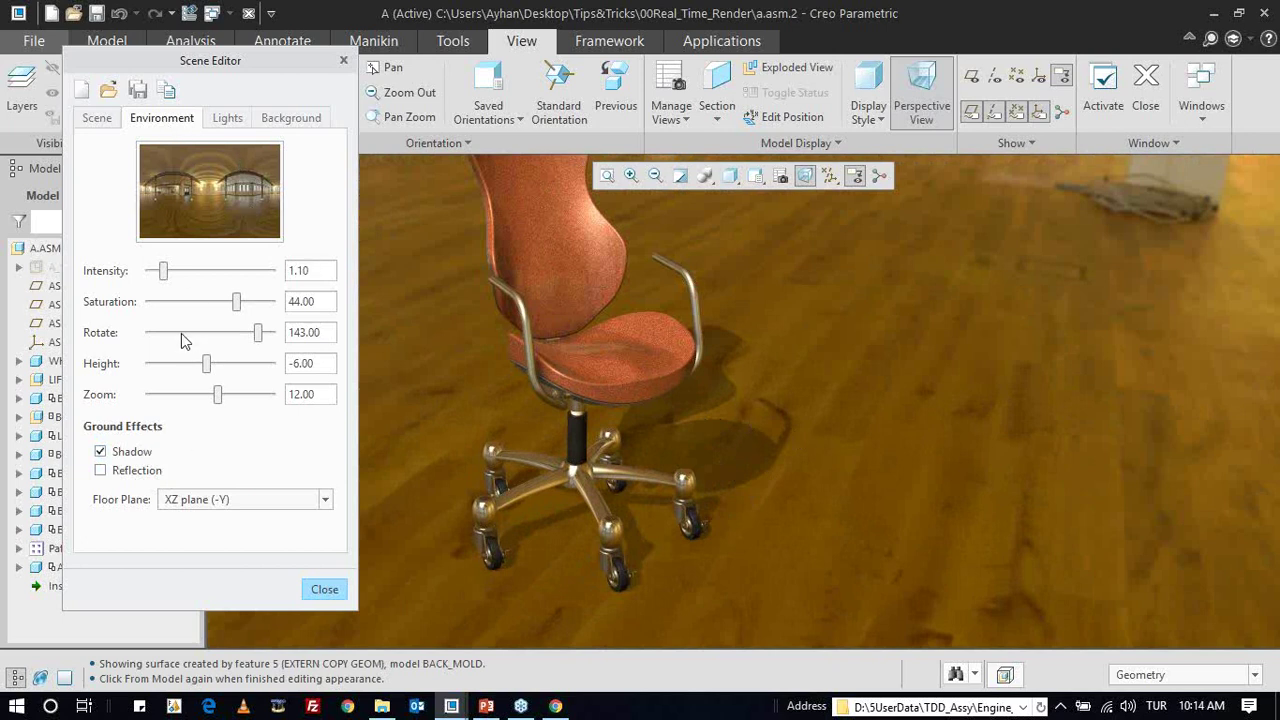
- Select the default distant light and set its shadow softness to 28
click(228, 118)
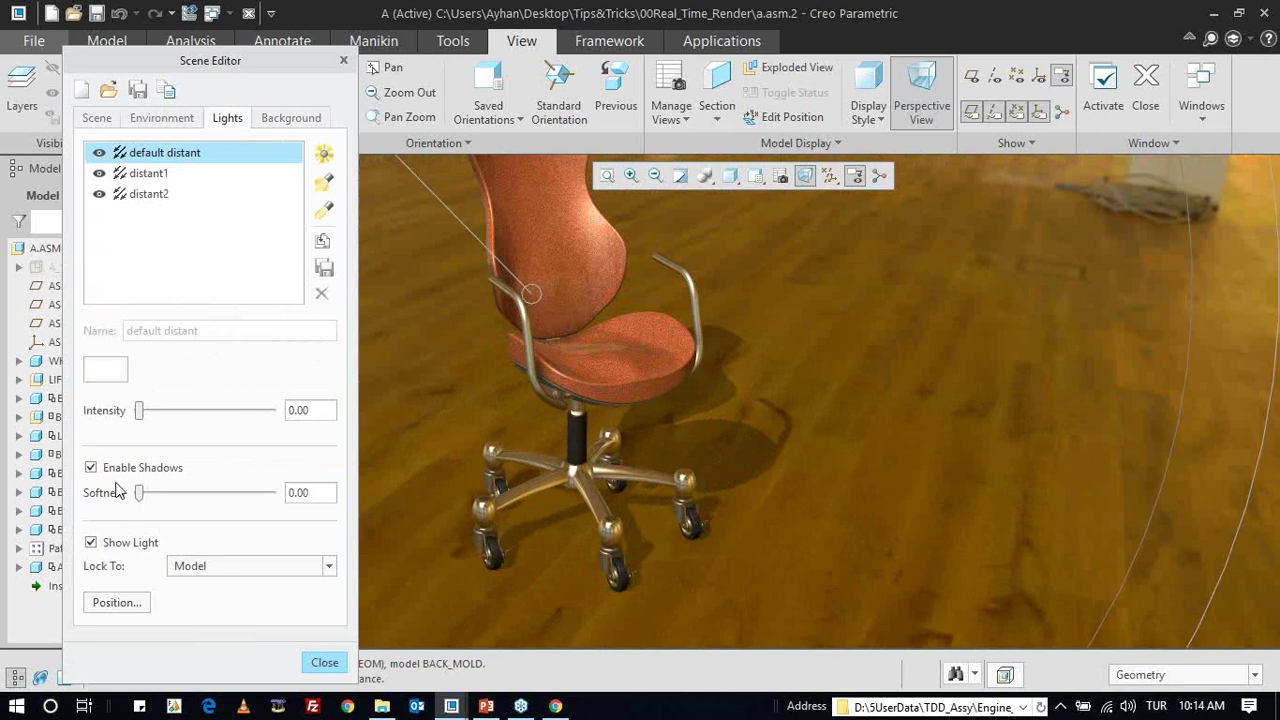
click(158, 175)
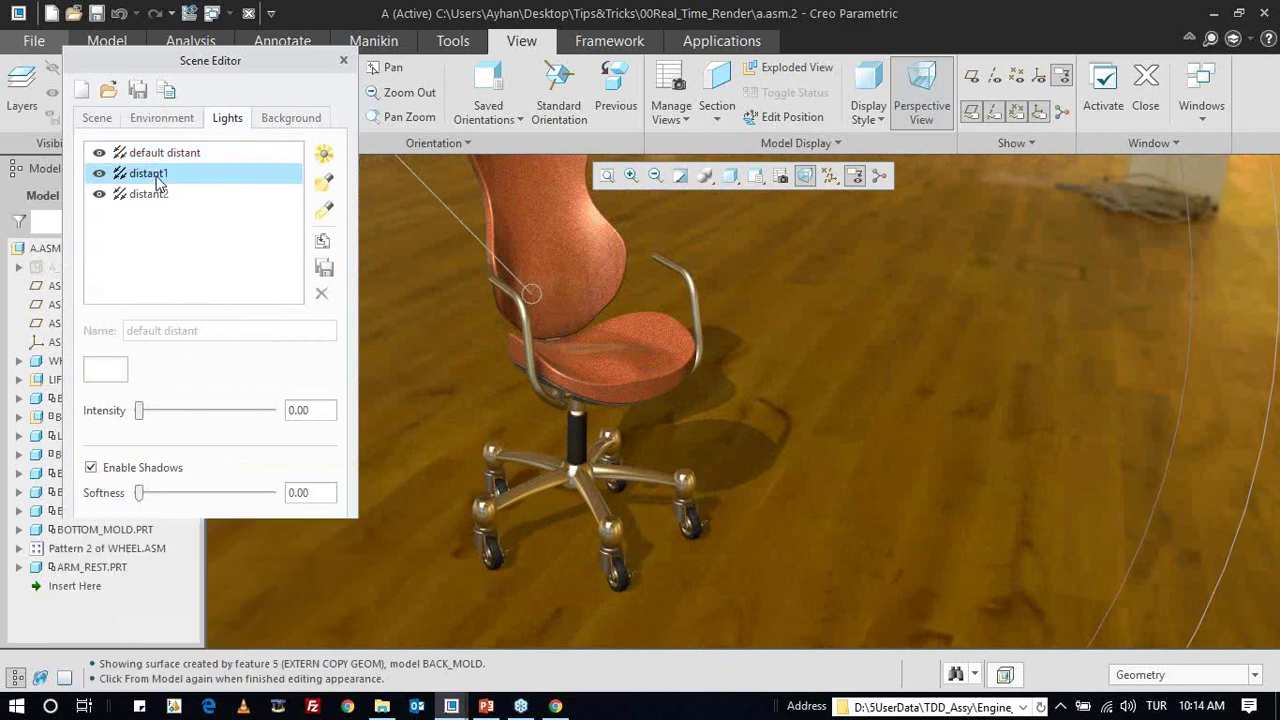
click(130, 200)
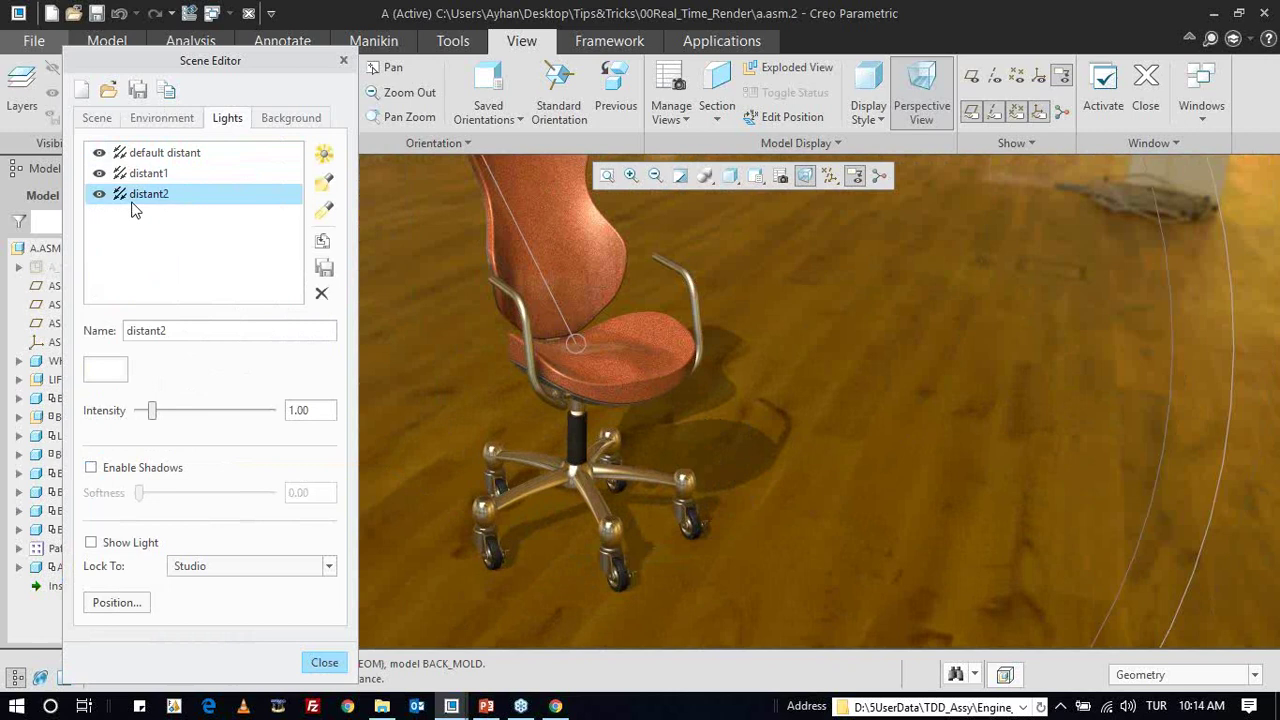
click(153, 158)
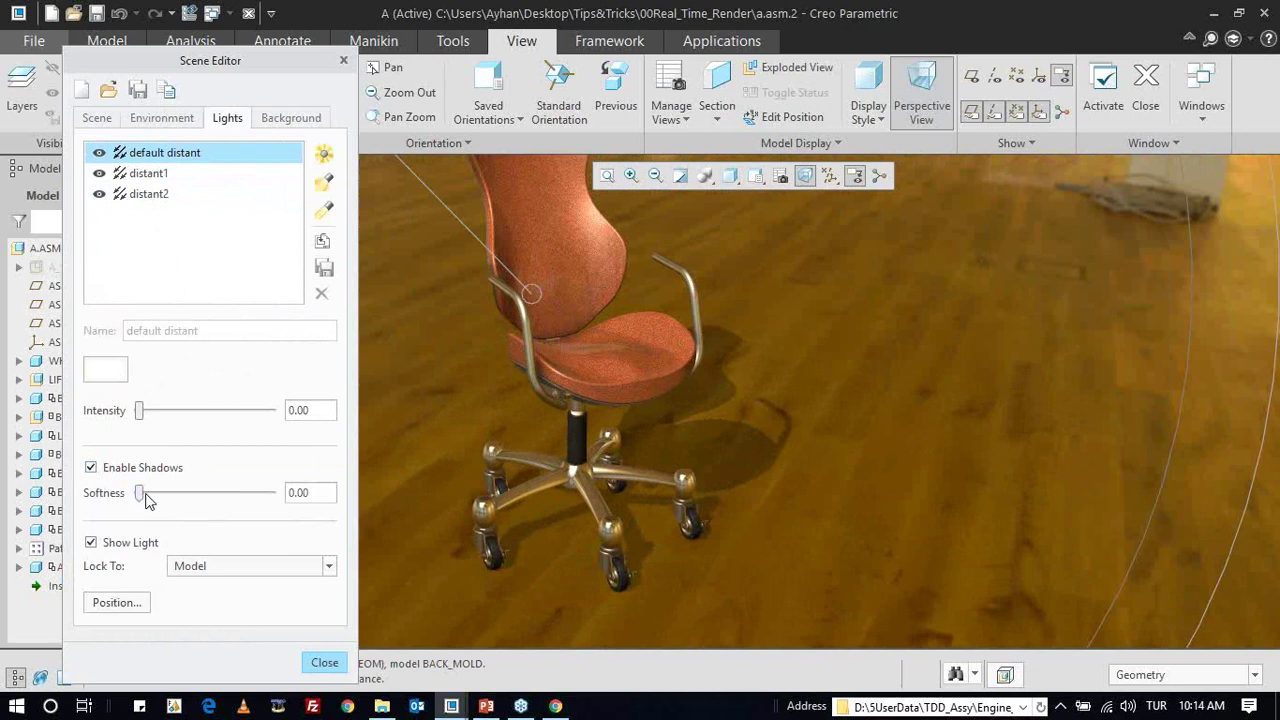
drag(143, 500, 173, 500)
drag(173, 498, 178, 498)
scroll(745, 397, up, 3)
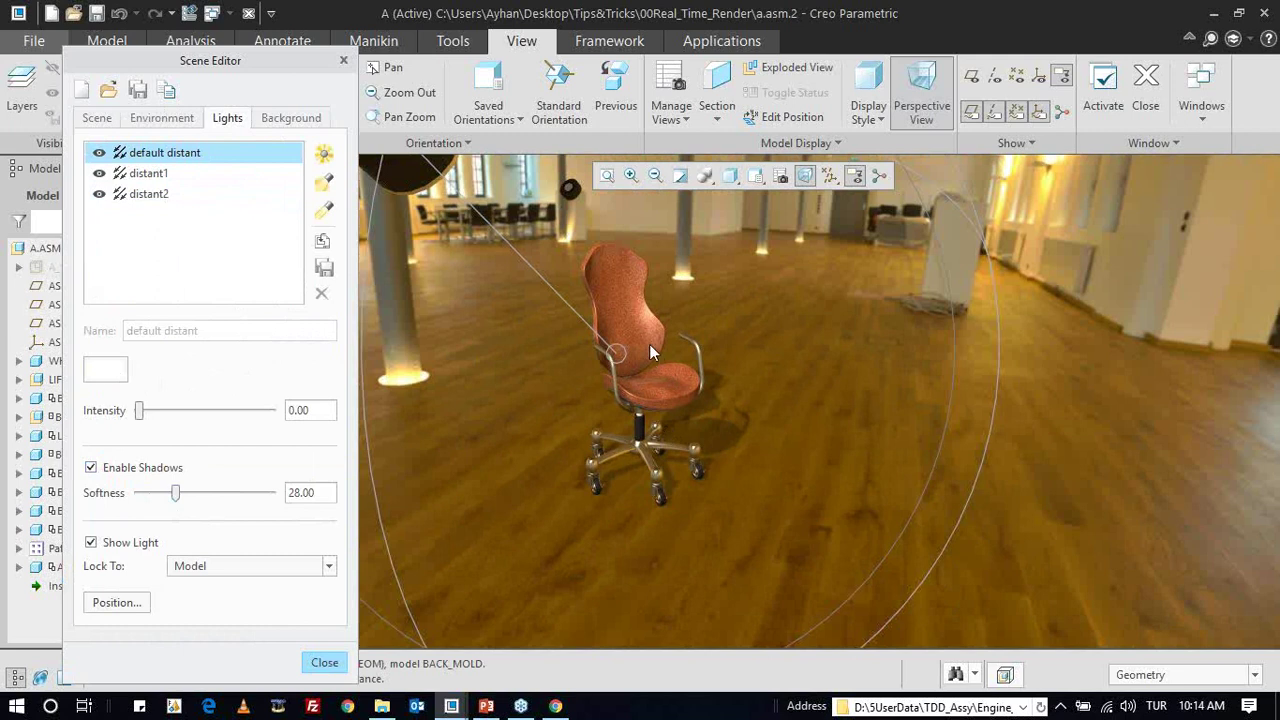
scroll(650, 345, down, 3)
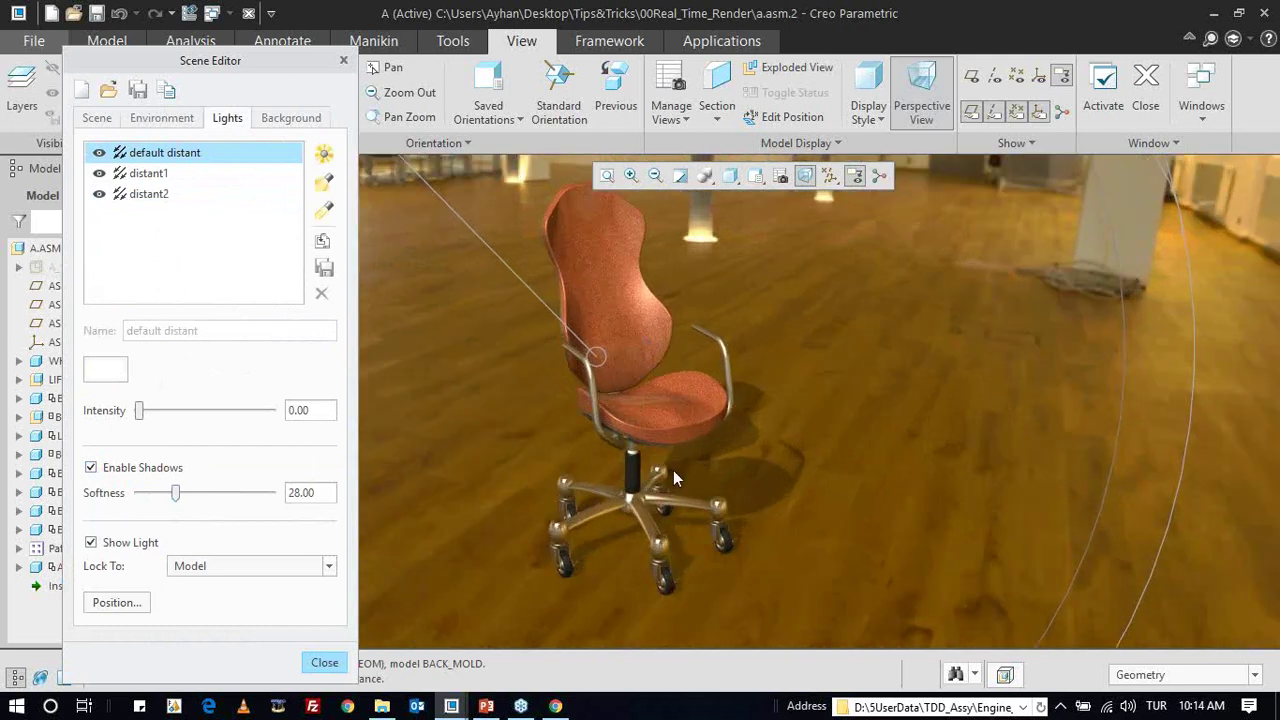
scroll(674, 472, up, 2)
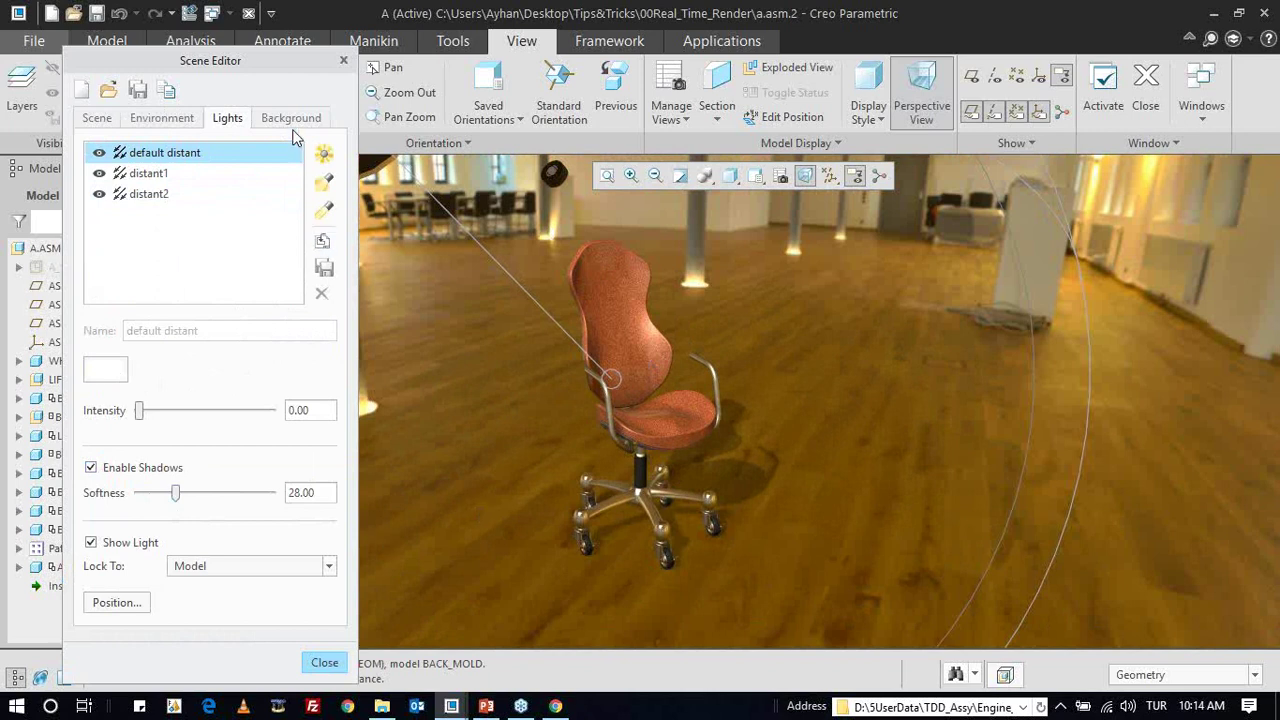
- Review environment values (rotate 143, height -6, zoom 12, intensity 1.10, saturation 44) and orbit out
click(186, 121)
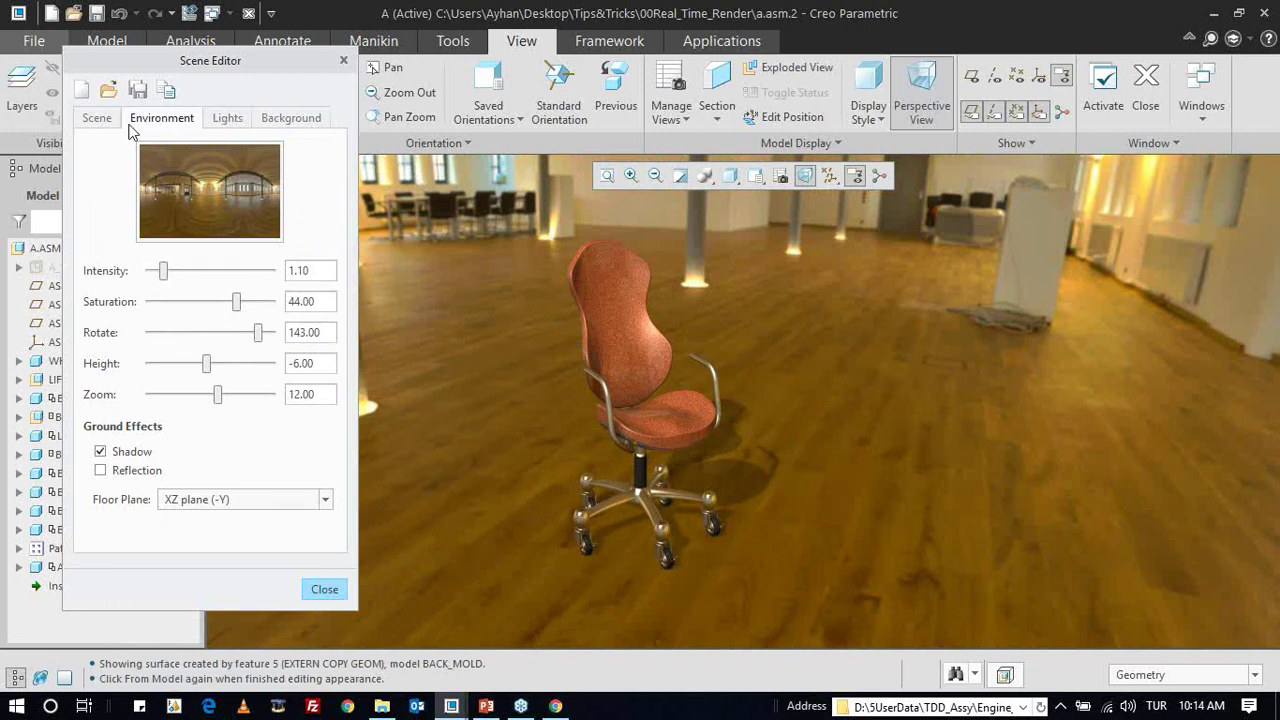
click(96, 118)
scroll(206, 495, down, 3)
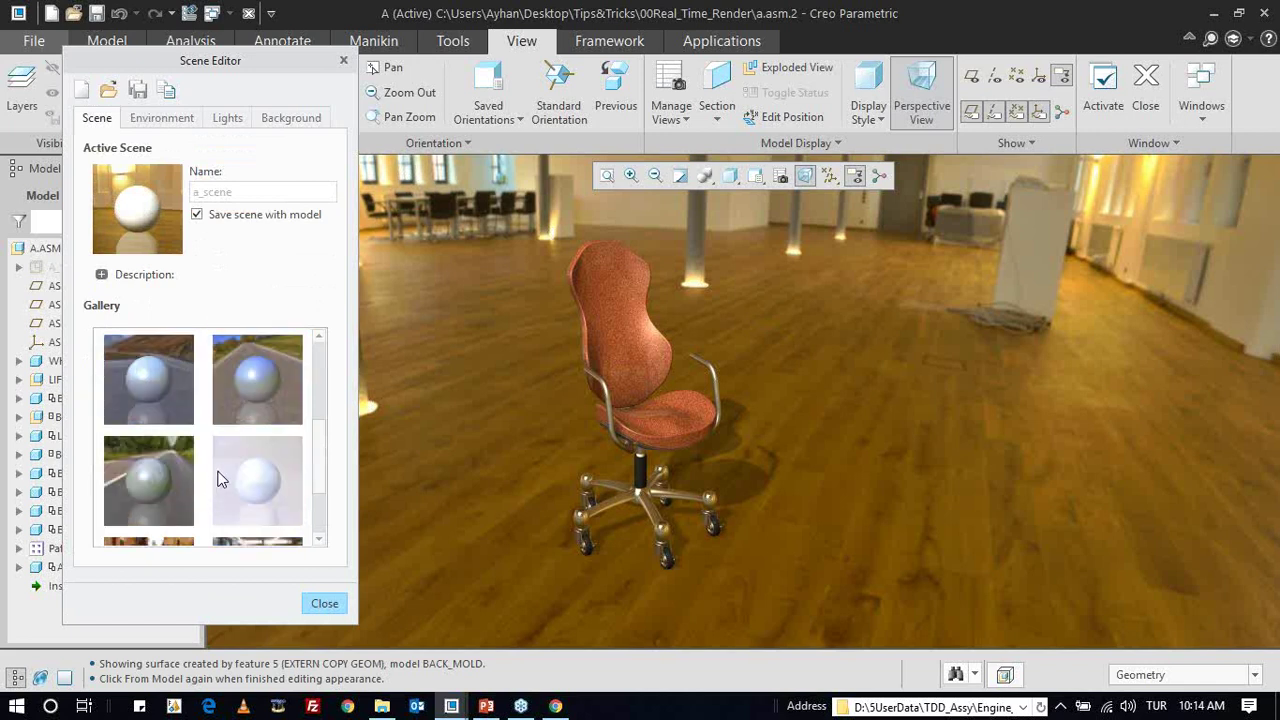
scroll(218, 469, up, 3)
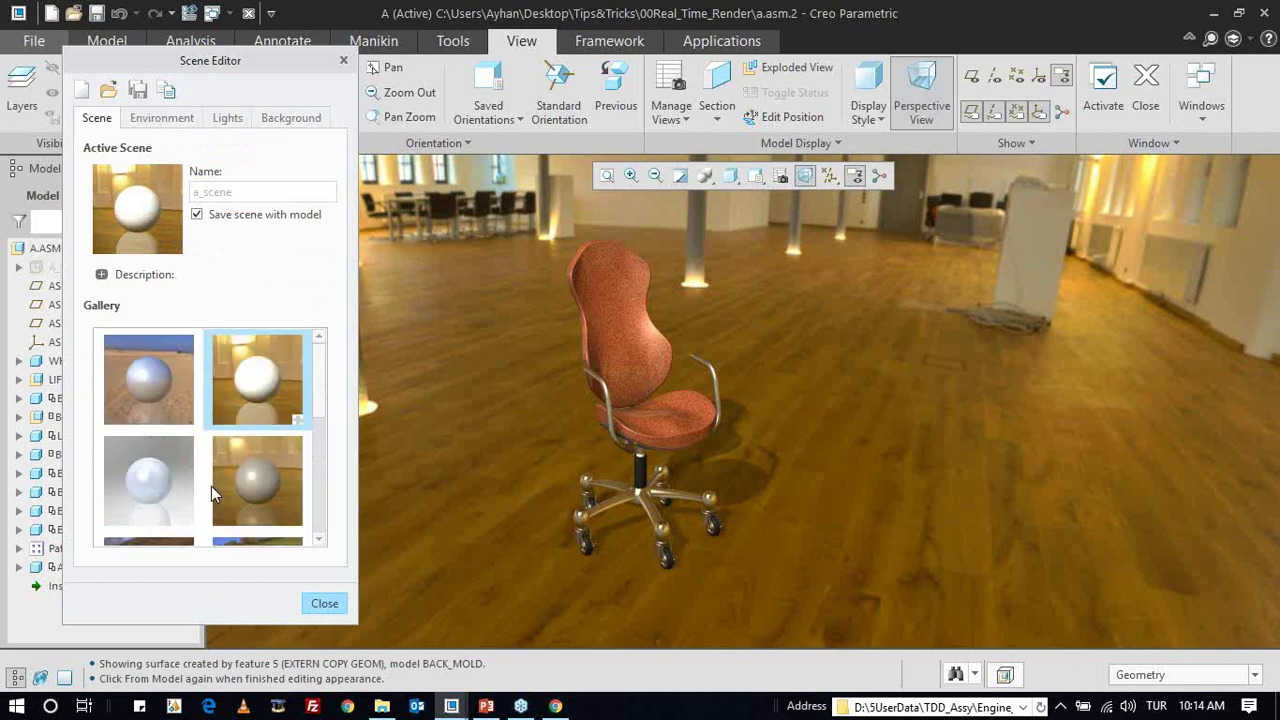
click(163, 118)
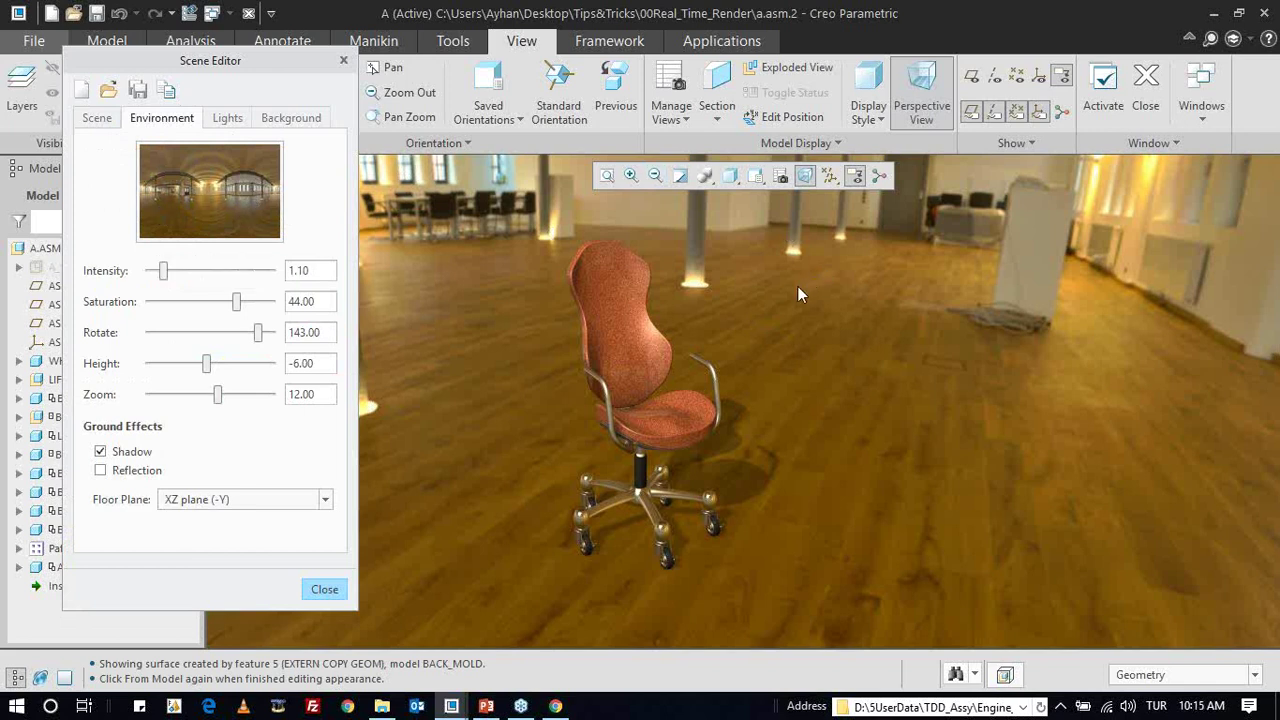
middle_drag(797, 286, 452, 593)
scroll(680, 248, down, 2)
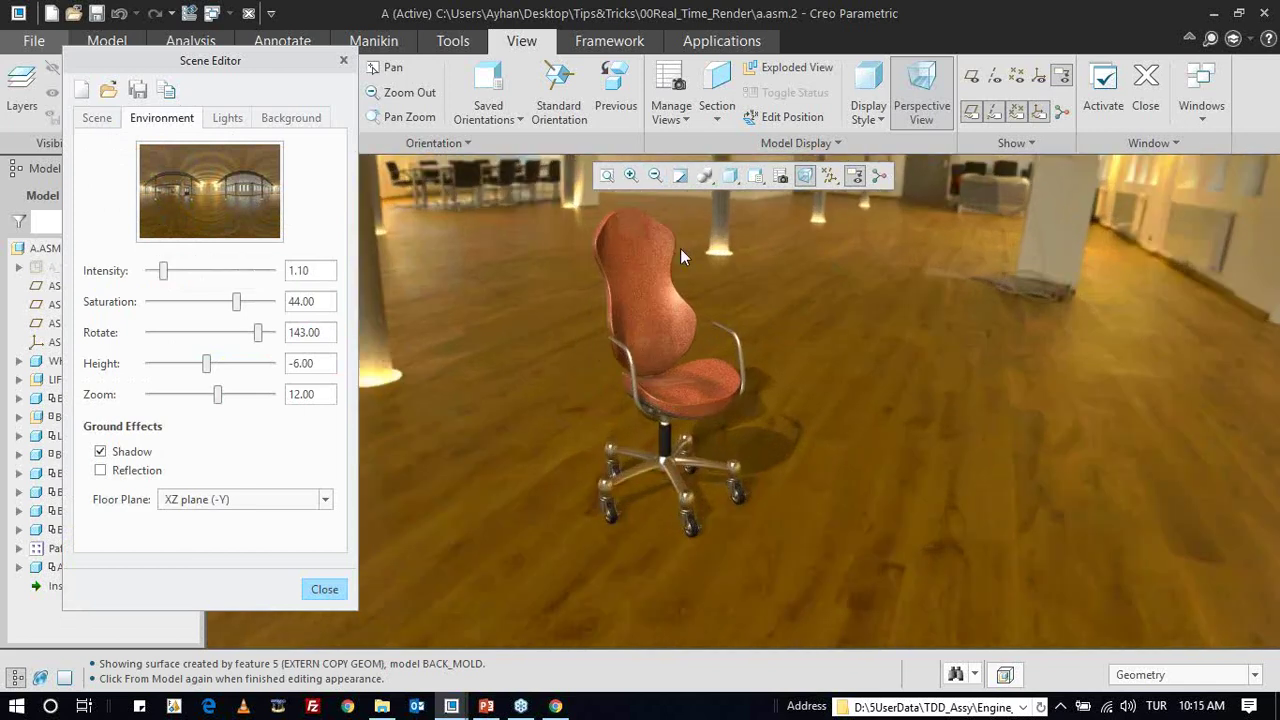
scroll(660, 244, down, 2)
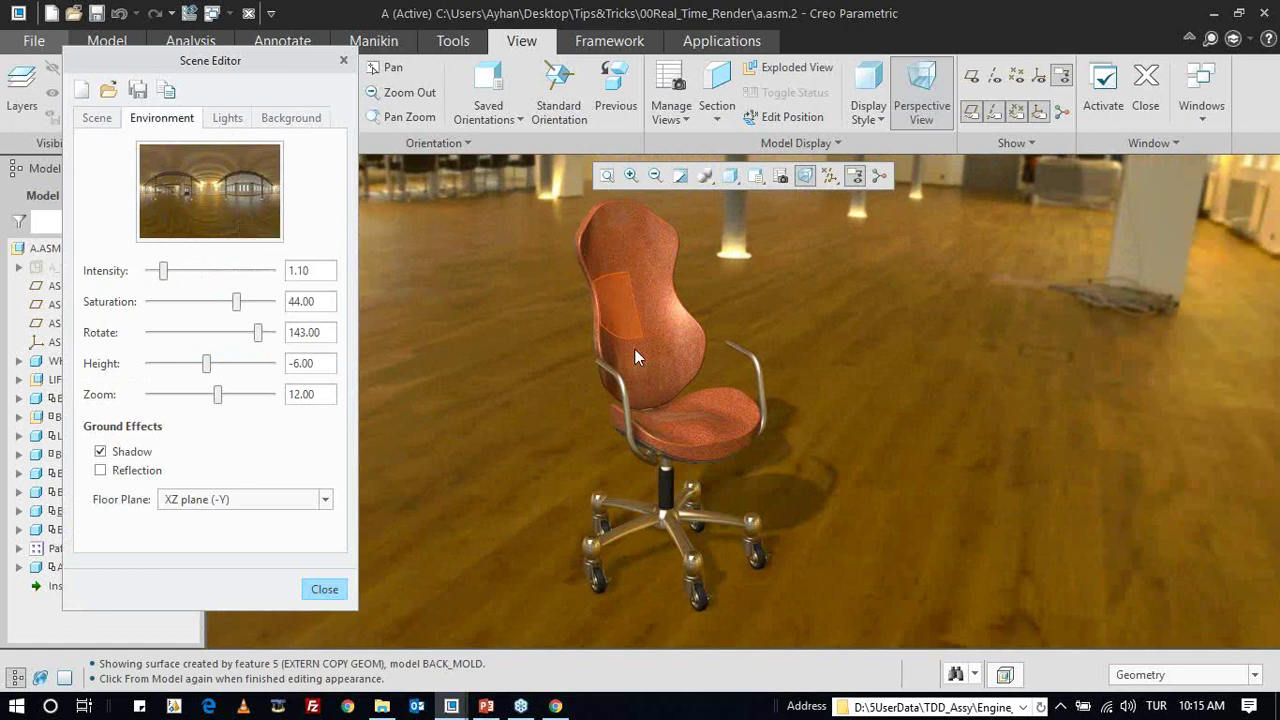
click(227, 190)
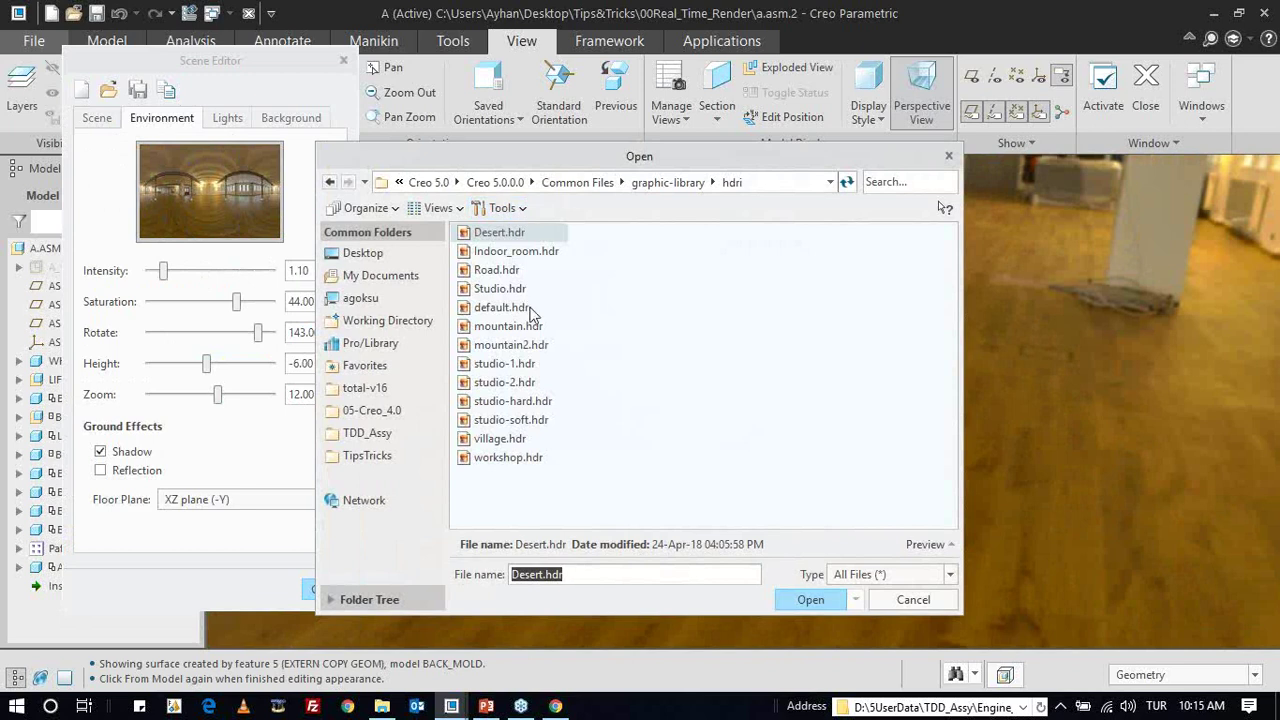
click(541, 421)
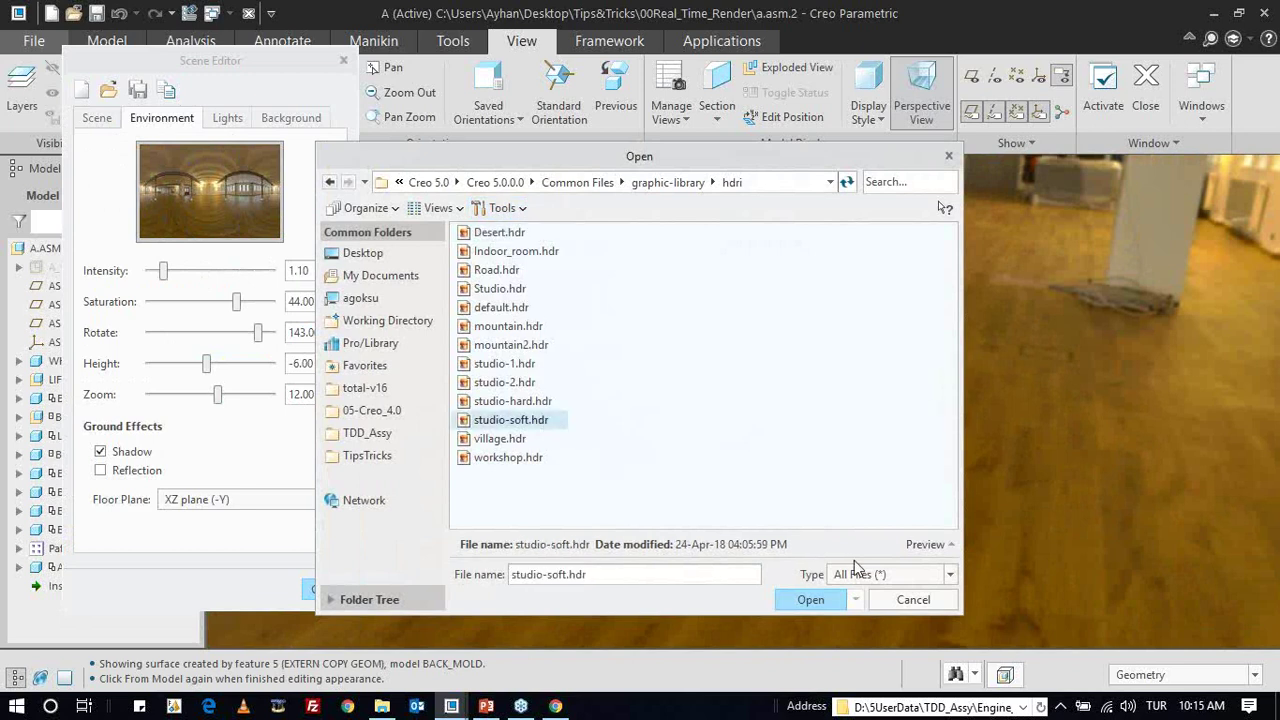
click(948, 548)
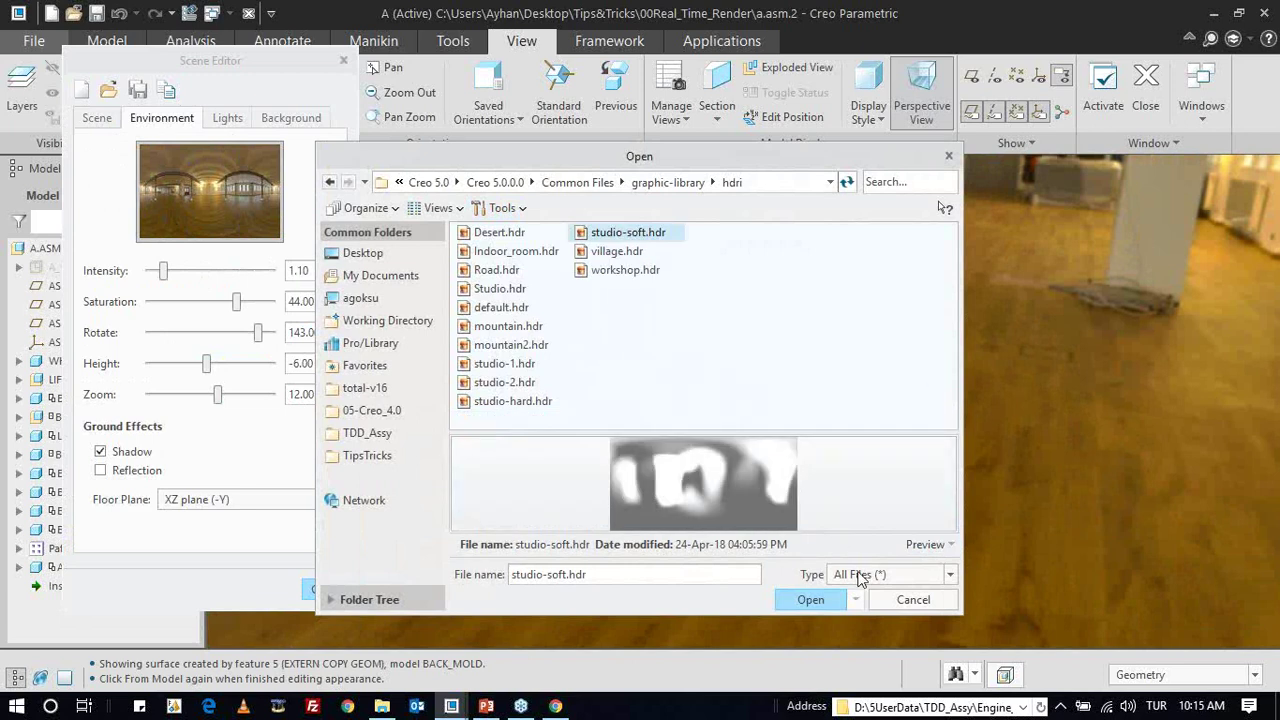
click(600, 274)
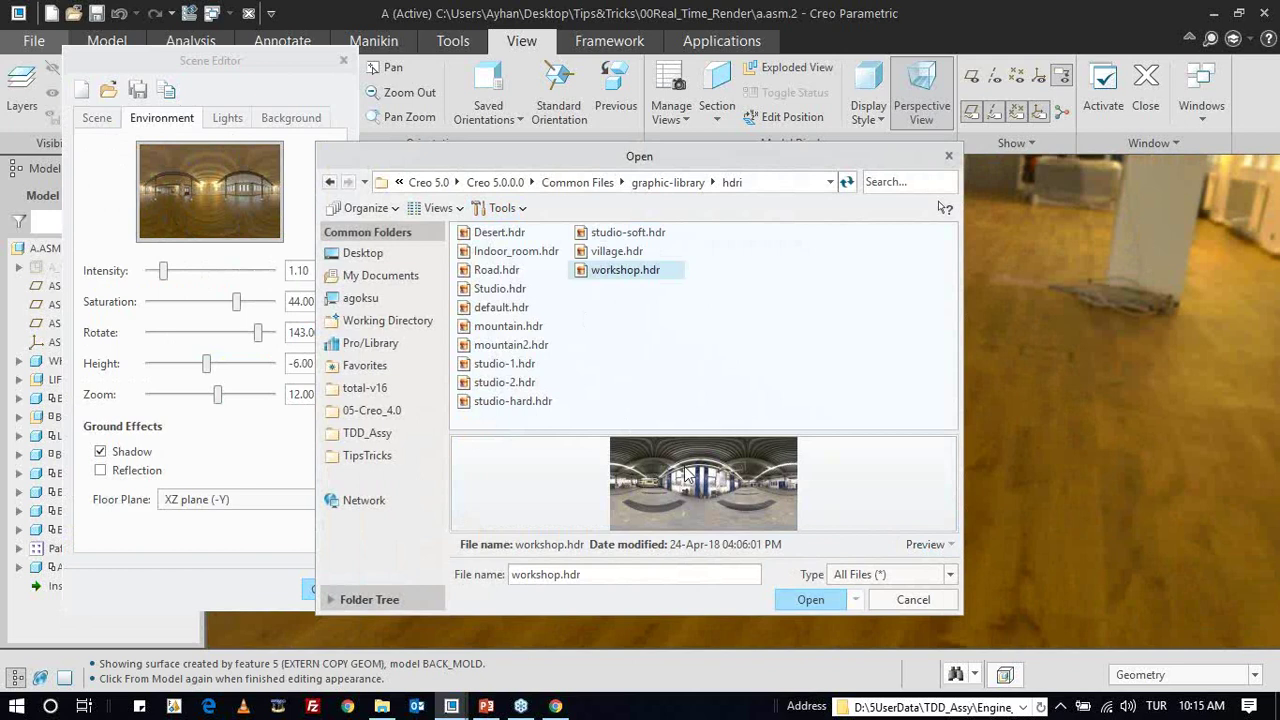
click(614, 252)
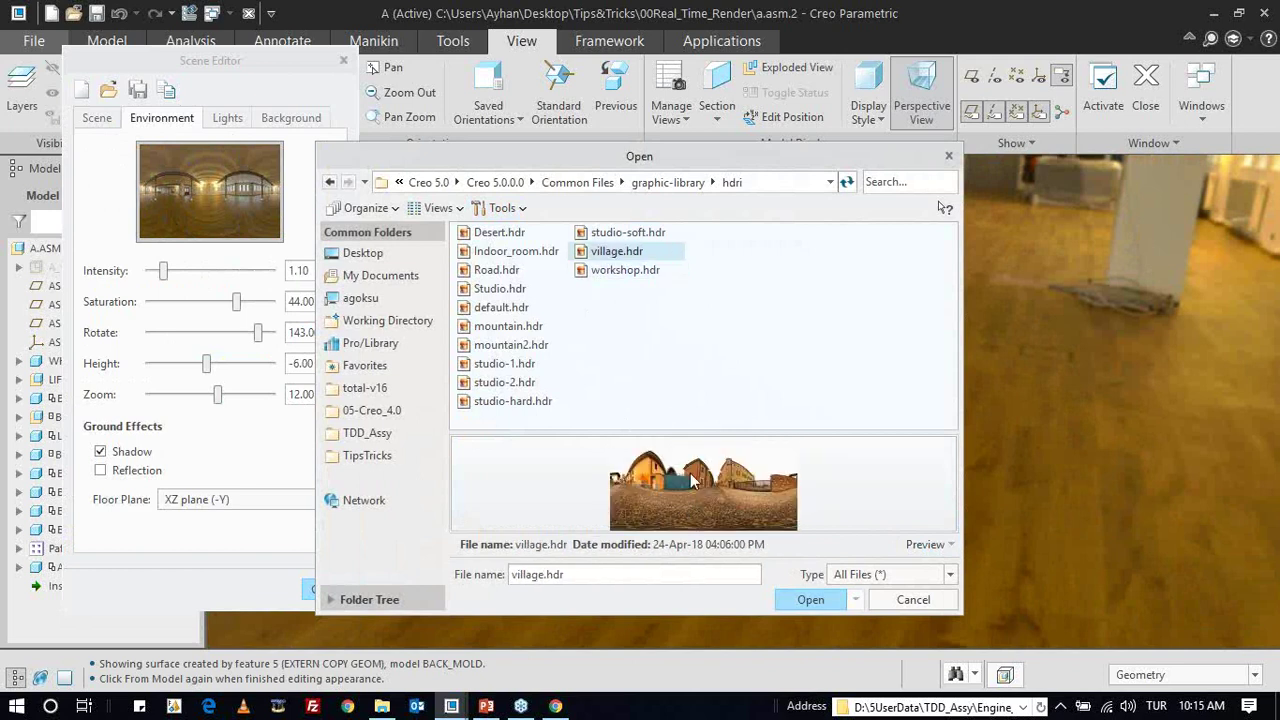
click(612, 234)
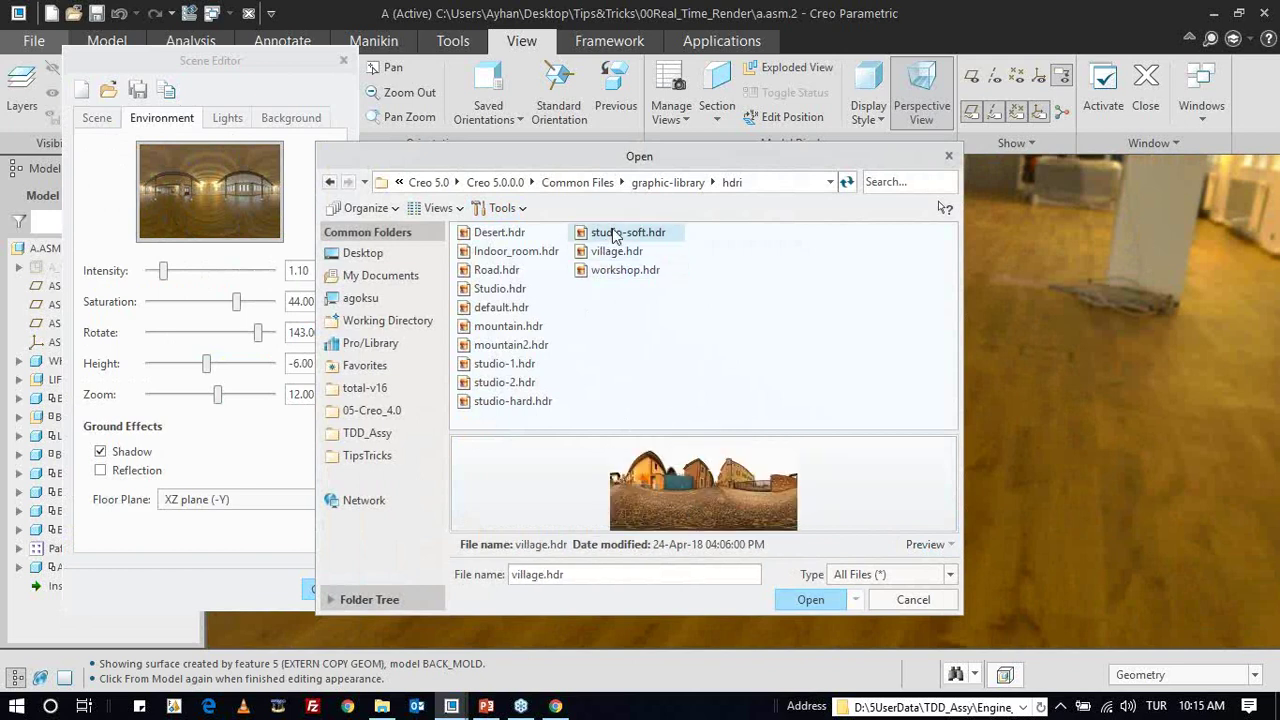
click(503, 408)
click(520, 385)
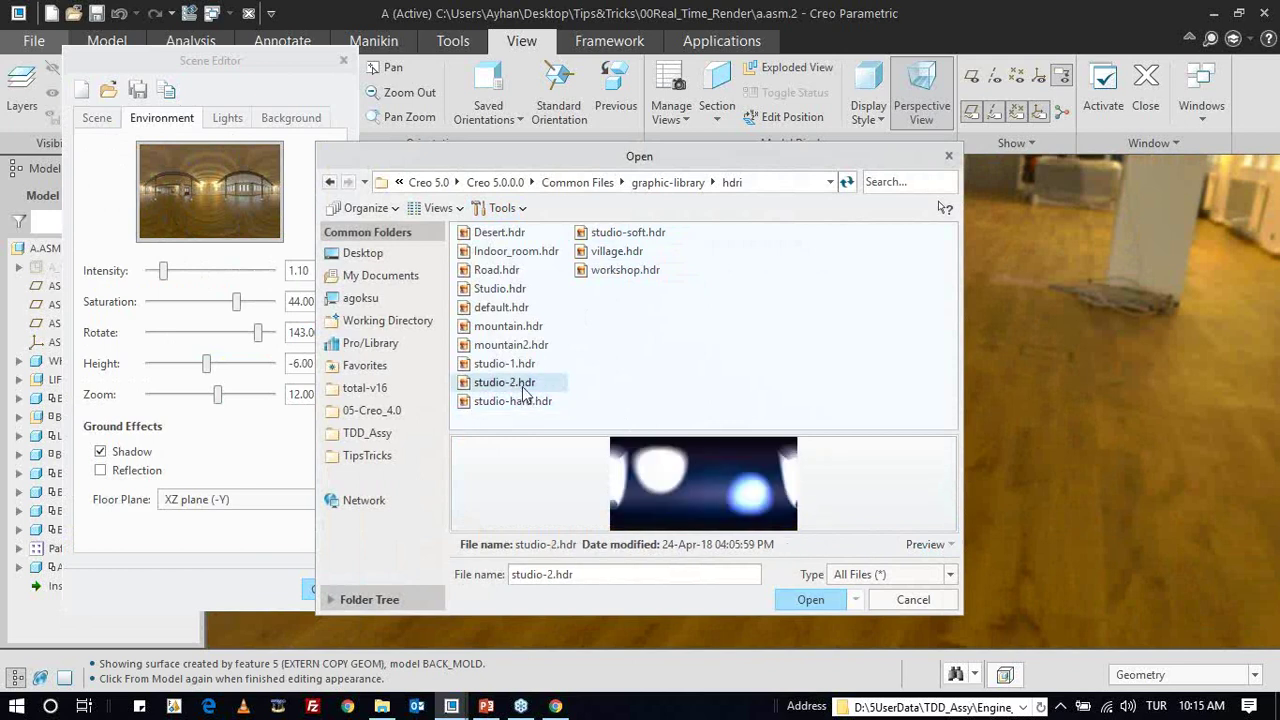
click(503, 366)
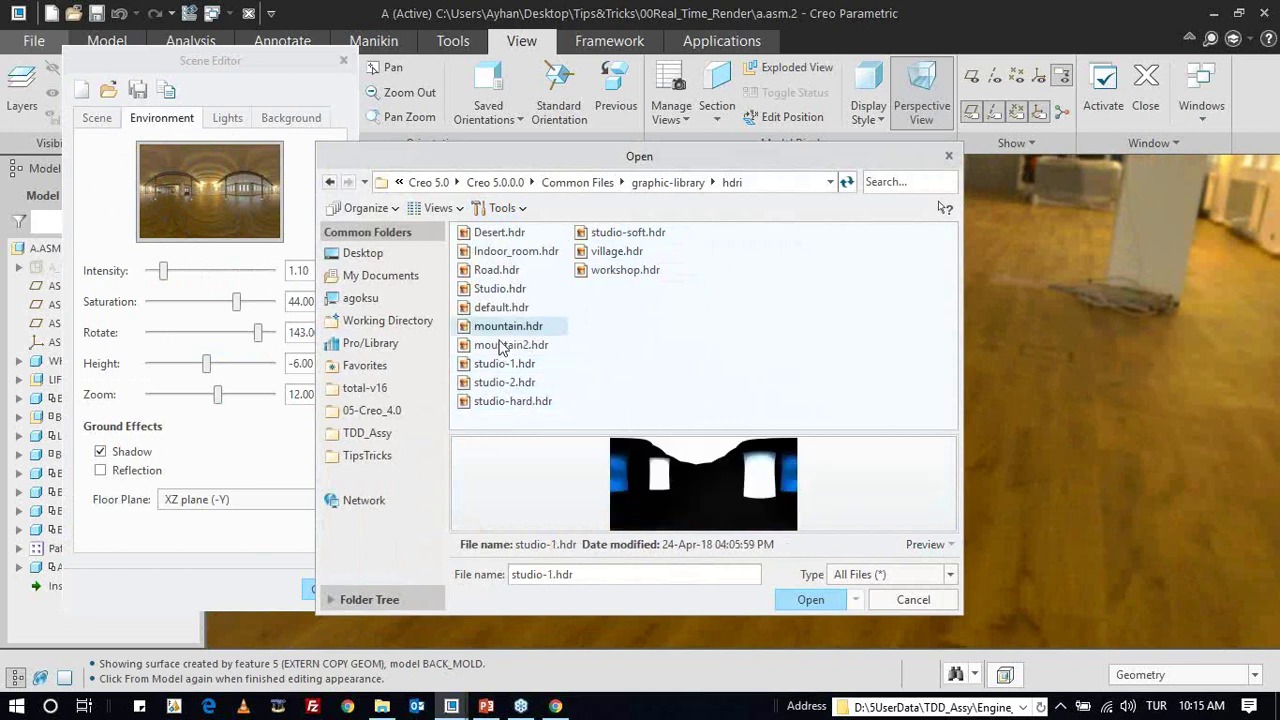
click(895, 602)
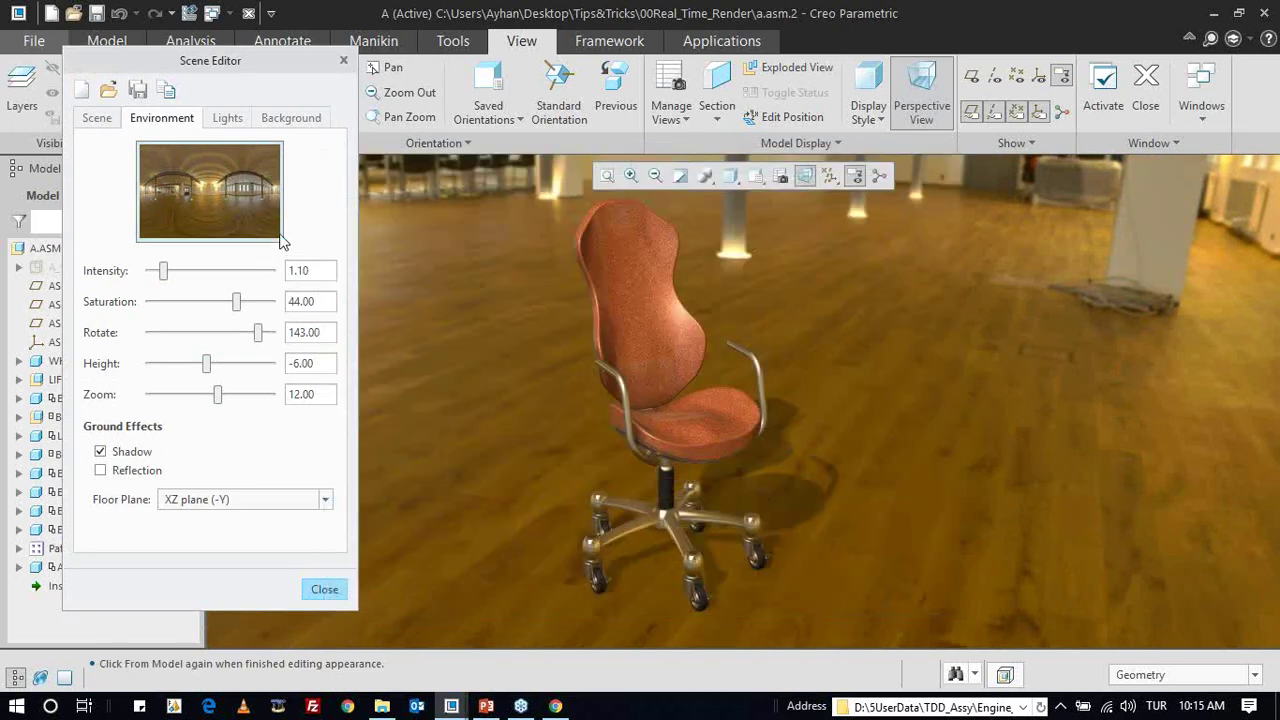
- Orbit the chair, then set the scene background to the image maxresdefault.jpg
mouse_move(606, 287)
middle_down()
mouse_move(429, 314)
mouse_move(693, 293)
middle_up()
scroll(602, 253, up, 3)
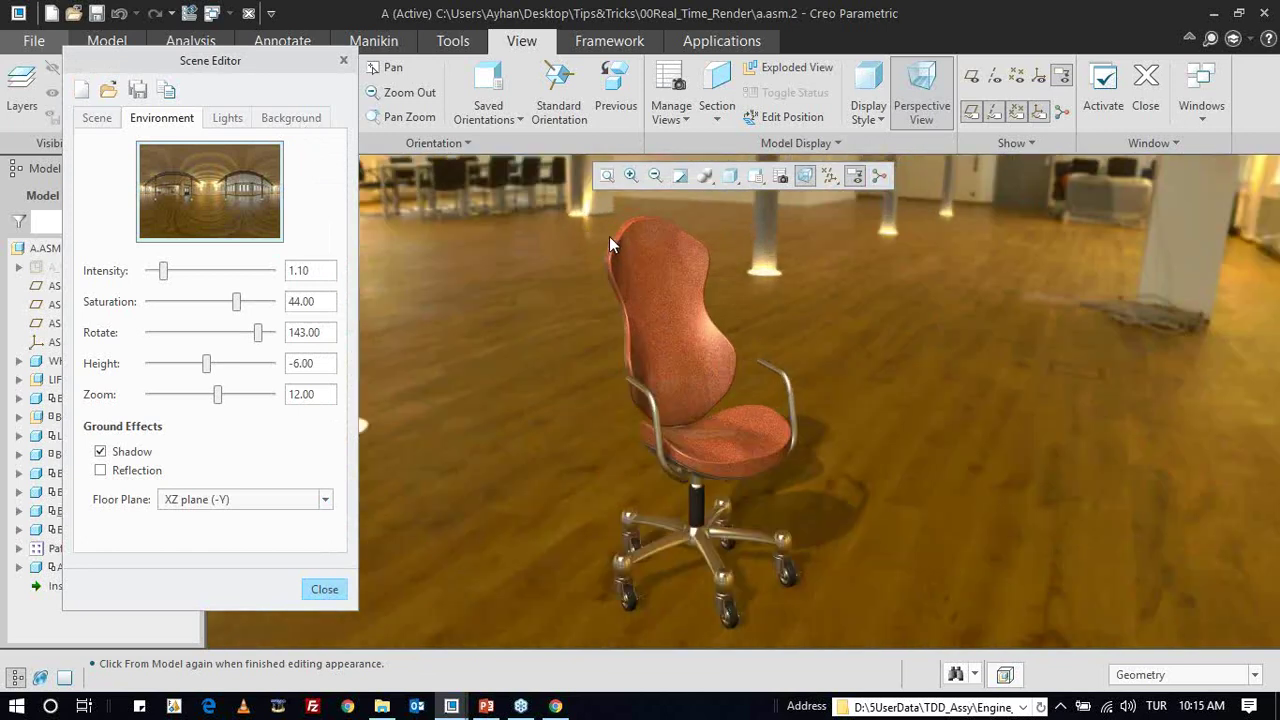
click(302, 121)
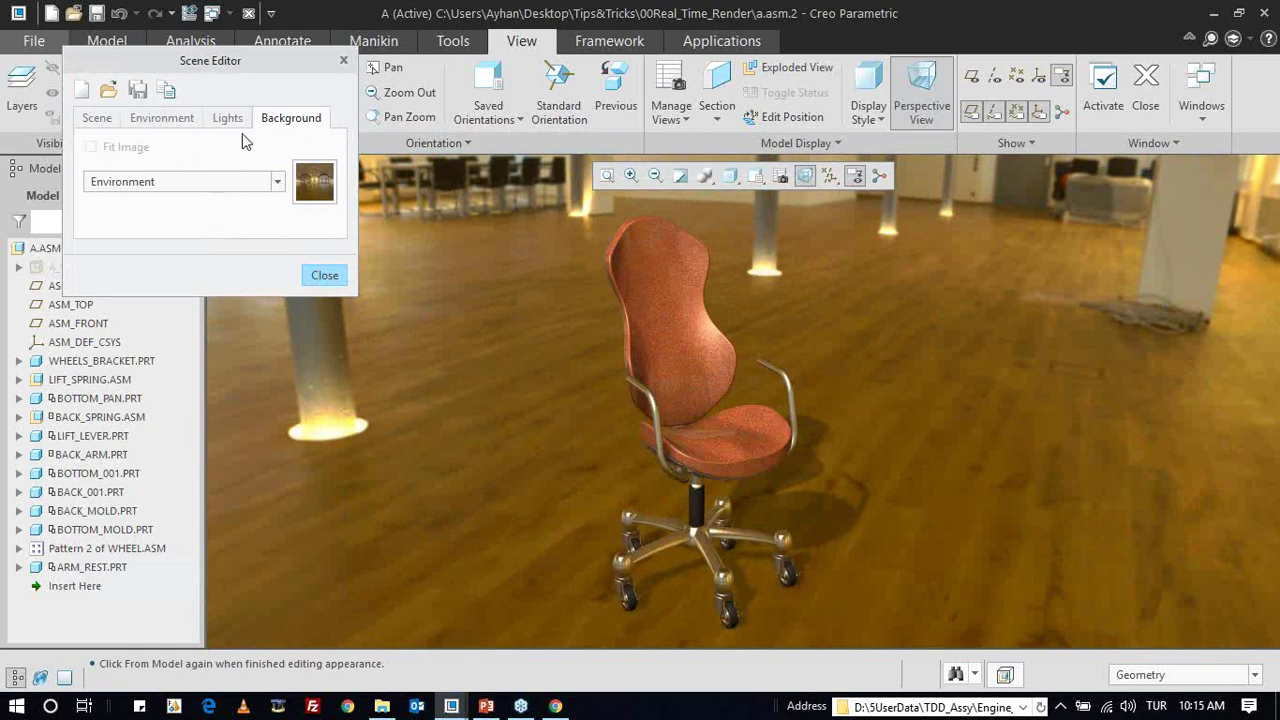
click(206, 193)
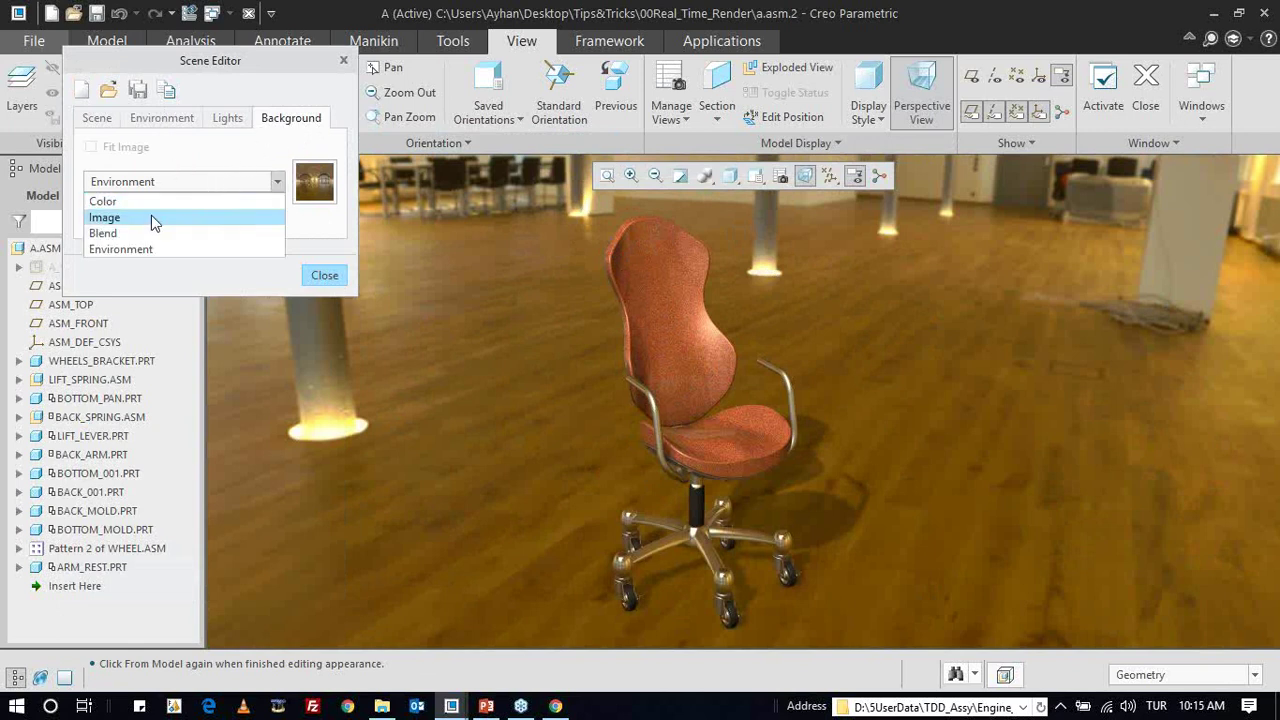
click(148, 222)
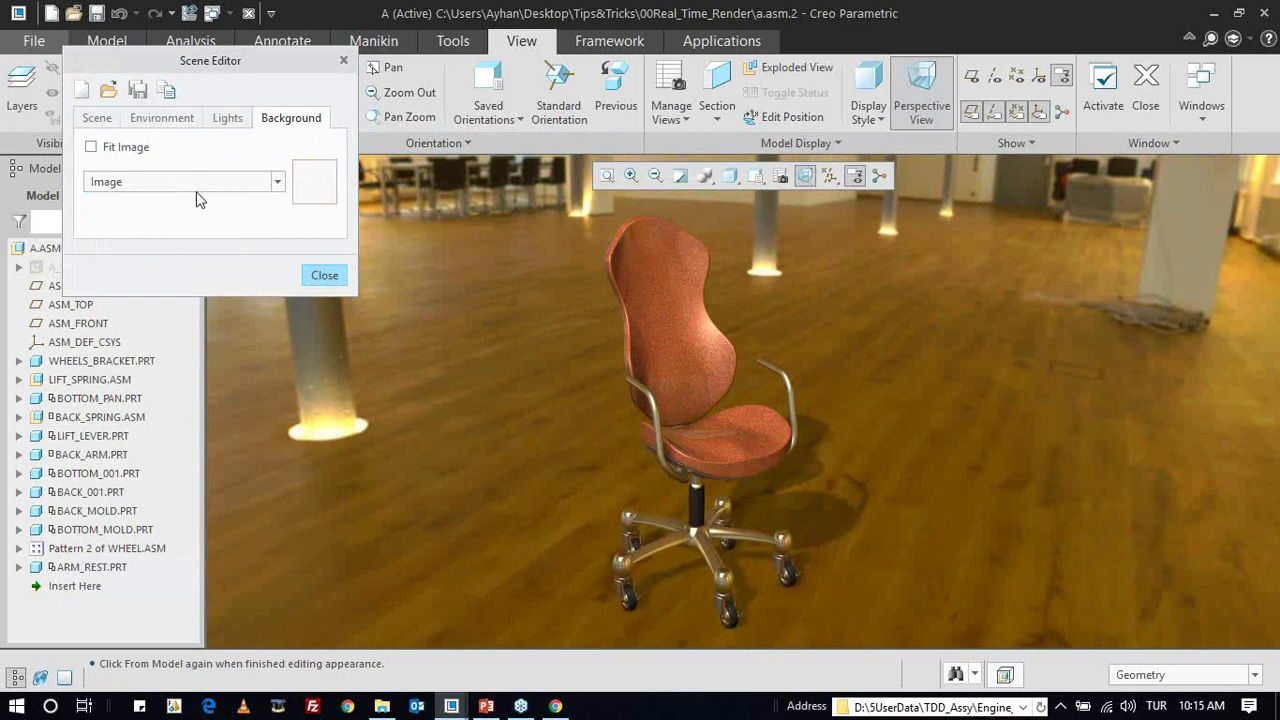
click(300, 185)
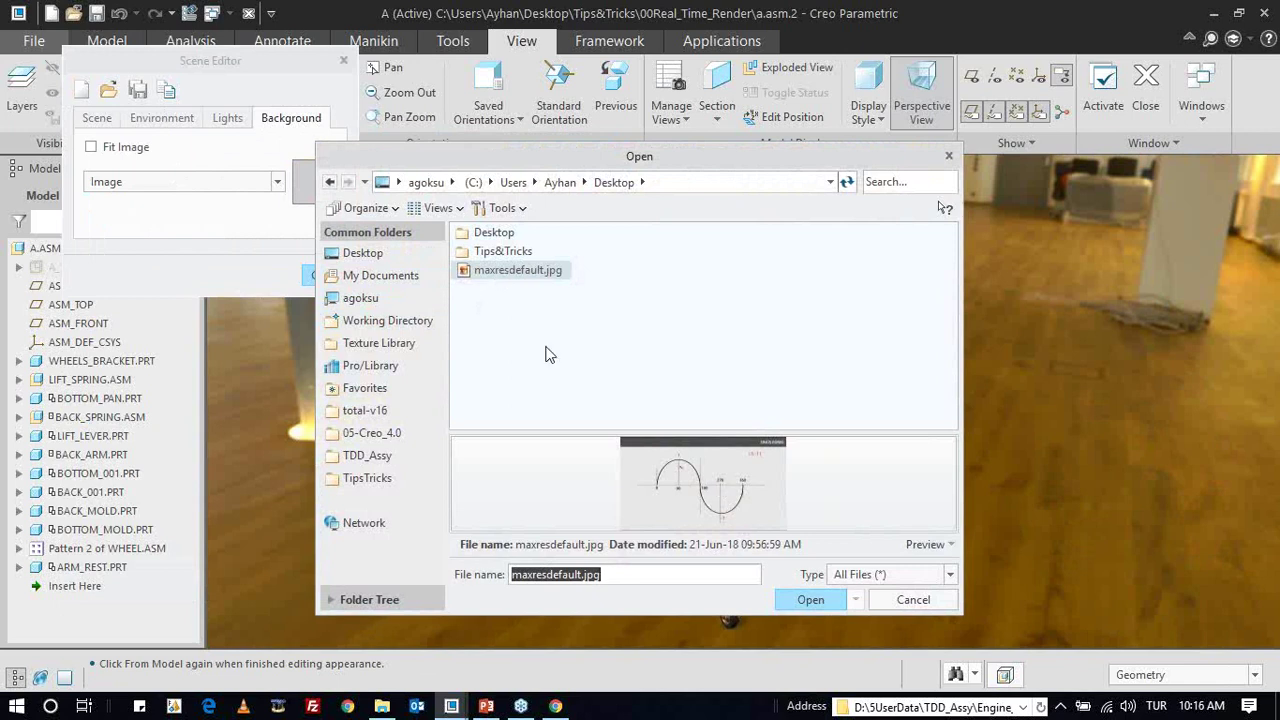
click(521, 275)
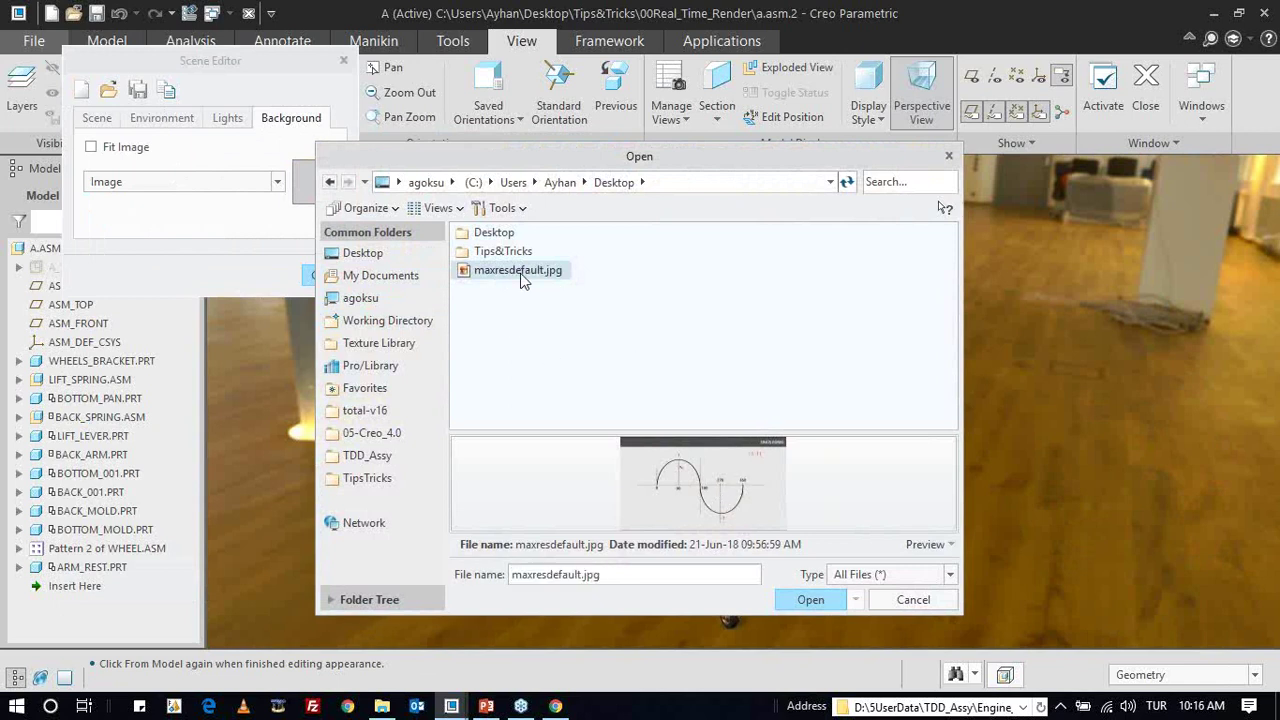
double_click(520, 278)
- Try a plain white background colour, then switch the background type back to Environment
scroll(600, 345, down, 2)
scroll(625, 365, down, 3)
scroll(618, 365, up, 2)
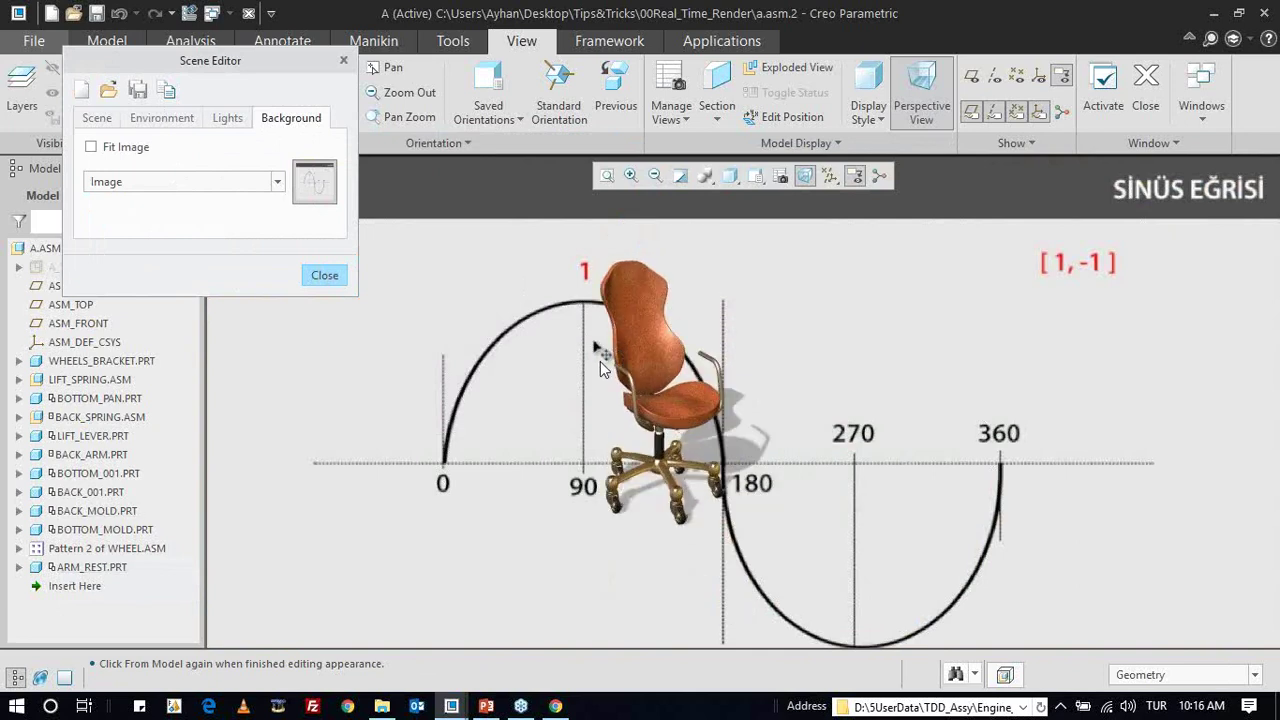
click(270, 180)
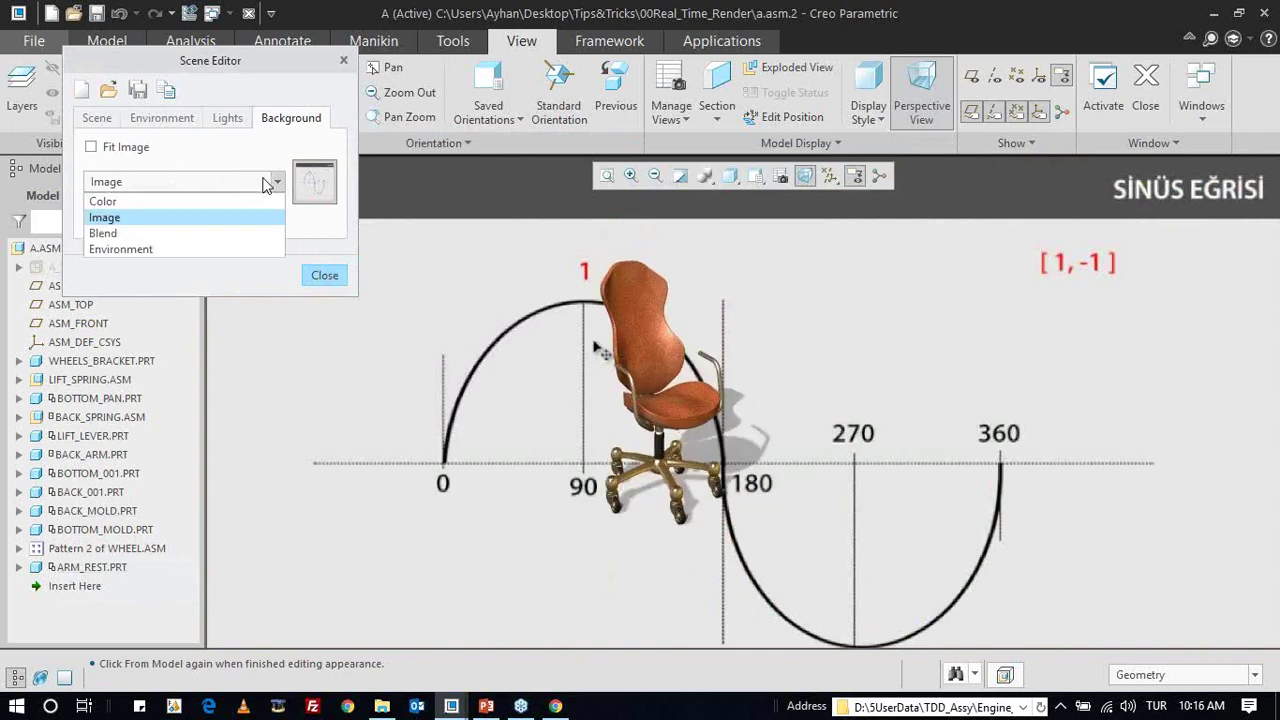
click(194, 204)
click(314, 181)
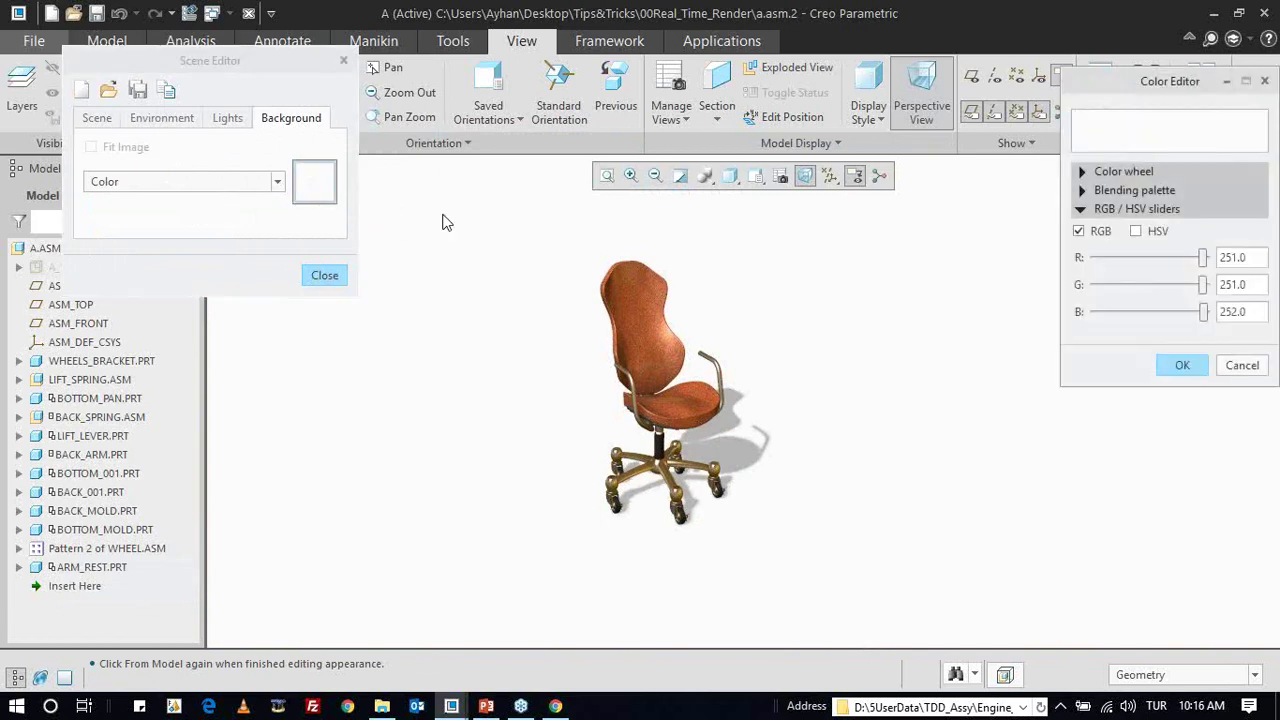
click(1182, 365)
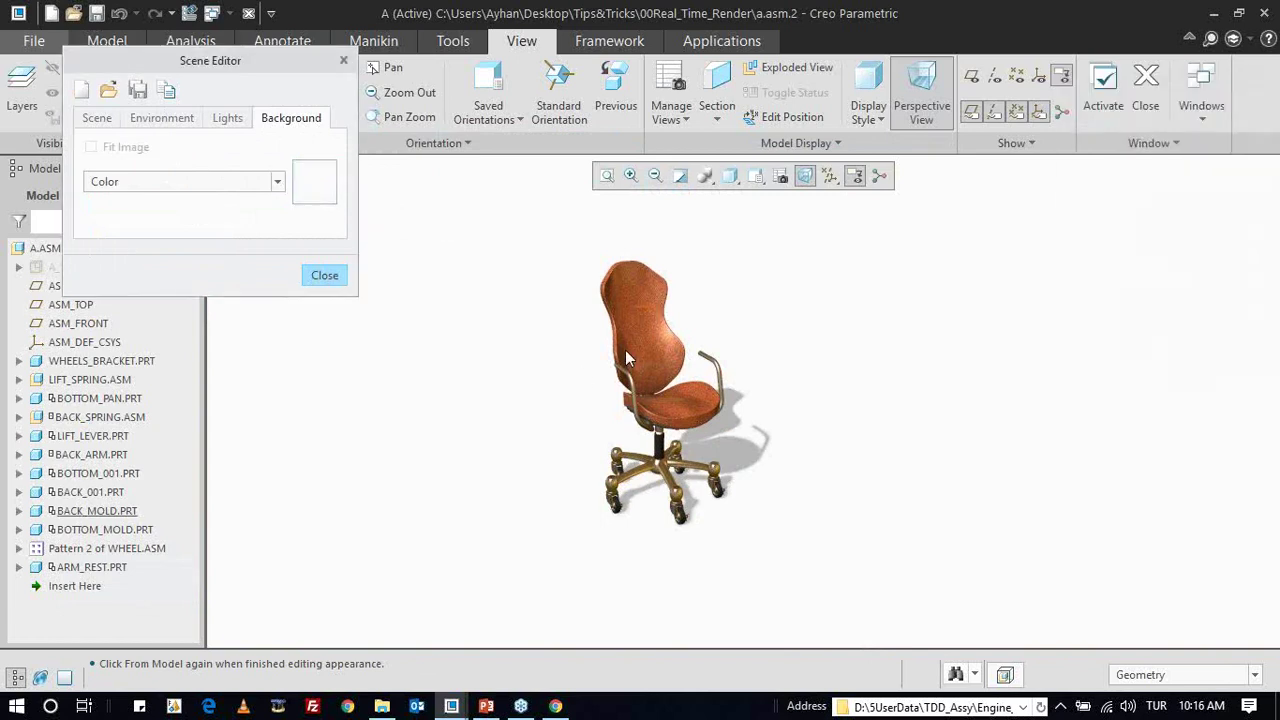
scroll(610, 355, up, 1)
click(226, 183)
click(150, 248)
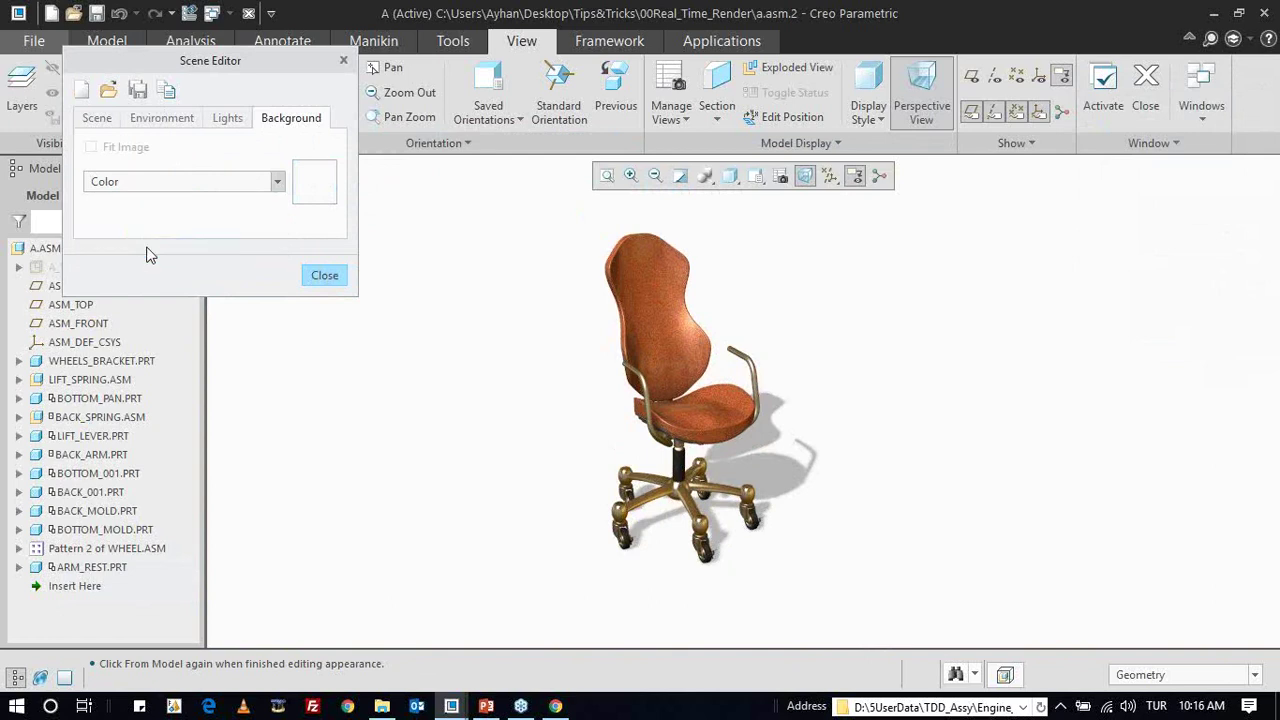
- Close the Scene Editor, turn the view slightly and inspect the rendered chair full screen with F11
click(326, 274)
scroll(684, 360, up, 1)
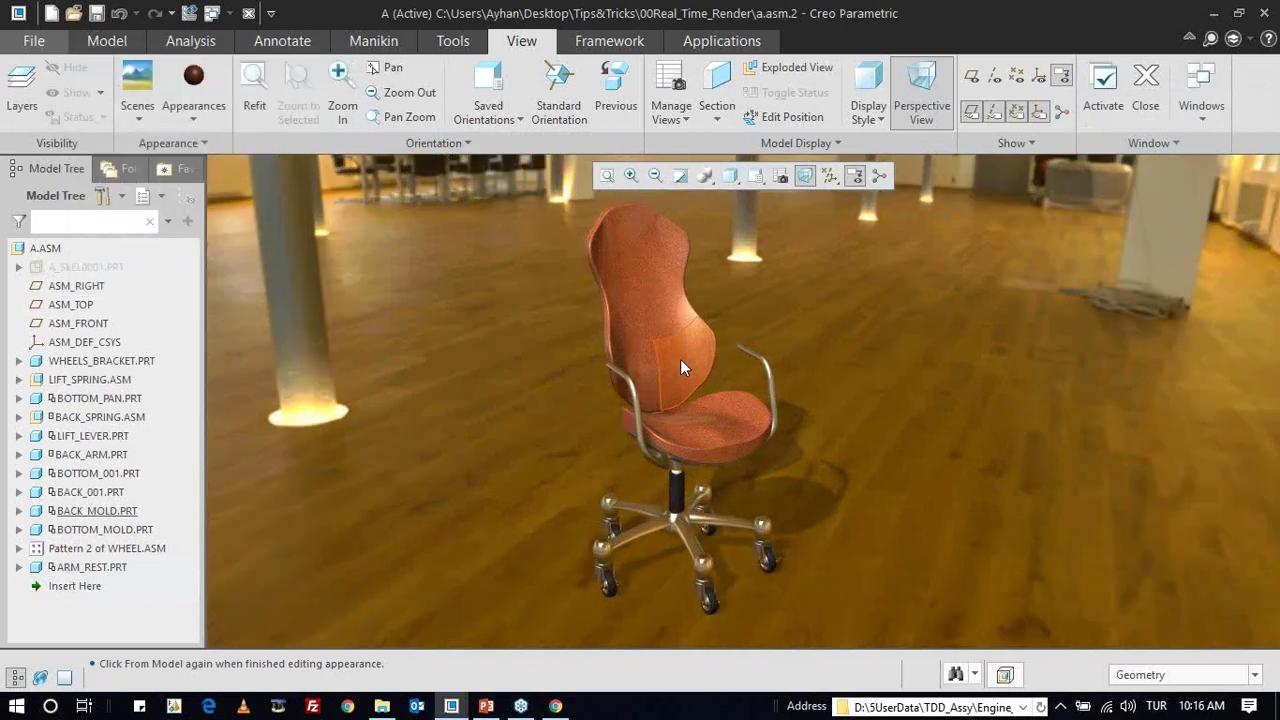
middle_drag(687, 394, 676, 401)
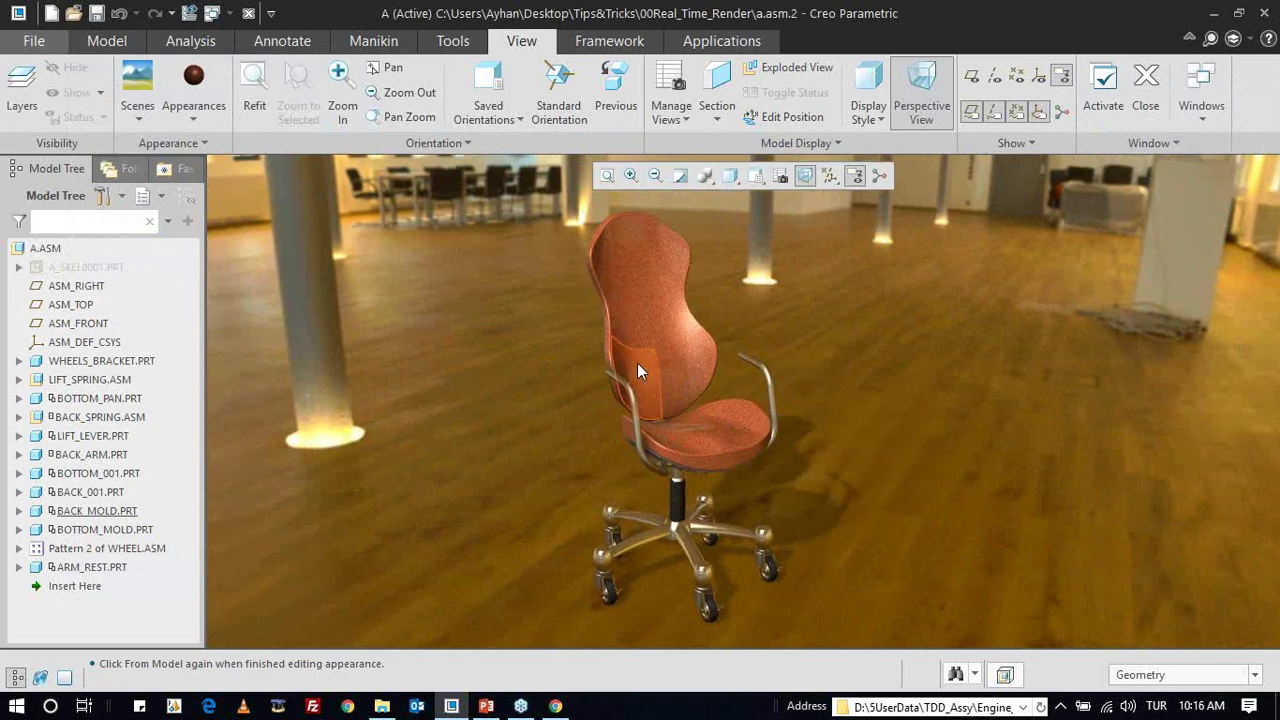
key(F11)
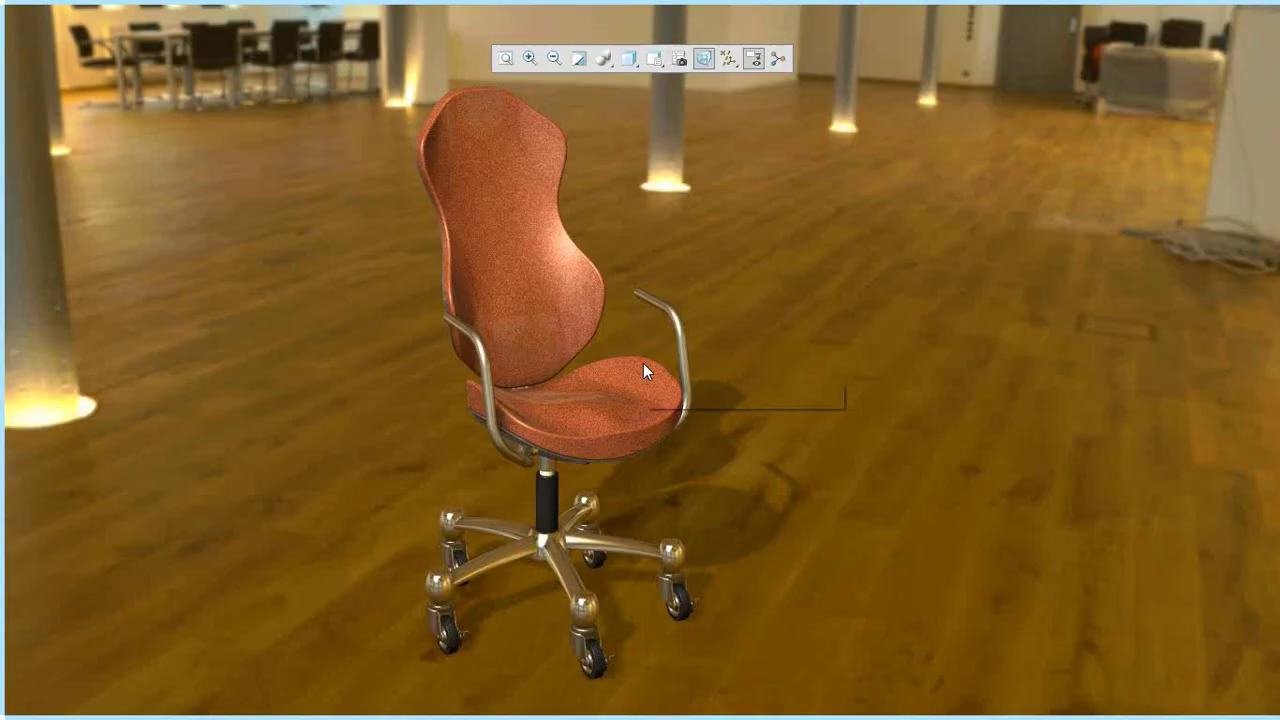
scroll(646, 496, down, 2)
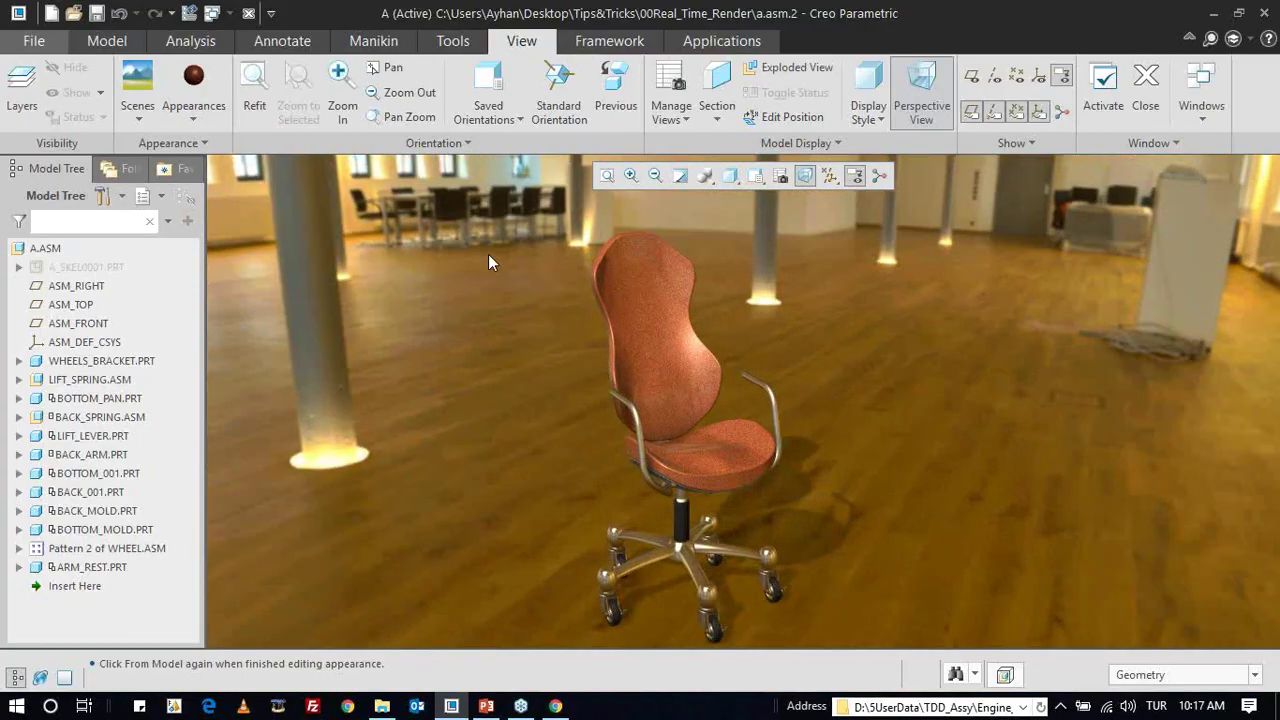
- Save a copy of the chair render named 'a' as a TIFF file on the Desktop
click(44, 39)
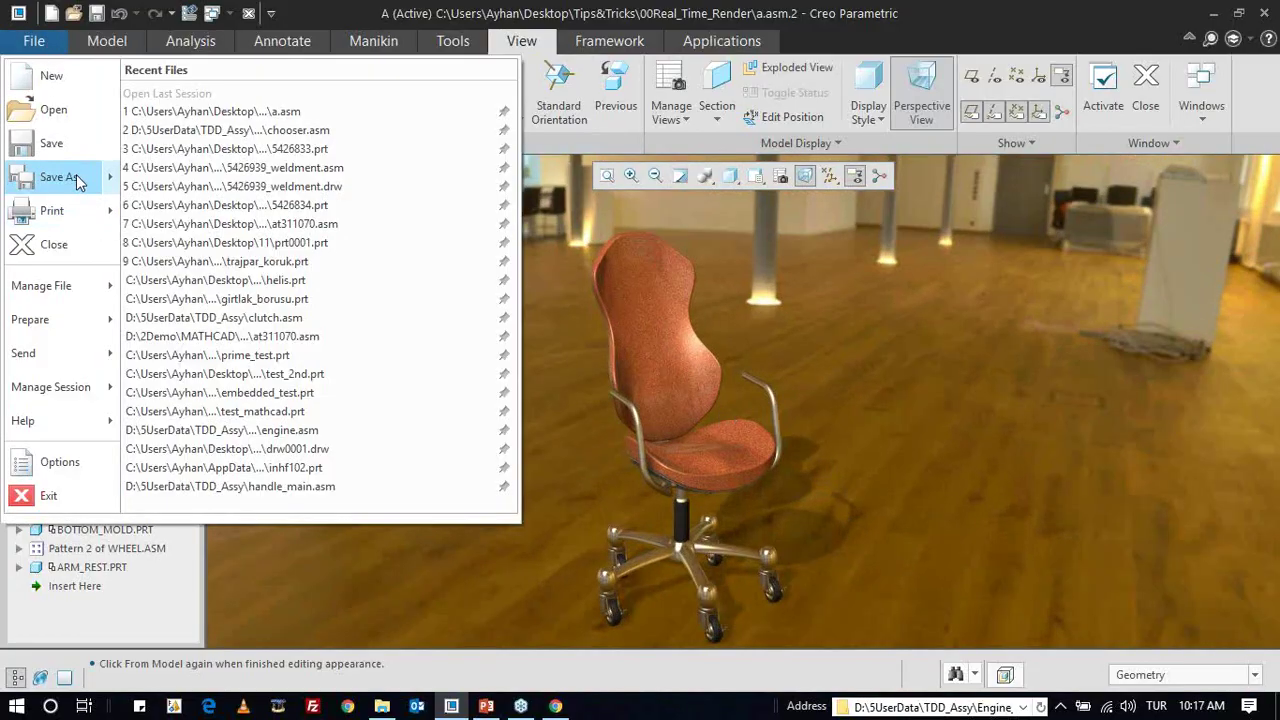
mouse_move(58, 177)
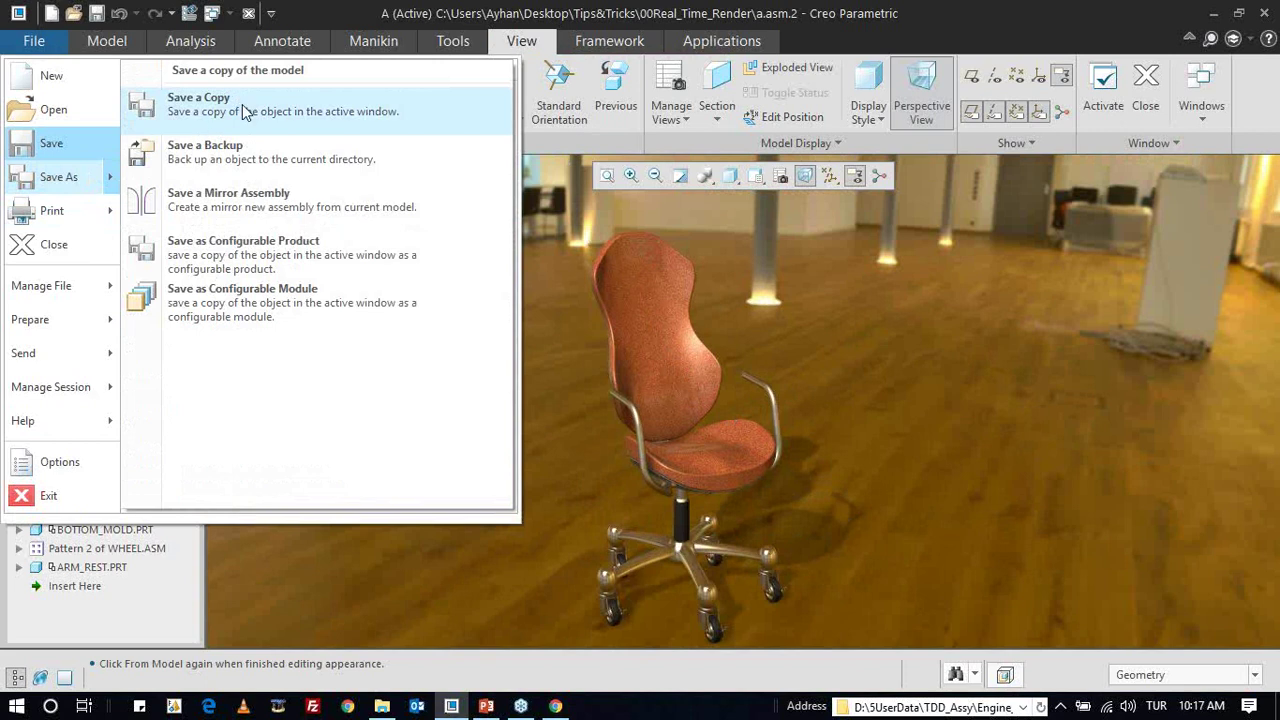
click(243, 108)
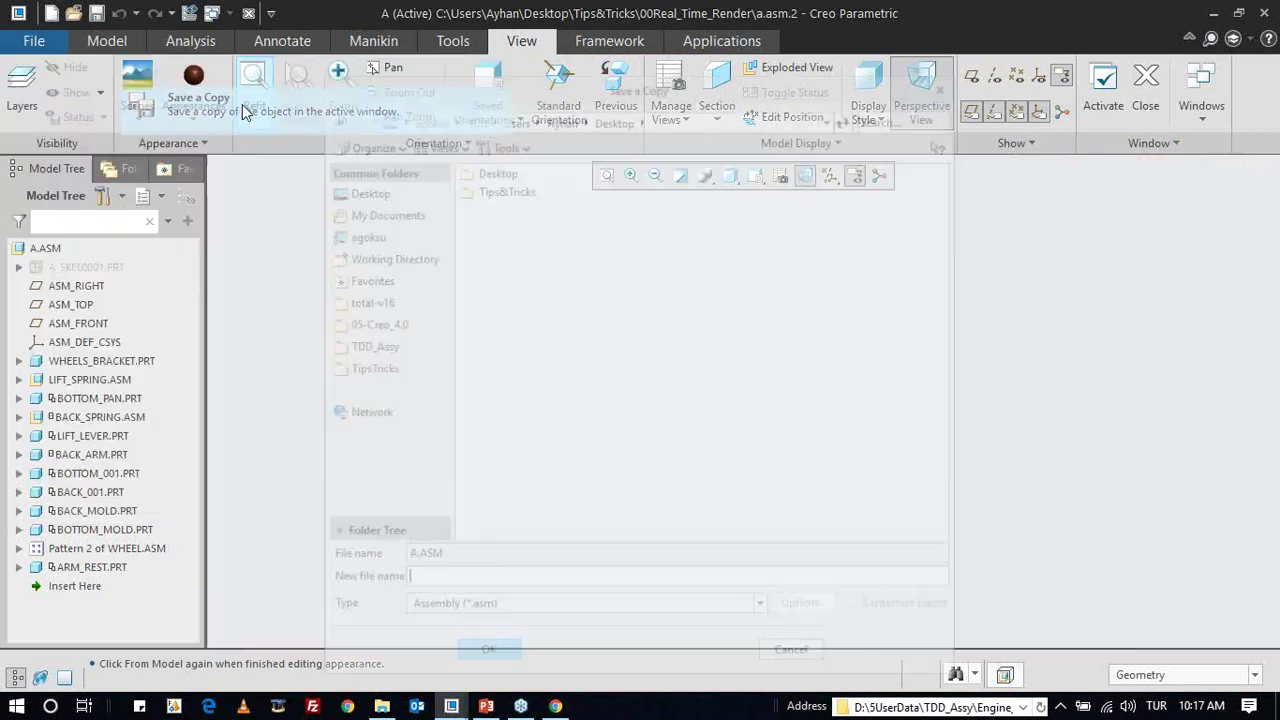
click(519, 618)
scroll(545, 465, down, 6)
scroll(450, 500, down, 2)
click(447, 497)
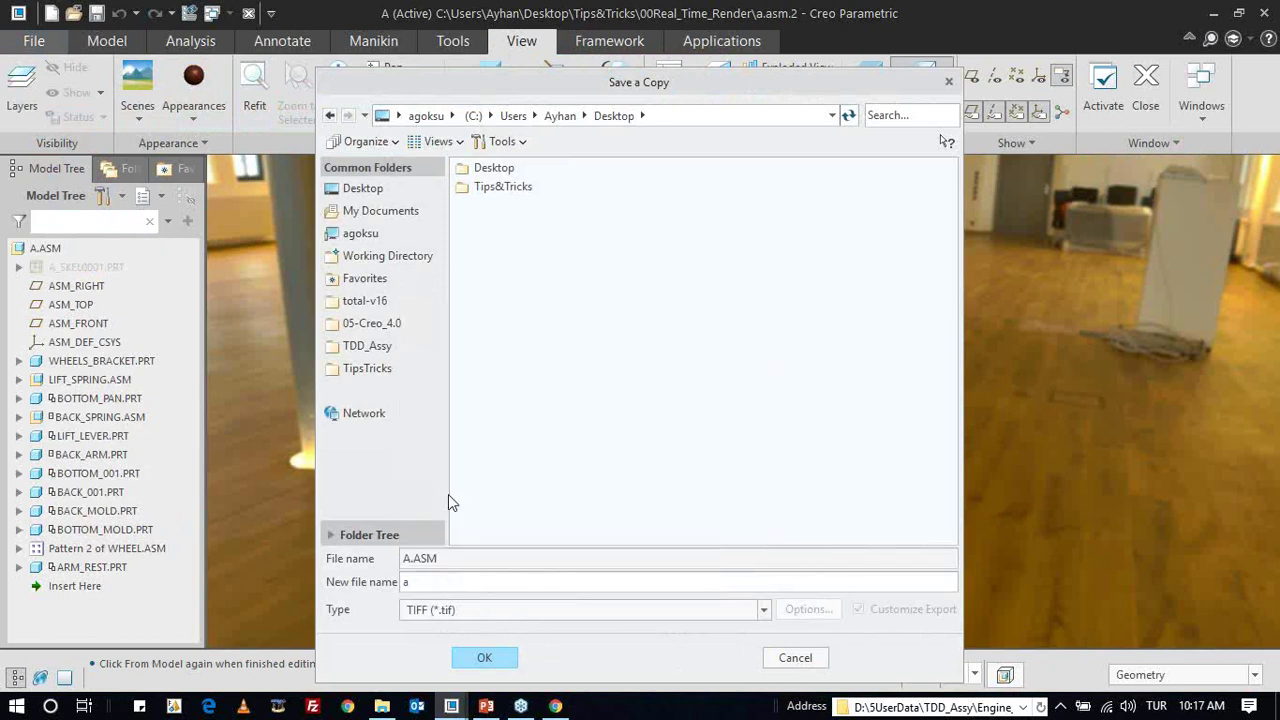
click(400, 190)
click(484, 657)
- Set the shaded image to 600 dpi with 24-bit RGB depth and create the file
click(668, 428)
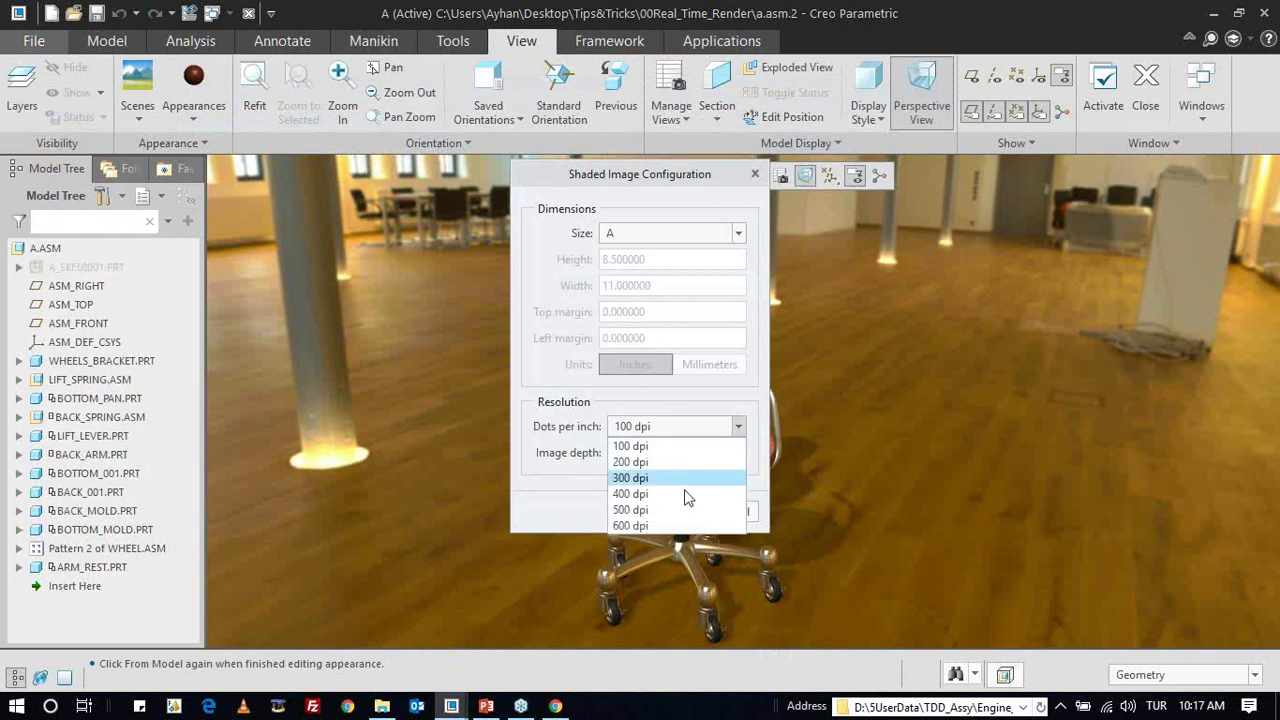
click(656, 523)
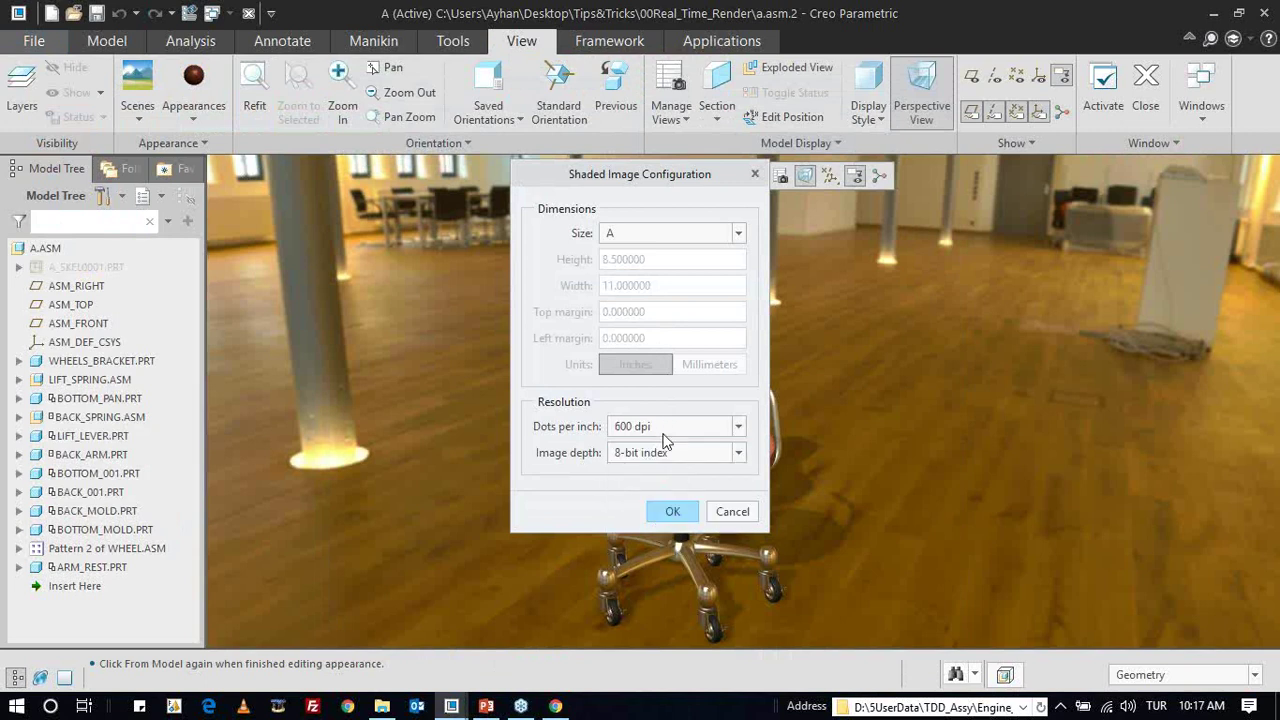
click(660, 453)
click(640, 488)
click(672, 512)
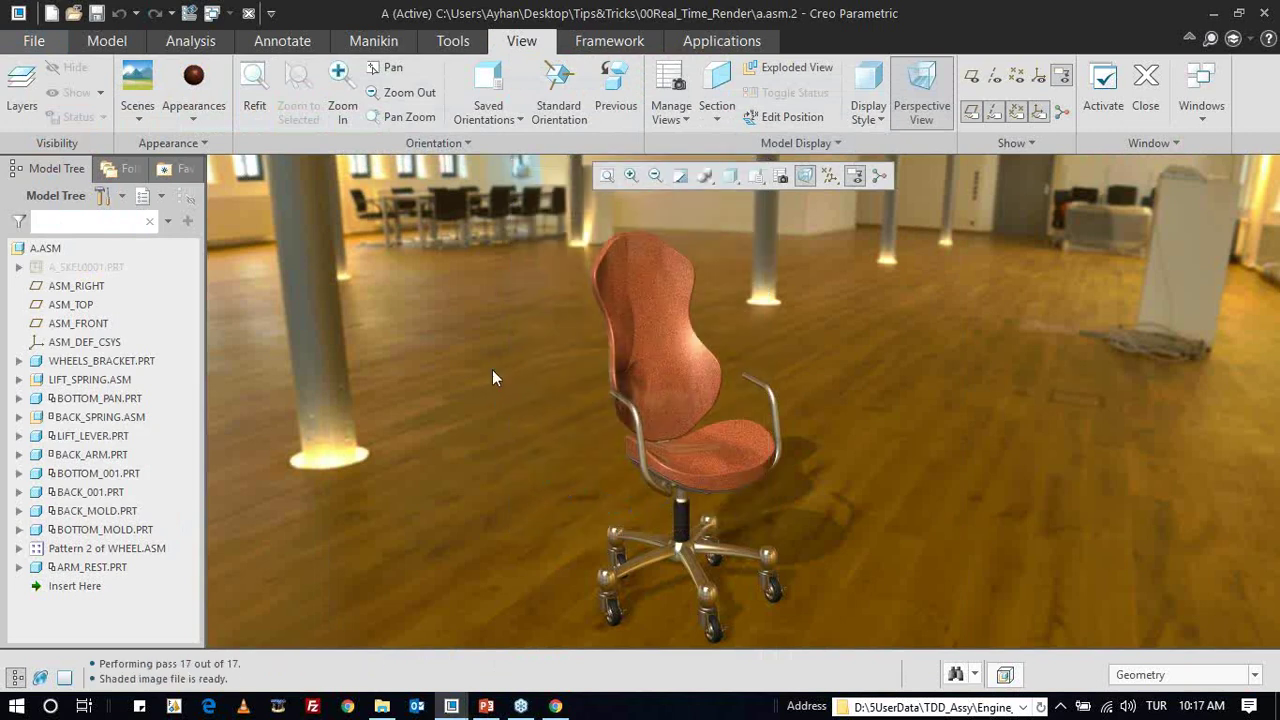
- Open a.tif from the desktop in Photos, zoom in on the chair render, then close it
key(super+d)
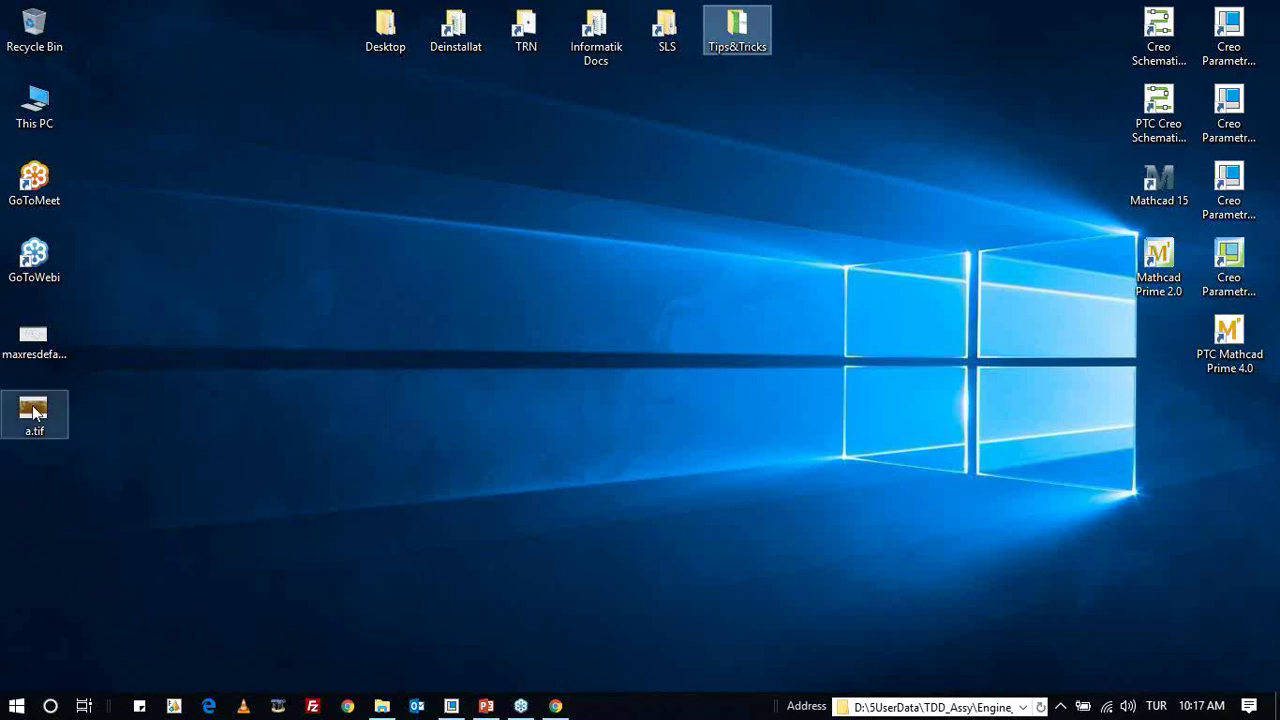
double_click(33, 411)
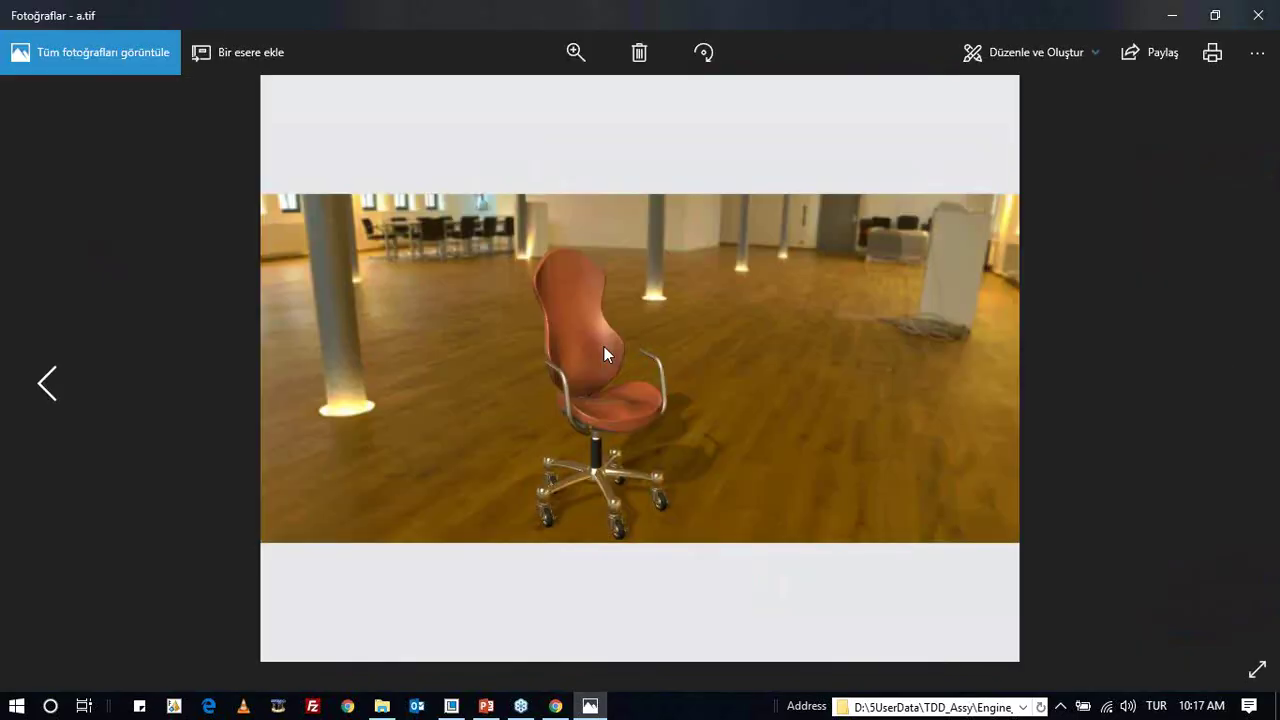
ctrl+scroll(589, 345, up, 3)
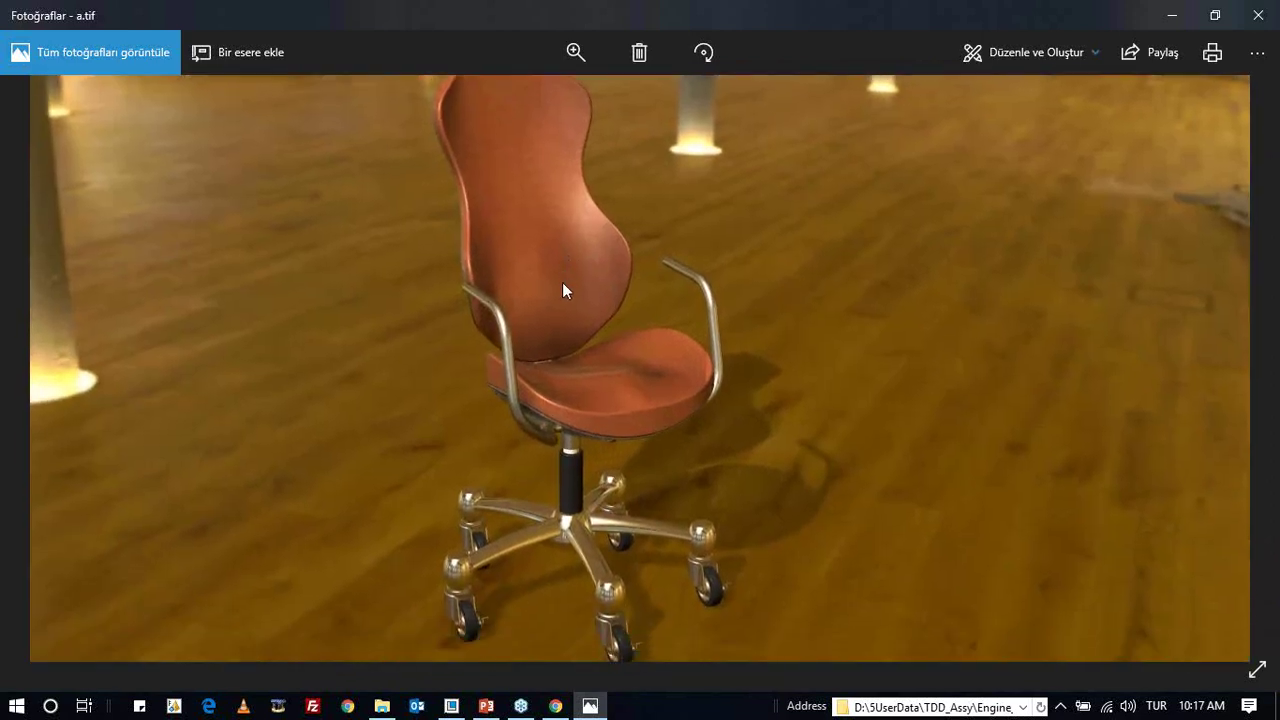
click(1262, 10)
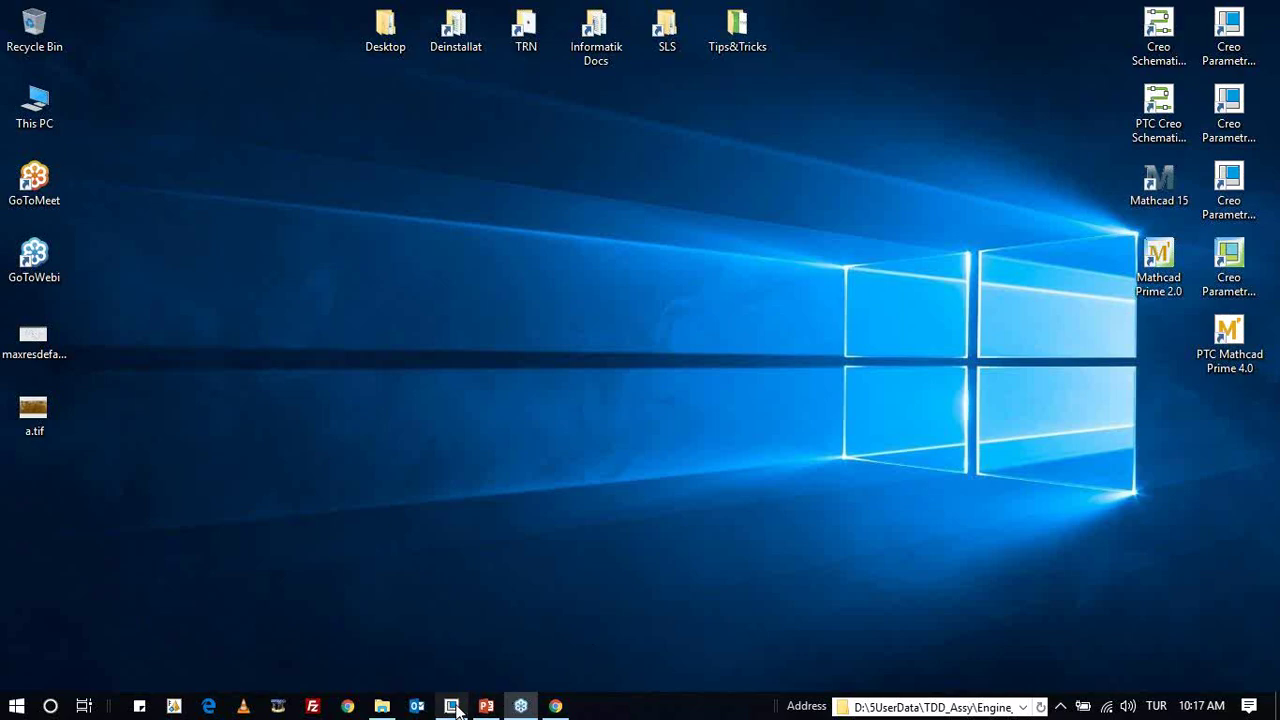
- Back in Creo, orbit to a frontal view and turn off the office room scene background
click(452, 706)
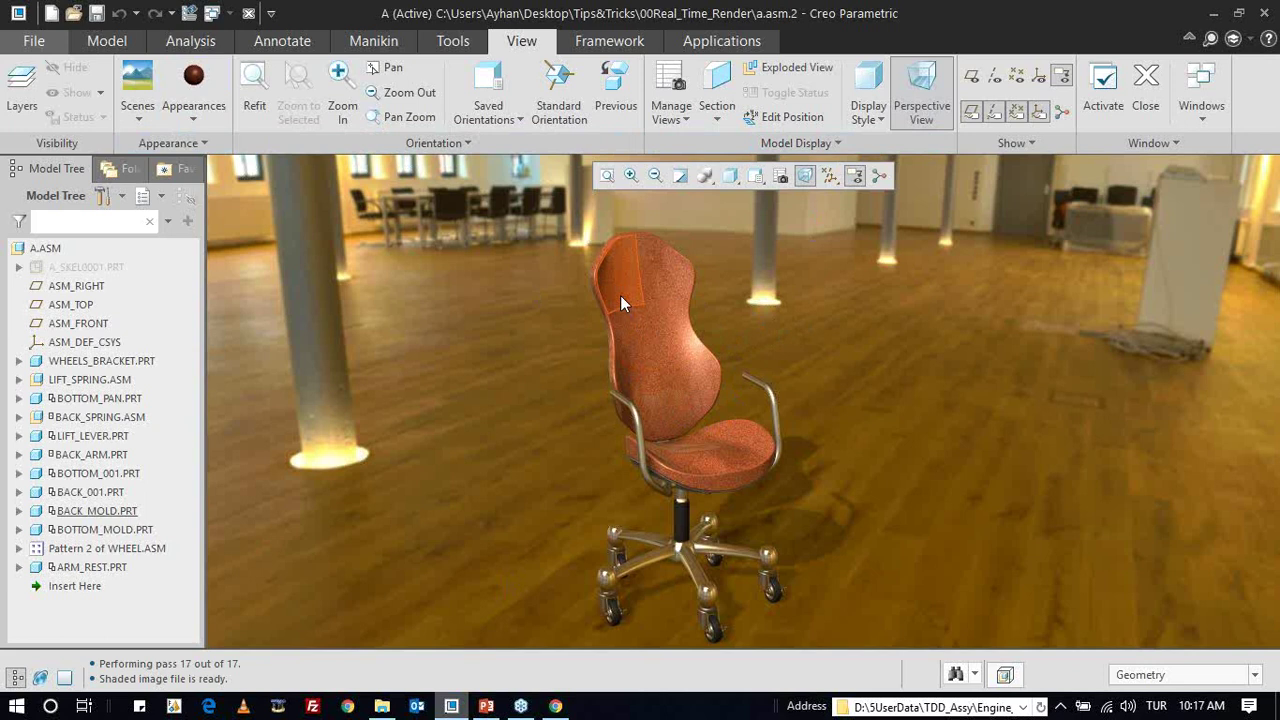
middle_drag(644, 309, 665, 355)
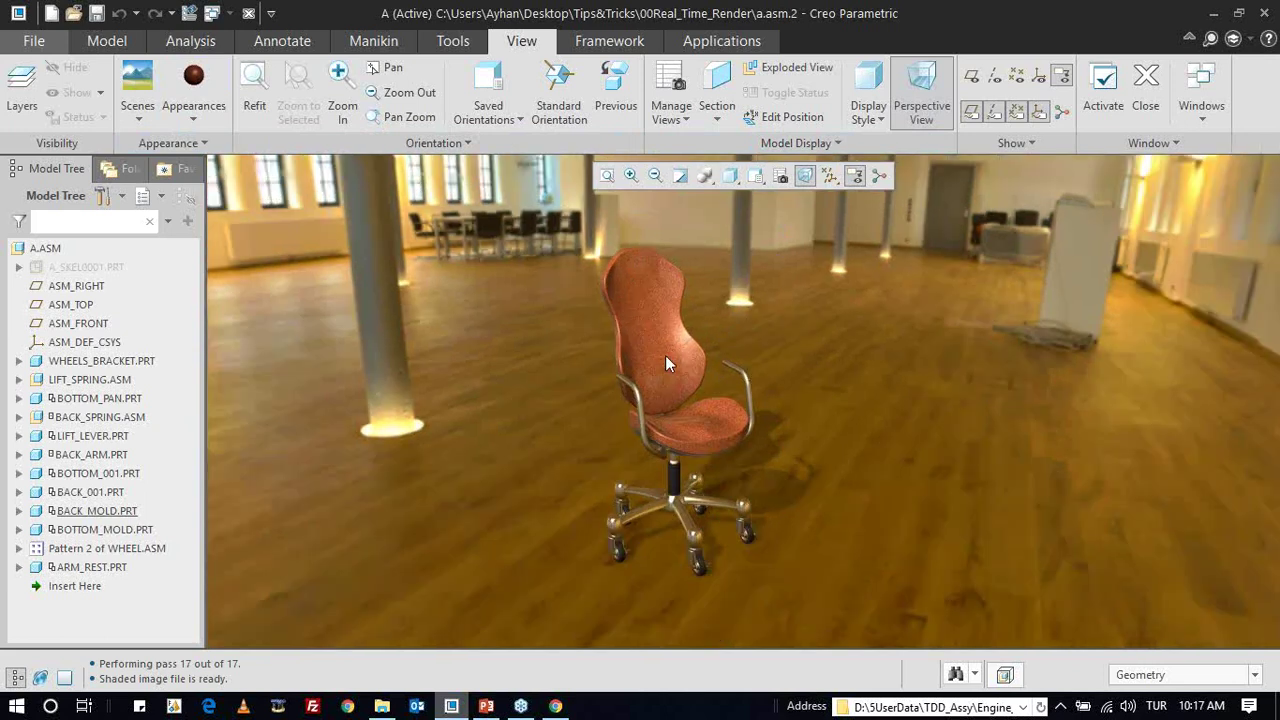
click(712, 175)
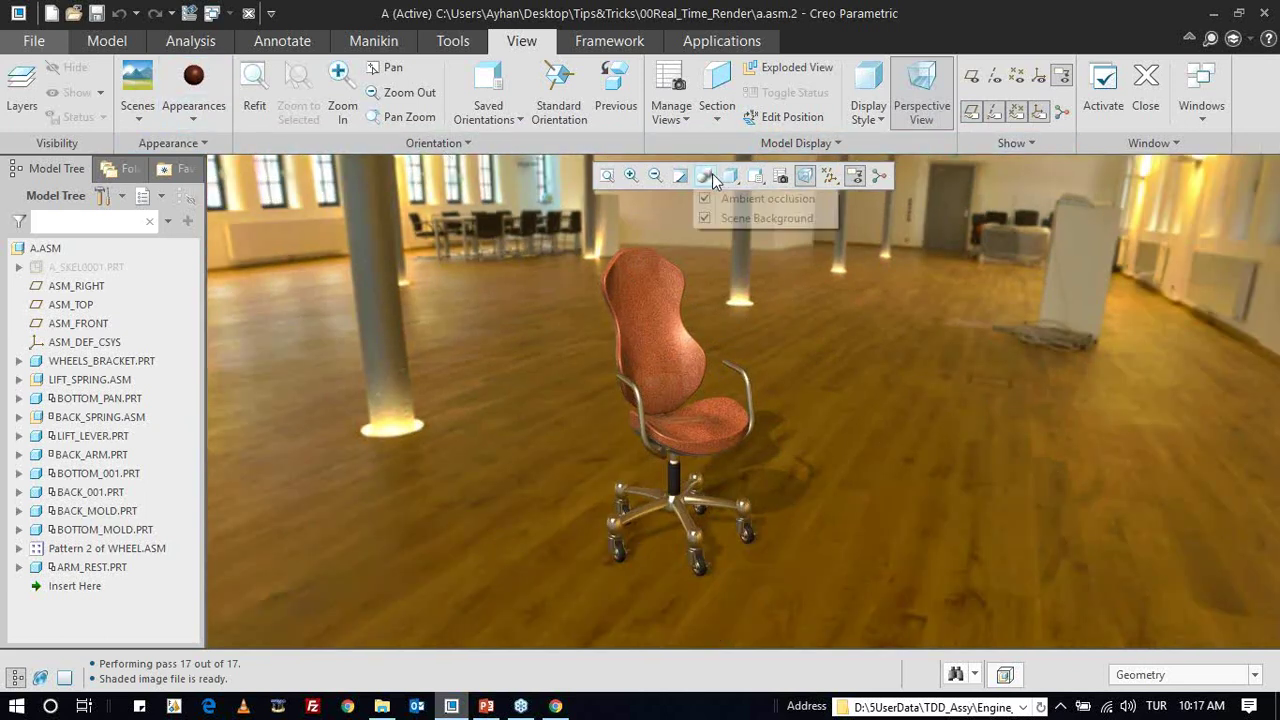
click(712, 218)
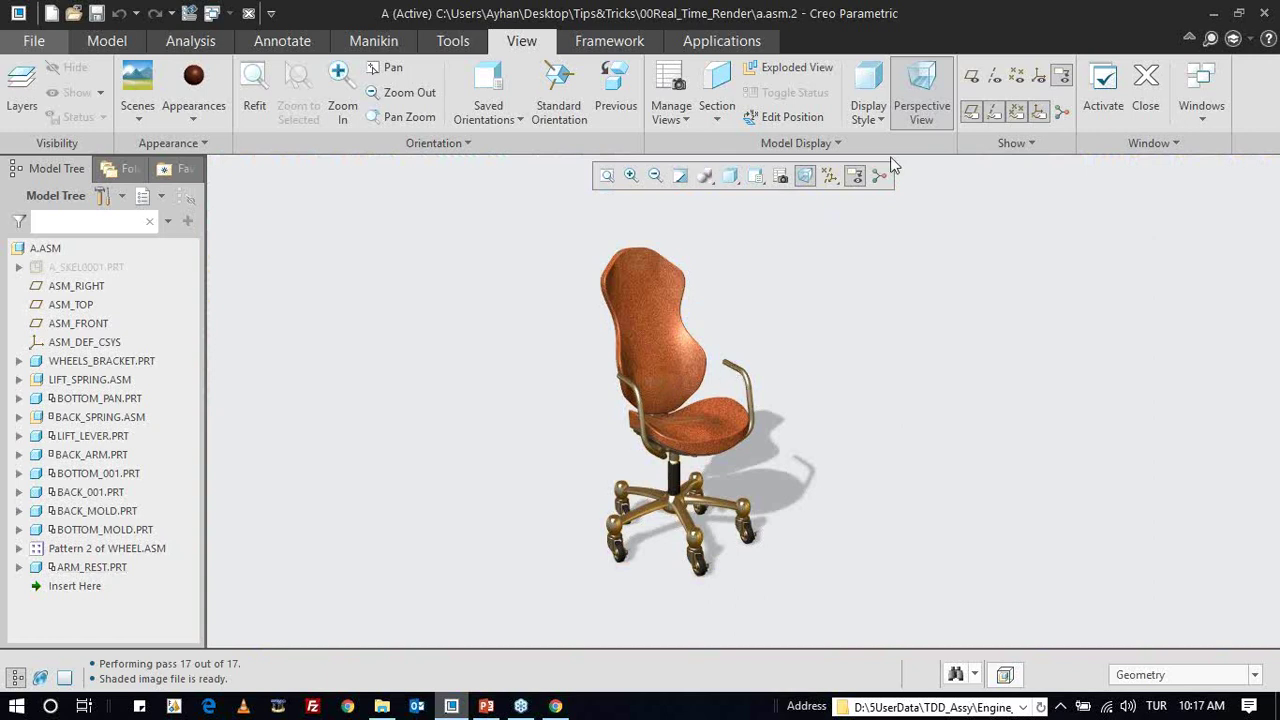
- Orbit the chair to an angled view and open Reorient from the Saved Orientations list
scroll(673, 400, up, 2)
middle_drag(673, 400, 590, 428)
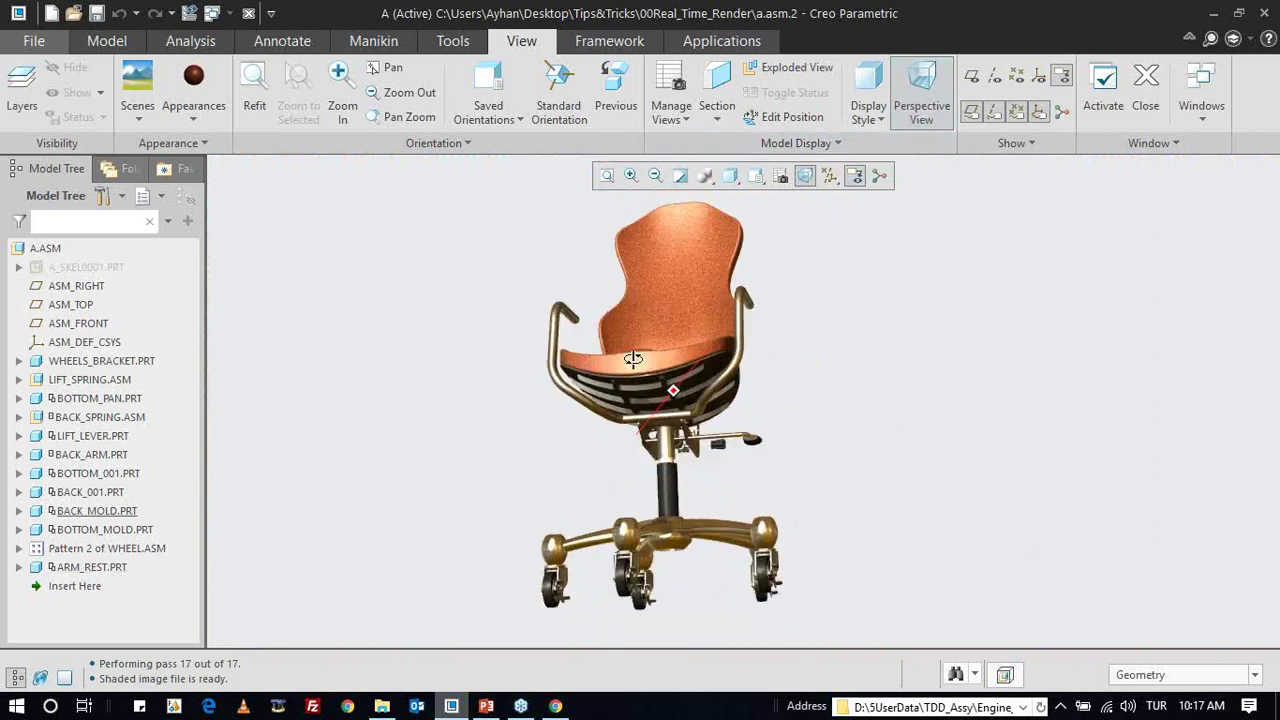
scroll(724, 397, down, 2)
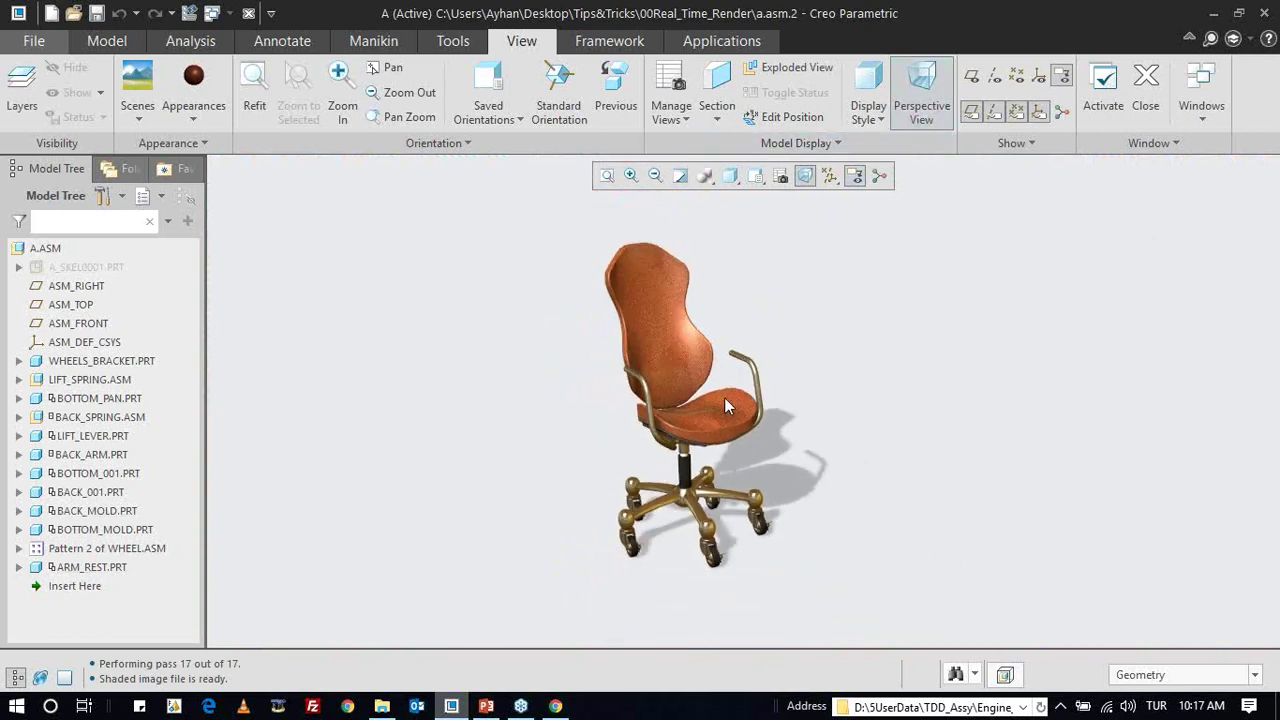
middle_drag(724, 397, 732, 403)
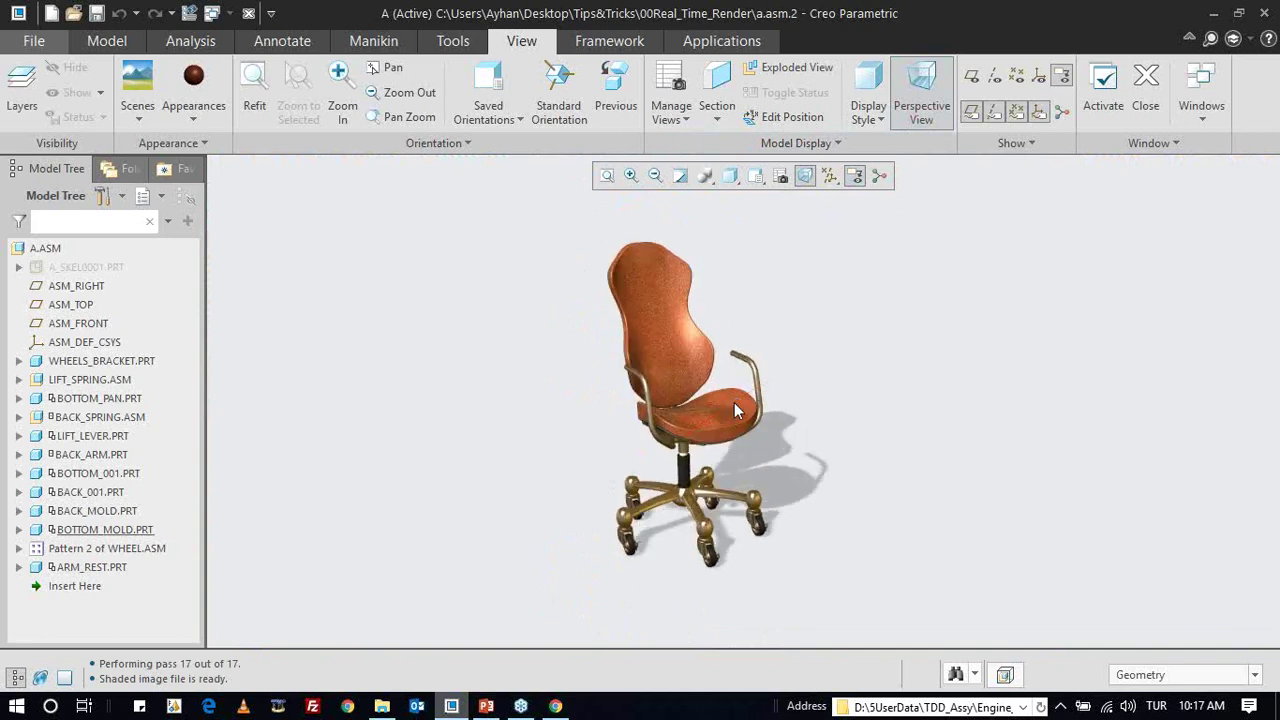
scroll(858, 318, up, 1)
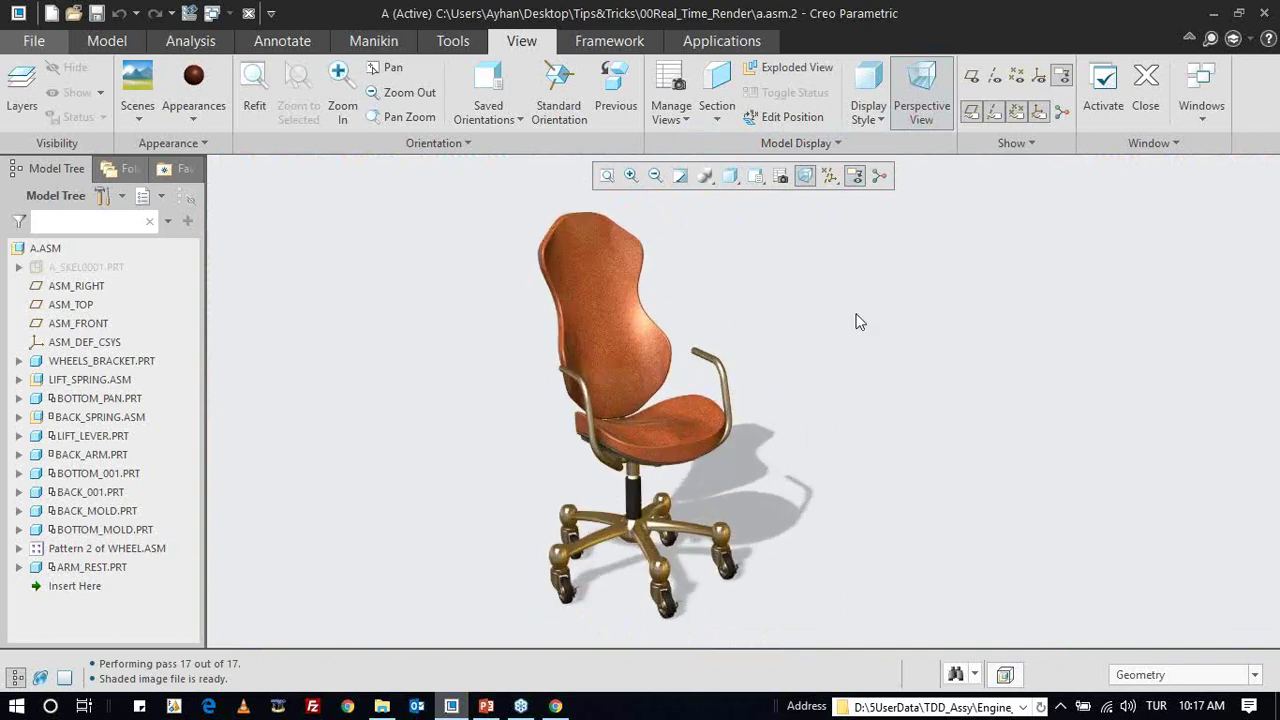
click(760, 177)
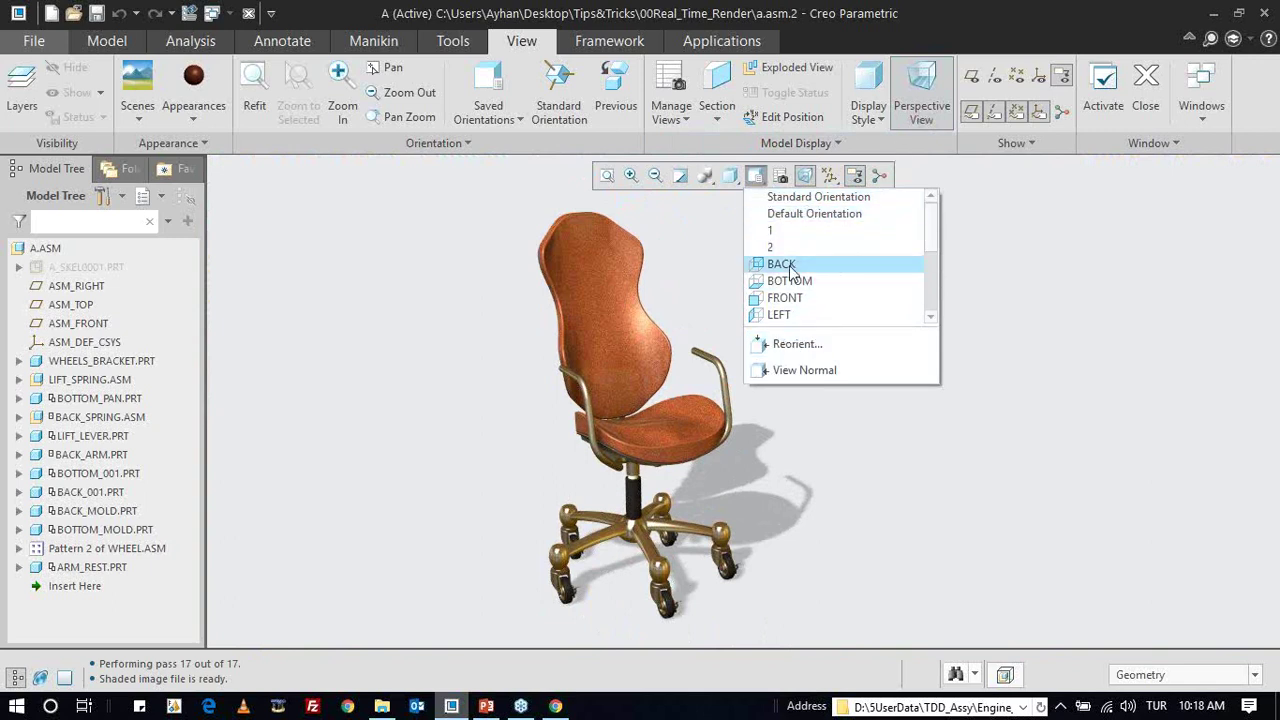
scroll(800, 266, down, 1)
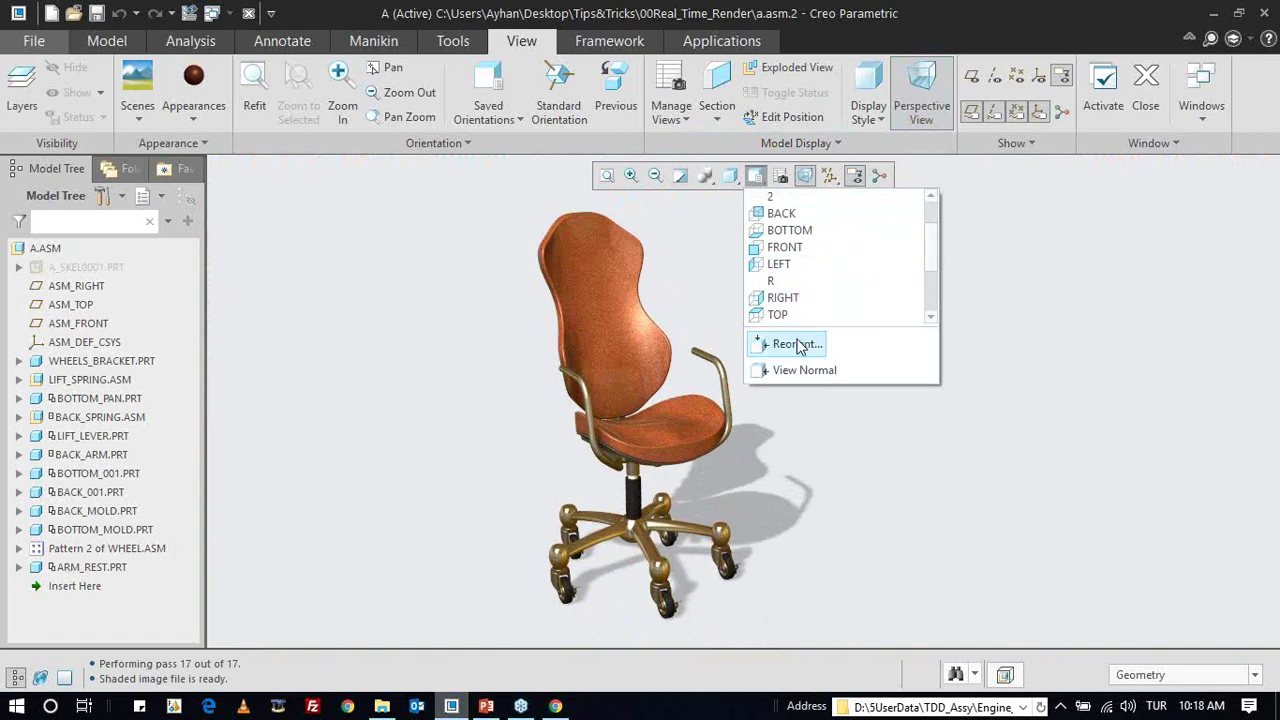
click(797, 342)
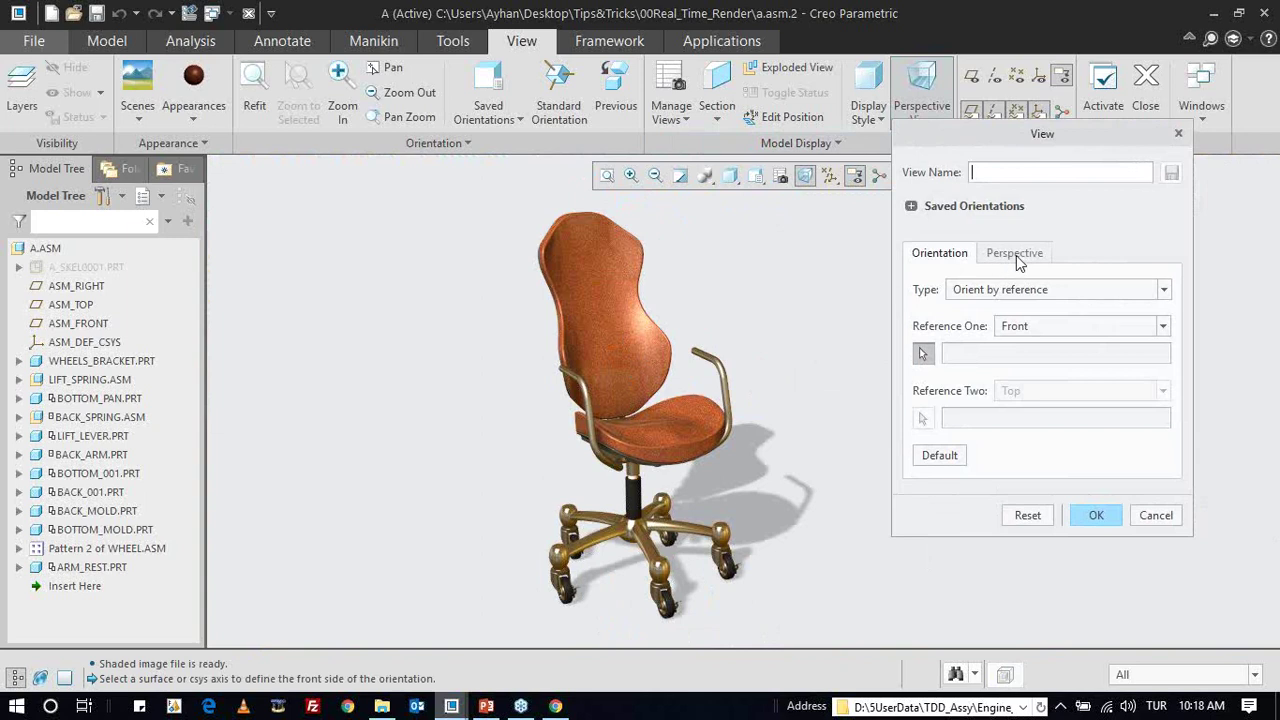
- Set the perspective focal length to 30 mm, checking the chair from new angles, and confirm
click(1013, 256)
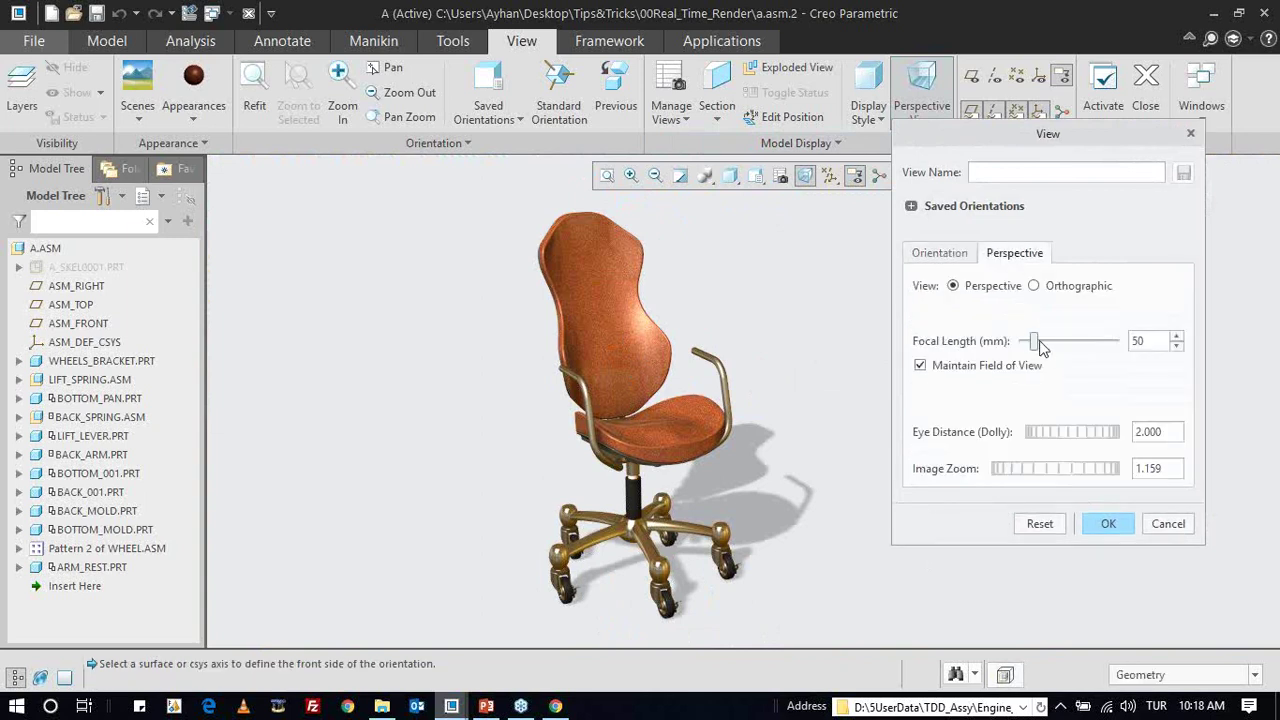
drag(1036, 345, 1021, 345)
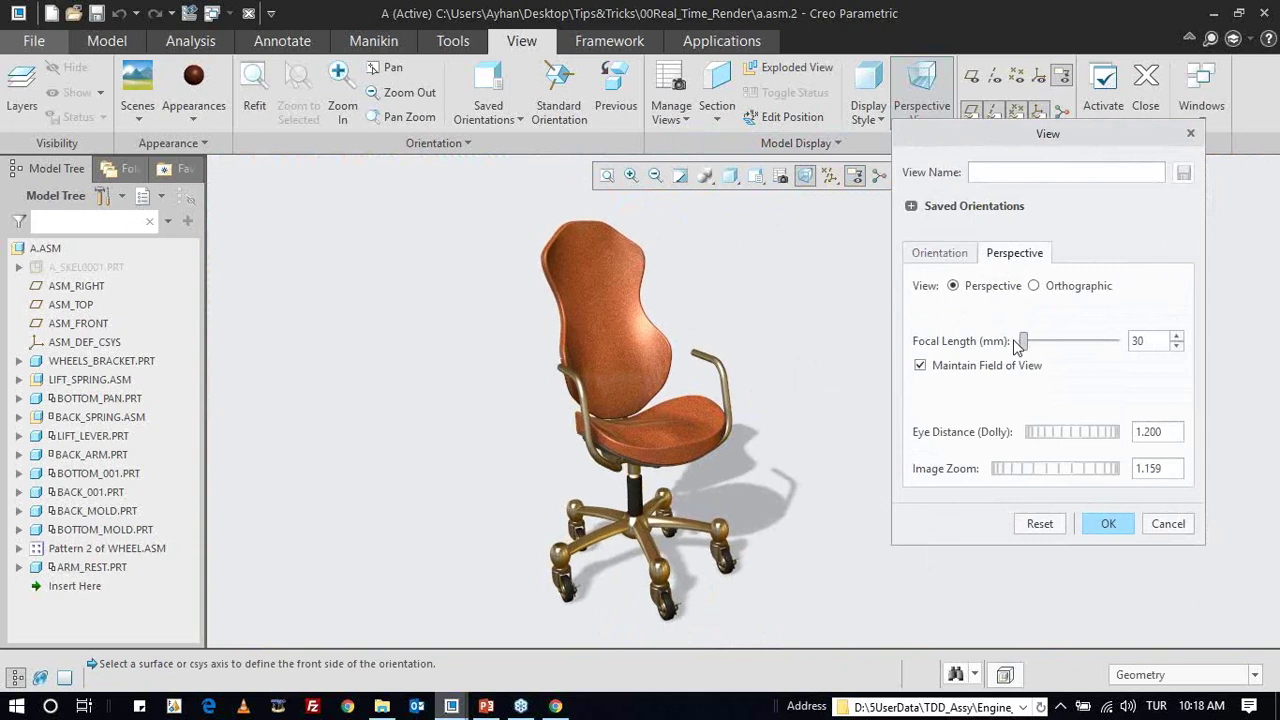
middle_drag(702, 436, 753, 438)
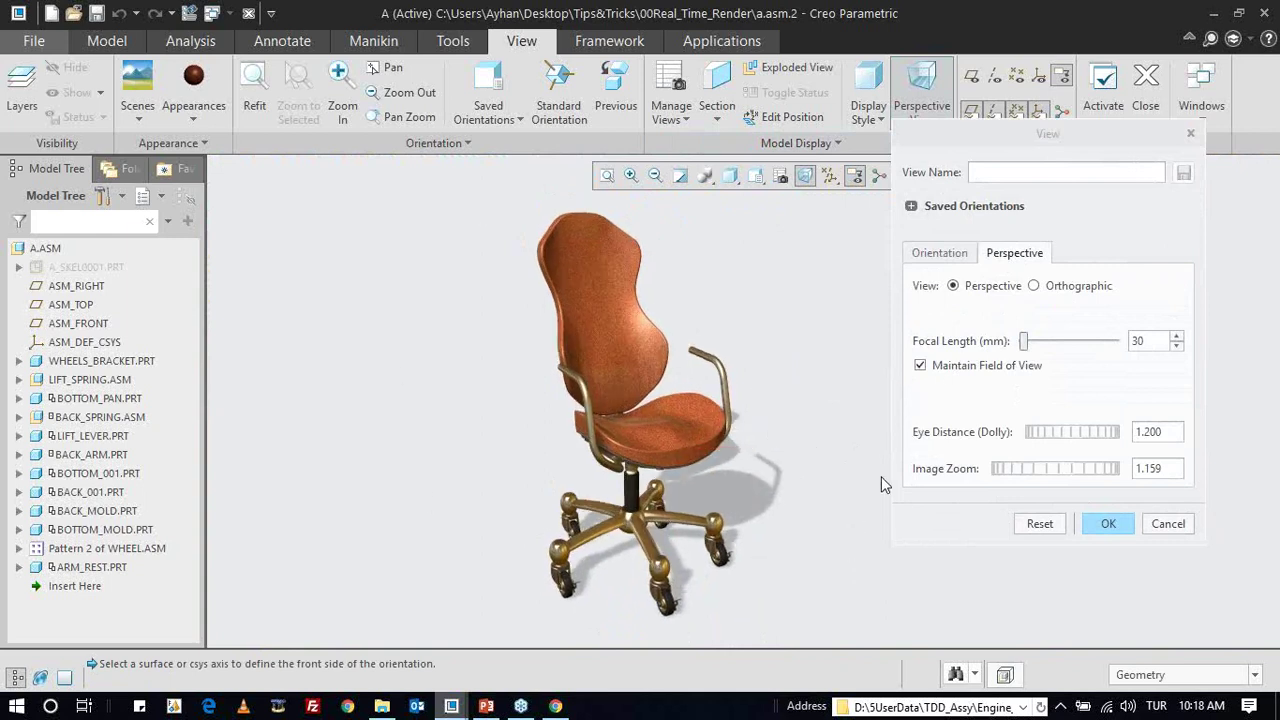
mouse_move(1027, 341)
mouse_down()
mouse_move(1081, 345)
mouse_move(1018, 345)
mouse_up()
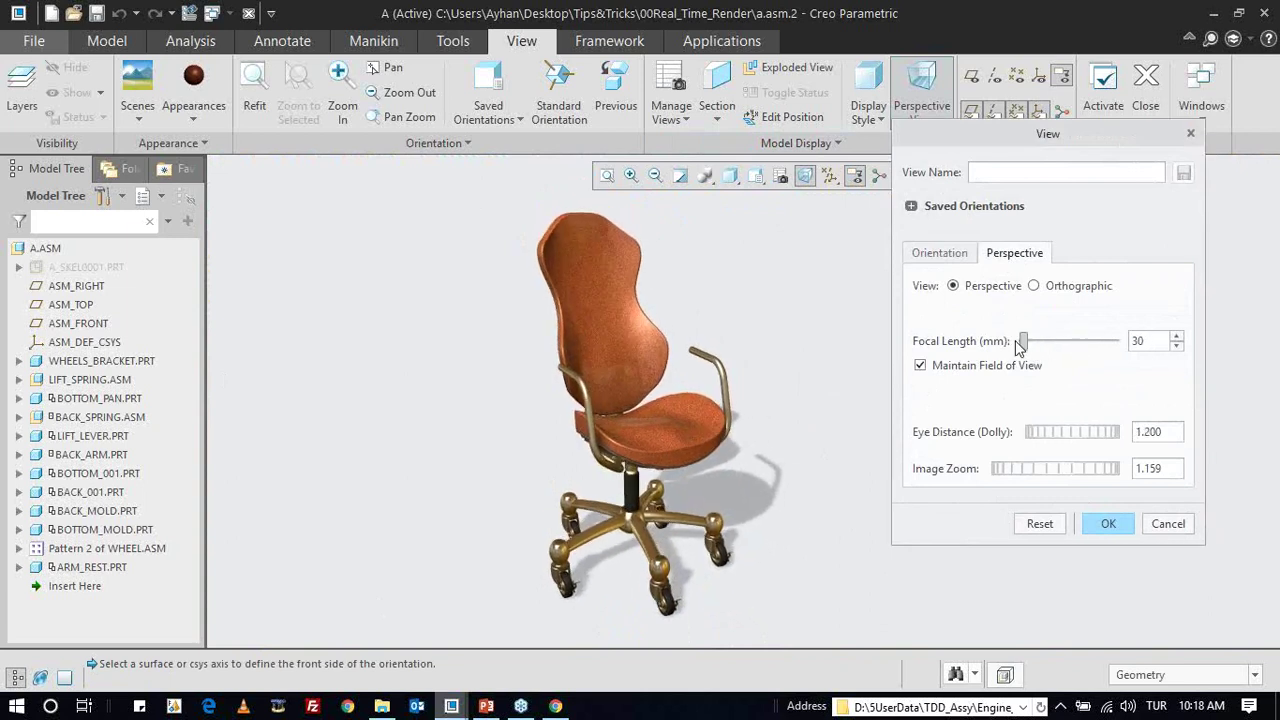
middle_drag(680, 418, 686, 413)
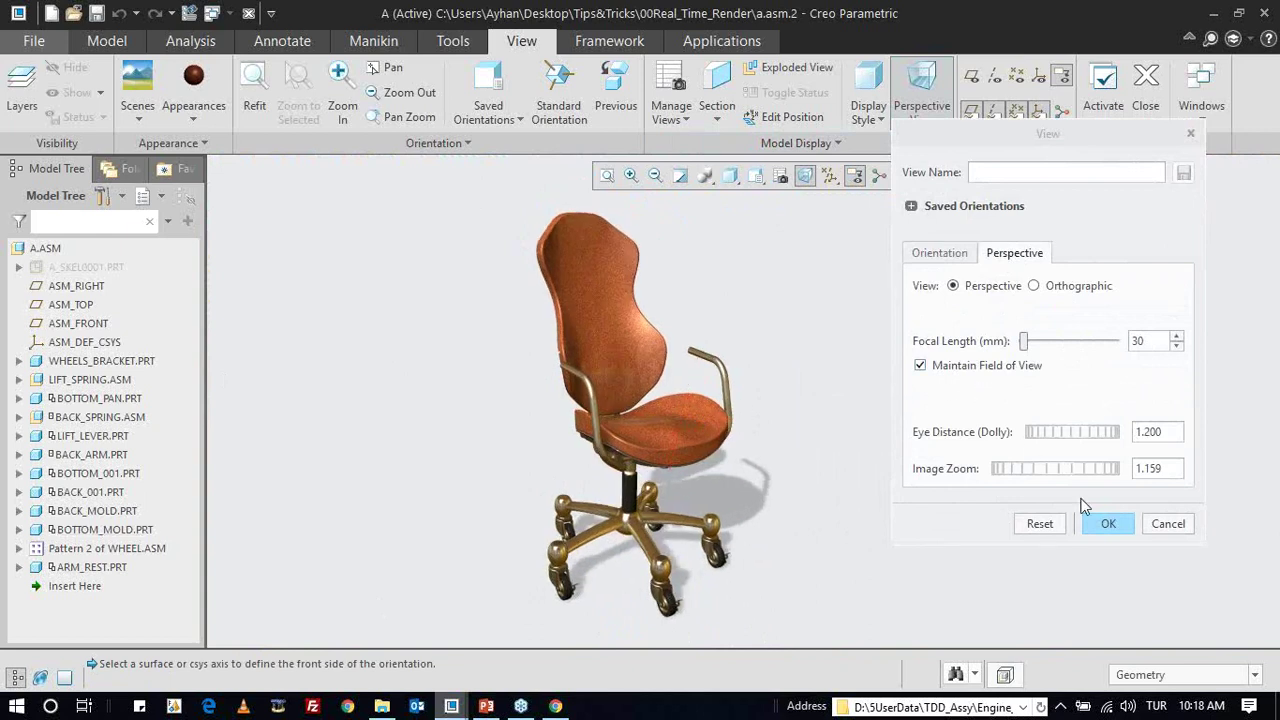
click(1109, 524)
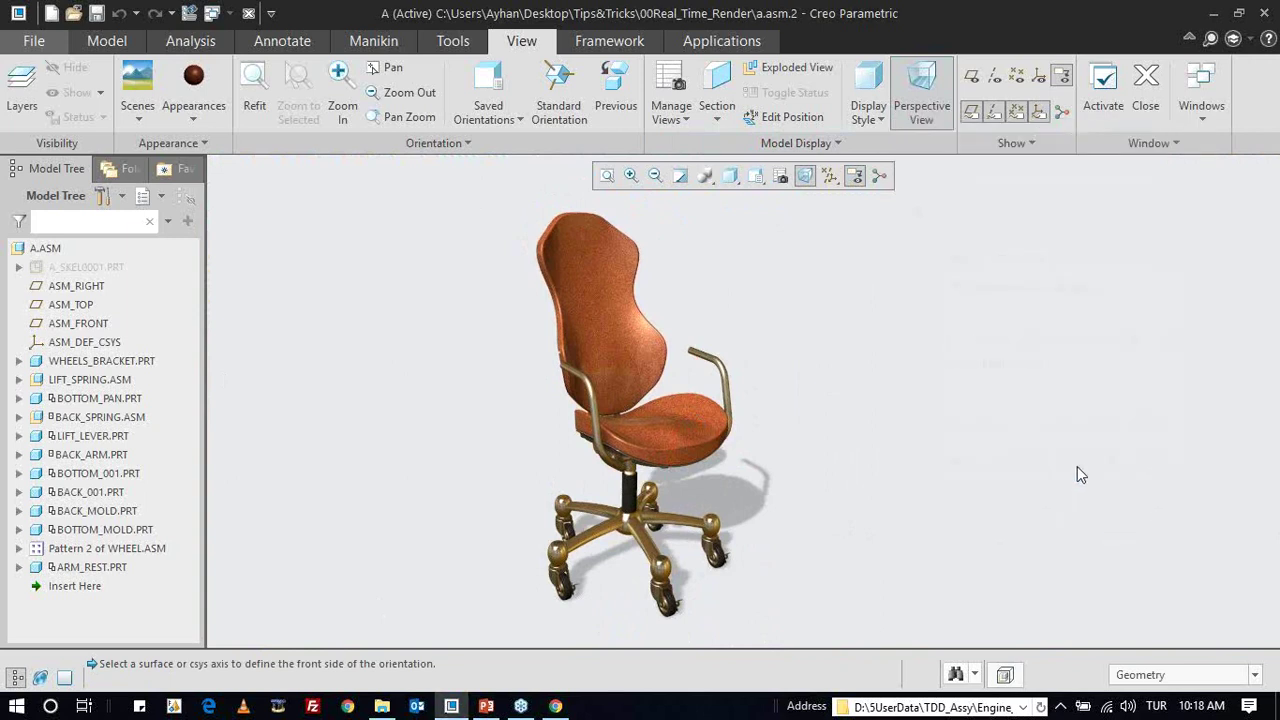
- Close the chair model and erase undisplayed objects from the session
click(249, 14)
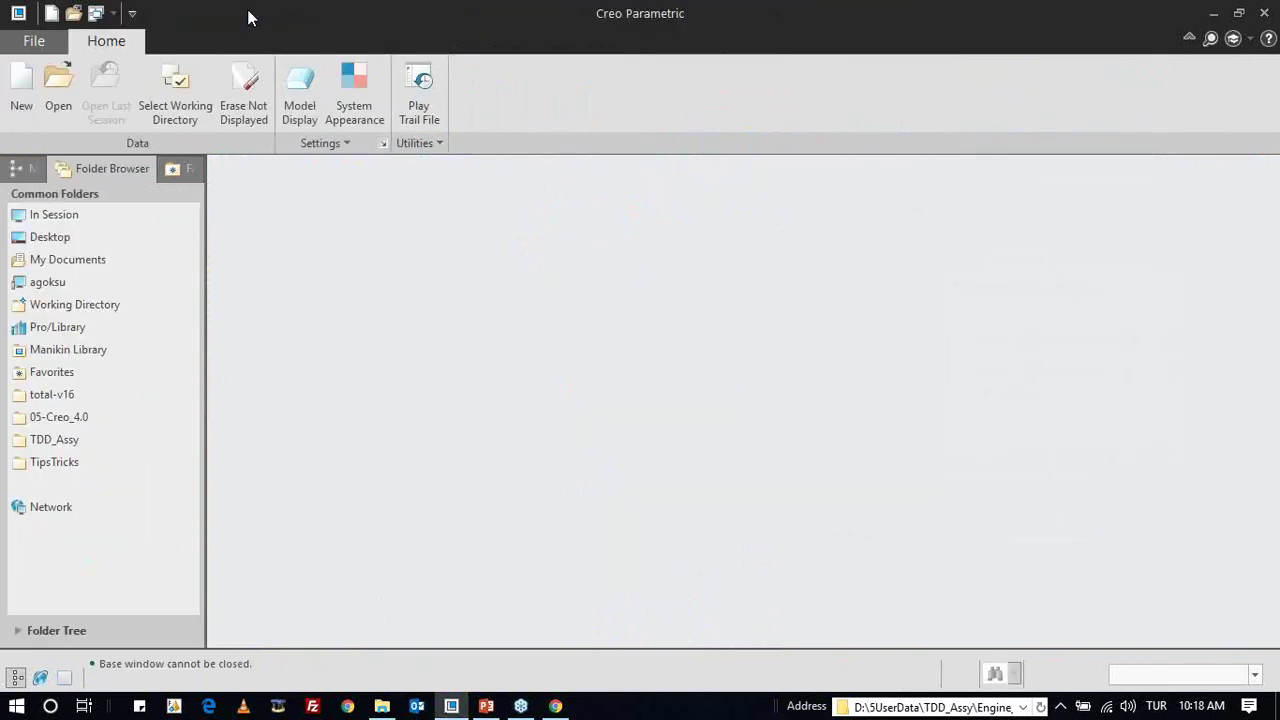
click(244, 90)
key(Return)
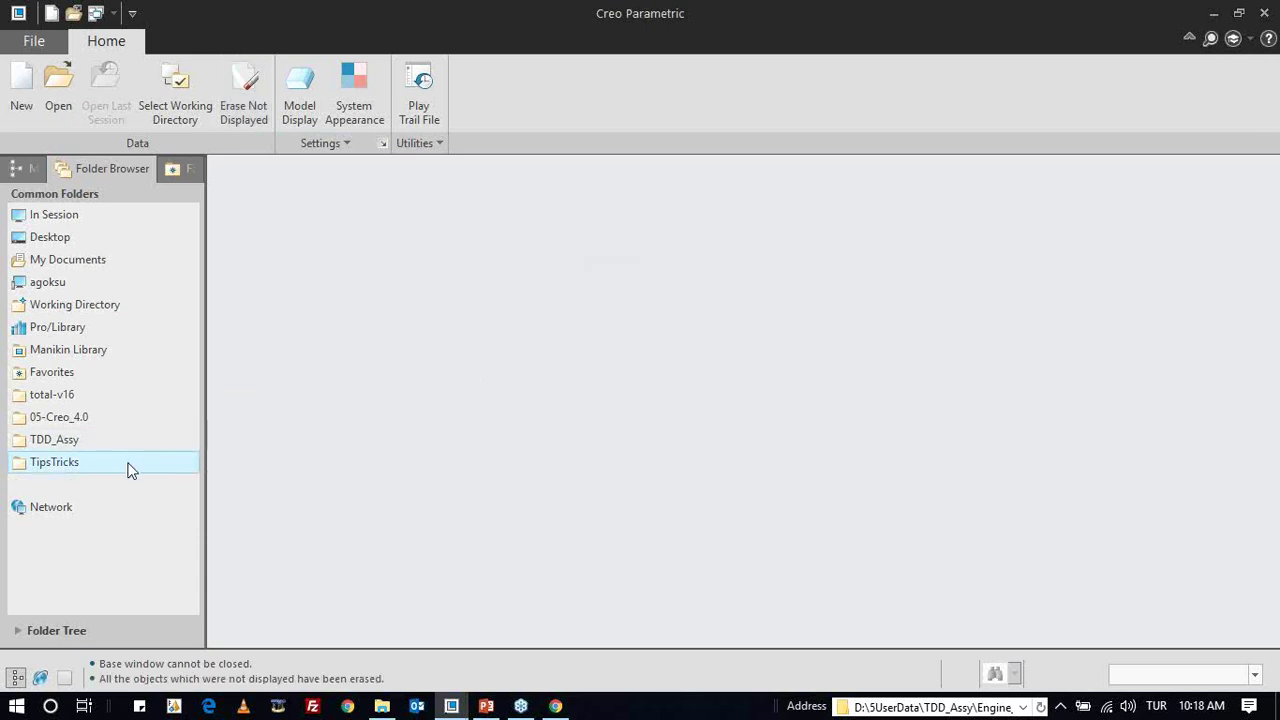
- Make TipsTricks\01Sketcher the working directory and create new part PRT0001
click(130, 464)
double_click(263, 268)
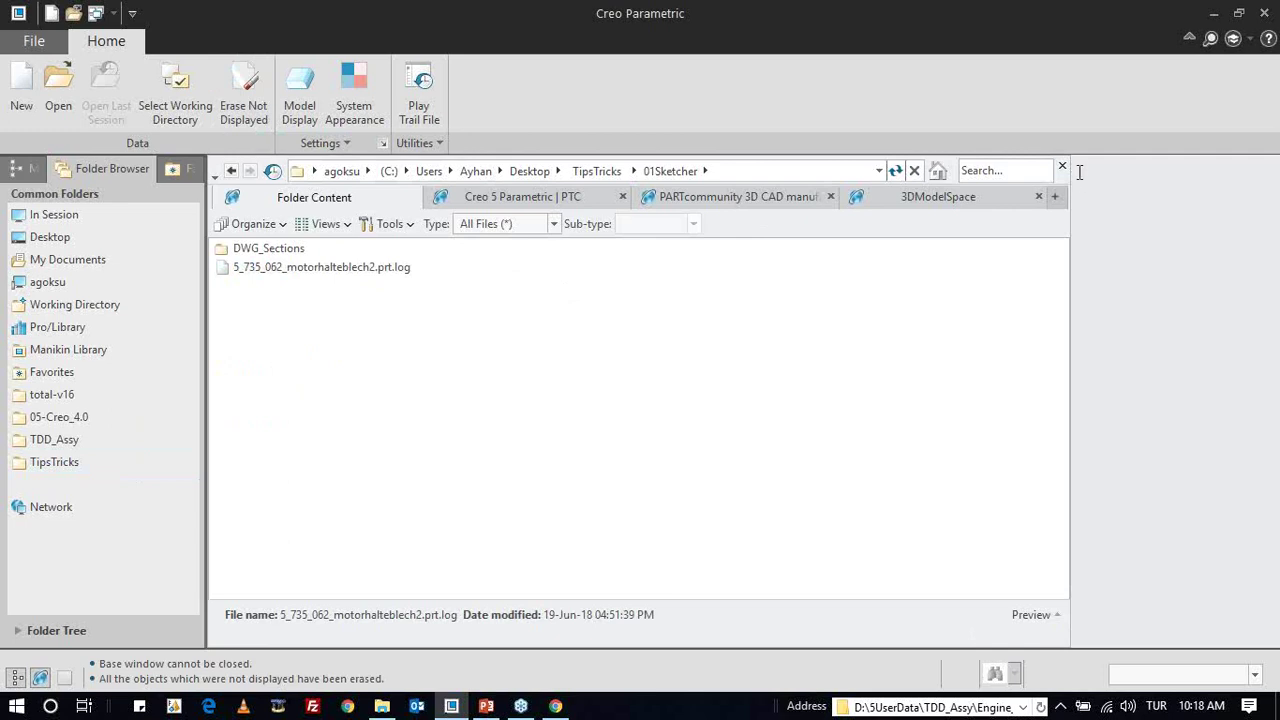
click(600, 174)
right_click(263, 275)
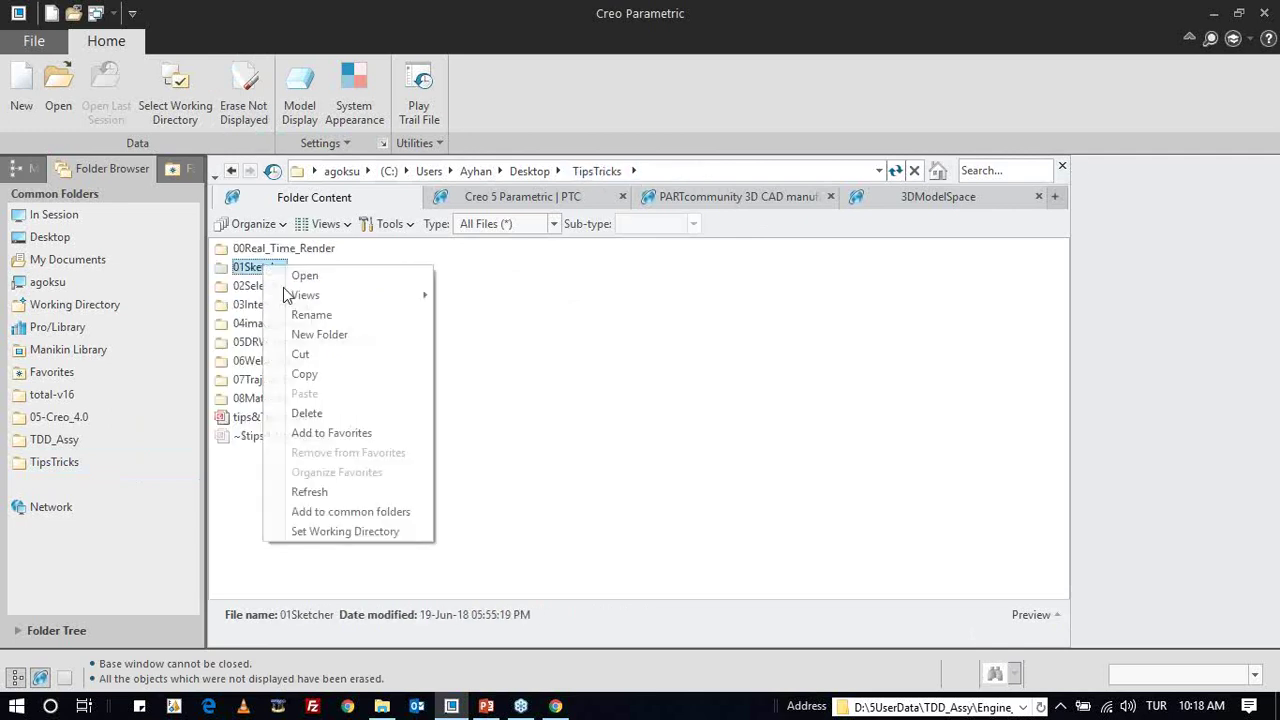
click(372, 528)
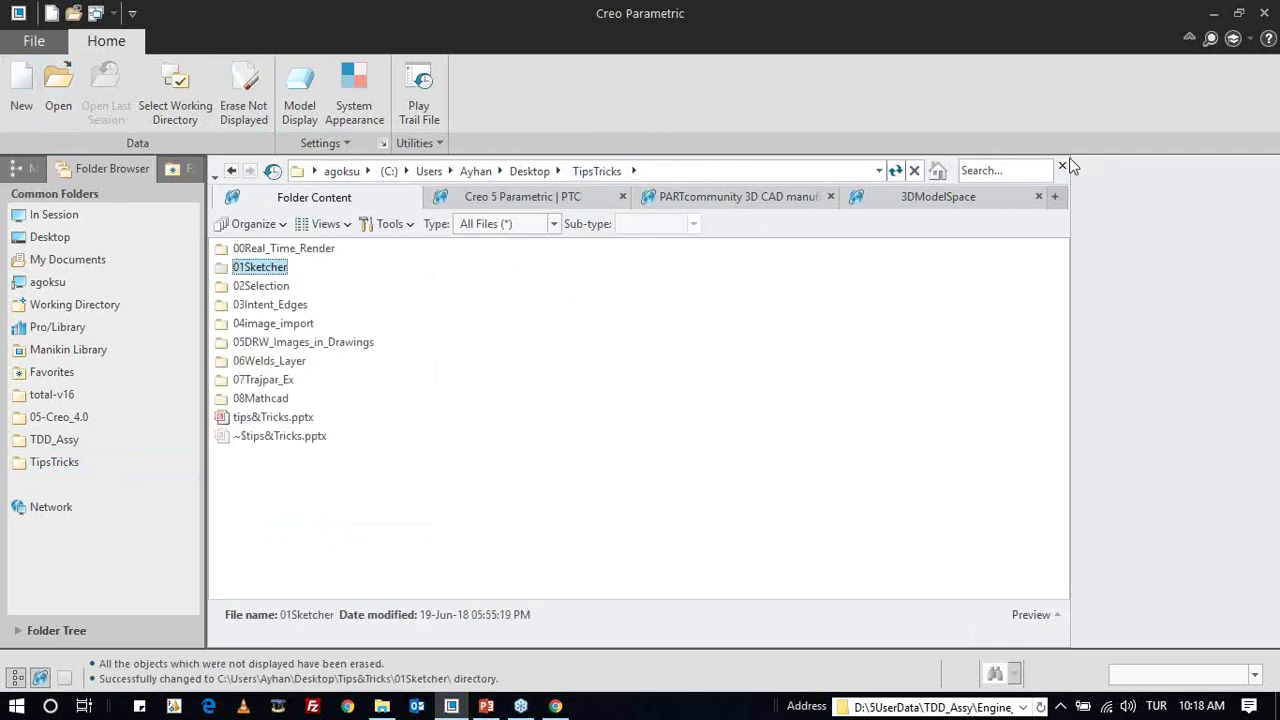
click(1062, 170)
key(ctrl+n)
key(Return)
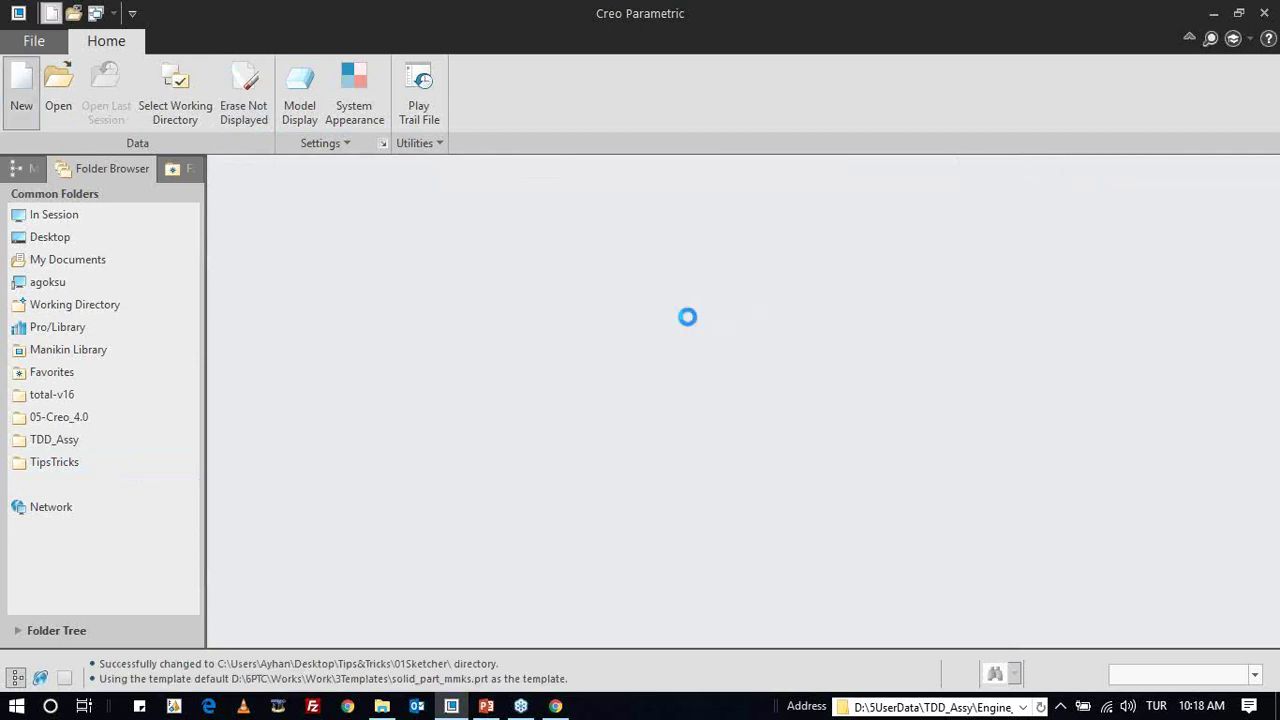
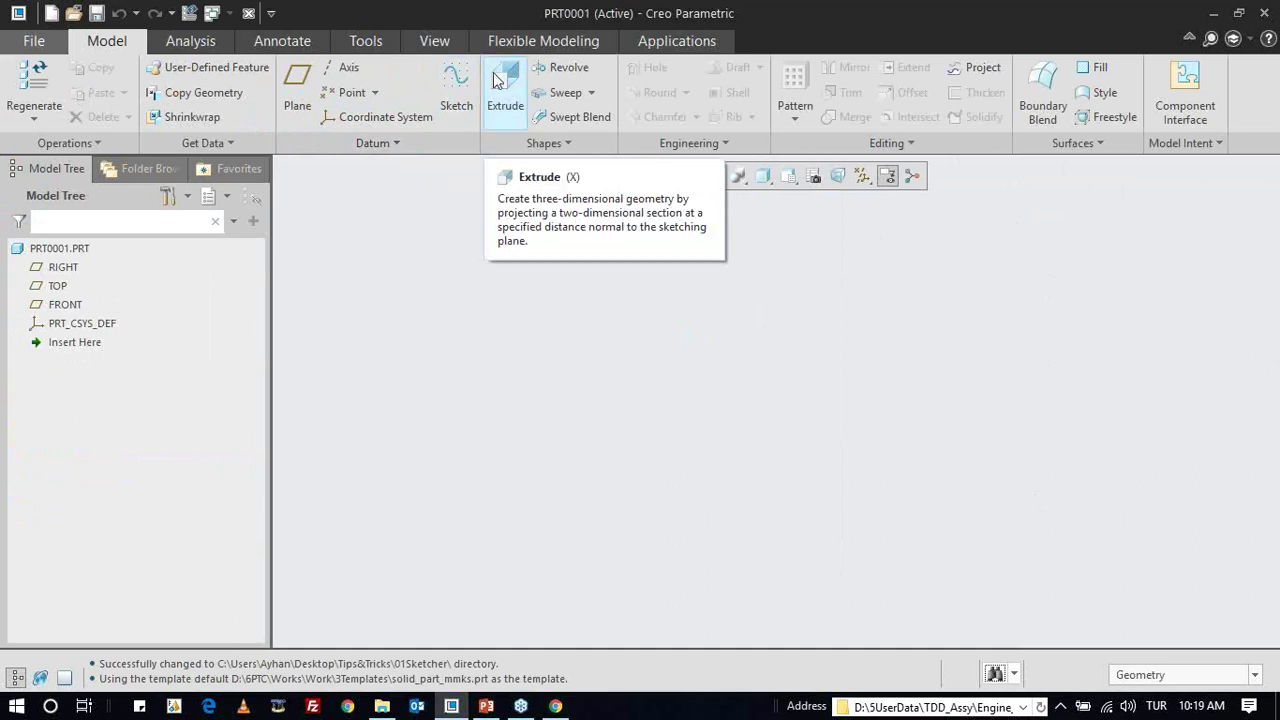
- Start a new sketch on the FRONT datum plane
click(458, 88)
click(62, 304)
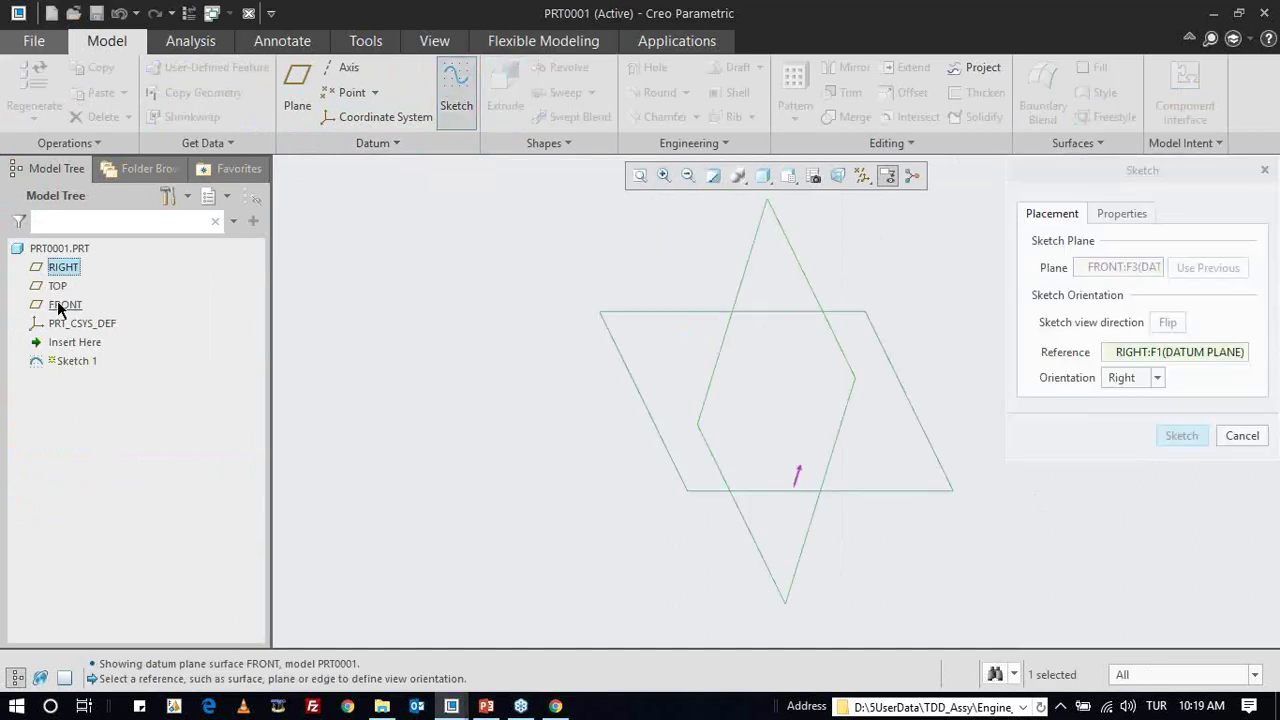
middle_click(580, 266)
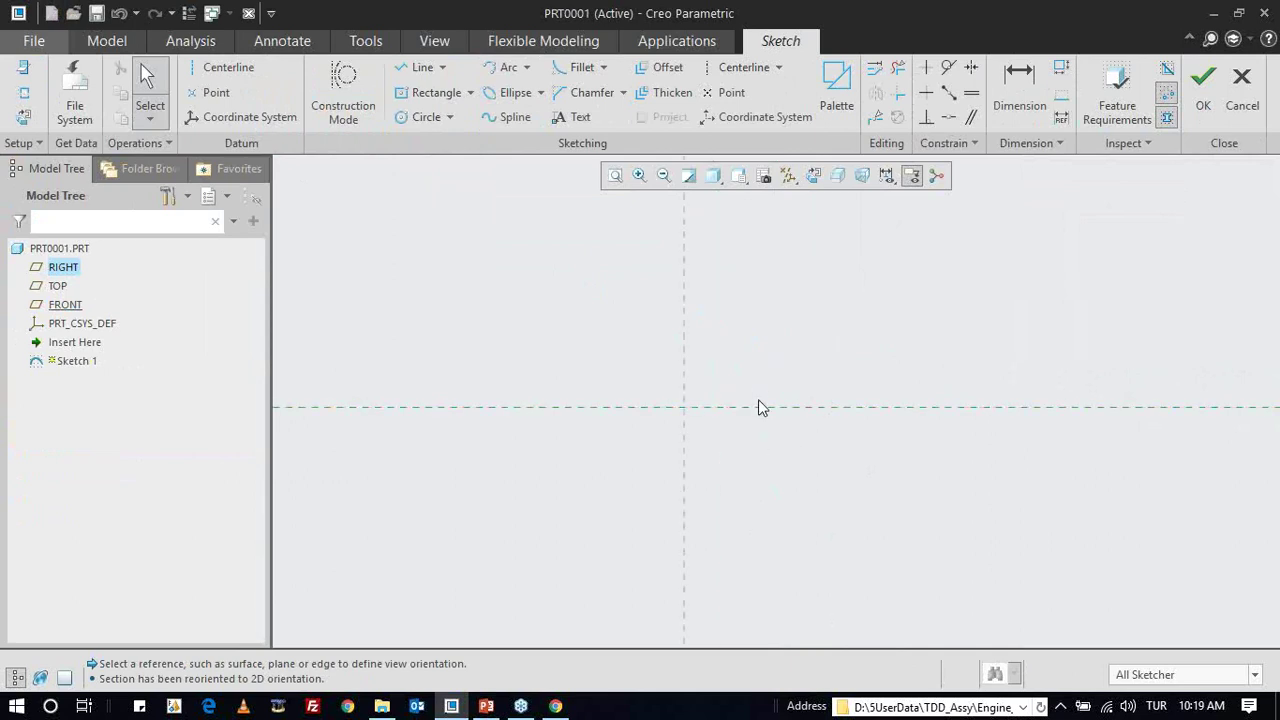
scroll(658, 465, down, 1)
- Draw the open outline: left vertical side, bottom line, right vertical side and slanted top line
click(423, 68)
click(570, 330)
click(570, 493)
click(892, 494)
click(892, 314)
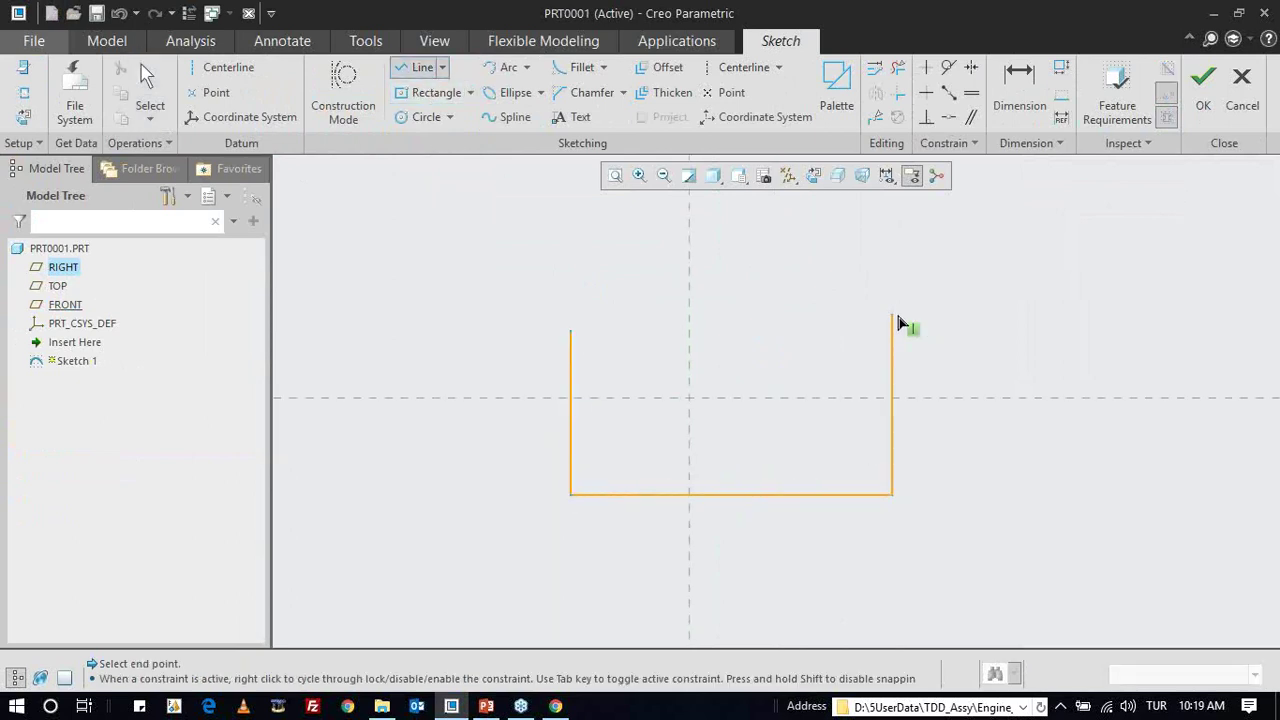
click(643, 275)
middle_click(643, 275)
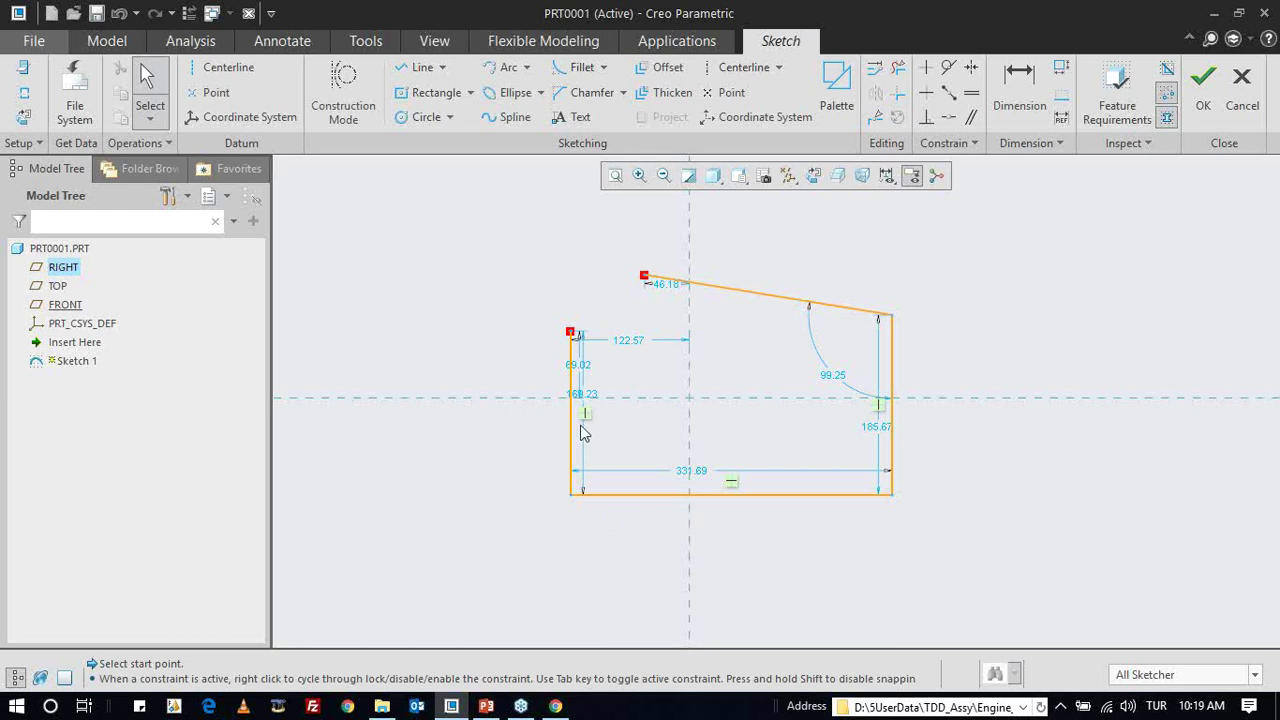
click(35, 45)
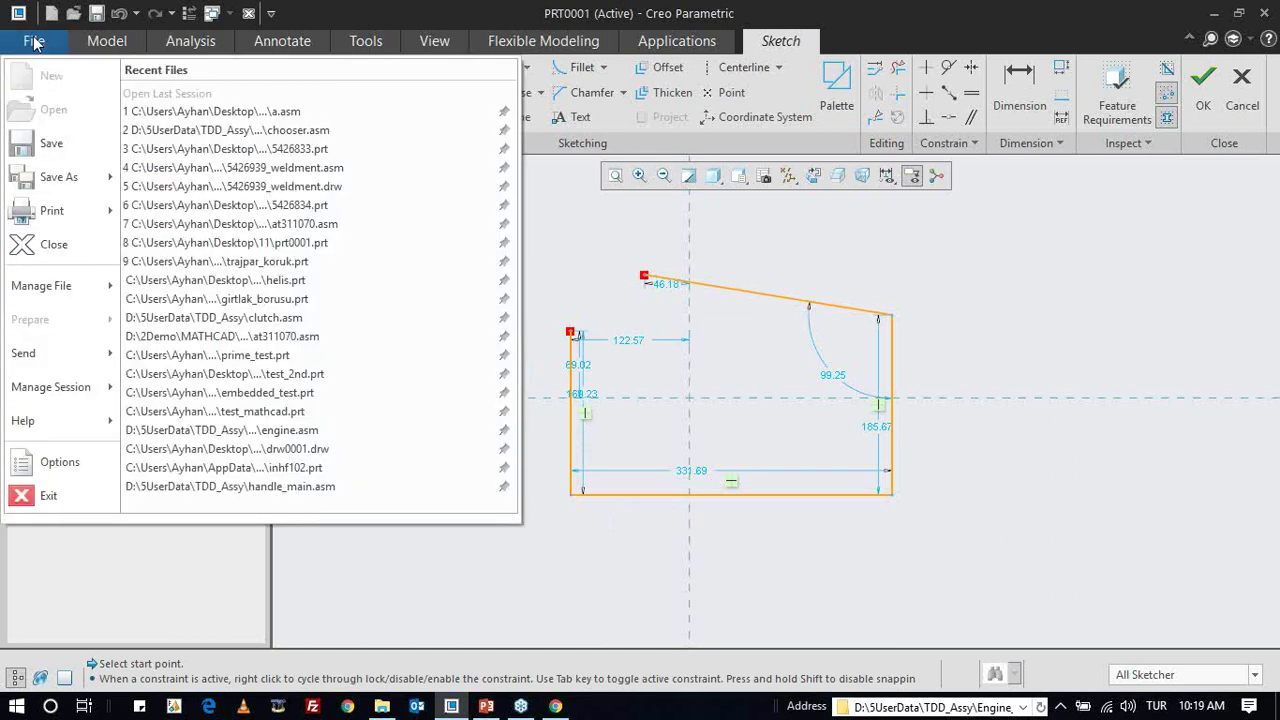
- Set the Sketcher line thickness option to 1.0 and apply it
click(96, 464)
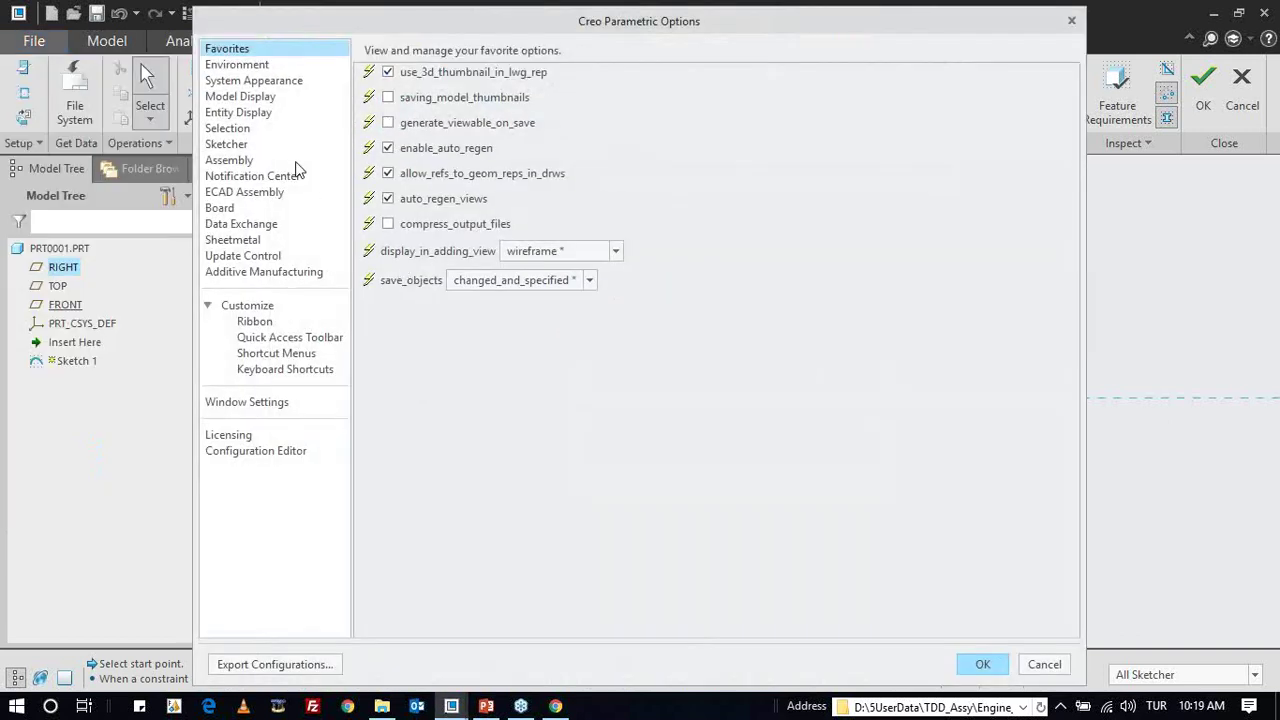
click(257, 98)
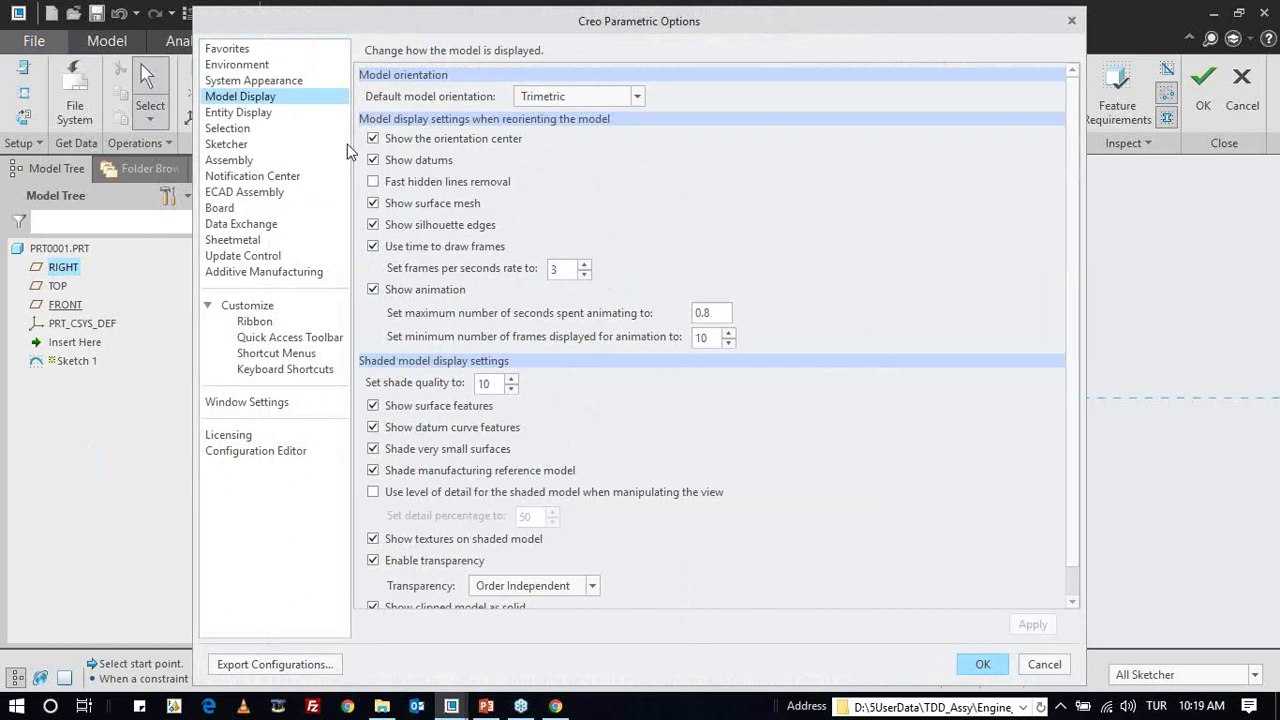
click(262, 114)
click(238, 145)
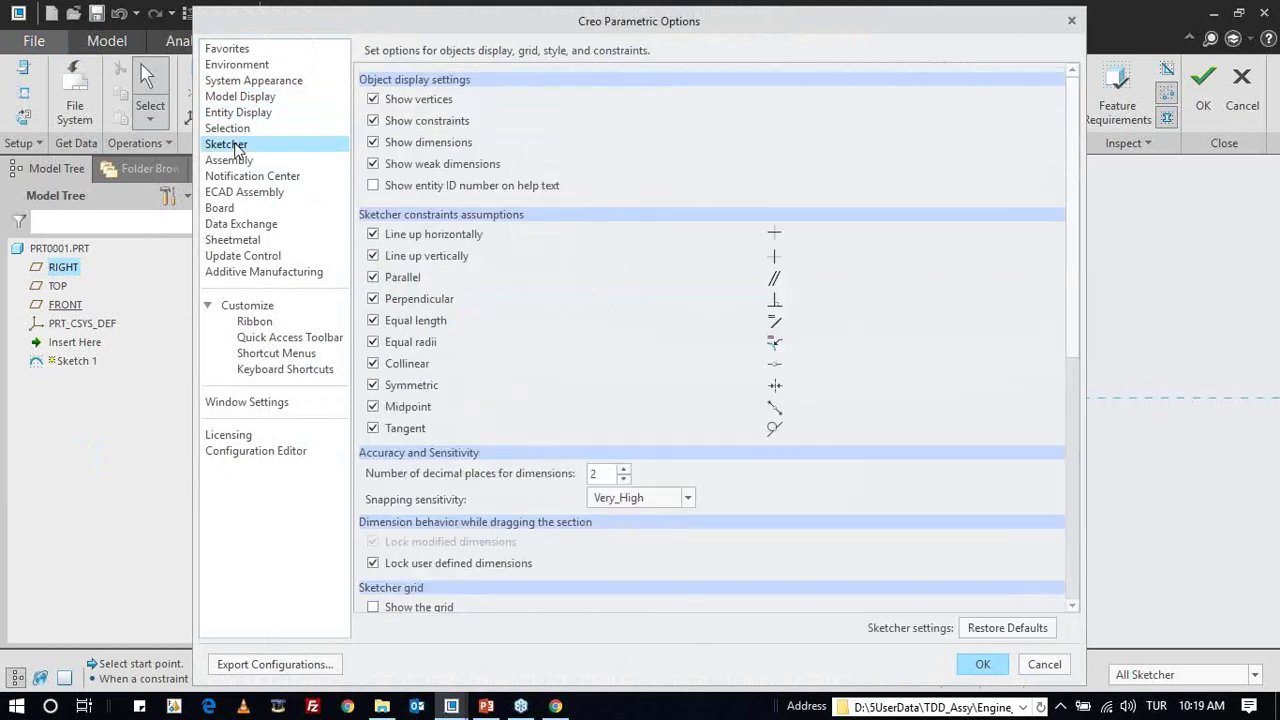
scroll(485, 374, down, 1)
scroll(474, 386, down, 1)
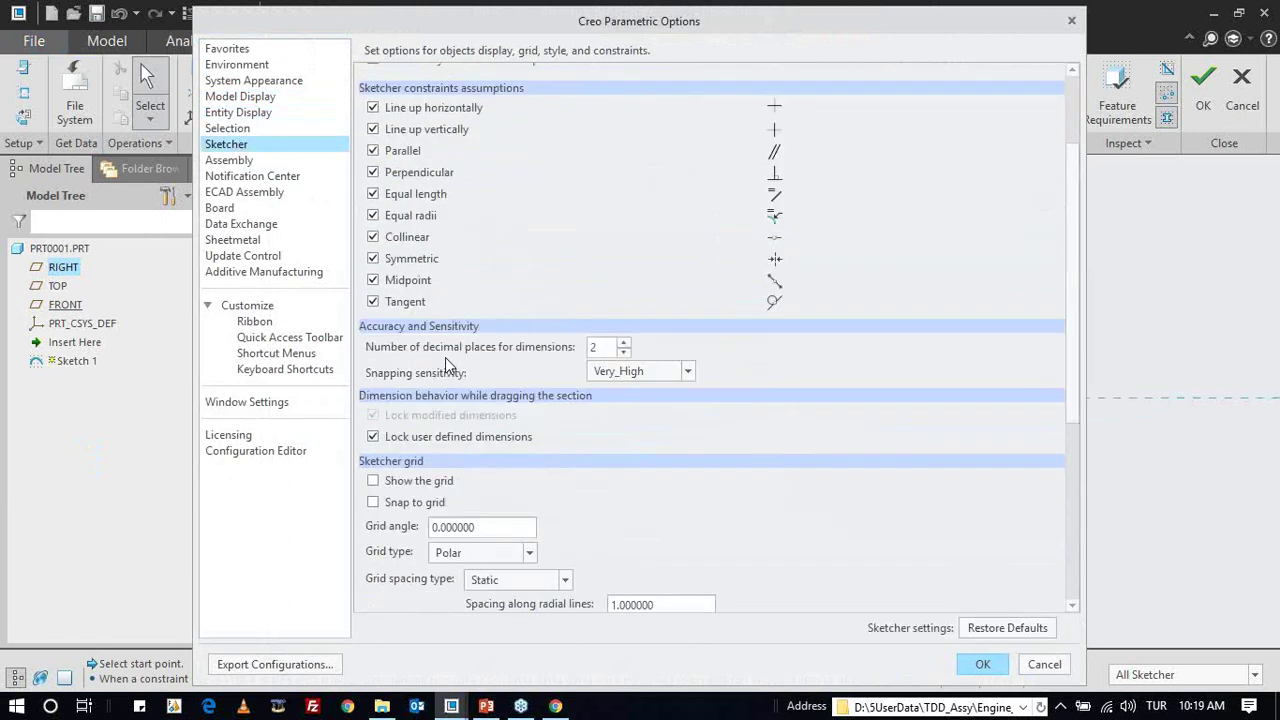
scroll(460, 360, down, 2)
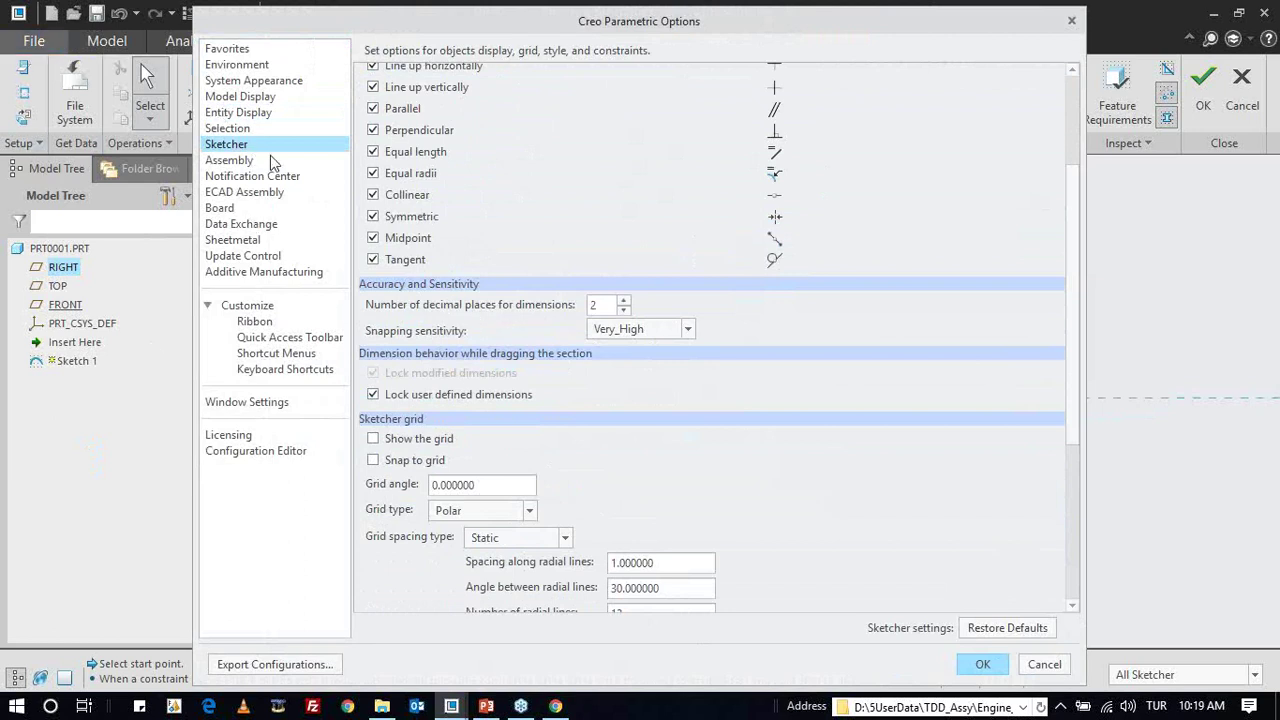
scroll(509, 277, down, 2)
scroll(527, 322, down, 2)
scroll(443, 302, down, 2)
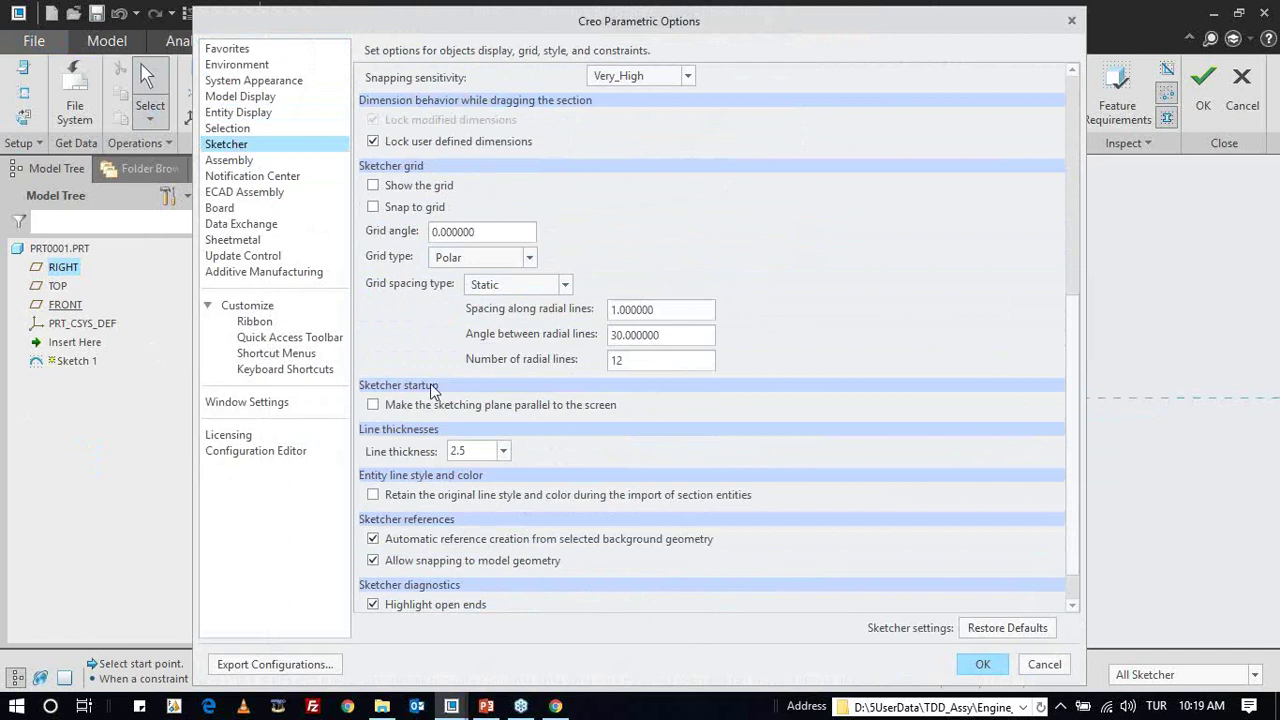
double_click(486, 452)
text(1)
key(Return)
key(Return)
click(692, 441)
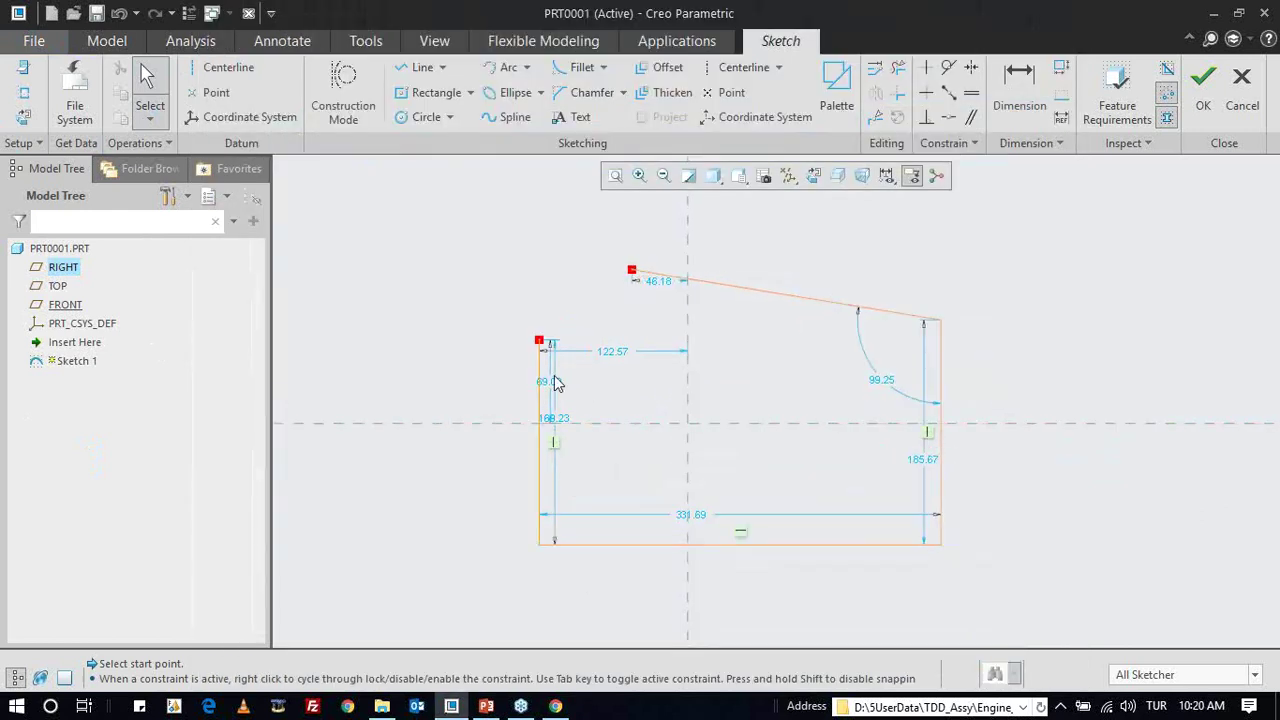
- Return the Sketcher line thickness to 2.5 without saving to a configuration file
click(38, 45)
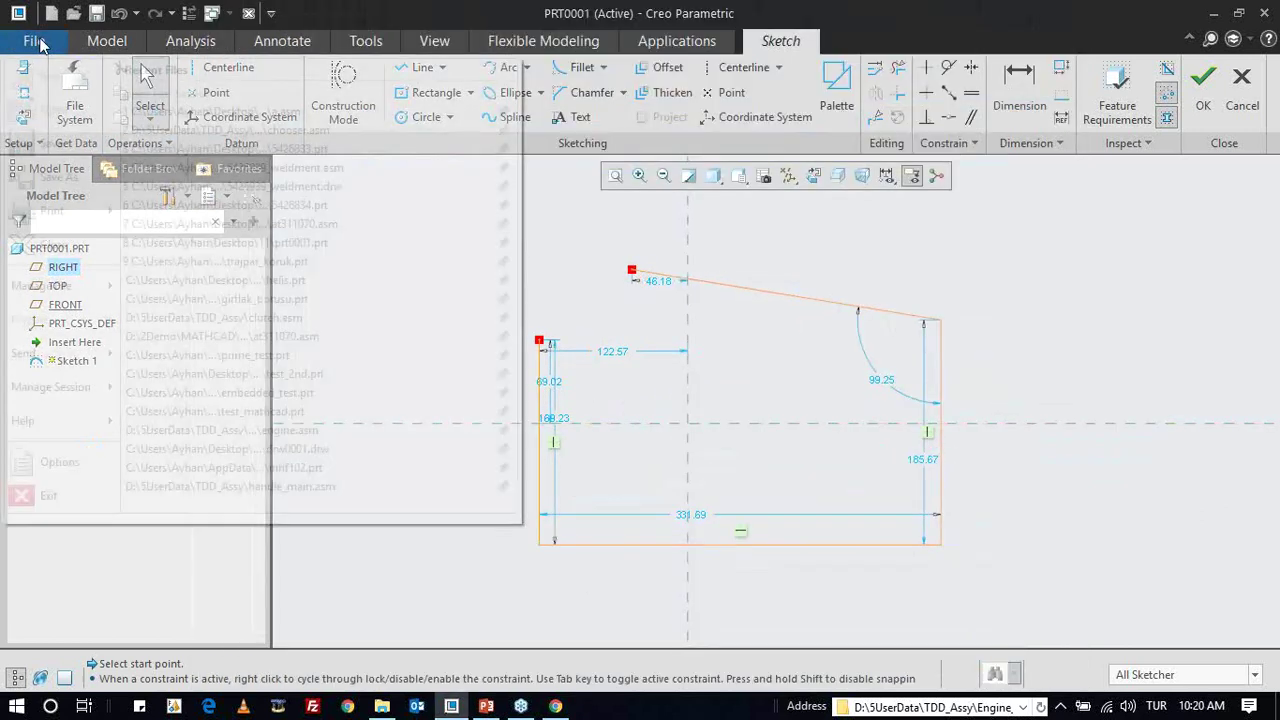
click(86, 457)
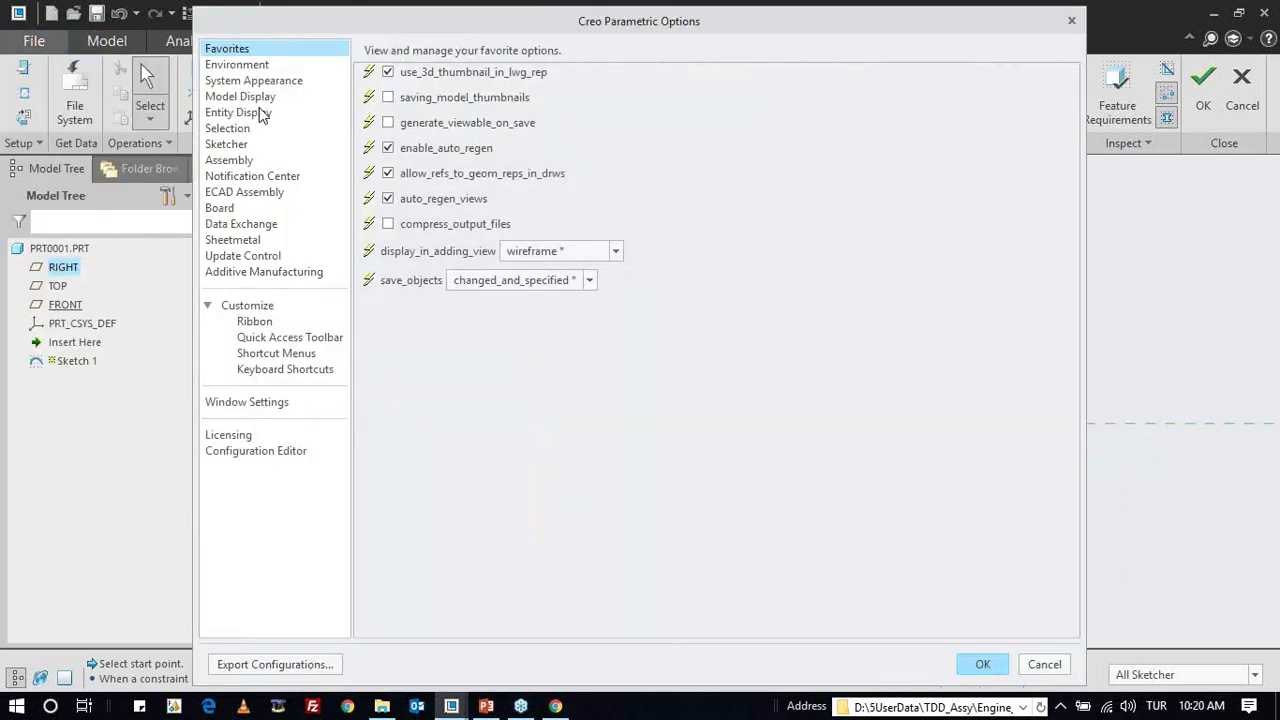
click(226, 144)
scroll(464, 455, down, 4)
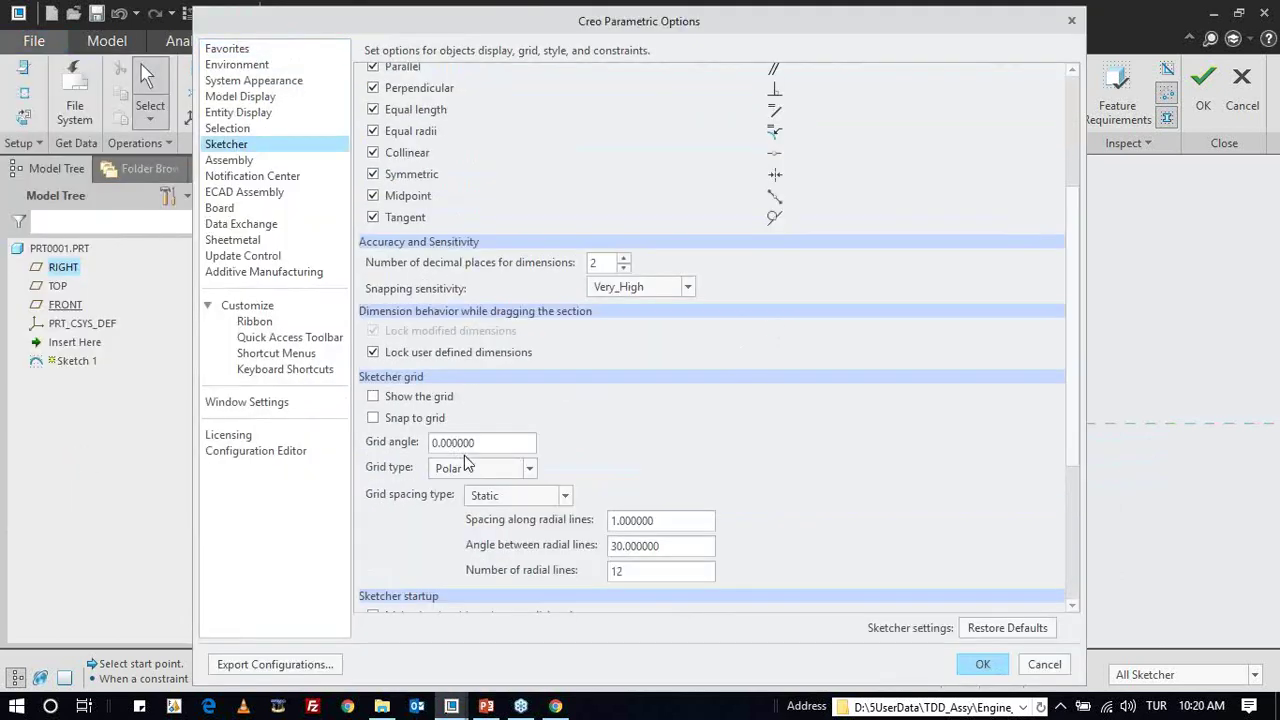
scroll(450, 397, down, 1)
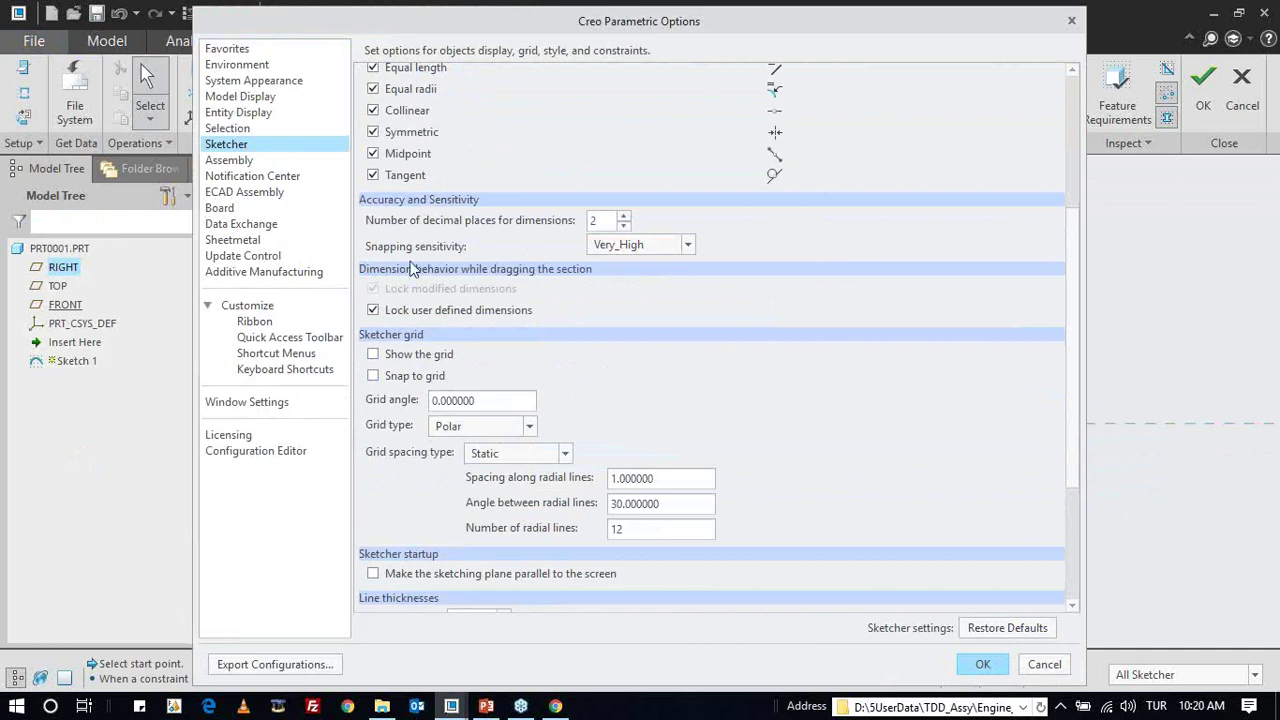
scroll(413, 270, down, 2)
scroll(399, 359, down, 1)
click(483, 404)
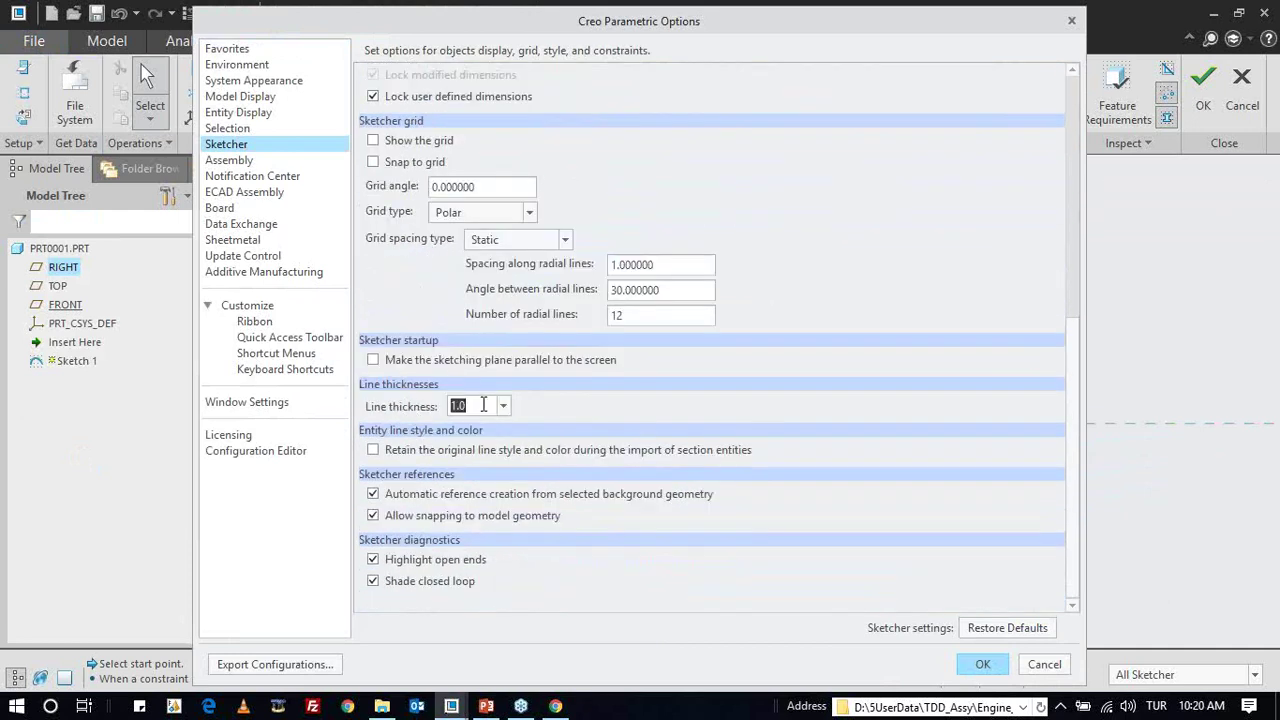
text(2.)
key(Return)
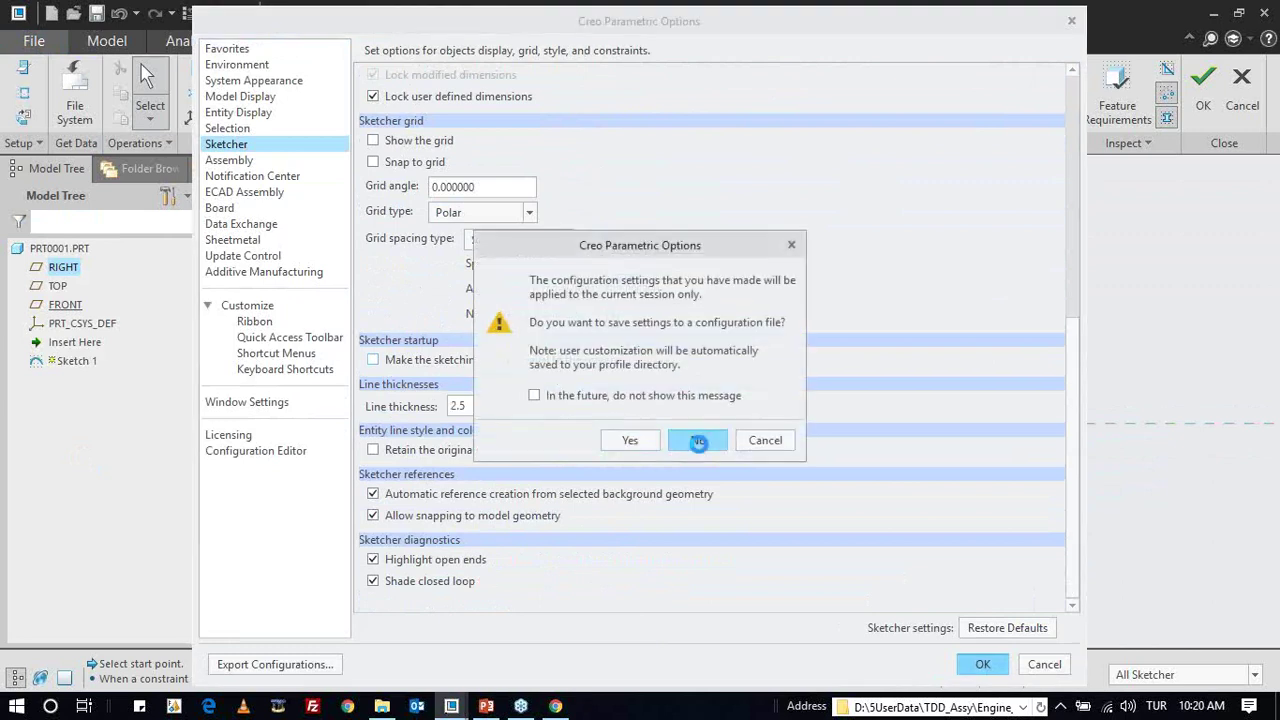
click(697, 440)
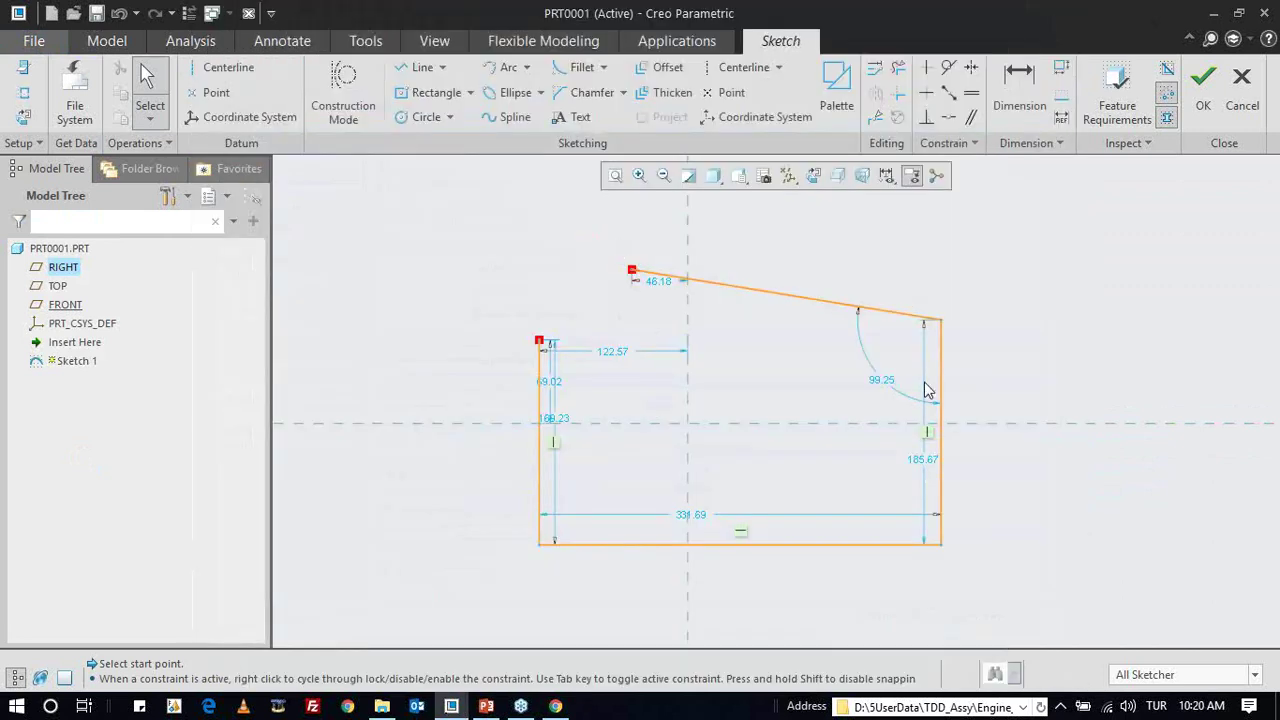
- Delete the slanted top line, both vertical sides and the bottom line
click(826, 302)
key(Delete)
drag(510, 300, 610, 580)
key(Delete)
drag(494, 508, 1112, 576)
key(Delete)
drag(897, 247, 986, 601)
key(Delete)
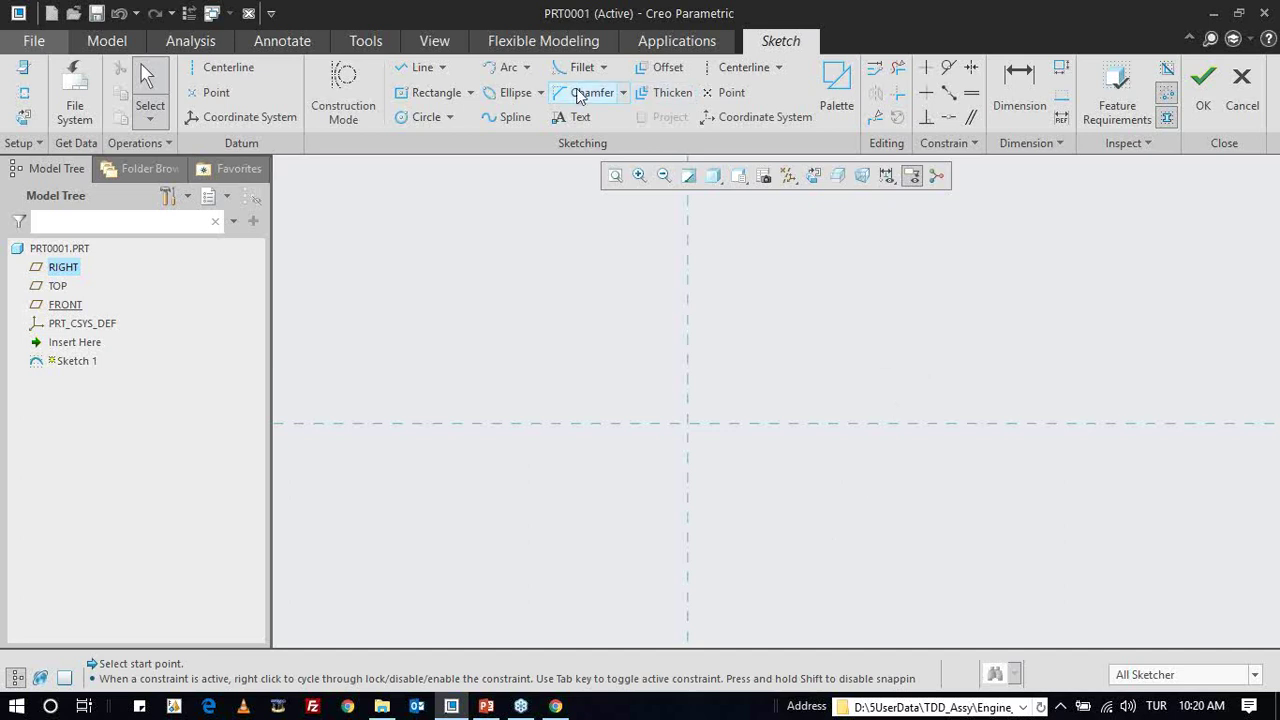
- Draw a trial center rectangle at the origin, then delete its diagonals and the rectangle
click(445, 92)
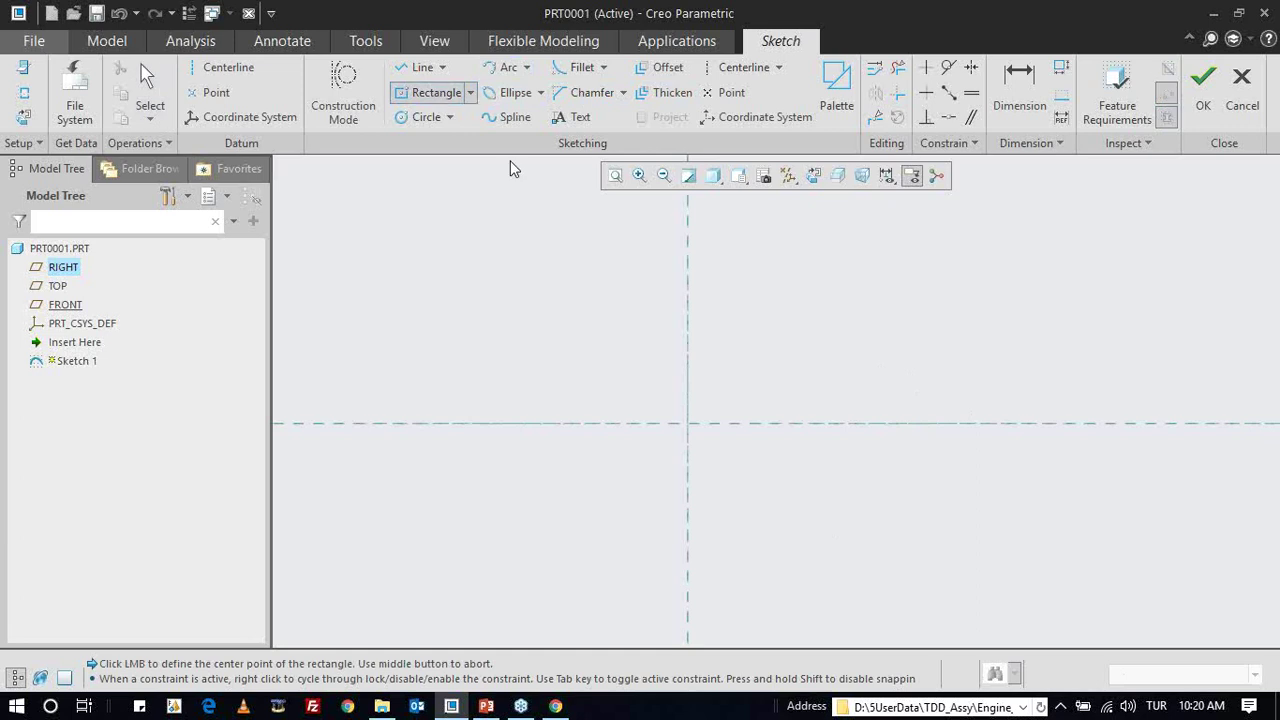
click(688, 425)
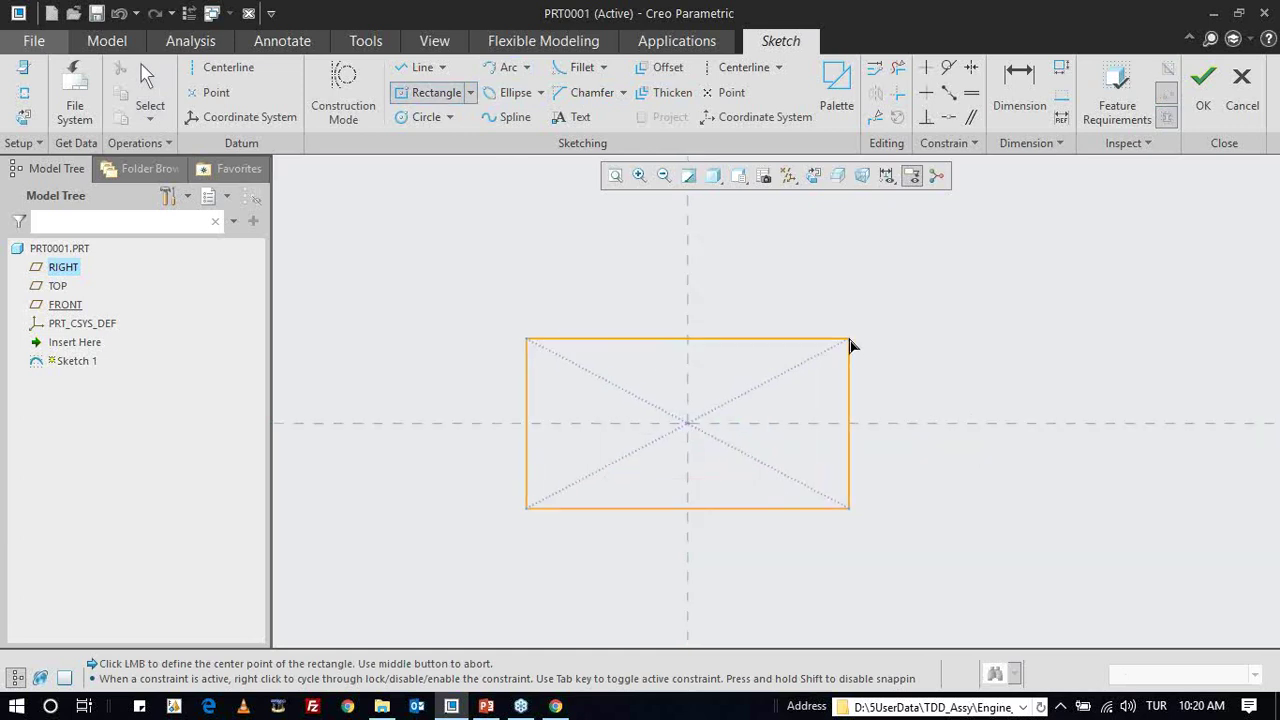
click(850, 339)
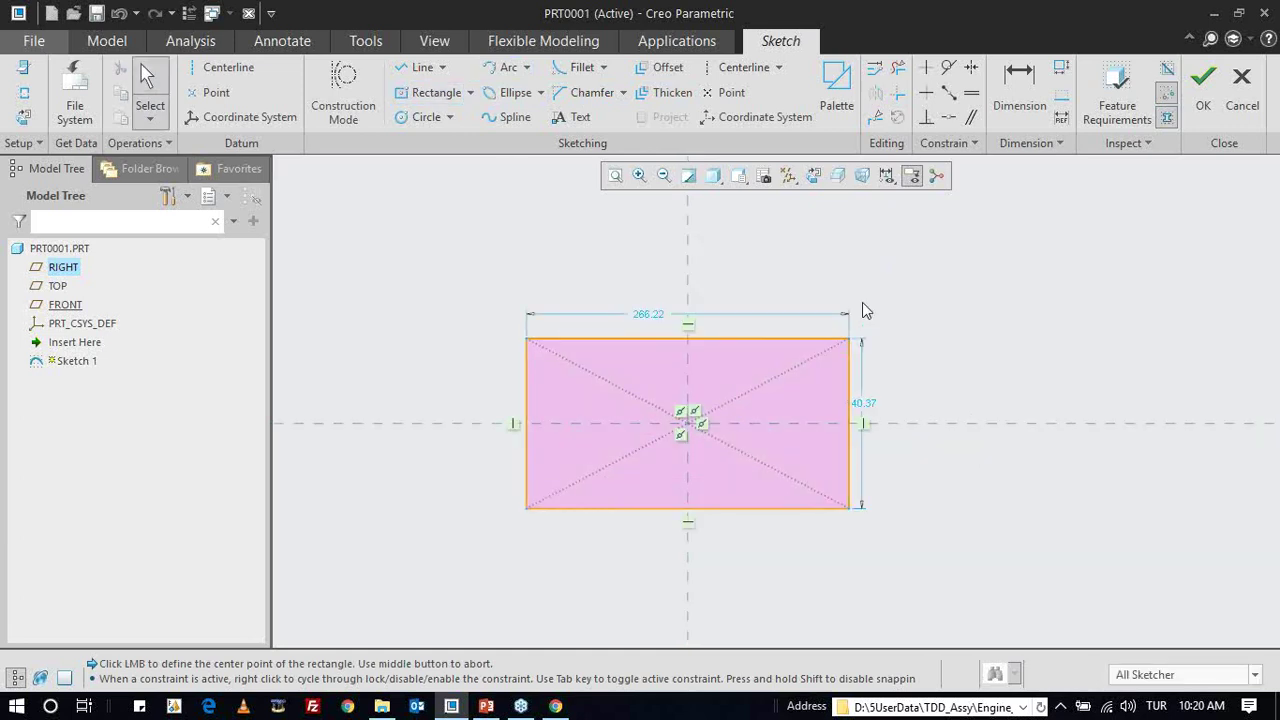
click(786, 372)
key(Delete)
click(625, 390)
key(Delete)
drag(496, 256, 925, 577)
key(Delete)
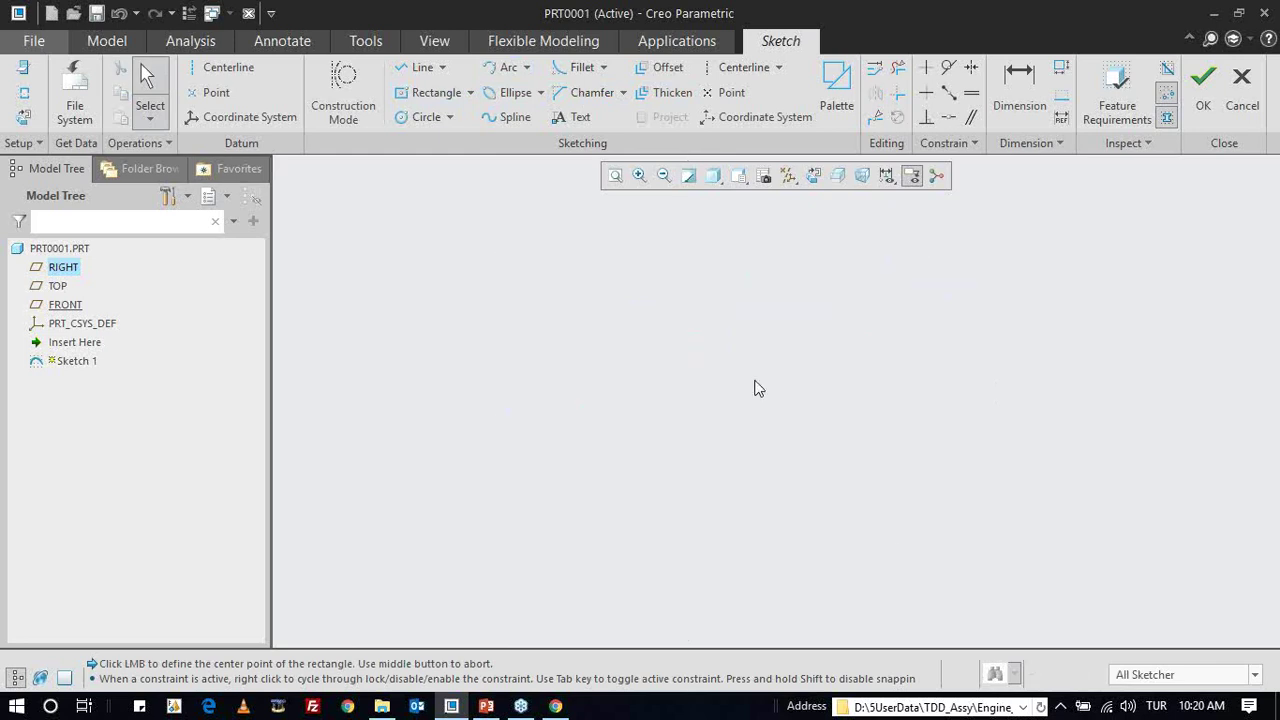
- Add the TOP and RIGHT planes as sketch references
right_click(534, 315)
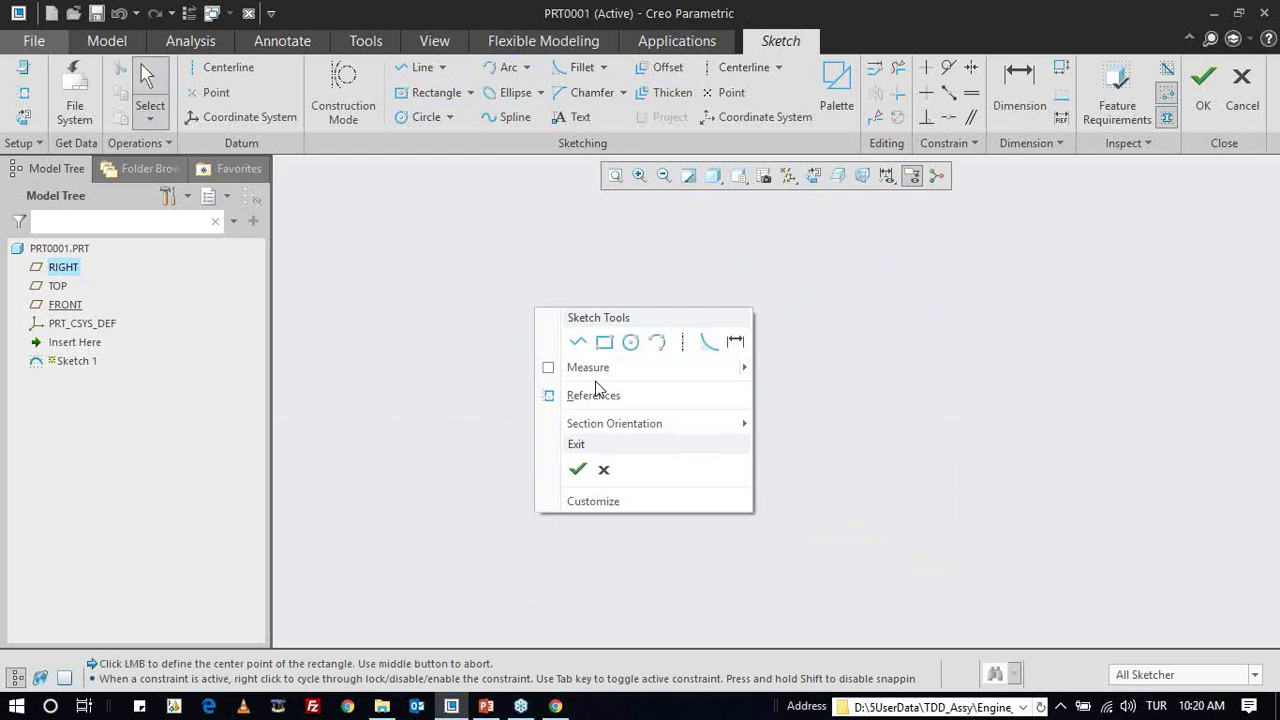
click(570, 393)
click(57, 286)
click(62, 267)
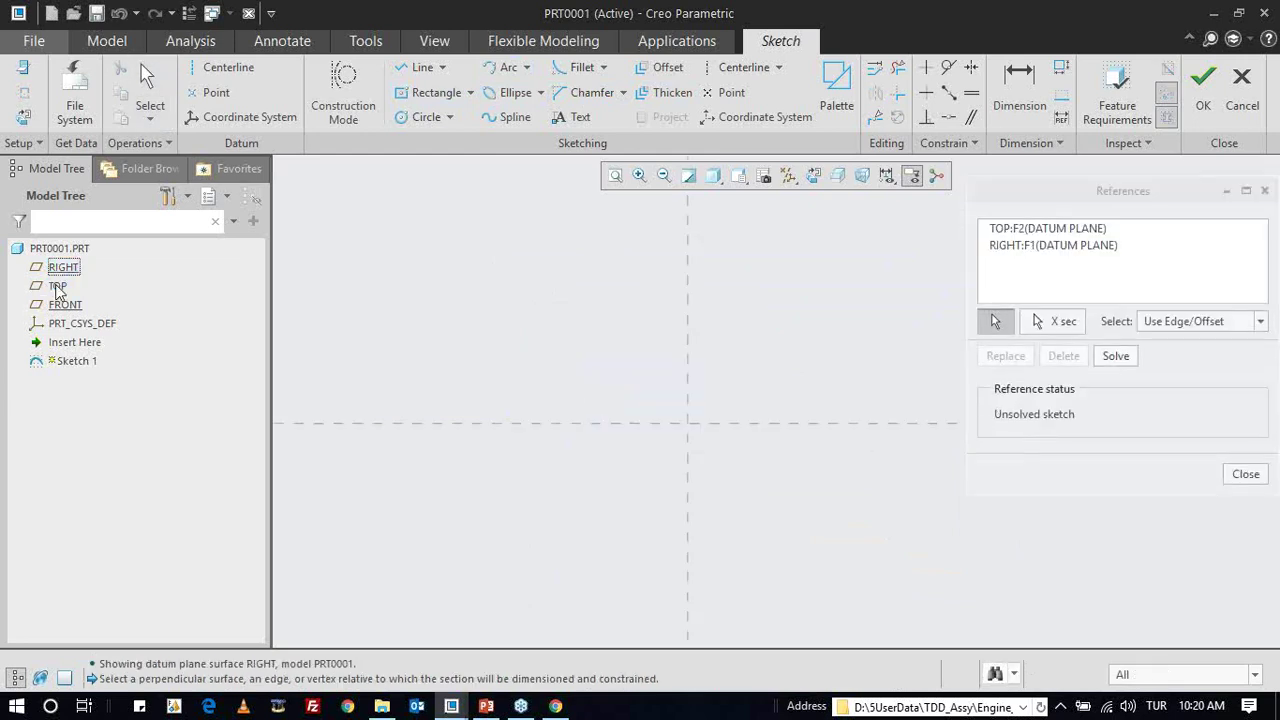
middle_click(349, 323)
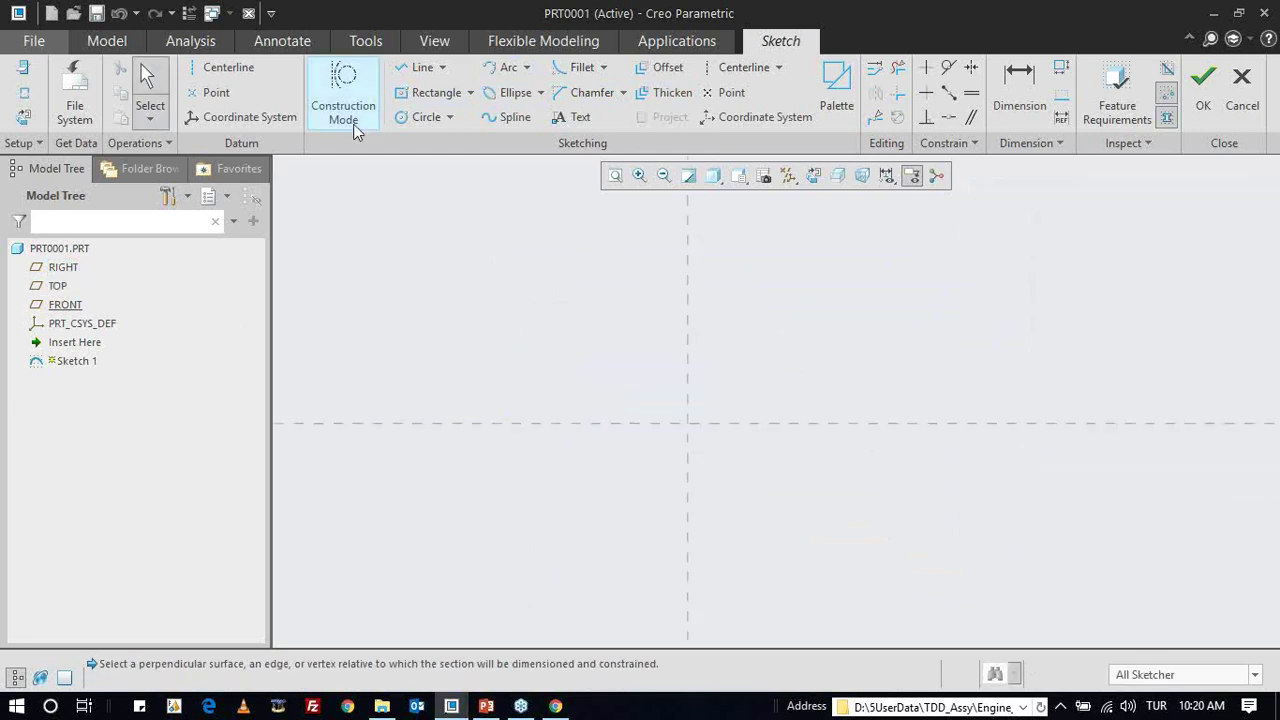
click(470, 92)
- Draw a two-corner rectangle of about 293.98 by 205.01 across the vertical reference
click(445, 115)
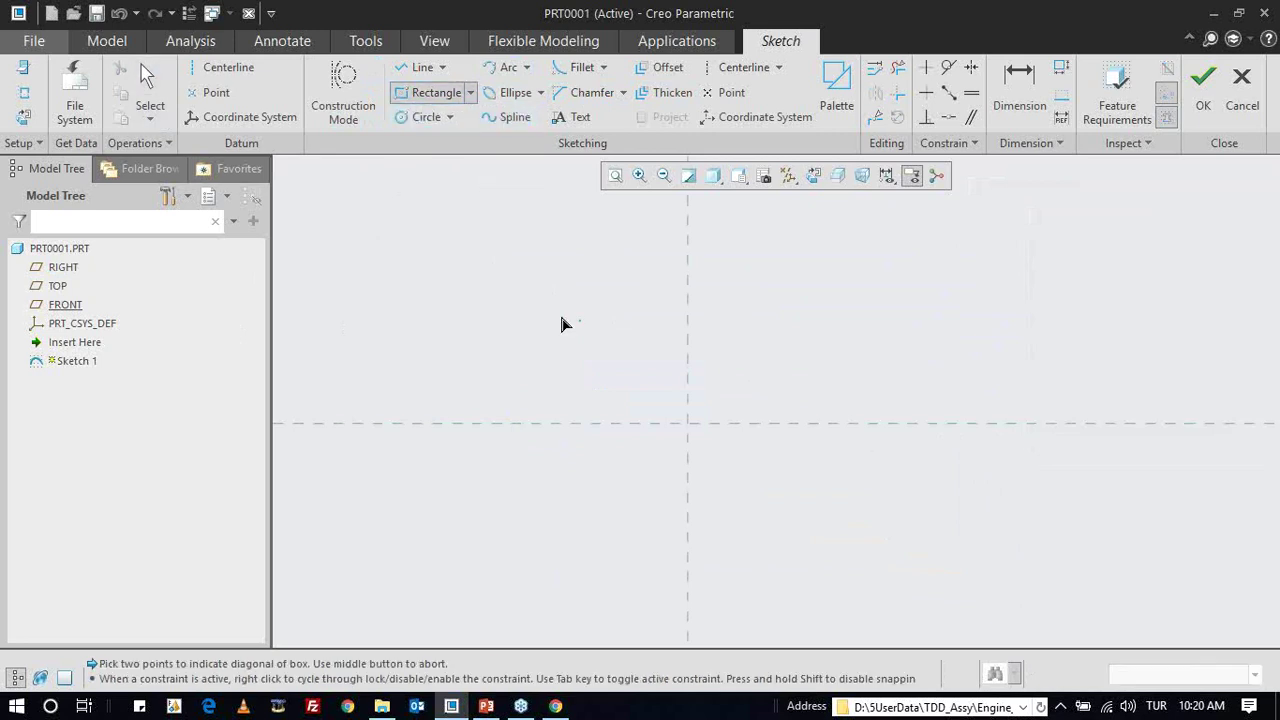
click(511, 297)
click(867, 546)
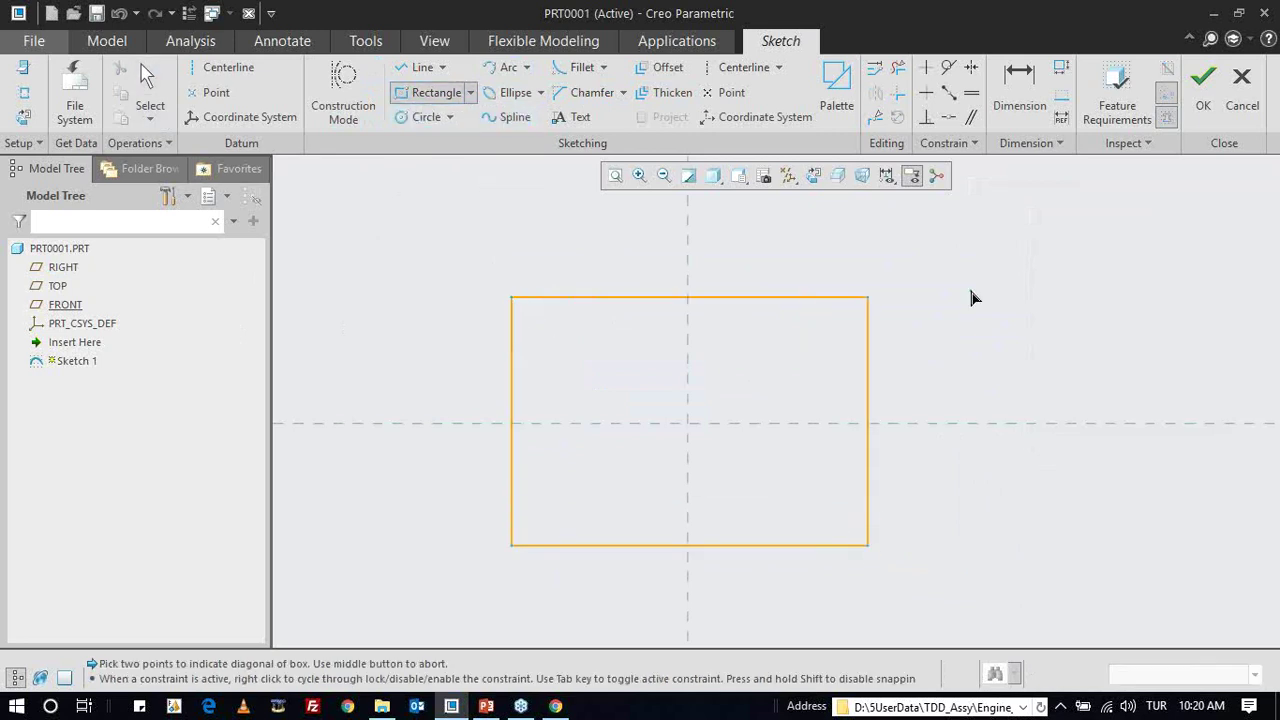
middle_click(969, 291)
click(603, 67)
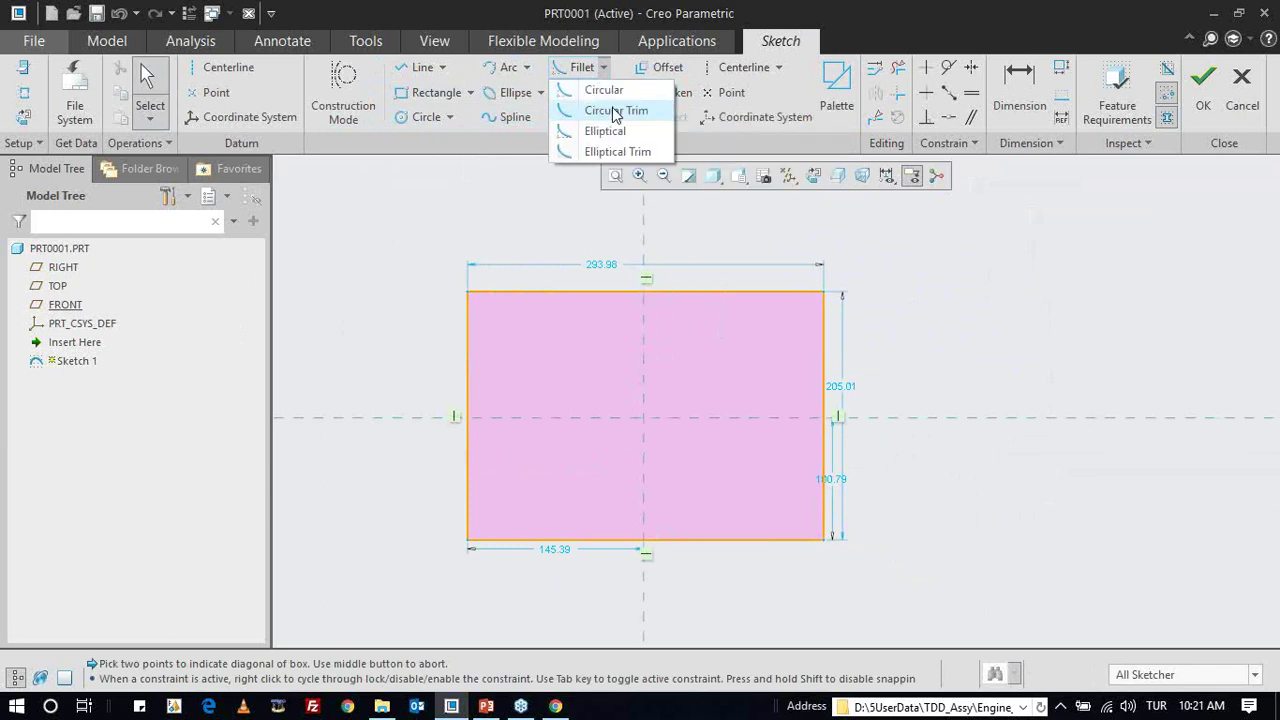
click(606, 112)
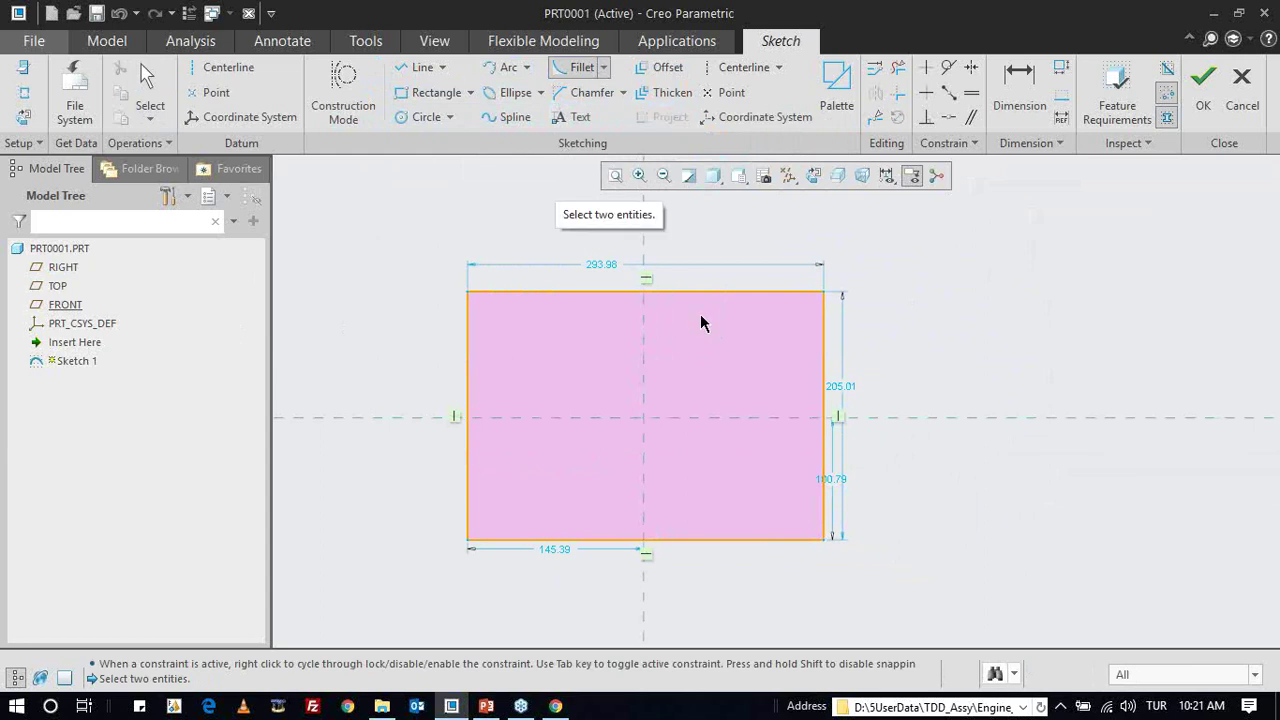
click(774, 291)
click(498, 293)
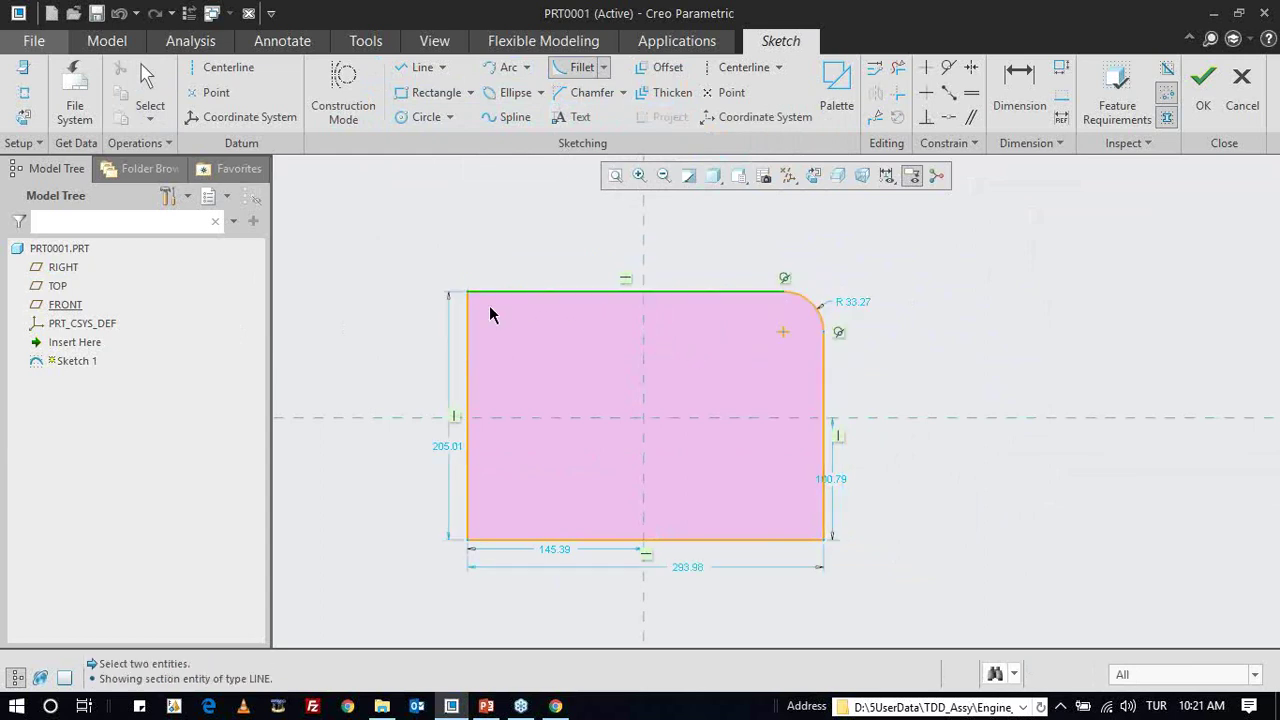
click(468, 334)
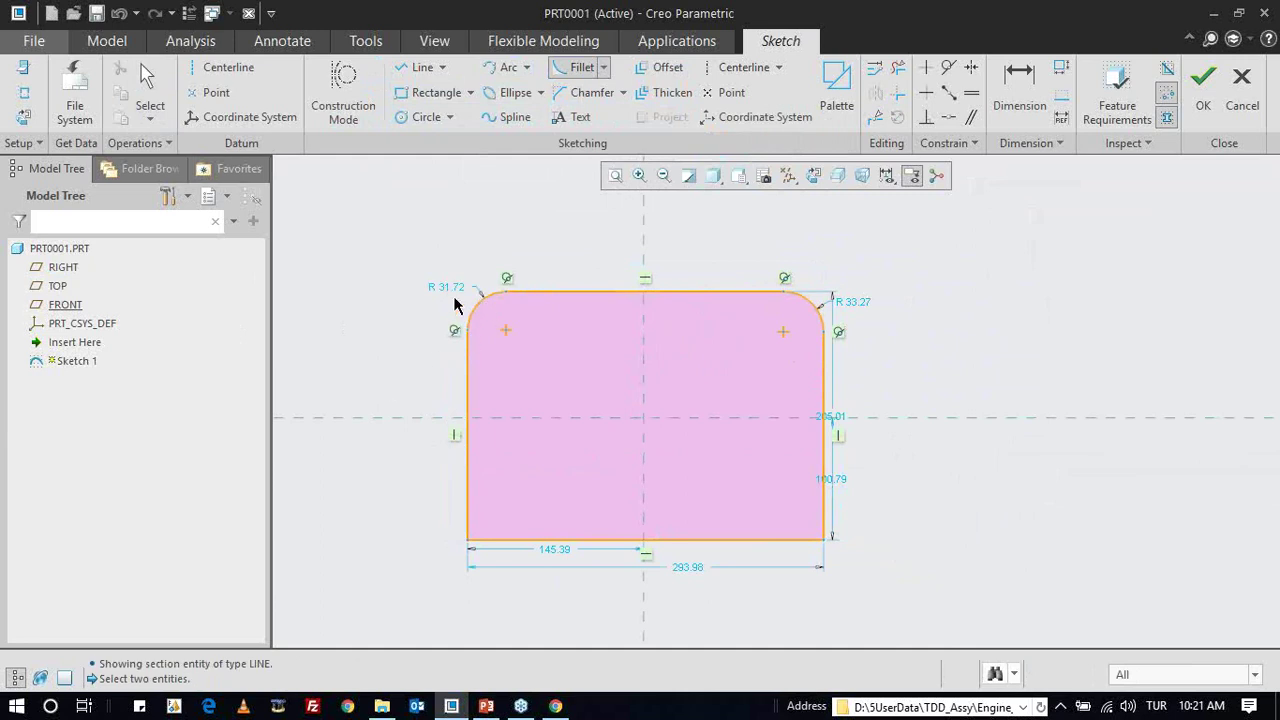
click(469, 523)
click(505, 541)
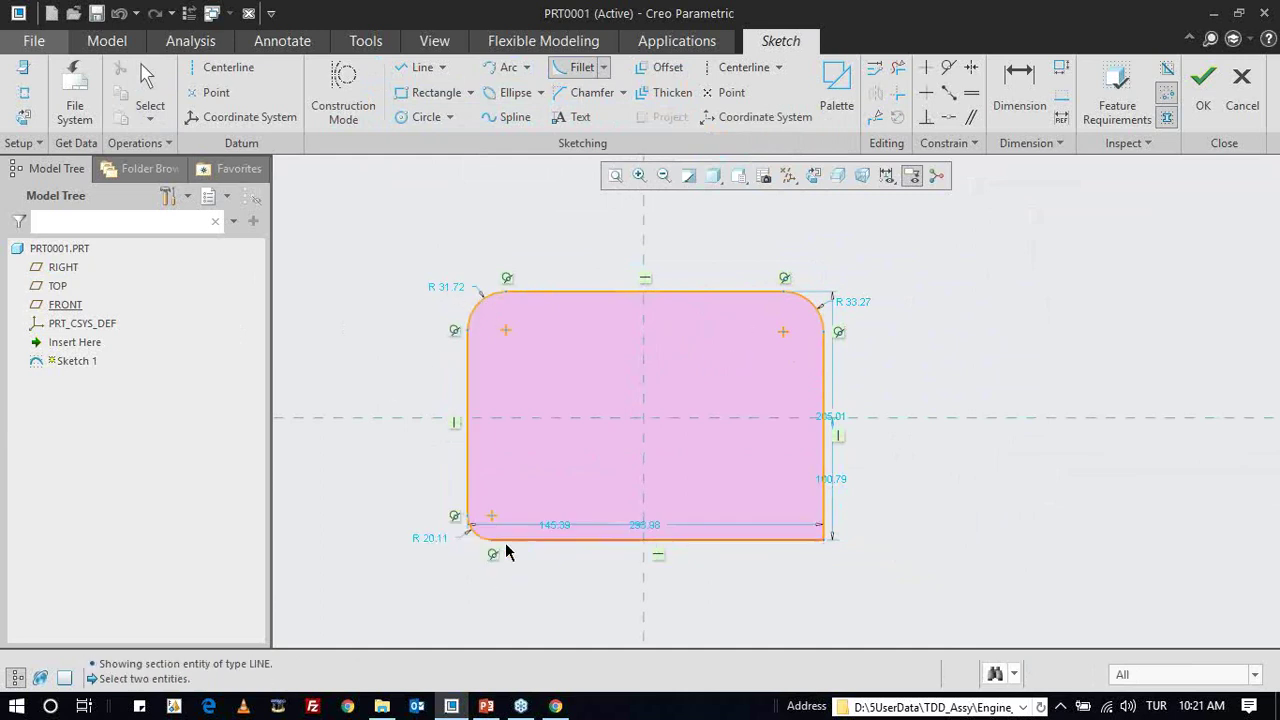
middle_click(968, 237)
click(963, 231)
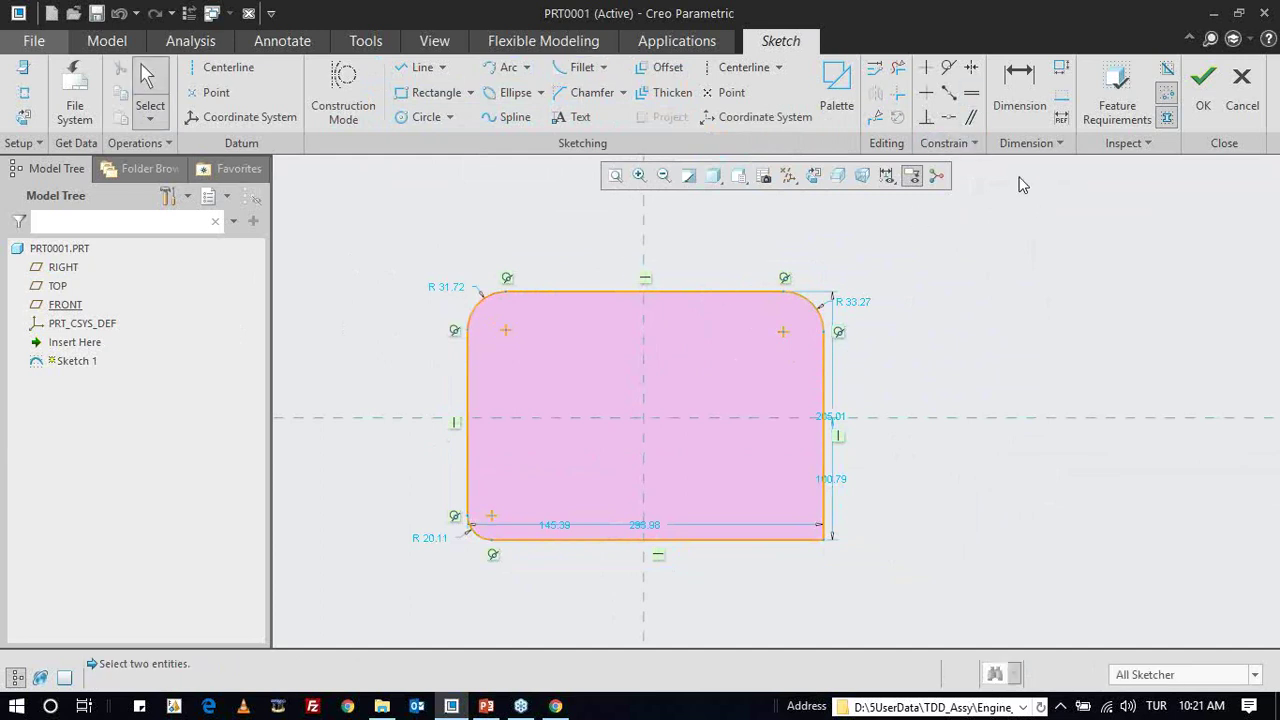
click(972, 98)
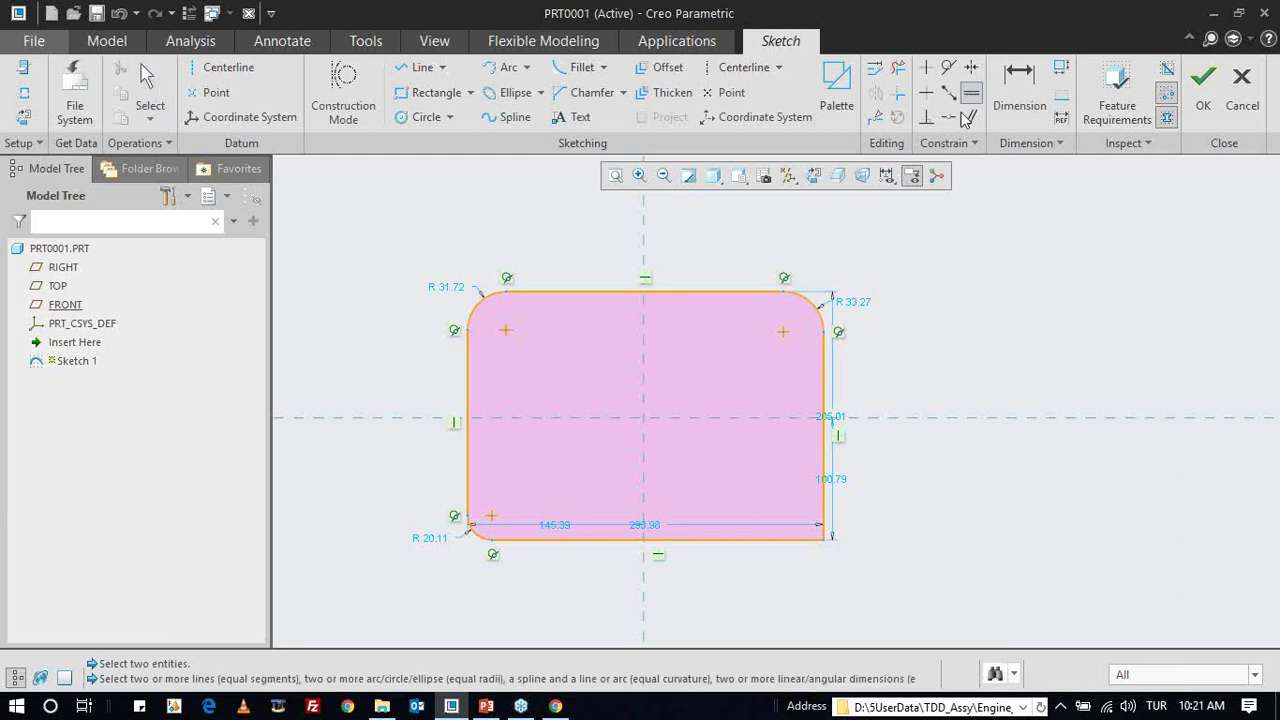
click(822, 305)
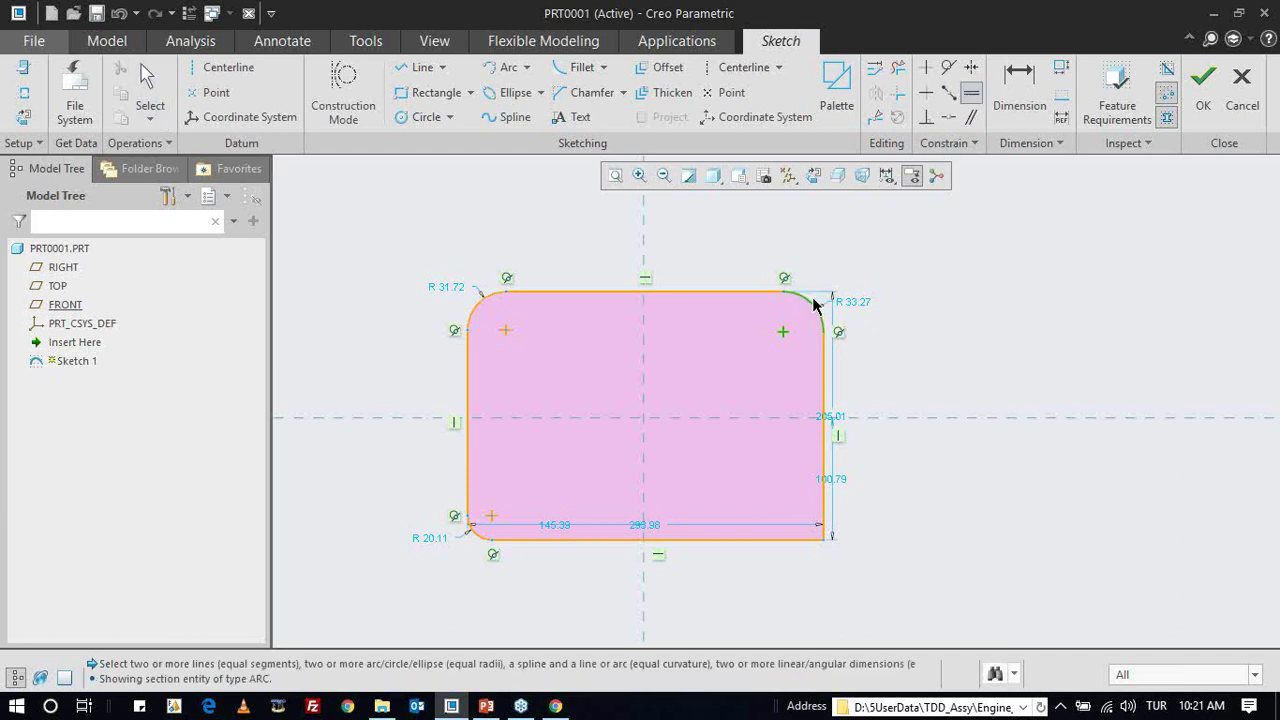
click(477, 300)
click(480, 543)
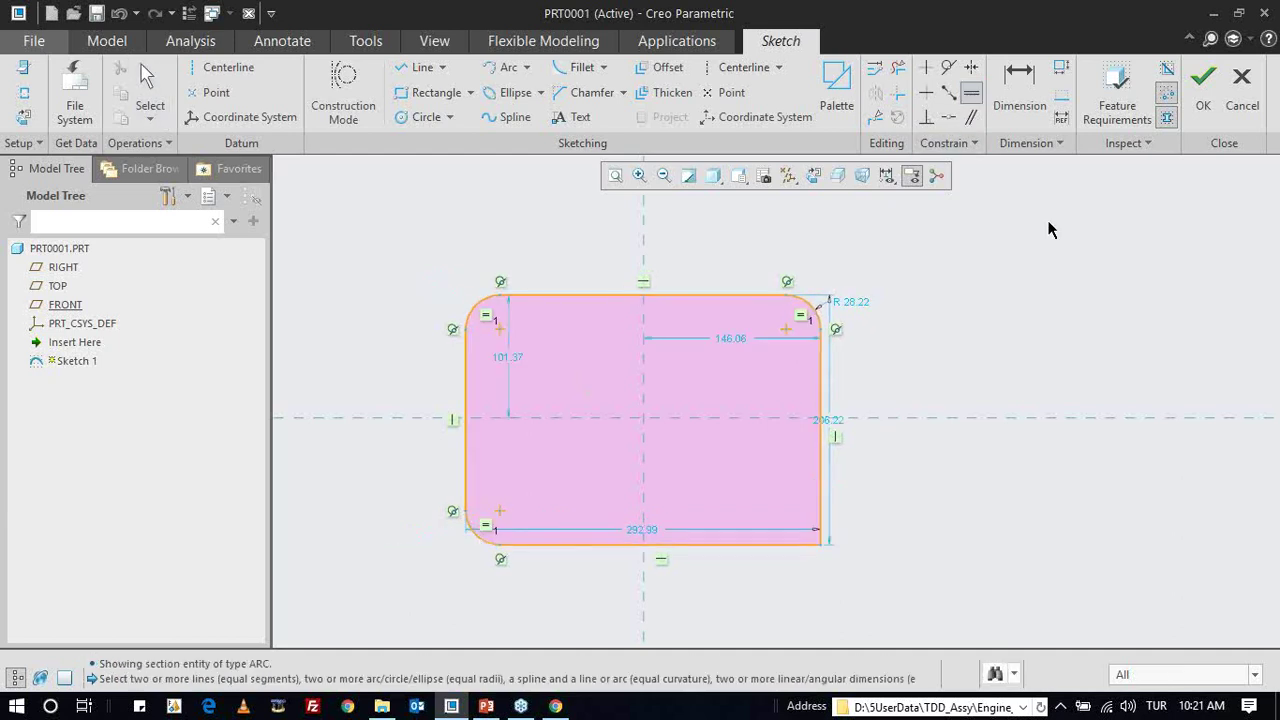
middle_click(978, 275)
key(ctrl+z)
key(ctrl+z)
key(ctrl+z)
key(ctrl+z)
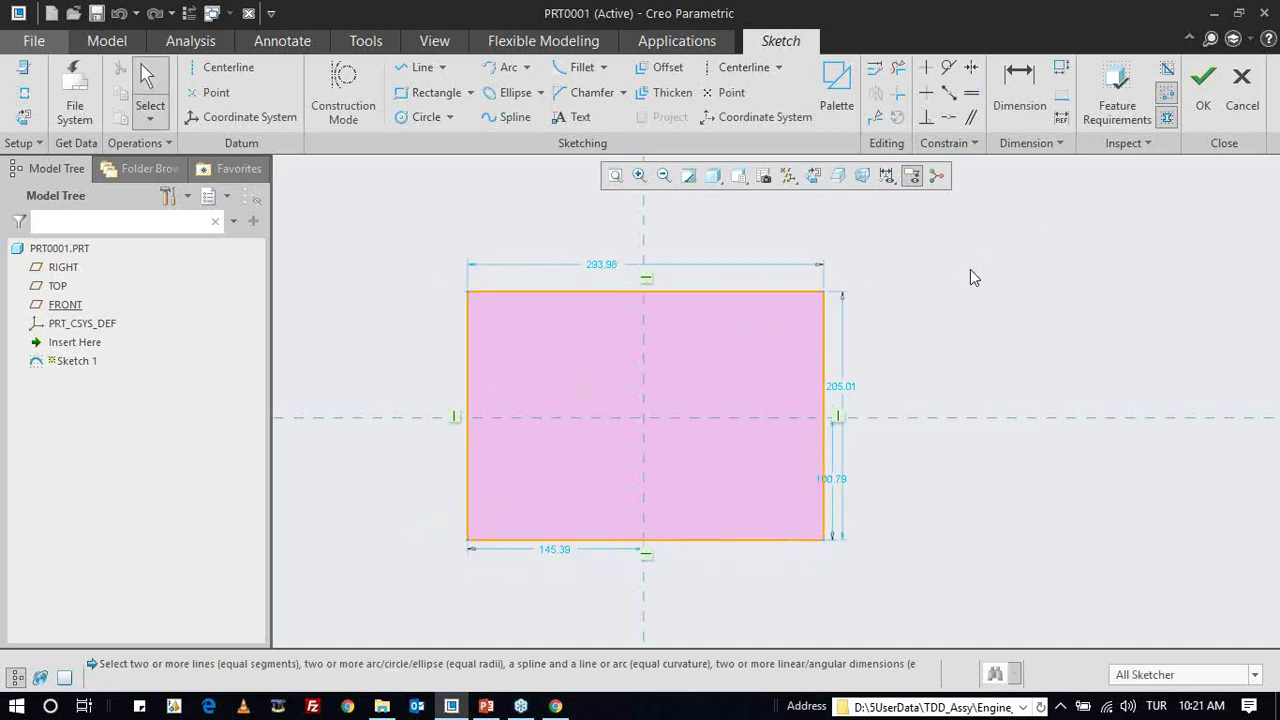
click(582, 67)
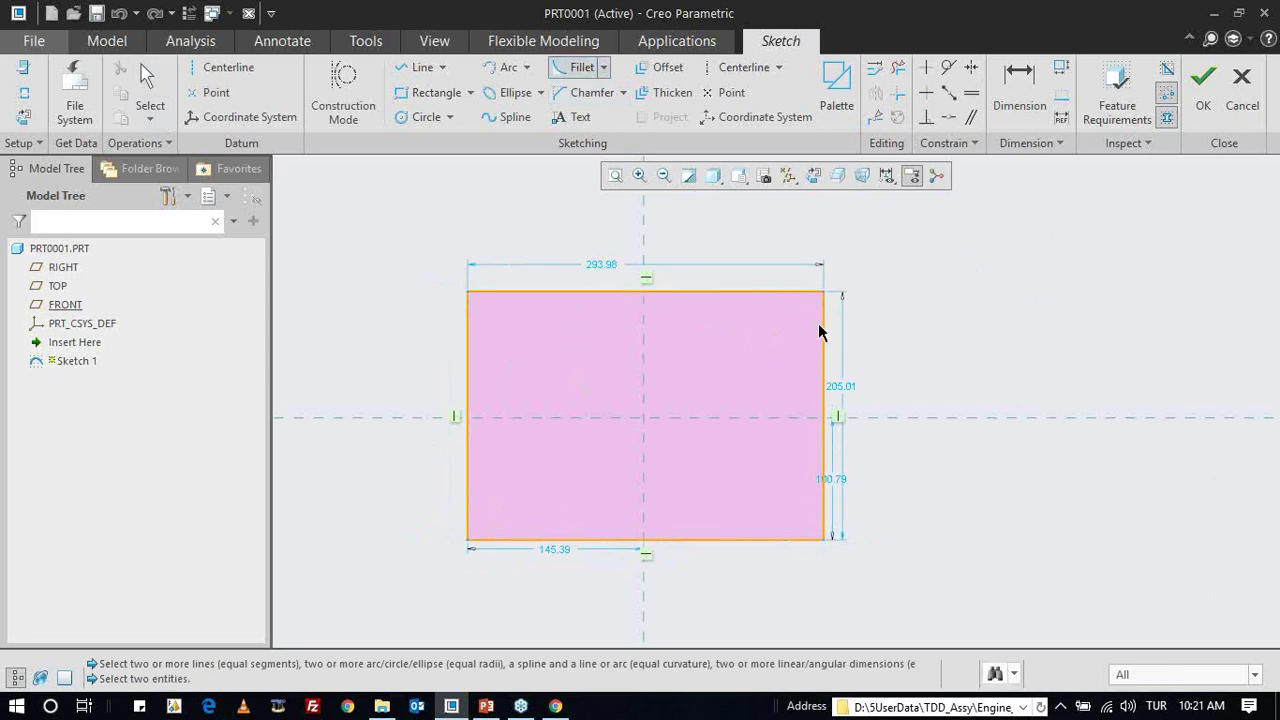
click(603, 67)
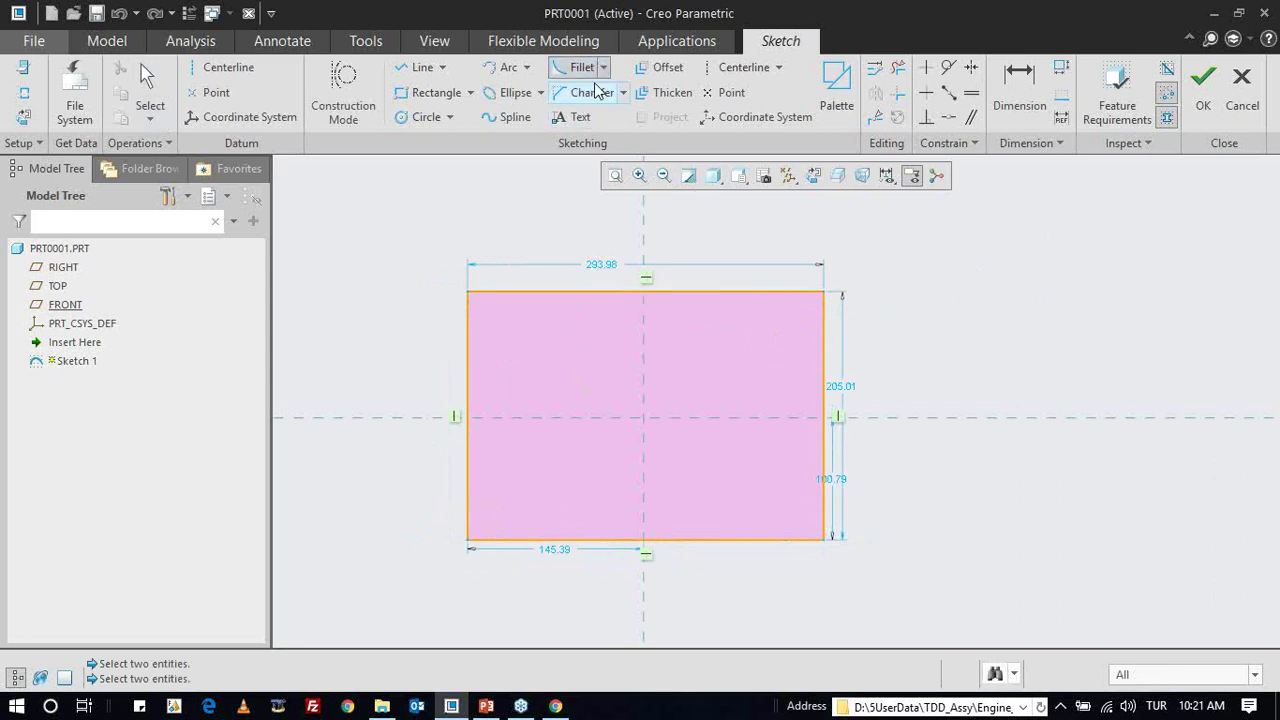
click(608, 110)
click(823, 338)
click(775, 291)
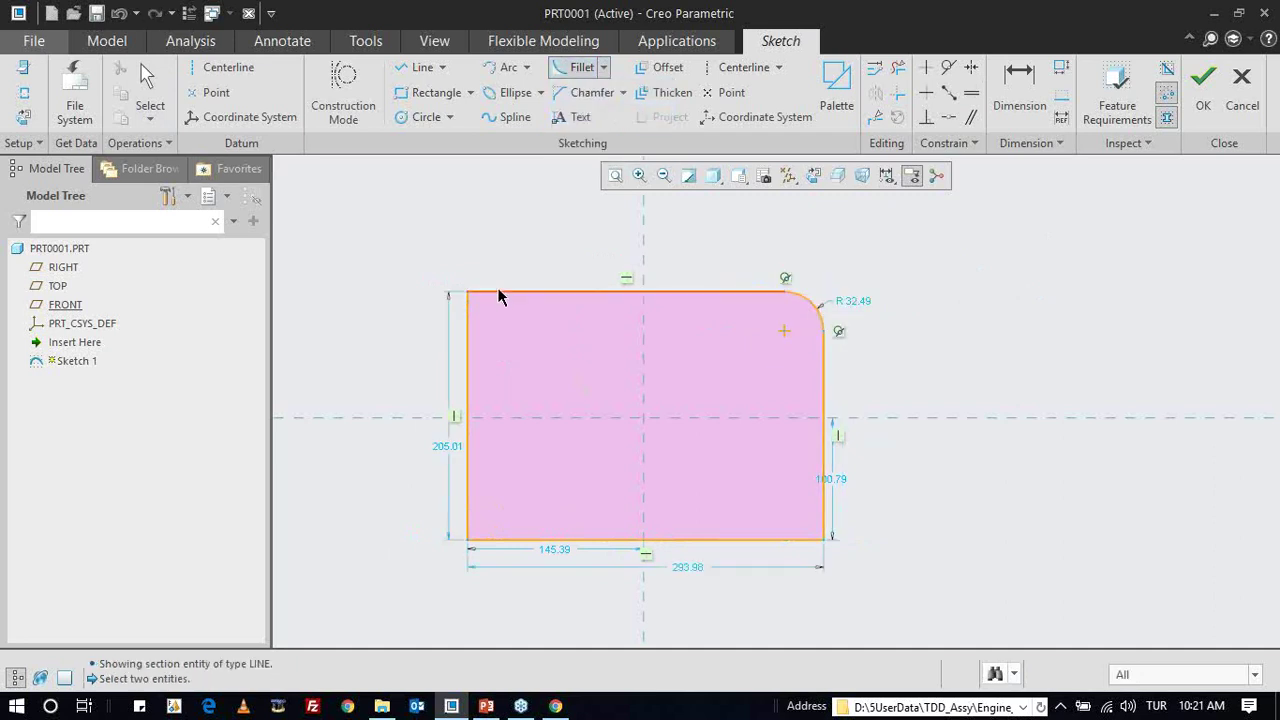
click(469, 316)
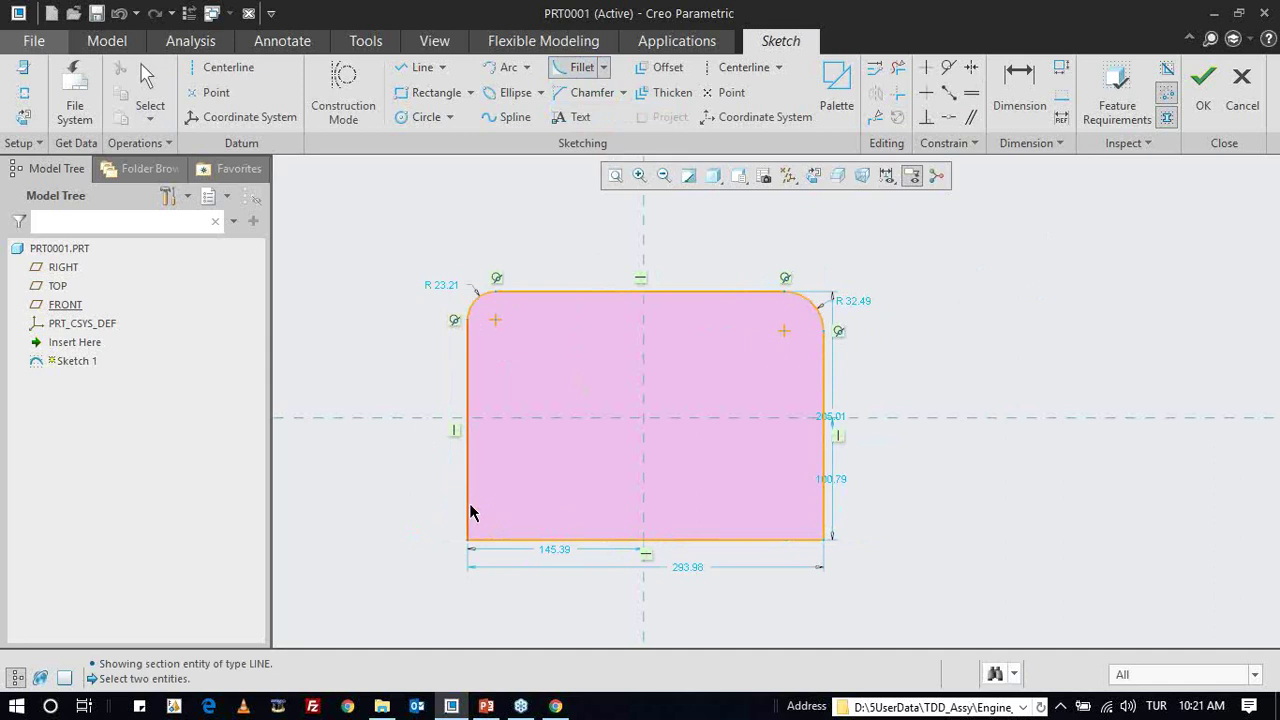
click(506, 540)
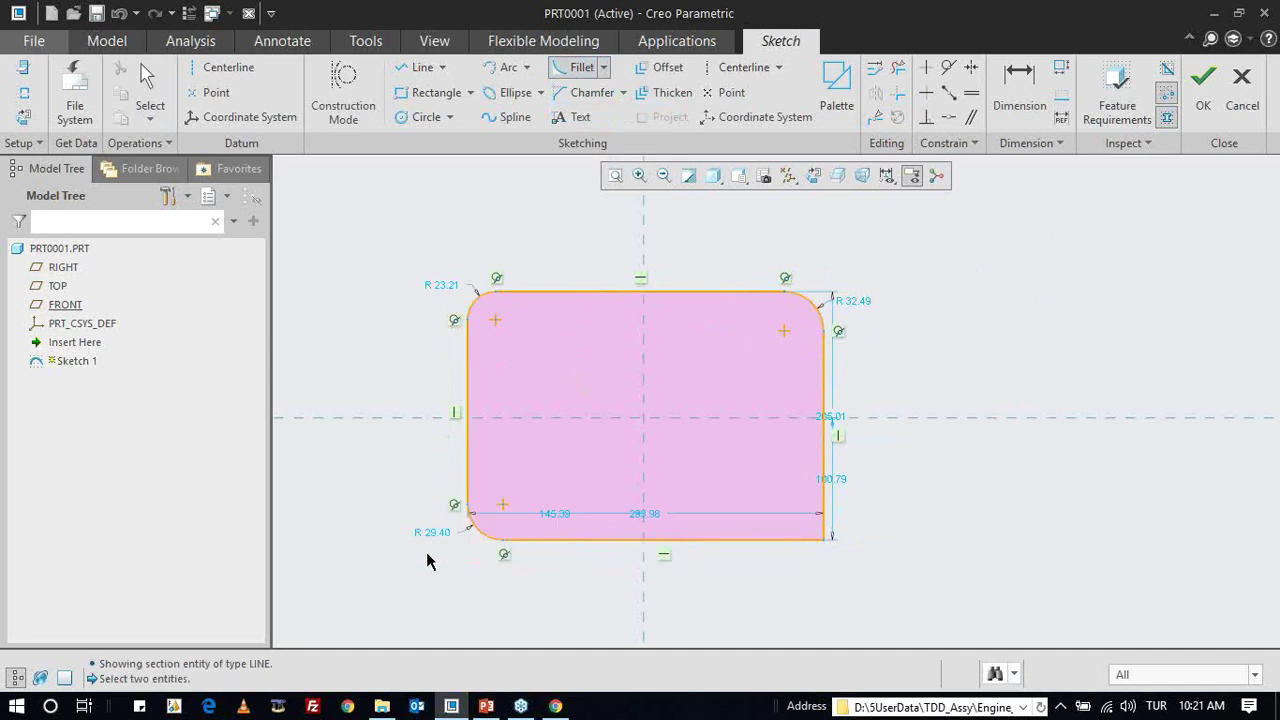
middle_click(910, 287)
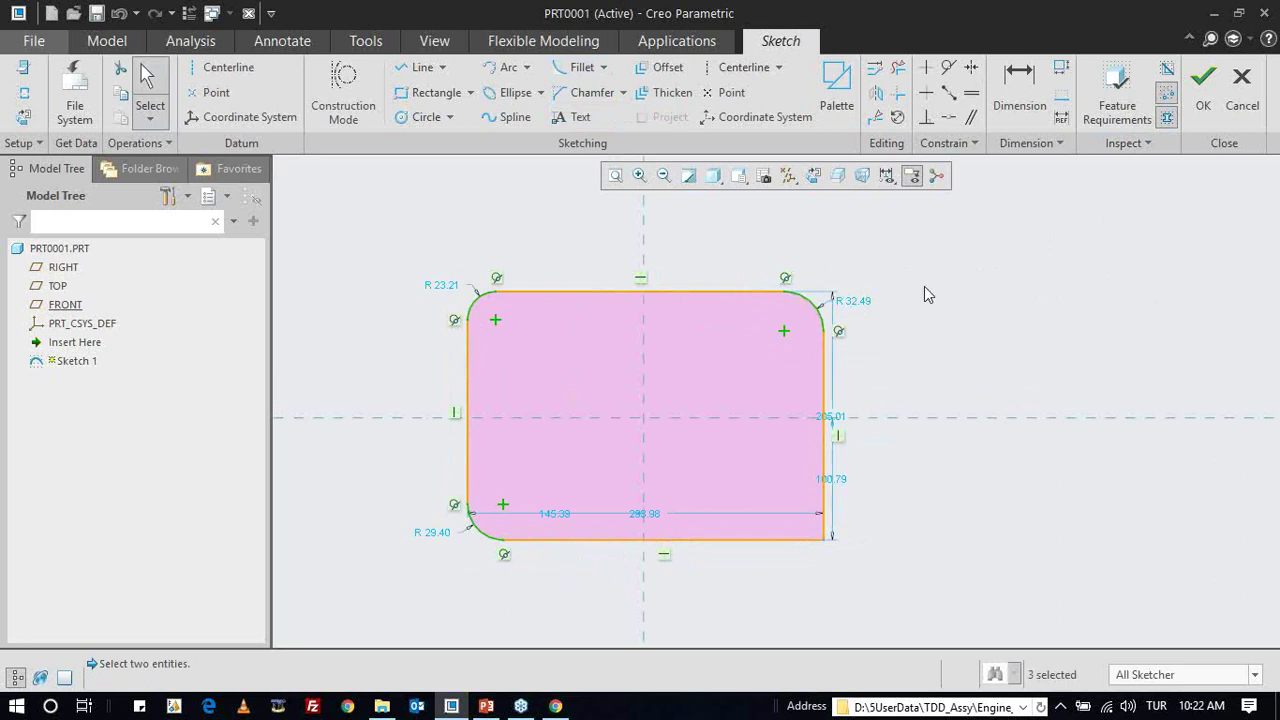
right_click(909, 311)
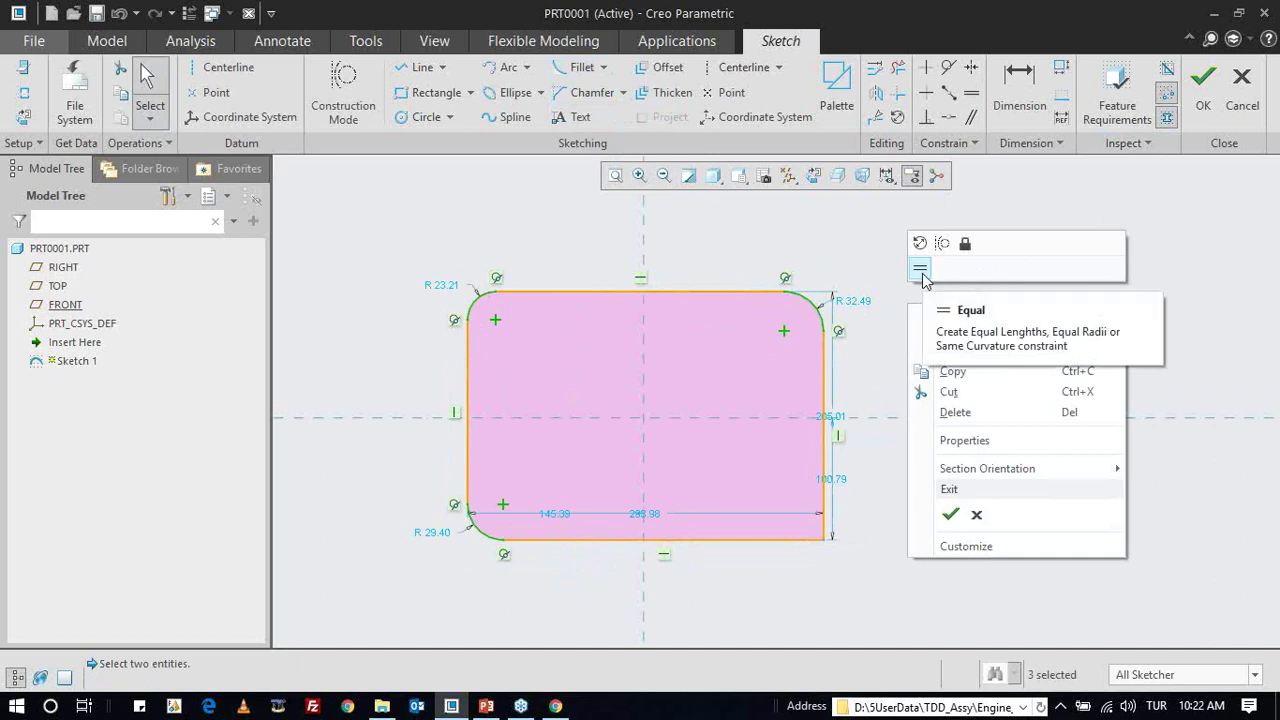
click(919, 270)
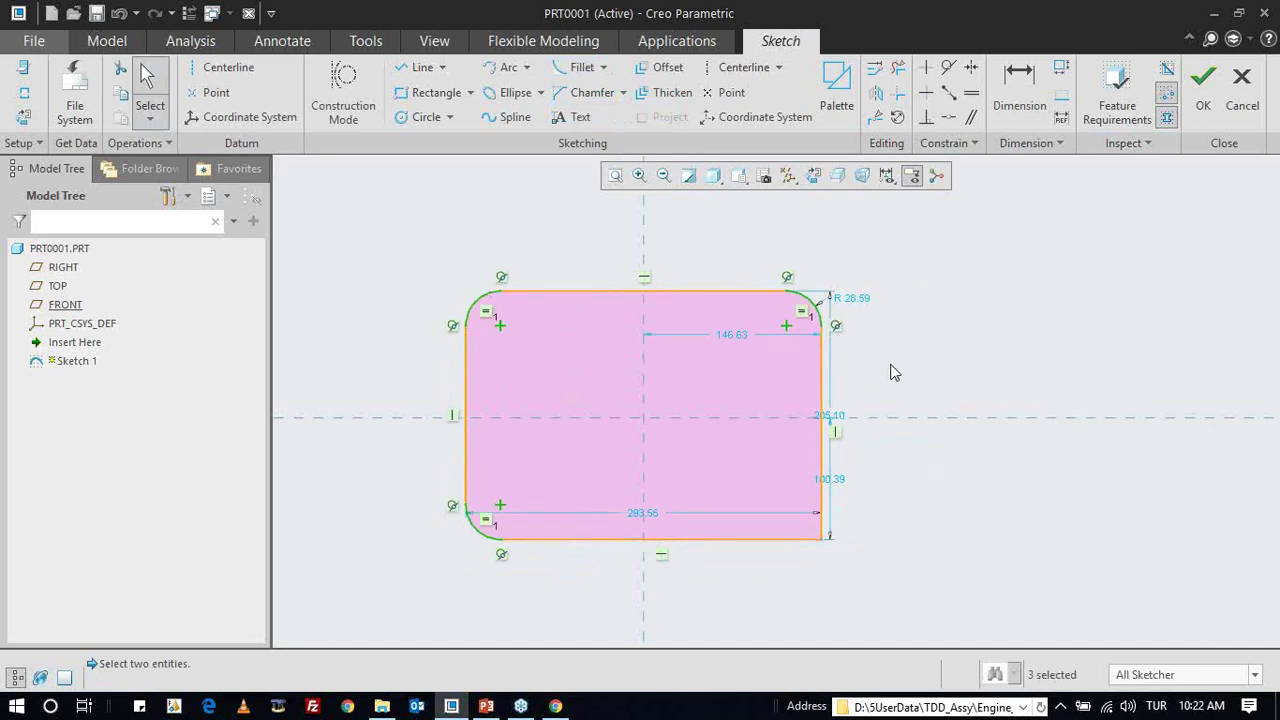
key(ctrl+z)
key(ctrl+z)
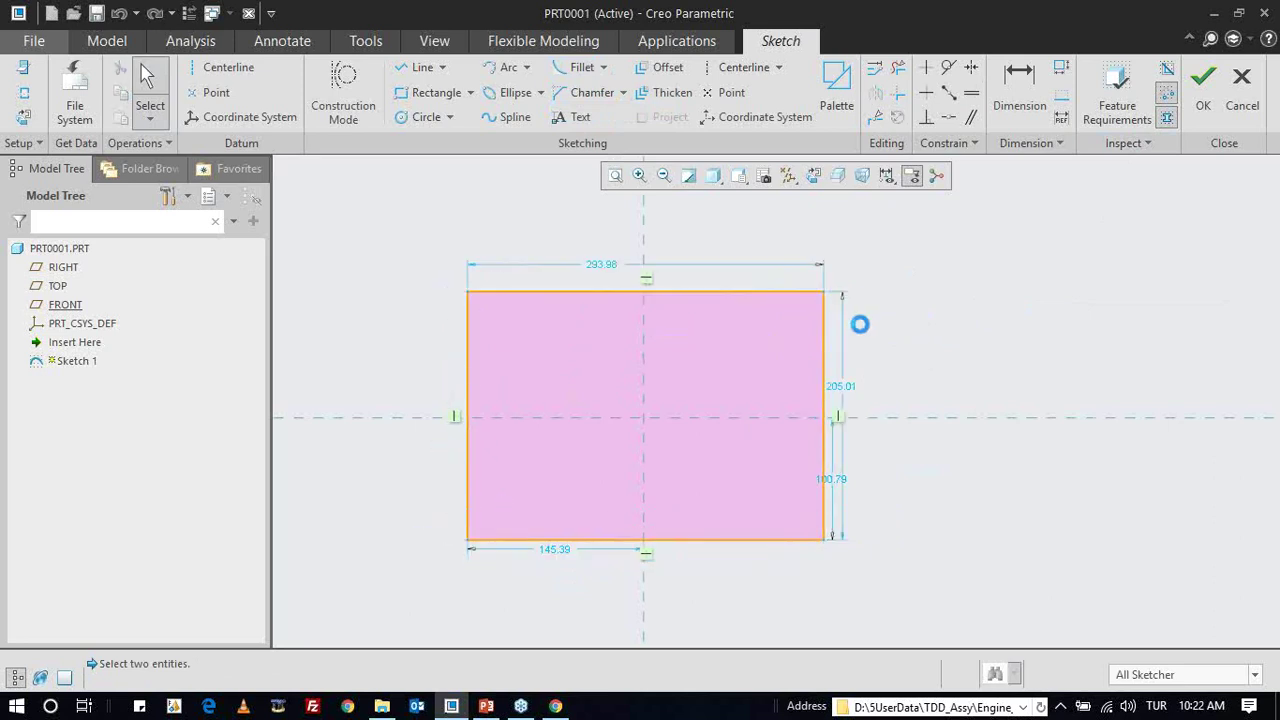
- Round the top-right, top-left and bottom-left corners with circular trim fillets
click(603, 67)
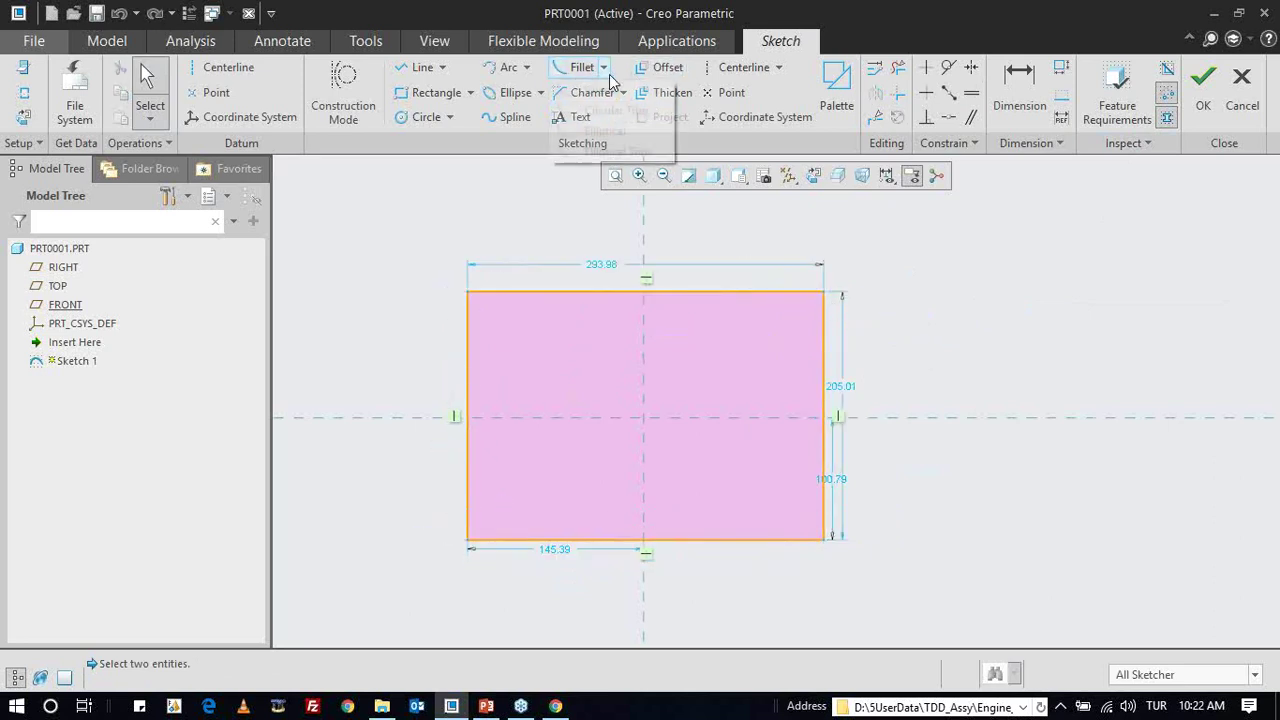
click(590, 108)
click(818, 325)
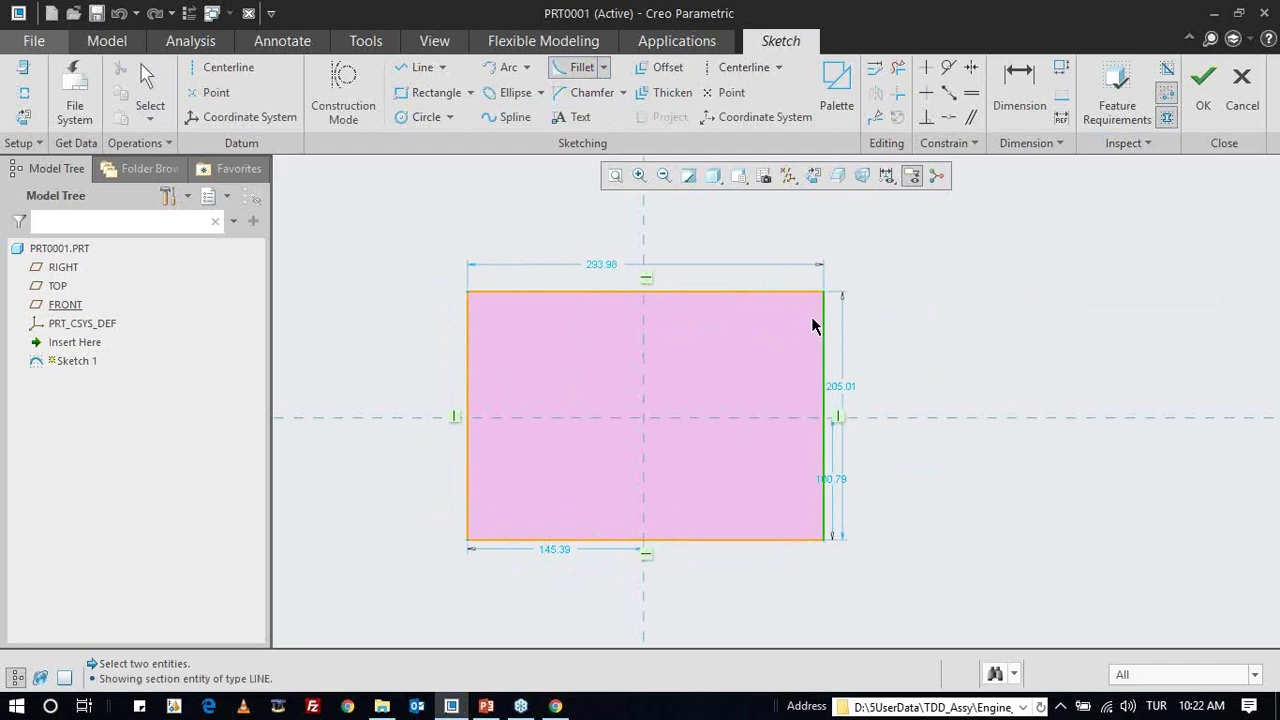
click(780, 291)
click(490, 293)
click(468, 313)
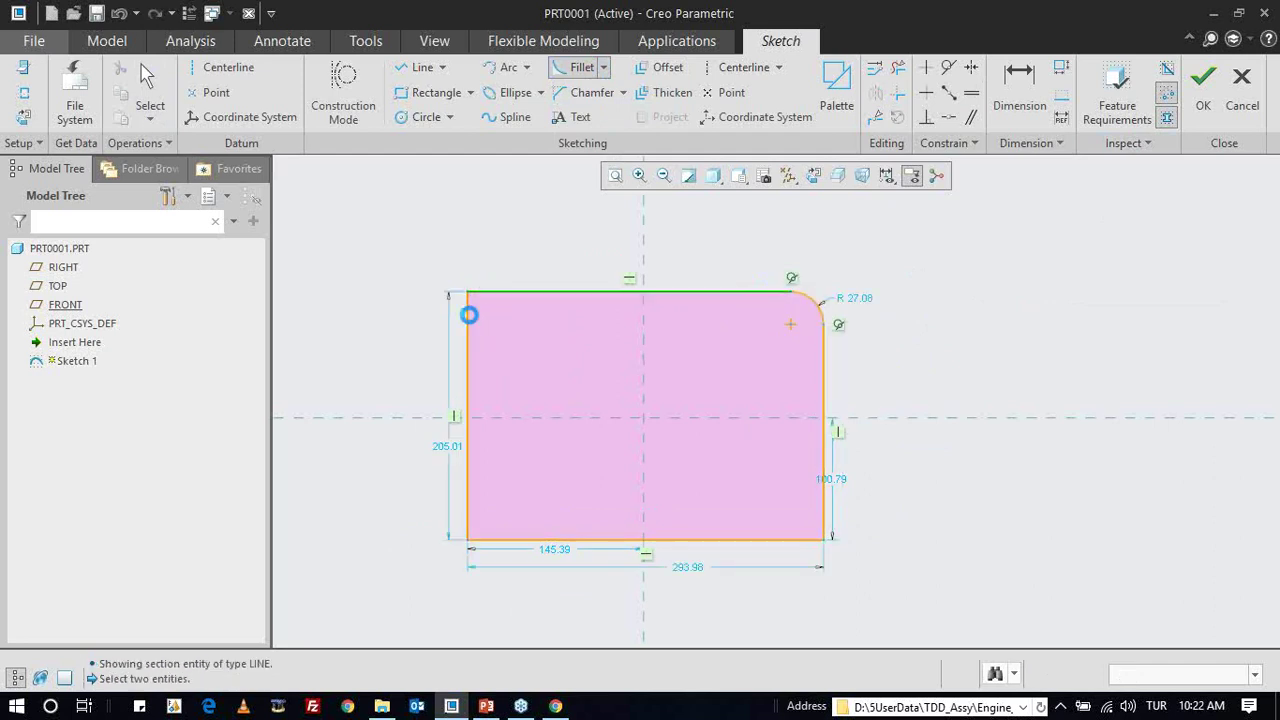
click(500, 541)
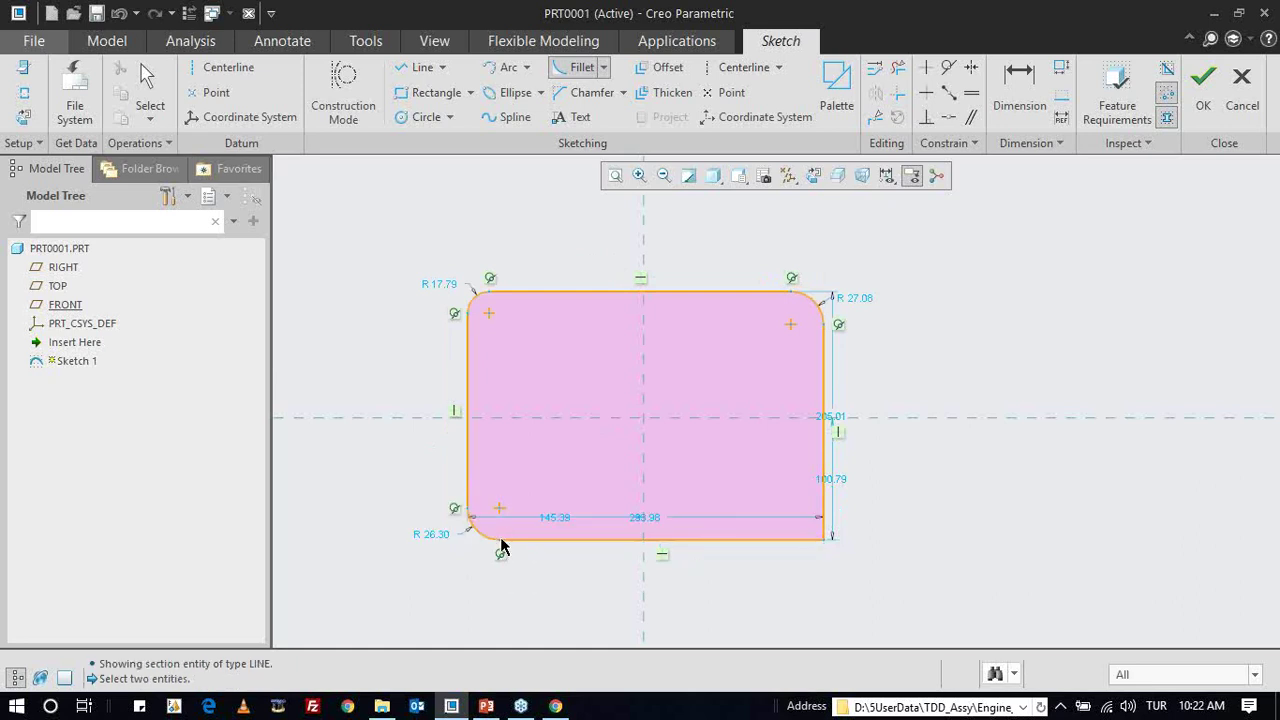
middle_click(952, 280)
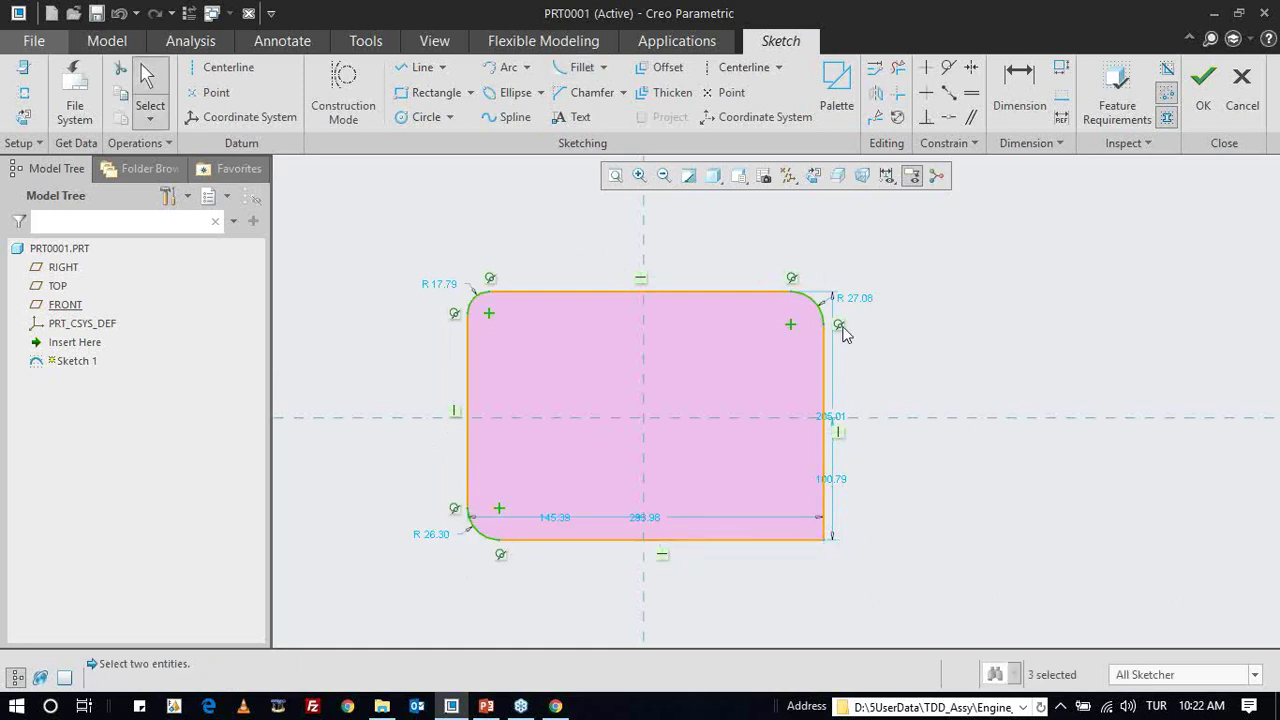
- Make the three fillets equal and set their radius to 20
right_click(919, 295)
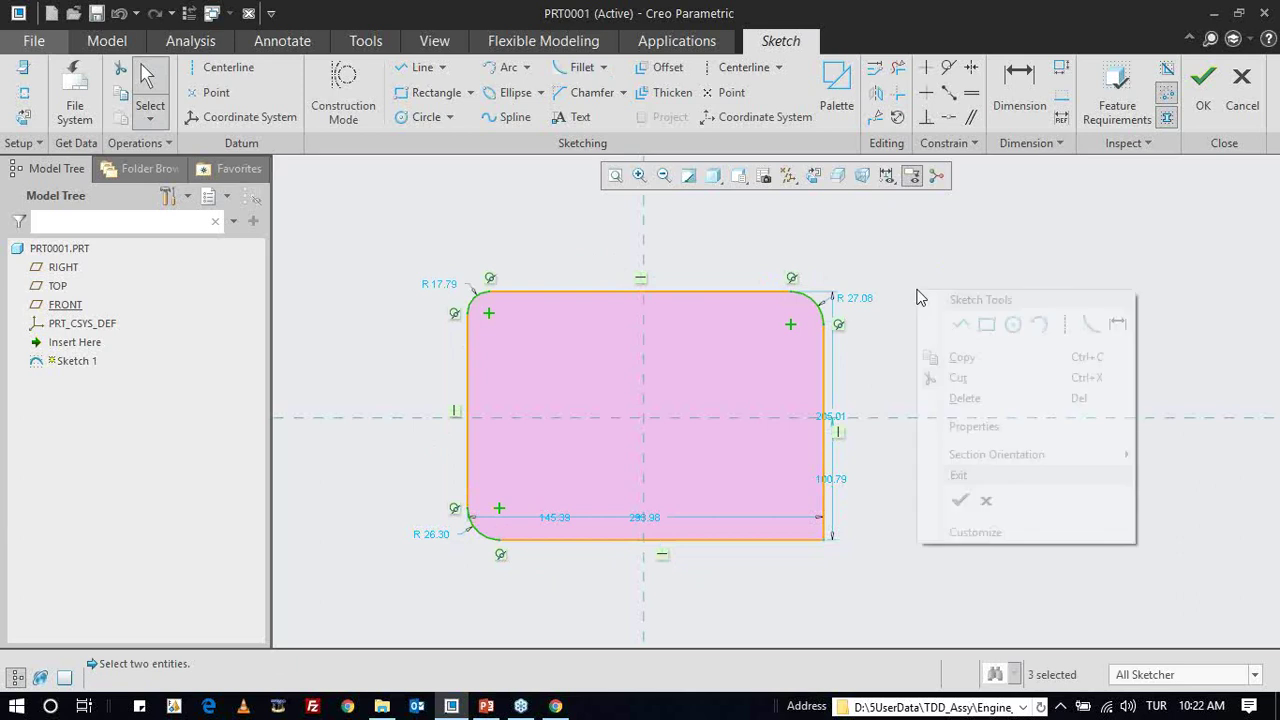
click(929, 253)
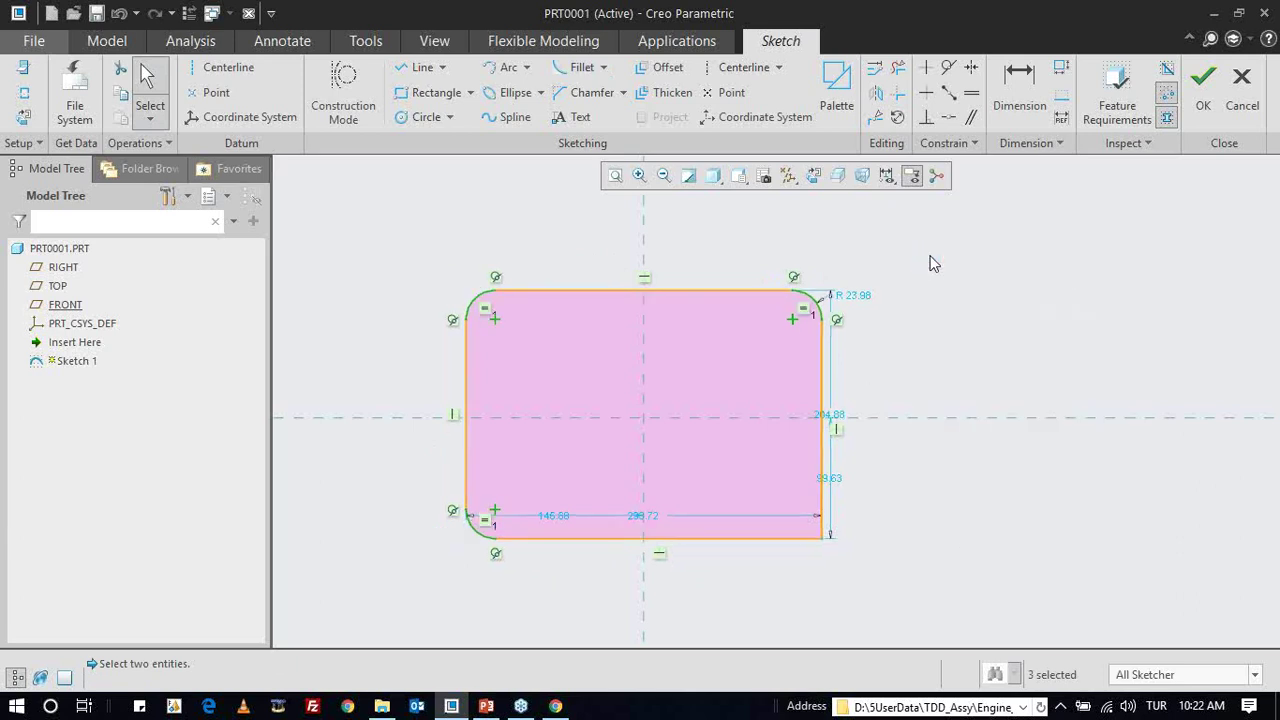
double_click(862, 296)
text(20)
key(Return)
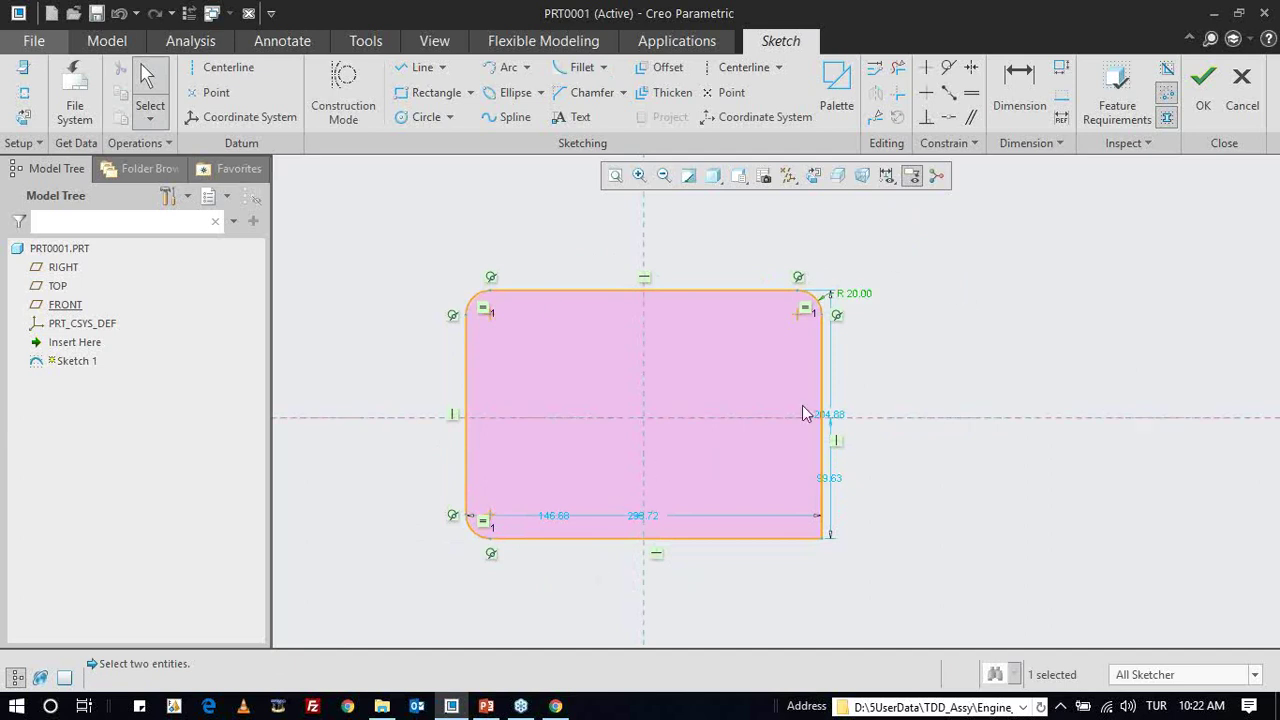
click(970, 340)
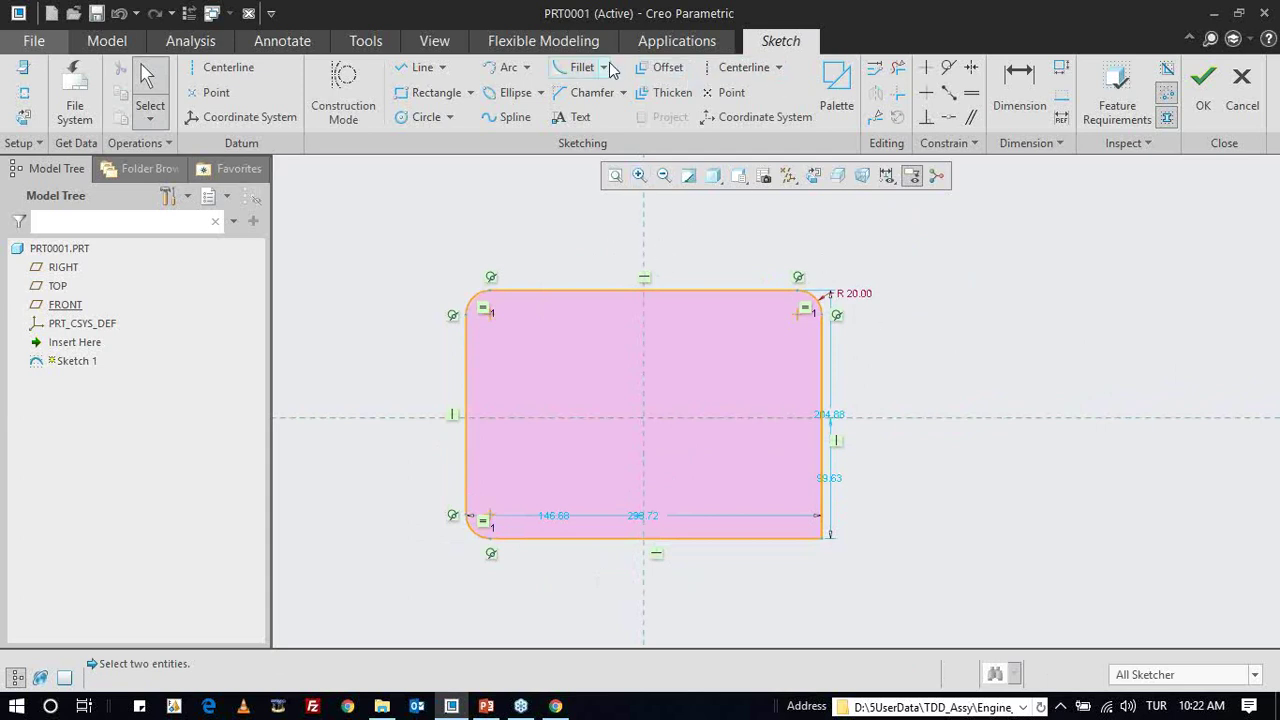
- Draw two same-size circles on the rectangle's horizontal centreline
click(420, 118)
click(551, 417)
click(571, 431)
click(739, 417)
click(742, 441)
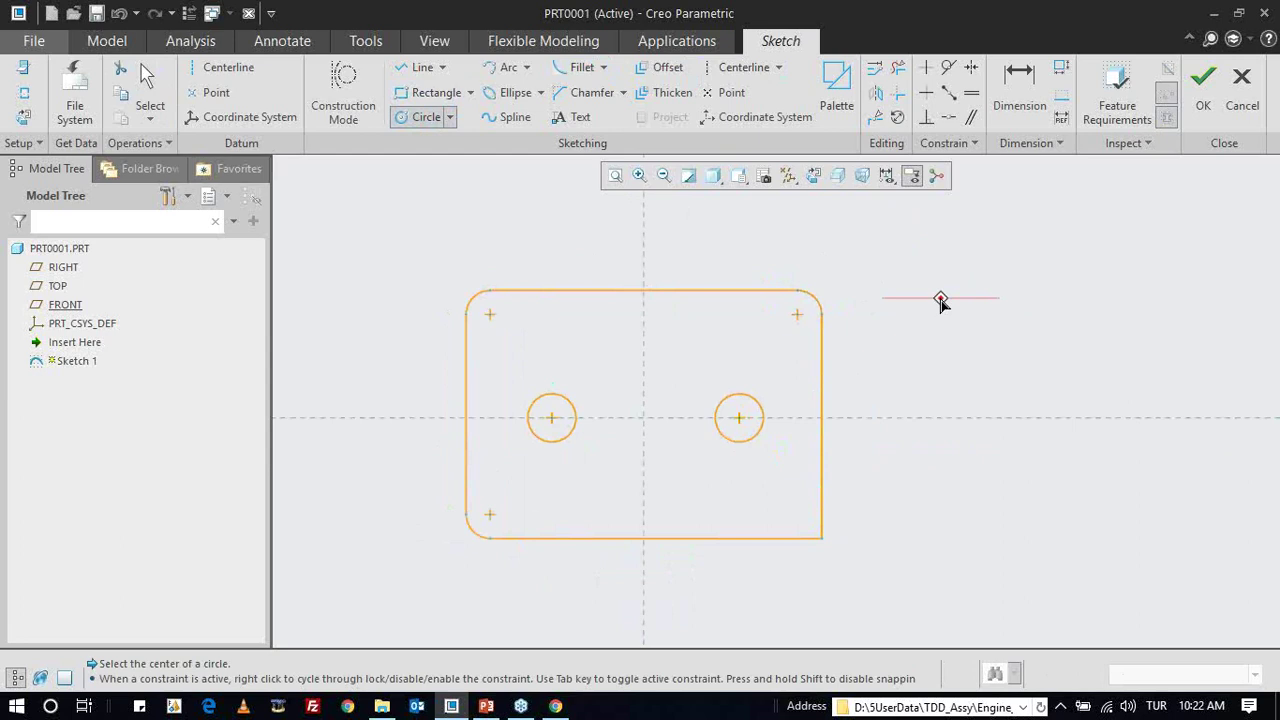
middle_click(820, 420)
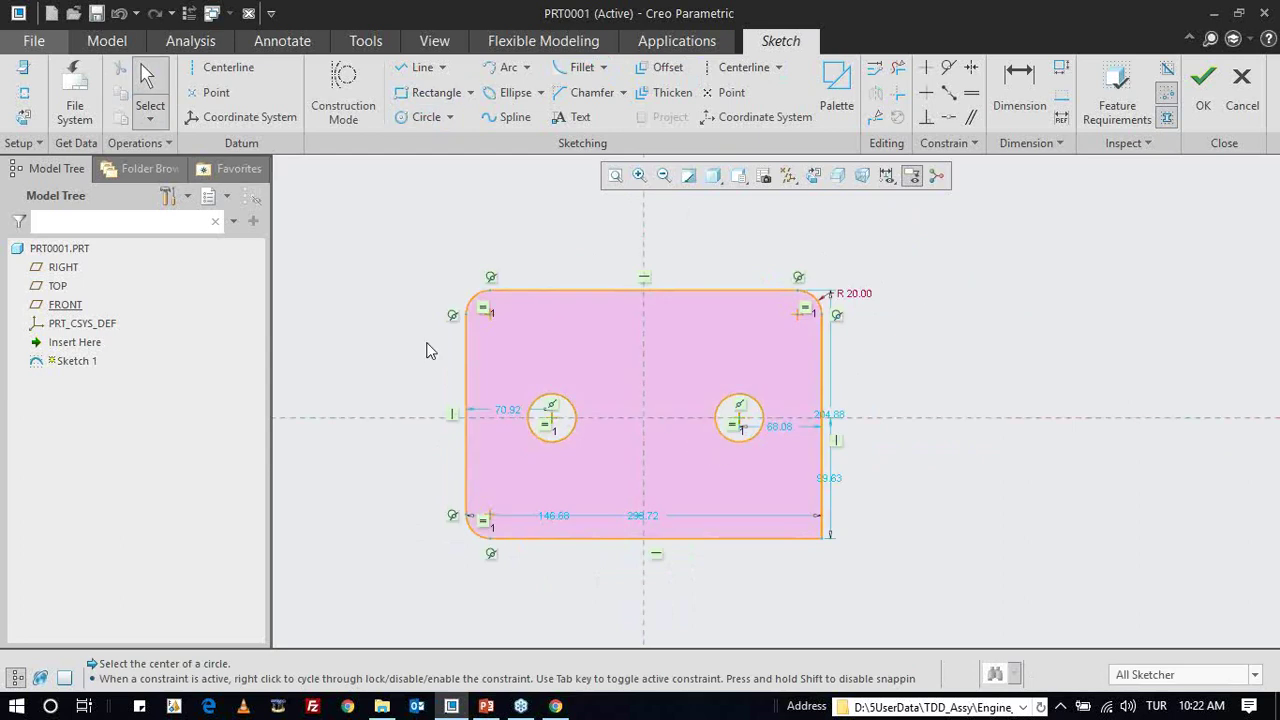
- Select the whole sketch and copy it to the clipboard
drag(374, 250, 932, 617)
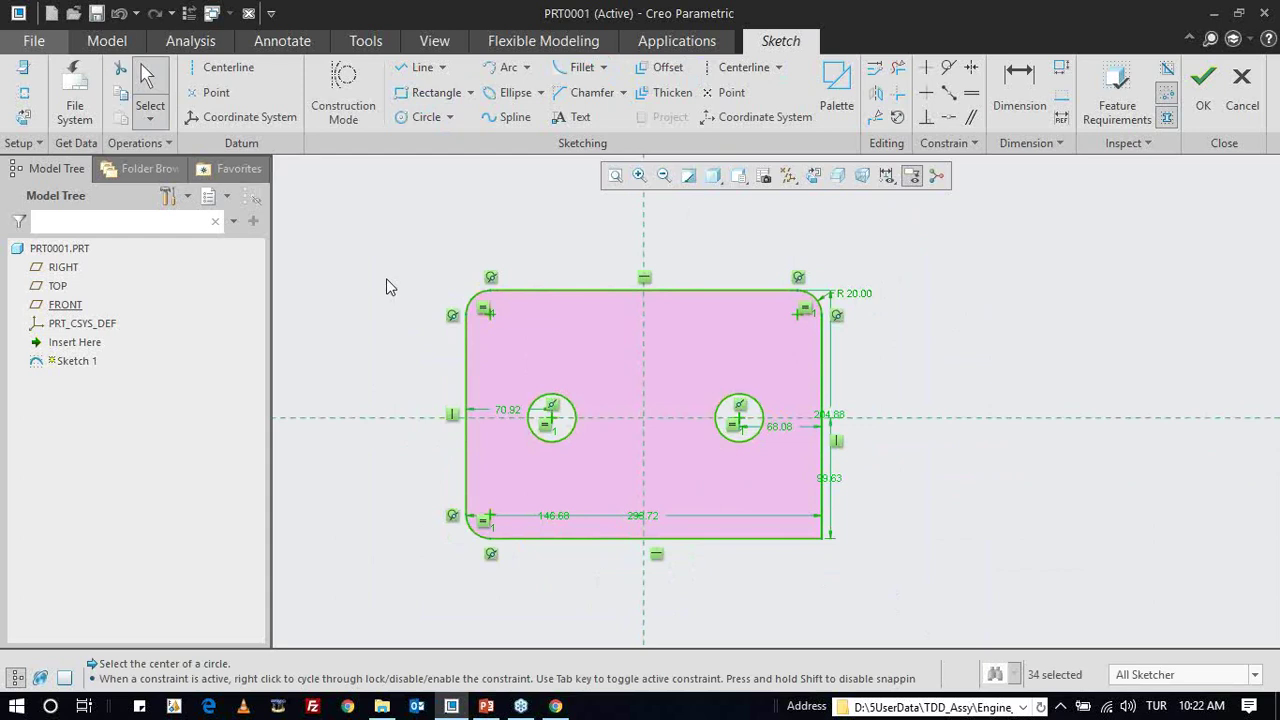
drag(386, 242, 952, 594)
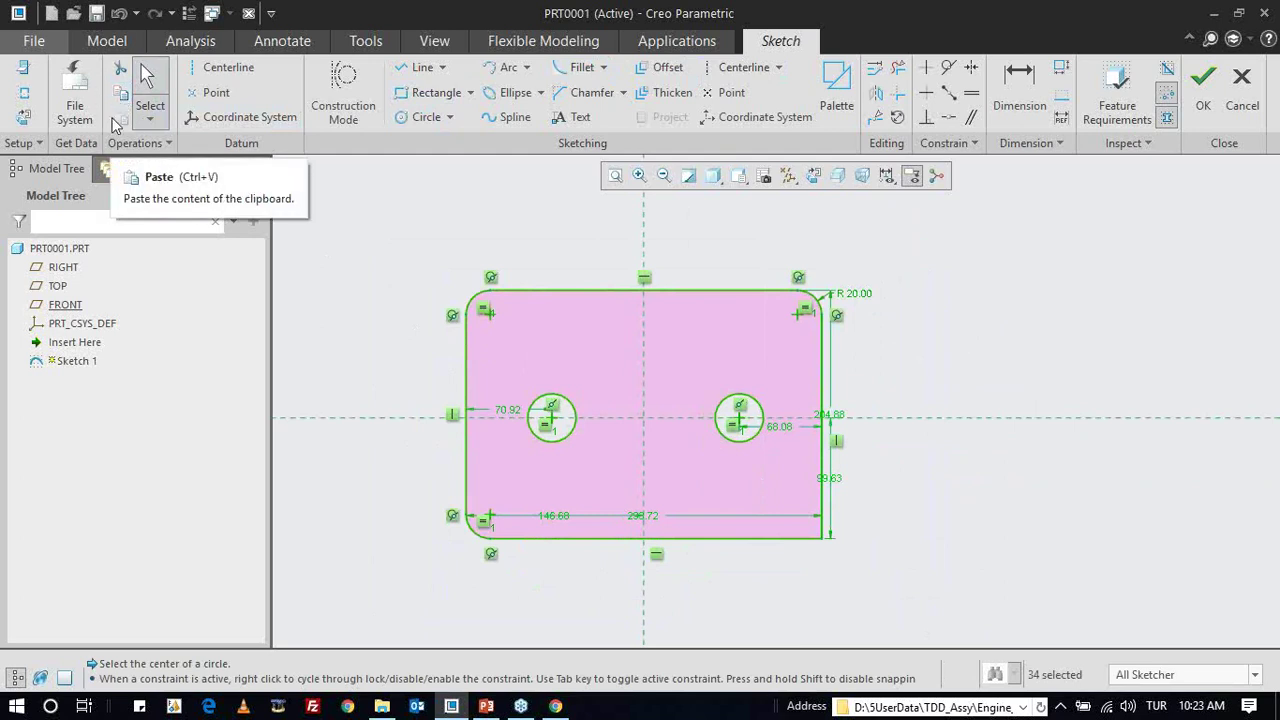
key(ctrl+c)
key(ctrl+v)
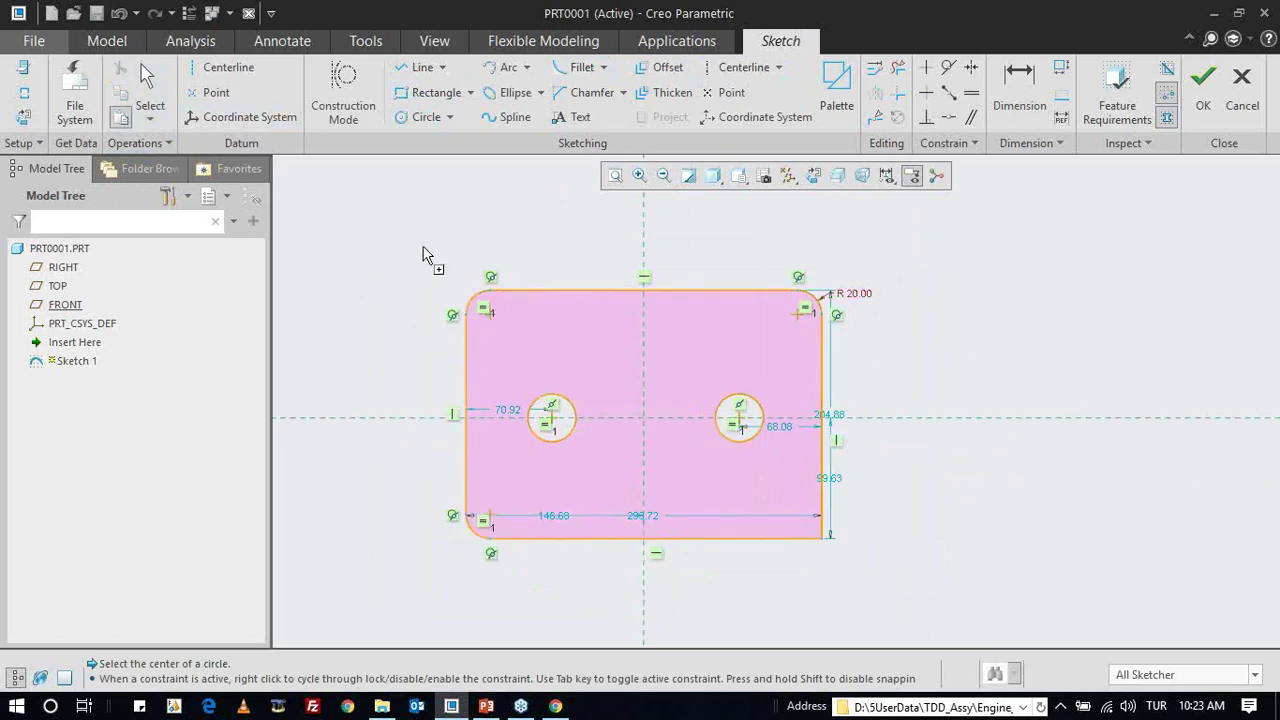
- Cancel the pasted copy, select all sketch entities and cancel the sketch
click(425, 255)
scroll(514, 357, down, 2)
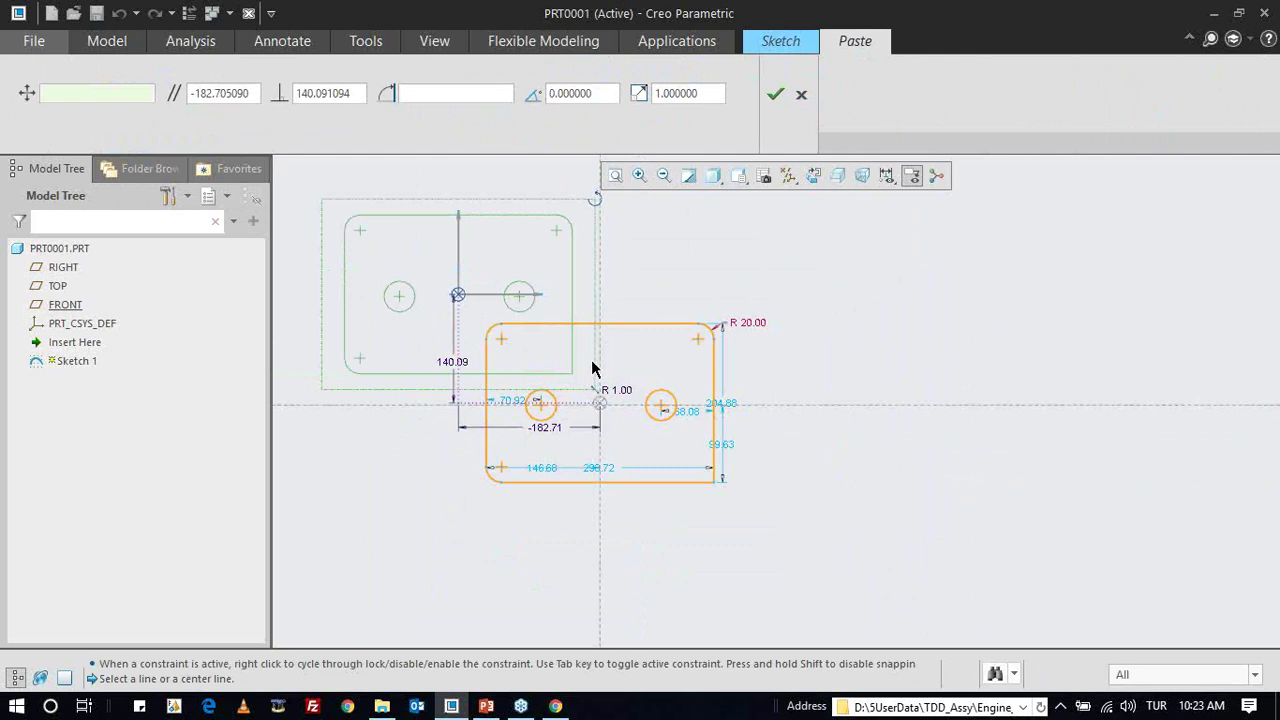
click(801, 94)
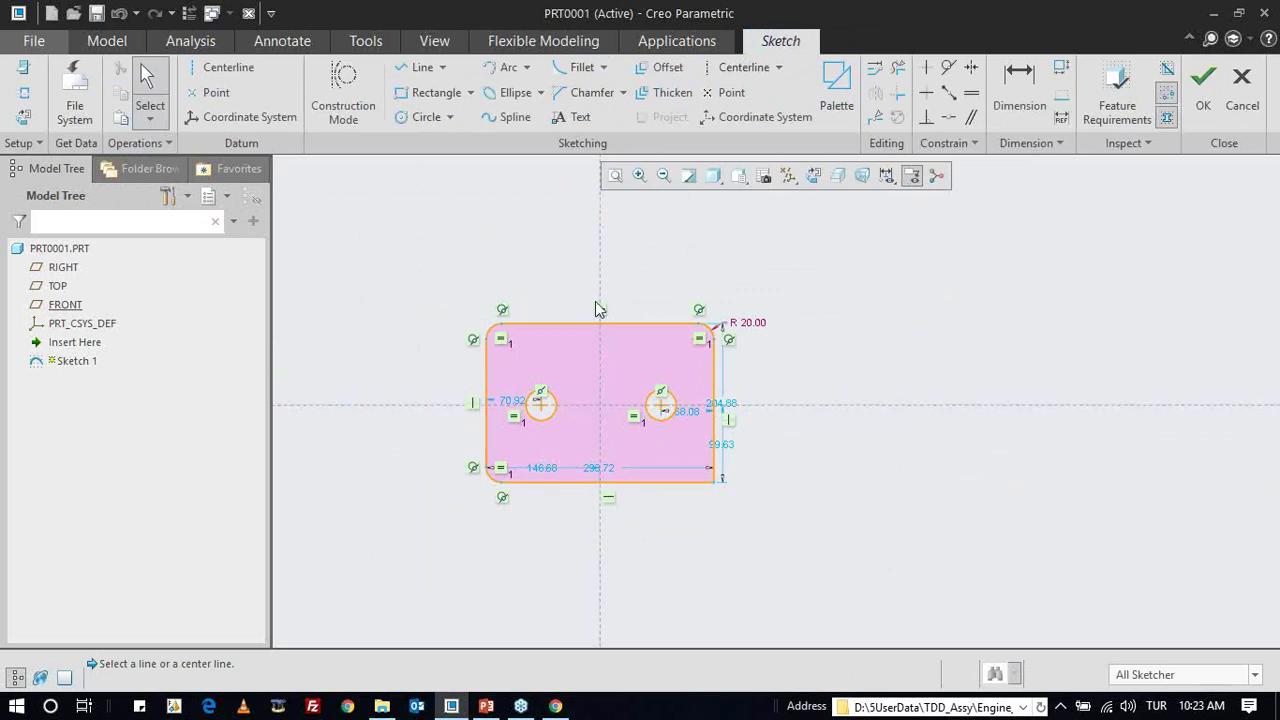
drag(397, 269, 840, 550)
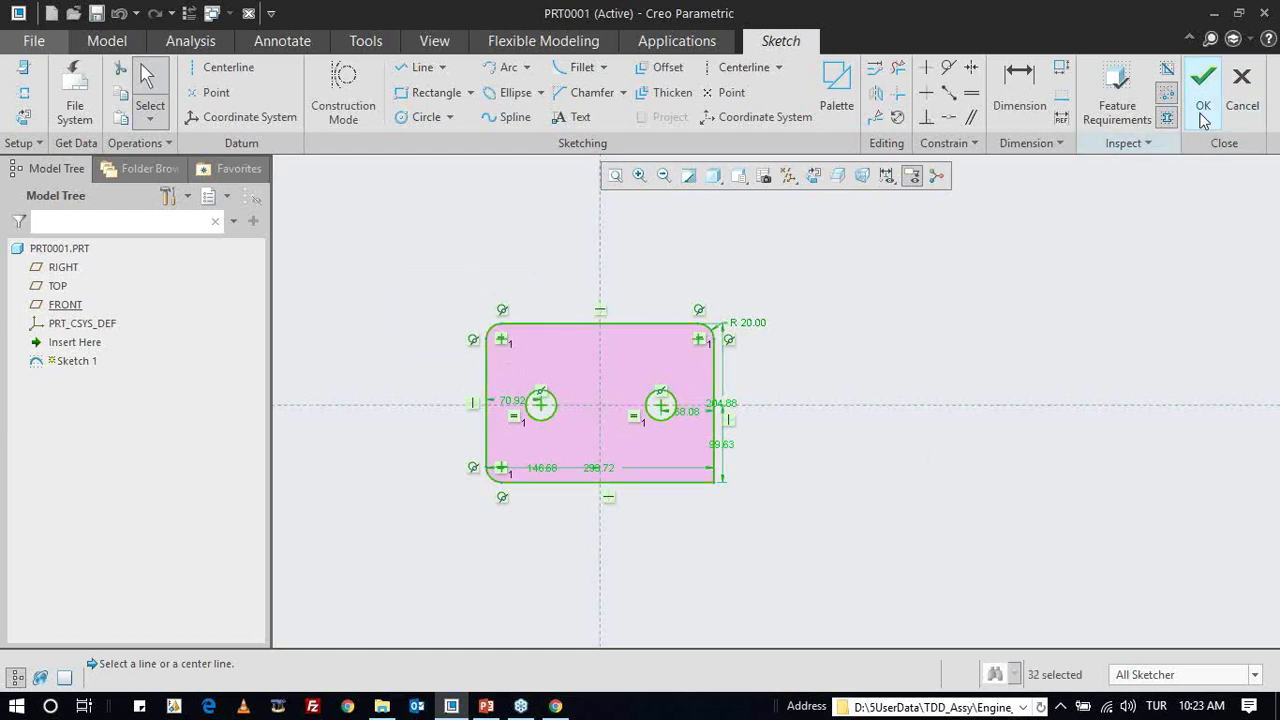
click(1241, 88)
- Confirm quitting the sketch, close PRT0001 and erase it from session
click(700, 388)
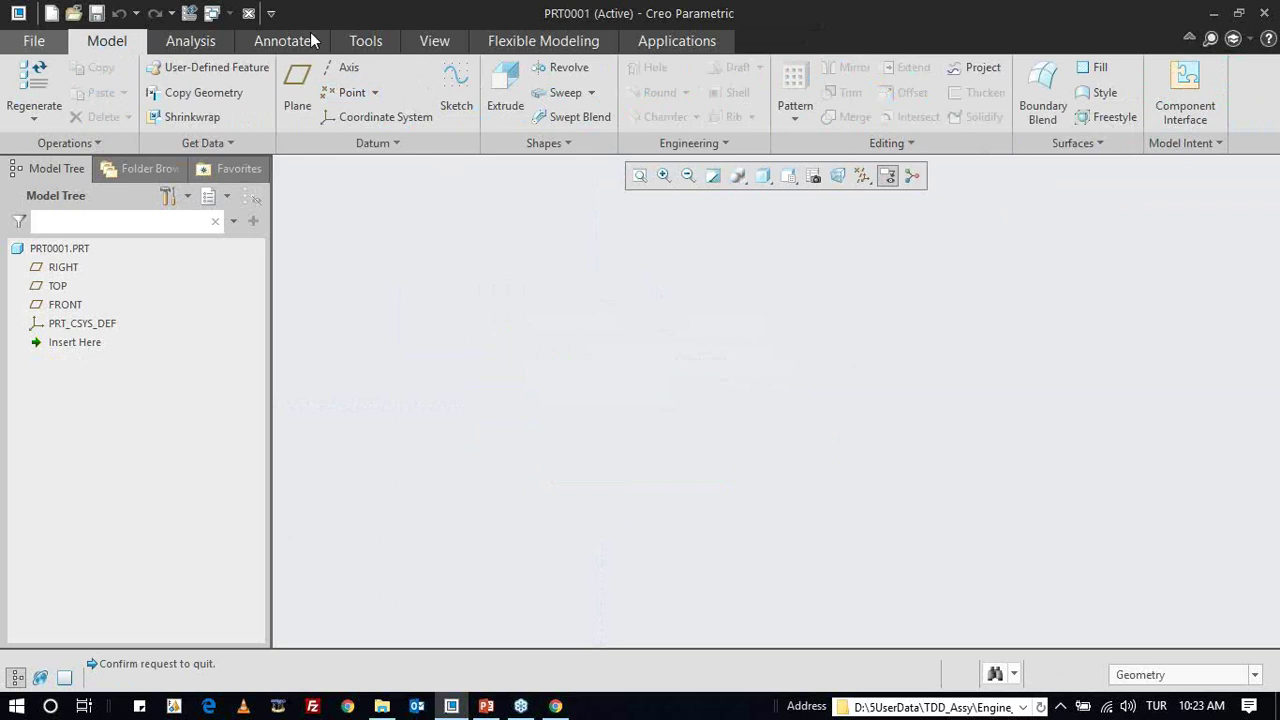
click(248, 13)
click(243, 92)
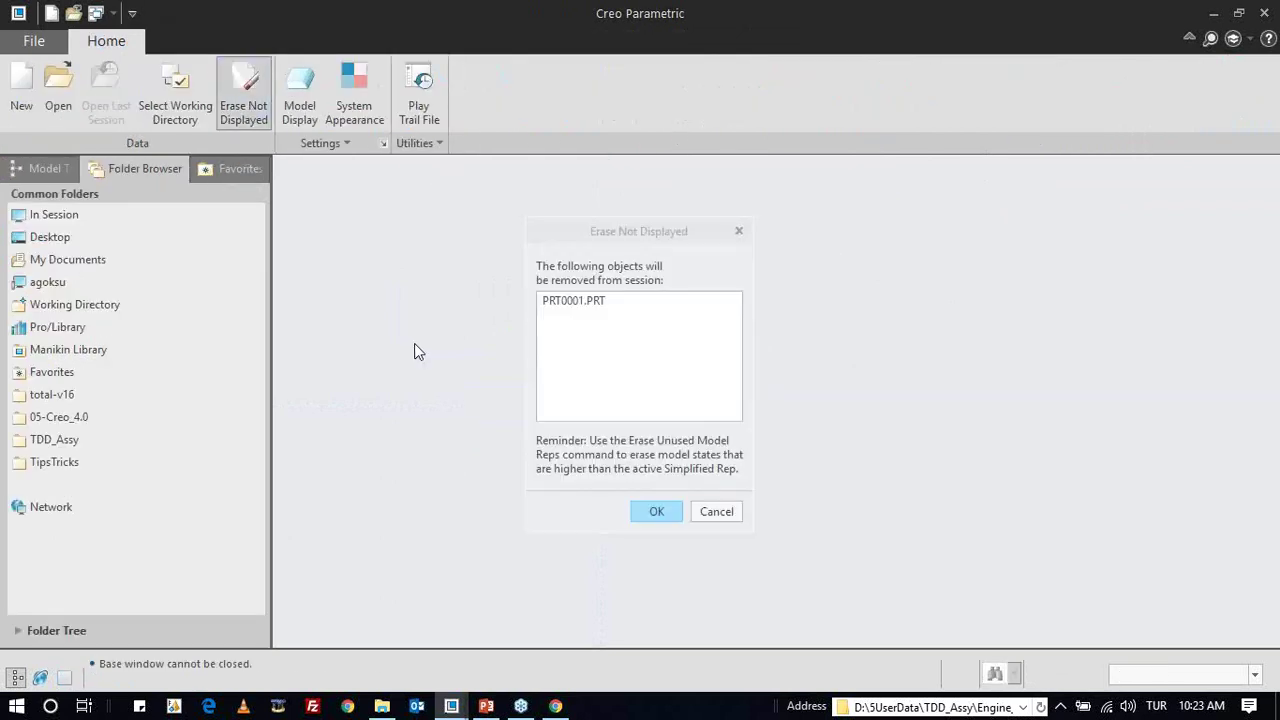
key(Return)
- Create the new part yeni_parca and begin an Extrude feature
click(21, 90)
text(ye)
text(ca)
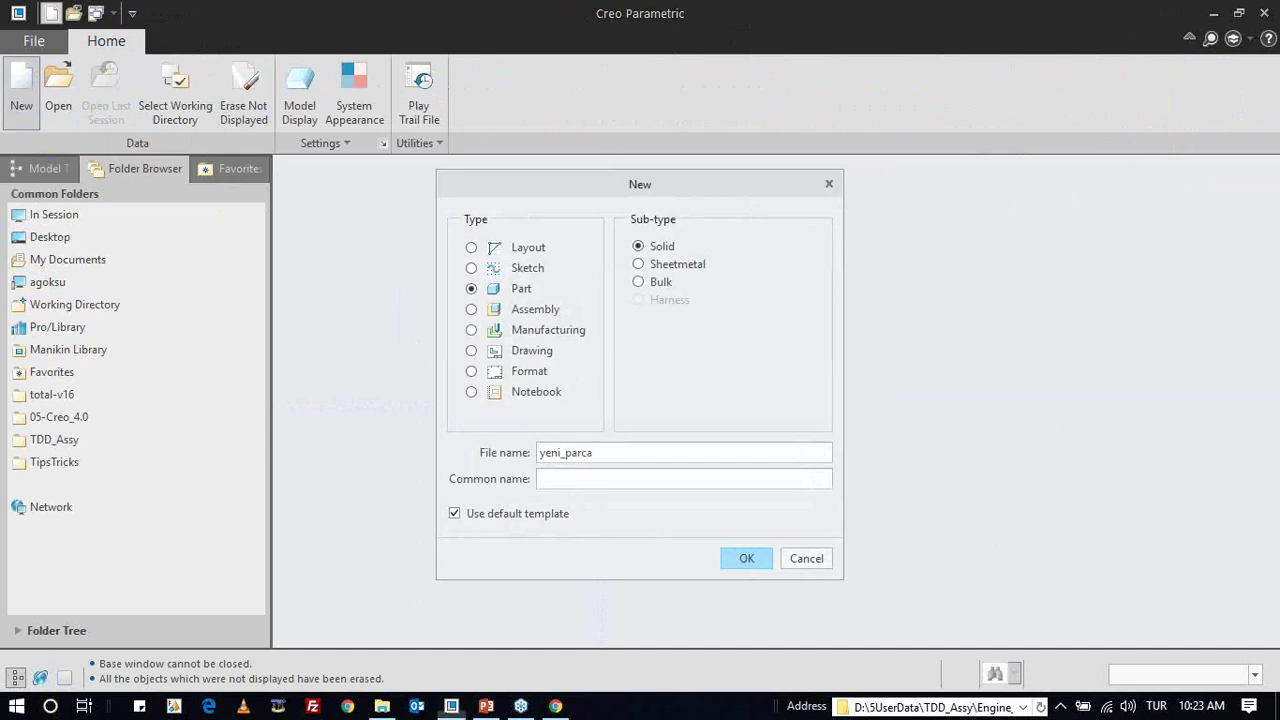
key(Return)
click(505, 90)
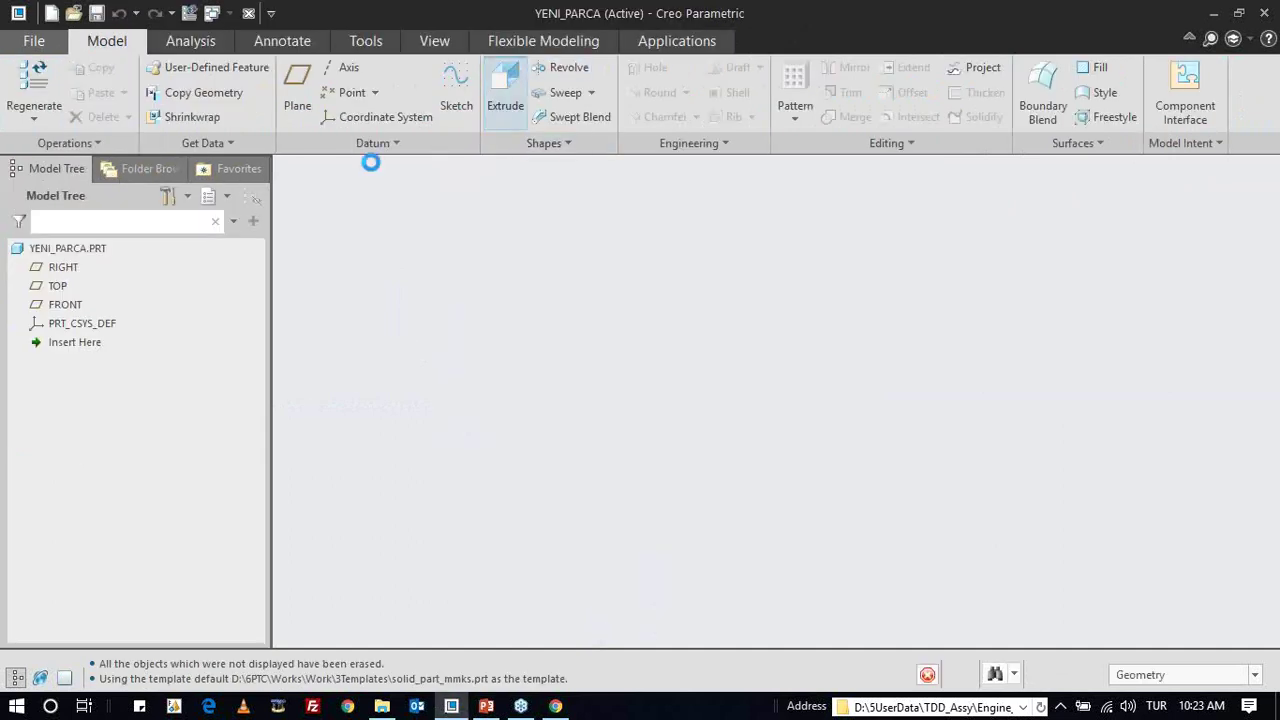
- Paste the copied profile onto the FRONT sketch plane at scale 1, centred on the origin
click(64, 304)
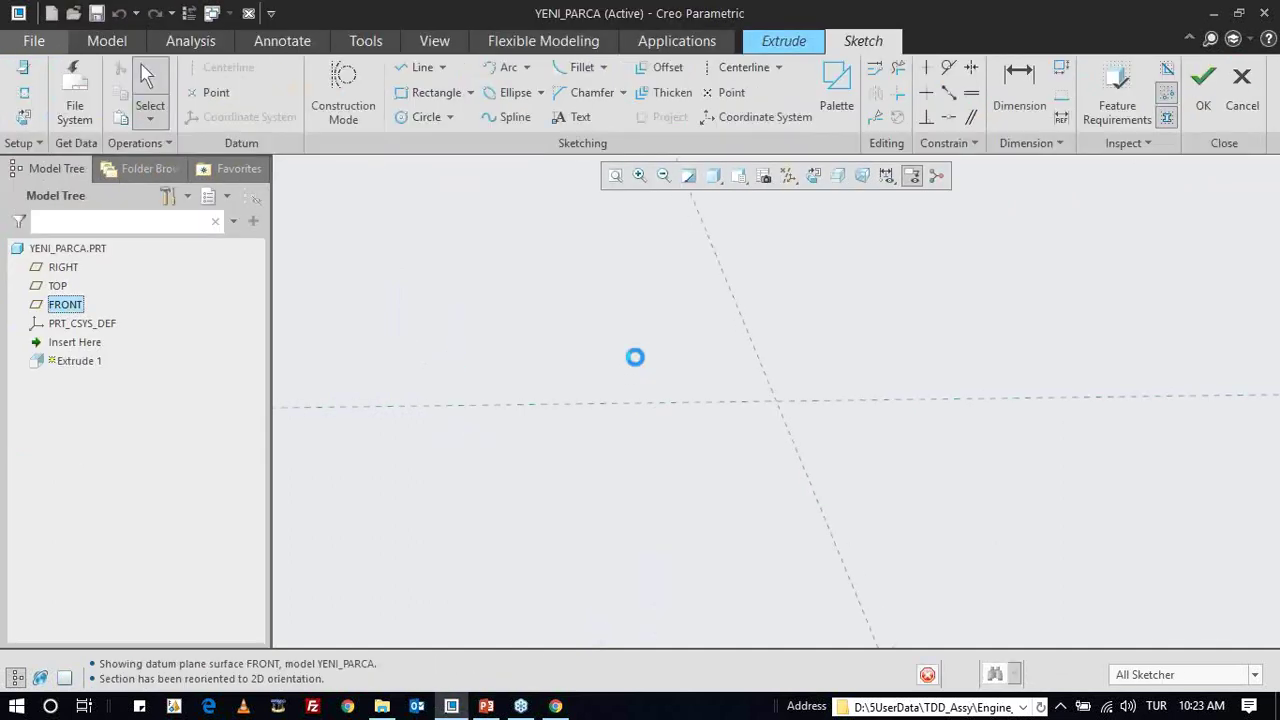
key(ctrl+v)
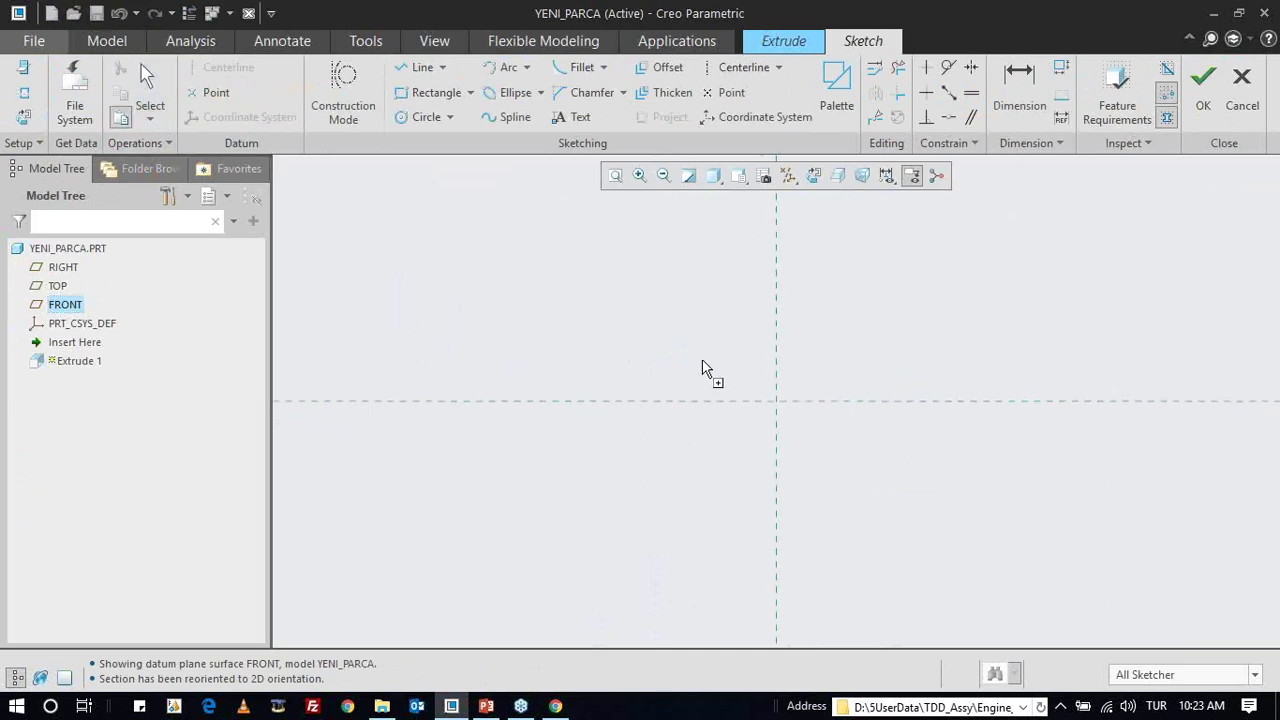
click(704, 365)
double_click(811, 421)
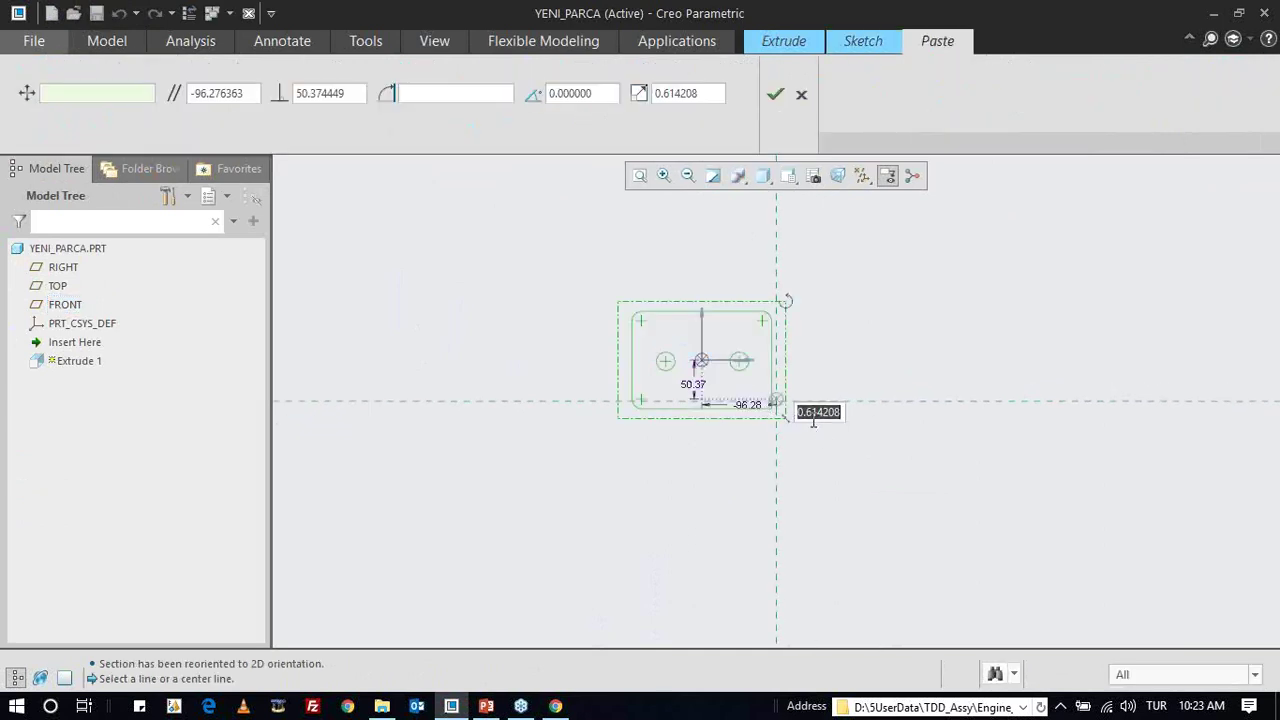
text(1)
key(Return)
scroll(845, 393, down, 2)
drag(628, 346, 740, 406)
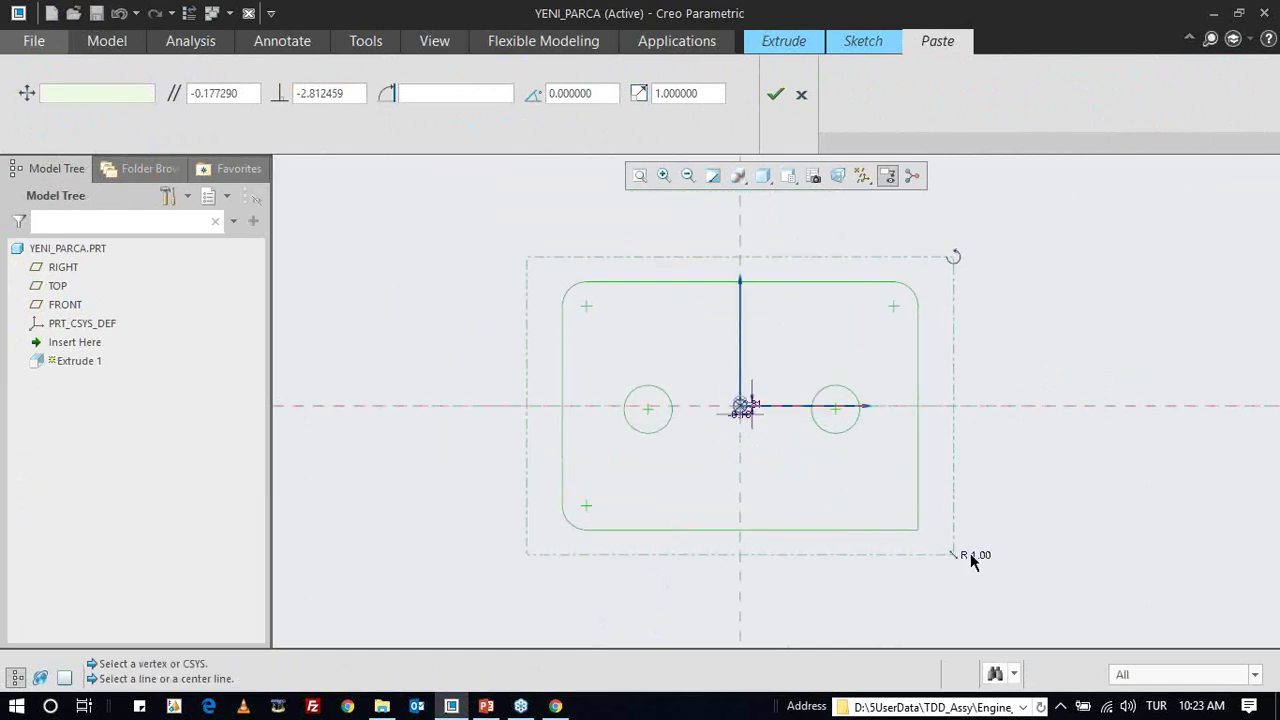
middle_click(464, 305)
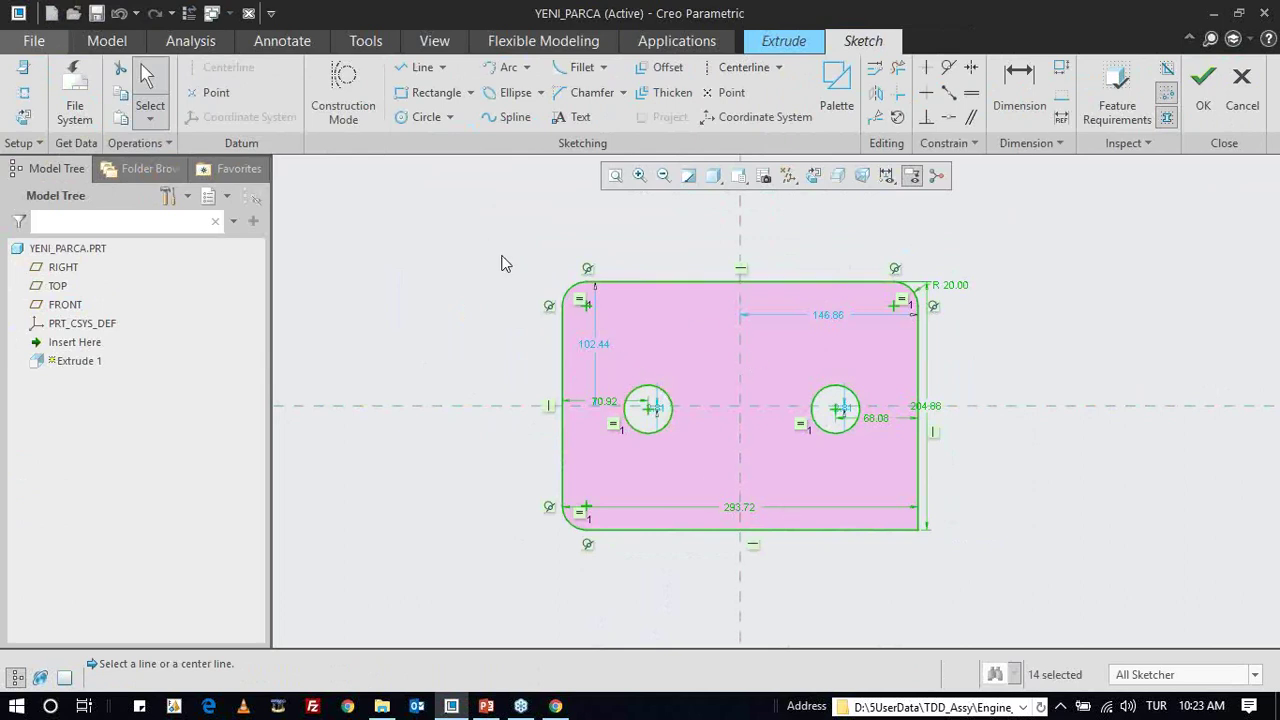
shift+middle_drag(741, 367, 626, 345)
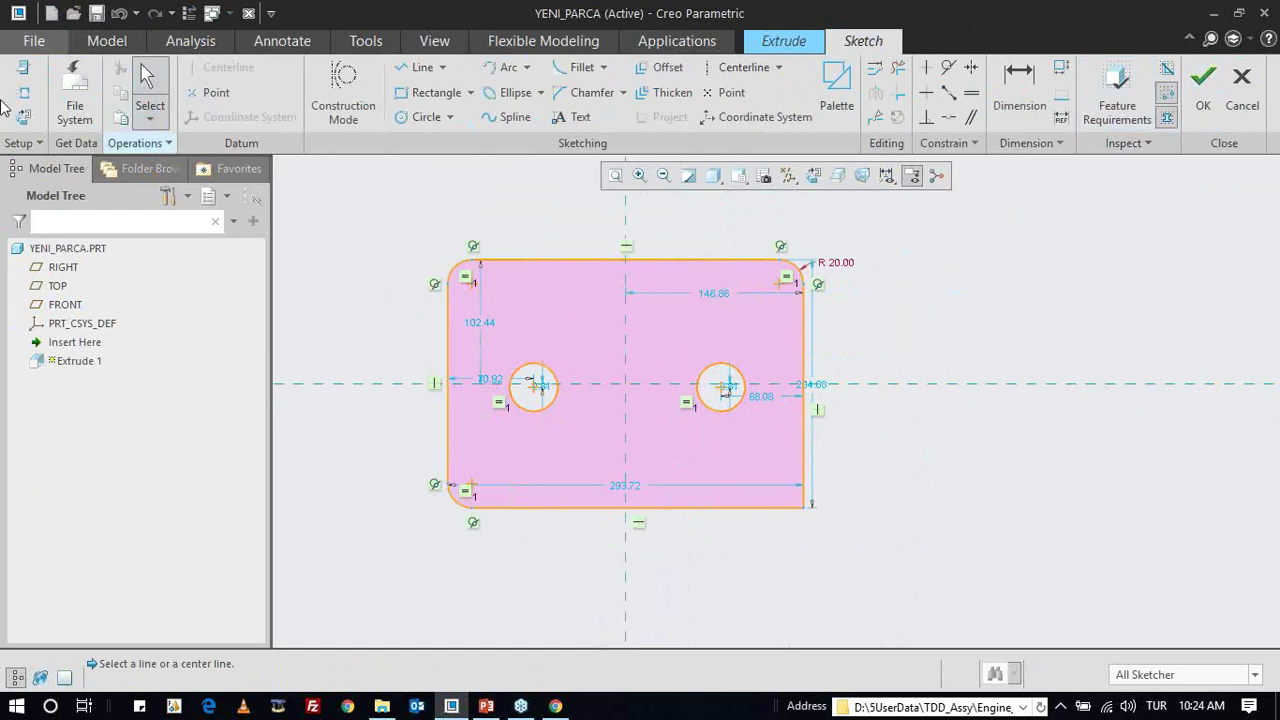
- Save a copy named dortgen in a new Desktop folder sketch_save, then minimize Creo
click(55, 32)
mouse_move(58, 177)
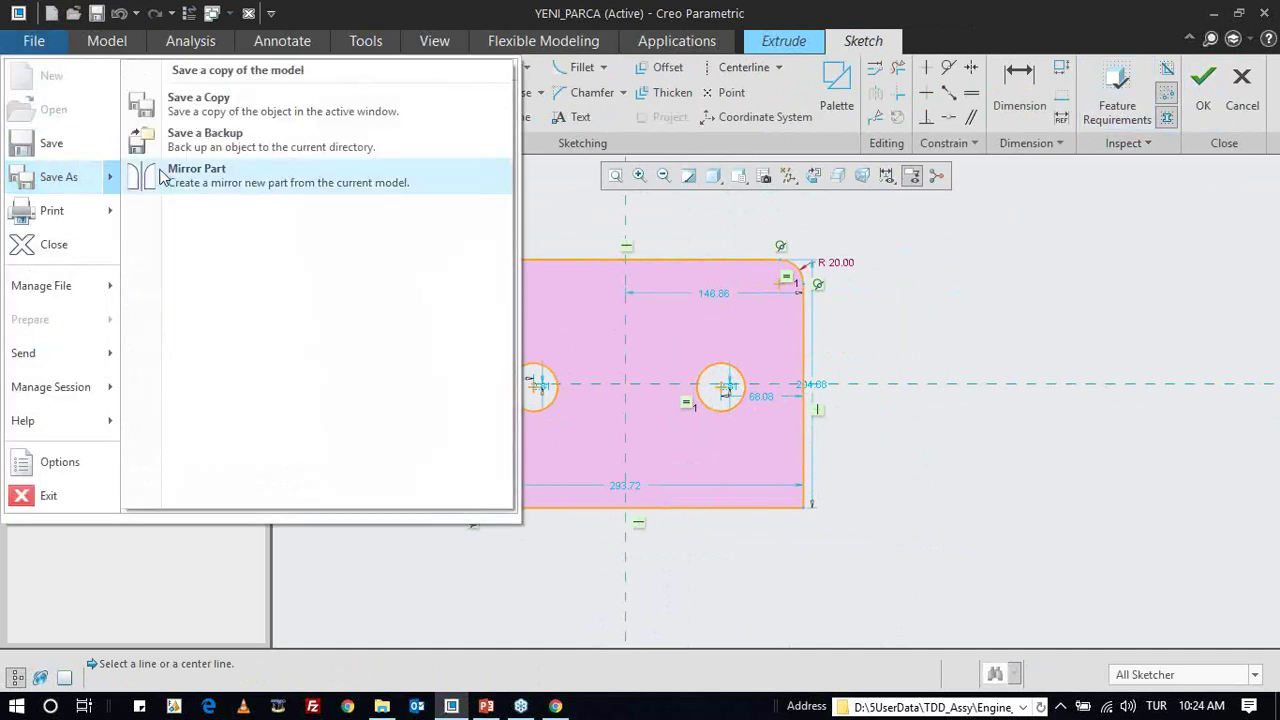
click(220, 114)
click(398, 189)
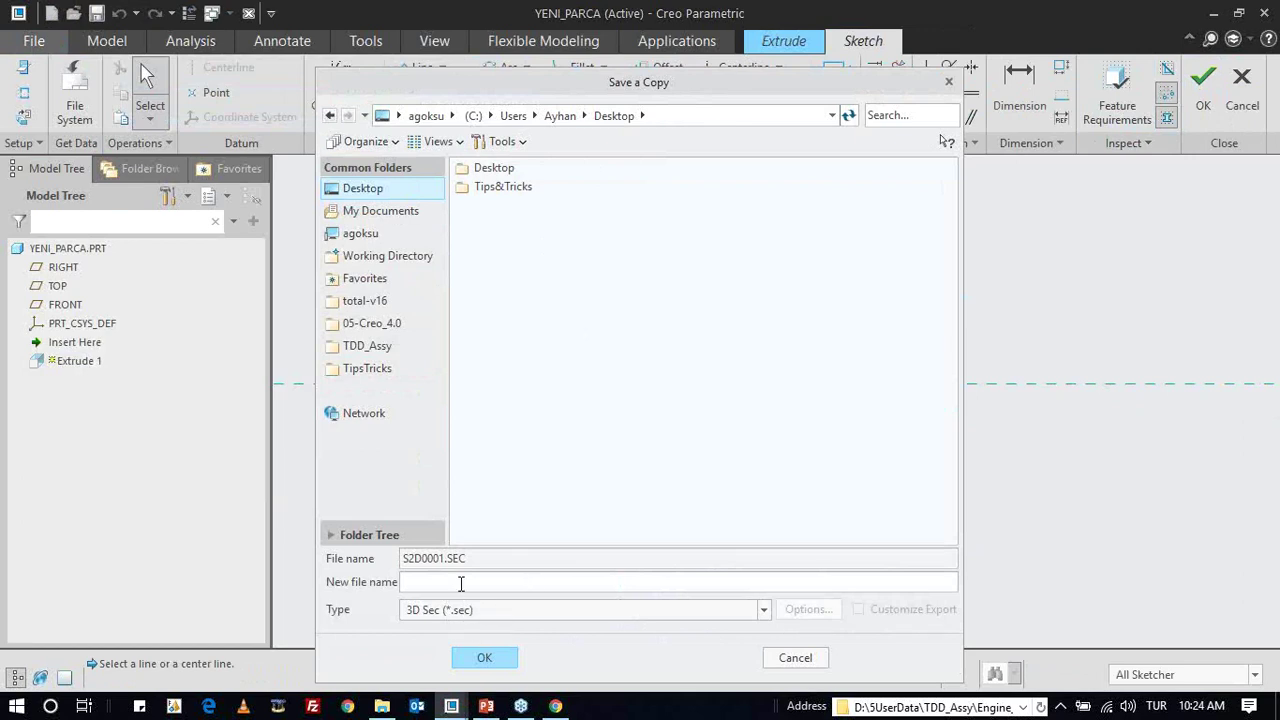
right_click(536, 271)
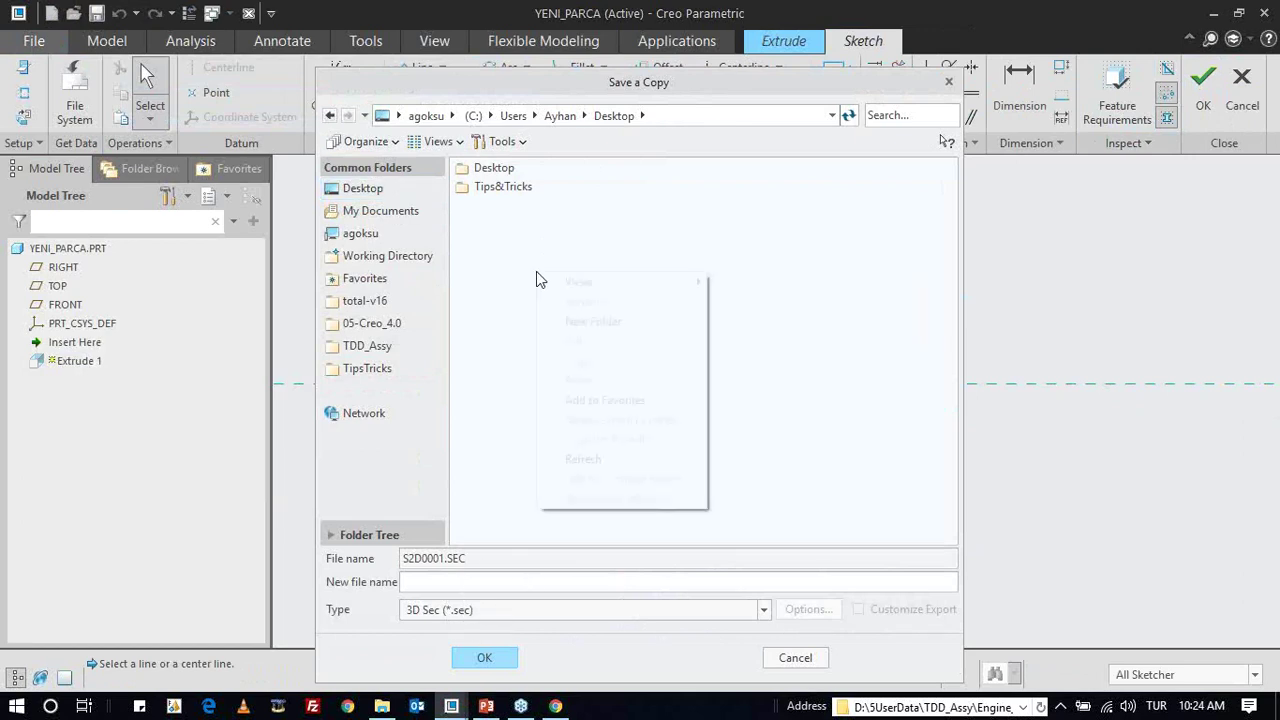
click(590, 320)
text(sketch_)
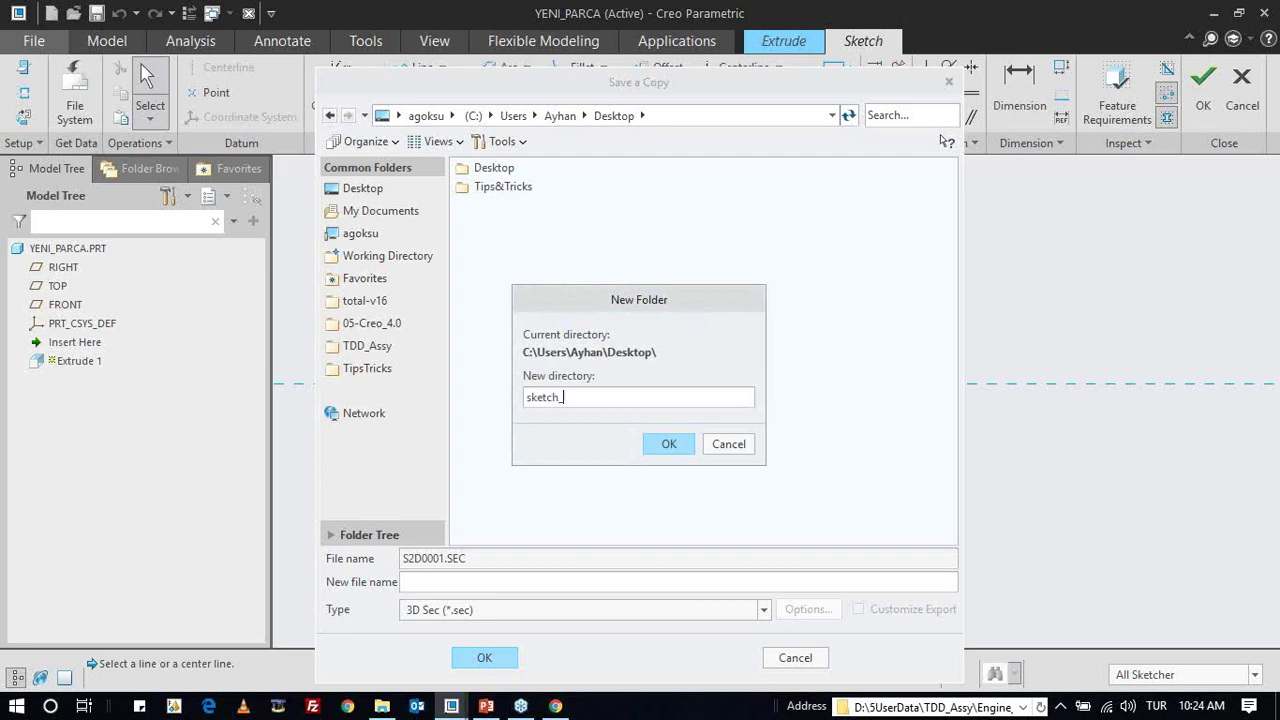
key(Return)
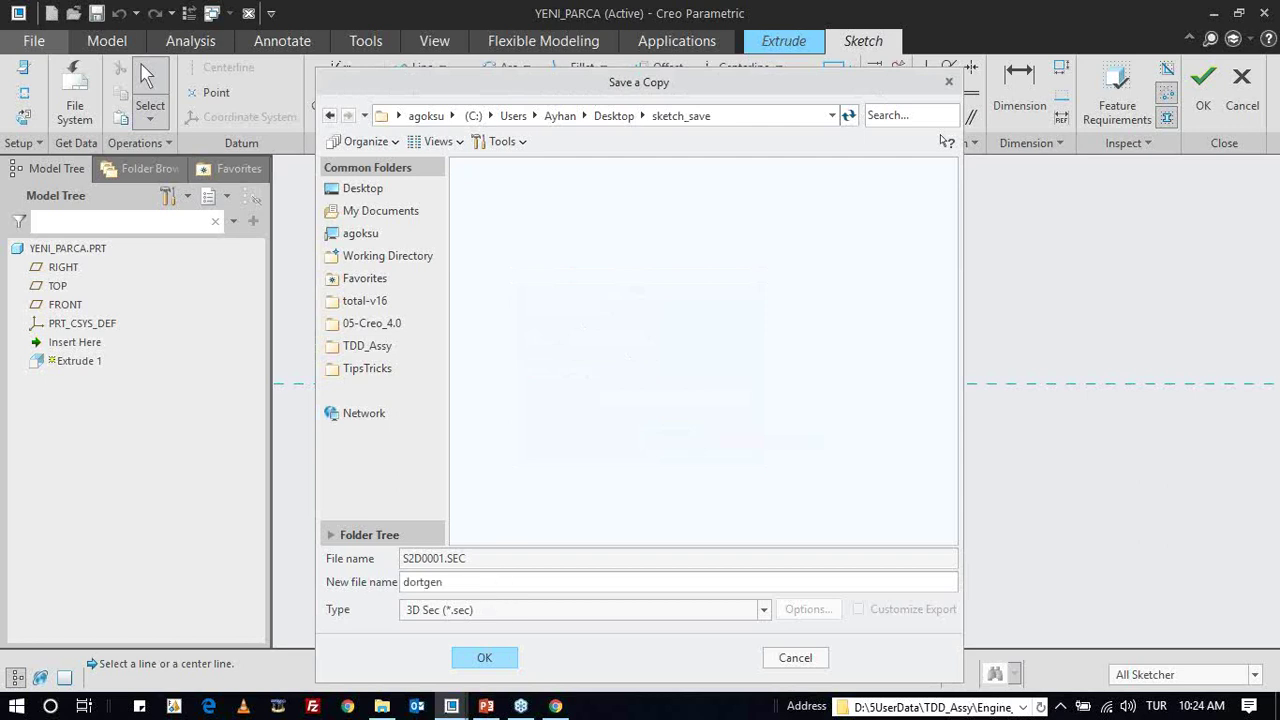
key(Return)
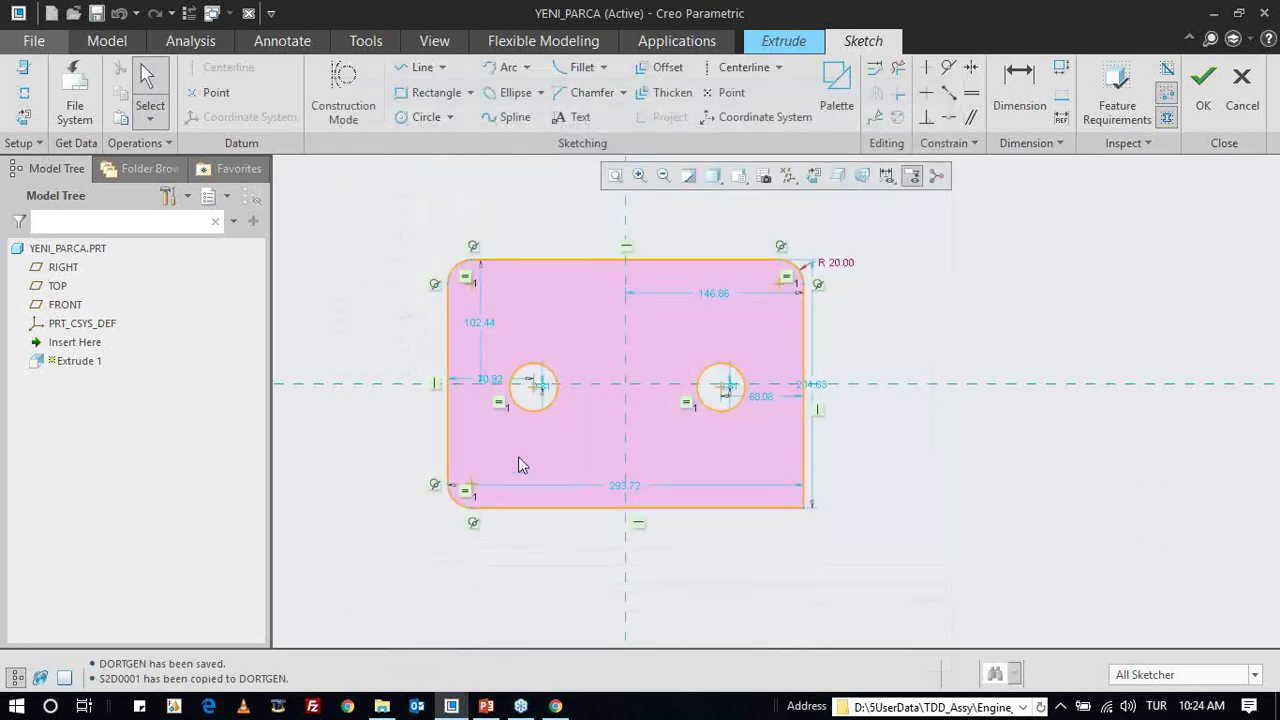
click(451, 706)
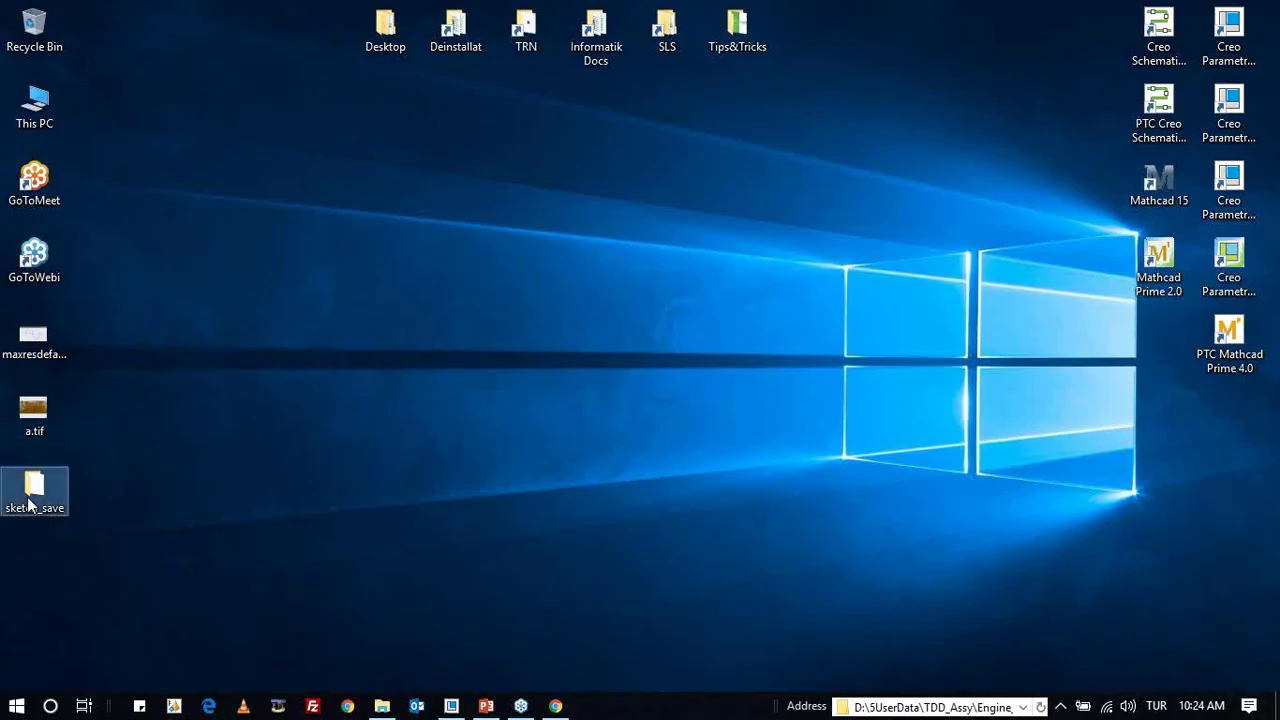
- Confirm that sketch_save holds the 11 KB dortgen.sec.1, then return to the Creo sketch
double_click(30, 490)
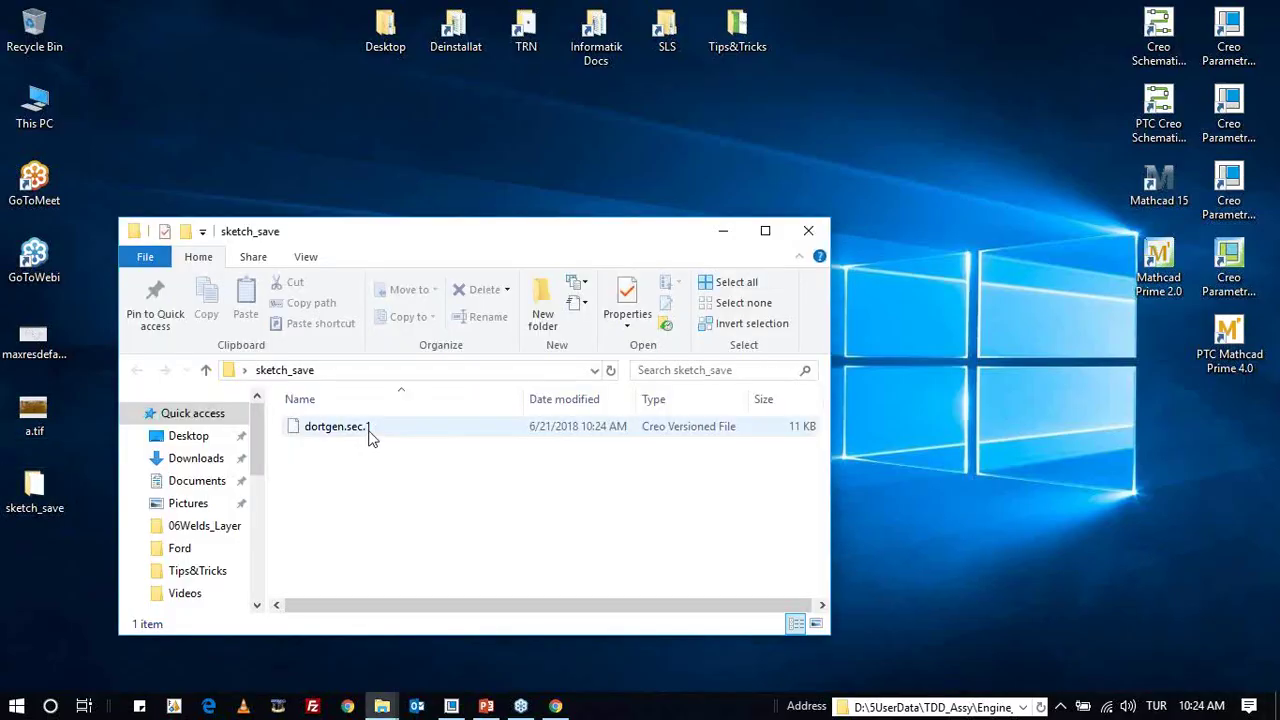
click(451, 706)
scroll(805, 363, down, 1)
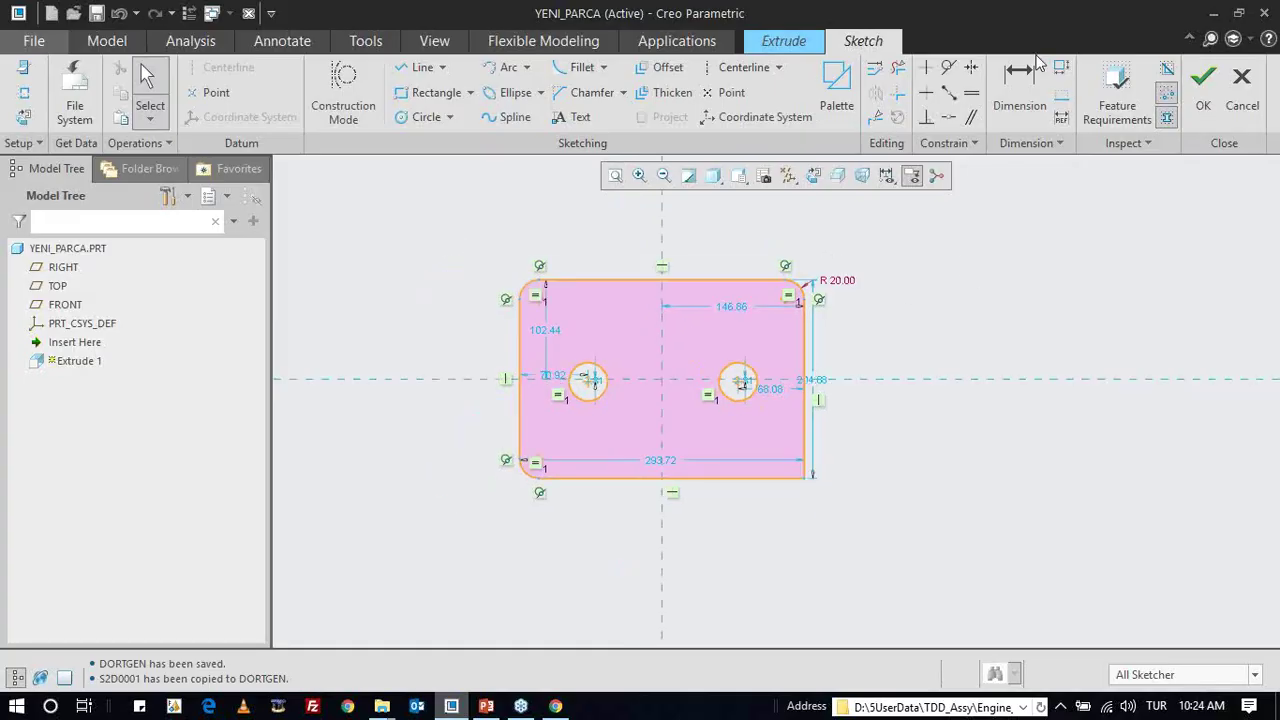
- Delete the entire old sketch, leave the sketcher, and restart the sketch on the FRONT plane
drag(490, 244, 950, 628)
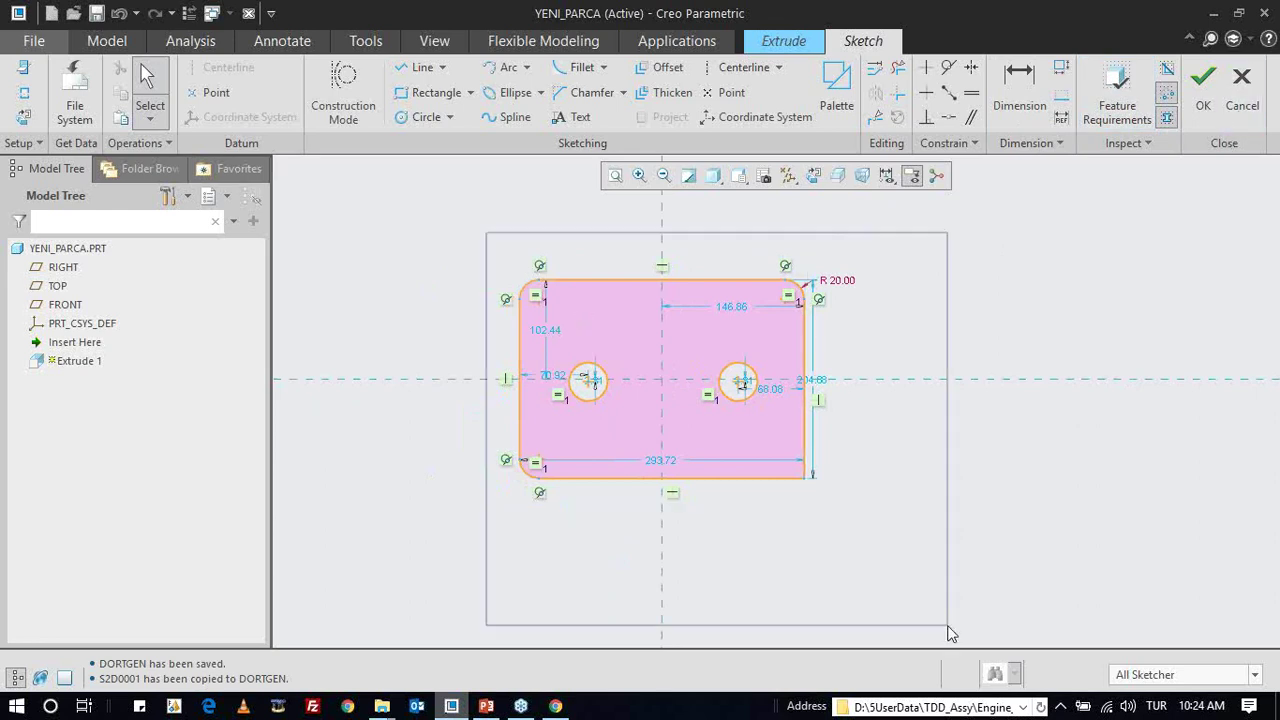
key(Delete)
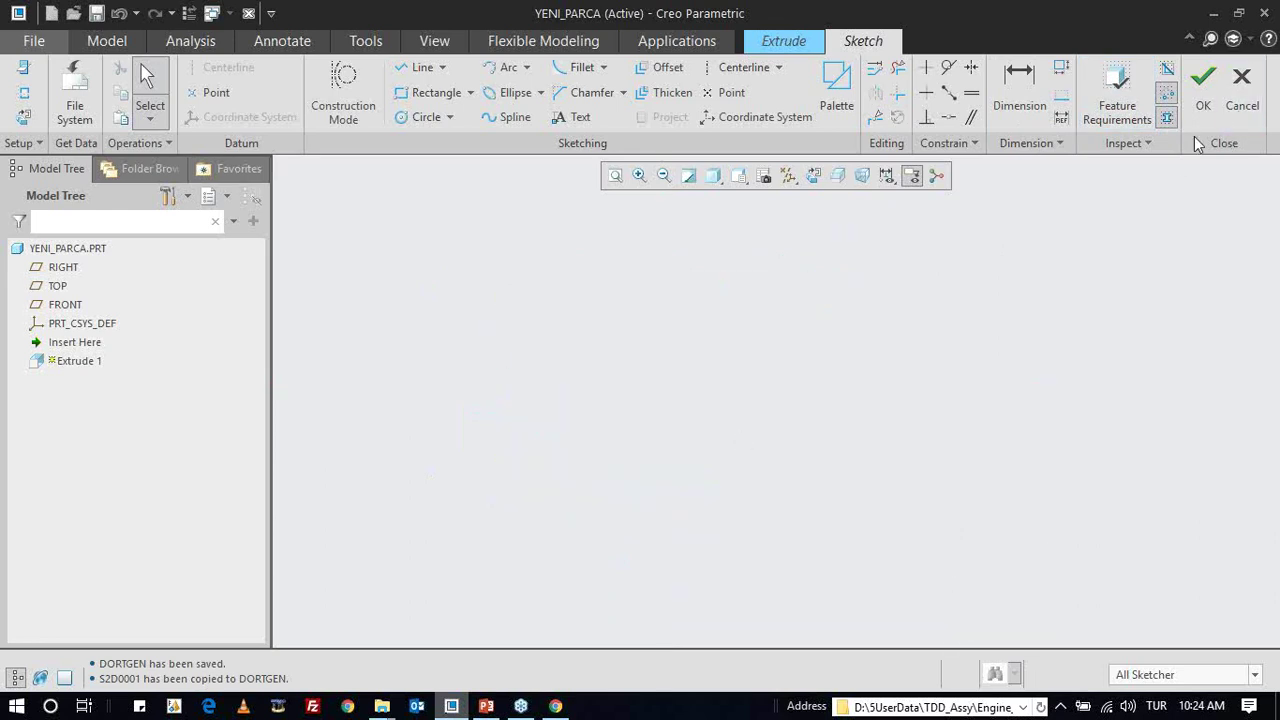
click(1242, 85)
click(686, 391)
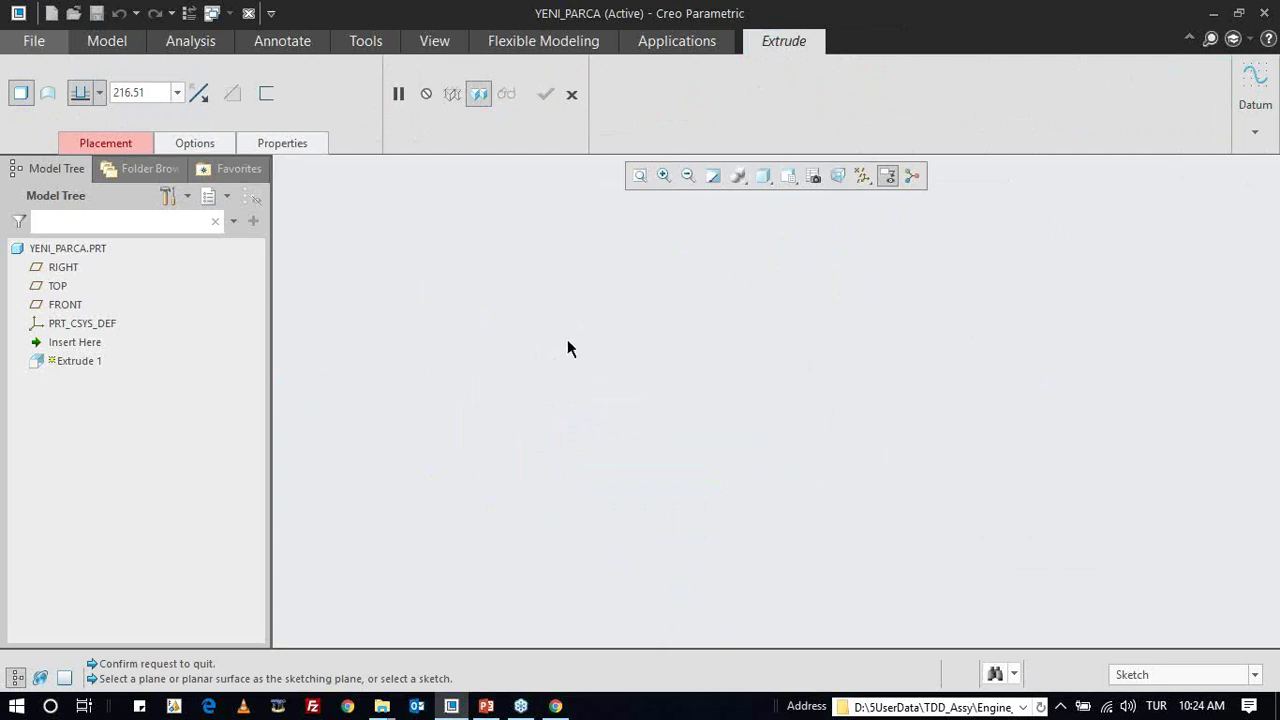
click(65, 304)
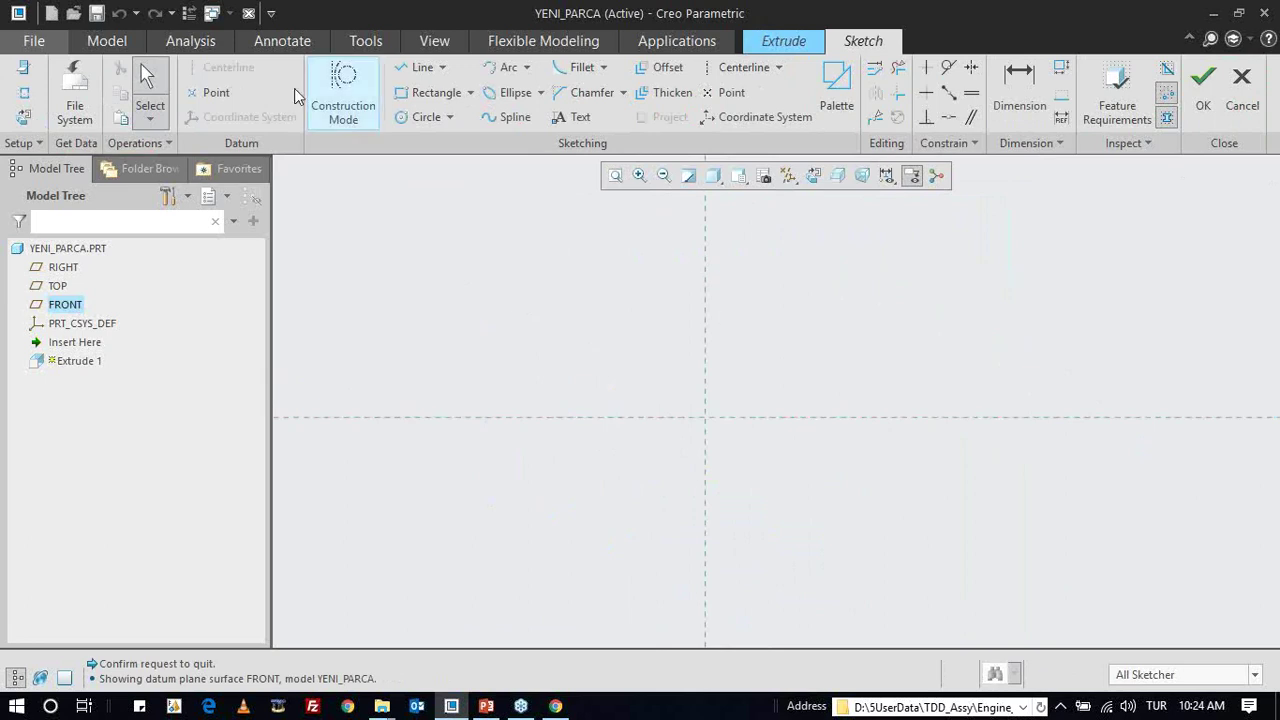
- Import dortgen.sec at scale 1 snapped to the origin, then cancel the import, leaving the sketch empty
click(84, 84)
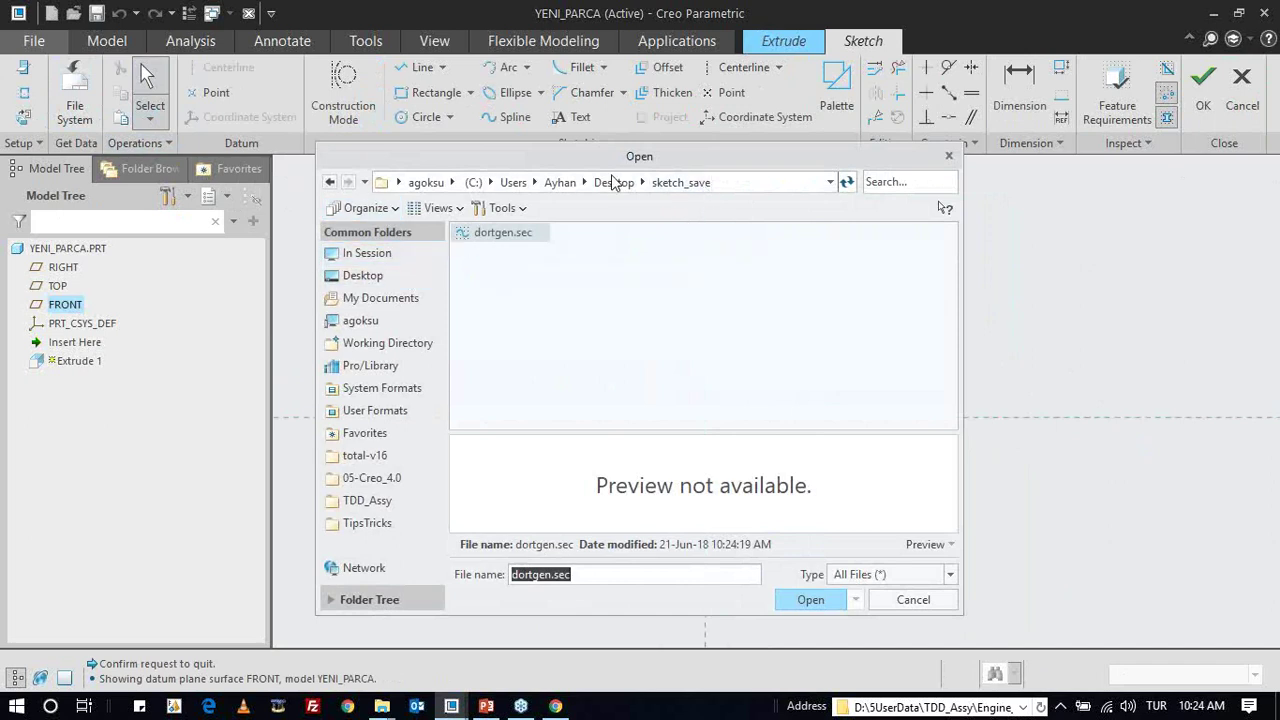
click(684, 186)
double_click(509, 237)
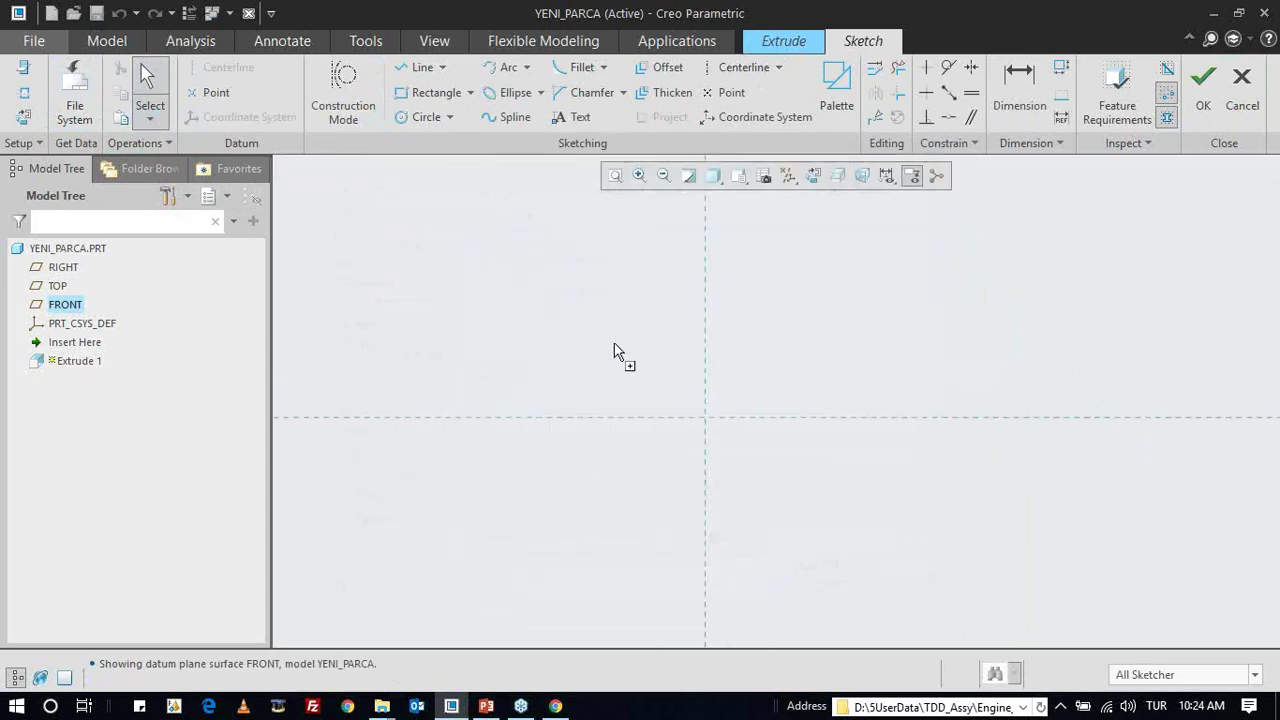
click(614, 352)
double_click(724, 405)
text(1)
key(Return)
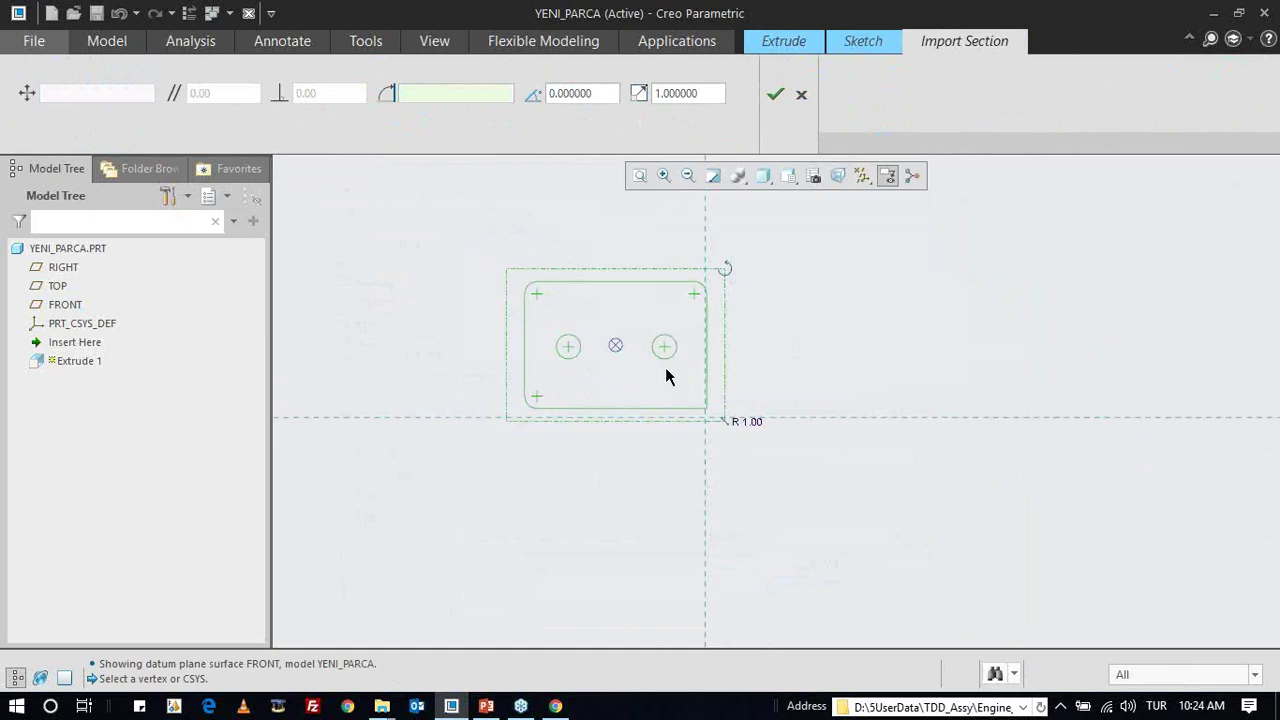
drag(615, 347, 705, 417)
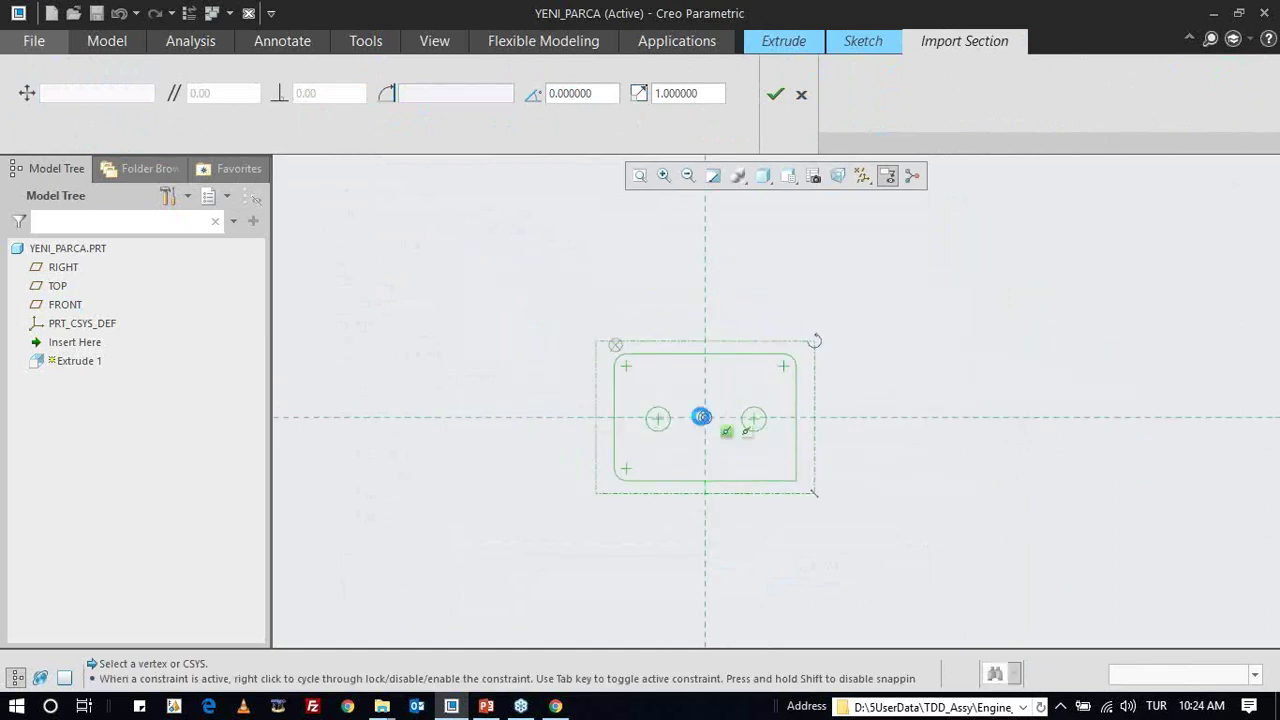
scroll(740, 475, down, 1)
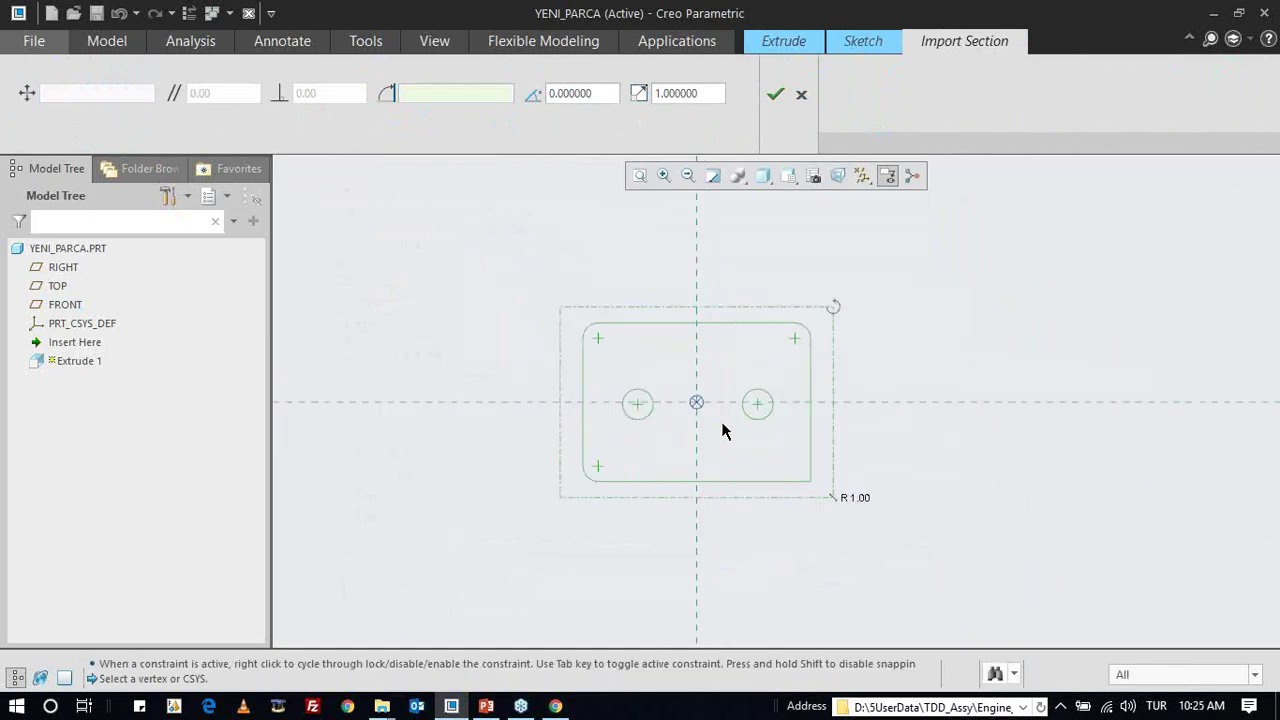
click(801, 94)
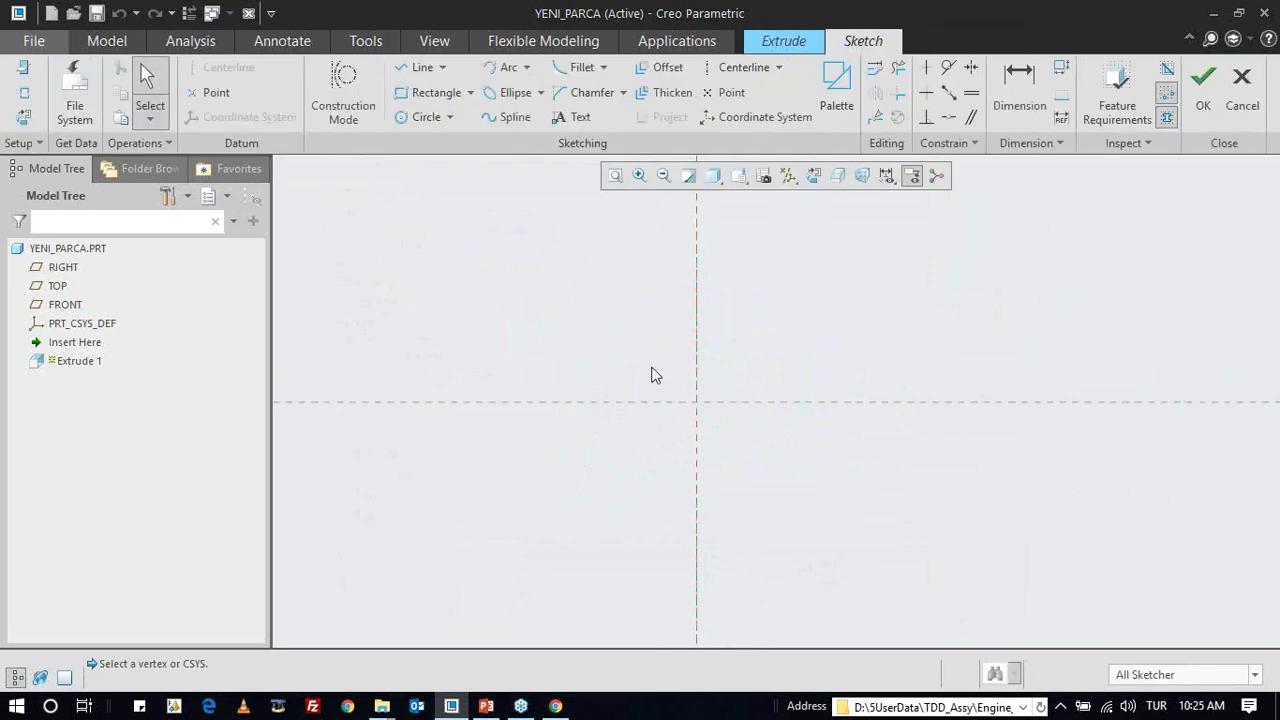
- With All Files shown, browse TipsTricks > 01Sketcher > DWG_Sections and import AP_TV_STANDI_GOVDE_PRES.dwg
click(72, 95)
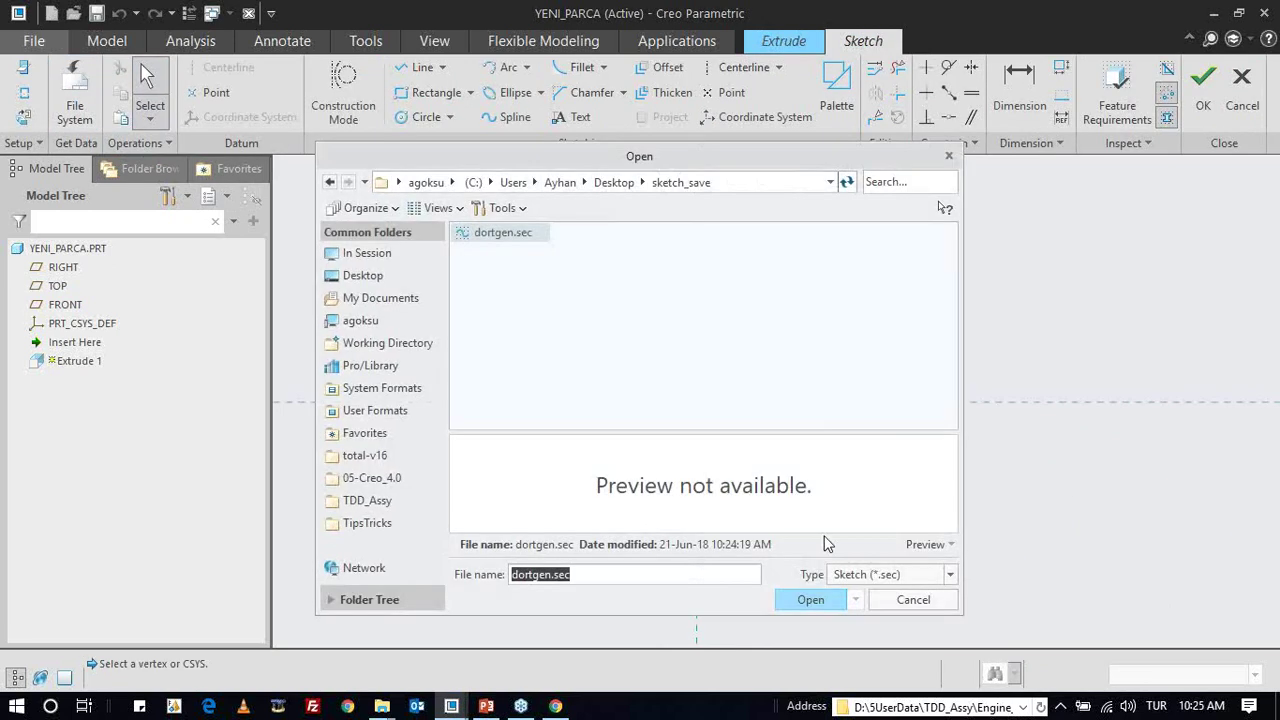
click(866, 576)
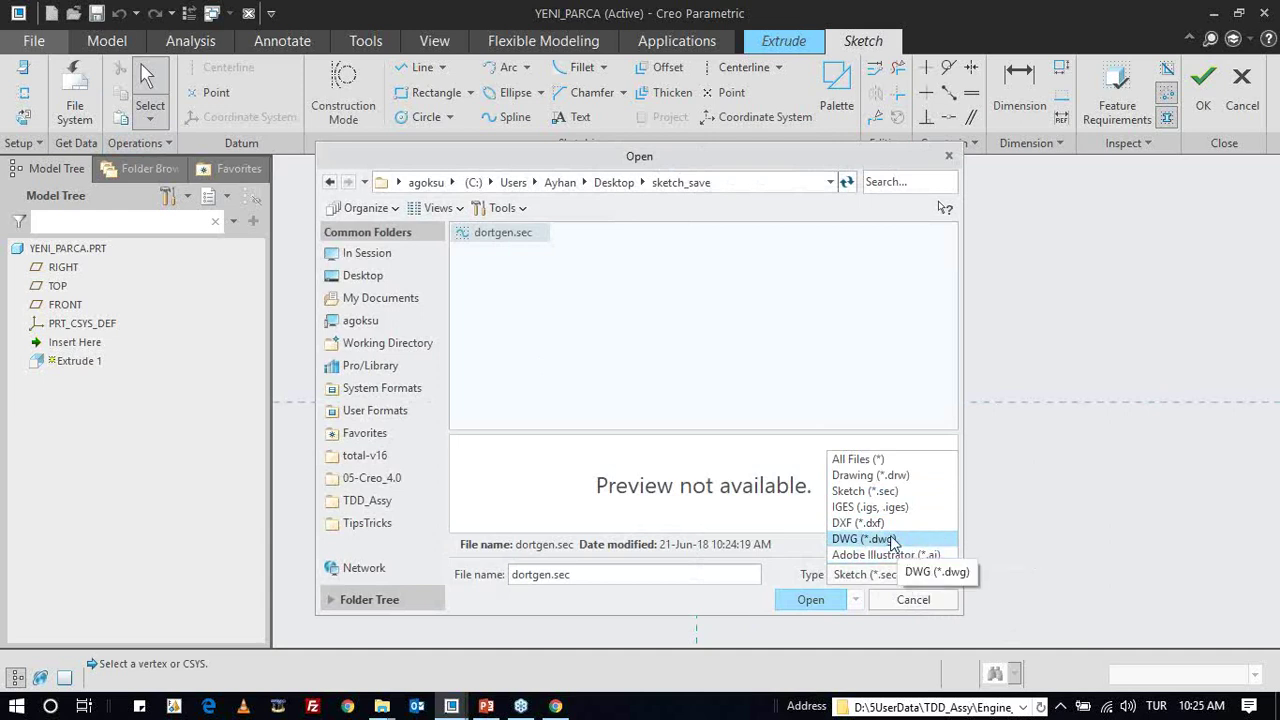
click(713, 274)
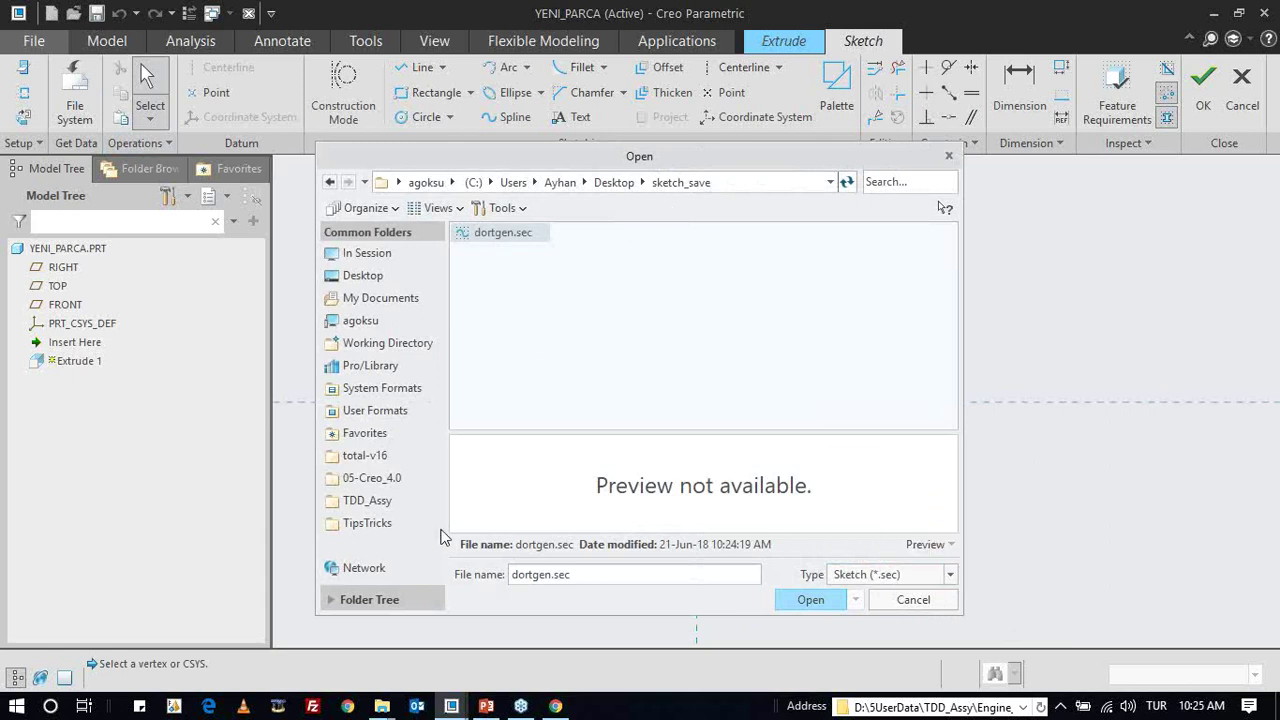
click(390, 524)
click(876, 575)
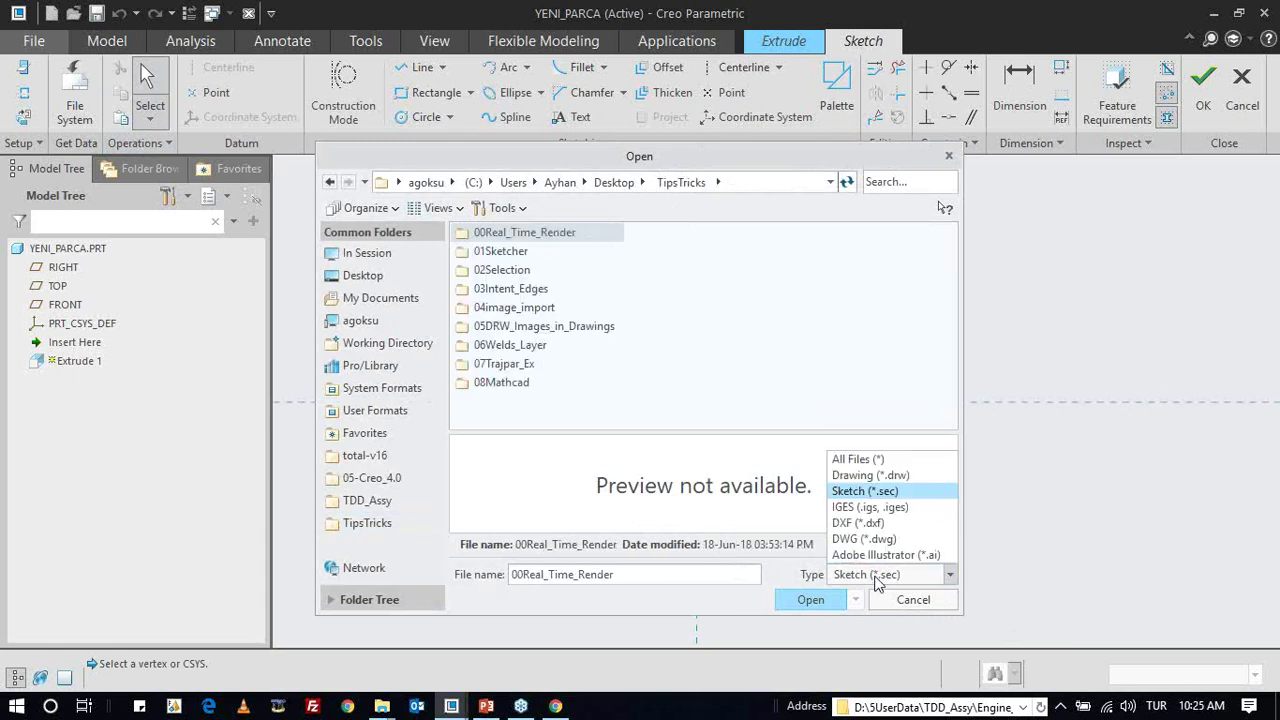
click(885, 460)
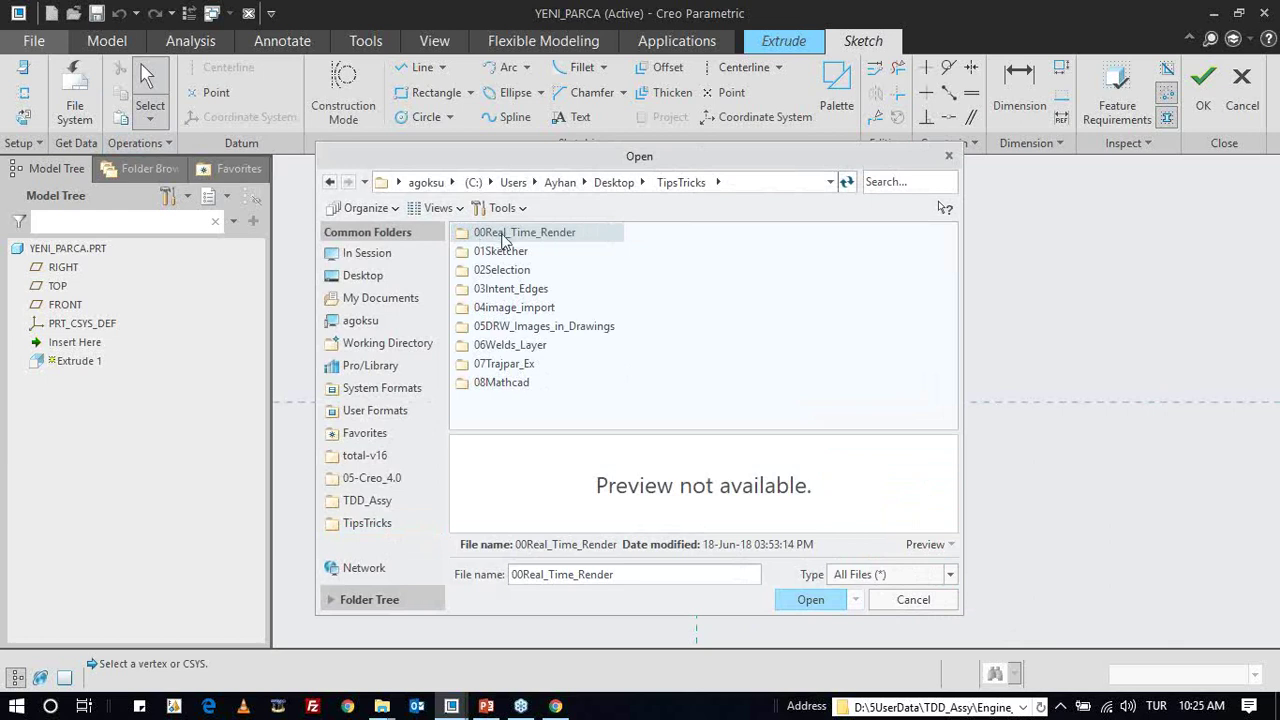
double_click(504, 250)
double_click(505, 236)
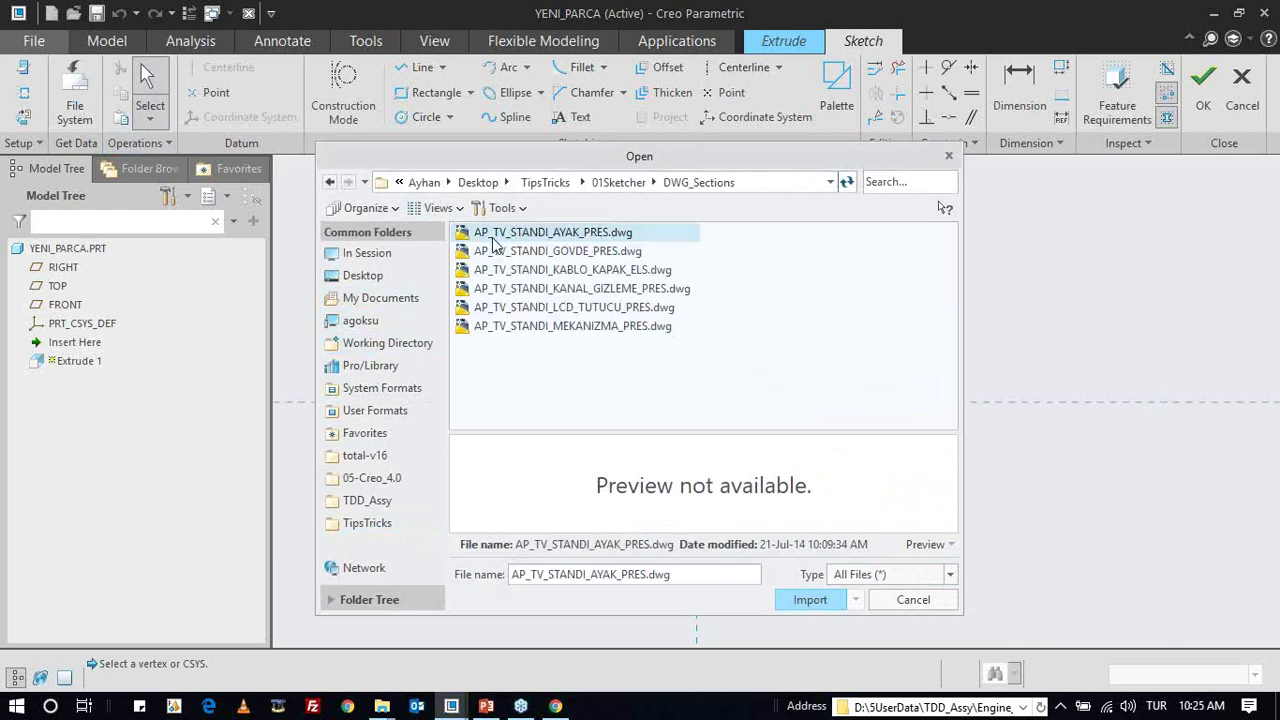
double_click(591, 252)
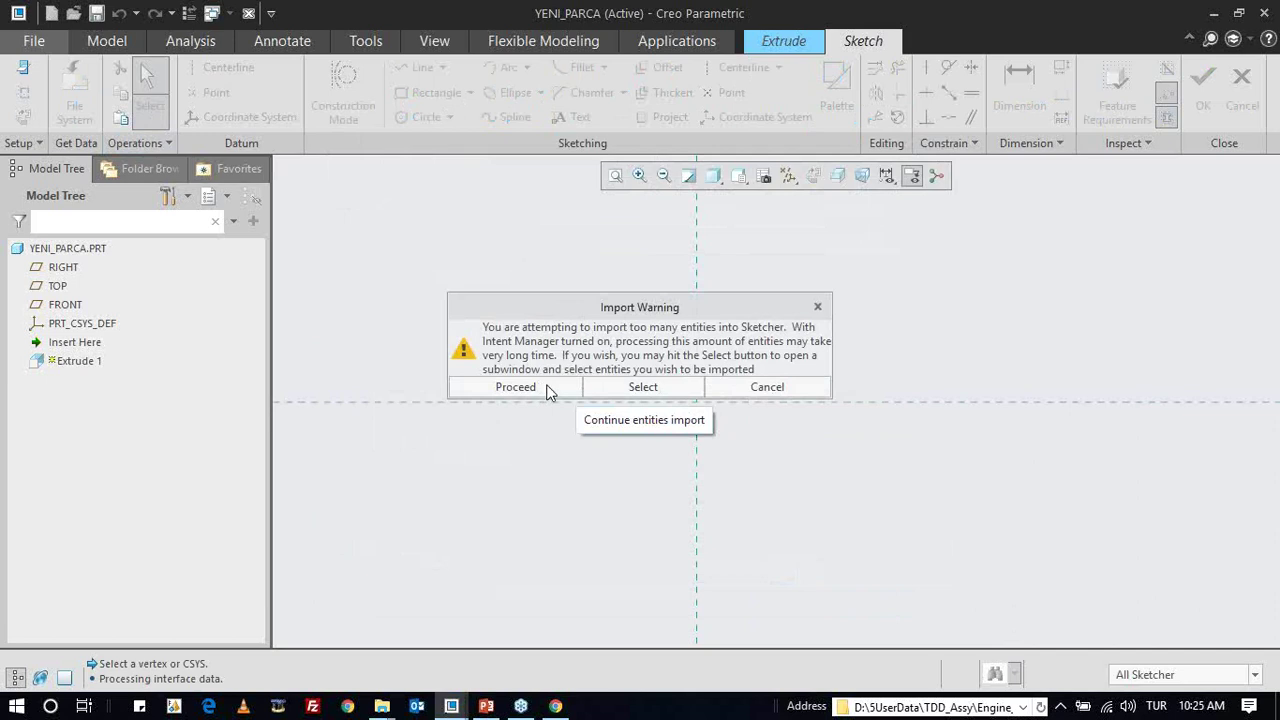
- Proceed past the warning and select all 171 drawing entities for import
click(630, 392)
scroll(380, 371, down, 2)
scroll(380, 371, down, 2)
drag(150, 200, 550, 558)
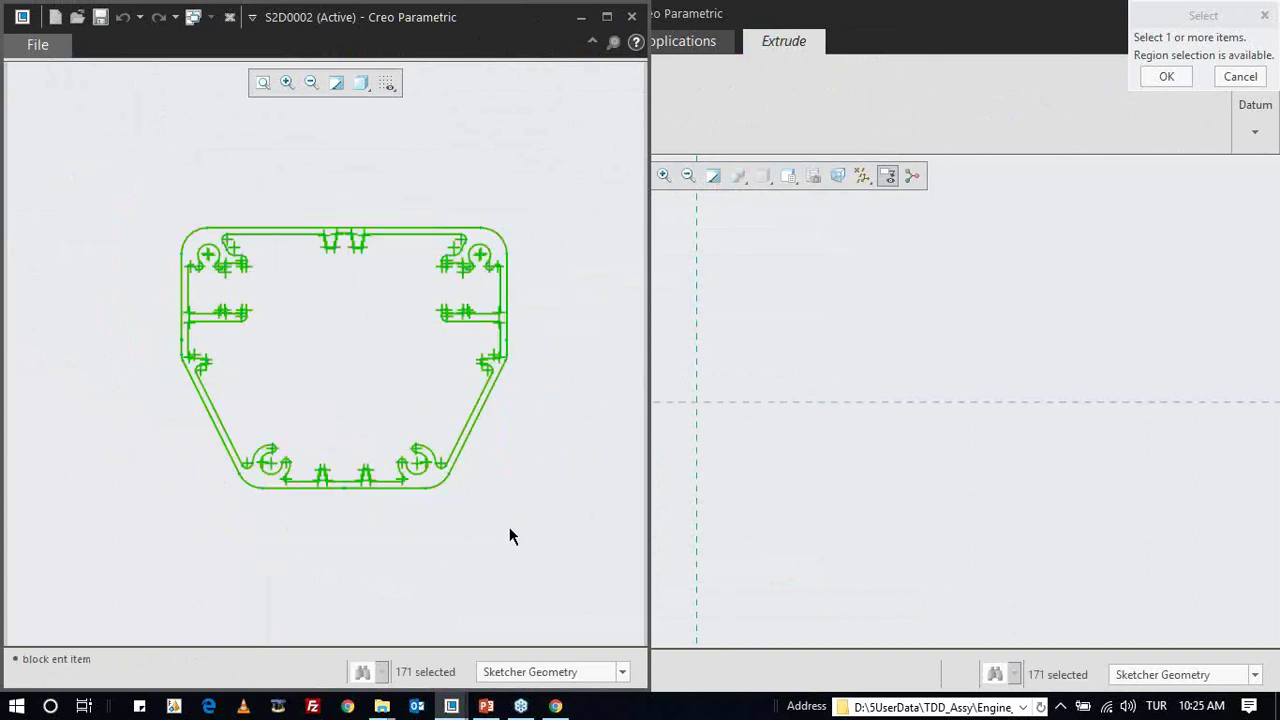
scroll(214, 265, up, 3)
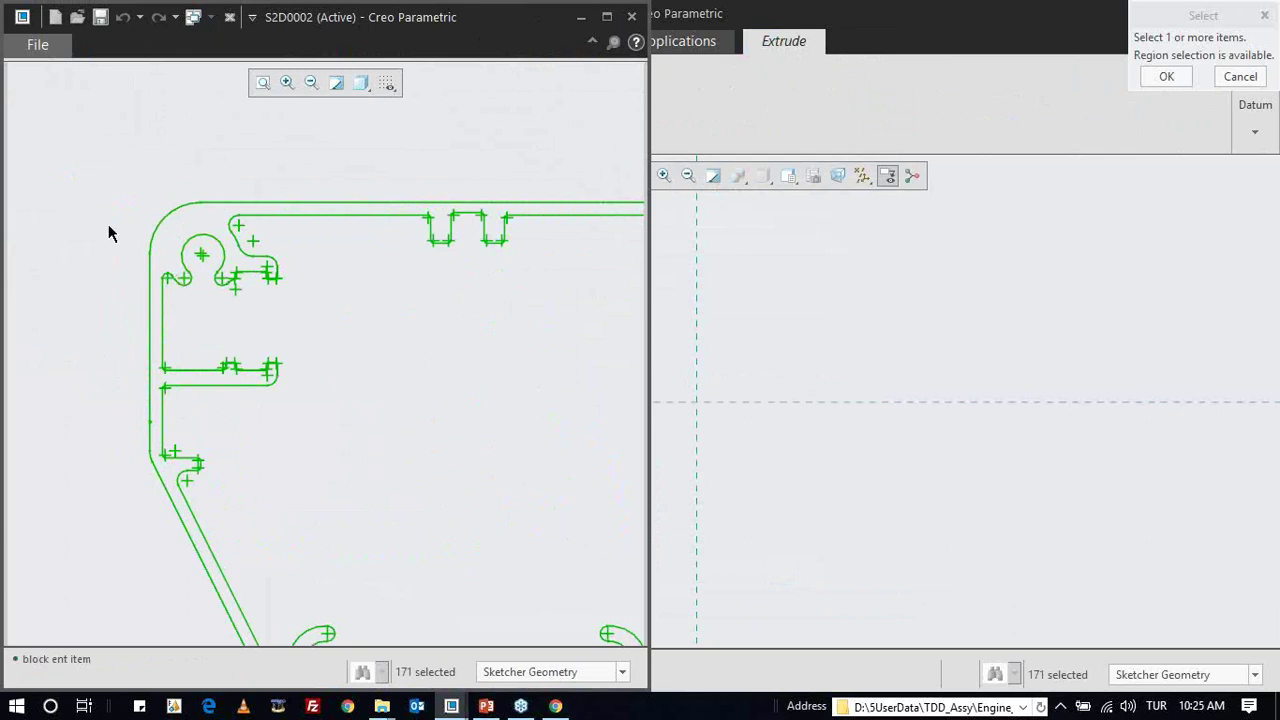
scroll(110, 240, down, 3)
scroll(120, 252, up, 1)
scroll(135, 257, up, 1)
scroll(143, 257, up, 1)
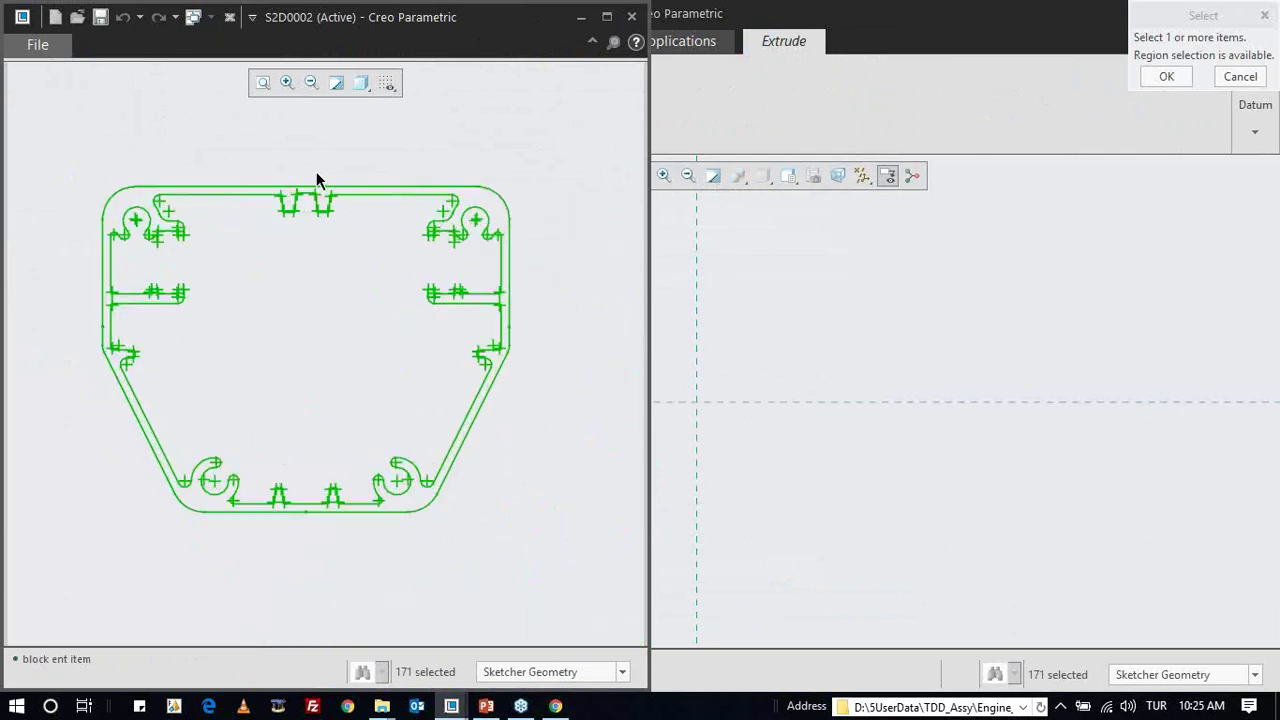
middle_click(316, 180)
- Place the imported profile at scale 1 and snap it onto the coordinate system
click(597, 355)
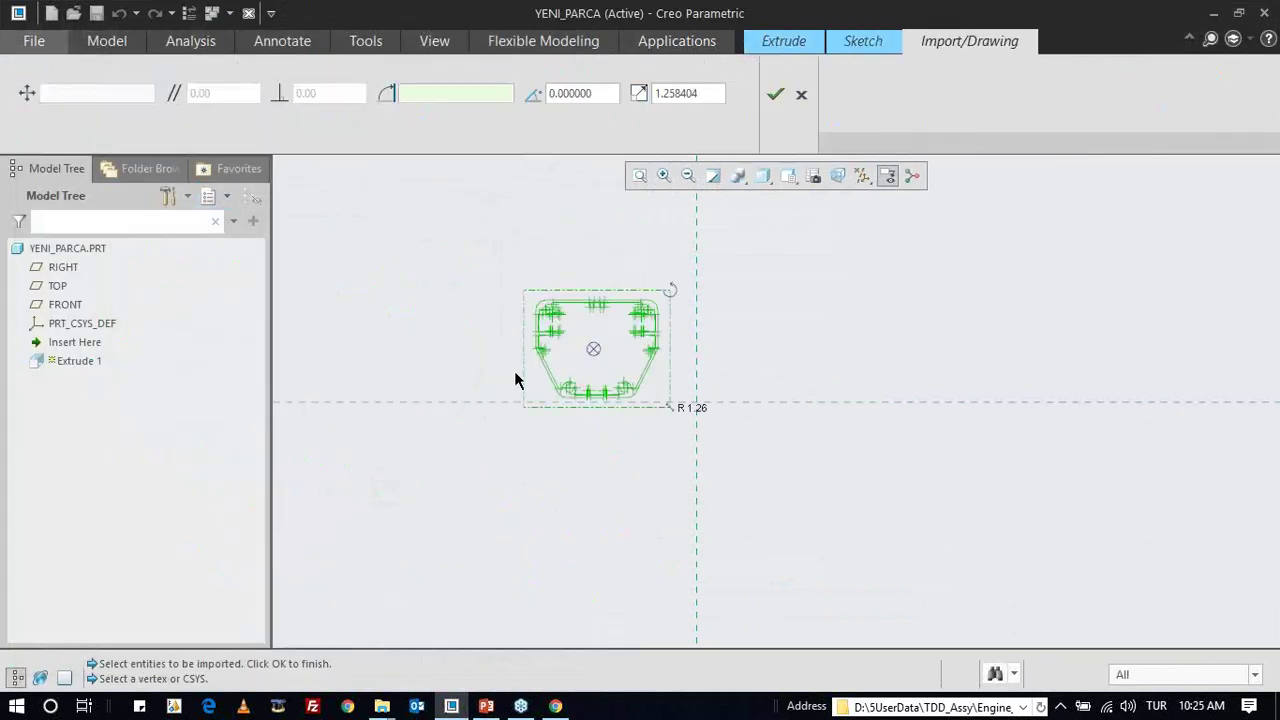
double_click(692, 408)
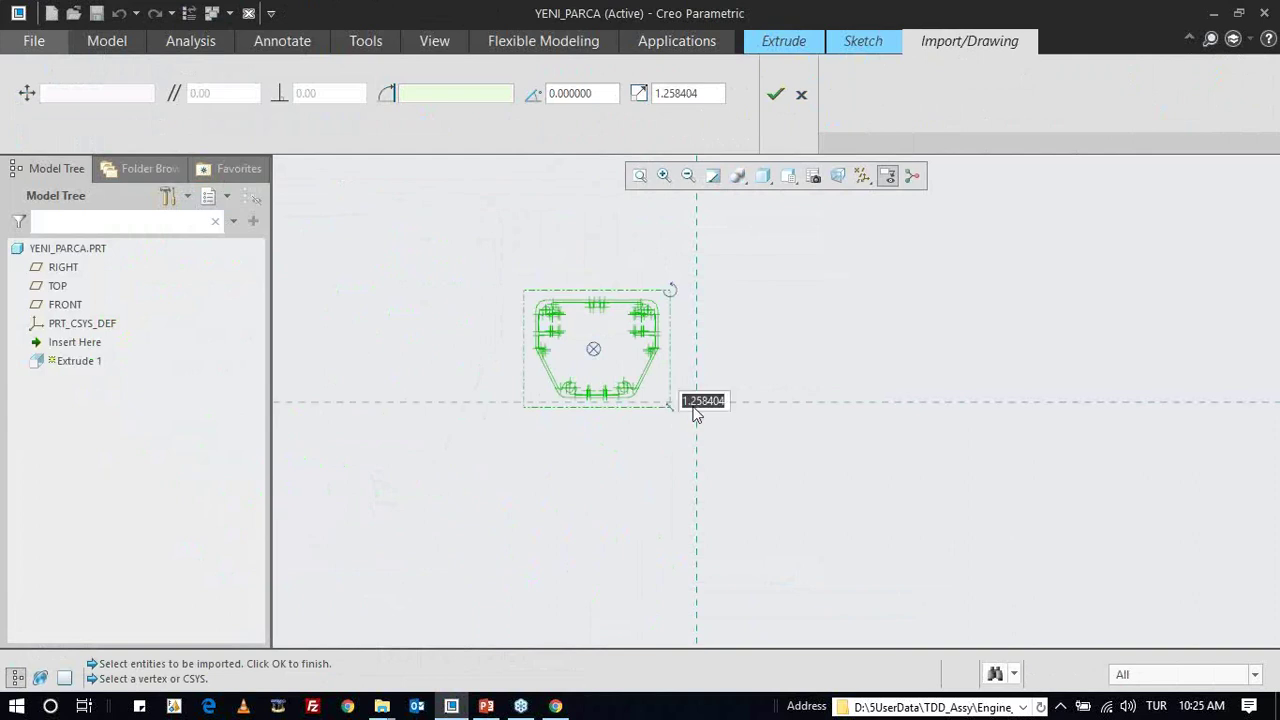
text(1)
key(Return)
drag(499, 289, 700, 389)
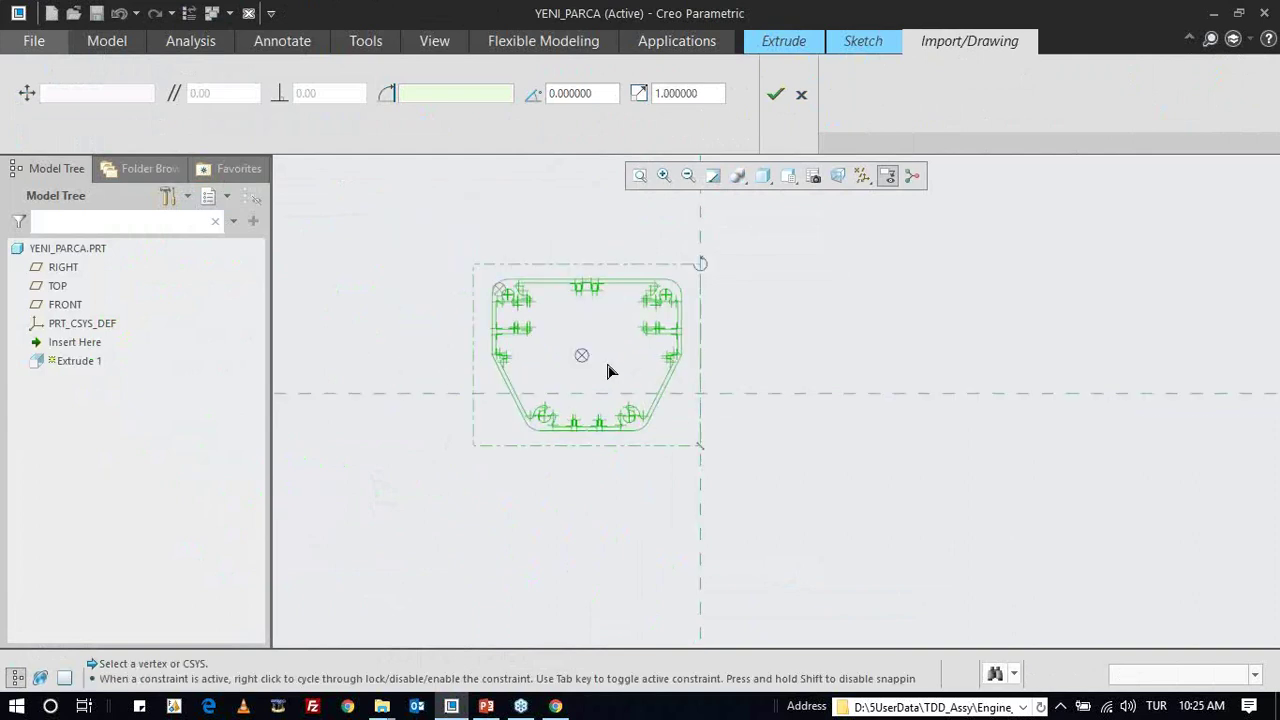
- Accept the imported profile and toggle the constraint symbols off and back on
click(776, 94)
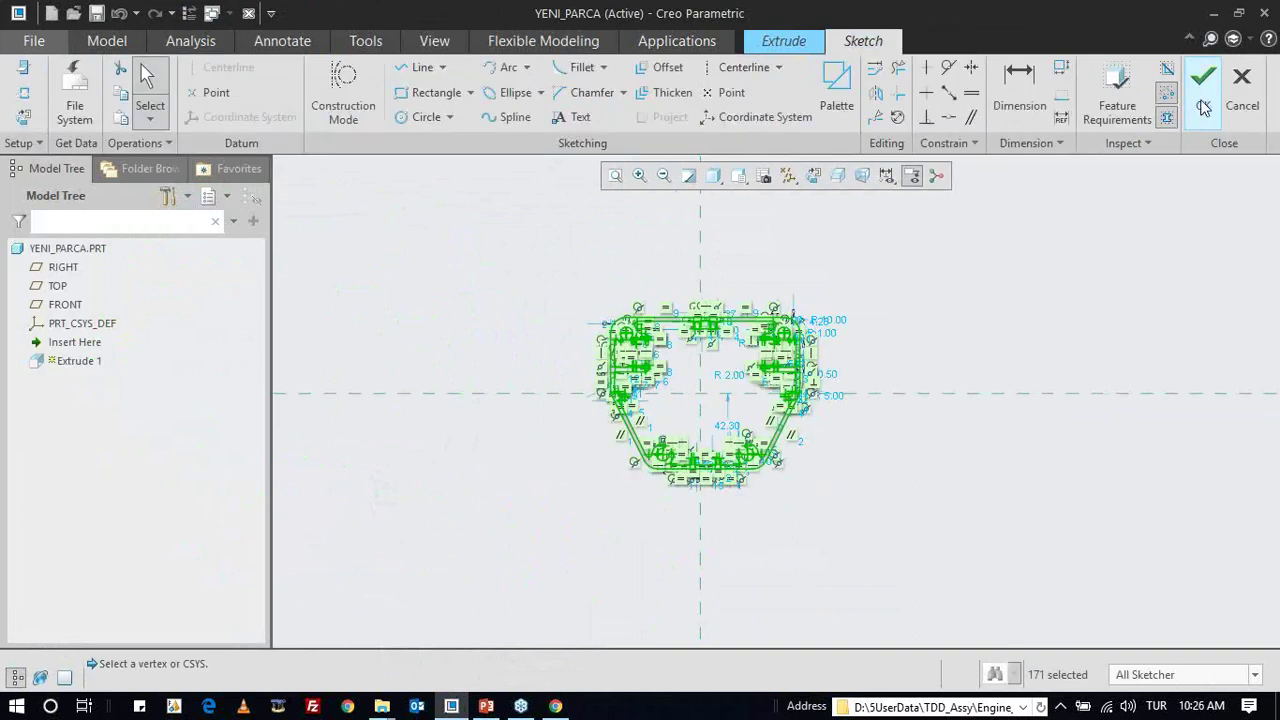
scroll(757, 372, up, 2)
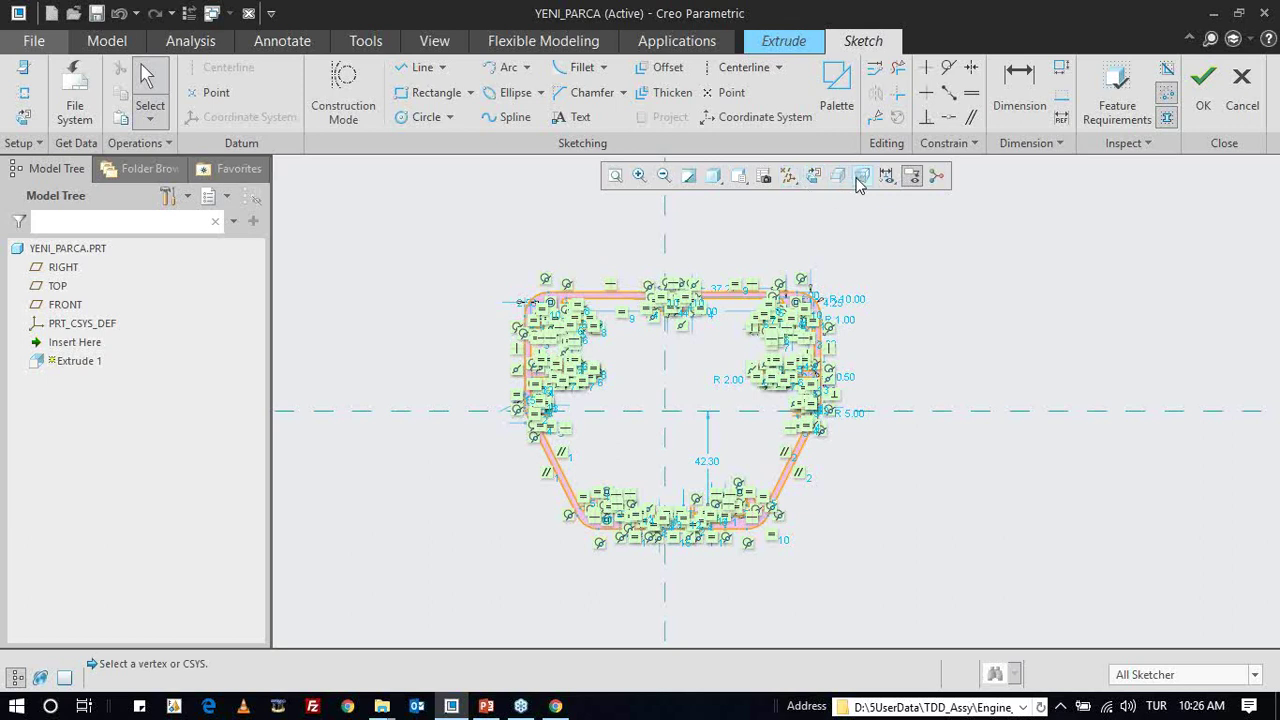
click(886, 176)
click(917, 243)
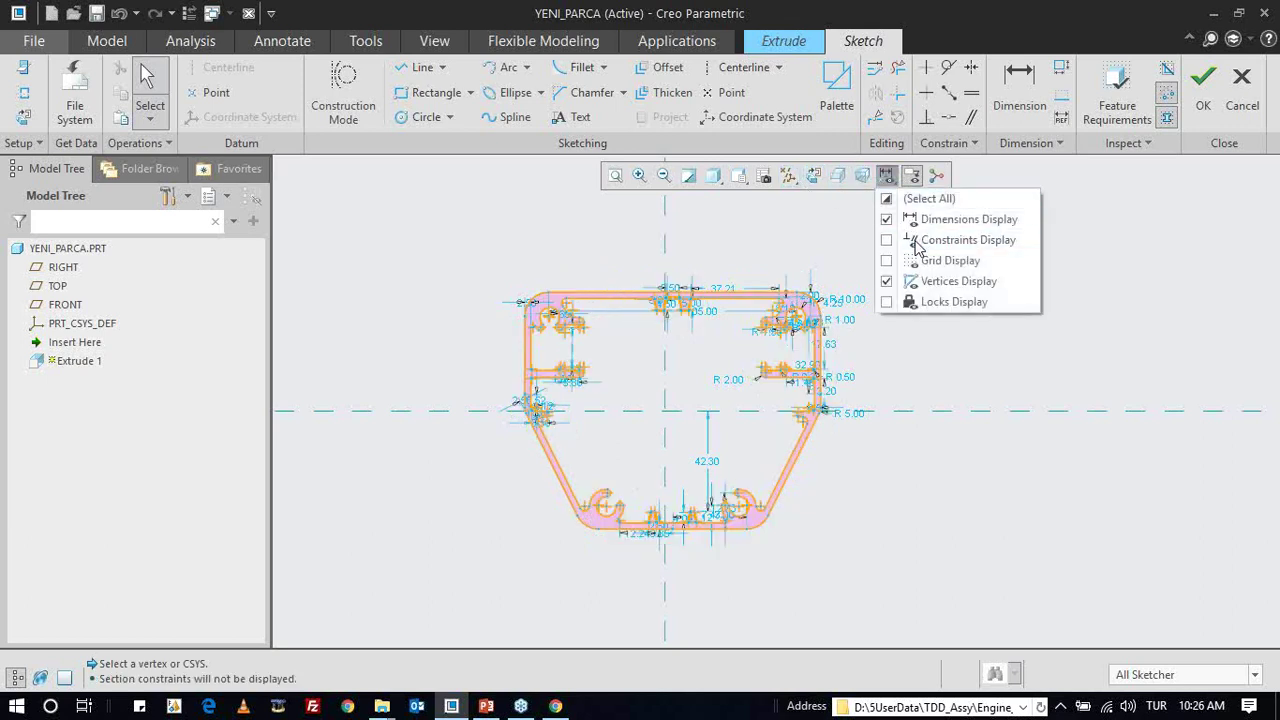
click(901, 244)
click(906, 247)
click(908, 245)
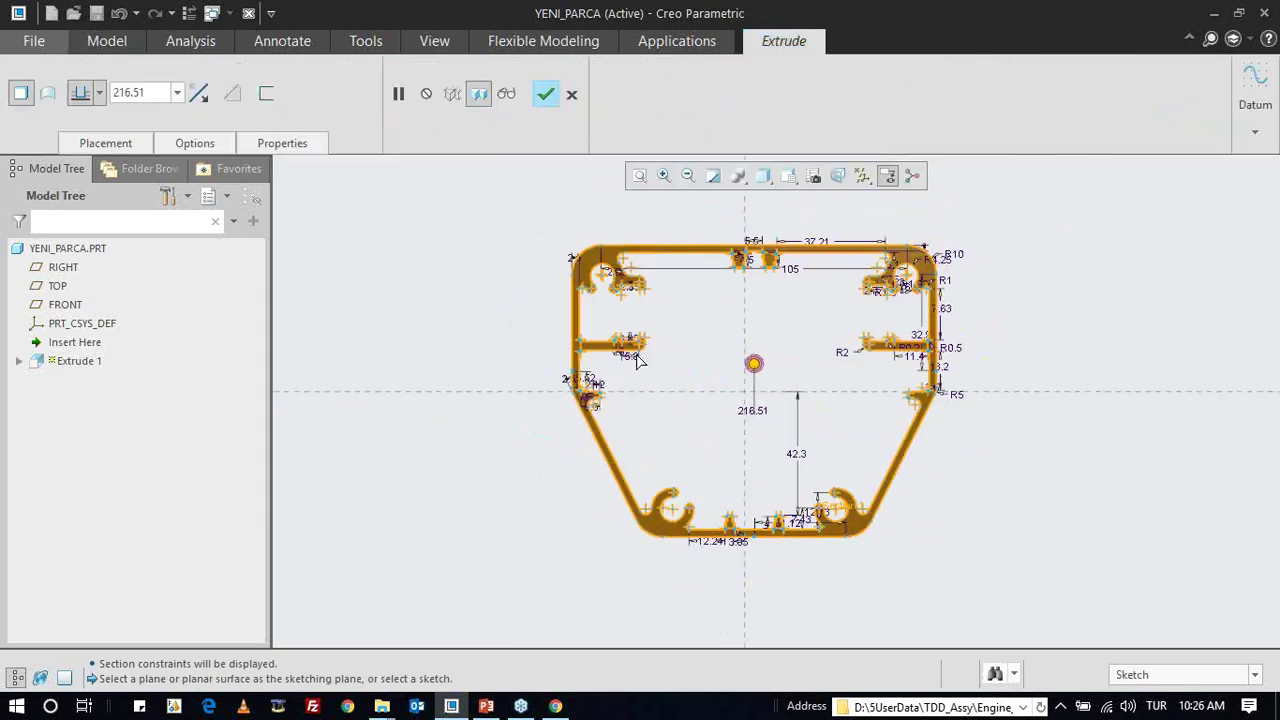
- Switch to Shading With Edges and finish the extrusion at 216.51 depth
click(762, 176)
click(768, 217)
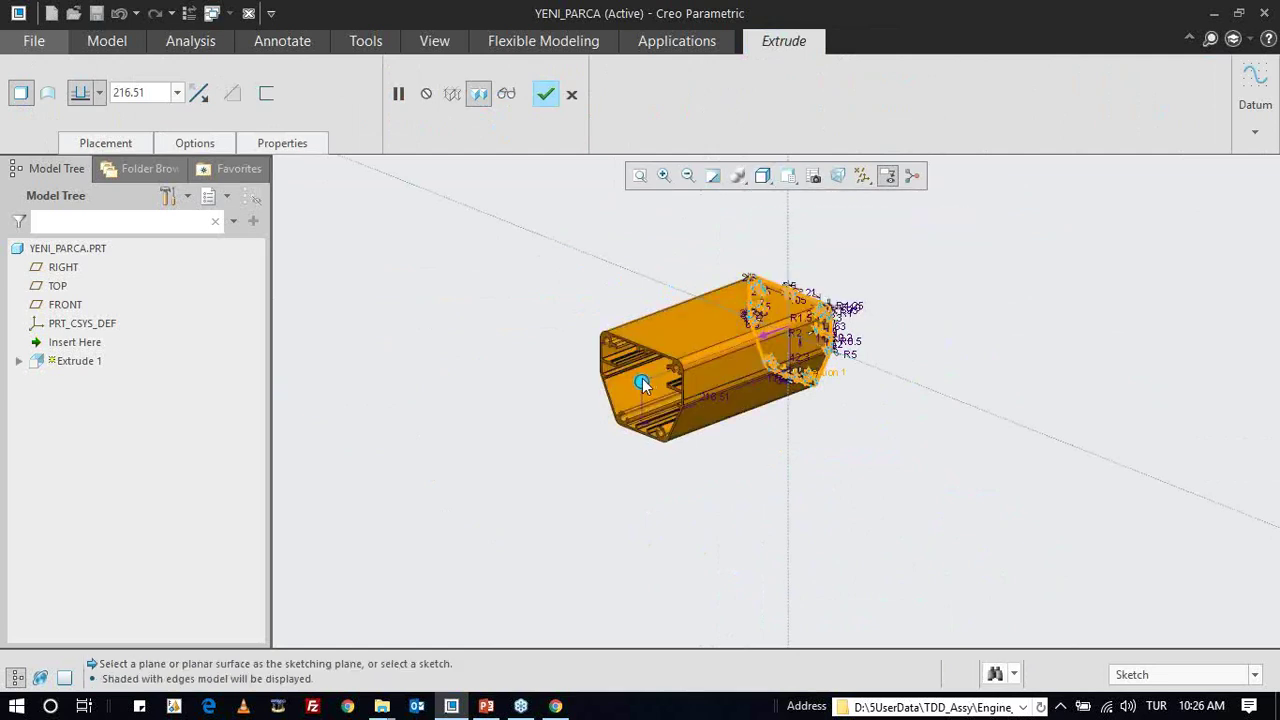
click(541, 390)
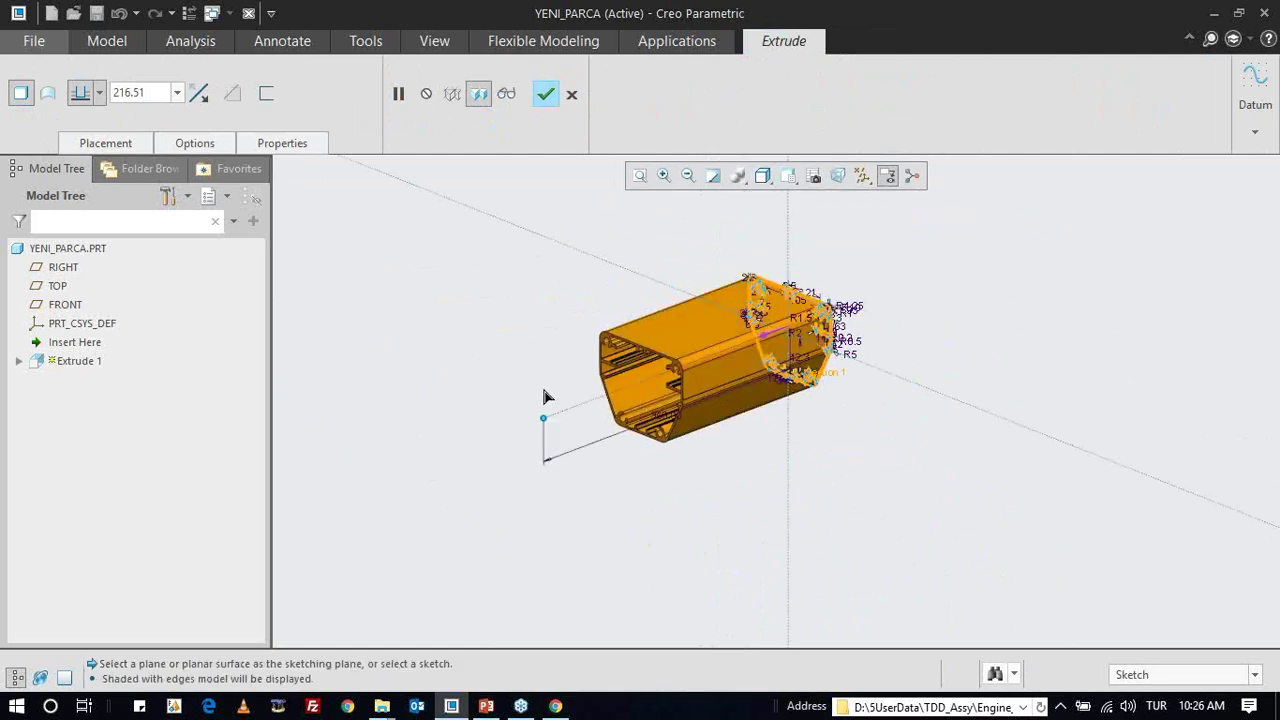
middle_click(600, 231)
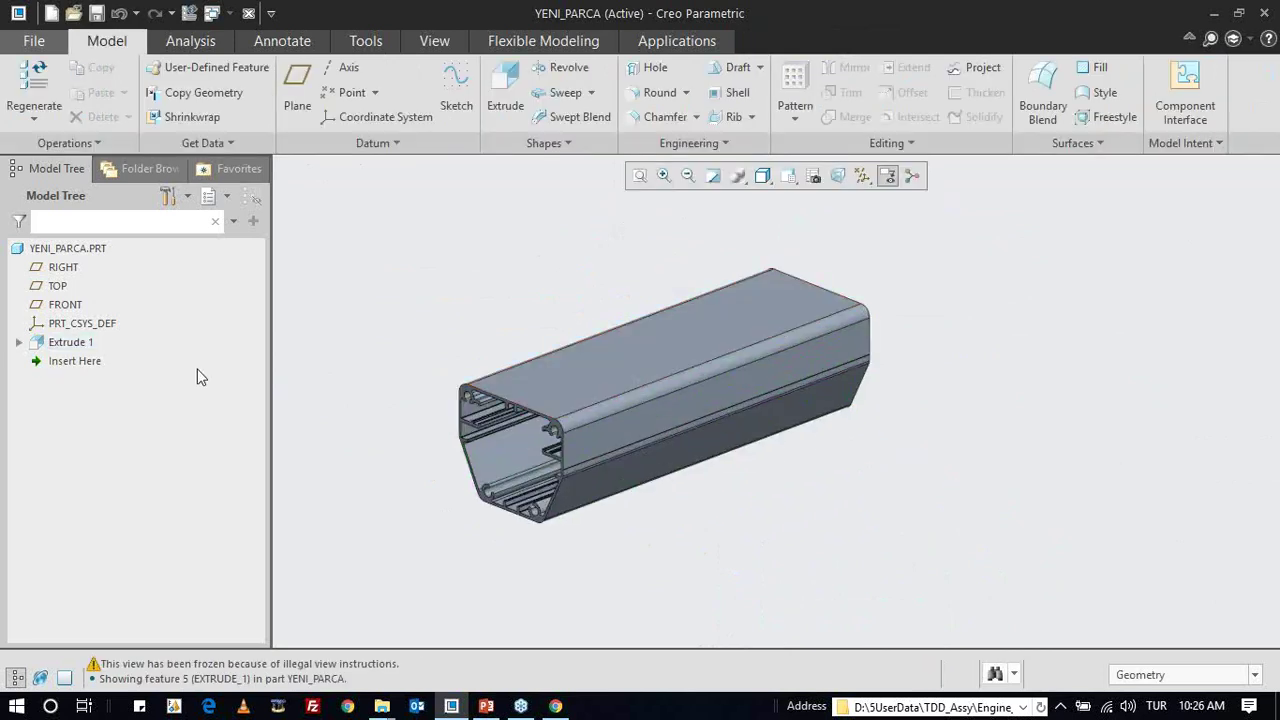
- Reopen Extrude 1's Section 1 sketch for editing
click(19, 343)
click(86, 361)
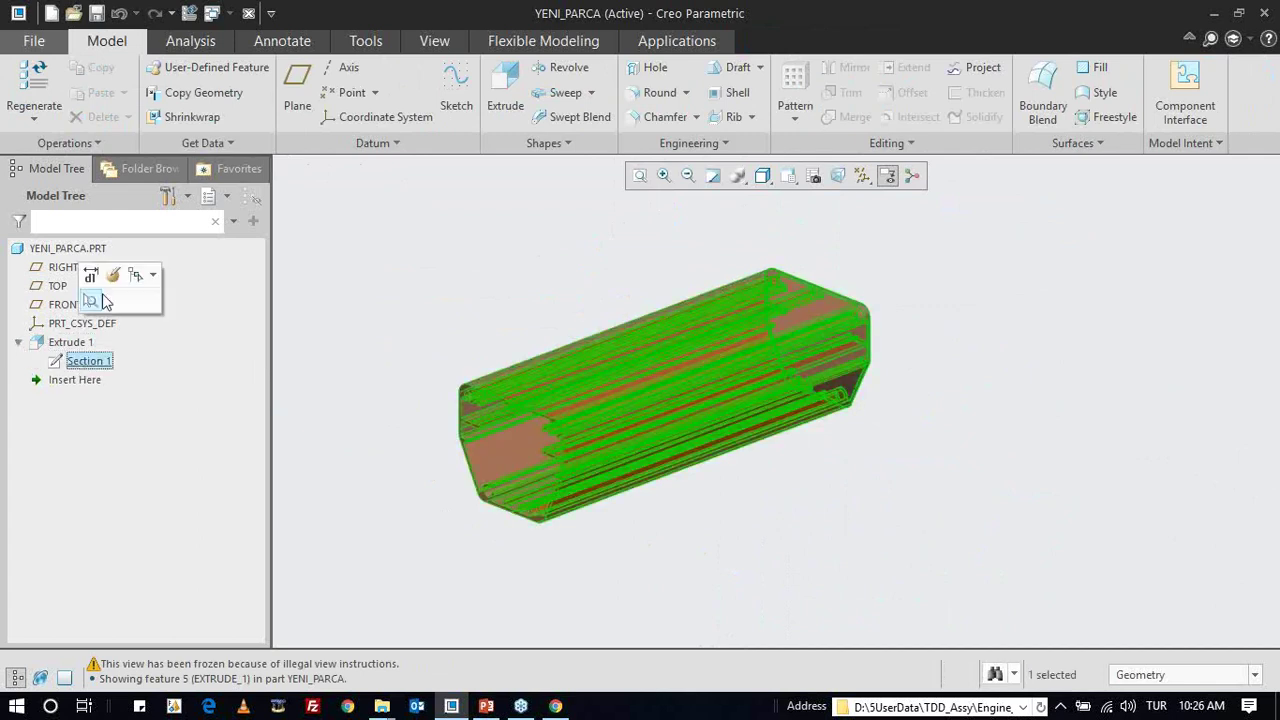
click(111, 278)
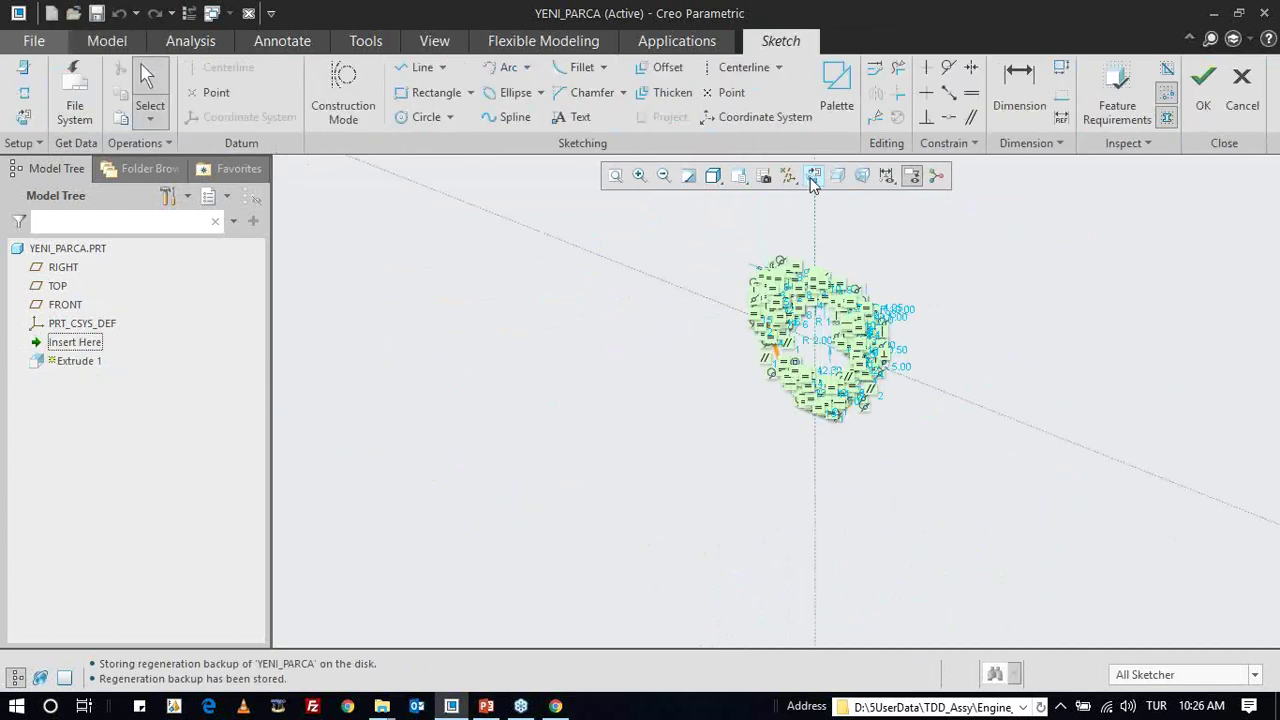
scroll(905, 262, up, 2)
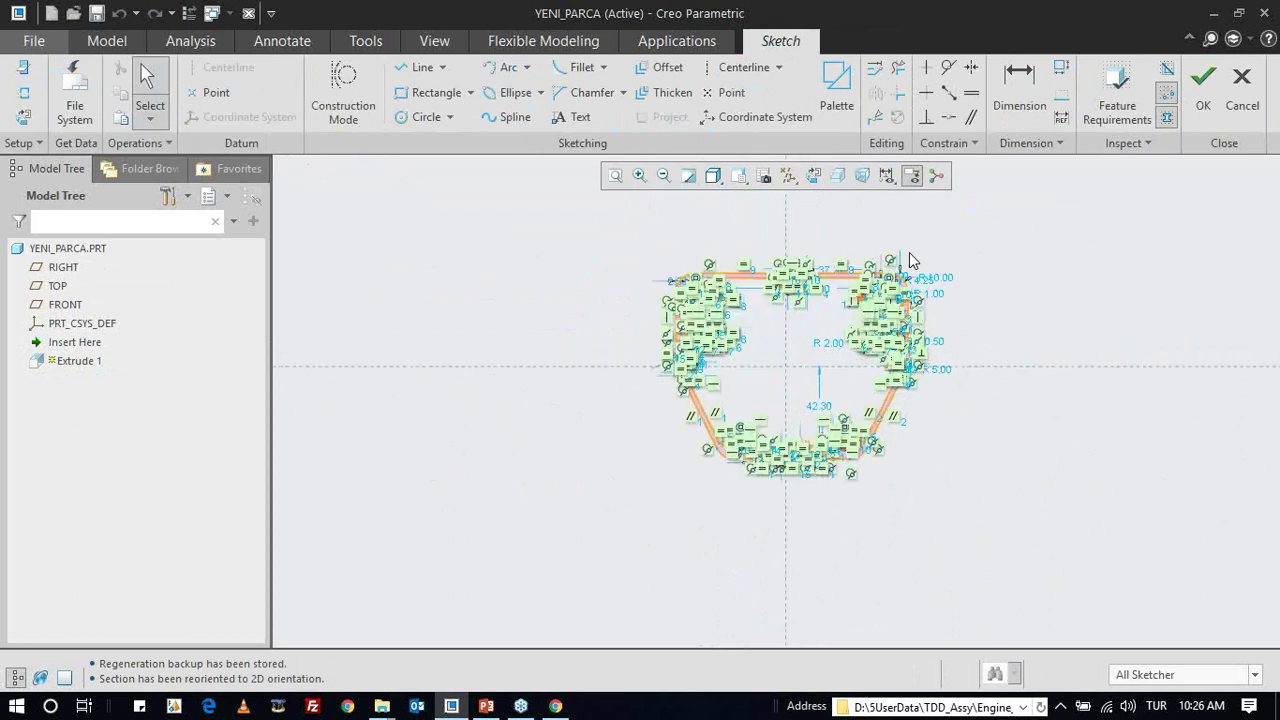
scroll(905, 262, up, 1)
scroll(969, 294, up, 1)
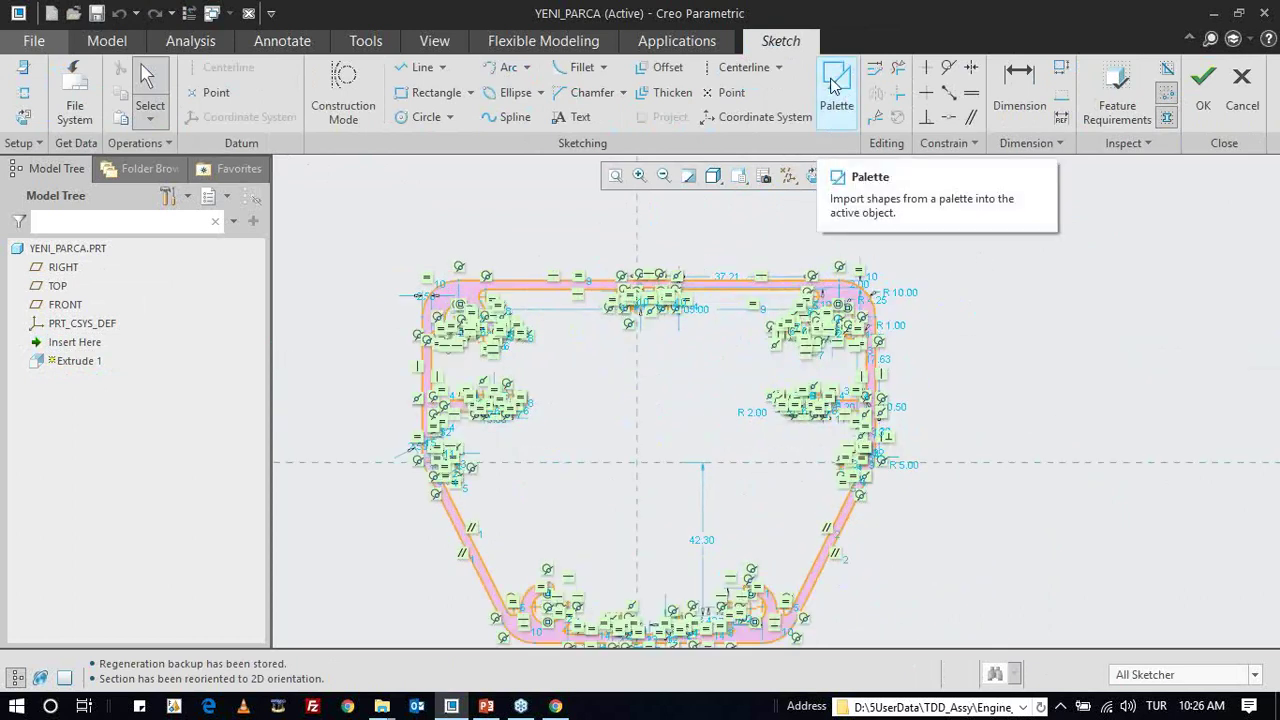
- Browse the Creo_Profiller2 to Creo_Profiller4 palette tabs, close the Sketcher Palette, and zoom out
click(830, 85)
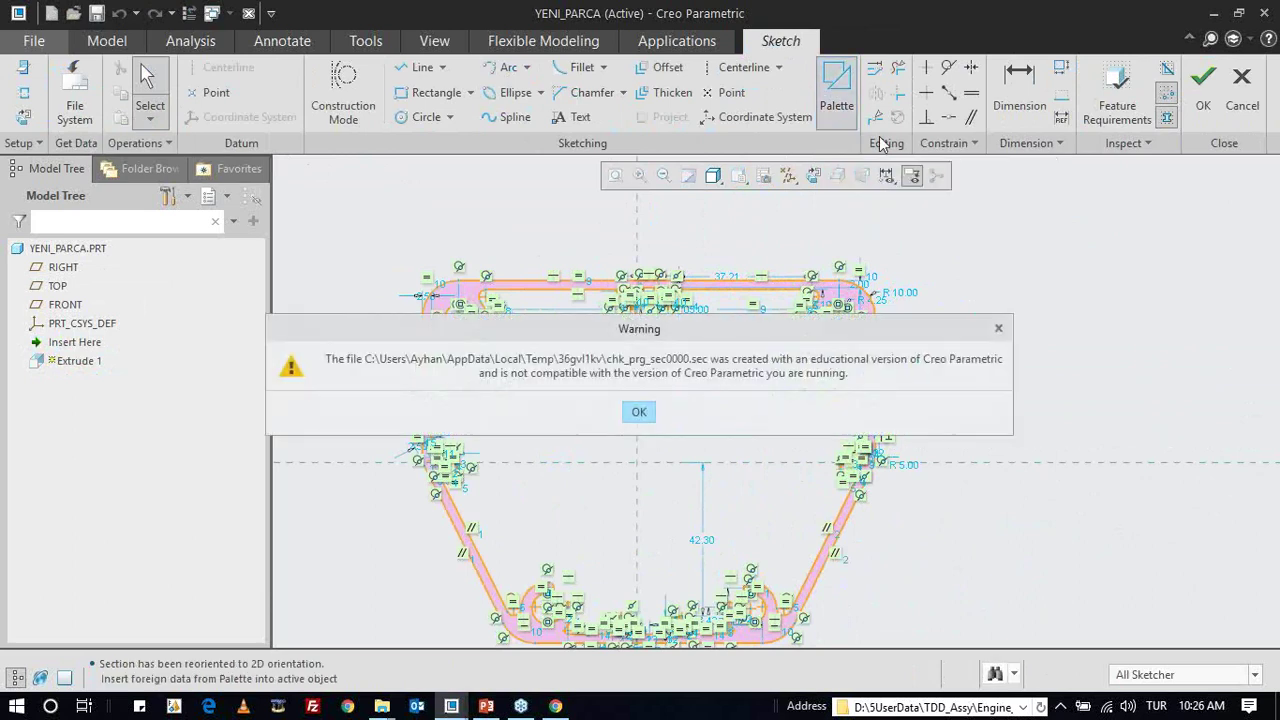
click(641, 414)
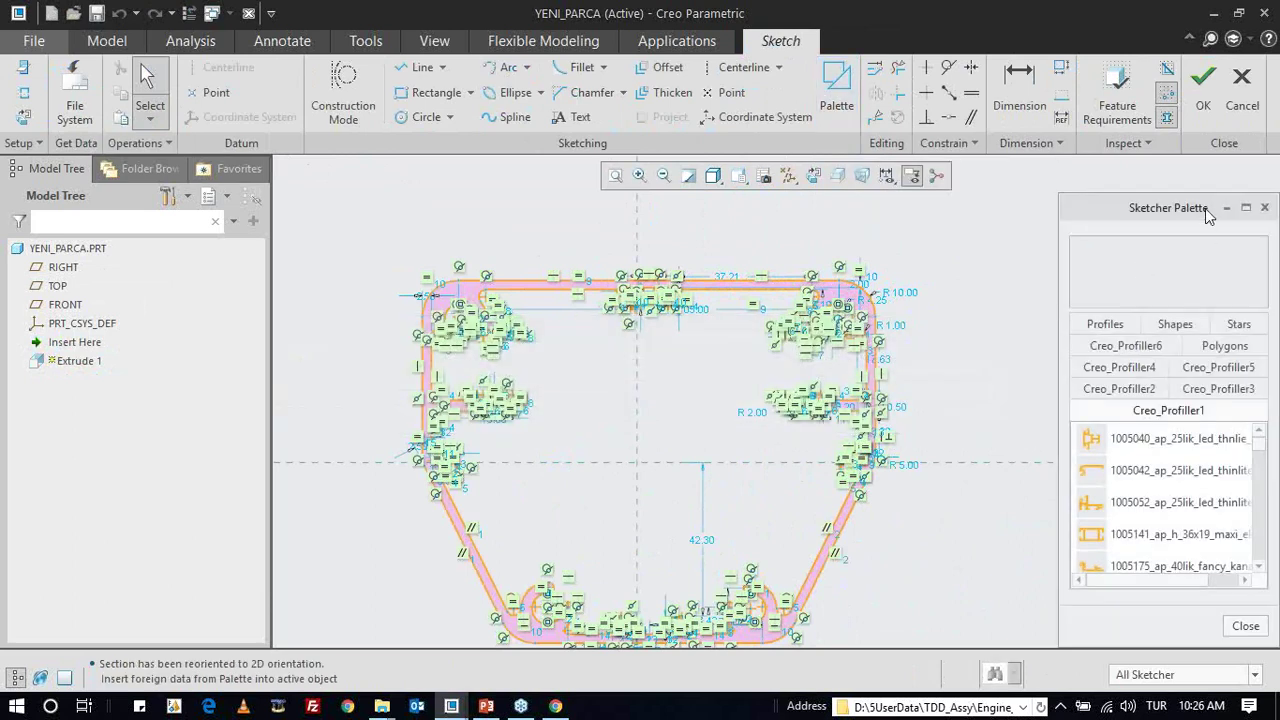
drag(1207, 215, 1090, 153)
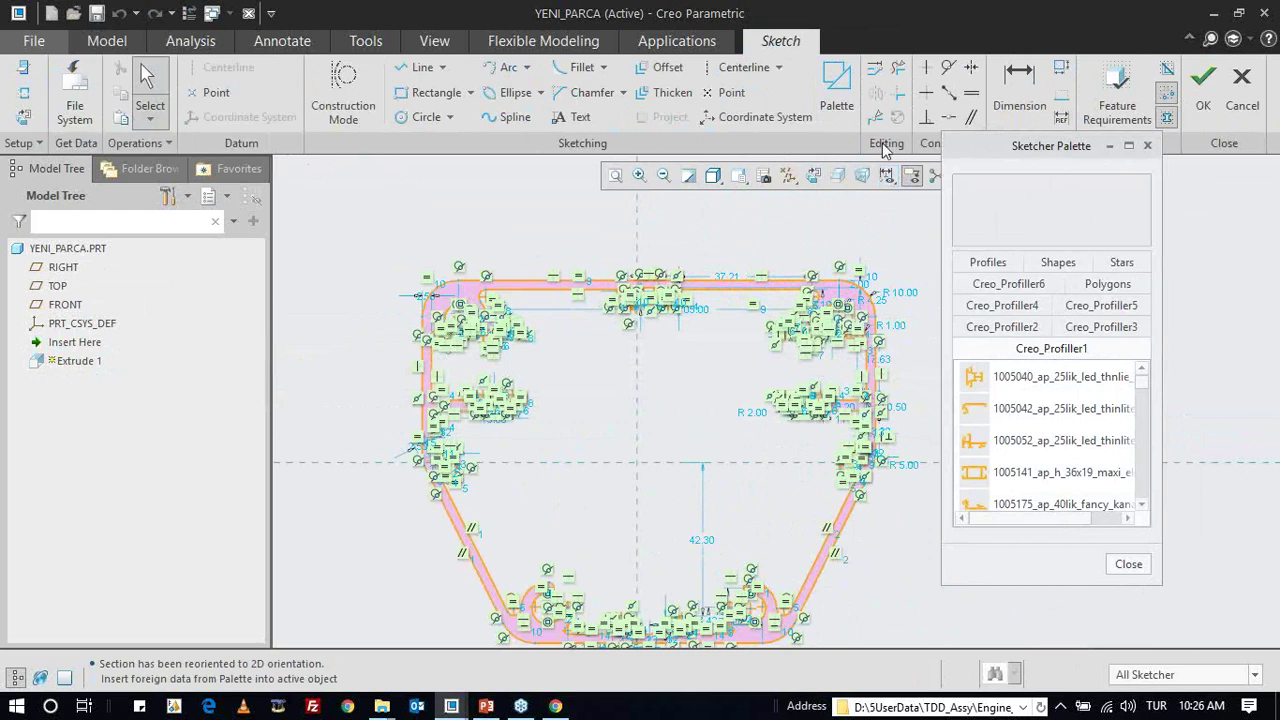
click(1030, 333)
click(1024, 442)
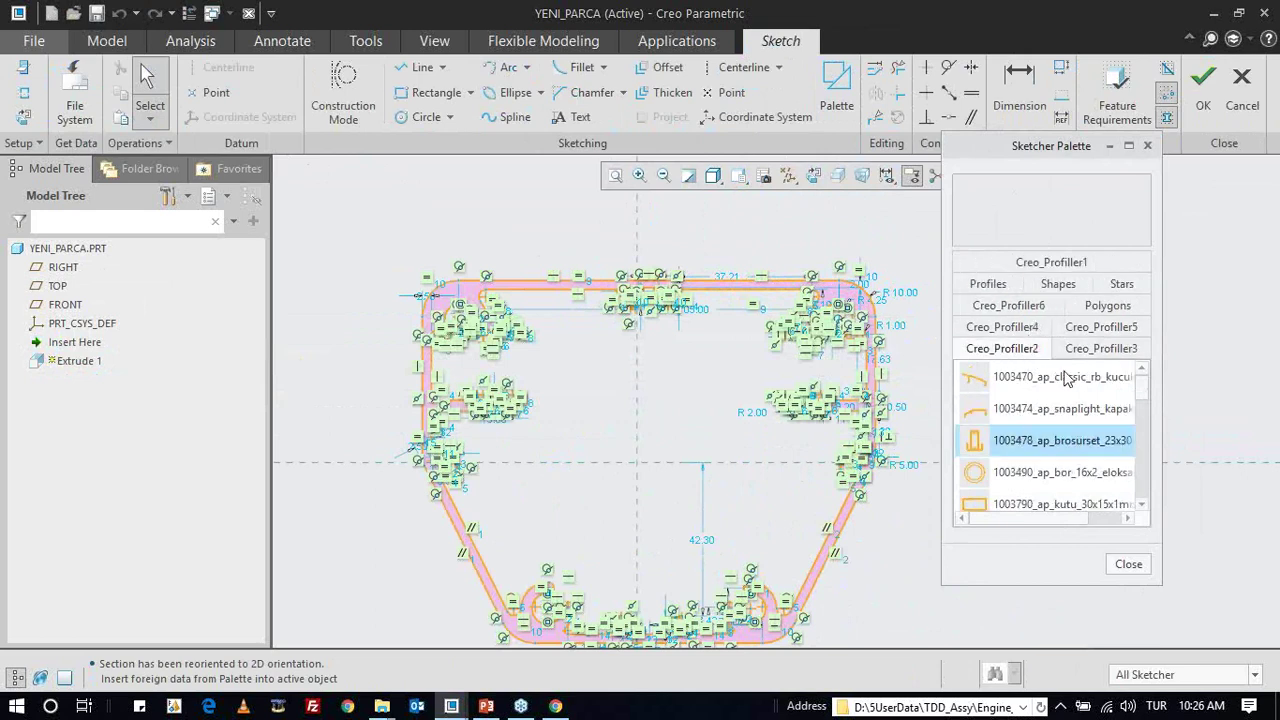
click(1085, 350)
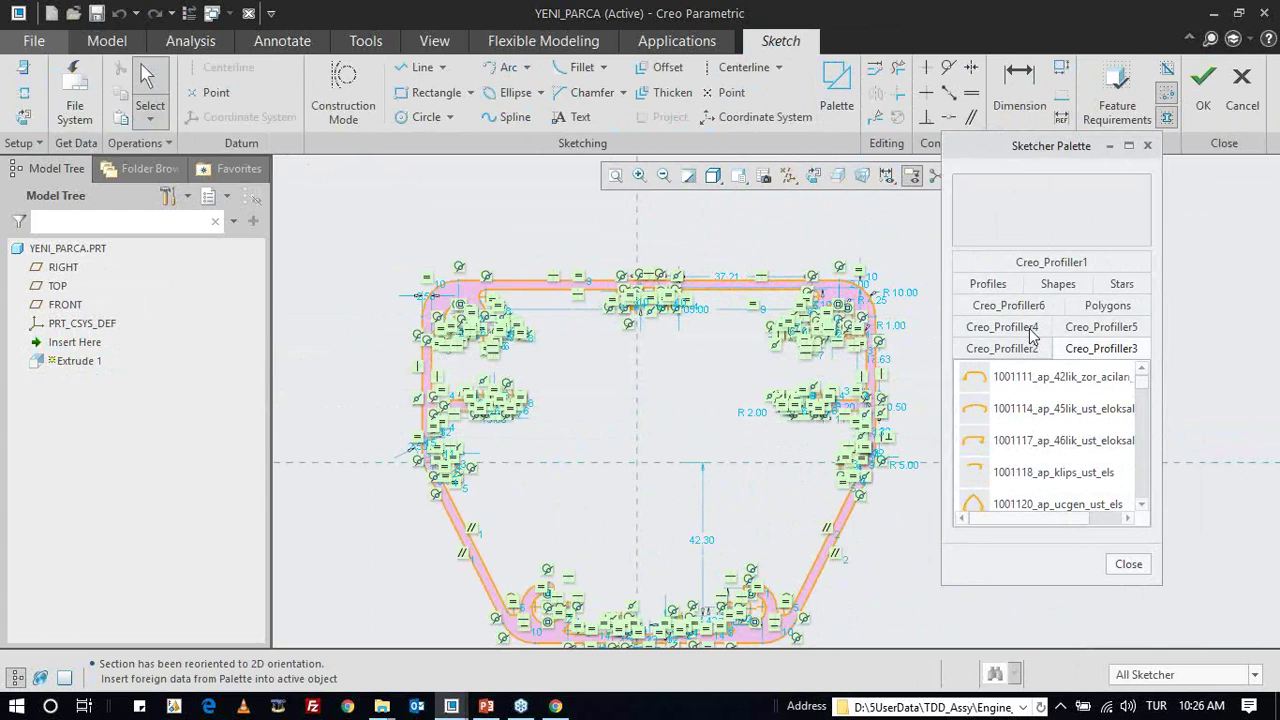
click(1032, 334)
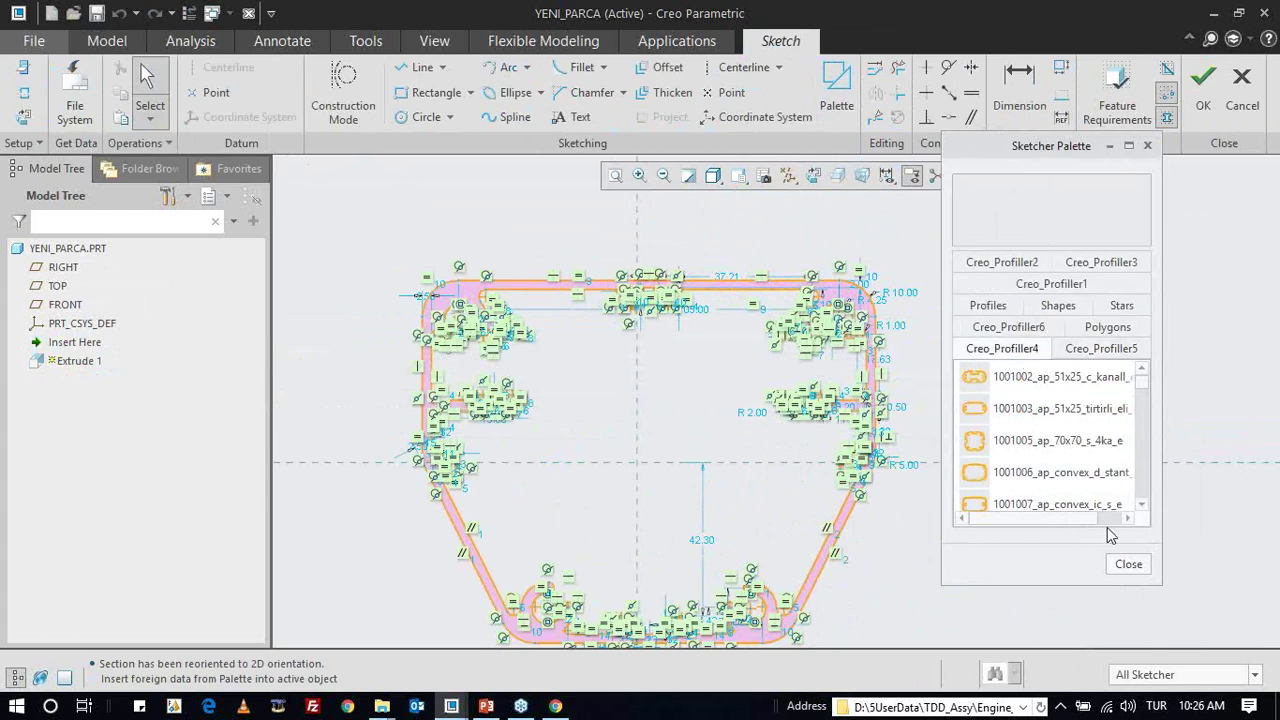
click(1125, 566)
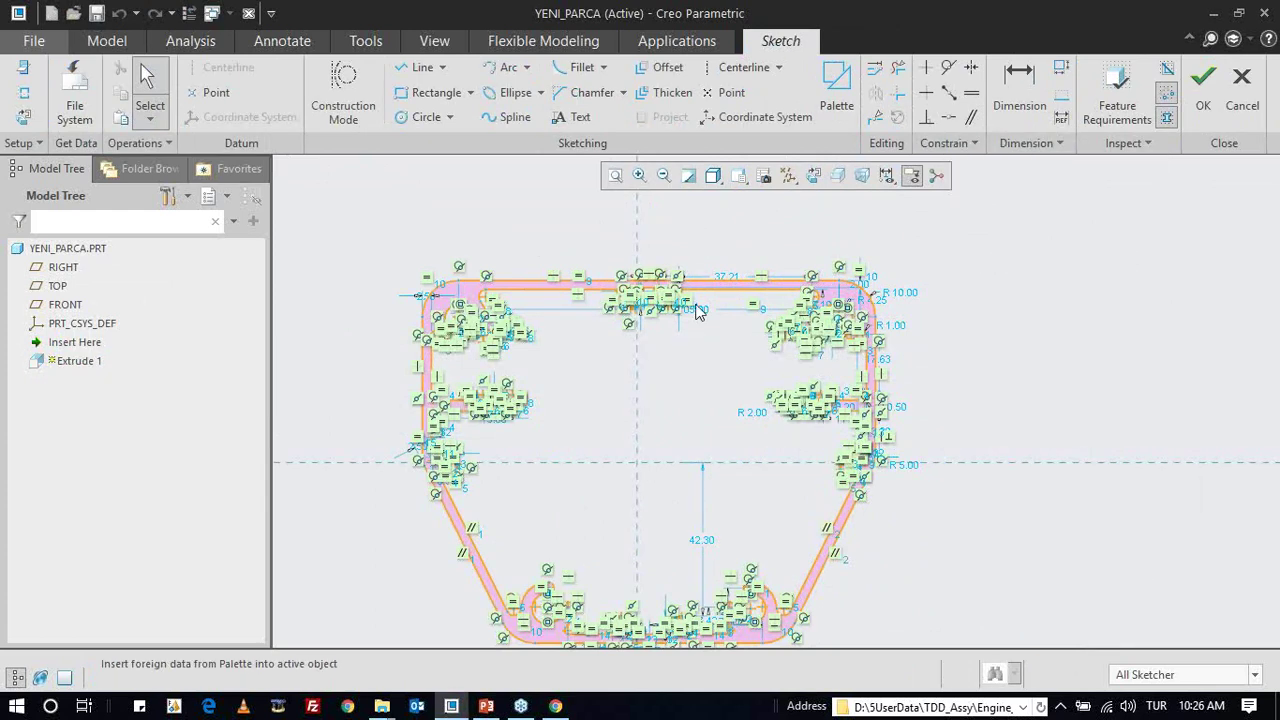
scroll(700, 310, down, 2)
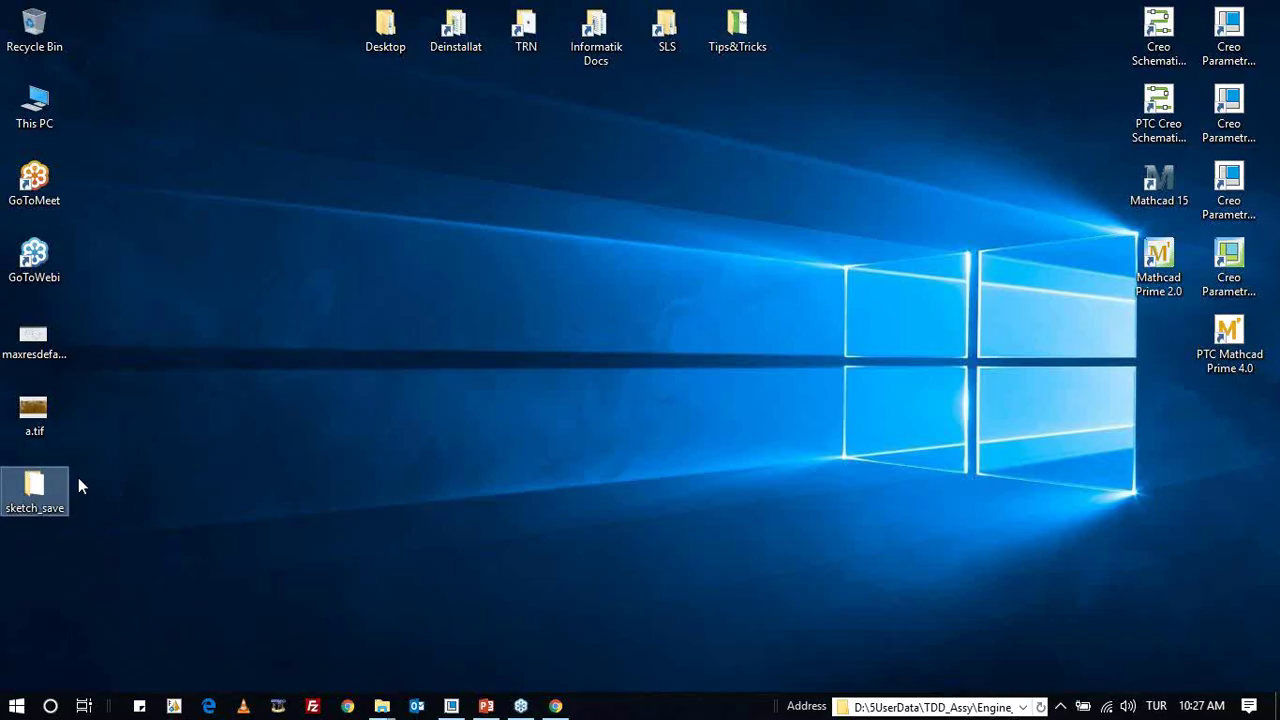
- Browse from This PC through Data (D:) to the 6PTC\Works\Work folder
mouse_move(80, 486)
mouse_down()
mouse_move(536, 180)
mouse_move(568, 102)
mouse_up()
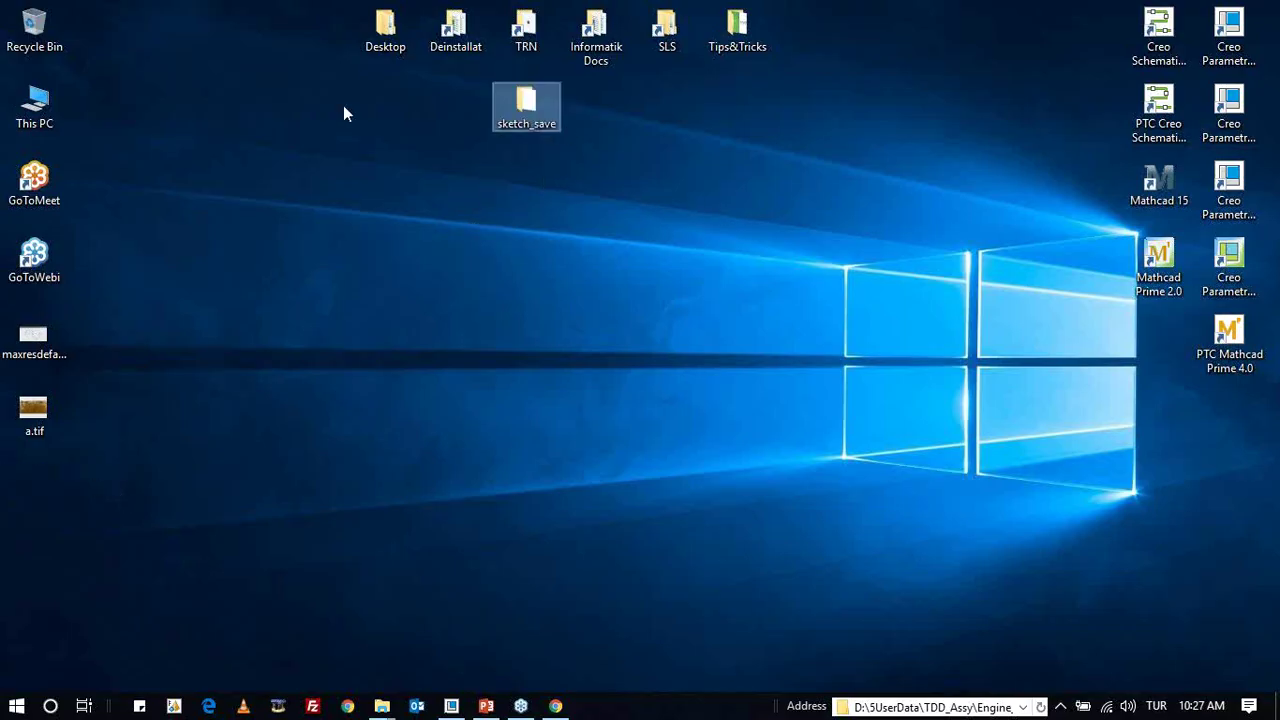
double_click(45, 105)
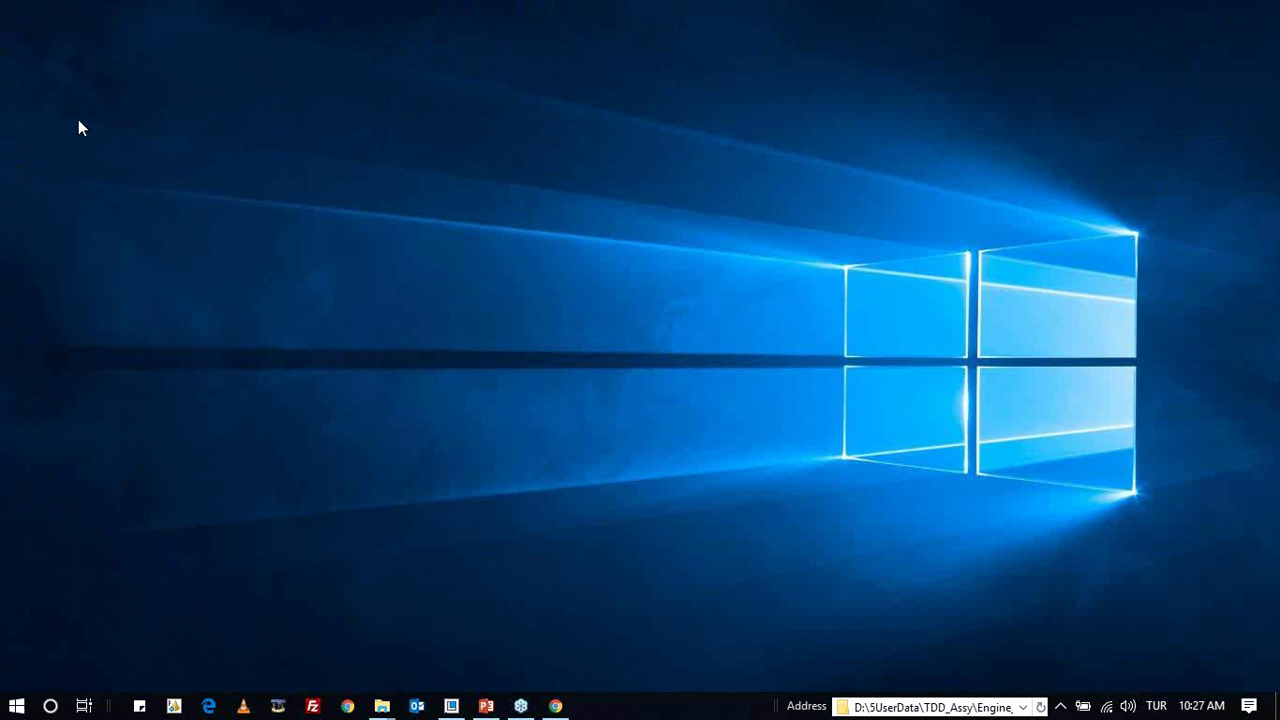
scroll(675, 537, down, 5)
double_click(666, 456)
scroll(400, 500, down, 2)
double_click(345, 532)
scroll(357, 591, down, 2)
double_click(350, 622)
double_click(330, 551)
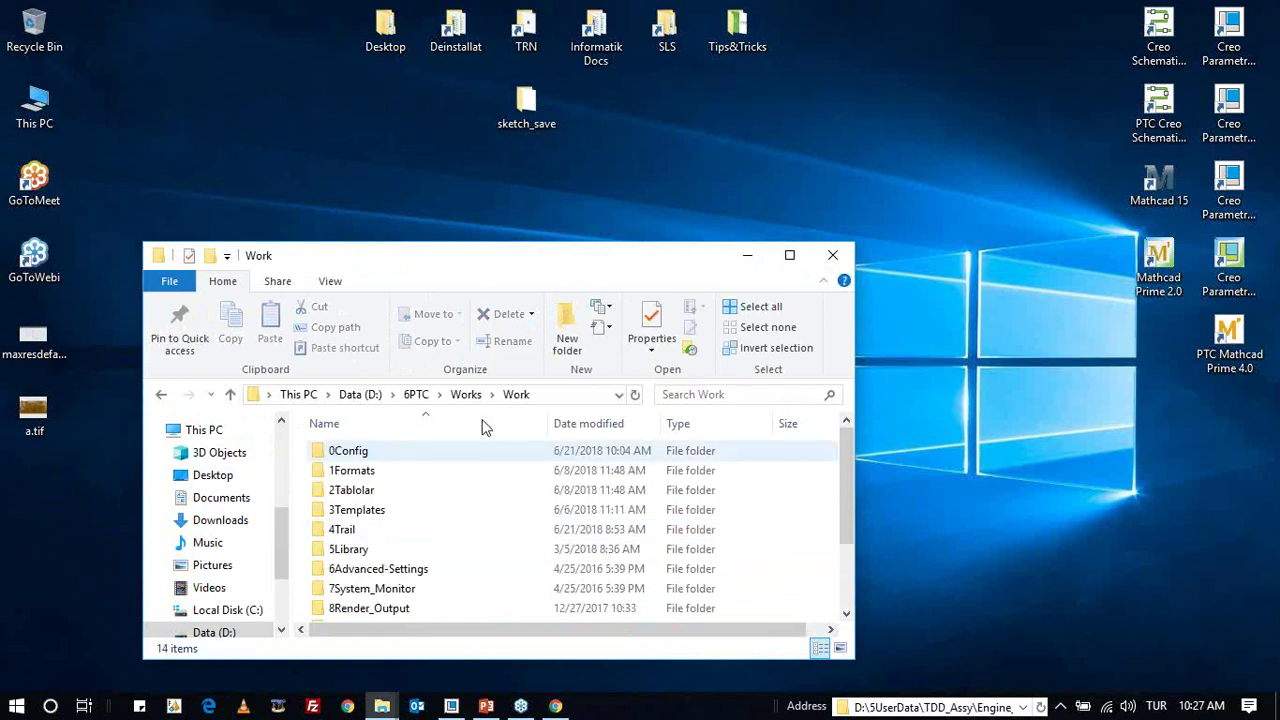
- Open 5Library\3Palette, peek into 1DWG_Kesitleri, return to 3Palette, then bring Creo back
drag(573, 268, 890, 119)
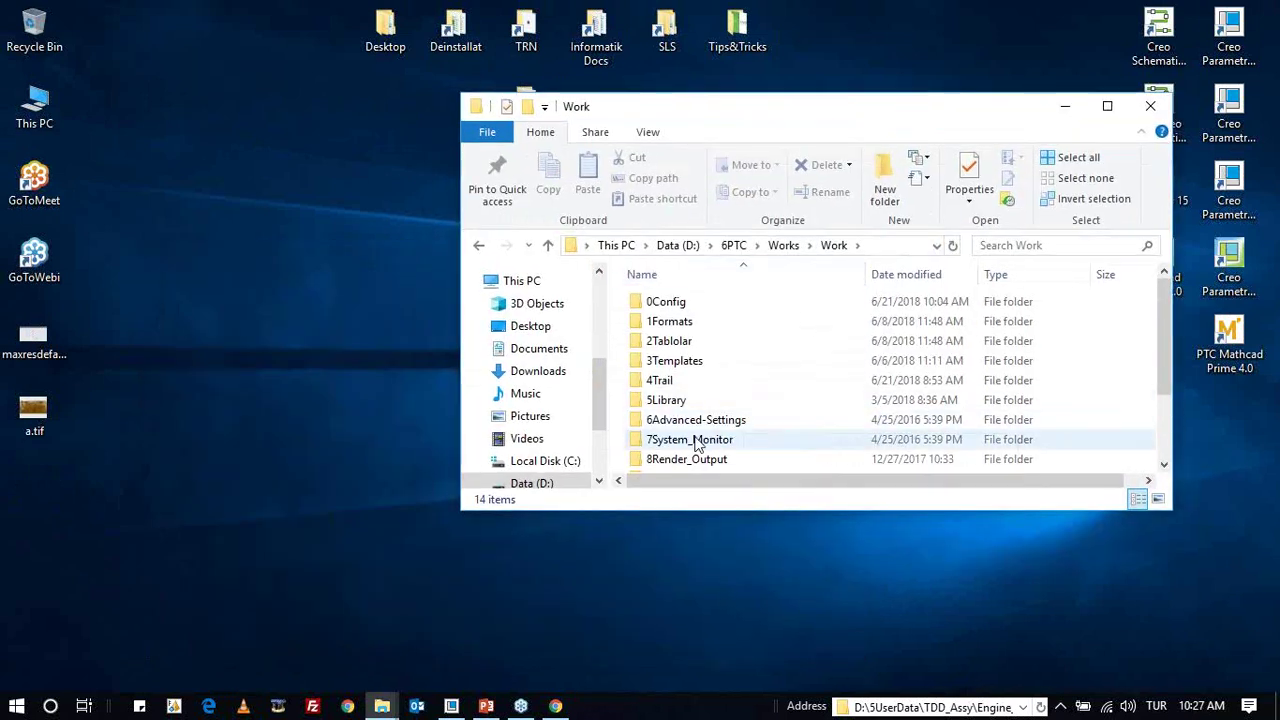
double_click(695, 403)
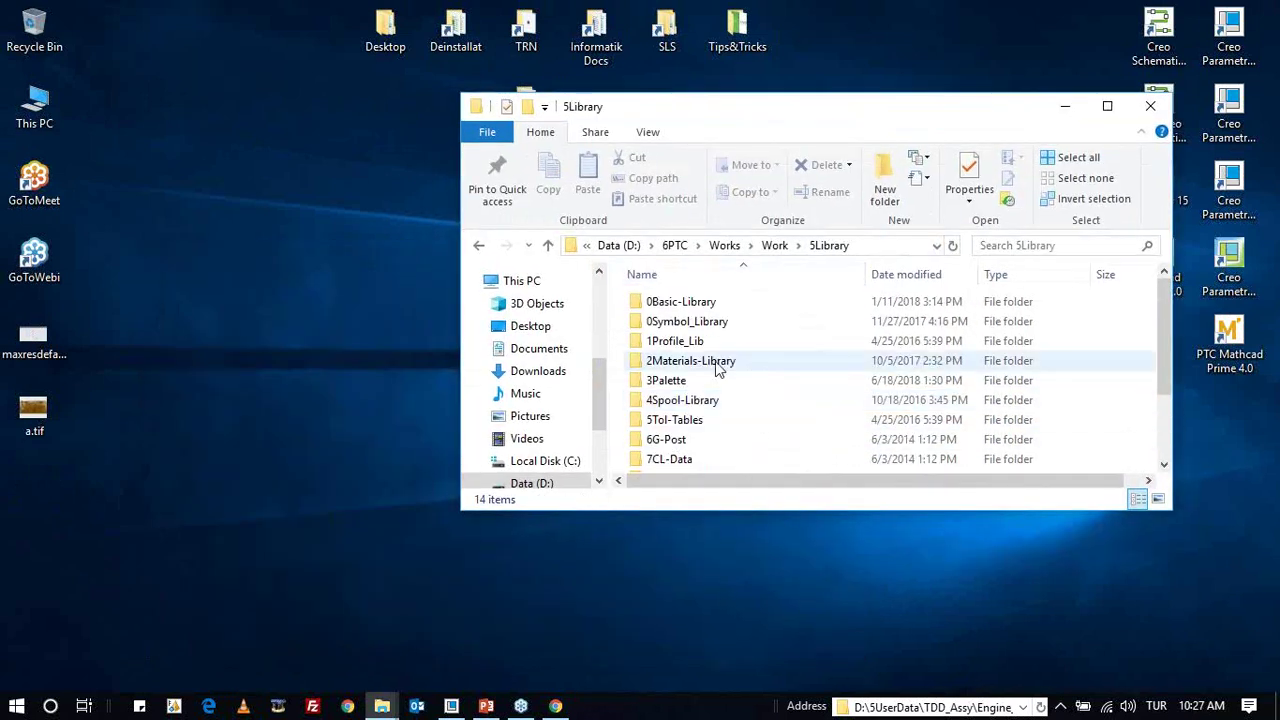
double_click(665, 380)
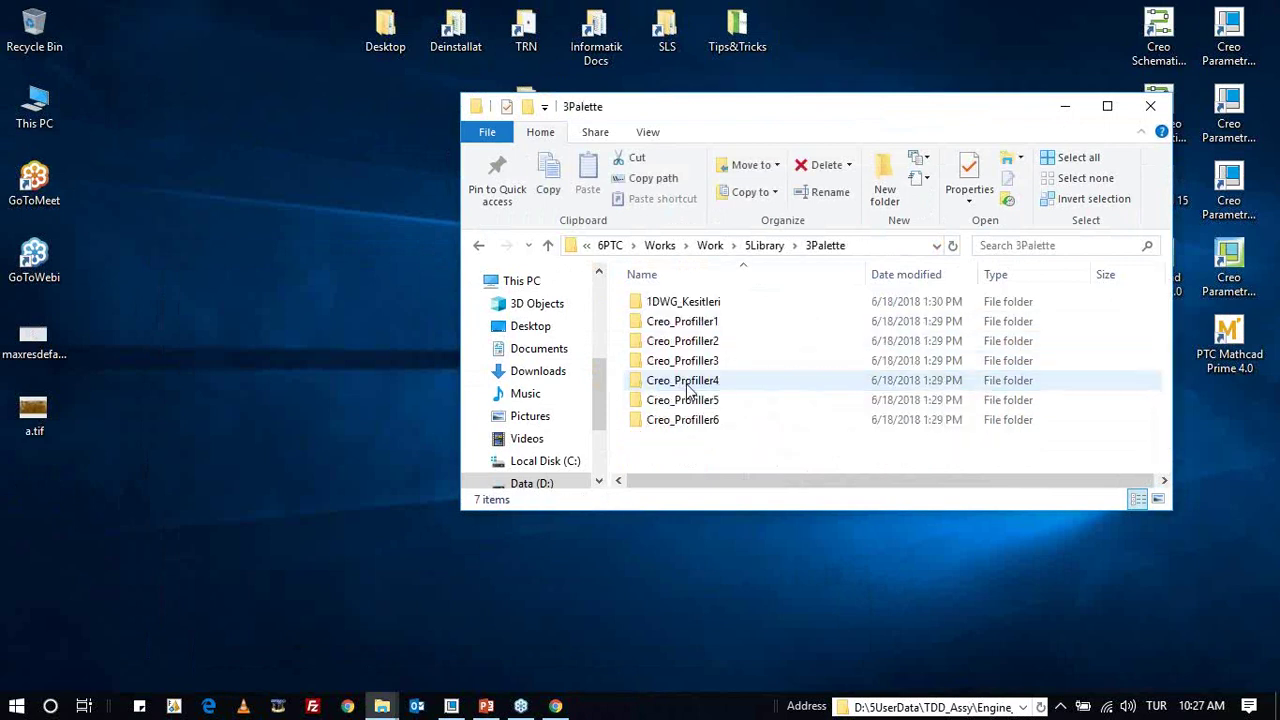
drag(785, 113, 705, 61)
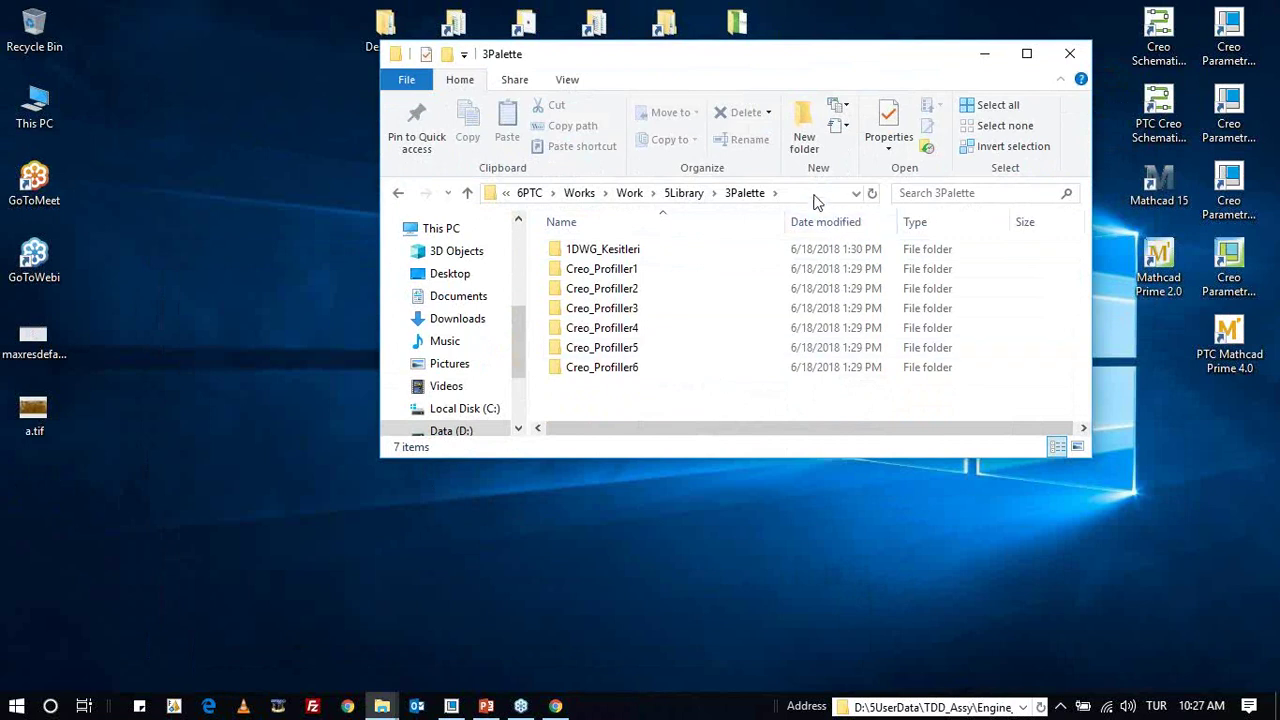
double_click(617, 250)
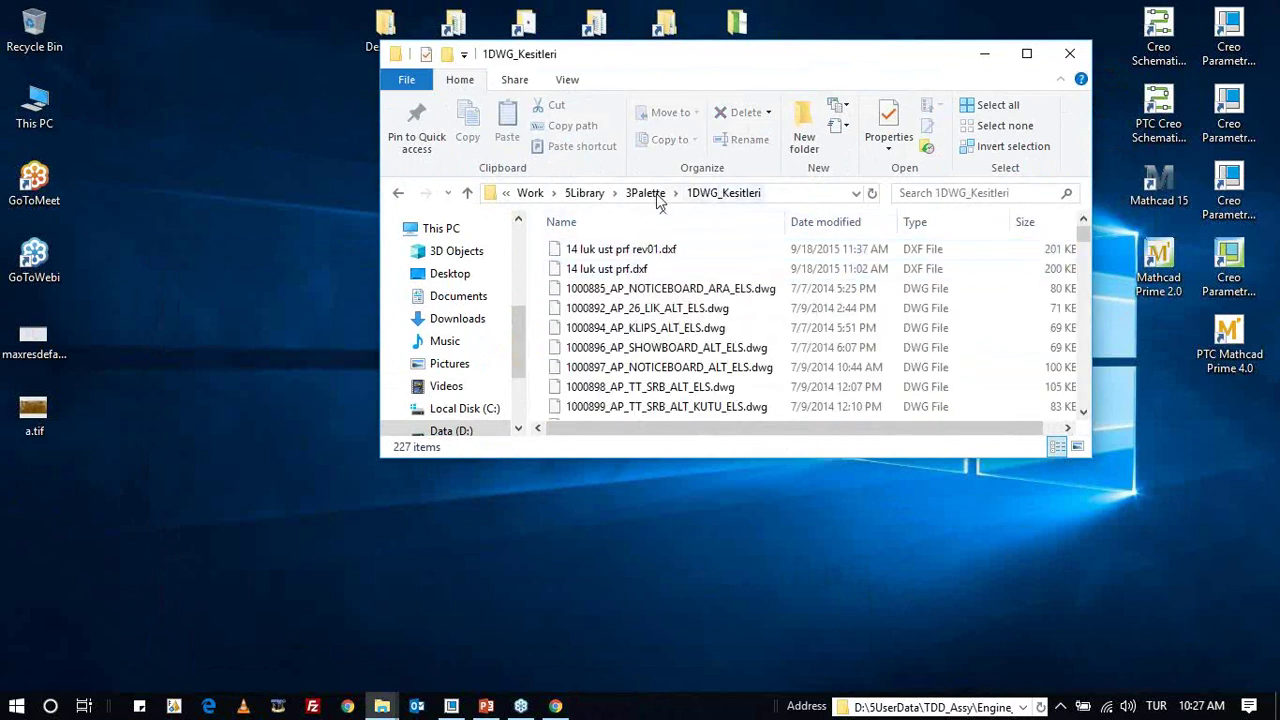
click(645, 193)
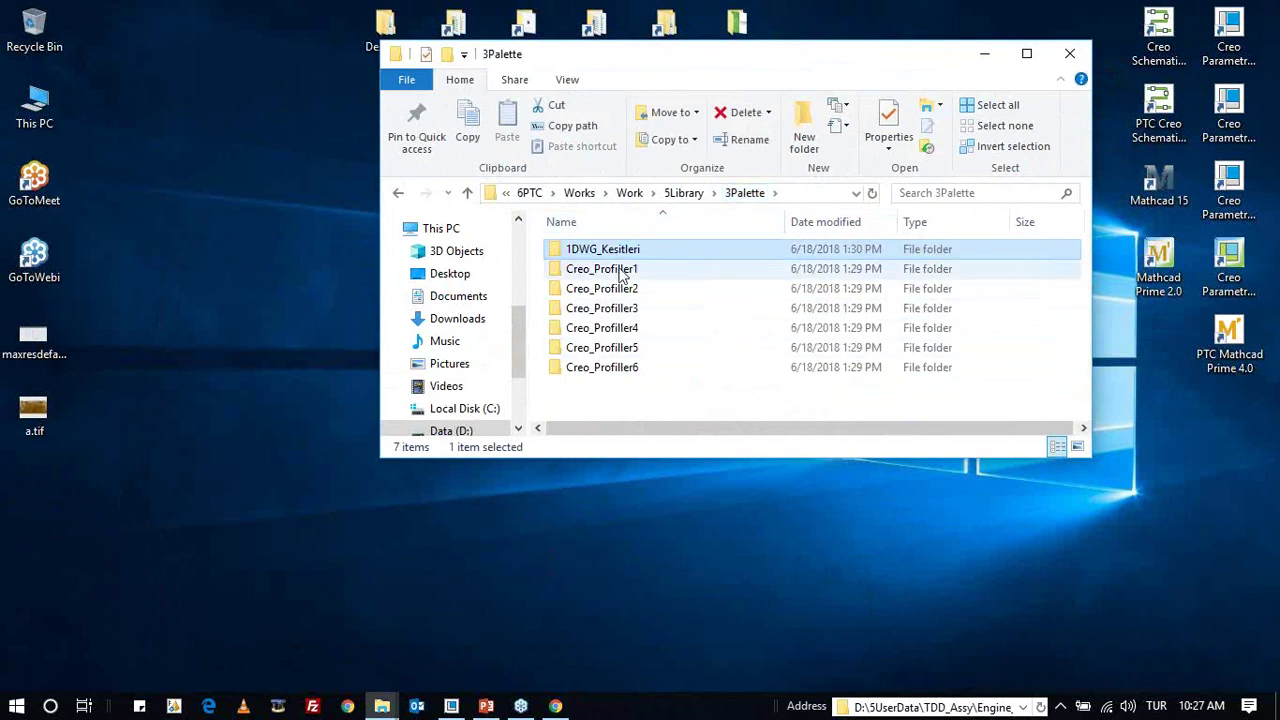
click(451, 706)
- Check the Sketcher Palette past its version warning, then cancel a file import
click(836, 100)
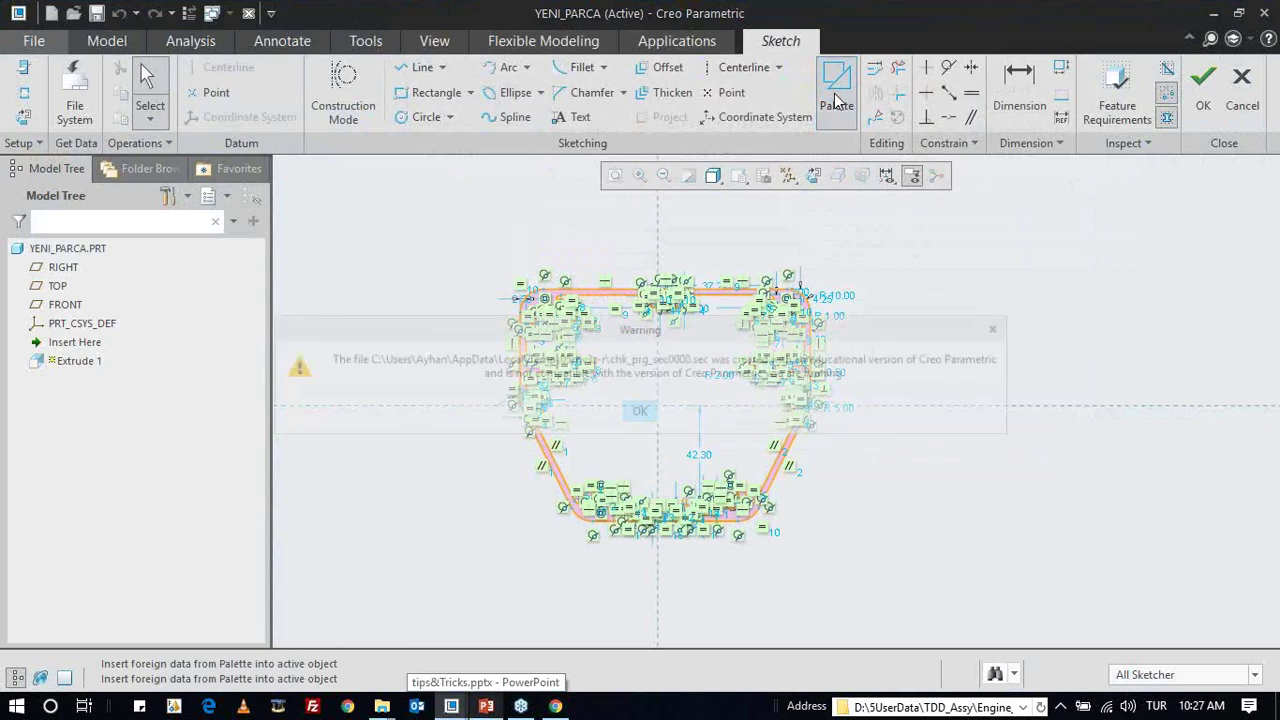
click(636, 412)
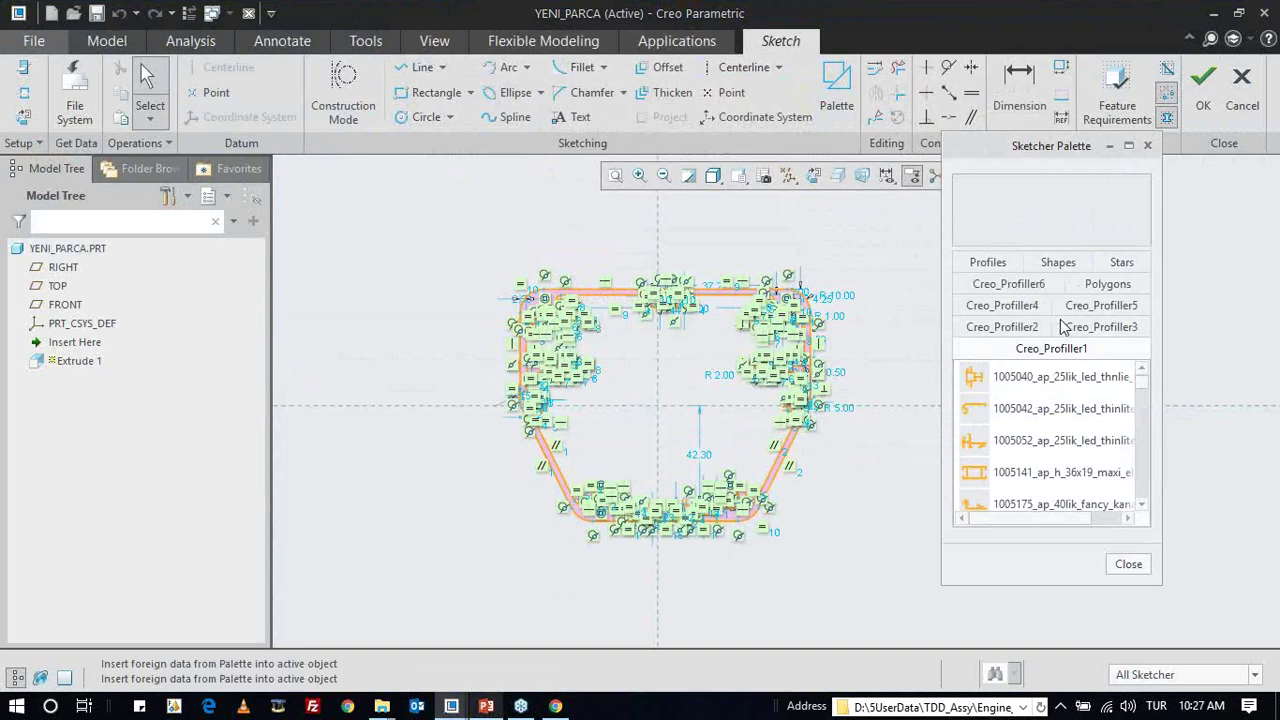
click(1152, 151)
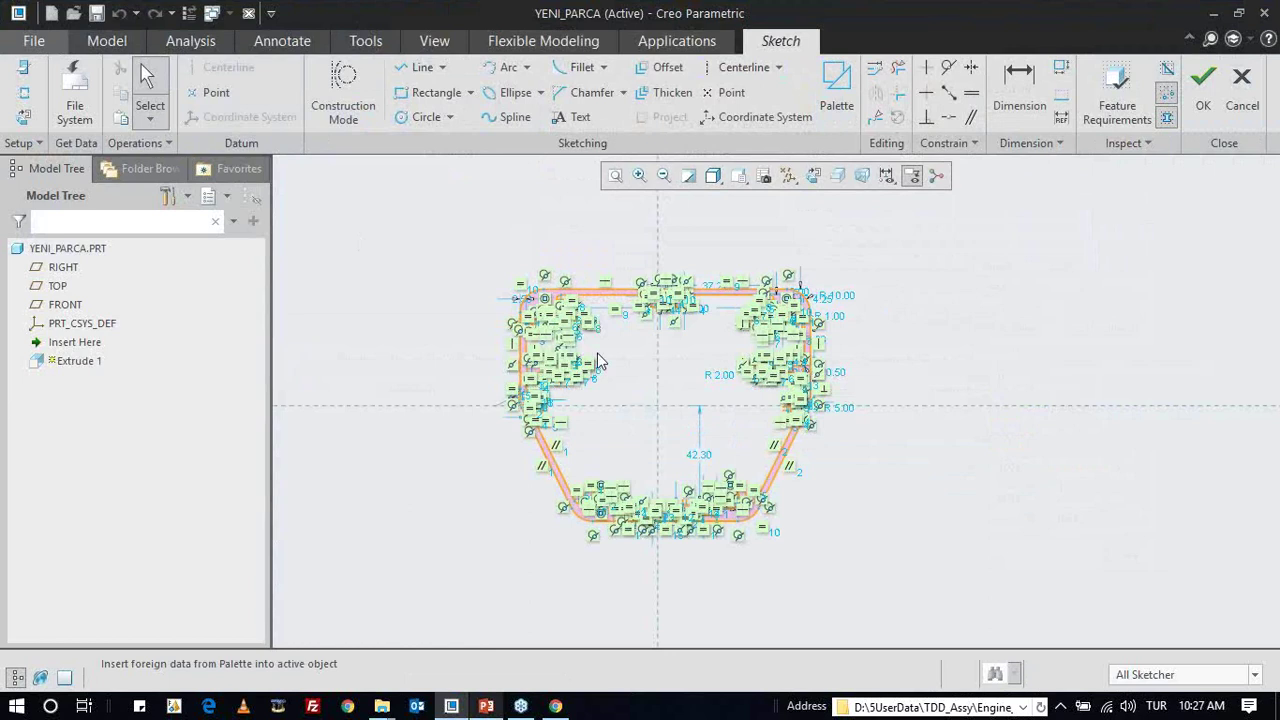
click(85, 103)
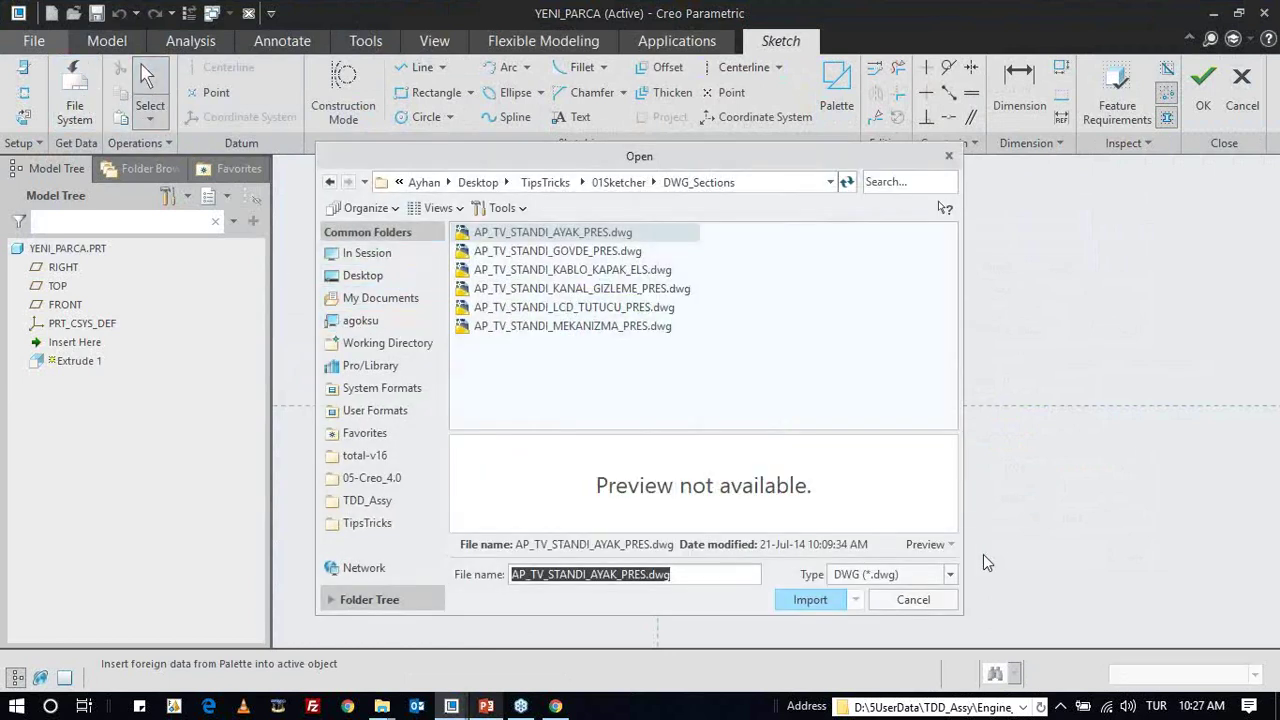
click(913, 599)
- Save a copy of the sketch as PROFIL_1 in a new palet_1 folder under Desktop\sketch_save
click(34, 40)
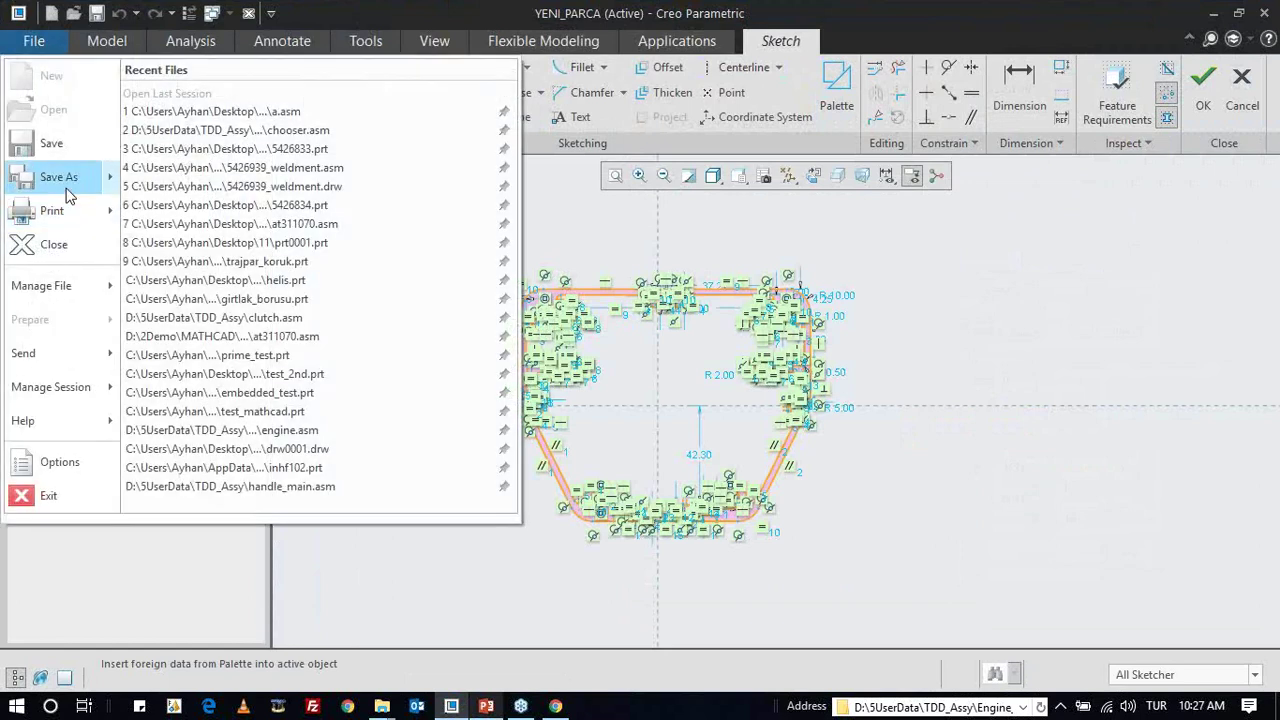
mouse_move(58, 177)
click(281, 115)
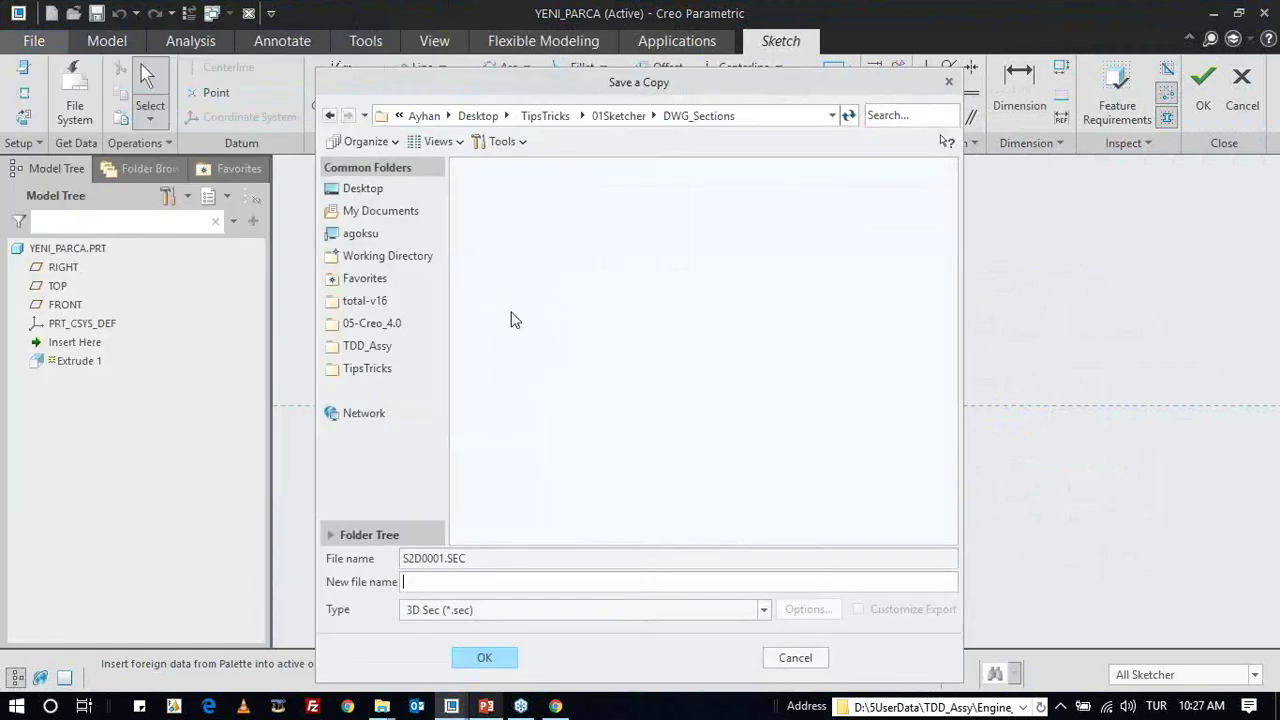
click(360, 188)
double_click(511, 207)
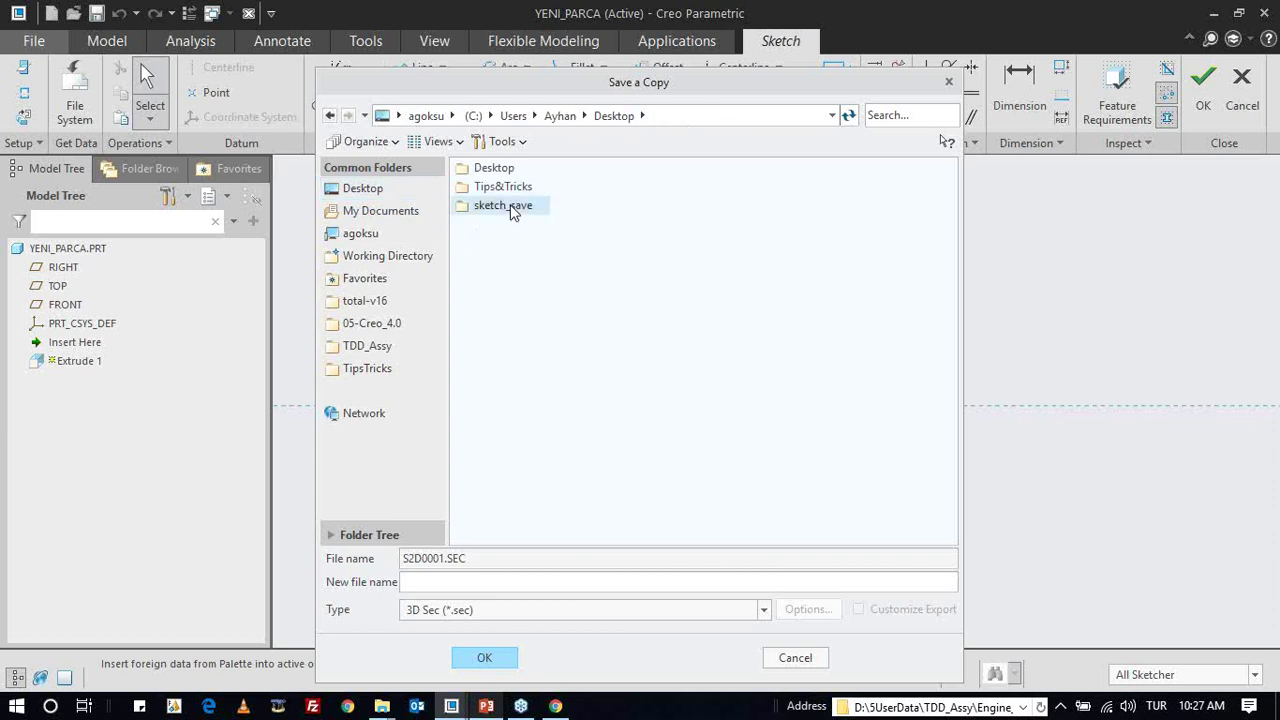
right_click(512, 236)
click(558, 285)
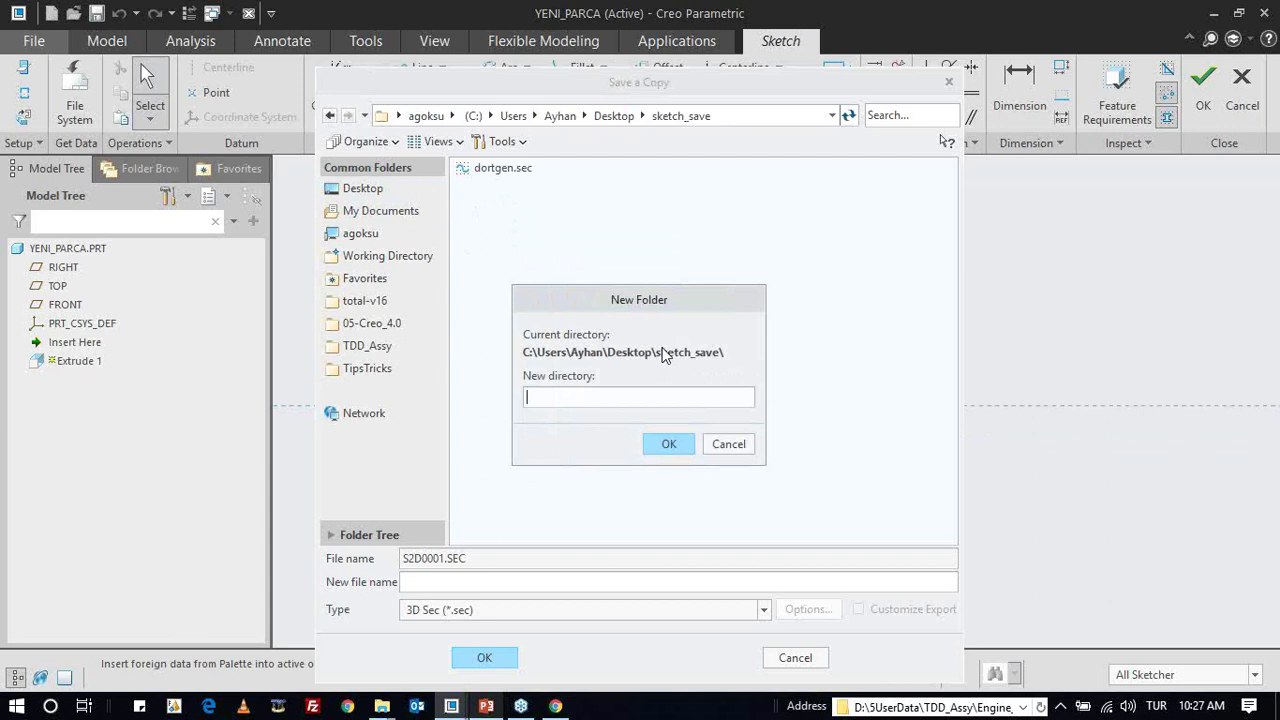
text(palet_1)
key(Return)
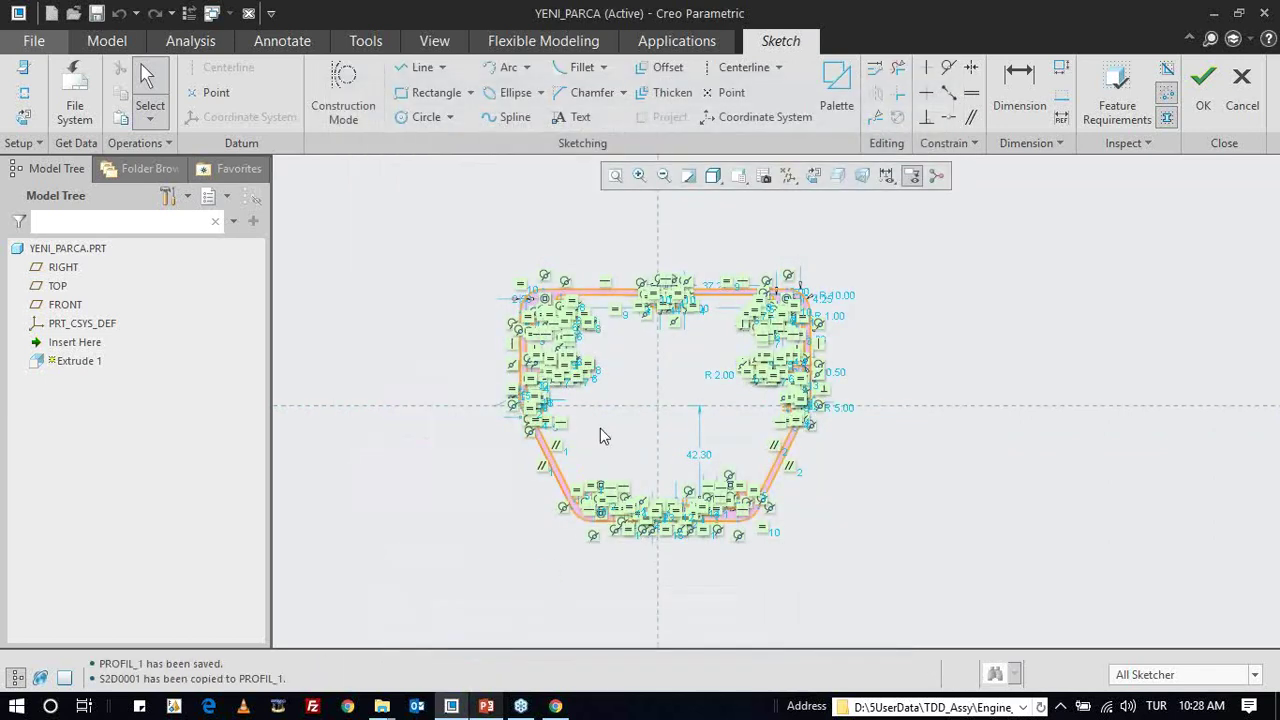
- In sketch_save, create palet_2 and palet_3 folders, moving dortgen.sec.1 into palet_2
click(1277, 705)
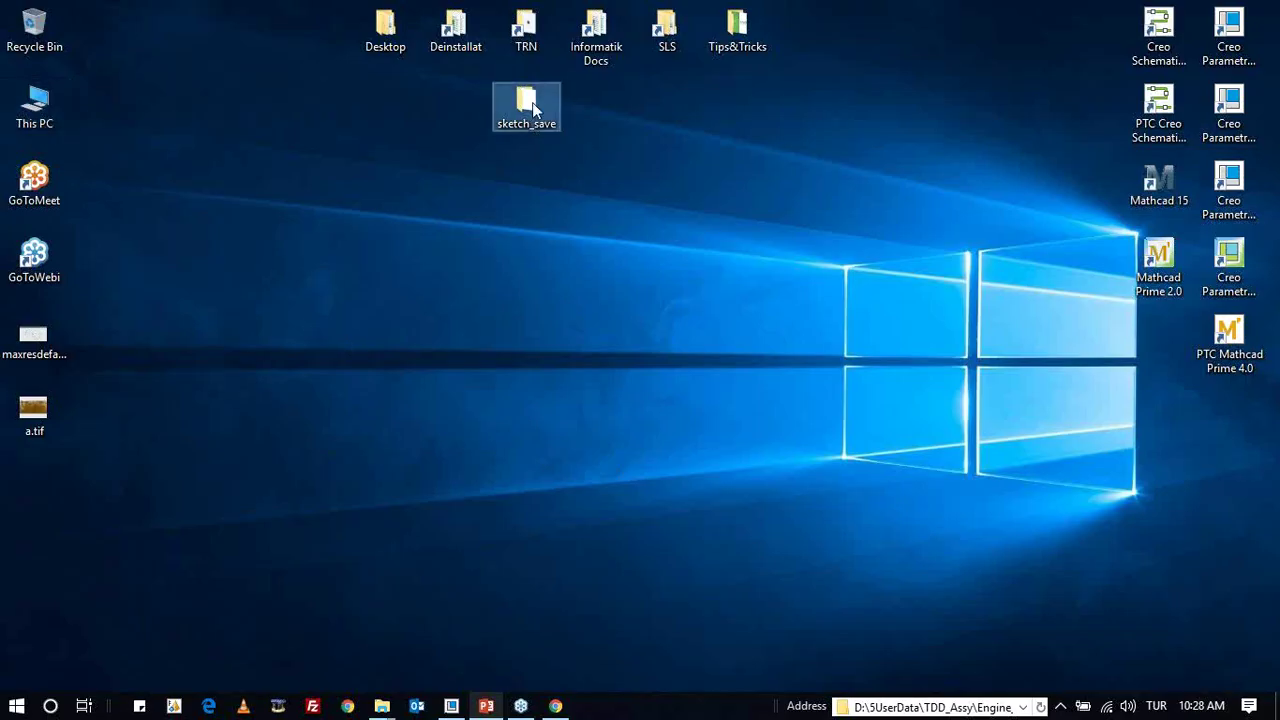
drag(526, 105, 555, 347)
double_click(555, 347)
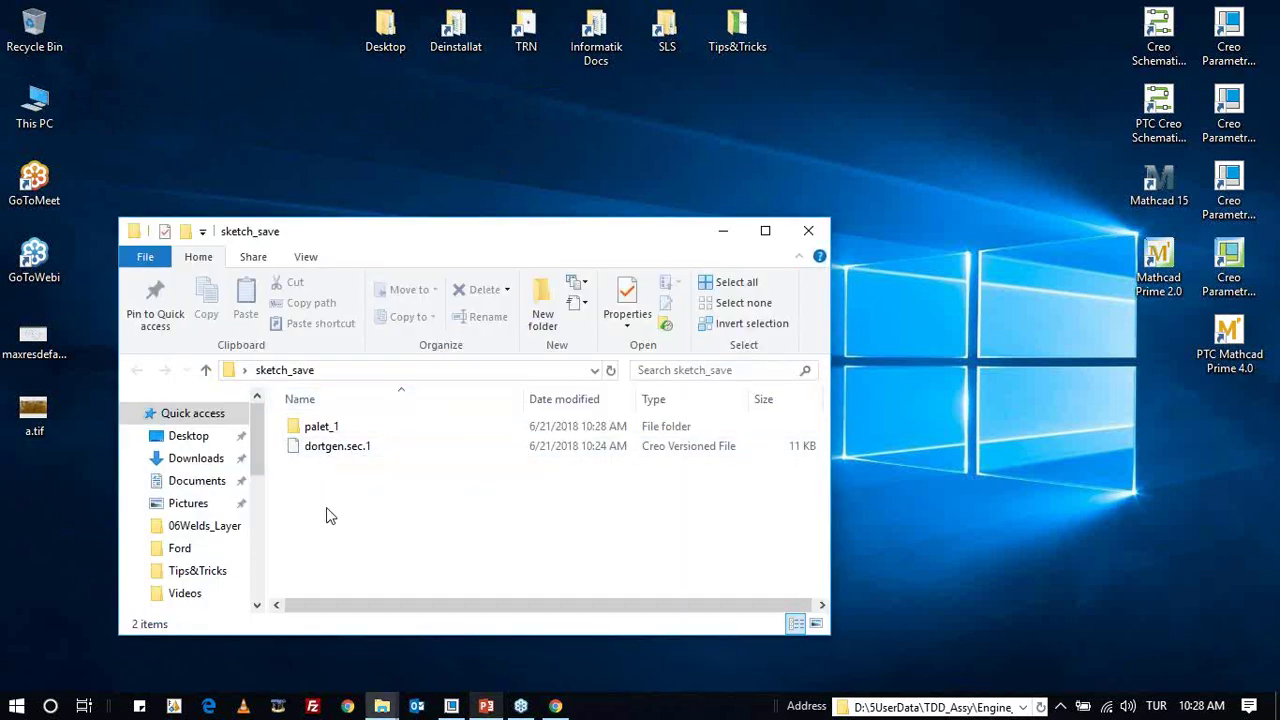
key(ctrl+shift+n)
text(palet_2)
key(Return)
drag(342, 468, 362, 428)
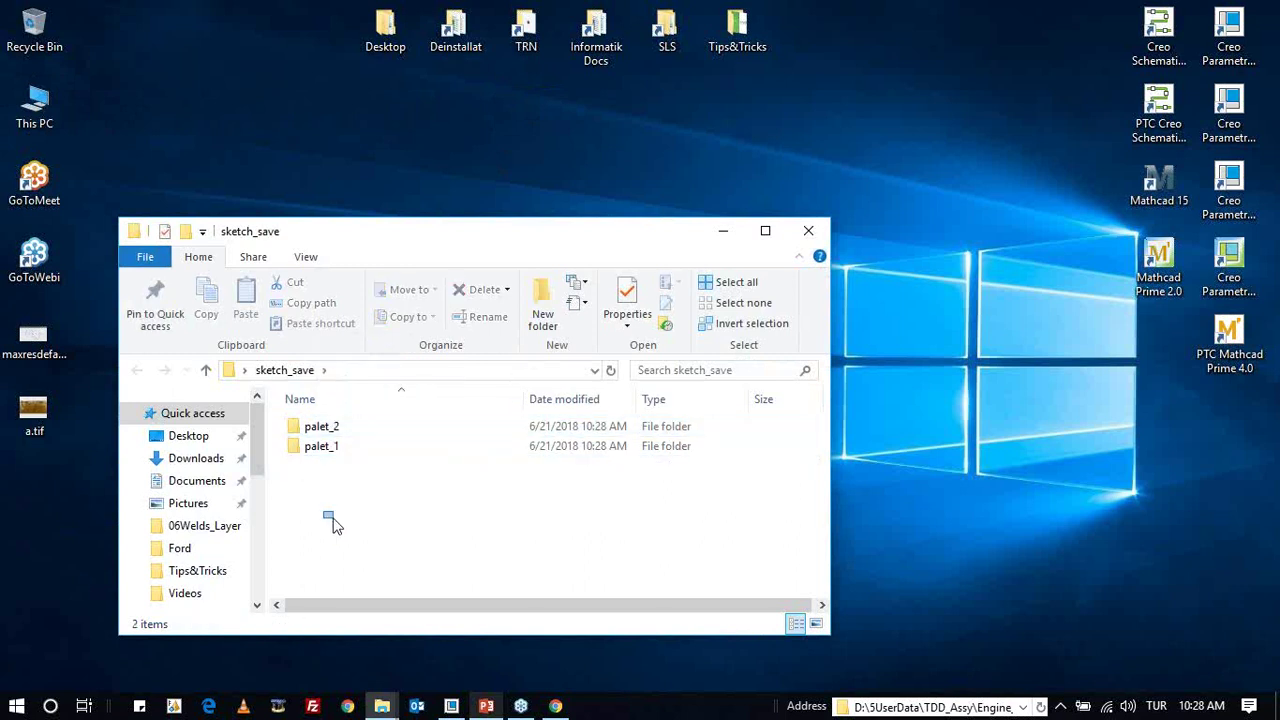
key(ctrl+shift+n)
text(pal)
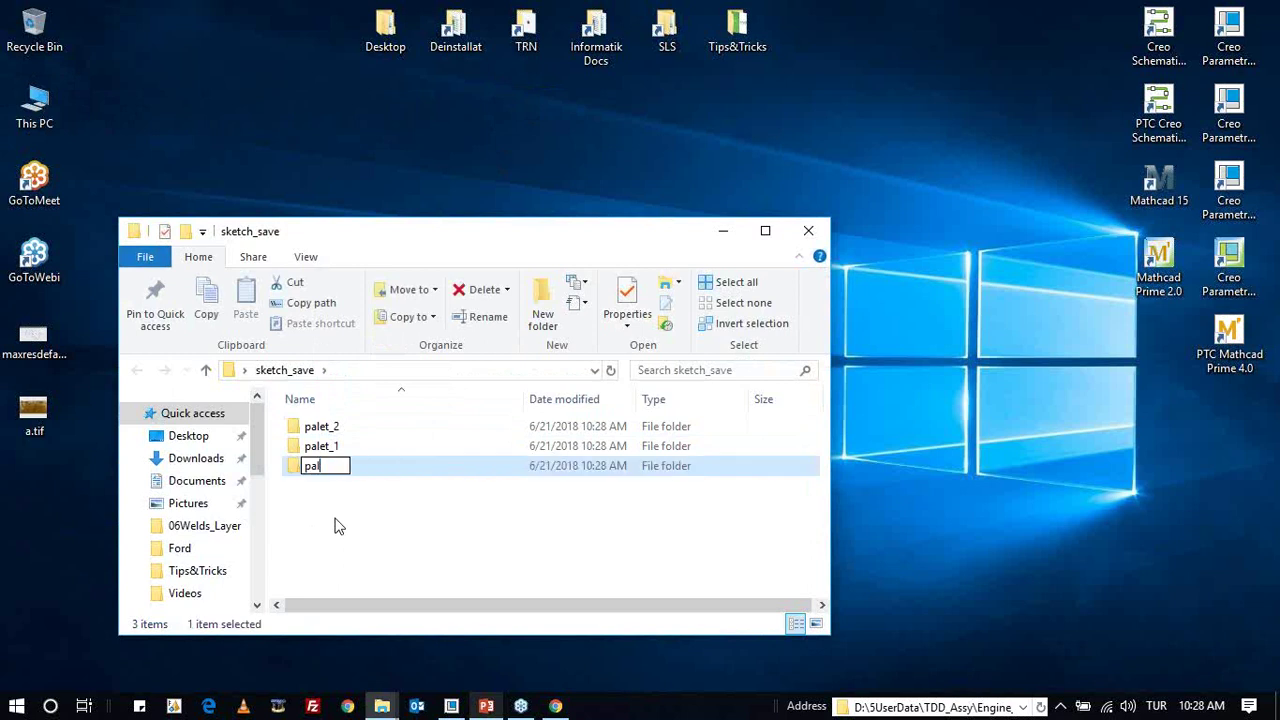
text(et_3)
key(Return)
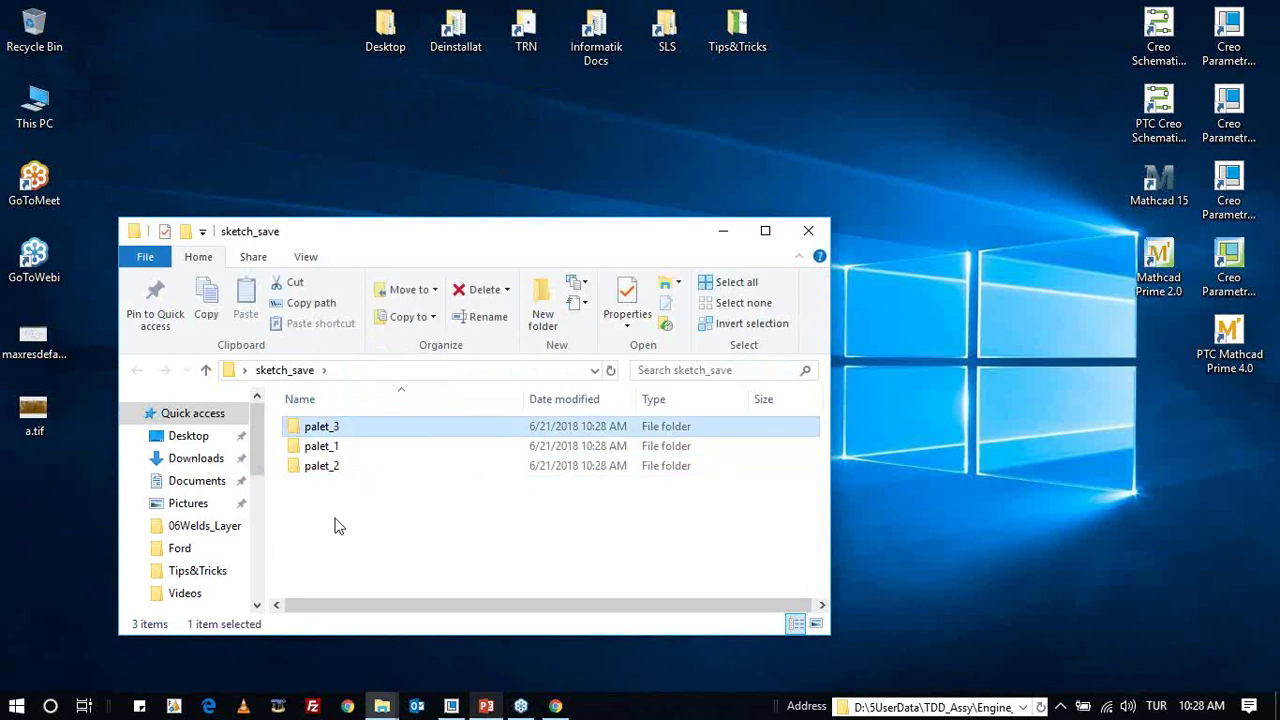
- Open palet_1, palet_2 and palet_3 in turn to check their contents
double_click(334, 446)
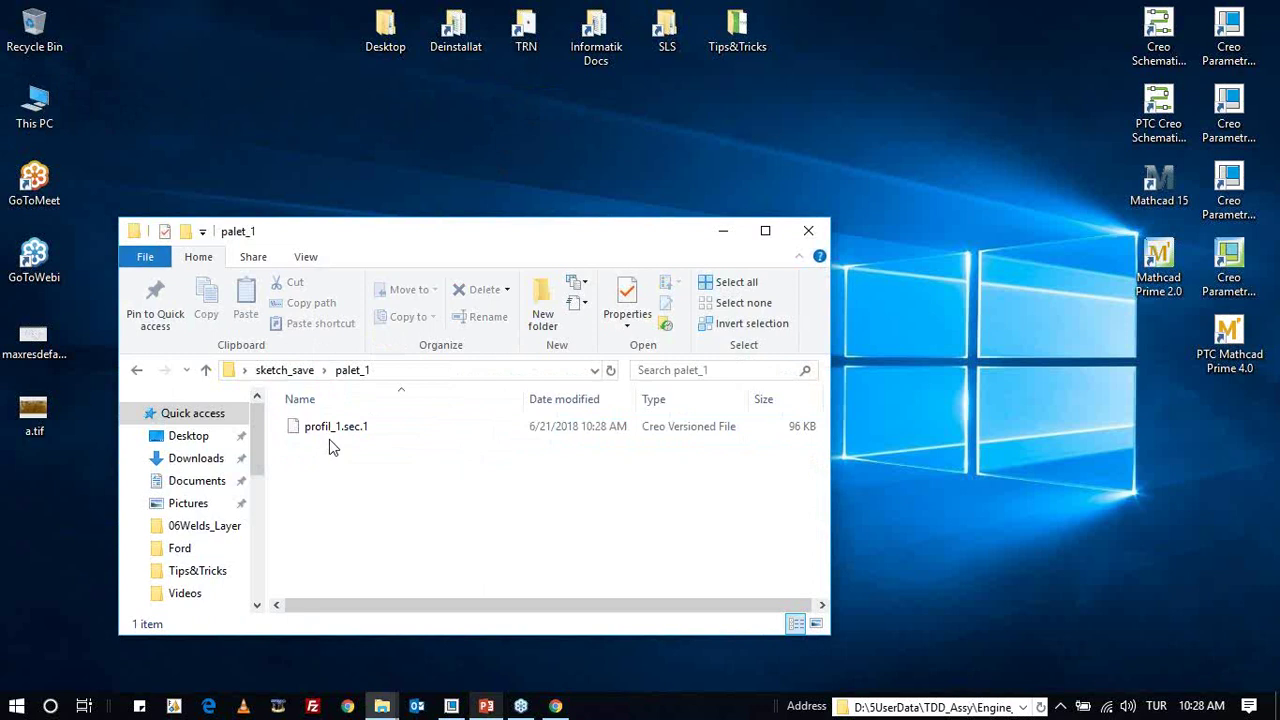
click(292, 371)
click(337, 465)
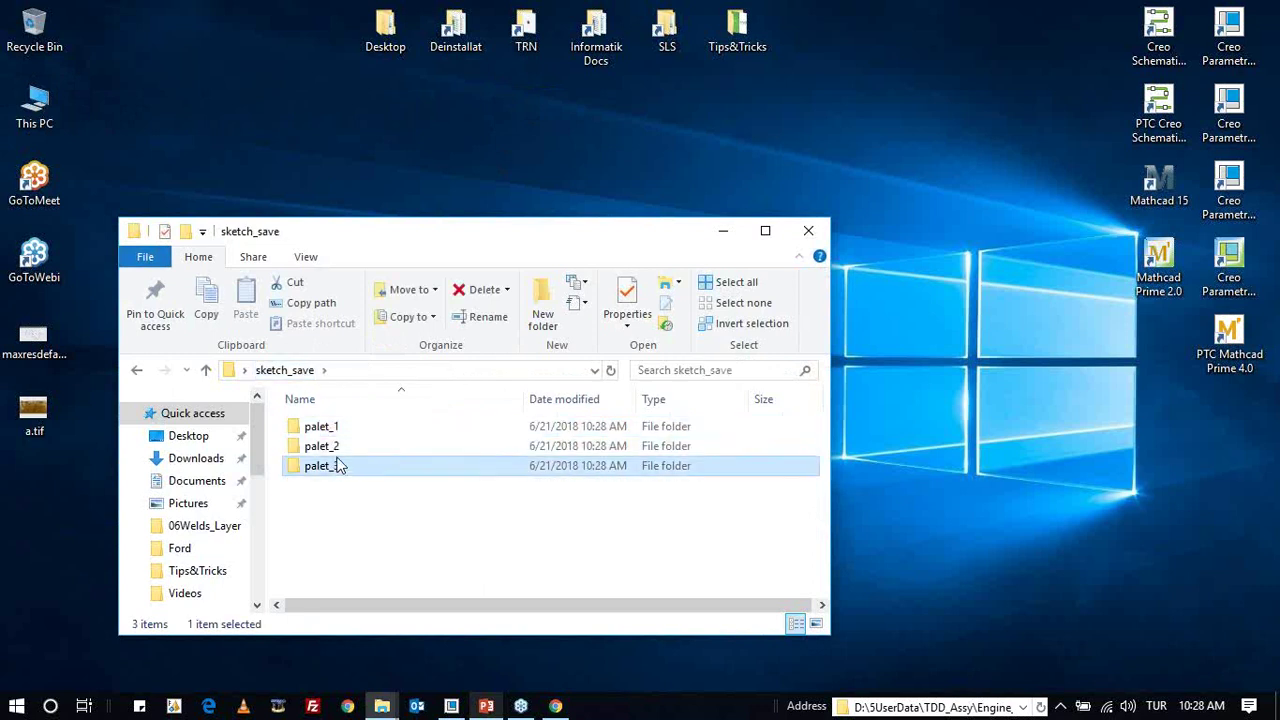
double_click(334, 446)
click(280, 371)
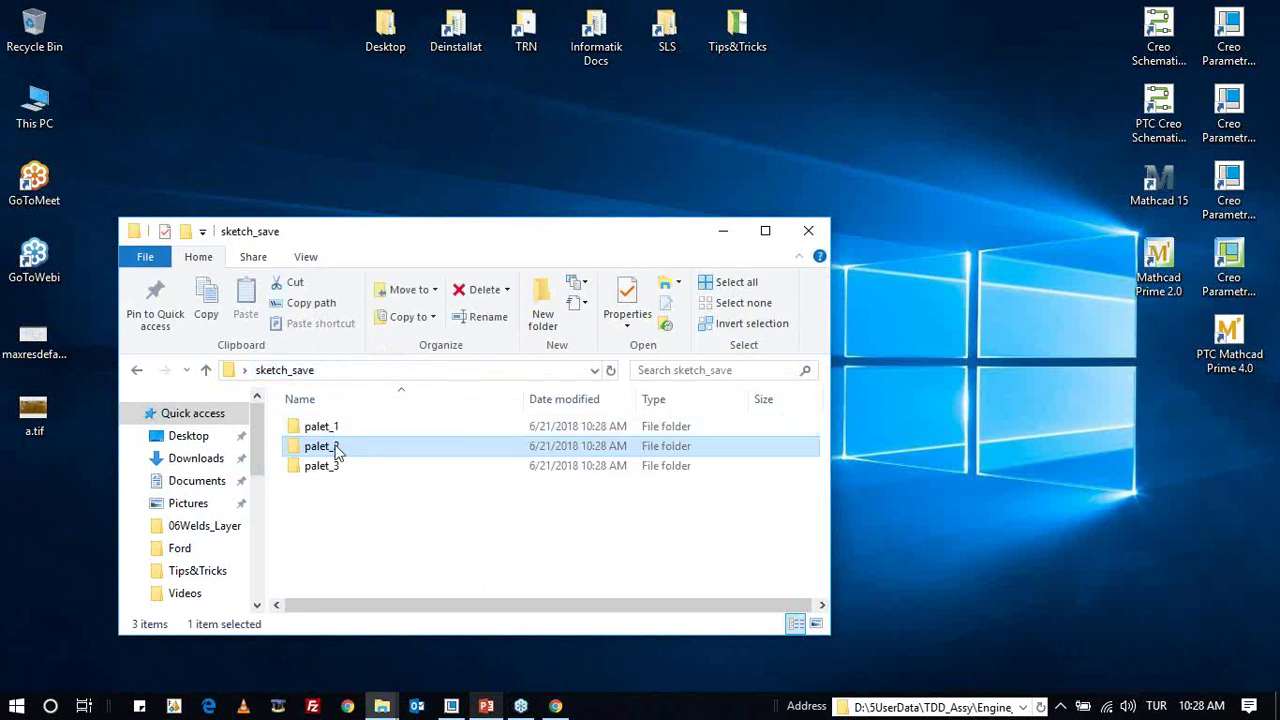
double_click(330, 466)
click(288, 371)
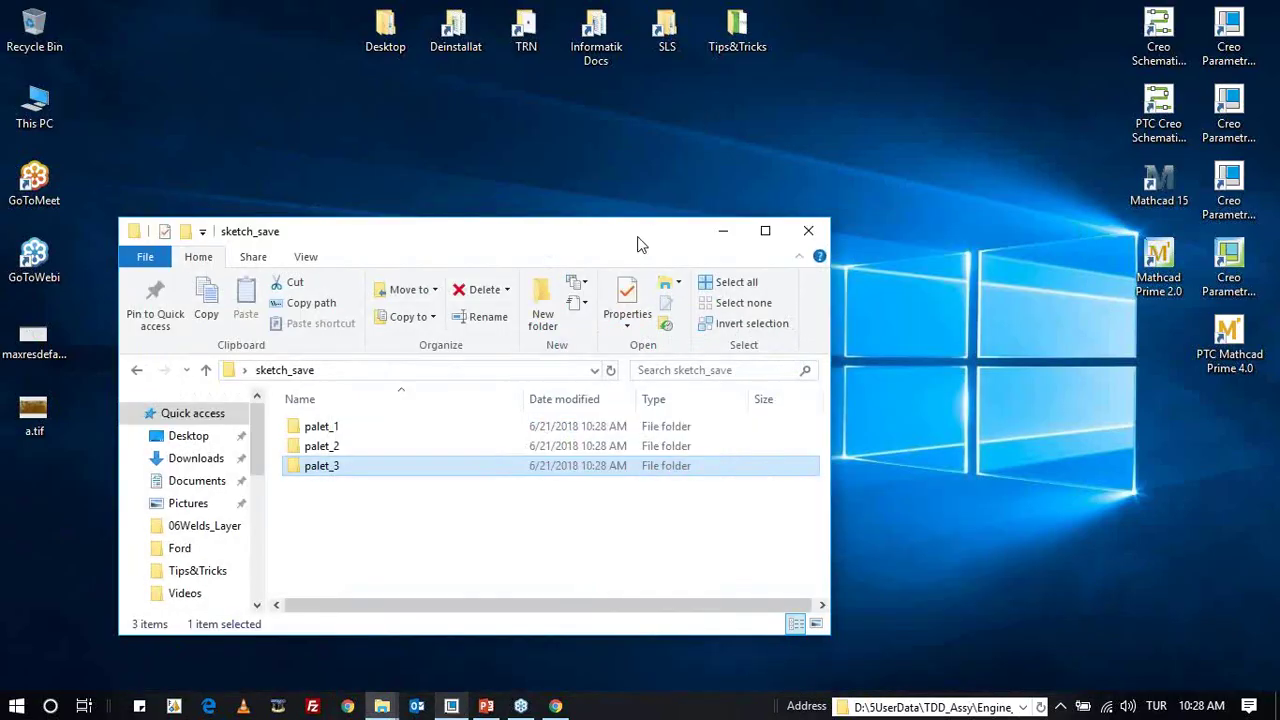
- Rearrange the Explorer window and sketch_save icon, then return to the Creo sketch
mouse_move(640, 245)
mouse_down()
mouse_move(728, 414)
mouse_move(1025, 170)
mouse_up()
drag(524, 335, 405, 180)
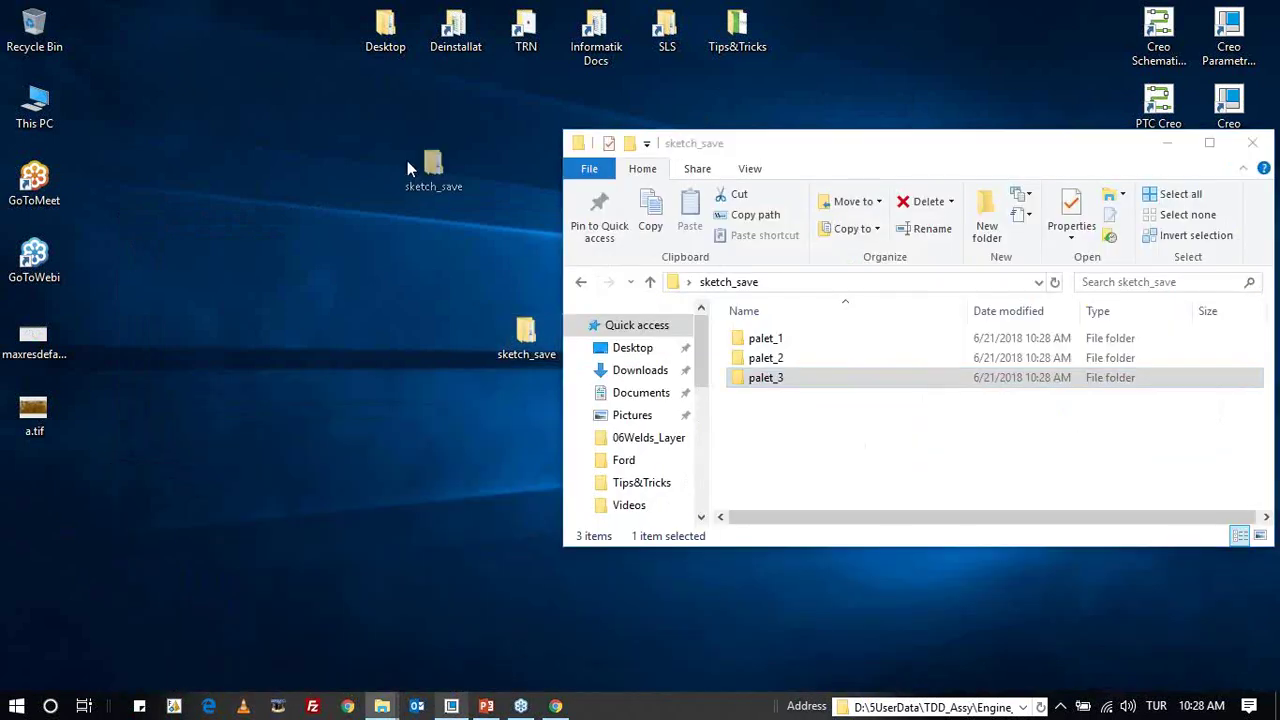
mouse_move(787, 144)
mouse_down()
mouse_move(603, 120)
mouse_move(552, 235)
mouse_up()
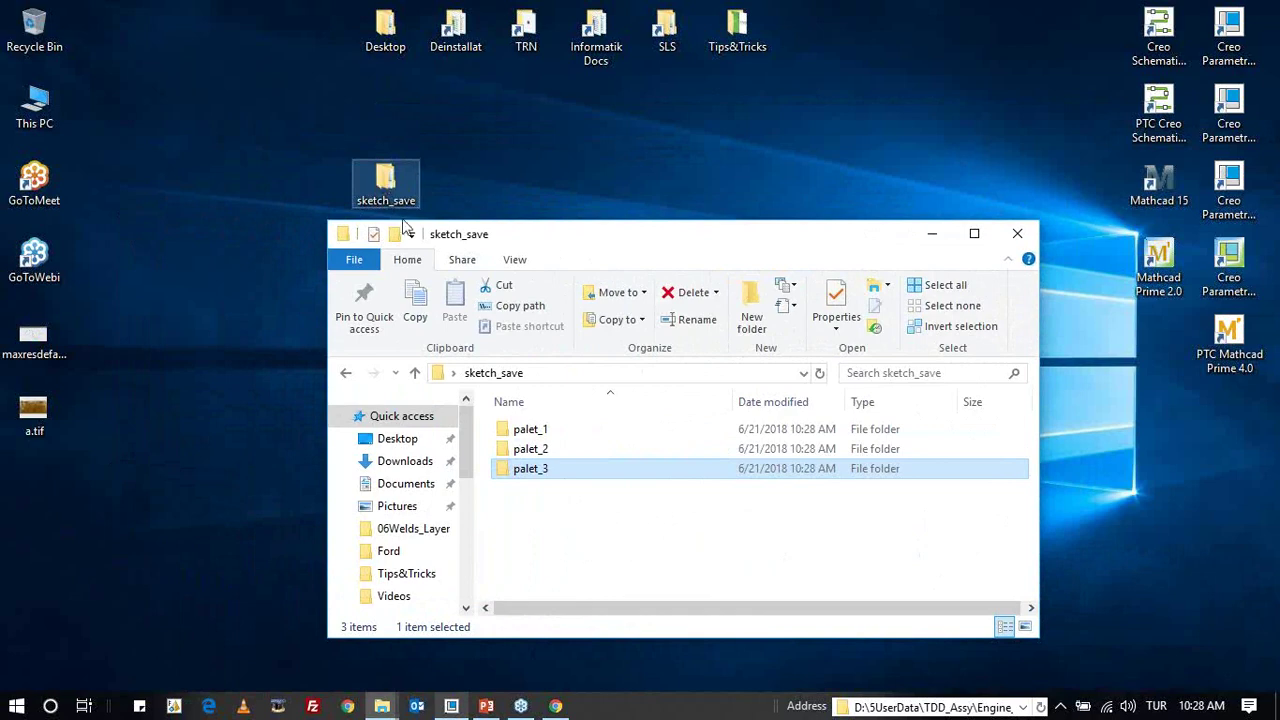
click(452, 706)
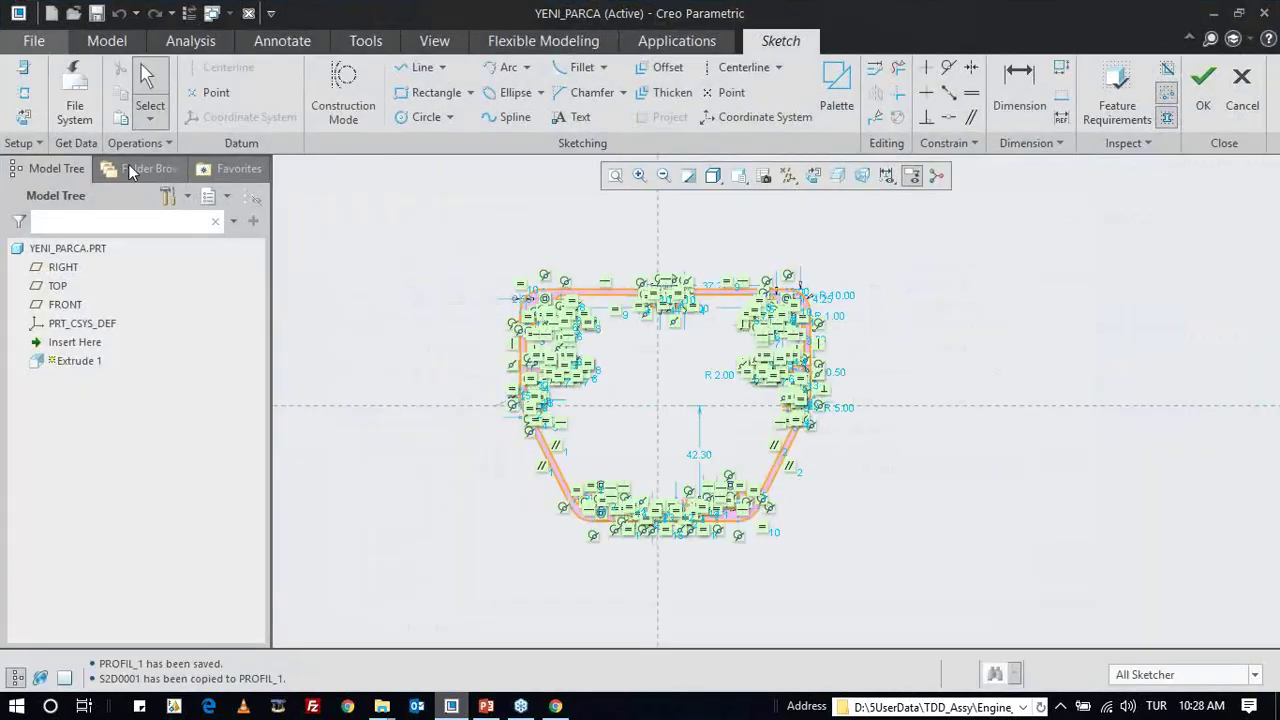
- Quit the sketch without saving, close the part, and erase undisplayed objects from memory
click(1242, 88)
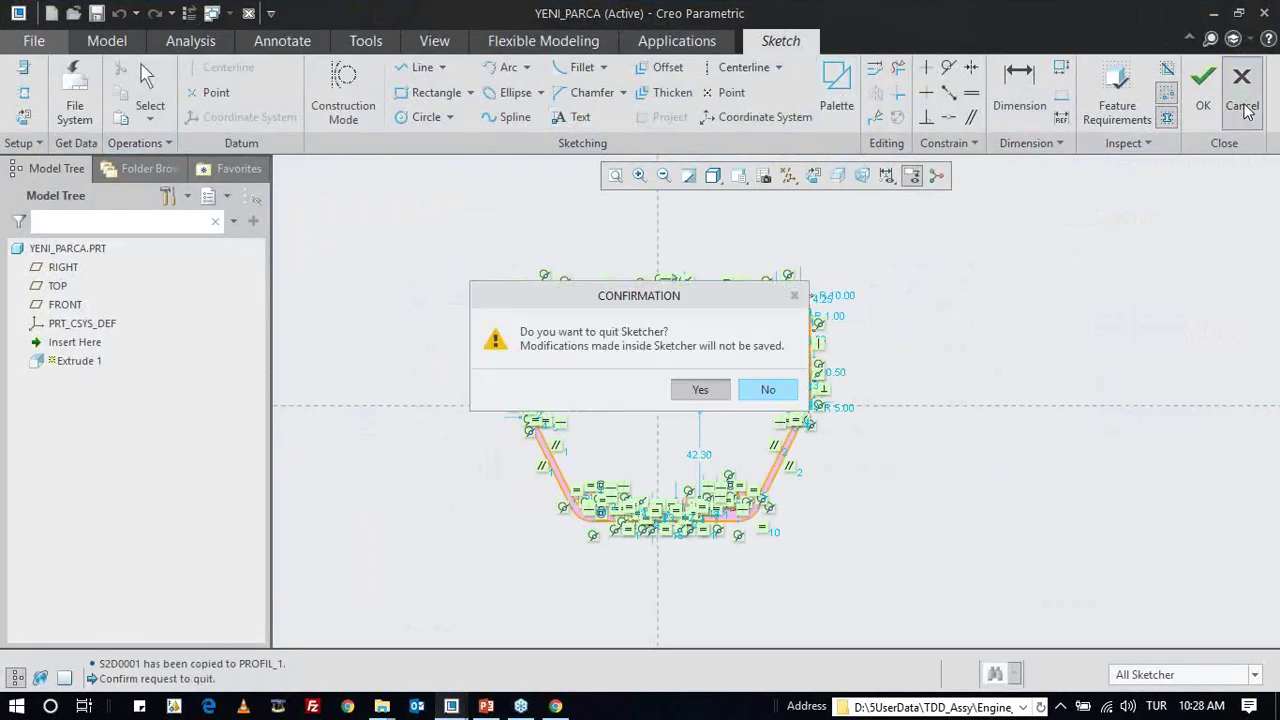
click(718, 390)
click(248, 13)
click(257, 113)
click(651, 511)
- Set sketcher_palette_path to the sketch_save folder on the Desktop in the Configuration Editor
click(34, 40)
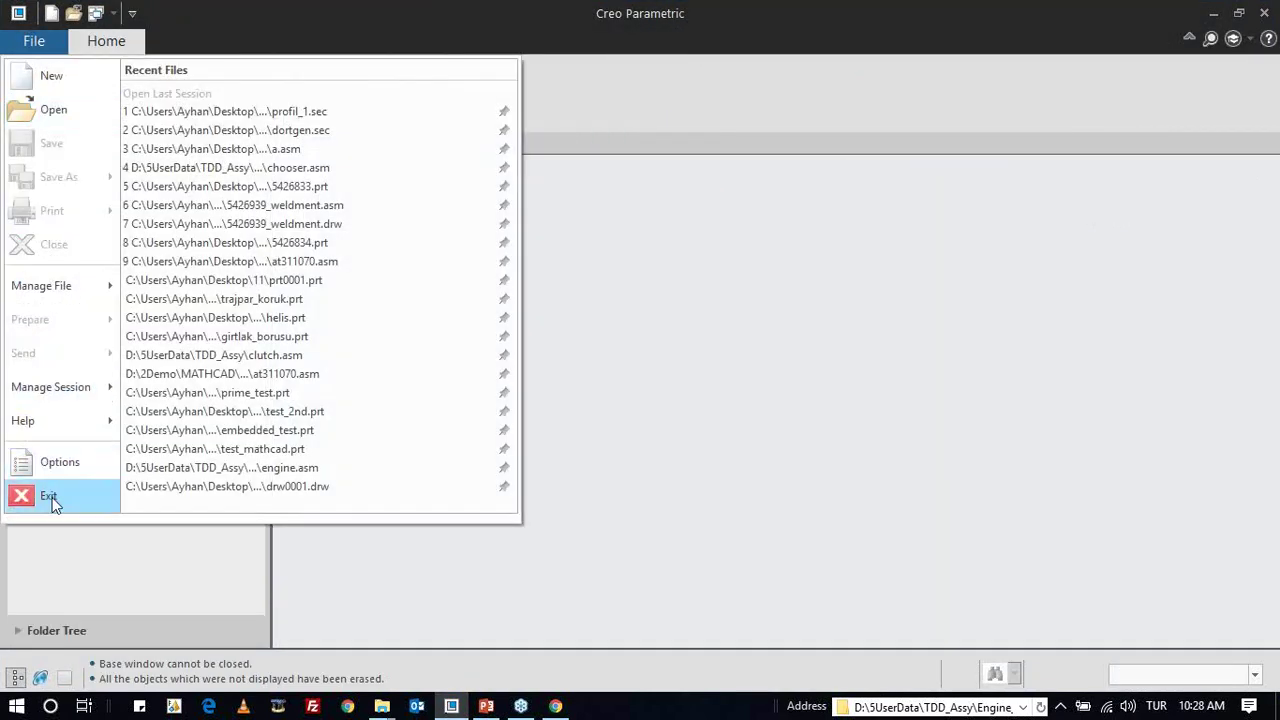
click(60, 462)
click(286, 437)
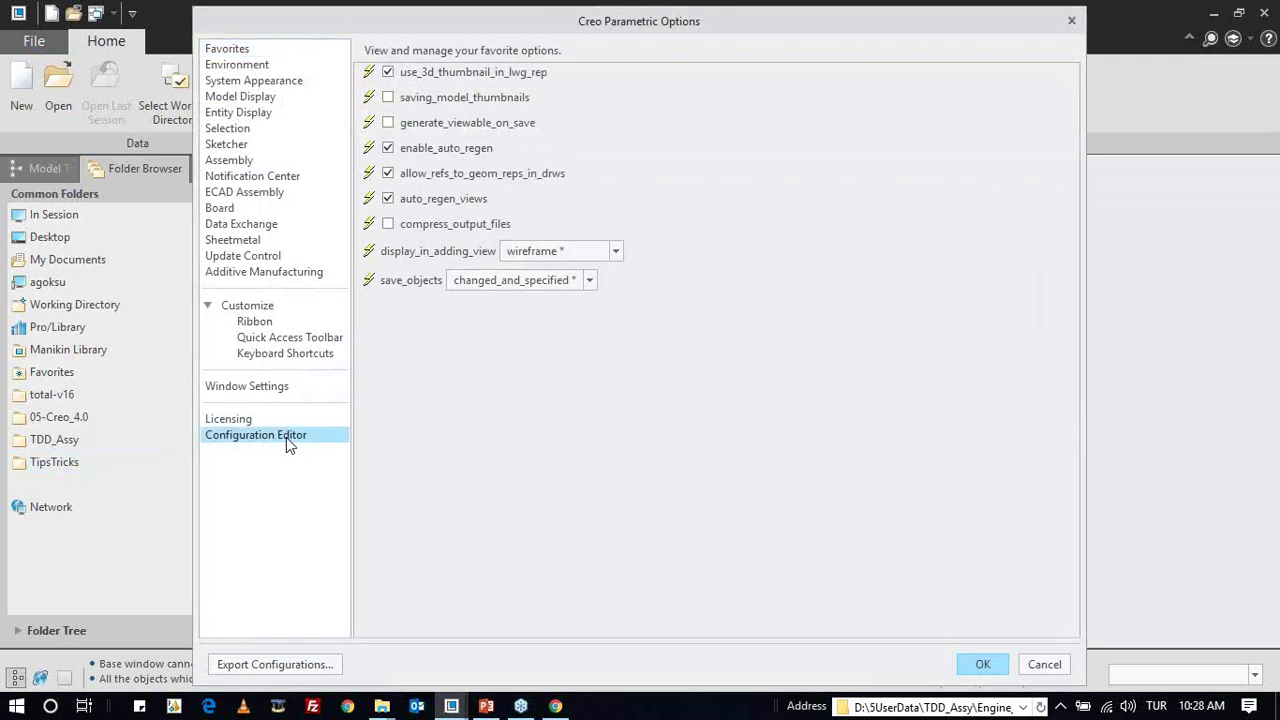
click(450, 627)
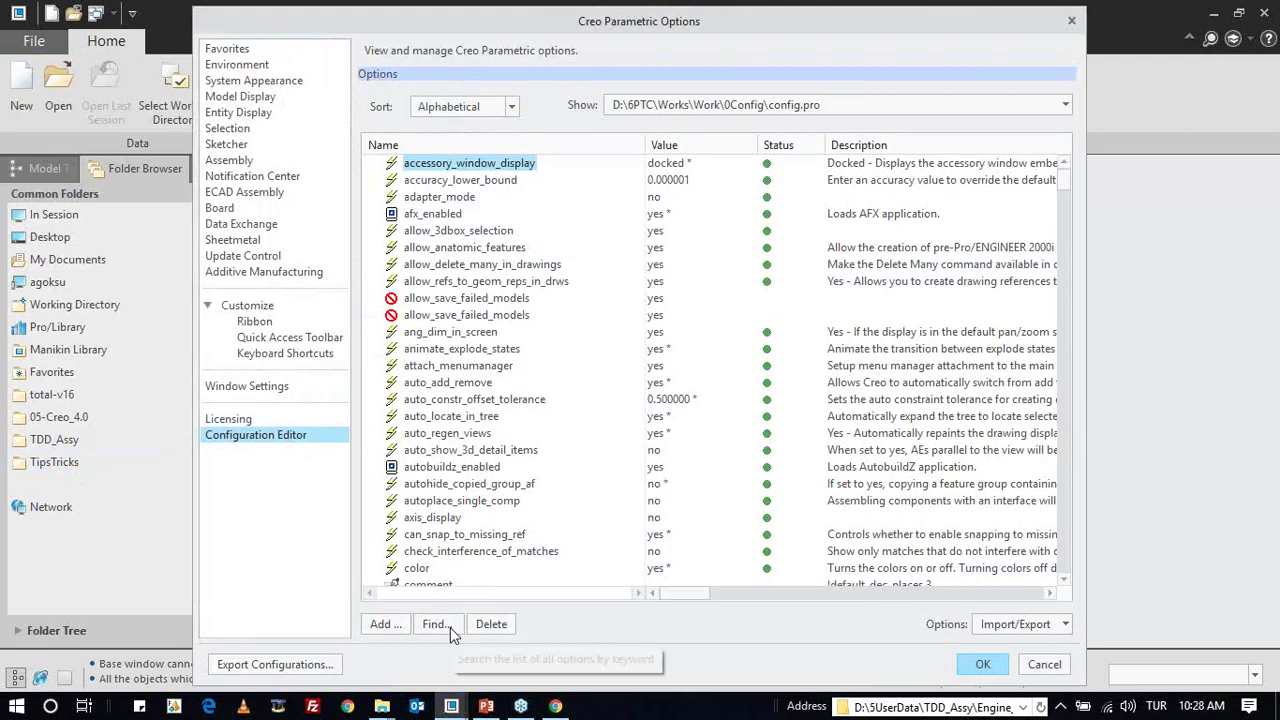
text(sketcher_pal)
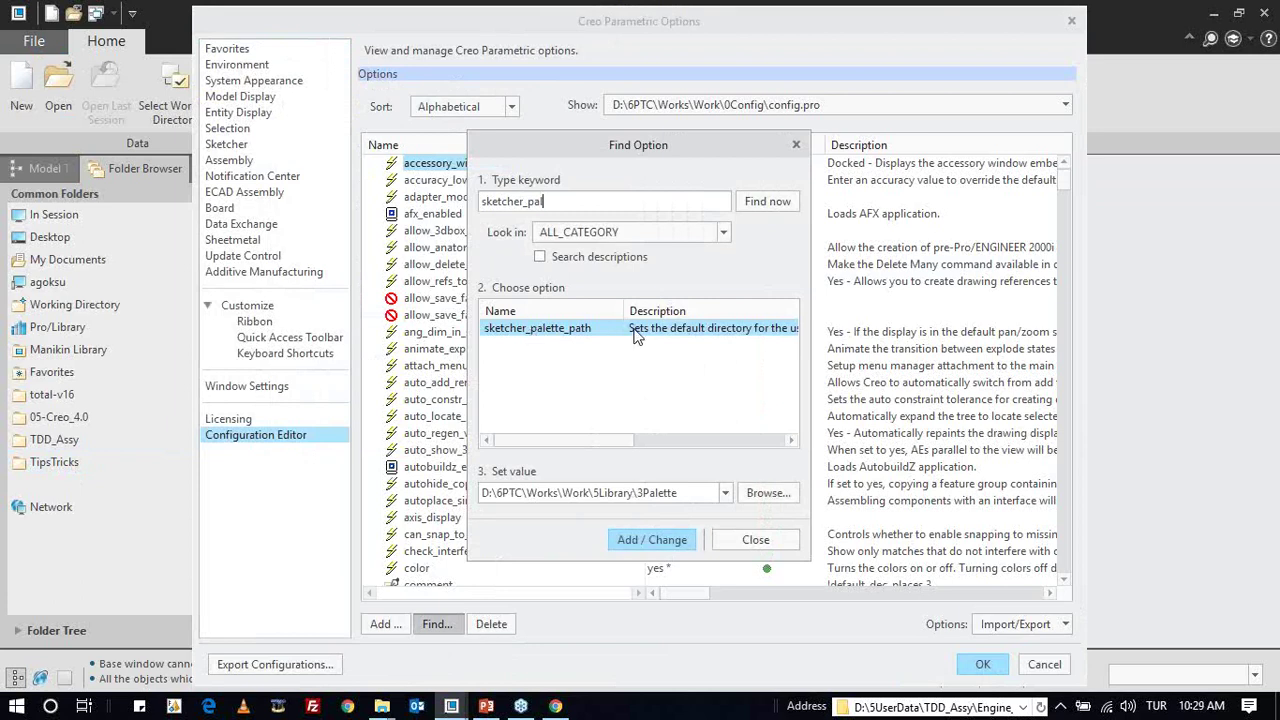
double_click(689, 495)
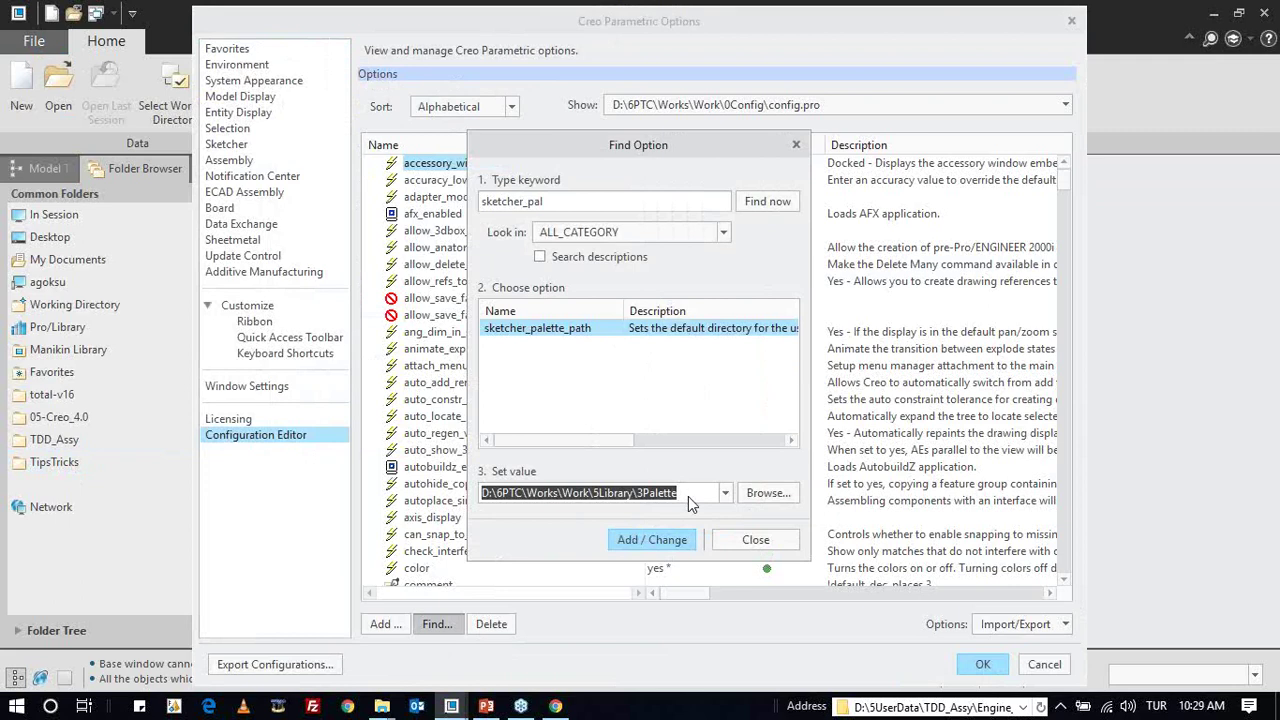
click(762, 493)
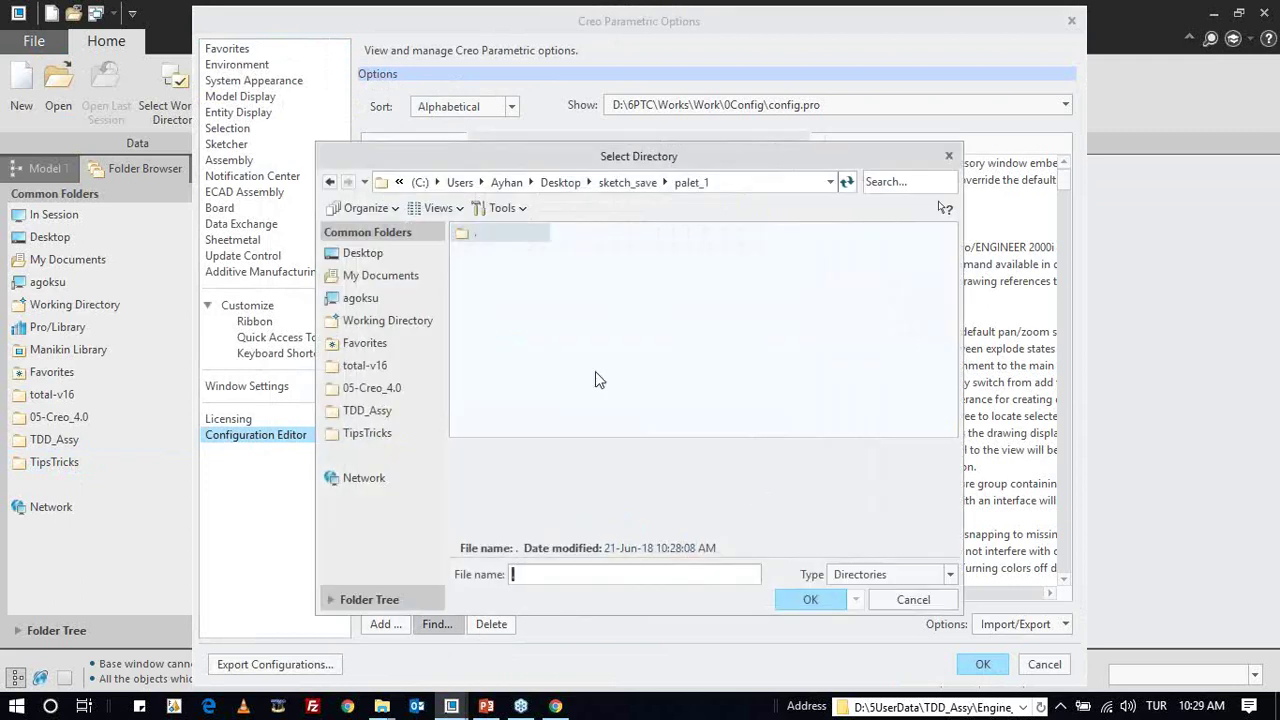
click(427, 259)
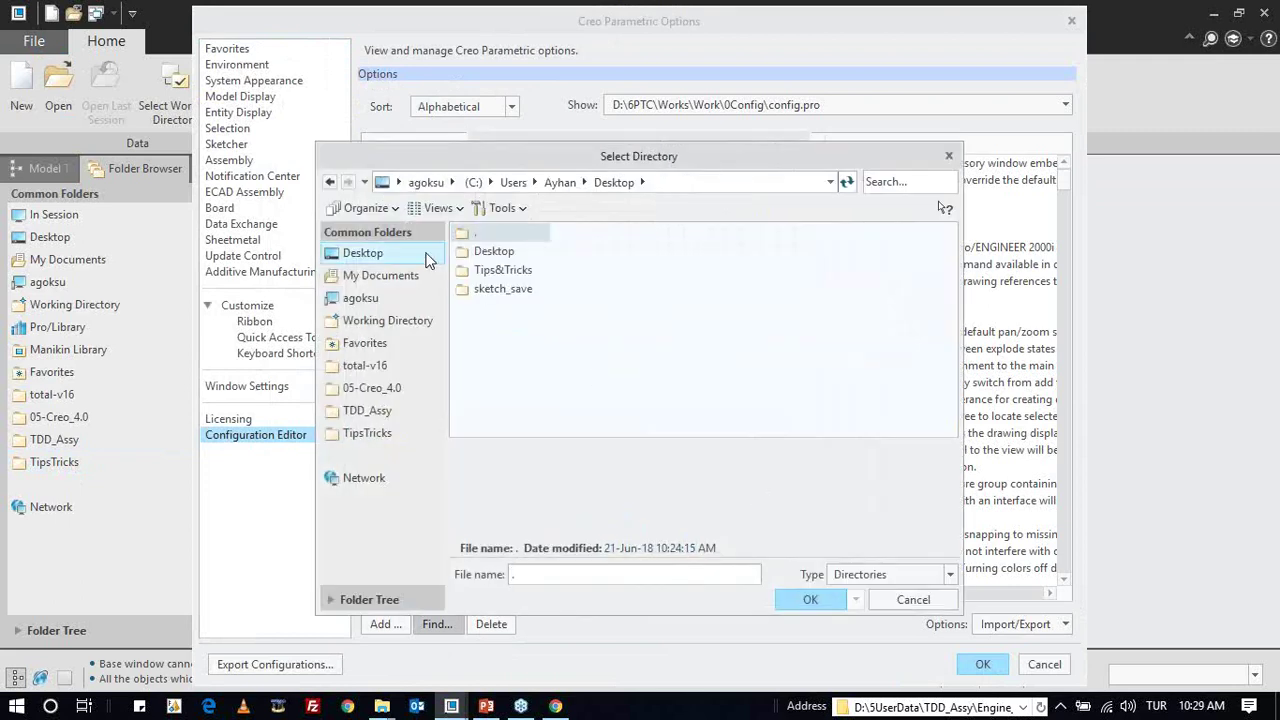
double_click(500, 289)
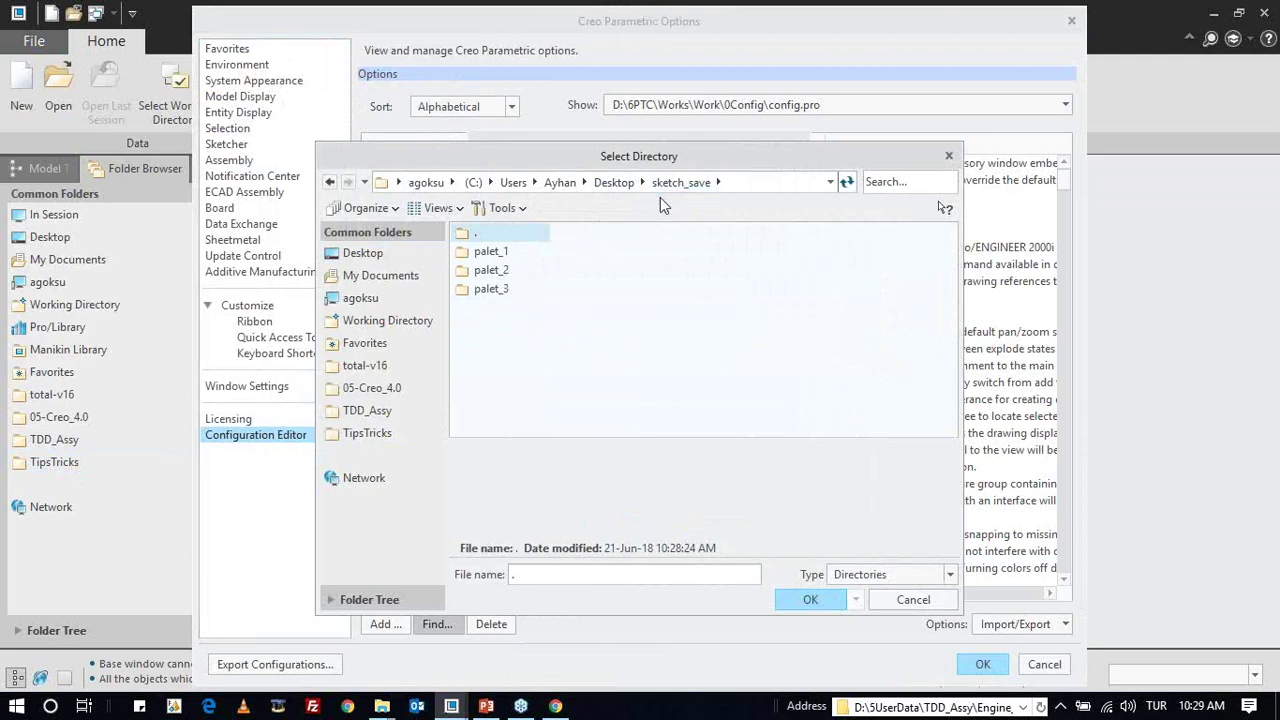
click(811, 600)
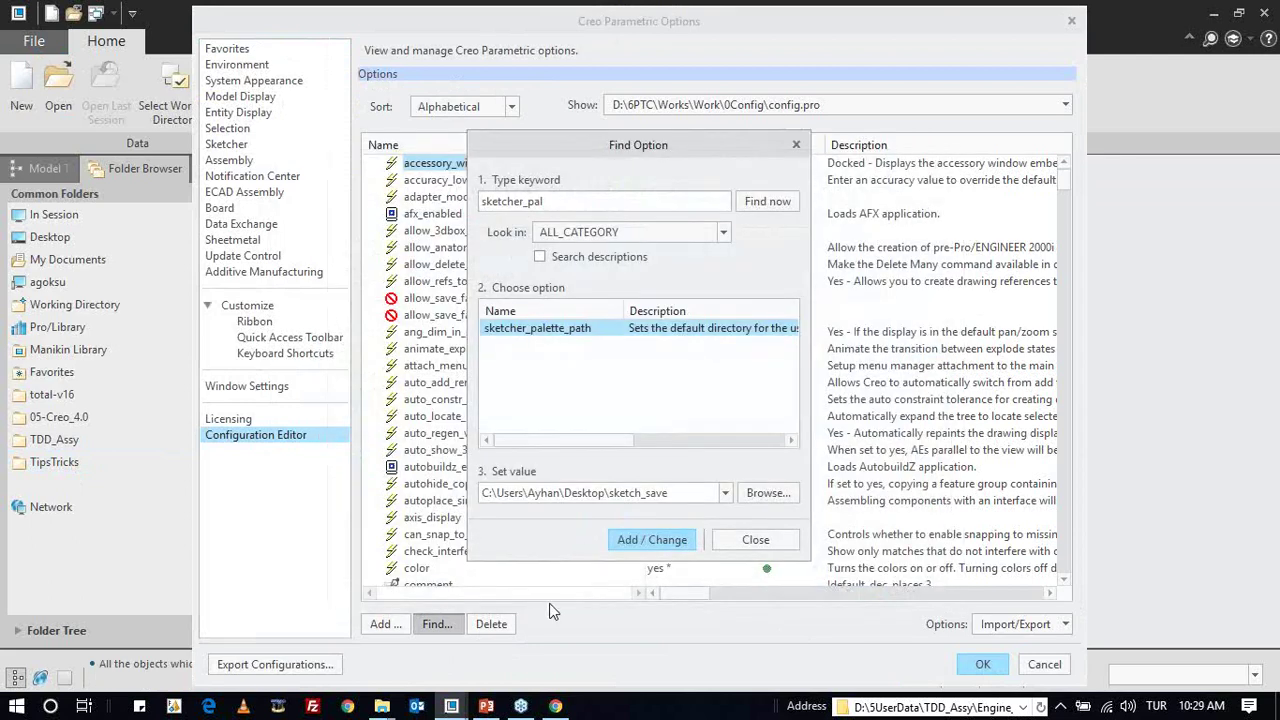
click(650, 540)
- Export the configuration to config.pro and close the Options dialog
click(755, 542)
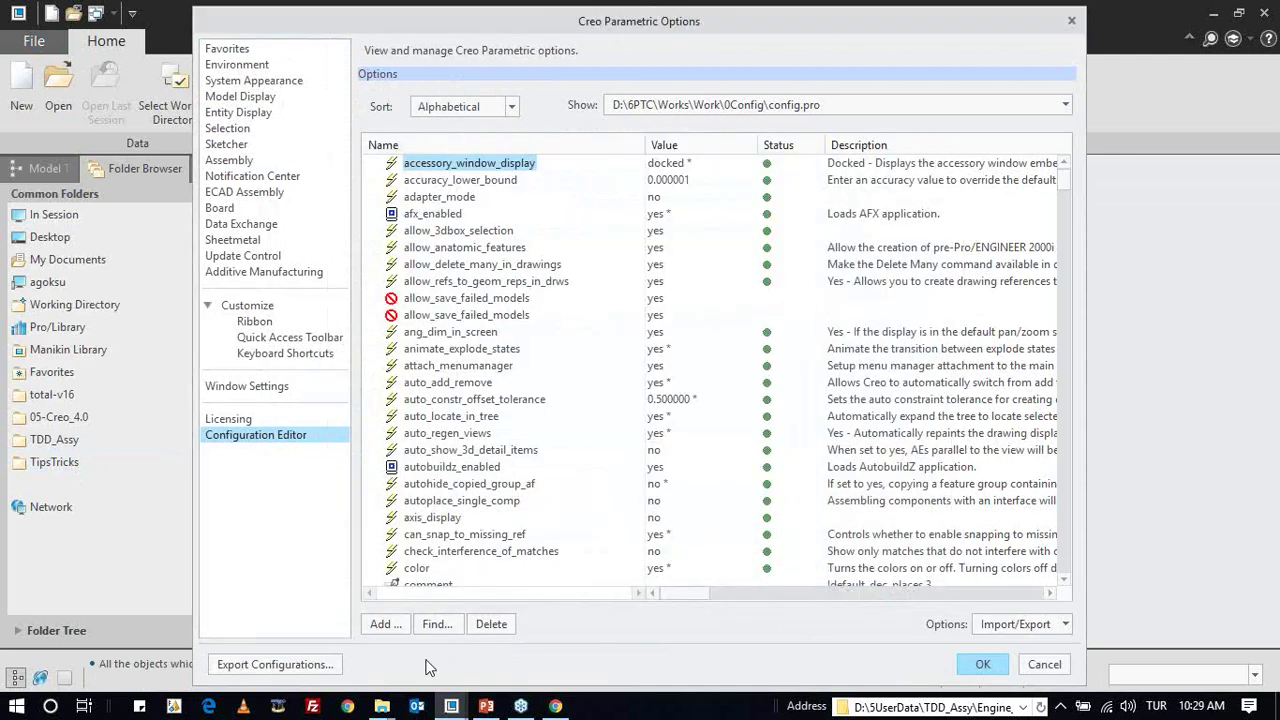
click(327, 672)
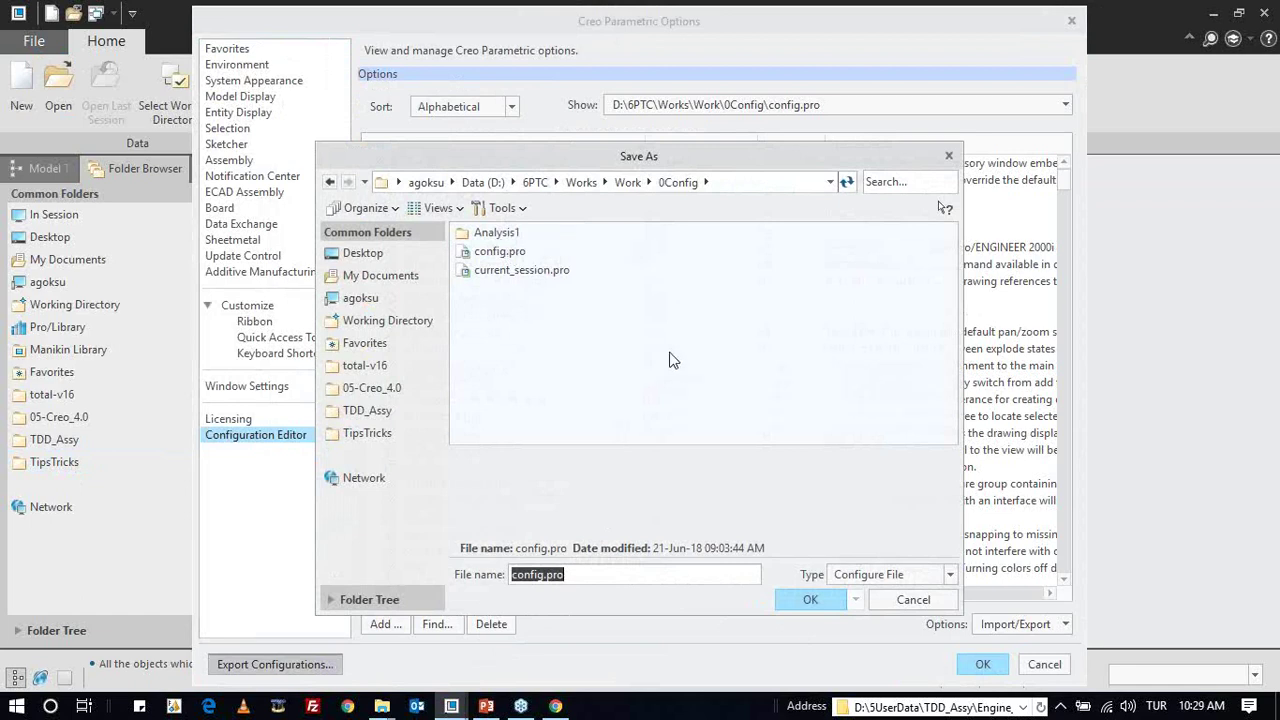
key(Return)
key(Return)
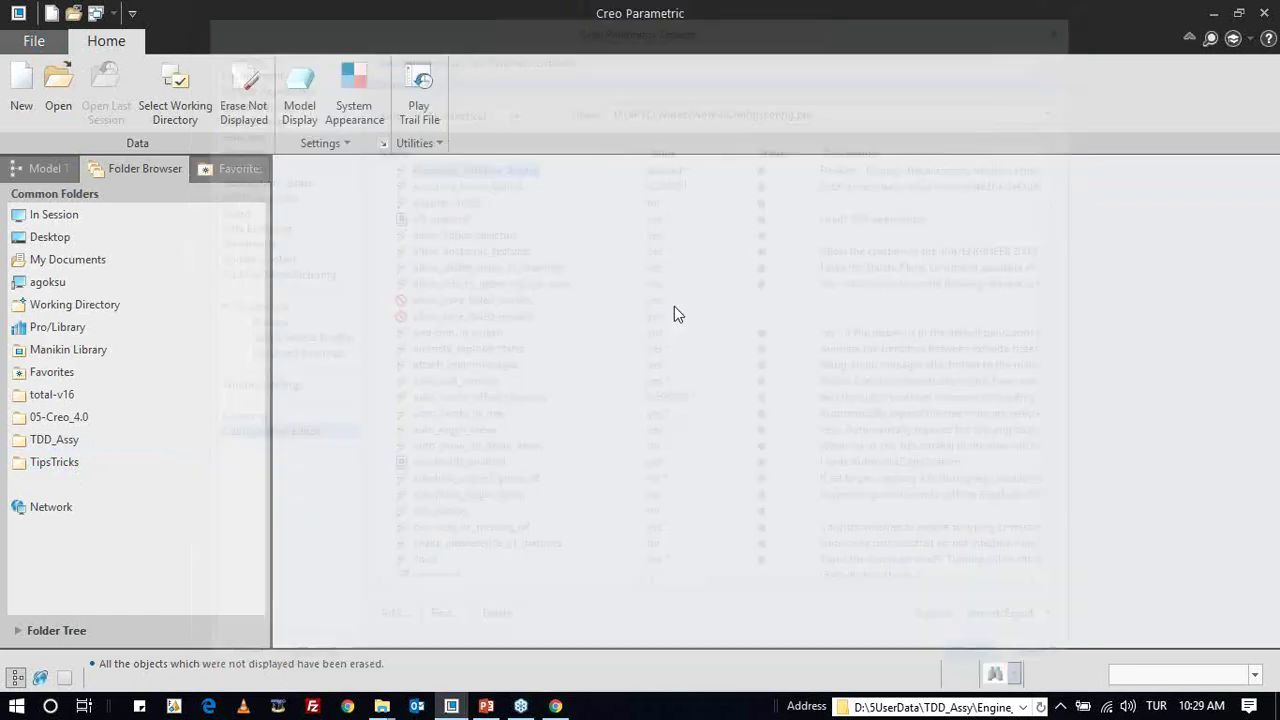
- Create a new part with default settings and start a sketch on a datum plane
click(18, 100)
key(Return)
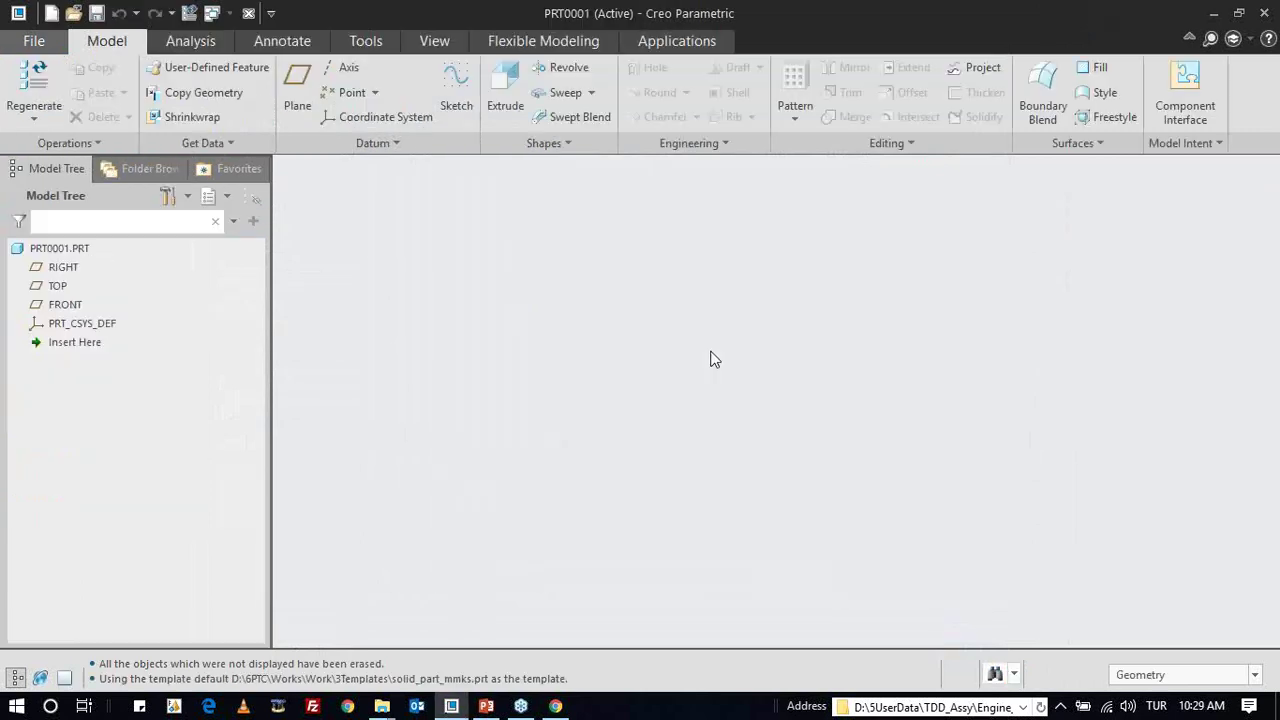
click(456, 90)
click(65, 304)
key(Return)
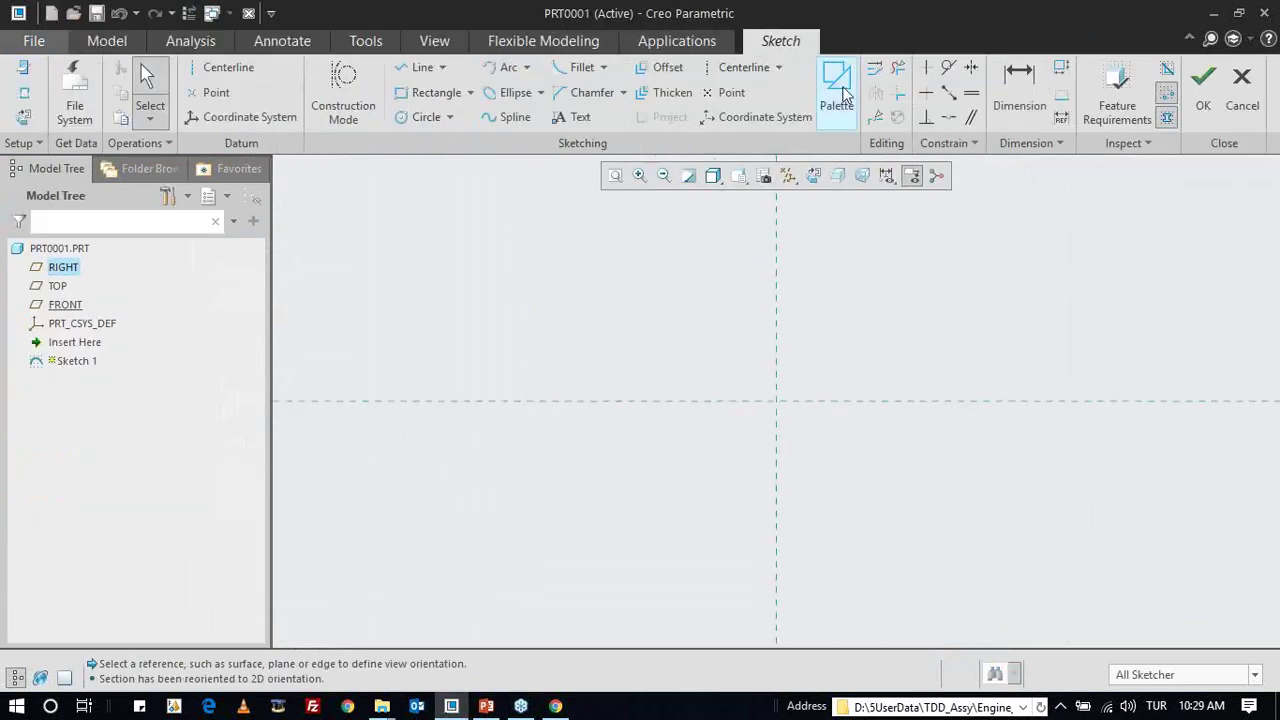
- Check the sketch palette's profil_1 shape in palet_1 and dortgen in palet_2, then close it
click(836, 88)
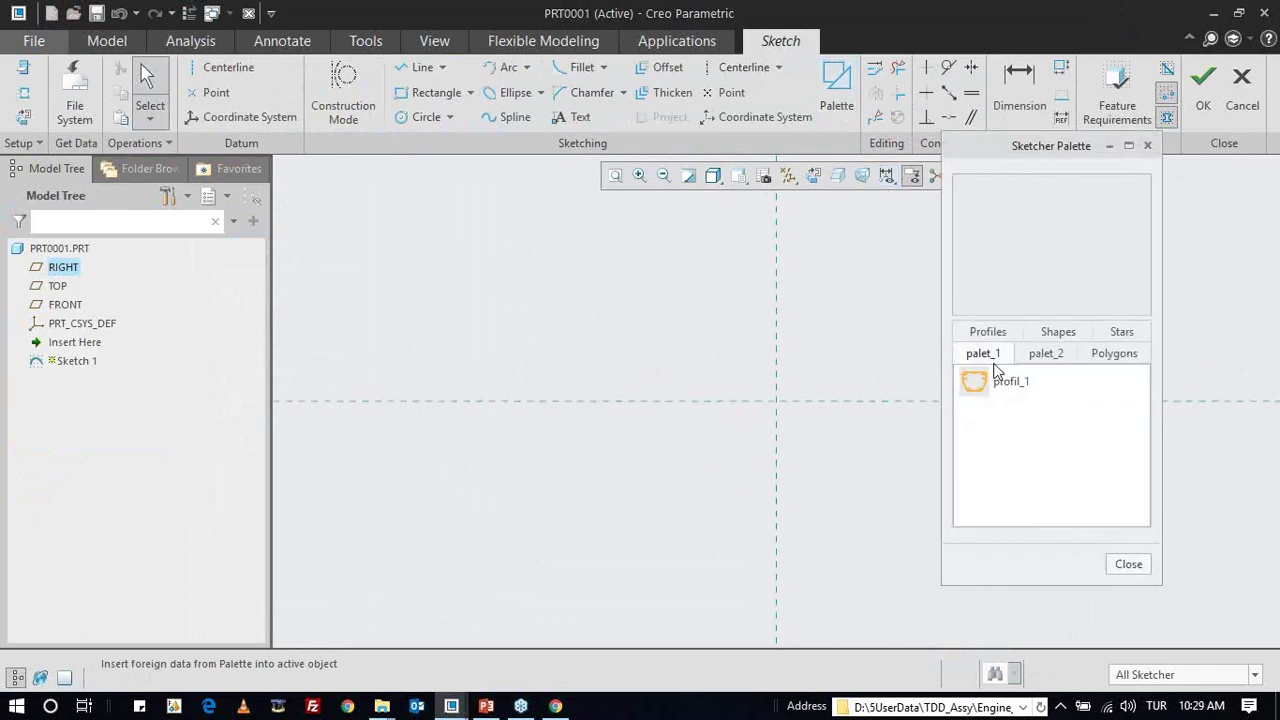
click(995, 395)
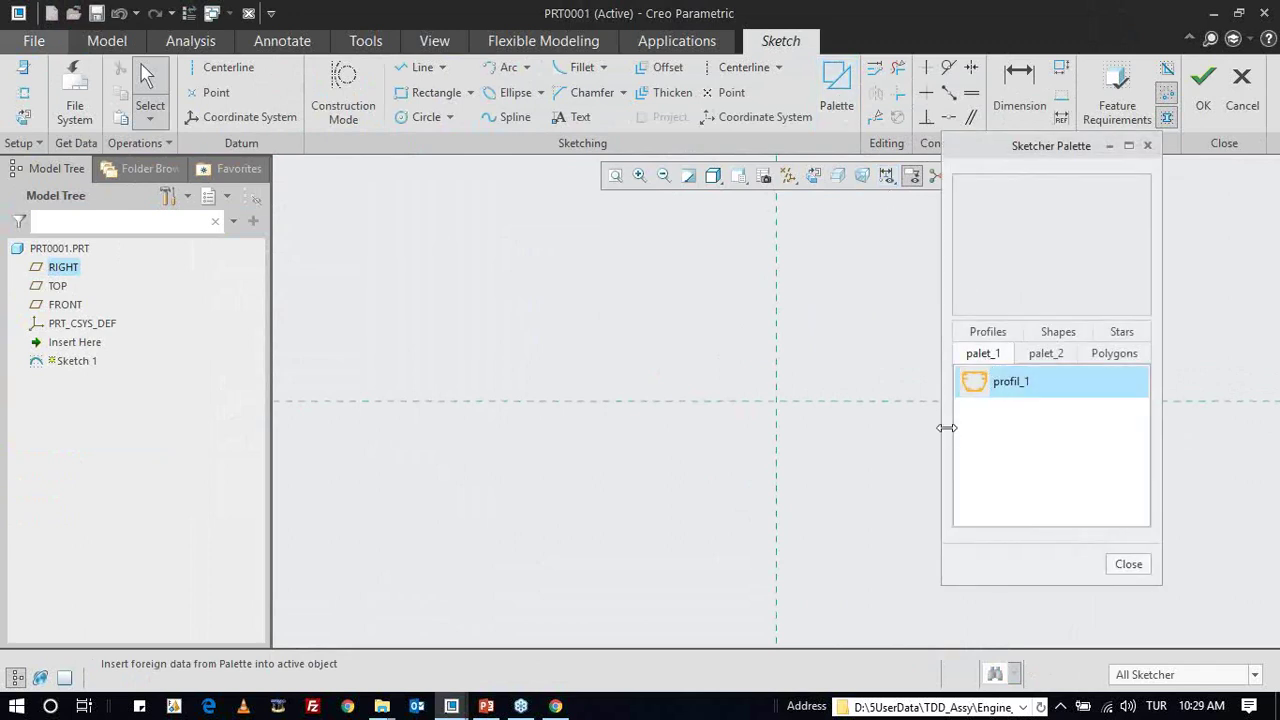
drag(946, 428, 933, 428)
click(1040, 355)
click(1005, 395)
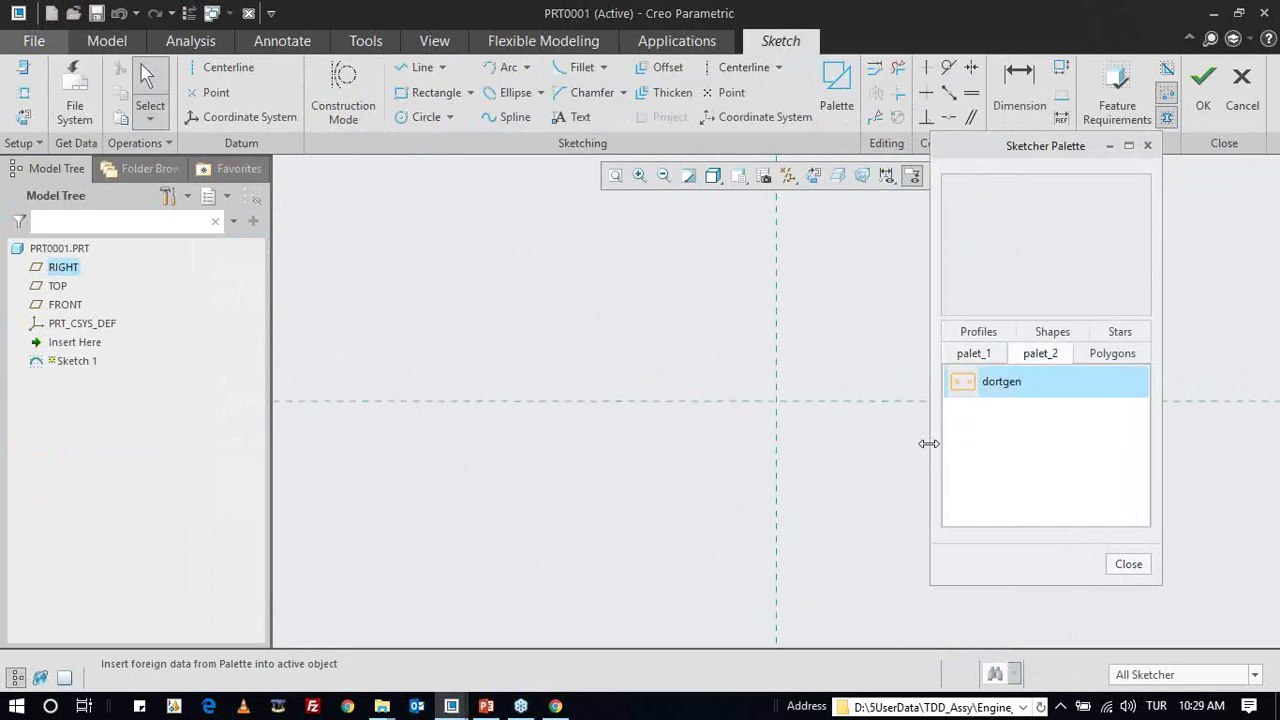
drag(929, 443, 922, 443)
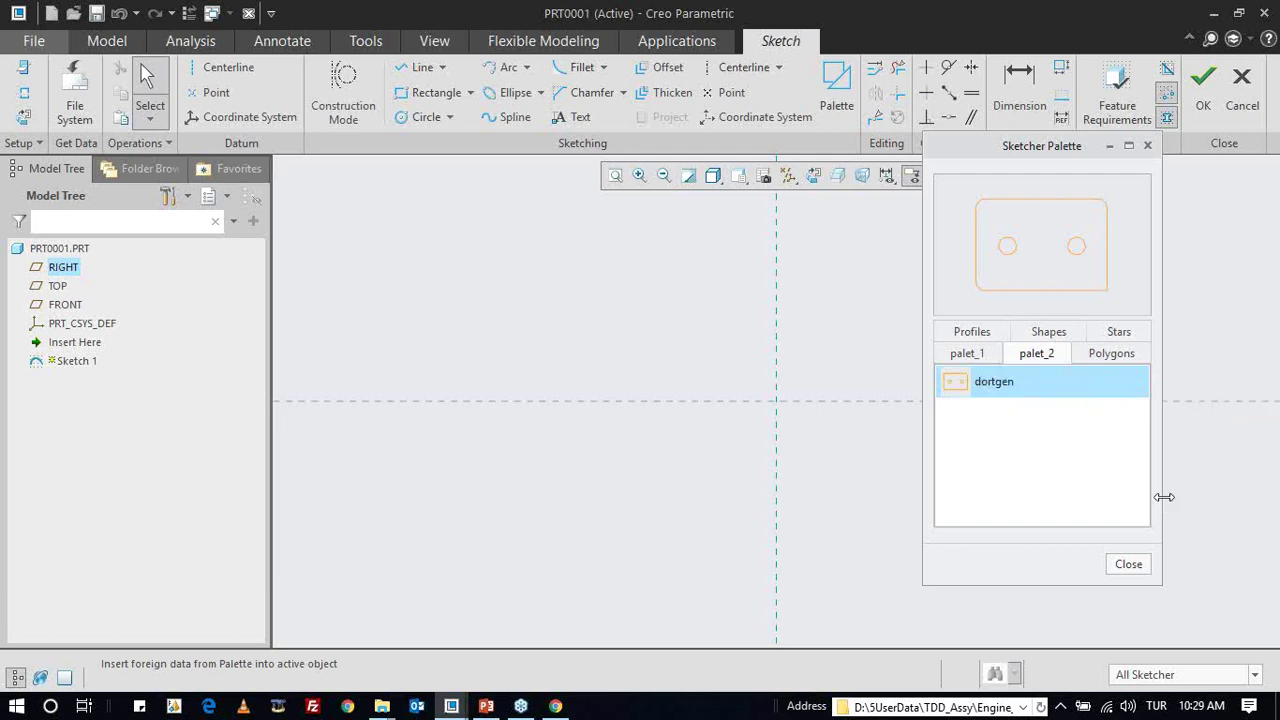
click(1138, 568)
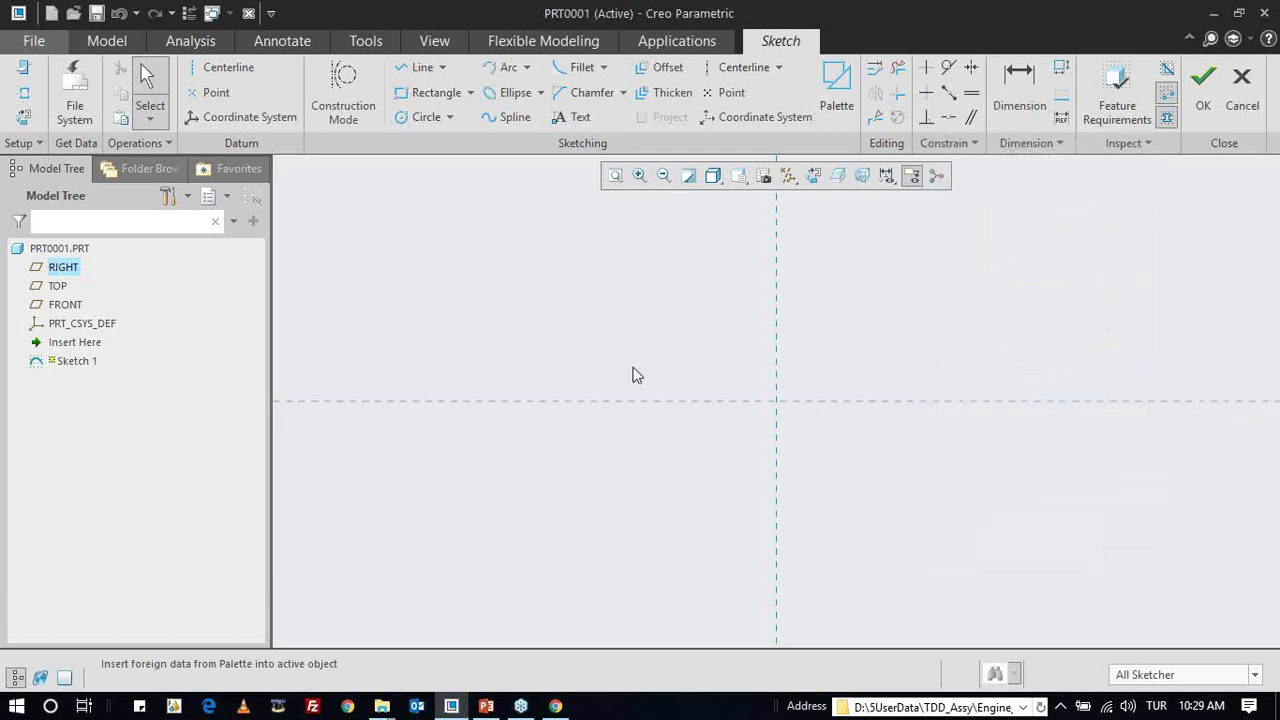
- Find sketcher_palette_path in the Configuration Editor and paste in the library palette path
click(47, 41)
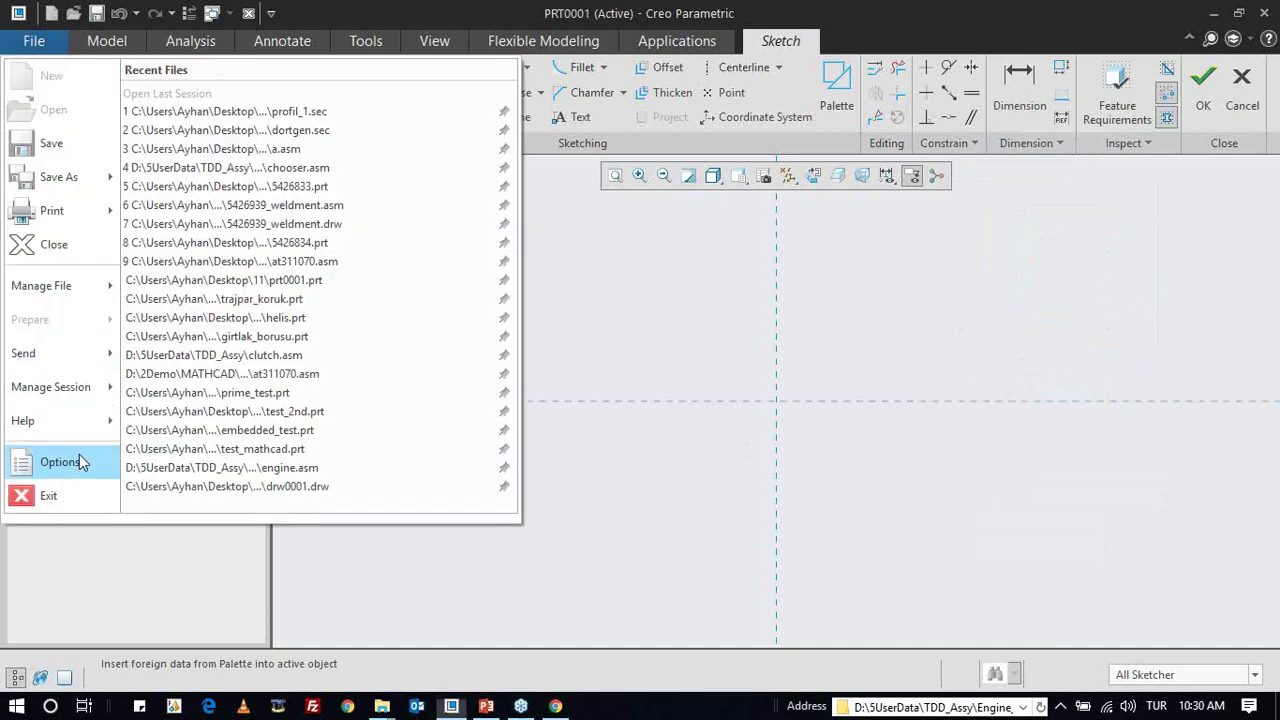
click(79, 454)
click(267, 451)
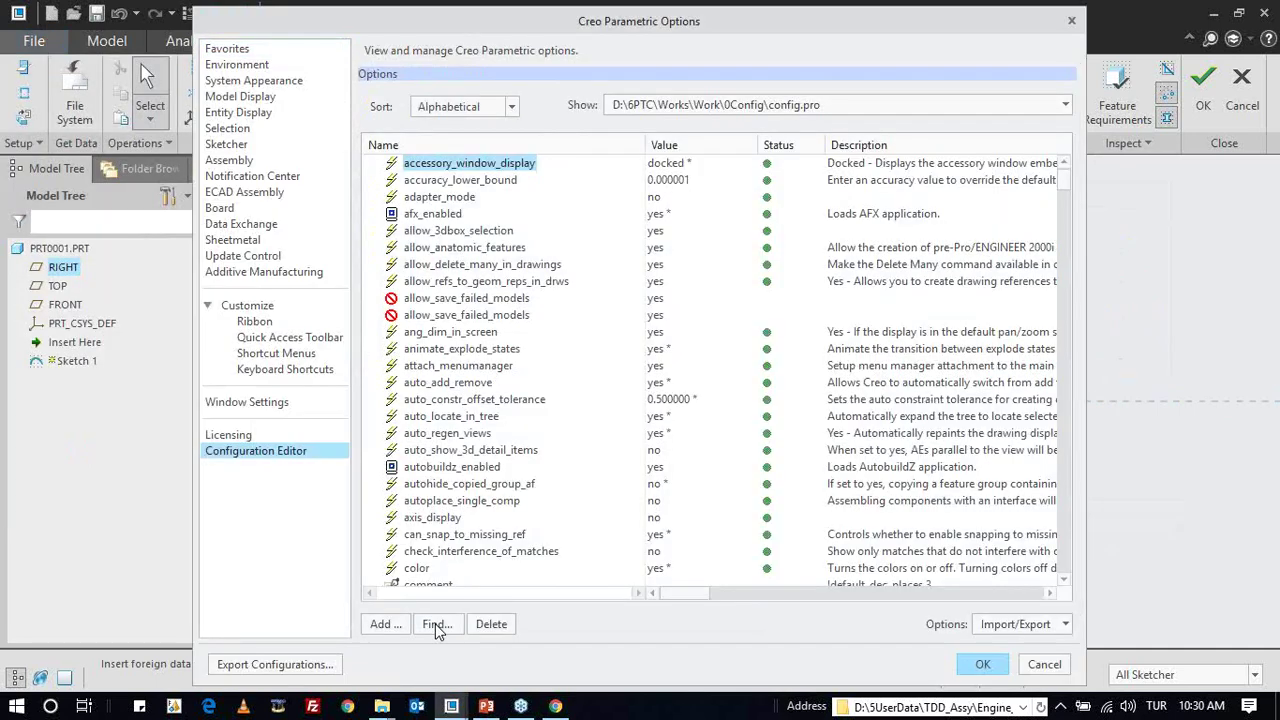
click(437, 624)
text(ske)
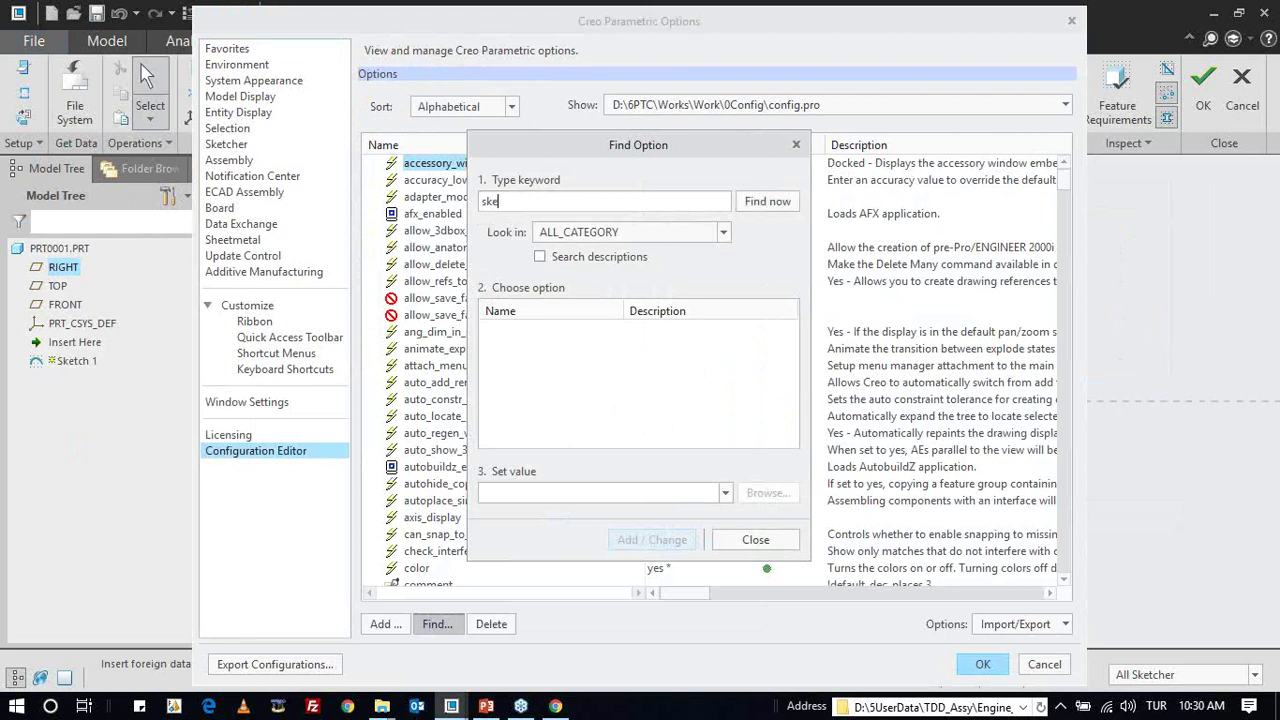
text(tcher_pal)
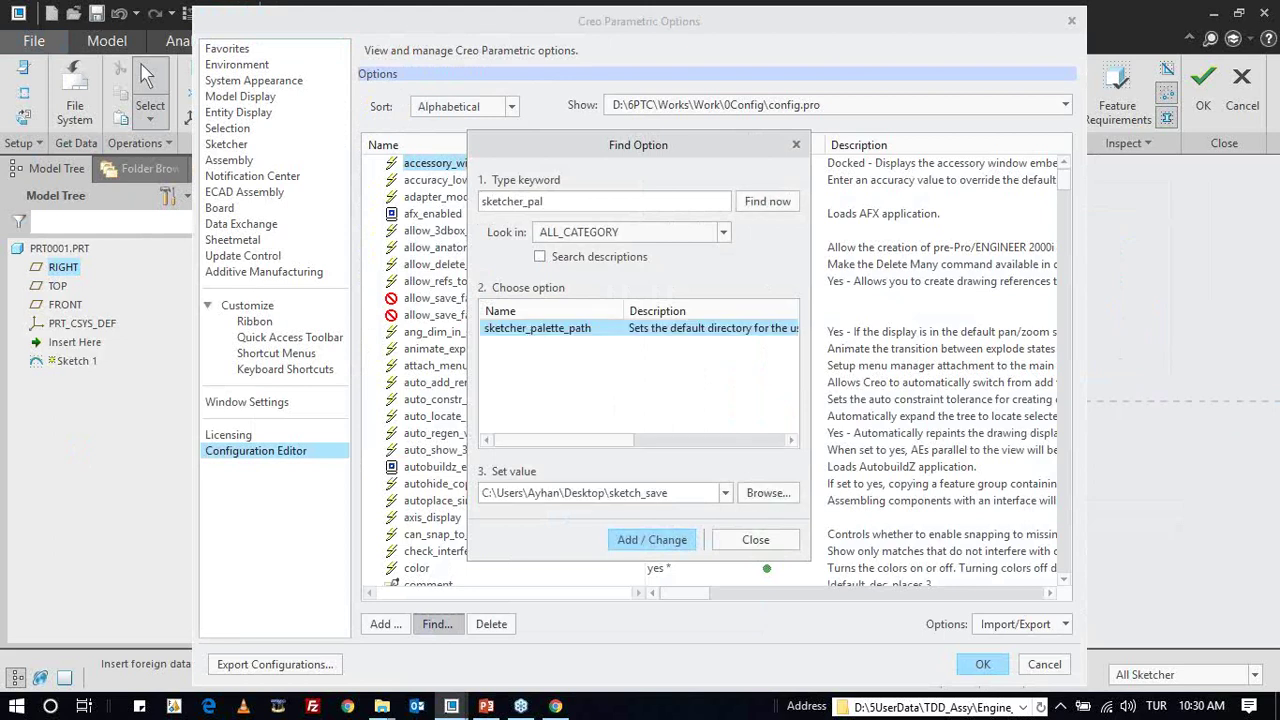
triple_click(698, 492)
text(D:\6PTC\Works\Work\5Library\3Palette)
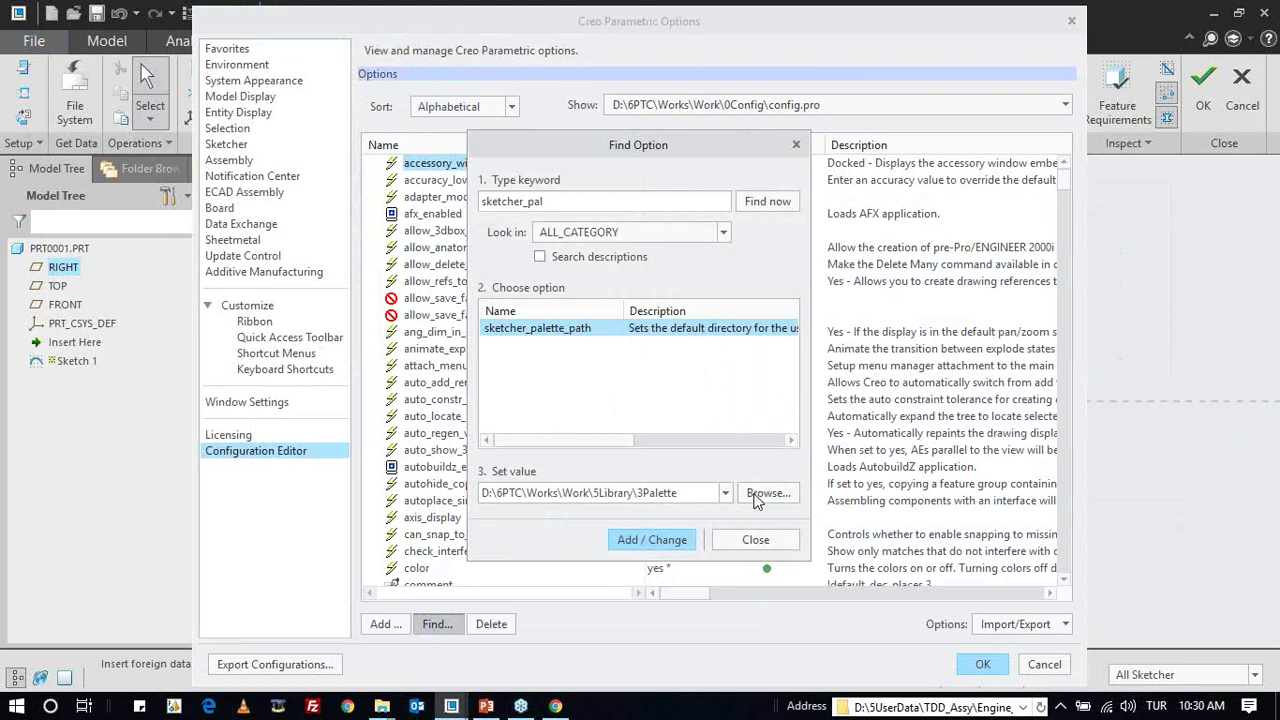
- Browse to D:\6PTC\Works\Work\5Library\3Palette and accept it as the palette folder
click(755, 493)
click(752, 182)
text(D:\6PTC\Works\Work\5Library\3Palette)
key(Return)
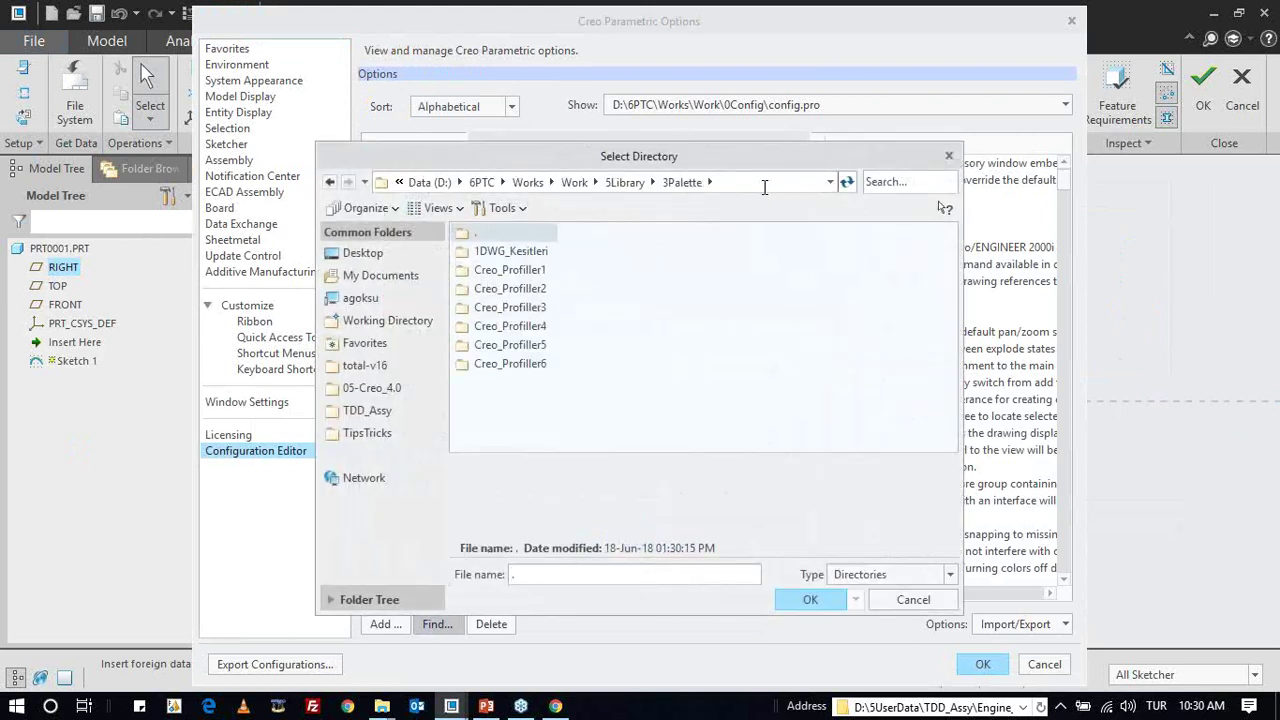
click(628, 183)
double_click(500, 383)
key(Return)
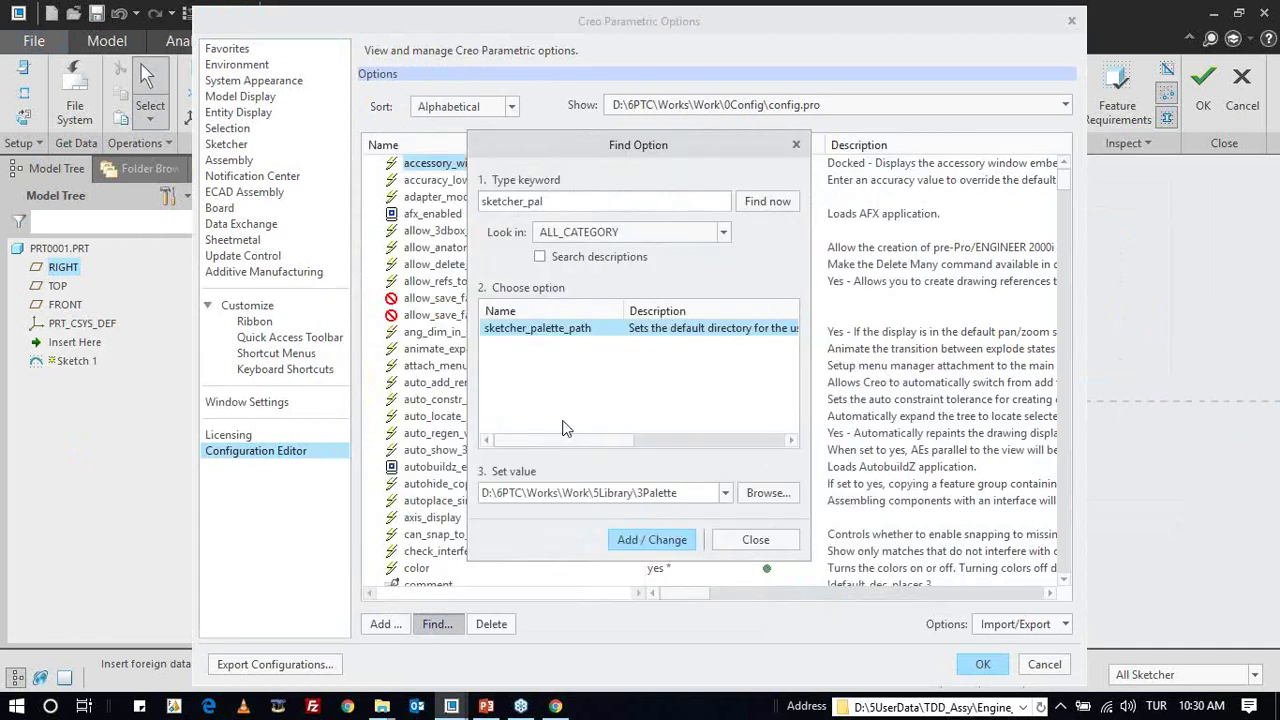
- Apply the palette path change and export the configuration to config.pro
click(566, 425)
click(758, 540)
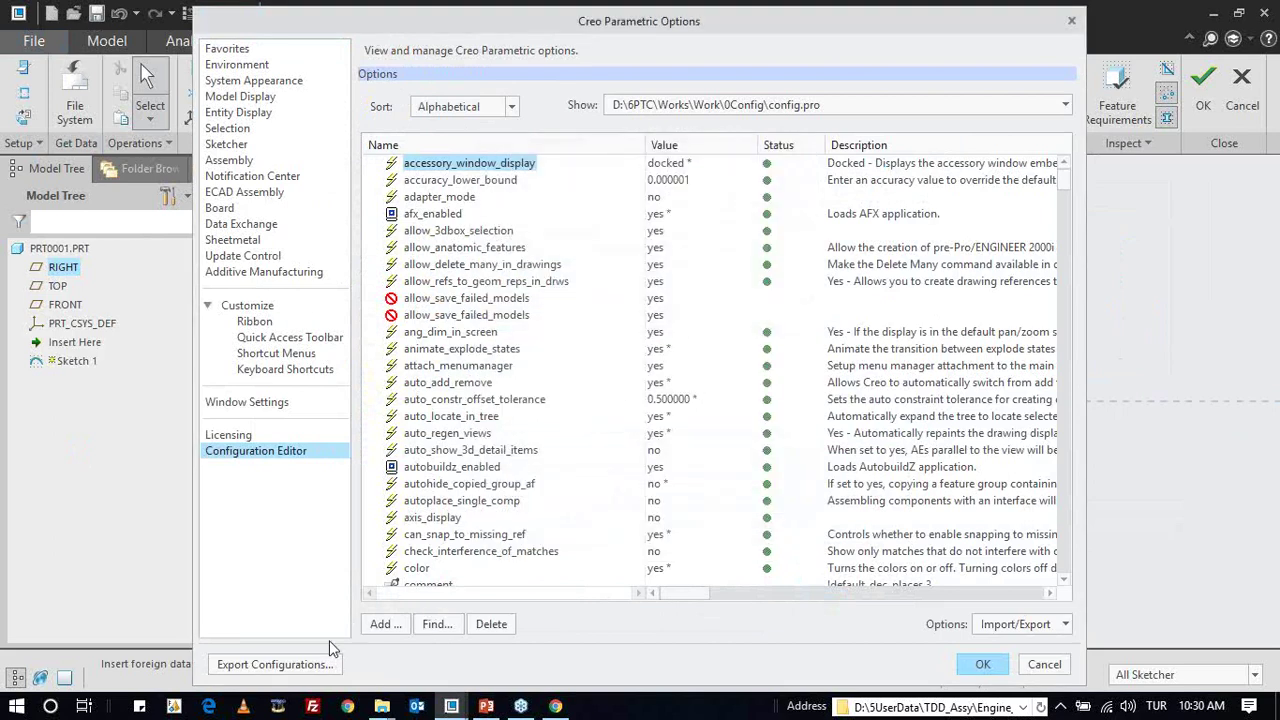
click(300, 664)
key(Return)
key(Return)
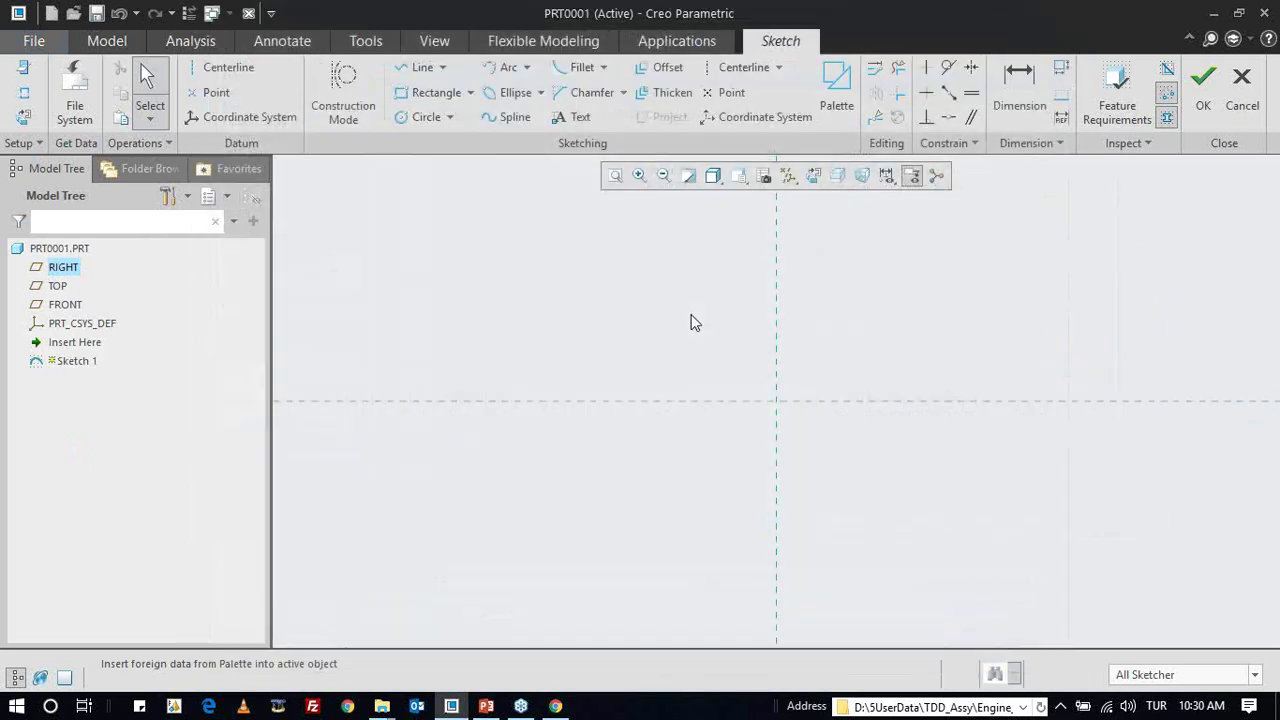
- Open the Sketcher Palette, dismiss the incompatible-file warning, and browse the Creo_Profiller2 and Creo_Profiller4 tabs
click(838, 88)
click(640, 411)
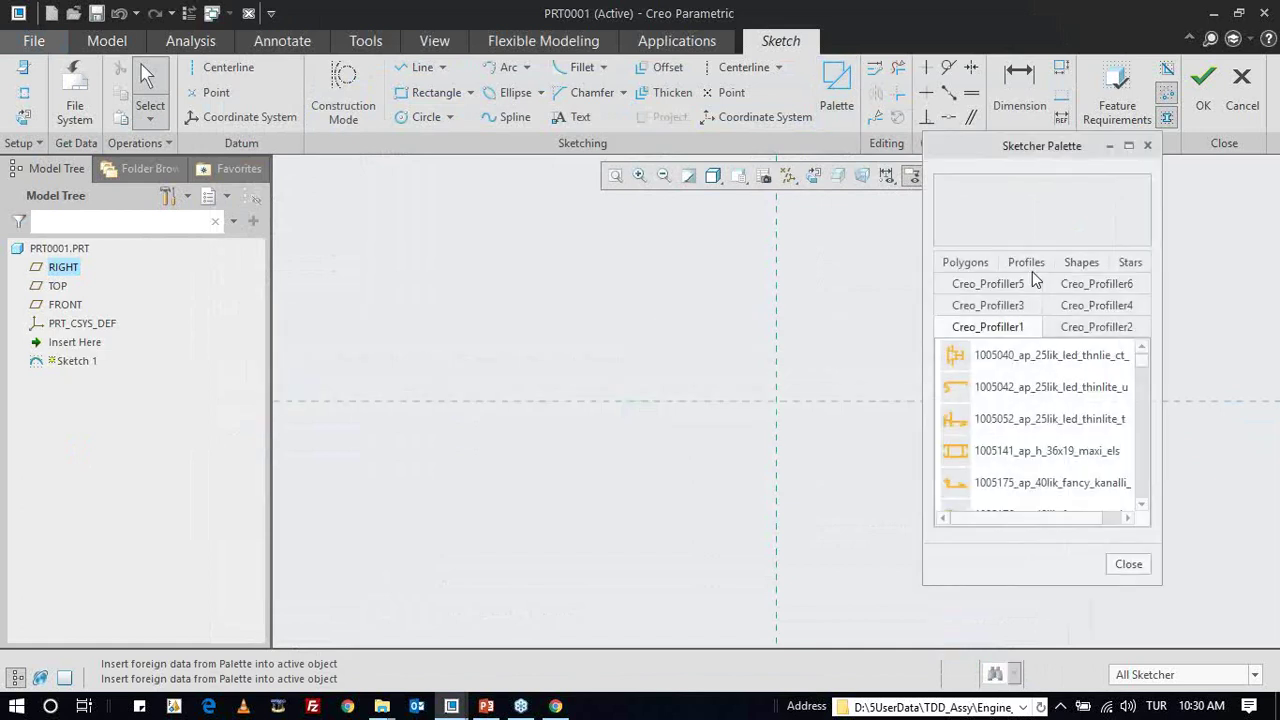
click(1076, 330)
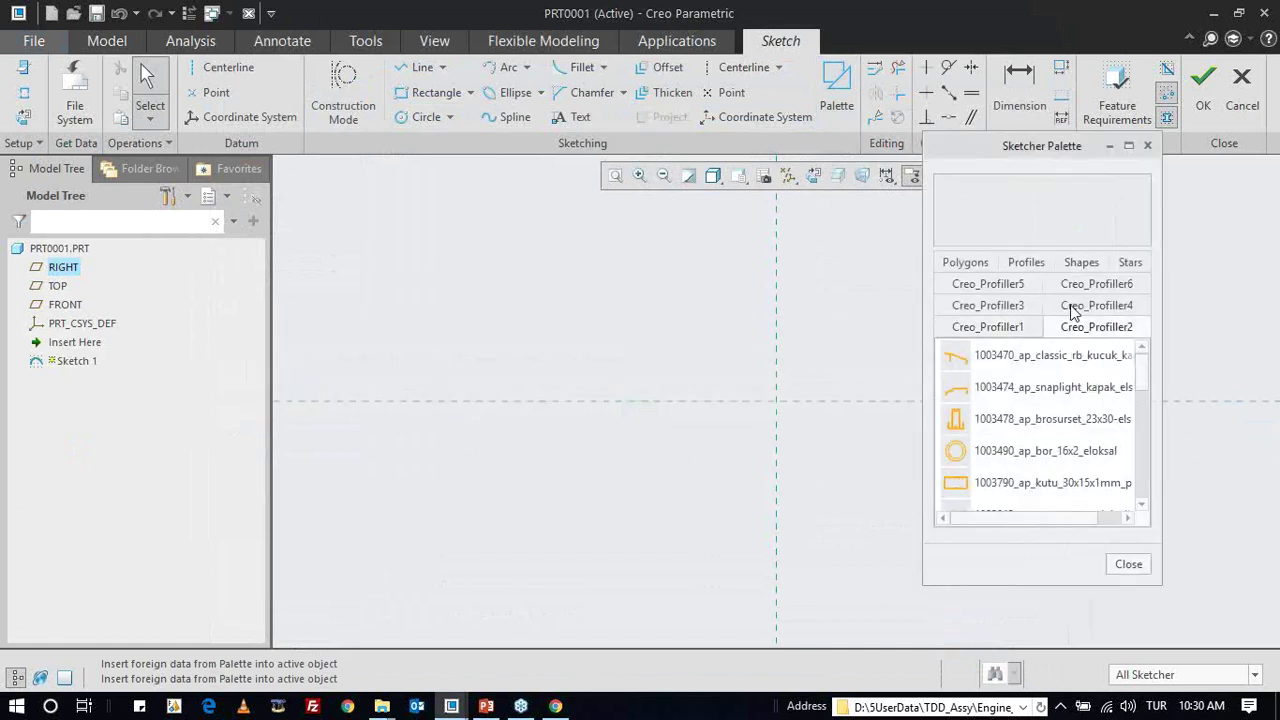
click(1070, 306)
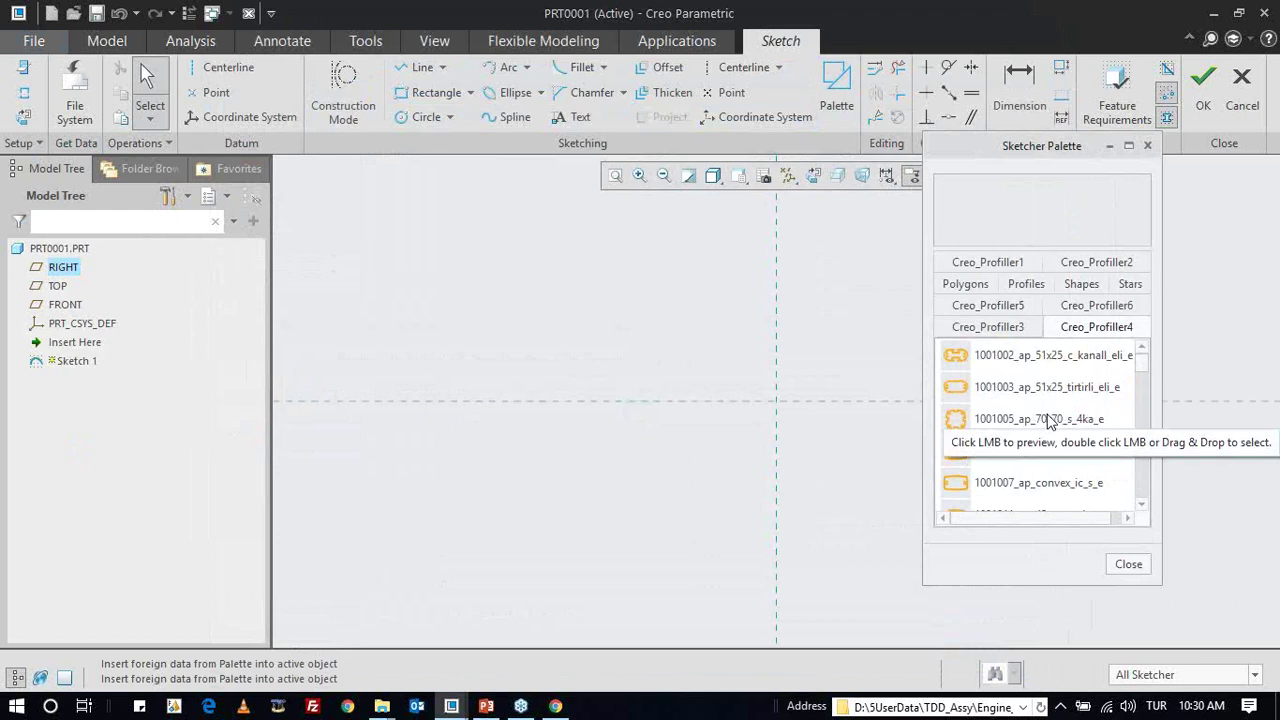
click(381, 706)
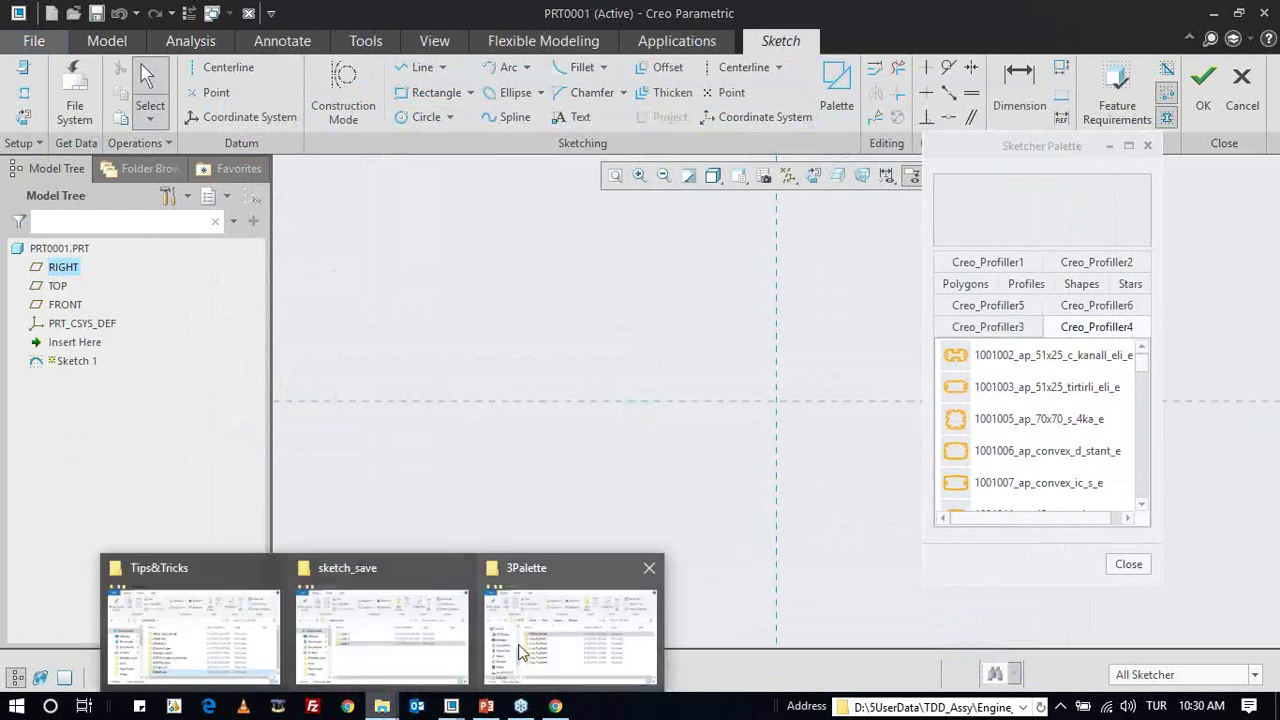
click(518, 644)
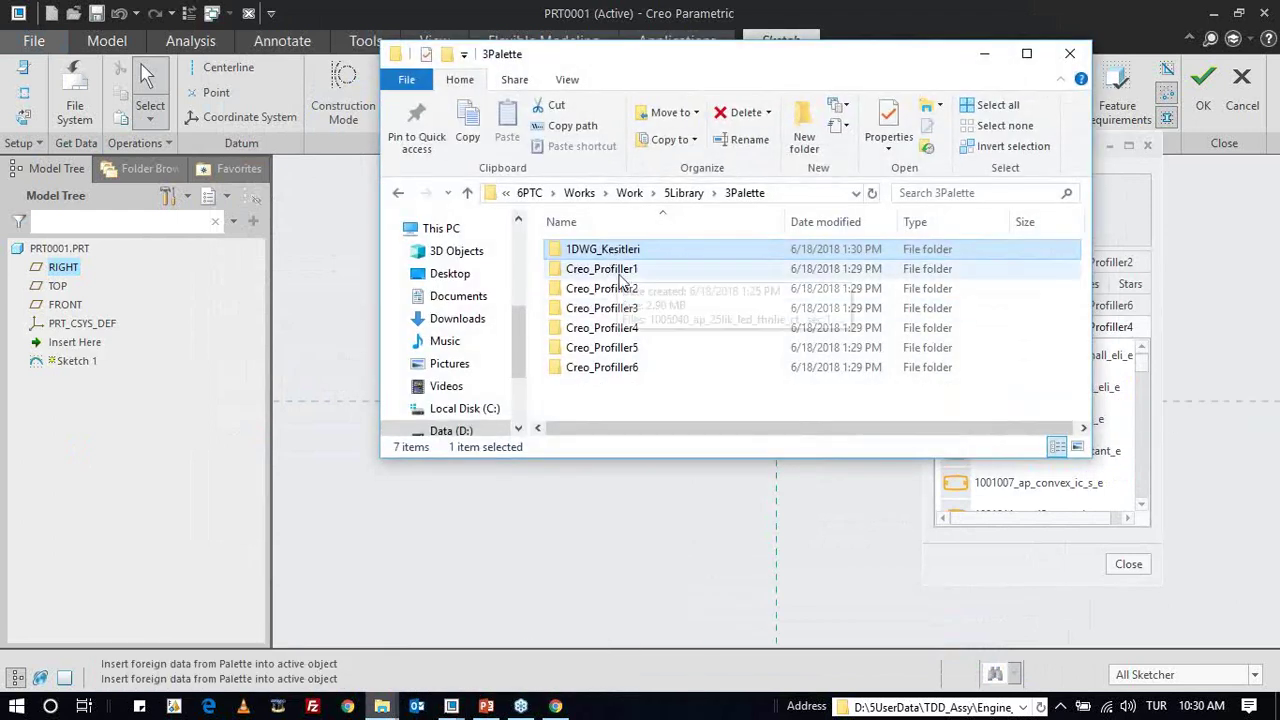
mouse_move(600, 347)
mouse_down()
mouse_move(615, 367)
mouse_move(597, 401)
mouse_up()
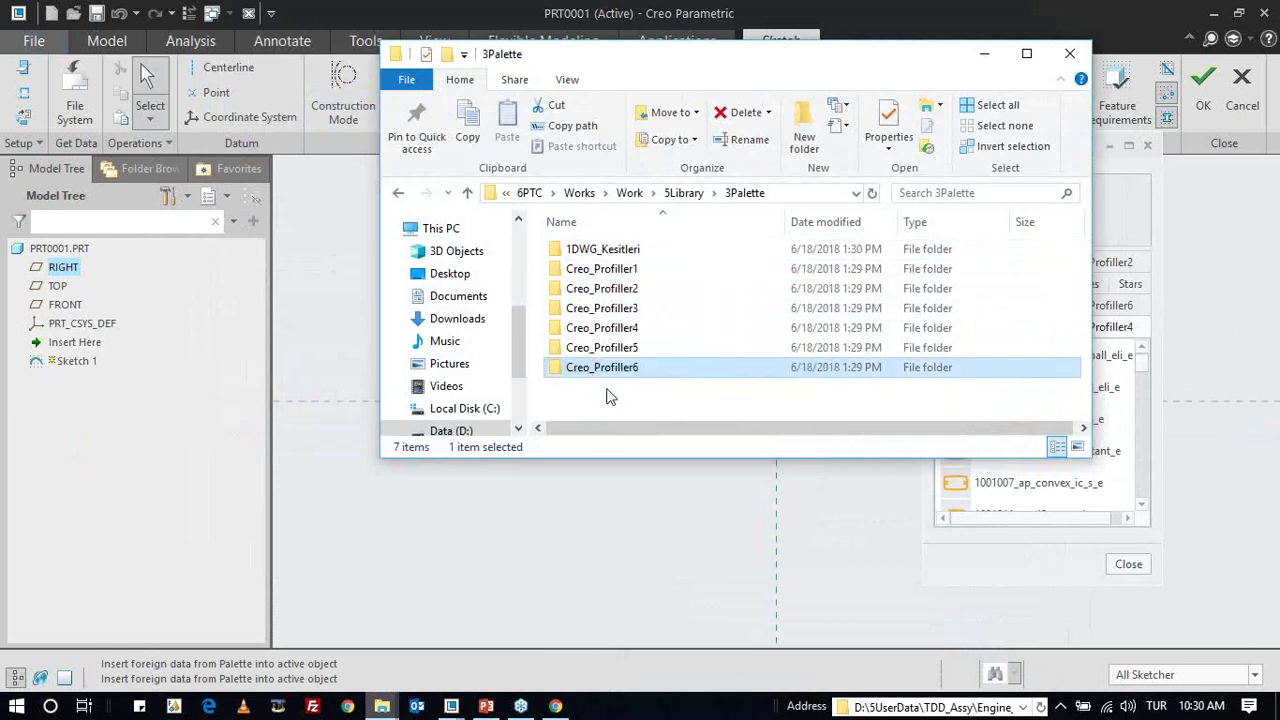
drag(955, 62, 743, 62)
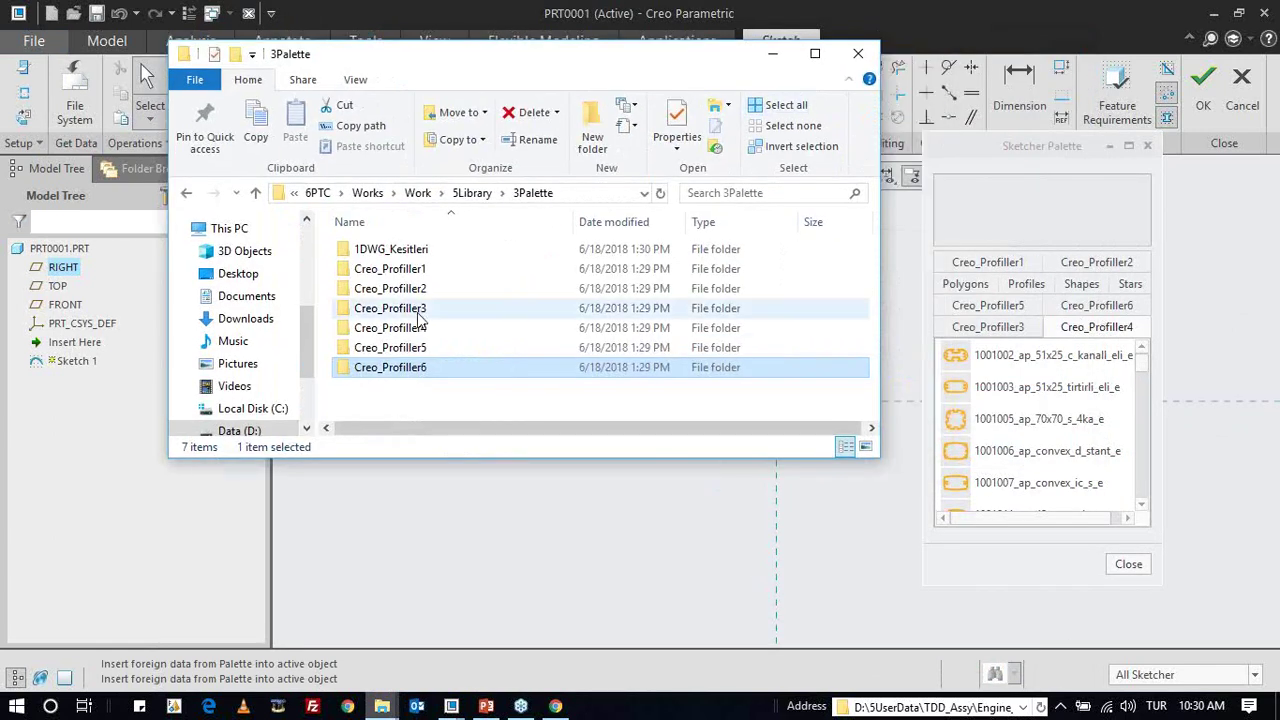
double_click(412, 250)
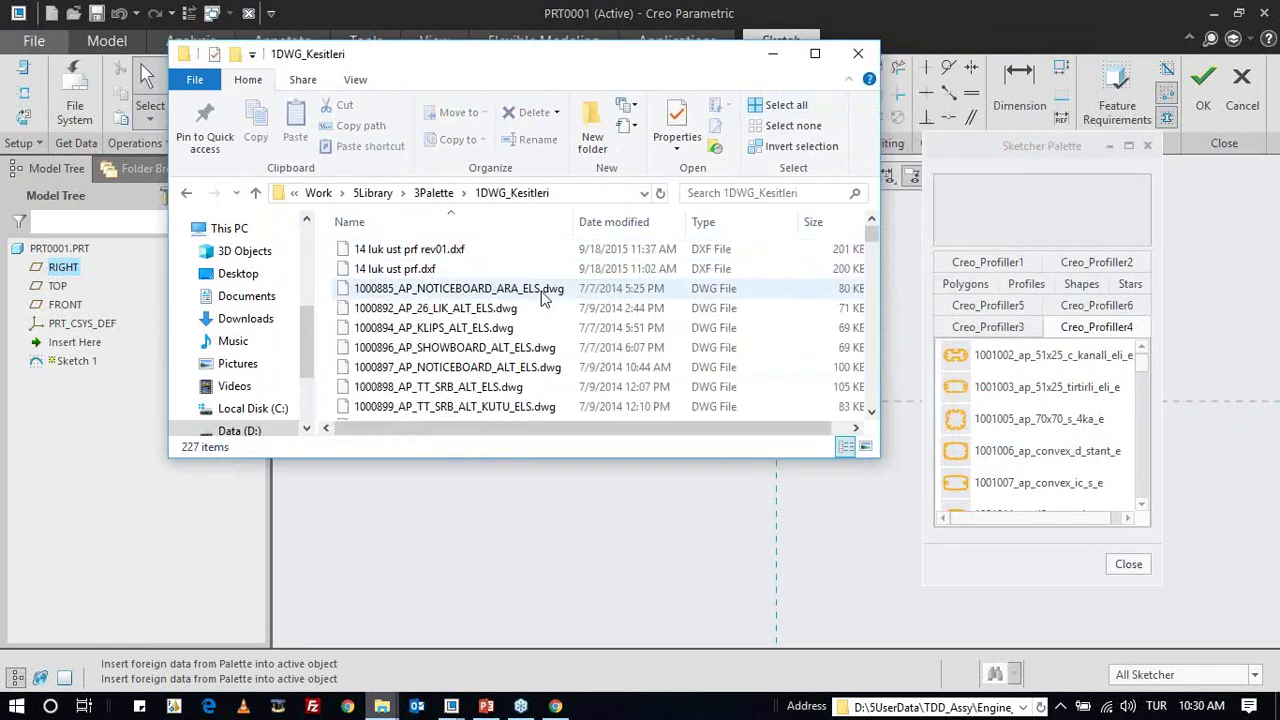
scroll(548, 298, down, 5)
scroll(548, 298, down, 5)
scroll(548, 298, down, 5)
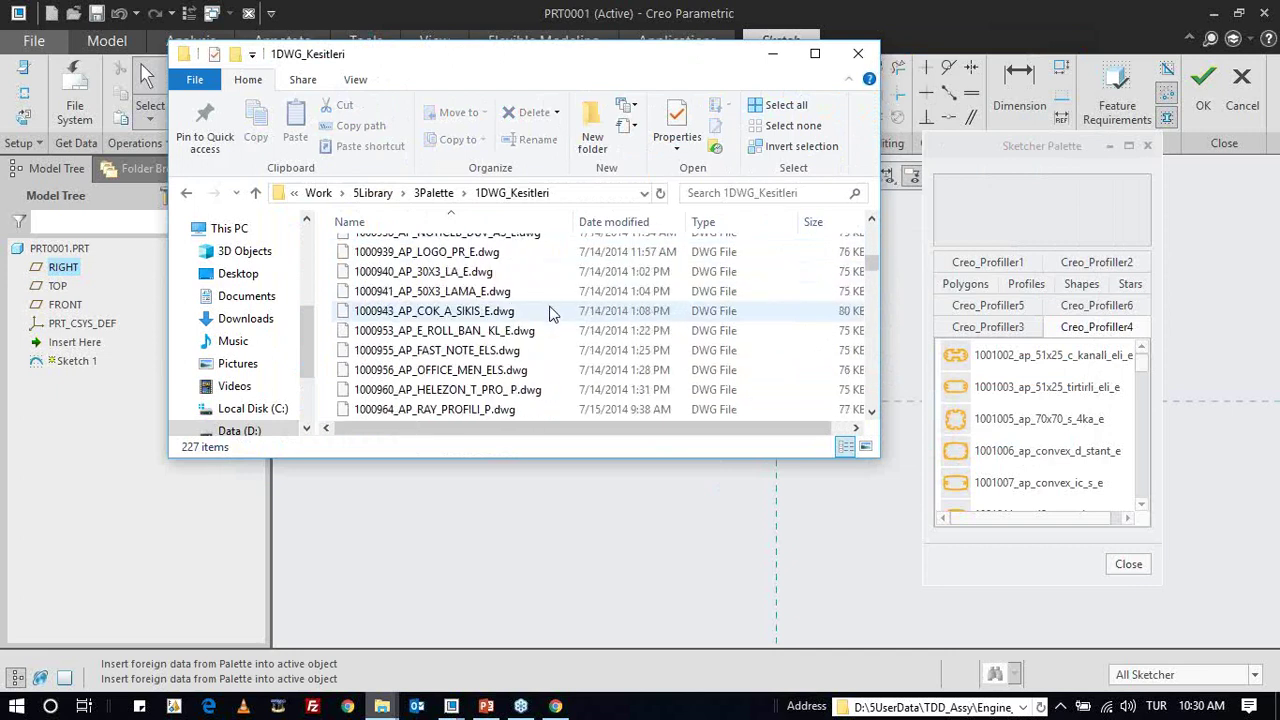
scroll(548, 290, down, 5)
key(BackSpace)
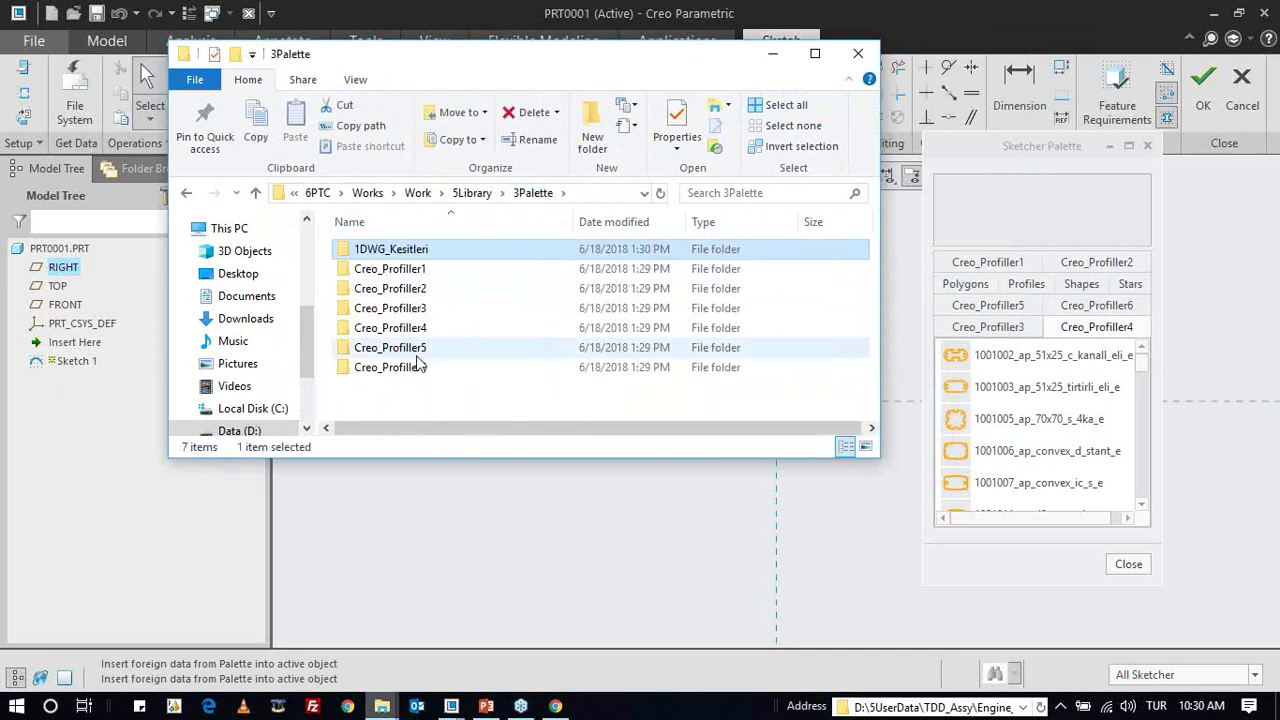
double_click(434, 270)
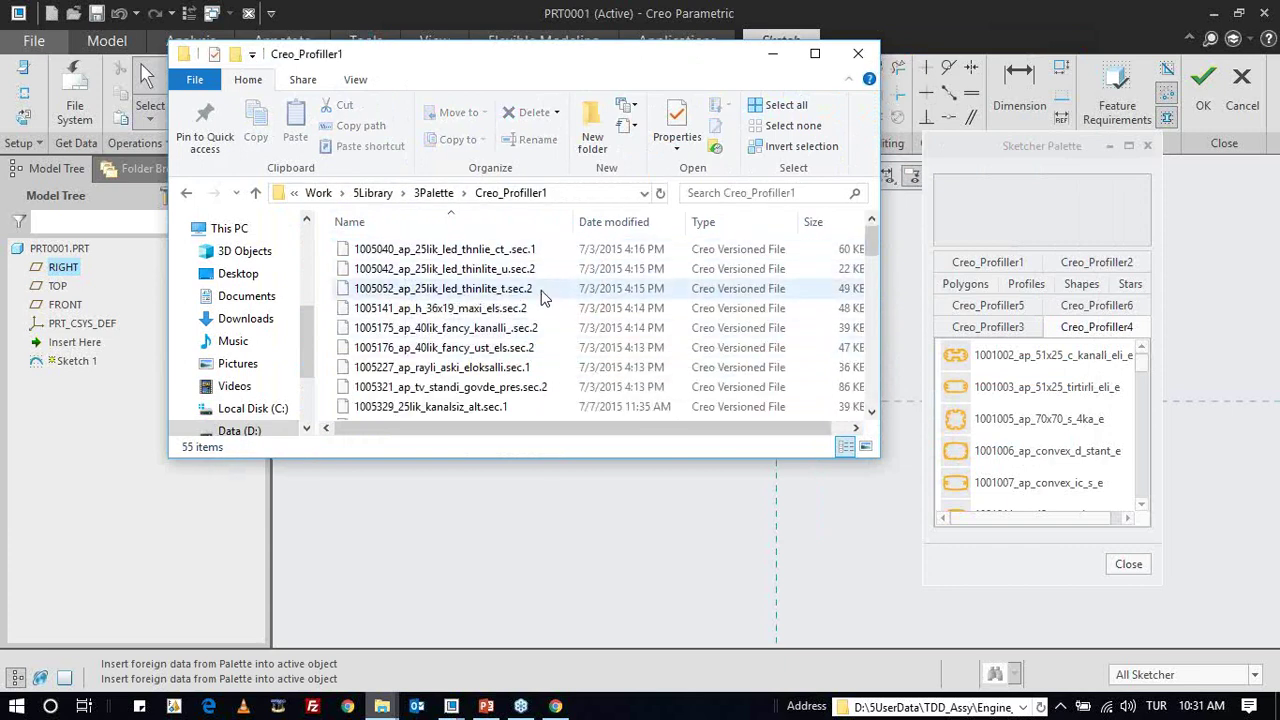
scroll(533, 320, down, 2)
scroll(533, 320, up, 2)
click(433, 192)
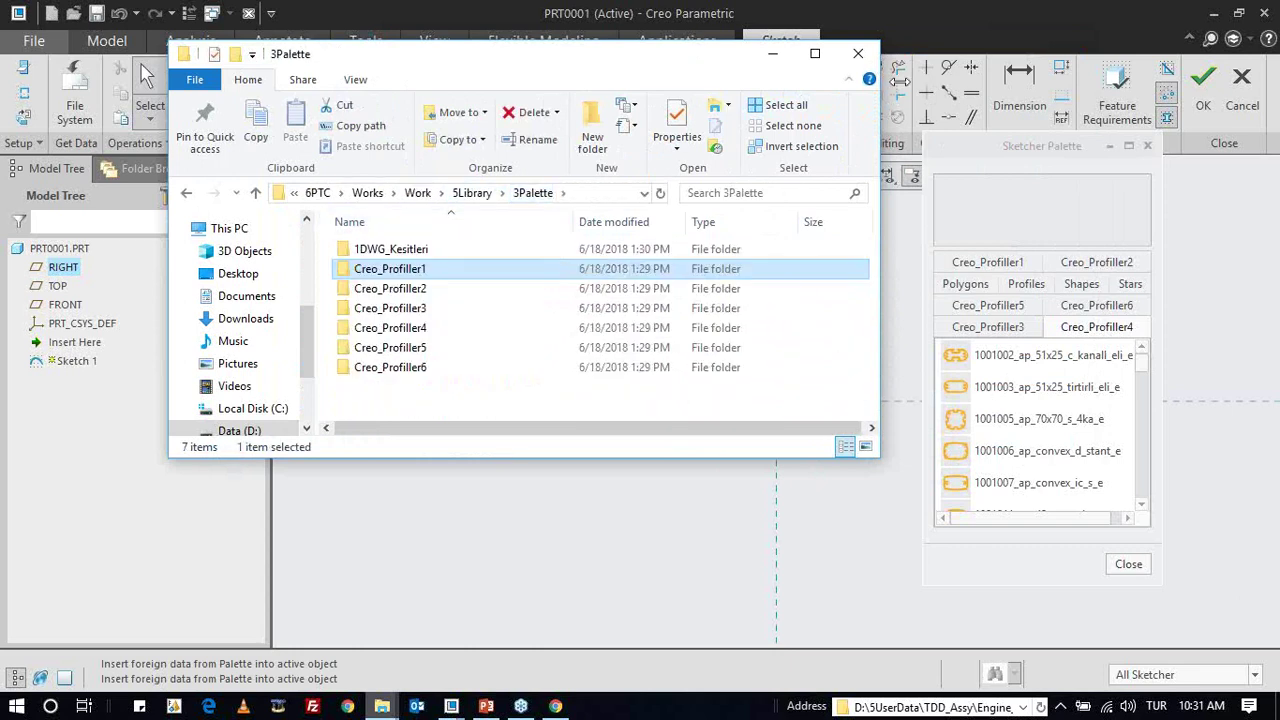
click(857, 53)
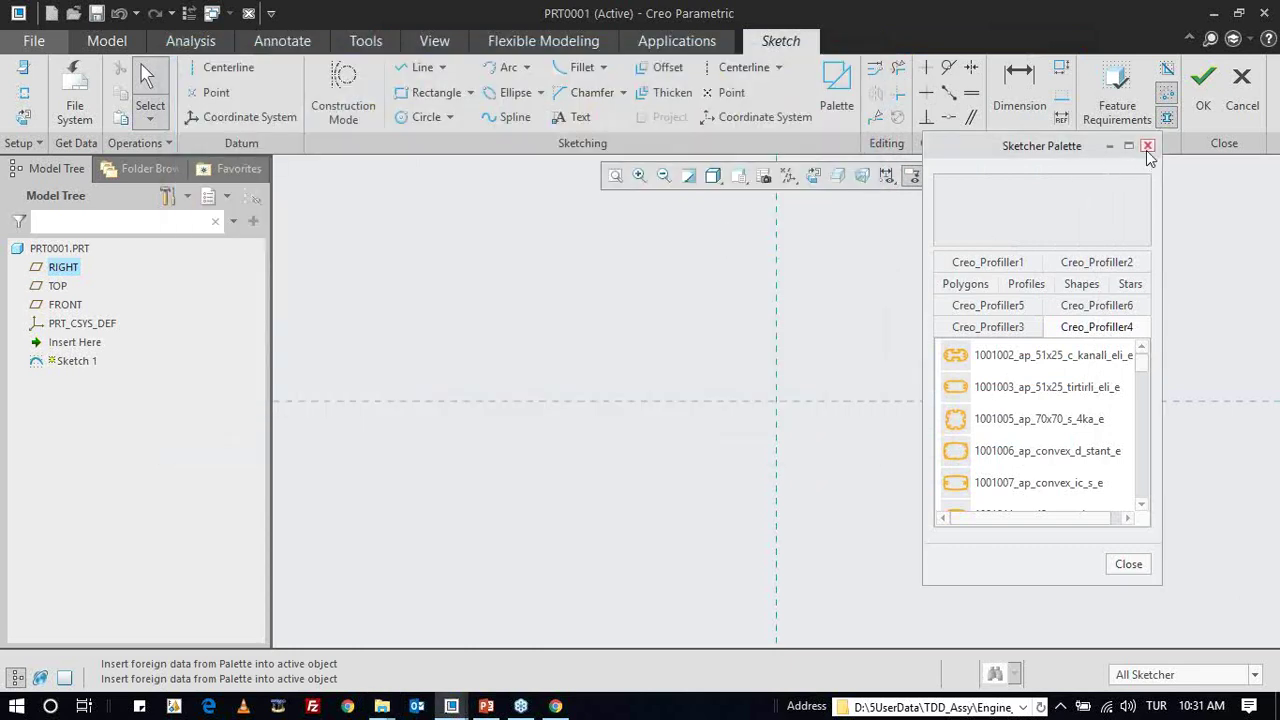
- Close the palette, quit the sketch without saving, close PRT0001, and erase undisplayed objects
click(1148, 146)
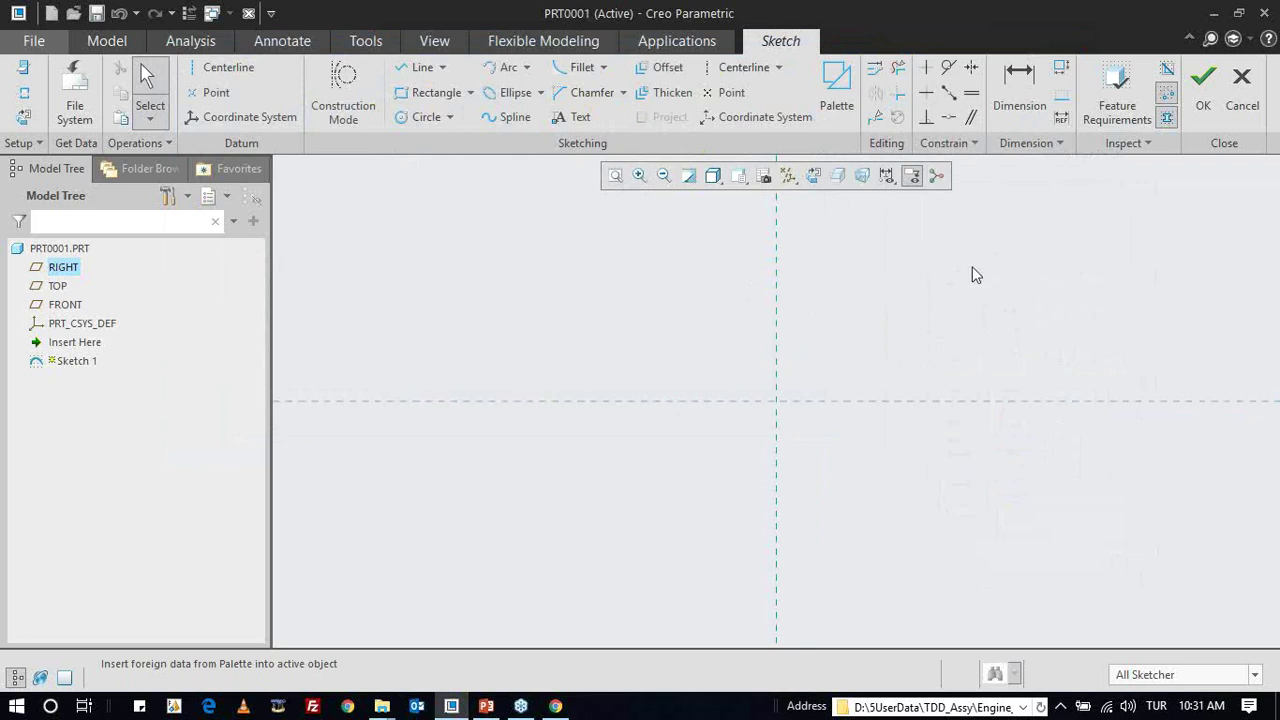
shift+middle_drag(873, 318, 832, 313)
click(1242, 90)
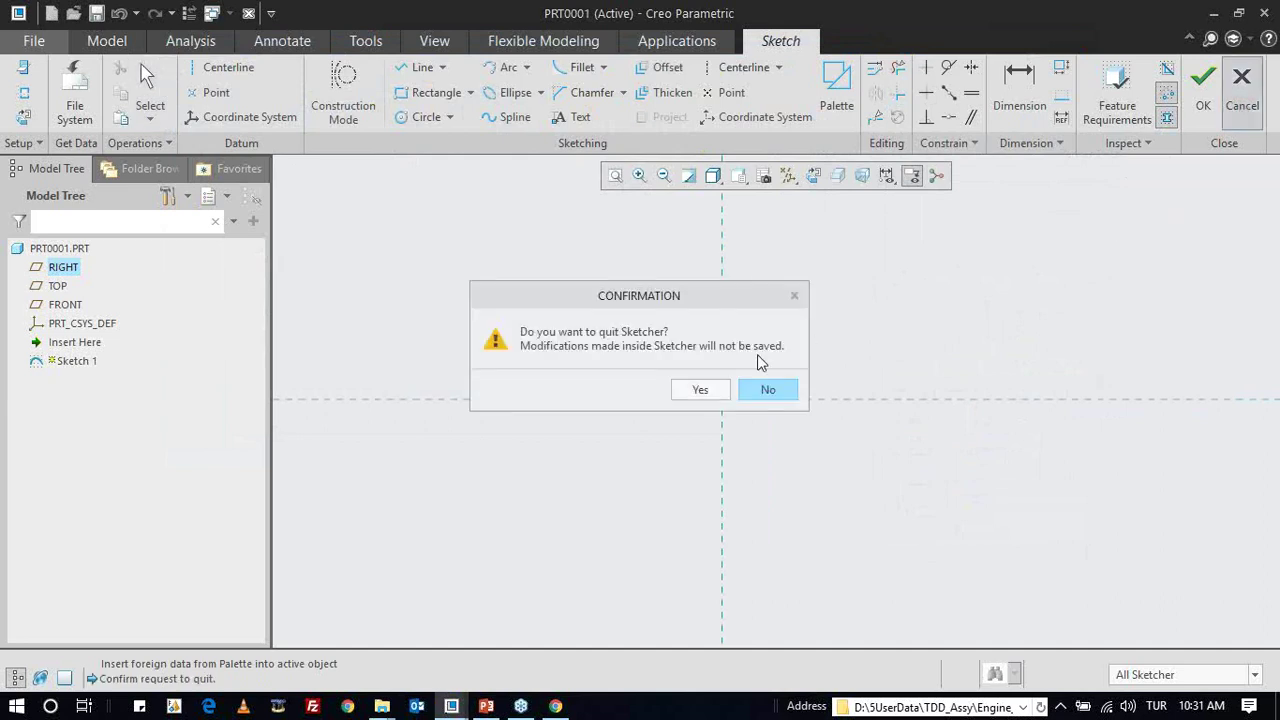
click(712, 389)
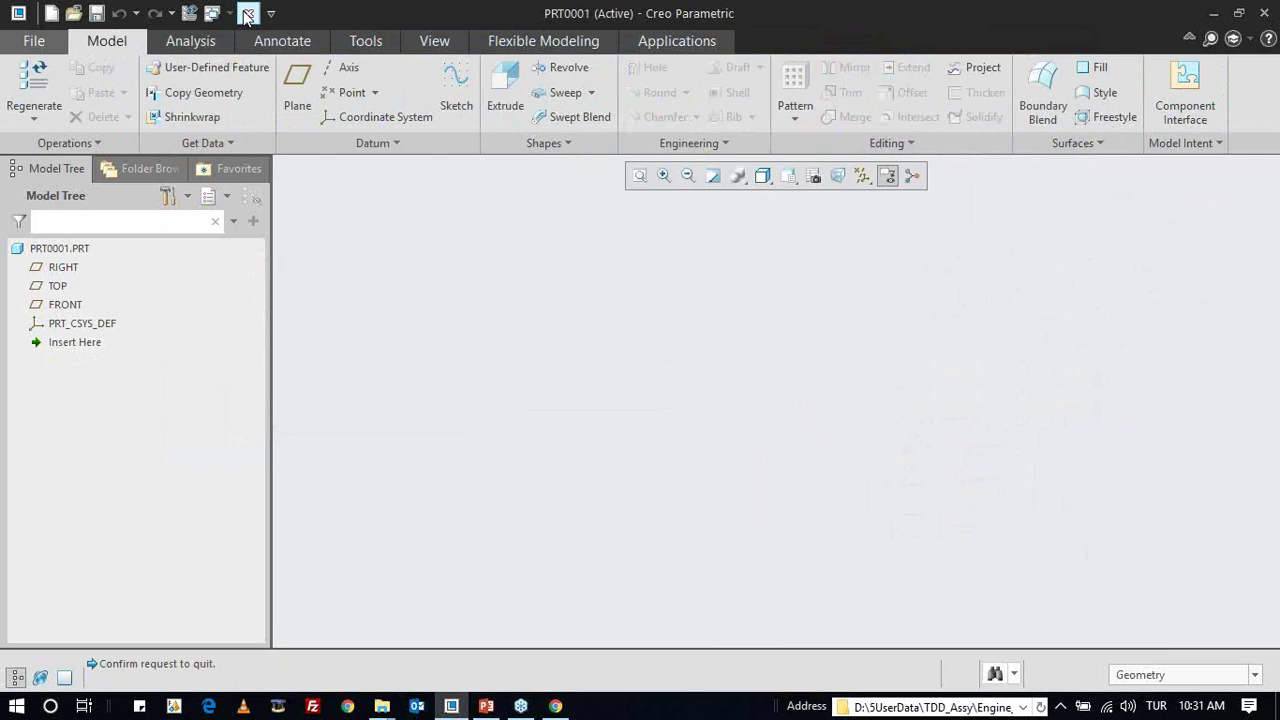
click(248, 13)
click(243, 88)
key(Return)
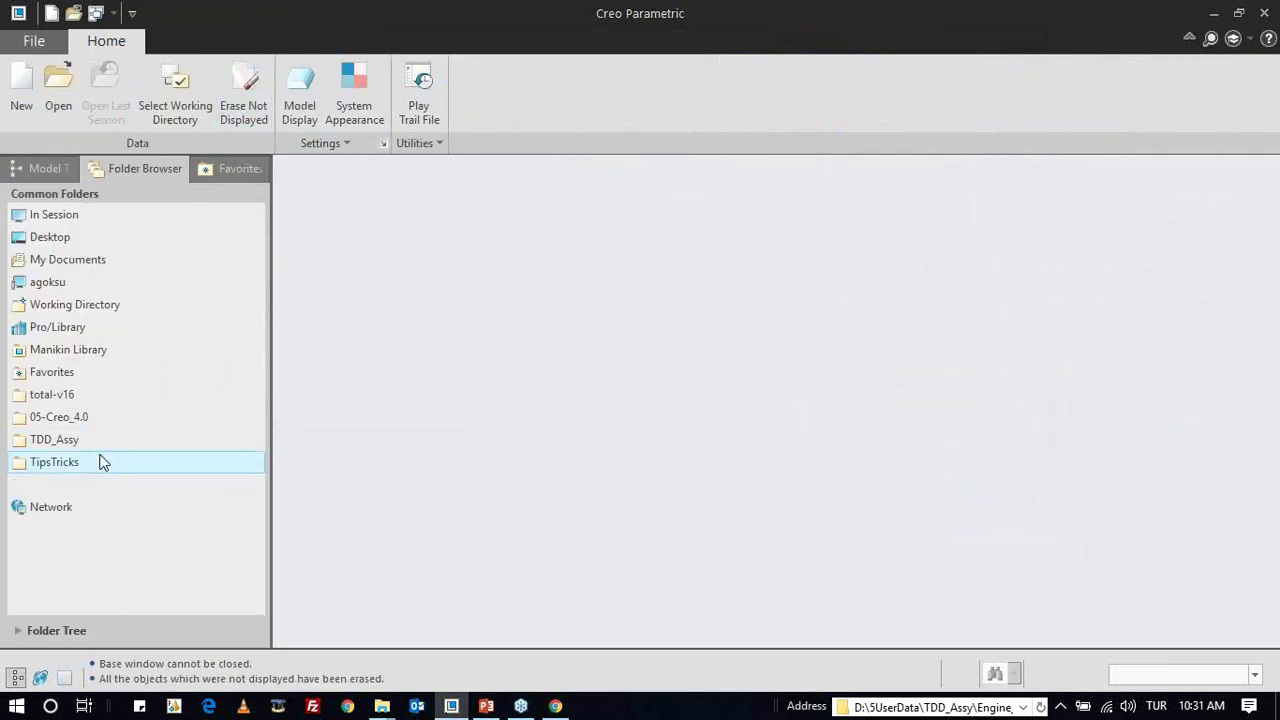
- Browse to TipsTricks > 02Selection and pick the Adv_Chain folder
click(100, 461)
double_click(340, 288)
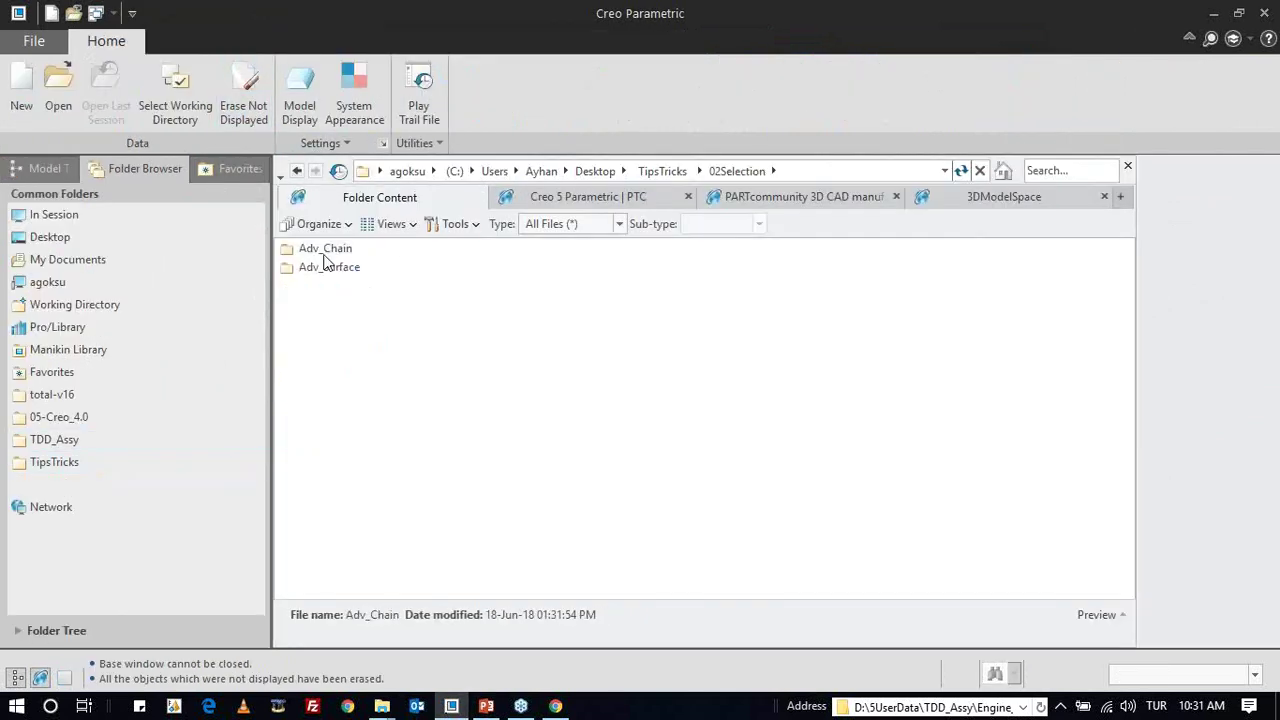
click(328, 256)
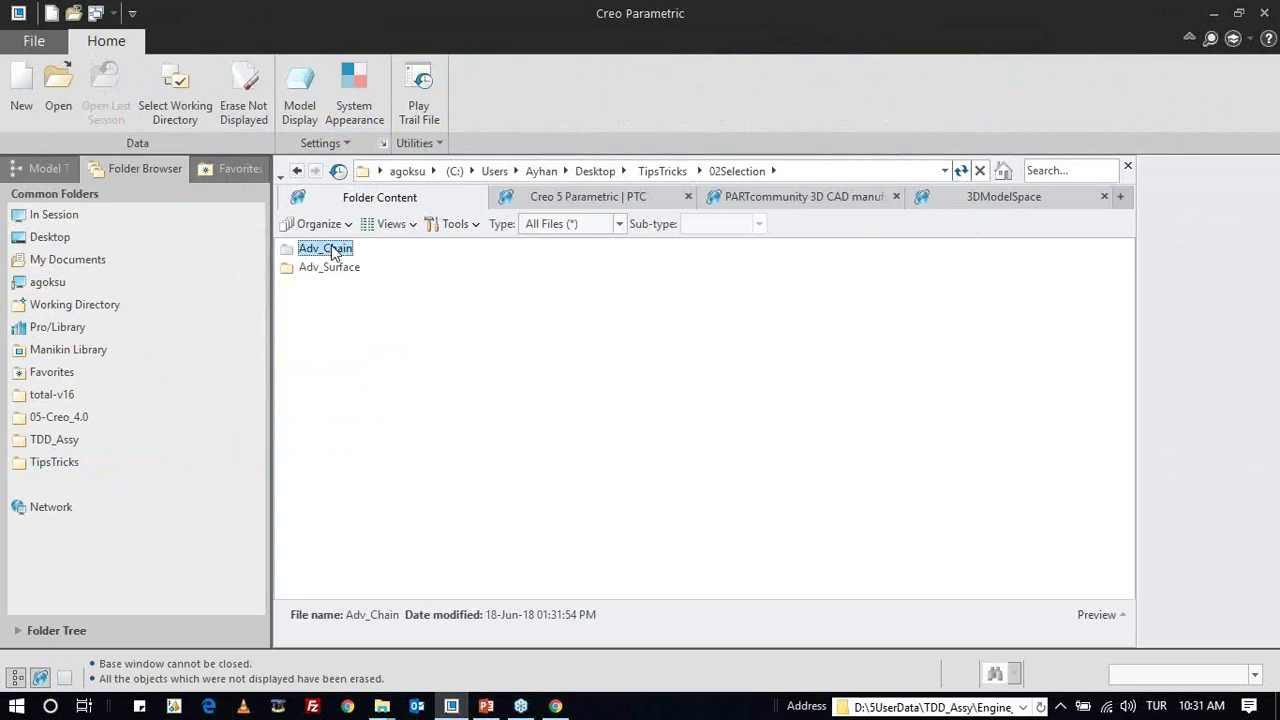
- Open adv_chains.prt from the Adv_Chain folder and hide its hole annotation
double_click(330, 249)
double_click(320, 249)
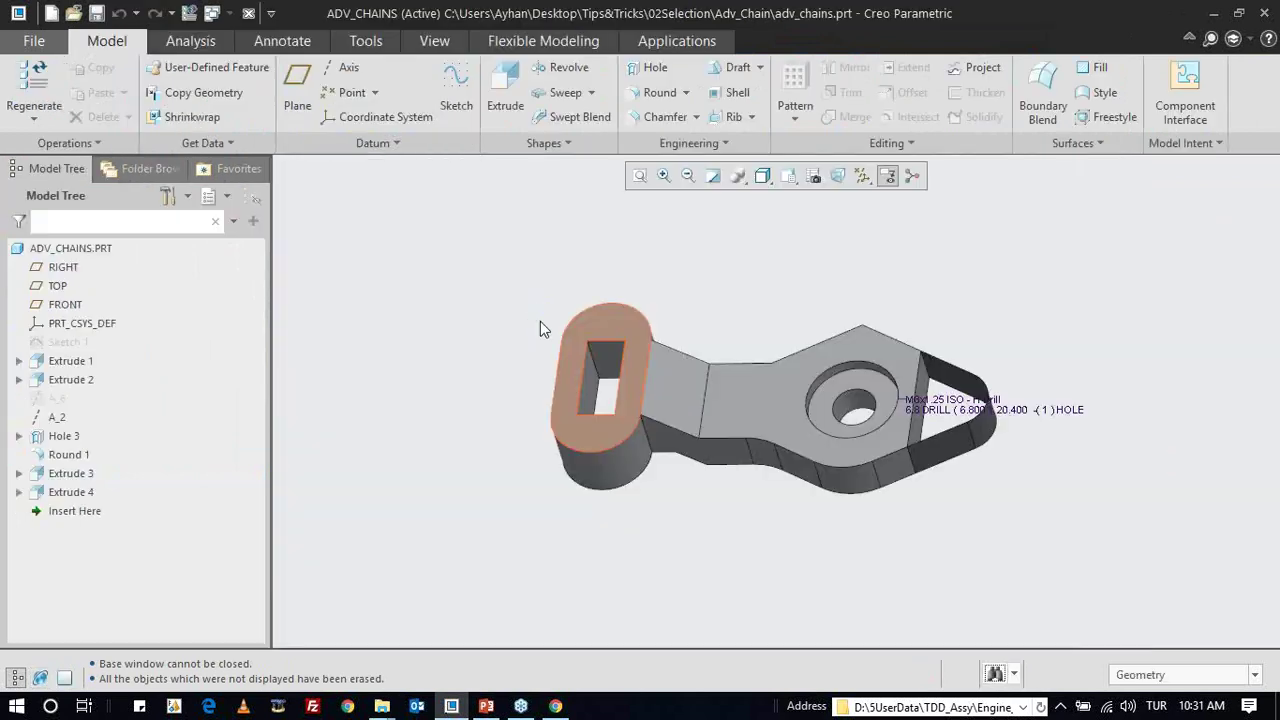
middle_drag(734, 354, 754, 297)
click(887, 175)
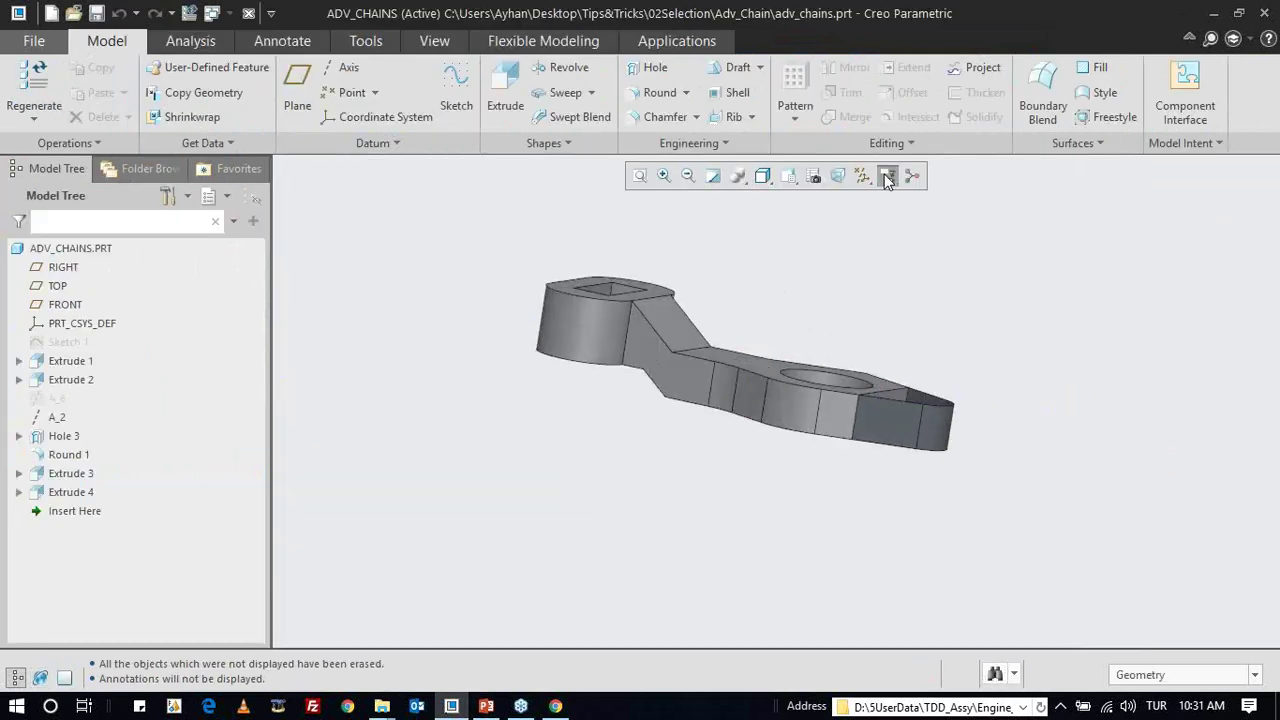
middle_drag(831, 390, 791, 386)
scroll(611, 388, down, 2)
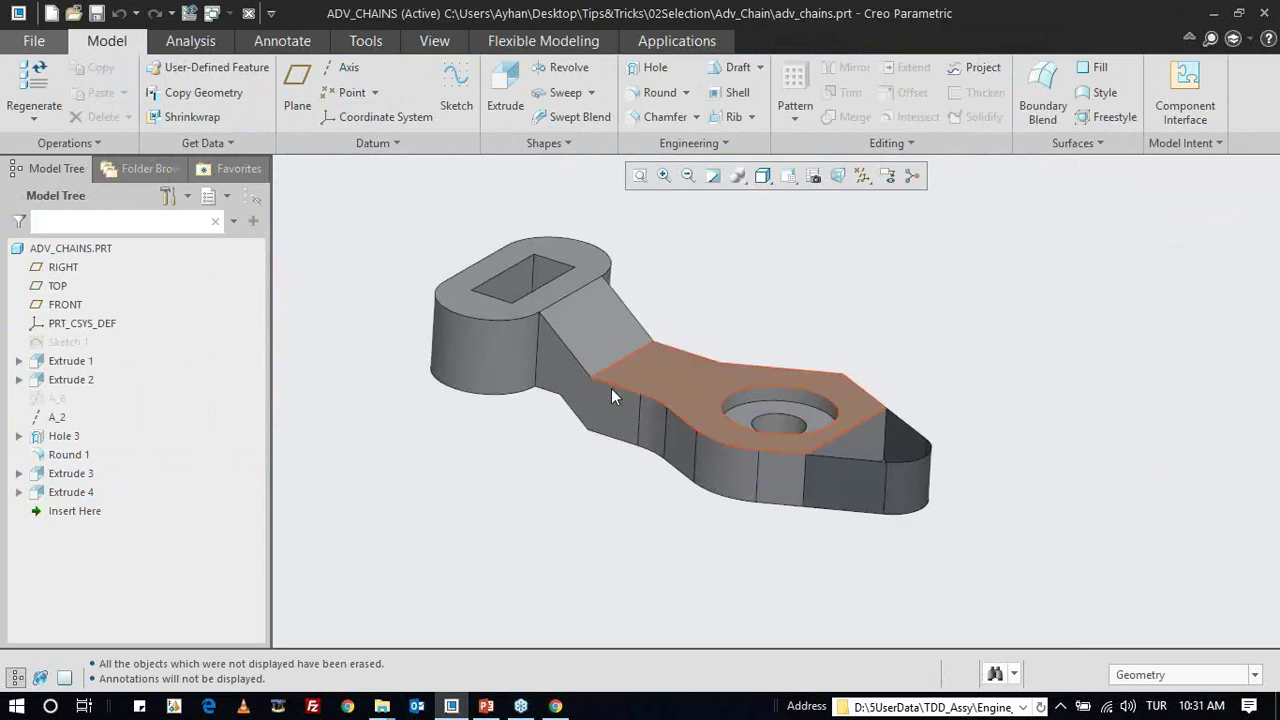
- Select an arm edge, its angled face, the hole surfaces and the front face to test highlighting
click(617, 388)
scroll(612, 388, down, 1)
scroll(613, 389, down, 2)
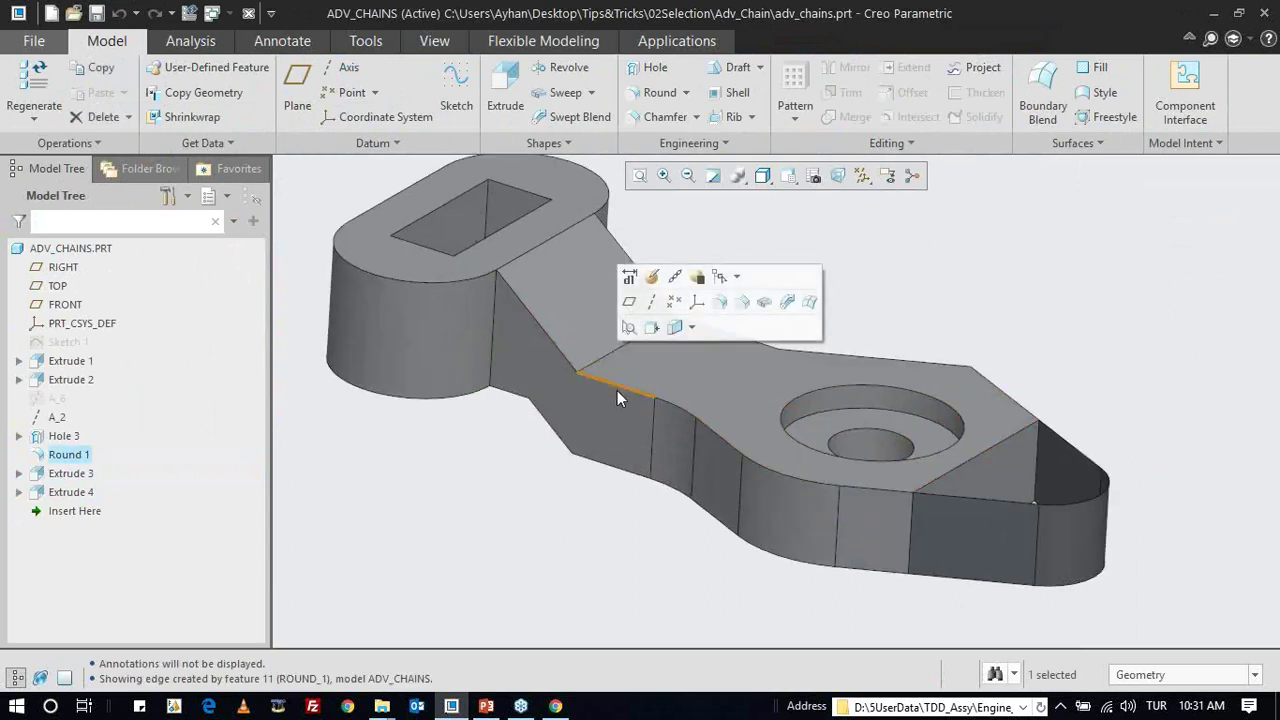
scroll(617, 390, down, 1)
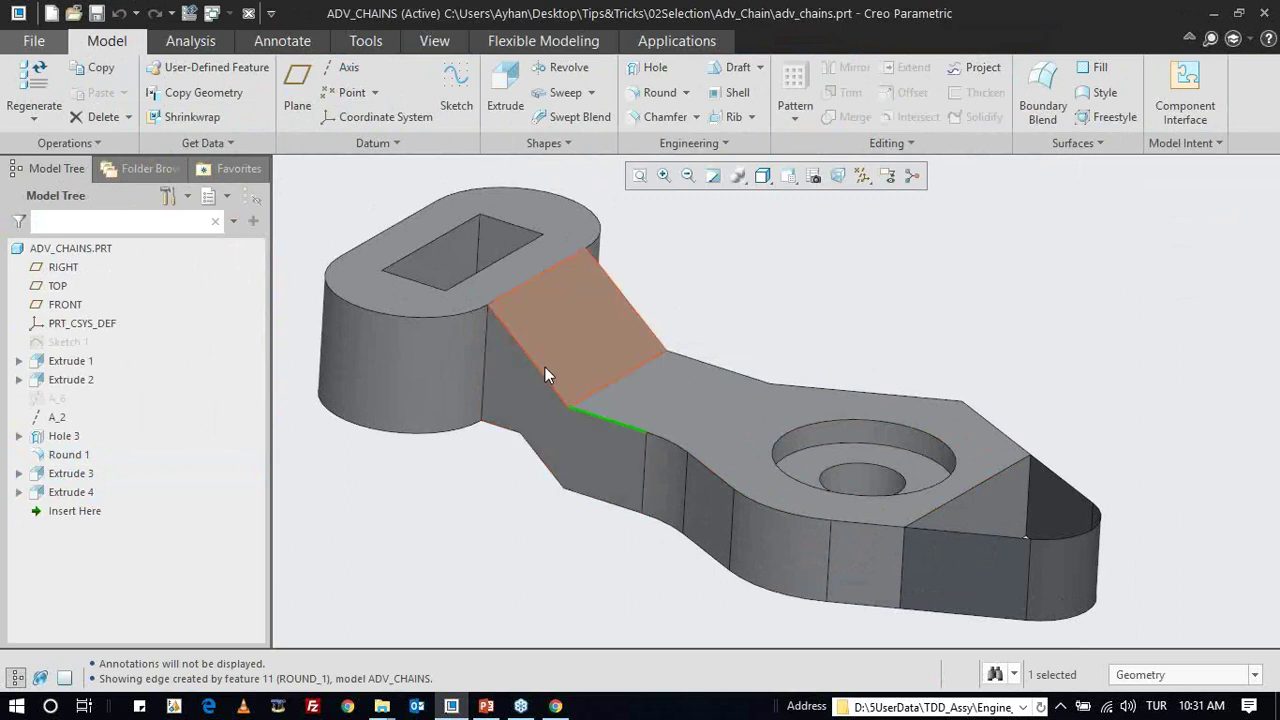
click(515, 400)
scroll(560, 405, up, 3)
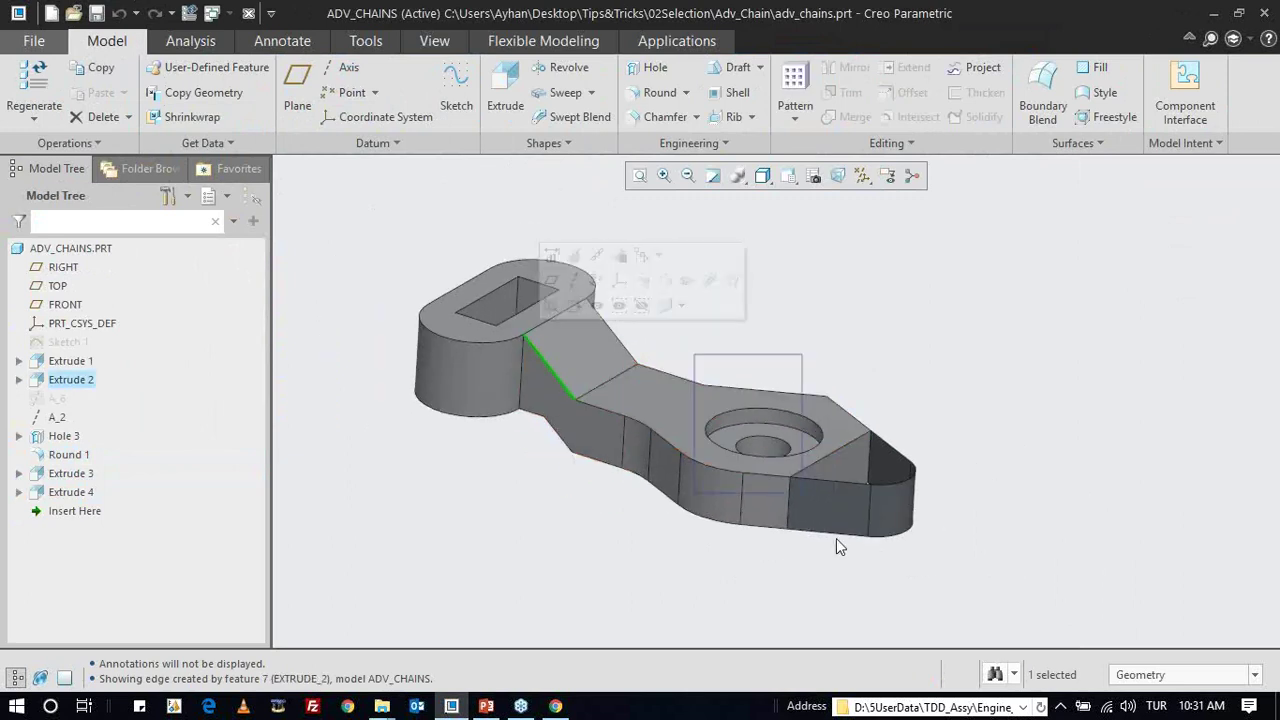
ctrl+click(760, 432)
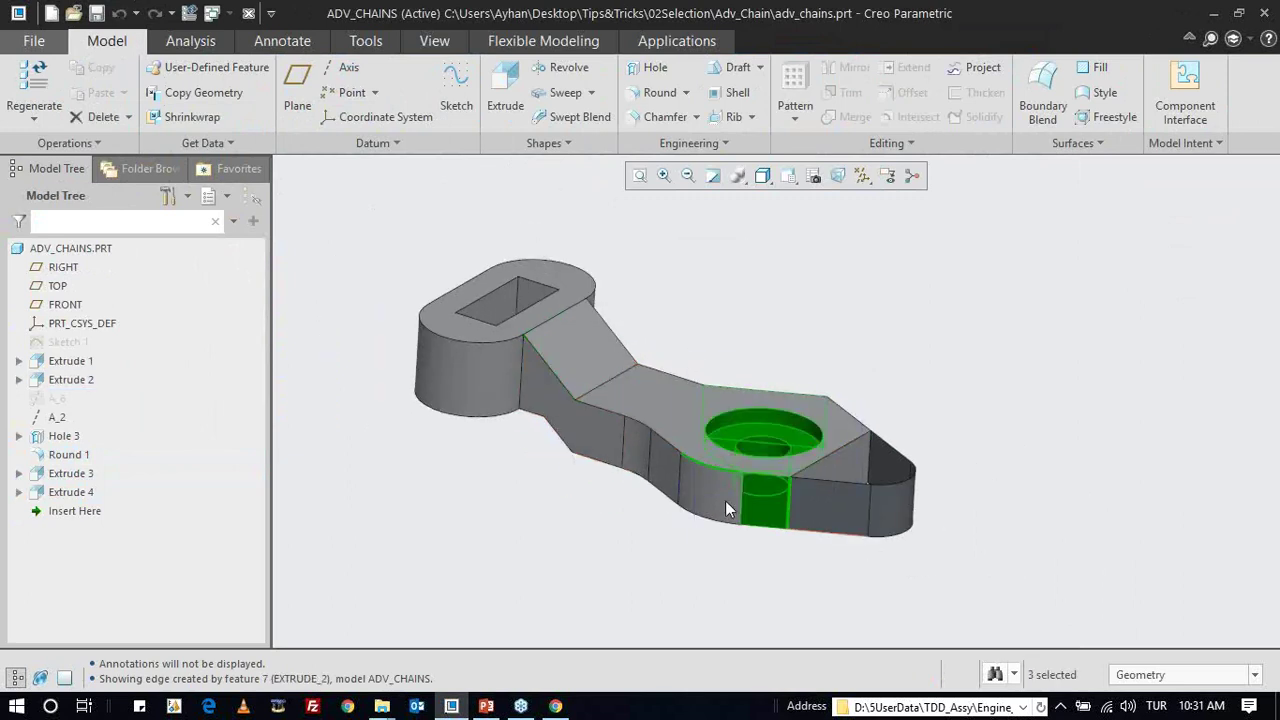
ctrl+click(740, 470)
scroll(760, 462, down, 1)
scroll(750, 455, down, 2)
middle_drag(744, 452, 740, 480)
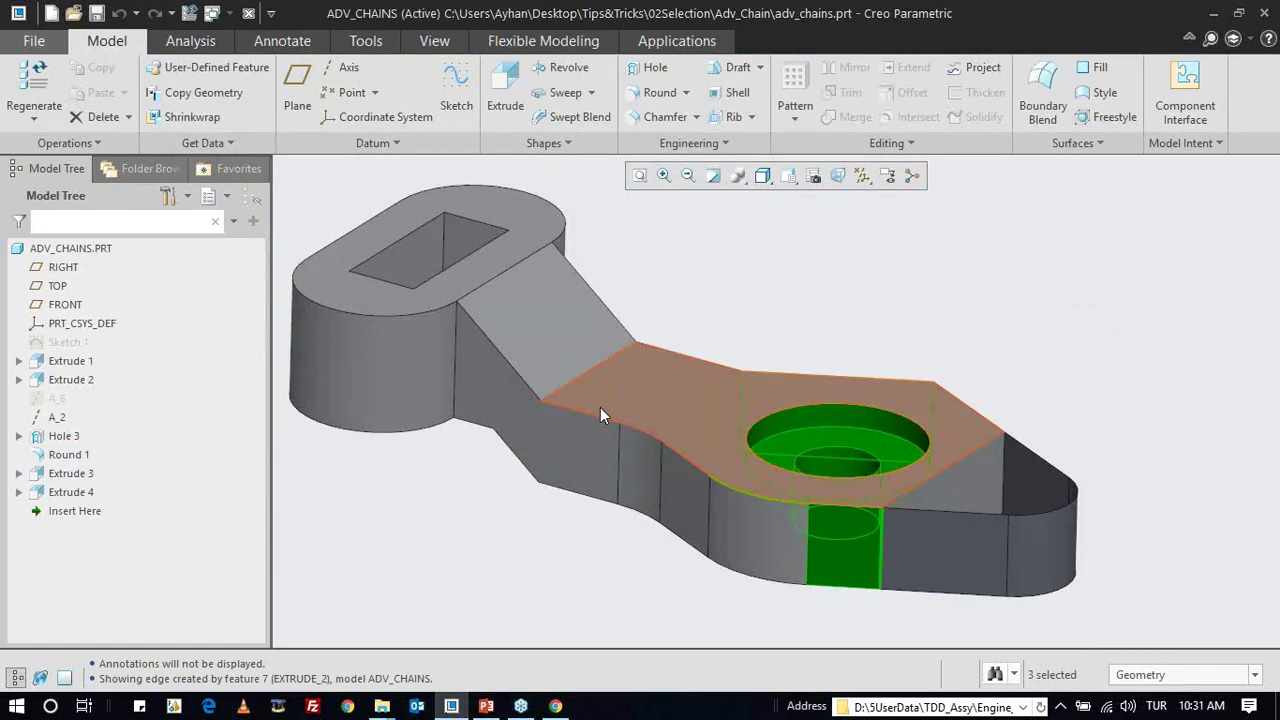
click(492, 338)
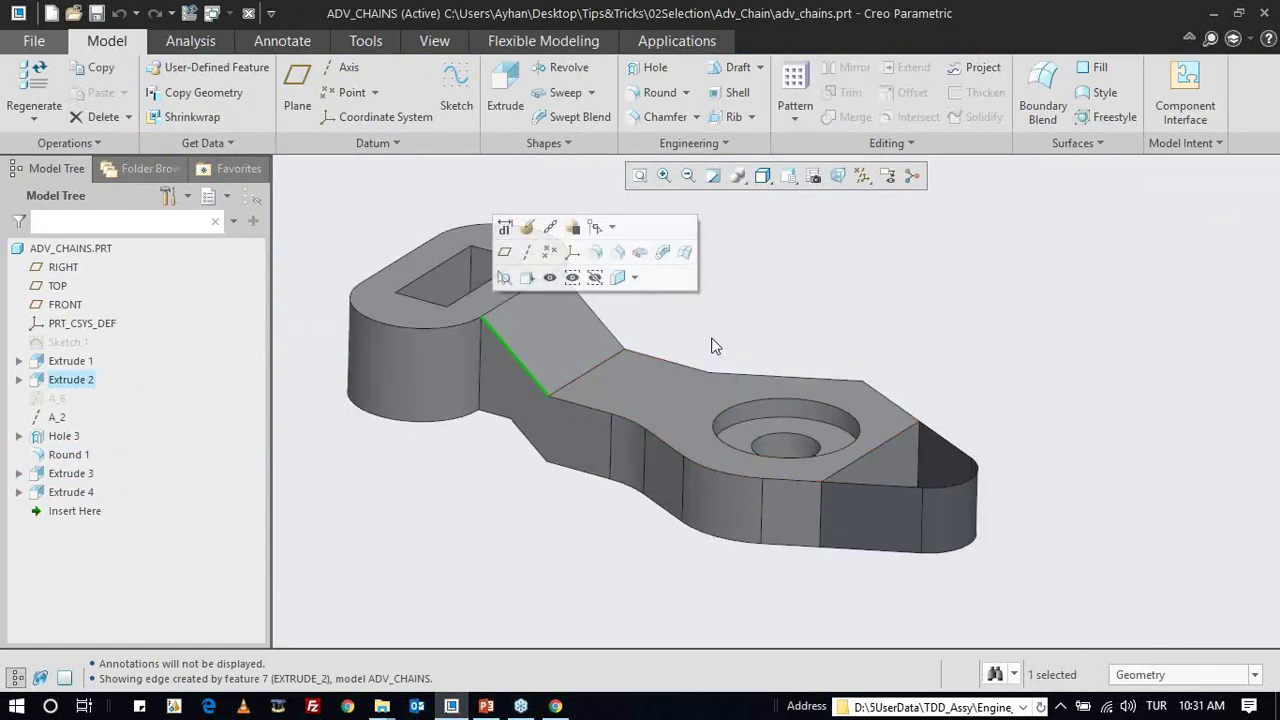
click(33, 44)
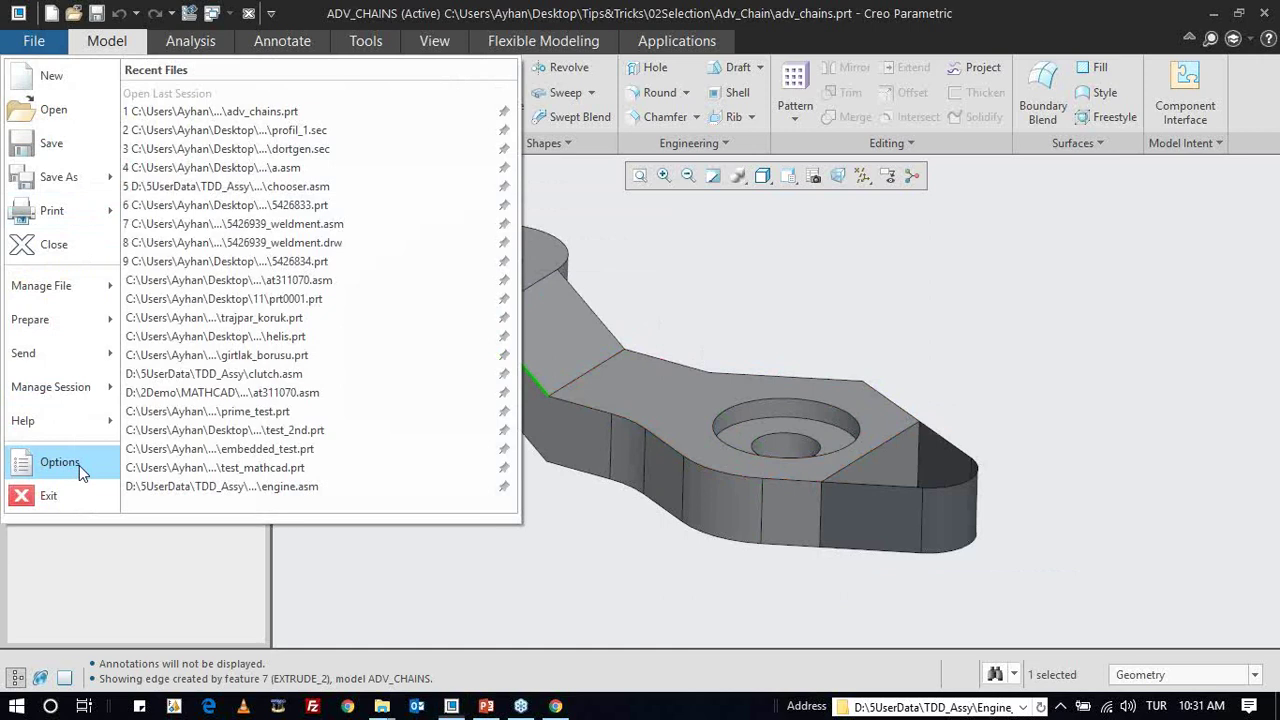
- Add the configuration option enable_selection_glow with the value yes
click(79, 465)
click(286, 452)
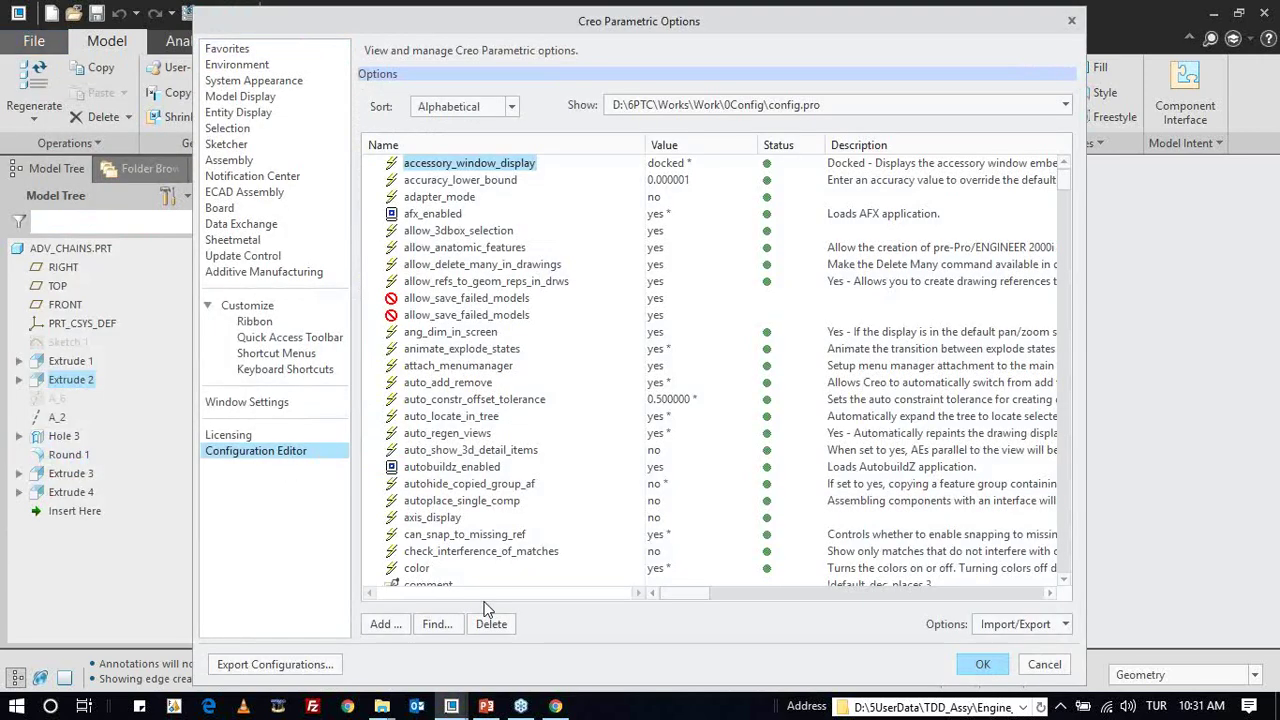
click(440, 624)
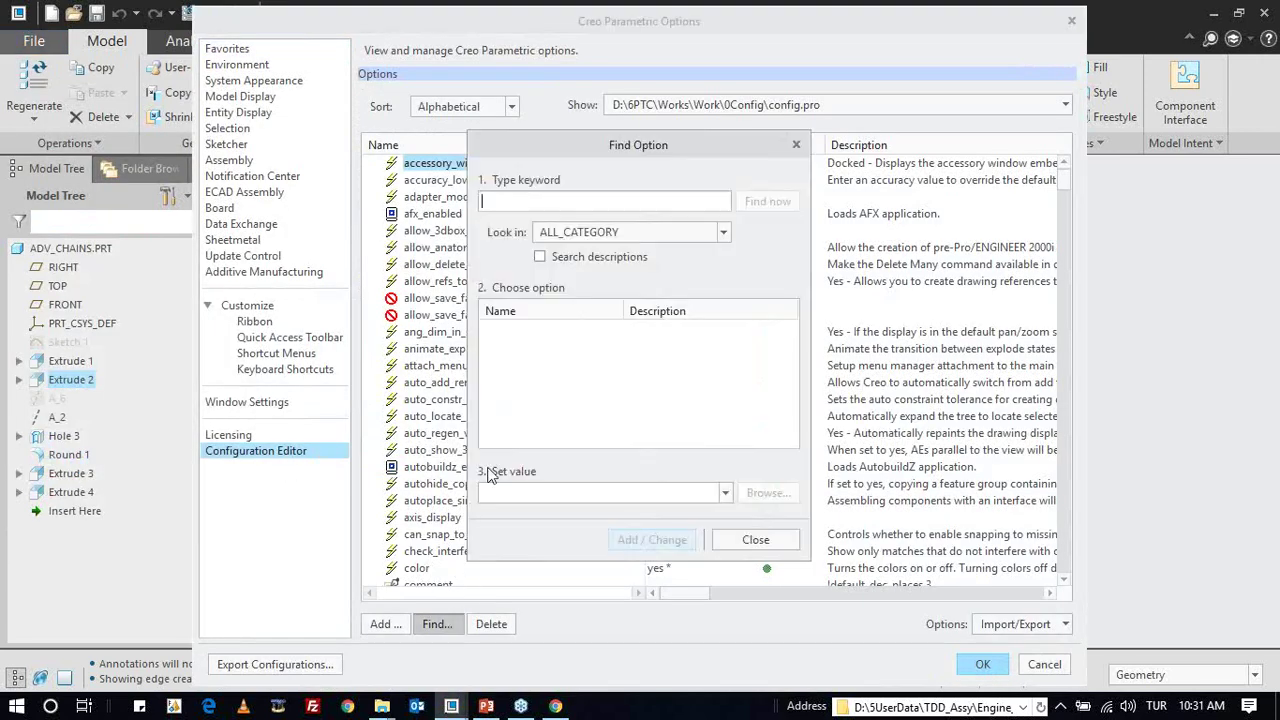
text(enable_se)
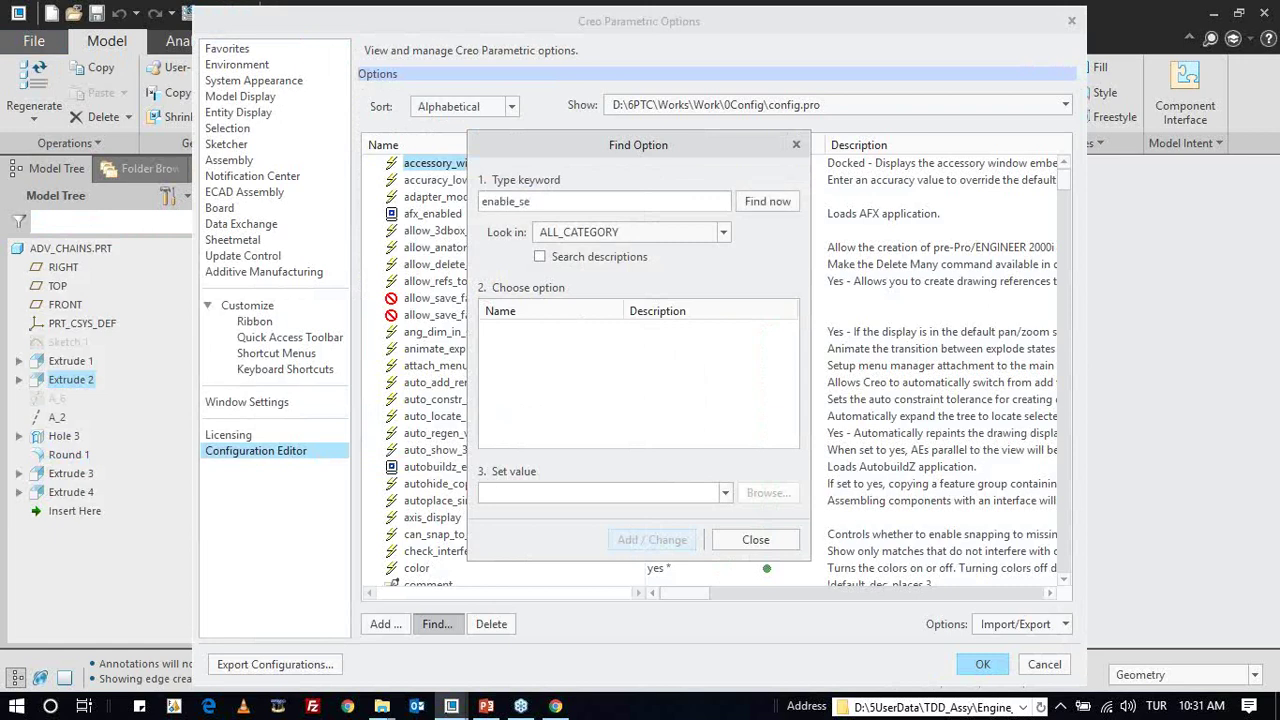
click(757, 540)
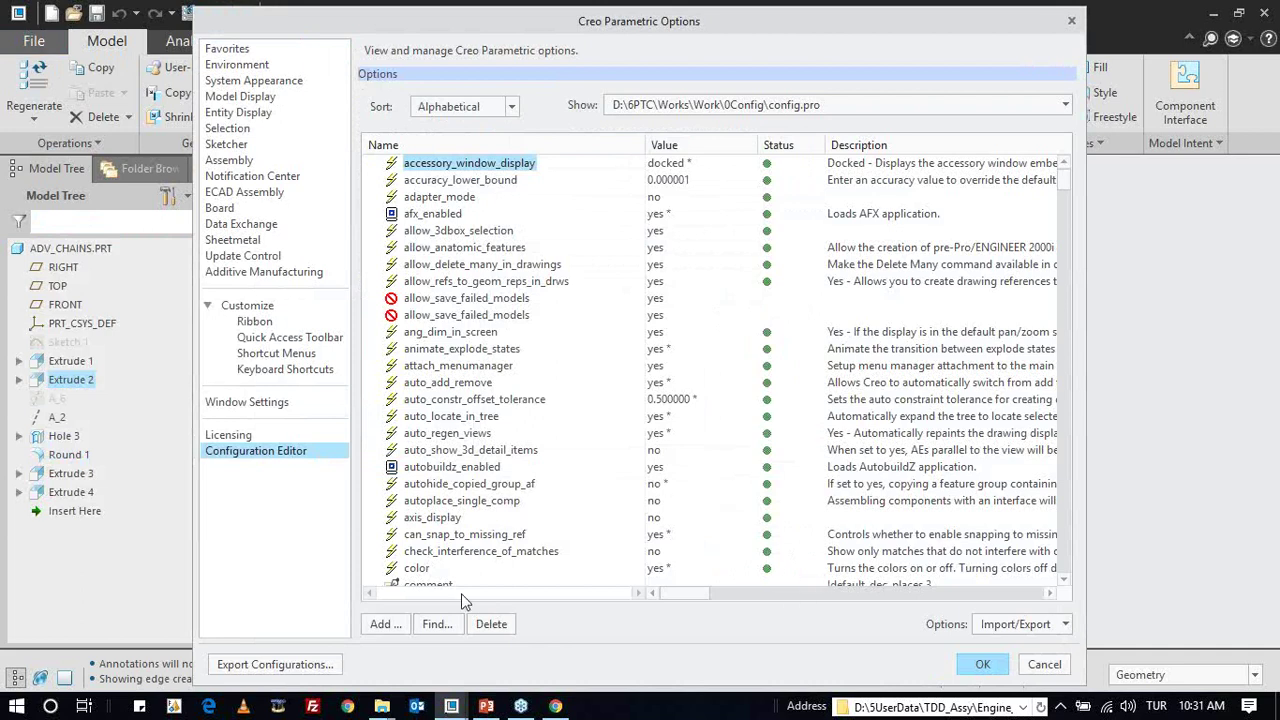
click(385, 624)
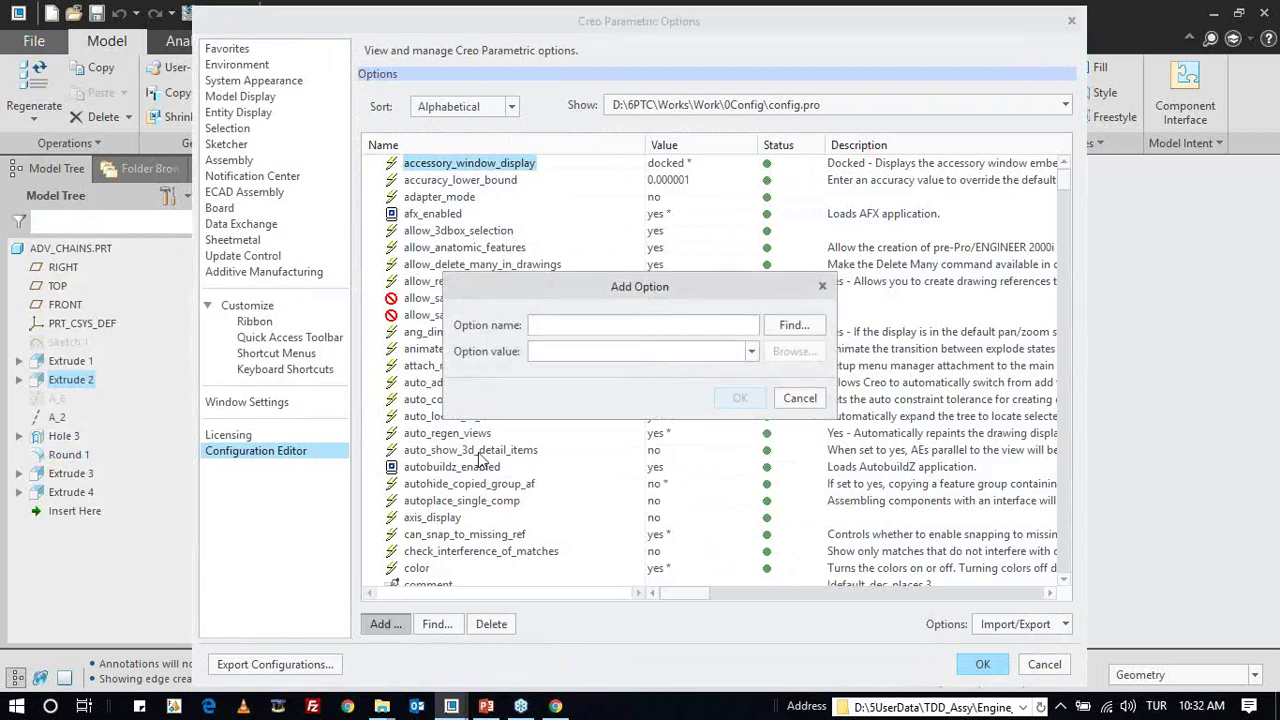
text(enable_)
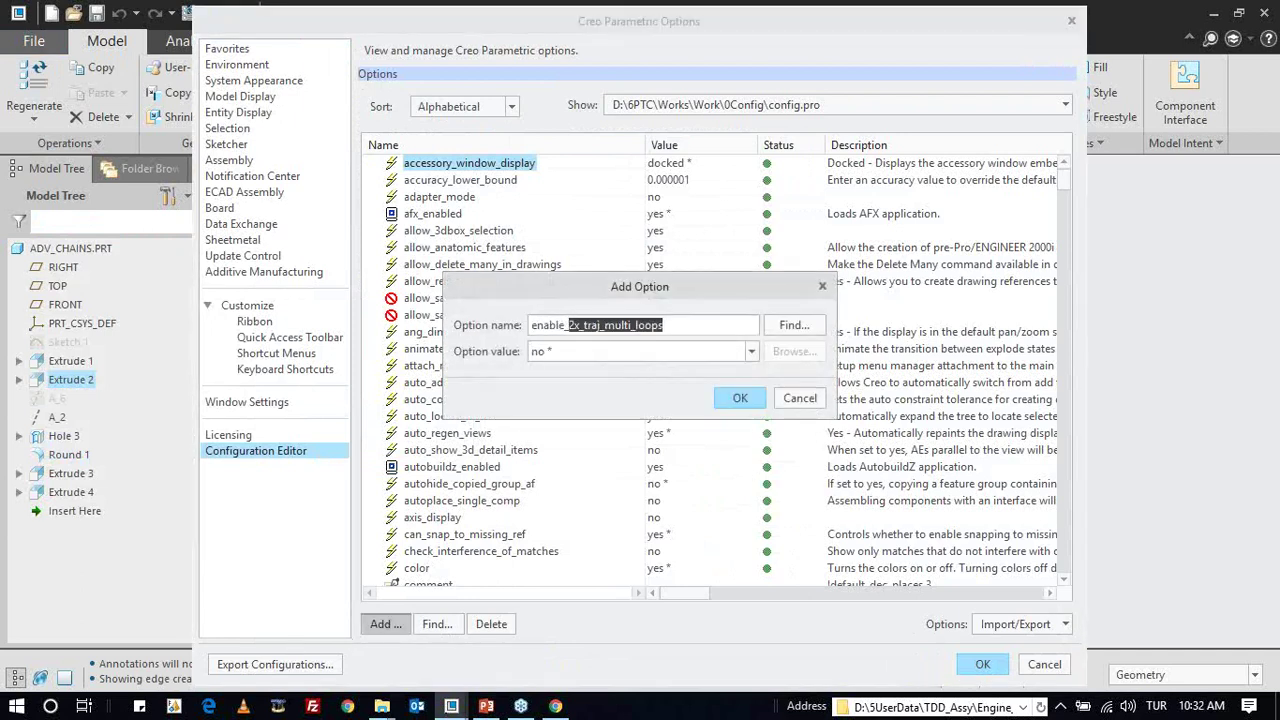
text(selection)
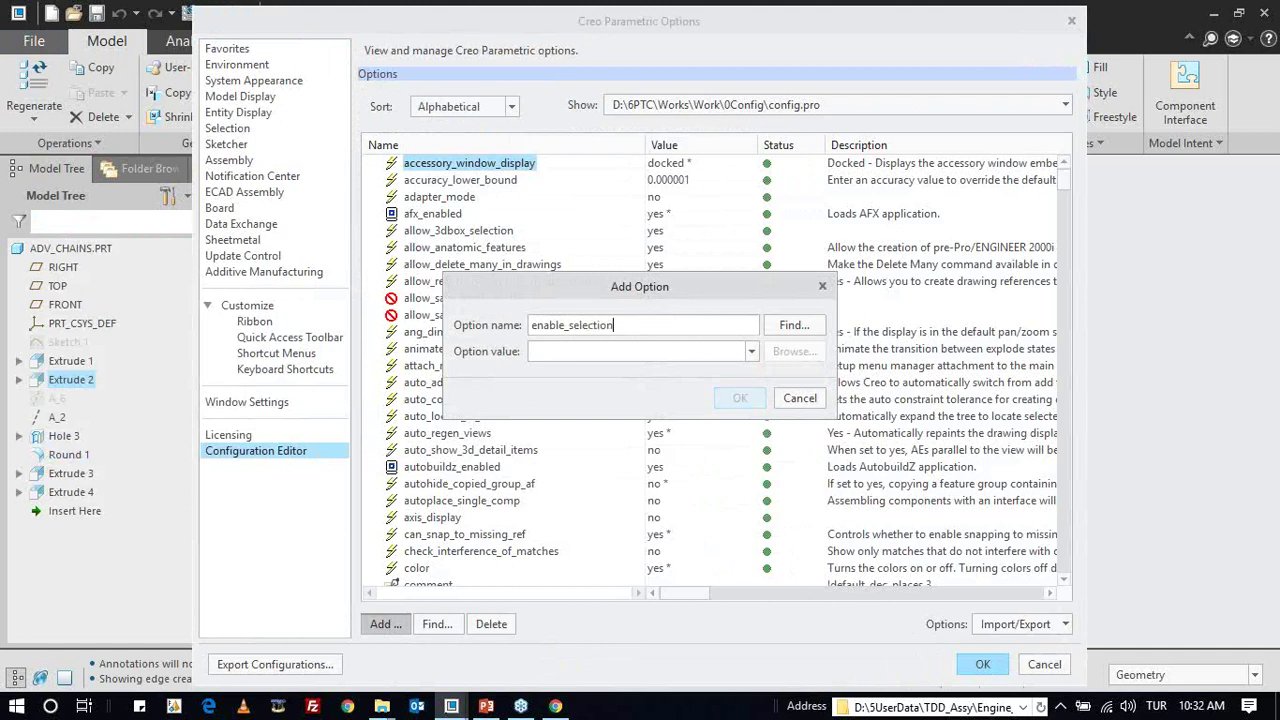
text(_glow)
key(Tab)
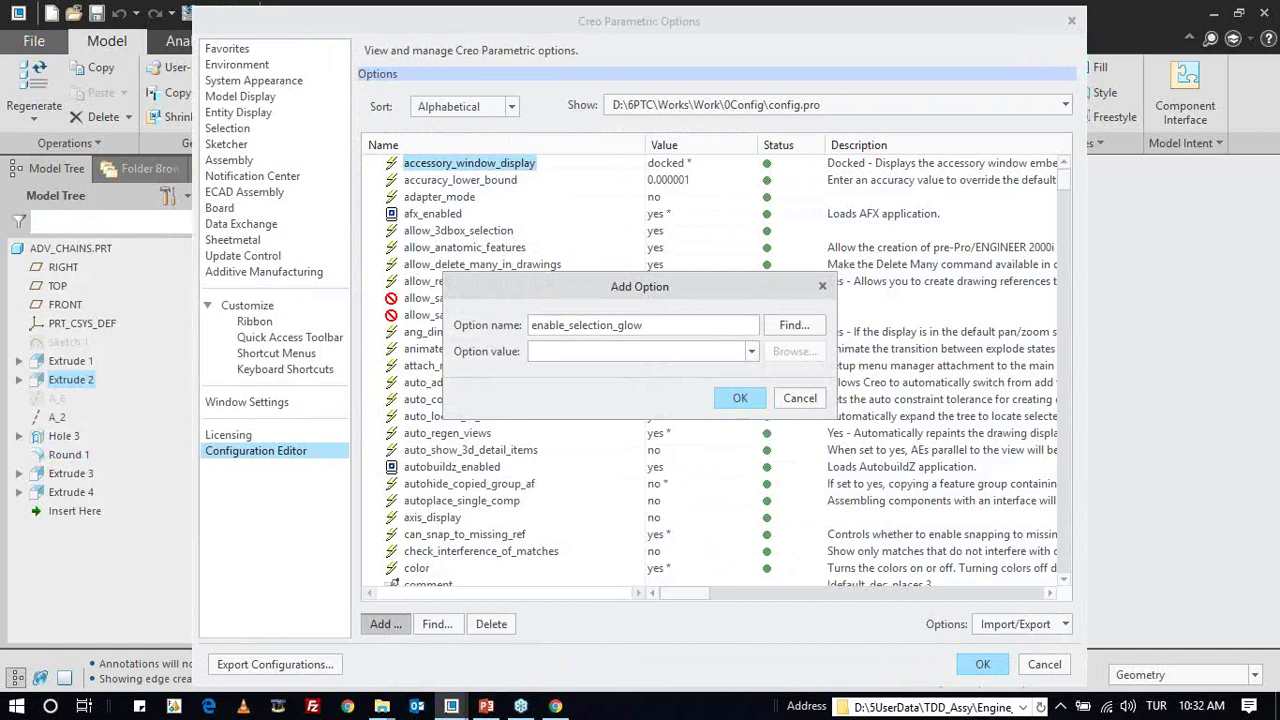
text(yes)
key(Return)
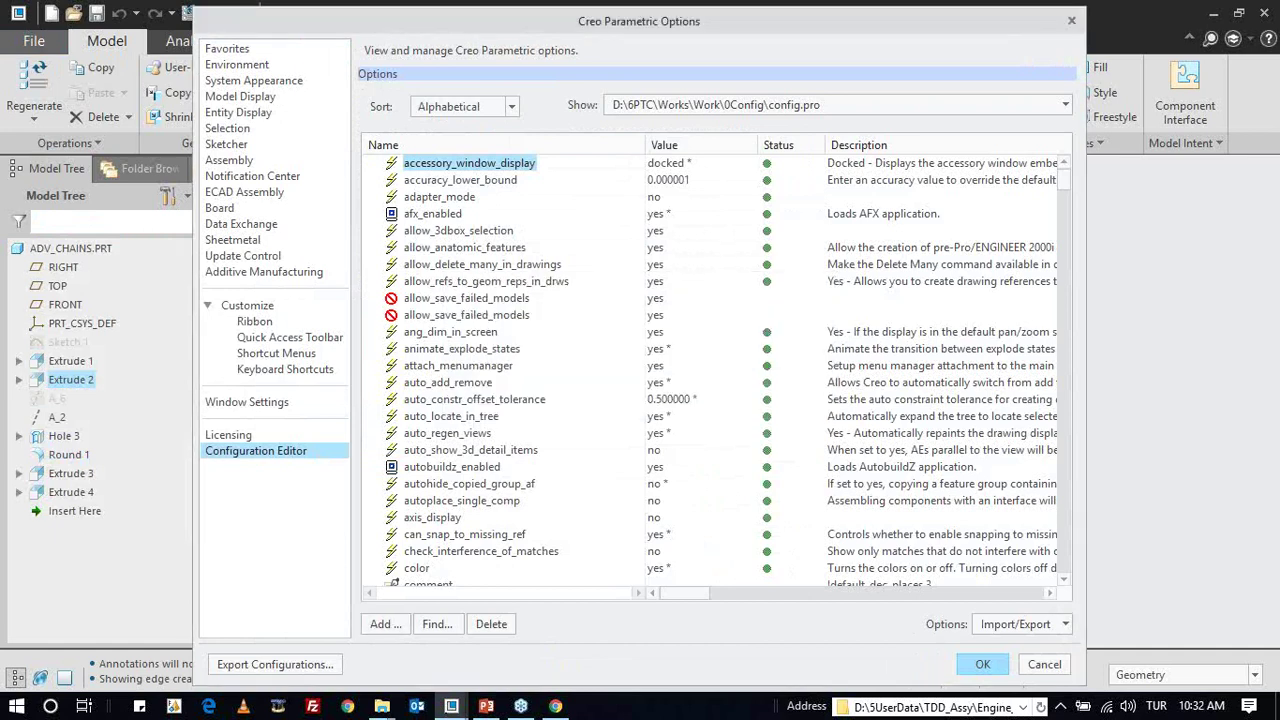
- Scroll through the options list and export the configuration to config.pro
scroll(625, 356, down, 5)
scroll(543, 294, down, 1)
scroll(524, 302, down, 5)
scroll(524, 305, down, 5)
scroll(430, 360, down, 5)
scroll(430, 365, down, 3)
scroll(497, 372, down, 2)
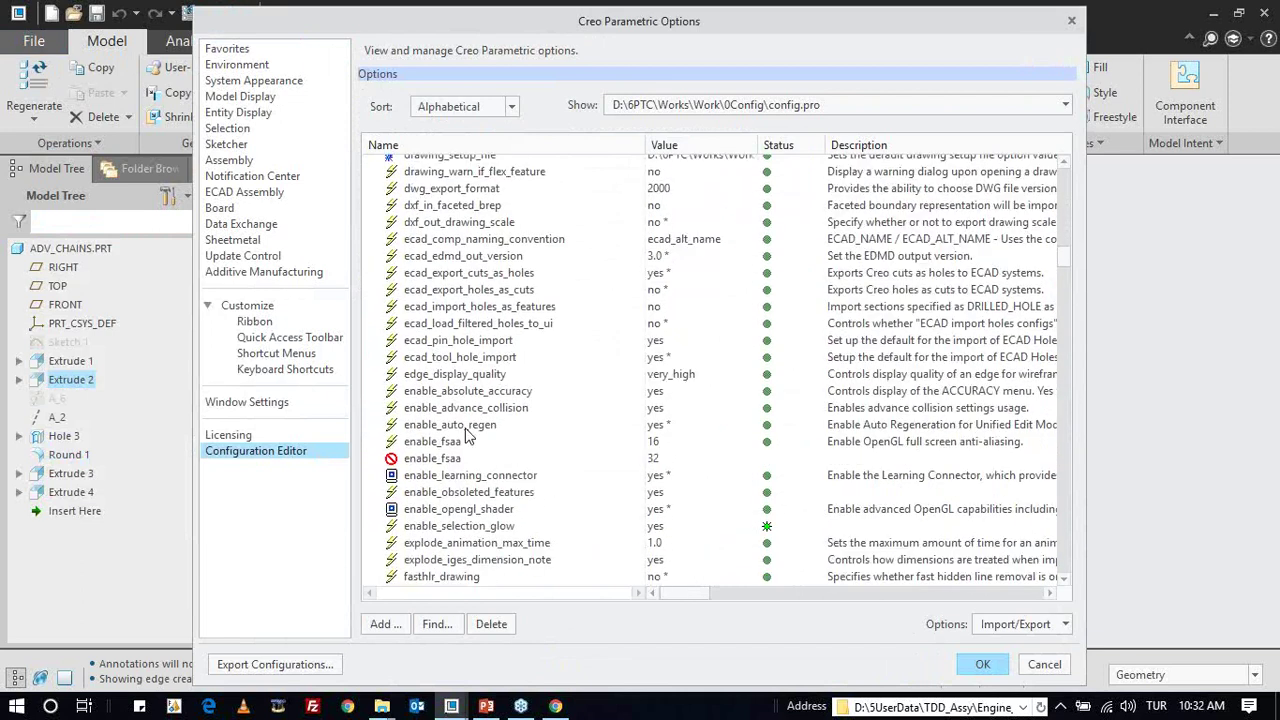
scroll(458, 448, down, 2)
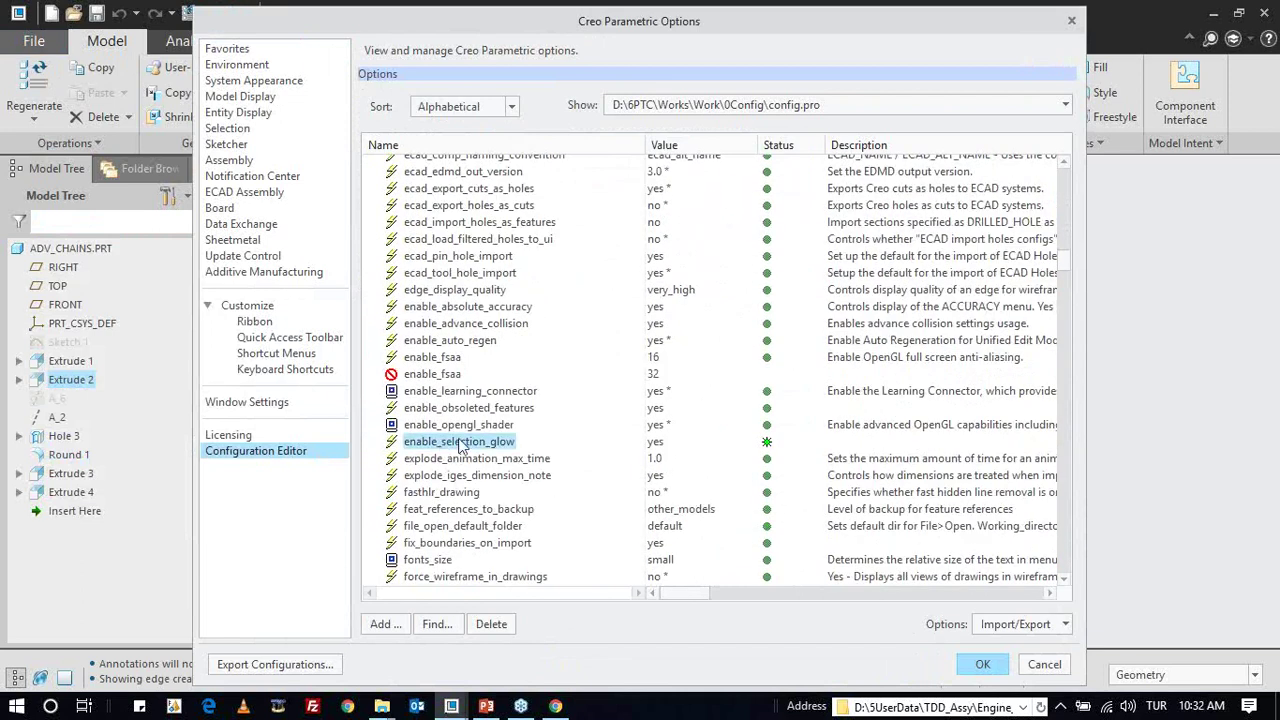
click(275, 664)
- Save config.pro, close Options, and select the hole surfaces and boss edges to check the glow
key(Return)
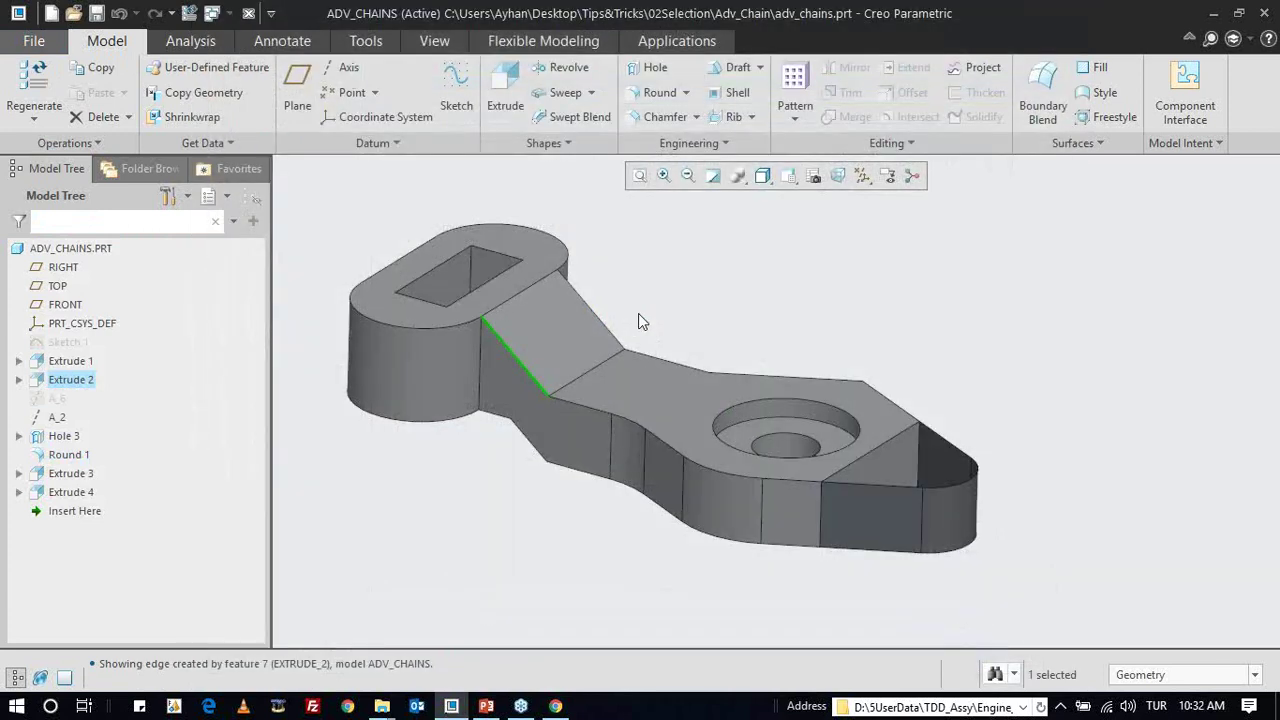
click(526, 368)
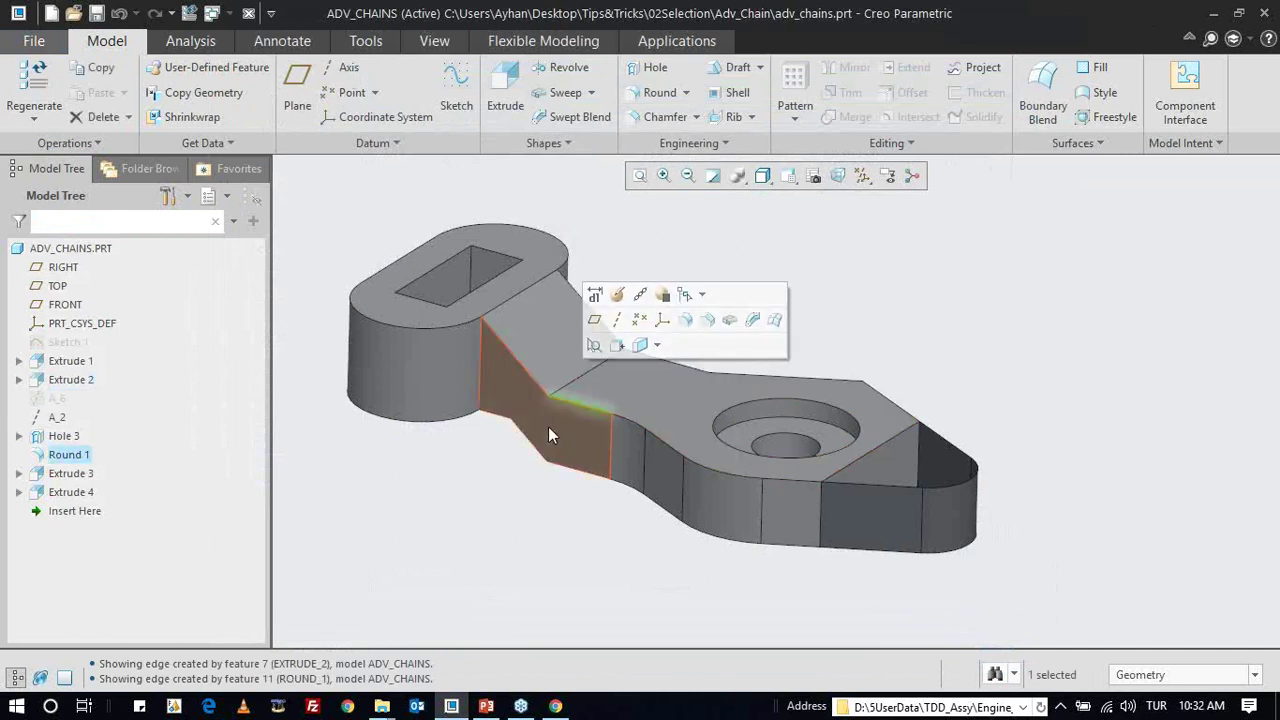
scroll(548, 426, down, 2)
ctrl+click(738, 490)
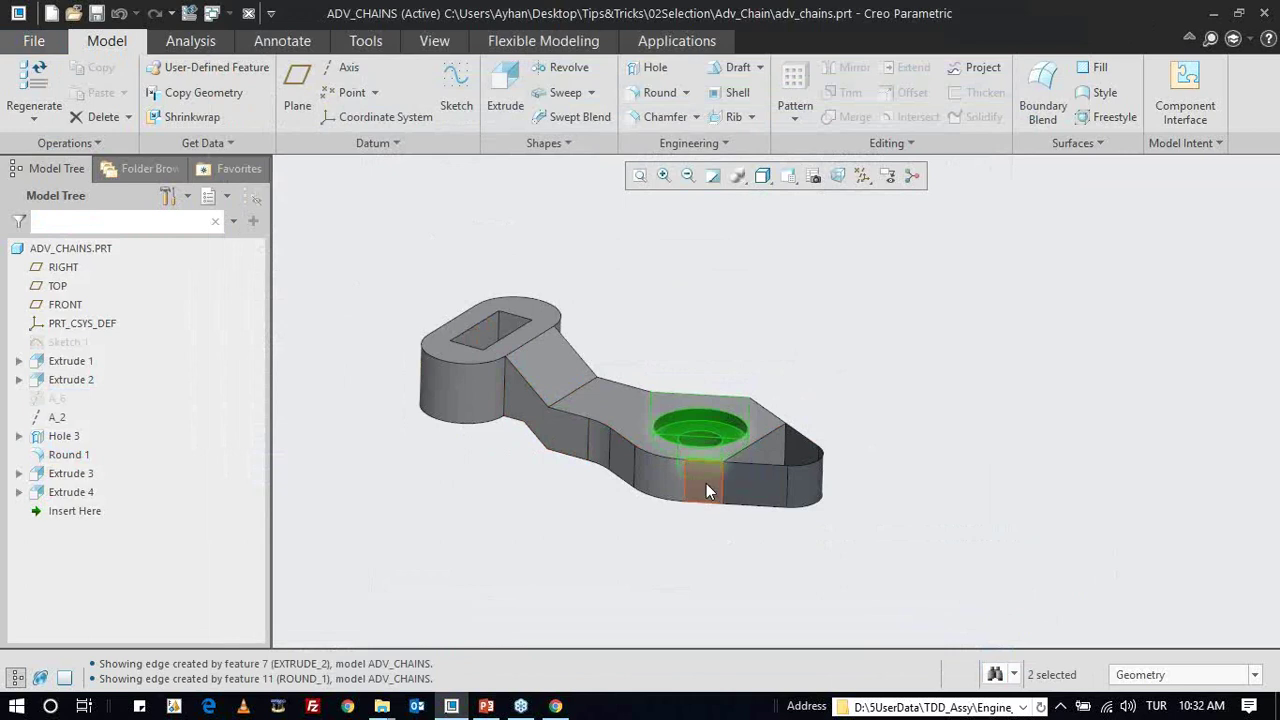
click(448, 360)
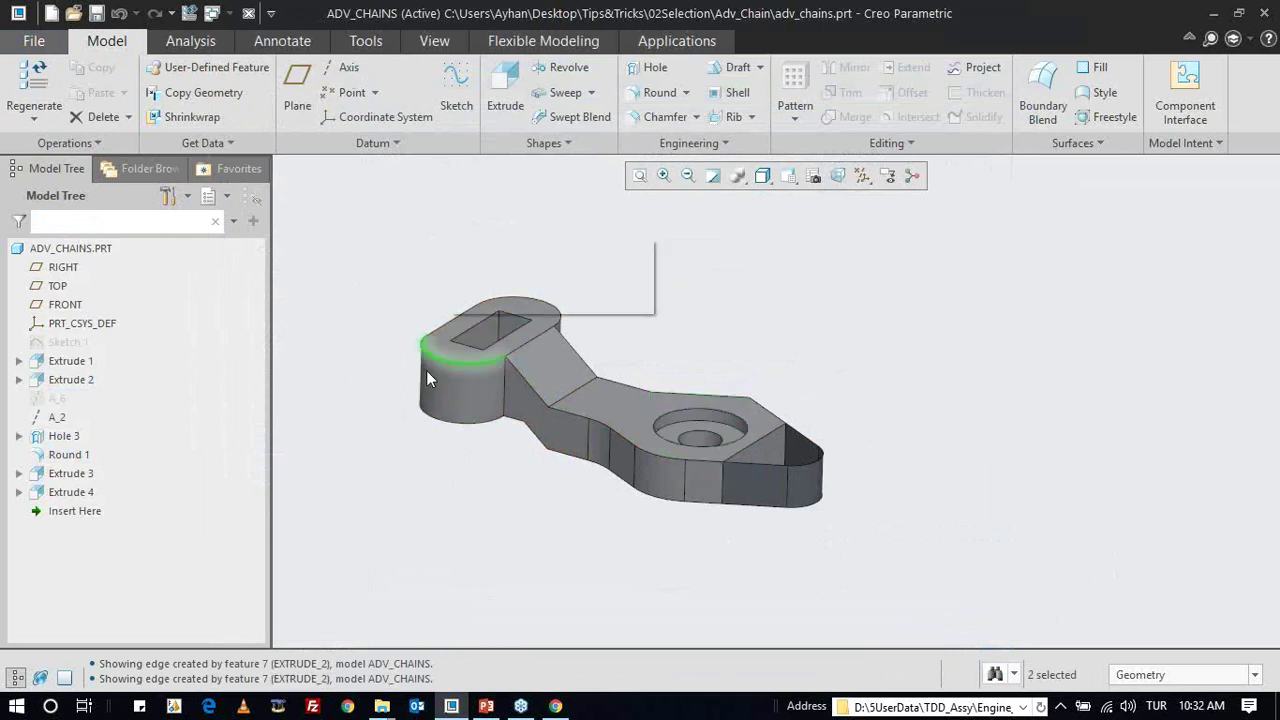
scroll(431, 358, up, 2)
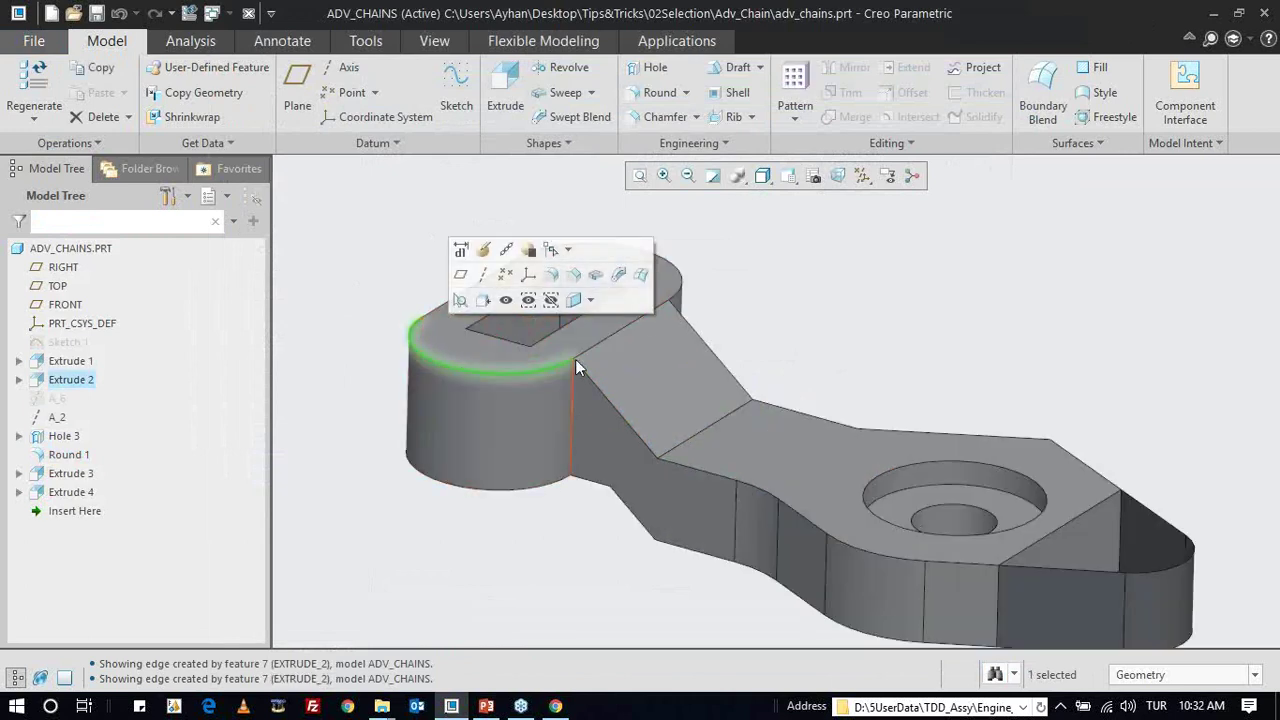
click(571, 387)
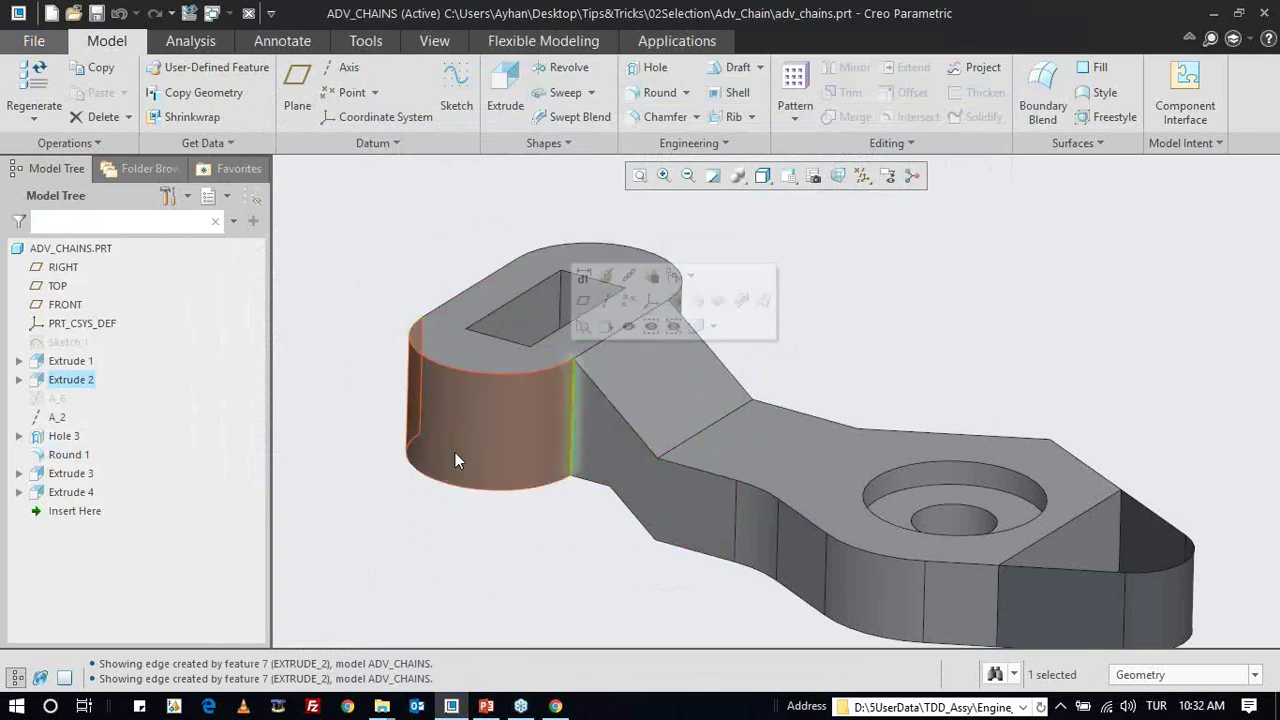
- Restore the standard view, region-select the left boss, then clear the selection
mouse_move(523, 524)
middle_down()
mouse_move(500, 508)
mouse_move(523, 523)
mouse_move(489, 366)
mouse_move(651, 356)
middle_up()
key(ctrl+d)
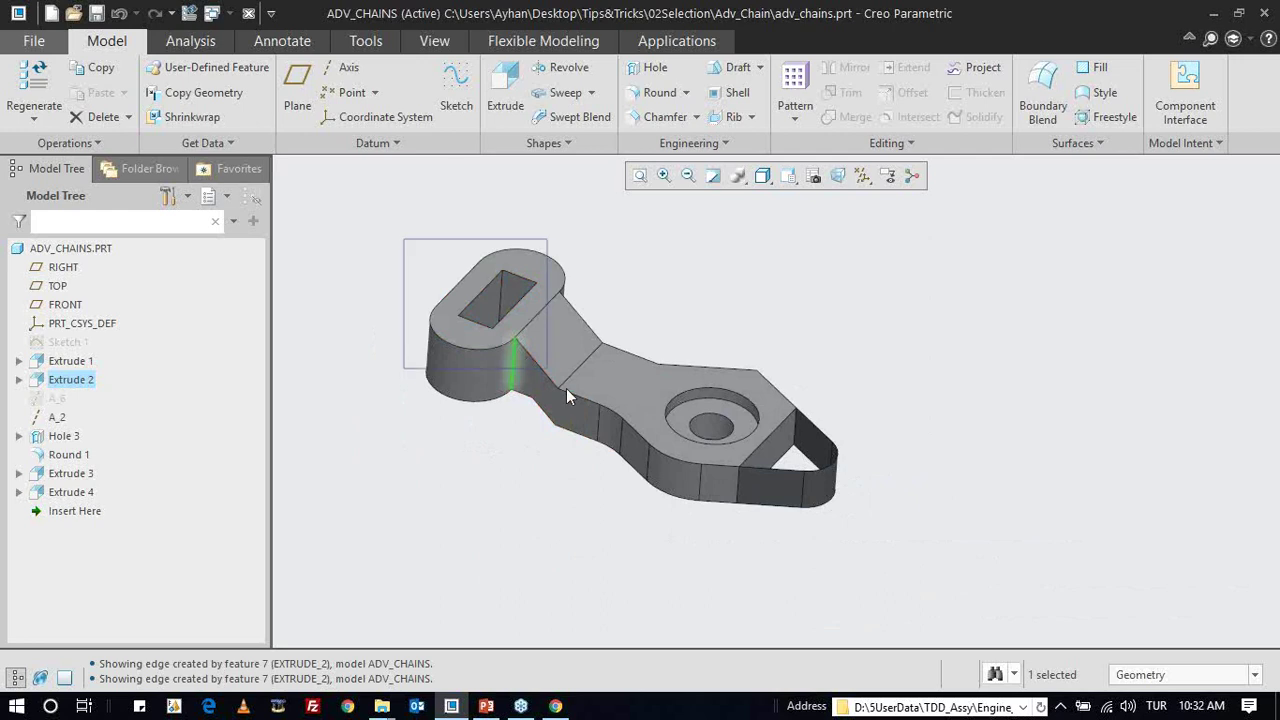
shift+click(569, 388)
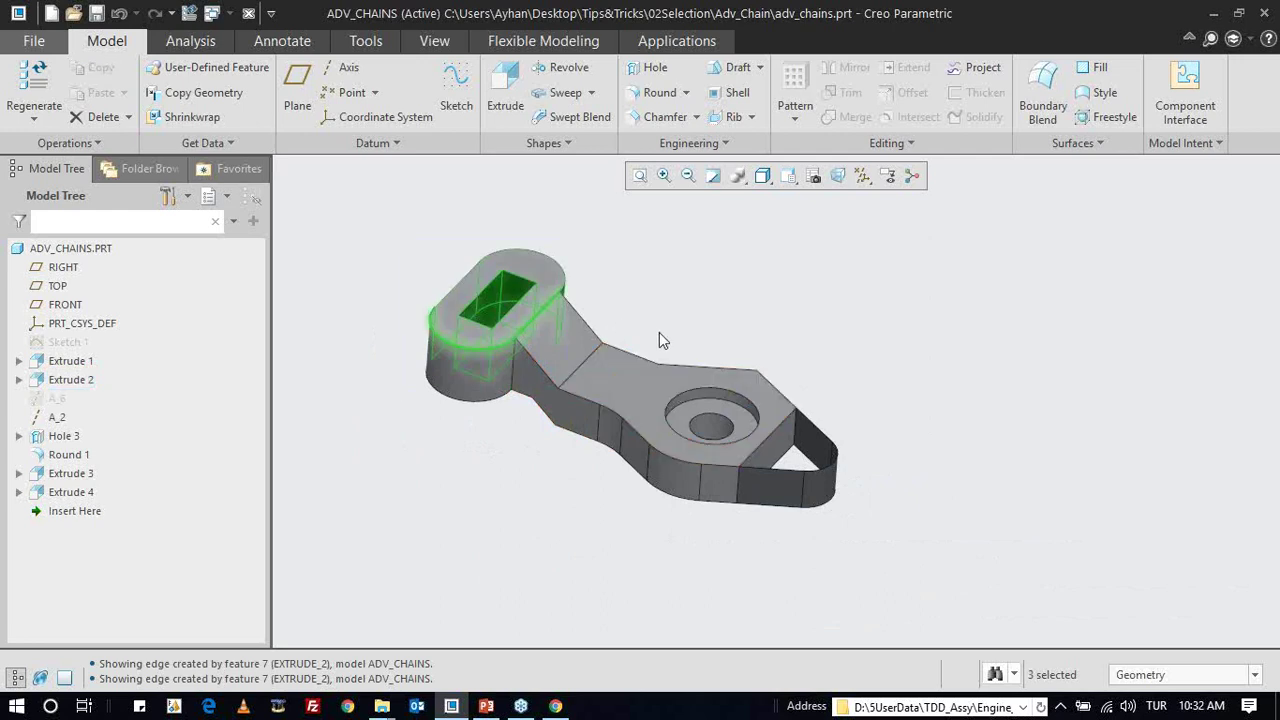
middle_drag(549, 338, 543, 329)
drag(395, 230, 595, 445)
click(686, 316)
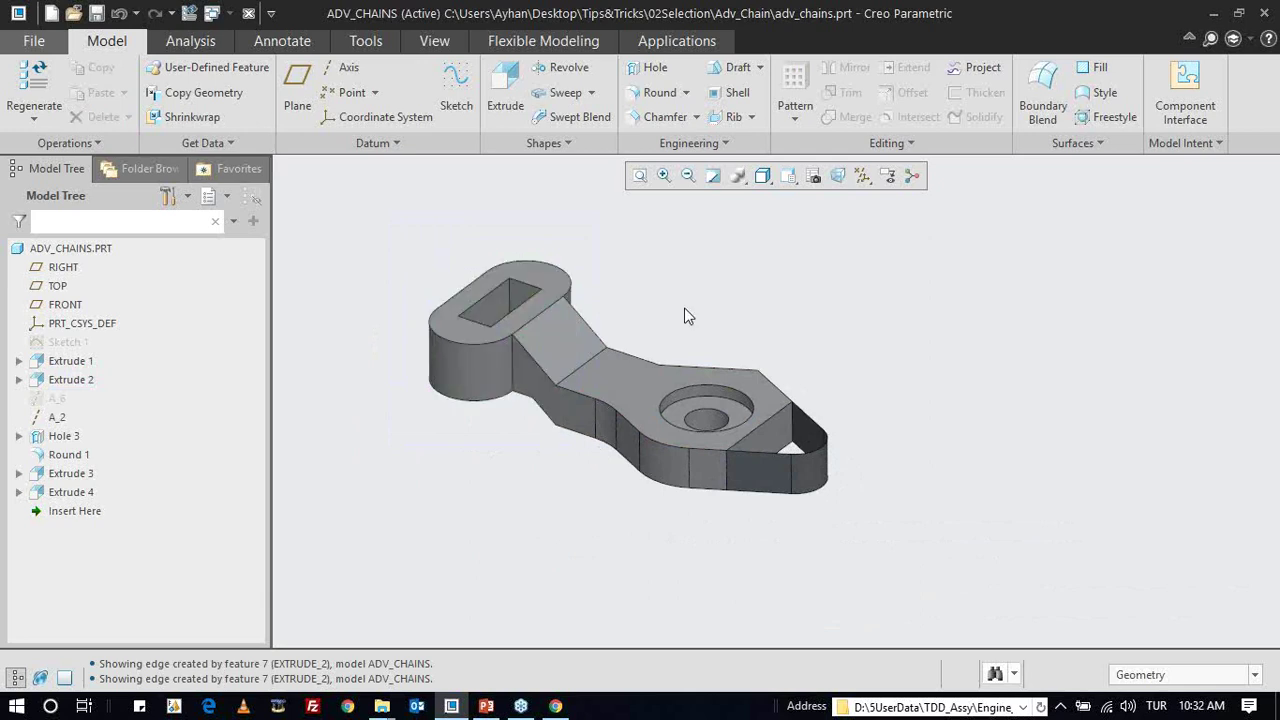
scroll(520, 365, down, 2)
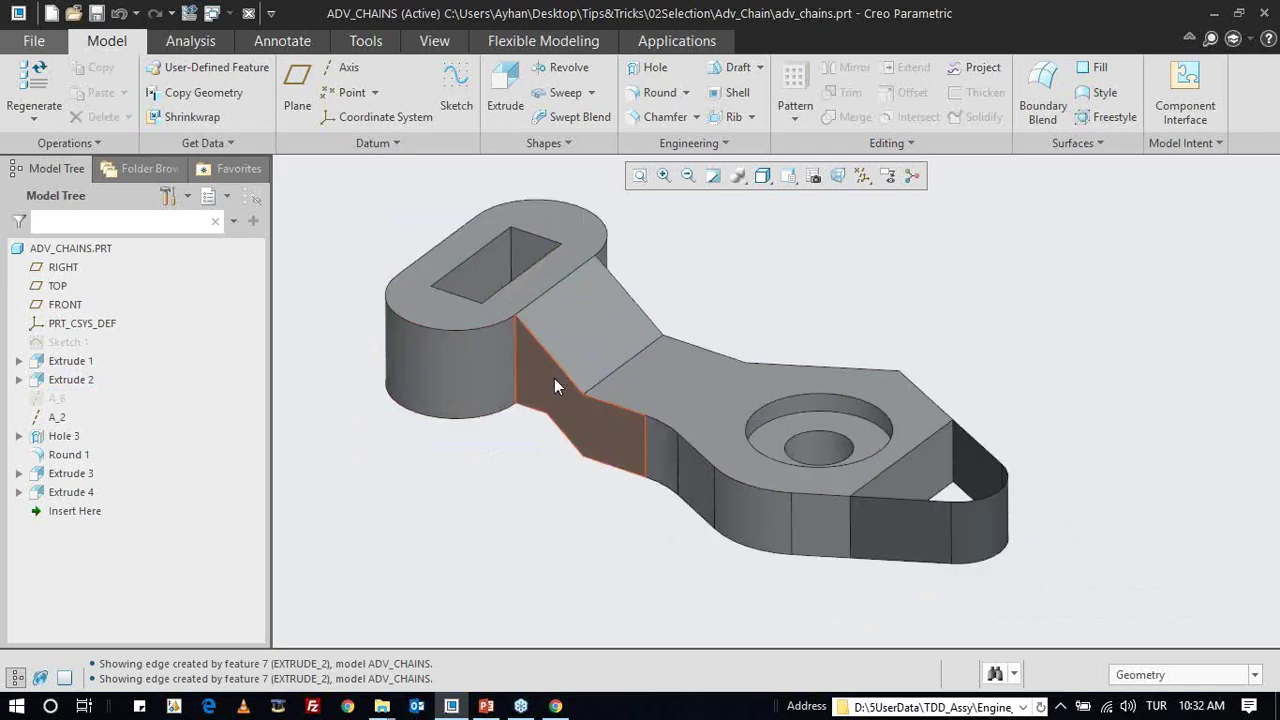
- Pick an edge, the top face, and the Round 1 edge to confirm each glows green
middle_drag(543, 338, 597, 393)
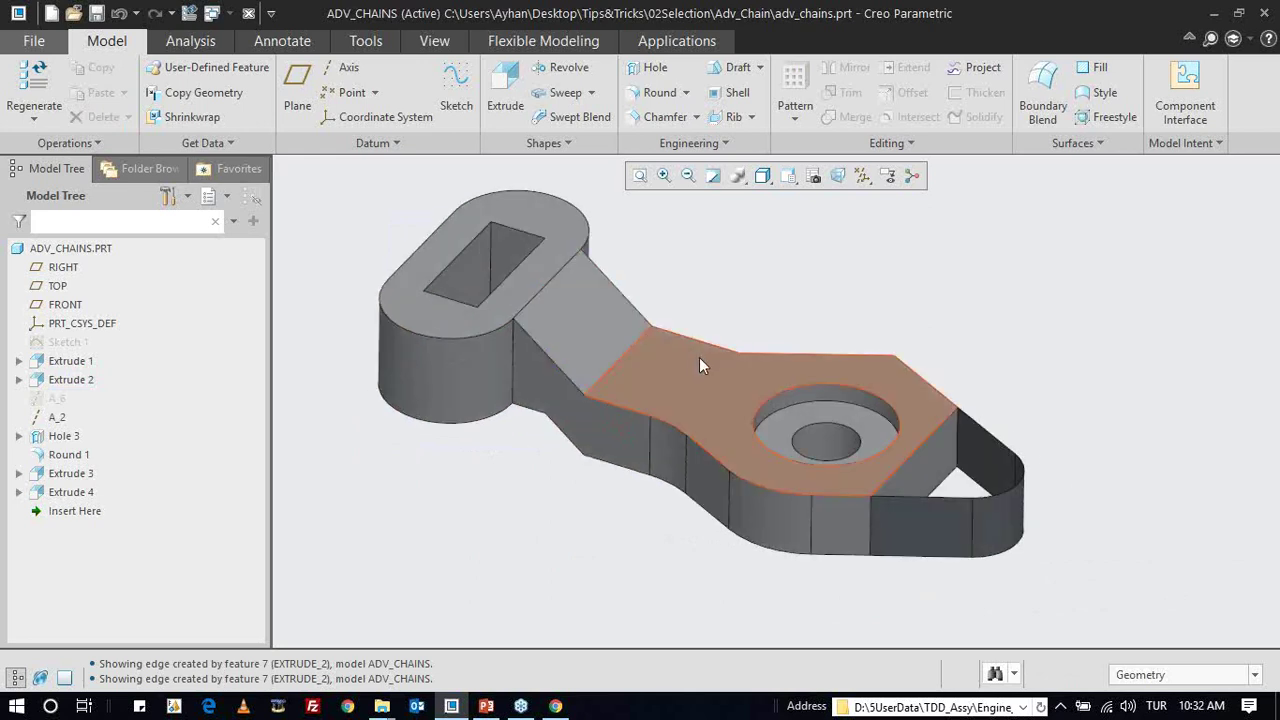
mouse_move(785, 437)
middle_down()
mouse_move(760, 403)
mouse_move(749, 410)
middle_up()
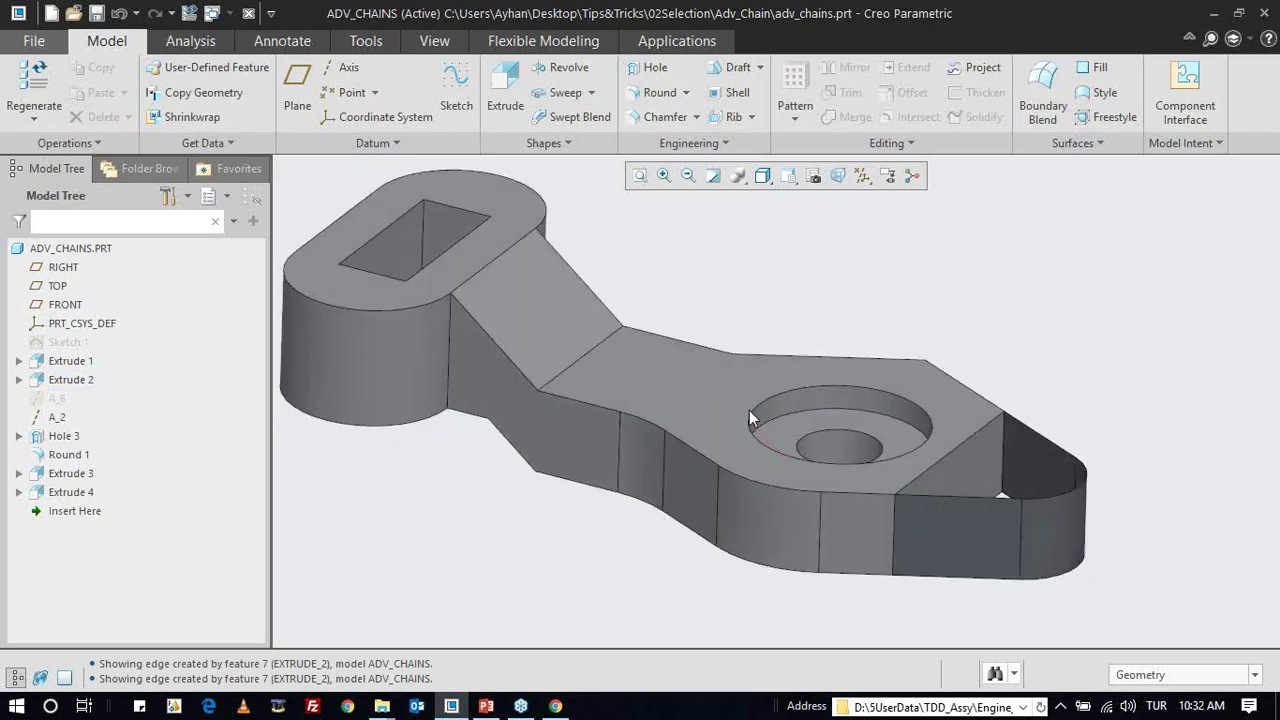
middle_drag(595, 373, 597, 375)
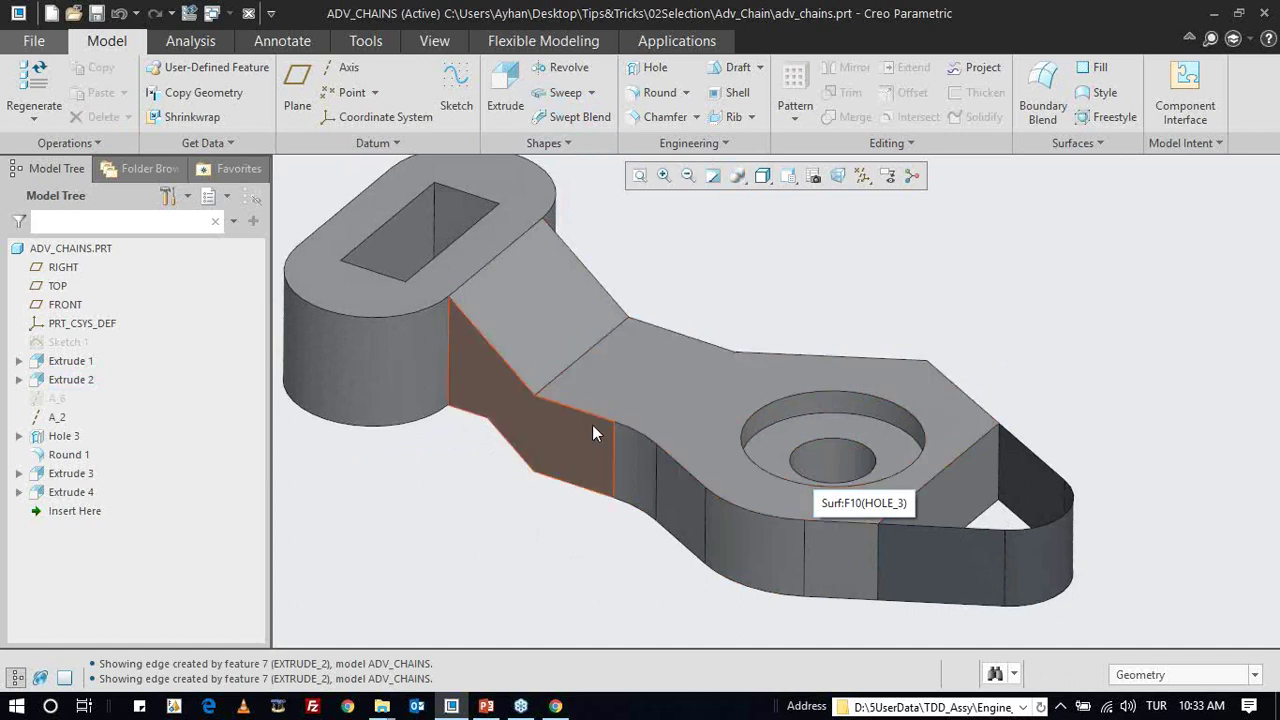
click(559, 423)
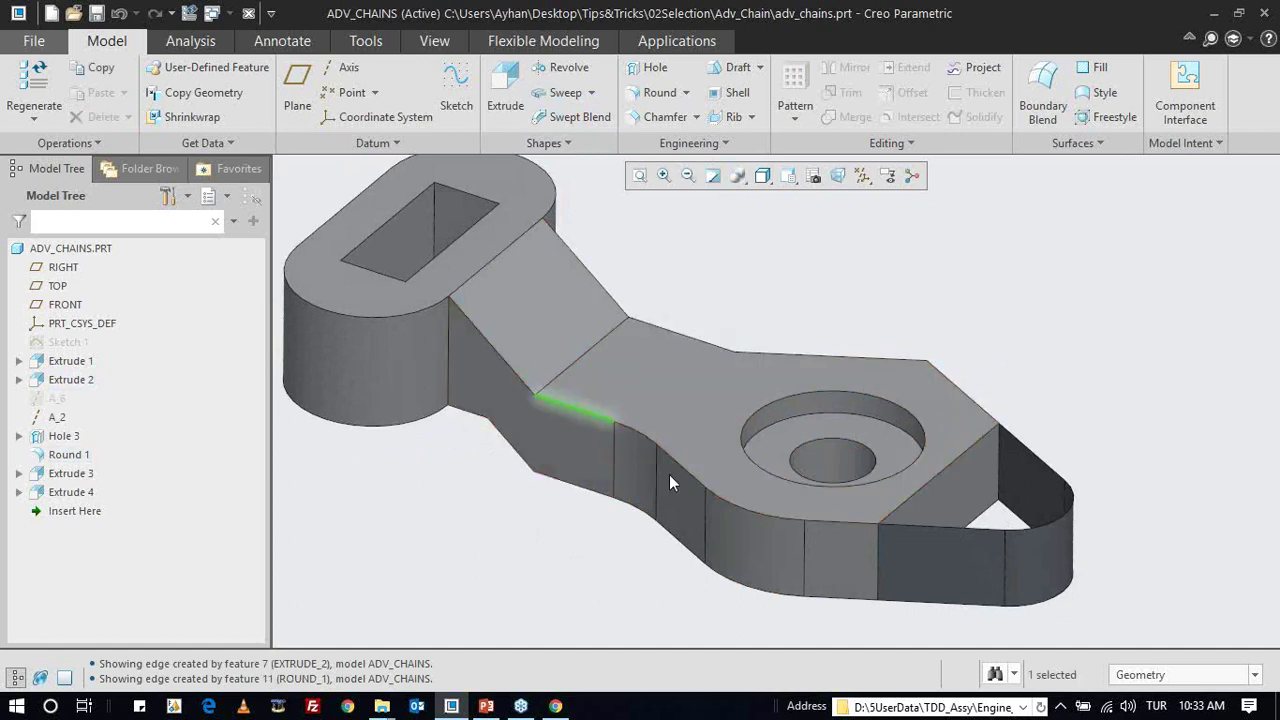
scroll(745, 415, down, 1)
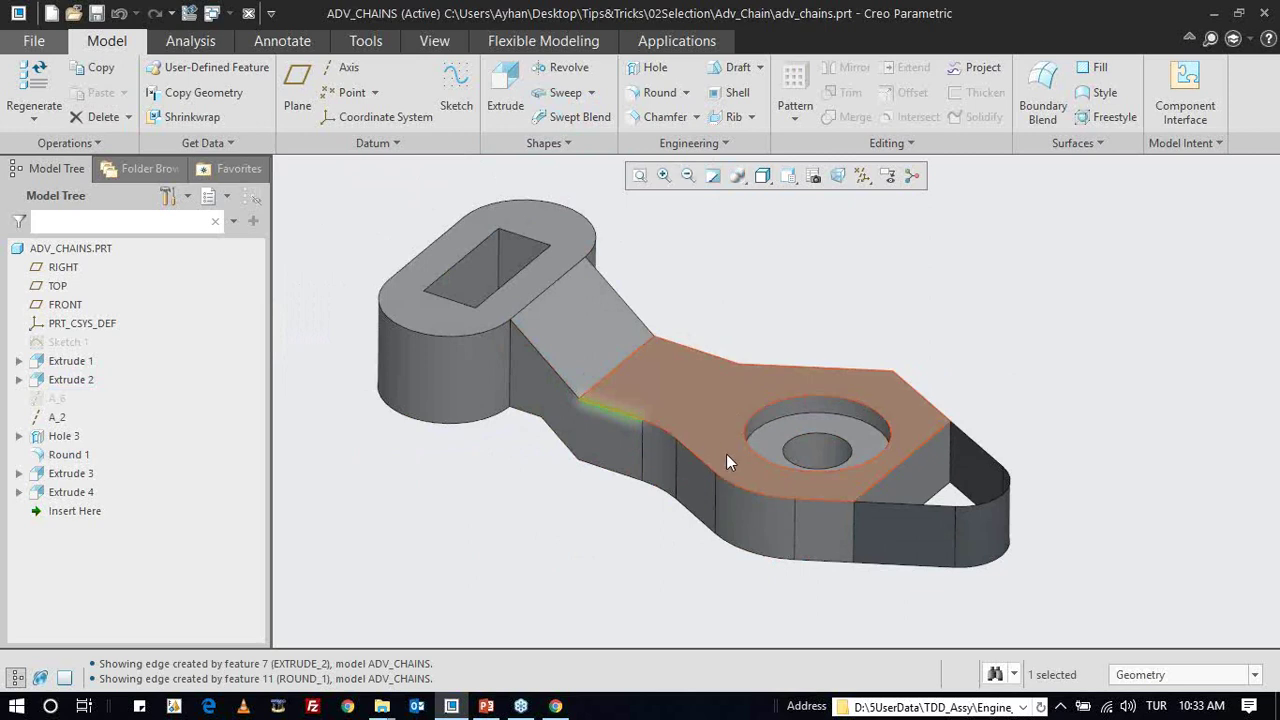
scroll(712, 455, up, 1)
scroll(695, 456, up, 1)
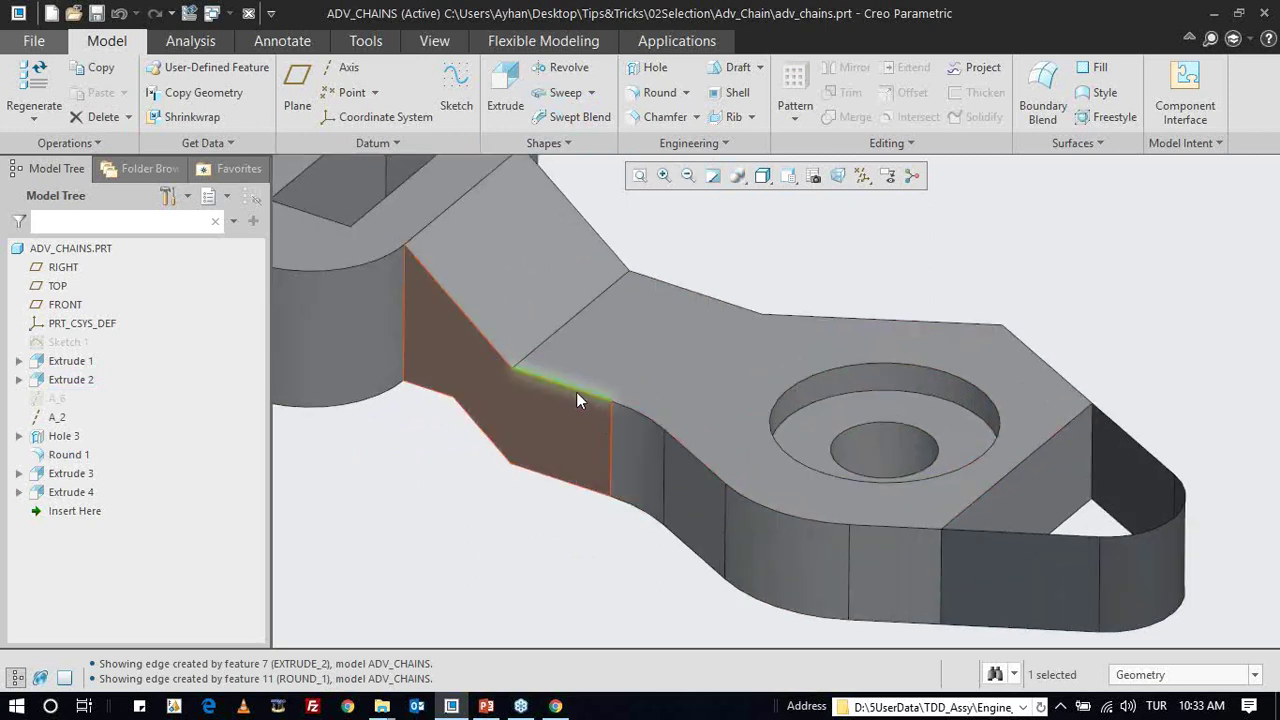
click(619, 367)
scroll(610, 385, down, 1)
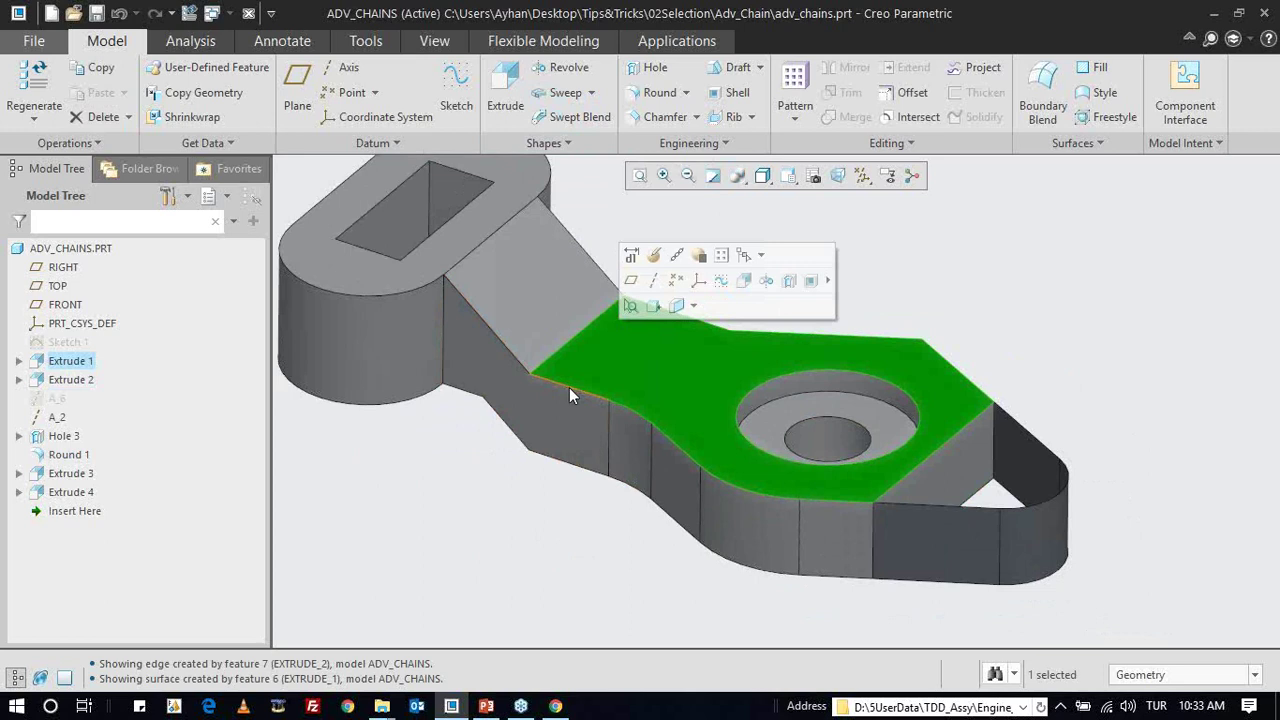
click(569, 387)
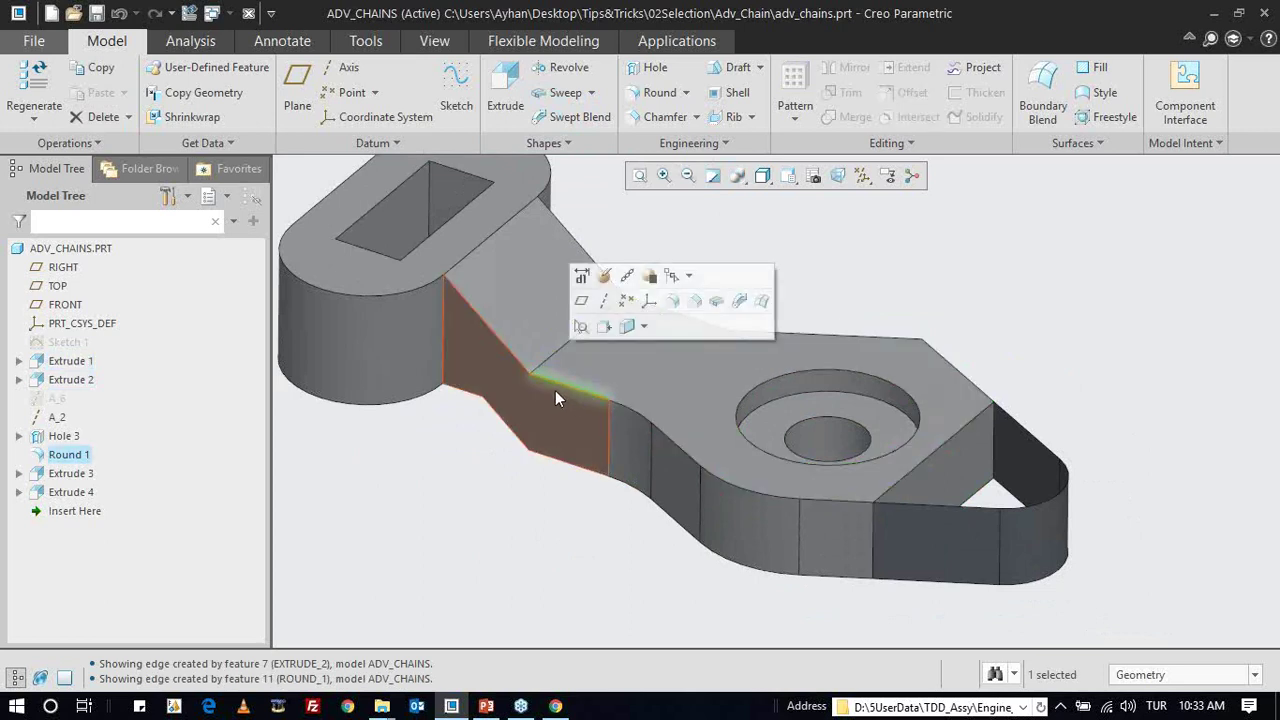
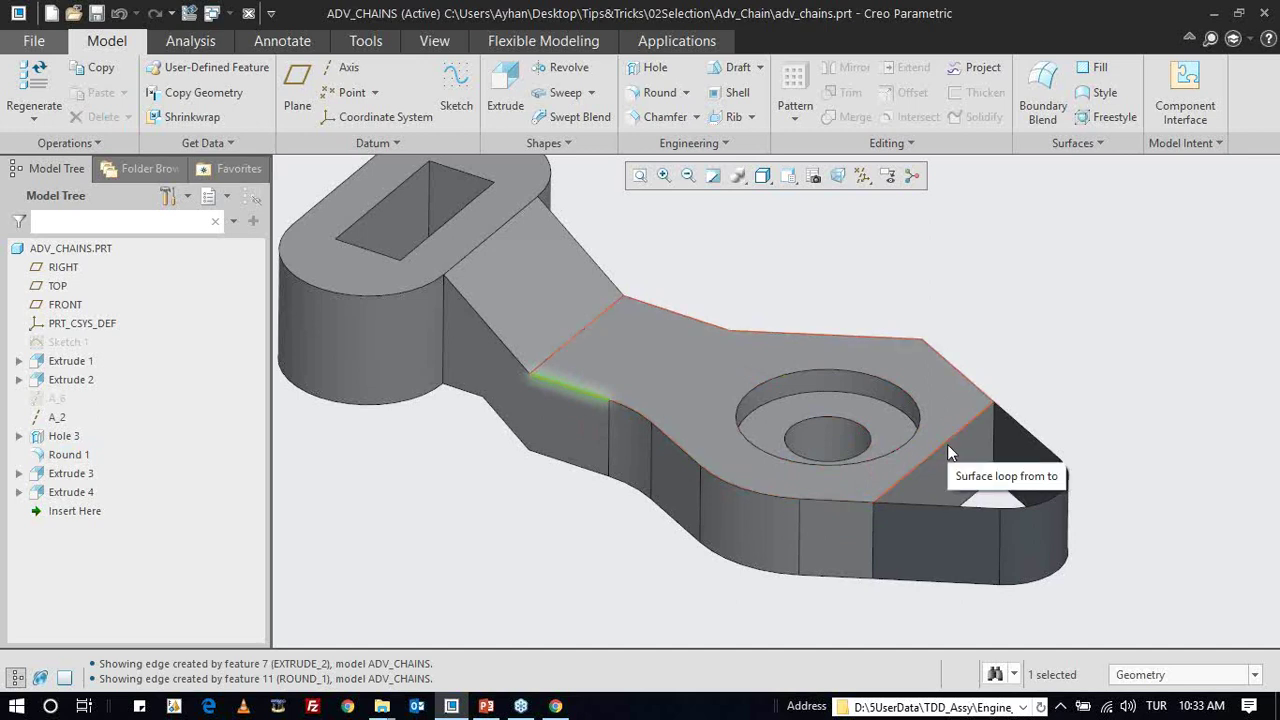
- Experiment with edge-chain selection: the top-face chain, a surface loop and from-to chains
shift+click(947, 444)
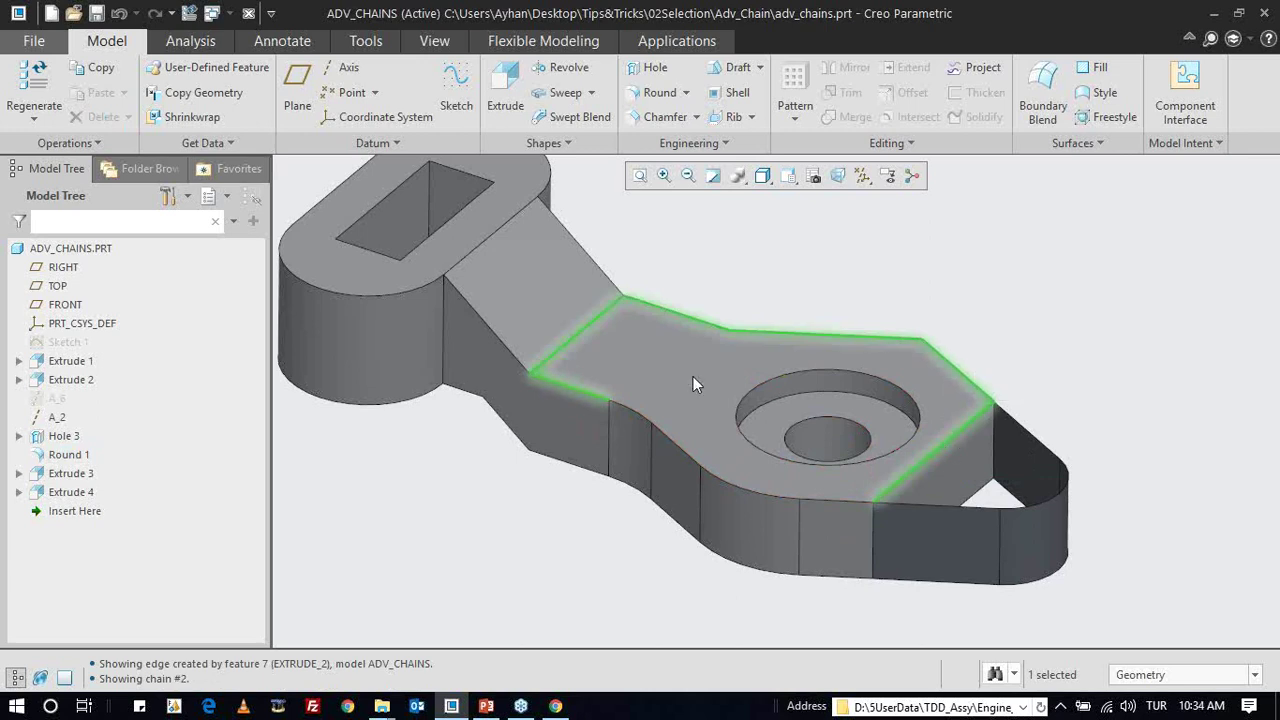
click(800, 243)
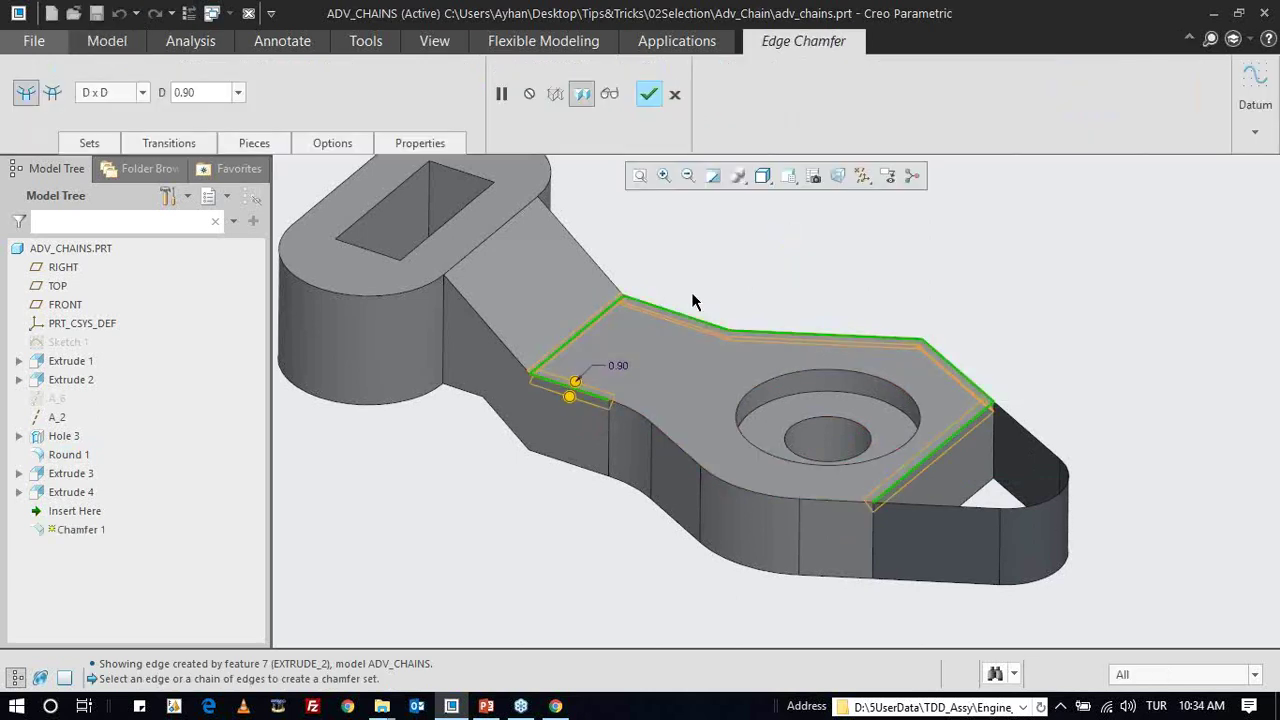
click(594, 396)
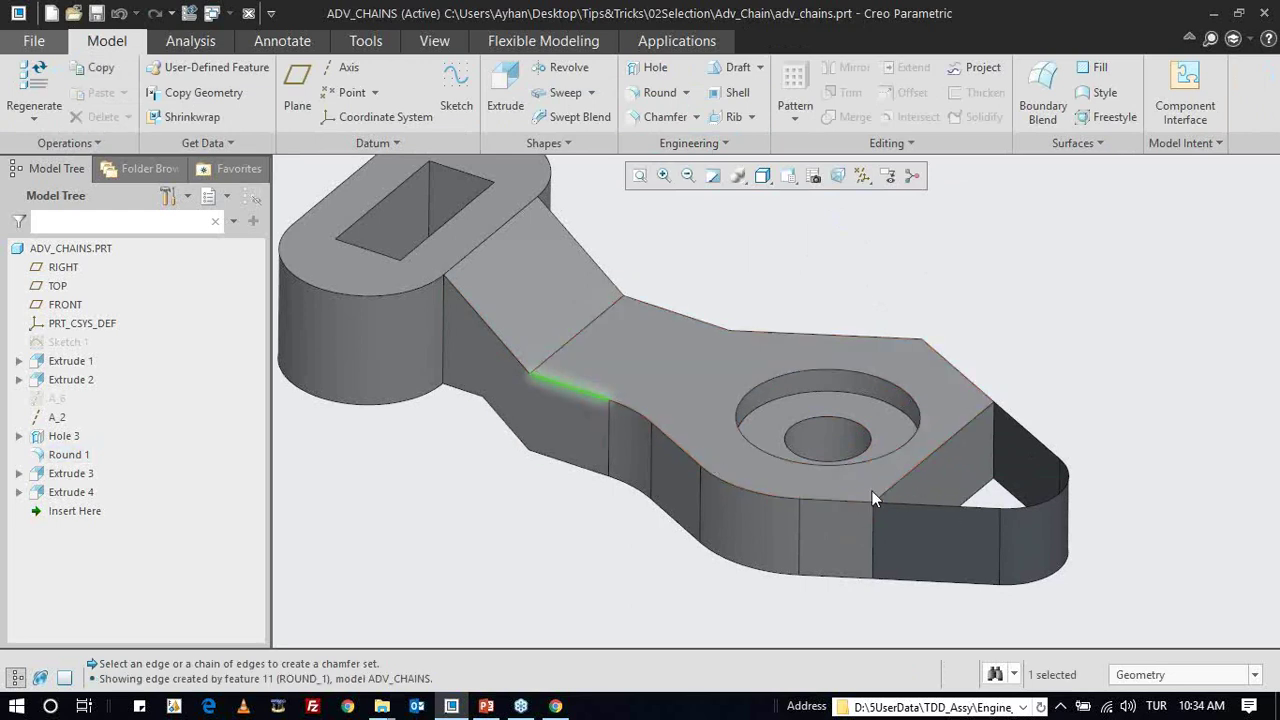
right_click(927, 461)
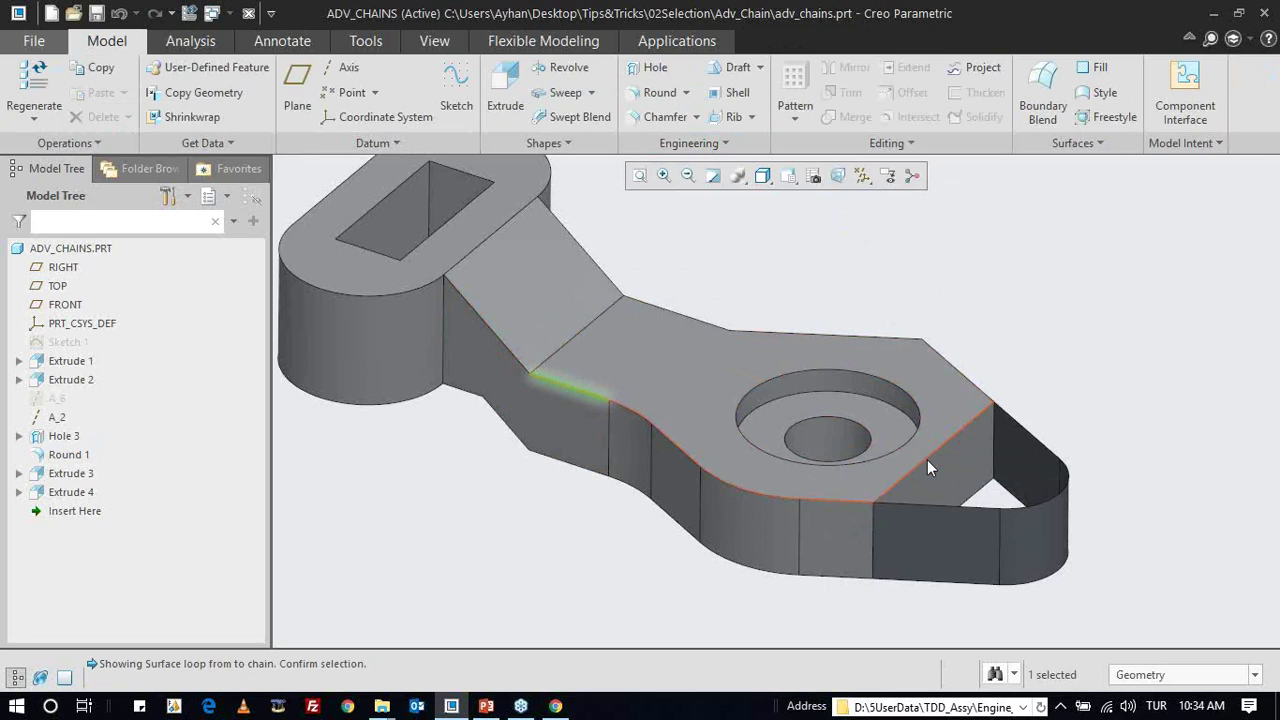
click(927, 460)
right_click(590, 397)
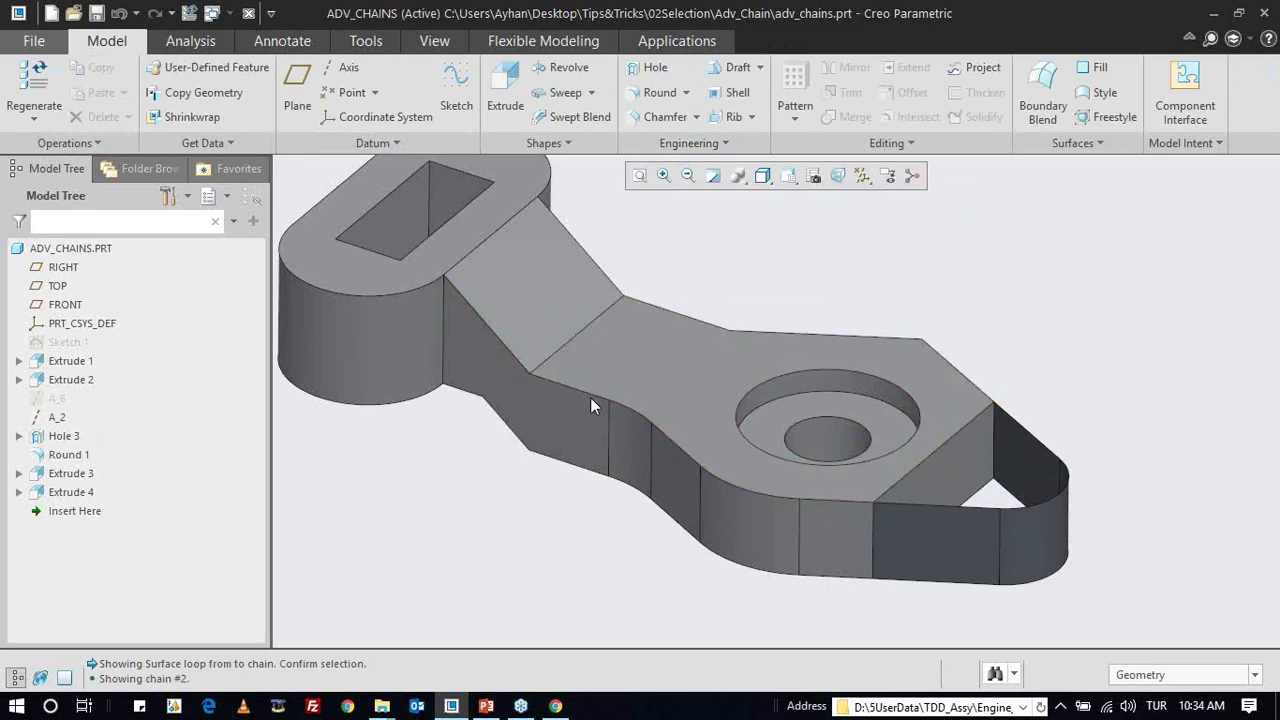
click(584, 390)
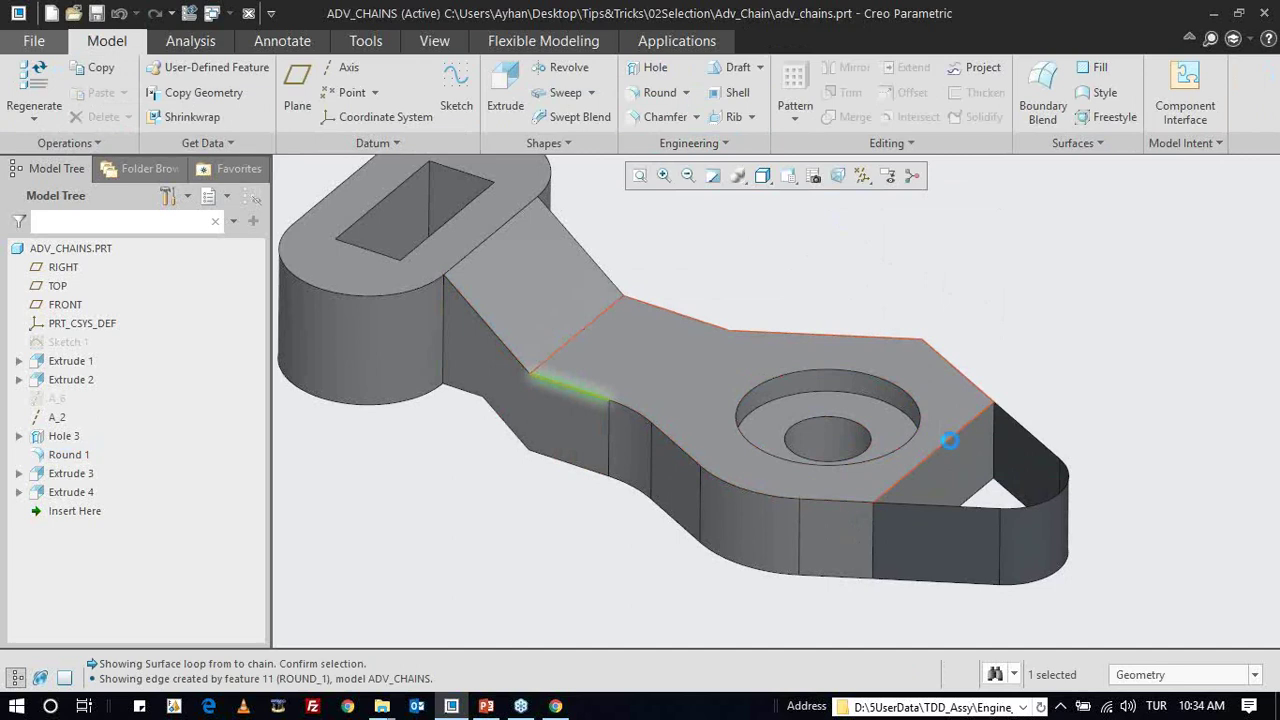
right_click(950, 440)
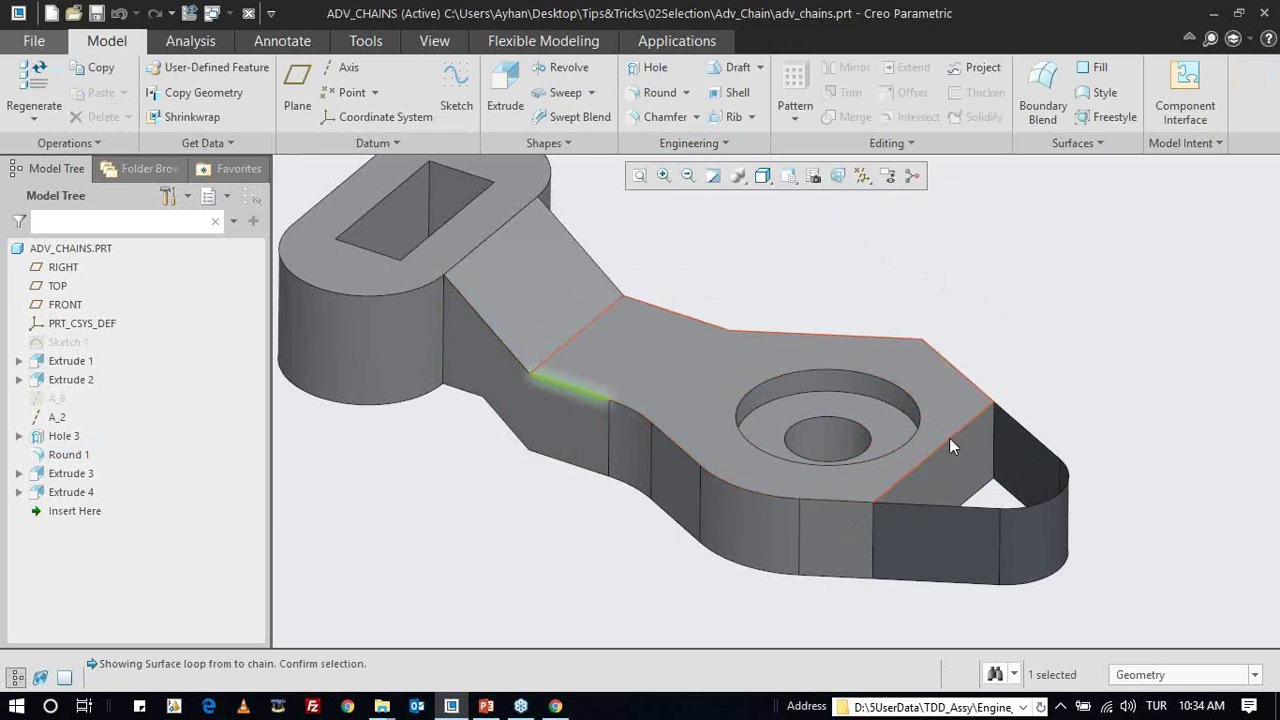
right_click(947, 439)
click(716, 277)
- Try selecting the Round 1 edge, its side-face loop and the top-face loop
click(567, 384)
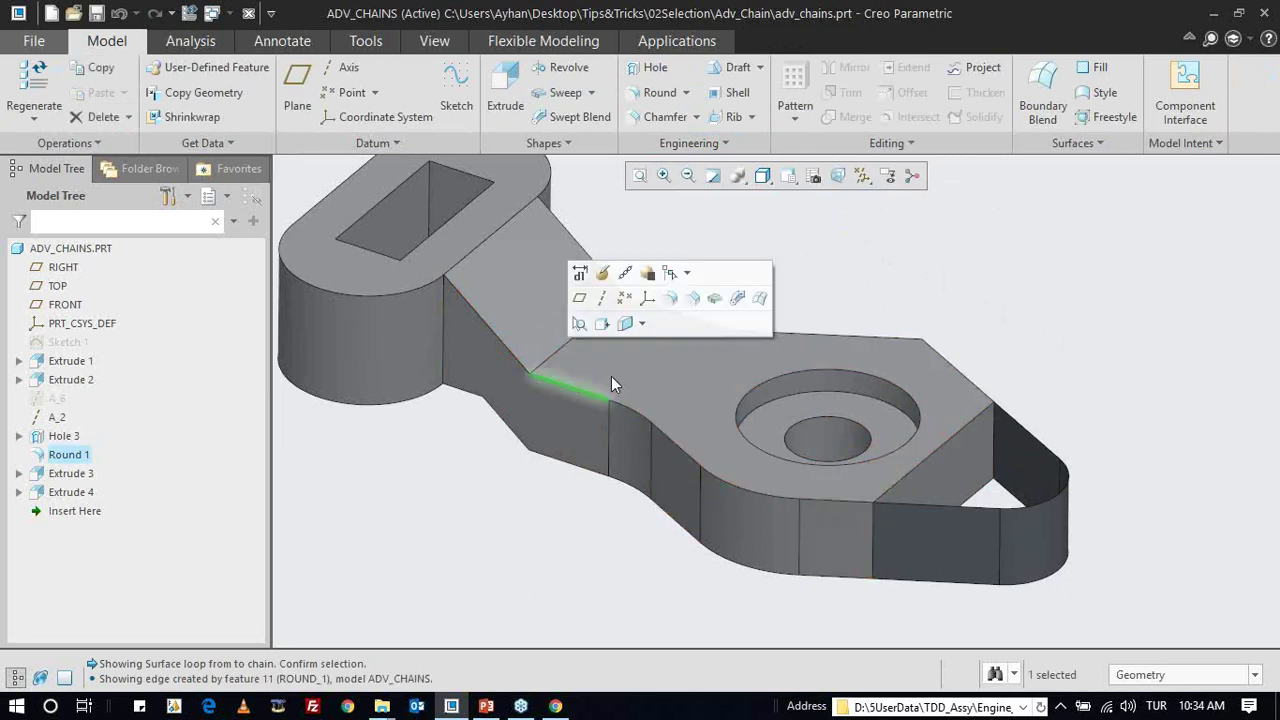
middle_drag(611, 376, 622, 376)
scroll(512, 367, down, 2)
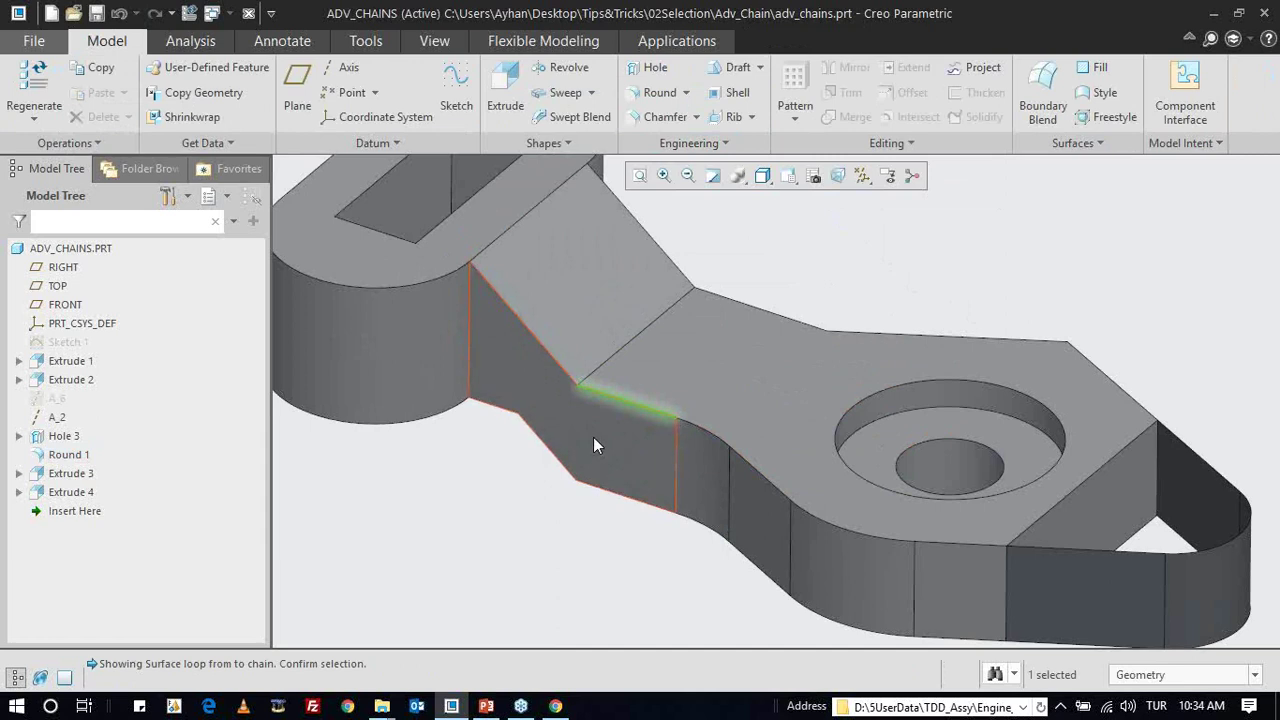
shift+right_click(593, 437)
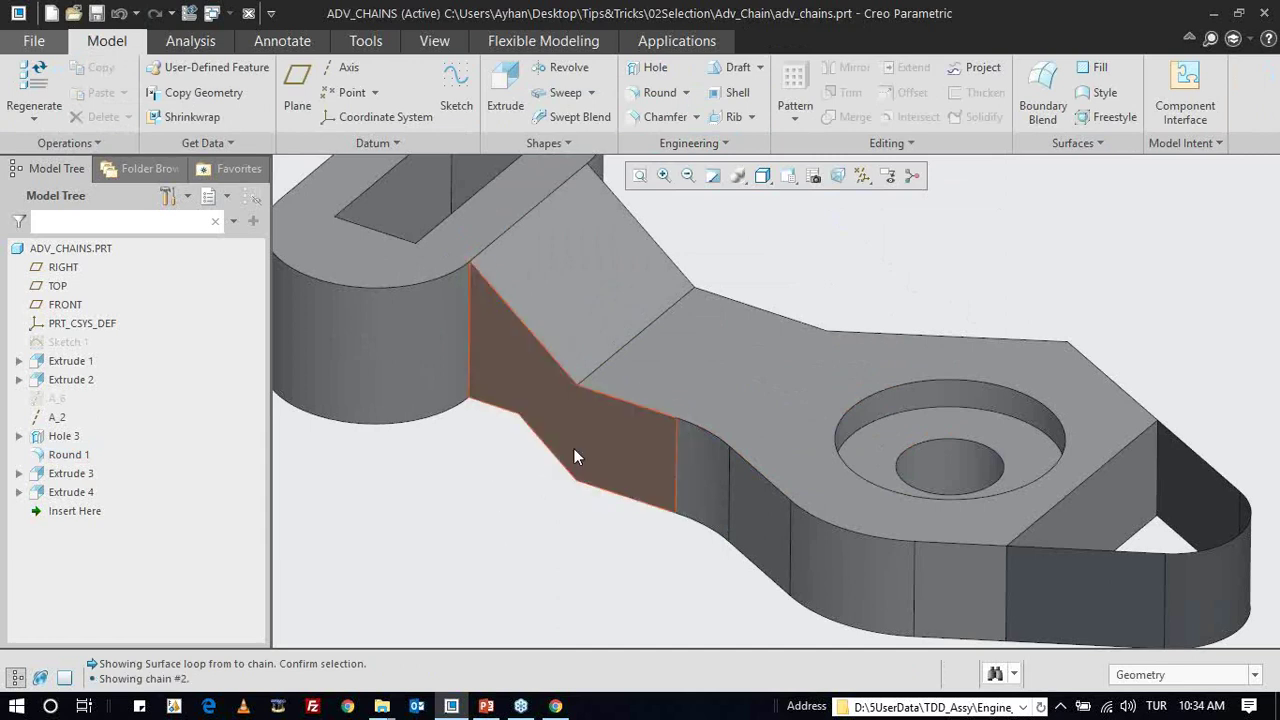
click(615, 396)
key(Escape)
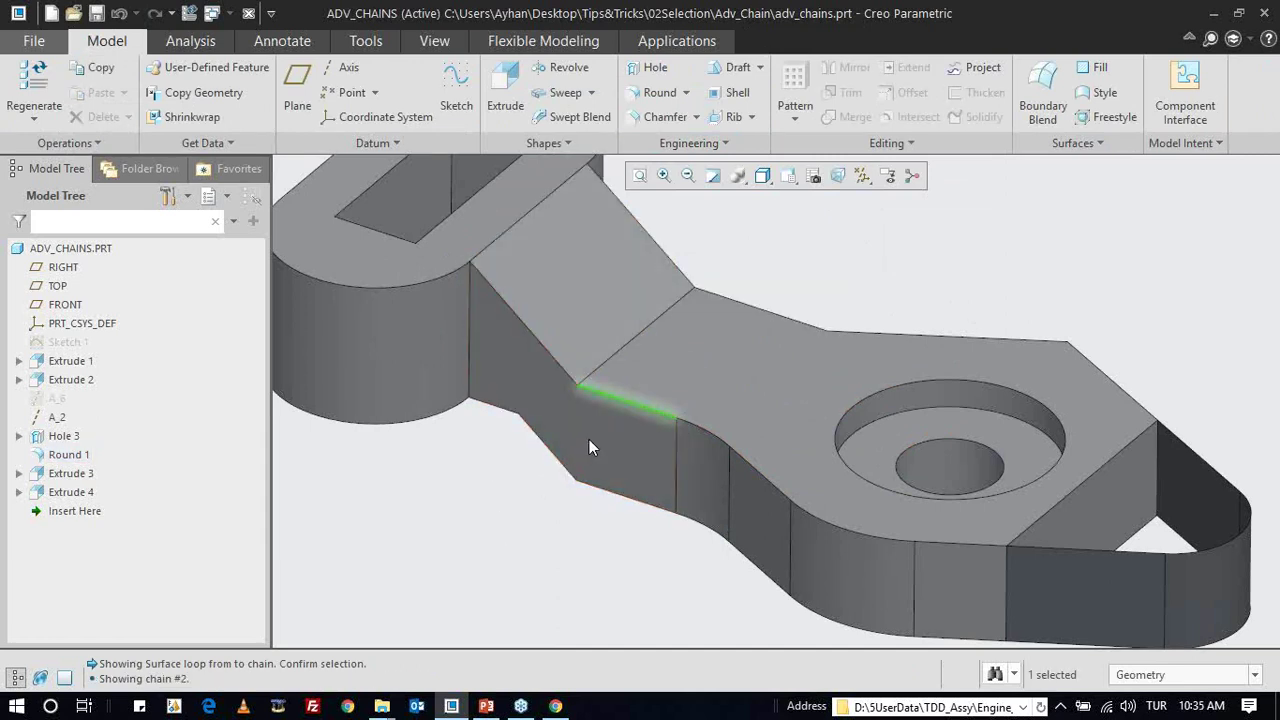
click(637, 407)
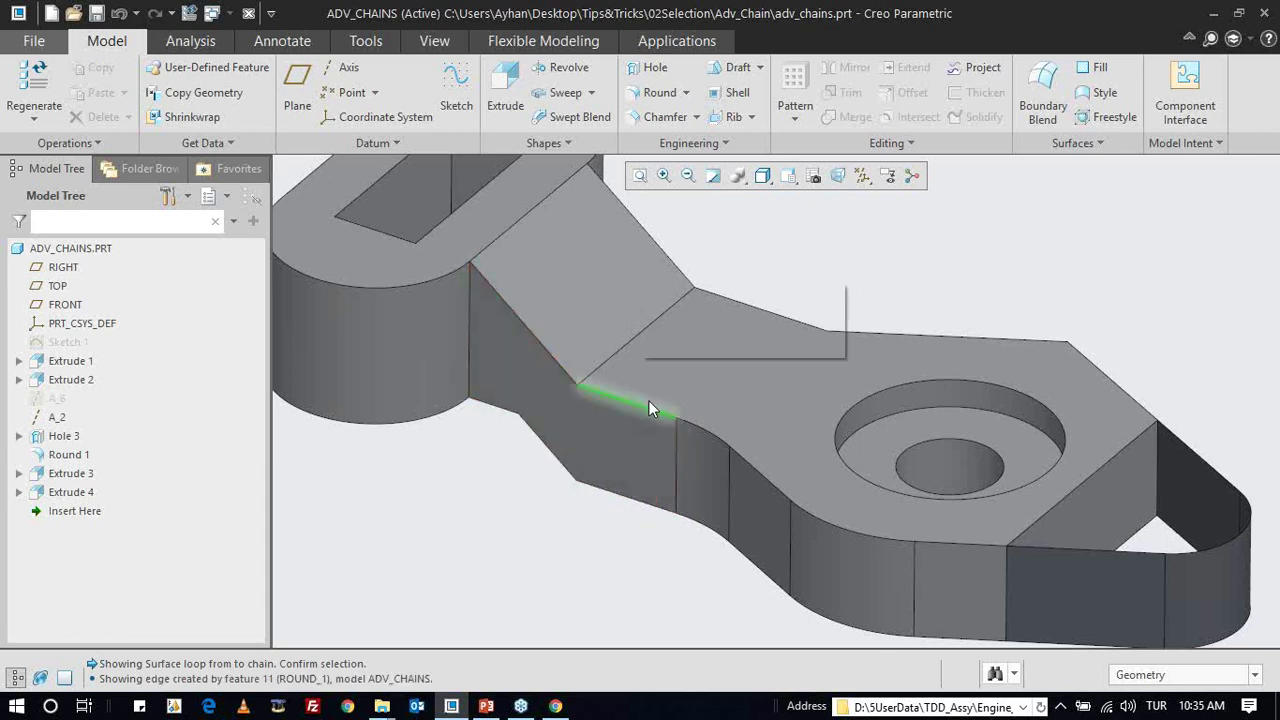
shift+click(770, 391)
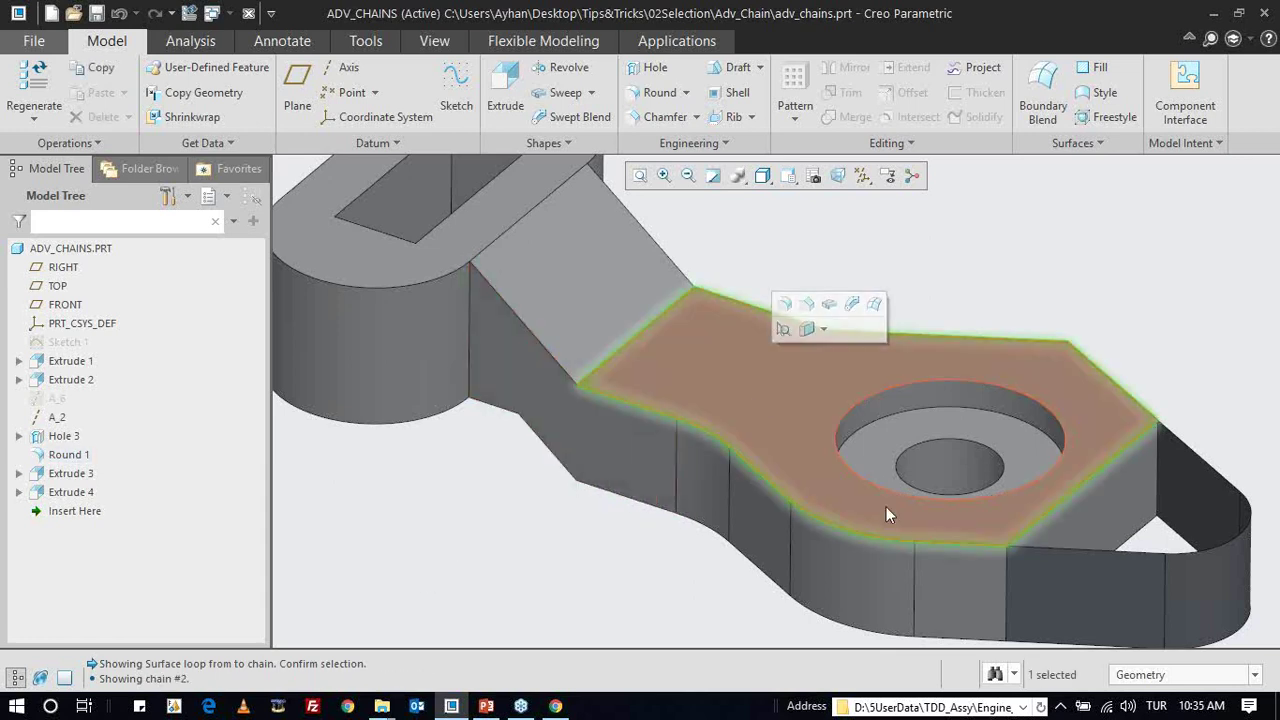
click(740, 286)
shift+middle_drag(776, 302, 750, 292)
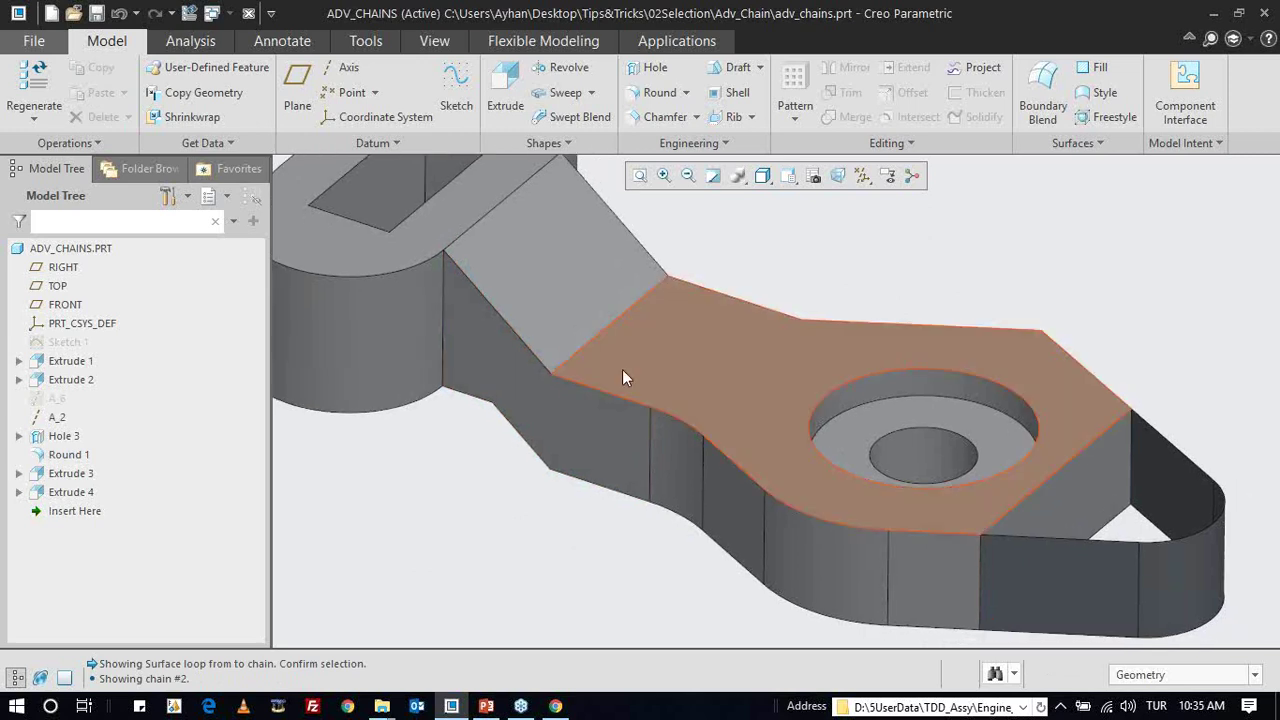
click(604, 391)
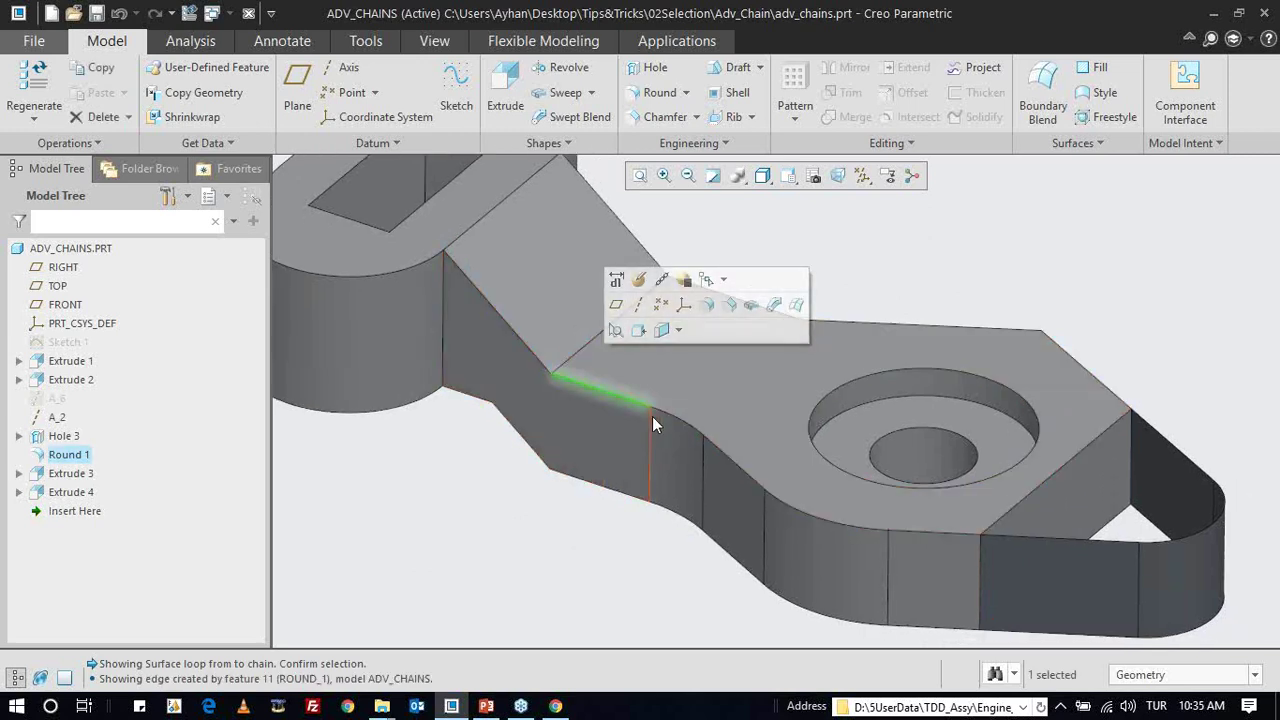
scroll(742, 420, up, 1)
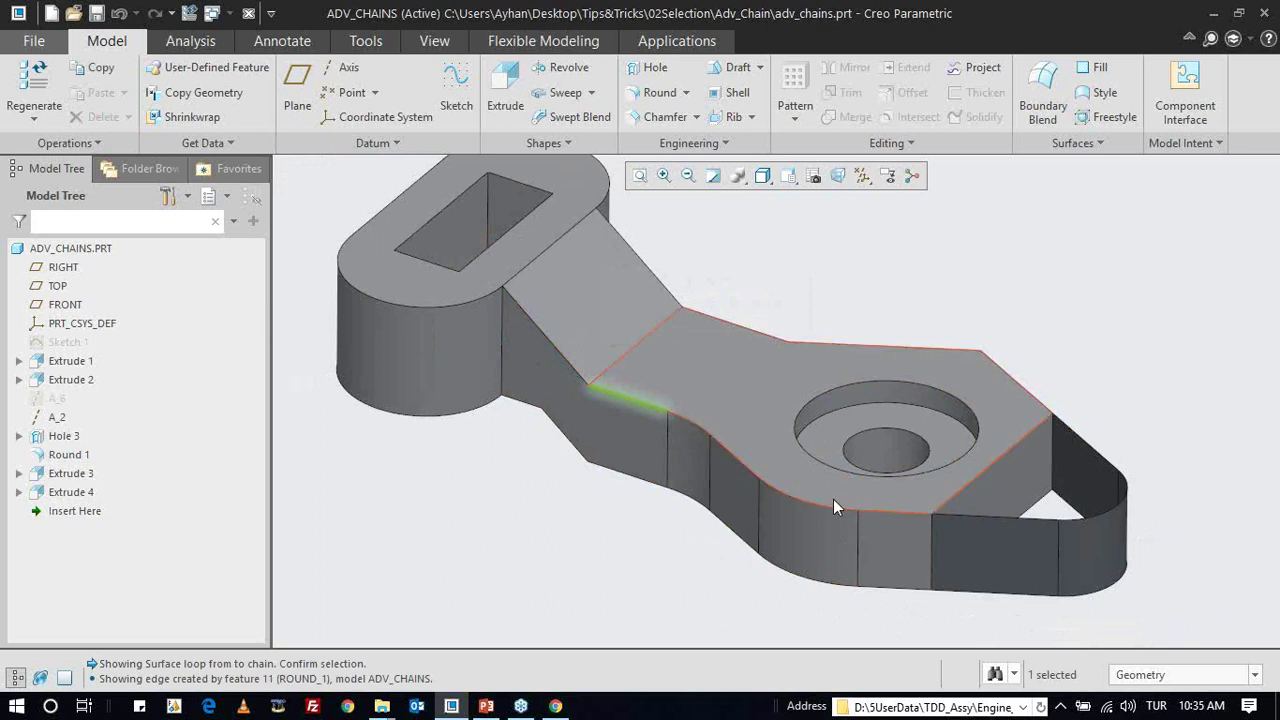
- Select vertical and curved edges, extend a chain to the far corner, then view the slot
click(541, 333)
click(459, 304)
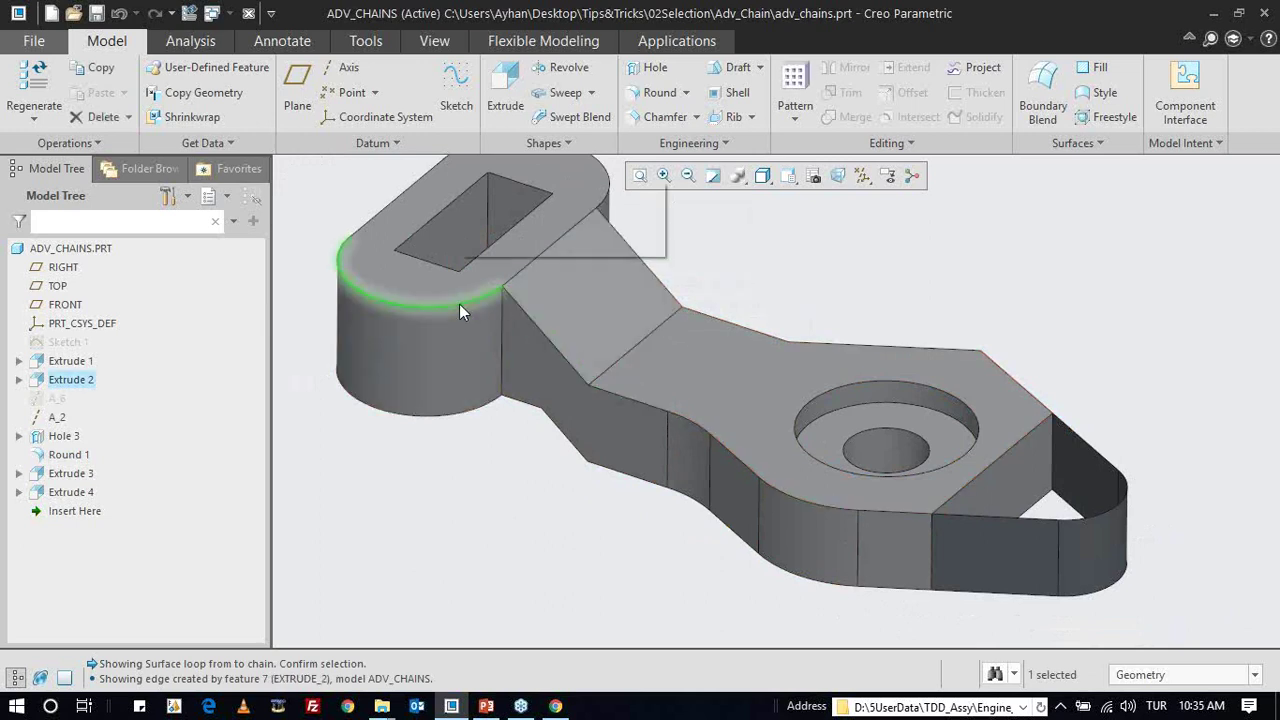
shift+middle_drag(459, 304, 523, 374)
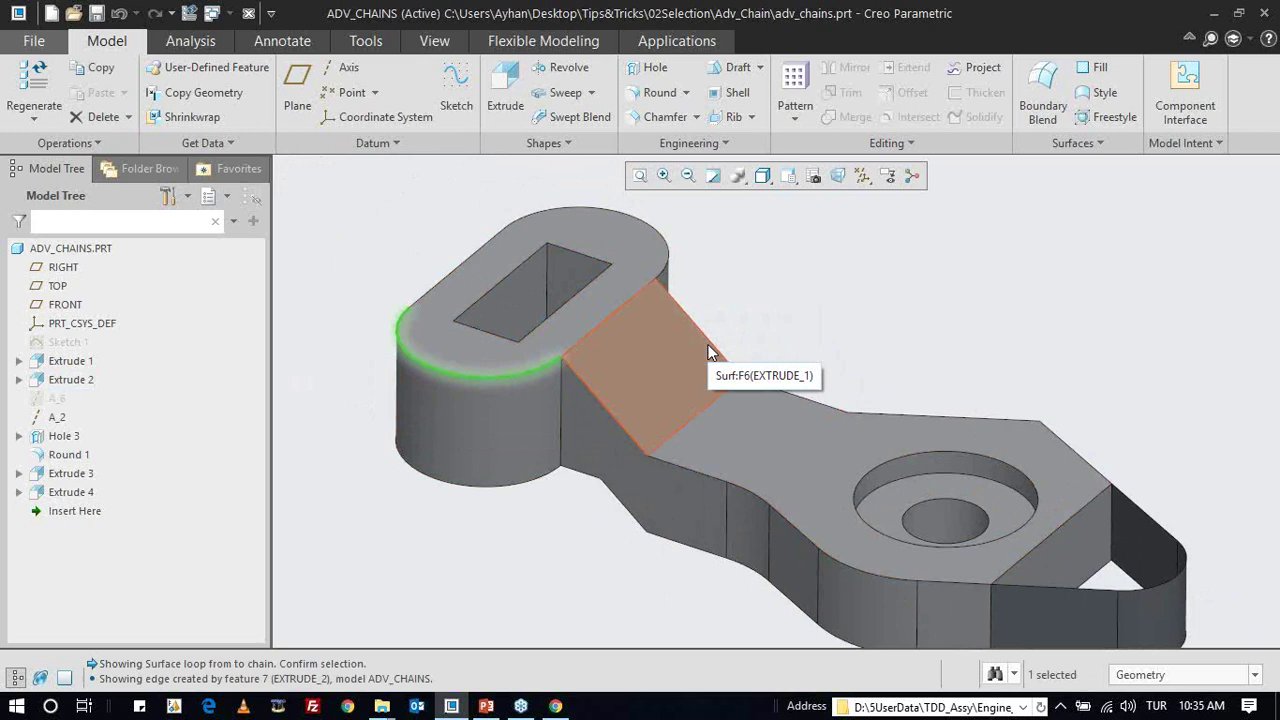
click(587, 389)
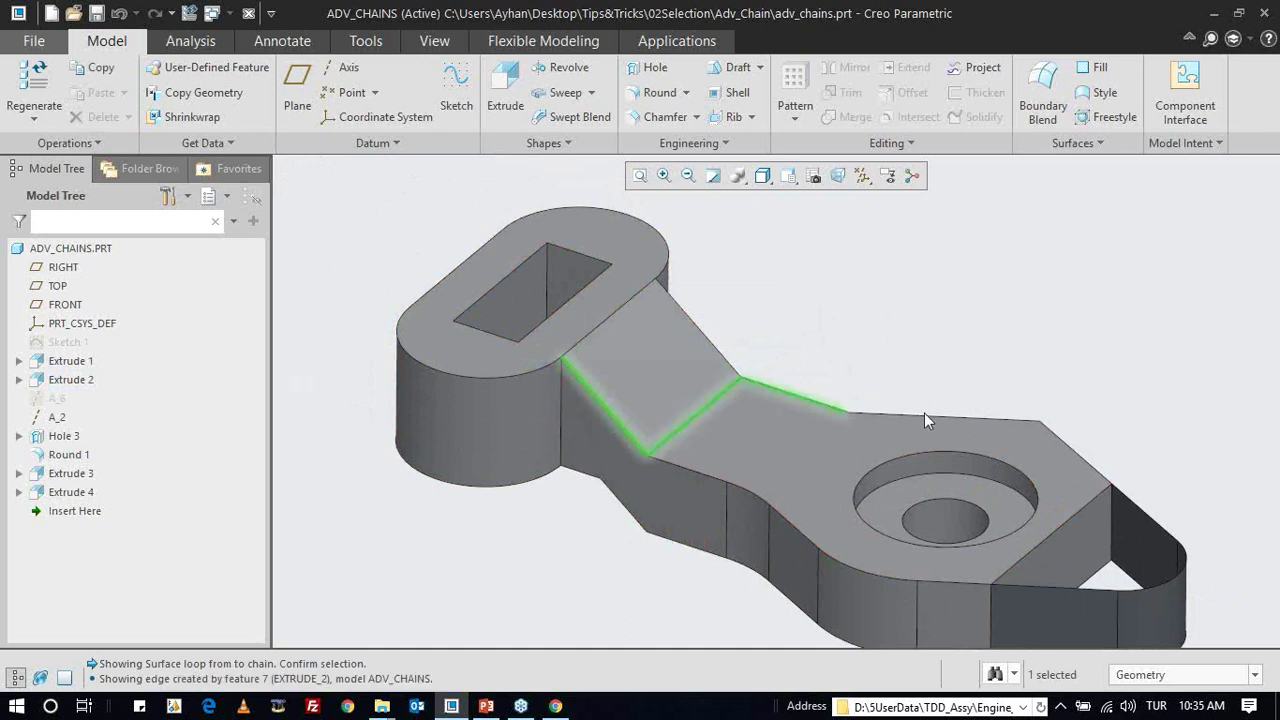
click(1064, 447)
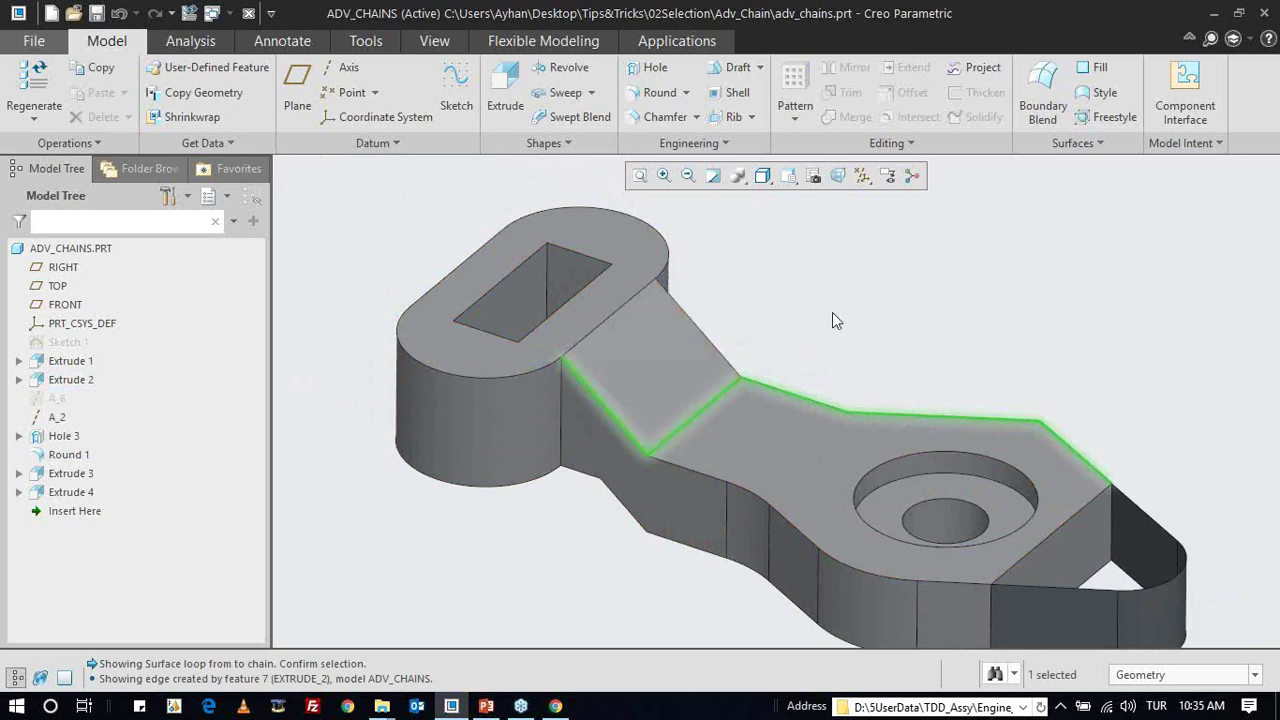
shift+middle_drag(850, 316, 757, 286)
click(683, 277)
scroll(684, 282, up, 1)
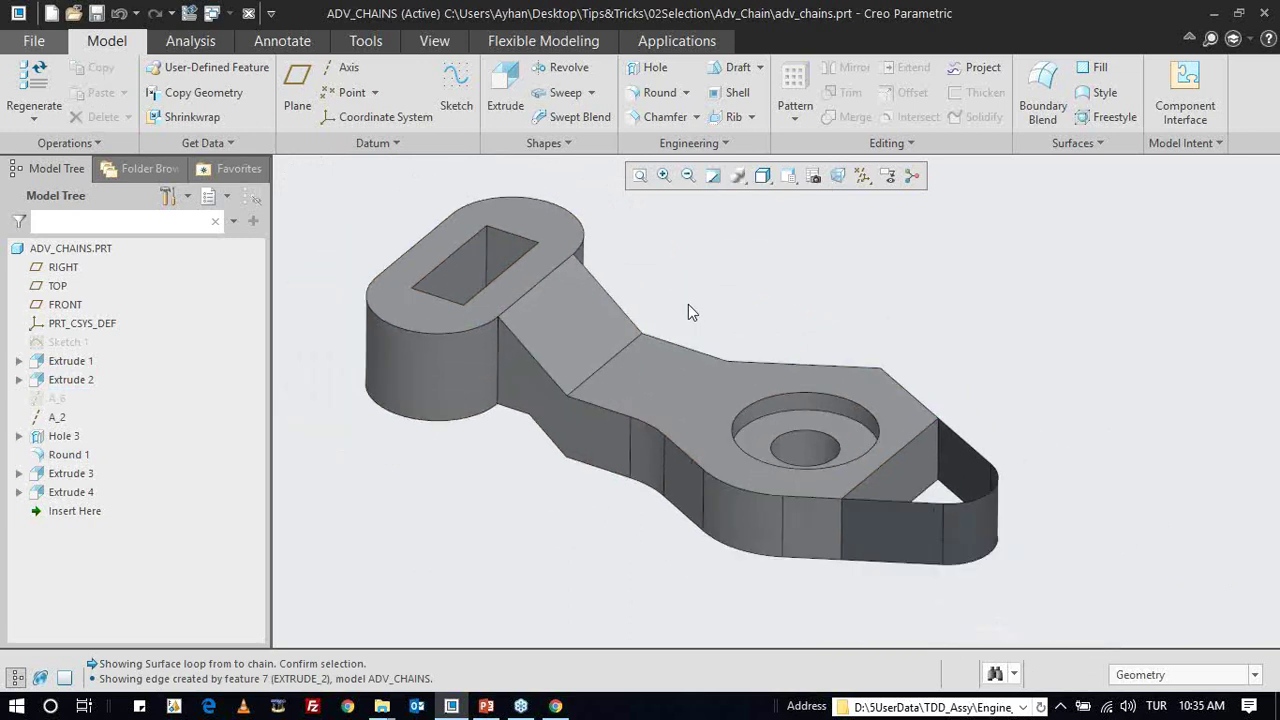
scroll(688, 305, up, 1)
scroll(690, 316, up, 1)
middle_drag(446, 251, 571, 338)
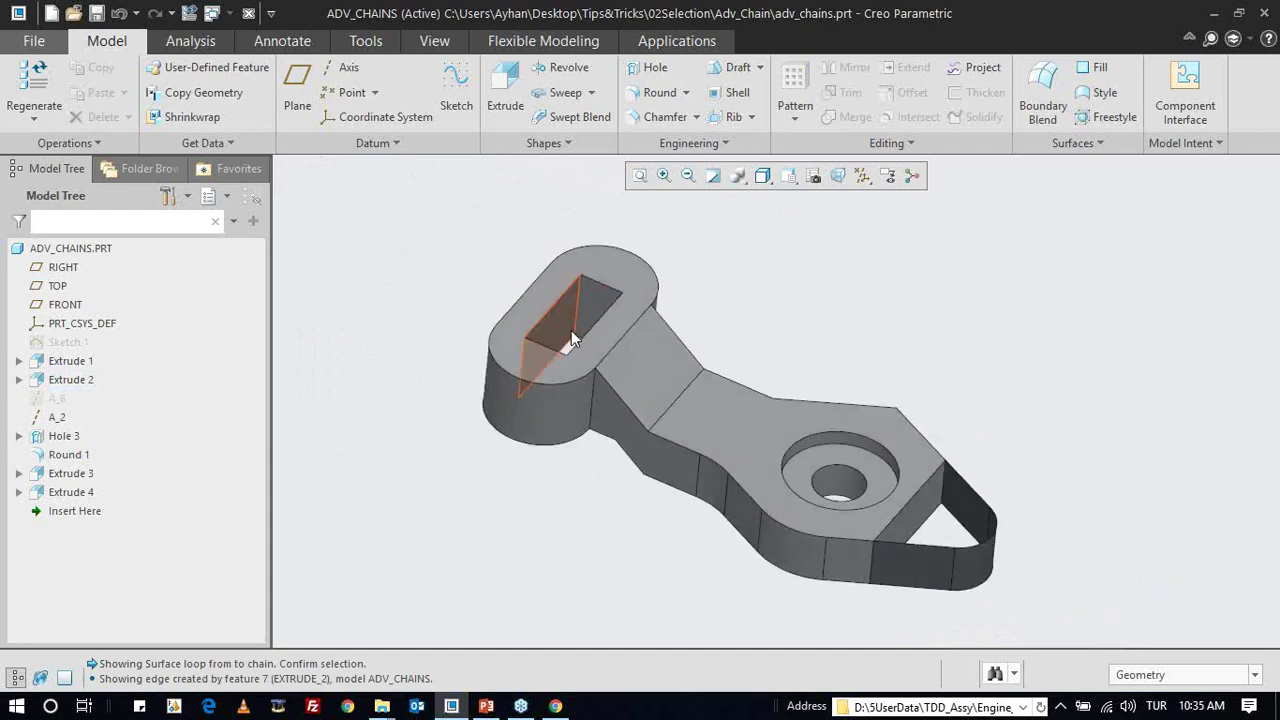
scroll(571, 302, down, 2)
scroll(571, 304, down, 1)
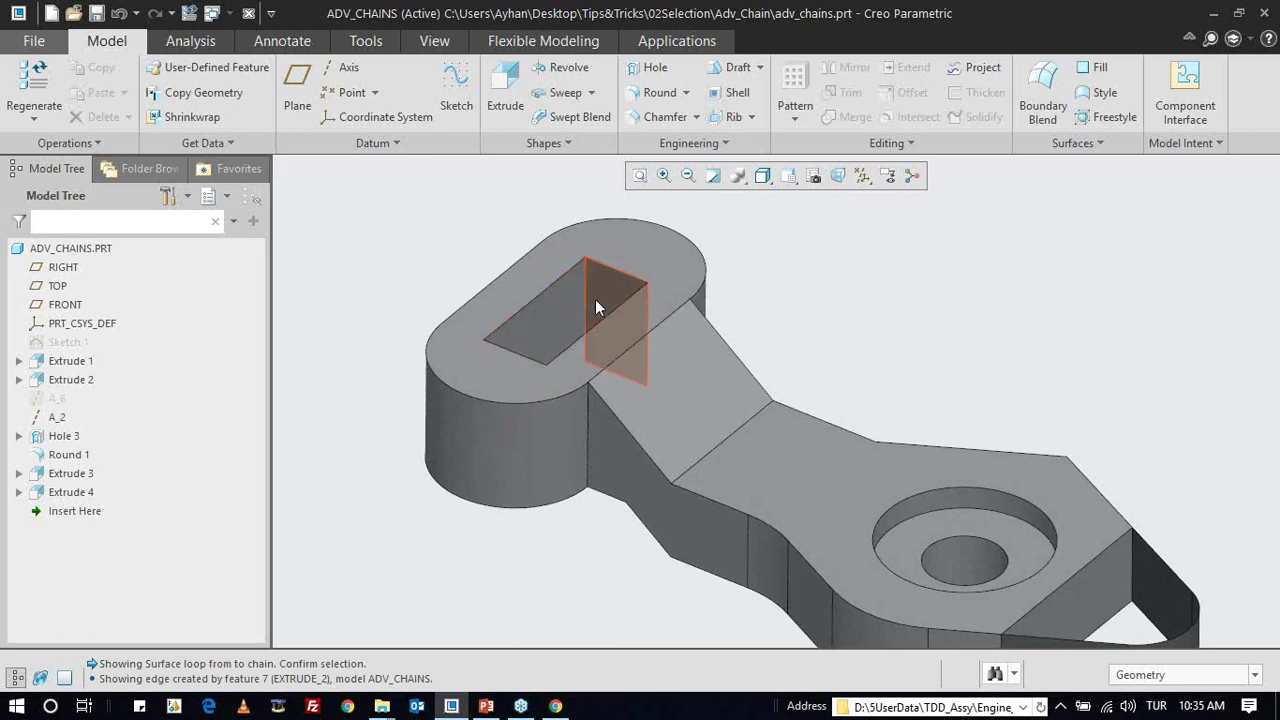
- Open intent_edges.prt from the Desktop\TipsTricks\03Intent_Edges folder
key(ctrl+o)
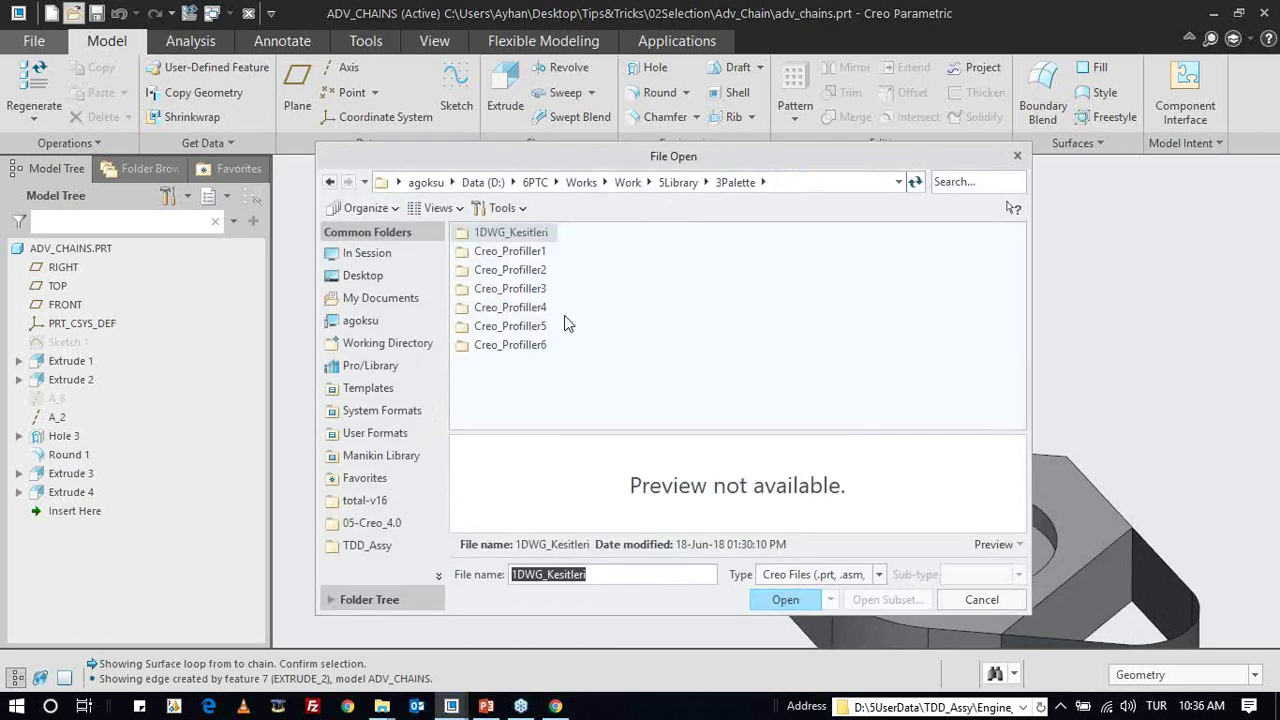
click(417, 573)
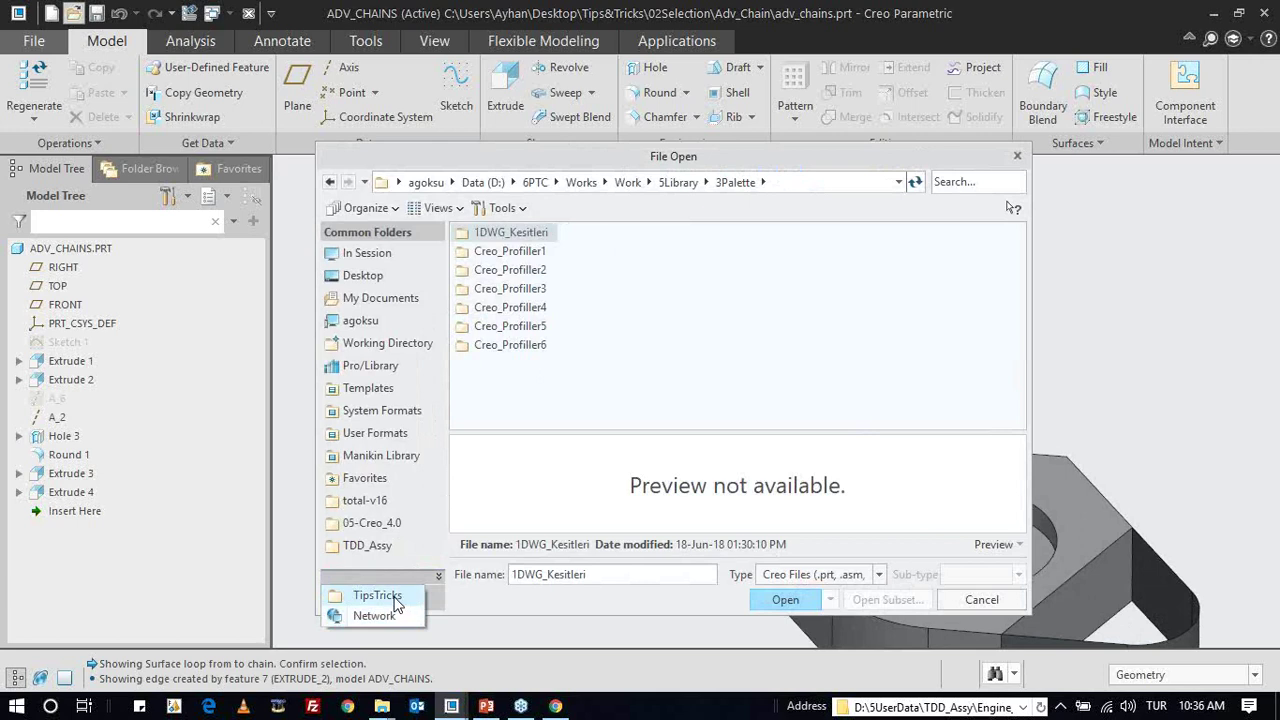
click(393, 600)
double_click(540, 292)
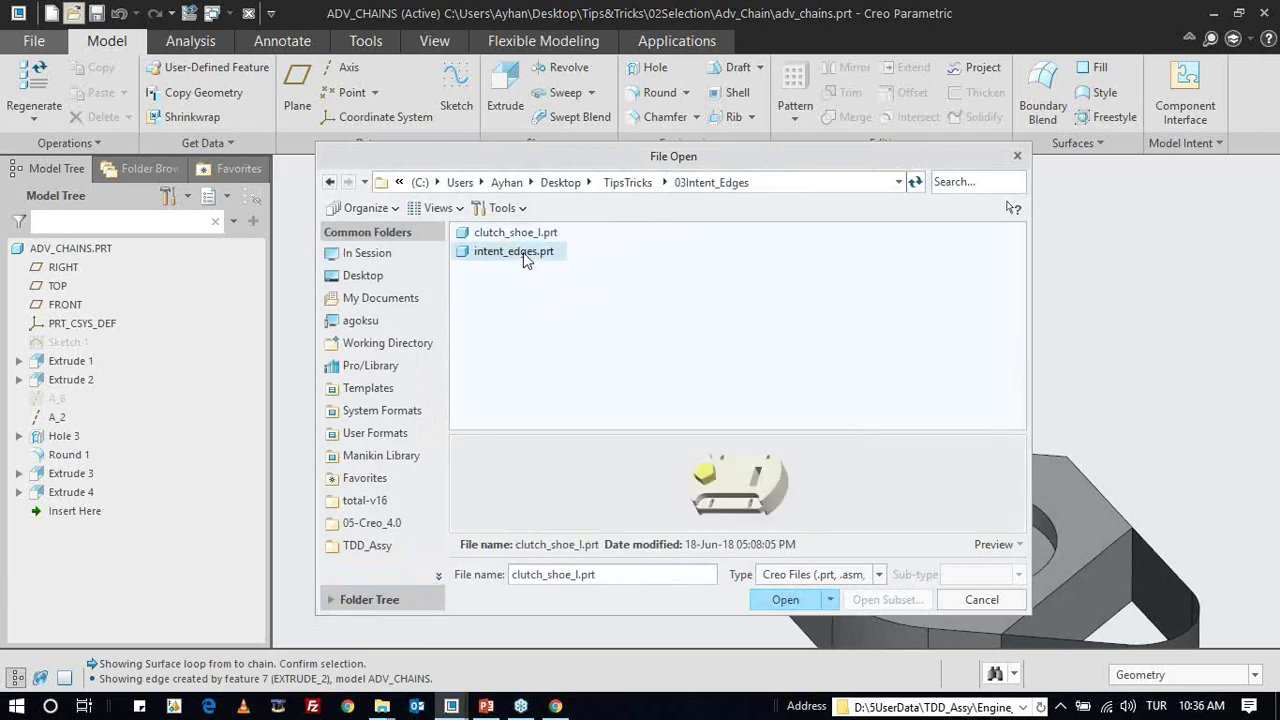
click(523, 252)
double_click(535, 254)
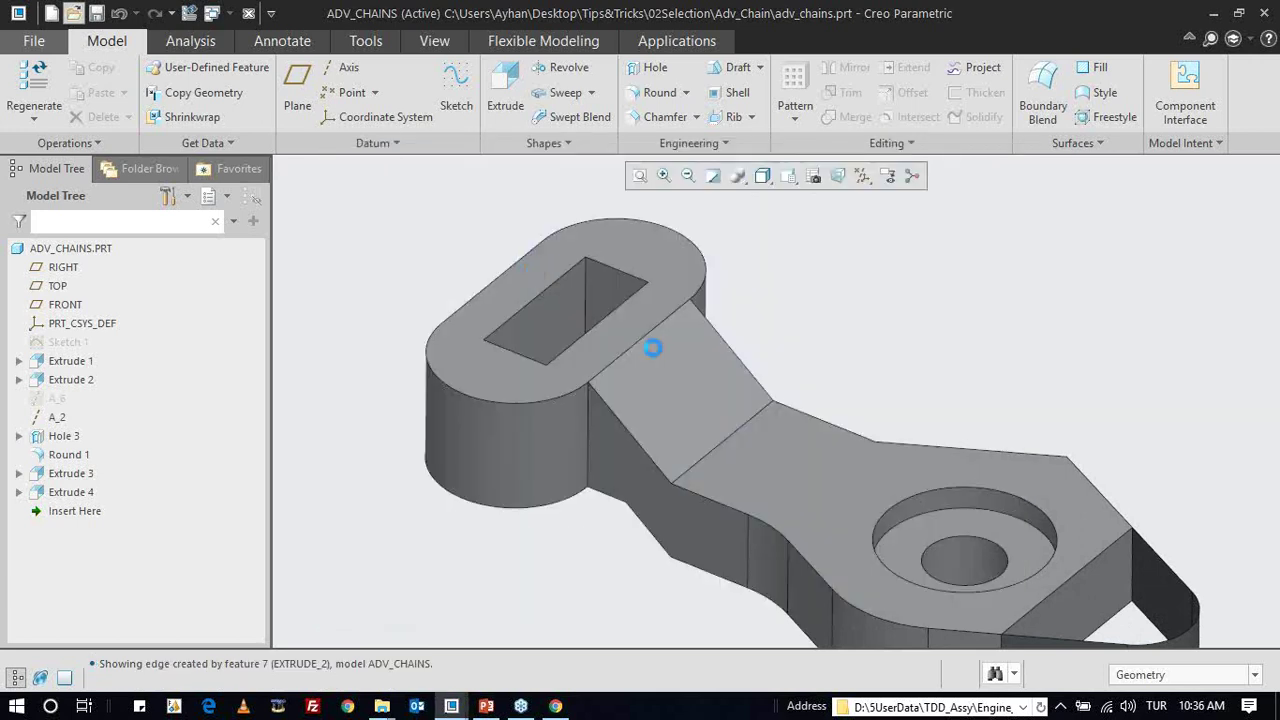
shift+middle_drag(764, 342, 625, 403)
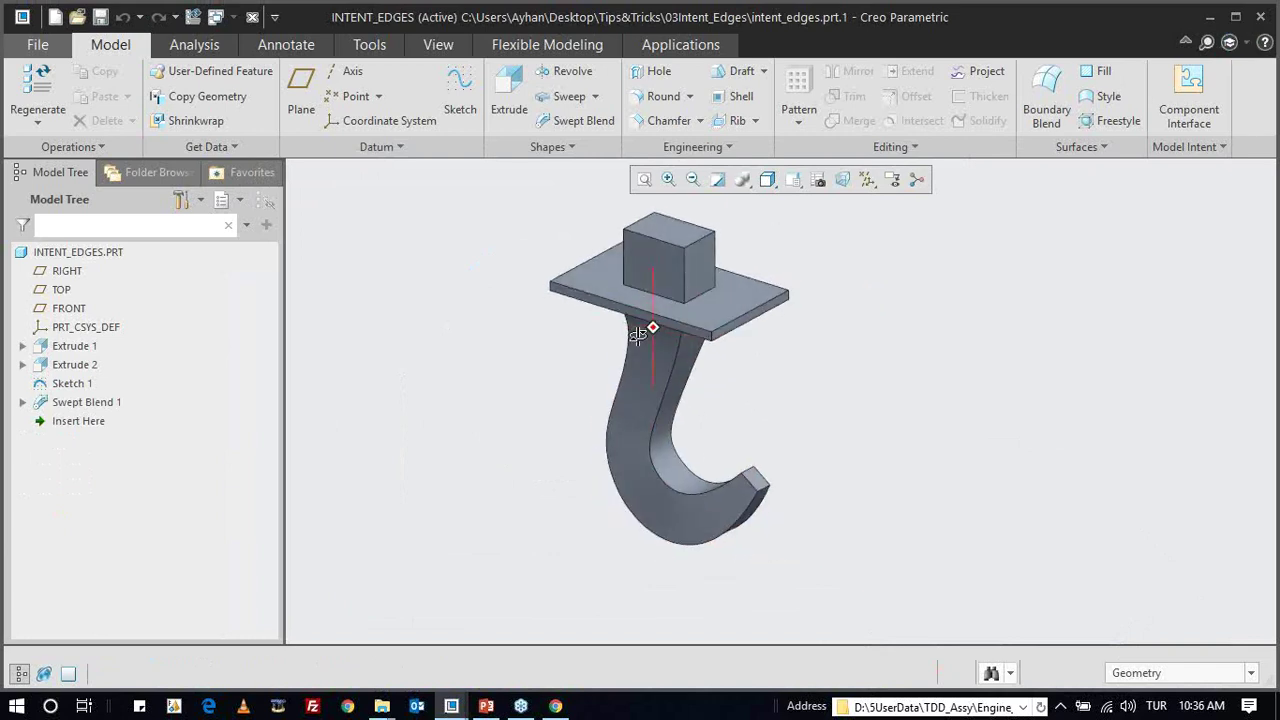
- Redefine Extrude 2, dragging its depth handle to make the box taller
scroll(606, 327, up, 3)
middle_drag(606, 327, 593, 383)
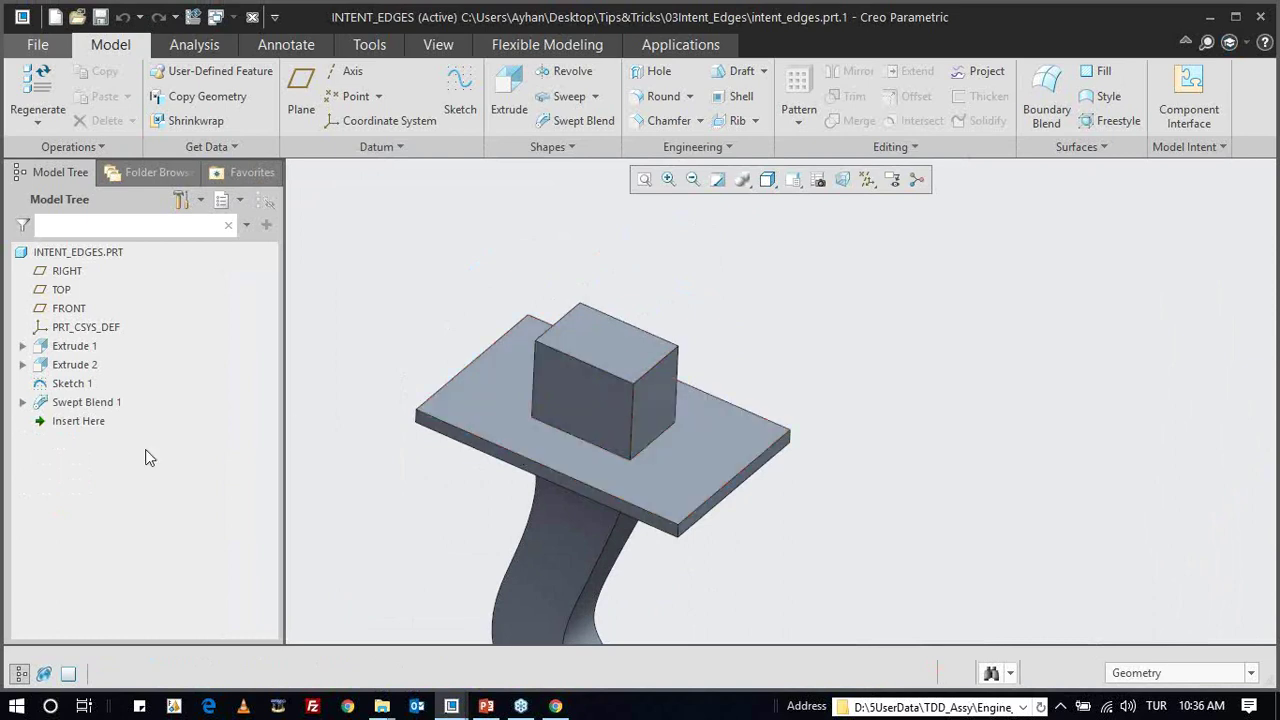
click(76, 365)
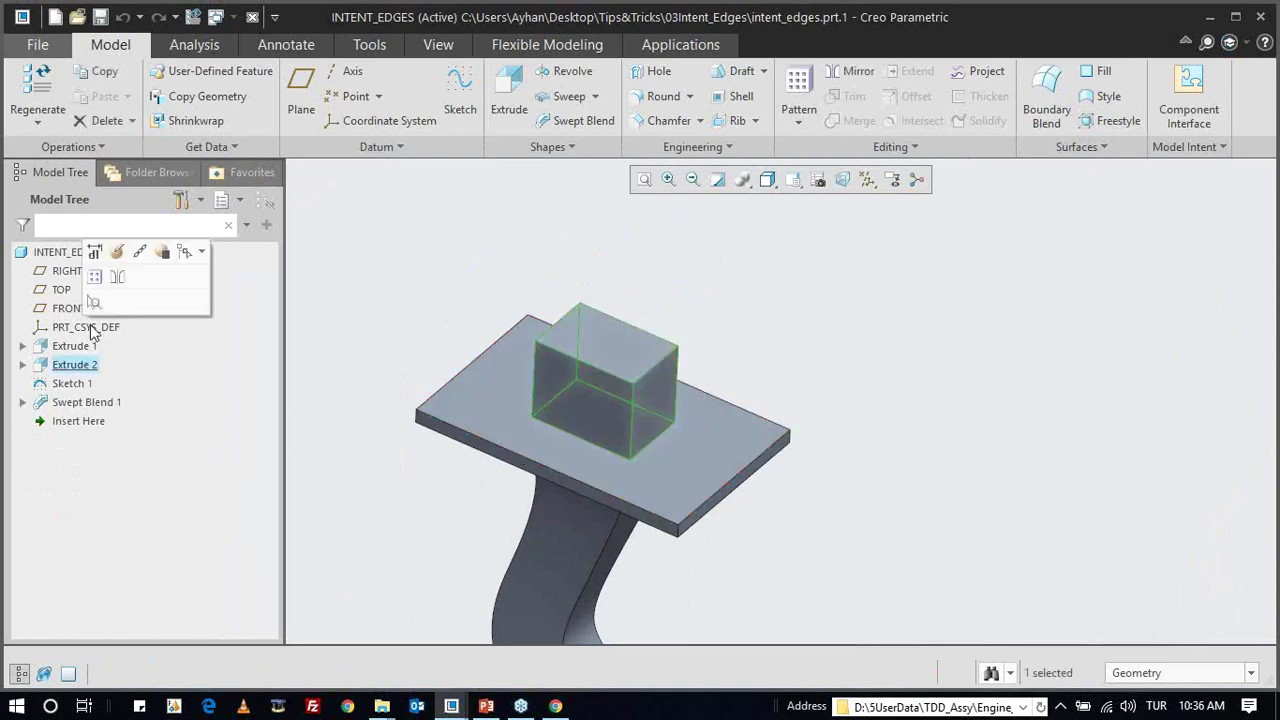
click(118, 255)
mouse_move(500, 366)
middle_down()
mouse_move(610, 340)
mouse_move(620, 372)
middle_up()
mouse_move(620, 372)
mouse_down()
mouse_move(630, 352)
mouse_move(645, 425)
mouse_move(630, 345)
mouse_move(652, 432)
mouse_move(632, 322)
mouse_up()
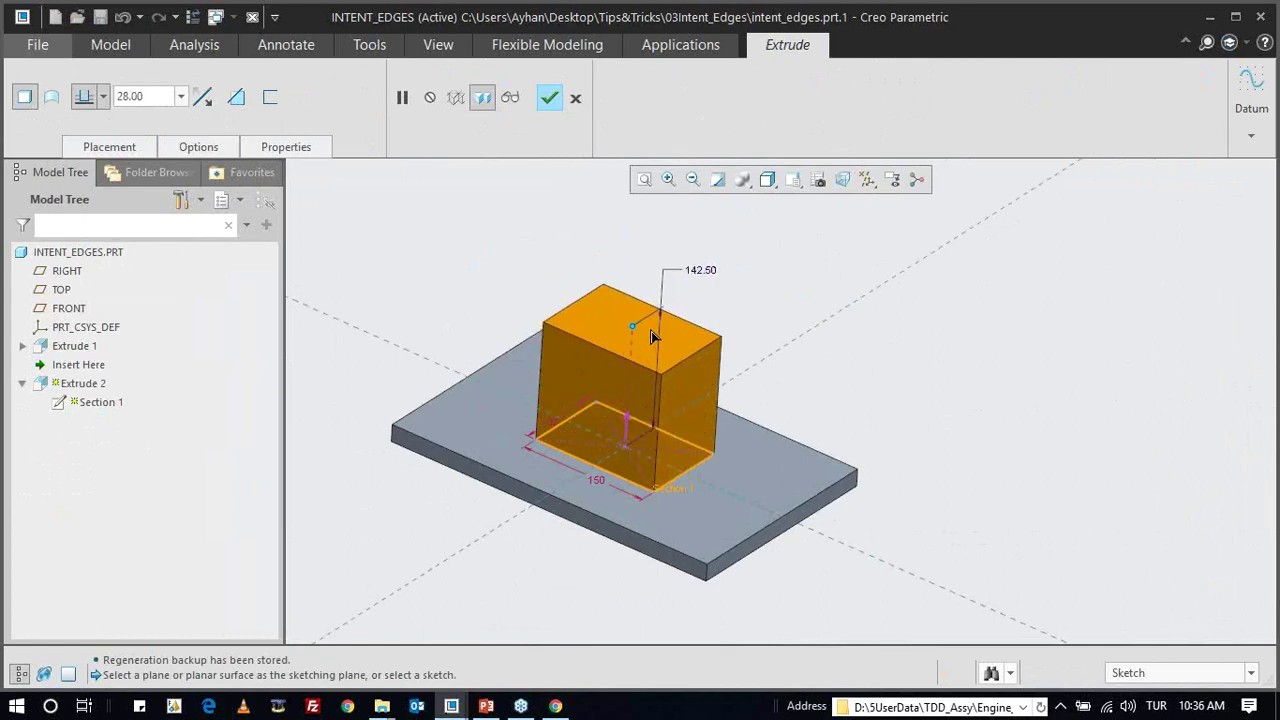
middle_click(569, 221)
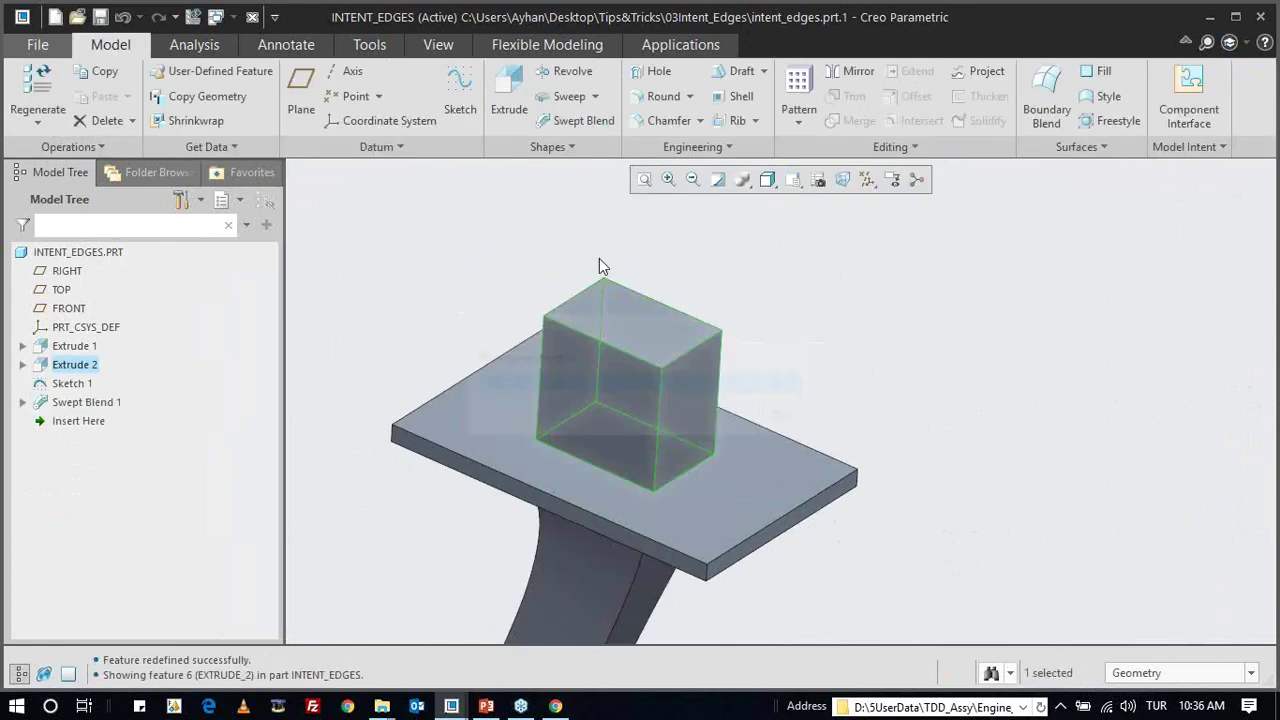
- Test selecting the box's vertical edges, left face and bottom-edge intent chain
click(660, 400)
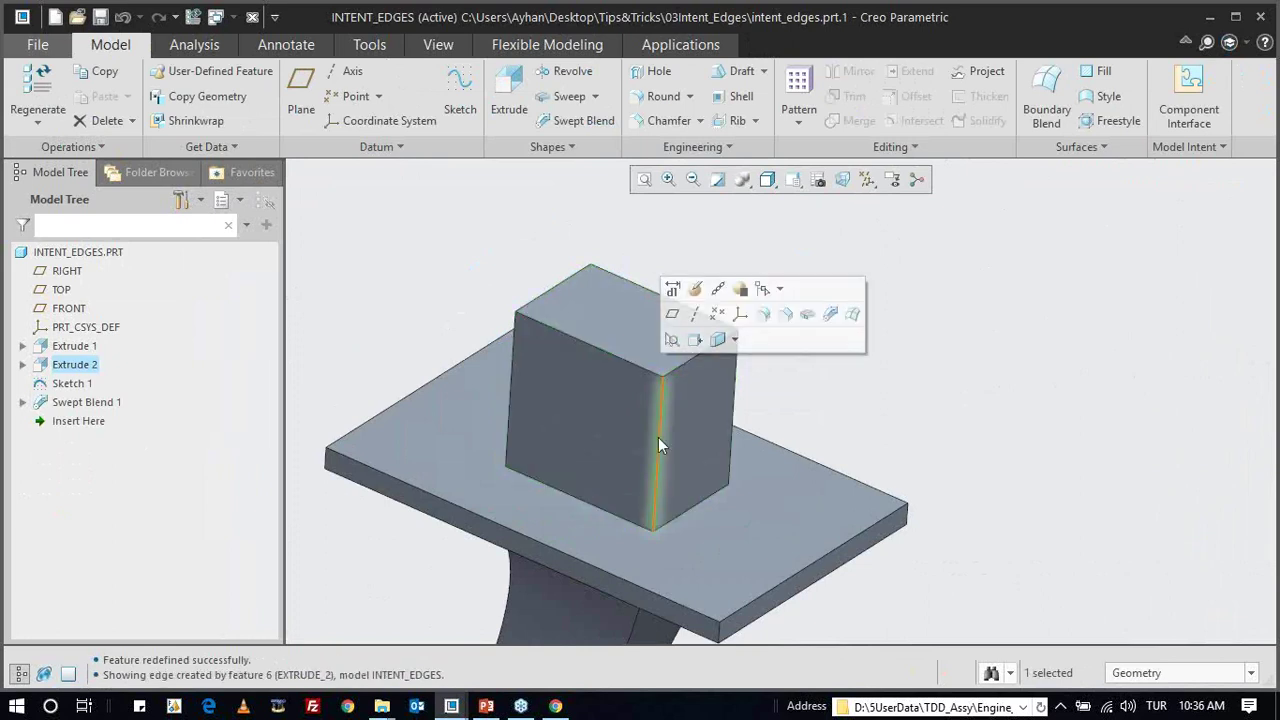
click(703, 404)
click(514, 344)
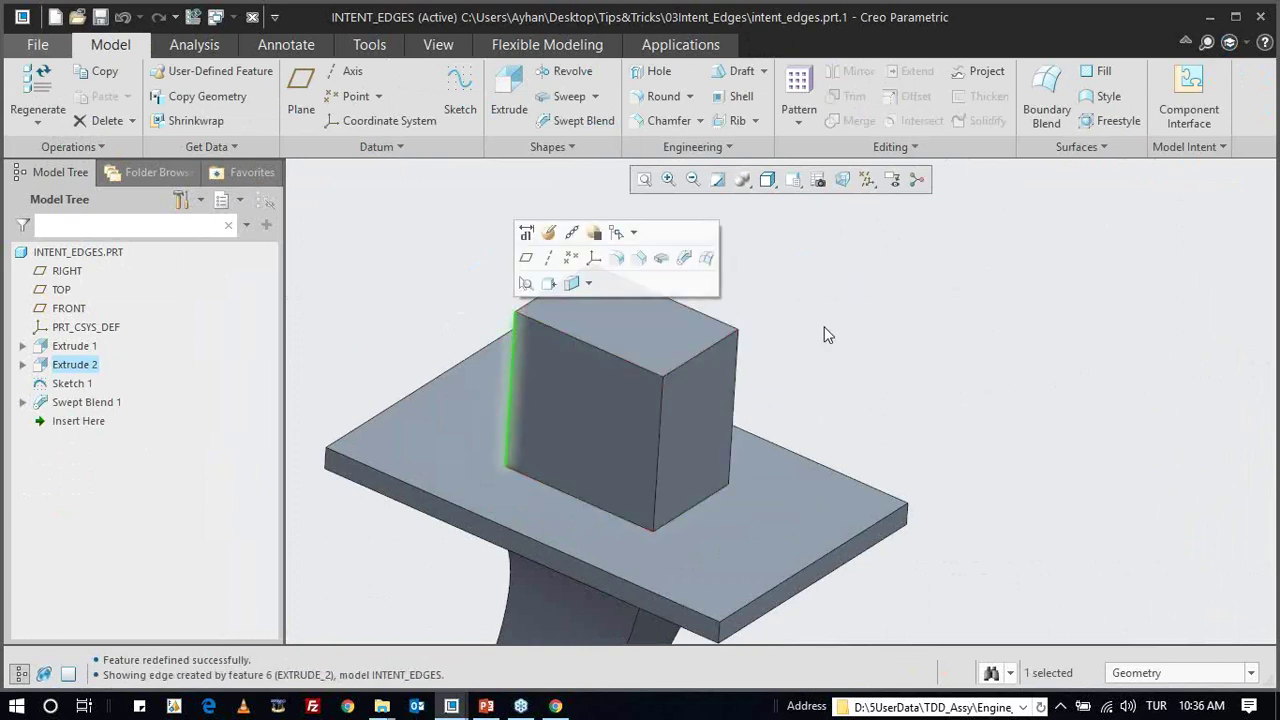
key(Escape)
right_click(589, 292)
click(589, 292)
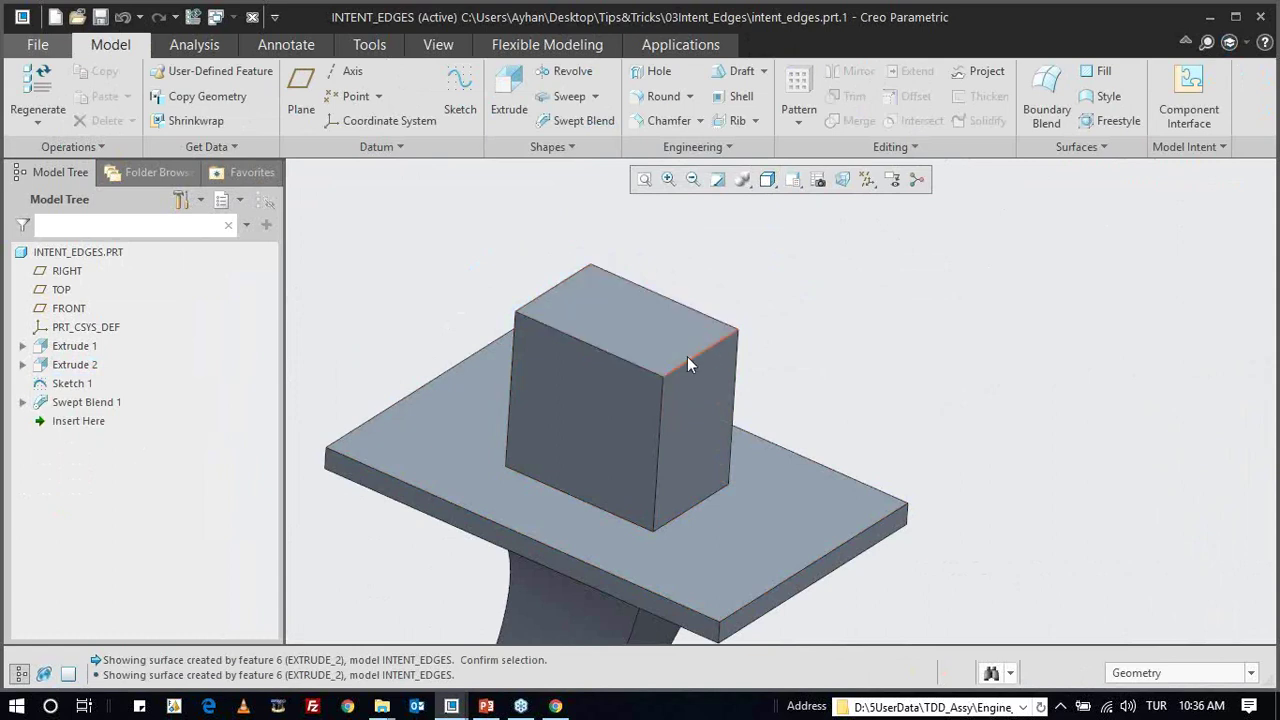
right_click(586, 499)
right_click(569, 494)
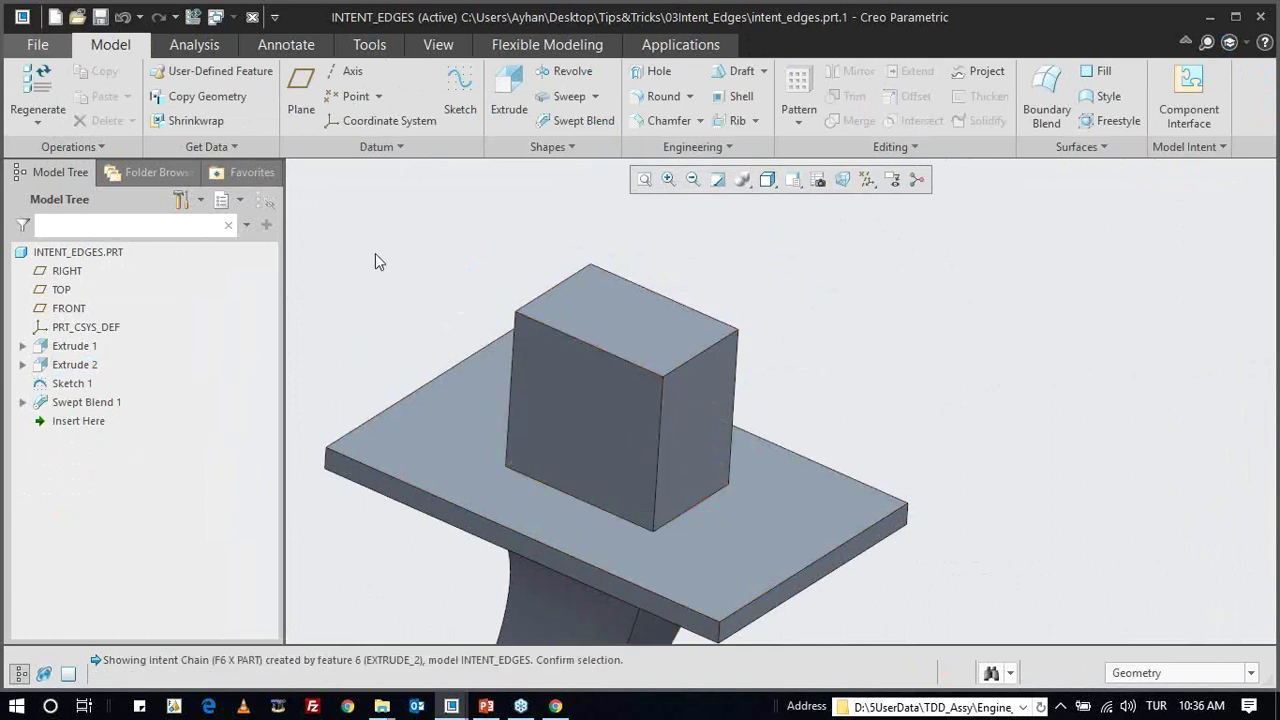
scroll(462, 284, up, 2)
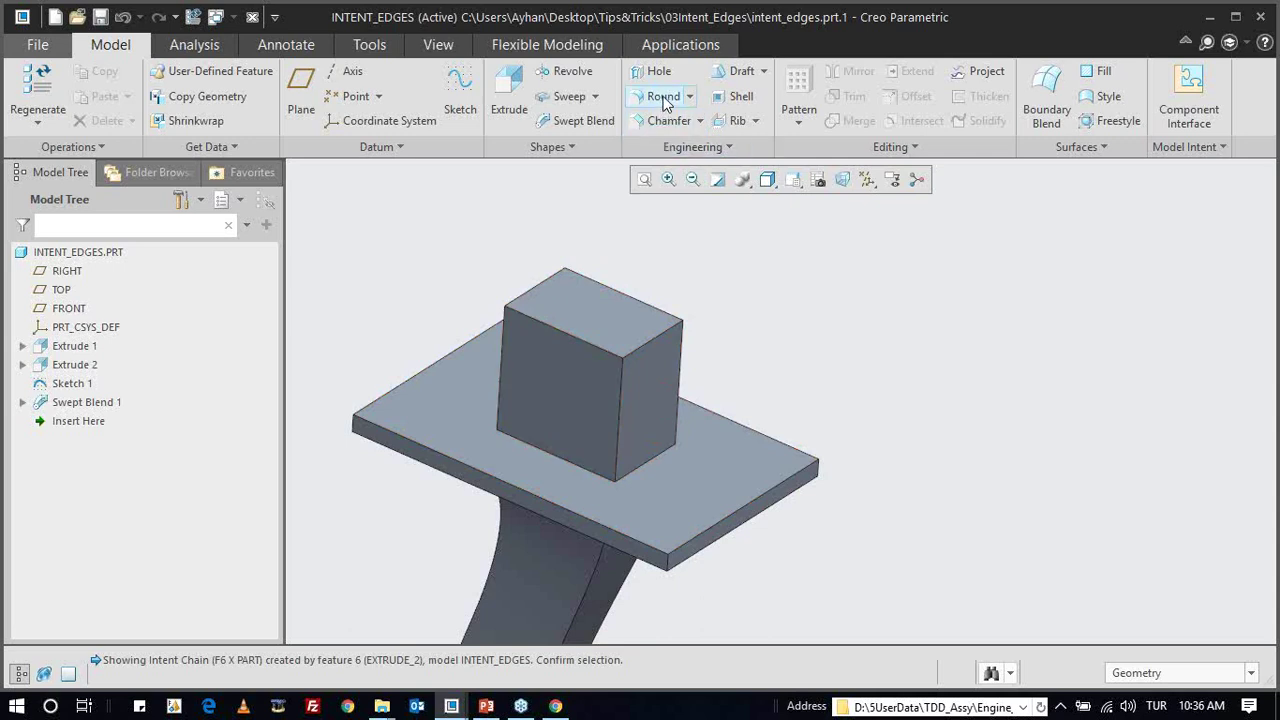
- Start a 15.00 round on the box's side-edge intent chain, then cancel it
click(664, 100)
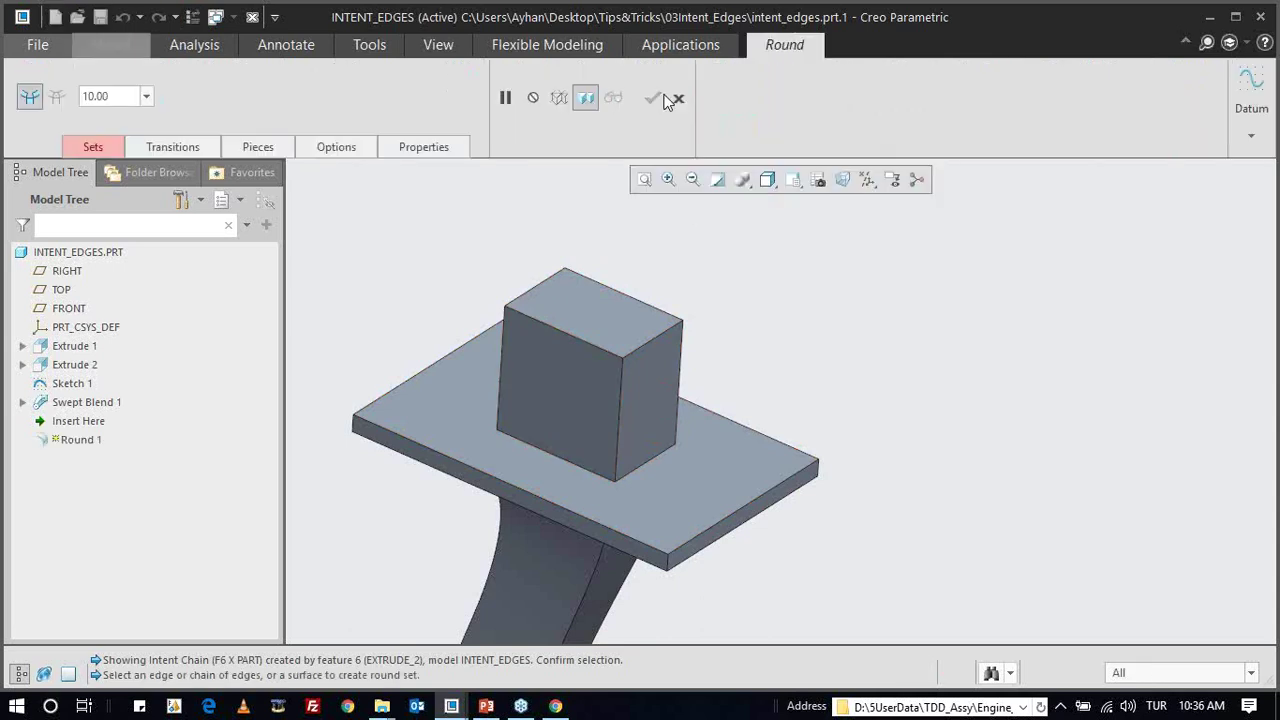
middle_drag(669, 339, 645, 370)
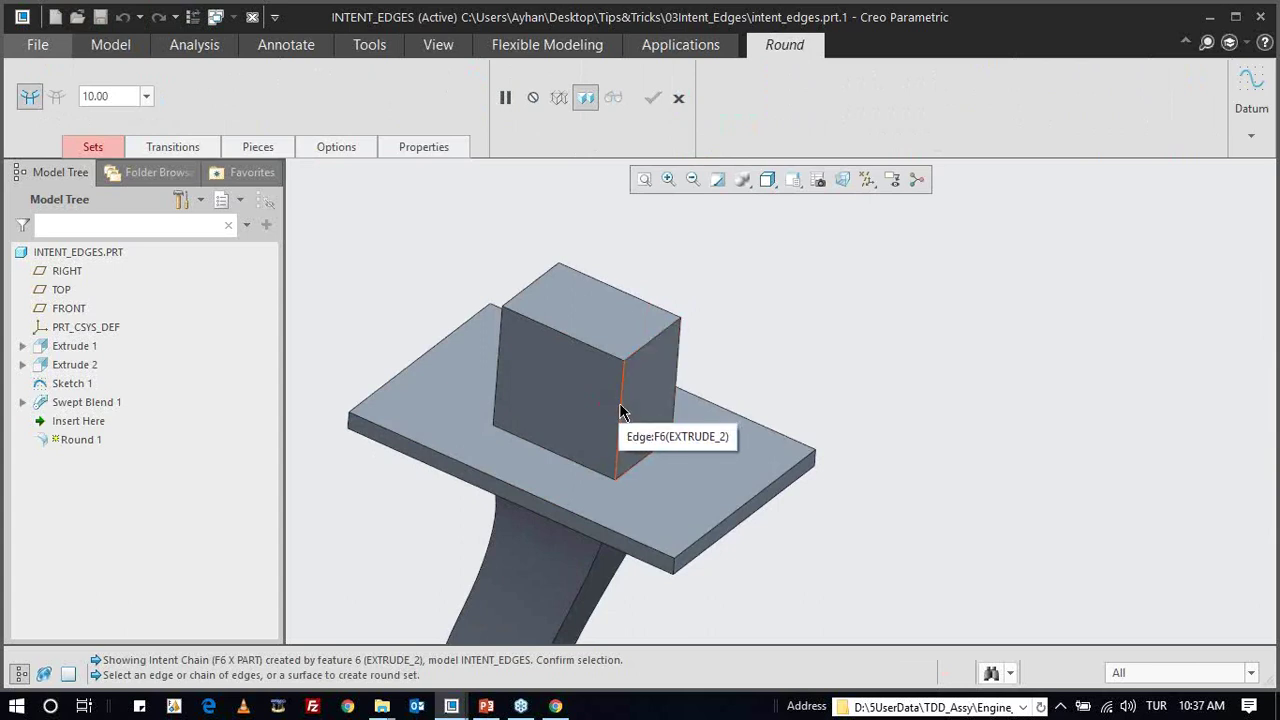
right_click(620, 412)
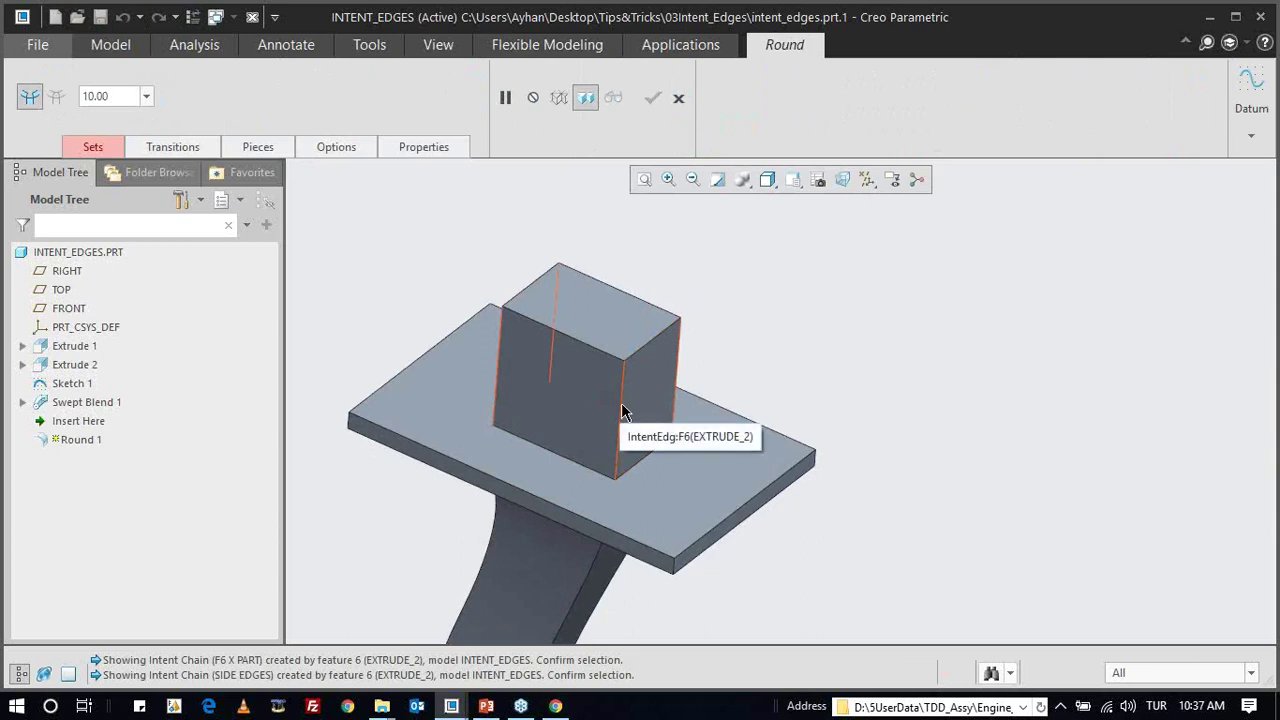
click(621, 411)
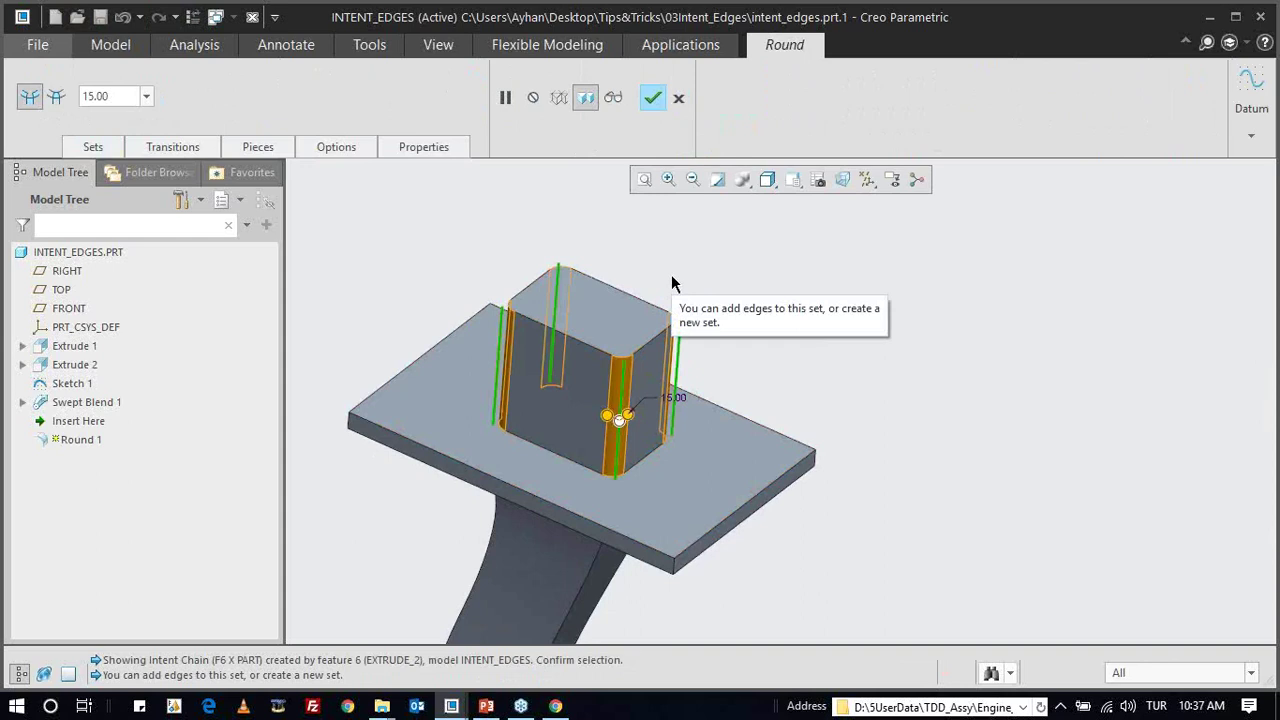
click(678, 97)
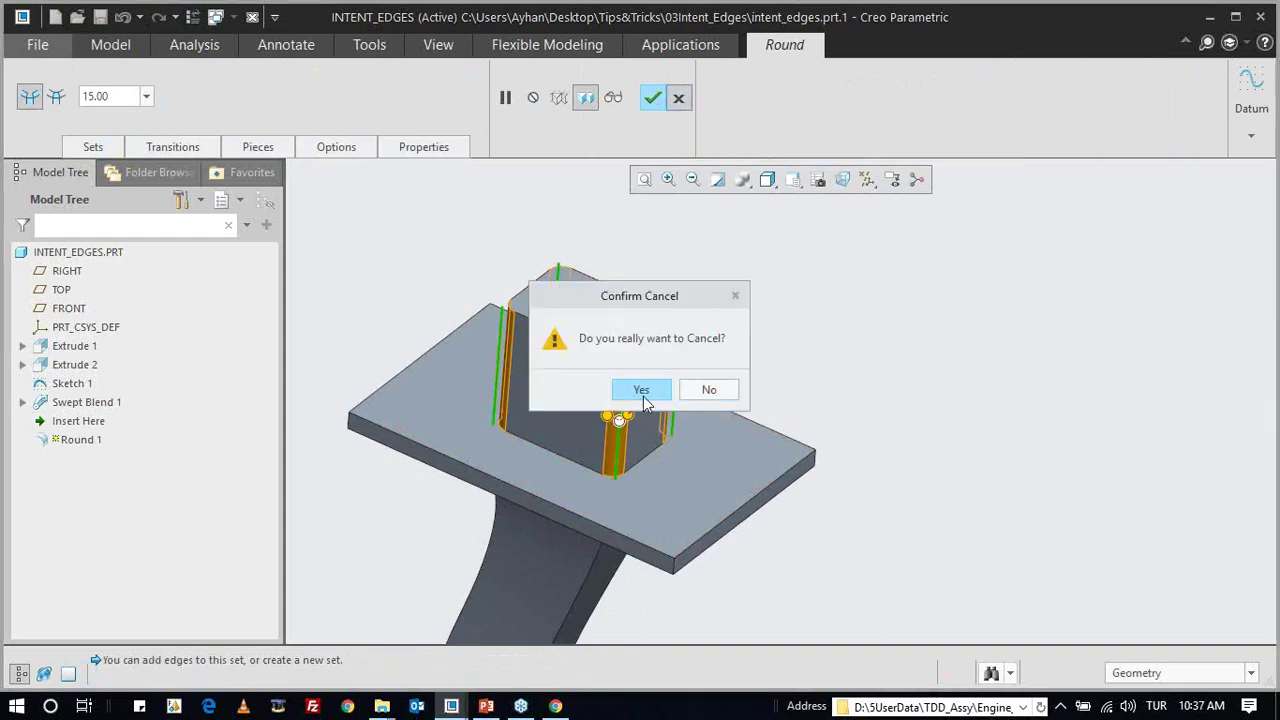
click(641, 389)
scroll(640, 248, down, 3)
mouse_move(640, 260)
middle_down()
mouse_move(650, 308)
mouse_move(627, 312)
middle_up()
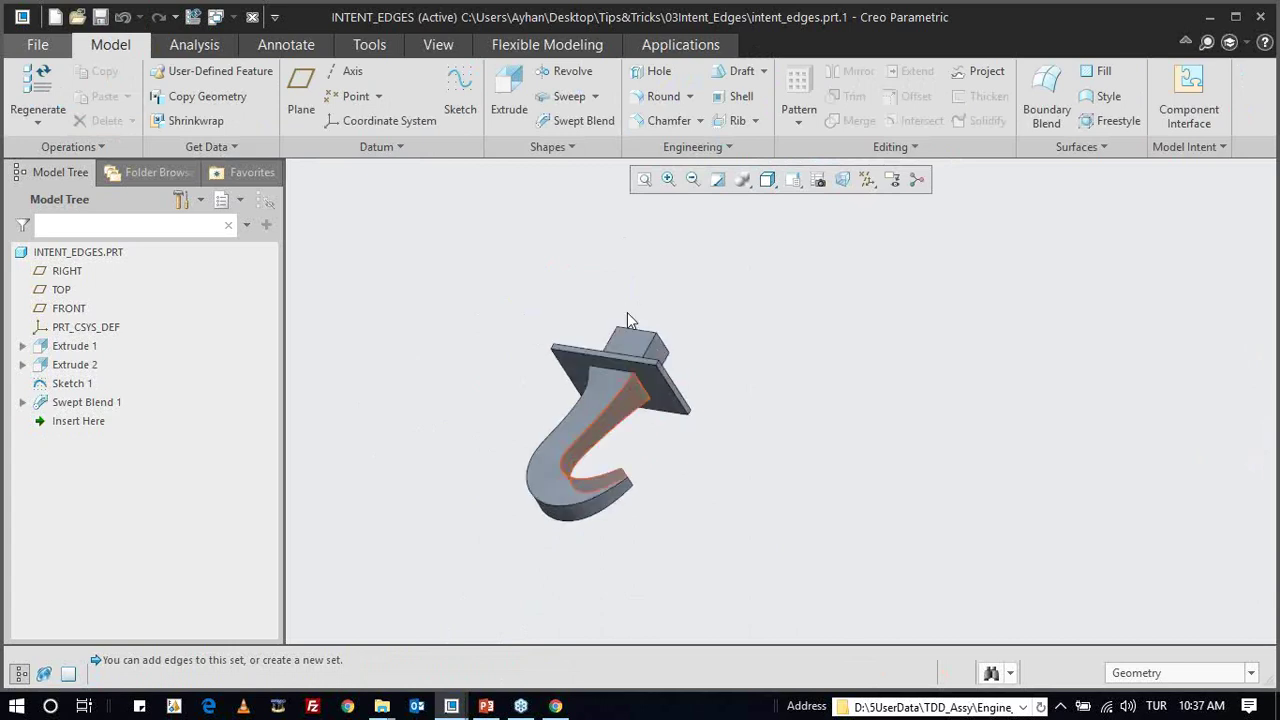
- Round the swept hook's side-edge intent chain at 10.00 as Round 1
scroll(598, 445, up, 2)
middle_drag(598, 445, 610, 420)
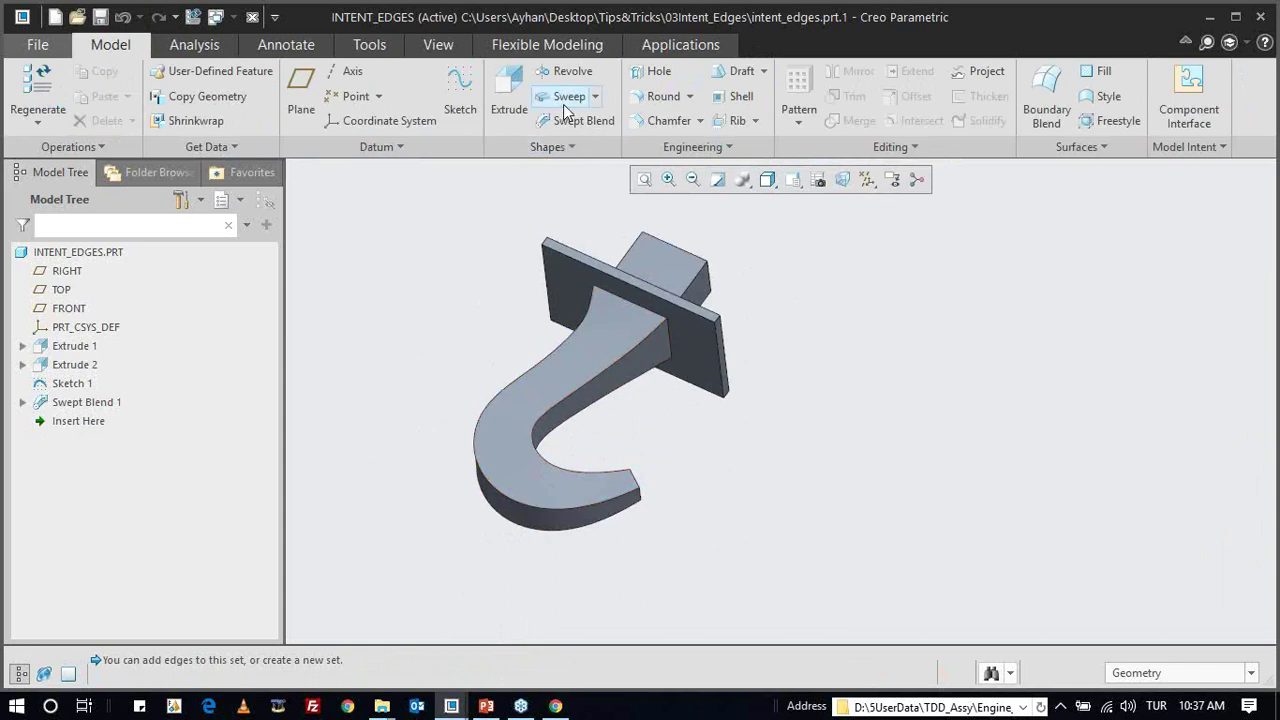
click(655, 96)
scroll(567, 438, down, 2)
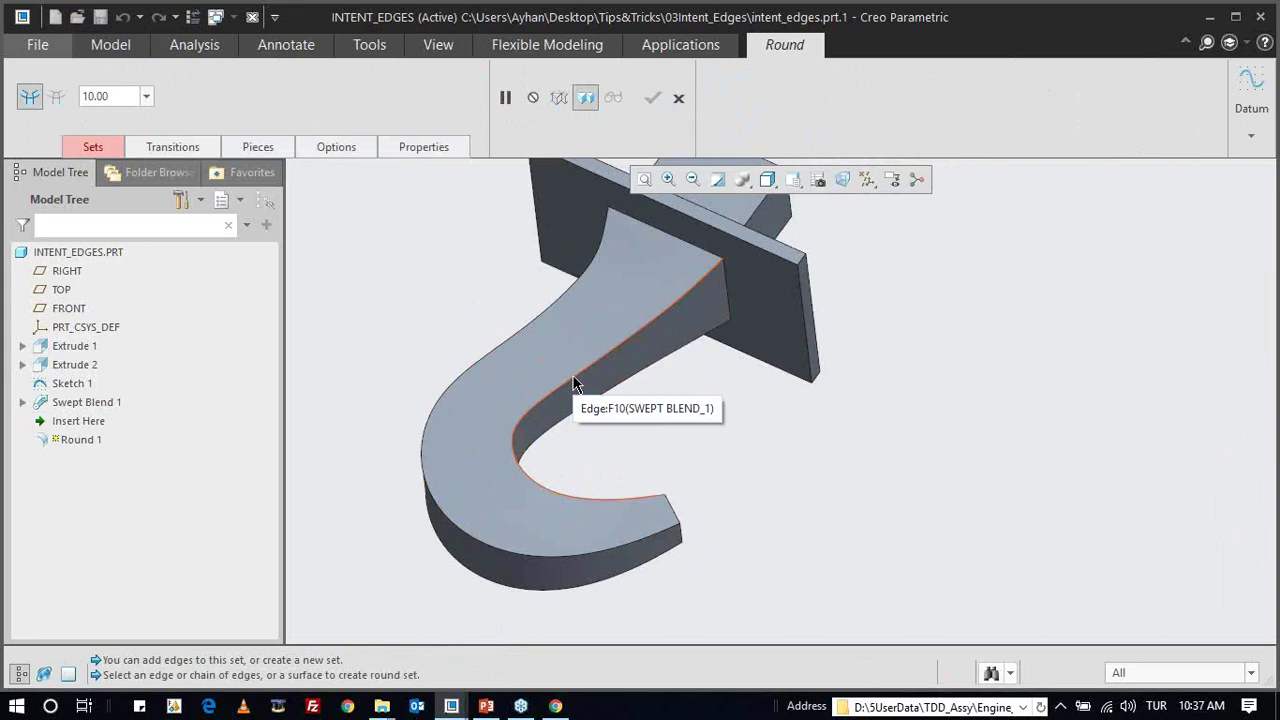
right_click(575, 383)
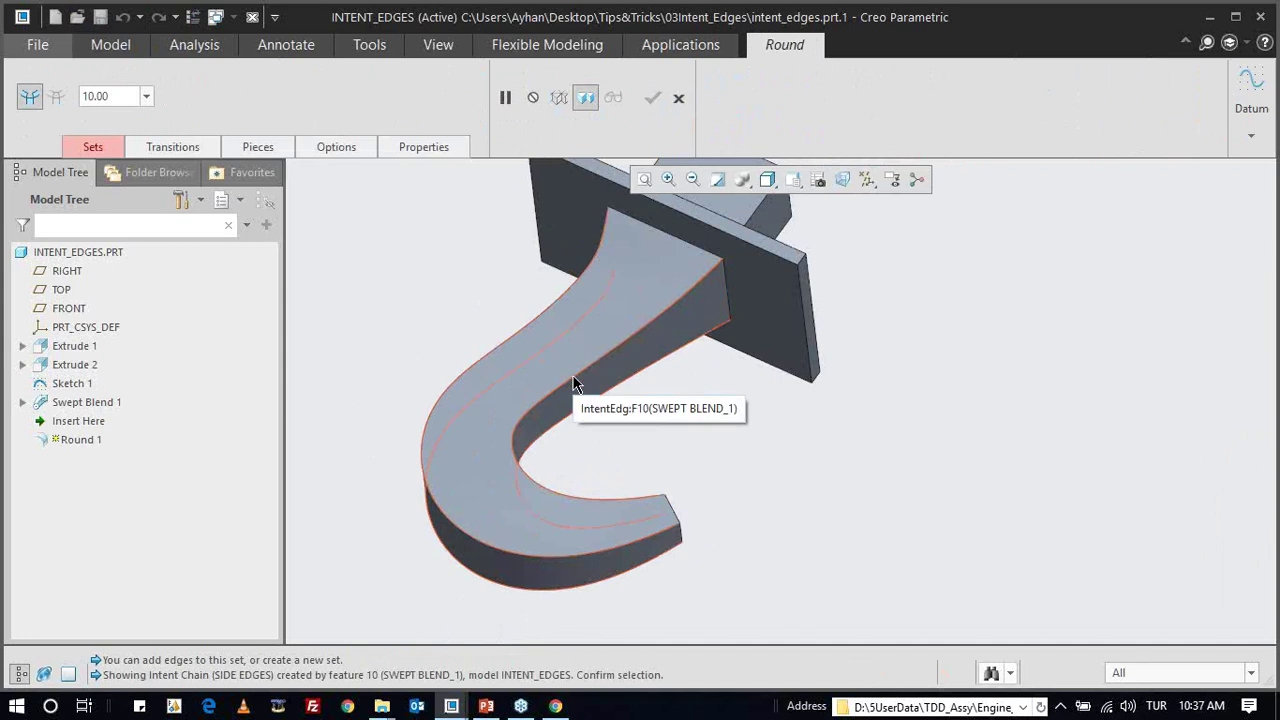
click(575, 383)
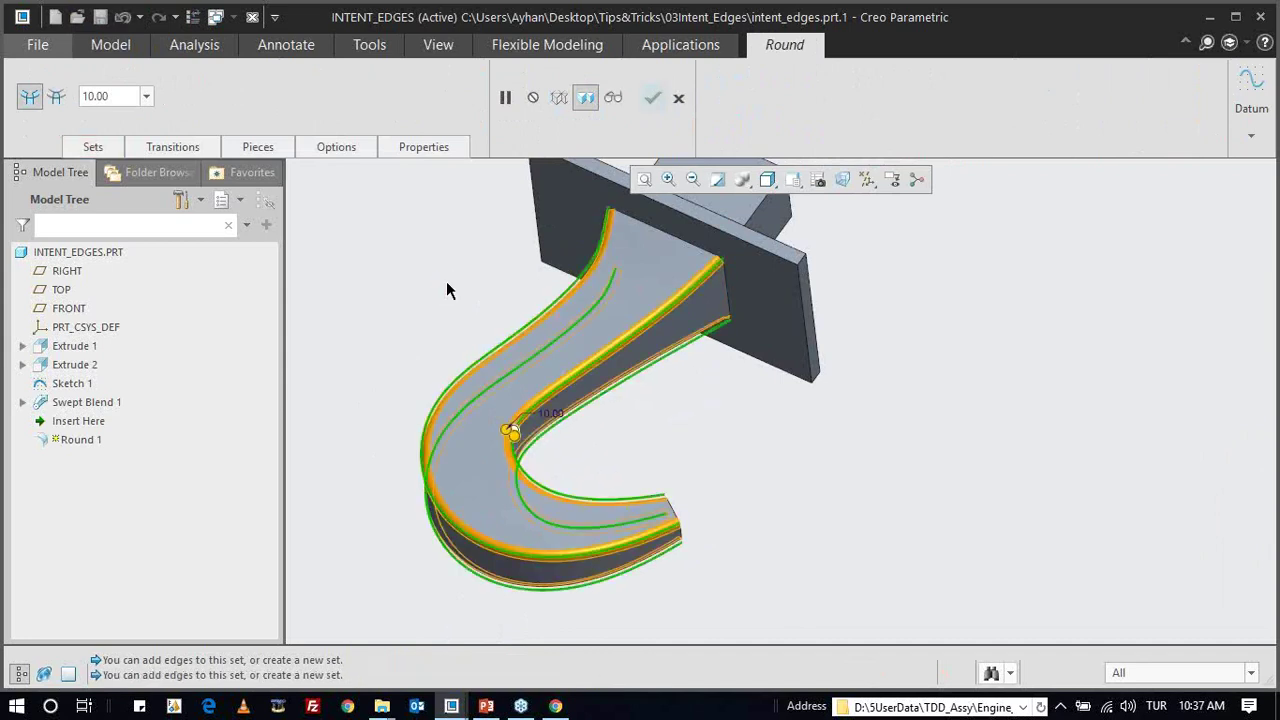
middle_drag(544, 351, 523, 366)
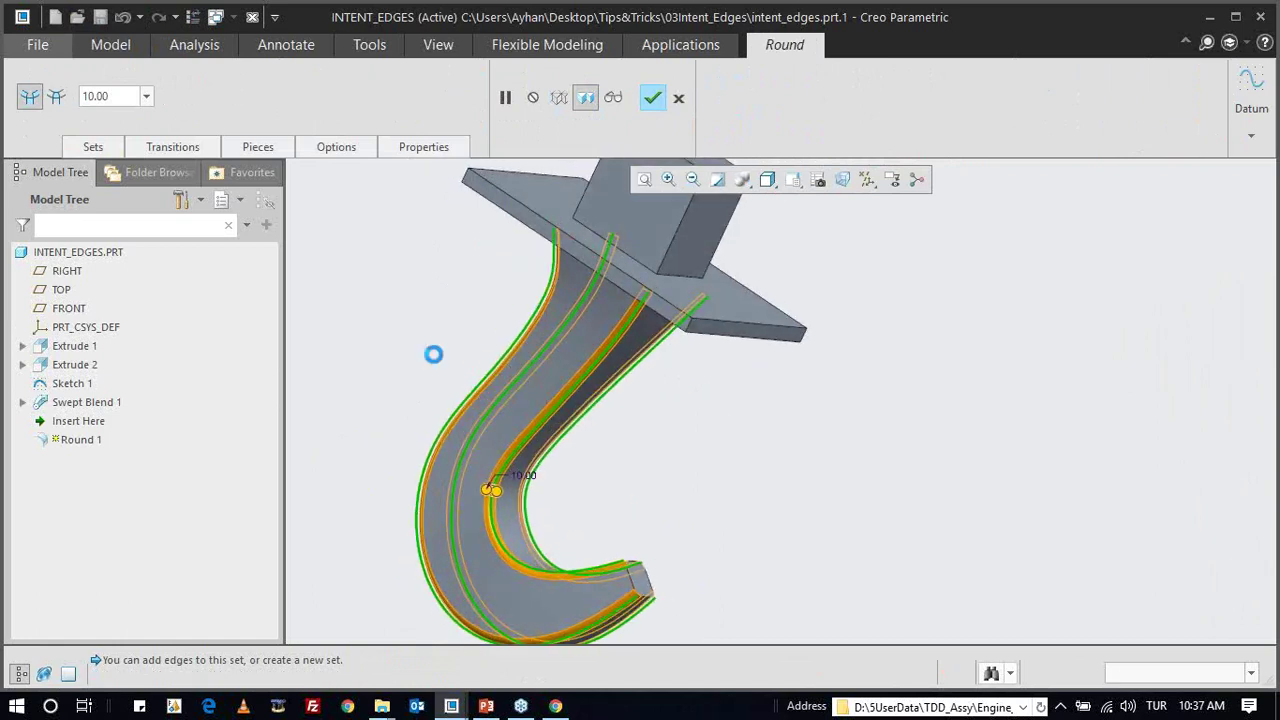
mouse_move(528, 452)
middle_down()
mouse_move(608, 318)
mouse_move(550, 329)
mouse_move(566, 358)
mouse_move(557, 347)
middle_up()
scroll(608, 318, up, 2)
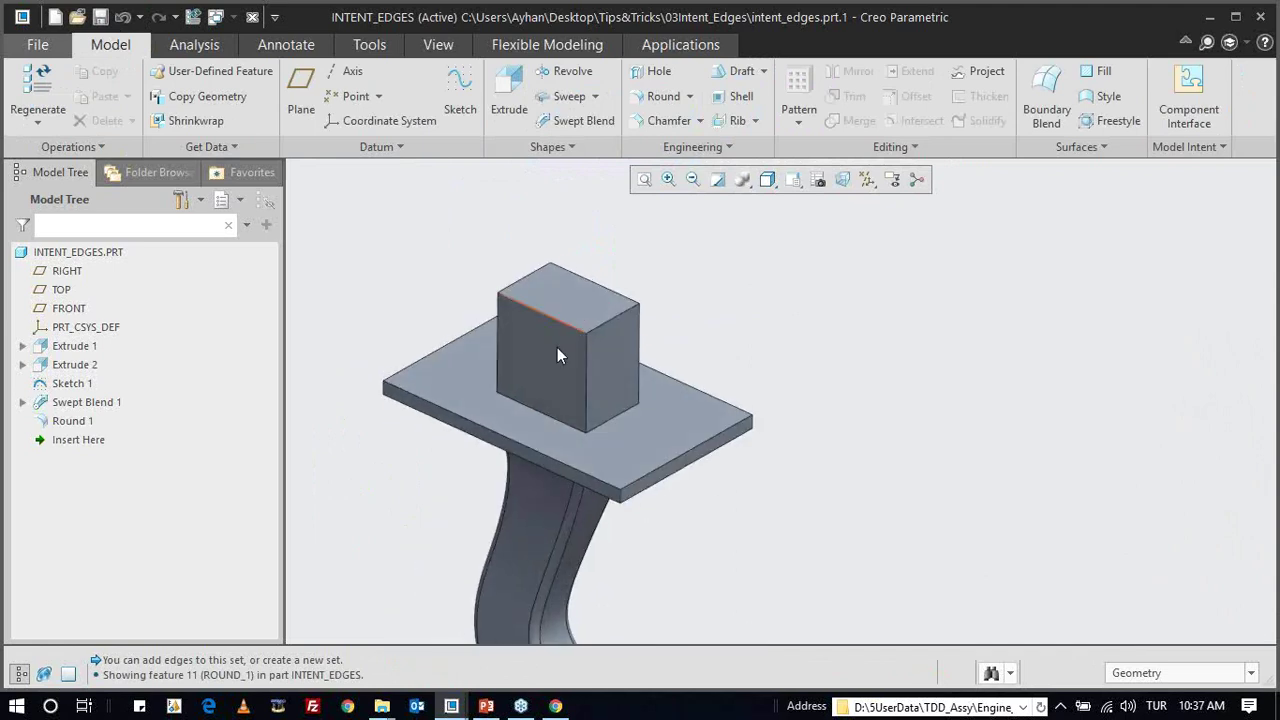
- Fillet the box's full base edge loop at 10.00 where it meets the plate
click(660, 96)
scroll(562, 390, up, 2)
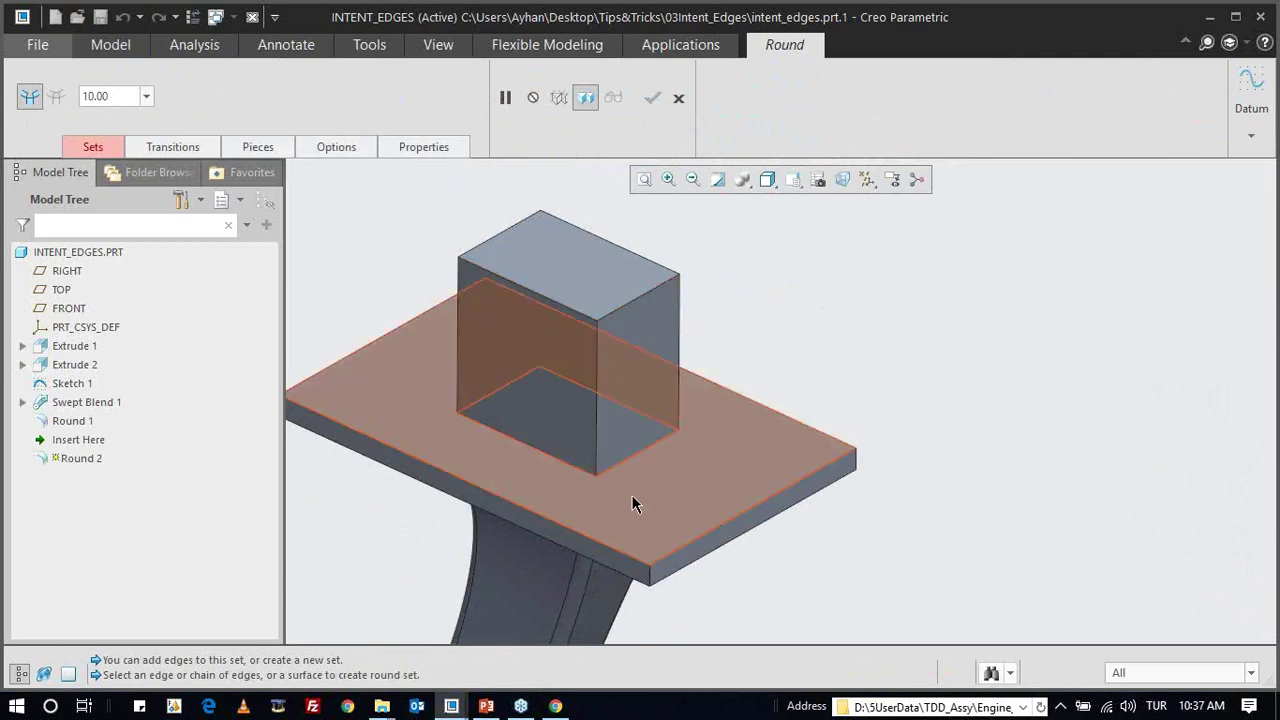
click(537, 446)
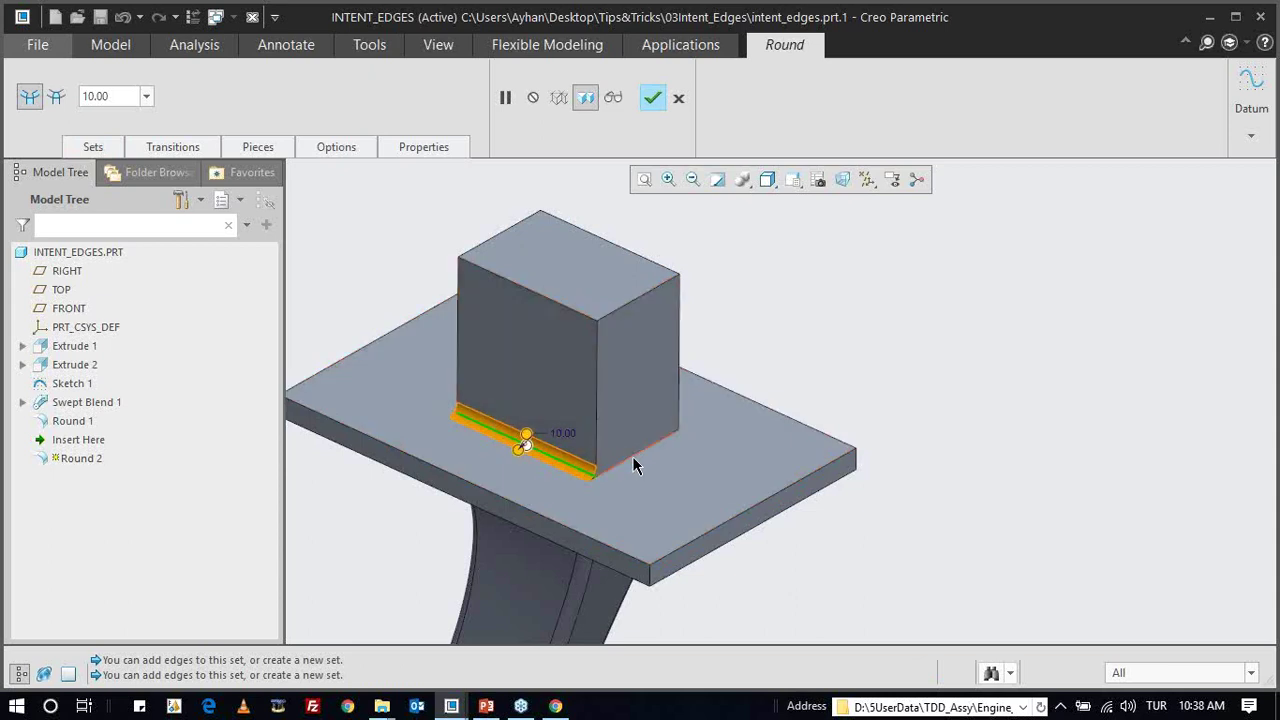
click(632, 455)
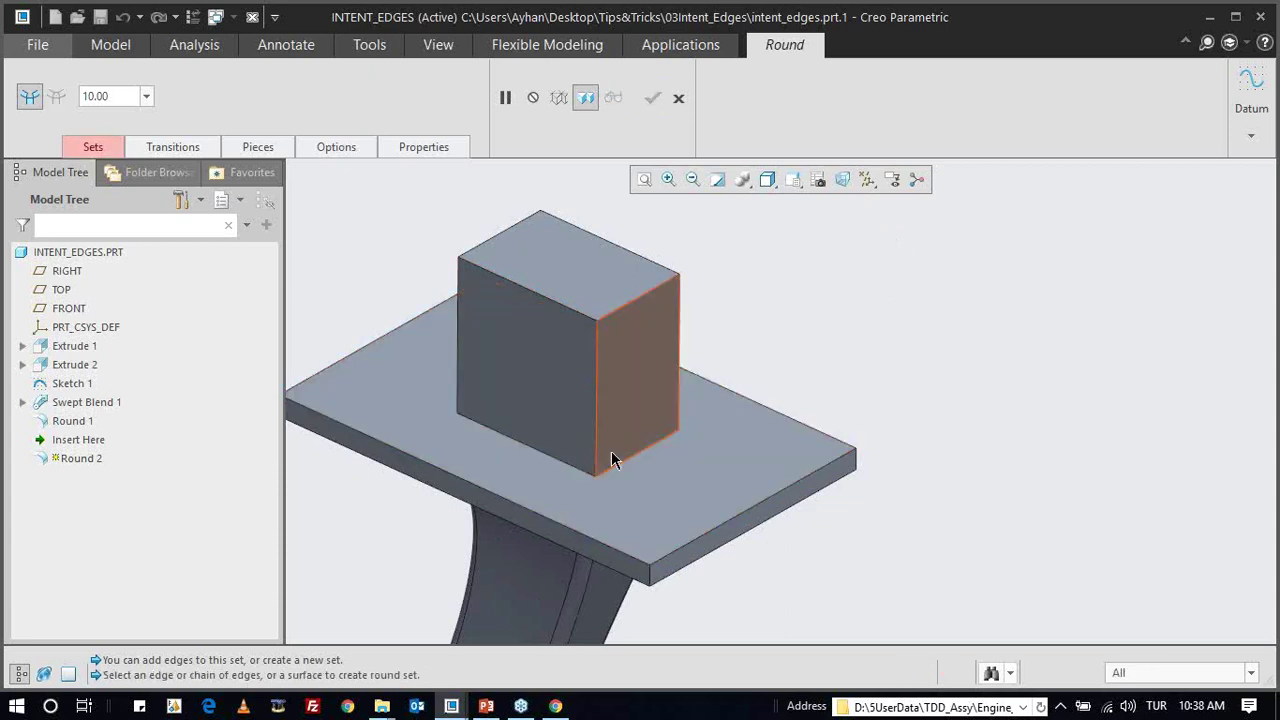
right_click(557, 464)
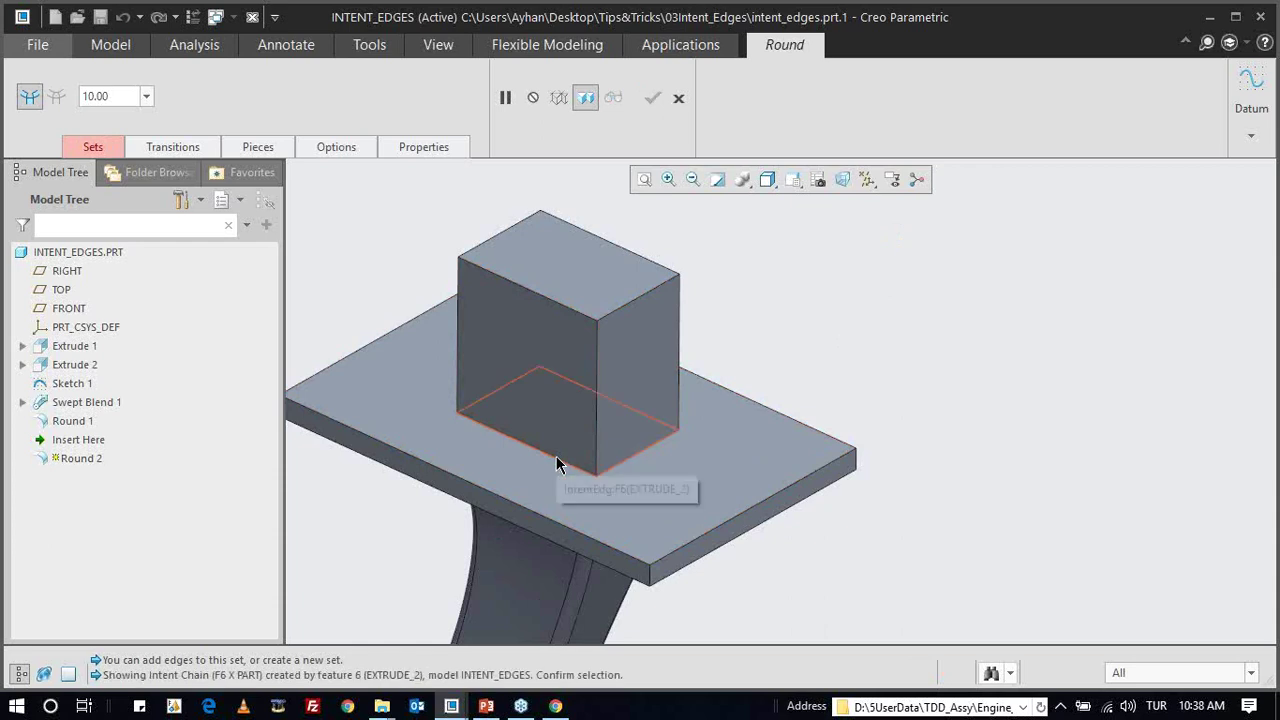
click(557, 464)
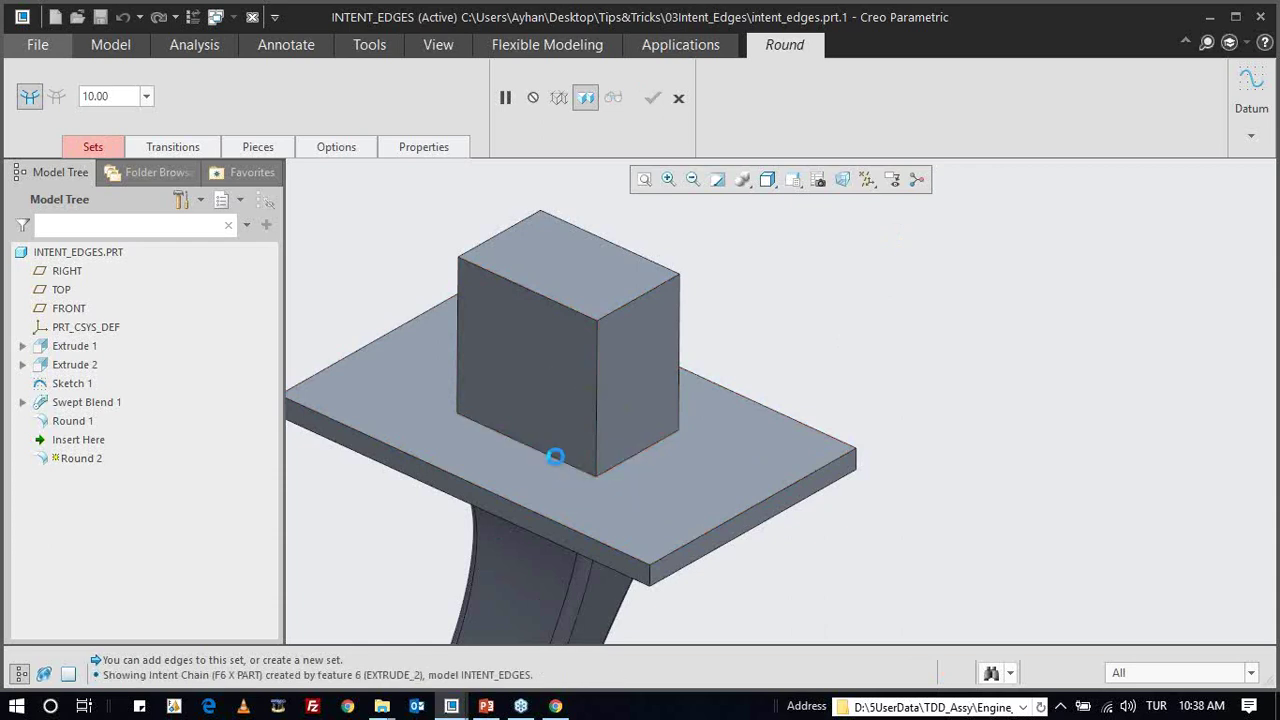
middle_click(822, 349)
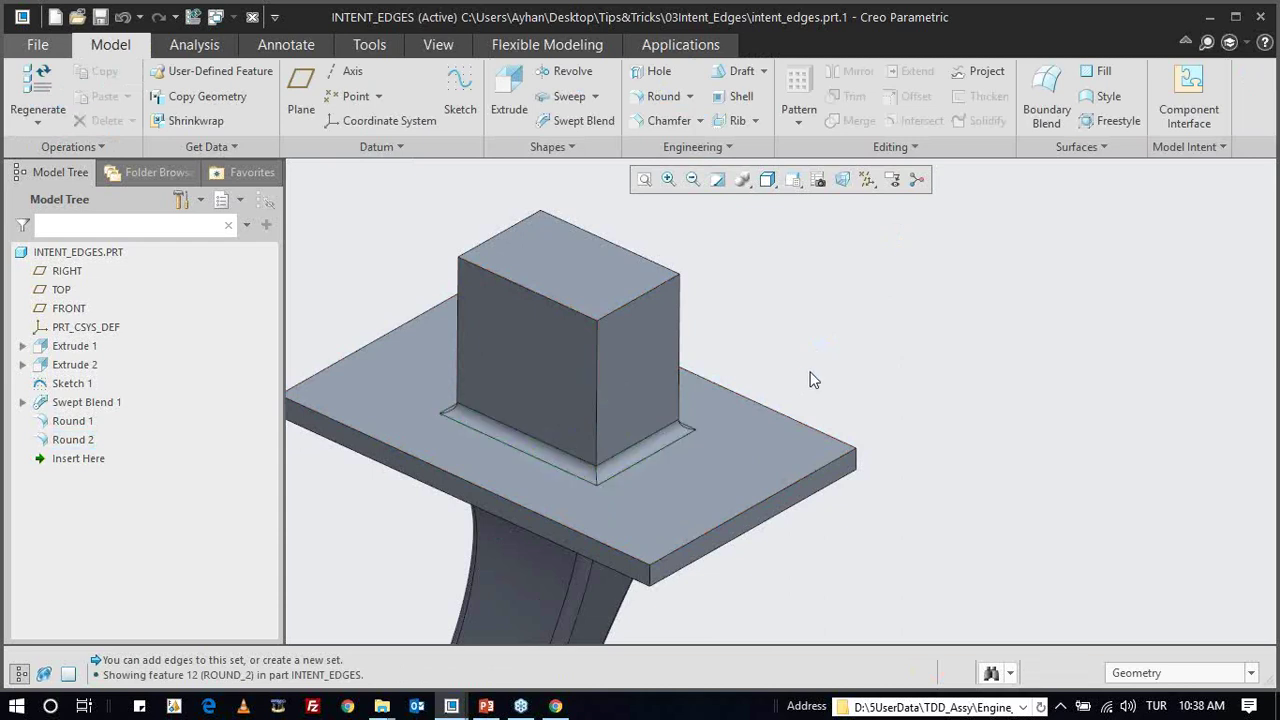
scroll(620, 268, up, 3)
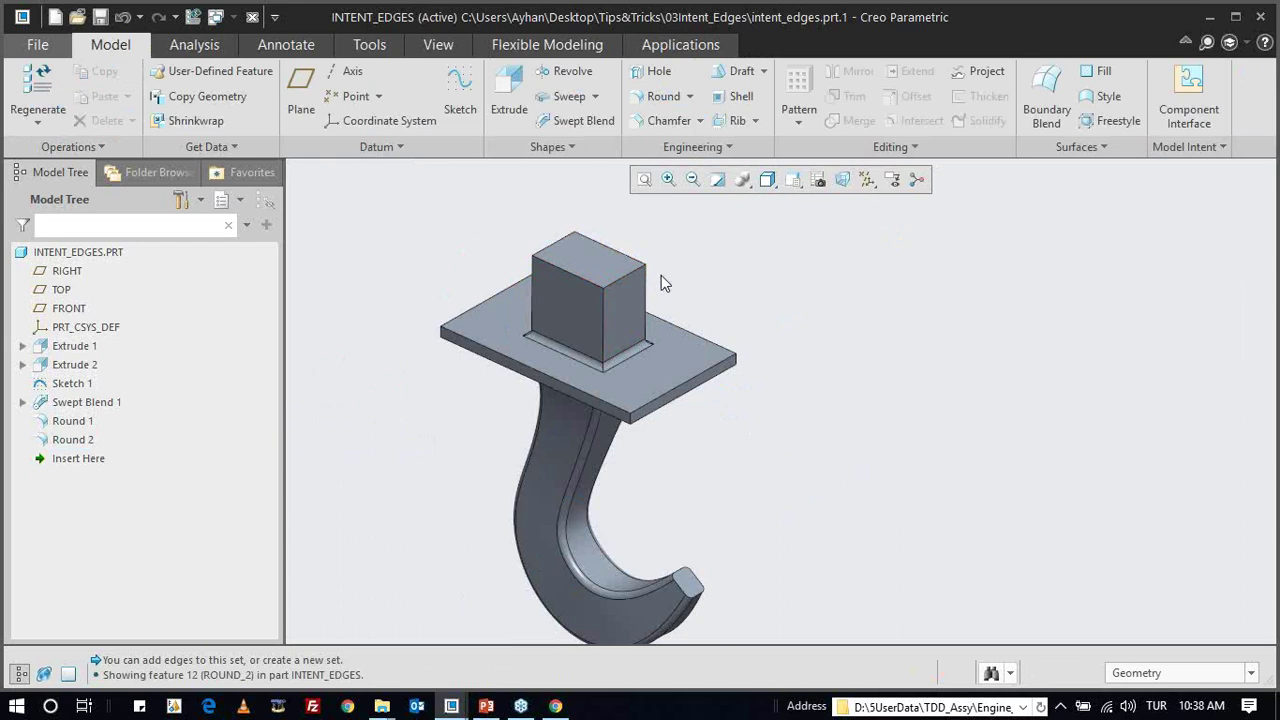
- Switch to the ADV_CHAINS window and back to INTENT_EDGES
click(217, 17)
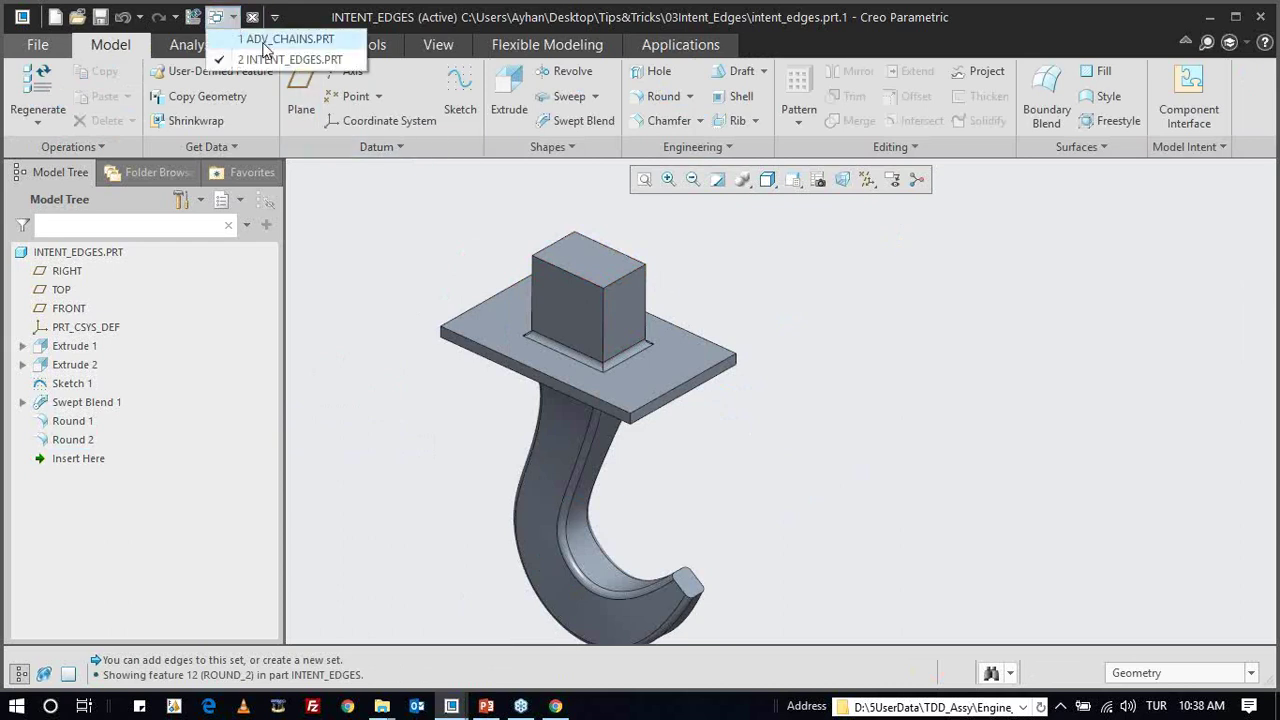
click(266, 39)
click(213, 14)
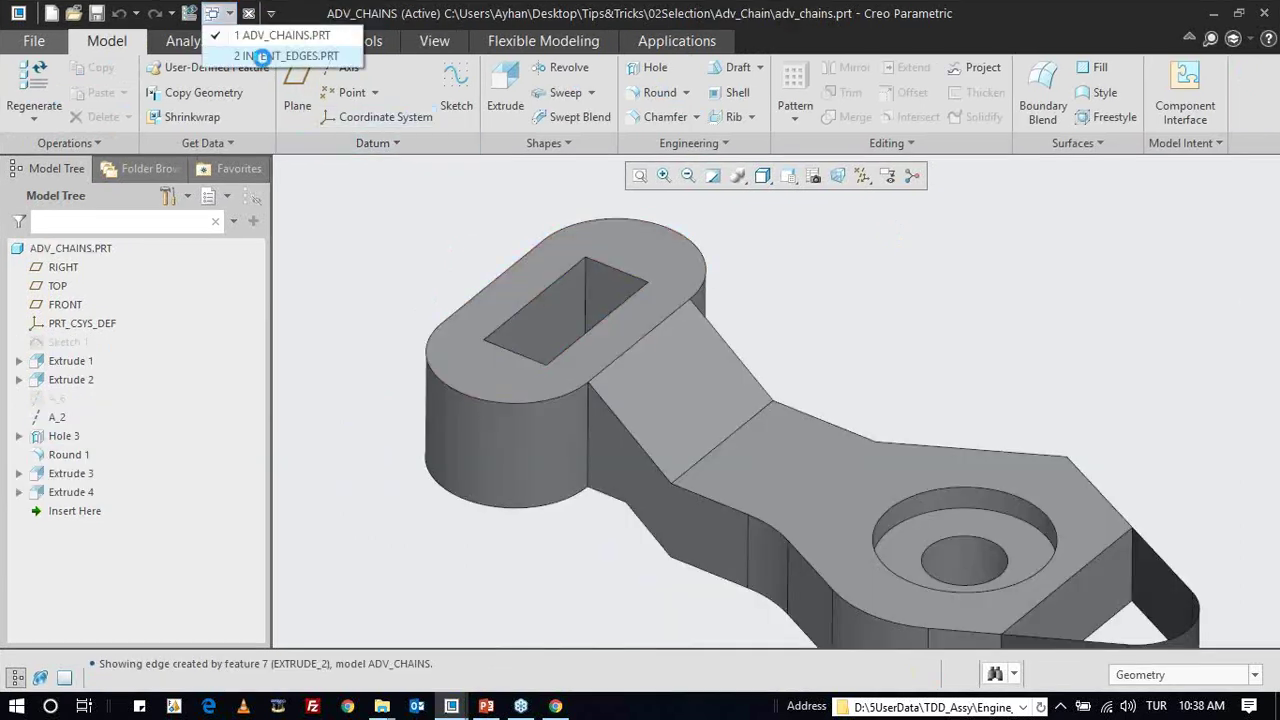
click(262, 57)
- Open clutch_shoe_l.prt from the 03Intent_Edges folder and orbit it
key(ctrl+o)
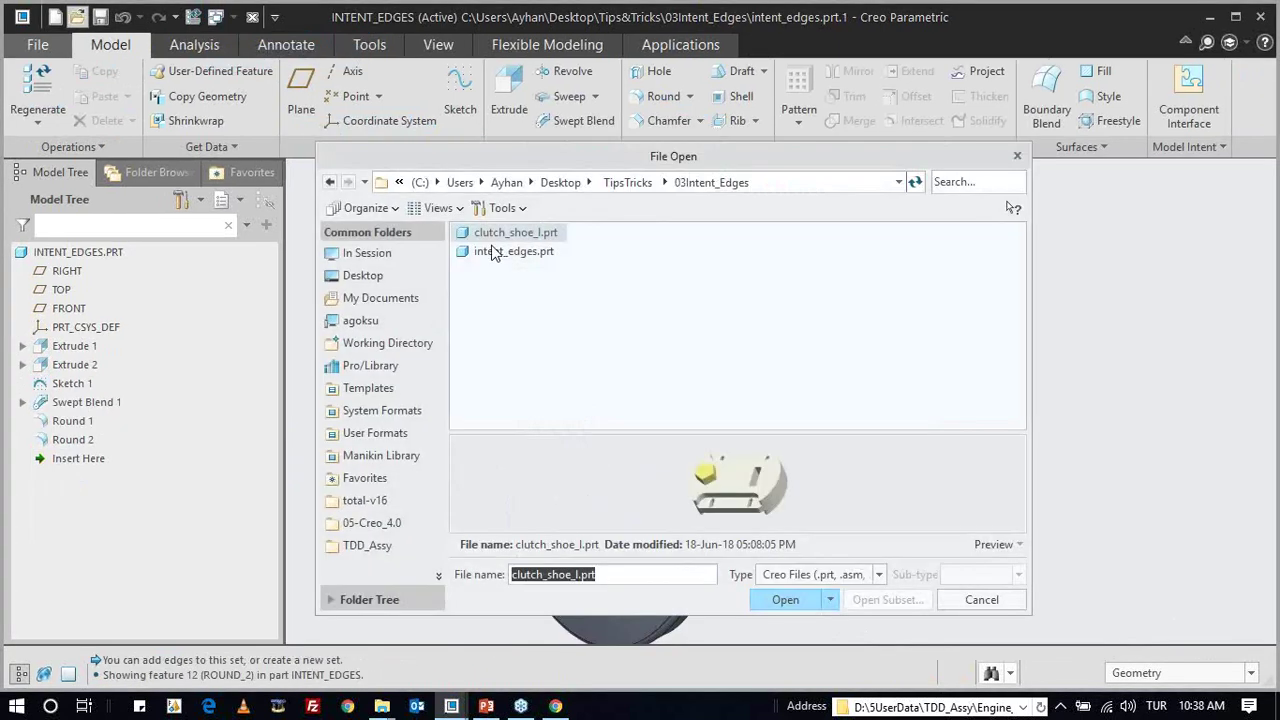
click(491, 251)
double_click(502, 233)
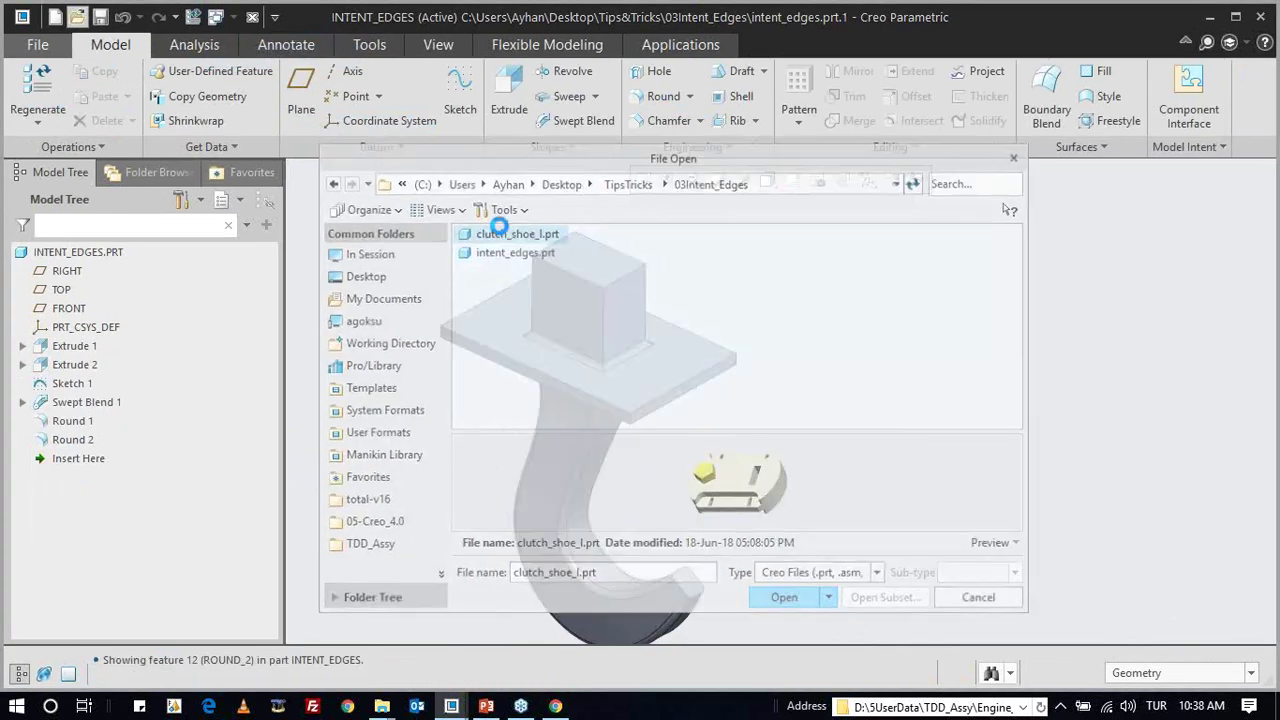
mouse_move(699, 319)
middle_down()
mouse_move(762, 365)
mouse_move(780, 309)
middle_up()
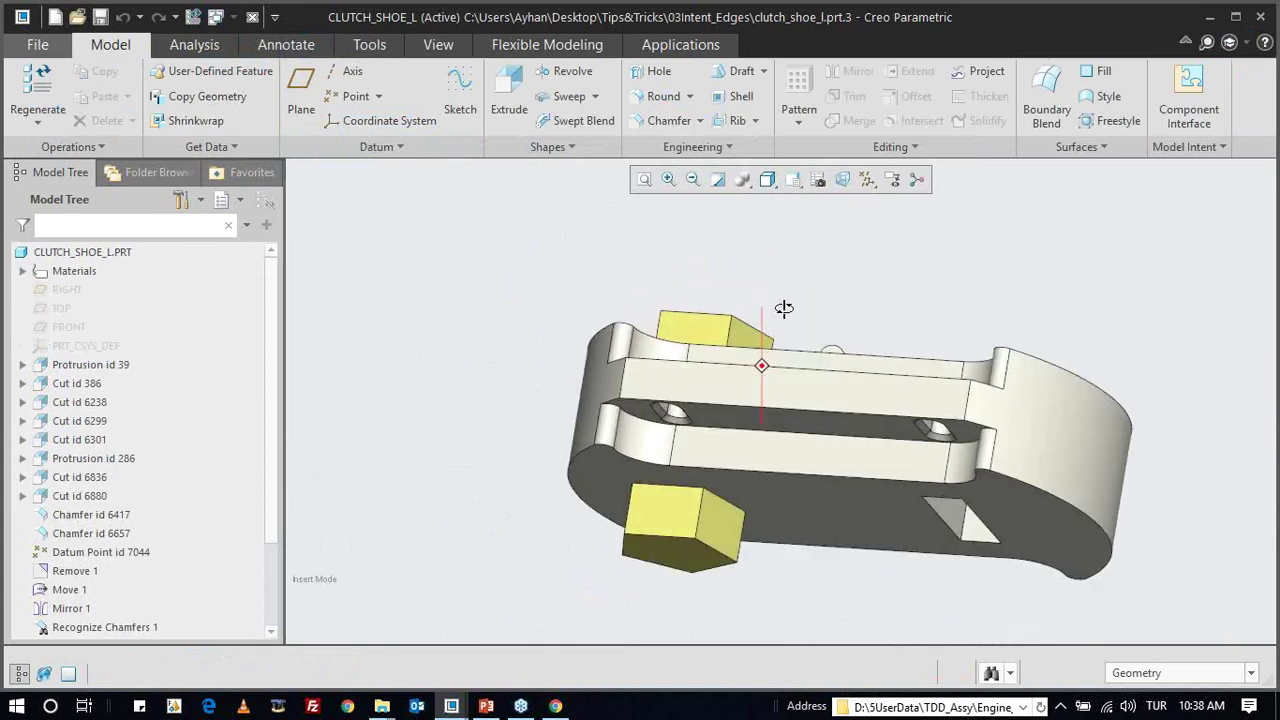
mouse_move(757, 363)
middle_down()
mouse_move(697, 413)
mouse_move(709, 380)
middle_up()
click(660, 96)
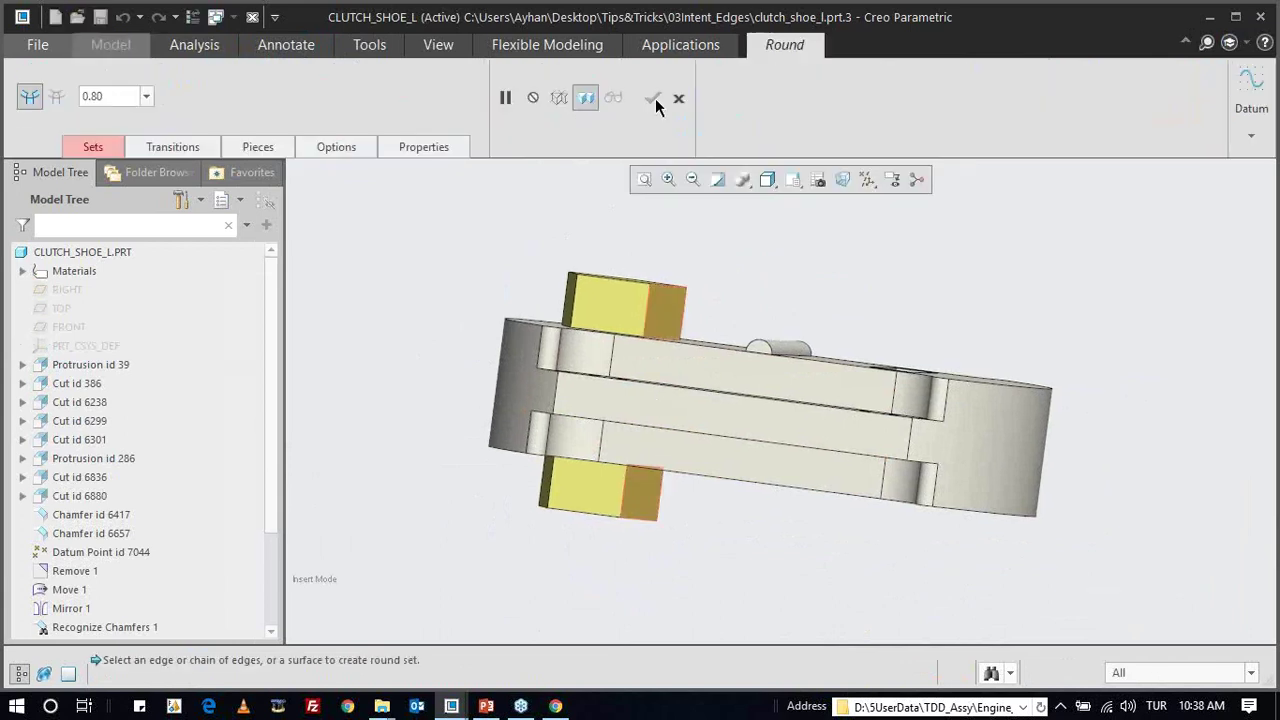
click(646, 318)
ctrl+click(622, 495)
mouse_move(549, 488)
middle_down()
mouse_move(633, 518)
mouse_move(672, 596)
middle_up()
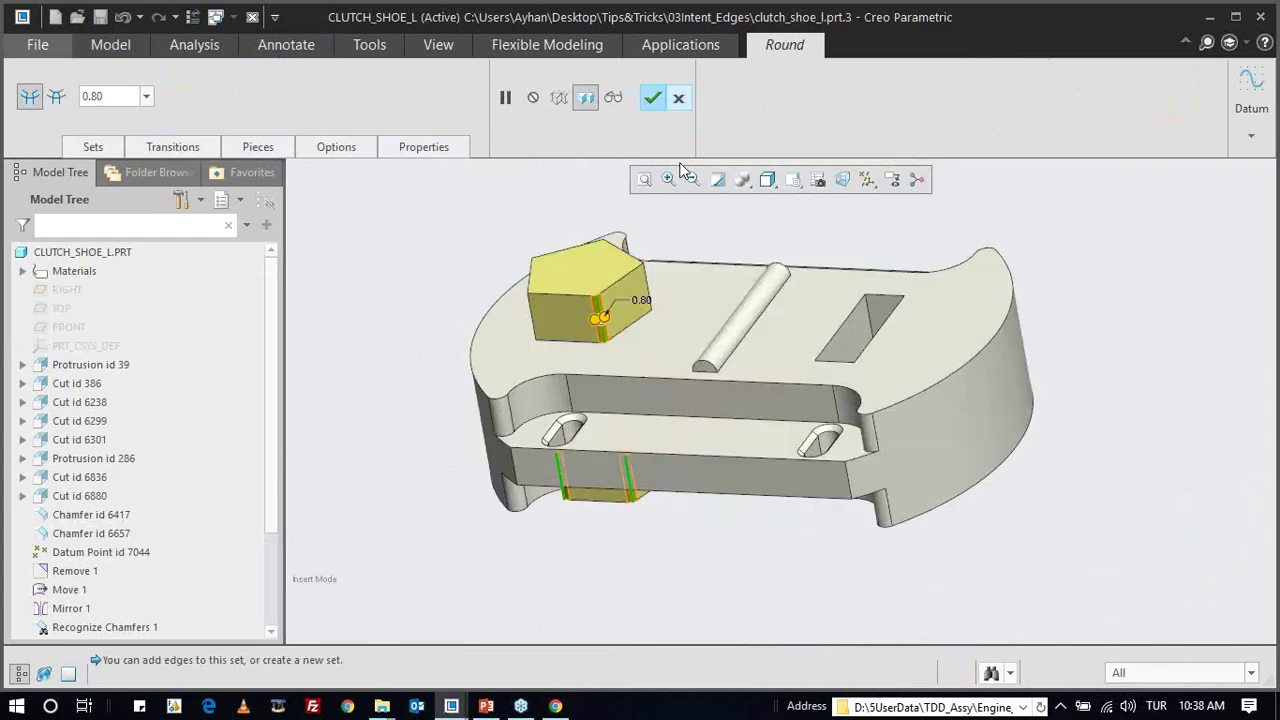
click(680, 101)
click(640, 395)
mouse_move(646, 394)
middle_down()
mouse_move(714, 320)
mouse_move(656, 330)
mouse_move(646, 363)
middle_up()
click(663, 96)
mouse_move(589, 255)
middle_down()
mouse_move(701, 242)
mouse_move(655, 300)
middle_up()
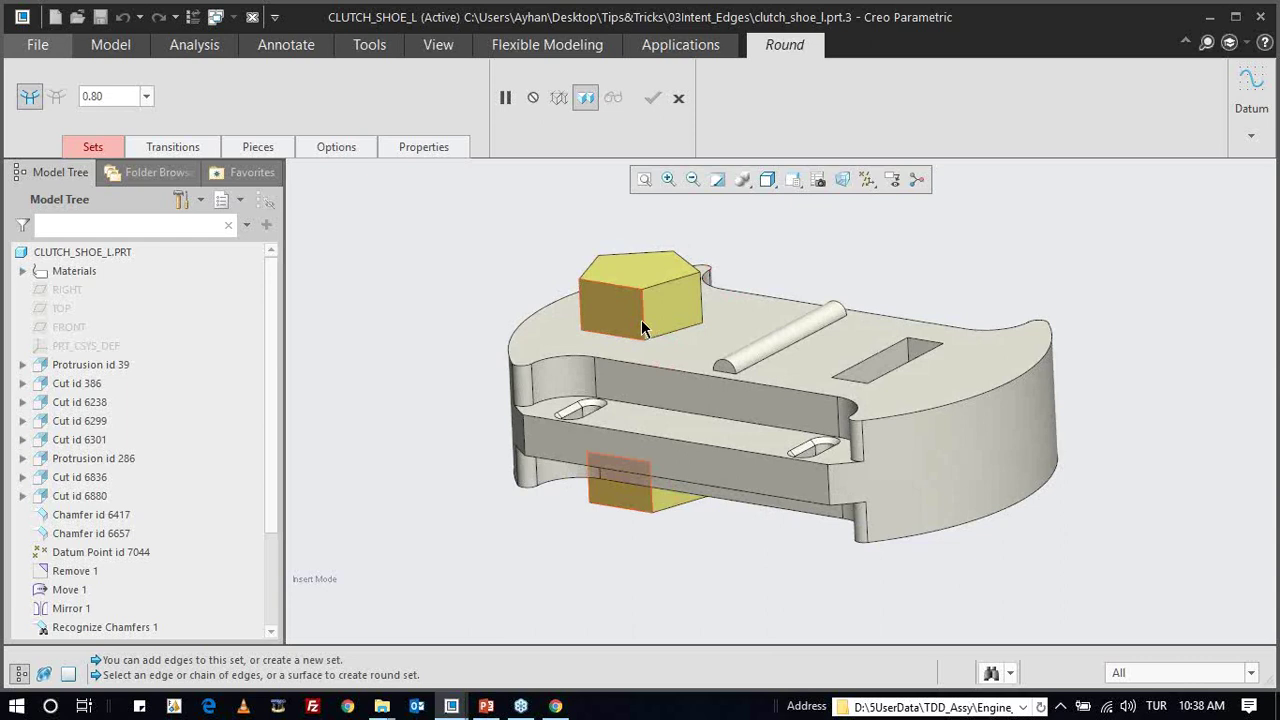
click(678, 97)
click(68, 592)
mouse_move(514, 523)
middle_down()
mouse_move(520, 512)
mouse_move(522, 535)
middle_up()
click(474, 258)
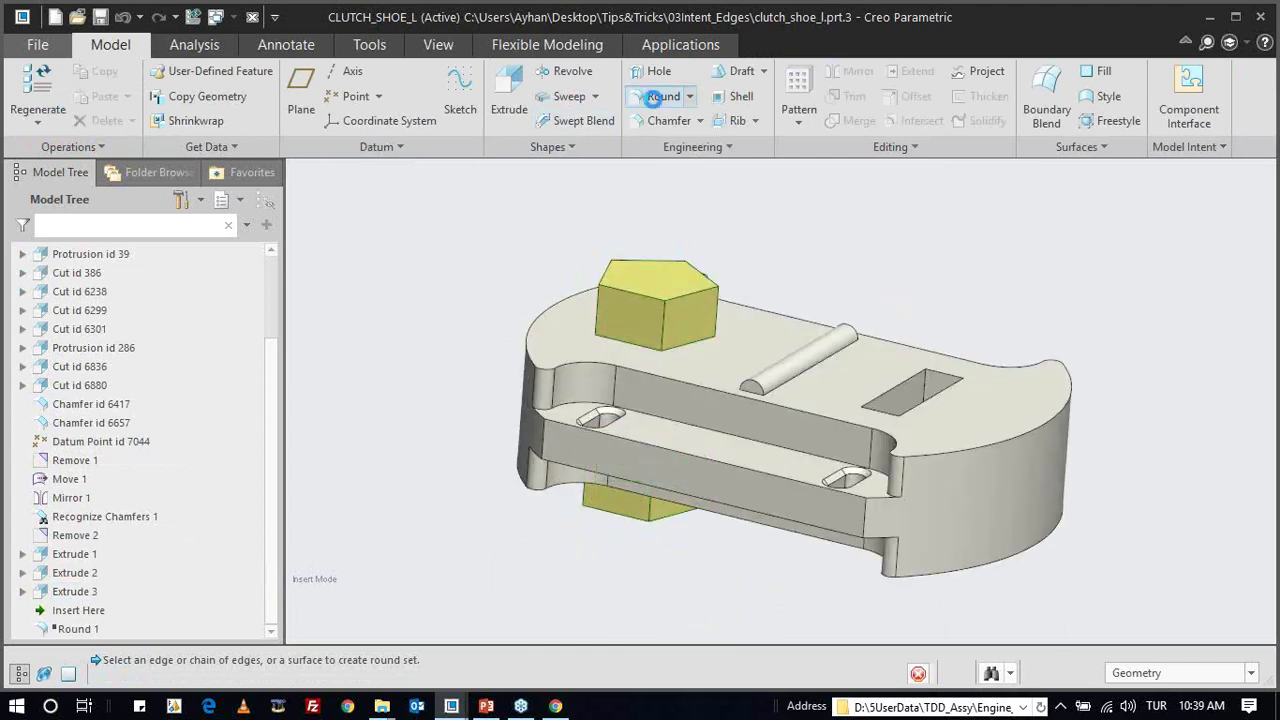
- Round the pentagonal boss's vertical side-edge chain with radius 2.00
click(663, 96)
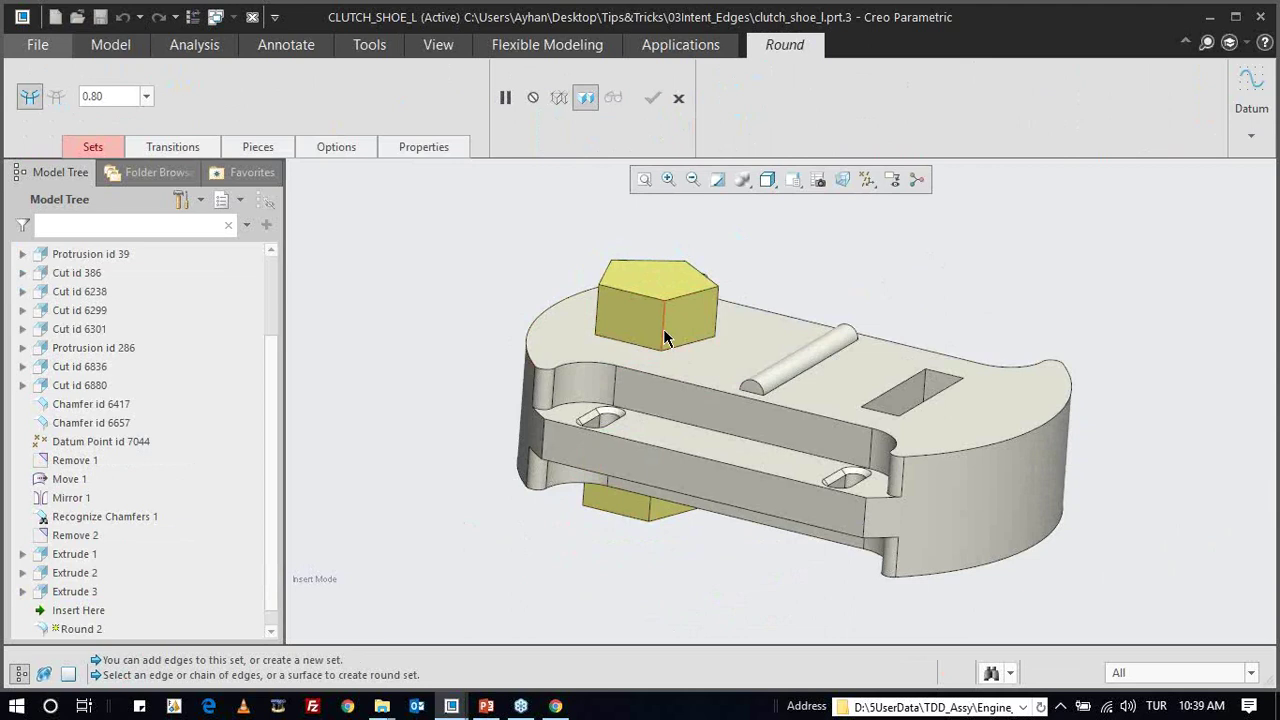
right_click(665, 338)
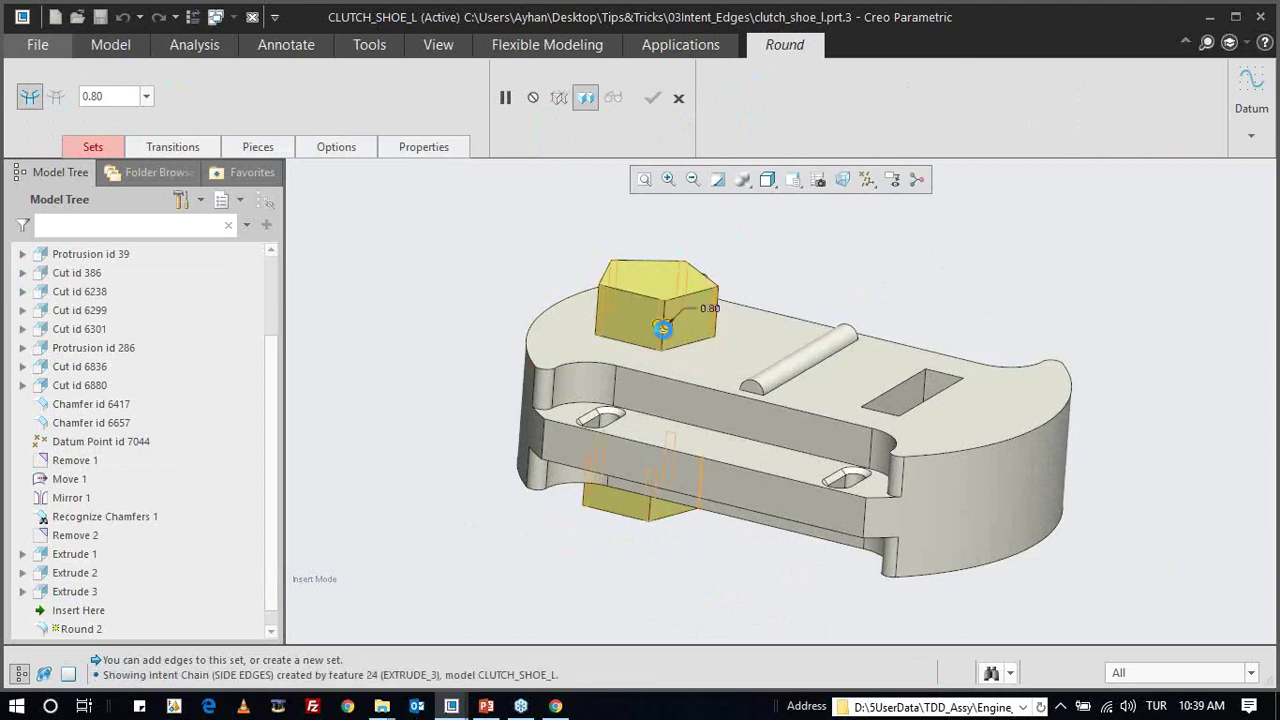
click(663, 330)
mouse_move(694, 386)
middle_down()
mouse_move(684, 361)
mouse_move(695, 413)
middle_up()
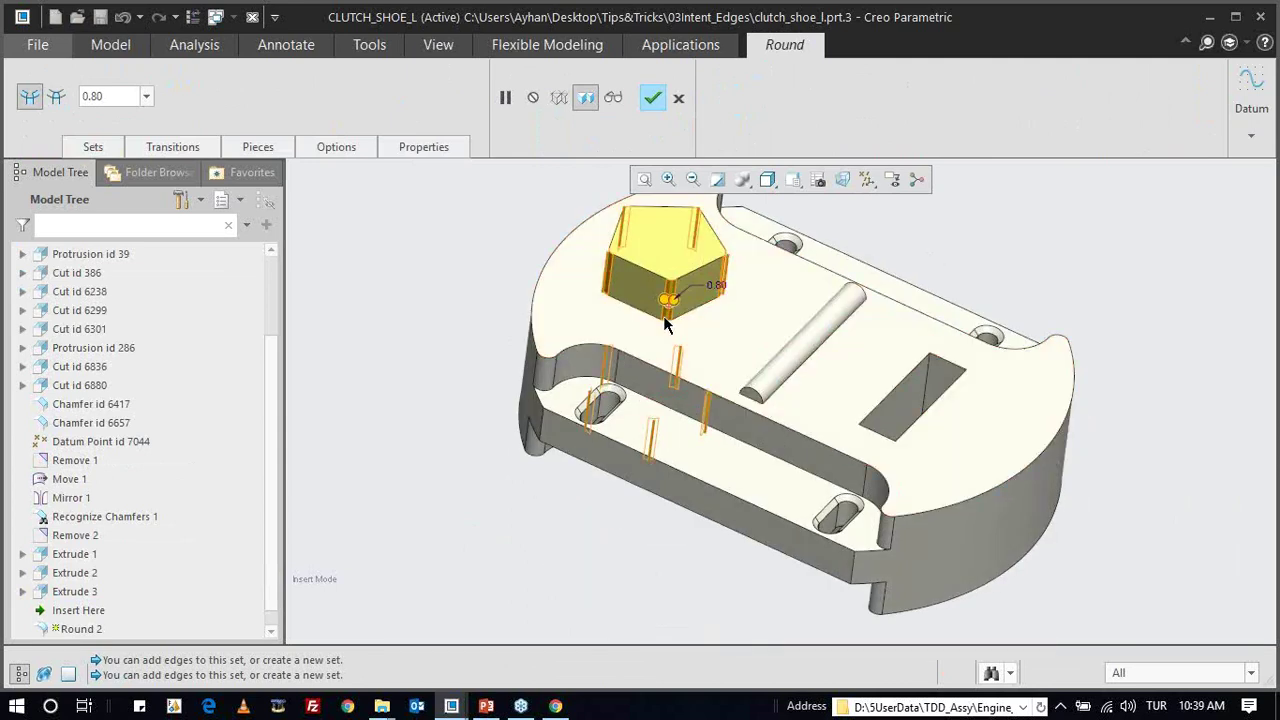
drag(665, 306, 660, 307)
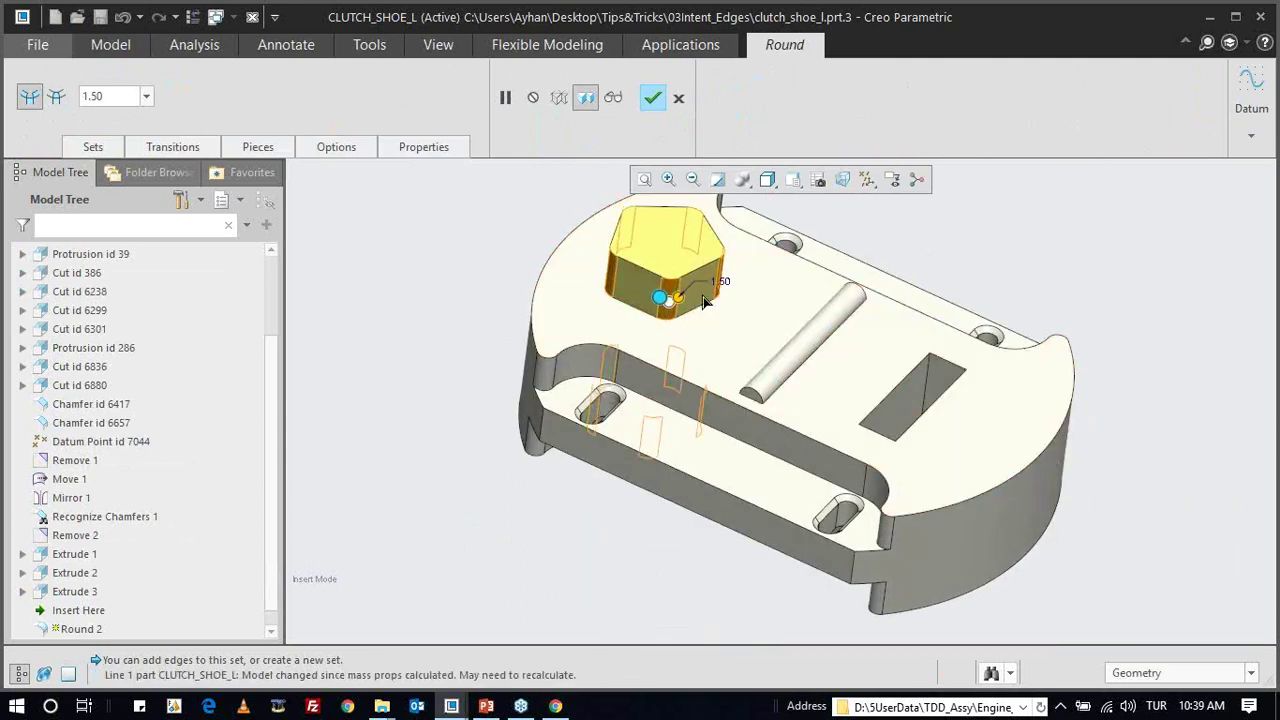
text(2)
key(Return)
scroll(753, 258, up, 2)
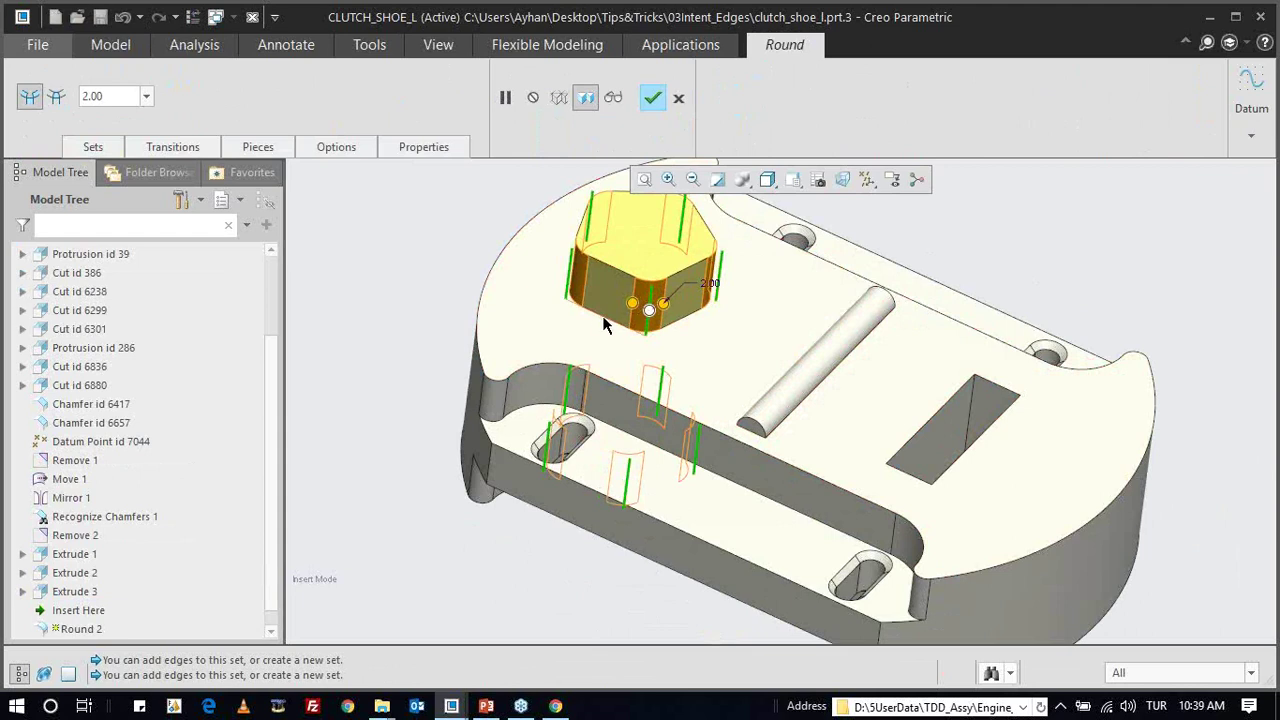
- Add the boss's base edge chain at radius 1.00 and finish Round 2
click(612, 315)
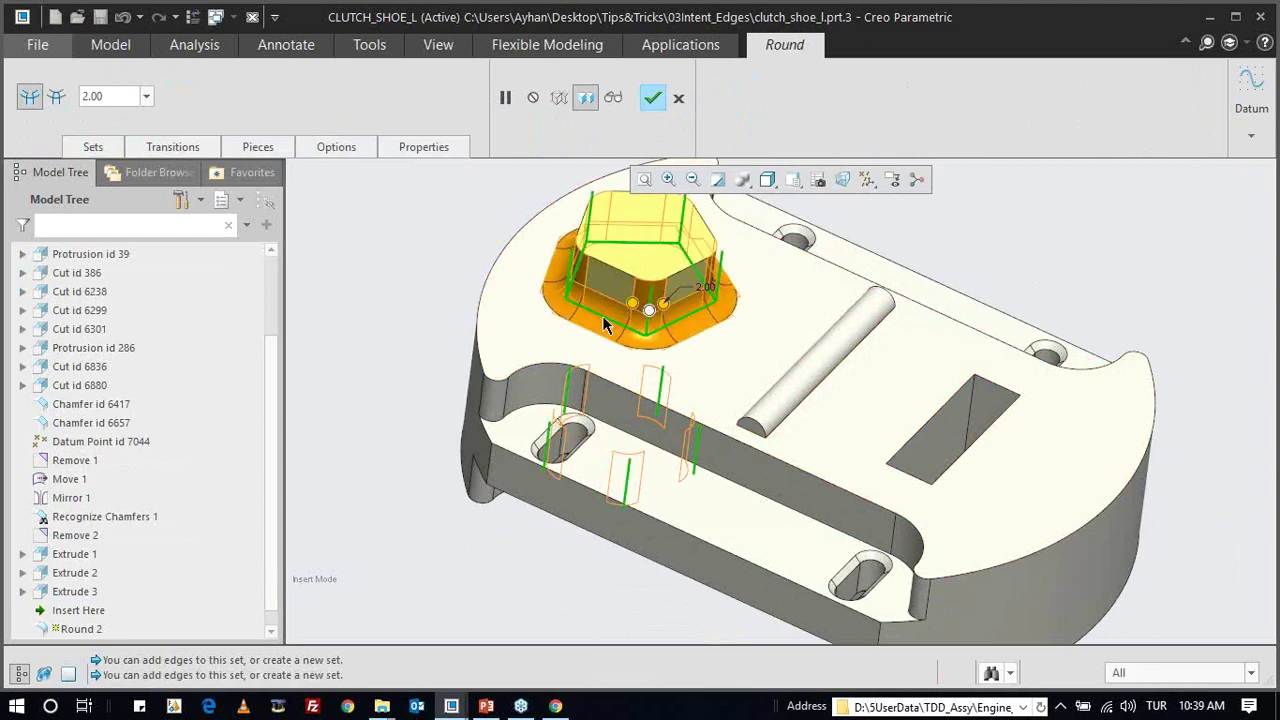
click(608, 320)
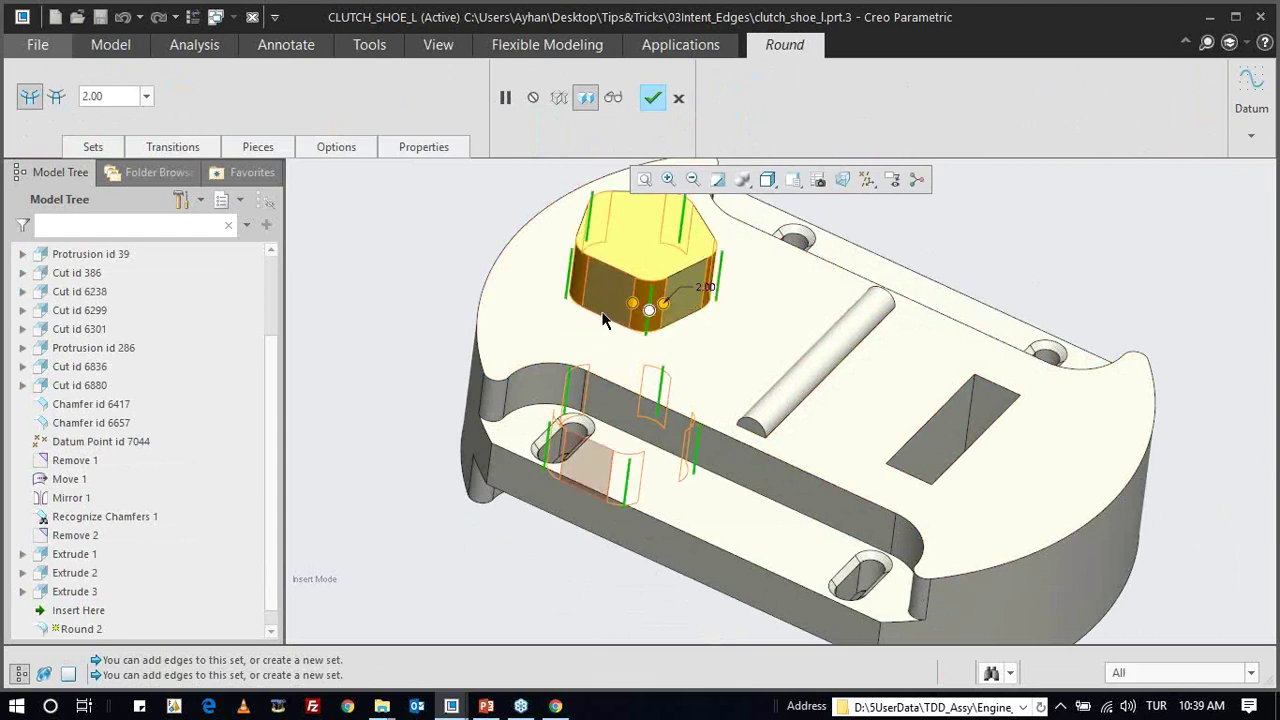
click(606, 322)
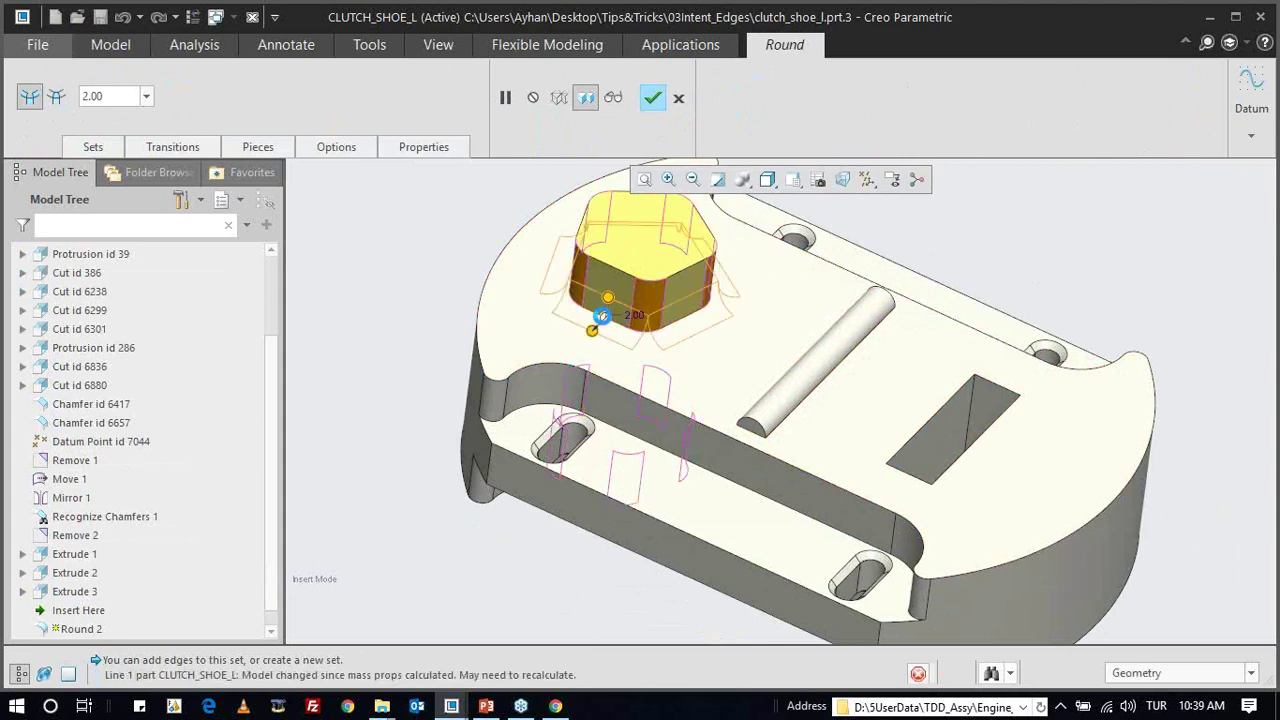
text(1)
key(Return)
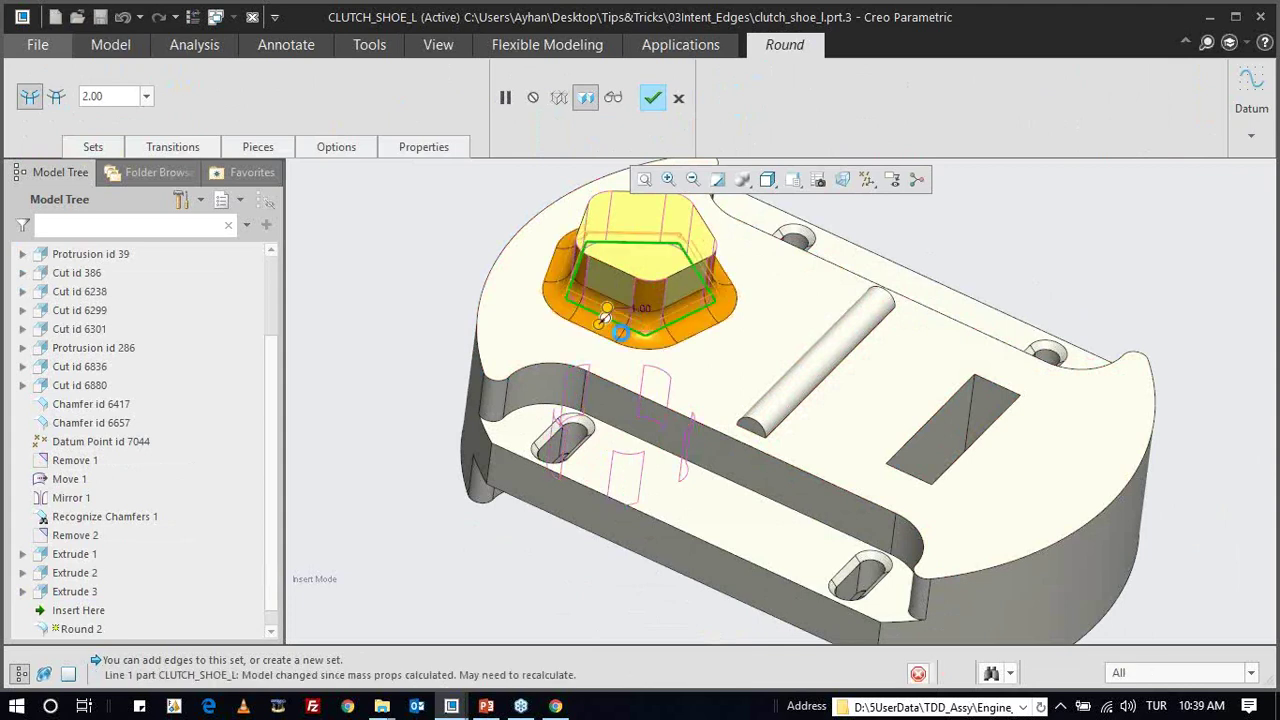
middle_click(437, 240)
mouse_move(540, 300)
middle_down()
mouse_move(635, 344)
mouse_move(650, 330)
middle_up()
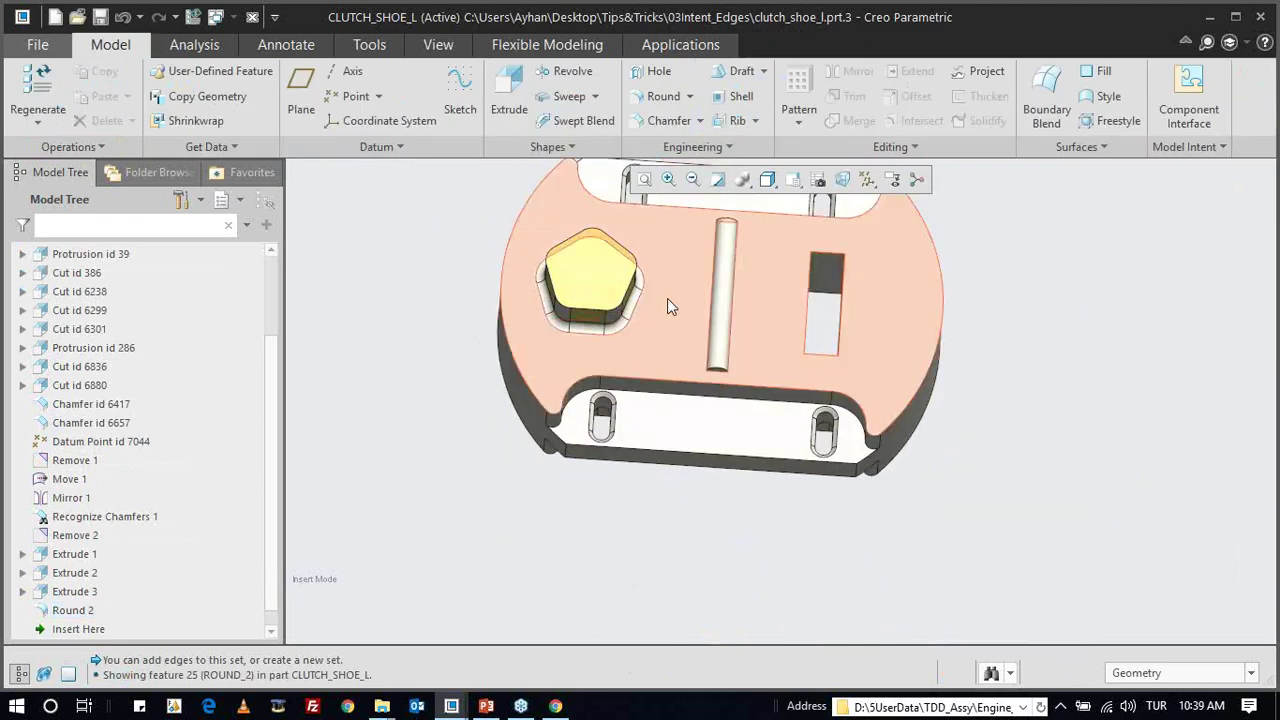
- Delete the Extrude 2 slot and roll the model back to just after Extrude 3
middle_drag(785, 338, 815, 305)
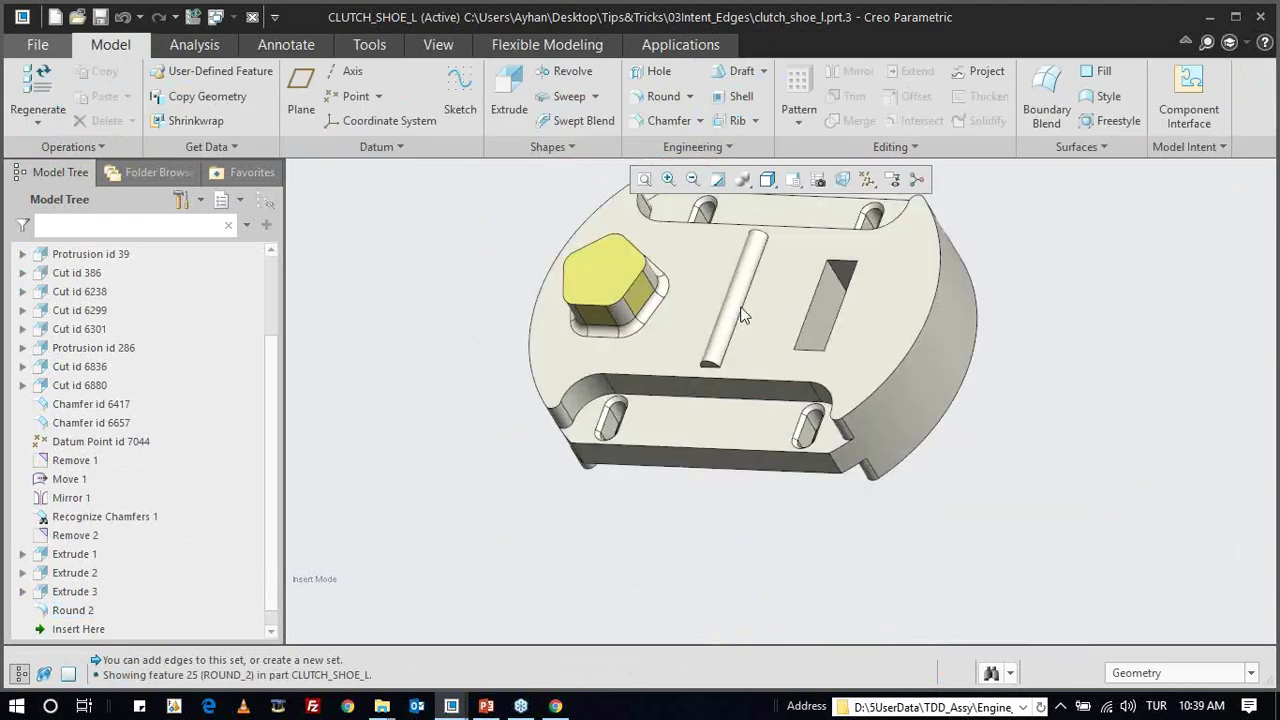
click(821, 301)
key(Delete)
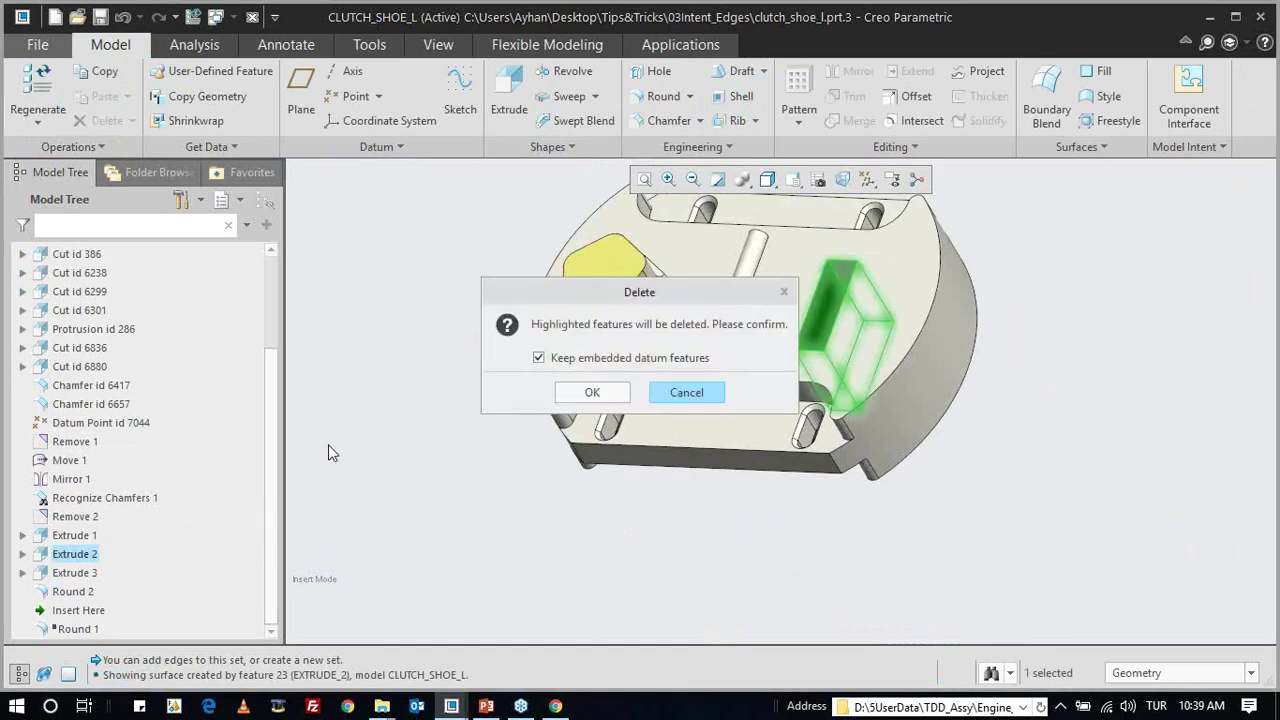
key(Return)
drag(72, 614, 70, 578)
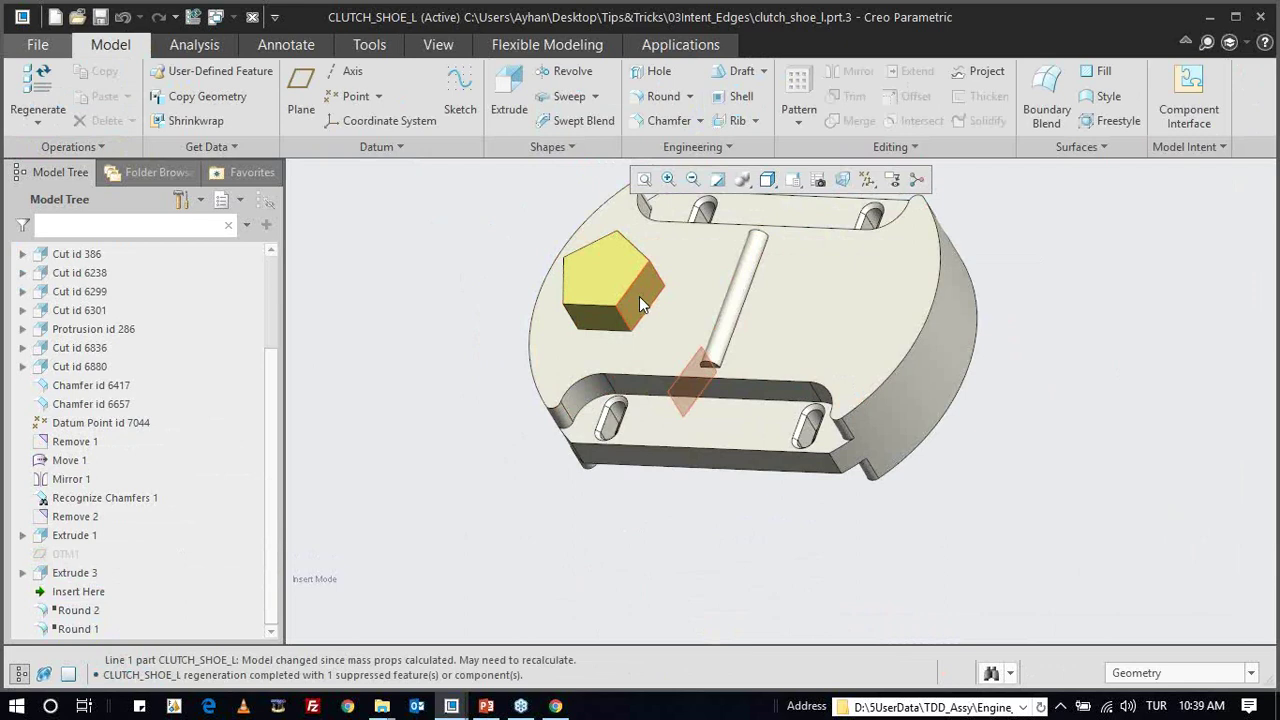
click(80, 574)
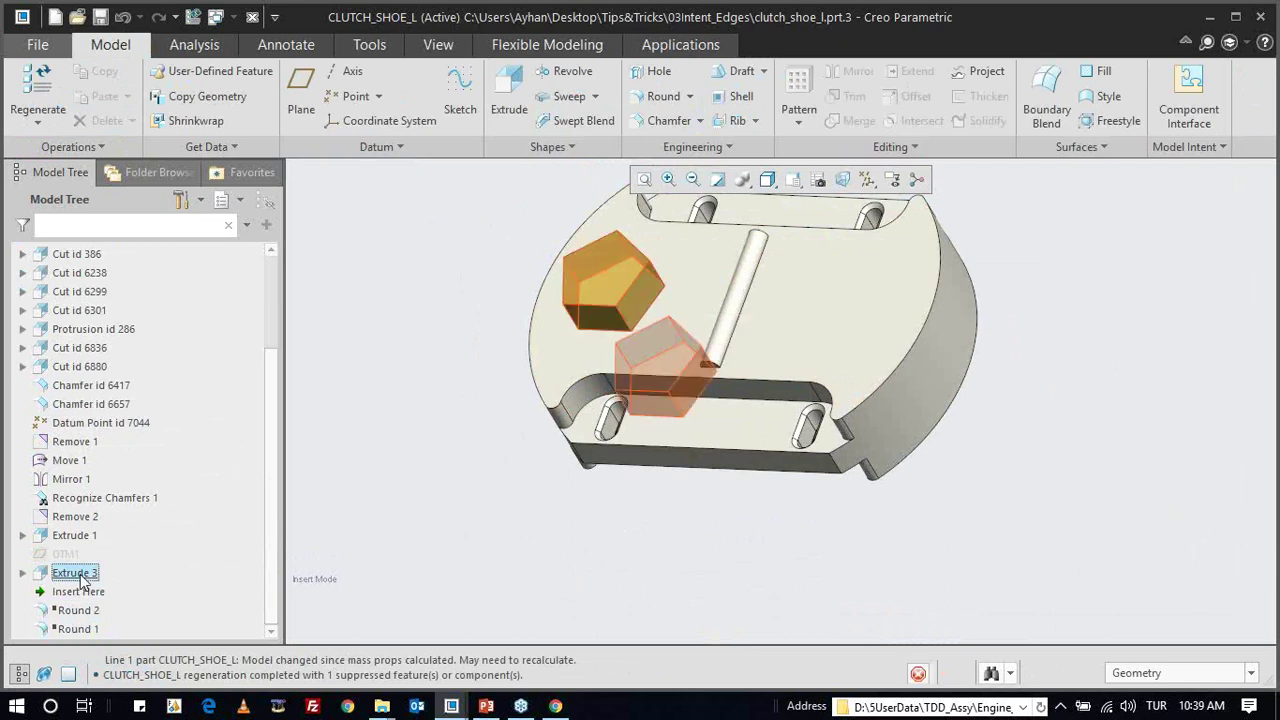
click(487, 258)
- Sketch a palette 5-Sided Pentagon on the right side of the plate's top face
click(510, 72)
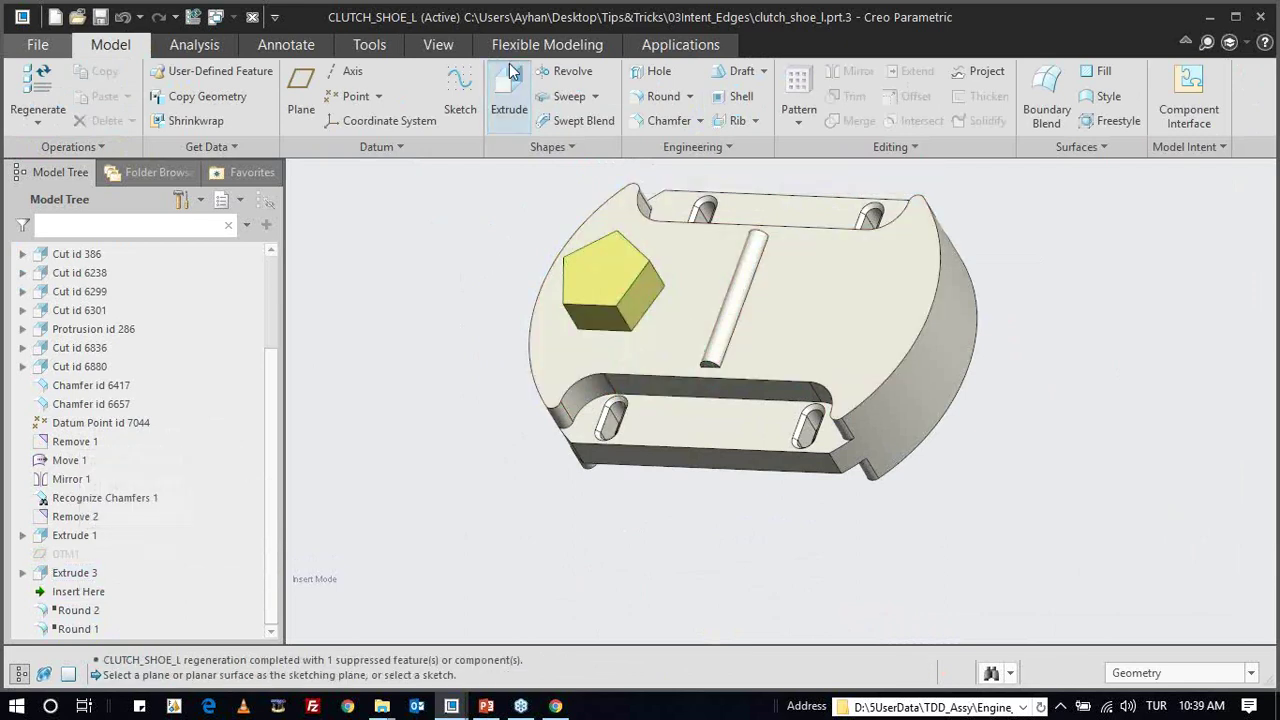
click(849, 283)
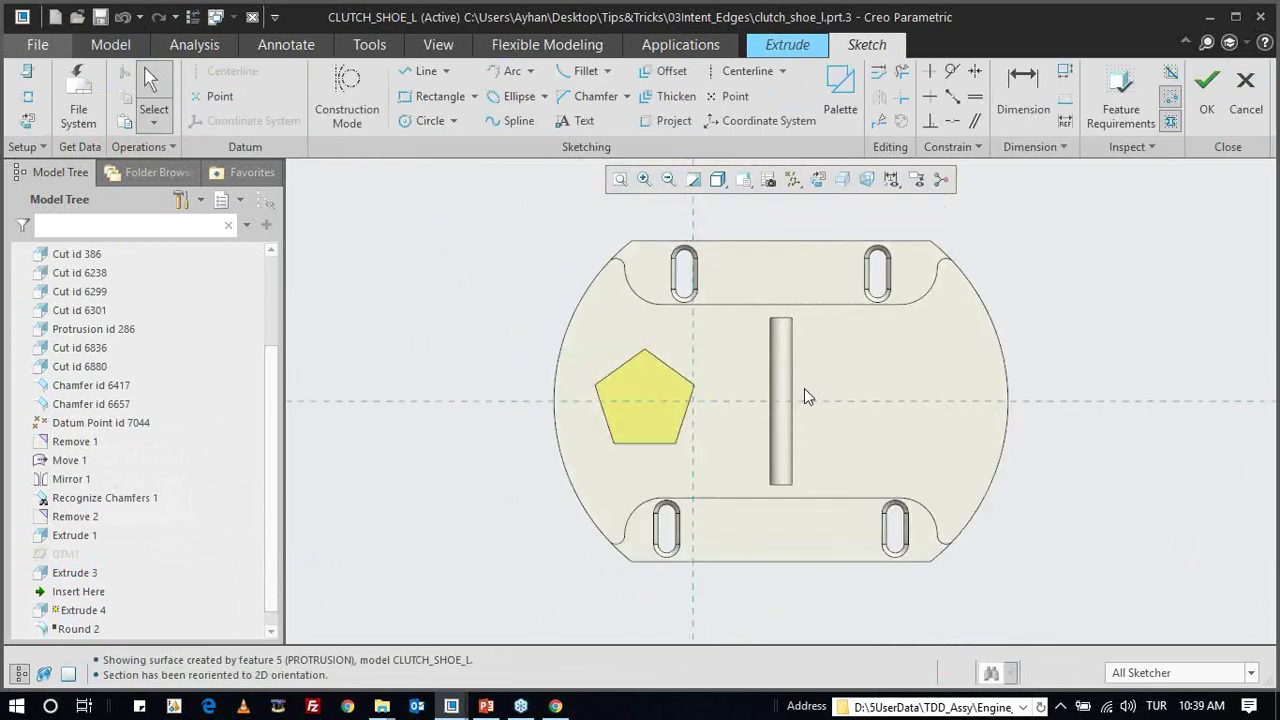
click(840, 95)
click(652, 410)
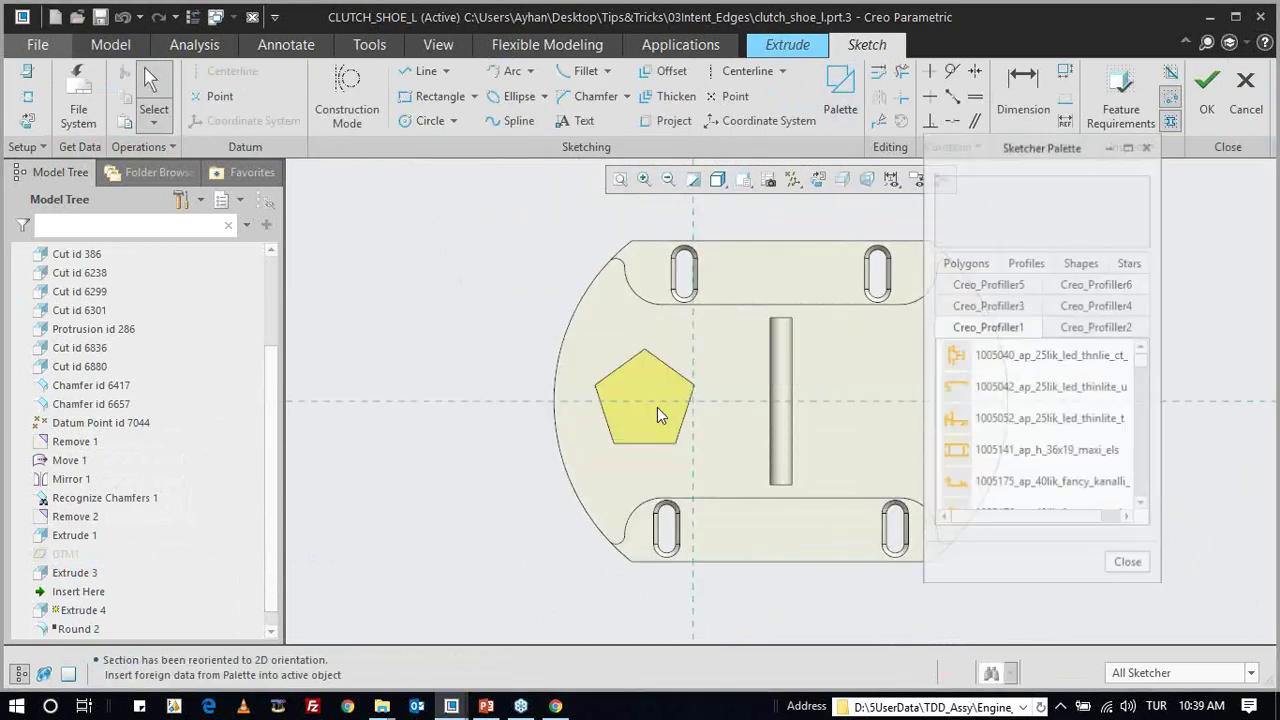
click(968, 263)
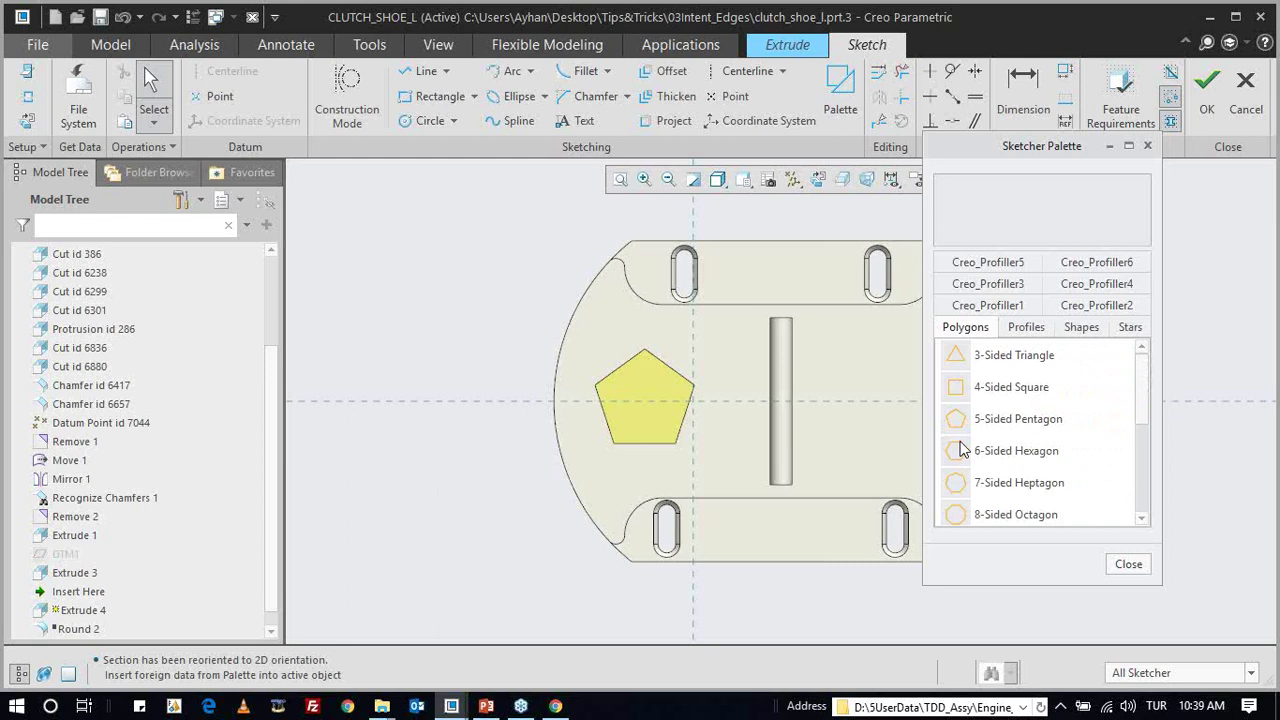
drag(962, 419, 963, 420)
drag(858, 398, 861, 410)
middle_drag(863, 418, 722, 408)
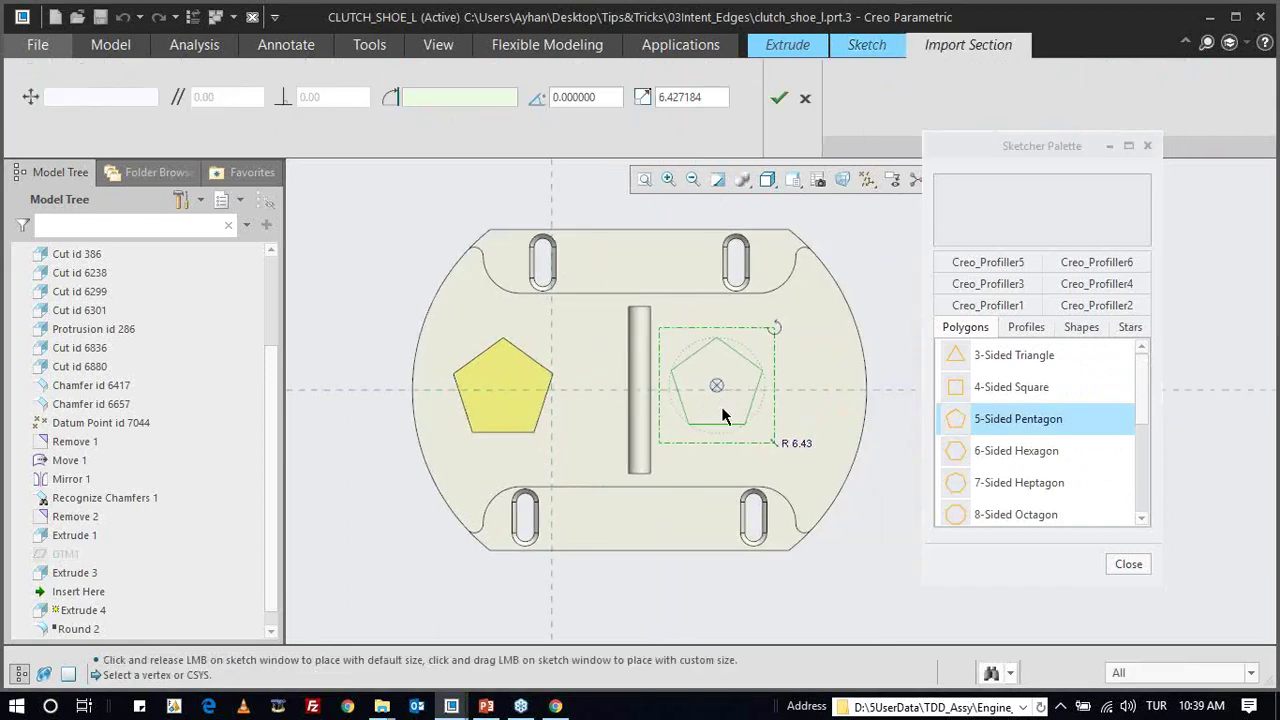
drag(713, 387, 760, 391)
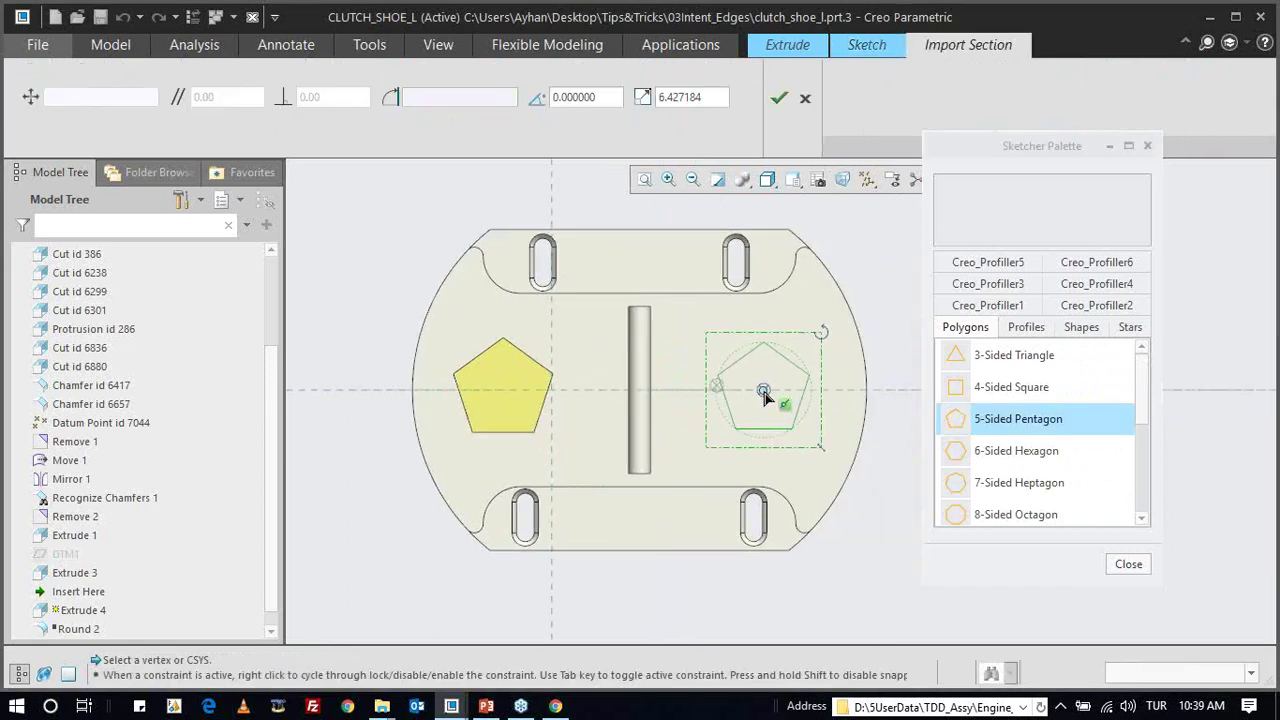
click(1128, 564)
click(775, 98)
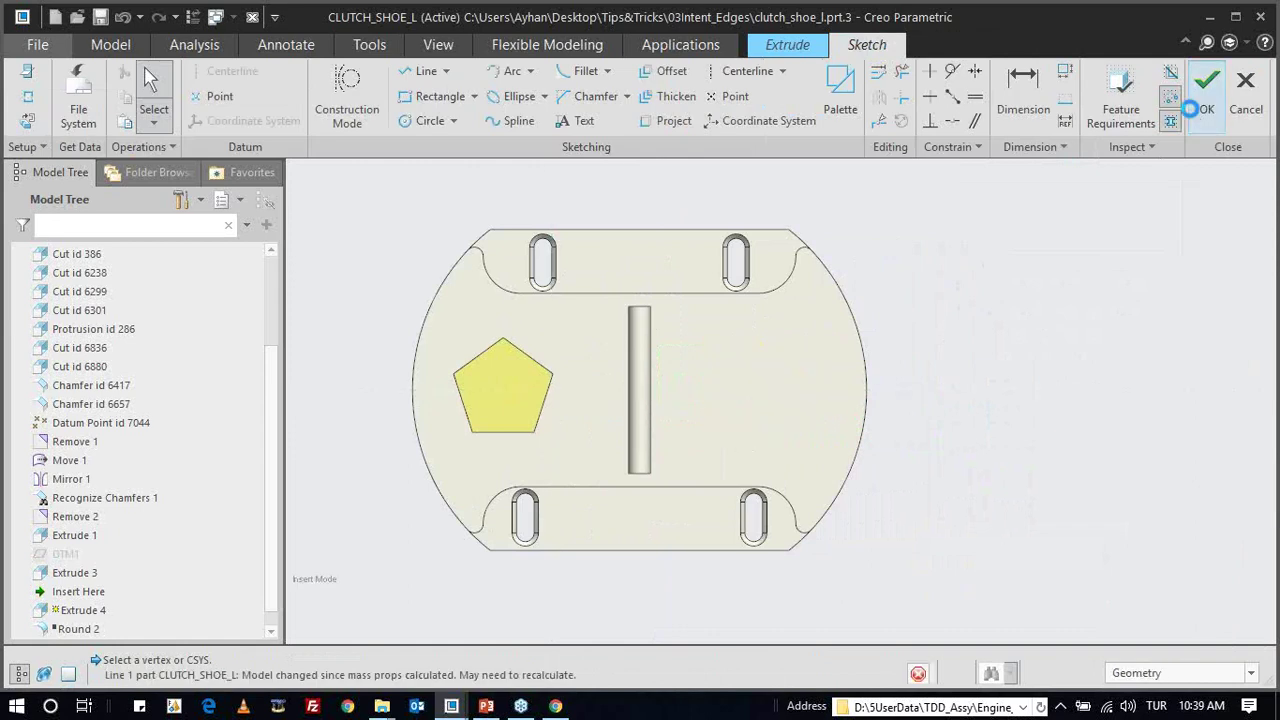
click(1207, 98)
- Extrude the pentagon to a shorter depth as Extrude 4
drag(767, 386, 742, 444)
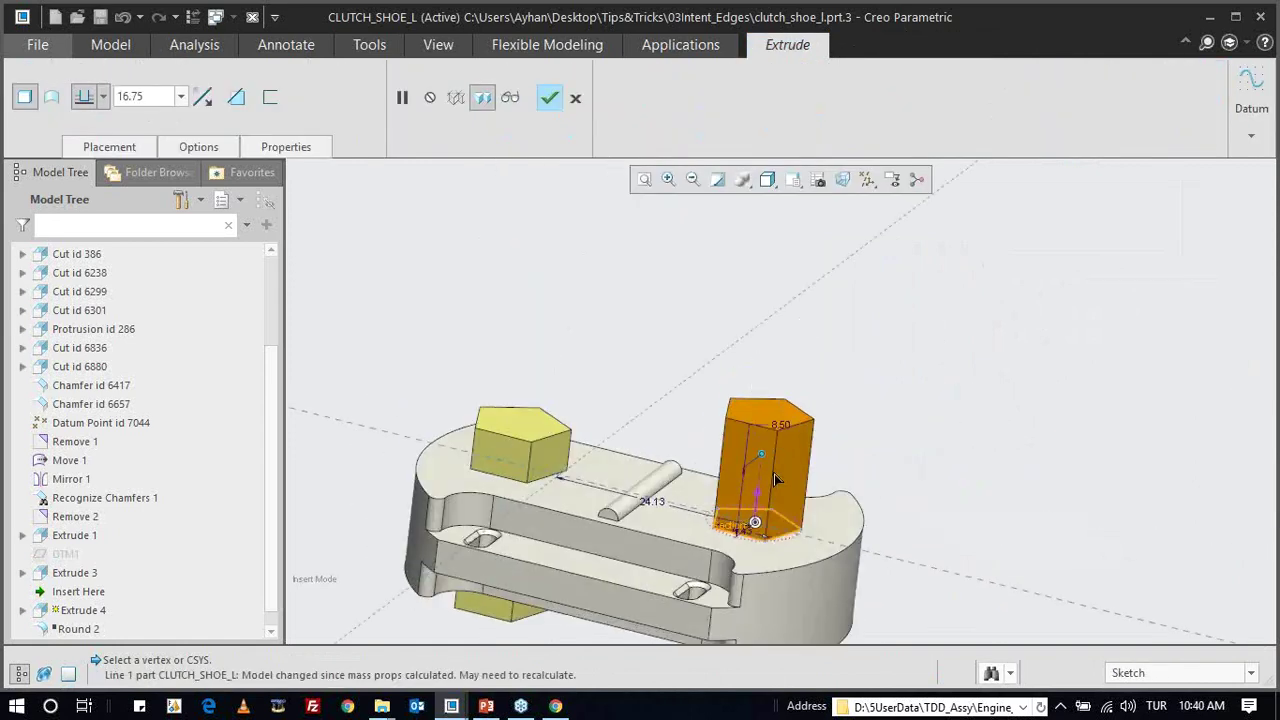
middle_click(742, 444)
middle_drag(742, 444, 777, 363)
click(670, 100)
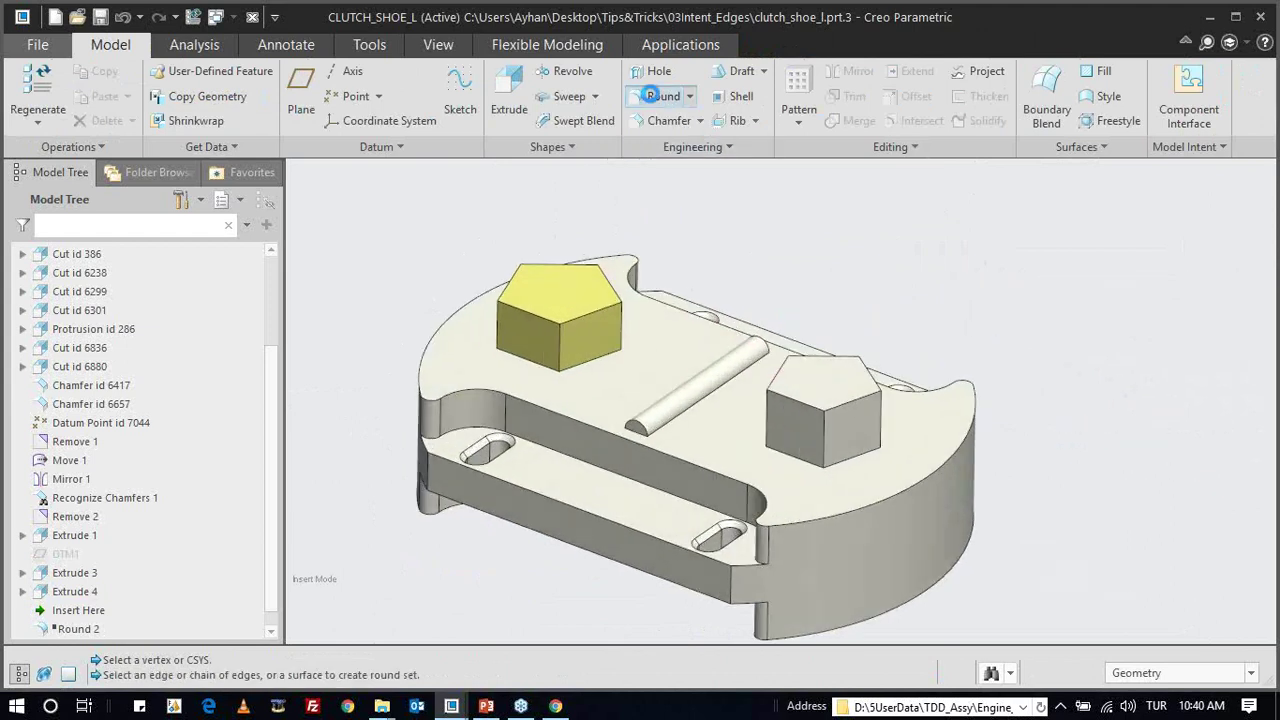
- Round the new pentagon prism's vertical edges at 2.00 as Round 3
click(824, 432)
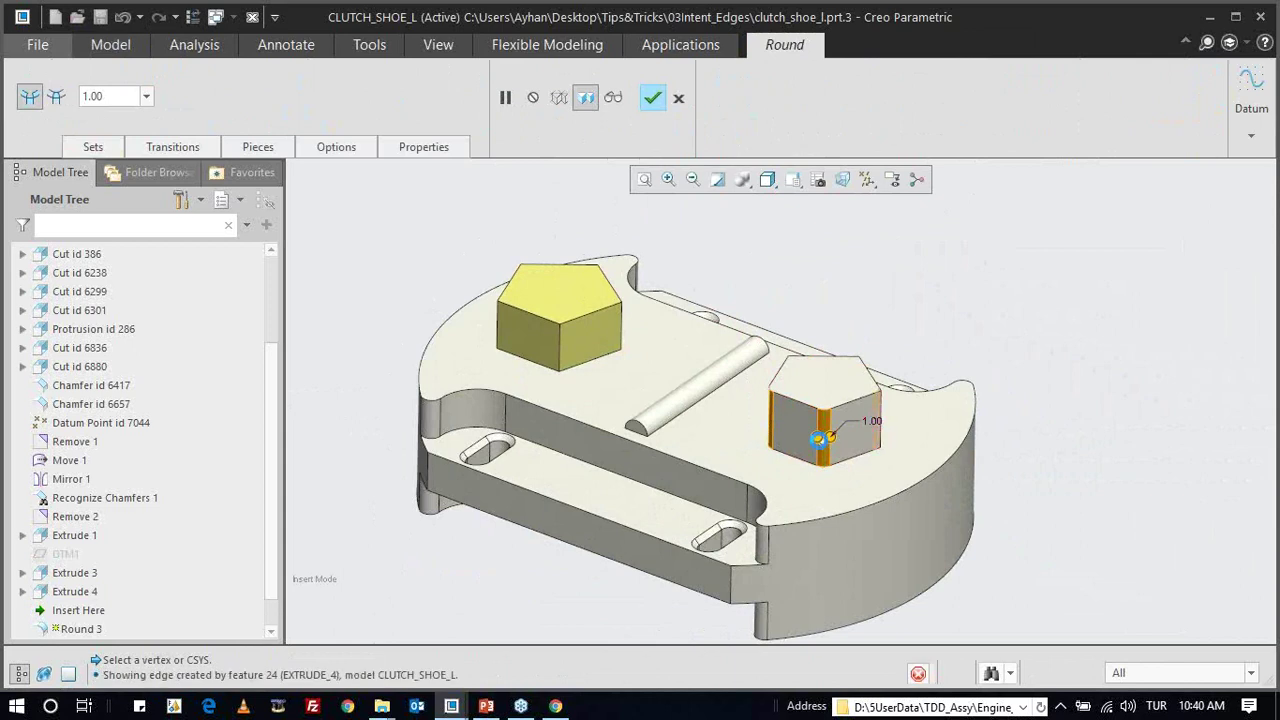
middle_drag(884, 443, 785, 366)
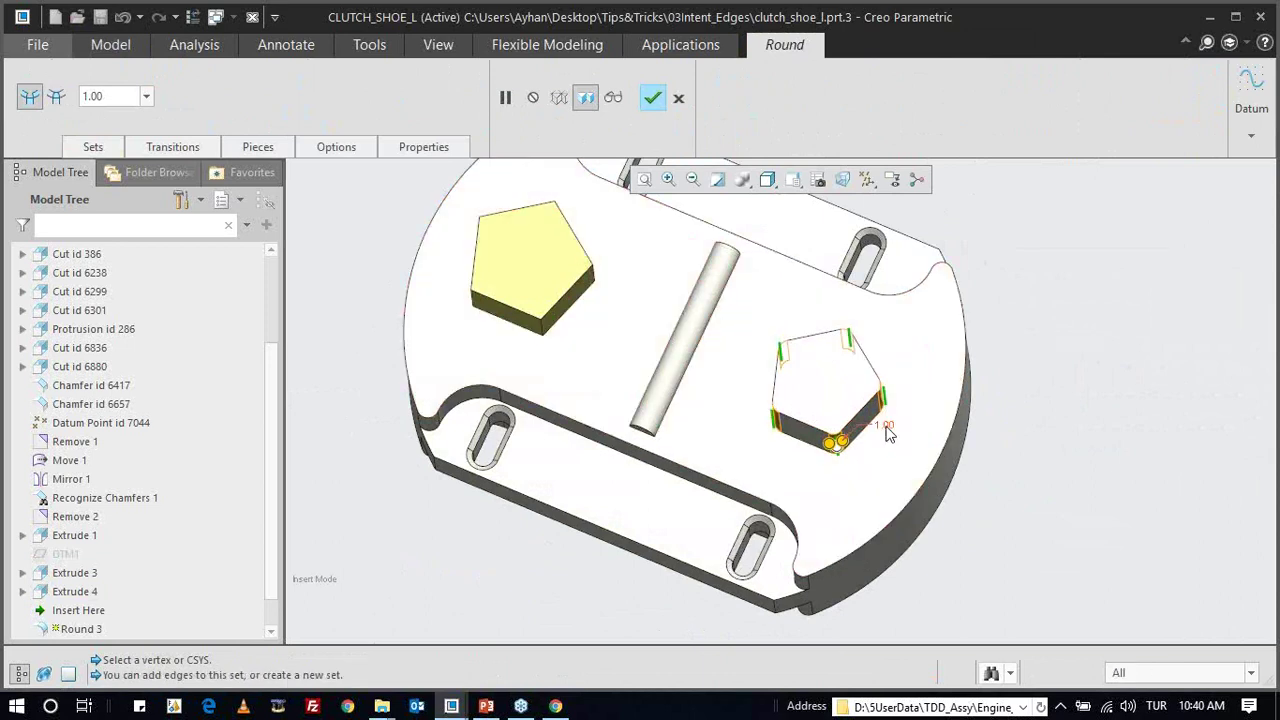
text(2)
key(Return)
middle_click(1067, 312)
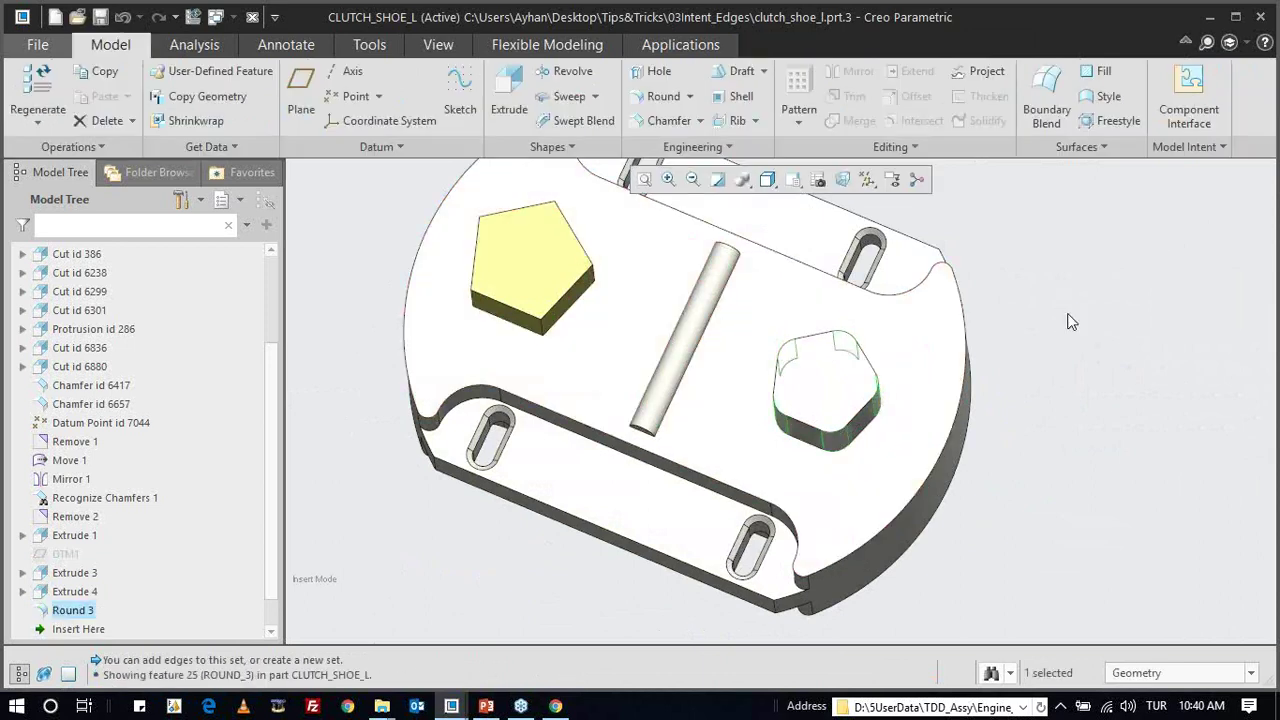
click(22, 591)
- Edit Extrude 4's sketch and delete the pentagon and the leftover circle
click(88, 612)
click(121, 521)
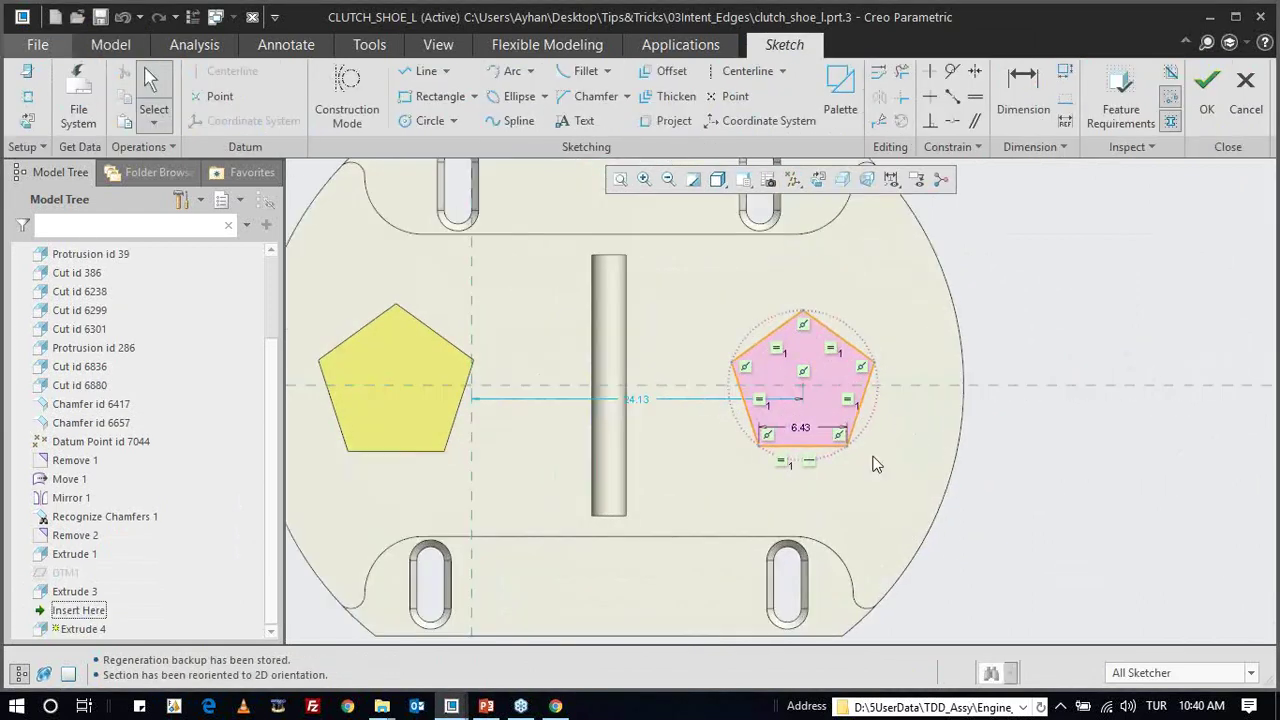
click(765, 343)
key(Delete)
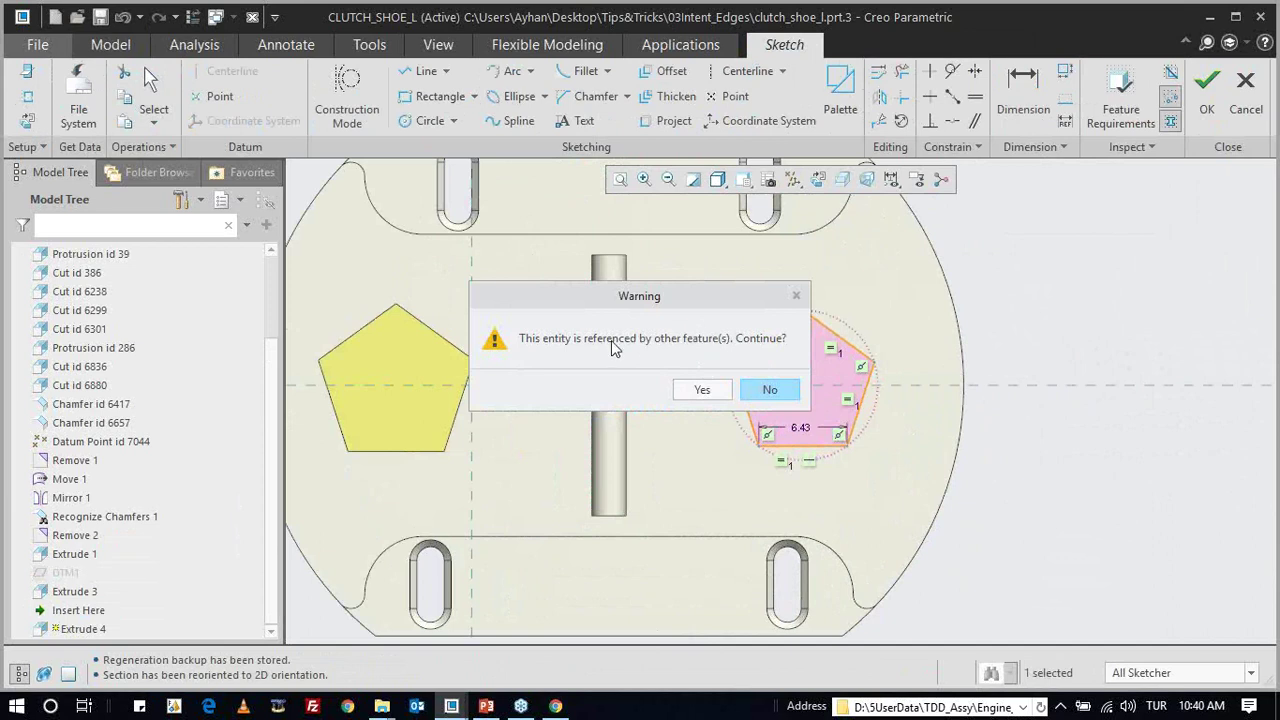
click(702, 389)
drag(704, 274, 891, 458)
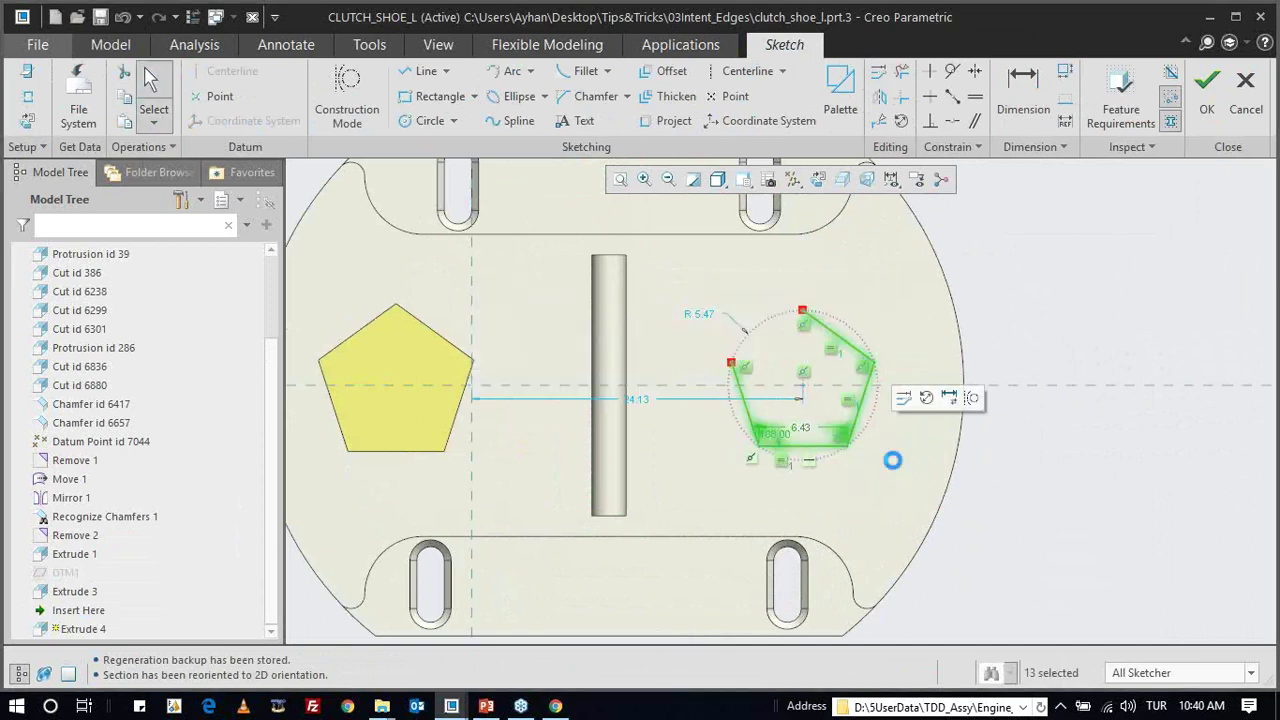
key(Delete)
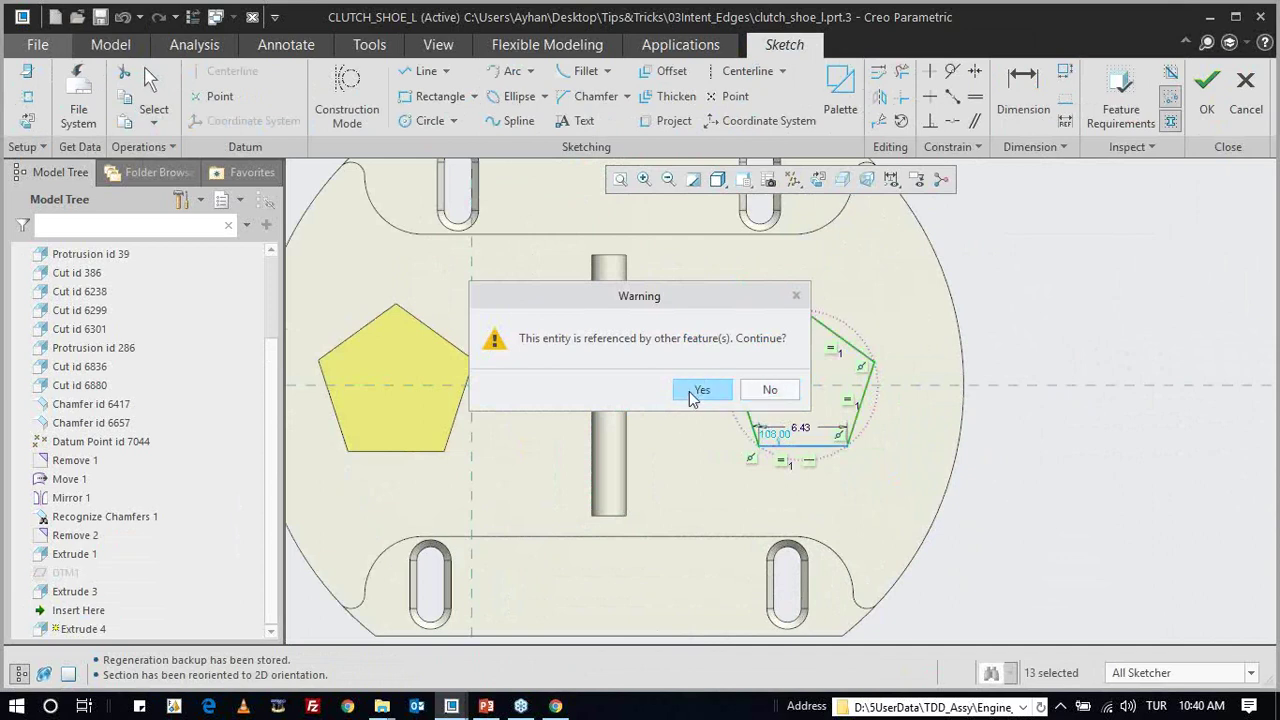
click(689, 391)
click(806, 425)
key(Delete)
- Draw a rectangle in its place and accept the regeneration despite the failed round
click(448, 103)
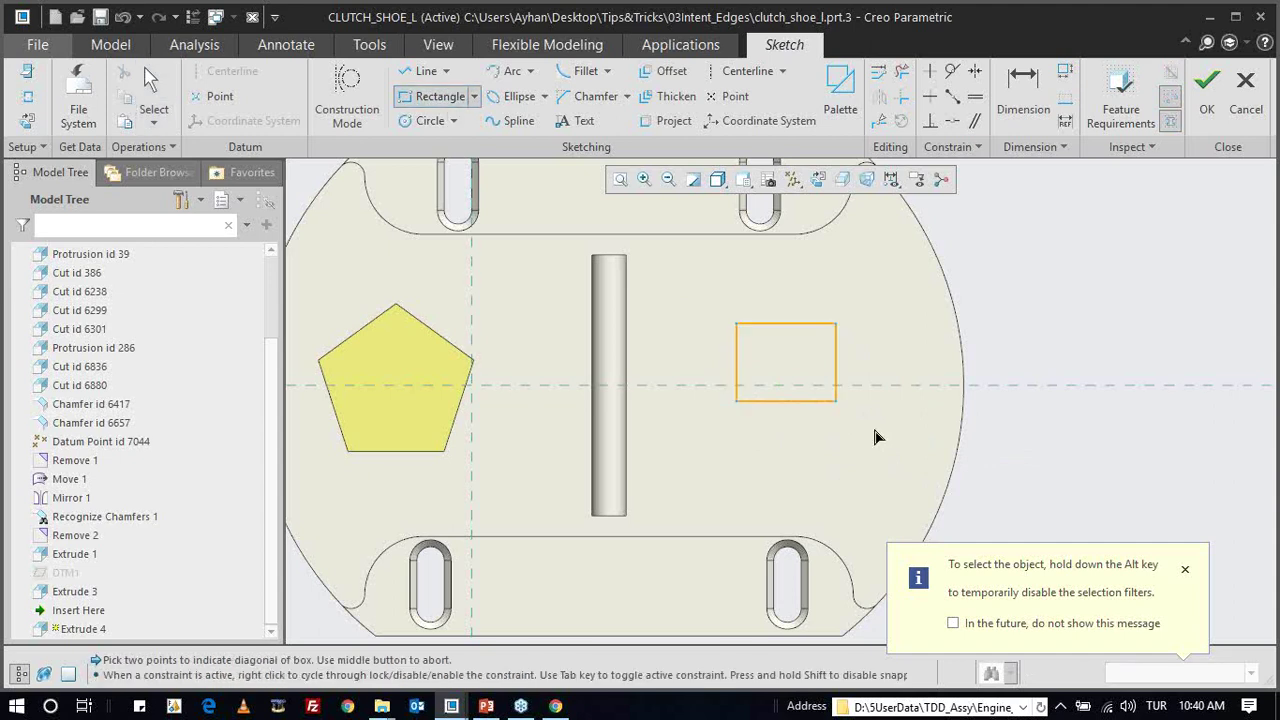
click(907, 455)
click(1207, 85)
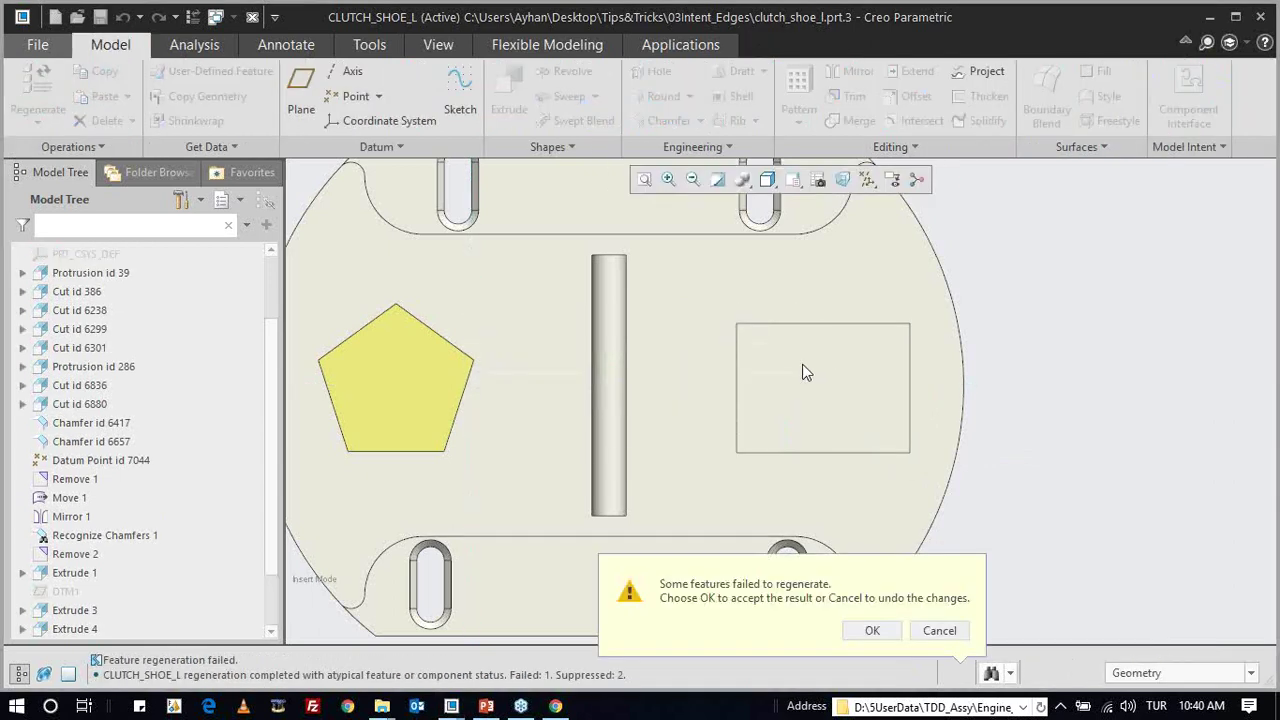
click(850, 632)
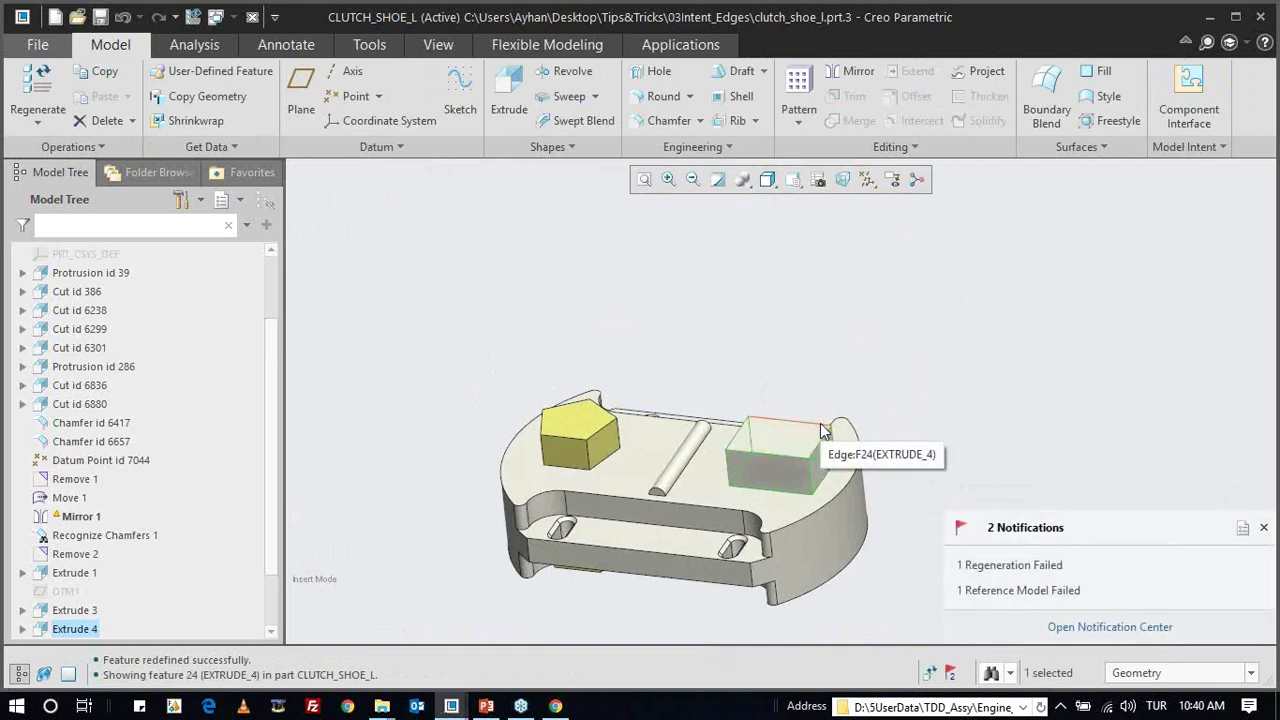
- Inspect Round 3's edge sets and references in its definition, then cancel without changes
scroll(843, 483, up, 3)
scroll(207, 543, down, 2)
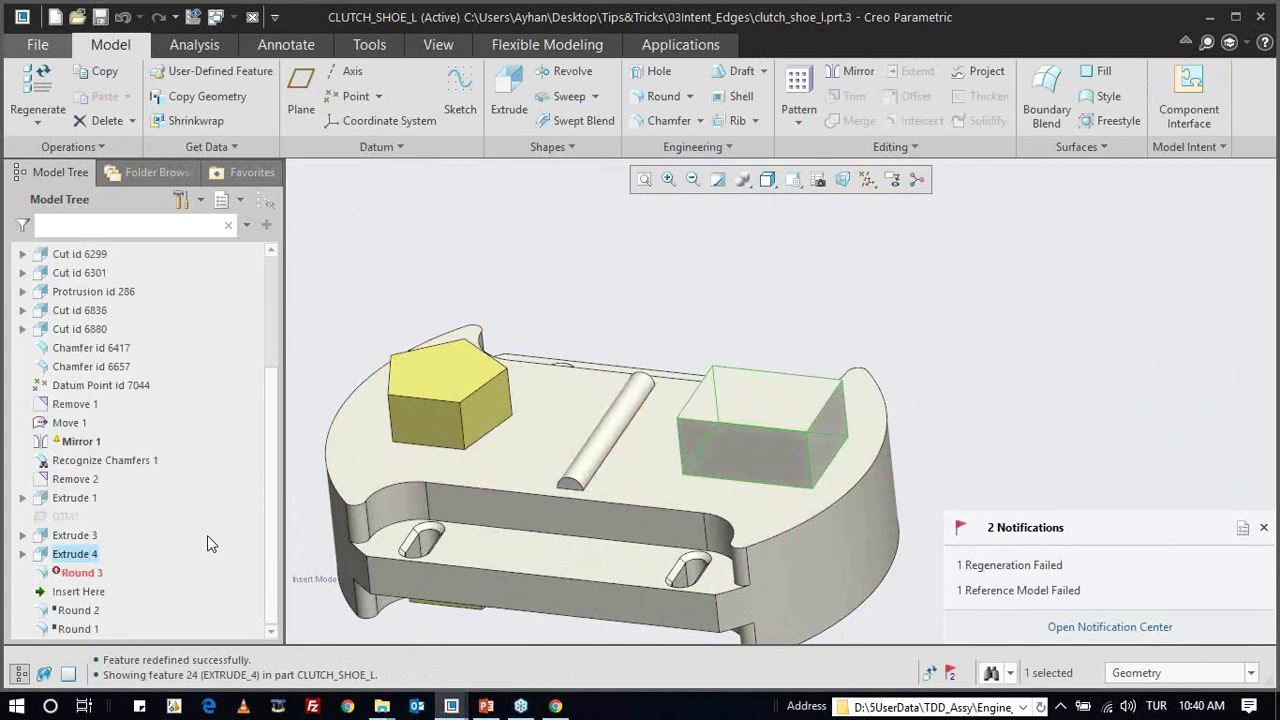
click(78, 573)
click(93, 508)
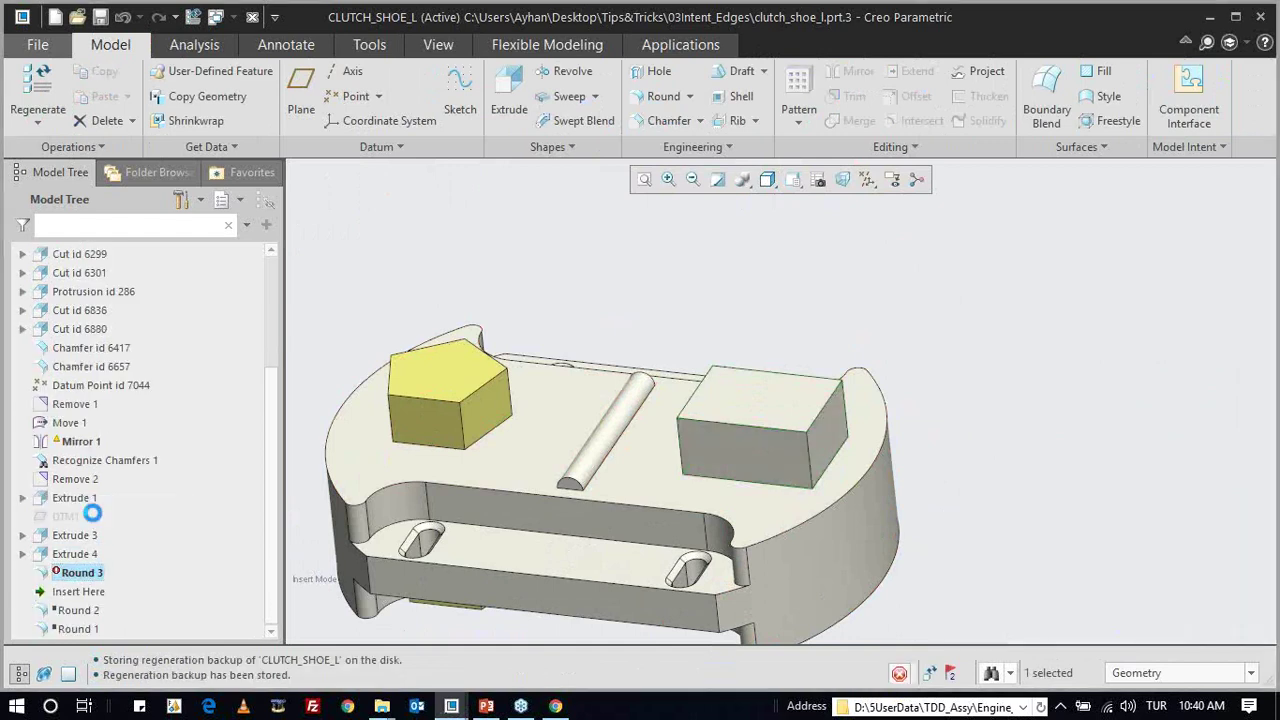
click(85, 147)
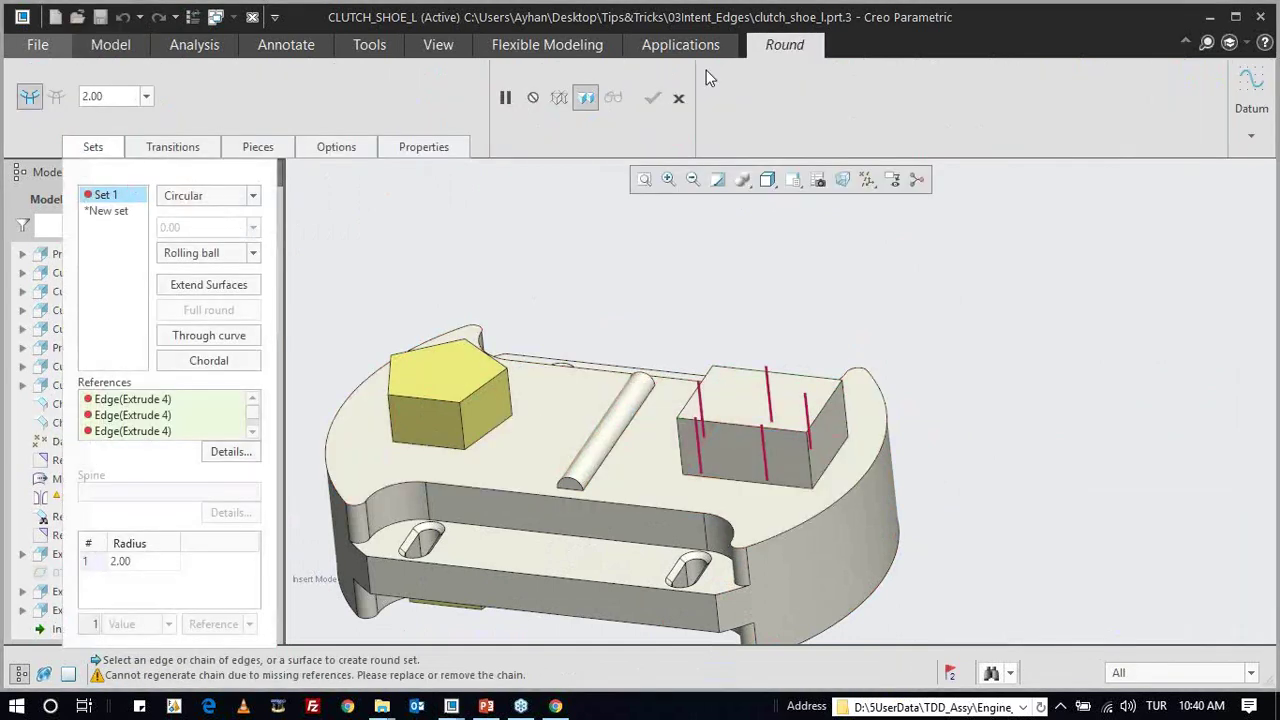
click(679, 98)
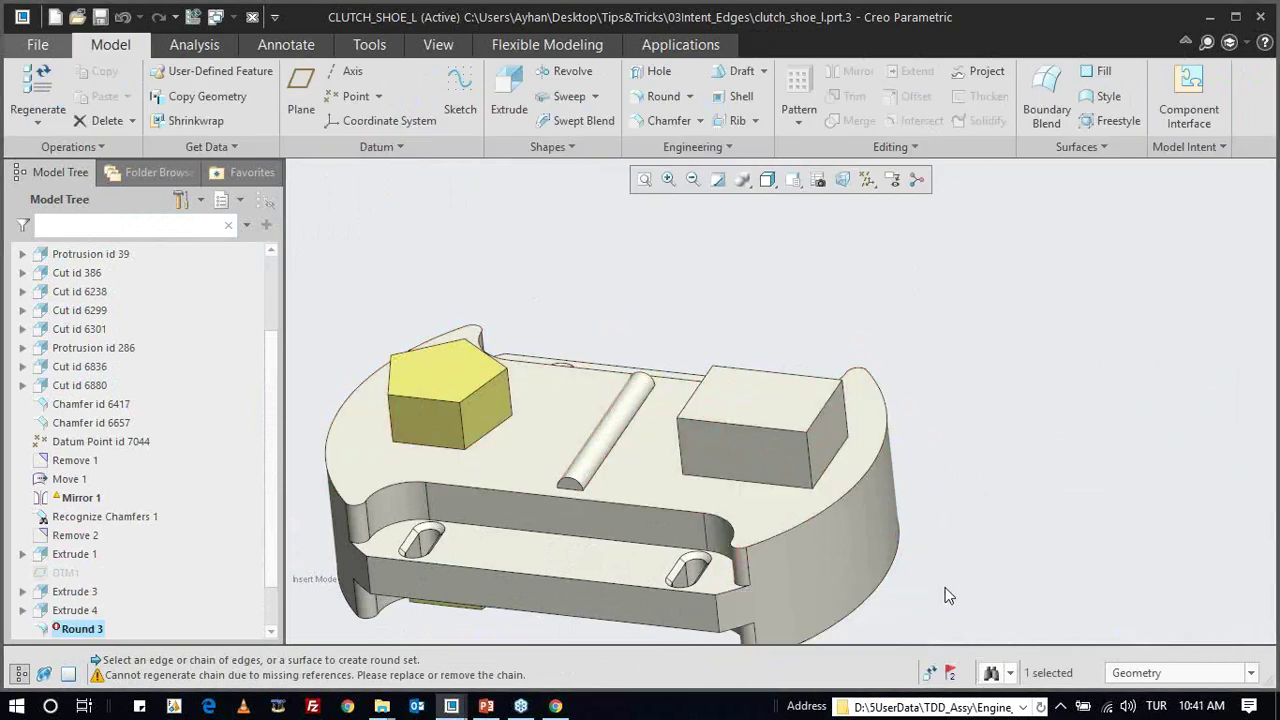
- Roll the model back below Extrude 3 and round the boss's side edges with a 2.00 Round 4
drag(80, 591, 88, 545)
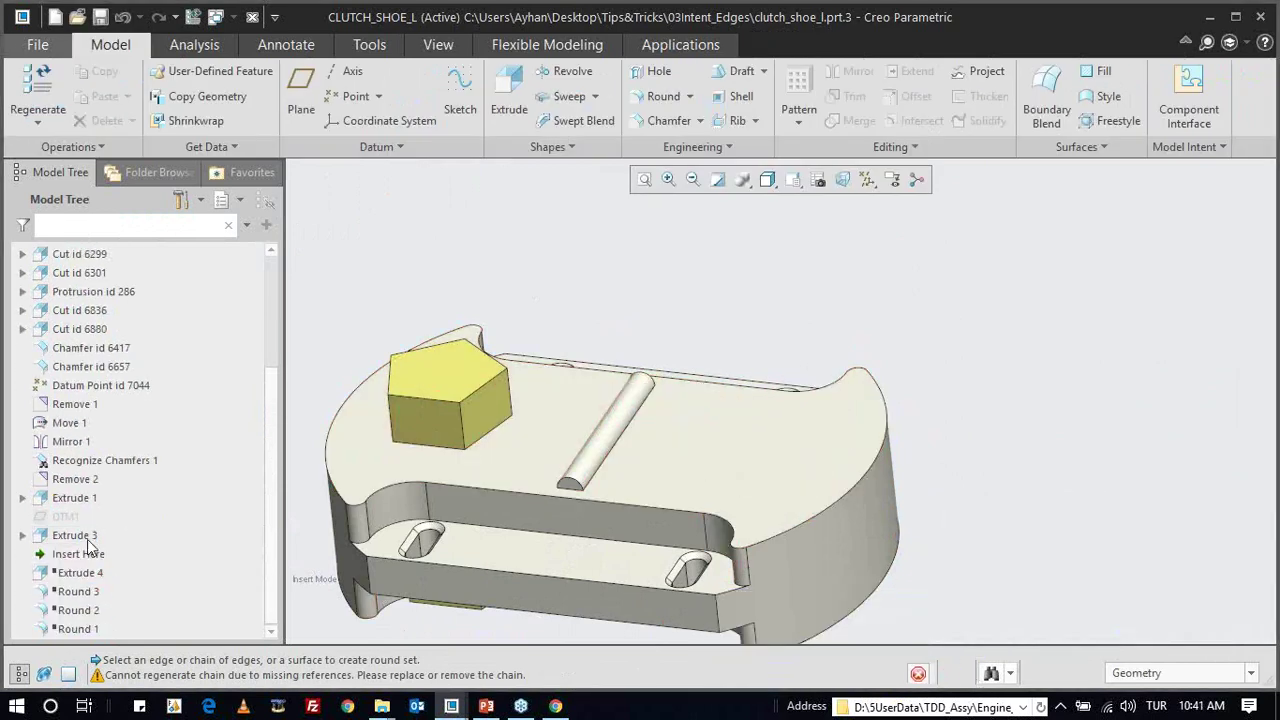
middle_drag(426, 390, 470, 420)
click(660, 96)
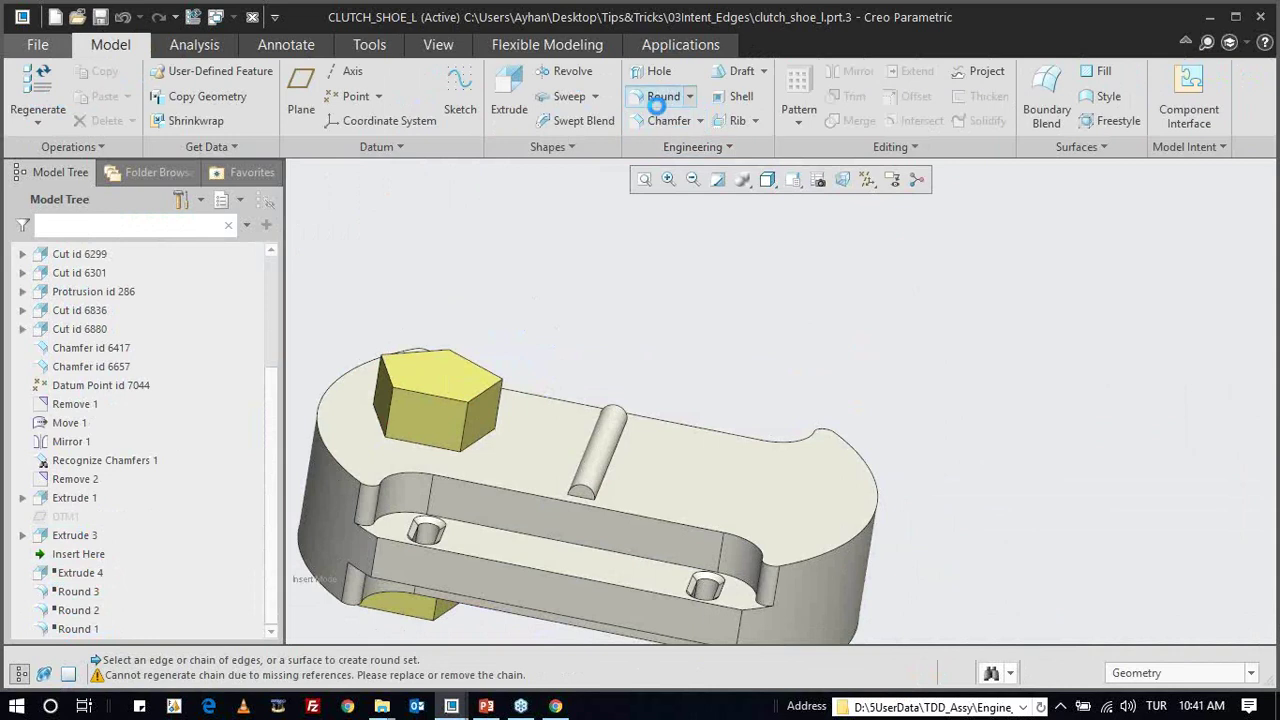
click(465, 418)
mouse_move(674, 377)
middle_down()
mouse_move(760, 337)
mouse_move(645, 387)
middle_up()
middle_click(484, 295)
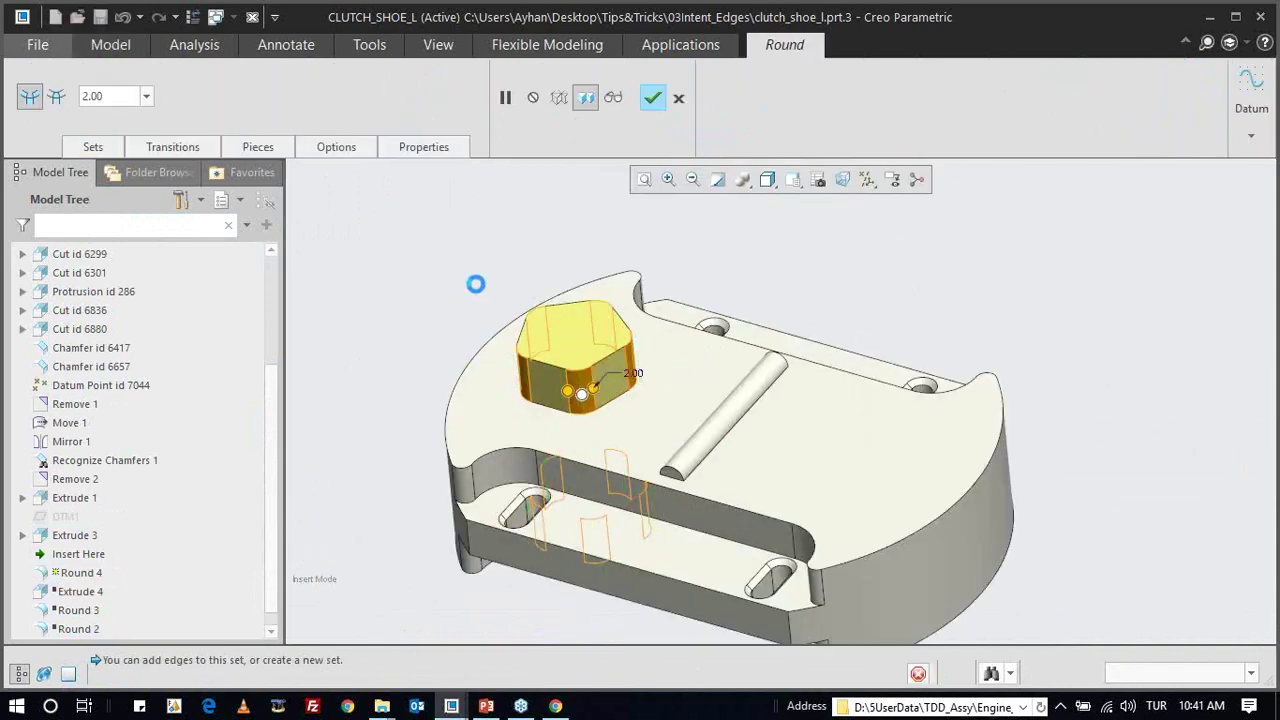
- Redefine Round 4 to also round the boss's base edge loop
click(73, 554)
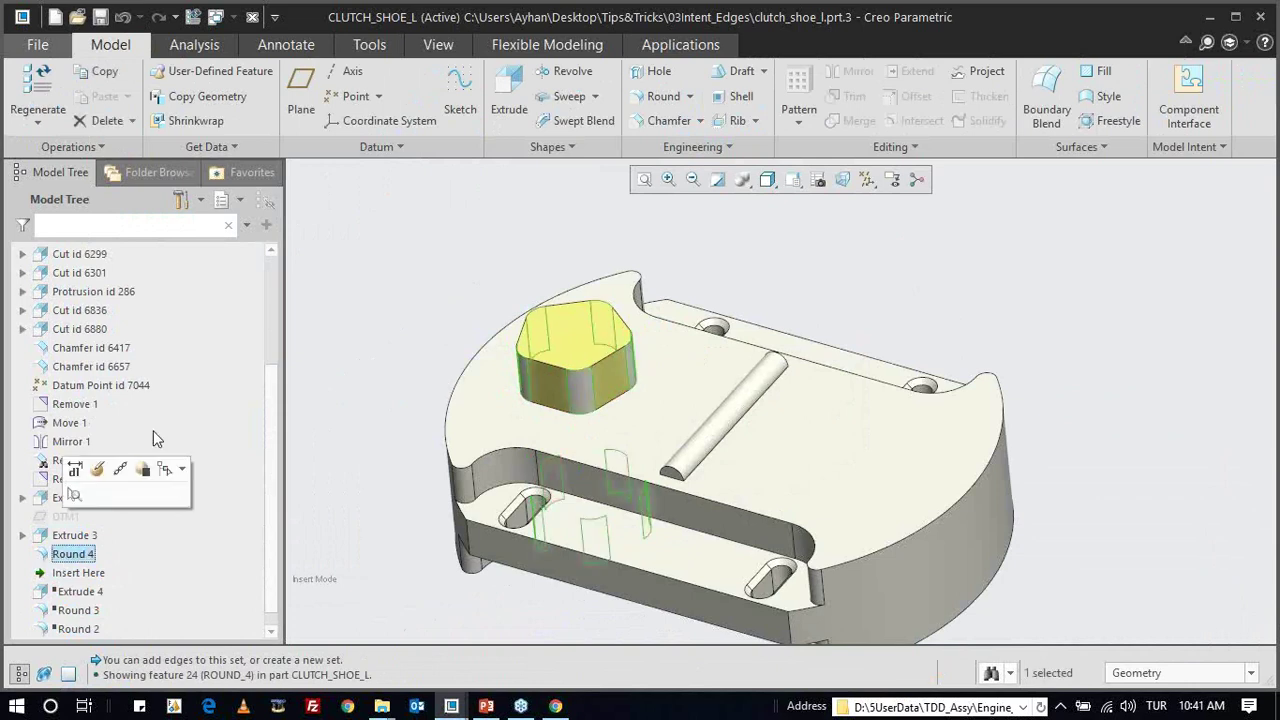
click(117, 471)
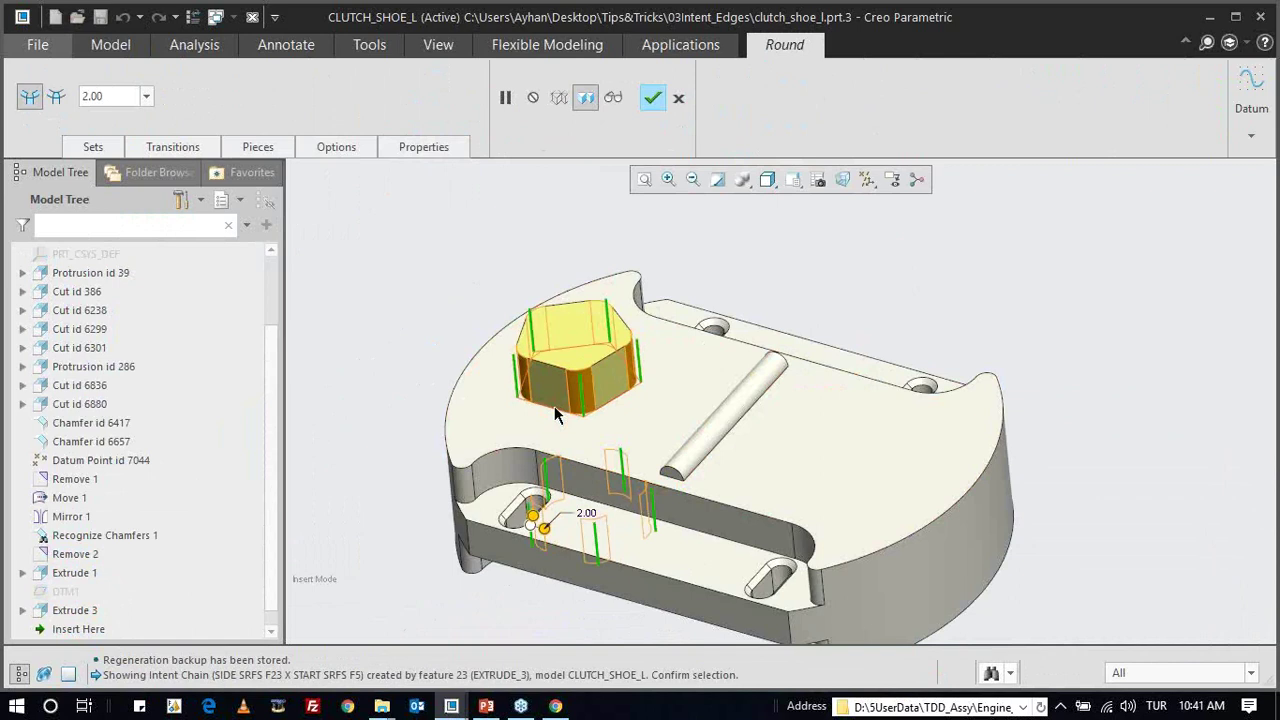
click(553, 412)
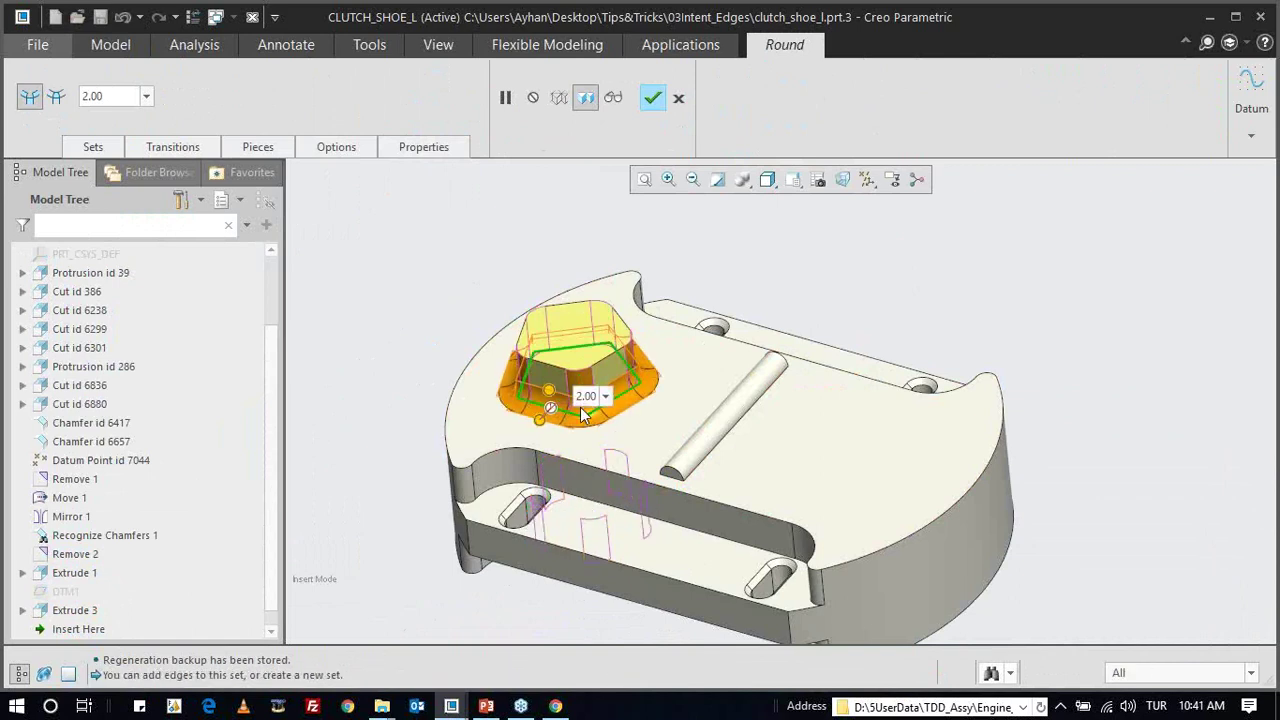
middle_click(445, 295)
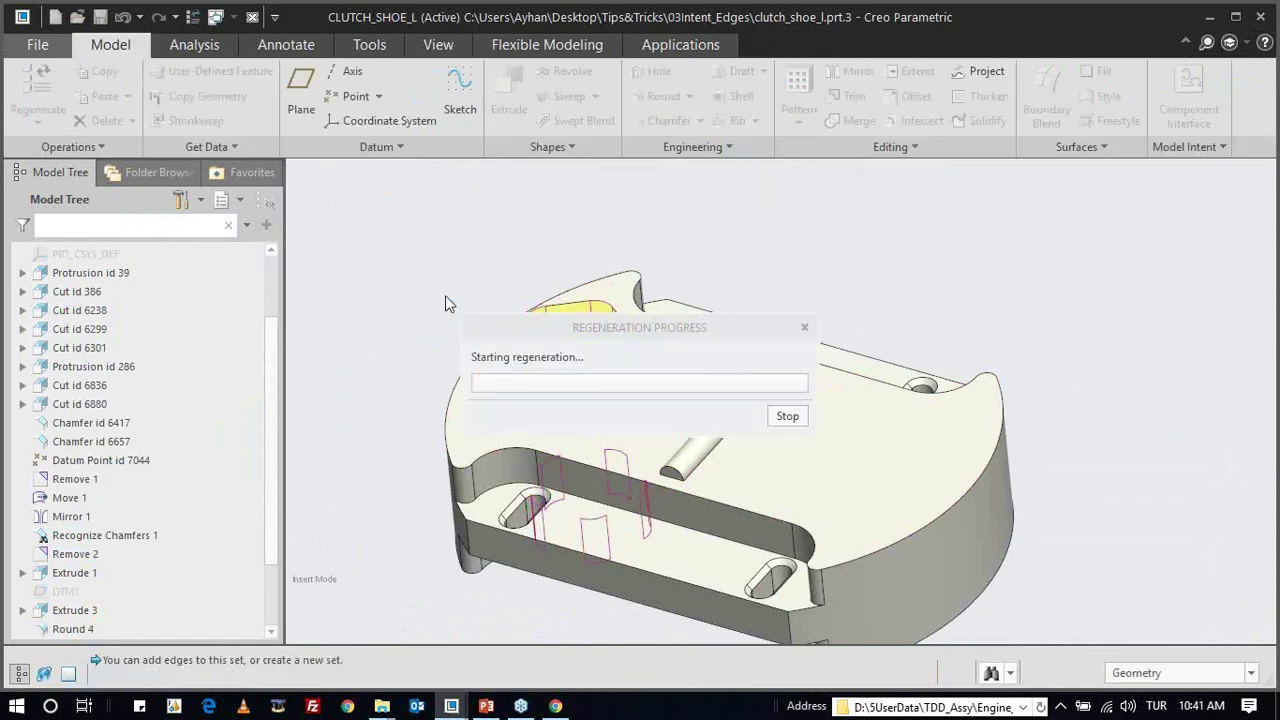
- Expand Extrude 3 in the model tree and select its sketch section
middle_drag(534, 295, 545, 309)
scroll(198, 527, down, 1)
click(22, 568)
click(93, 587)
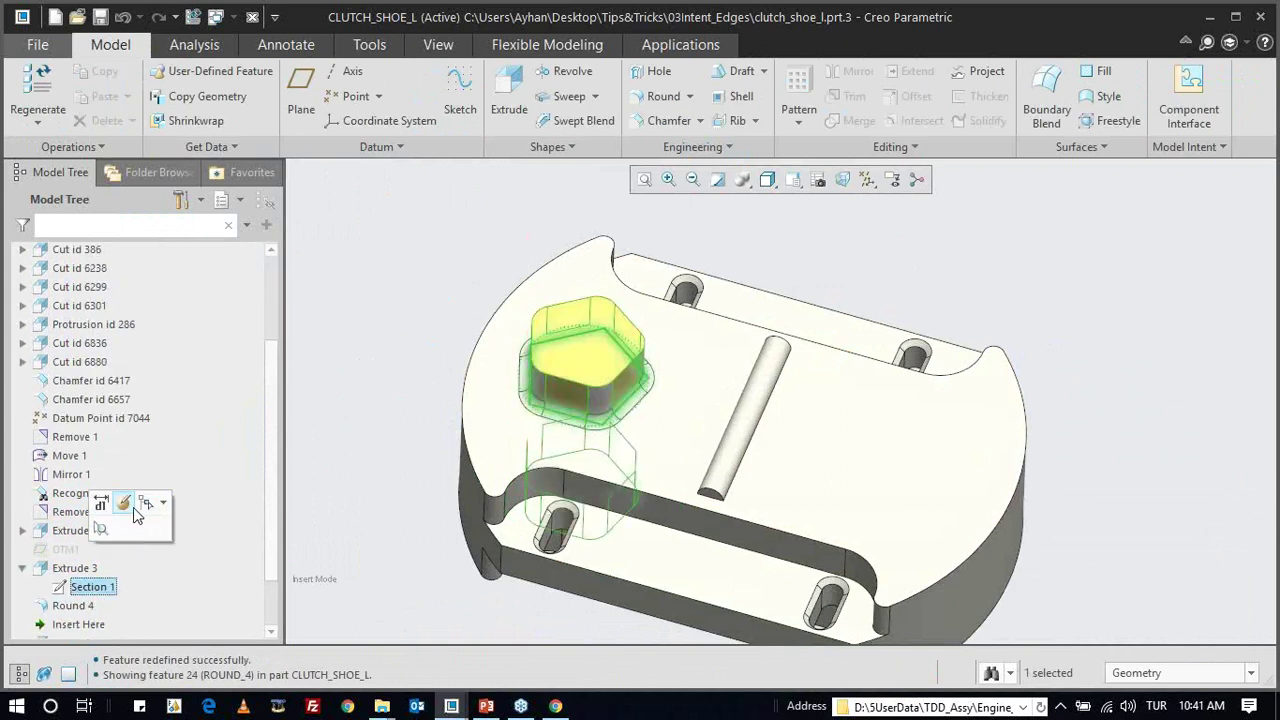
- Replace Extrude 3's pentagon sketch with a rectangle and regenerate the boss
click(124, 504)
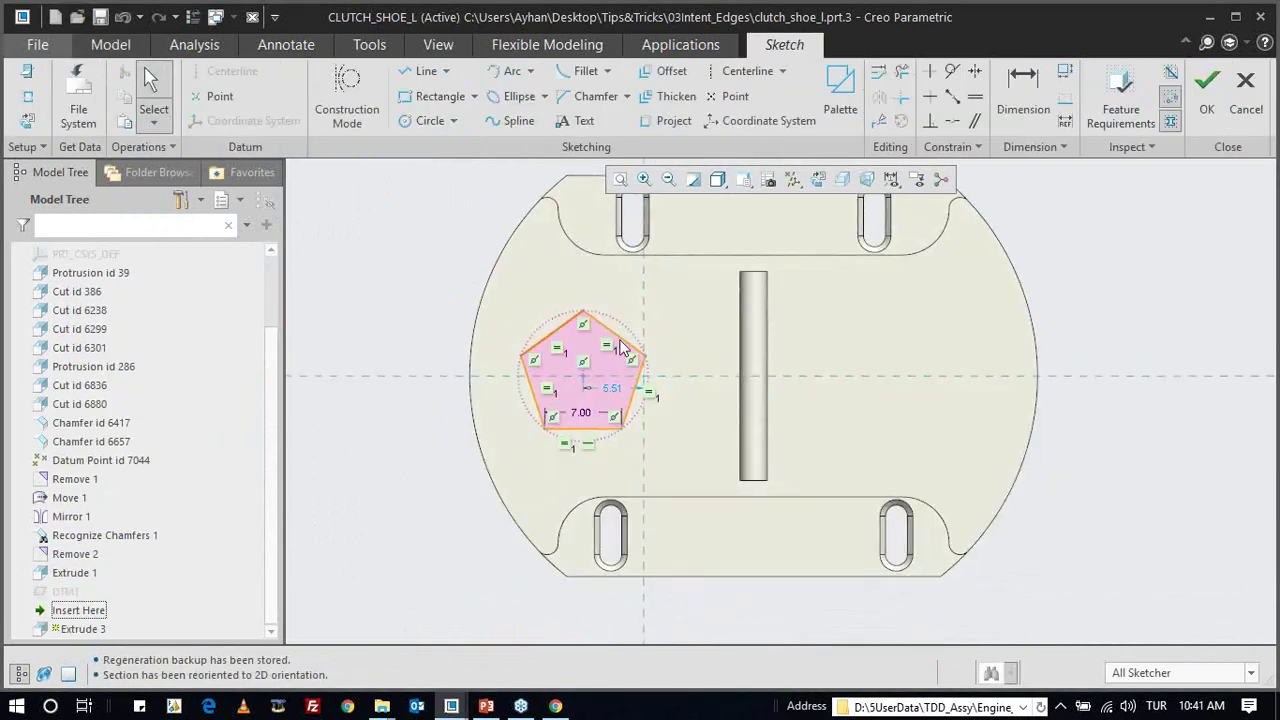
drag(468, 282, 712, 466)
key(Delete)
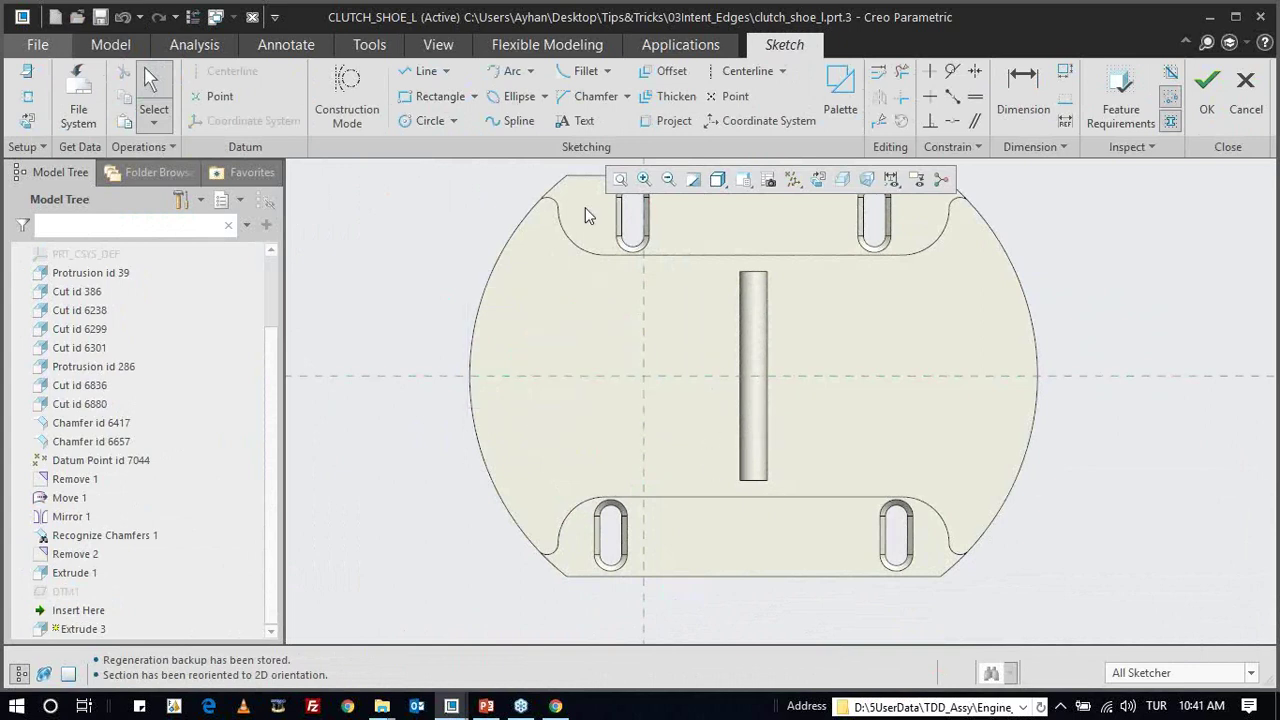
click(430, 97)
click(547, 338)
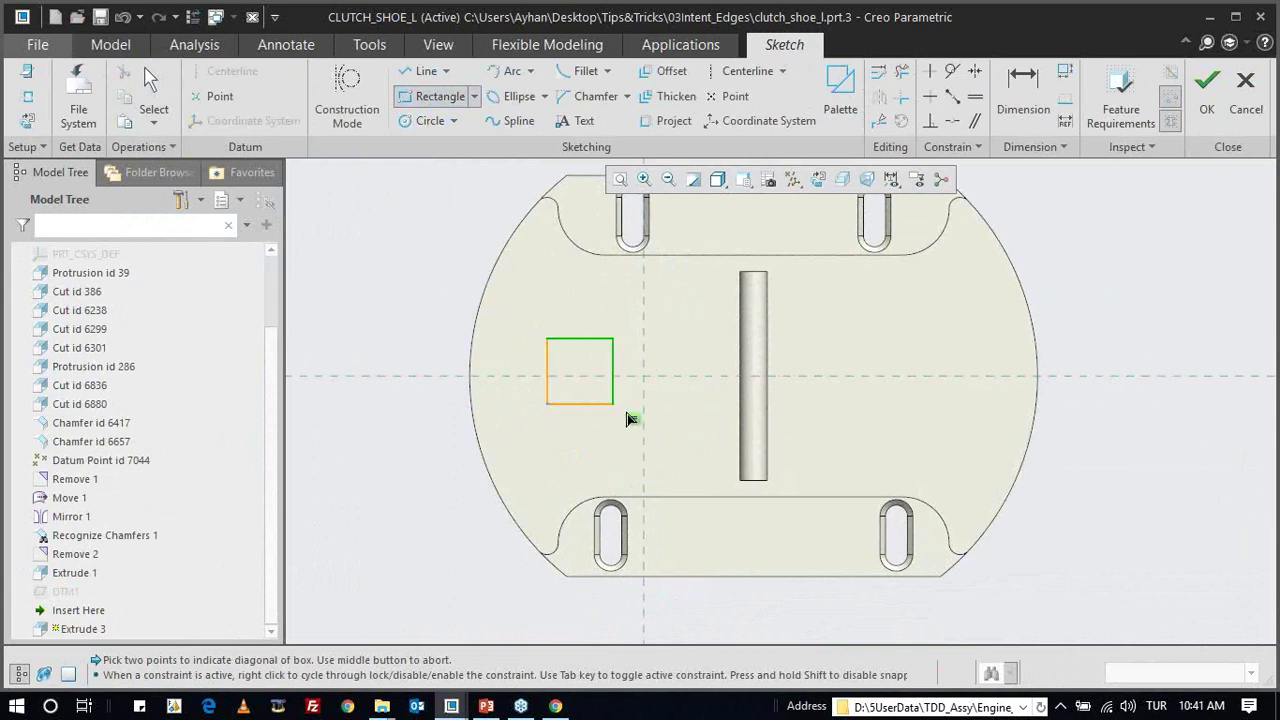
click(641, 417)
middle_click(702, 360)
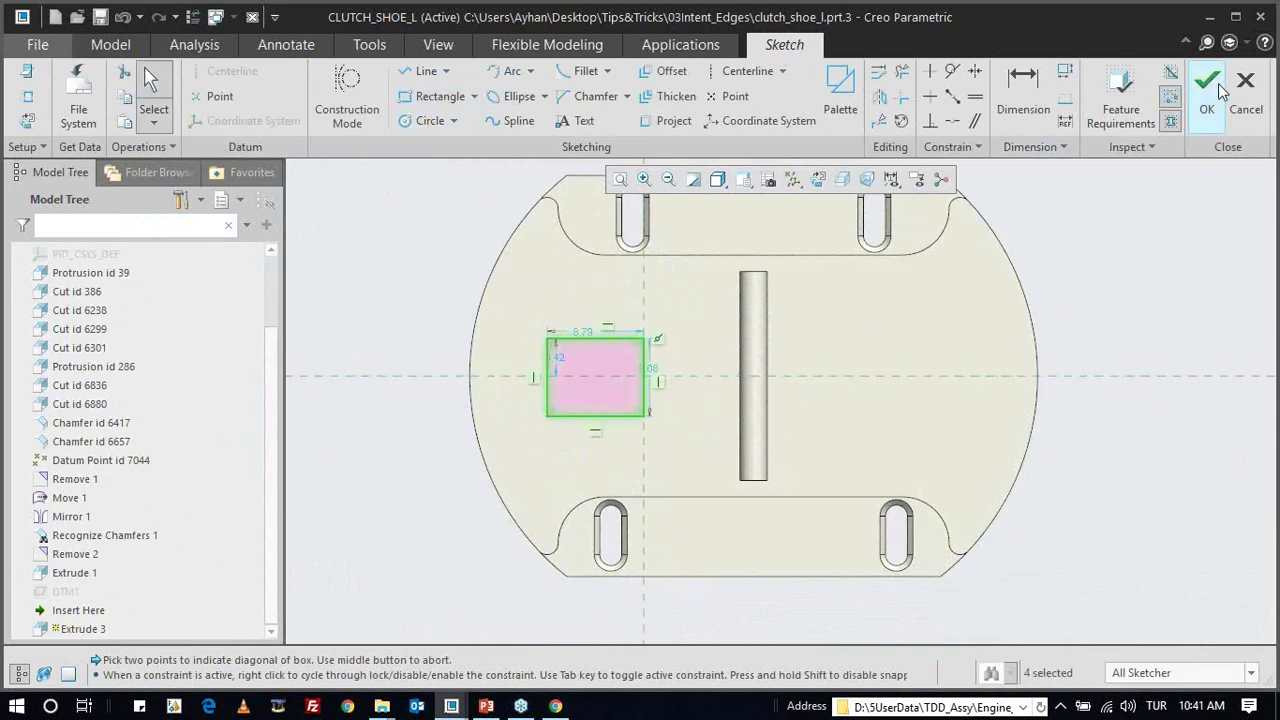
click(1220, 92)
mouse_move(589, 387)
middle_down()
mouse_move(598, 323)
mouse_move(530, 295)
middle_up()
click(530, 295)
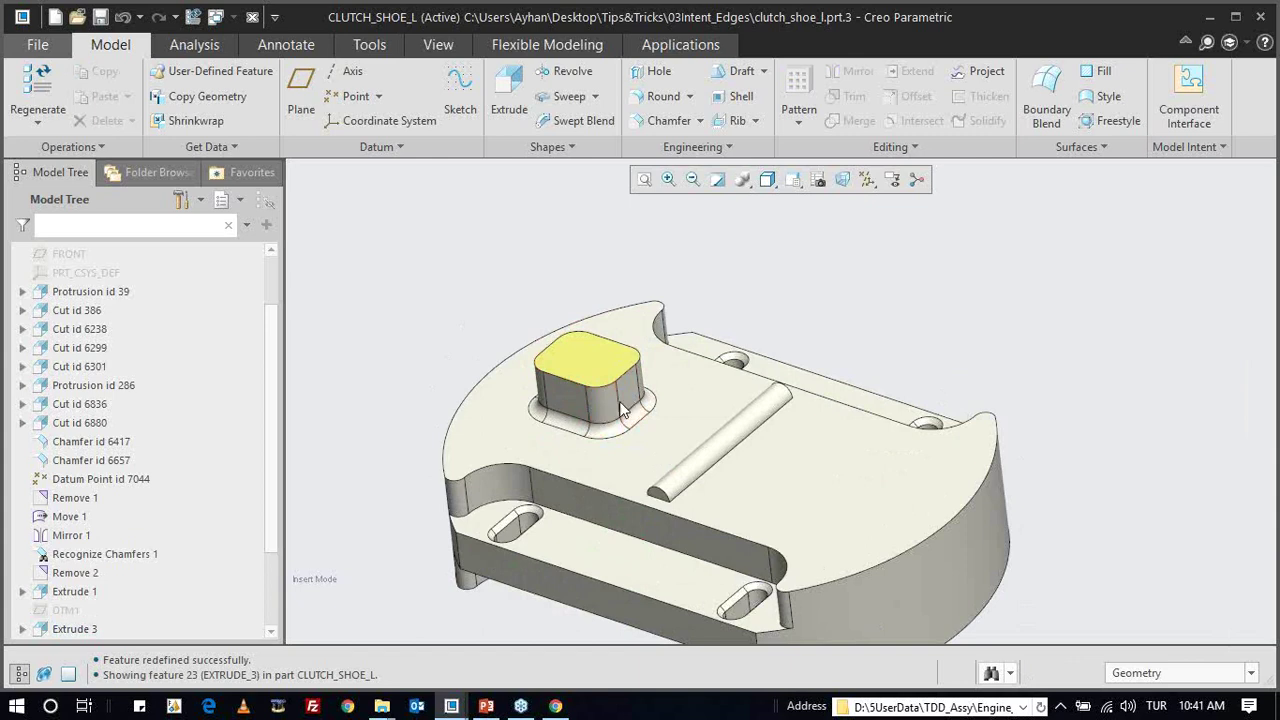
- Roll the model back to before Round 4 and orbit to view the block
mouse_move(645, 402)
middle_down()
mouse_move(600, 343)
mouse_move(651, 378)
mouse_move(640, 410)
middle_up()
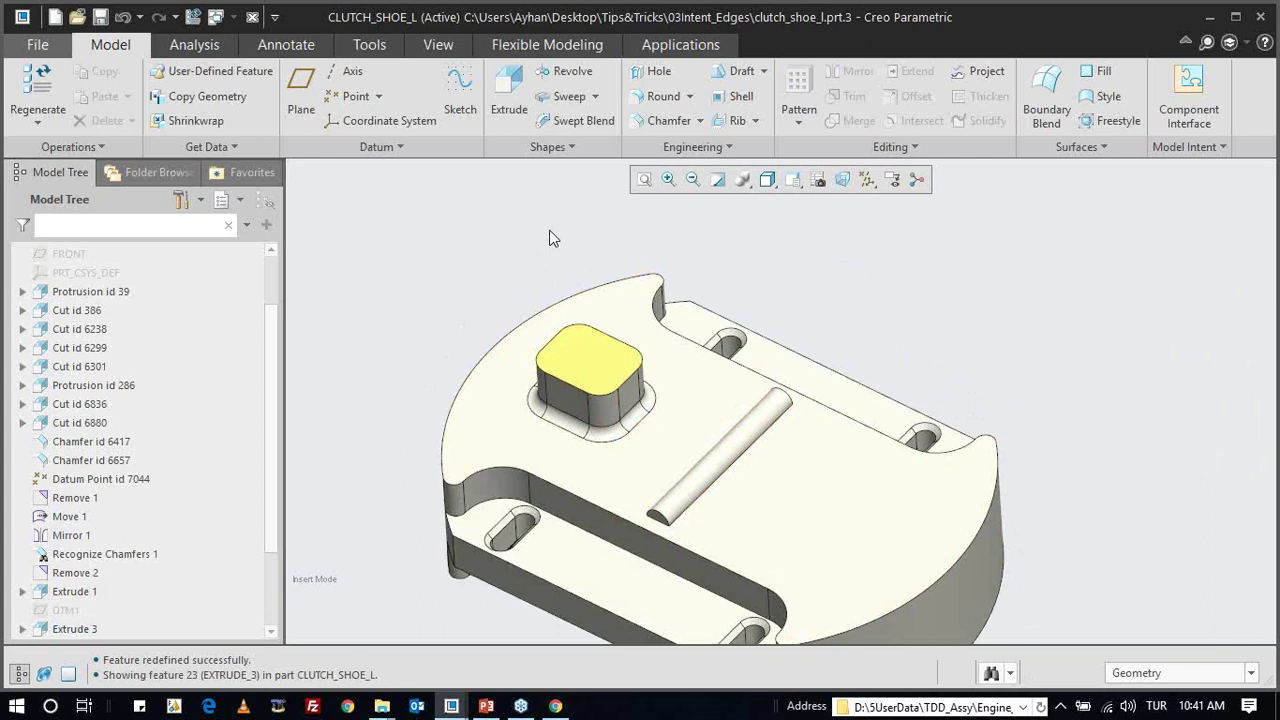
scroll(85, 600, down, 2)
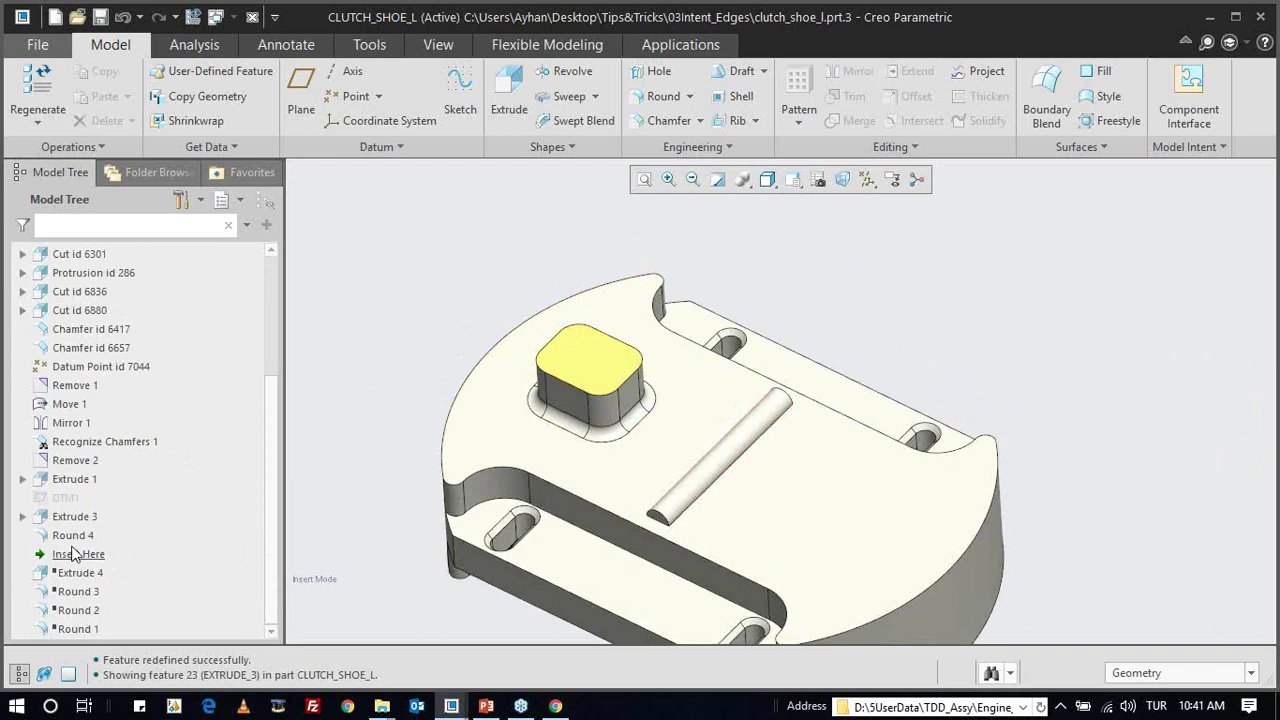
drag(80, 556, 80, 537)
mouse_move(546, 430)
middle_down()
mouse_move(624, 375)
mouse_move(630, 355)
middle_up()
- Start a 1.00 round on the block's vertical side edges, then cancel and discard it
click(660, 96)
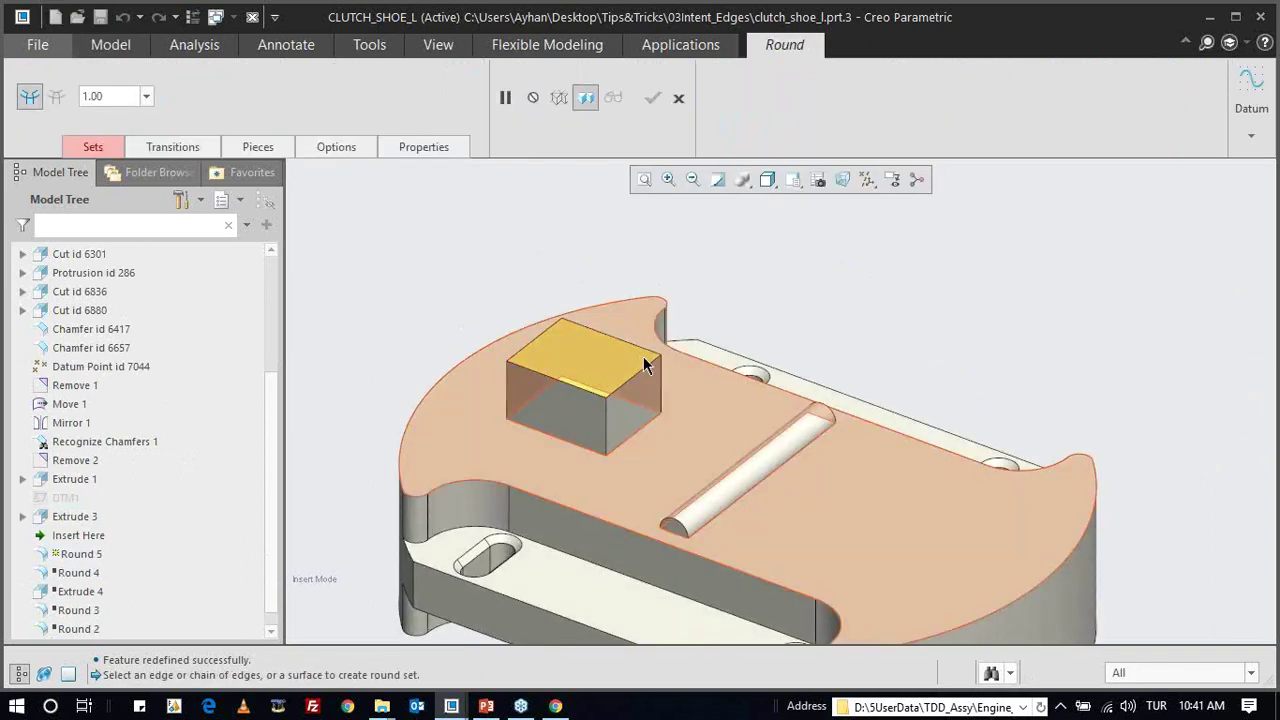
right_click(609, 432)
click(605, 430)
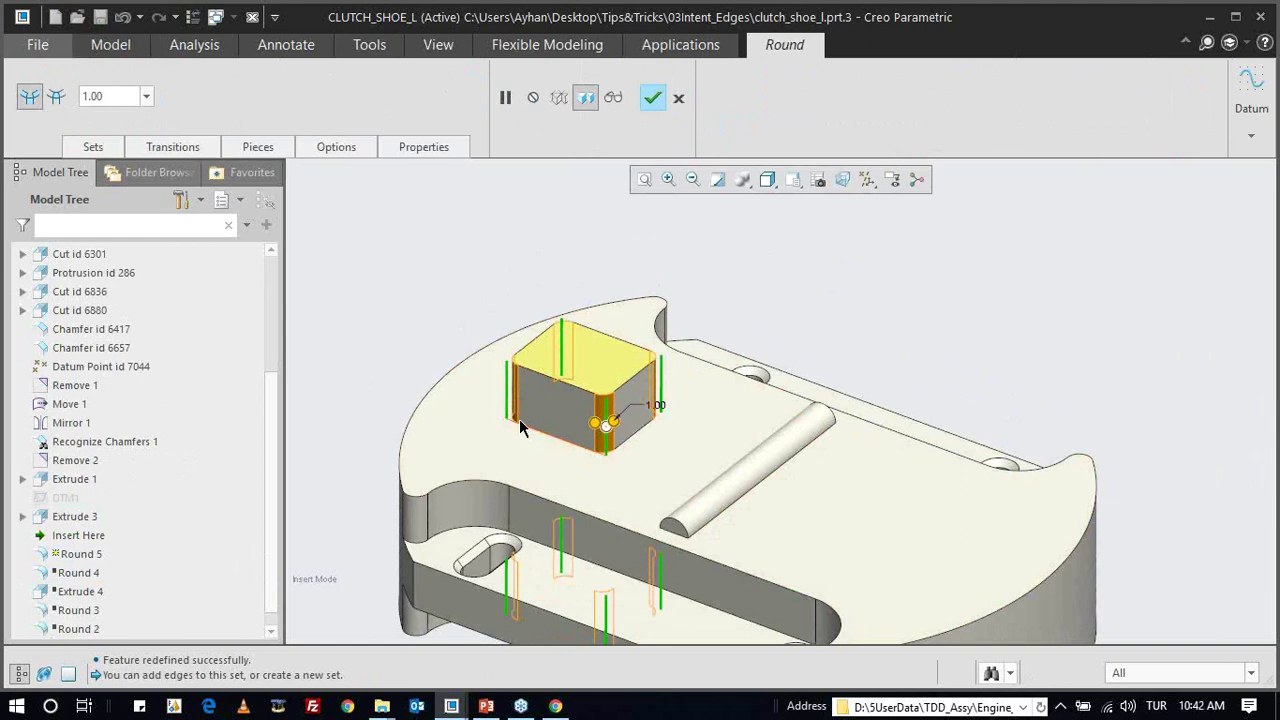
click(680, 103)
click(659, 394)
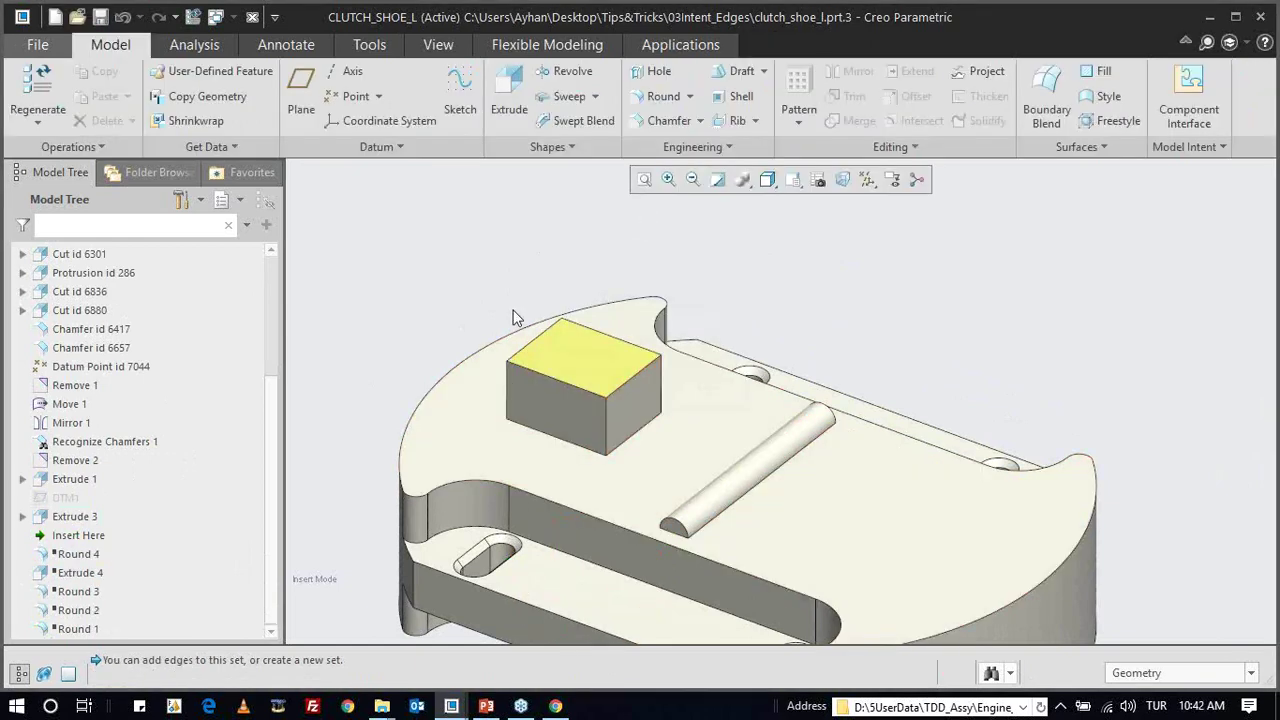
scroll(538, 247, down, 2)
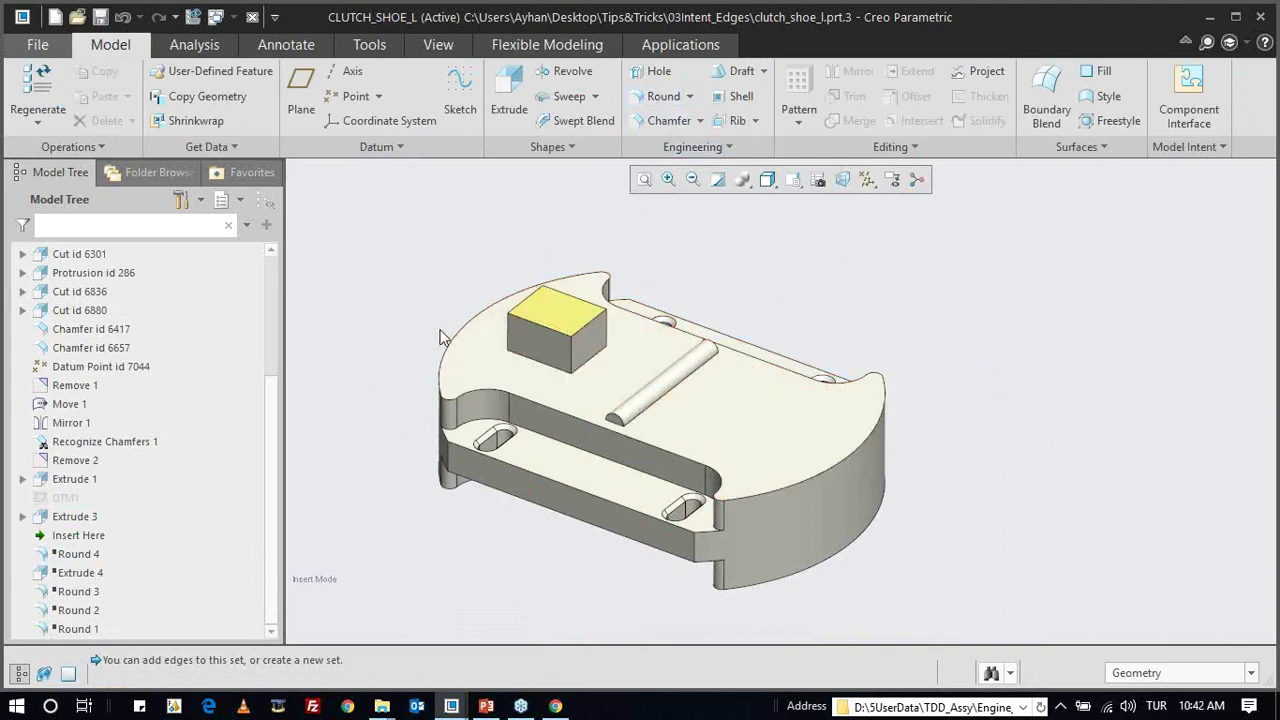
middle_drag(527, 386, 594, 374)
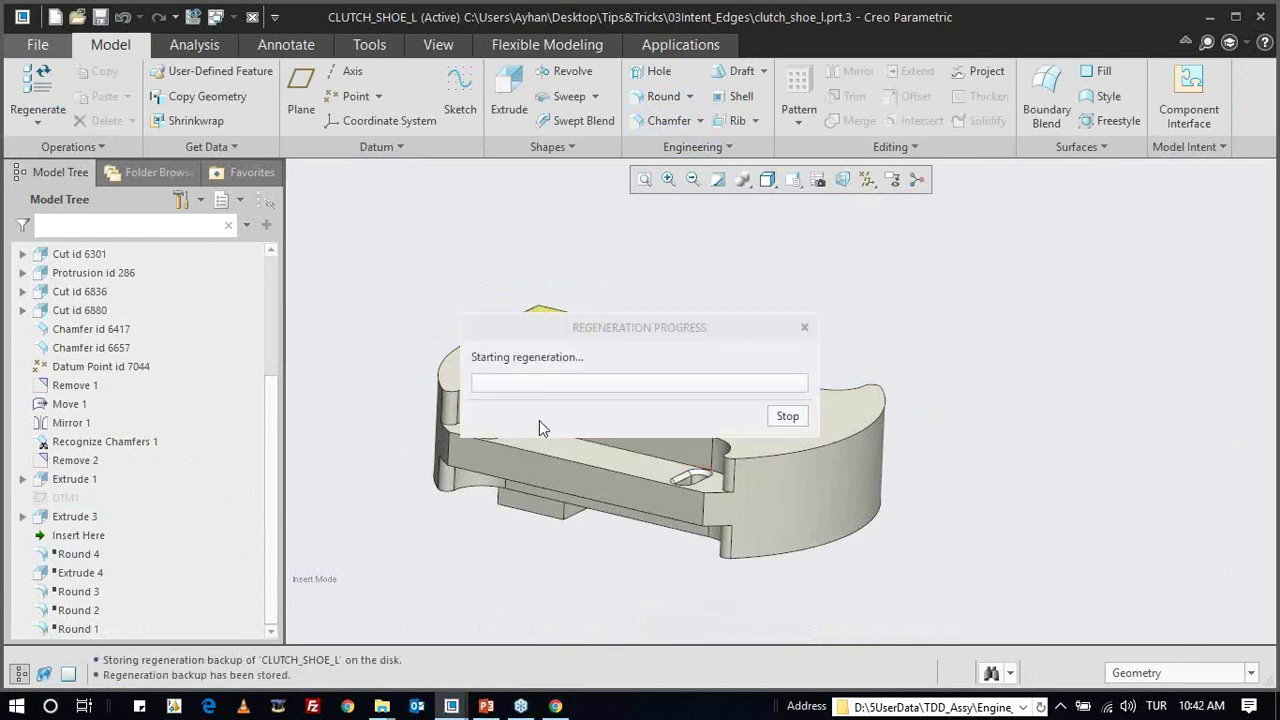
- Orbit and zoom to a top-down view and select the rib on the top face
mouse_move(566, 406)
middle_down()
mouse_move(583, 444)
mouse_move(418, 451)
middle_up()
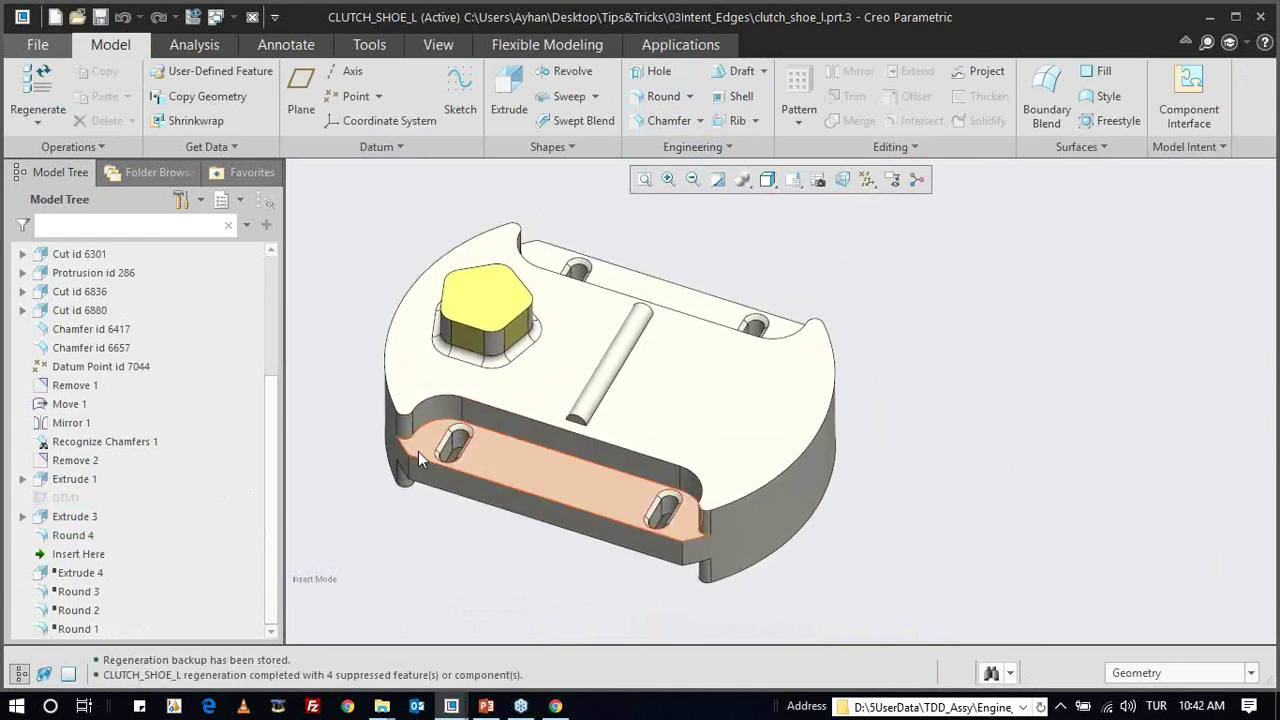
scroll(418, 451, up, 2)
mouse_move(714, 447)
middle_down()
mouse_move(779, 459)
mouse_move(630, 504)
mouse_move(647, 409)
mouse_move(584, 479)
mouse_move(520, 400)
middle_up()
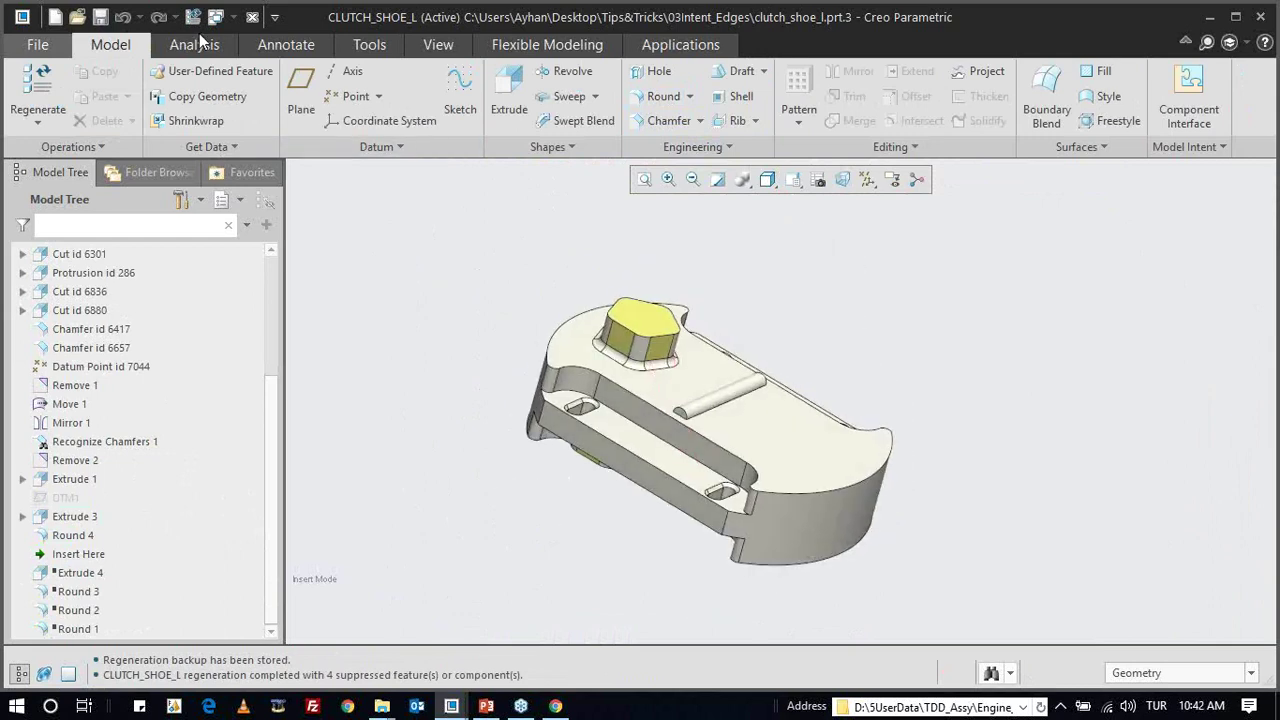
scroll(712, 400, up, 2)
mouse_move(712, 400)
middle_down()
mouse_move(734, 408)
mouse_move(723, 434)
mouse_move(697, 414)
mouse_move(655, 415)
mouse_move(673, 394)
middle_up()
scroll(717, 428, up, 4)
click(697, 414)
ctrl+click(701, 382)
scroll(700, 375, down, 5)
mouse_move(769, 363)
middle_down()
mouse_move(825, 359)
mouse_move(795, 334)
mouse_move(808, 354)
middle_up()
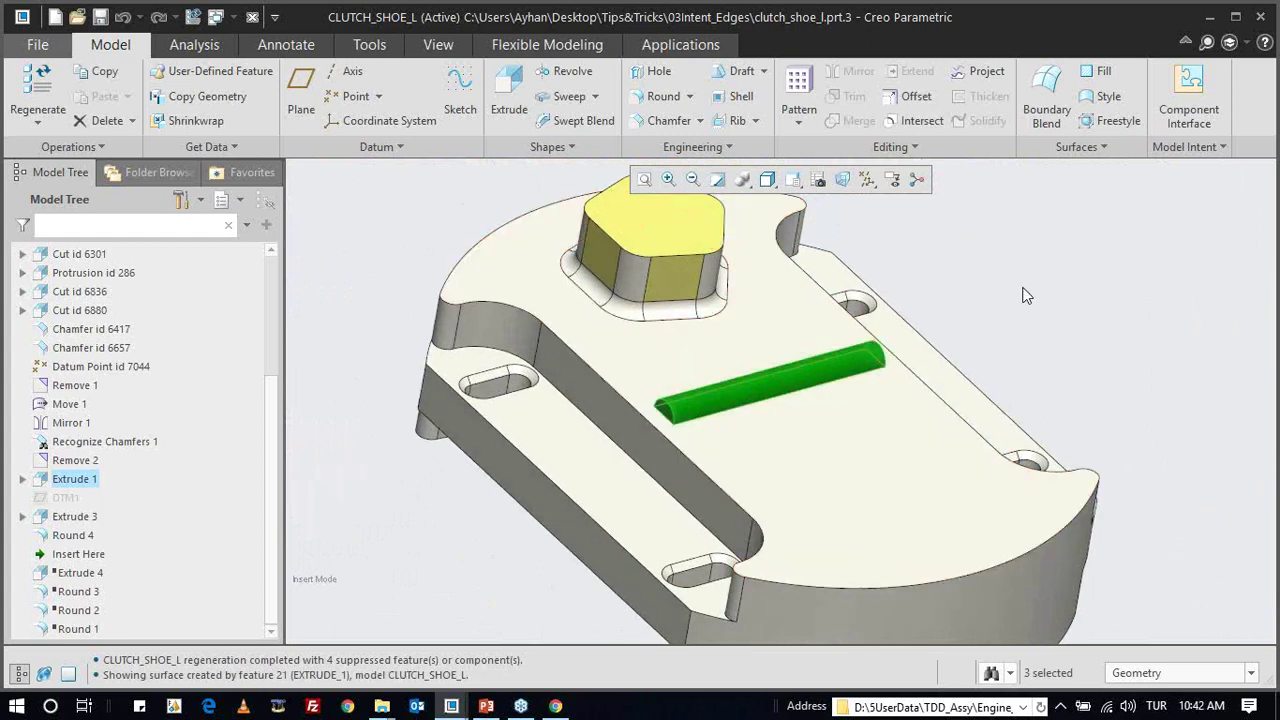
click(969, 328)
click(744, 392)
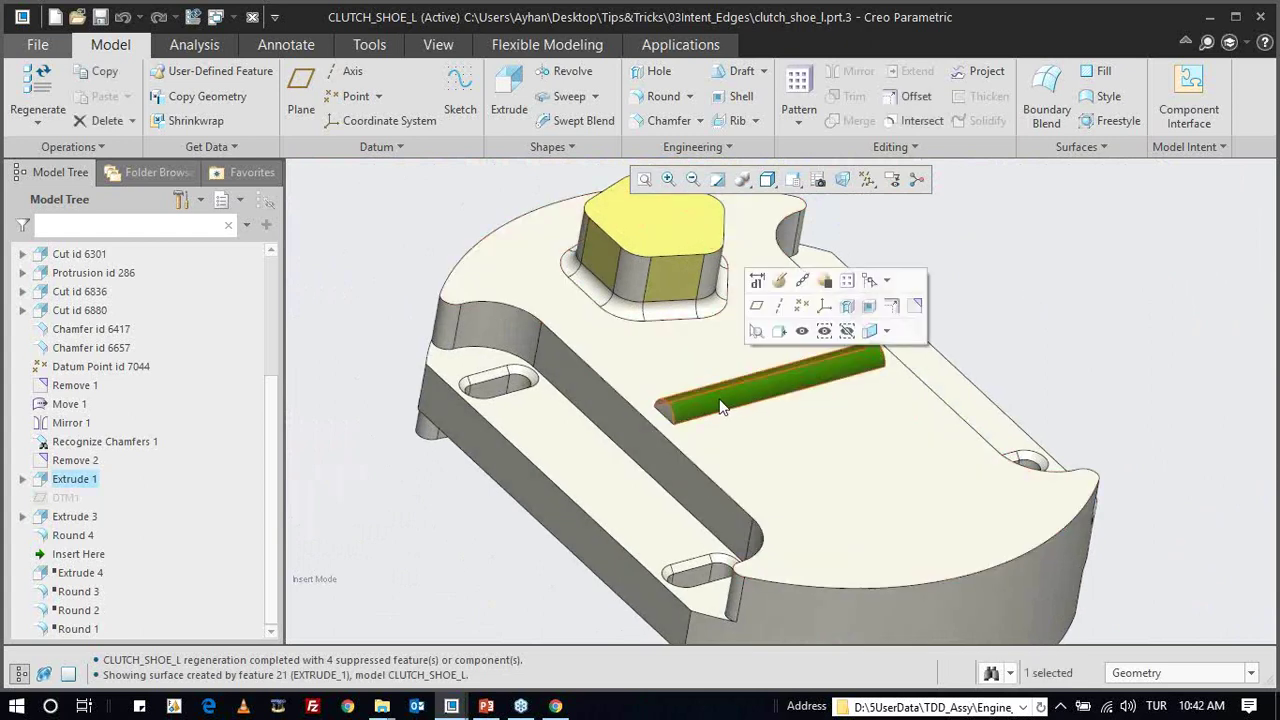
click(882, 360)
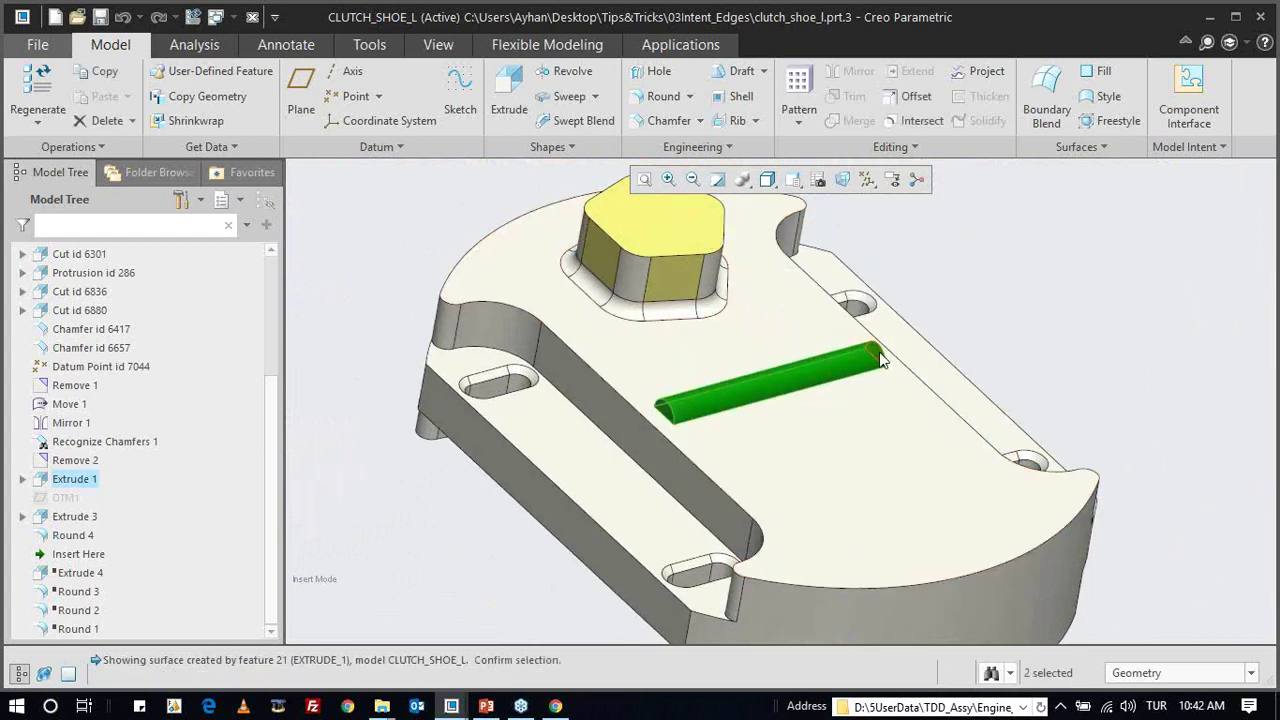
click(1036, 320)
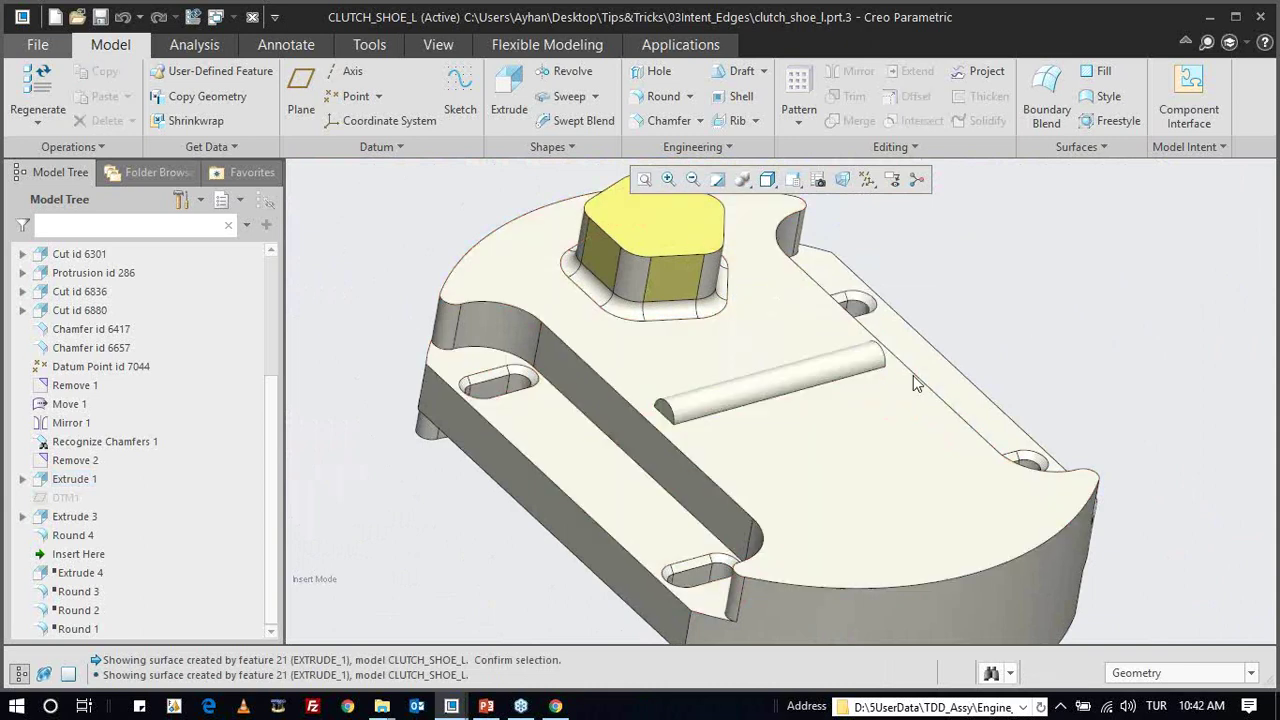
click(766, 392)
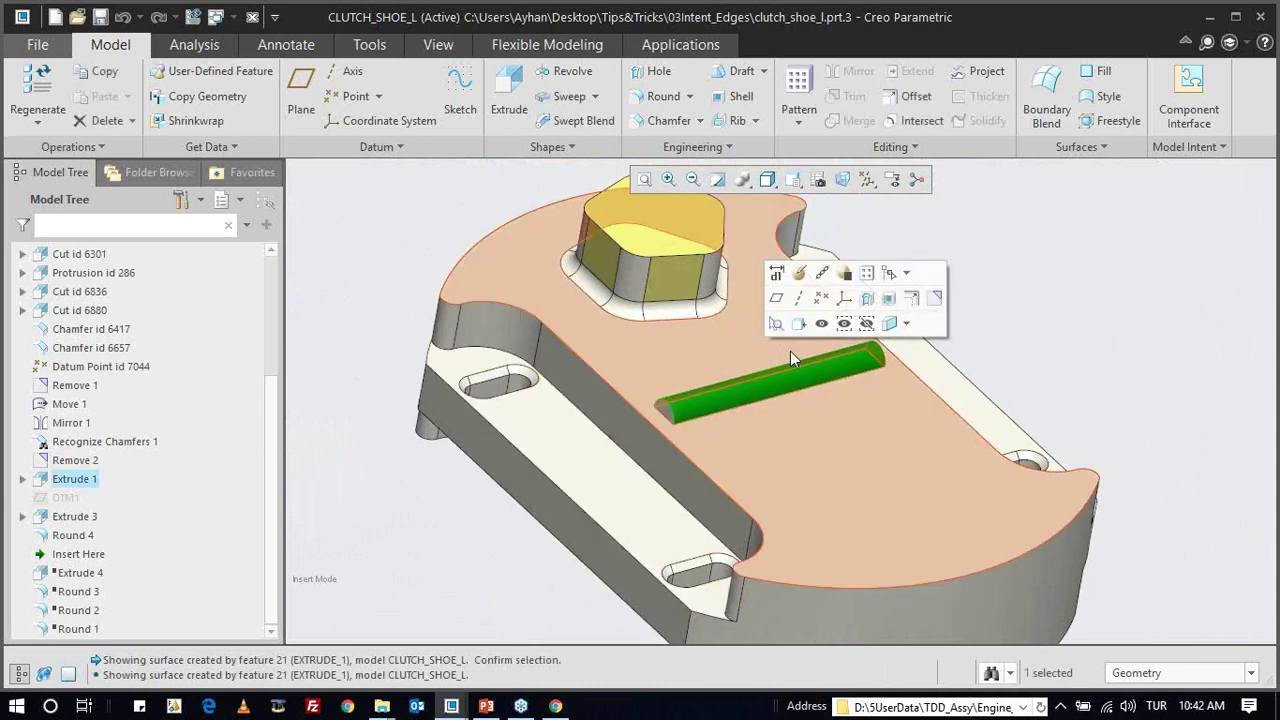
mouse_move(793, 412)
middle_down()
mouse_move(818, 395)
mouse_move(808, 405)
mouse_move(851, 400)
middle_up()
click(1070, 315)
scroll(829, 383, down, 2)
scroll(714, 455, down, 2)
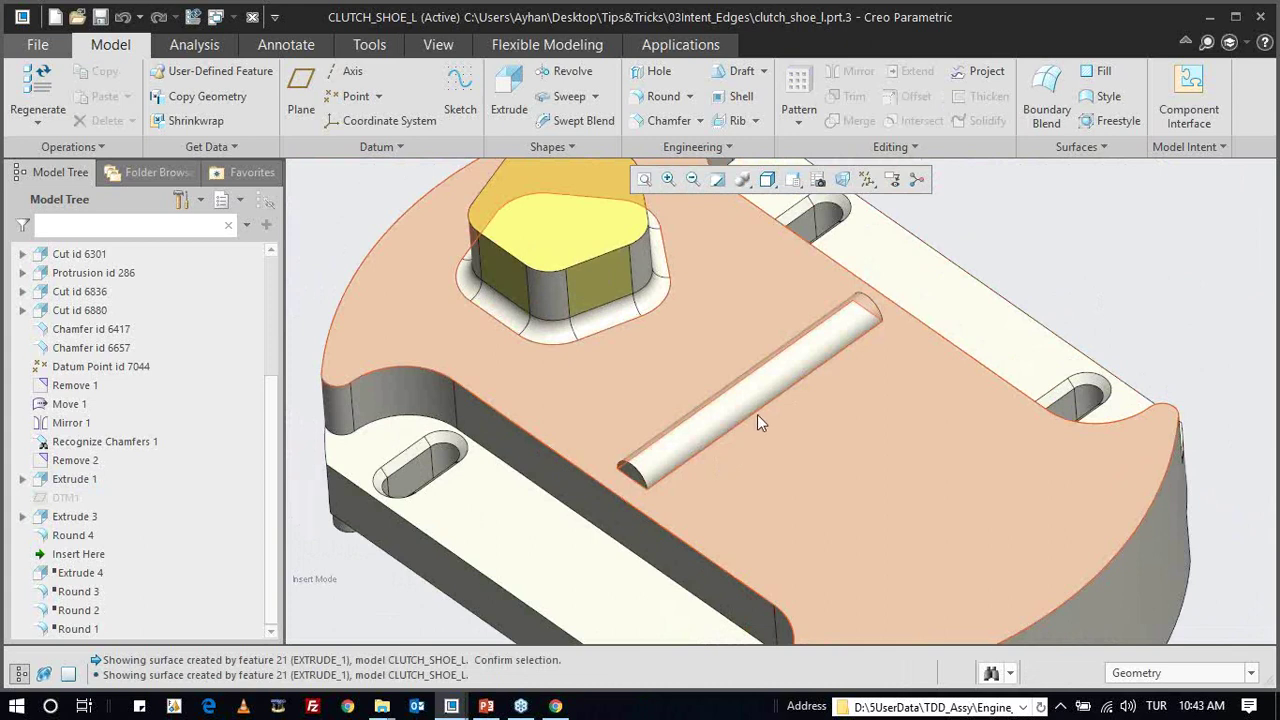
click(758, 405)
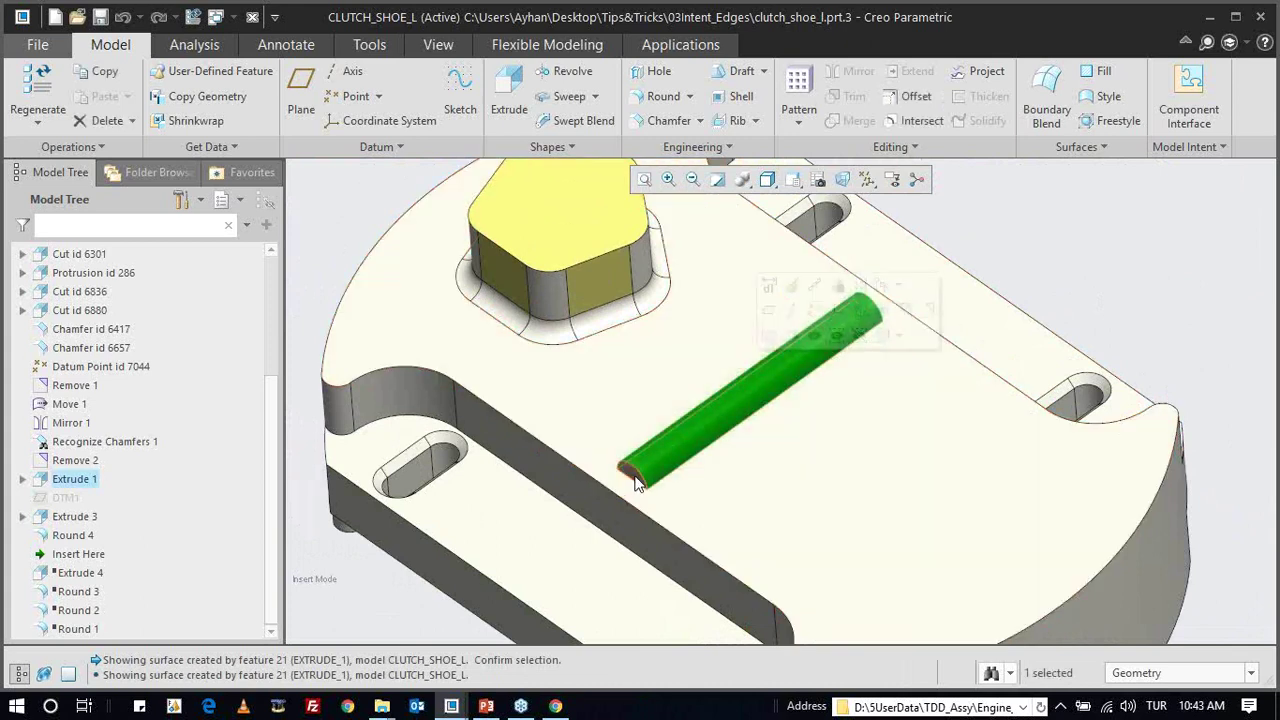
ctrl+click(630, 472)
ctrl+click(873, 317)
middle_drag(873, 317, 699, 353)
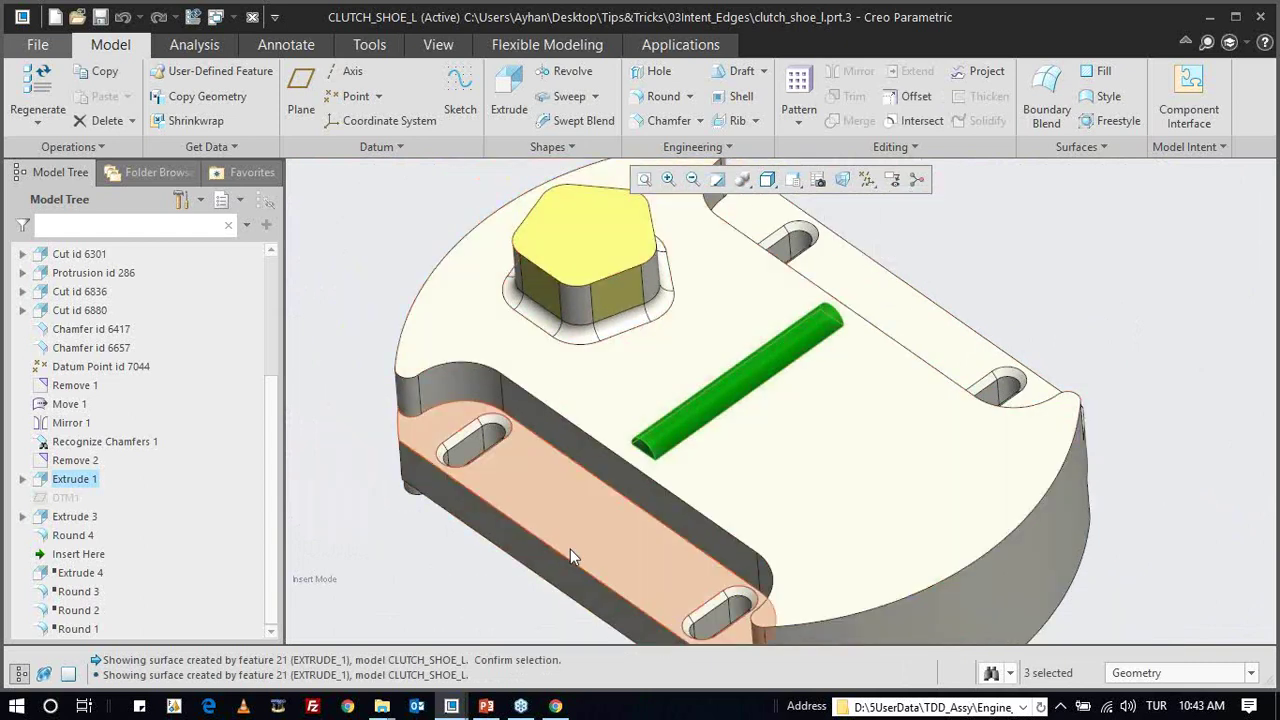
click(864, 377)
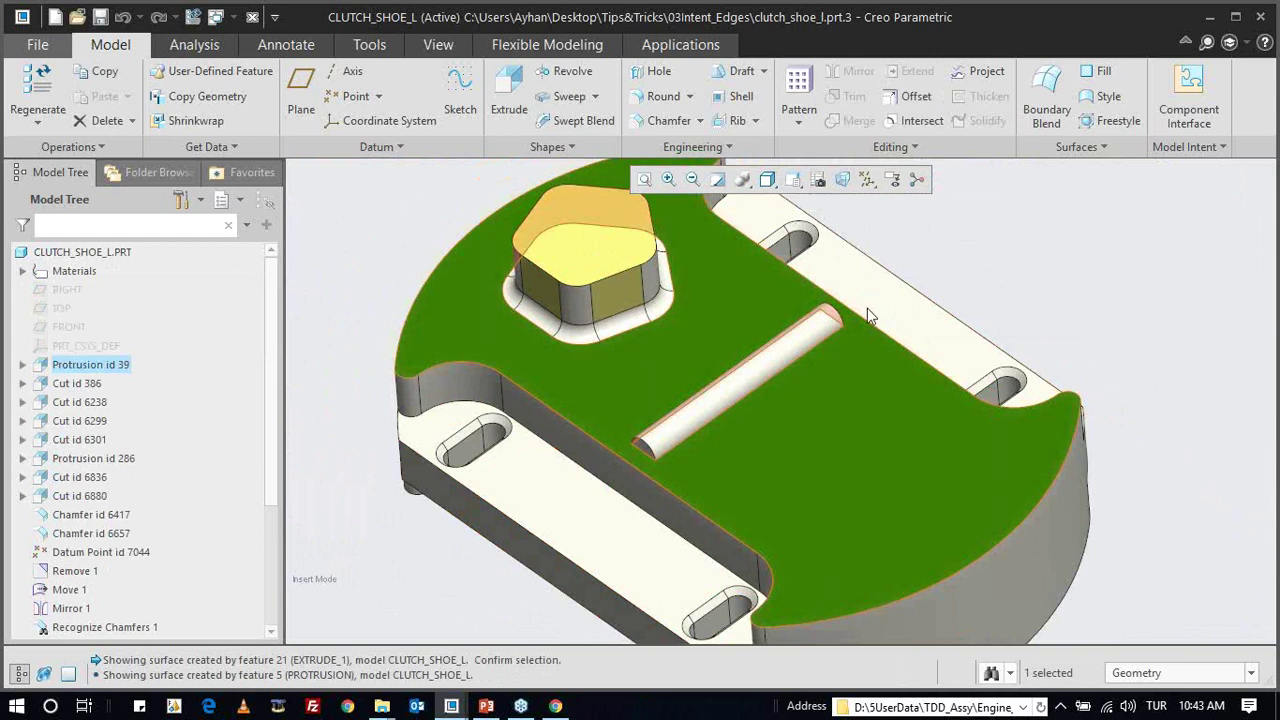
click(962, 237)
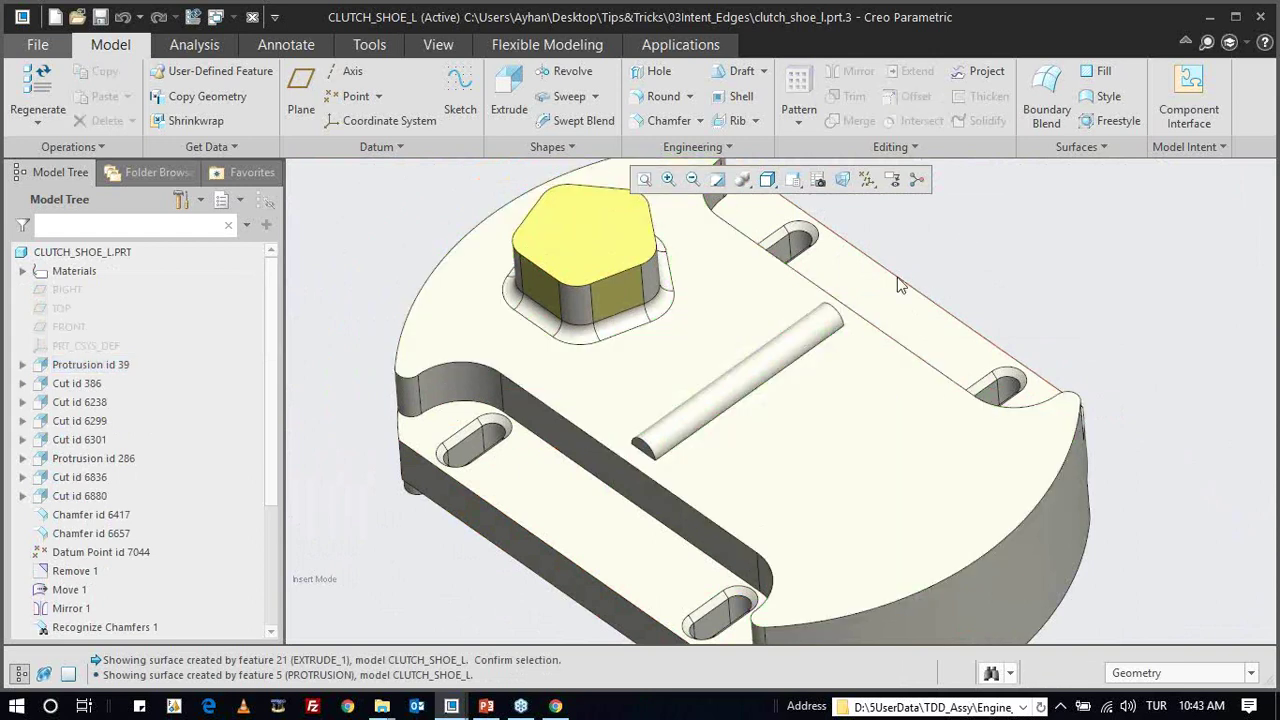
click(727, 399)
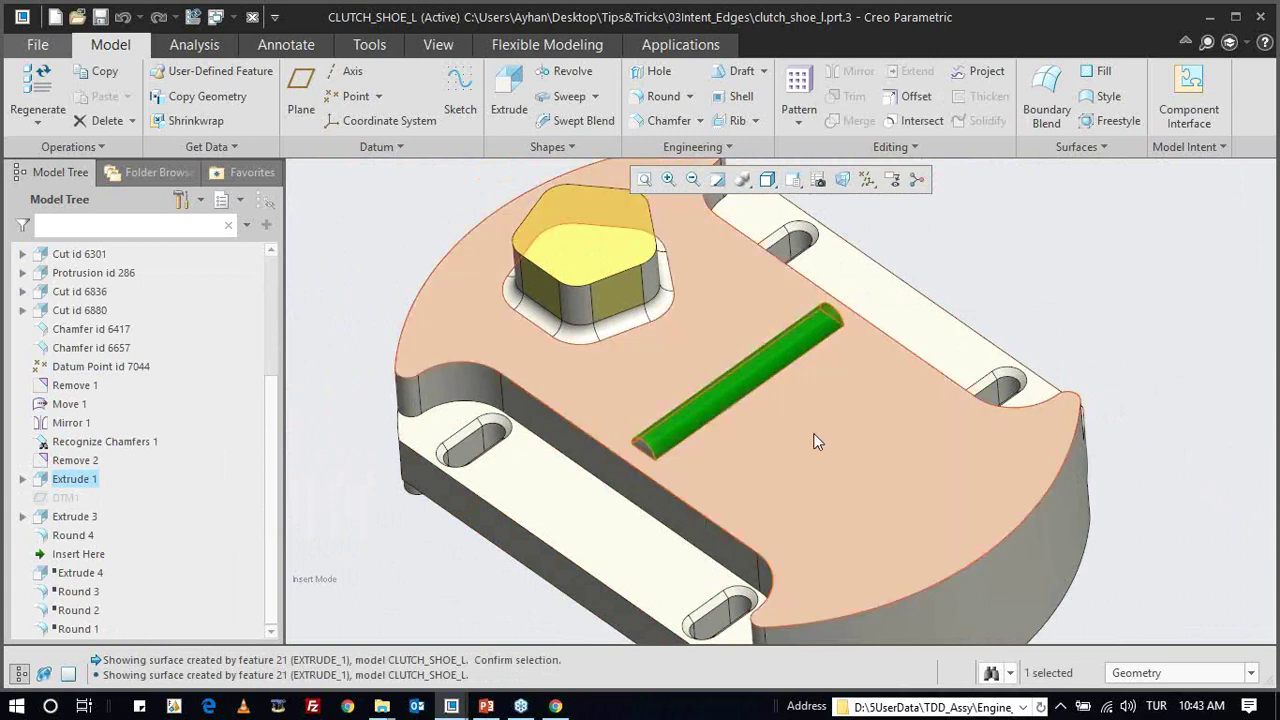
click(814, 436)
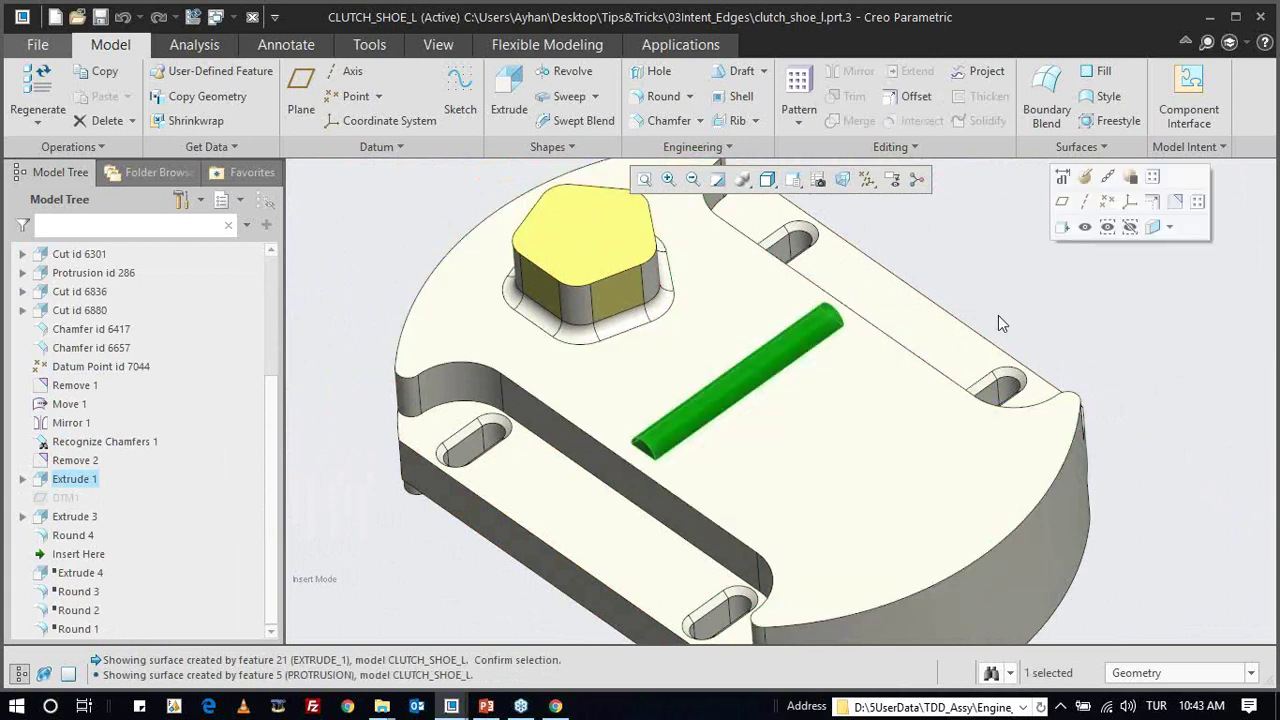
scroll(684, 475, up, 3)
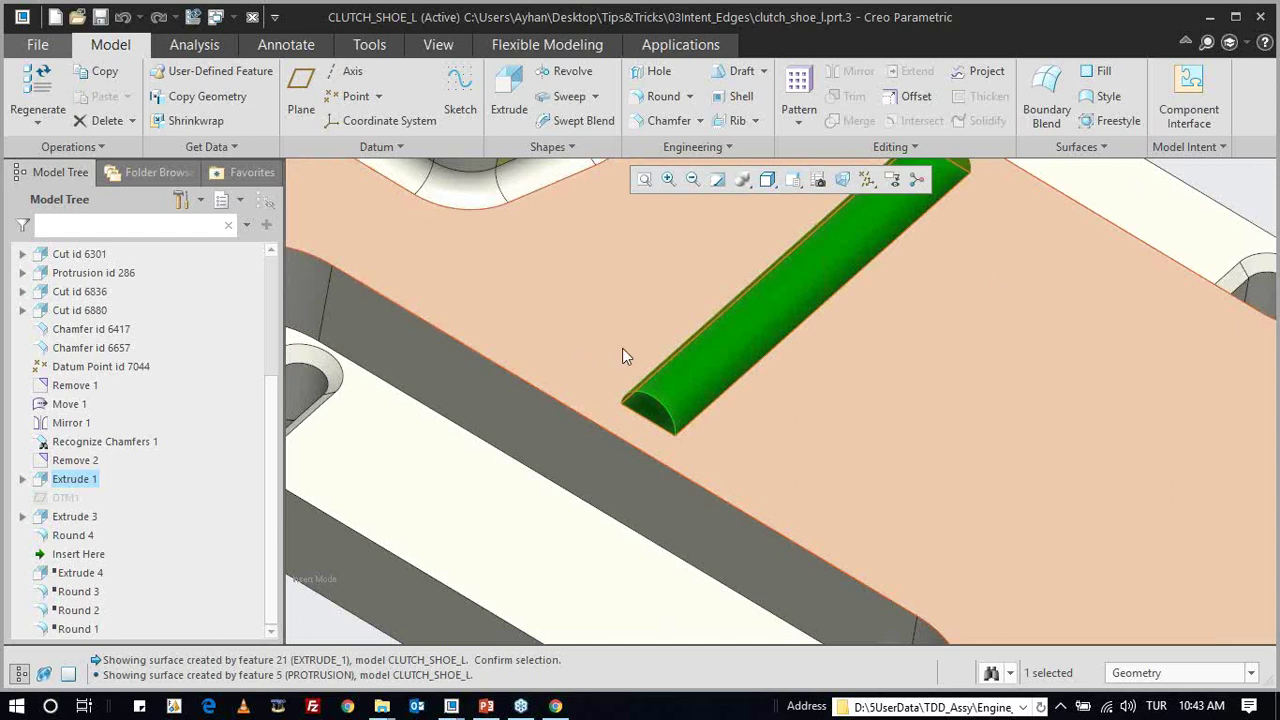
key(ctrl+d)
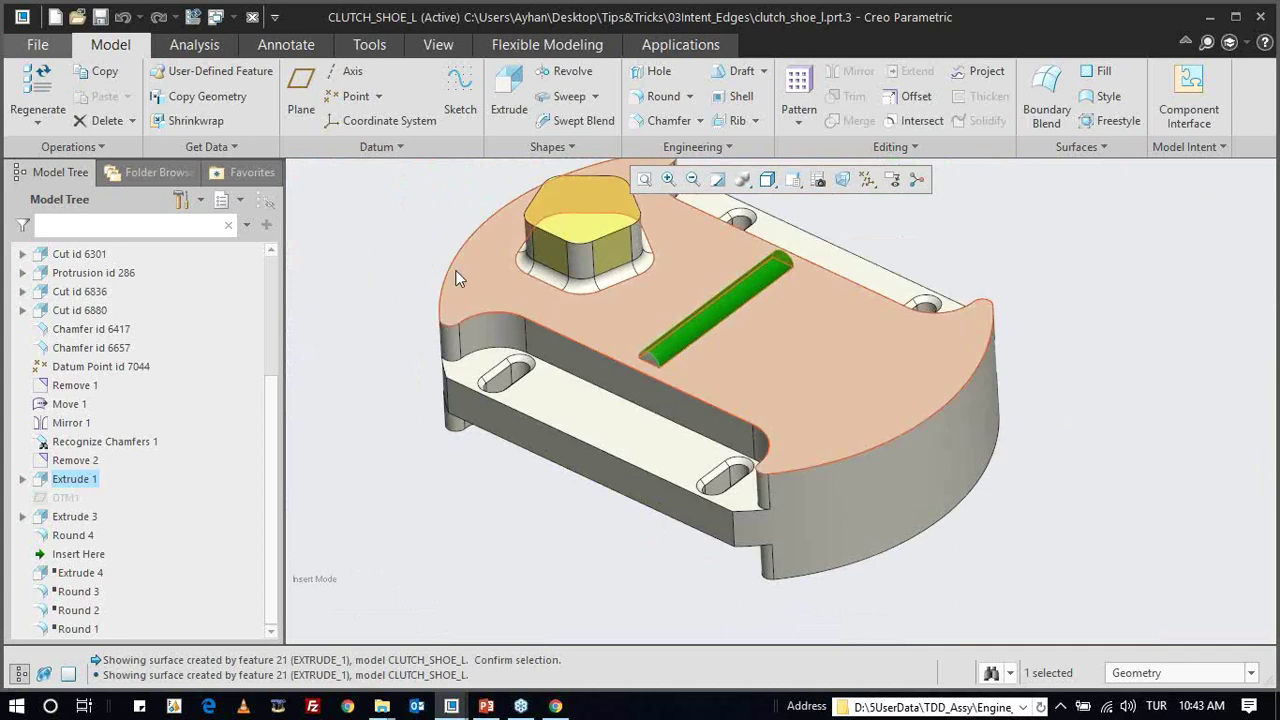
click(443, 424)
scroll(443, 424, down, 3)
mouse_move(429, 404)
middle_down()
mouse_move(443, 400)
mouse_move(437, 455)
middle_up()
scroll(480, 458, down, 3)
mouse_move(522, 472)
middle_down()
mouse_move(602, 436)
mouse_move(643, 290)
middle_up()
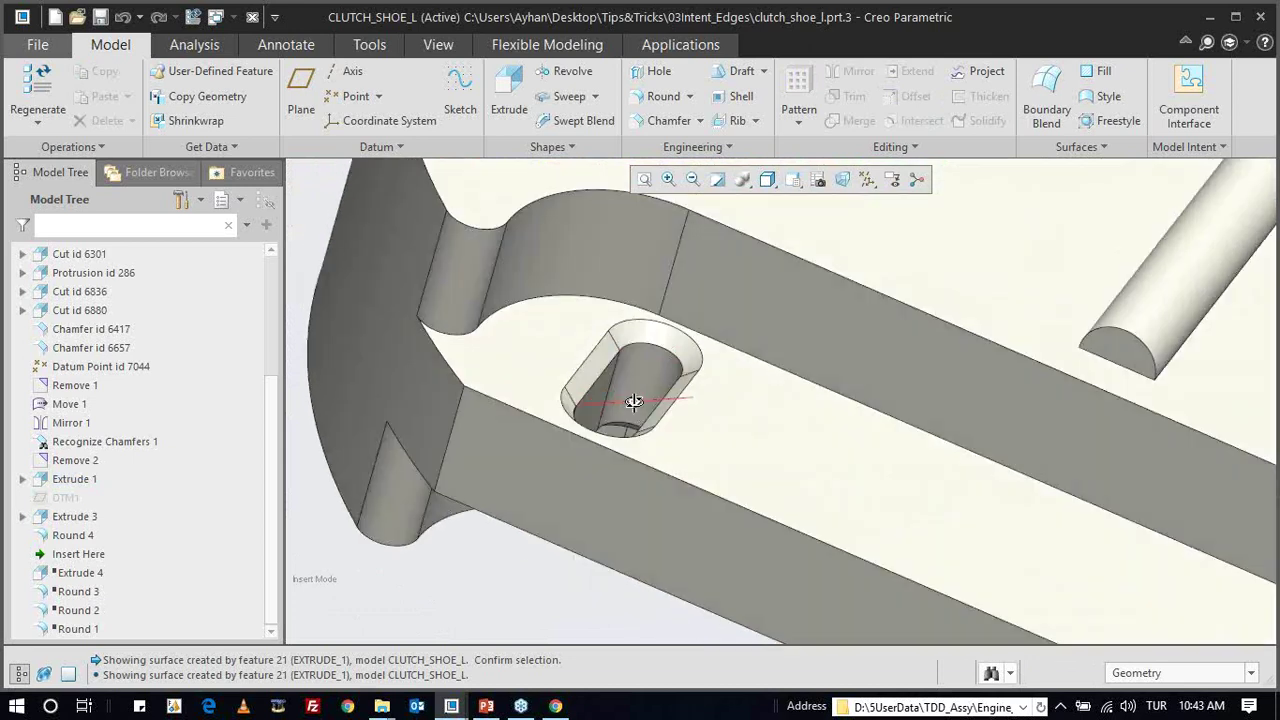
mouse_move(552, 345)
middle_down()
mouse_move(629, 357)
mouse_move(609, 414)
mouse_move(566, 443)
mouse_move(586, 443)
mouse_move(583, 400)
mouse_move(586, 451)
mouse_move(561, 343)
middle_up()
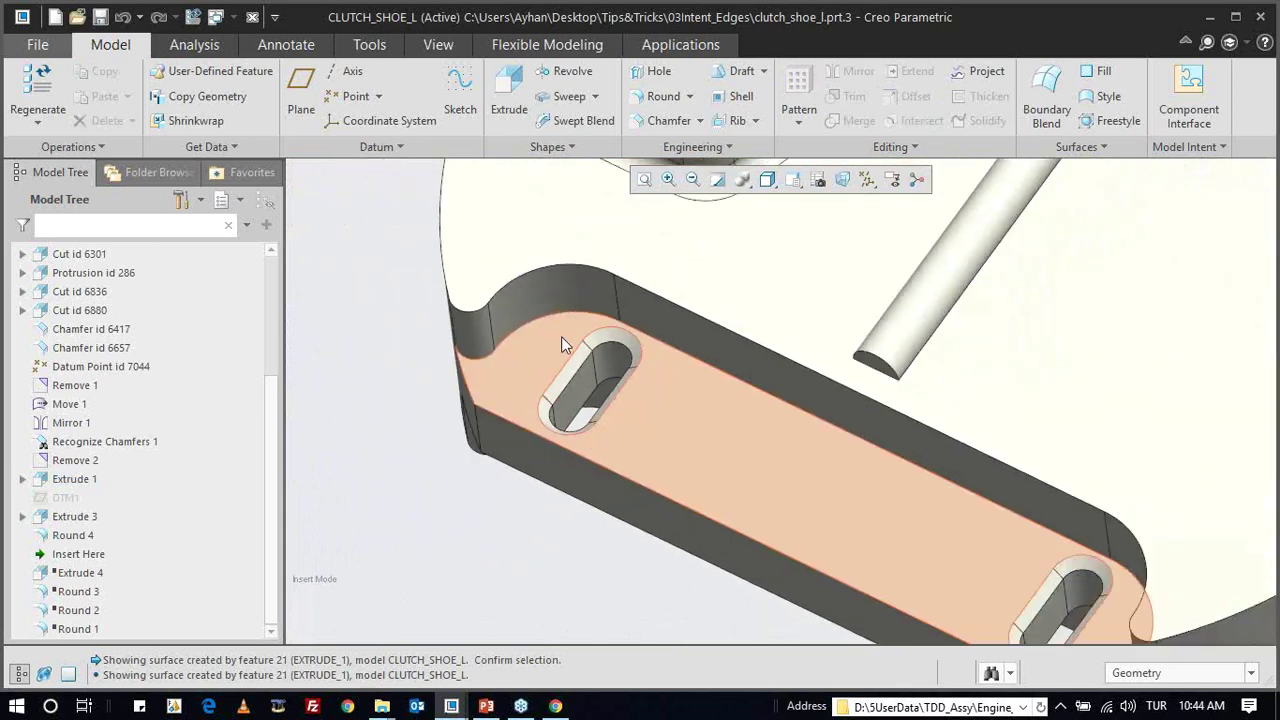
scroll(600, 396, down, 5)
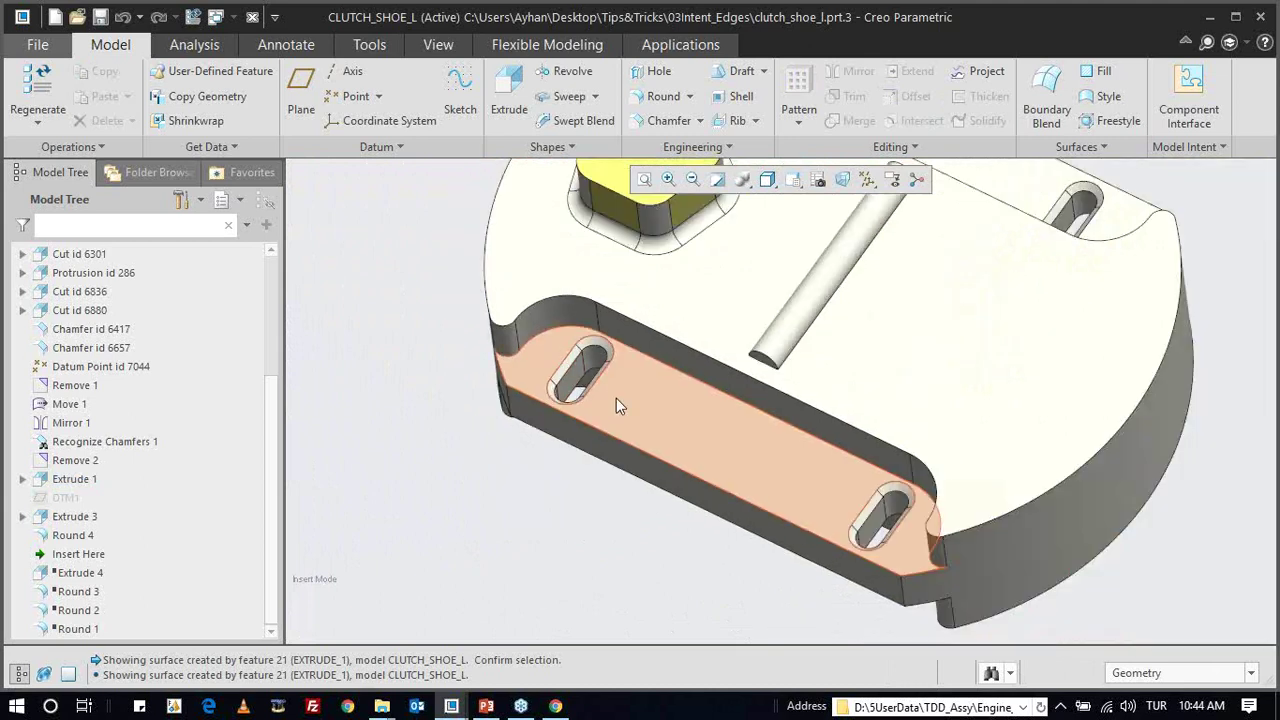
scroll(680, 385, up, 4)
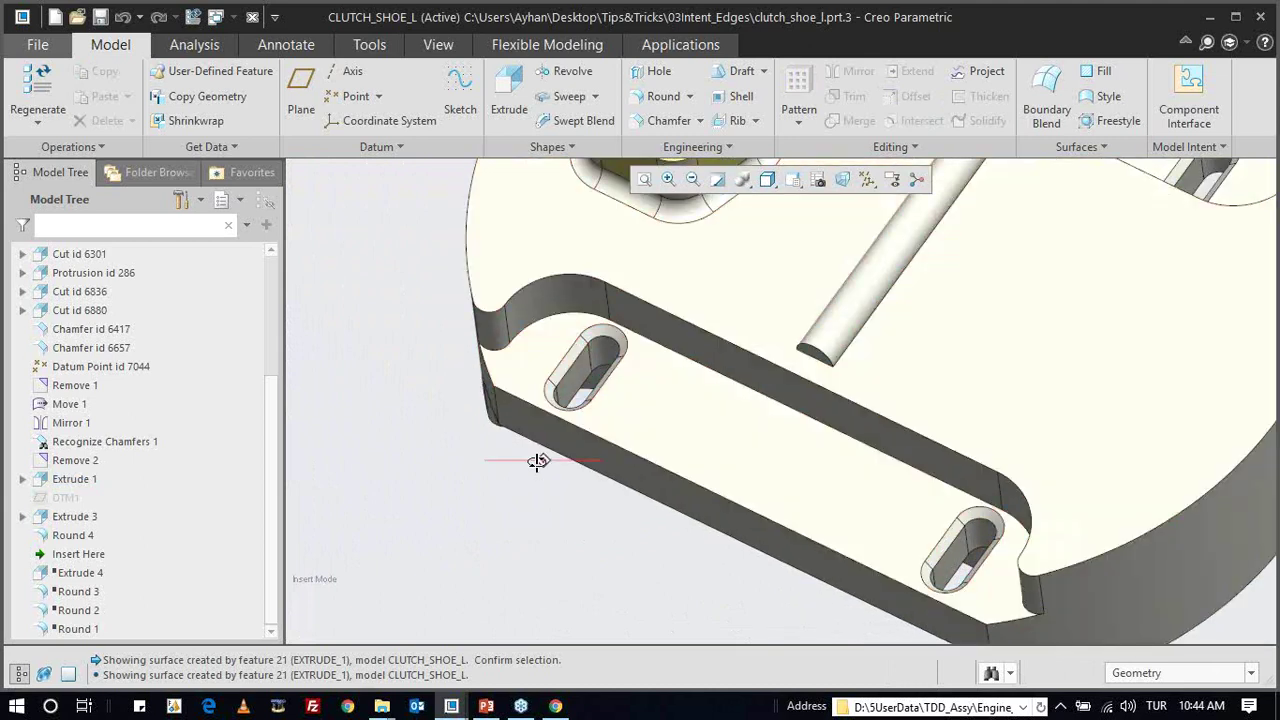
middle_drag(538, 461, 545, 448)
mouse_move(642, 393)
middle_down()
mouse_move(627, 357)
mouse_move(657, 437)
mouse_move(646, 500)
middle_up()
click(657, 433)
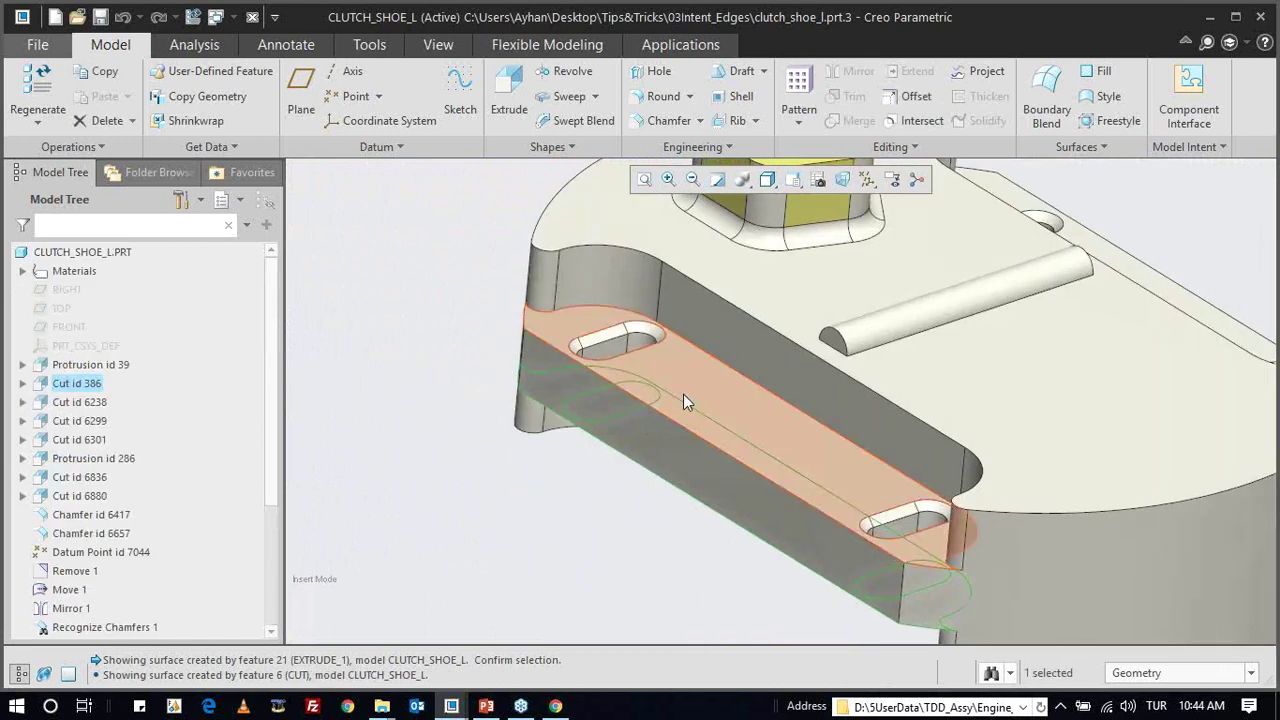
ctrl+click(683, 401)
mouse_move(624, 374)
middle_down()
mouse_move(620, 291)
mouse_move(630, 381)
middle_up()
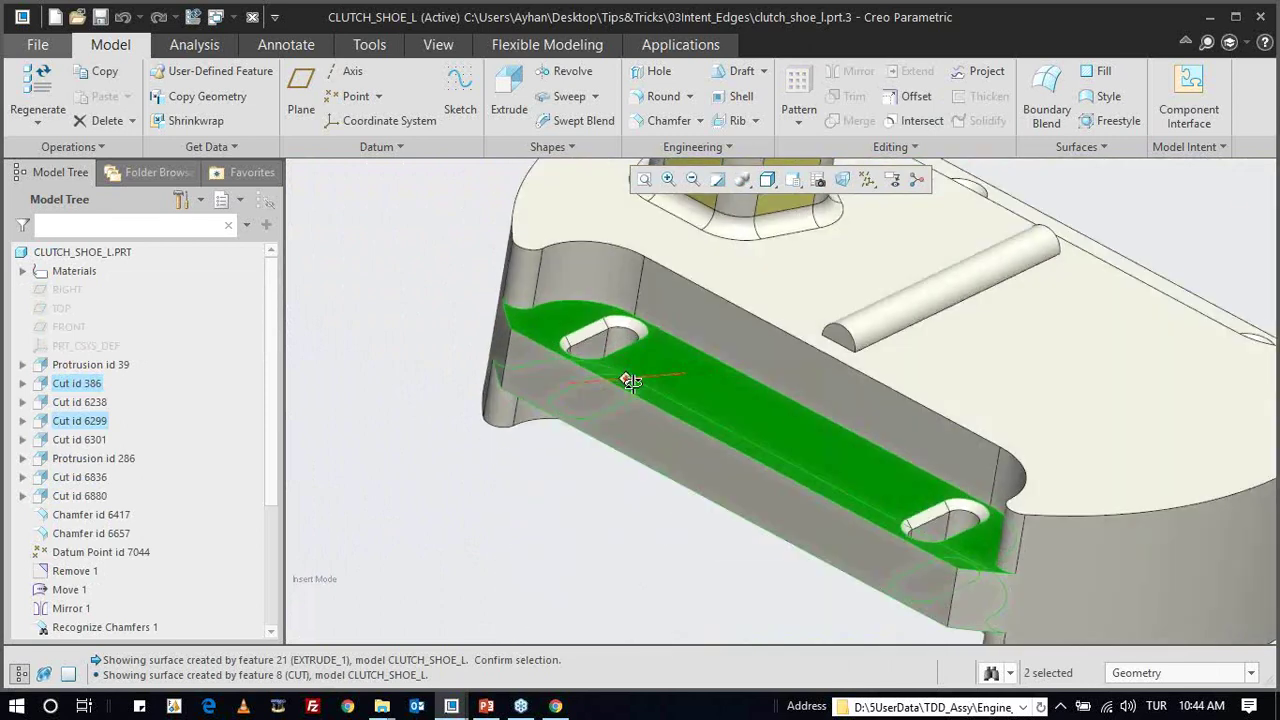
click(433, 287)
mouse_move(517, 317)
middle_down()
mouse_move(642, 363)
mouse_move(651, 380)
mouse_move(620, 388)
middle_up()
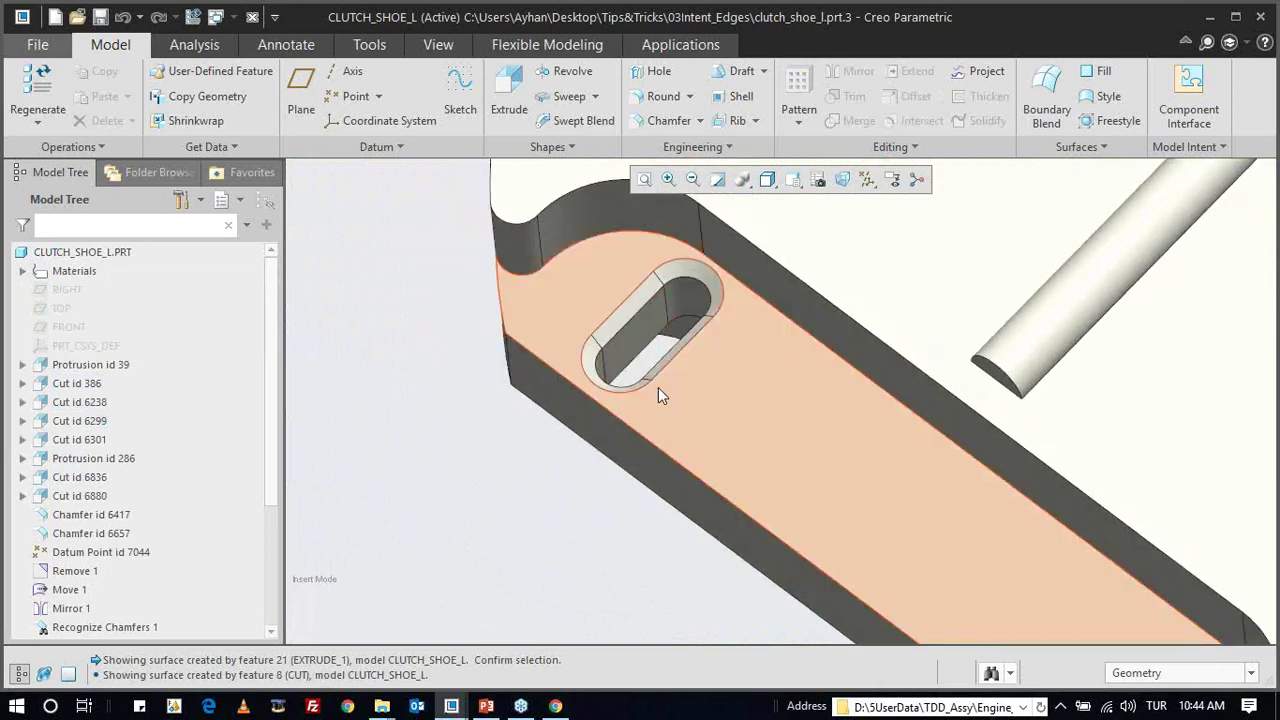
click(644, 329)
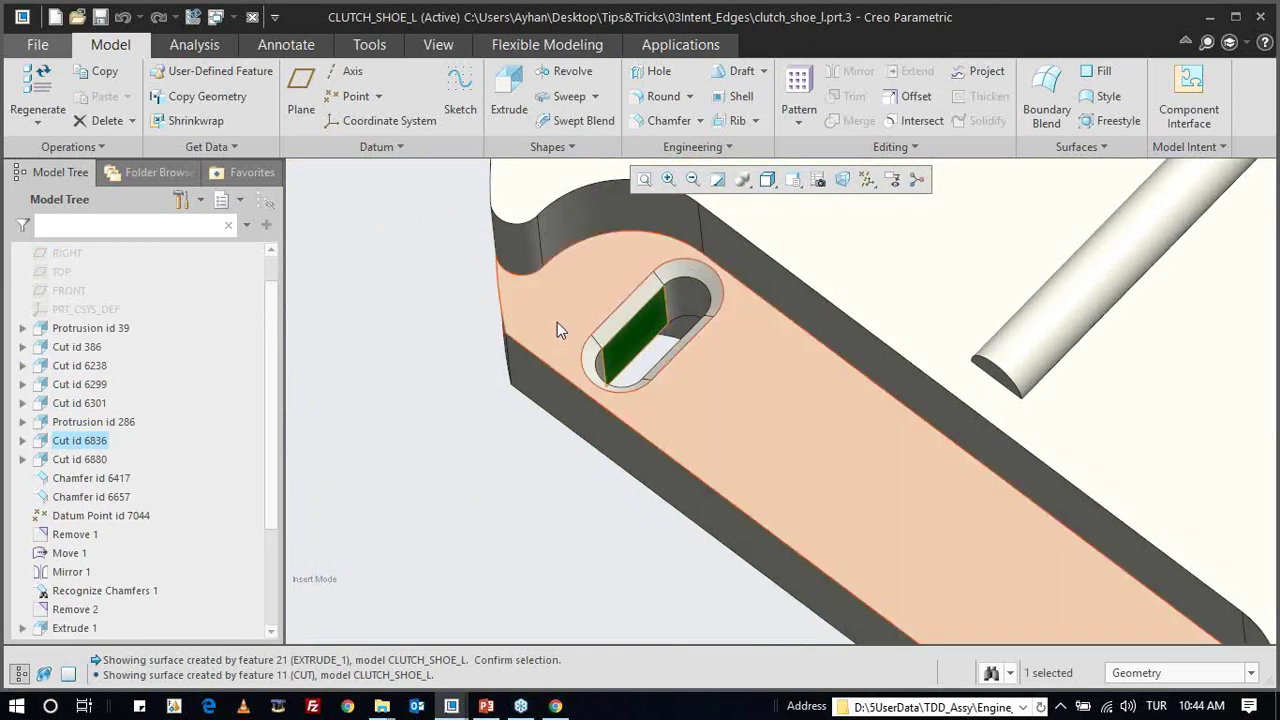
- Select and inspect the surfaces around the slot from several angles, then clear the selection
click(557, 323)
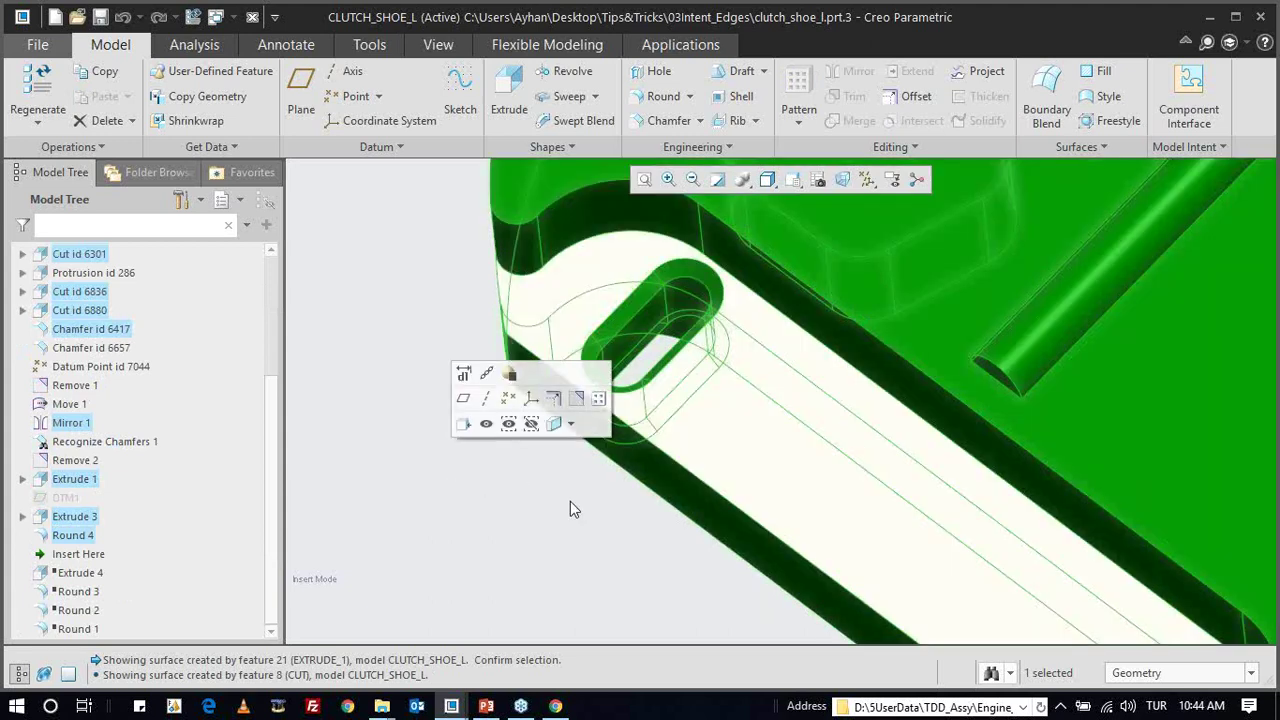
mouse_move(447, 493)
middle_down()
mouse_move(646, 484)
mouse_move(633, 540)
mouse_move(531, 427)
middle_up()
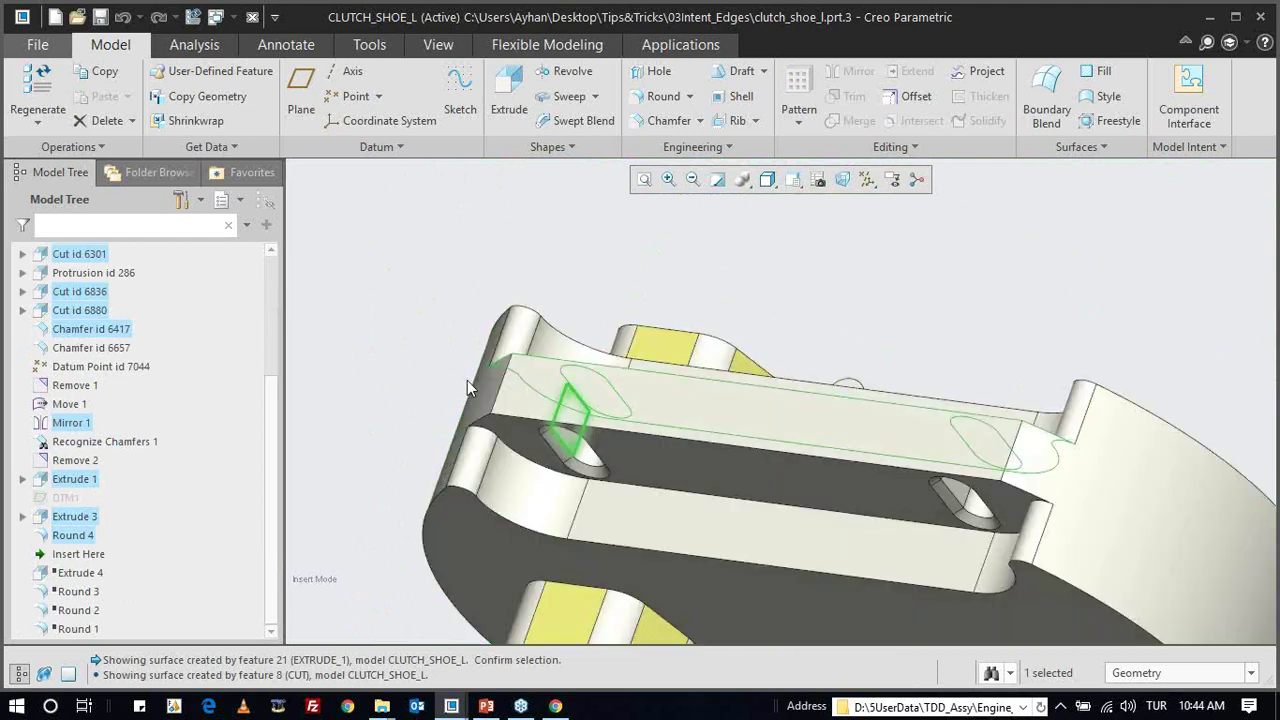
click(692, 472)
mouse_move(397, 288)
middle_down()
mouse_move(493, 350)
mouse_move(526, 457)
mouse_move(555, 309)
middle_up()
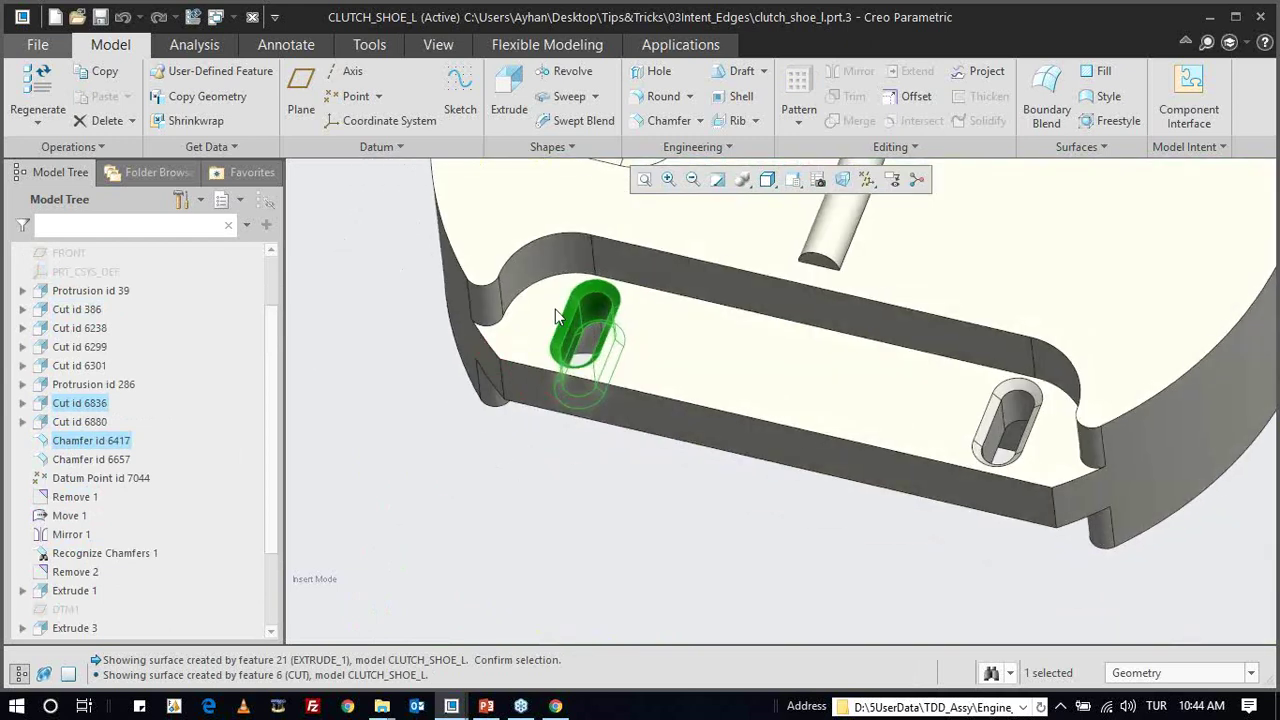
scroll(555, 309, down, 3)
middle_drag(654, 442, 671, 381)
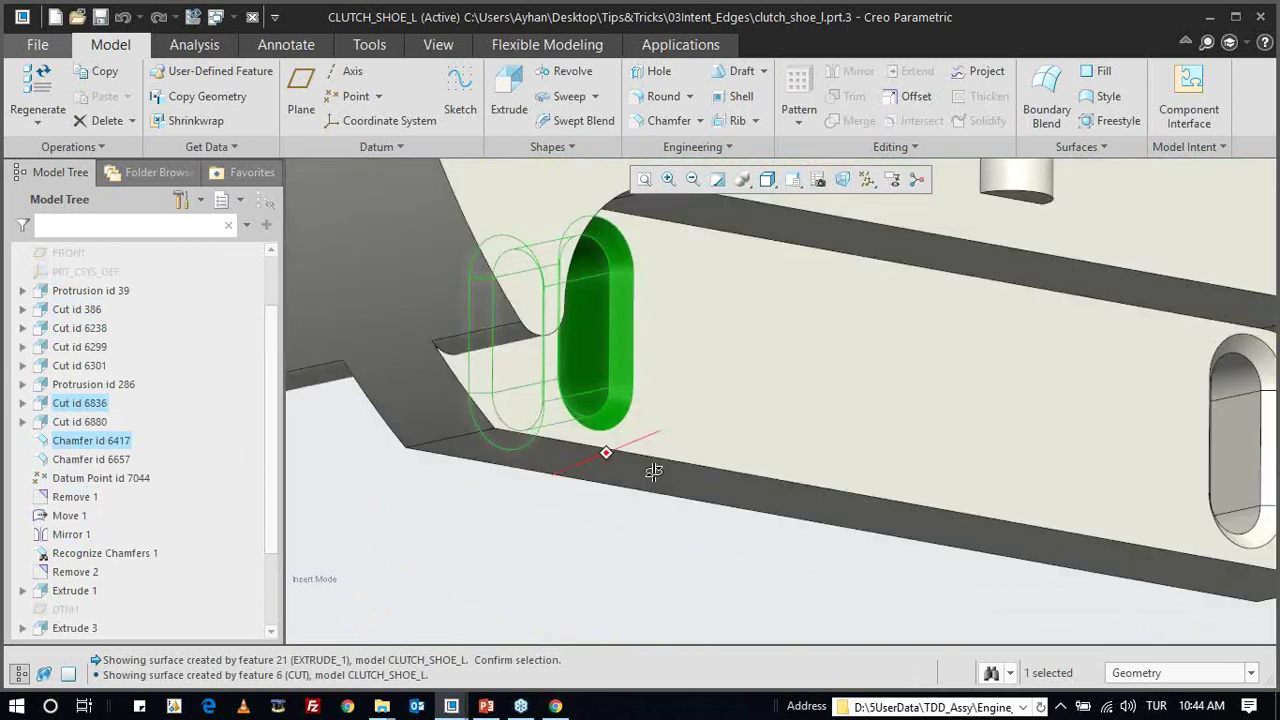
scroll(606, 451, up, 3)
scroll(560, 480, up, 2)
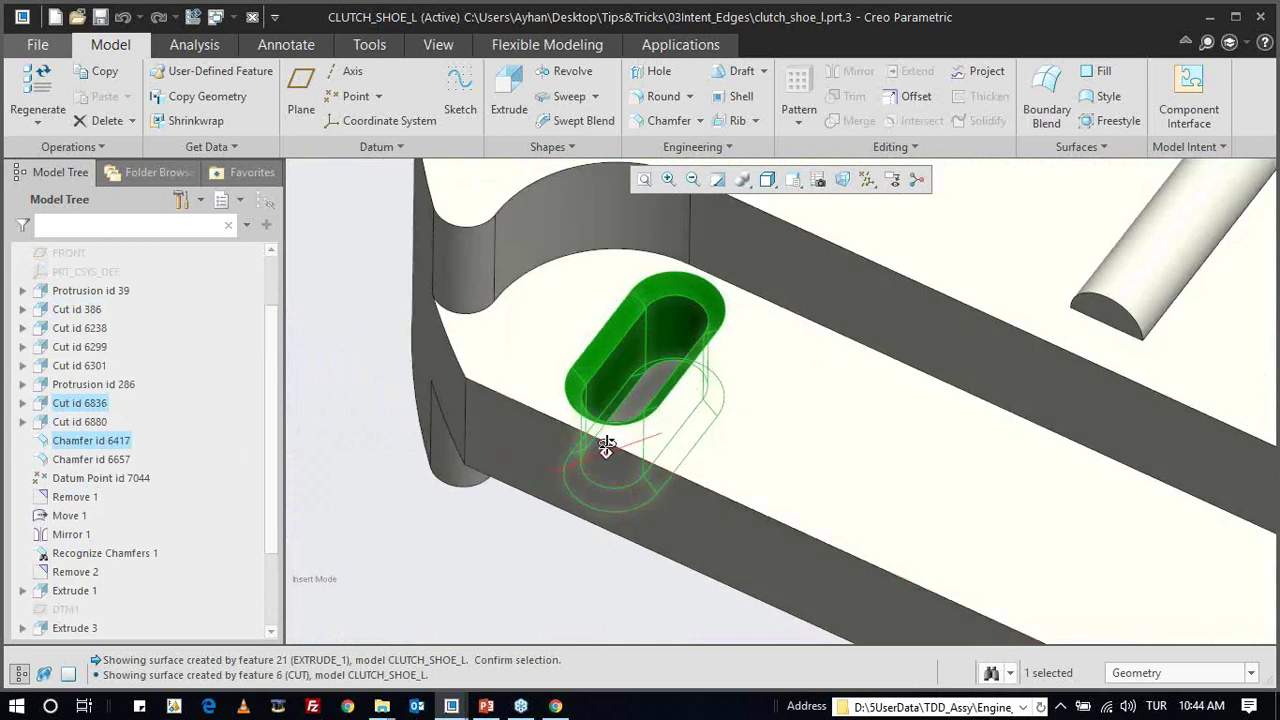
scroll(480, 510, up, 2)
scroll(460, 520, up, 2)
click(336, 372)
scroll(600, 465, down, 1)
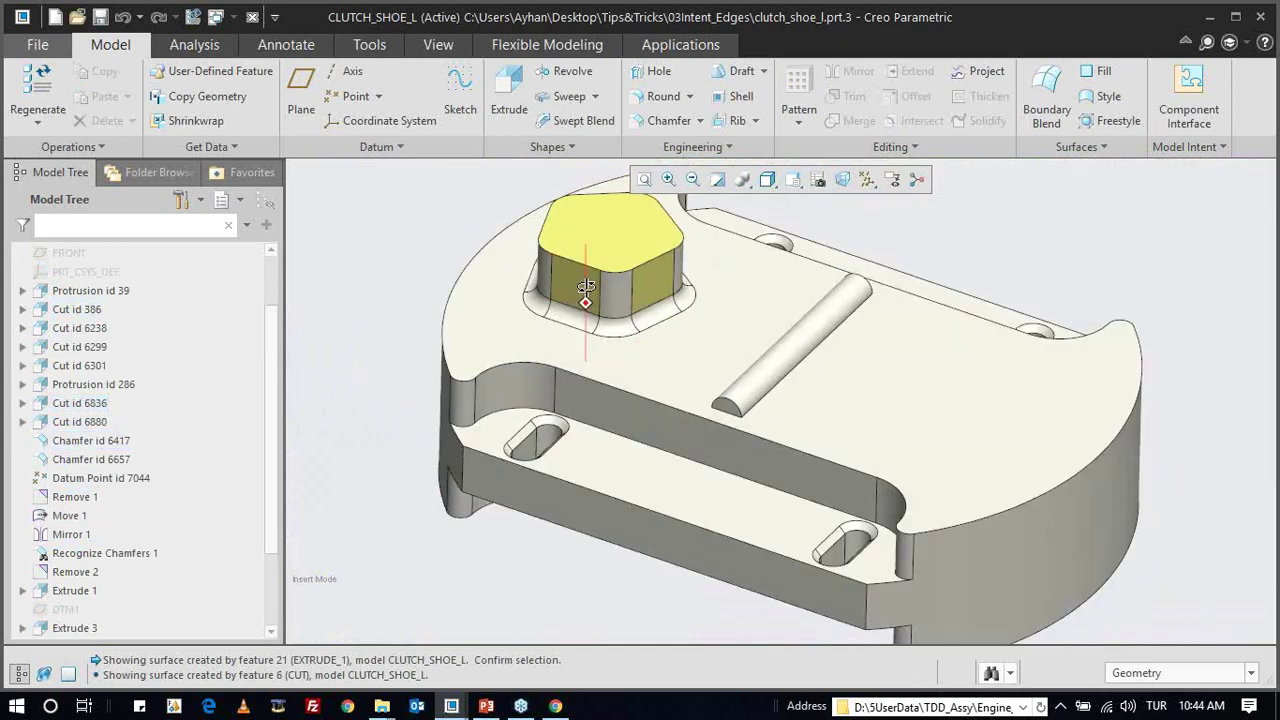
scroll(614, 471, down, 1)
- Select the hex boss side face, the top face and the whole boss, then clear
middle_drag(614, 463, 580, 353)
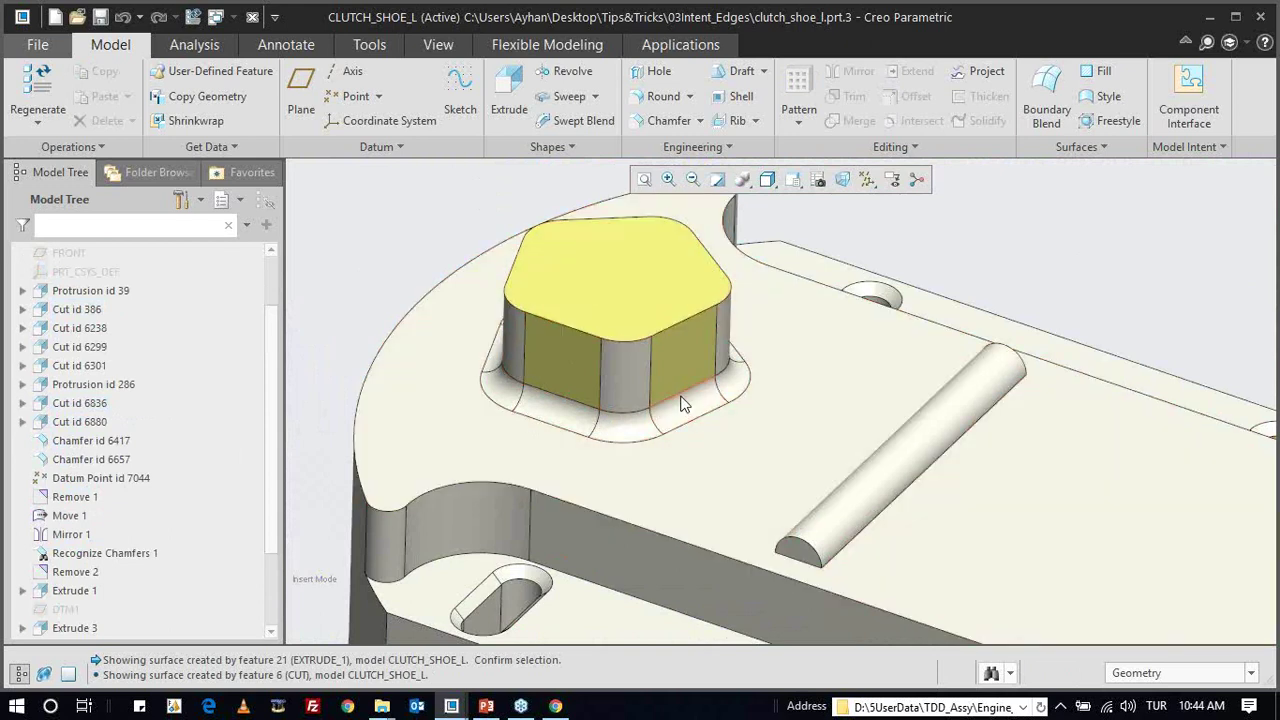
click(638, 352)
scroll(625, 340, down, 3)
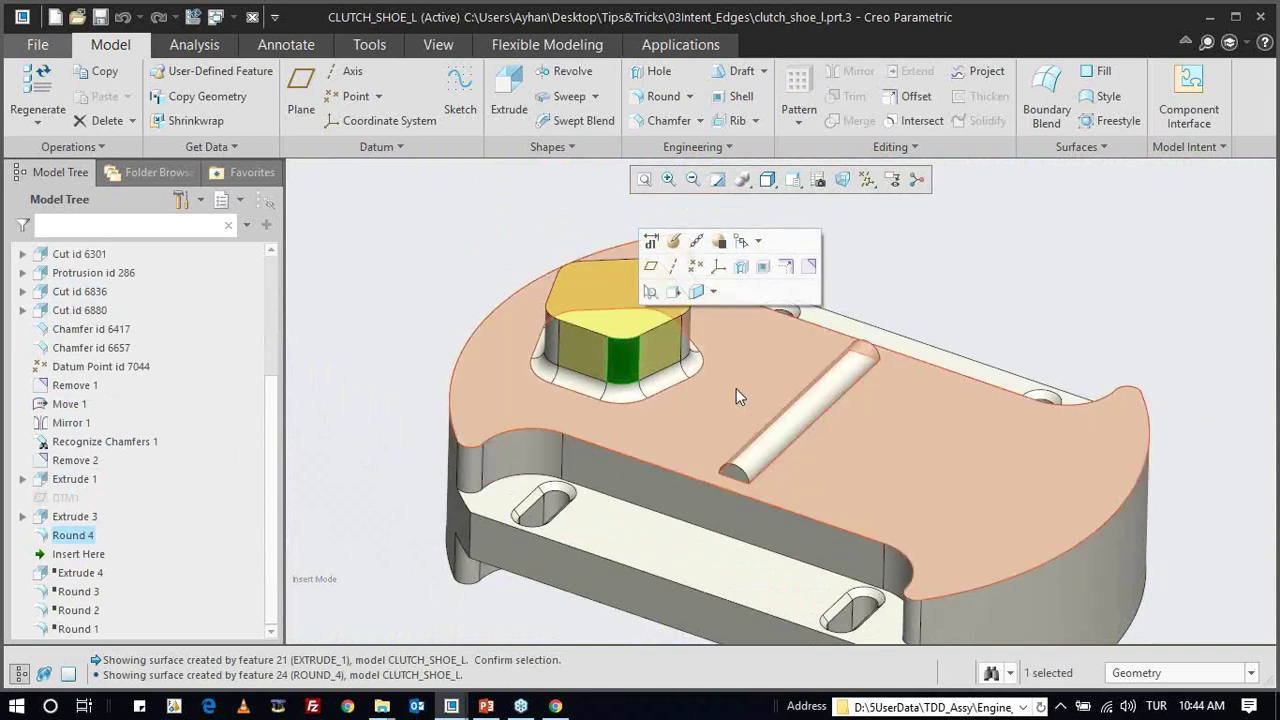
click(703, 427)
click(428, 250)
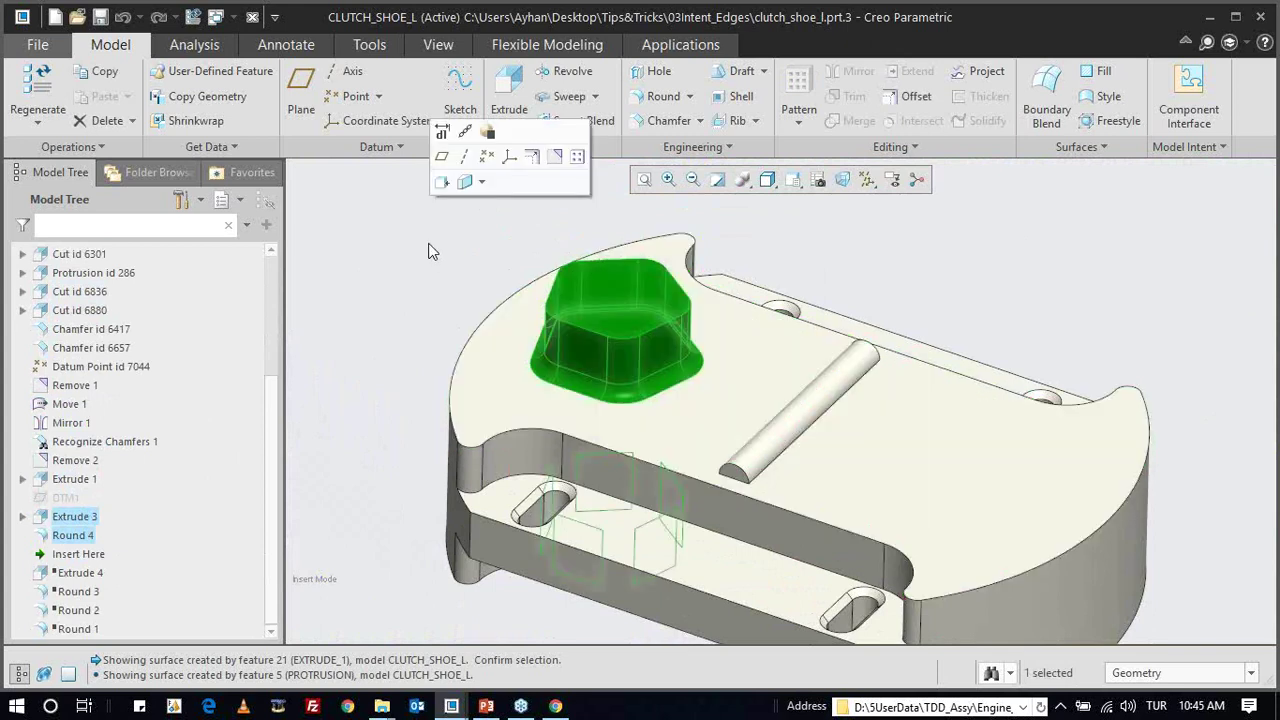
mouse_move(591, 360)
middle_down()
mouse_move(626, 284)
mouse_move(530, 552)
middle_up()
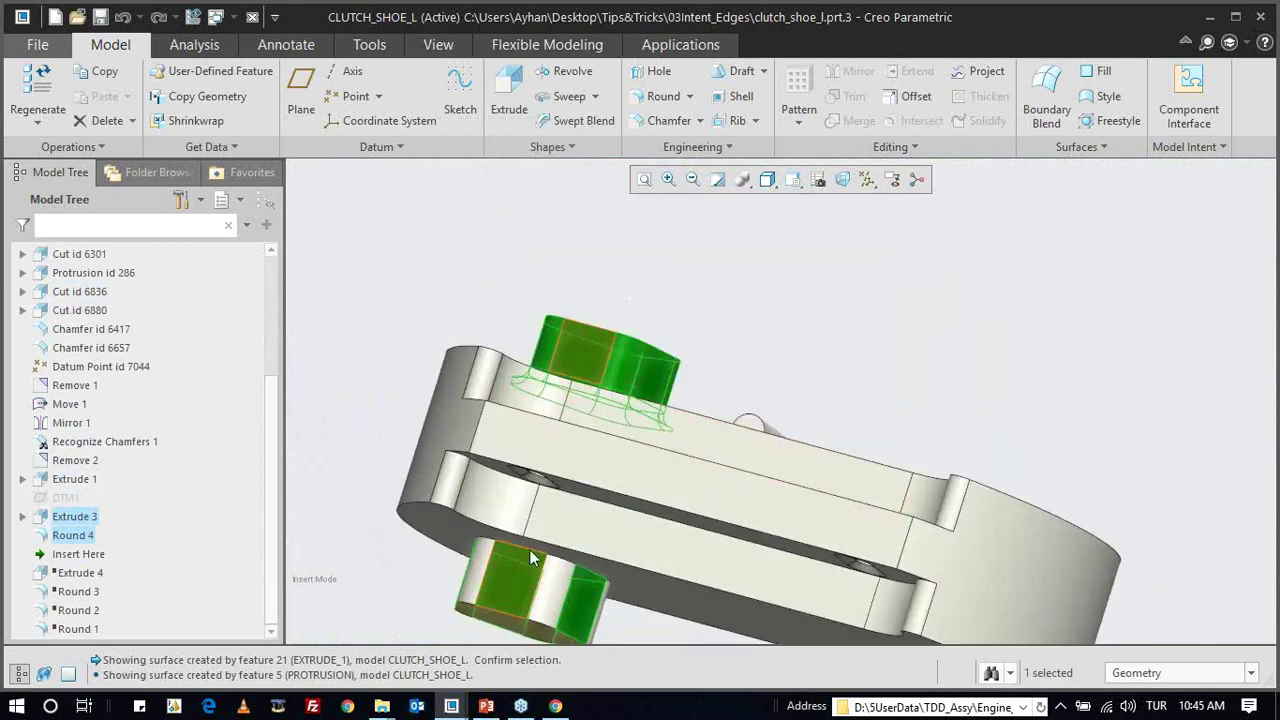
middle_drag(602, 374, 587, 430)
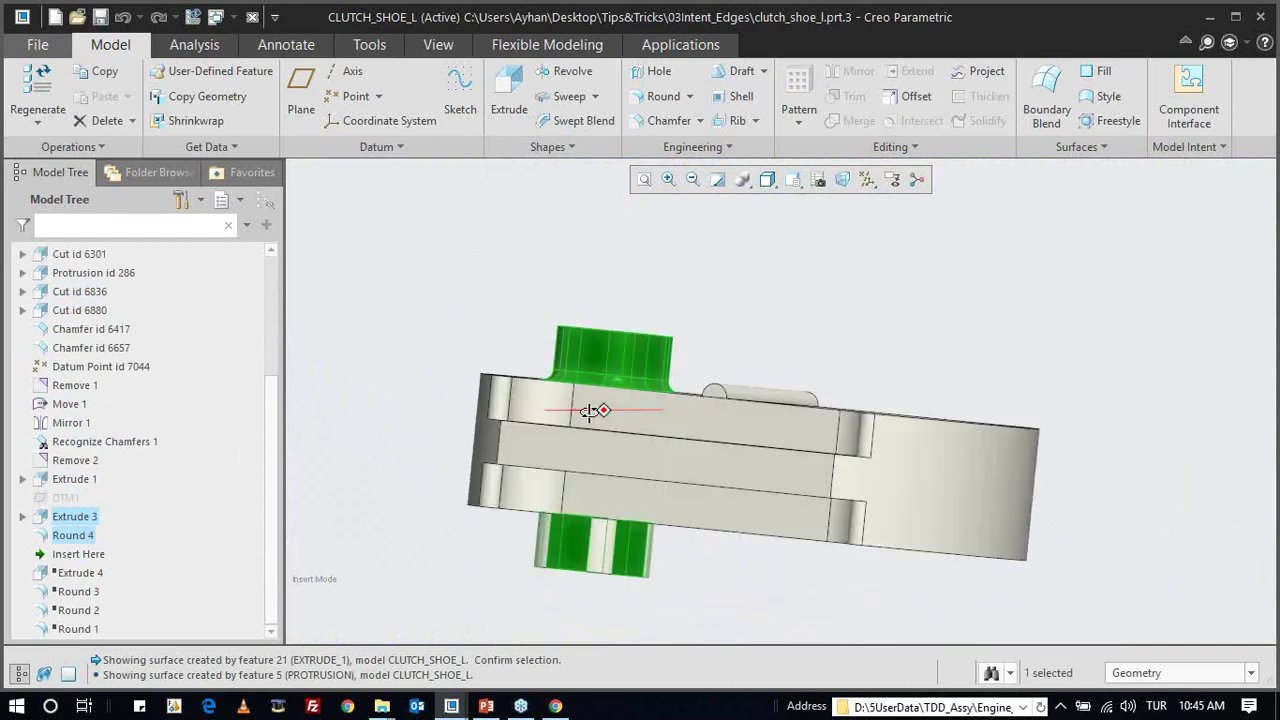
middle_drag(587, 430, 520, 248)
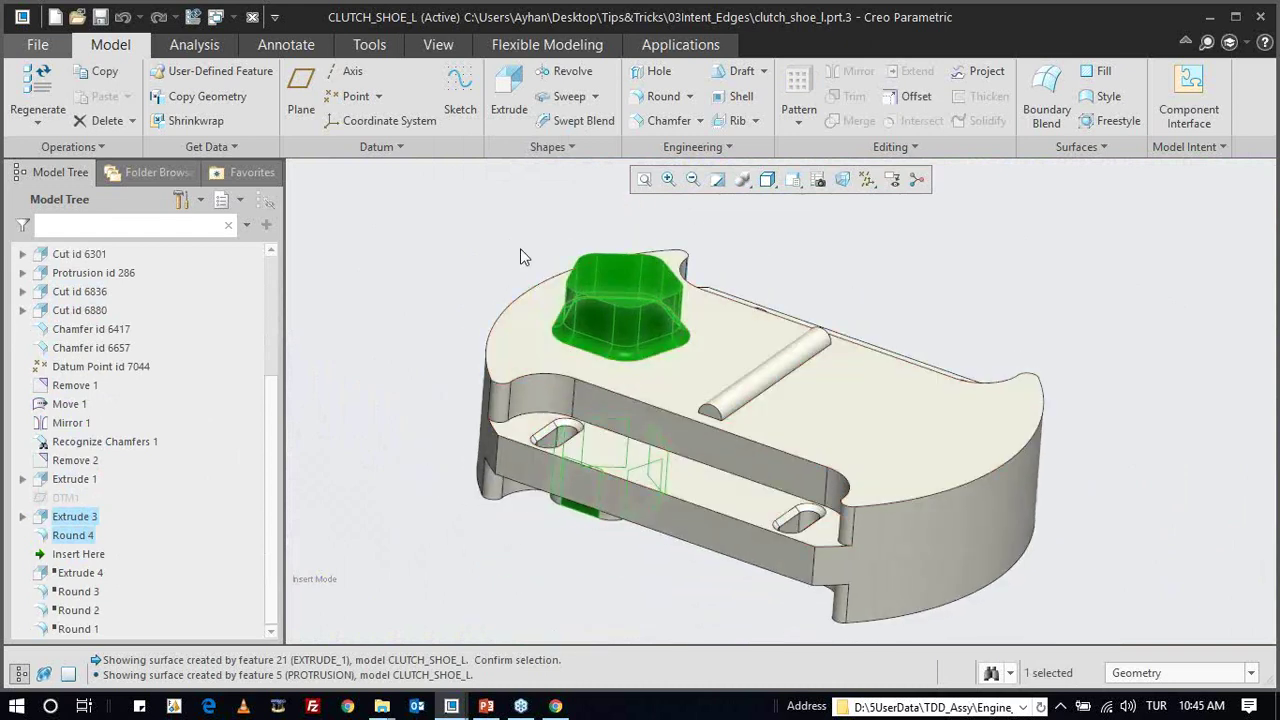
click(551, 246)
- Open ADV_SURFACE-SETS.prt from TipsTricks > 02Selection > Adv_Surface
key(ctrl+o)
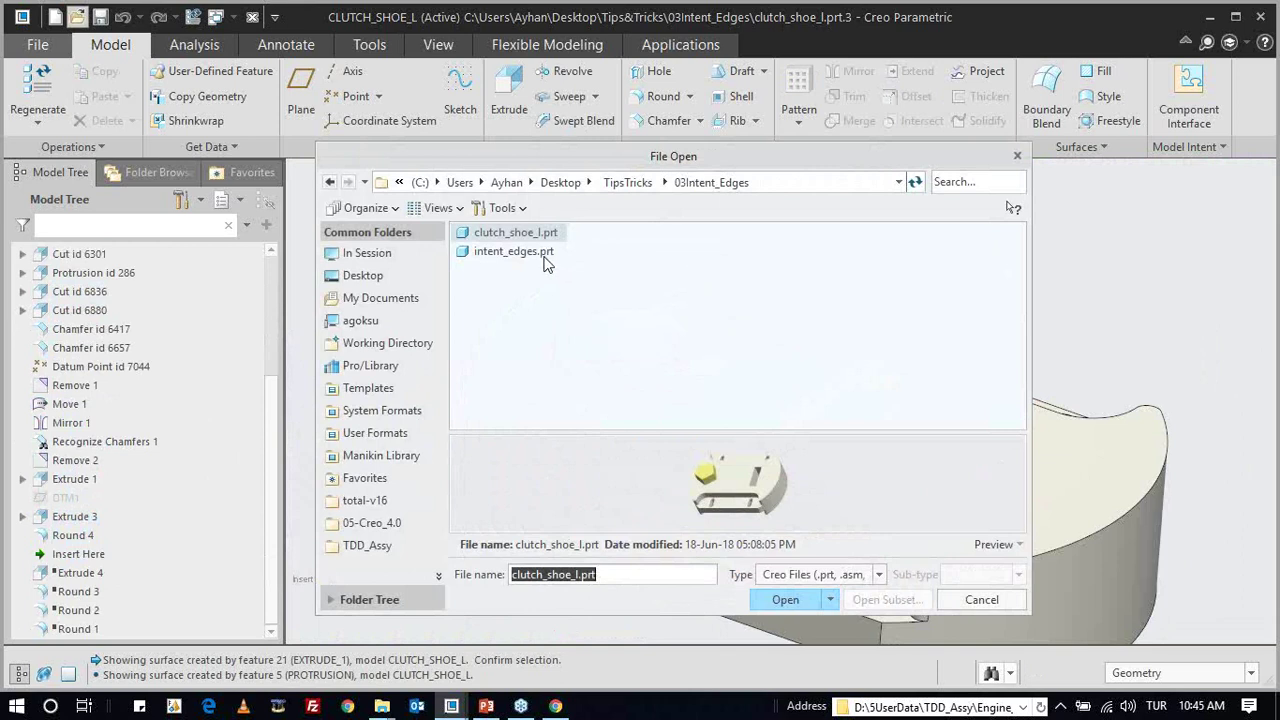
click(549, 255)
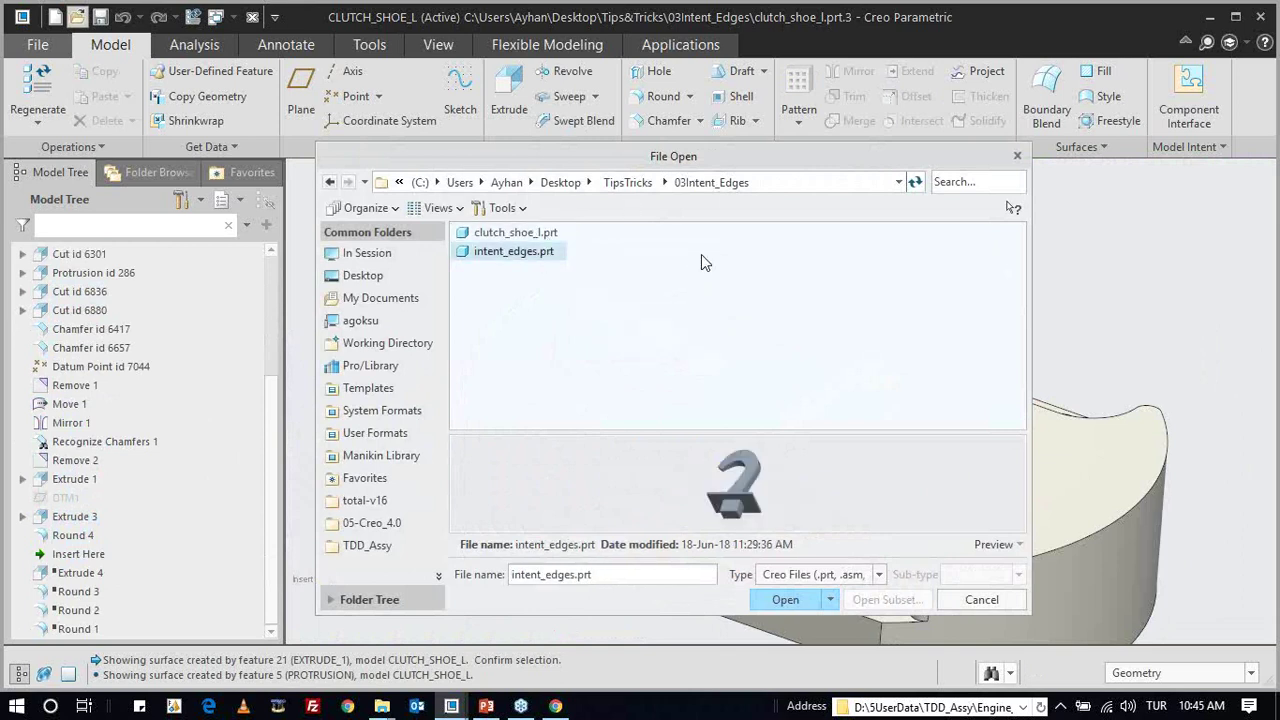
click(628, 182)
double_click(531, 271)
double_click(525, 251)
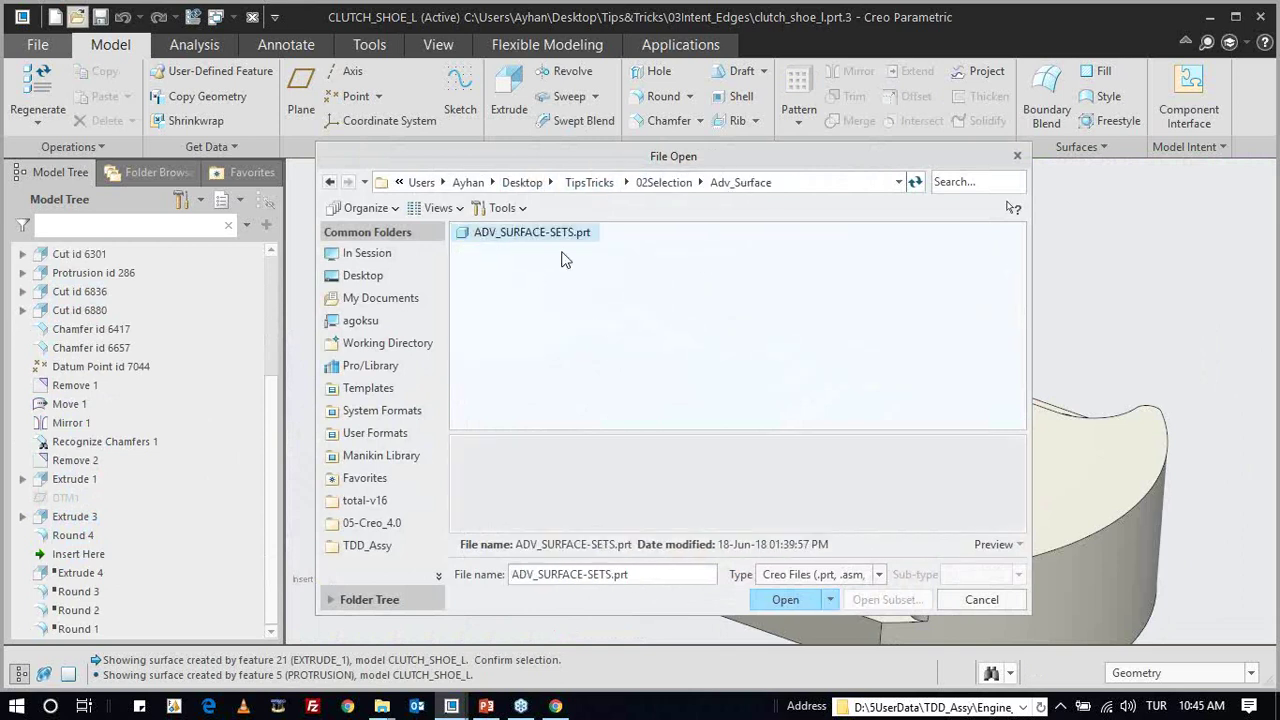
double_click(571, 238)
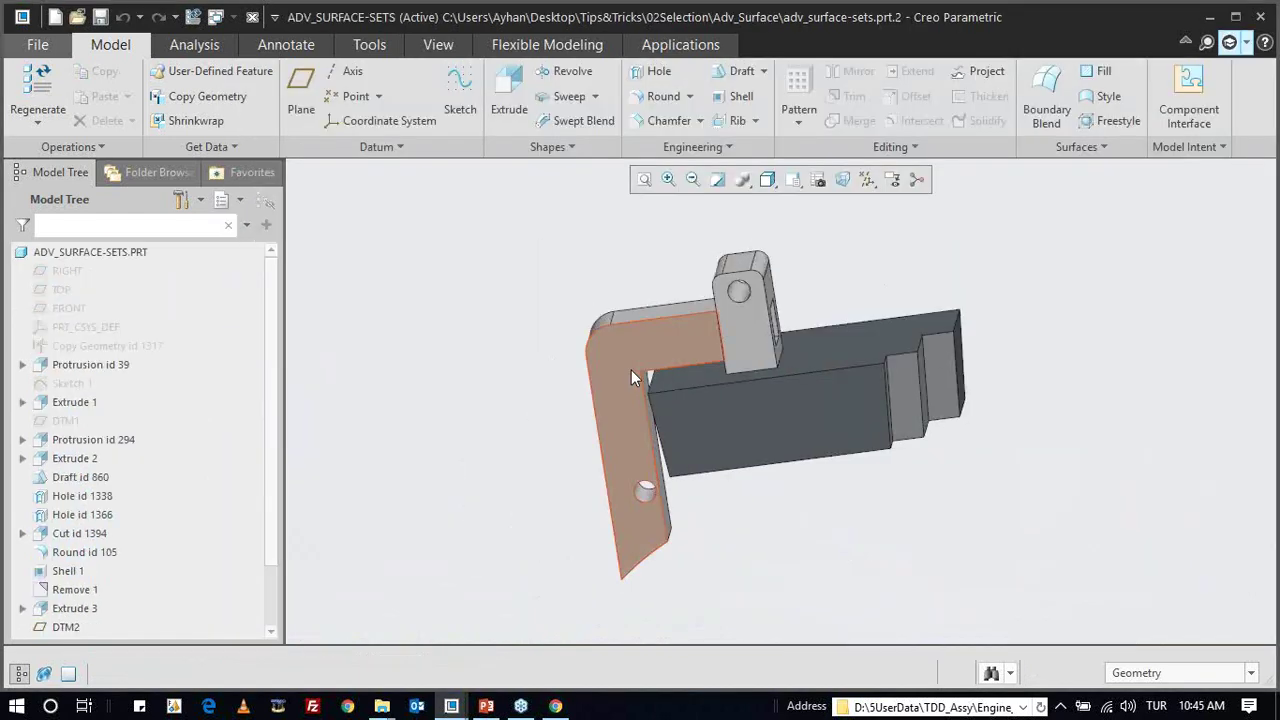
middle_drag(631, 375, 664, 395)
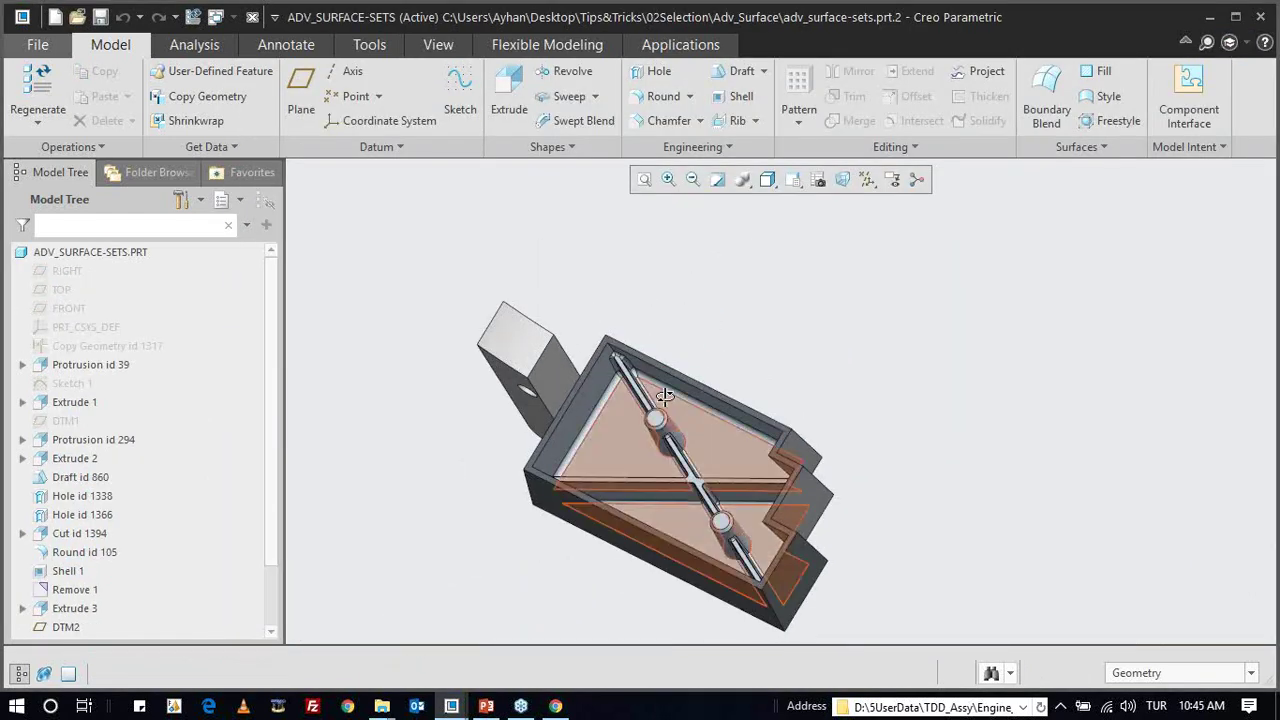
middle_drag(664, 395, 723, 388)
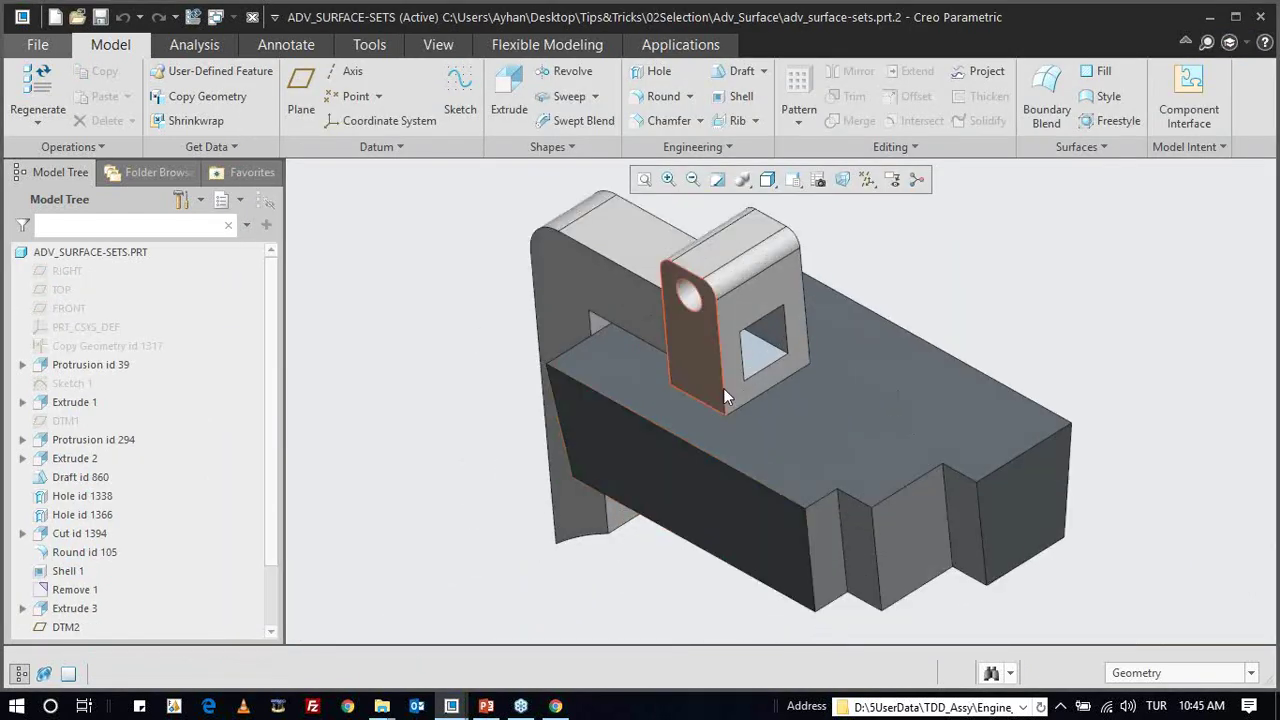
click(763, 337)
mouse_move(763, 337)
middle_down()
mouse_move(718, 304)
mouse_move(816, 343)
middle_up()
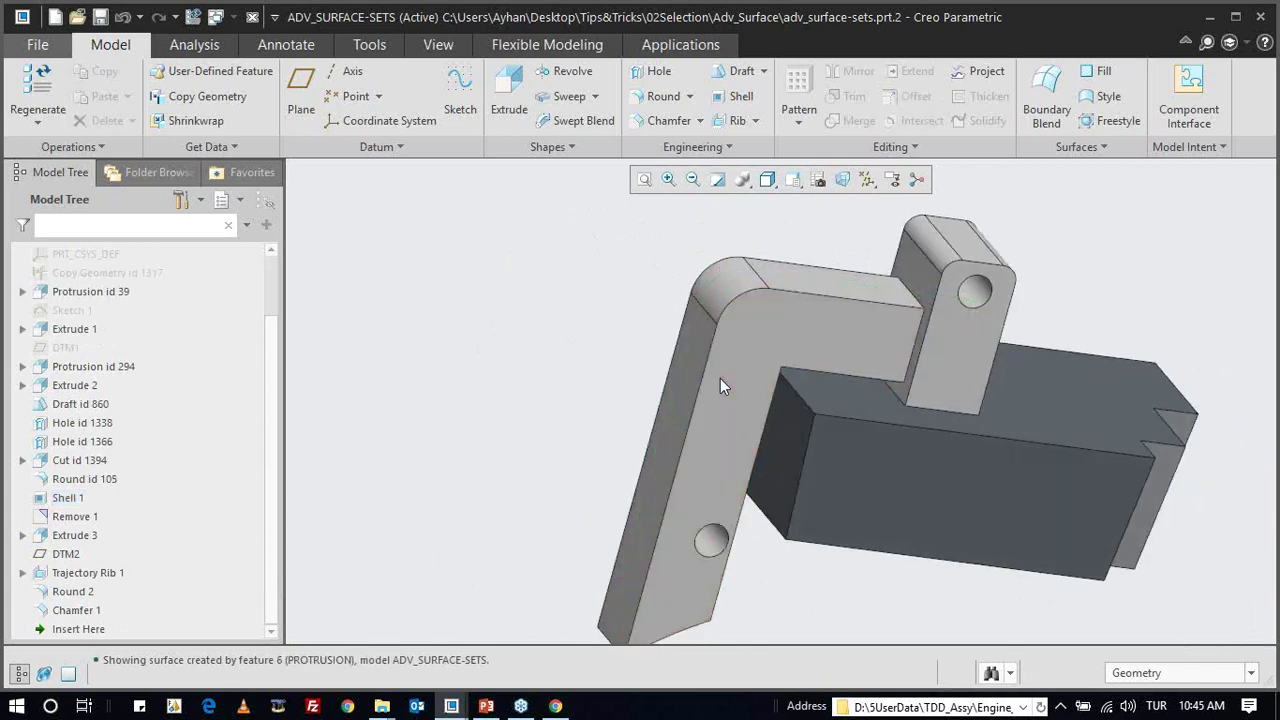
click(723, 386)
click(779, 322)
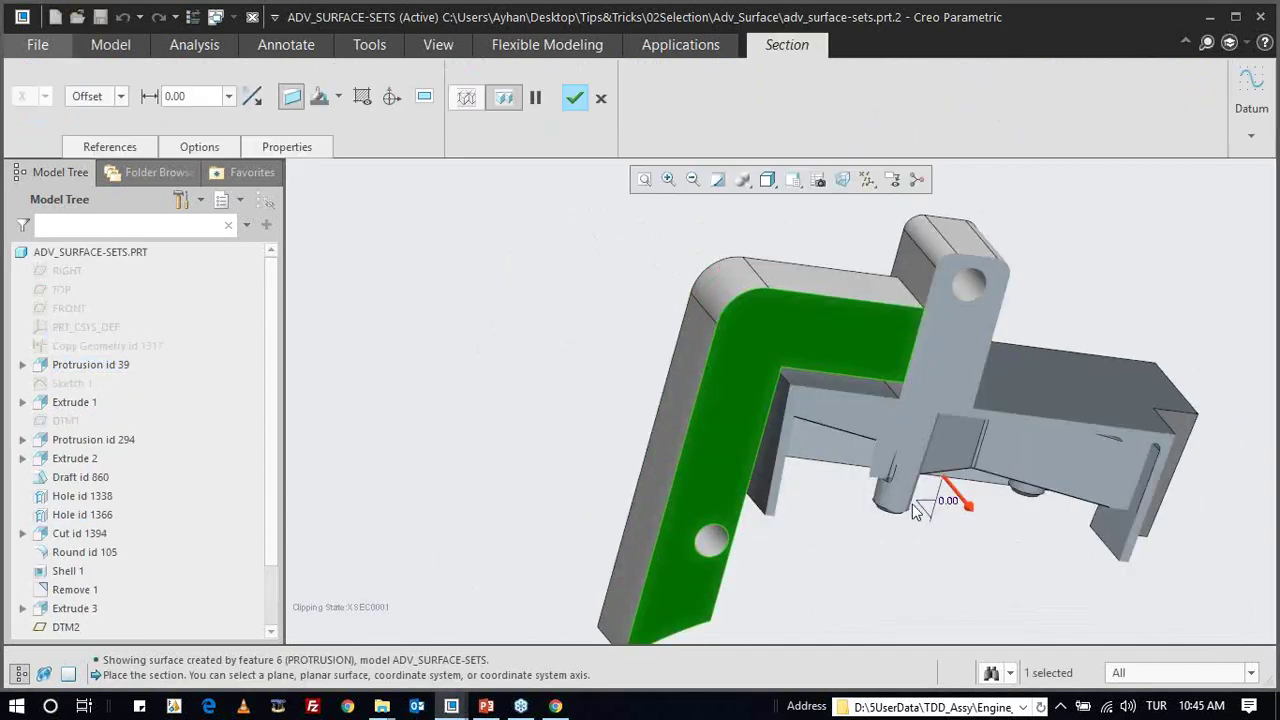
drag(963, 503, 950, 499)
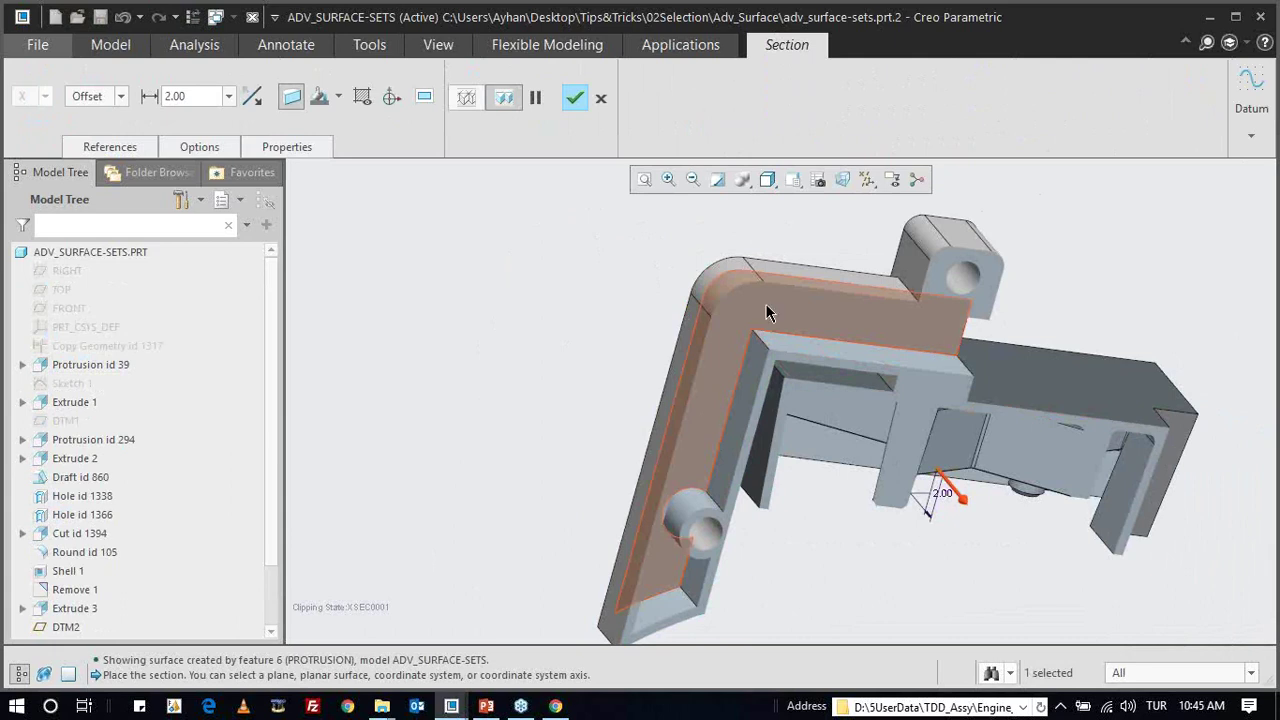
click(601, 97)
click(709, 389)
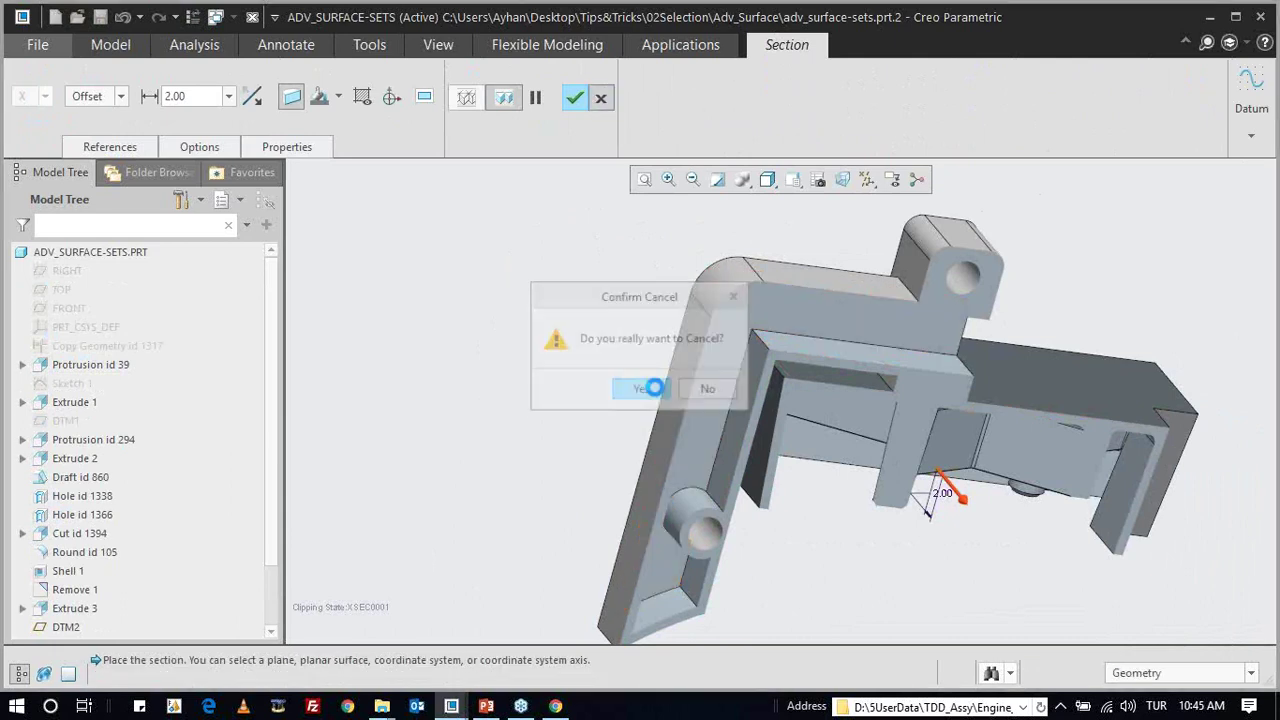
middle_drag(641, 350, 787, 368)
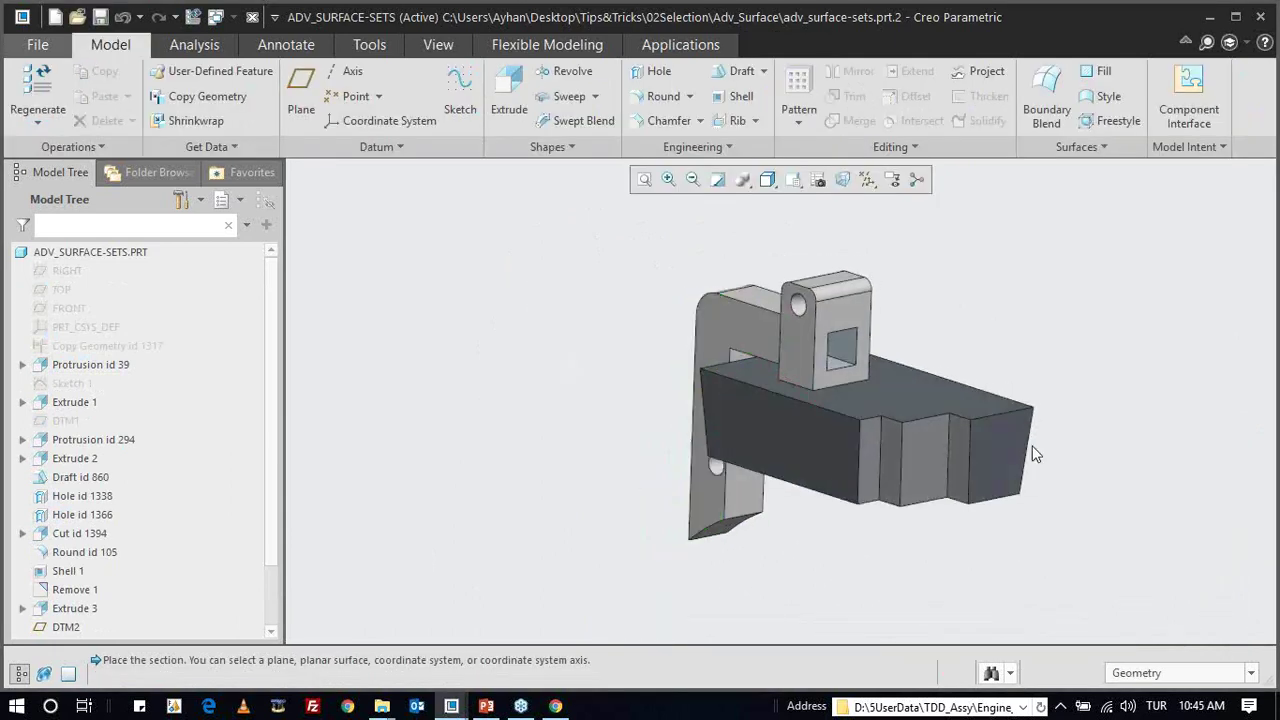
scroll(478, 395, up, 3)
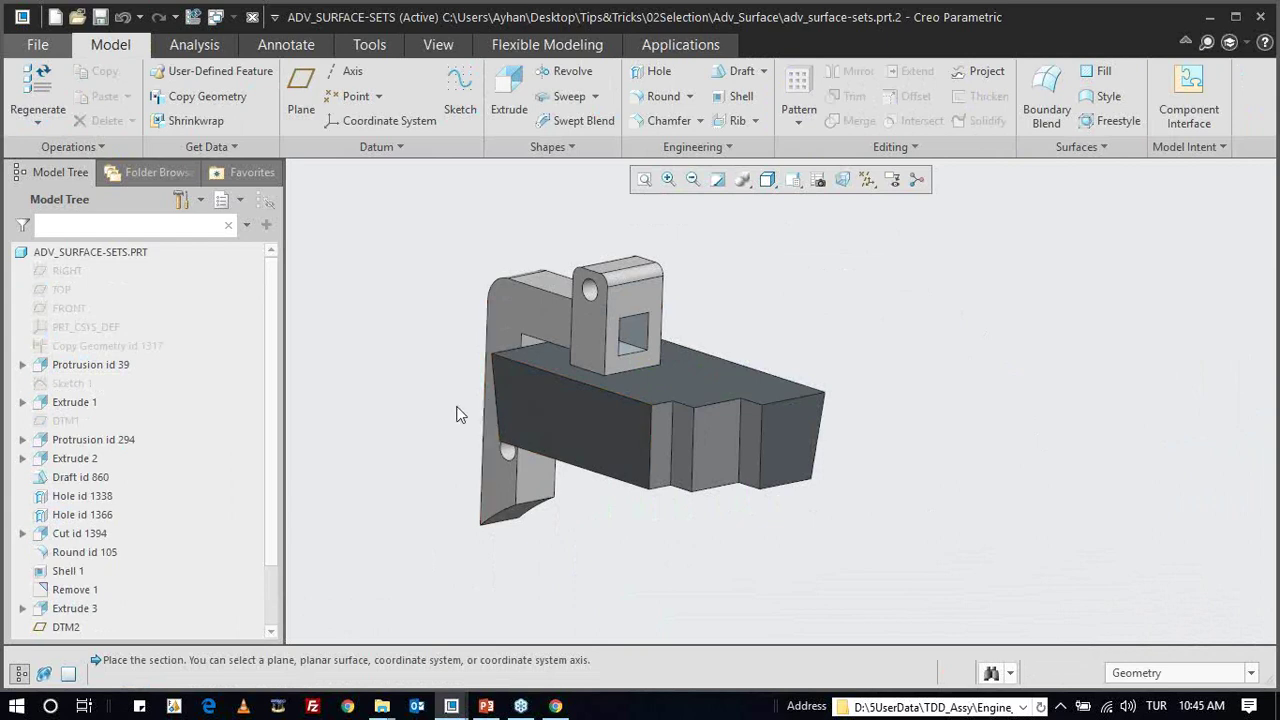
mouse_move(526, 426)
middle_down()
mouse_move(580, 366)
mouse_move(595, 375)
mouse_move(650, 330)
mouse_move(628, 340)
mouse_move(676, 396)
mouse_move(704, 390)
middle_up()
scroll(595, 375, down, 3)
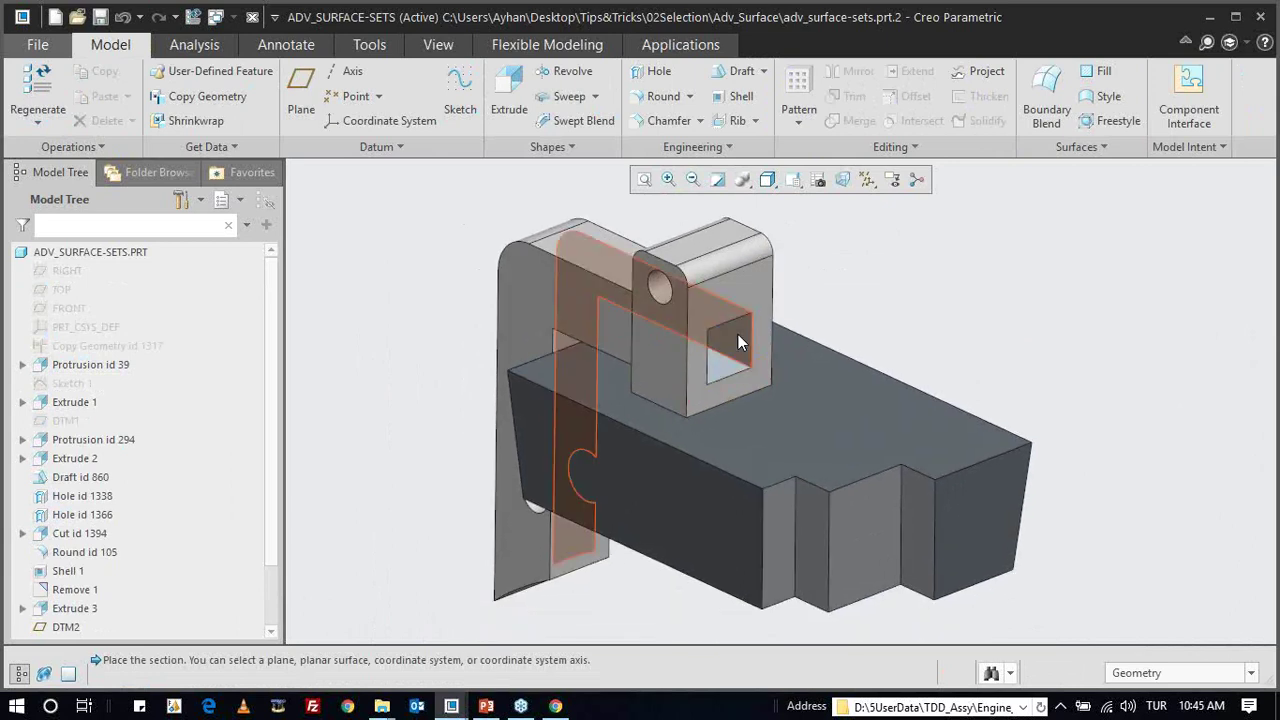
scroll(735, 338, down, 2)
mouse_move(696, 307)
middle_down()
mouse_move(774, 286)
mouse_move(618, 314)
mouse_move(715, 270)
middle_up()
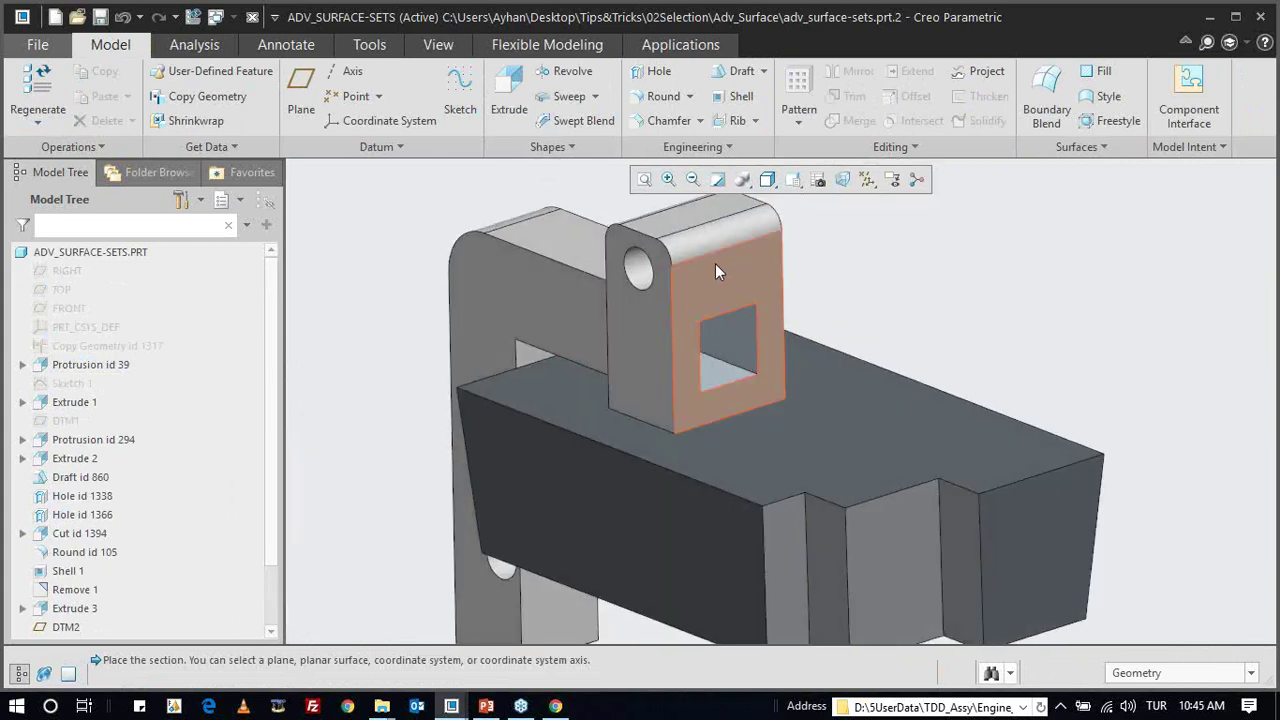
- Select the surface inside the lug opening and orbit to look into the pocket
click(729, 352)
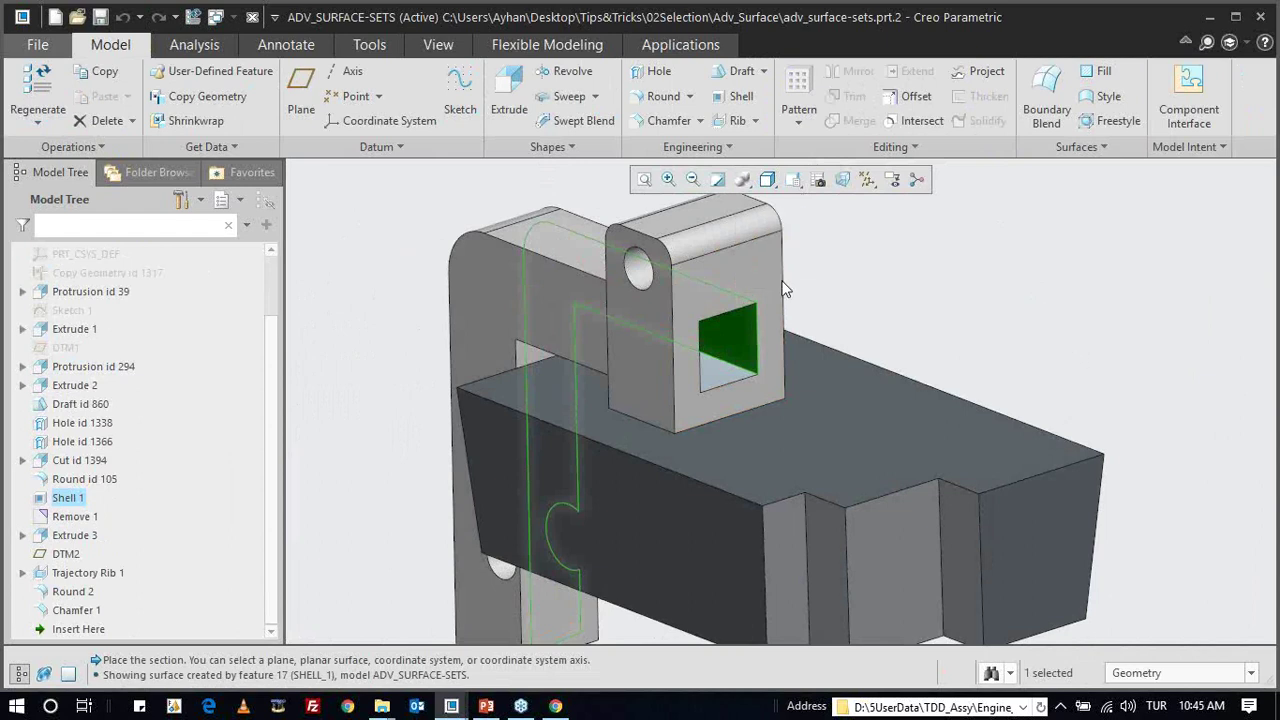
mouse_move(880, 290)
middle_down()
mouse_move(920, 280)
mouse_move(894, 291)
mouse_move(920, 294)
mouse_move(943, 220)
mouse_move(893, 277)
mouse_move(763, 348)
middle_up()
key(Escape)
mouse_move(705, 422)
middle_down()
mouse_move(766, 387)
mouse_move(657, 414)
mouse_move(717, 292)
middle_up()
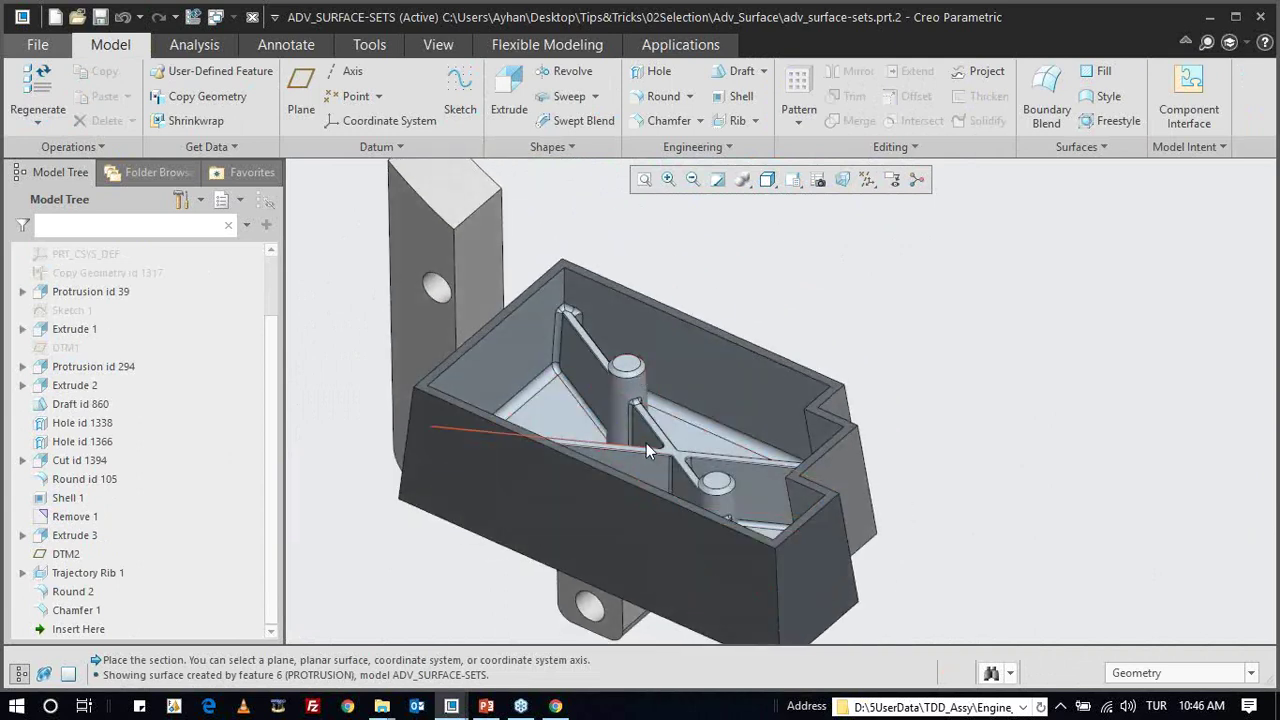
mouse_move(664, 420)
middle_down()
mouse_move(674, 434)
mouse_move(659, 439)
middle_up()
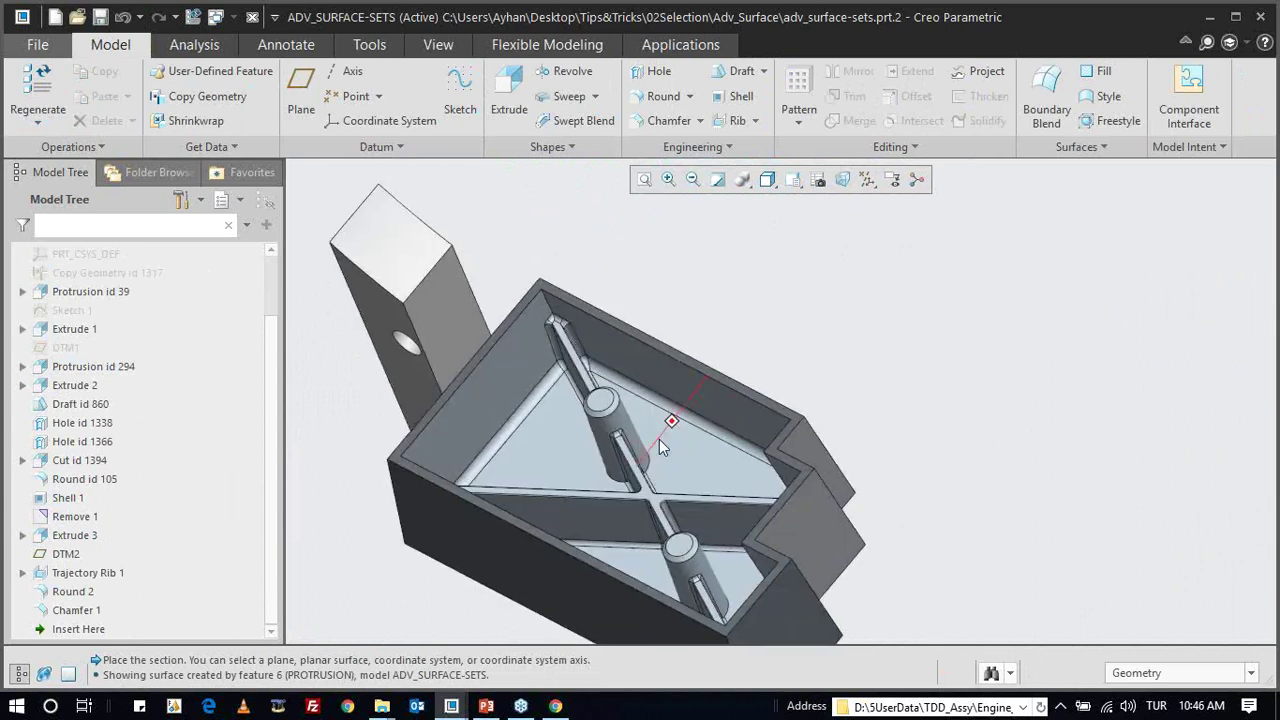
- Select the pocket's inner wall and floor surfaces, then clear and close the part window
click(518, 420)
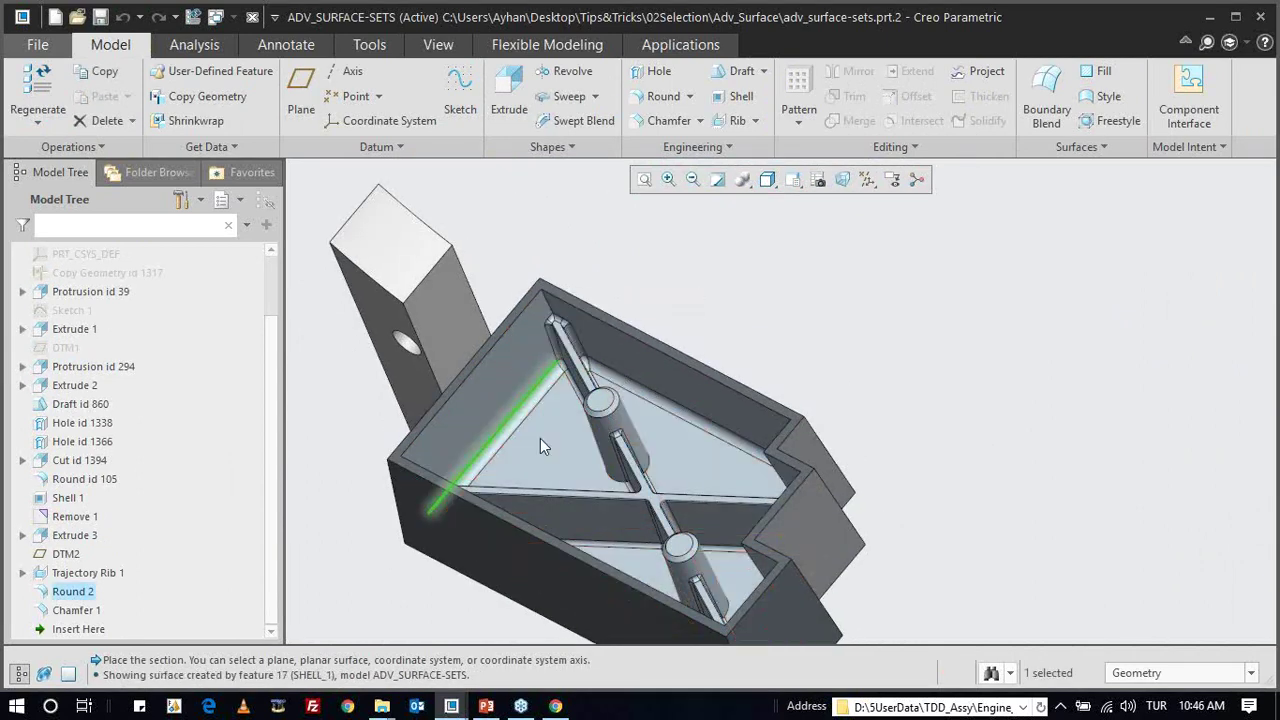
click(540, 438)
mouse_move(625, 423)
middle_down()
mouse_move(722, 463)
mouse_move(722, 445)
mouse_move(639, 355)
middle_up()
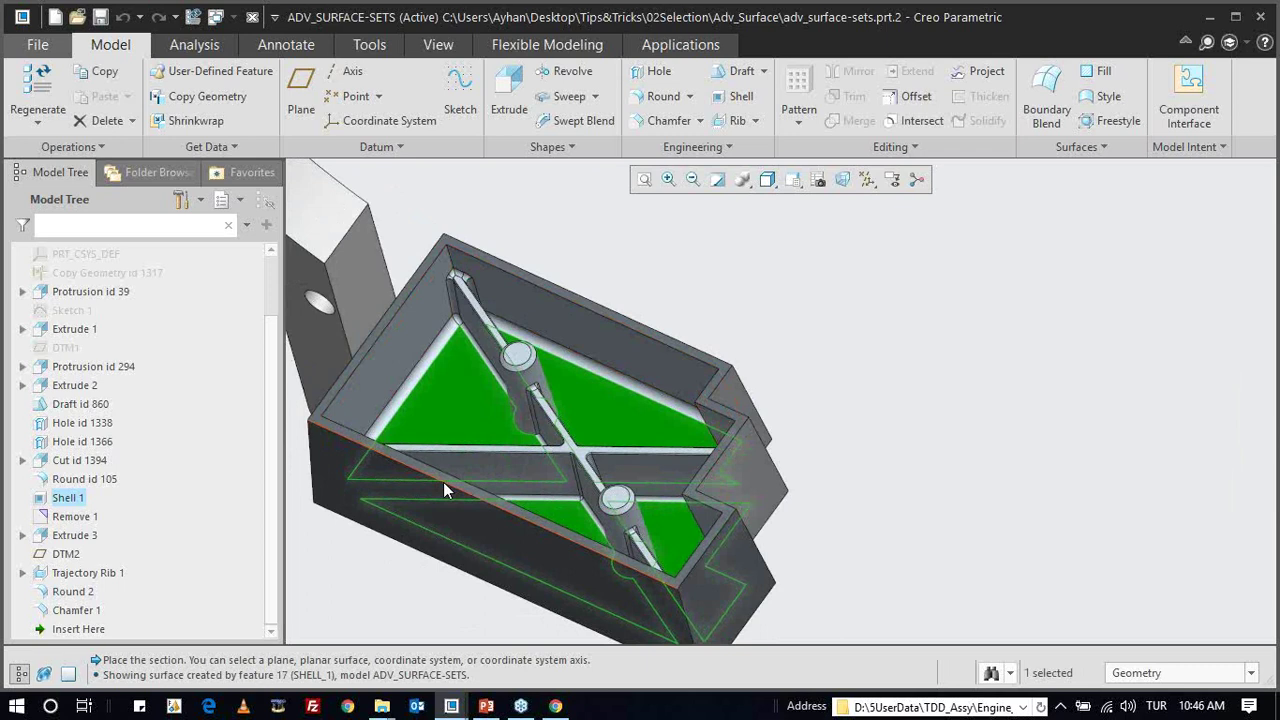
click(722, 368)
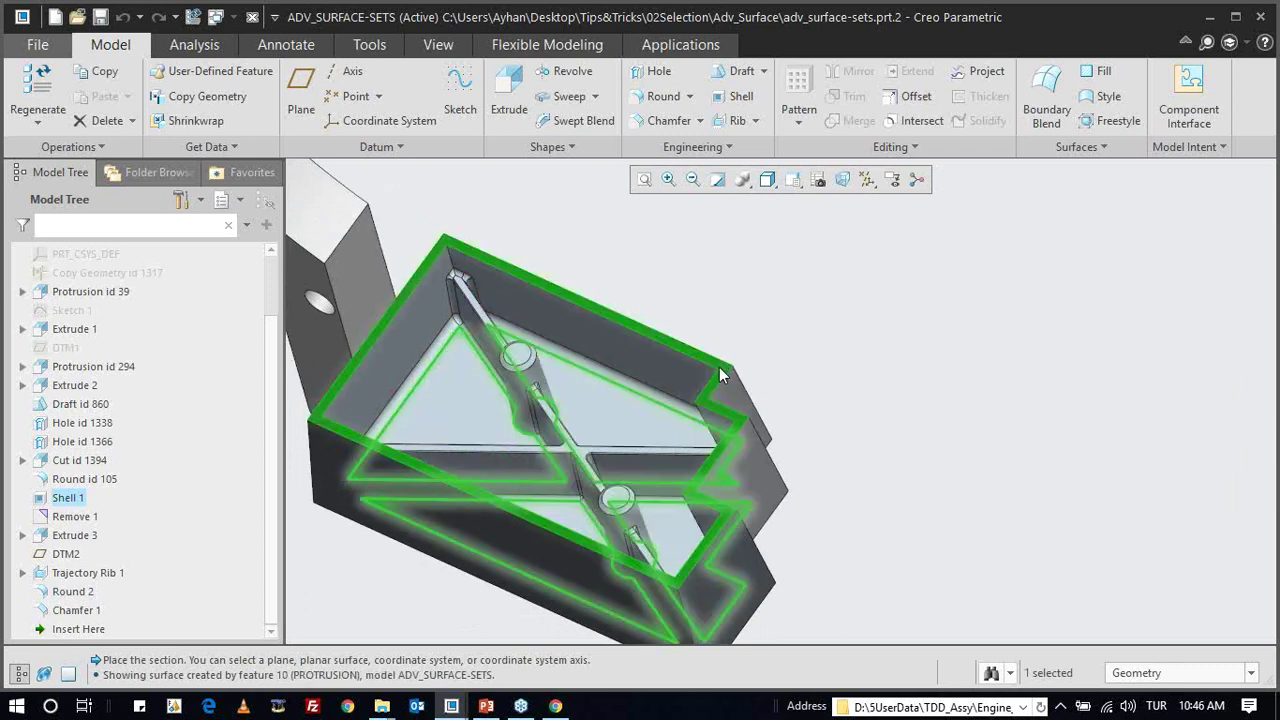
mouse_move(727, 352)
middle_down()
mouse_move(749, 386)
mouse_move(703, 429)
mouse_move(789, 331)
mouse_move(685, 335)
mouse_move(706, 337)
mouse_move(686, 363)
mouse_move(700, 351)
mouse_move(697, 383)
middle_up()
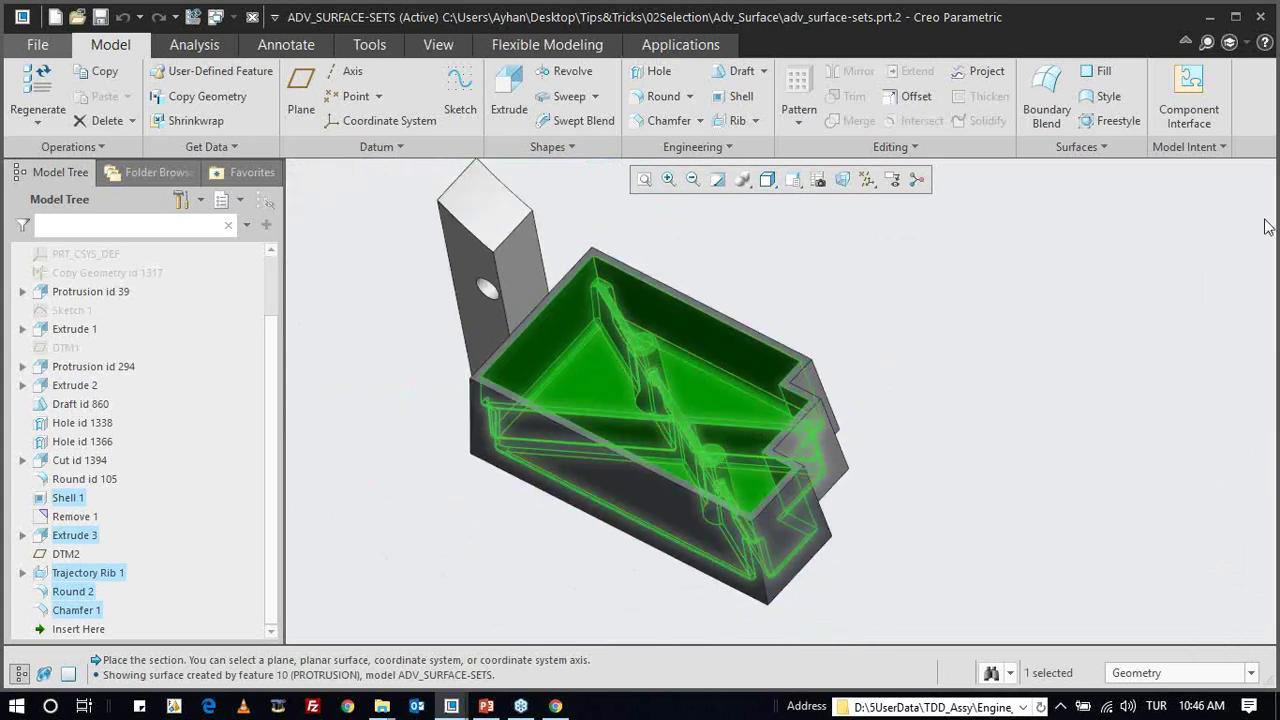
click(727, 233)
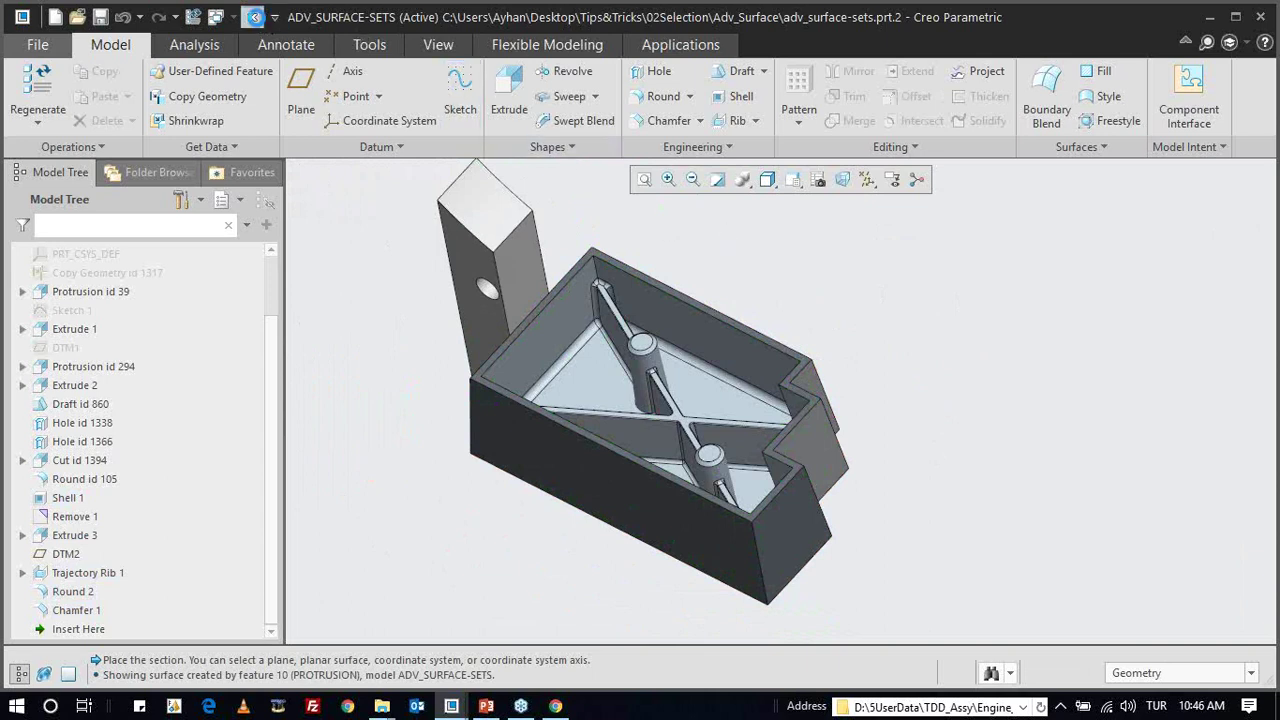
click(254, 17)
- Close the CLUTCH_SHOE_L, INTENT_EDGES and remaining part windows and erase undisplayed objects
click(254, 17)
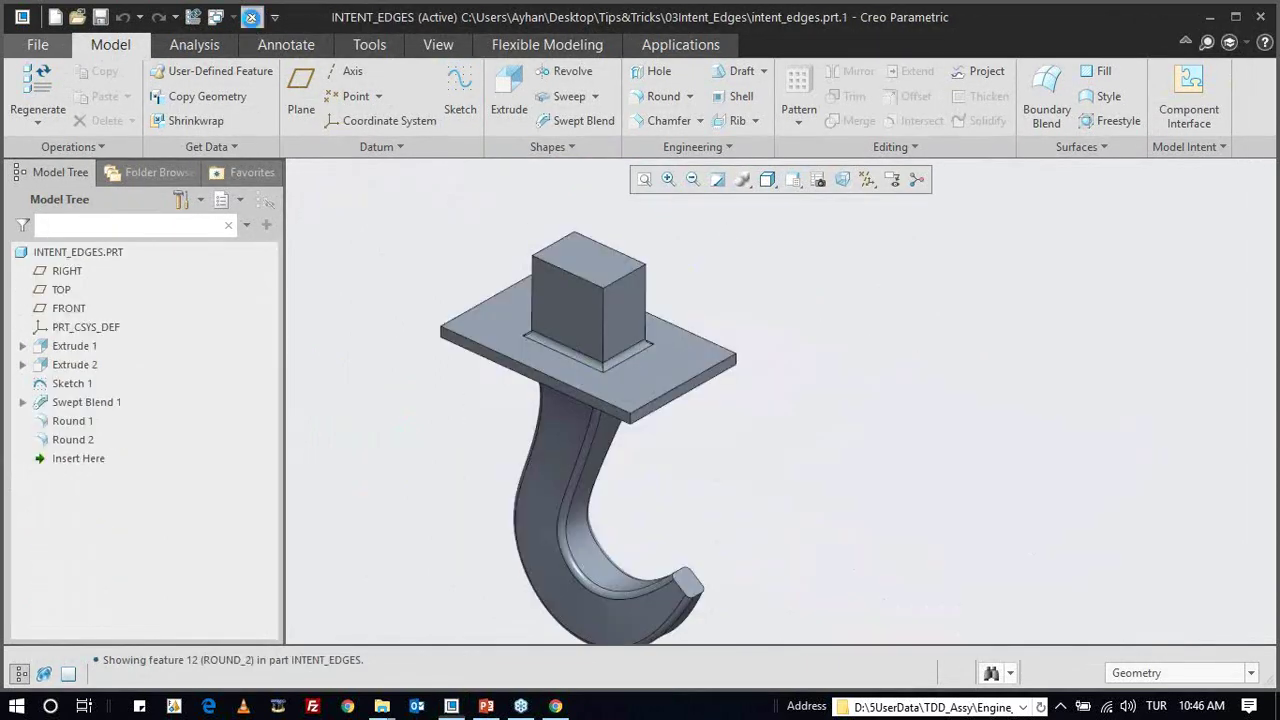
click(251, 17)
click(251, 17)
click(243, 92)
key(Return)
- Set the TipsTricks 04image_import folder as the working directory and list its files
click(146, 465)
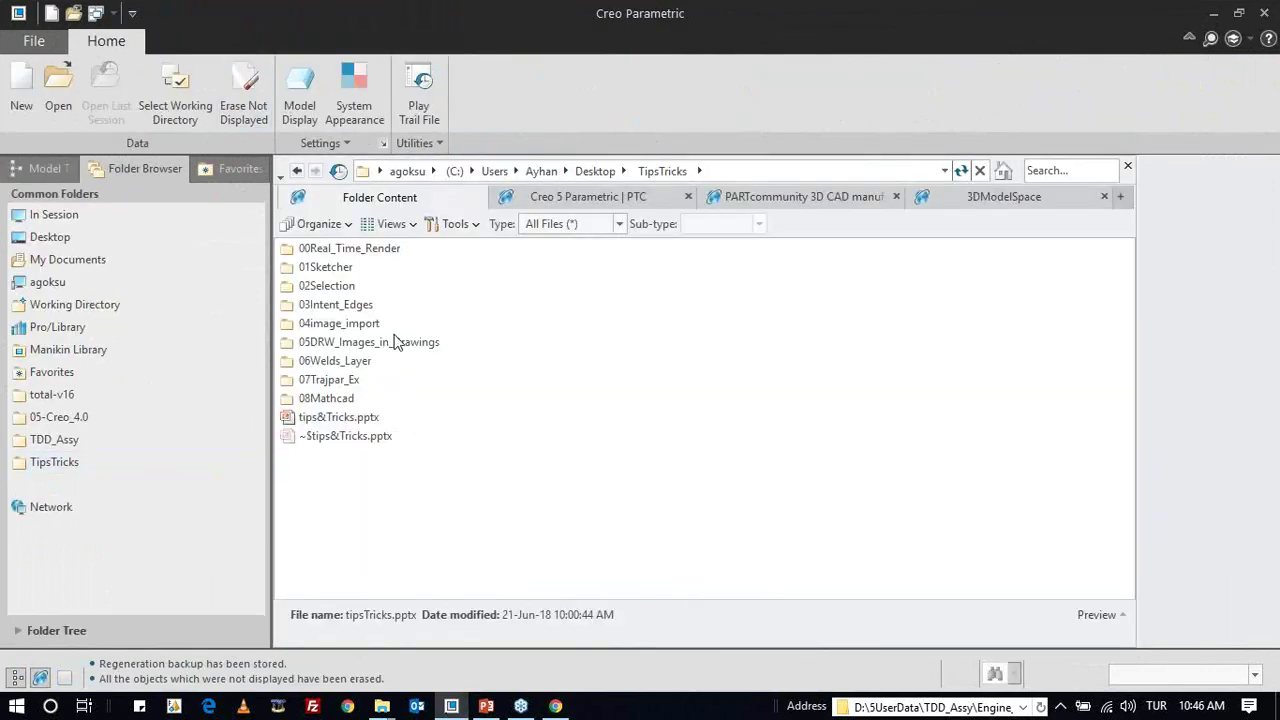
click(324, 308)
click(339, 325)
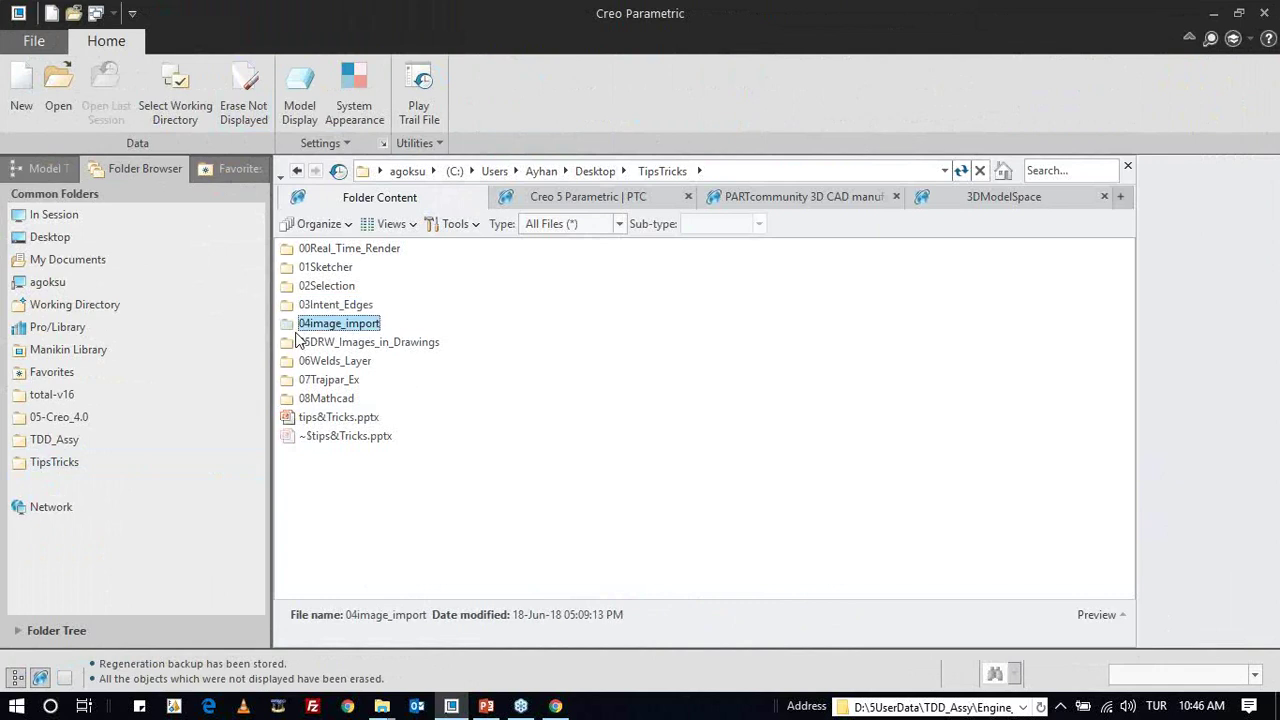
double_click(325, 330)
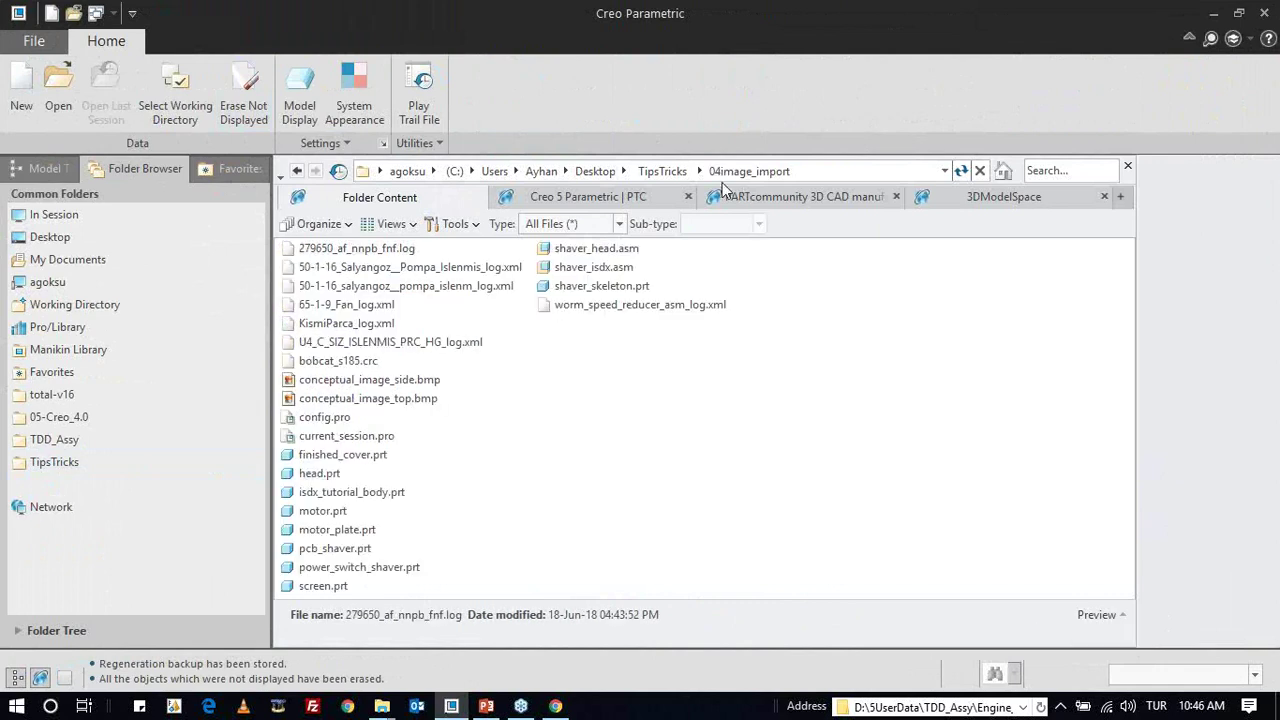
click(662, 171)
right_click(341, 323)
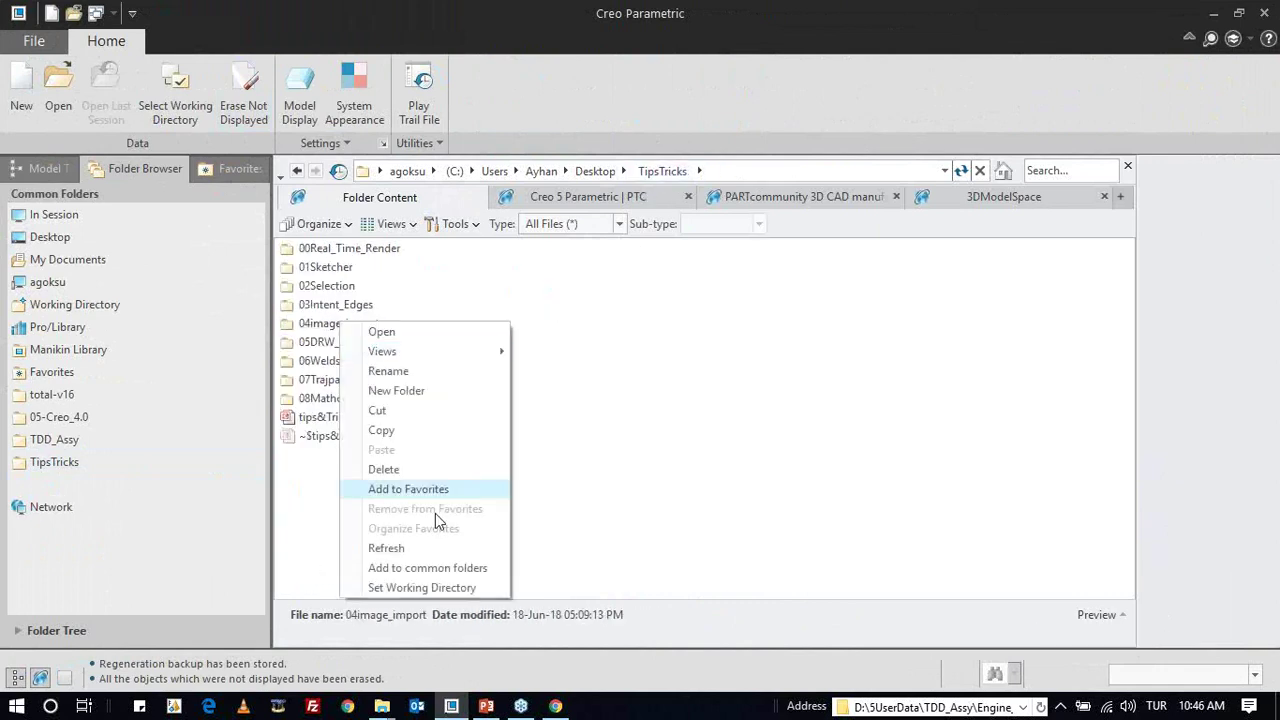
click(431, 588)
click(186, 304)
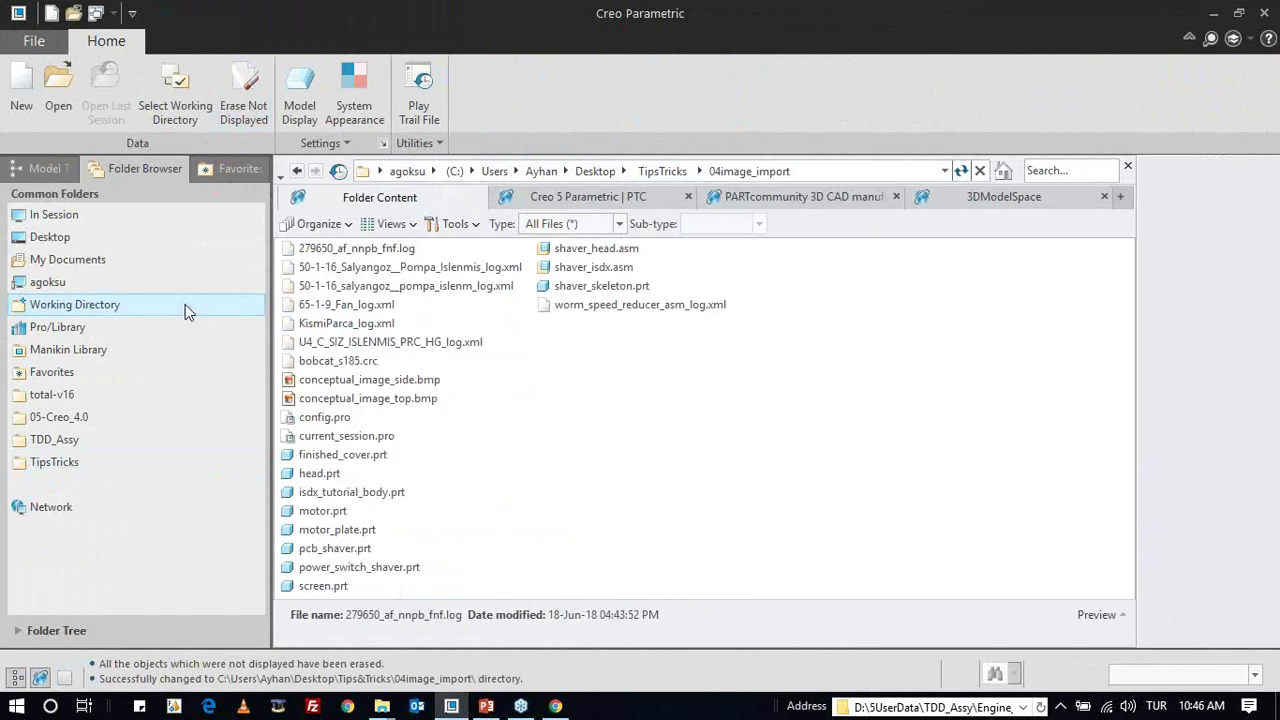
- Open shaver_isdx.asm with the default representation and orbit to view head, board and batteries
double_click(606, 268)
key(Return)
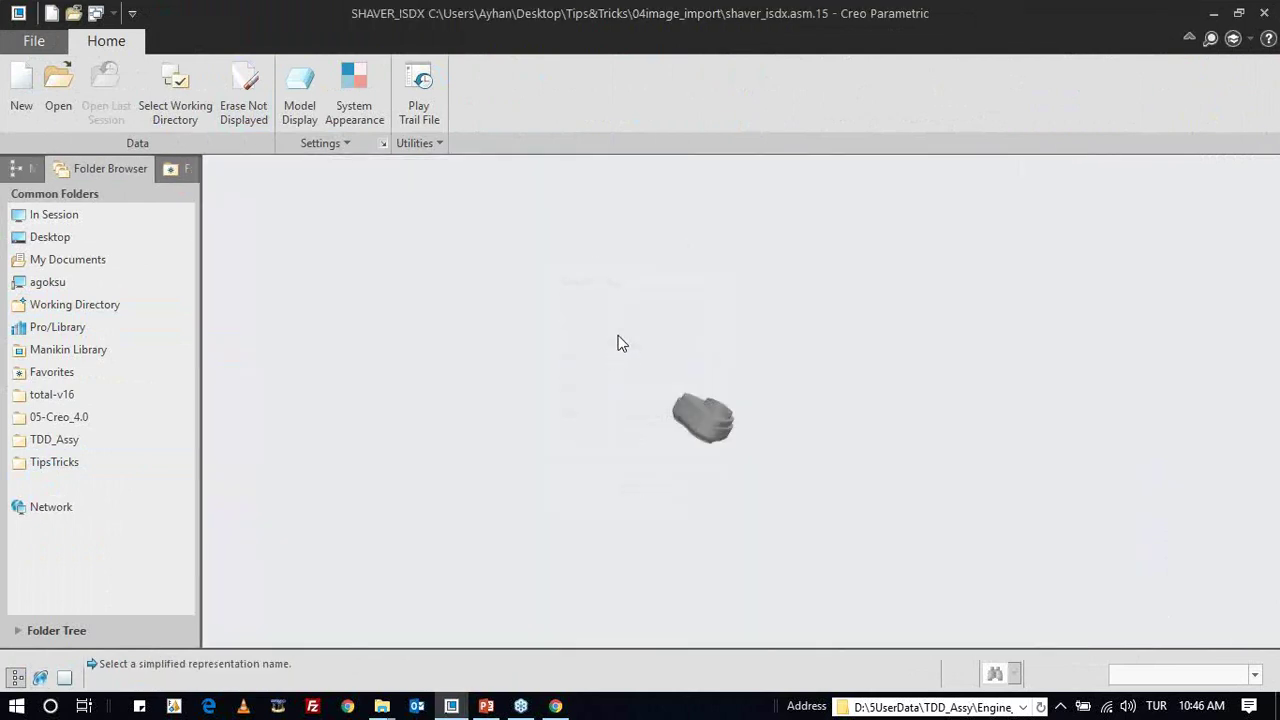
middle_drag(840, 436, 650, 373)
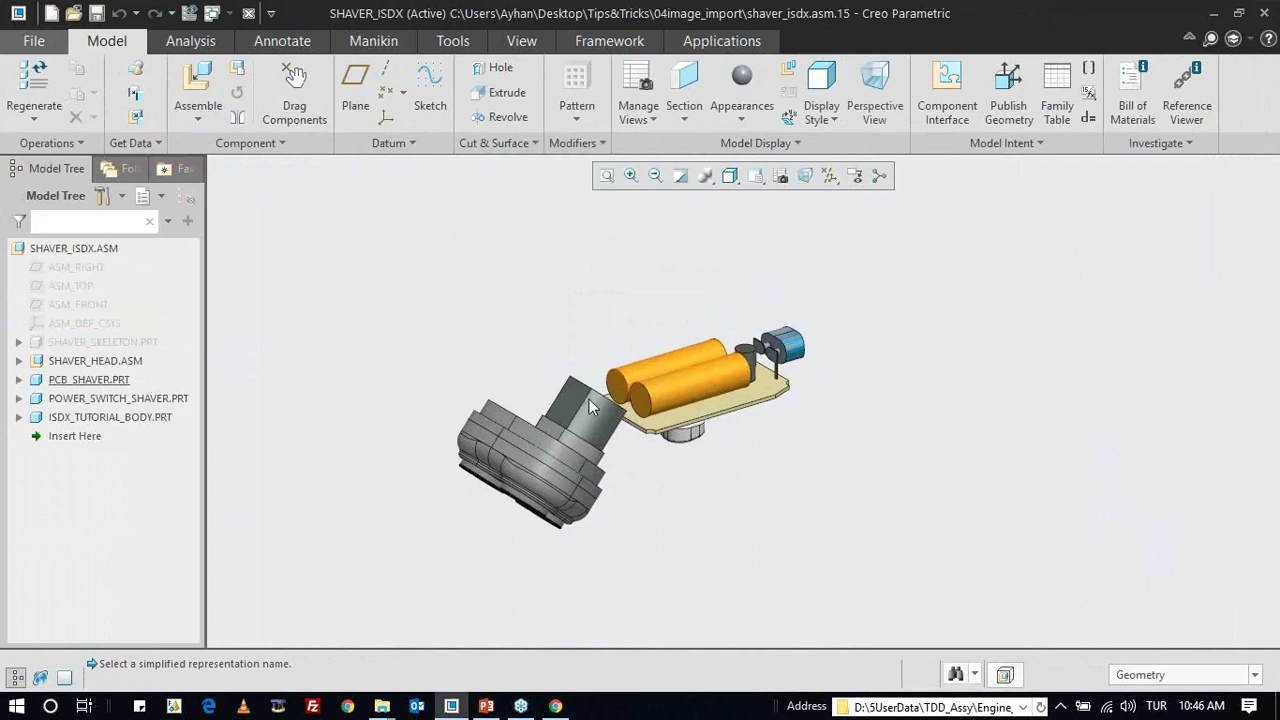
mouse_move(603, 410)
middle_down()
mouse_move(631, 377)
mouse_move(600, 370)
mouse_move(561, 393)
middle_up()
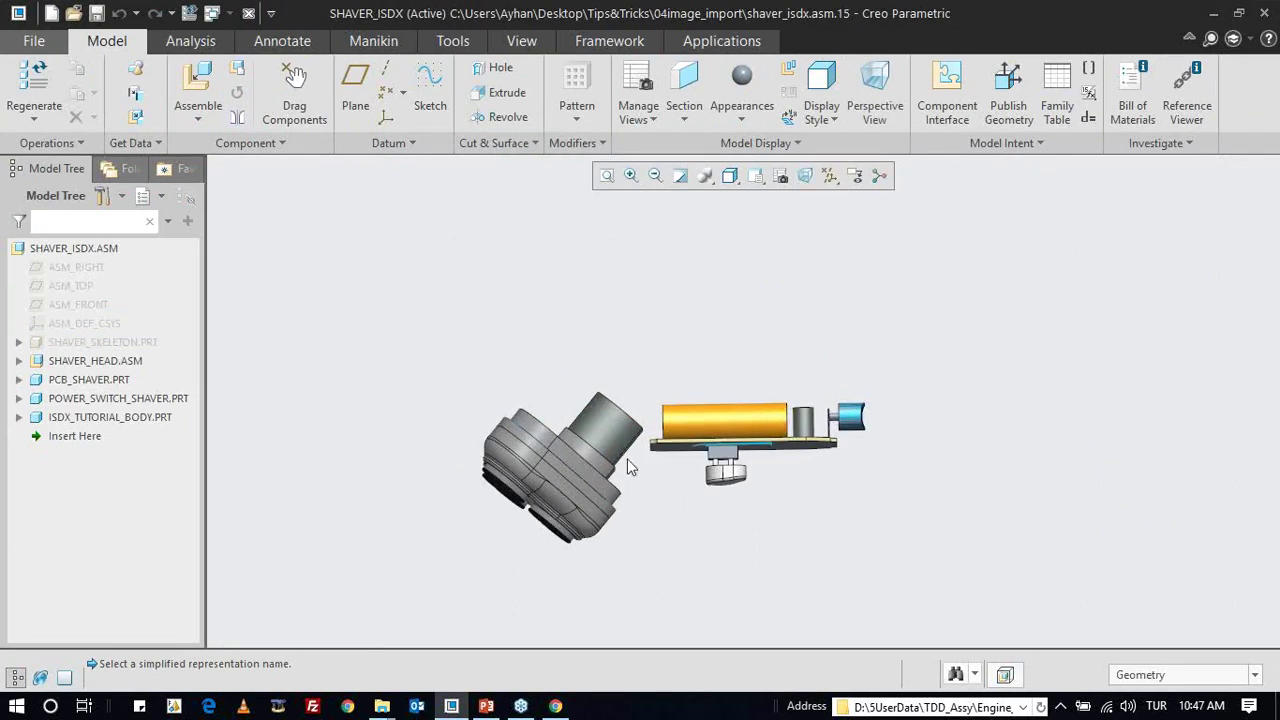
mouse_move(682, 467)
middle_down()
mouse_move(684, 500)
mouse_move(723, 506)
mouse_move(704, 511)
middle_up()
- View conceptual_image_side.bmp from the 04image_import folder in Photos, previewing the adjacent image
mouse_move(382, 706)
click(326, 672)
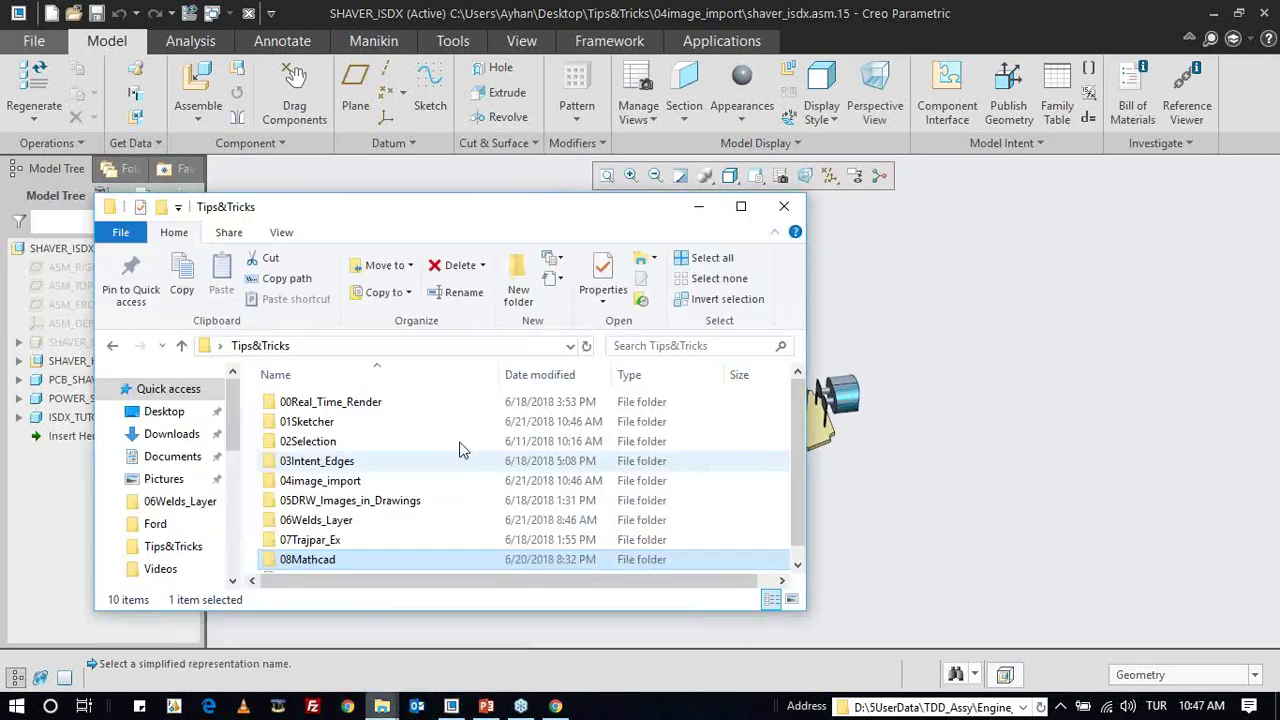
double_click(340, 481)
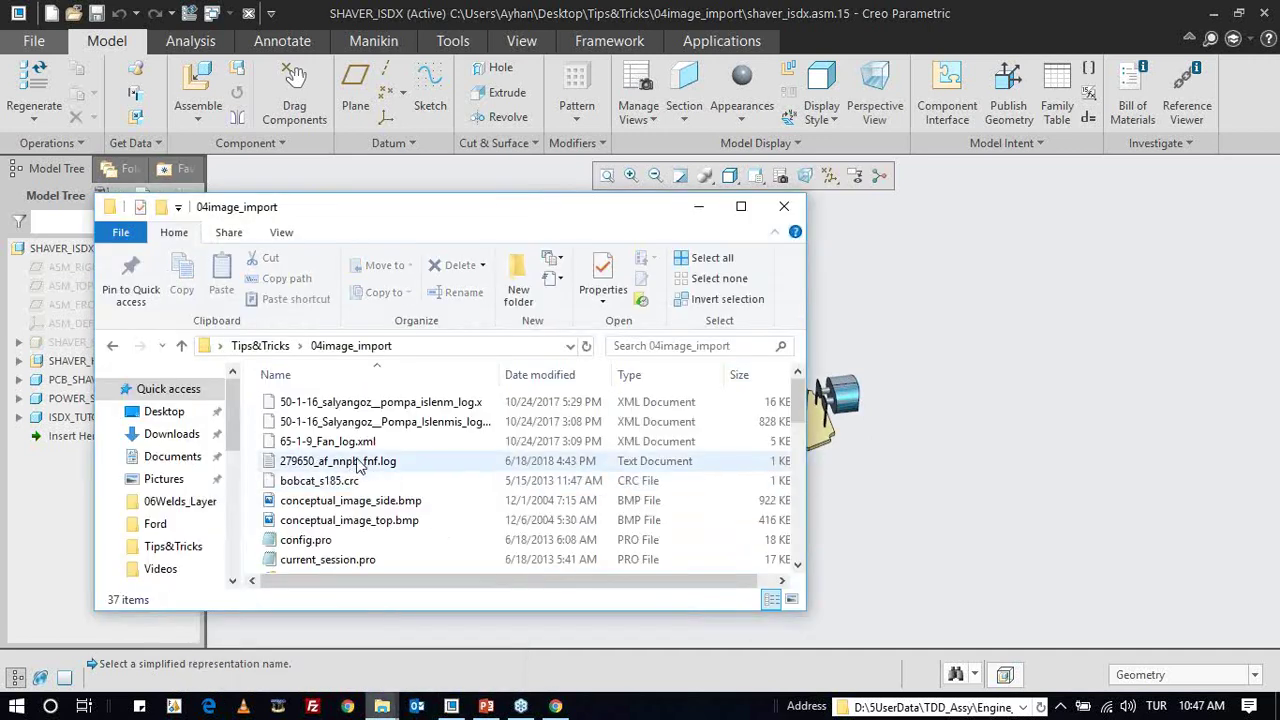
click(362, 508)
double_click(360, 507)
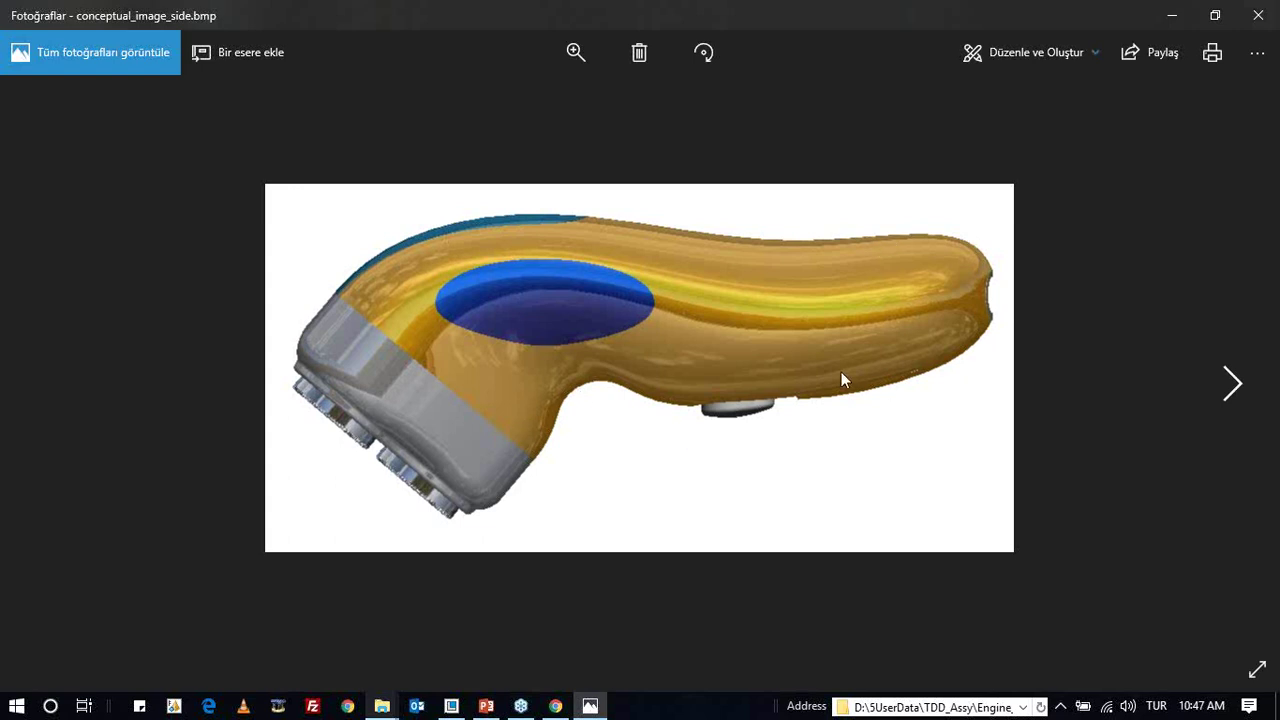
scroll(832, 376, down, 1)
scroll(760, 440, up, 1)
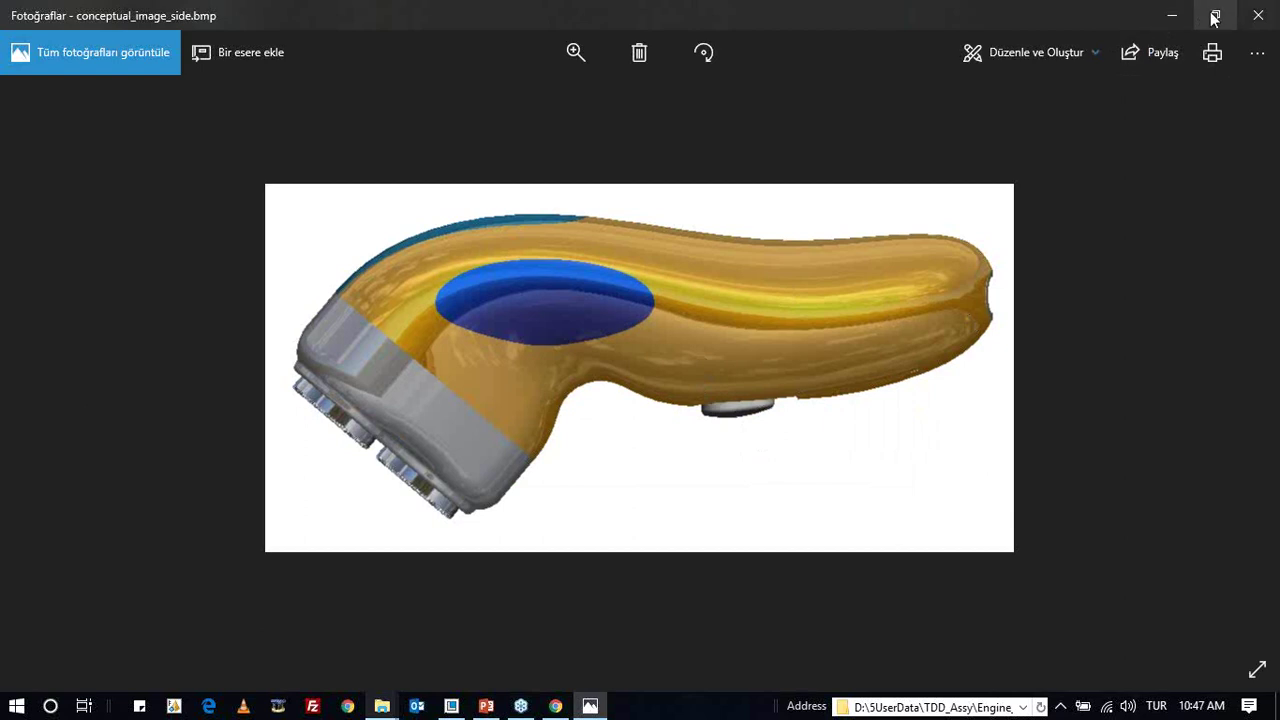
- Close the photo viewer and file window and return to the shaver_isdx assembly
click(1260, 14)
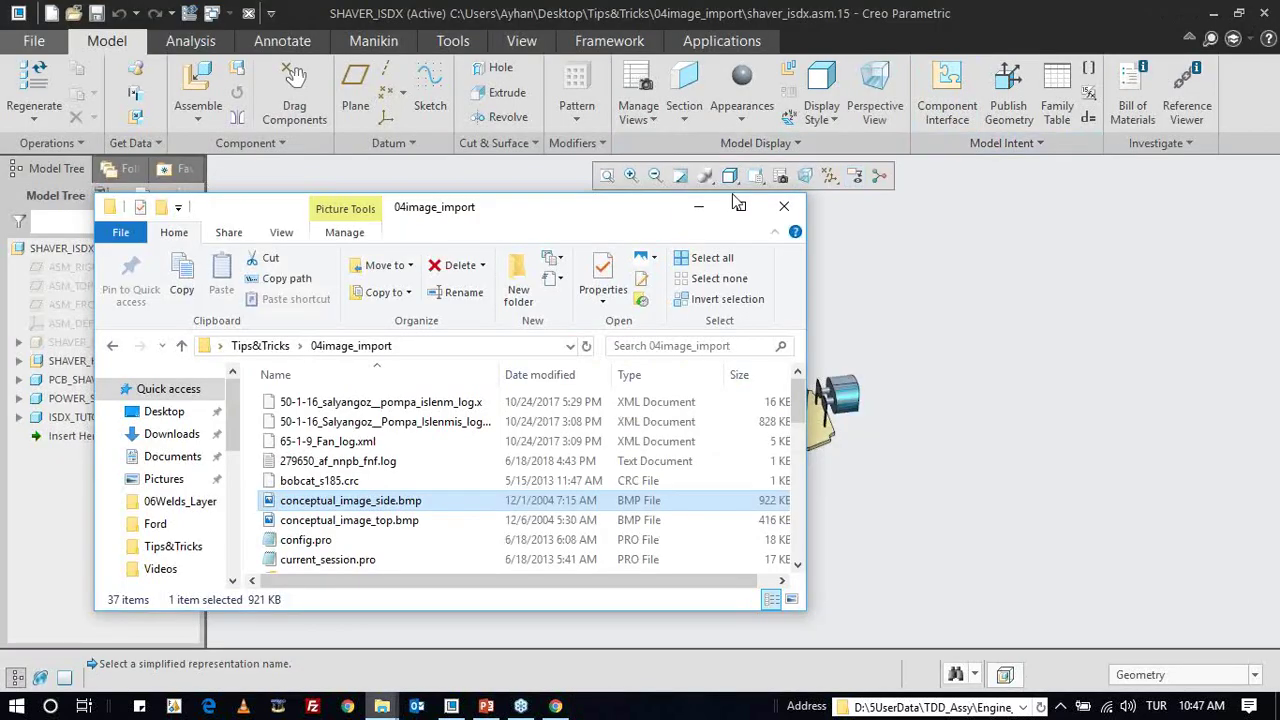
click(690, 207)
middle_drag(677, 344, 651, 326)
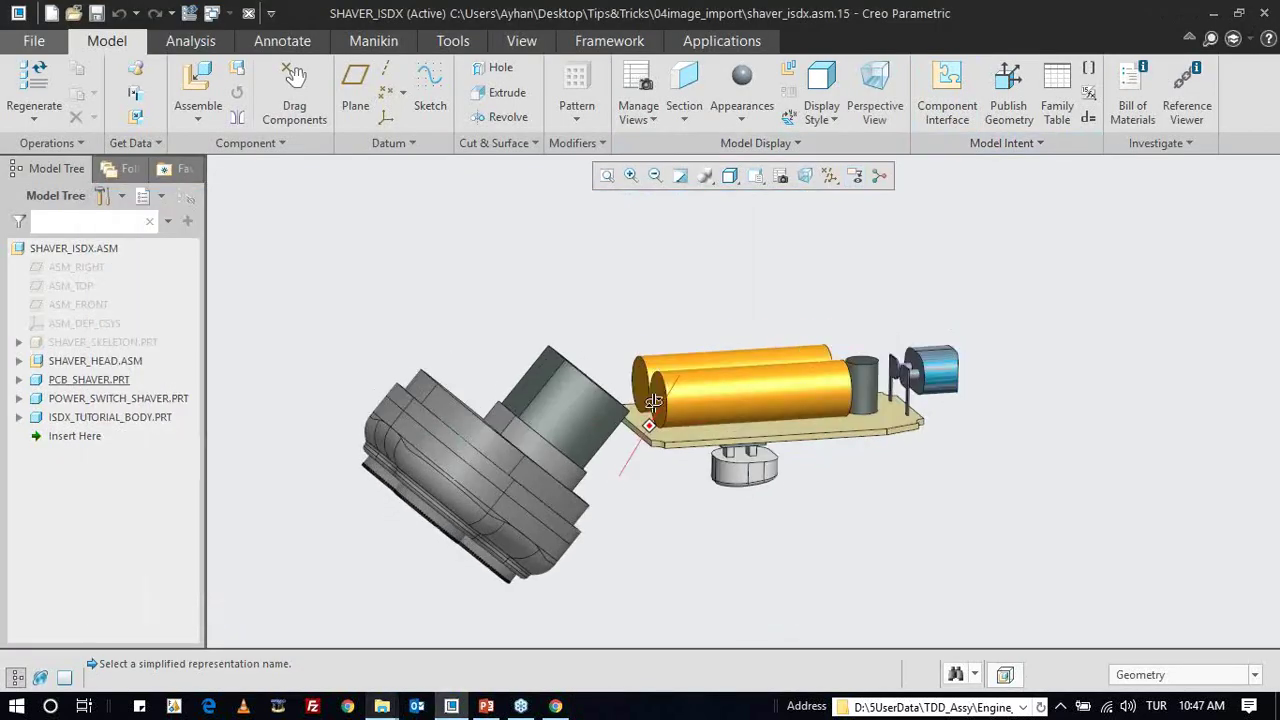
click(776, 143)
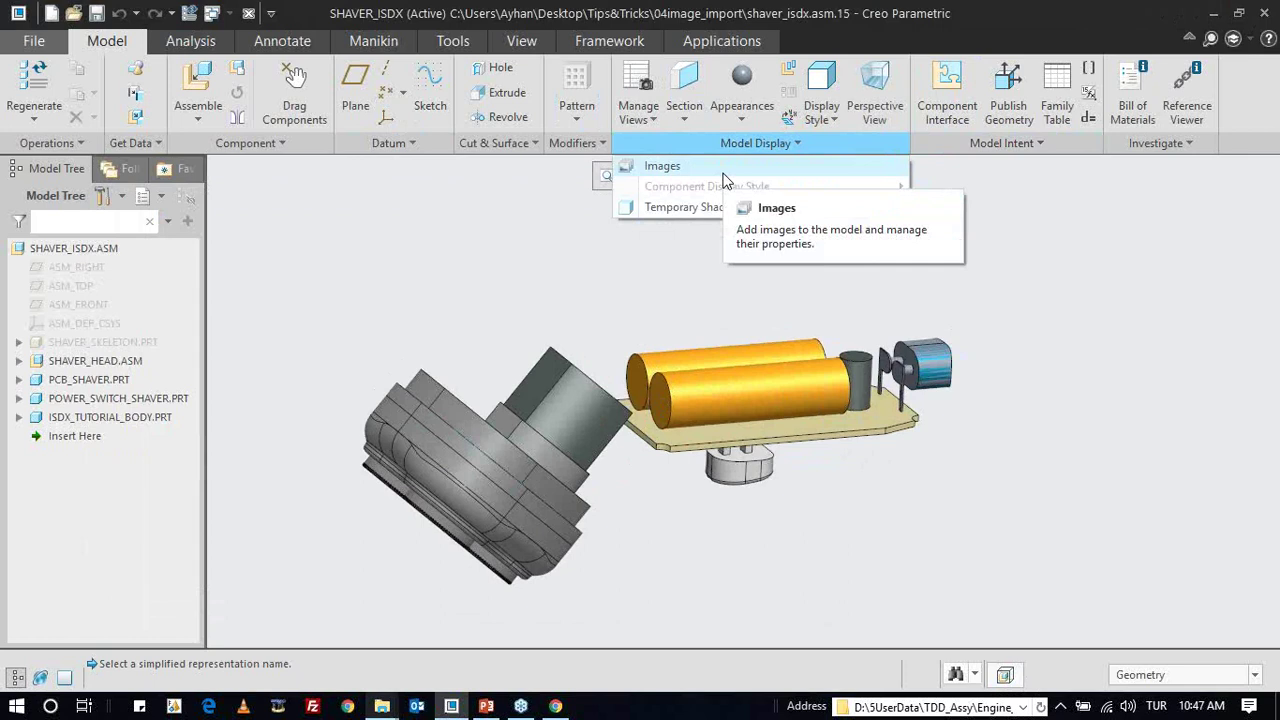
click(466, 255)
- Open the POWER_SWITCH_SHAVER part, then start Images from the assembly's Model Display options
click(115, 399)
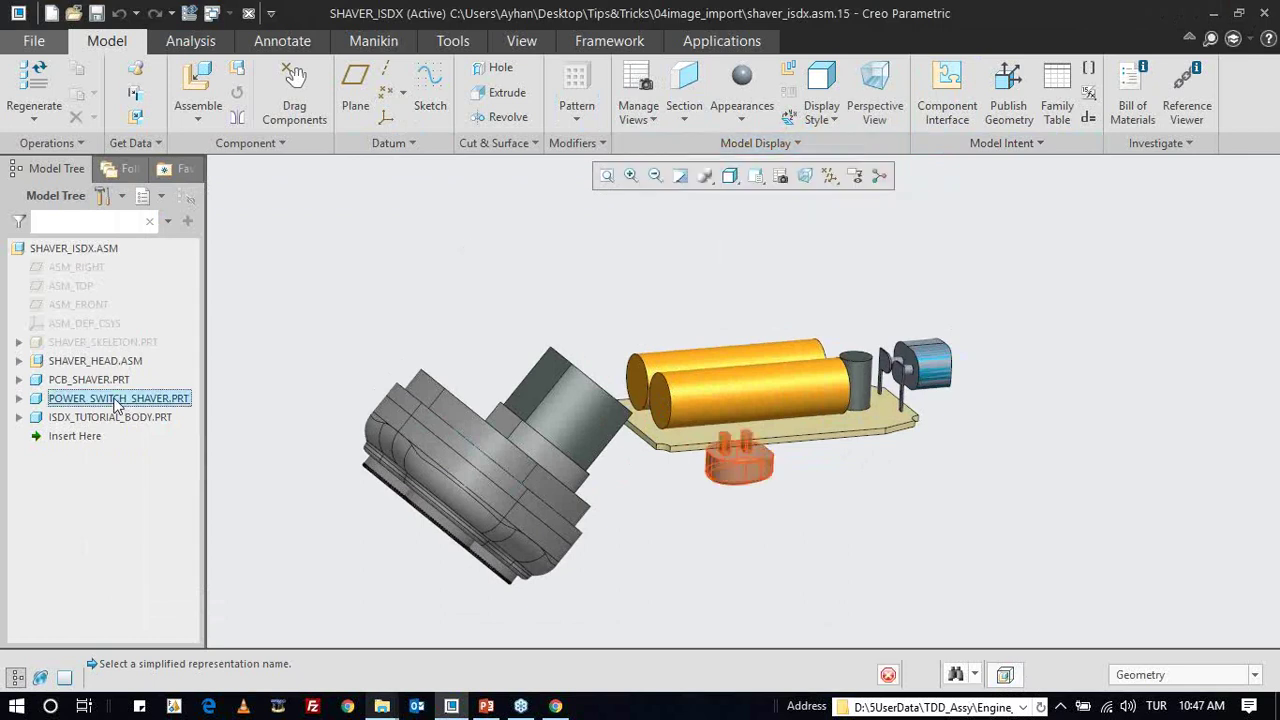
click(149, 313)
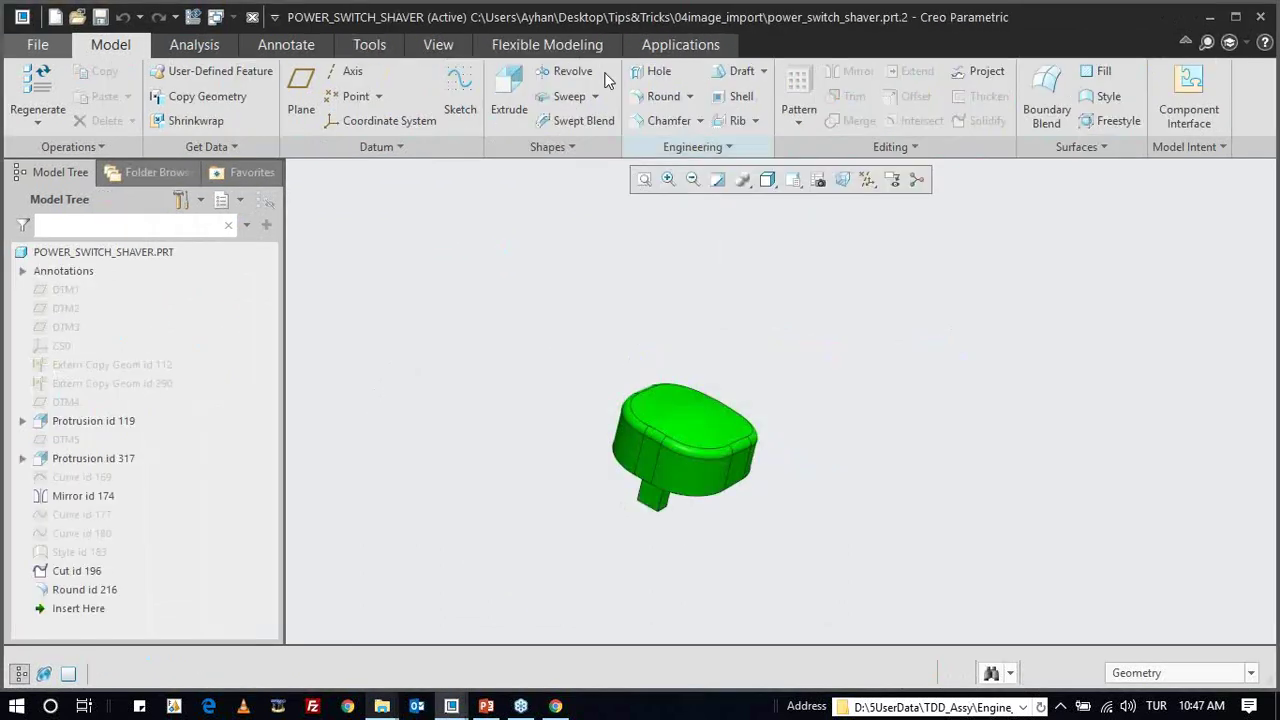
click(437, 44)
click(745, 147)
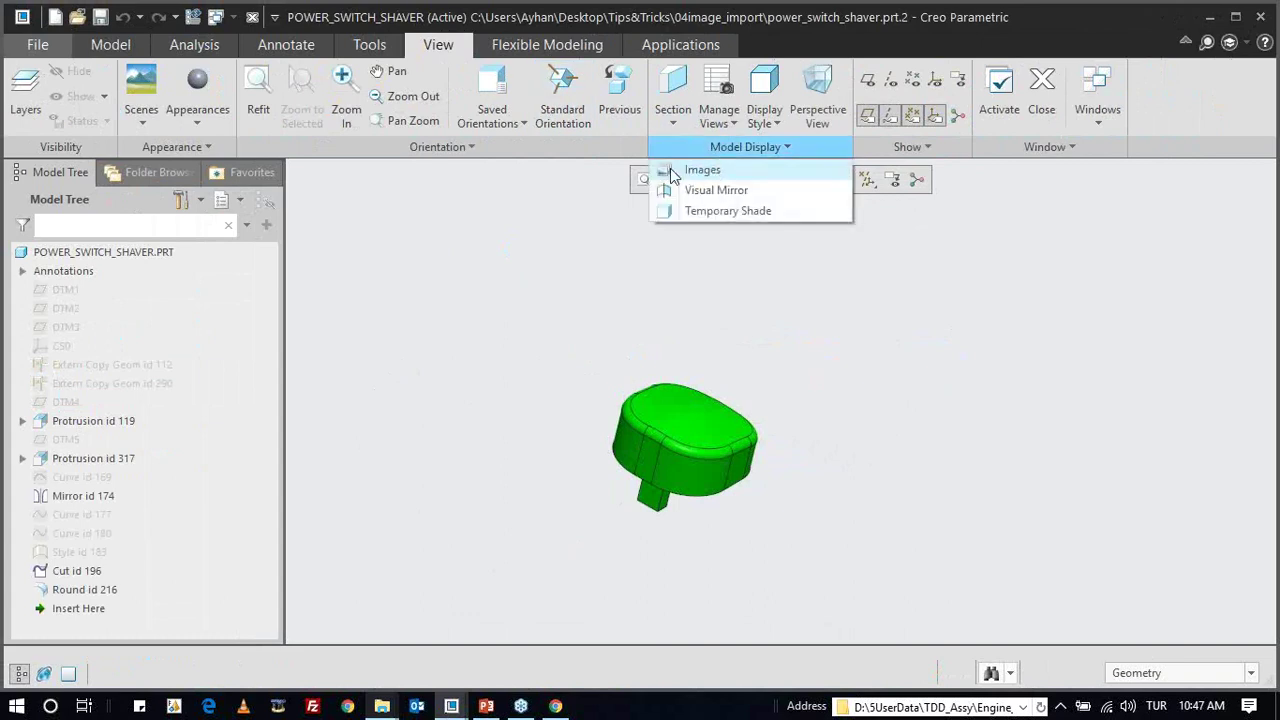
click(522, 312)
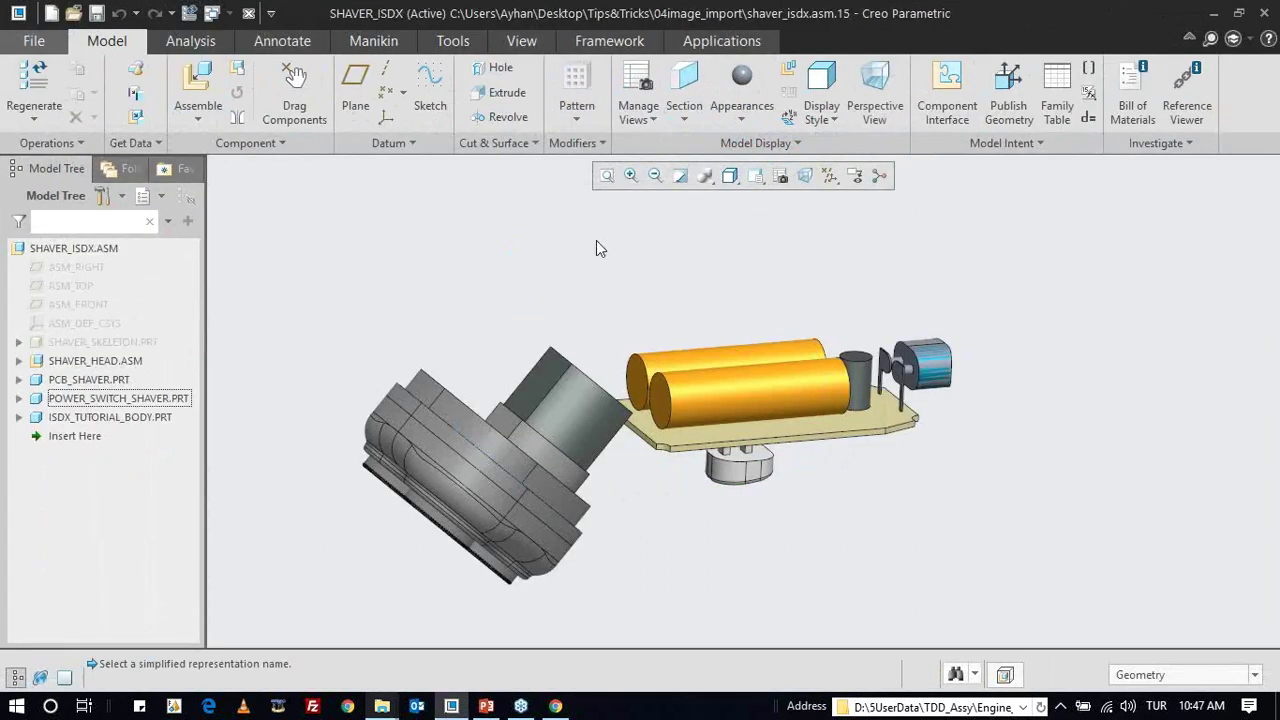
click(752, 147)
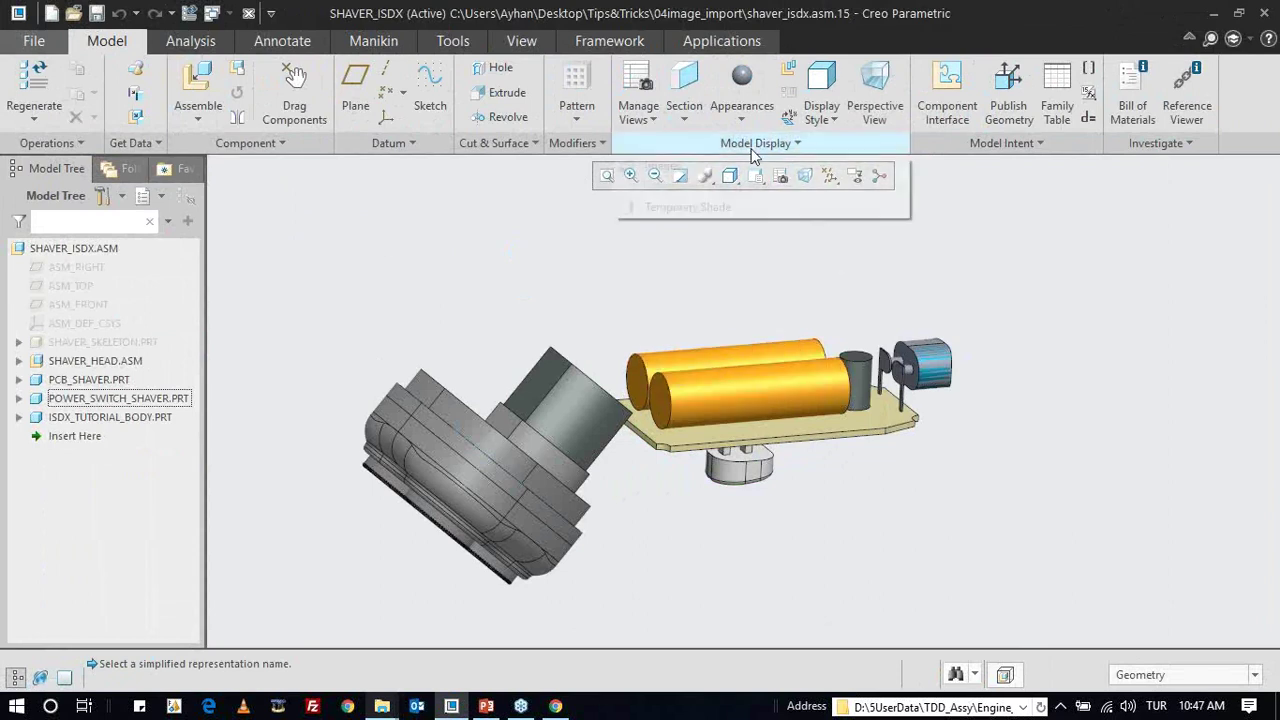
click(664, 166)
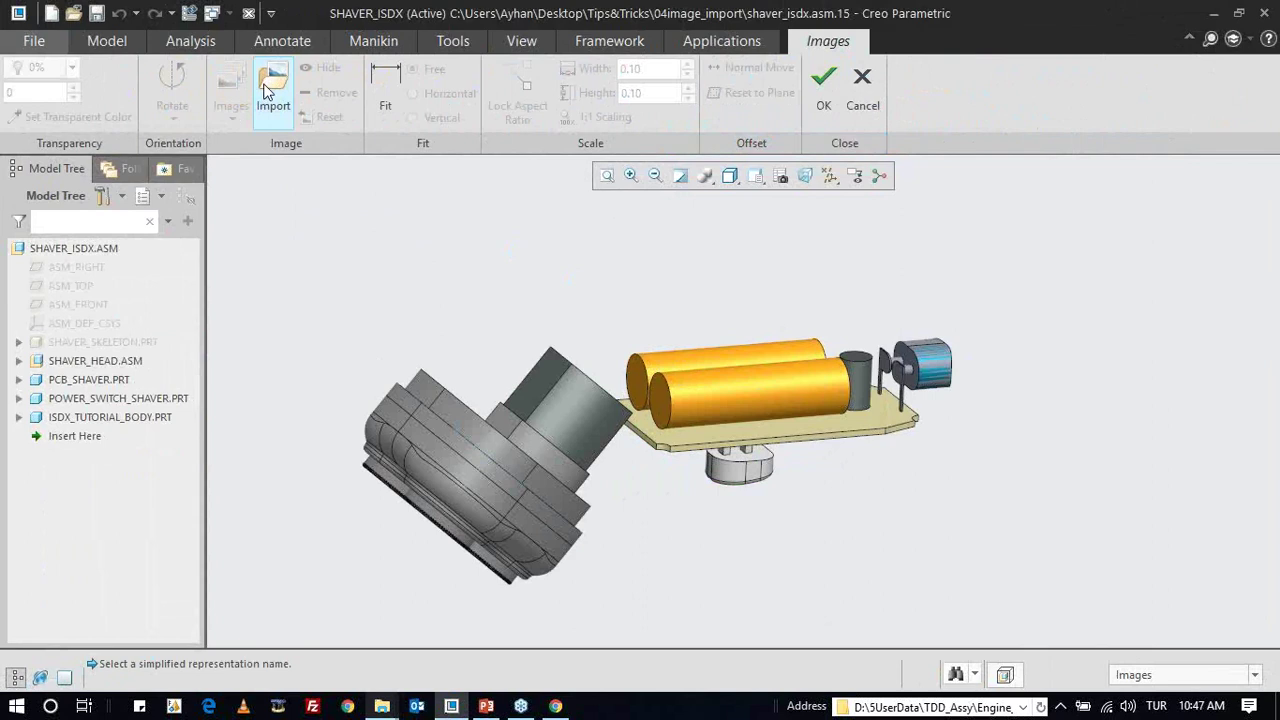
- Show datum planes, import onto ASM_FRONT and browse the working directory's image files
click(829, 176)
click(850, 281)
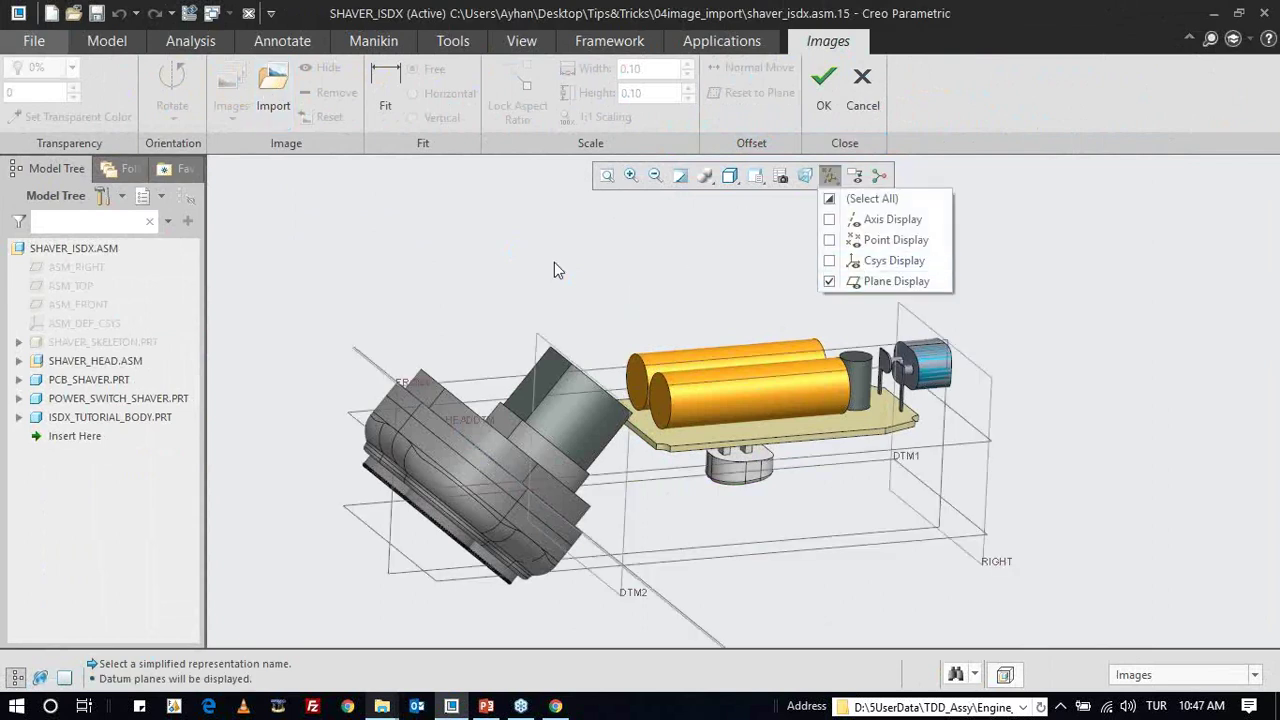
click(284, 90)
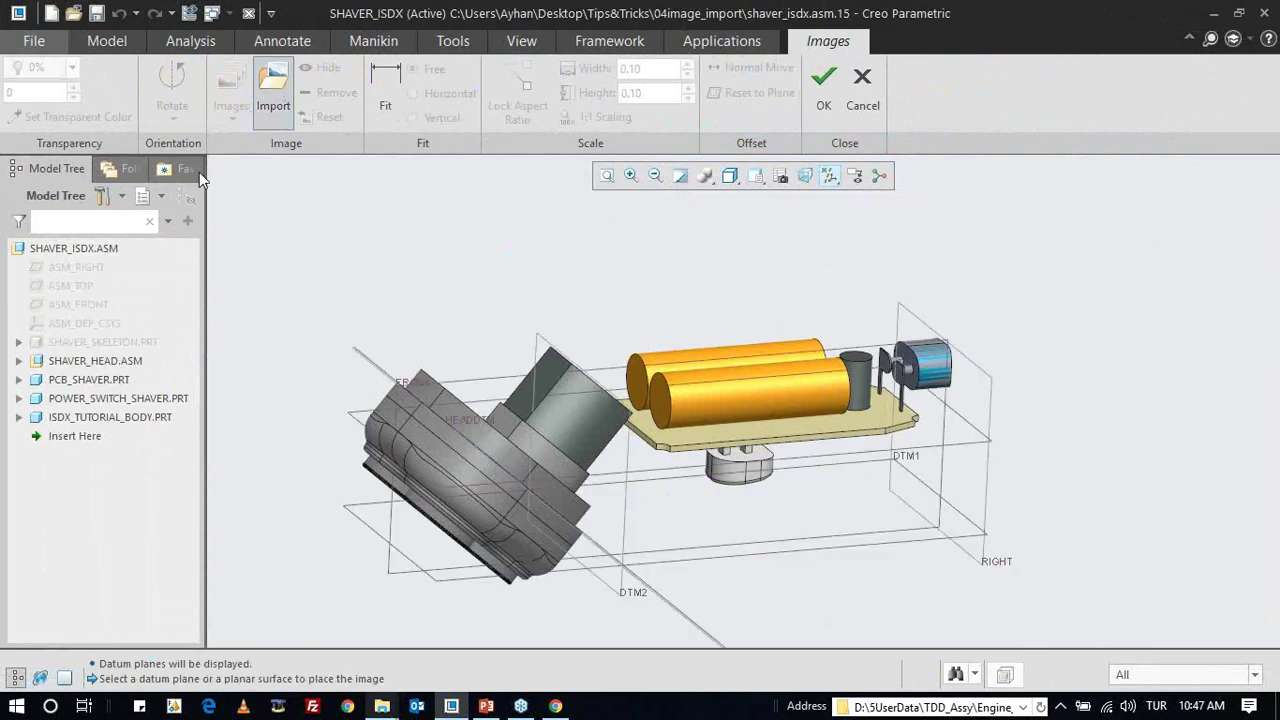
click(86, 304)
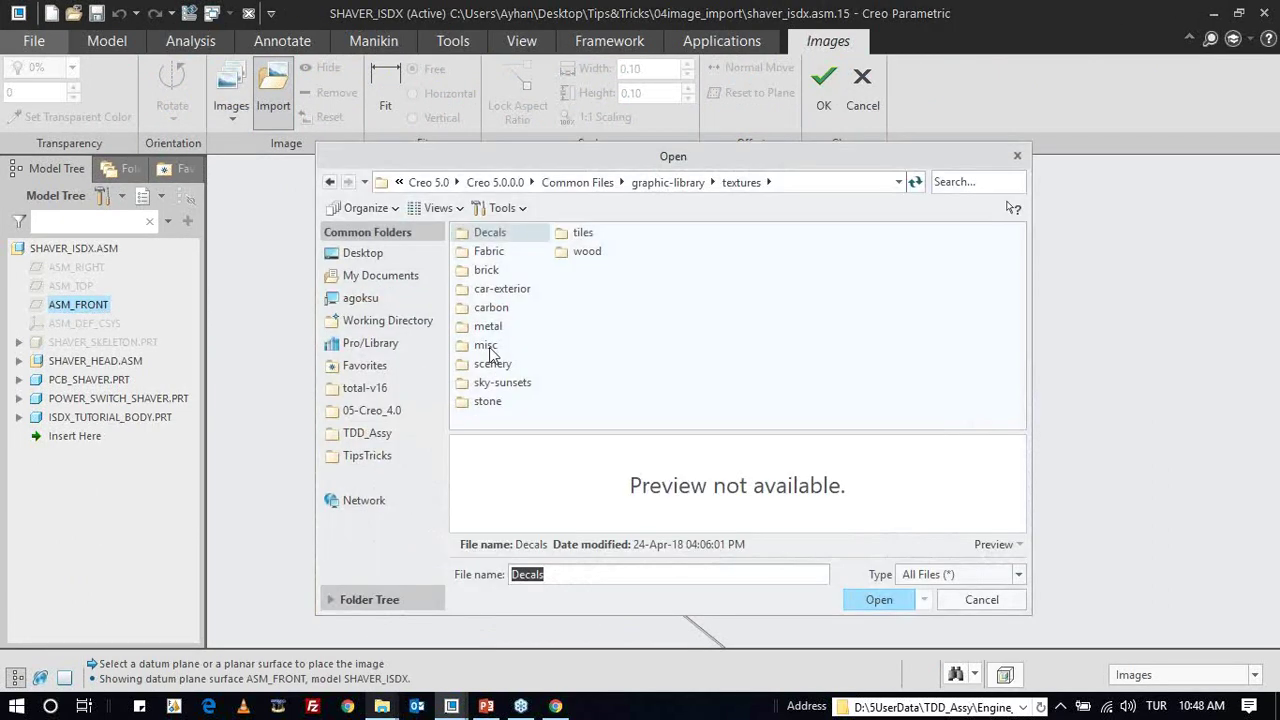
click(416, 322)
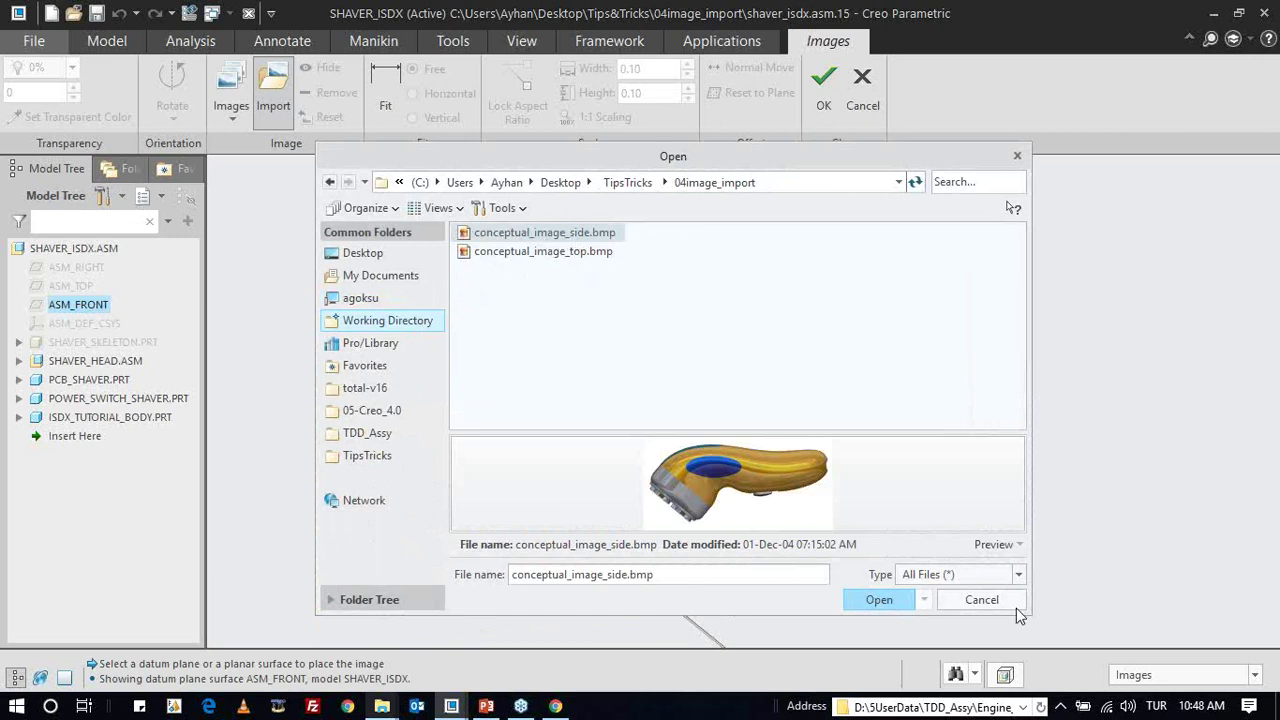
click(977, 577)
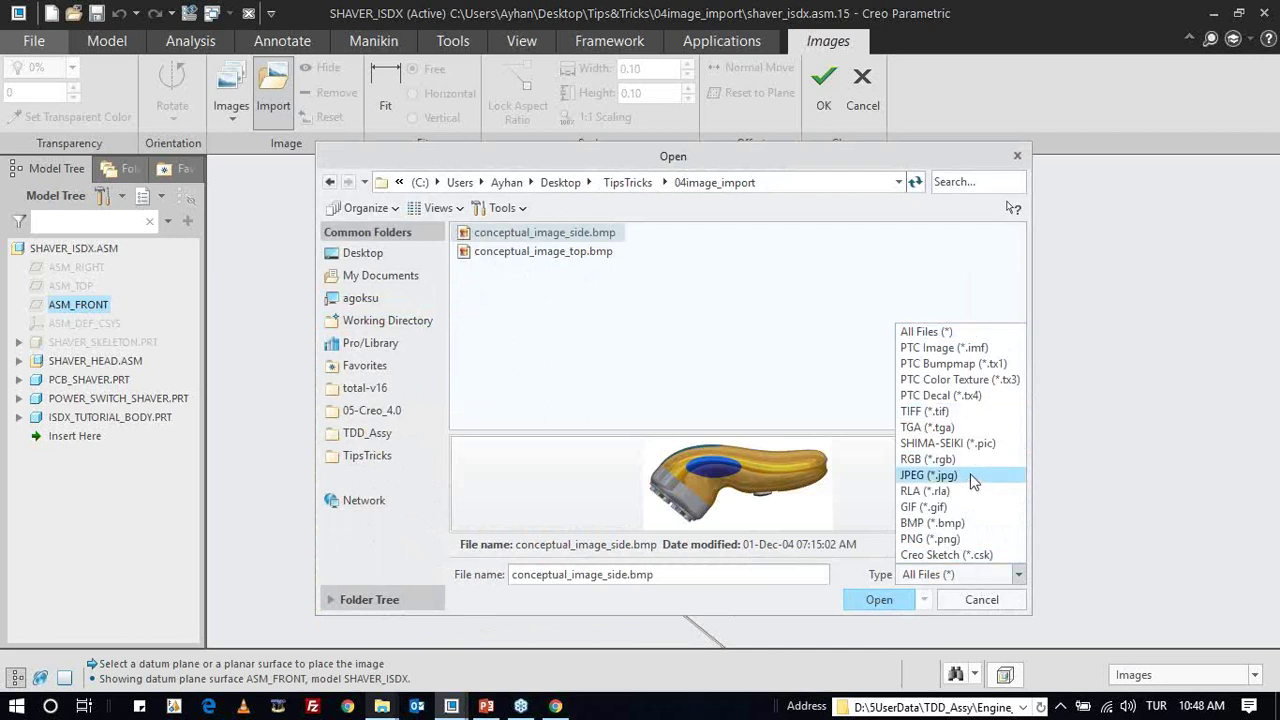
click(784, 306)
- Place conceptual_image_side.bmp on ASM_FRONT, view from FRONT and hide datum planes
double_click(564, 232)
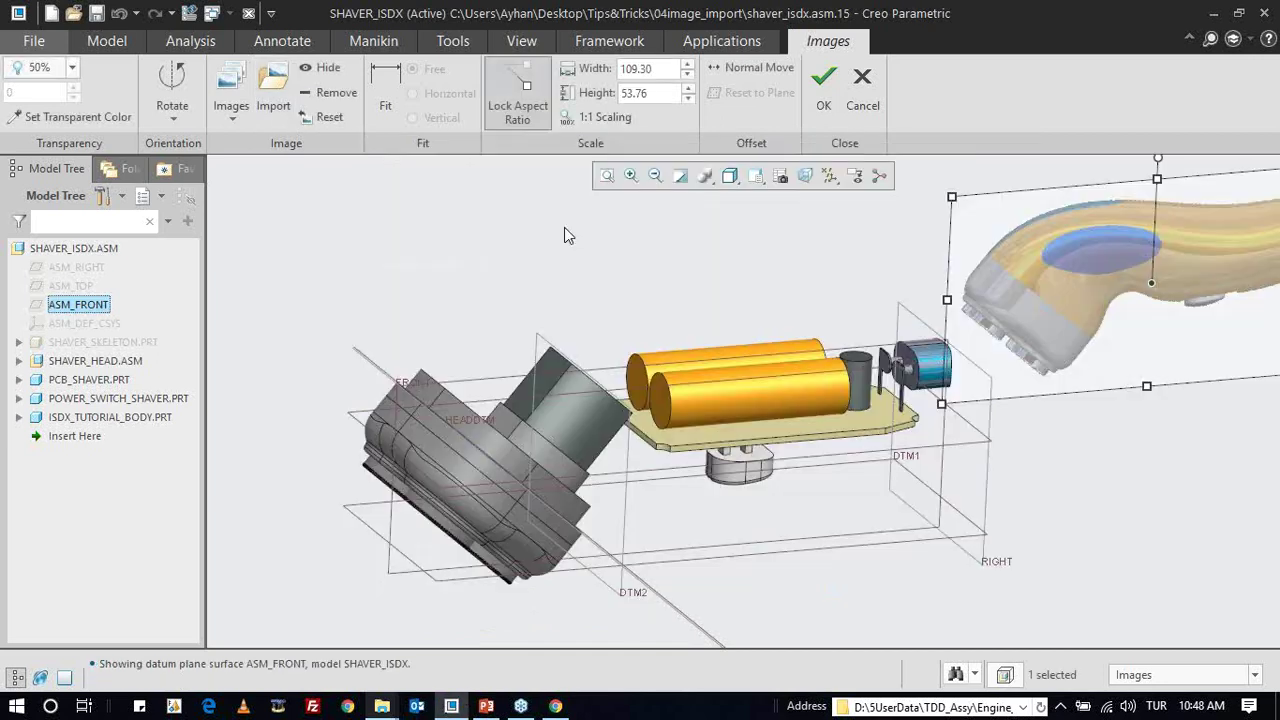
click(755, 175)
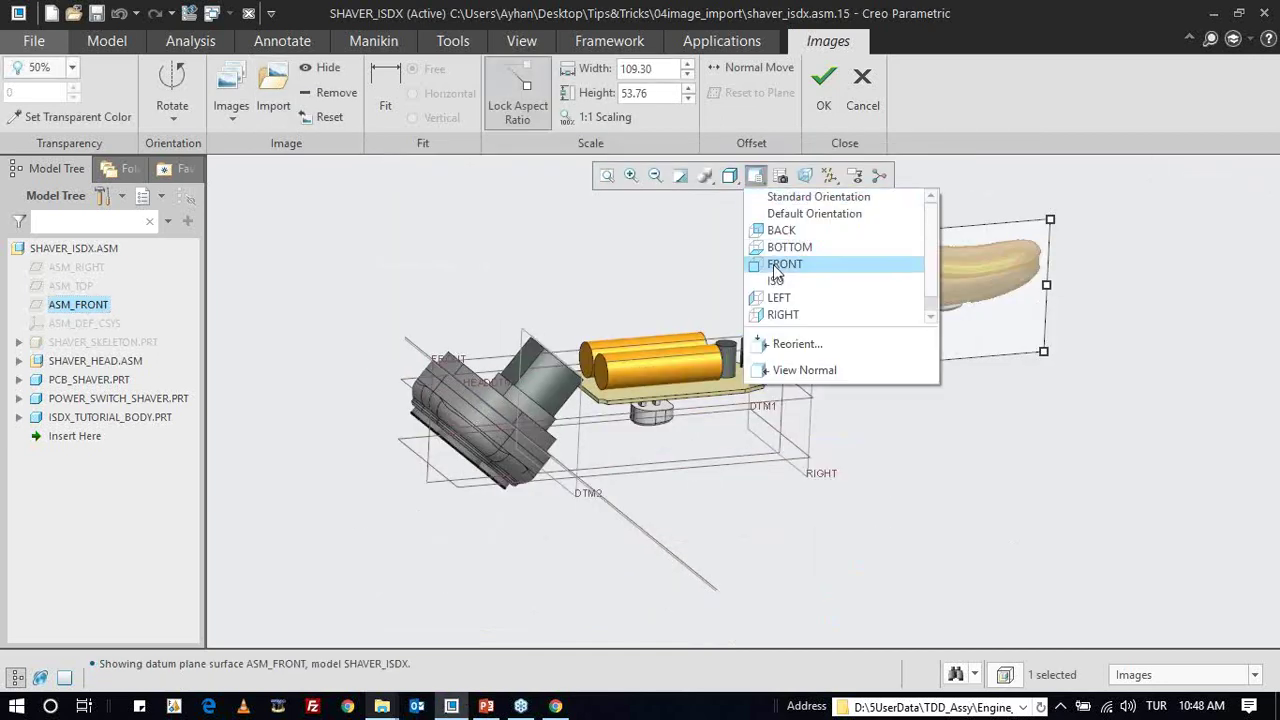
click(775, 268)
click(829, 176)
click(866, 281)
scroll(1006, 314, down, 2)
- Move the side image above the model and adjust its size by the corner handle
drag(990, 300, 634, 280)
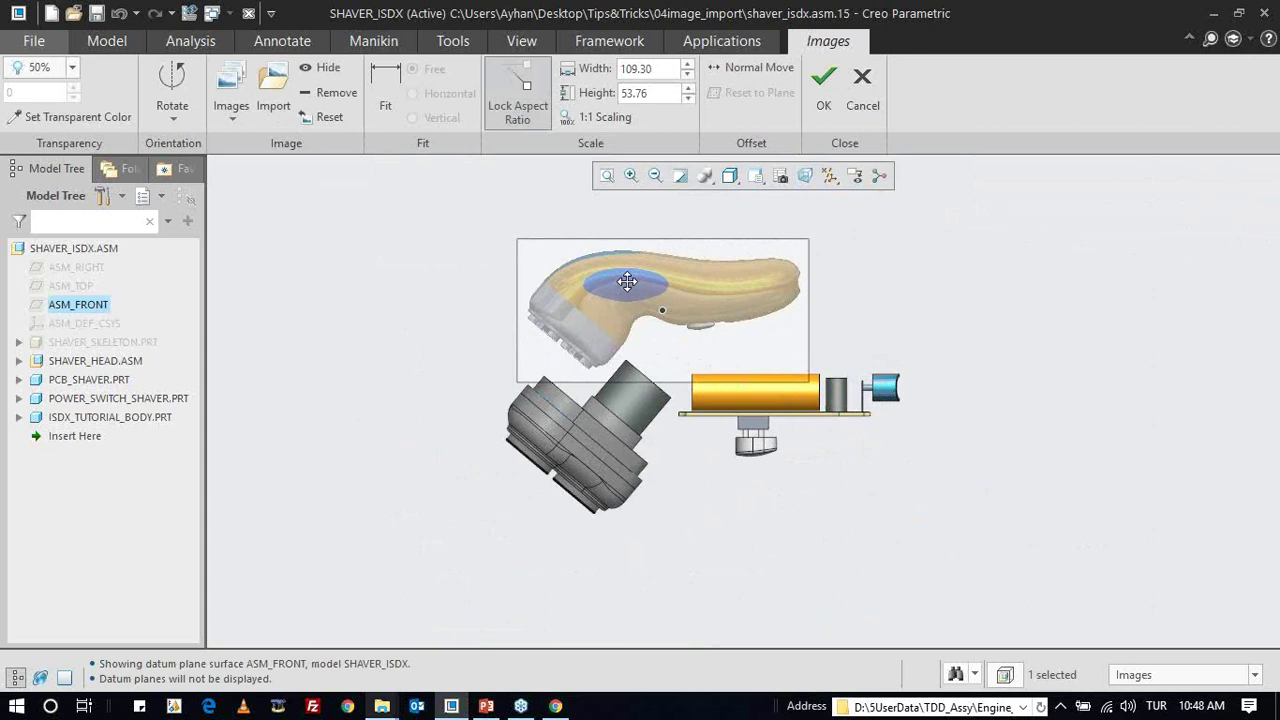
drag(541, 357, 552, 318)
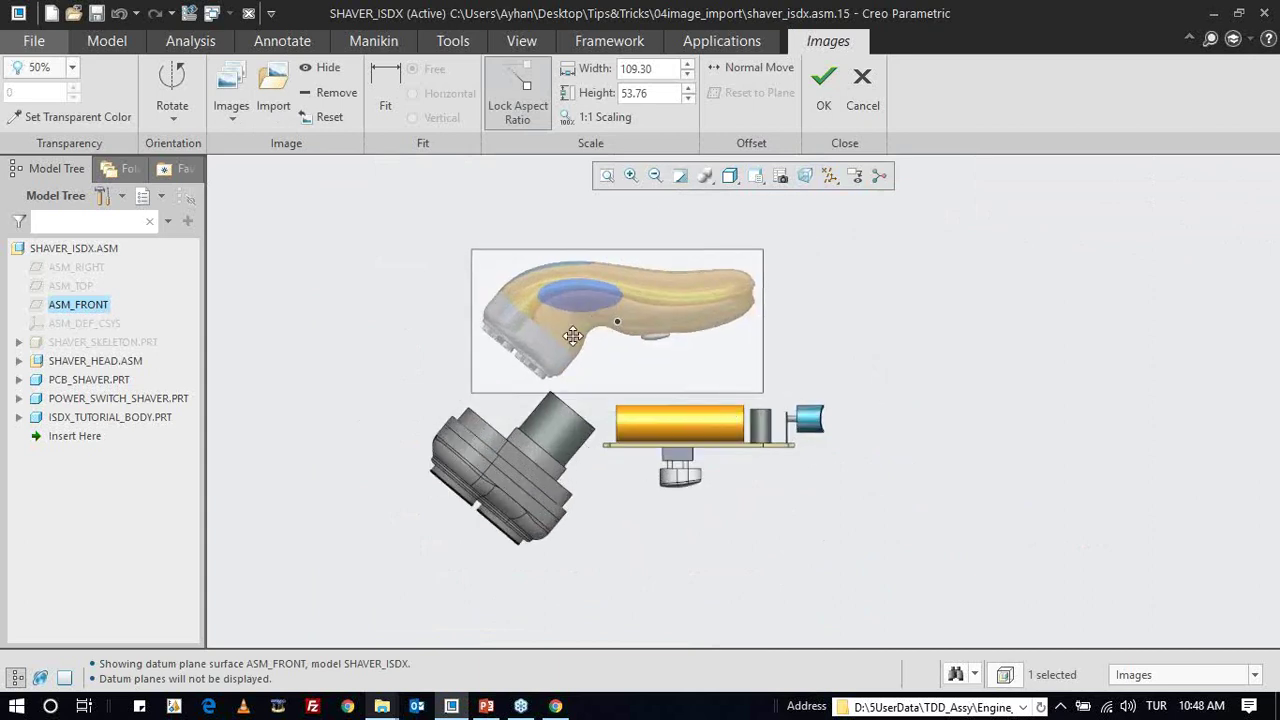
scroll(550, 319, down, 2)
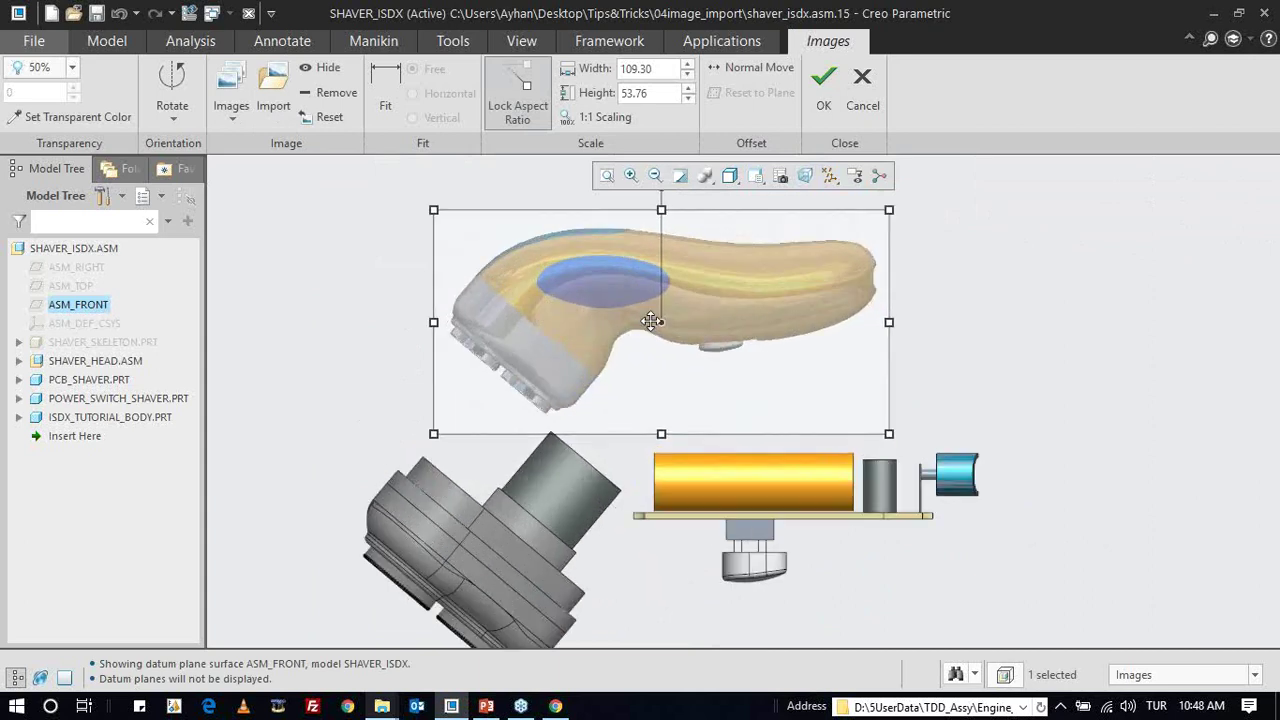
drag(600, 345, 559, 332)
click(559, 332)
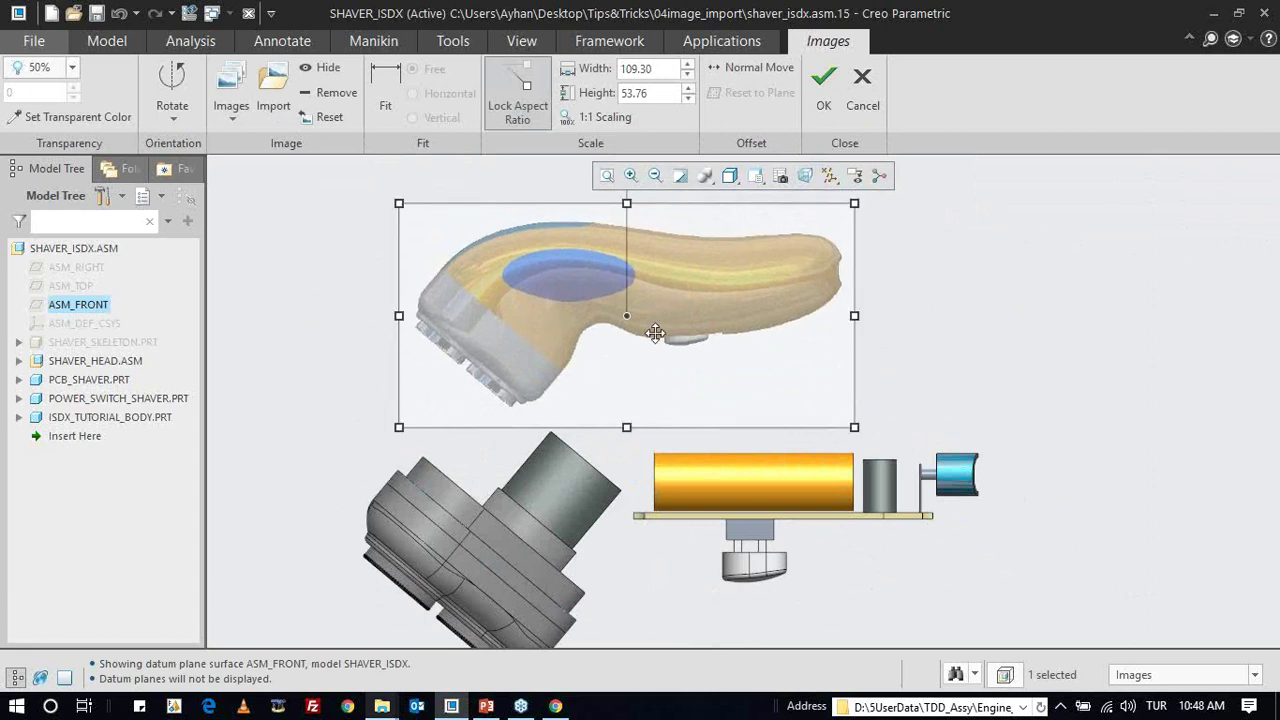
drag(856, 205, 855, 204)
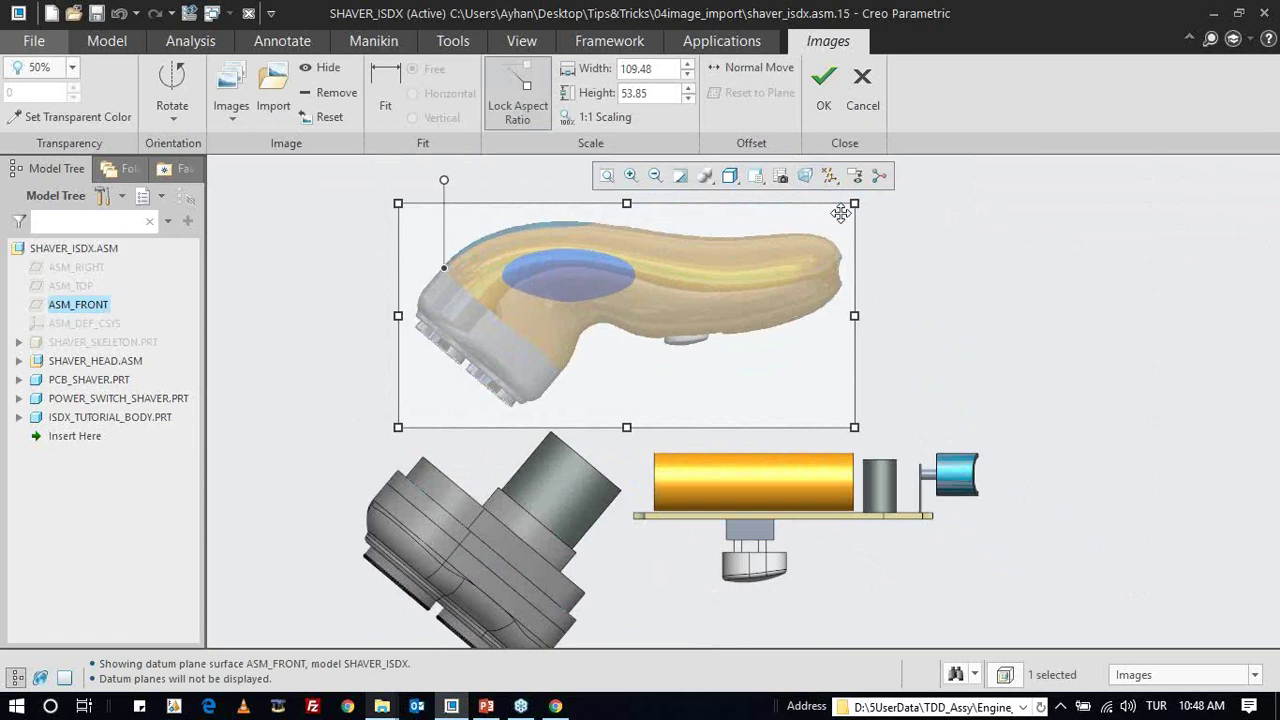
mouse_move(853, 210)
mouse_down()
mouse_move(603, 234)
mouse_move(857, 211)
mouse_move(720, 280)
mouse_move(957, 223)
mouse_move(800, 212)
mouse_up()
drag(838, 287, 866, 281)
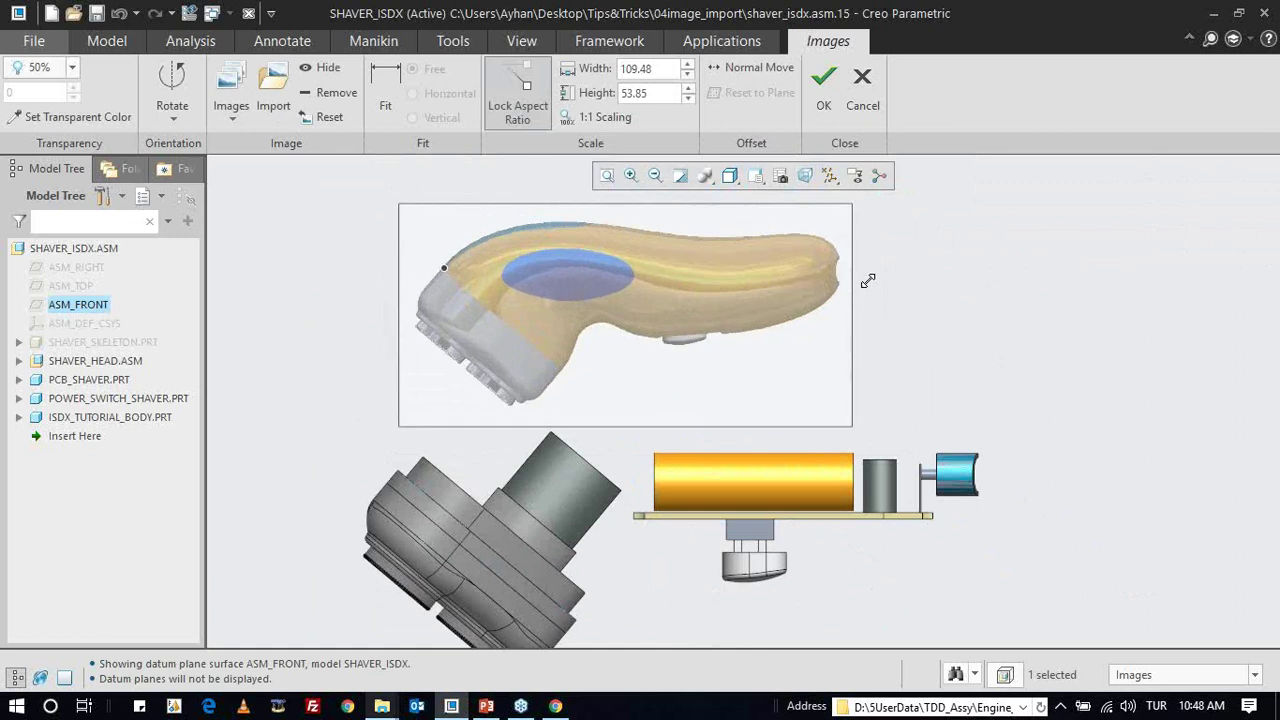
scroll(914, 277, down, 2)
scroll(606, 274, up, 2)
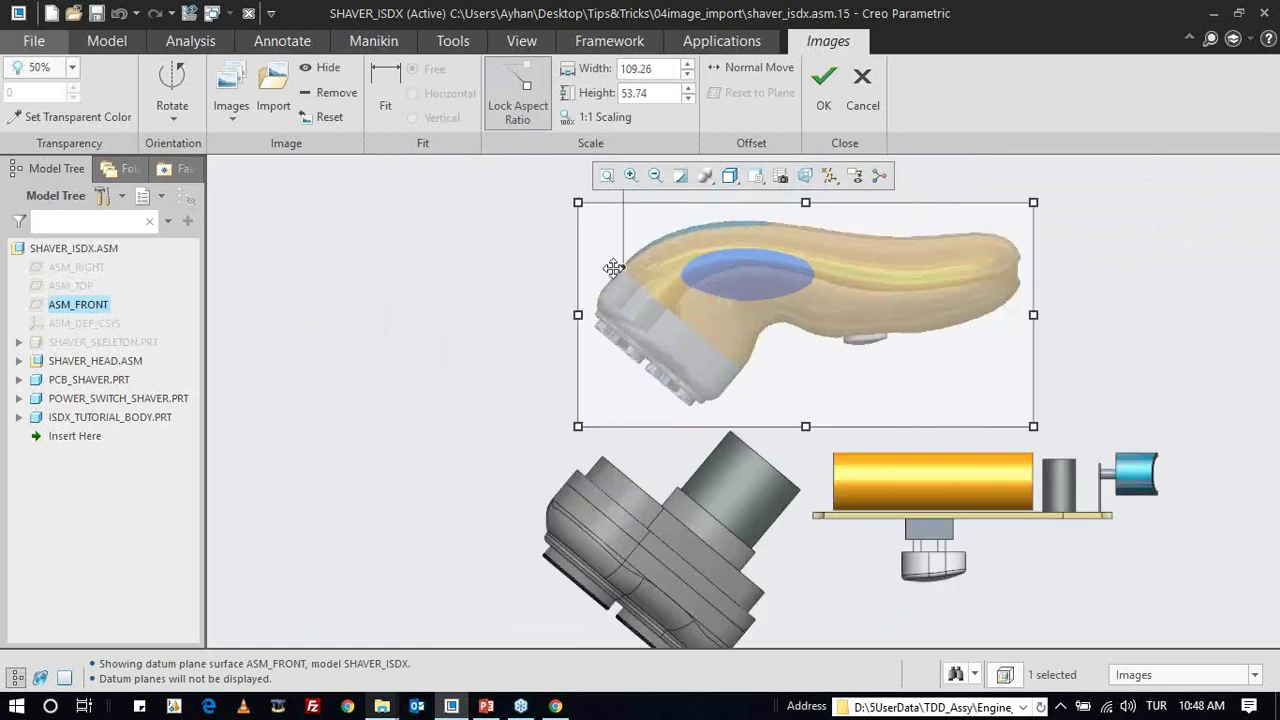
scroll(613, 268, up, 2)
scroll(629, 257, up, 2)
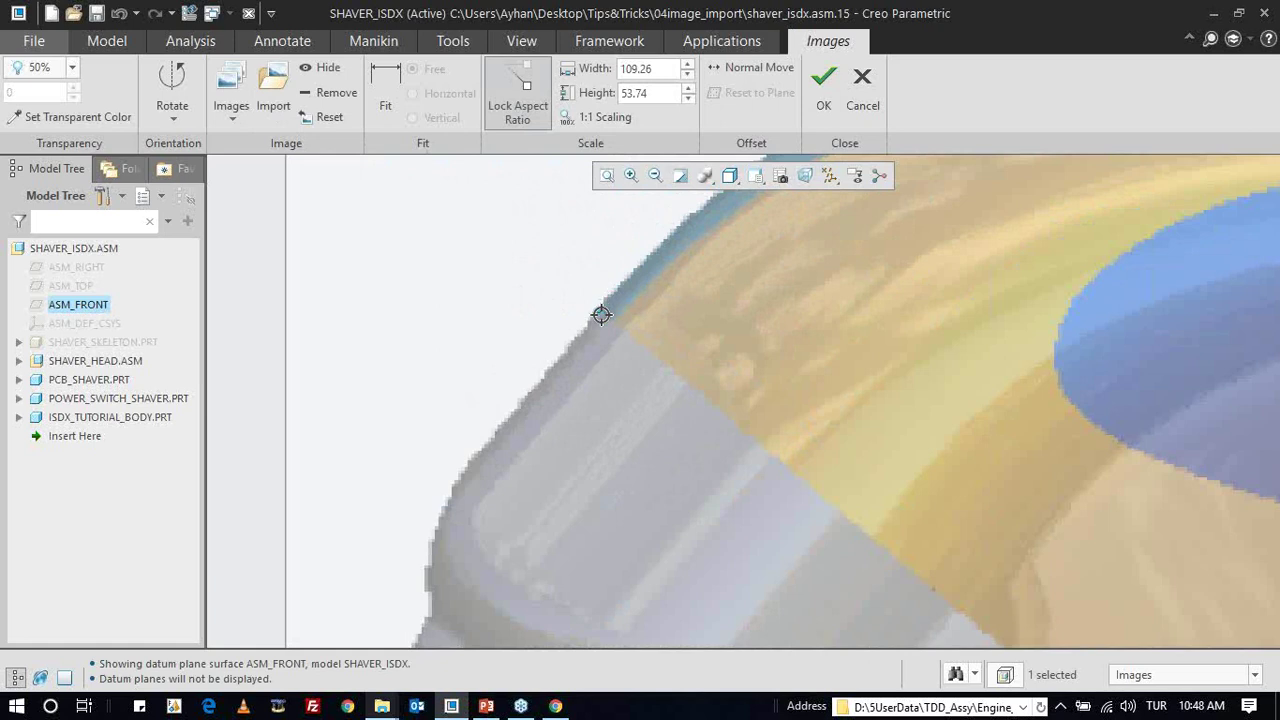
scroll(531, 254, down, 2)
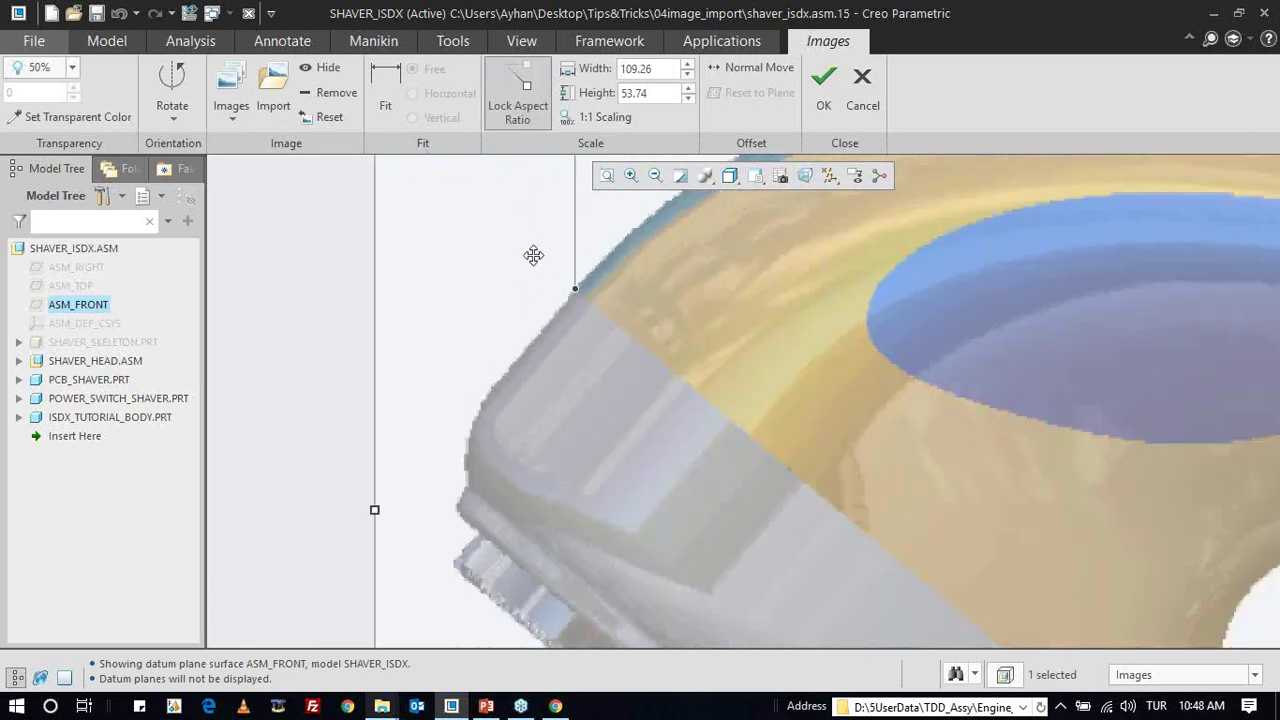
scroll(580, 263, down, 2)
- Move the image onto the shaver and enlarge it to 158.81 by 78.11
drag(653, 319, 580, 424)
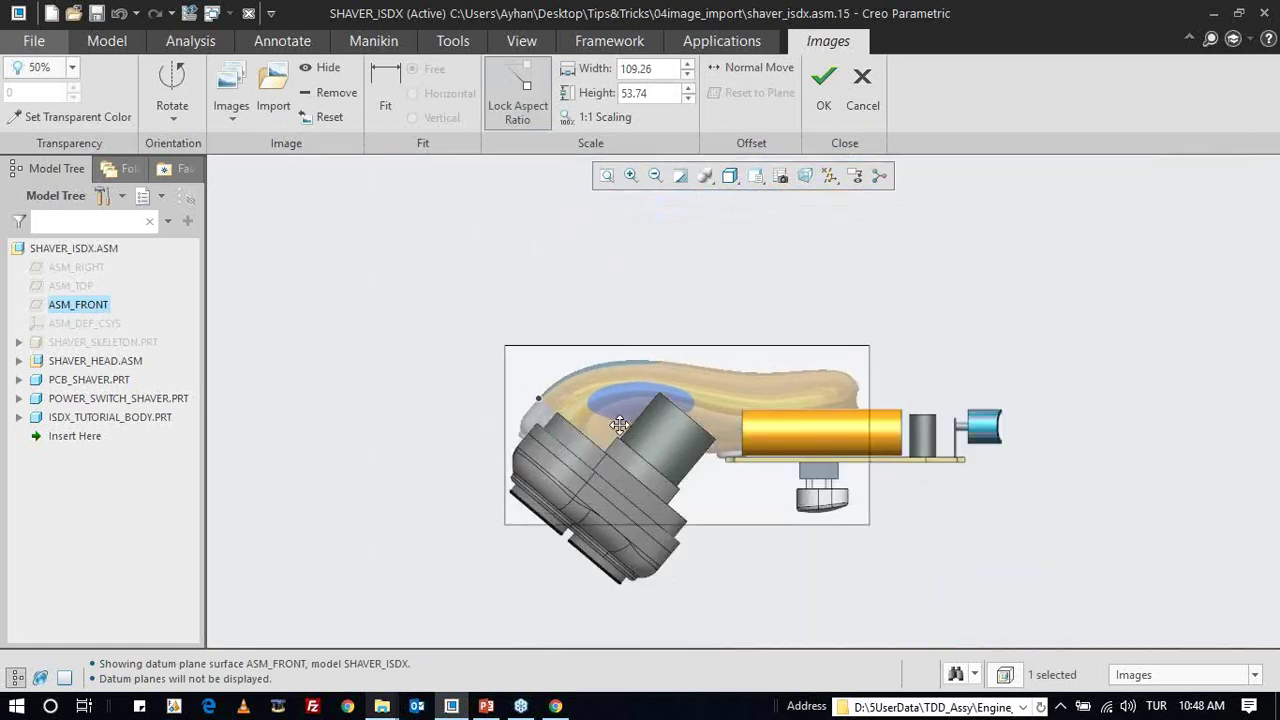
scroll(567, 436, up, 2)
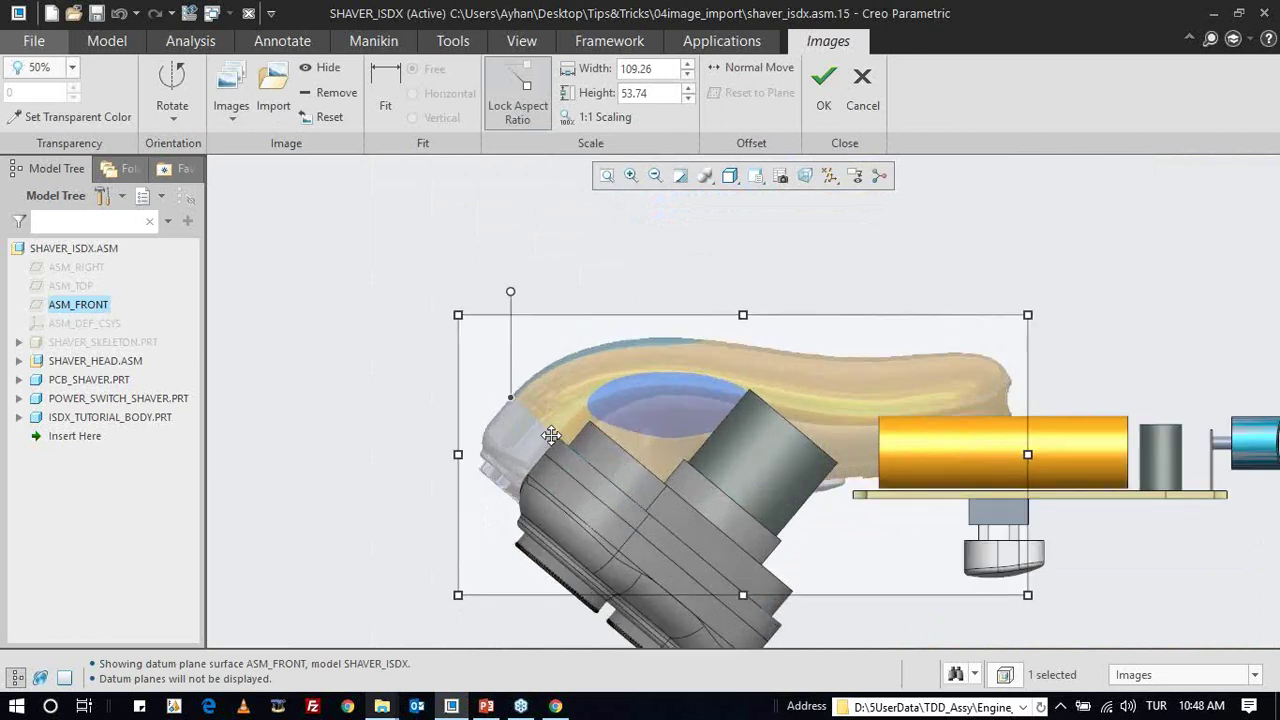
scroll(551, 443, up, 2)
scroll(565, 440, up, 1)
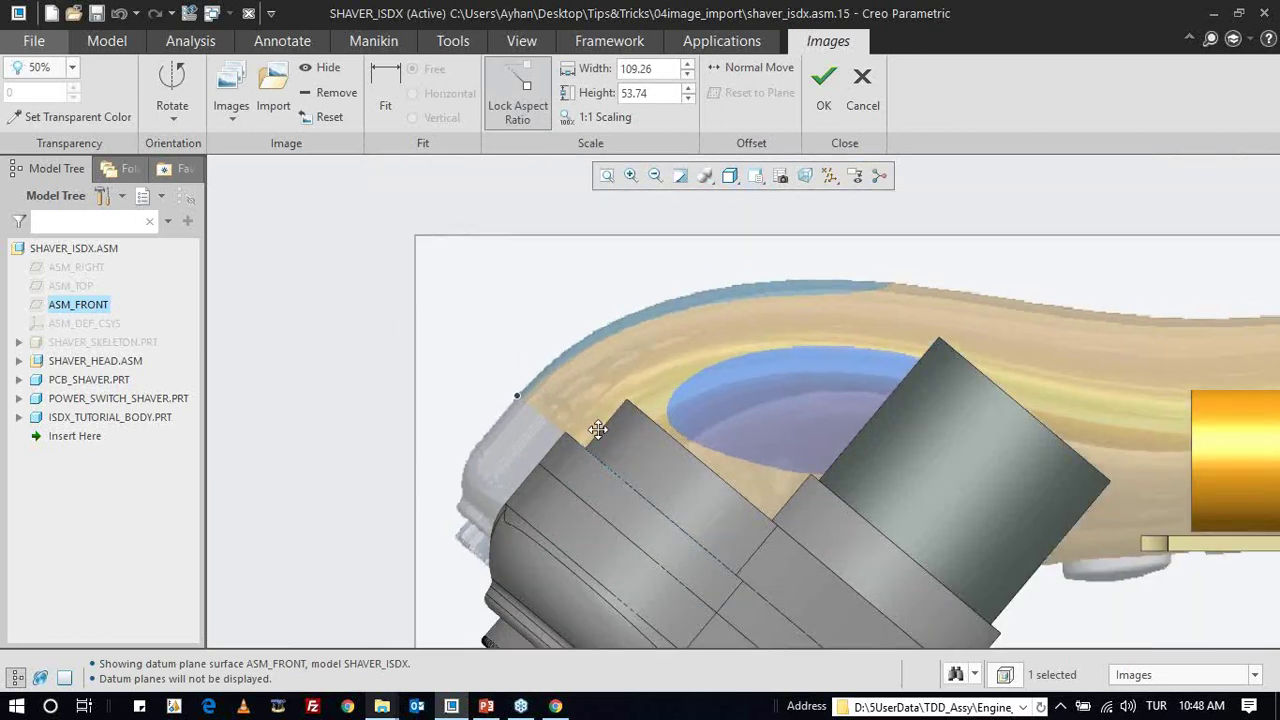
scroll(600, 450, up, 1)
scroll(630, 460, up, 1)
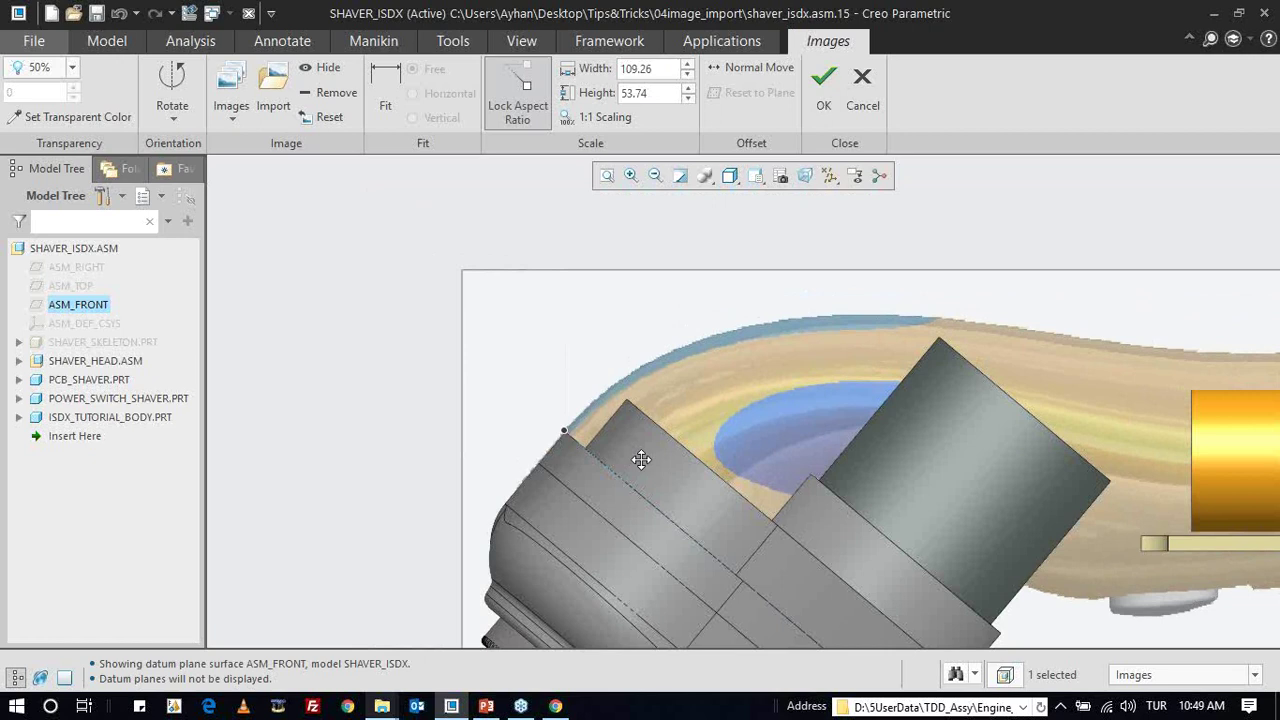
scroll(347, 293, down, 3)
scroll(347, 288, down, 2)
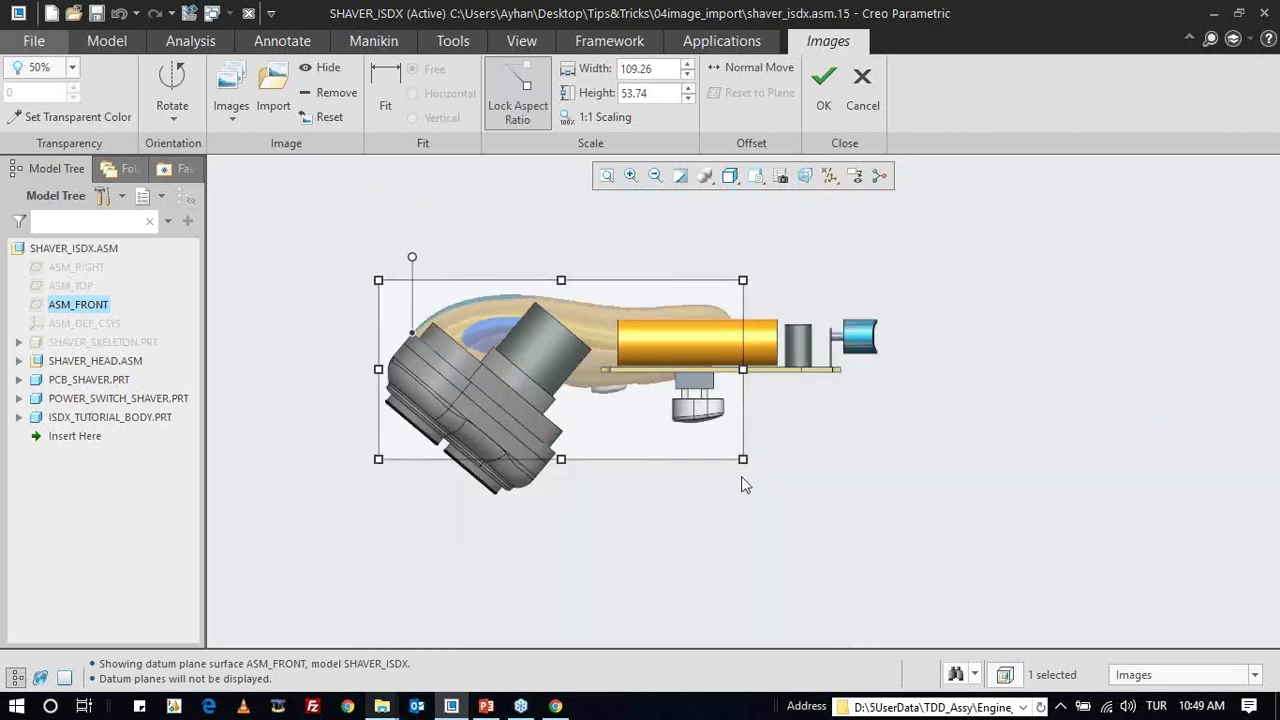
drag(743, 460, 886, 536)
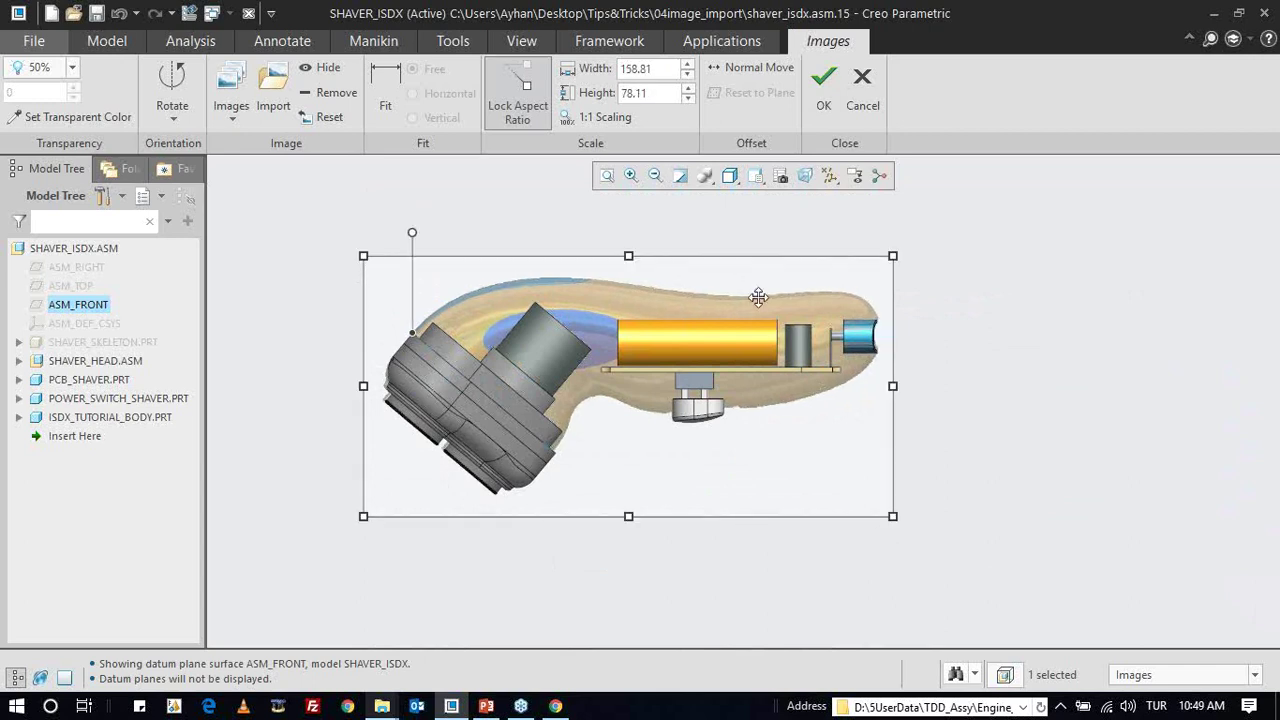
scroll(757, 294, up, 1)
- Switch to the LEFT saved view and shift the image up to outline the shaver
middle_drag(741, 341, 700, 362)
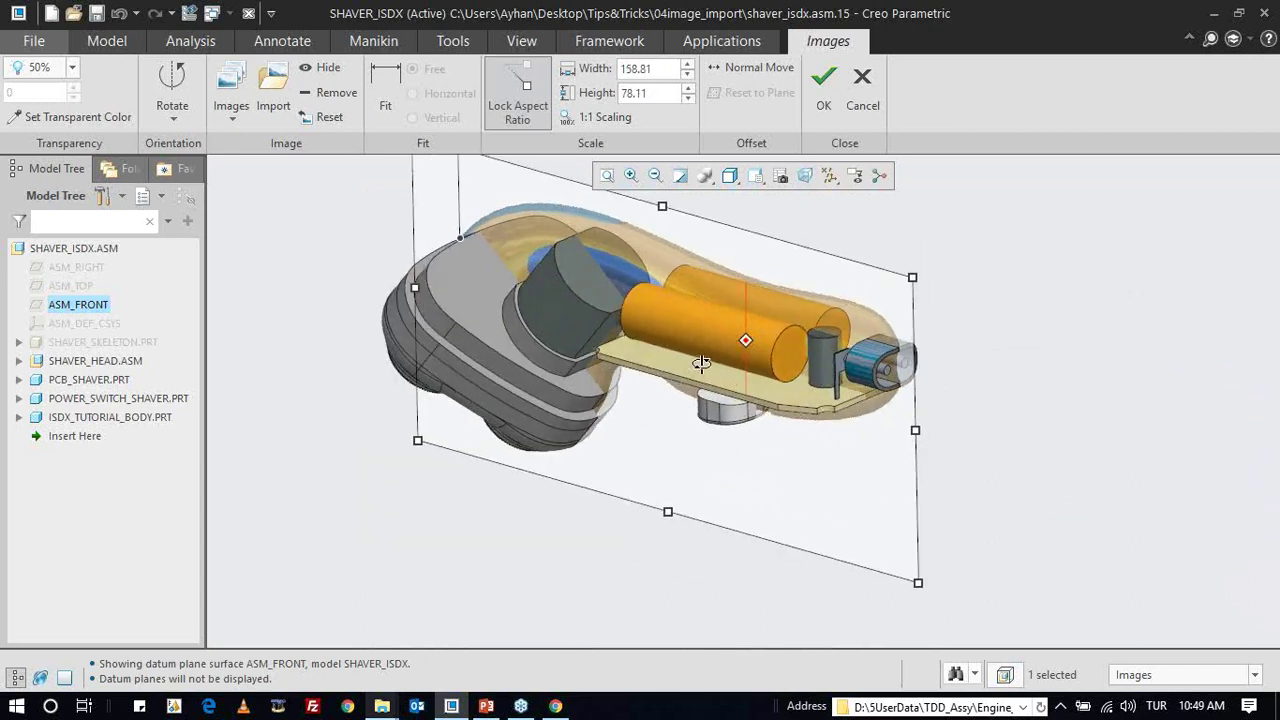
middle_drag(664, 482, 670, 445)
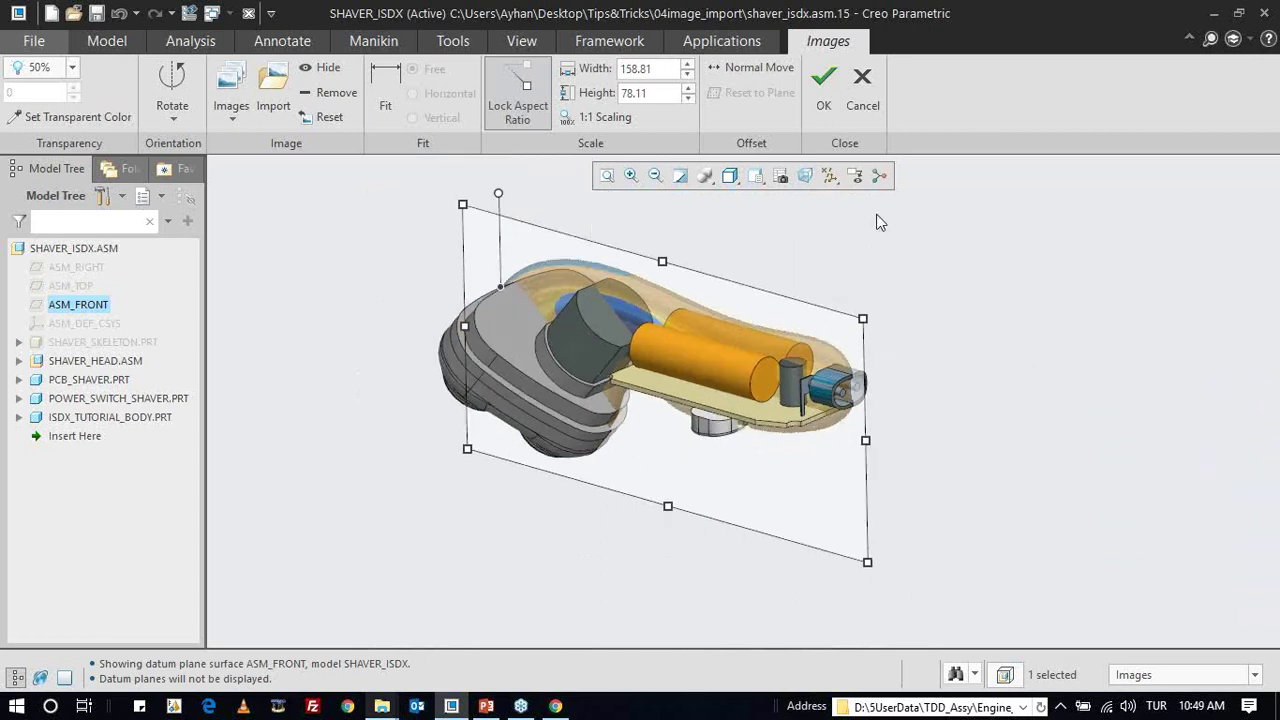
click(756, 177)
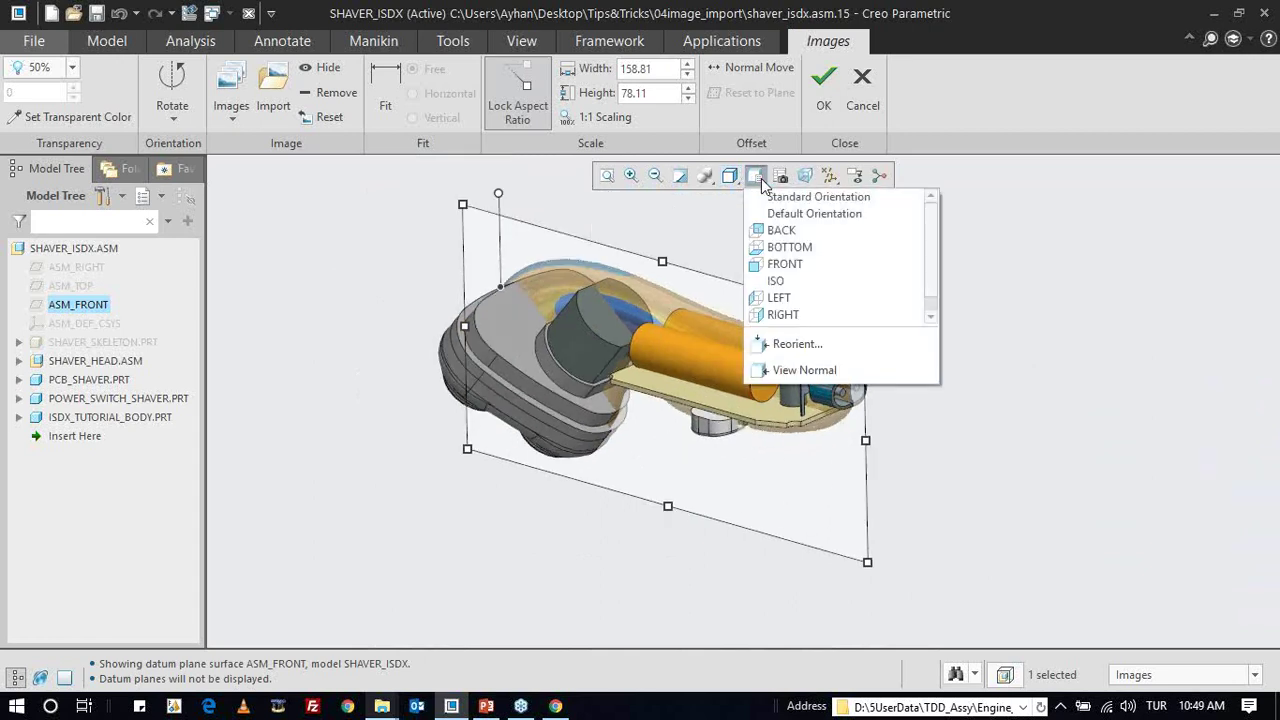
click(820, 297)
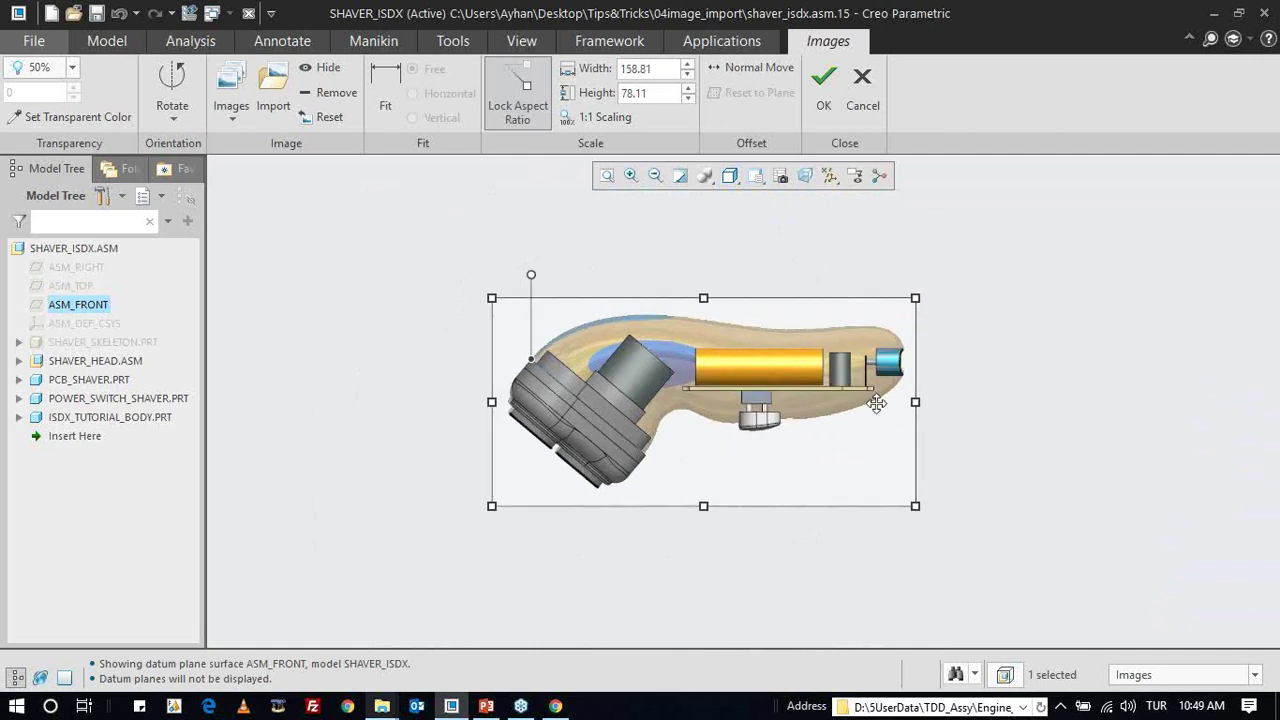
scroll(955, 388, up, 2)
drag(669, 471, 679, 373)
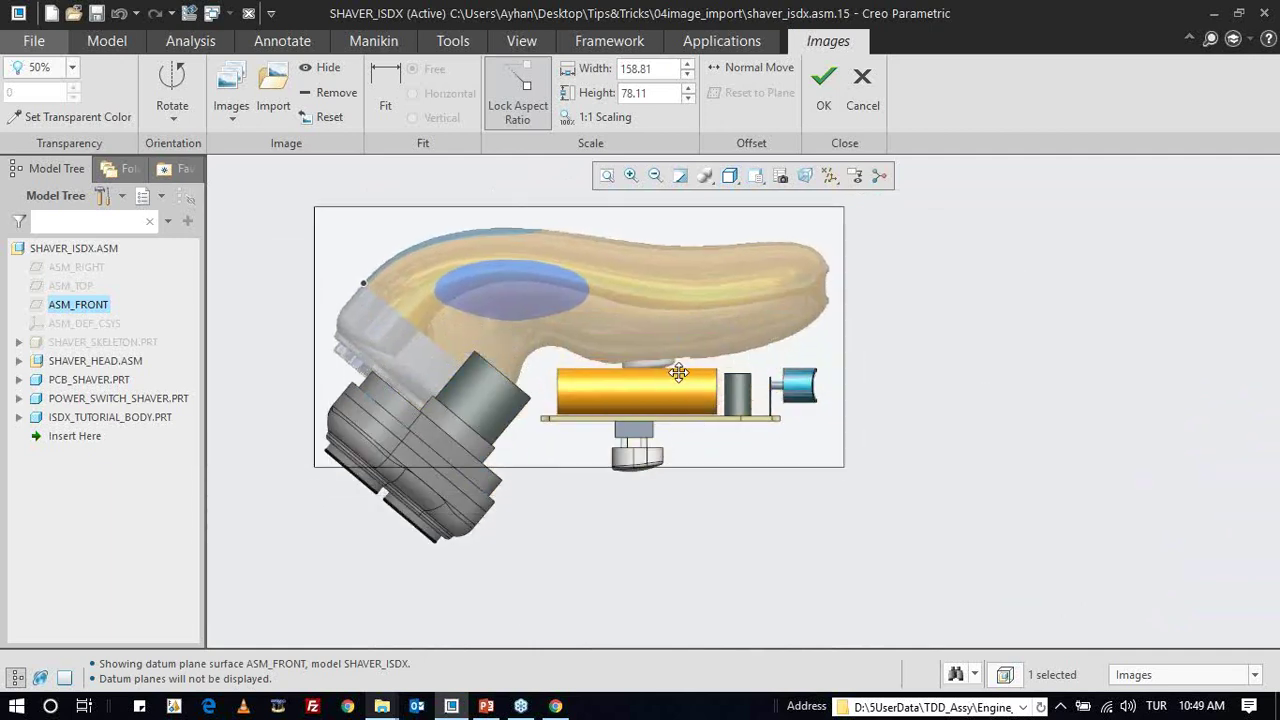
- Start a horizontal Fit and place its points from the shaver head edge to the tail
click(384, 97)
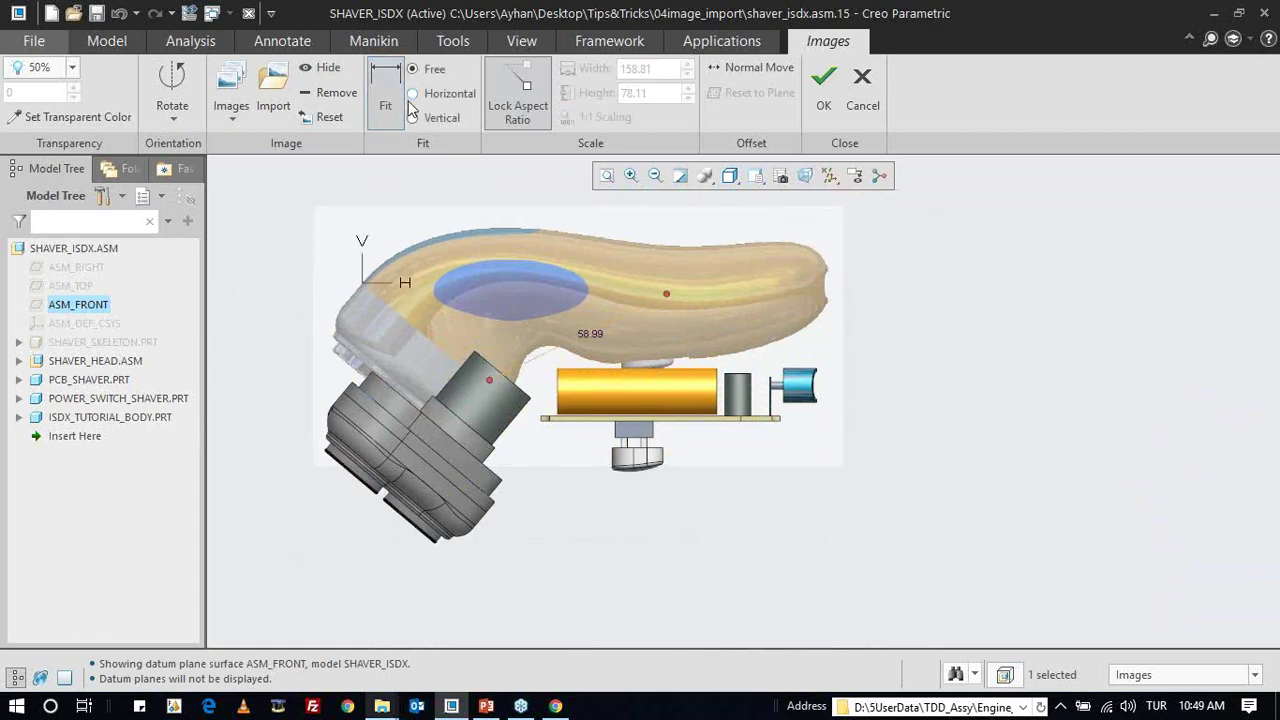
click(413, 94)
mouse_move(488, 335)
mouse_down()
mouse_move(373, 333)
mouse_move(353, 345)
mouse_up()
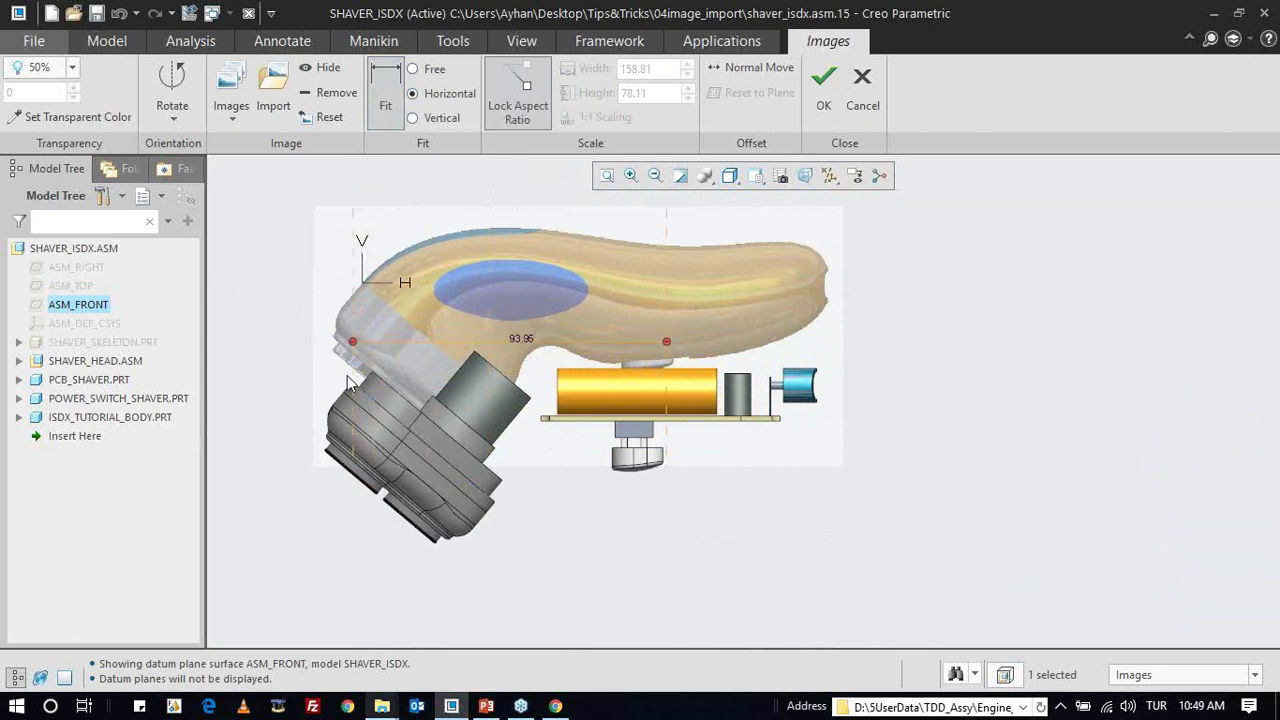
scroll(347, 380, down, 3)
scroll(346, 388, down, 3)
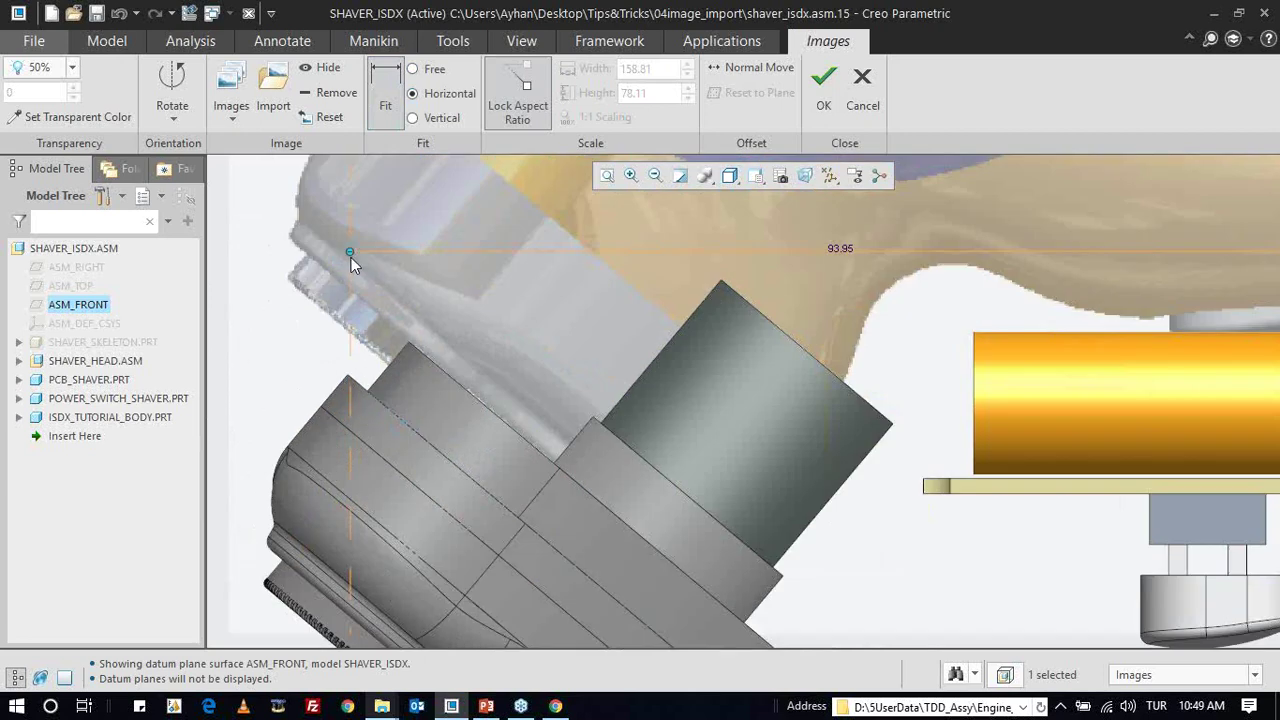
drag(352, 258, 352, 255)
scroll(301, 395, up, 3)
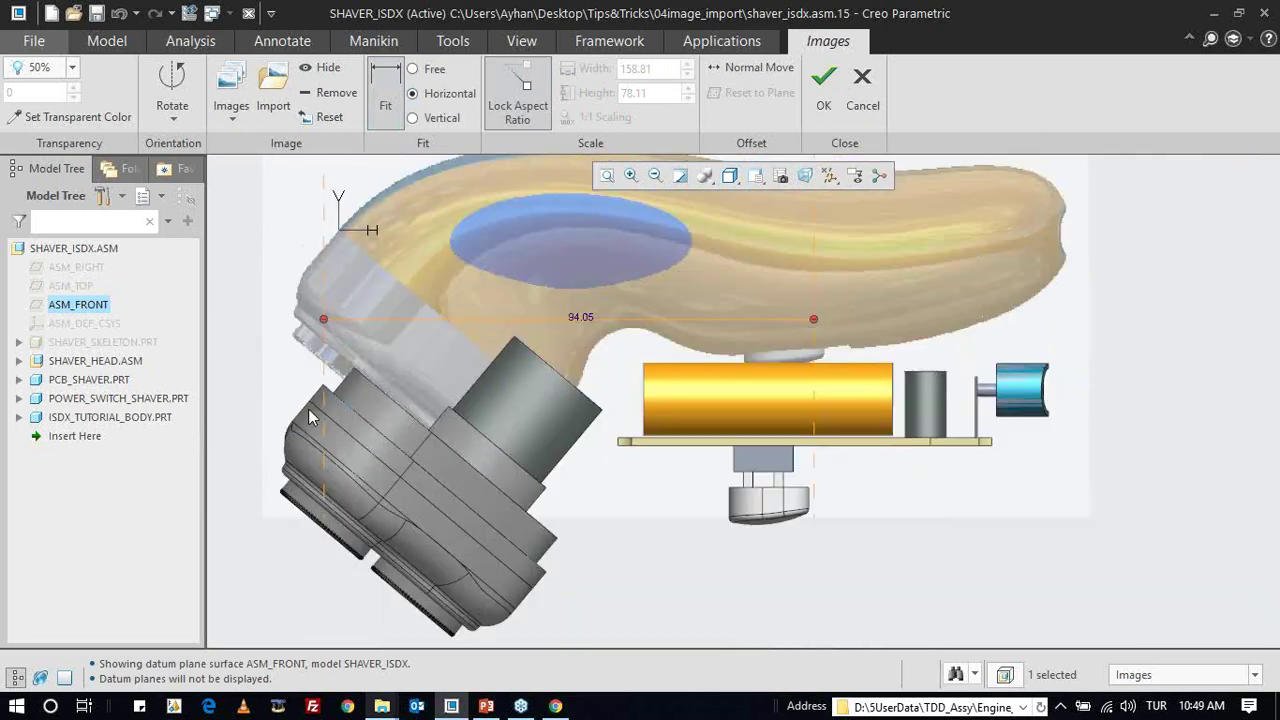
scroll(1095, 379, down, 2)
drag(666, 304, 1032, 319)
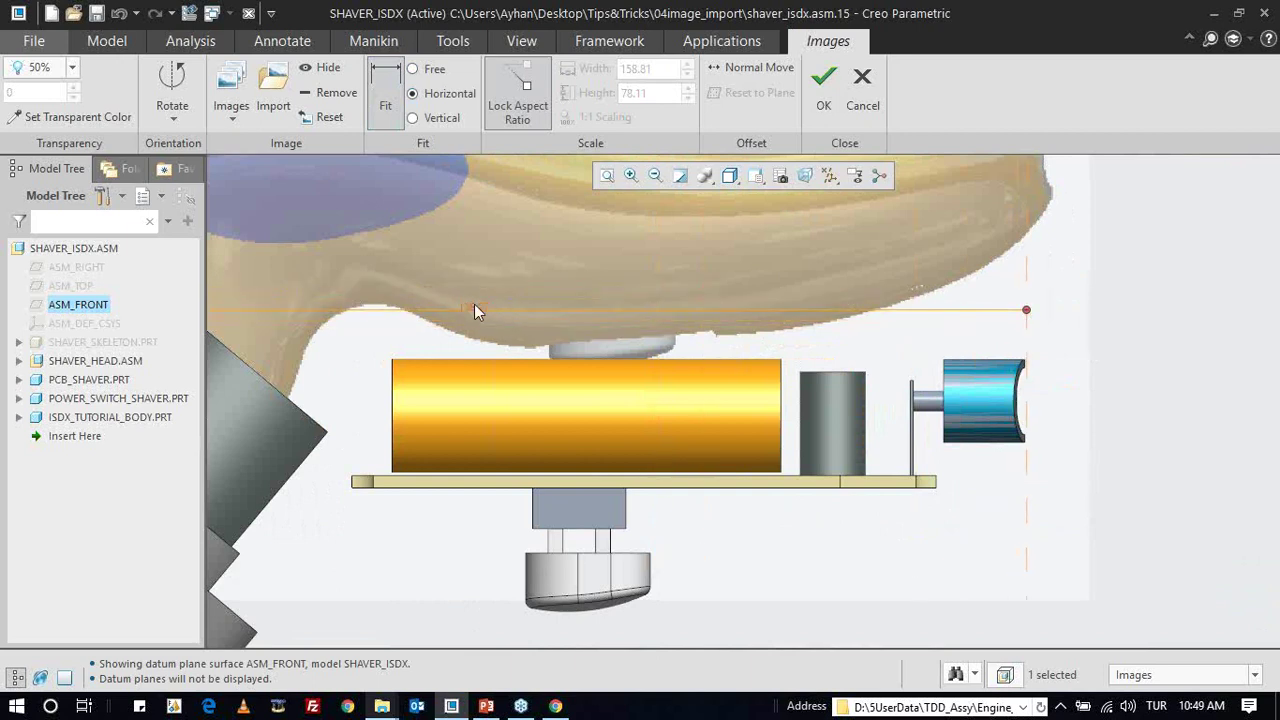
scroll(1028, 435, up, 3)
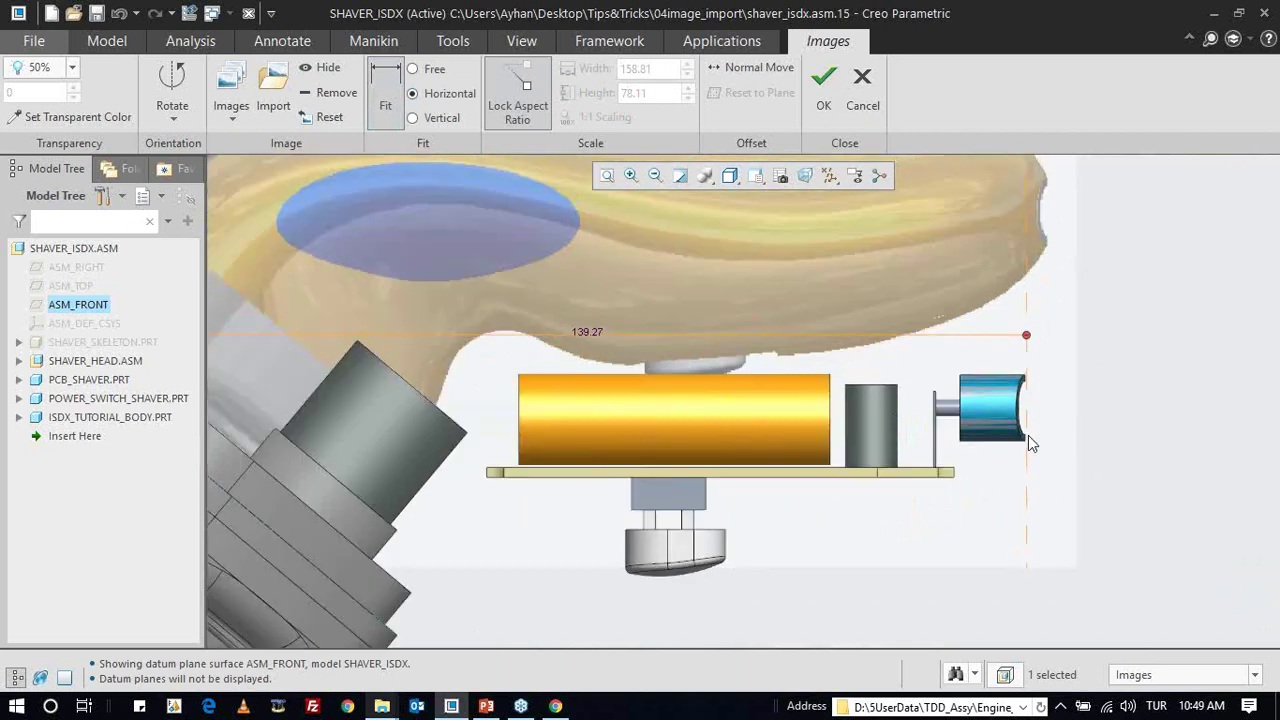
drag(446, 376, 461, 314)
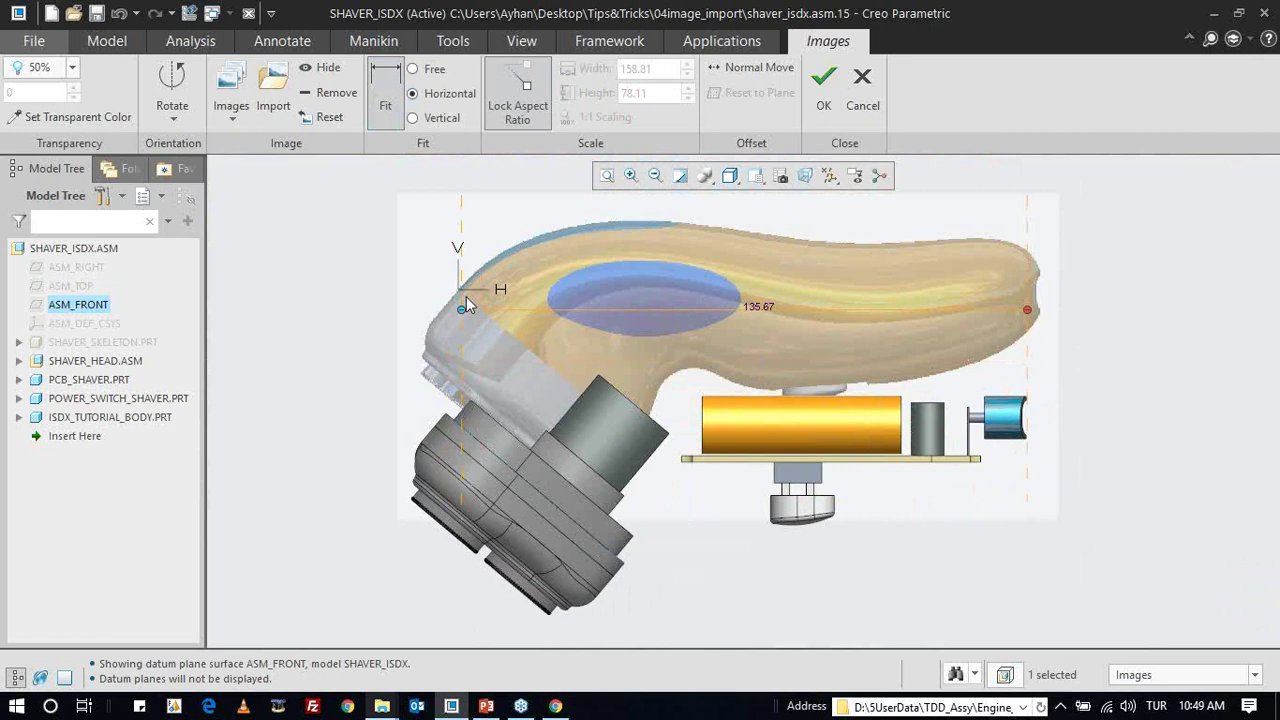
scroll(466, 296, down, 3)
drag(453, 326, 446, 334)
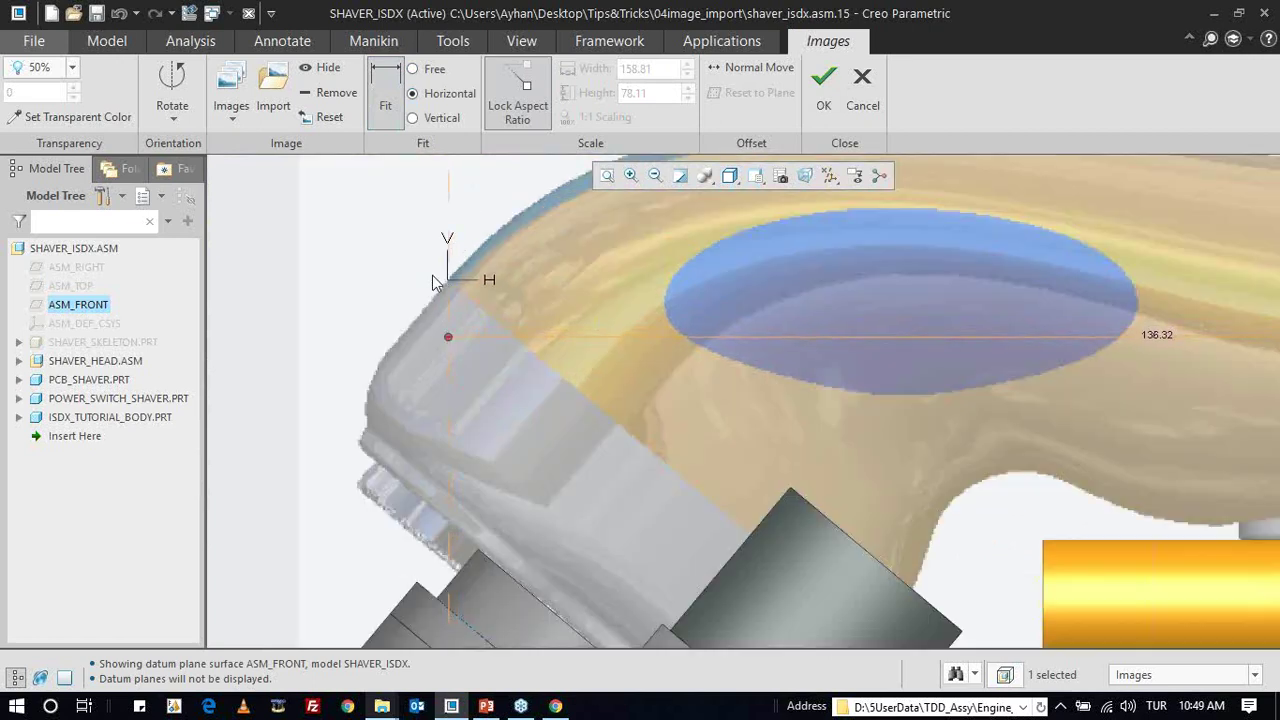
- Set the fit end point on the tail tip and enter a 139.20 fit length
scroll(432, 281, up, 3)
scroll(360, 277, up, 2)
scroll(752, 263, down, 2)
scroll(763, 346, down, 3)
drag(763, 348, 775, 374)
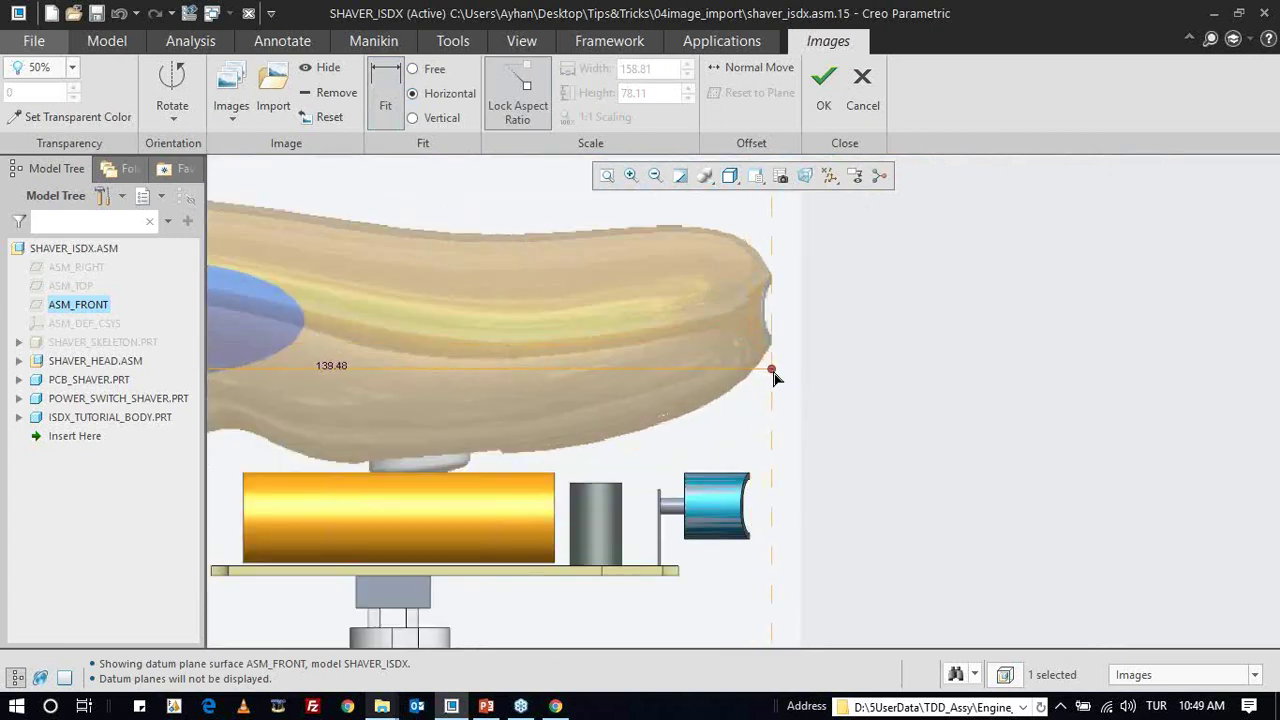
scroll(779, 368, up, 1)
scroll(800, 355, up, 2)
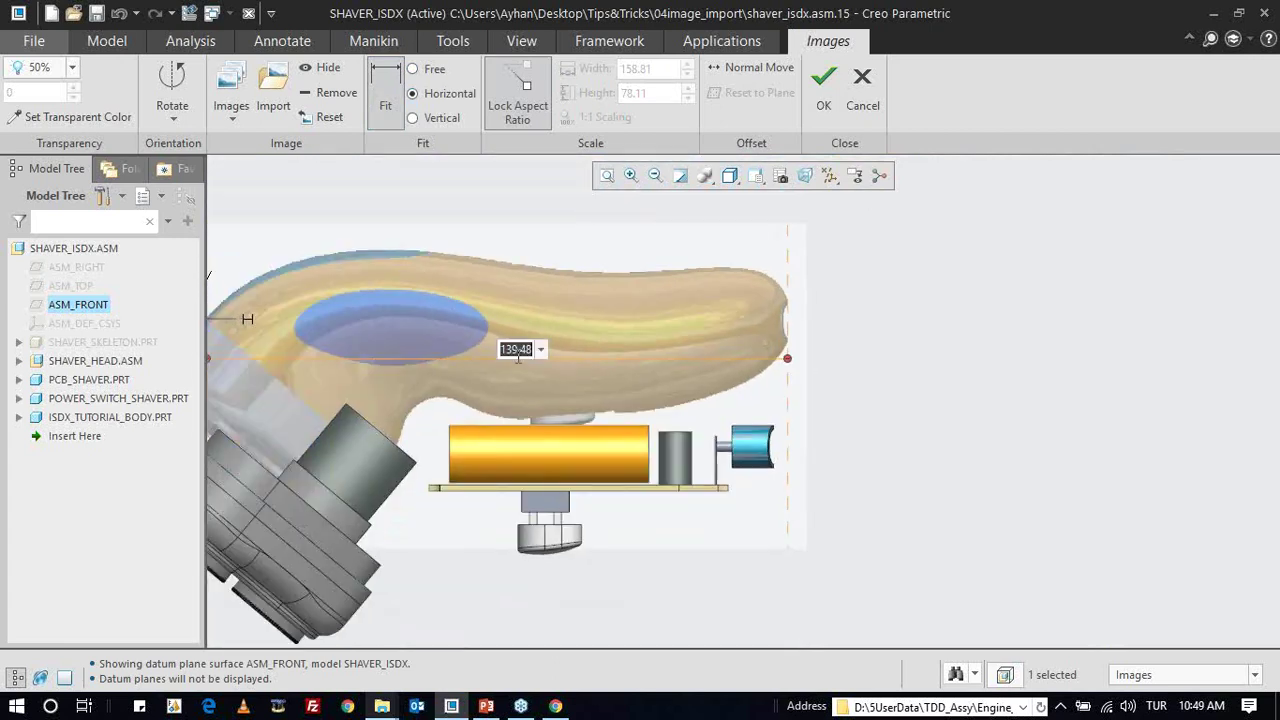
text(139.2)
text(0)
key(Return)
scroll(770, 342, up, 2)
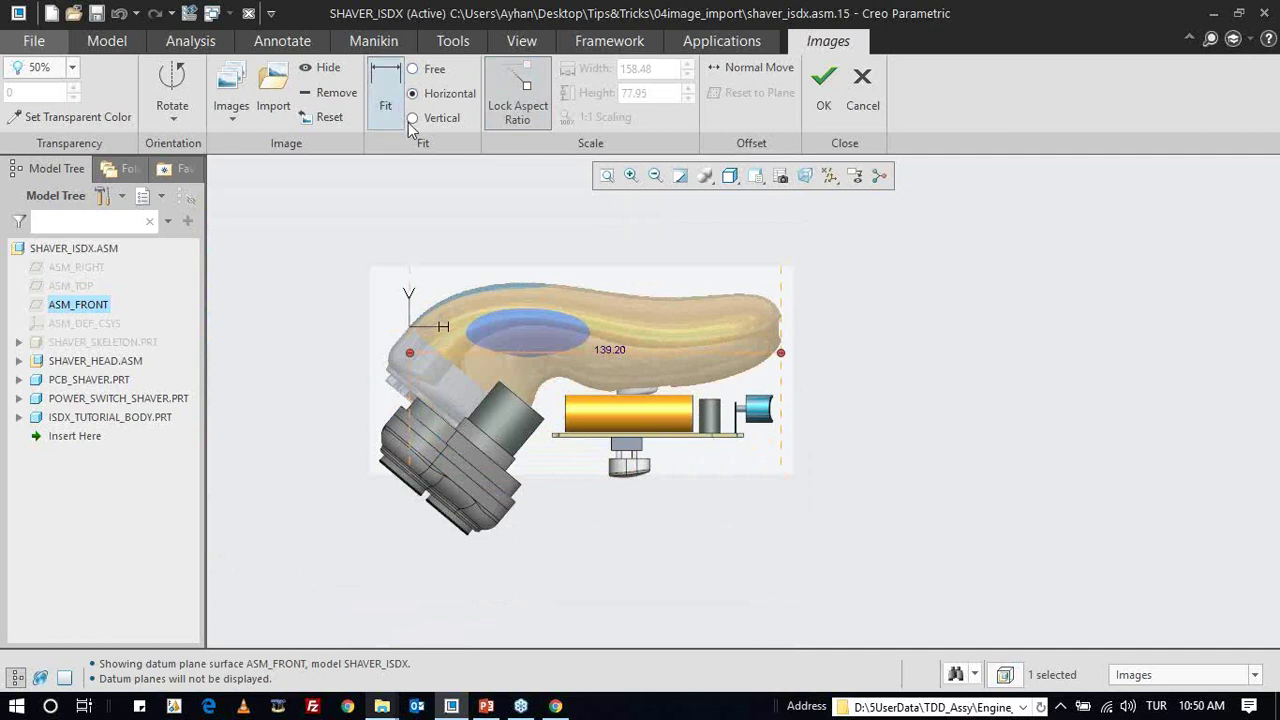
- Shrink and lift the side image, then stretch the horizontal fit across the image's ends
drag(786, 271, 667, 287)
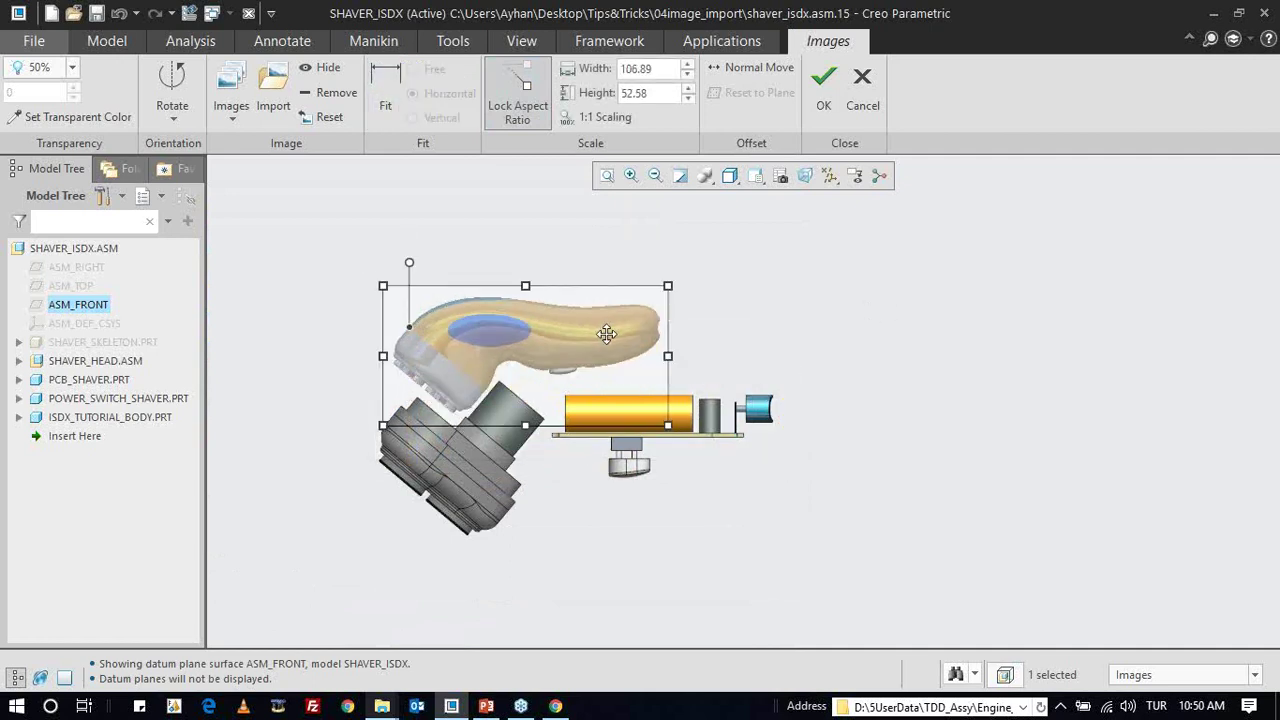
drag(606, 333, 608, 297)
click(385, 95)
scroll(433, 293, down, 1)
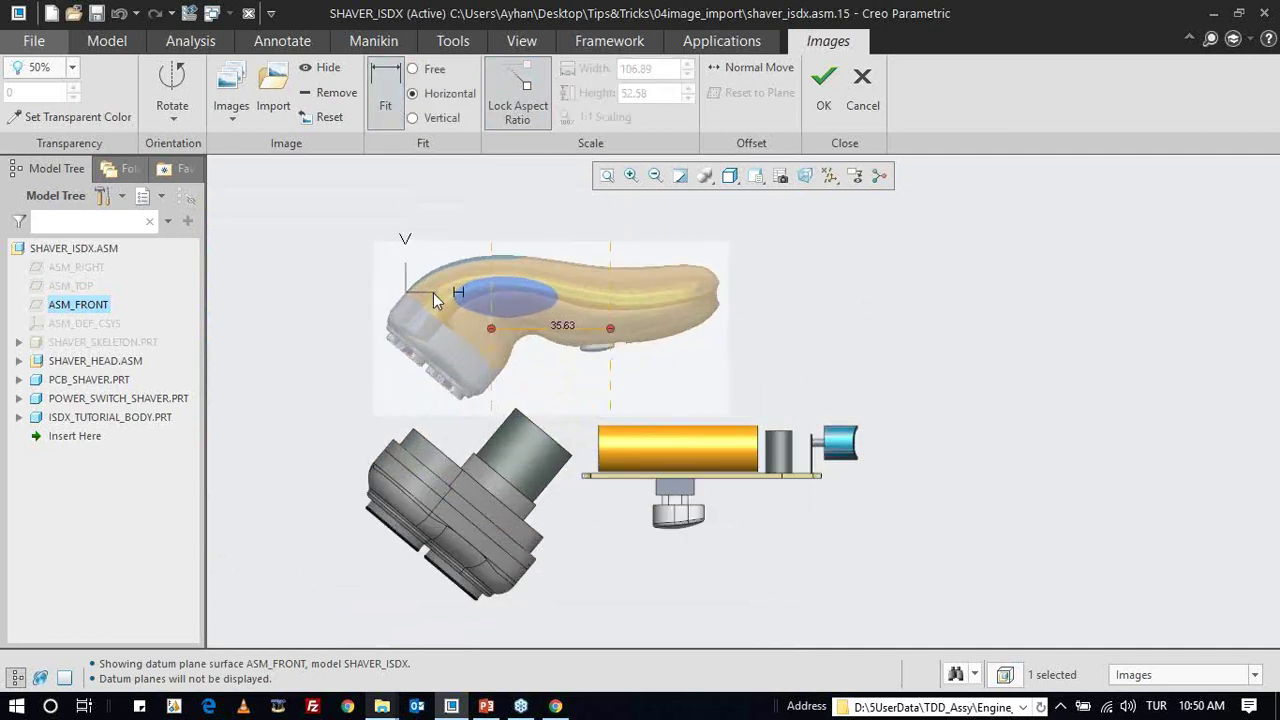
scroll(433, 293, down, 2)
drag(527, 352, 395, 325)
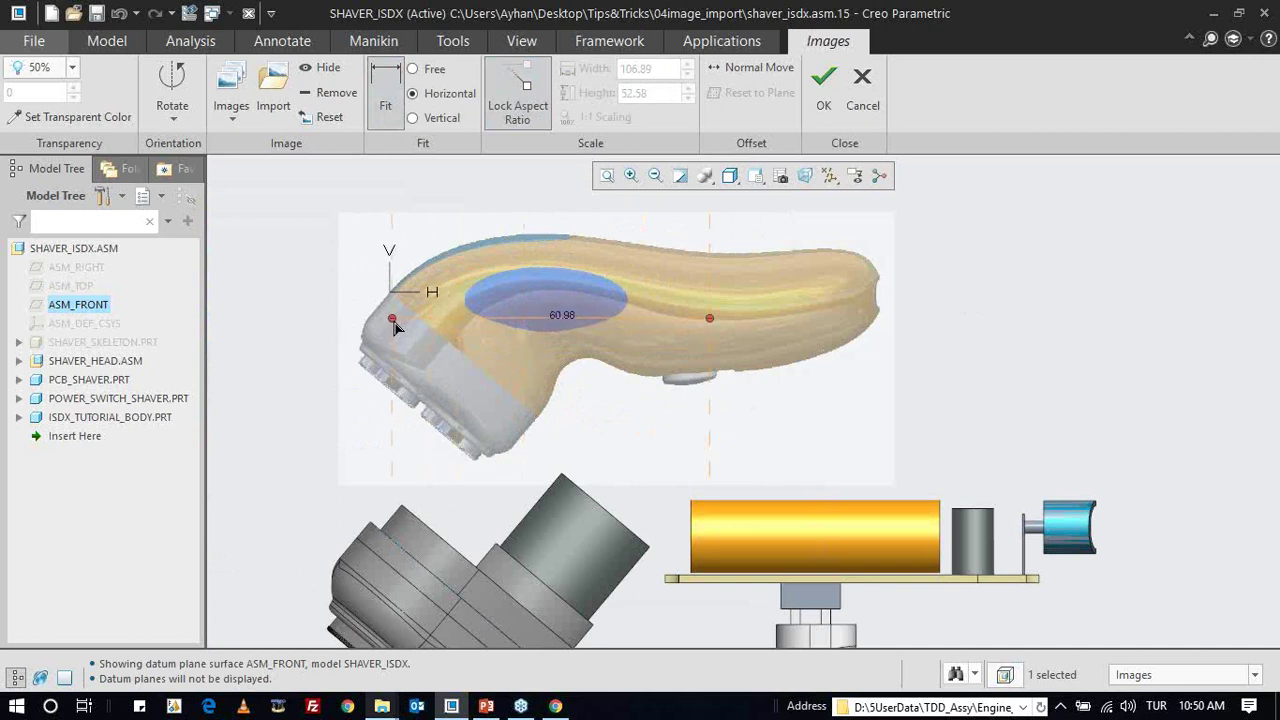
drag(707, 324, 882, 362)
- Apply a 139.2 fit length (158.48 × 77.95) and move the image over the shaver
double_click(650, 352)
text(139)
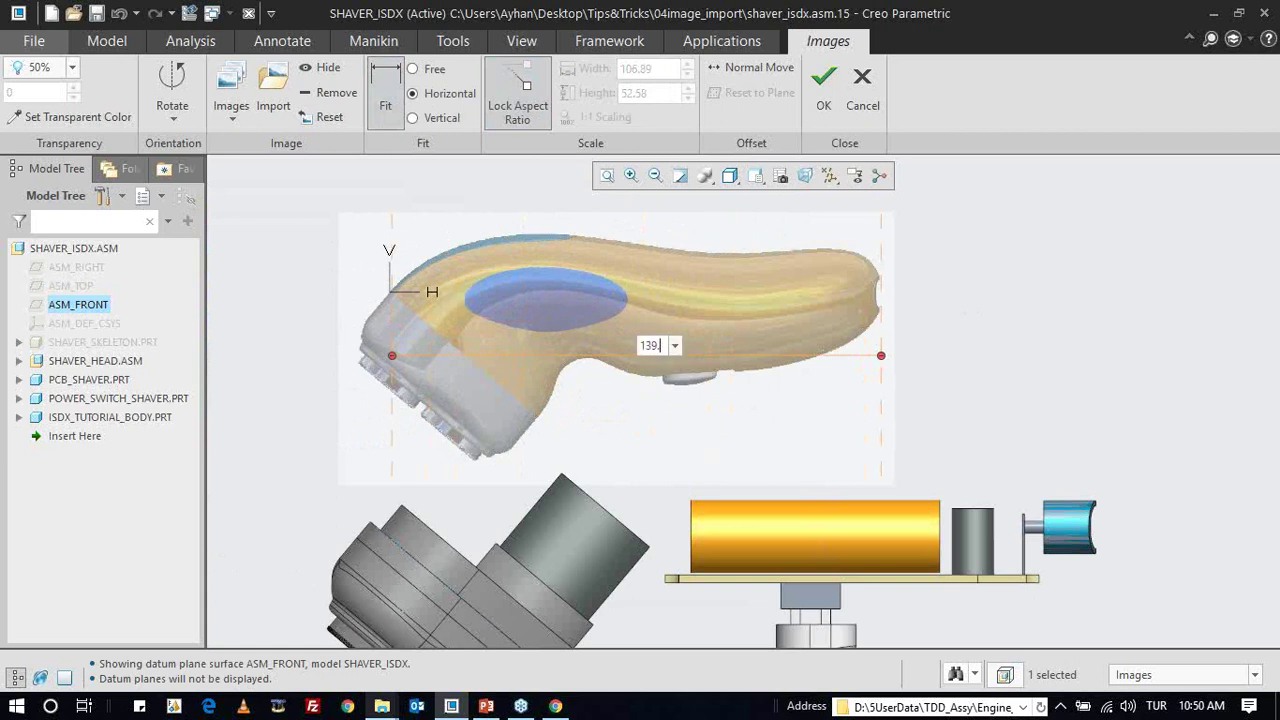
text(.2)
key(Return)
click(385, 100)
mouse_move(526, 400)
mouse_down()
mouse_move(643, 449)
mouse_move(649, 497)
mouse_move(628, 511)
mouse_up()
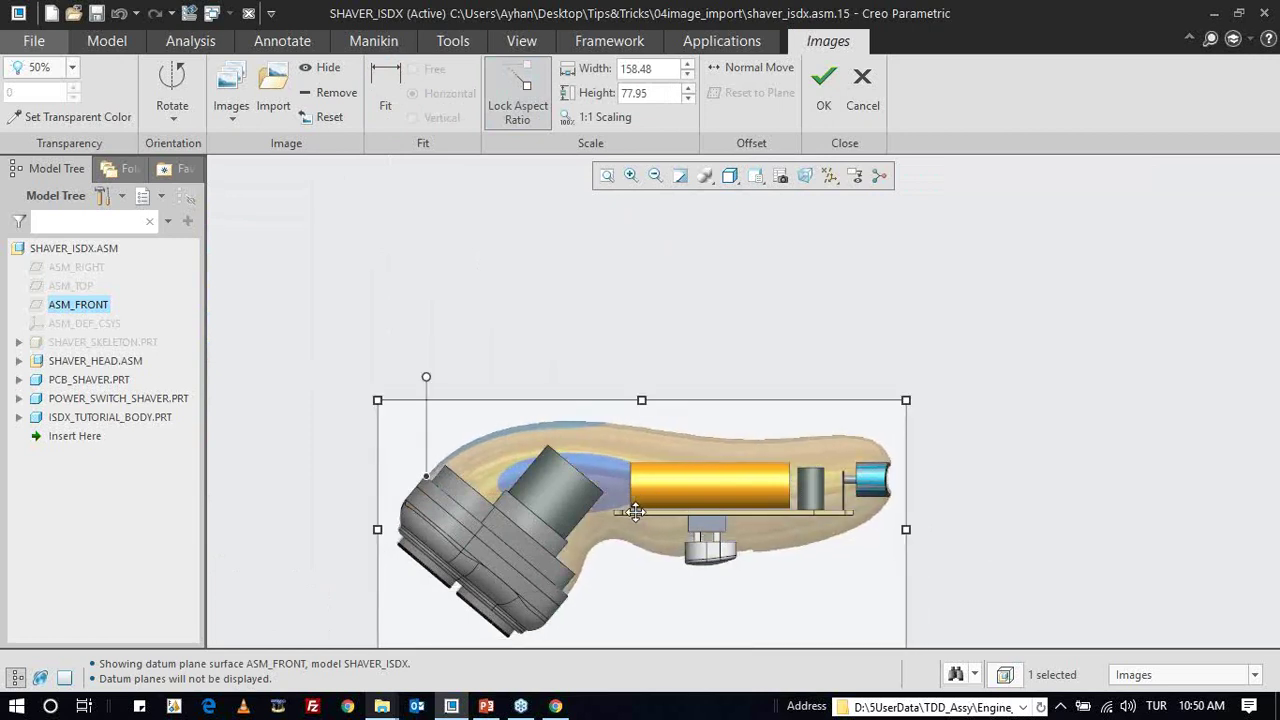
- Try moving the side image off its plane with Normal Move and resetting it back
scroll(628, 511, down, 3)
mouse_move(628, 511)
middle_down()
mouse_move(688, 453)
mouse_move(700, 486)
middle_up()
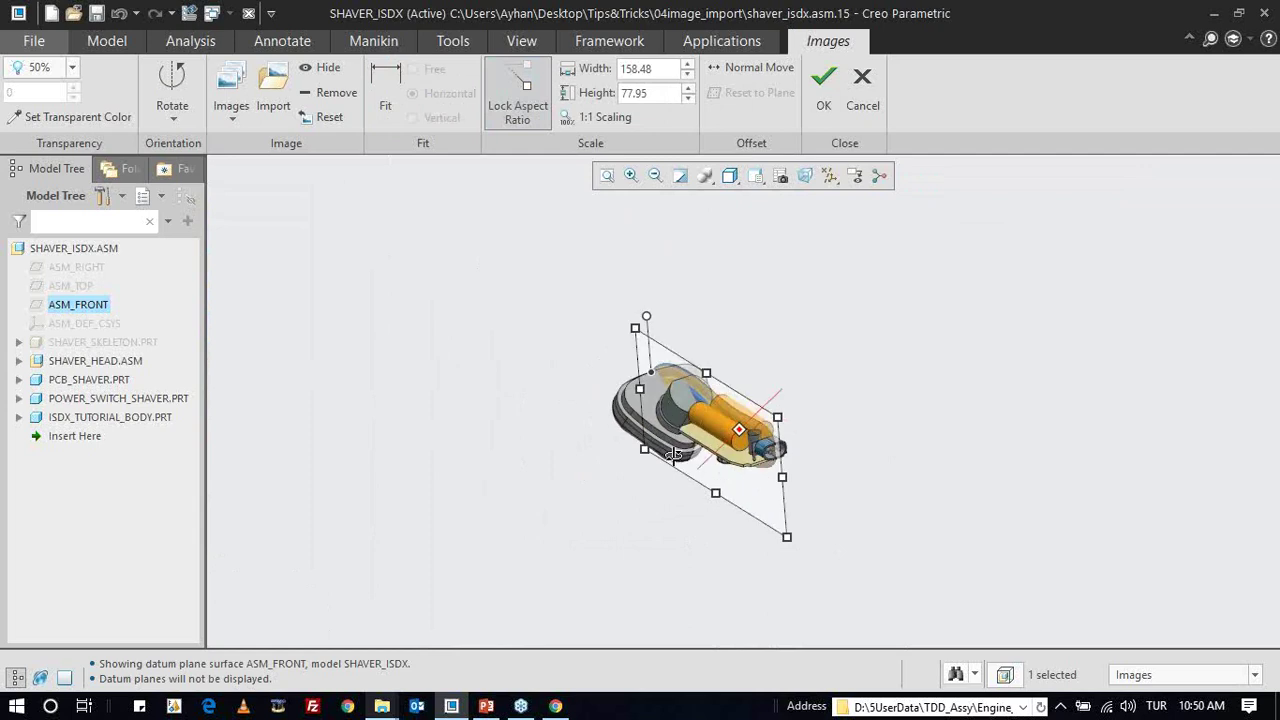
scroll(700, 486, up, 3)
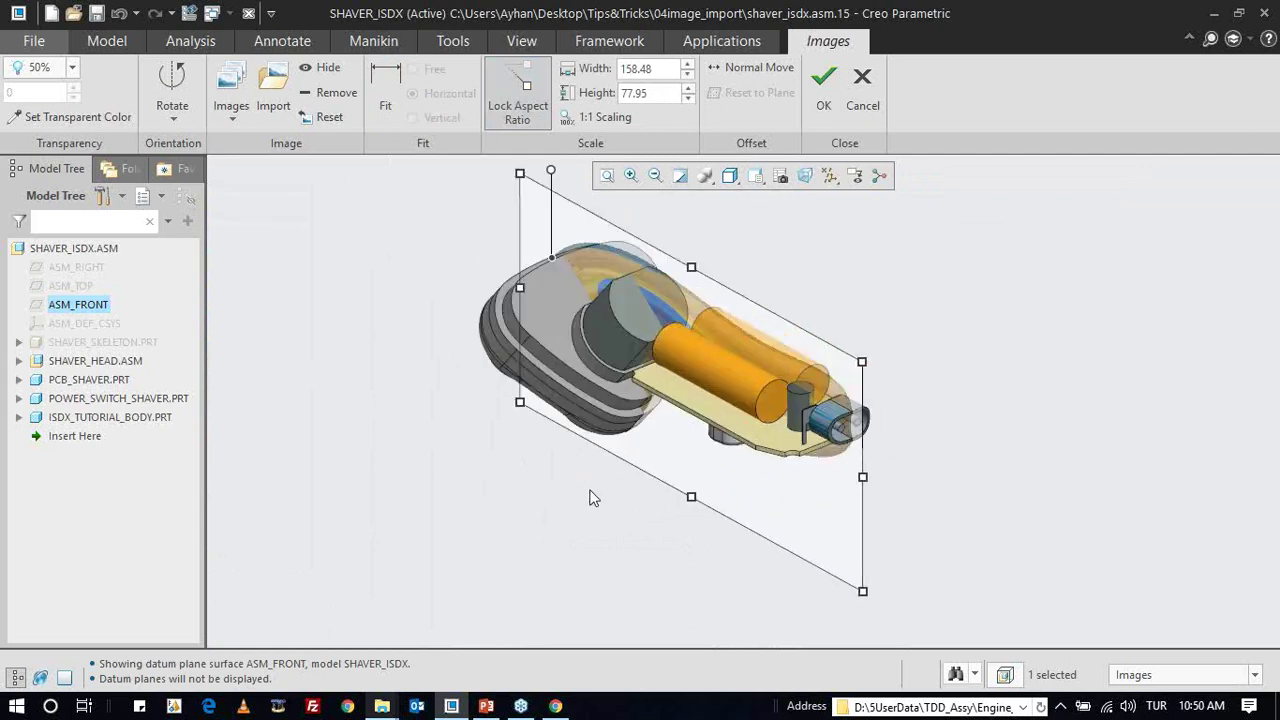
scroll(573, 505, down, 1)
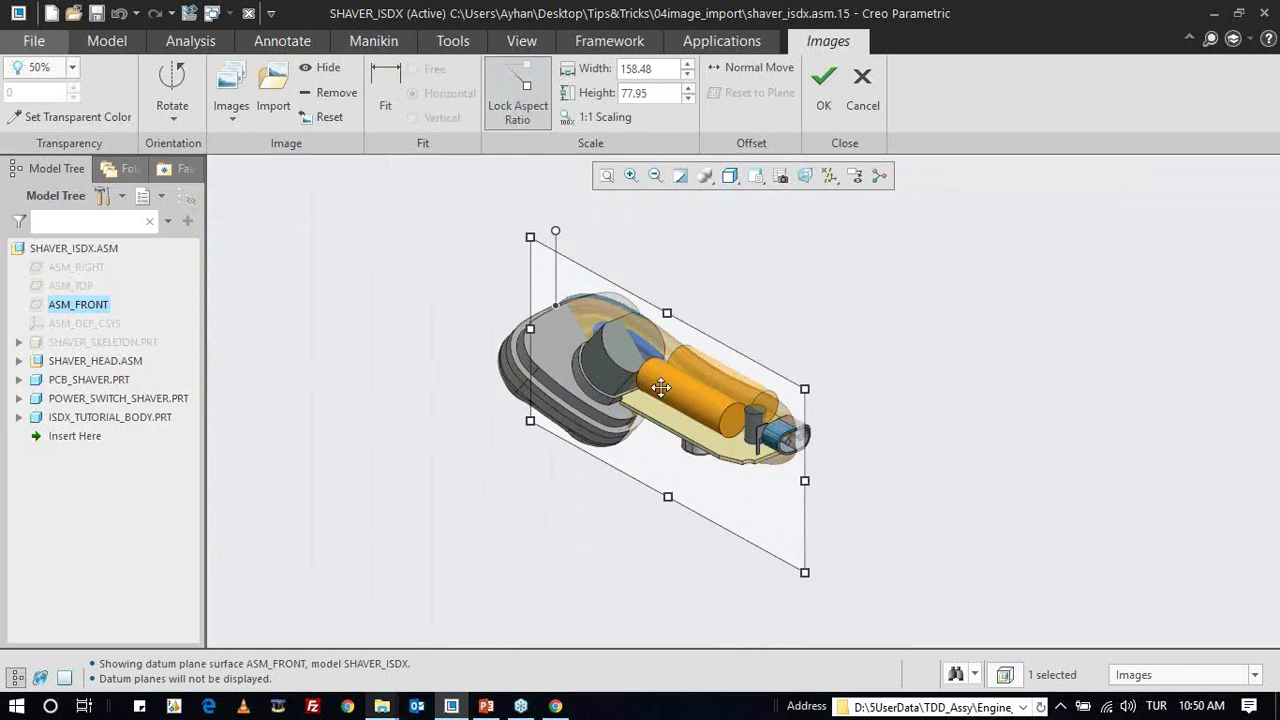
click(765, 70)
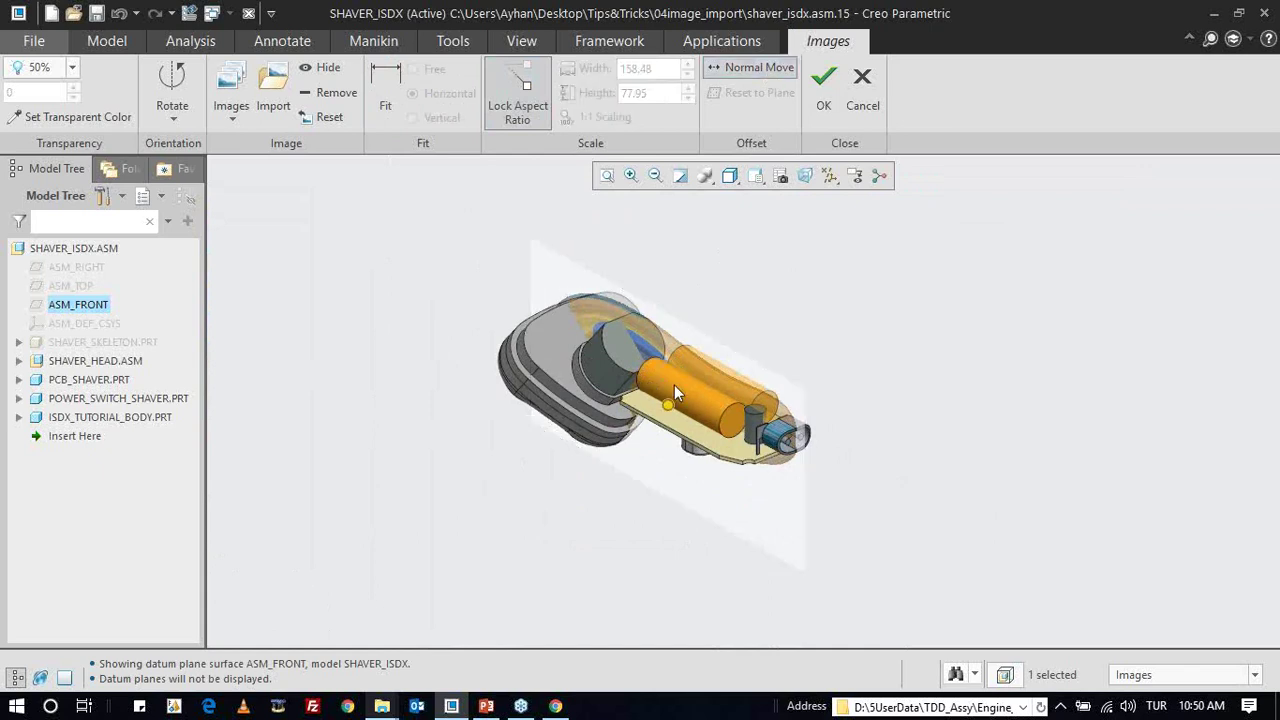
mouse_move(670, 407)
mouse_down()
mouse_move(830, 355)
mouse_move(568, 465)
mouse_up()
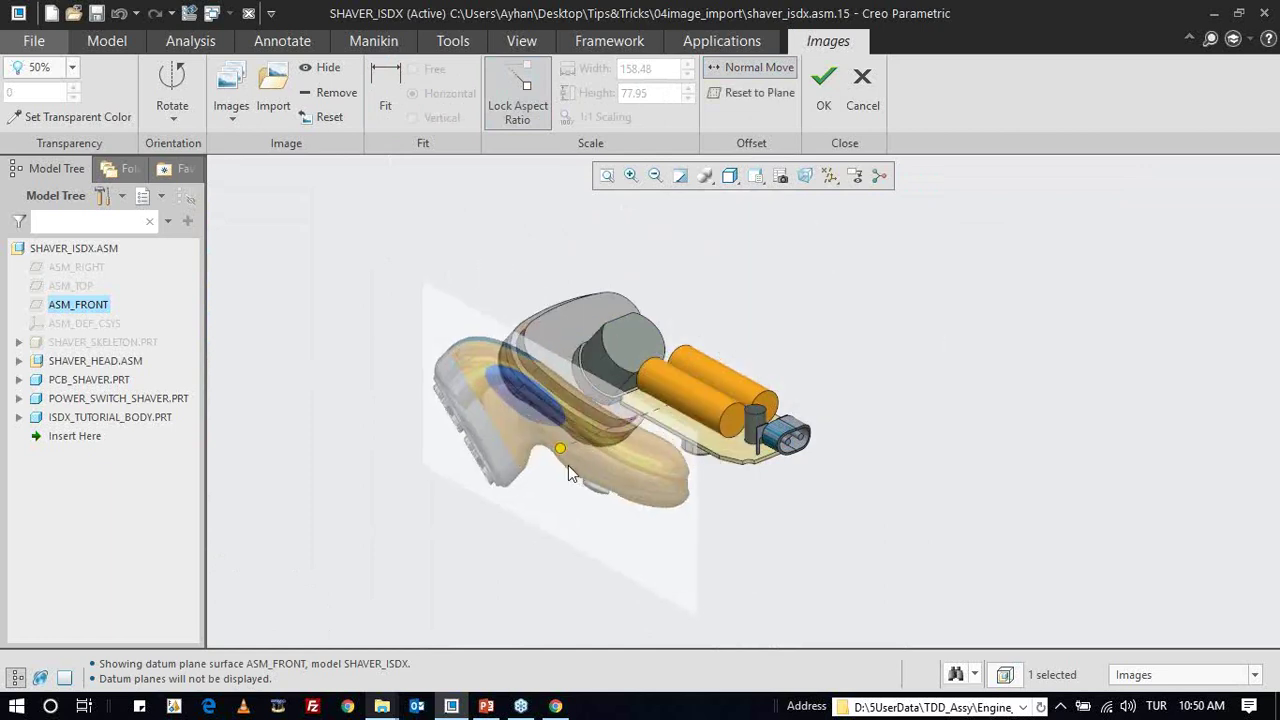
click(750, 92)
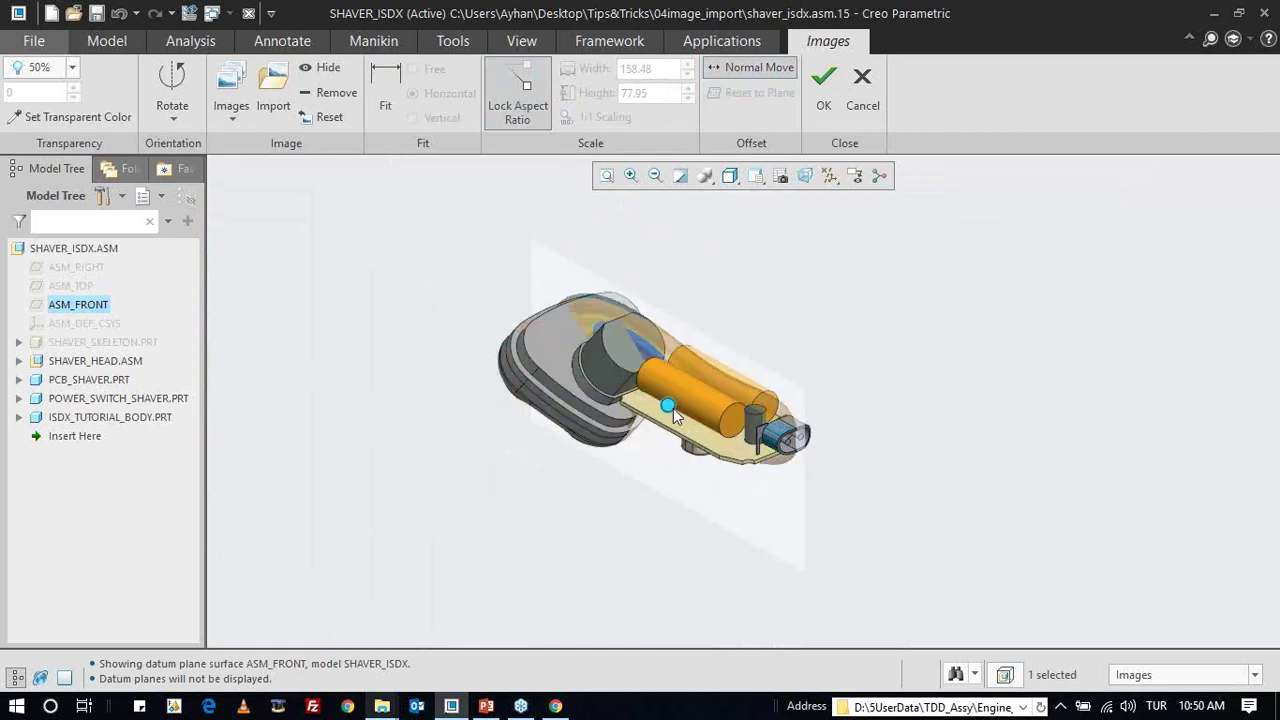
drag(604, 433, 512, 443)
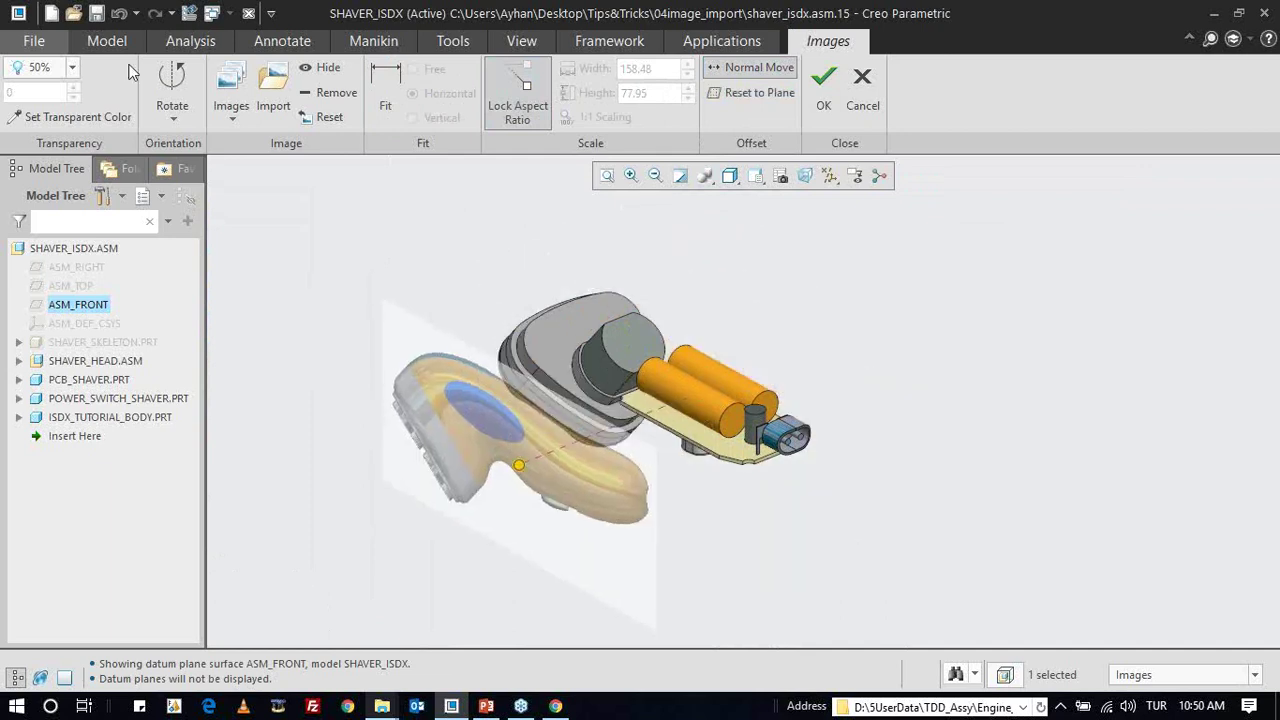
- Set the image transparency to 25% after trying 75%
click(28, 76)
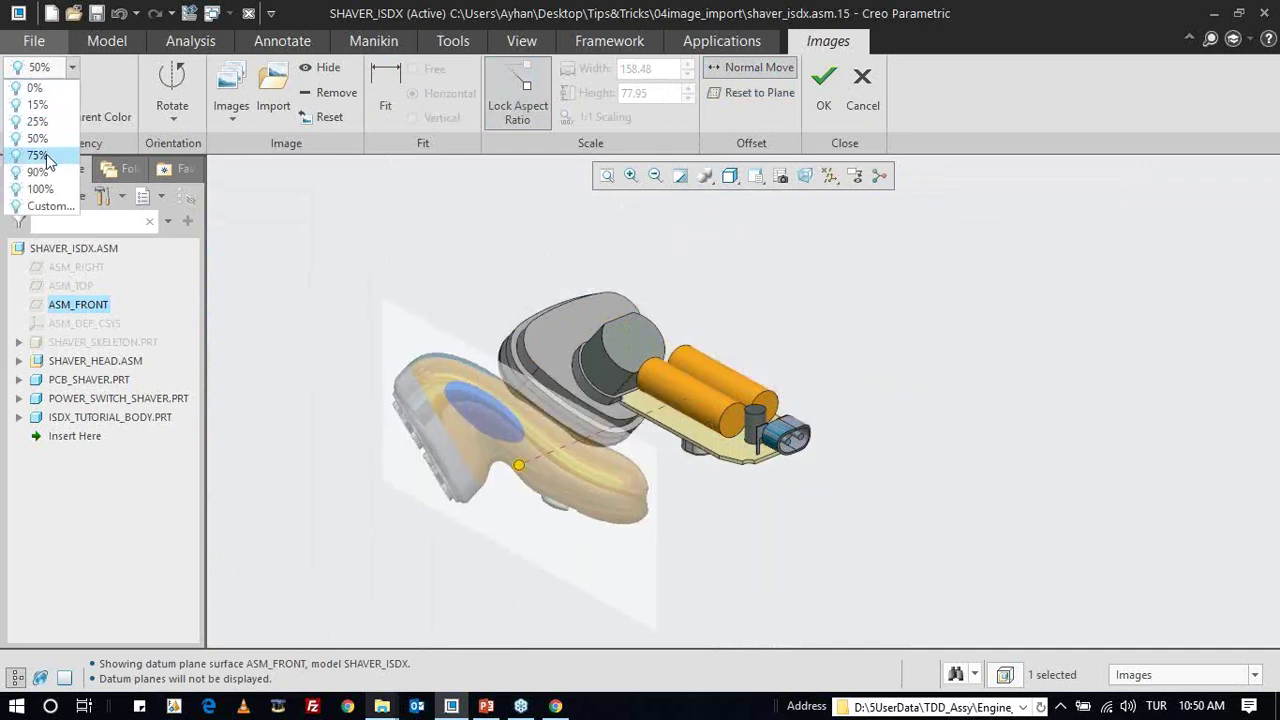
click(47, 164)
click(40, 67)
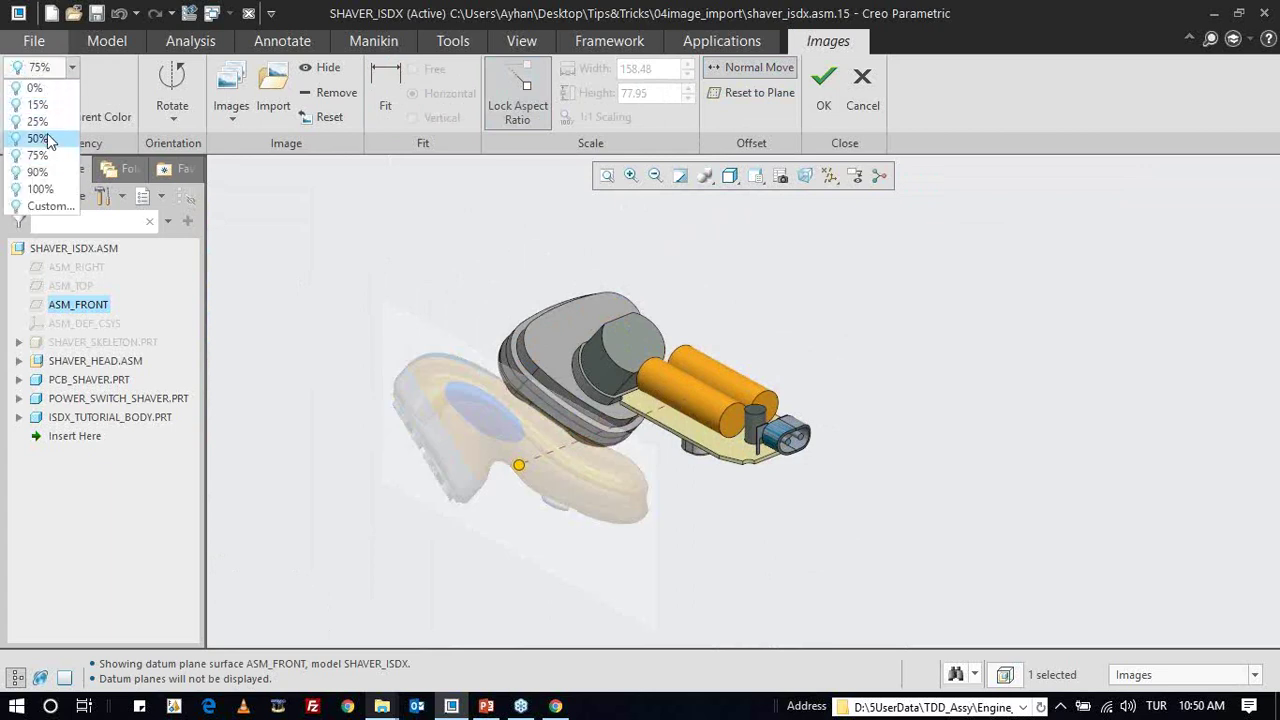
click(47, 121)
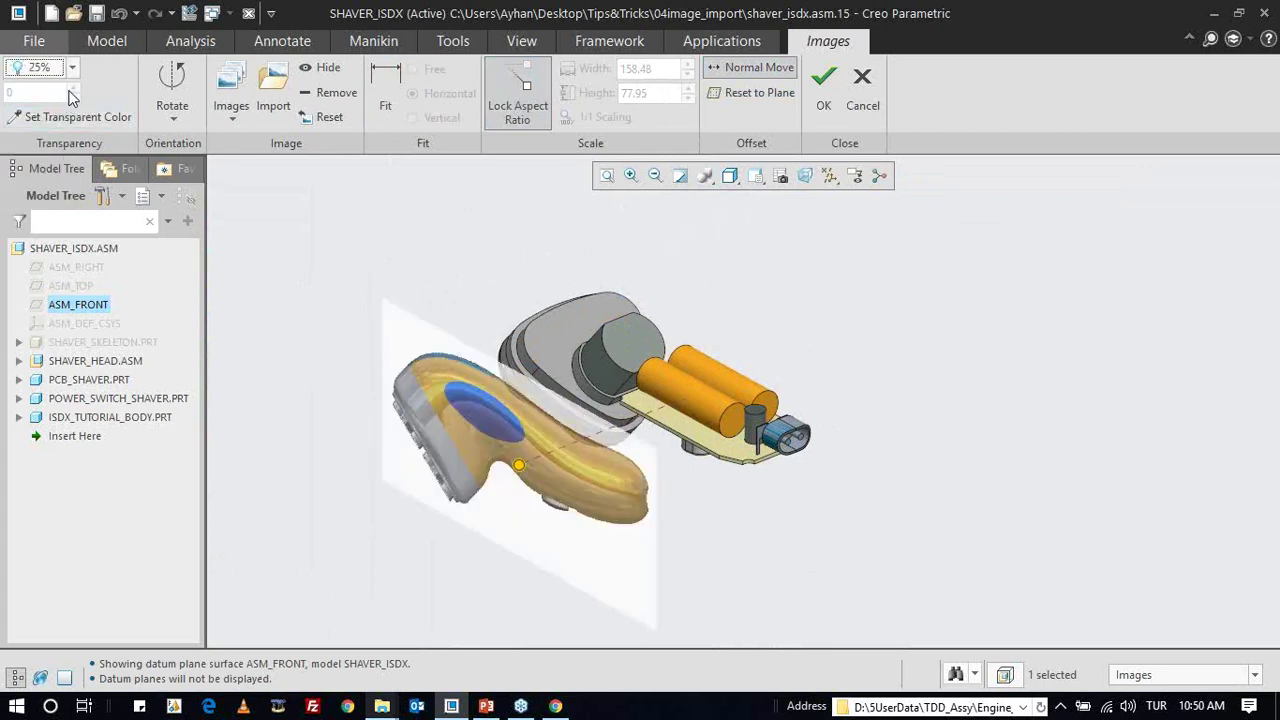
- Test rotating the image 90° right and left and flipping it vertically
click(174, 106)
click(215, 161)
click(166, 90)
click(220, 141)
click(172, 92)
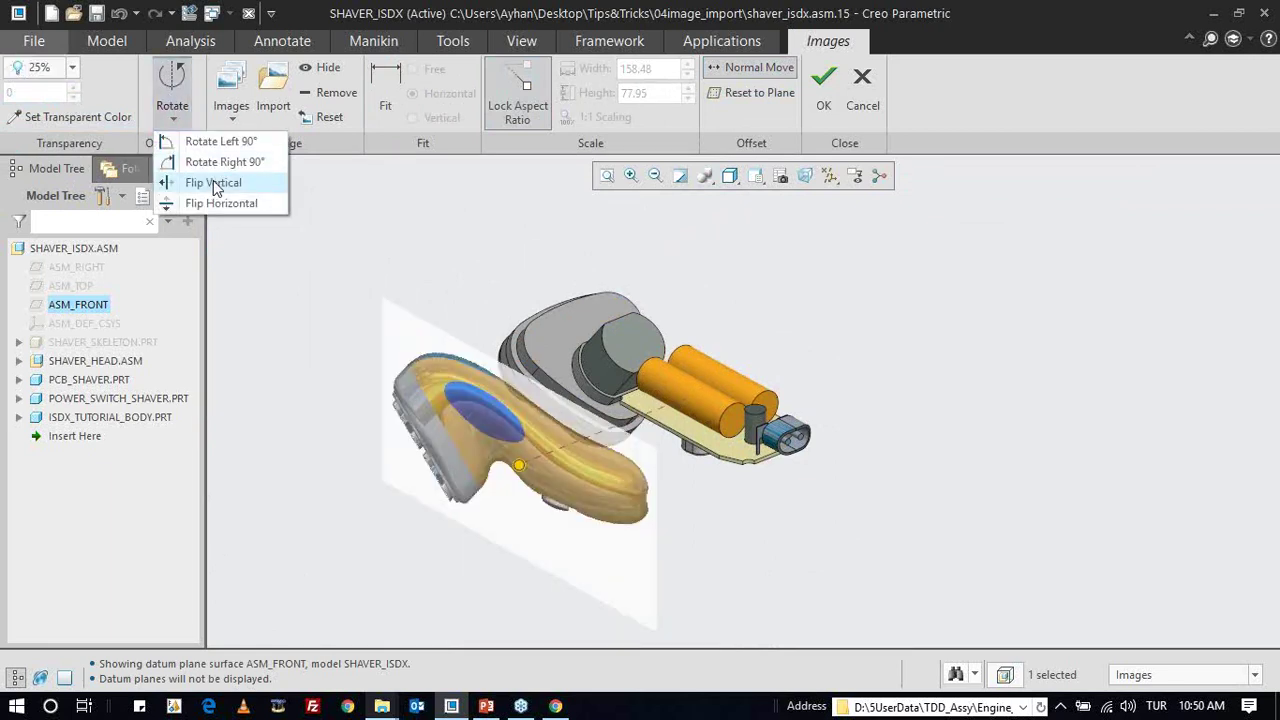
click(215, 184)
click(172, 98)
click(210, 183)
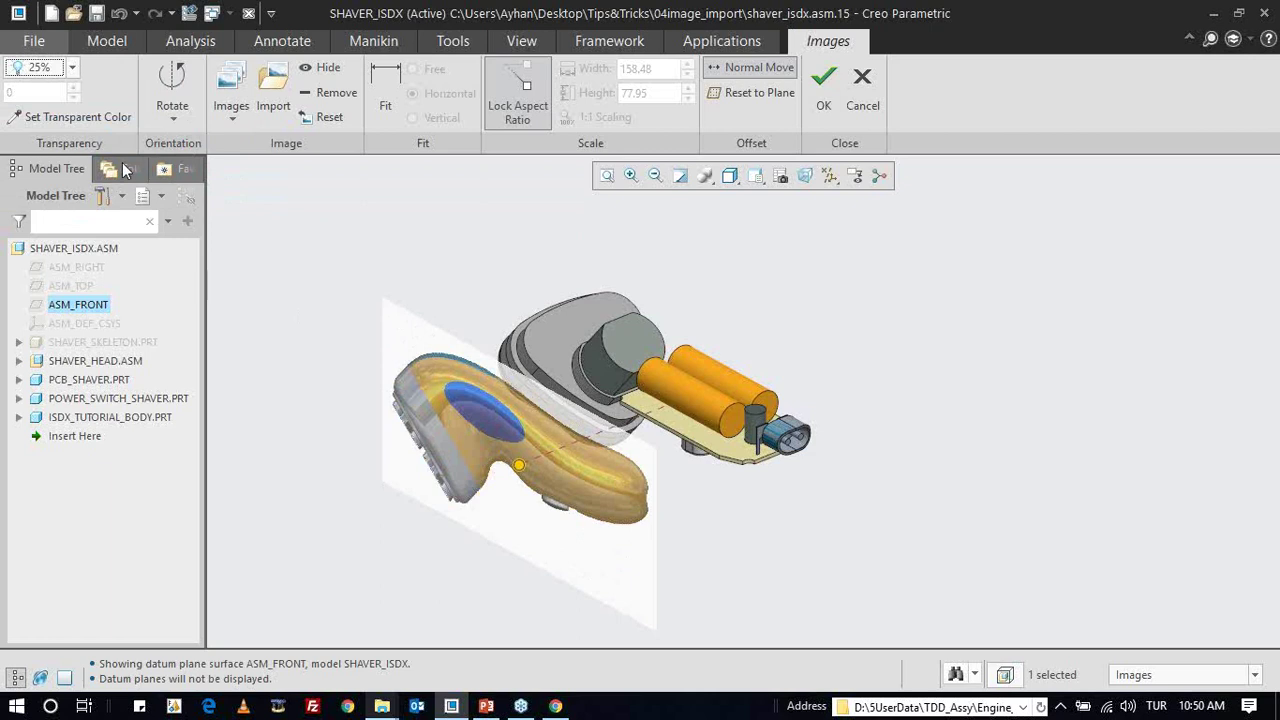
- Make the image's white background transparent and snap the image back onto its plane
click(108, 120)
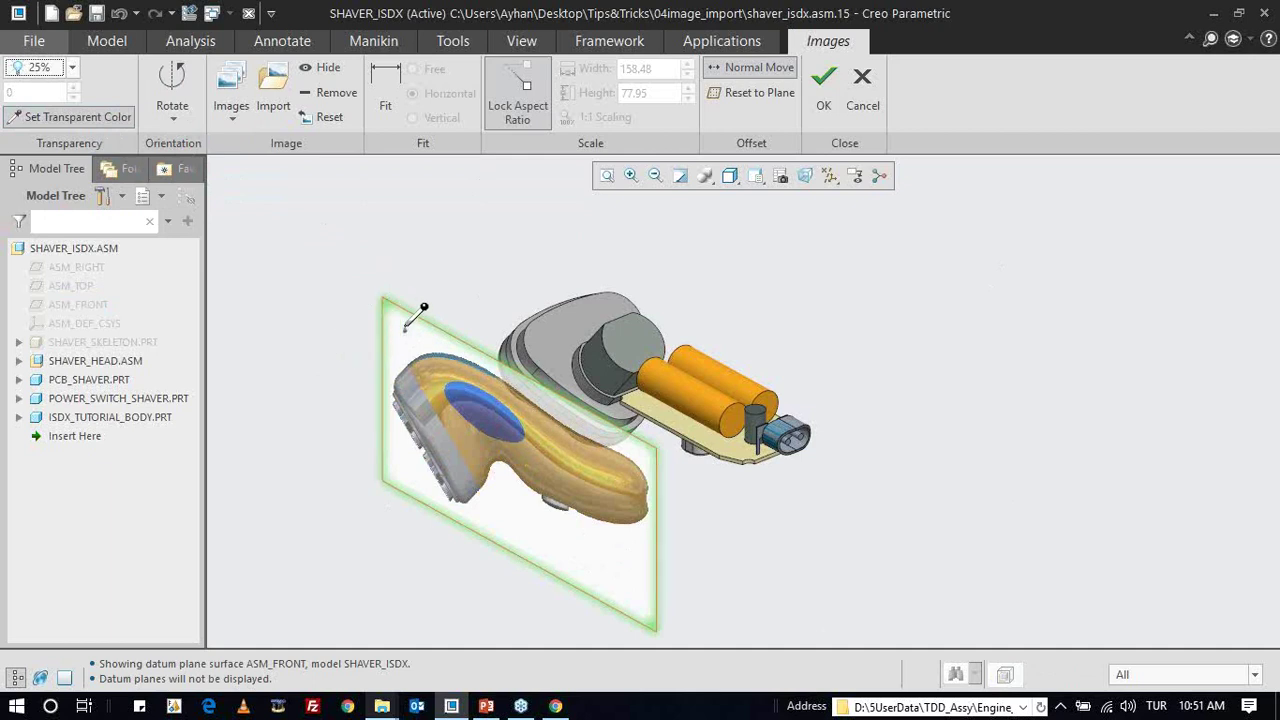
click(405, 327)
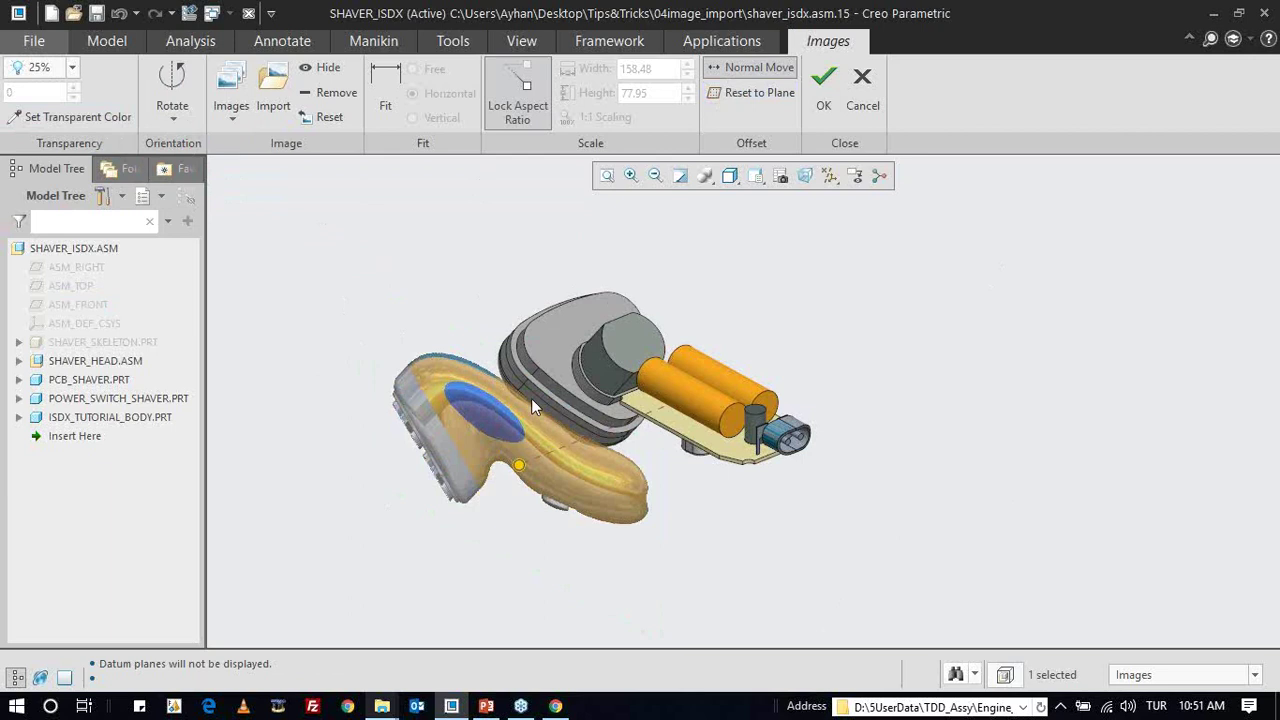
click(731, 92)
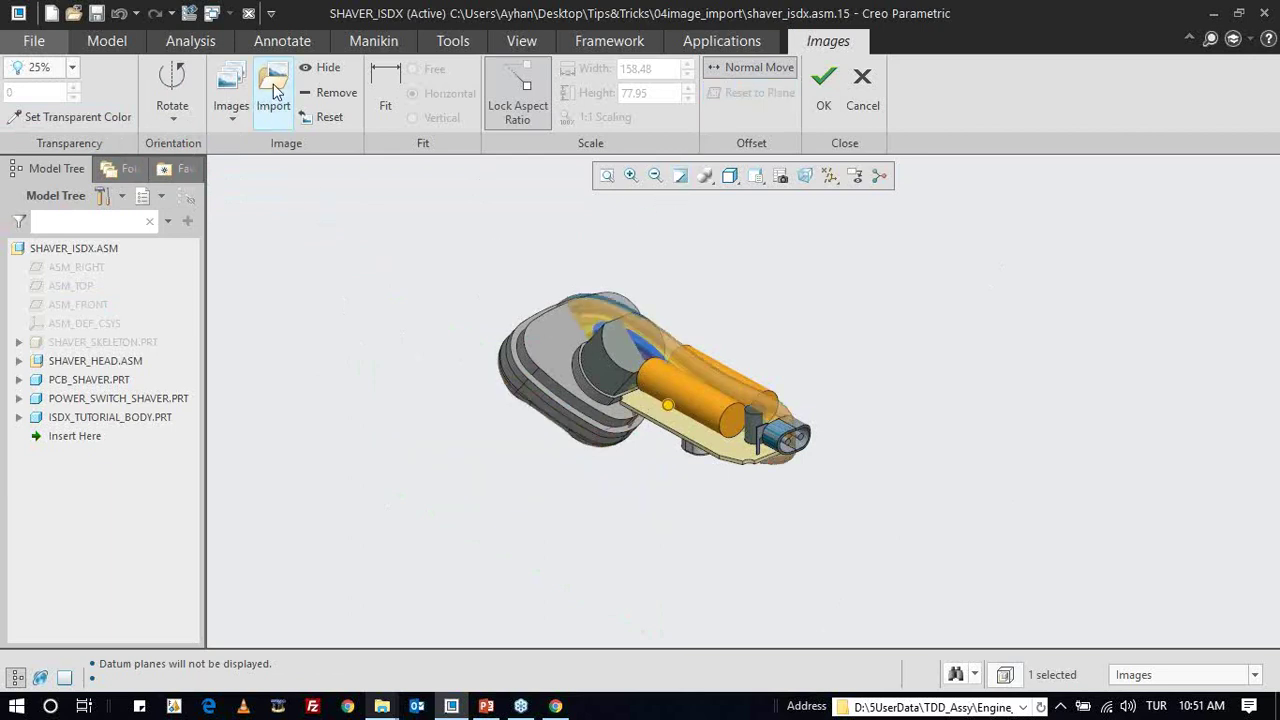
- Show datum planes and import conceptual_image_top.bmp onto ASM_TOP
click(857, 178)
click(860, 280)
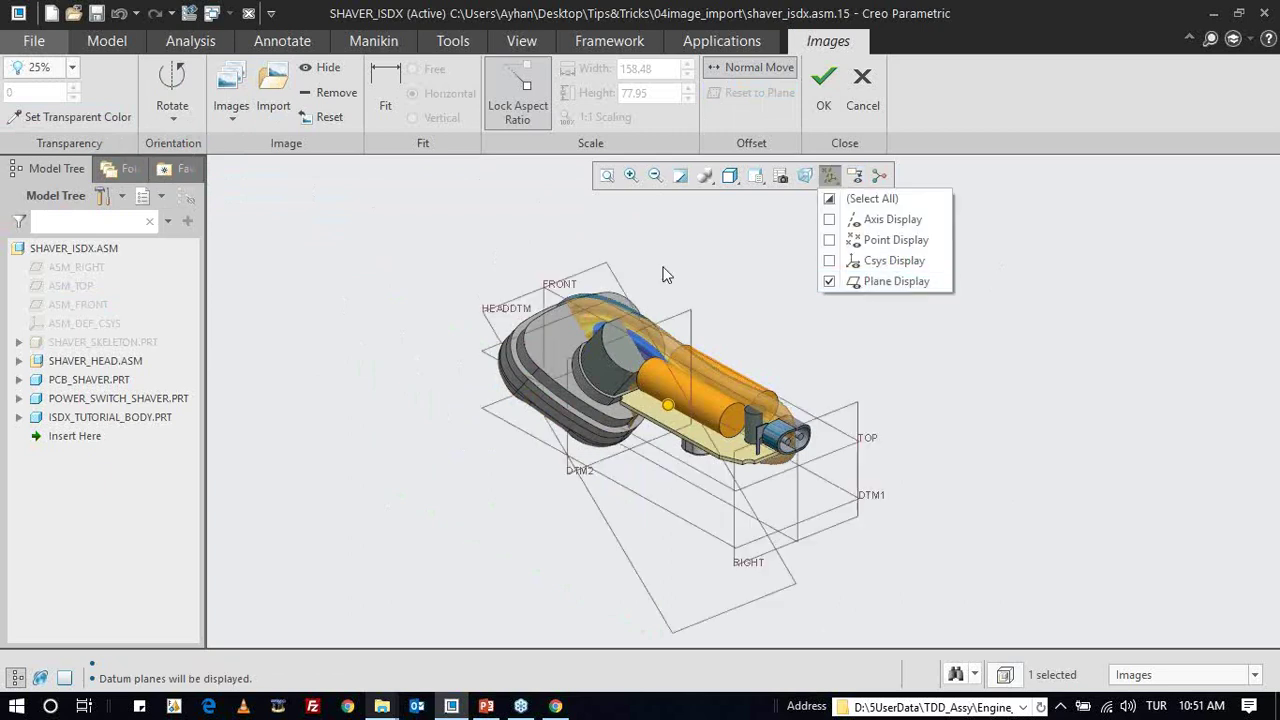
click(262, 122)
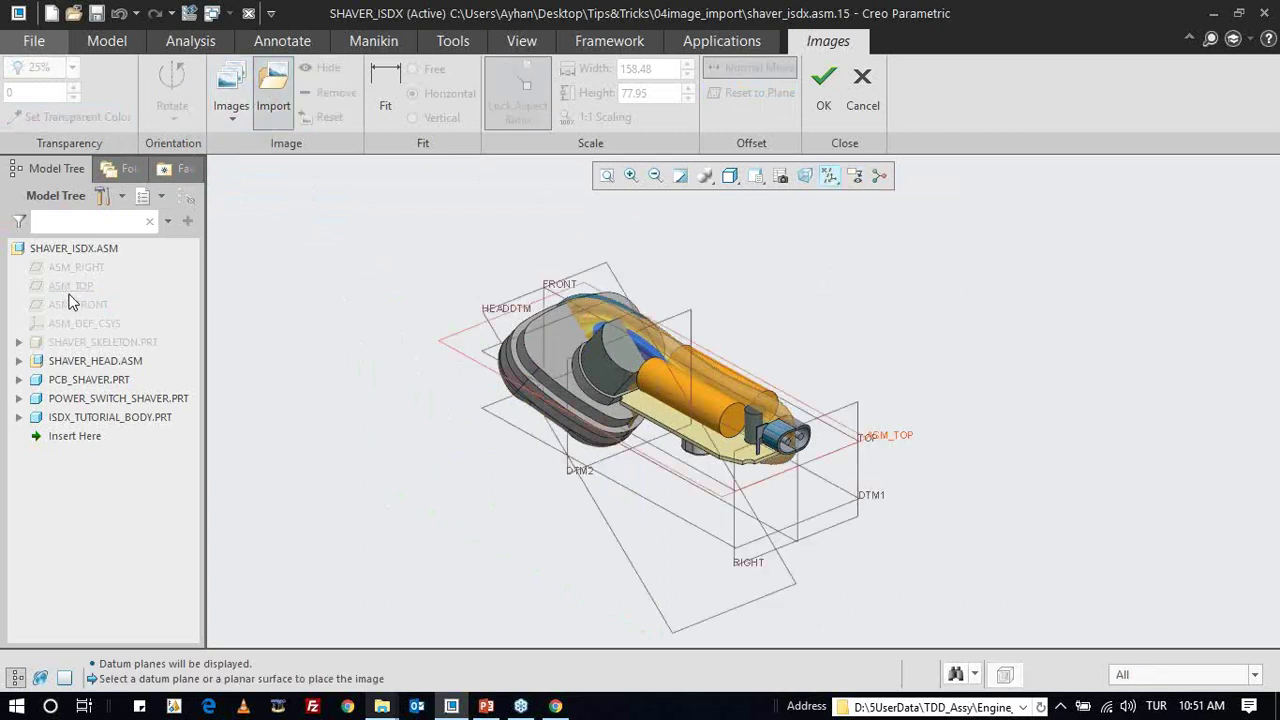
click(69, 292)
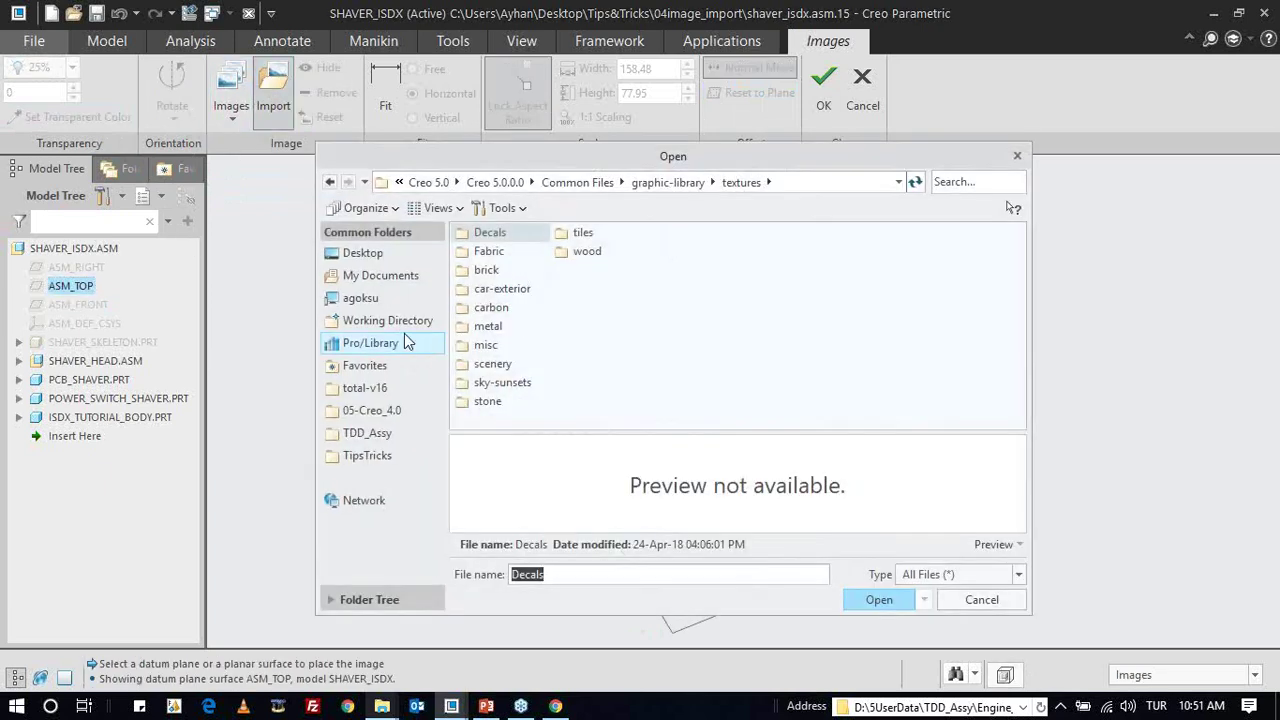
click(404, 324)
double_click(564, 252)
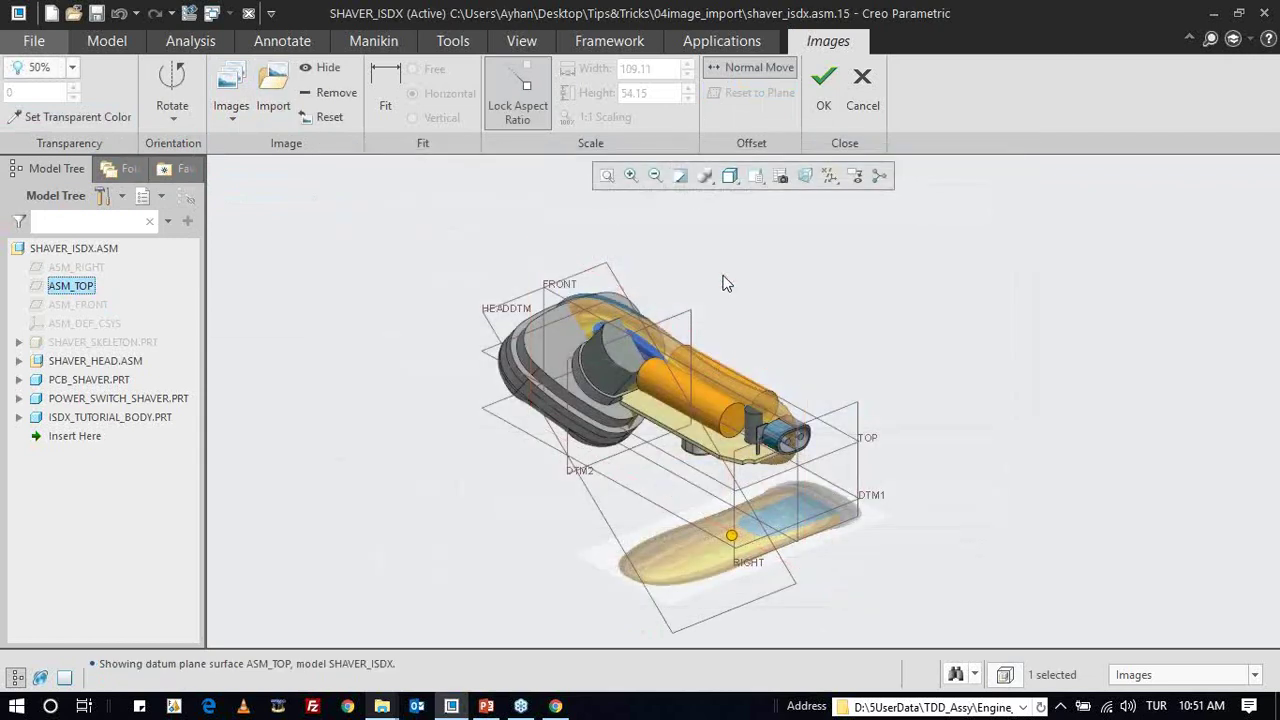
- Switch to the TOP saved view and hide the datum planes
click(772, 186)
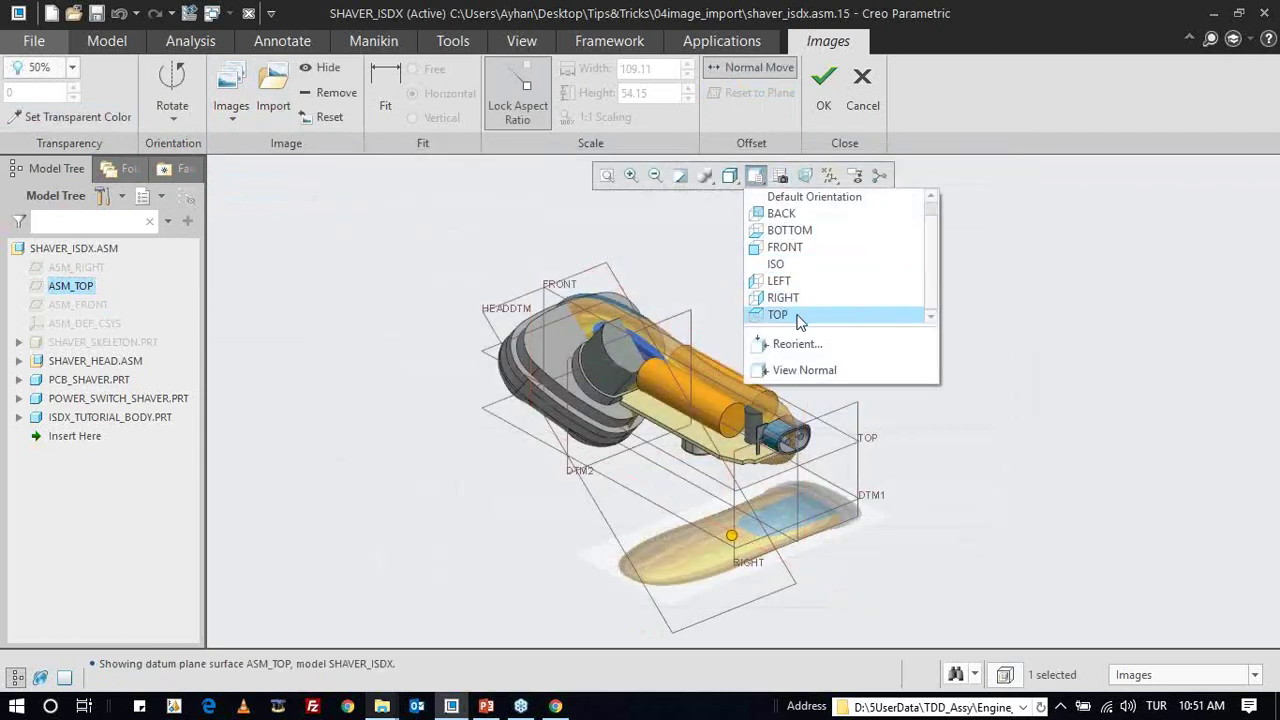
click(797, 315)
click(831, 177)
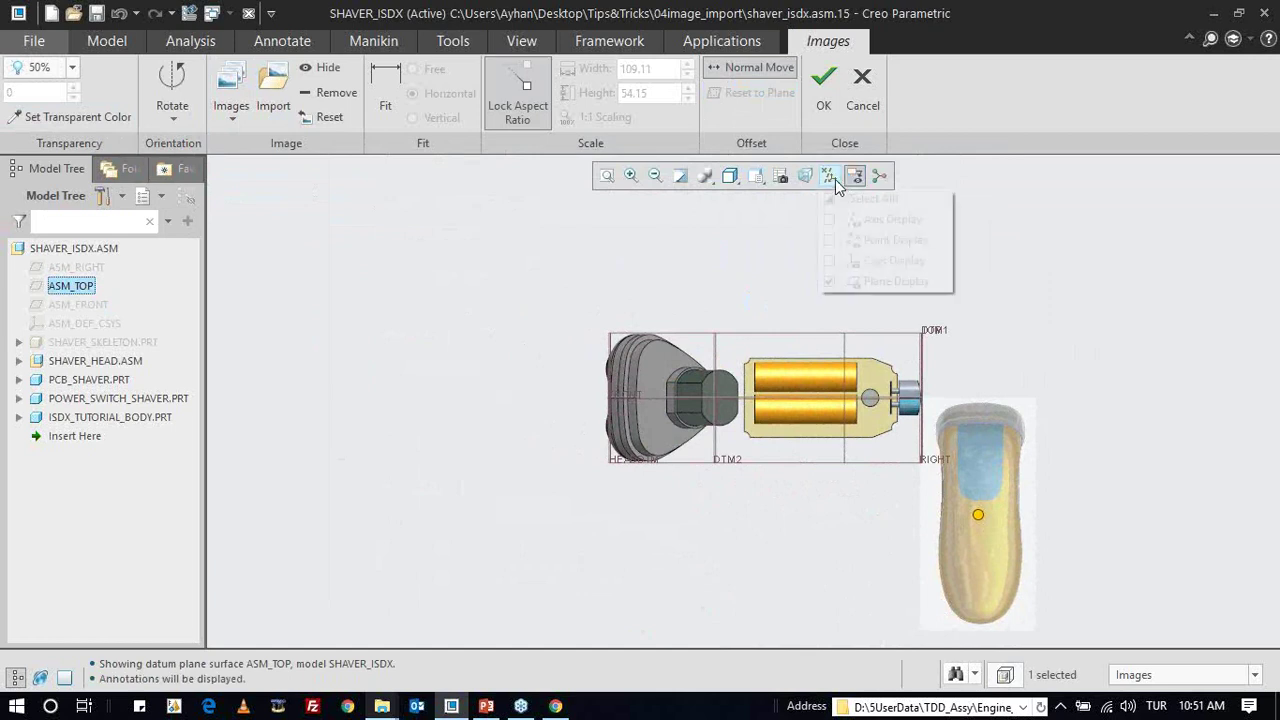
click(868, 280)
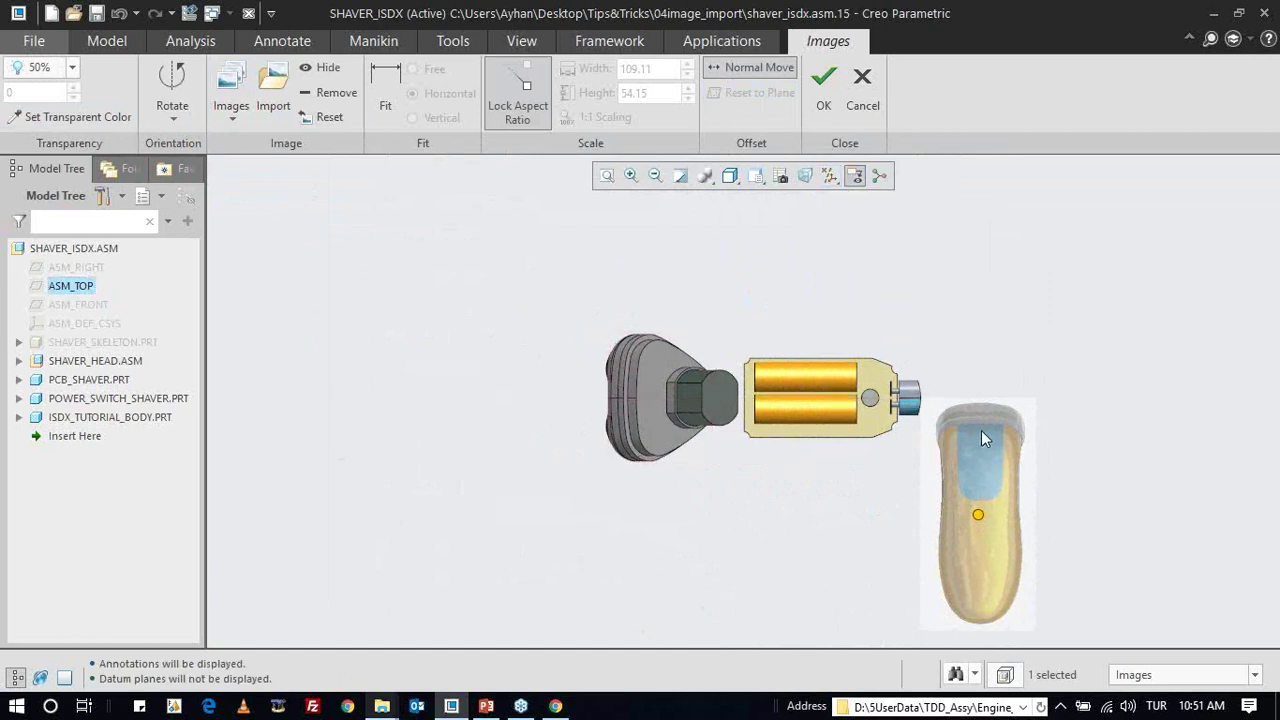
scroll(440, 279, down, 2)
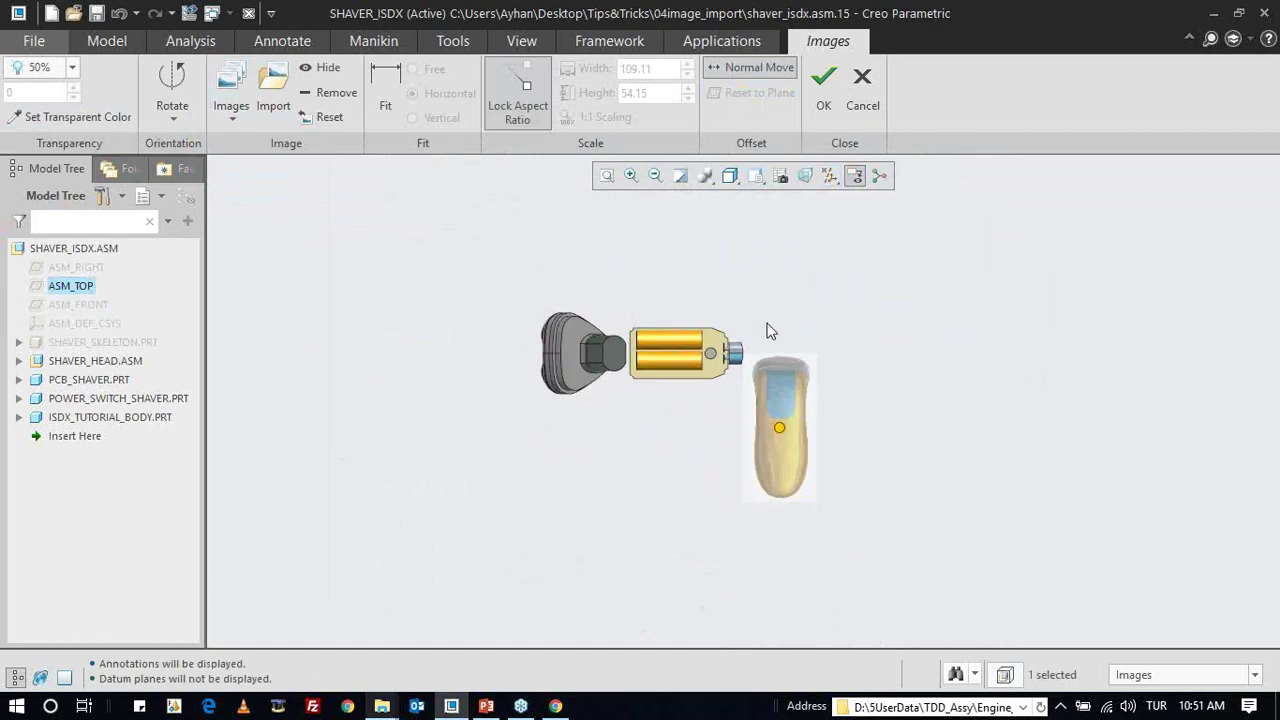
scroll(765, 329, up, 2)
click(231, 92)
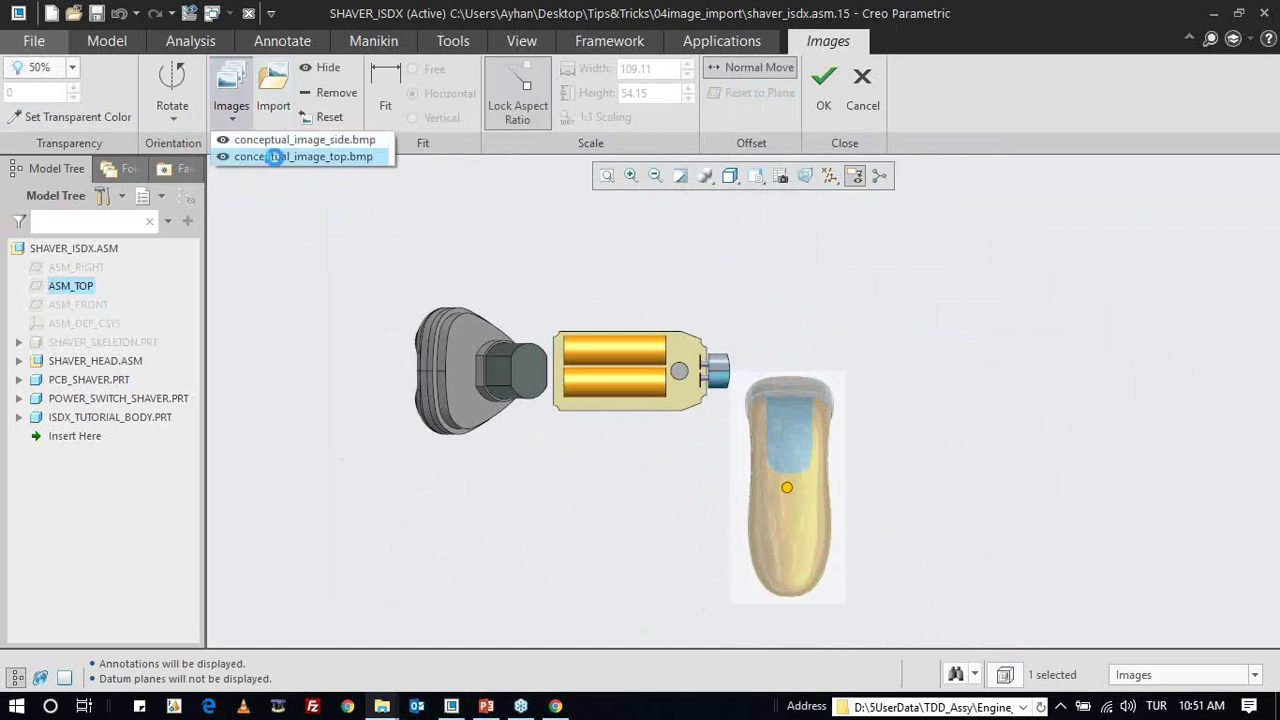
- Select conceptual_image_top.bmp, rotate it 90° right and flip it vertically
click(272, 157)
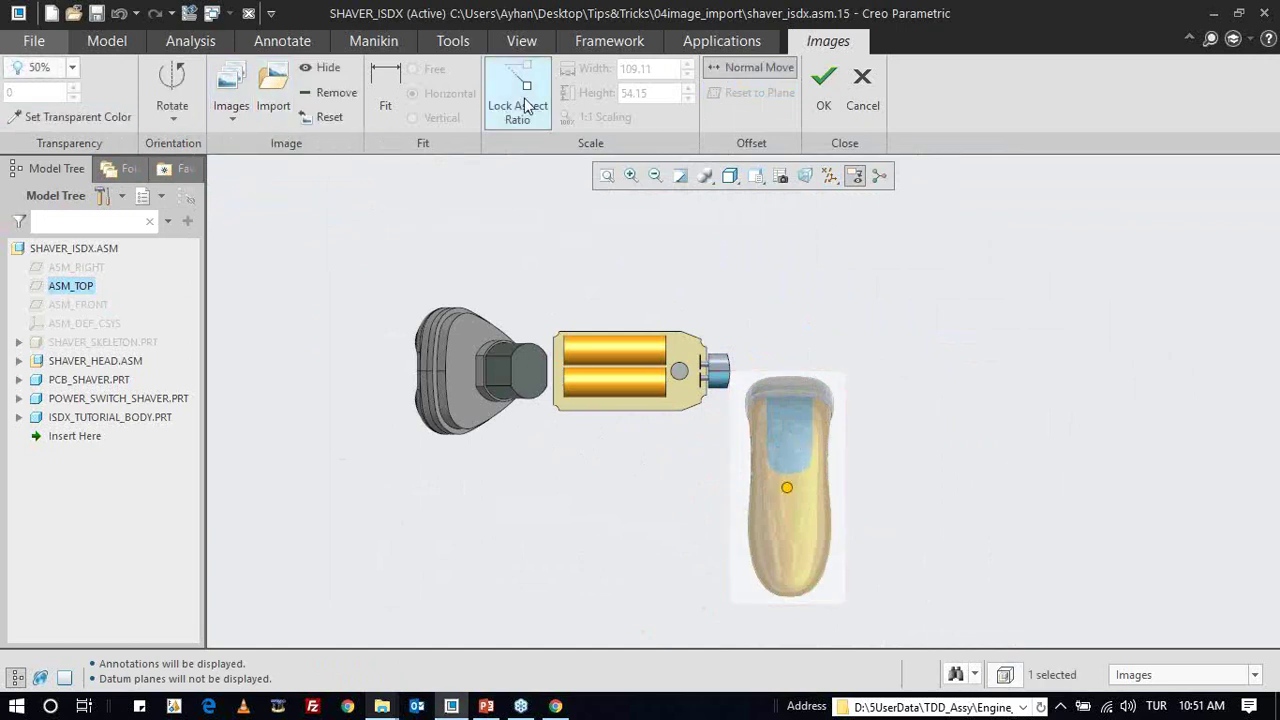
click(737, 72)
drag(801, 441, 796, 350)
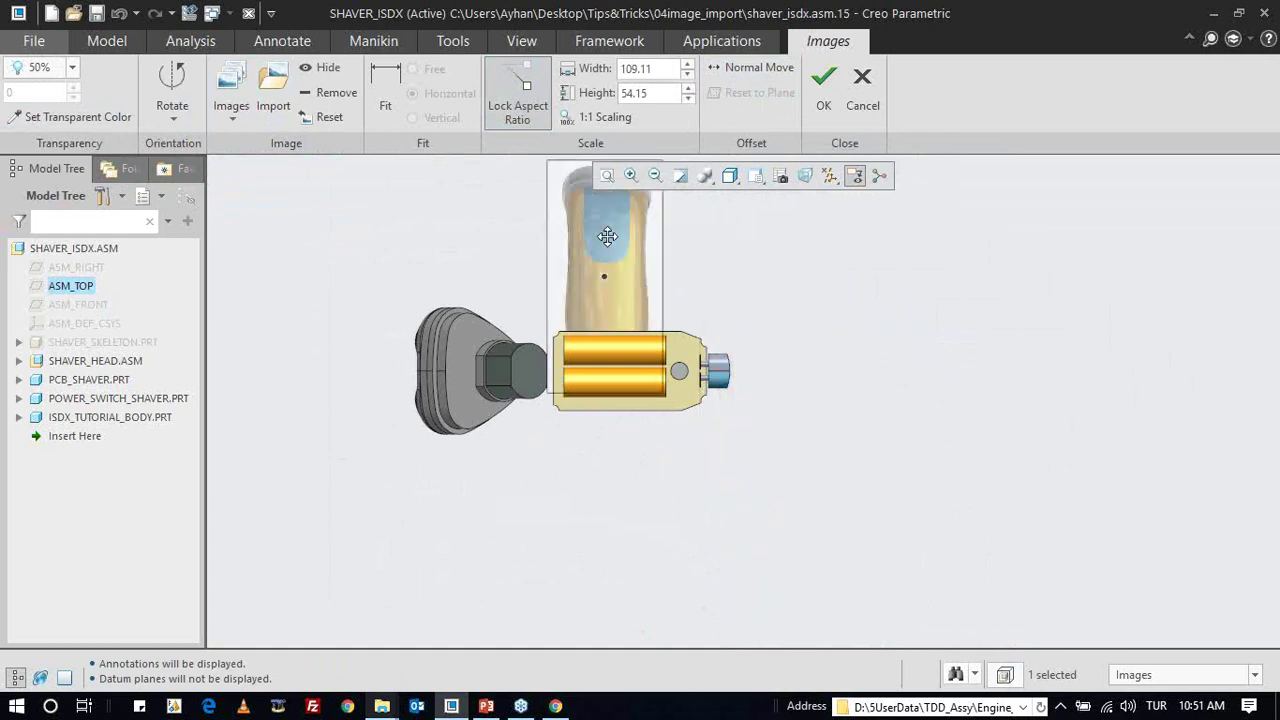
click(172, 110)
click(213, 142)
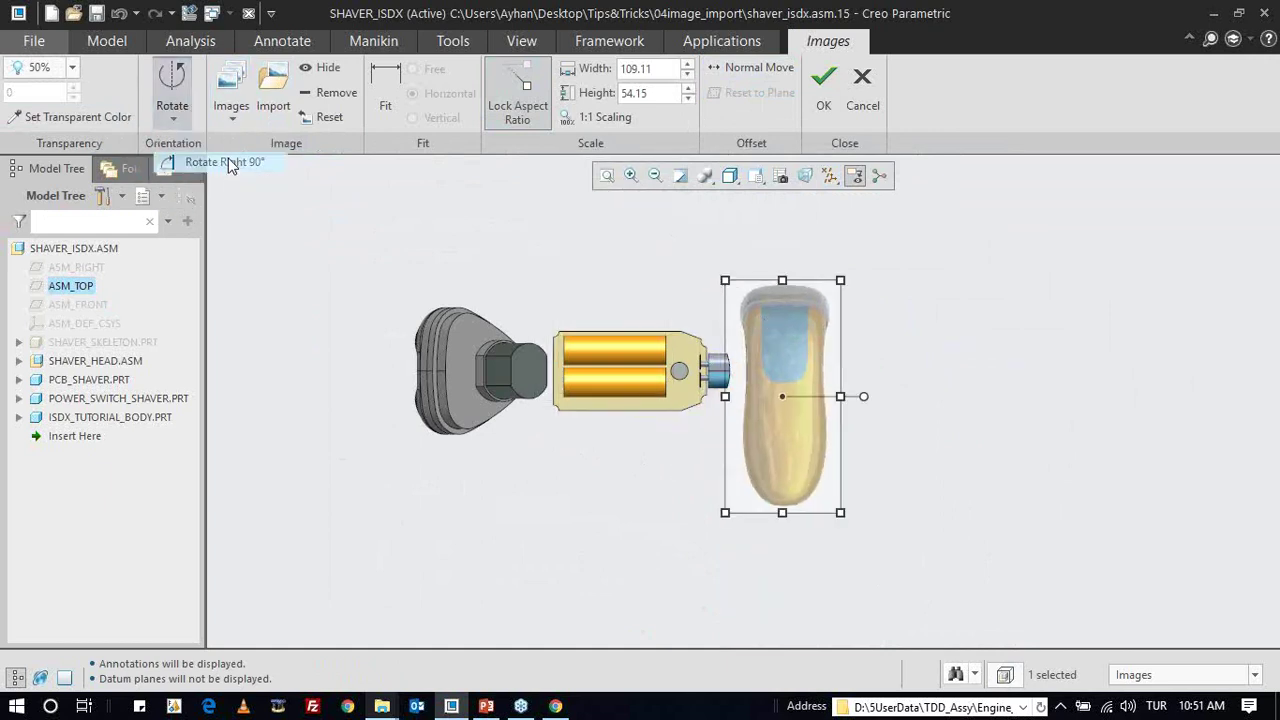
click(172, 100)
click(213, 183)
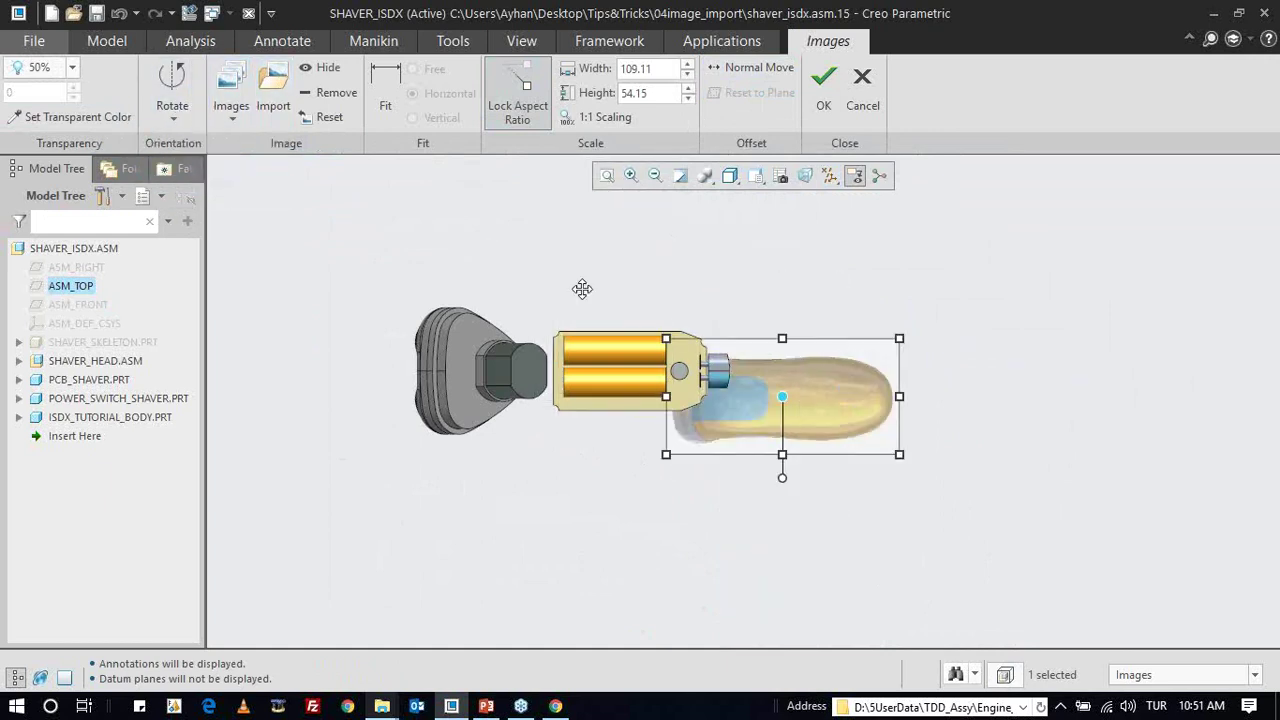
- Move and enlarge the top image to 156.03 × 77.43 over the shaver's outline
drag(830, 385, 635, 264)
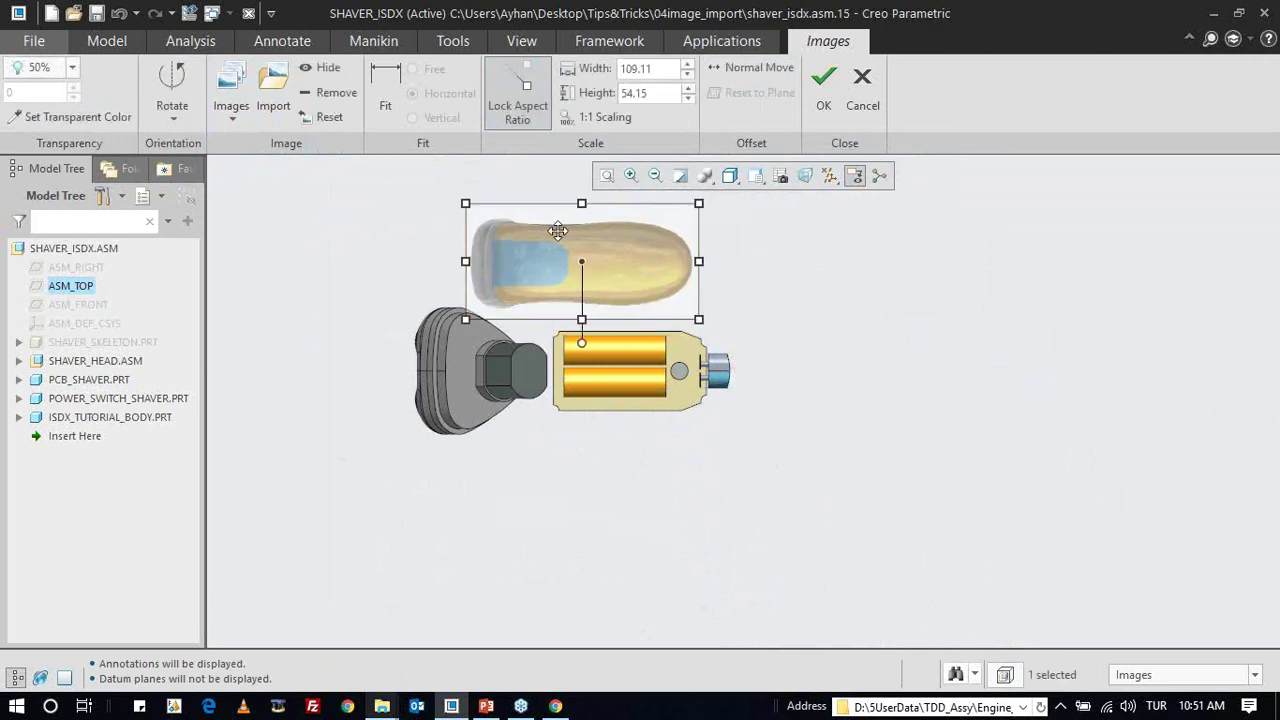
drag(471, 326, 436, 352)
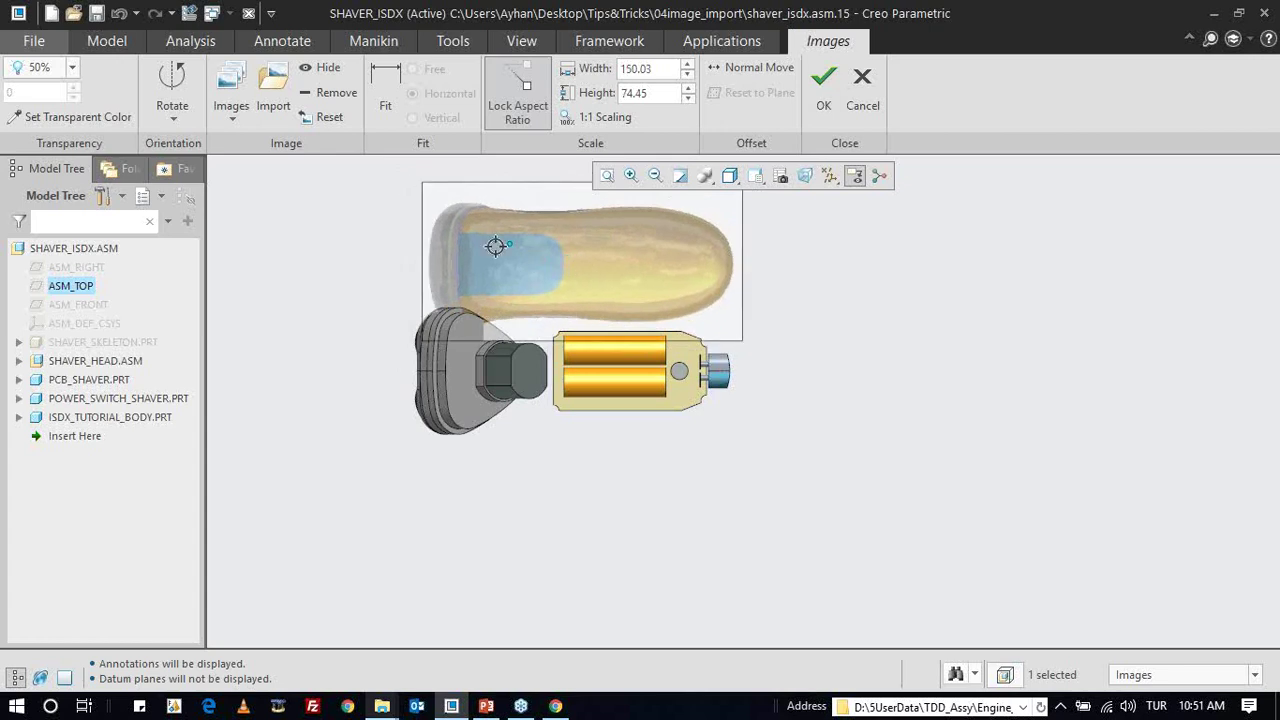
drag(505, 275, 501, 389)
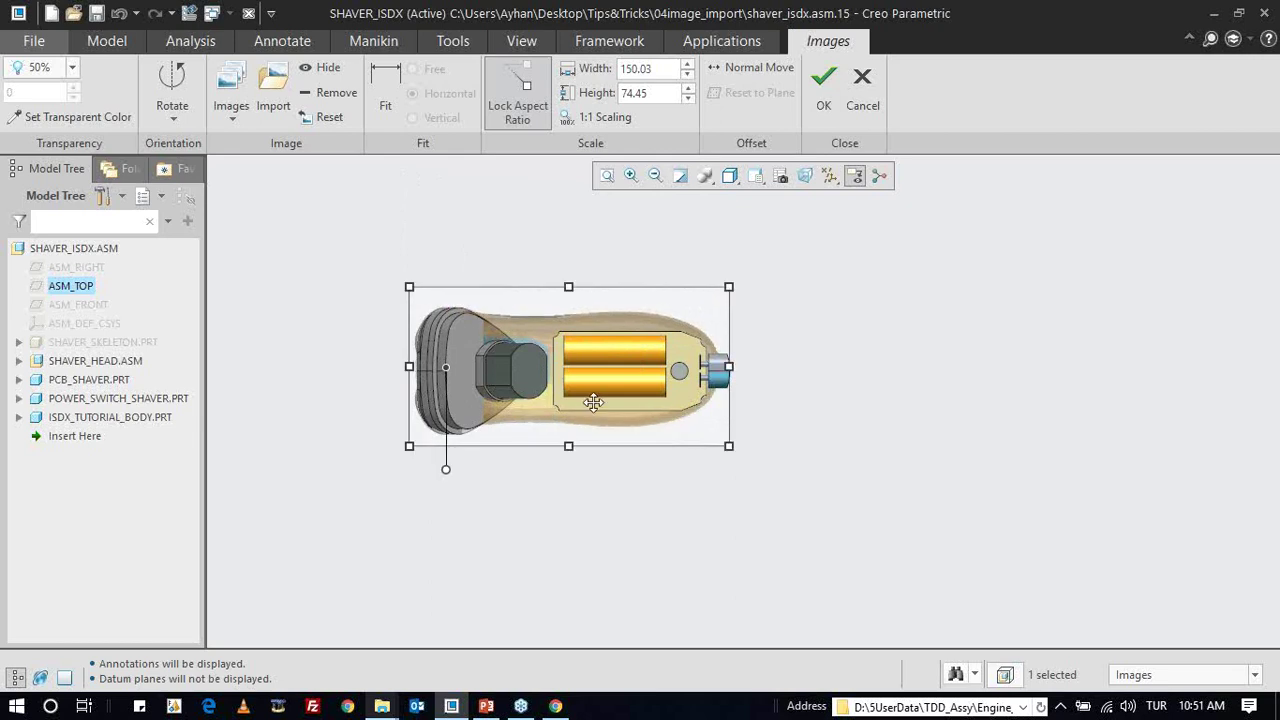
drag(731, 367, 741, 368)
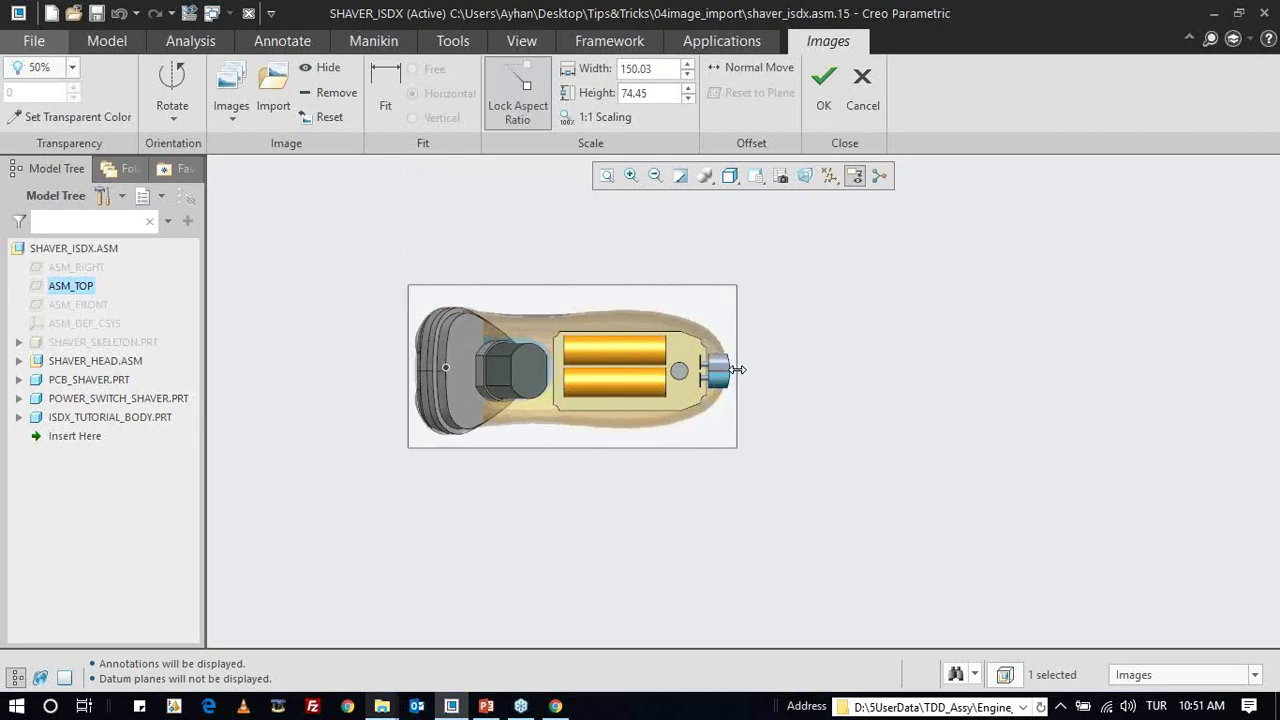
click(666, 280)
mouse_move(666, 280)
middle_down()
mouse_move(597, 271)
mouse_move(588, 356)
mouse_move(586, 286)
middle_up()
click(70, 116)
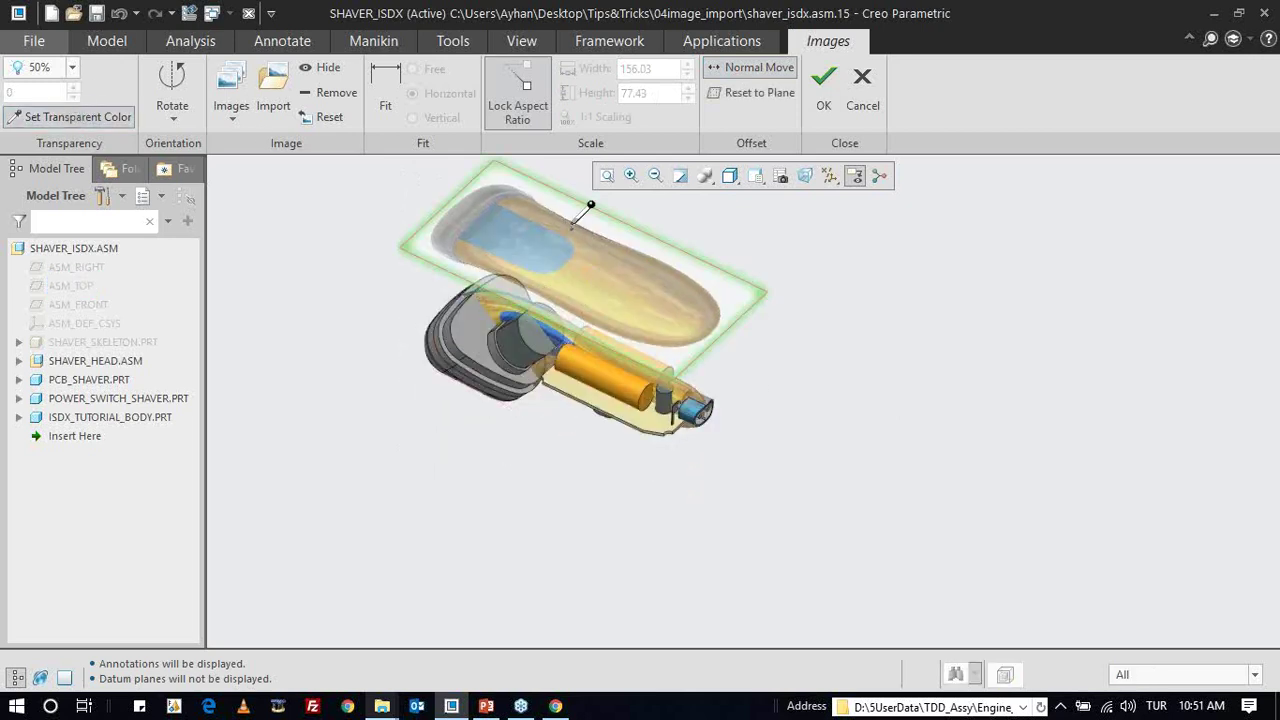
- Make the top image's background colour transparent, confirm it, and view the assembly from the side
click(622, 228)
click(823, 84)
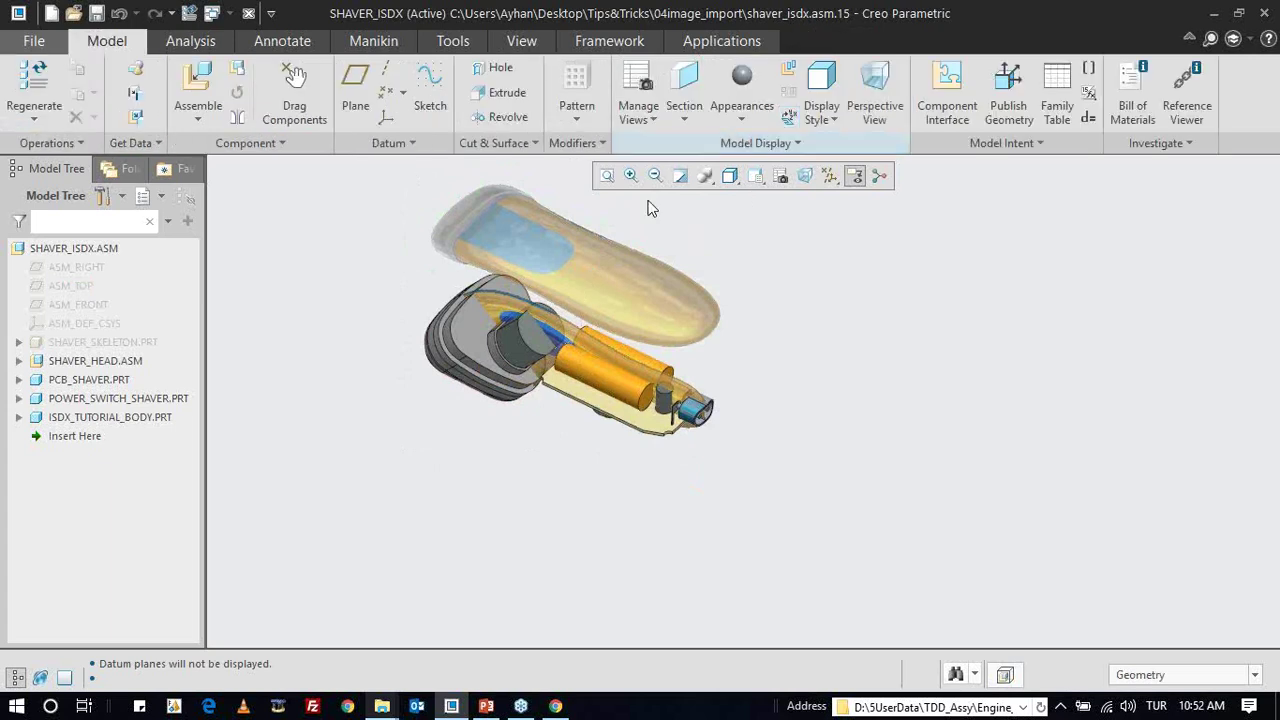
scroll(550, 340, down, 2)
middle_drag(550, 343, 616, 315)
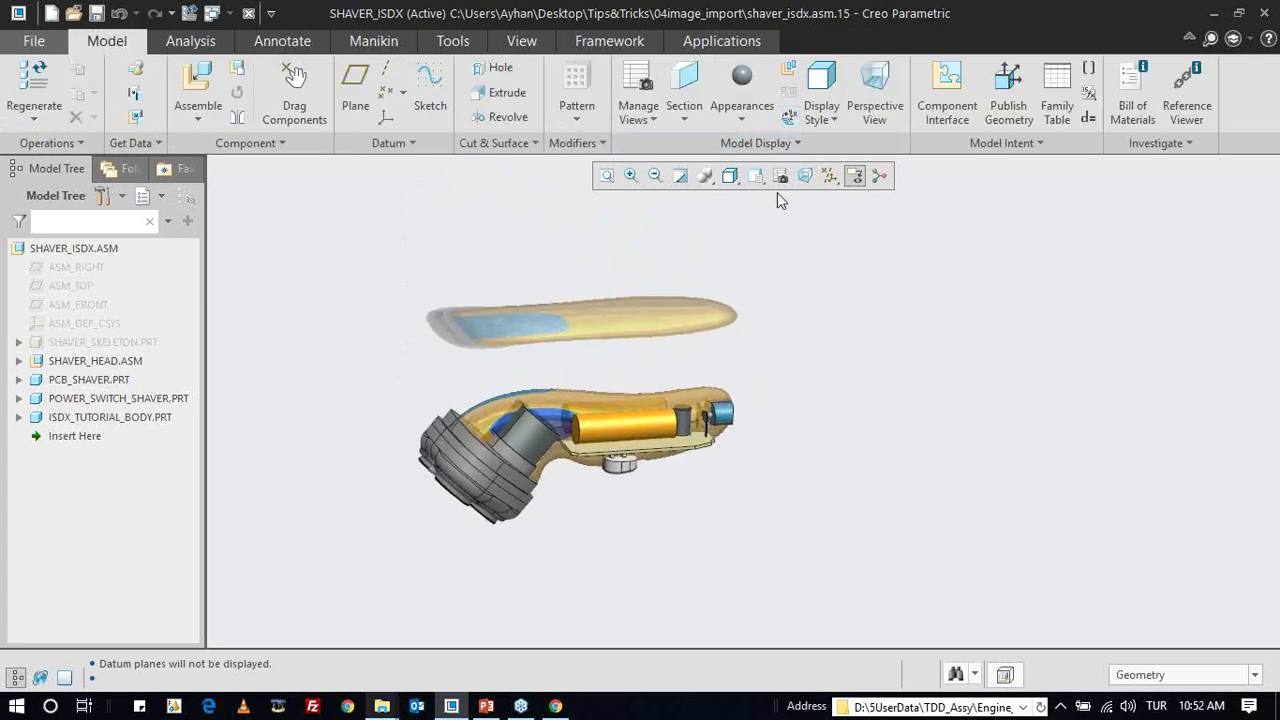
- Hide the side and top bmp concept images through Model Display > Images
click(758, 143)
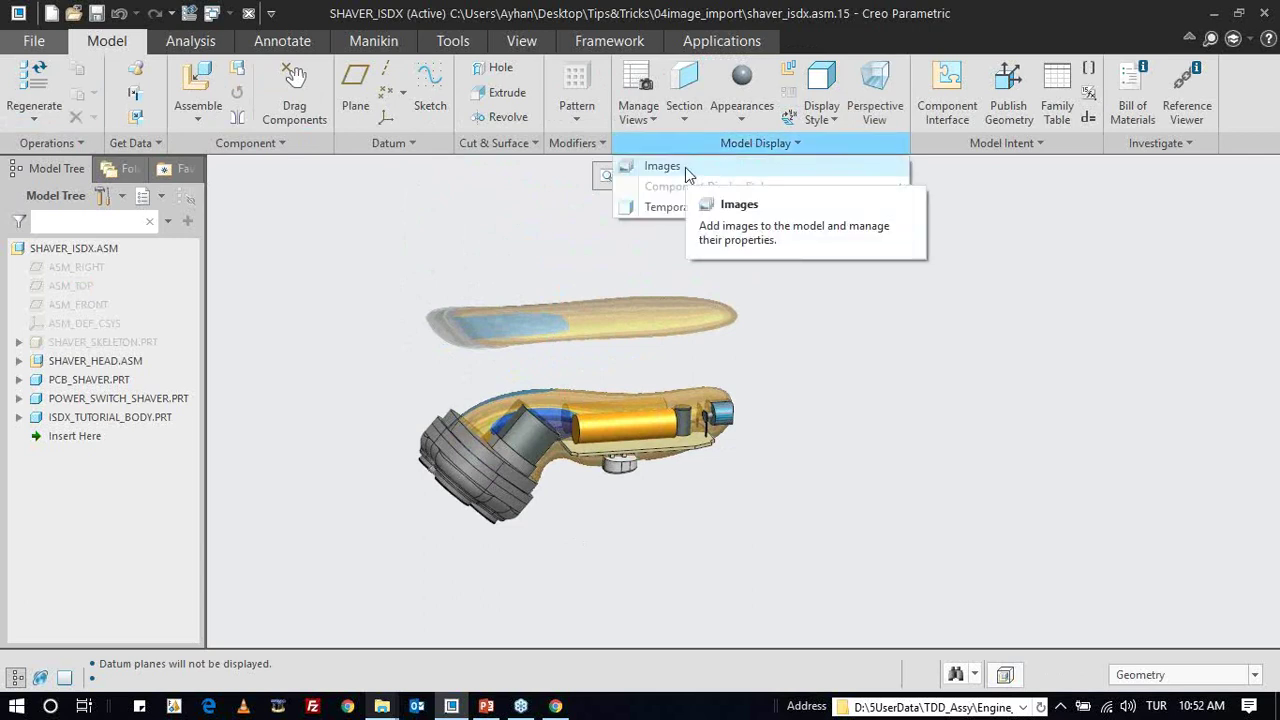
click(685, 167)
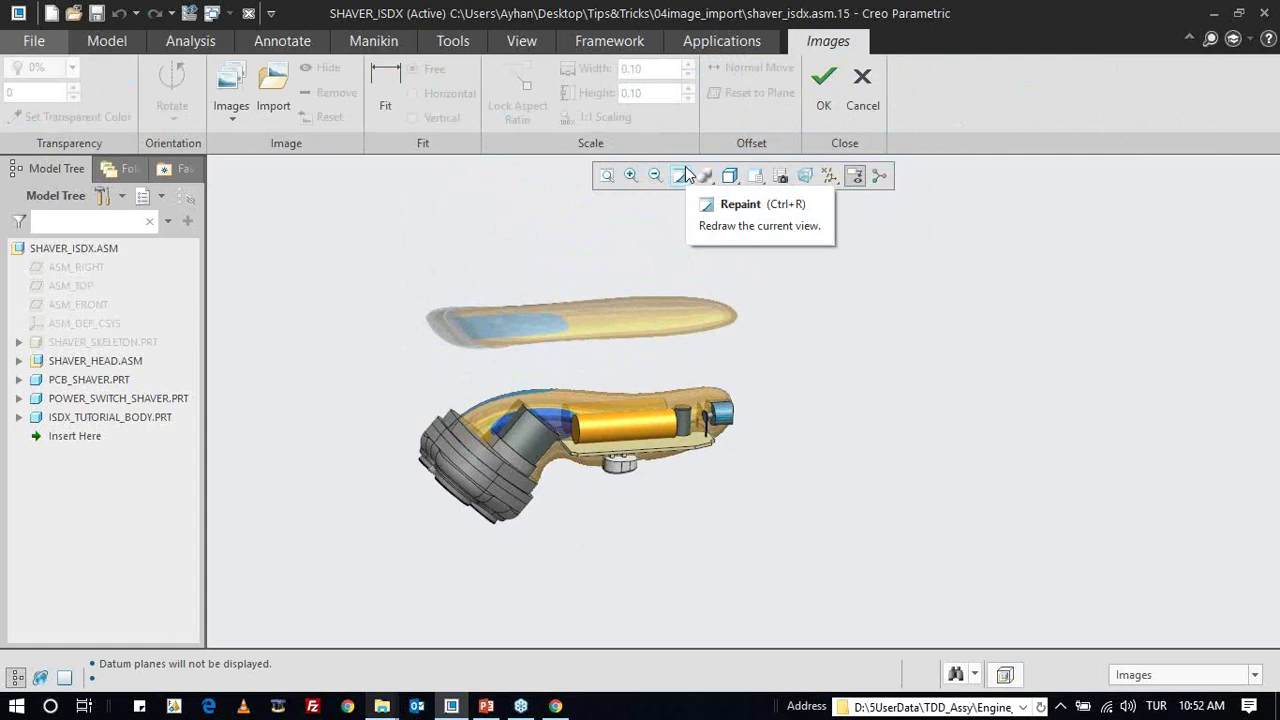
click(230, 124)
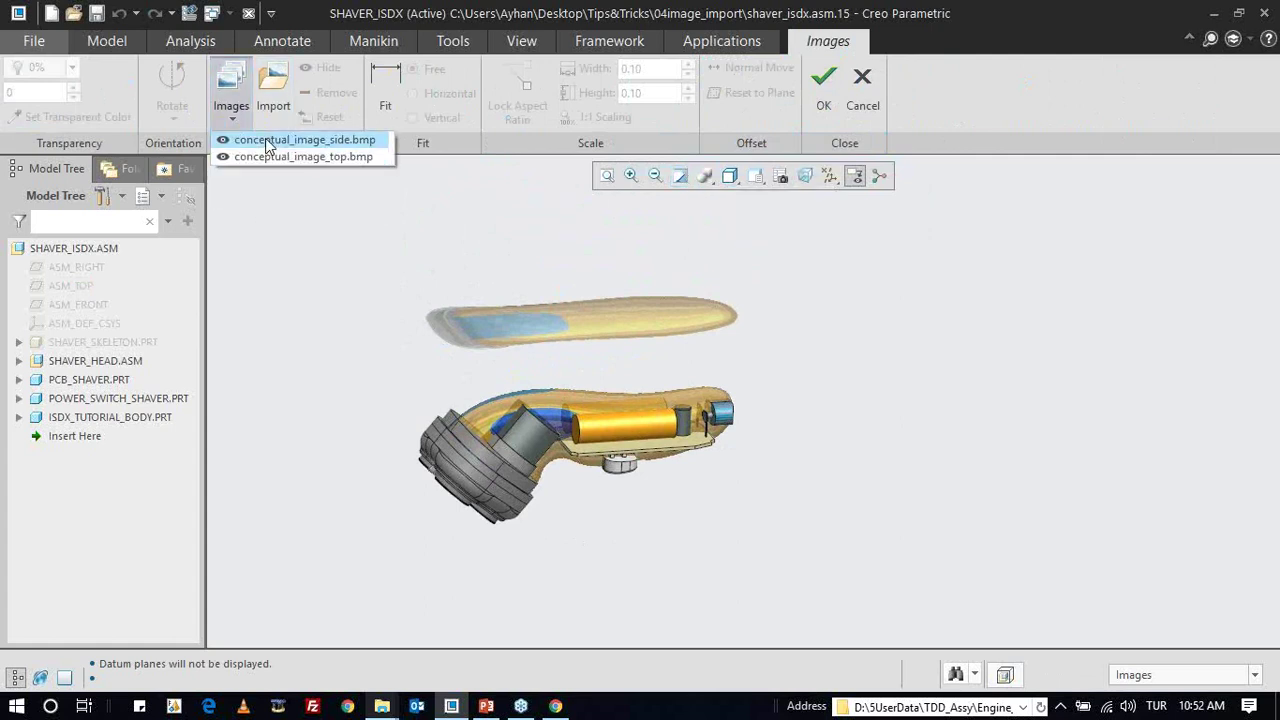
click(269, 154)
click(463, 338)
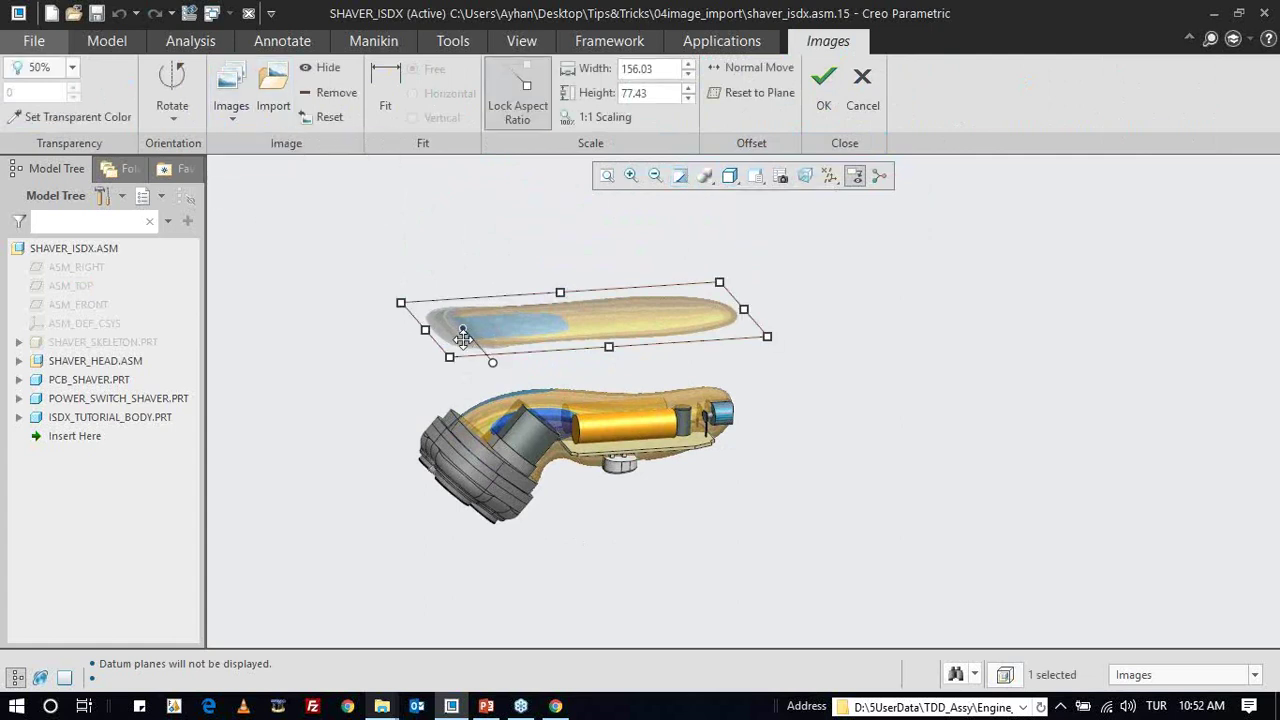
click(320, 67)
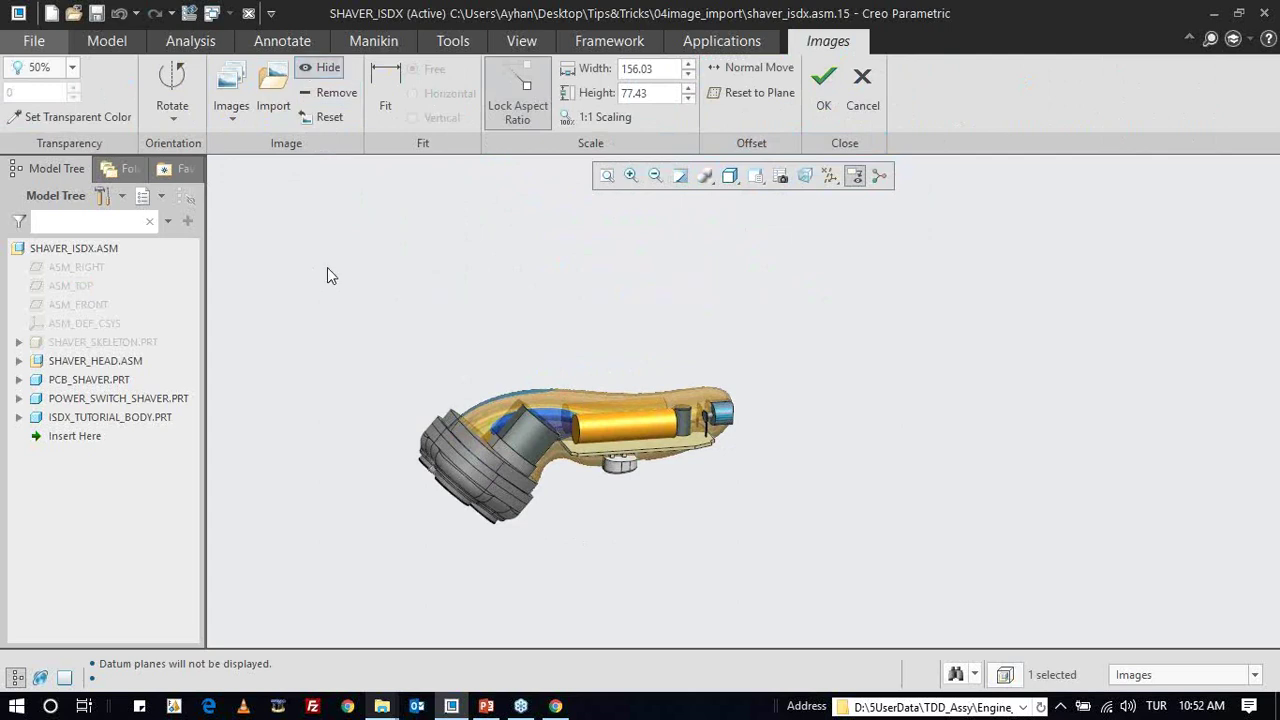
click(516, 400)
click(320, 67)
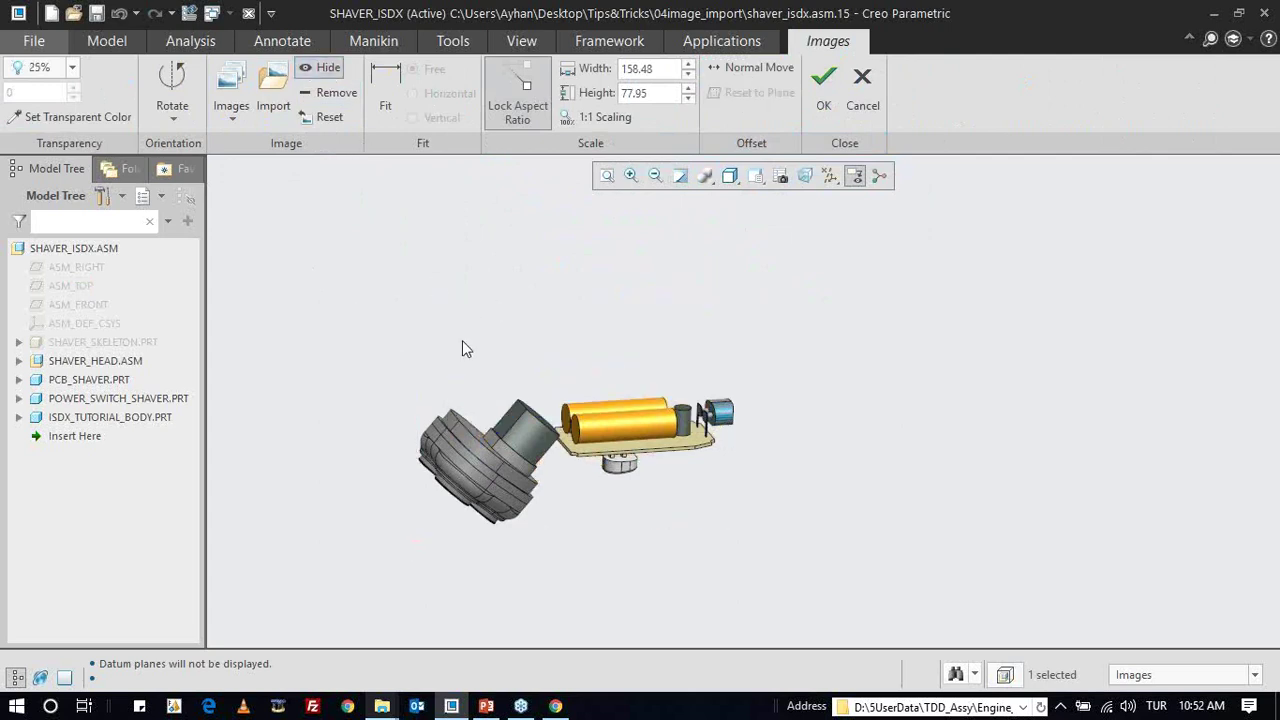
- Briefly re-show both concept images, hide them again, and finish image editing
click(233, 112)
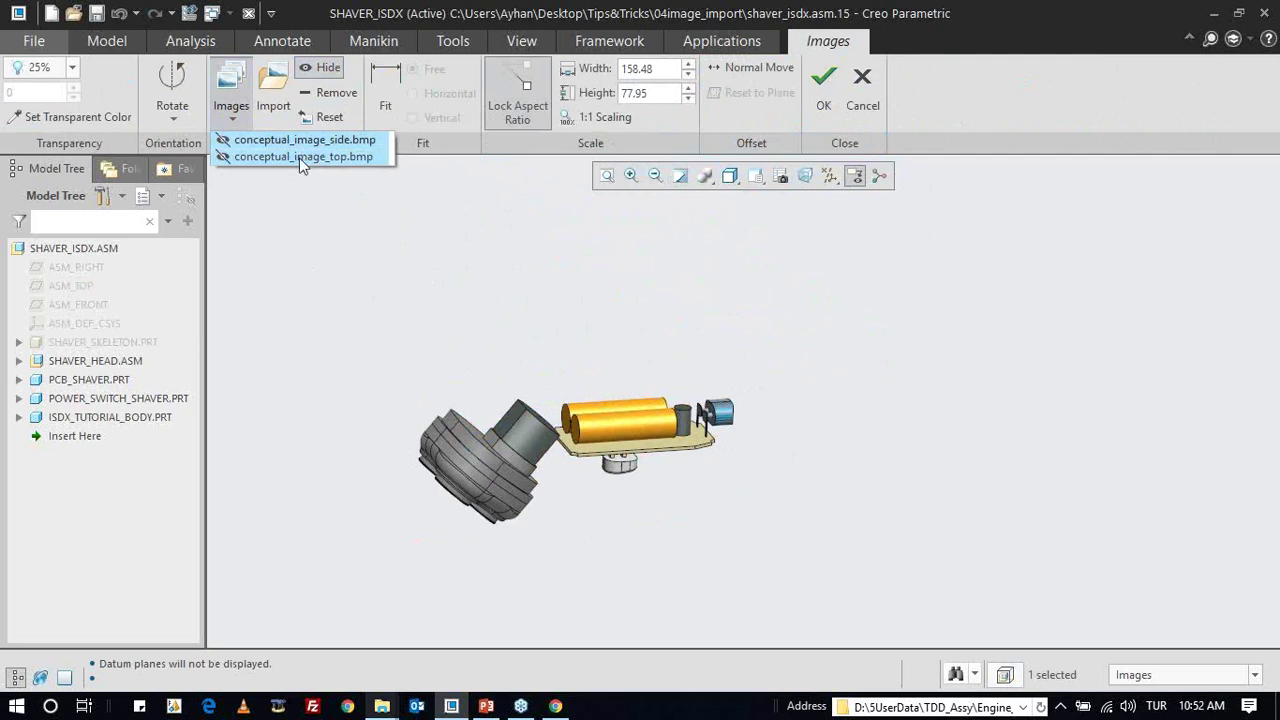
click(299, 157)
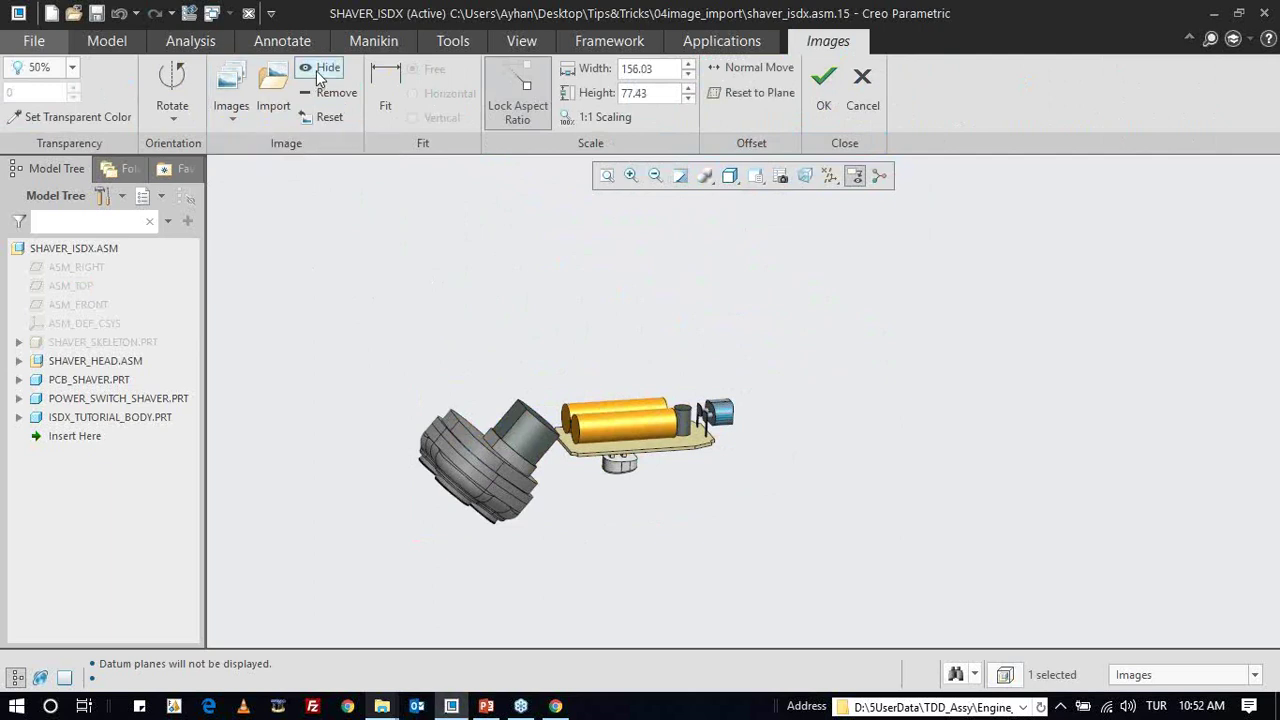
click(323, 67)
click(243, 112)
click(300, 157)
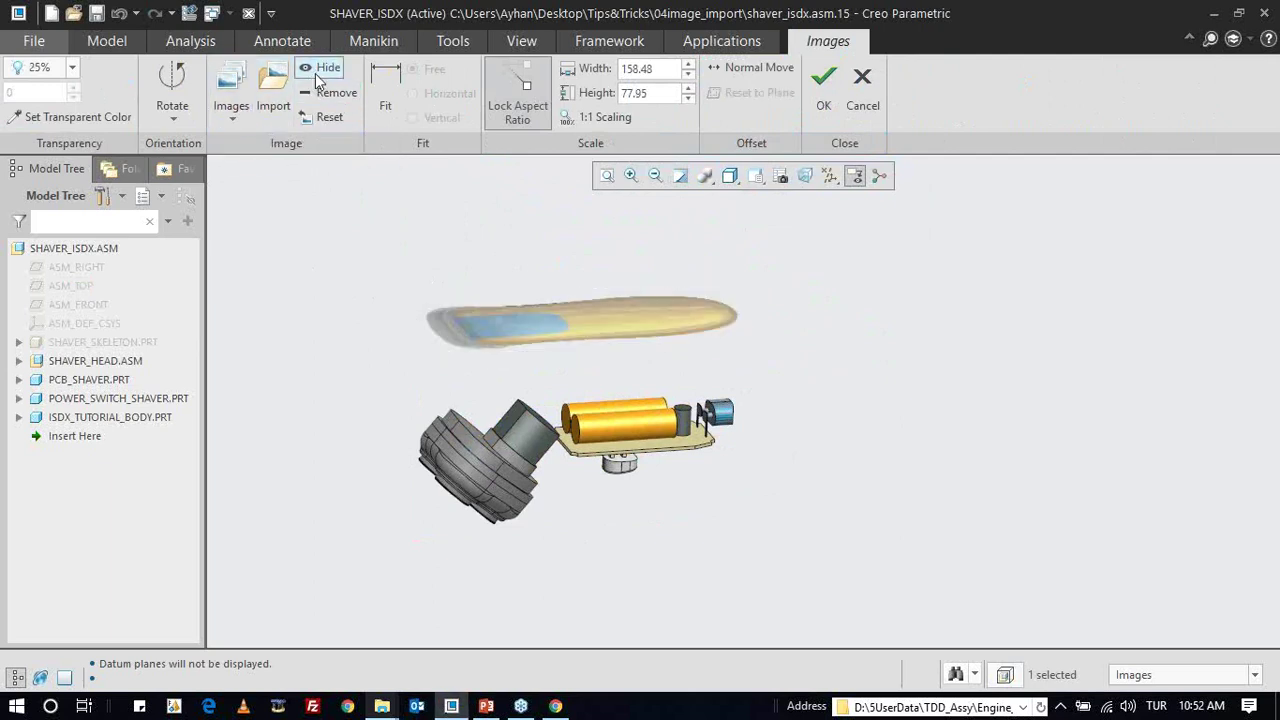
click(322, 67)
click(322, 67)
click(557, 328)
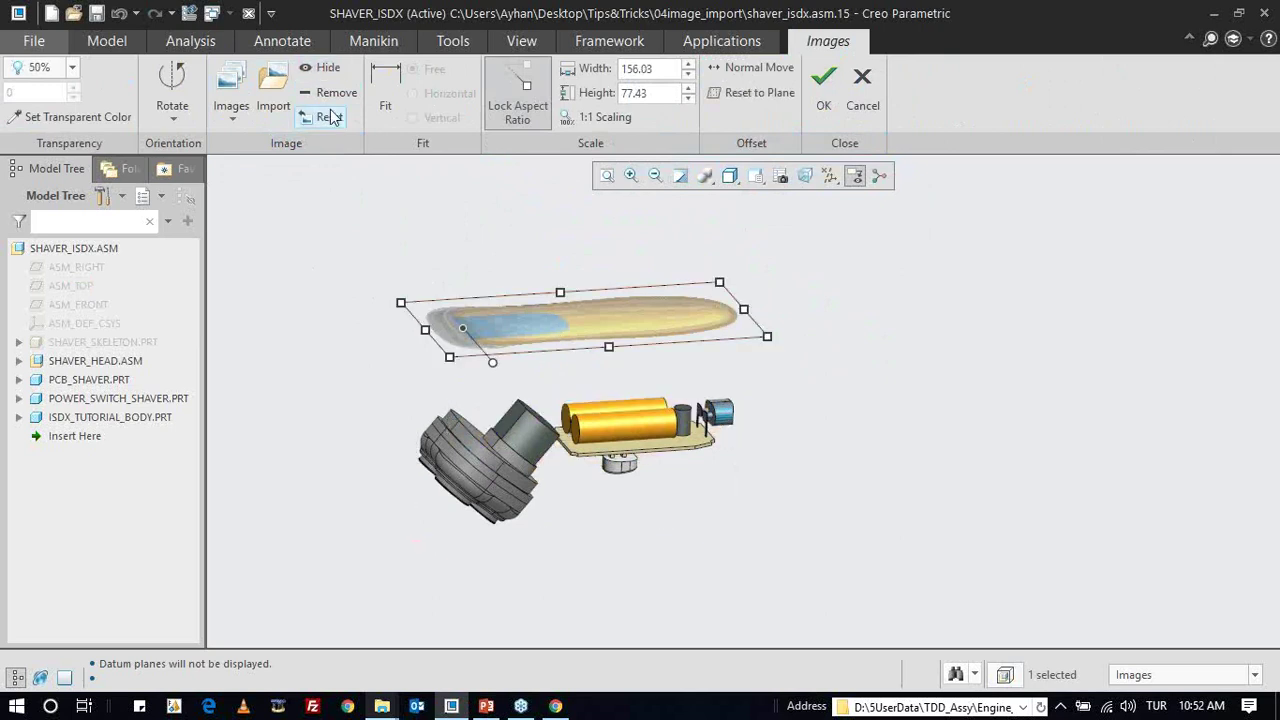
click(823, 80)
middle_drag(680, 363, 614, 384)
middle_drag(751, 311, 672, 487)
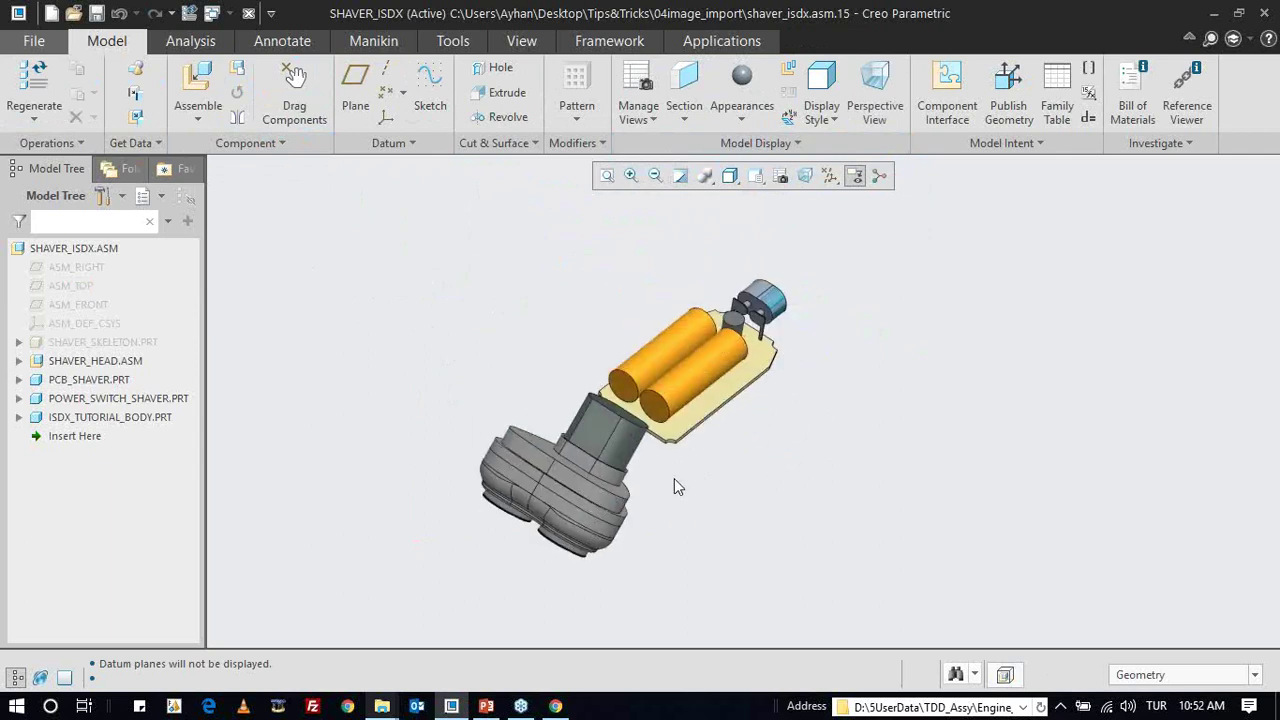
- Open 765-009225.drw from TipsTricks > 05DRW_Images_in_Drawings and fit the pump sheet in view
key(ctrl+o)
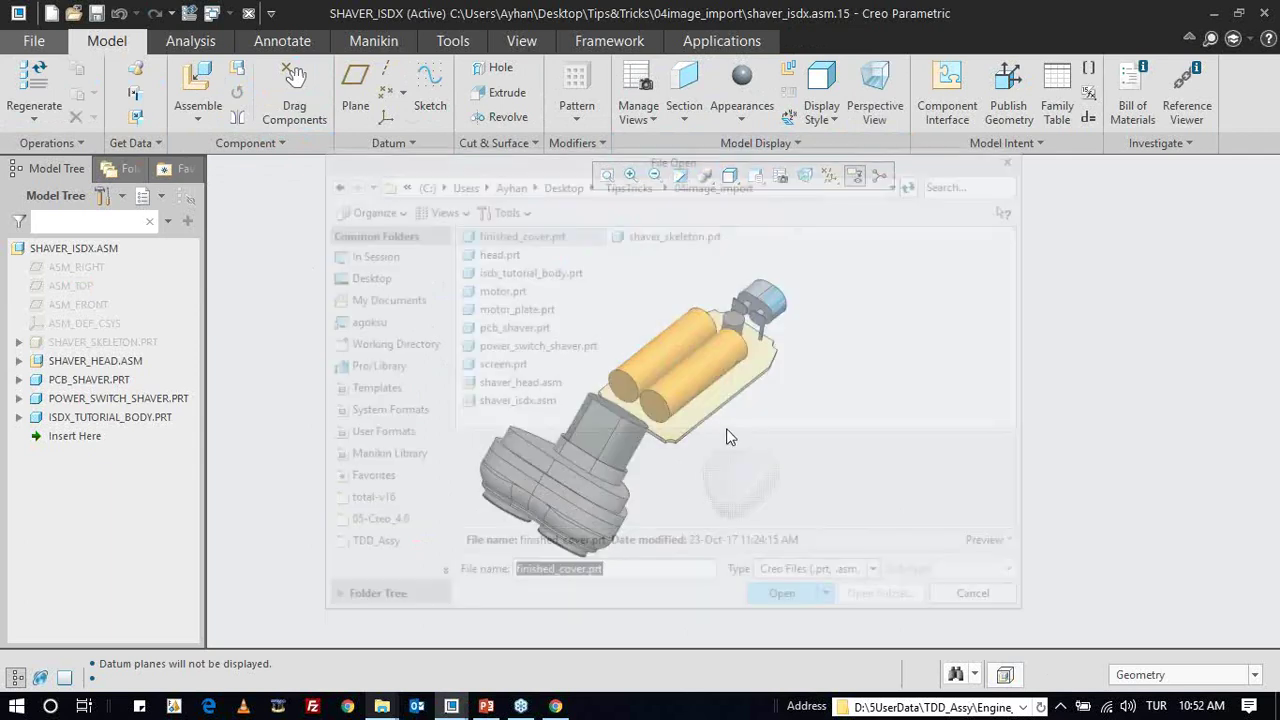
click(655, 185)
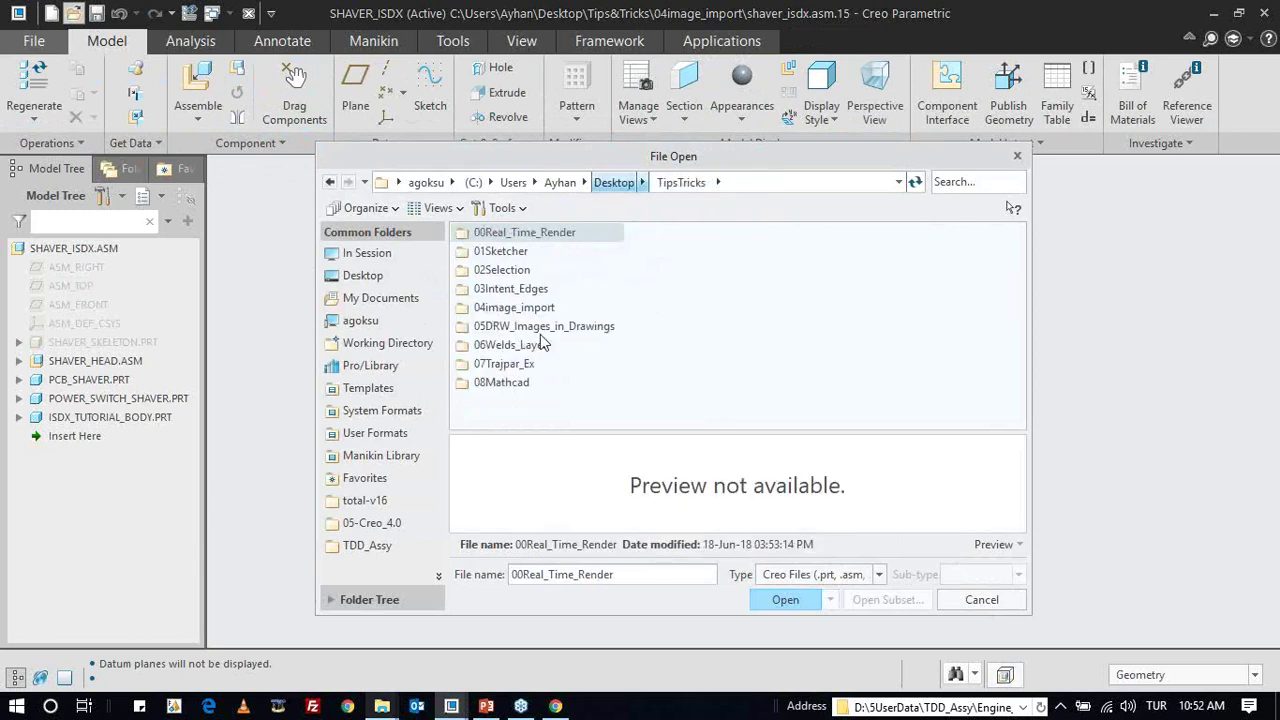
double_click(540, 328)
double_click(512, 289)
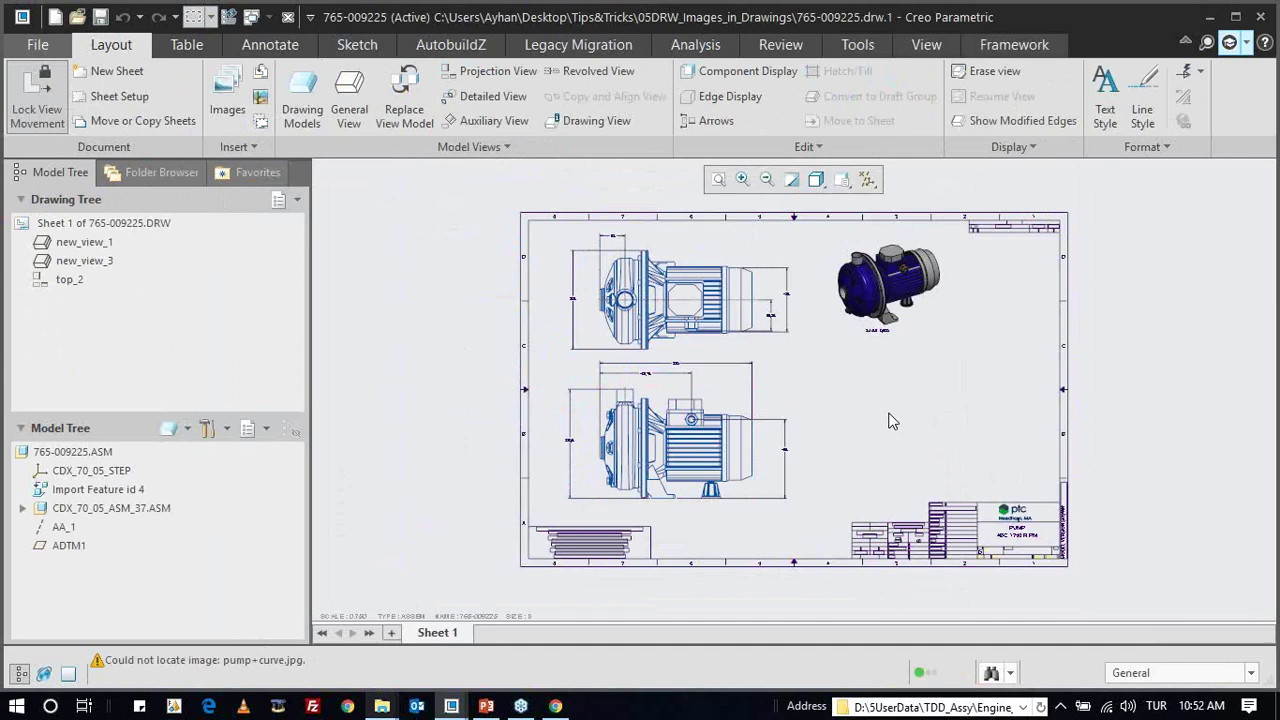
shift+middle_drag(885, 408, 808, 400)
scroll(777, 402, down, 2)
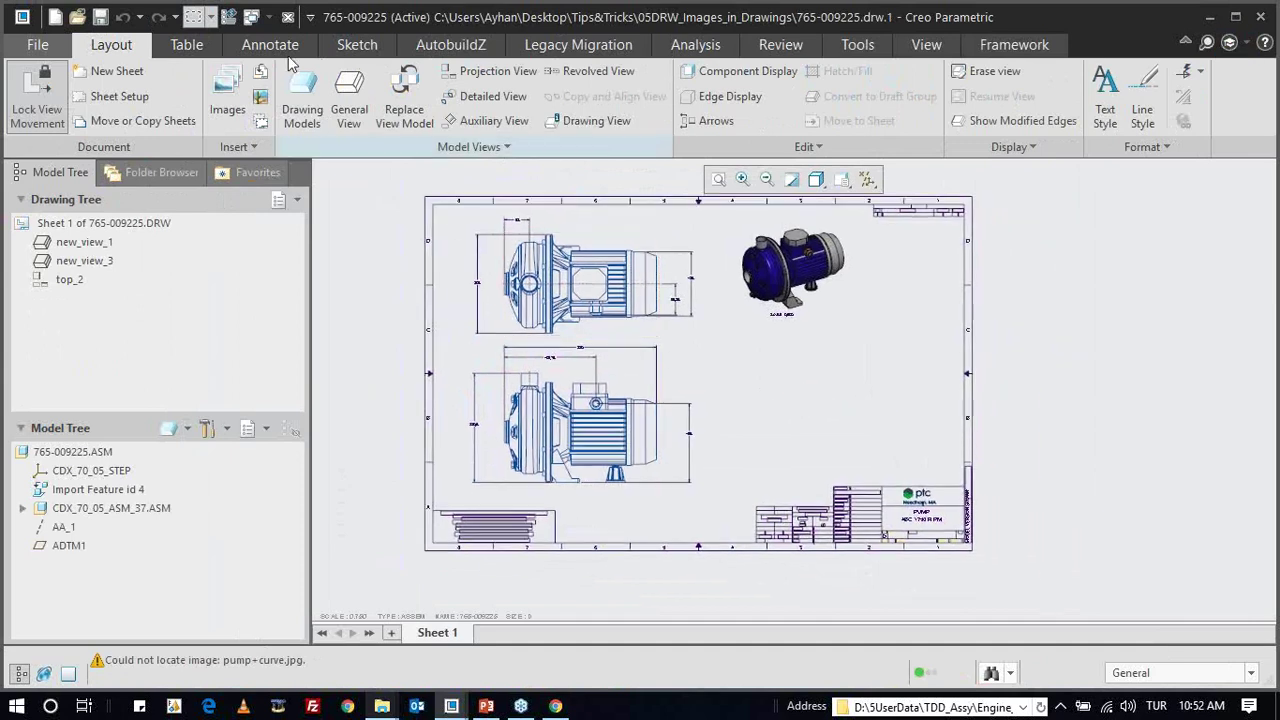
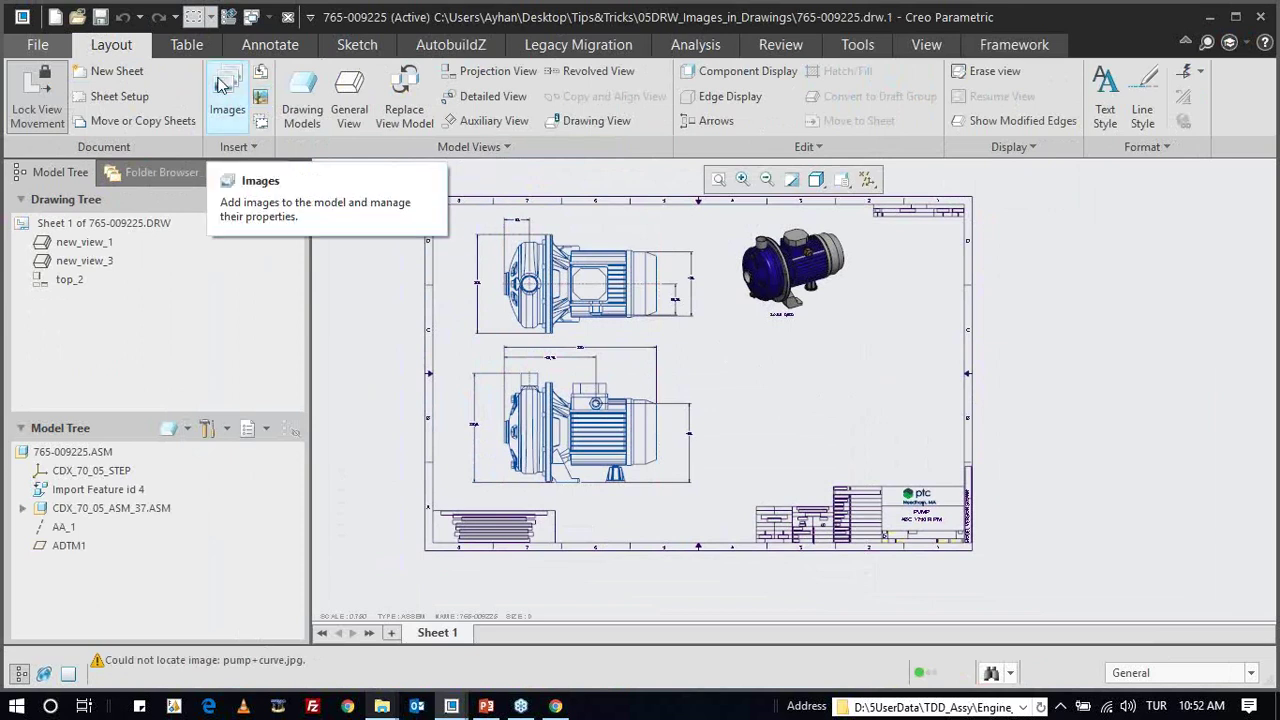
- Import pump+curve.jpg from the TipsTricks drawing-images folder and place it on the sheet
click(231, 95)
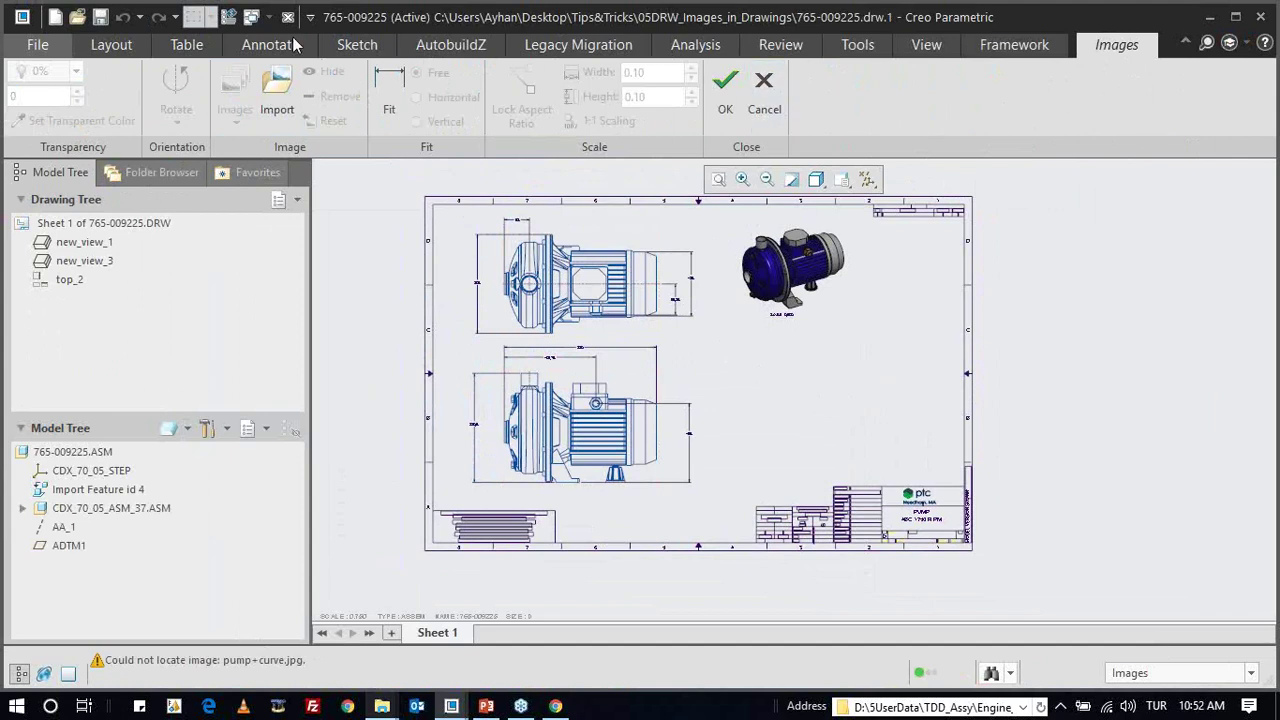
click(282, 100)
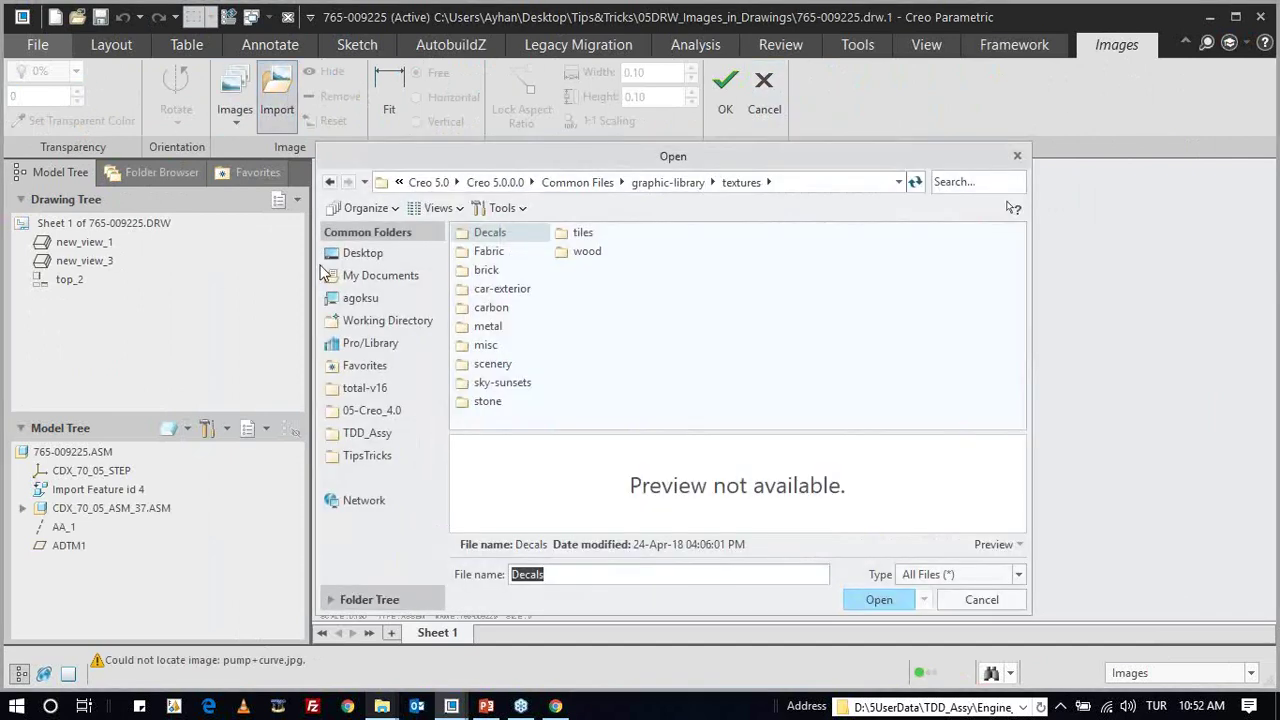
click(410, 330)
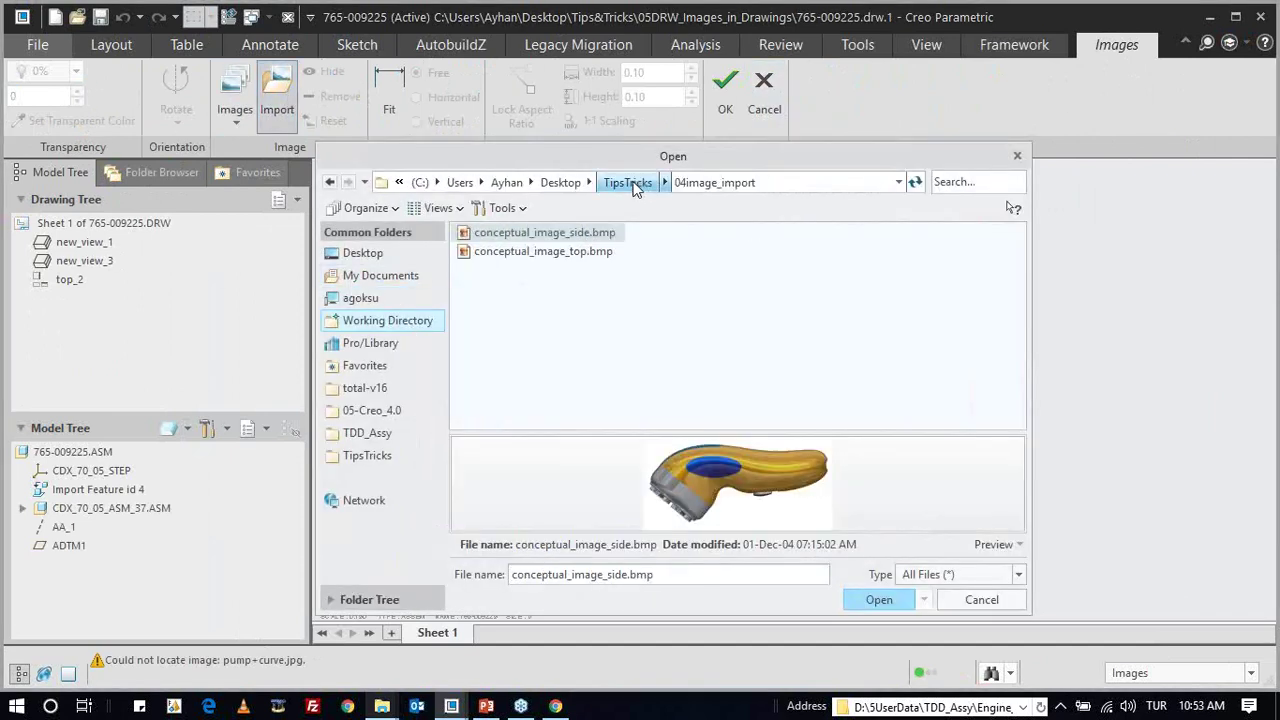
click(628, 183)
double_click(535, 326)
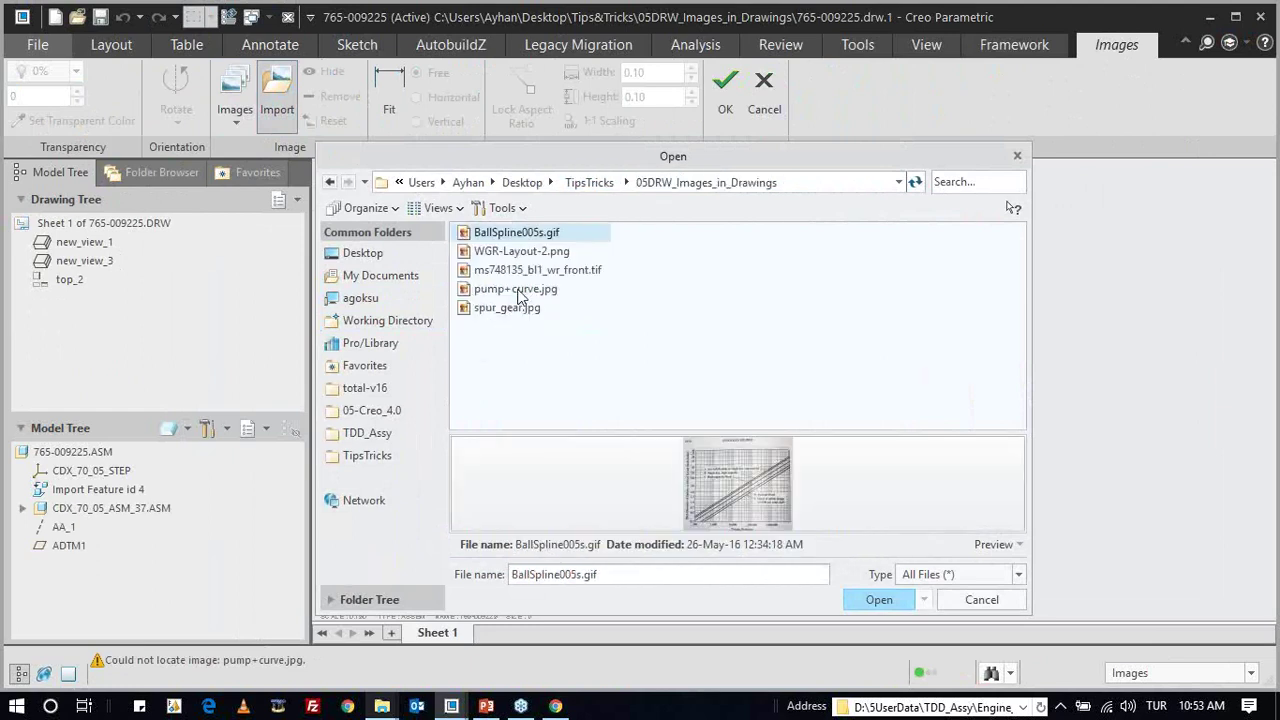
click(519, 292)
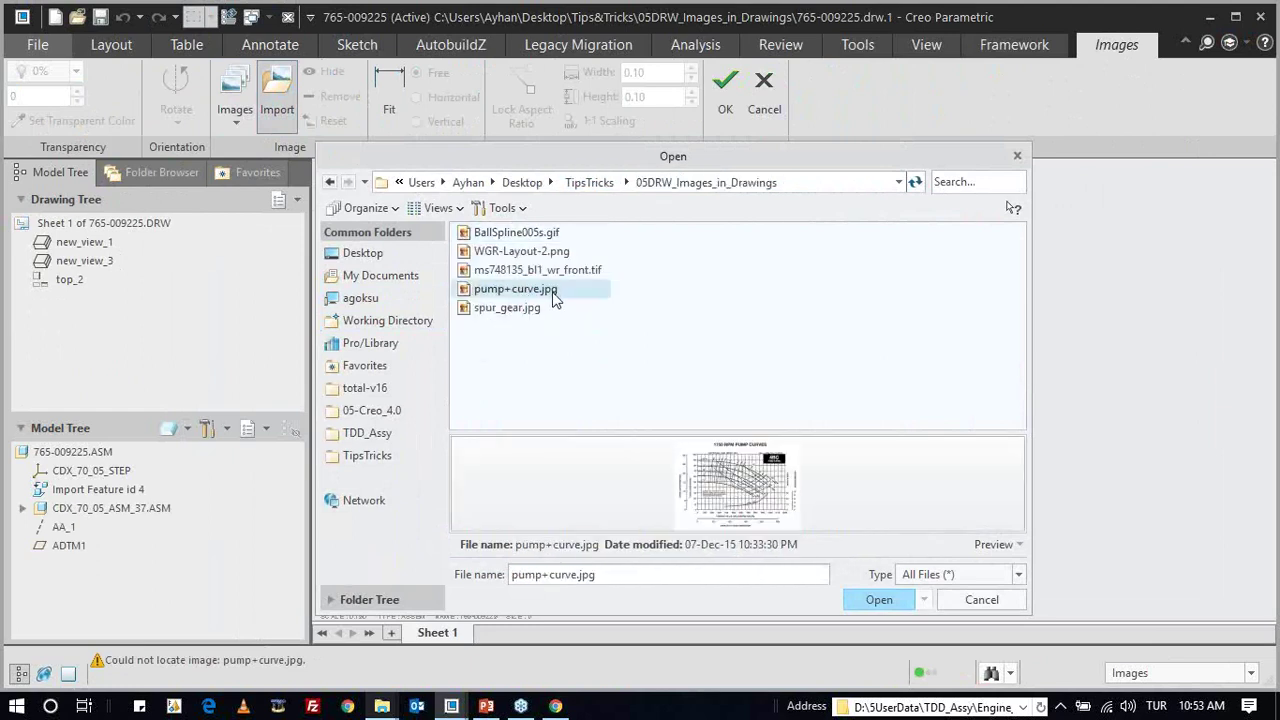
double_click(550, 289)
- Move the pump-curve image right of the pump views and enlarge it to 13.40 × 9.87
mouse_move(456, 507)
mouse_down()
mouse_move(618, 413)
mouse_move(840, 398)
mouse_up()
scroll(852, 378, up, 3)
drag(934, 303, 936, 301)
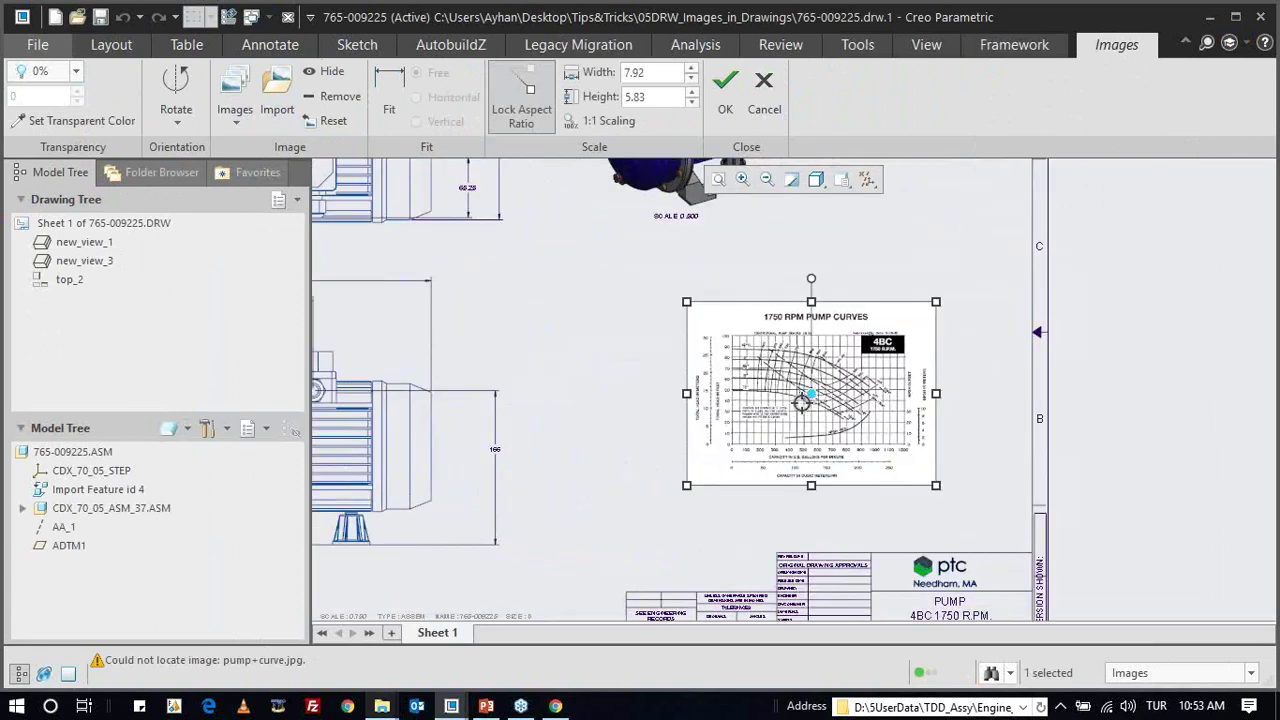
drag(783, 432, 684, 484)
drag(840, 350, 878, 318)
scroll(900, 370, down, 2)
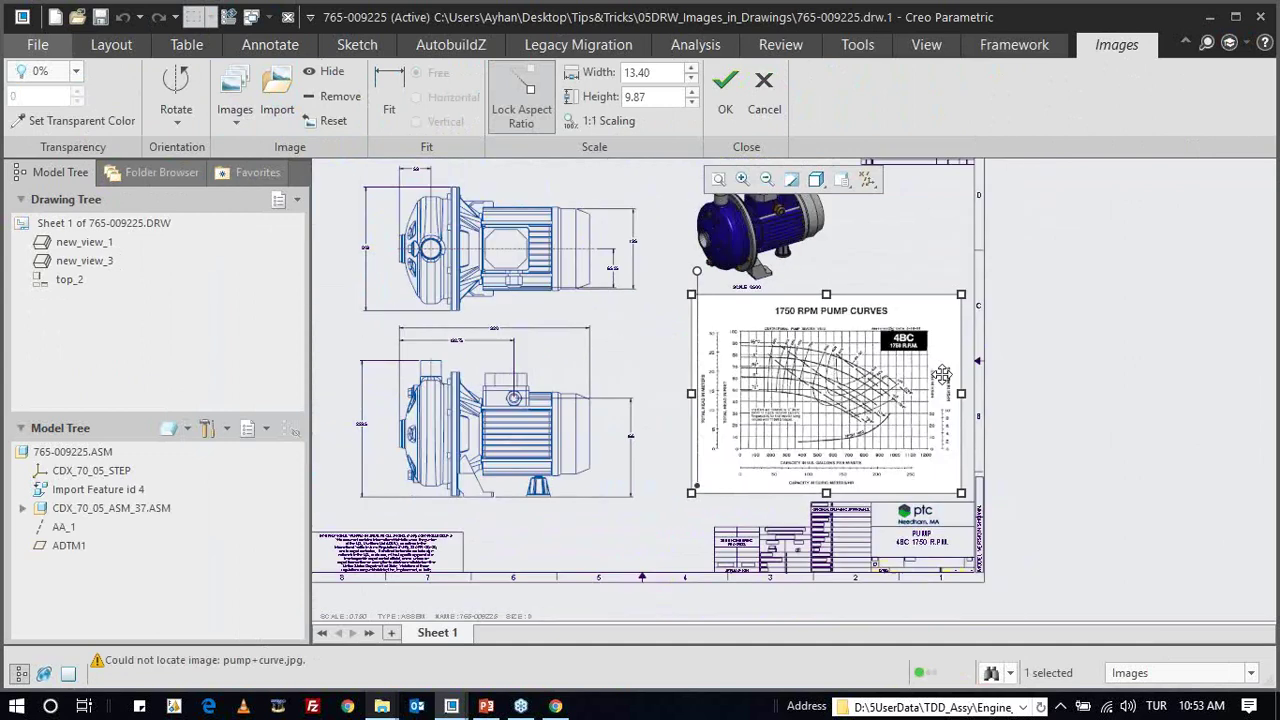
click(1044, 332)
- Check the image's placement on the sheet and confirm the placed image
scroll(805, 415, down, 2)
scroll(703, 328, up, 1)
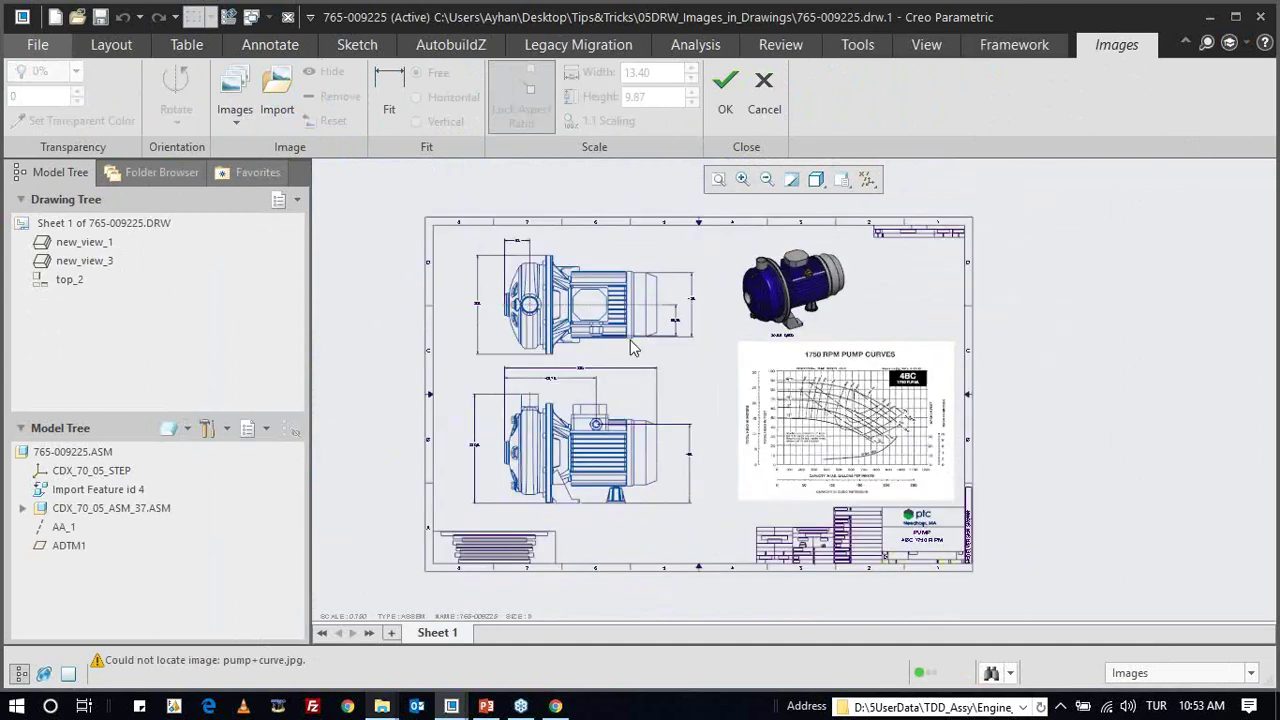
scroll(788, 362, up, 3)
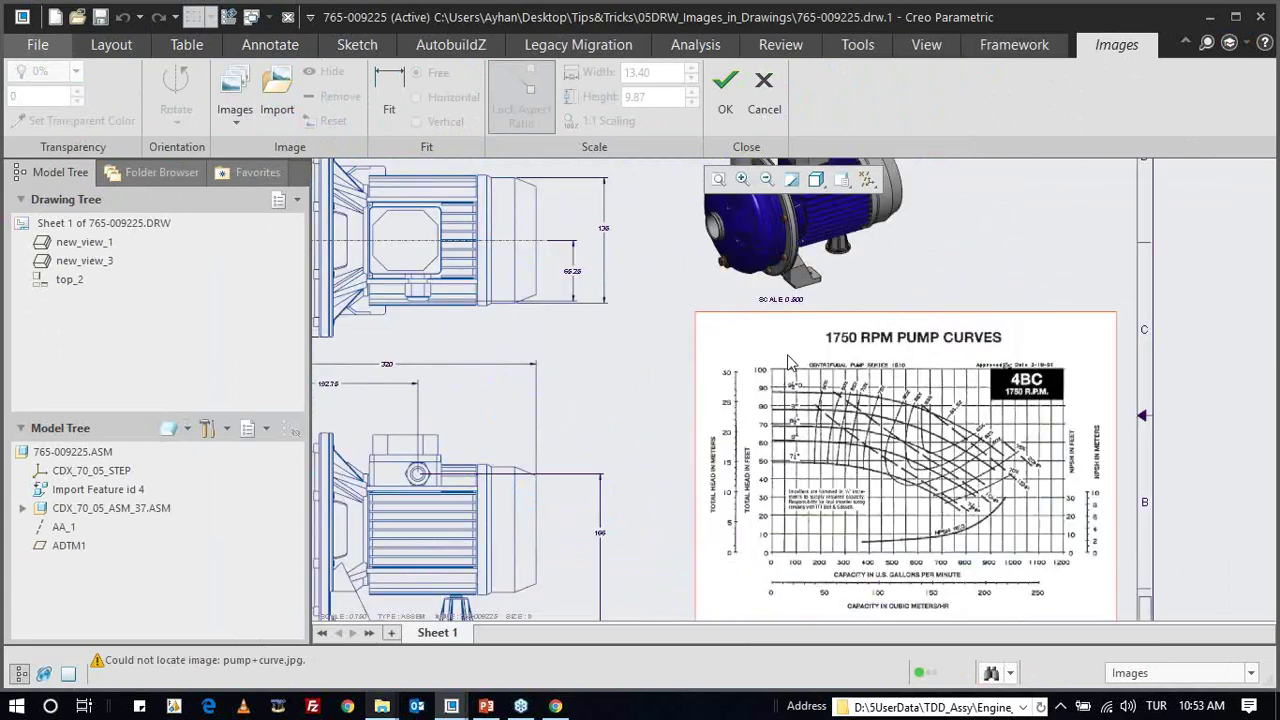
scroll(778, 356, up, 1)
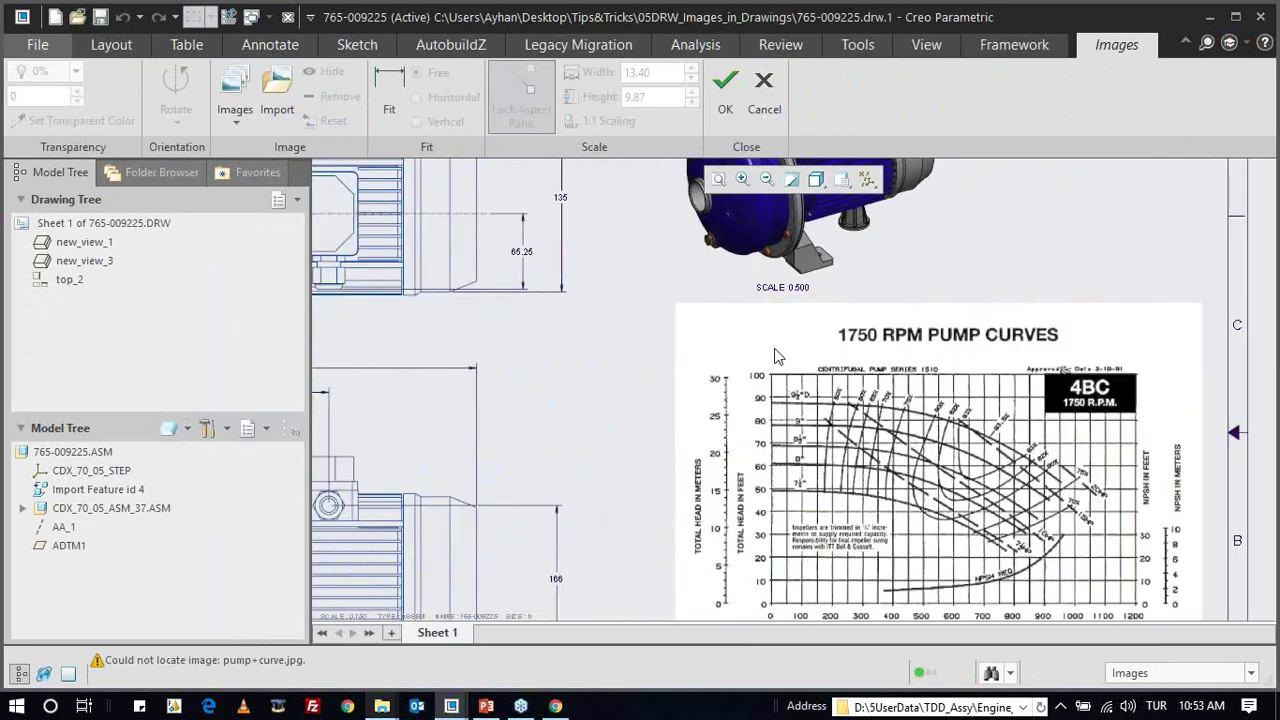
scroll(655, 335, down, 1)
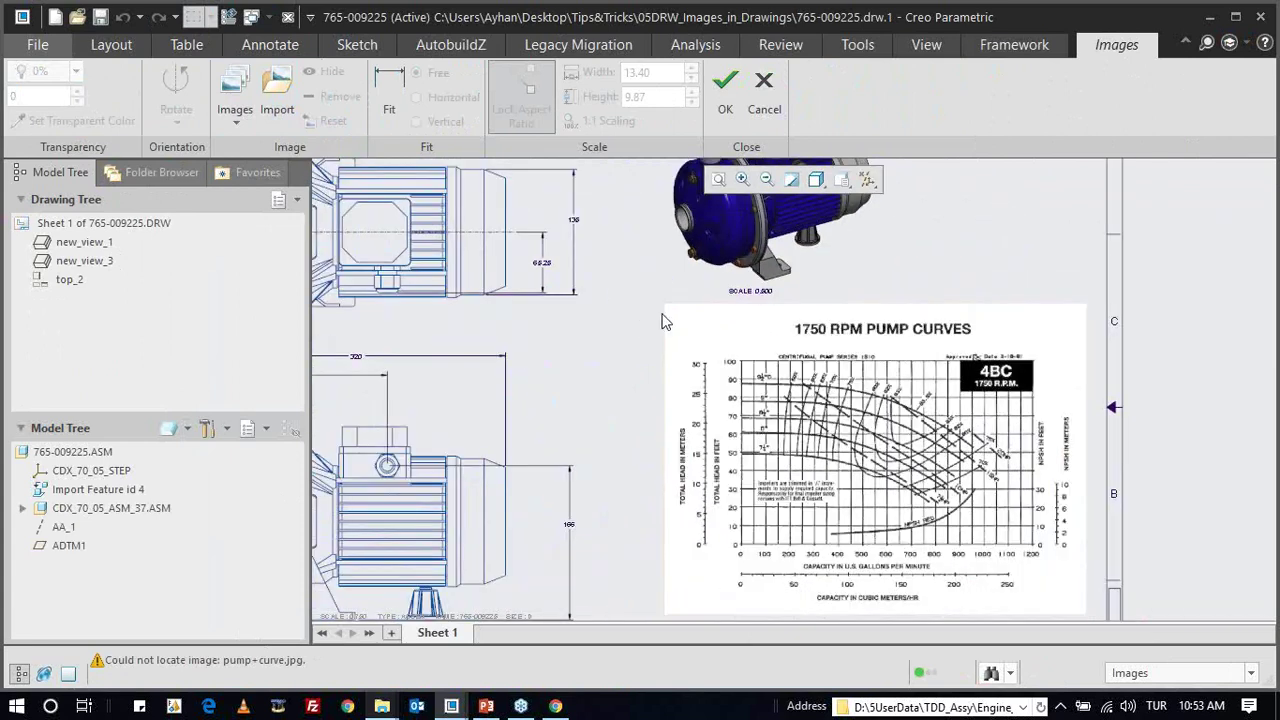
click(682, 324)
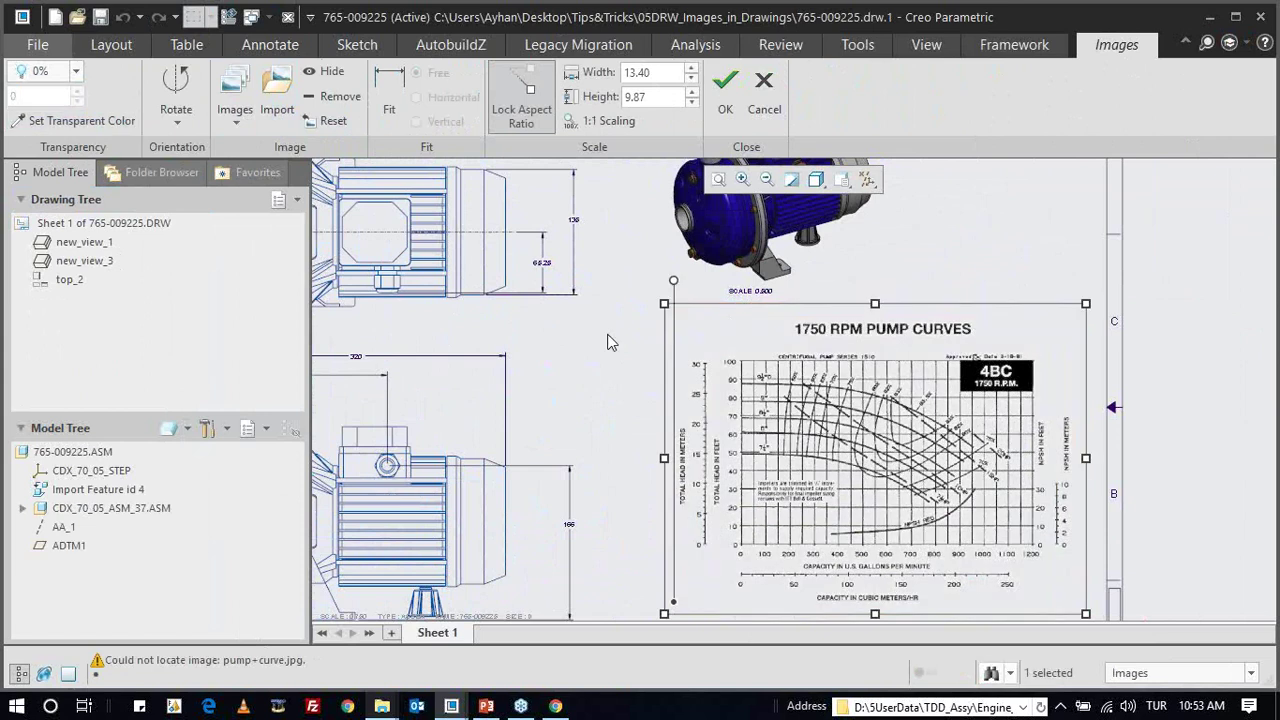
click(700, 312)
scroll(884, 270, down, 1)
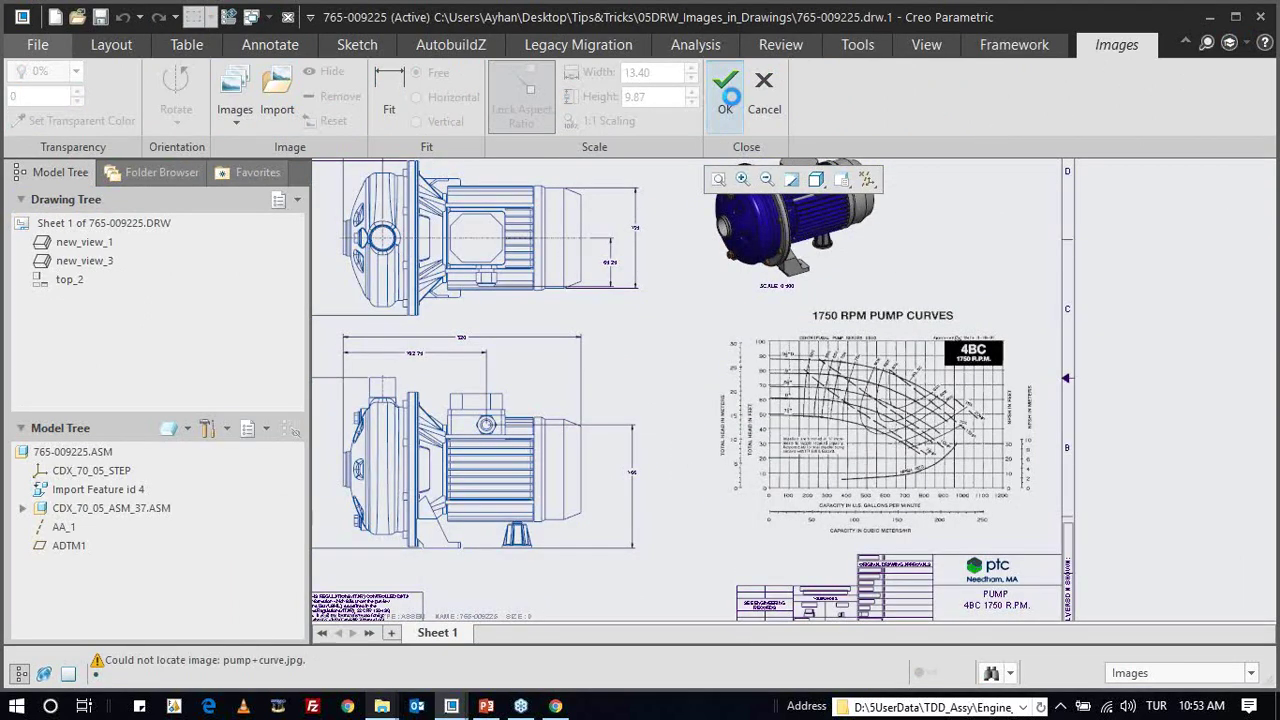
click(766, 100)
- Close the pump drawing and shaver assembly windows and erase not-displayed objects from session
scroll(878, 420, up, 2)
scroll(878, 420, up, 1)
scroll(820, 390, up, 1)
scroll(720, 330, up, 2)
scroll(730, 320, down, 1)
scroll(800, 420, down, 3)
scroll(850, 465, up, 1)
scroll(853, 465, up, 2)
scroll(945, 514, down, 2)
scroll(701, 406, down, 1)
scroll(712, 410, down, 2)
scroll(720, 395, down, 1)
scroll(723, 383, up, 1)
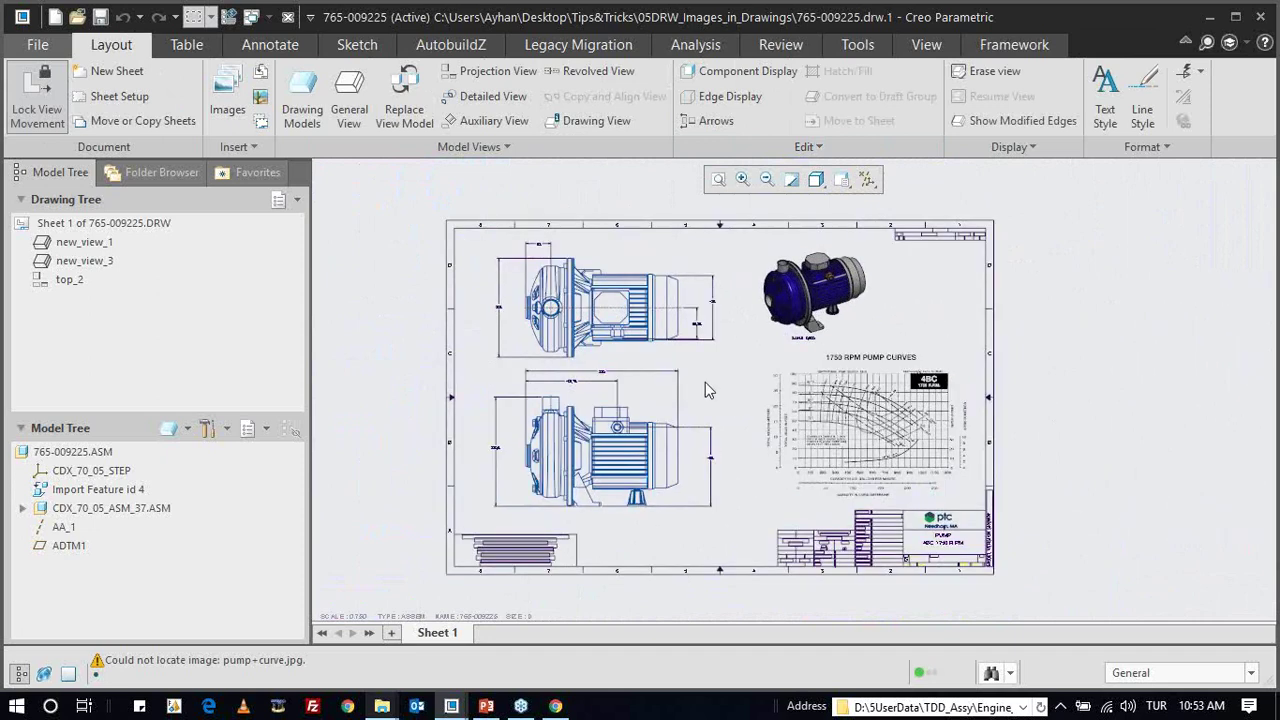
click(288, 18)
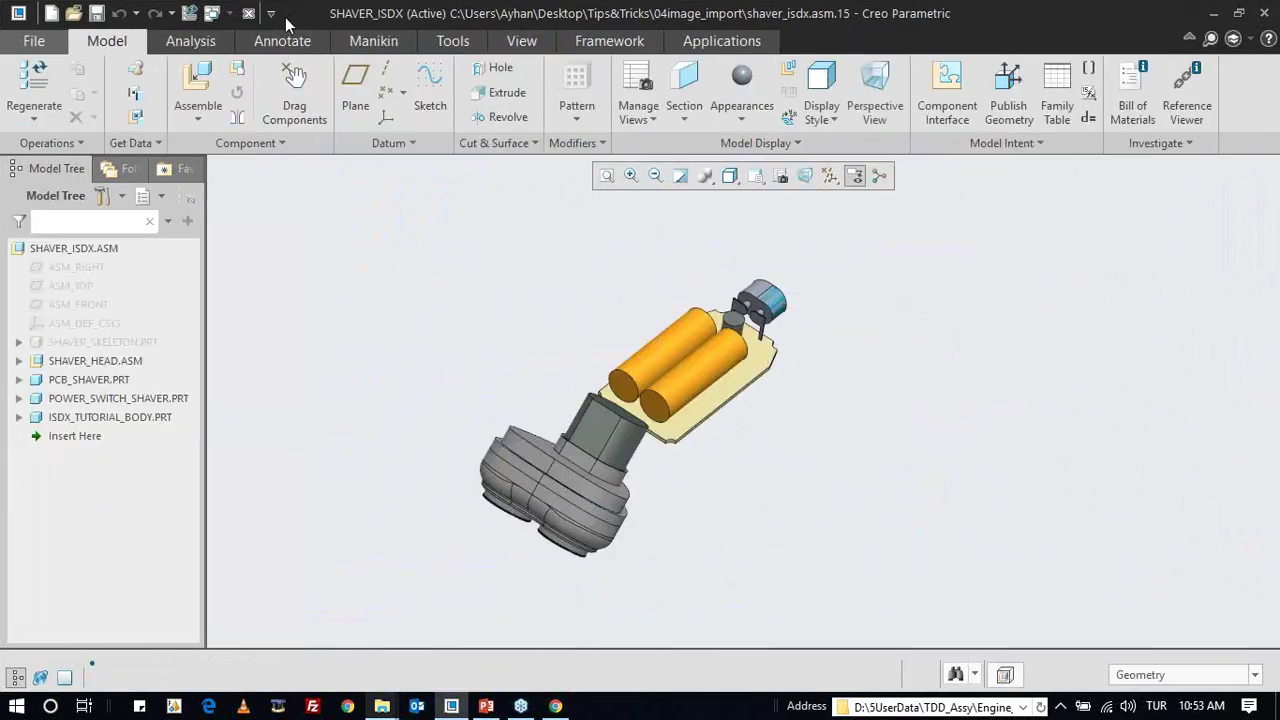
click(249, 18)
click(243, 95)
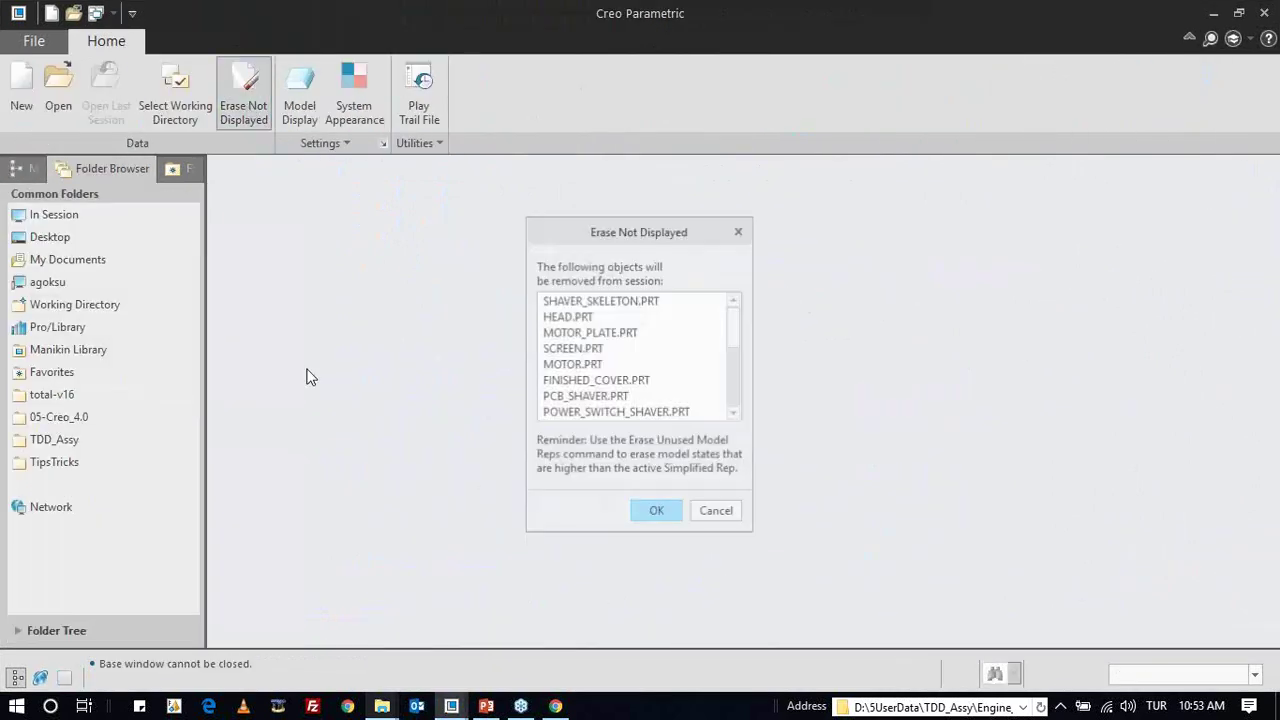
key(Return)
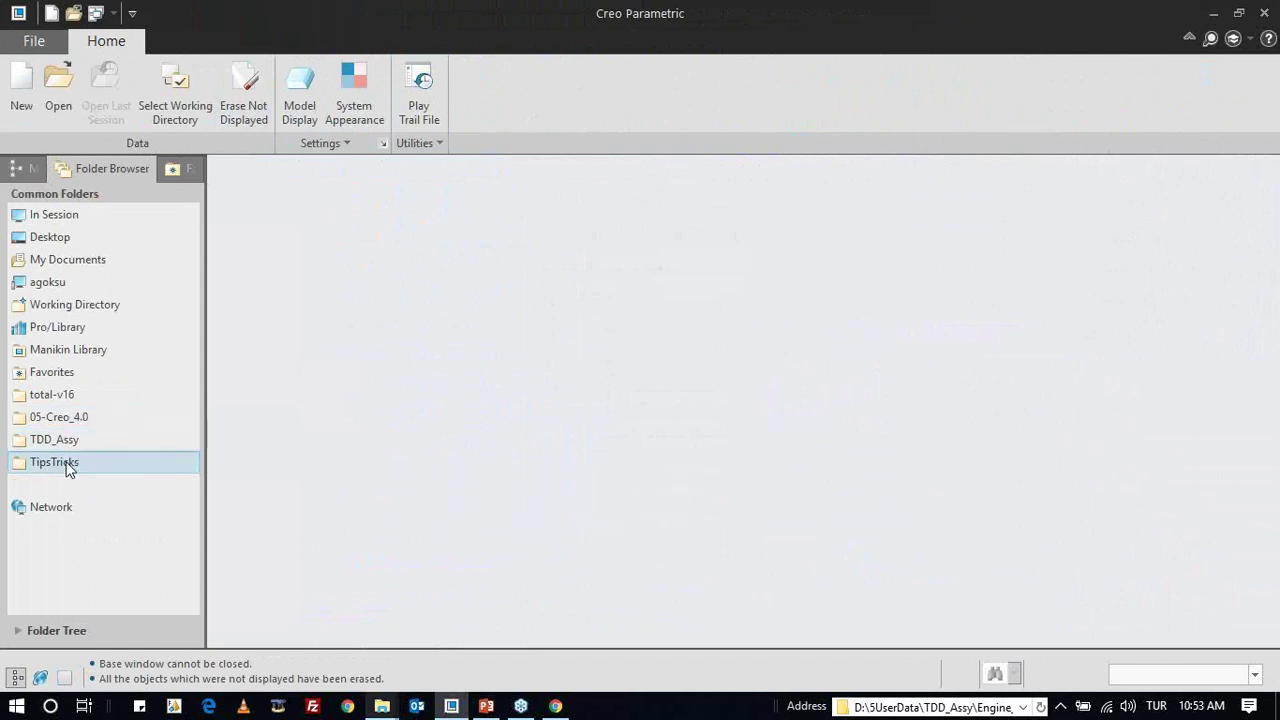
- Open 5426939_weldment.drw from the TipsTricks\06Welds_Layer folder
click(68, 470)
click(292, 365)
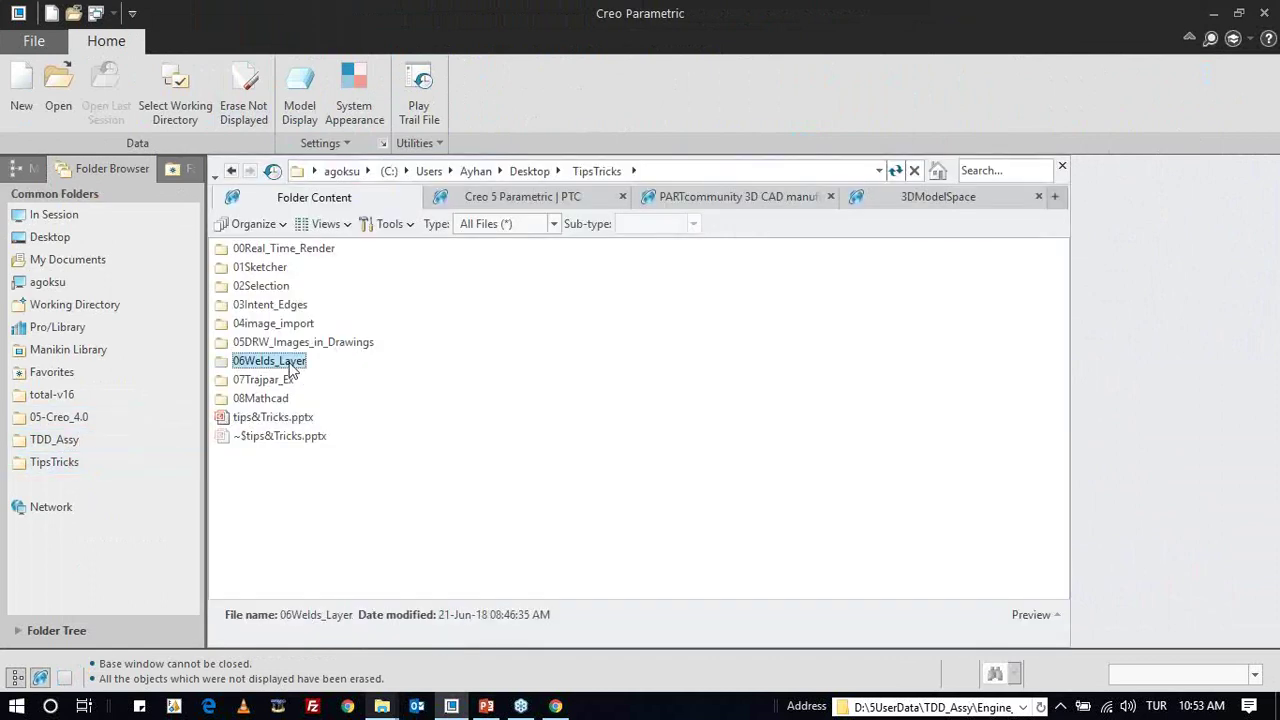
double_click(292, 366)
double_click(287, 492)
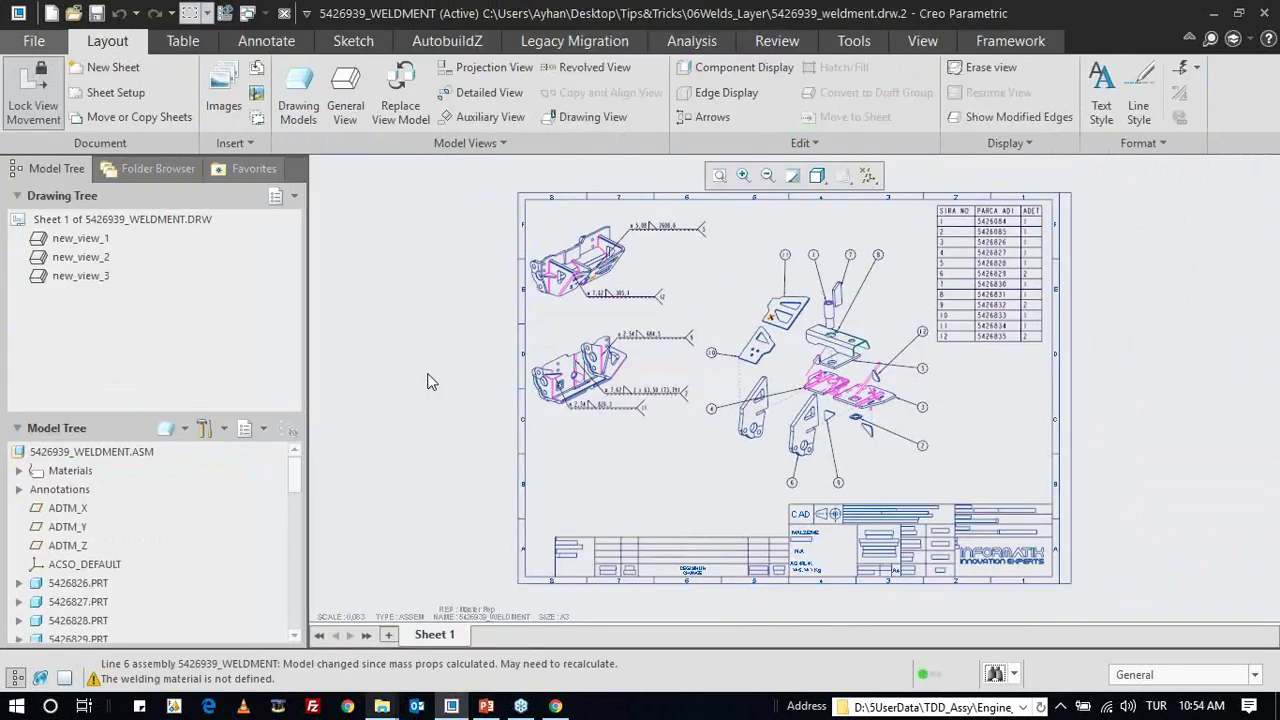
- Open the 5426939_WELDMENT assembly in its own window and hide its 3D annotations
click(100, 452)
right_click(110, 455)
click(163, 467)
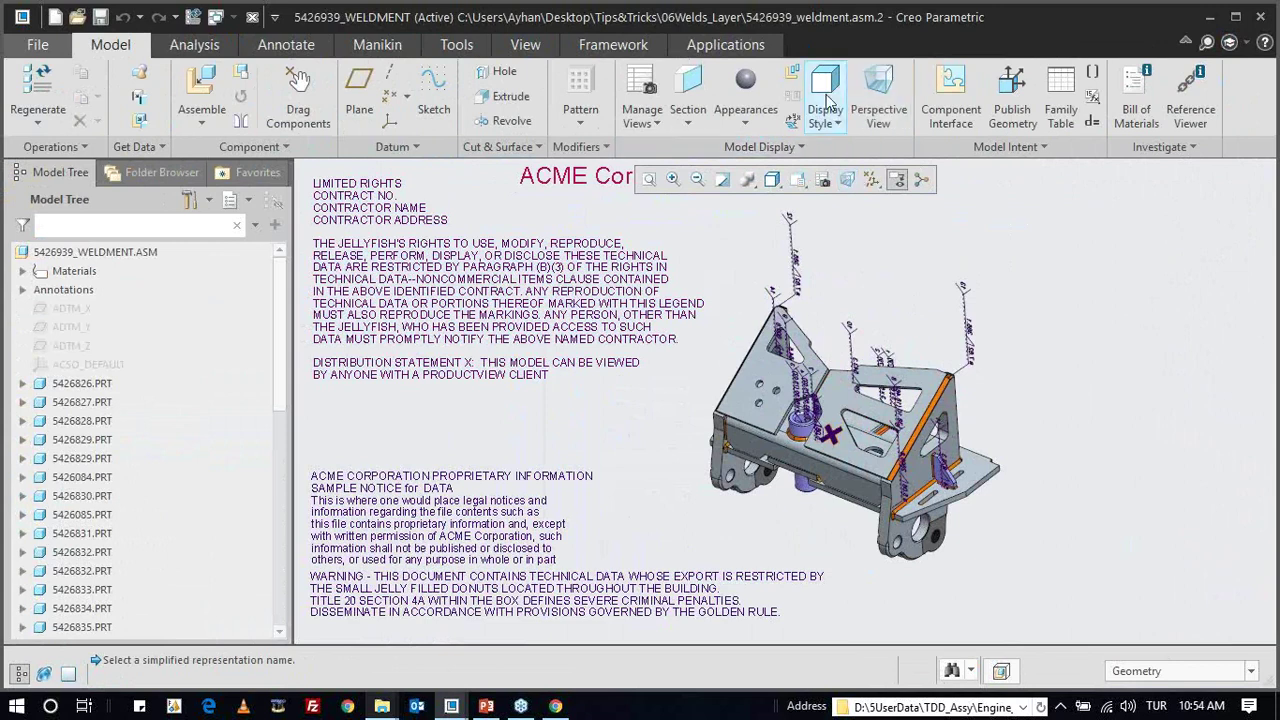
click(900, 181)
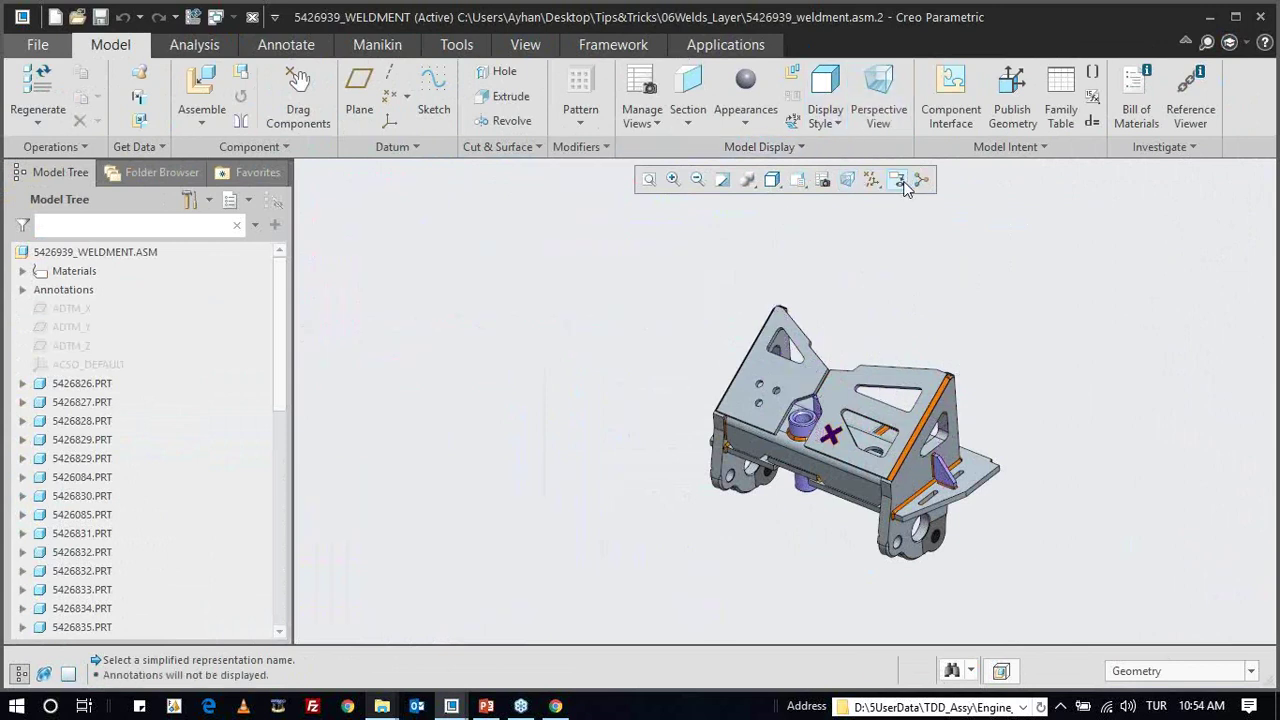
click(897, 181)
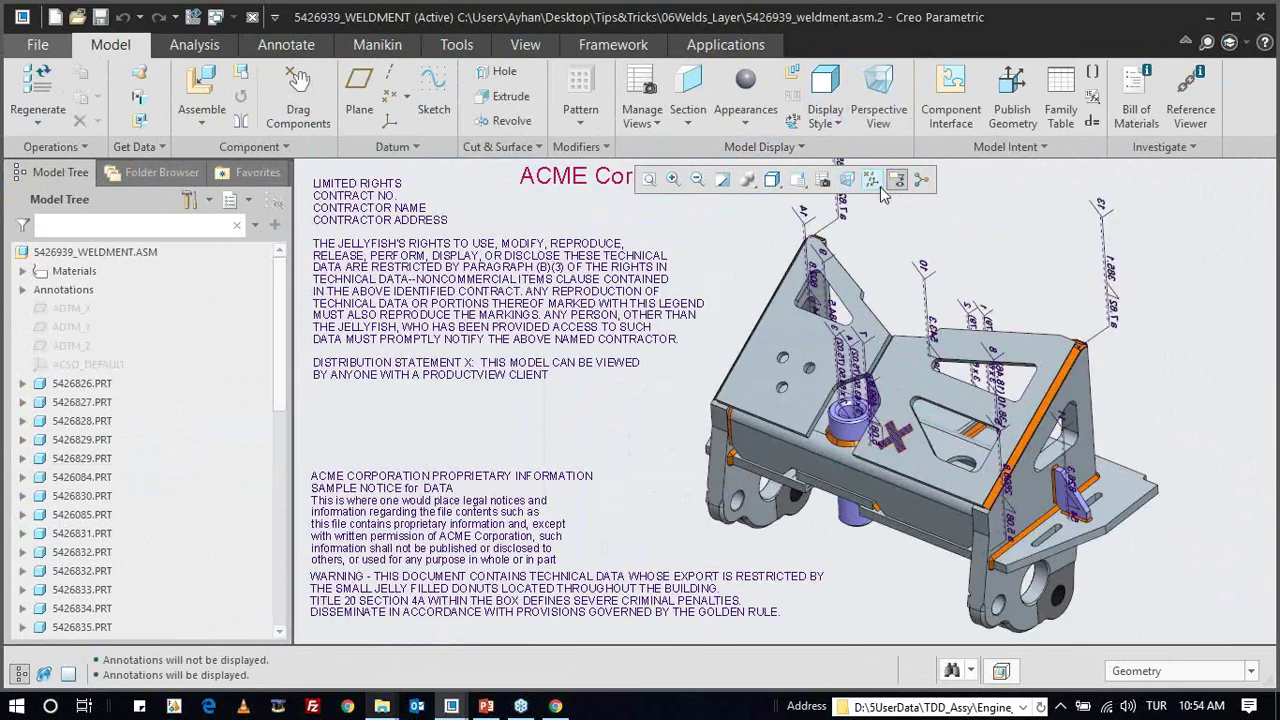
click(897, 181)
scroll(908, 460, down, 1)
scroll(908, 460, down, 4)
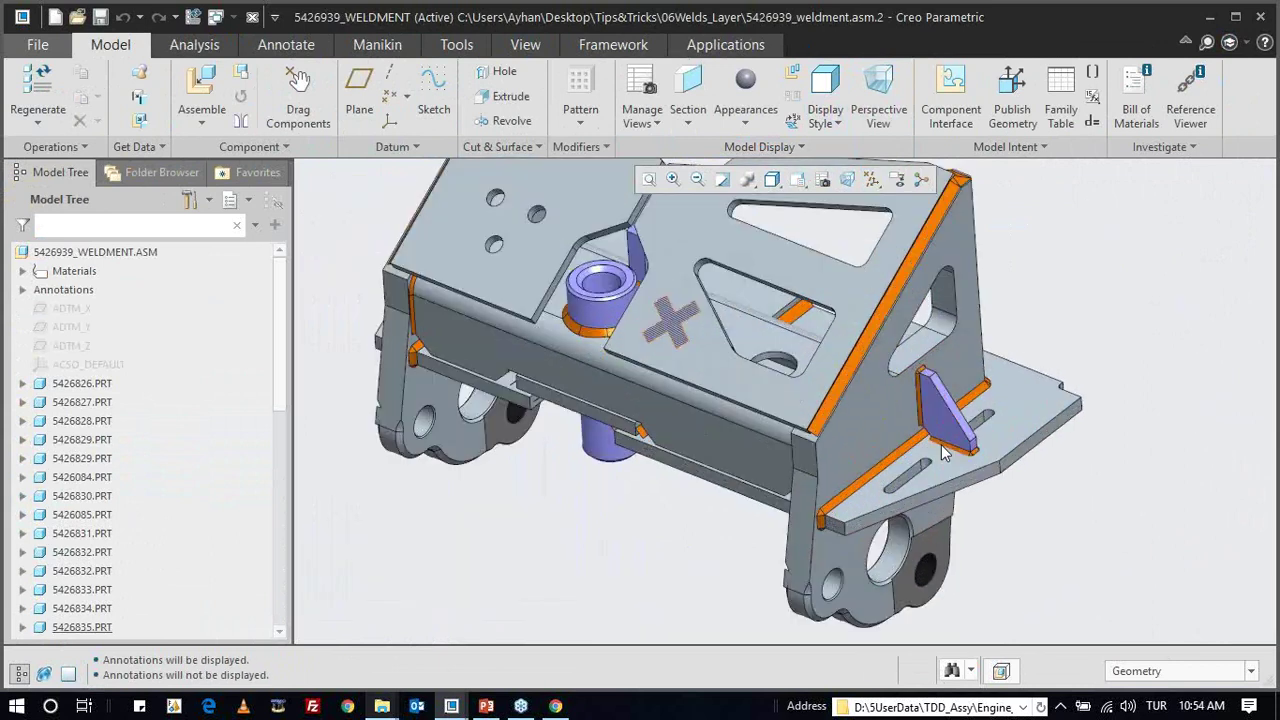
scroll(908, 460, down, 2)
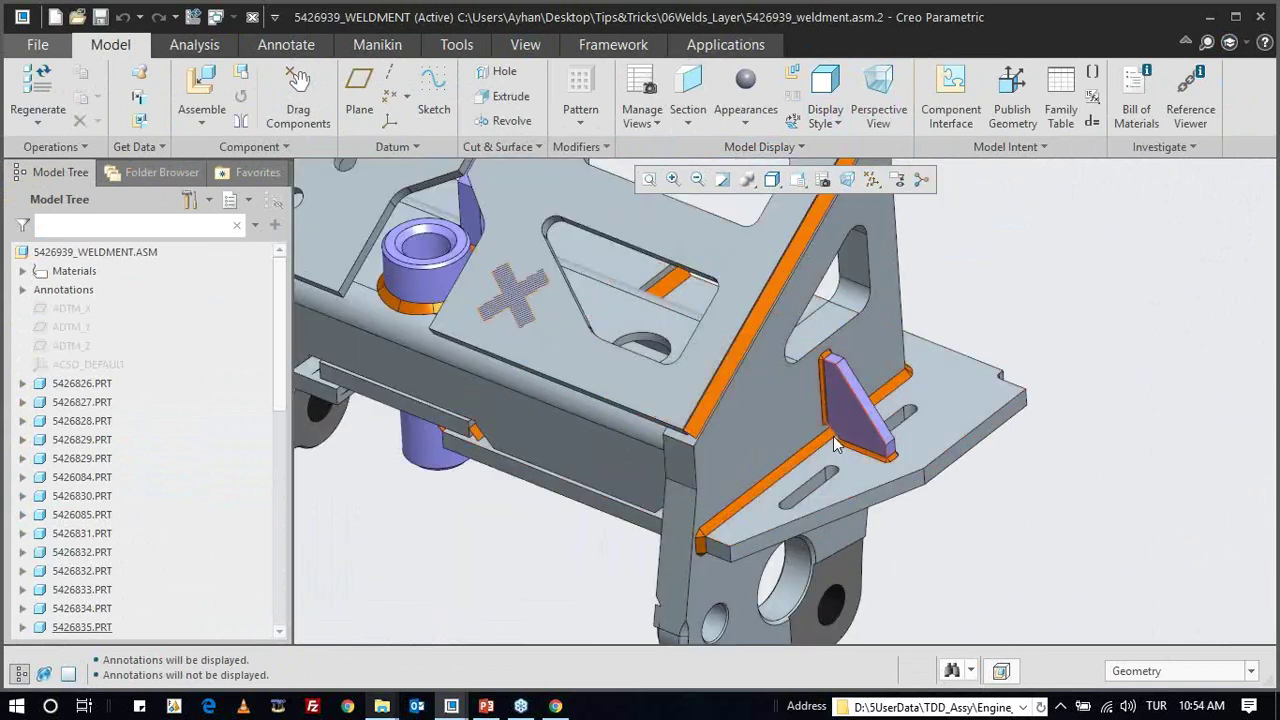
- Show the engineering applications such as Welding and refit the whole weldment model
click(716, 47)
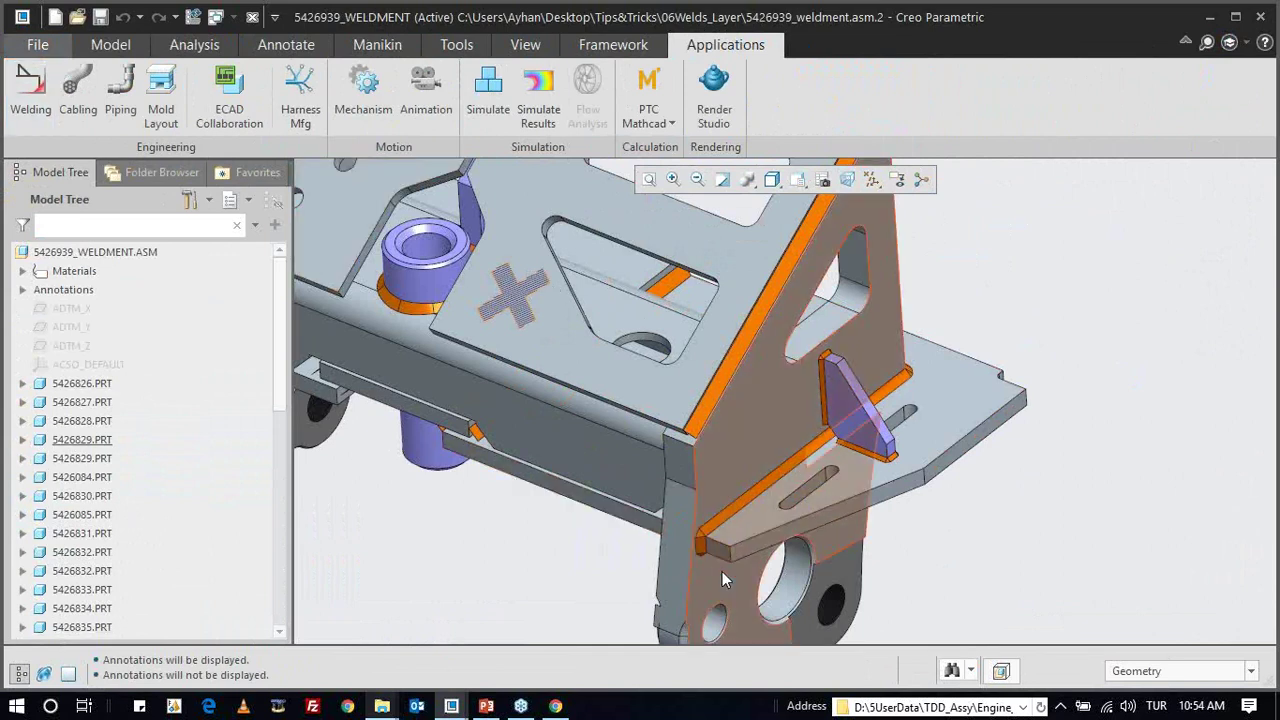
key(ctrl+d)
scroll(143, 432, down, 3)
scroll(143, 432, down, 5)
scroll(110, 380, up, 2)
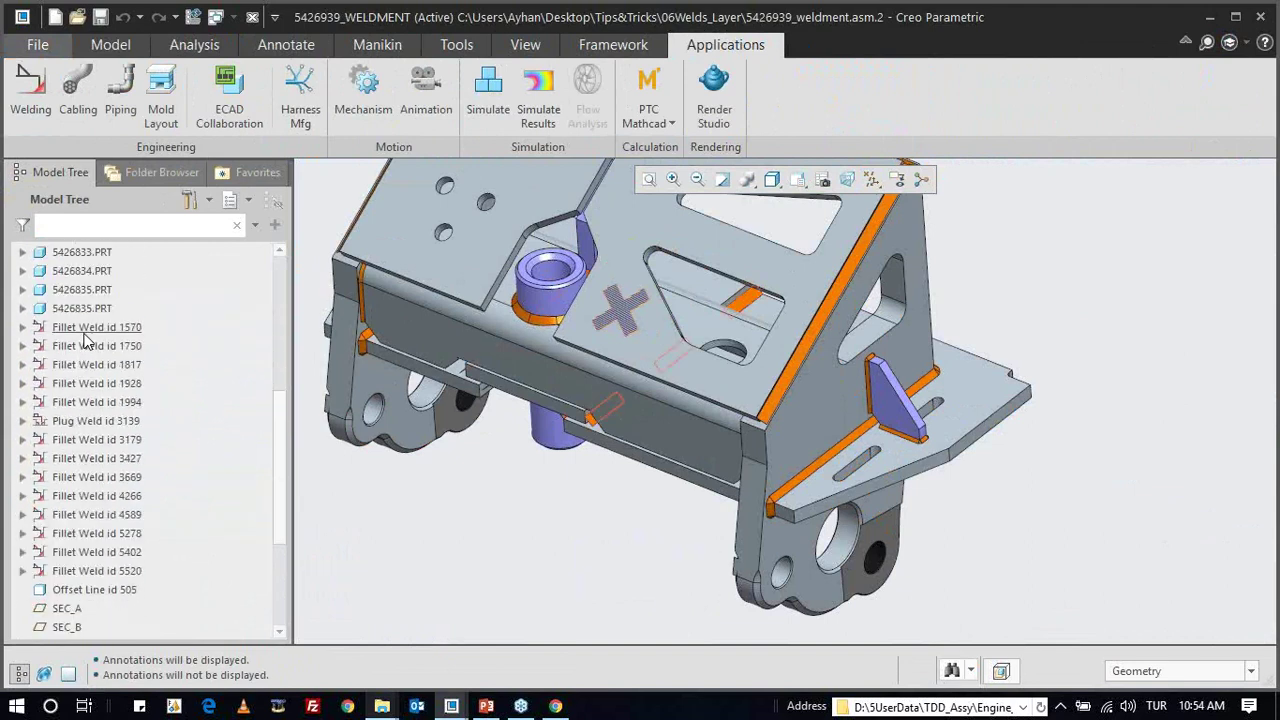
- Preview Fillet Welds 1570, 1750, 1817, 1928, select welds 1928 through 5520, and list open windows
click(88, 330)
click(80, 348)
click(78, 366)
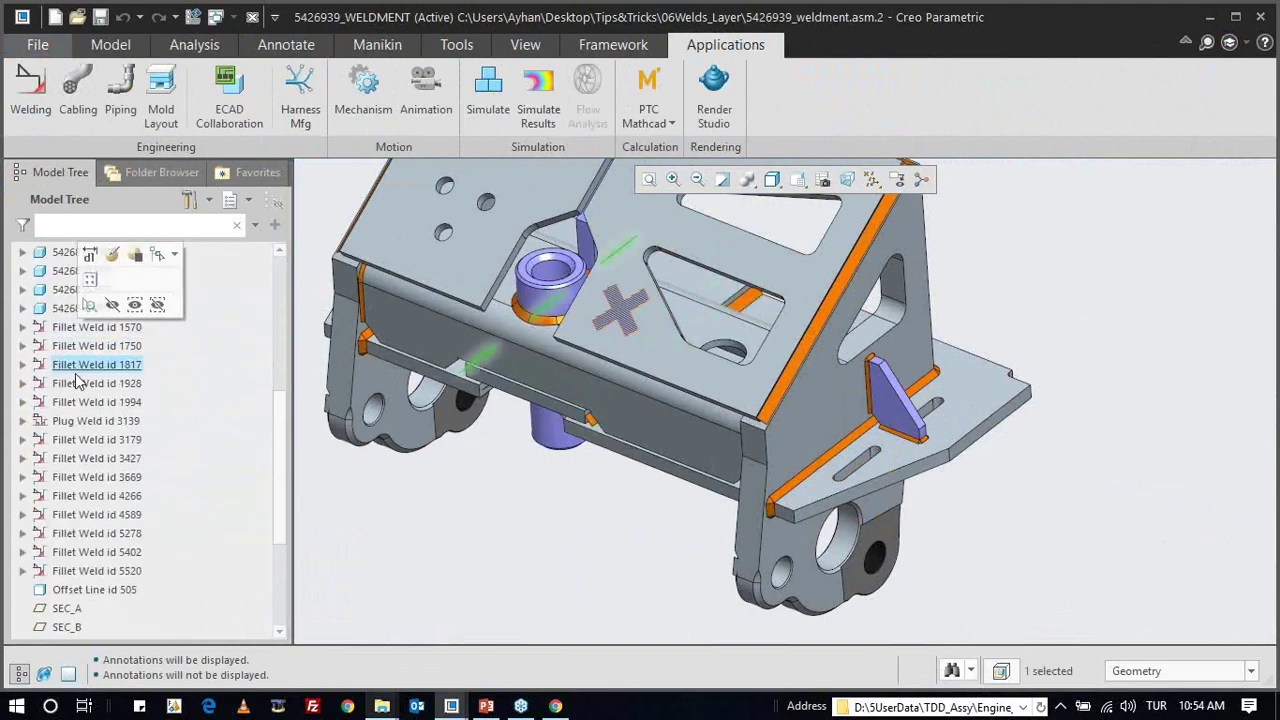
click(75, 385)
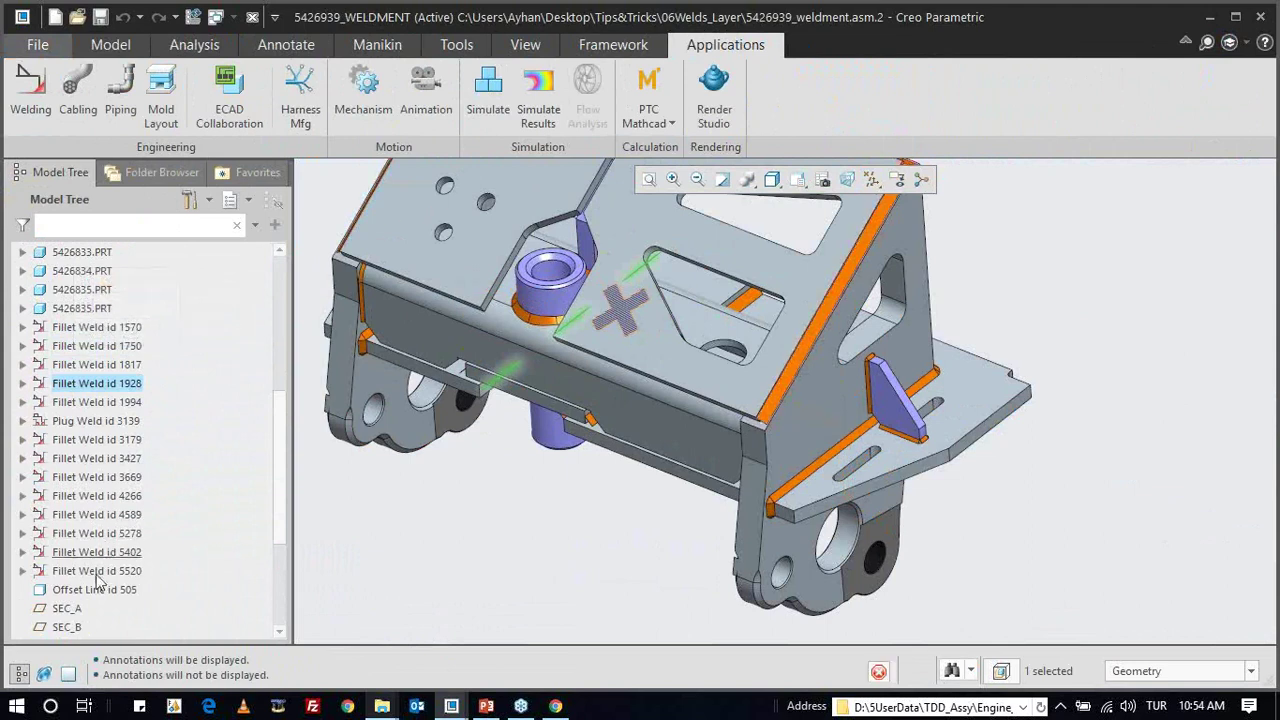
shift+click(97, 570)
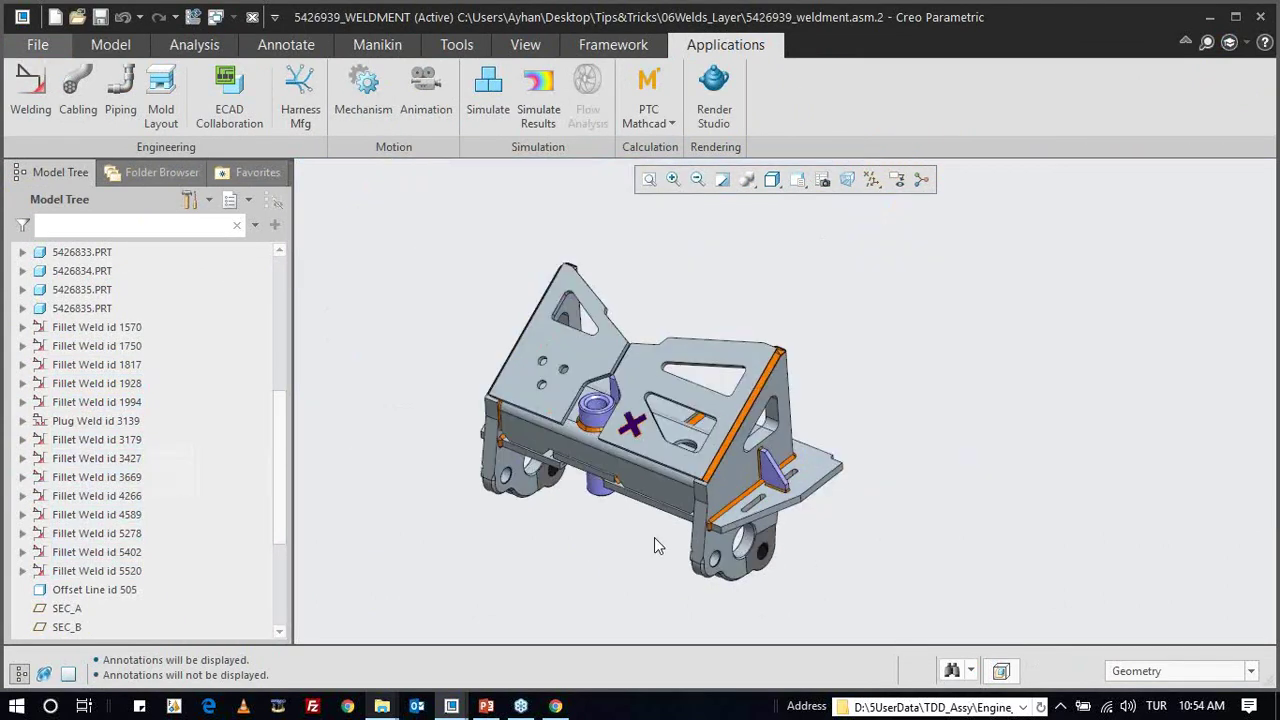
click(234, 18)
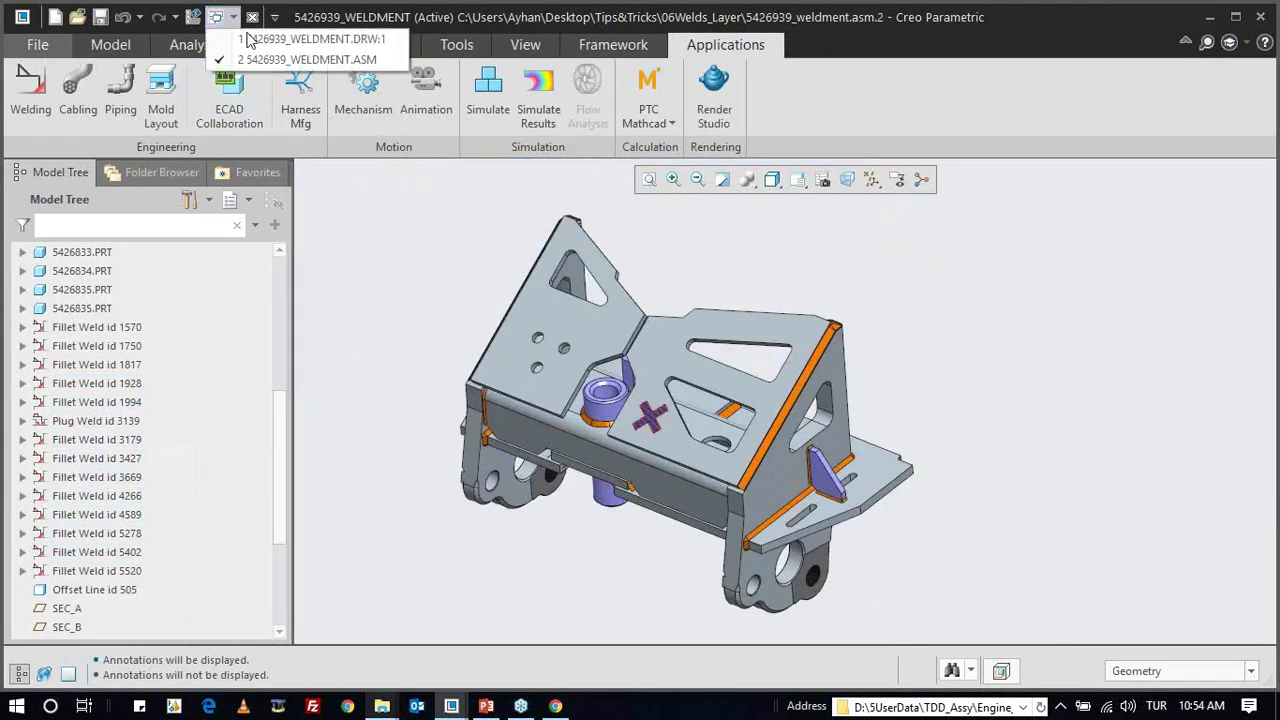
- Switch to the 5426939_WELDMENT drawing and zoom around its weld-symbol views
click(300, 38)
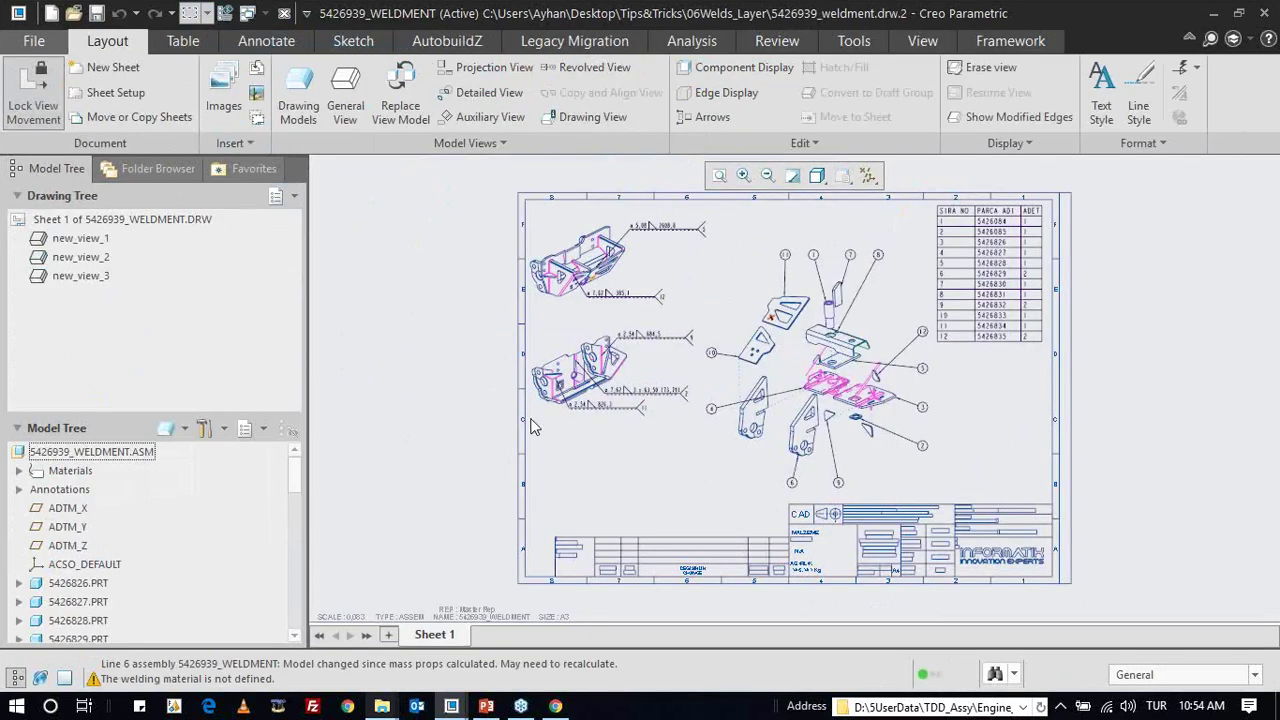
scroll(634, 278, down, 1)
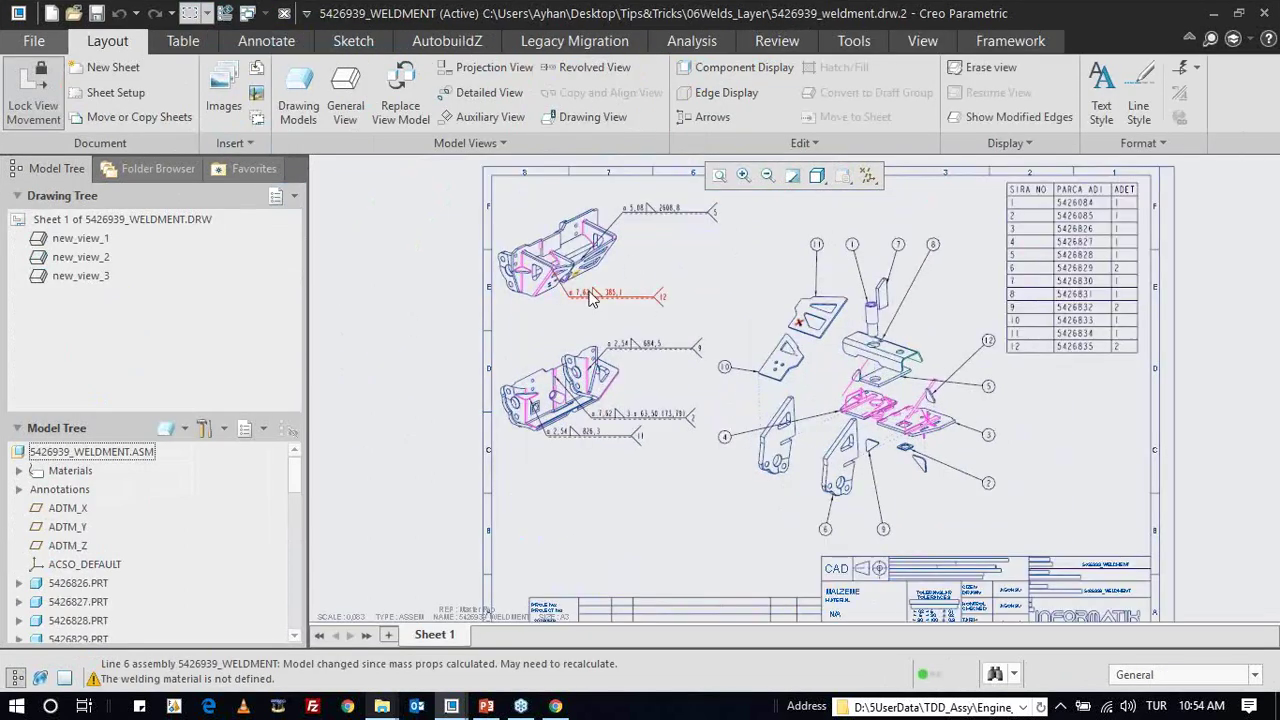
scroll(609, 273, down, 1)
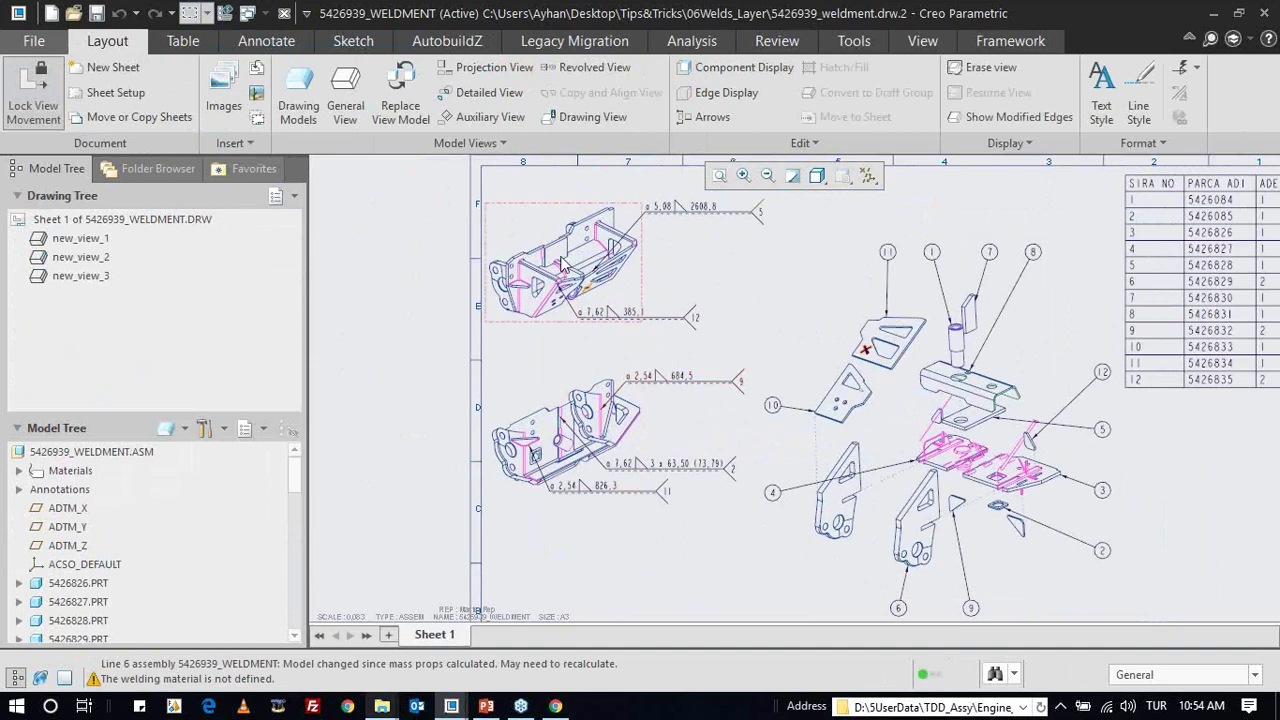
scroll(560, 265, down, 3)
scroll(470, 305, down, 2)
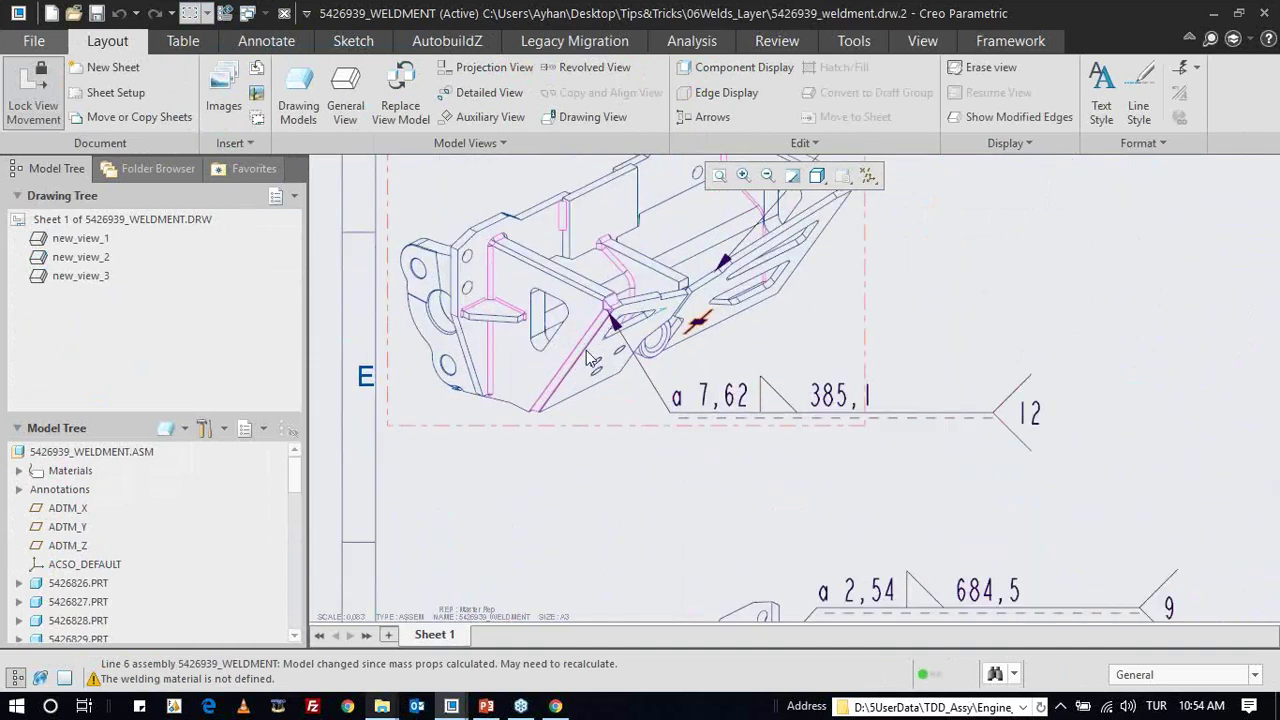
scroll(586, 353, up, 2)
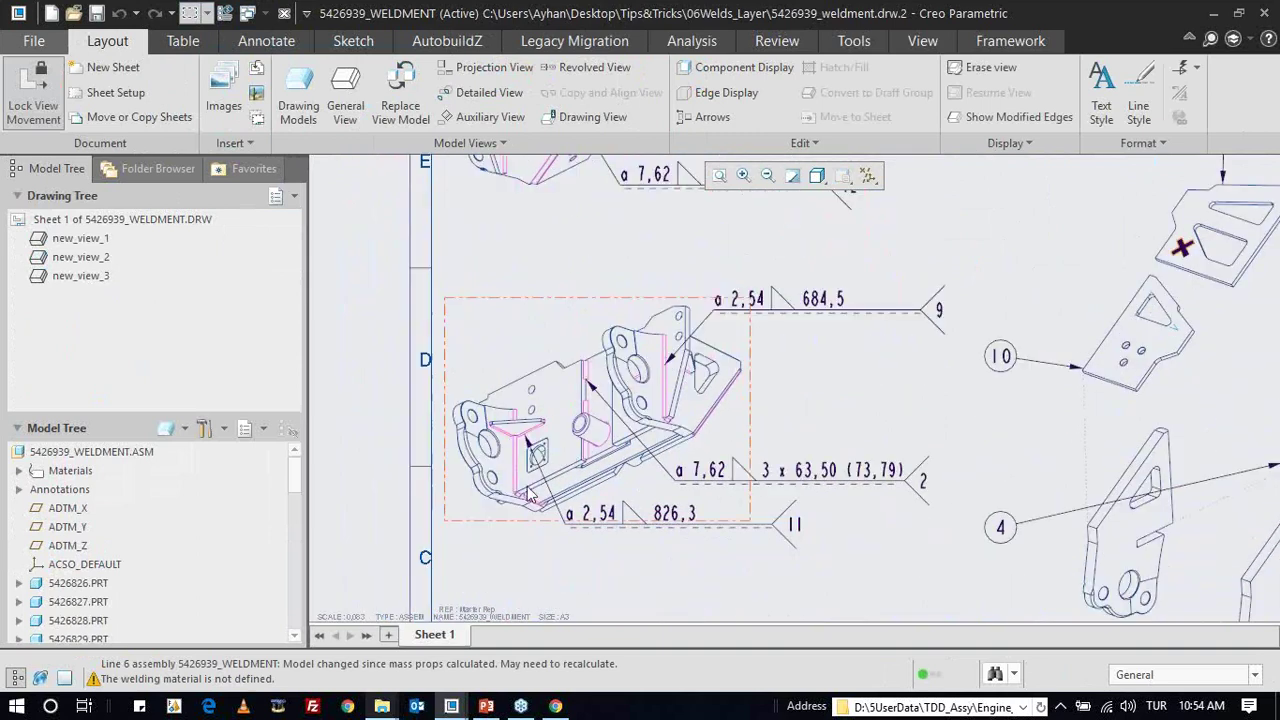
scroll(530, 497, down, 2)
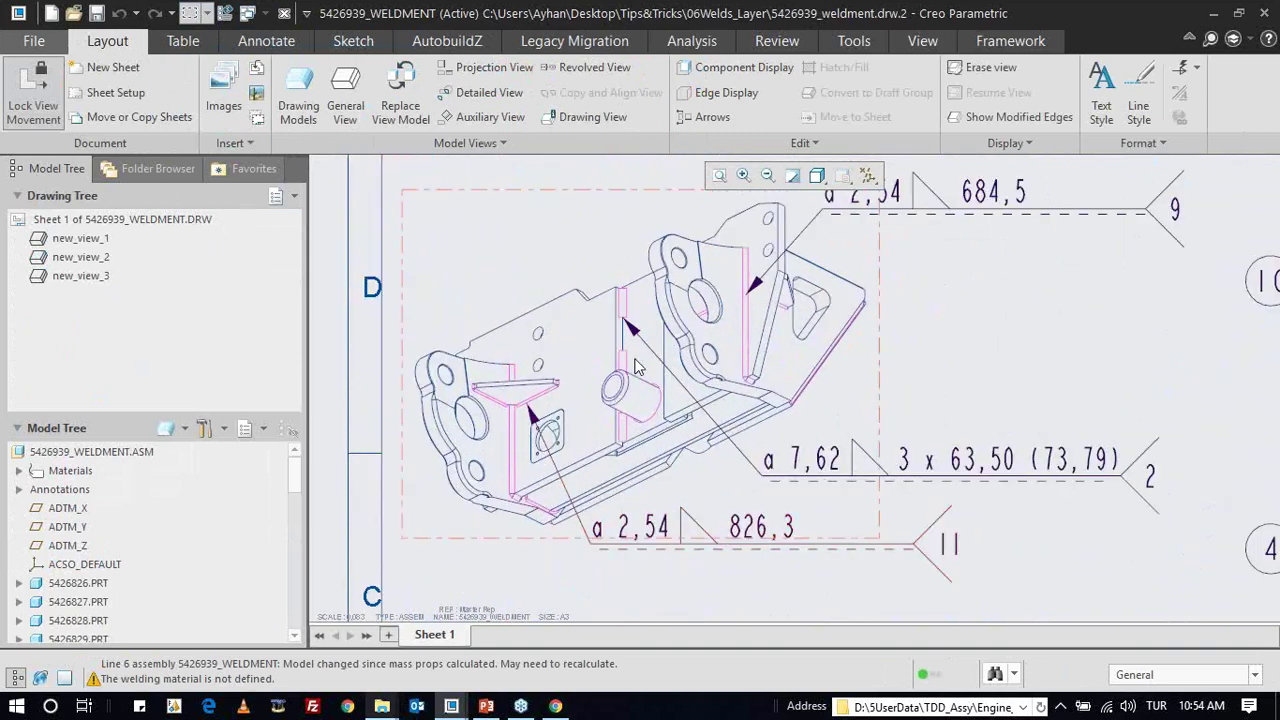
scroll(636, 366, up, 1)
scroll(760, 340, up, 2)
scroll(805, 323, down, 1)
- Select the exploded view and fit the whole drawing sheet in view
click(805, 323)
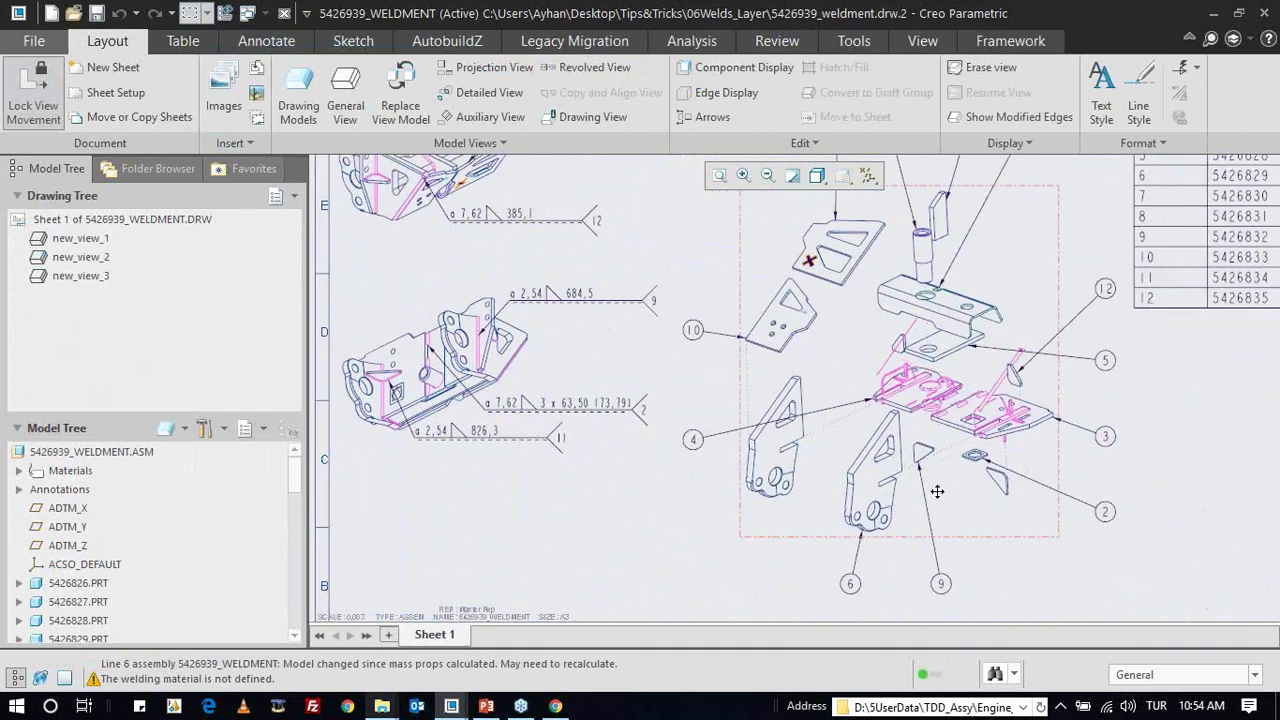
scroll(937, 491, down, 1)
scroll(970, 399, down, 1)
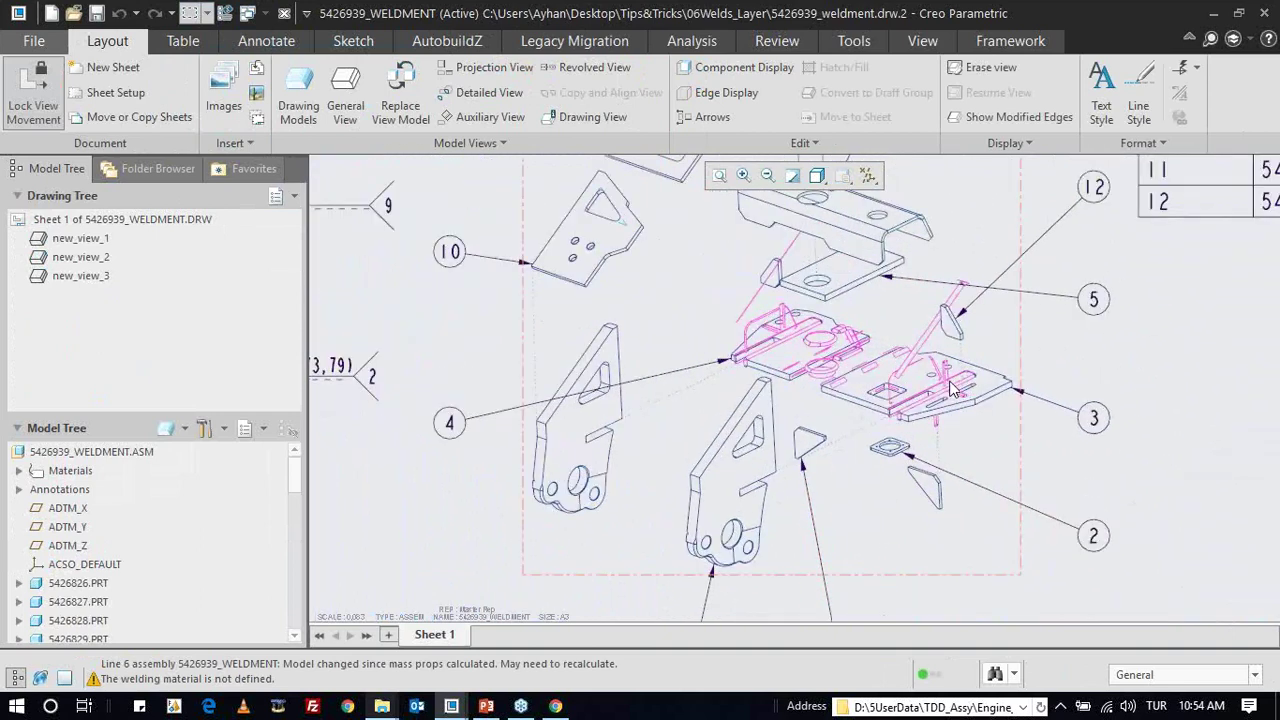
scroll(953, 390, down, 1)
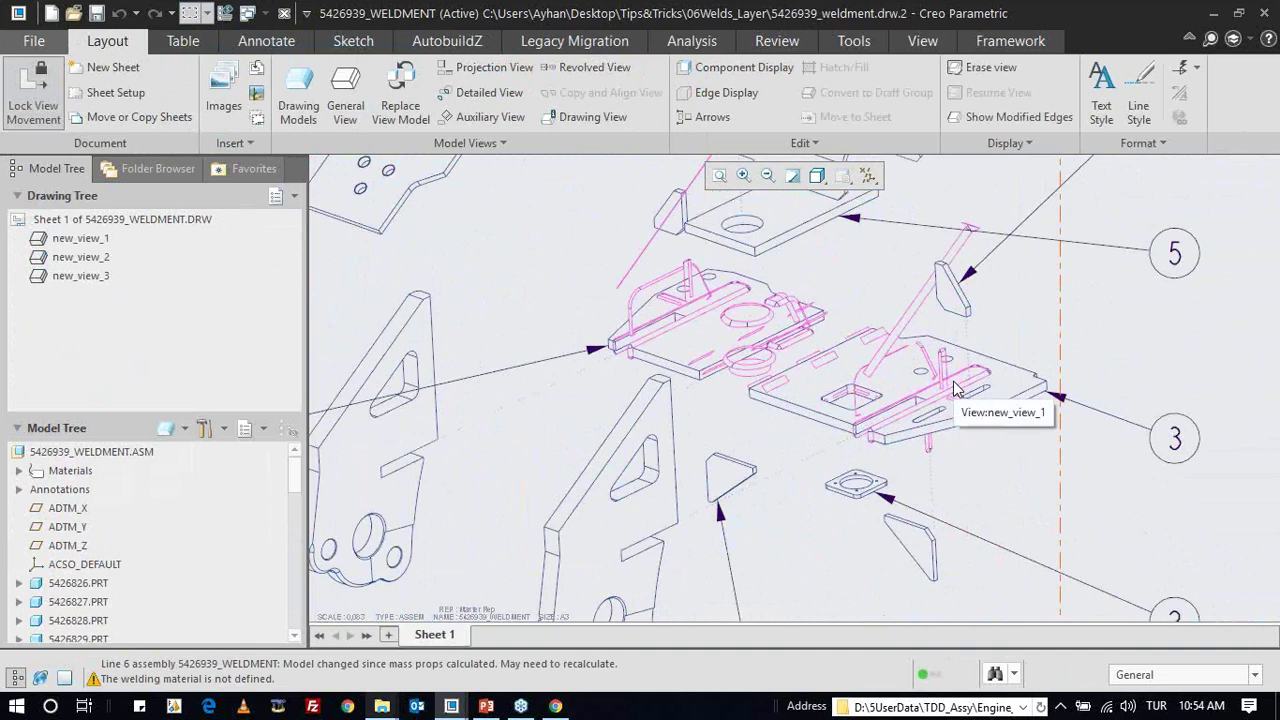
key(ctrl+d)
scroll(110, 575, down, 3)
scroll(98, 598, down, 2)
scroll(120, 540, up, 3)
scroll(120, 520, up, 3)
- Select Fillet Weld 1570 through the listed fillet welds in the Model Tree and right-click them
click(262, 13)
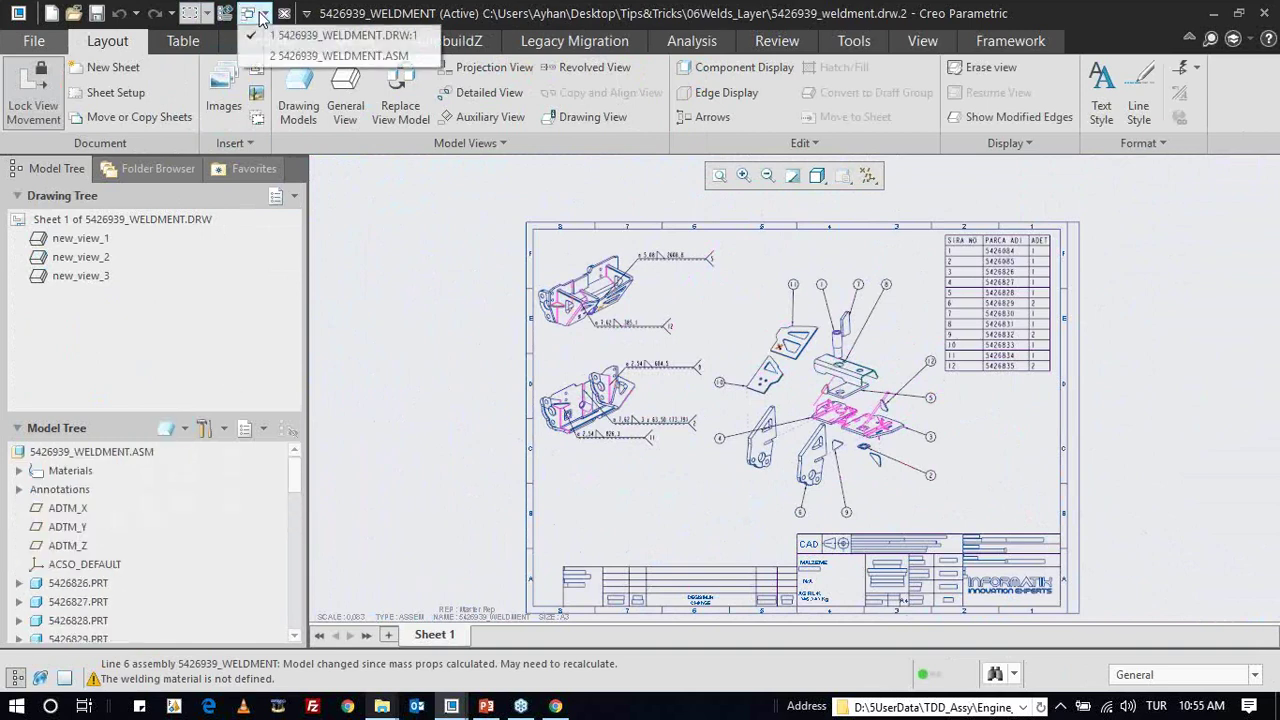
click(115, 610)
scroll(70, 545, down, 3)
scroll(60, 575, down, 2)
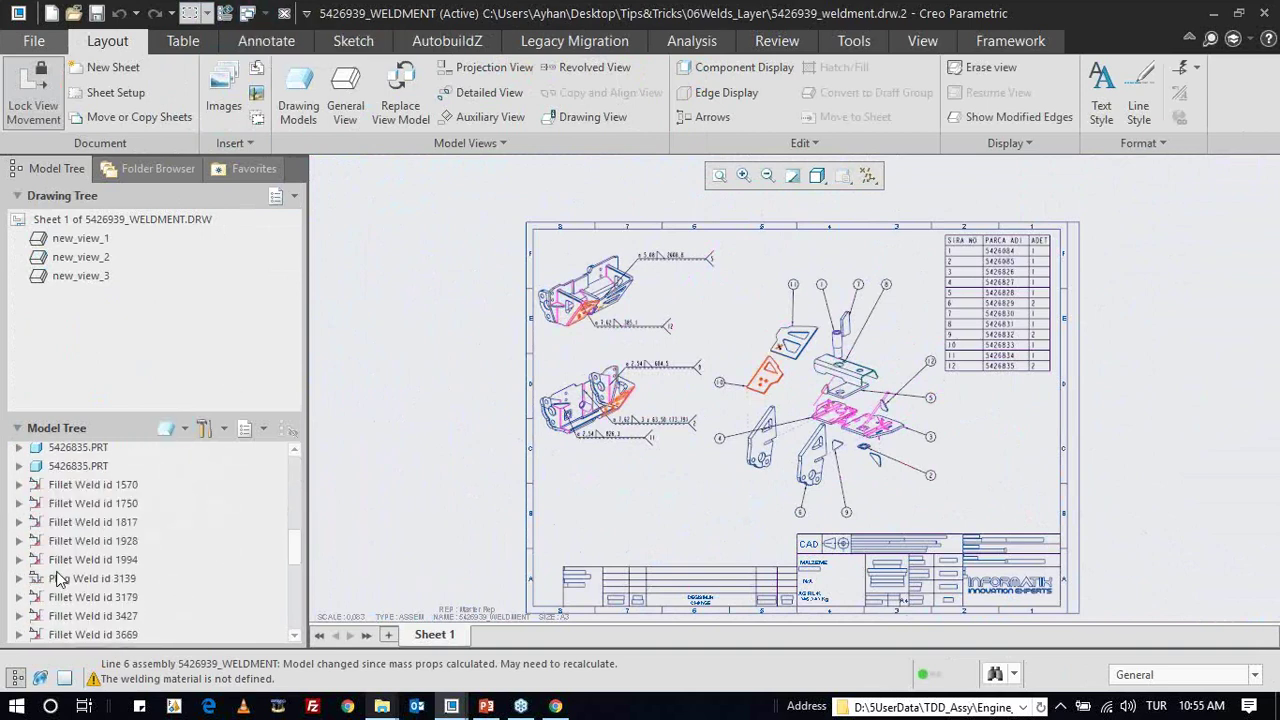
click(90, 487)
scroll(90, 530, down, 1)
ctrl+click(90, 575)
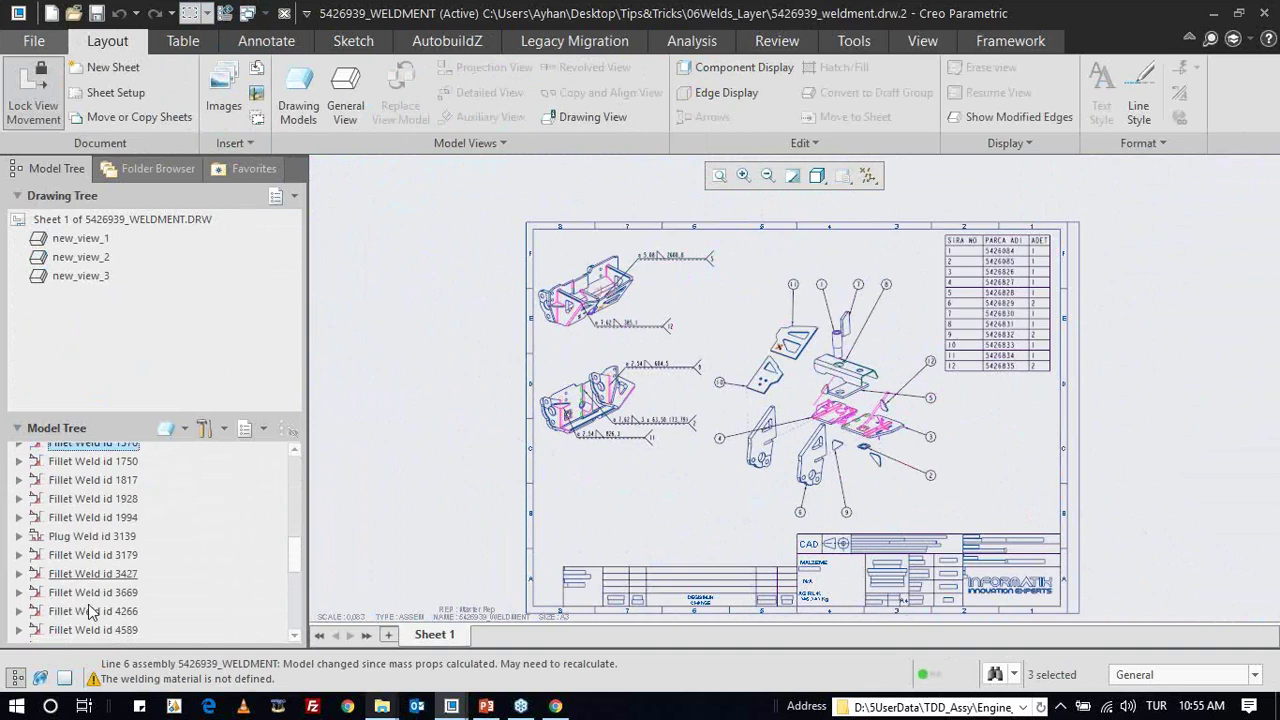
shift+click(90, 612)
right_click(90, 614)
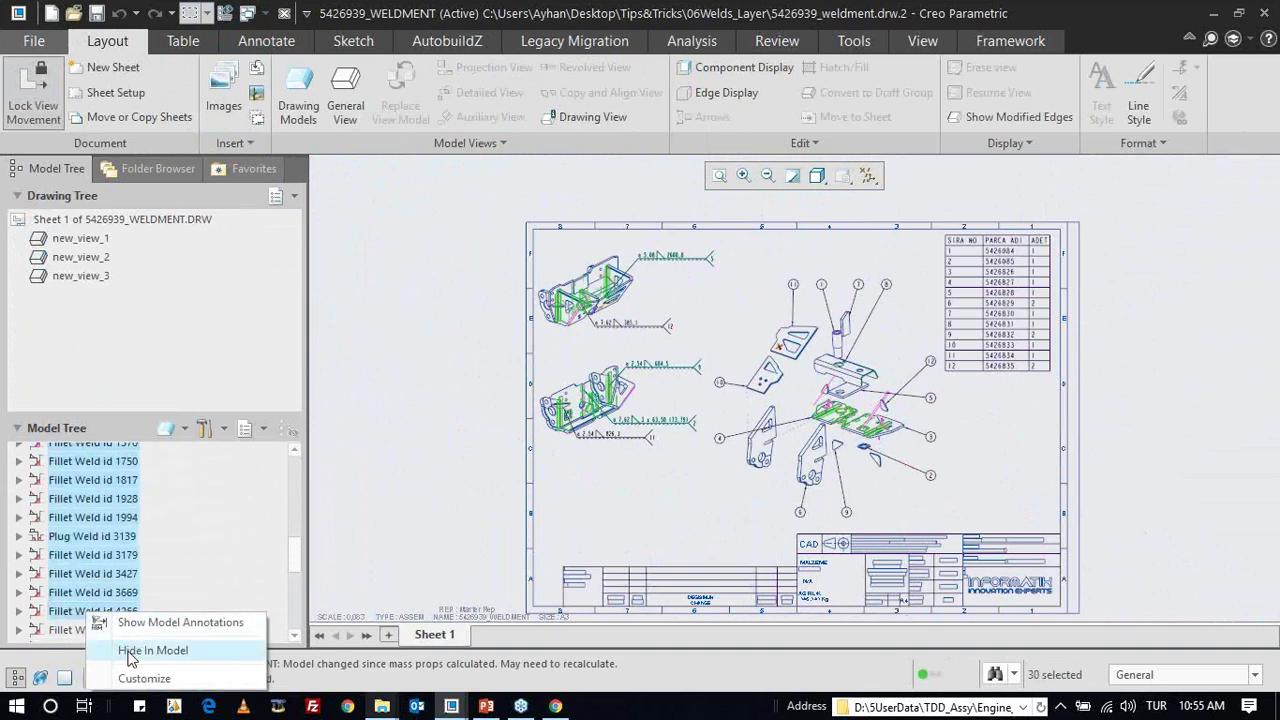
- Apply Hide In Model to the selected welds and to Fillet Welds 4589 through 5520
click(128, 651)
scroll(641, 345, up, 2)
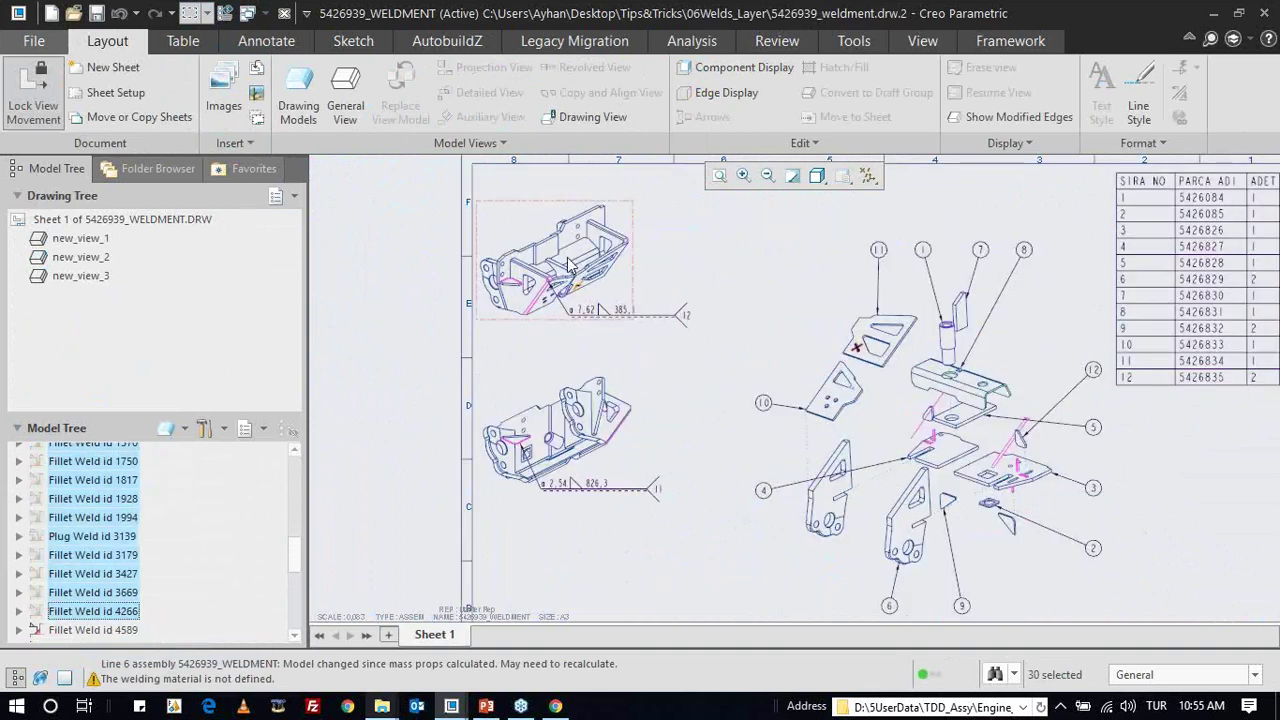
scroll(100, 540, down, 1)
scroll(100, 560, down, 1)
click(93, 545)
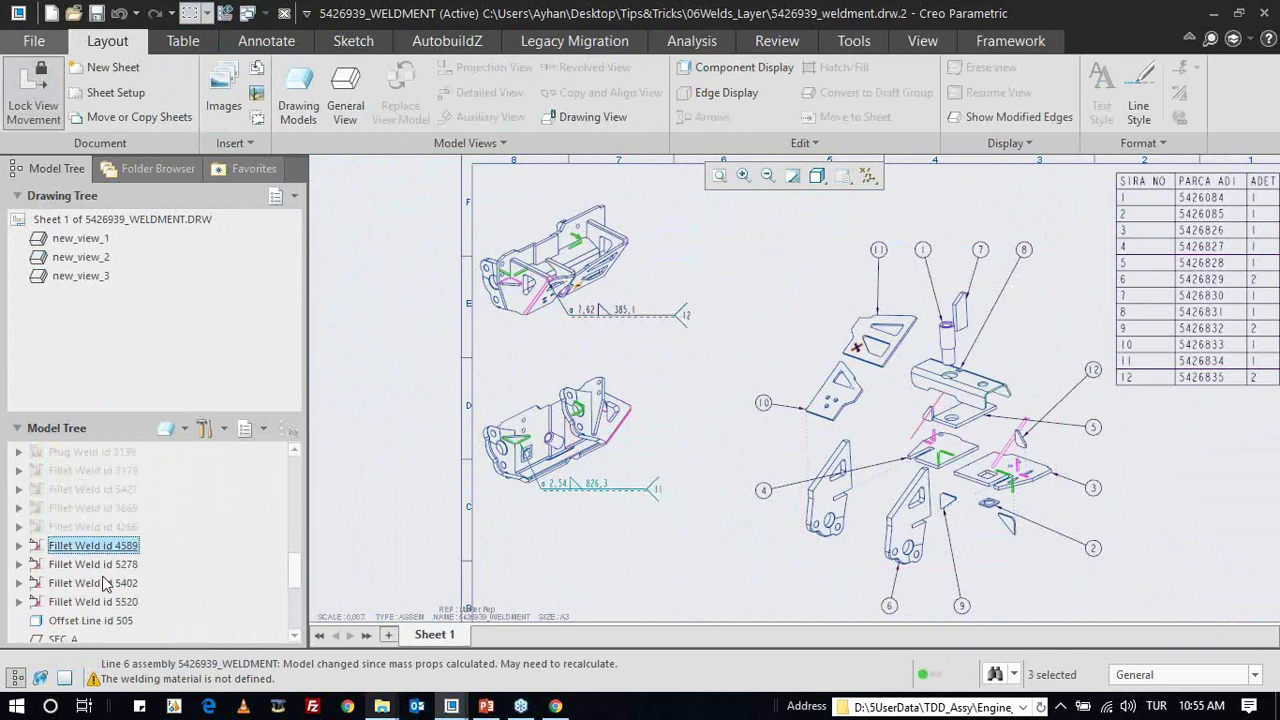
shift+click(96, 604)
right_click(100, 602)
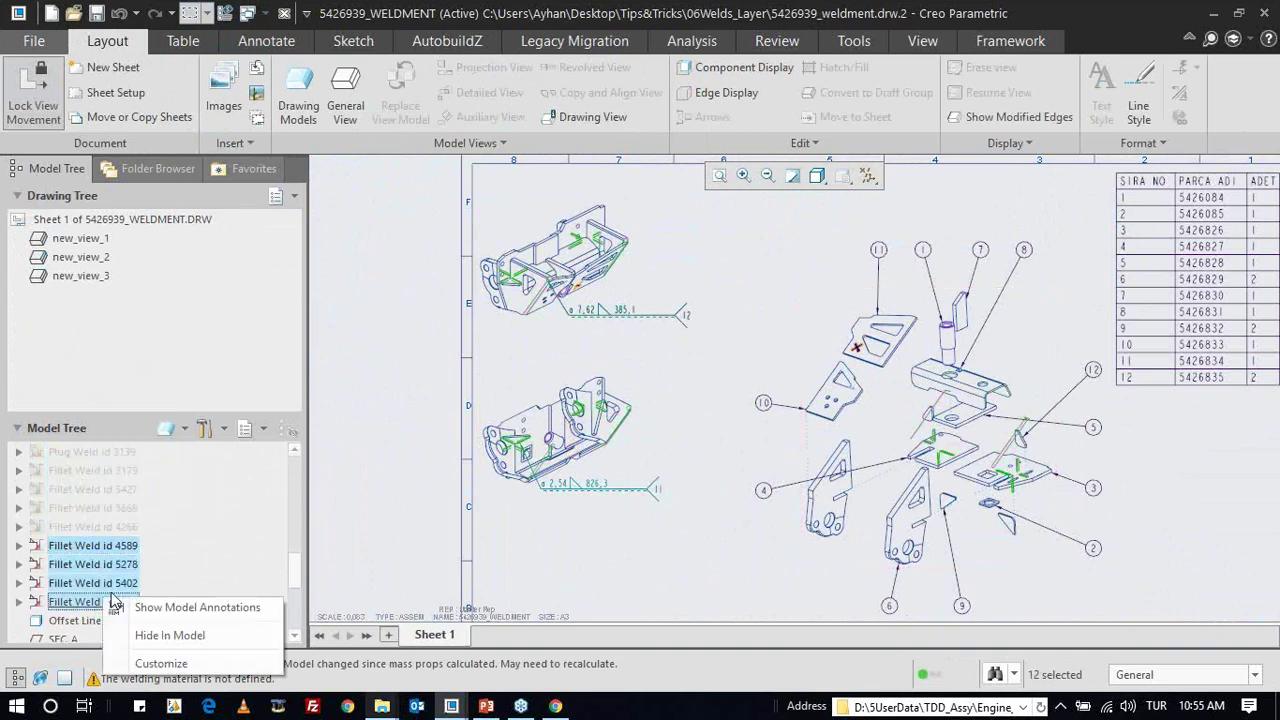
click(165, 635)
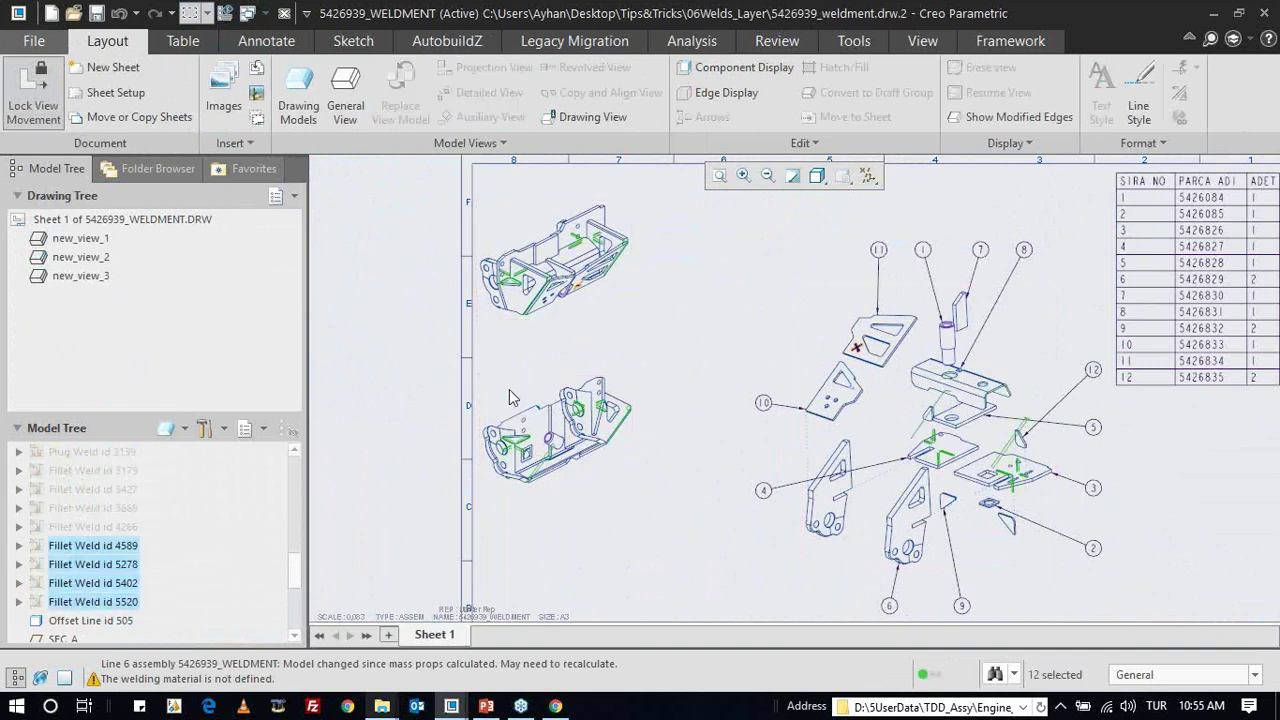
- Clear the weld selection and select the exploded view new_view_1
click(430, 395)
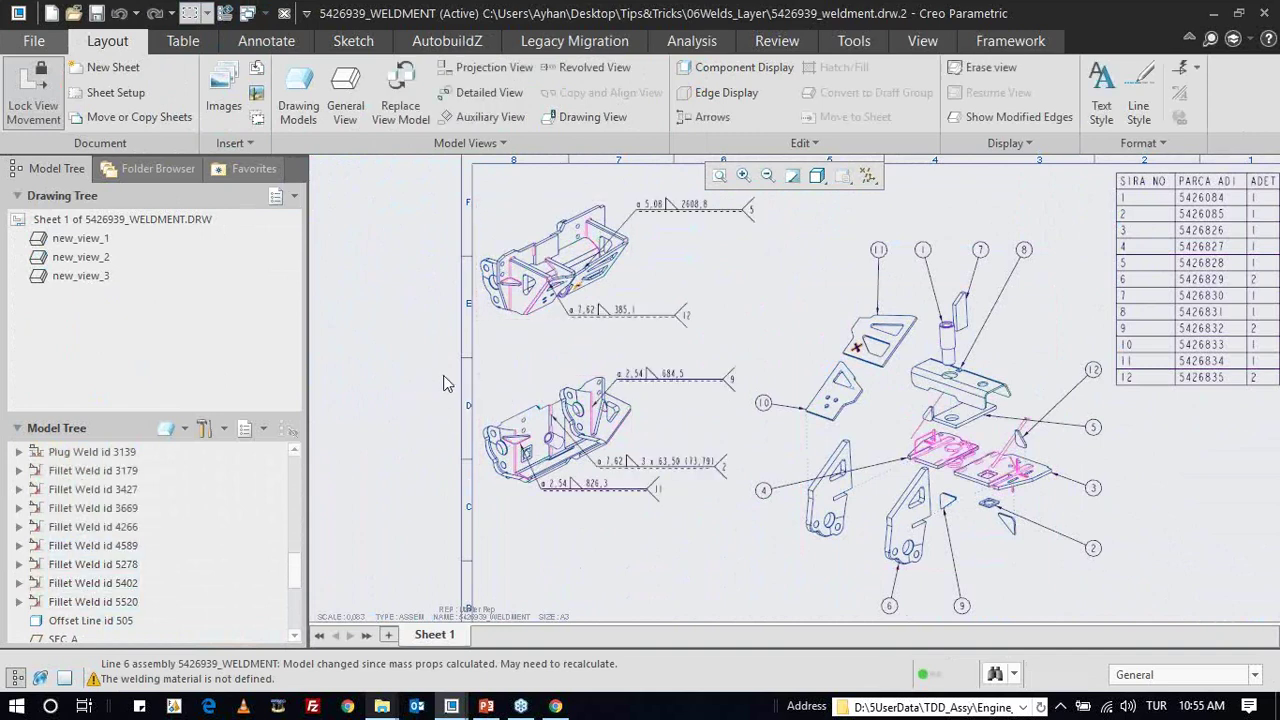
scroll(443, 375, down, 2)
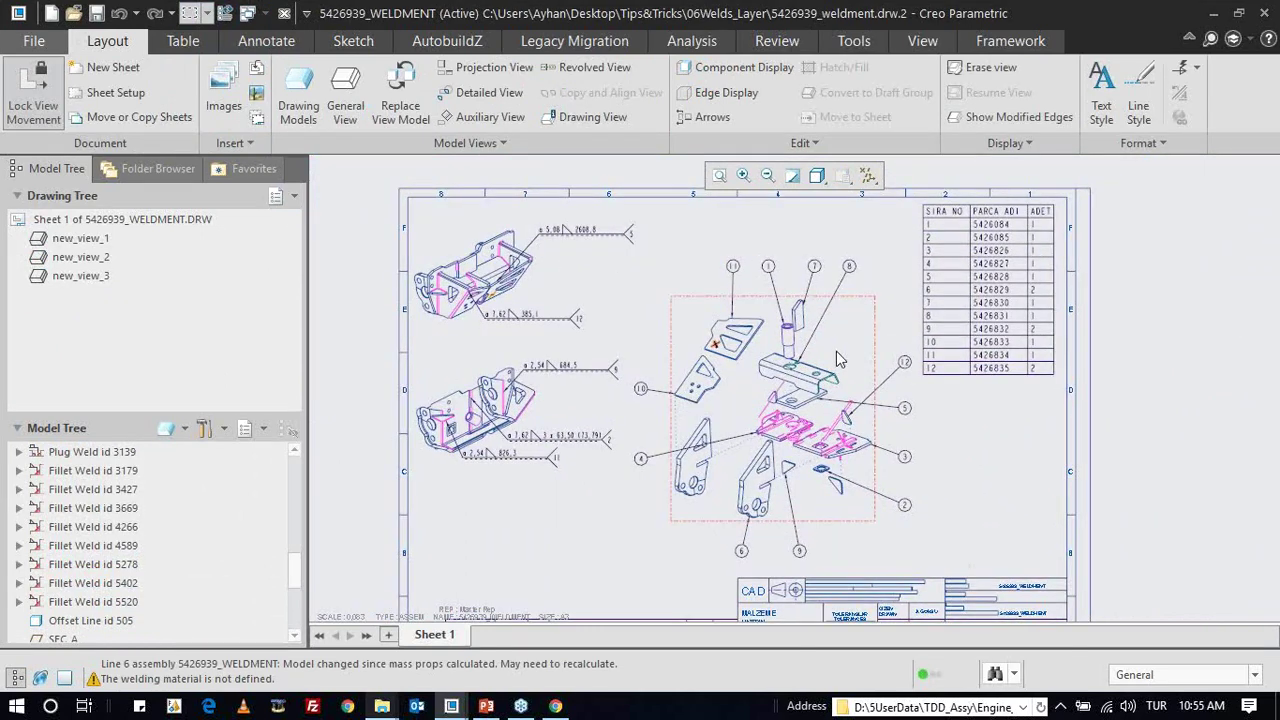
scroll(782, 482, up, 1)
click(862, 308)
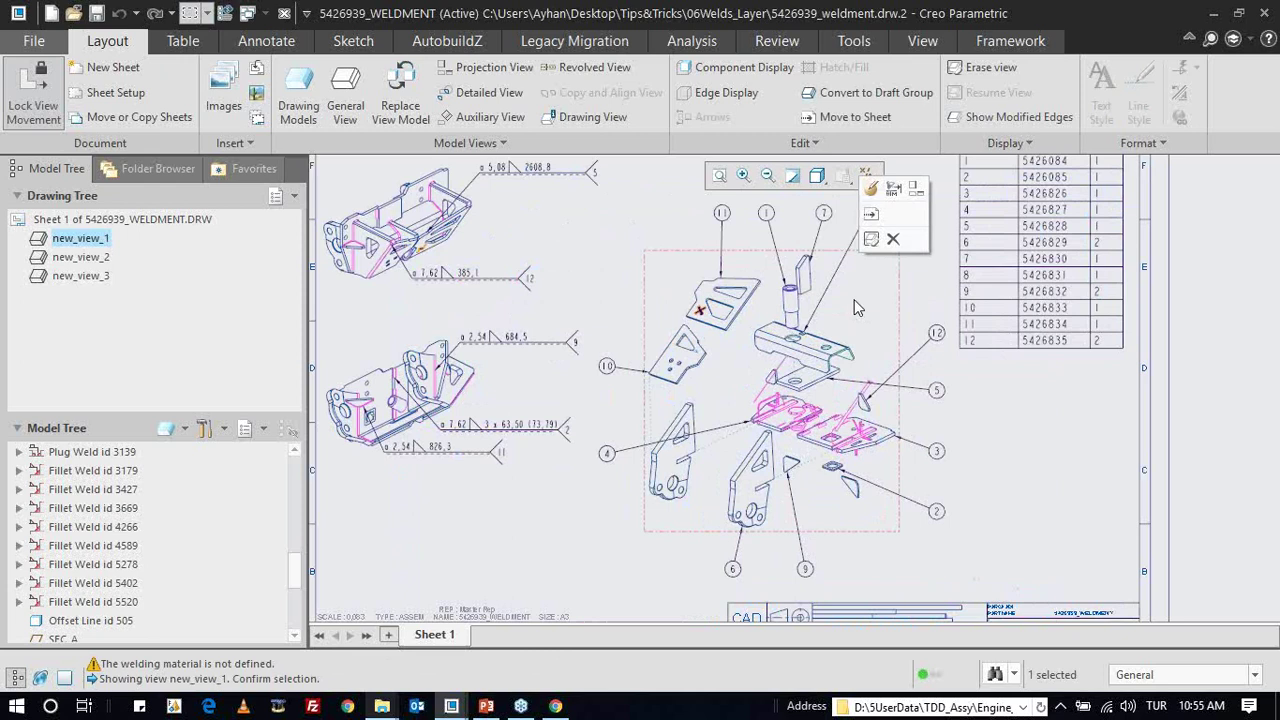
right_click(855, 307)
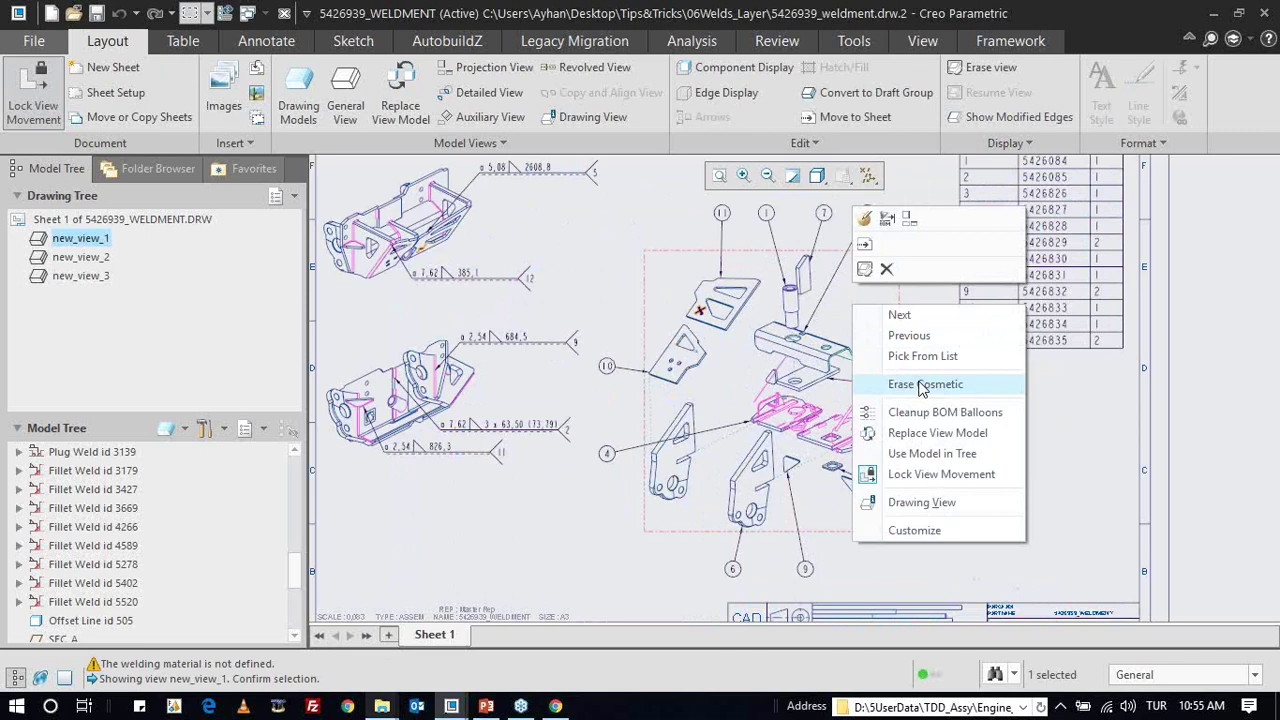
click(922, 386)
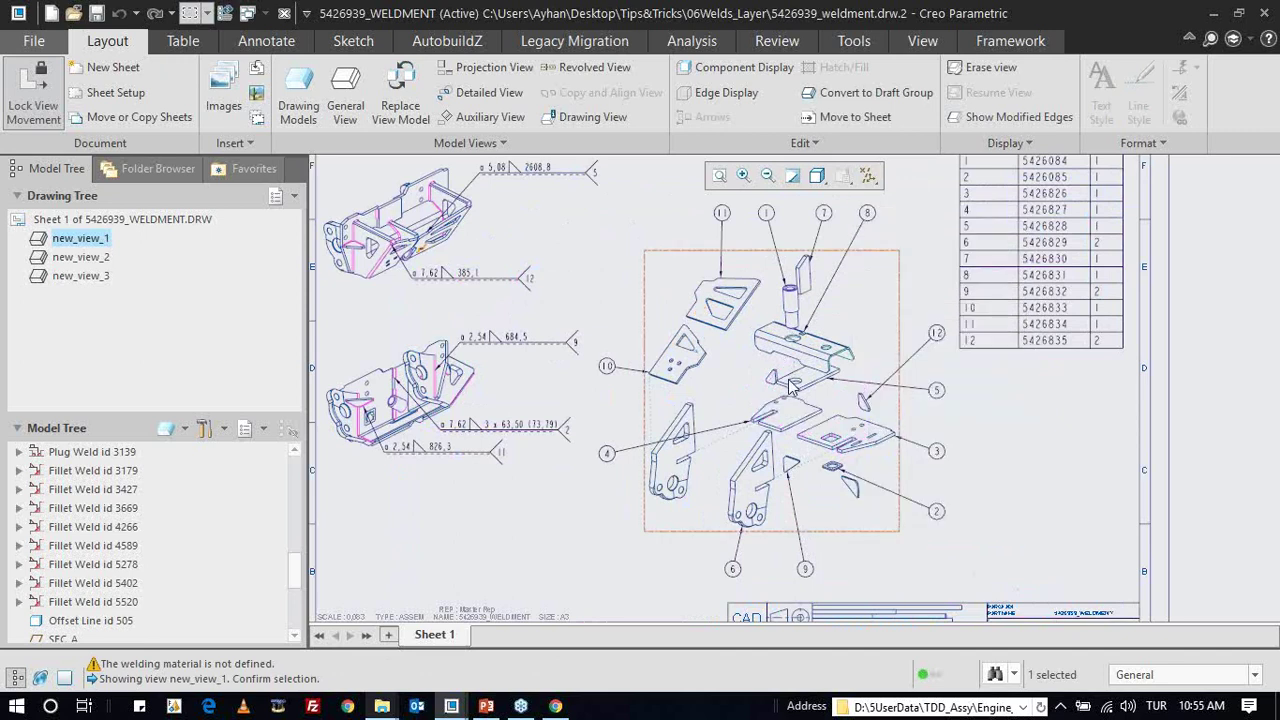
scroll(790, 386, up, 2)
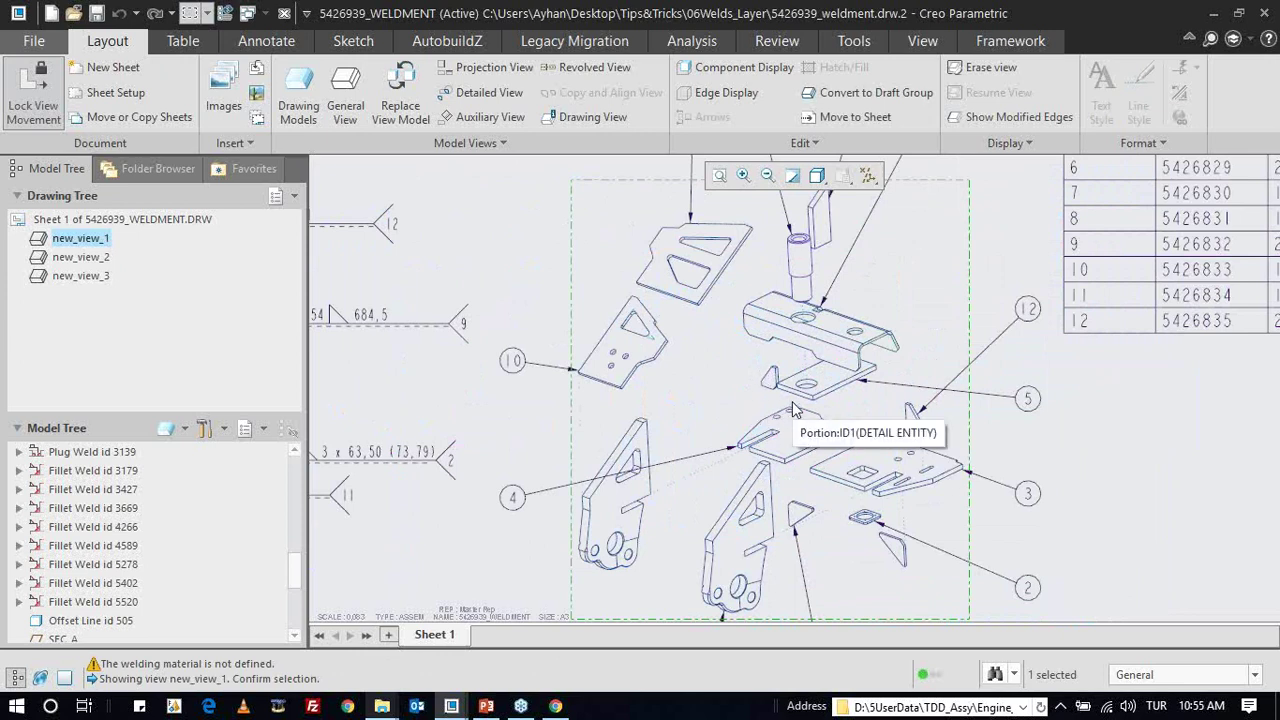
click(1082, 451)
scroll(1082, 451, down, 1)
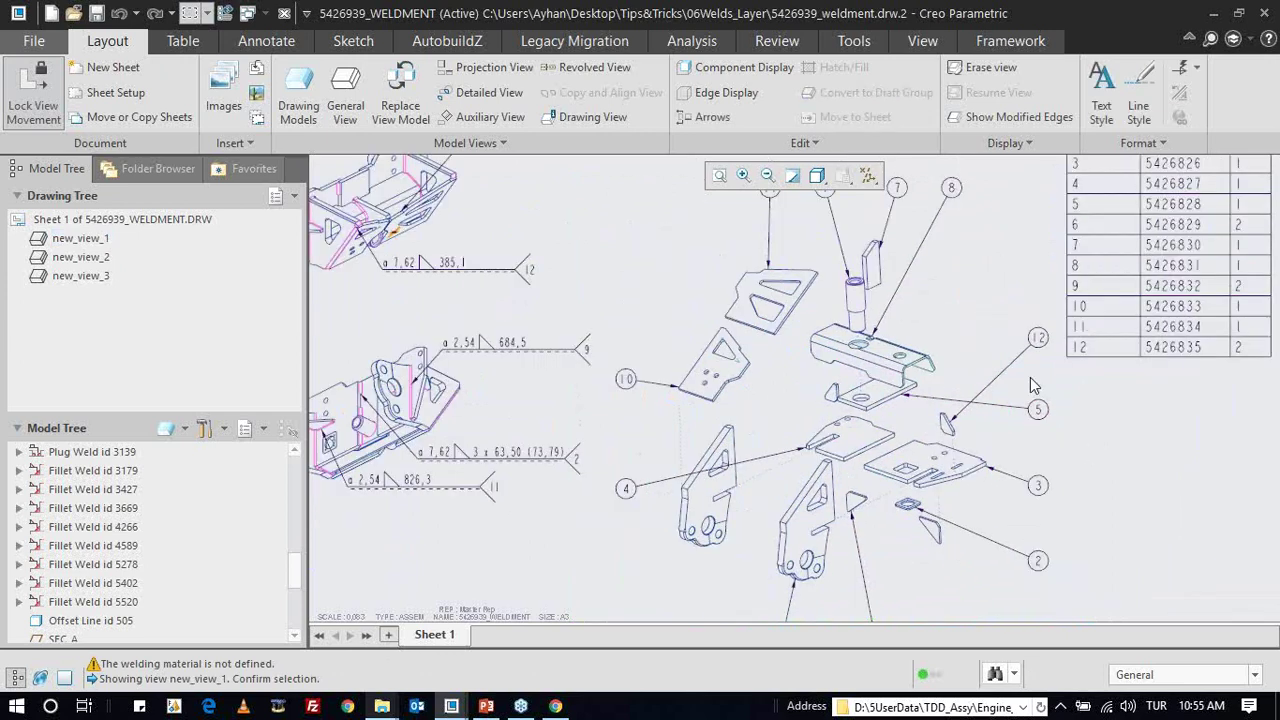
click(967, 350)
right_click(966, 350)
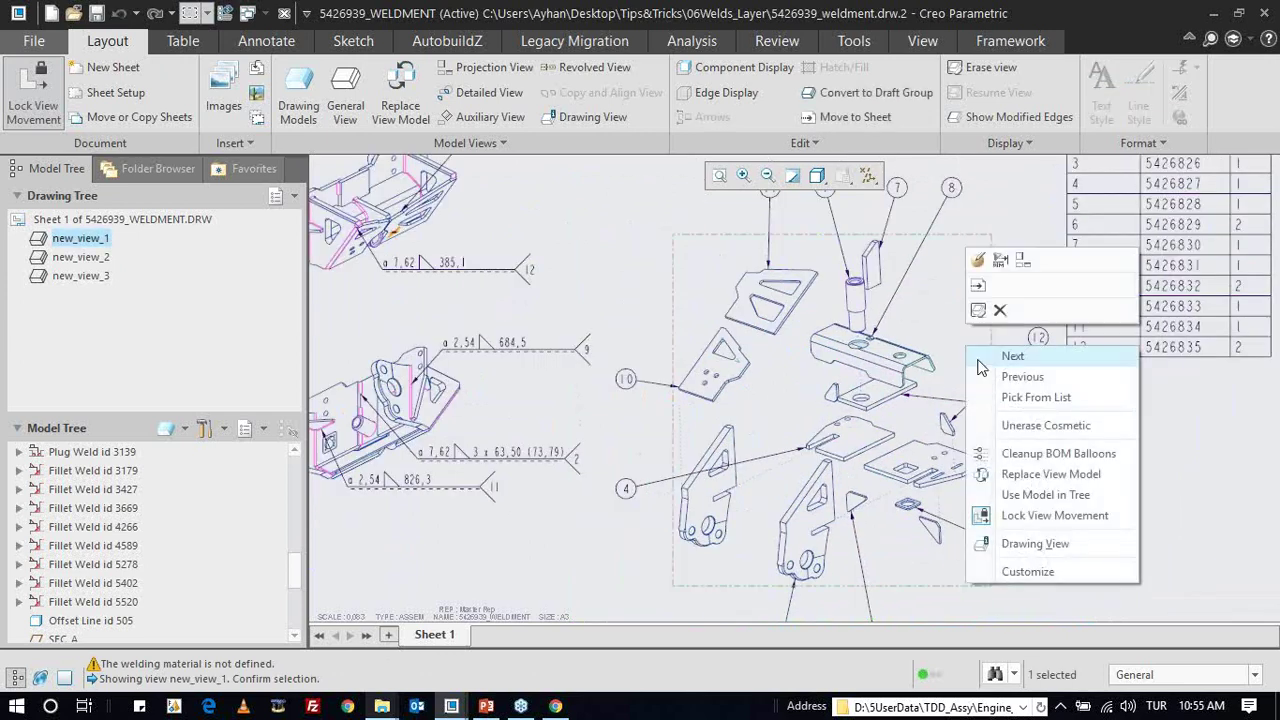
click(1035, 426)
click(1164, 493)
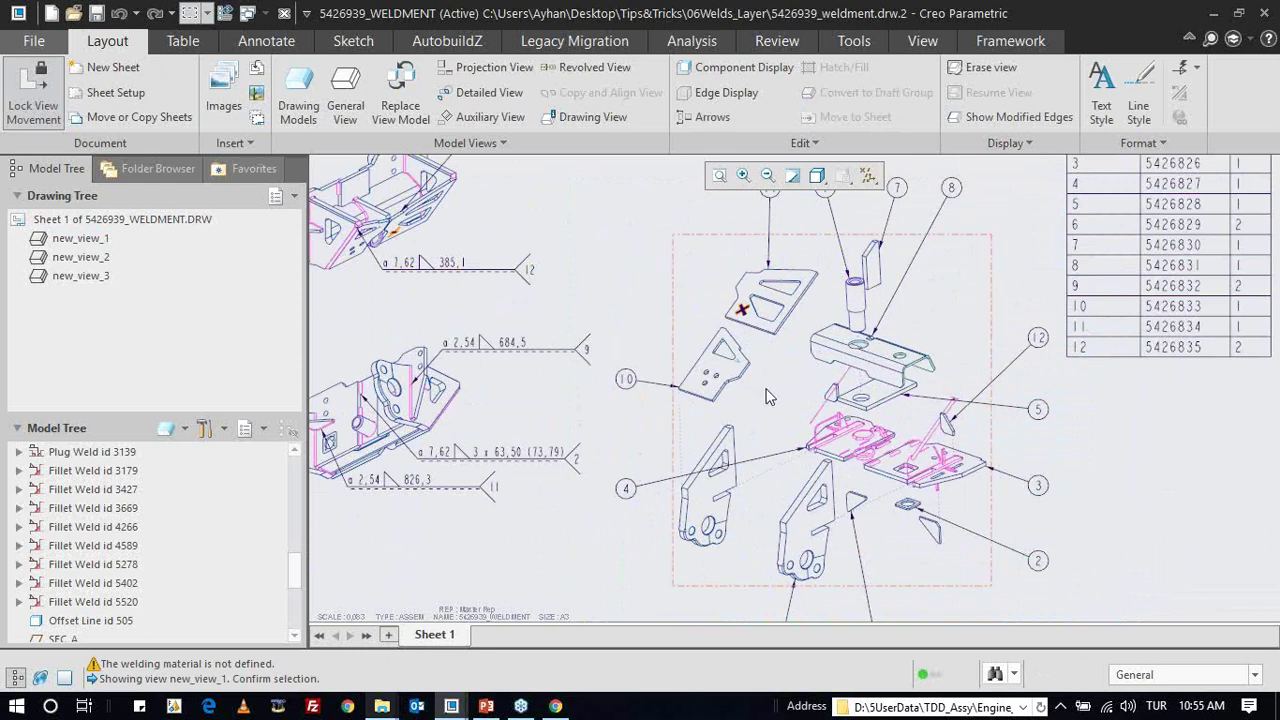
scroll(786, 388, up, 1)
scroll(784, 360, up, 1)
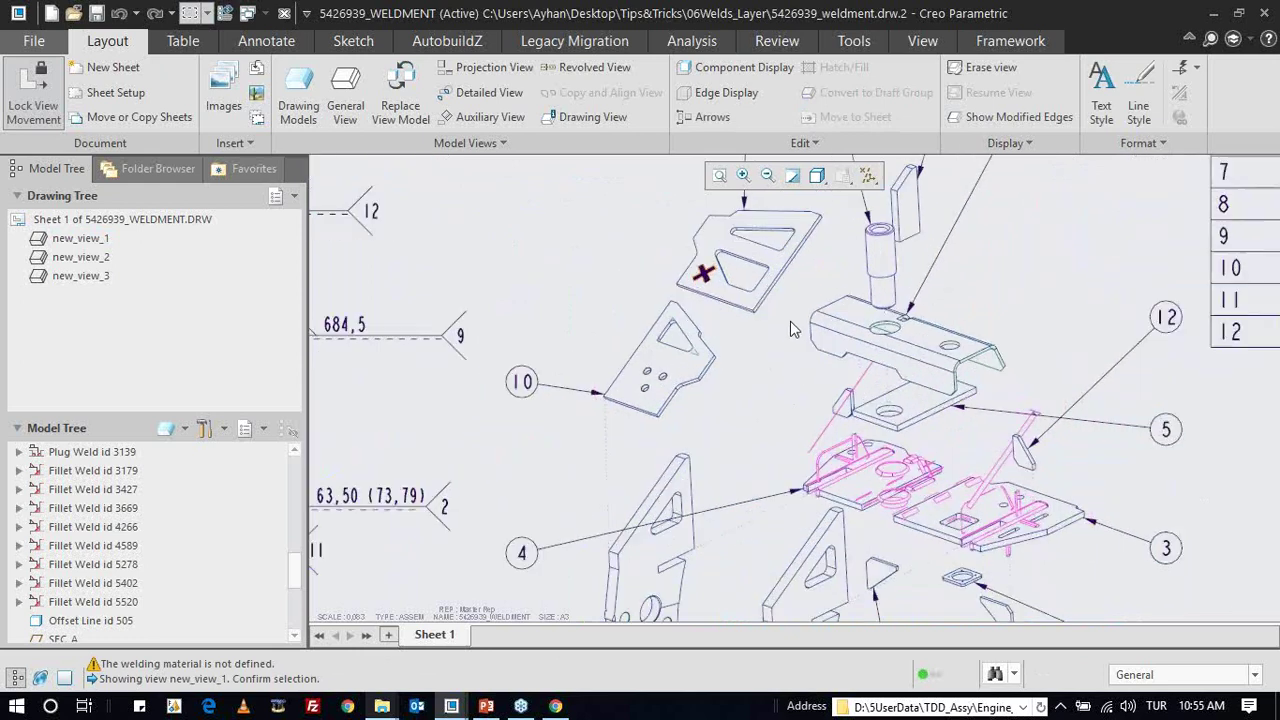
scroll(782, 334, up, 1)
scroll(660, 405, up, 2)
scroll(610, 404, up, 3)
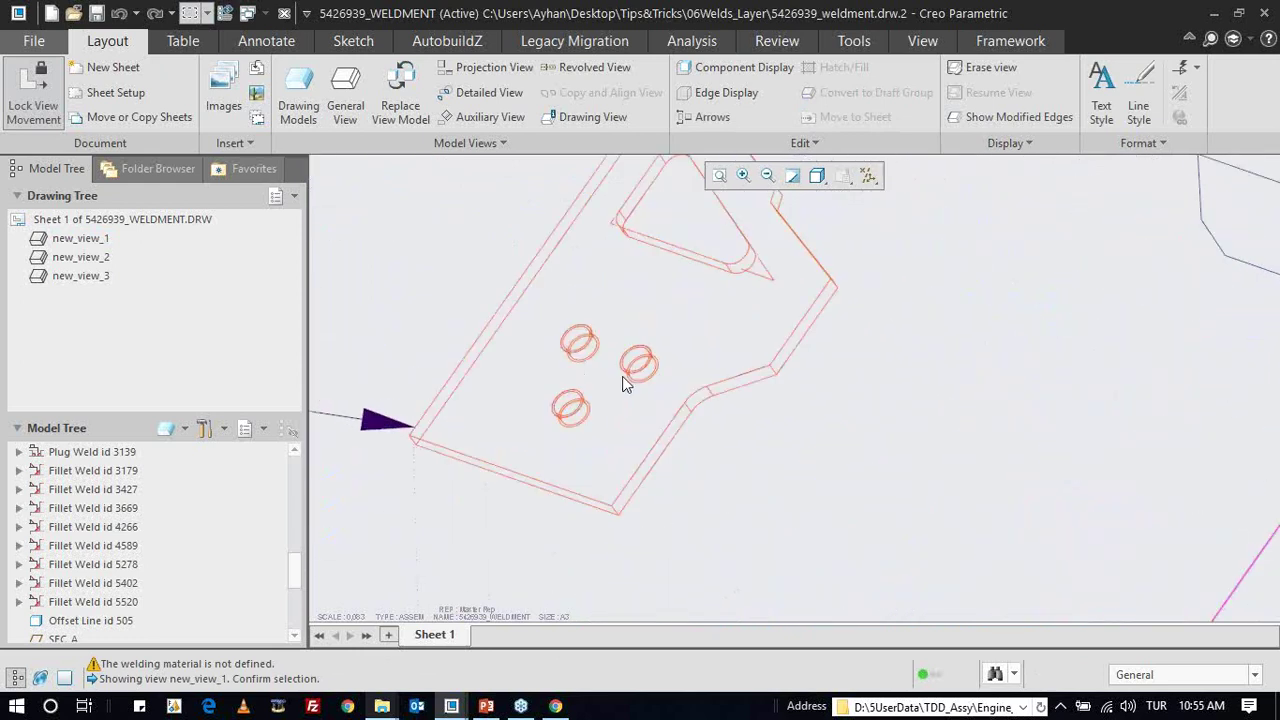
scroll(597, 362, down, 2)
scroll(605, 358, up, 4)
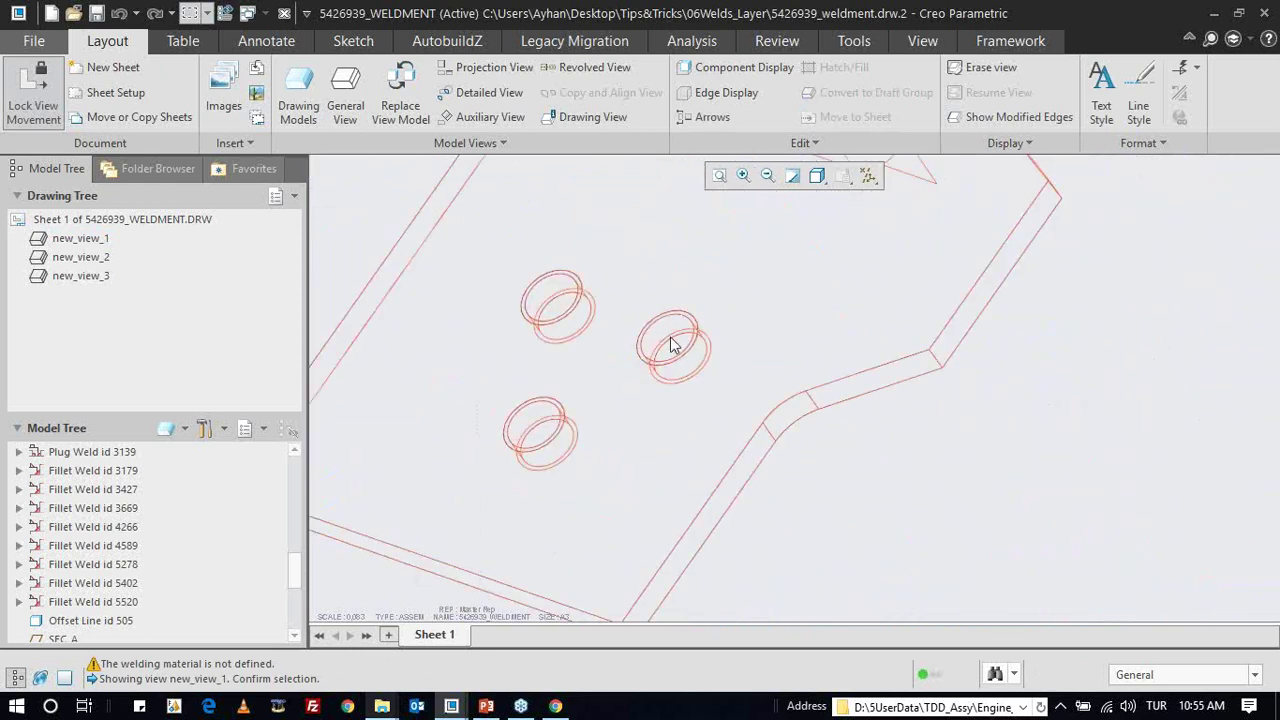
scroll(609, 461, down, 1)
scroll(677, 434, down, 2)
scroll(680, 280, down, 1)
scroll(682, 285, down, 2)
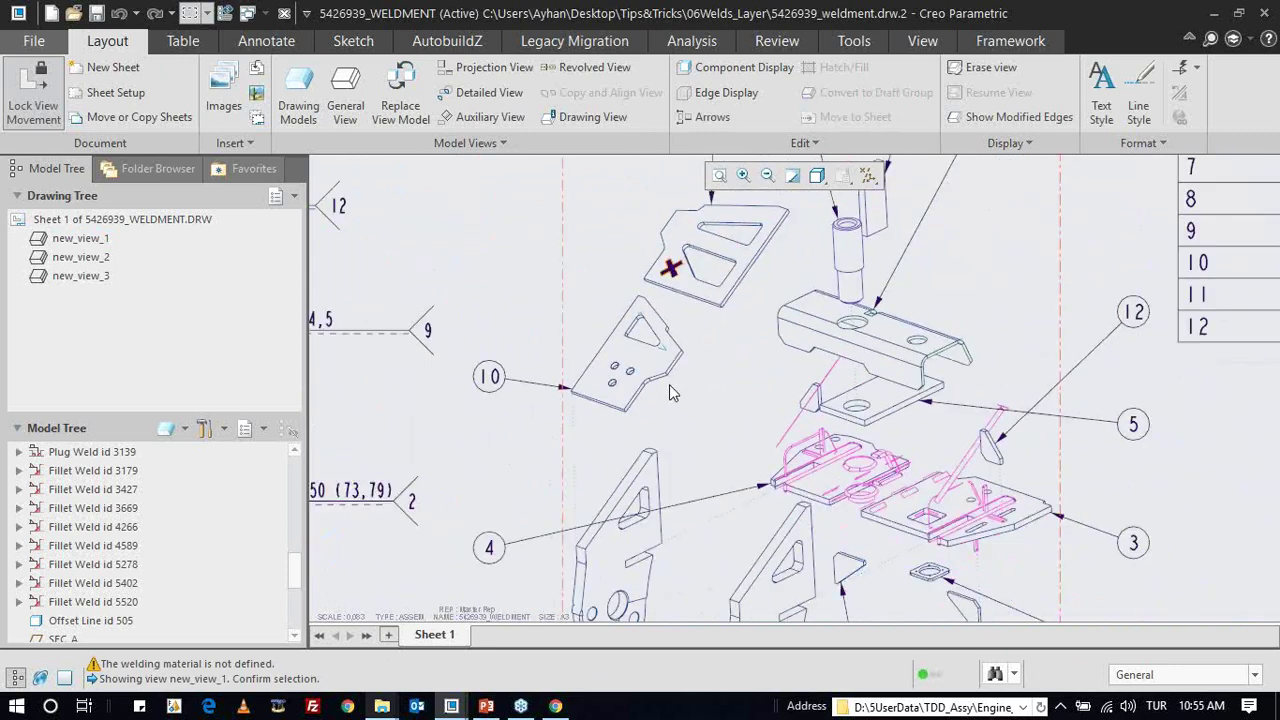
scroll(669, 384, up, 1)
scroll(680, 337, up, 1)
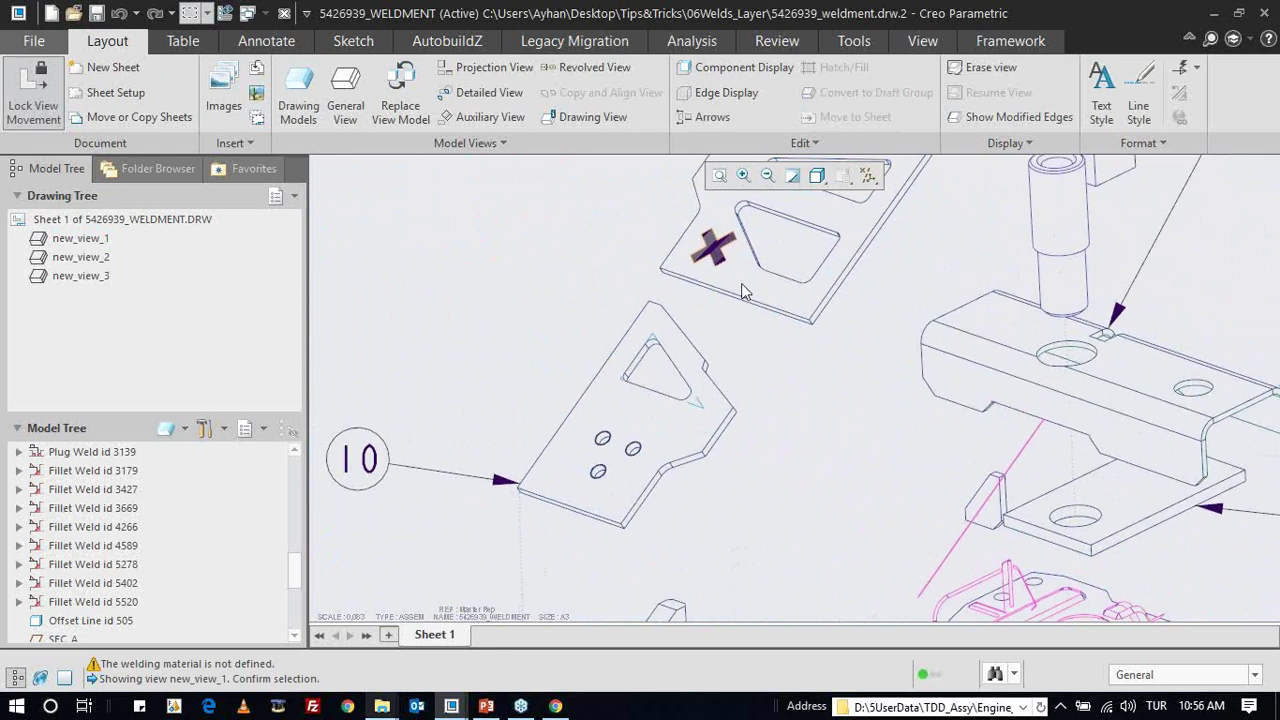
scroll(729, 283, up, 1)
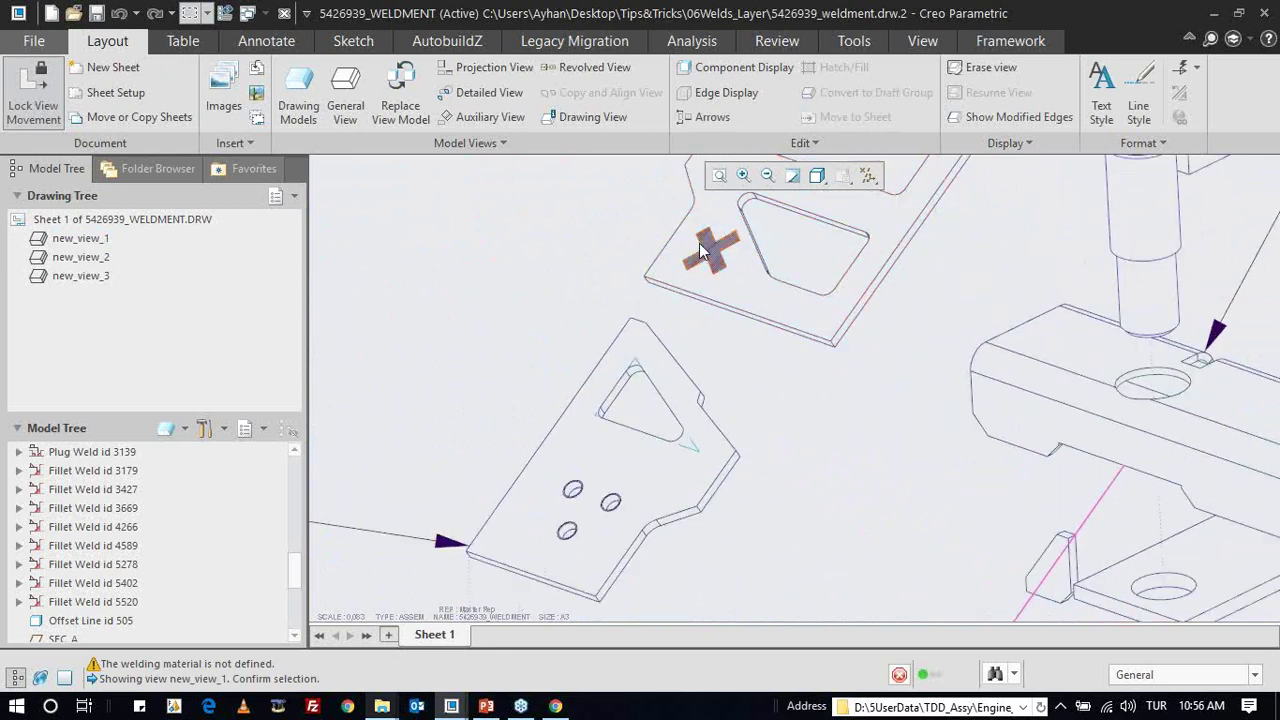
scroll(143, 491, up, 5)
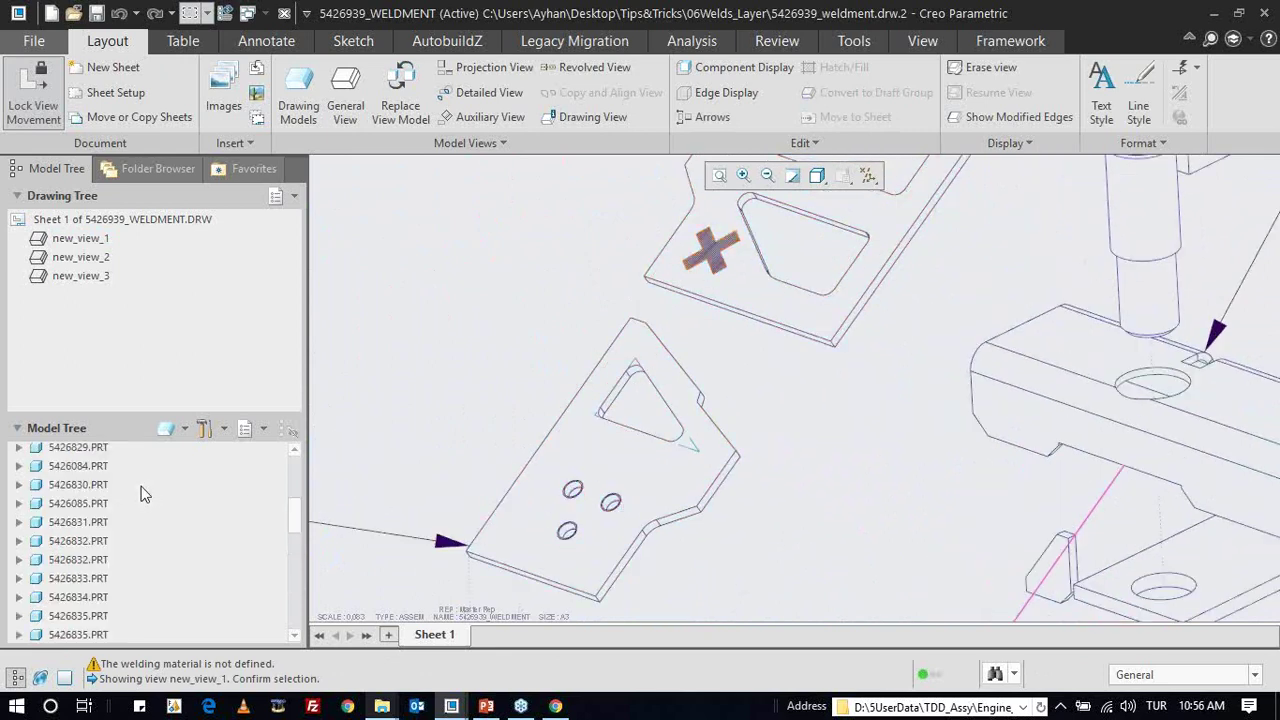
scroll(143, 491, up, 5)
- Switch briefly to the 5426939_WELDMENT.ASM window from the Windows list
click(270, 13)
click(330, 49)
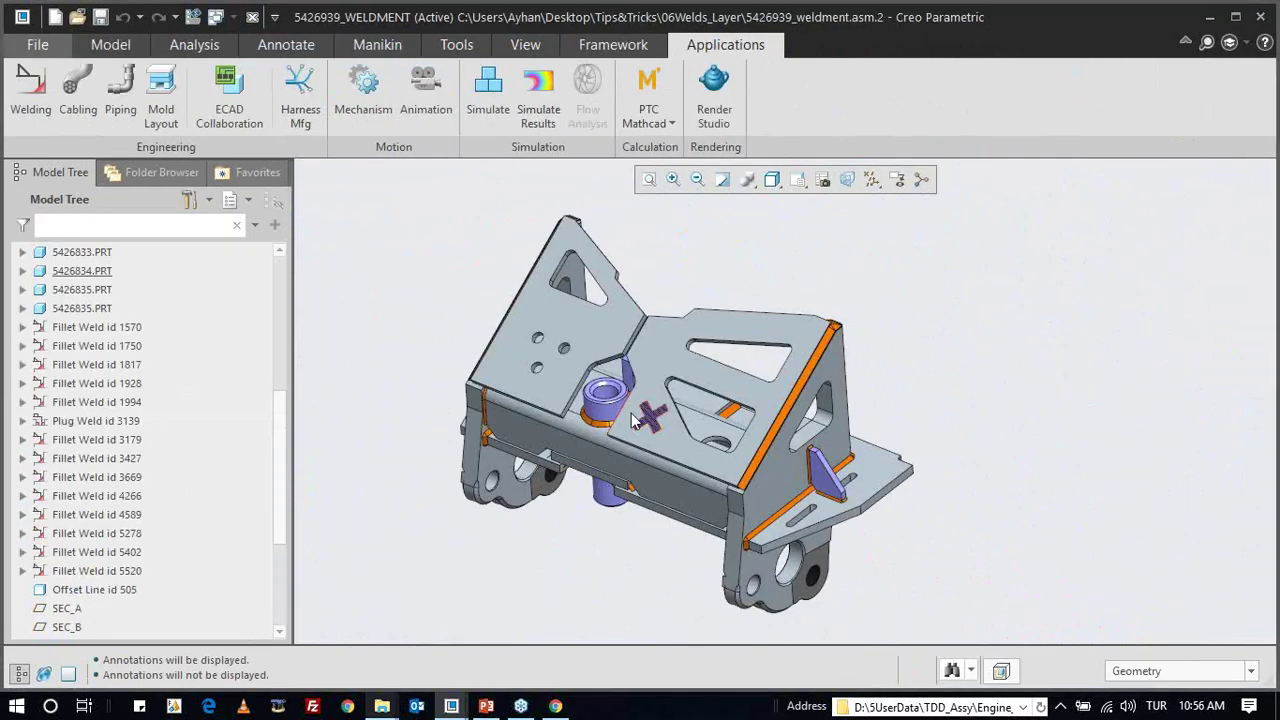
scroll(657, 400, down, 3)
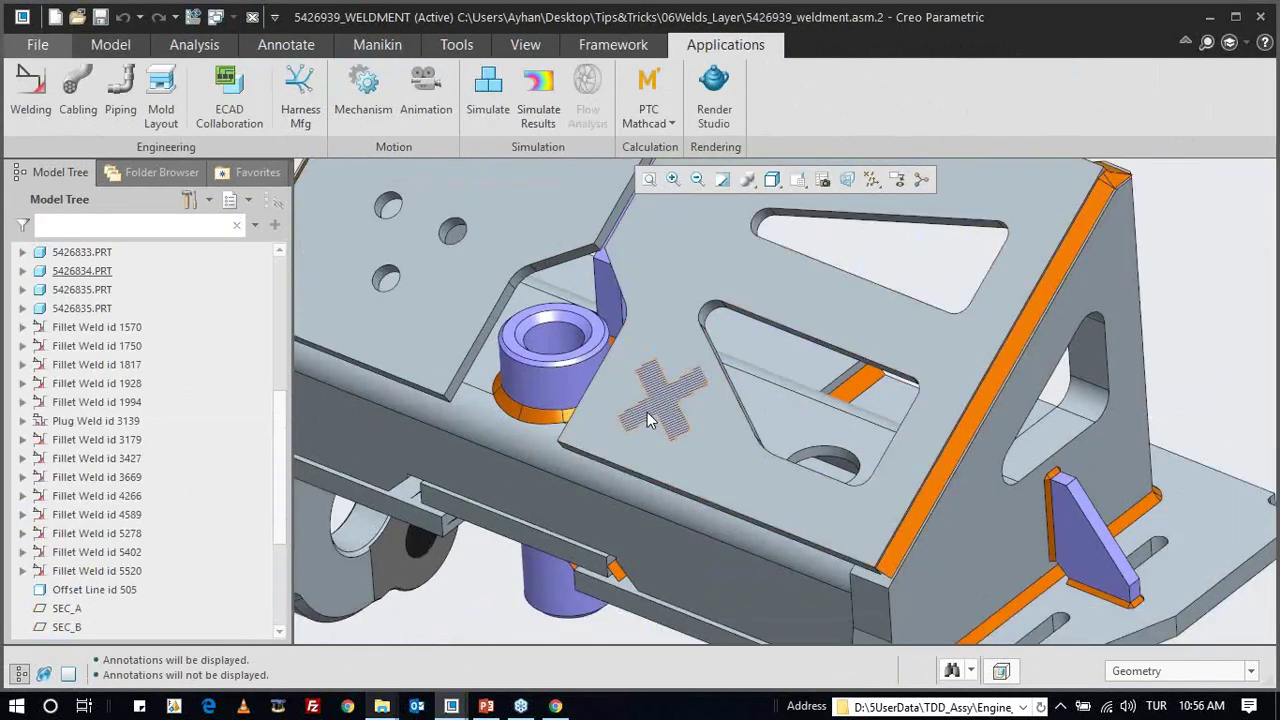
scroll(657, 400, down, 3)
- Return to the weldment drawing, select exploded view new_view_1, then clear the selection
click(232, 17)
click(255, 45)
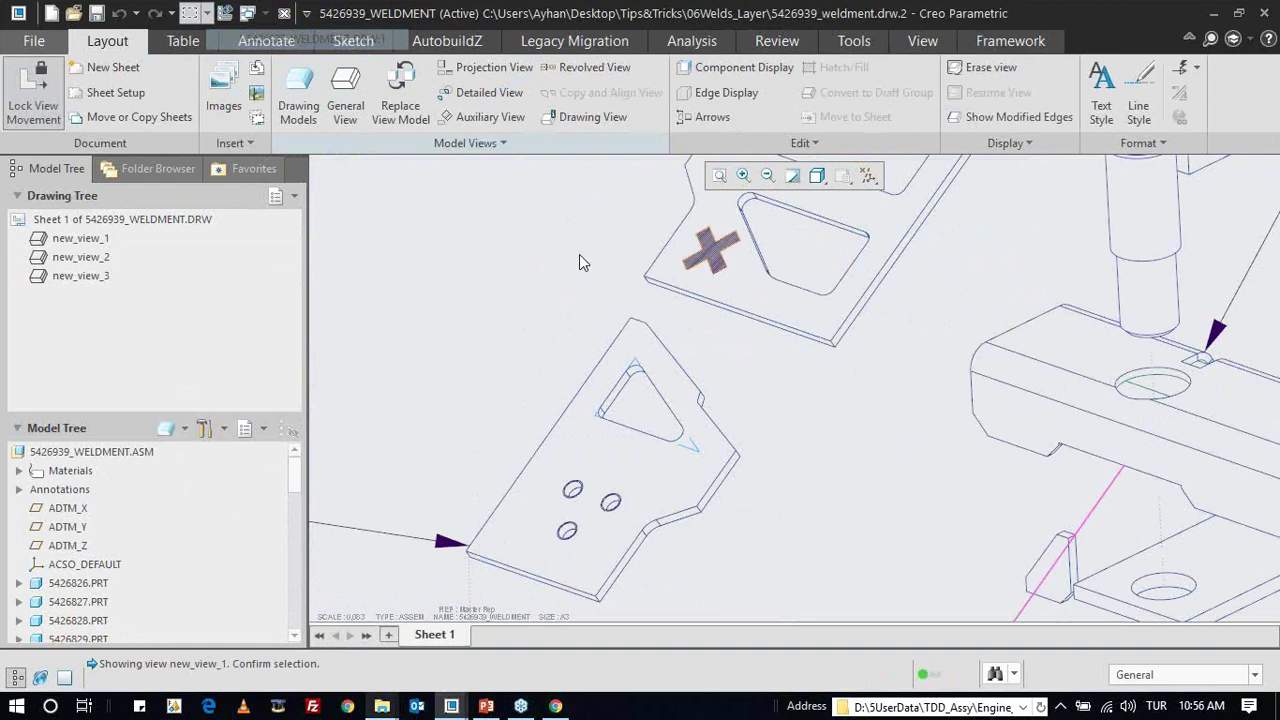
click(722, 381)
right_click(719, 381)
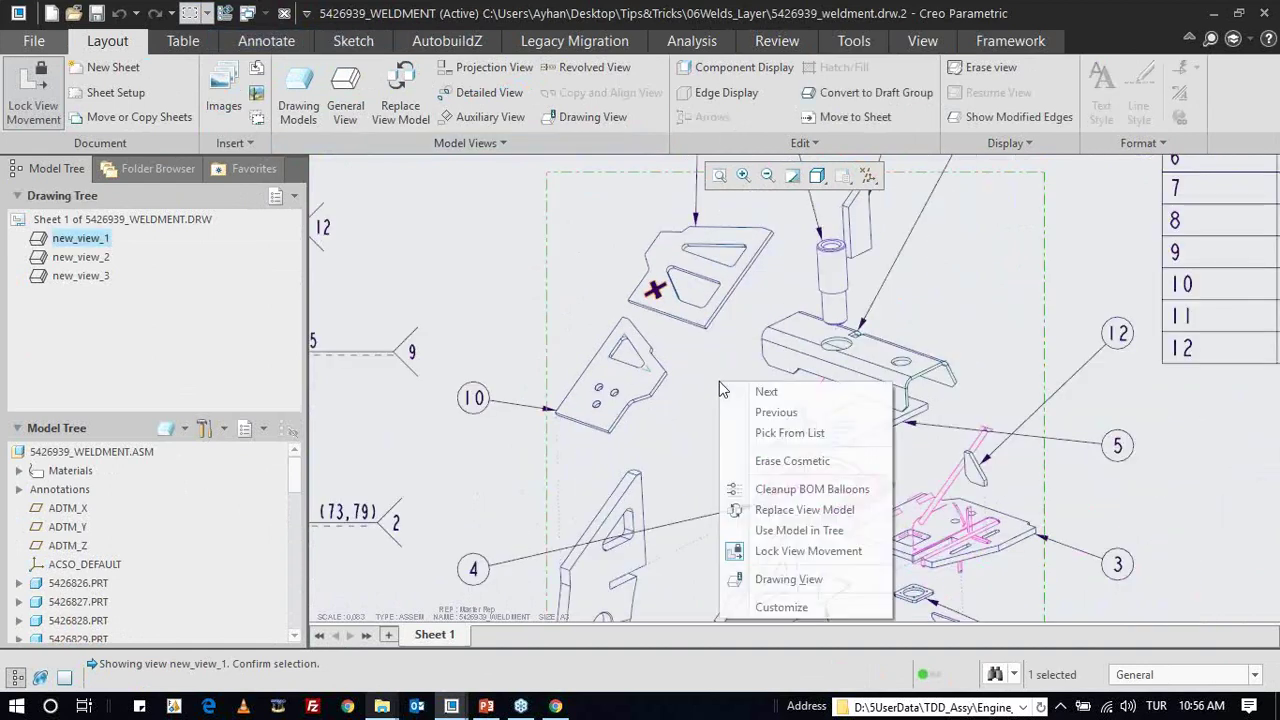
click(771, 489)
scroll(612, 338, down, 2)
right_drag(690, 375, 743, 460)
click(743, 460)
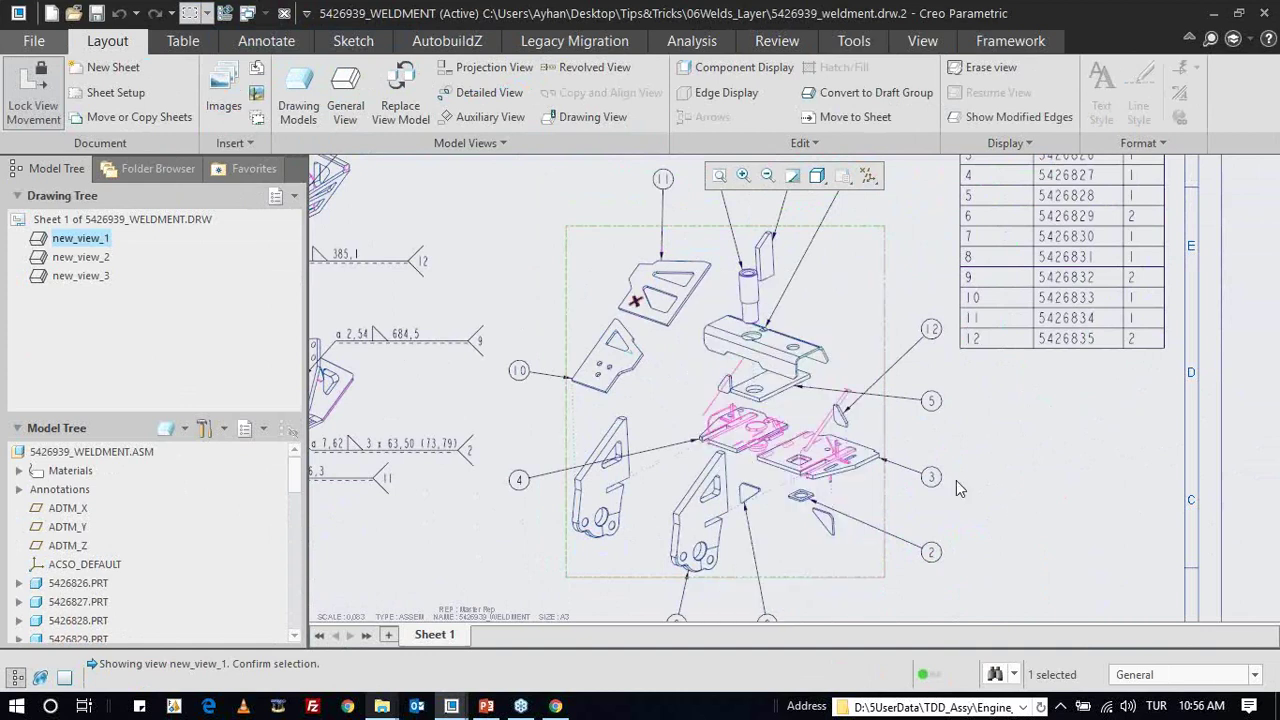
click(1040, 512)
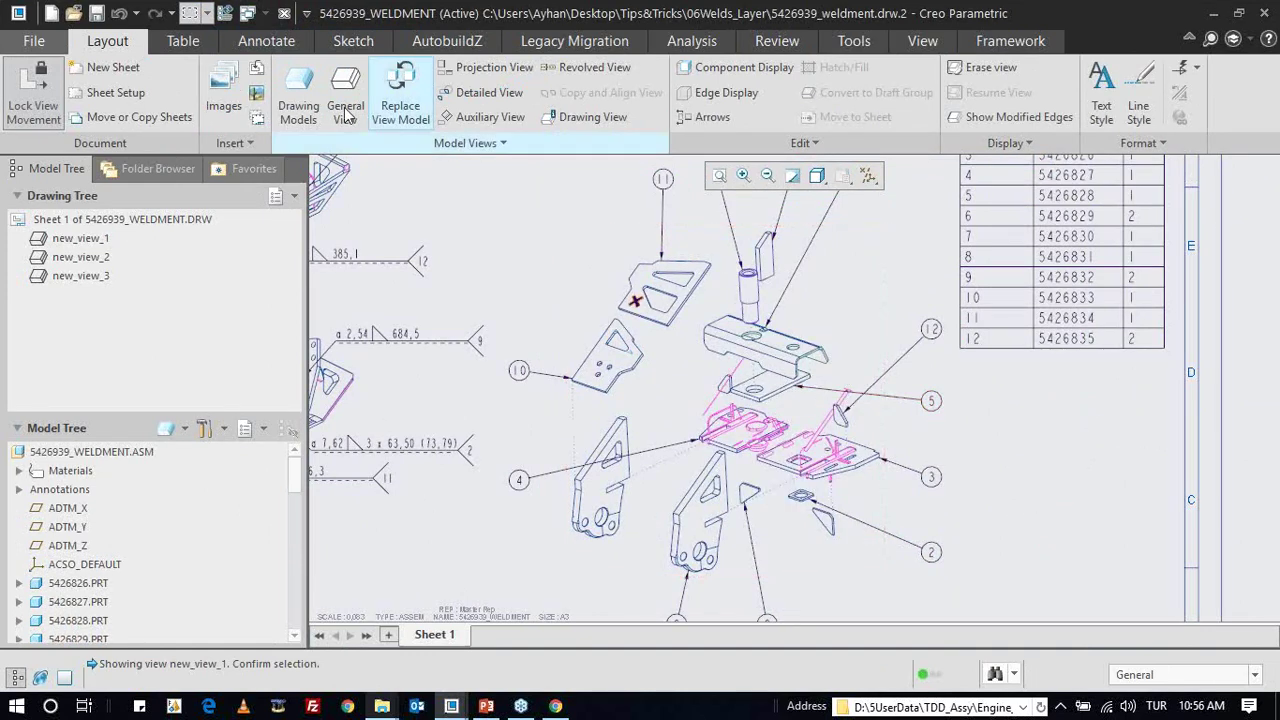
- Switch to 5426939_WELDMENT.ASM and orbit the welded frame to a new orientation
click(248, 13)
click(338, 56)
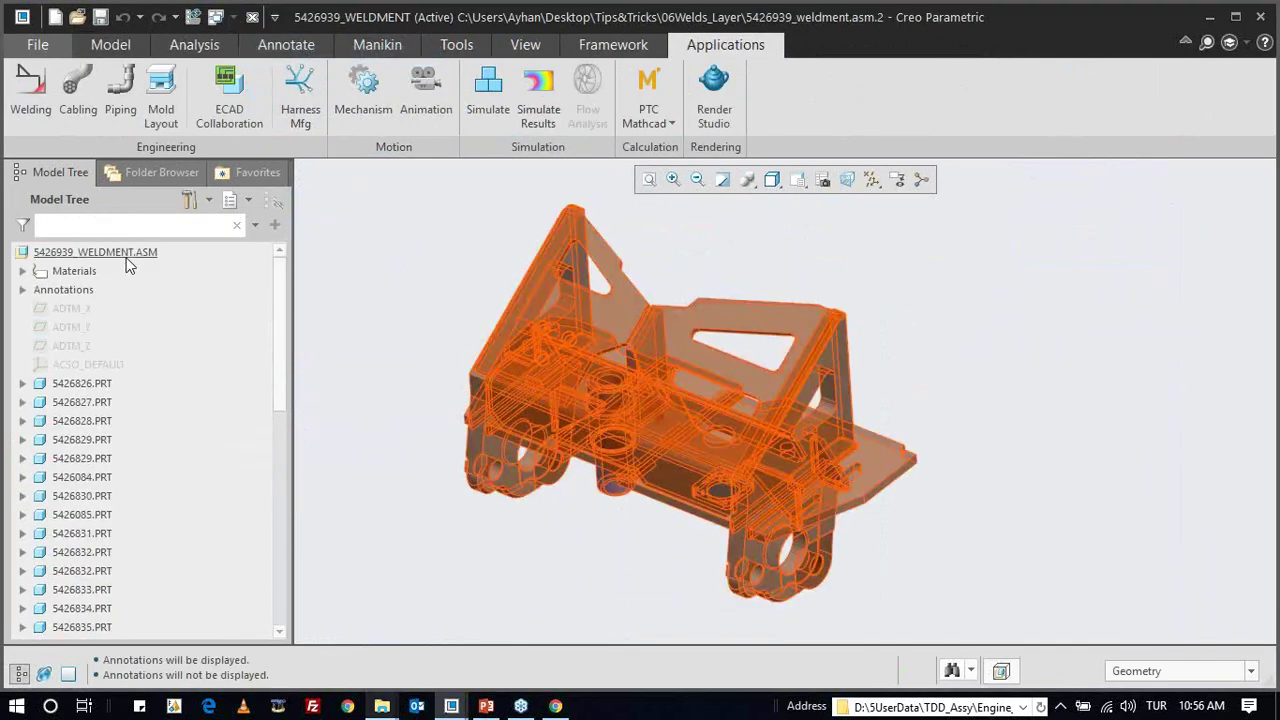
scroll(760, 450, up, 3)
mouse_move(720, 400)
middle_down()
mouse_move(760, 344)
mouse_move(700, 380)
middle_up()
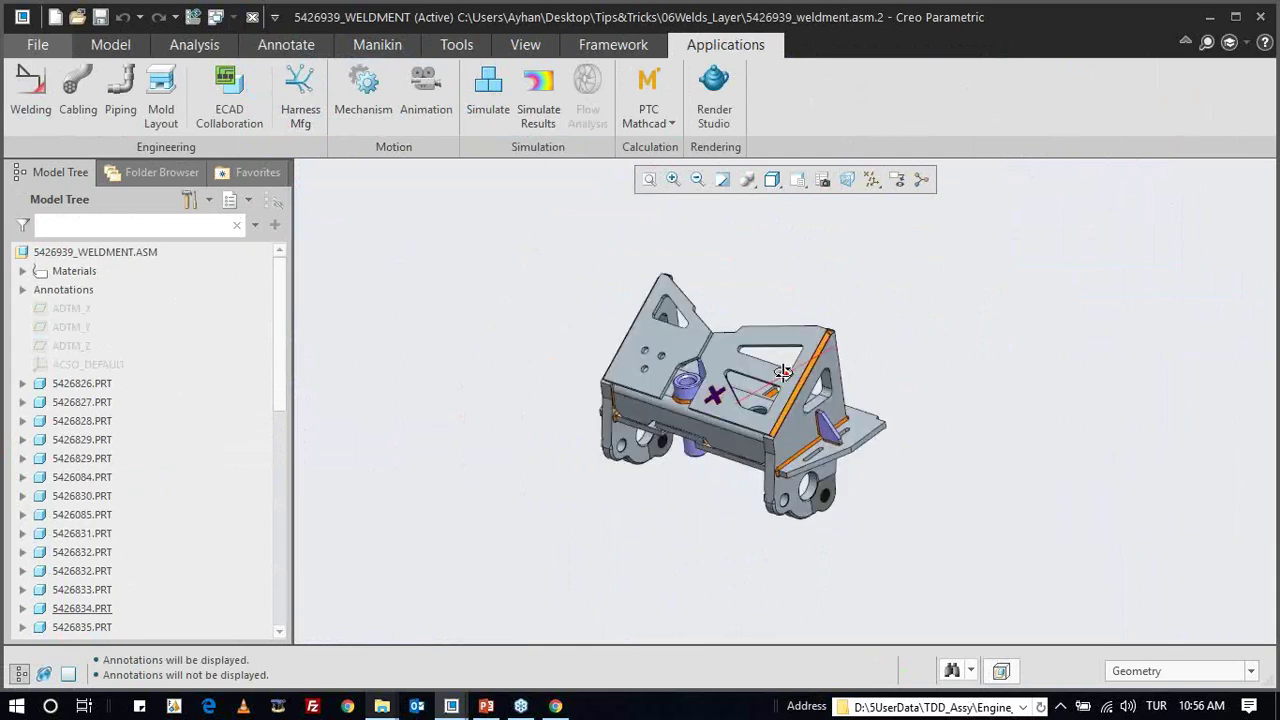
- Show the Layer Tree and start a new layer named WELDS
click(233, 205)
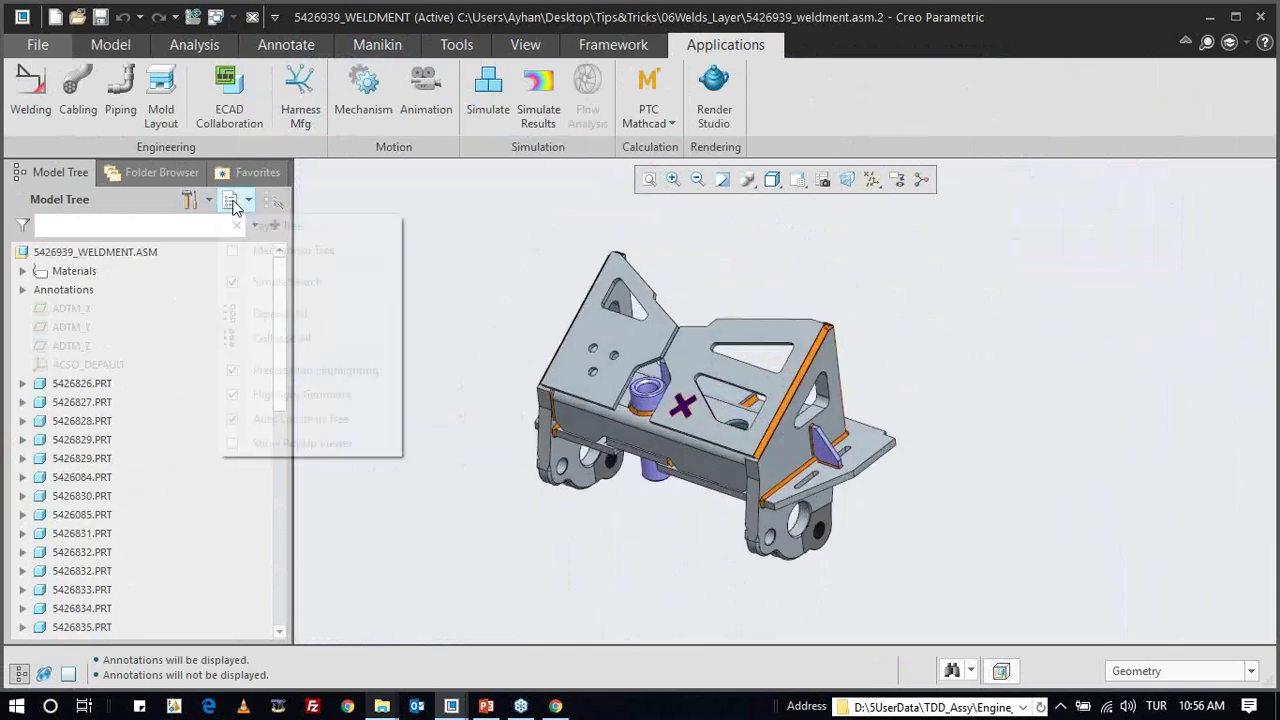
click(275, 222)
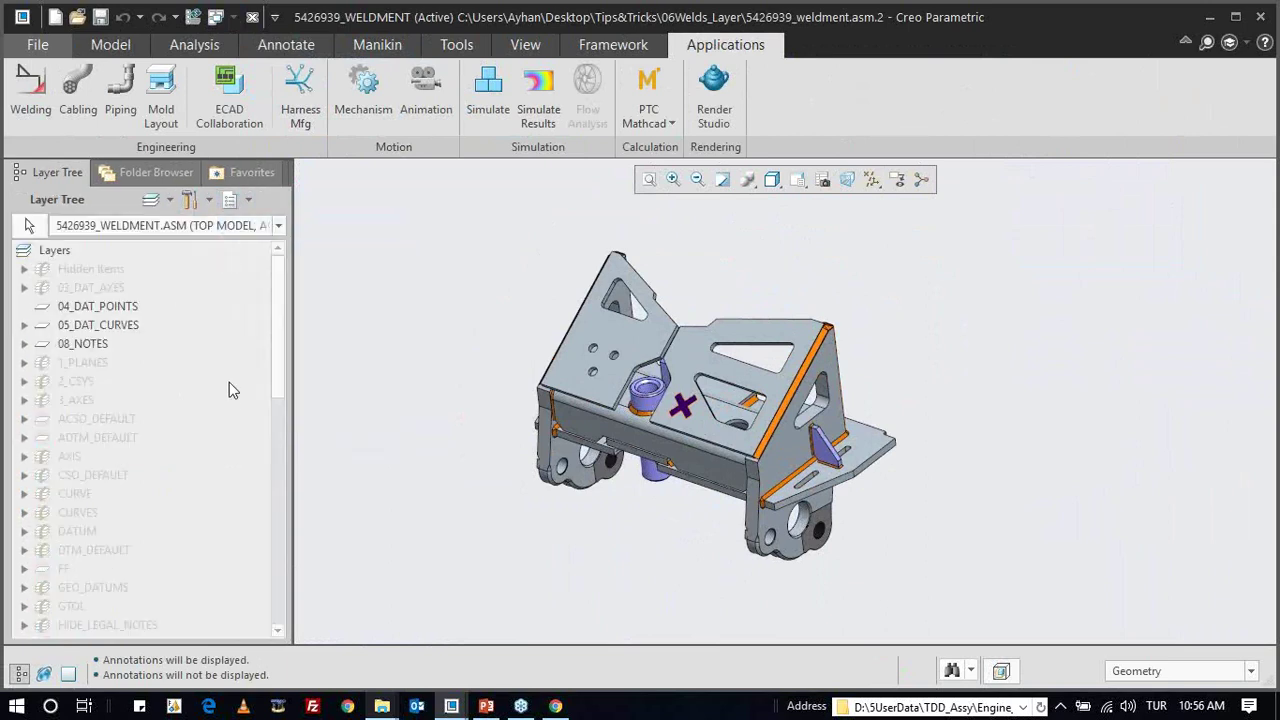
scroll(229, 385, down, 10)
right_click(236, 396)
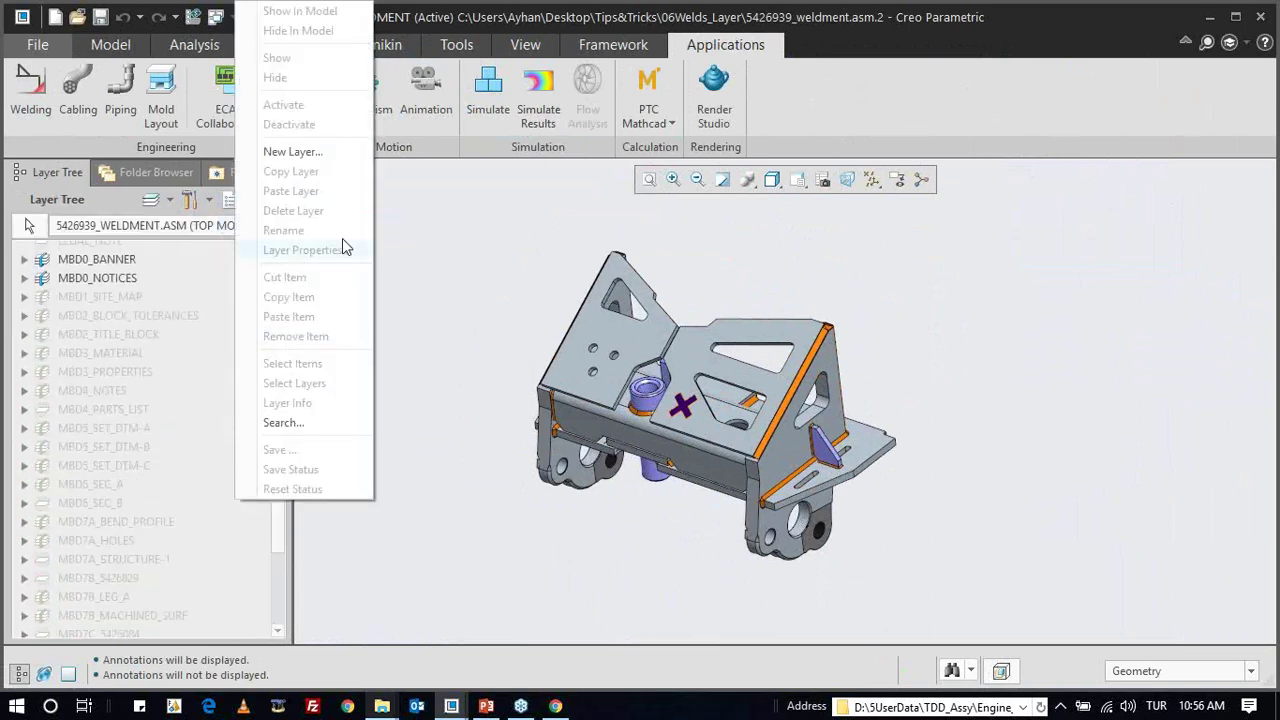
click(330, 152)
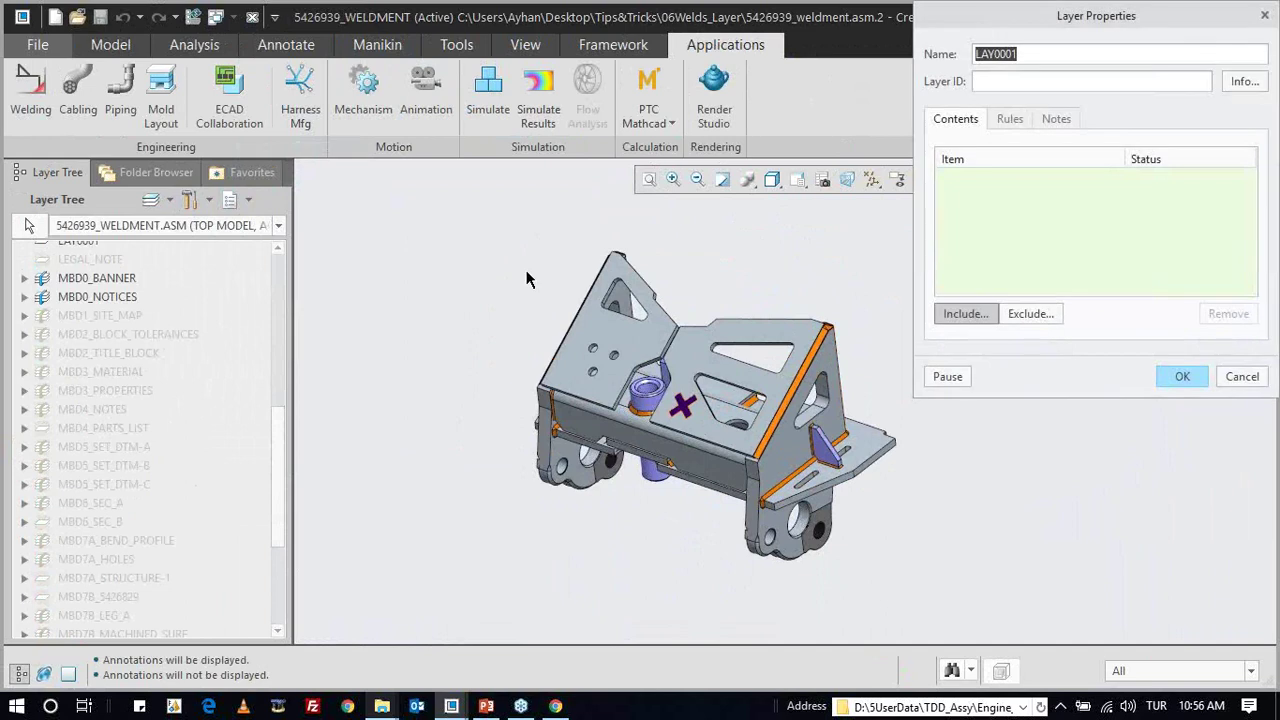
text(WEL)
- Back in the Model Tree, add Fillet Welds 1570 through 5520 to the layer
click(230, 199)
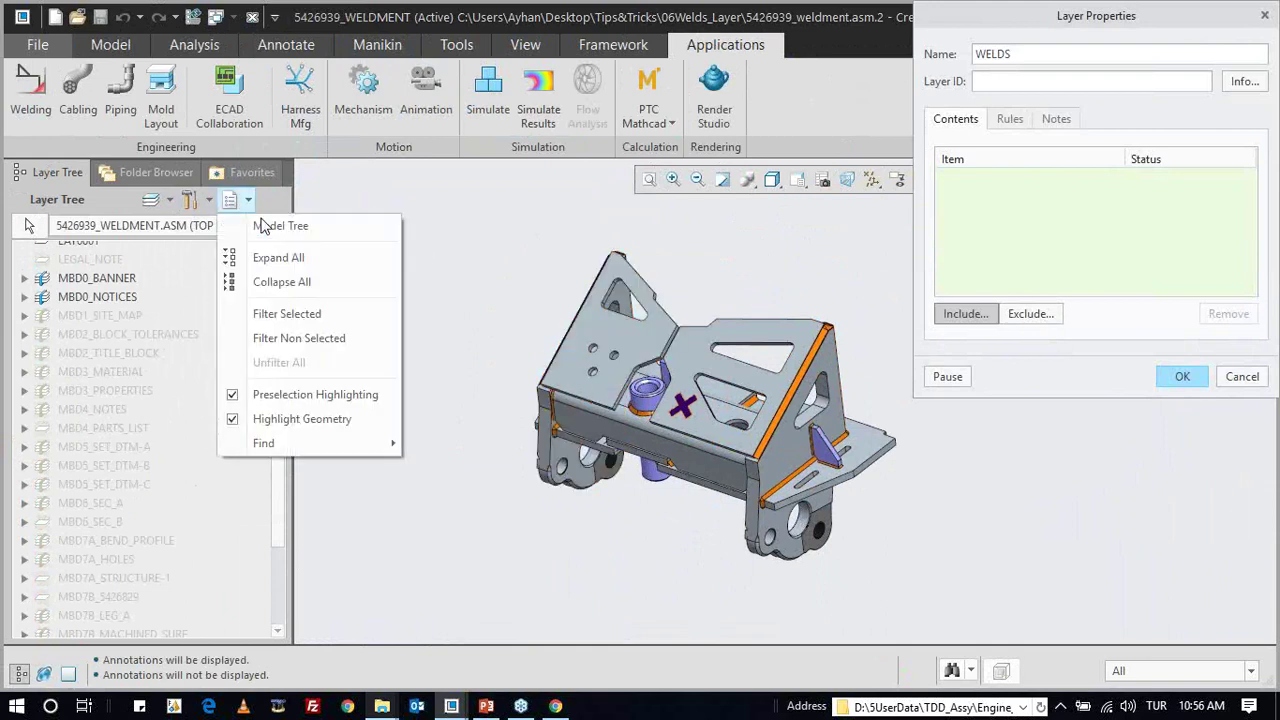
click(265, 220)
scroll(134, 483, down, 5)
scroll(134, 483, down, 2)
click(88, 369)
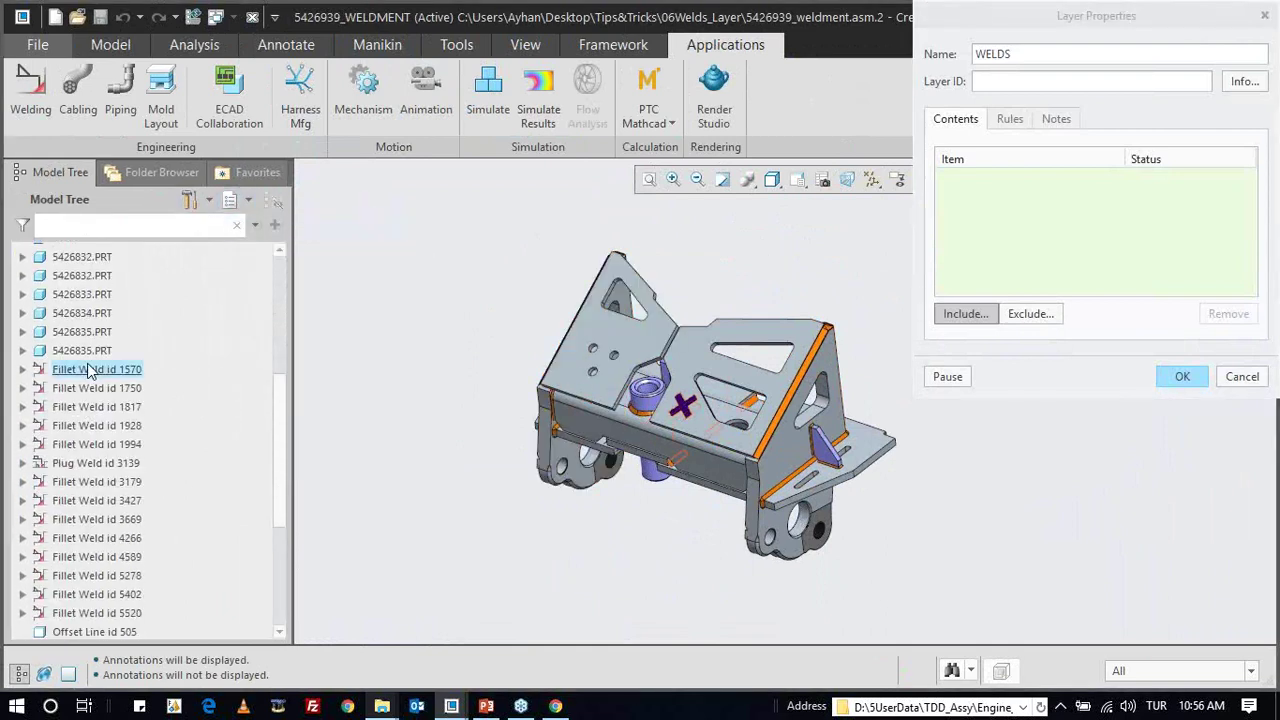
scroll(90, 400, down, 2)
shift+click(97, 528)
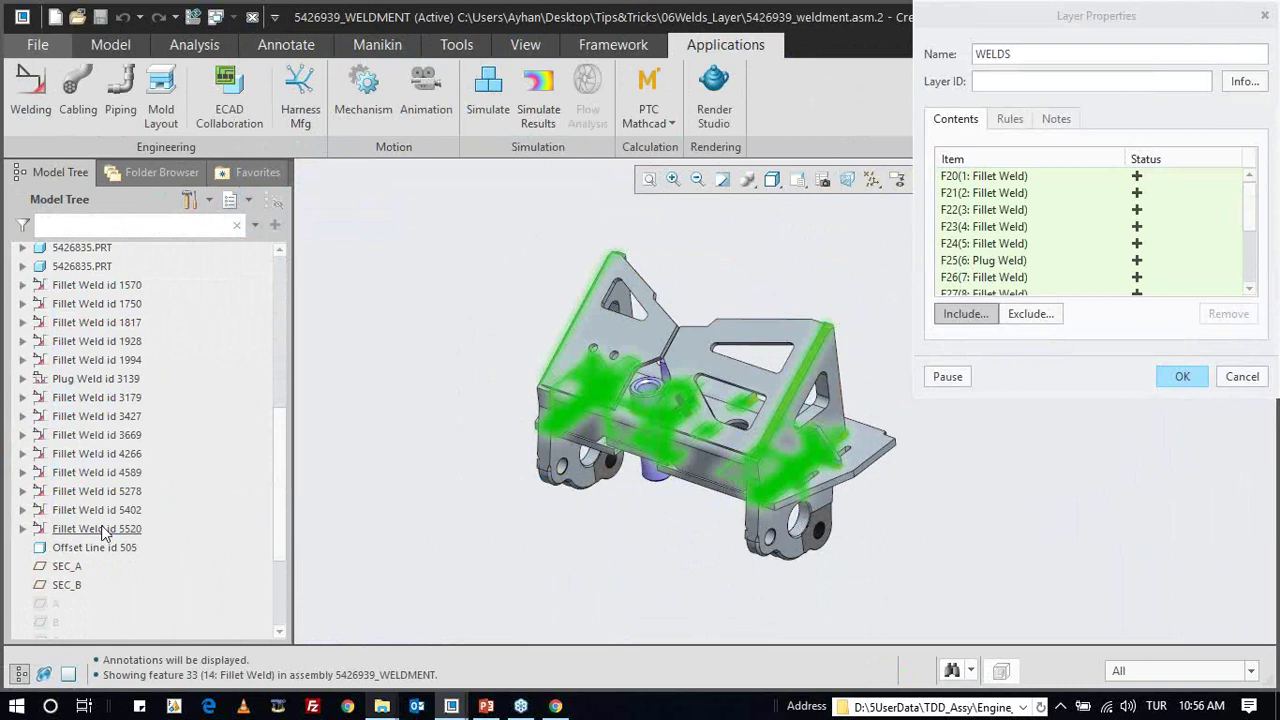
- Confirm the new WELDS layer and switch the panel back to the Layer Tree
click(1180, 377)
click(248, 199)
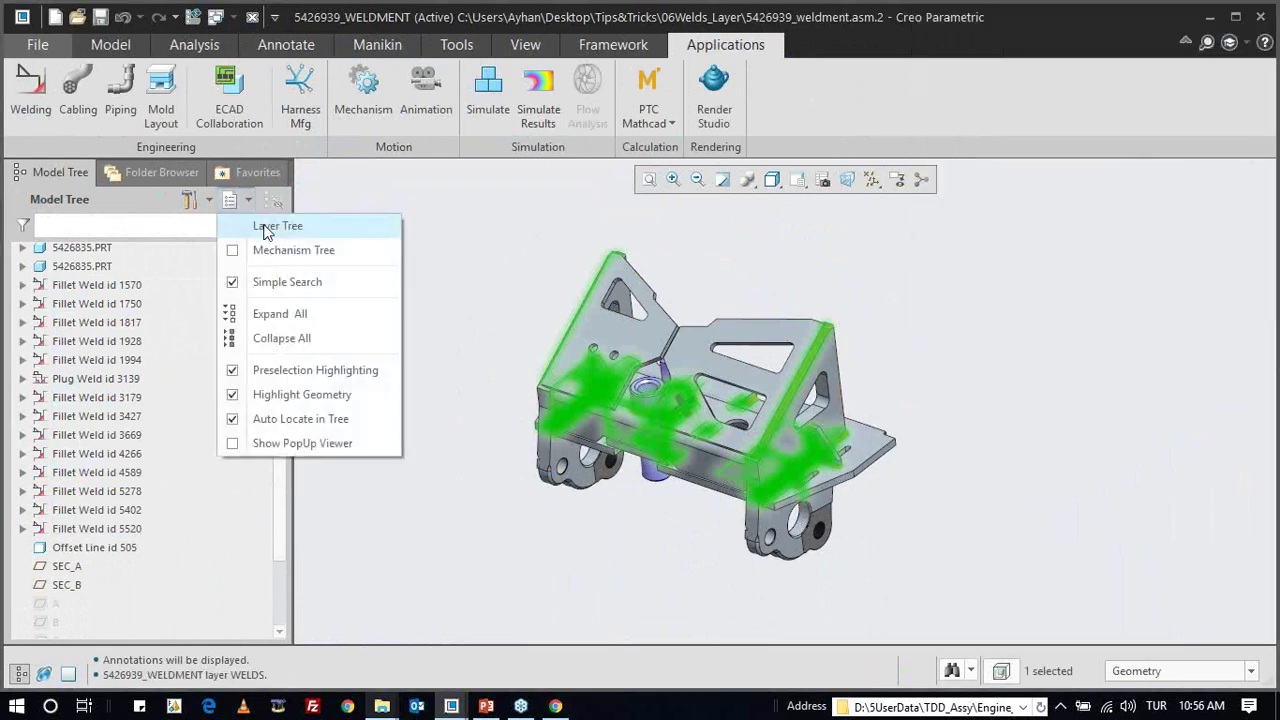
click(265, 229)
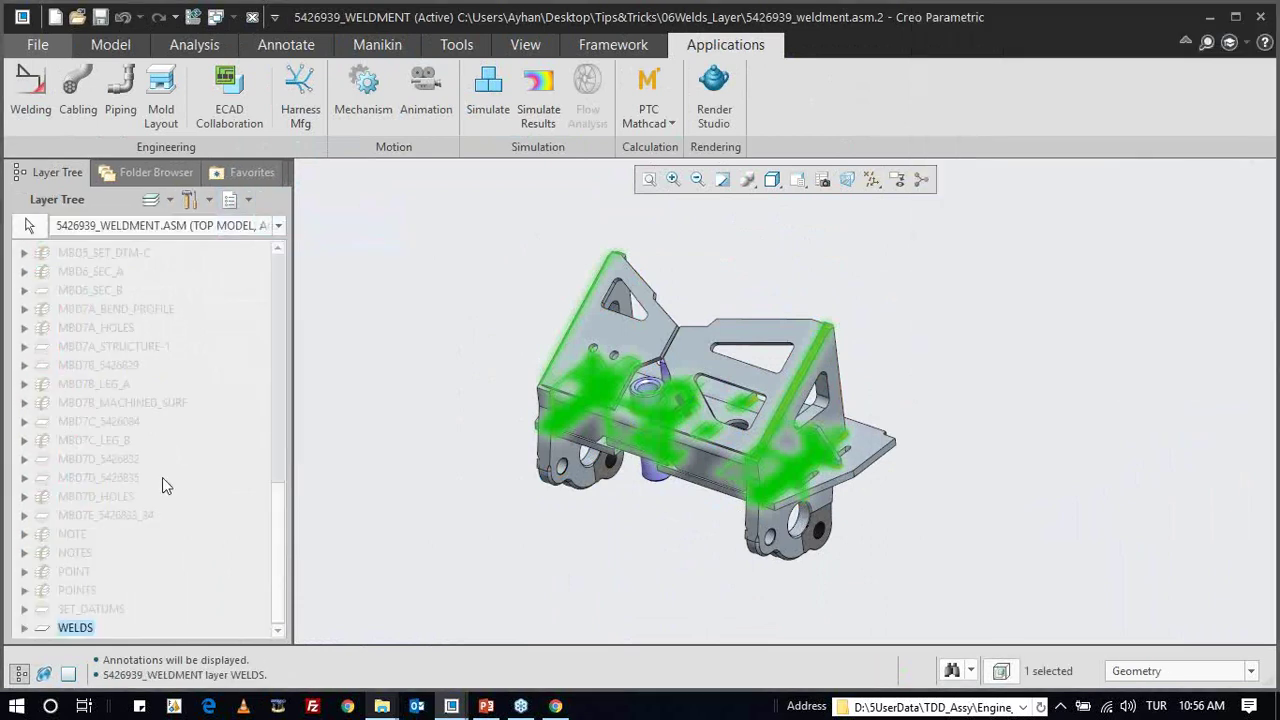
- Expand WELDS to list weld features F20–F30, then close its properties unchanged
click(25, 627)
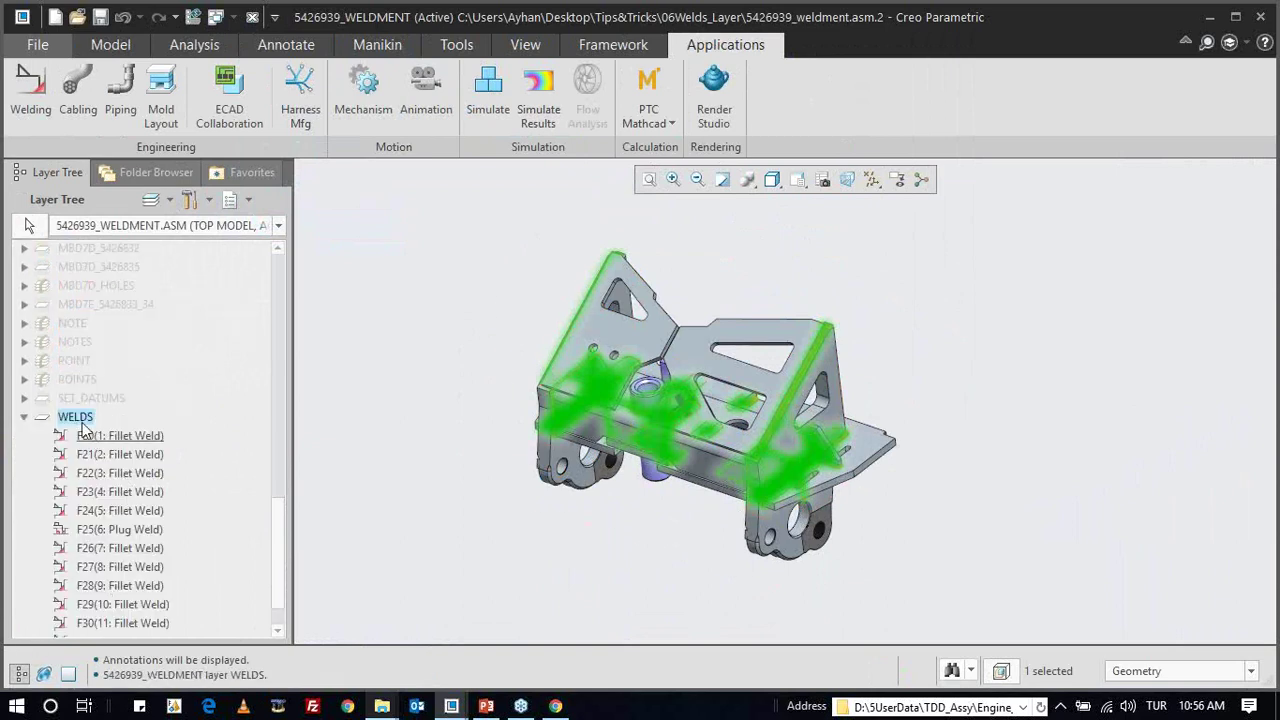
right_click(75, 418)
click(165, 251)
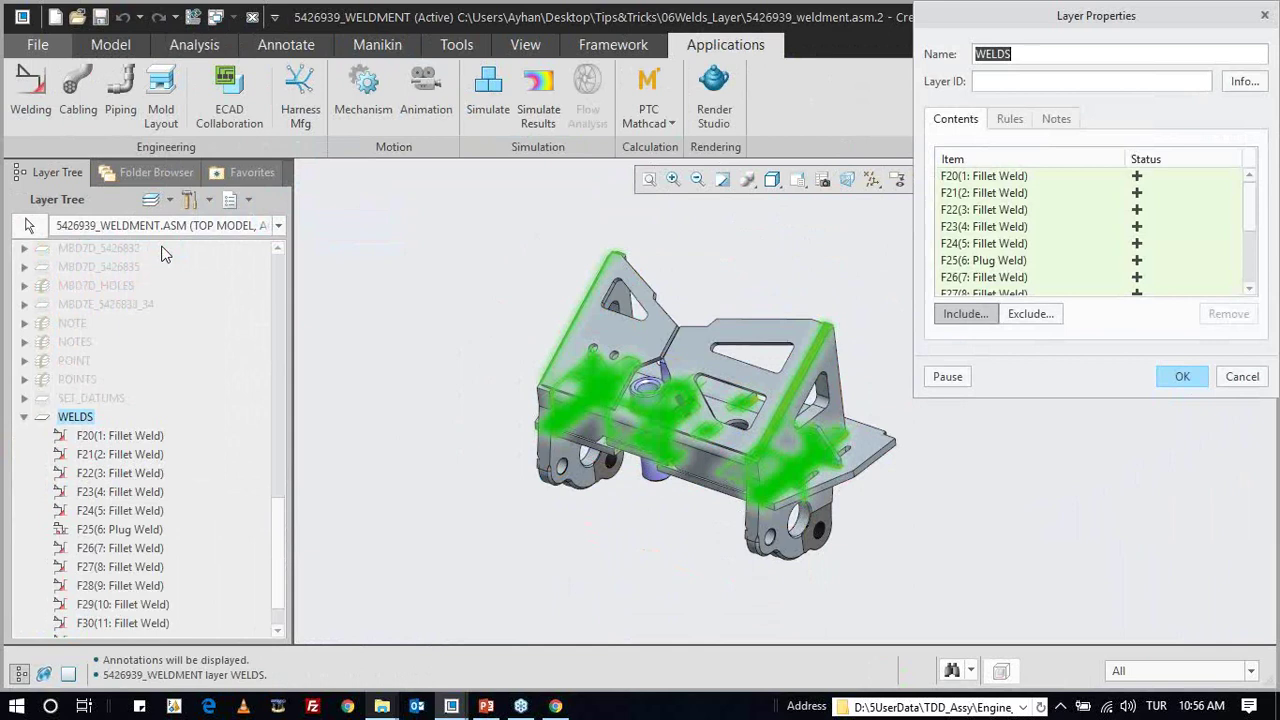
key(Return)
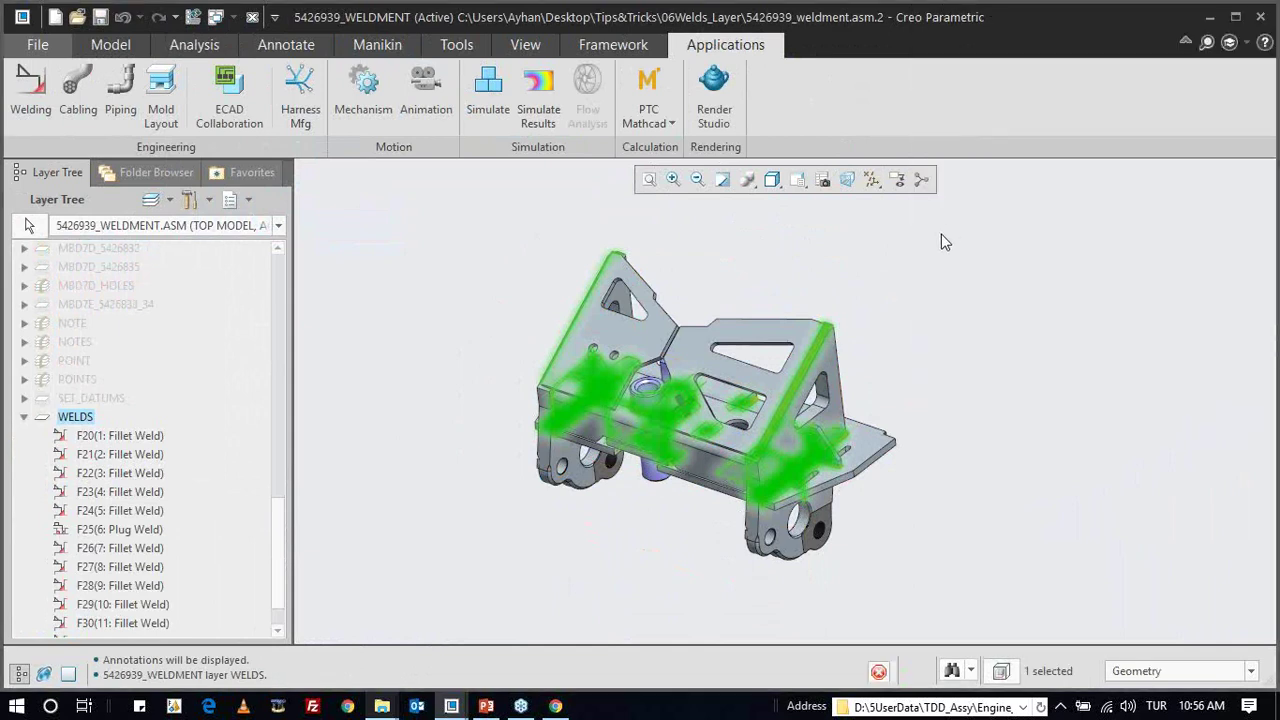
- Switch to the weldment drawing window and display its layer tree
click(231, 17)
click(262, 40)
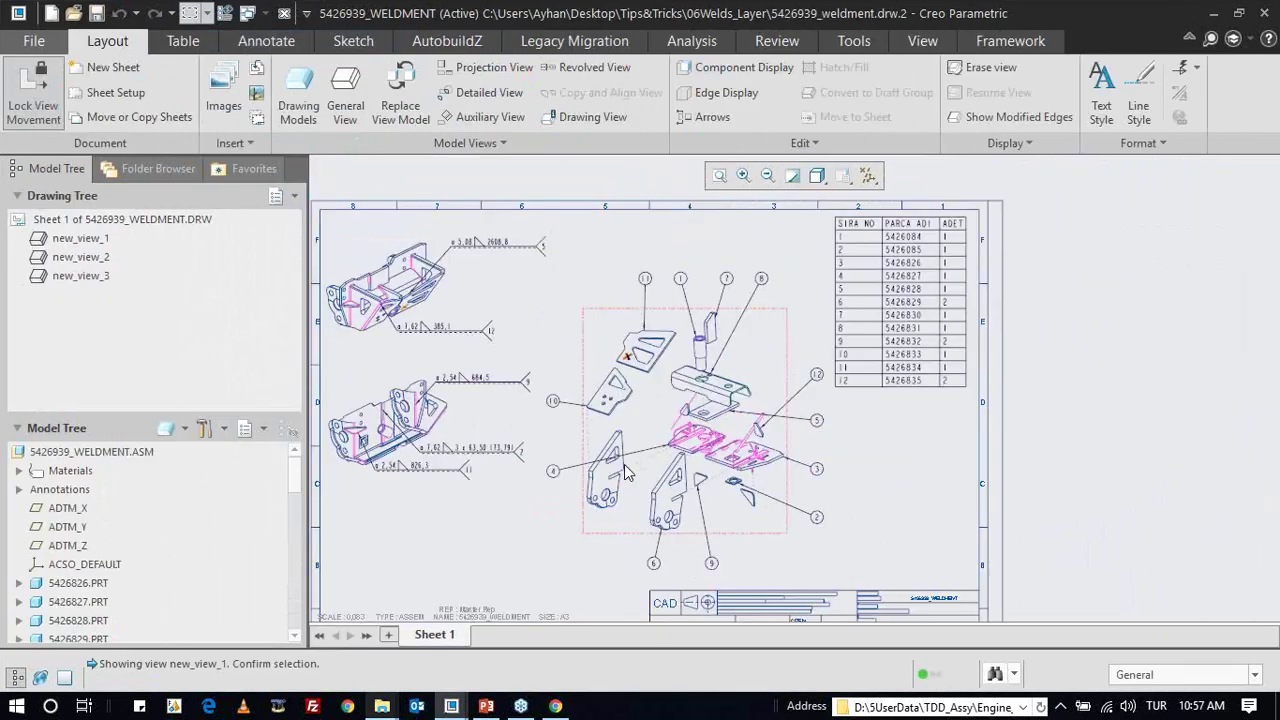
click(250, 428)
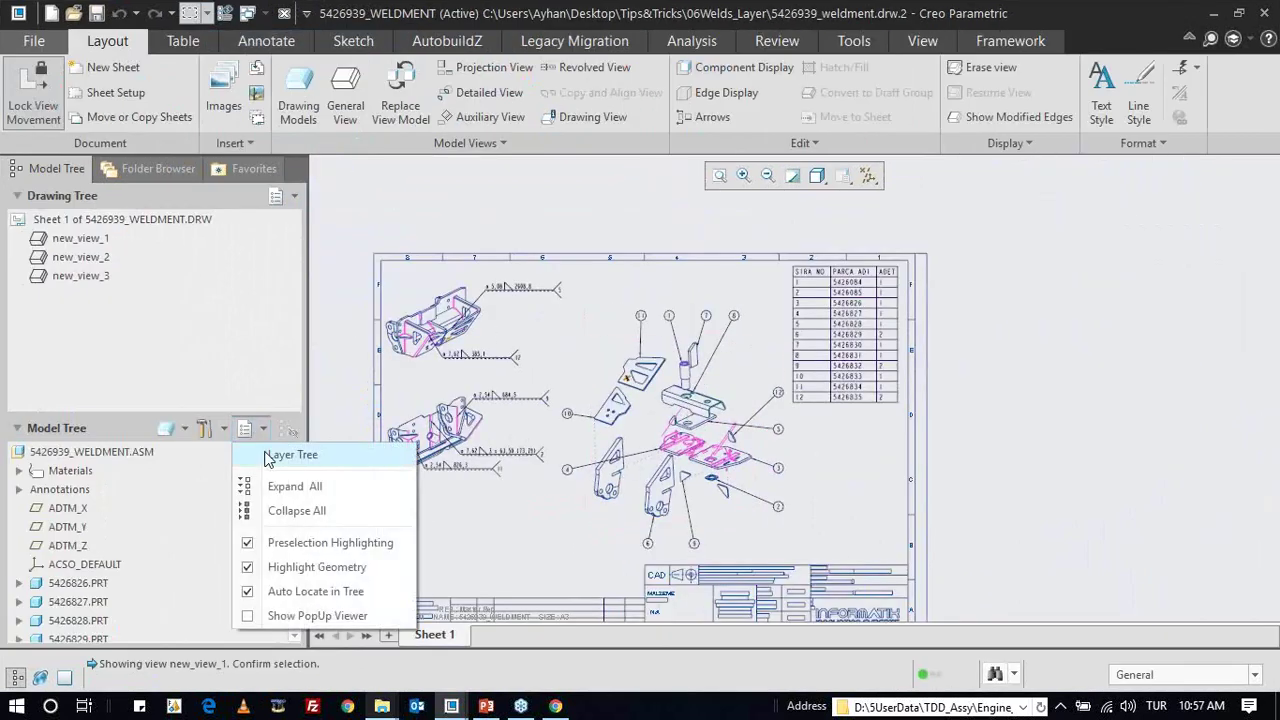
click(288, 455)
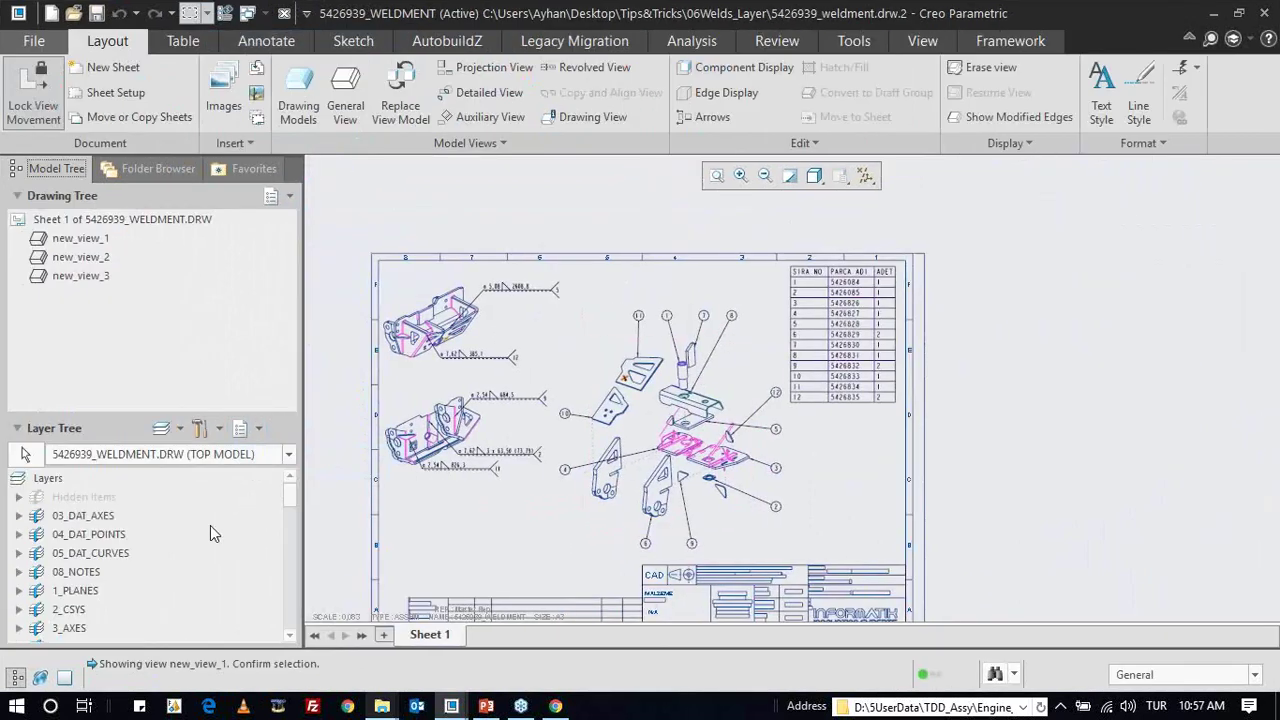
scroll(206, 536, down, 2)
scroll(206, 538, down, 4)
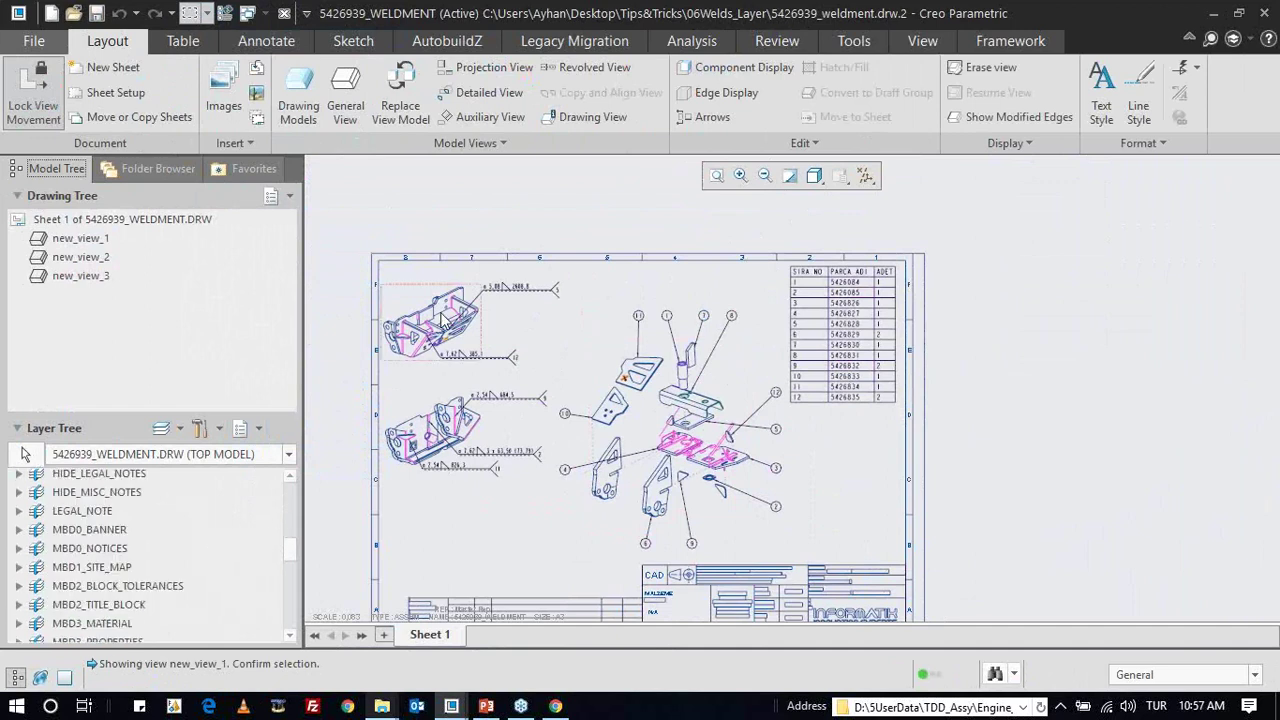
scroll(131, 535, up, 6)
- Select new_view_1 for layer control and hide its WELDS layer
click(24, 455)
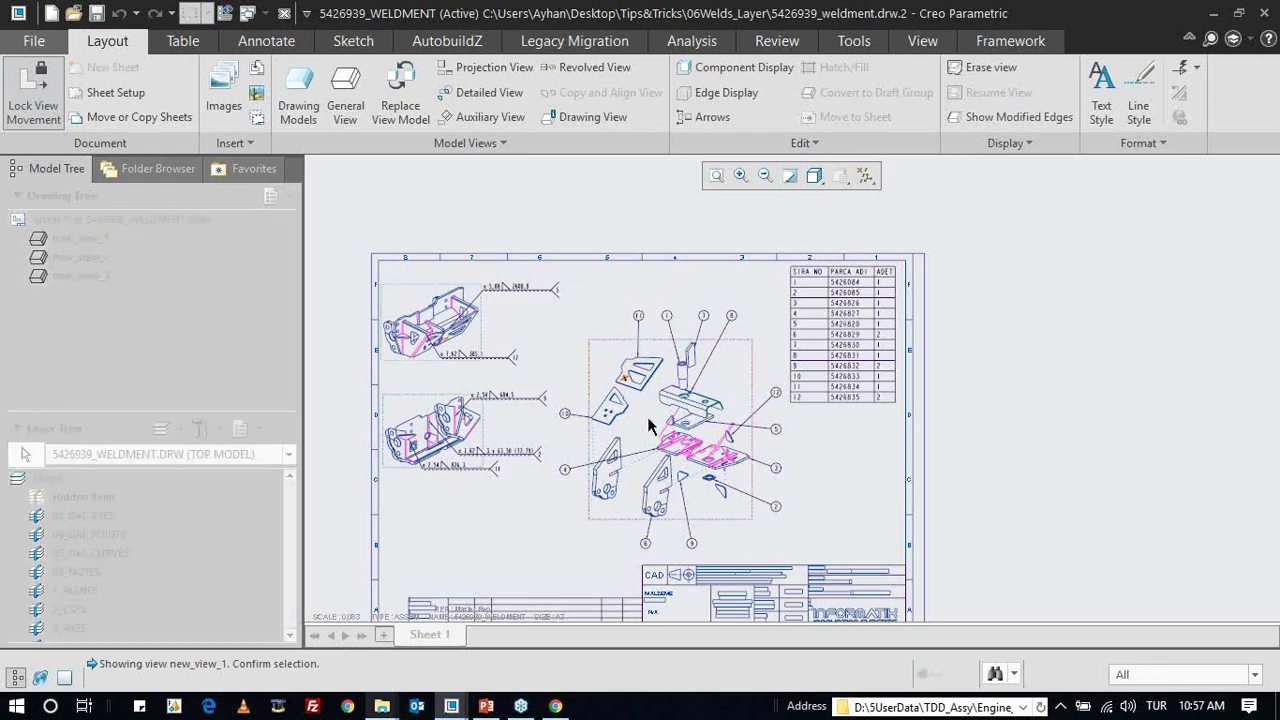
middle_click(650, 423)
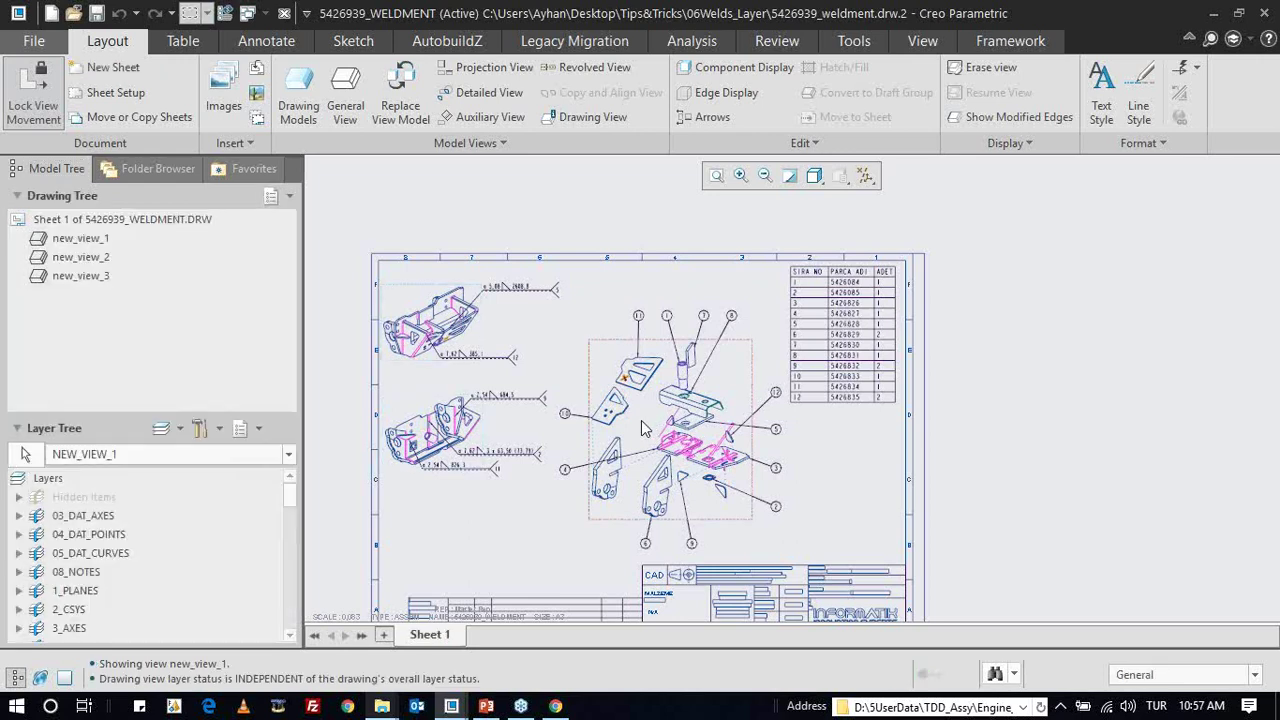
scroll(236, 525, down, 5)
scroll(230, 522, down, 5)
scroll(221, 518, down, 2)
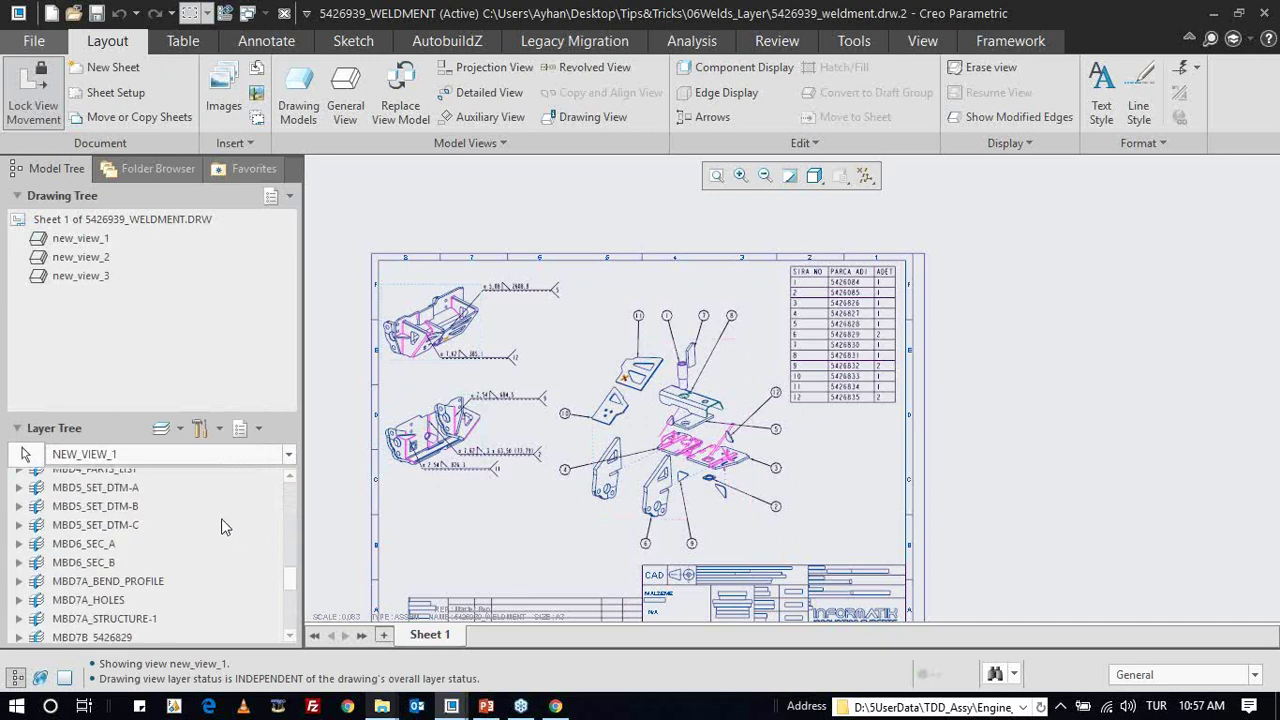
scroll(212, 523, down, 5)
right_click(85, 632)
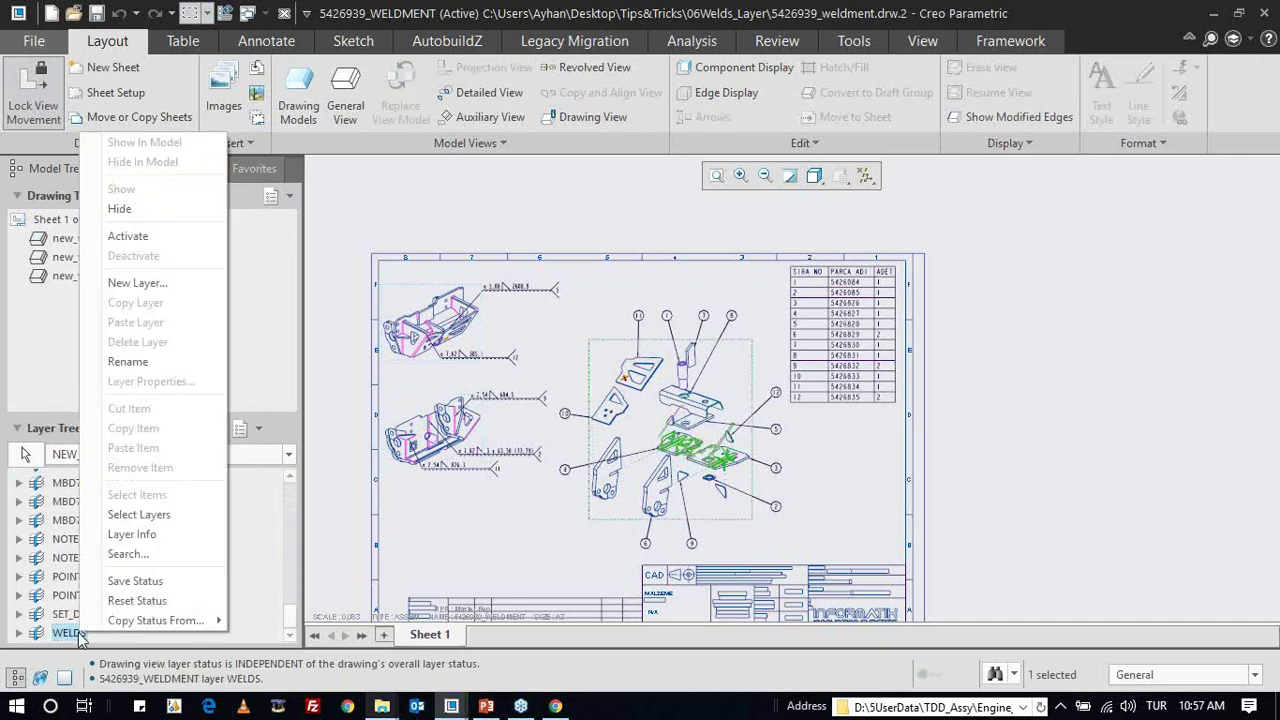
click(183, 211)
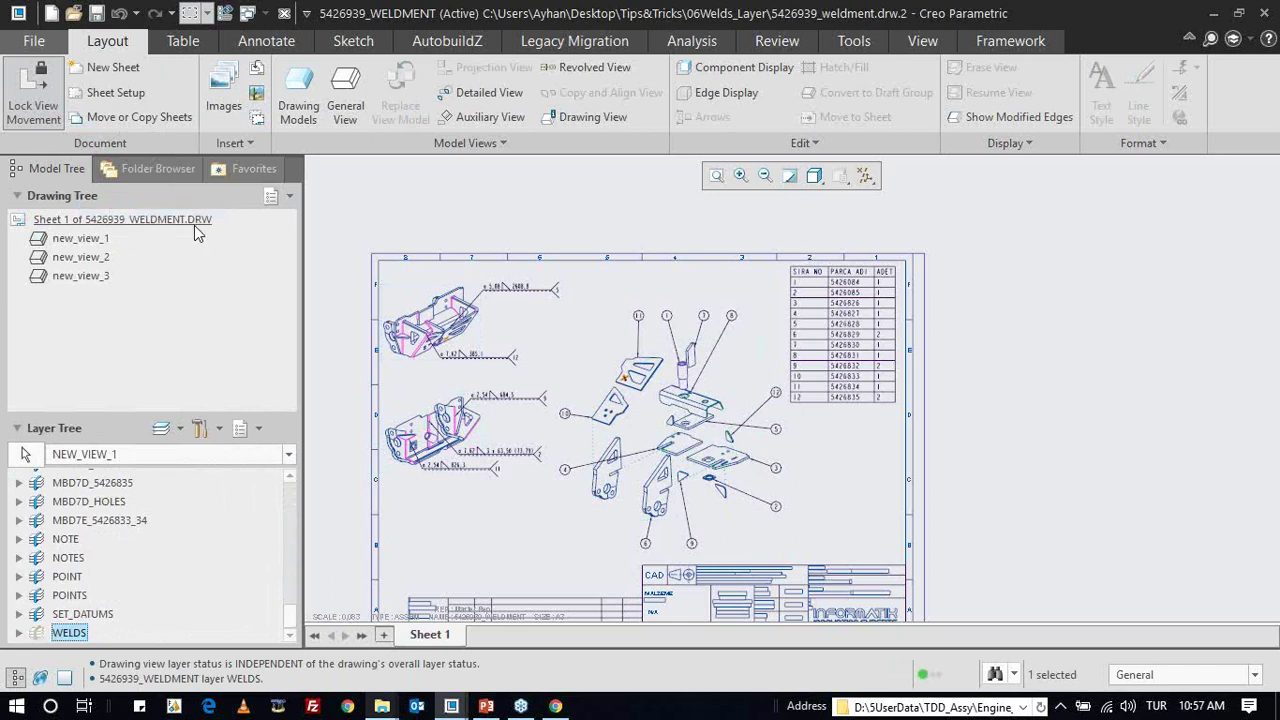
- Show the WELDS layer again in new_view_1 and refit the whole sheet
scroll(591, 503, up, 2)
middle_drag(525, 510, 580, 514)
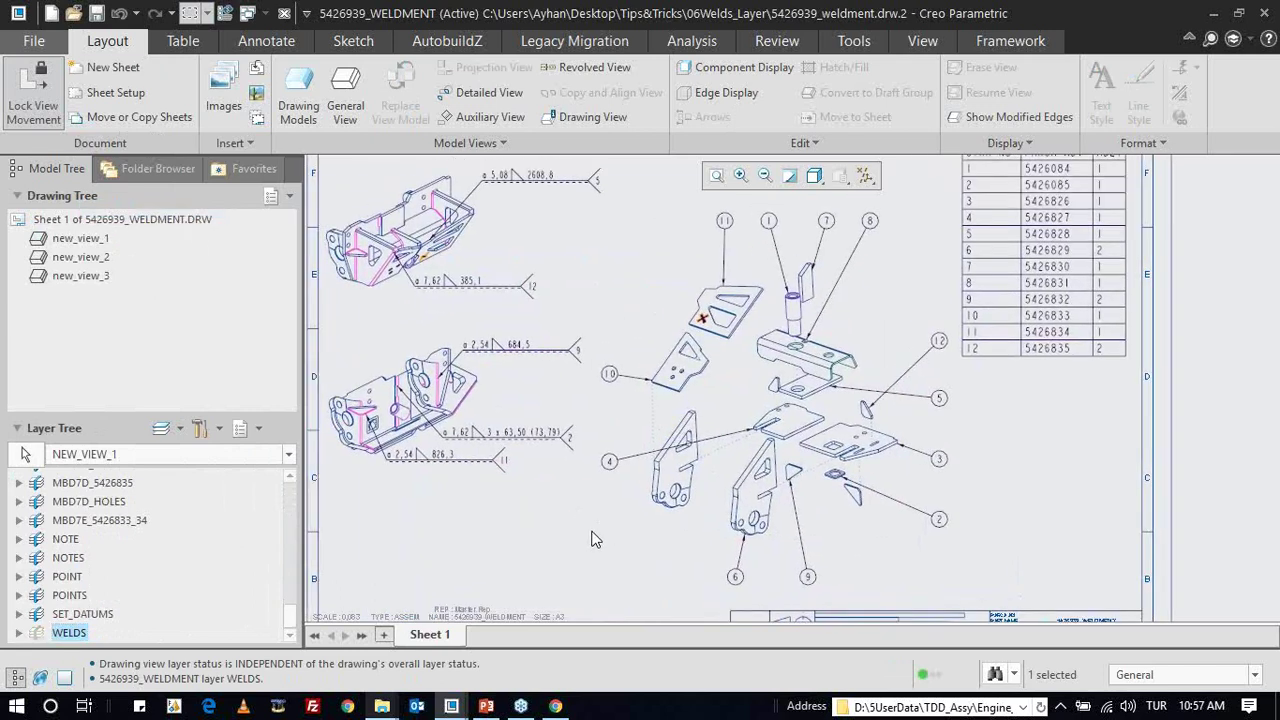
right_click(68, 636)
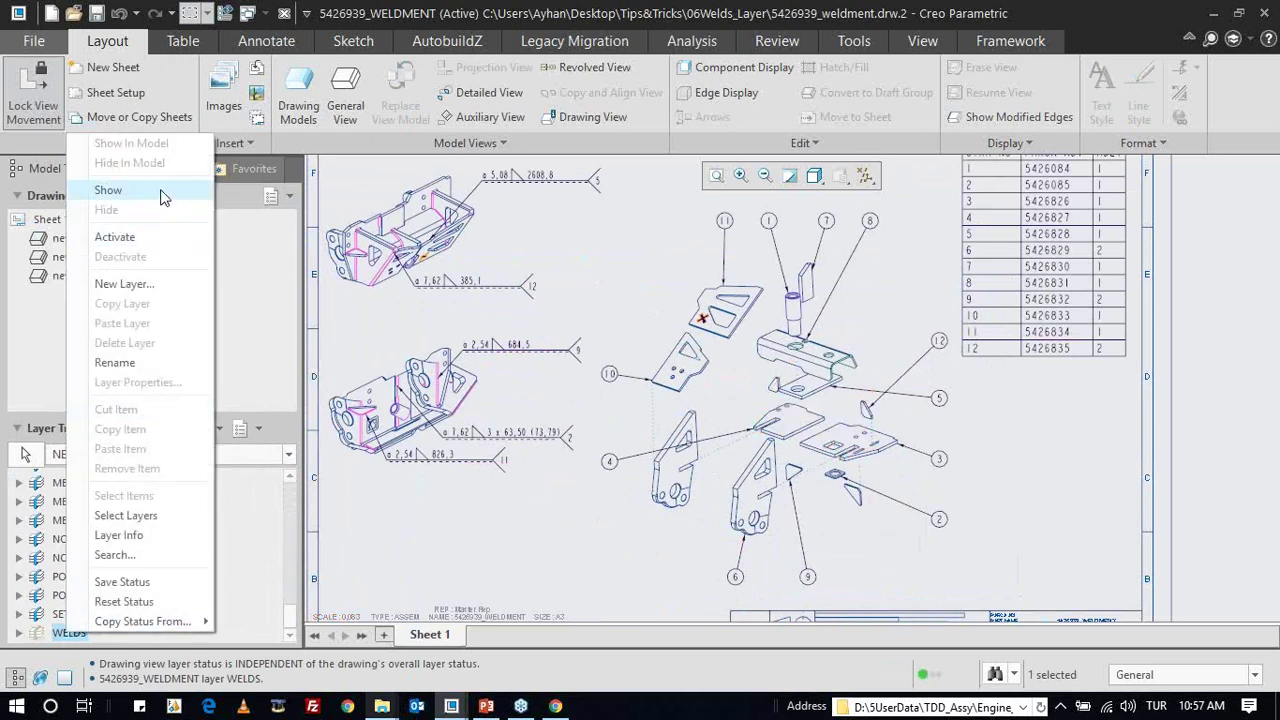
click(165, 198)
key(ctrl+d)
click(218, 430)
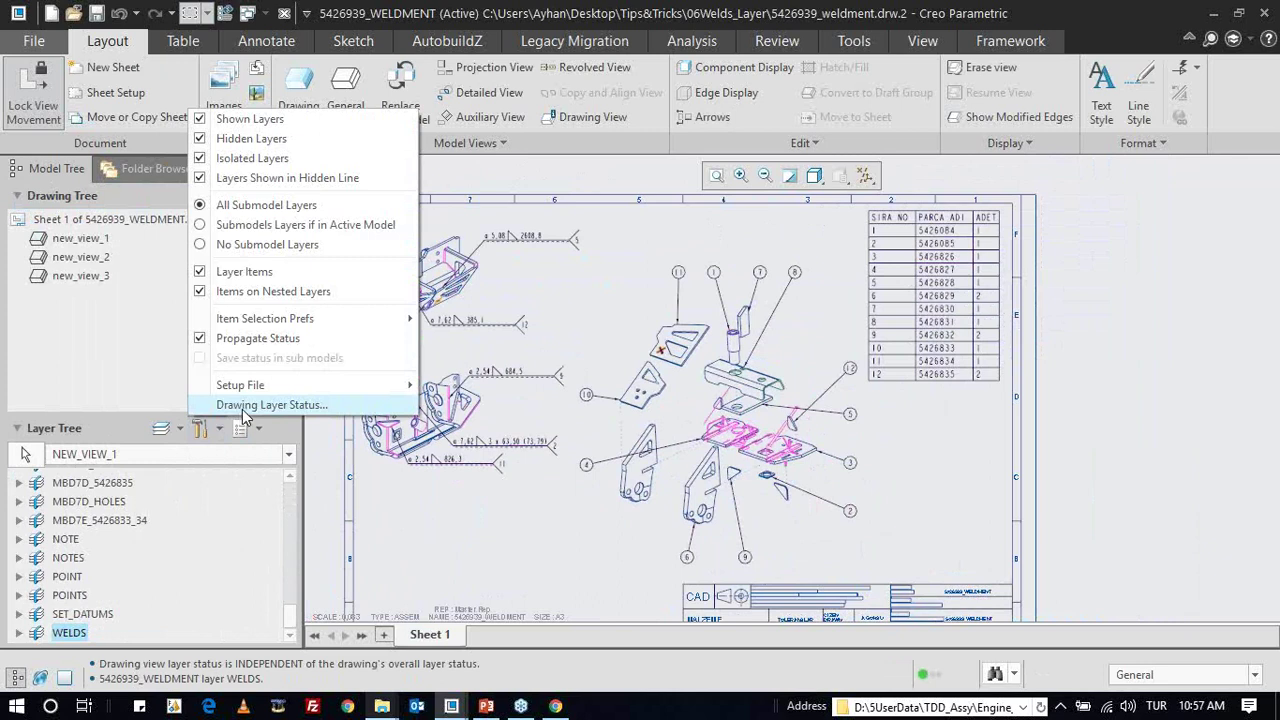
- Set Drawing Layer Status to No so the model controls layer display
click(250, 410)
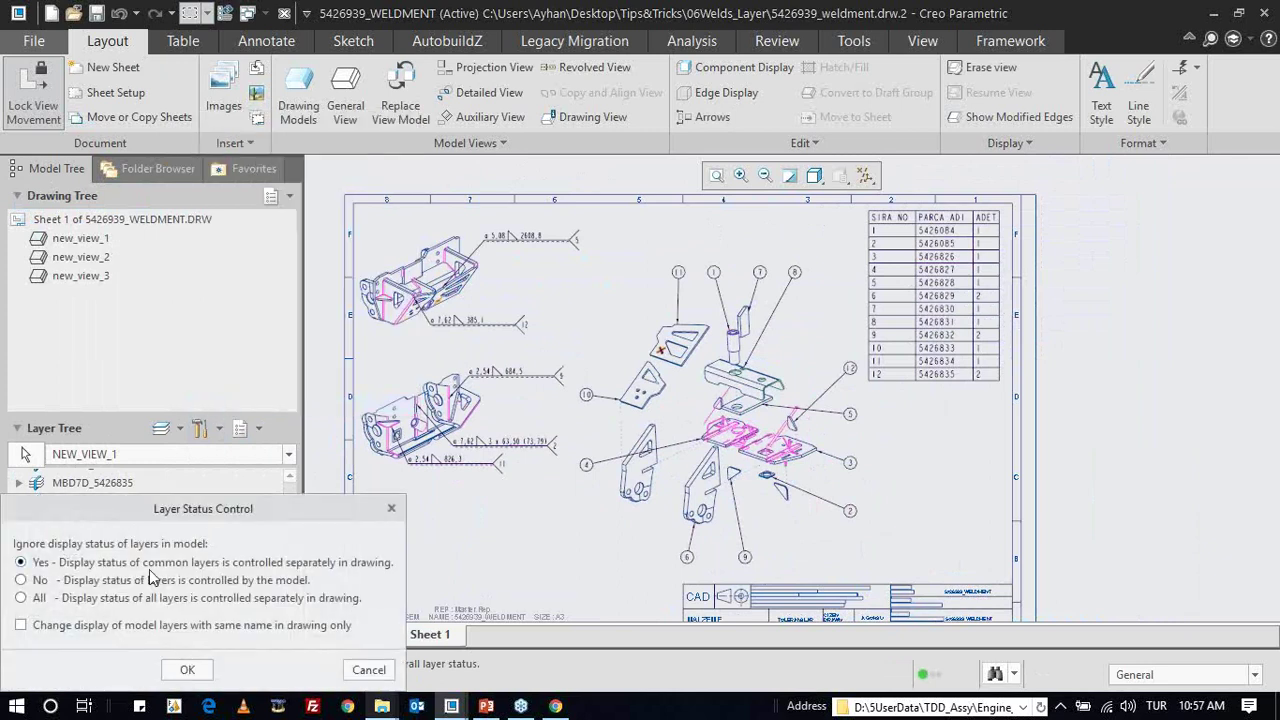
click(86, 582)
drag(190, 509, 381, 392)
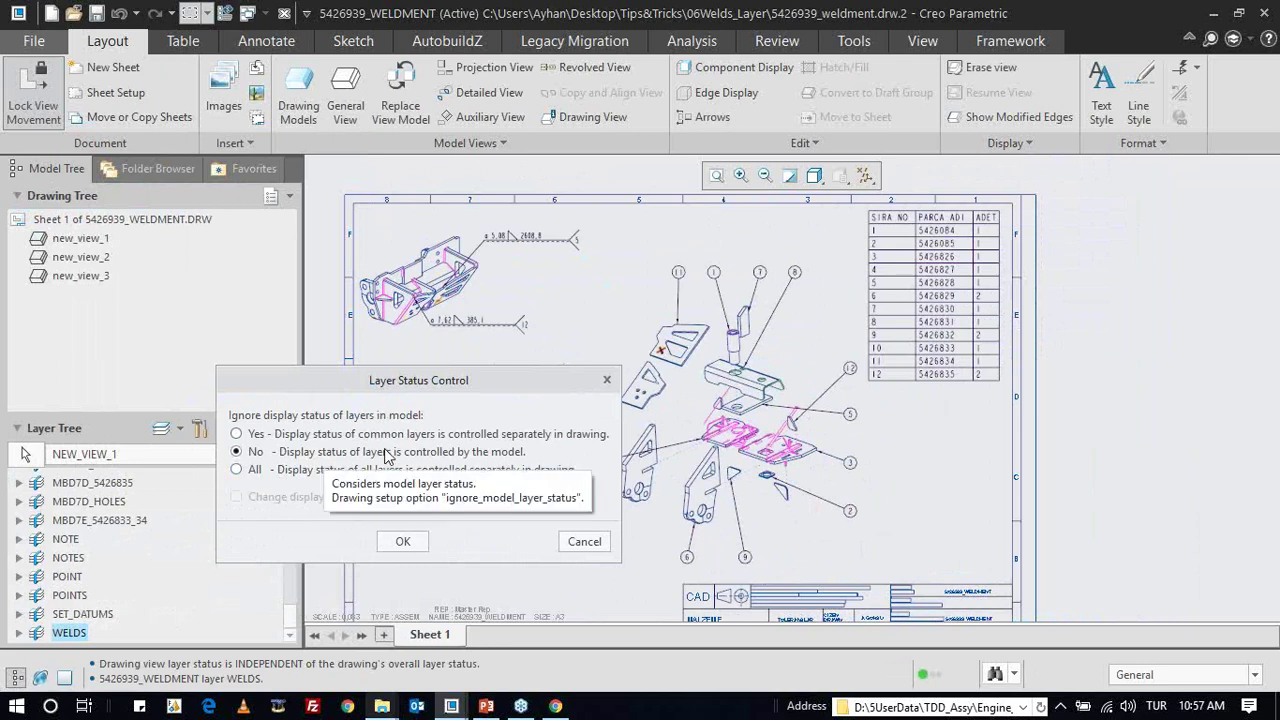
click(404, 541)
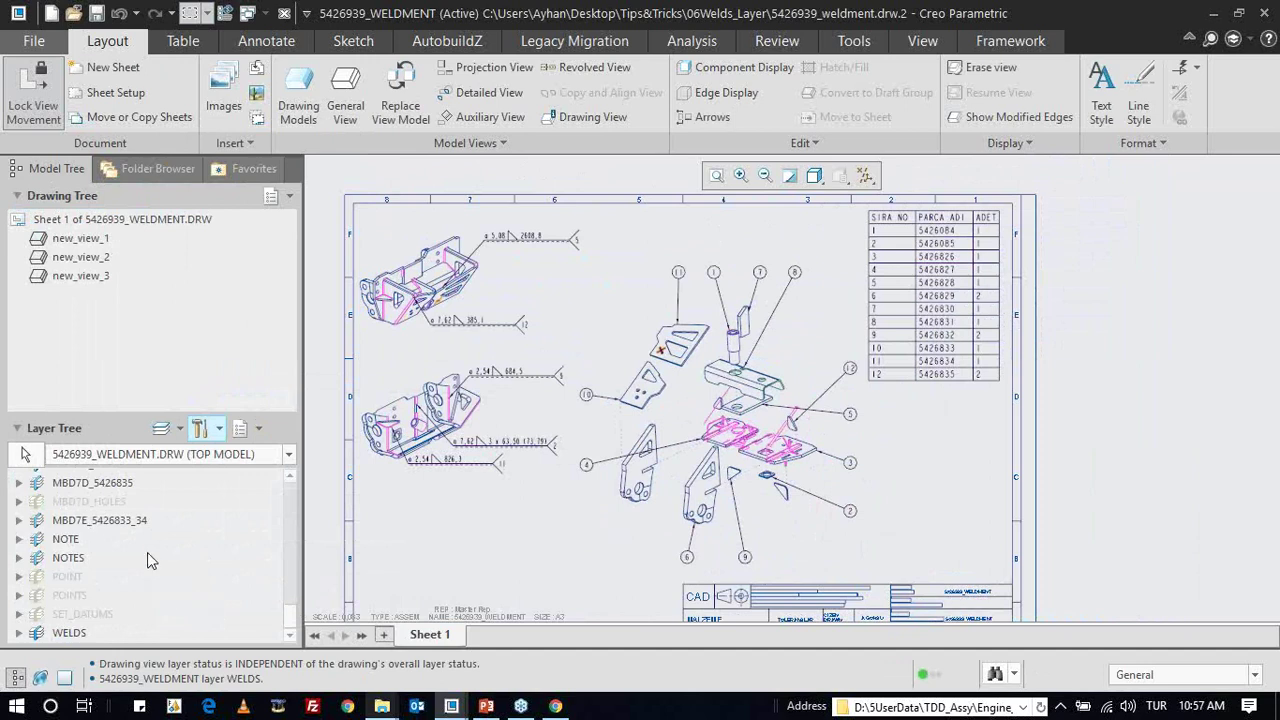
- Hide the WELDS layer in the drawing, then switch to the 3D WELDMENT assembly window
click(72, 634)
right_click(75, 638)
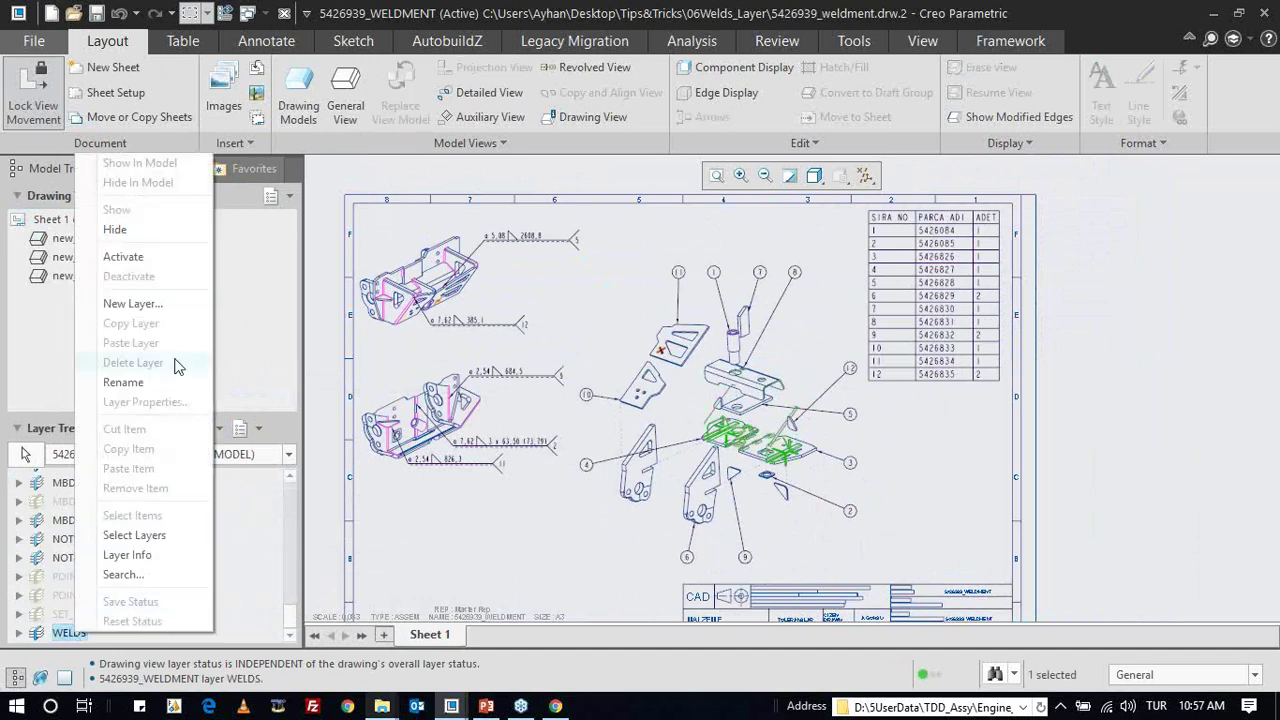
click(165, 236)
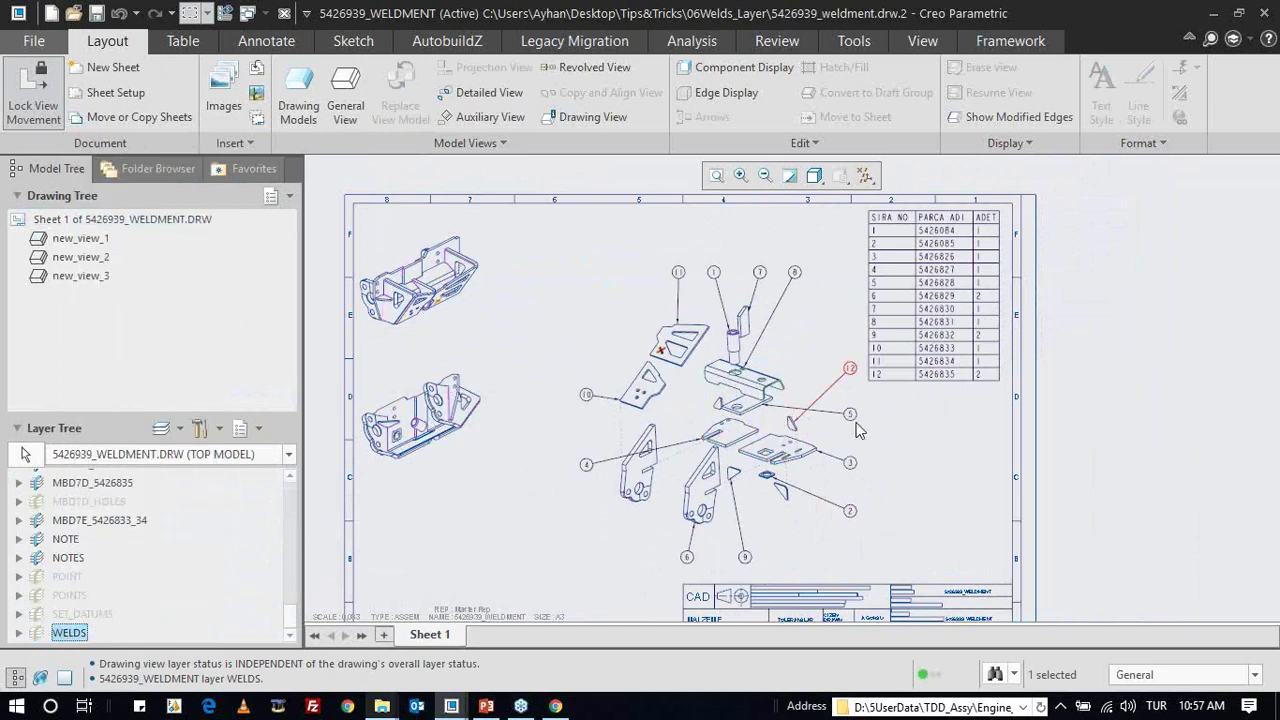
click(248, 13)
click(290, 48)
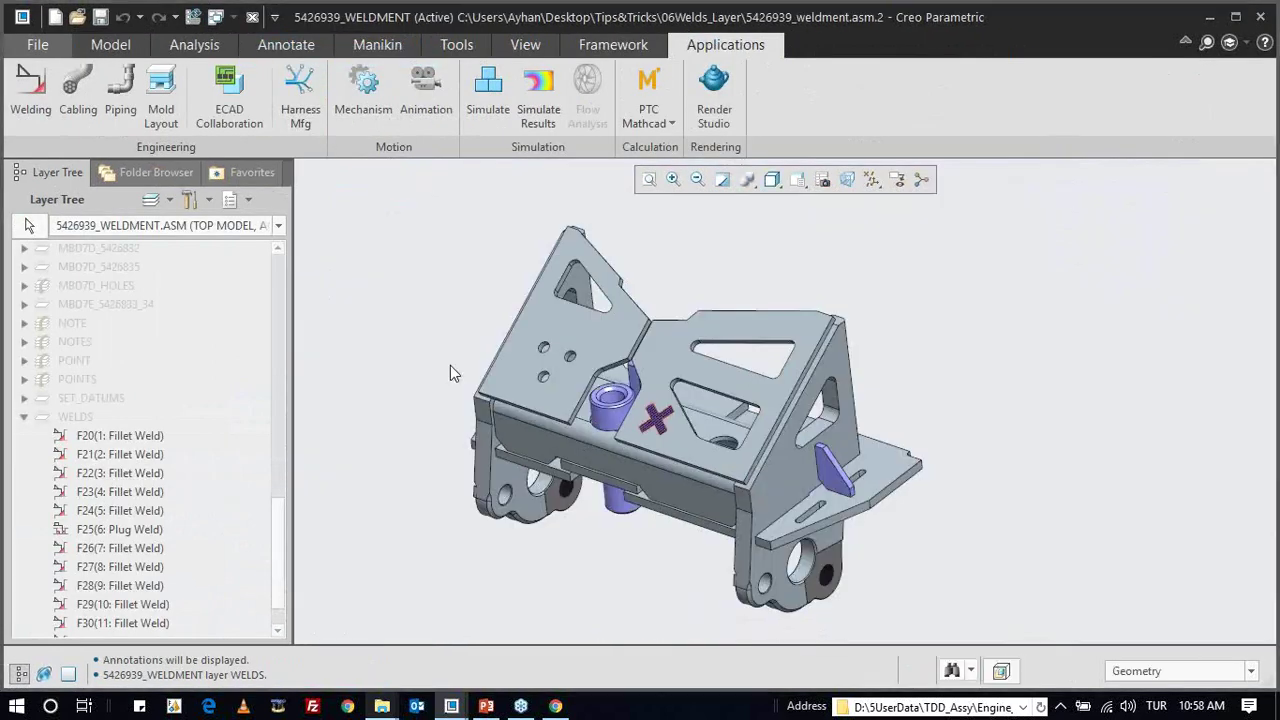
- Return to the drawing, pick the exploded view, and show its WELDS layer again
click(215, 17)
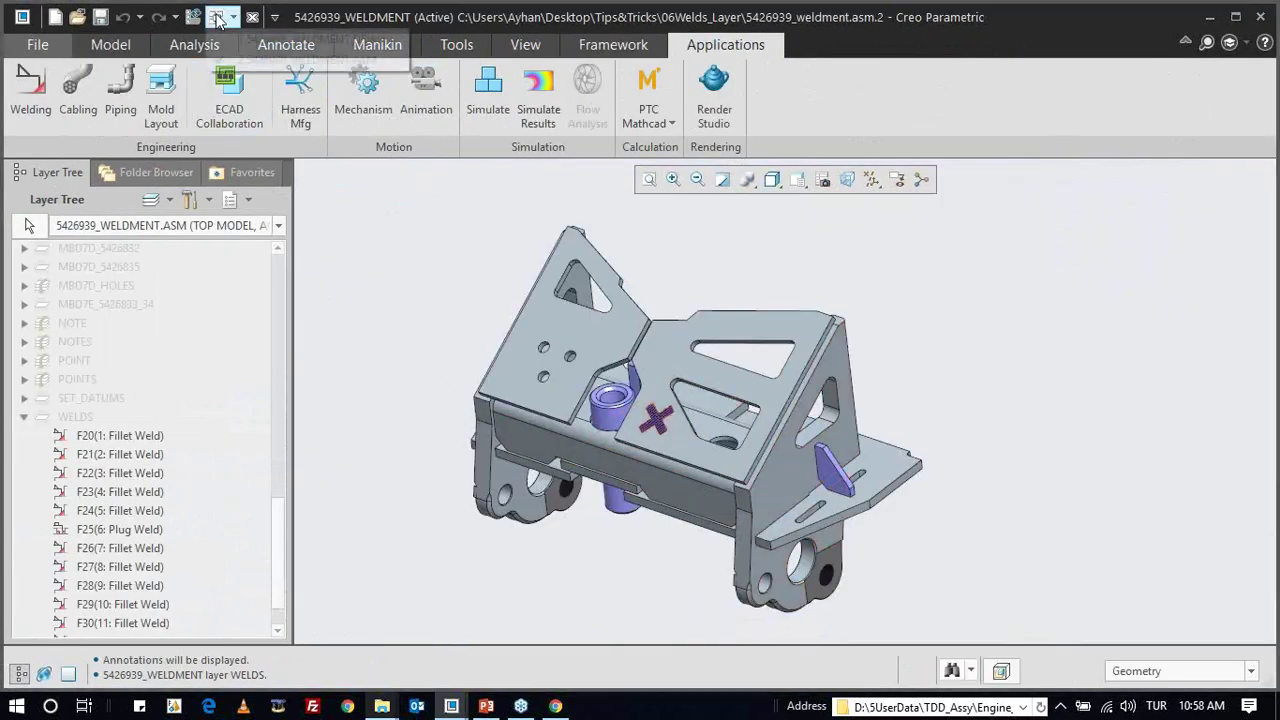
click(240, 38)
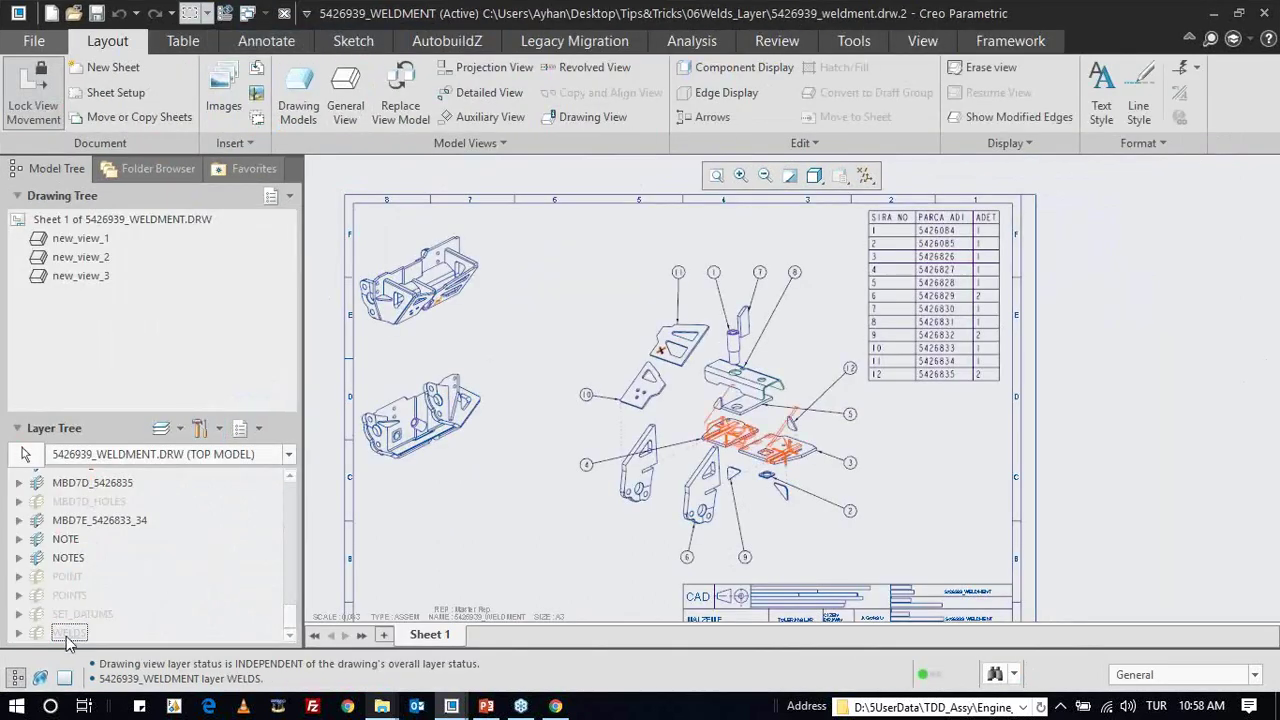
right_click(70, 632)
click(124, 573)
click(26, 456)
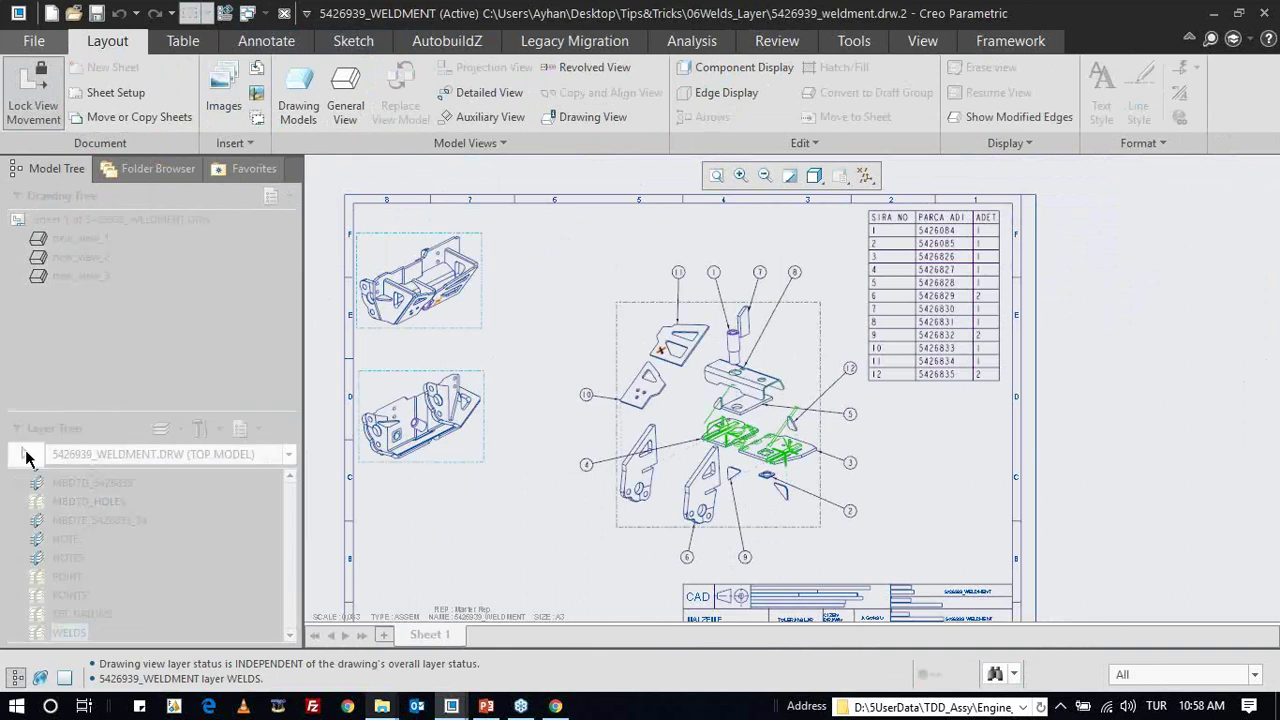
click(658, 425)
right_click(113, 633)
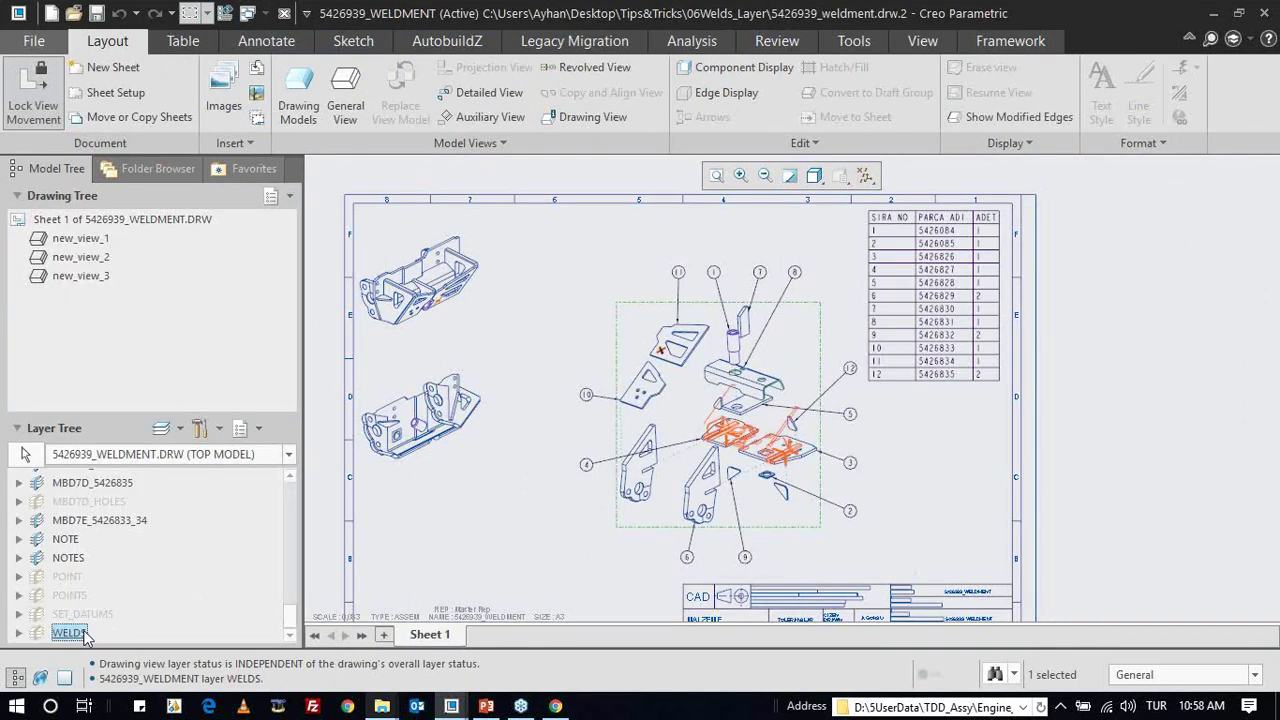
click(125, 207)
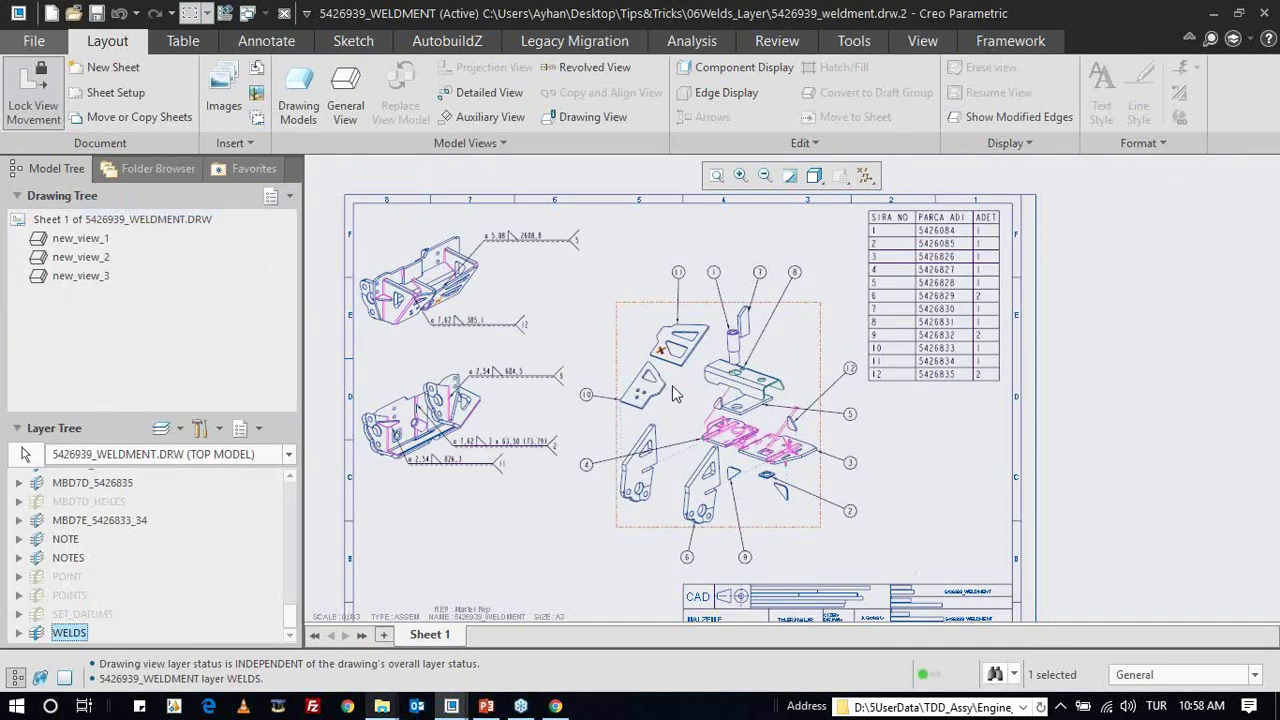
- Toggle the panel to the Model Tree and back to the Layer Tree
click(241, 430)
click(285, 452)
click(220, 430)
click(220, 430)
click(220, 430)
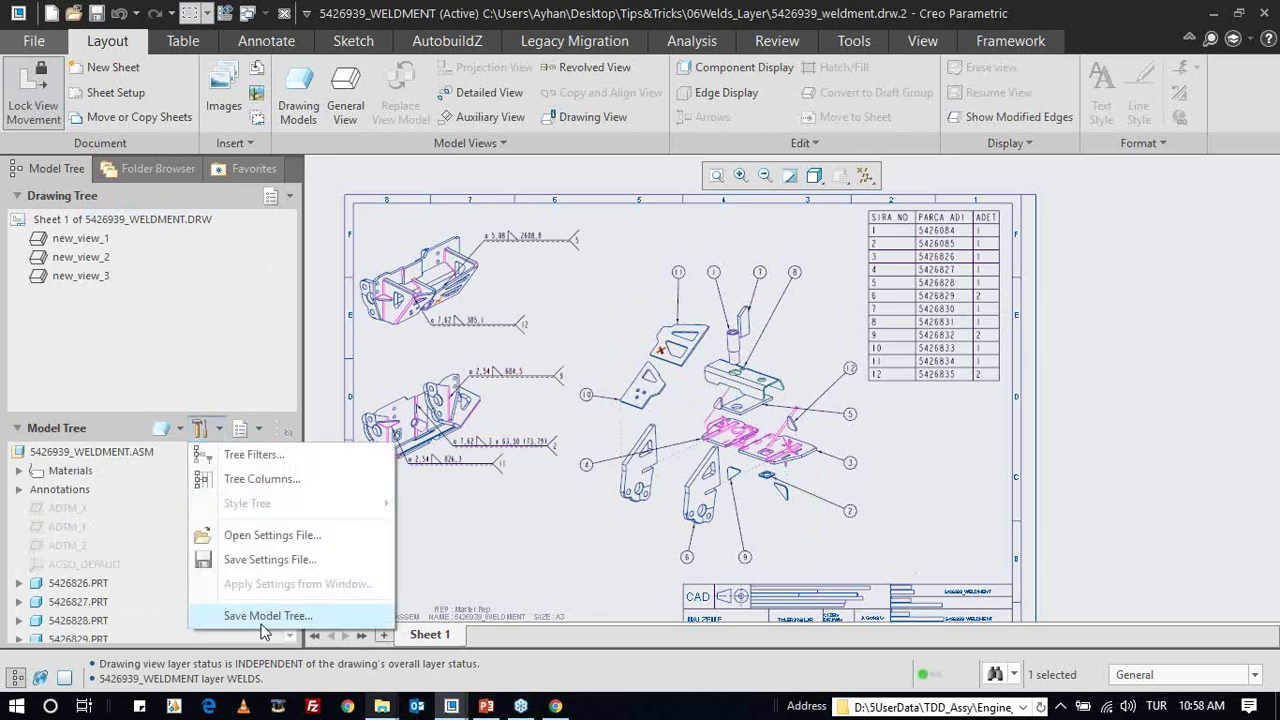
click(249, 401)
click(257, 430)
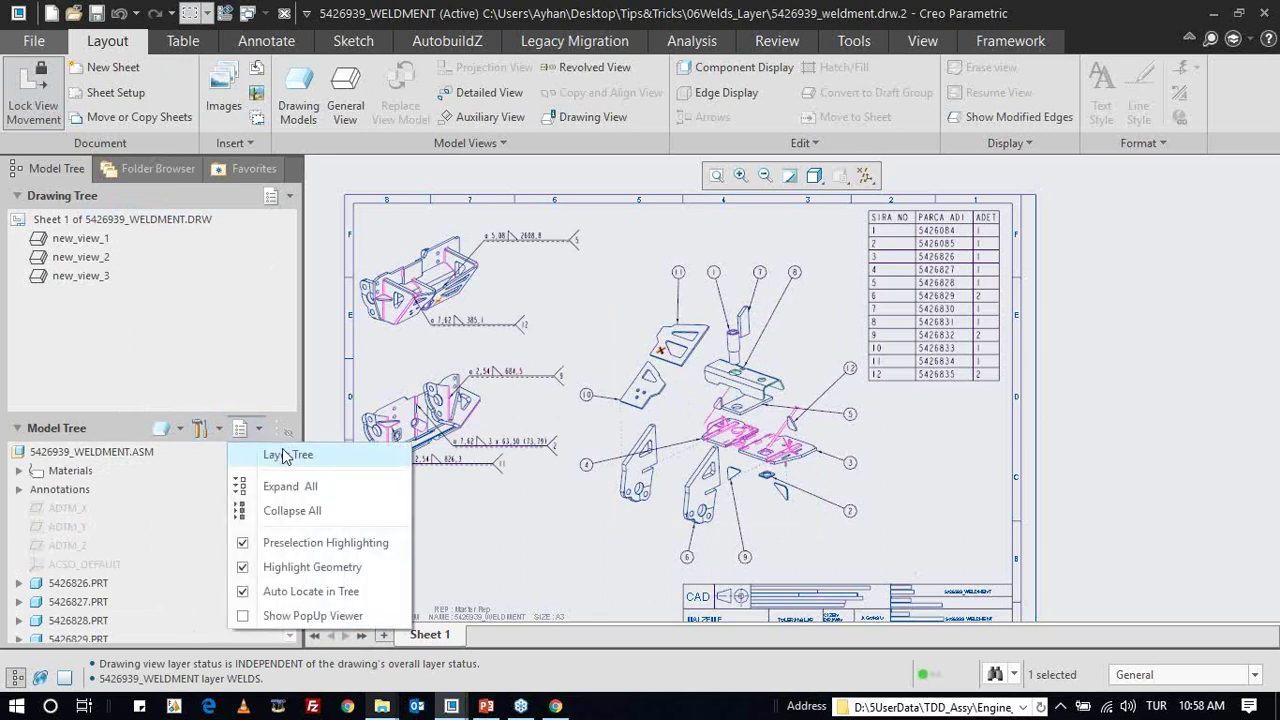
click(285, 454)
click(200, 428)
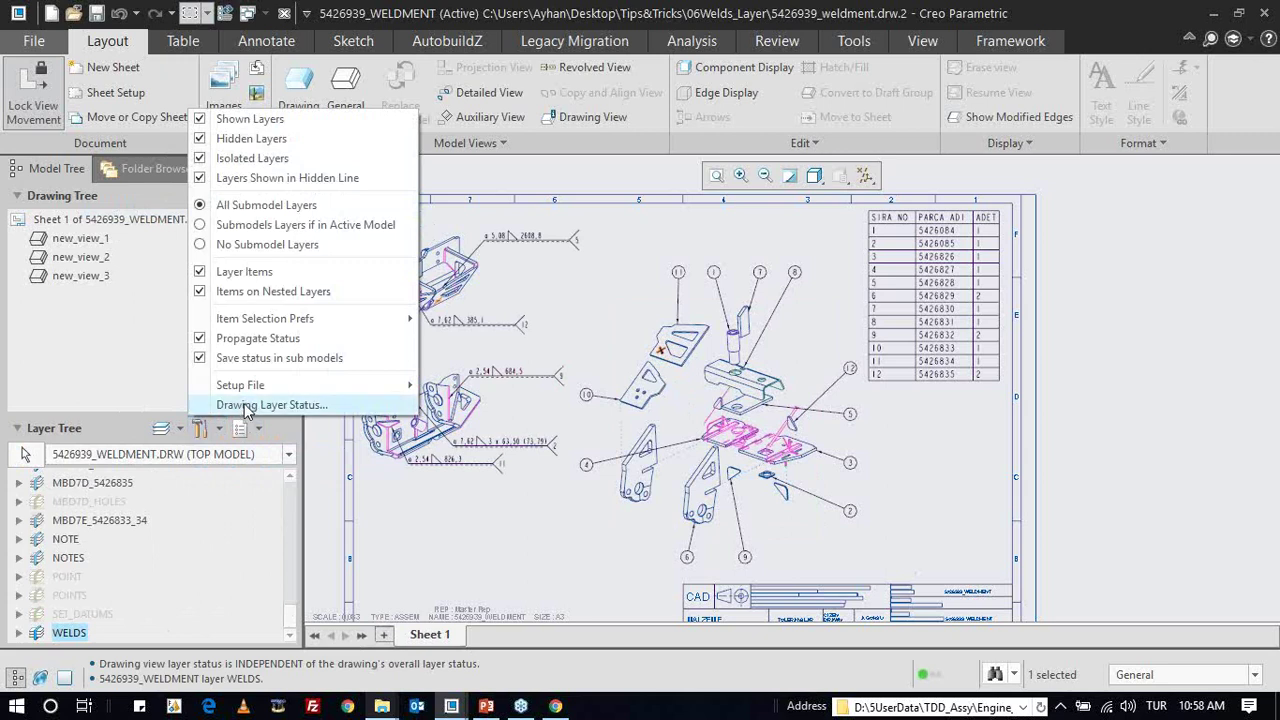
- Keep Drawing Layer Status at Yes, then hide WELDS in new_view_1 and zoom in
click(248, 405)
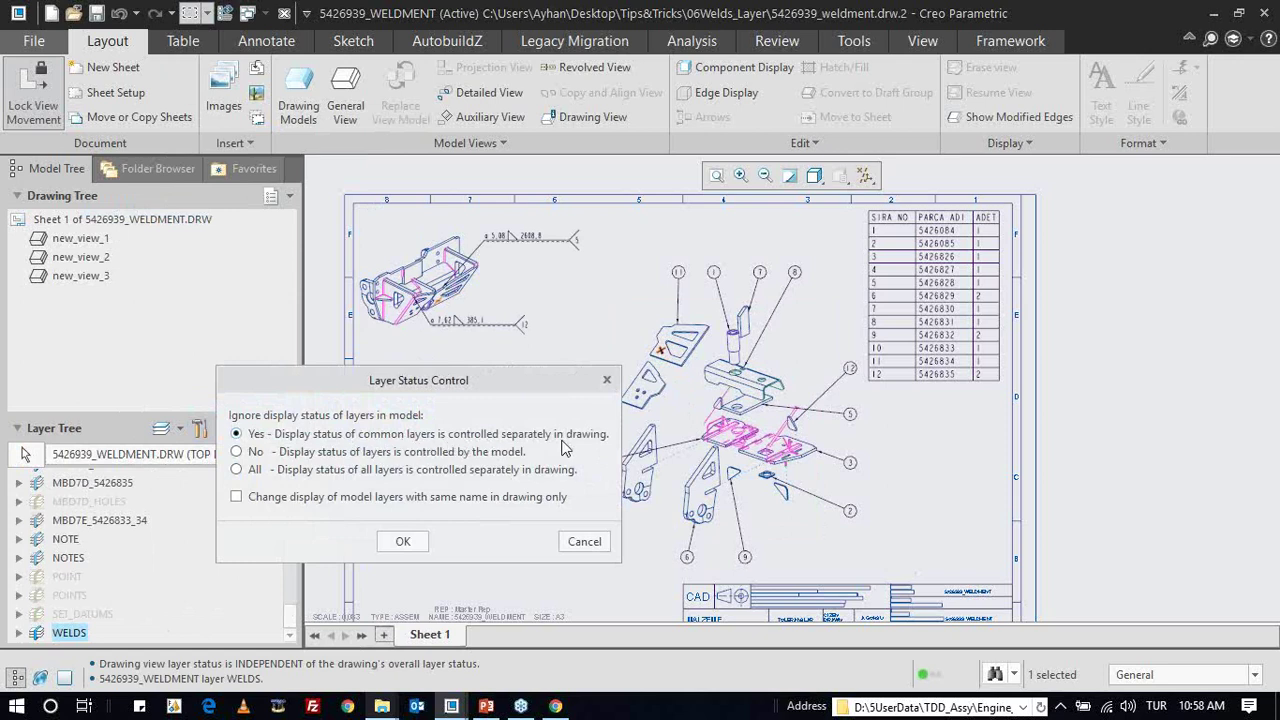
click(404, 542)
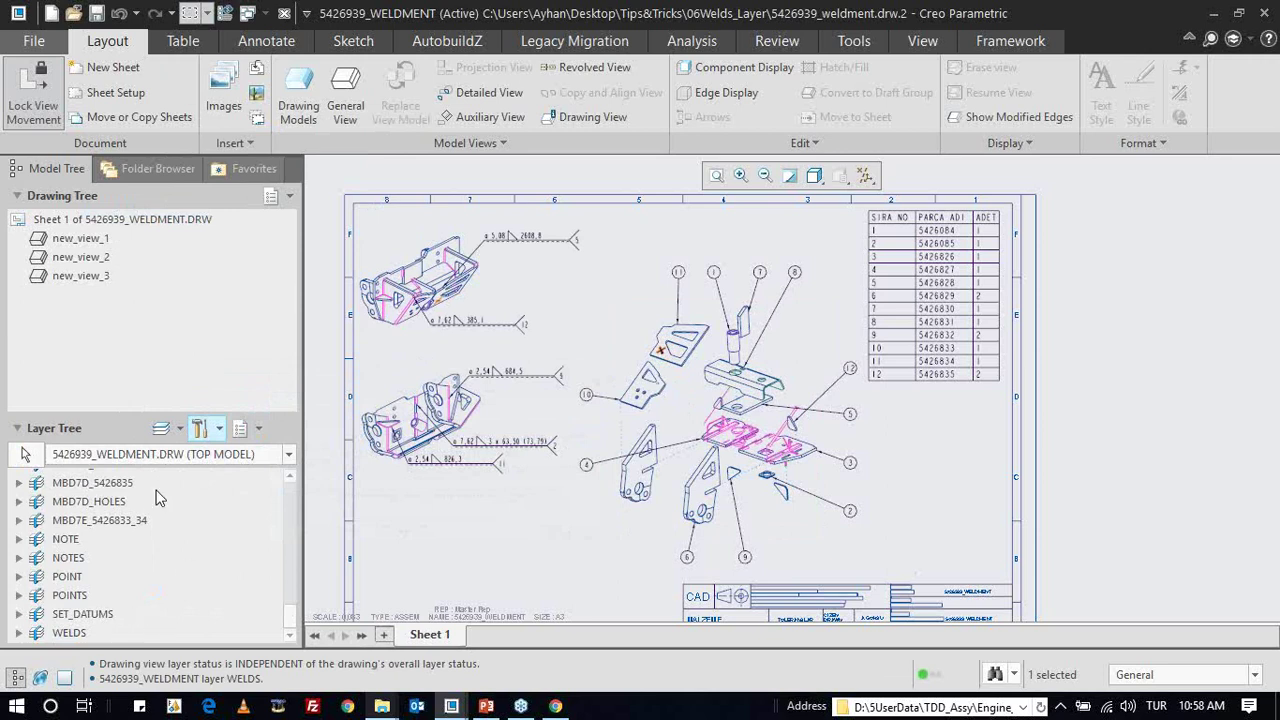
click(26, 456)
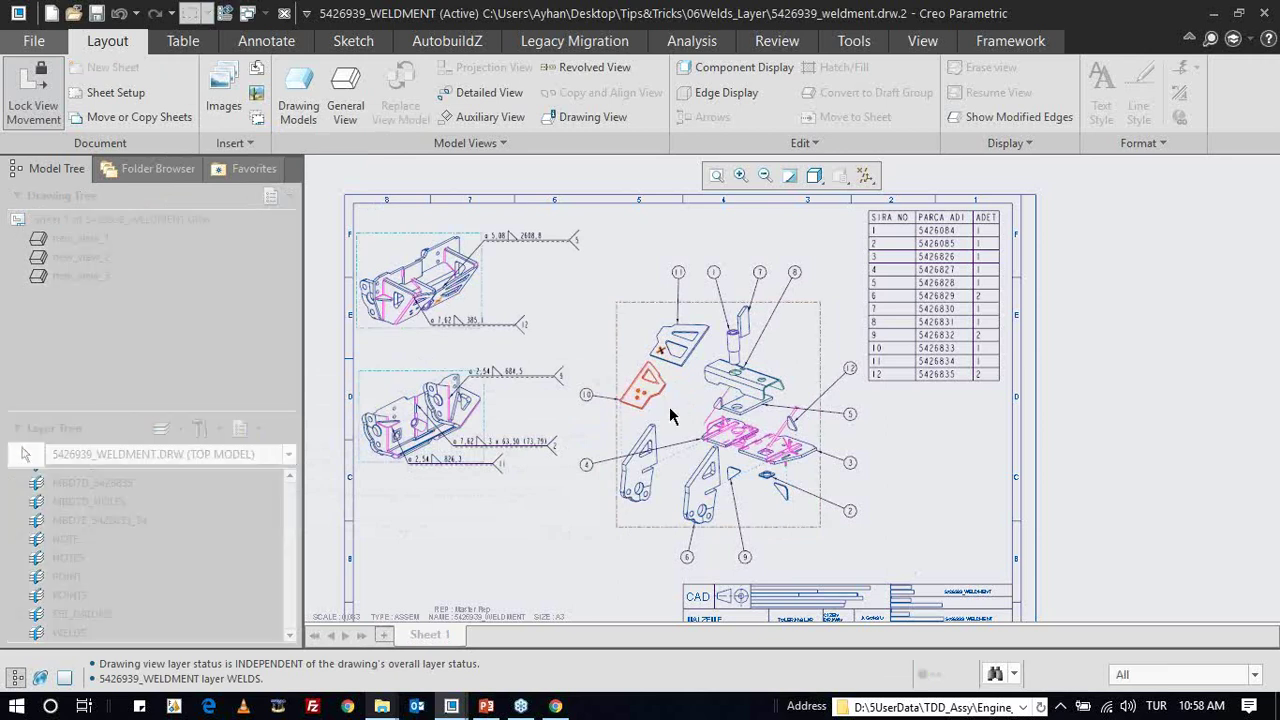
click(675, 415)
right_click(68, 633)
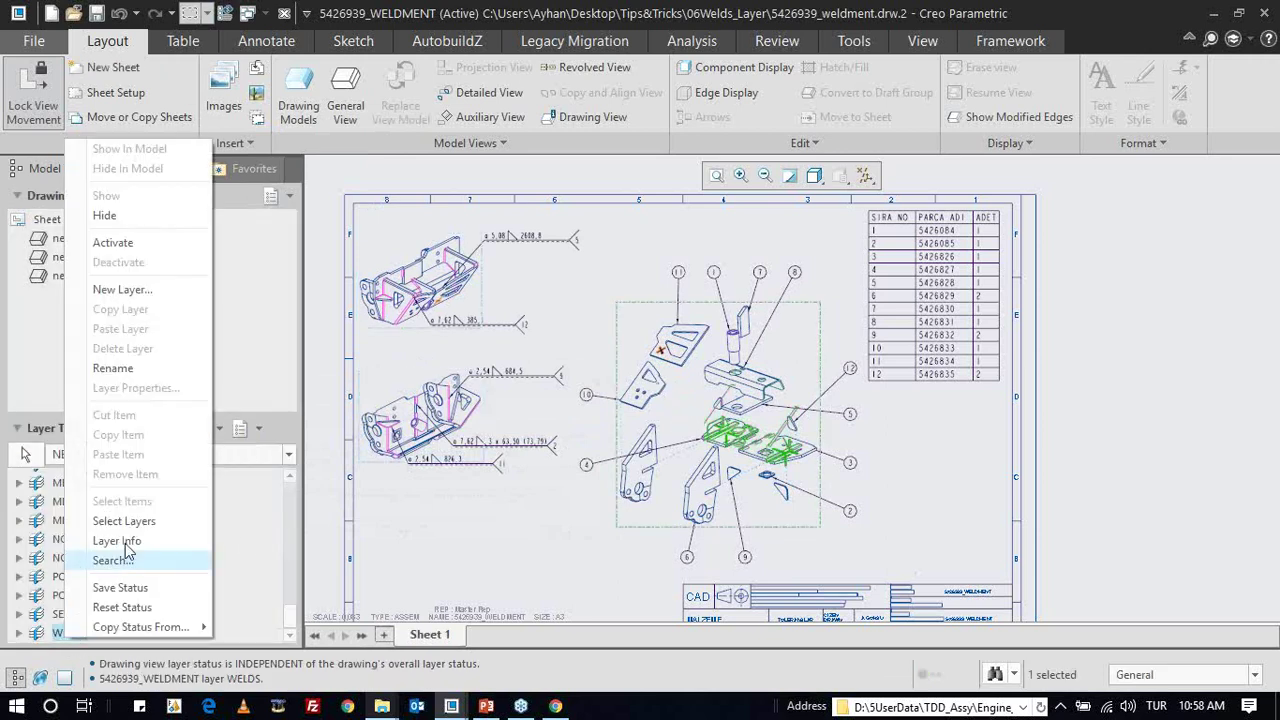
click(105, 216)
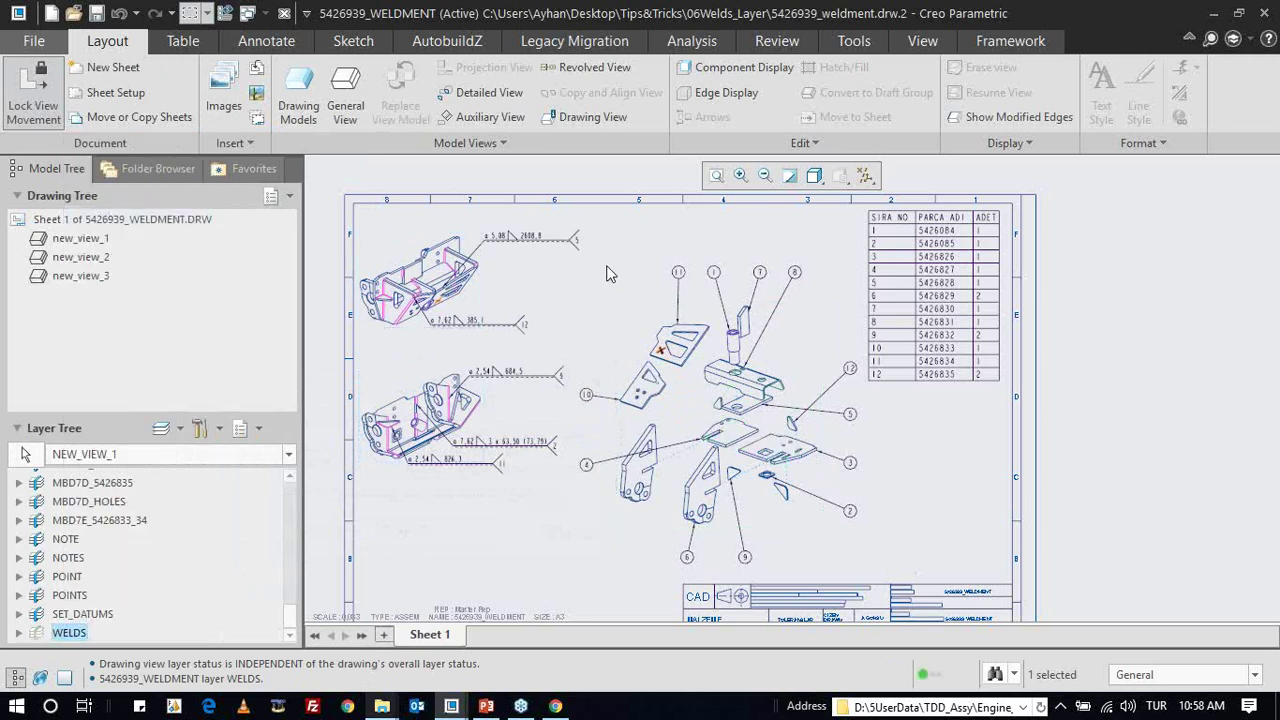
scroll(682, 356, up, 3)
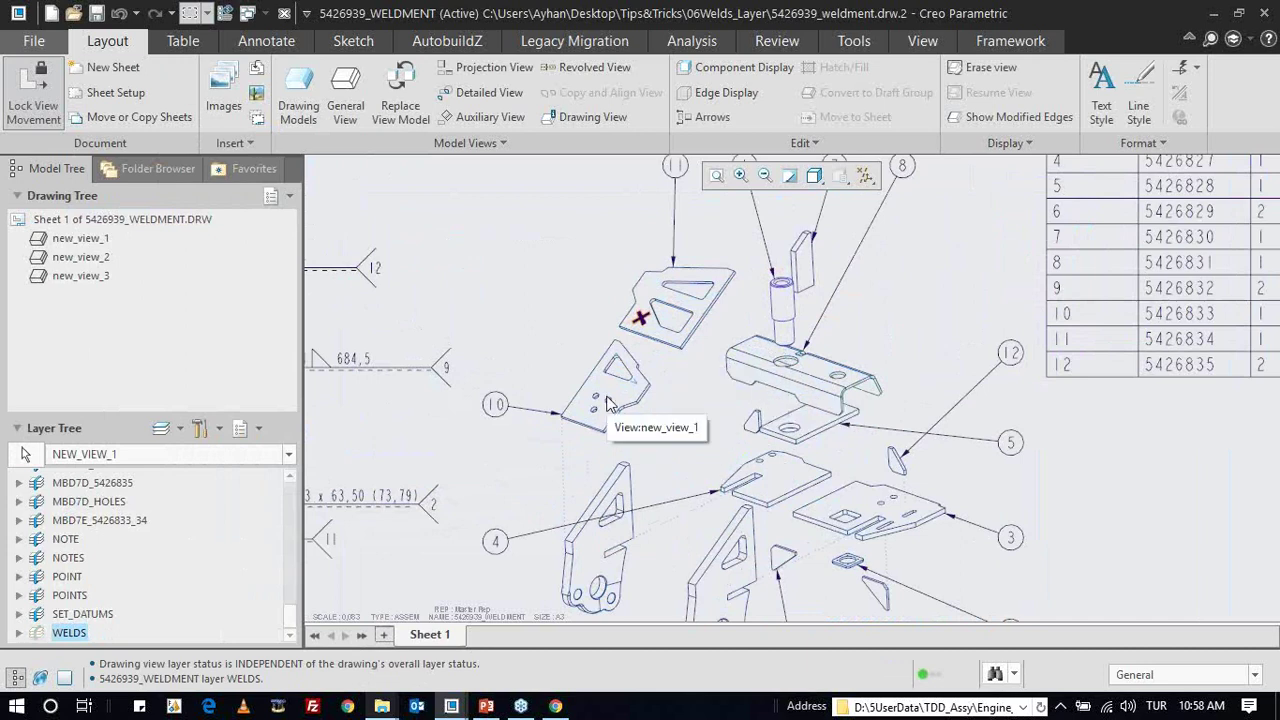
- Close the weldment drawing and assembly, erase undisplayed objects, and open the TipsTricks folder
click(288, 12)
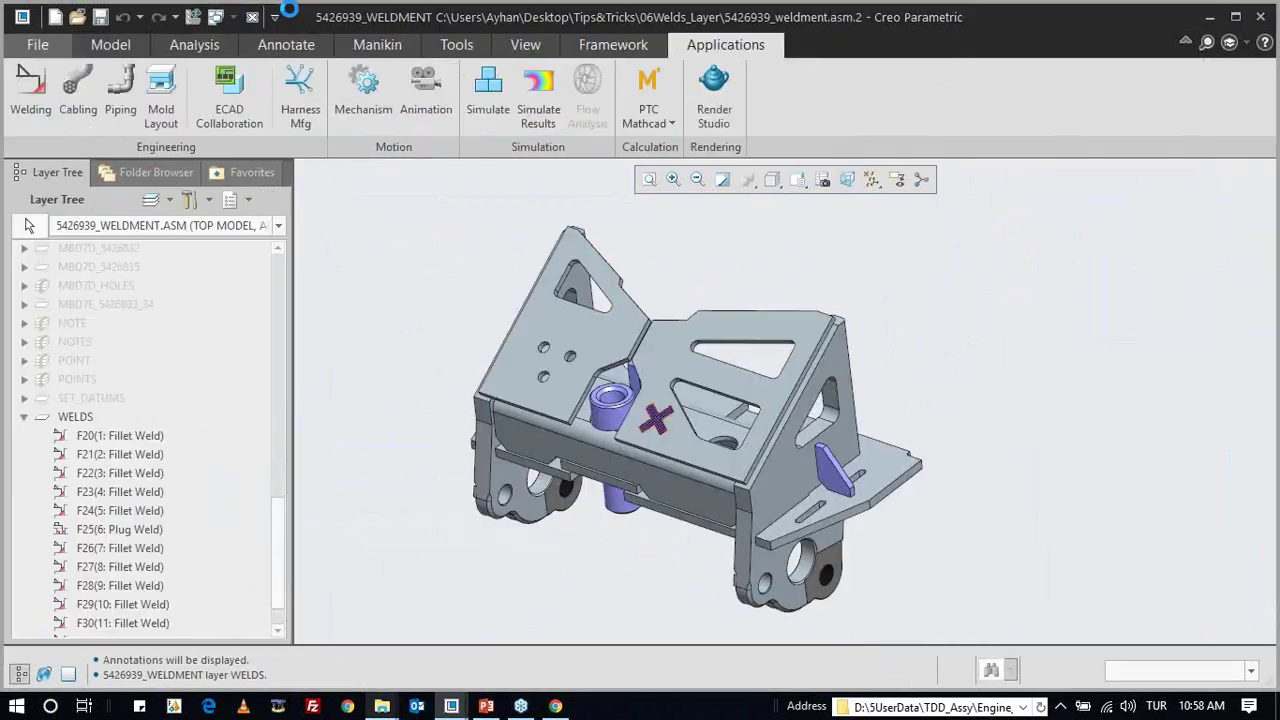
click(262, 16)
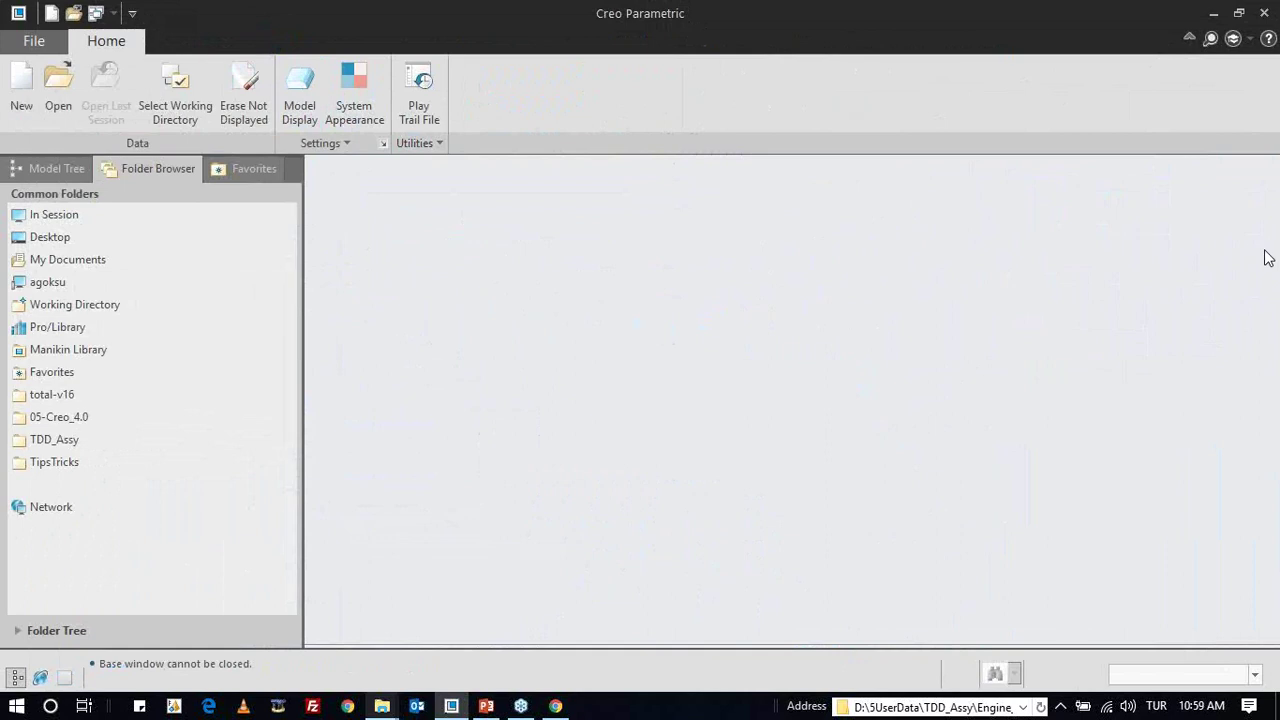
click(243, 105)
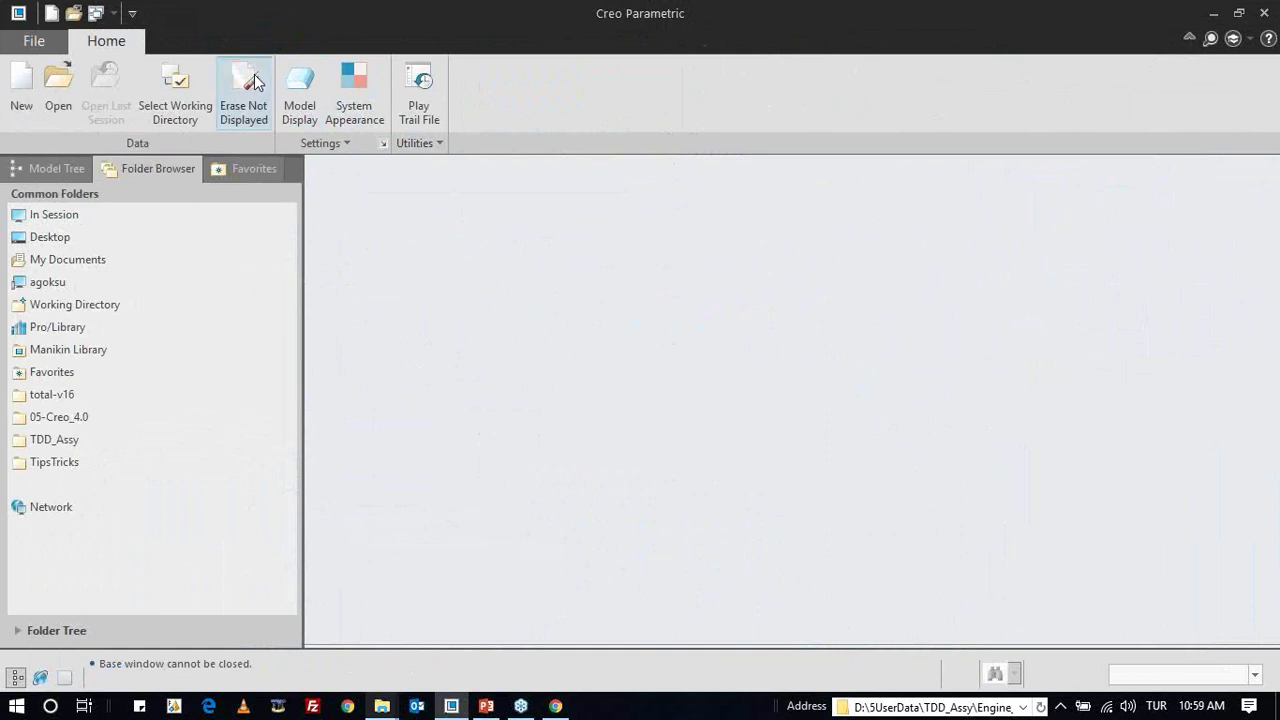
click(651, 511)
click(119, 462)
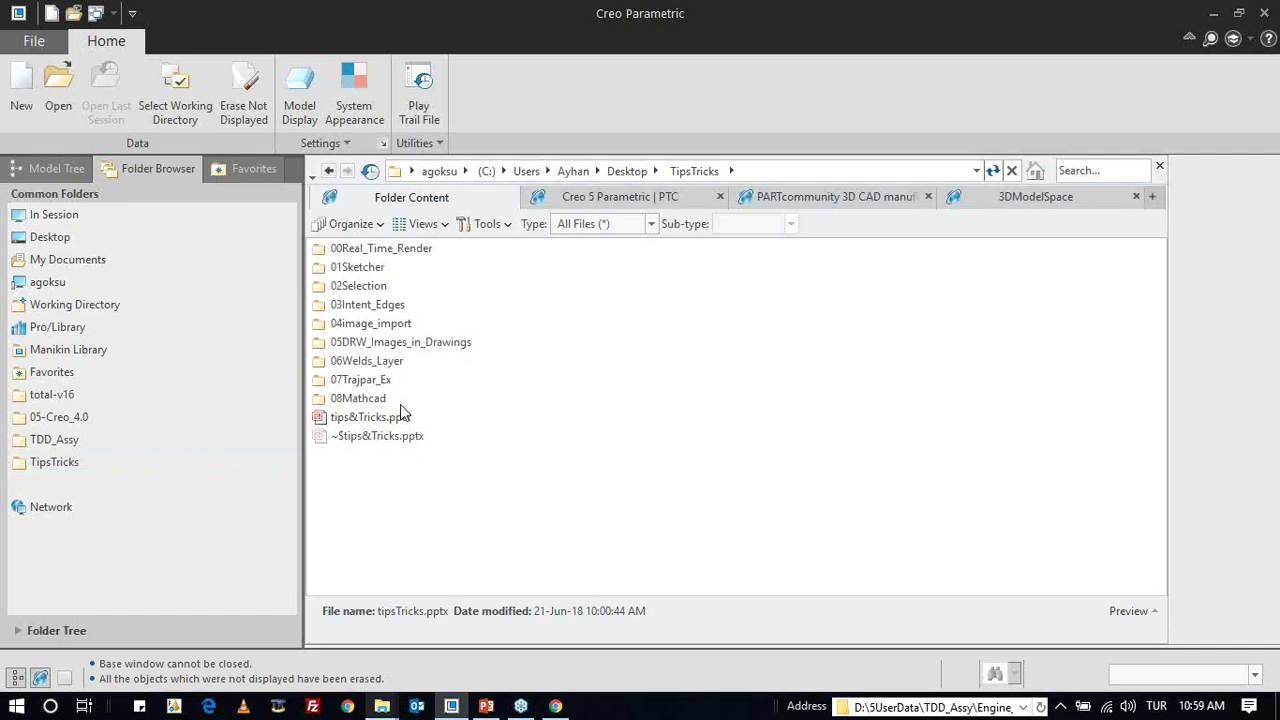
- Open the 07Trajpar_Ex folder and preview helis.prt in an enlarged, rotated Preview pane
double_click(380, 382)
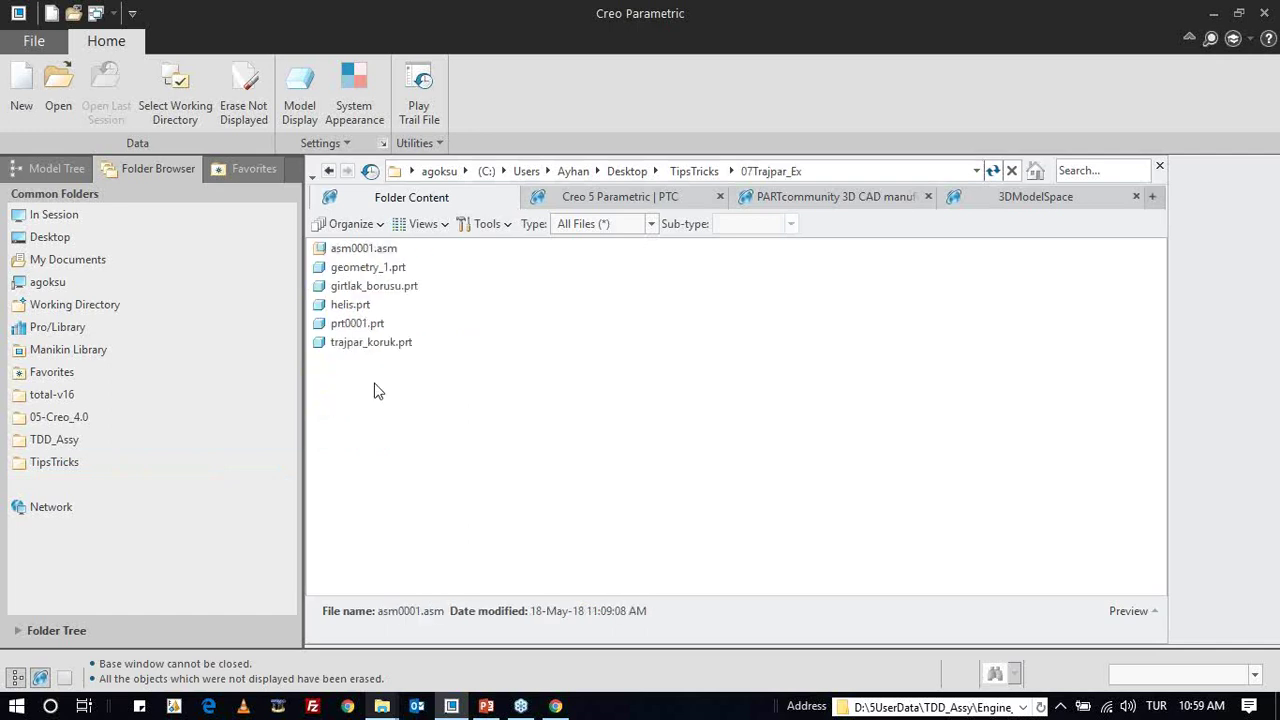
click(880, 171)
mouse_move(555, 706)
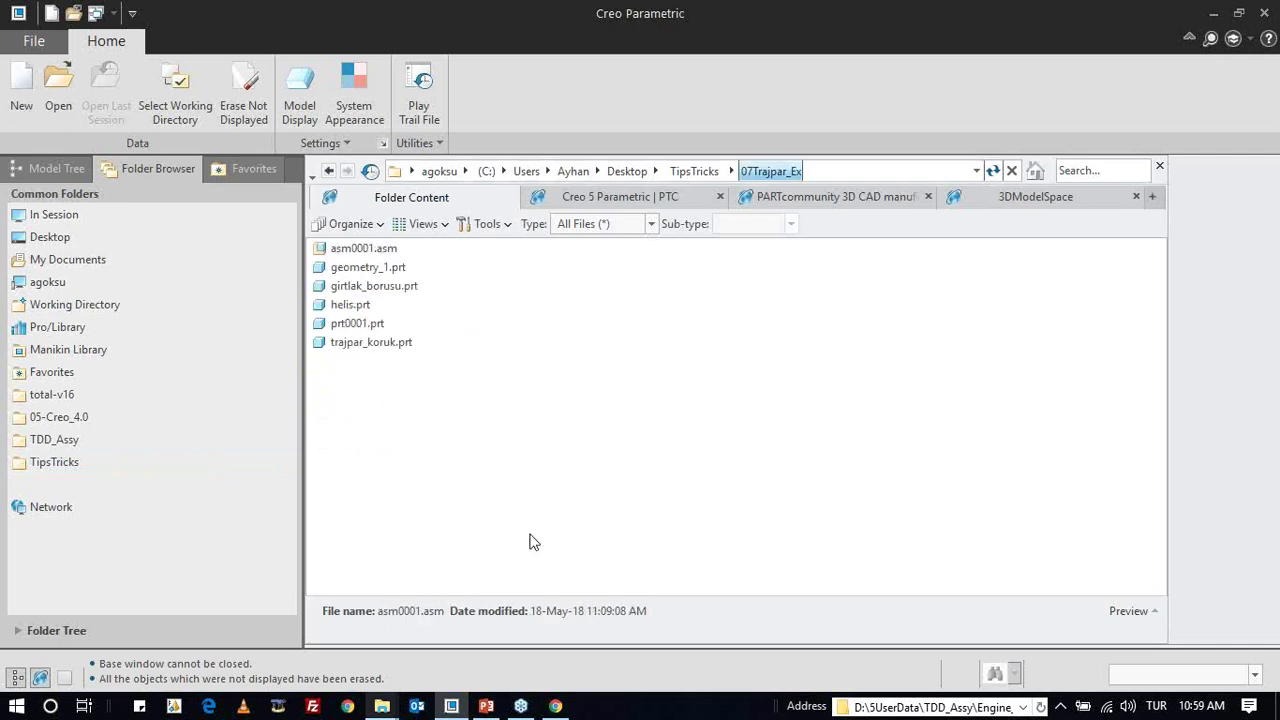
click(376, 286)
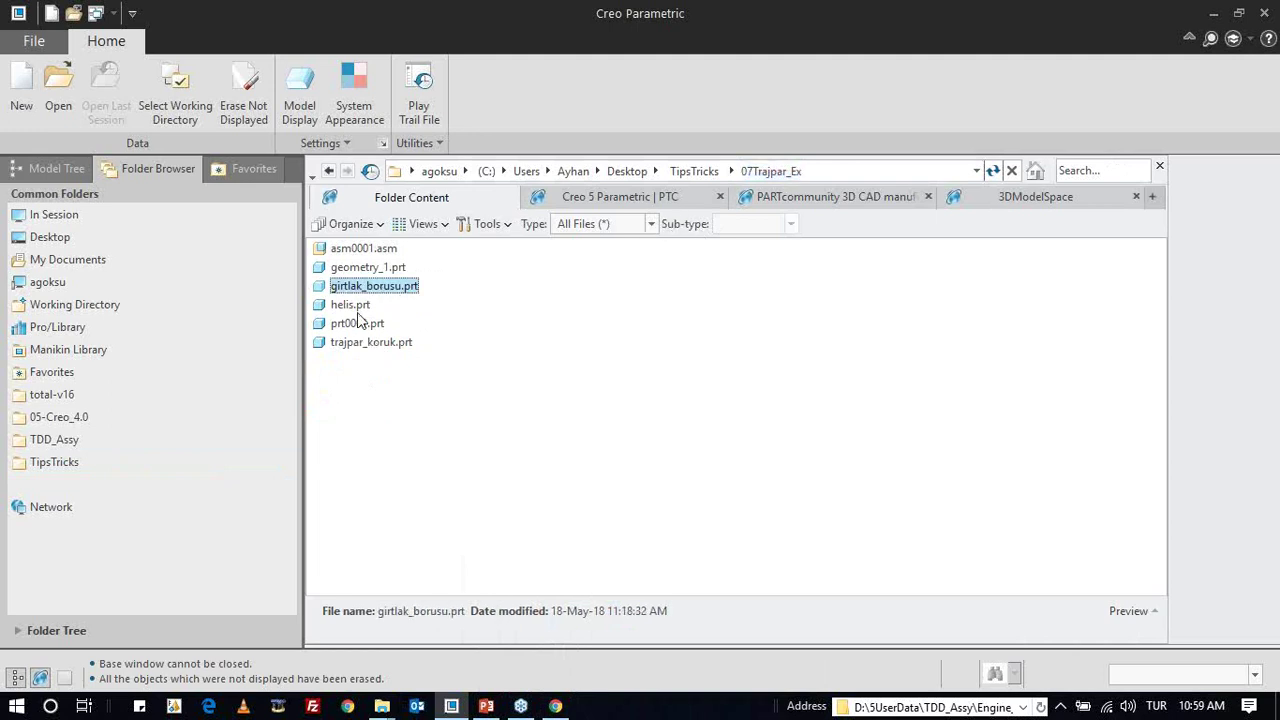
click(352, 304)
click(1128, 611)
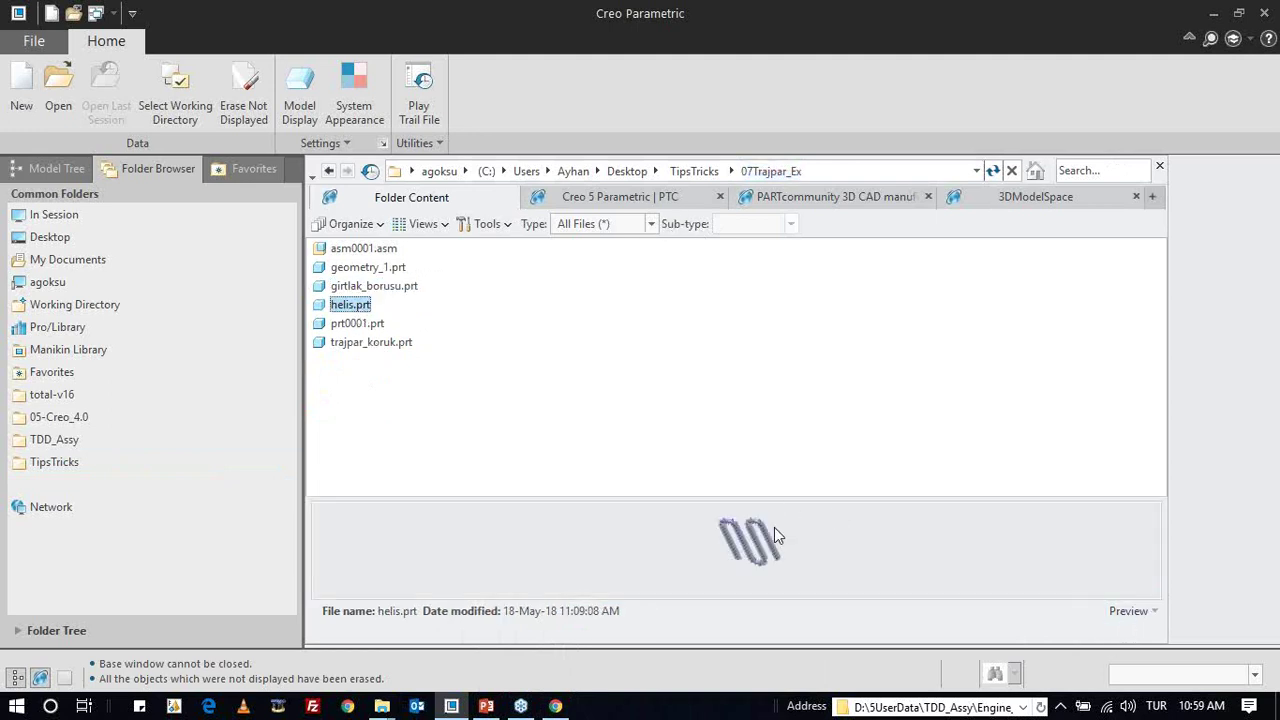
drag(766, 497, 762, 436)
scroll(718, 518, down, 2)
scroll(740, 520, down, 2)
mouse_move(740, 520)
middle_down()
mouse_move(673, 431)
mouse_move(576, 357)
middle_up()
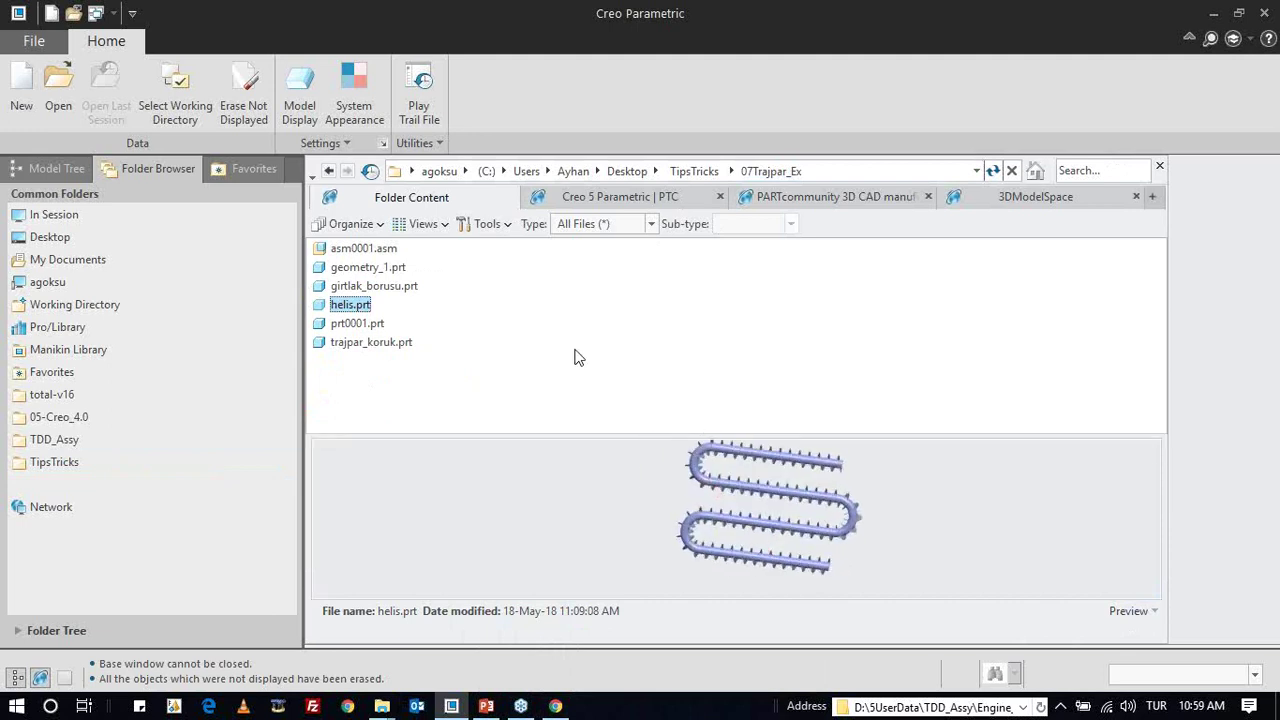
- Preview helis.prt again, enlarge the preview further and rotate the helix
click(357, 328)
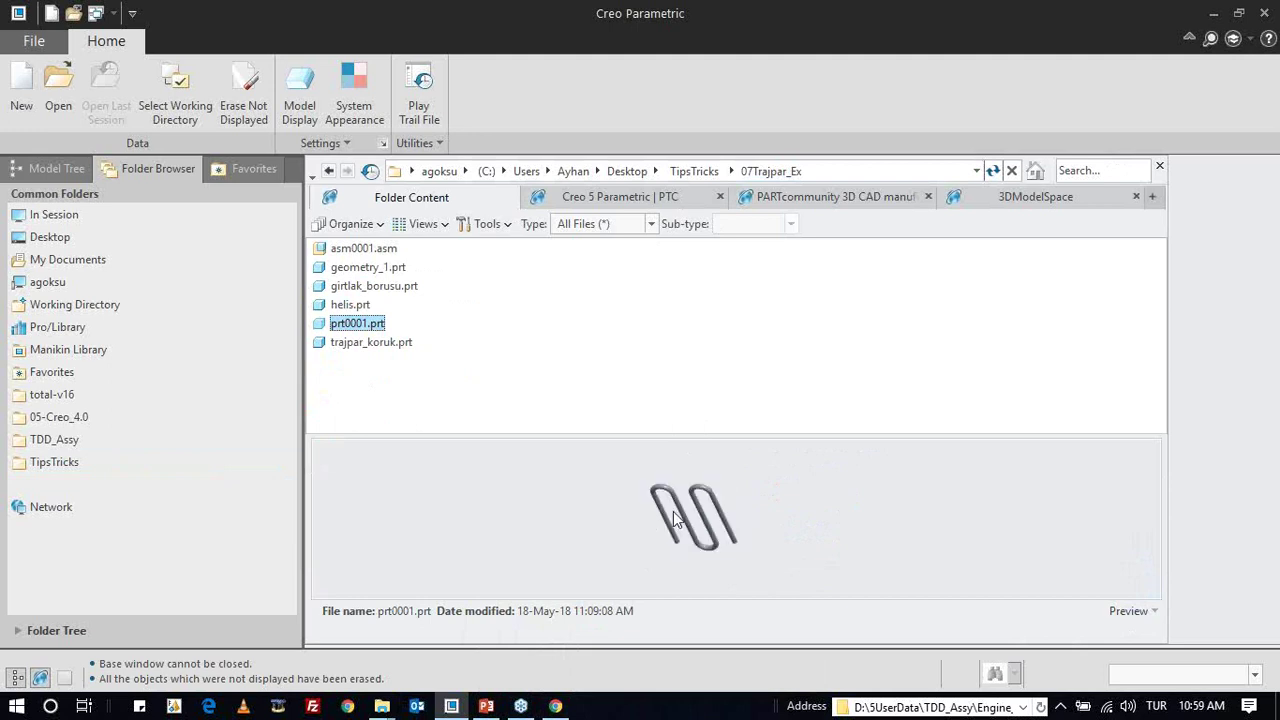
click(345, 305)
mouse_move(737, 492)
middle_down()
mouse_move(654, 500)
mouse_move(660, 371)
mouse_move(700, 360)
mouse_move(676, 440)
middle_up()
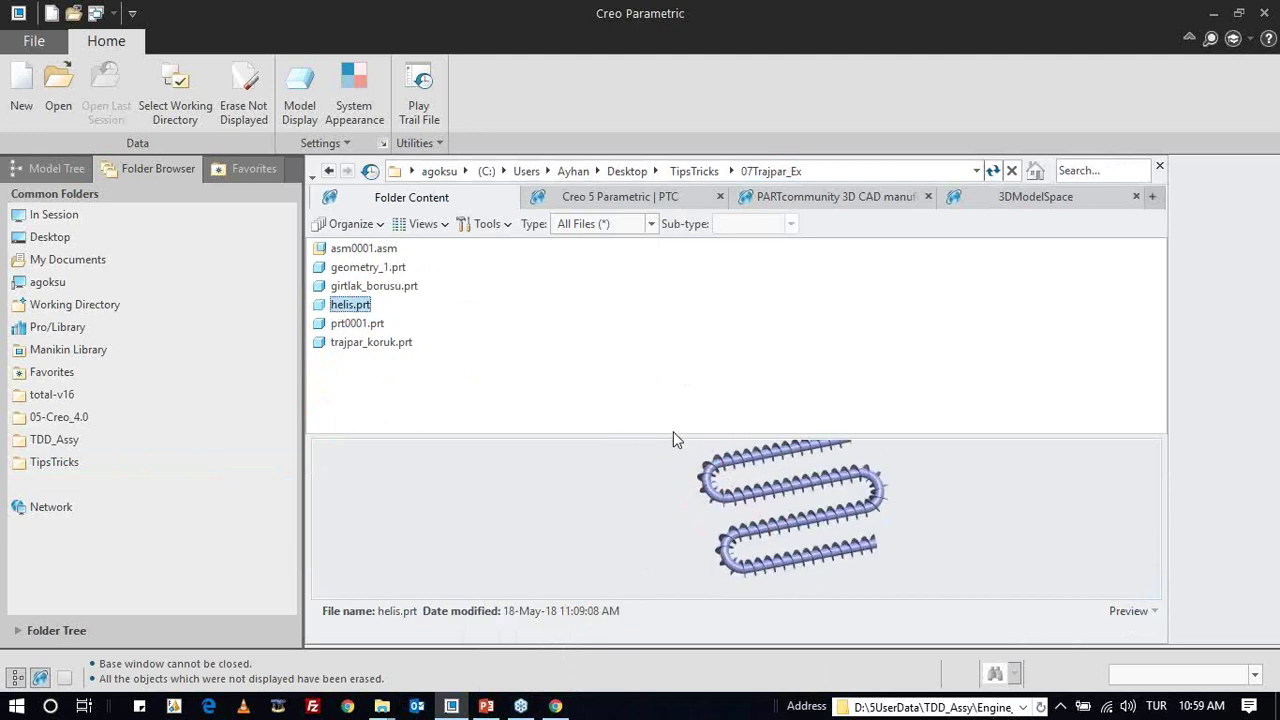
drag(673, 436, 673, 368)
mouse_move(673, 368)
middle_down()
mouse_move(713, 475)
mouse_move(686, 433)
mouse_move(706, 436)
middle_up()
scroll(728, 472, down, 2)
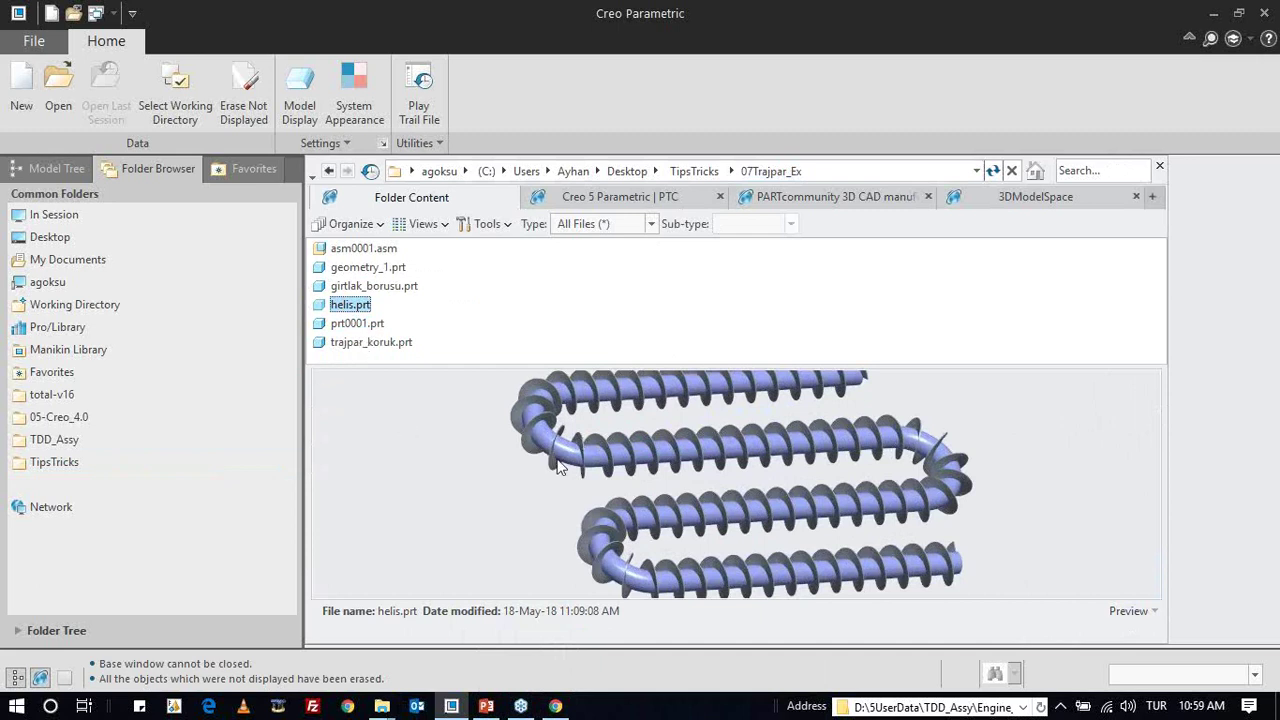
- Preview and spin the coiled girtlak_borusu.prt tube
click(375, 287)
mouse_move(634, 480)
middle_down()
mouse_move(706, 469)
mouse_move(688, 414)
mouse_move(743, 371)
mouse_move(789, 400)
mouse_move(714, 394)
middle_up()
scroll(630, 437, down, 3)
middle_drag(630, 437, 750, 406)
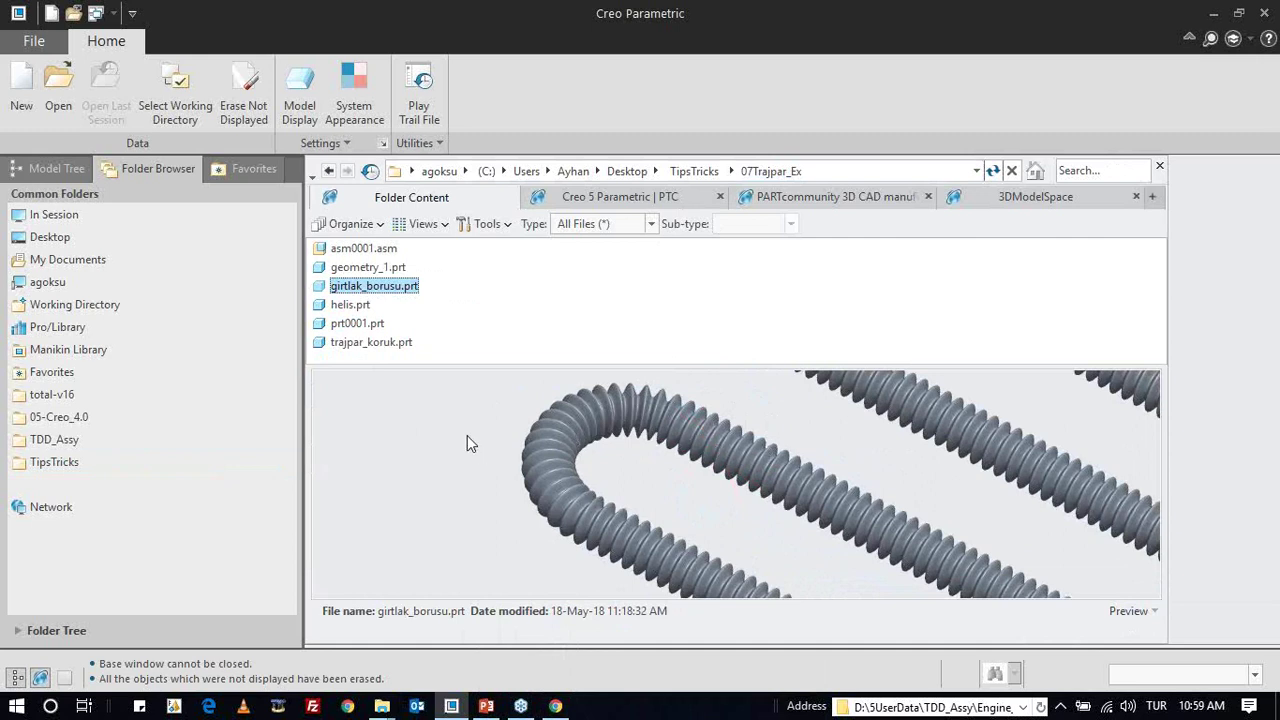
scroll(461, 506, up, 3)
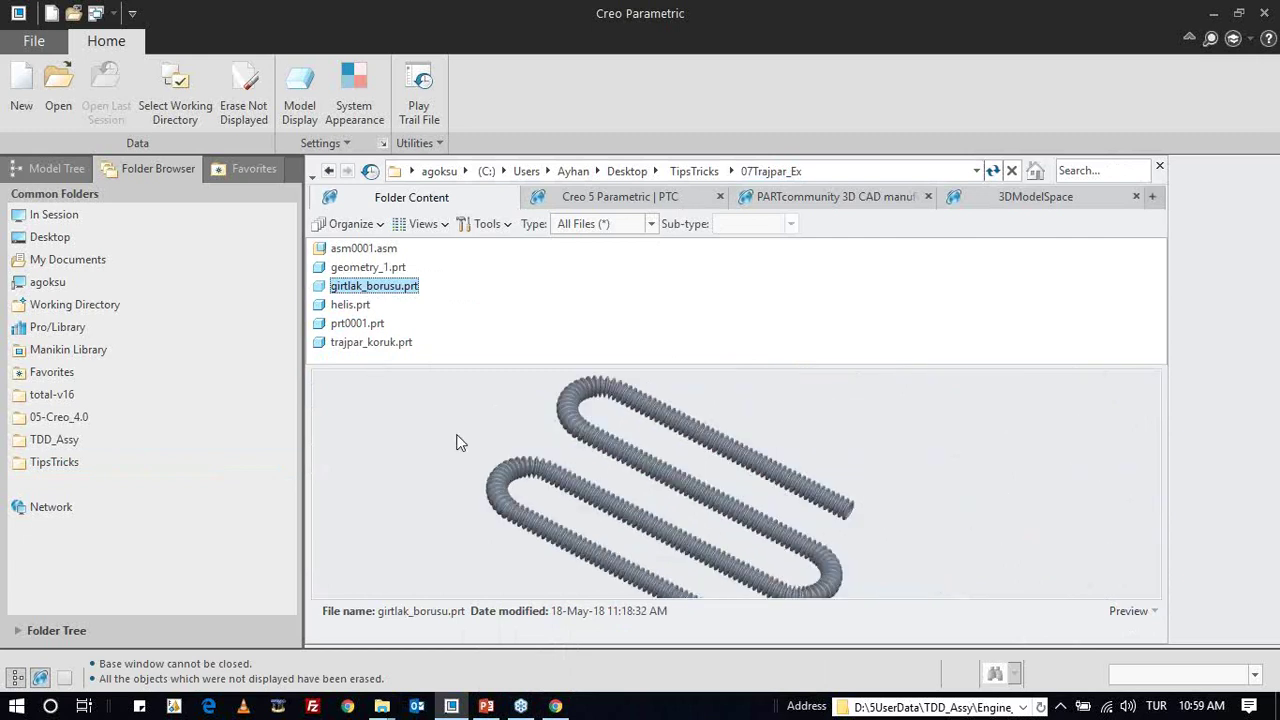
- Preview the trajpar_koruk.prt bellows, then step through girtlak_borusu and helis to prt0001.prt
click(393, 344)
mouse_move(676, 488)
middle_down()
mouse_move(686, 456)
mouse_move(586, 566)
mouse_move(665, 532)
middle_up()
scroll(664, 515, down, 3)
mouse_move(656, 489)
middle_down()
mouse_move(560, 453)
mouse_move(539, 380)
mouse_move(594, 371)
mouse_move(659, 477)
mouse_move(646, 436)
mouse_move(637, 481)
mouse_move(600, 441)
middle_up()
scroll(600, 400, up, 3)
scroll(616, 451, down, 2)
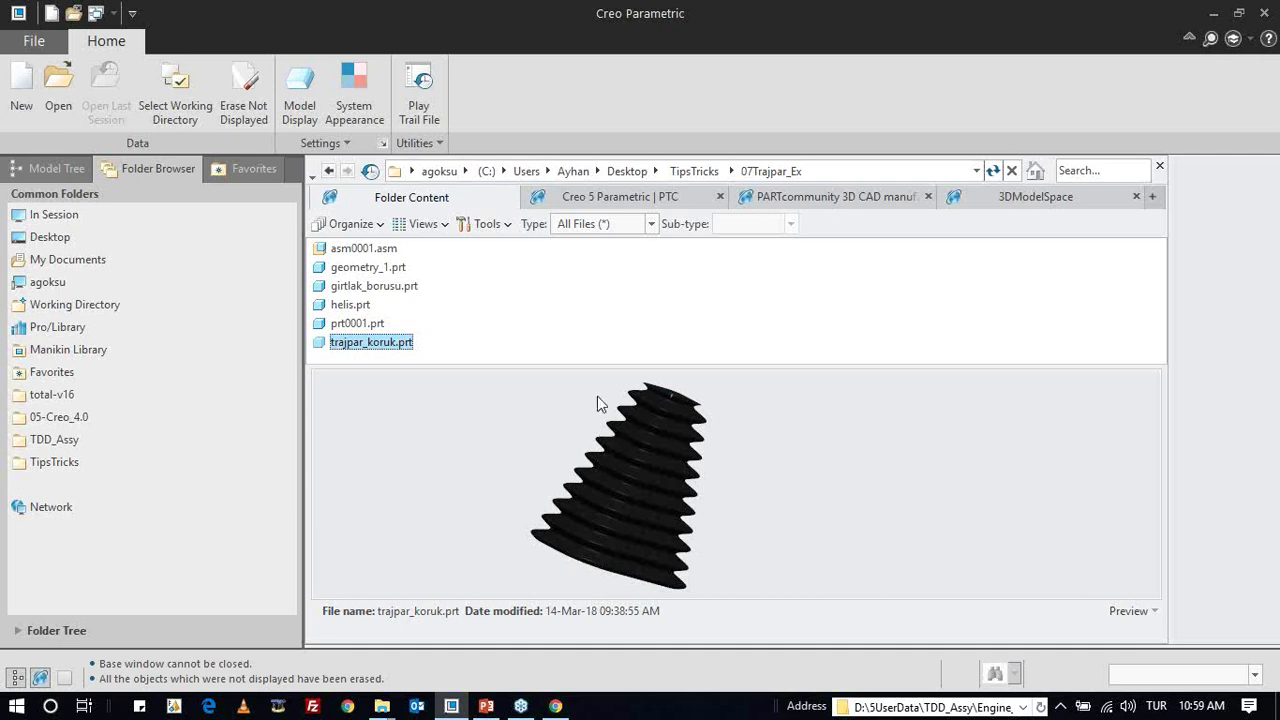
click(362, 287)
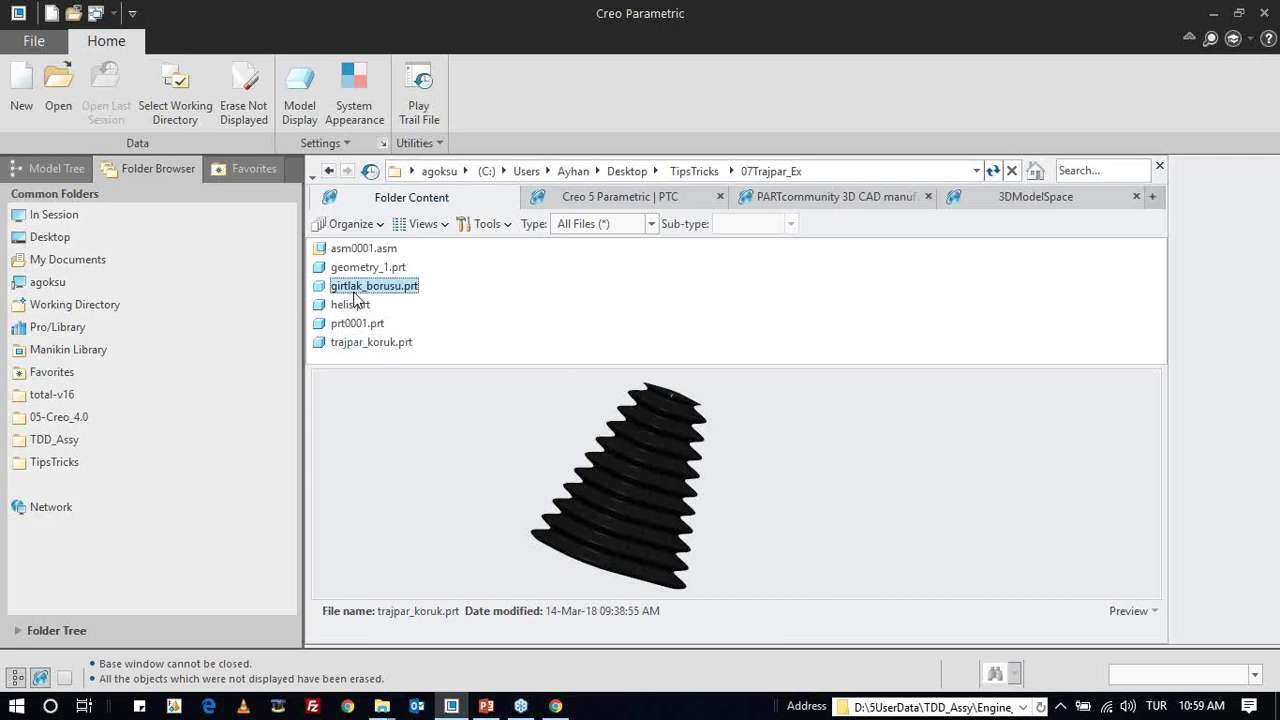
click(352, 304)
click(355, 324)
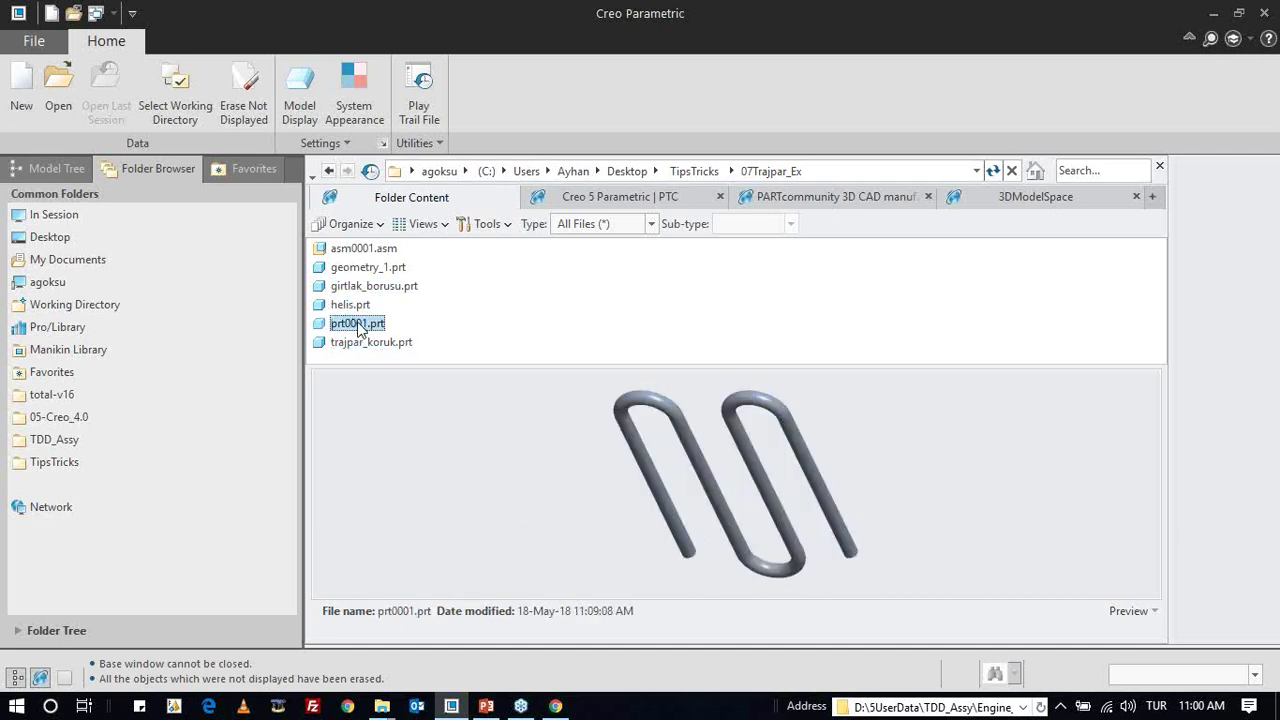
- Open prt0001.prt, then roll Insert Here above Sweep 1 and back below it
double_click(360, 325)
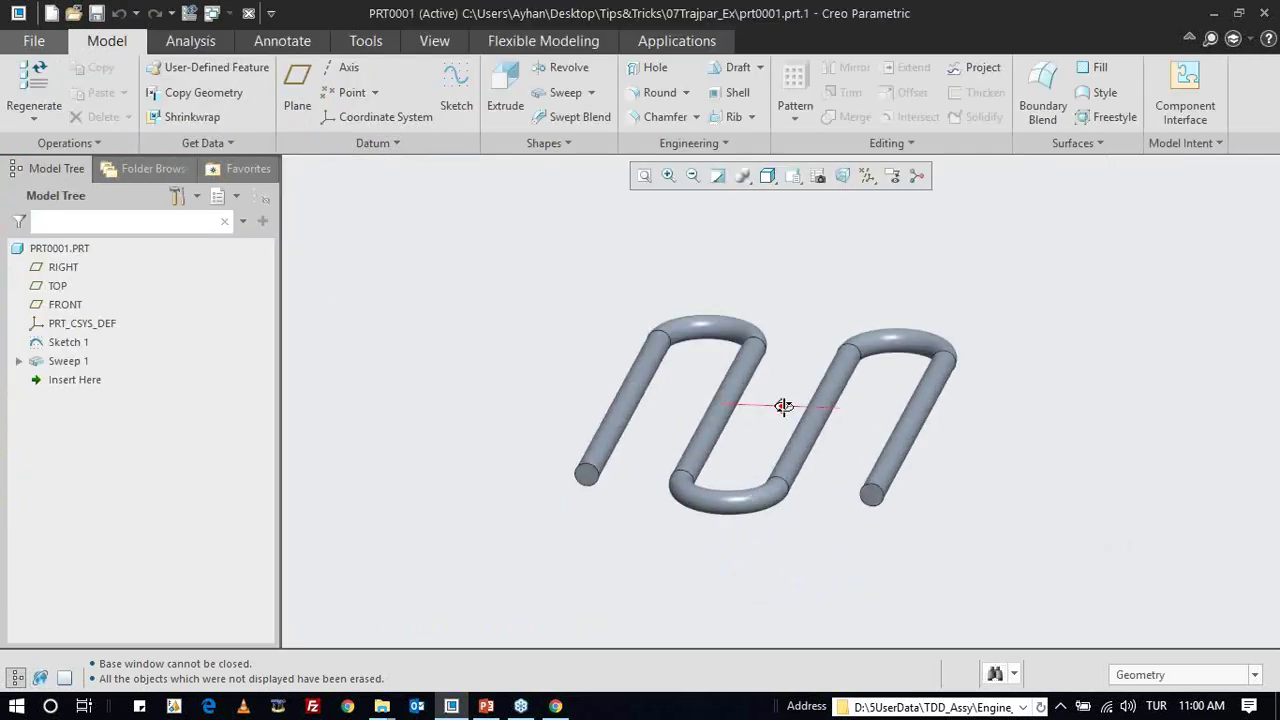
middle_drag(732, 397, 745, 406)
scroll(700, 440, down, 2)
scroll(660, 465, up, 1)
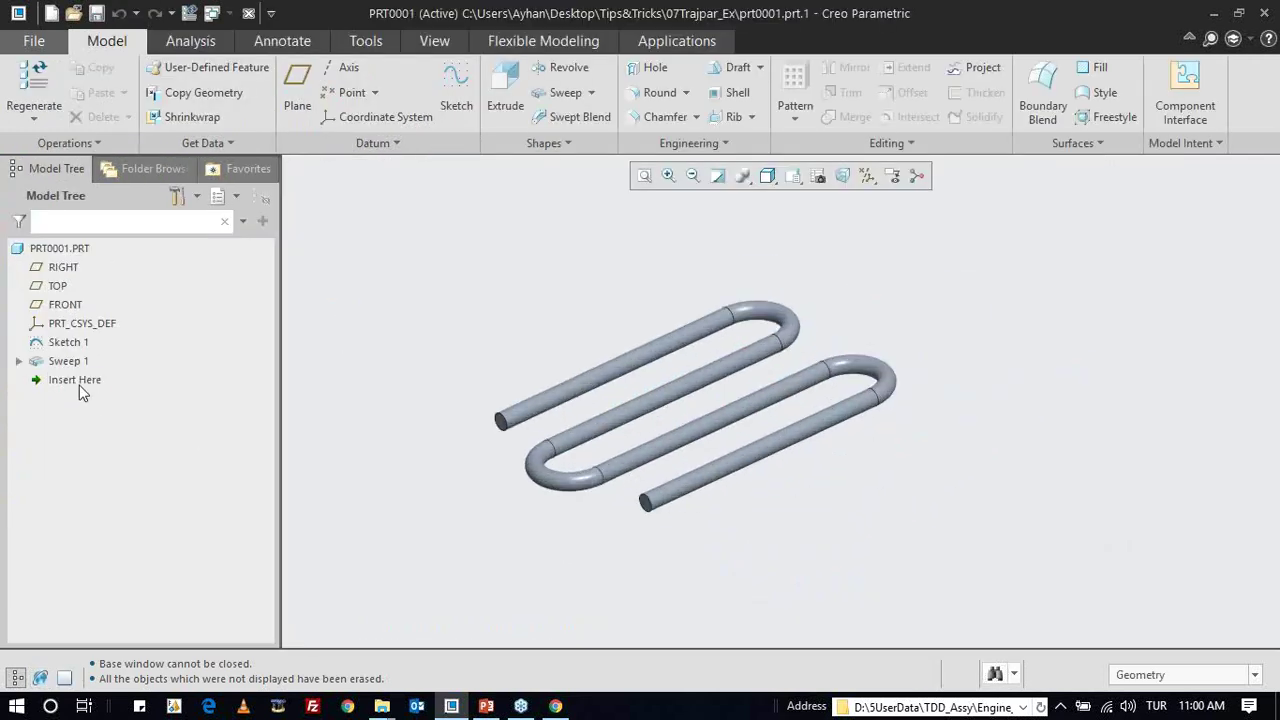
drag(87, 360, 86, 353)
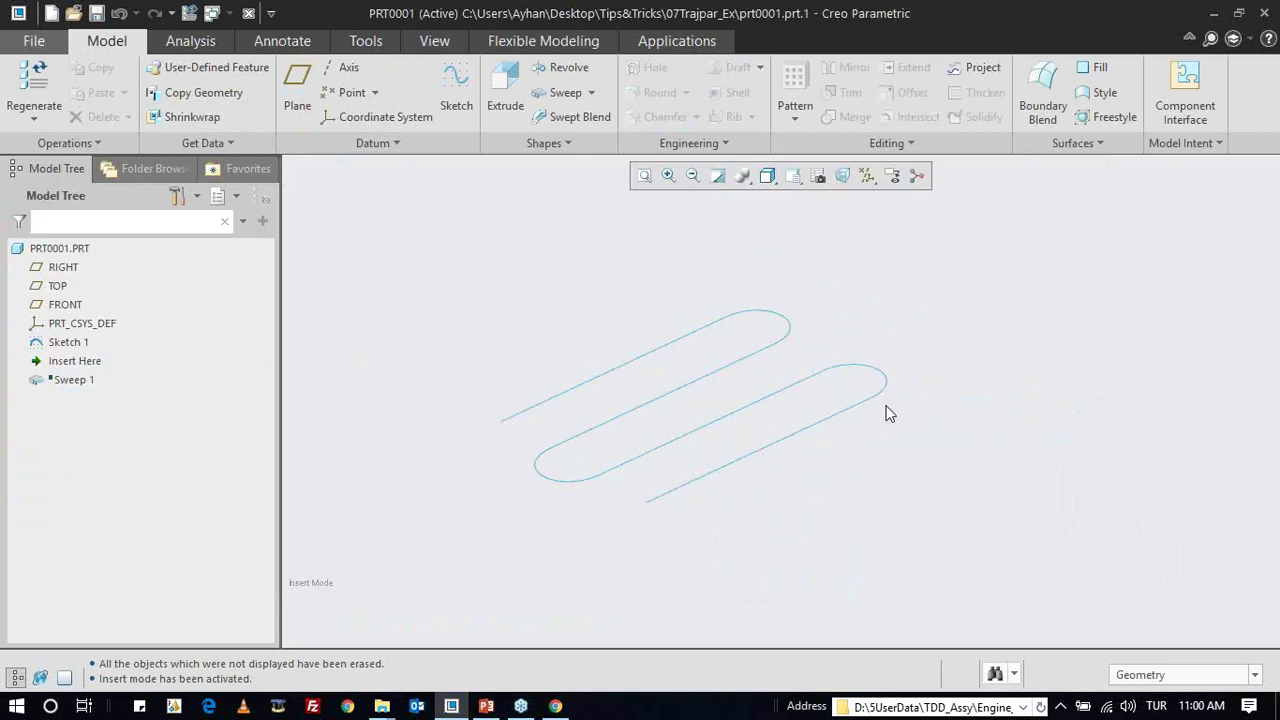
drag(95, 362, 93, 383)
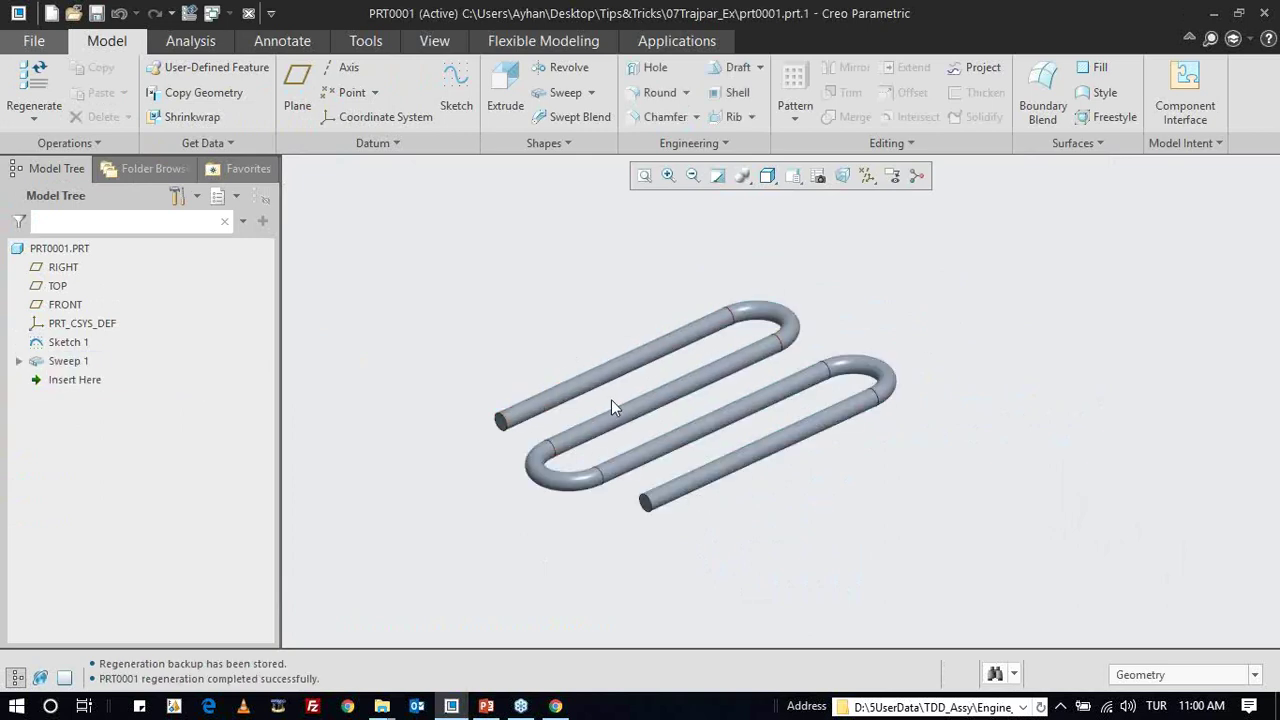
scroll(638, 486, up, 2)
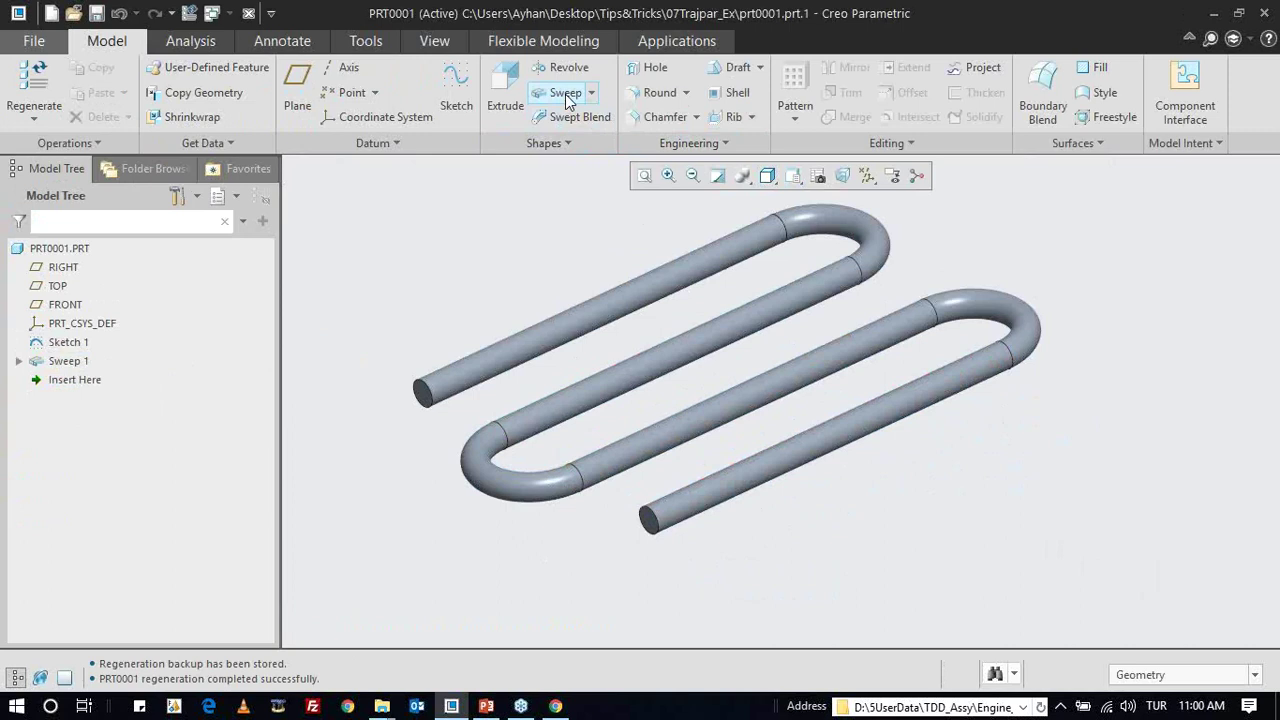
mouse_move(74, 380)
mouse_down()
mouse_move(72, 352)
mouse_move(75, 383)
mouse_up()
- Start a new surface sweep and begin sketching its cross-section
click(563, 95)
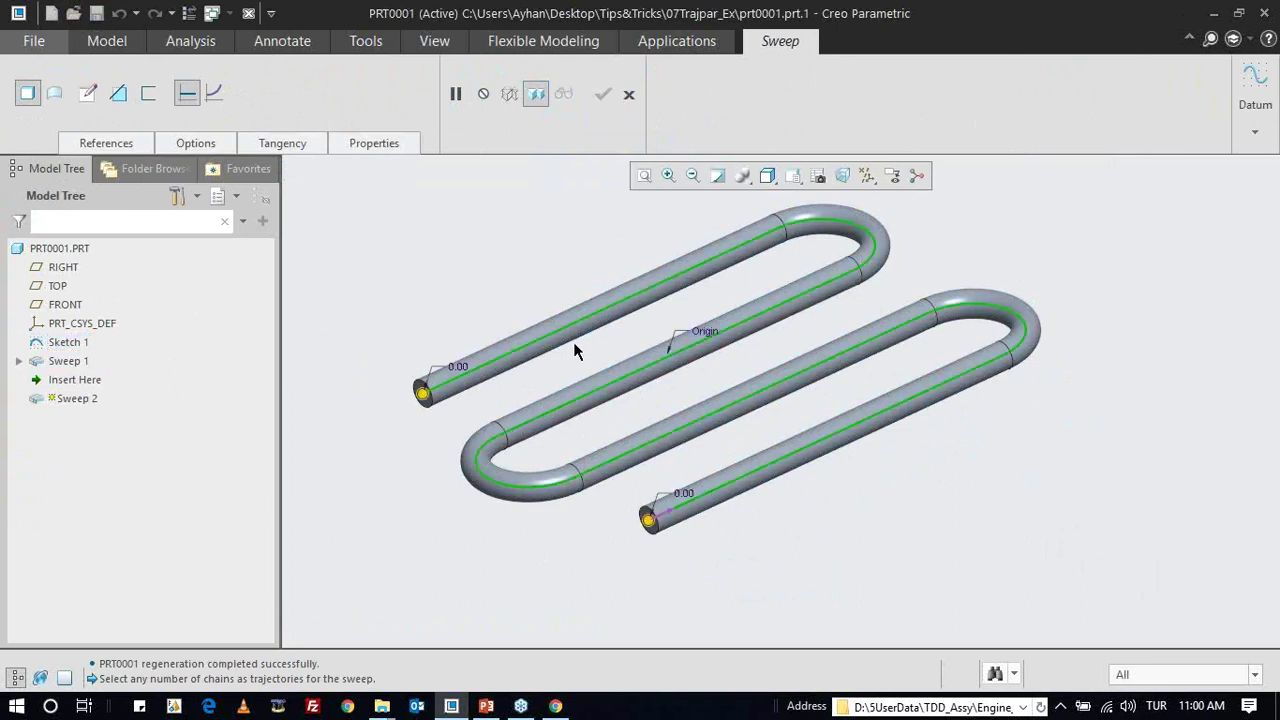
click(57, 97)
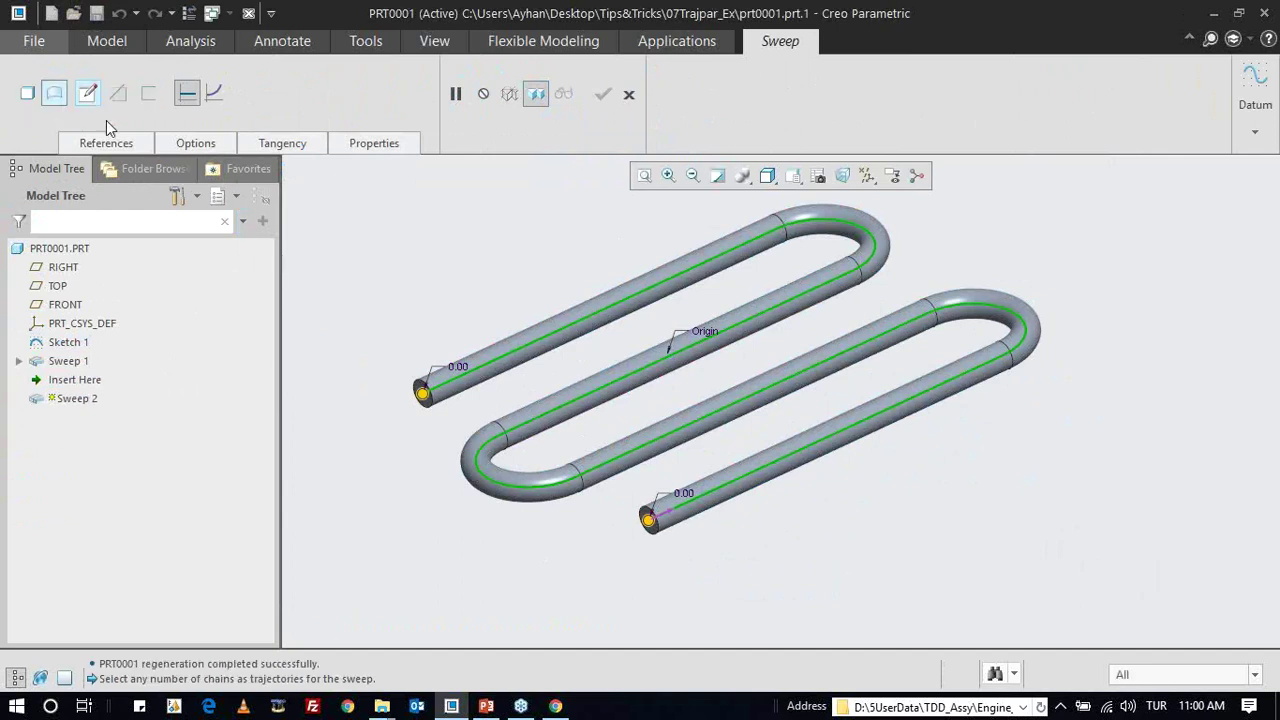
click(88, 93)
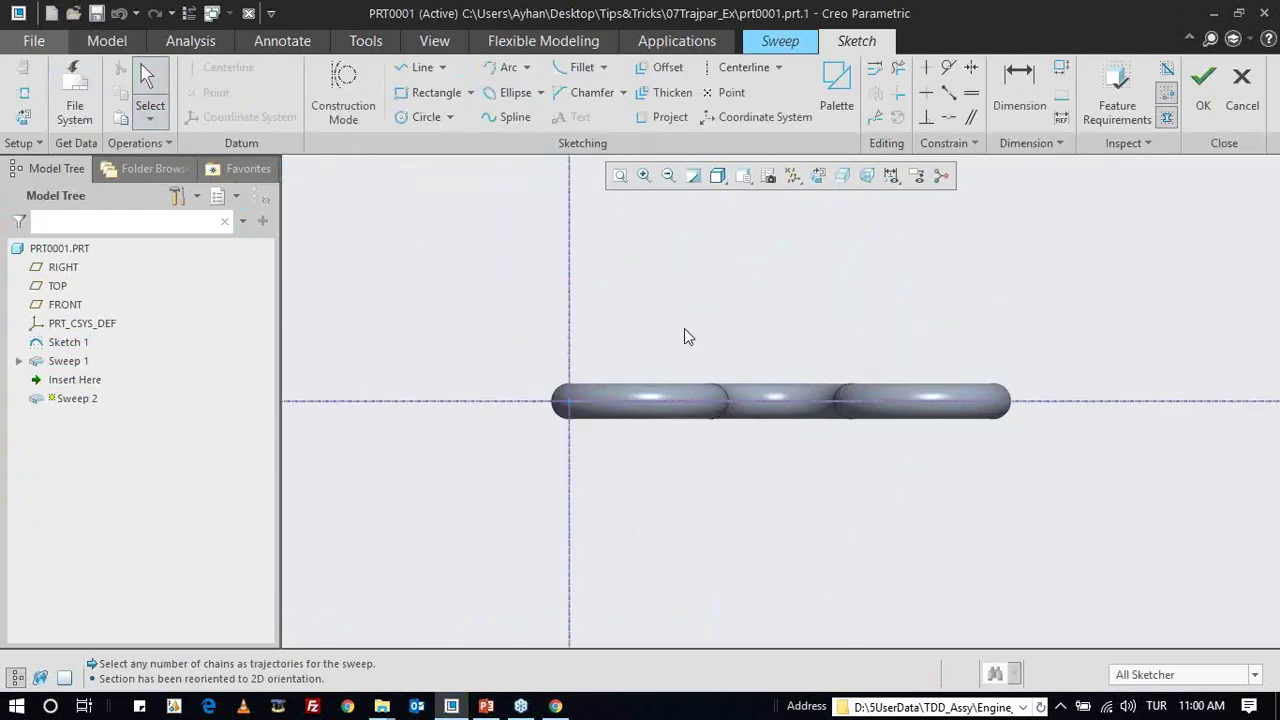
scroll(590, 405, down, 3)
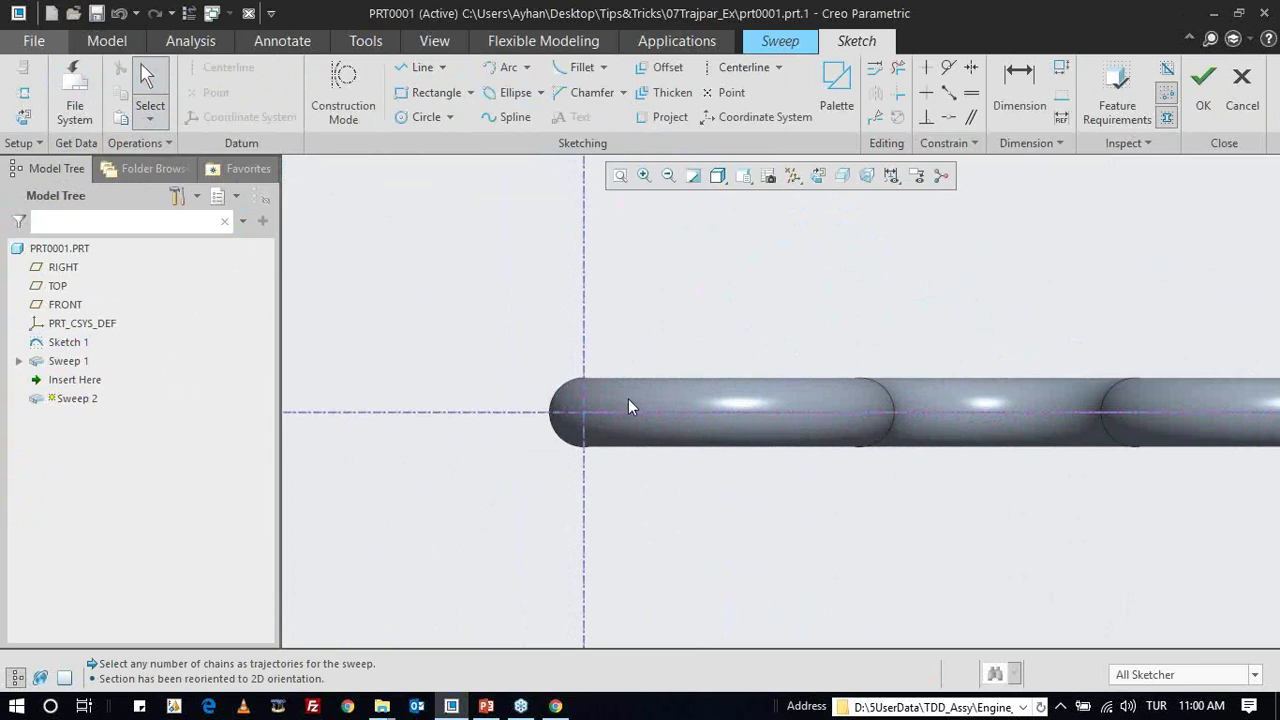
scroll(628, 399, up, 1)
- Draw an inclined line in the section starting at the trajectory's start point
key(l)
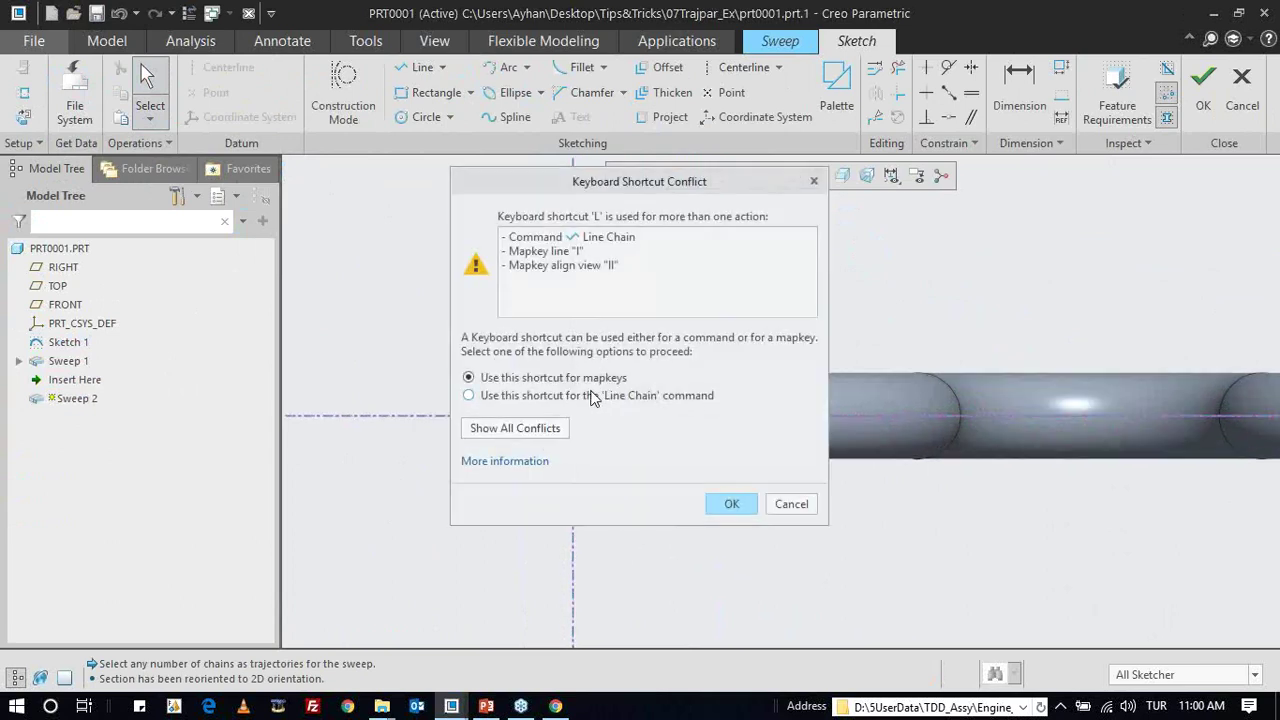
click(720, 502)
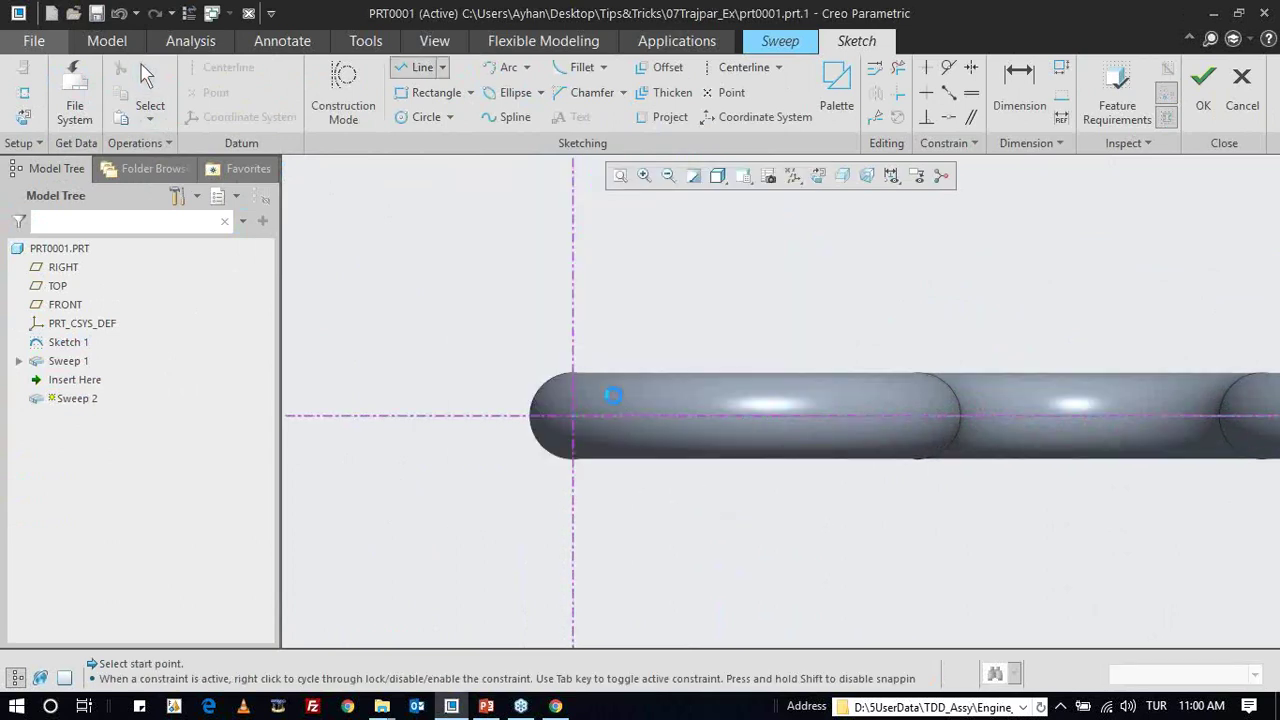
click(572, 428)
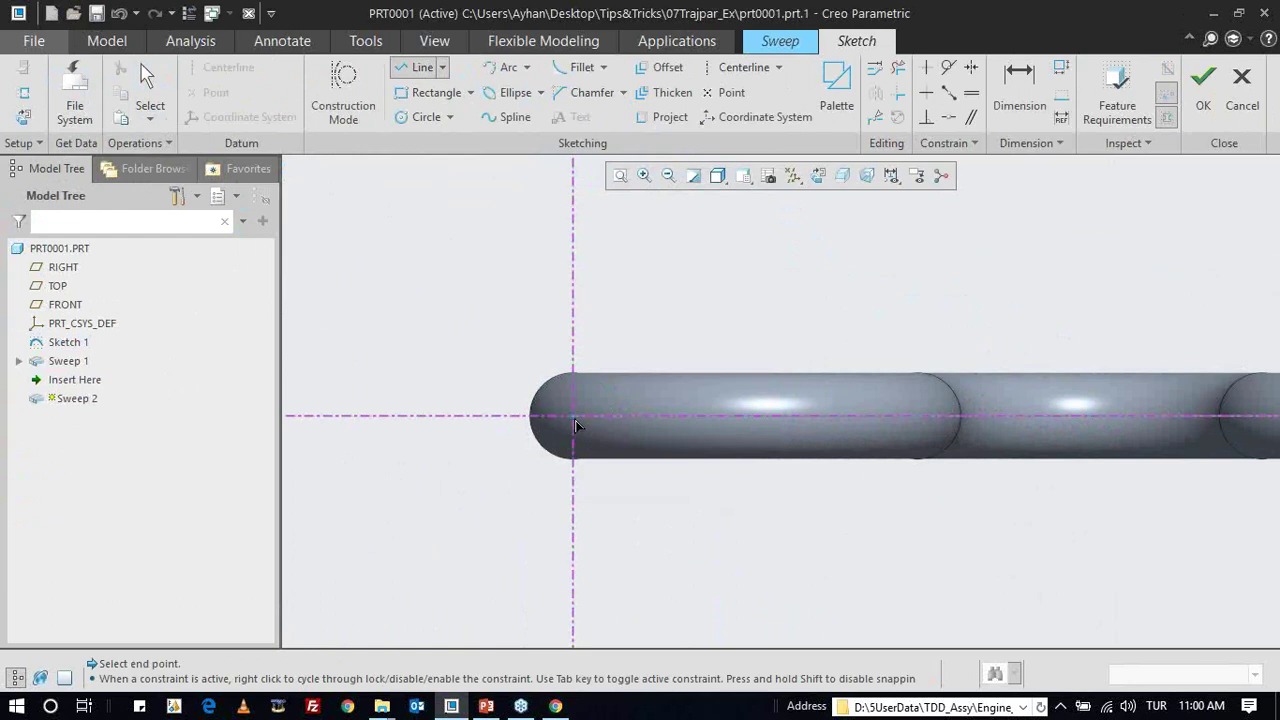
click(622, 350)
middle_click(622, 350)
scroll(624, 356, up, 1)
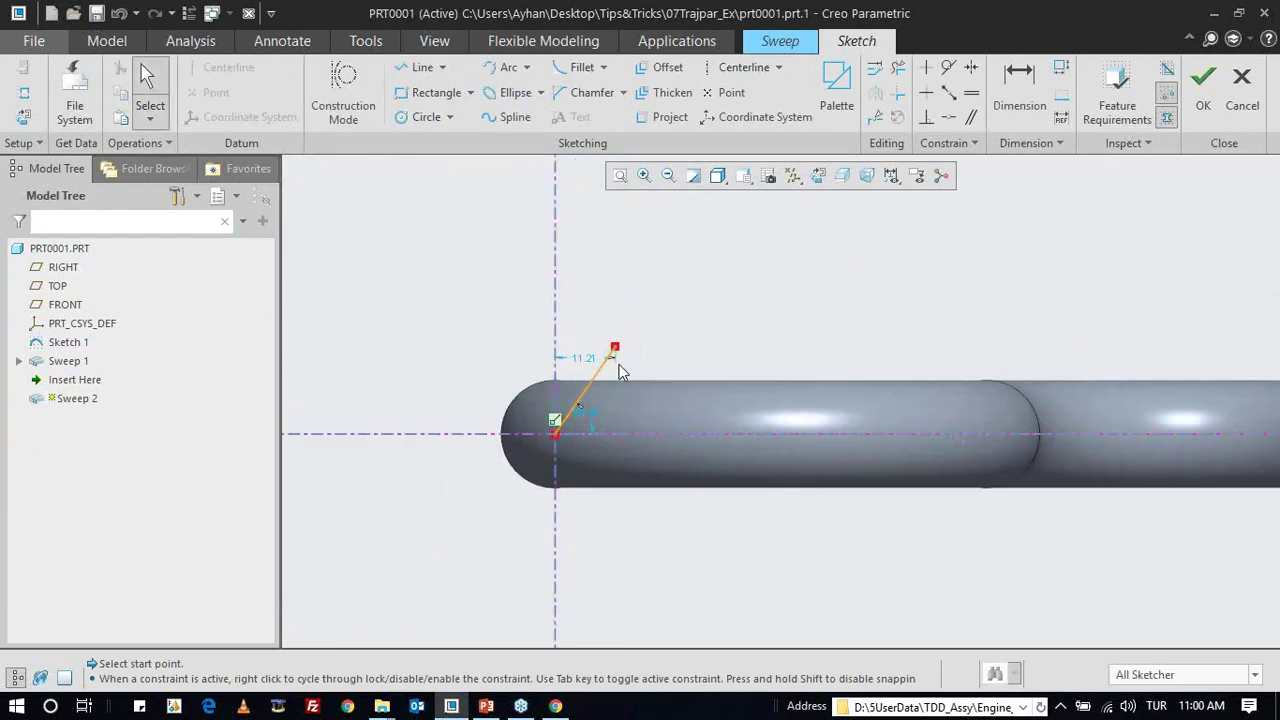
scroll(623, 360, up, 1)
- Dimension the inclined section line to a length of 20
click(1019, 100)
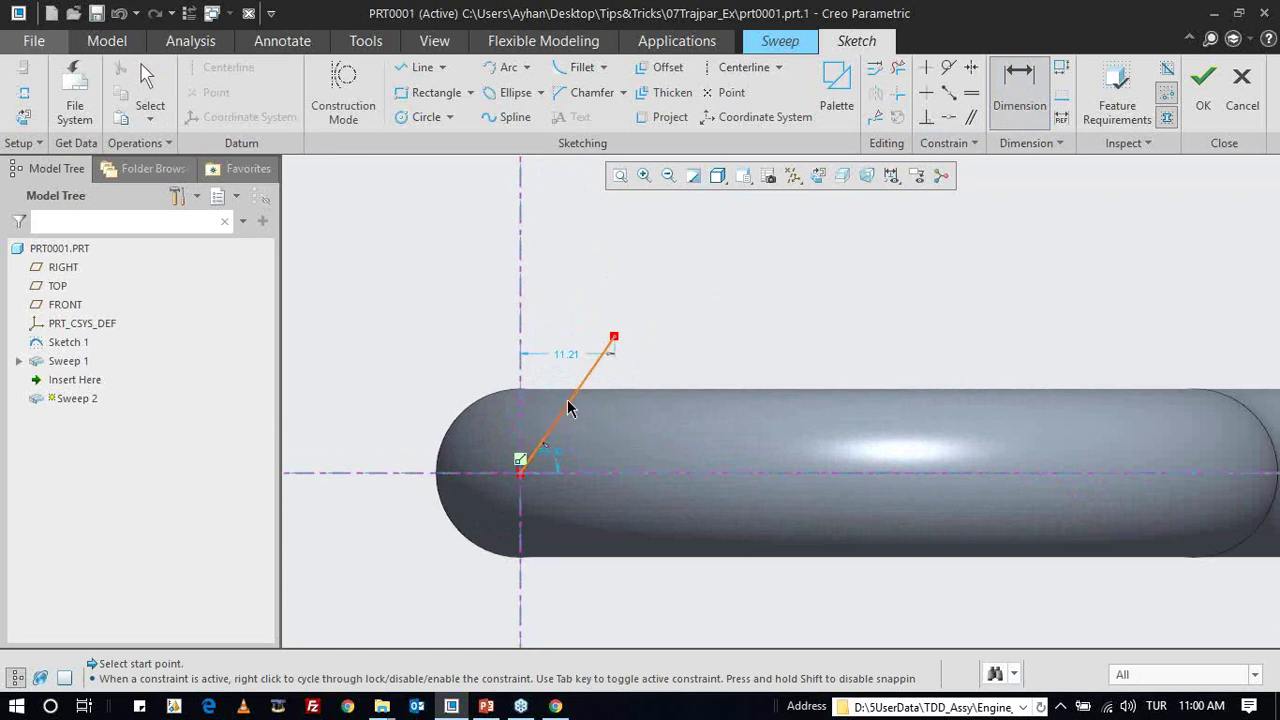
click(566, 400)
middle_click(566, 392)
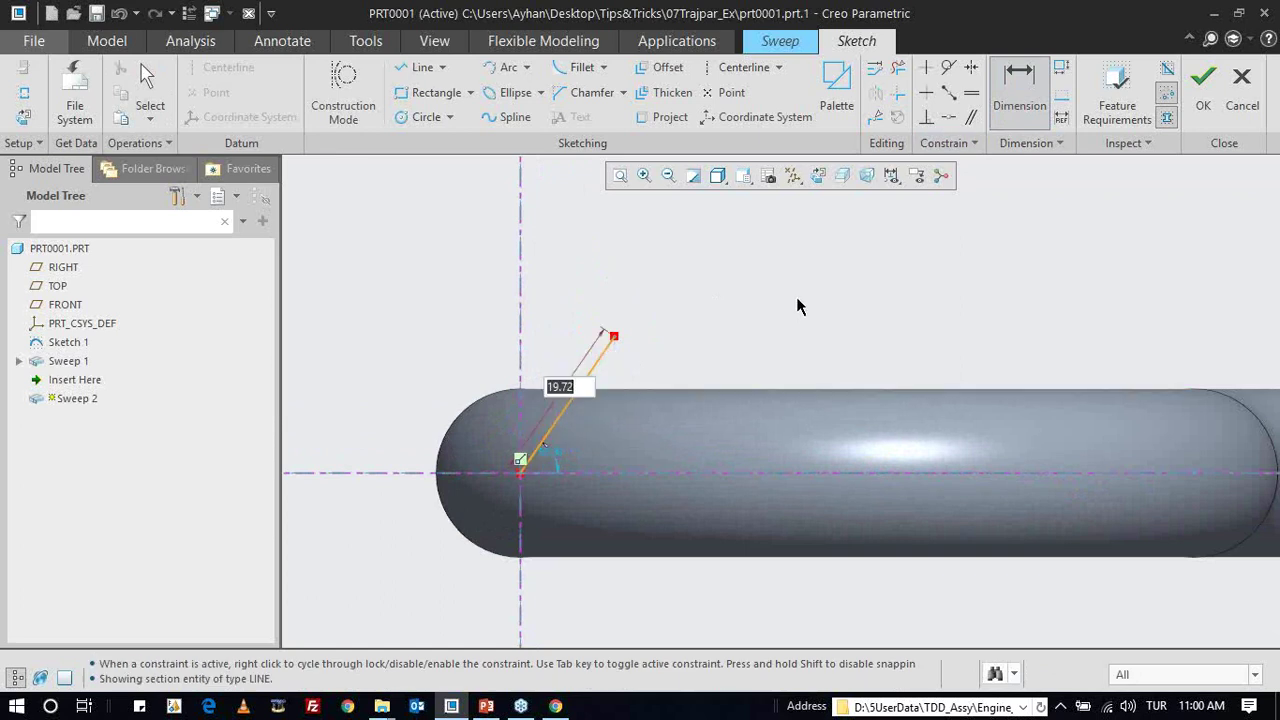
text(20)
key(Return)
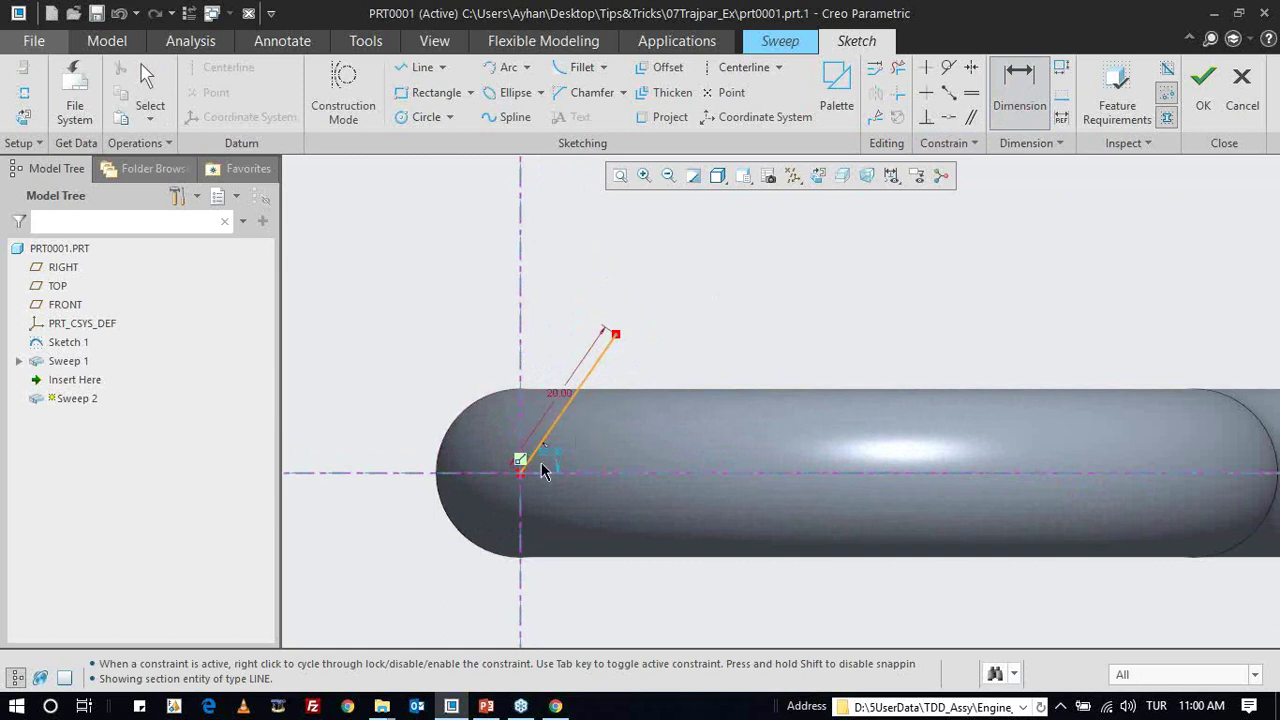
scroll(575, 445, down, 2)
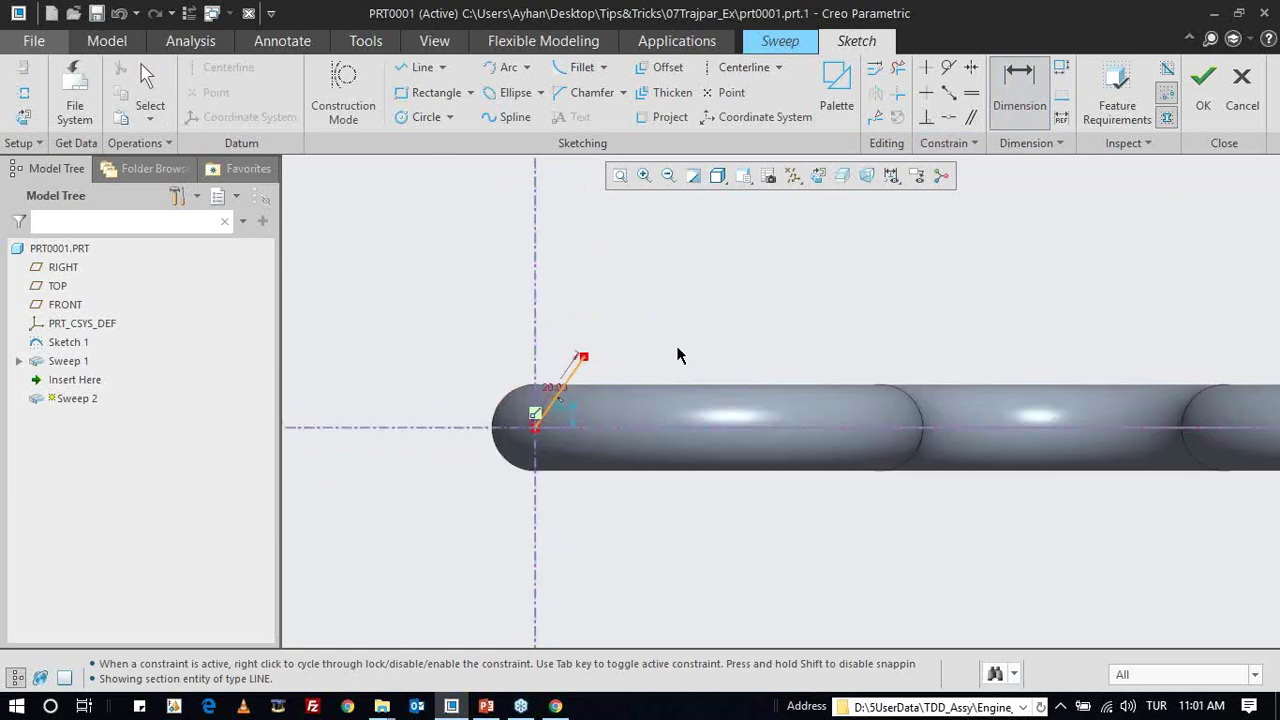
middle_drag(736, 300, 699, 306)
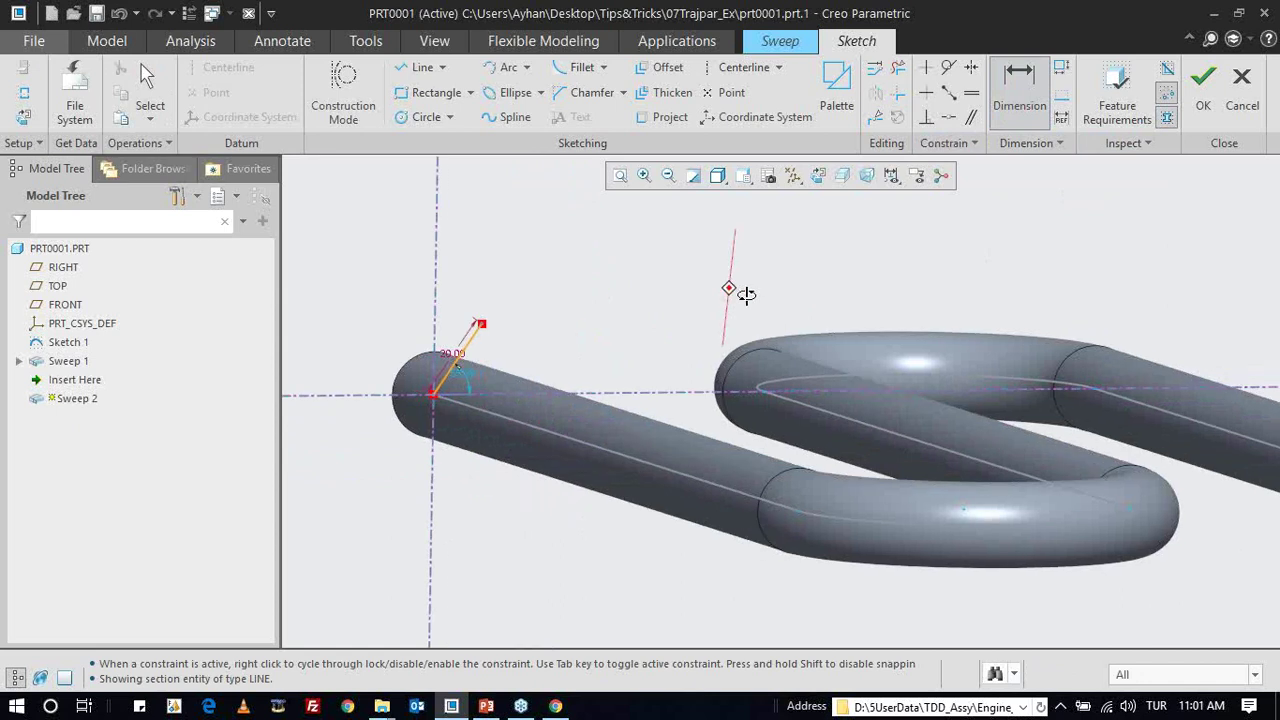
scroll(680, 320, down, 3)
scroll(646, 349, down, 1)
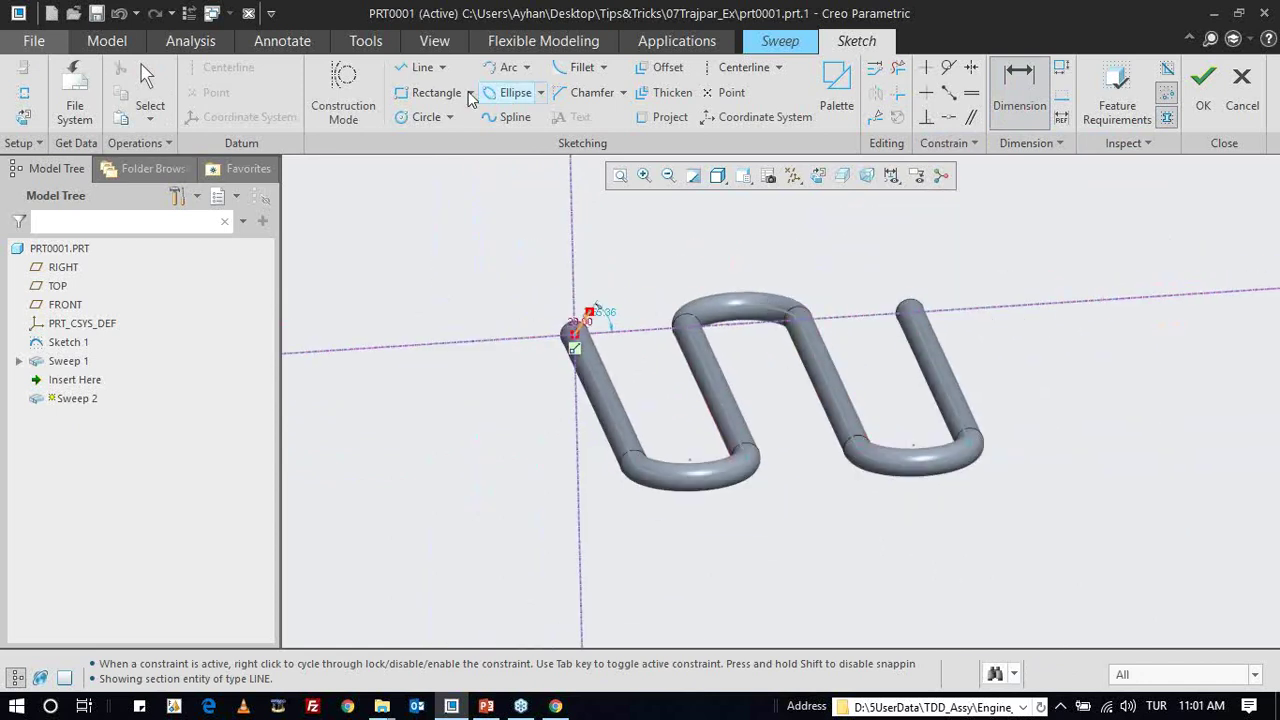
click(366, 41)
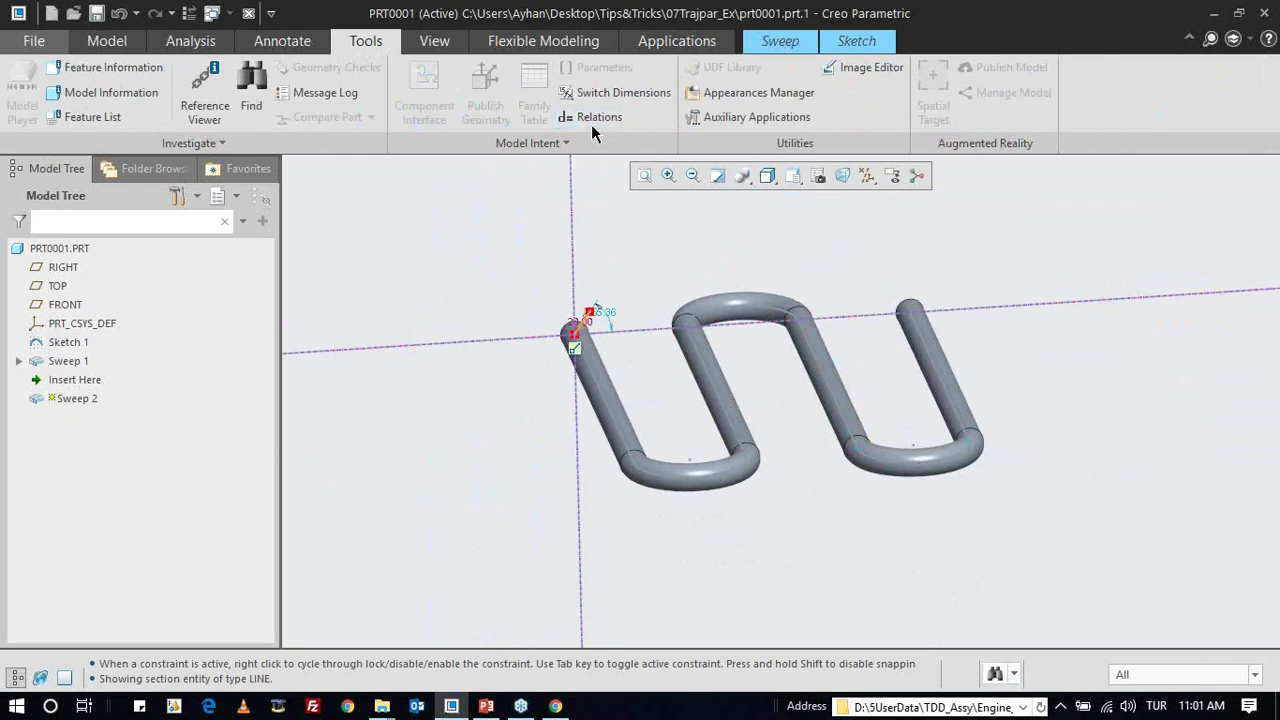
scroll(714, 317, up, 2)
scroll(804, 358, up, 1)
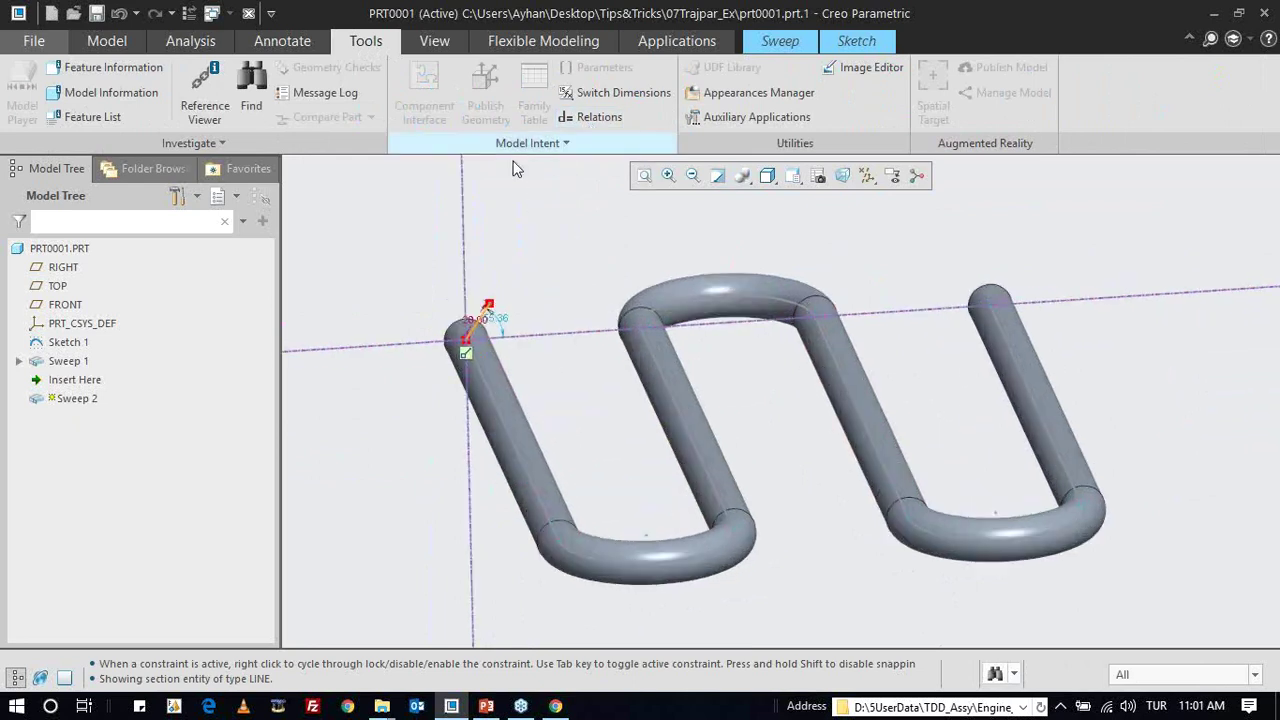
- Open the Relations editor and browse the fx list of insertable functions
click(597, 117)
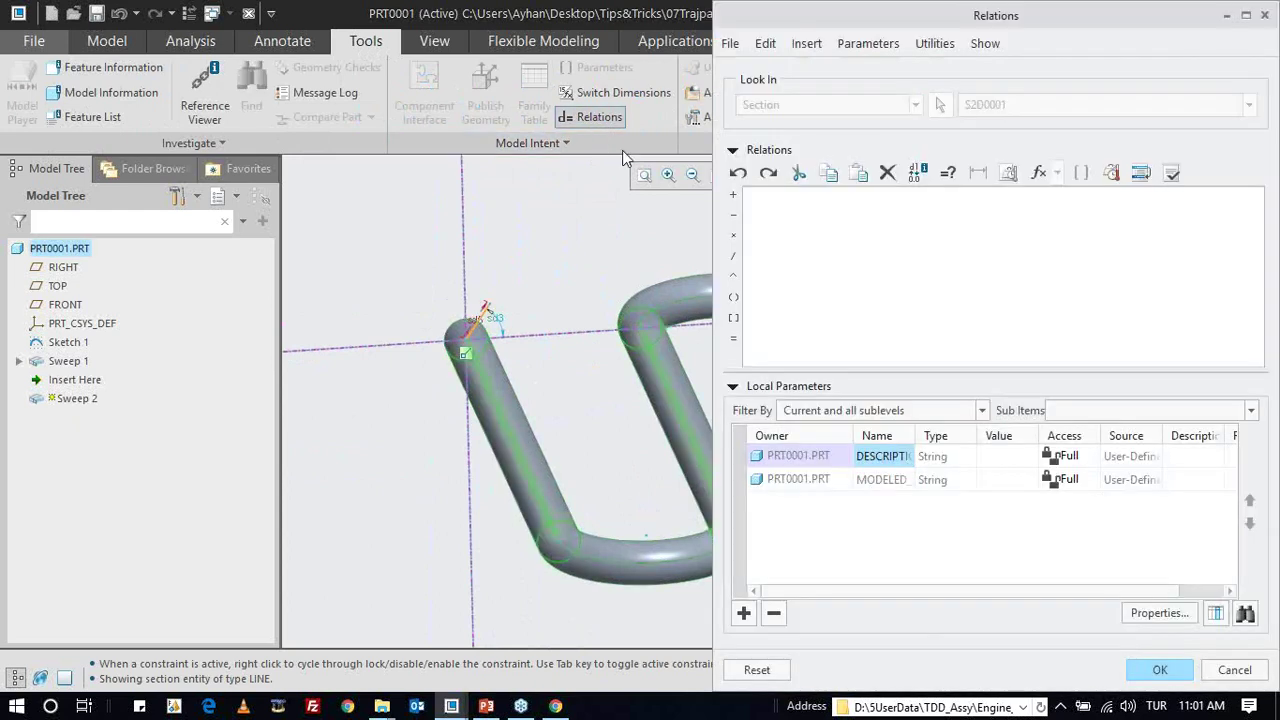
scroll(488, 355, up, 1)
scroll(440, 340, up, 1)
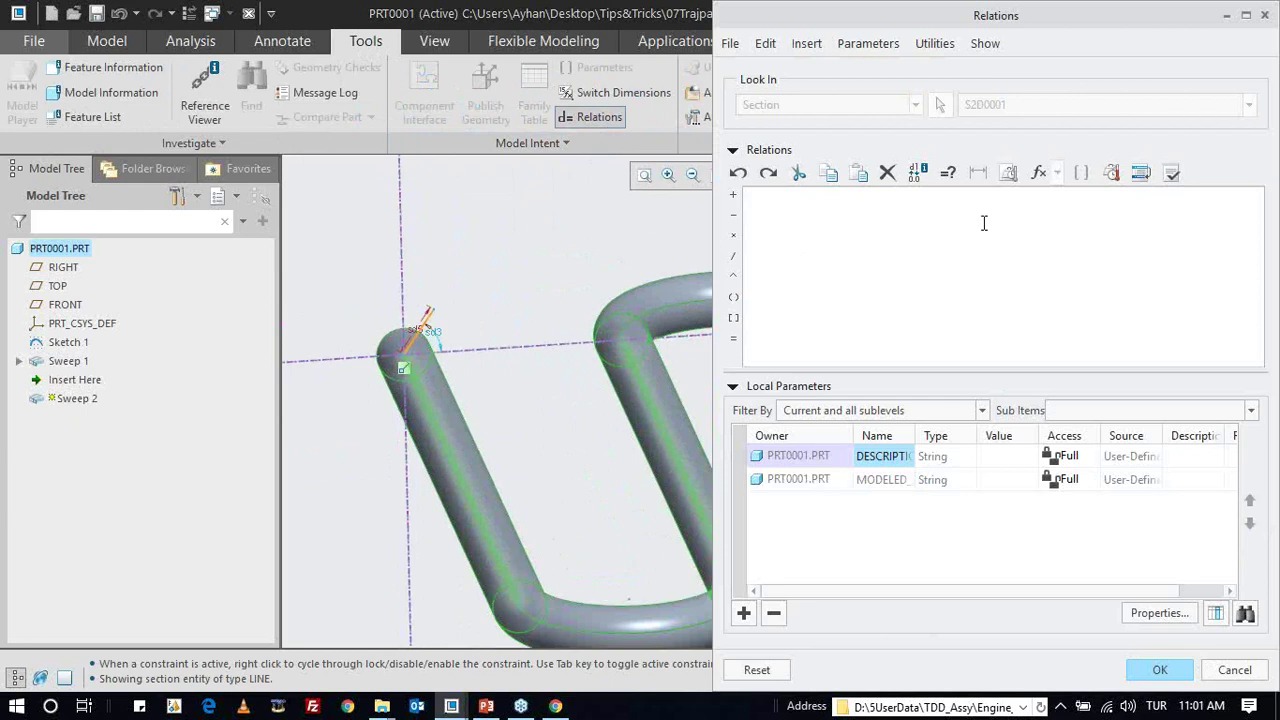
click(1037, 173)
scroll(993, 343, down, 3)
scroll(993, 343, down, 3)
scroll(993, 343, down, 2)
click(1068, 261)
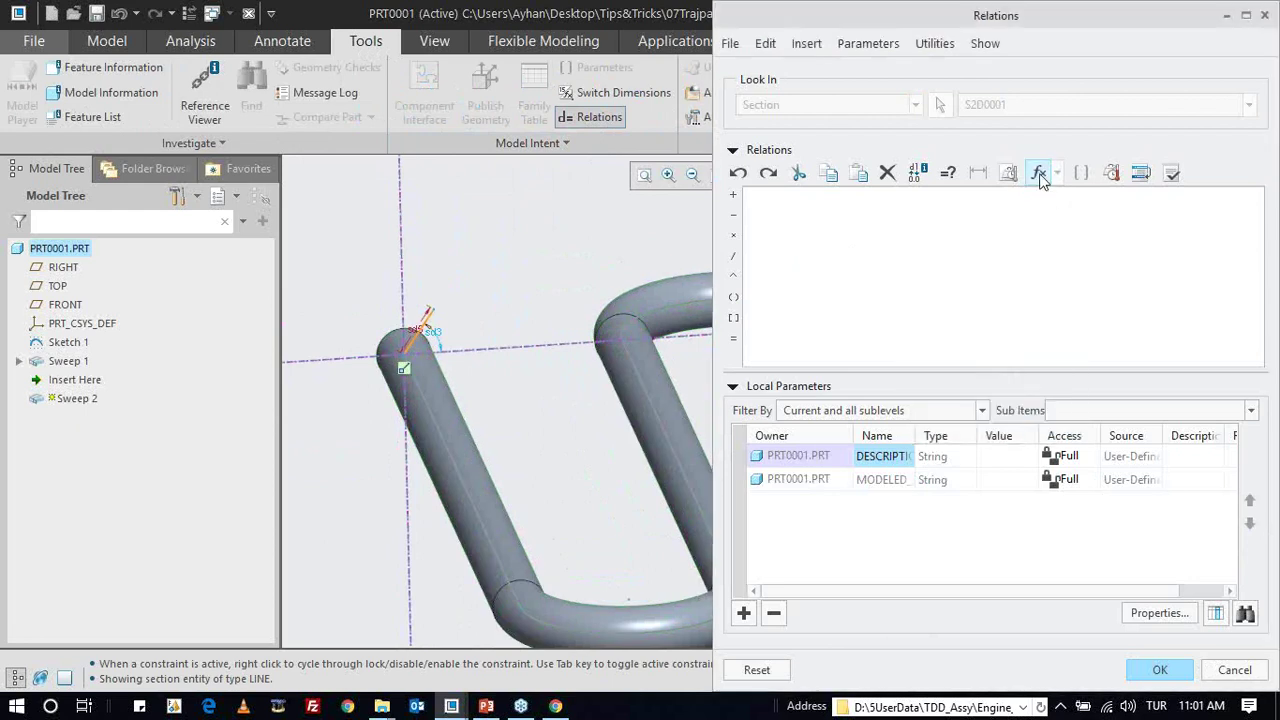
- Insert trajpar into the relations and add the note 'arasında değişken değeer'
click(1040, 173)
scroll(995, 328, down, 5)
scroll(990, 320, down, 5)
scroll(985, 315, down, 5)
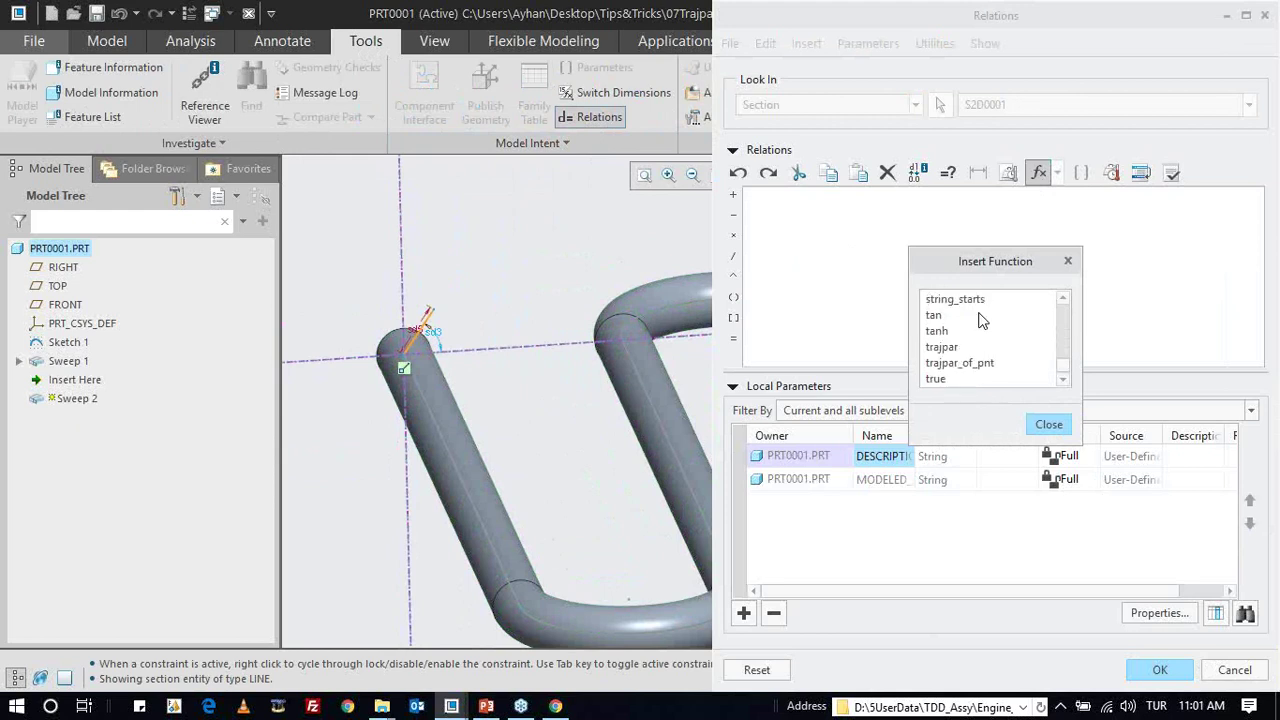
click(924, 347)
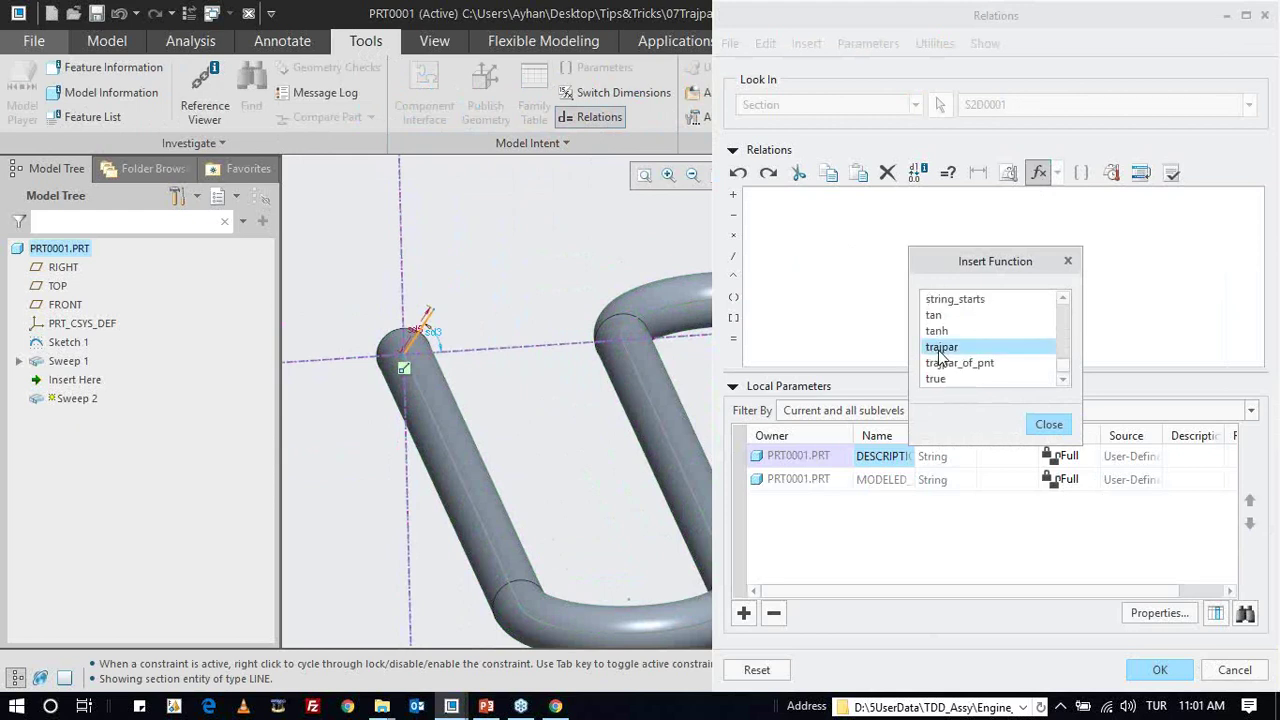
double_click(940, 350)
click(818, 232)
text(/* 0 İLE 1)
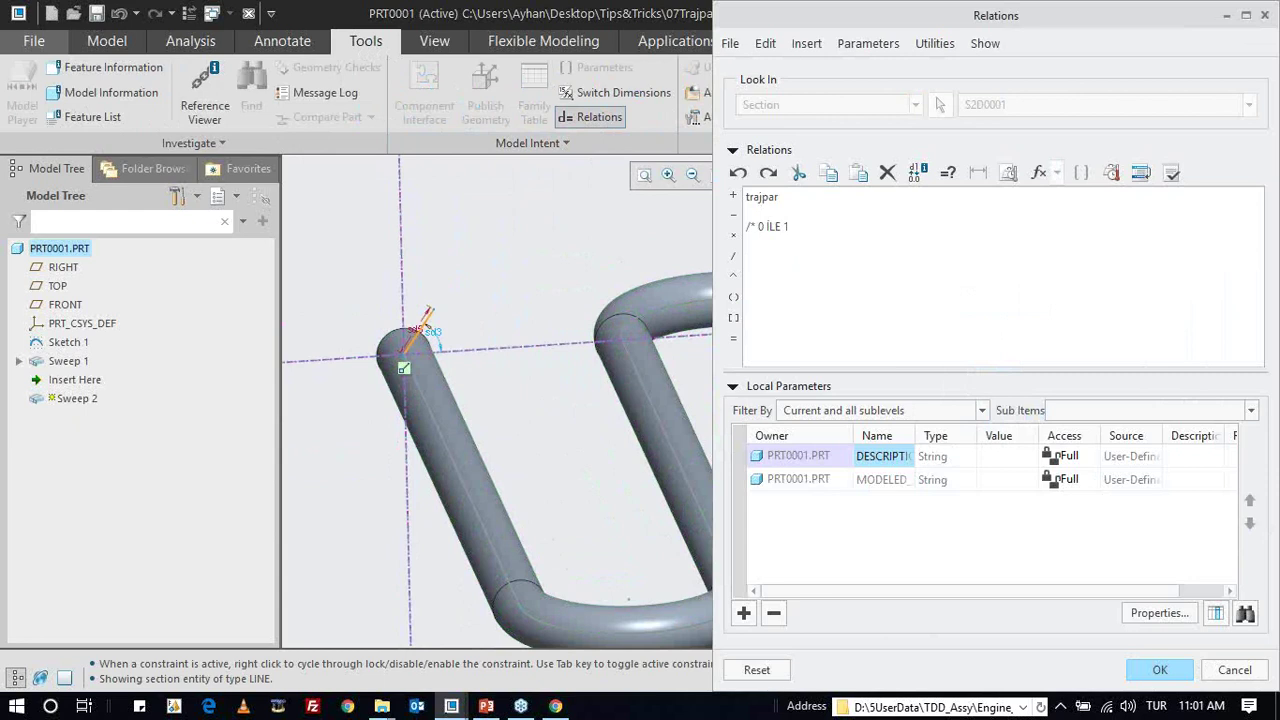
text(arasında değişken değeerler alır)
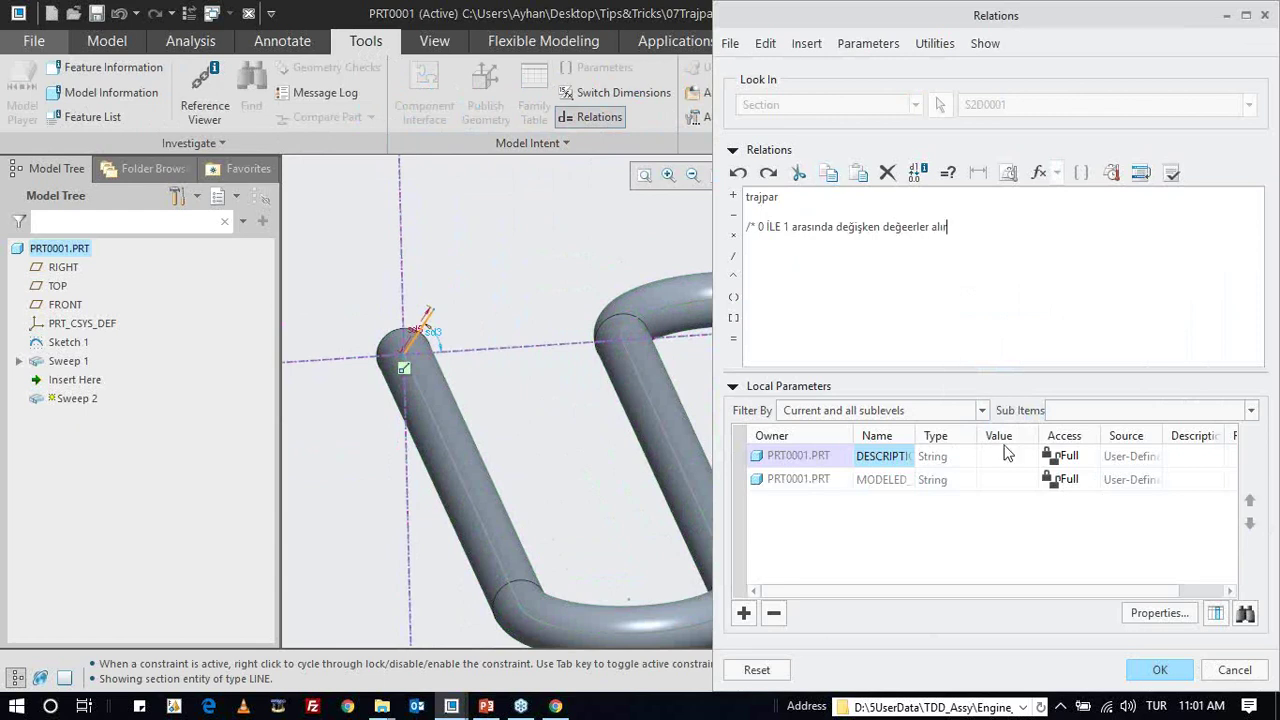
- Discard the relation edits, finish Sweep 2, and create a new part with default settings
click(1217, 672)
click(1020, 390)
scroll(485, 295, up, 1)
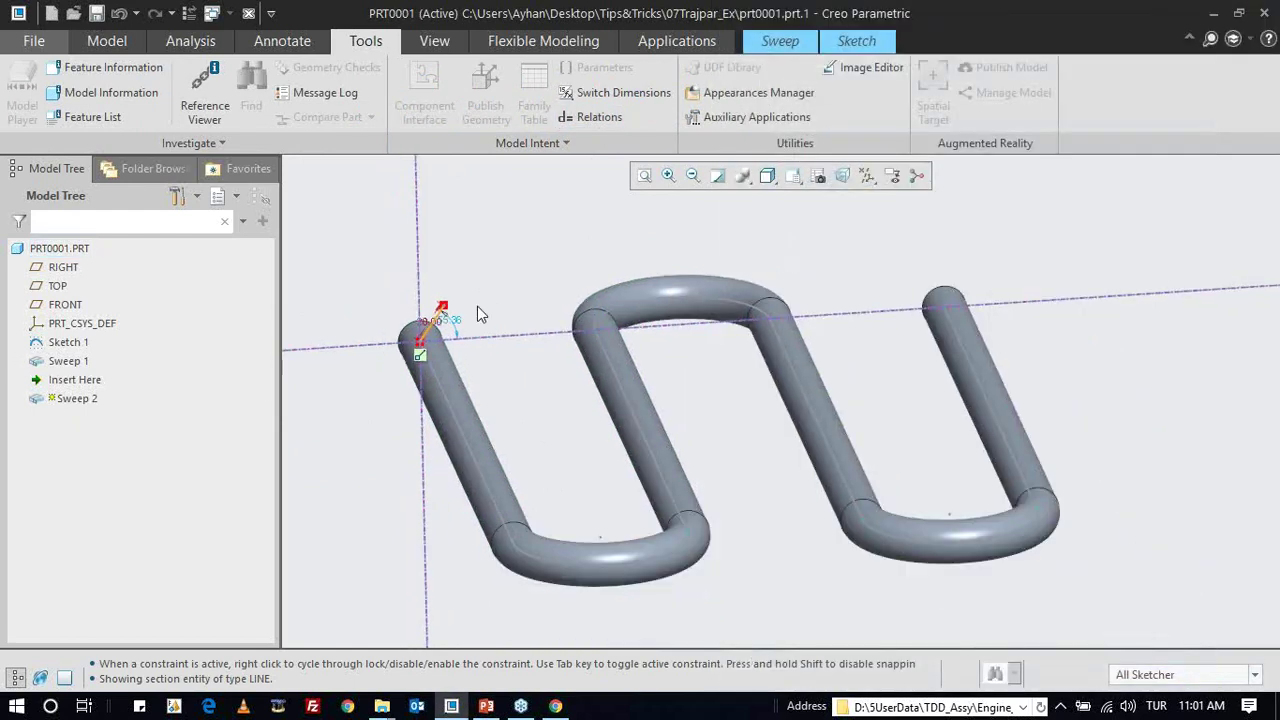
click(856, 40)
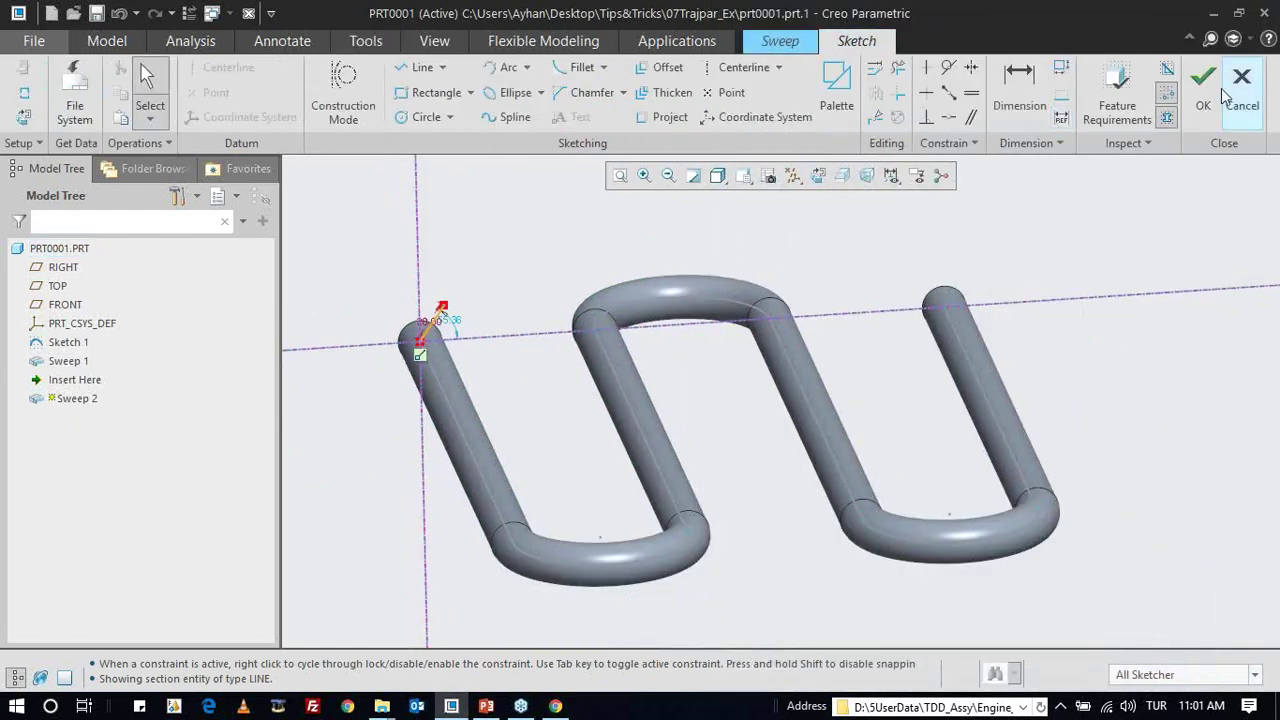
middle_click(518, 236)
key(ctrl+n)
key(Return)
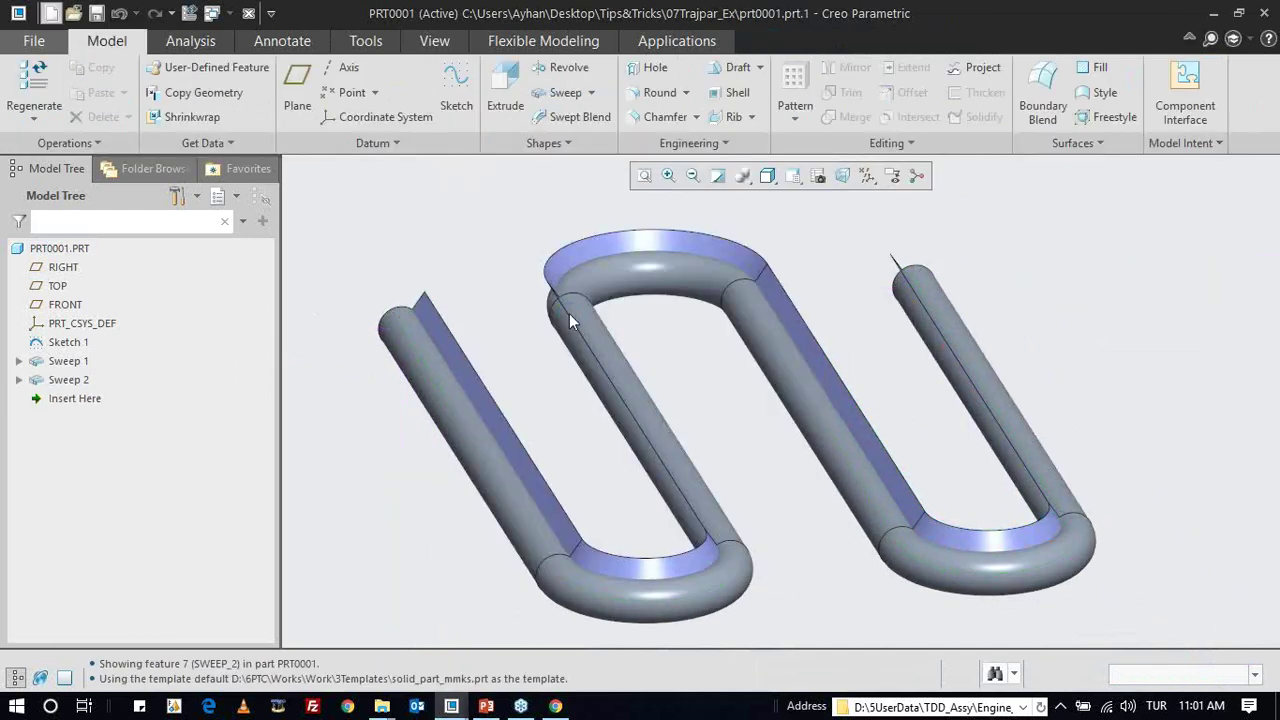
- Sketch a vertical trajectory line up from the origin on the FRONT plane
click(457, 130)
click(65, 308)
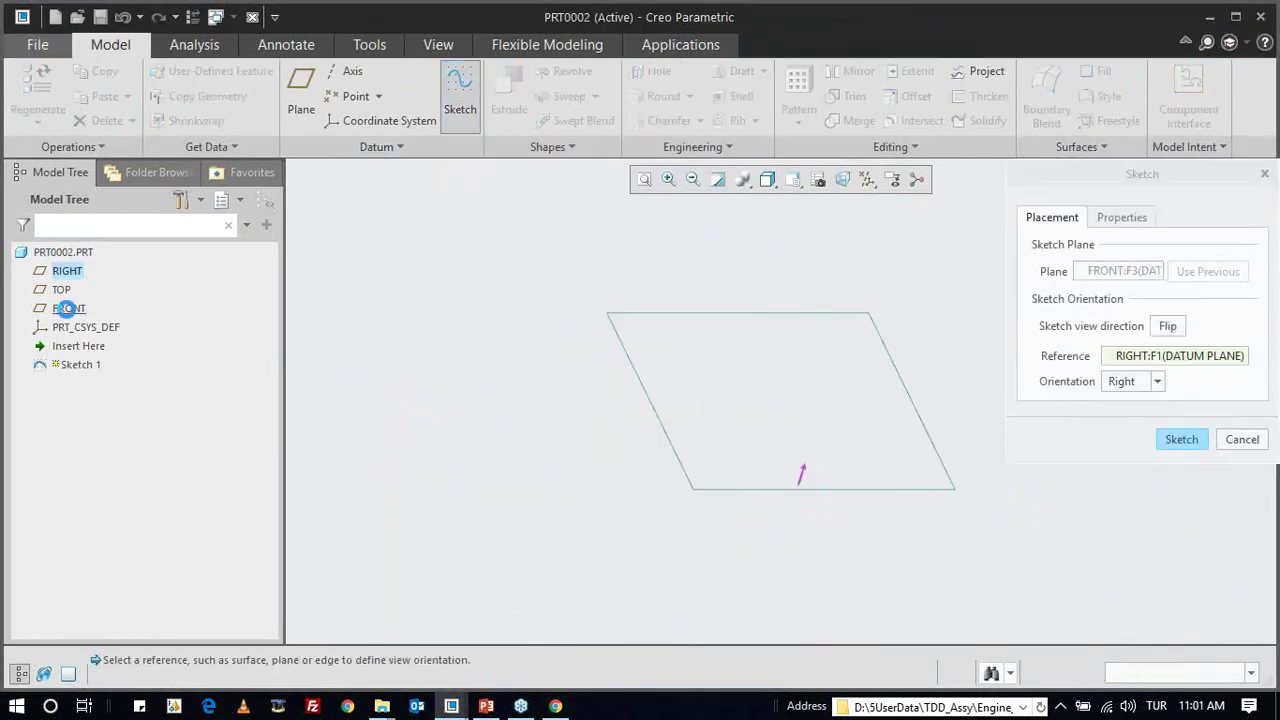
middle_click(65, 308)
key(l)
click(780, 401)
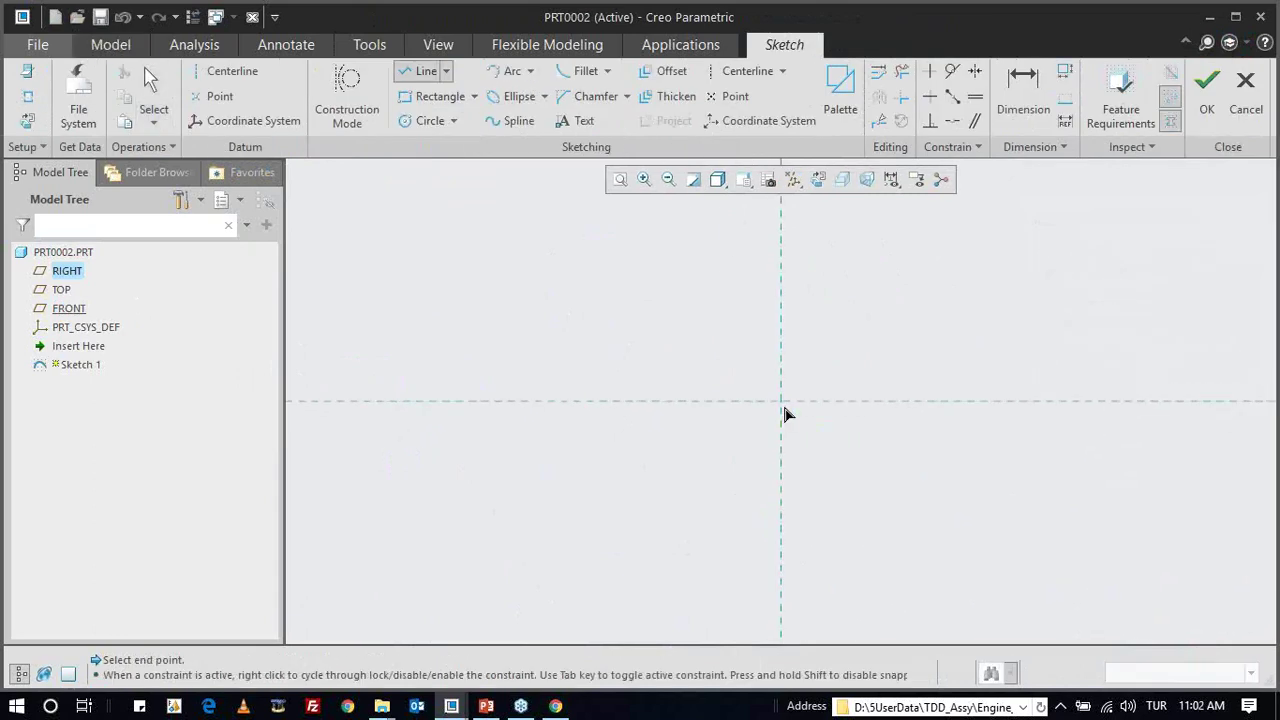
click(781, 272)
middle_click(781, 272)
middle_click(781, 272)
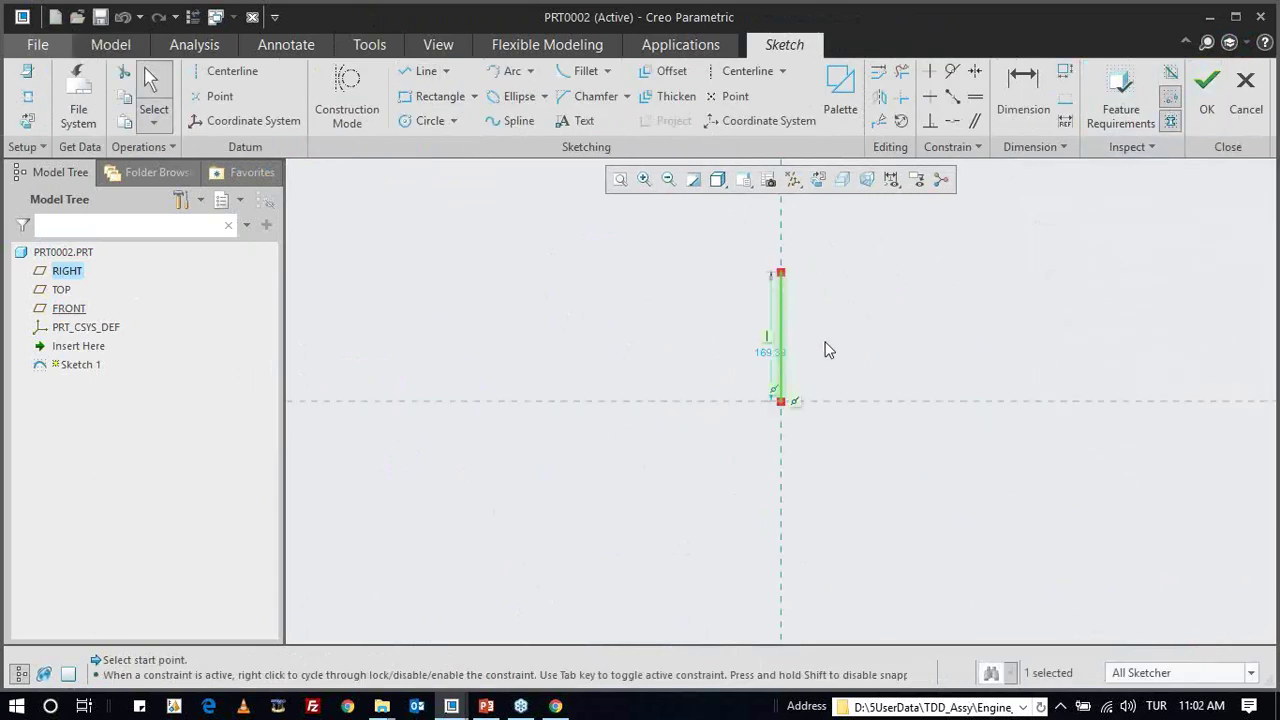
click(1207, 85)
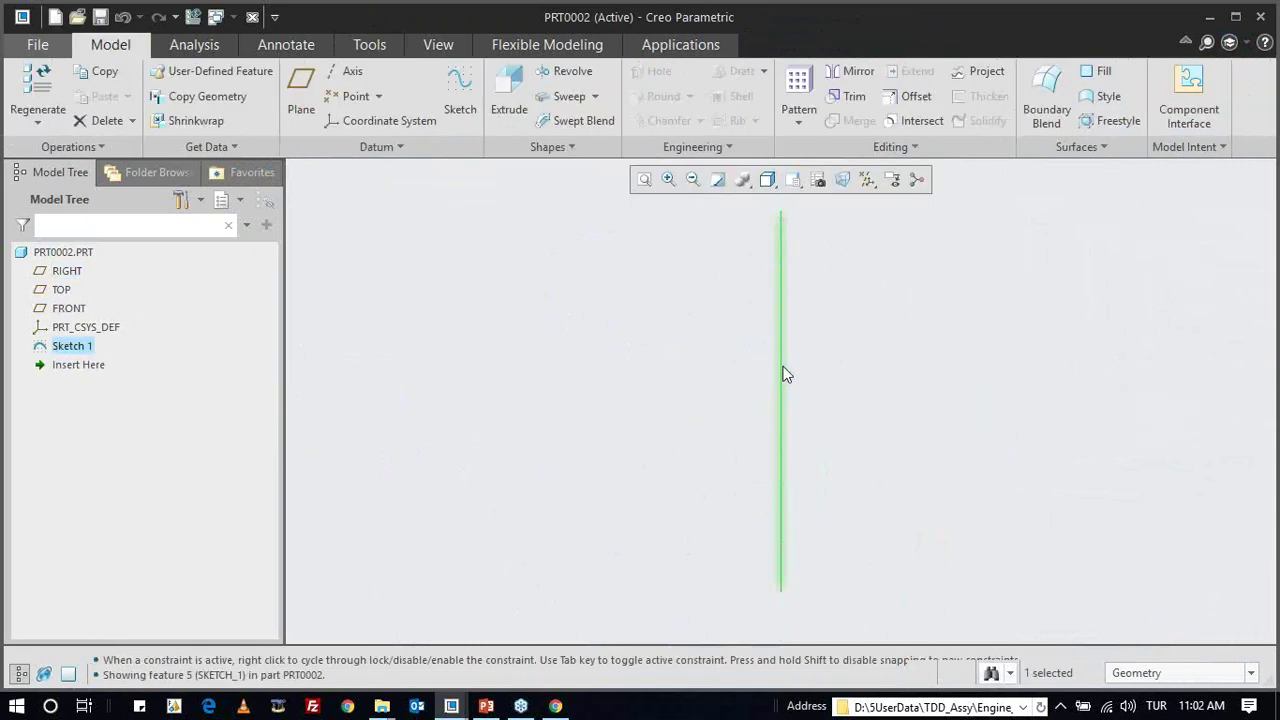
- Start a surface sweep along the sketched line and reopen its section sketch
click(565, 96)
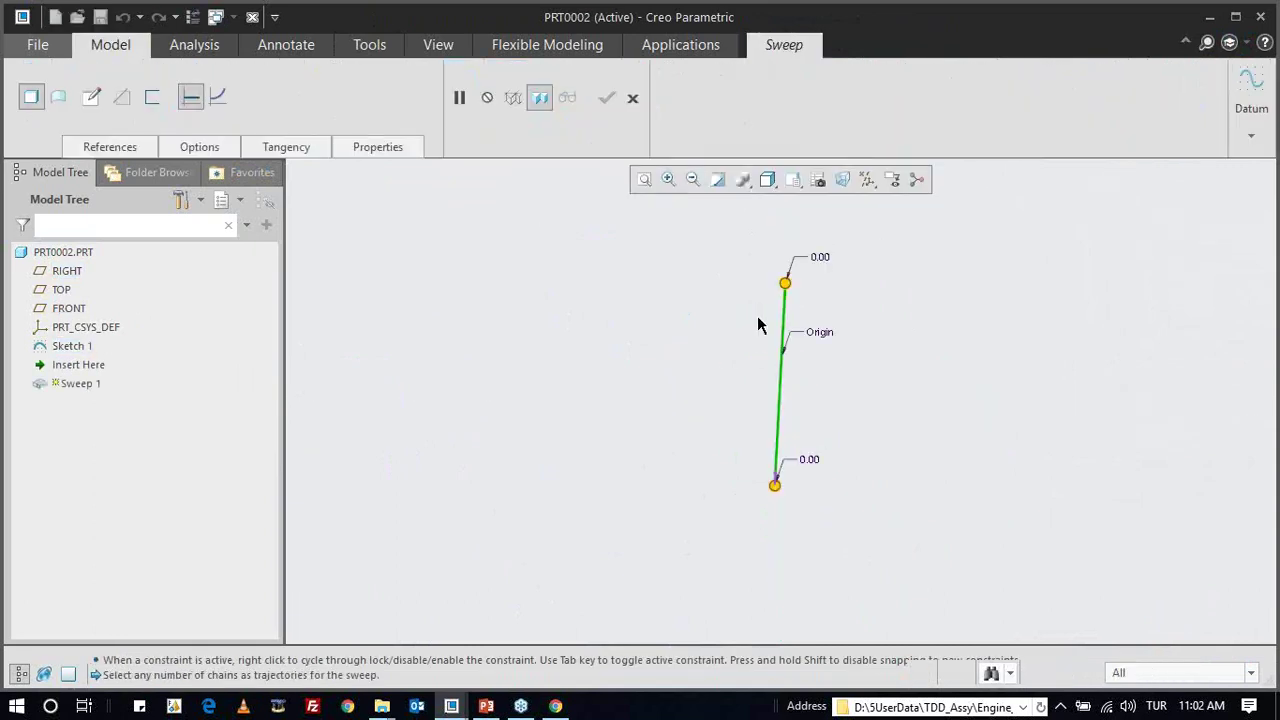
click(91, 96)
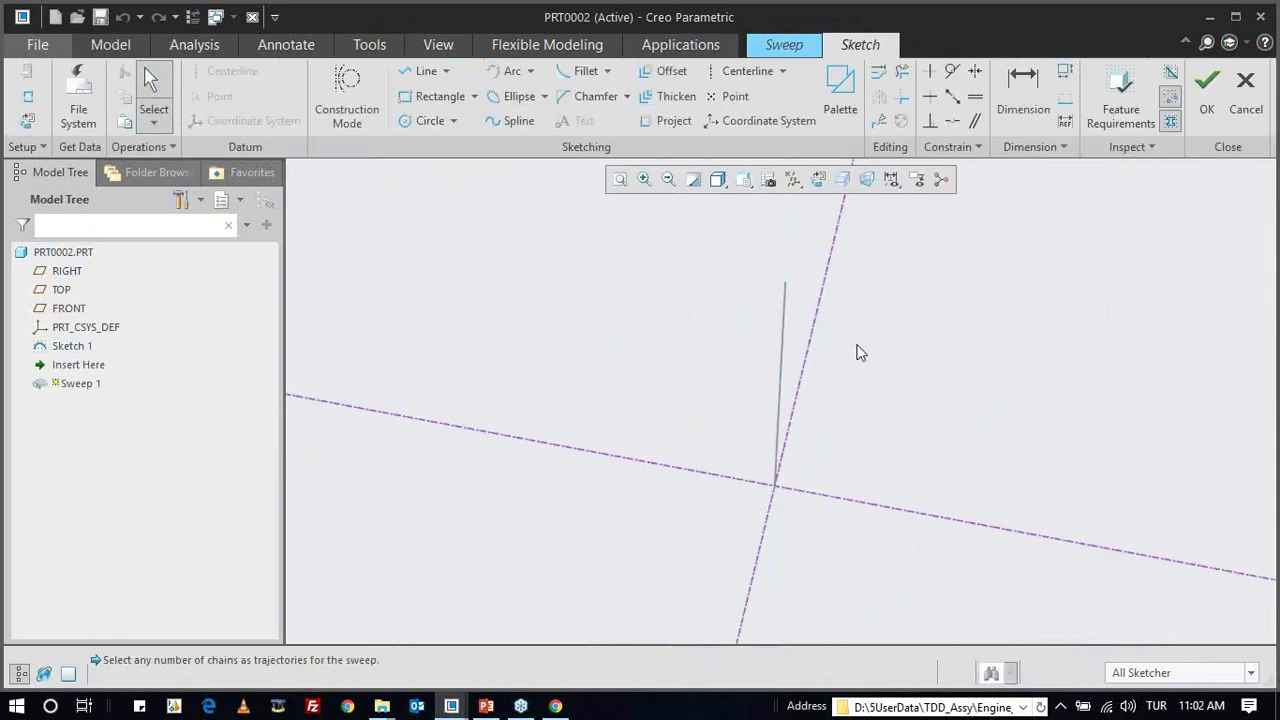
click(1240, 112)
click(692, 394)
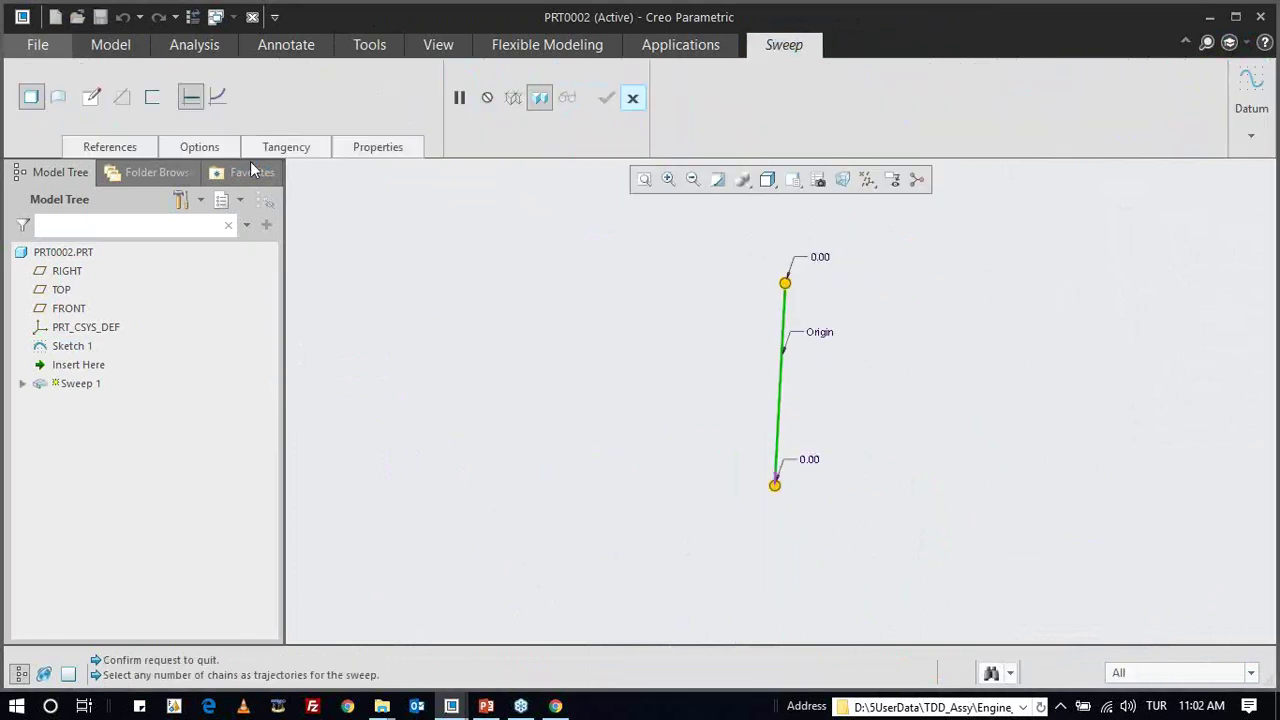
click(59, 97)
right_click(617, 407)
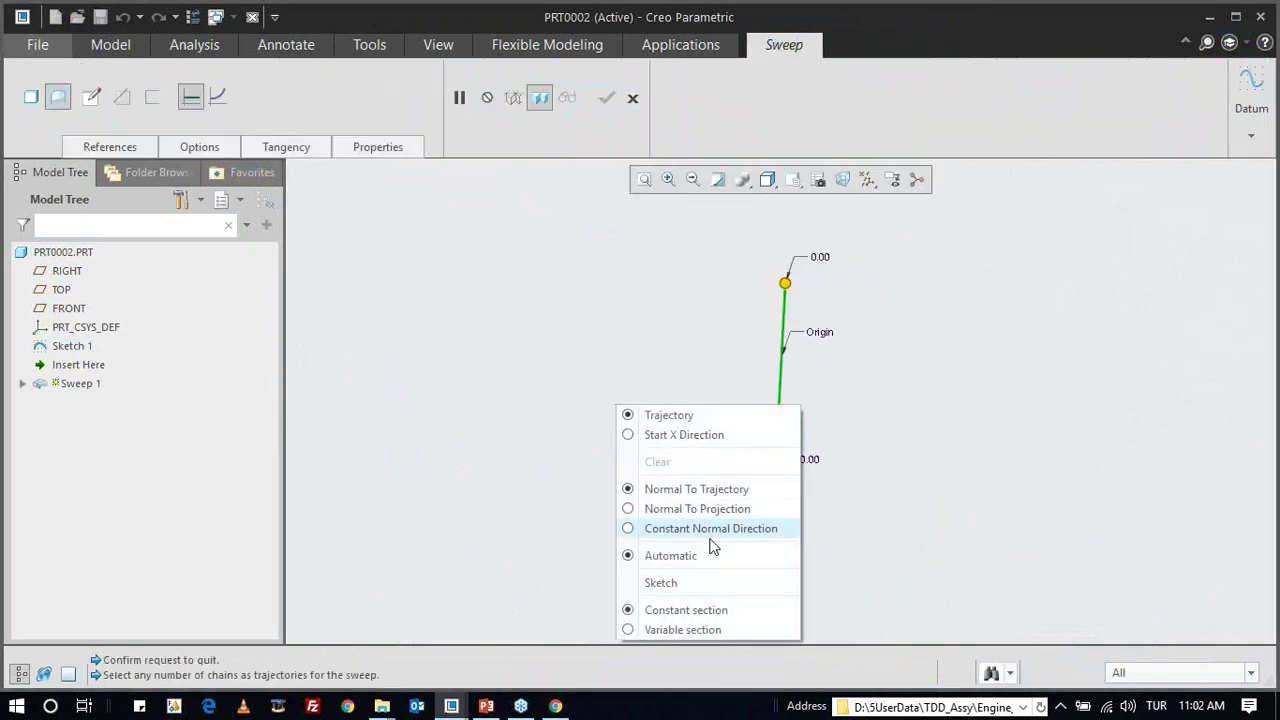
click(690, 584)
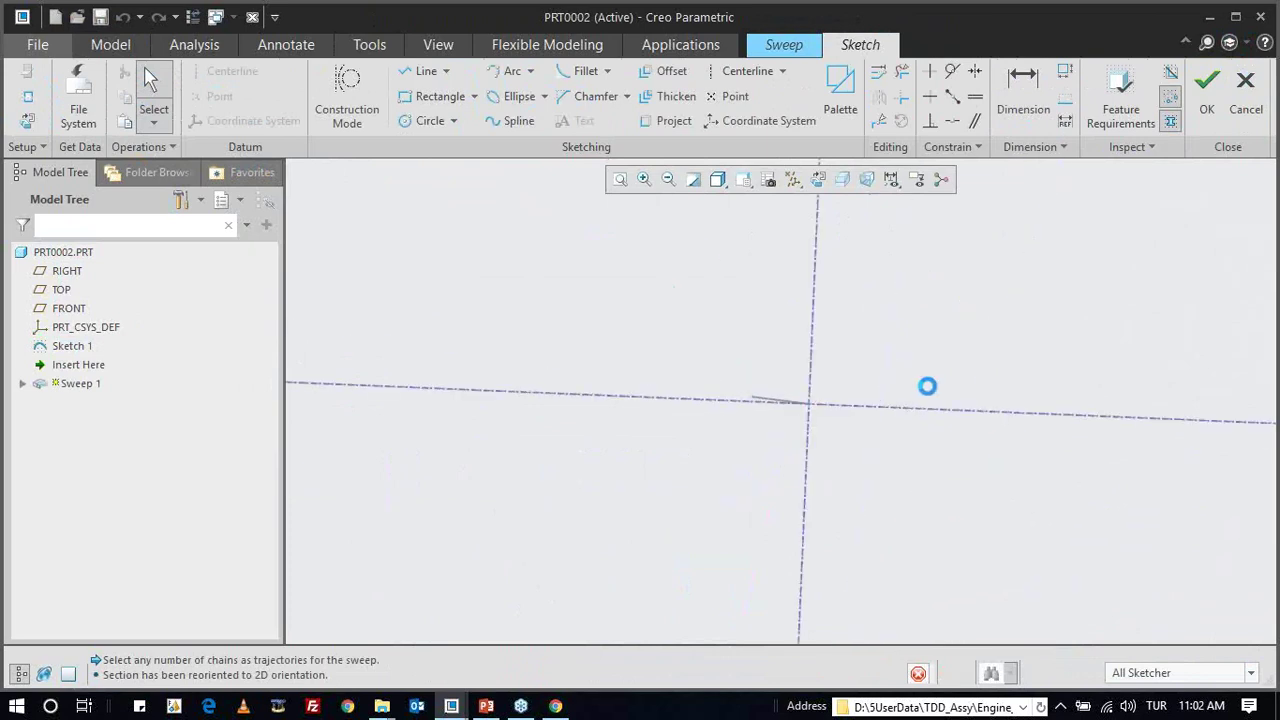
- Draw a vertical section line from the origin, set its height to 20, and accept it
click(781, 401)
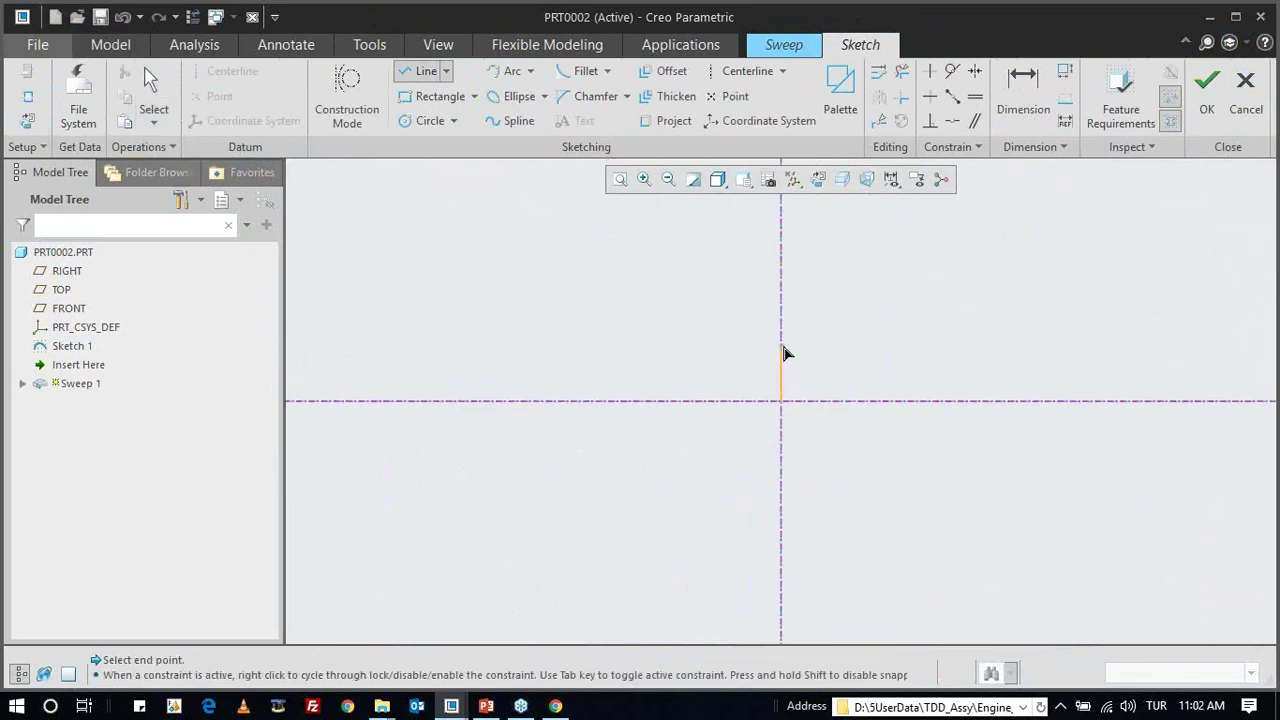
click(784, 352)
middle_click(784, 352)
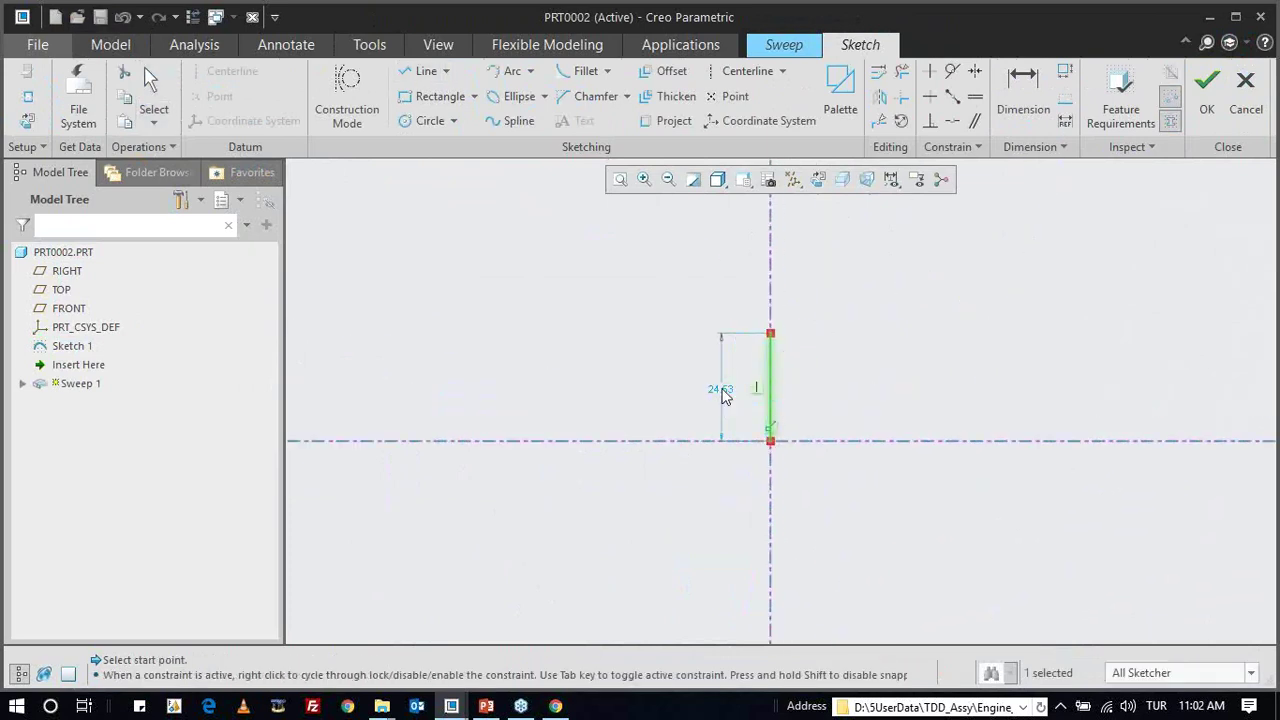
double_click(724, 390)
text(20)
key(Return)
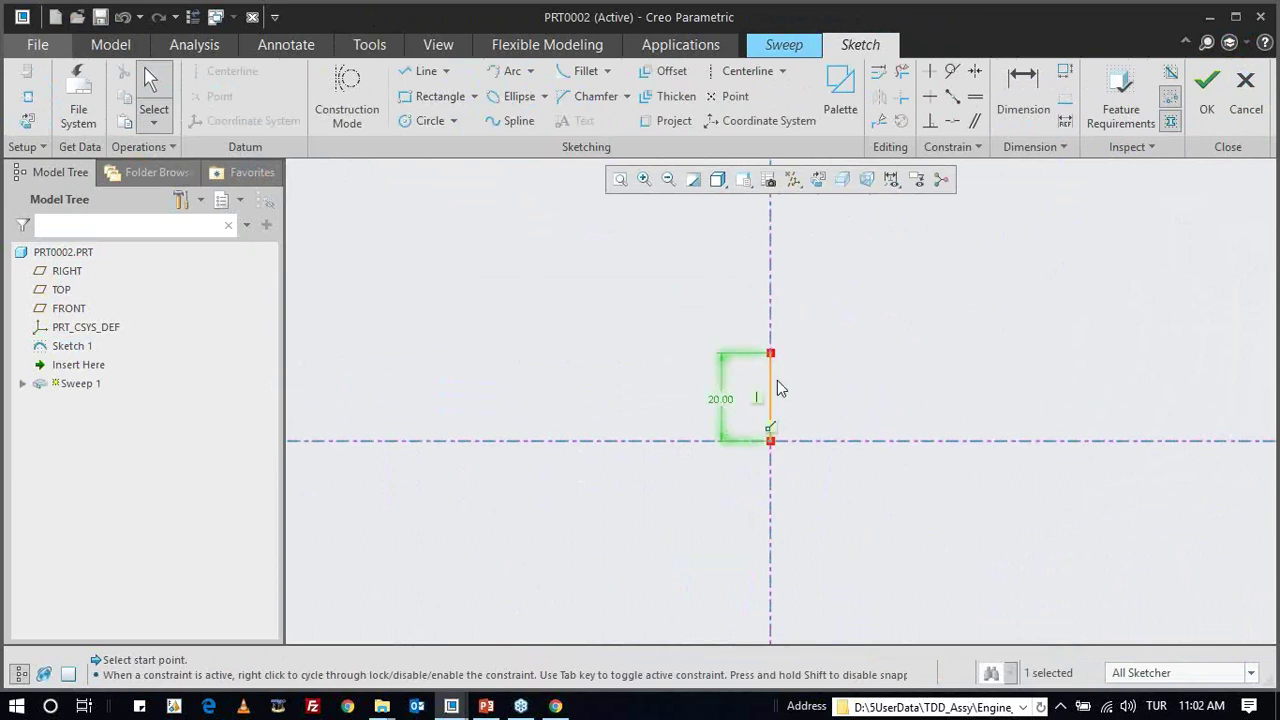
middle_drag(731, 357, 911, 300)
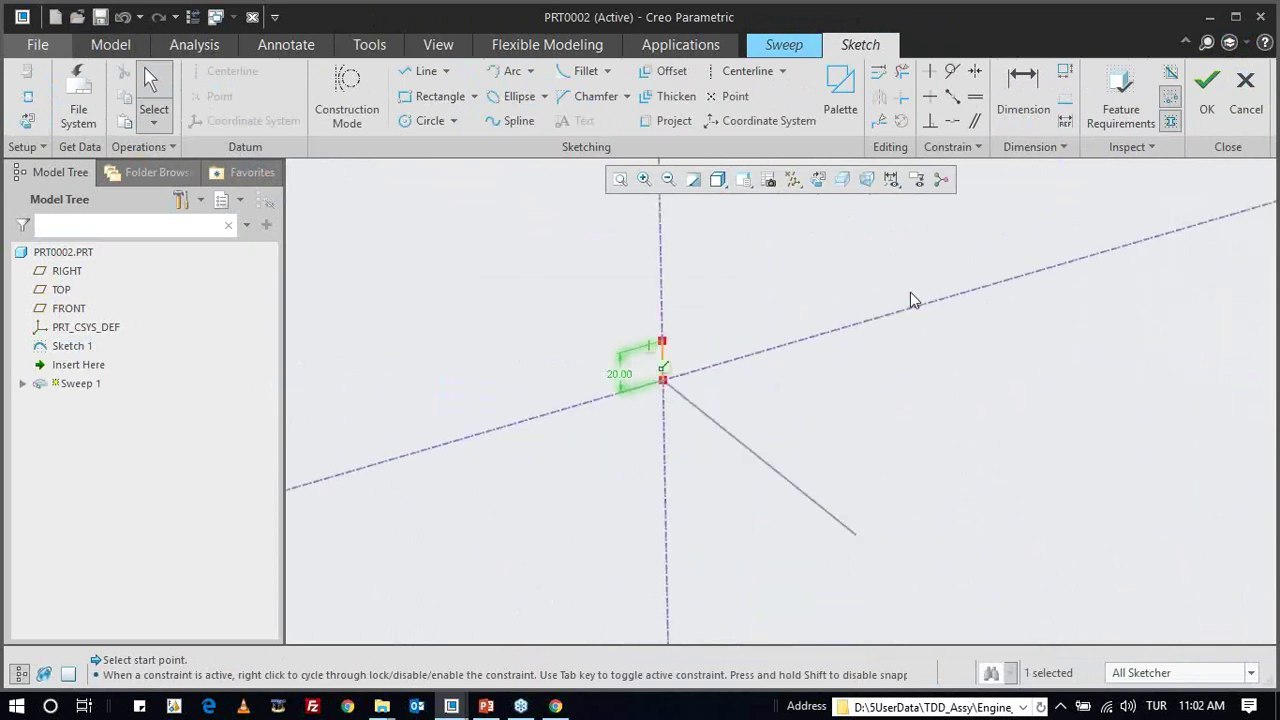
click(1207, 90)
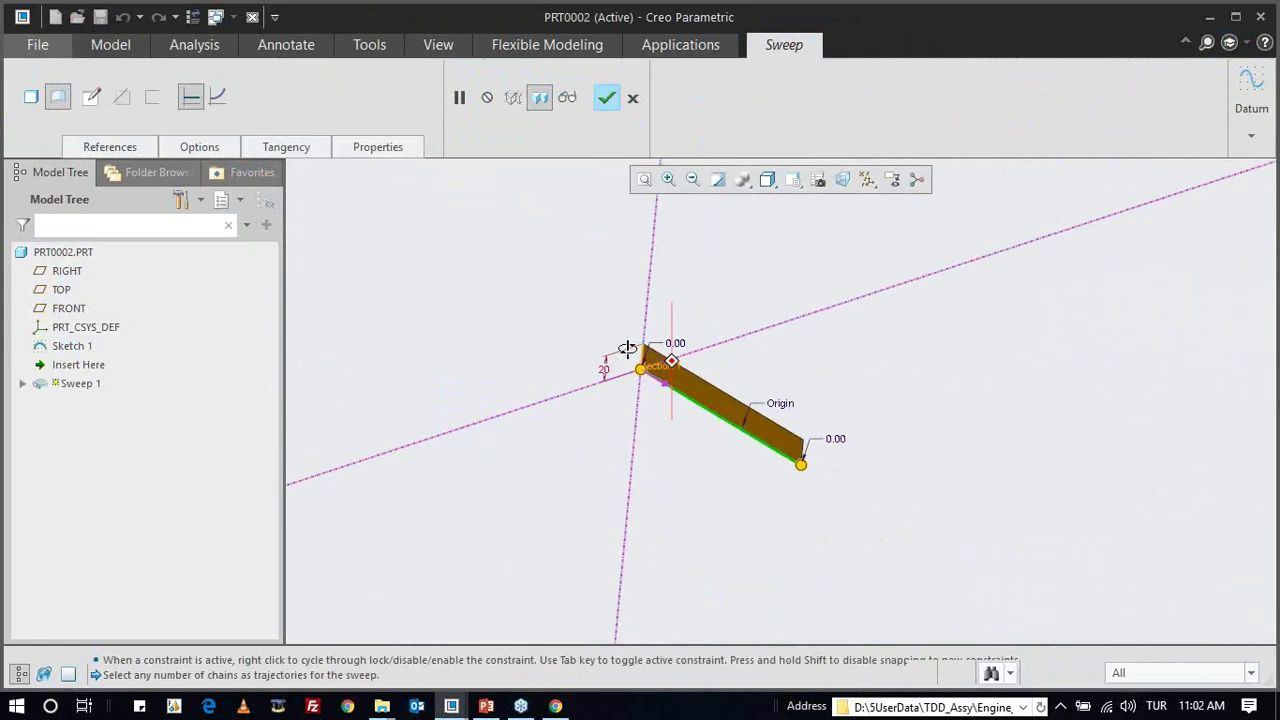
- Reopen the sweep's section sketch and bring up the Tools commands
scroll(732, 393, down, 5)
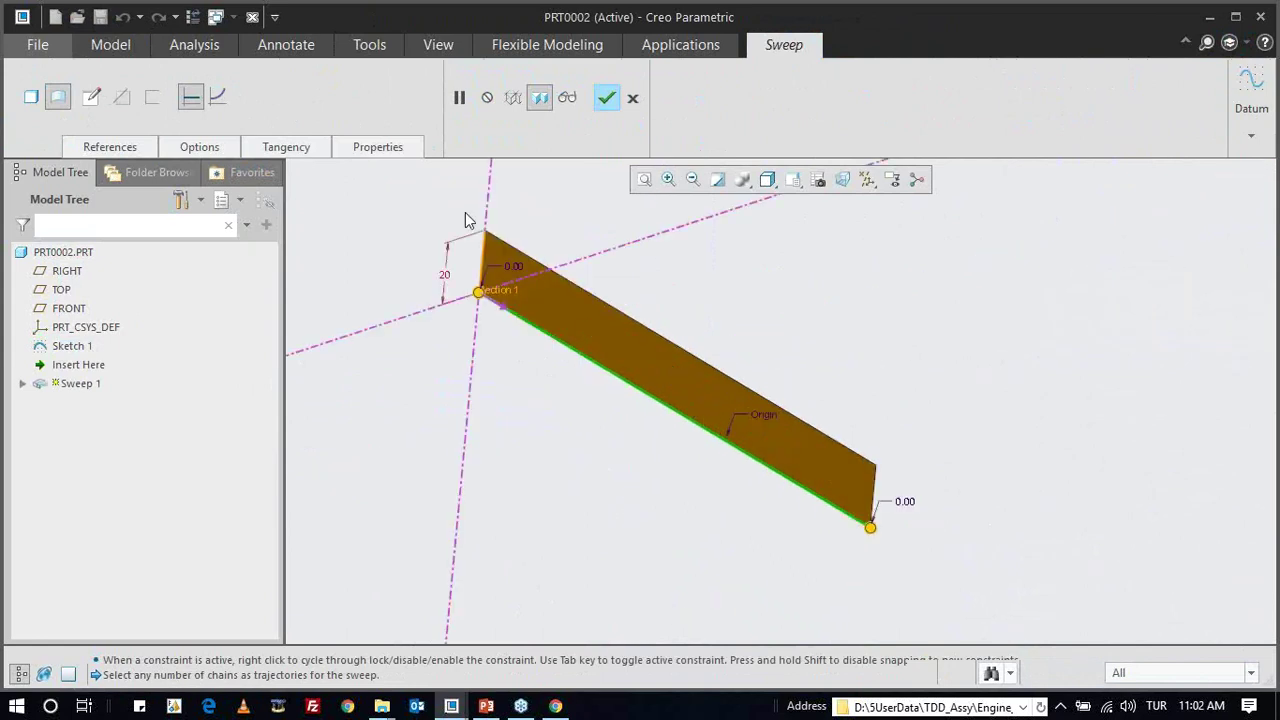
click(91, 97)
click(369, 44)
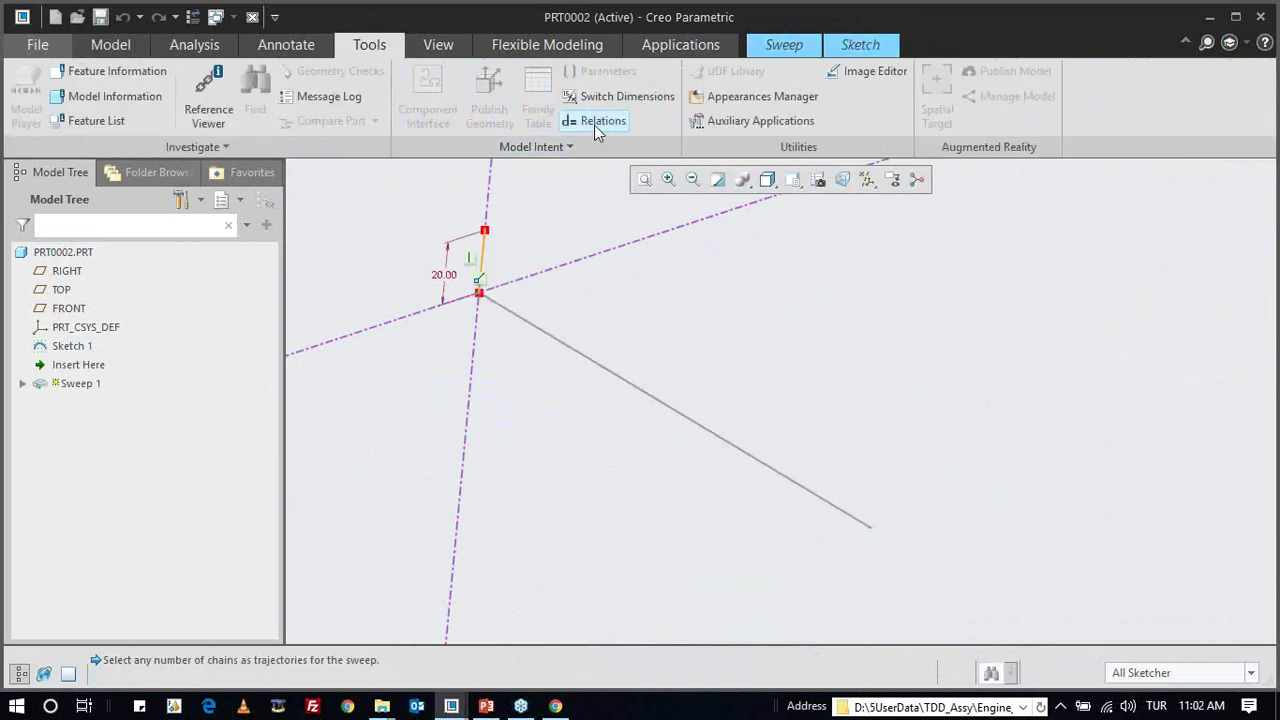
- Build the relation sd3=trajpar*20 from the height dimension and trajpar, then apply it
click(594, 122)
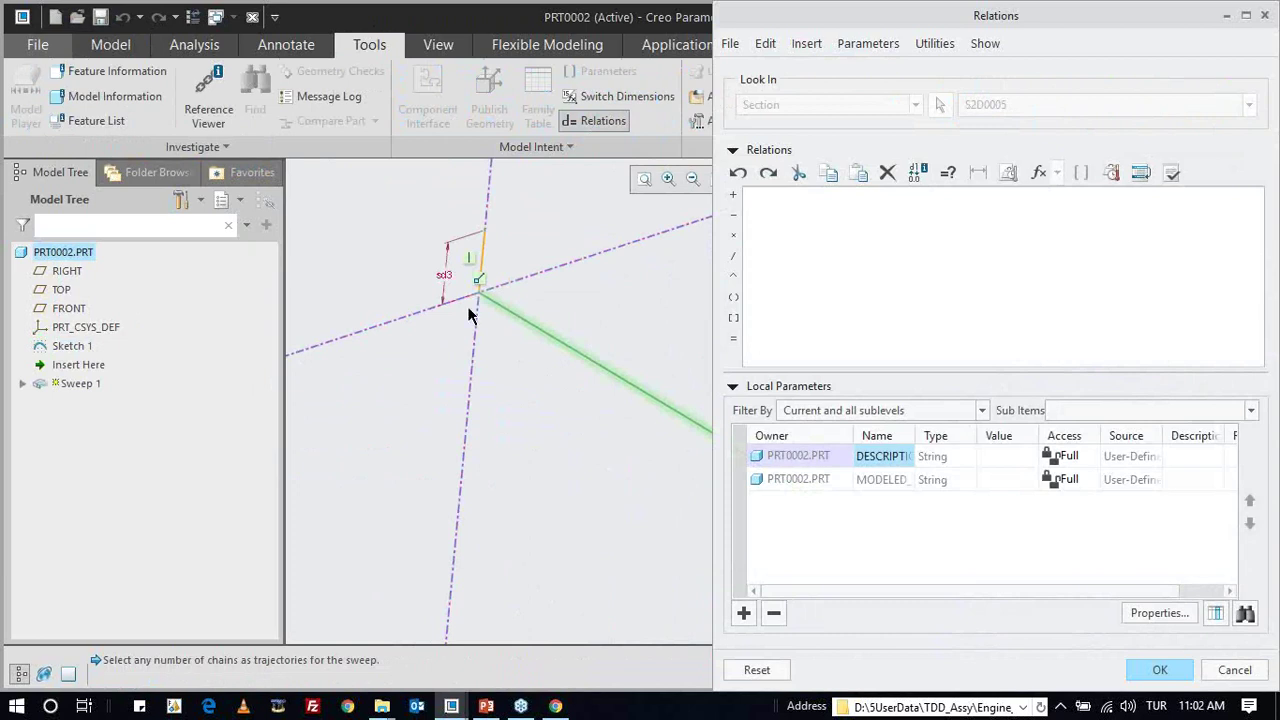
click(443, 280)
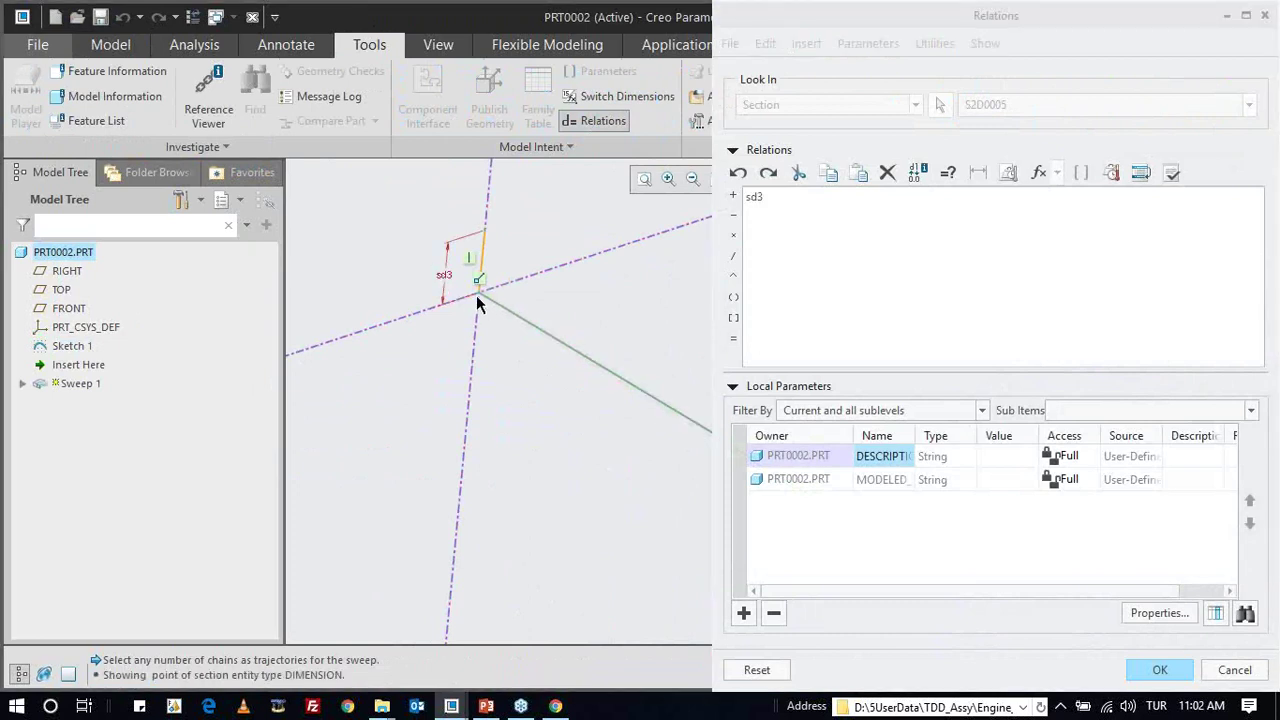
click(733, 338)
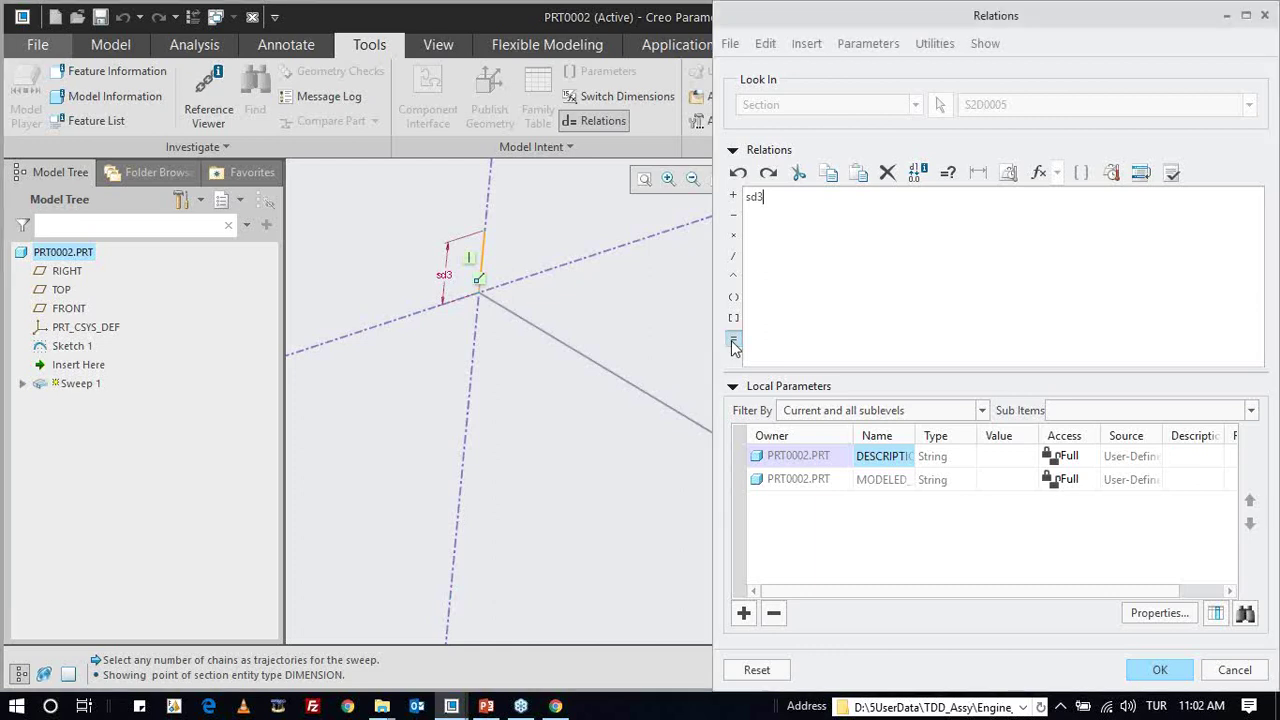
text(=trajpar*20)
click(1039, 176)
scroll(986, 334, down, 3)
scroll(986, 334, down, 5)
scroll(980, 335, down, 2)
double_click(976, 332)
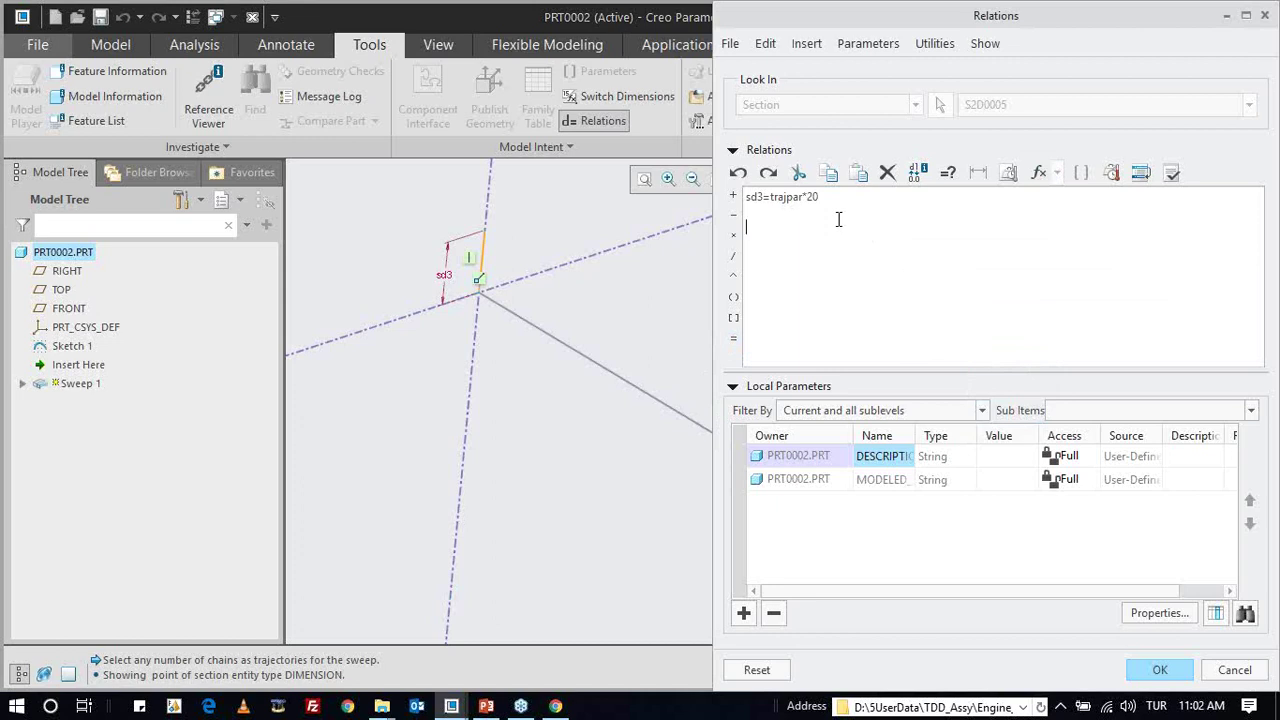
click(839, 220)
drag(805, 197, 770, 200)
click(1163, 676)
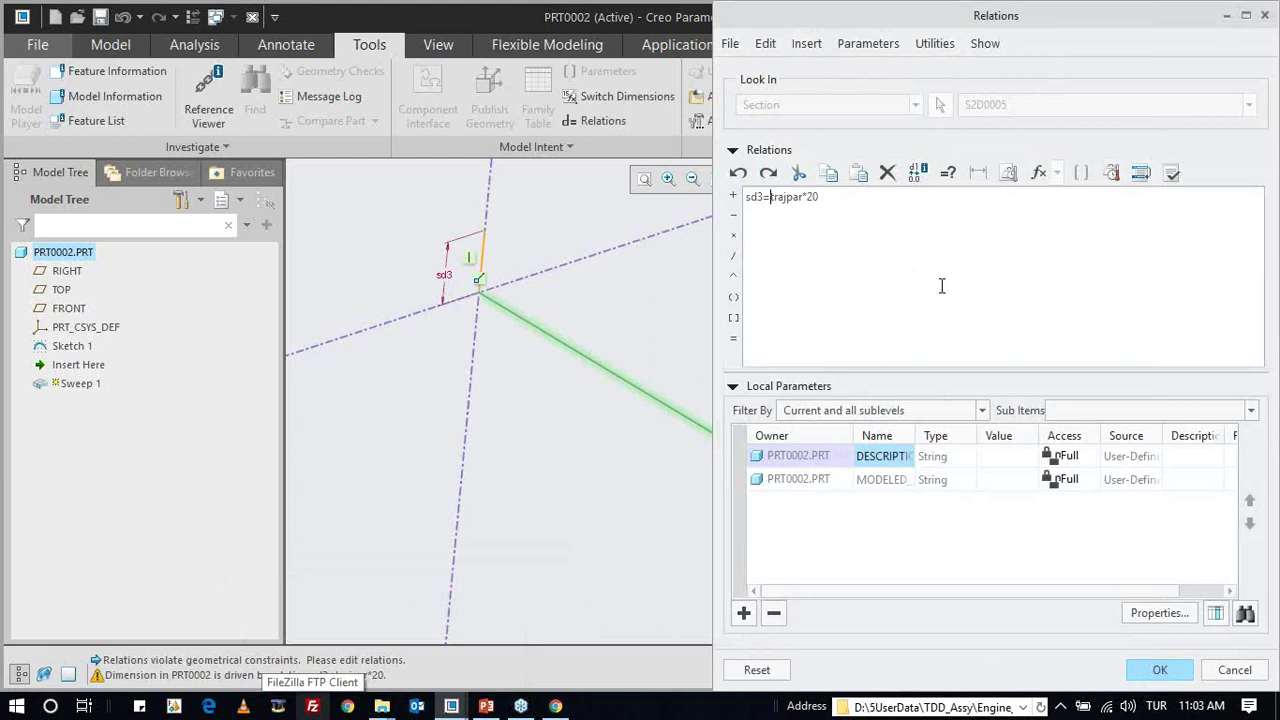
- Add a 10+ offset to the relation and verify it, trimming the offset between checks
text(10+)
click(1172, 172)
key(Return)
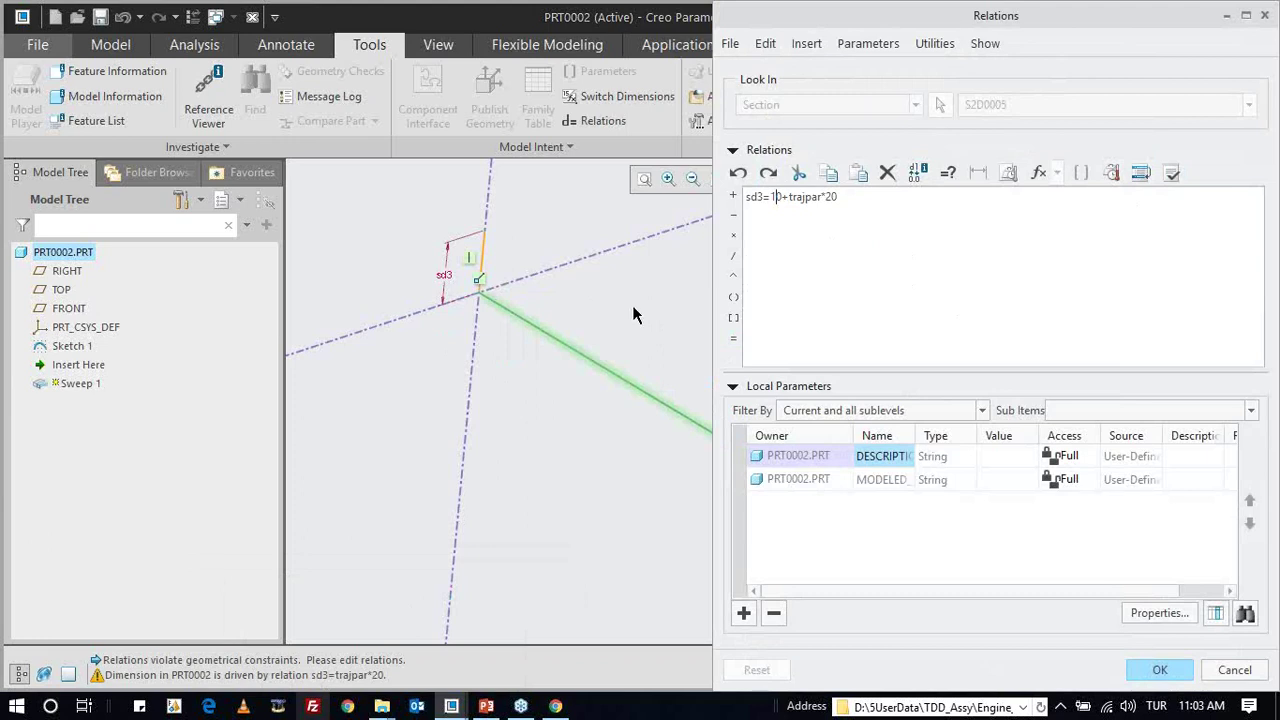
key(Delete)
click(1172, 172)
key(Return)
- Change the offset to 20+ so the relation reads sd3=20+trajpar*20, and verify it
key(Delete)
key(Delete)
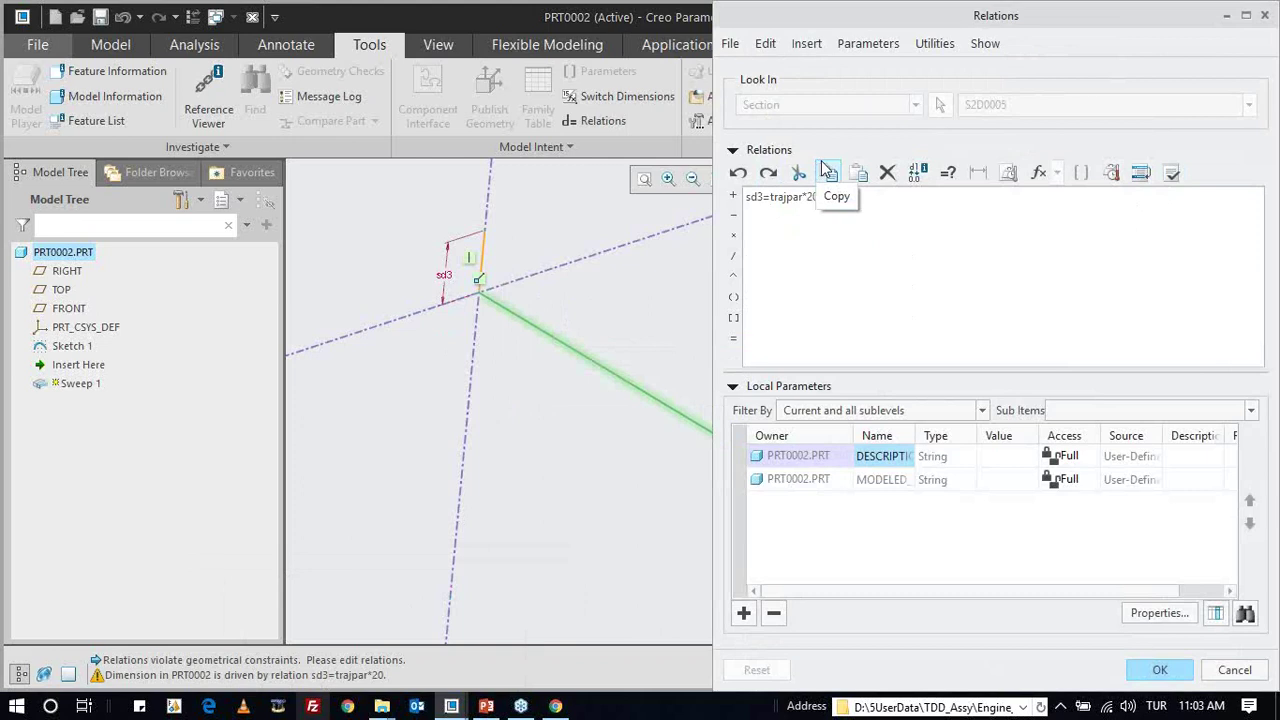
text(20+)
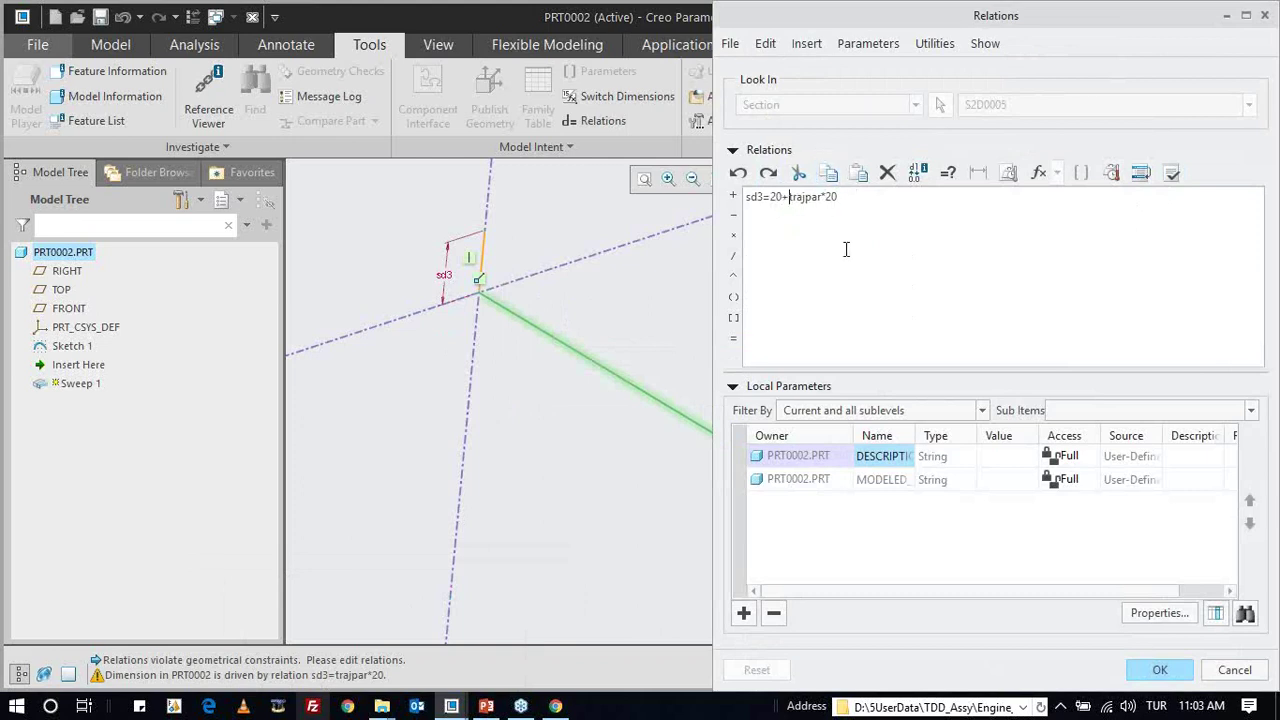
double_click(773, 197)
click(1172, 172)
- Keep the relation, accept the section, and finish Sweep 1 with Variable Section enabled
click(737, 386)
click(1160, 670)
click(860, 44)
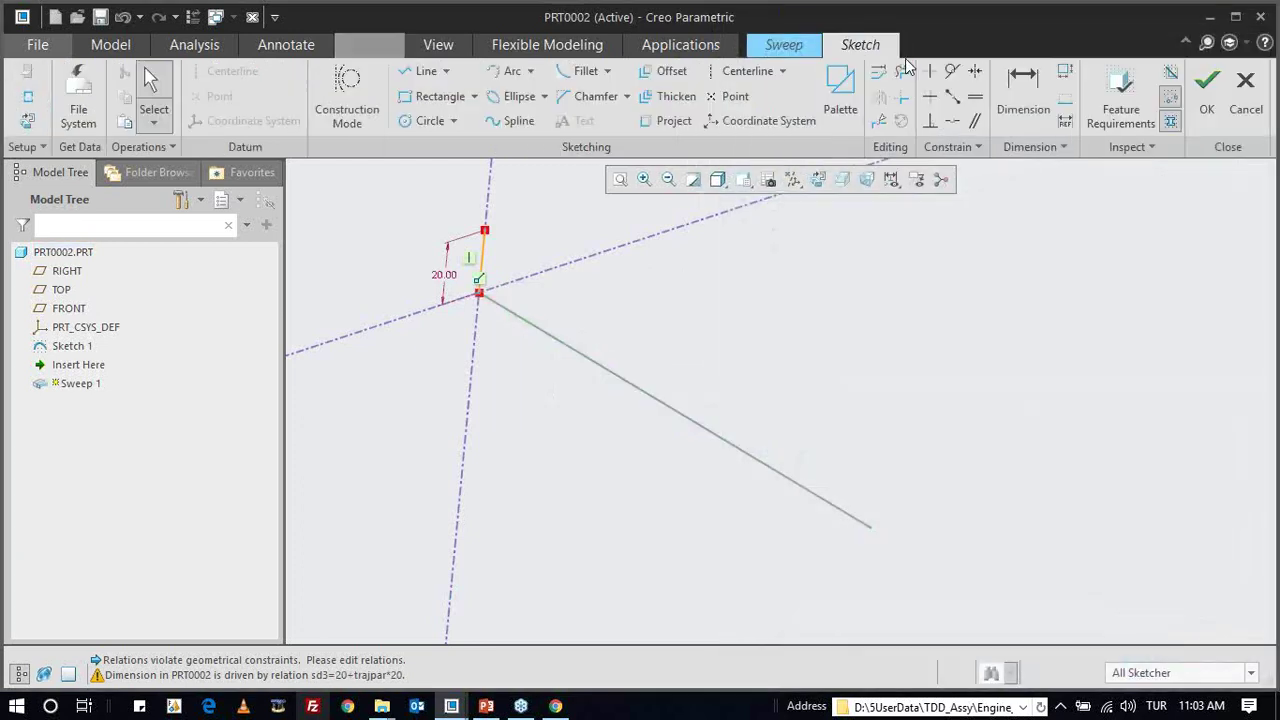
click(1206, 98)
middle_drag(514, 395, 584, 349)
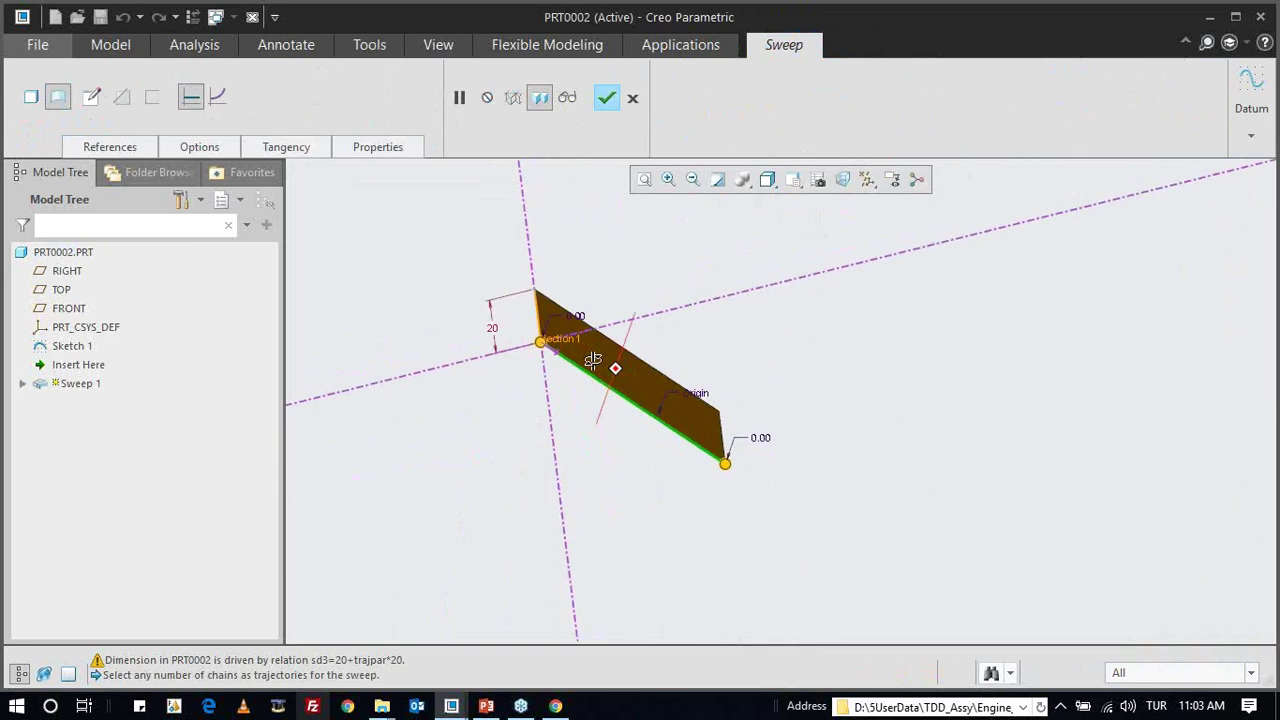
click(222, 98)
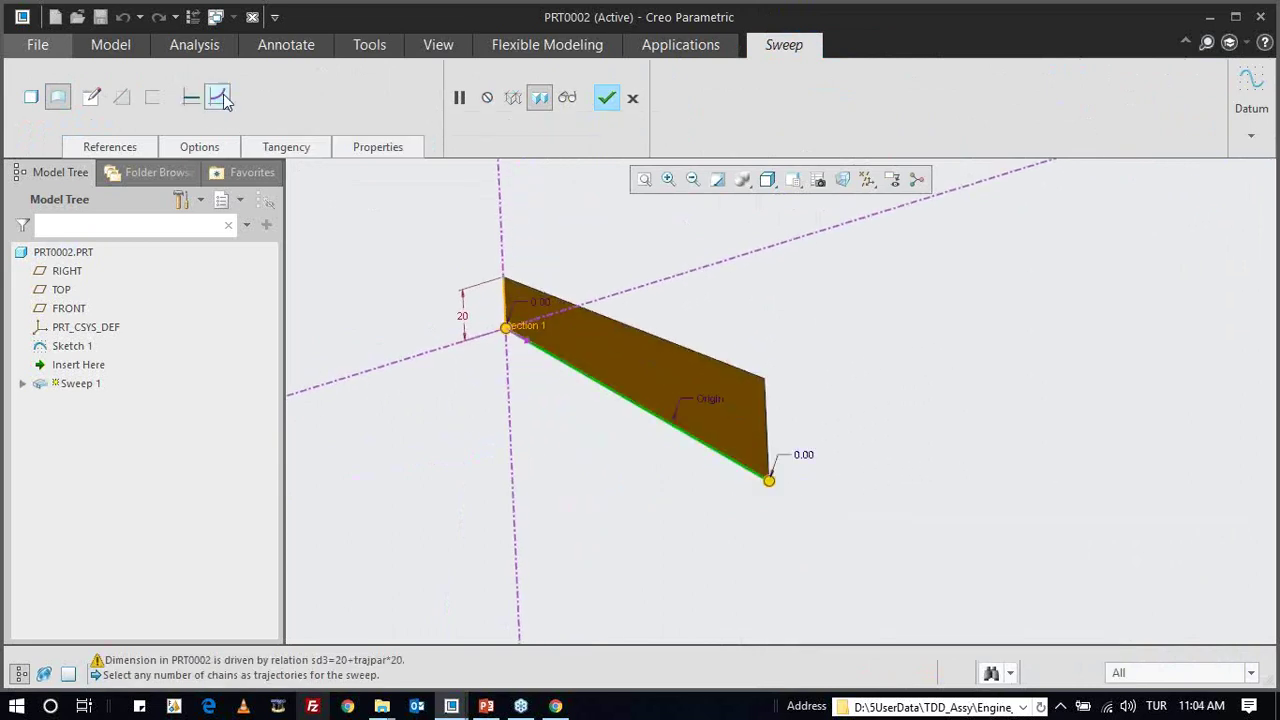
middle_drag(480, 245, 518, 238)
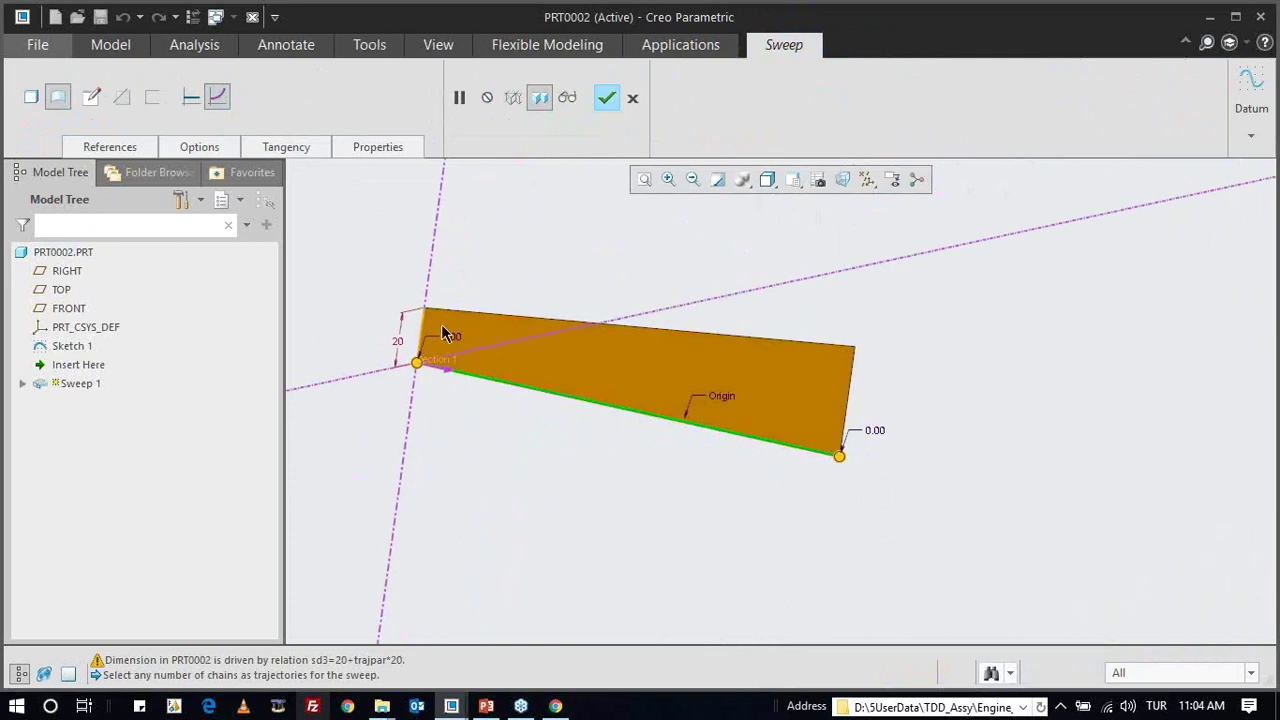
middle_click(485, 235)
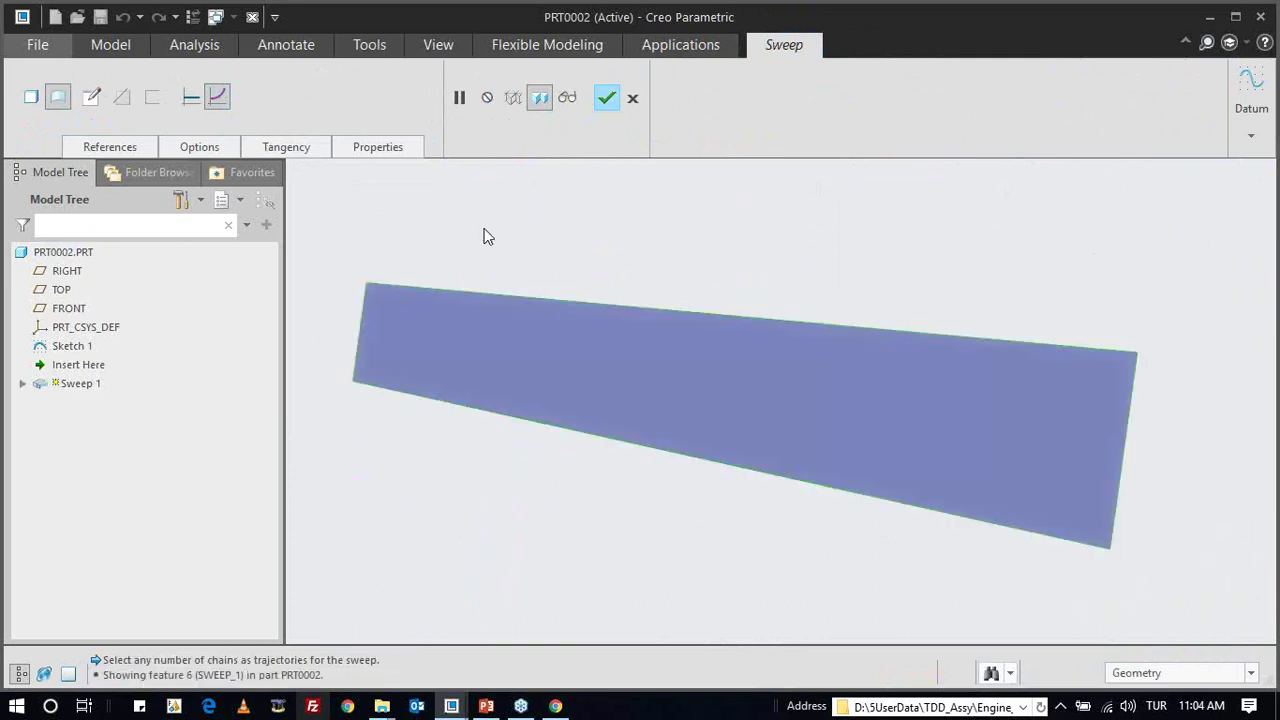
- Measure the length of the tapered surface's far edge, which reads 40.000 mm
click(381, 47)
click(206, 45)
click(548, 108)
click(584, 176)
click(1124, 448)
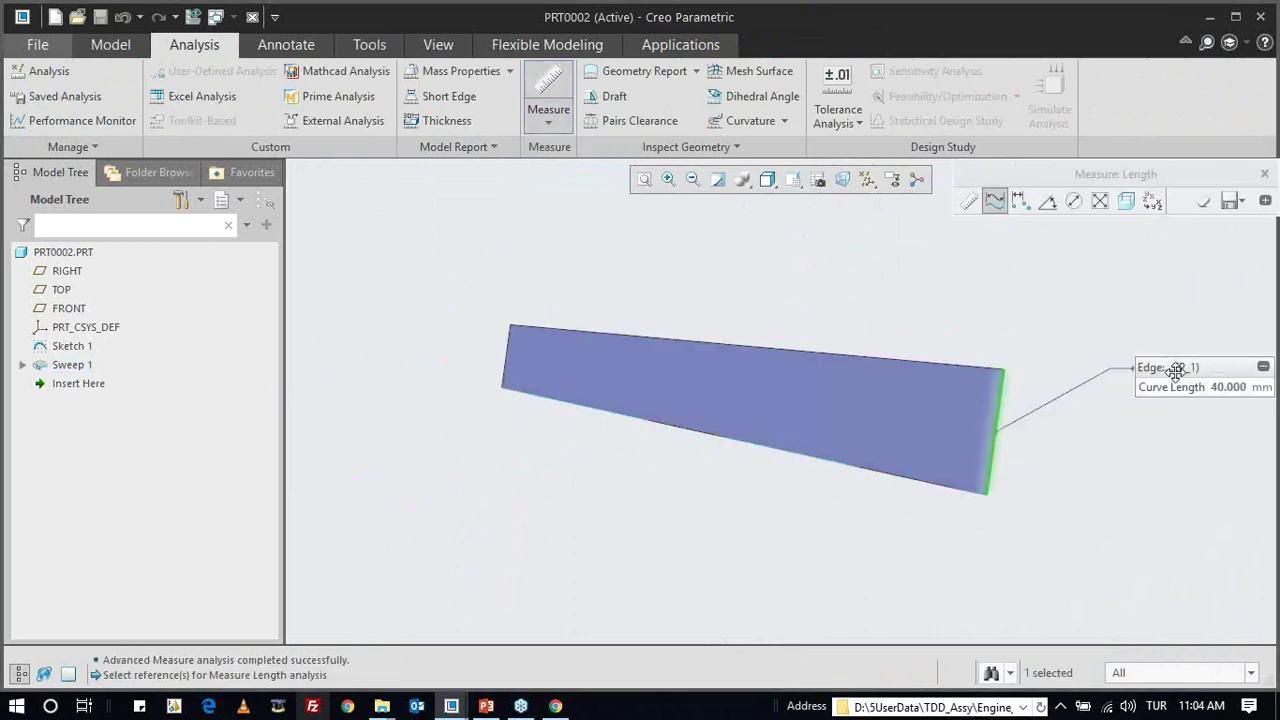
drag(1171, 366, 1118, 325)
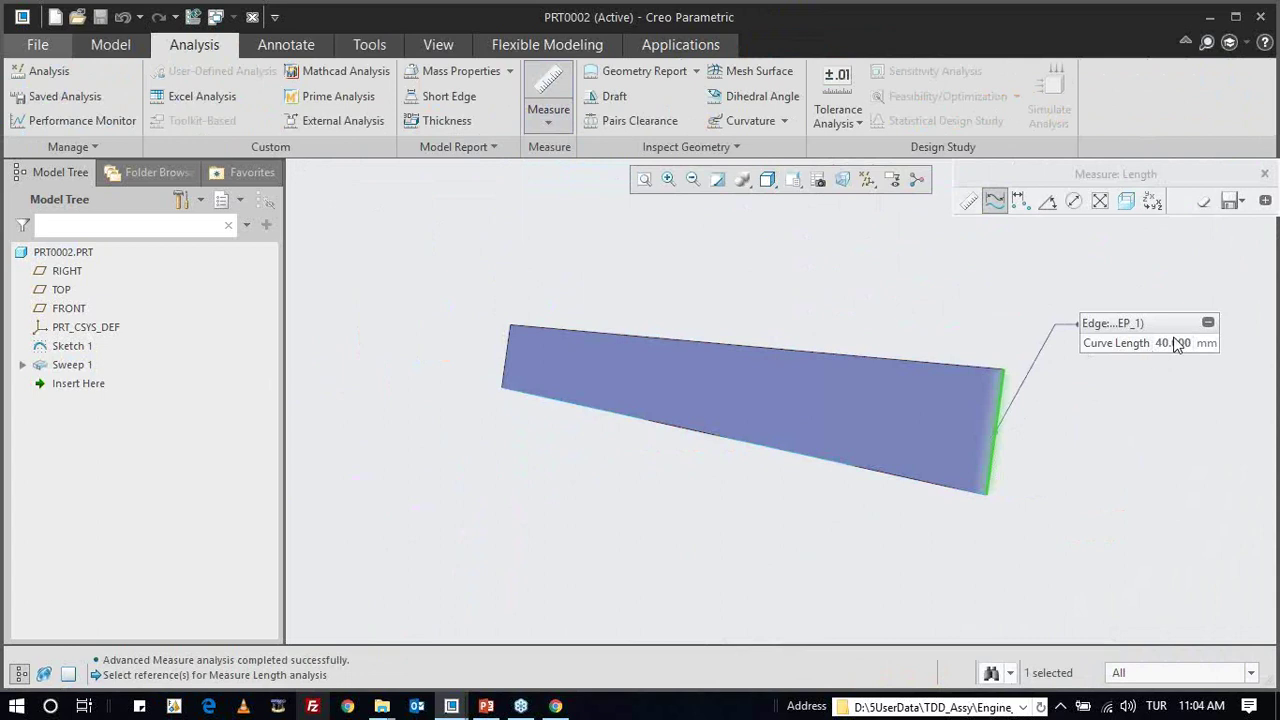
mouse_move(957, 320)
middle_down()
mouse_move(980, 324)
mouse_move(940, 334)
middle_up()
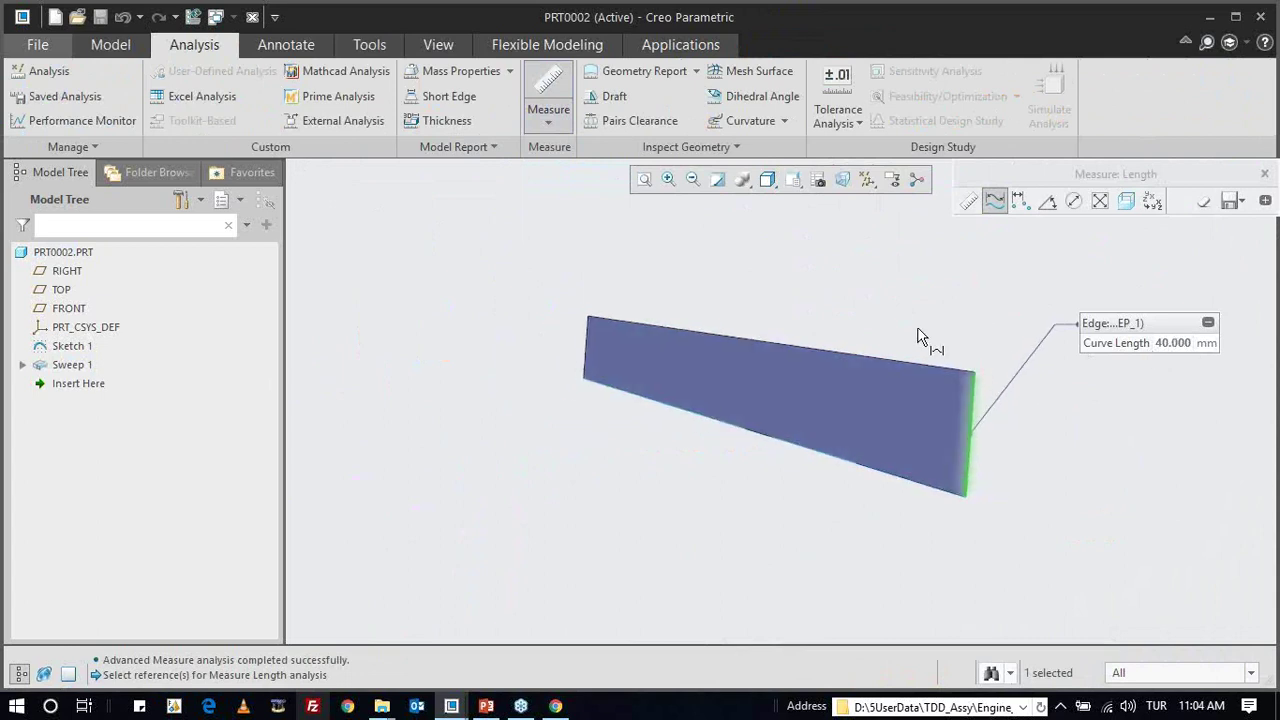
middle_click(920, 336)
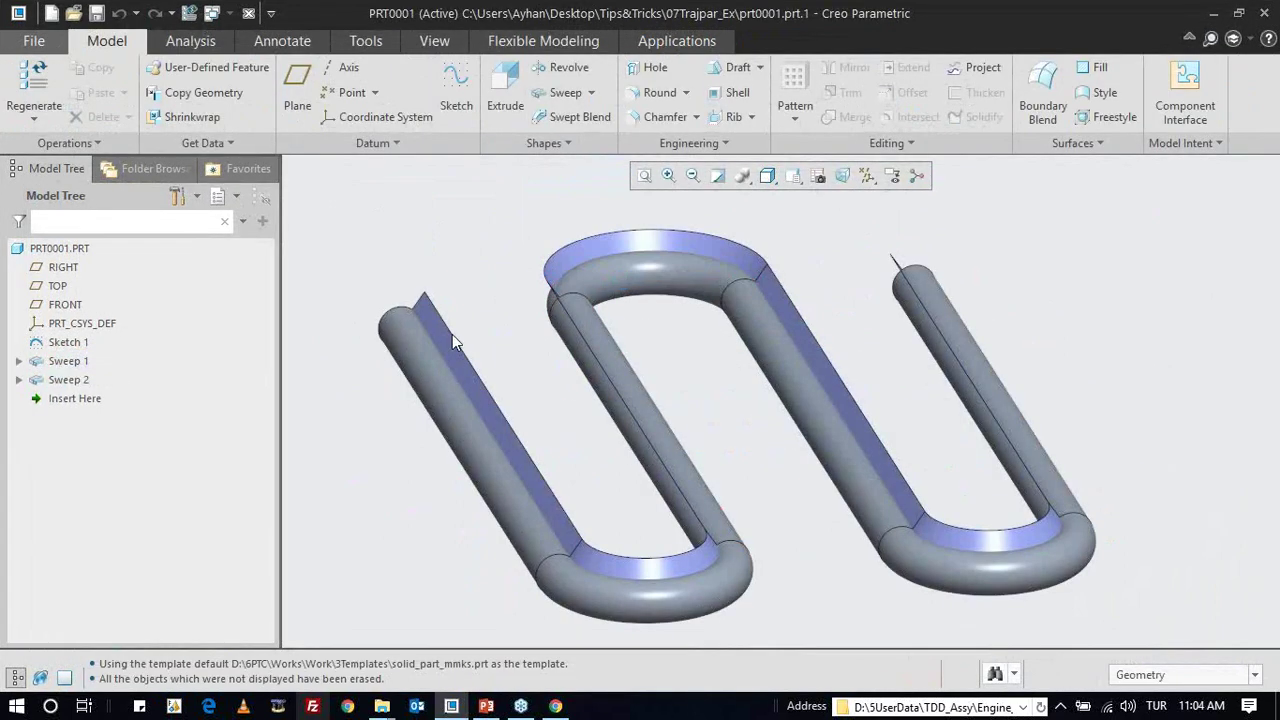
- Edit Sweep 2, open its section sketch and the Relations editor, and centre the tube end
click(62, 381)
click(91, 274)
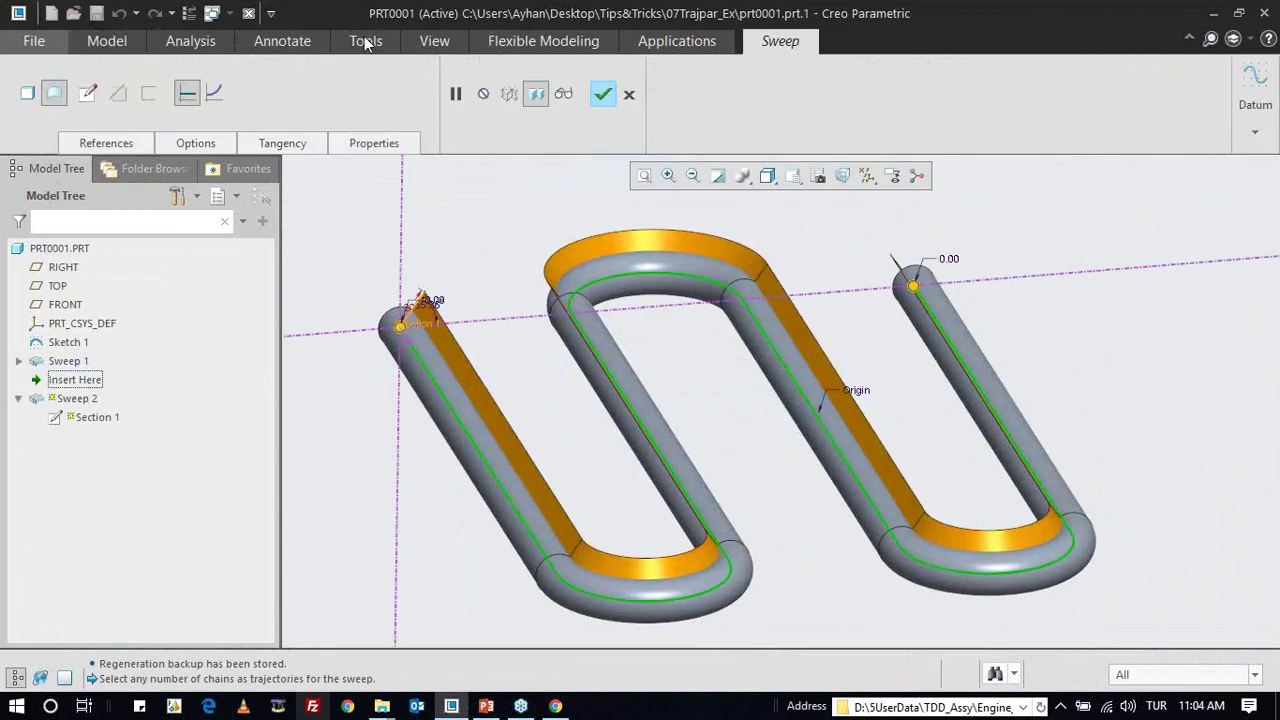
click(187, 92)
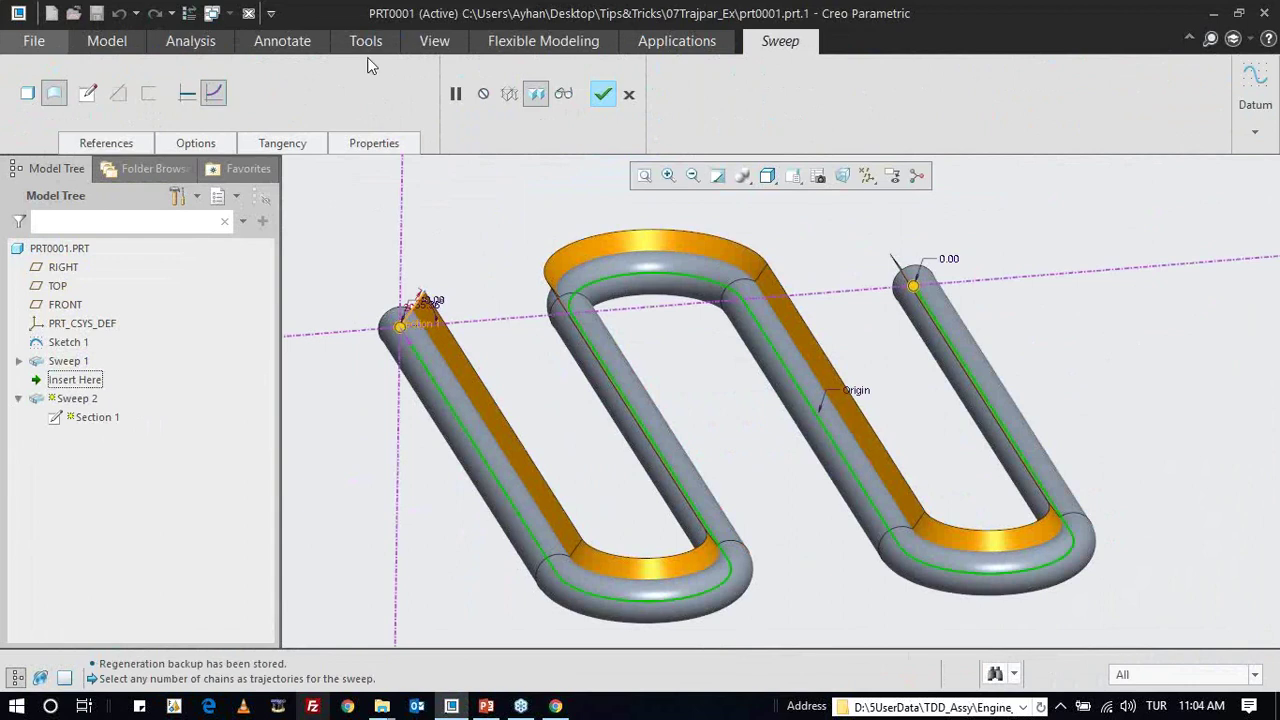
click(377, 42)
click(588, 117)
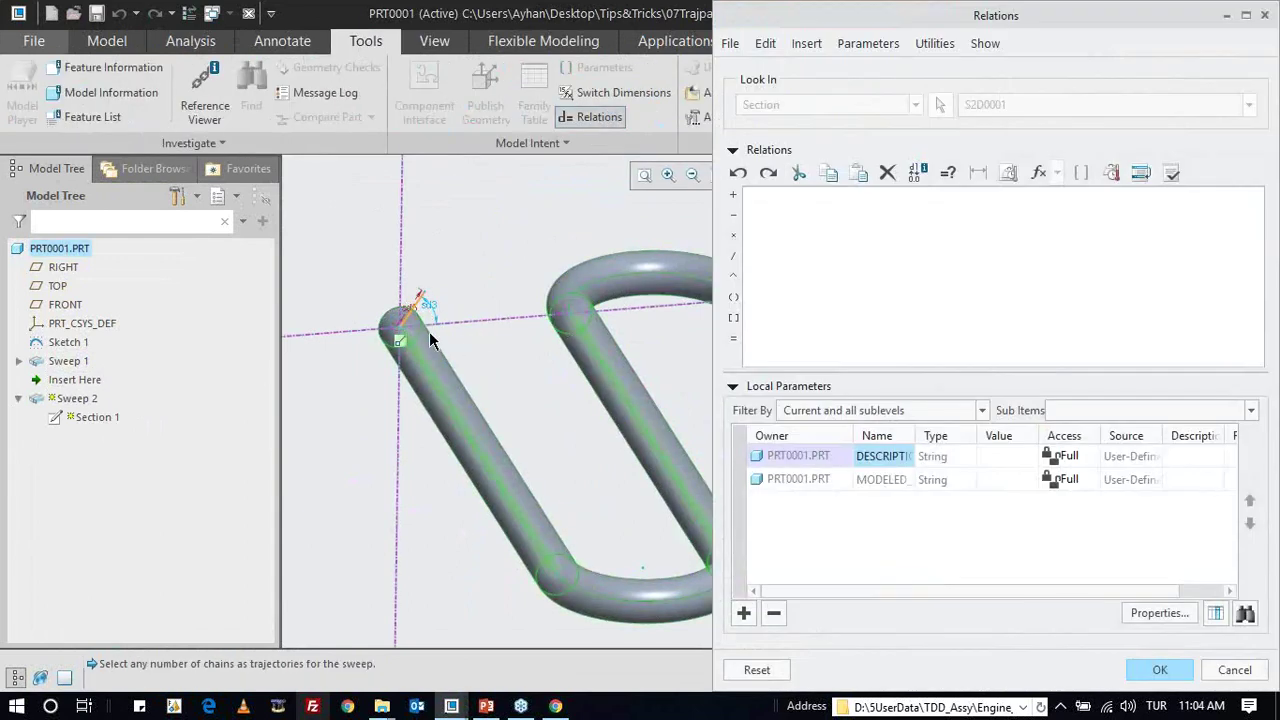
middle_drag(432, 338, 399, 300)
shift+middle_drag(436, 305, 500, 381)
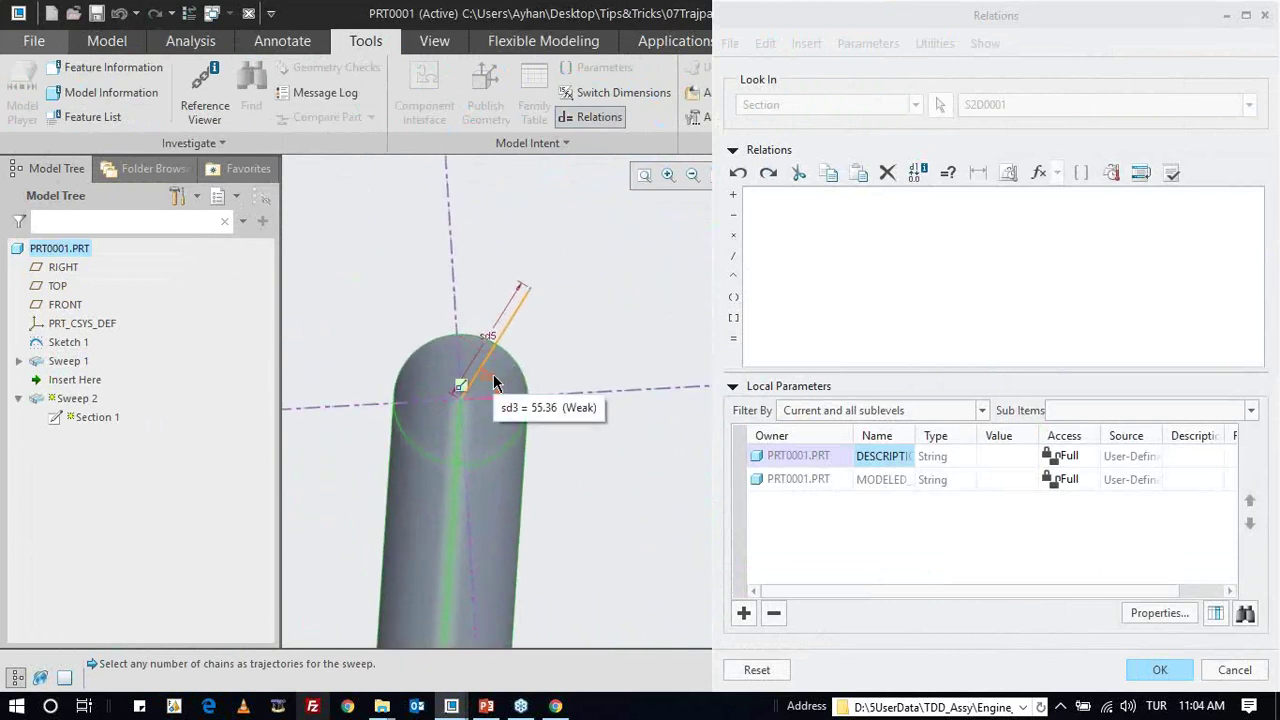
scroll(528, 330, down, 2)
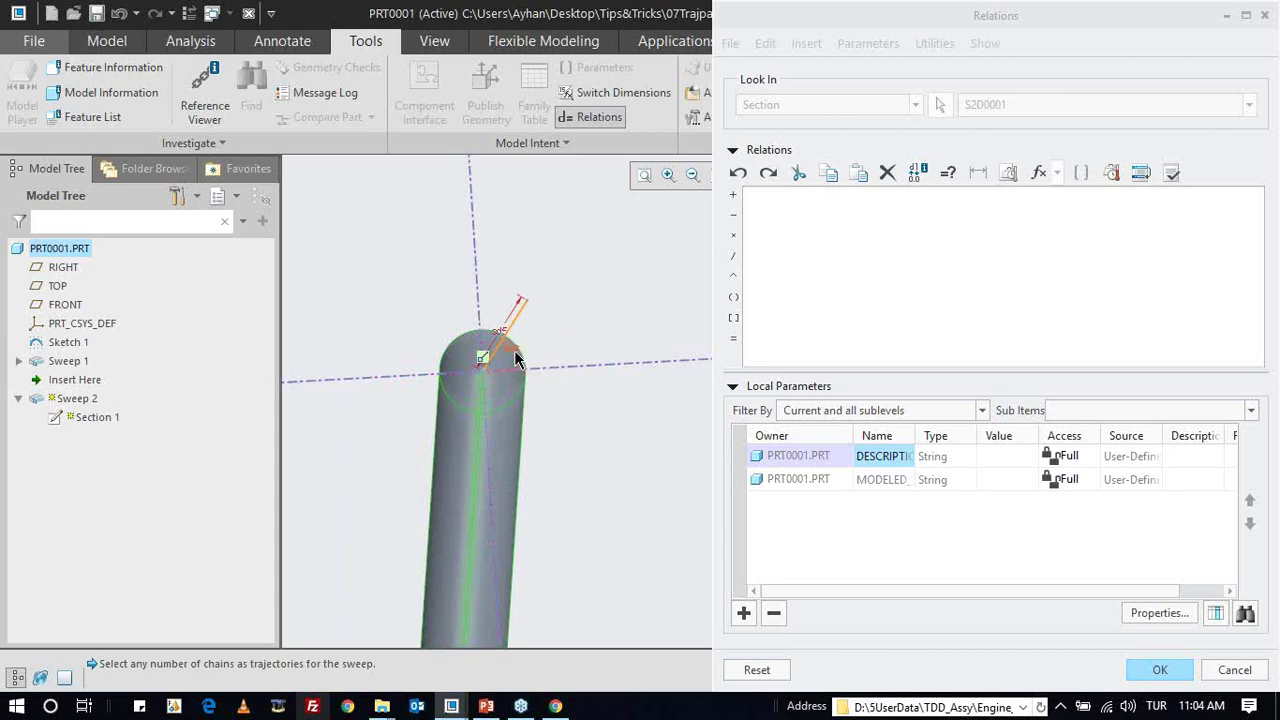
- Enter the relation sd3=30+trajpar*360 for the section angle and apply it
click(515, 358)
click(745, 341)
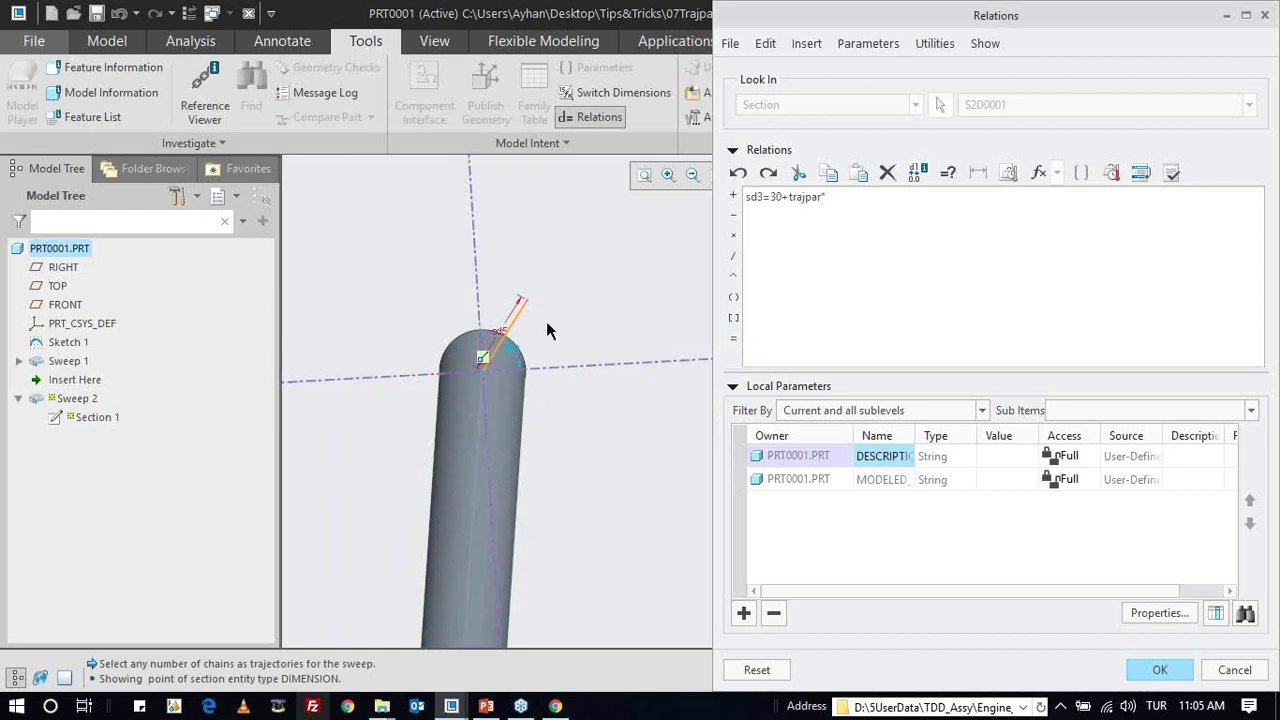
scroll(540, 345, down, 2)
scroll(465, 360, down, 2)
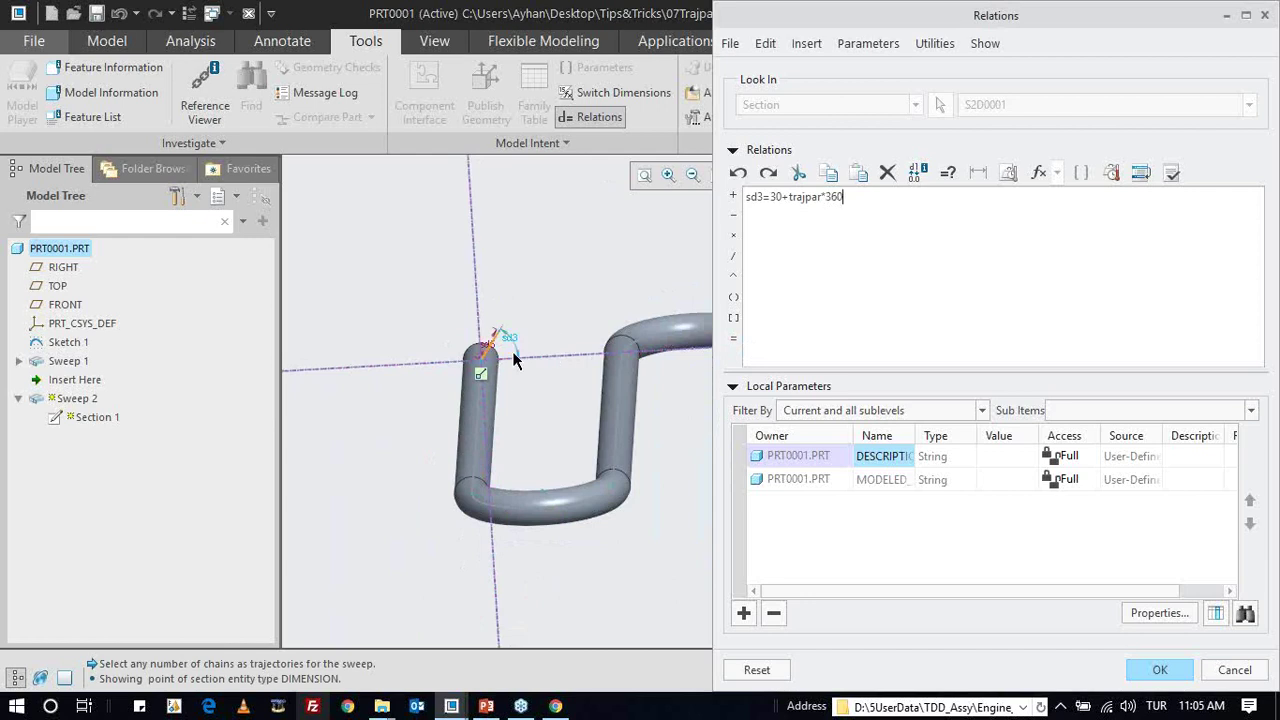
scroll(420, 366, down, 2)
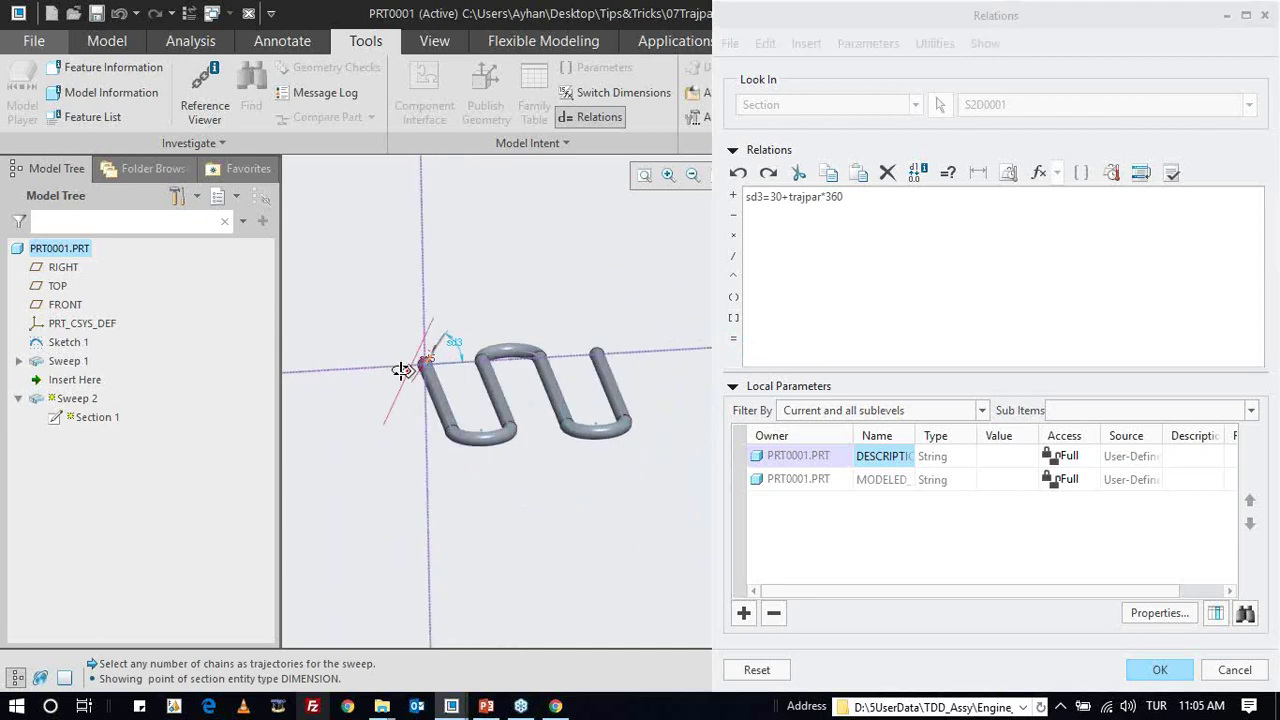
middle_drag(423, 366, 428, 349)
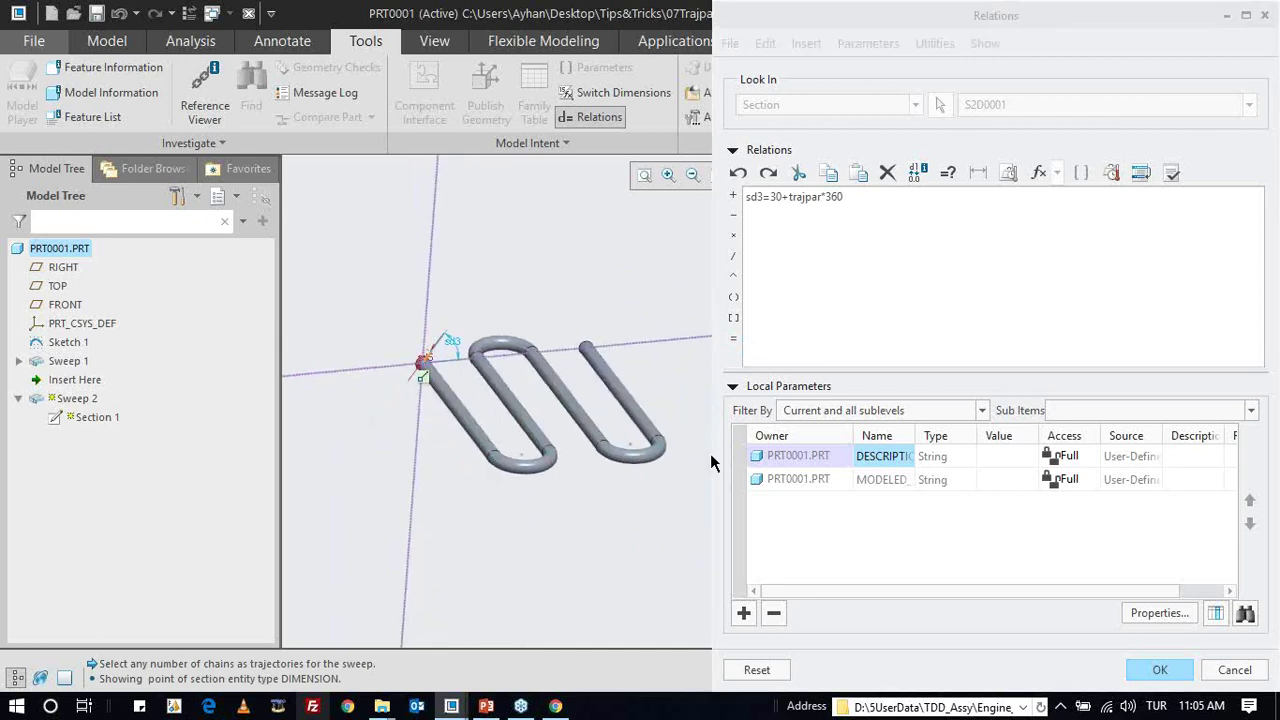
key(Return)
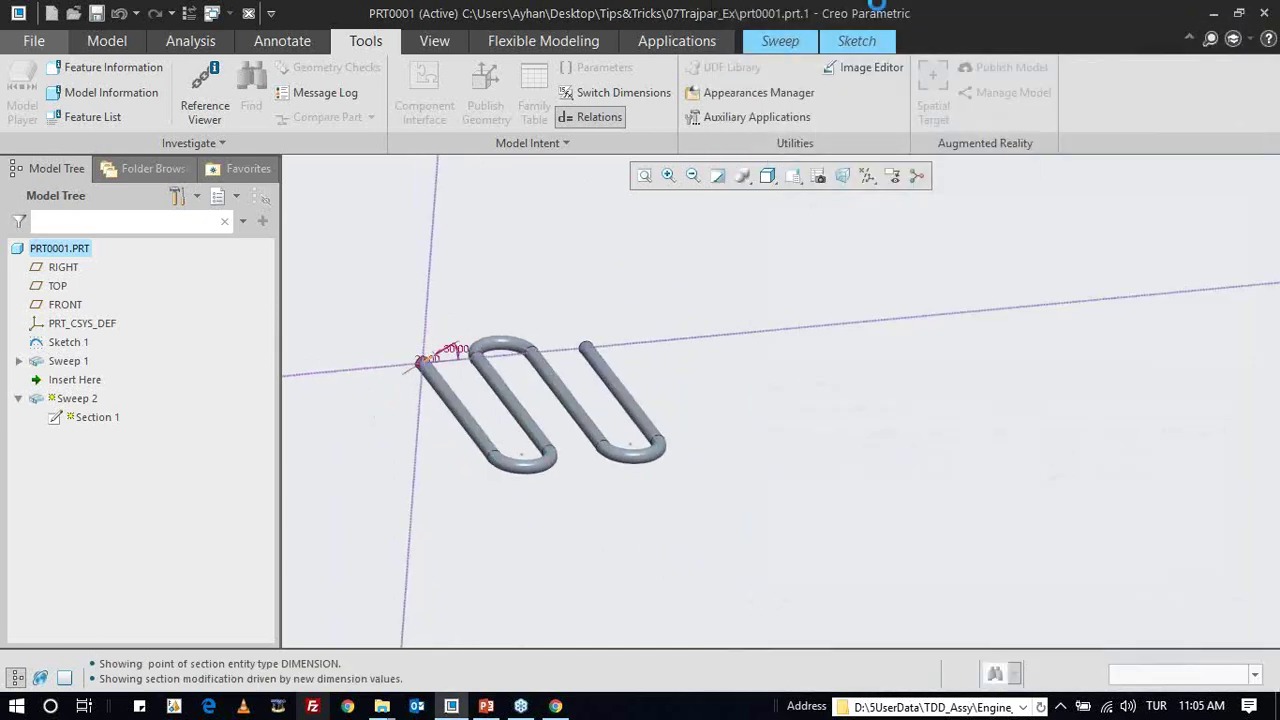
- Leave the section sketch, then reopen it and the Relations editor
click(857, 41)
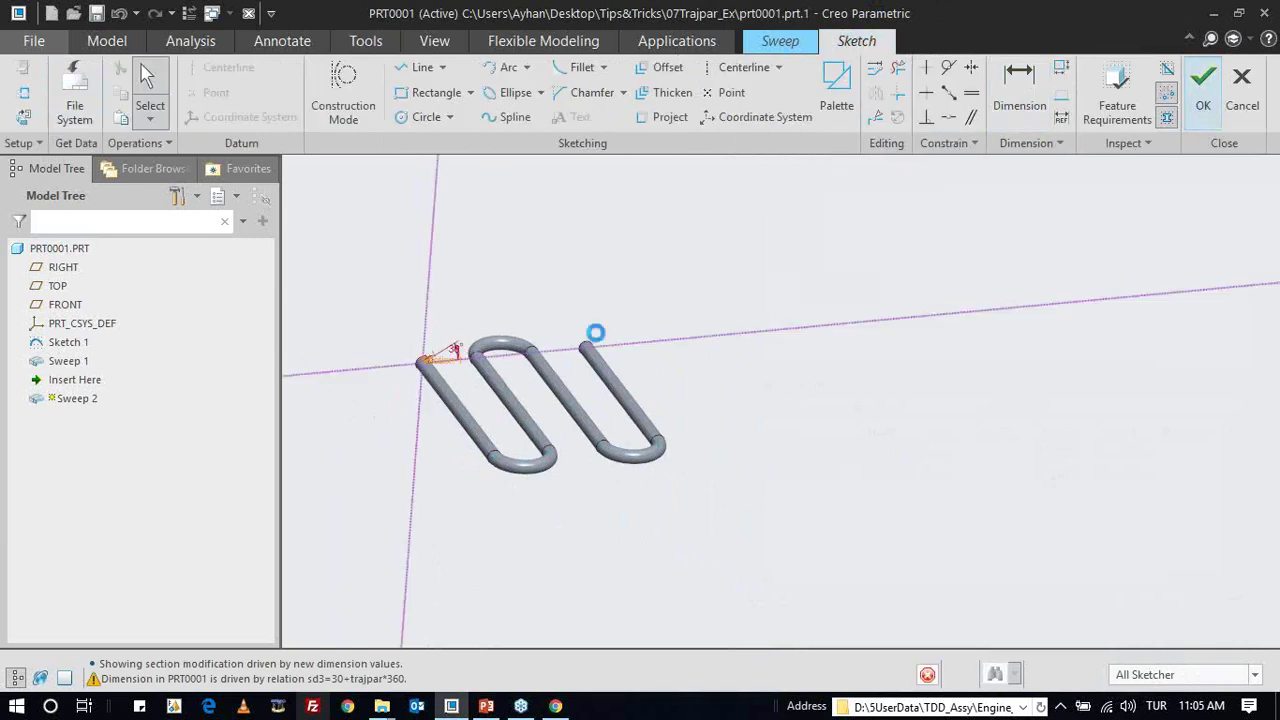
middle_click(460, 396)
middle_drag(460, 396, 421, 336)
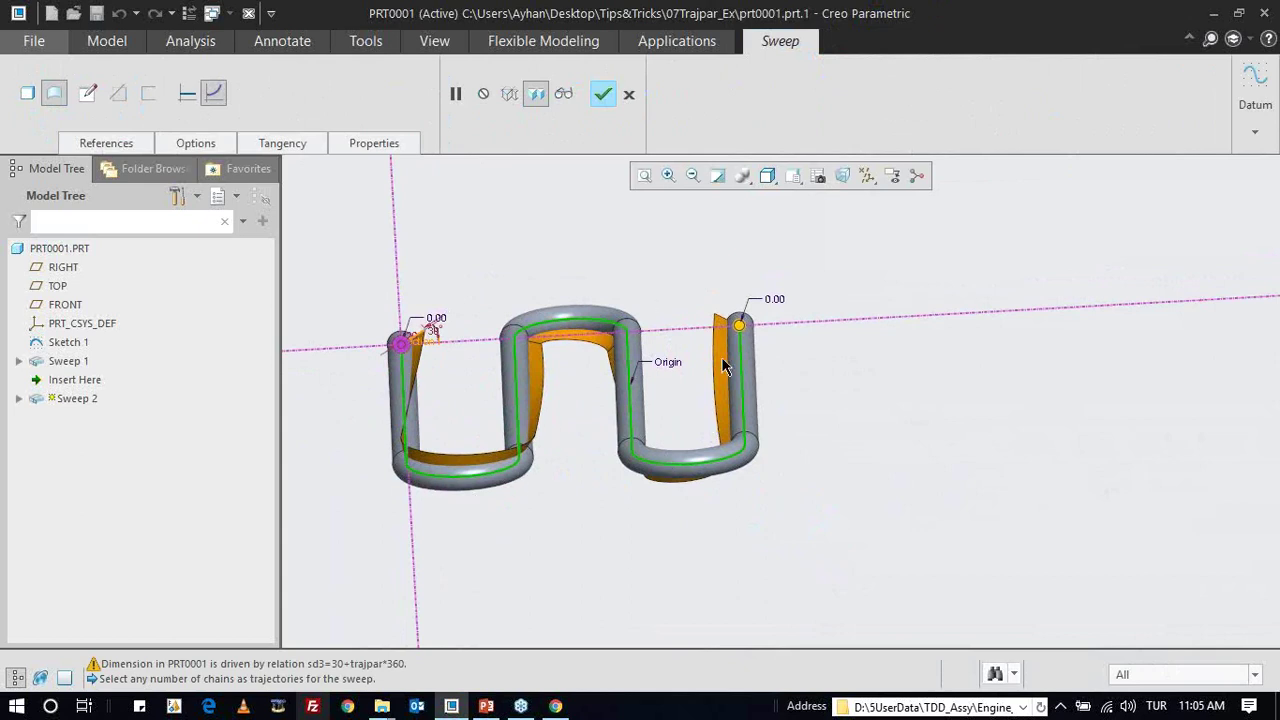
click(88, 93)
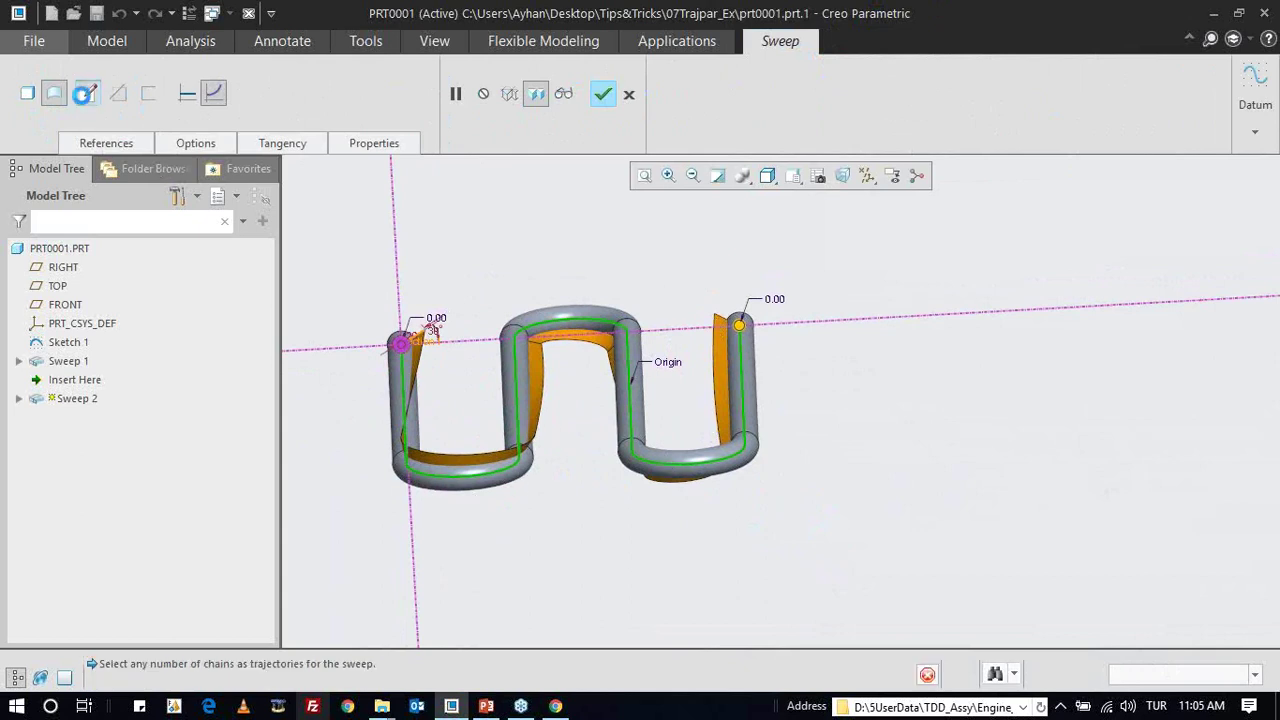
click(376, 37)
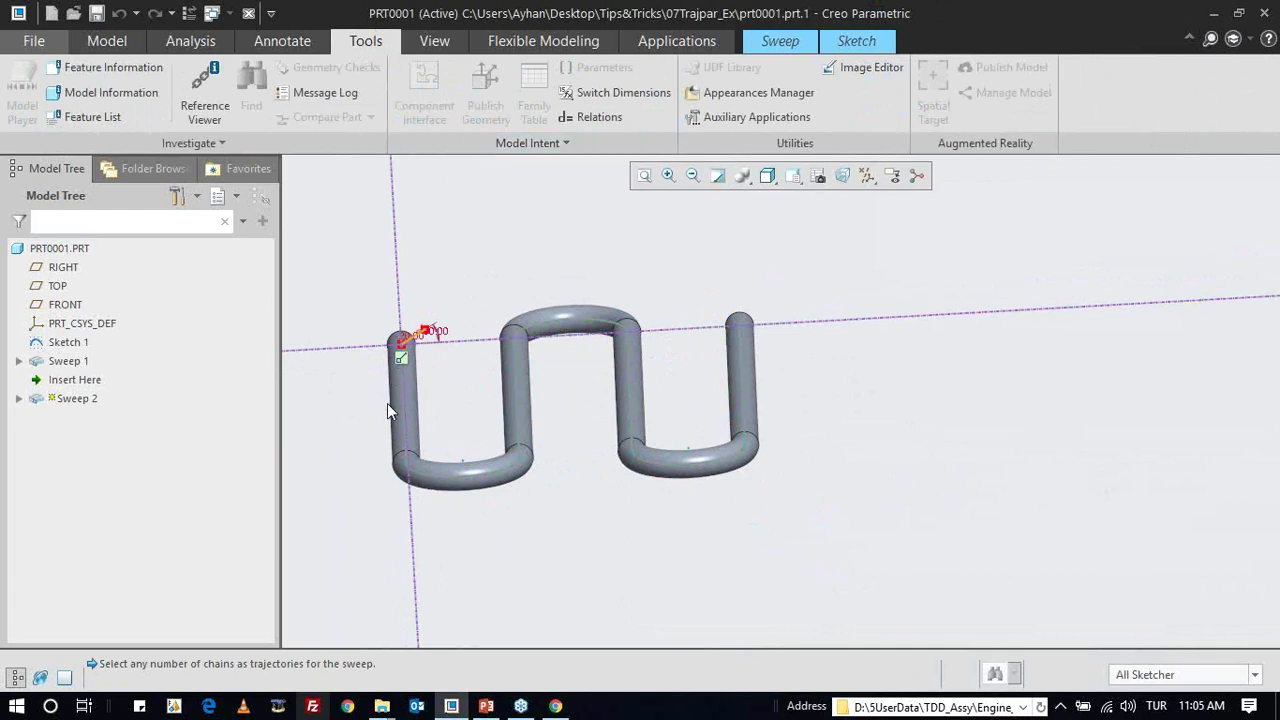
click(597, 118)
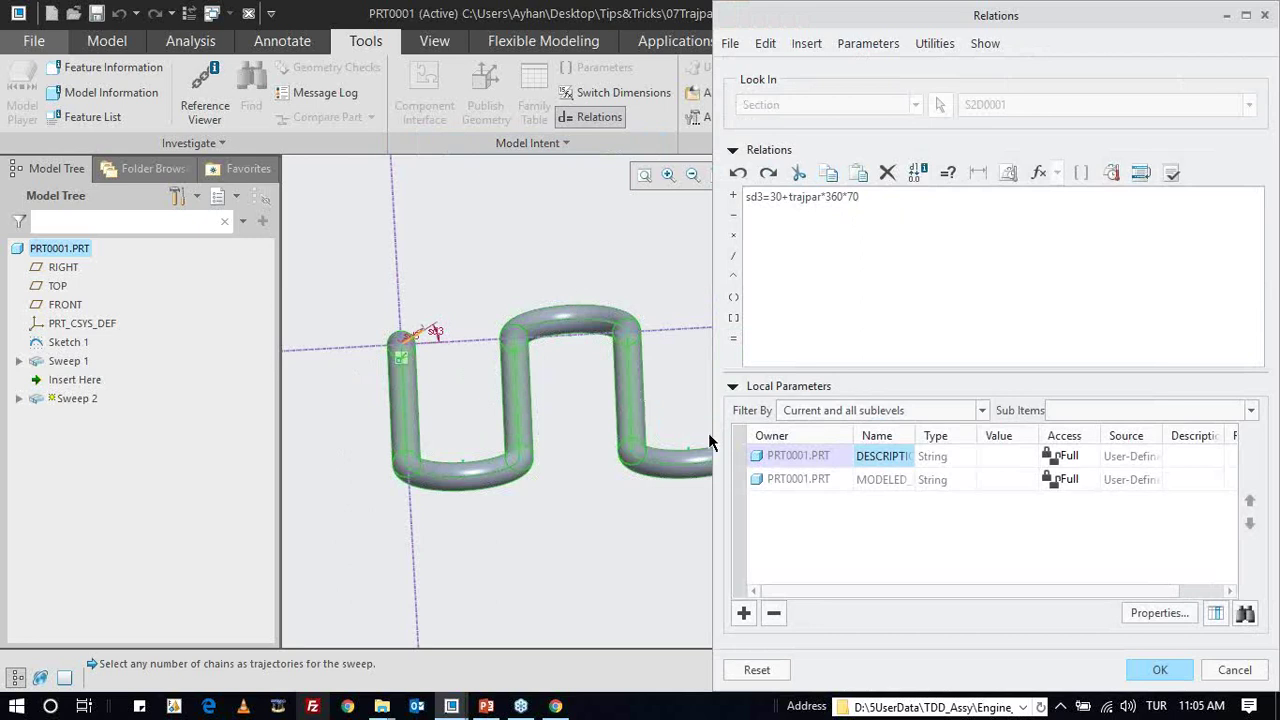
- Verify the relation sd3=30+trajpar*360*70 and complete Sweep 2 with many helical fins
click(1172, 172)
key(Return)
middle_click(871, 128)
click(856, 40)
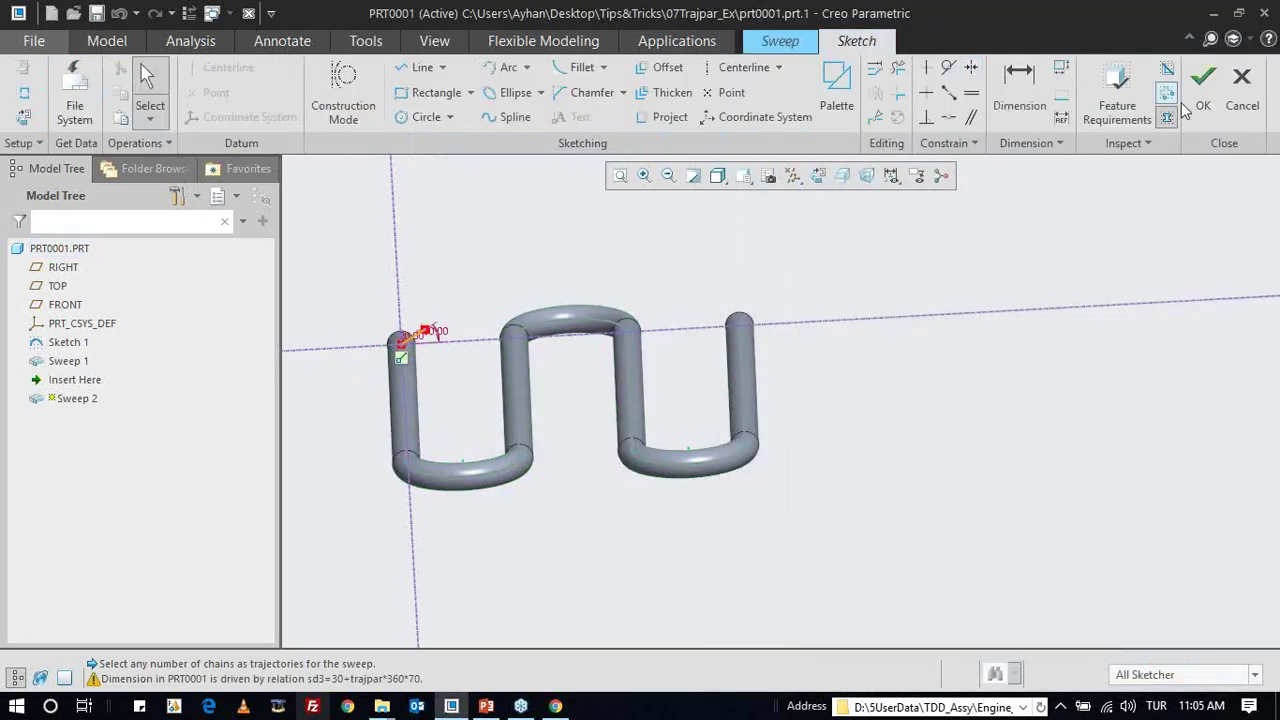
mouse_move(672, 360)
middle_down()
mouse_move(698, 411)
mouse_move(695, 386)
middle_up()
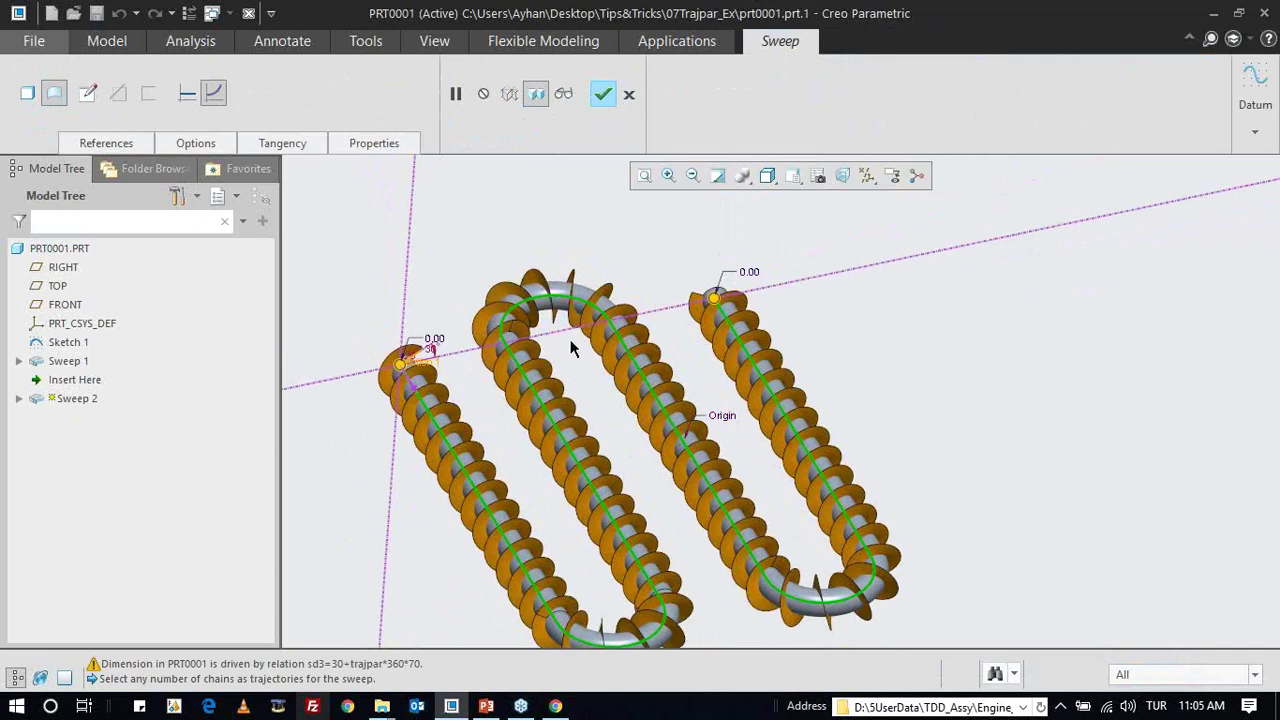
scroll(572, 347, down, 3)
scroll(502, 347, up, 3)
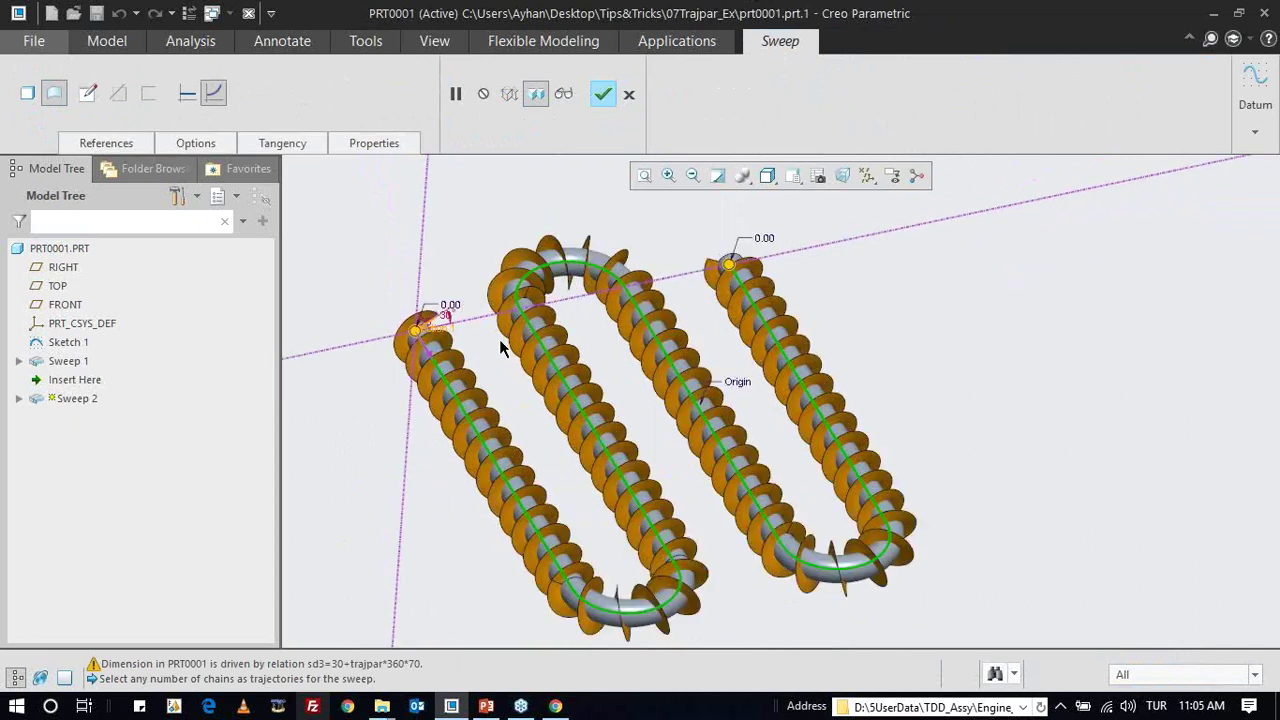
middle_click(474, 241)
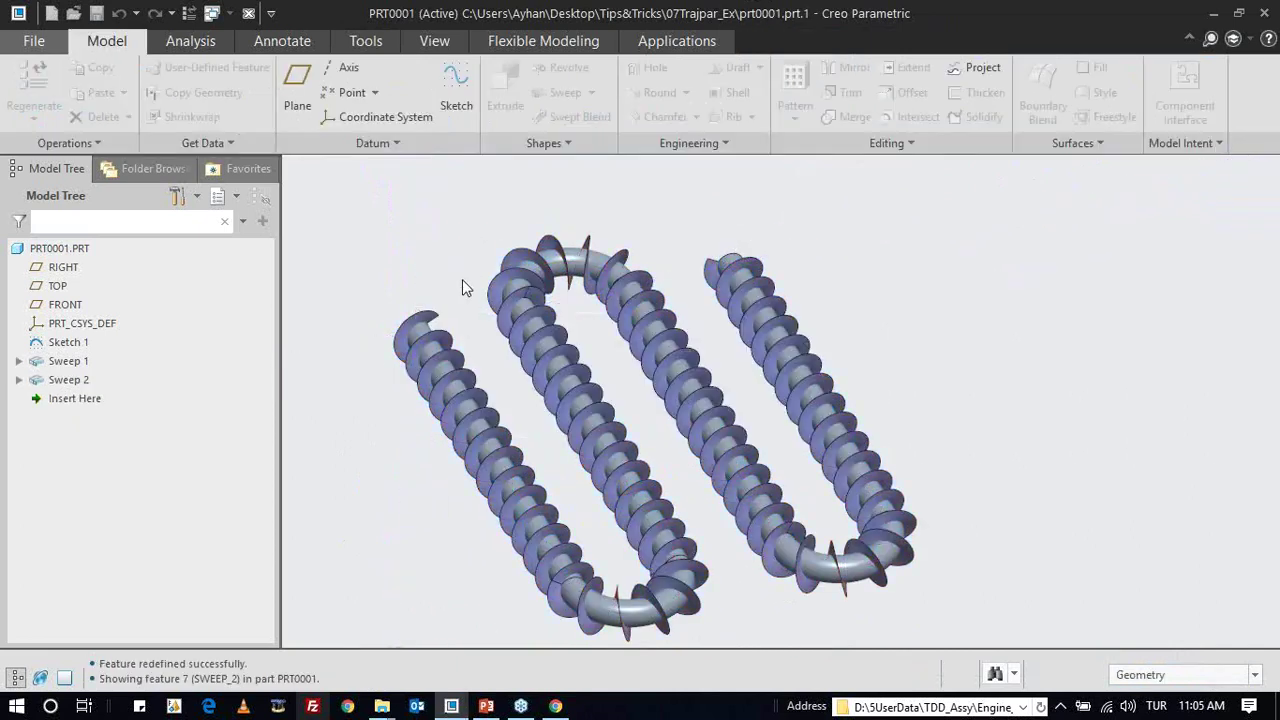
scroll(440, 318, up, 2)
scroll(425, 326, up, 2)
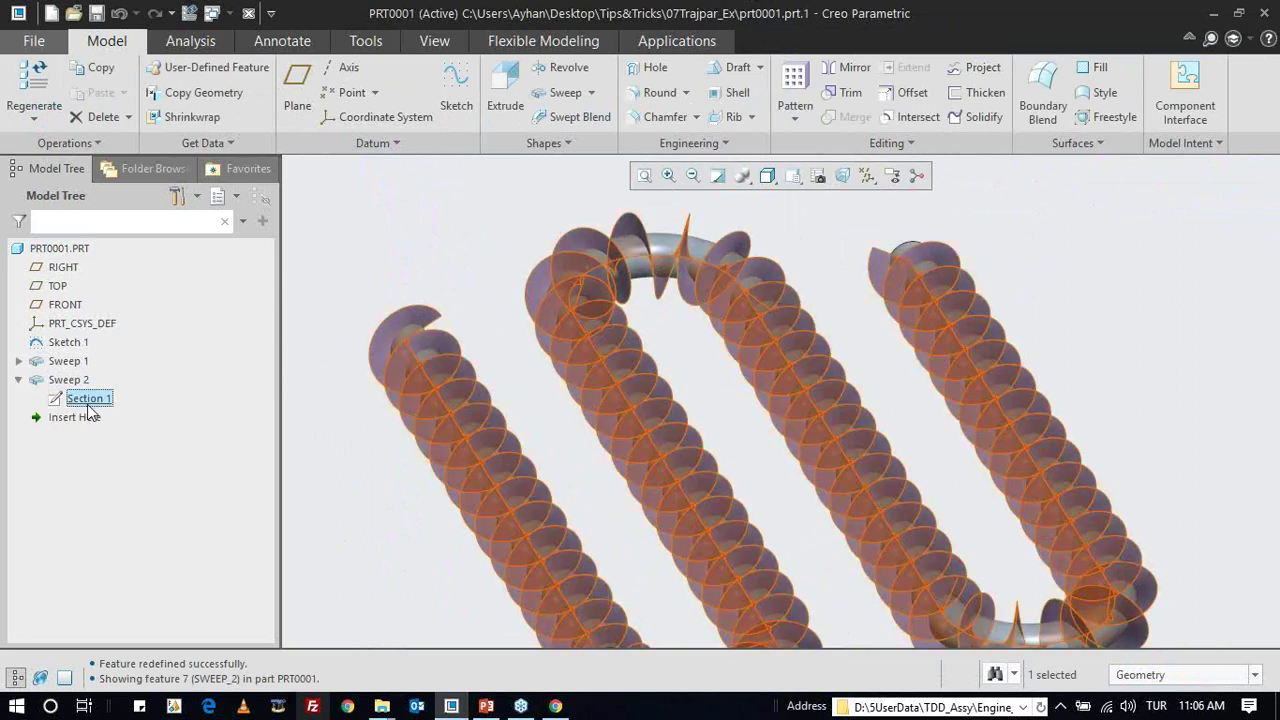
- Change Sweep 2's Section 1 dimension from 20.00 to 15 and regenerate the smaller fins
click(90, 399)
click(103, 368)
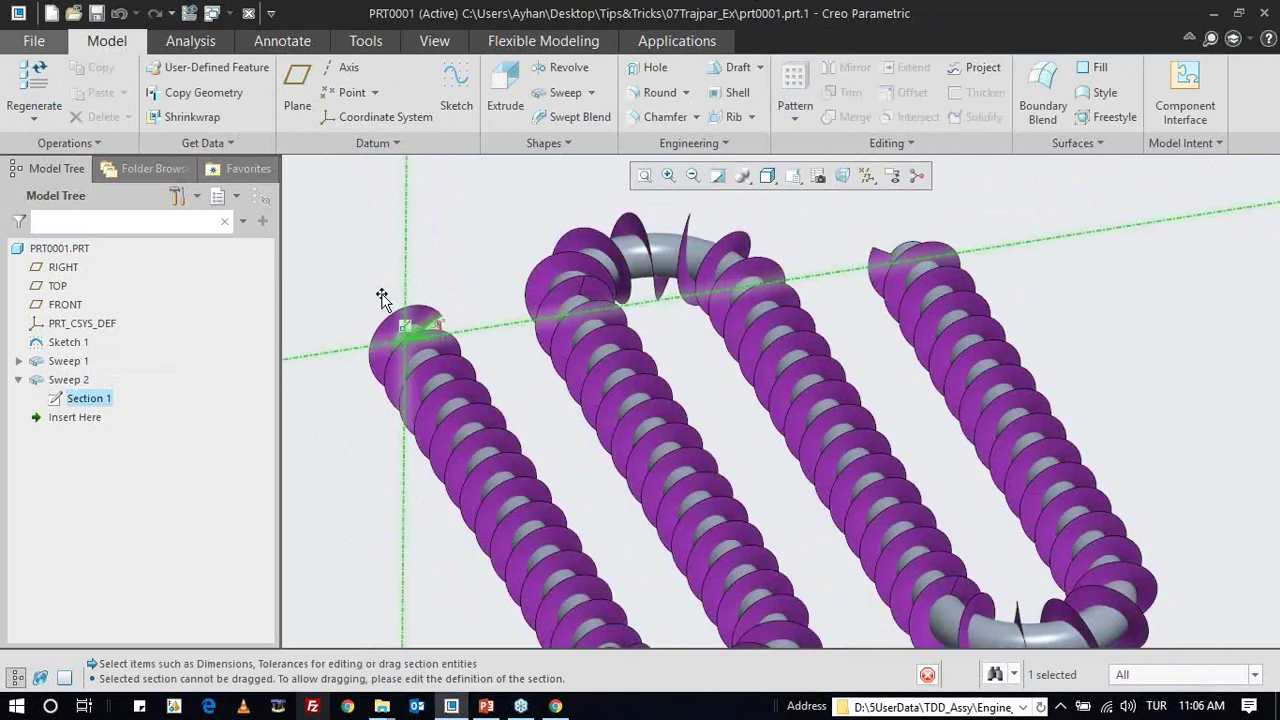
double_click(422, 326)
text(15)
key(Return)
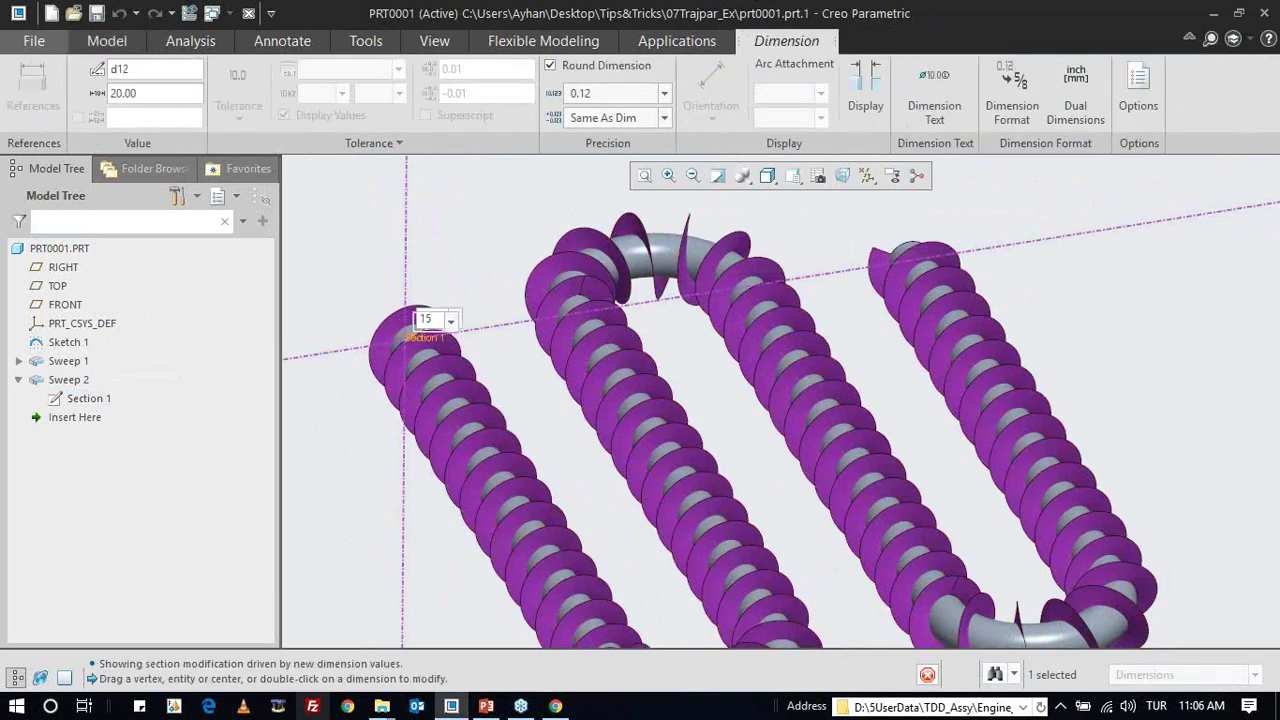
click(313, 224)
mouse_move(471, 300)
middle_down()
mouse_move(523, 343)
mouse_move(478, 372)
middle_up()
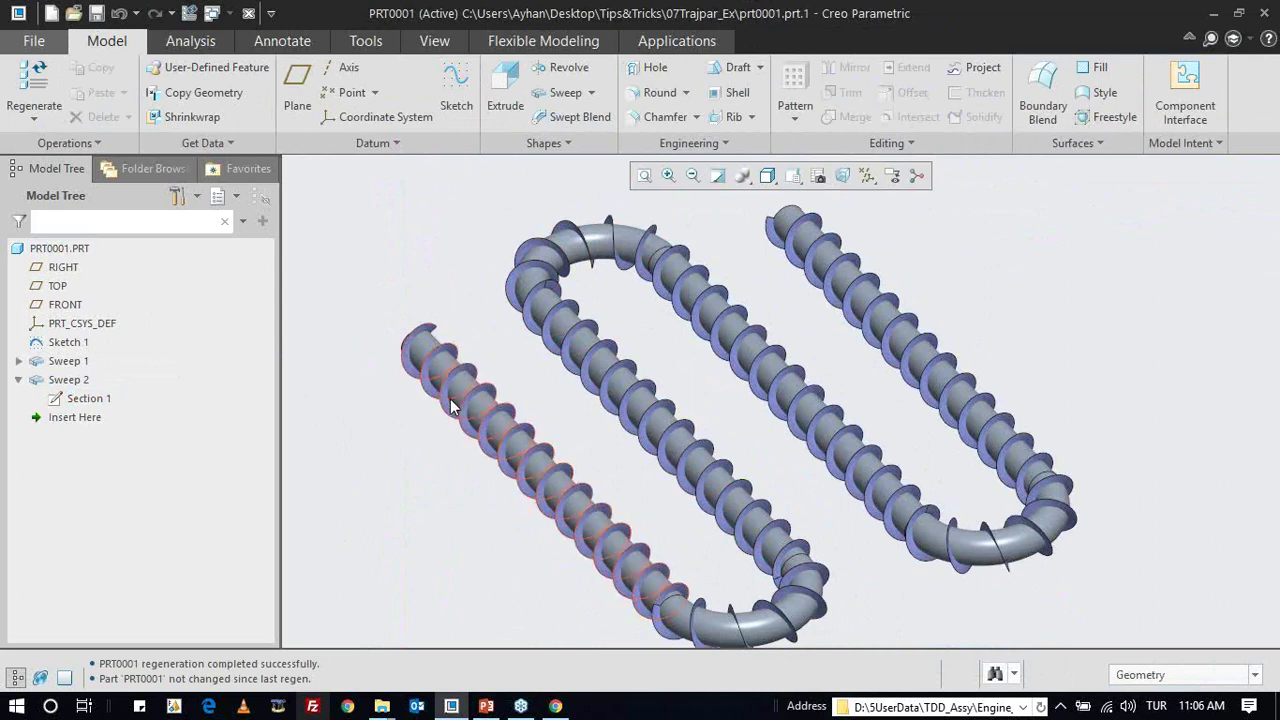
scroll(430, 332, up, 5)
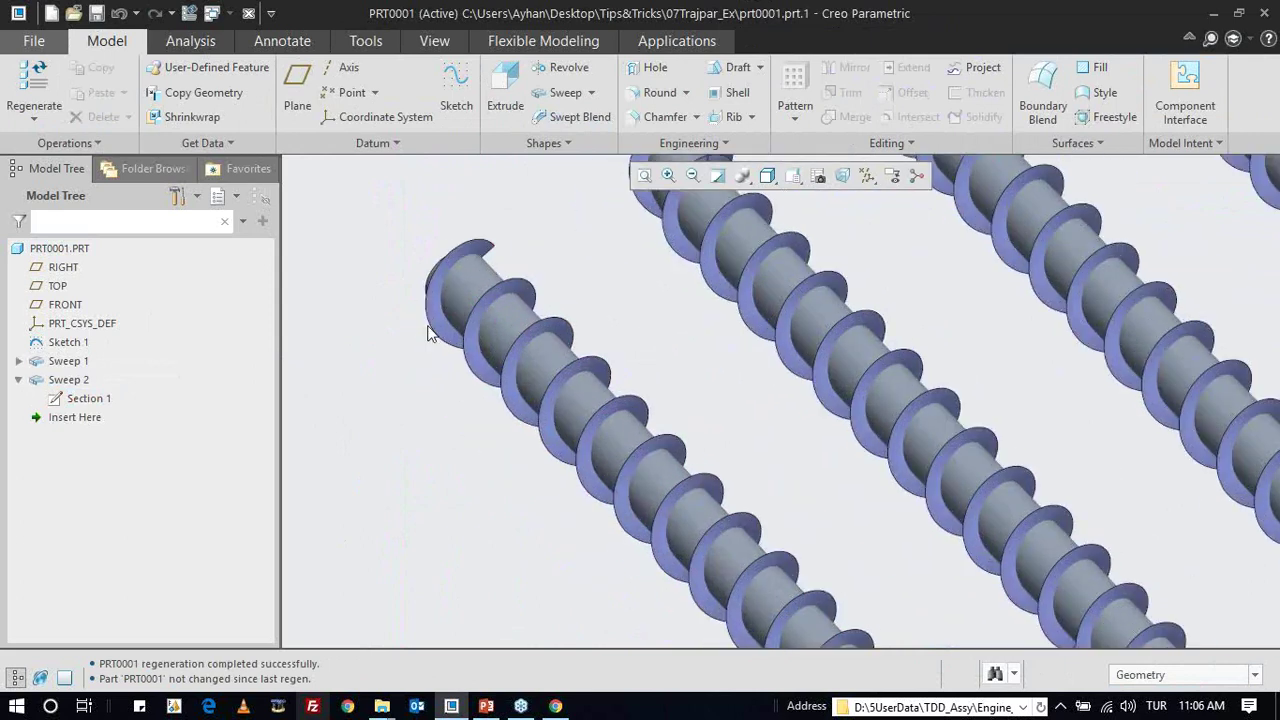
scroll(434, 340, down, 5)
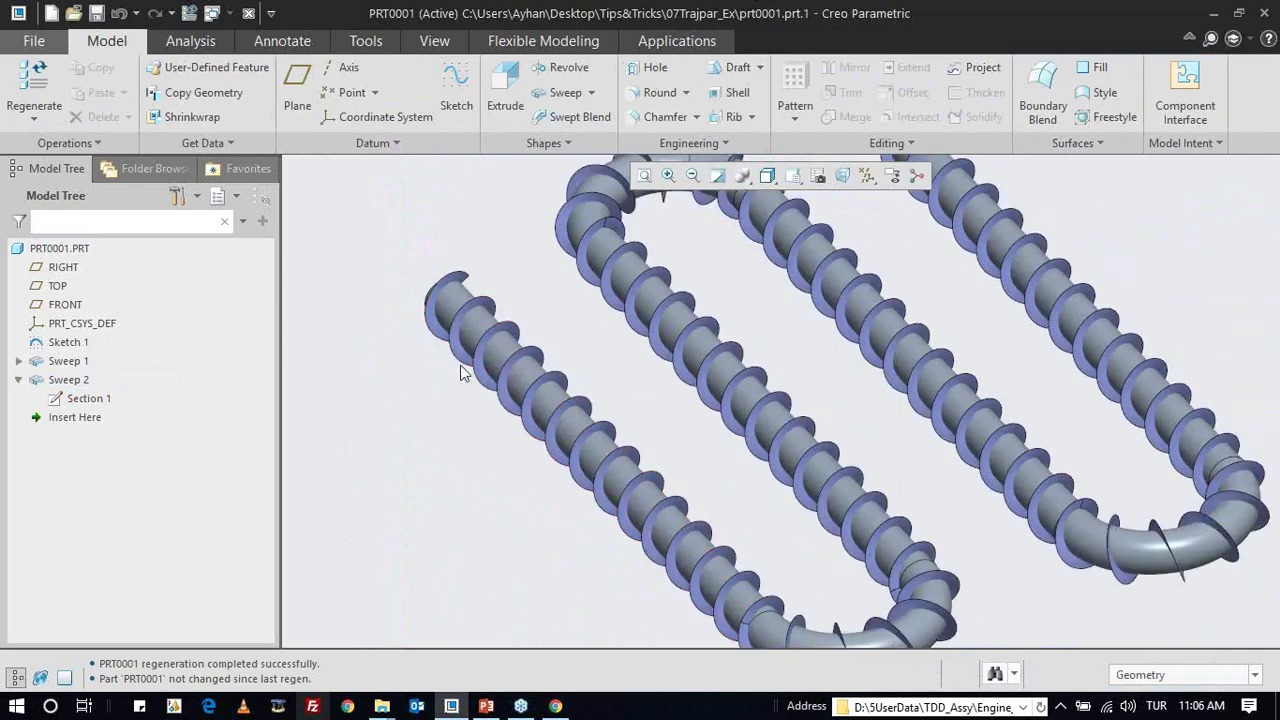
- Start a sweep and pick the helical fin edge chain, then cancel that attempt
click(565, 92)
scroll(430, 300, up, 3)
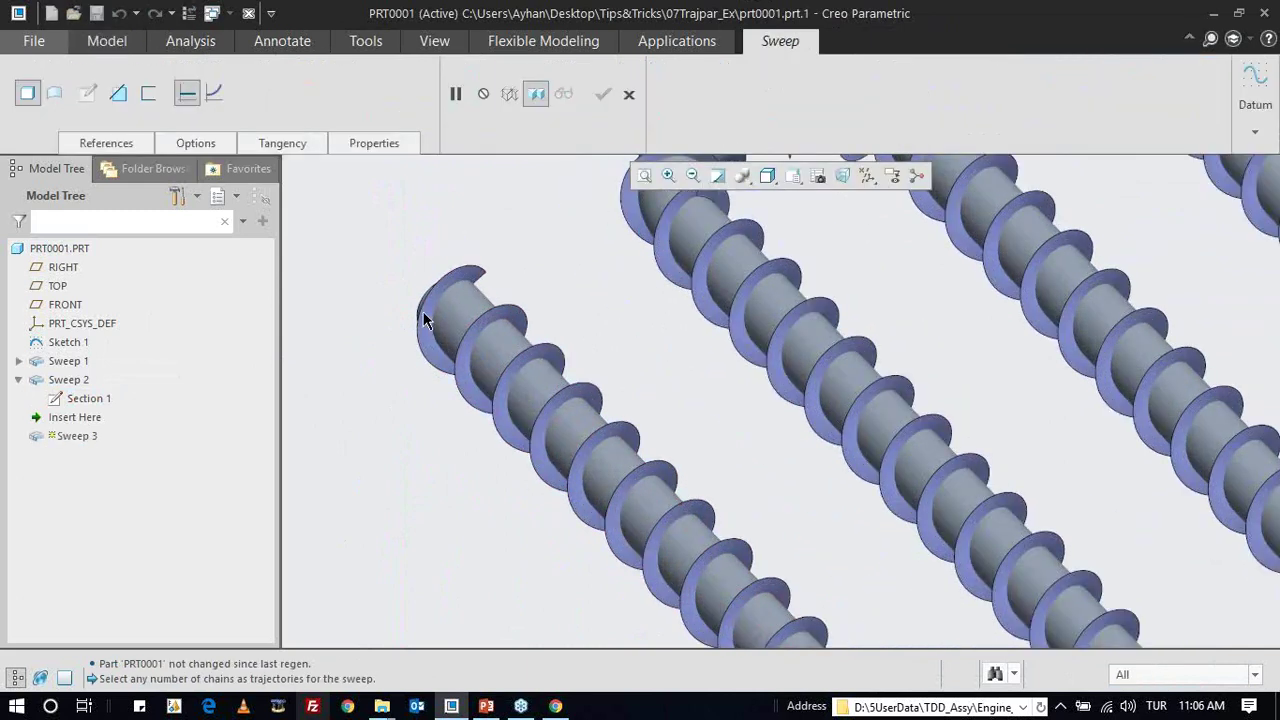
click(411, 337)
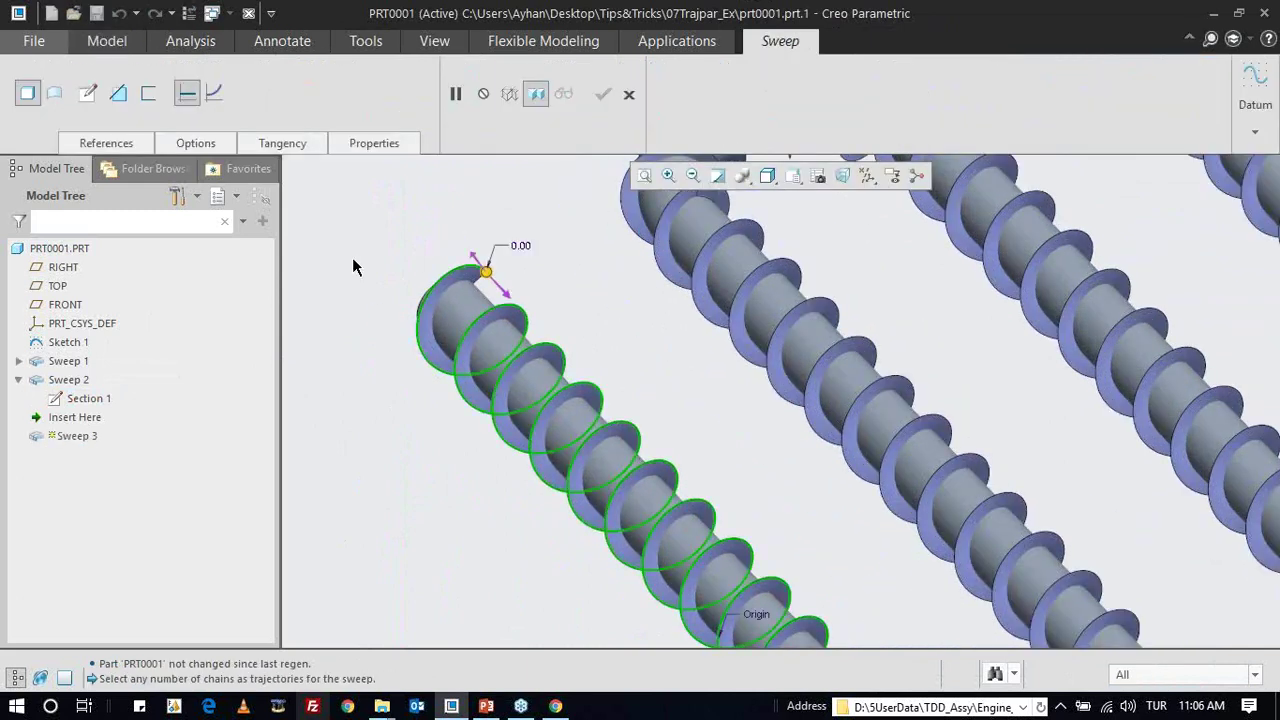
scroll(443, 390, down, 3)
scroll(500, 375, down, 2)
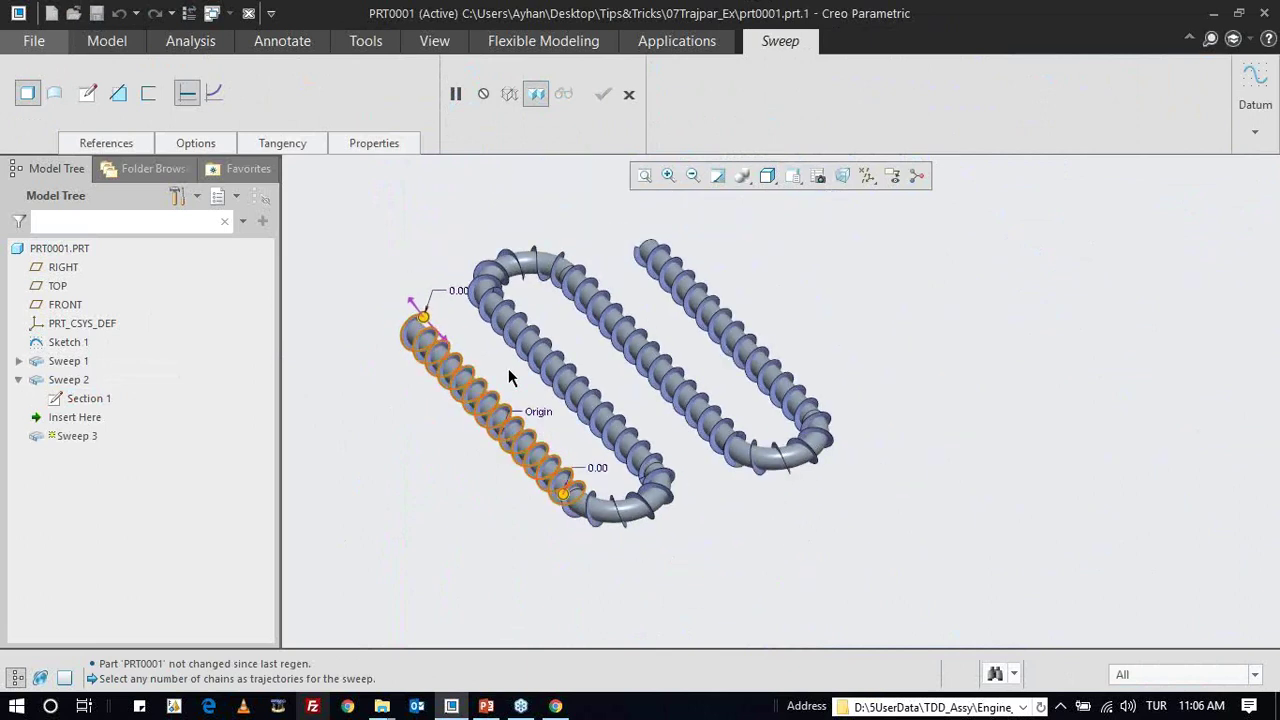
shift+click(713, 342)
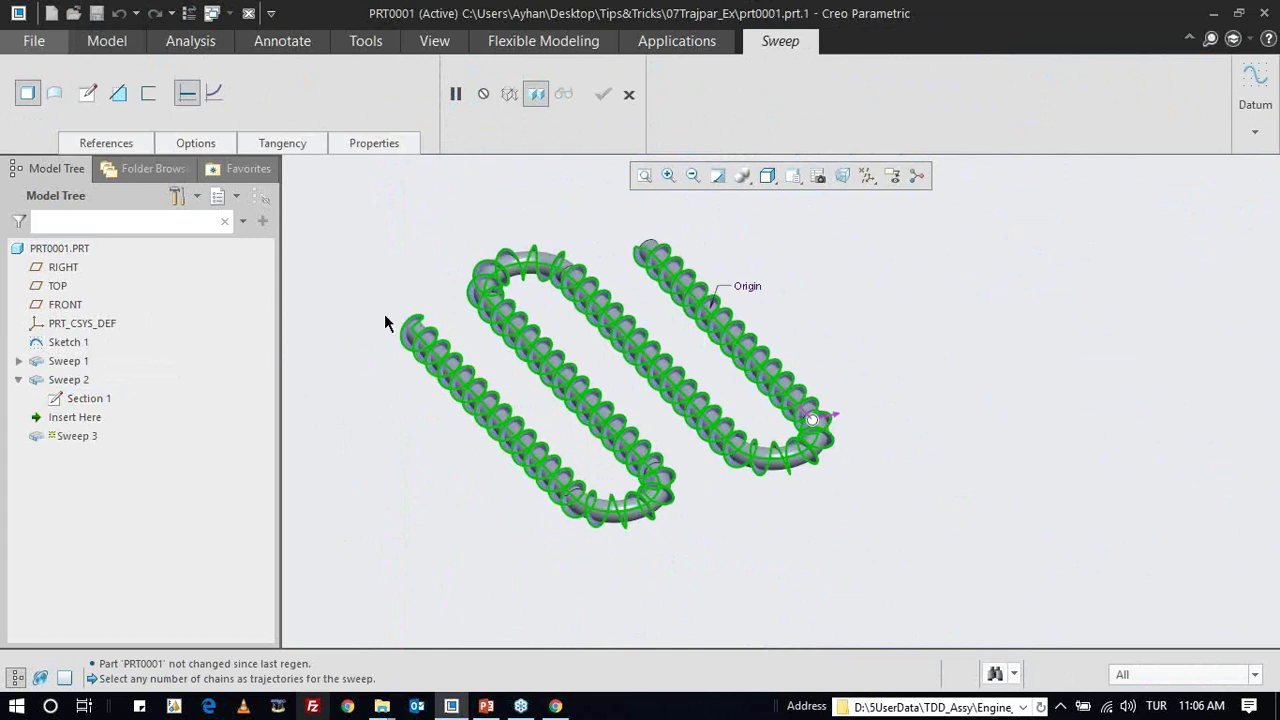
scroll(416, 320, up, 3)
click(628, 94)
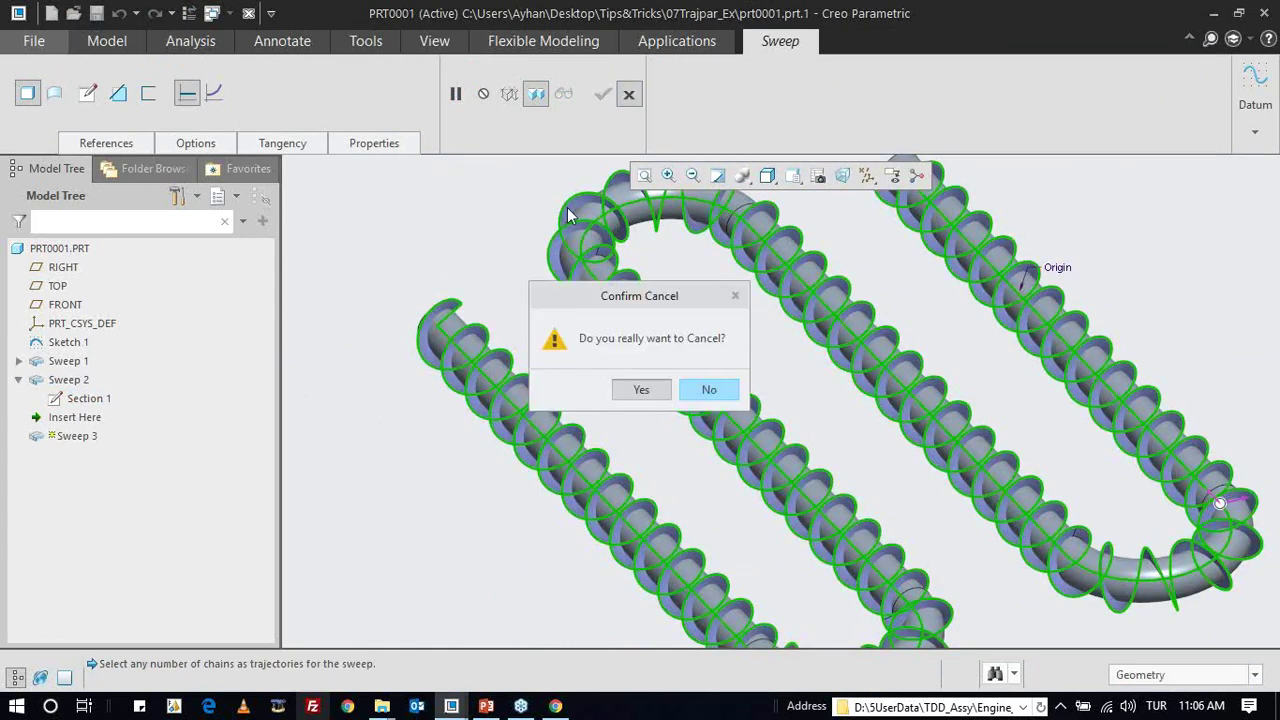
click(709, 387)
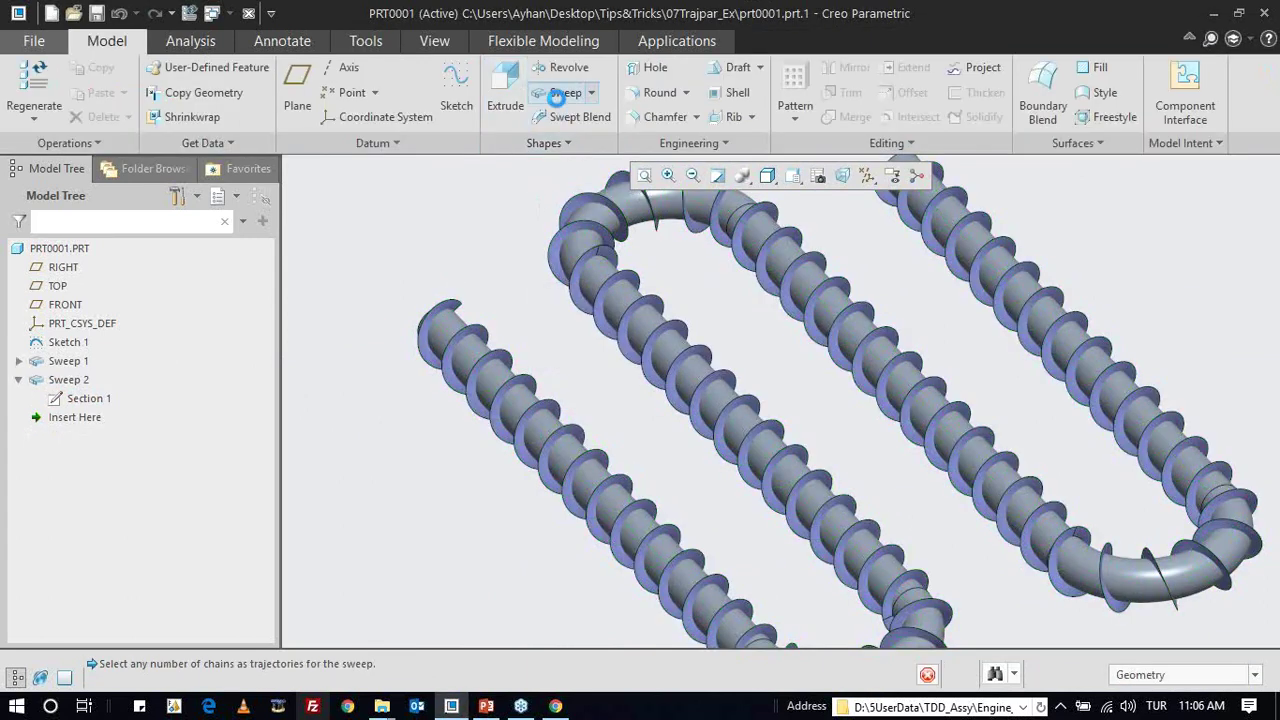
- Restart the sweep and chain-select the whole helical fin edge as the trajectory
click(550, 92)
click(449, 305)
shift+click(901, 212)
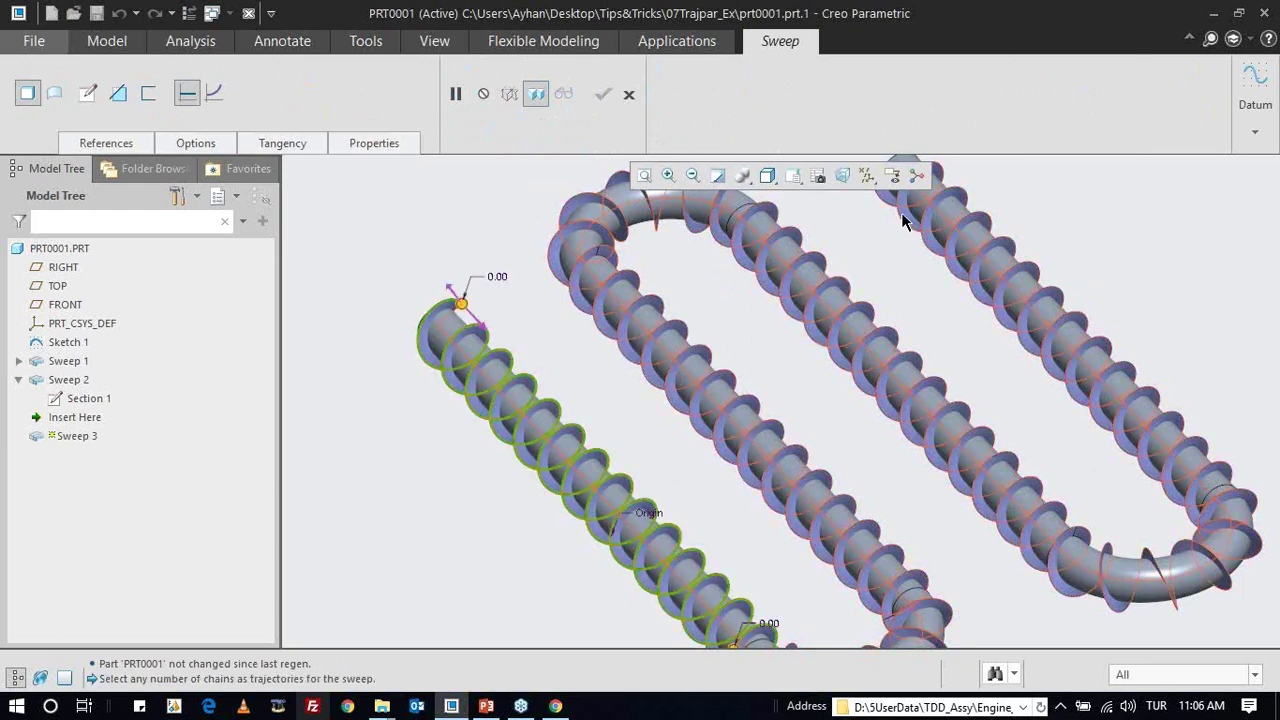
right_click(901, 224)
right_click(901, 224)
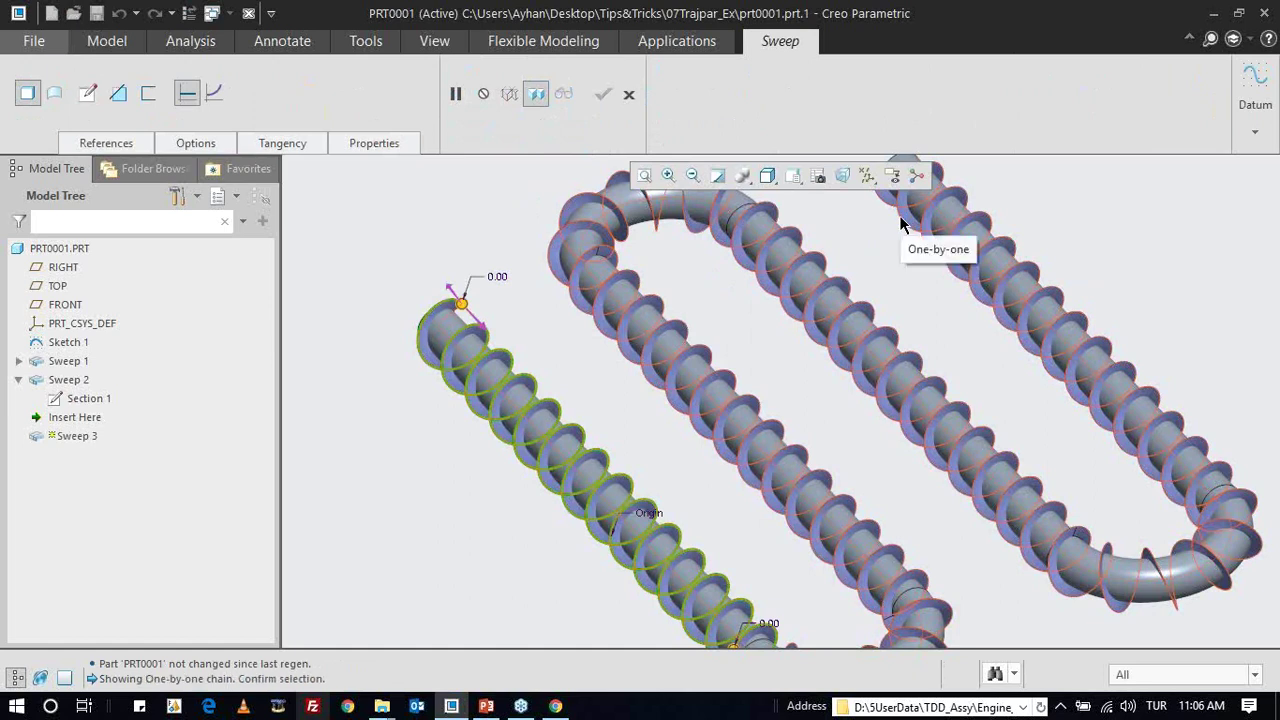
click(901, 224)
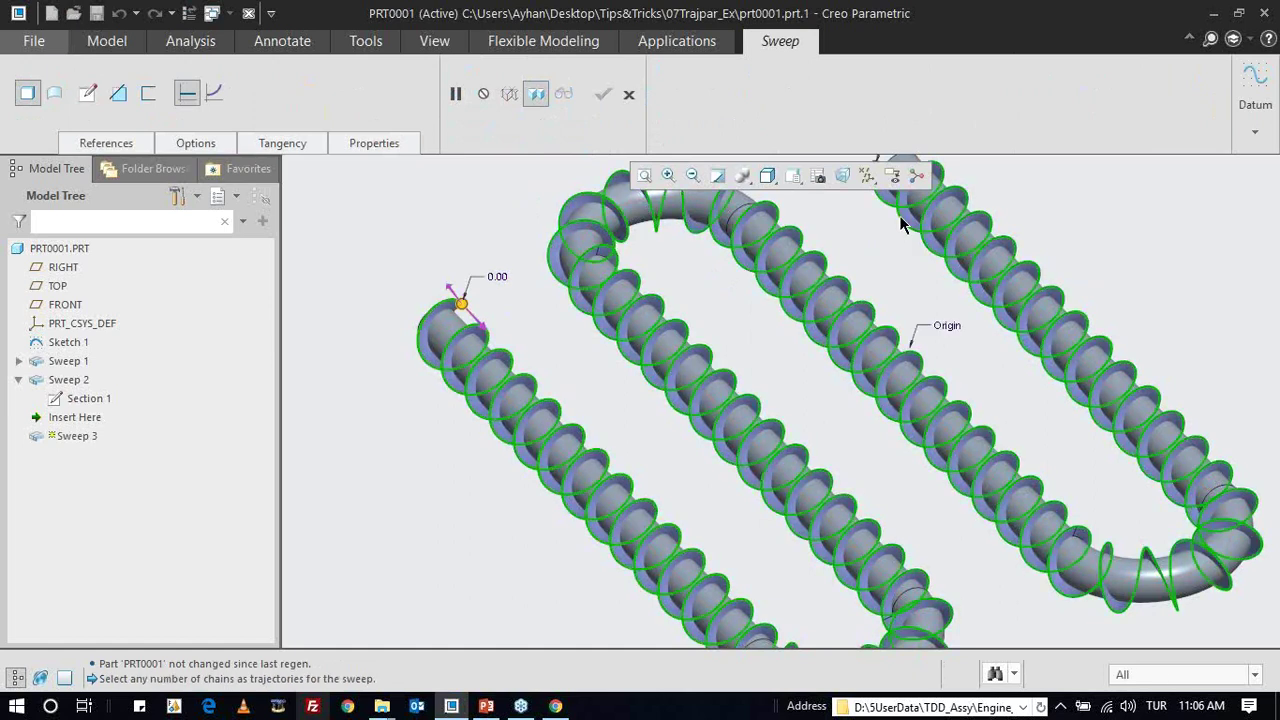
- Sketch a Ø8 circle at the centreline intersection as the section, then preview the coil obliquely
click(92, 96)
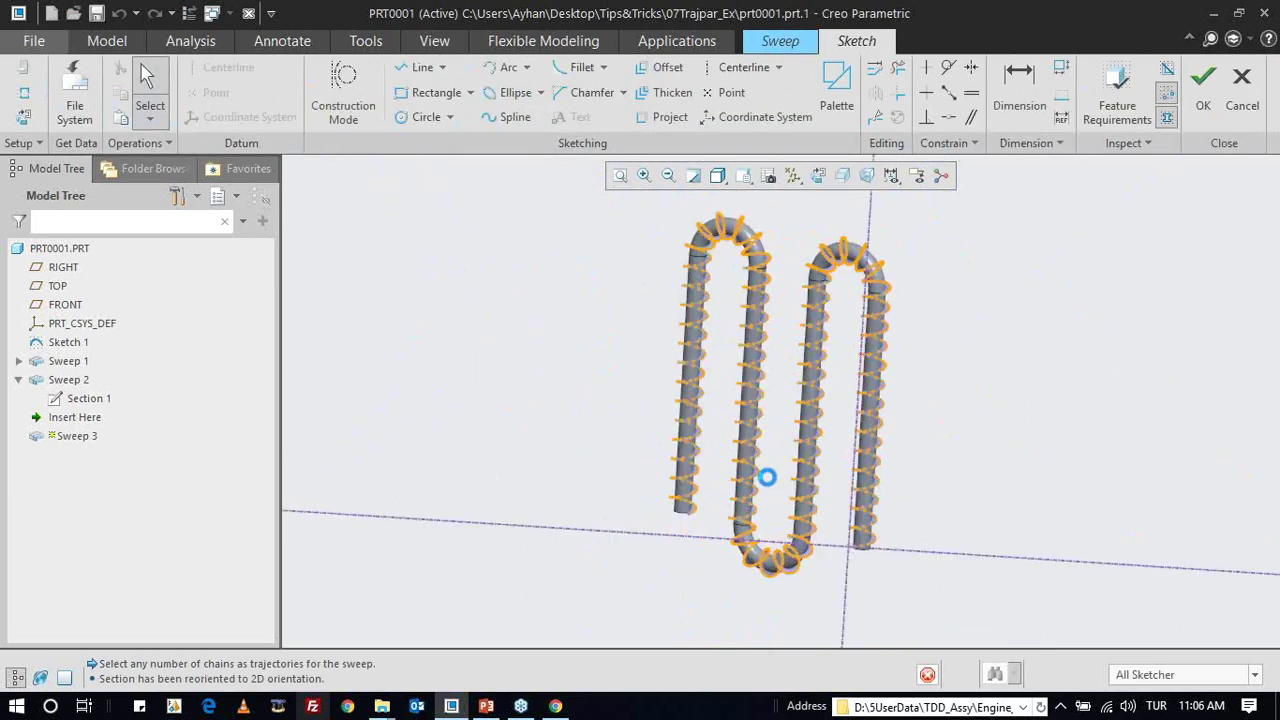
scroll(906, 563, down, 5)
scroll(706, 483, down, 2)
scroll(653, 437, down, 2)
key(c)
click(662, 403)
click(679, 421)
middle_click(640, 400)
double_click(610, 378)
text(8)
key(Return)
click(1201, 100)
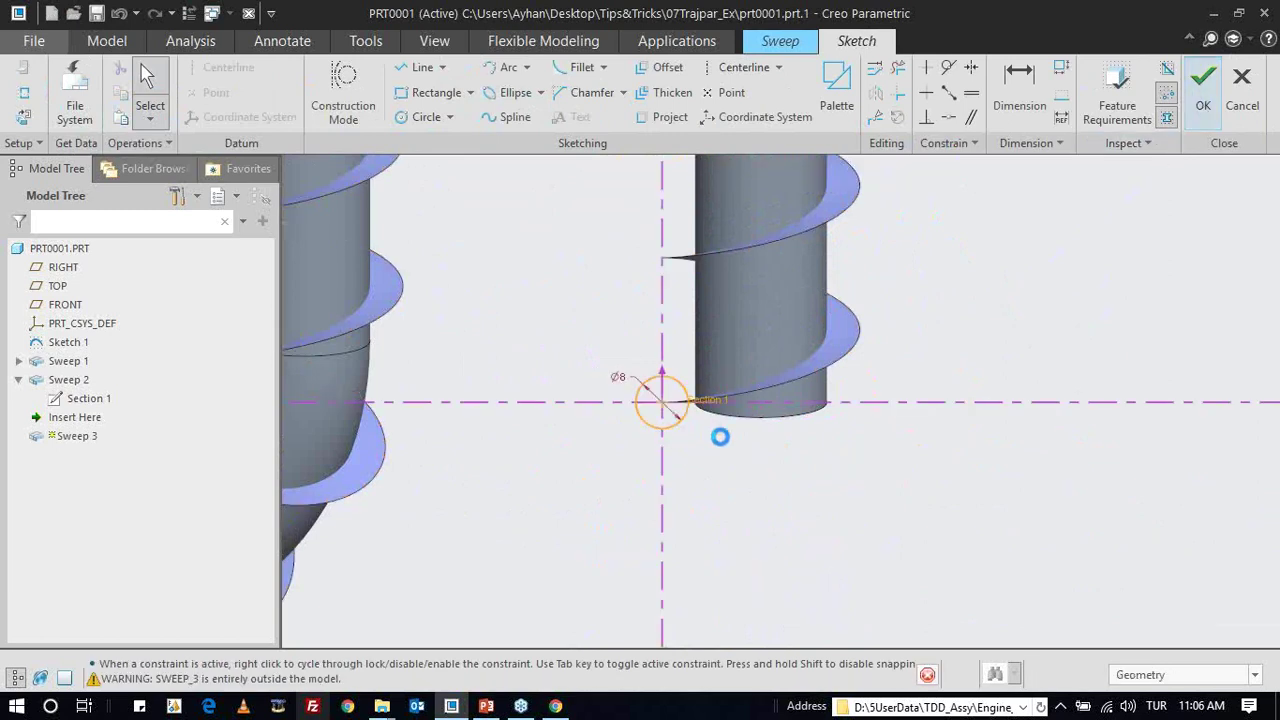
mouse_move(703, 443)
middle_down()
mouse_move(563, 320)
mouse_move(571, 257)
mouse_move(586, 297)
mouse_move(575, 297)
middle_up()
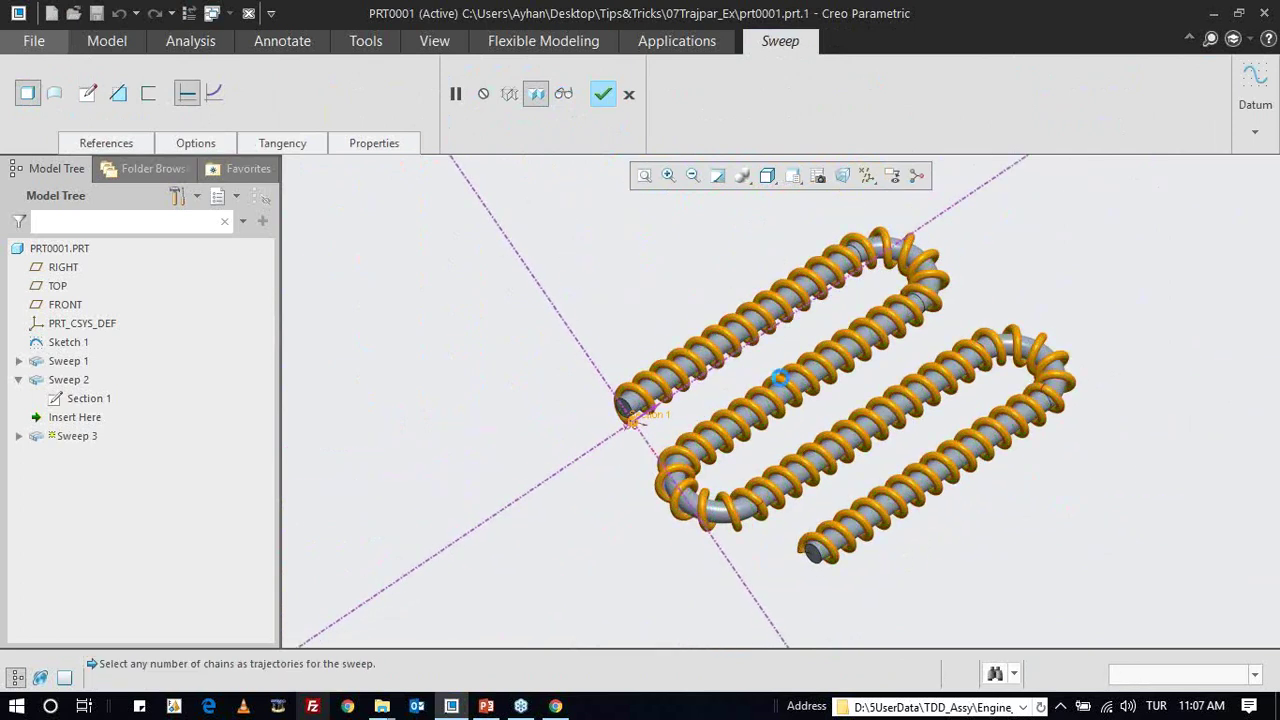
- Hide Sweep 2 and spin the model to check the coil
scroll(955, 423, down, 3)
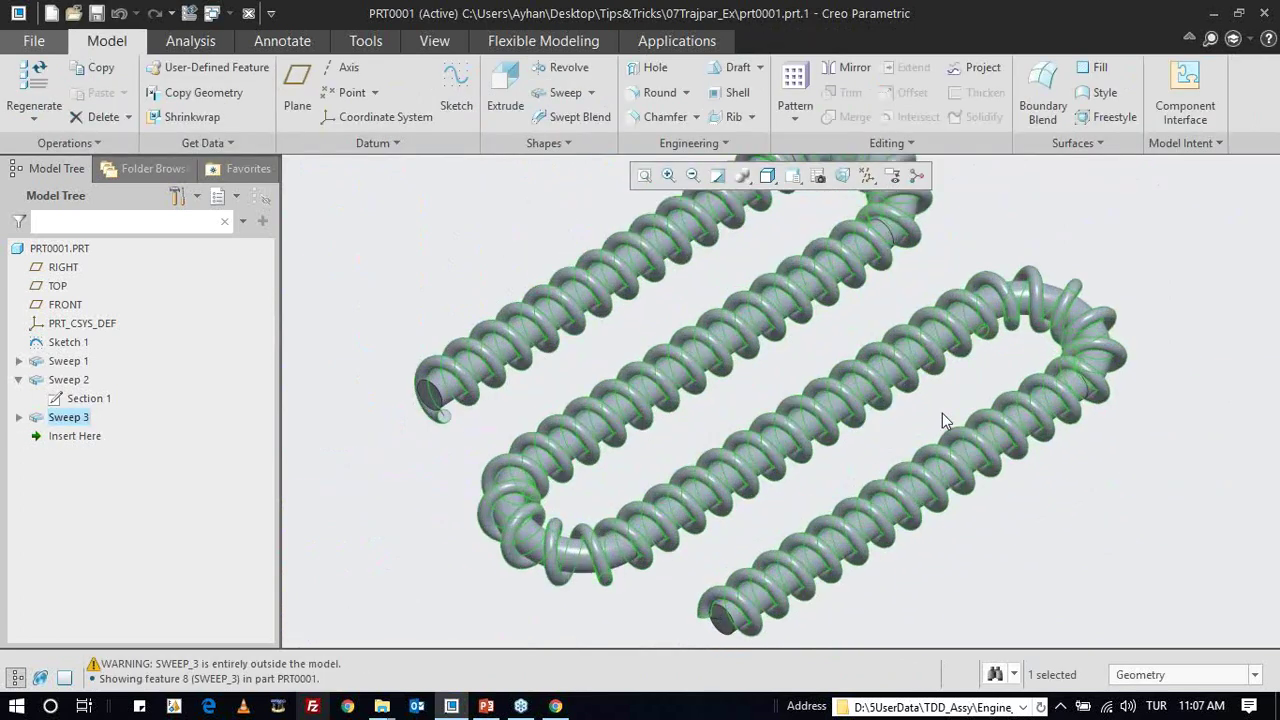
click(68, 380)
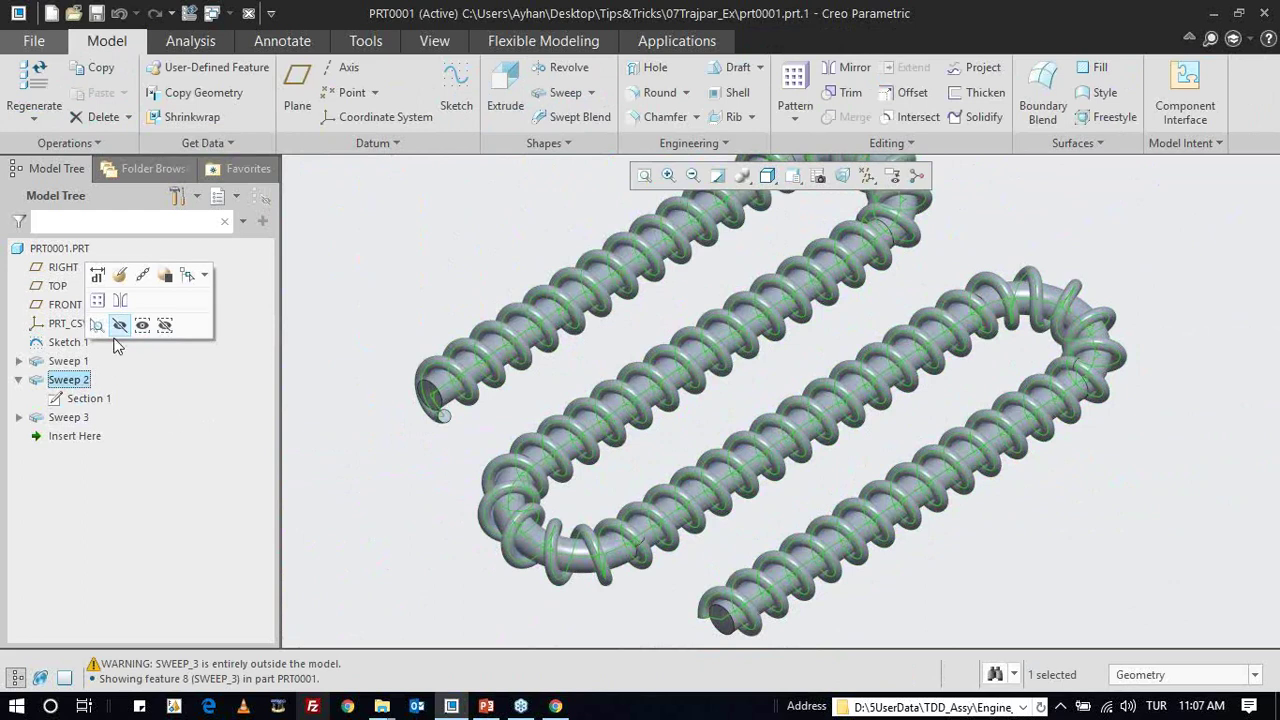
click(68, 380)
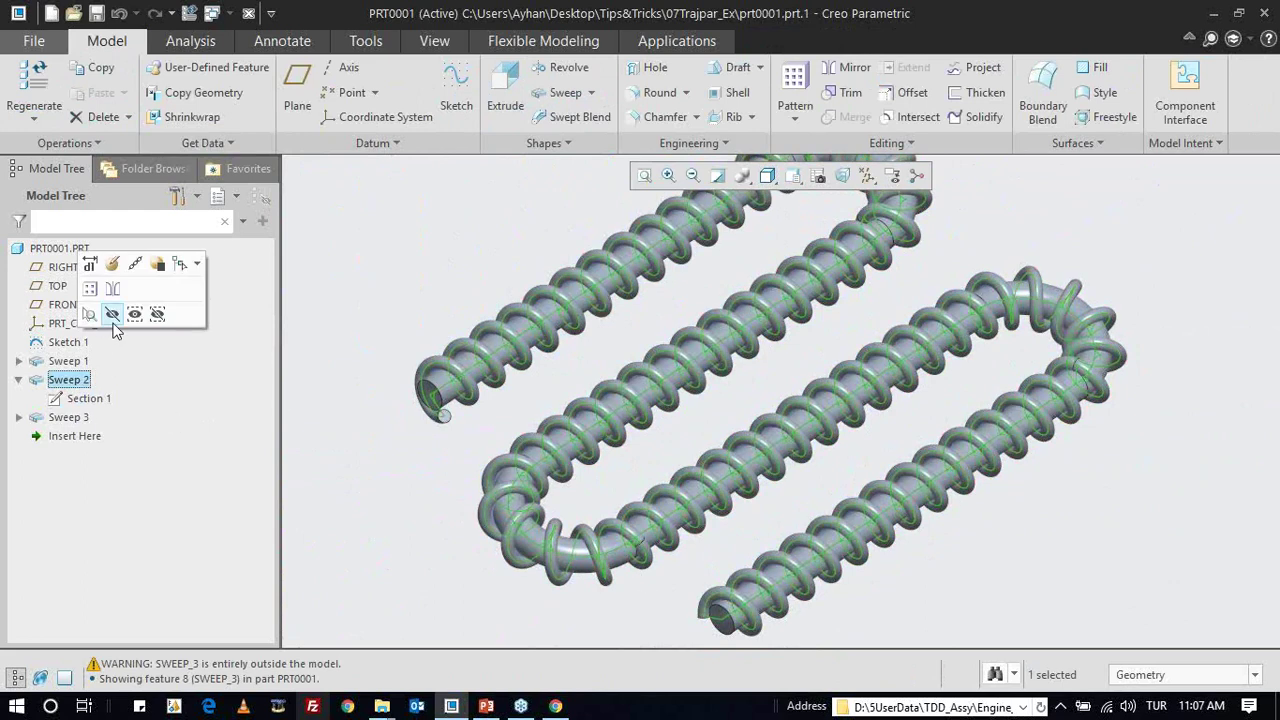
click(113, 327)
mouse_move(710, 404)
middle_down()
mouse_move(680, 357)
mouse_move(712, 376)
mouse_move(695, 381)
mouse_move(708, 371)
middle_up()
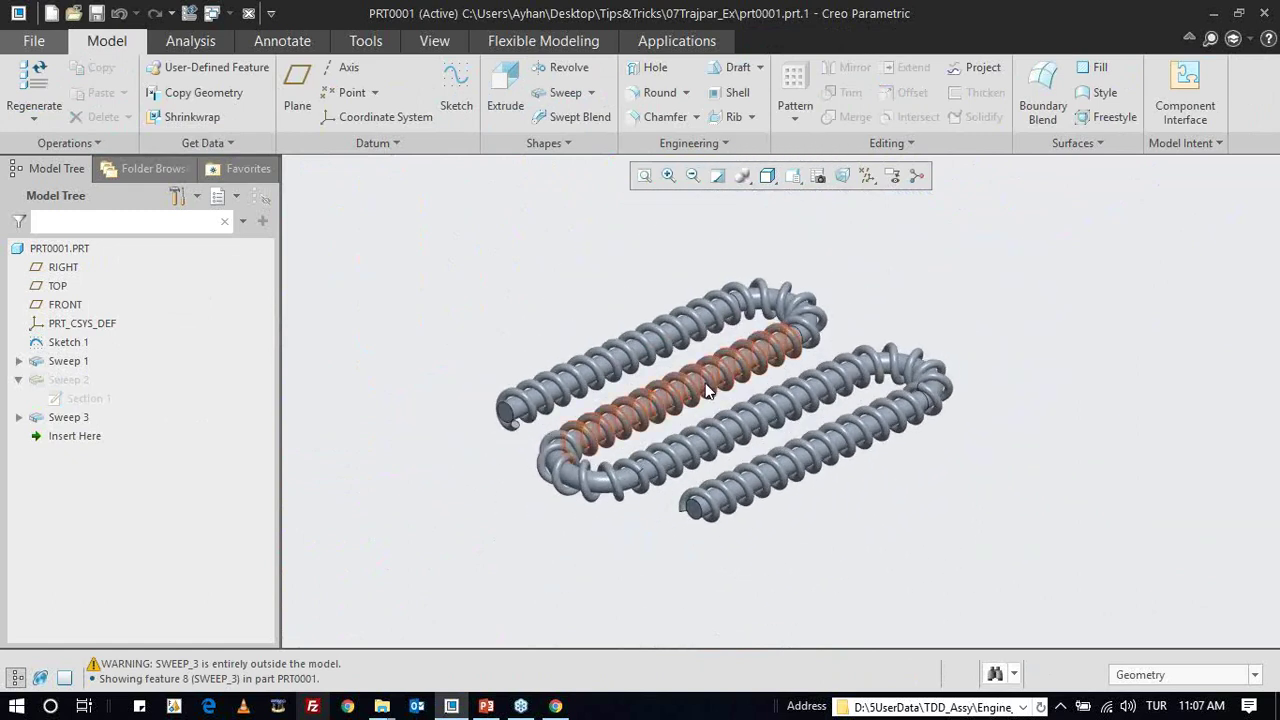
- Delete Sweep 2 and Sweep 3 together from the model tree
scroll(699, 386, up, 2)
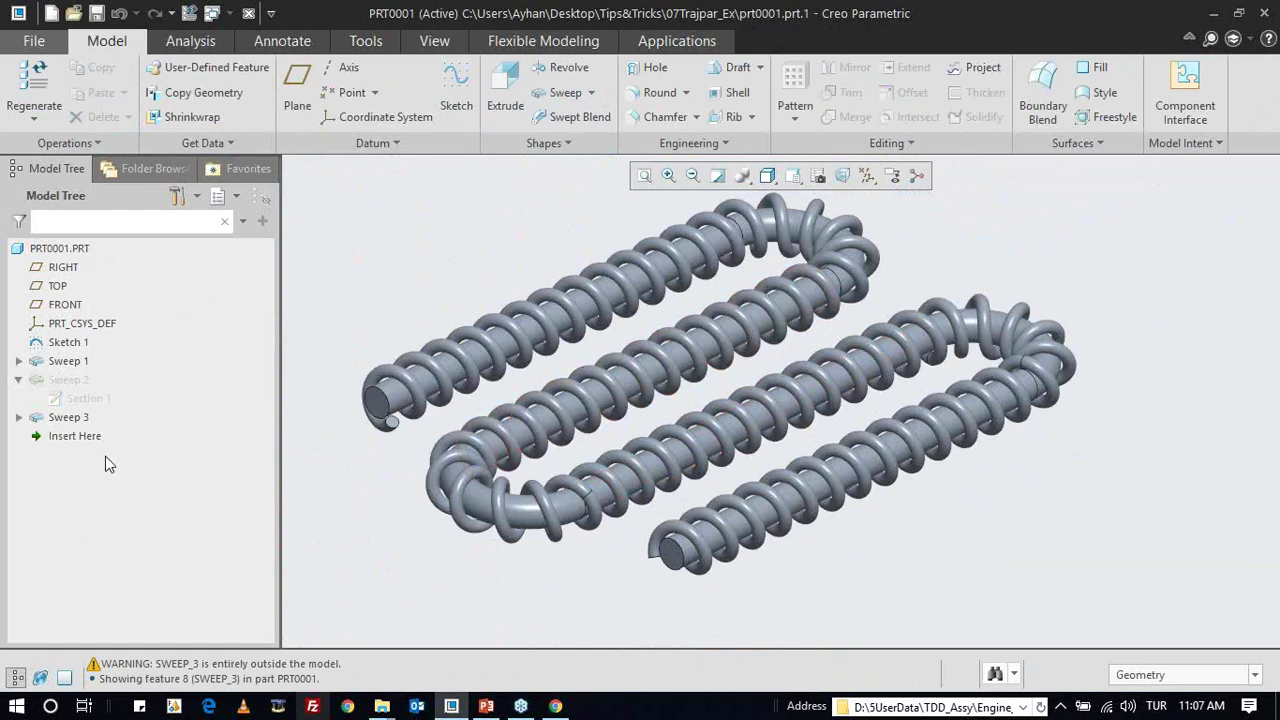
click(68, 417)
ctrl+click(66, 380)
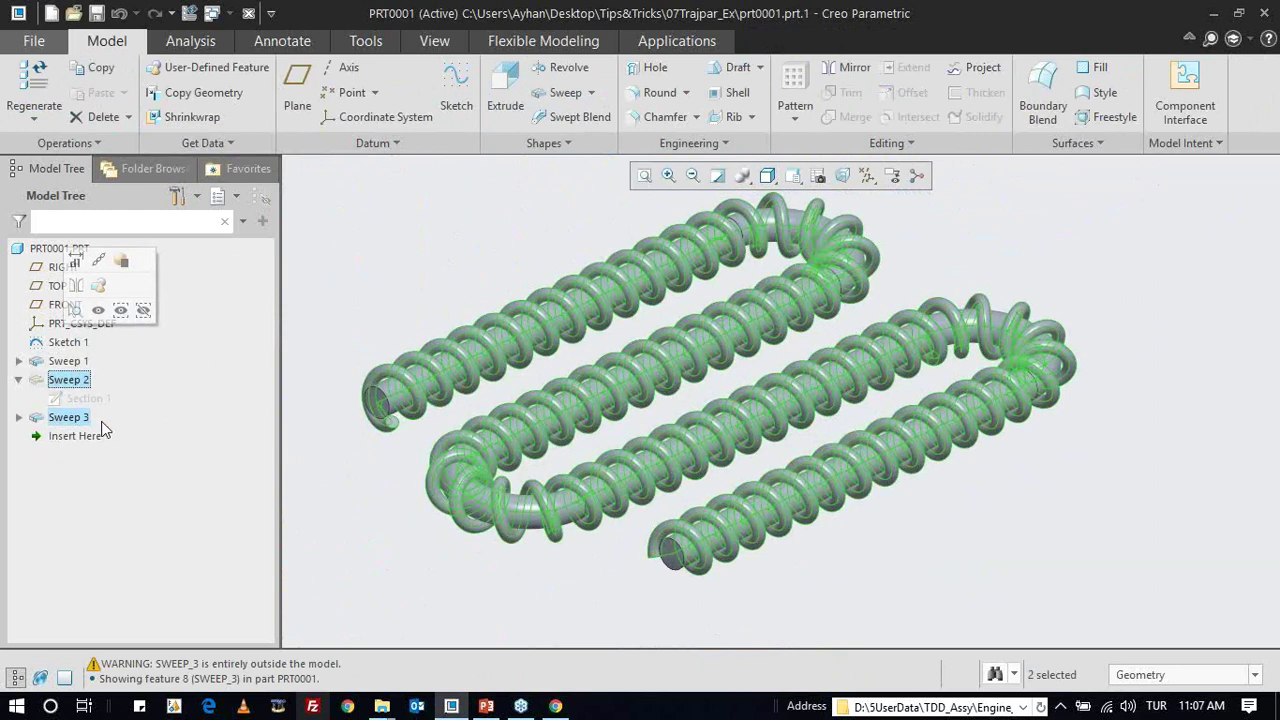
key(Delete)
key(Return)
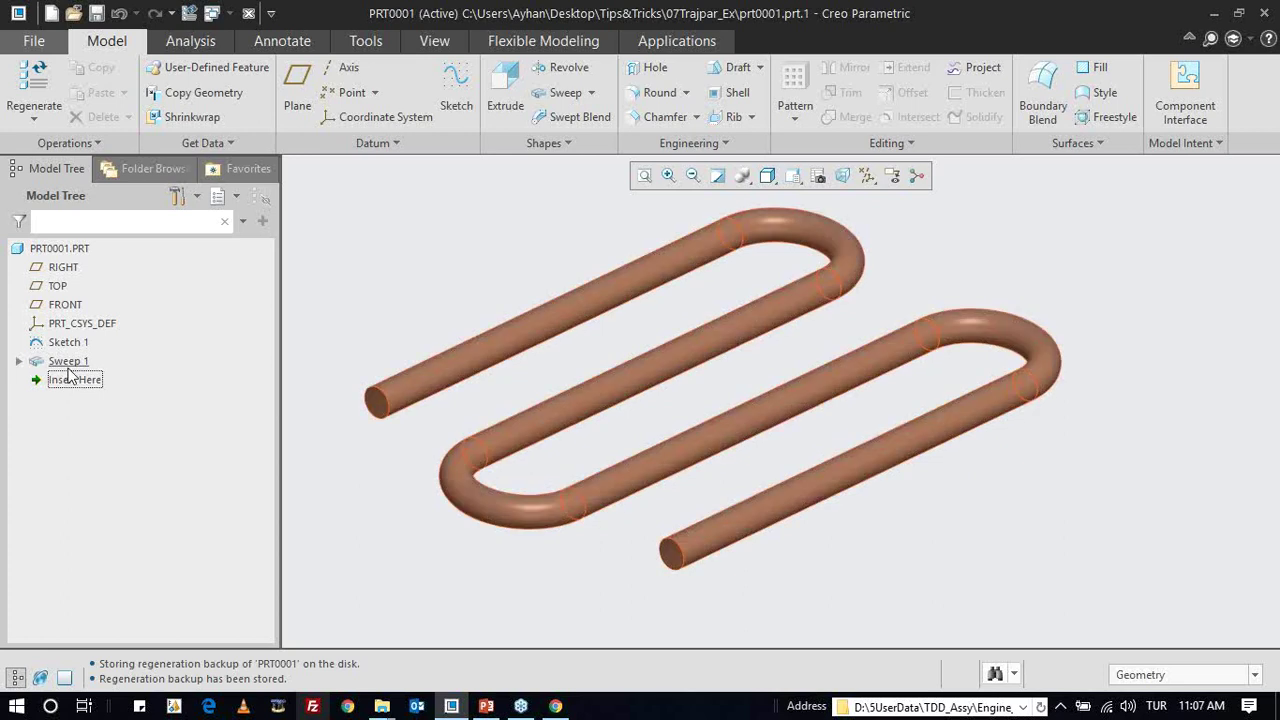
- Delete the Sweep 1 tube feature
click(70, 362)
key(Delete)
key(Return)
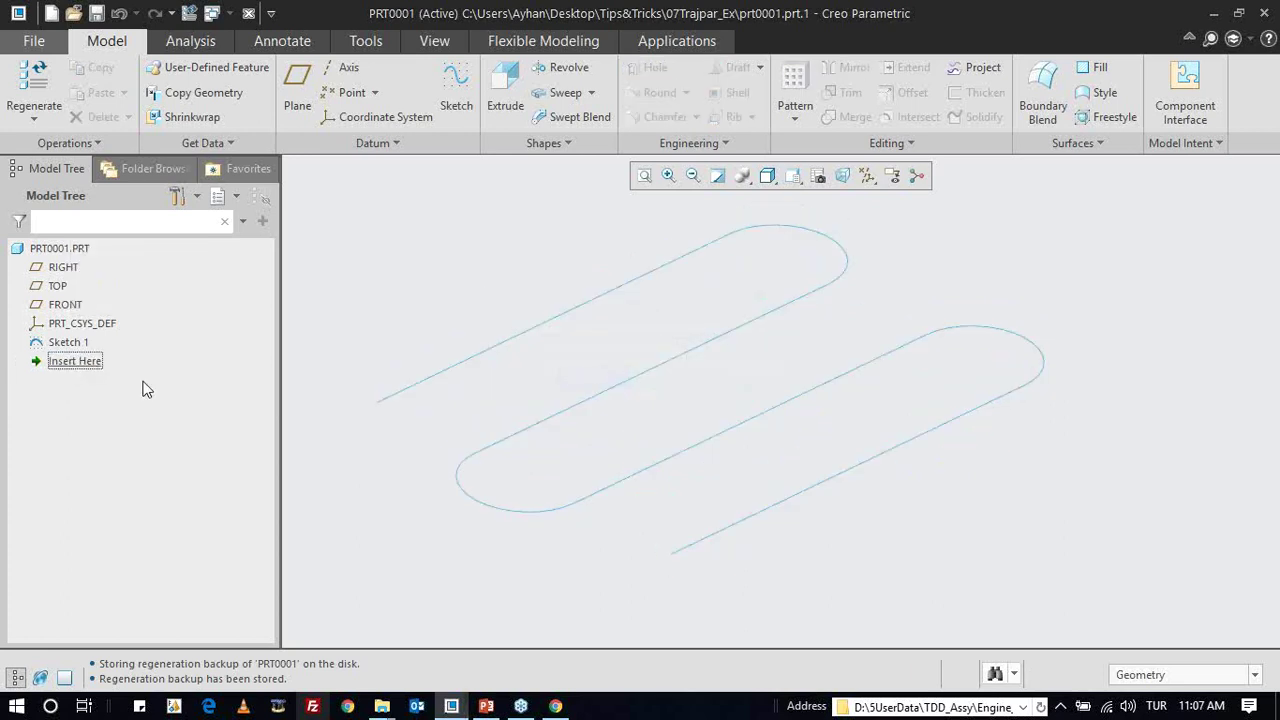
- Start a new sweep along the serpentine curve and sketch a Ø21.01 circle at its start
click(560, 96)
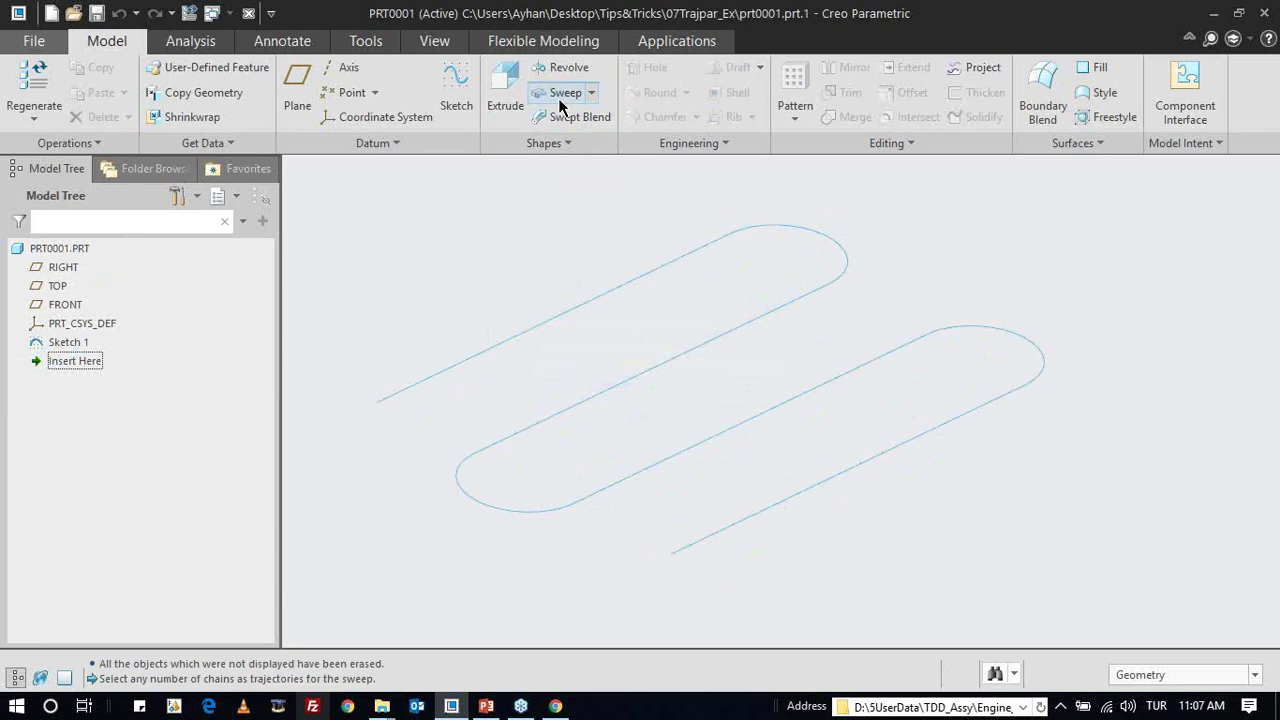
click(769, 517)
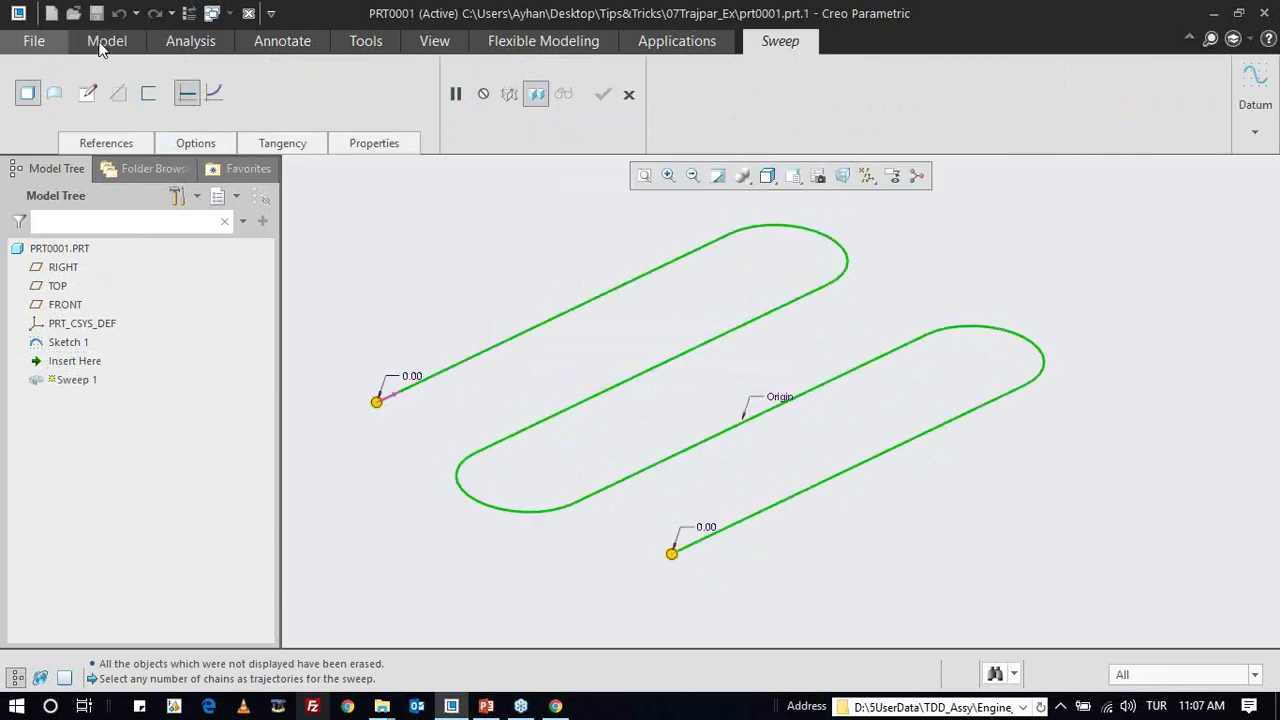
click(92, 97)
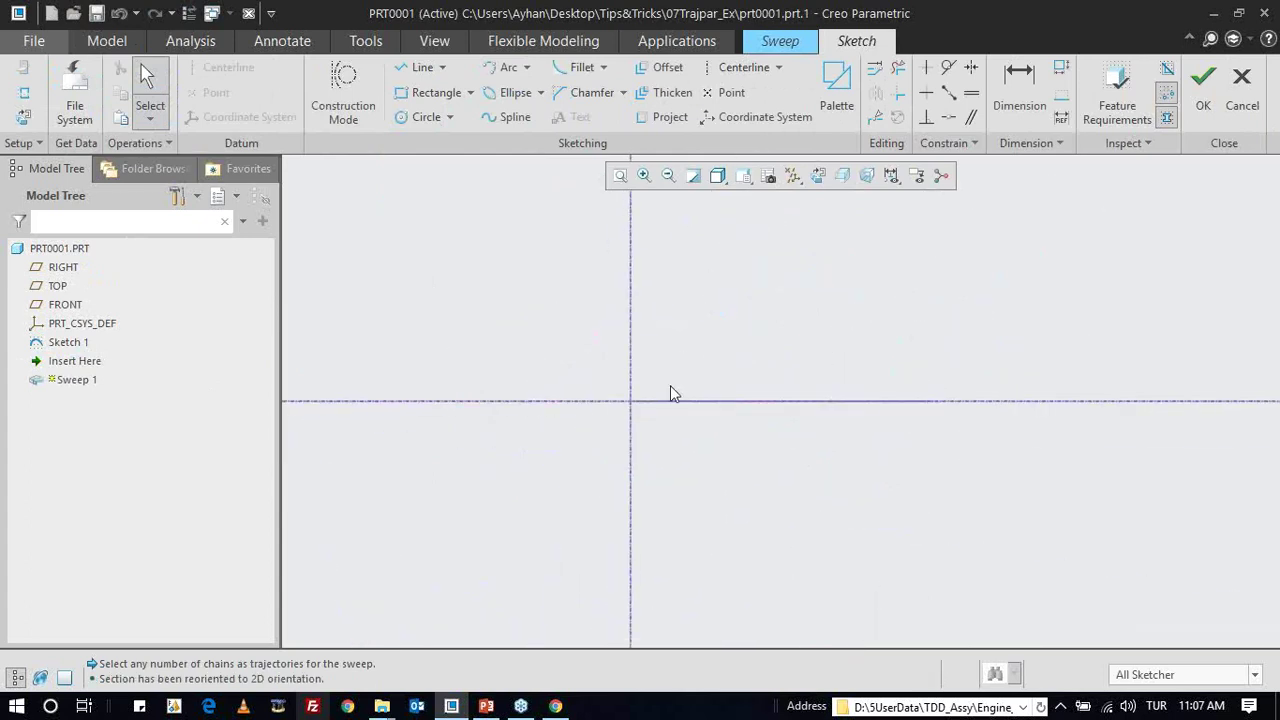
key(c)
click(626, 400)
click(645, 422)
middle_click(645, 419)
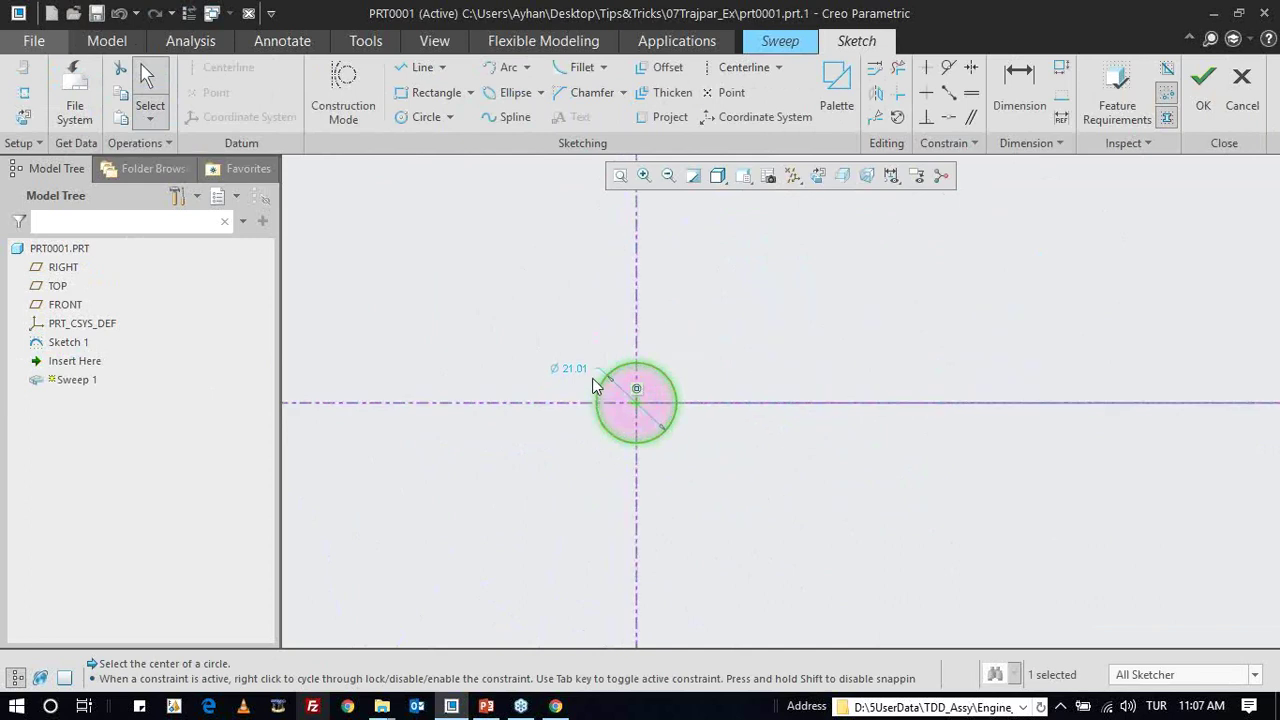
key(ctrl+d)
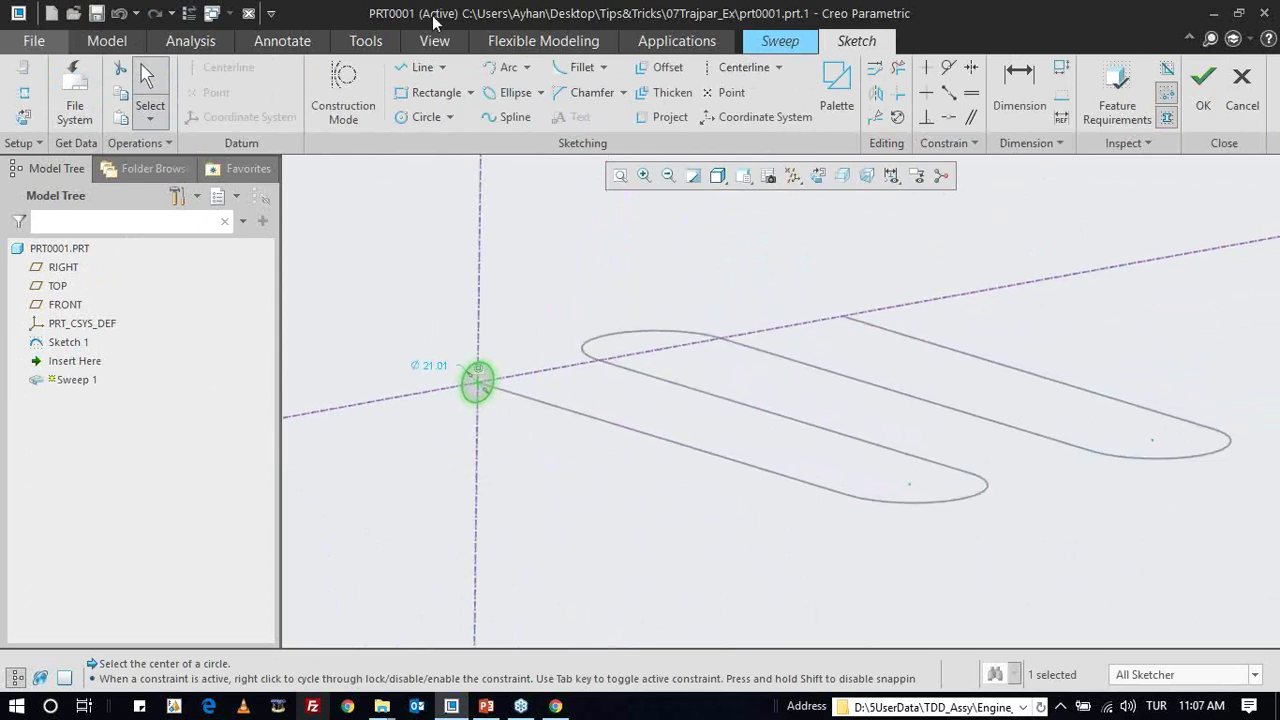
click(365, 40)
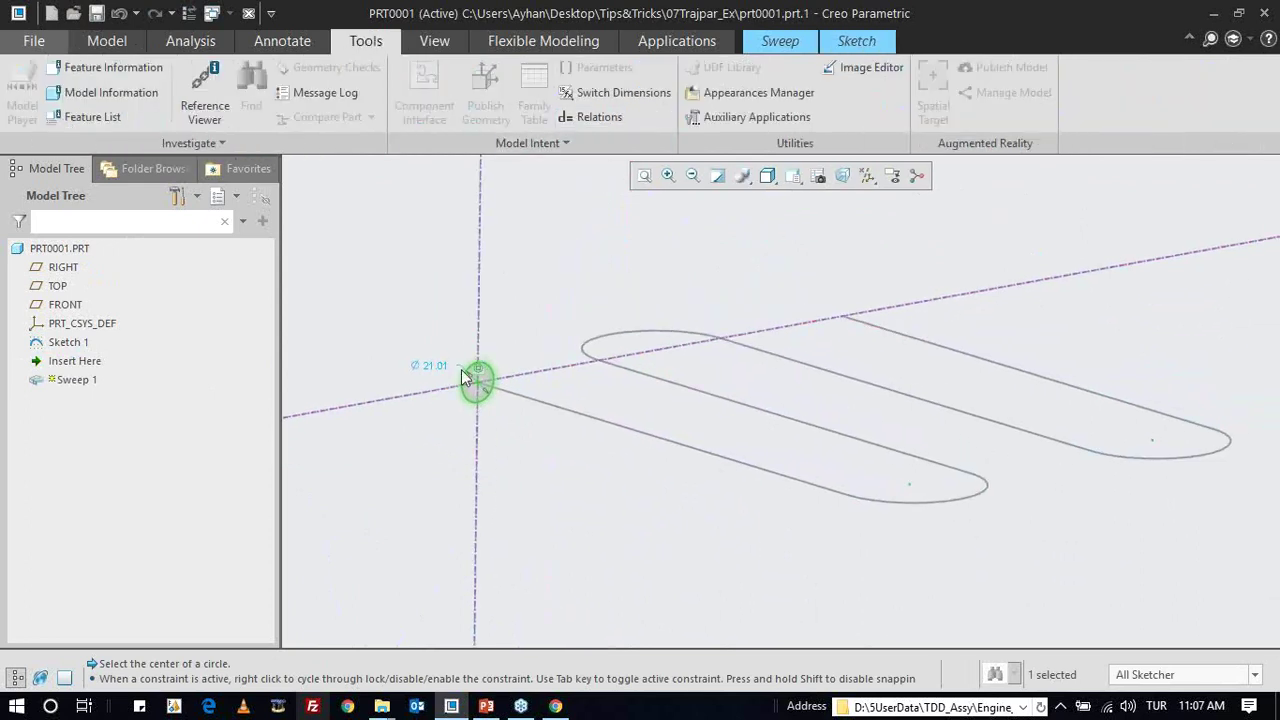
- Begin the section relation sd3=20+ and open maxresdefault.jpg as a sine-curve reference
click(590, 117)
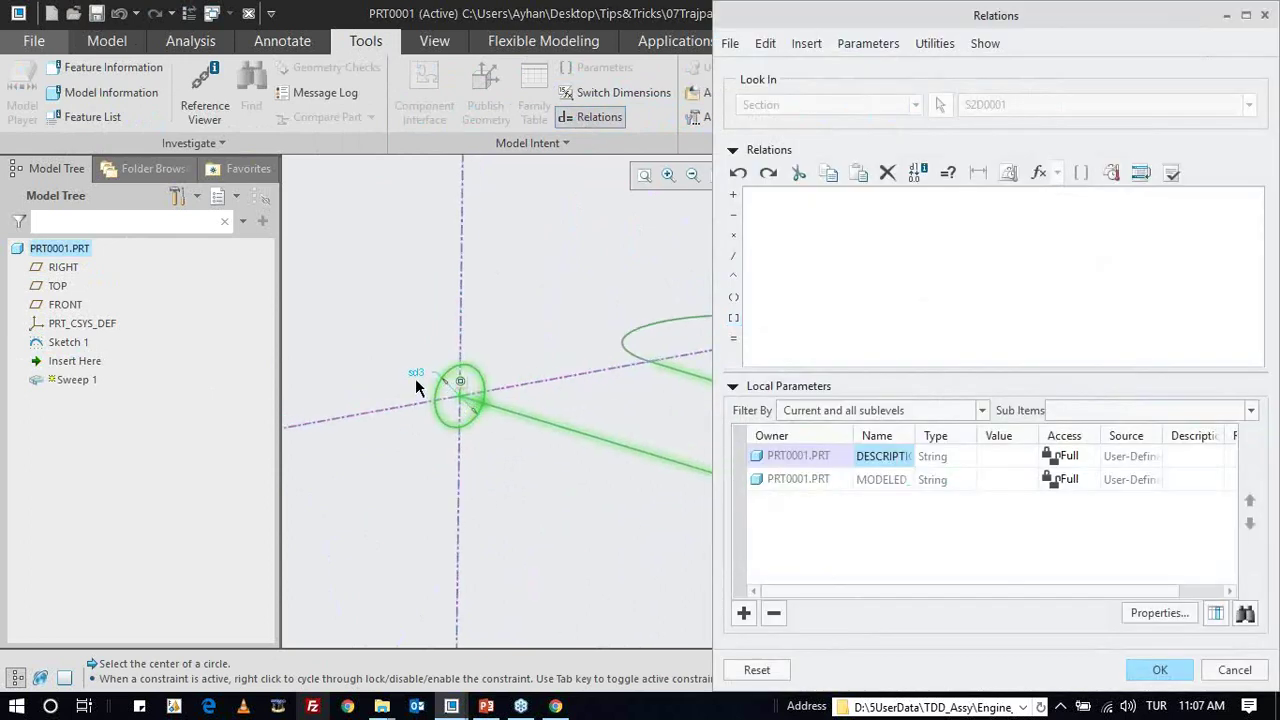
click(418, 375)
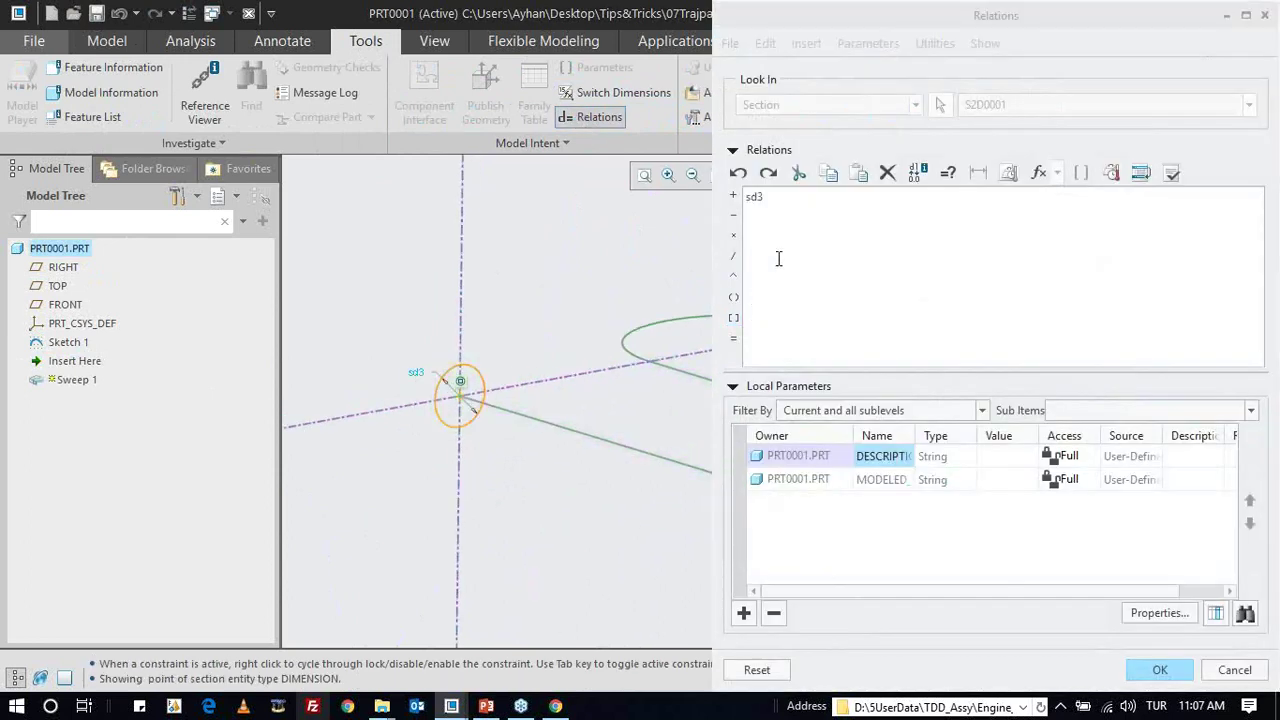
click(795, 201)
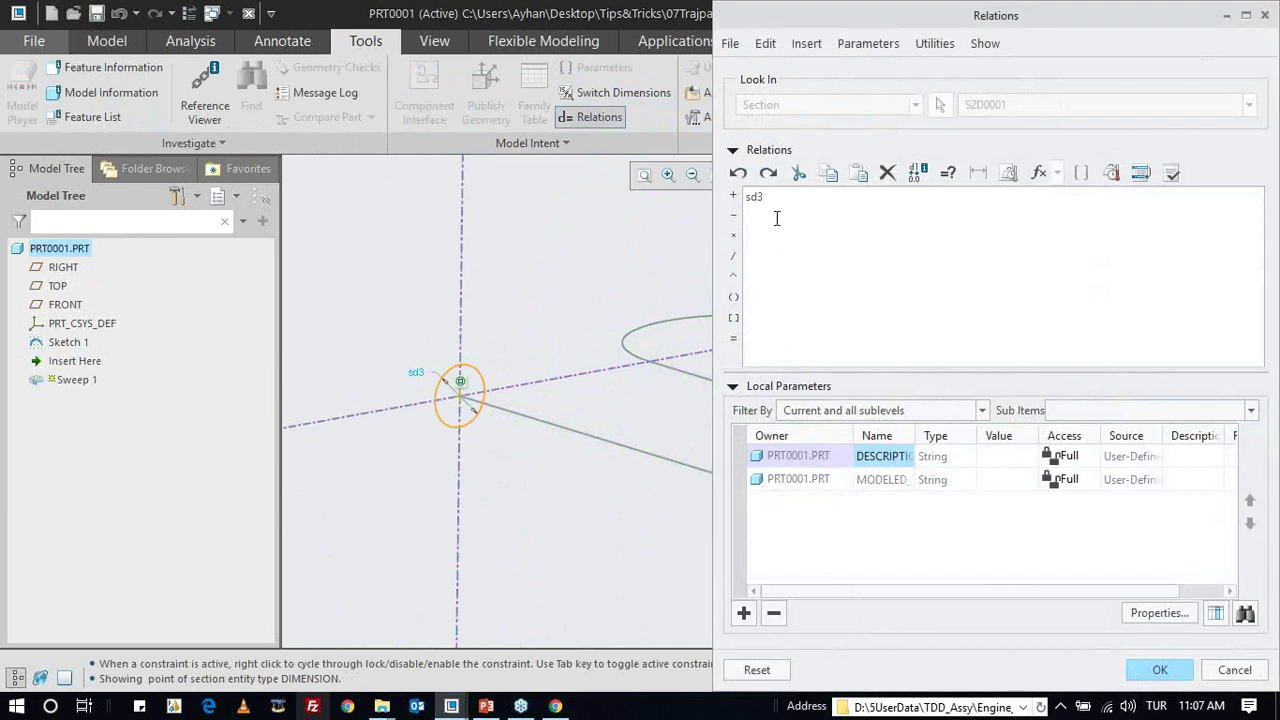
click(733, 339)
text(20)
text(+)
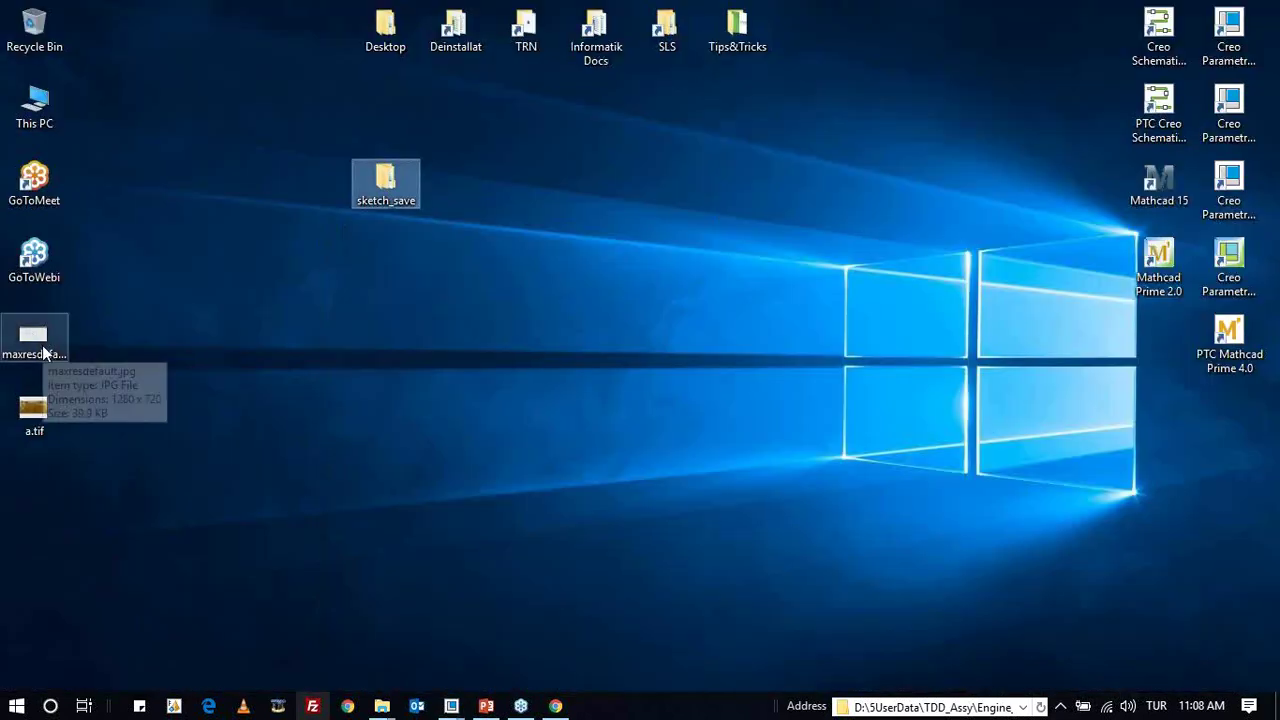
double_click(42, 345)
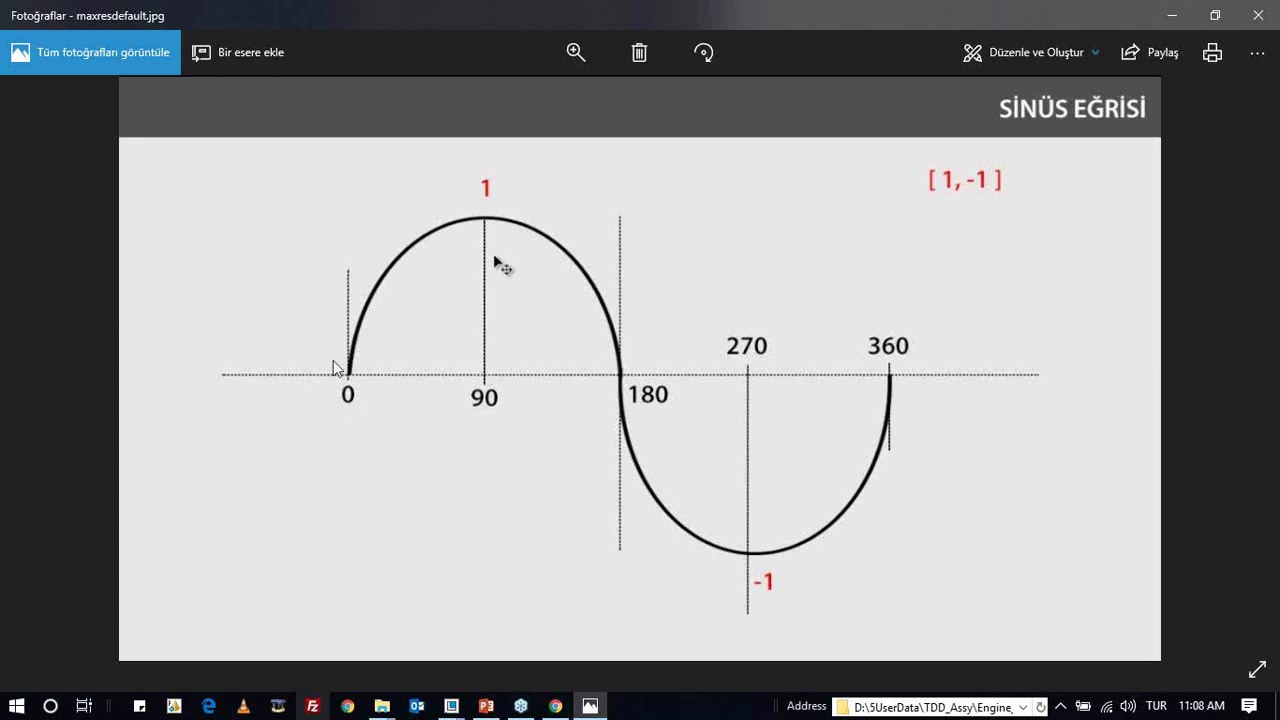
- Close the maxresdefault.jpg image and bring the Creo PRT0001 window back
click(1274, 8)
mouse_move(520, 706)
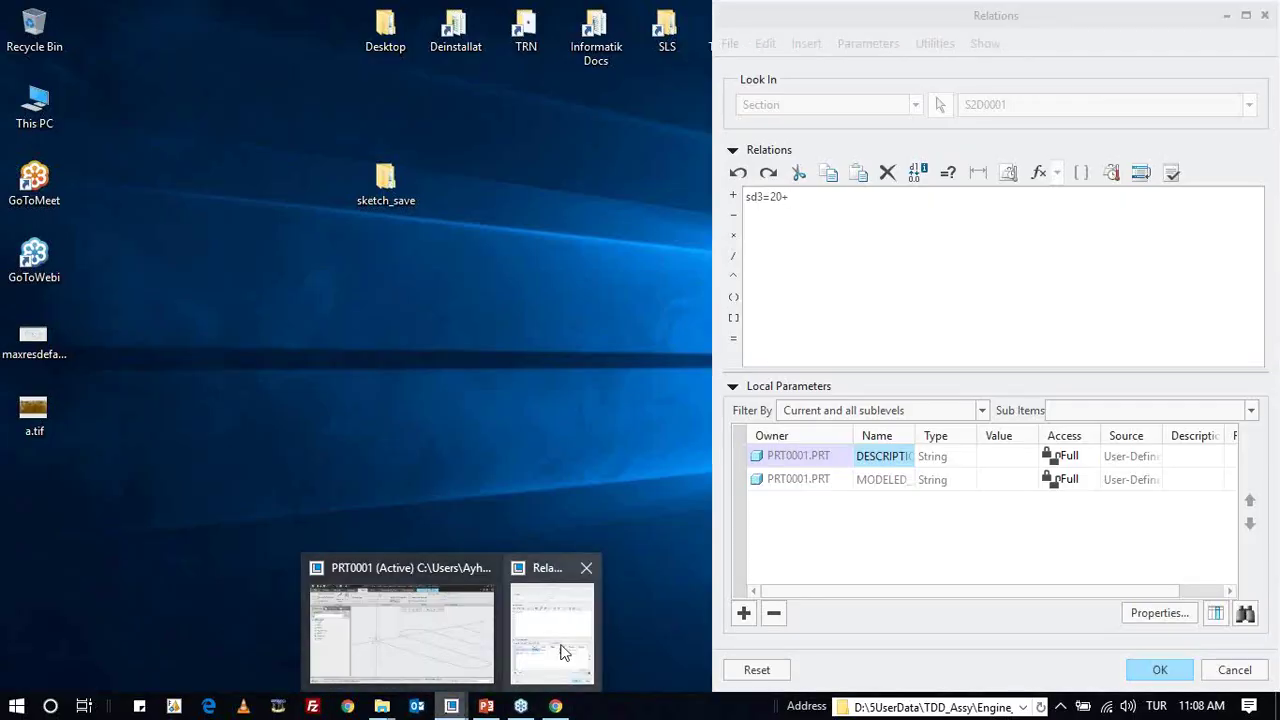
click(430, 575)
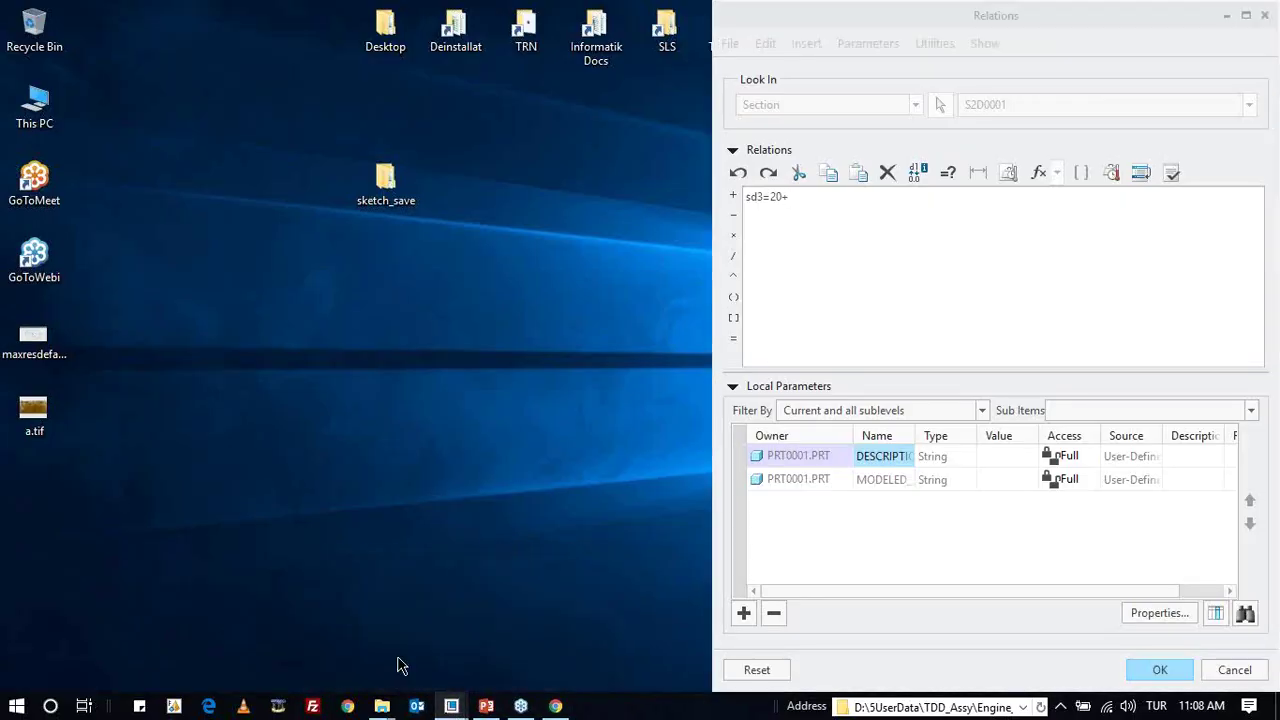
- Complete the relation as sd3=20+sin(trajpar*360) by inserting the sin function
click(855, 208)
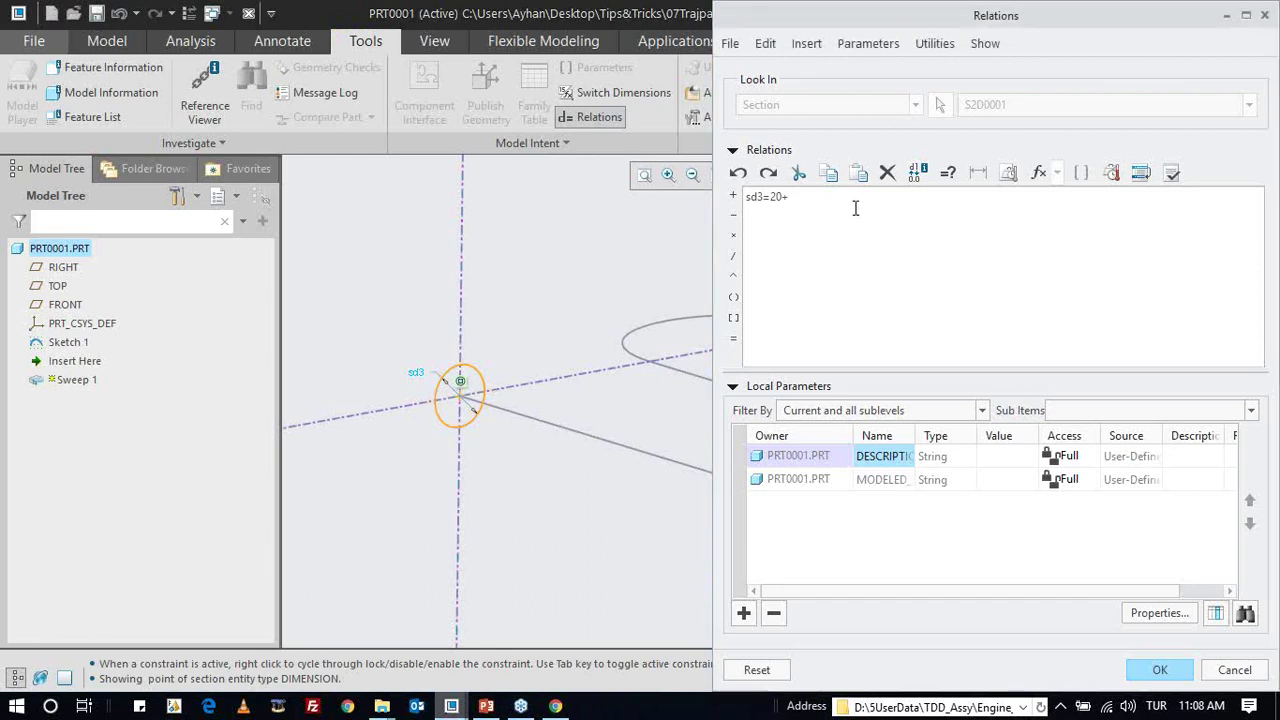
click(1038, 172)
scroll(1000, 330, down, 5)
scroll(998, 343, down, 5)
scroll(1005, 331, down, 3)
scroll(954, 343, up, 2)
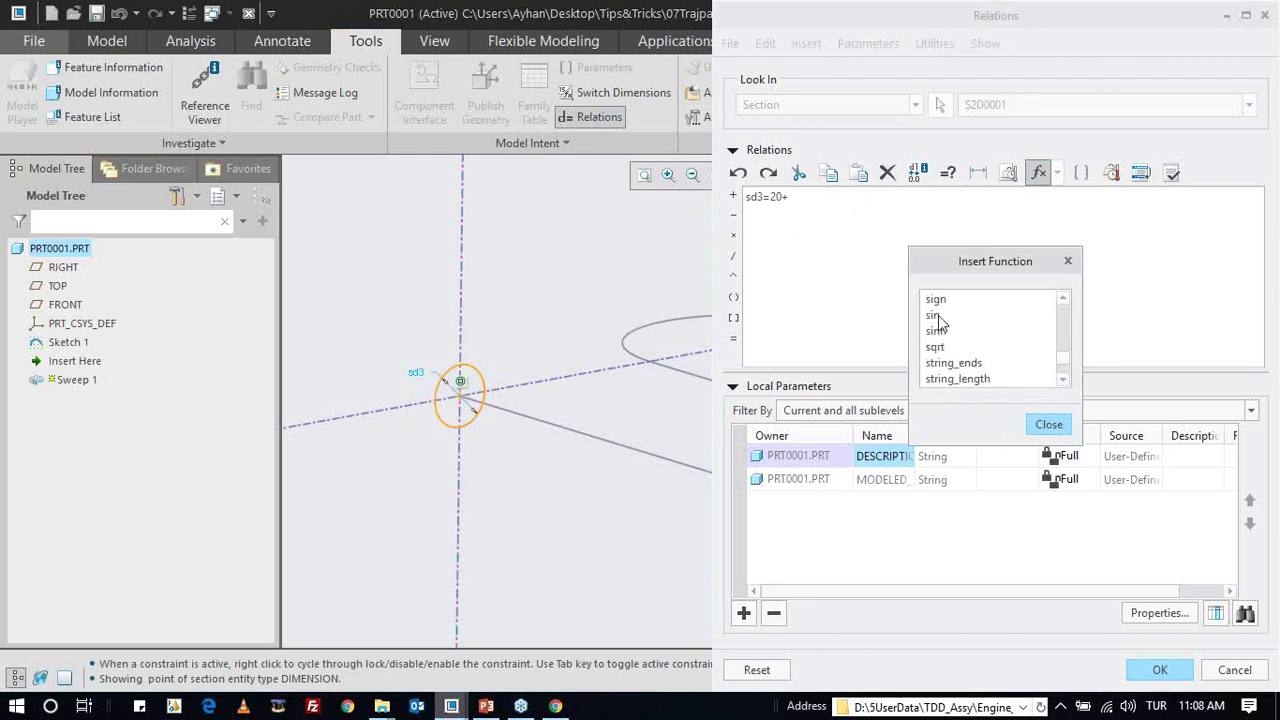
double_click(934, 315)
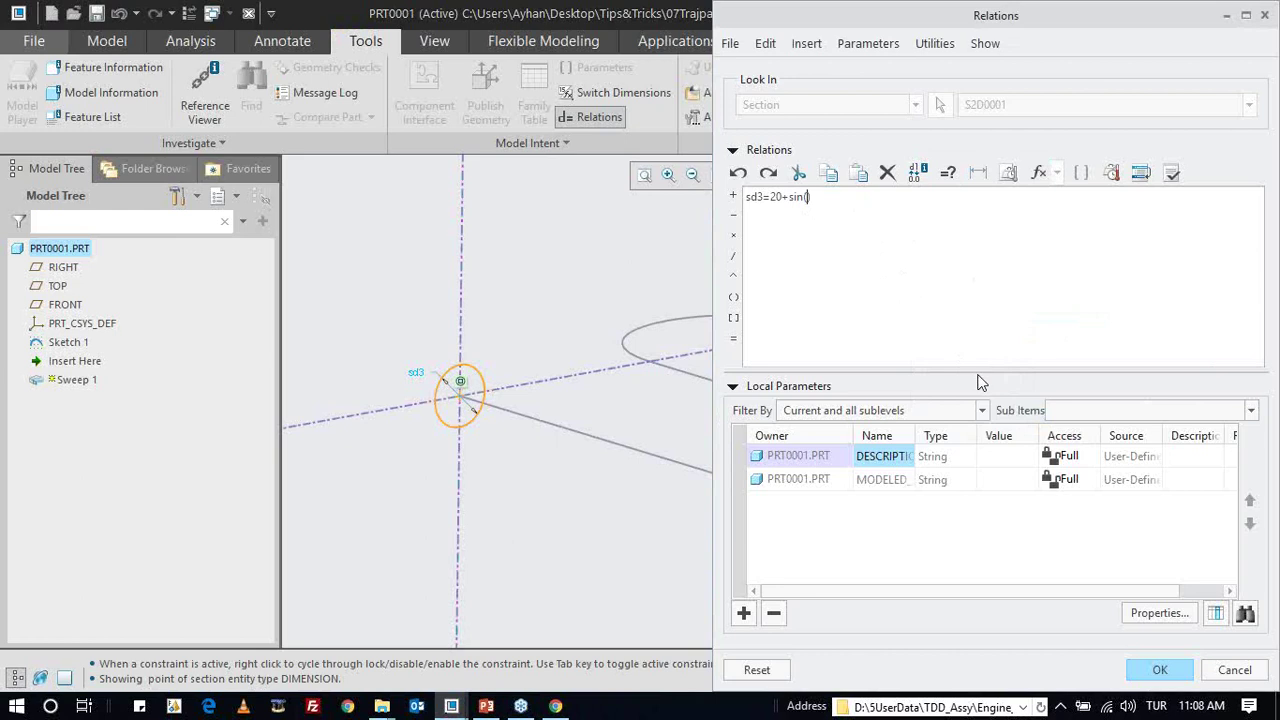
text(trajpar)
text(*360)
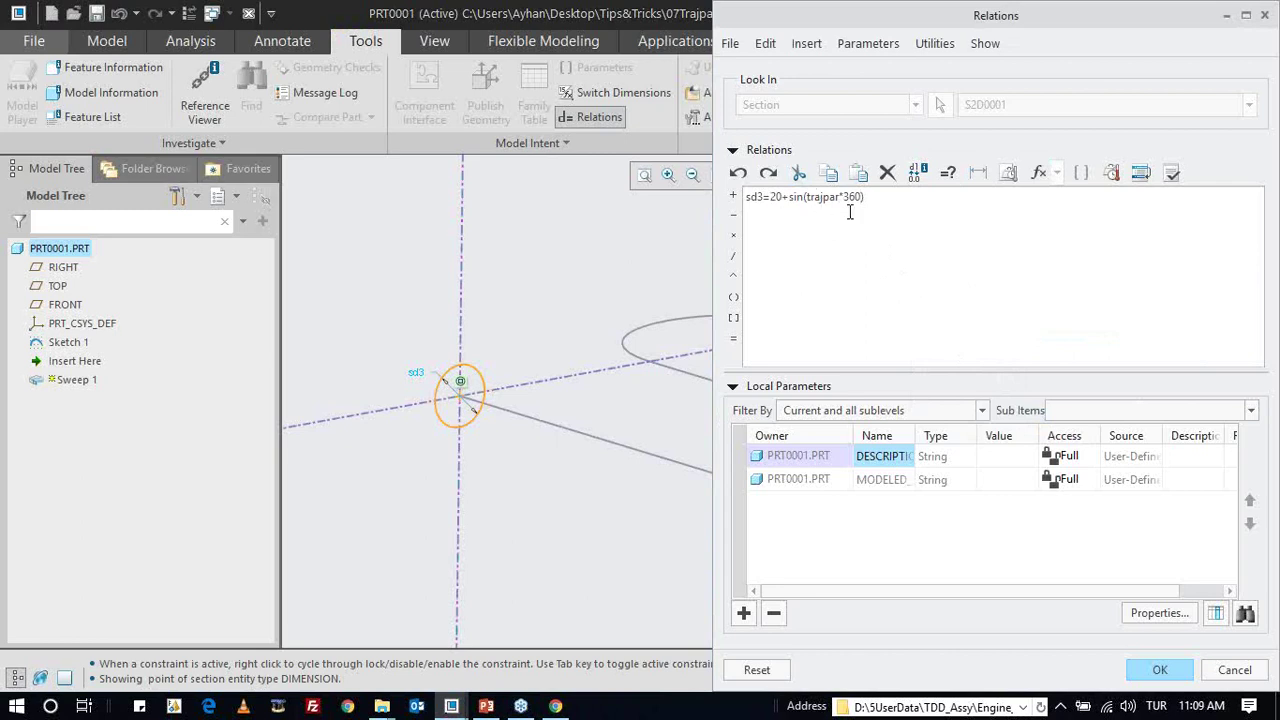
- Extend the relation to sd3=20+sin(trajpar*360*250), then open the sine-curve image maxresdefault.jpg
drag(789, 197, 865, 197)
click(820, 276)
text(250)
key(super+d)
double_click(20, 348)
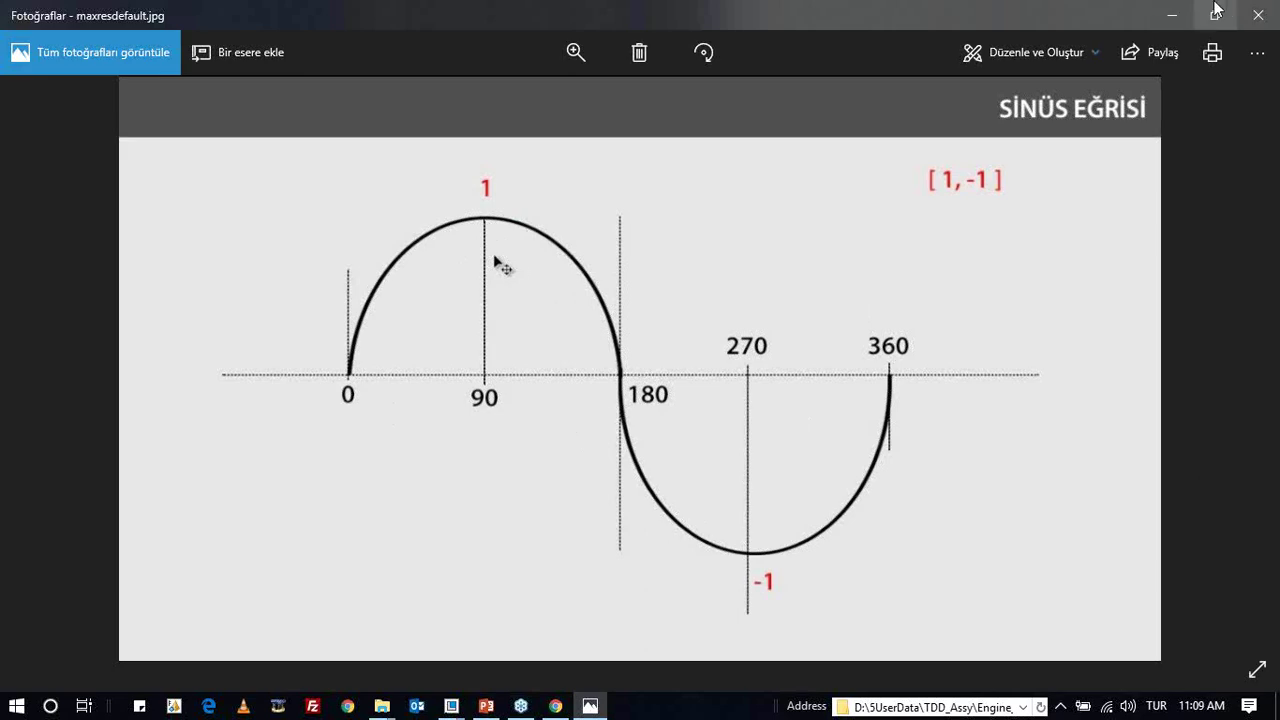
- Insert a 2* multiplier before sin in the relation, comparing against the sine image
click(1172, 15)
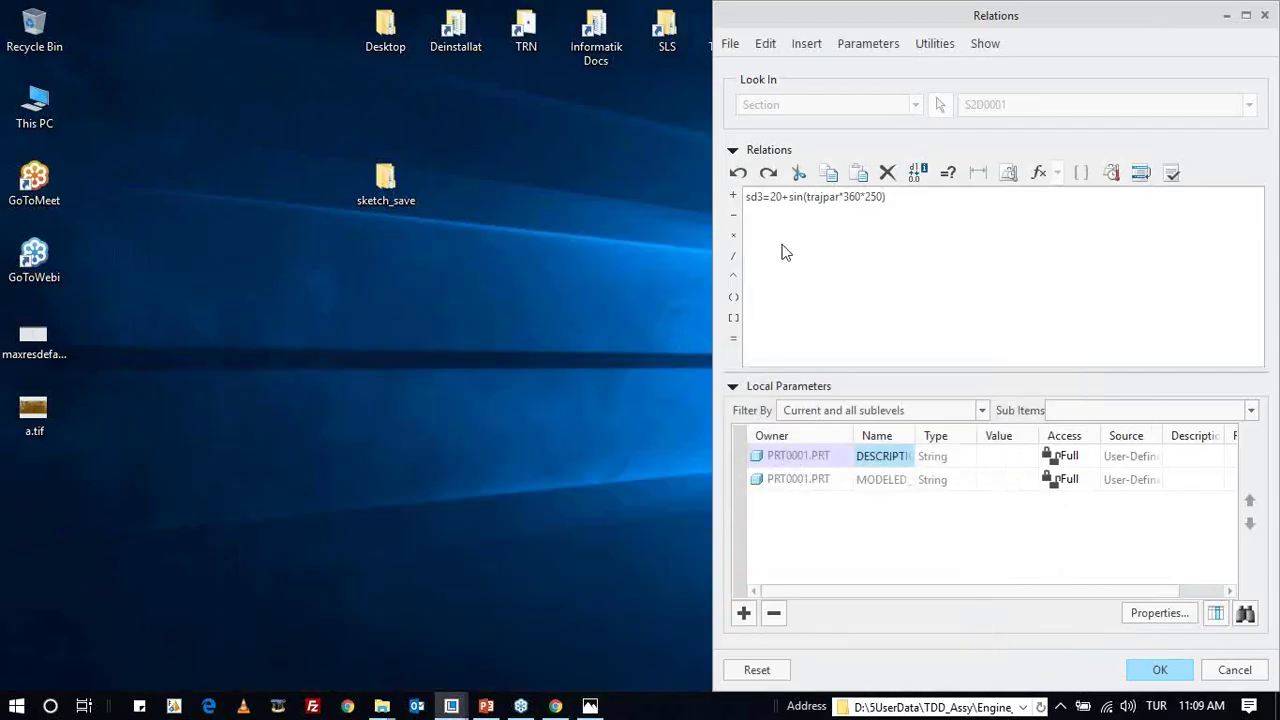
click(590, 706)
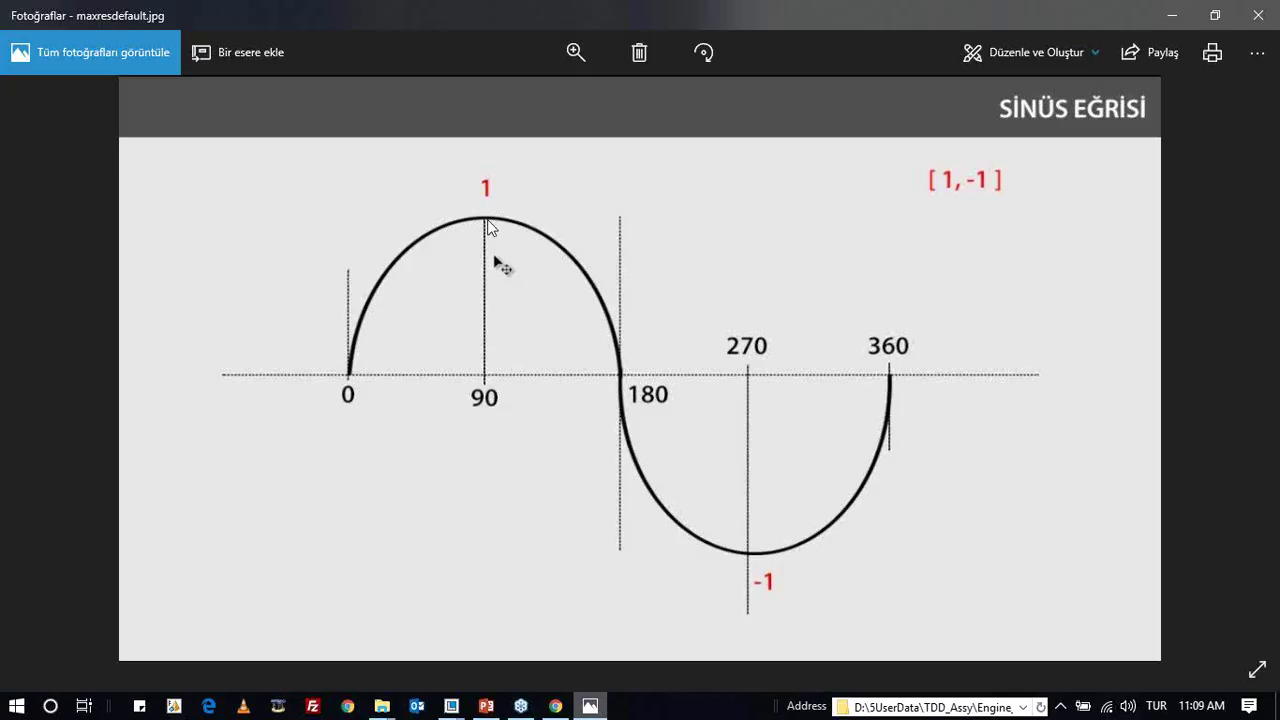
click(1167, 17)
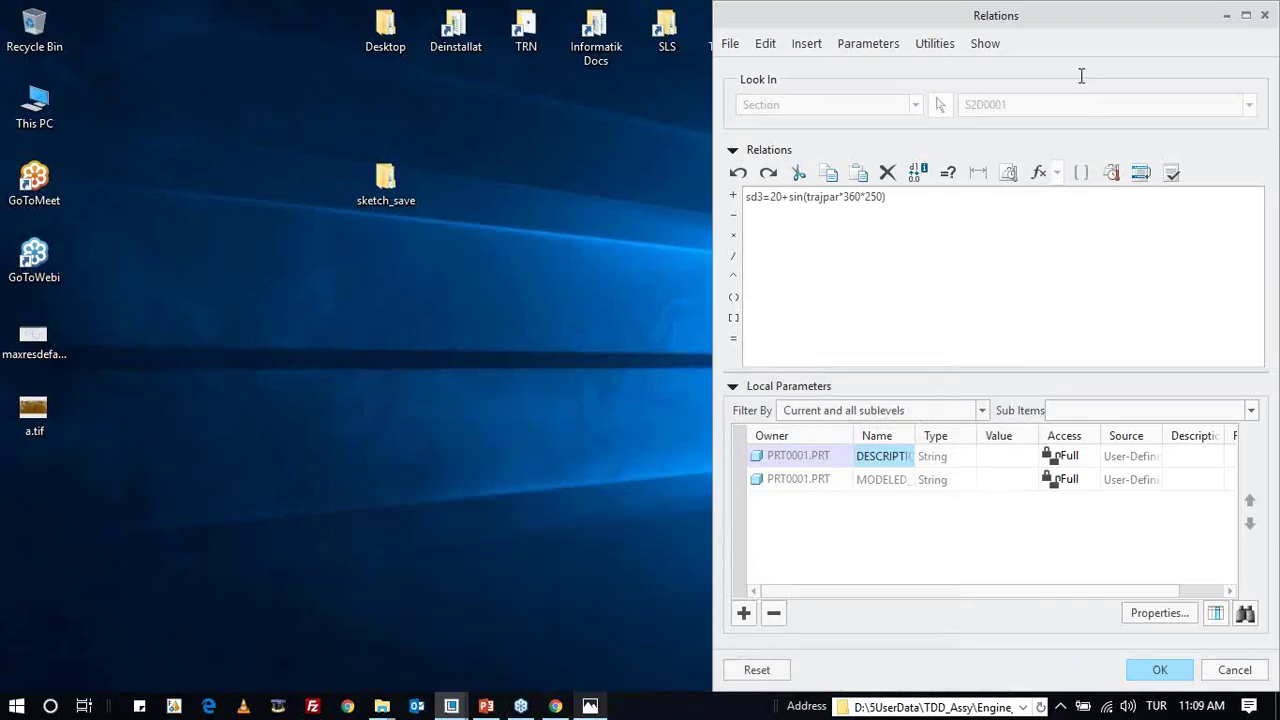
click(790, 197)
text(2*)
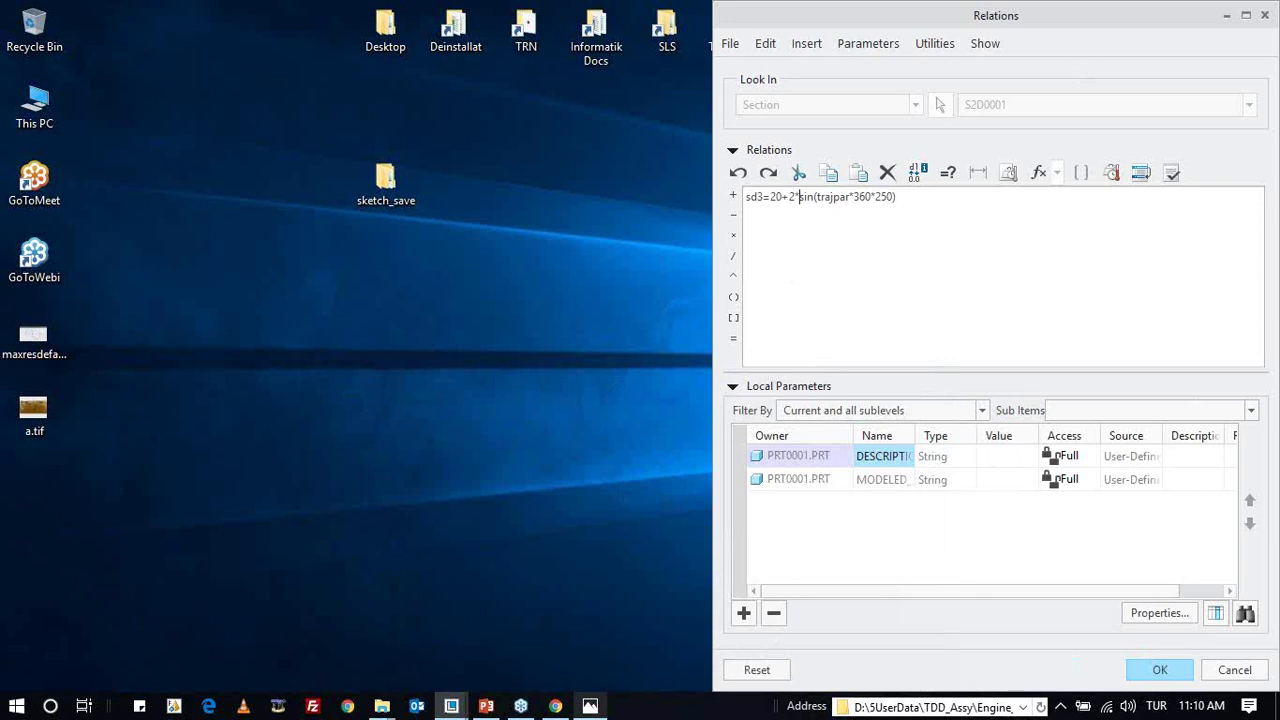
key(BackSpace)
key(BackSpace)
text(2*)
- Change the amplitude to 5 so the relation reads sd3=20+5*sin(trajpar*360*250)
click(590, 706)
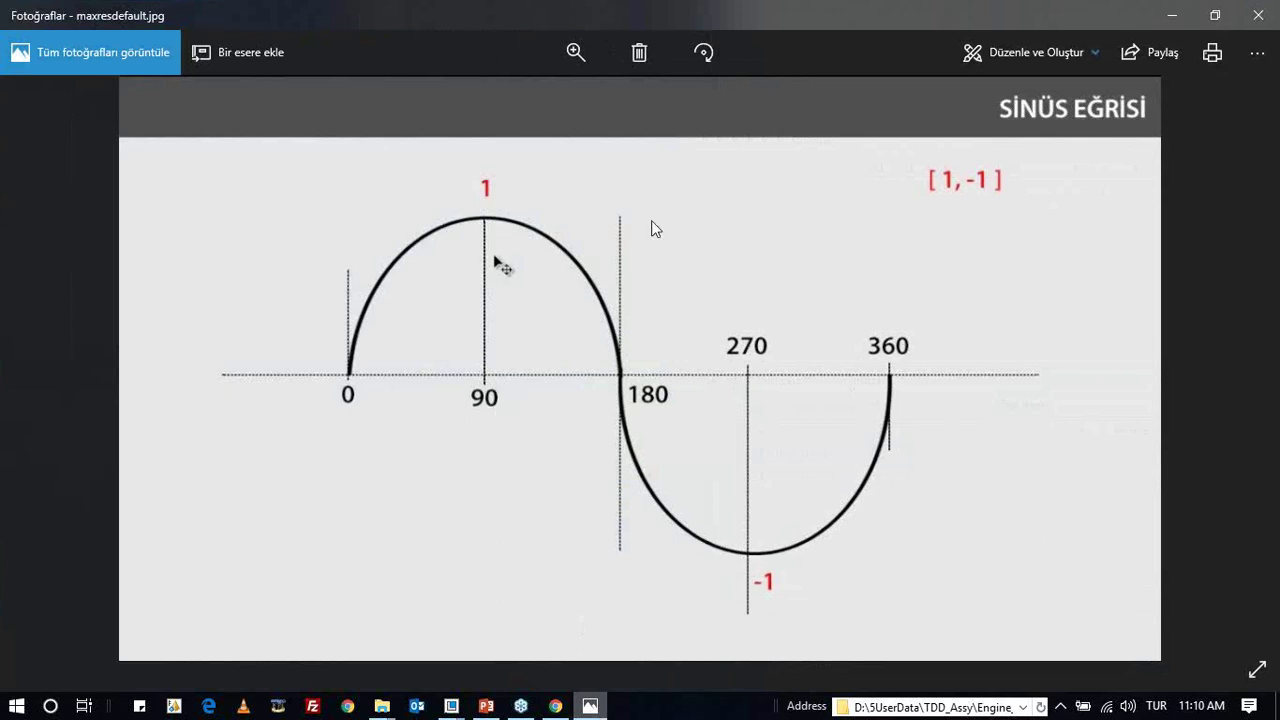
click(1171, 15)
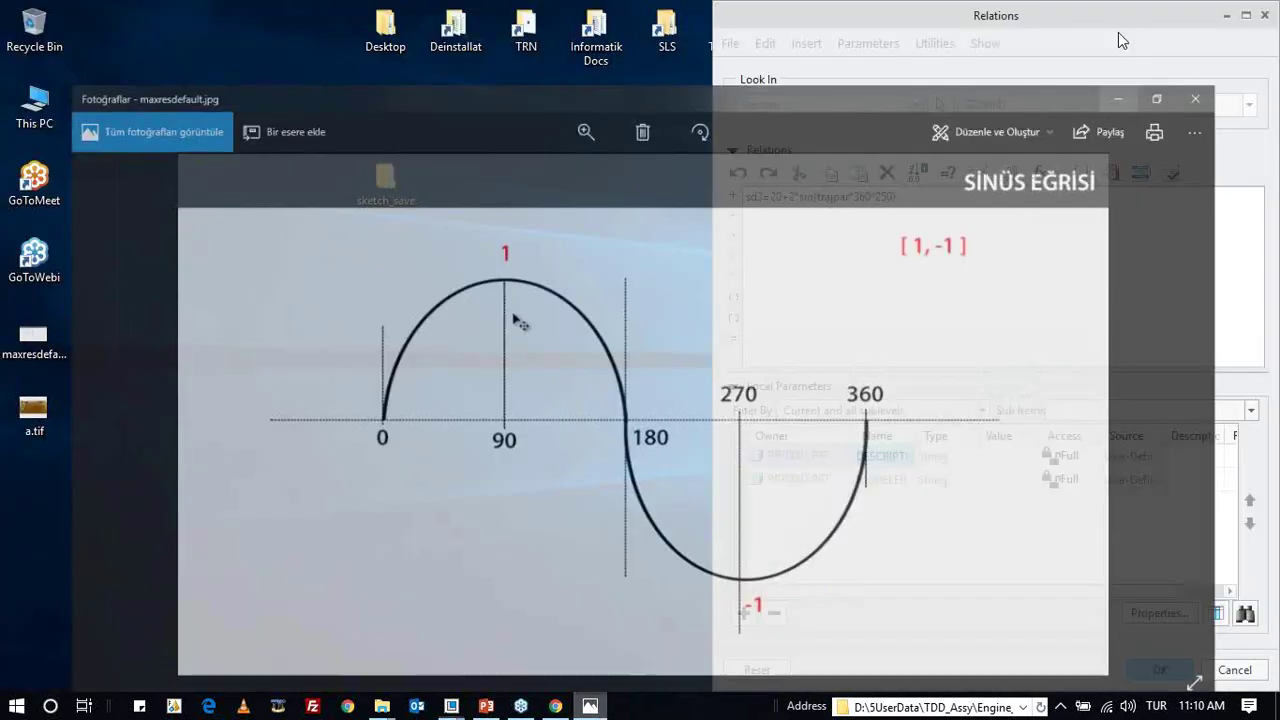
click(797, 196)
key(BackSpace)
text(5)
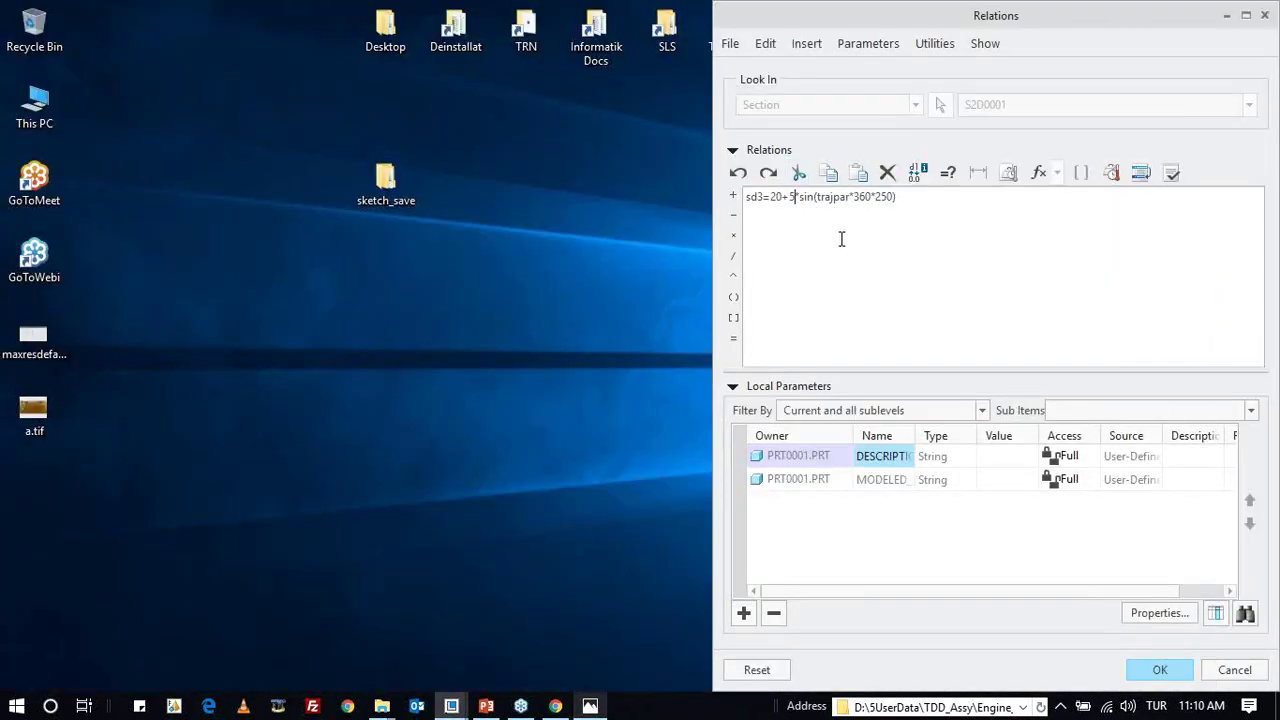
- Change the amplitude back to 2, giving sd3=20+2*sin(trajpar*360*250)
key(BackSpace)
text(2)
click(904, 194)
key(Return)
- Type a trial comment line below the relation, then delete it
text(degi)
key(BackSpace)
key(BackSpace)
text(gisken)
text(lcu)
text(/*)
text(bas)
text(agın)
text(deger)
text(+)
text( genlik)
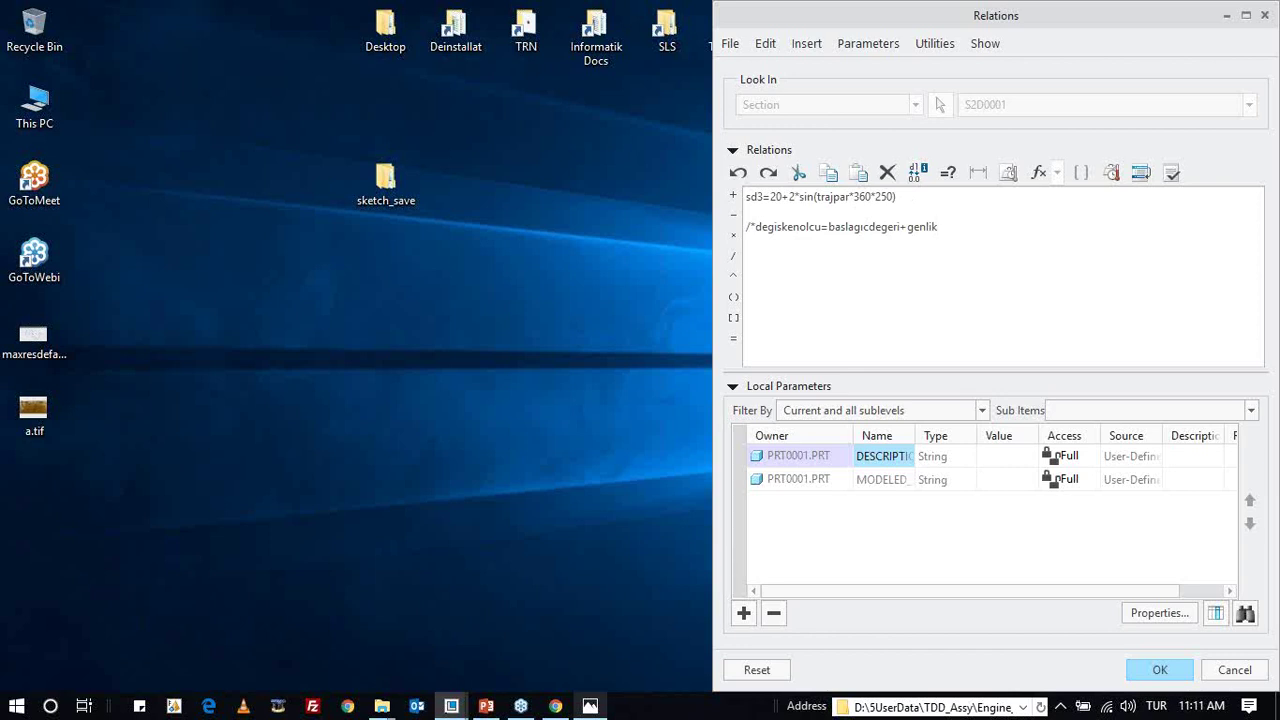
key(BackSpace)
key(BackSpace)
key(BackSpace)
key(BackSpace)
key(BackSpace)
key(BackSpace)
key(shift+Home)
key(Delete)
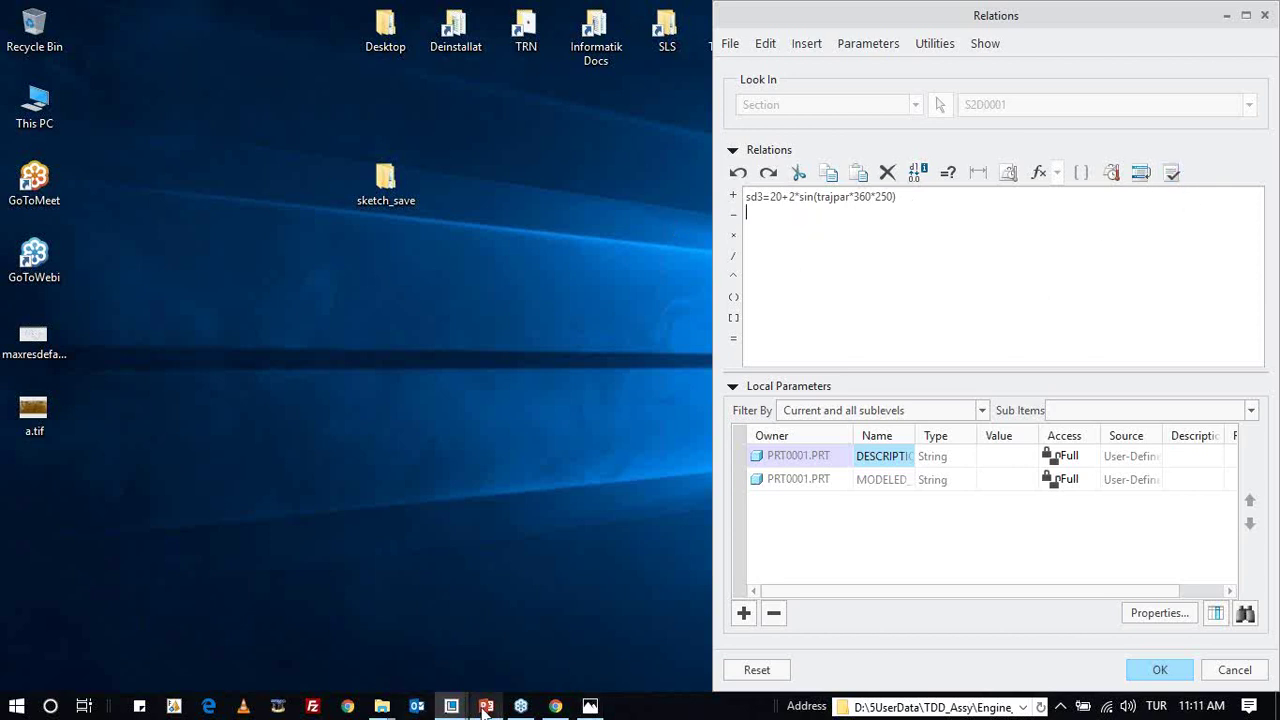
- Verify the section relations and accept them
click(451, 706)
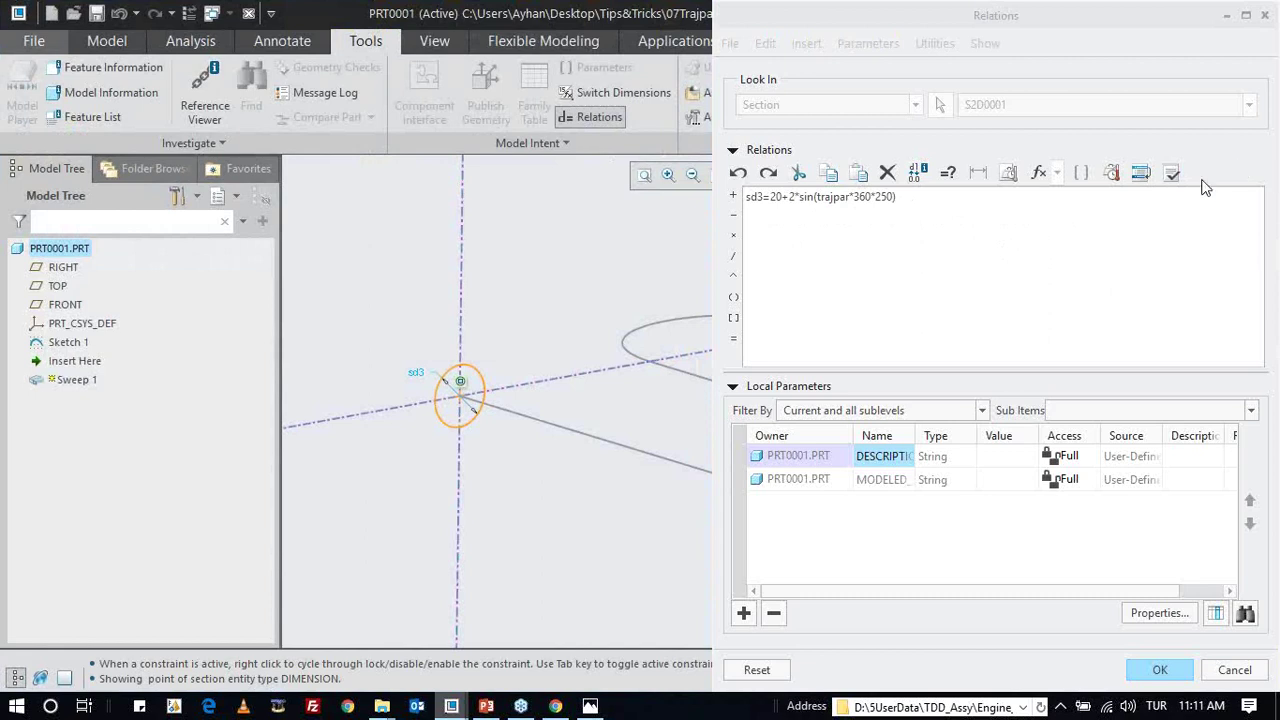
click(1172, 173)
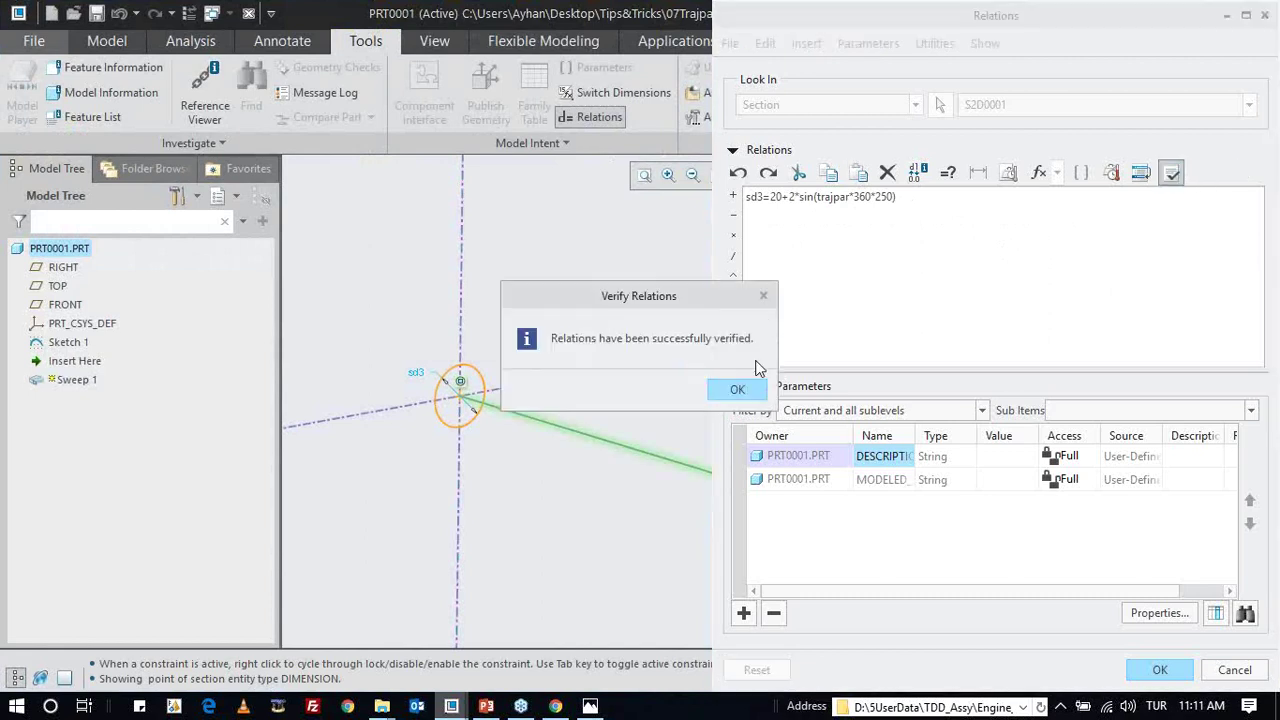
click(735, 388)
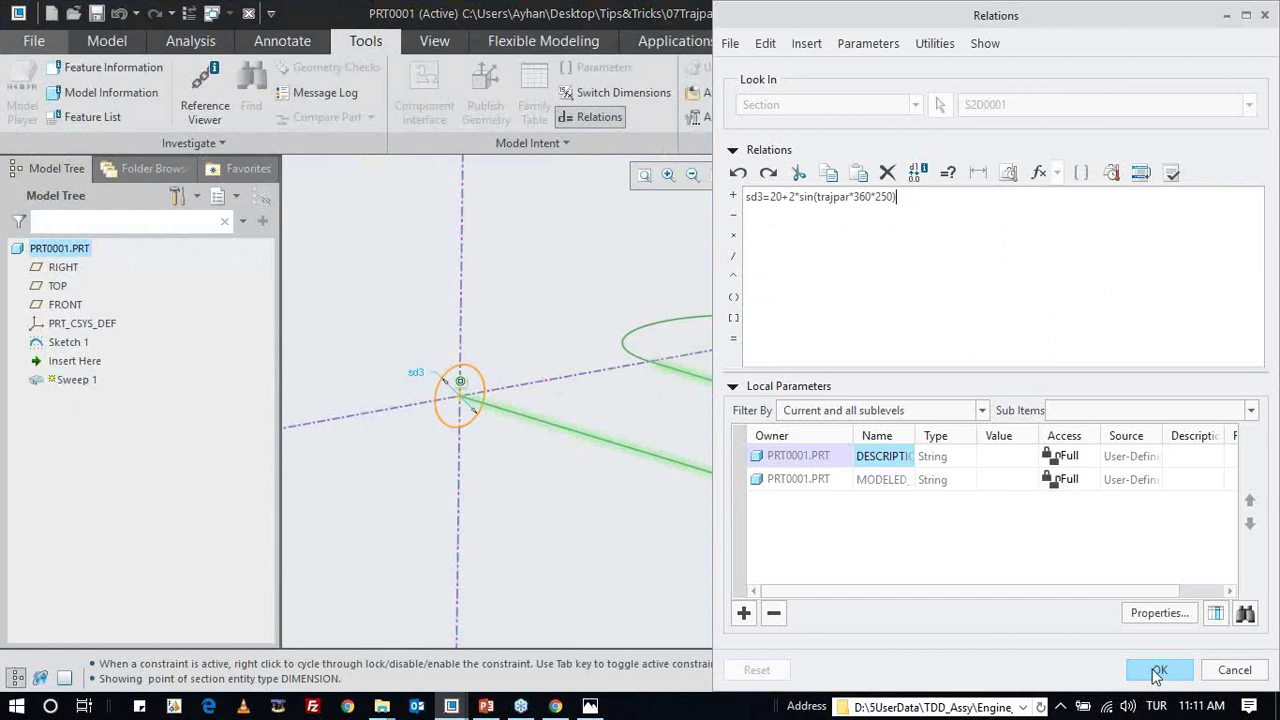
click(1156, 671)
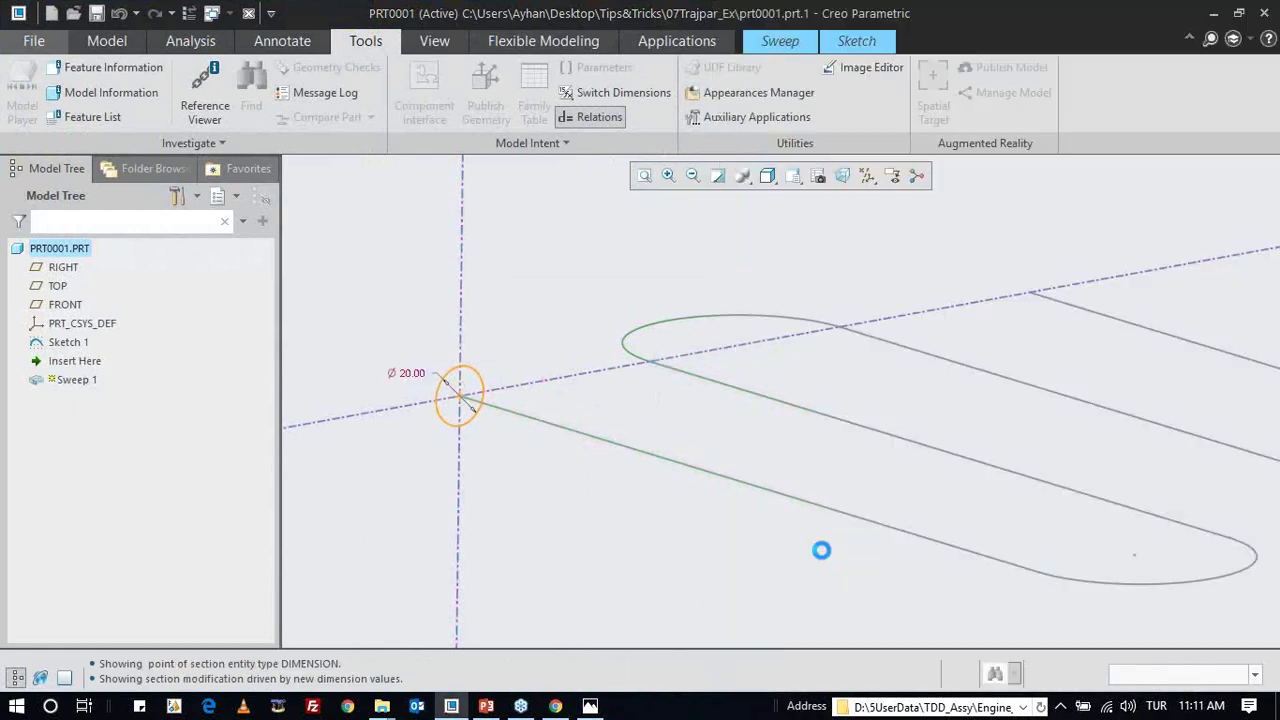
- Finish the section sketch and enable Variable Section to complete the corrugated tube sweep
click(874, 40)
click(1203, 80)
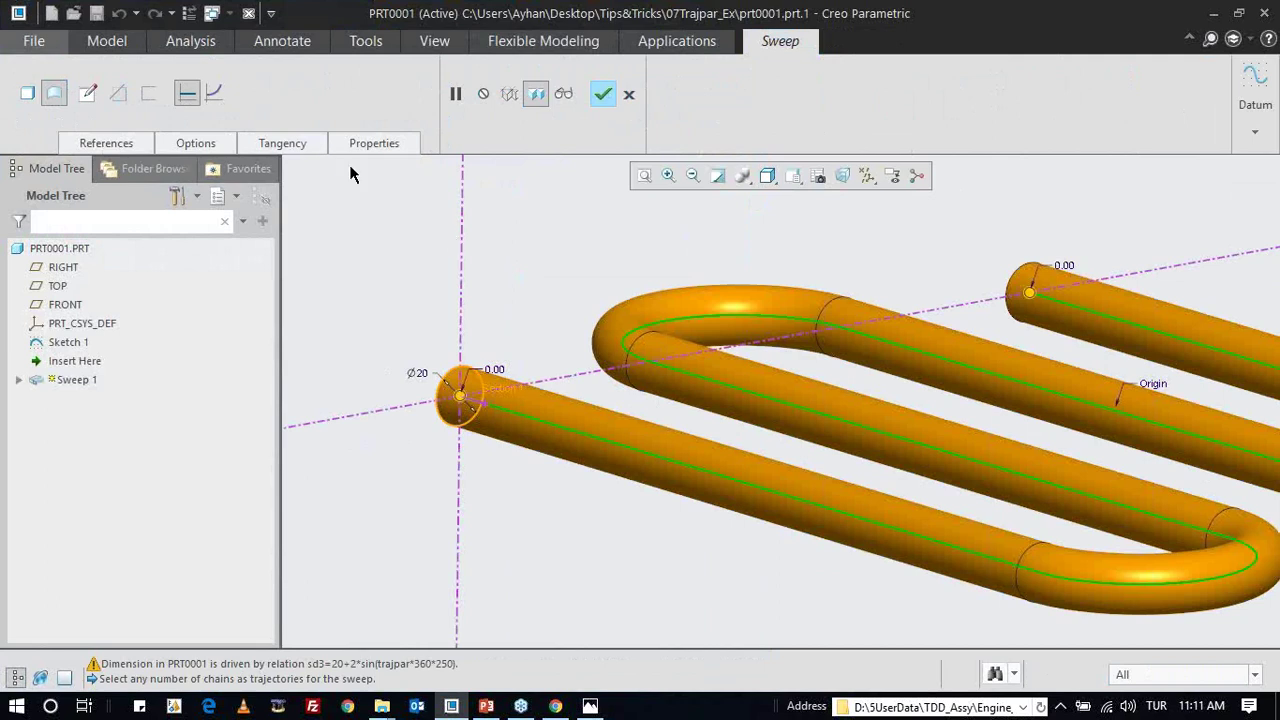
click(216, 92)
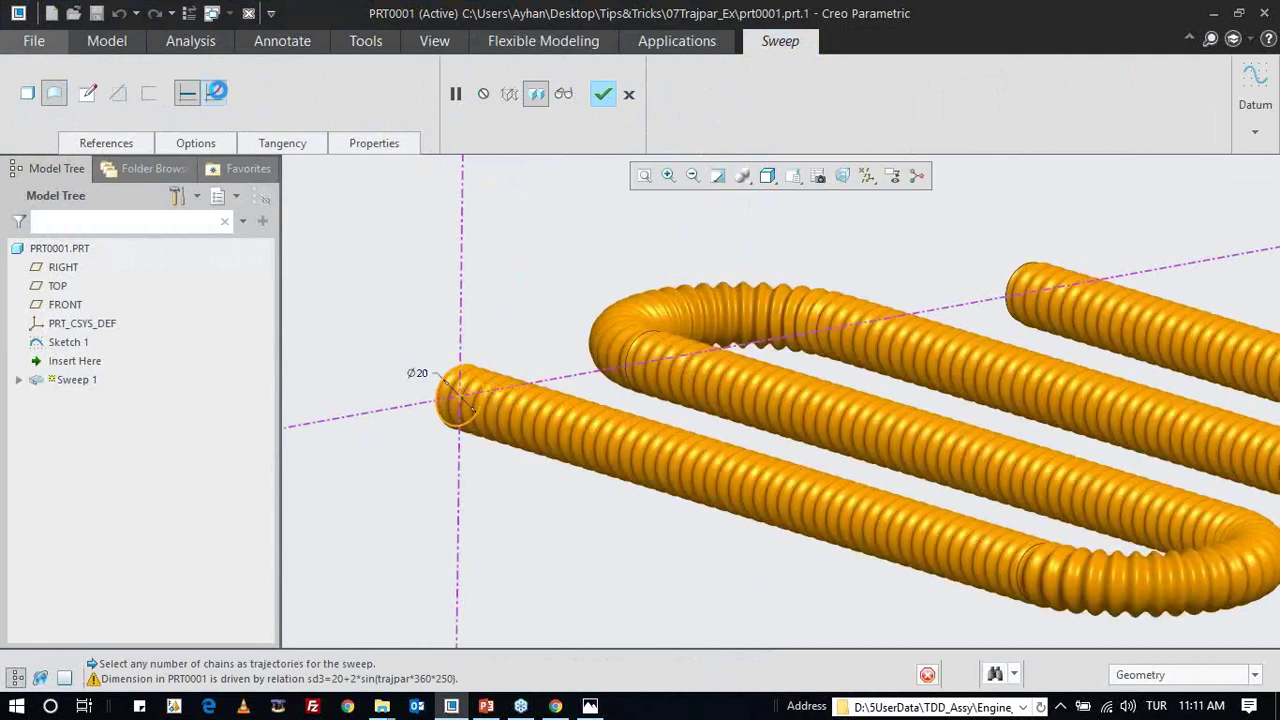
mouse_move(574, 356)
middle_down()
mouse_move(616, 317)
mouse_move(511, 430)
mouse_move(551, 420)
mouse_move(514, 423)
mouse_move(586, 437)
mouse_move(534, 413)
mouse_move(480, 350)
middle_up()
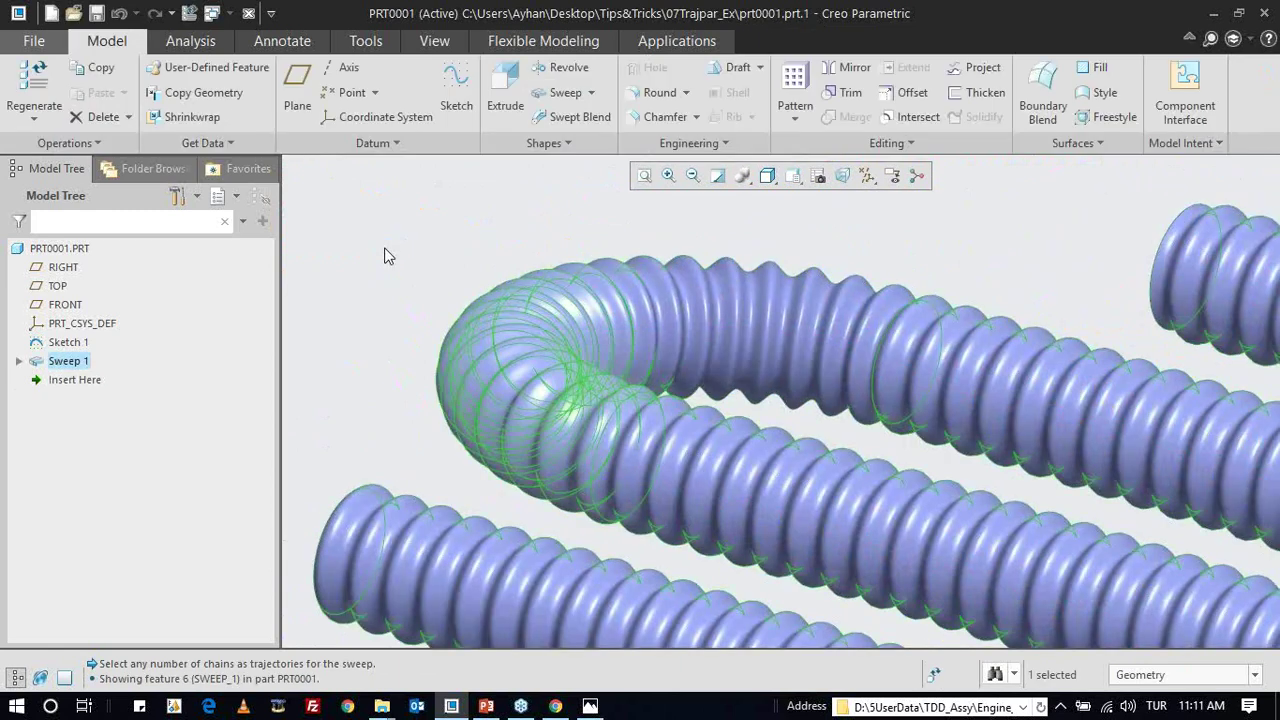
mouse_move(386, 251)
middle_down()
mouse_move(429, 294)
mouse_move(436, 335)
mouse_move(354, 410)
middle_up()
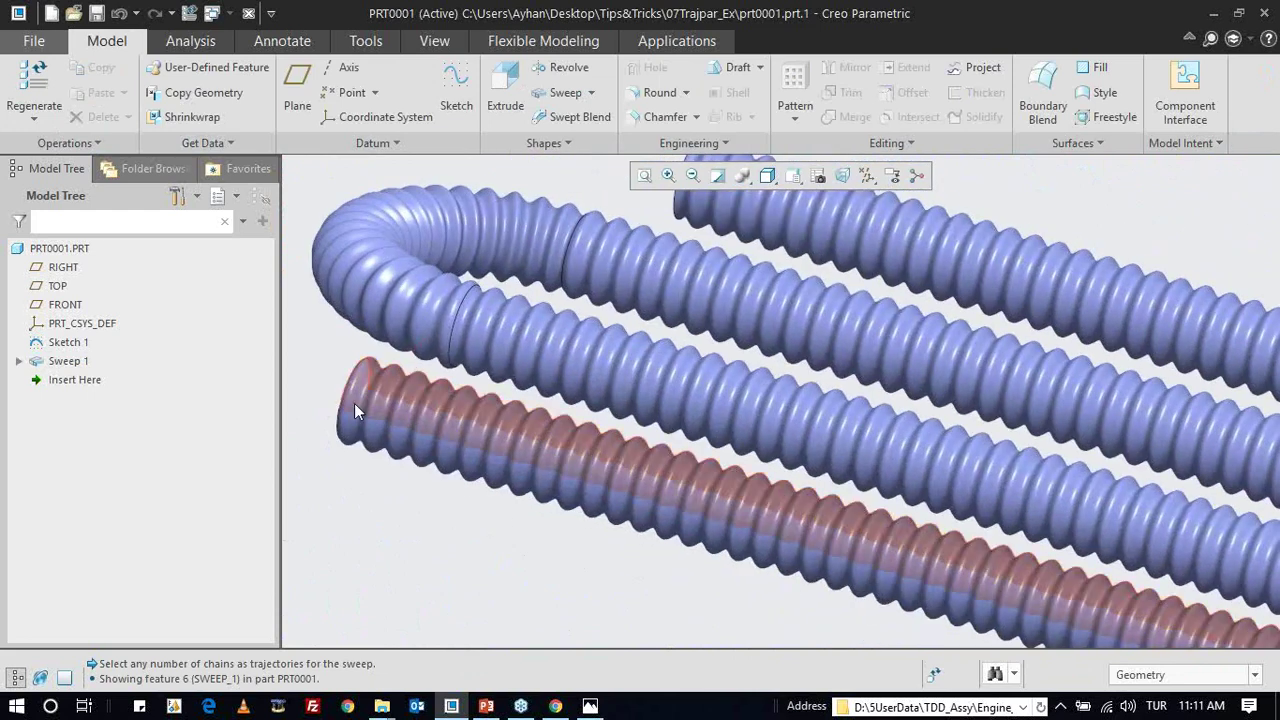
scroll(354, 410, down, 2)
- Change Sweep 1's section relation amplitude to 5 and regenerate to view the deeper ripples
click(386, 40)
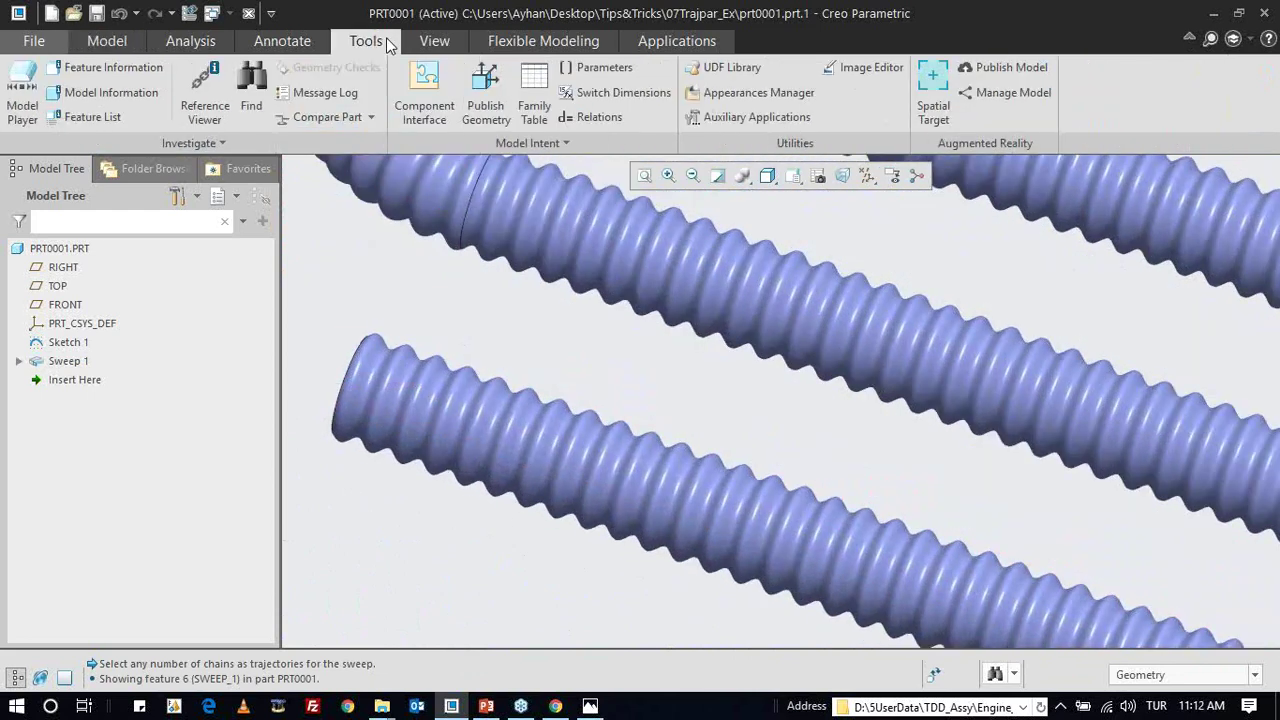
click(597, 118)
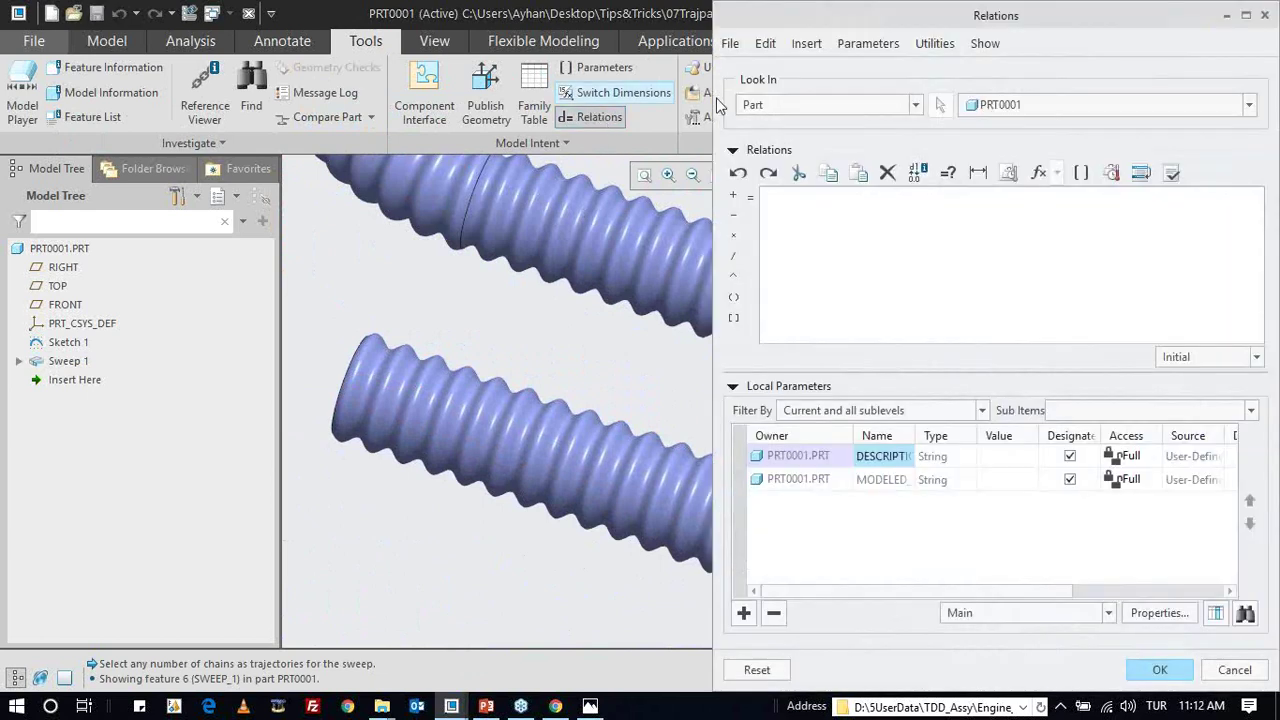
click(792, 104)
click(760, 168)
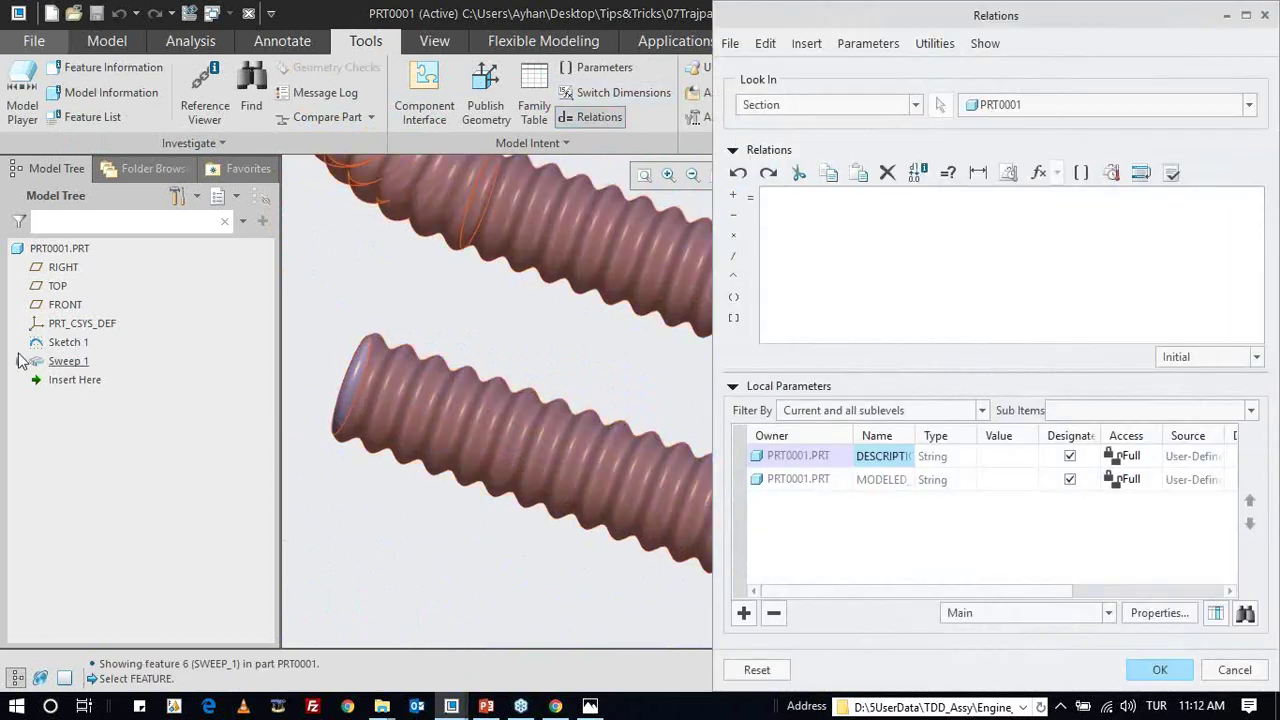
click(18, 361)
click(88, 380)
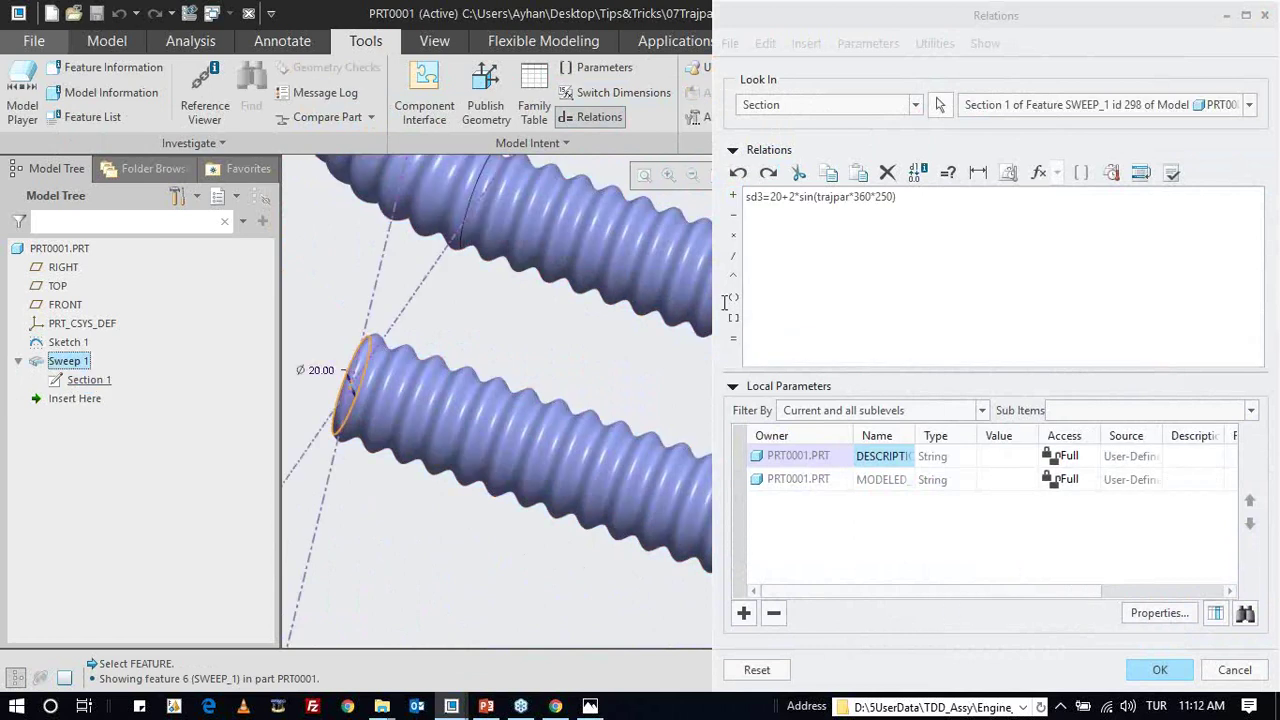
click(796, 197)
key(BackSpace)
text(5)
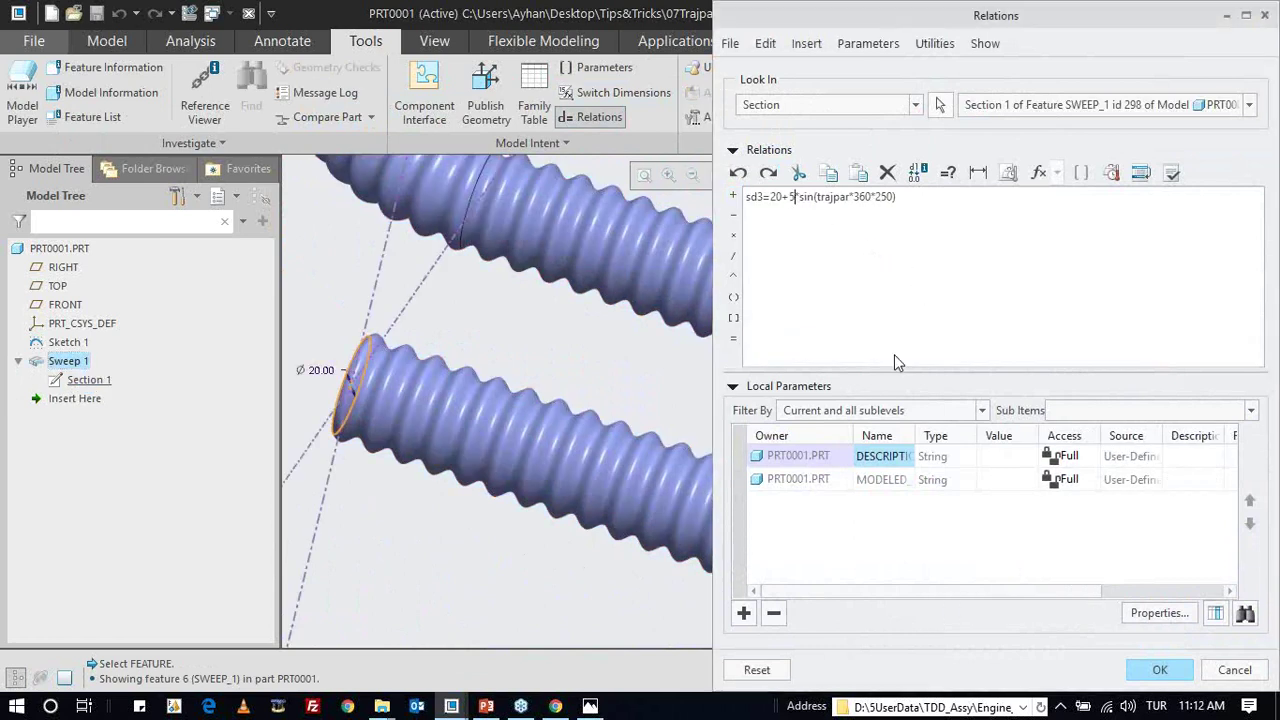
key(ctrl+g)
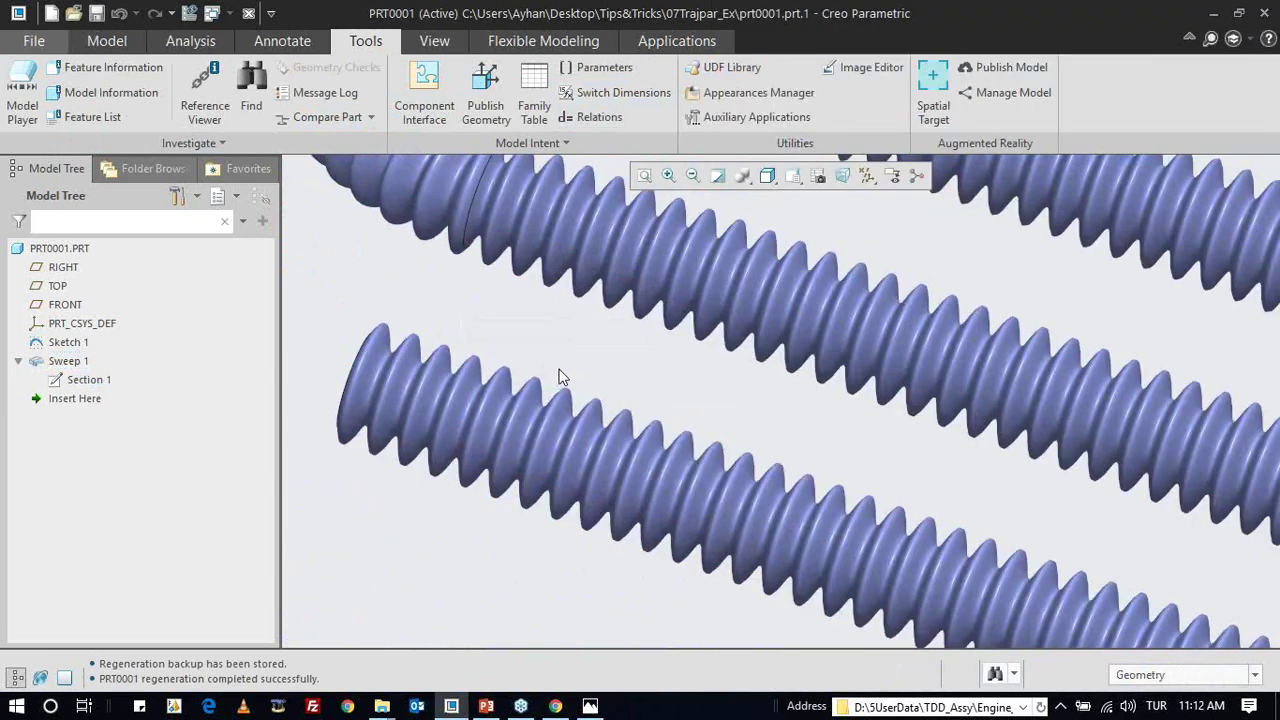
middle_drag(560, 377, 416, 388)
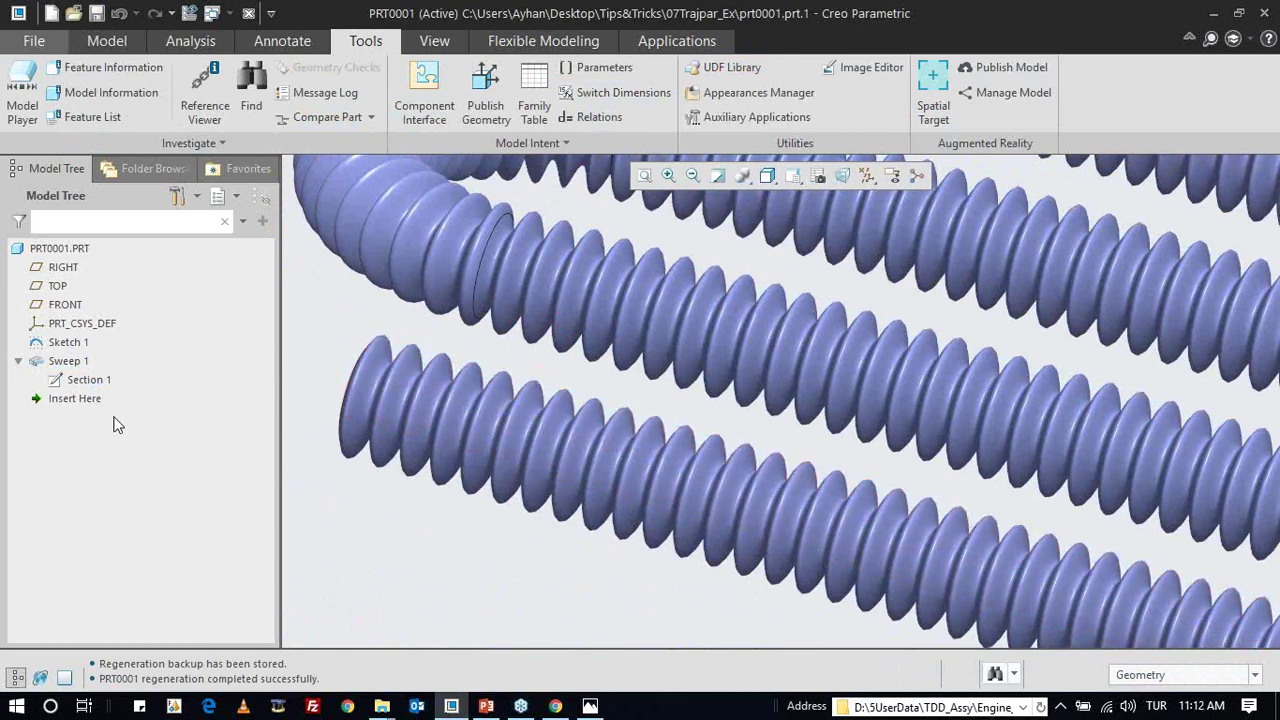
- Set the section relation amplitude back to 2, verify the relations and apply them
click(585, 118)
click(800, 104)
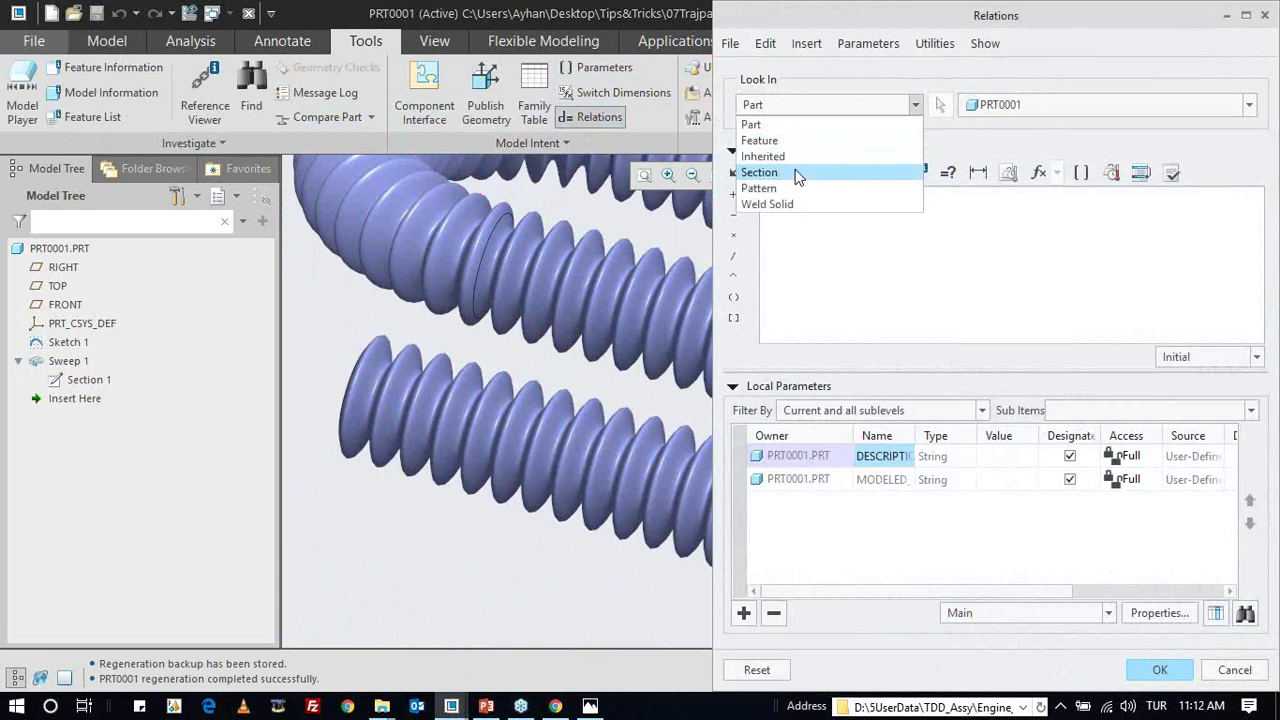
click(797, 172)
click(95, 380)
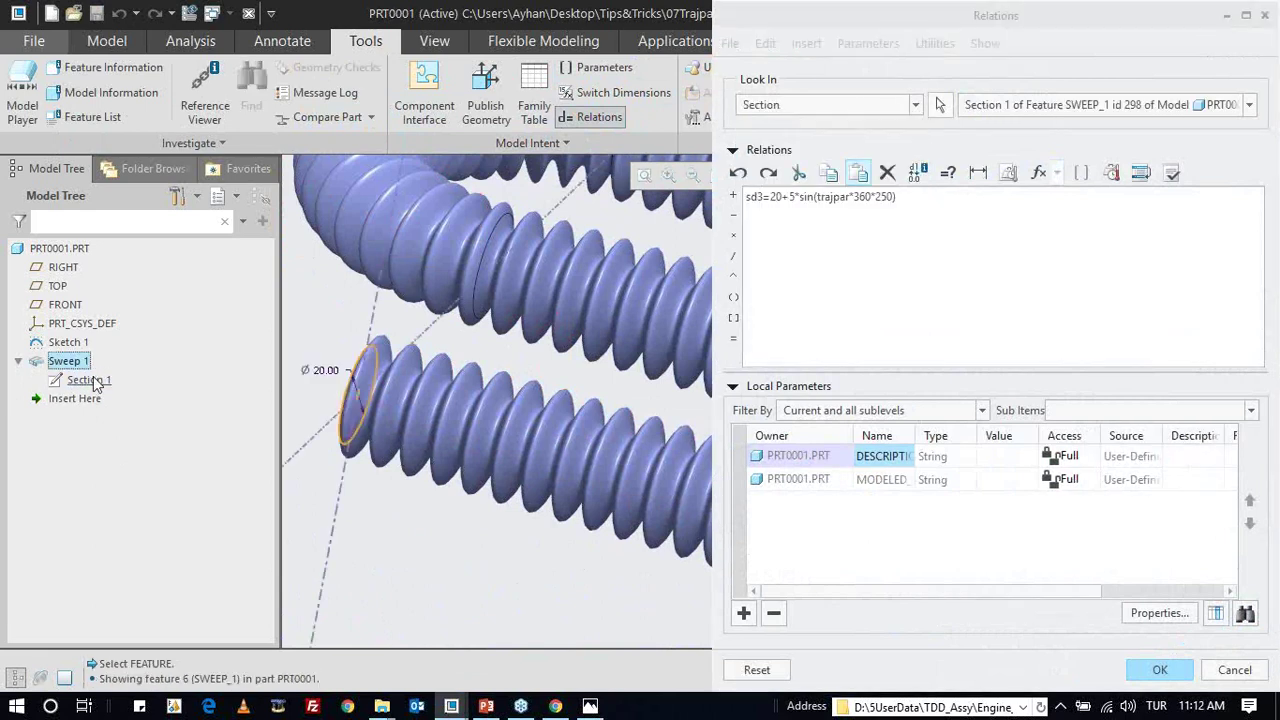
click(796, 198)
key(BackSpace)
text(2)
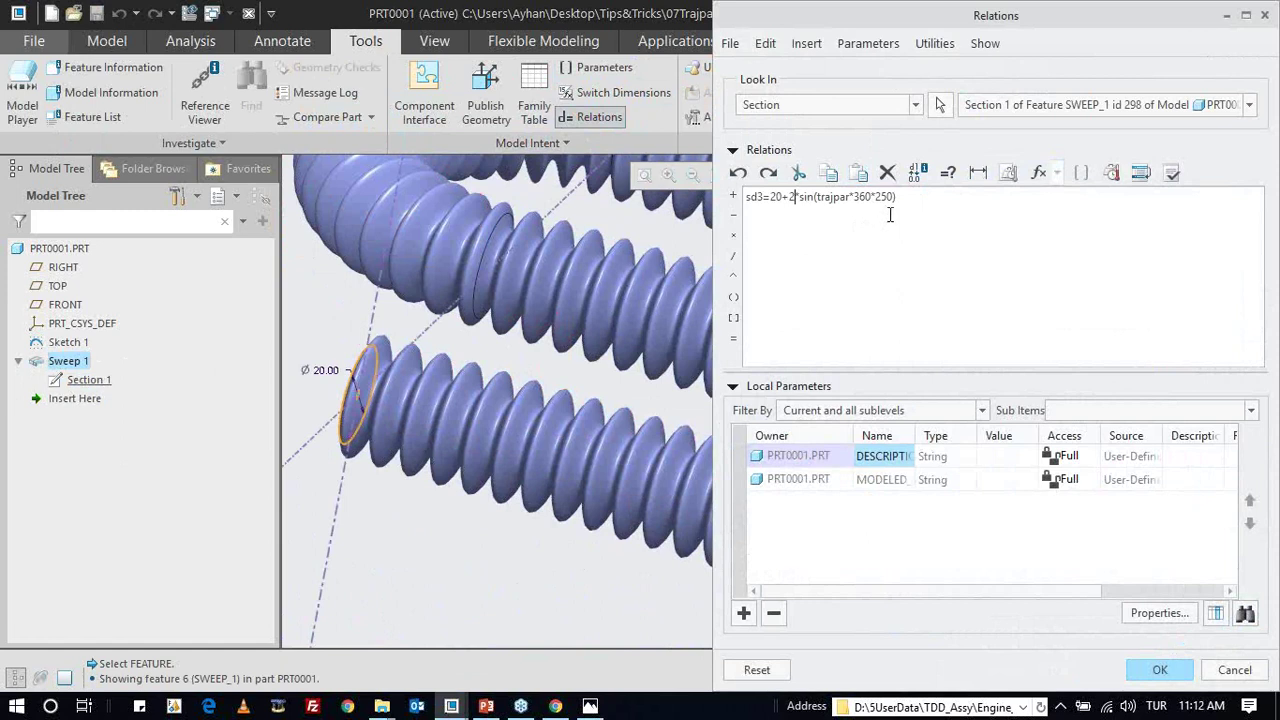
scroll(466, 358, down, 3)
scroll(436, 384, down, 1)
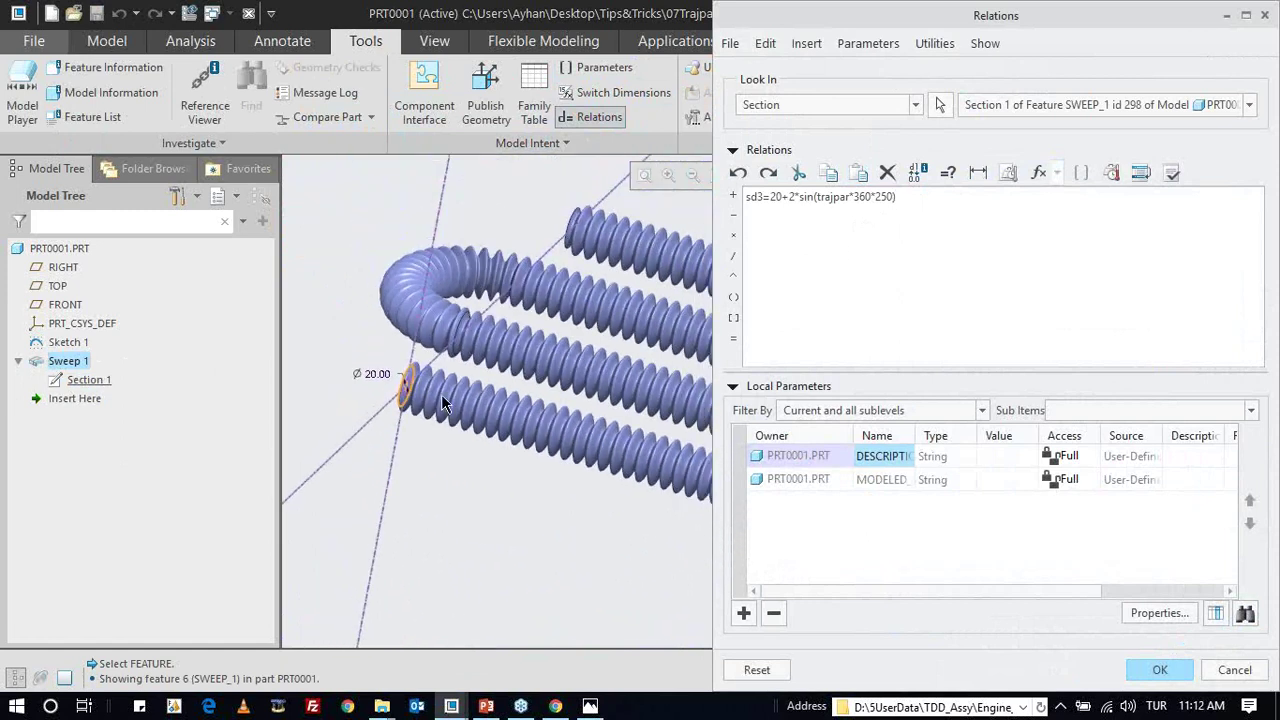
click(1172, 173)
text(10)
key(Return)
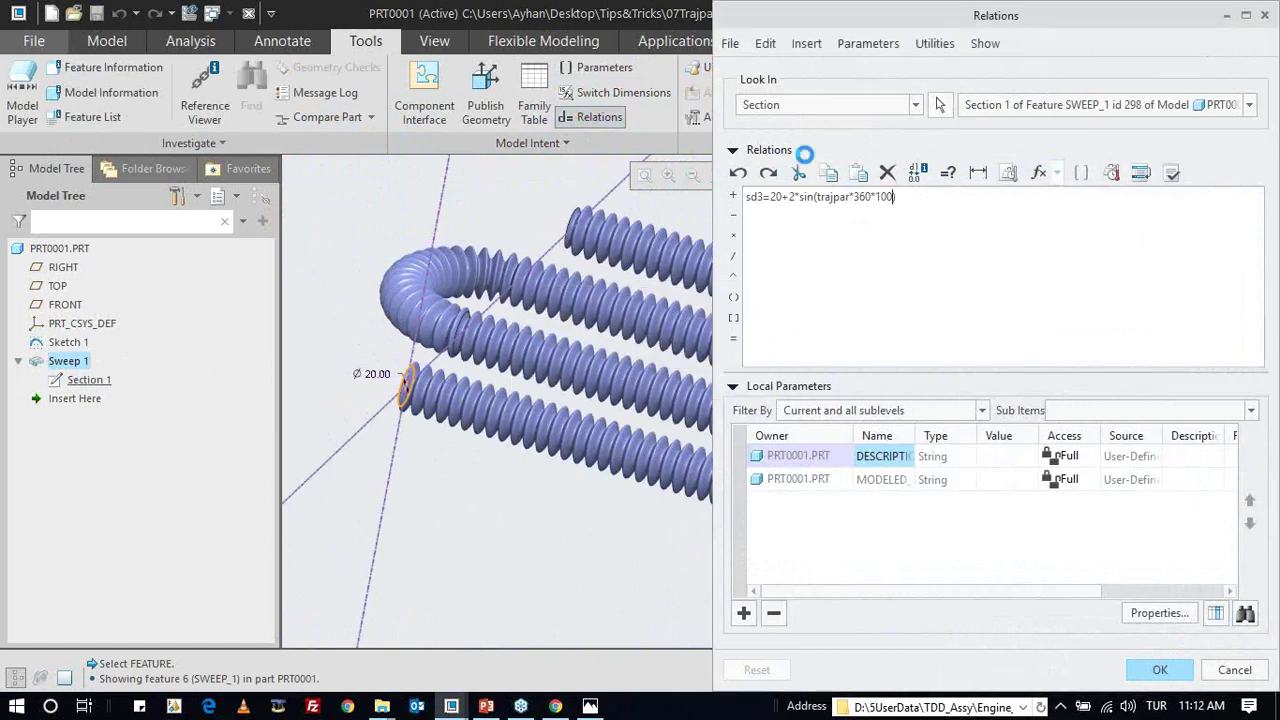
key(Return)
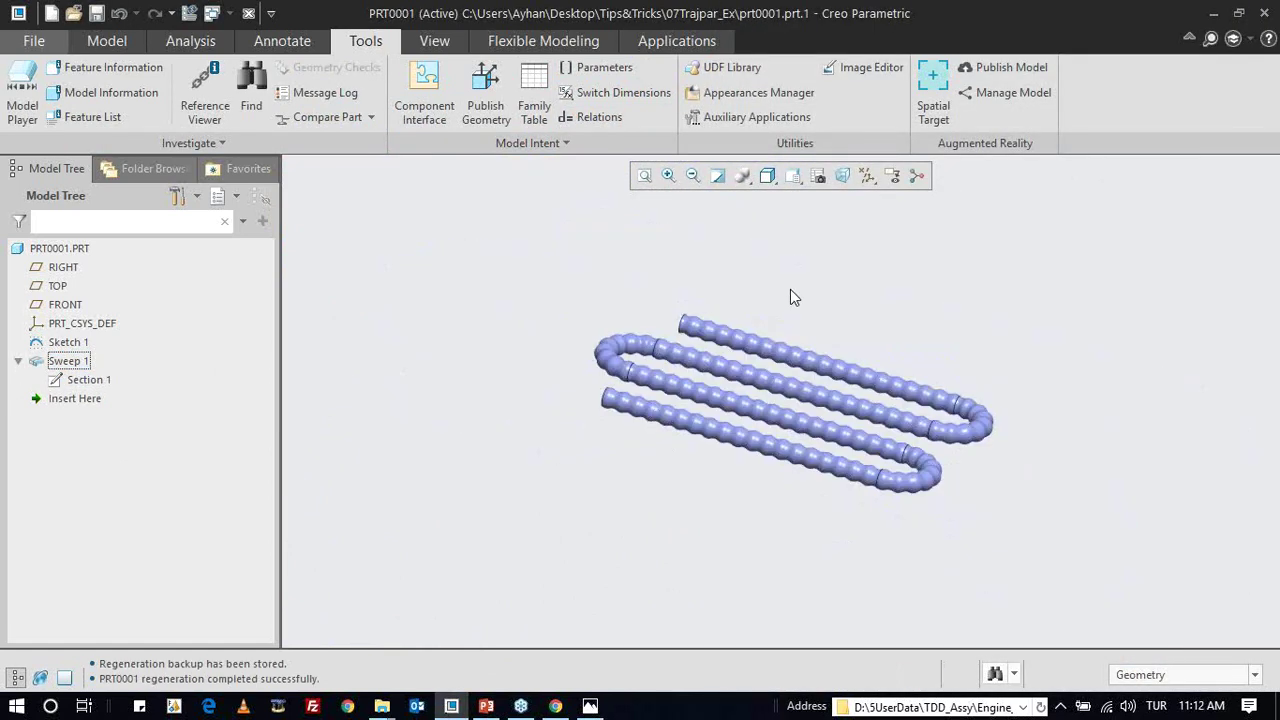
- Zoom to inspect the regenerated sweep, then close the PRT0001 part window
scroll(740, 368, up, 2)
scroll(700, 362, up, 2)
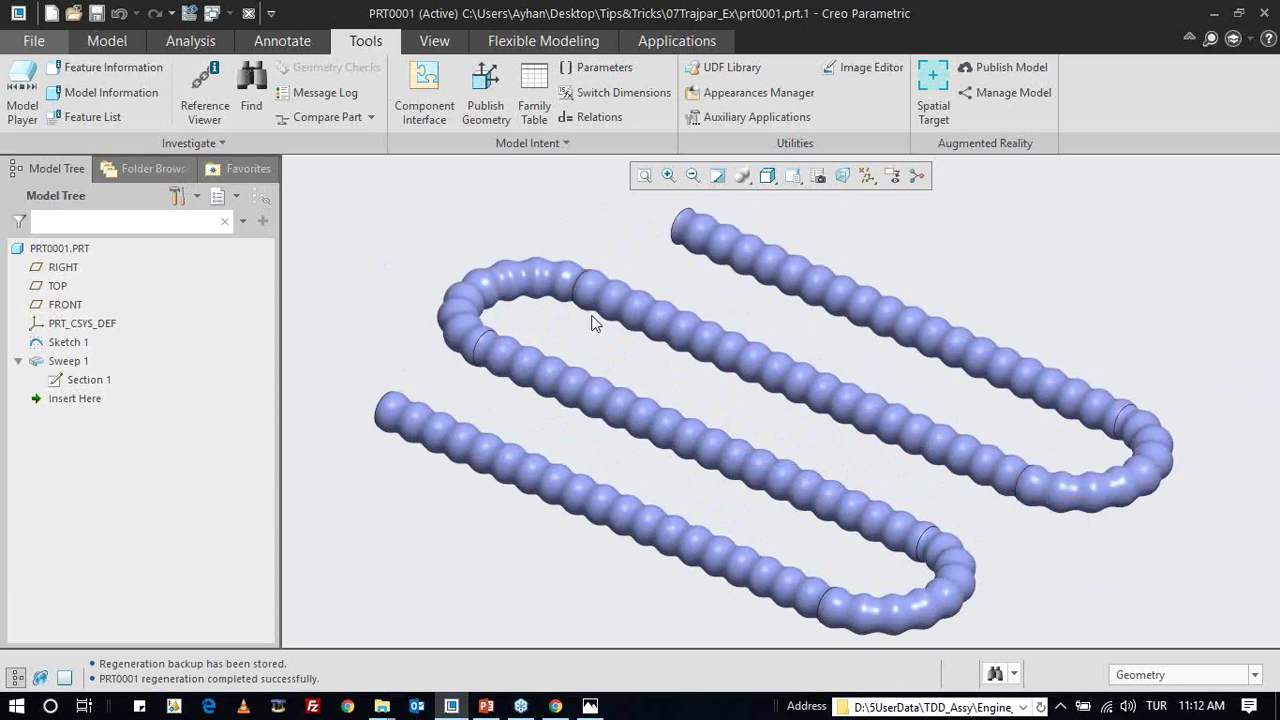
scroll(676, 327, down, 1)
scroll(675, 327, down, 1)
scroll(660, 345, down, 1)
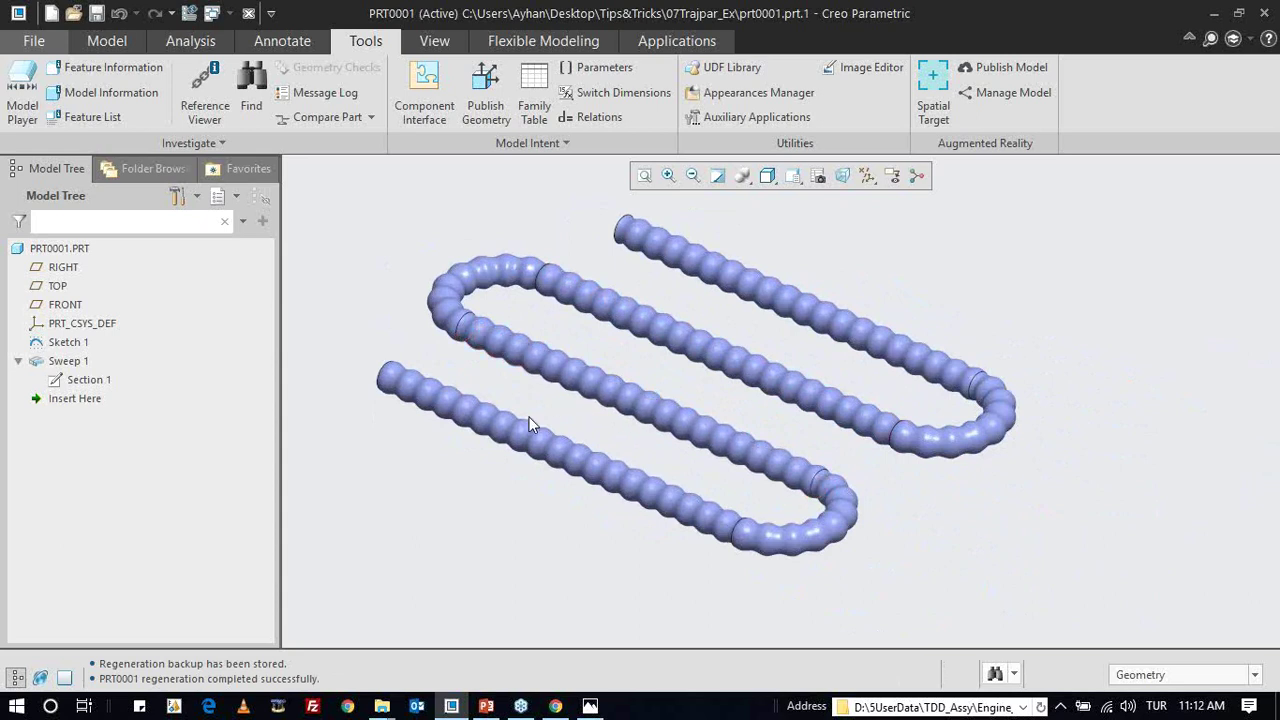
key(ctrl+w)
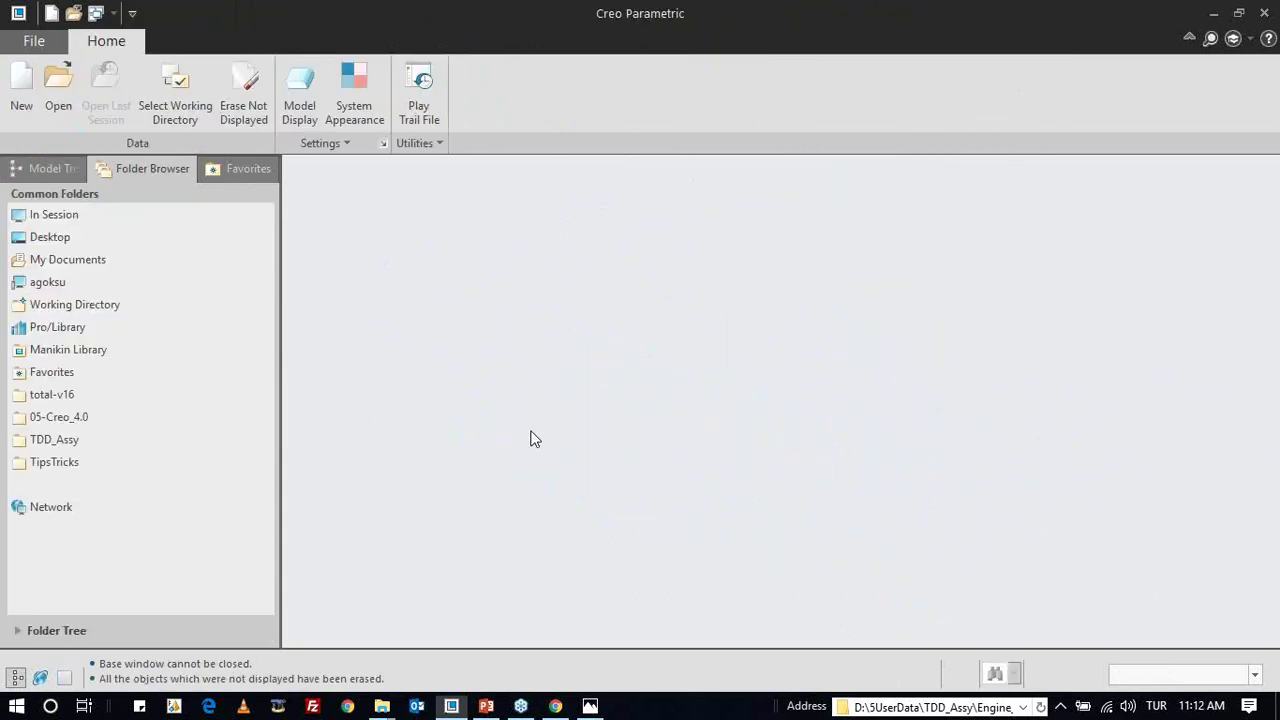
- Open trajpar_koruk.prt from TipsTricks > 07Trajpar_Ex
click(122, 463)
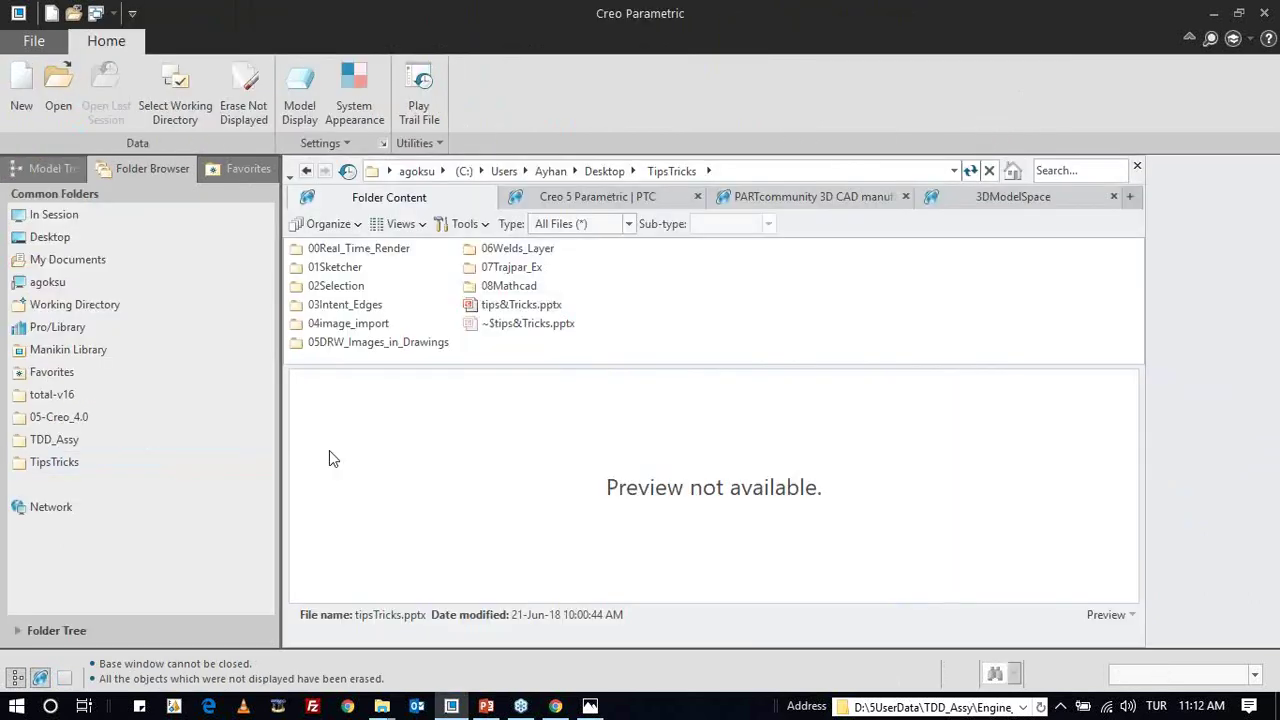
double_click(506, 268)
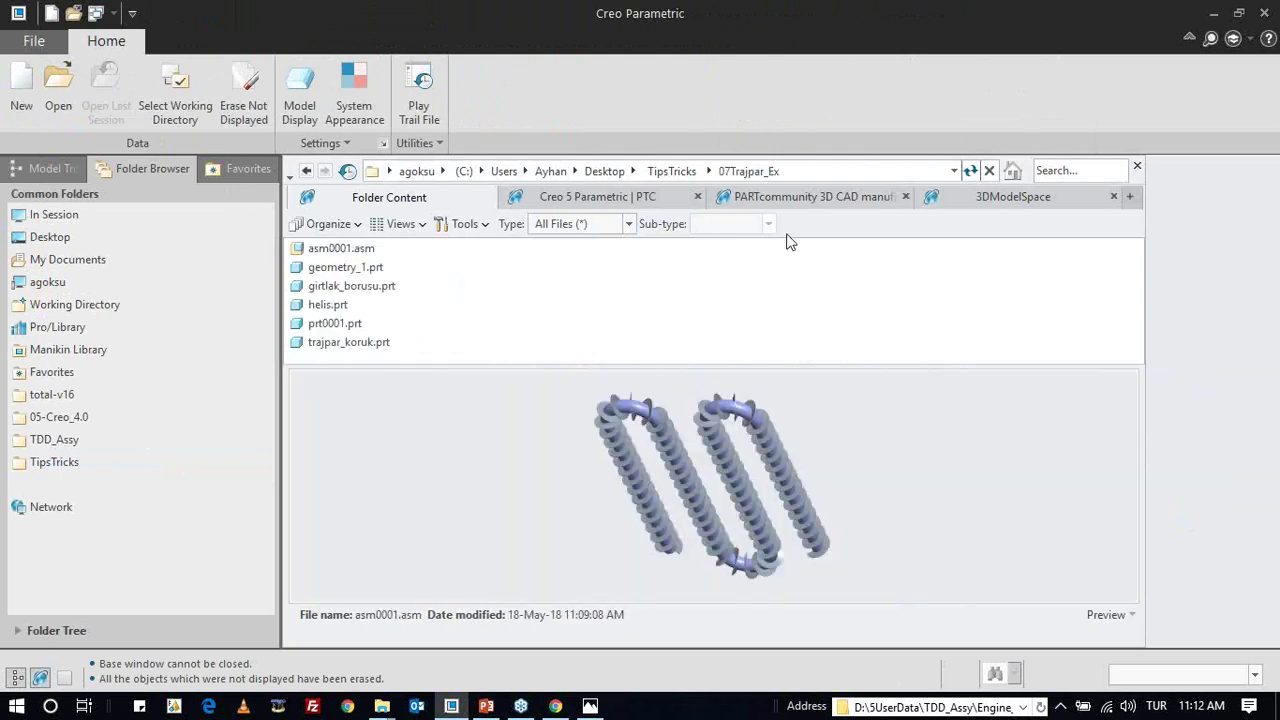
double_click(350, 343)
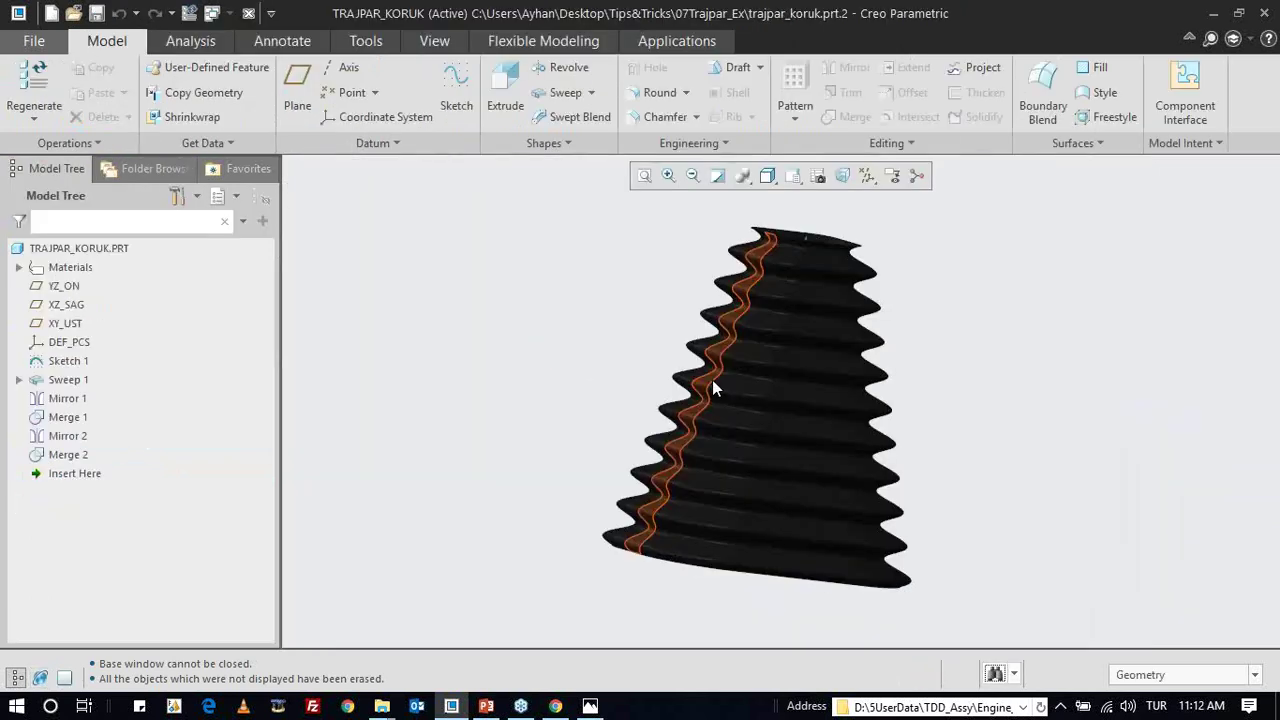
mouse_move(782, 392)
middle_down()
mouse_move(809, 380)
mouse_move(729, 323)
mouse_move(740, 323)
mouse_move(745, 408)
mouse_move(683, 300)
mouse_move(666, 306)
mouse_move(722, 363)
middle_up()
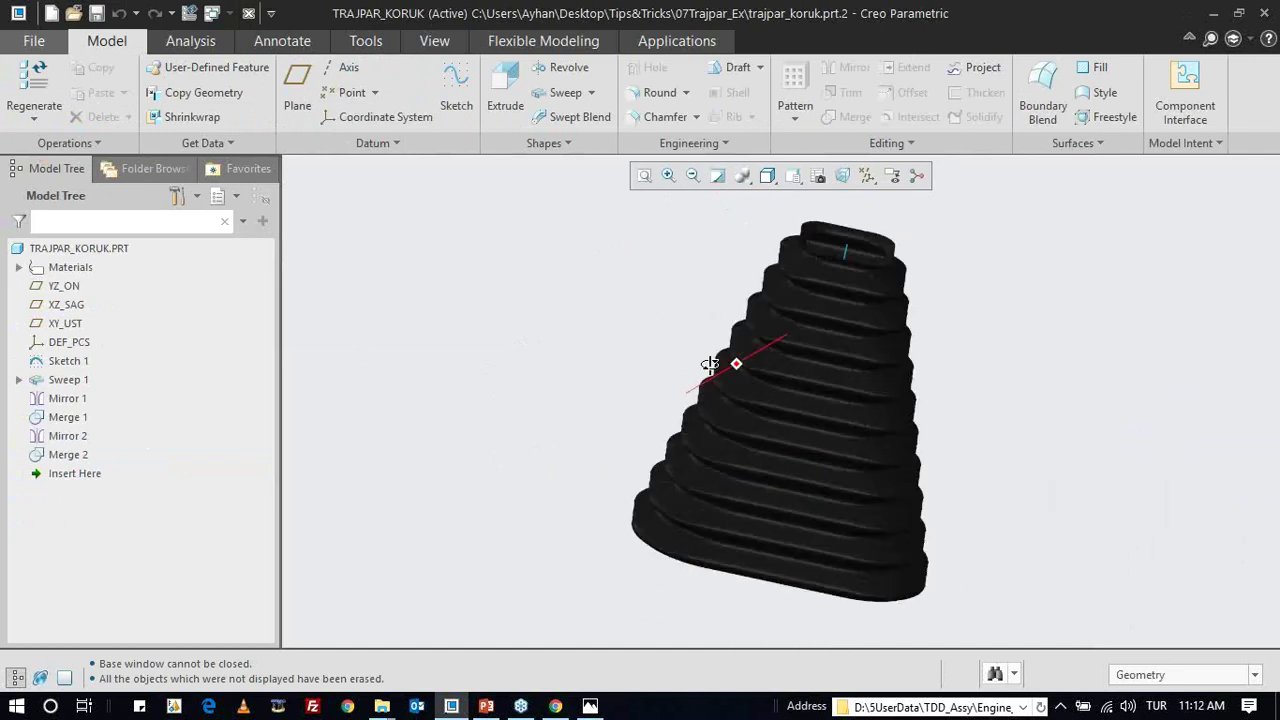
- Redefine Sweep 1 through its section sketch, regenerate it, and start a new part
click(68, 381)
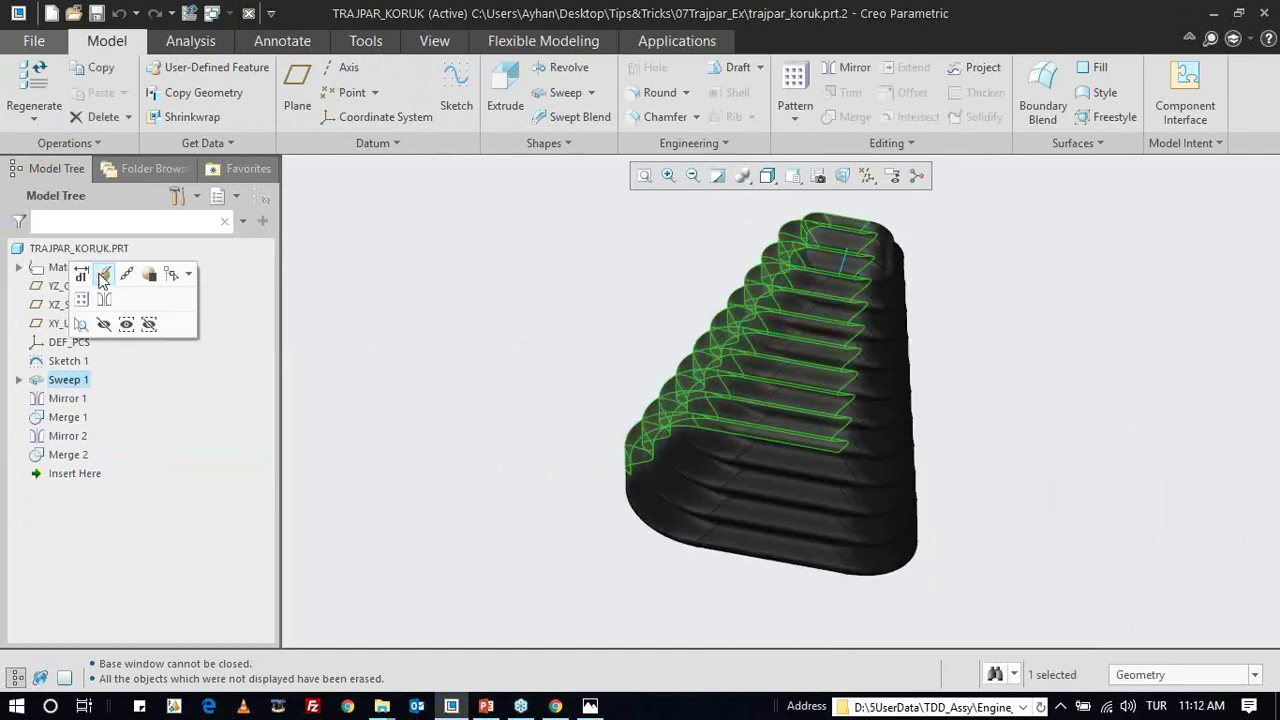
click(104, 279)
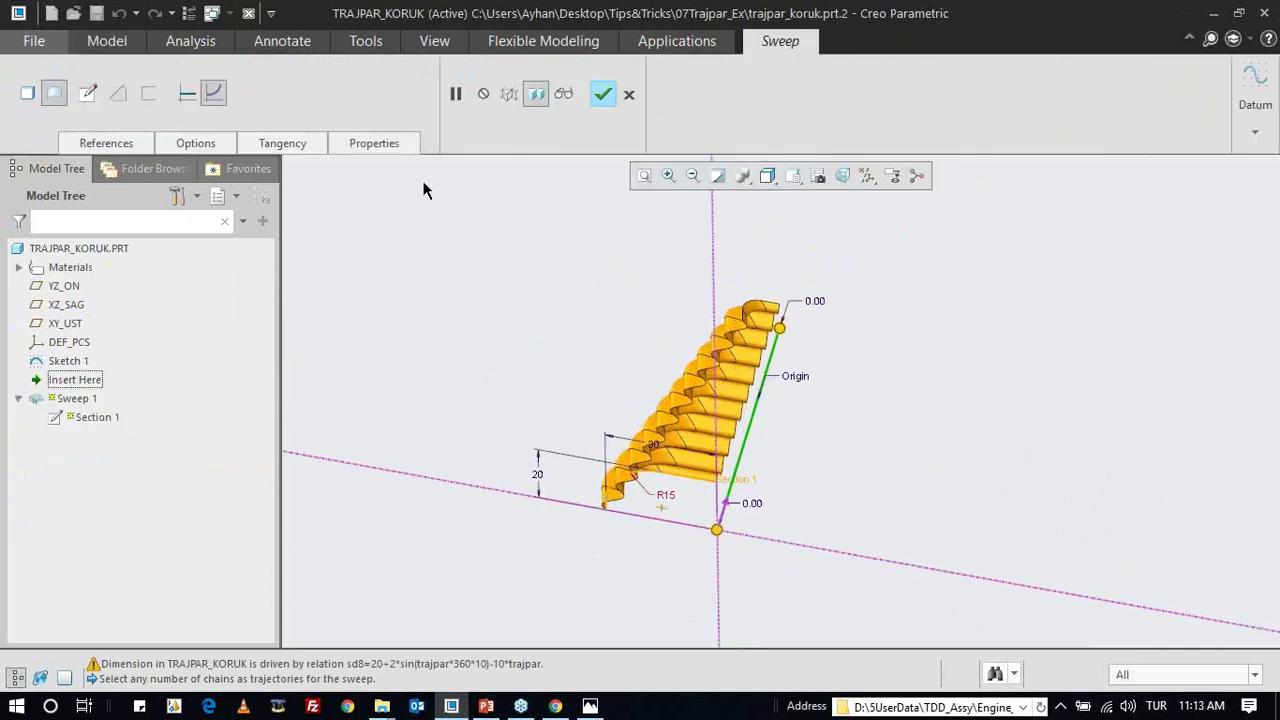
click(89, 94)
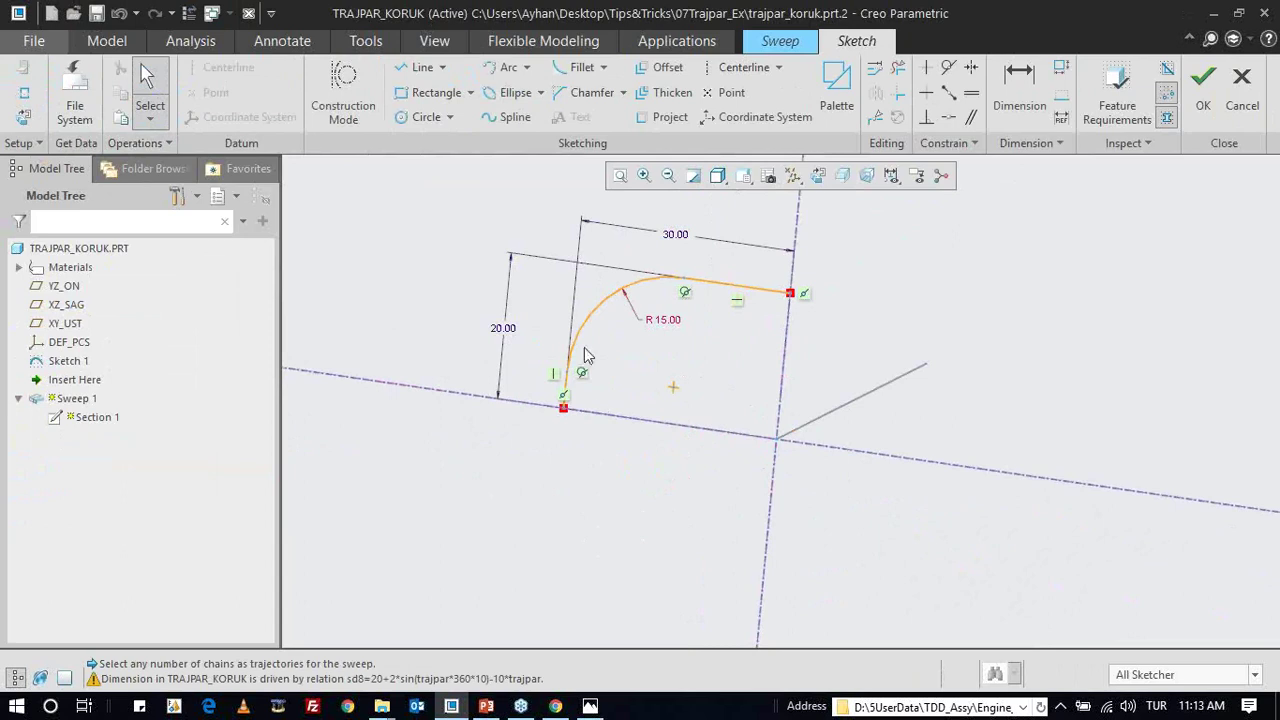
click(1201, 100)
mouse_move(665, 460)
middle_down()
mouse_move(816, 403)
mouse_move(749, 433)
mouse_move(652, 386)
mouse_move(575, 218)
middle_up()
middle_click(575, 218)
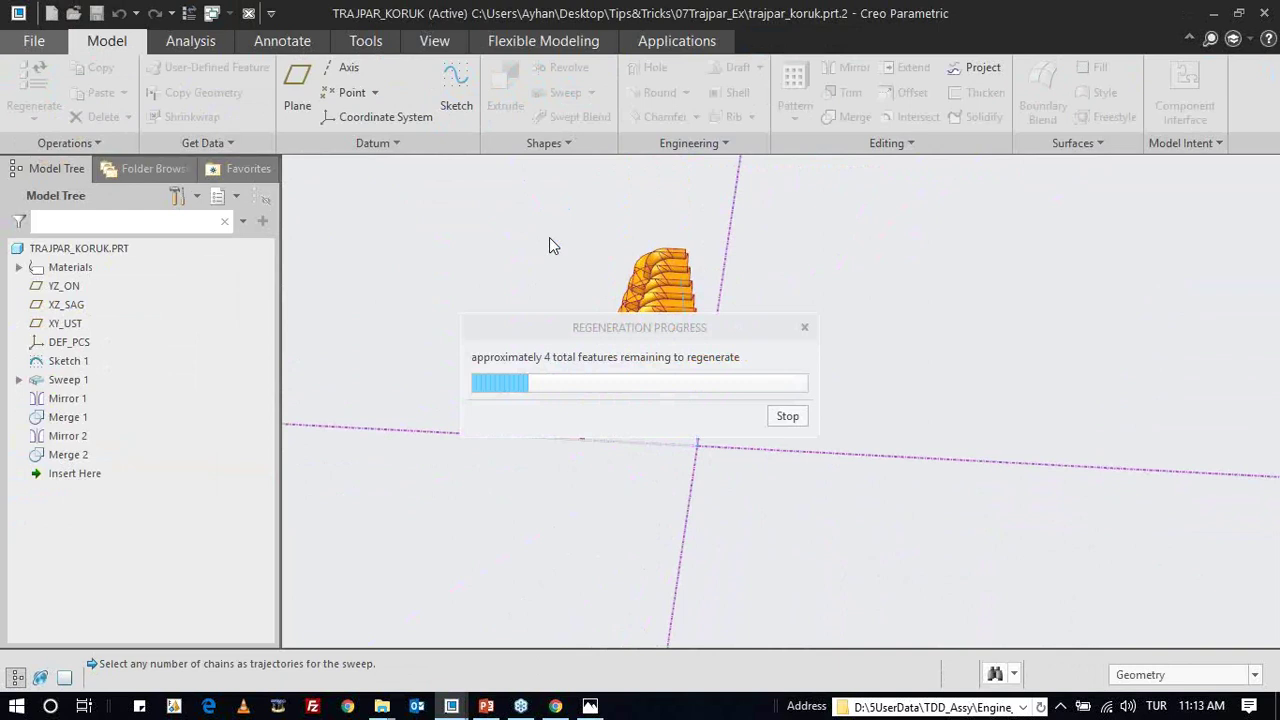
key(ctrl+n)
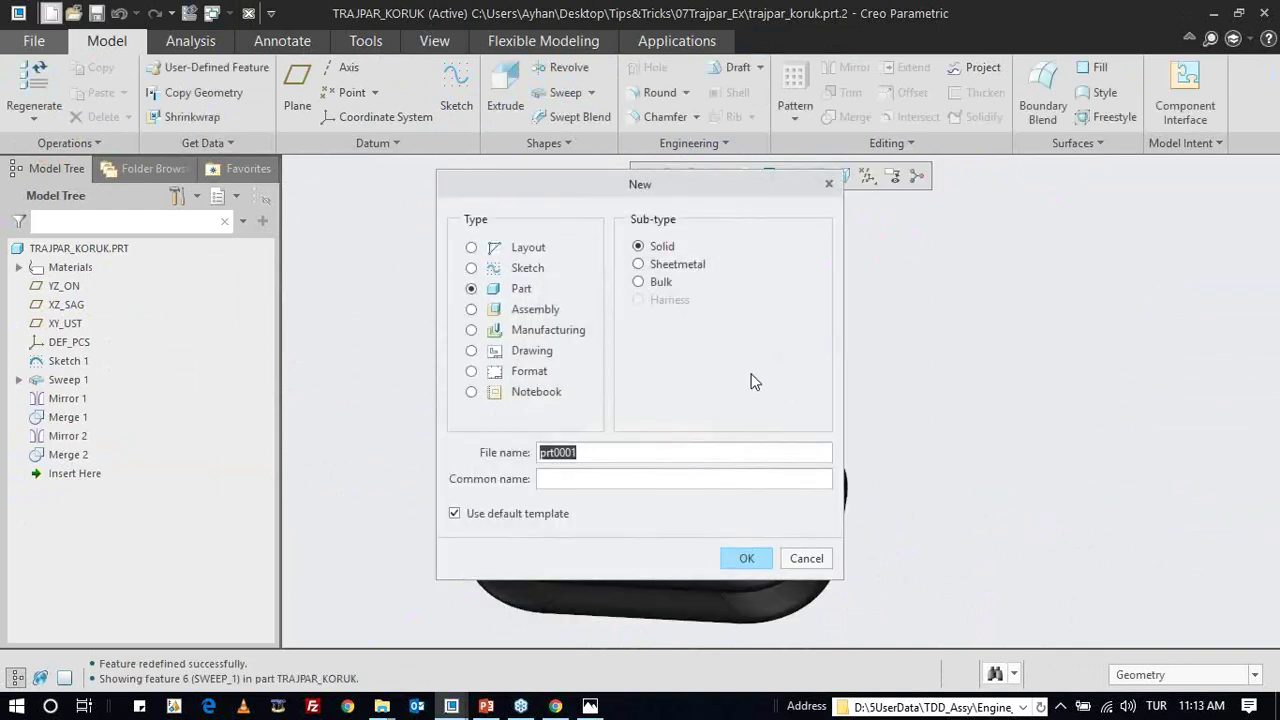
- Create a new part named koruk
text(koruk)
key(Return)
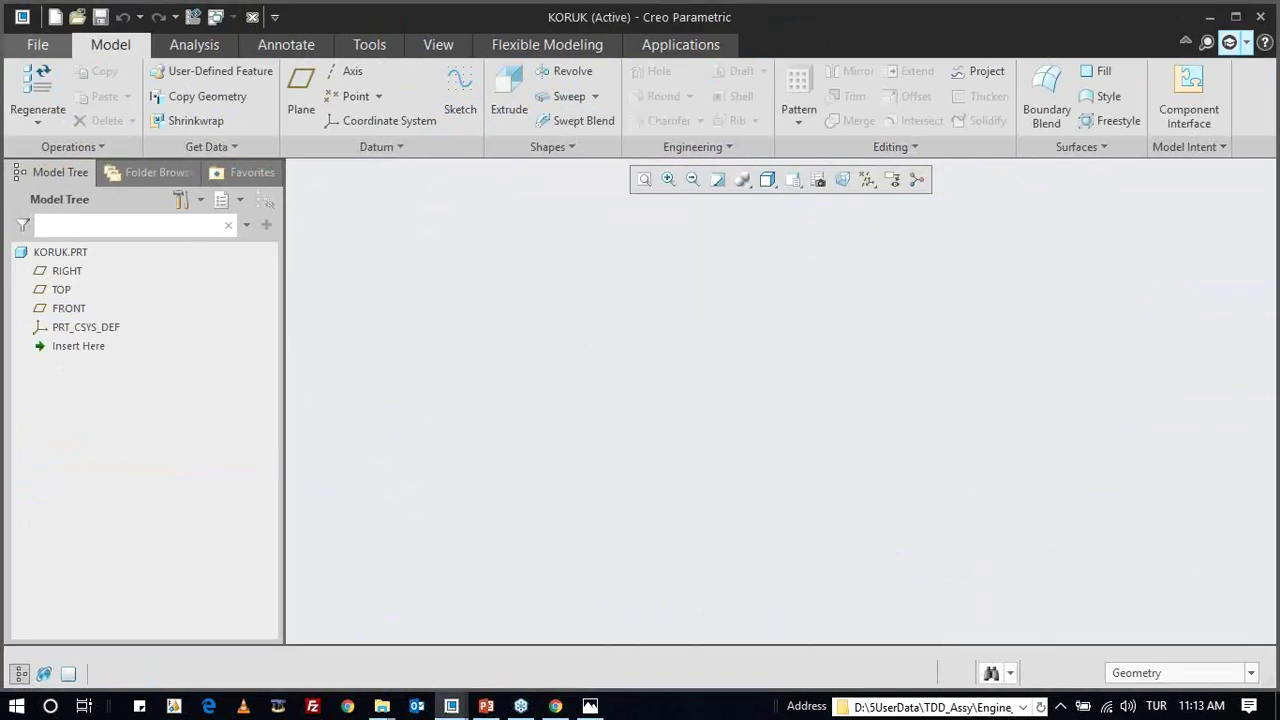
click(460, 95)
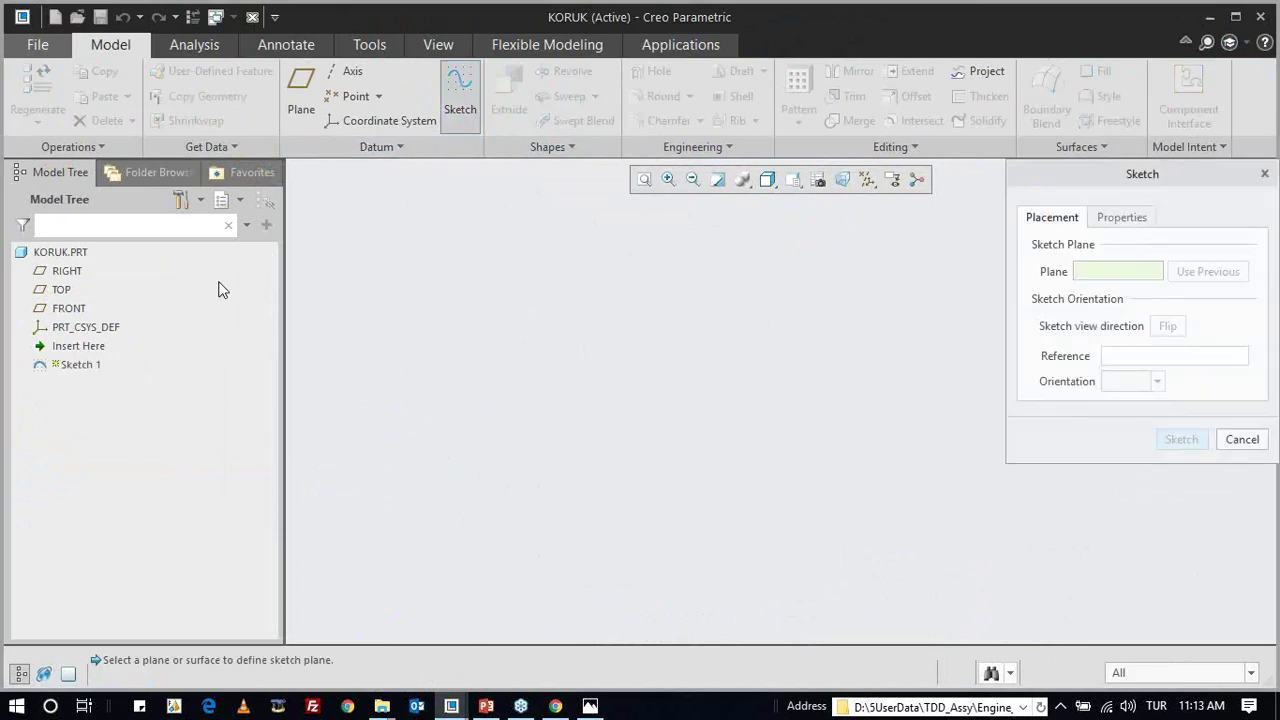
click(1240, 438)
- Check the 70.00 trajectory line length in TRAJPAR_KORUK, then return to KORUK
click(220, 15)
click(258, 40)
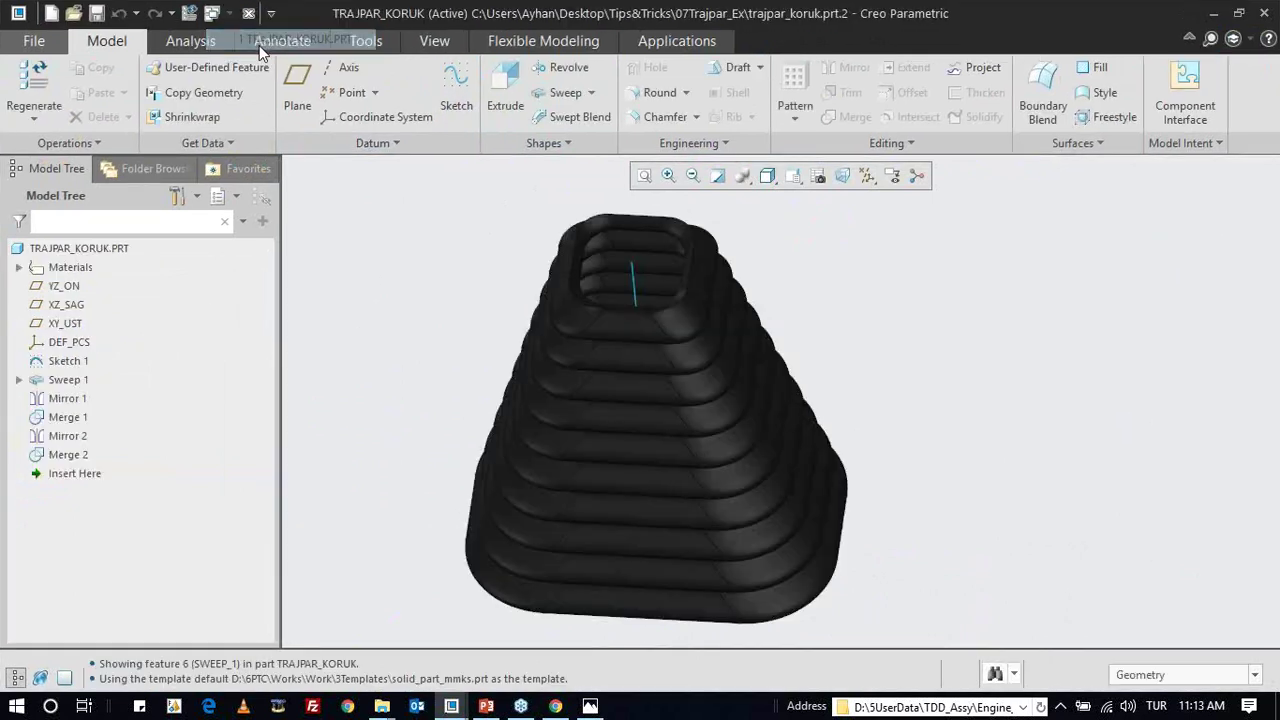
click(636, 297)
double_click(663, 426)
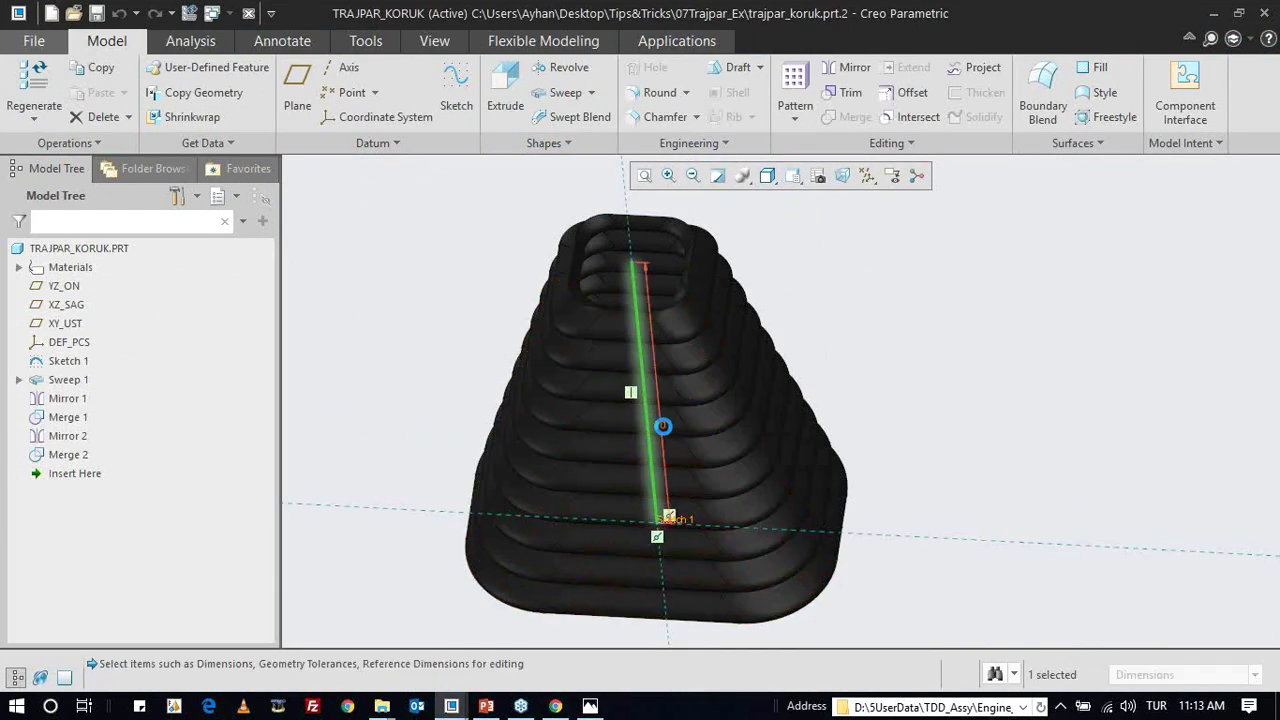
click(212, 12)
click(250, 51)
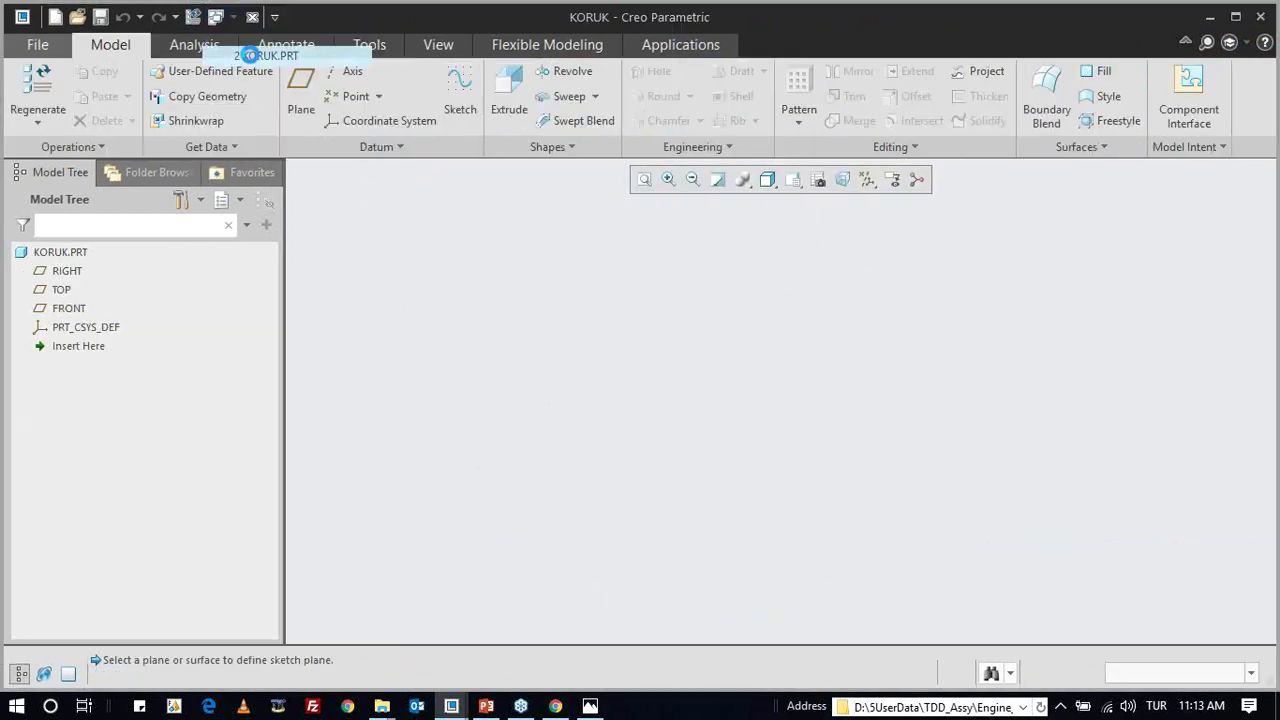
- Sketch a vertical line of length 100 from the origin on the FRONT plane
click(77, 306)
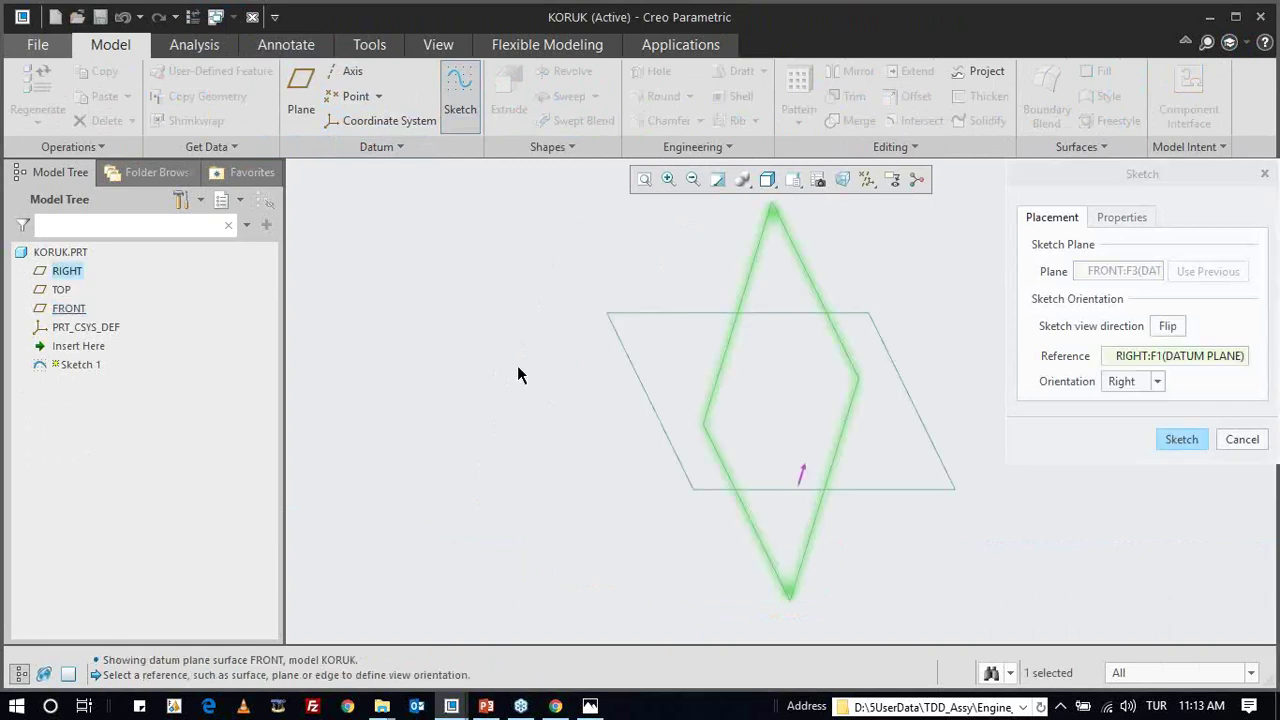
middle_click(520, 371)
key(l)
click(781, 401)
click(781, 273)
middle_click(704, 279)
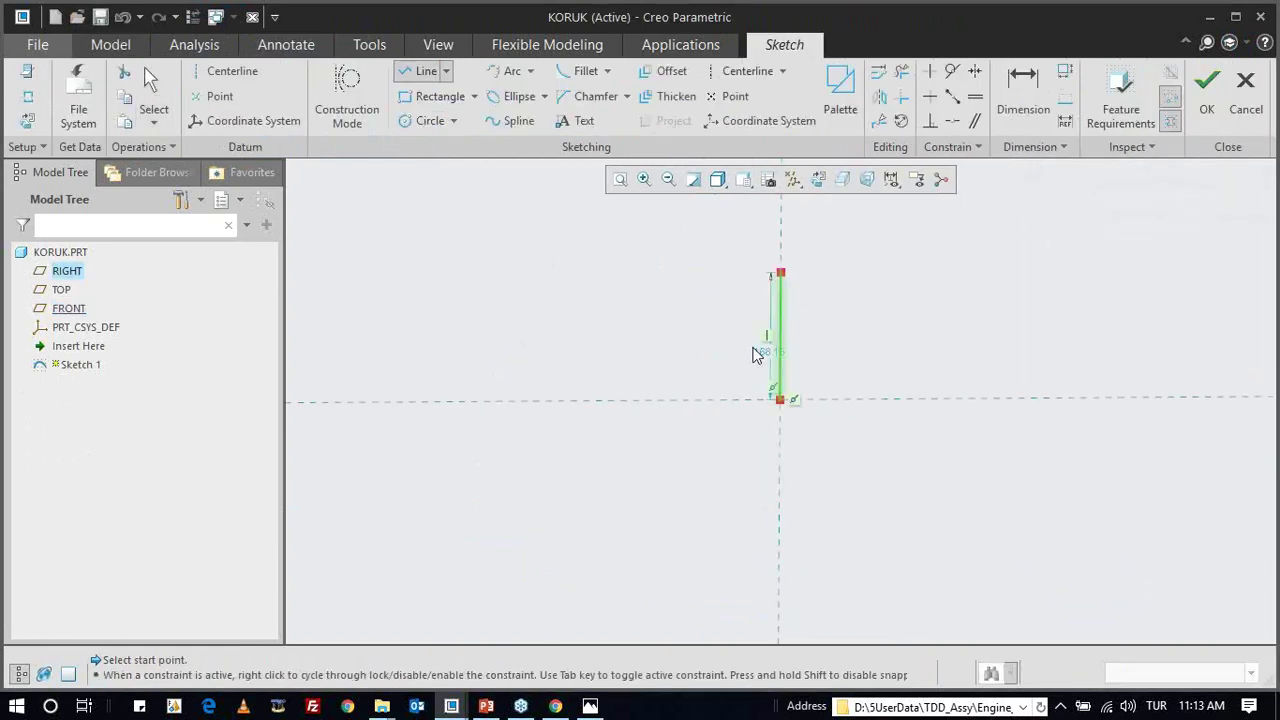
middle_click(757, 354)
click(766, 352)
text(100)
key(Return)
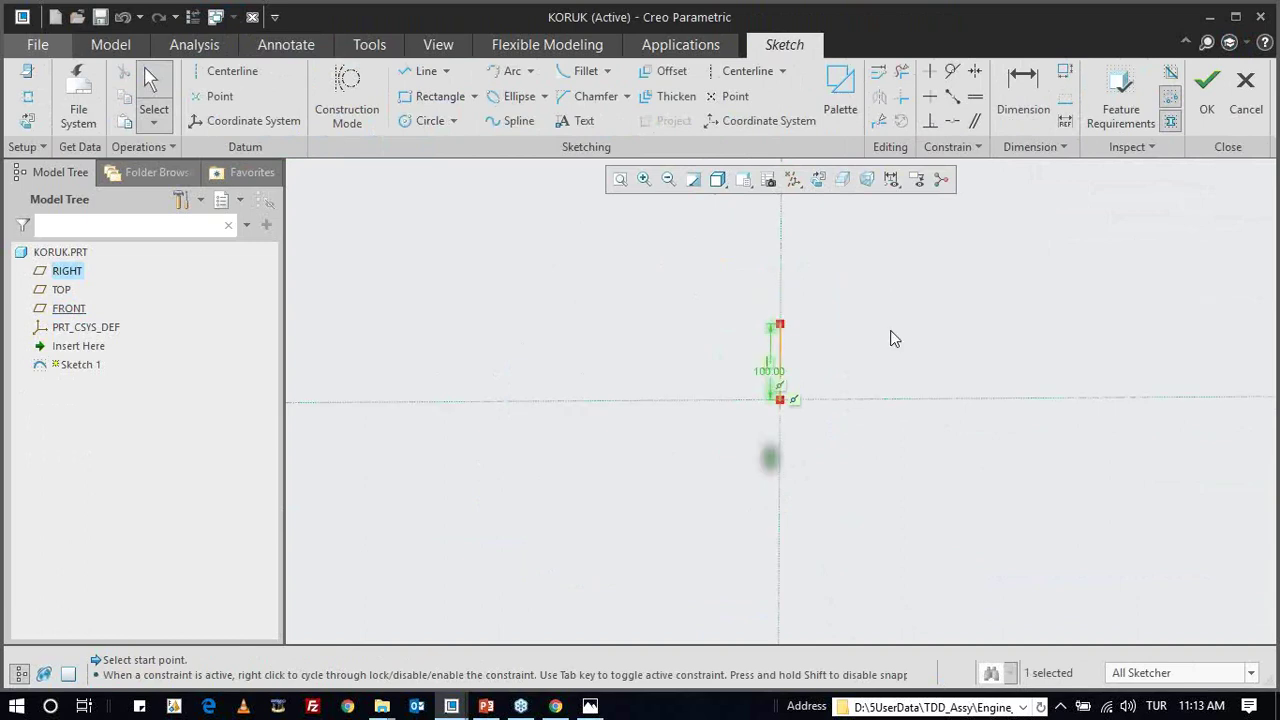
middle_click(918, 349)
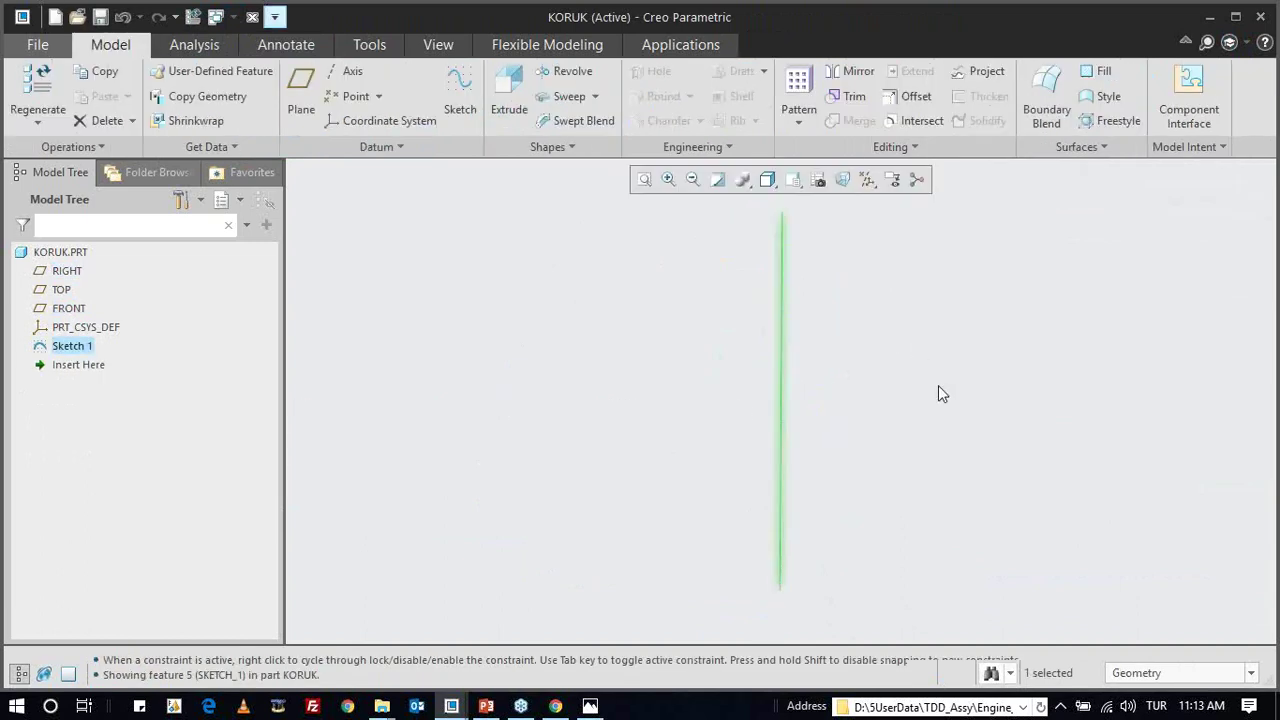
- Start a sweep along the line and sketch the section's vertical side and top edge
click(543, 103)
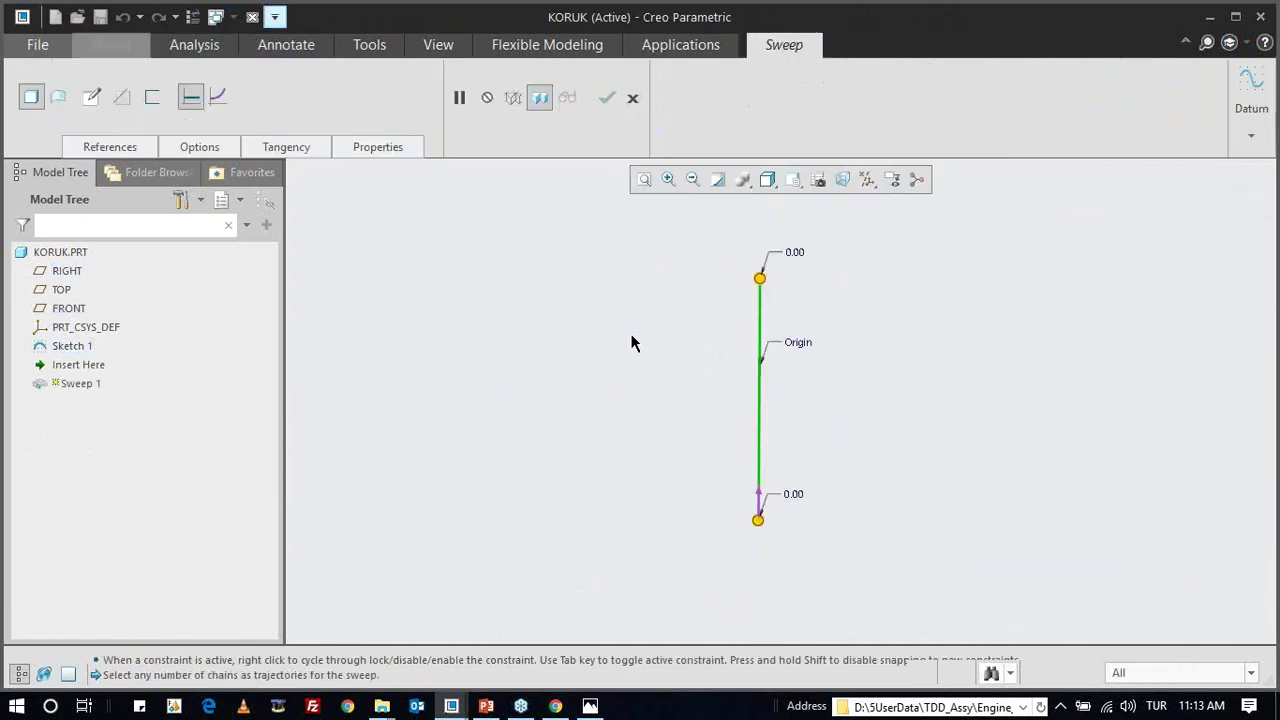
click(91, 97)
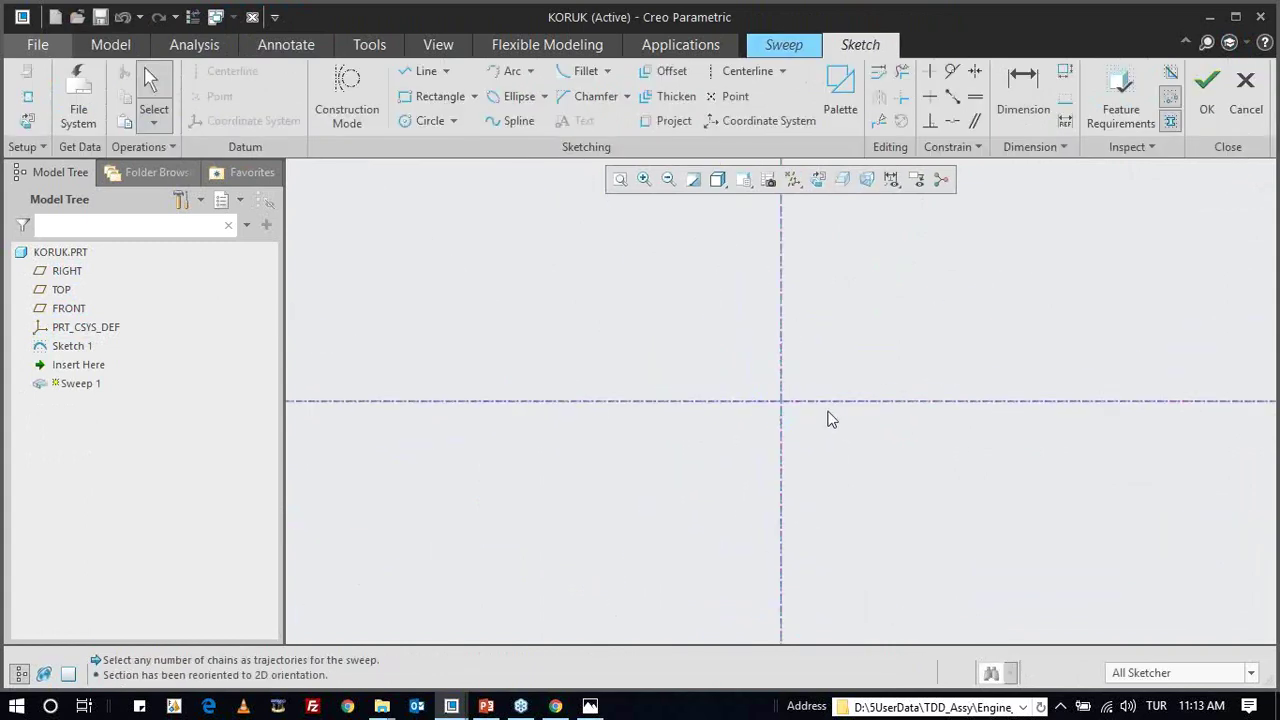
key(l)
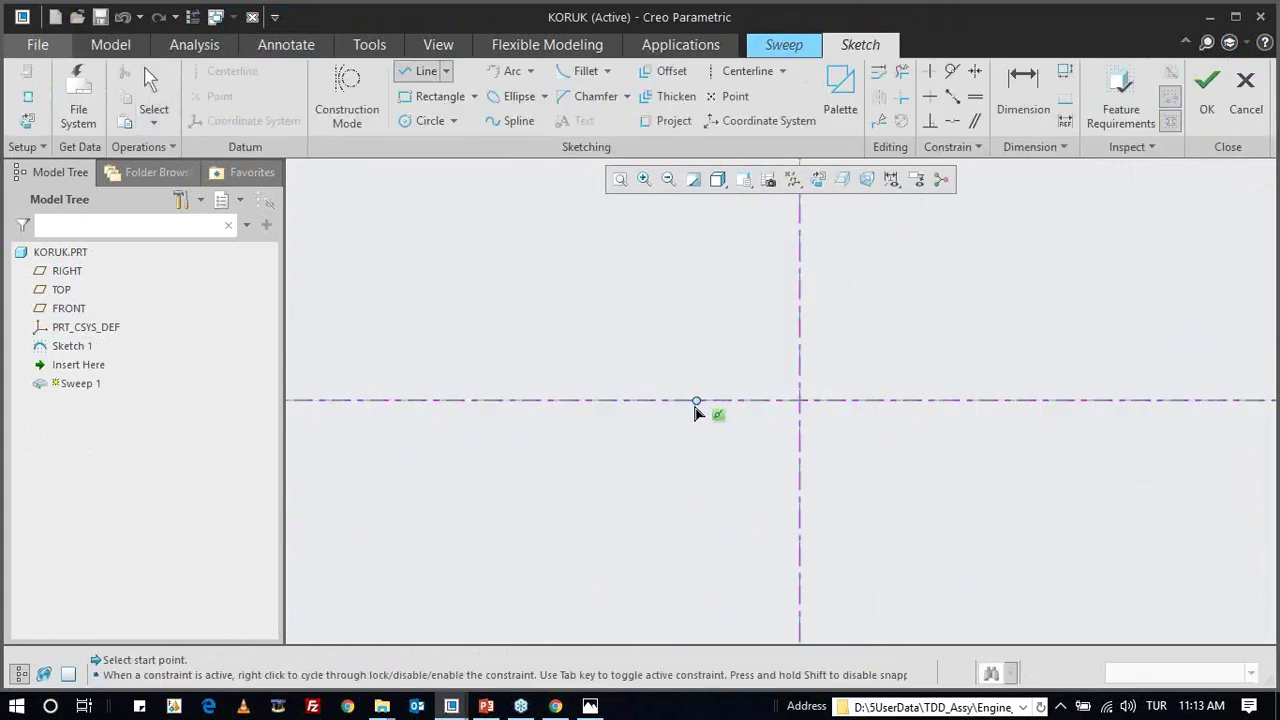
click(668, 400)
click(668, 323)
click(798, 323)
middle_click(798, 325)
- Round the section's corner with a circular trimmed fillet
click(606, 71)
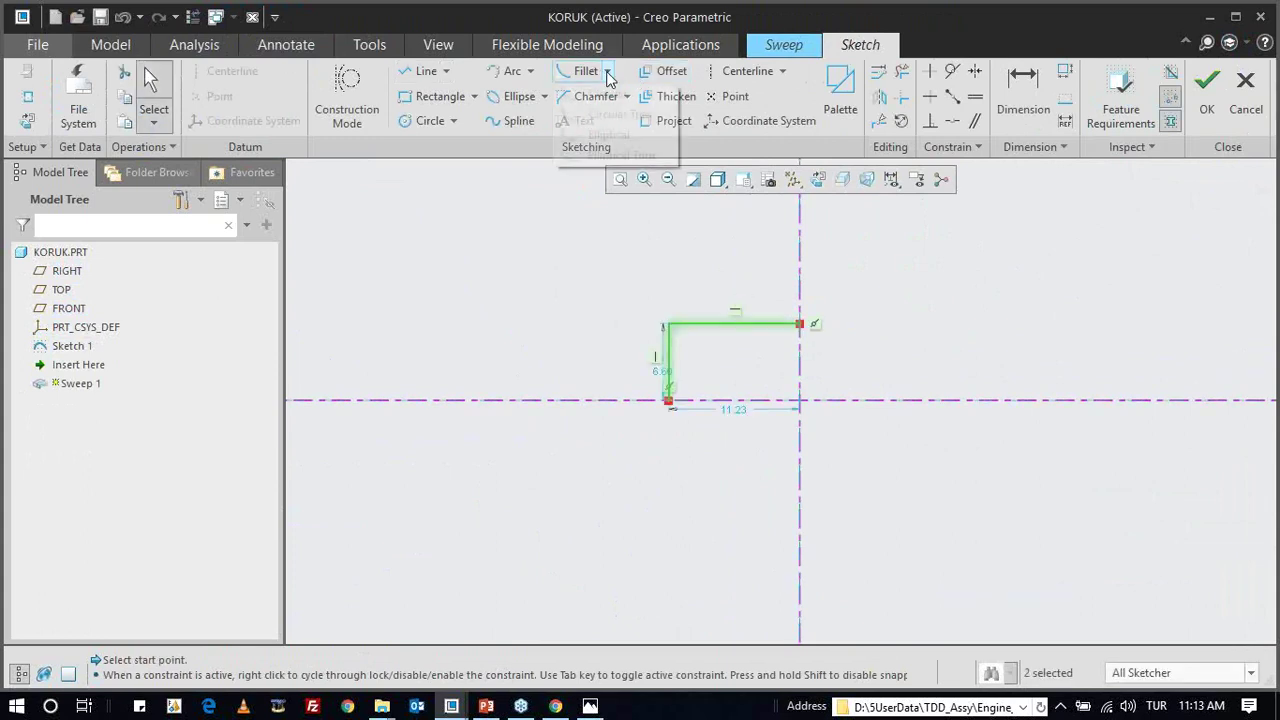
click(610, 113)
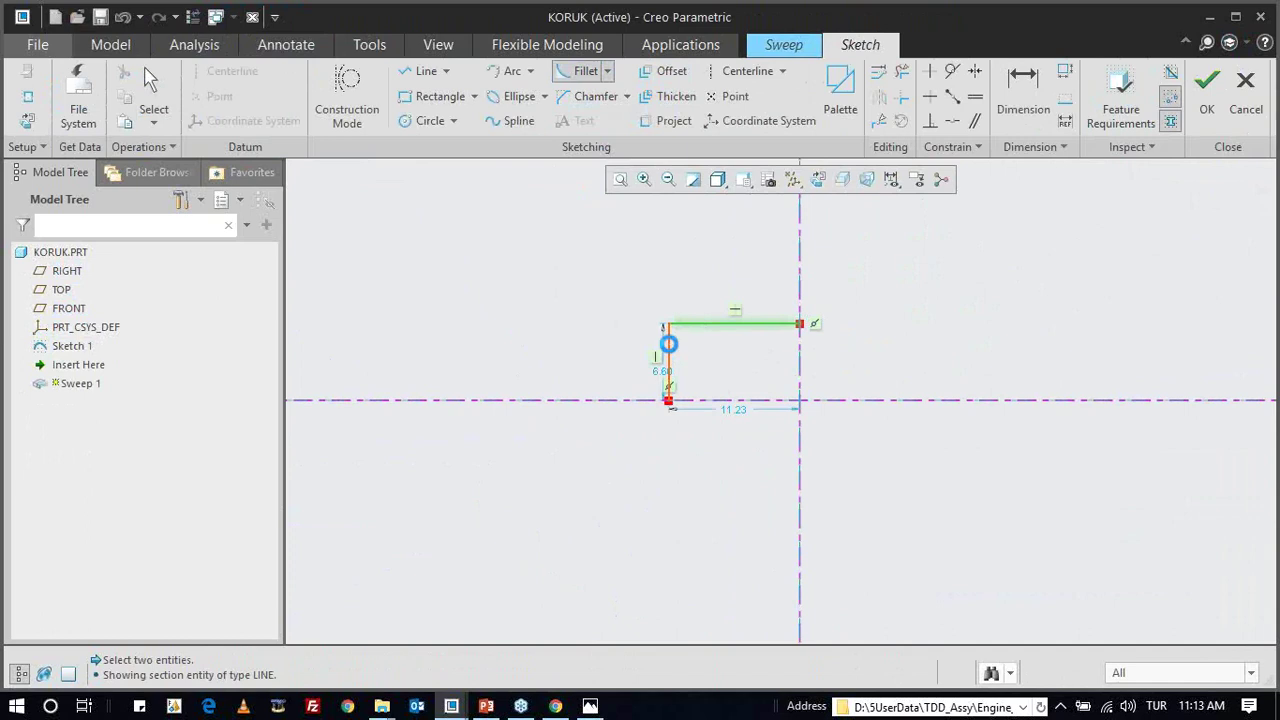
click(668, 344)
click(690, 323)
scroll(660, 360, up, 2)
drag(728, 368, 575, 374)
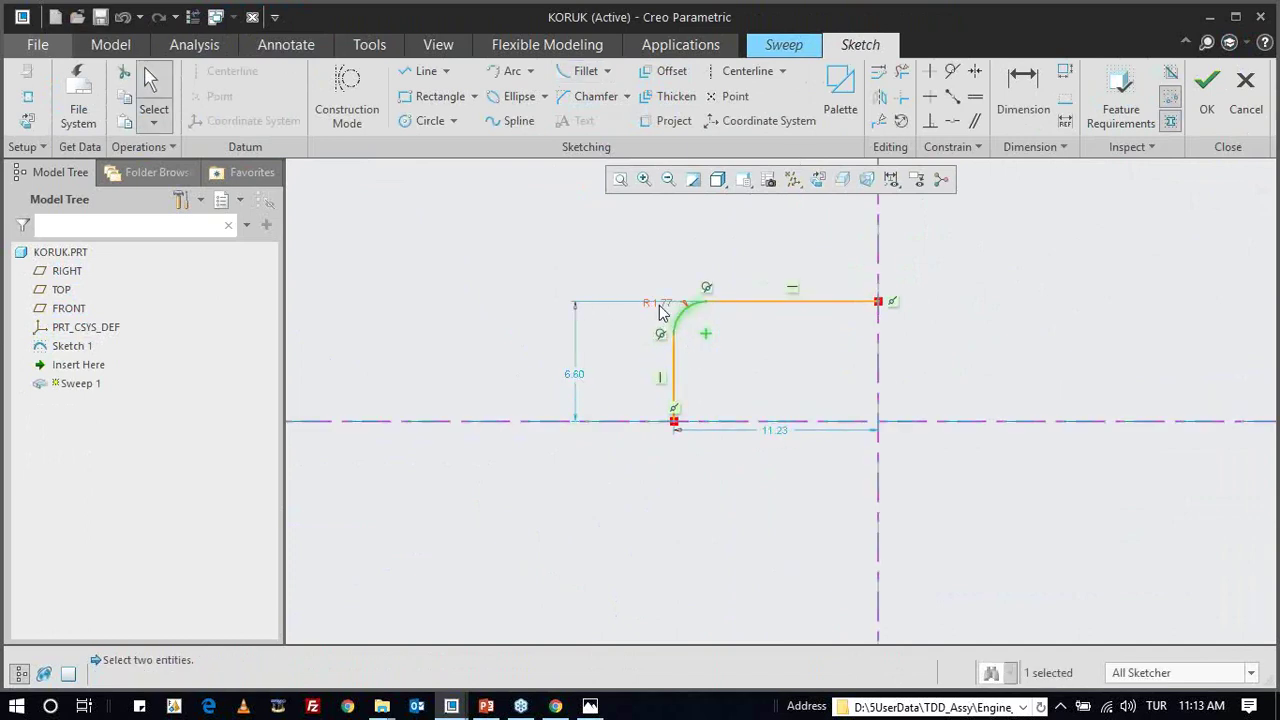
- Set the section height to 20 and the width to 30
double_click(580, 376)
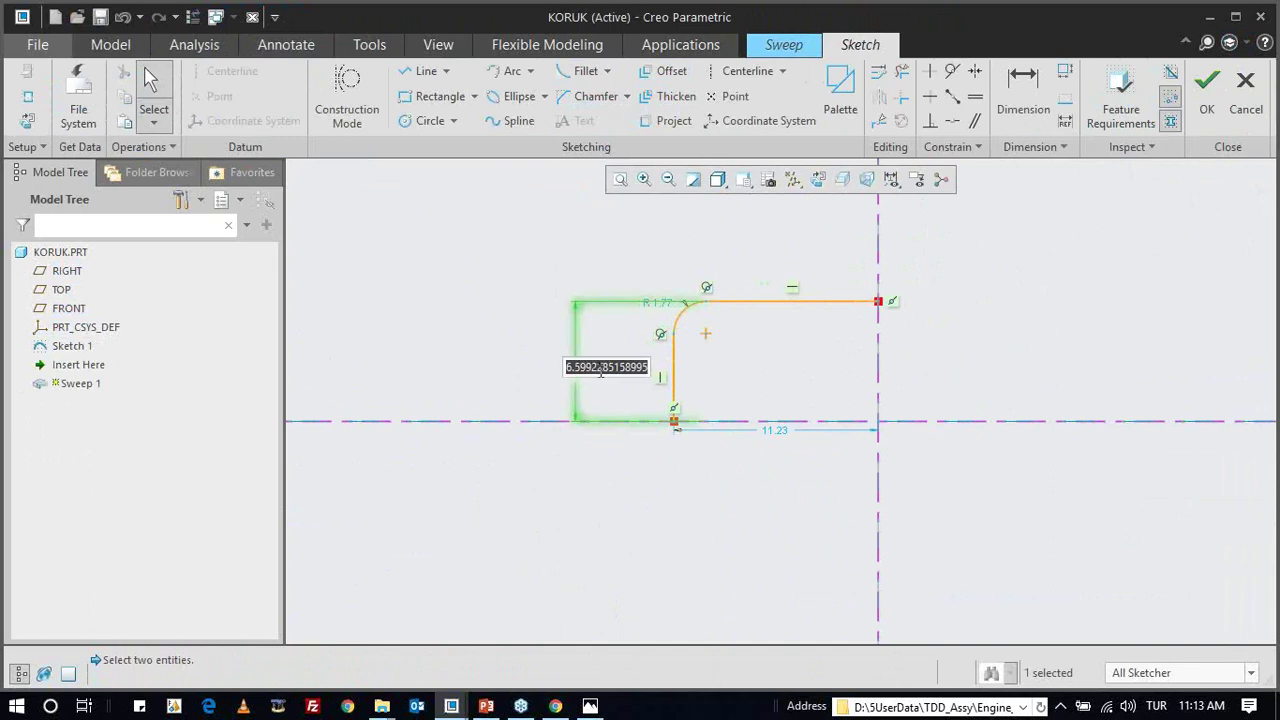
text(20)
key(Return)
scroll(535, 564, down, 1)
scroll(535, 564, down, 2)
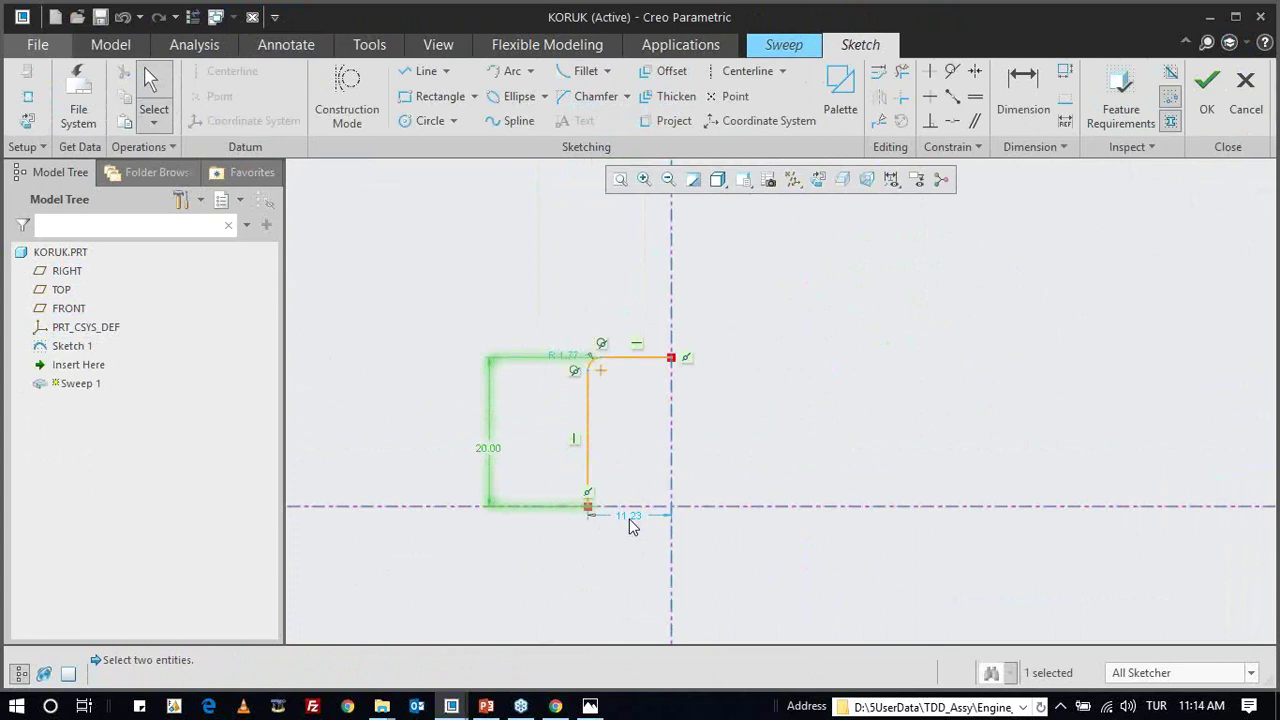
double_click(631, 515)
text(30)
key(Return)
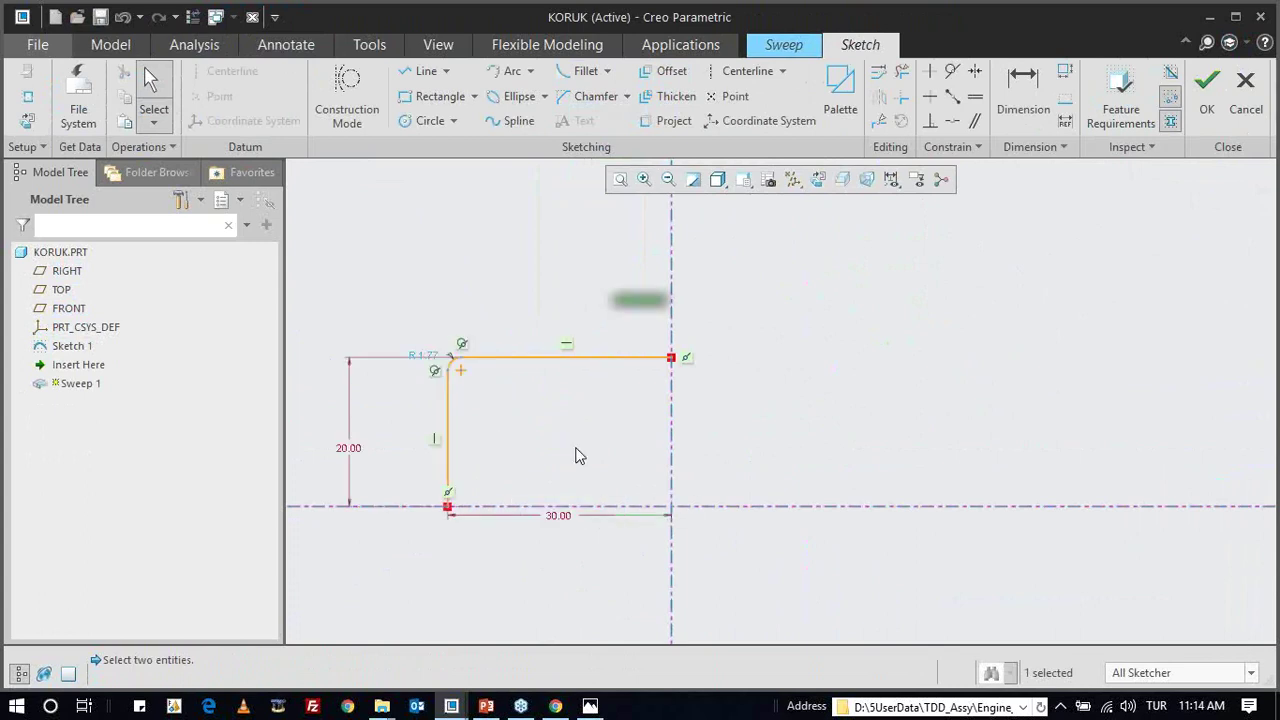
- Set the fillet radius to 15, finish the section to preview the sweep, and reopen the sketch
double_click(428, 362)
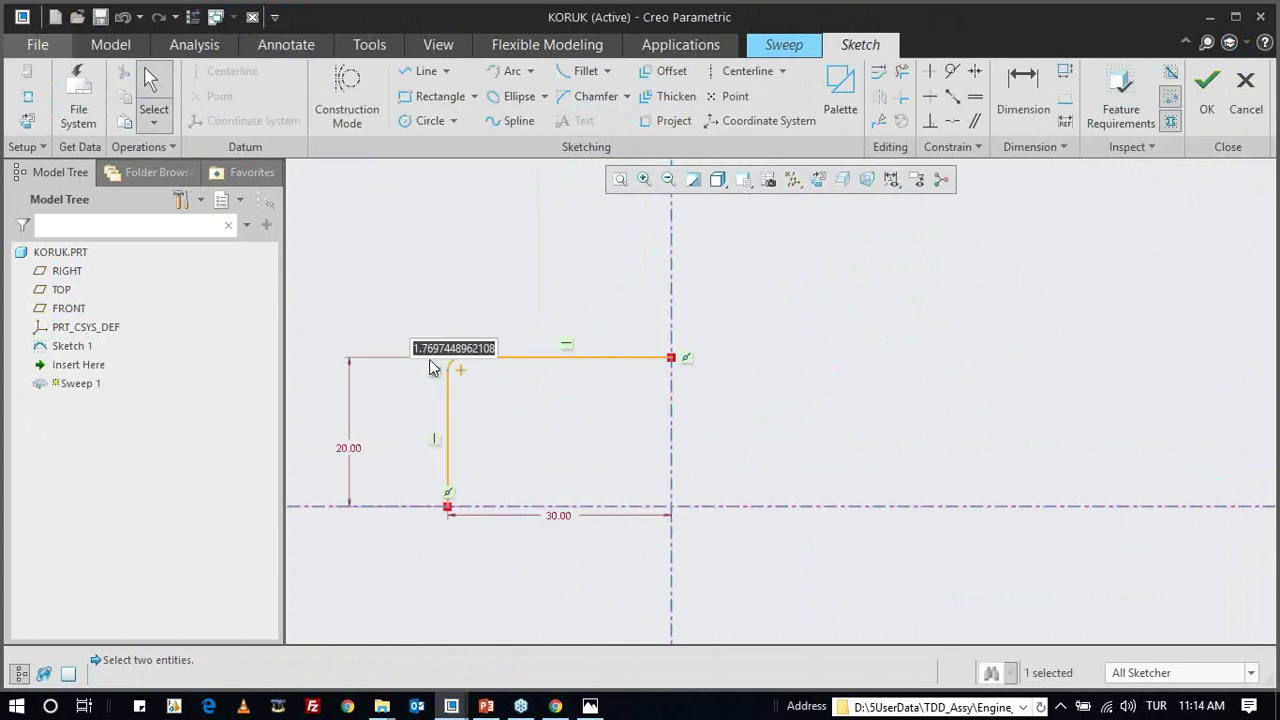
text(R 15)
key(Return)
scroll(729, 420, down, 1)
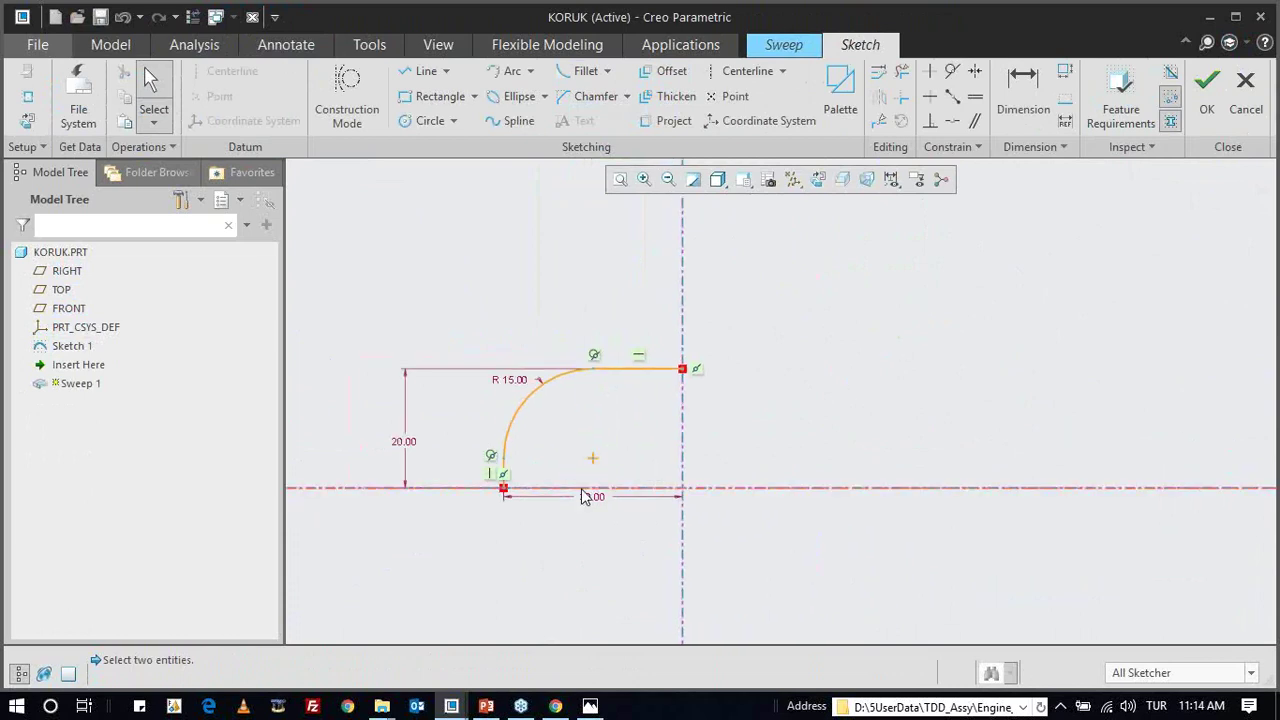
middle_click(580, 316)
shift+middle_drag(580, 316, 636, 295)
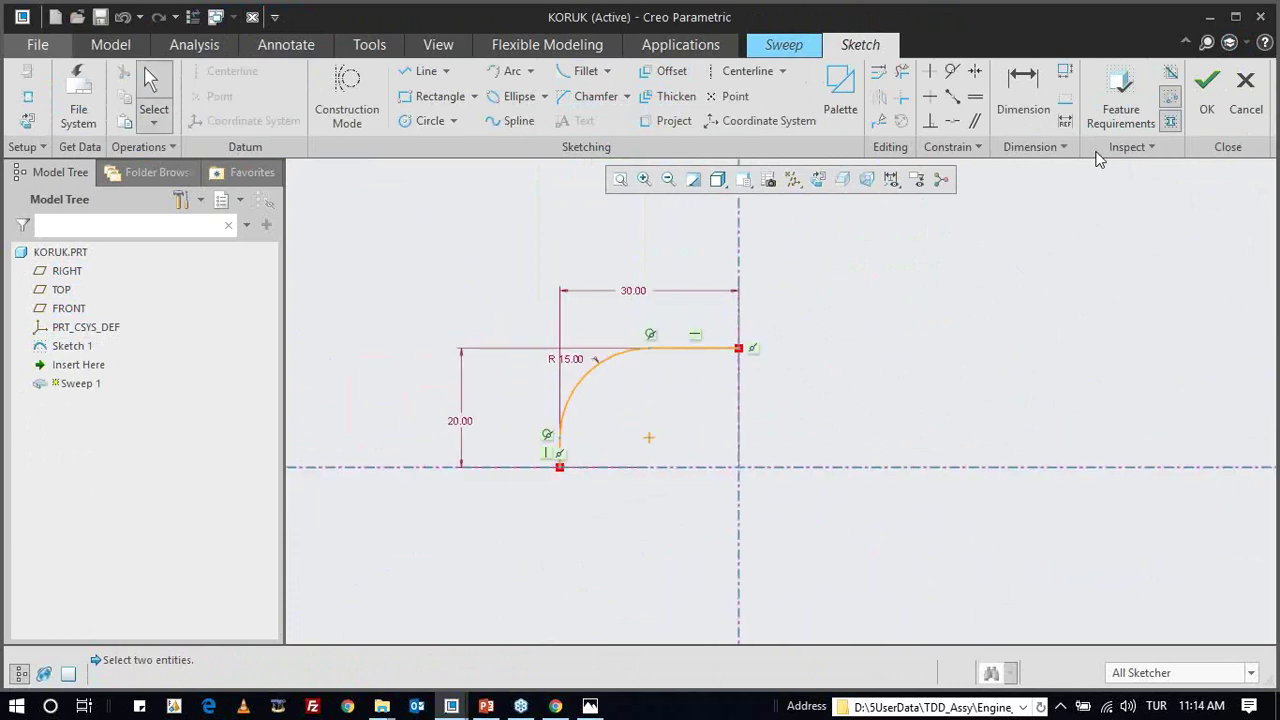
click(1207, 85)
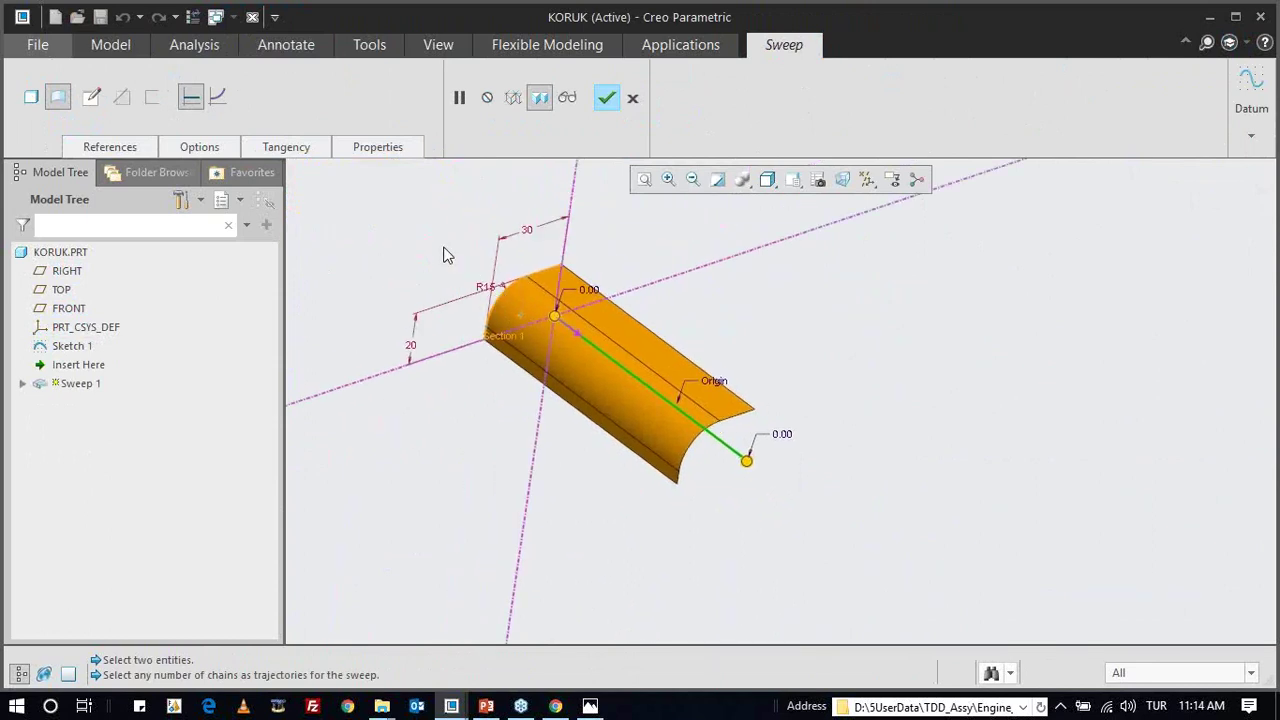
click(91, 96)
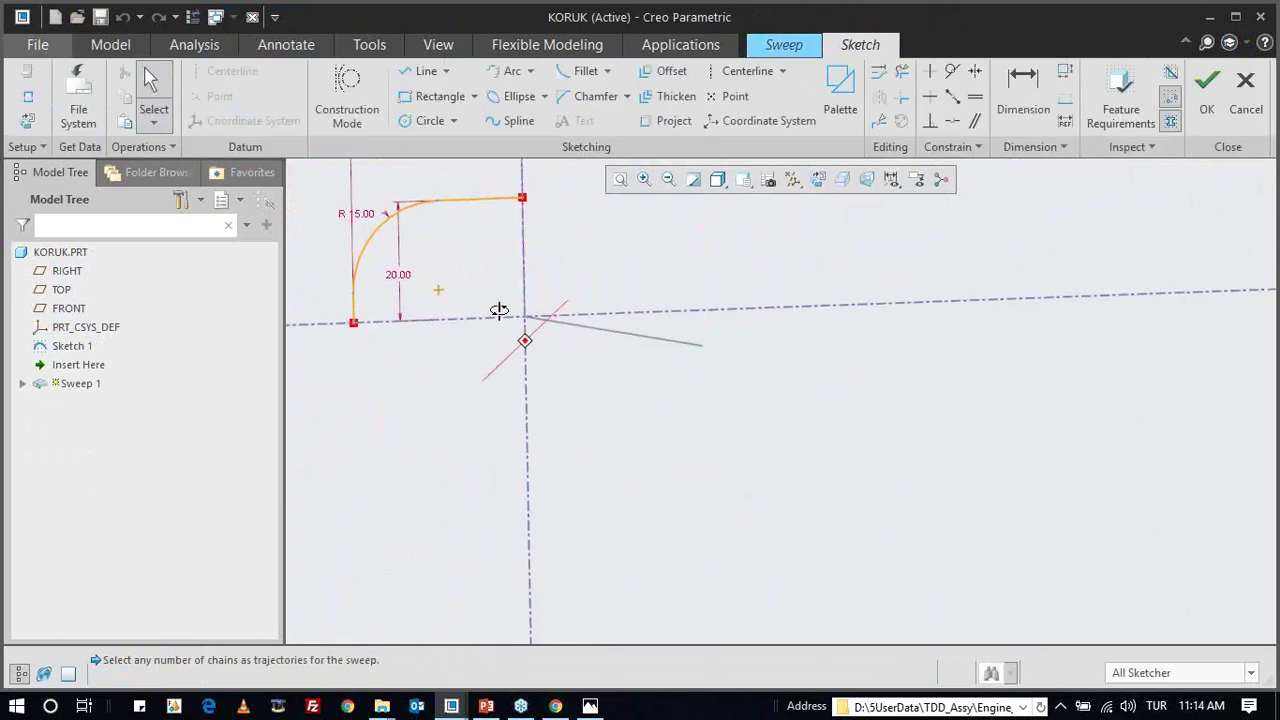
- Open the Relations editor and start a relation for the sd7 width dimension
click(369, 44)
click(598, 122)
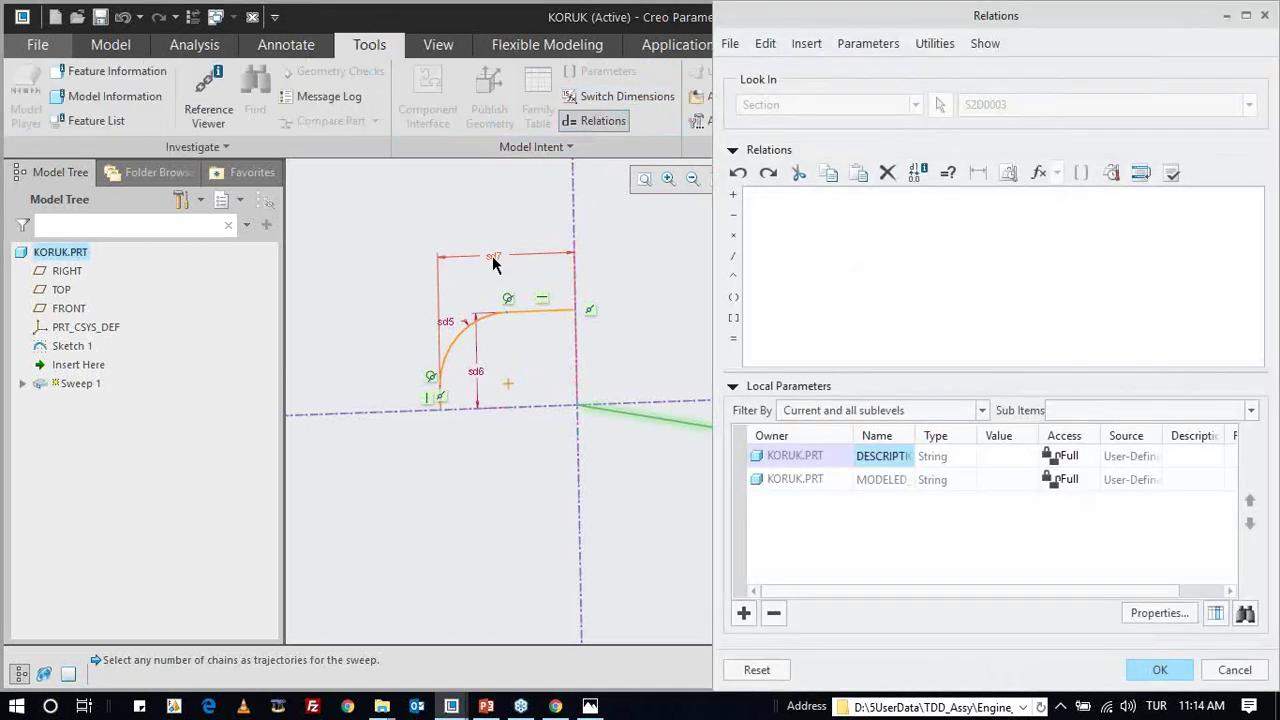
middle_drag(508, 297, 423, 388)
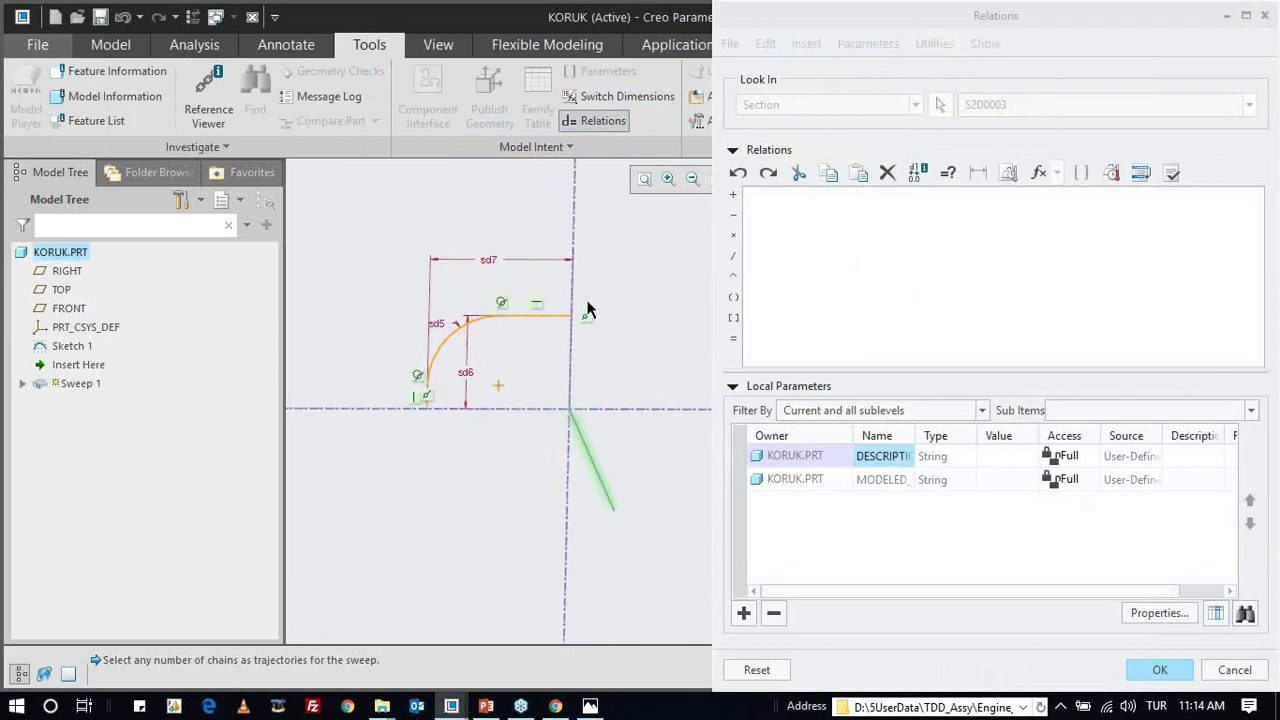
click(486, 262)
click(733, 338)
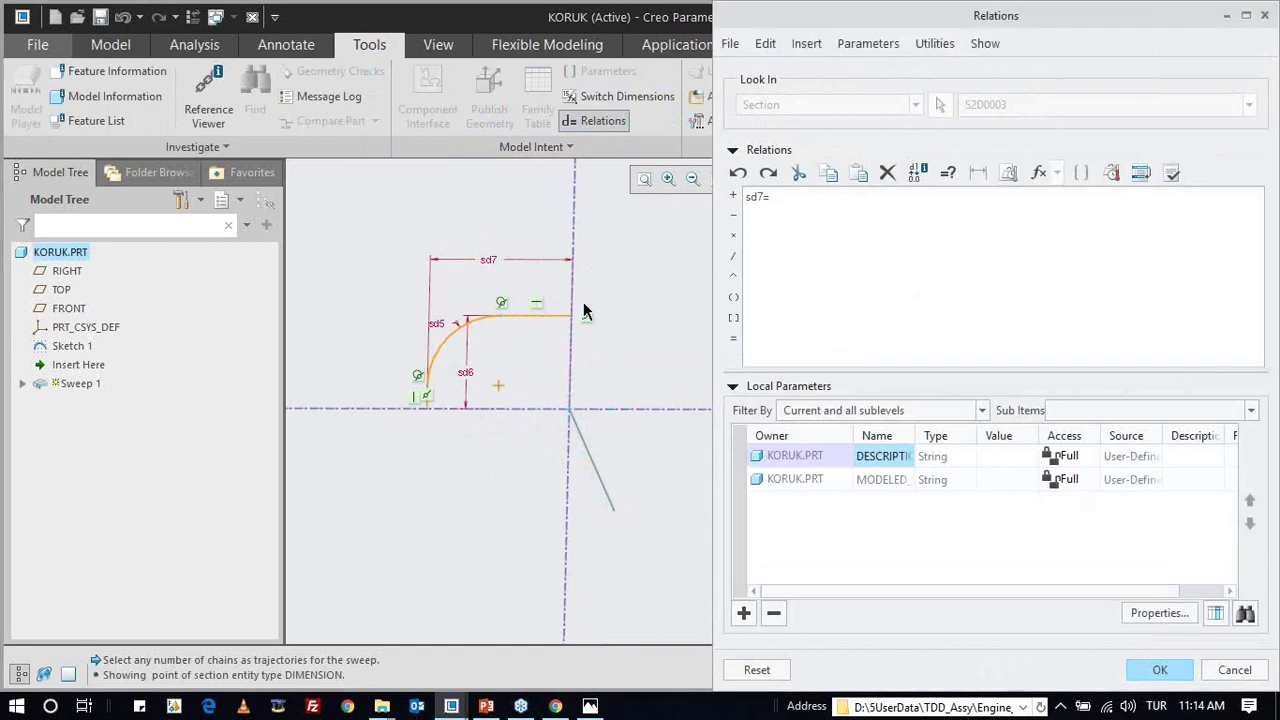
click(590, 96)
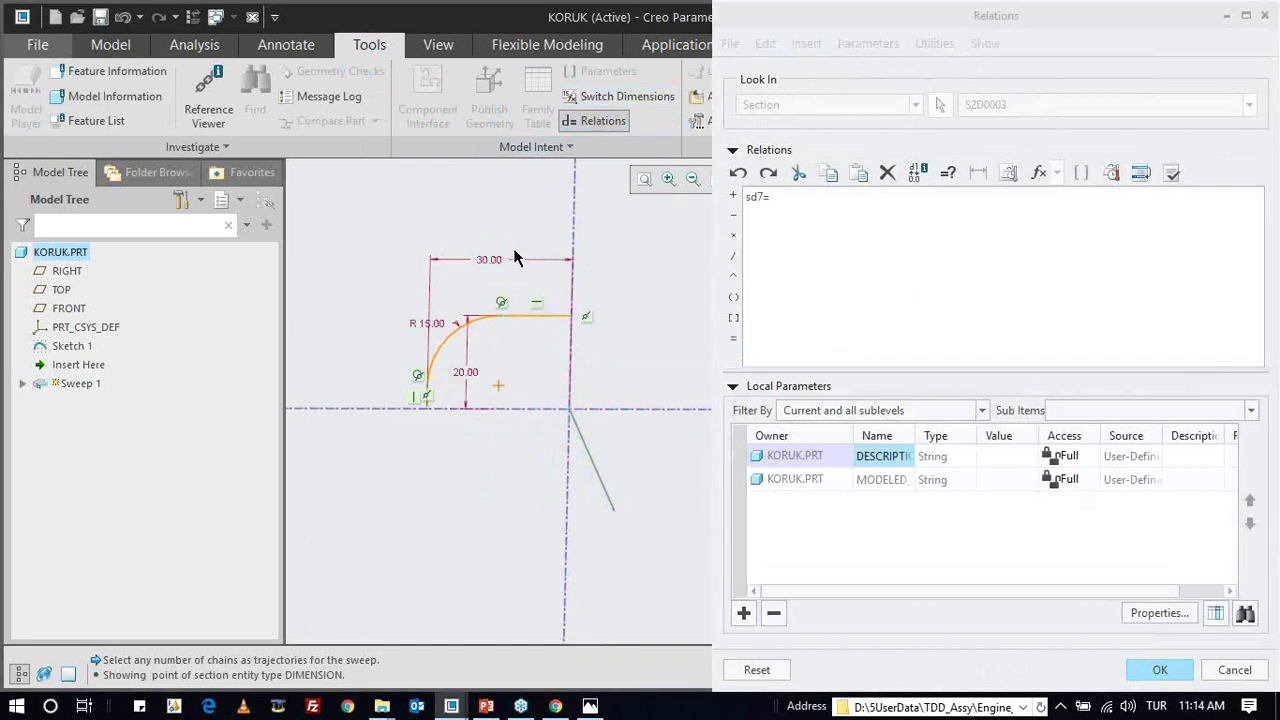
click(590, 120)
- Enter sd7=30+2*sin(trajpar*360*10), verify it and apply it
text(30+2*sin()
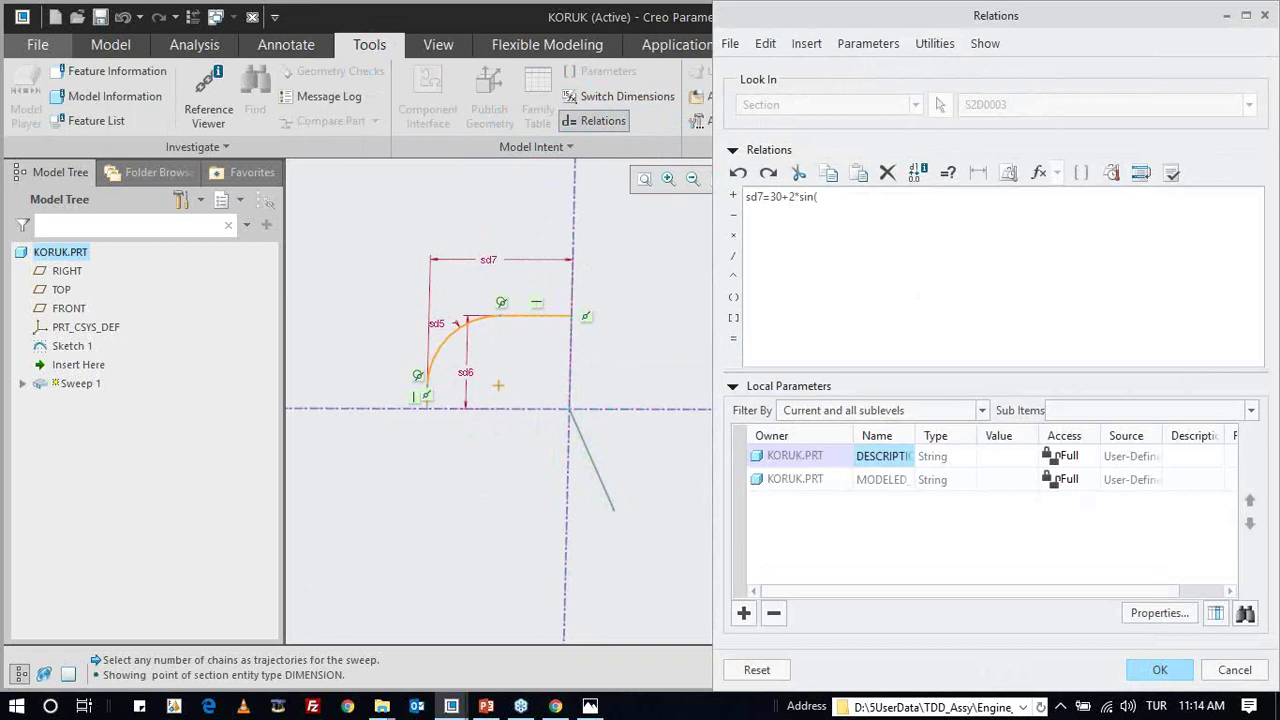
text(par*)
text(360*10)
text())
click(1172, 172)
key(Return)
click(1160, 669)
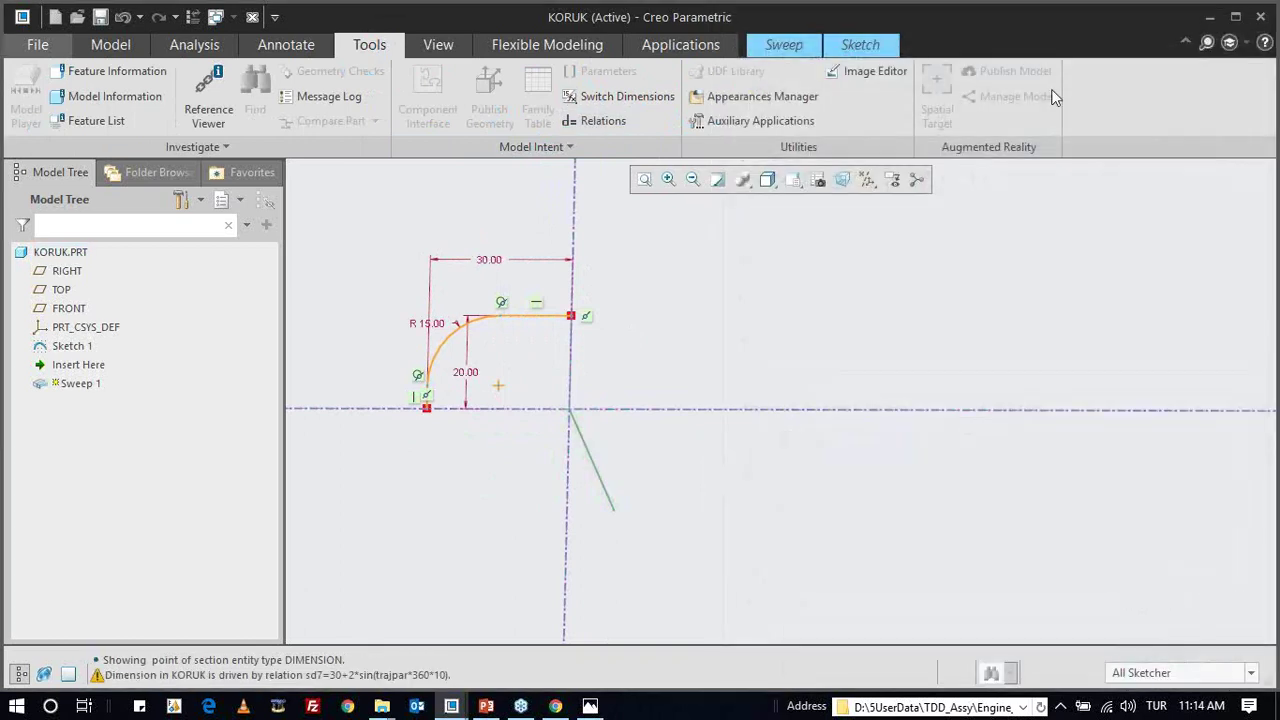
click(880, 45)
- Inspect the ribbed sweep preview with oscillating width, then reopen its section relations tools
click(1203, 85)
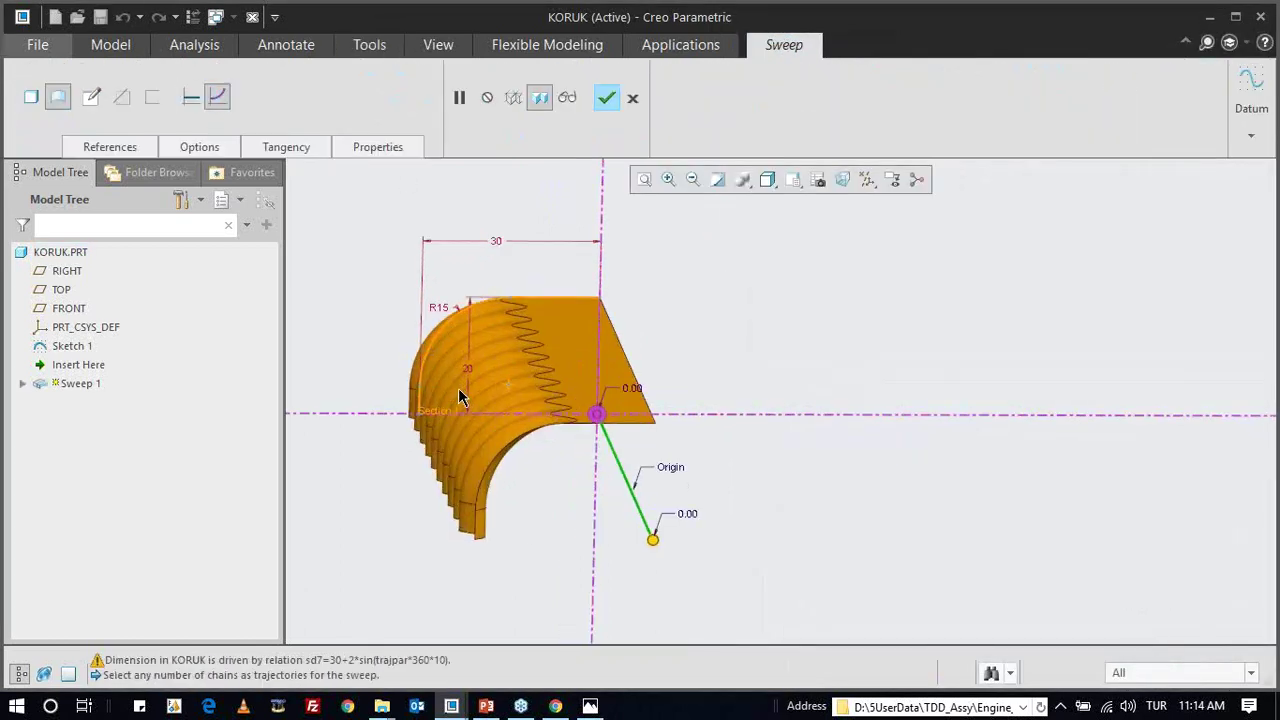
middle_drag(470, 385, 415, 505)
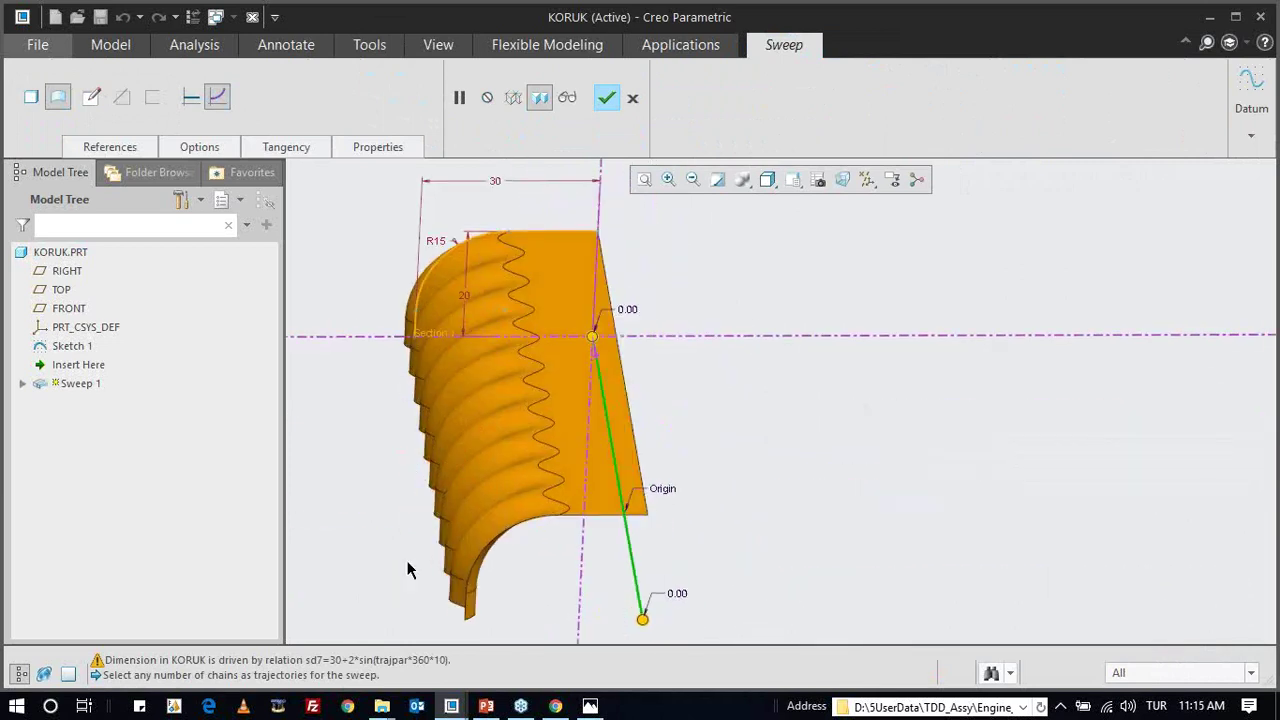
mouse_move(443, 317)
middle_down()
mouse_move(451, 271)
mouse_move(429, 286)
mouse_move(413, 346)
mouse_move(500, 417)
mouse_move(486, 394)
mouse_move(532, 363)
middle_up()
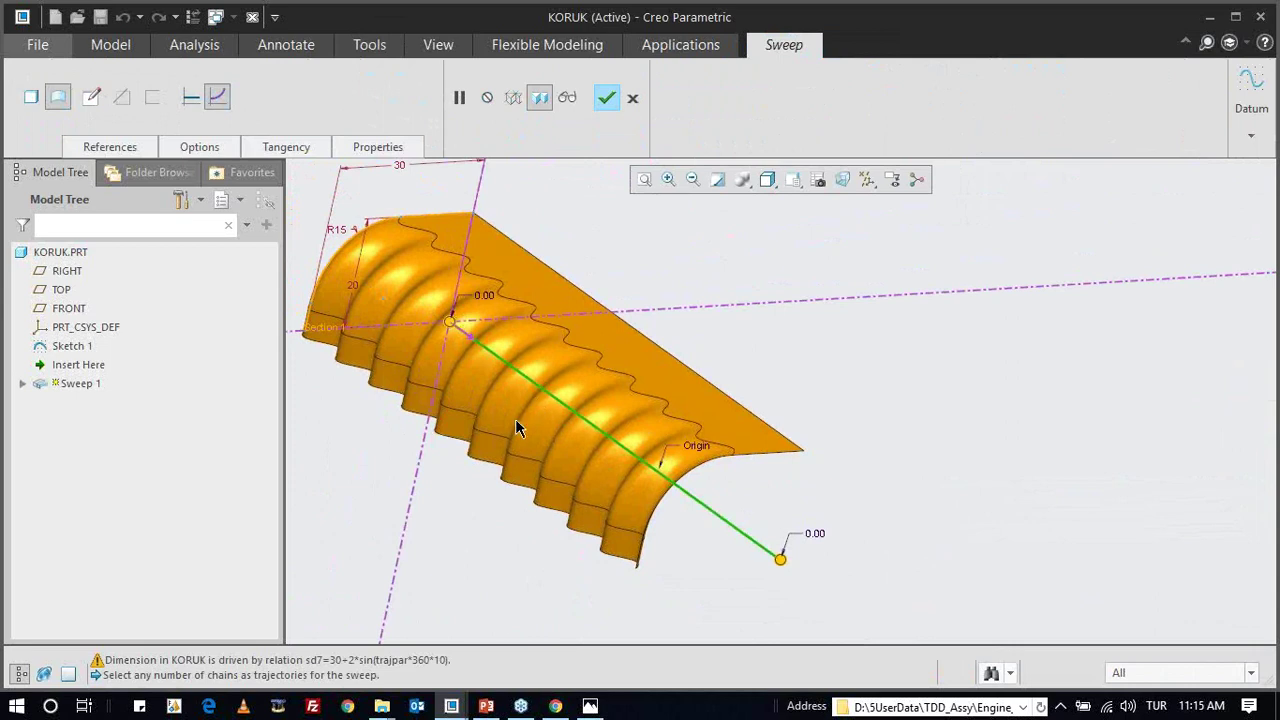
mouse_move(531, 396)
middle_down()
mouse_move(500, 363)
mouse_move(531, 374)
mouse_move(511, 322)
mouse_move(474, 380)
middle_up()
mouse_move(425, 312)
middle_down()
mouse_move(420, 295)
mouse_move(400, 335)
middle_up()
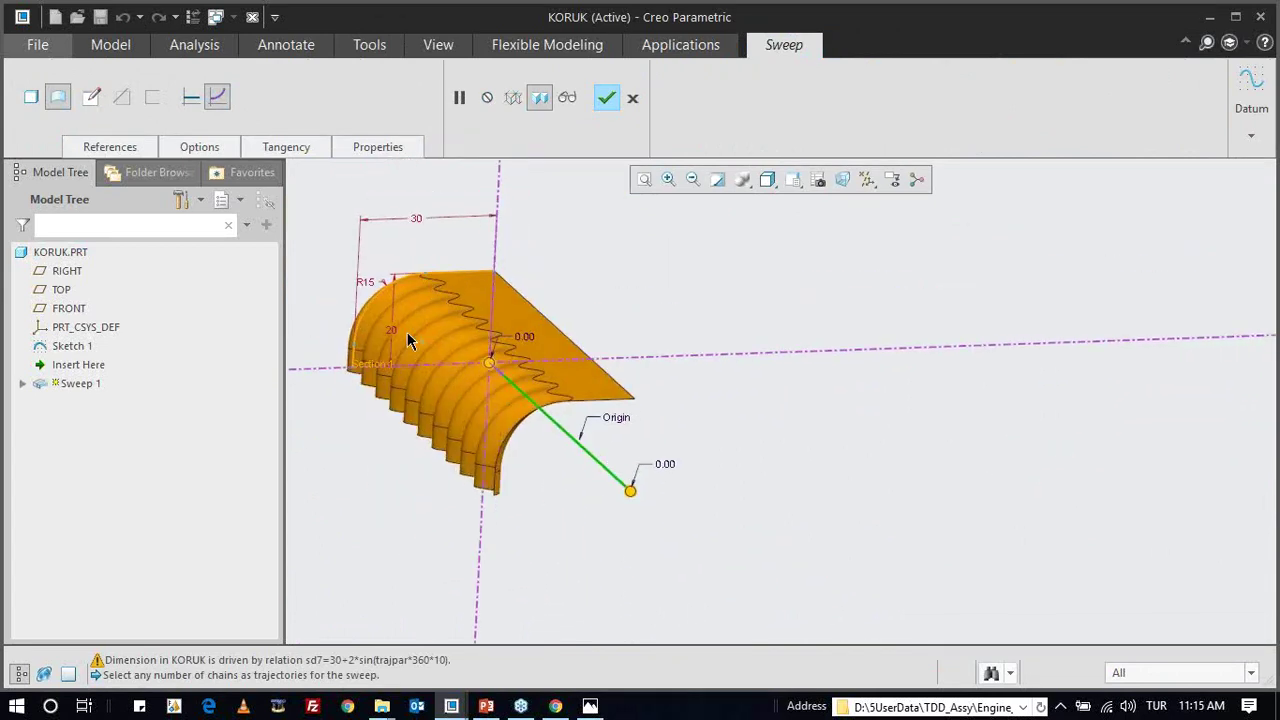
click(89, 92)
click(369, 44)
- Add the relation sd6=20+2*sin(trajpar*360*10) beside sd7 and verify both relations
click(603, 121)
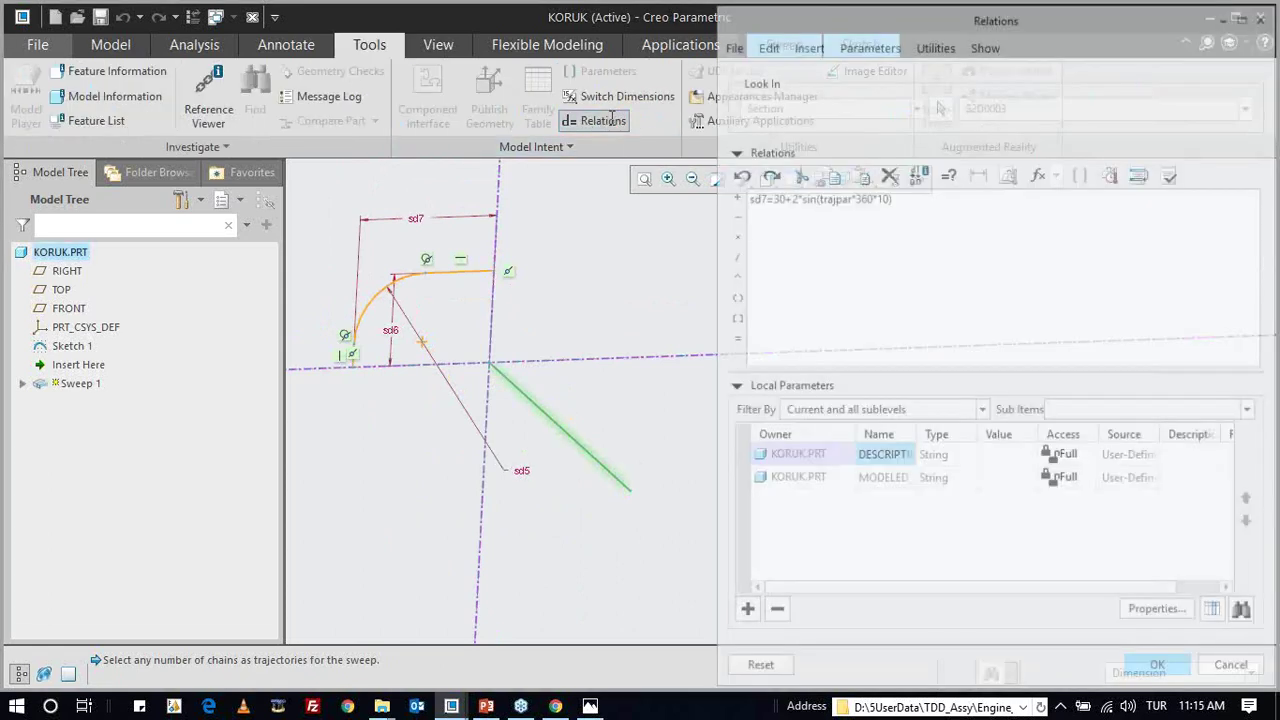
click(393, 331)
text(=)
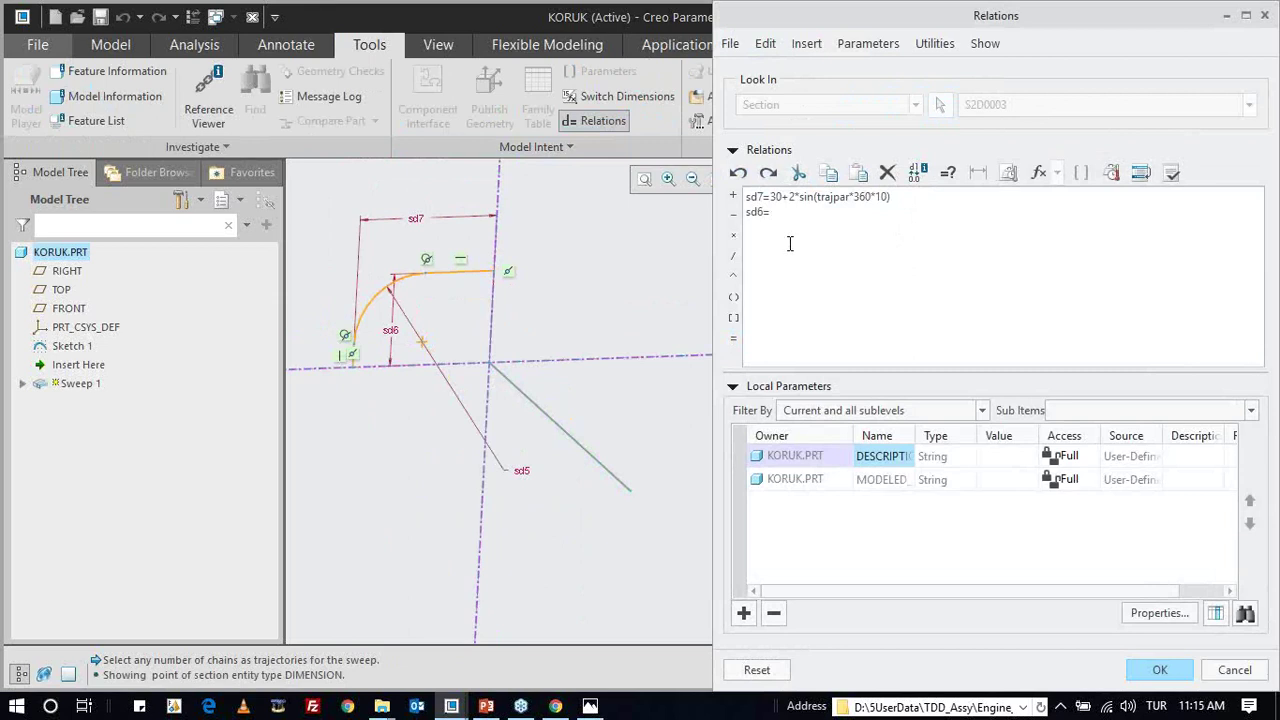
key(Up)
key(shift+End)
key(ctrl+c)
key(Down)
key(ctrl+v)
key(BackSpace)
text(2)
click(1172, 173)
click(762, 334)
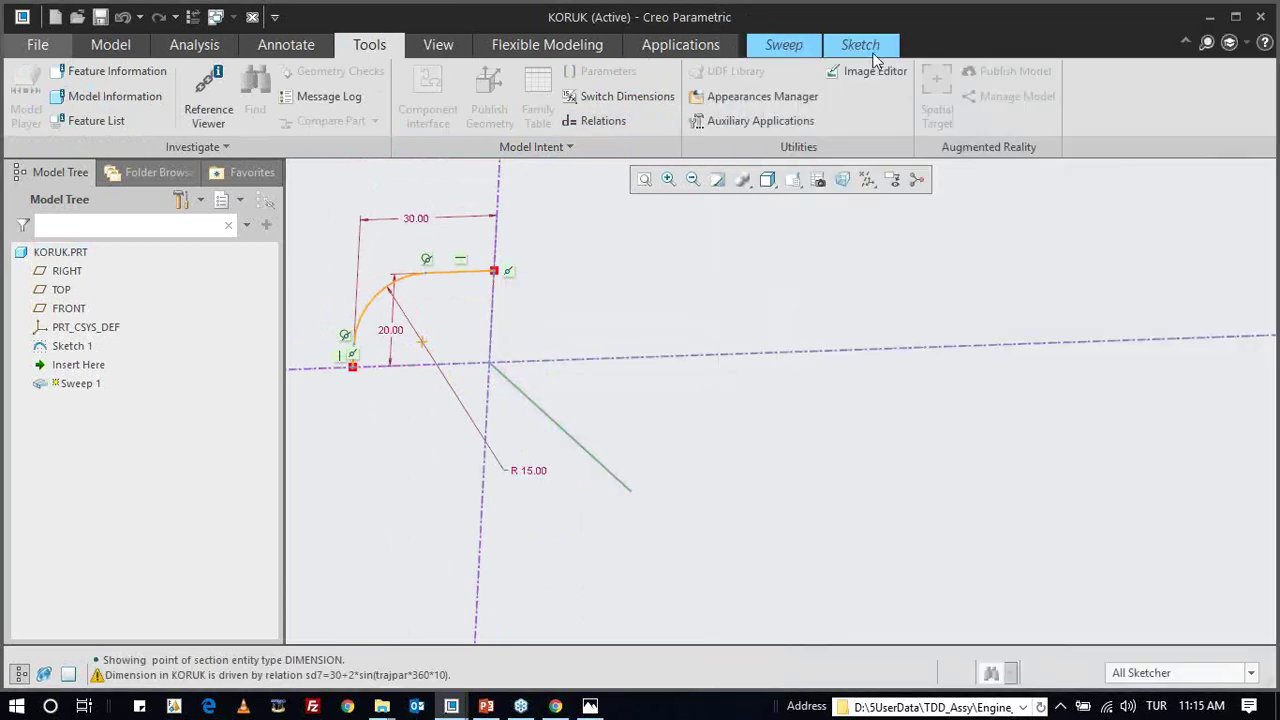
- Preview the updated sweep, reopen the section, and bring up the sine curve image in Photos
click(873, 45)
click(1205, 95)
mouse_move(481, 340)
middle_down()
mouse_move(757, 375)
mouse_move(533, 333)
mouse_move(522, 357)
middle_up()
click(86, 94)
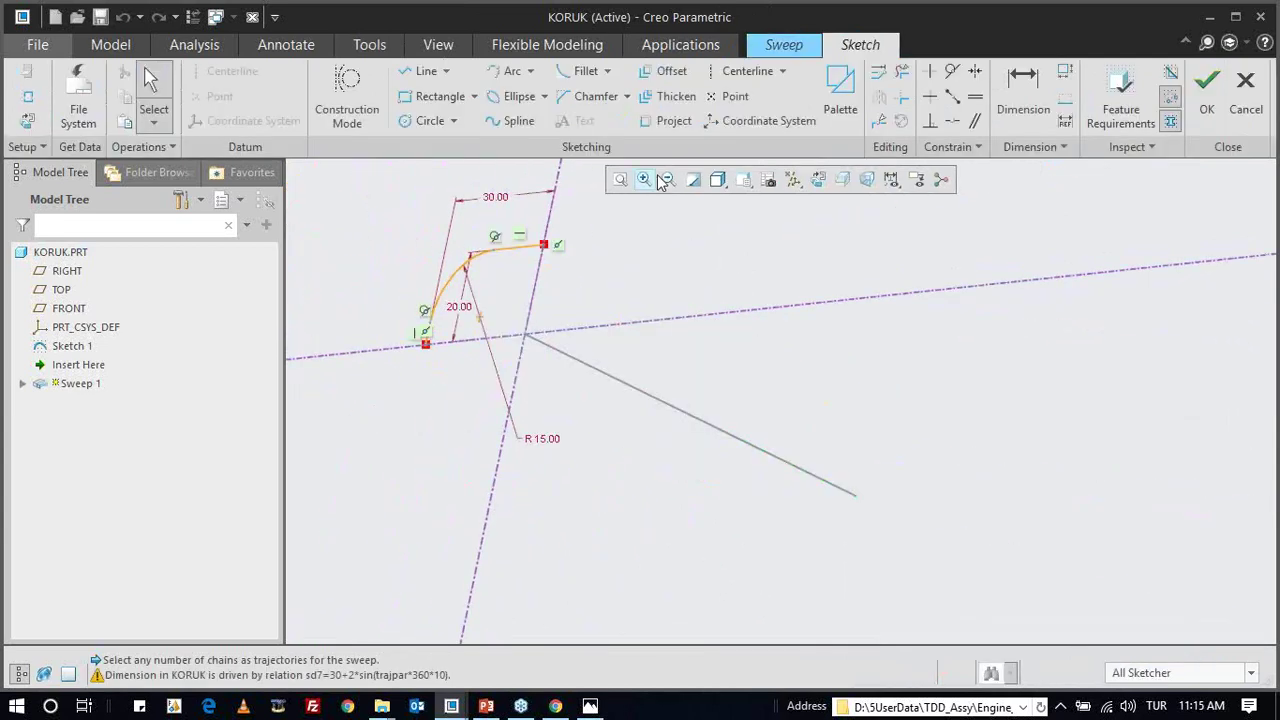
click(369, 44)
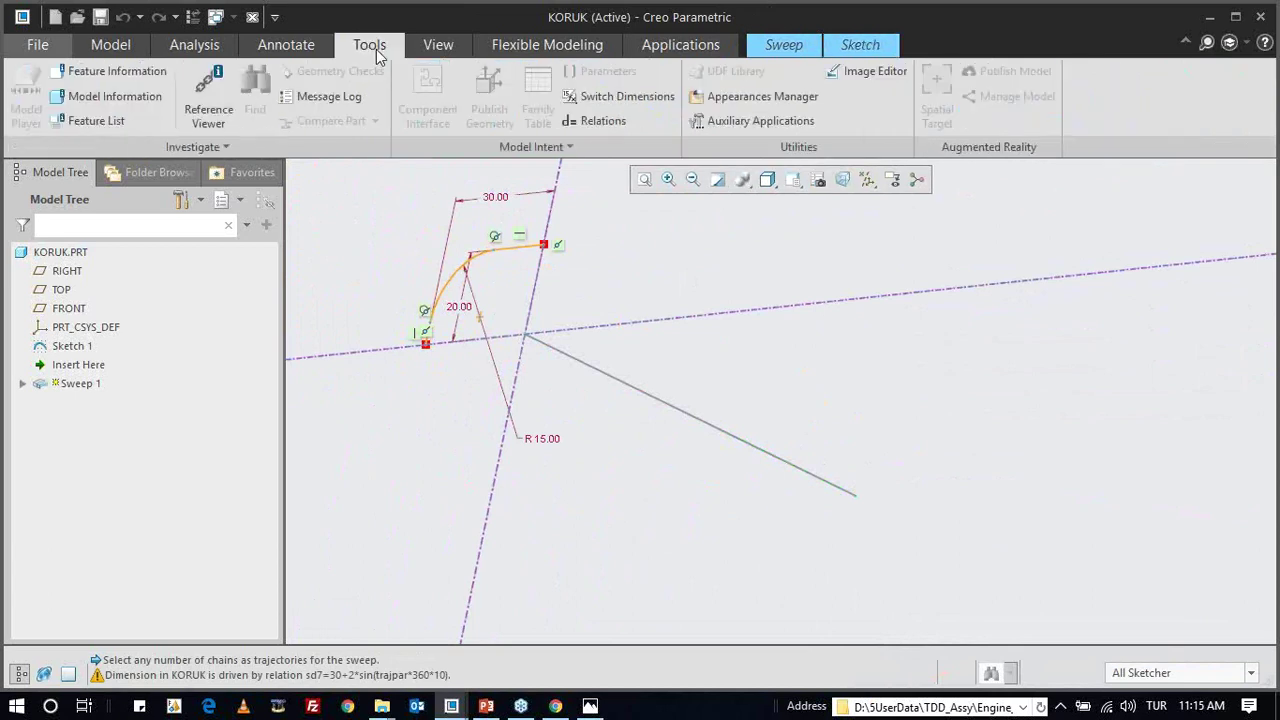
click(855, 50)
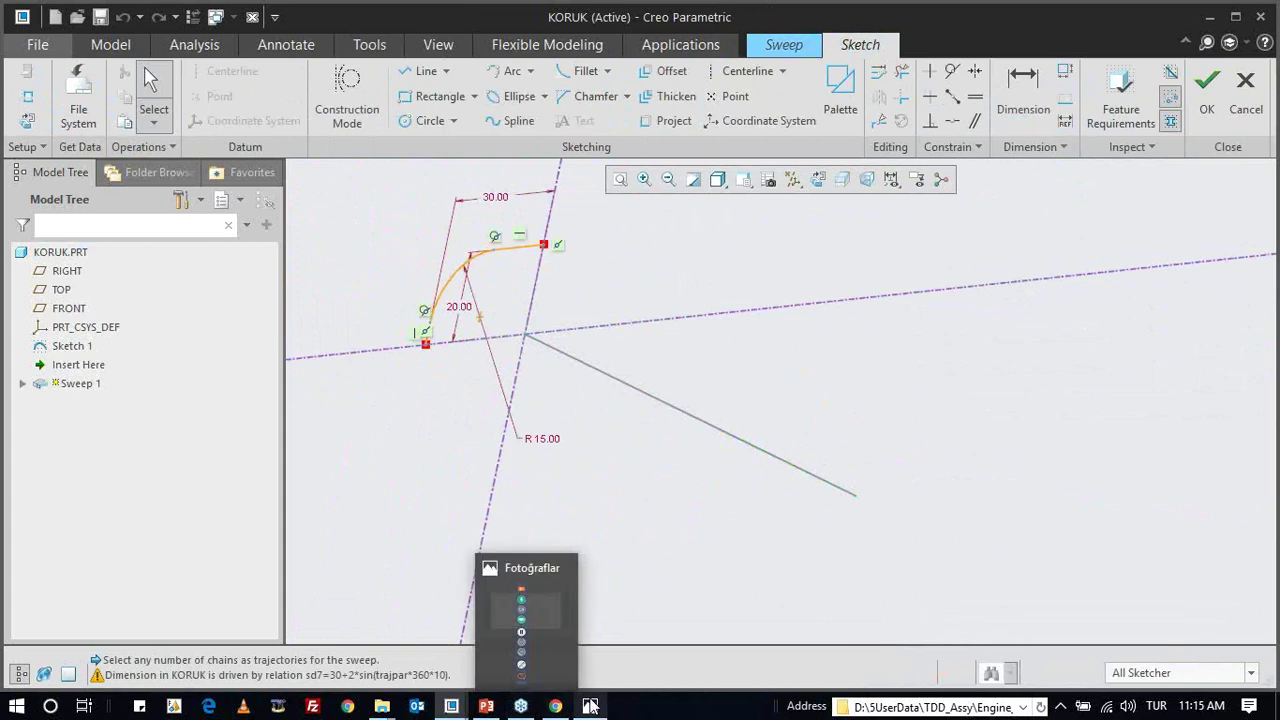
mouse_move(590, 706)
click(527, 620)
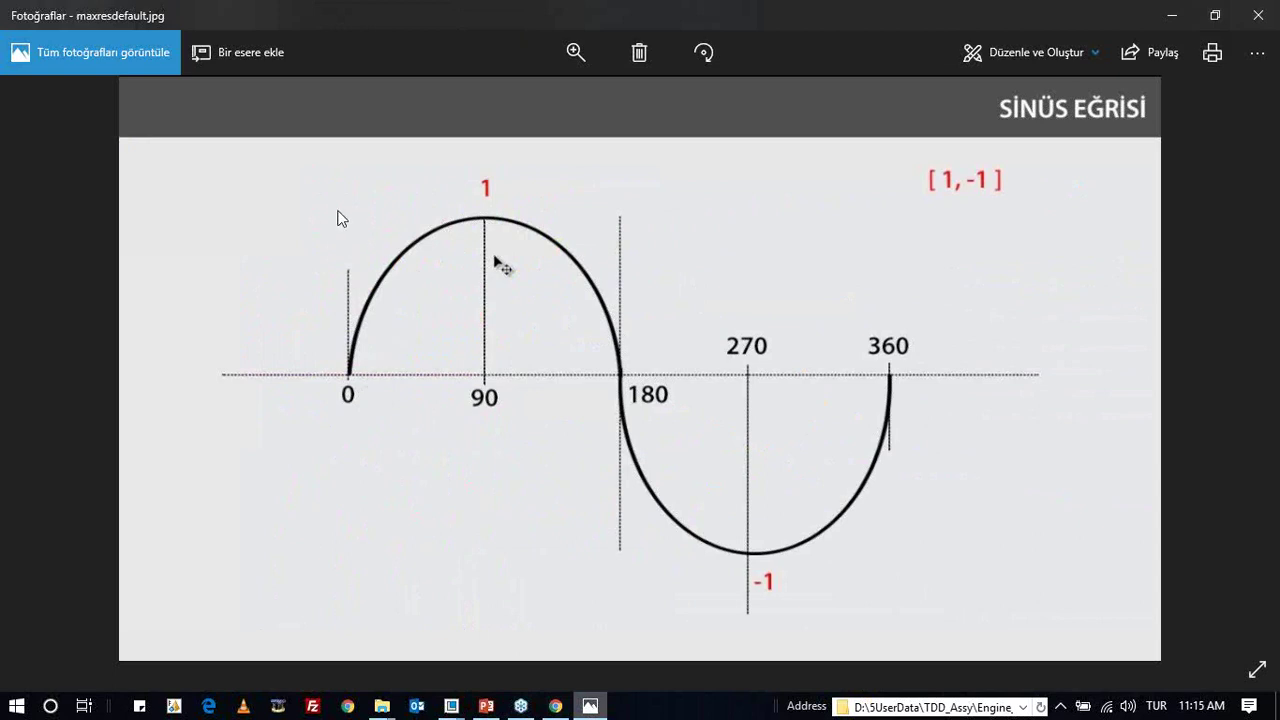
- Minimize the sine image and reconfirm the sd6 and sd7 sine relations
click(1172, 15)
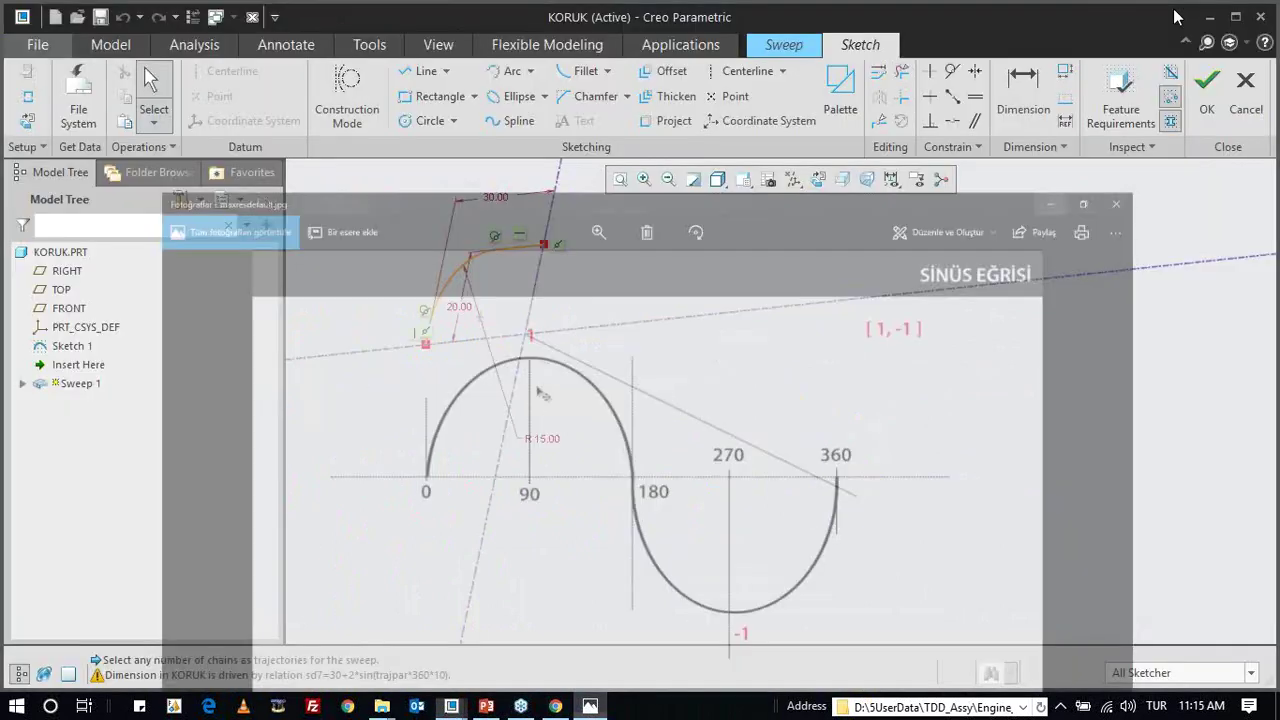
click(369, 45)
click(592, 121)
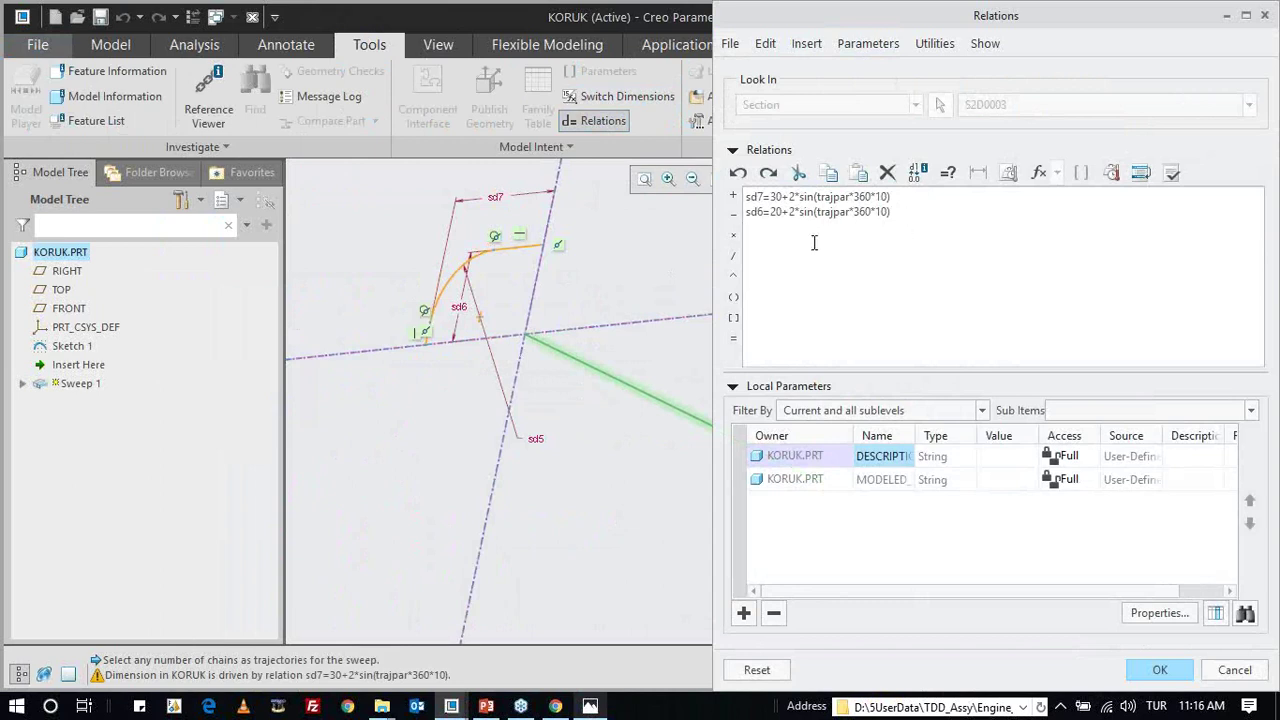
click(1154, 674)
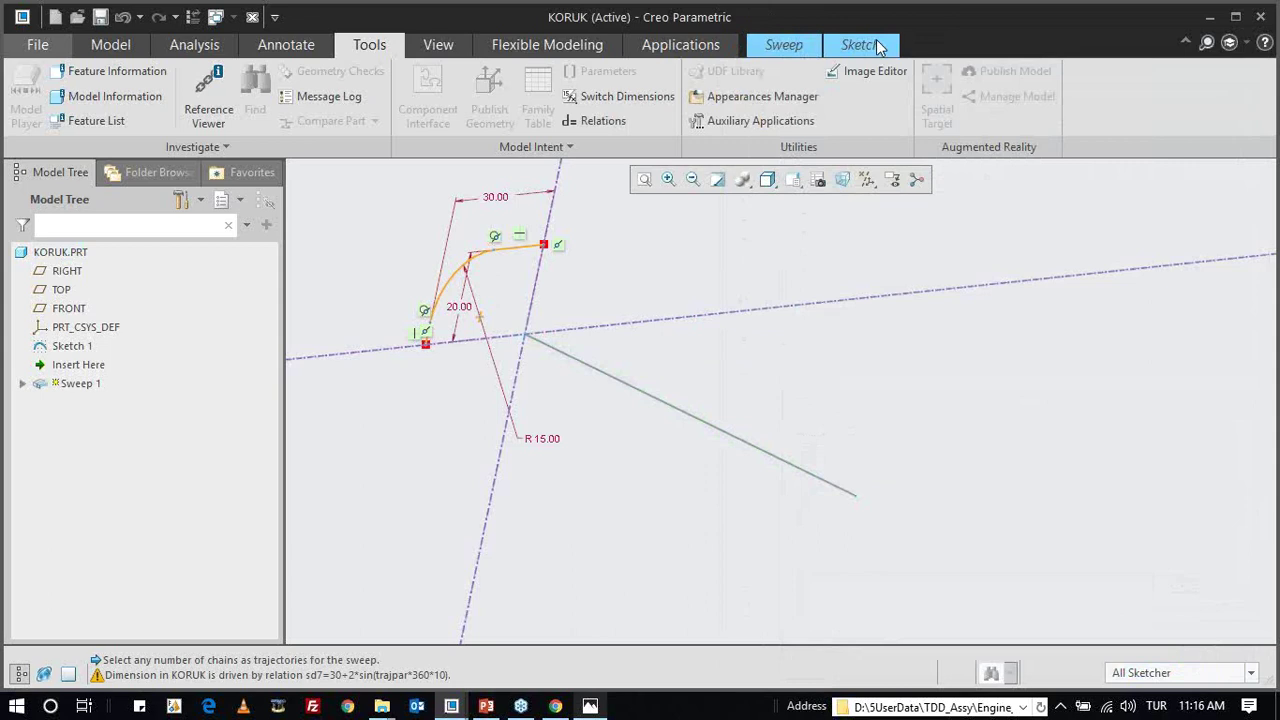
- Preview the sweep rippling in both width and height, then reopen its section sketch
click(860, 45)
click(1207, 95)
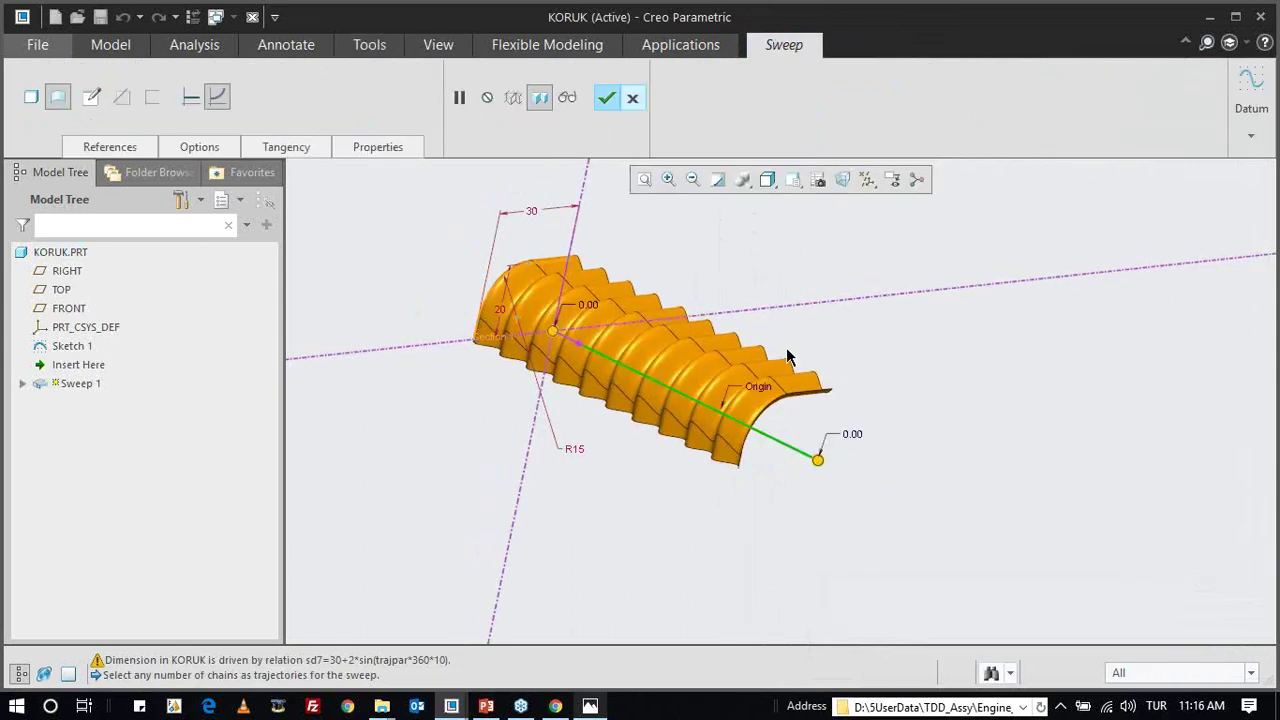
middle_drag(787, 357, 780, 352)
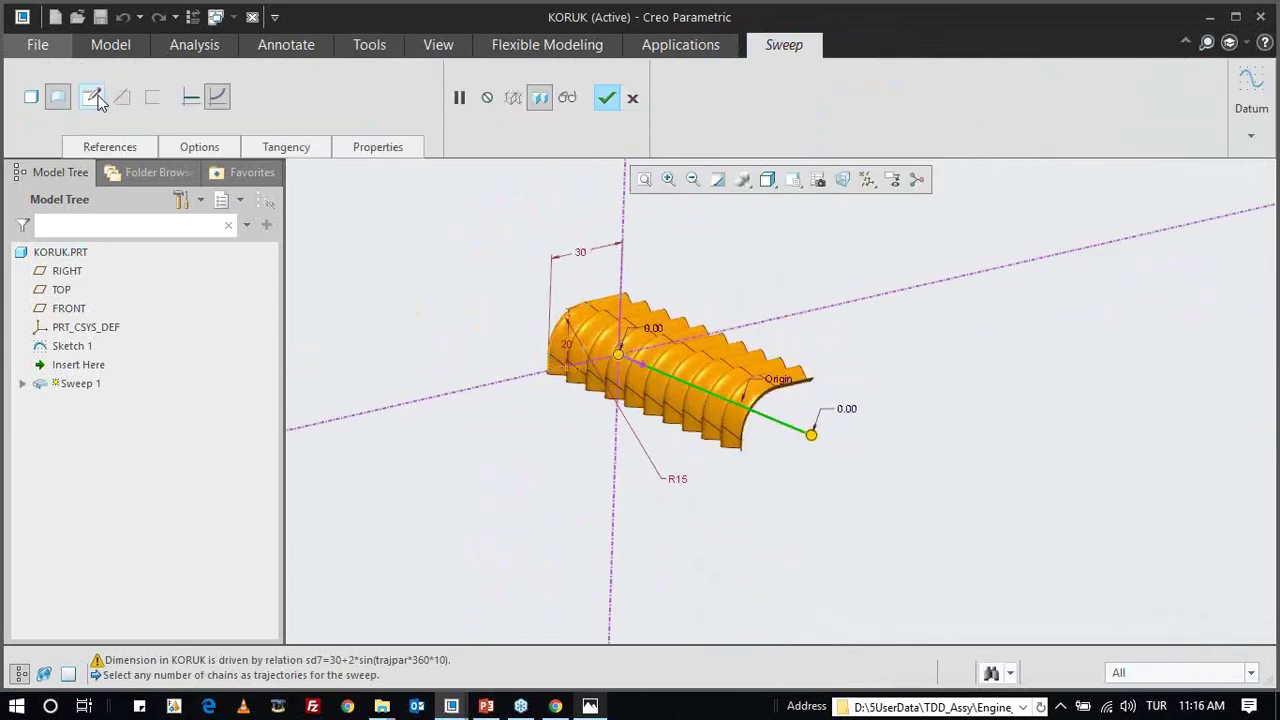
click(91, 97)
- Edit the section relations to add tapers: -trajpar*20 on sd7 and -trajpar*10 on sd6
click(380, 44)
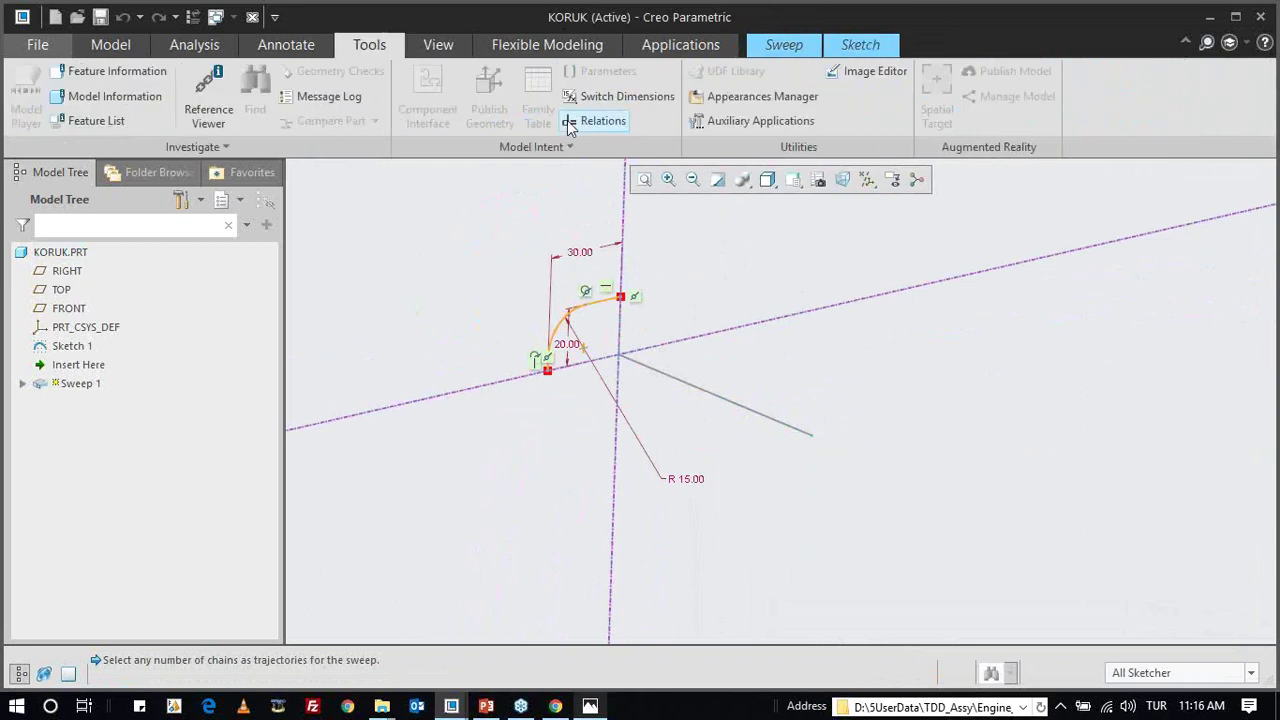
click(596, 121)
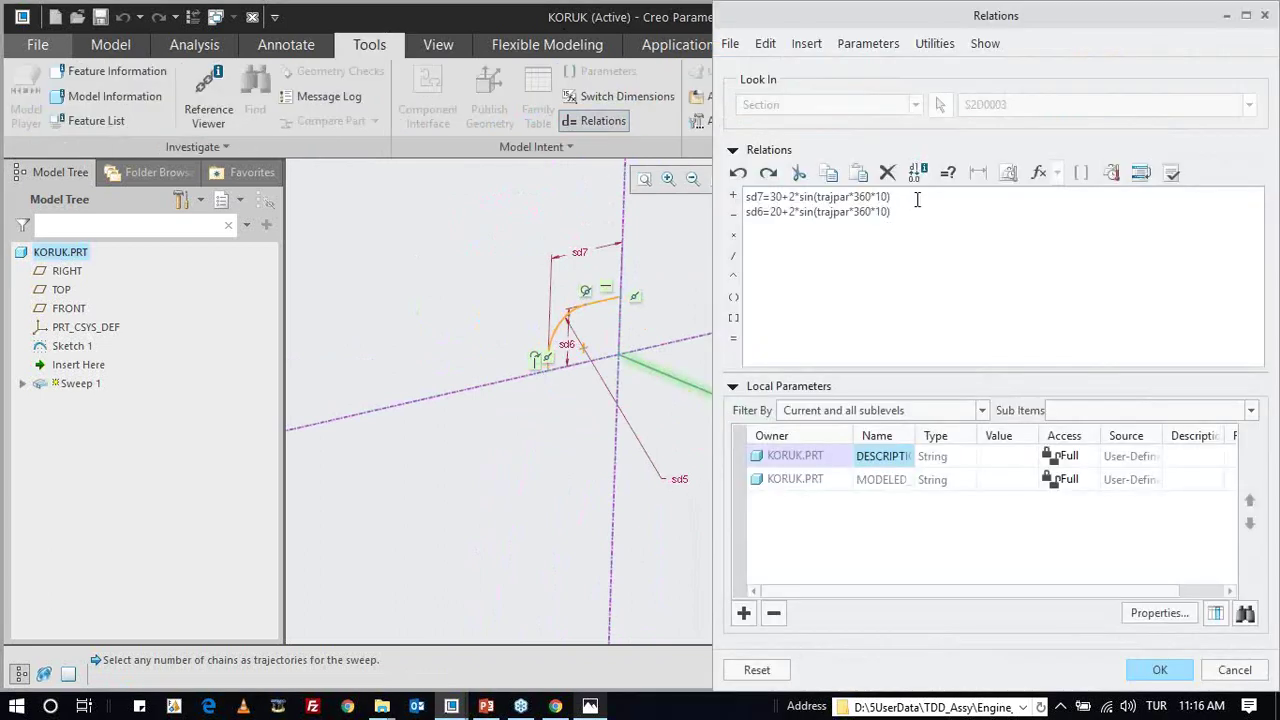
text(+)
drag(789, 197, 887, 197)
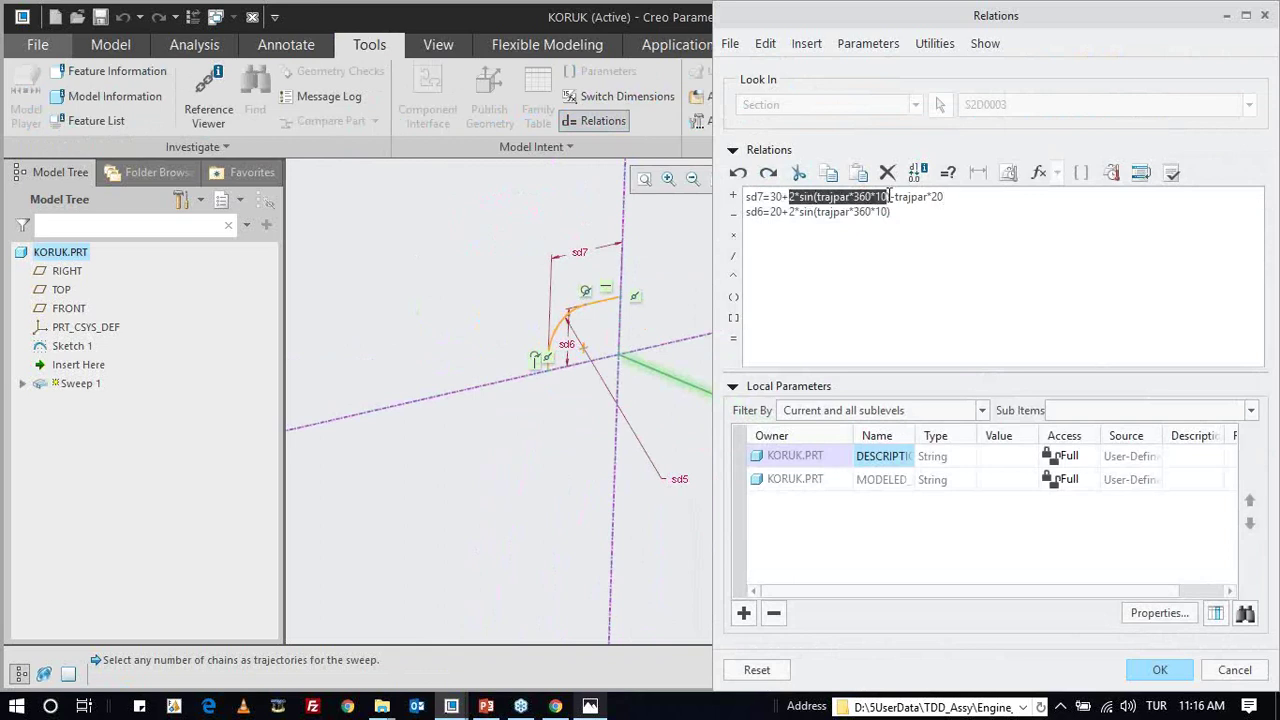
drag(783, 197, 889, 197)
key(Delete)
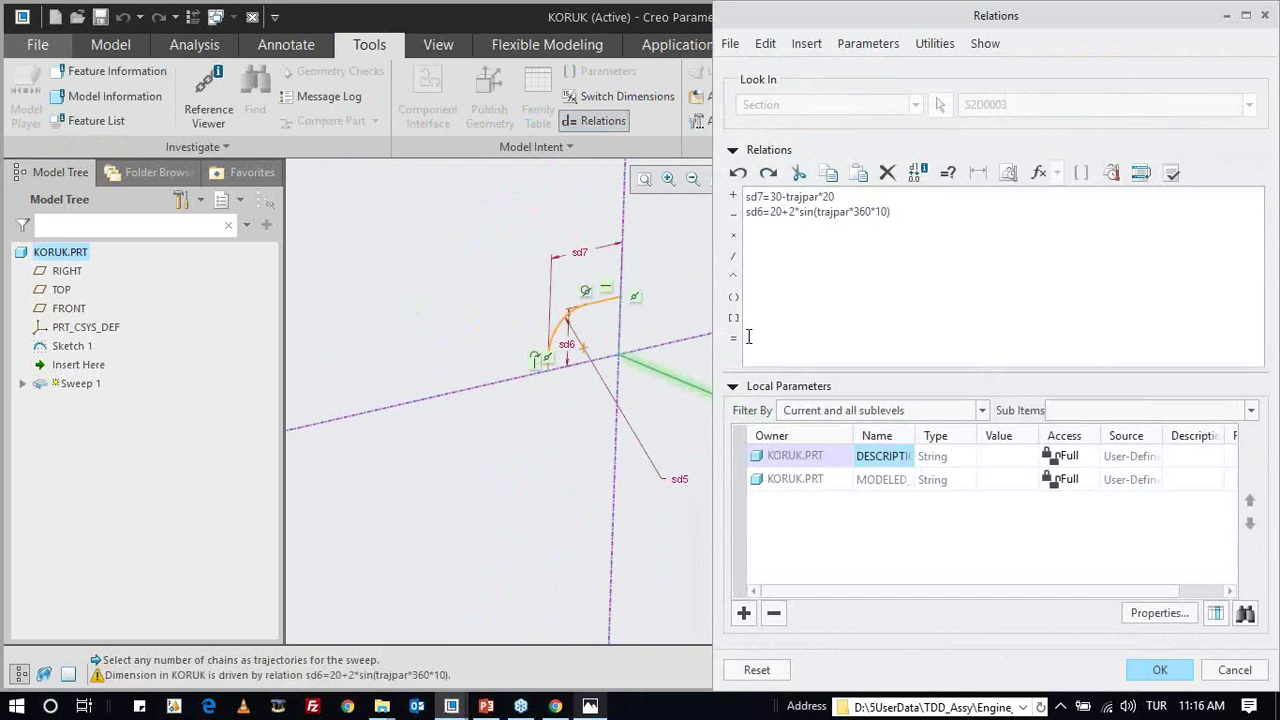
text(+2*sin(trajpar*360*10))
text(-trajpar*10)
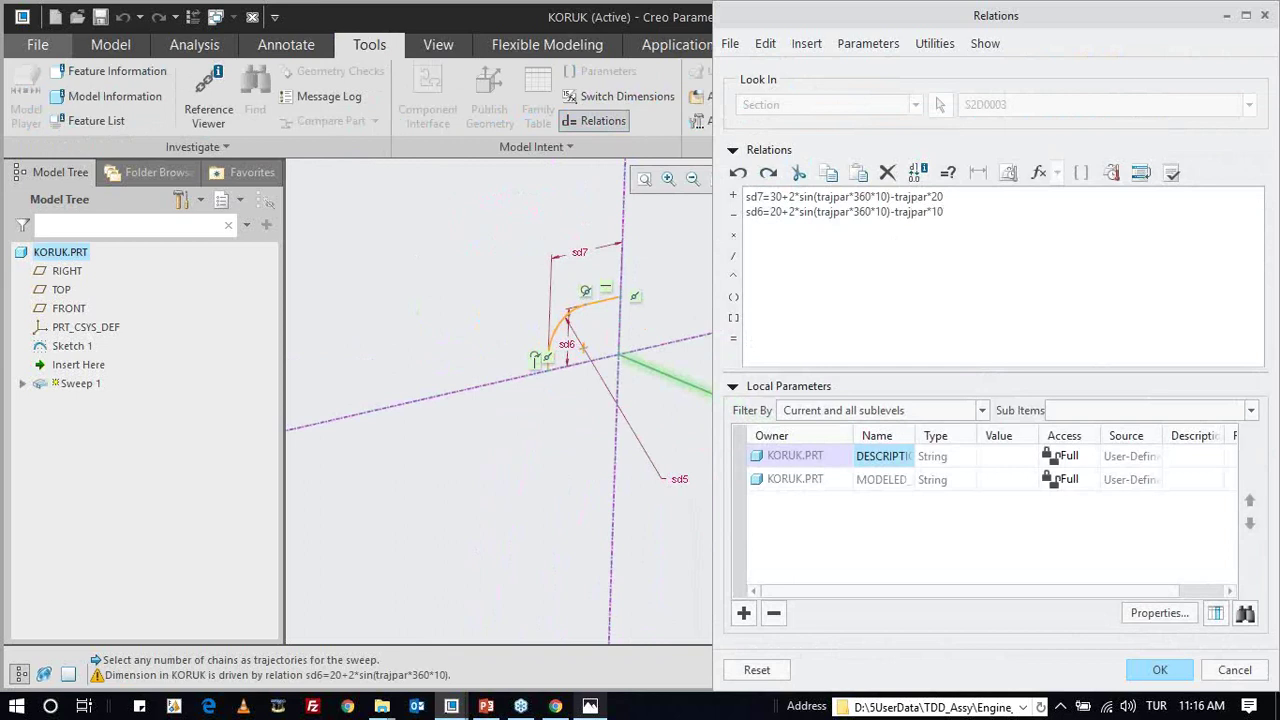
click(940, 233)
- Apply the taper relations and inspect the sweep narrowing toward the far end of the trajectory
click(1160, 670)
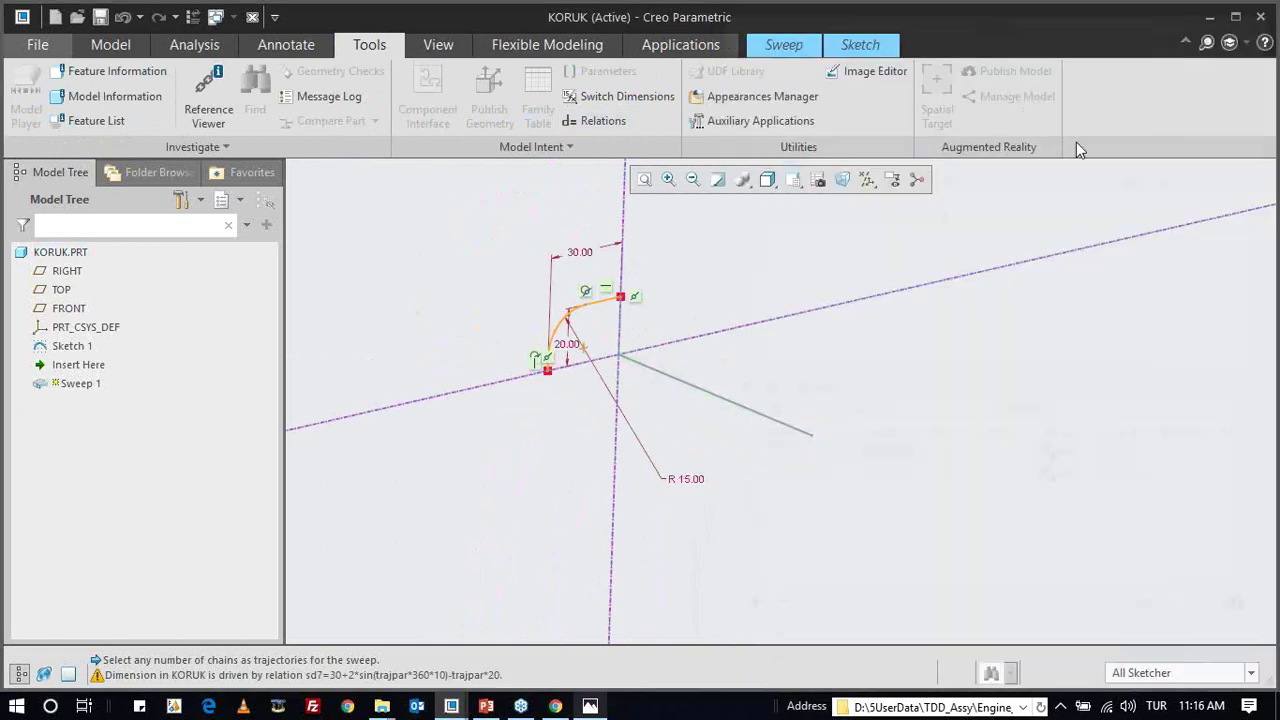
click(1205, 98)
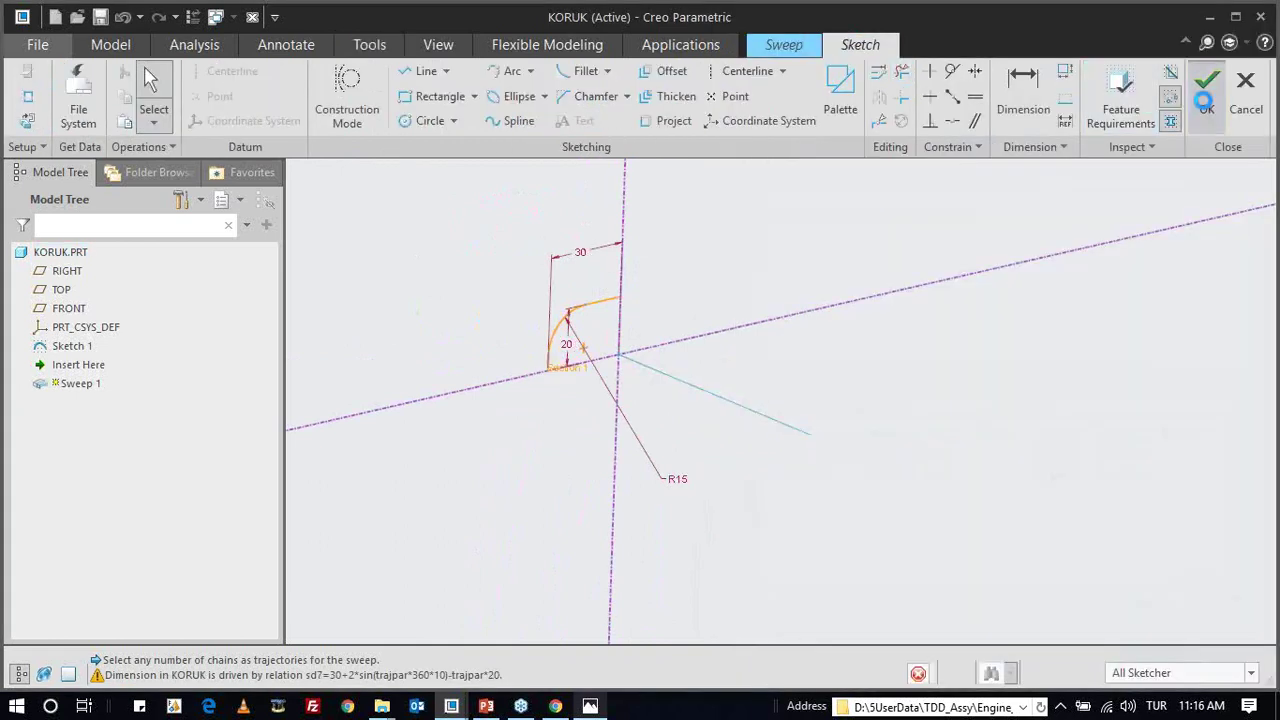
mouse_move(752, 381)
middle_down()
mouse_move(665, 338)
mouse_move(700, 370)
mouse_move(632, 312)
mouse_move(510, 368)
mouse_move(560, 345)
mouse_move(583, 382)
middle_up()
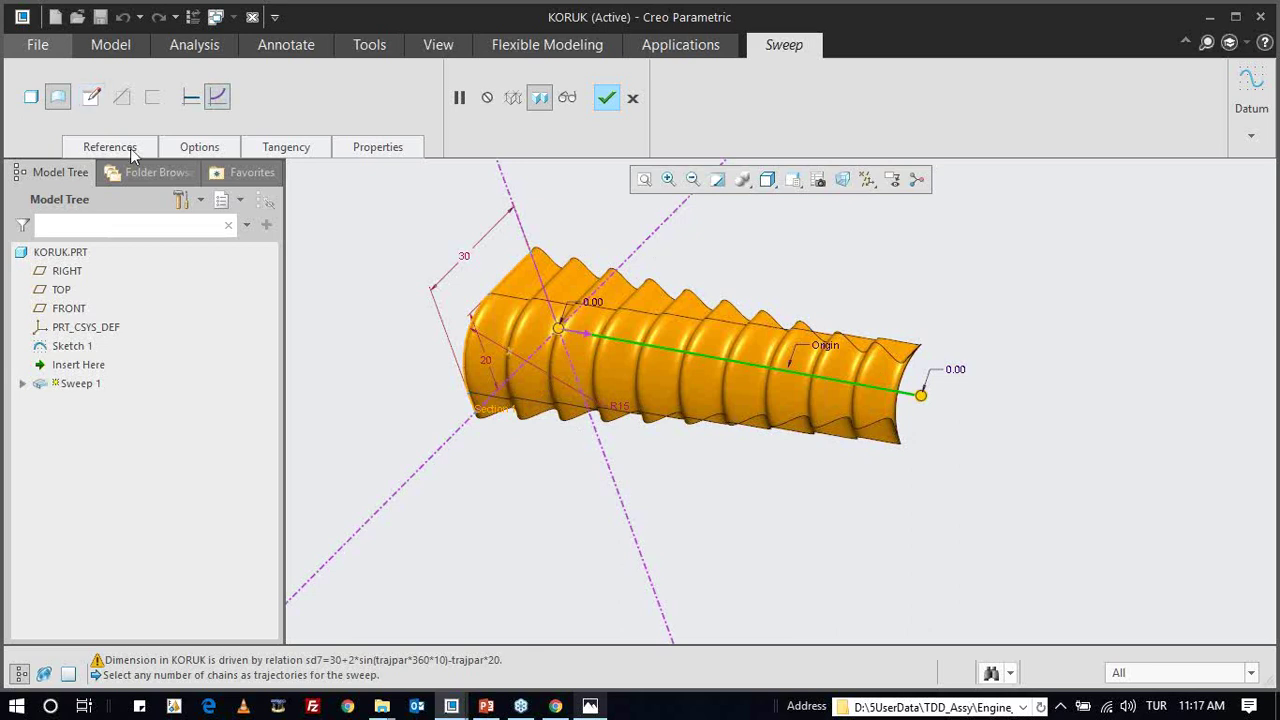
click(91, 96)
- Add a third relation sd5=15-trajpar*10 driving the arc radius and verify it
click(398, 44)
click(611, 122)
click(970, 221)
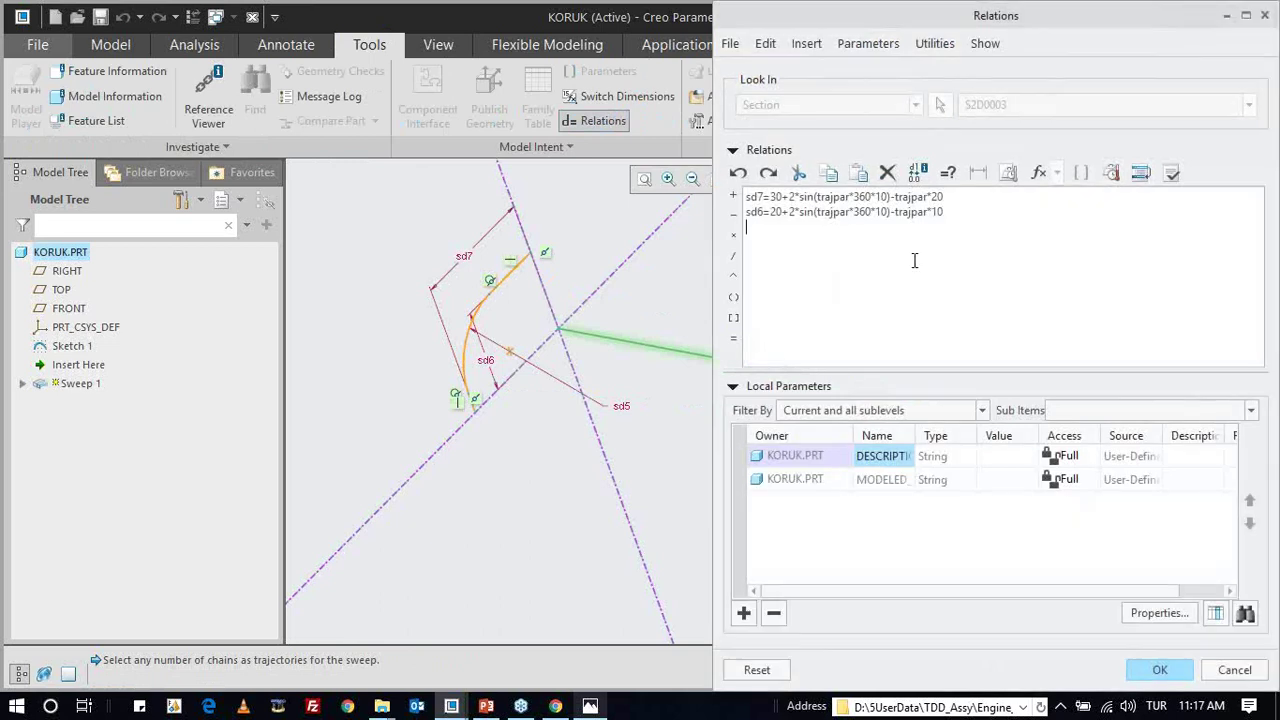
click(619, 410)
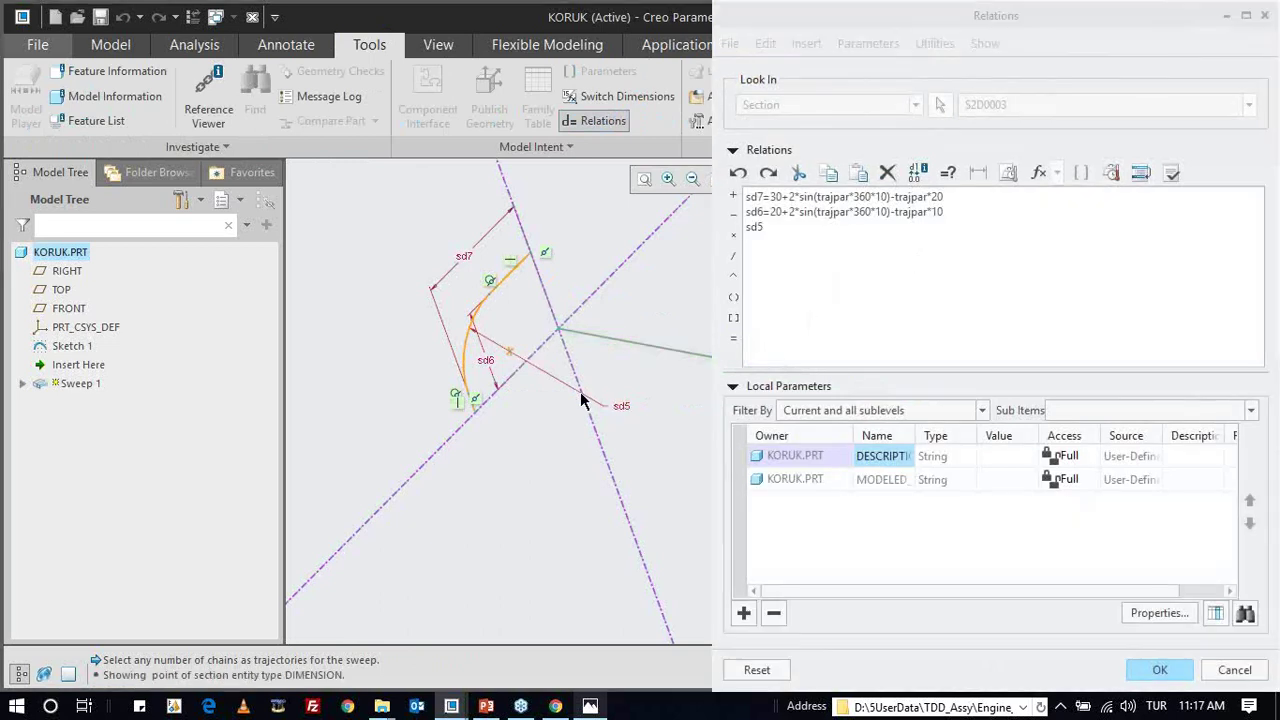
click(737, 338)
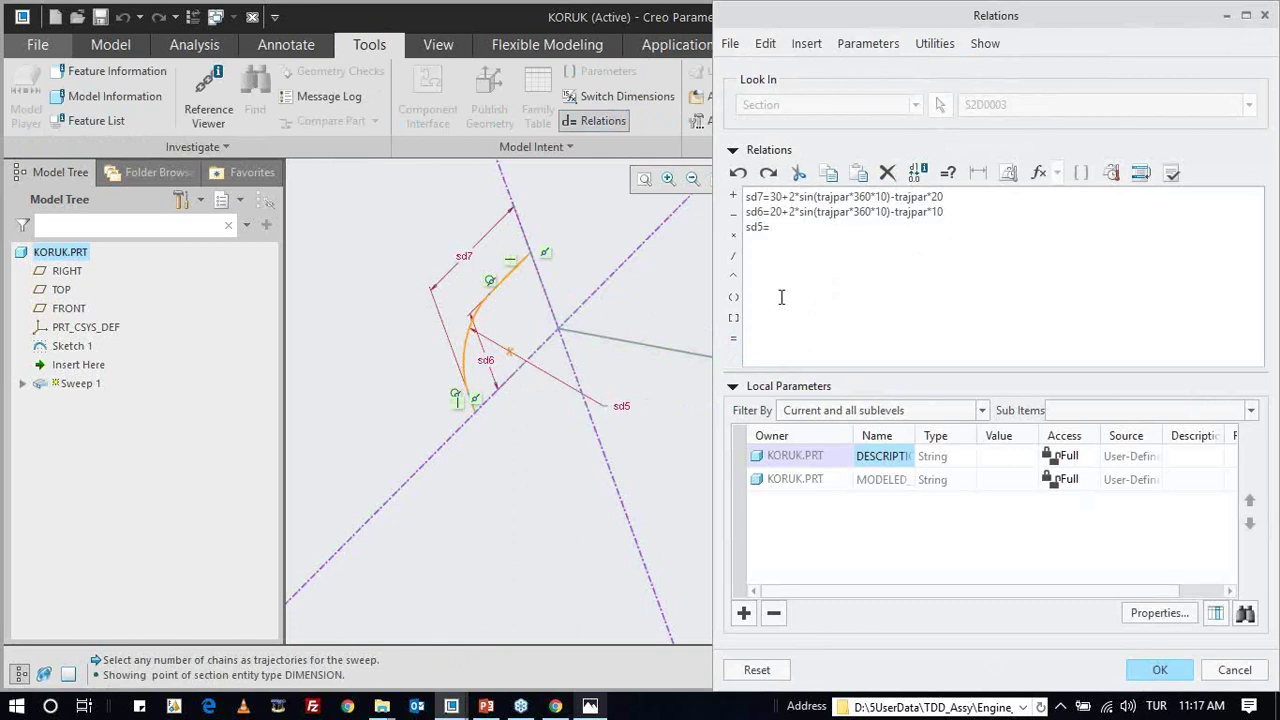
text(15)
click(627, 97)
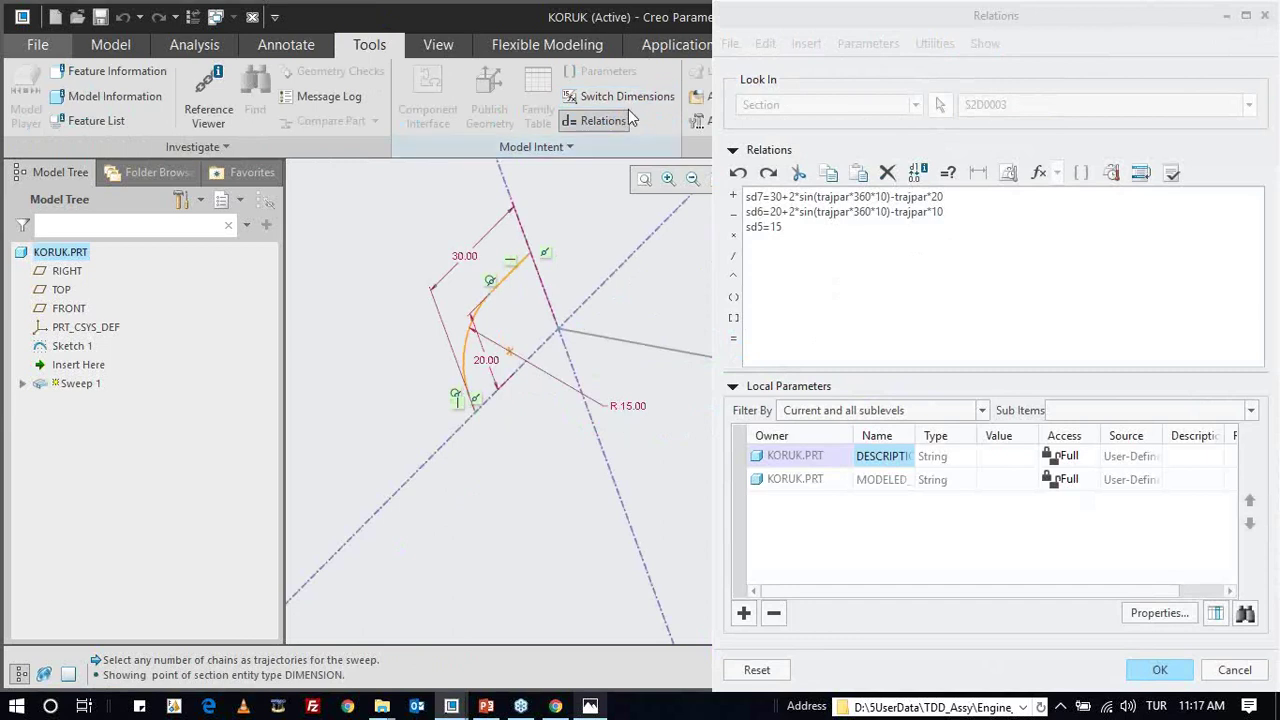
click(632, 95)
click(786, 227)
text(-trajpar*)
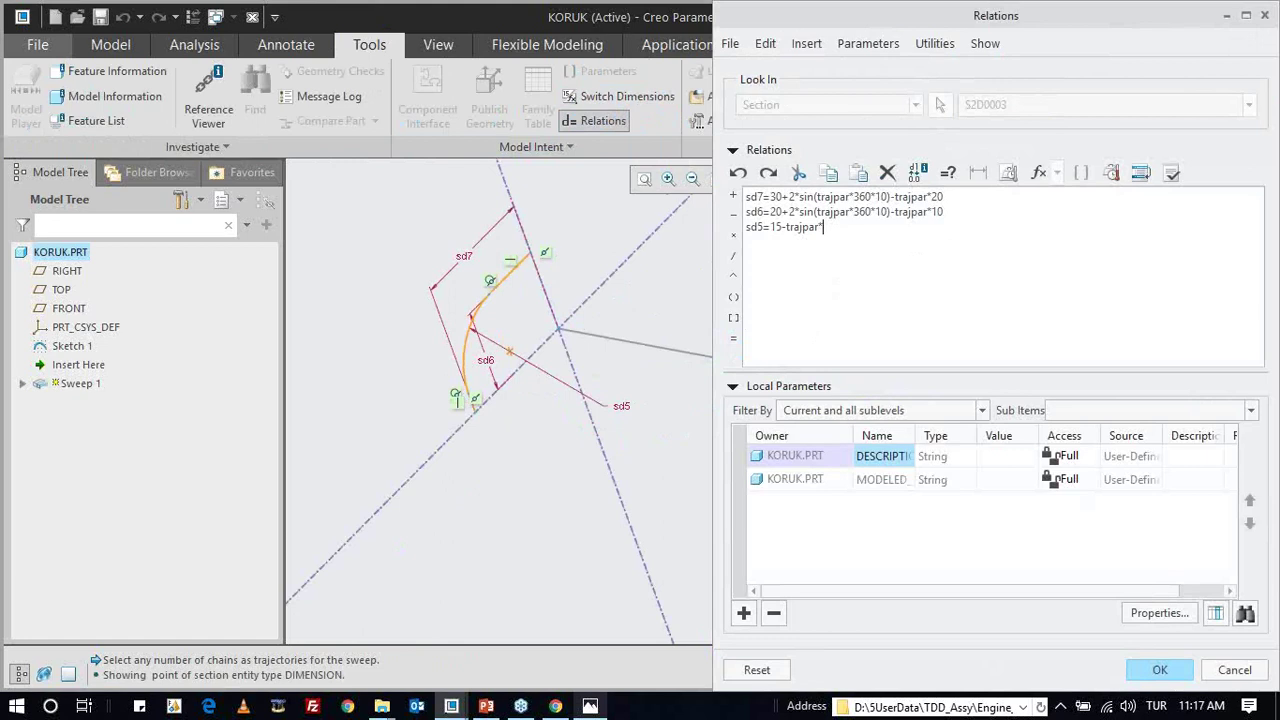
click(1172, 172)
click(734, 386)
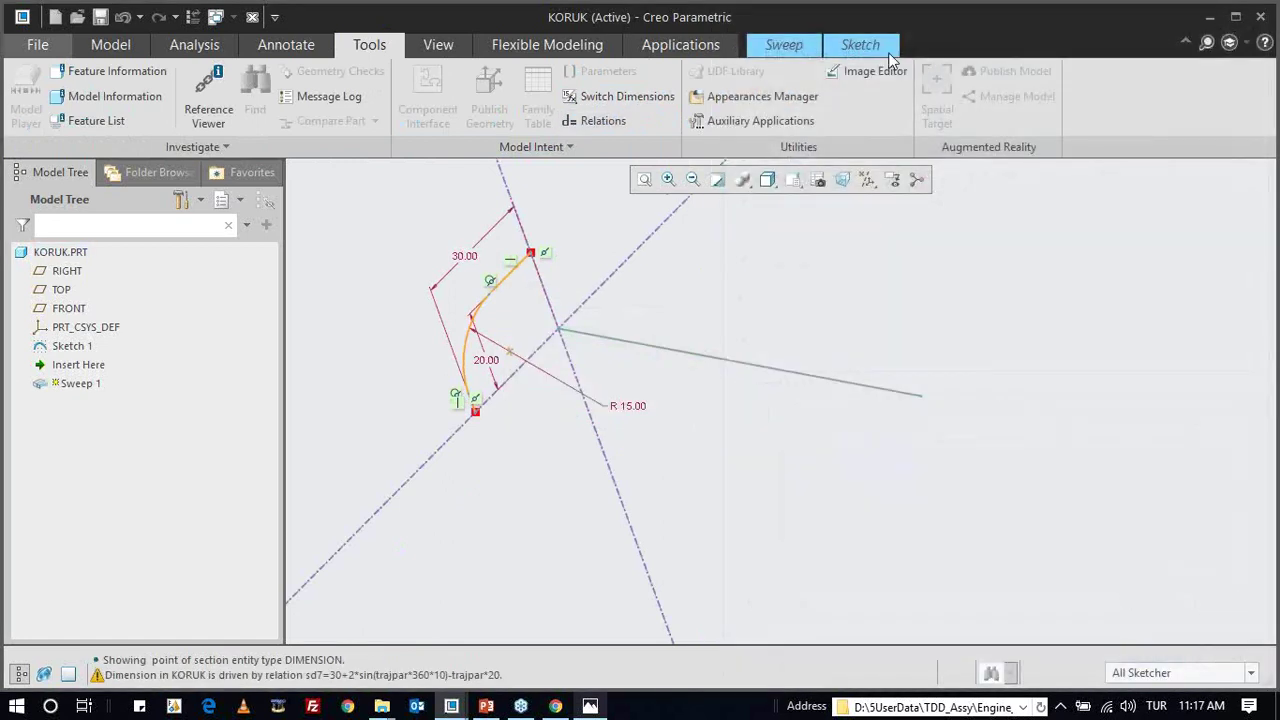
- Apply the relations and complete Sweep 1 in the KORUK part
click(864, 45)
mouse_move(719, 349)
middle_down()
mouse_move(684, 274)
mouse_move(789, 337)
mouse_move(829, 380)
mouse_move(740, 329)
mouse_move(729, 366)
mouse_move(746, 383)
mouse_move(777, 343)
middle_up()
middle_click(776, 340)
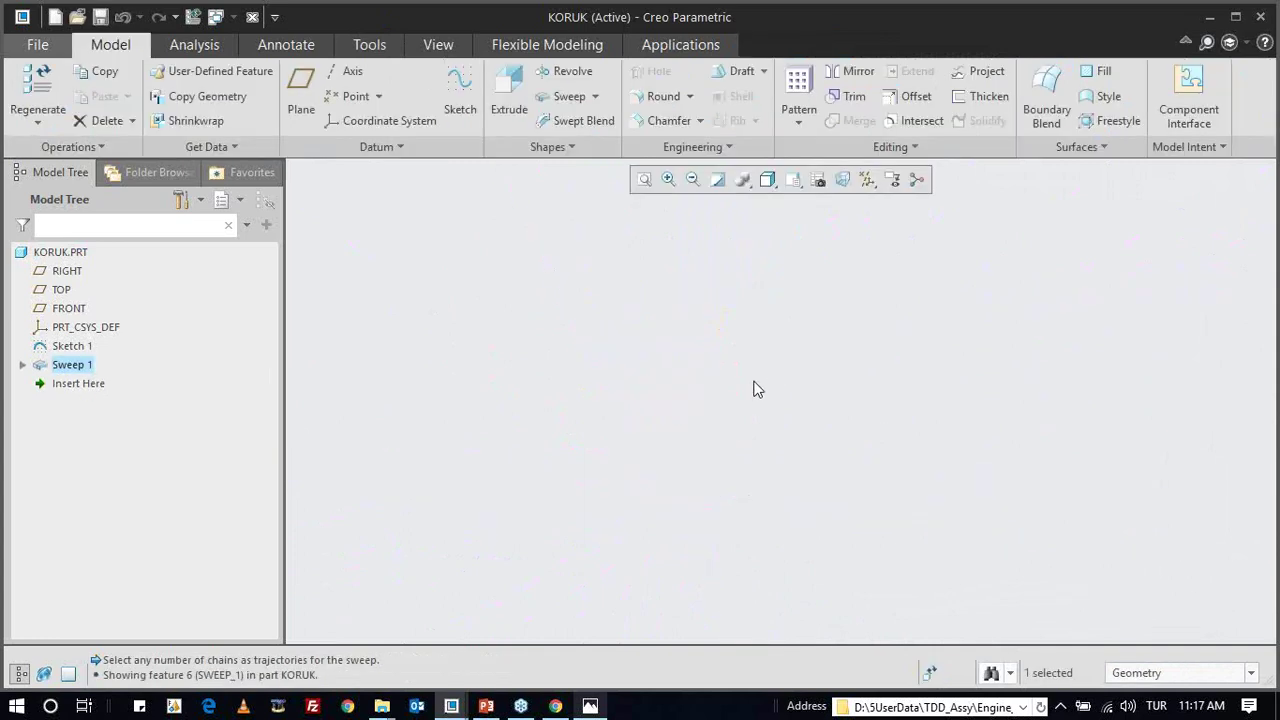
- Change the trajectory line length in Sketch 1 from 100 to 70 and regenerate KORUK
mouse_move(674, 394)
middle_down()
mouse_move(691, 326)
mouse_move(661, 346)
middle_up()
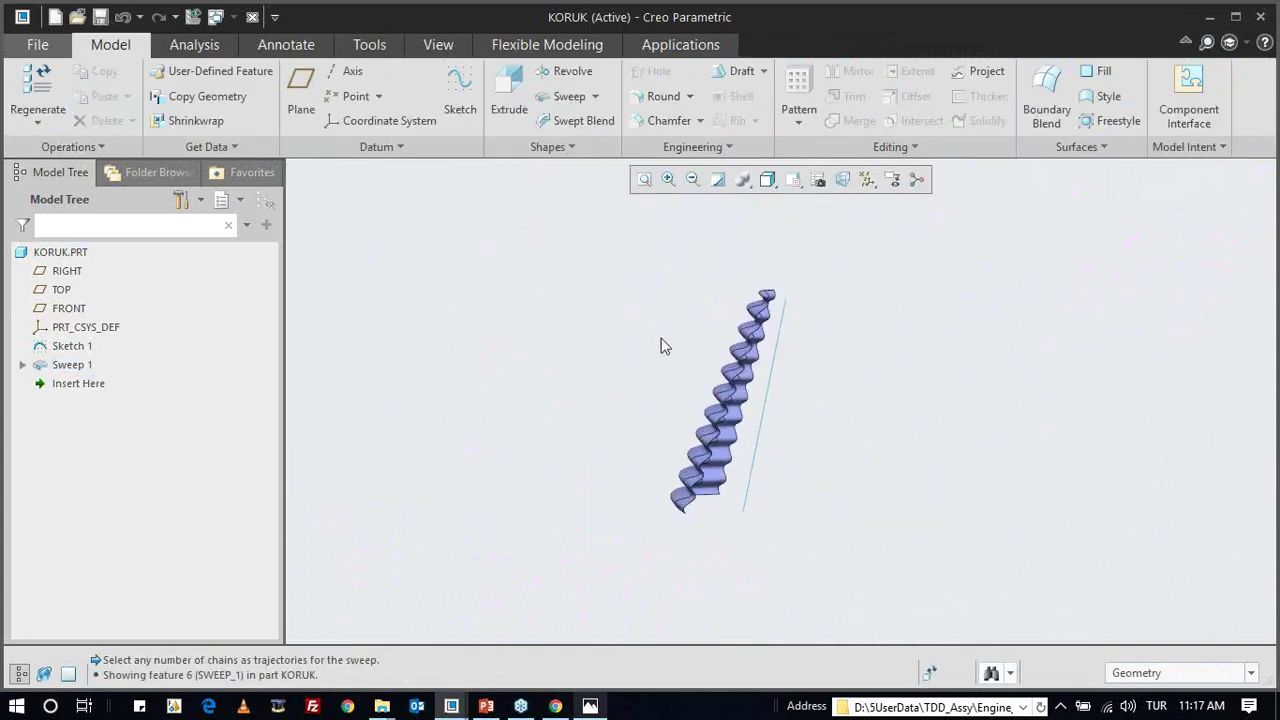
click(773, 386)
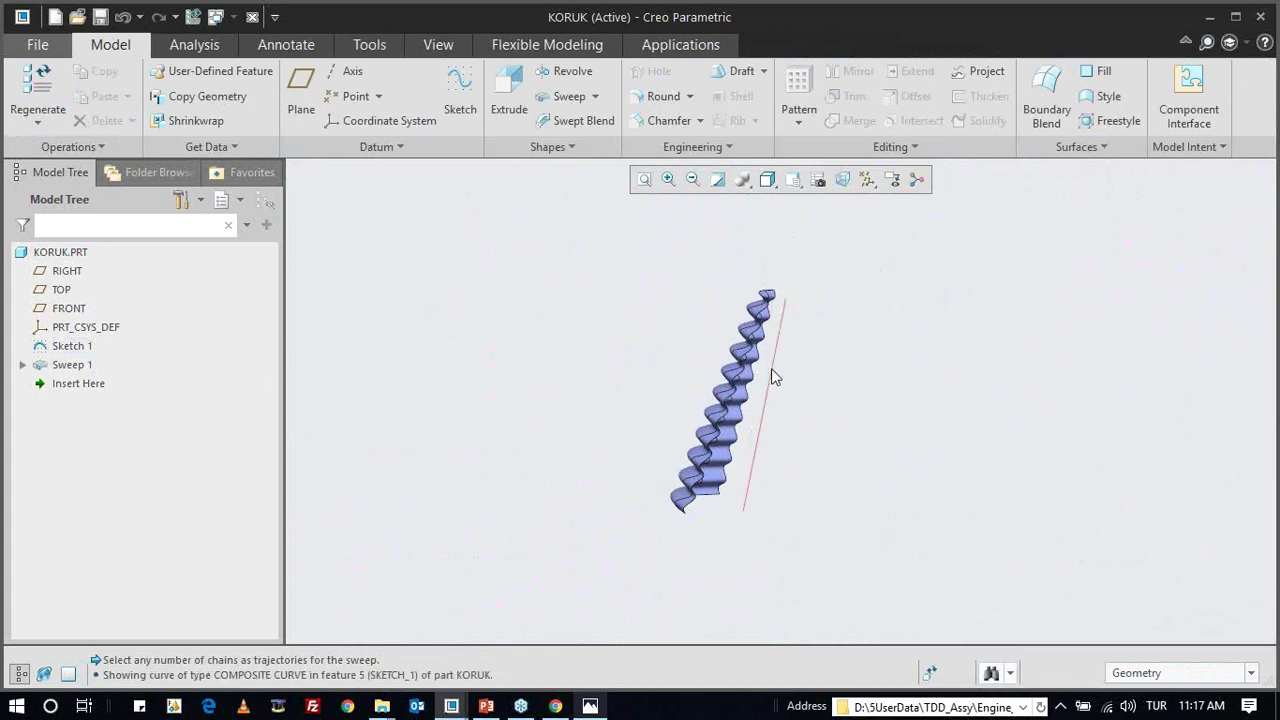
click(772, 376)
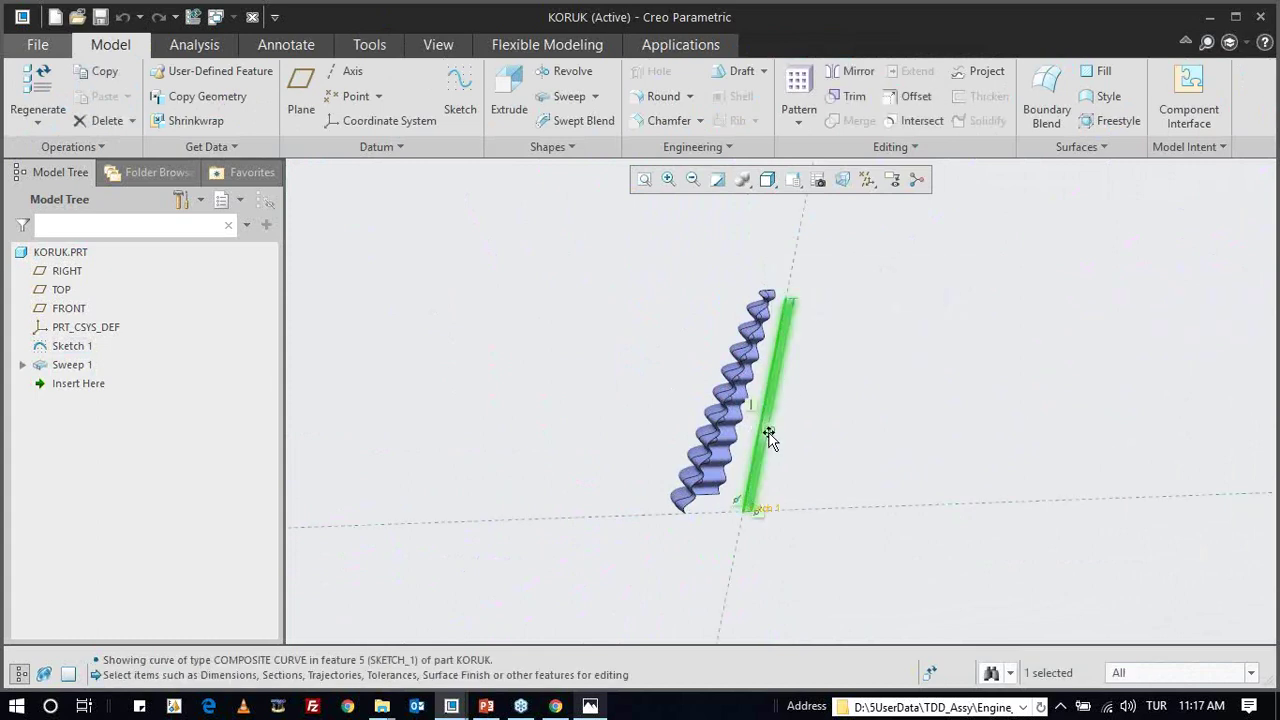
double_click(769, 437)
double_click(774, 429)
text(70)
key(Return)
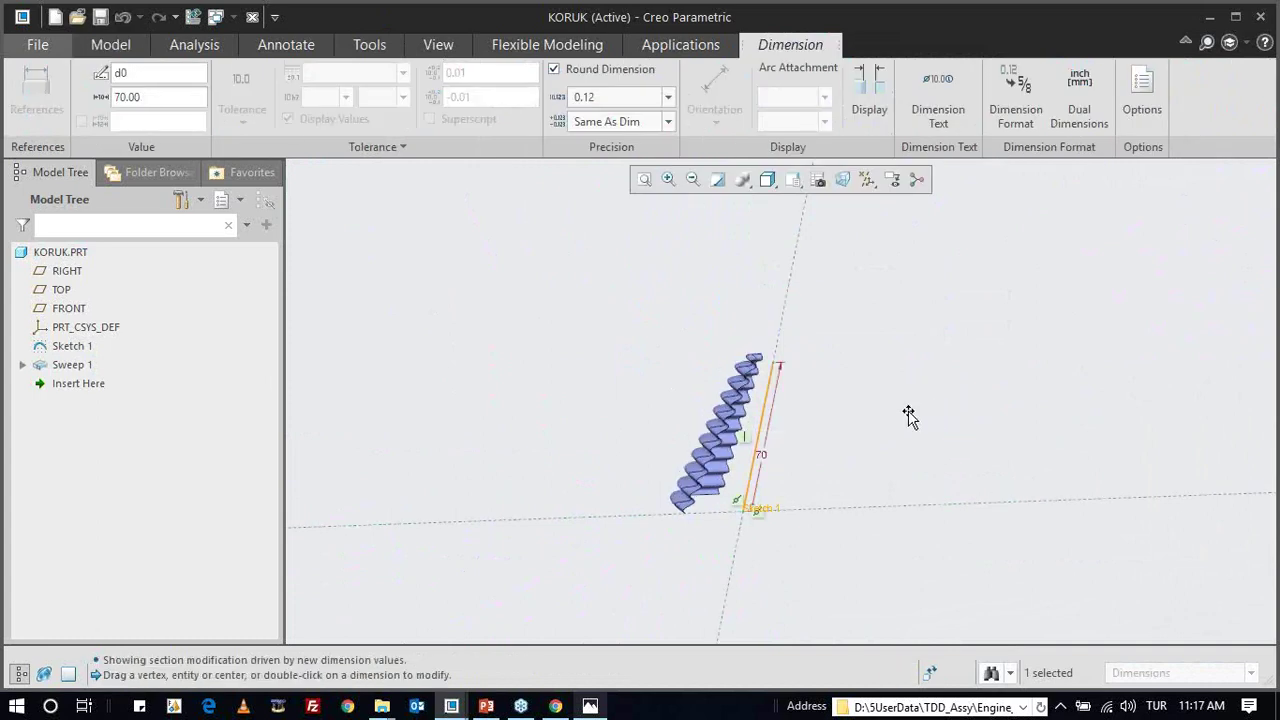
middle_drag(908, 410, 891, 473)
key(ctrl+g)
mouse_move(766, 371)
middle_down()
mouse_move(658, 421)
mouse_move(708, 423)
mouse_move(701, 441)
middle_up()
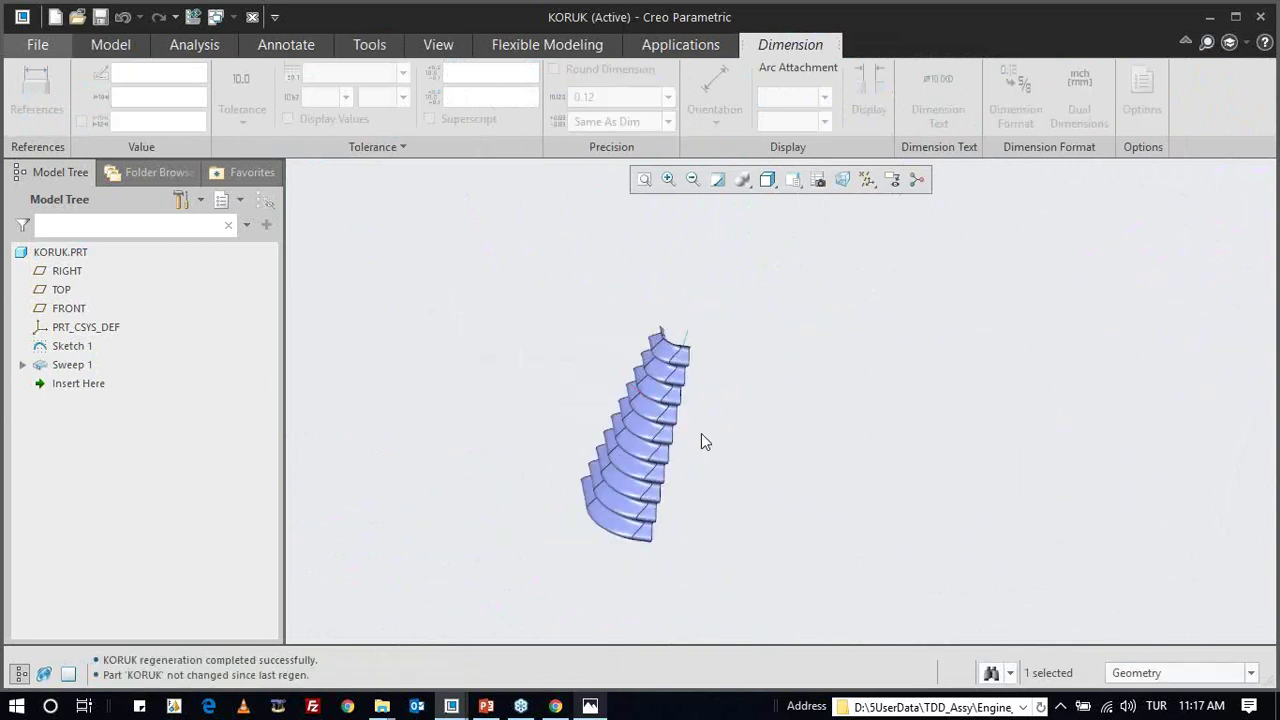
- With the selection filter set to Quilt, mirror the sweep quilt about the FRONT plane
click(136, 48)
click(1180, 673)
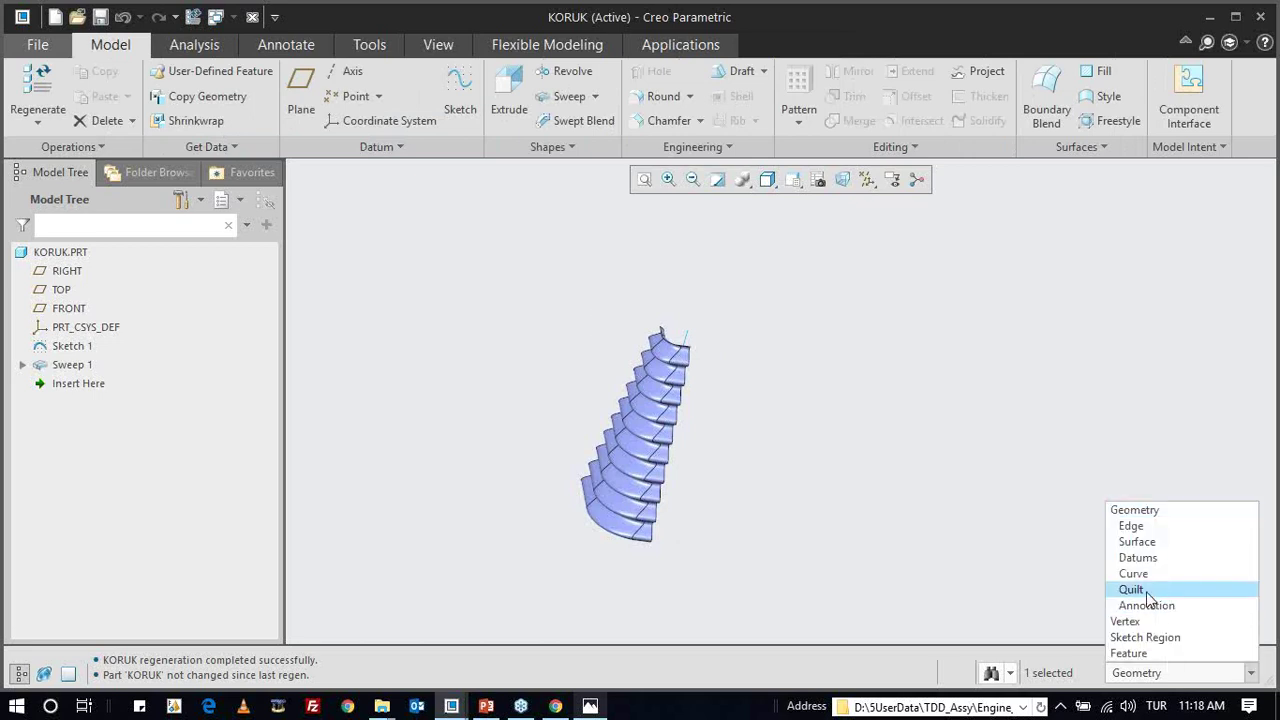
click(1148, 597)
click(624, 401)
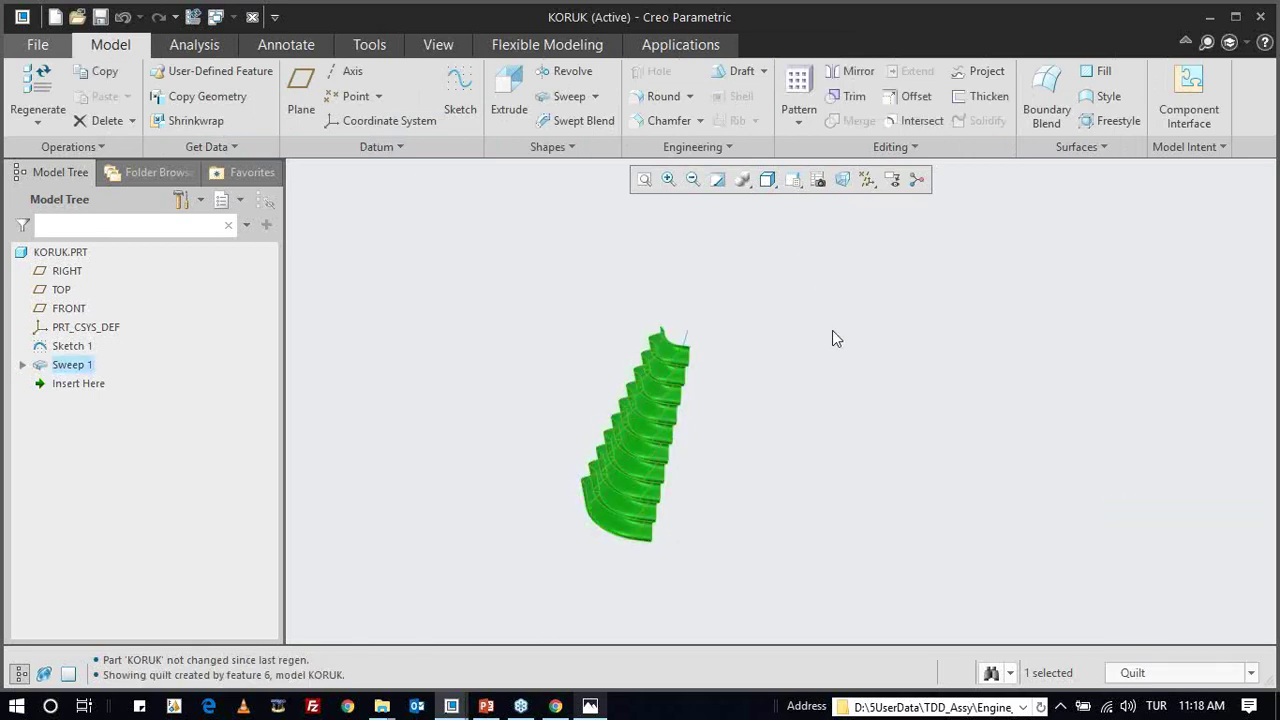
click(856, 74)
click(867, 180)
click(886, 289)
click(714, 352)
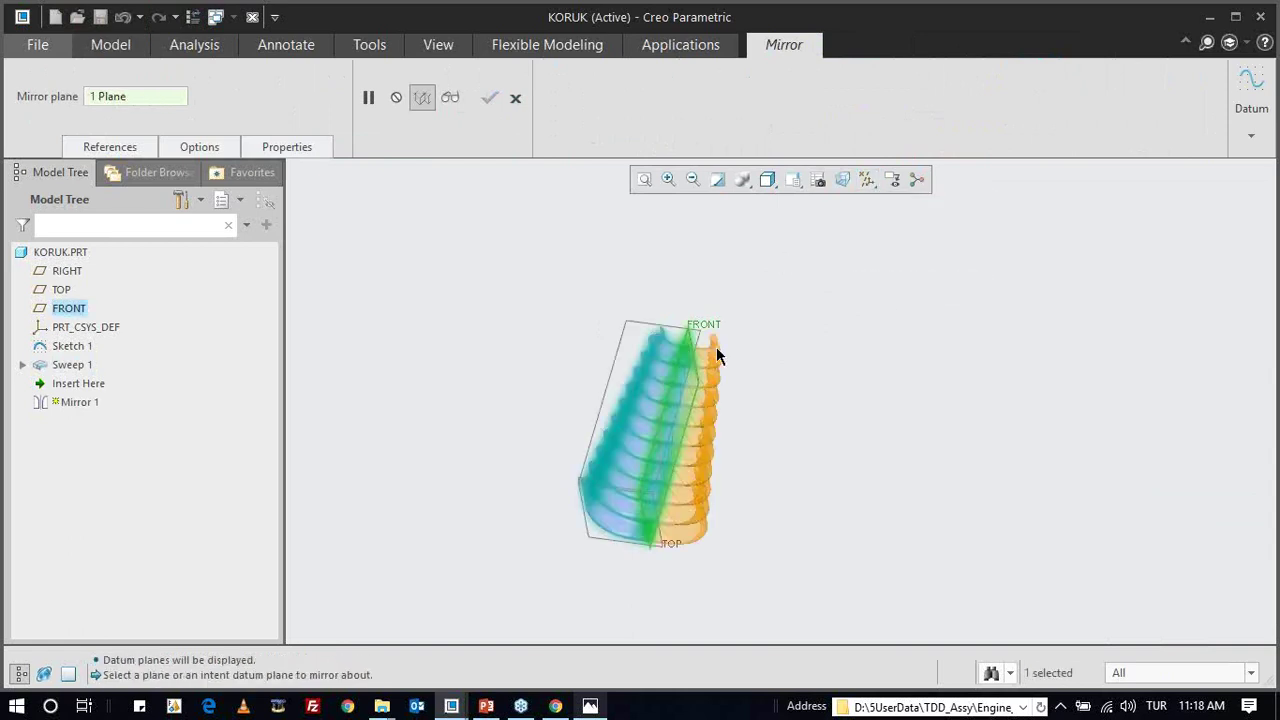
middle_click(754, 288)
- Mirror both quilts together about a second datum plane
click(686, 428)
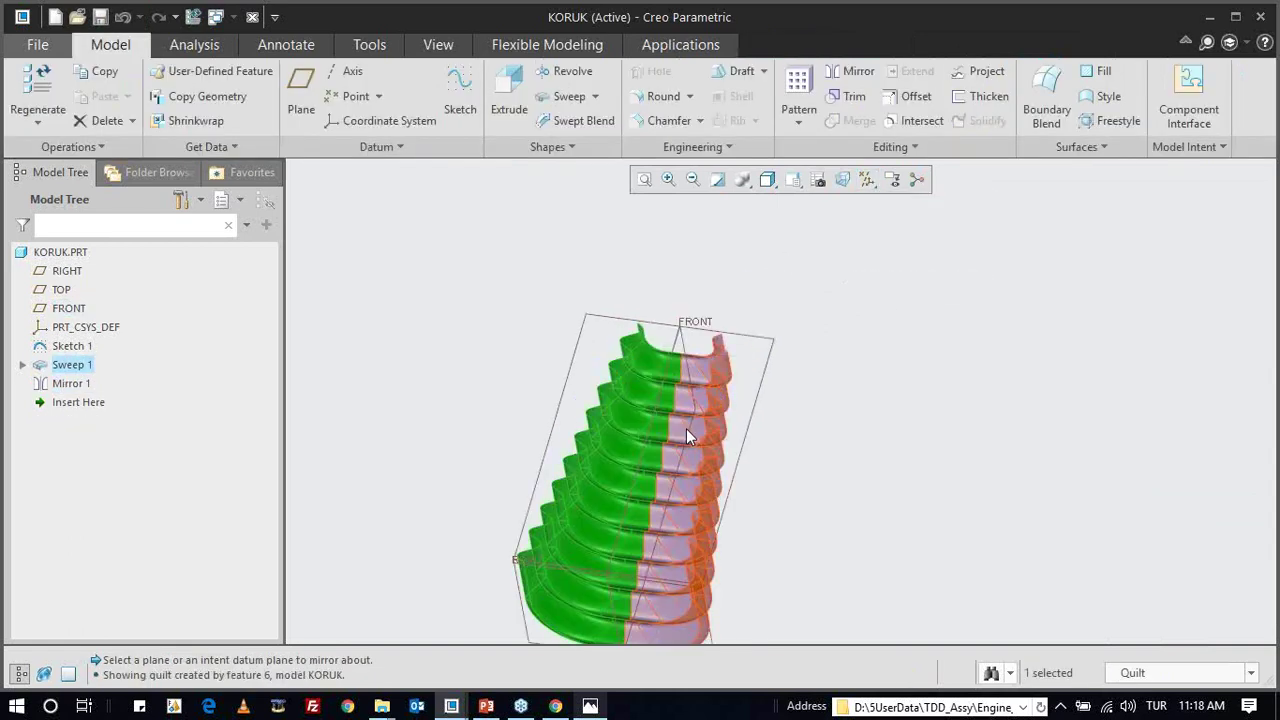
ctrl+click(686, 428)
click(856, 71)
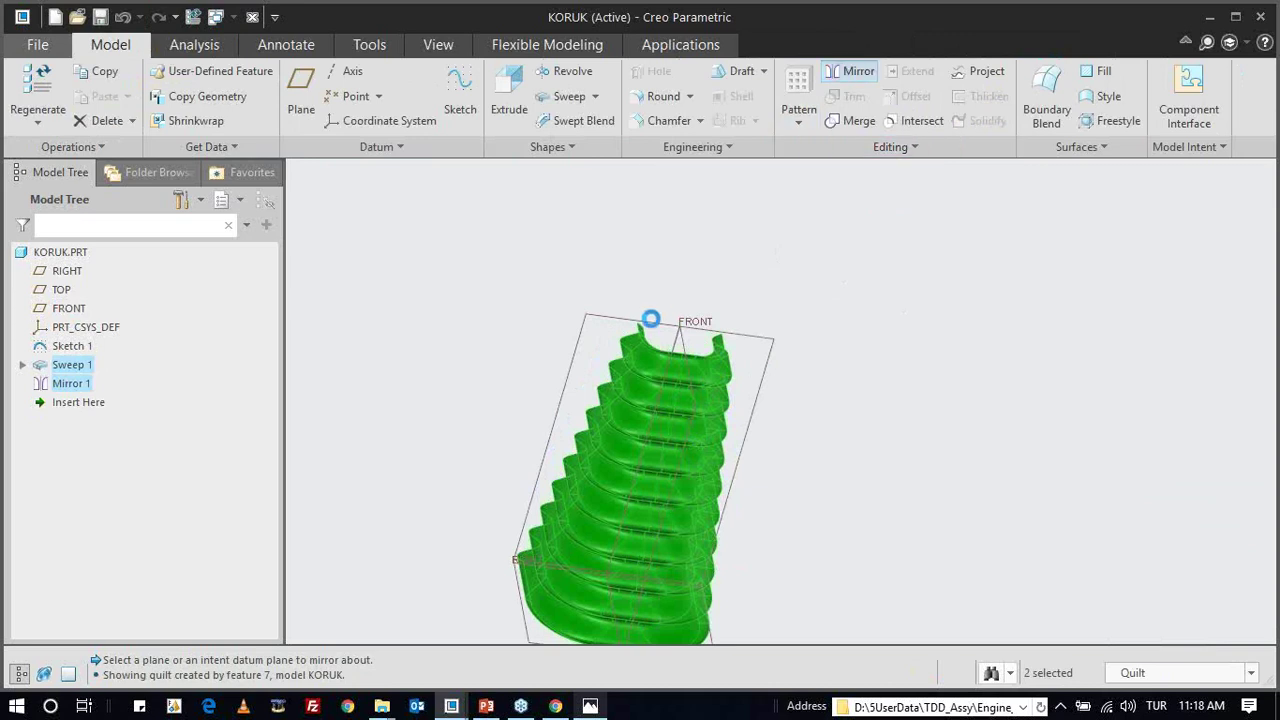
click(572, 254)
middle_click(575, 313)
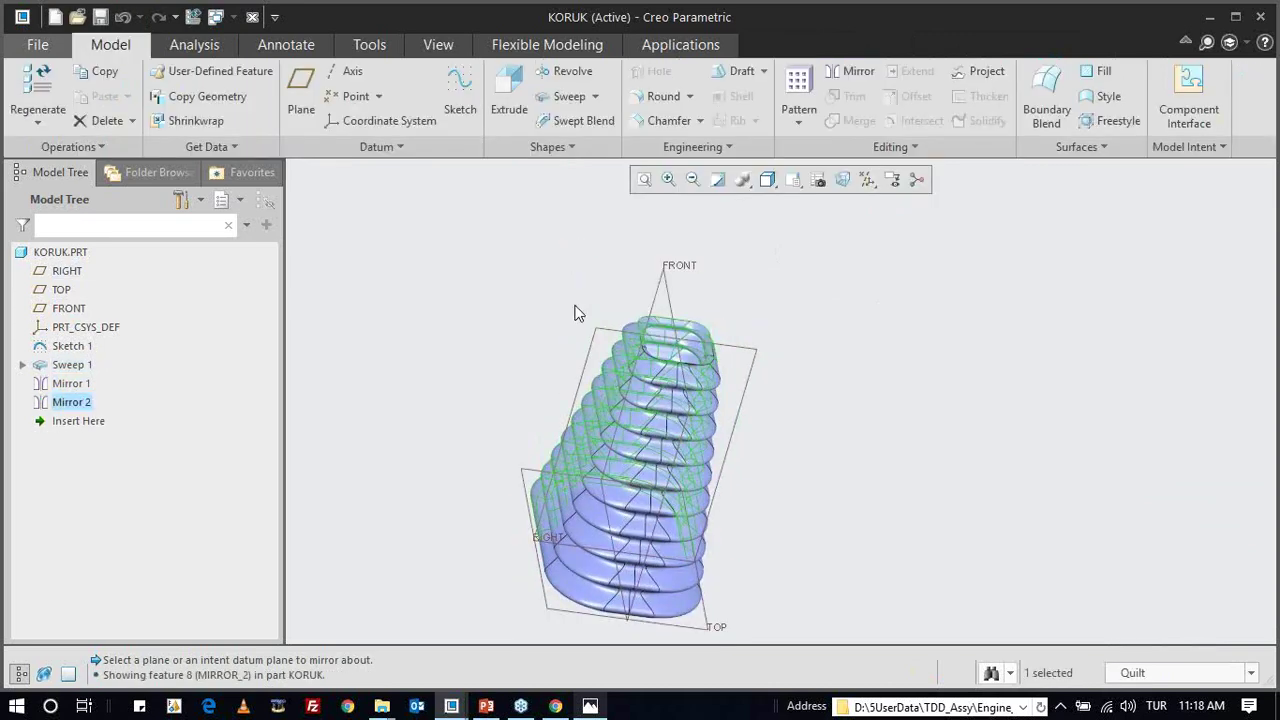
- Merge the sweep and mirrored quilts into one closed bellows surface
click(672, 446)
ctrl+click(678, 413)
click(843, 121)
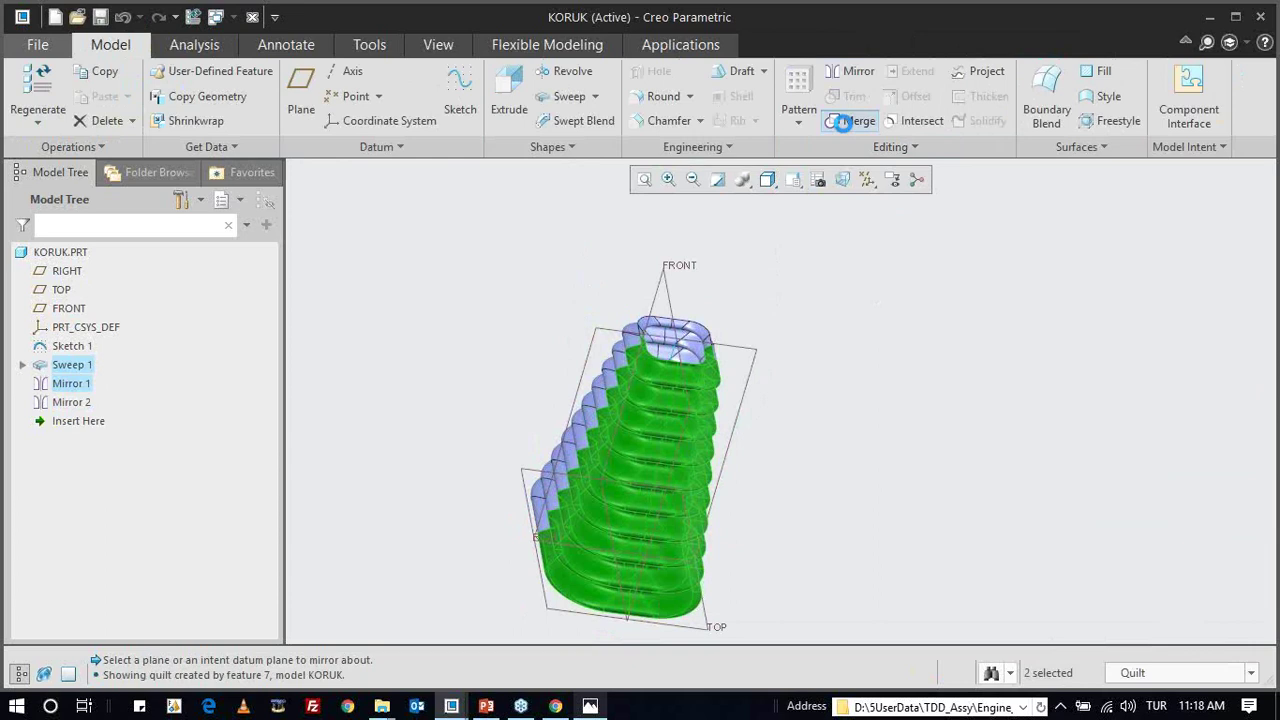
ctrl+click(686, 342)
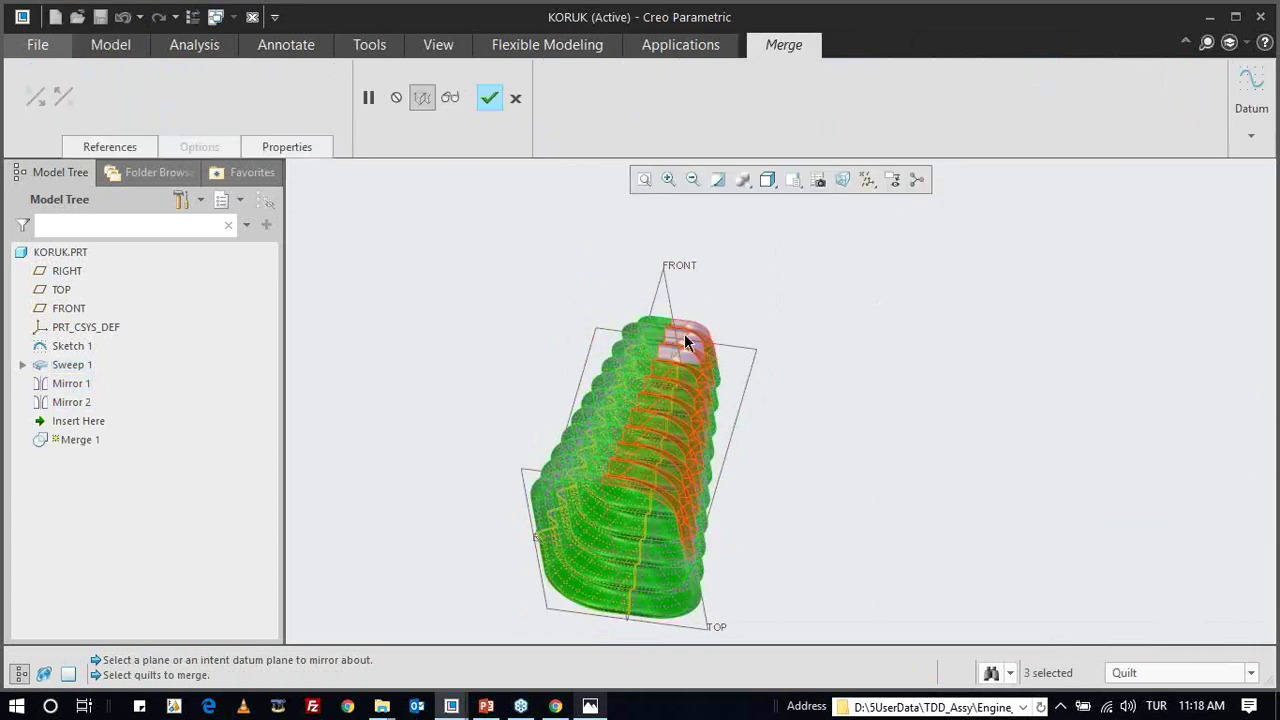
middle_click(728, 298)
mouse_move(751, 330)
middle_down()
mouse_move(683, 283)
mouse_move(646, 289)
mouse_move(650, 310)
middle_up()
- Switch to plain shading, hide datum planes and inspect the merged tapering bellows
click(767, 181)
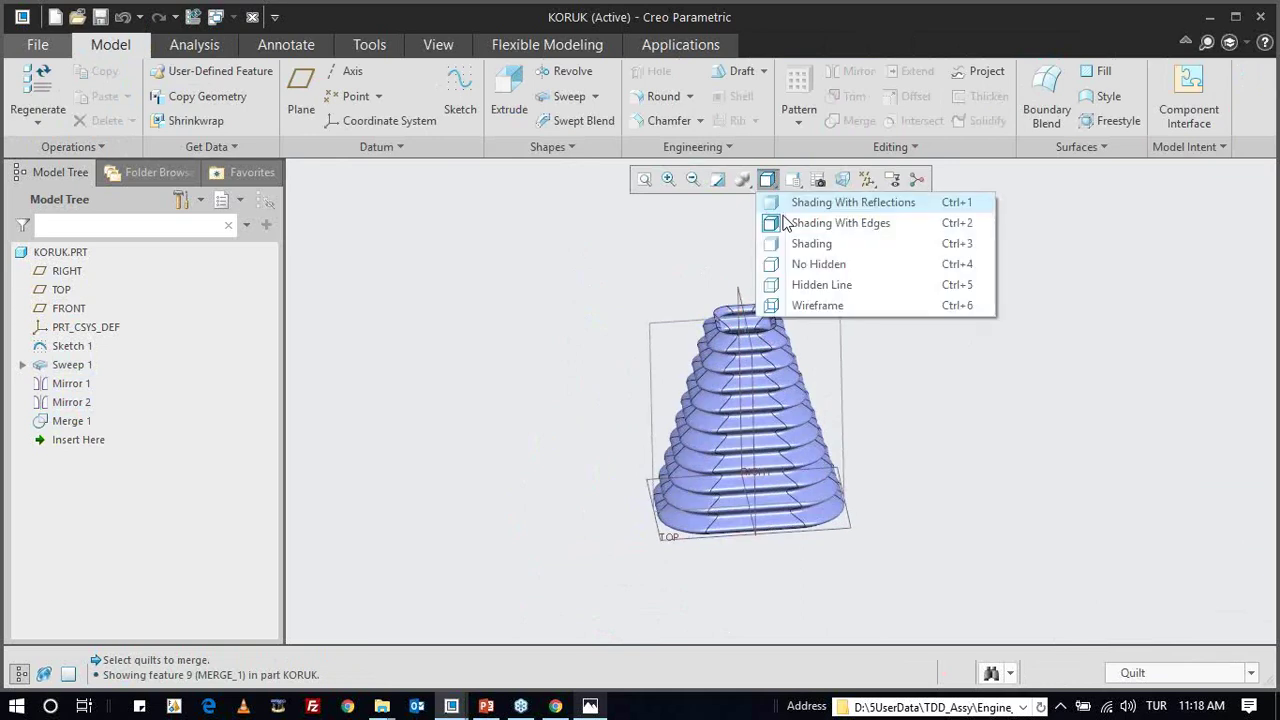
click(811, 243)
click(866, 179)
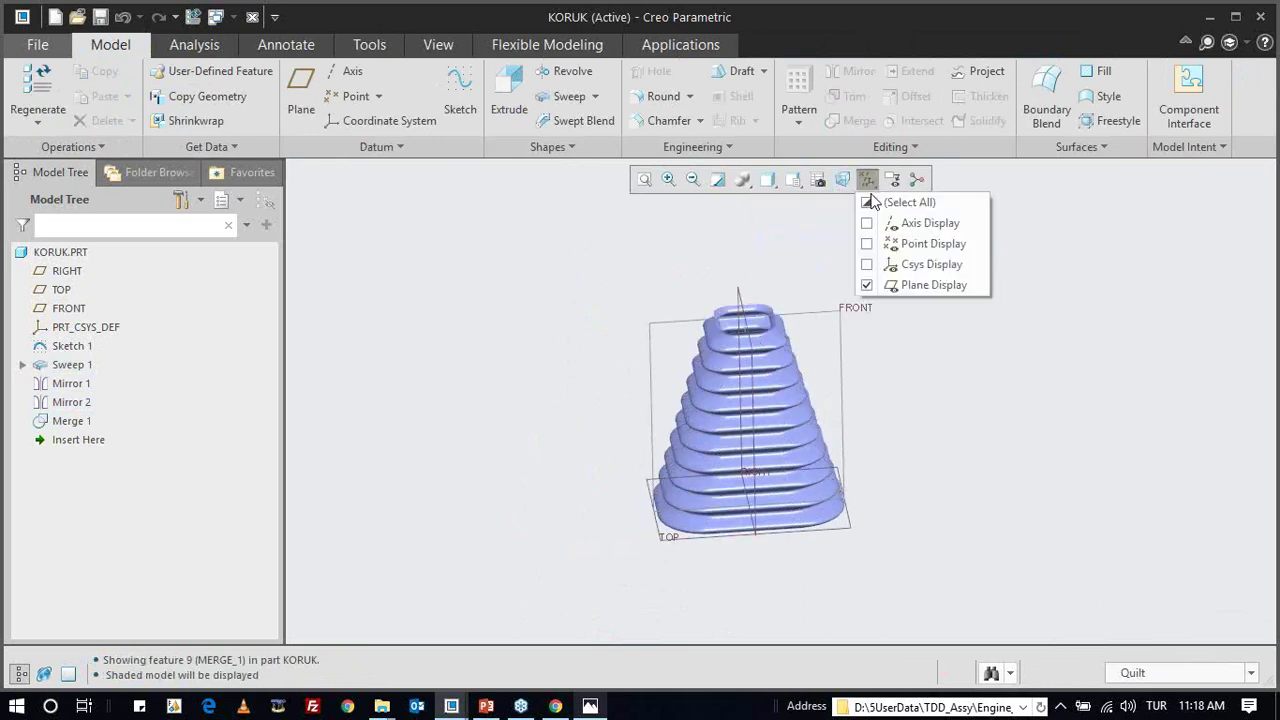
click(896, 293)
click(785, 357)
mouse_move(776, 370)
middle_down()
mouse_move(779, 305)
mouse_move(773, 355)
mouse_move(800, 386)
mouse_move(772, 378)
mouse_move(748, 337)
mouse_move(766, 354)
middle_up()
click(777, 371)
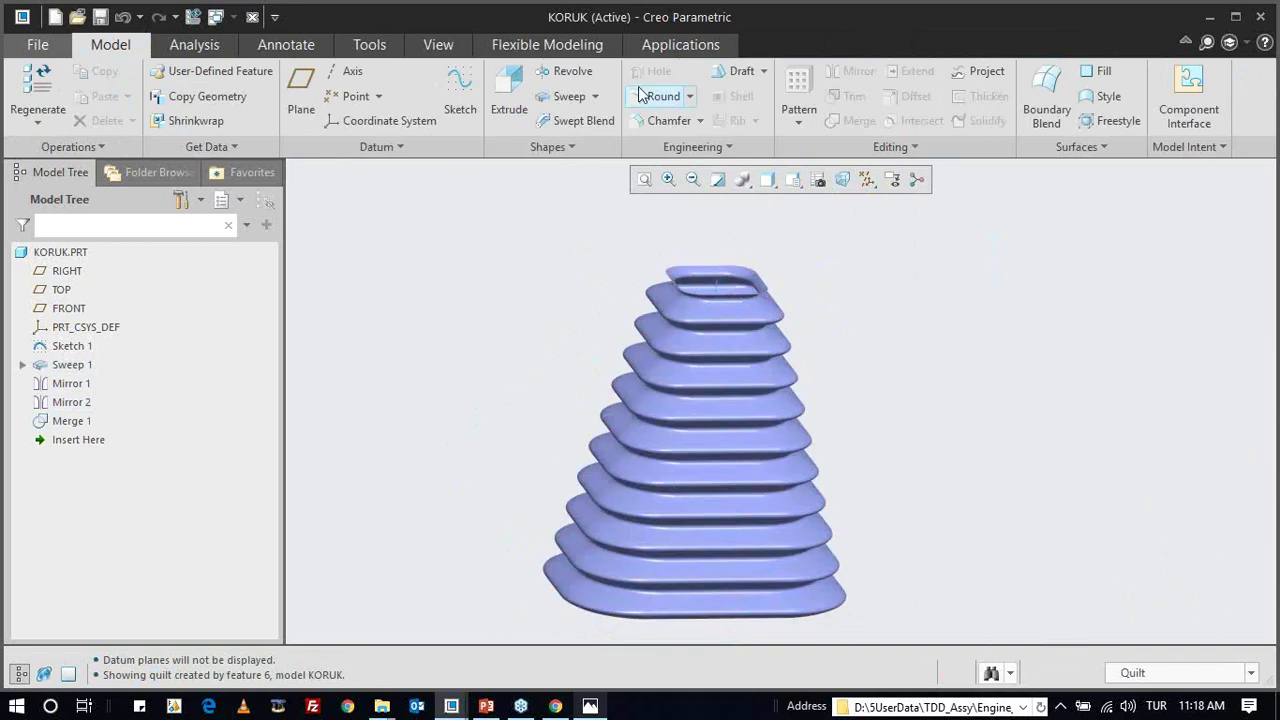
mouse_move(695, 334)
middle_down()
mouse_move(709, 333)
mouse_move(700, 288)
mouse_move(714, 322)
mouse_move(714, 280)
mouse_move(710, 326)
mouse_move(769, 371)
mouse_move(757, 354)
mouse_move(708, 360)
middle_up()
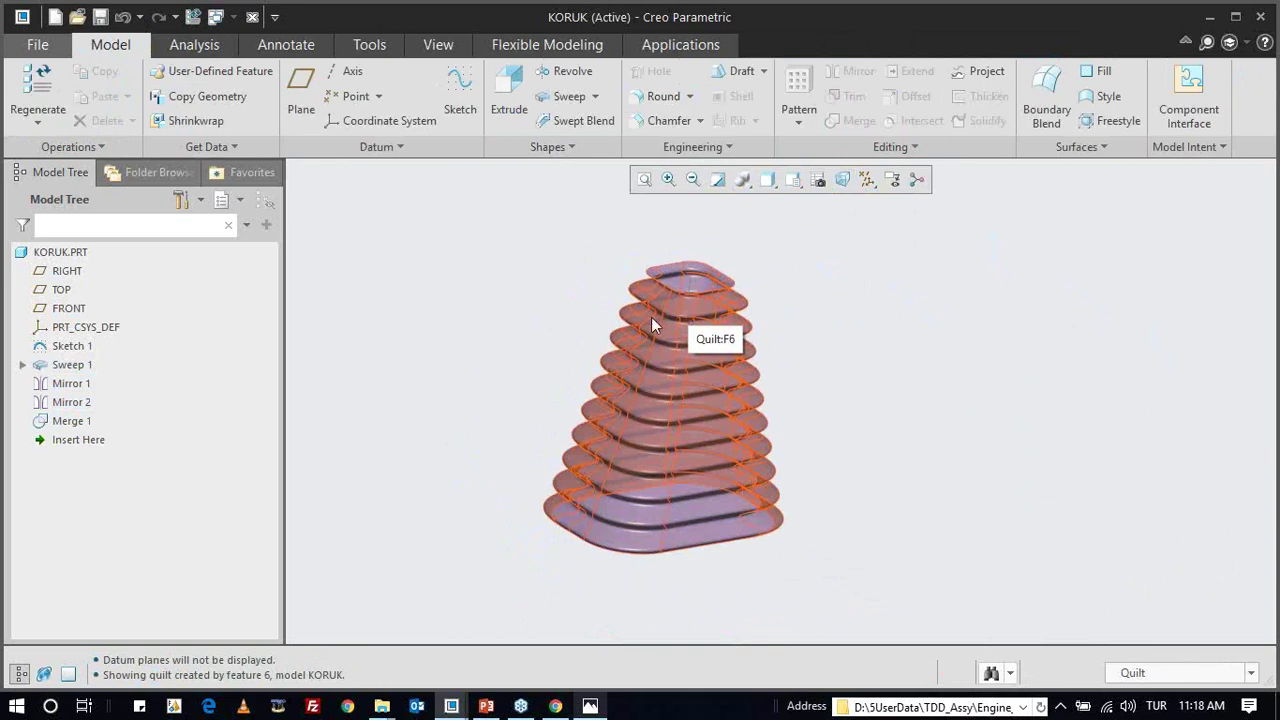
scroll(540, 286, down, 3)
scroll(571, 271, up, 3)
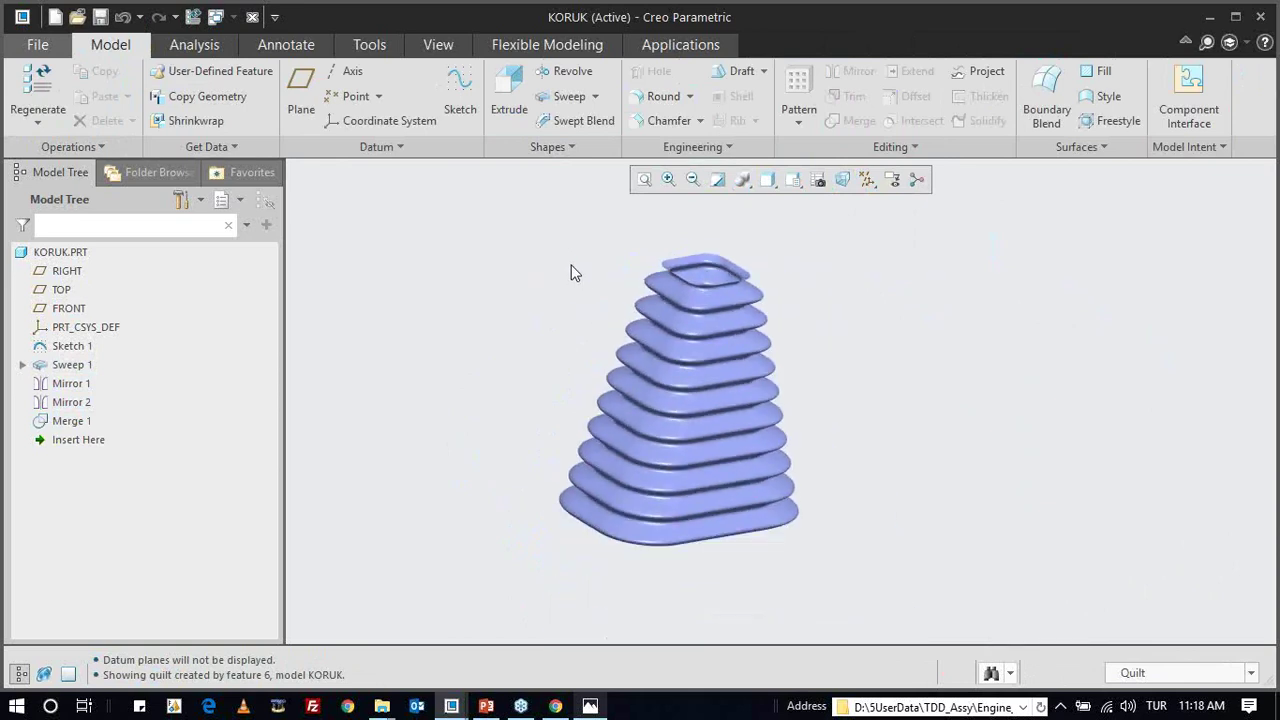
- Close both part windows and erase undisplayed models from the session
key(ctrl+w)
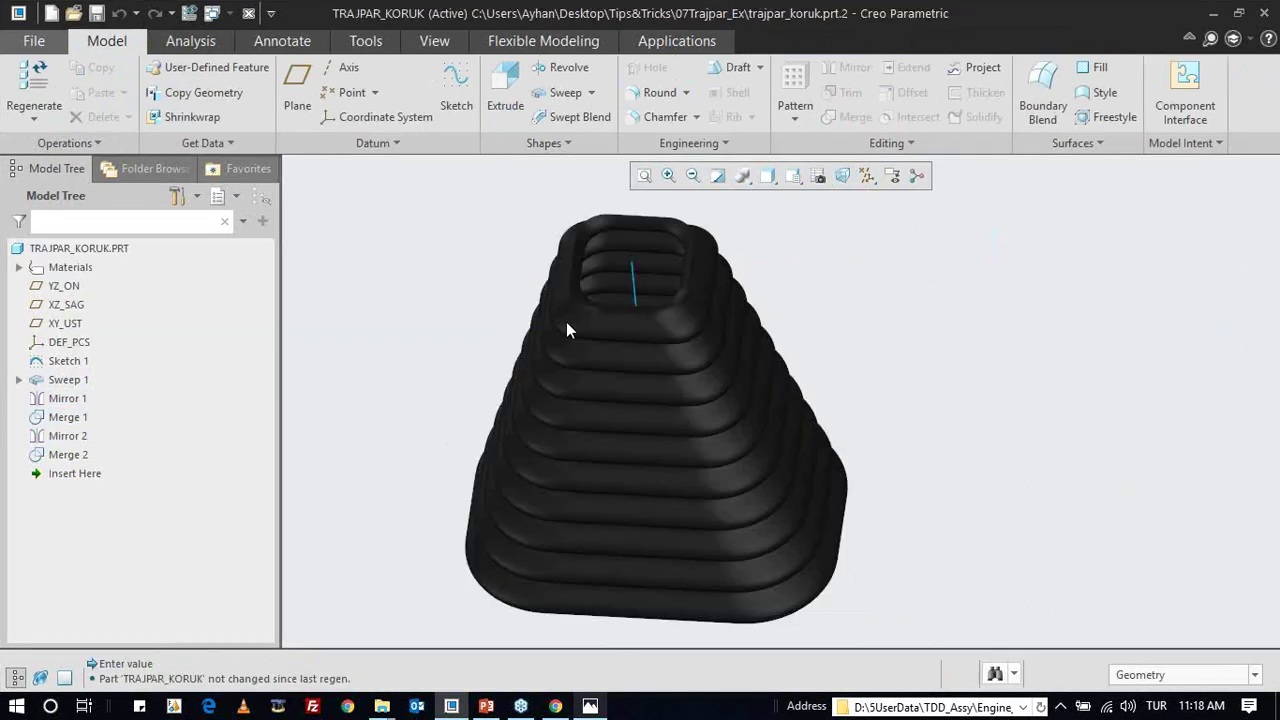
key(ctrl+w)
click(254, 98)
- Browse to the TipsTricks 08Mathcad folder, minimize Creo and move the Mathcad Prime 4.0 shortcut
click(185, 468)
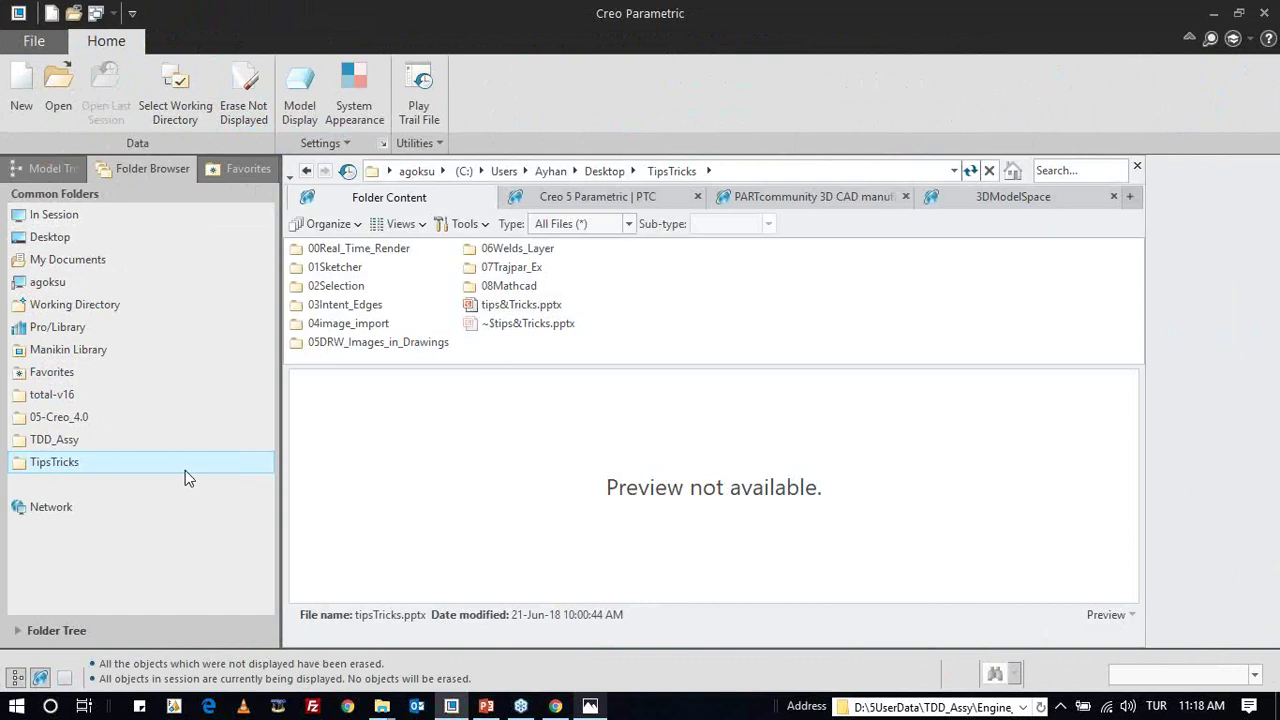
double_click(507, 288)
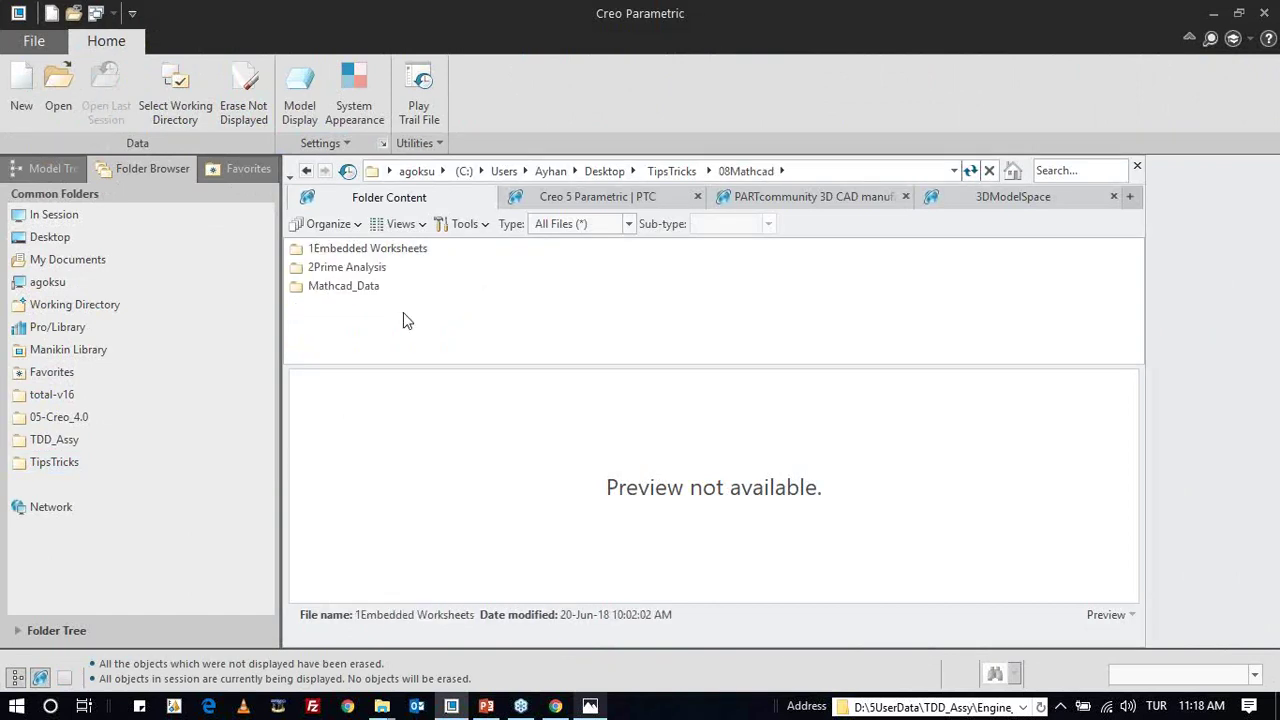
click(1213, 14)
mouse_move(1232, 335)
mouse_down()
mouse_move(1003, 262)
mouse_move(1033, 287)
mouse_up()
- Launch PTC Mathcad Prime 4.0 and place the cursor on the blank Untitled worksheet
double_click(1036, 262)
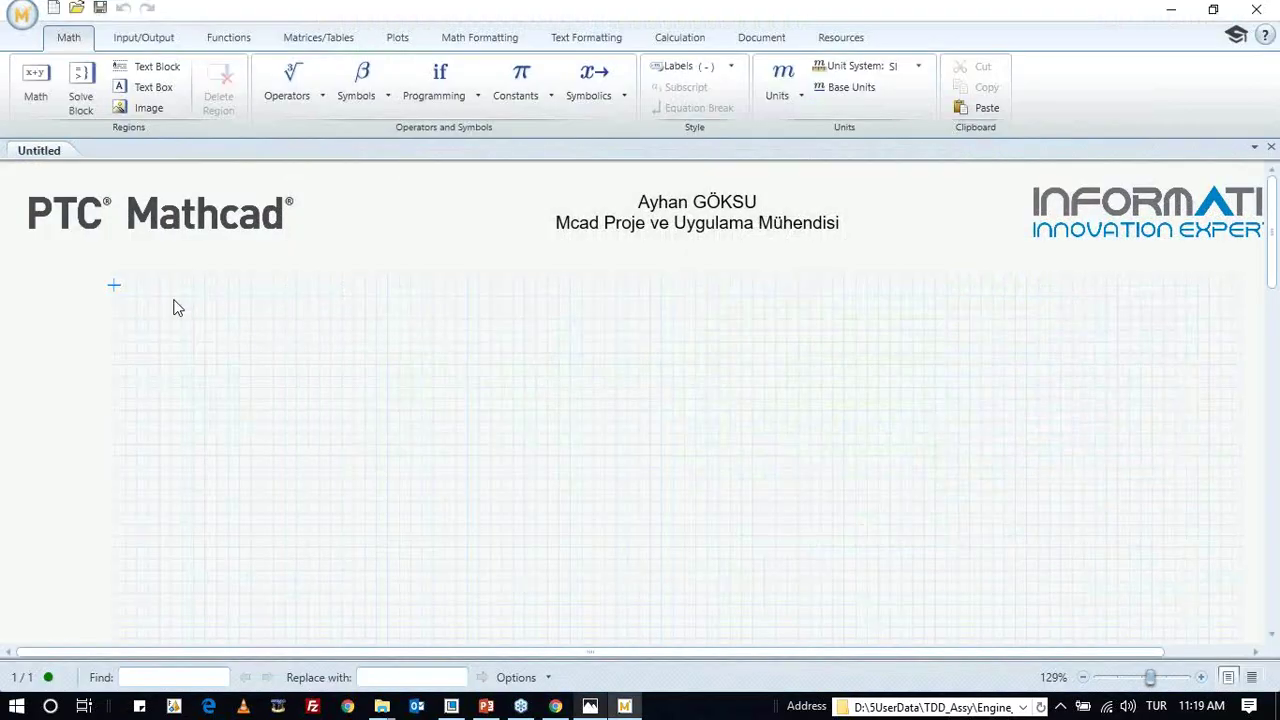
click(161, 321)
- Enter the math regions 2+2=, a:=4, b:=5 and a+b= on the worksheet
text(2+2=4)
key(Return)
text(a:=4)
key(Return)
text(b:=5)
key(Return)
text(a+b=)
- Select and deselect the four regions, then browse the math Operators gallery
click(277, 366)
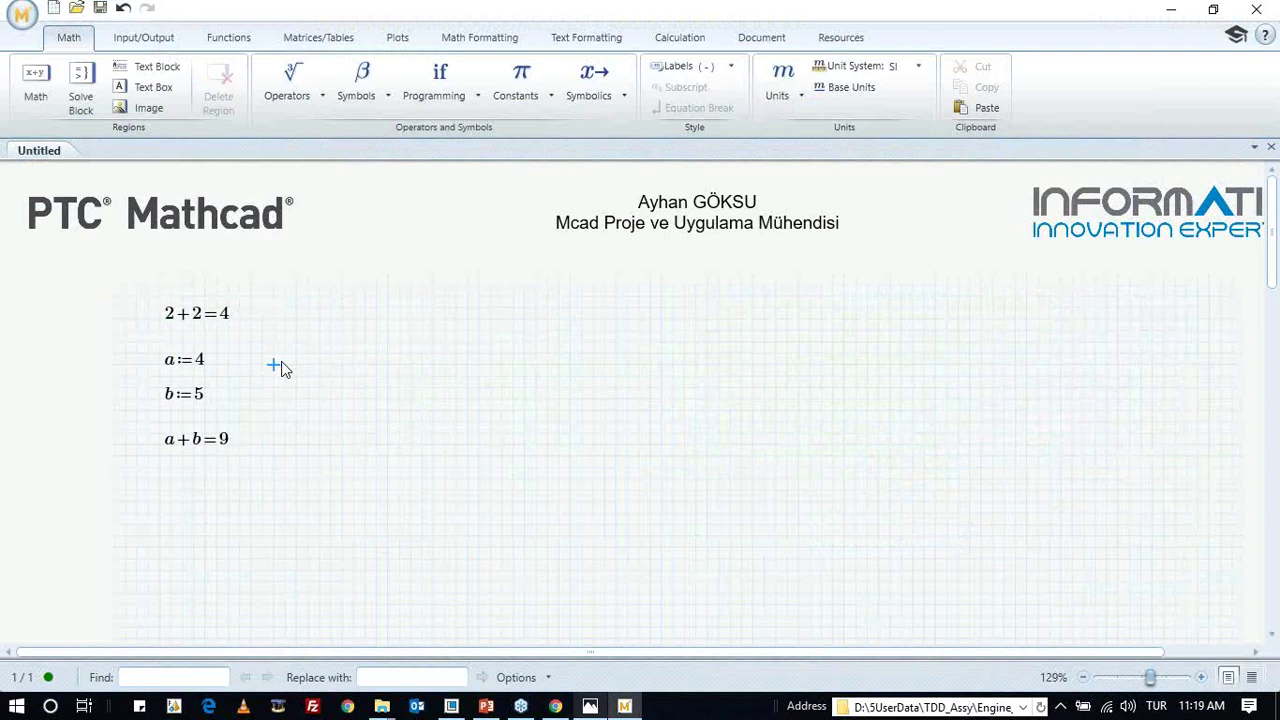
drag(124, 292, 360, 506)
click(387, 415)
click(290, 88)
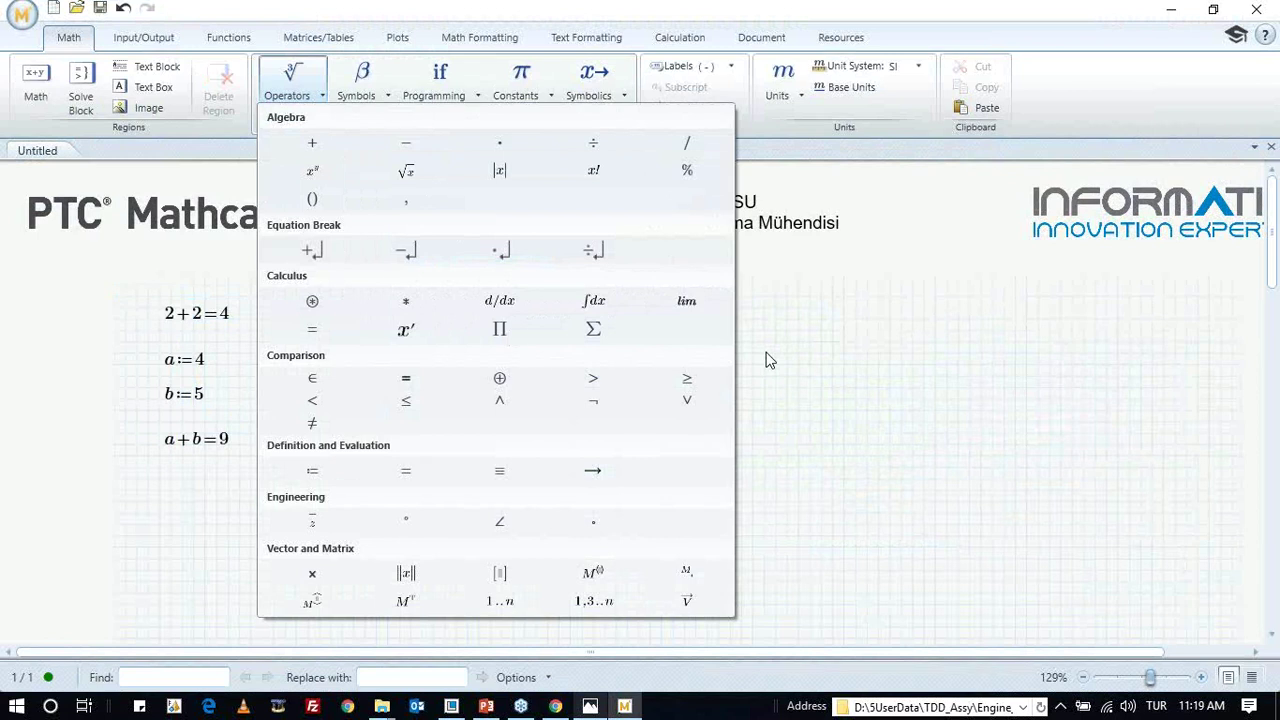
- Browse the All Functions list, then delete the four selected math regions
click(814, 371)
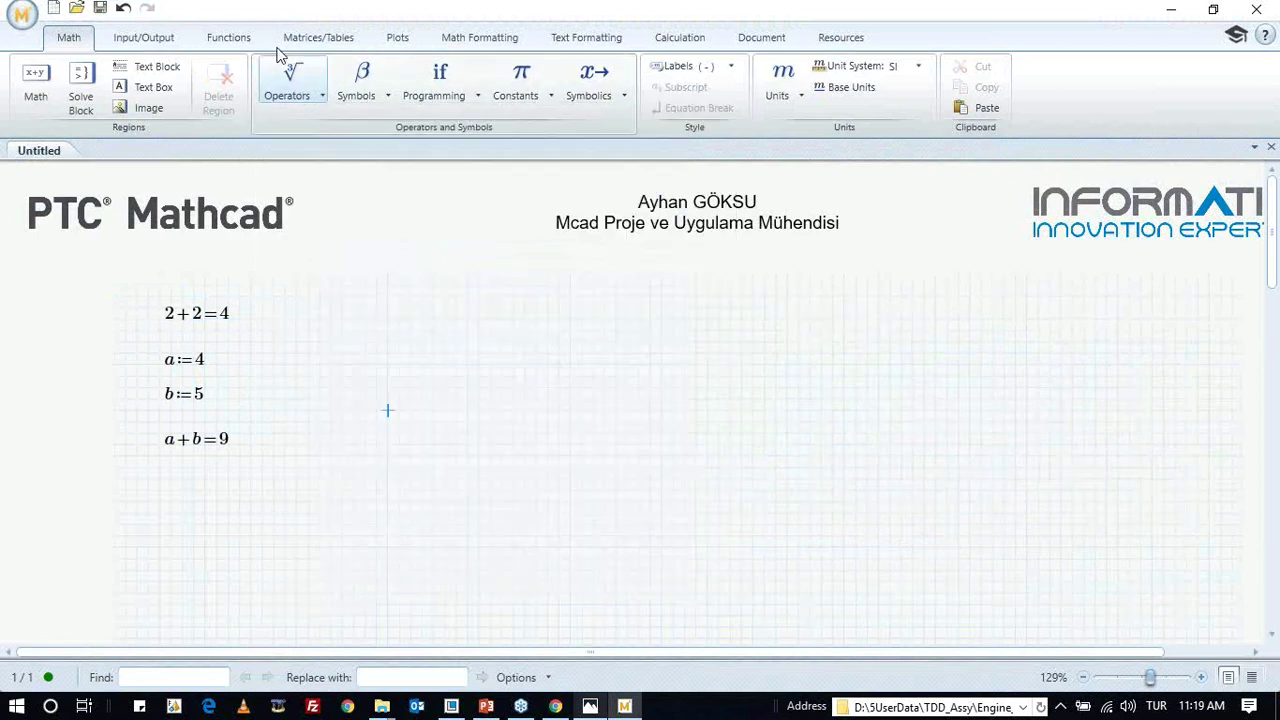
click(258, 40)
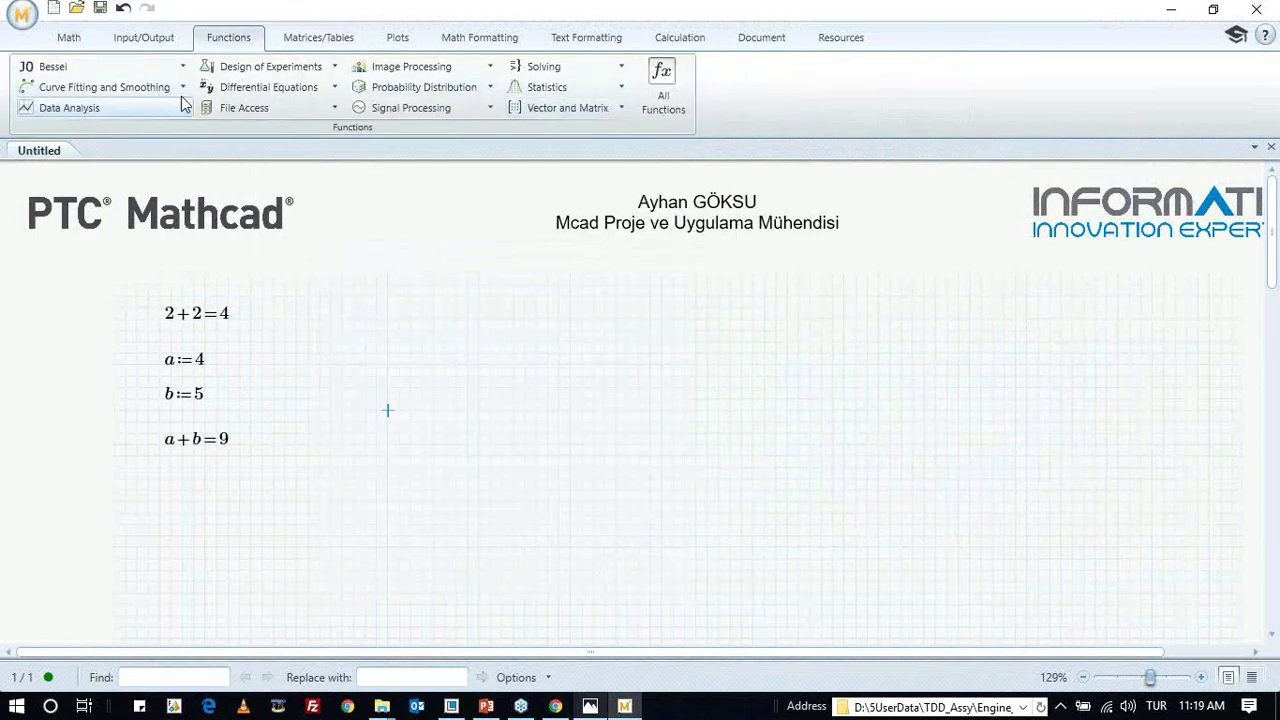
drag(114, 285, 343, 448)
click(663, 90)
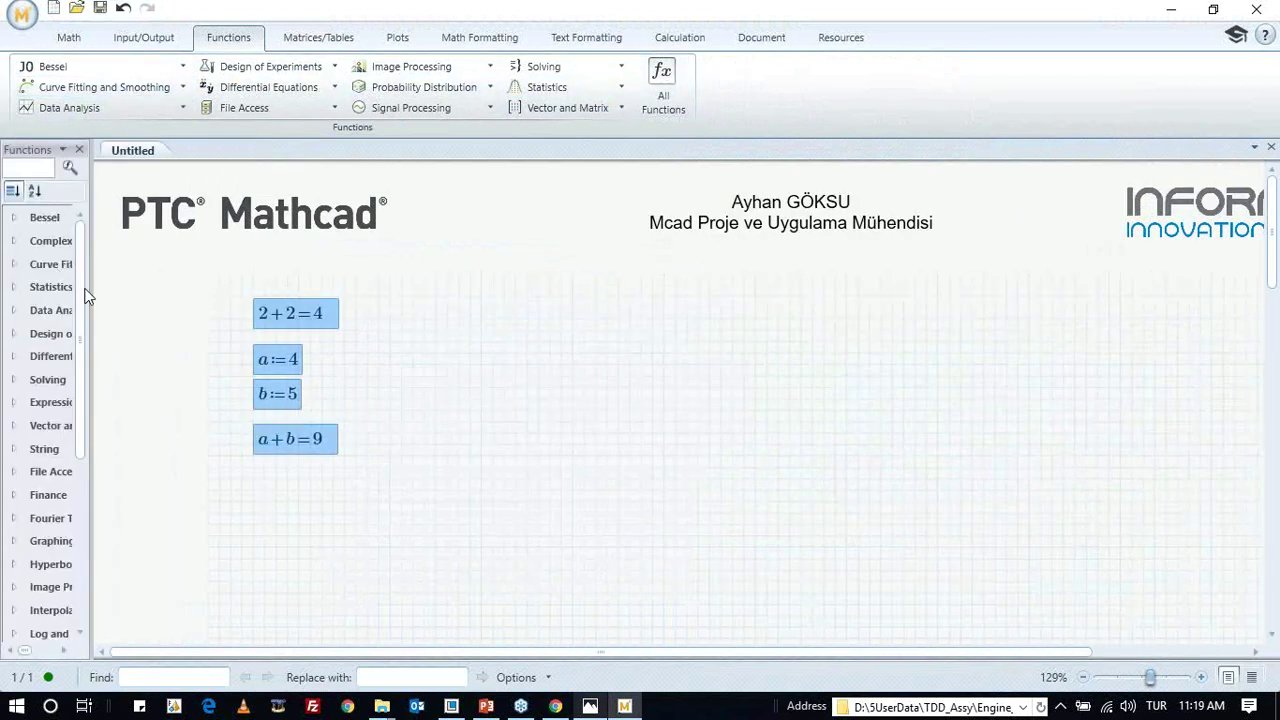
drag(97, 287, 177, 308)
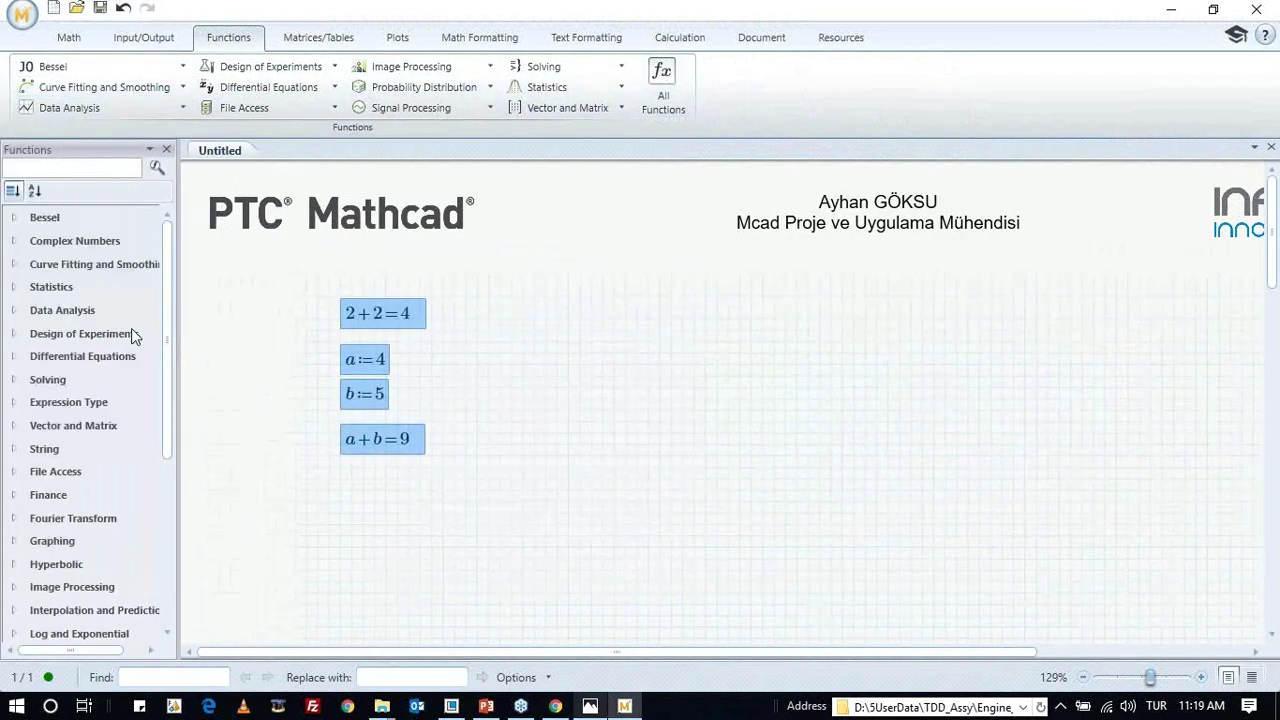
mouse_move(168, 394)
mouse_down()
mouse_move(177, 574)
mouse_move(180, 374)
mouse_up()
click(167, 150)
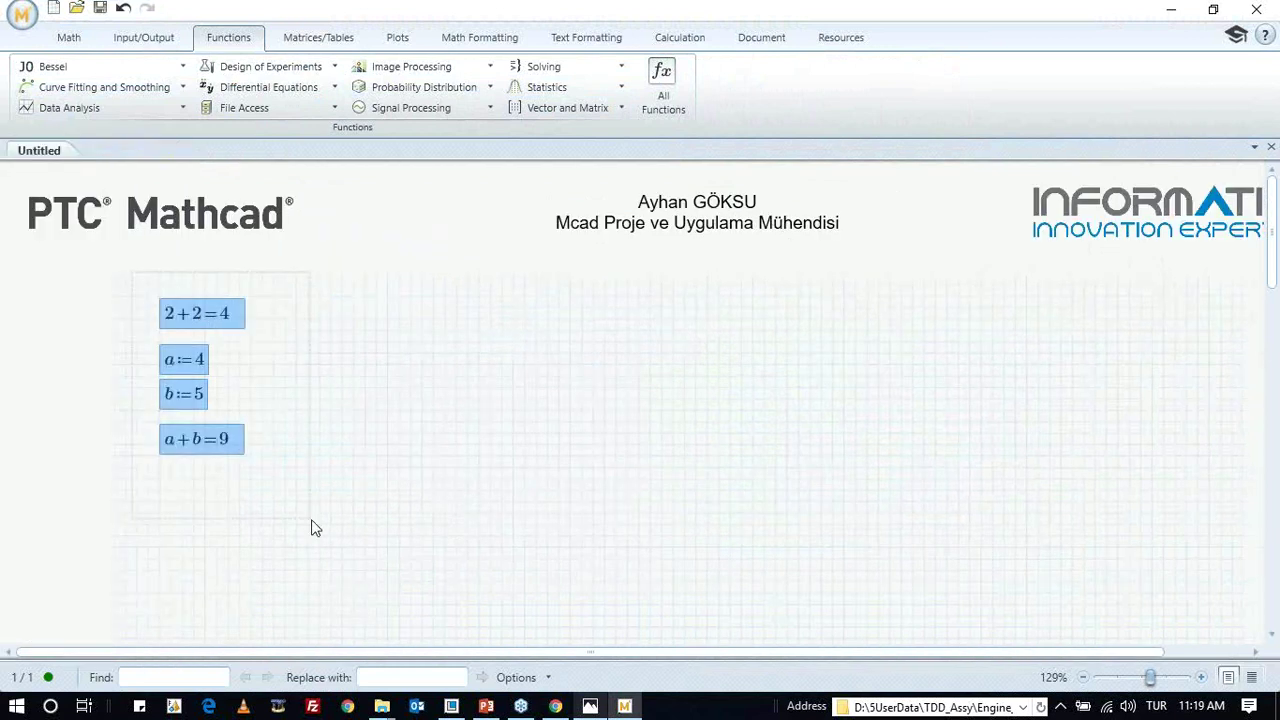
key(Delete)
- Browse the Programming operators, then close Mathcad without saving the worksheet
click(66, 37)
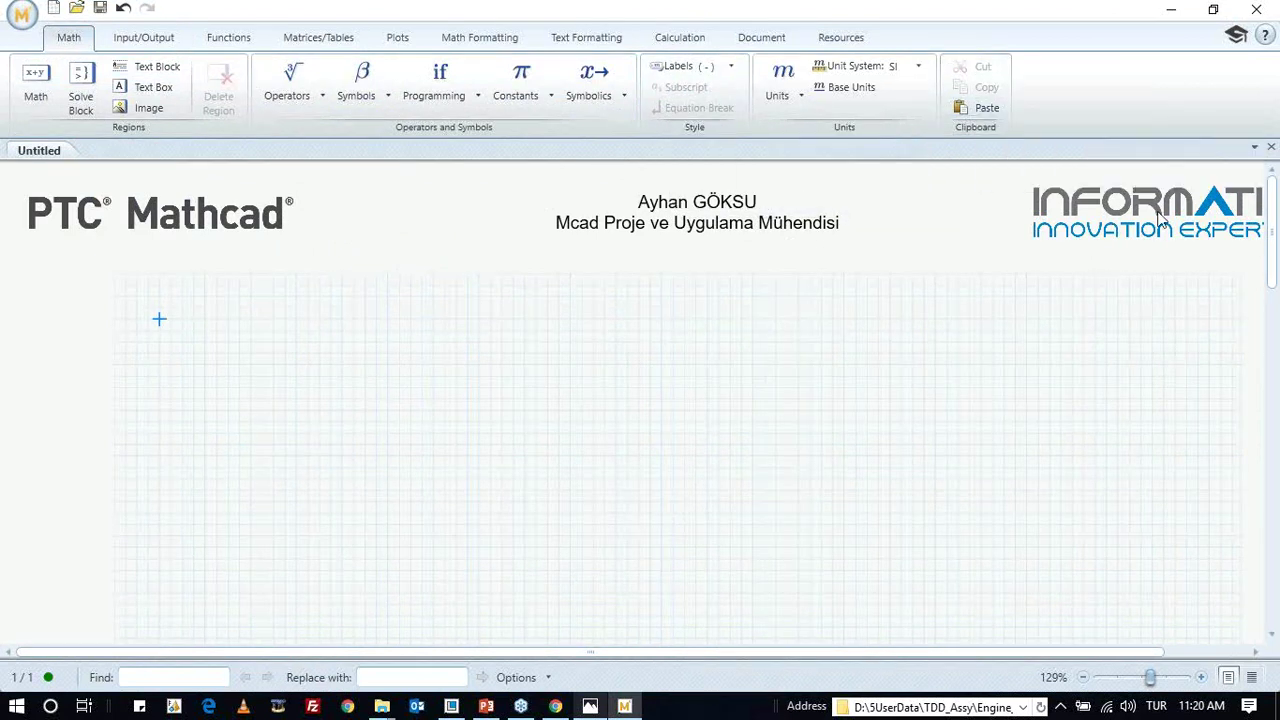
click(1170, 10)
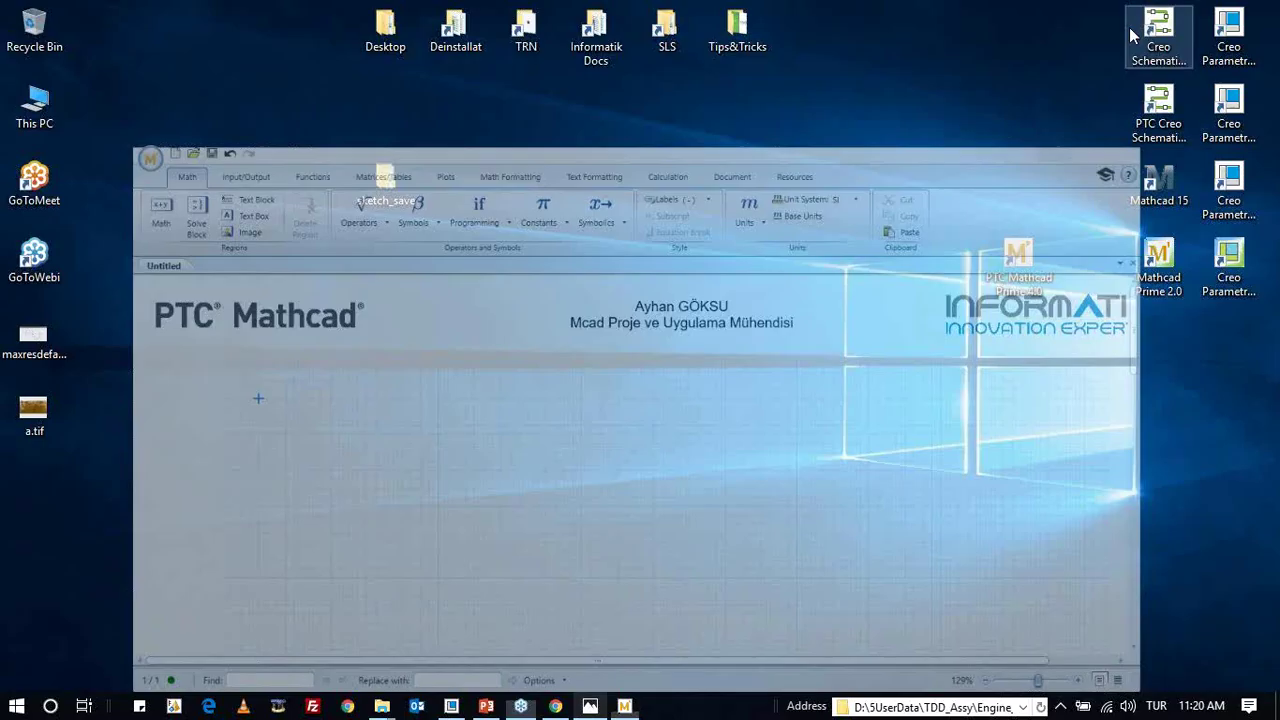
click(625, 706)
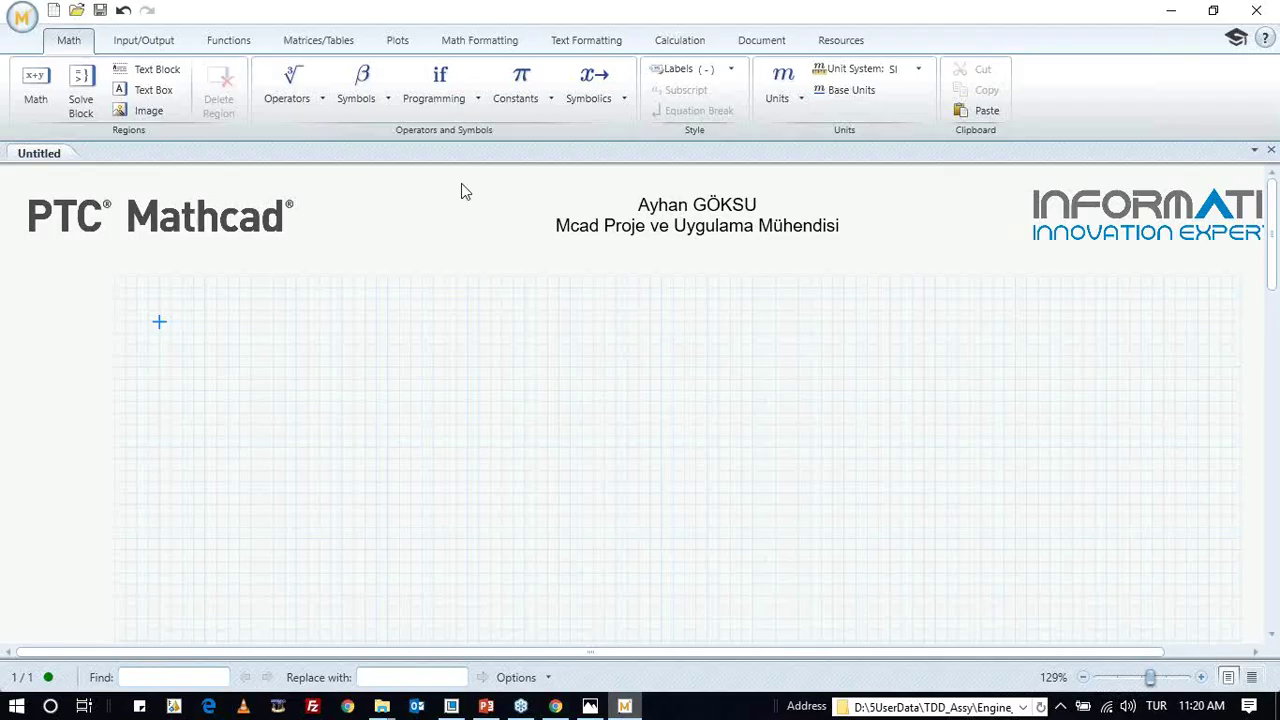
click(441, 95)
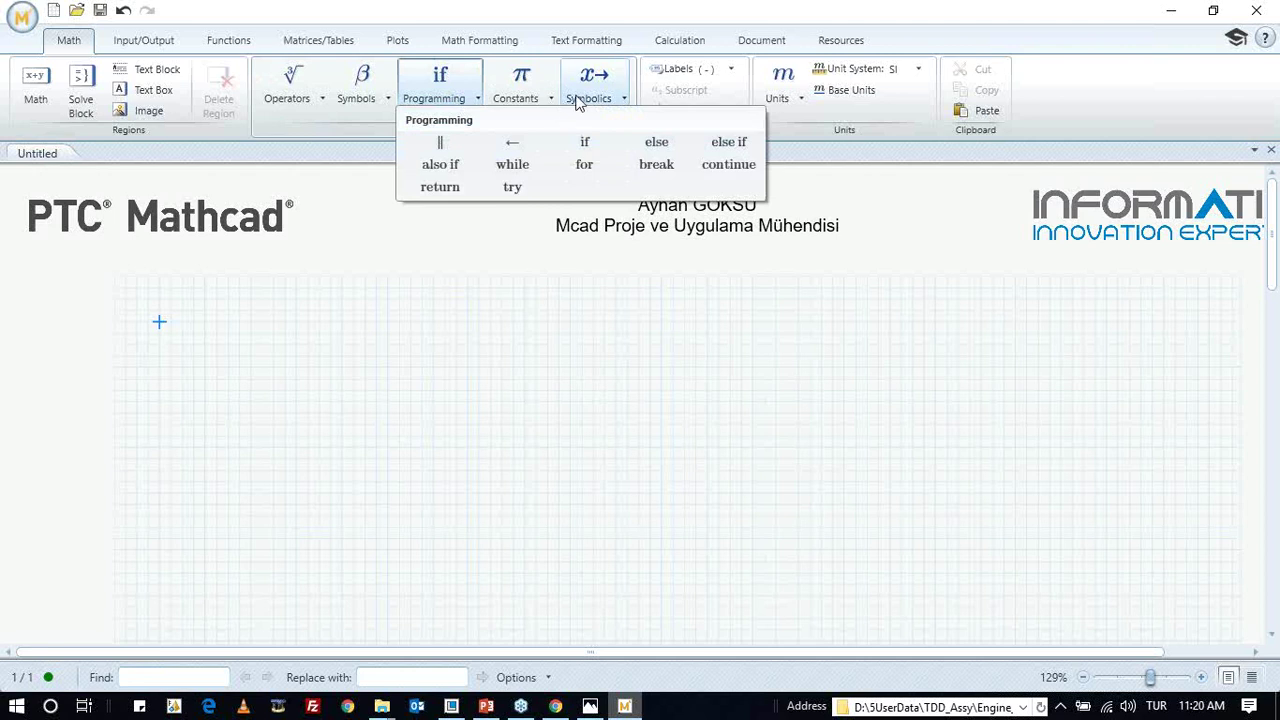
click(391, 347)
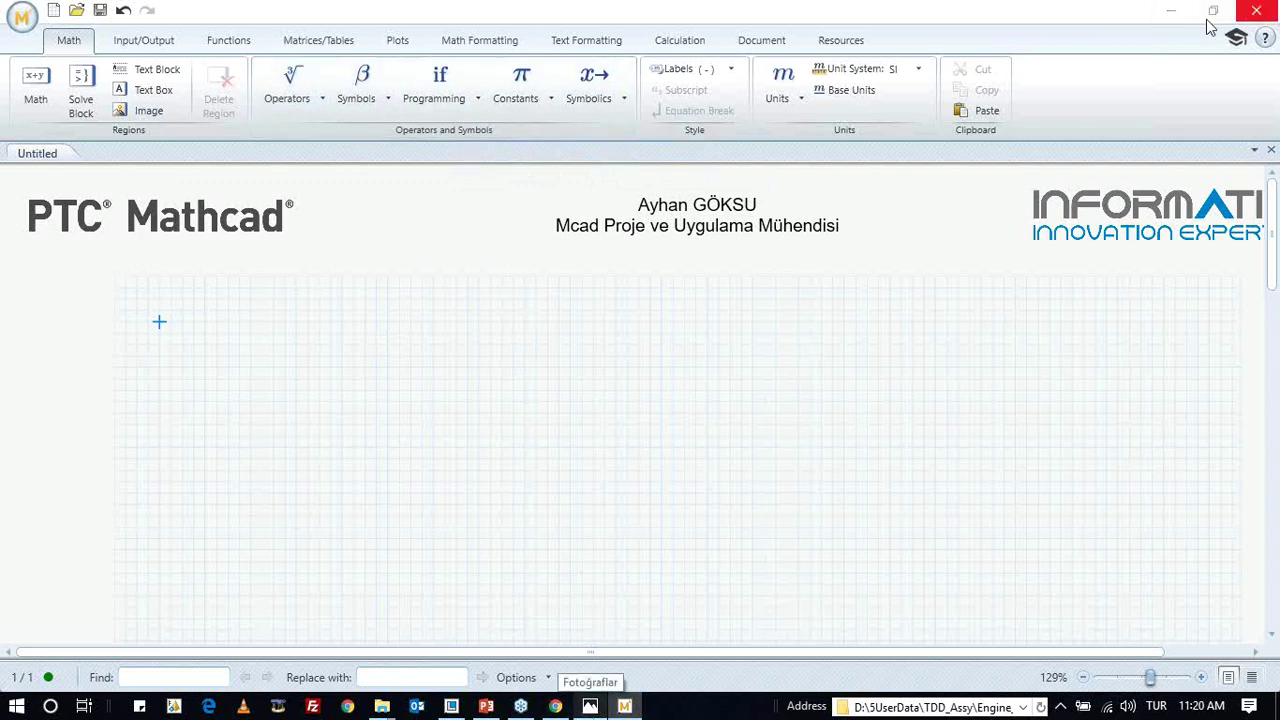
click(1256, 10)
click(675, 396)
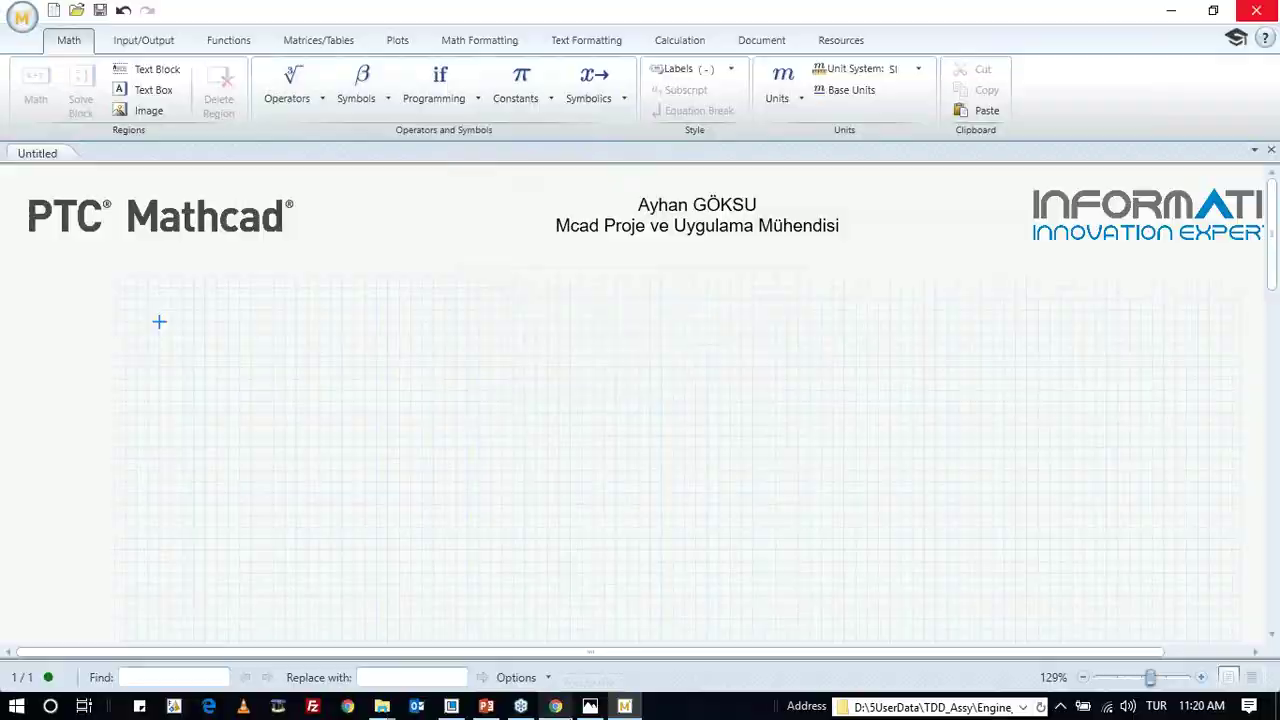
click(453, 707)
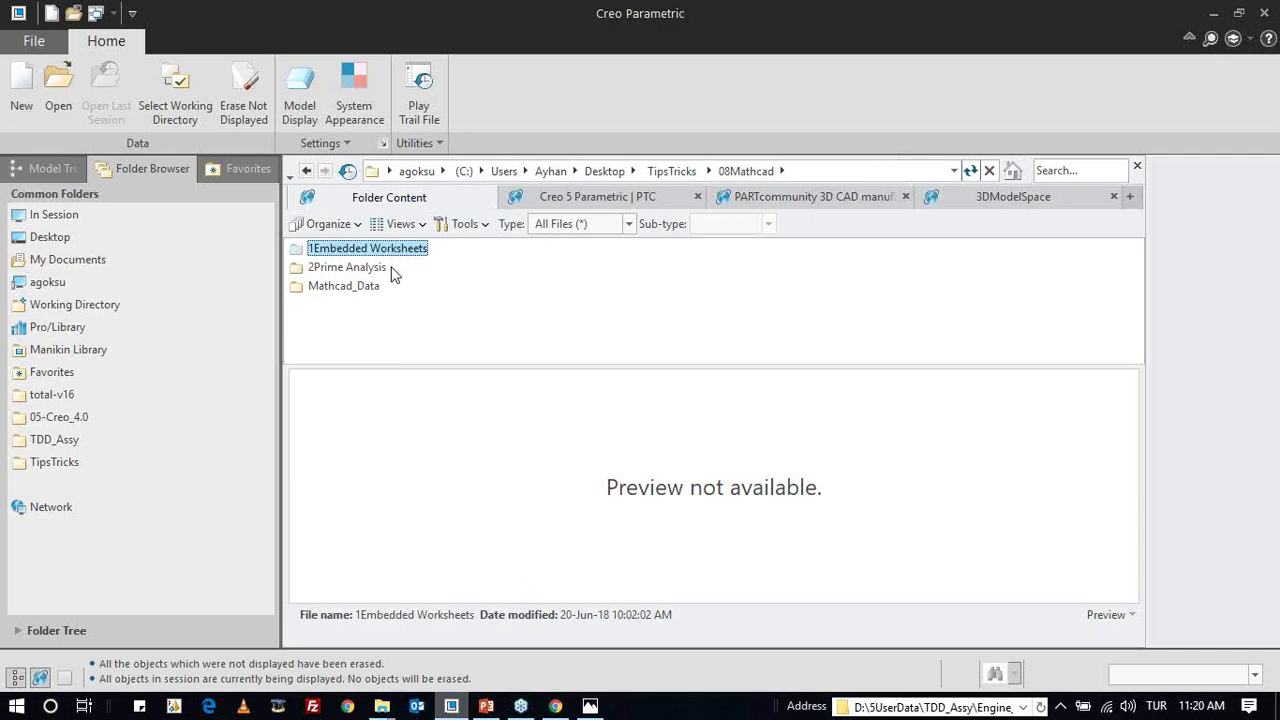
- Open at311070.asm from the Mathcad_Data folder, filtering the file list by 'at'
double_click(352, 290)
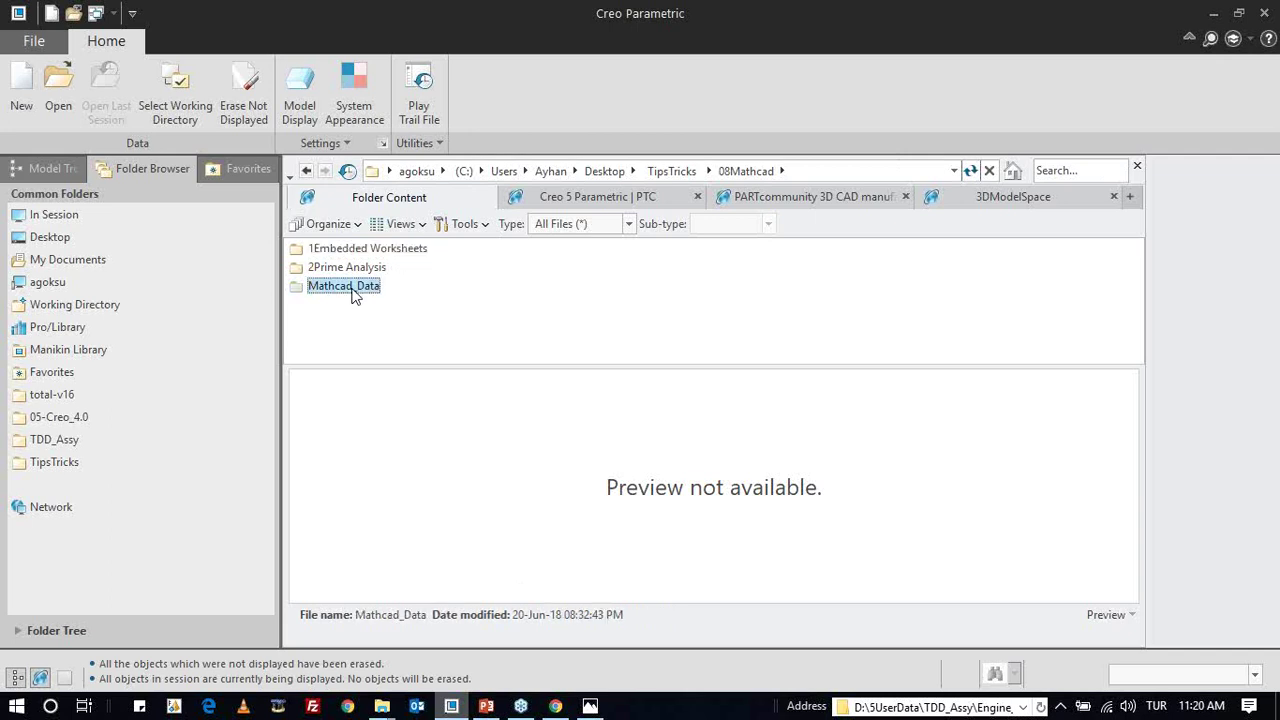
click(1060, 172)
text(at)
double_click(336, 323)
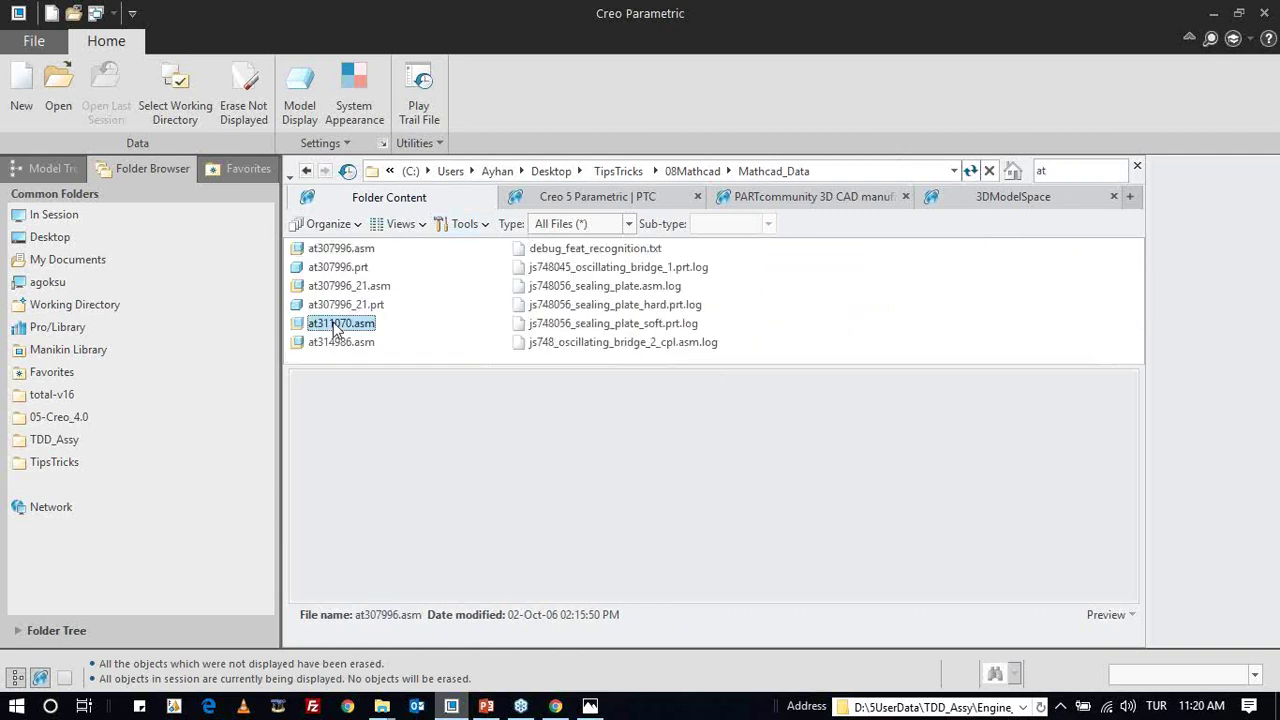
double_click(612, 349)
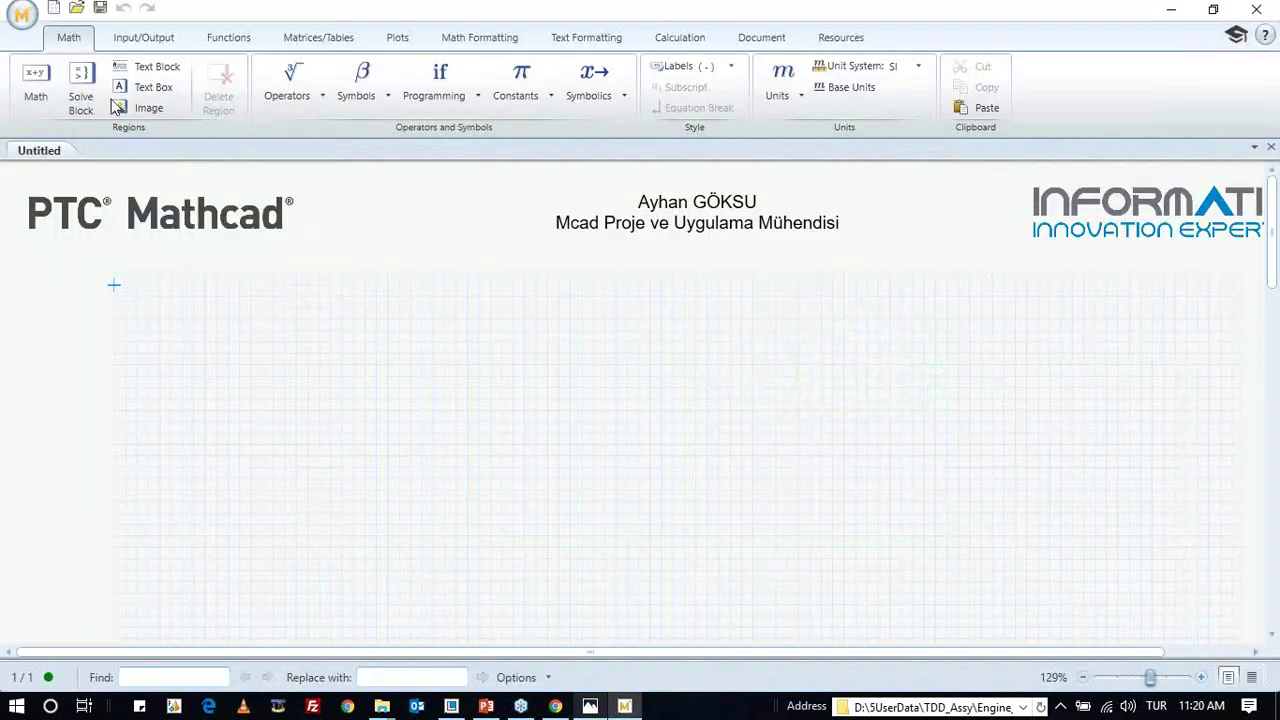
- Open clutches_brakes_design.mcdx from 08Mathcad > Mathcad_Data in Mathcad, then return to Creo
key(ctrl+o)
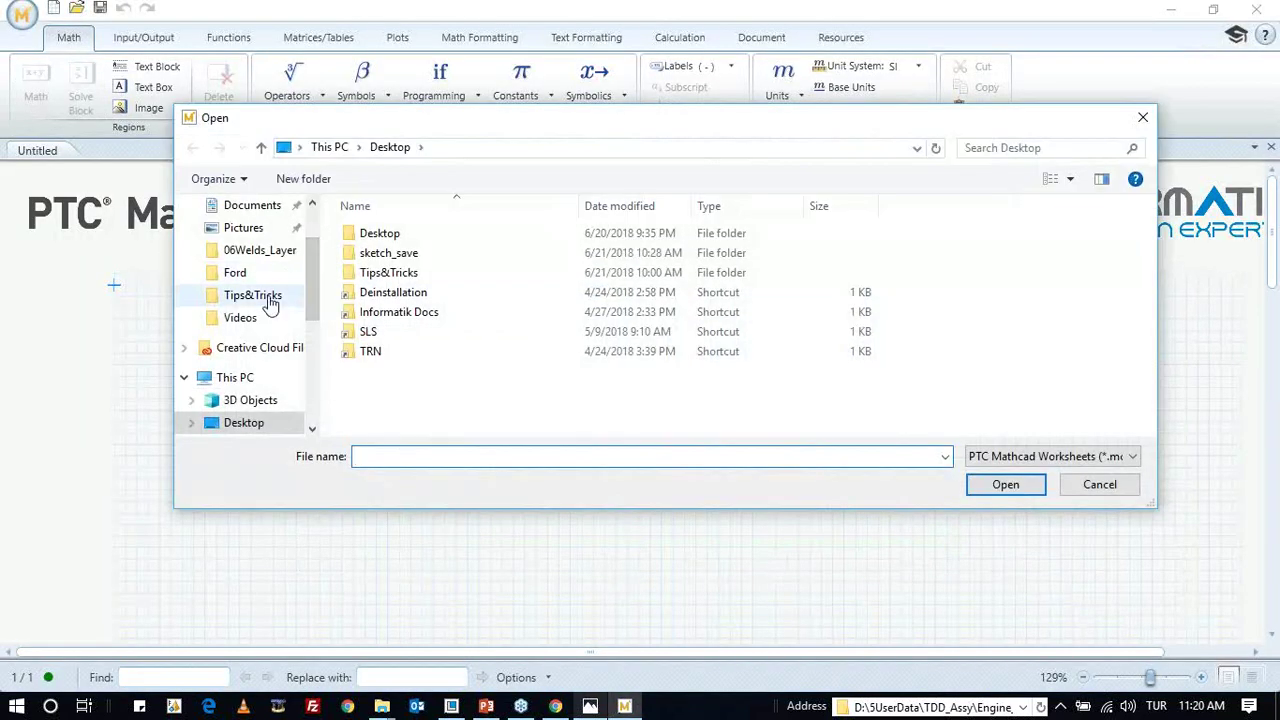
click(253, 295)
double_click(389, 391)
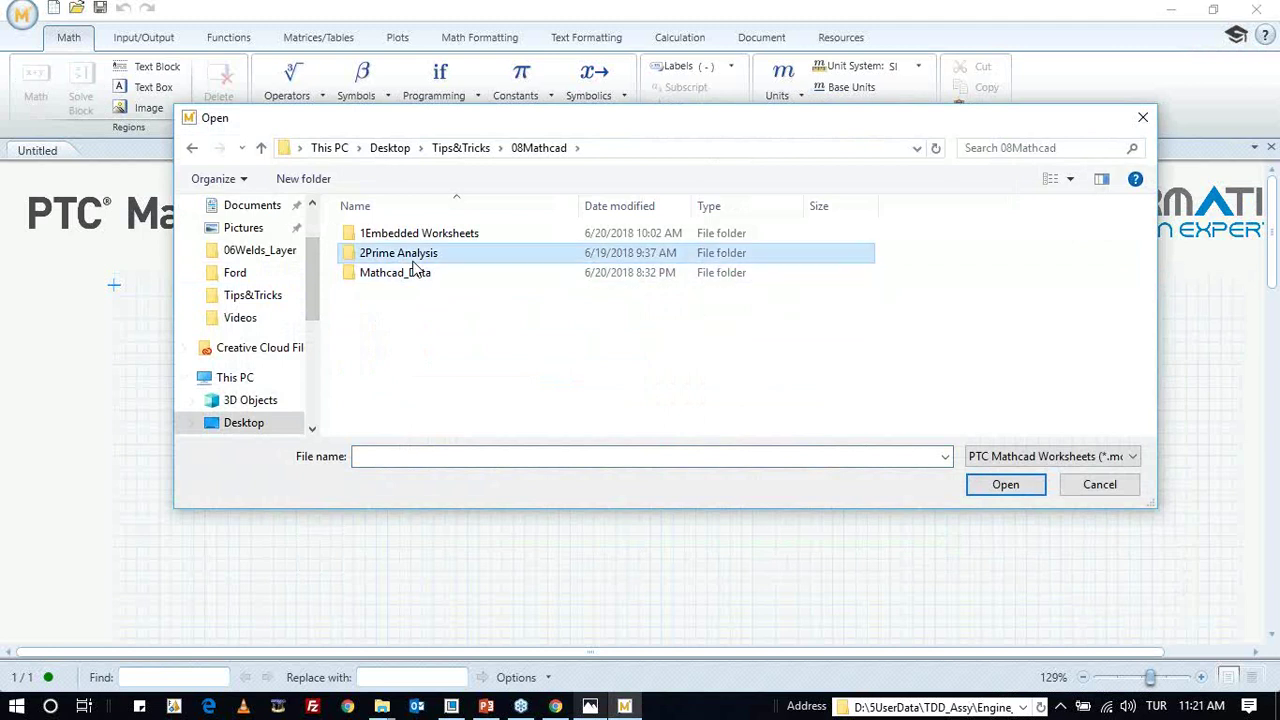
double_click(405, 253)
click(535, 155)
double_click(390, 273)
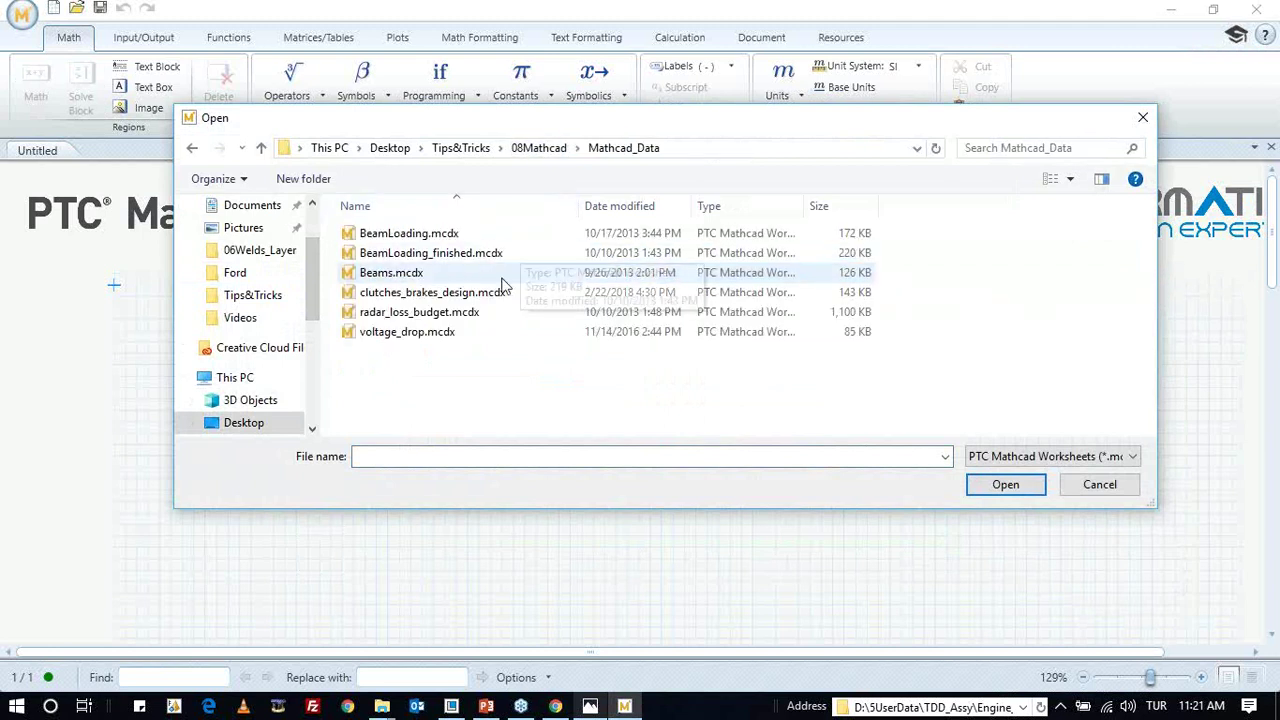
double_click(418, 293)
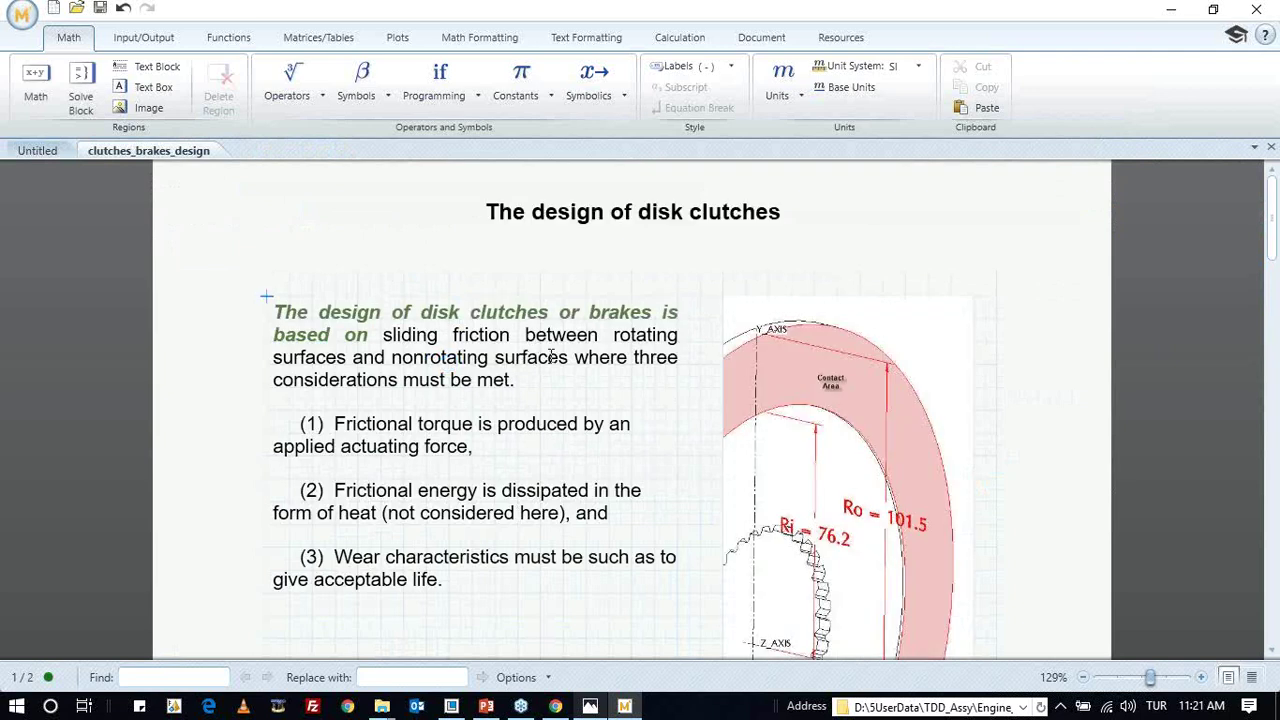
scroll(551, 355, down, 1)
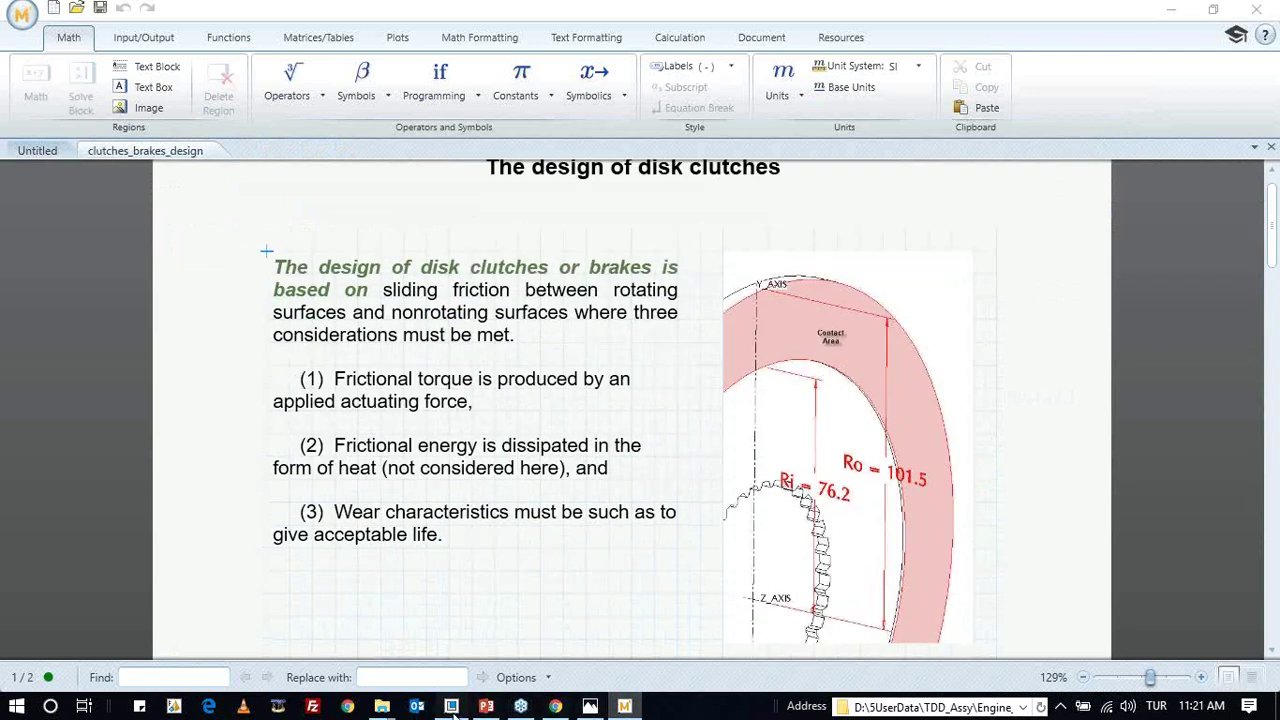
click(451, 707)
- Shade the clutch assembly with edges and display its TORQUE CALCULATIONS annotations
scroll(726, 420, up, 5)
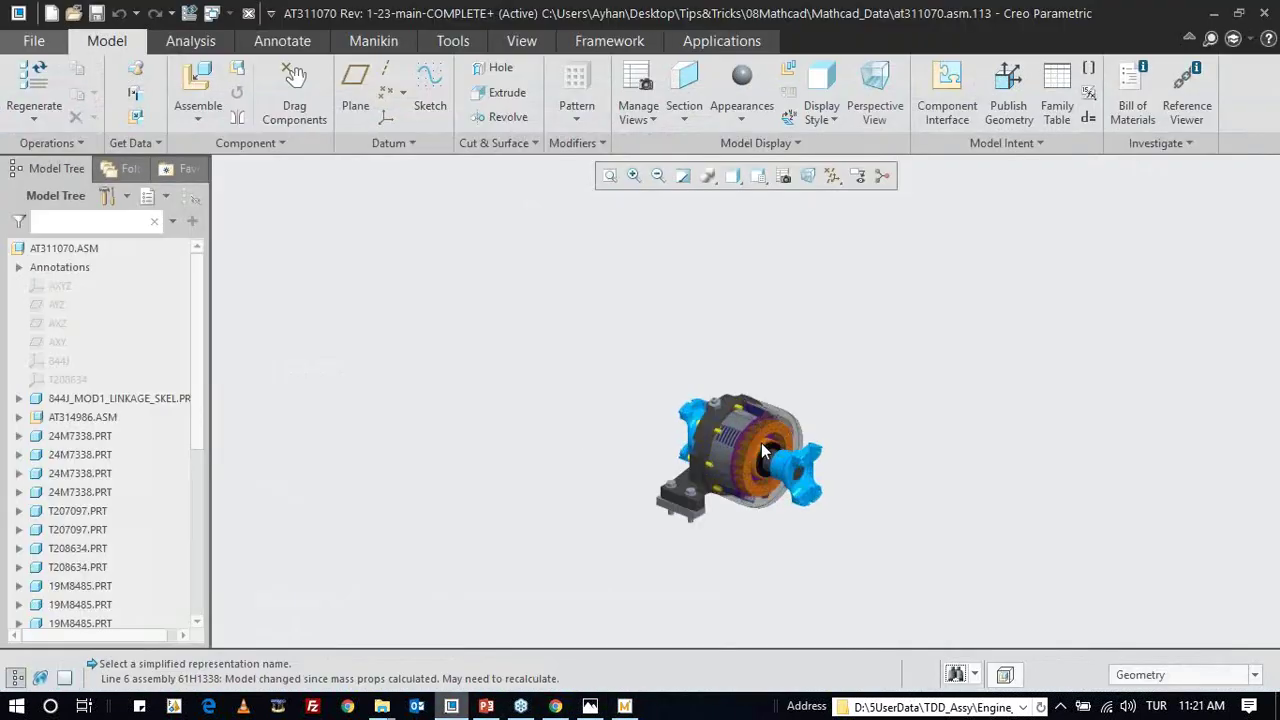
scroll(726, 420, up, 3)
scroll(726, 420, up, 2)
click(733, 176)
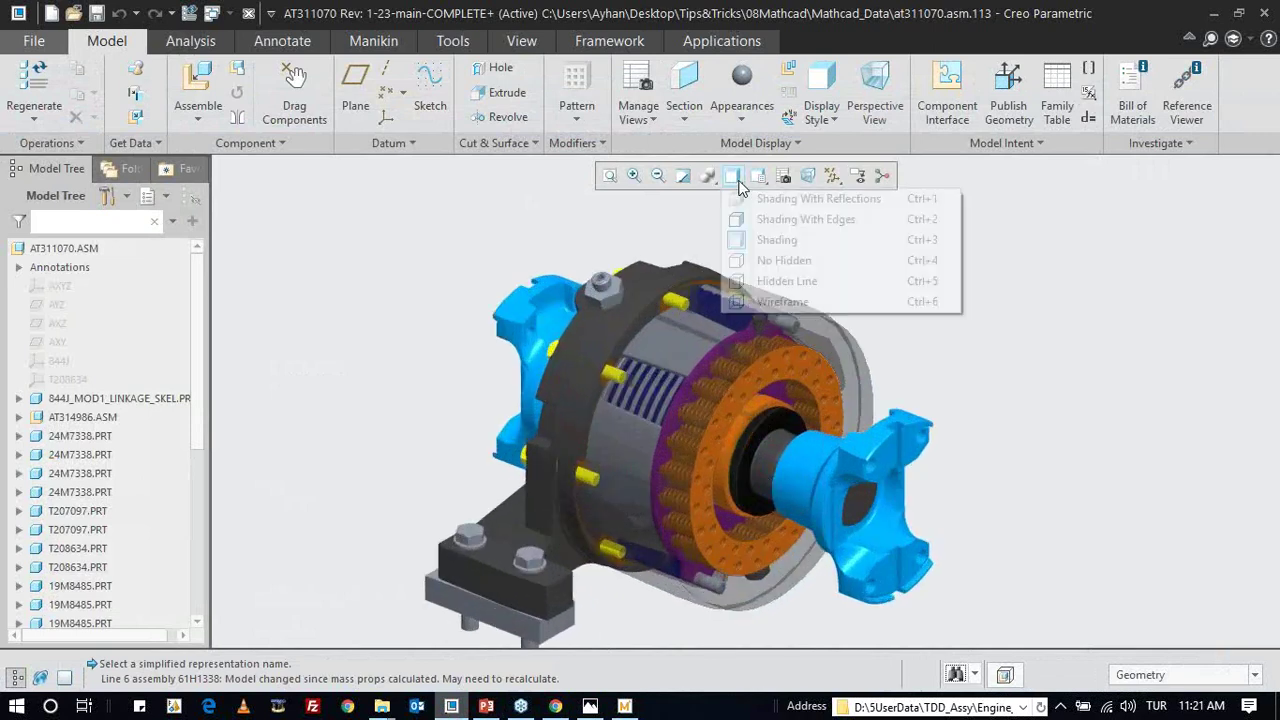
click(750, 212)
shift+middle_drag(803, 322, 725, 284)
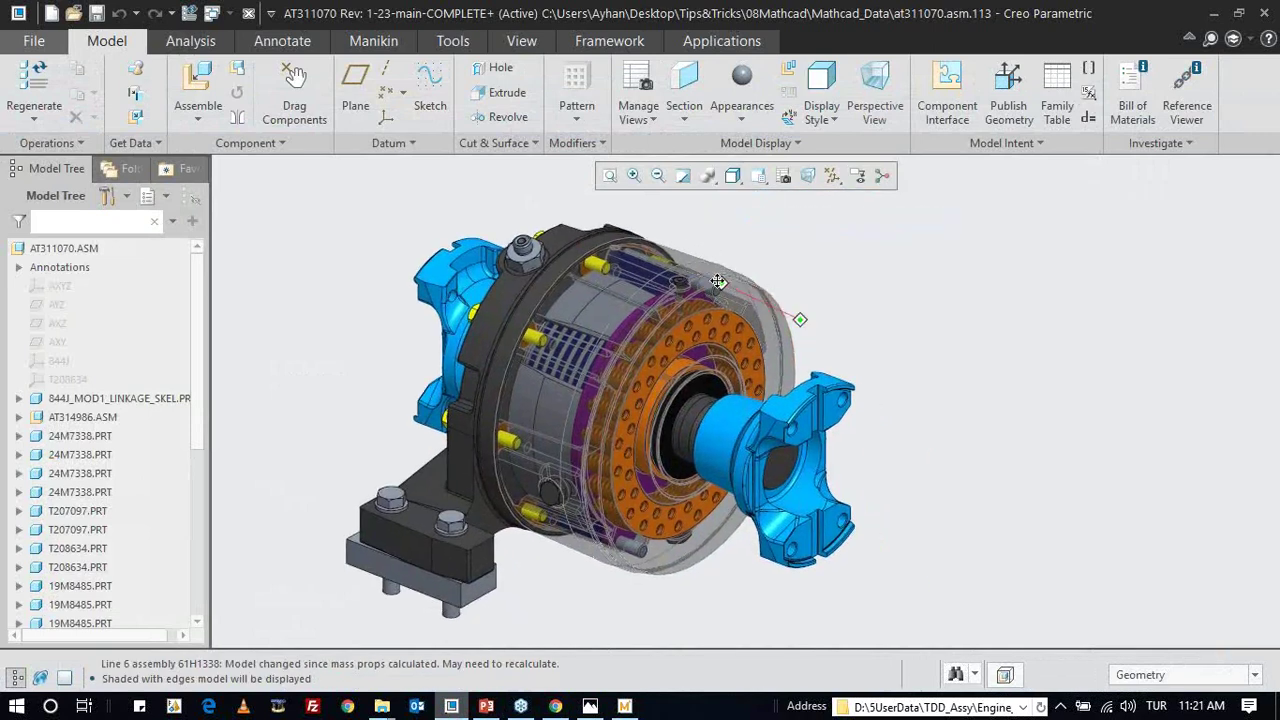
click(858, 176)
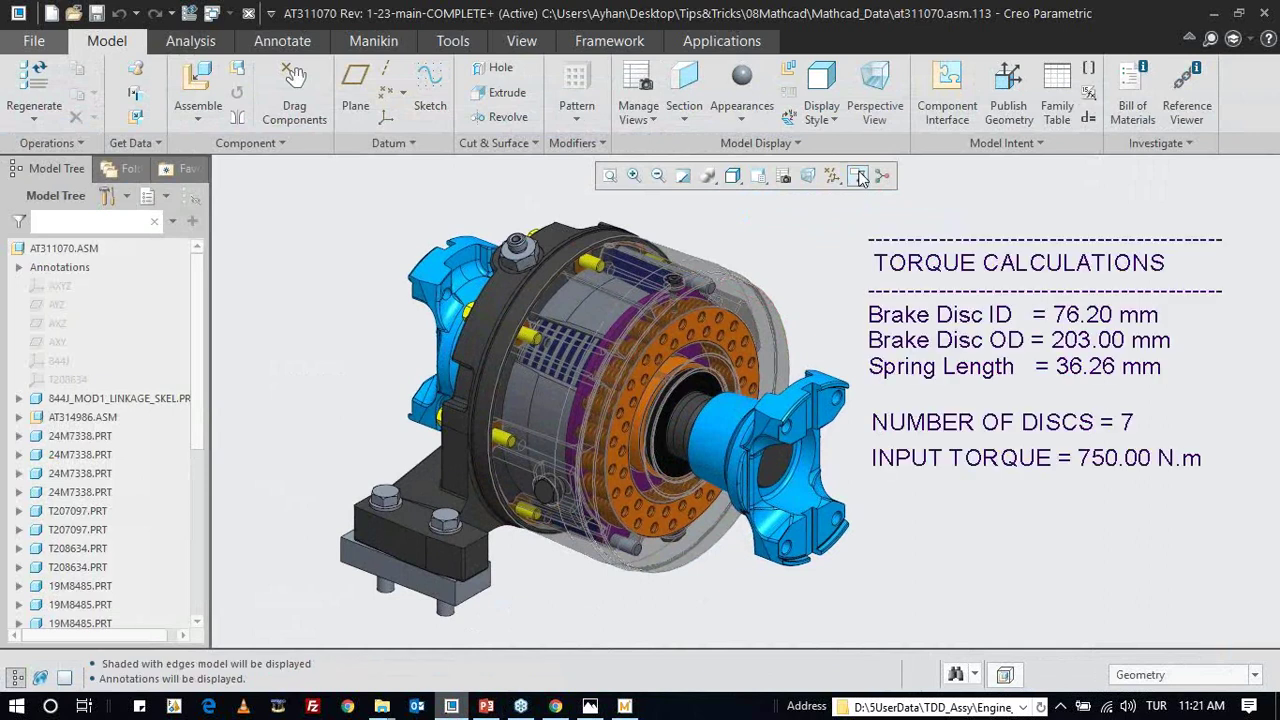
scroll(785, 315, down, 2)
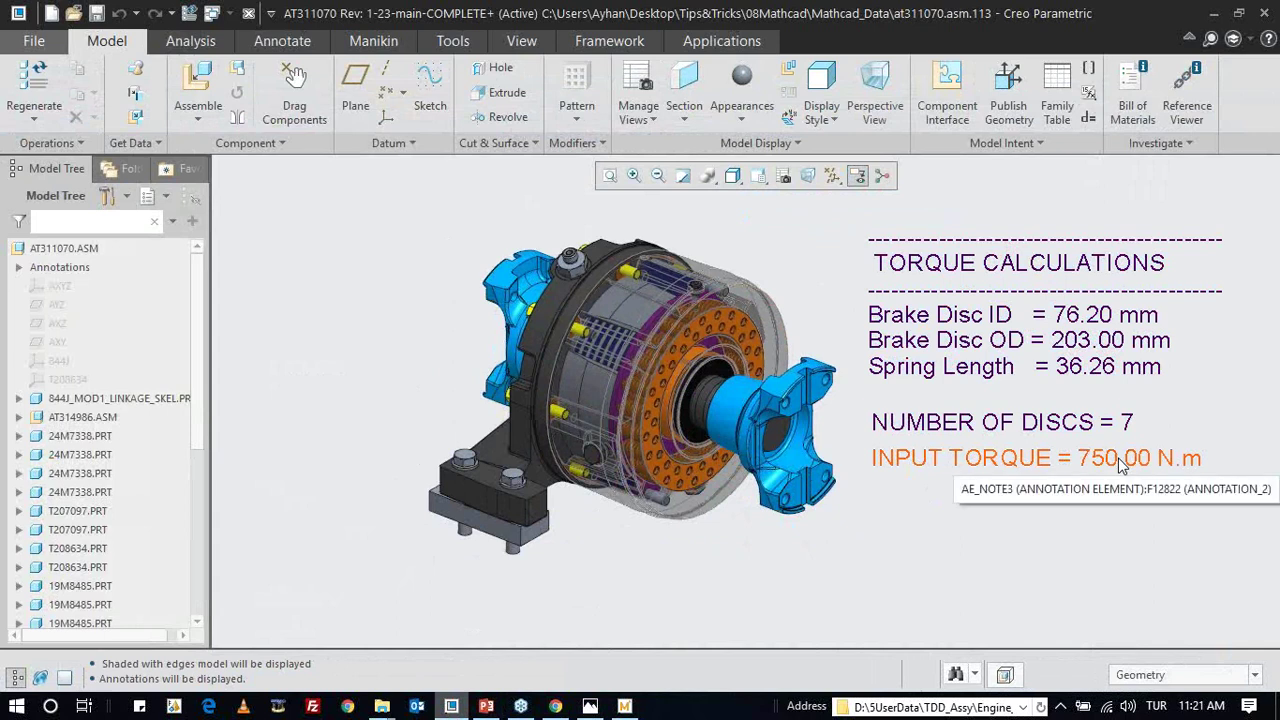
click(625, 706)
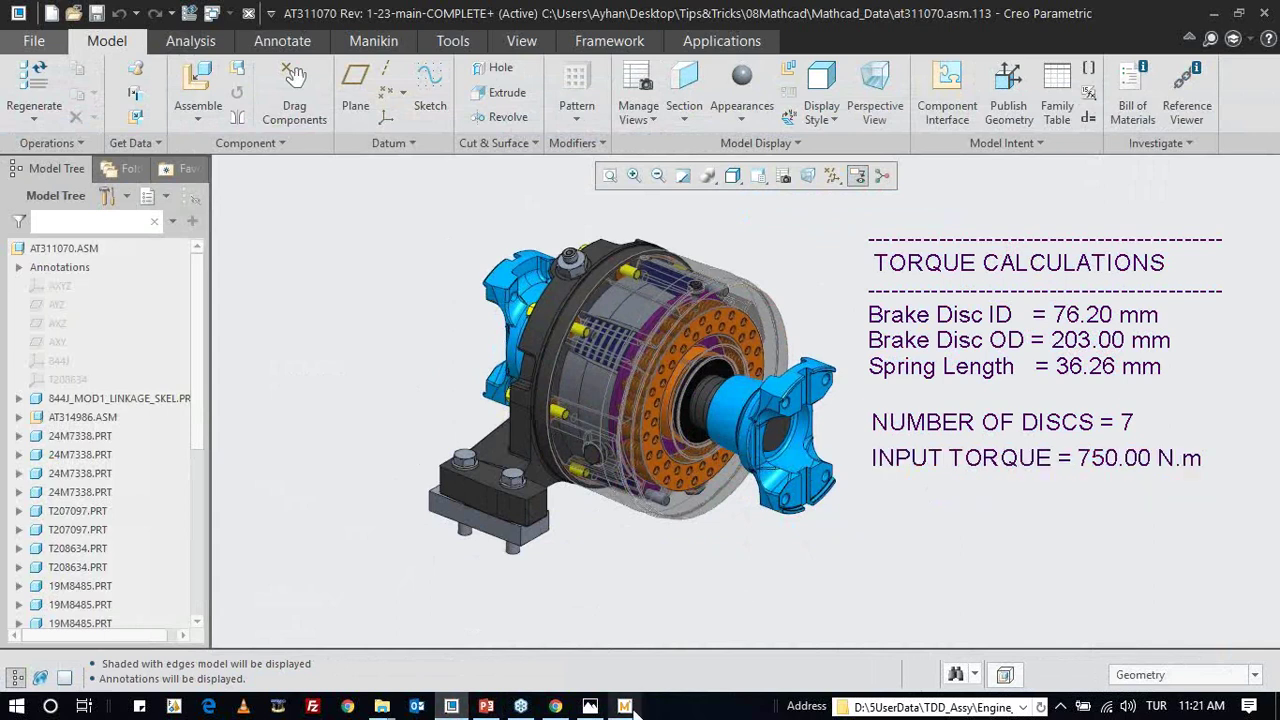
- Locate the Q_in input torque region in the worksheet and select it for editing
scroll(644, 355, down, 2)
scroll(600, 345, down, 2)
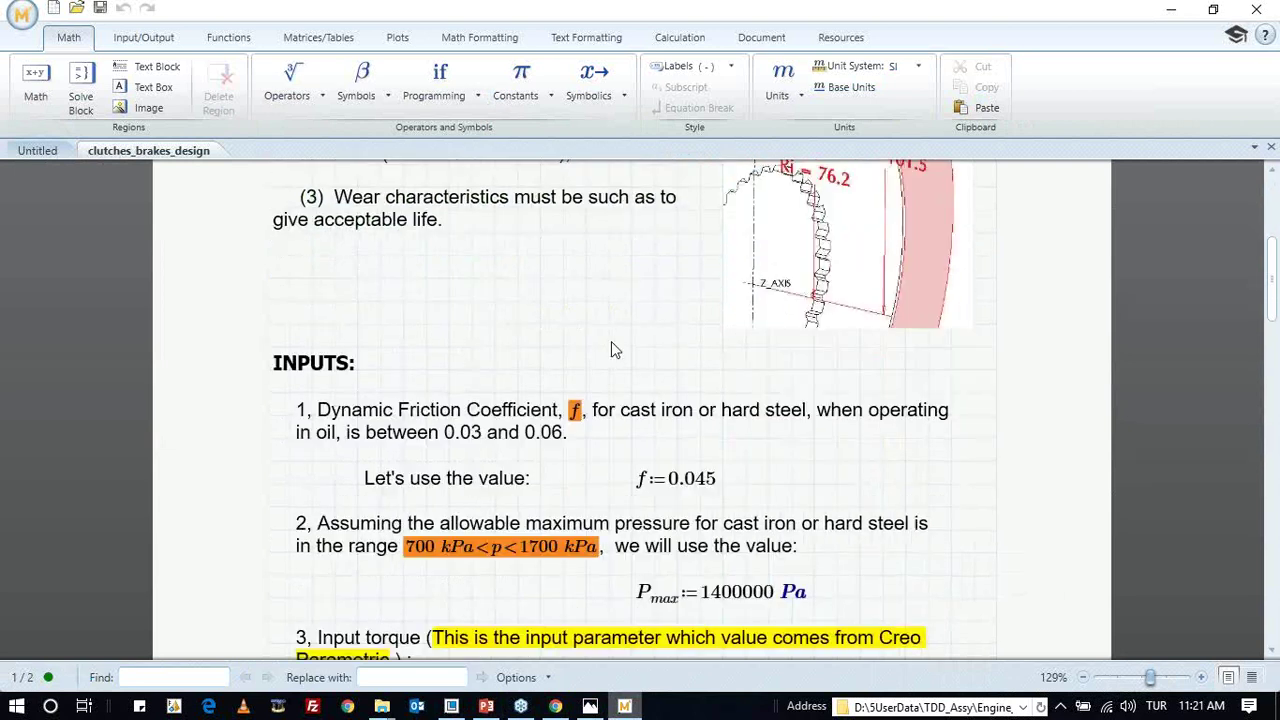
scroll(560, 335, down, 1)
scroll(525, 325, down, 2)
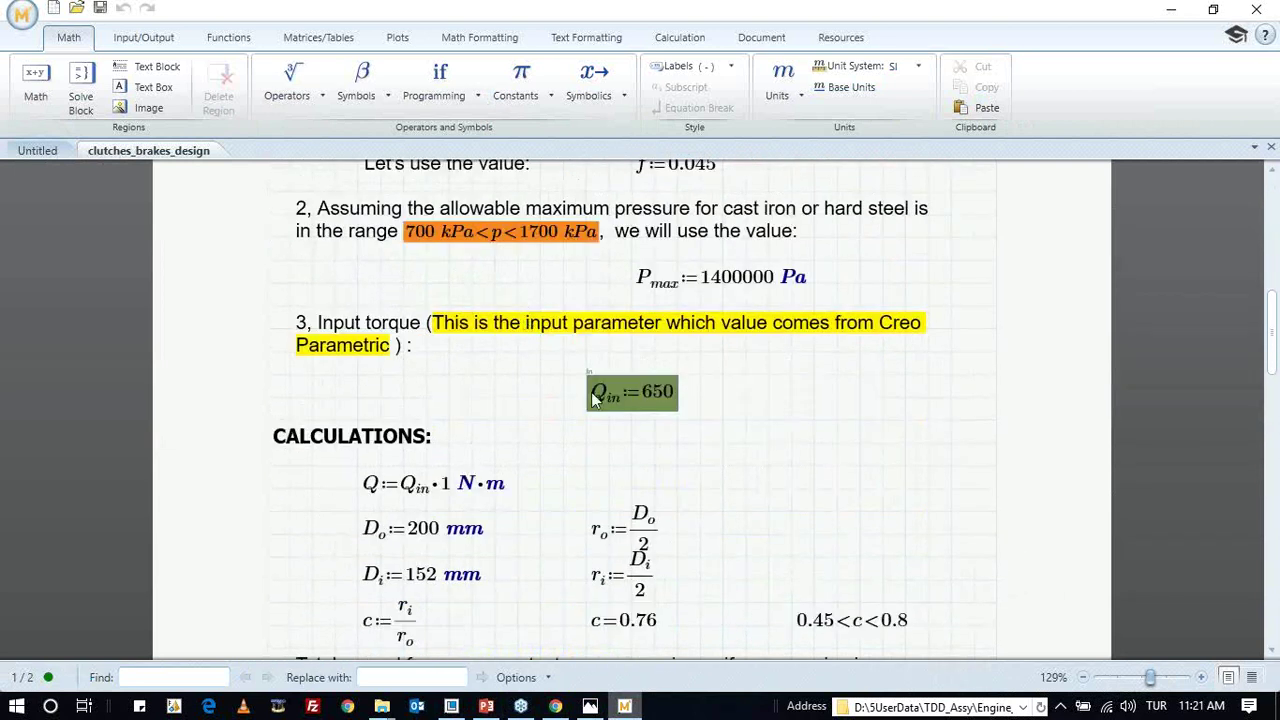
click(682, 390)
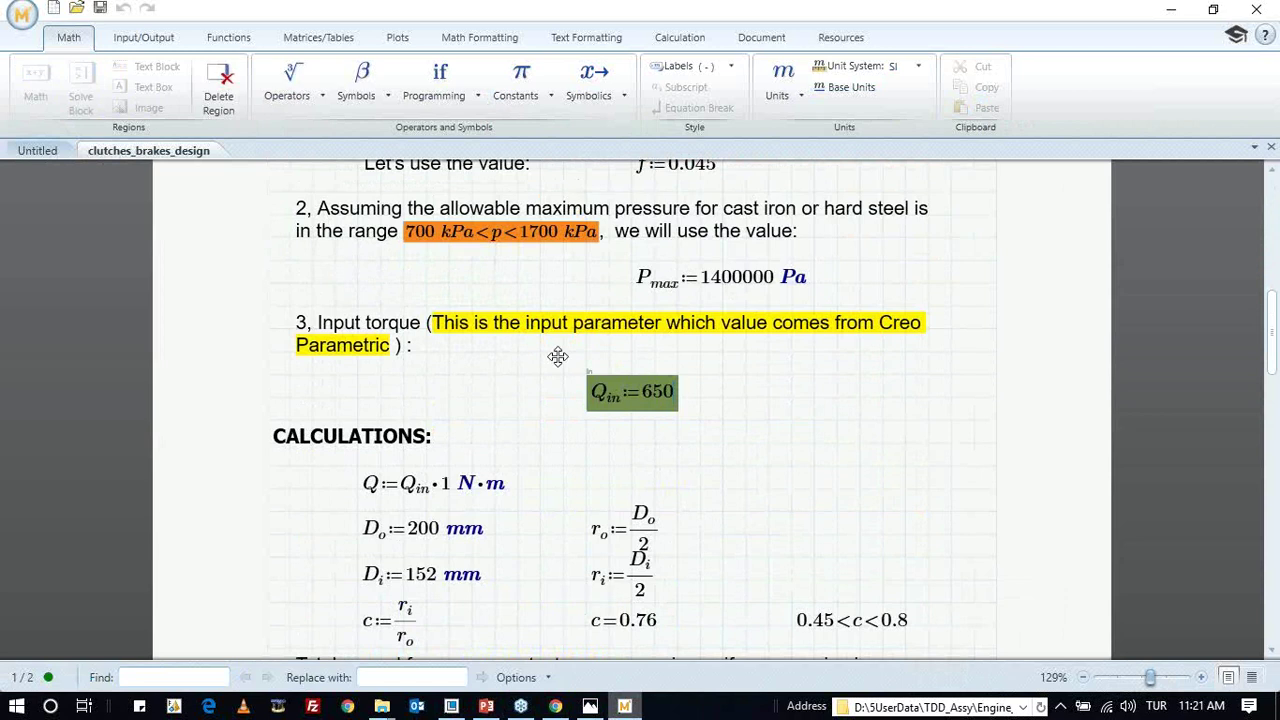
click(631, 408)
scroll(580, 395, down, 1)
scroll(520, 430, down, 1)
scroll(515, 430, down, 3)
scroll(550, 360, down, 4)
scroll(575, 348, down, 5)
scroll(580, 340, down, 2)
scroll(575, 335, down, 3)
scroll(569, 328, down, 3)
scroll(600, 315, down, 3)
scroll(560, 360, down, 2)
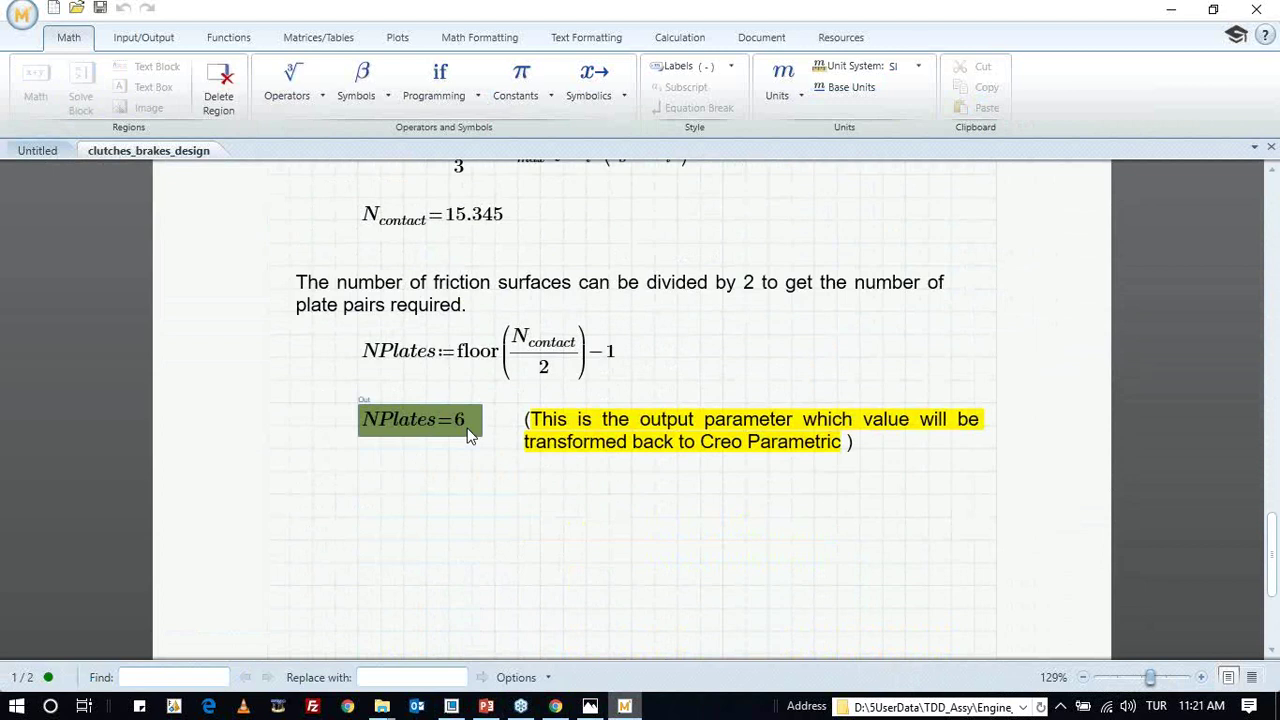
scroll(603, 303, up, 10)
scroll(608, 303, up, 9)
scroll(603, 323, up, 10)
scroll(650, 370, up, 5)
click(625, 540)
scroll(625, 560, down, 1)
- Assign Q_in as a worksheet input, check that NPlates is 3, and minimize Mathcad
click(143, 37)
click(697, 90)
click(700, 510)
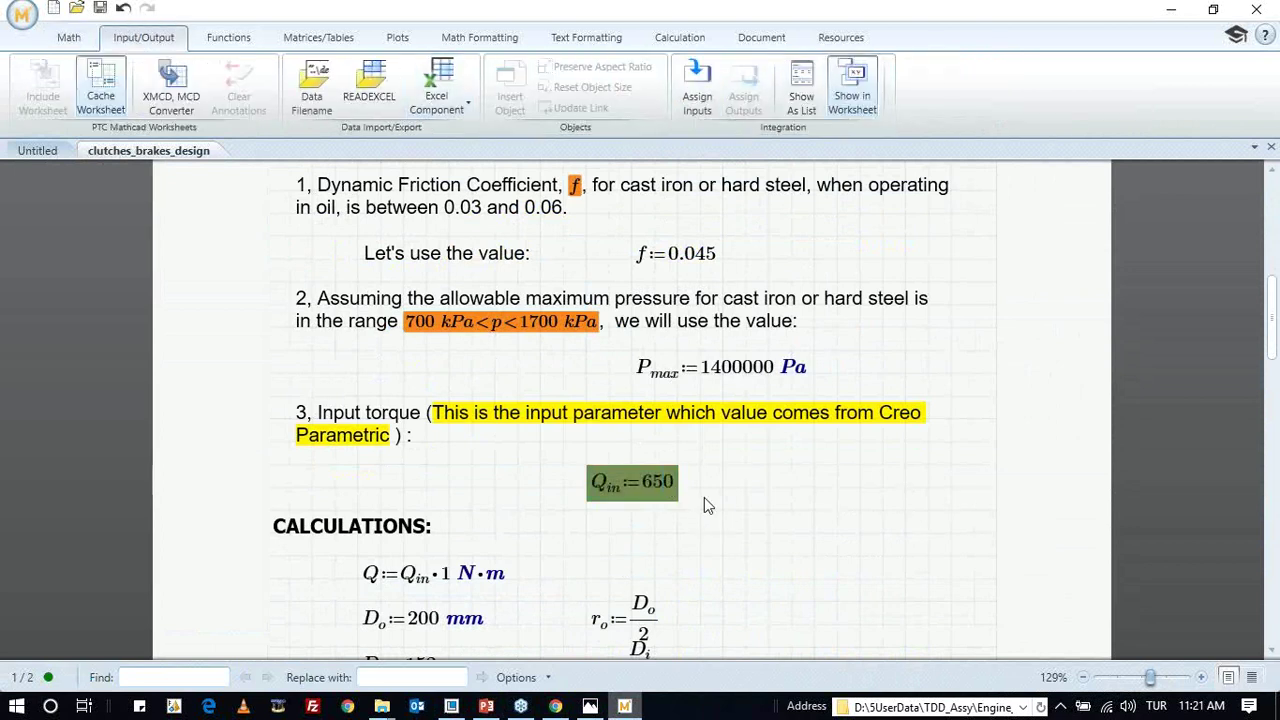
click(742, 488)
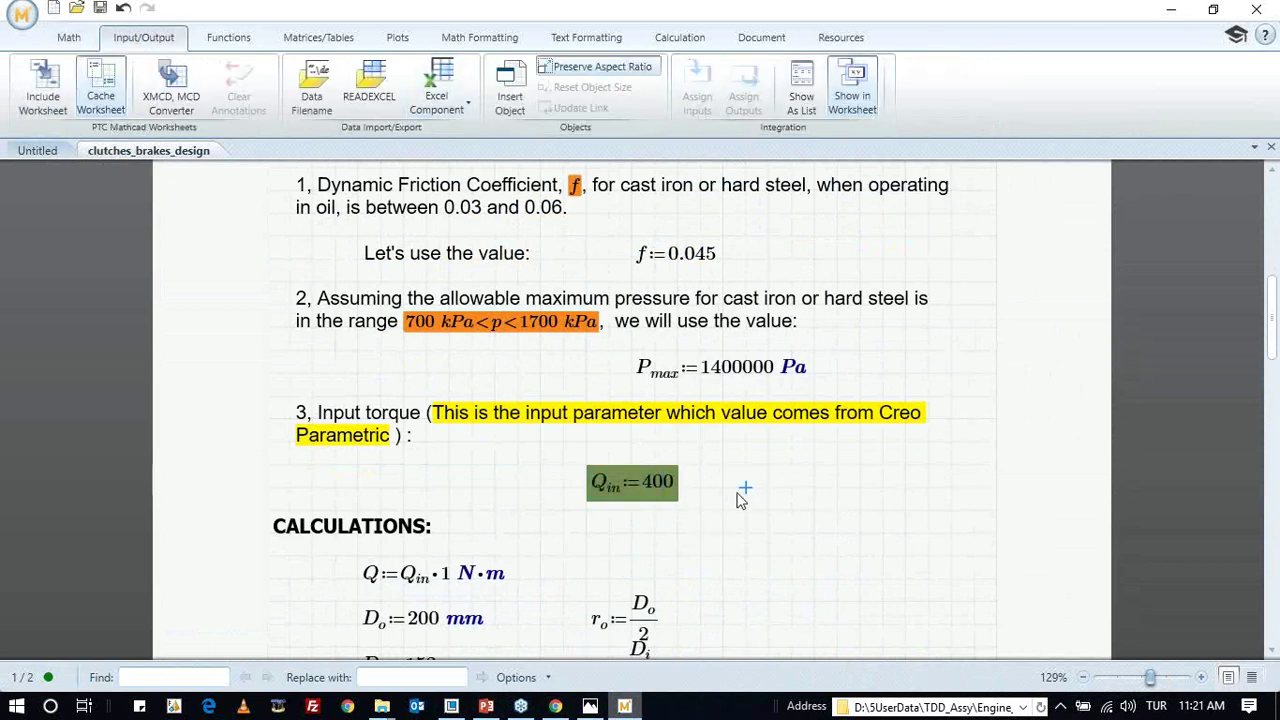
scroll(705, 480, down, 1)
scroll(705, 483, down, 10)
scroll(620, 400, down, 5)
scroll(600, 390, down, 3)
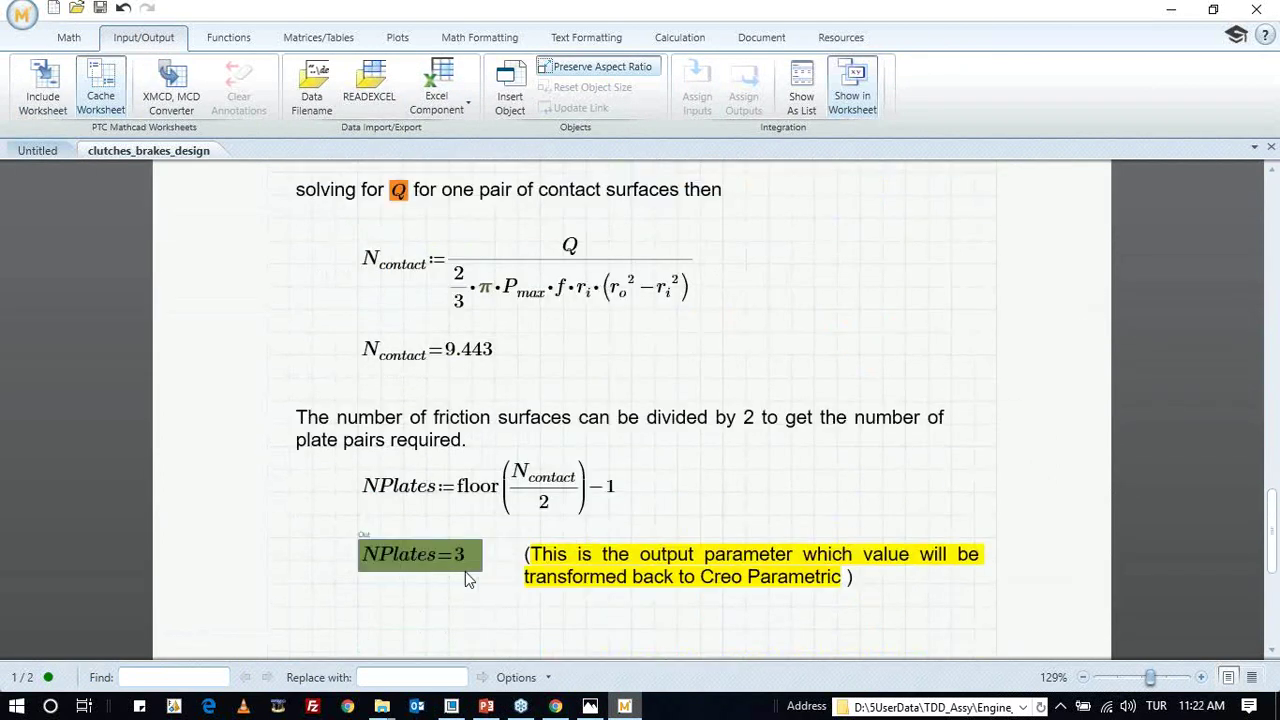
click(1171, 10)
- Change the INPUT TORQUE note's Q_IN value to 400
shift+middle_drag(762, 275, 650, 255)
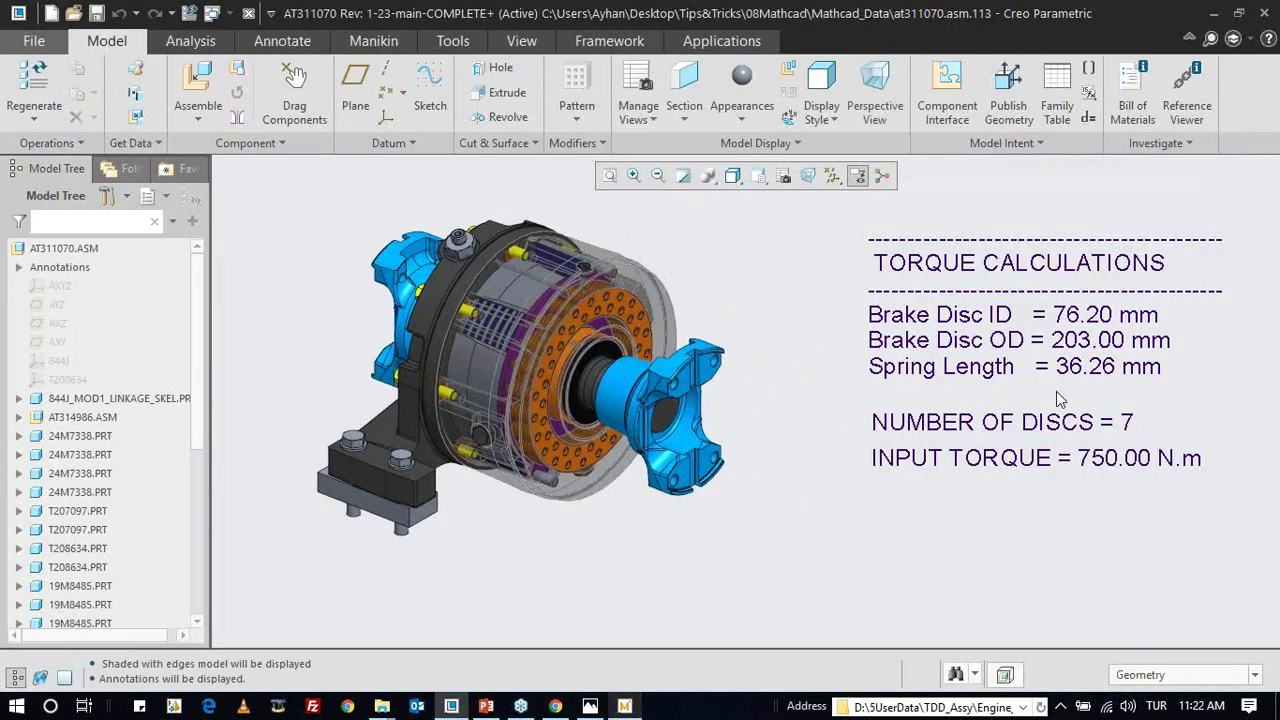
double_click(1128, 462)
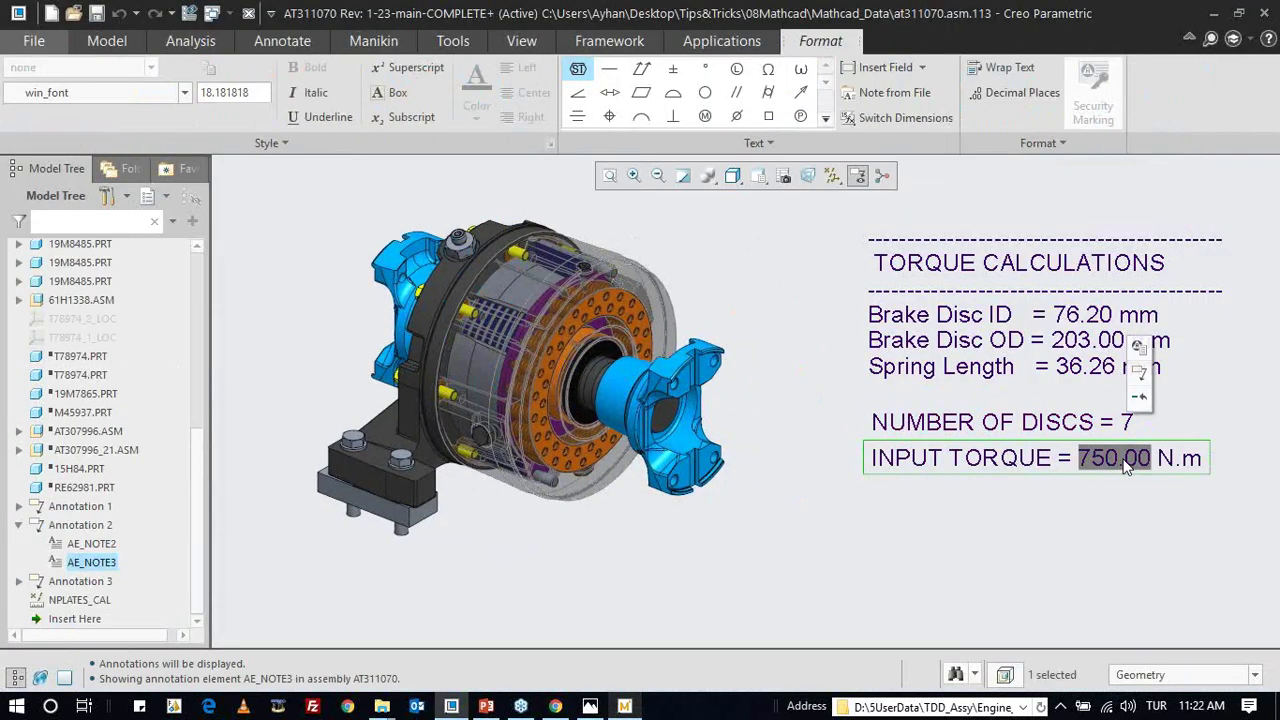
double_click(1122, 457)
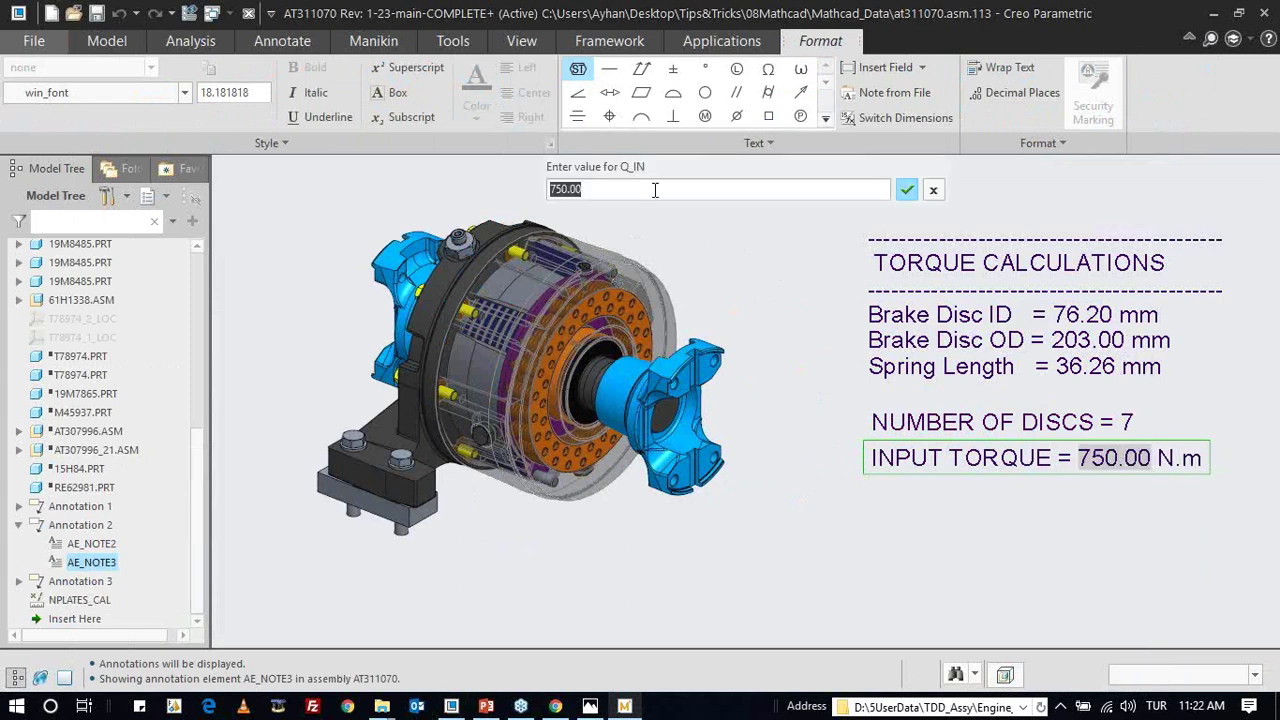
text(4)
key(Return)
click(822, 350)
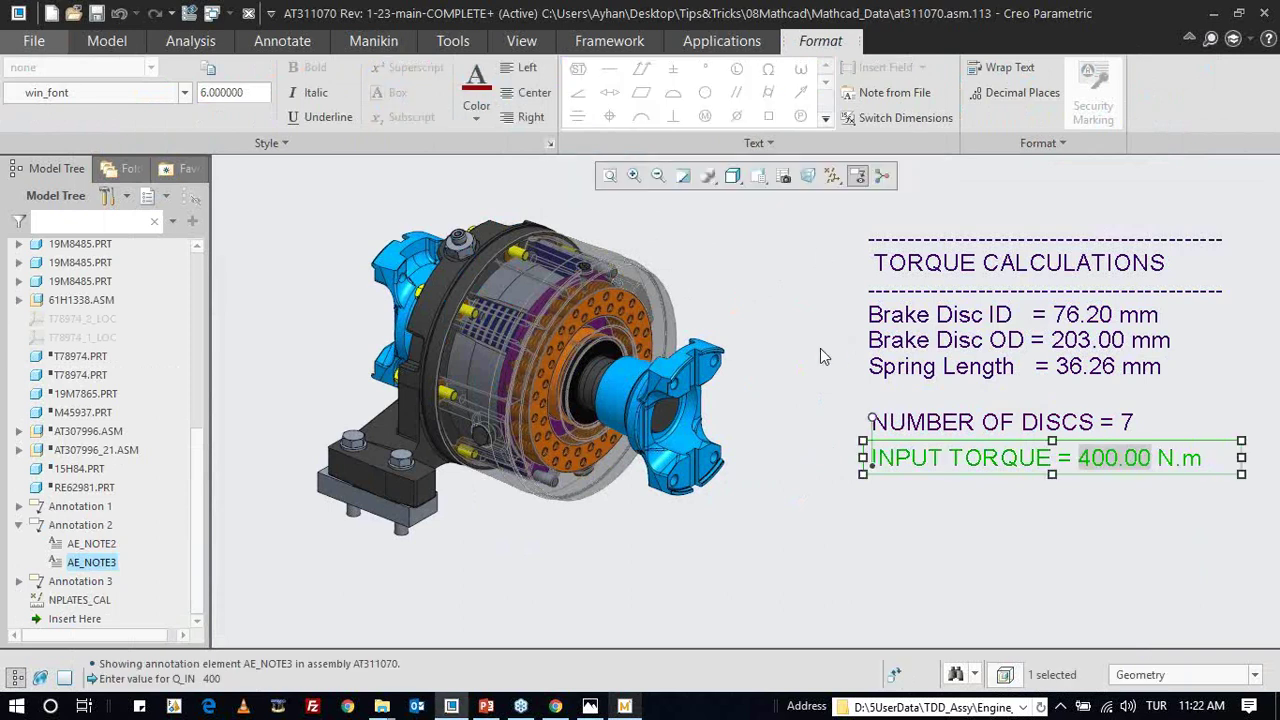
- Regenerate the assembly so it shows 3 discs and a 78.26 mm spring length
click(188, 13)
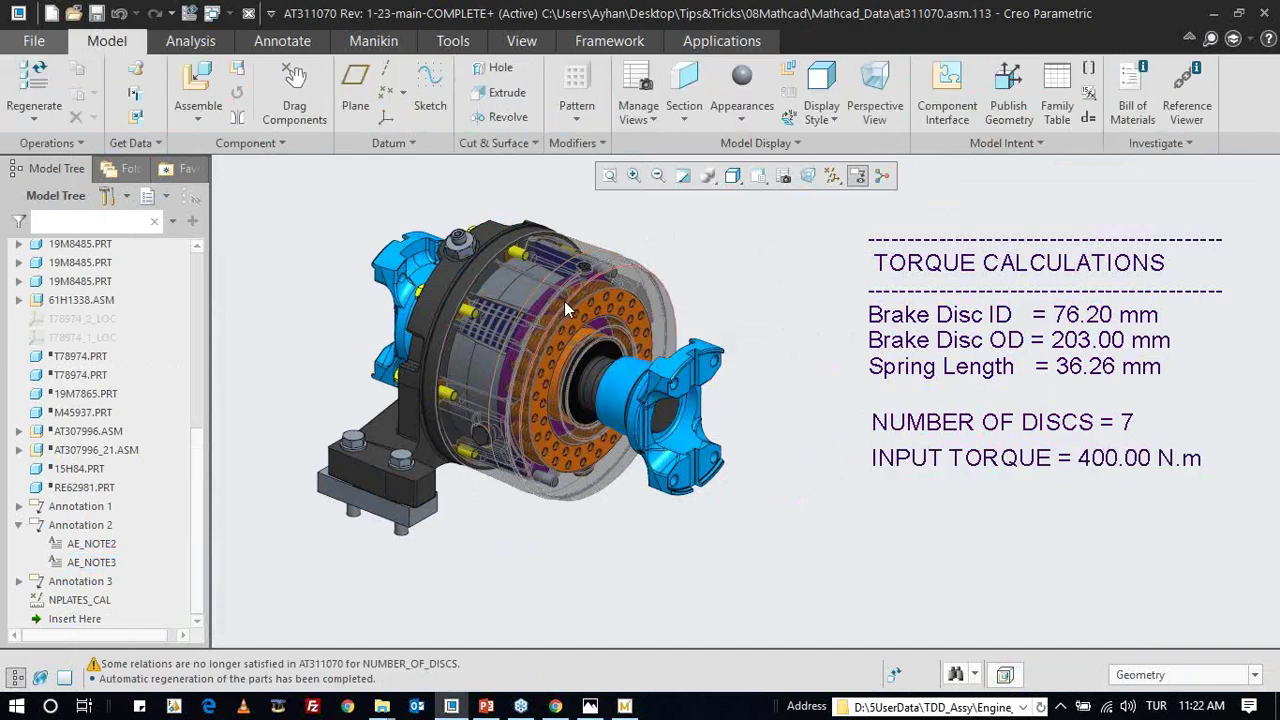
click(187, 13)
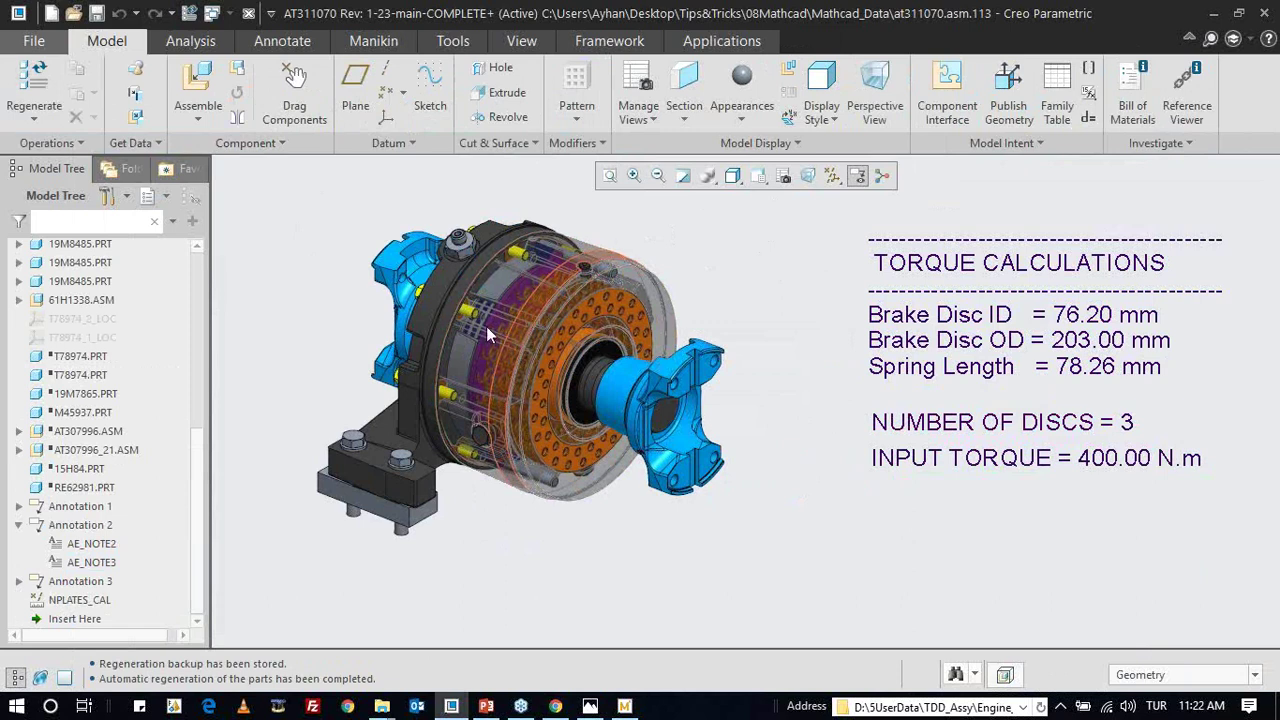
double_click(1116, 458)
- Enter 650 as the Q_IN value in the Creo INPUT TORQUE note
double_click(1129, 460)
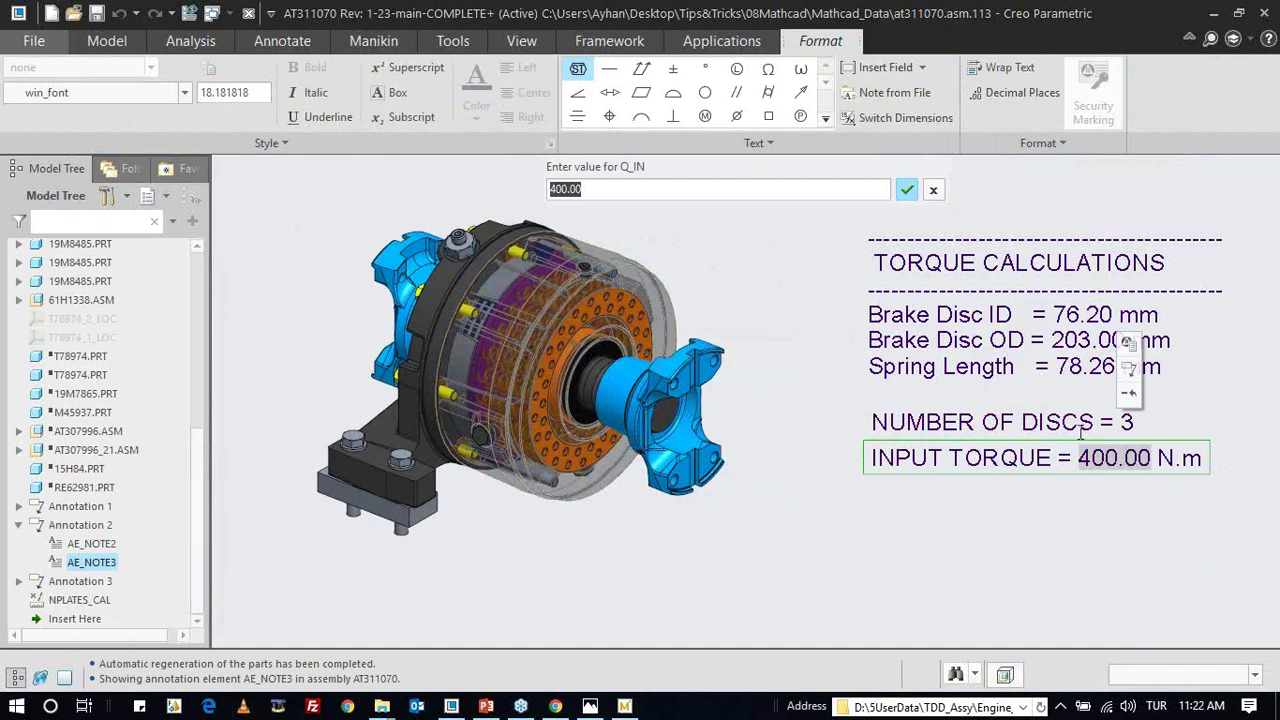
text(650)
key(Return)
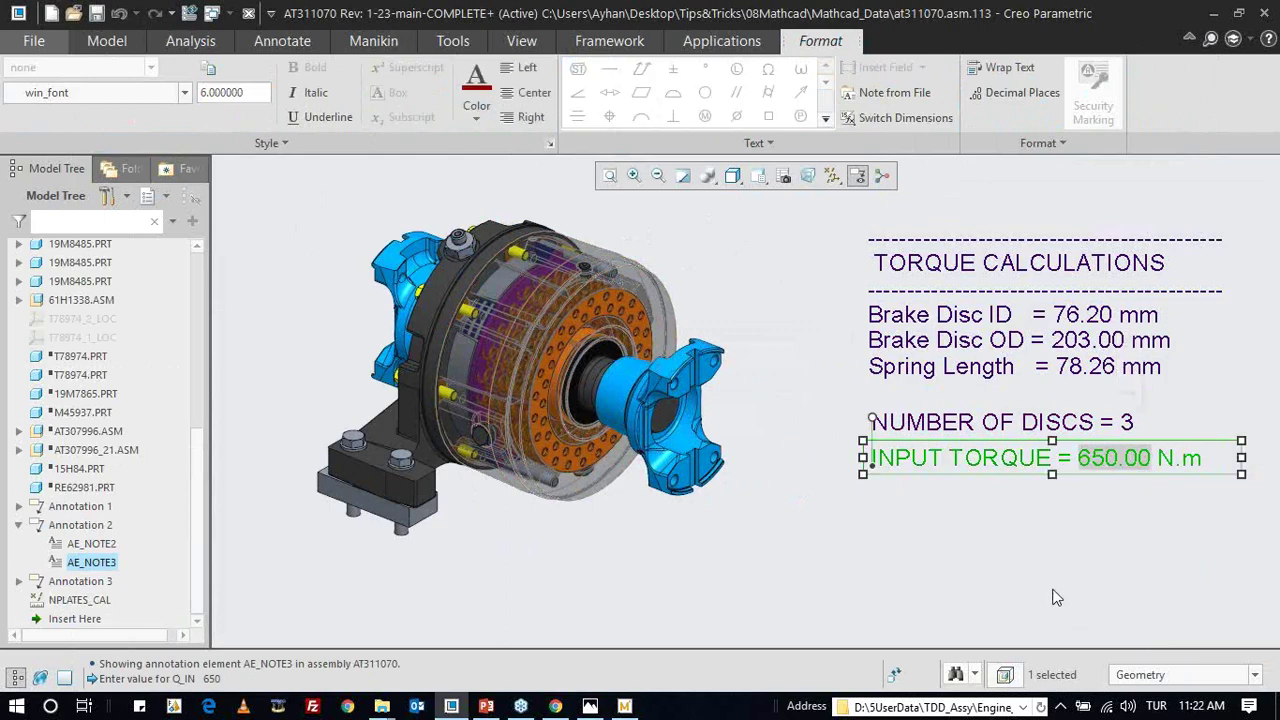
- Set Q_in to 650 in the Mathcad clutch design worksheet
click(624, 706)
scroll(590, 330, up, 10)
scroll(700, 380, up, 3)
key(BackSpace)
key(BackSpace)
key(BackSpace)
text(650)
key(Return)
scroll(600, 420, down, 5)
scroll(447, 420, down, 10)
scroll(420, 400, down, 3)
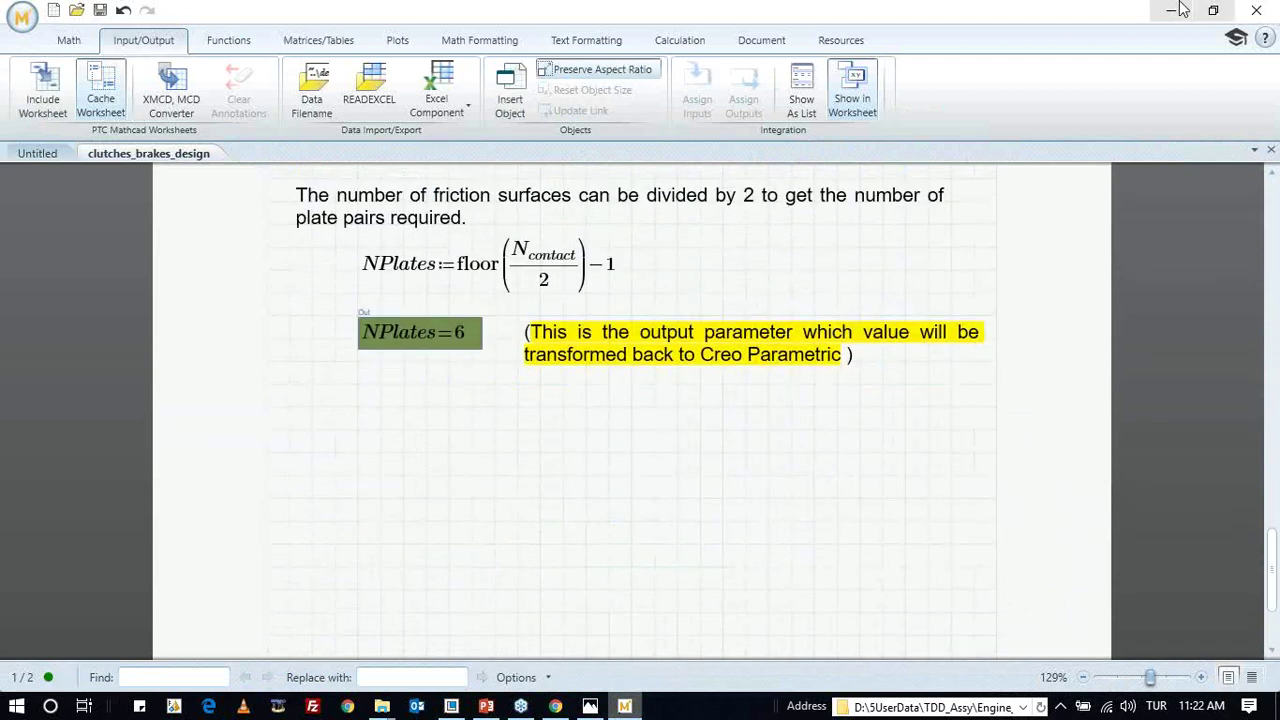
- Regenerate the clutch assembly to get 6 discs and a 46.76 mm spring length
click(1171, 10)
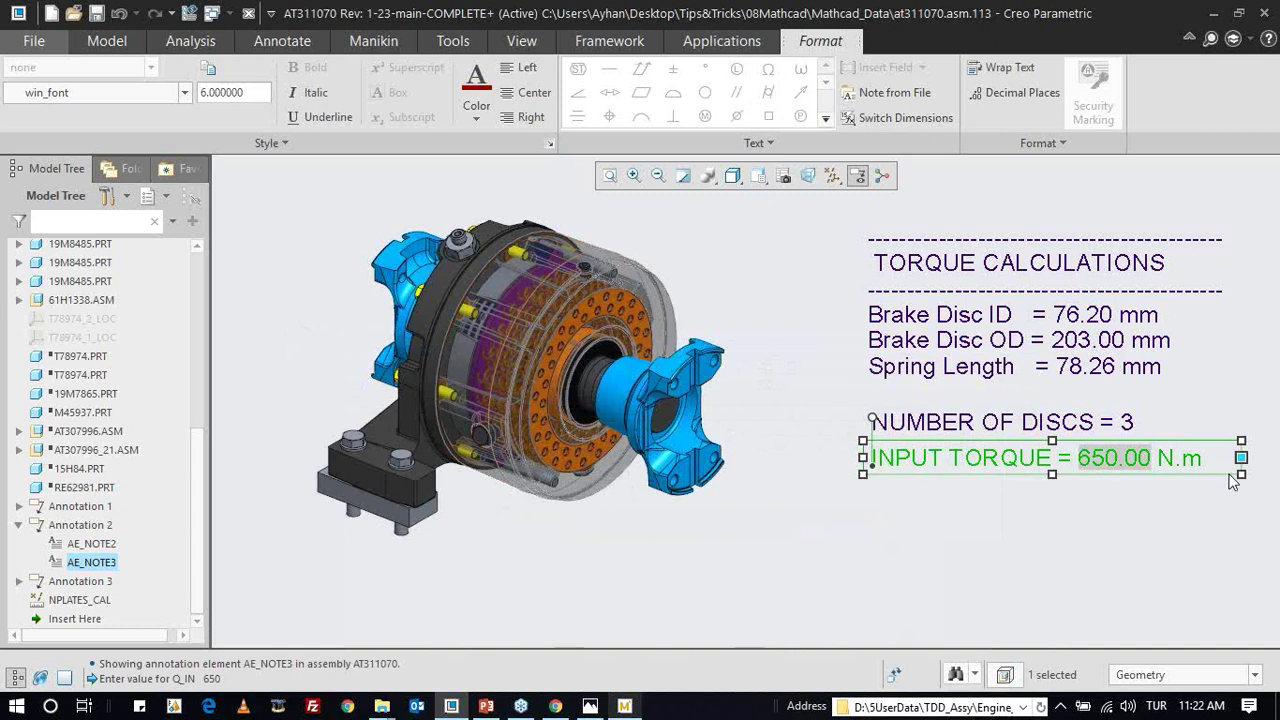
click(190, 13)
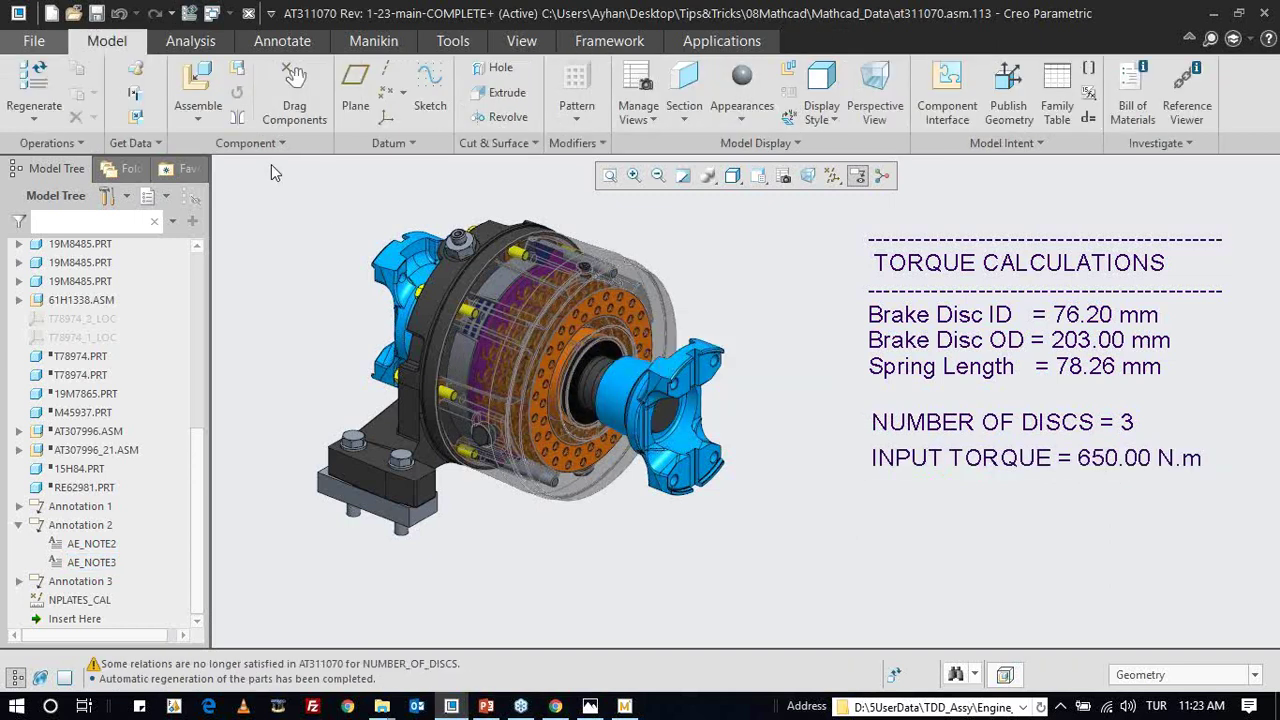
click(190, 13)
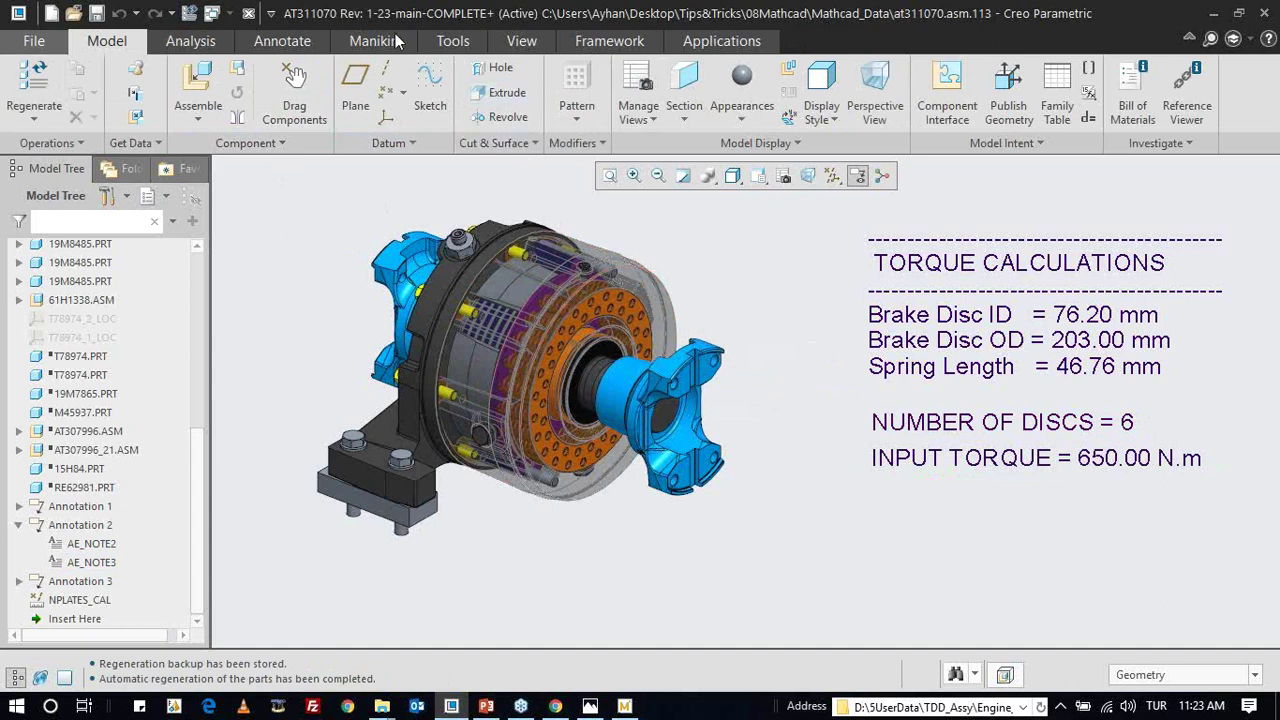
click(450, 42)
- Review the assembly relations and close the Relations dialog
click(424, 117)
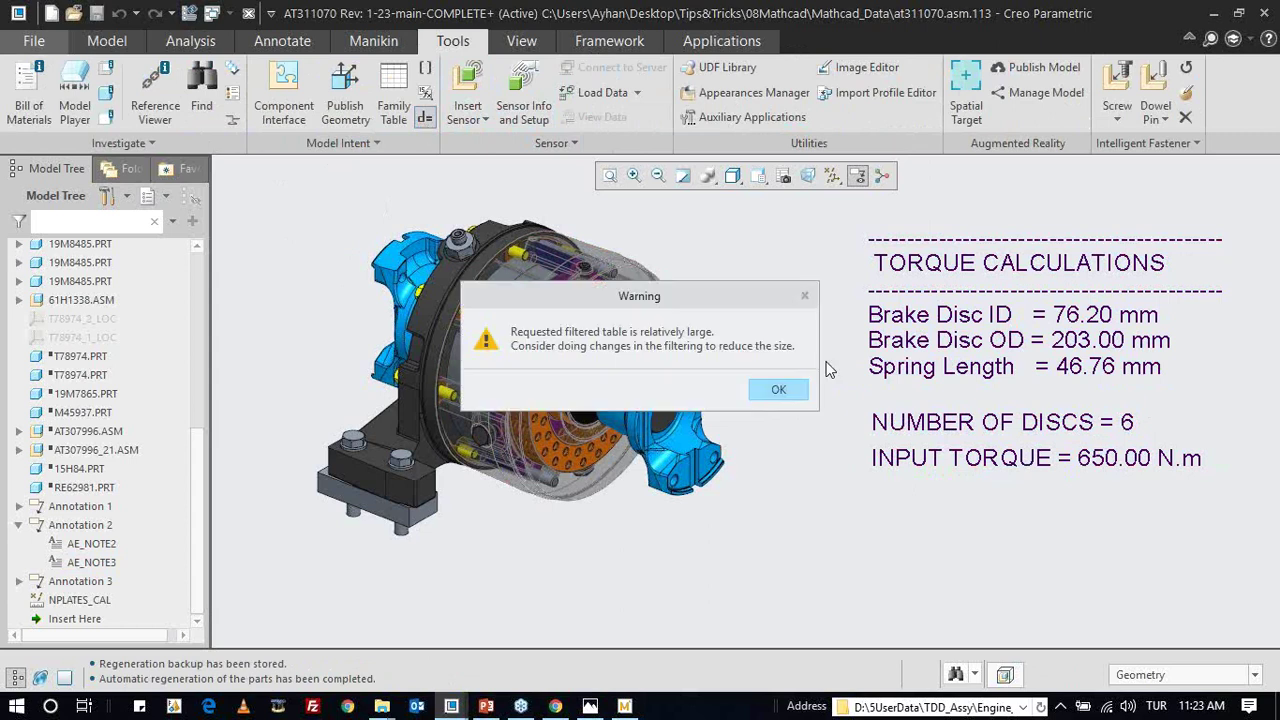
click(778, 392)
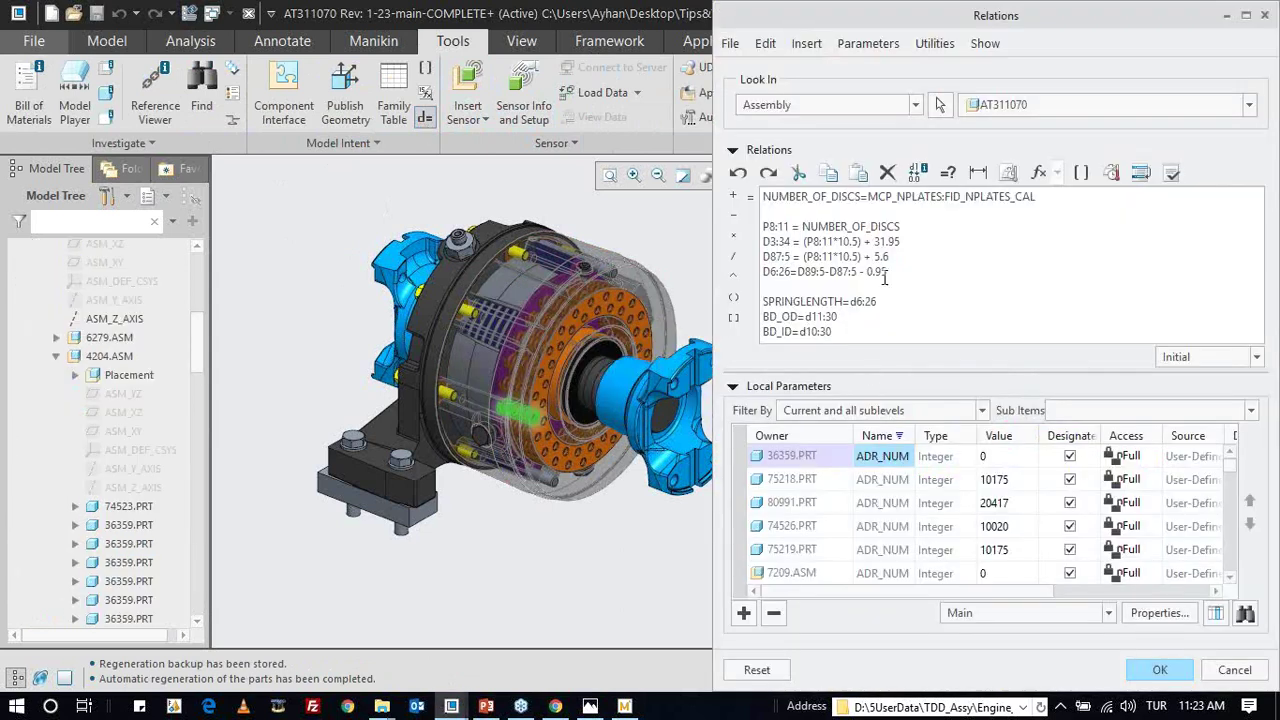
click(1160, 670)
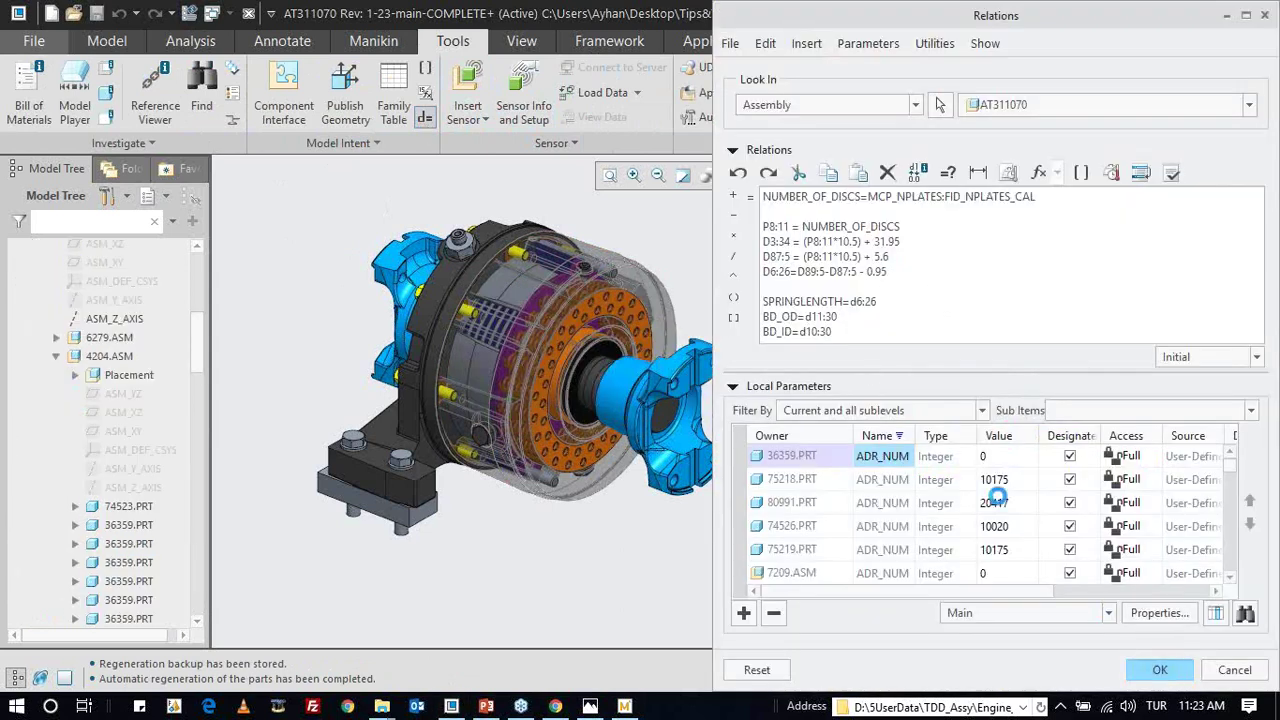
- Close the clutch assembly, erase it from session, and start a new solid part
key(ctrl+w)
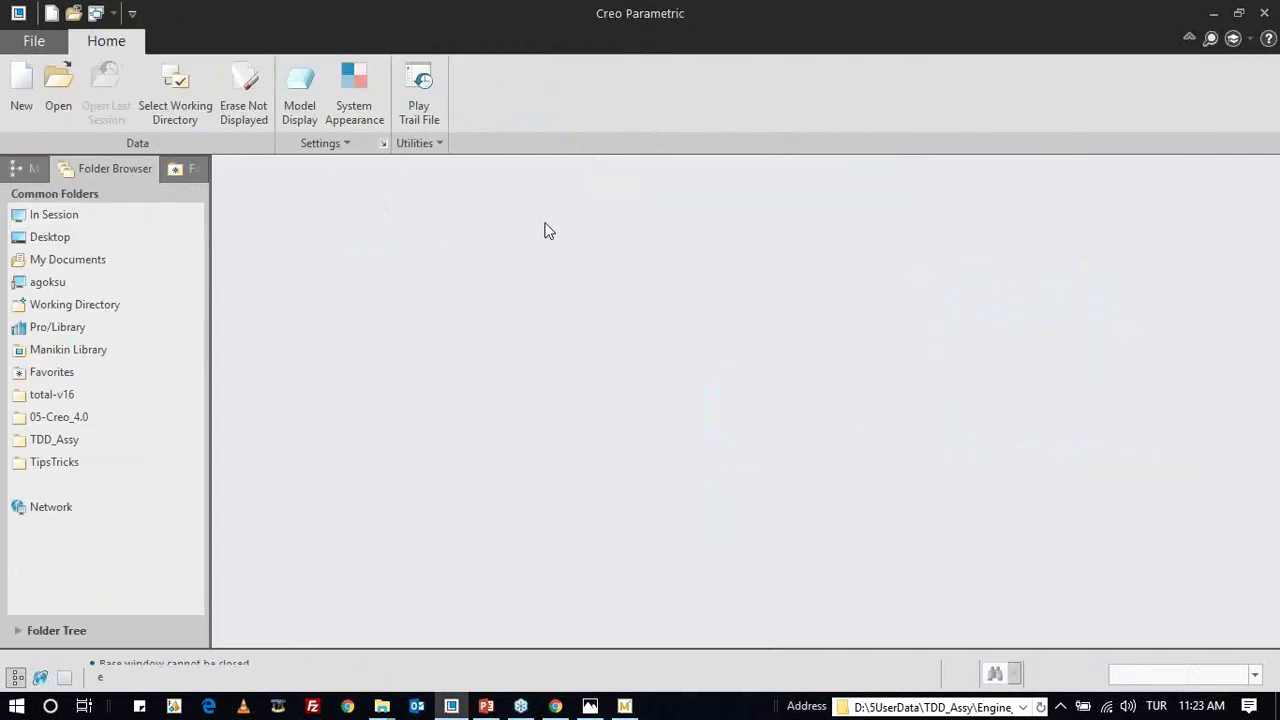
key(Return)
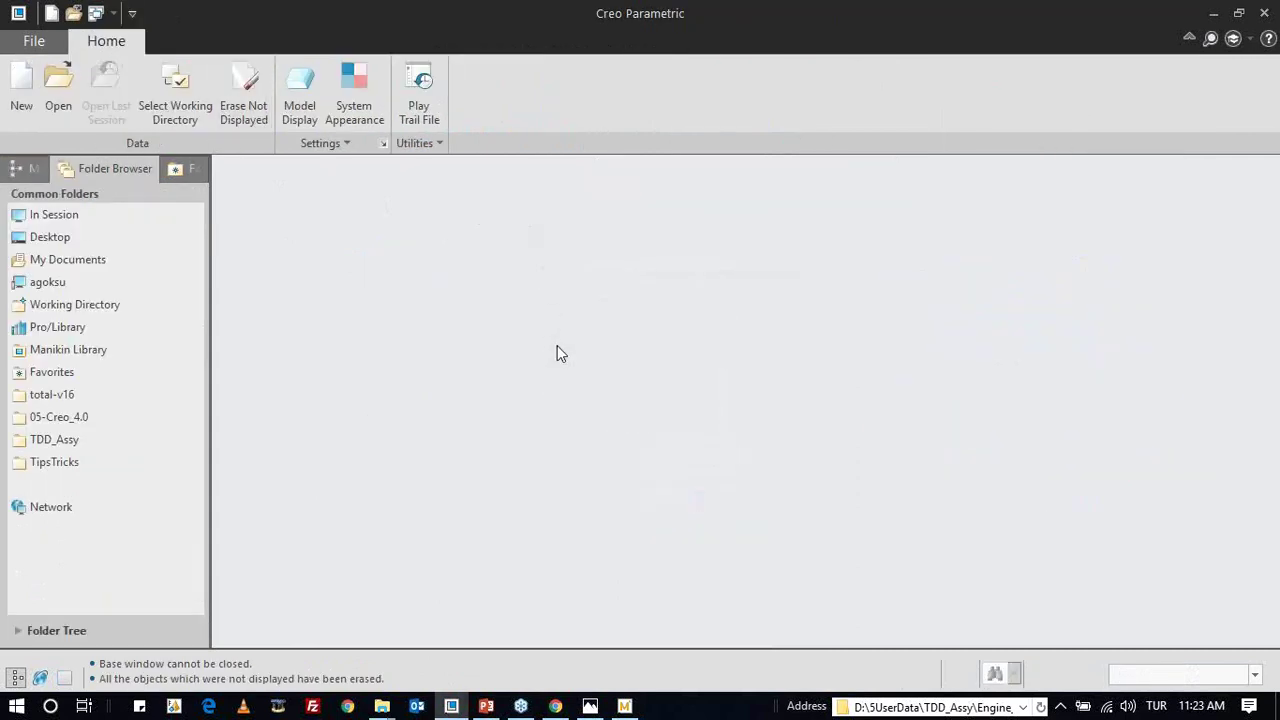
key(ctrl+n)
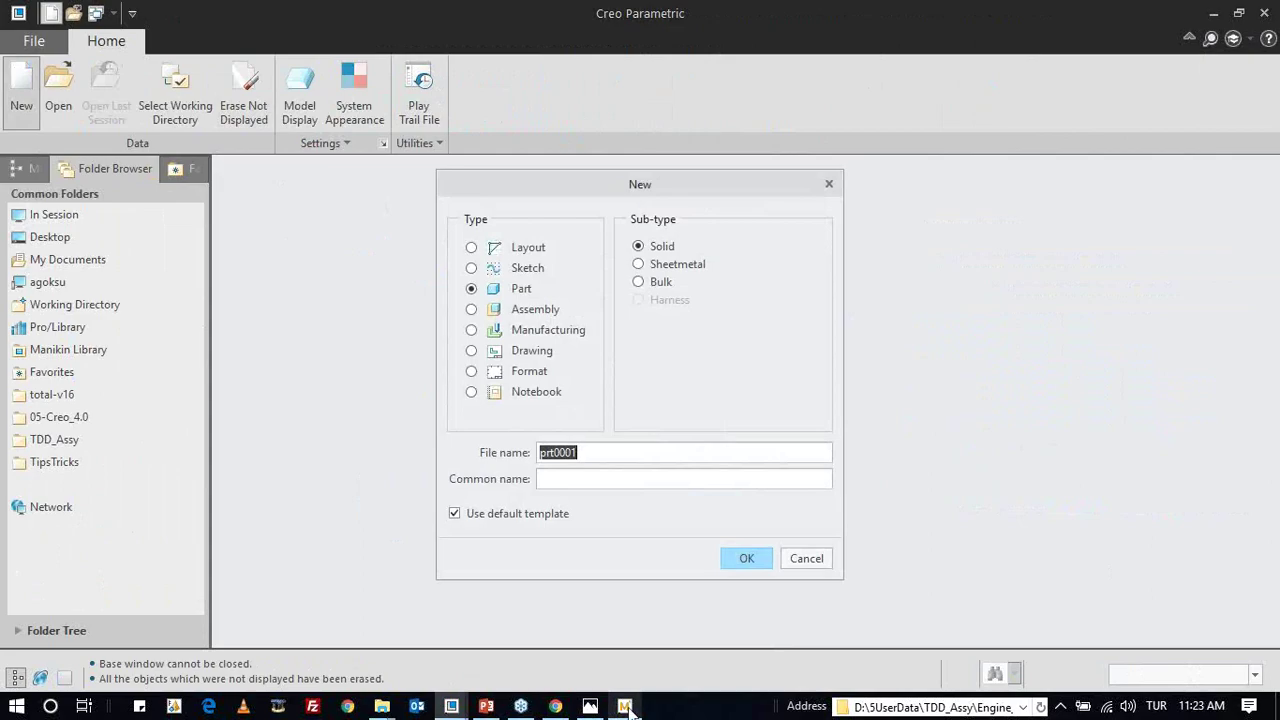
- Close the clutch Mathcad worksheet without saving and erase undisplayed objects from memory
click(625, 707)
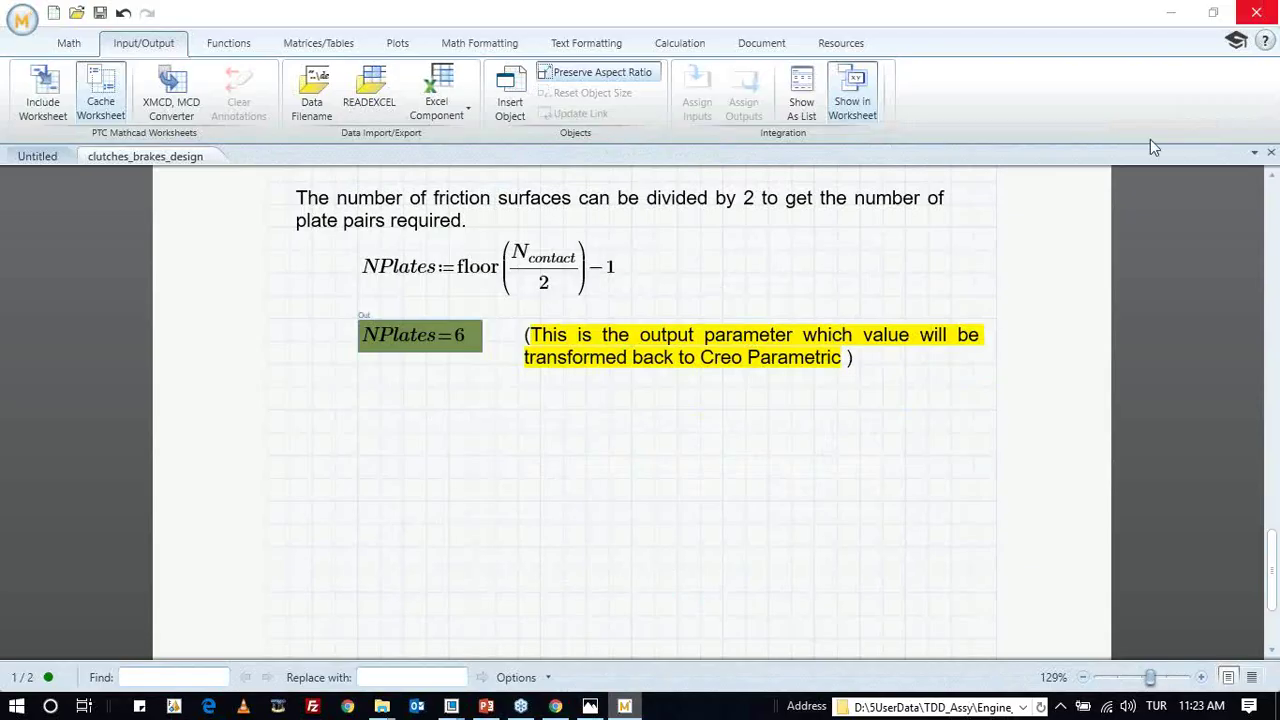
click(657, 391)
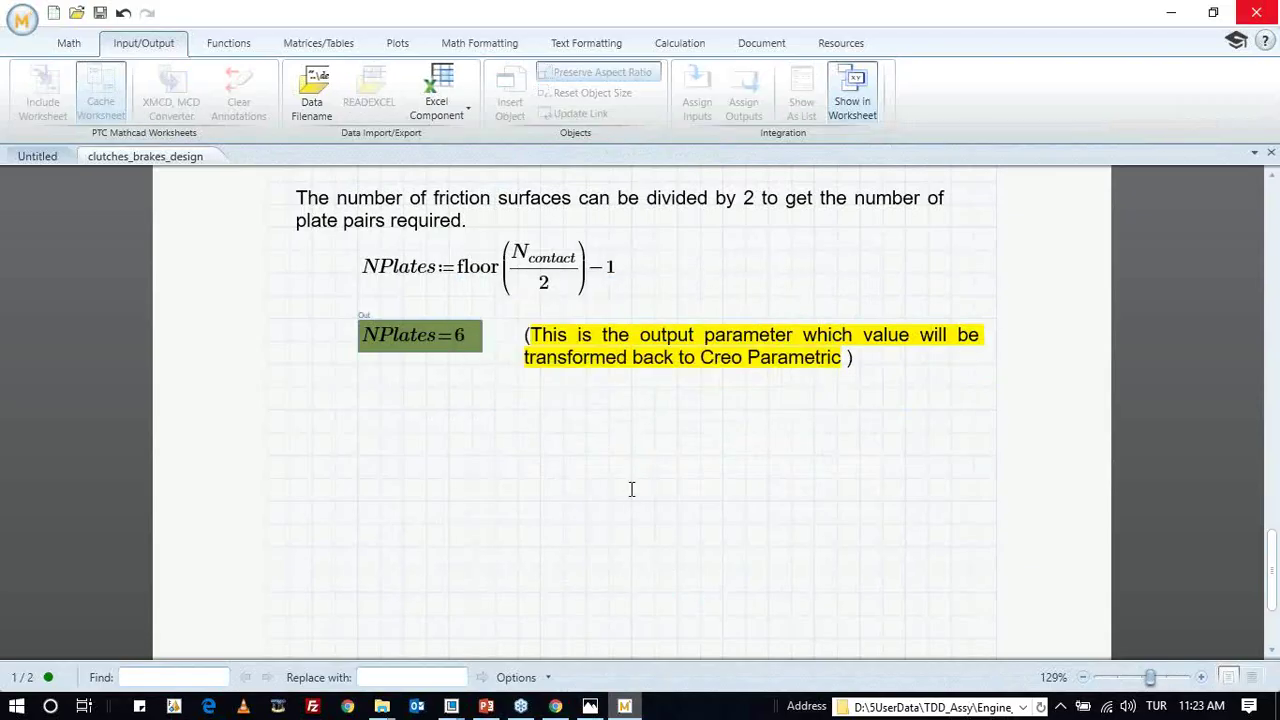
click(798, 553)
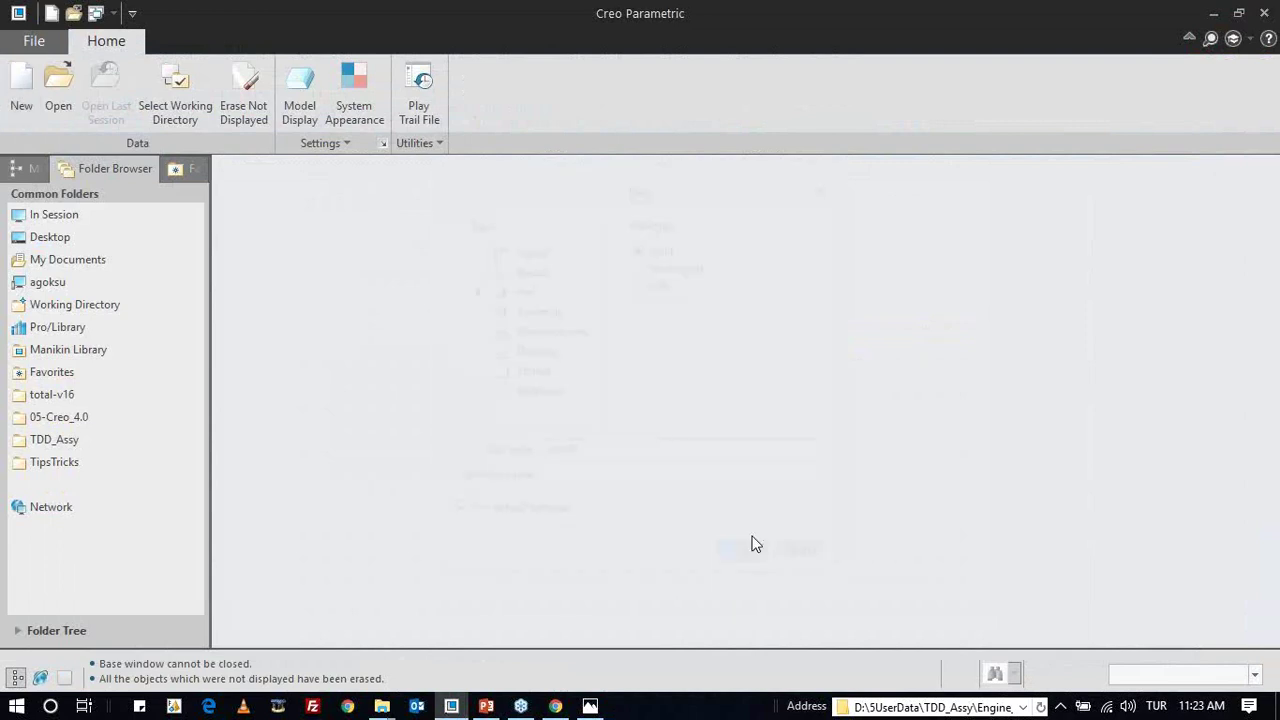
- Create a new solid part named embedded_worksheet
click(253, 119)
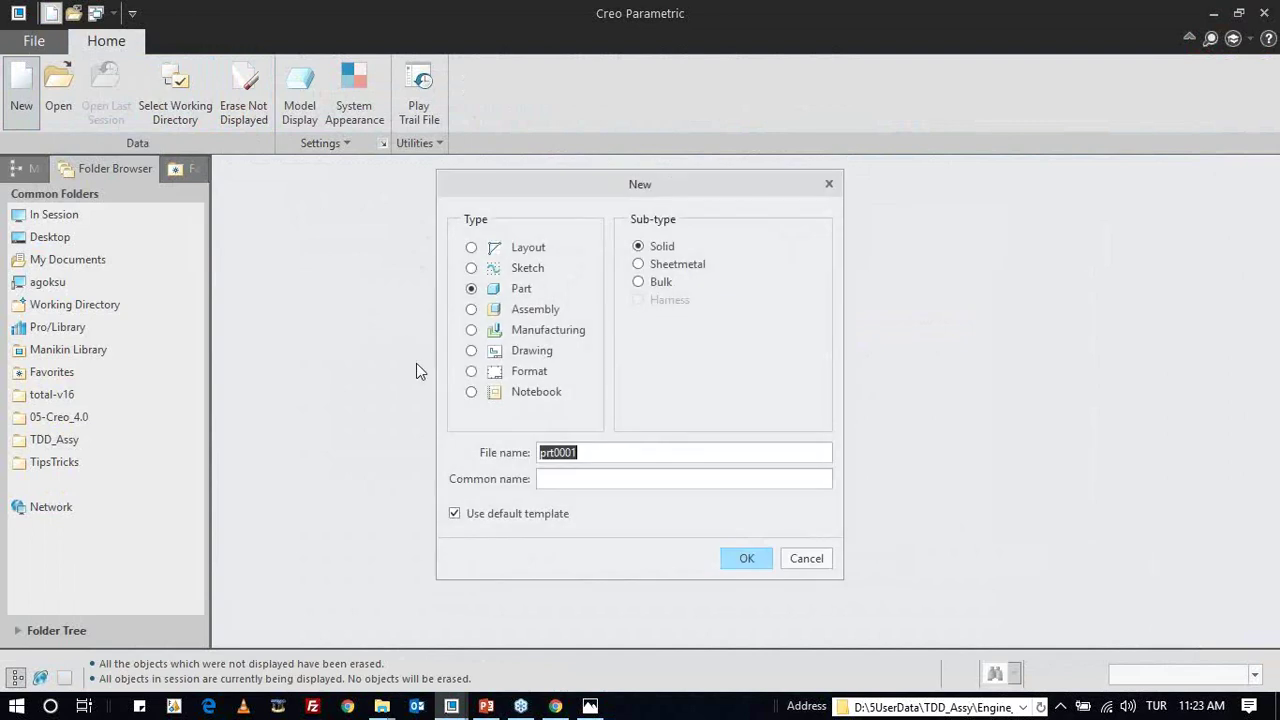
text(embedded_worksheet)
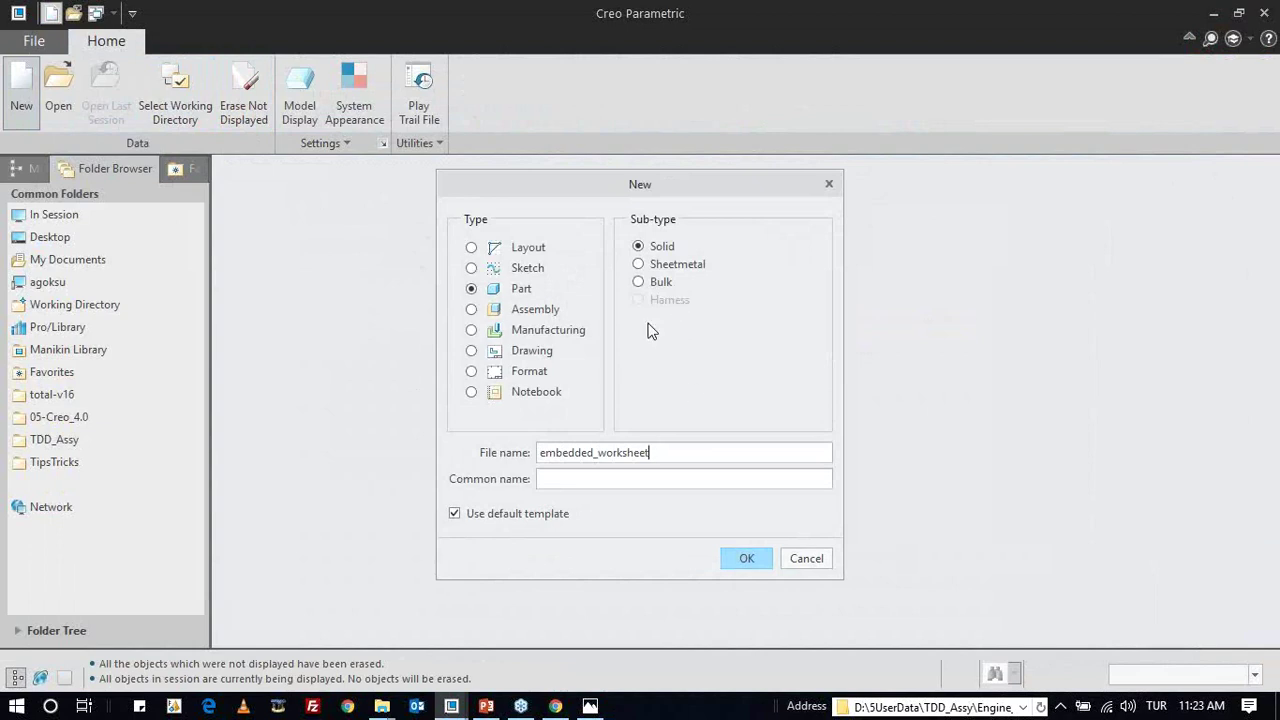
key(Return)
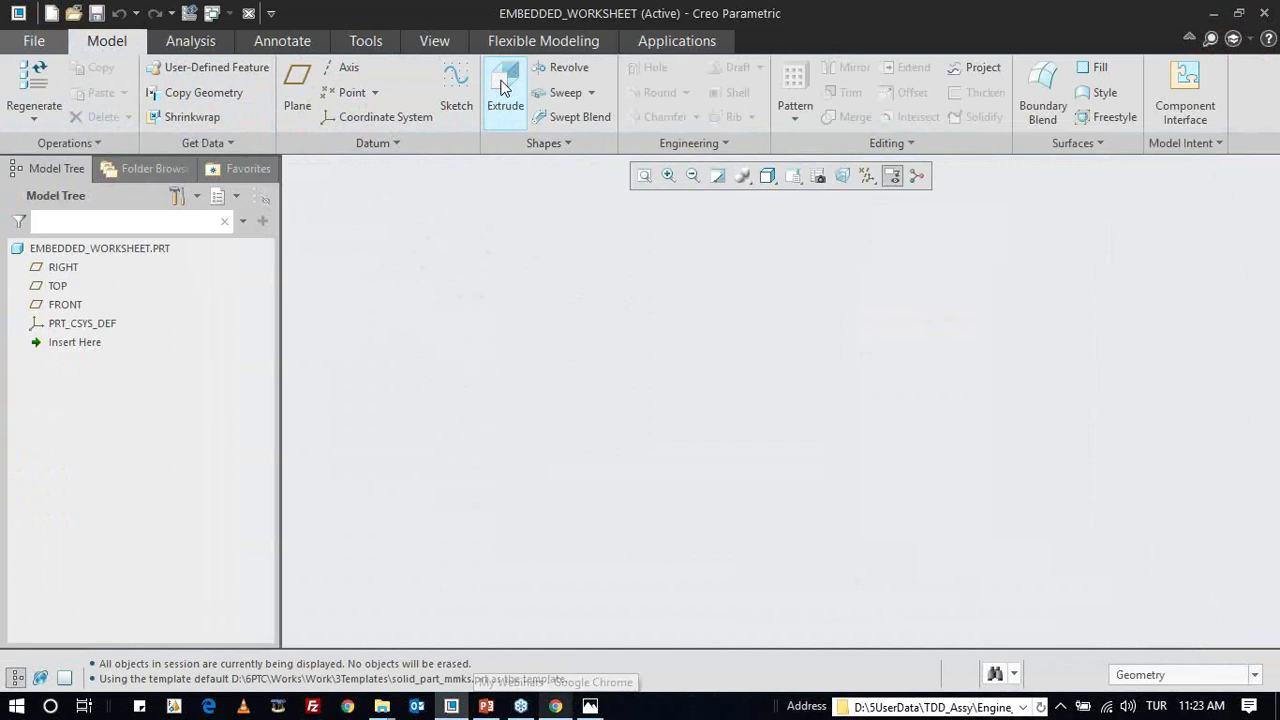
- Extrude a centred rectangle on FRONT into a box about 317.61 by 218.57, 357 deep
click(503, 88)
click(55, 305)
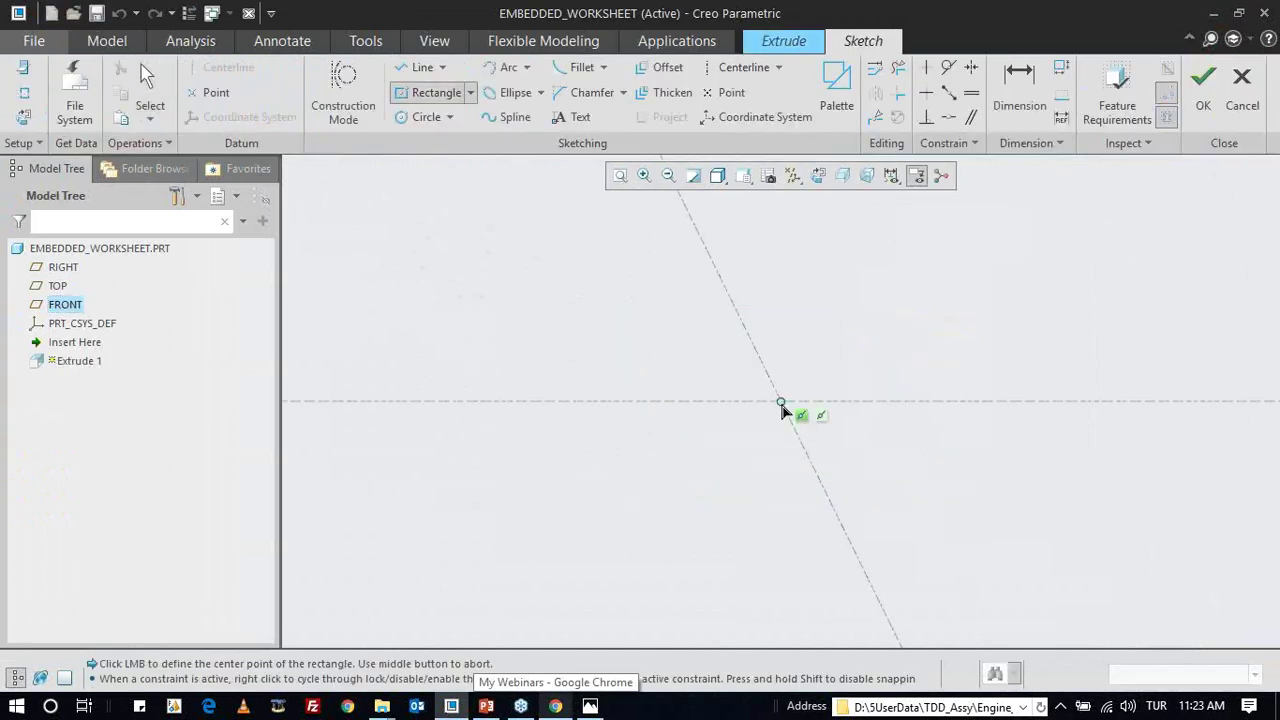
click(782, 405)
click(849, 363)
middle_click(858, 328)
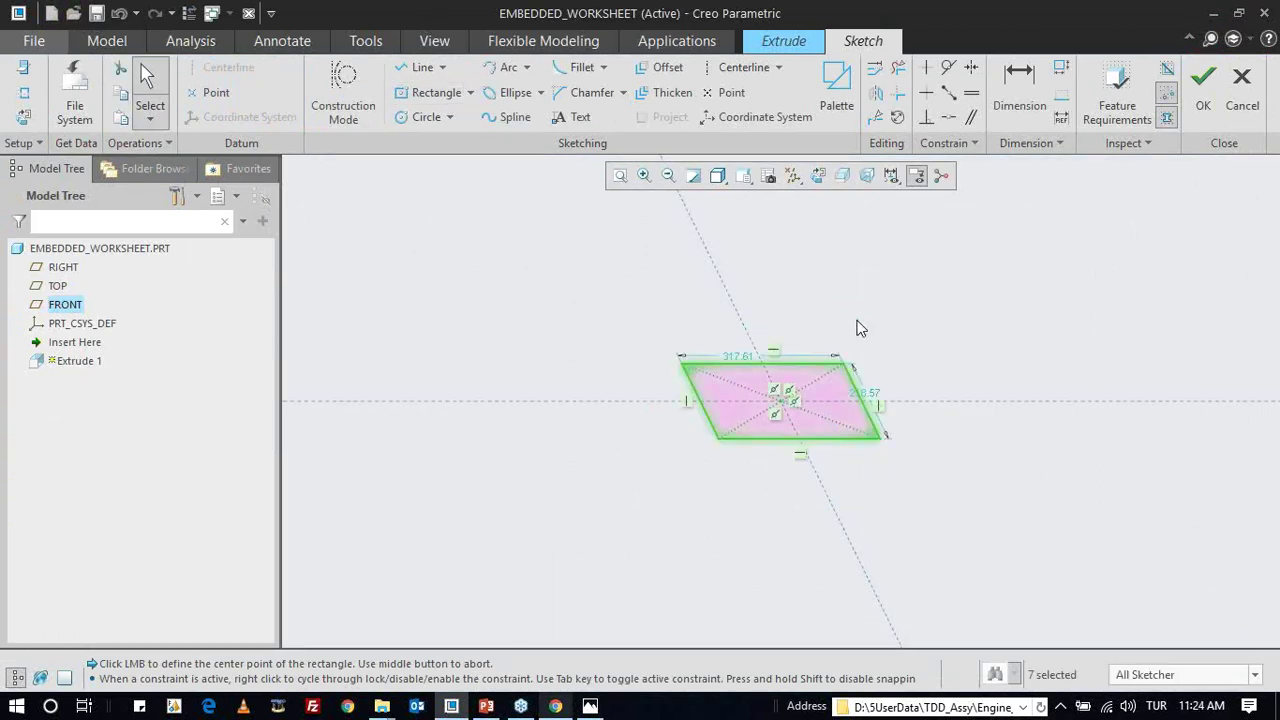
mouse_move(606, 449)
middle_down()
mouse_move(725, 380)
mouse_move(713, 406)
mouse_move(586, 343)
mouse_move(584, 381)
middle_up()
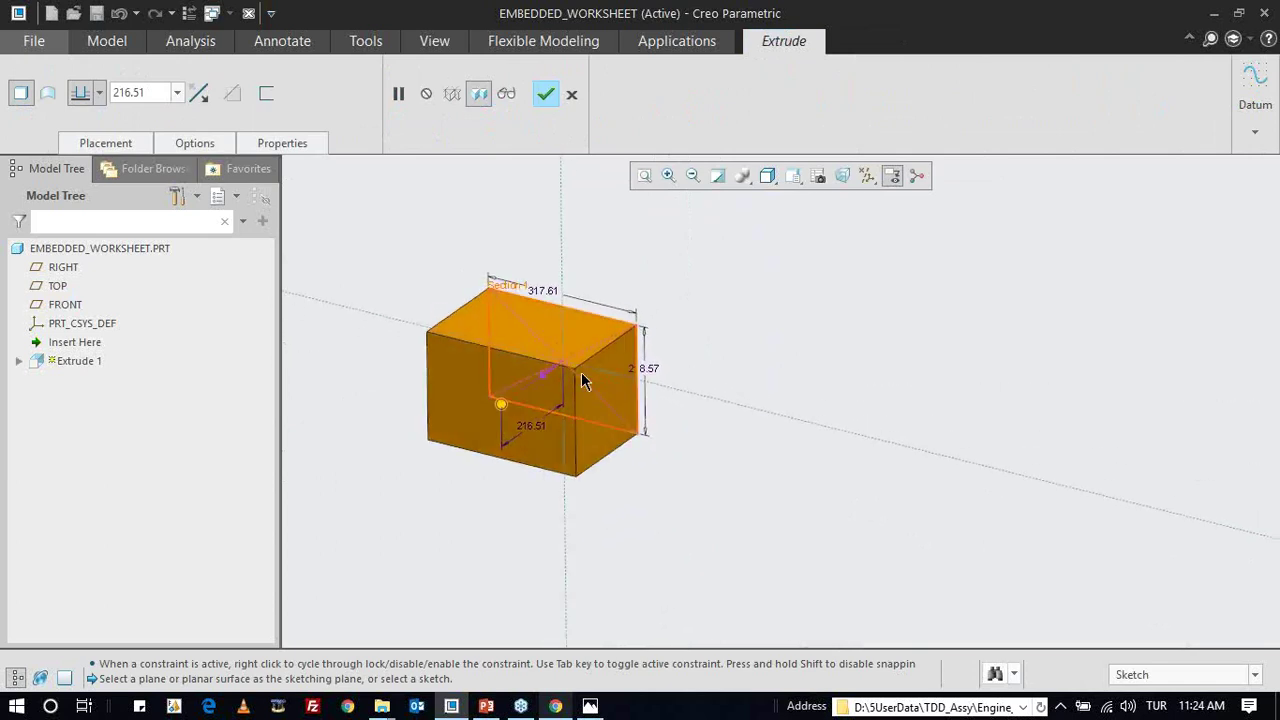
drag(500, 404, 460, 432)
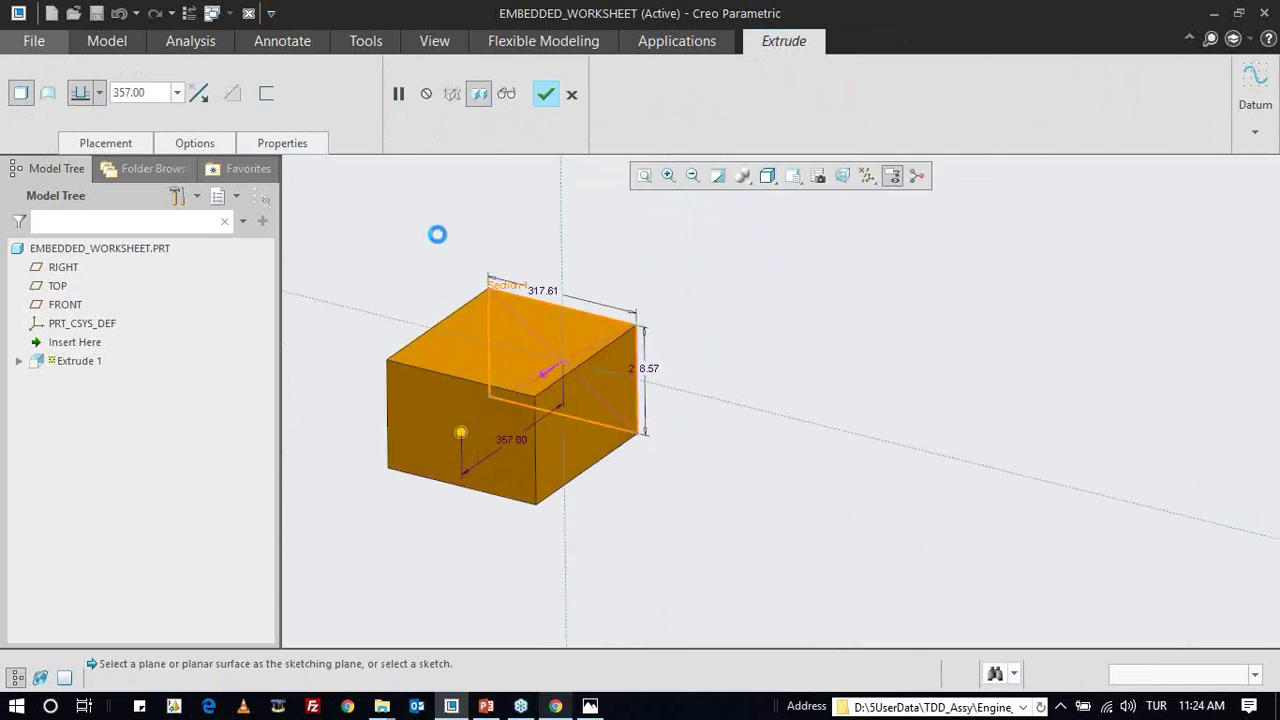
- Create an embedded Mathcad worksheet for the part via Applications > PTC Mathcad
click(673, 48)
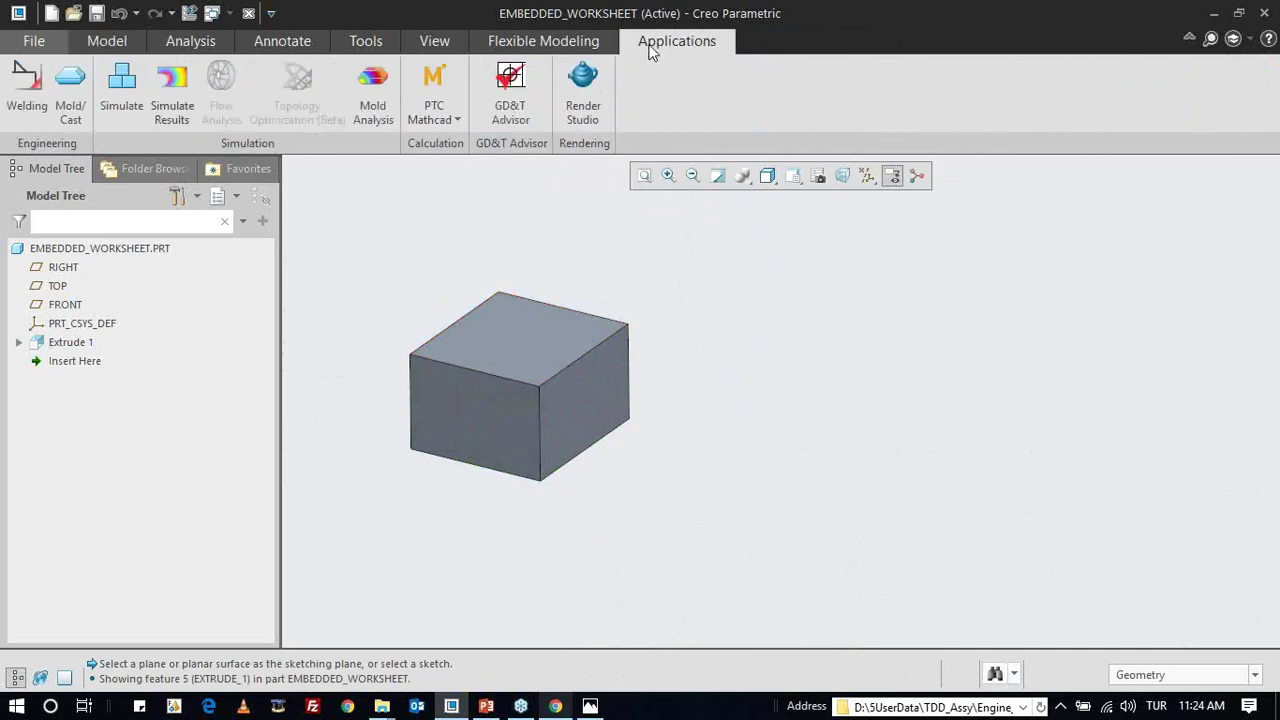
click(444, 120)
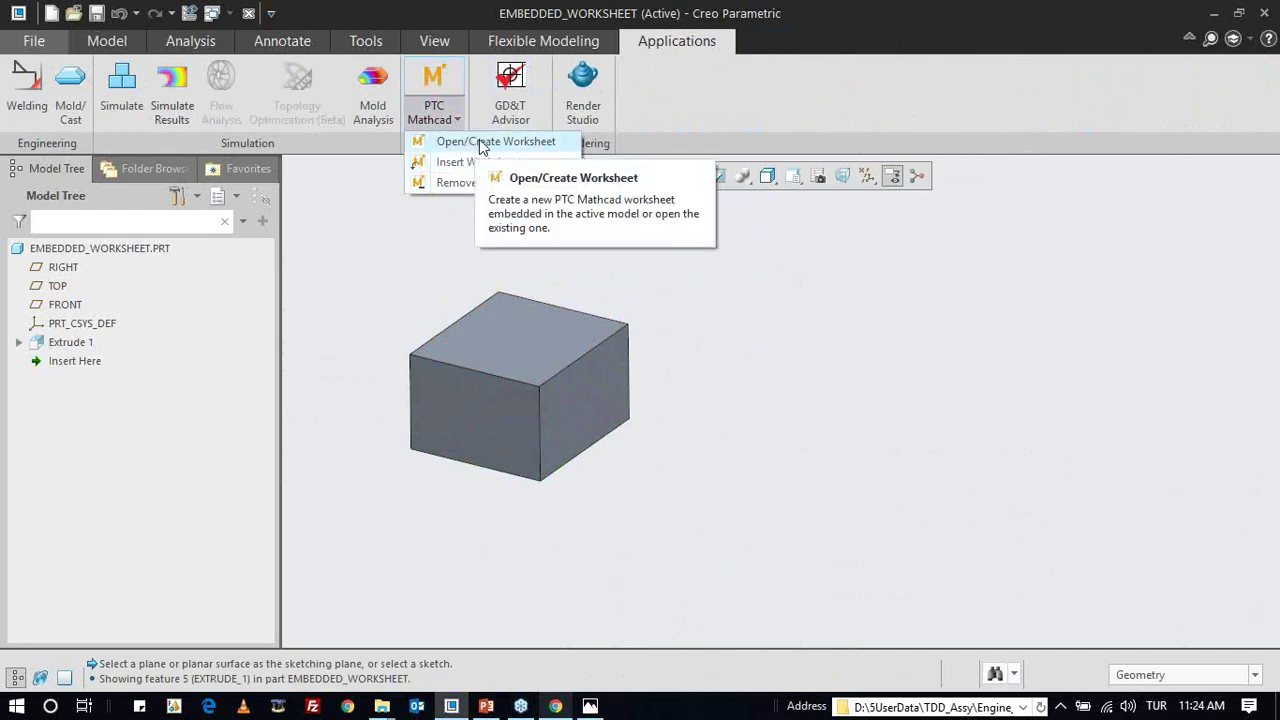
click(481, 143)
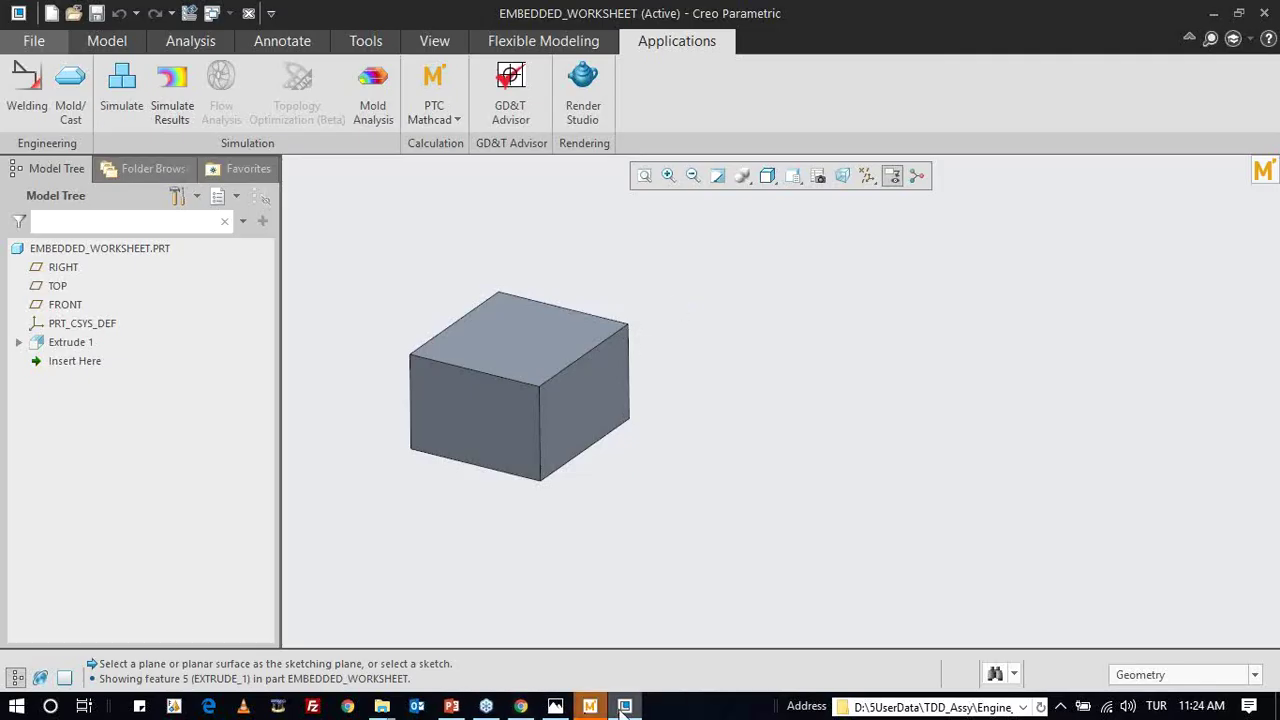
- Define GENS:=100 and YUKS:=150 in the Mathcad worksheet
click(592, 707)
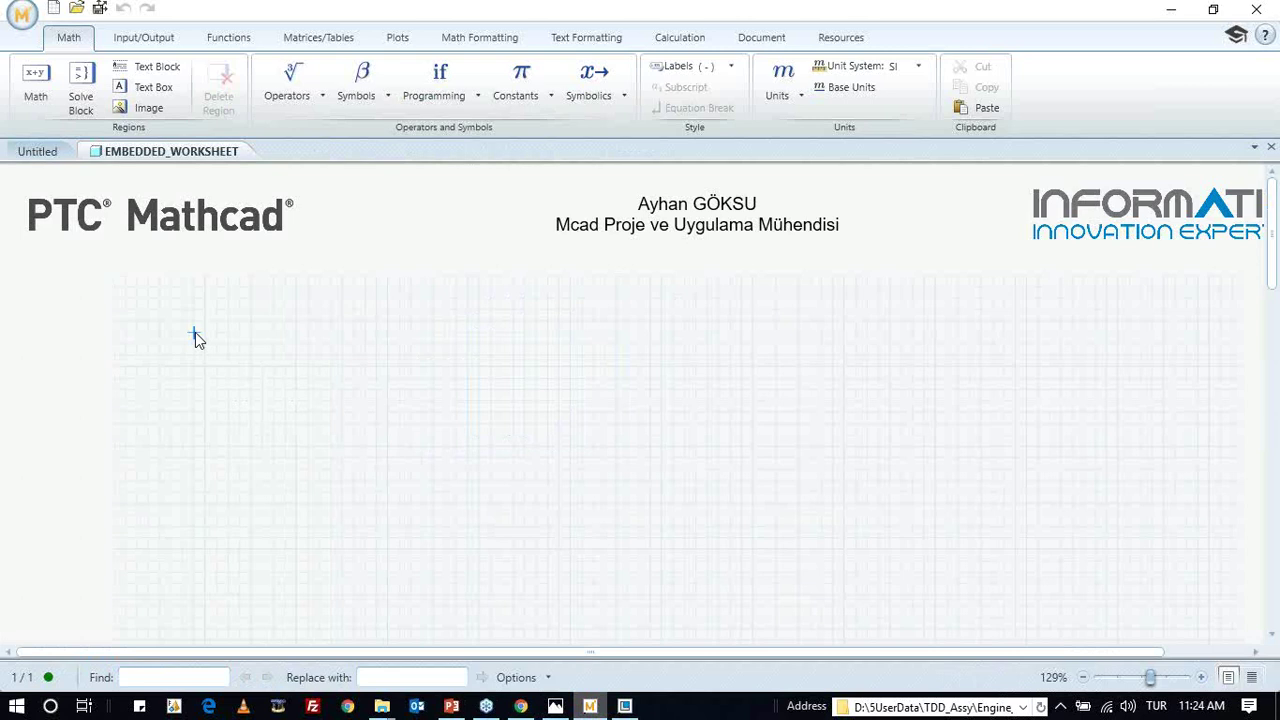
text(G)
text(ENS:=100)
key(Return)
text(YUKS )
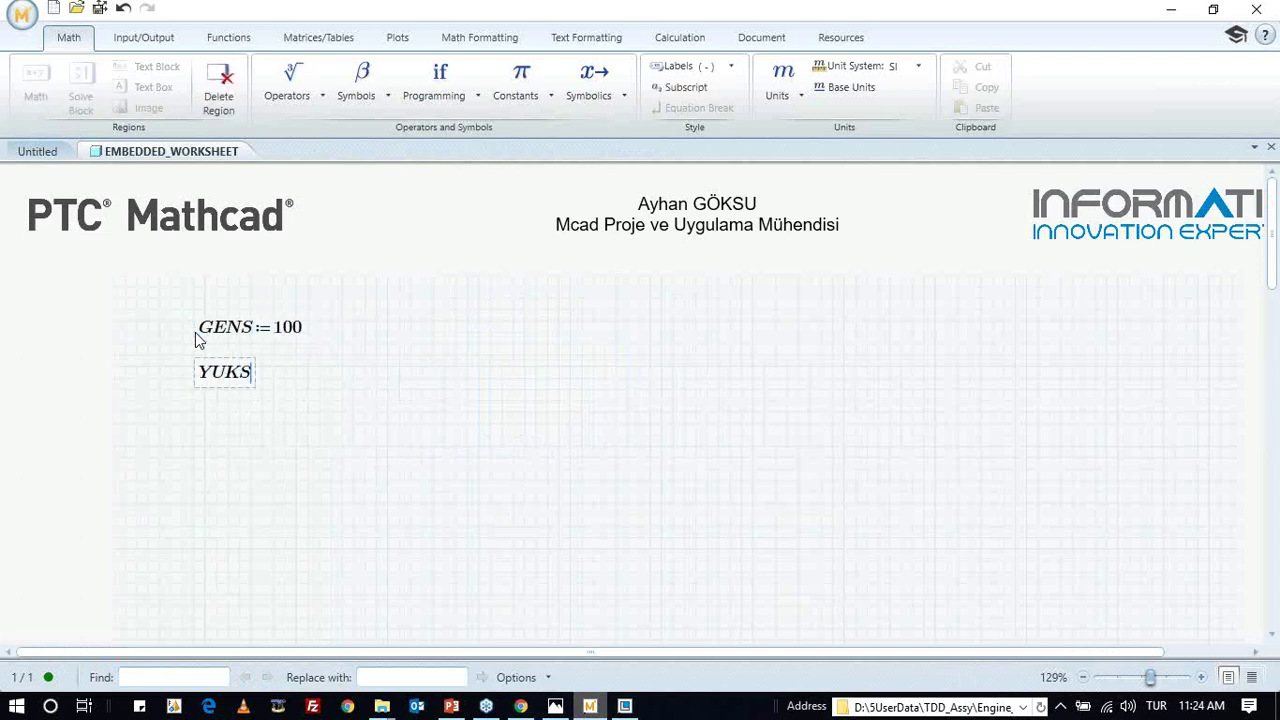
text(:=)
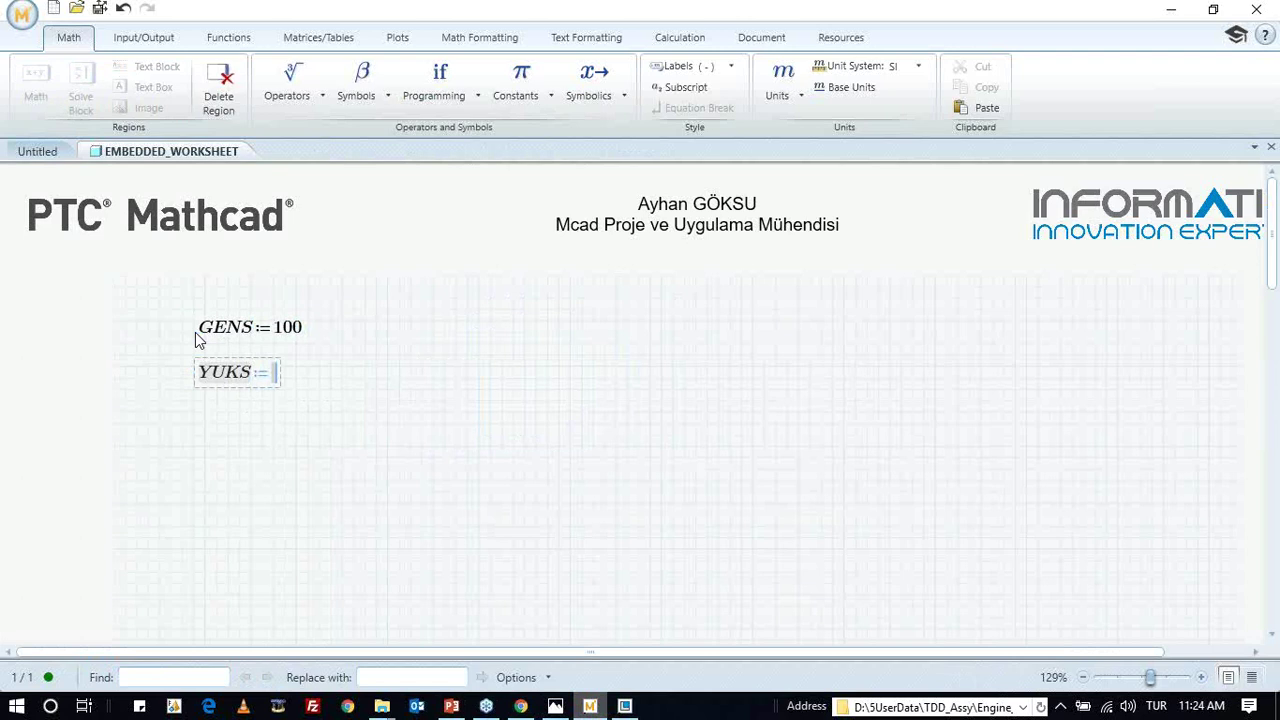
key(BackSpace)
key(BackSpace)
key(BackSpace)
key(BackSpace)
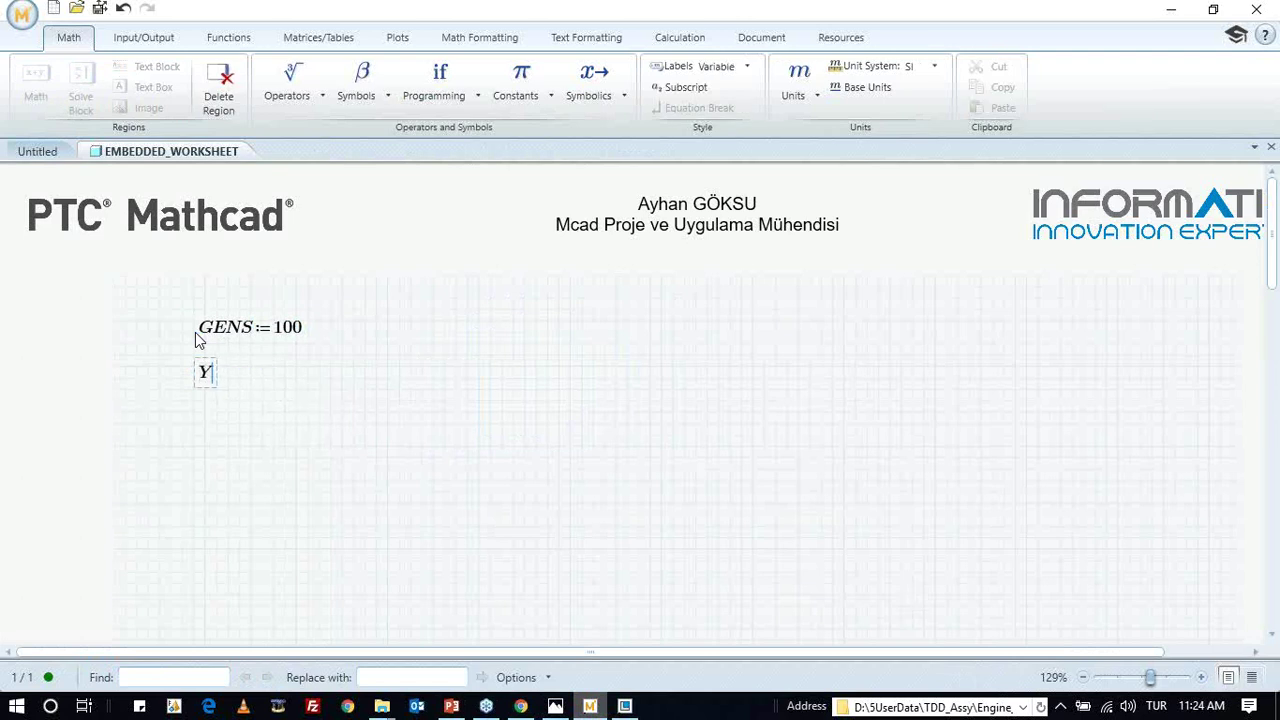
text(UKS := 150)
key(Return)
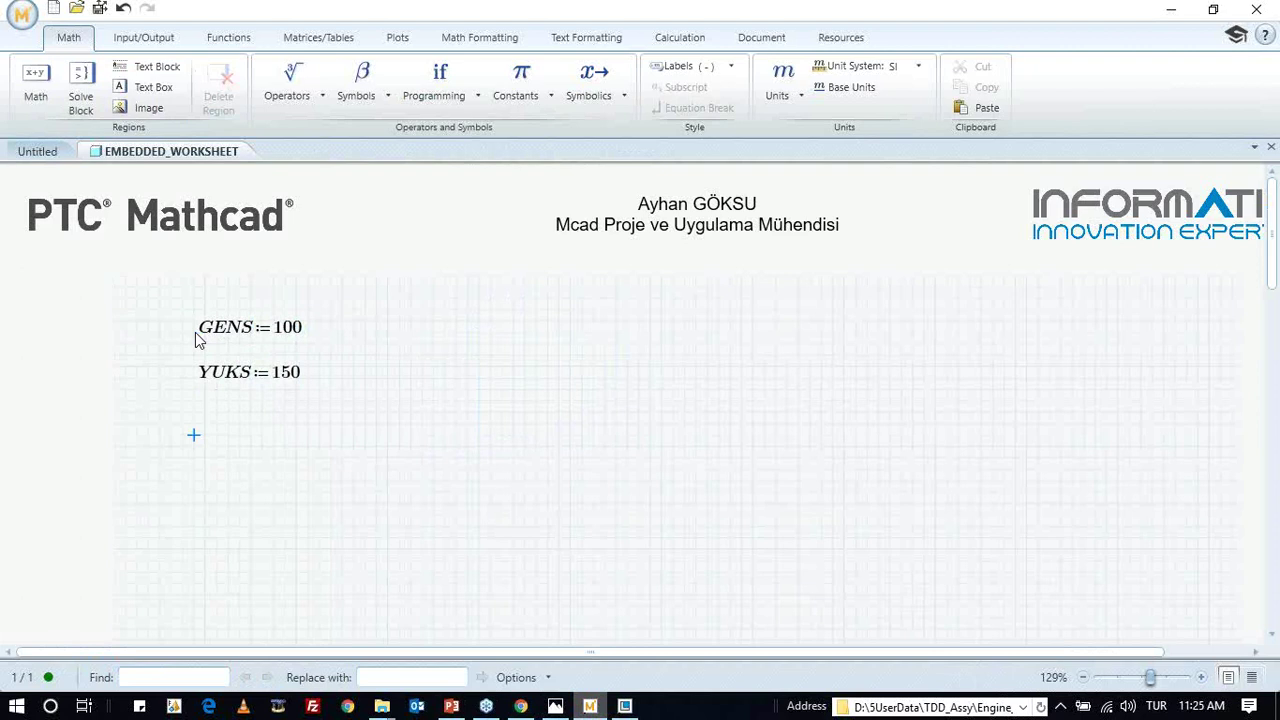
- Evaluate UZUNLUK:=(GENS+YUKS)/3, briefly try squaring YUKS, then revert to get 83.333
text(UZUNLUK := )
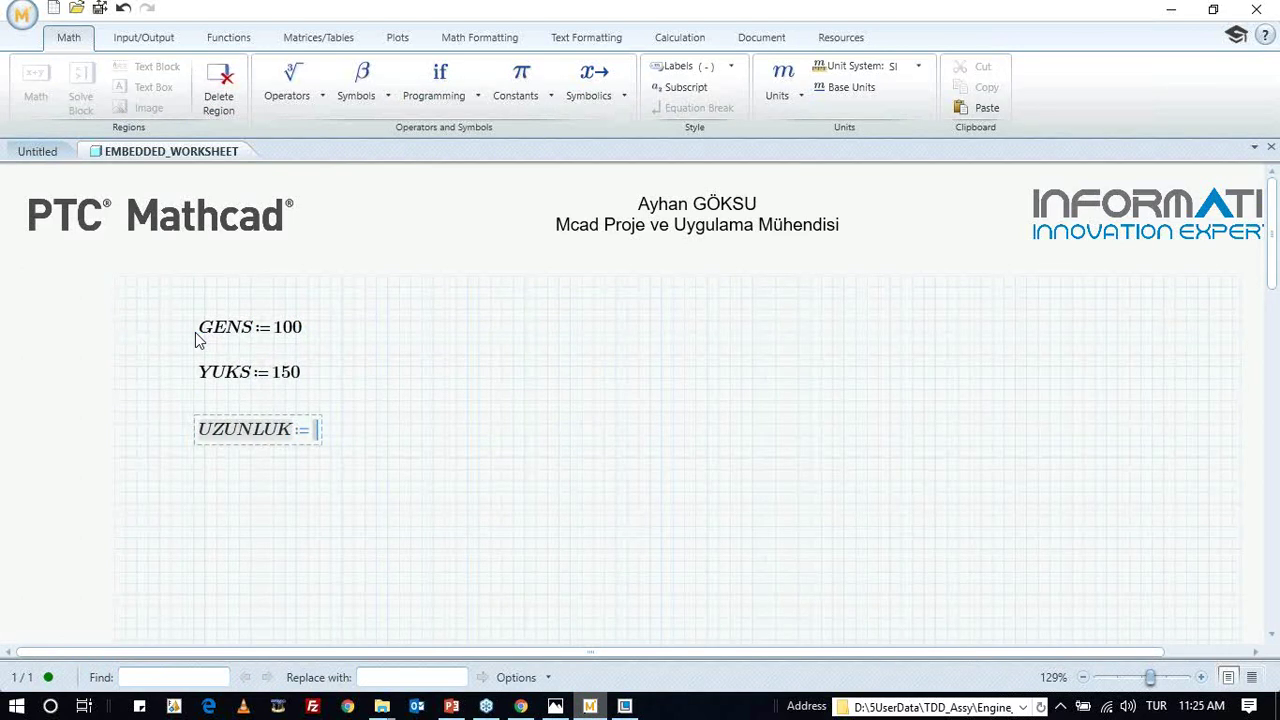
text(GENS+YUKS)
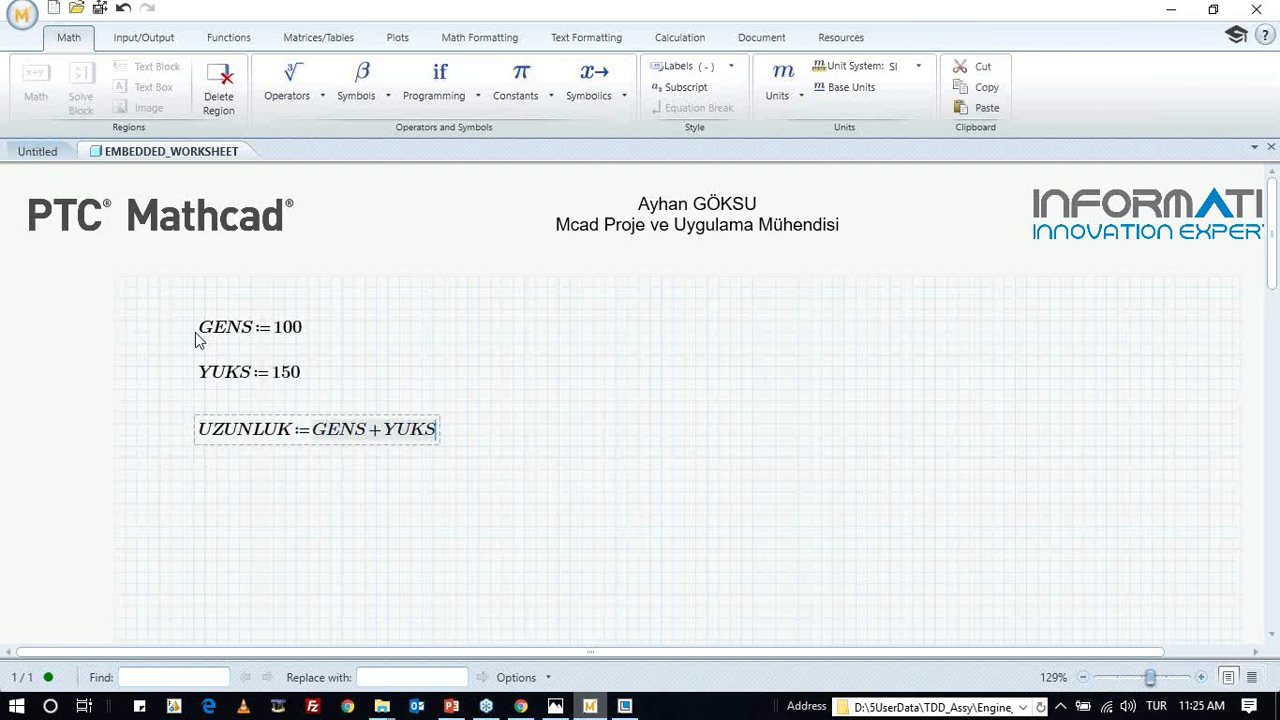
text(/3 )
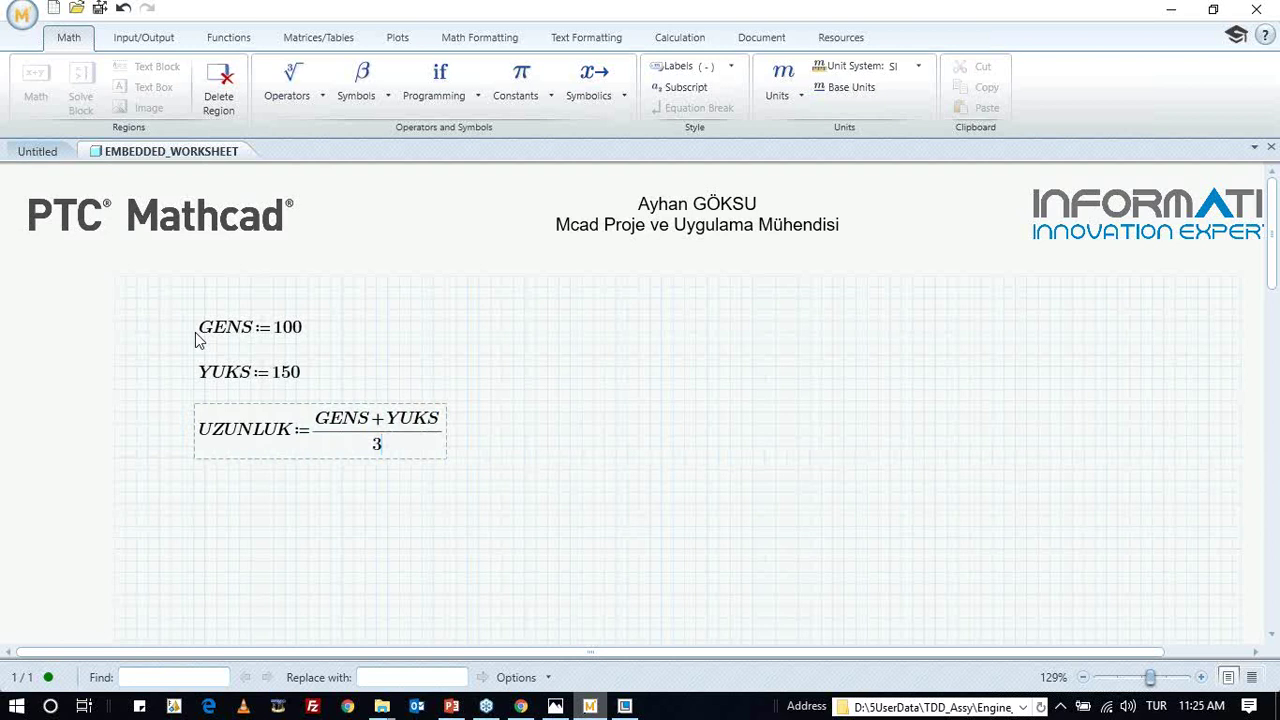
text(=83.333)
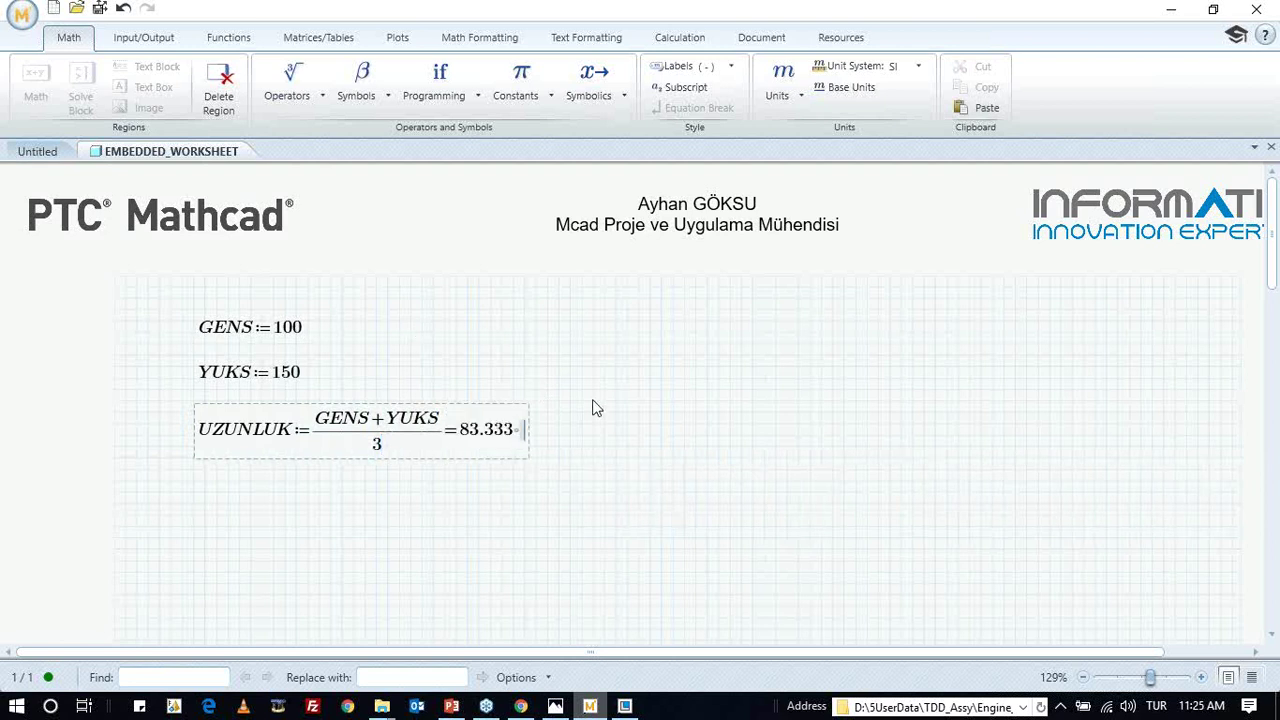
click(632, 424)
click(448, 432)
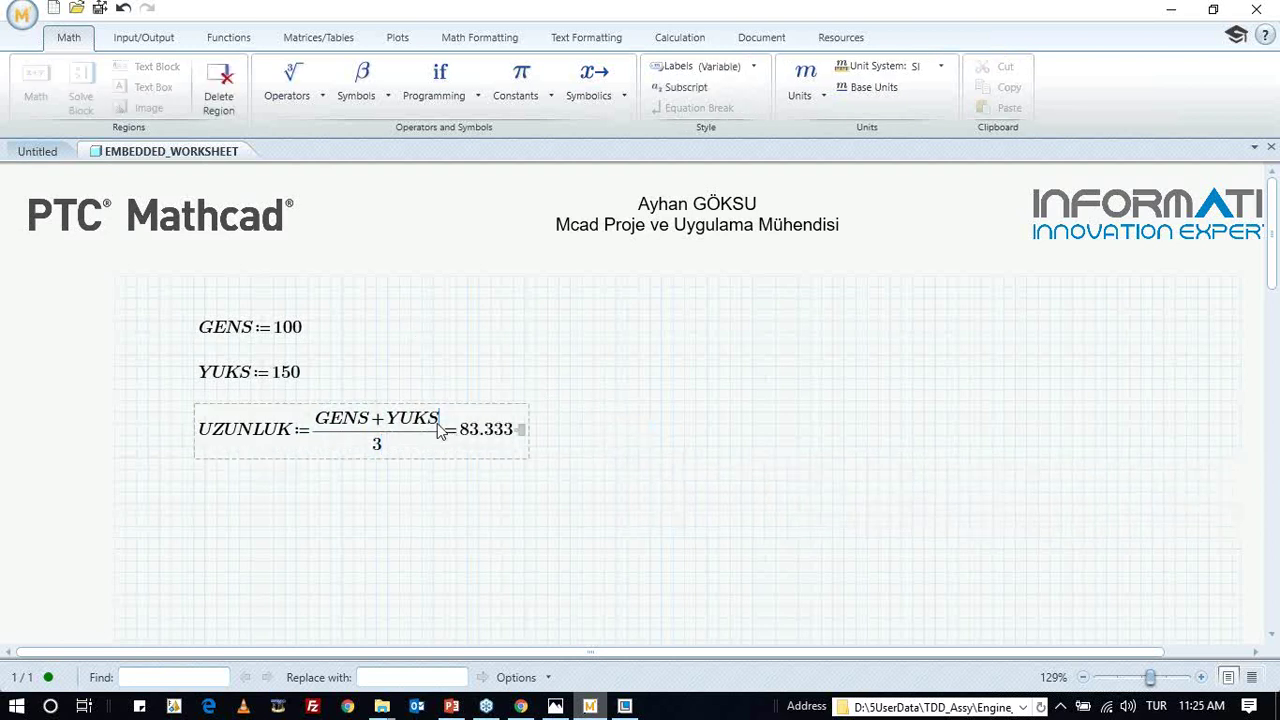
text(^2)
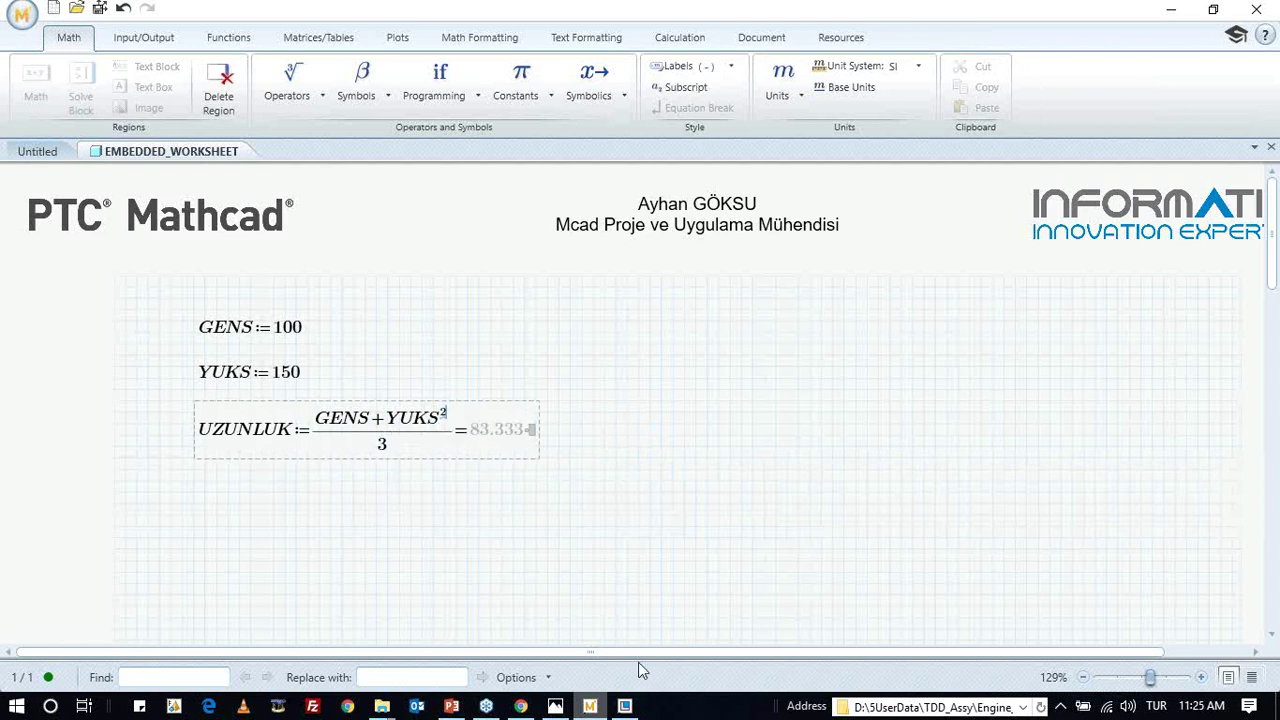
click(581, 538)
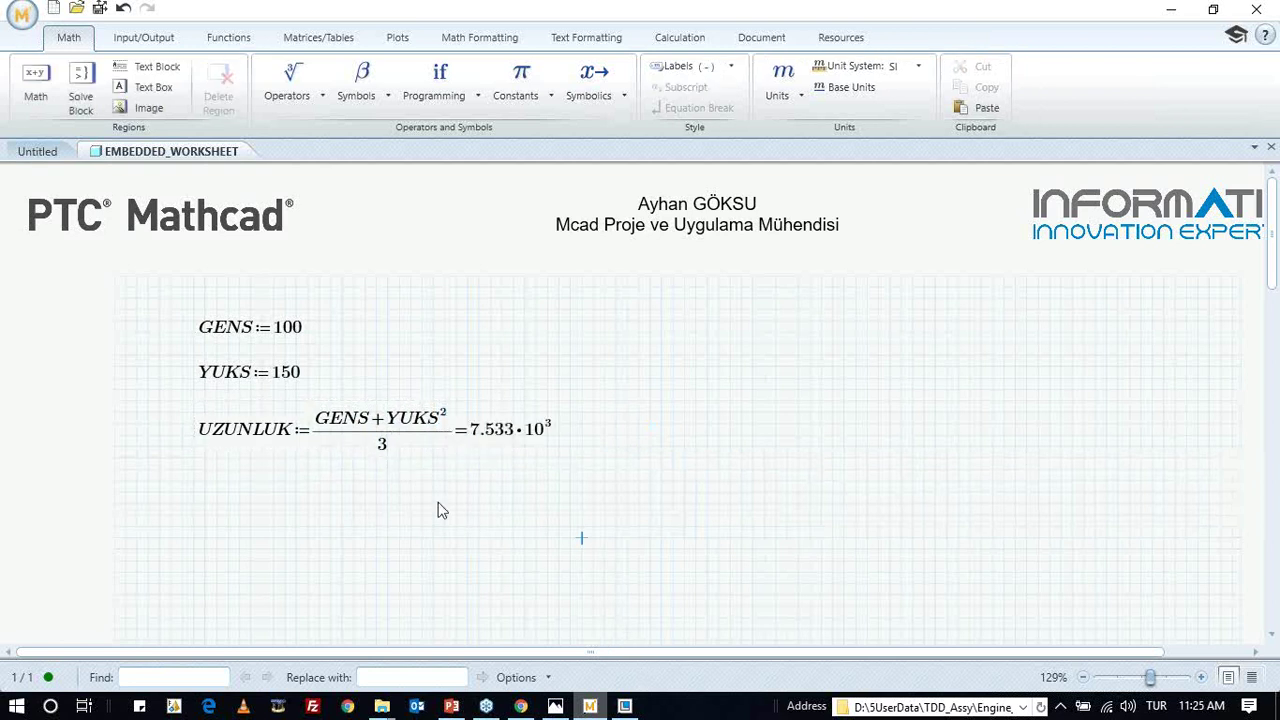
click(446, 416)
key(BackSpace)
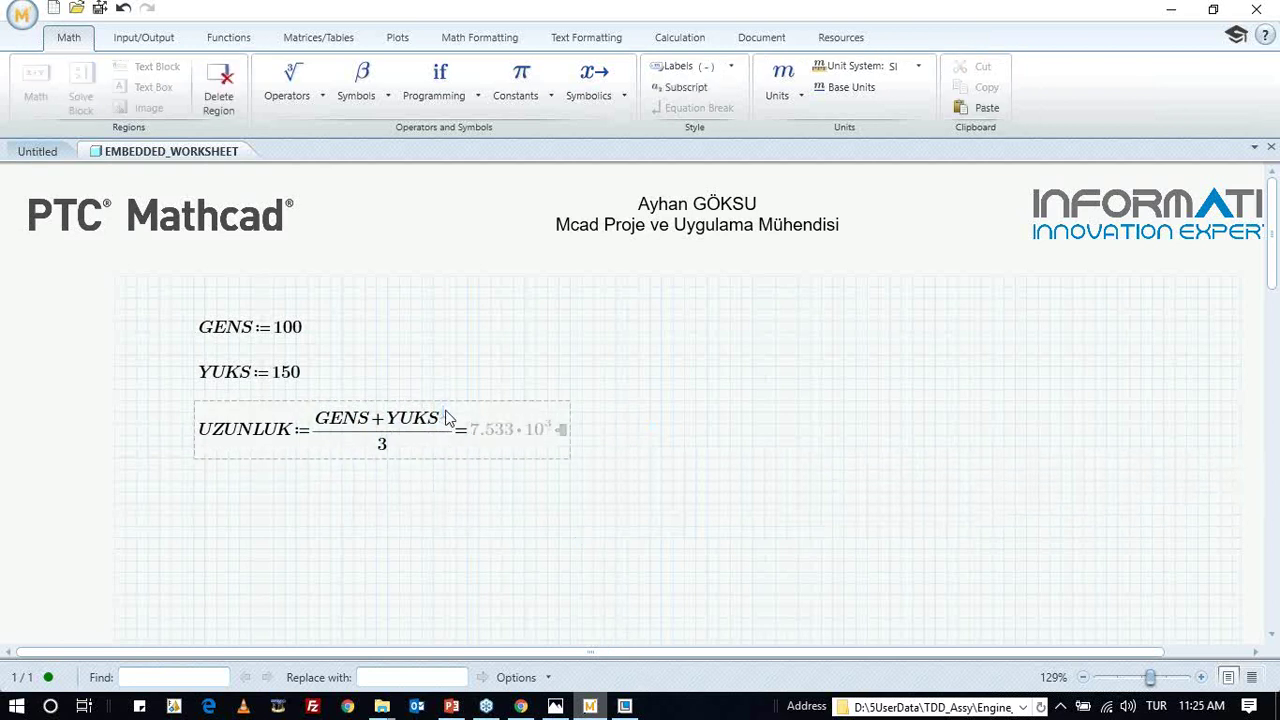
key(BackSpace)
click(490, 321)
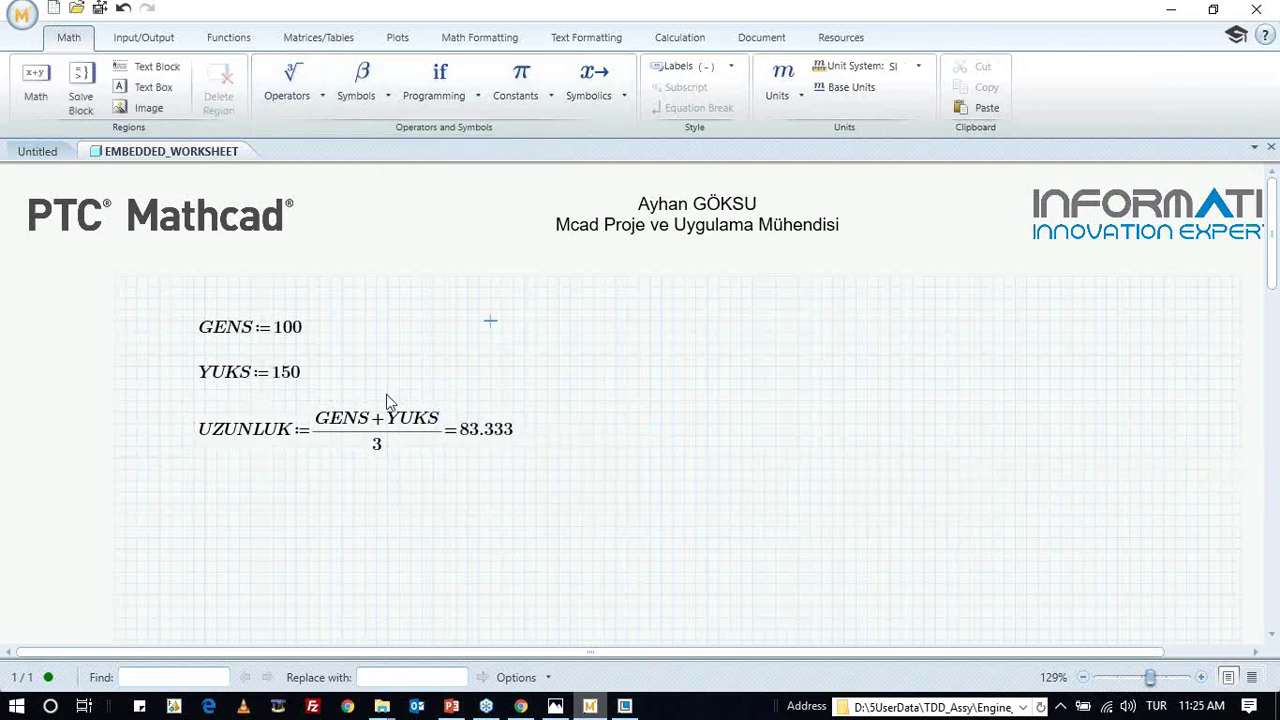
- Move the UZUNLUK region slightly lower and to the right
click(297, 437)
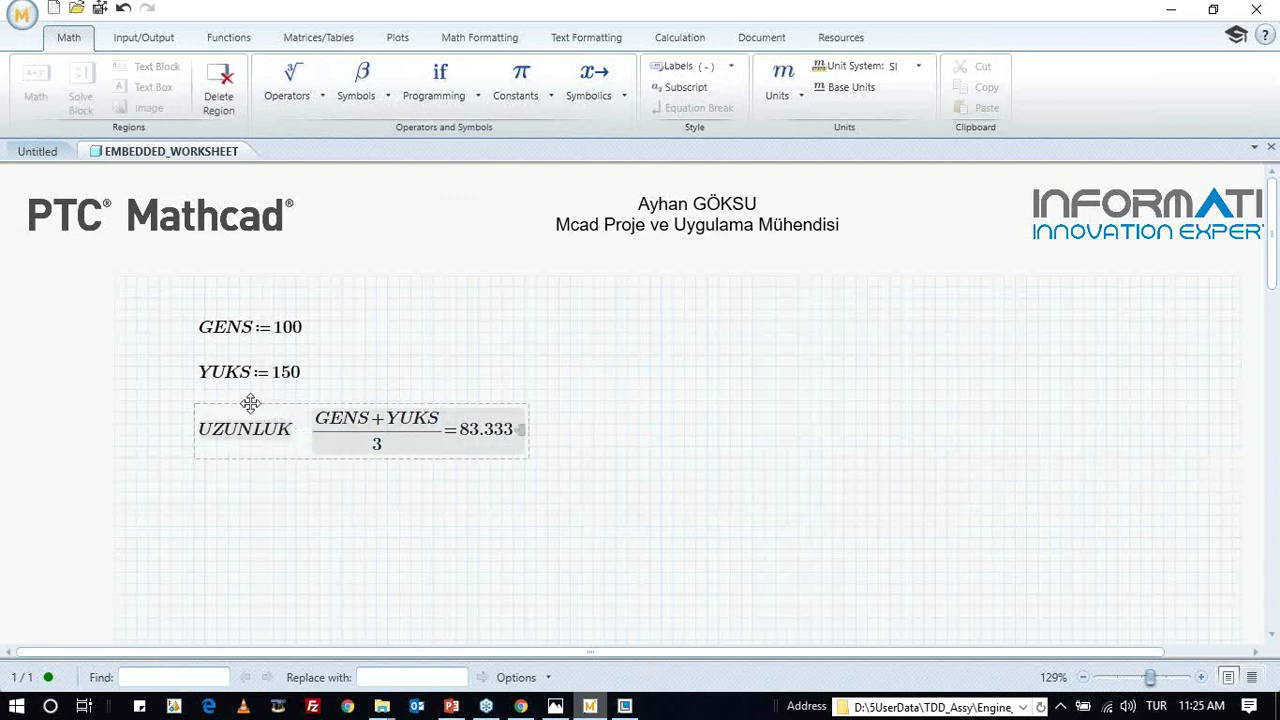
drag(249, 403, 257, 435)
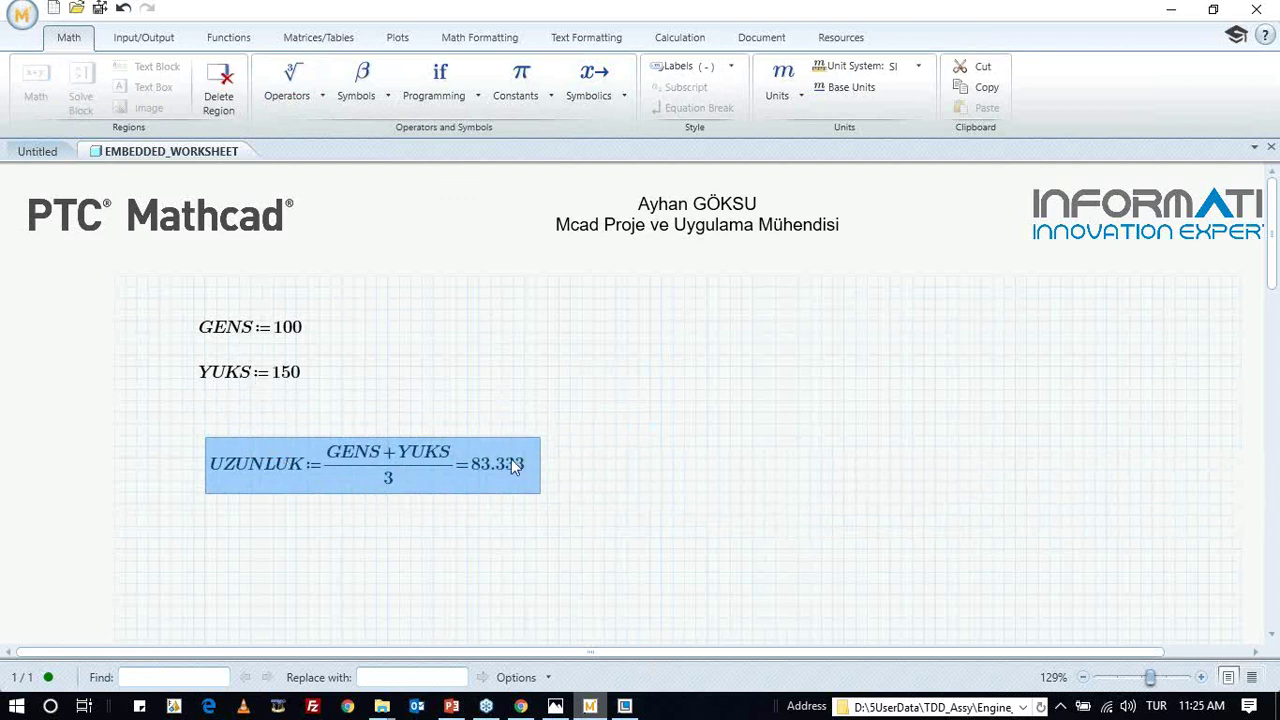
click(466, 381)
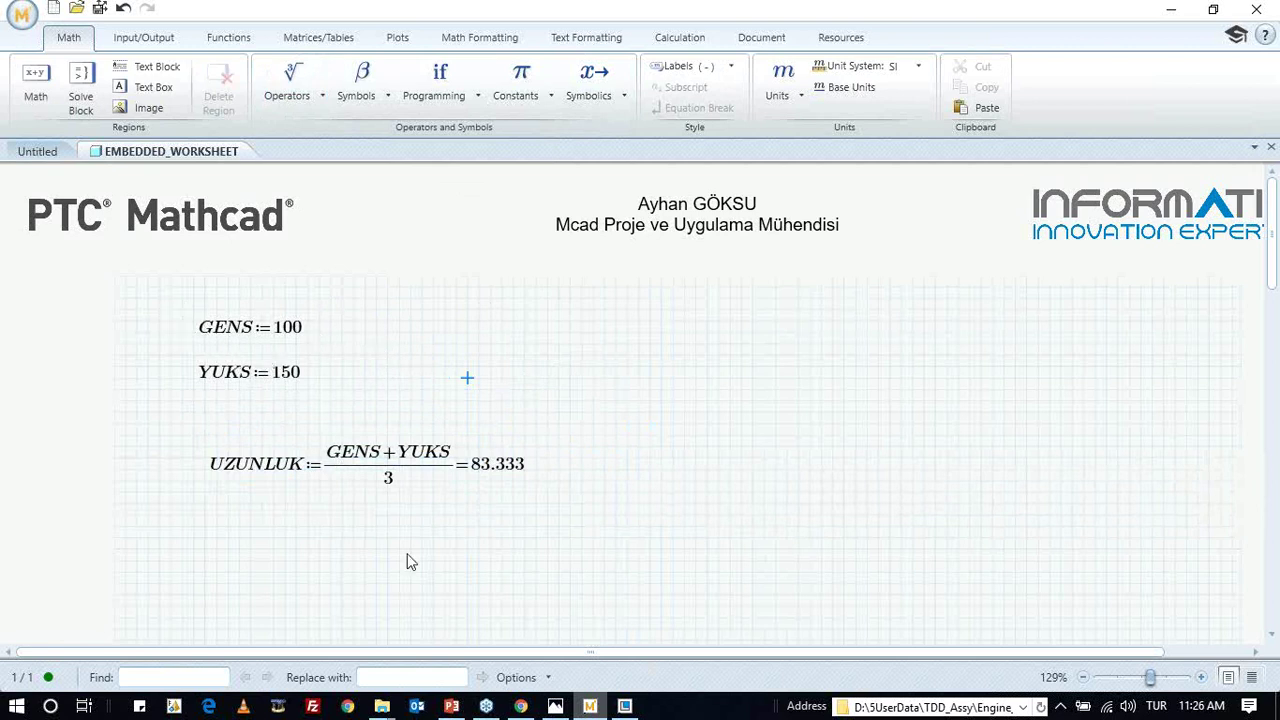
- Designate the GENS and YUKS definitions as worksheet inputs and UZUNLUK as the worksheet output
click(159, 297)
drag(349, 408, 185, 305)
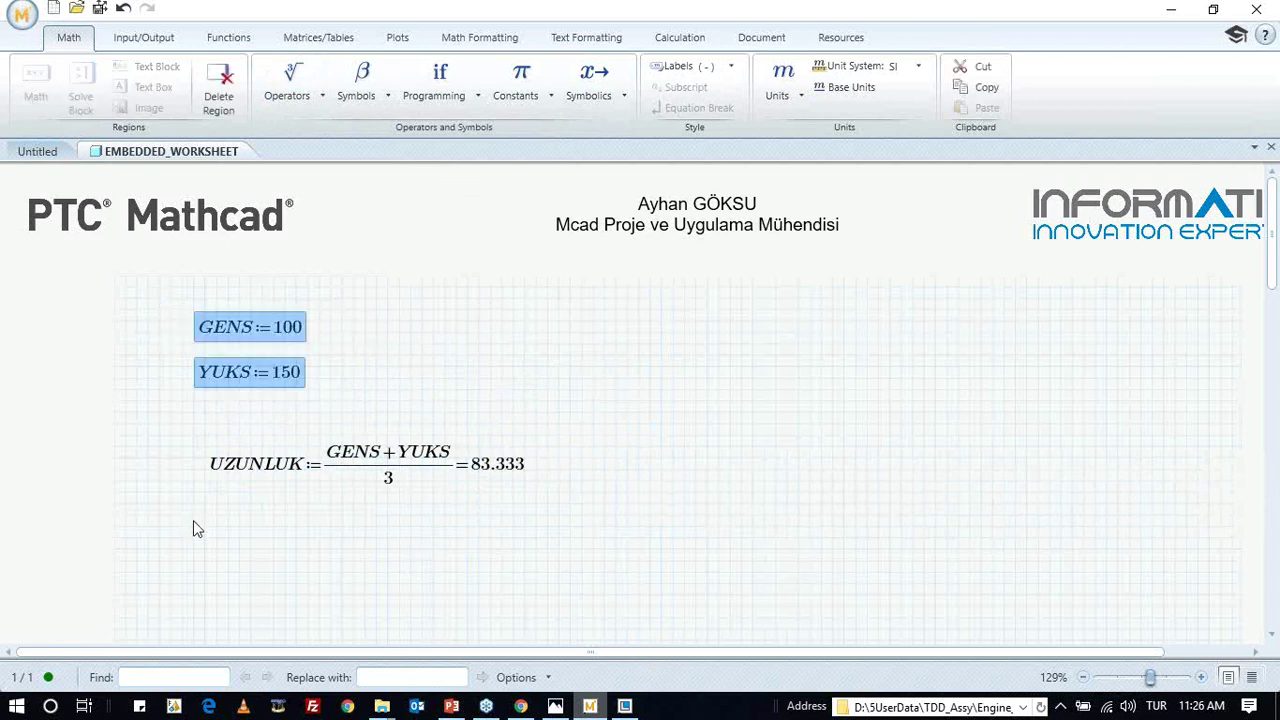
click(133, 40)
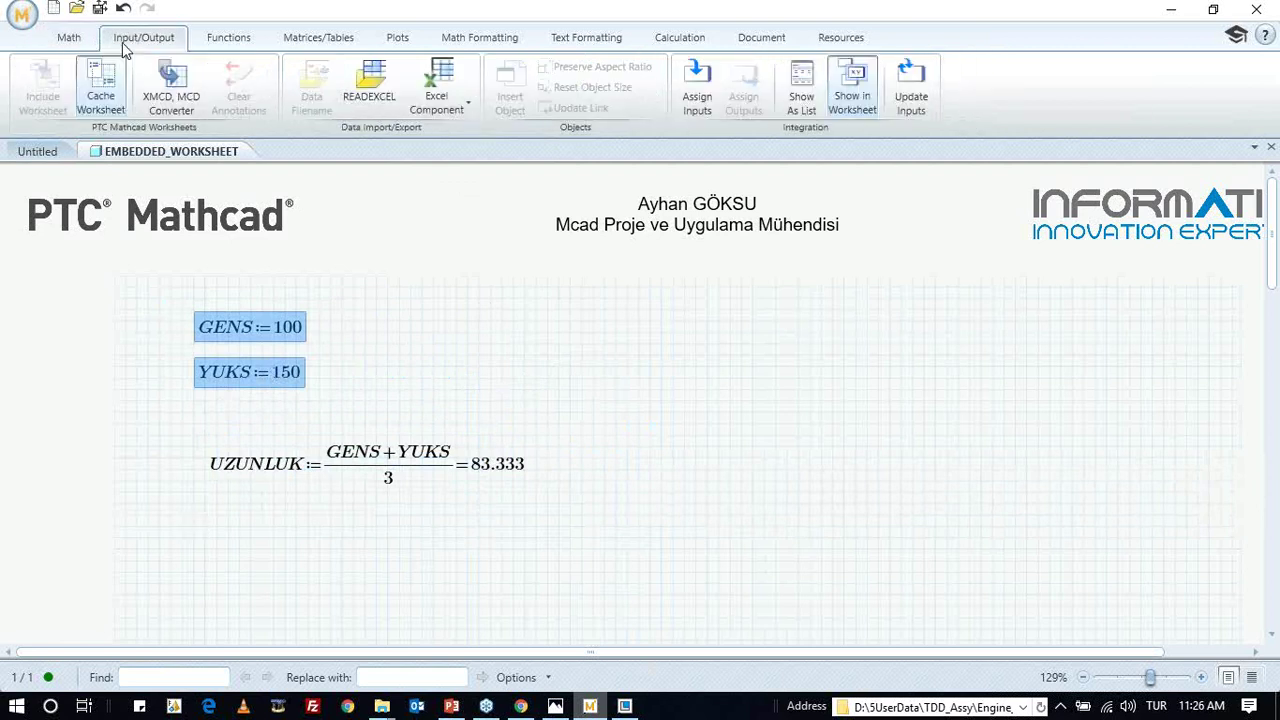
click(698, 85)
drag(181, 423, 543, 513)
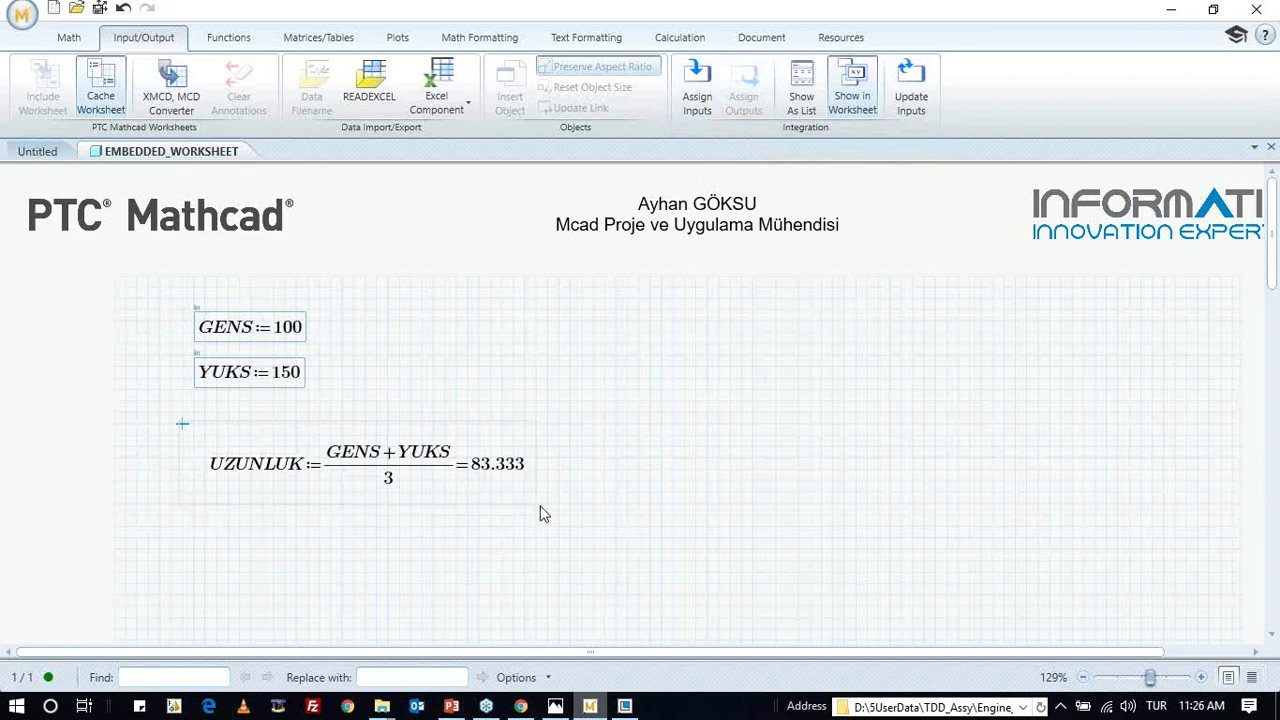
click(743, 80)
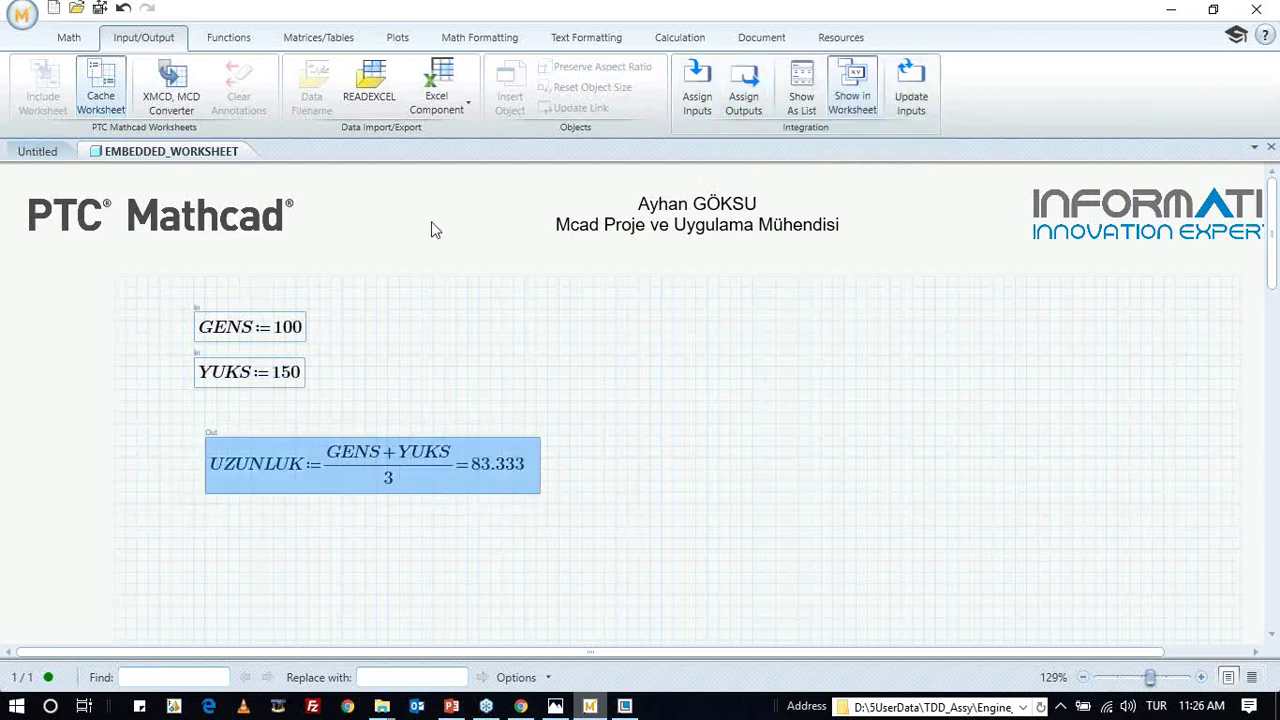
click(446, 346)
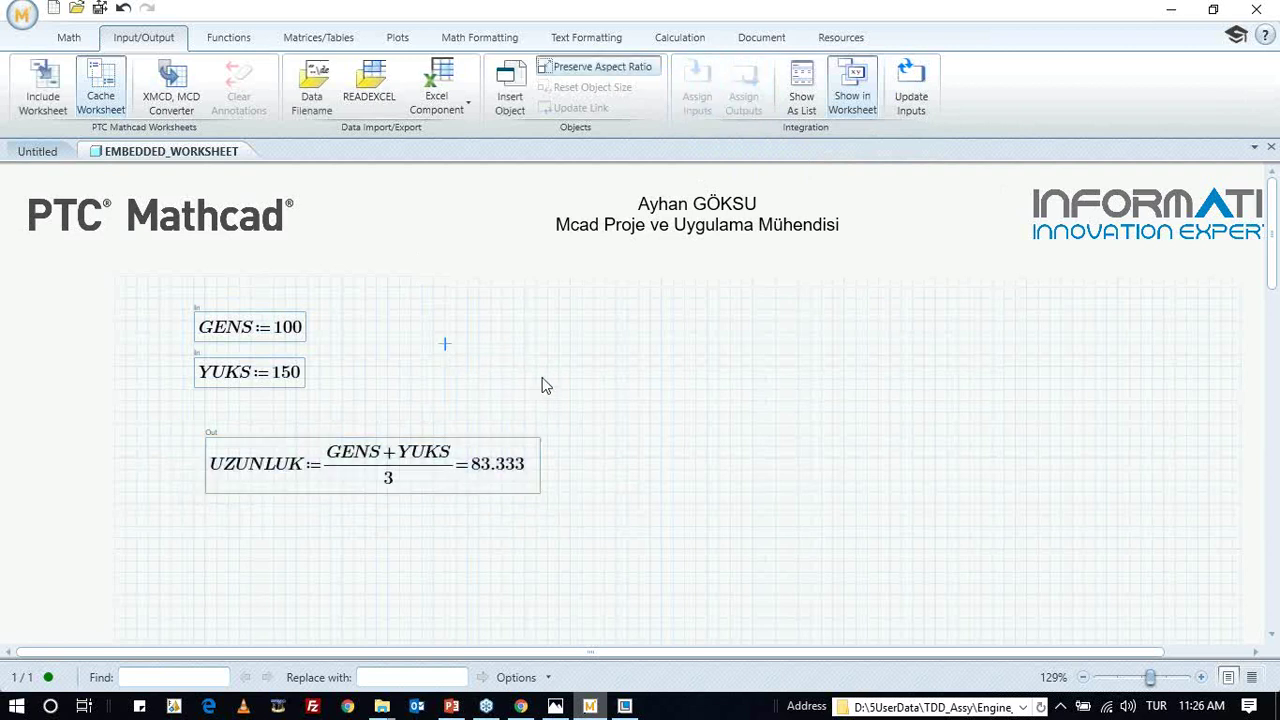
- Rename the output's alias to UZN in the input/output designation list
click(801, 88)
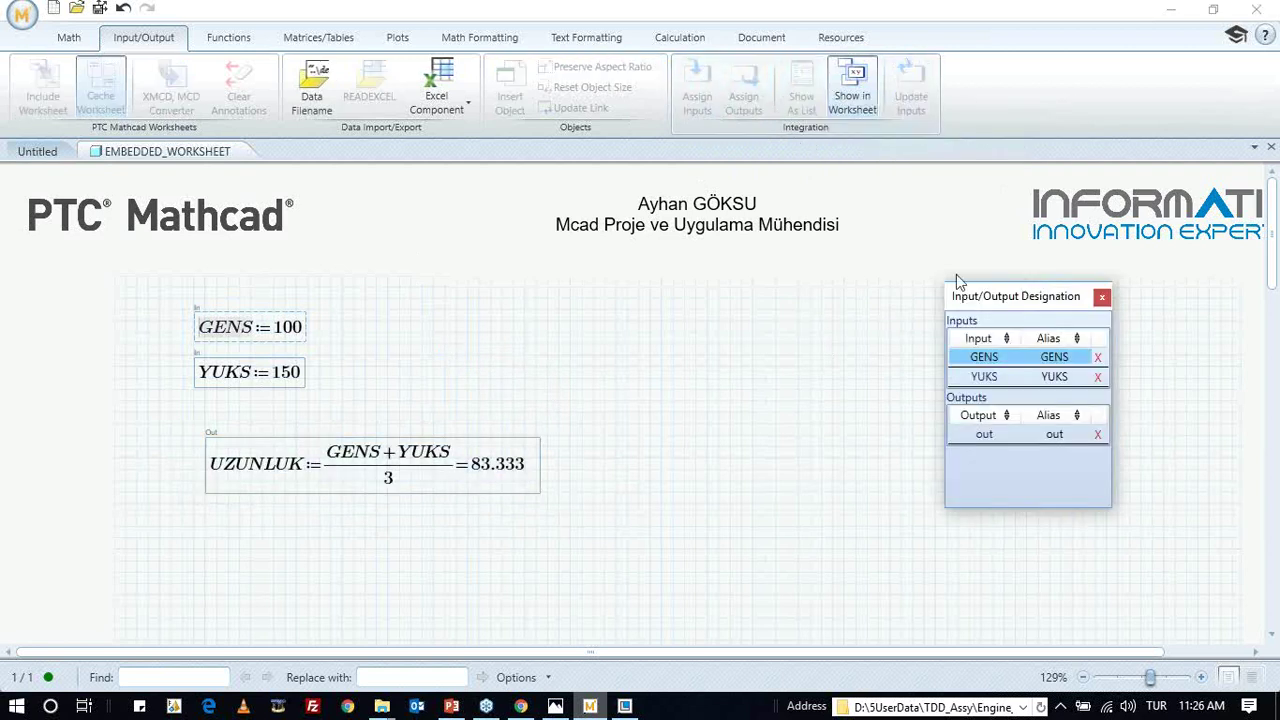
drag(1019, 302, 821, 322)
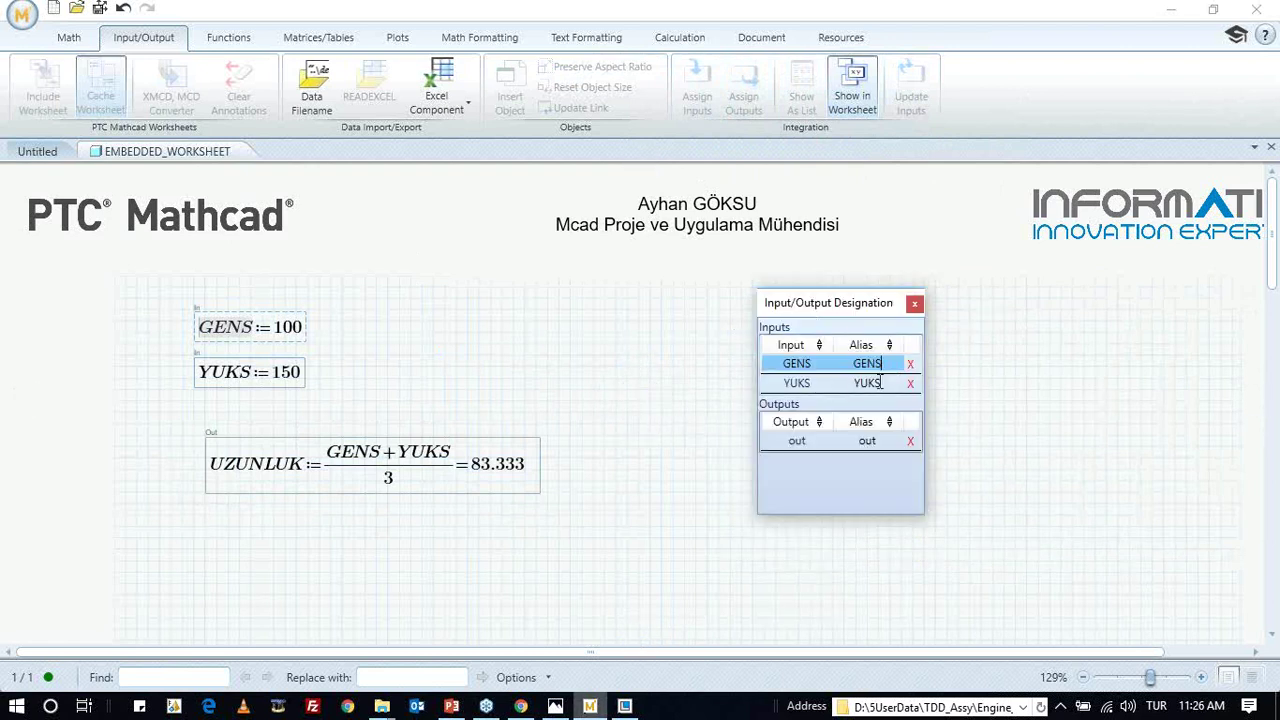
click(881, 383)
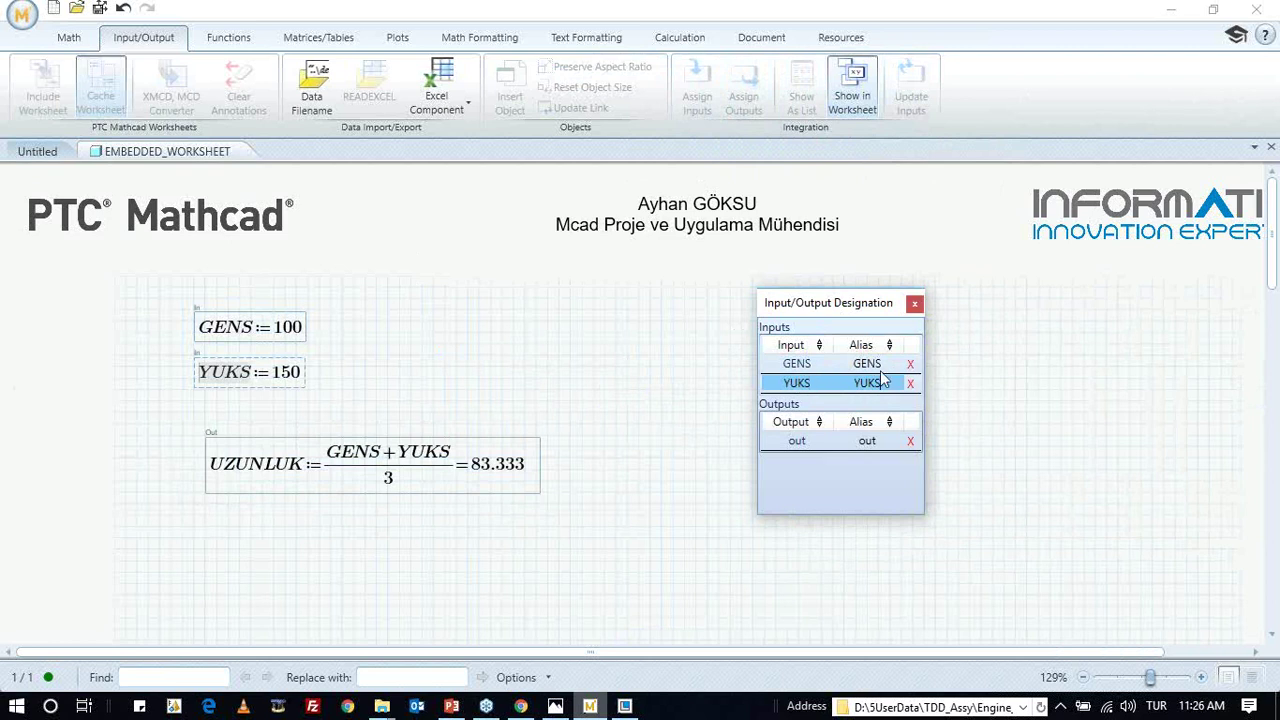
click(876, 445)
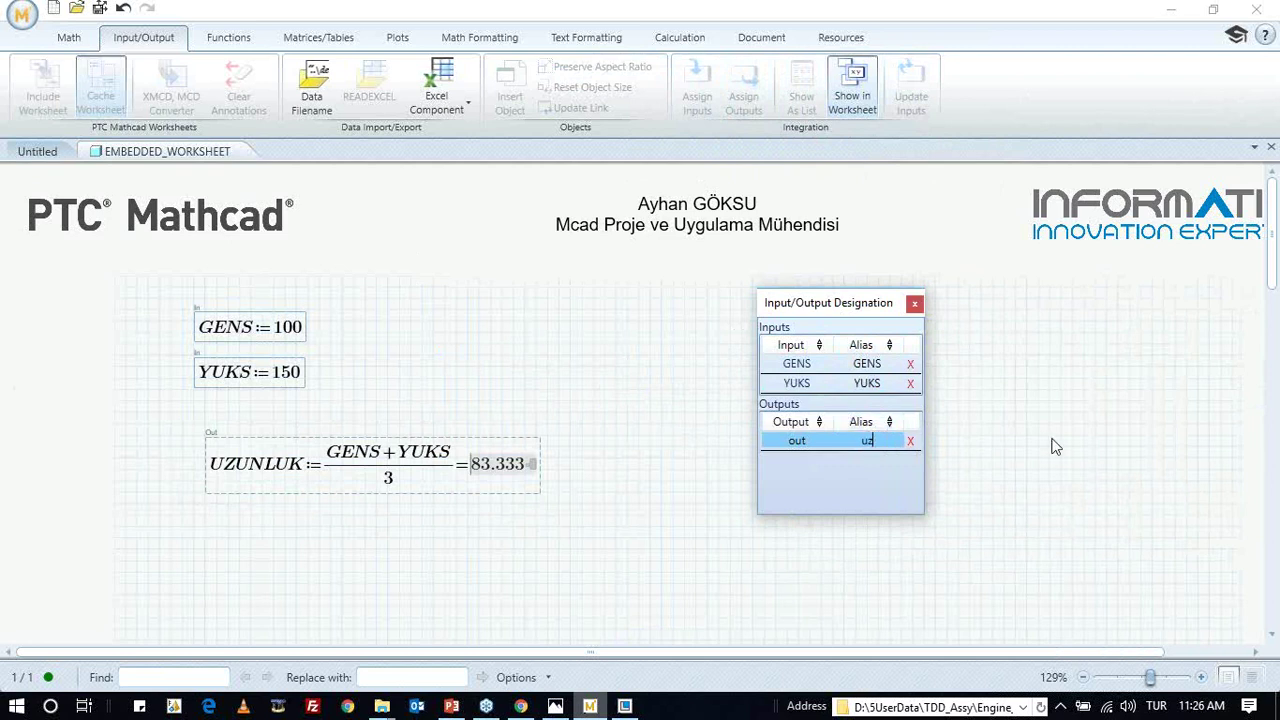
text(N)
click(968, 505)
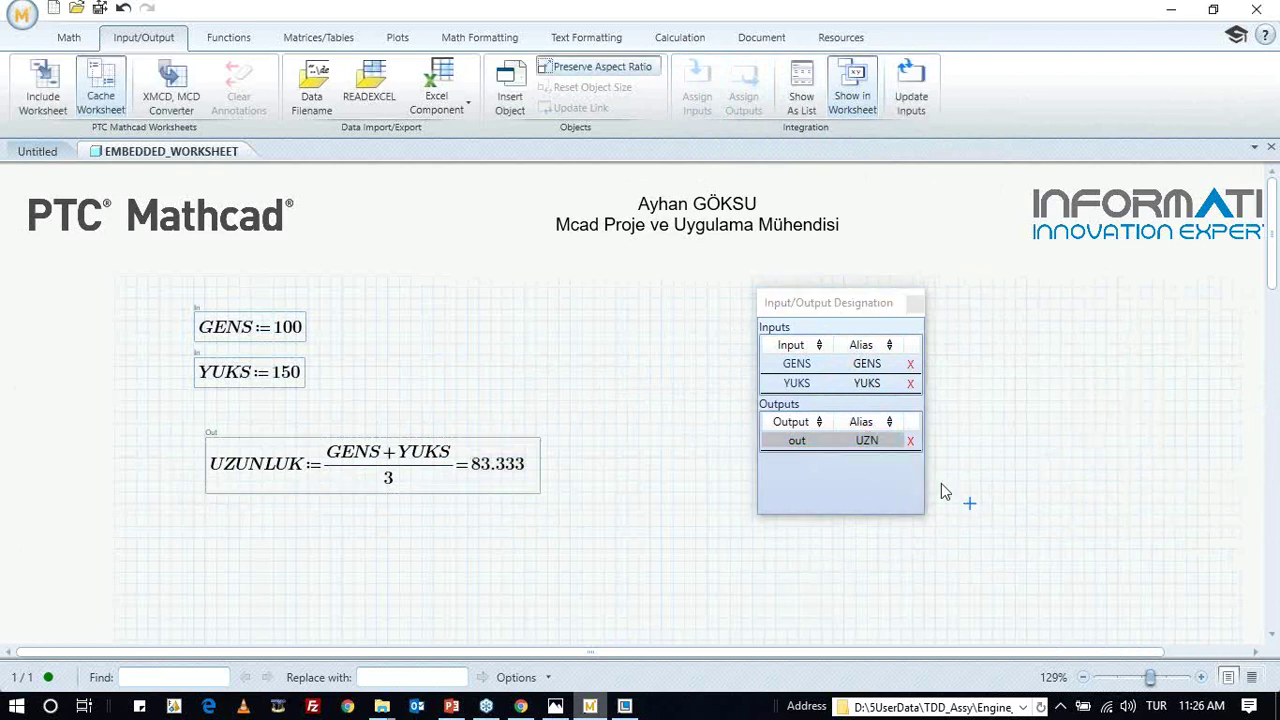
click(914, 303)
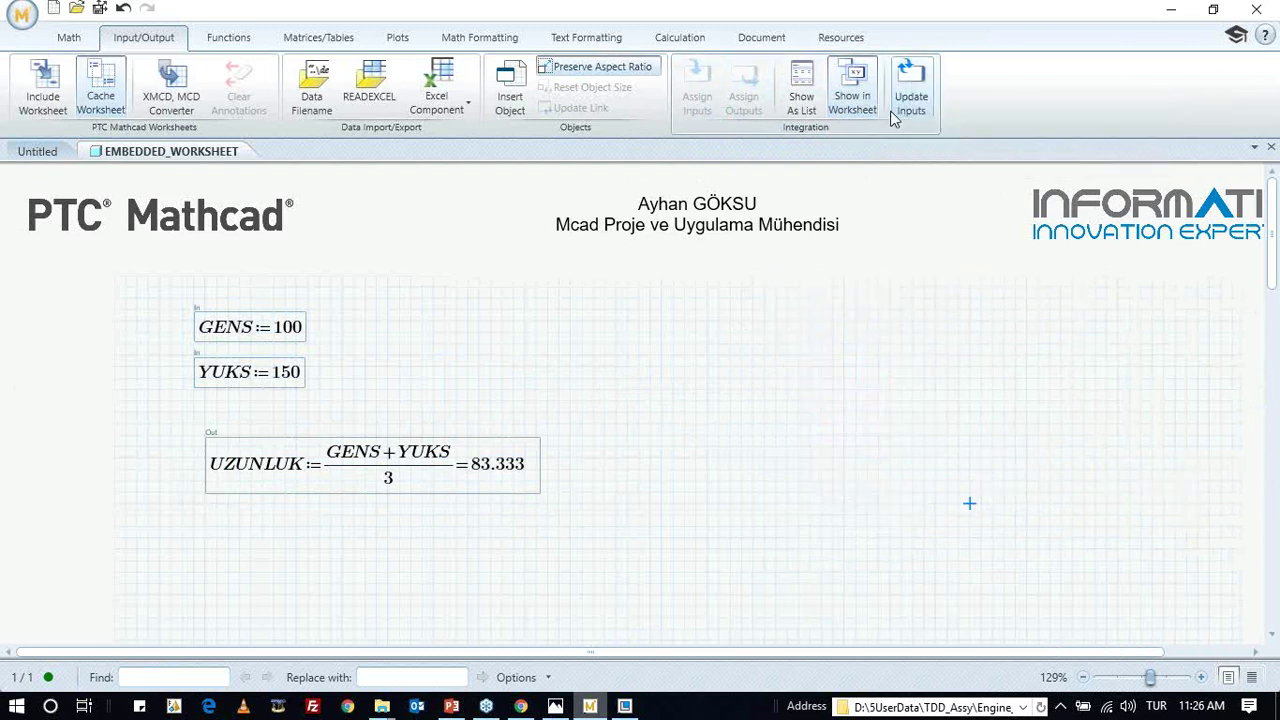
- Save the worksheet and push its values to Creo, then return to Creo Parametric
click(103, 10)
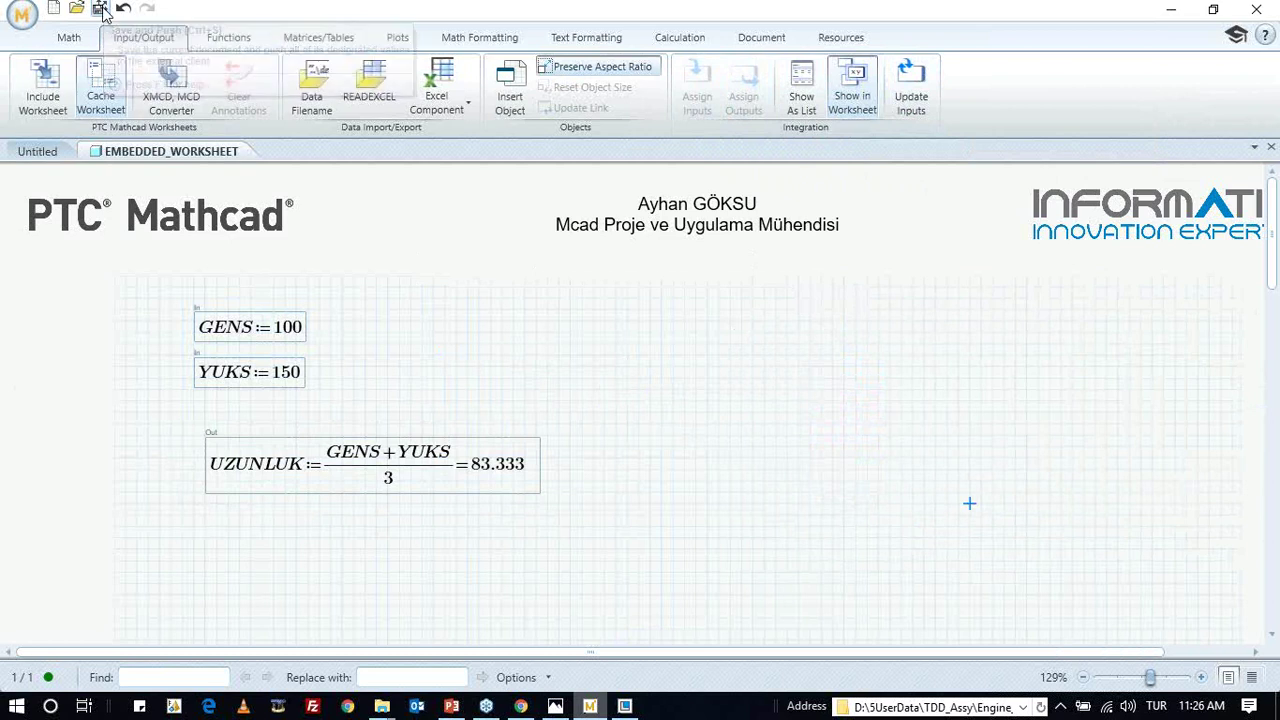
click(746, 384)
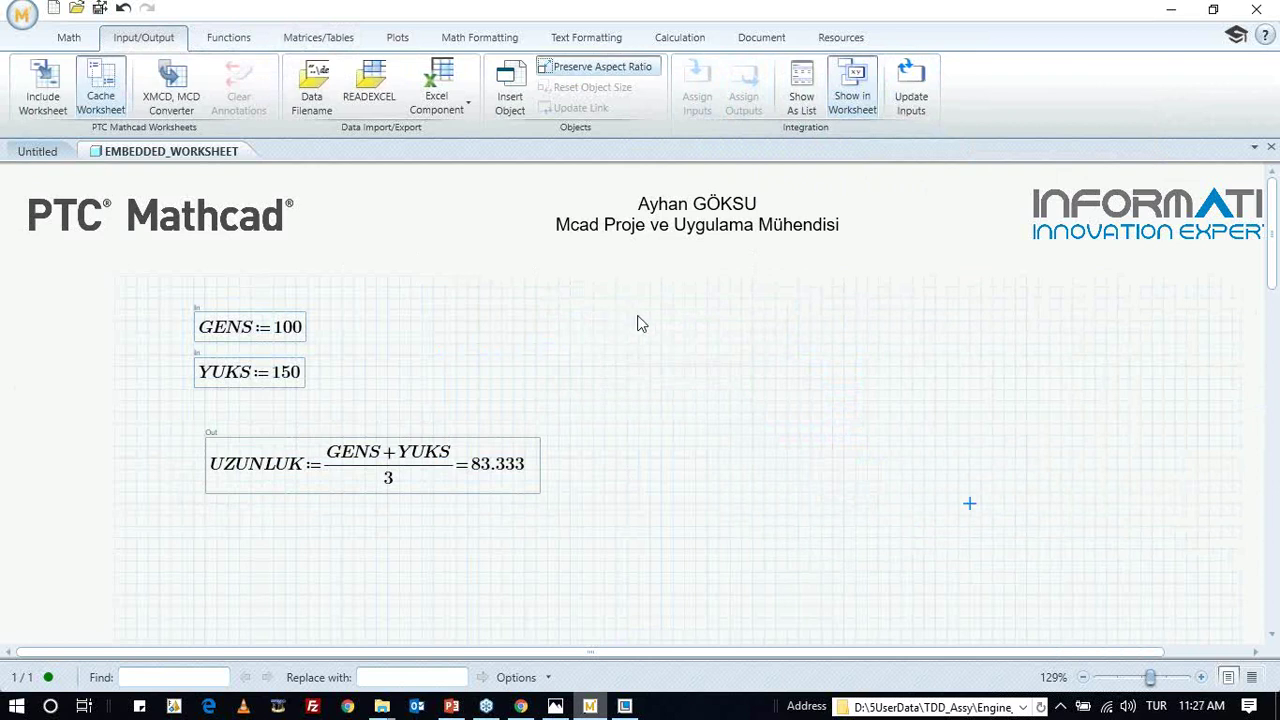
click(100, 8)
click(749, 383)
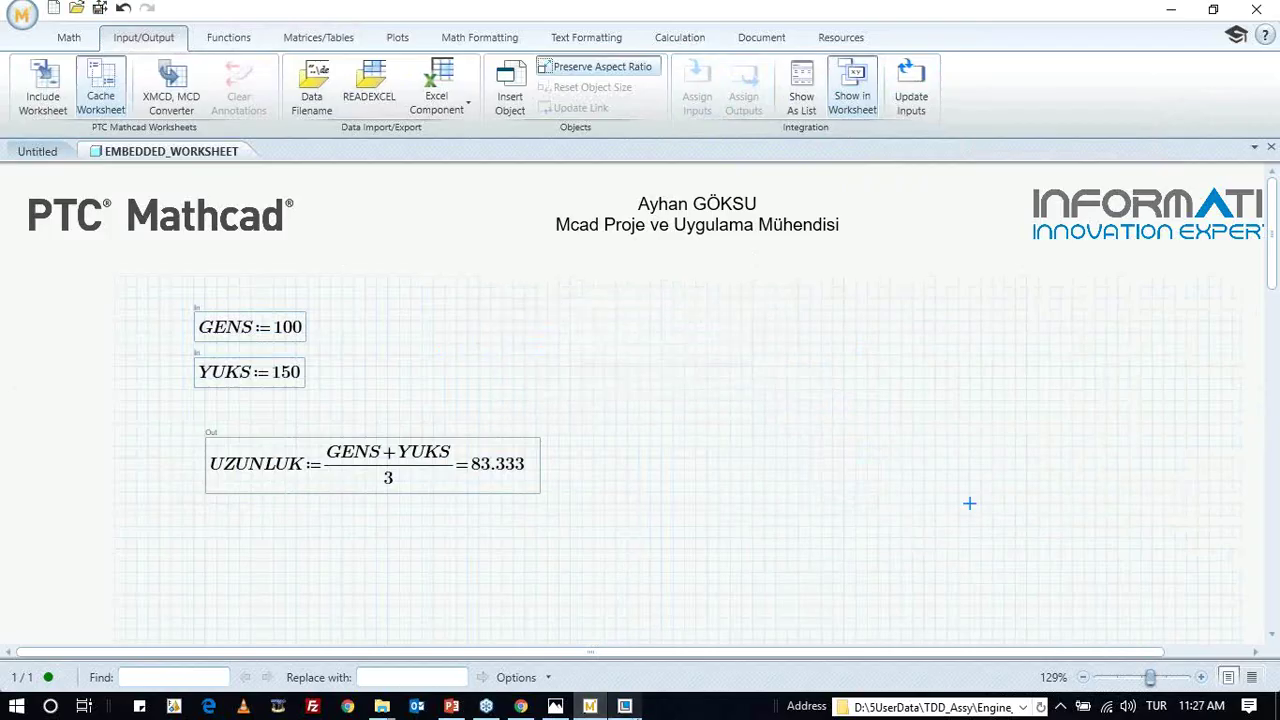
click(624, 706)
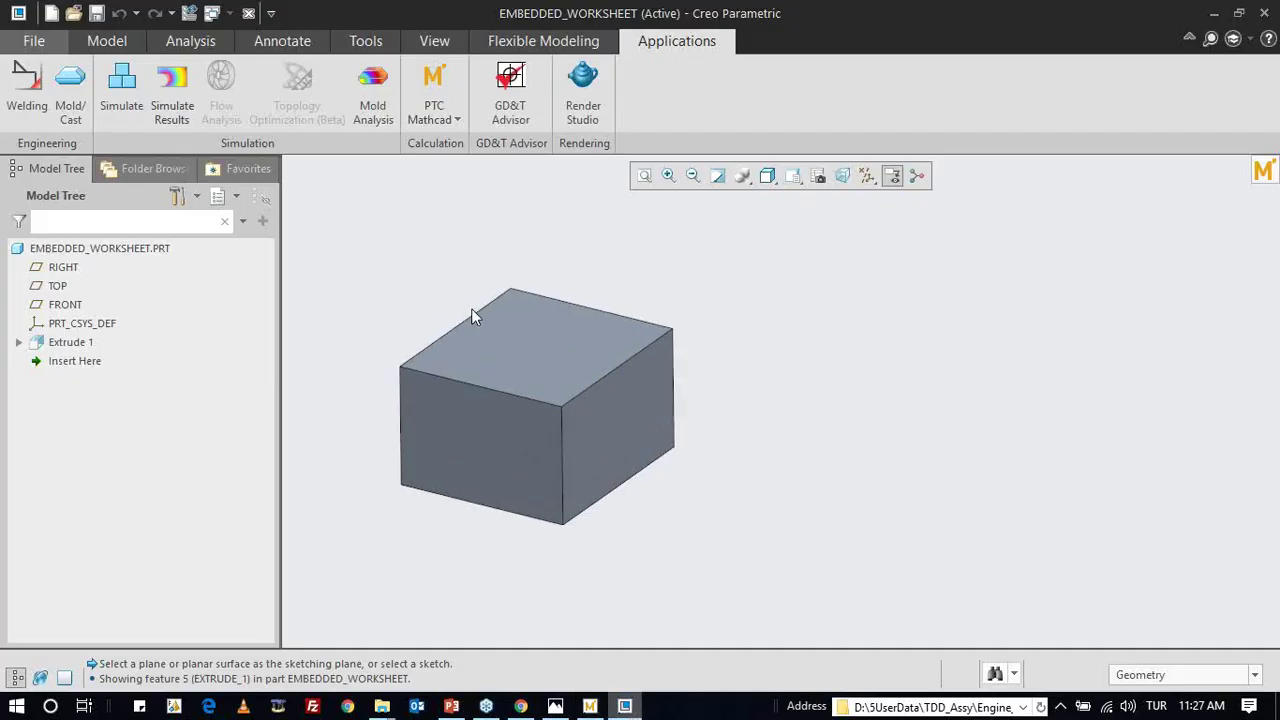
- Open the part's Relations editor showing parameters of the current and all sublevels, with a wider Name column
click(368, 40)
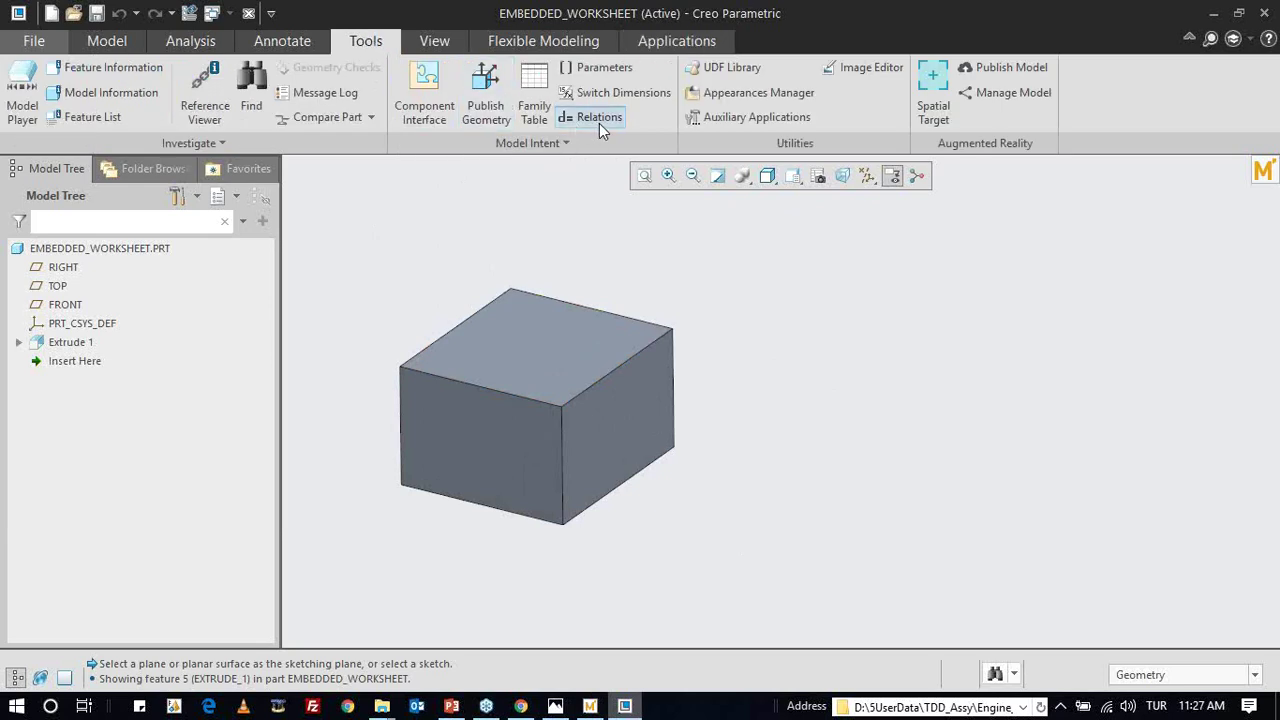
click(599, 117)
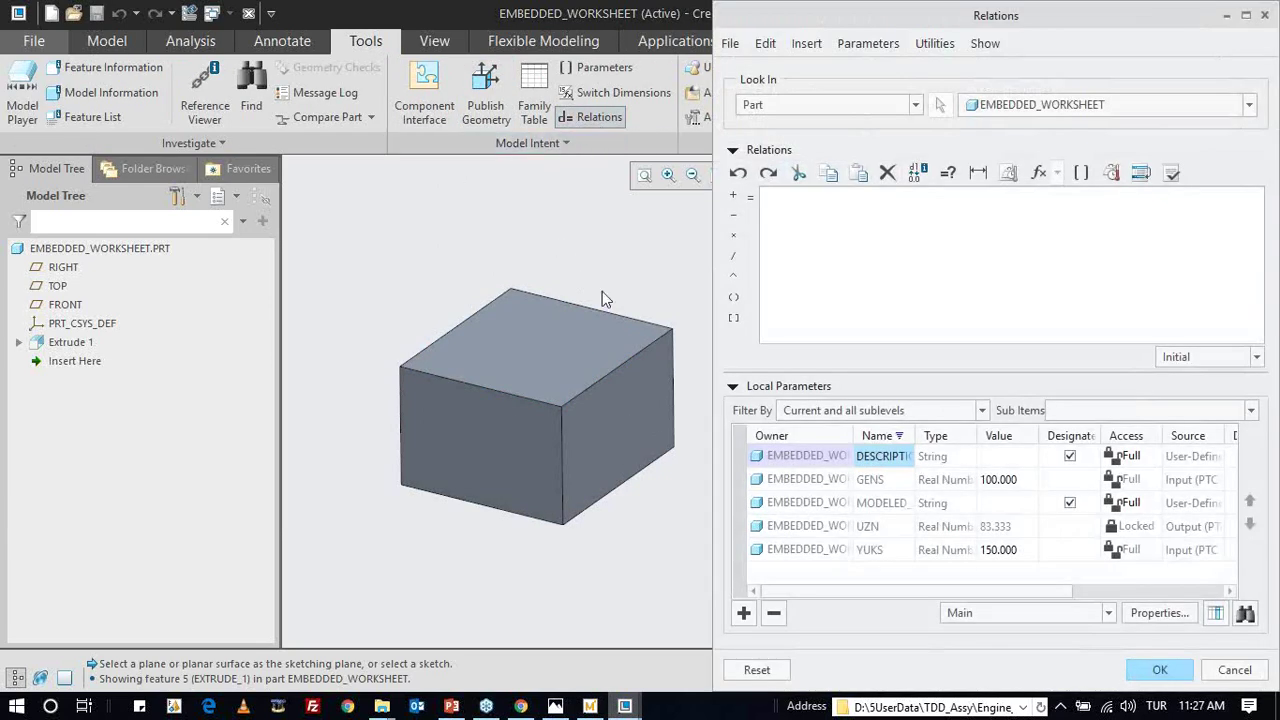
click(810, 386)
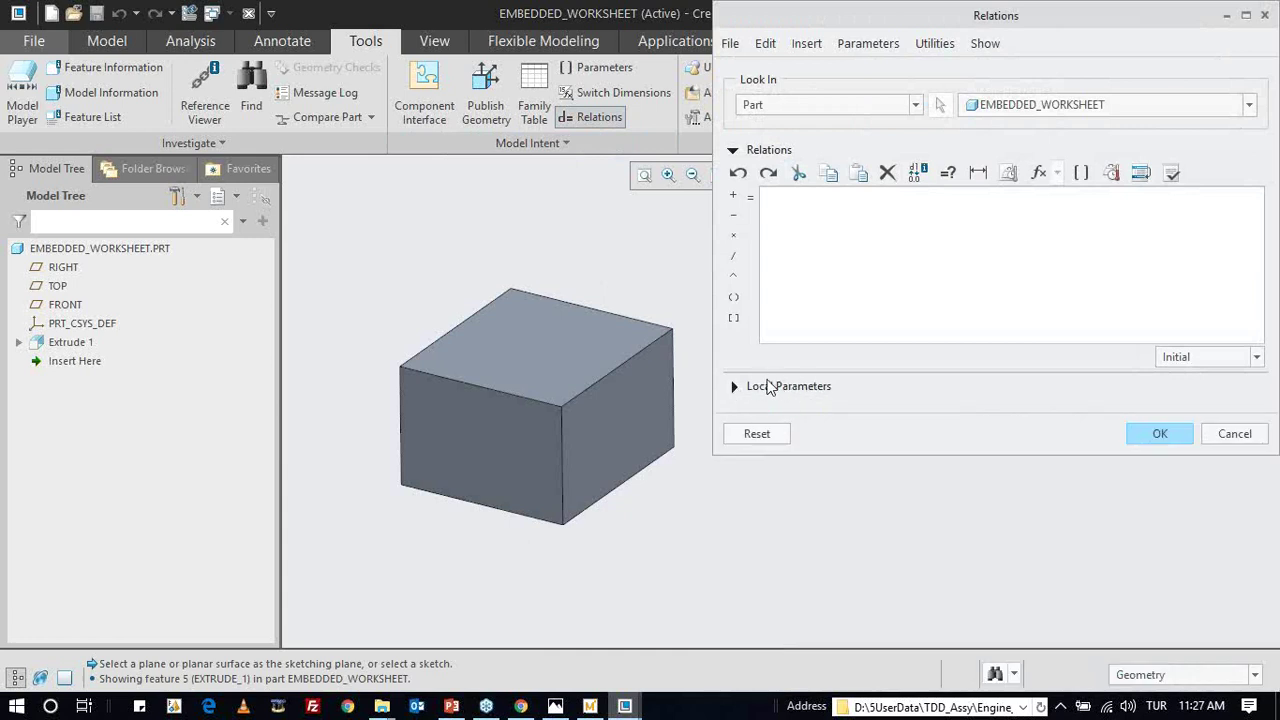
click(768, 387)
click(826, 418)
click(800, 420)
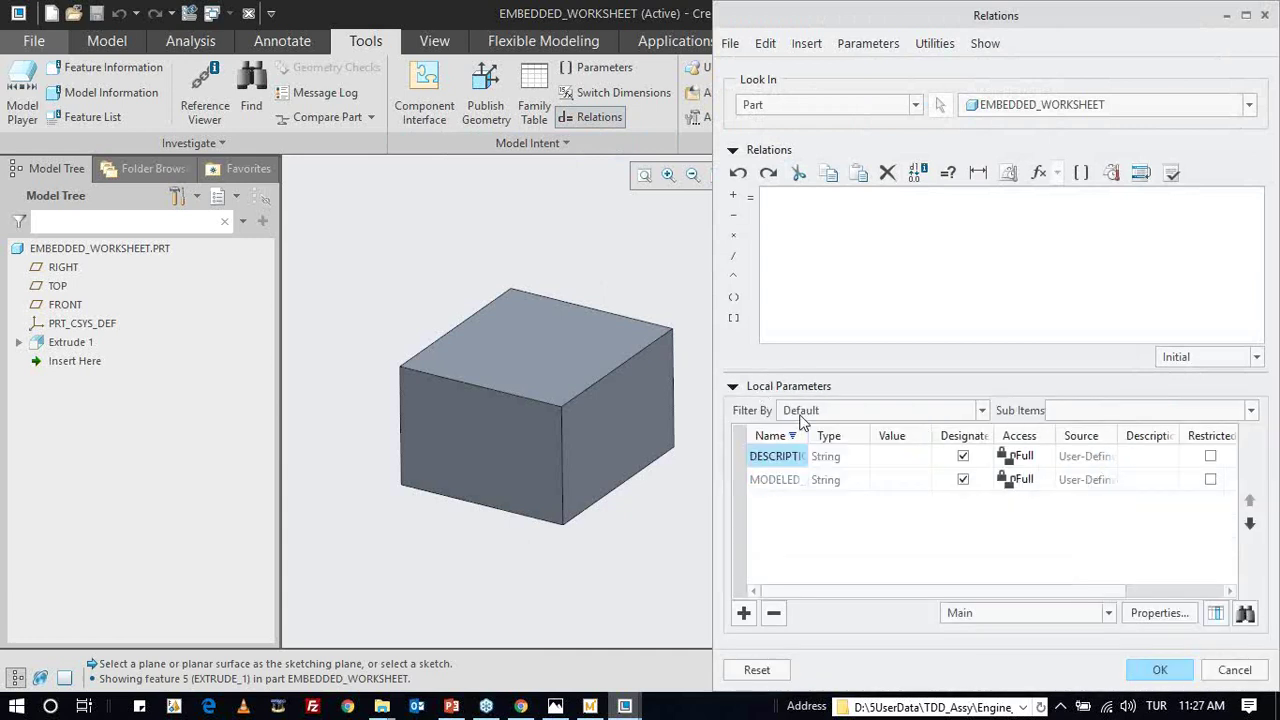
click(822, 418)
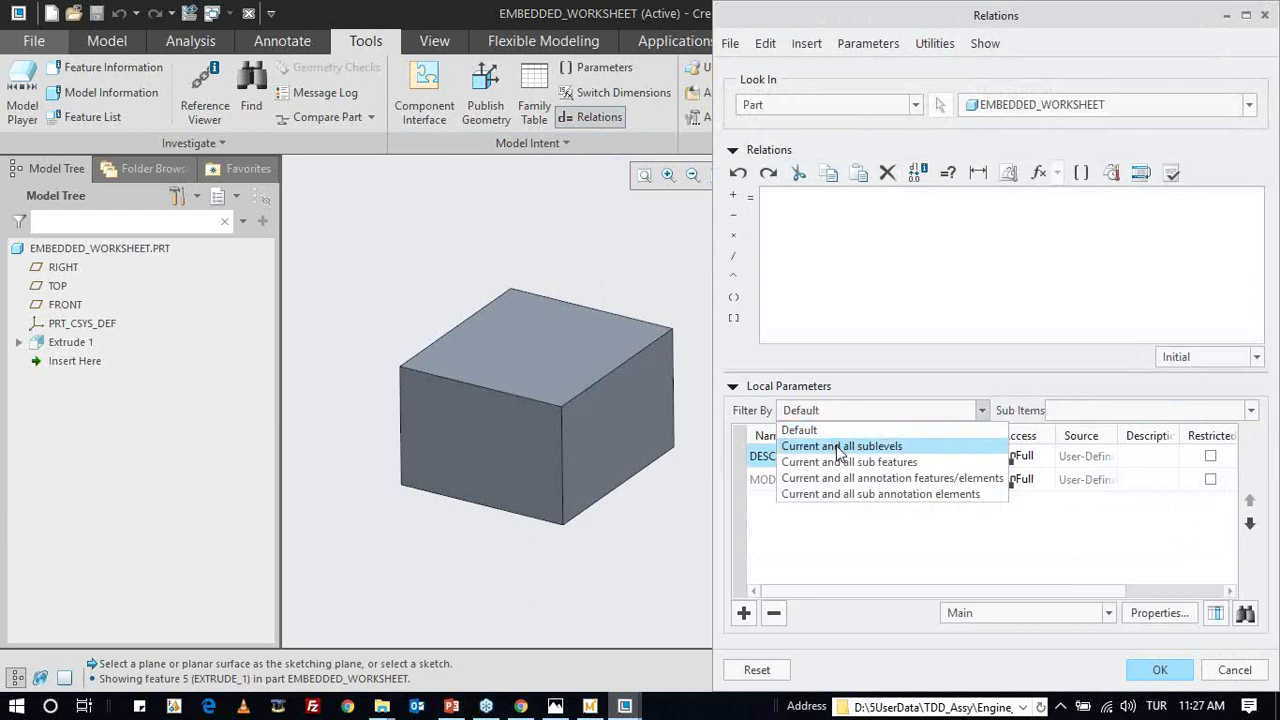
click(837, 450)
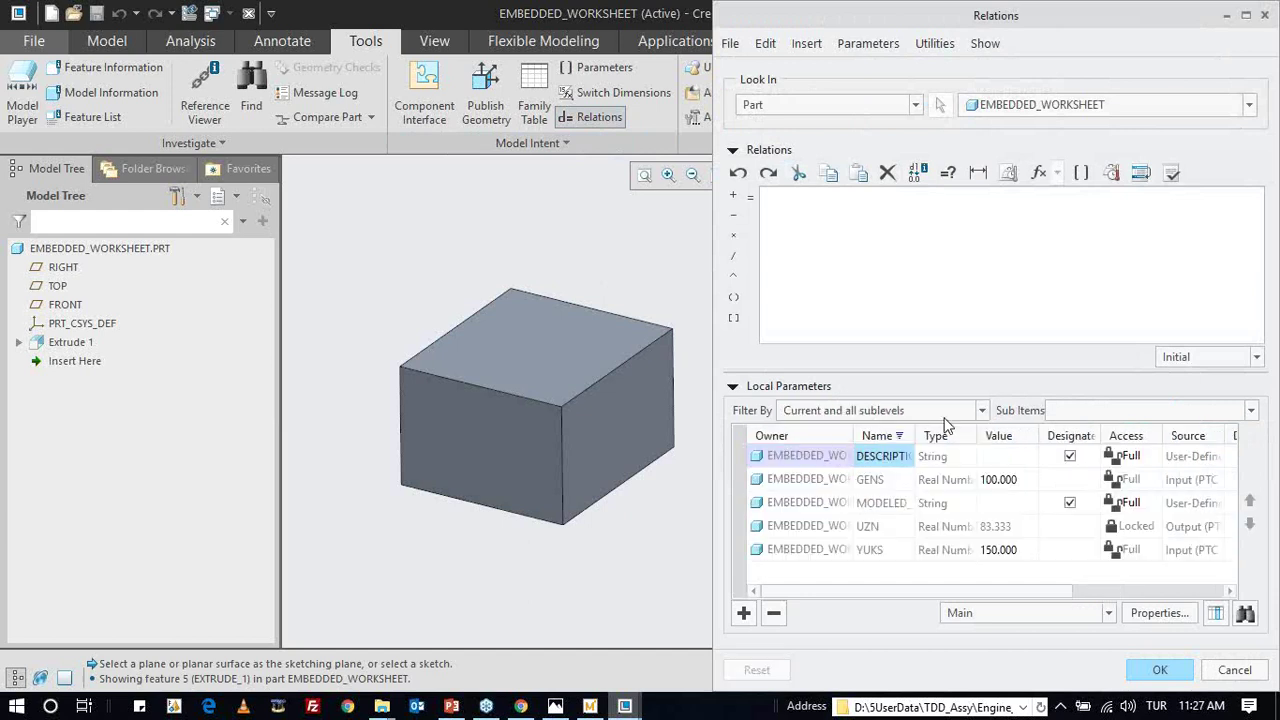
drag(912, 430, 943, 428)
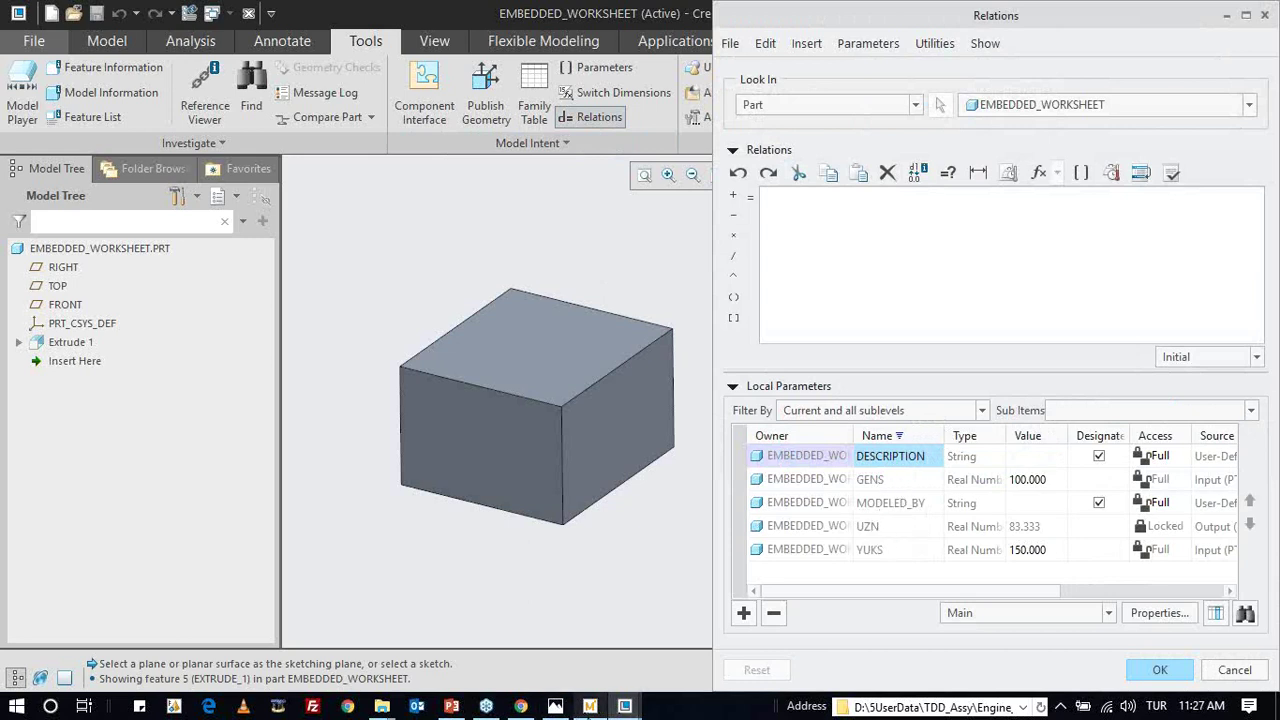
- Review the Mathcad input/output designation list, then return to the Creo part
click(590, 706)
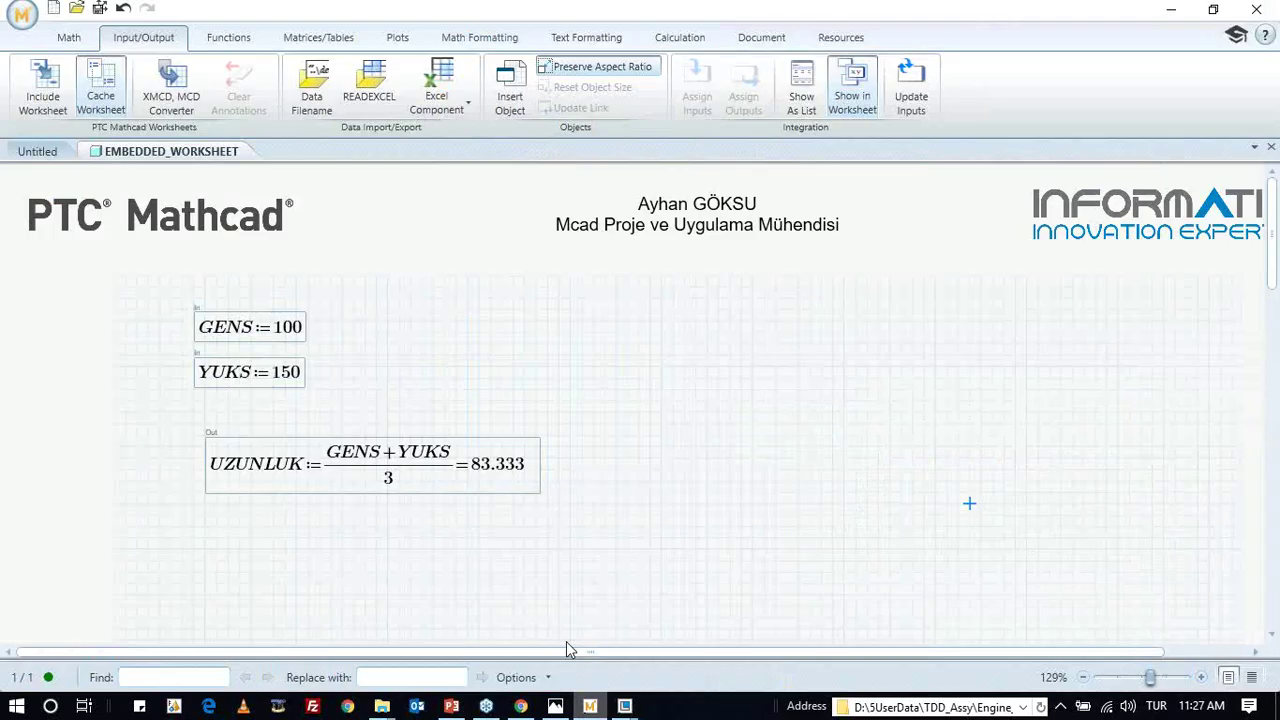
click(801, 110)
click(914, 302)
click(1171, 9)
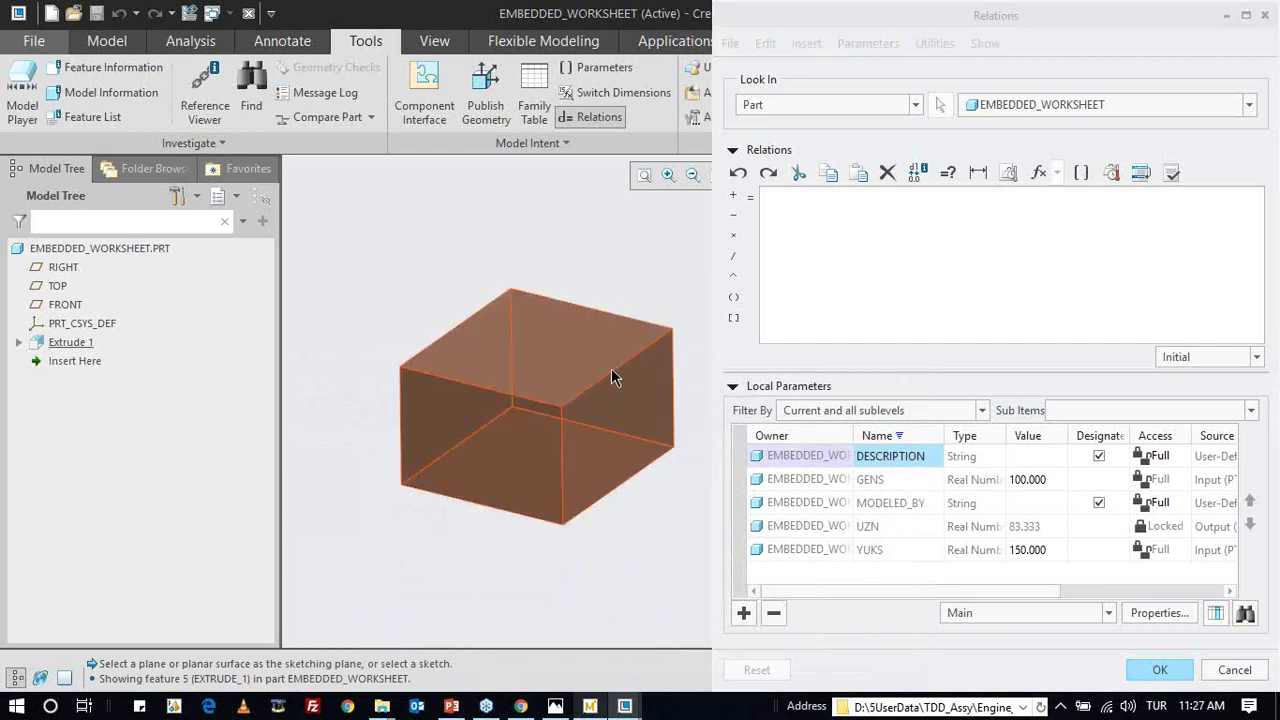
- Display the extrude's d0, d1 and d2 dimensions on the box beside the relations
click(565, 350)
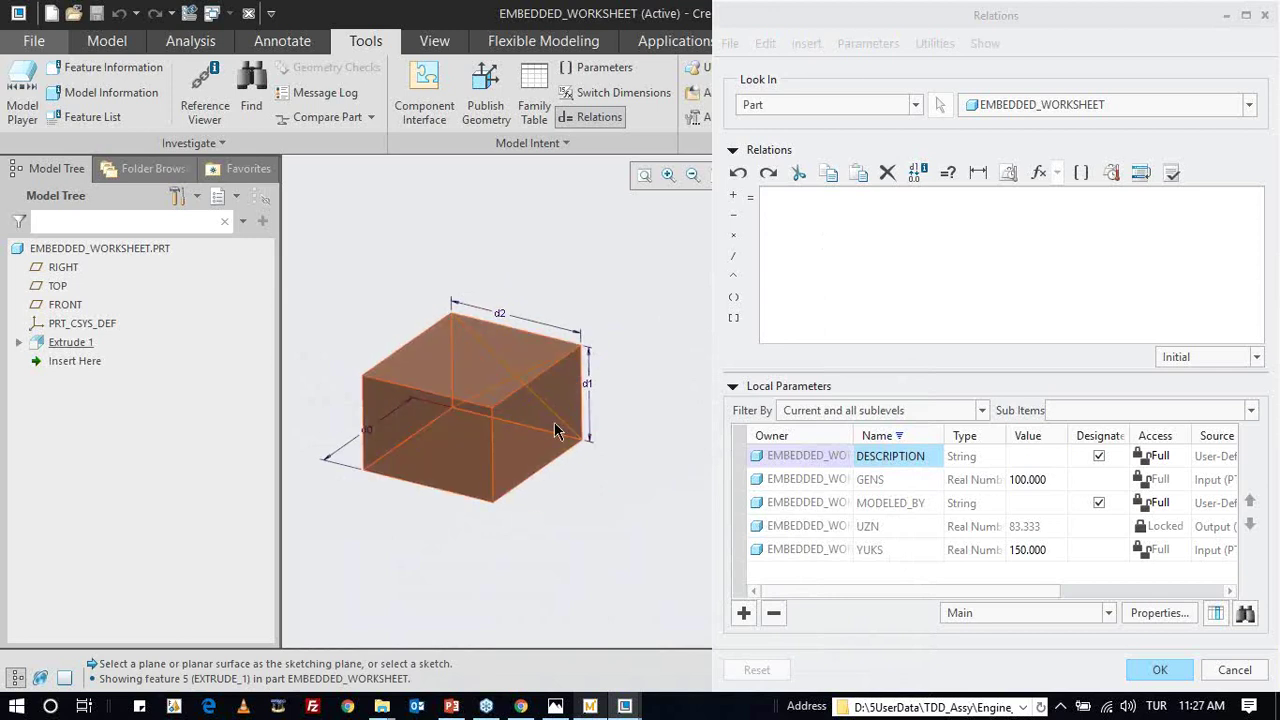
click(812, 243)
scroll(495, 316, up, 1)
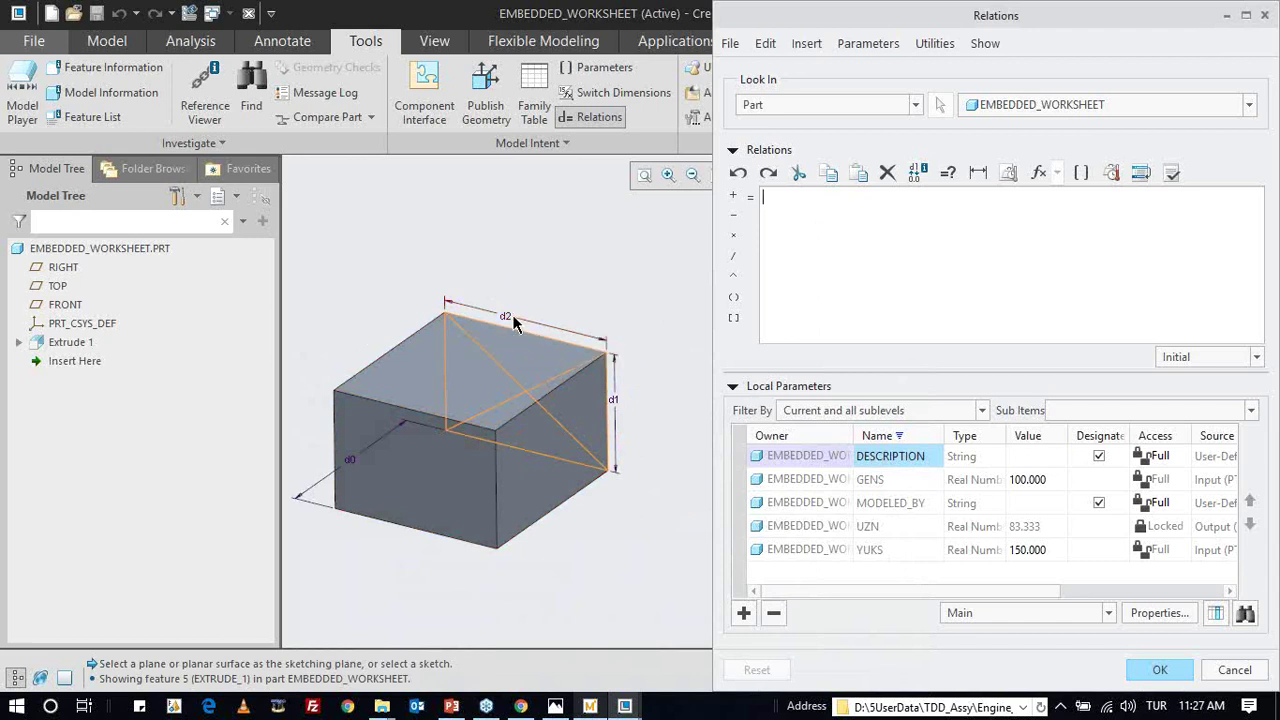
- Add the relations GENS:MATHCAD=d2 and YUKS:MATHCAD=d1
right_click(897, 480)
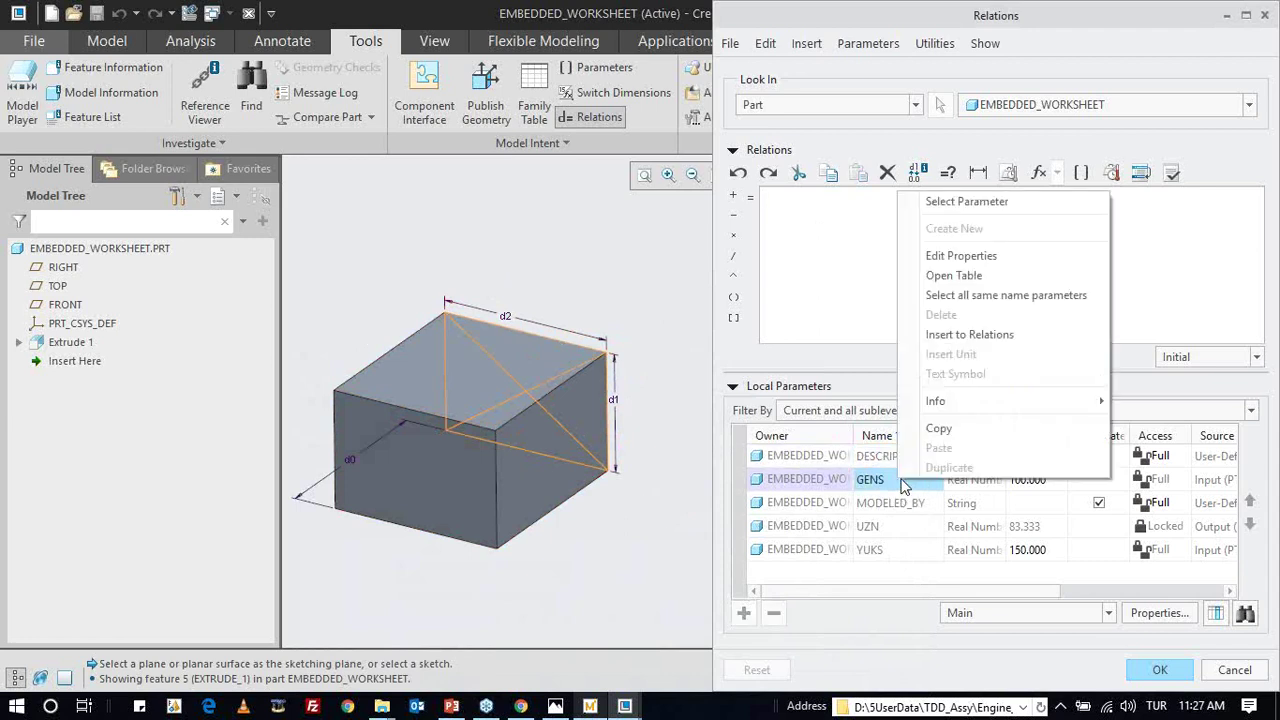
click(975, 338)
text(=)
click(506, 316)
click(907, 203)
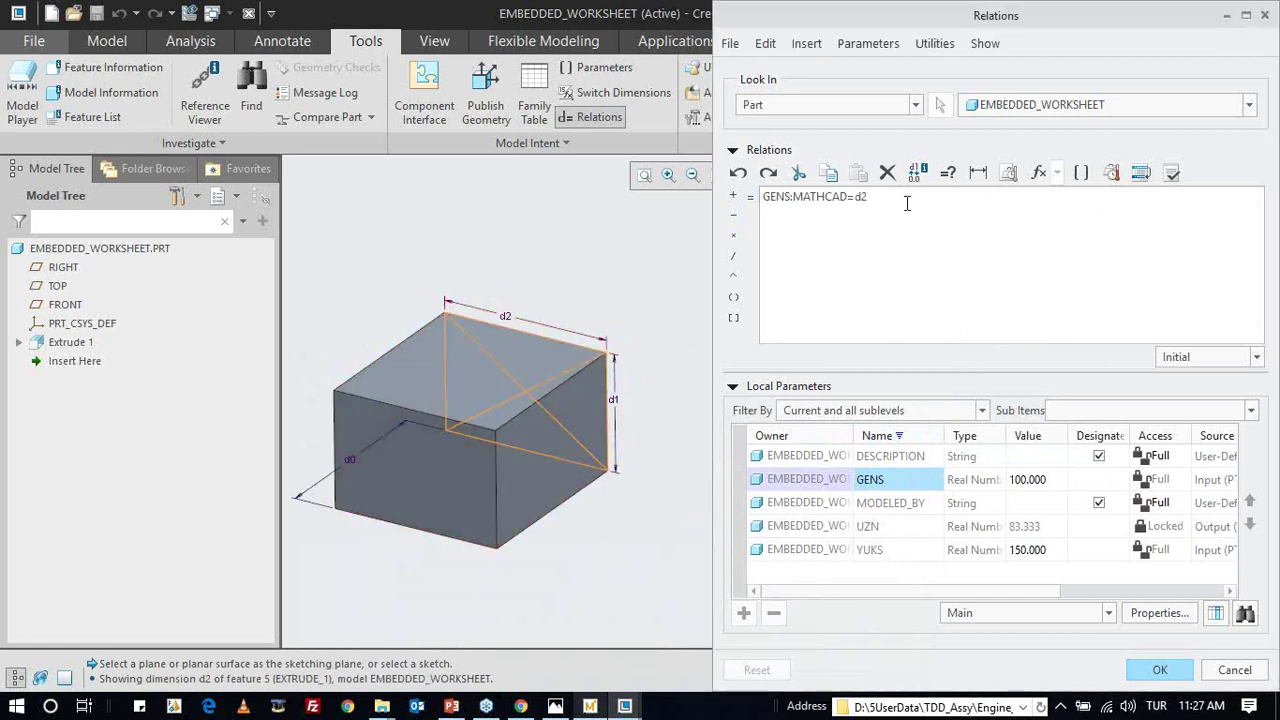
right_click(893, 552)
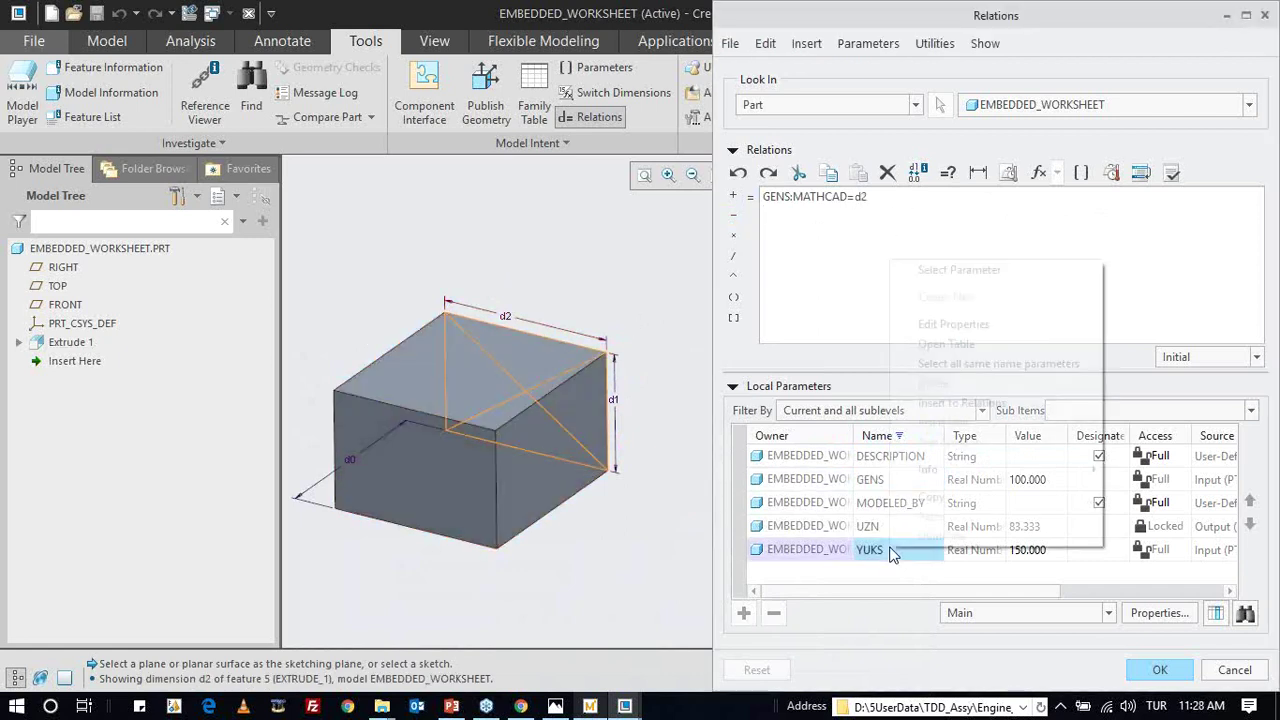
click(962, 402)
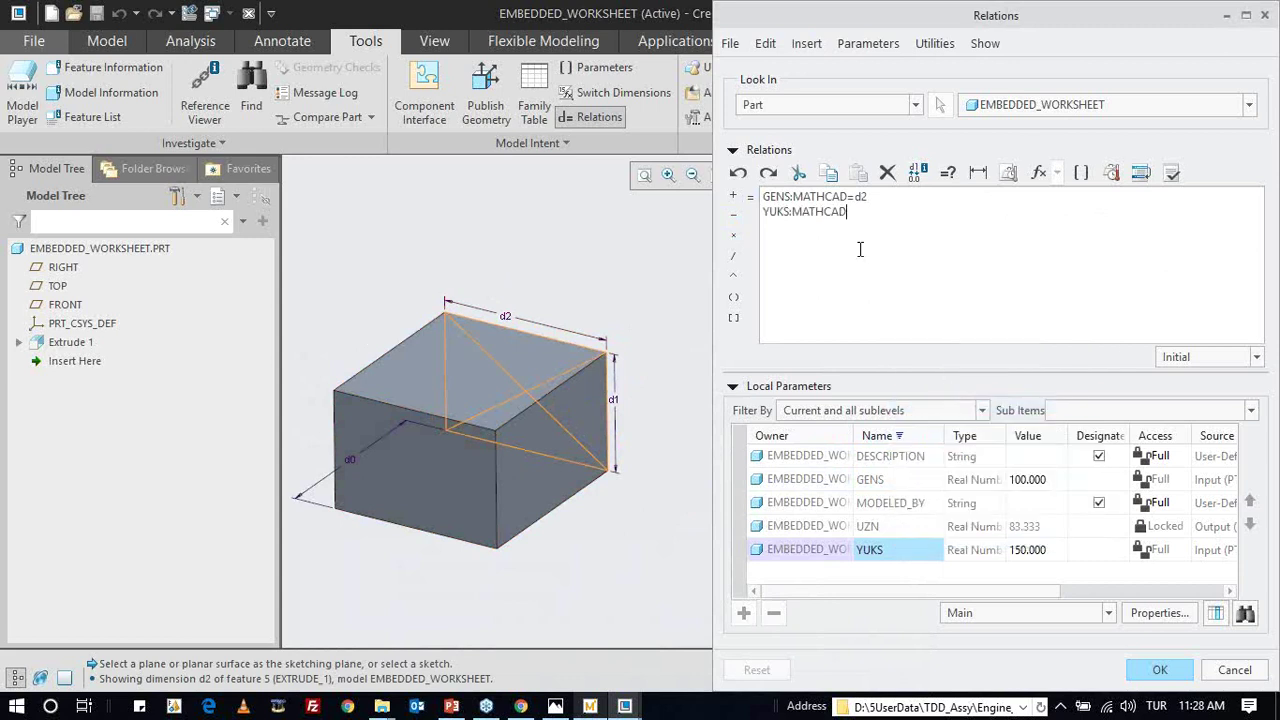
click(616, 399)
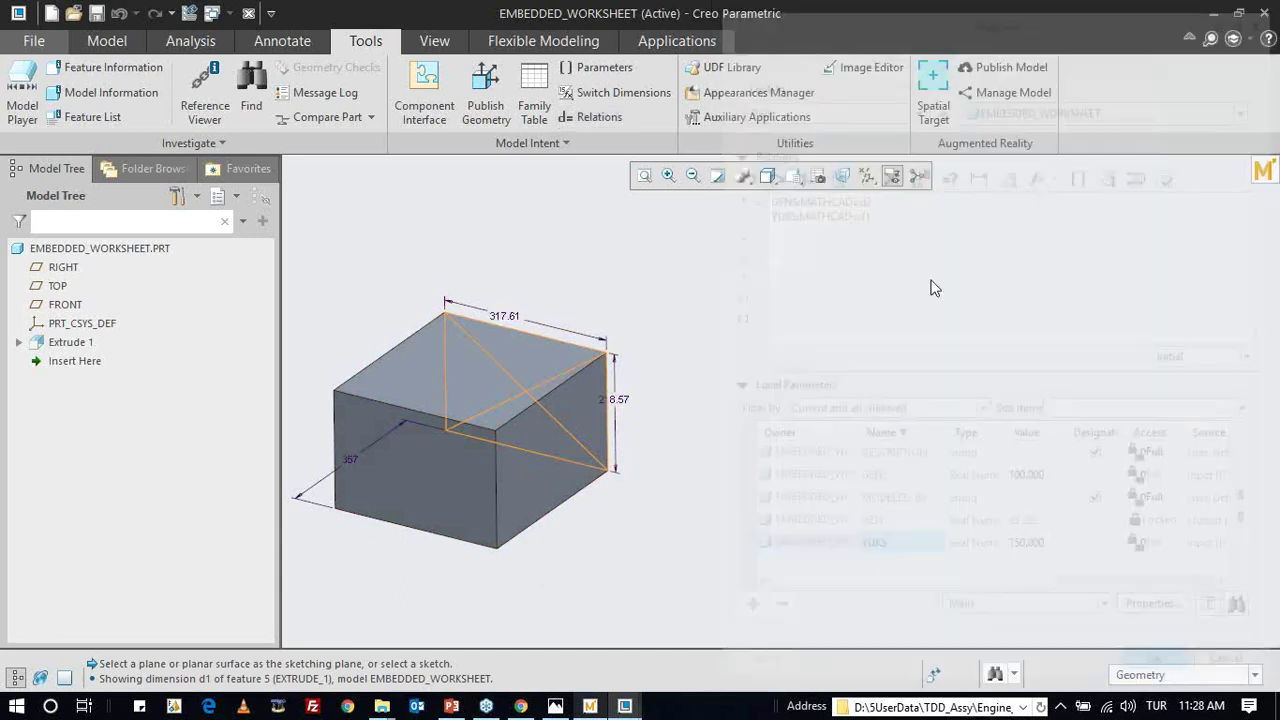
- Add the relation d0=UZN:MATHCAD and verify the relations successfully
click(578, 117)
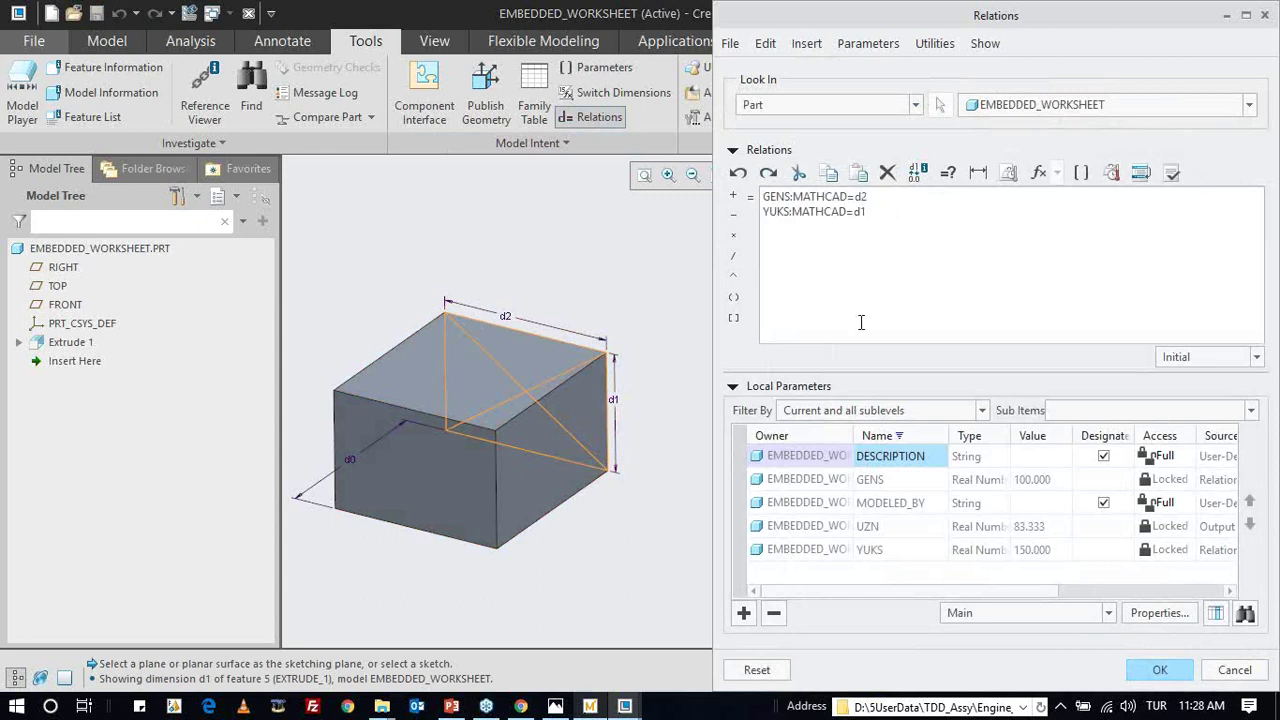
click(355, 466)
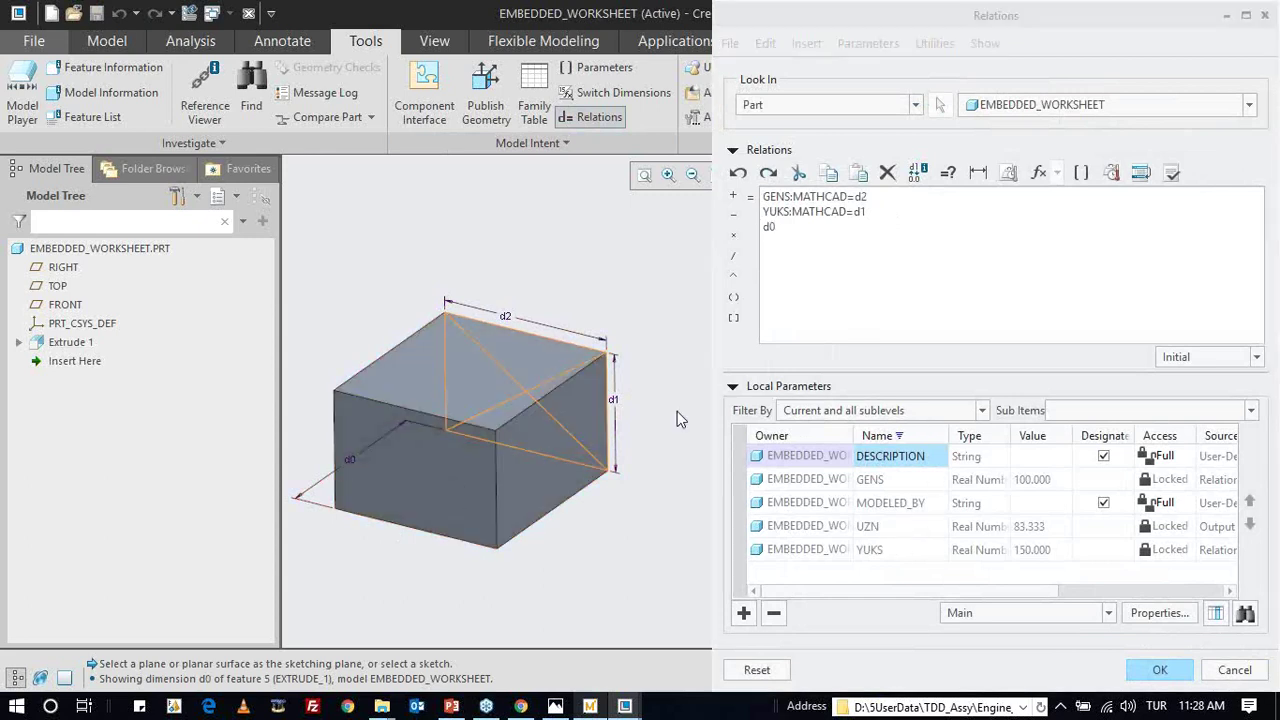
click(750, 197)
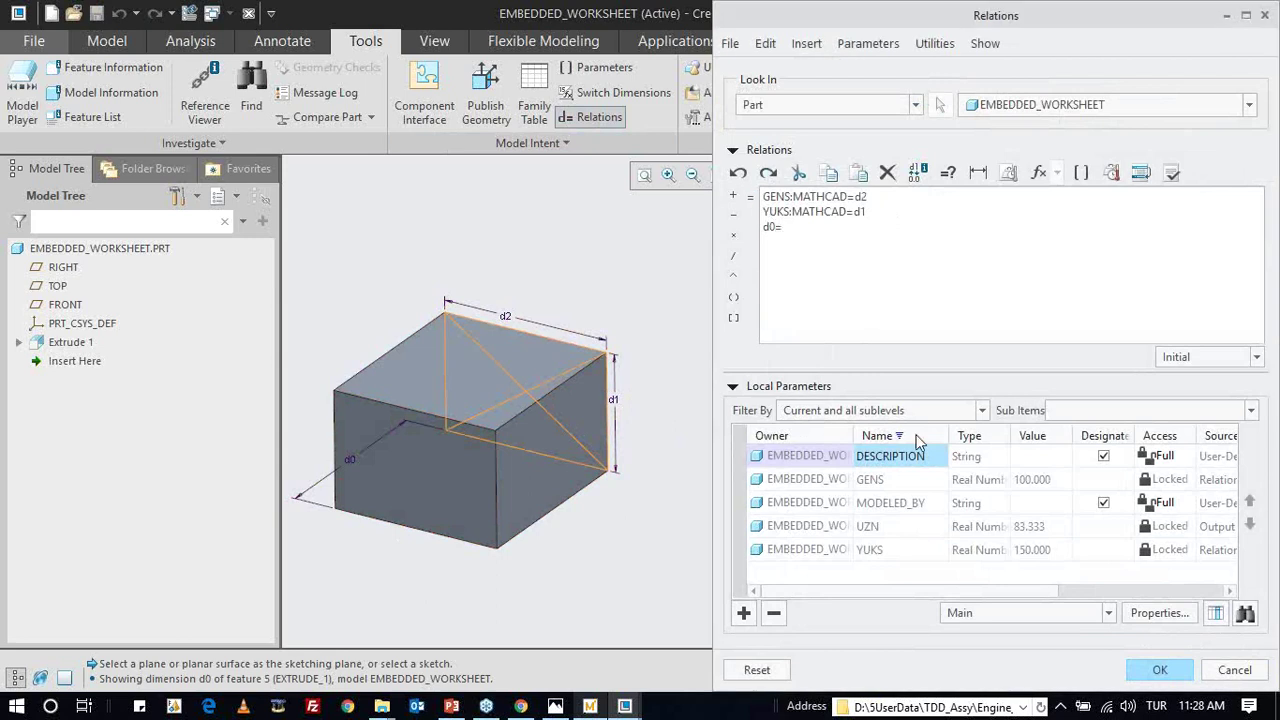
right_click(898, 533)
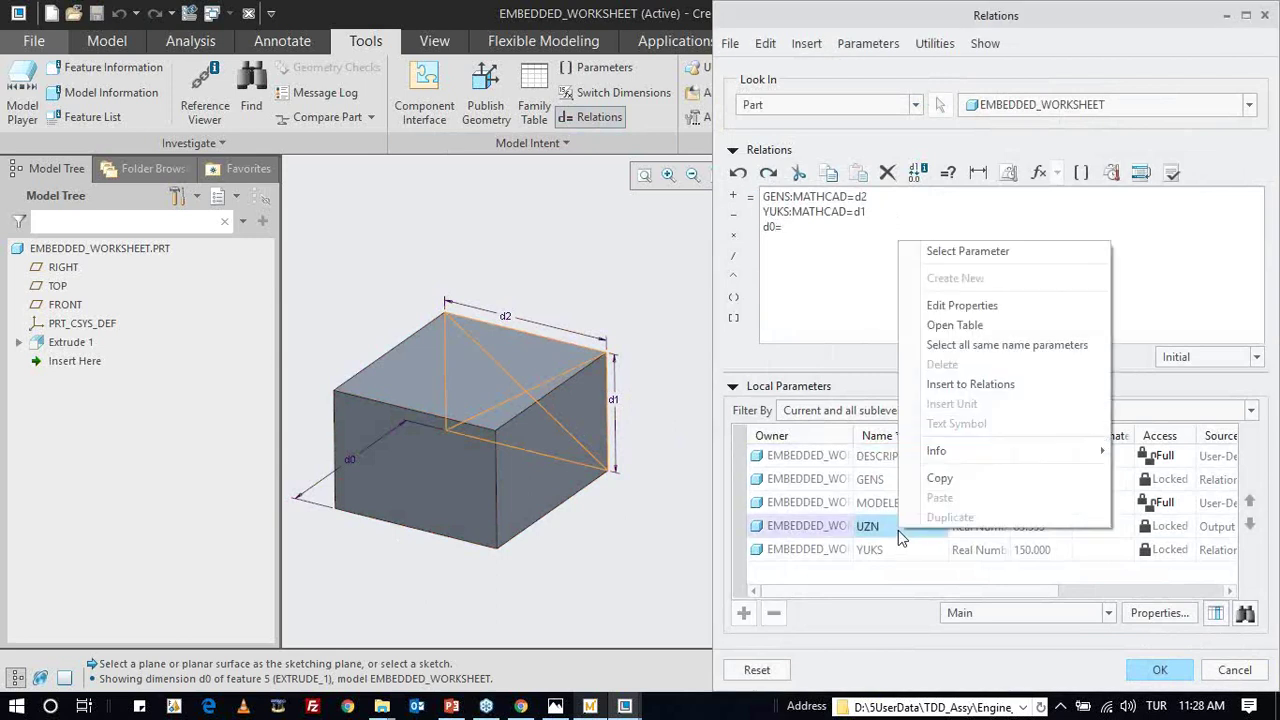
click(968, 386)
click(1171, 174)
key(Return)
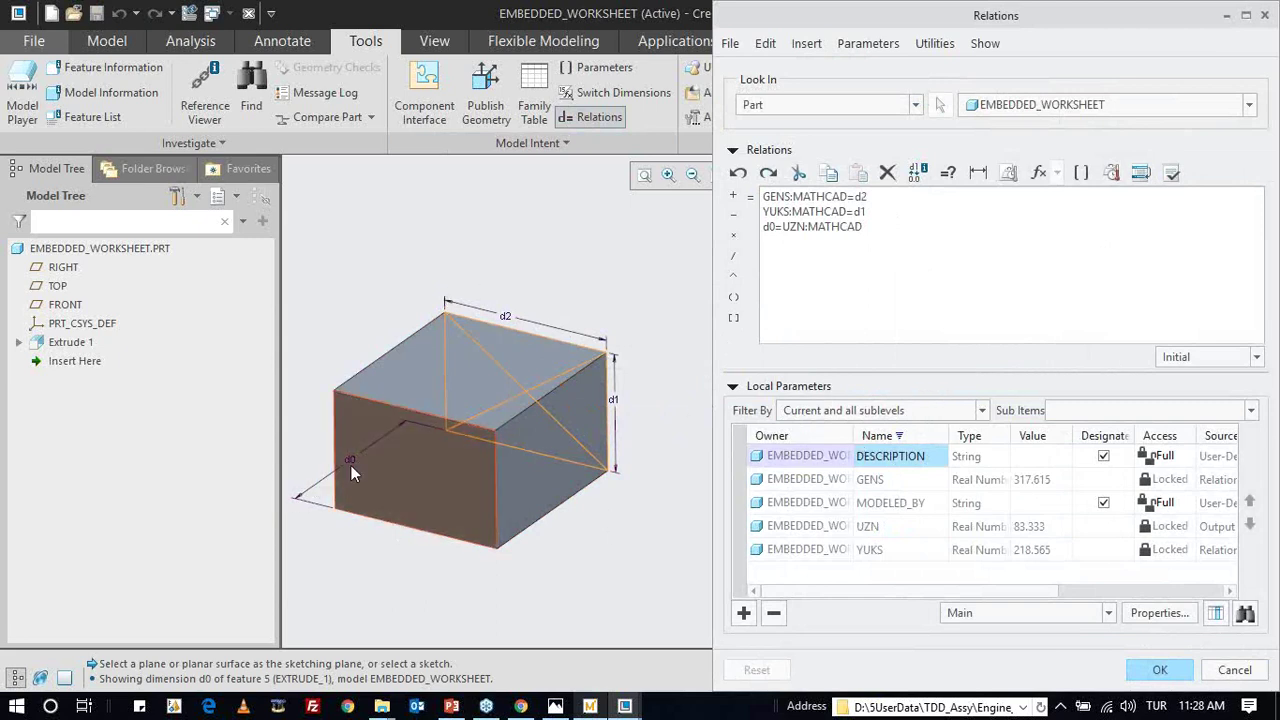
drag(283, 396, 190, 383)
- Apply the relations, inspect the regenerated box's 317.61 width and its height, and reopen the relations list
key(Return)
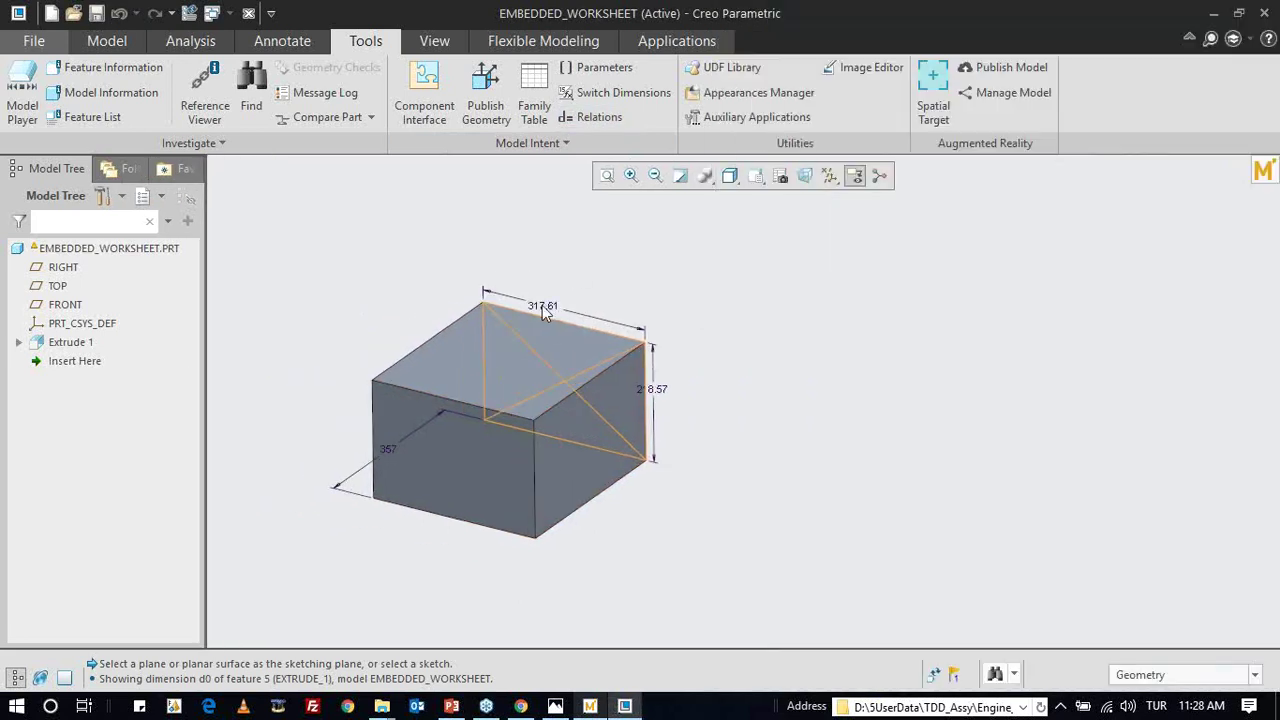
click(522, 356)
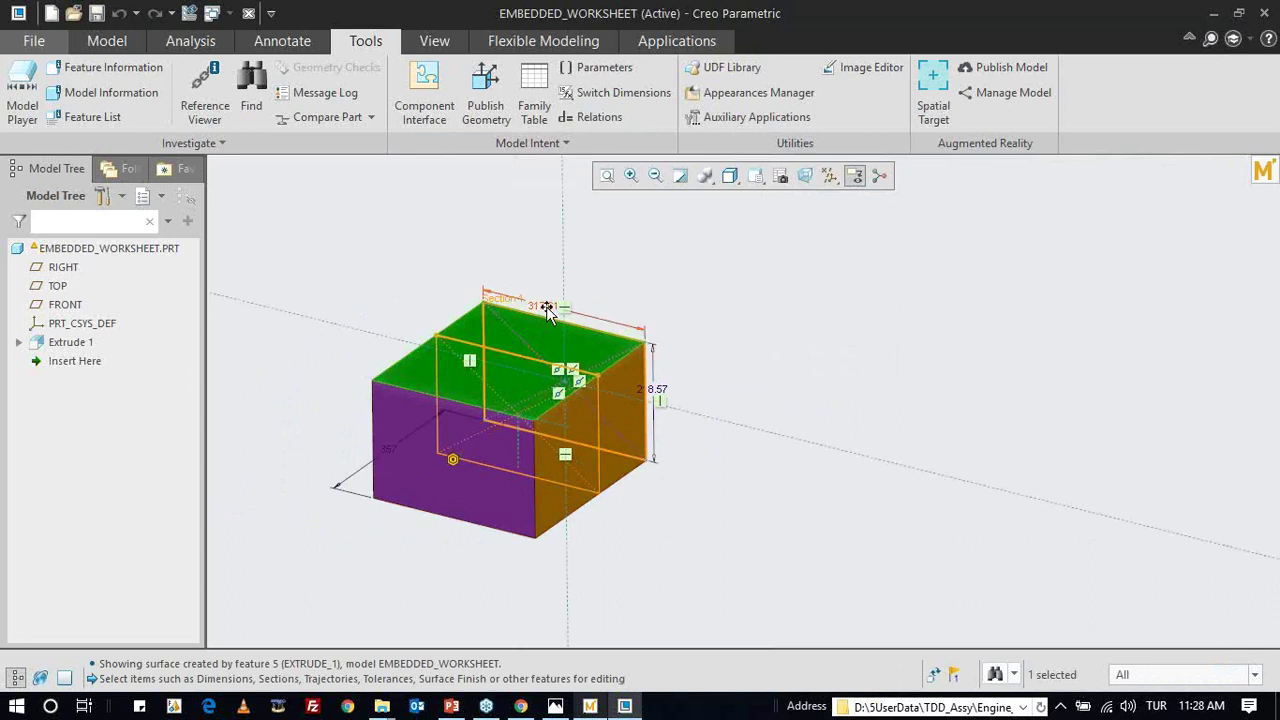
double_click(547, 312)
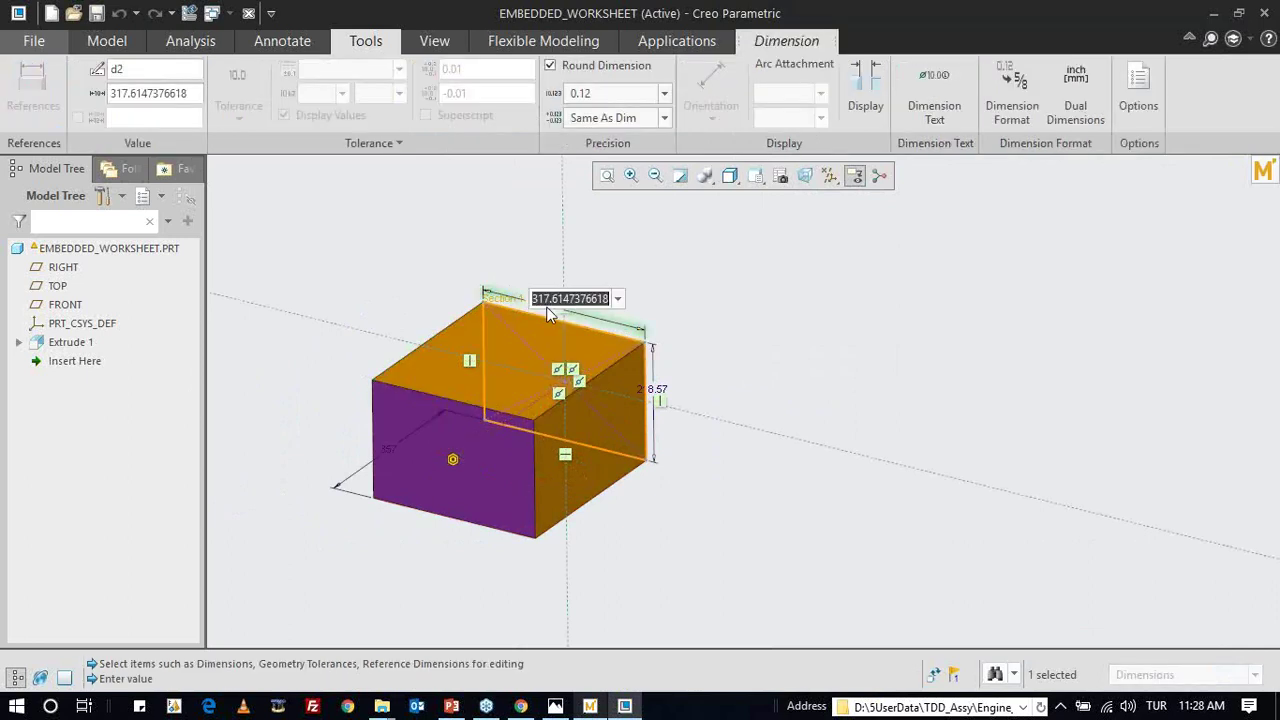
double_click(652, 390)
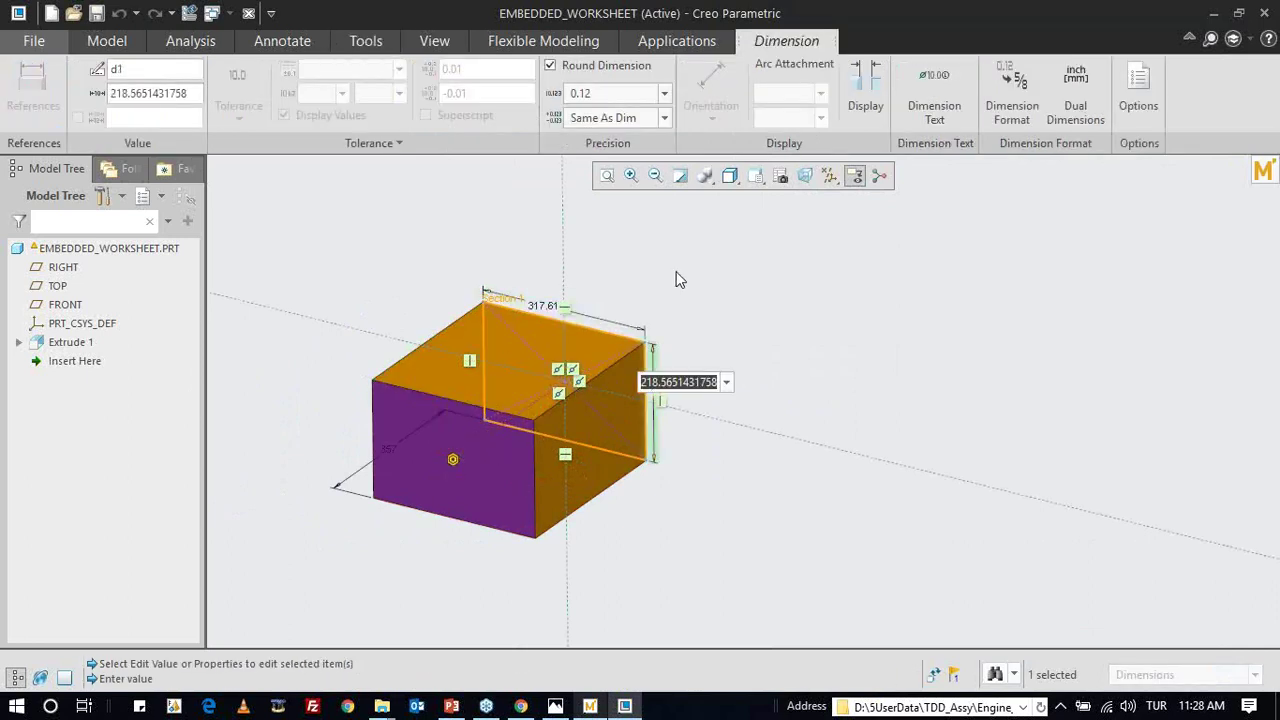
key(Return)
click(366, 40)
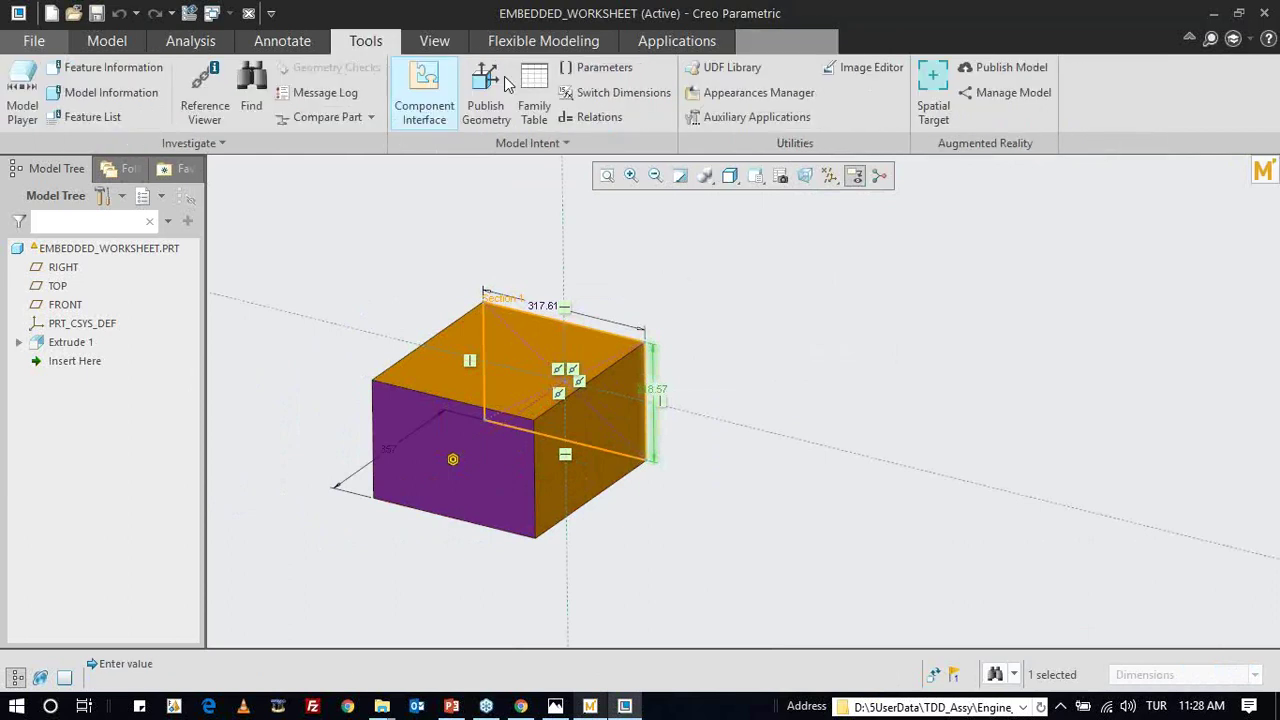
click(590, 117)
drag(875, 196, 849, 196)
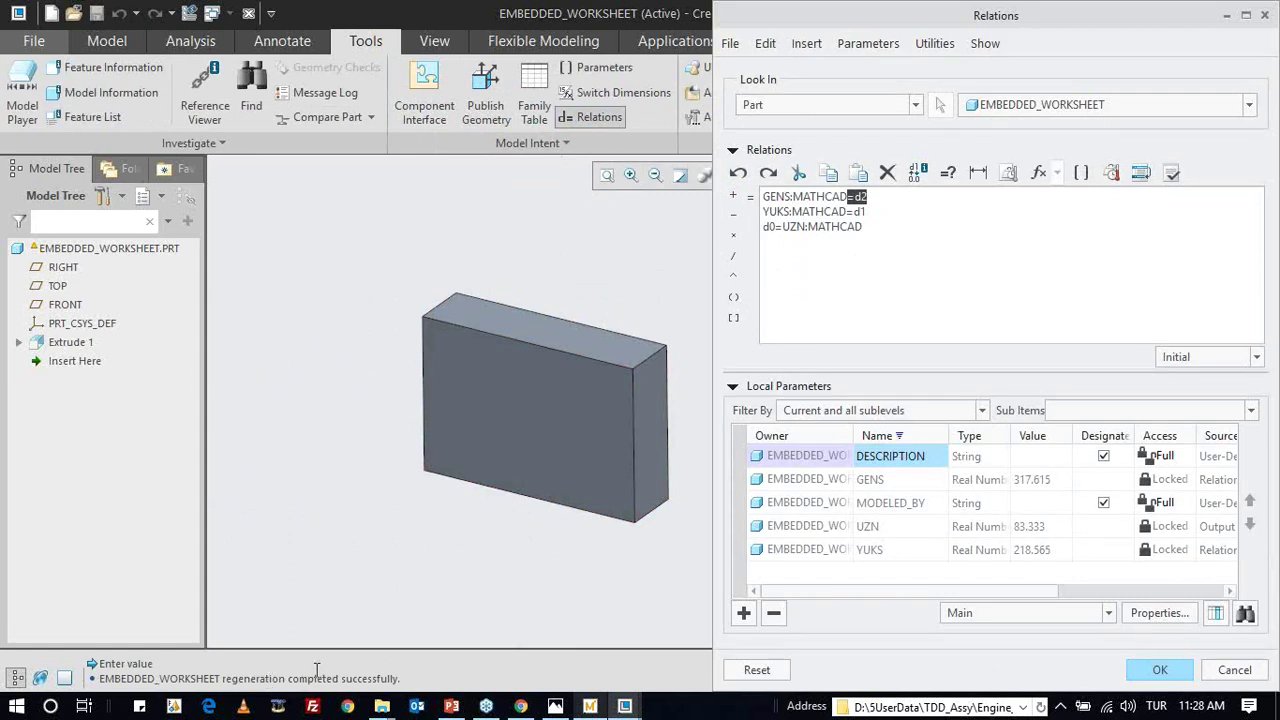
- Inspect the 83.33 depth dimension and its driving relation d0=UZN:MATHCAD
click(902, 209)
middle_click(577, 352)
double_click(533, 386)
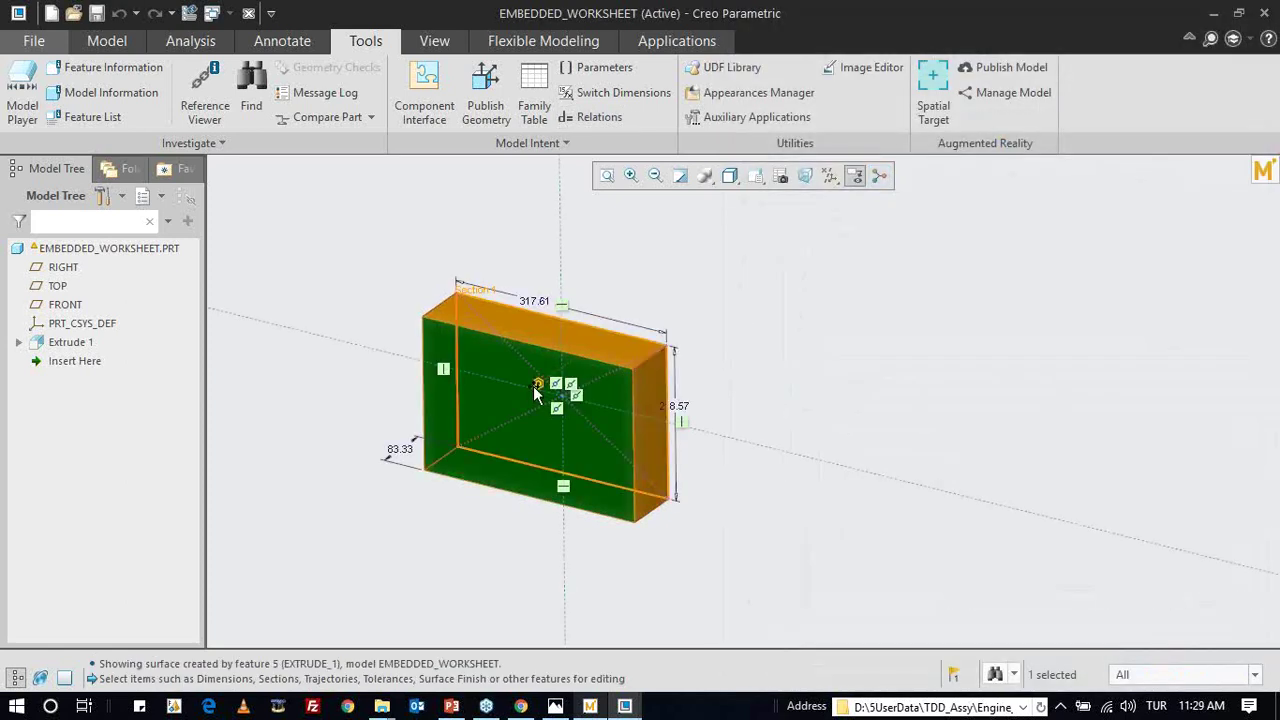
click(395, 452)
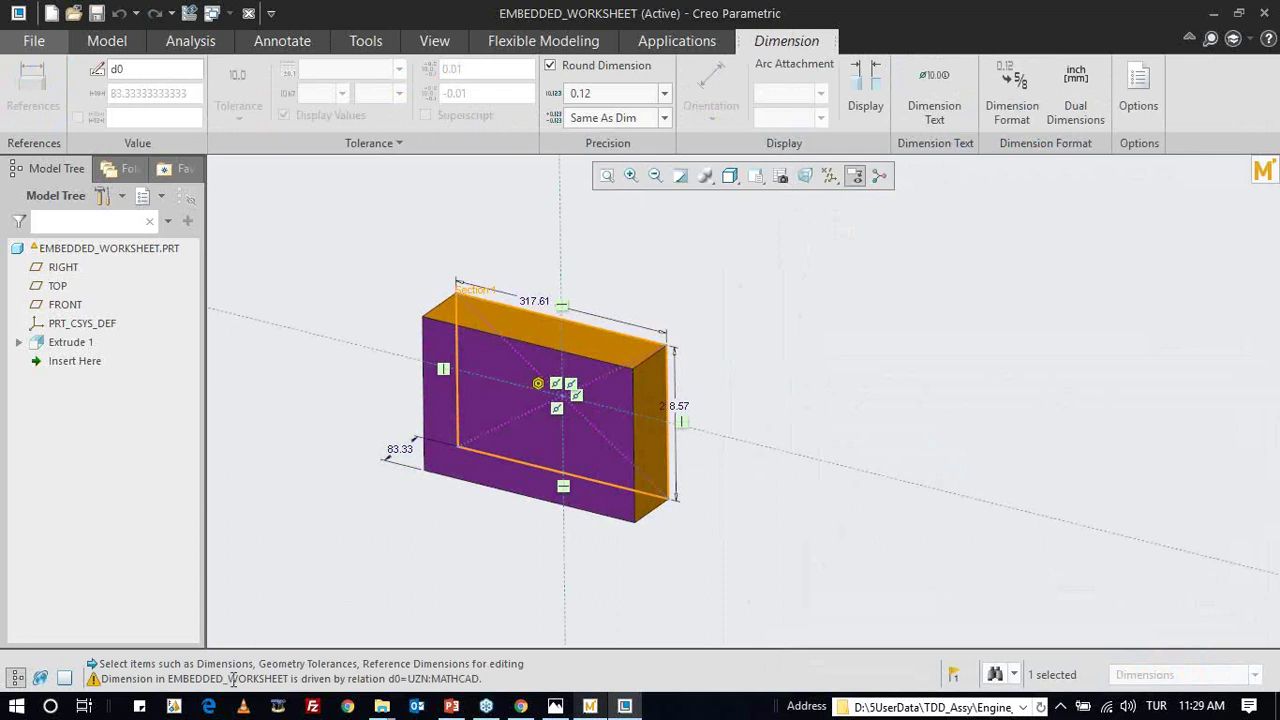
drag(390, 680, 467, 680)
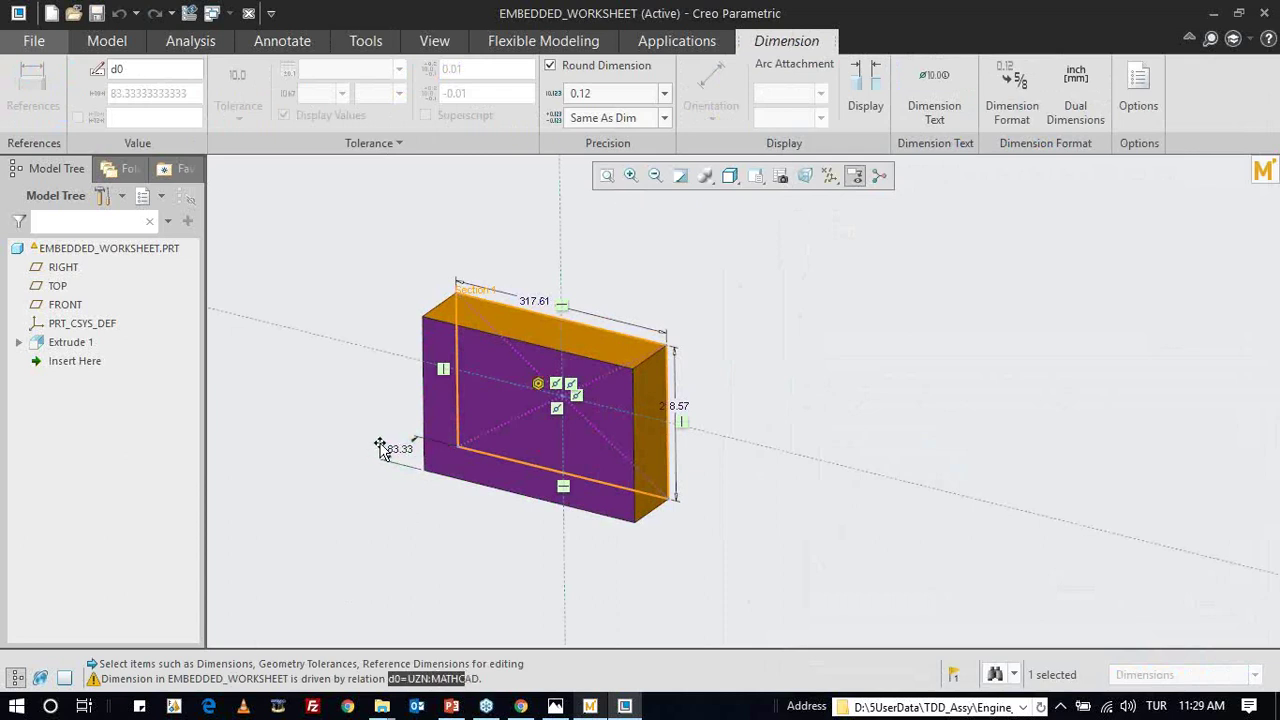
scroll(405, 405, down, 1)
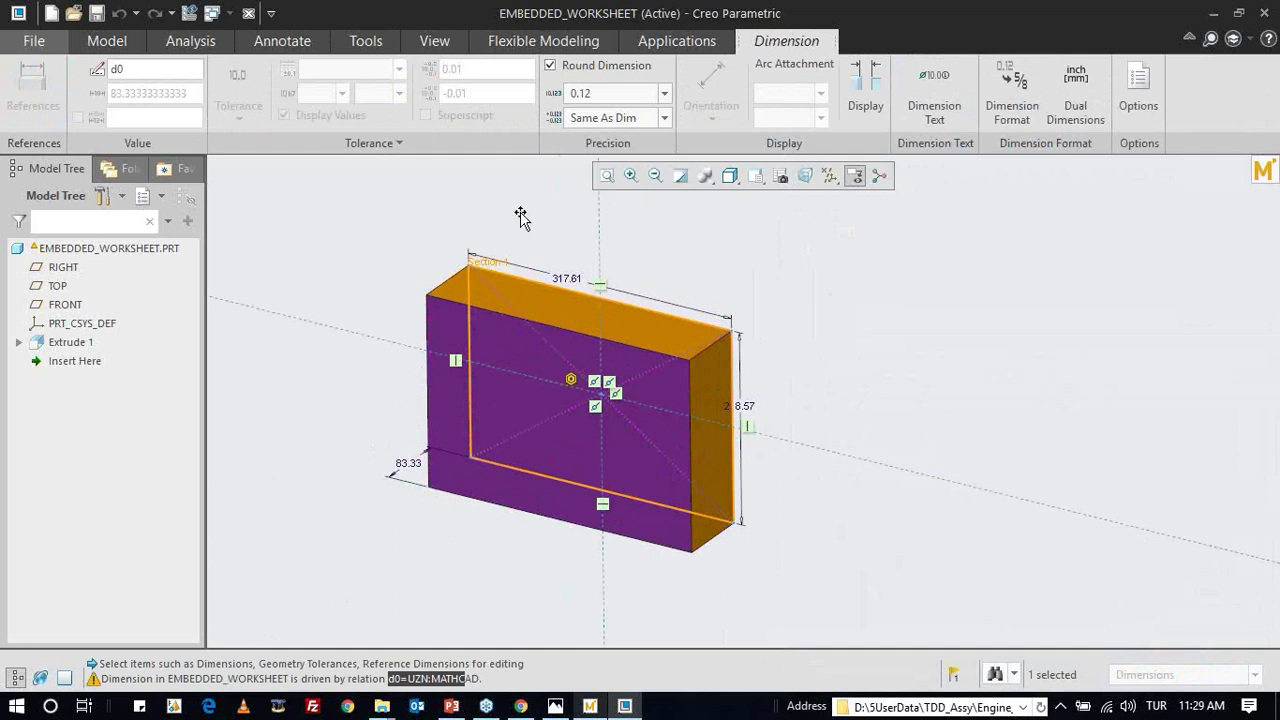
click(523, 211)
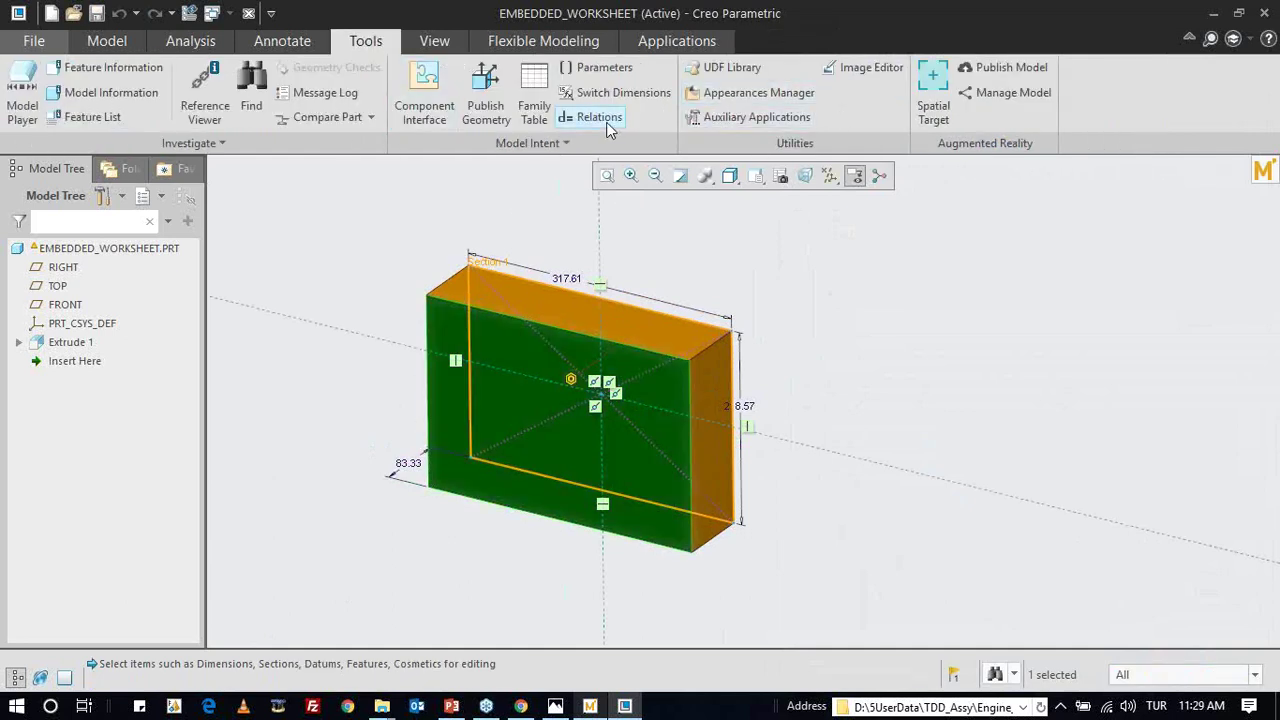
click(598, 117)
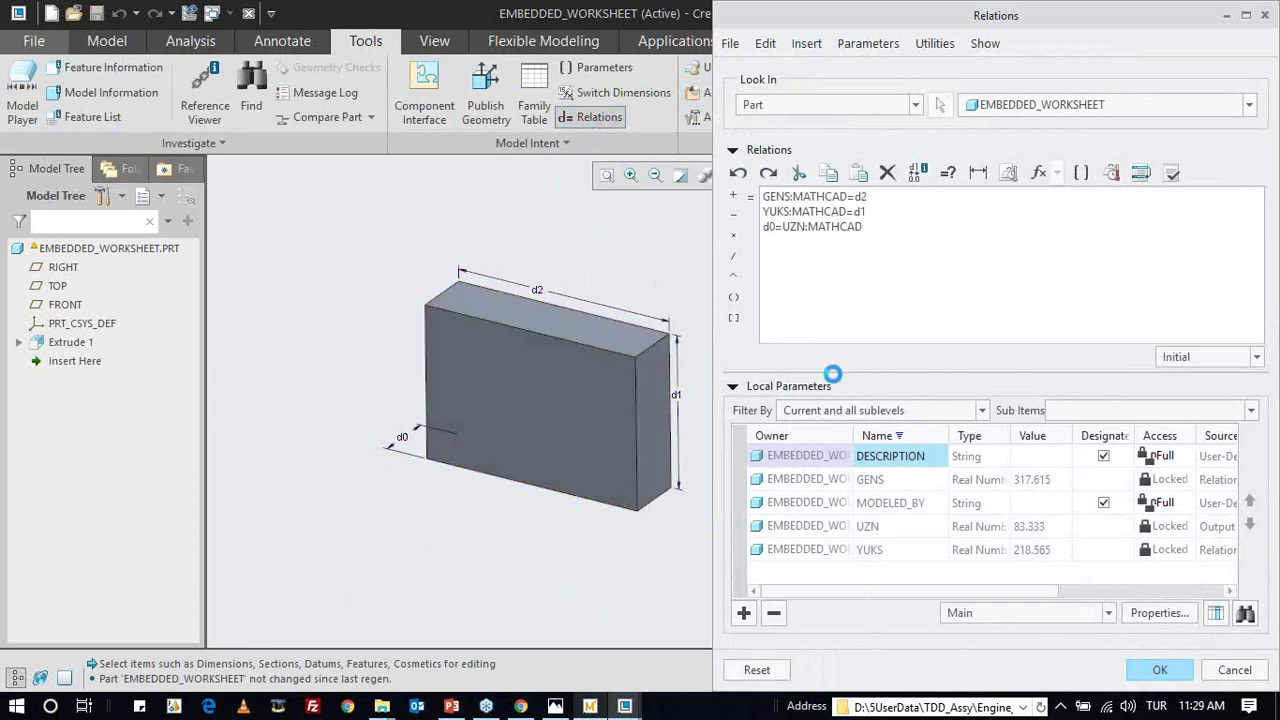
click(1160, 670)
scroll(630, 320, up, 1)
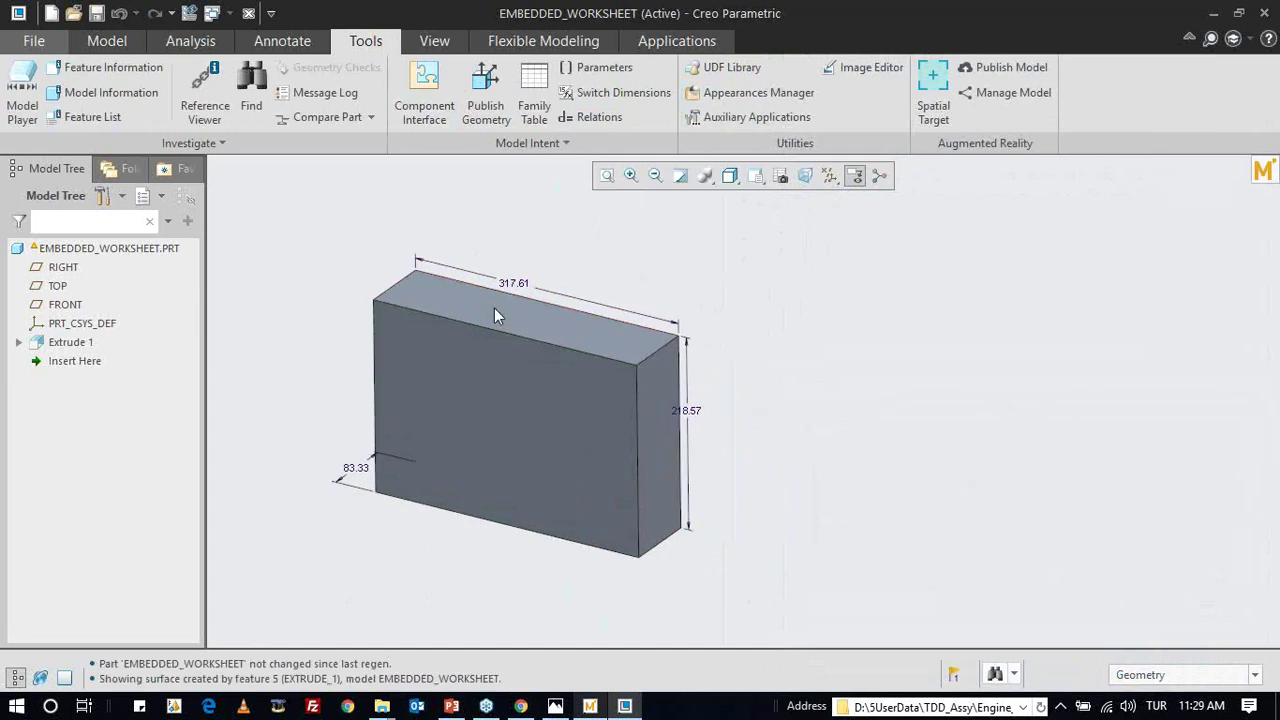
- Change the box width to 320 and the height to 220, then regenerate
click(497, 312)
double_click(514, 283)
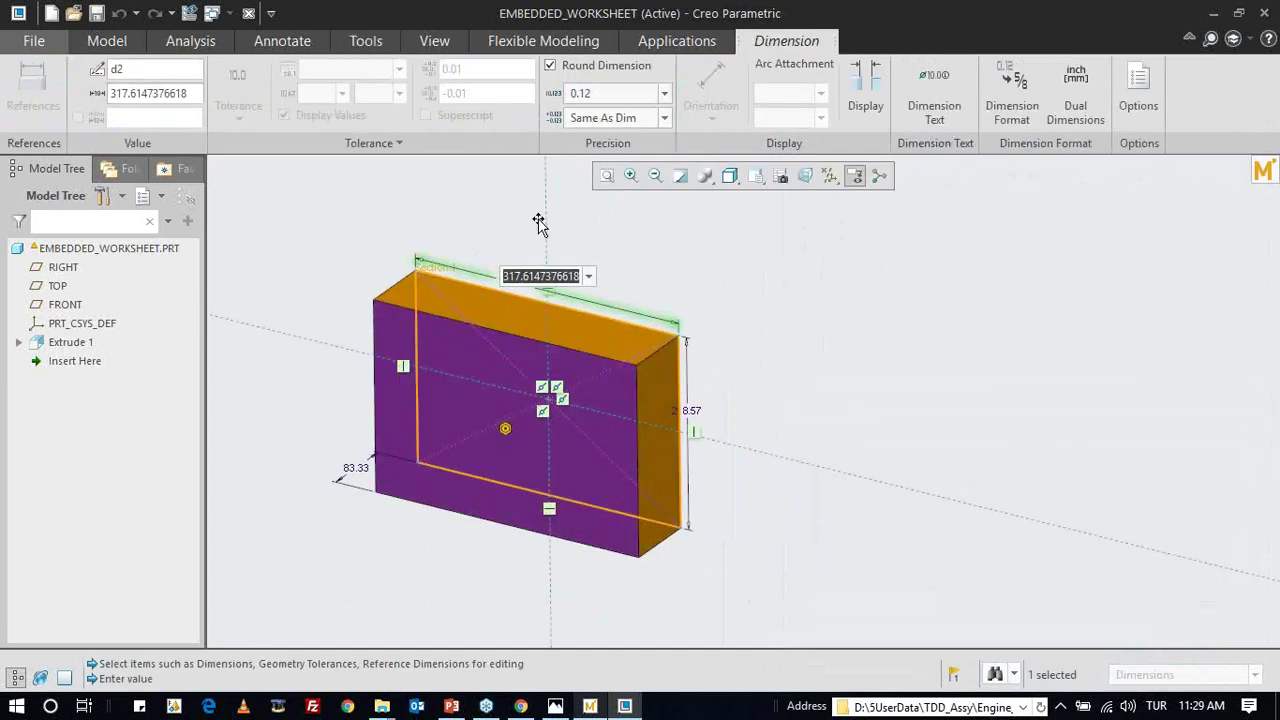
text(320)
key(Return)
double_click(690, 411)
text(220)
key(Return)
click(841, 314)
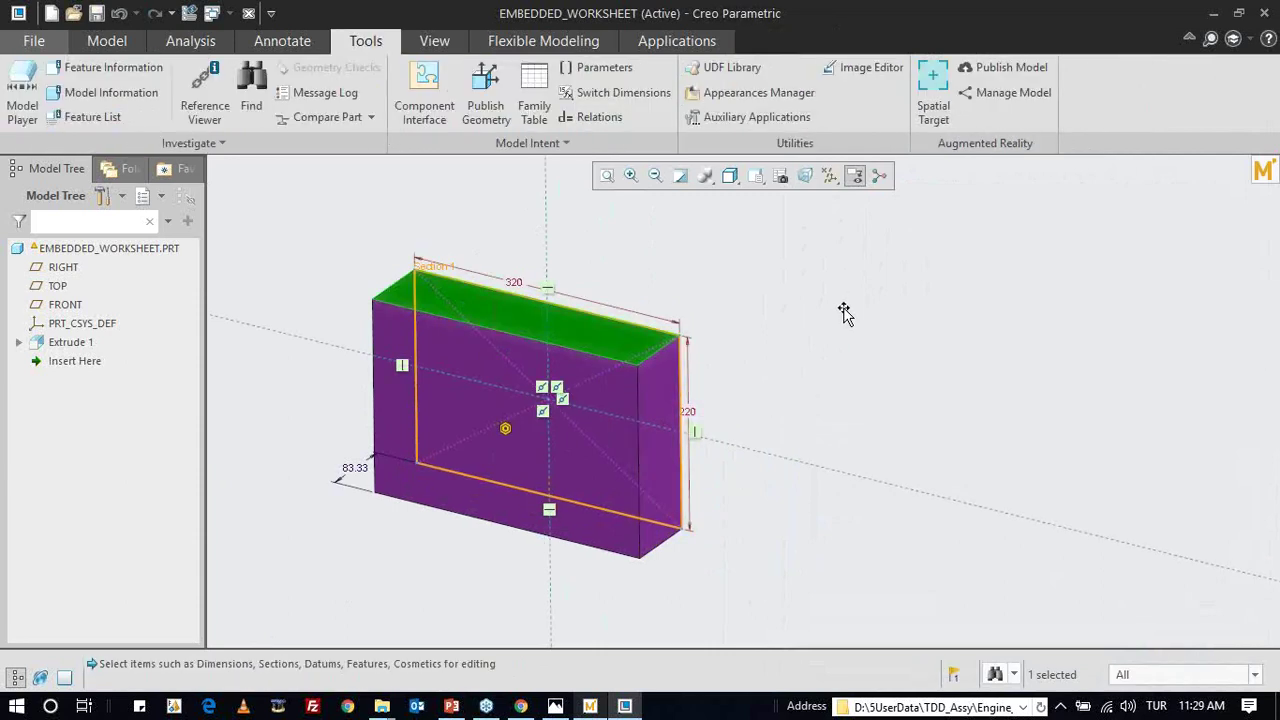
click(349, 477)
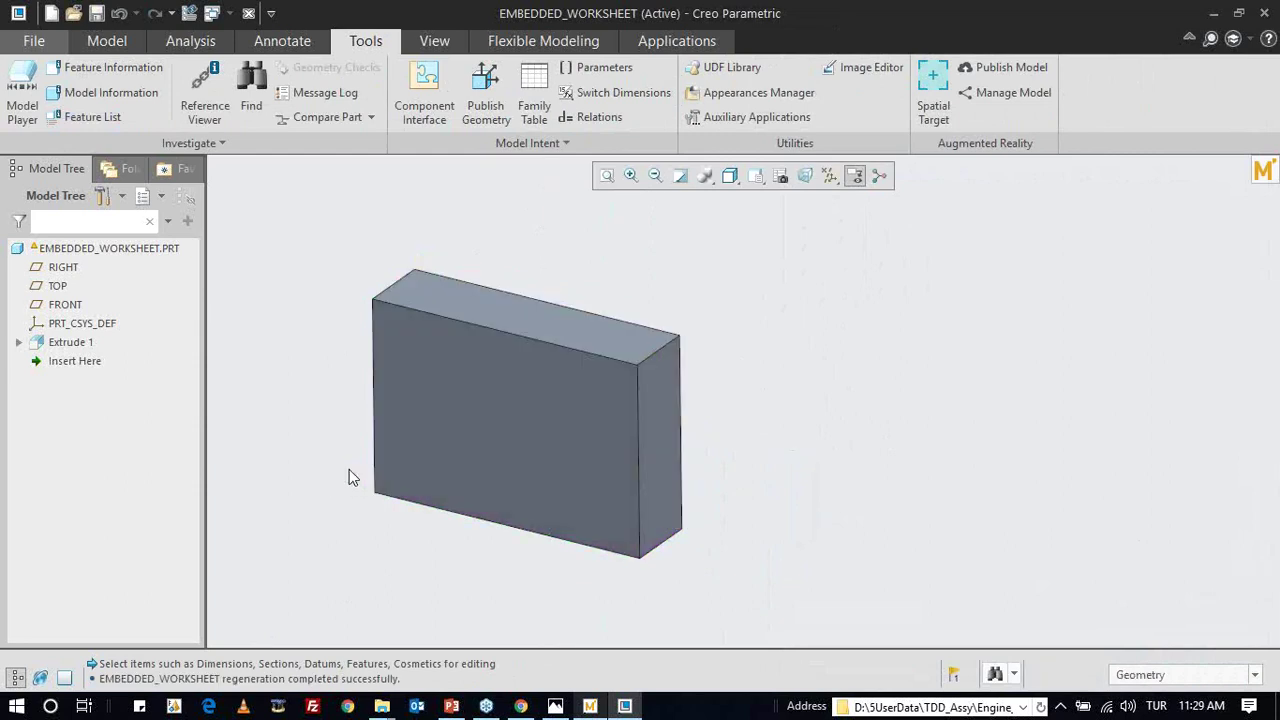
double_click(407, 450)
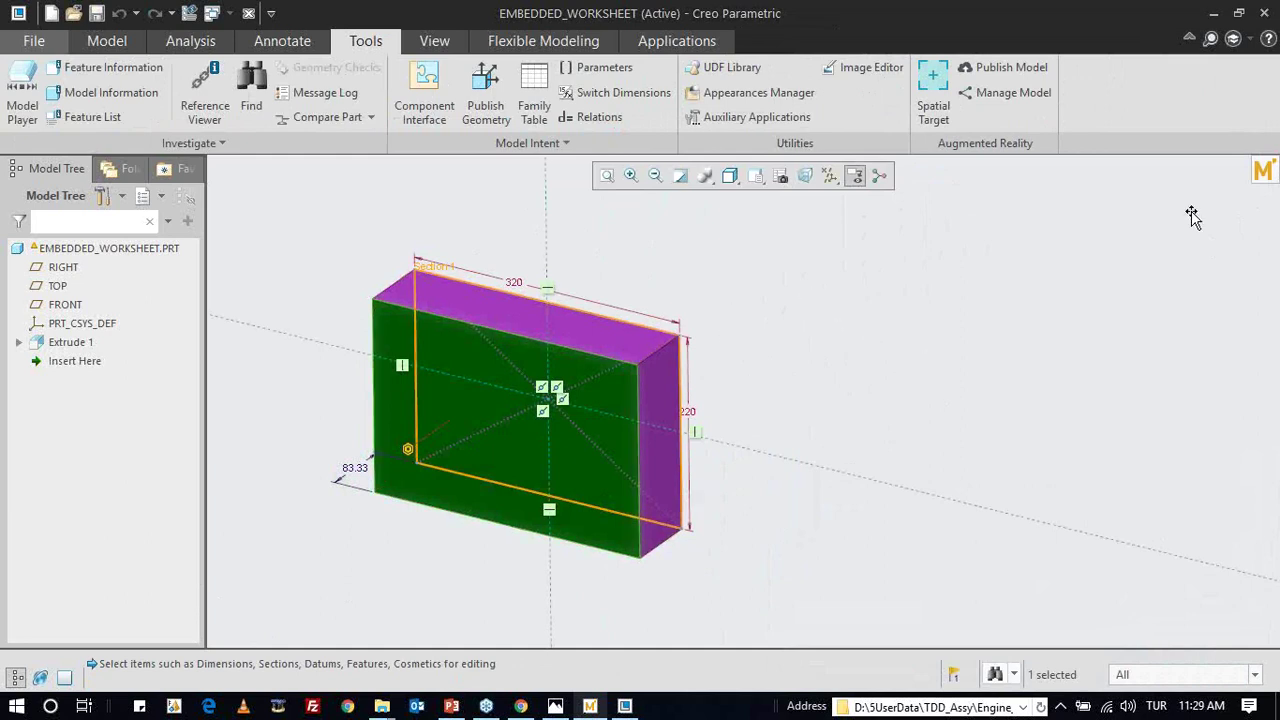
- Update the Mathcad inputs to GENS 320 and YUKS 220, then push UZUNLUK 180 back to Creo
click(1265, 175)
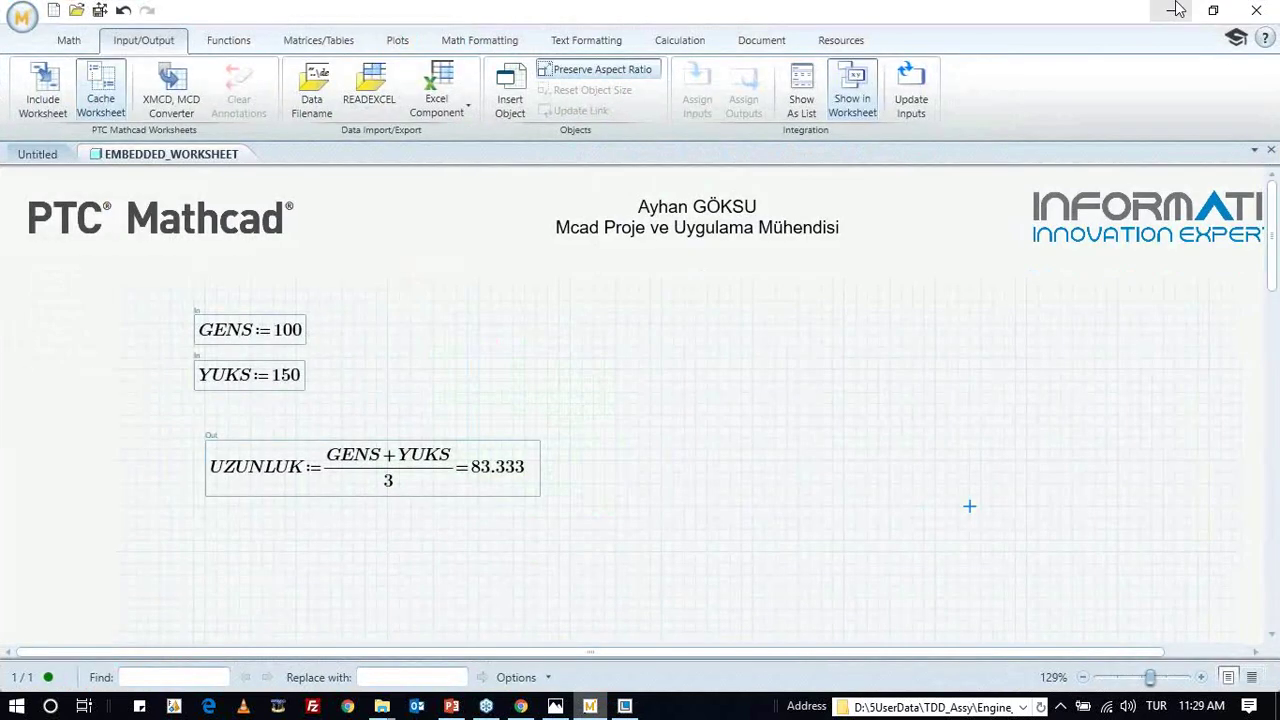
click(1175, 10)
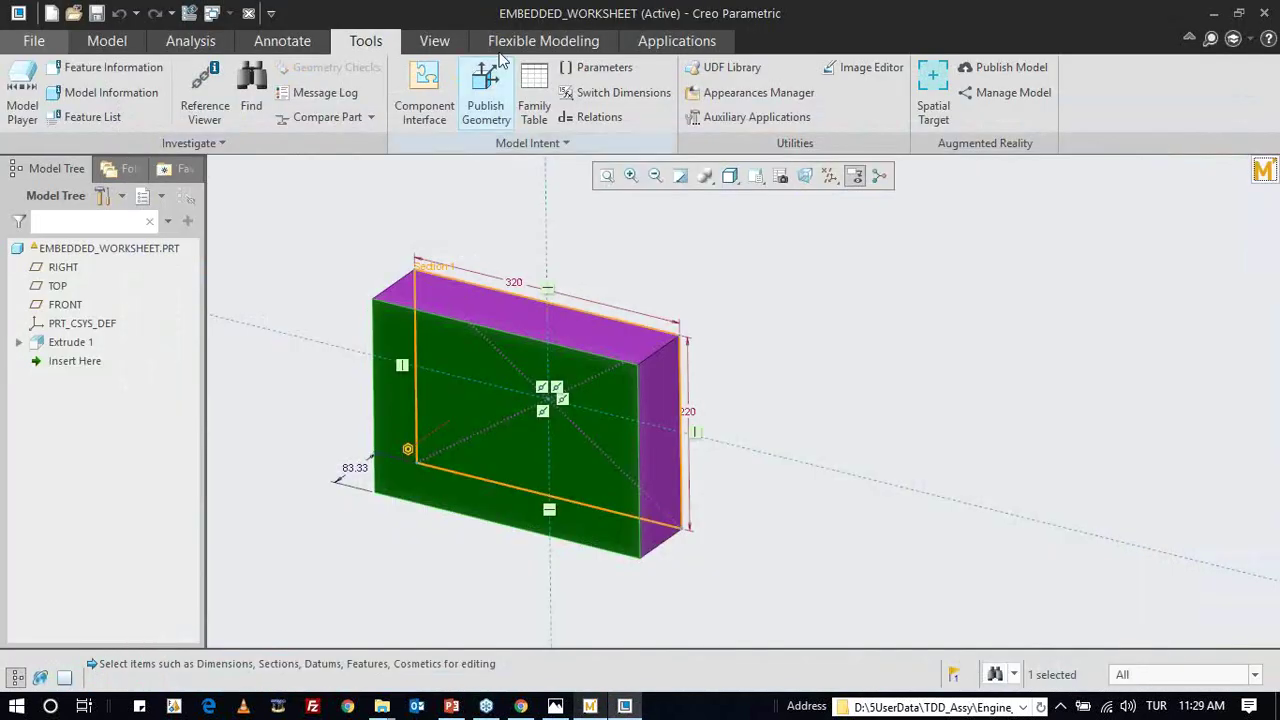
click(642, 40)
click(448, 116)
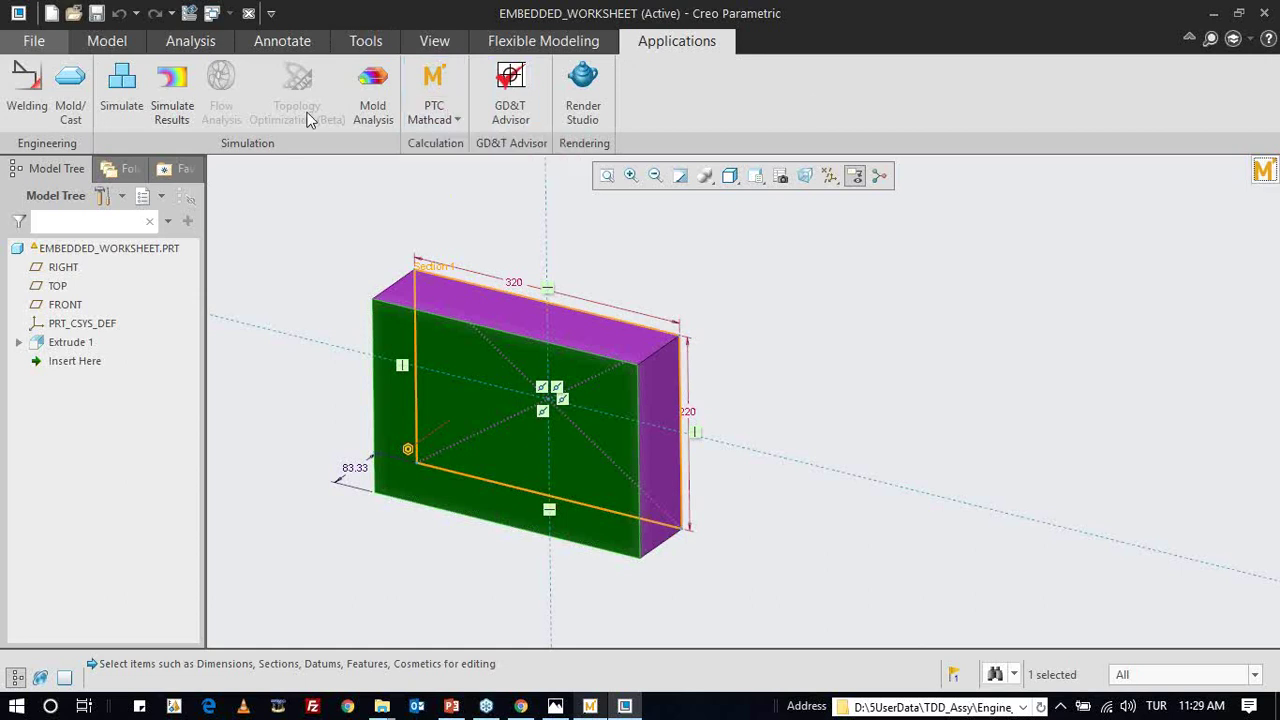
click(1264, 171)
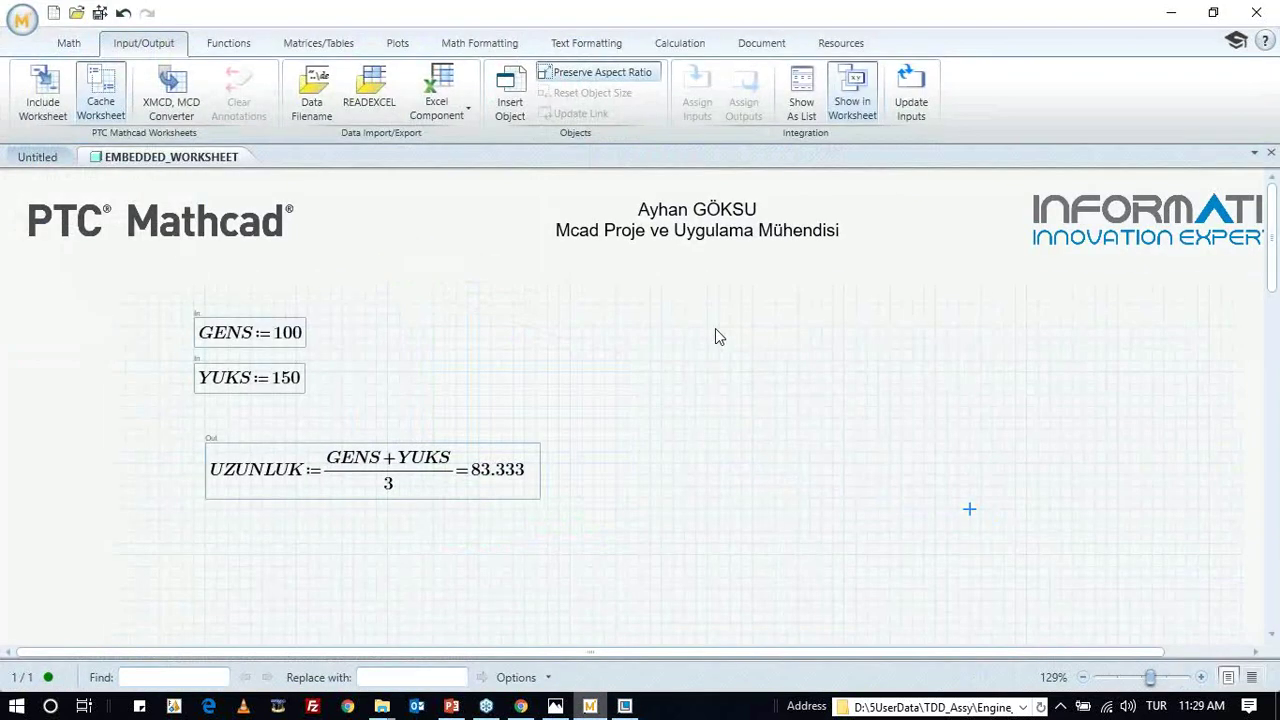
click(911, 88)
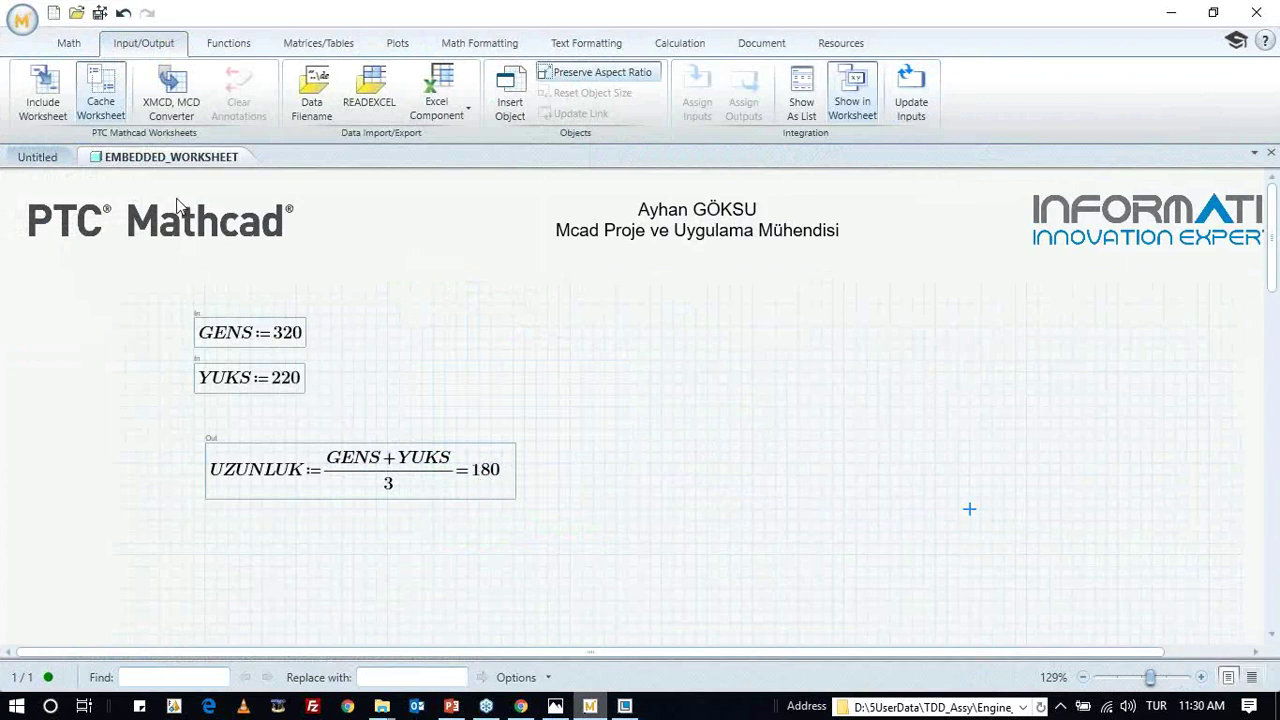
click(99, 13)
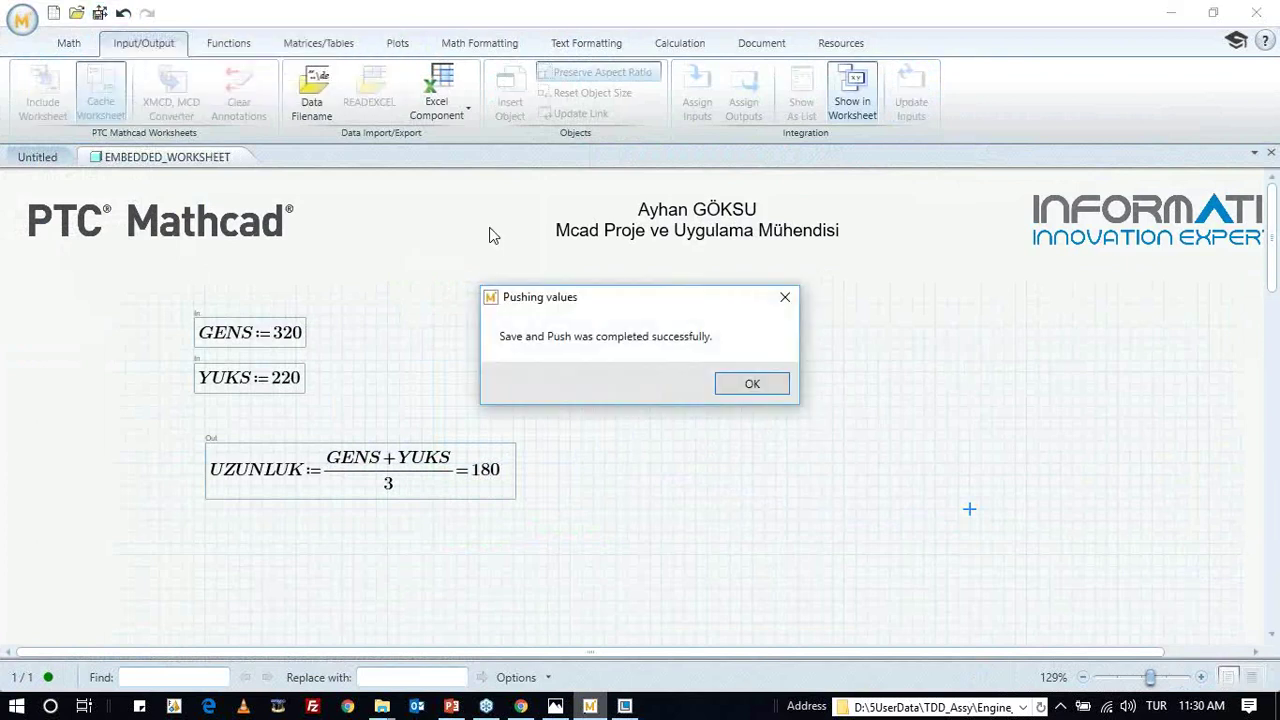
click(752, 385)
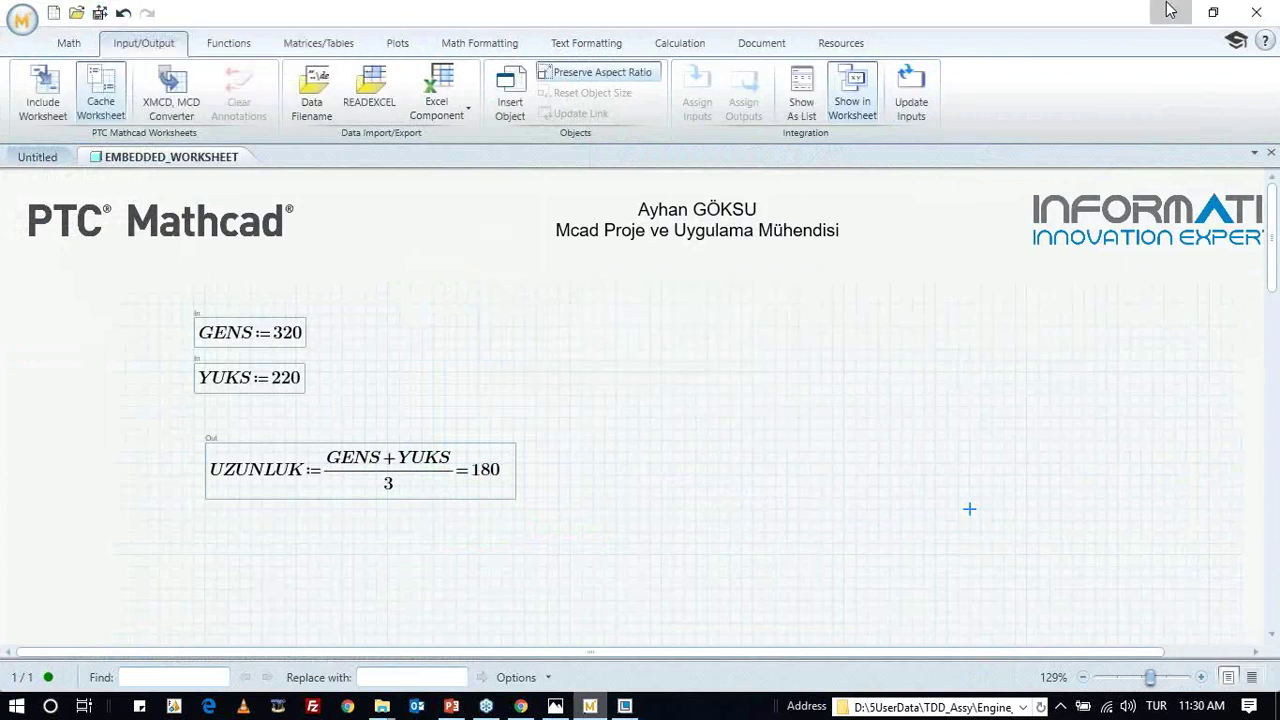
click(1170, 13)
- Regenerate the box and check its 180 depth dimension
click(190, 13)
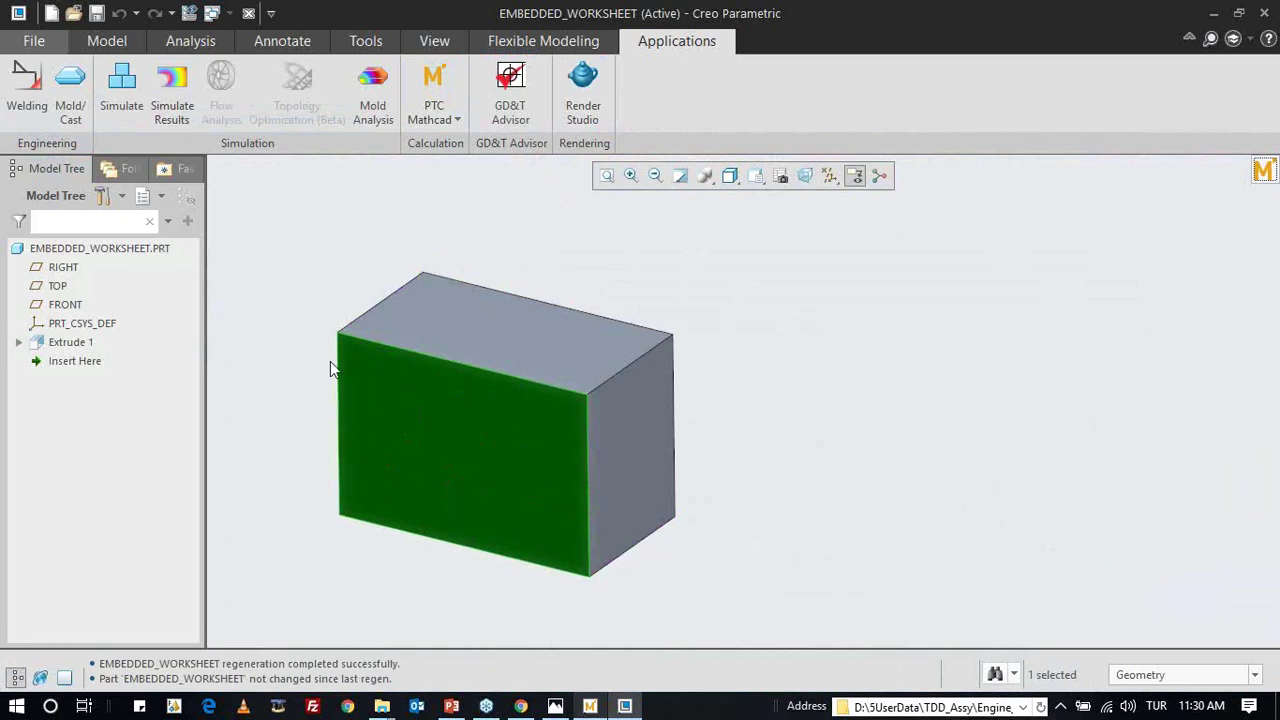
click(393, 425)
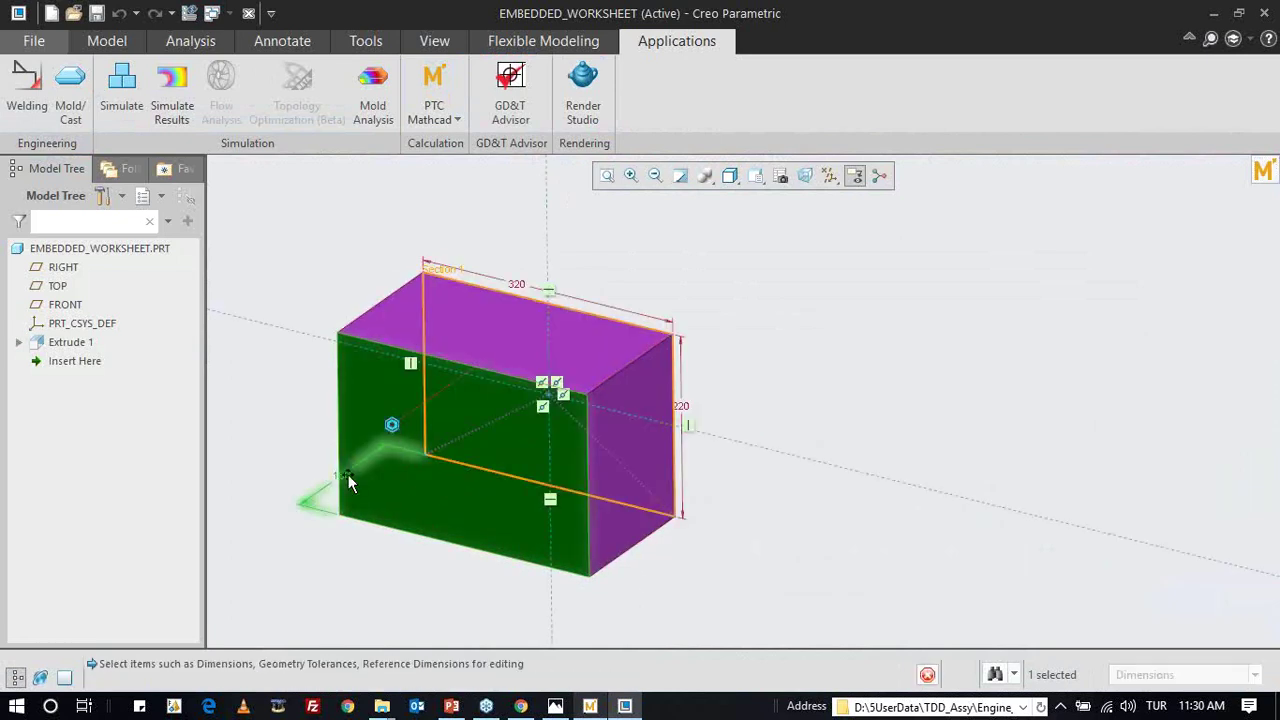
click(348, 474)
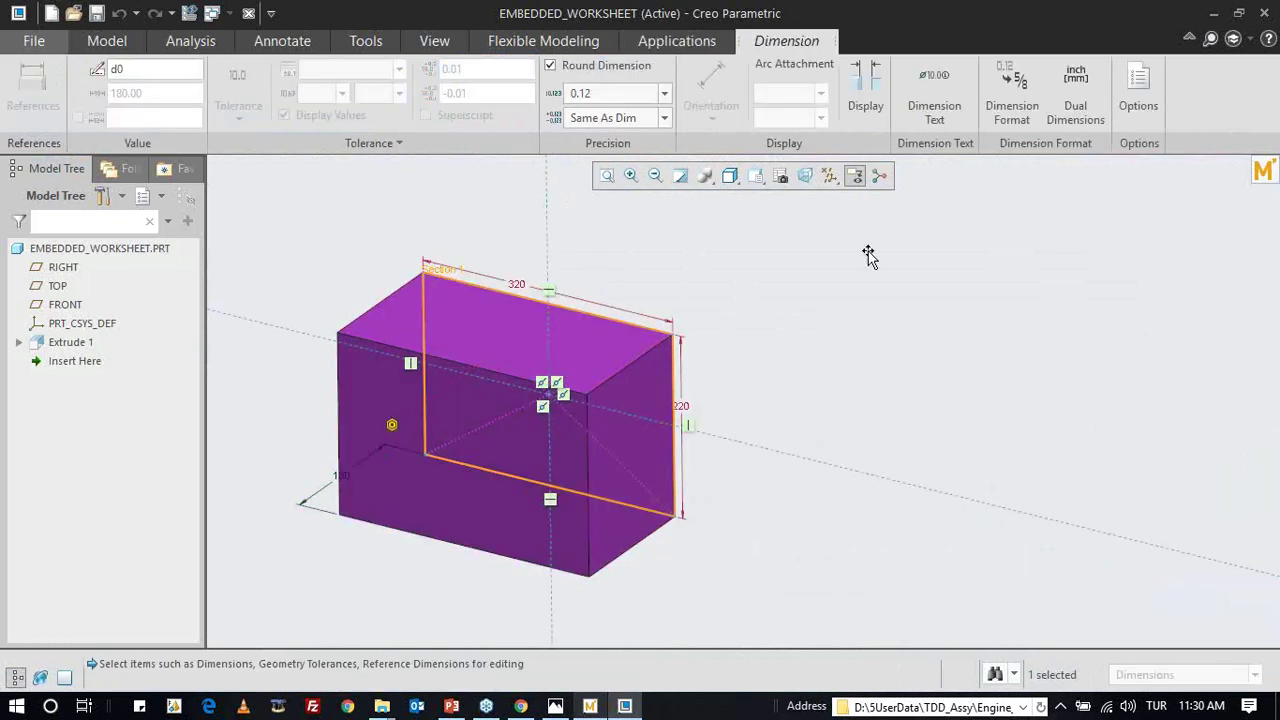
click(785, 275)
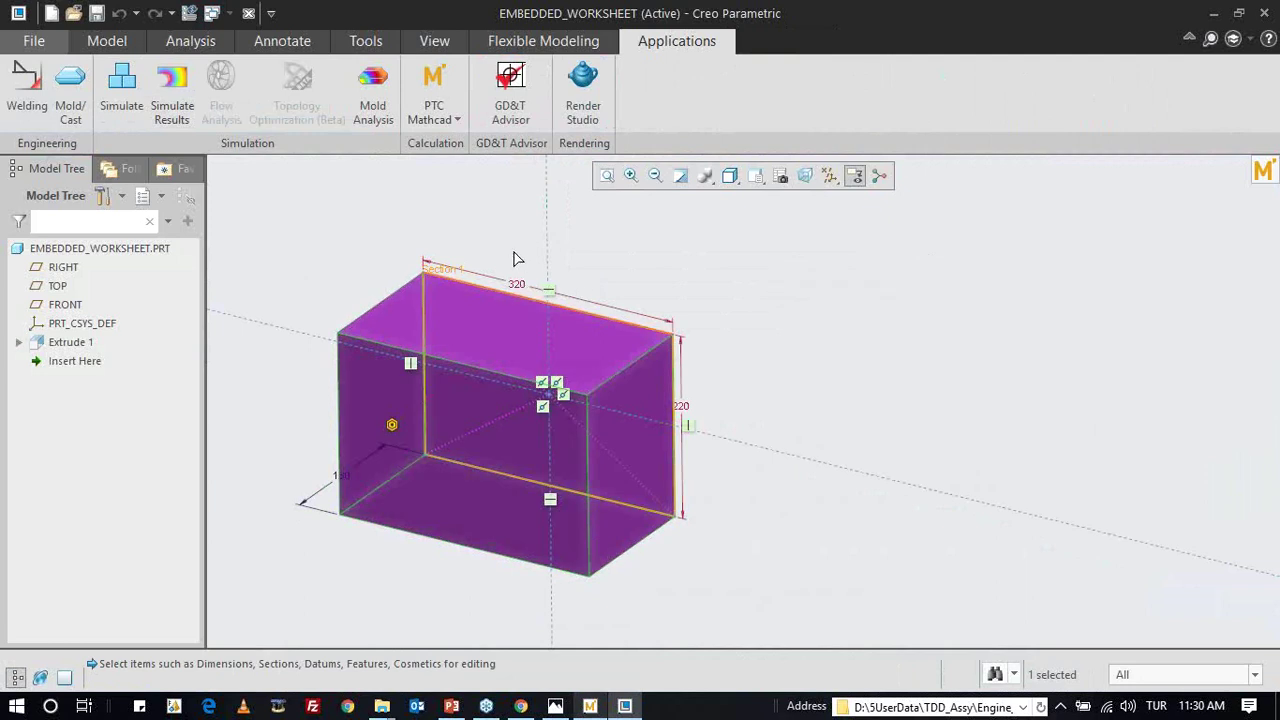
- Resize the box to 240 wide and 257.5 high and regenerate
double_click(498, 308)
double_click(521, 288)
text(40)
key(Return)
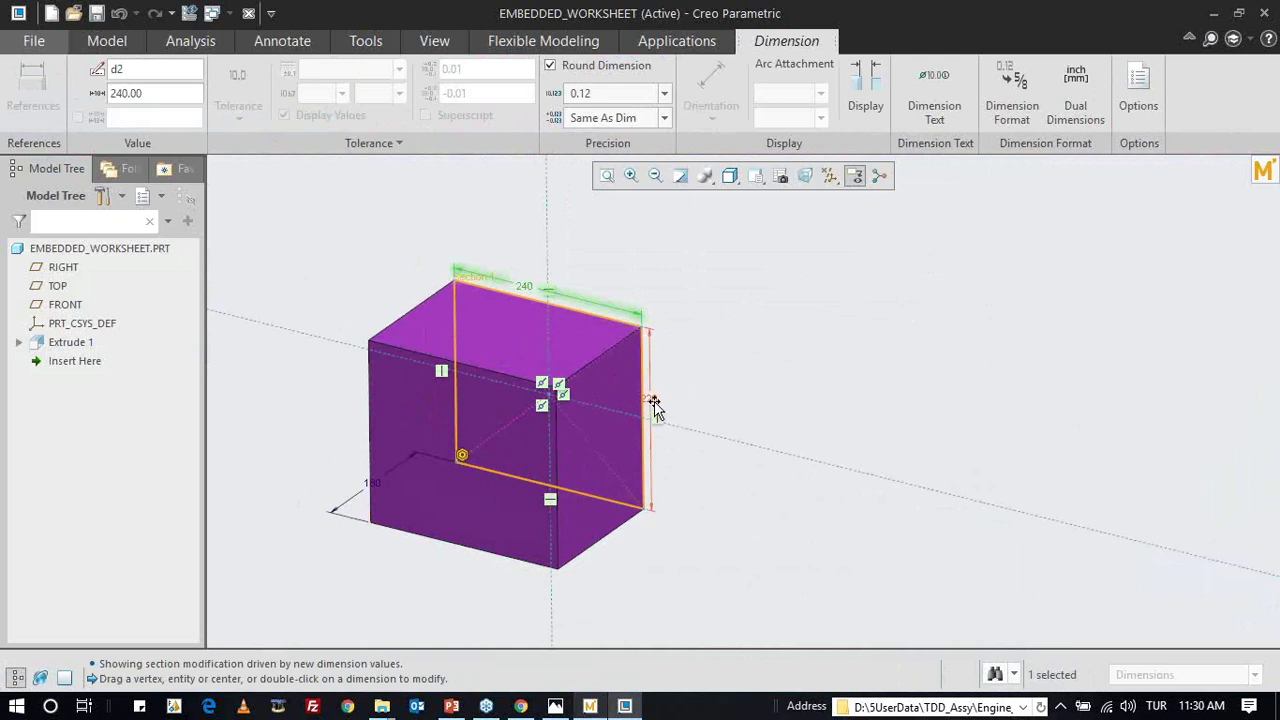
double_click(650, 398)
text(257.5)
key(Return)
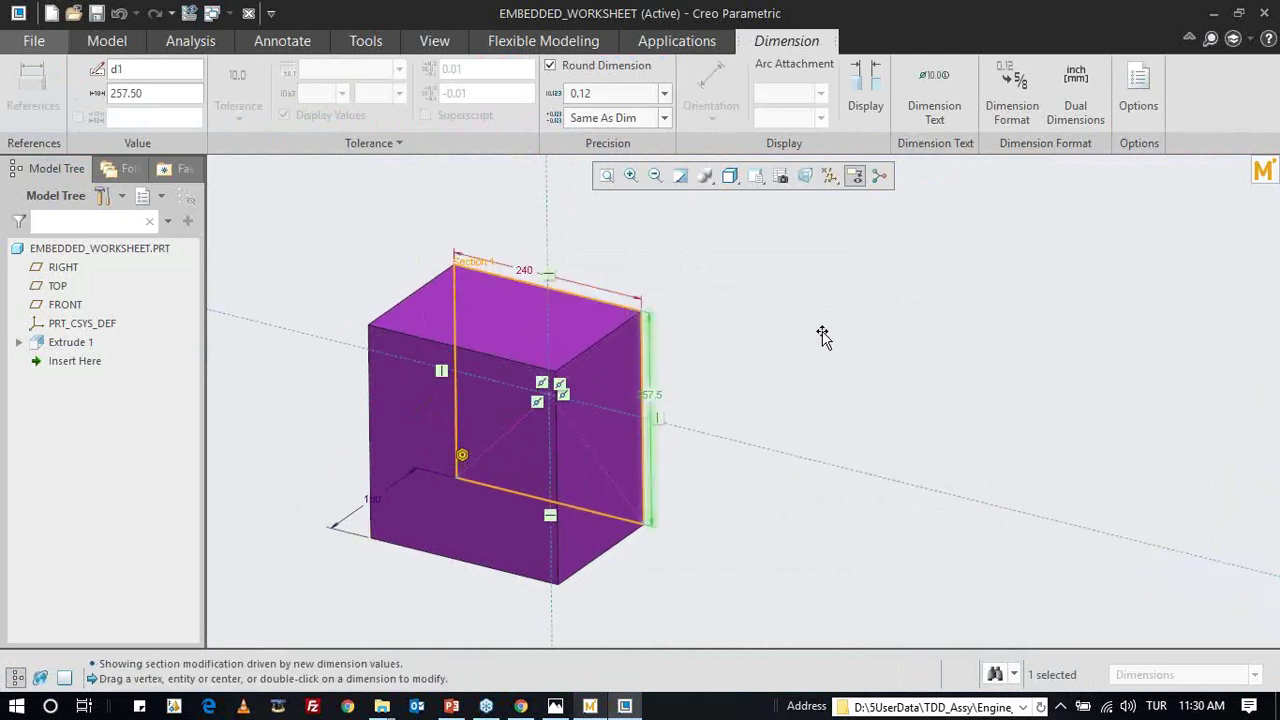
click(822, 335)
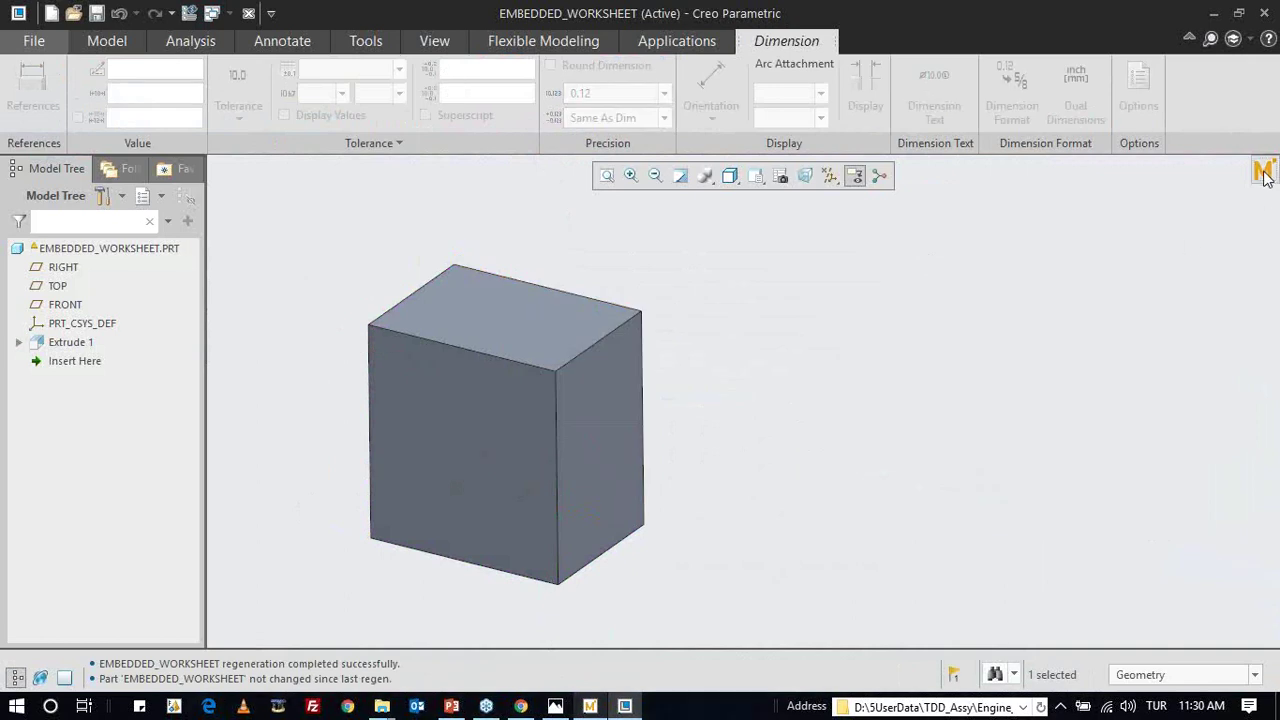
key(alt+Tab)
- Pull GENS 240 and YUKS 257.5 into Mathcad, push UZUNLUK 165.833 to Creo, and minimize
click(910, 100)
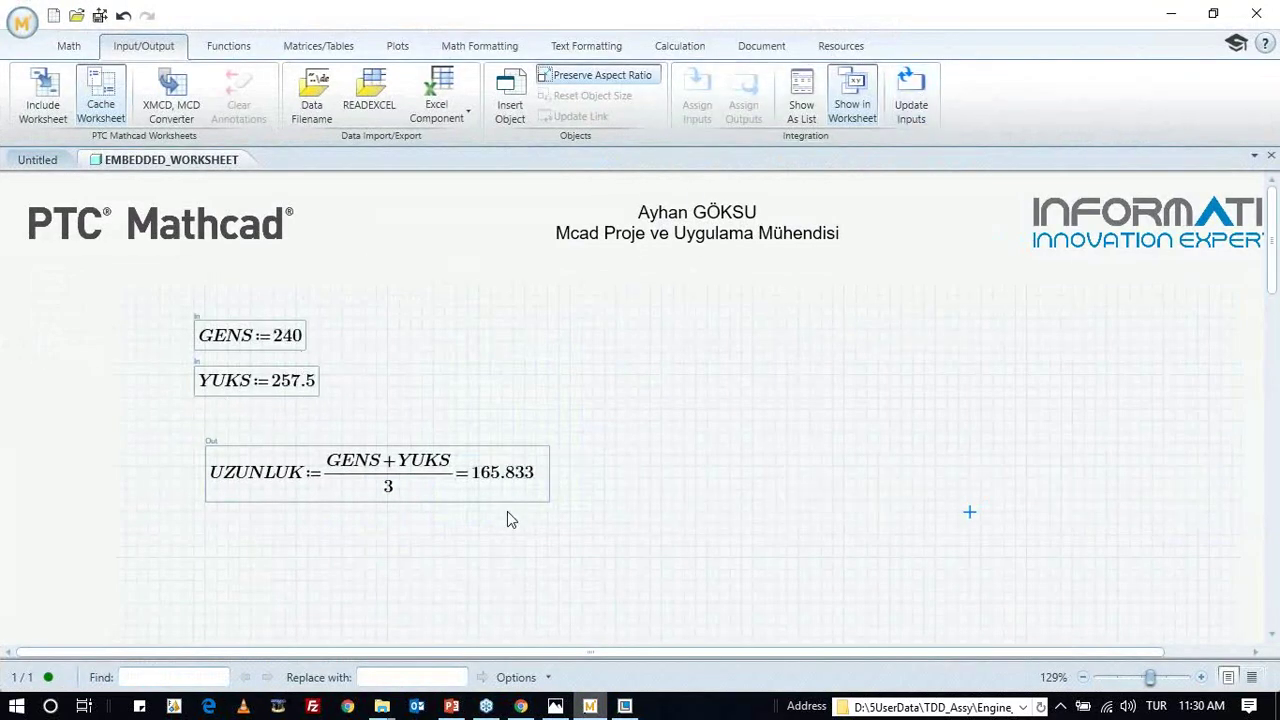
click(100, 15)
click(739, 388)
click(1171, 13)
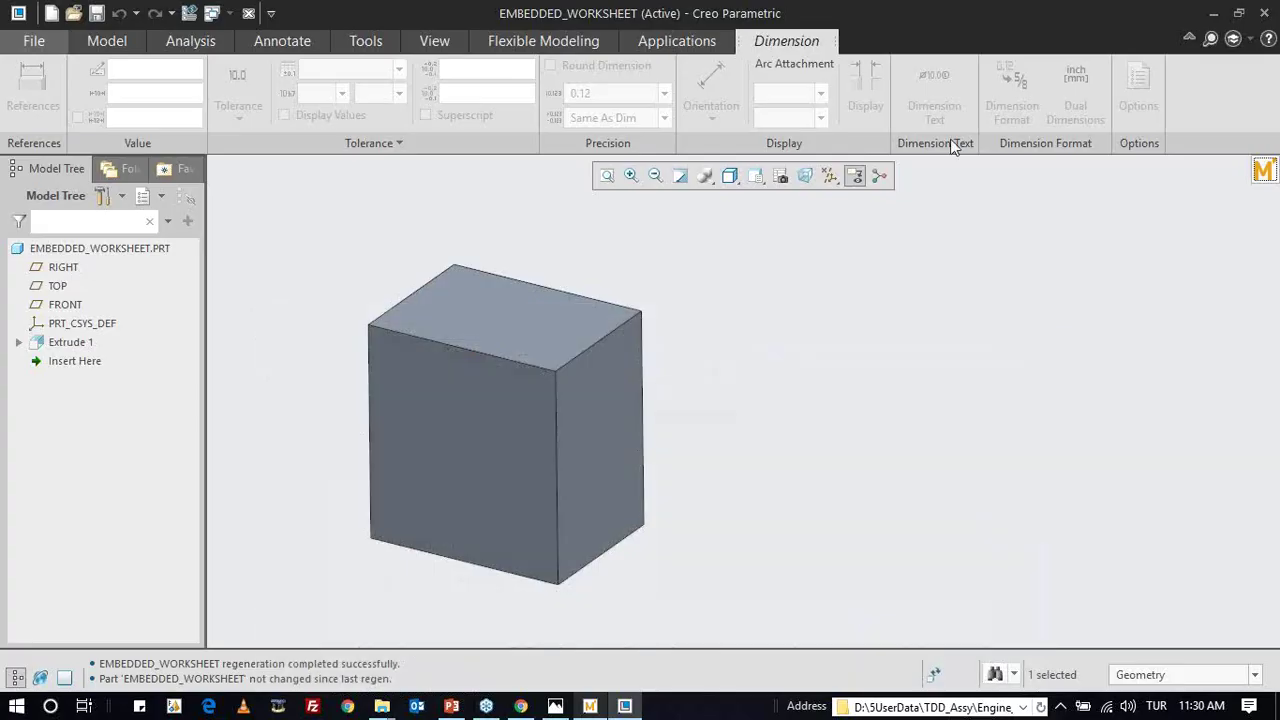
- Change the box length dimension from 240 to 250 and regenerate the part
double_click(424, 417)
key(ctrl+g)
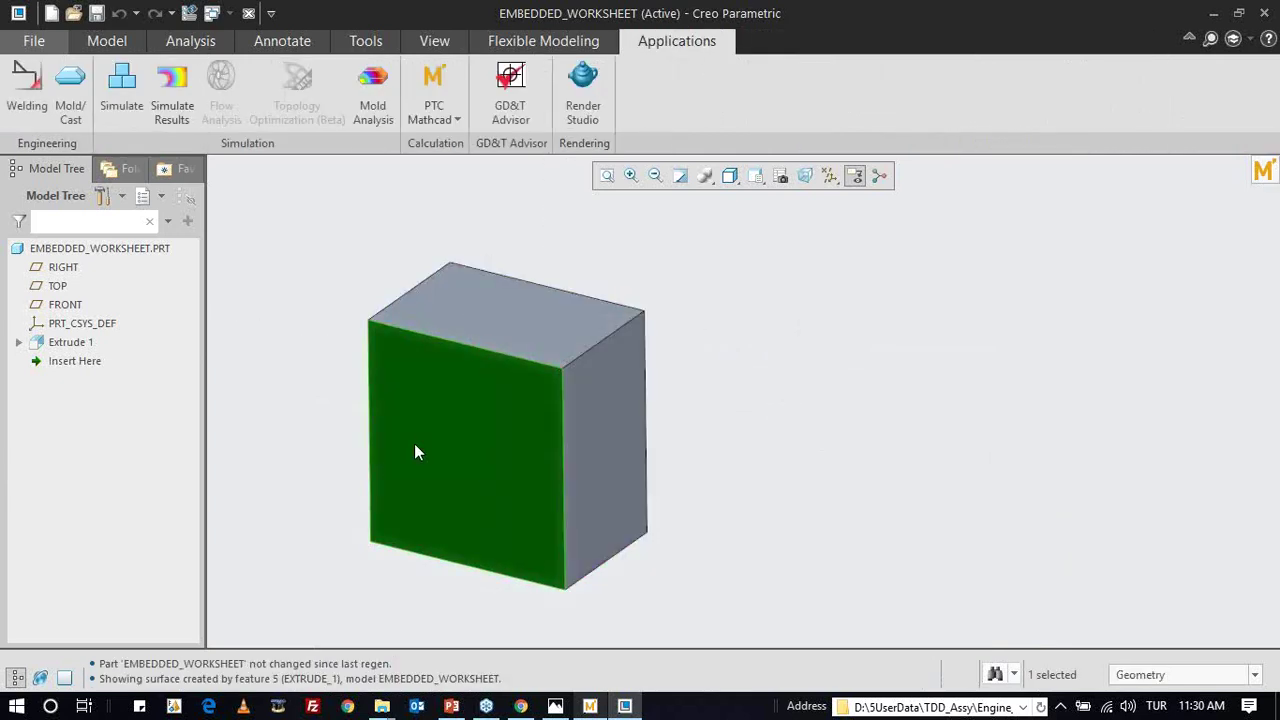
double_click(414, 443)
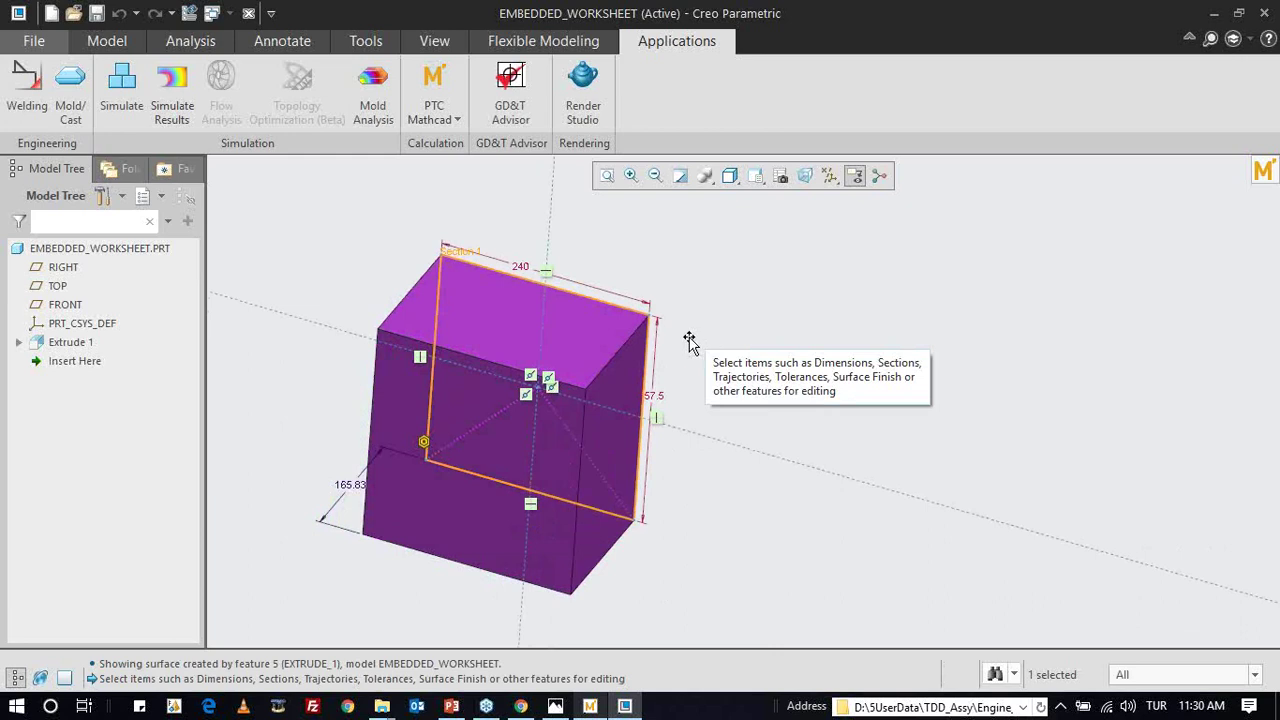
middle_drag(706, 364, 683, 355)
key(ctrl+d)
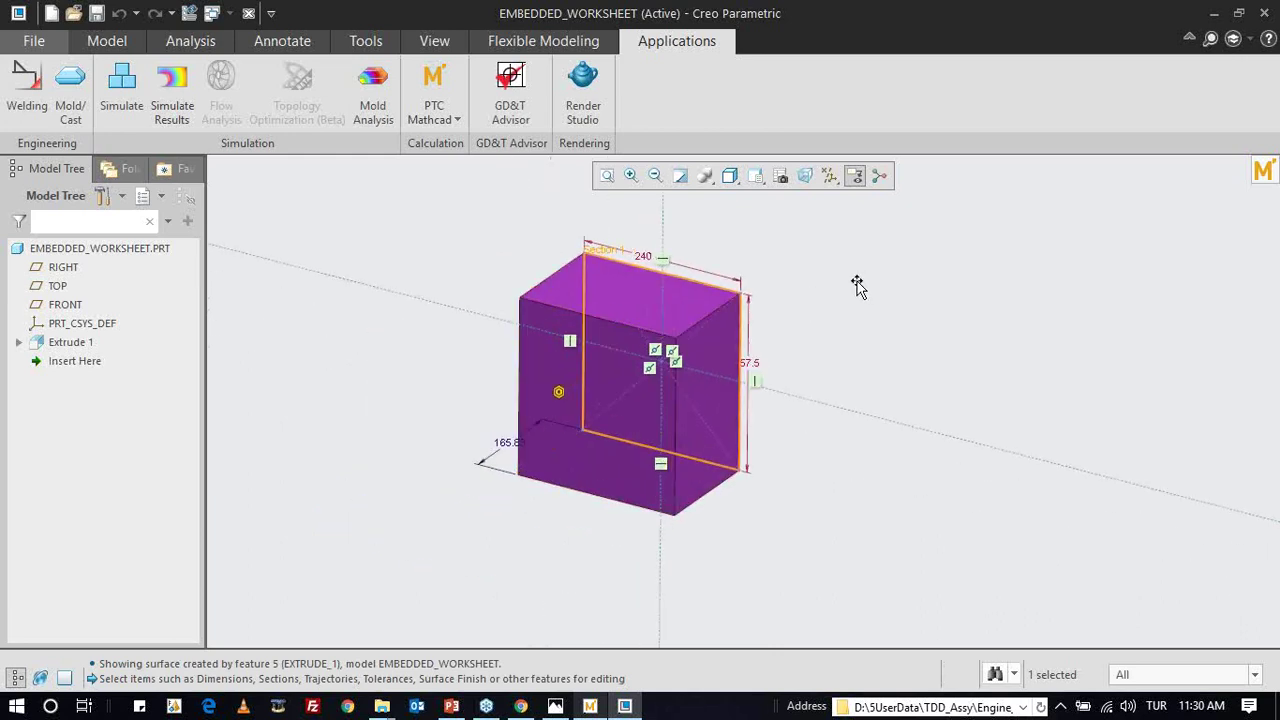
scroll(858, 286, down, 2)
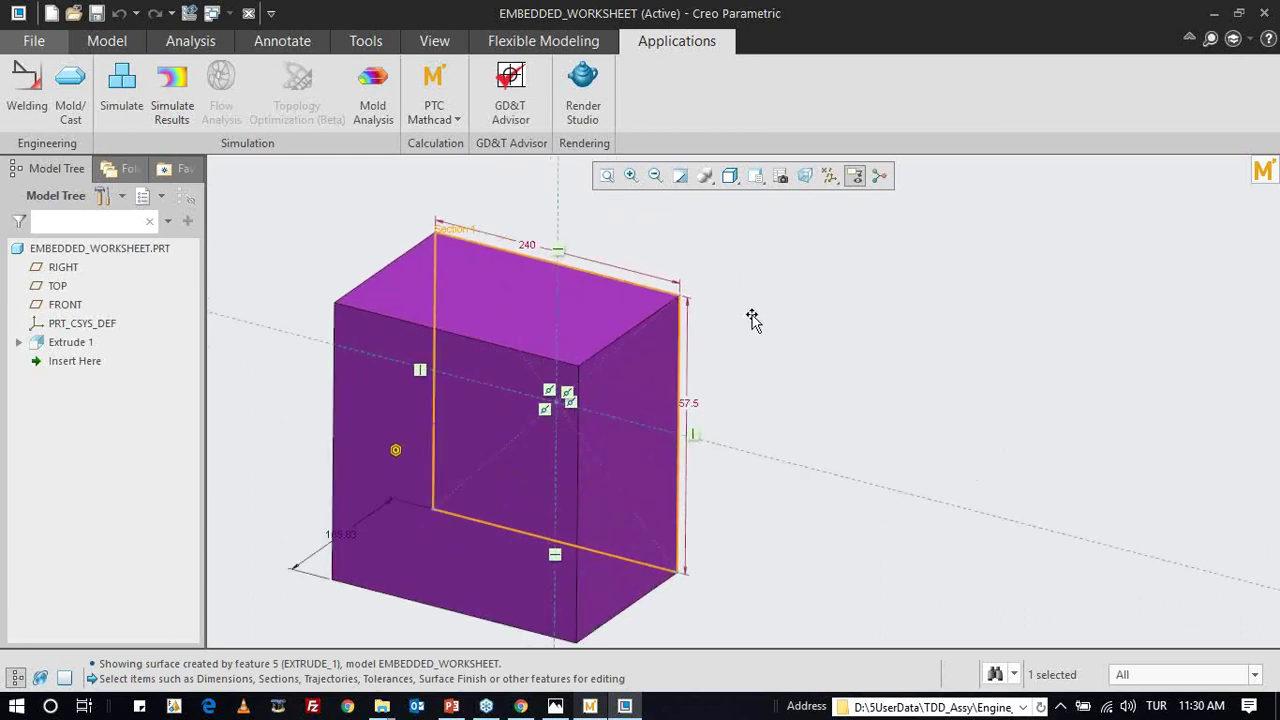
double_click(530, 247)
text(5)
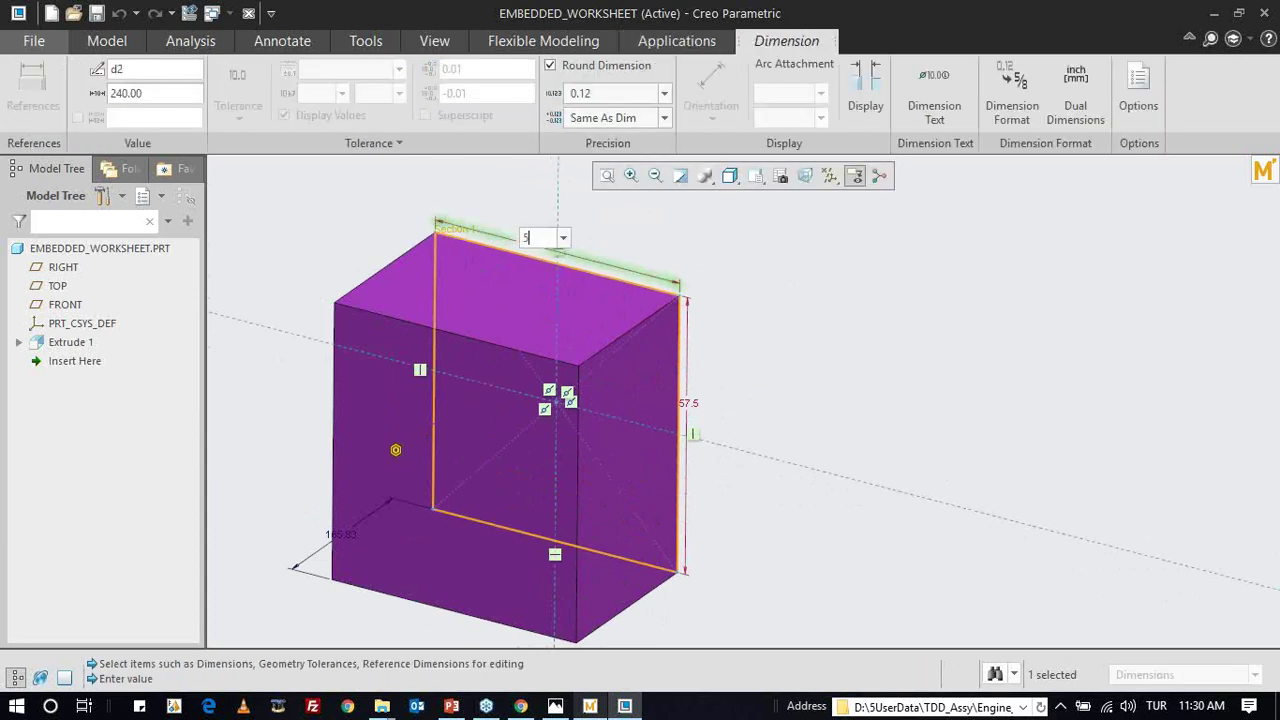
text(250)
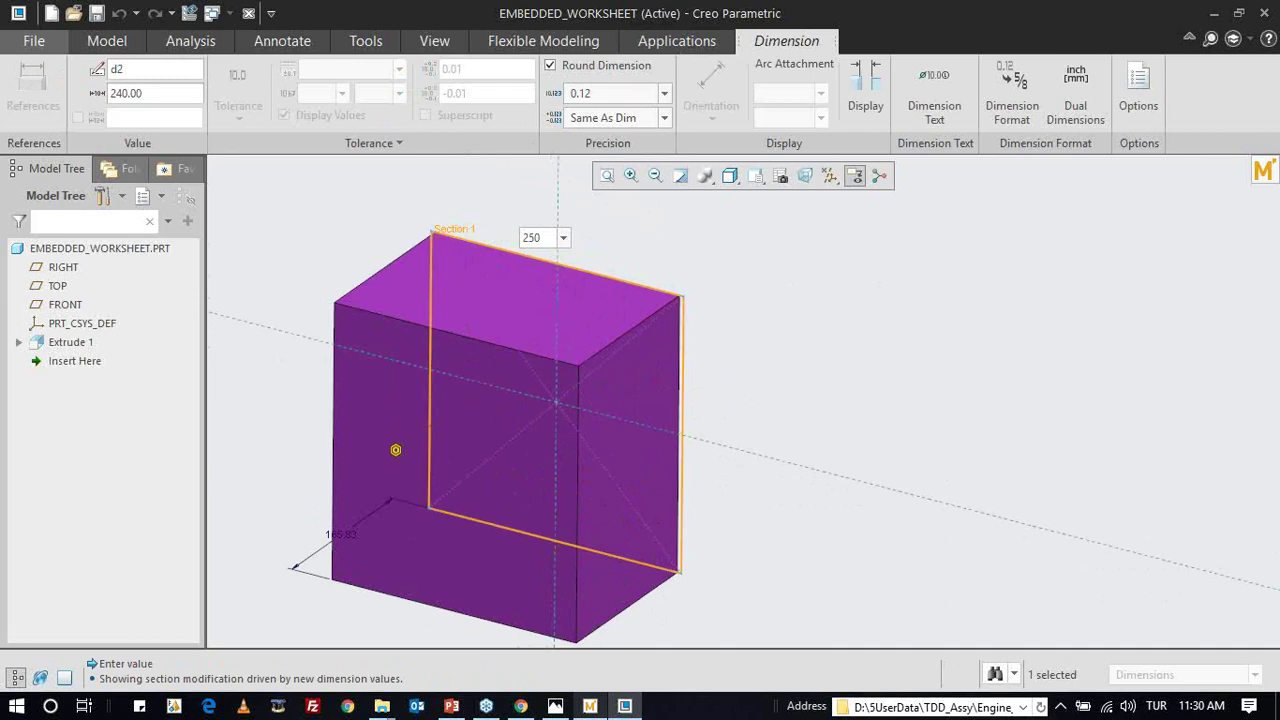
key(Return)
click(875, 295)
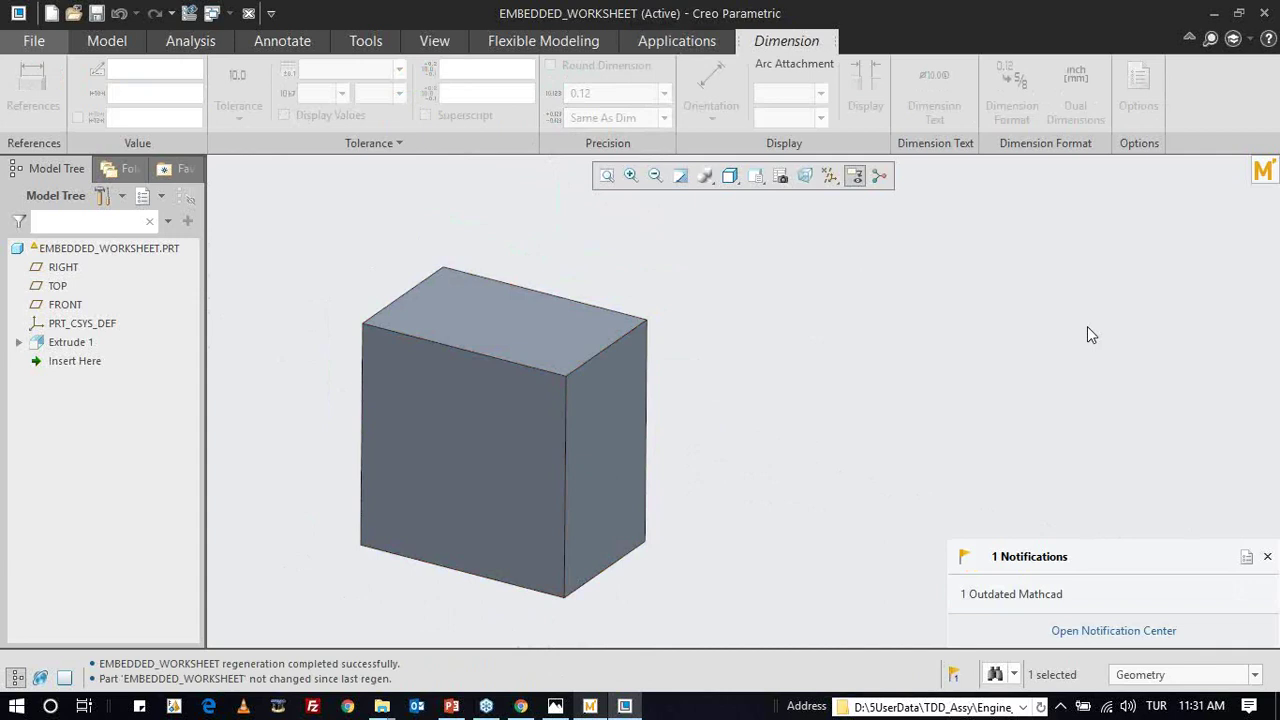
- Update the Mathcad inputs to GENS 250 and save and push UZUNLUK 169.167 back to the part
click(1262, 172)
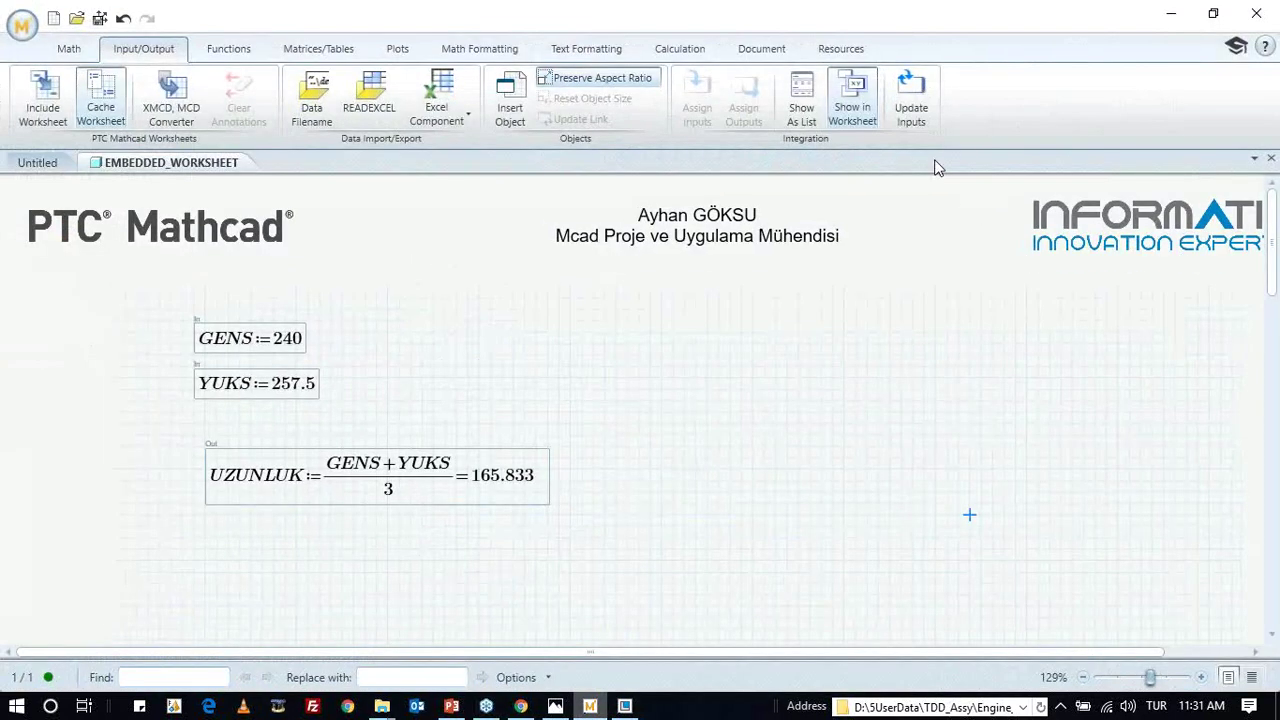
click(914, 96)
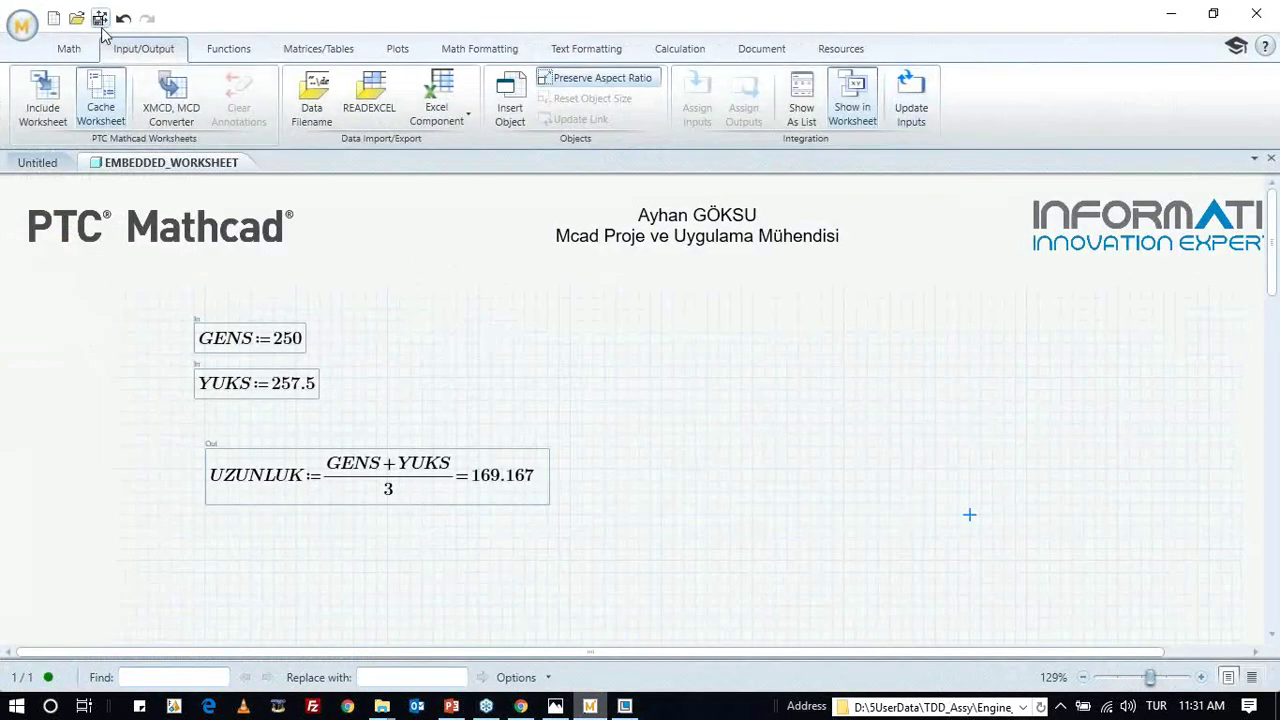
click(100, 20)
click(771, 384)
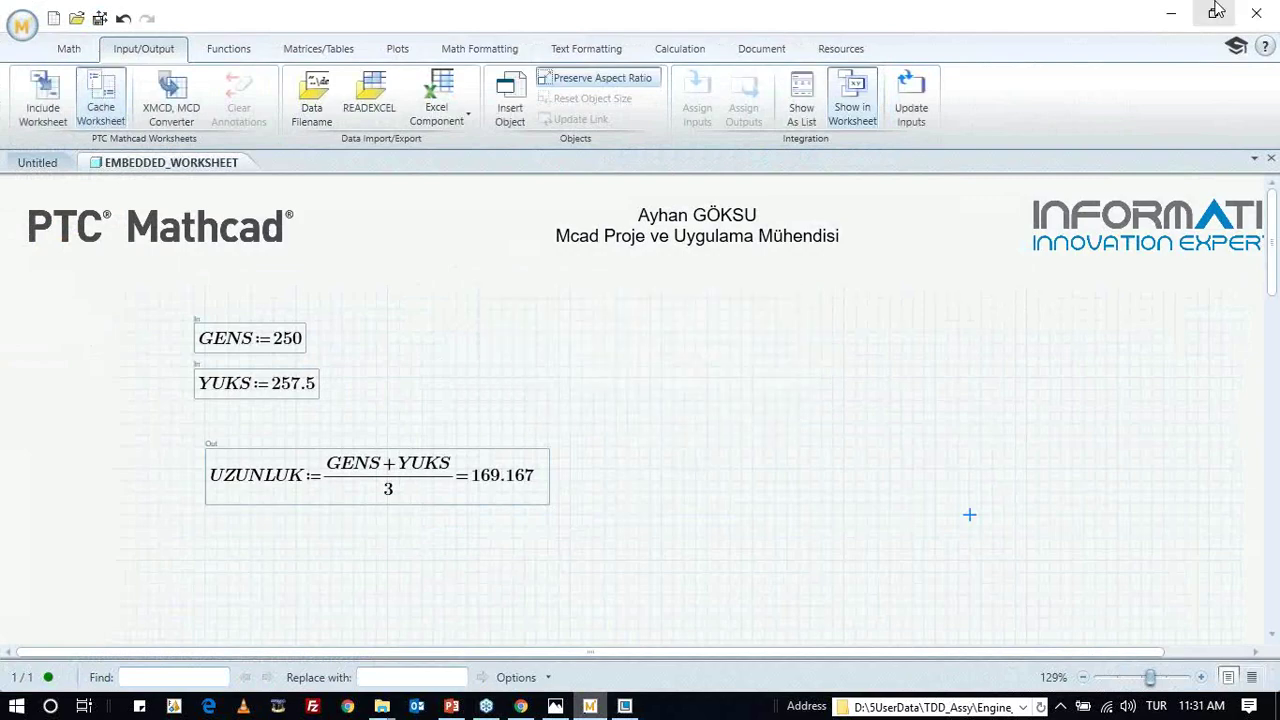
click(1177, 10)
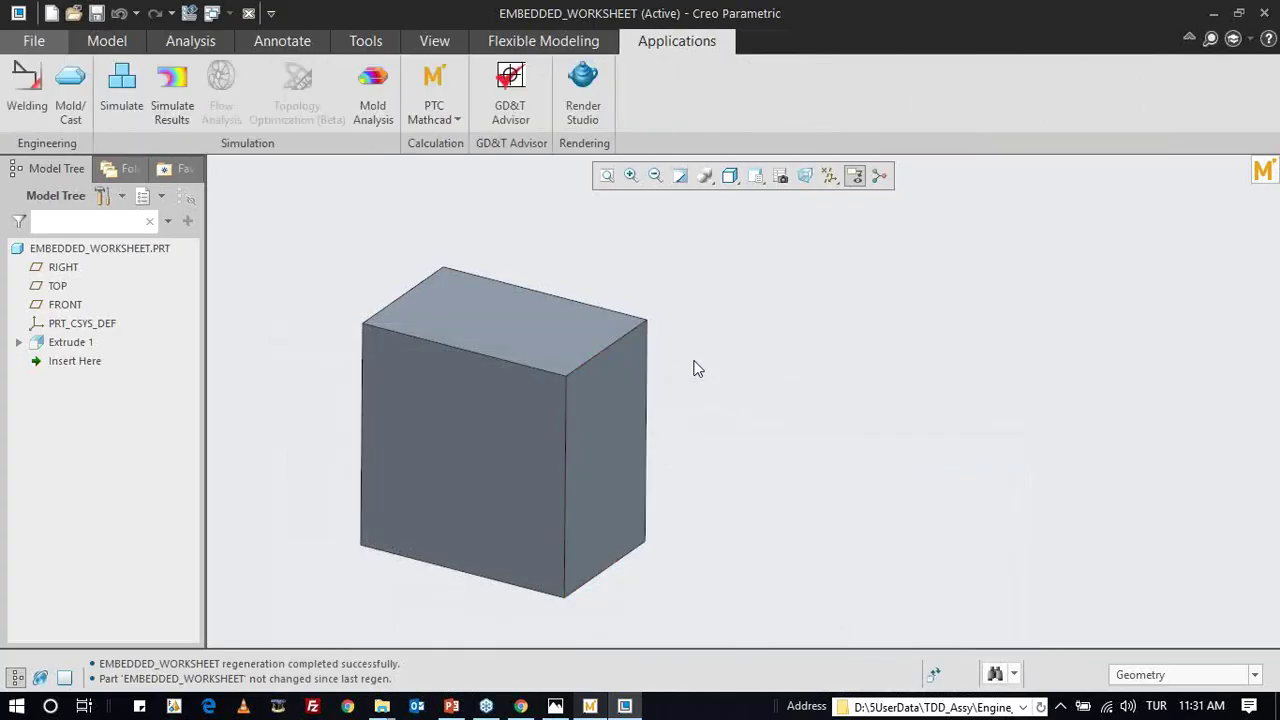
- Regenerate the box and check its dimensions: depth 169.1, length 250, height 257.5
key(ctrl+g)
double_click(700, 416)
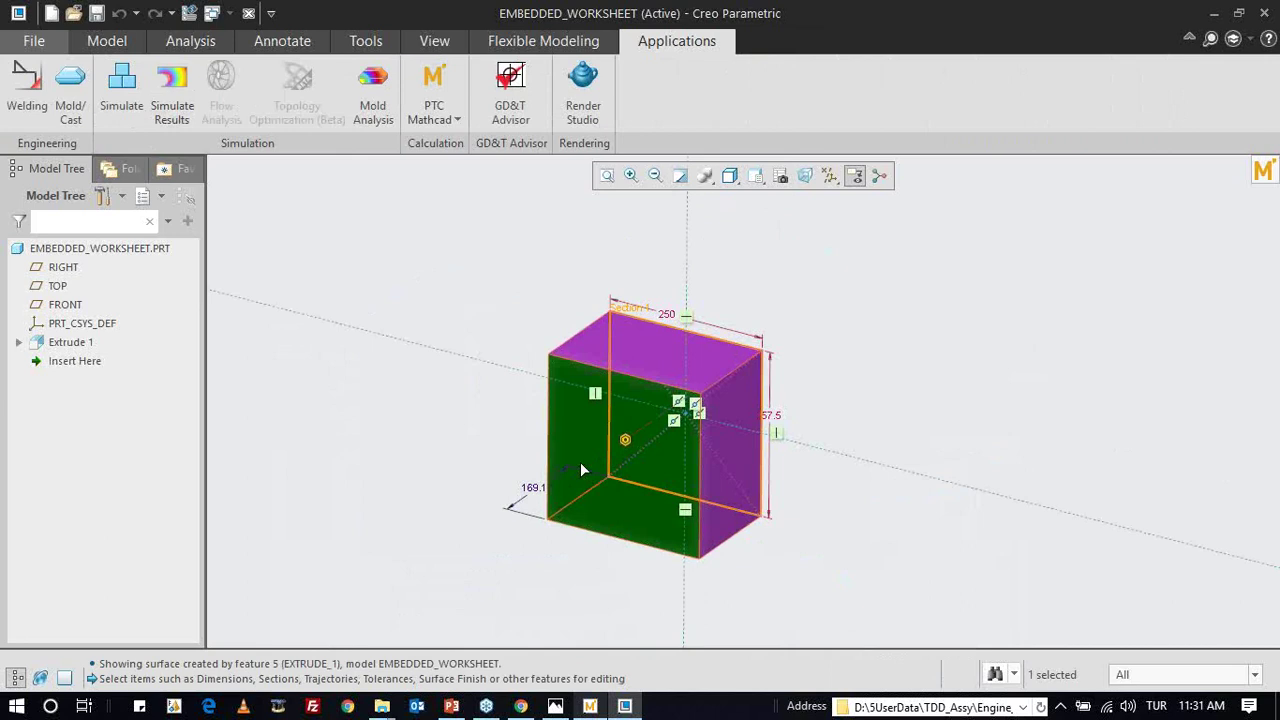
shift+middle_drag(714, 442, 698, 428)
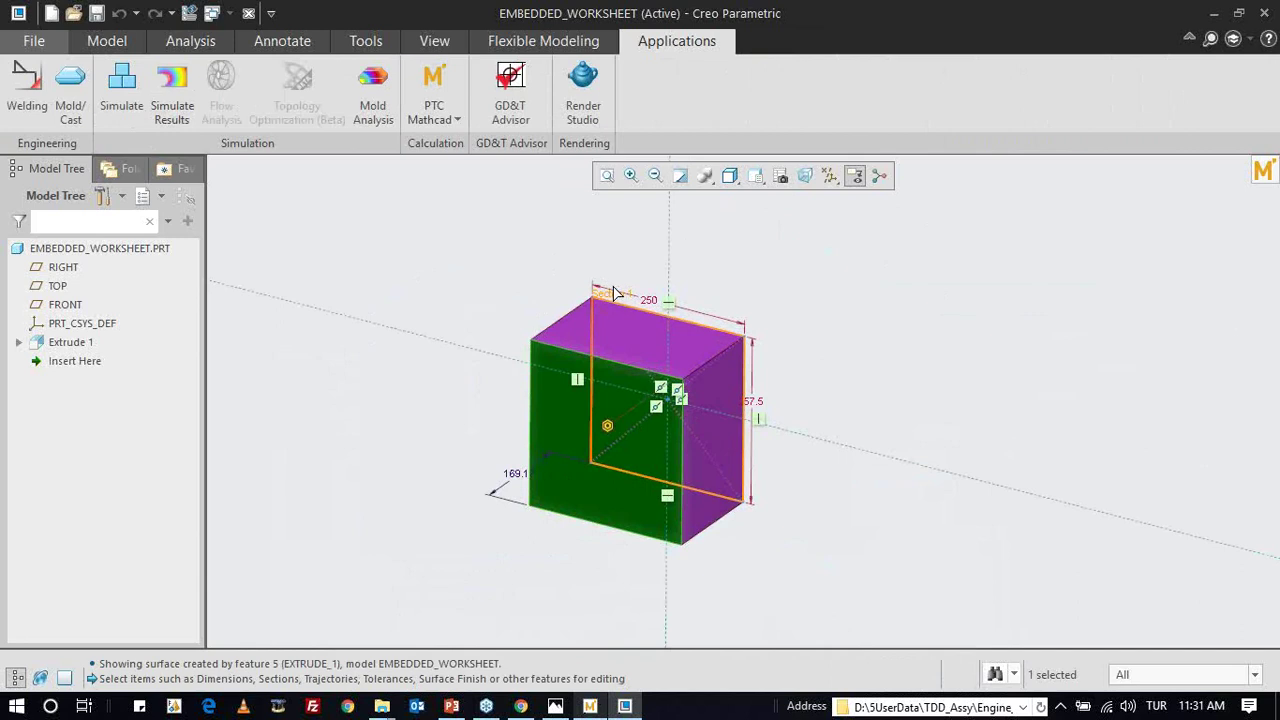
- Close the box part, erase undisplayed objects, and create a new part named SOLVER_MATHCAD
key(ctrl+w)
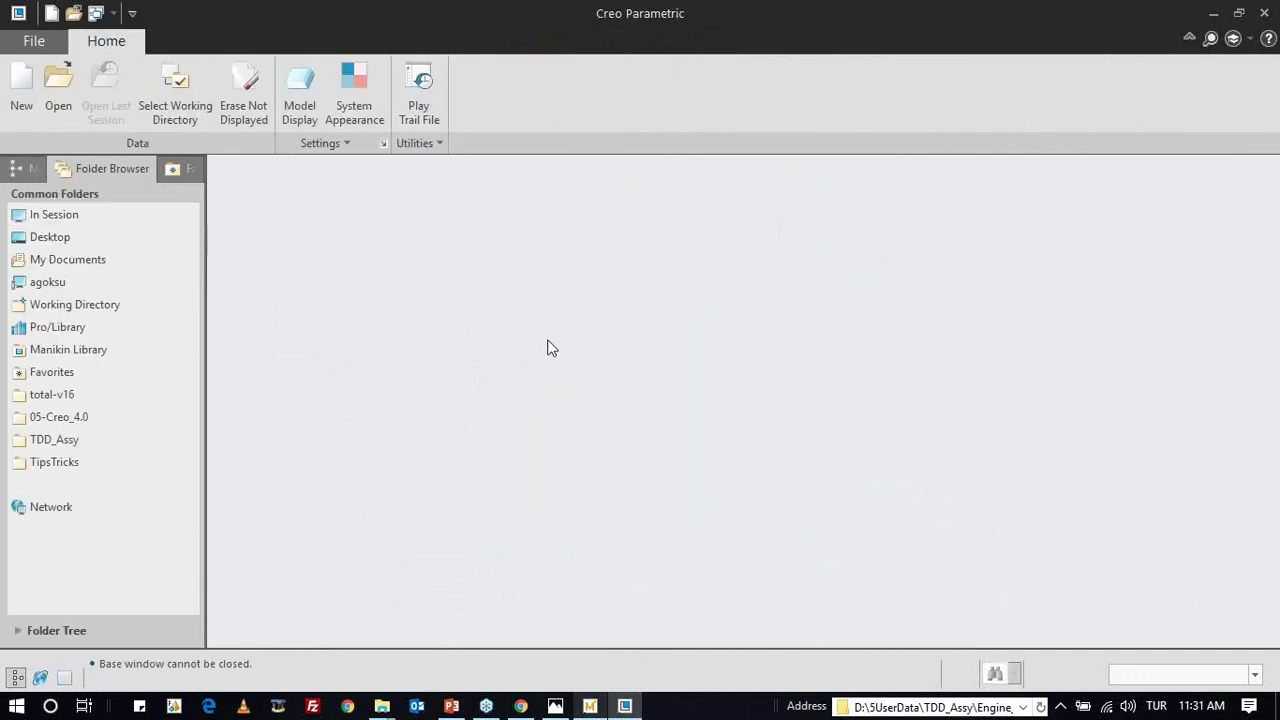
key(e)
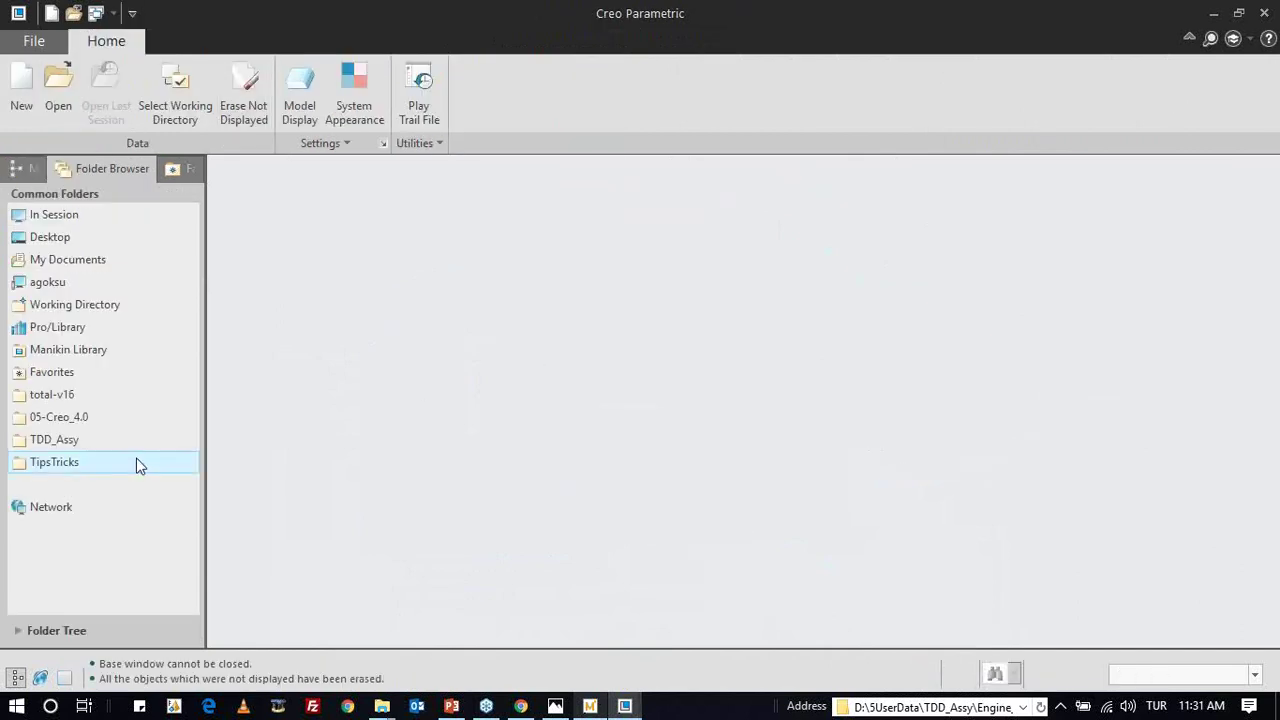
click(21, 88)
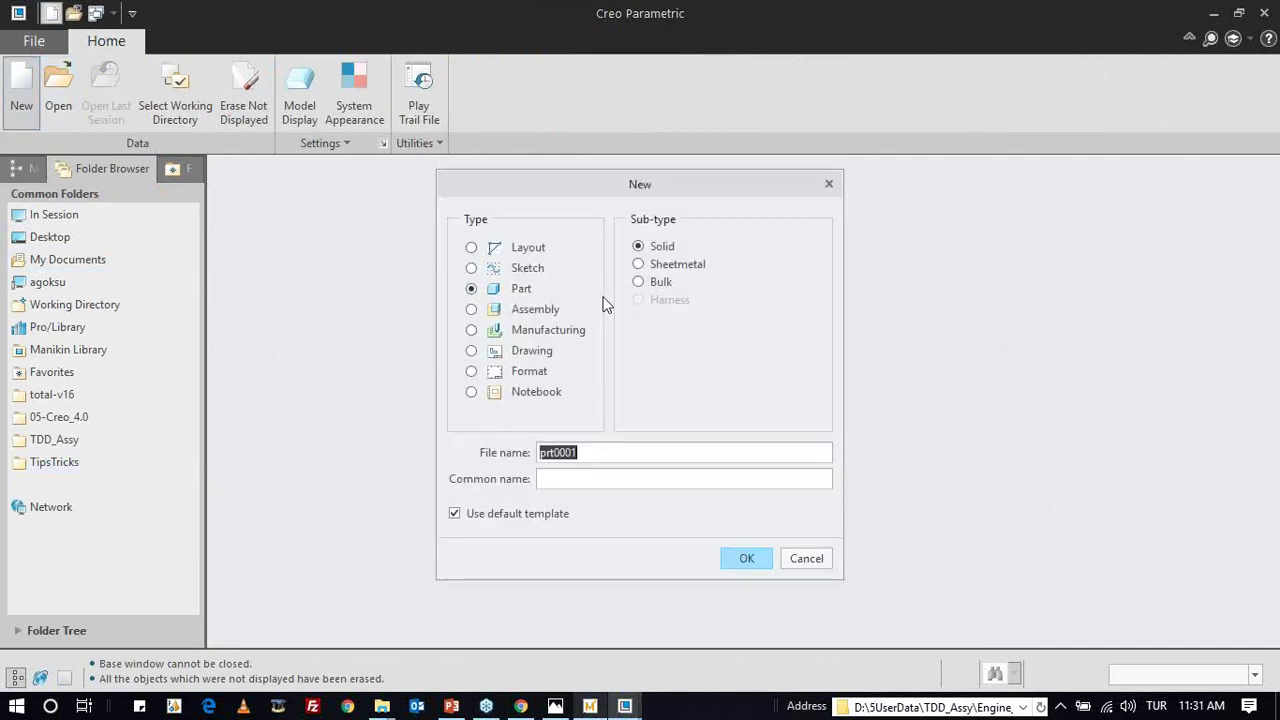
text(SOLVER_MATHCAD)
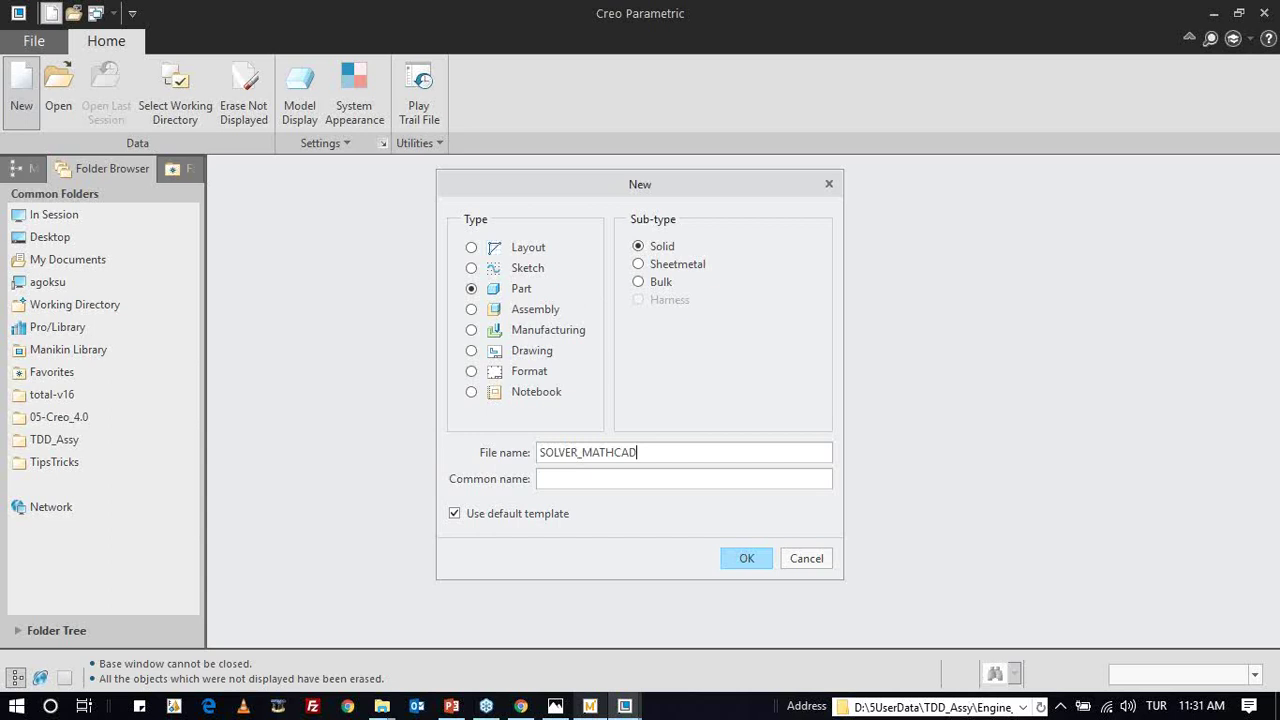
key(Return)
- Extrude a center rectangle sketched on FRONT into a box about 291.94 by 226.71, 216.51 deep
click(65, 304)
key(c)
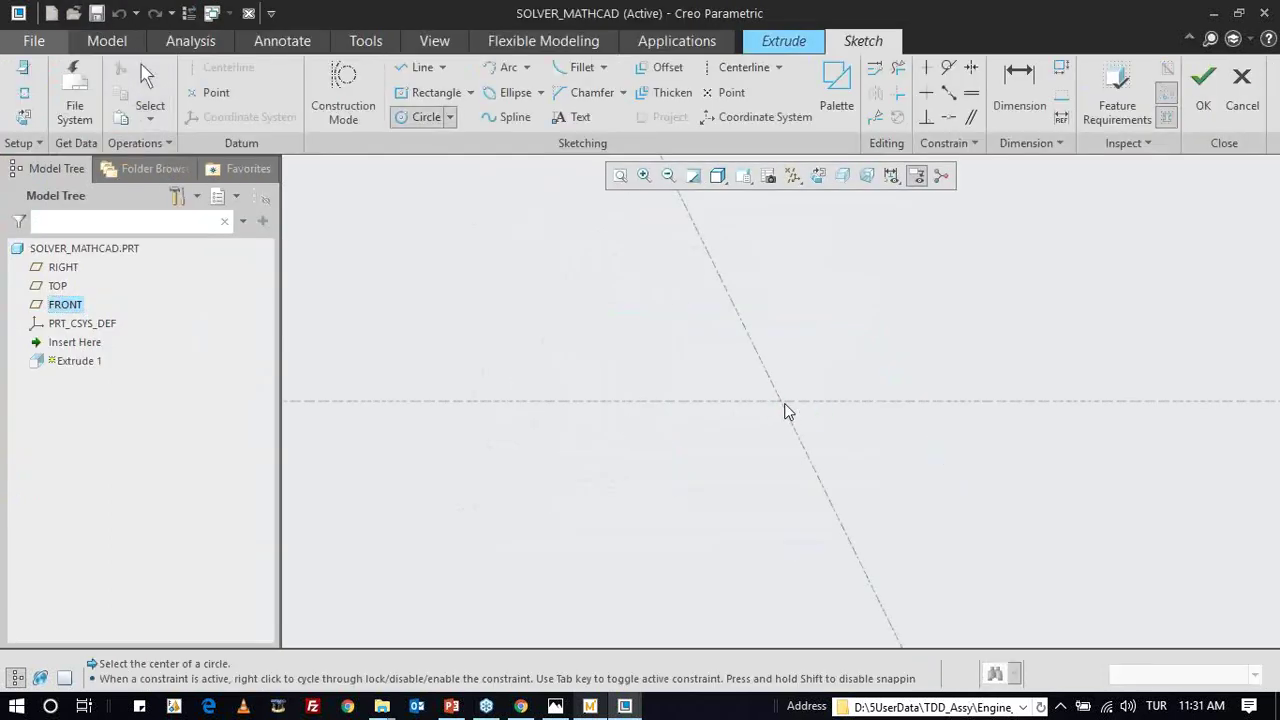
middle_click(665, 375)
key(r)
click(783, 402)
click(871, 366)
middle_click(840, 371)
scroll(839, 374, down, 3)
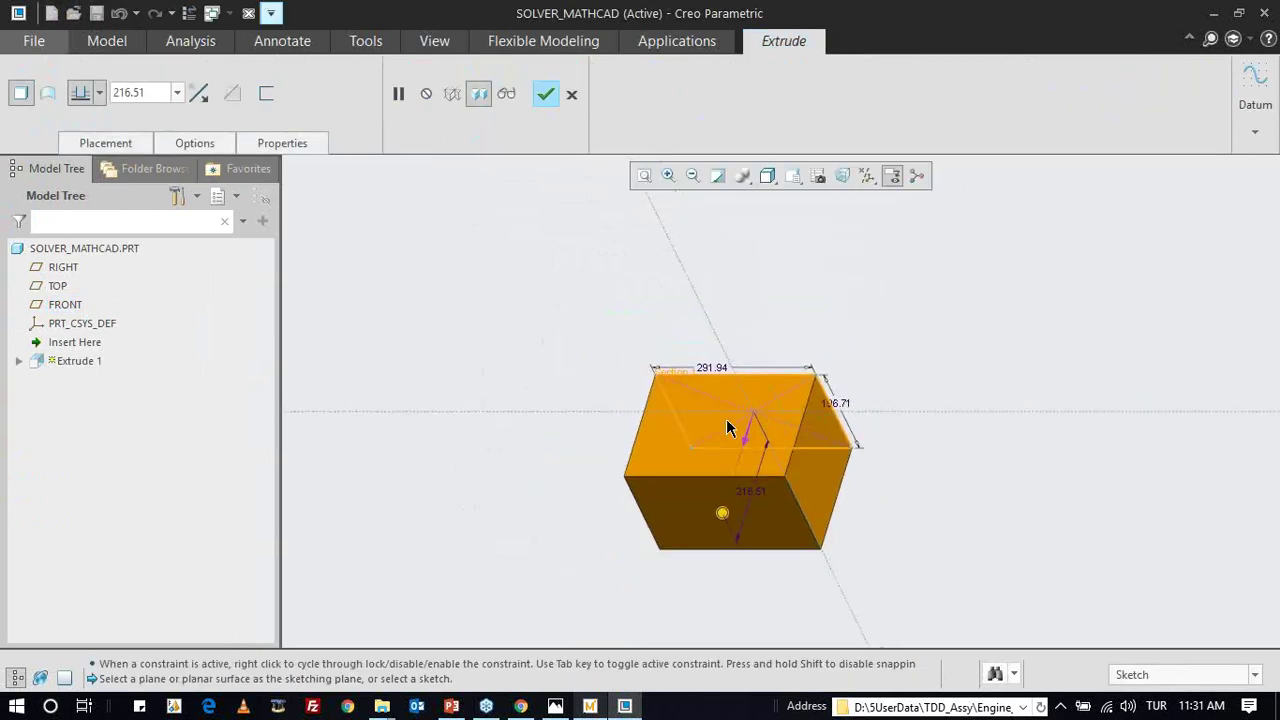
middle_click(760, 390)
middle_drag(795, 385, 667, 345)
scroll(697, 418, up, 3)
shift+middle_drag(697, 418, 656, 412)
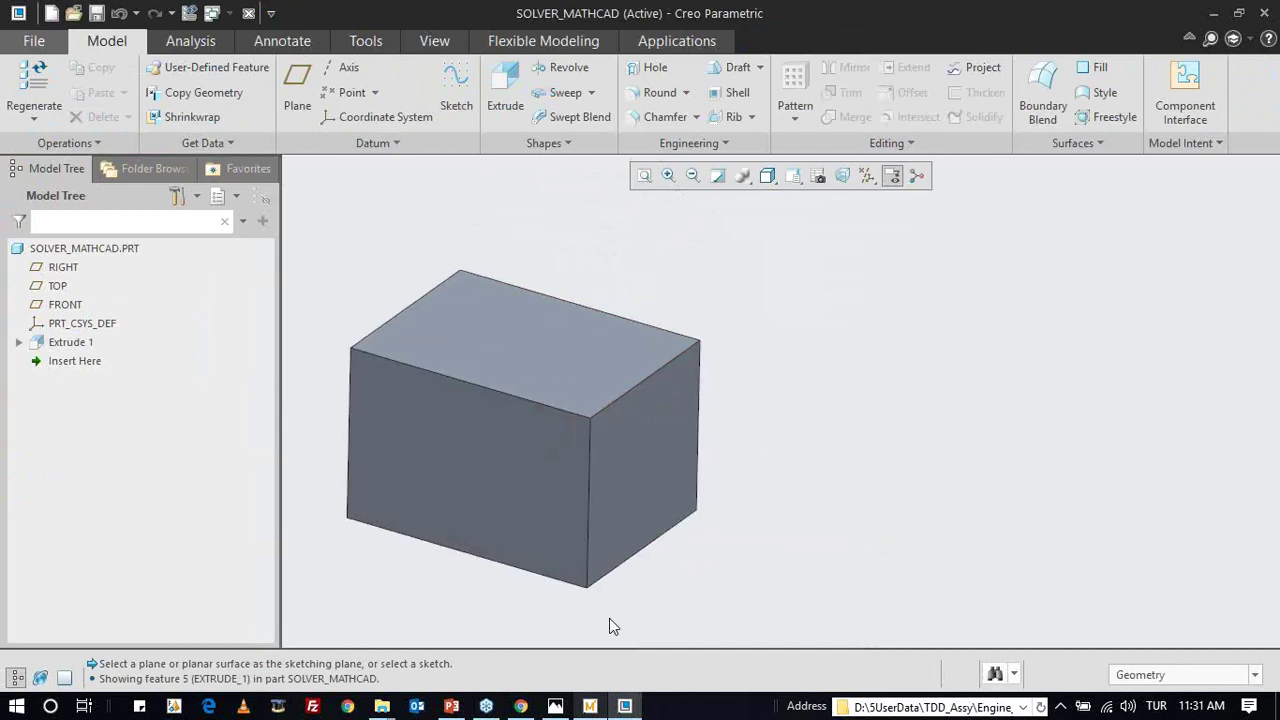
middle_drag(658, 464, 658, 467)
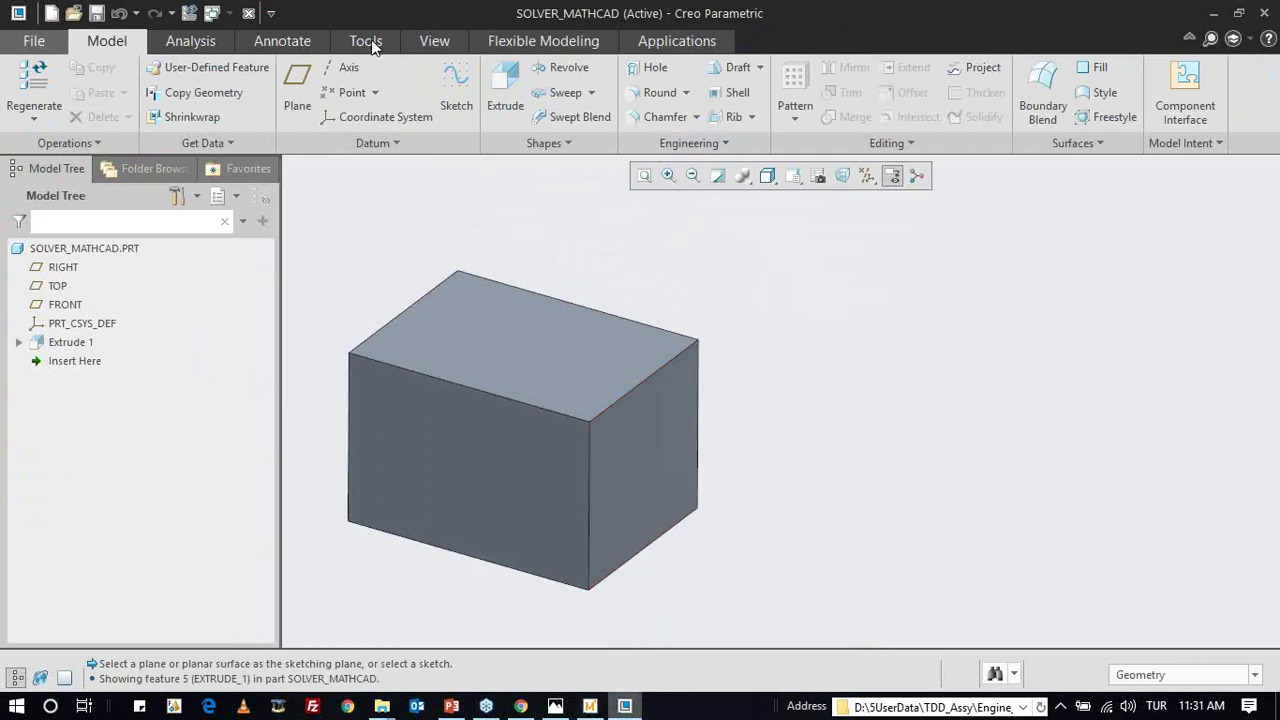
- In the Relations editor, add local parameters GENISLIK and YUKSEKLIK
click(490, 324)
scroll(353, 267, down, 2)
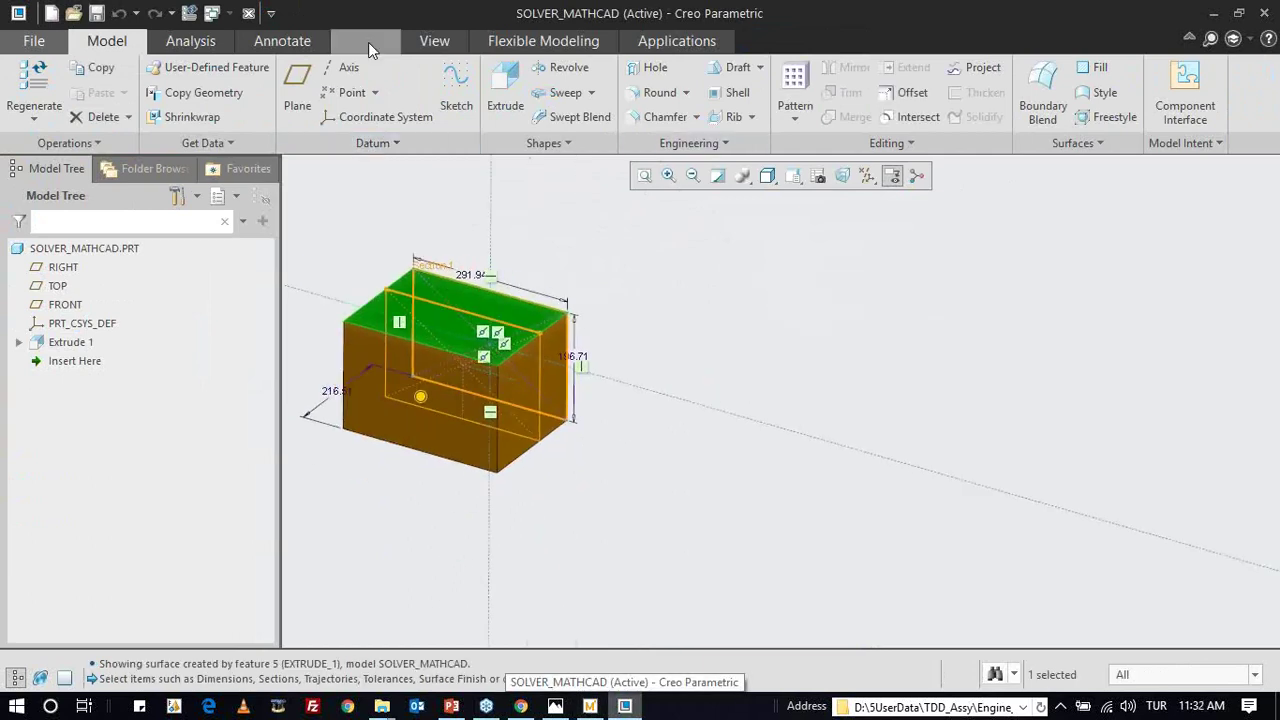
click(368, 42)
click(590, 117)
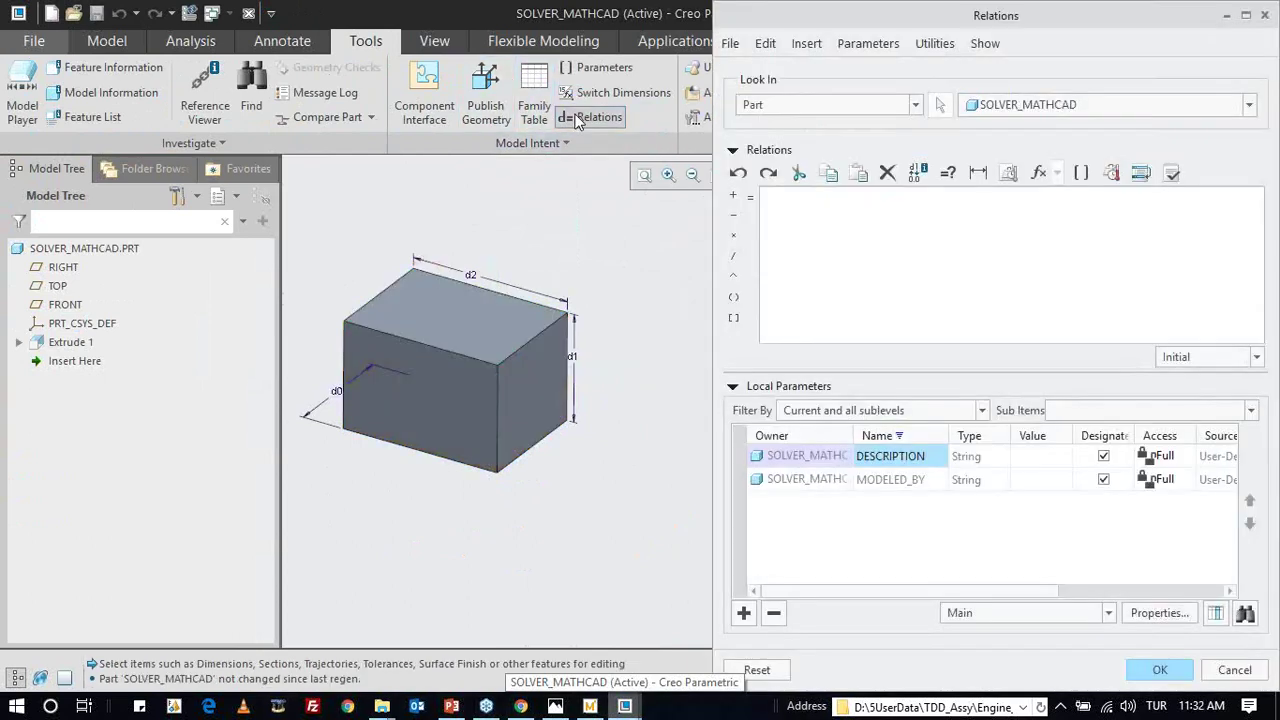
click(748, 612)
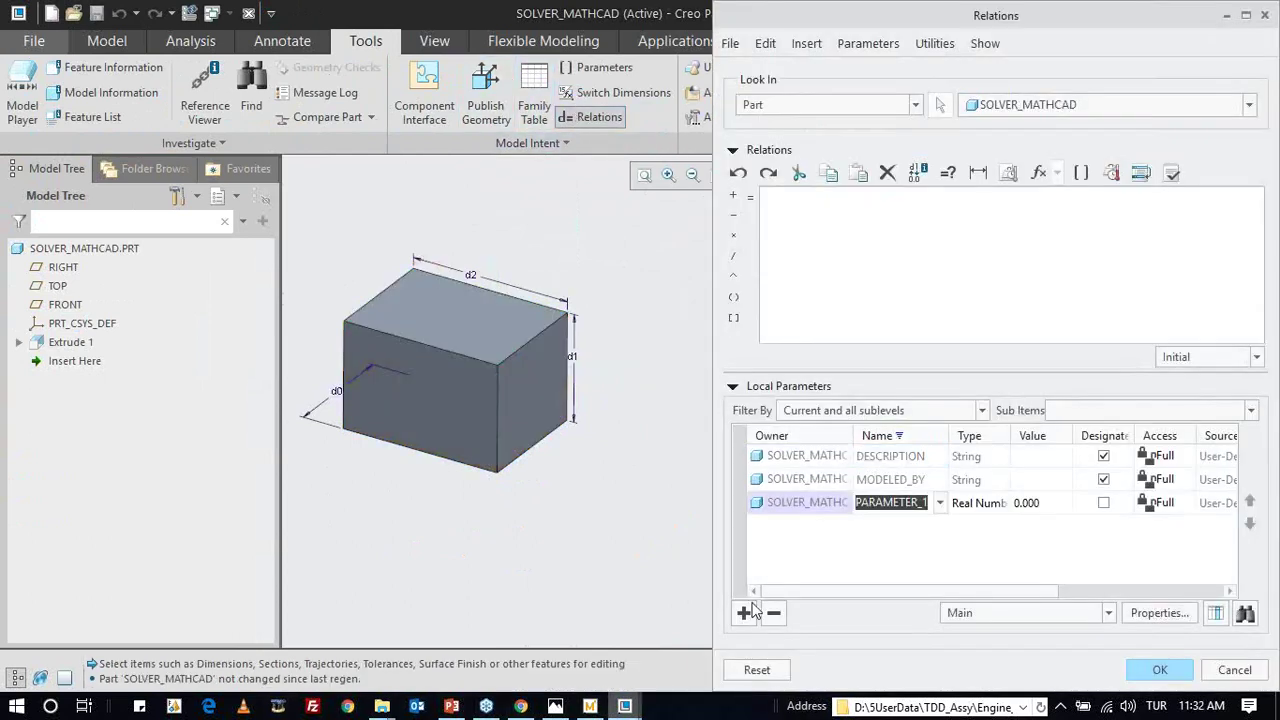
text(gen)
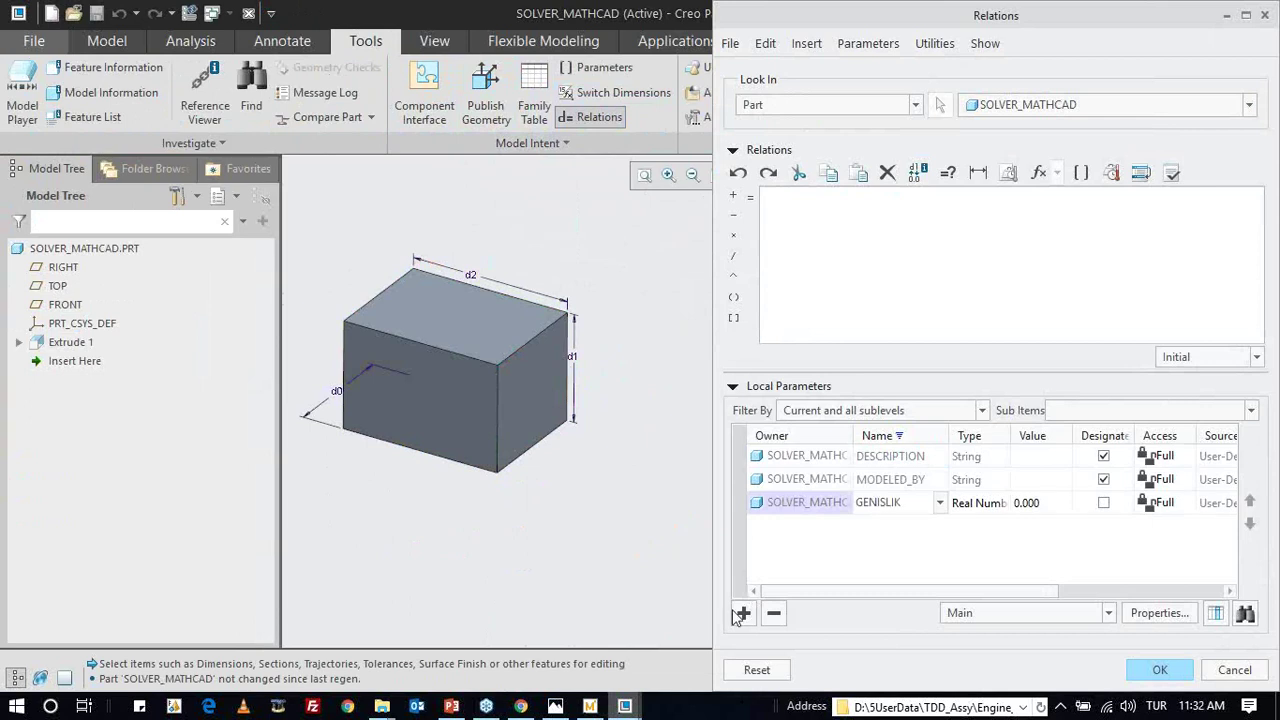
click(745, 612)
text(y)
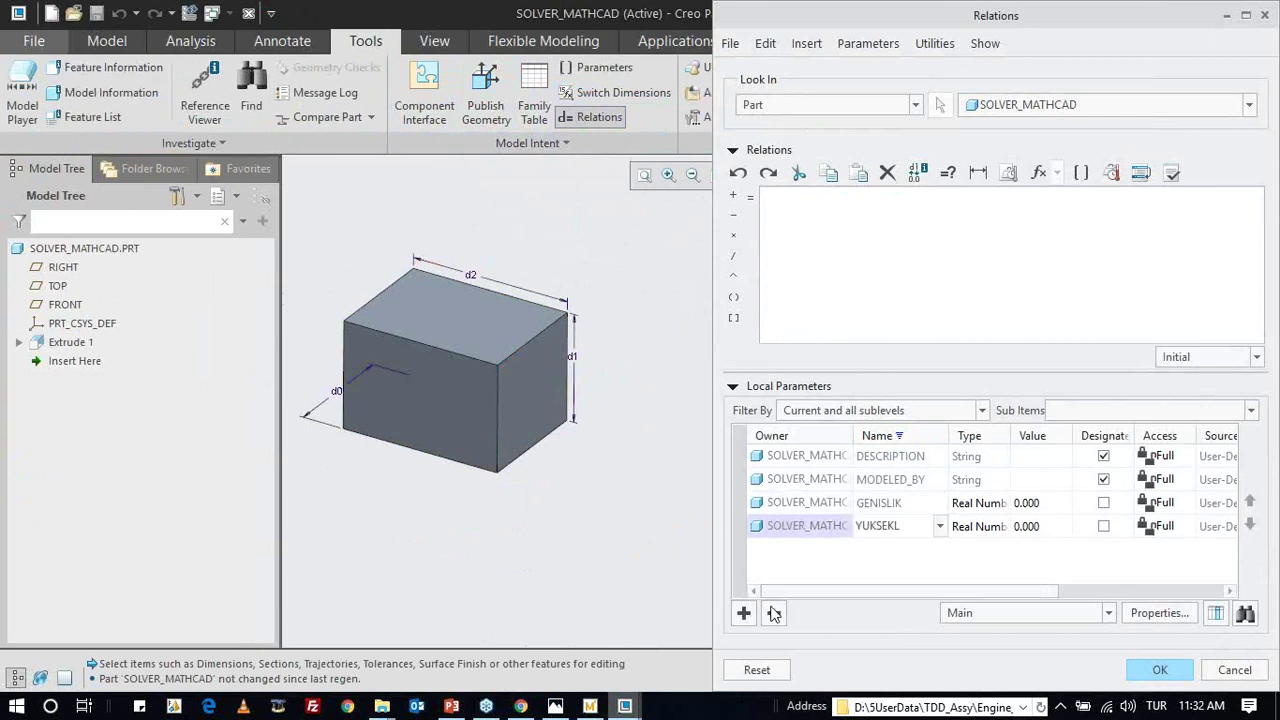
- Set the GENISLIK and YUKSEKLIK parameter values to 100
click(1030, 502)
text(100)
click(1047, 527)
double_click(1047, 527)
text(100)
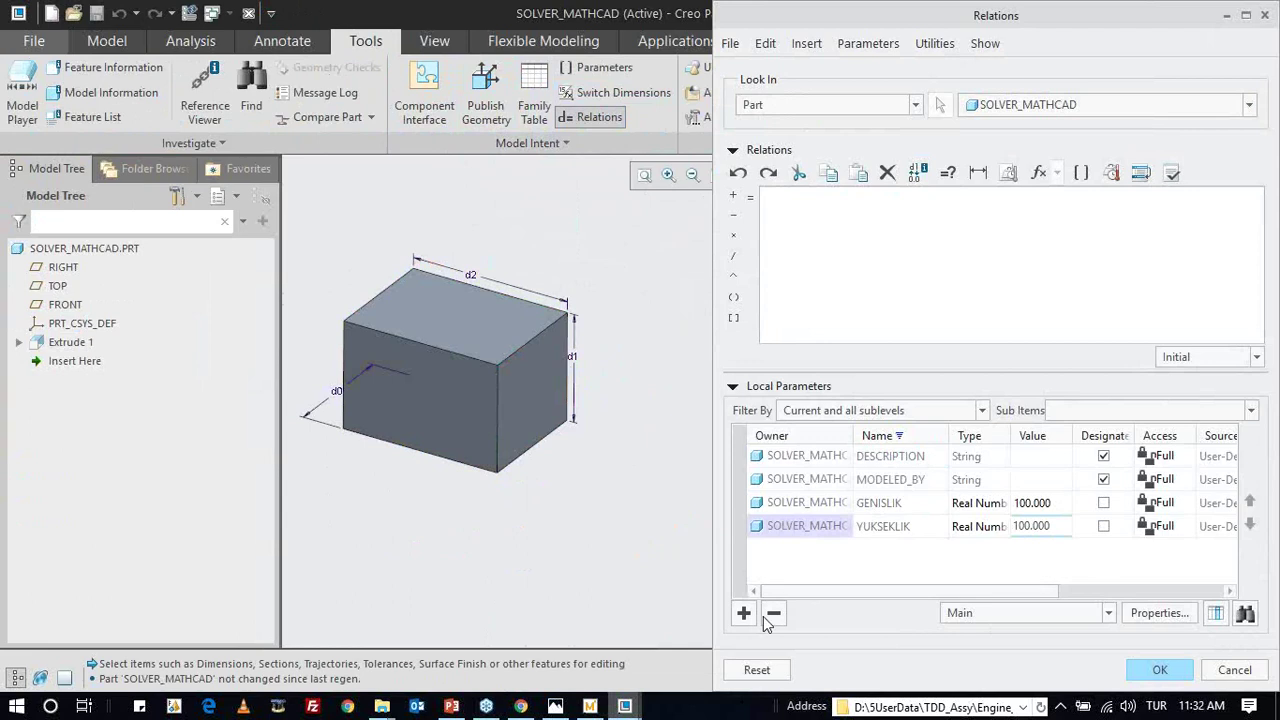
- Add a third parameter UZUNLUK with value 100
click(744, 614)
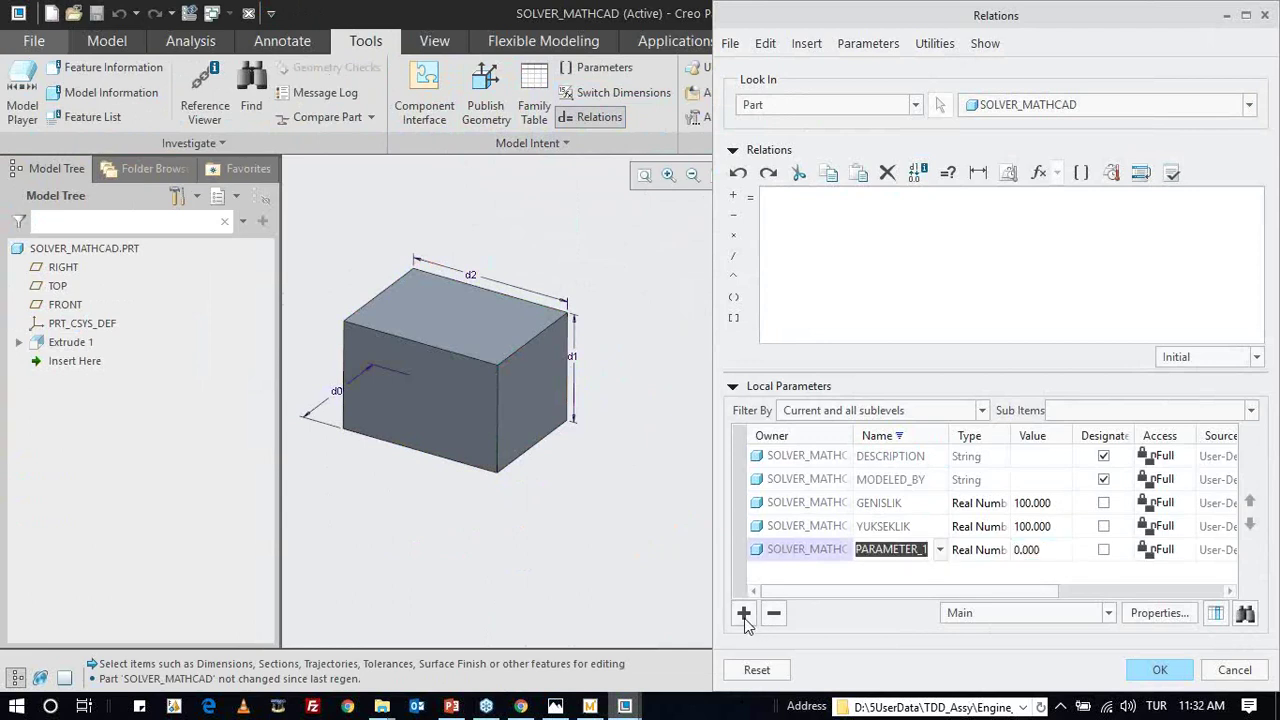
text(UZUNLUK)
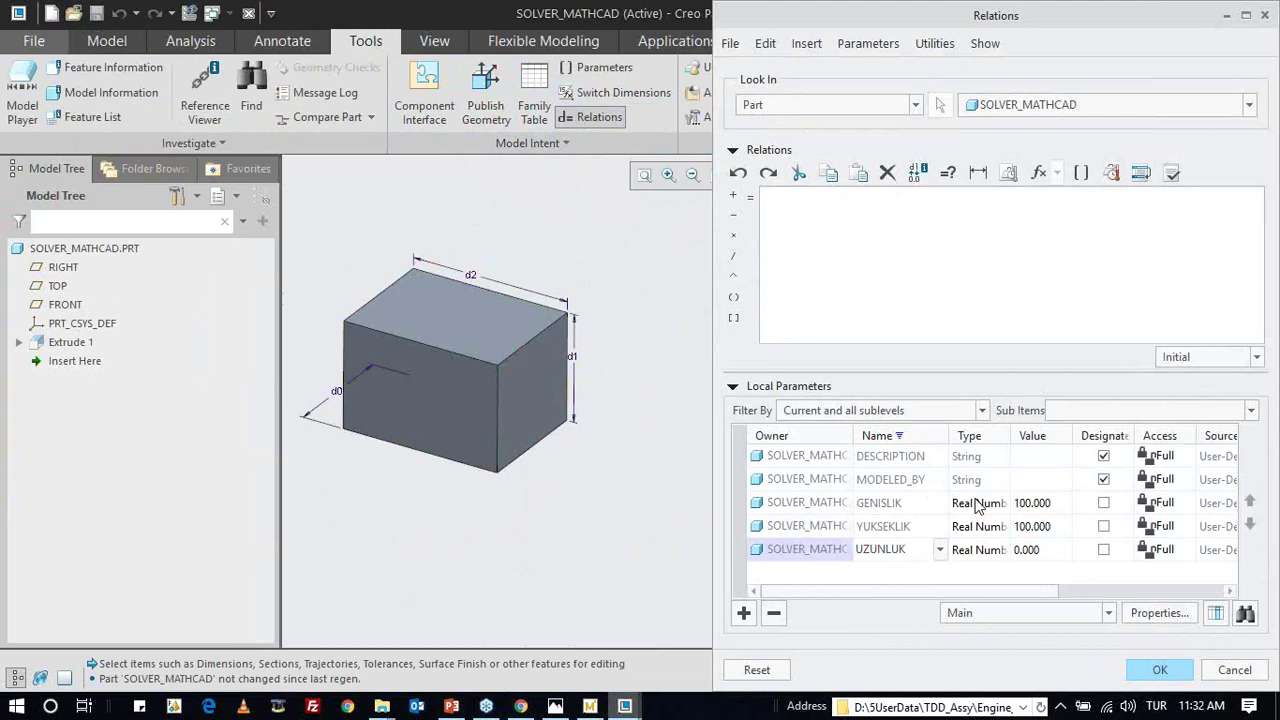
click(1036, 555)
text(100)
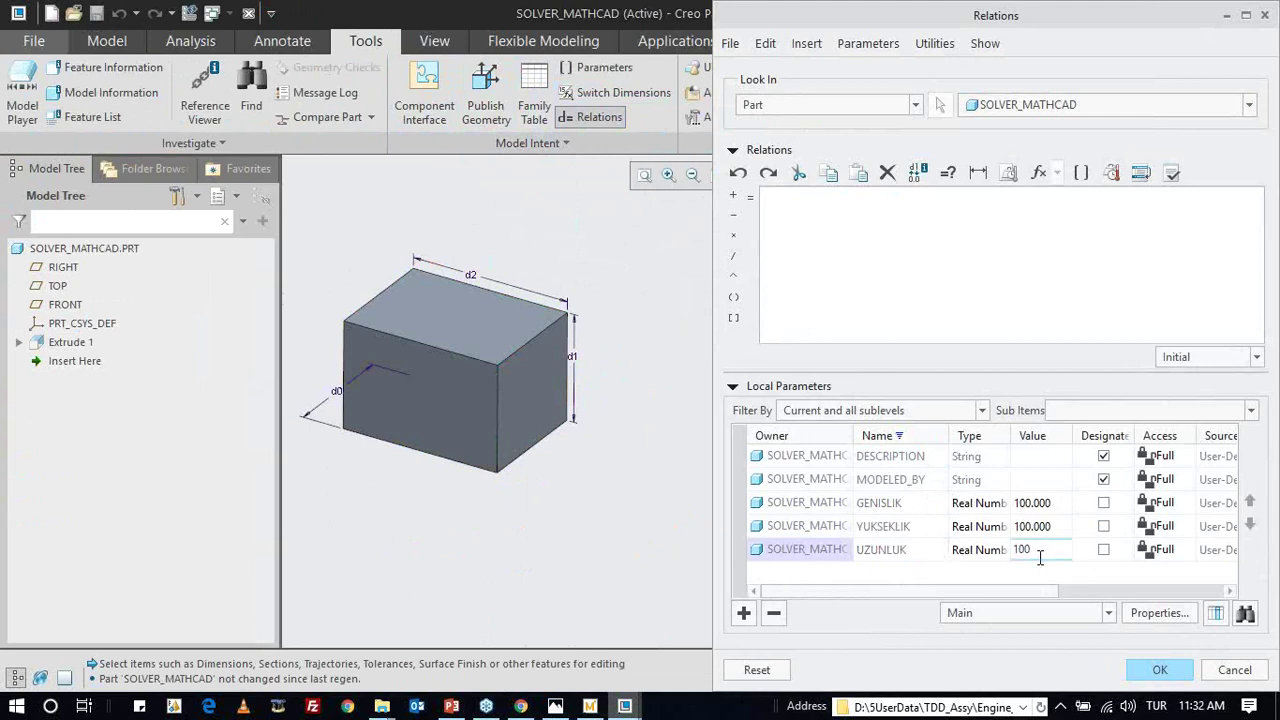
key(Return)
click(822, 229)
- Write relations GENISLIK = d2 and YUKSEKLIK = d1 by picking the box's dimensions
click(885, 503)
right_click(885, 503)
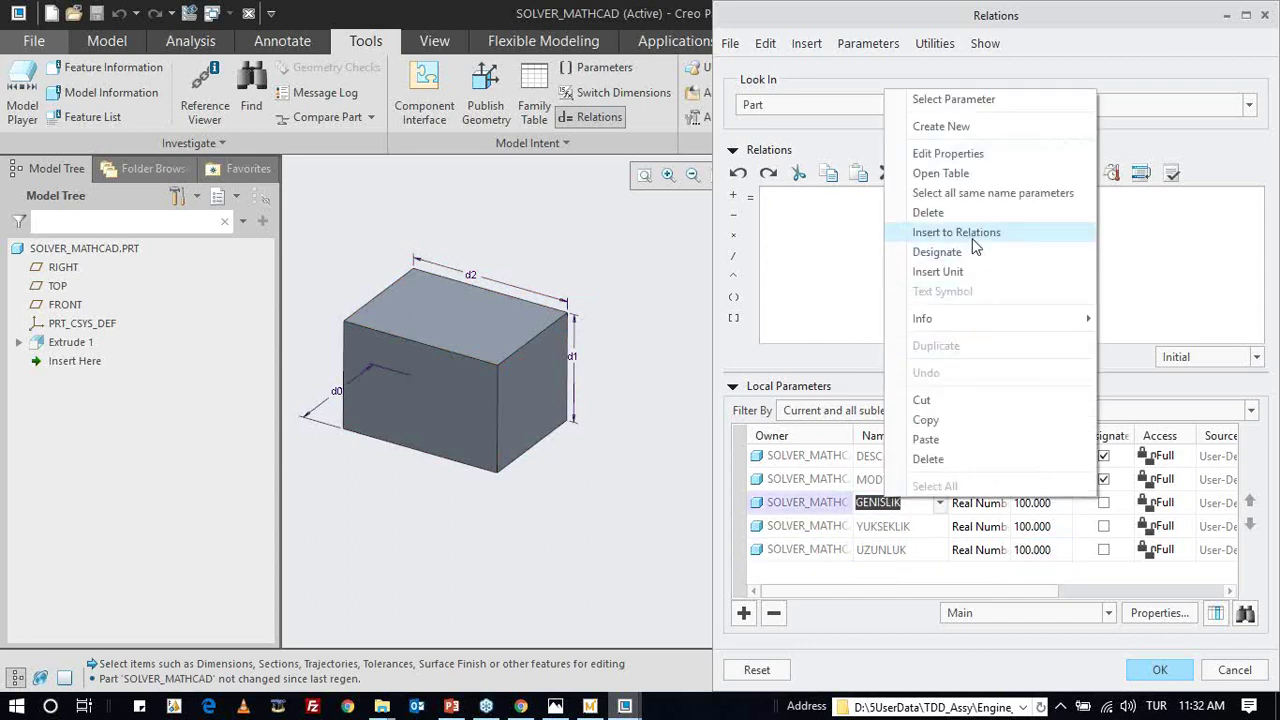
click(912, 232)
click(750, 196)
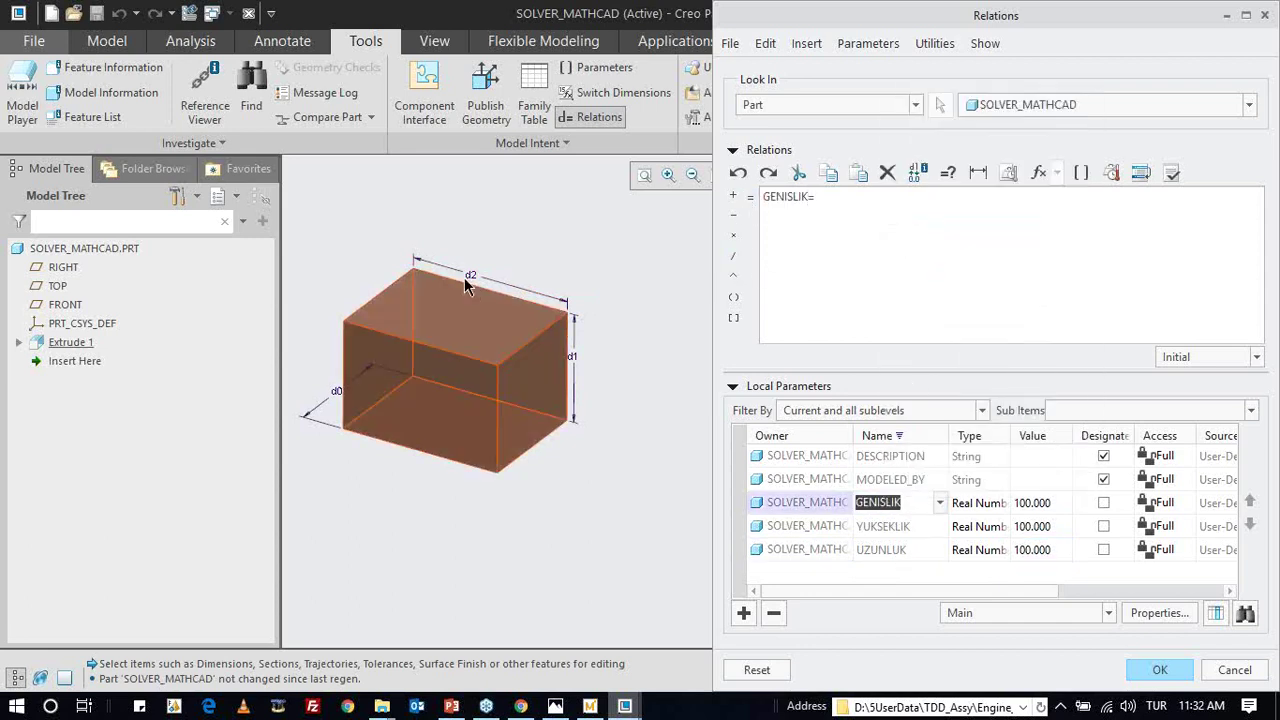
click(471, 275)
middle_click(822, 230)
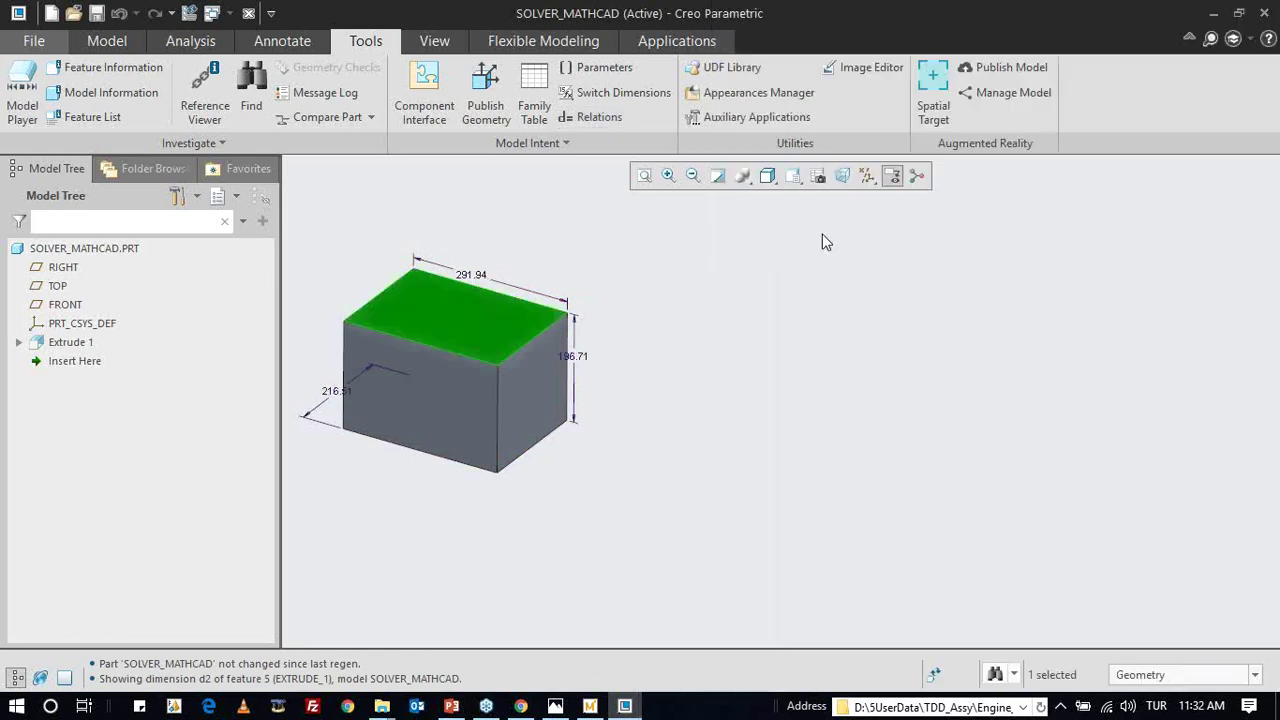
click(592, 117)
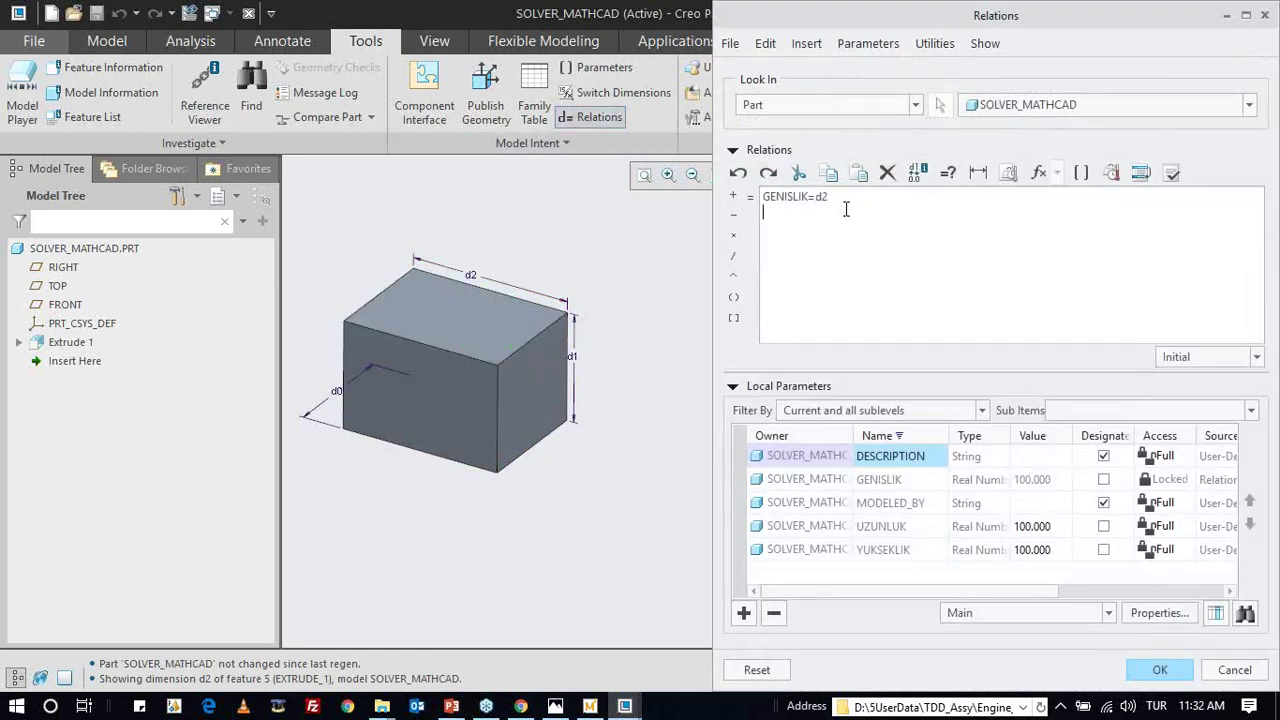
click(893, 550)
right_click(893, 550)
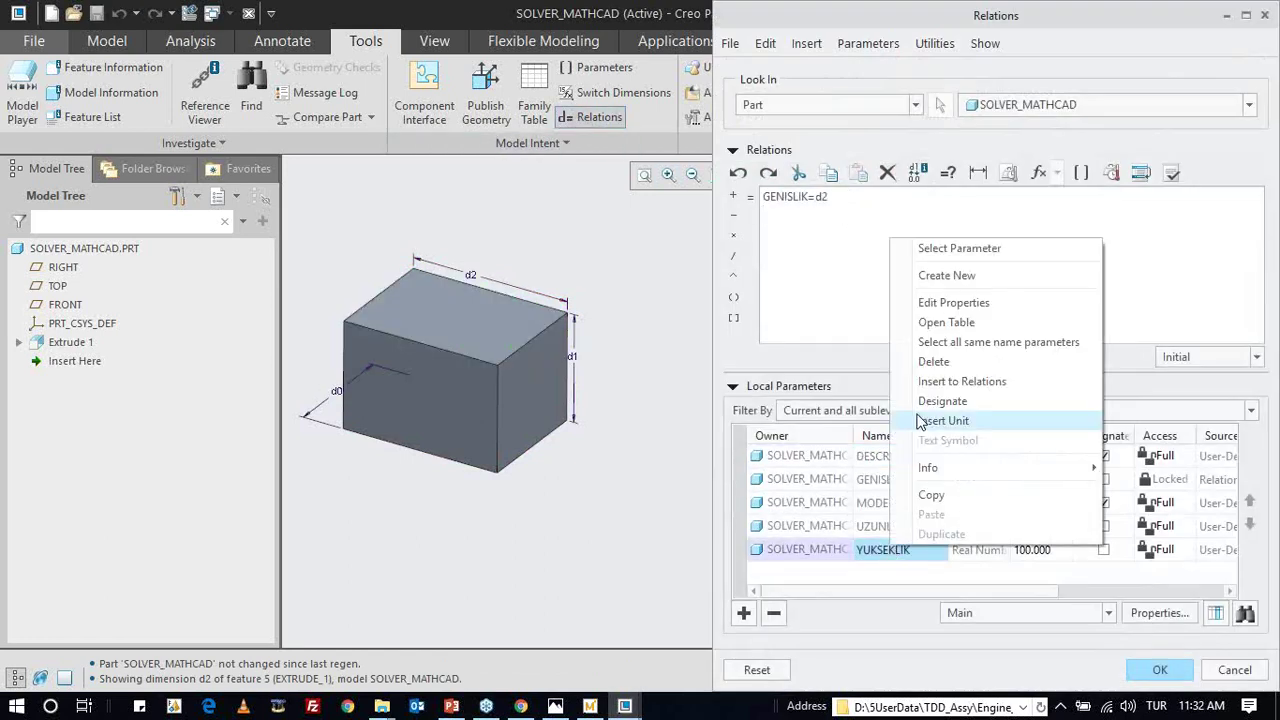
click(960, 383)
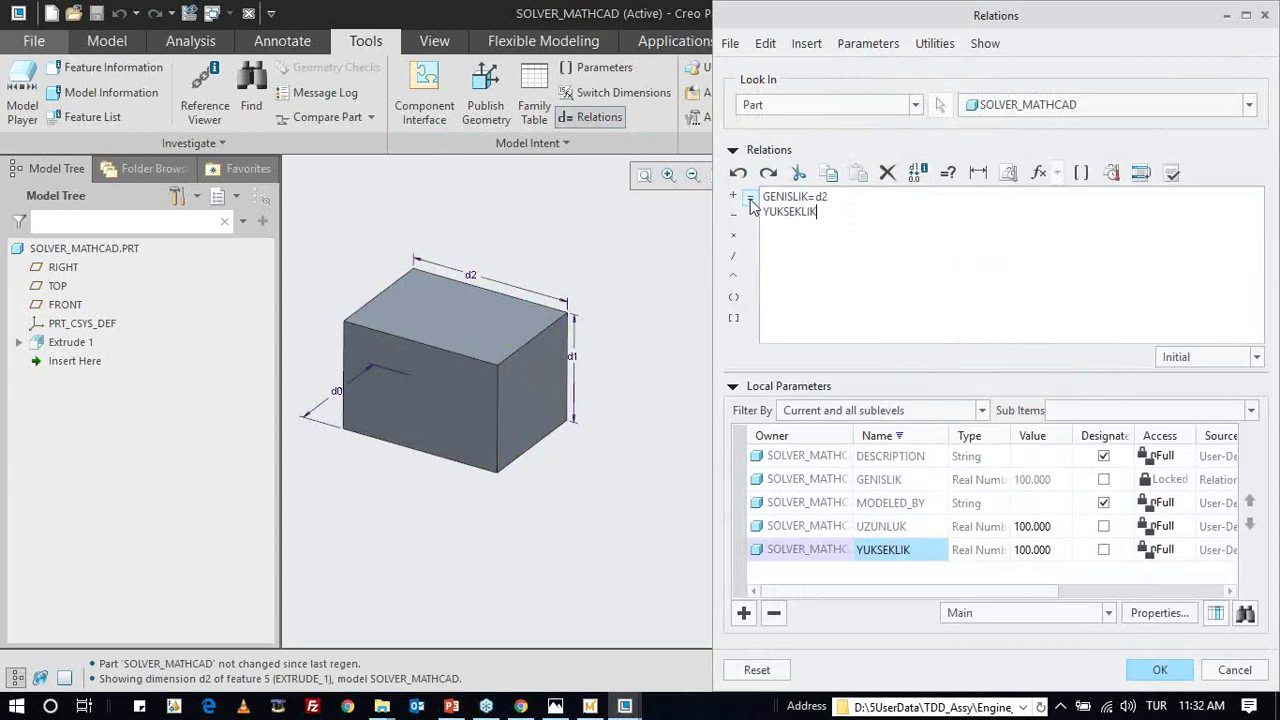
click(572, 356)
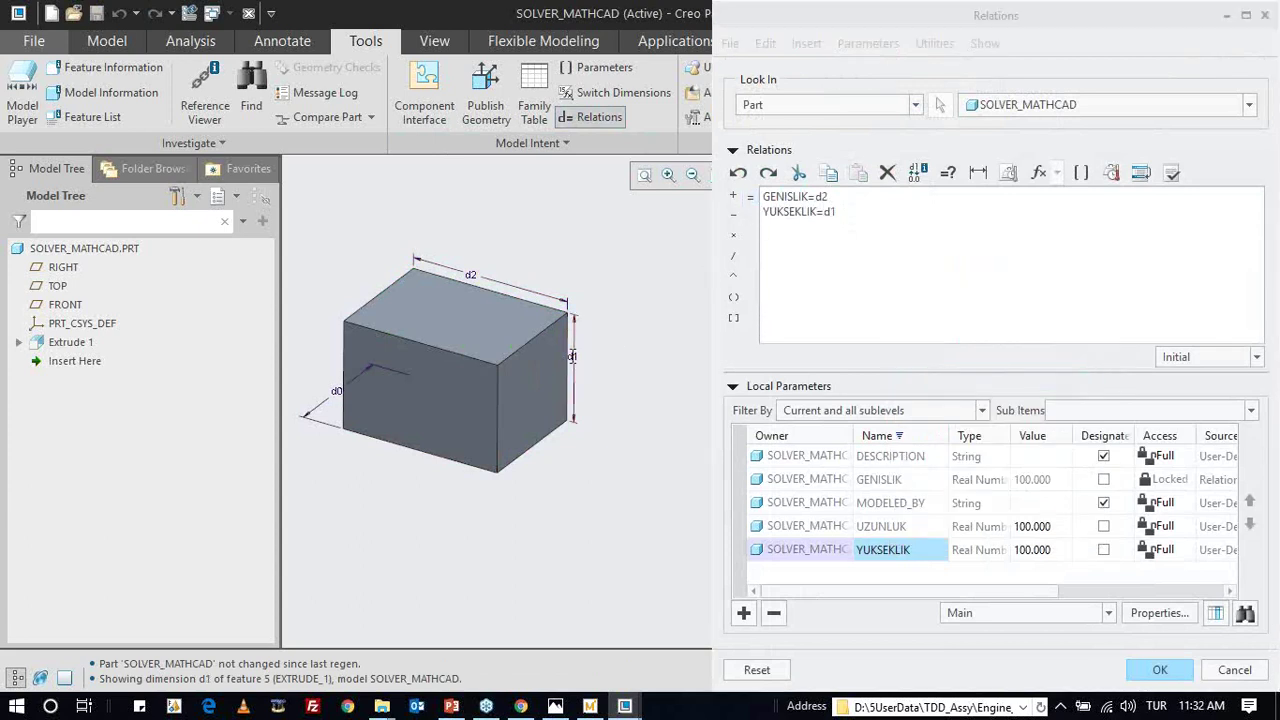
click(878, 216)
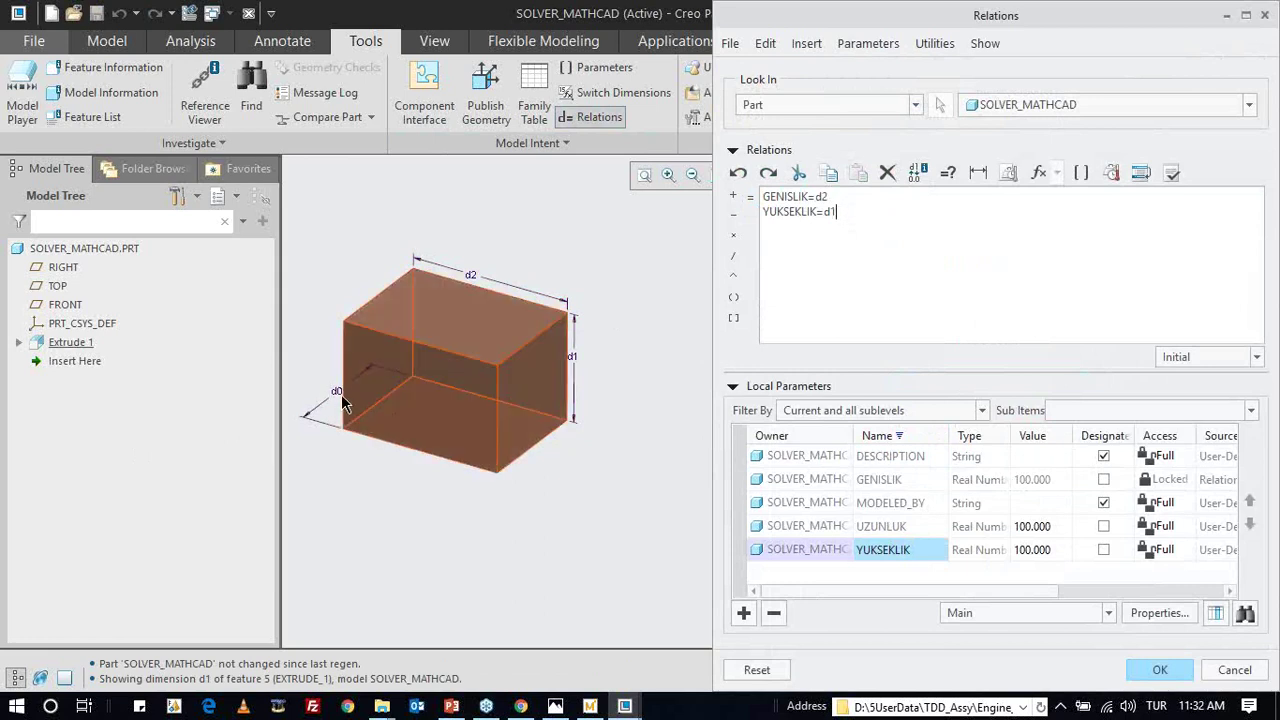
- Delete the UZUNLUK parameter, verify the relations, and apply them
click(908, 528)
right_click(908, 528)
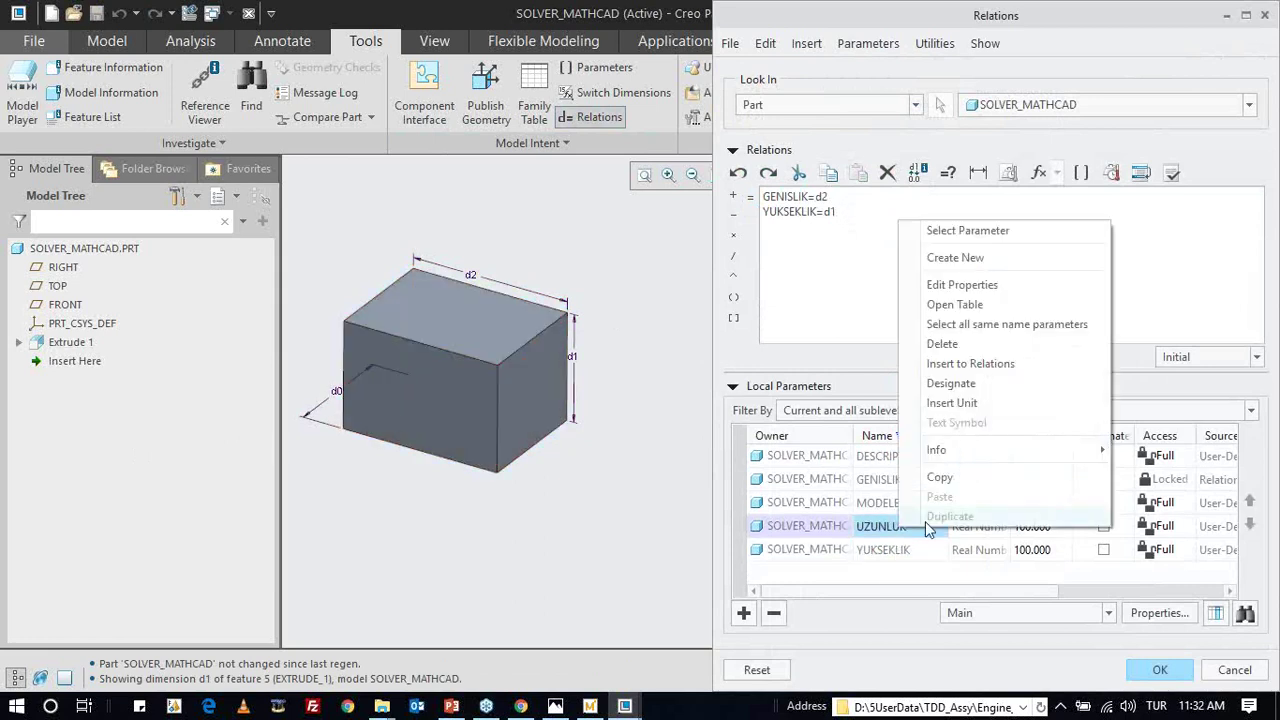
click(855, 530)
click(776, 616)
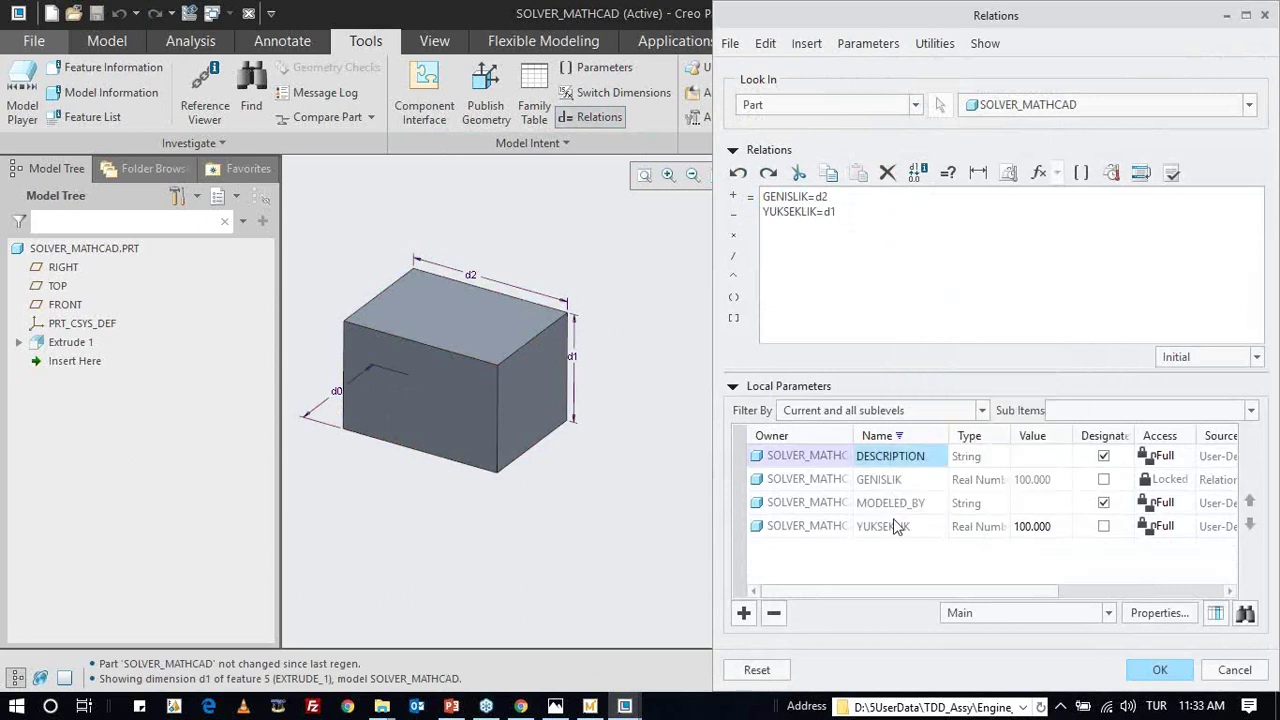
click(1171, 172)
click(735, 387)
key(Return)
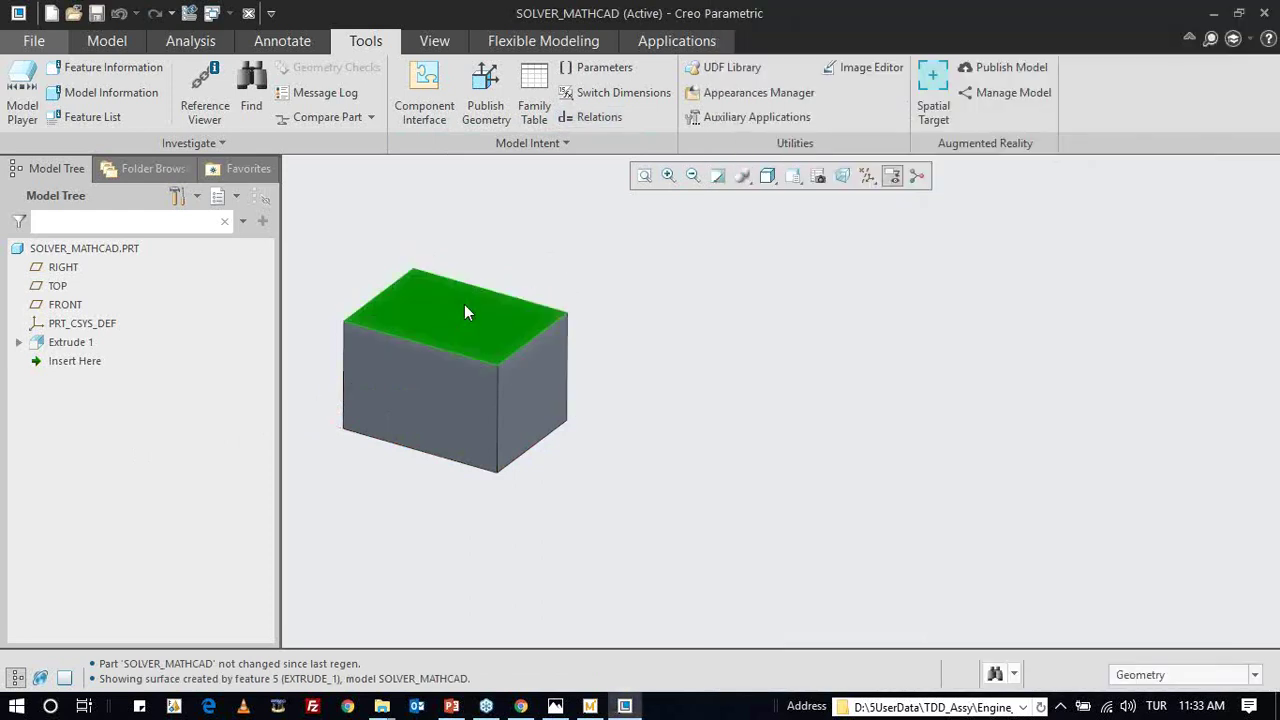
- Inspect the exact value of the box's d2 dimension
click(470, 285)
double_click(470, 285)
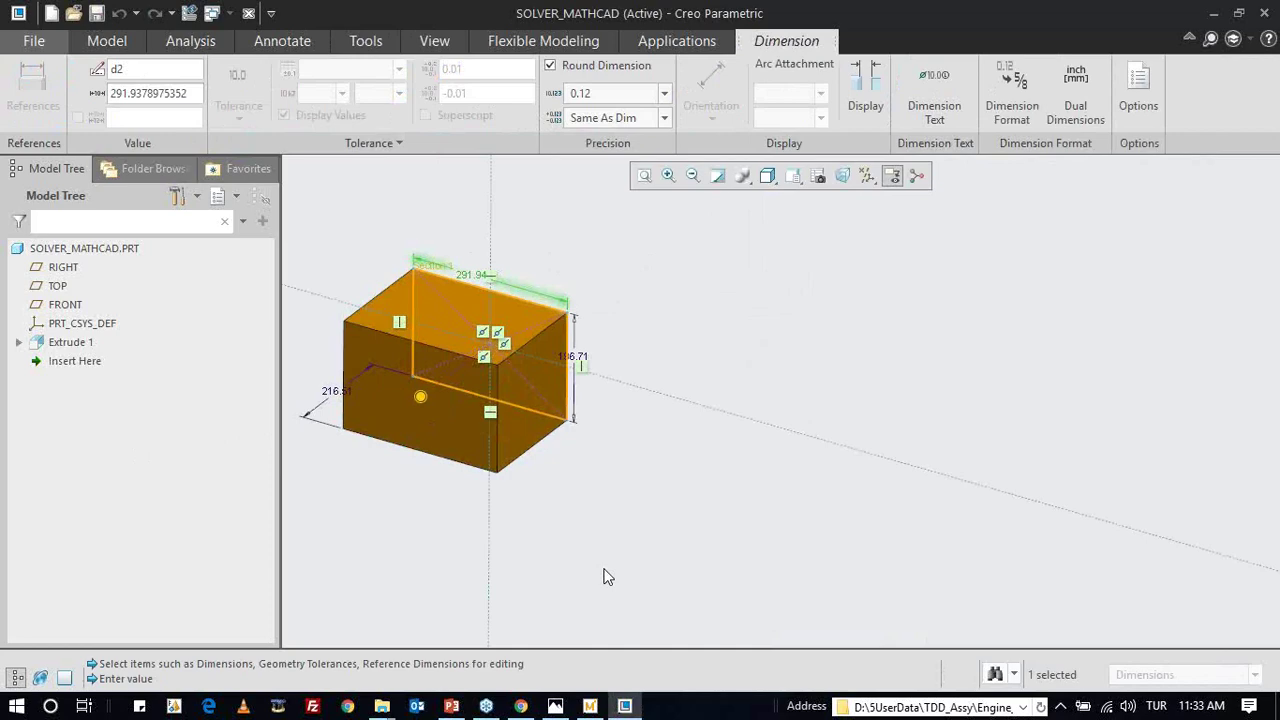
click(590, 706)
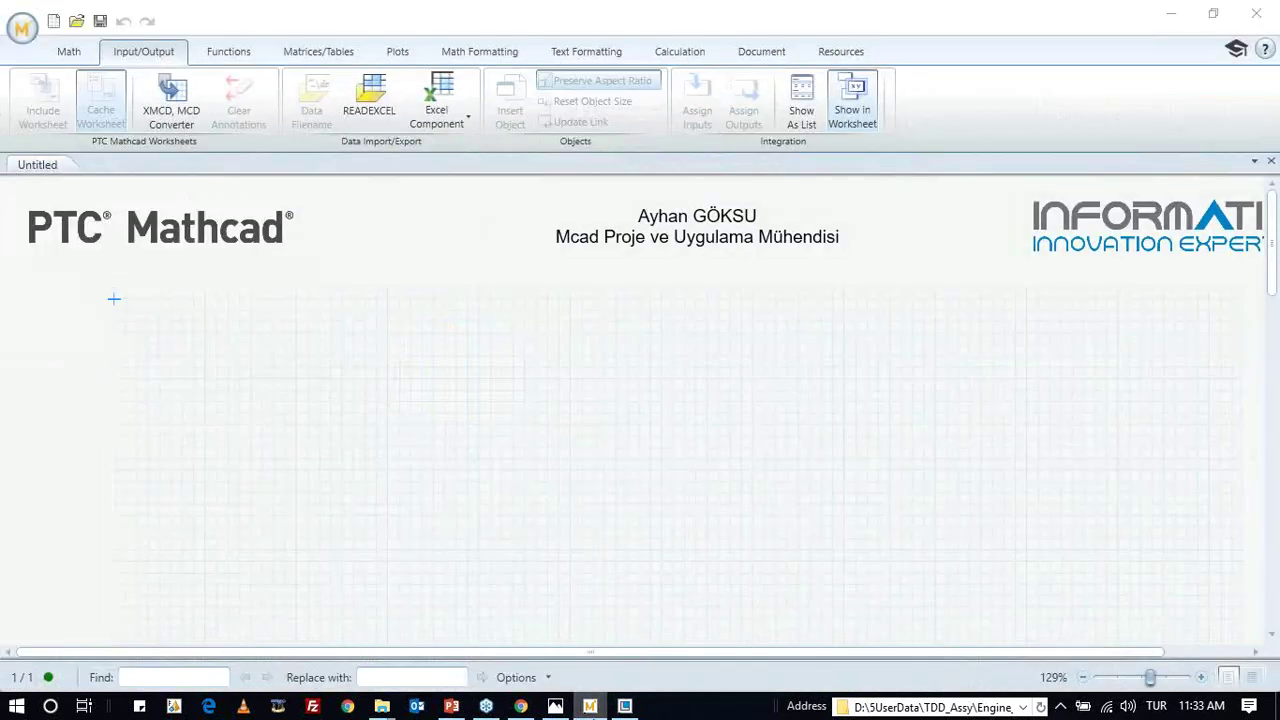
click(590, 706)
click(584, 250)
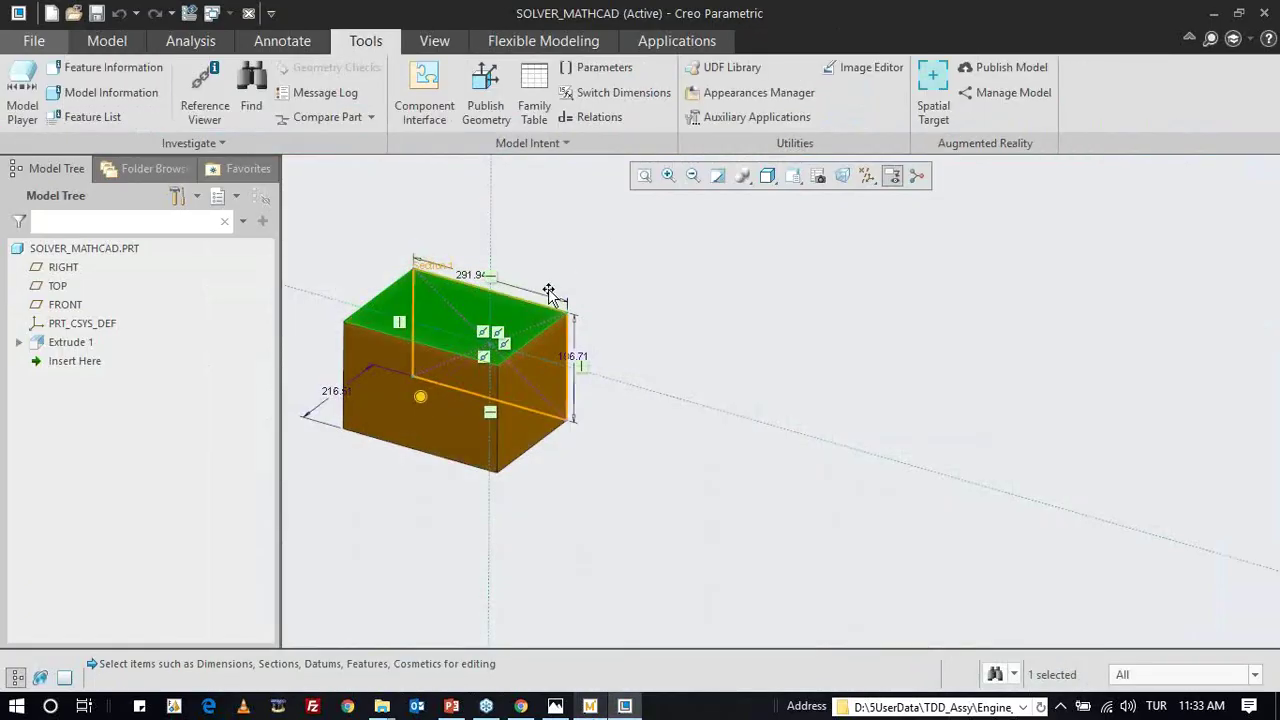
- Confirm GENISLIK 291.938 and YUKSEKLIK 196.709 are relation-locked, then close the Mathcad worksheet
click(605, 70)
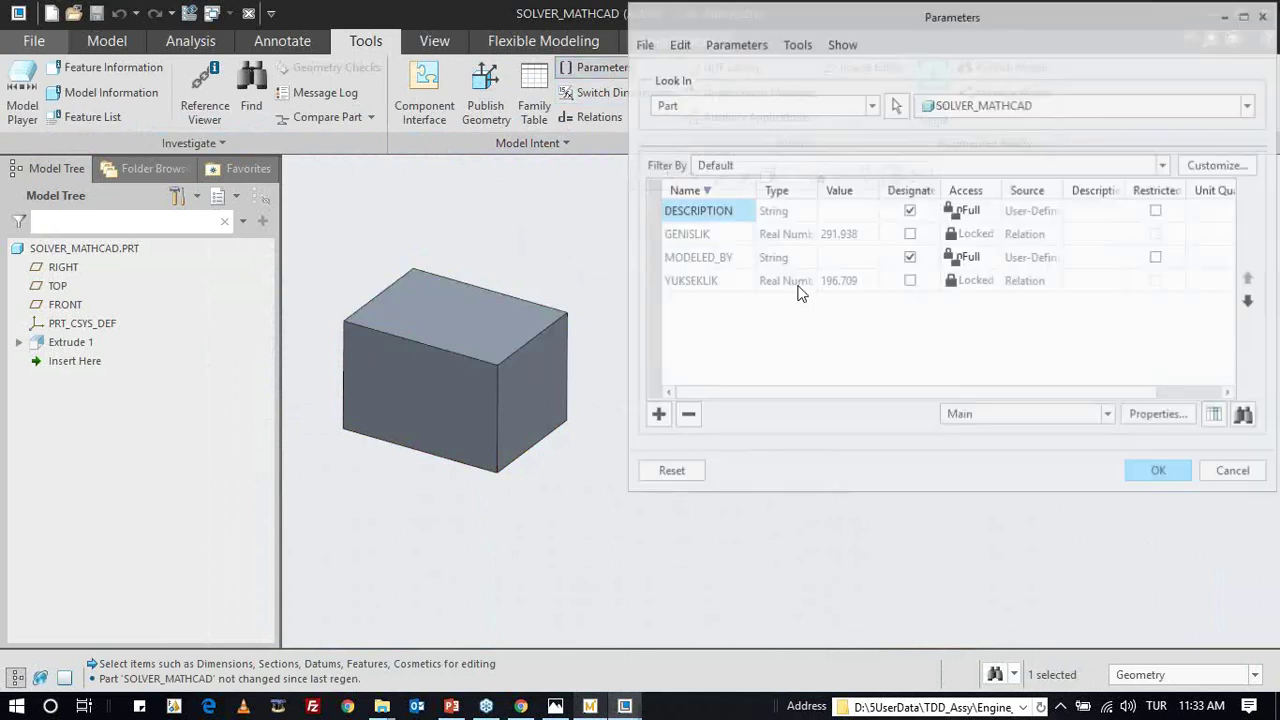
click(845, 236)
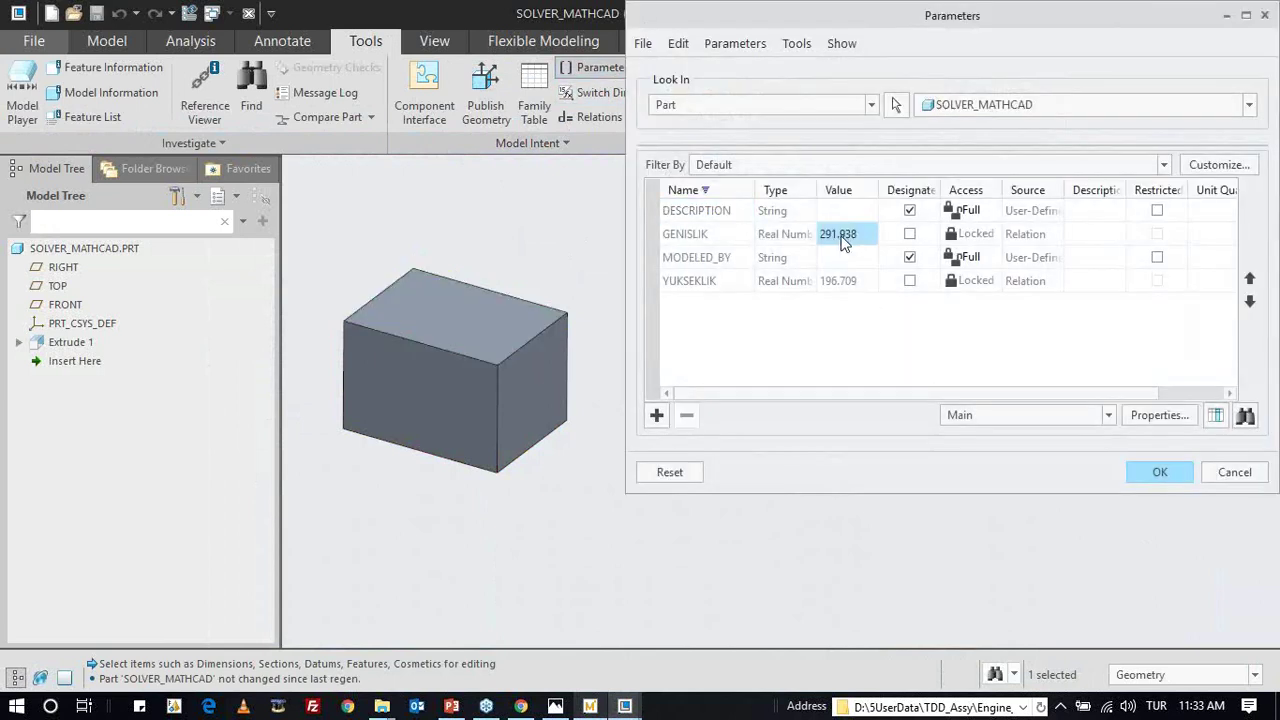
click(712, 245)
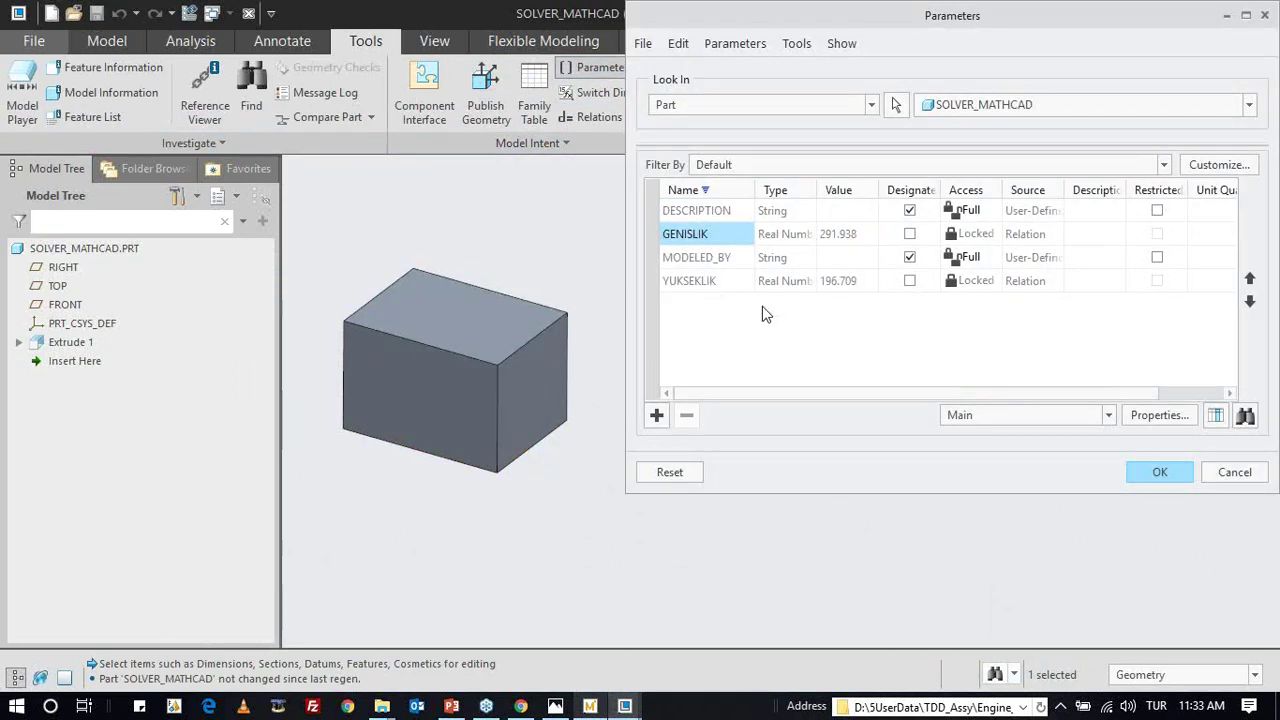
key(Escape)
click(590, 706)
click(1252, 16)
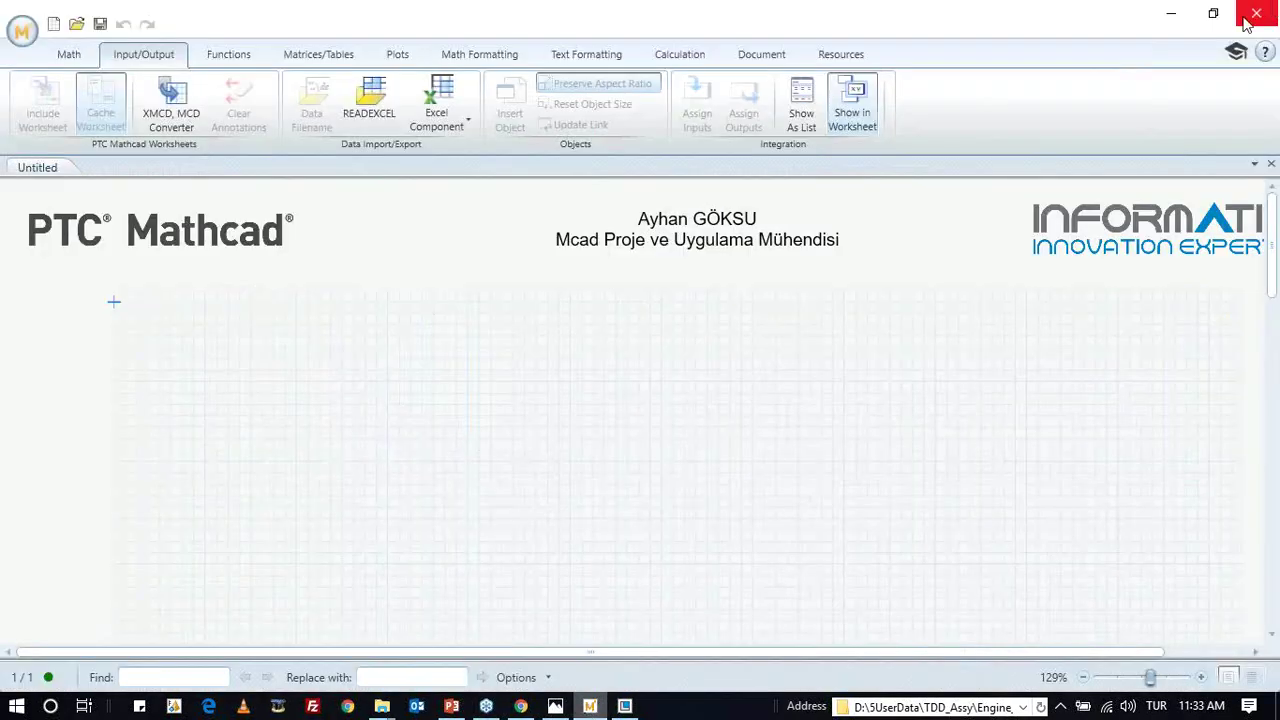
- Launch Mathcad Prime 4.0 and define GENISLIK := 100 in a new worksheet
key(super+d)
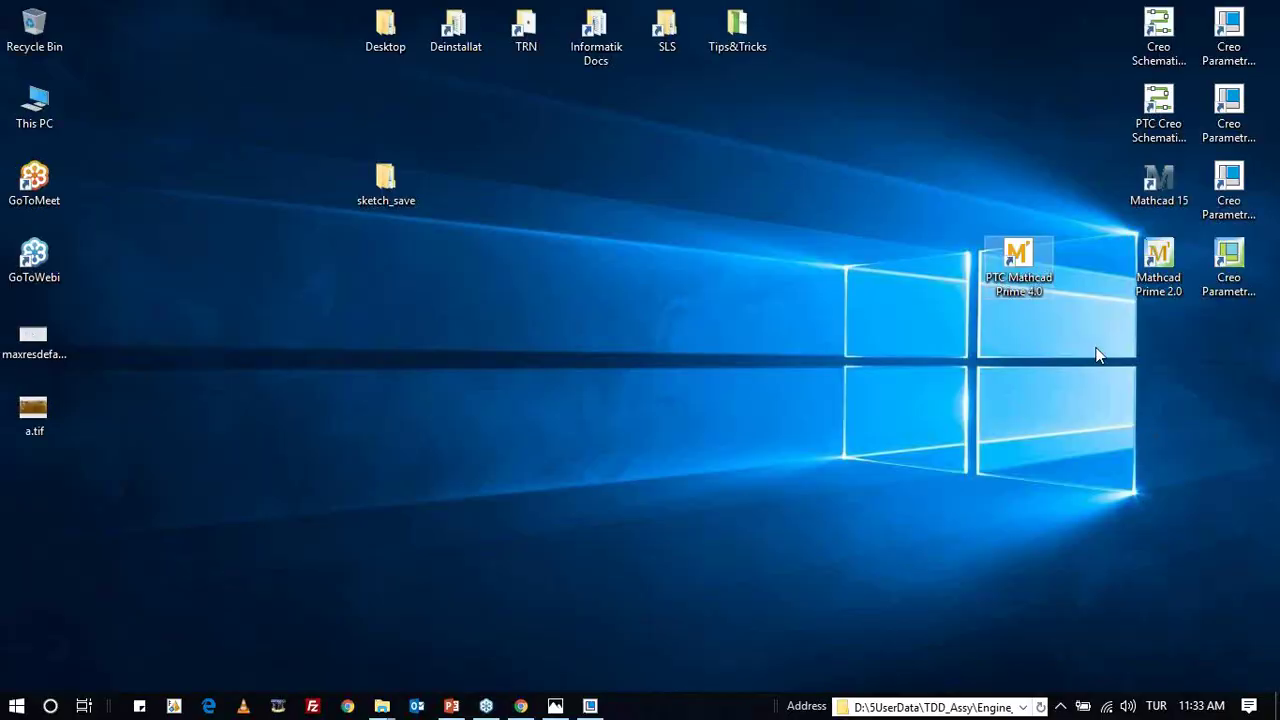
double_click(1019, 279)
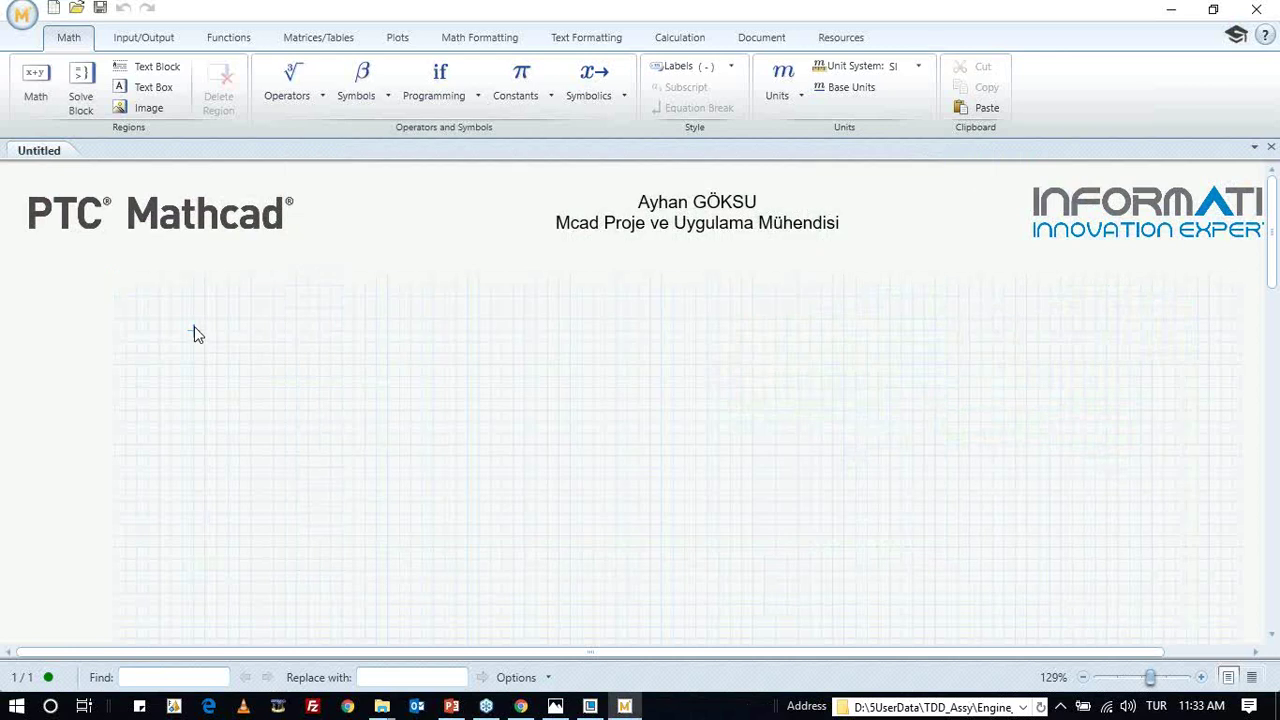
text(genuabl)
key(BackSpace)
key(BackSpace)
key(BackSpace)
key(BackSpace)
key(BackSpace)
key(BackSpace)
text(GENISLIK := 100)
key(Return)
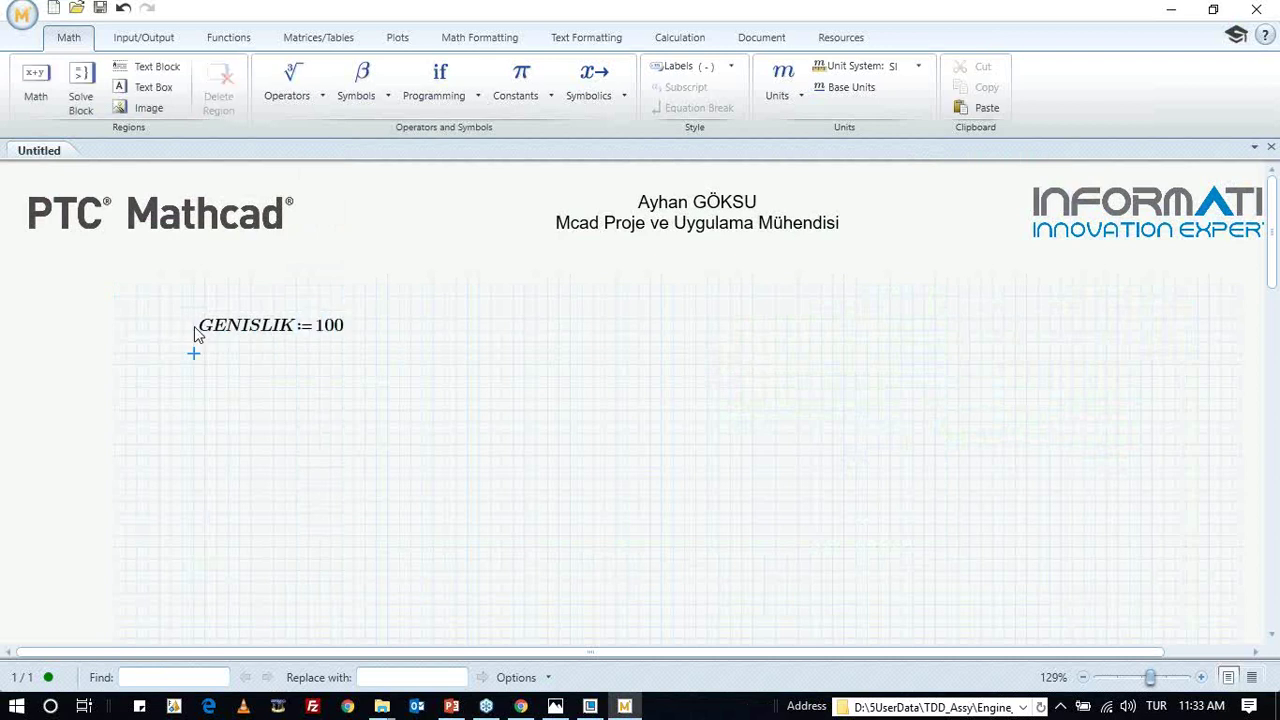
- Define YUKSEKLIK := 150 and UZUNLUK := (GENISLIK + YUKSEKLIK)/3, evaluating to 83.333
text(YUKSEKLIK )
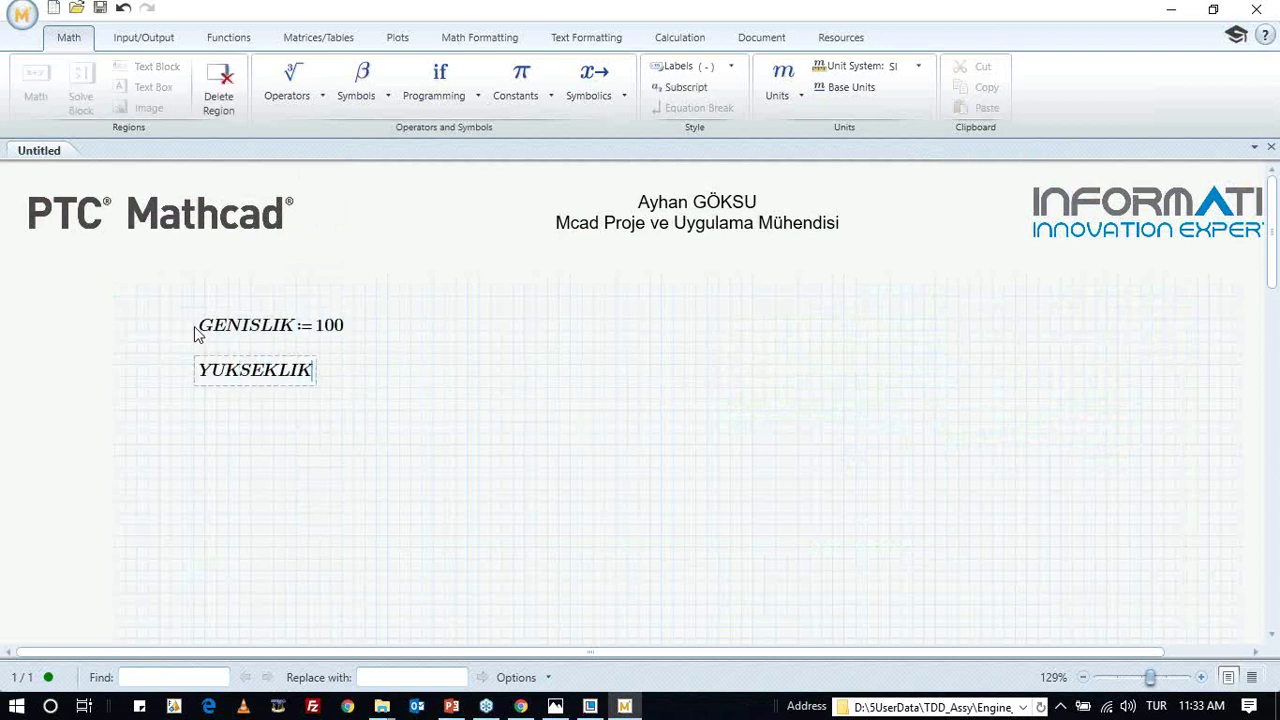
text(:= )
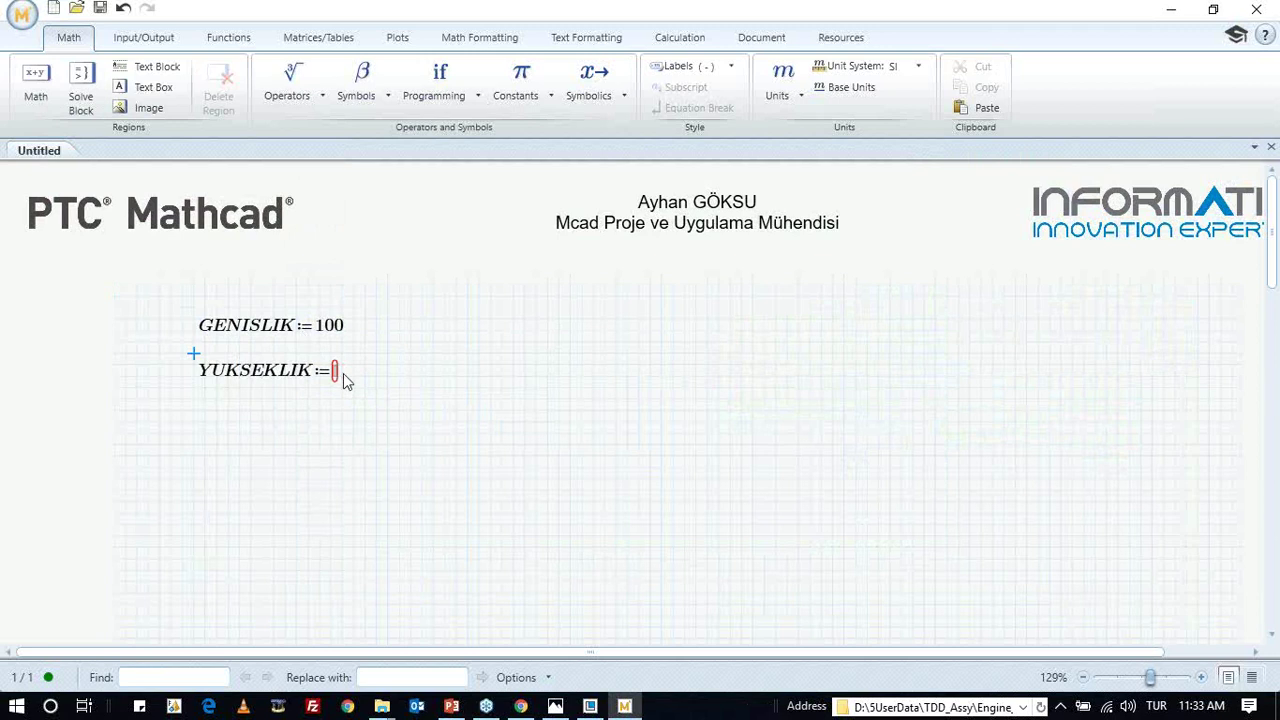
text(150)
key(Return)
key(Return)
text(UZUNLUK := GENISLIK + YUKSEKLIK )
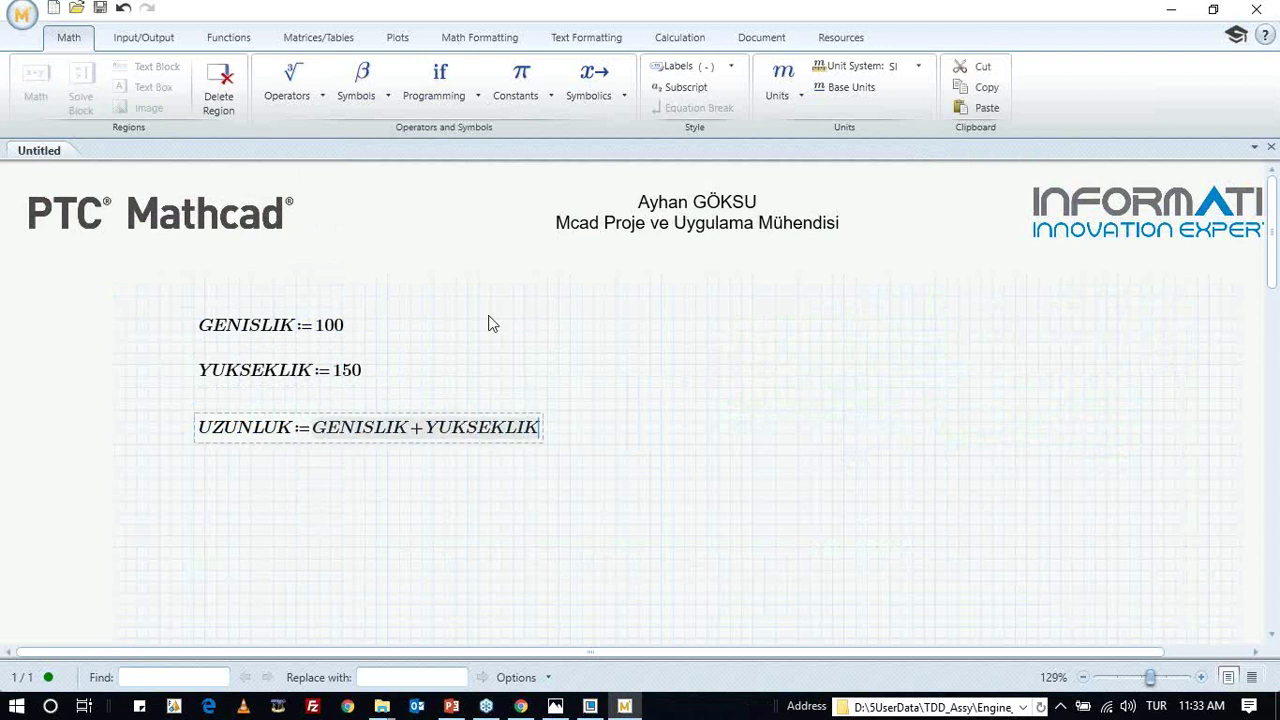
text(/ )
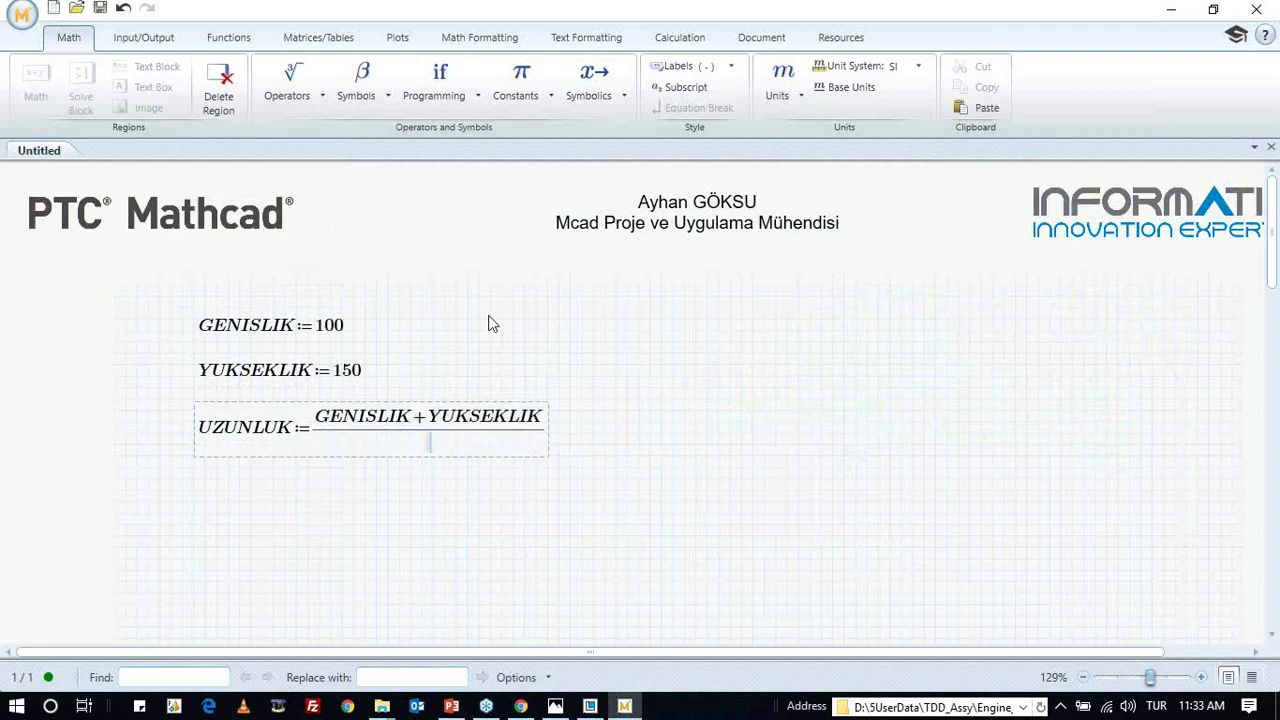
text(3 = 83.333)
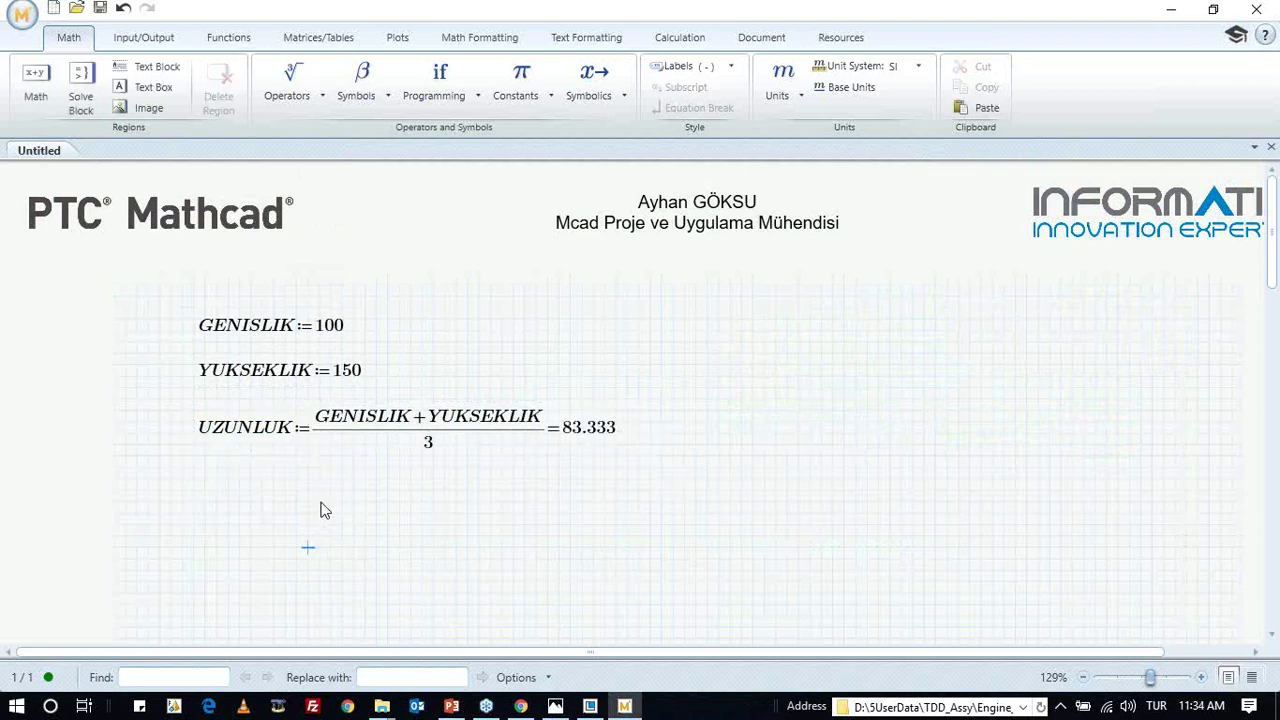
click(100, 7)
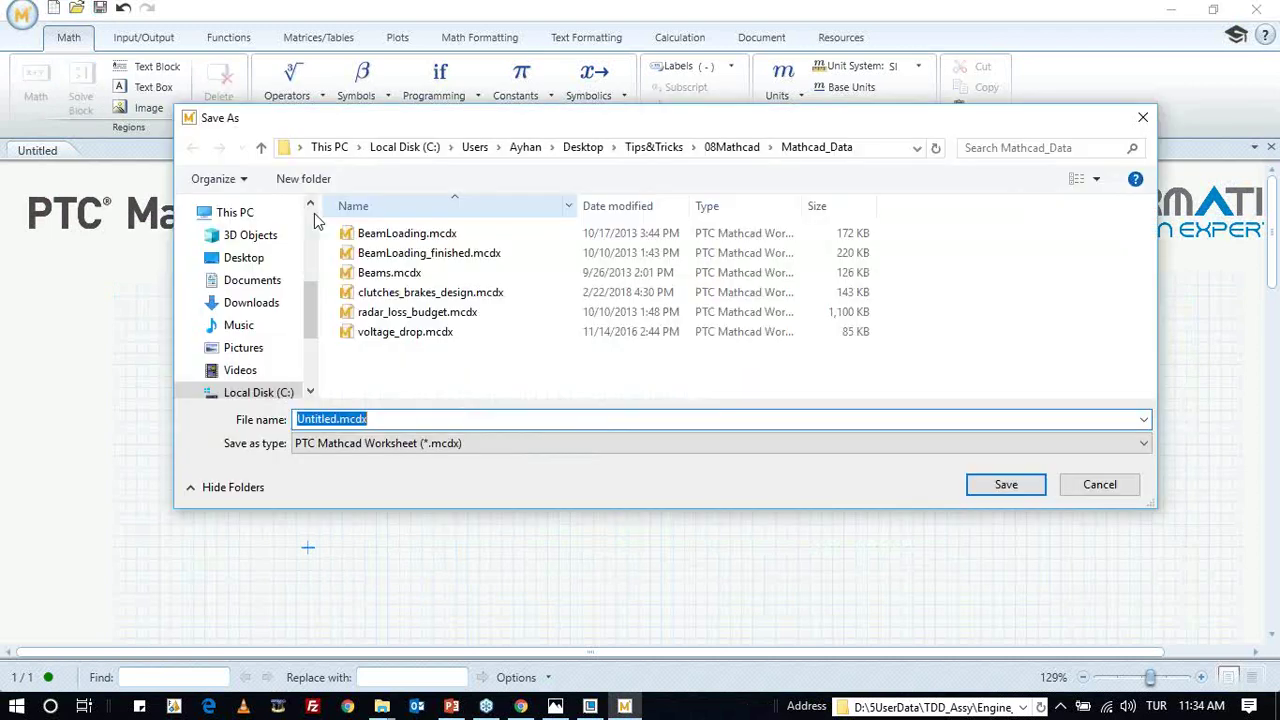
- Save the worksheet in the Desktop folder, replacing Untitled with the name SOLVER
click(243, 258)
double_click(330, 419)
drag(337, 419, 330, 419)
double_click(331, 419)
text(SOLVER)
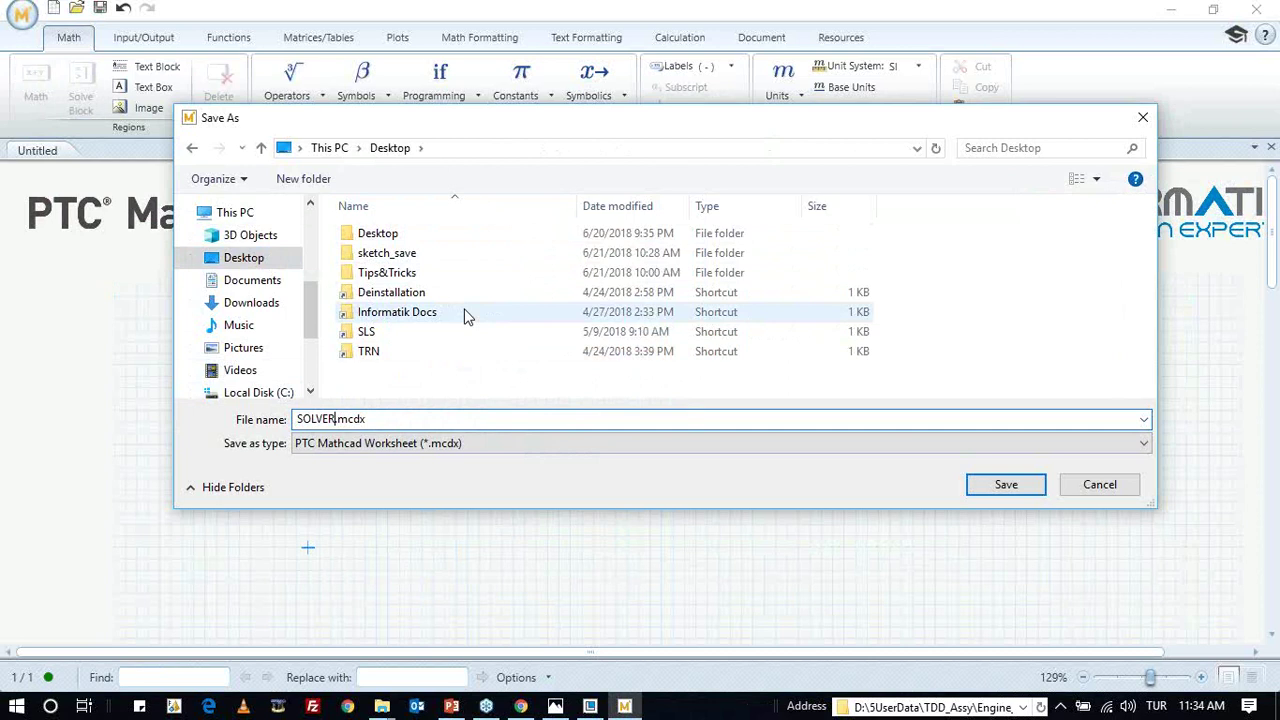
click(1007, 485)
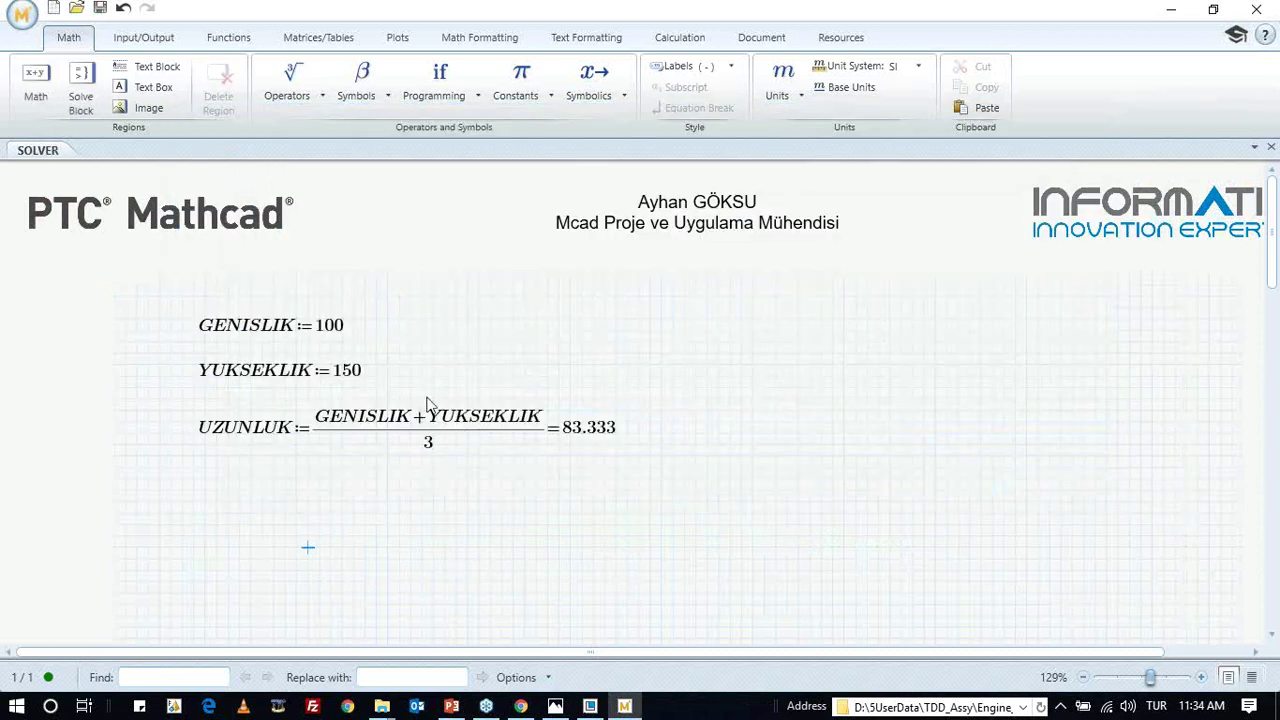
- Designate GENISLIK and YUKSEKLIK as worksheet inputs and UZUNLUK as the output aliased UZUNLUK
drag(170, 288, 272, 392)
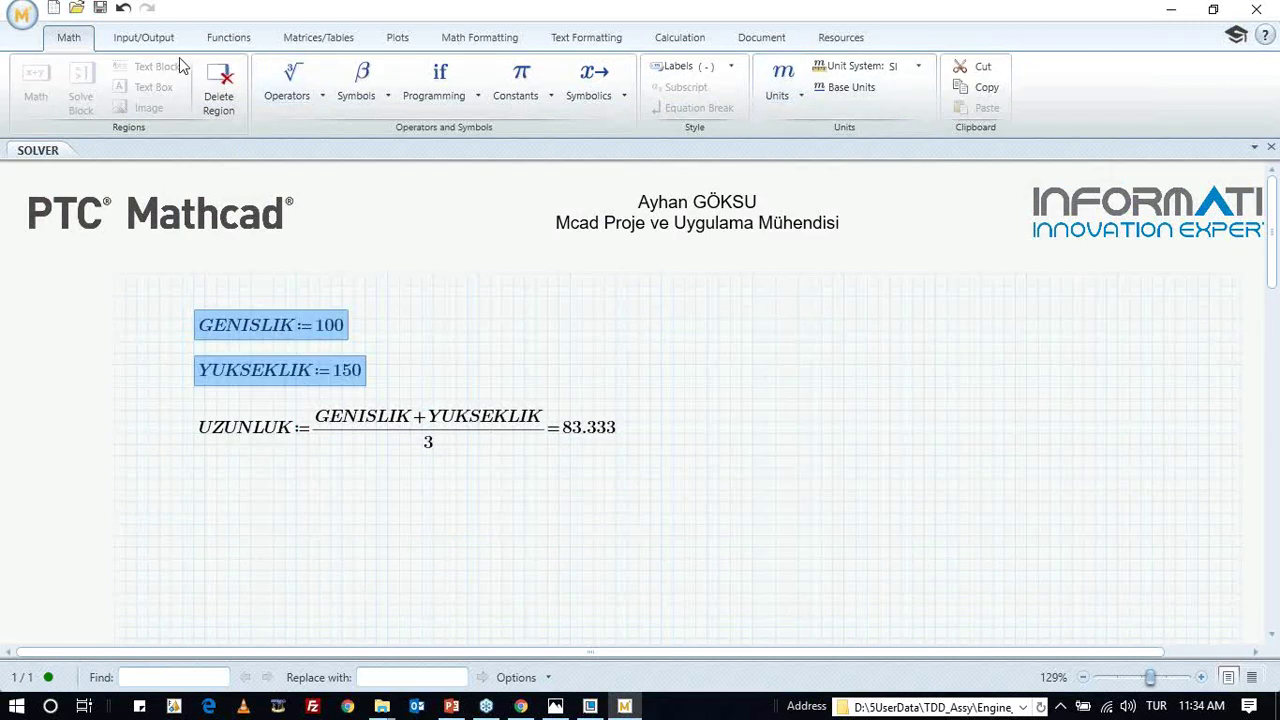
click(143, 37)
drag(164, 416, 330, 464)
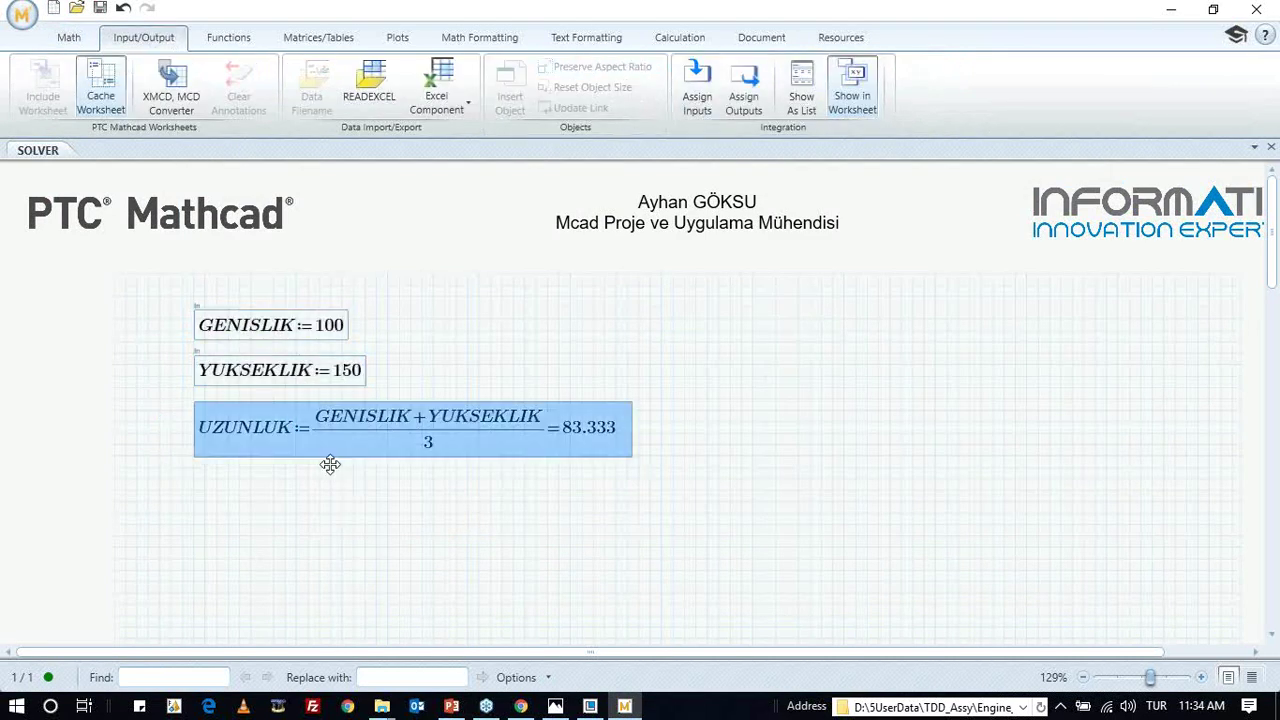
click(743, 88)
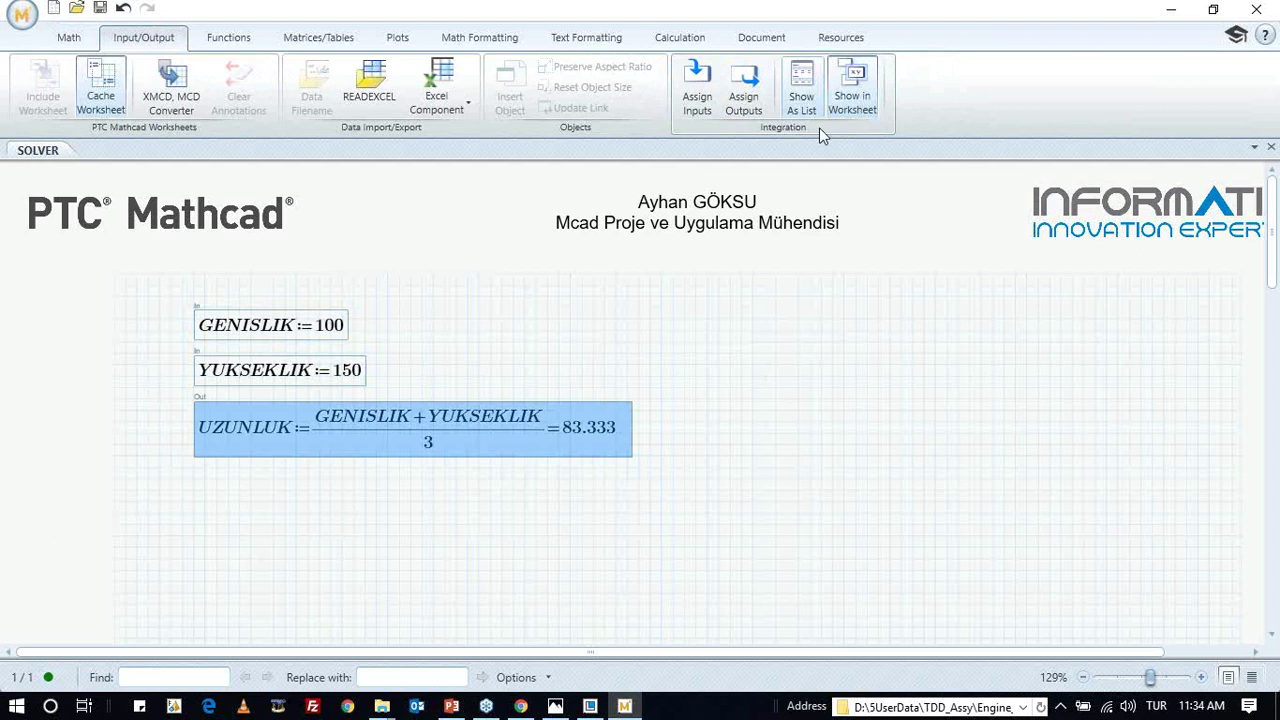
click(801, 100)
click(1054, 434)
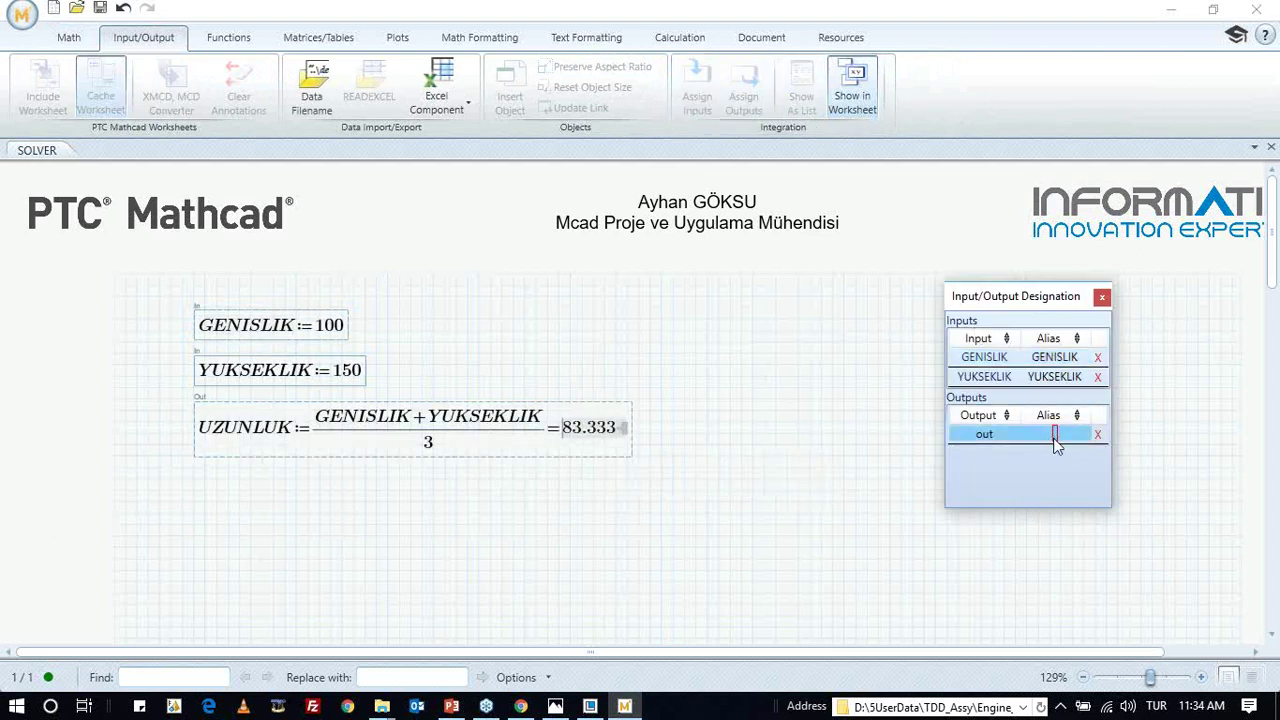
text(UZUNLUK)
click(1102, 298)
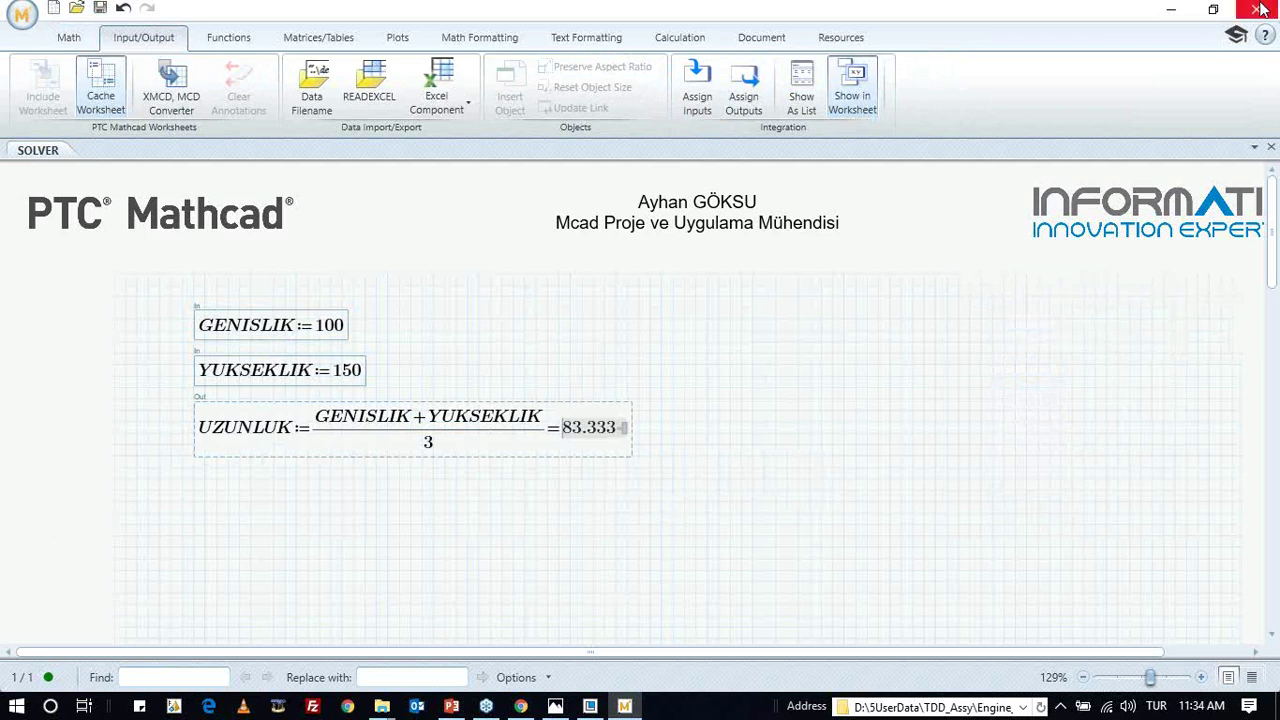
- Start a Prime Analysis on the Creo box part and load SOLVER.mcdx from the Desktop
click(590, 706)
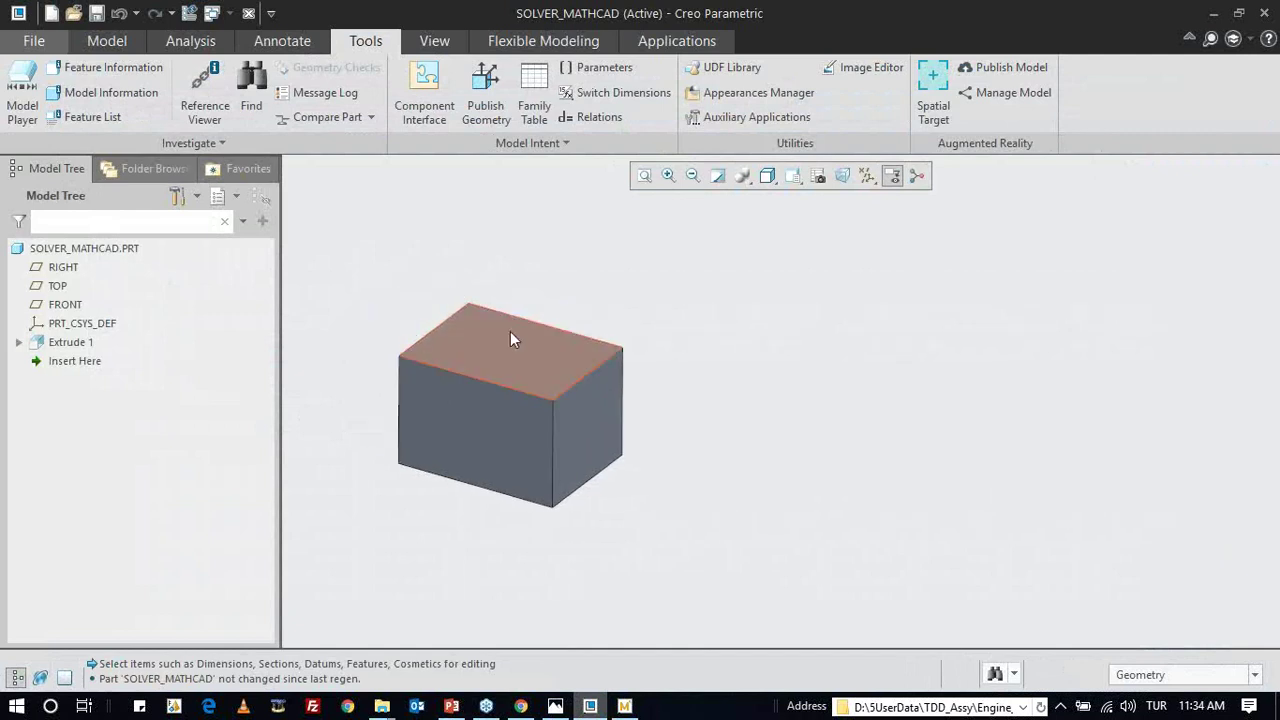
click(190, 40)
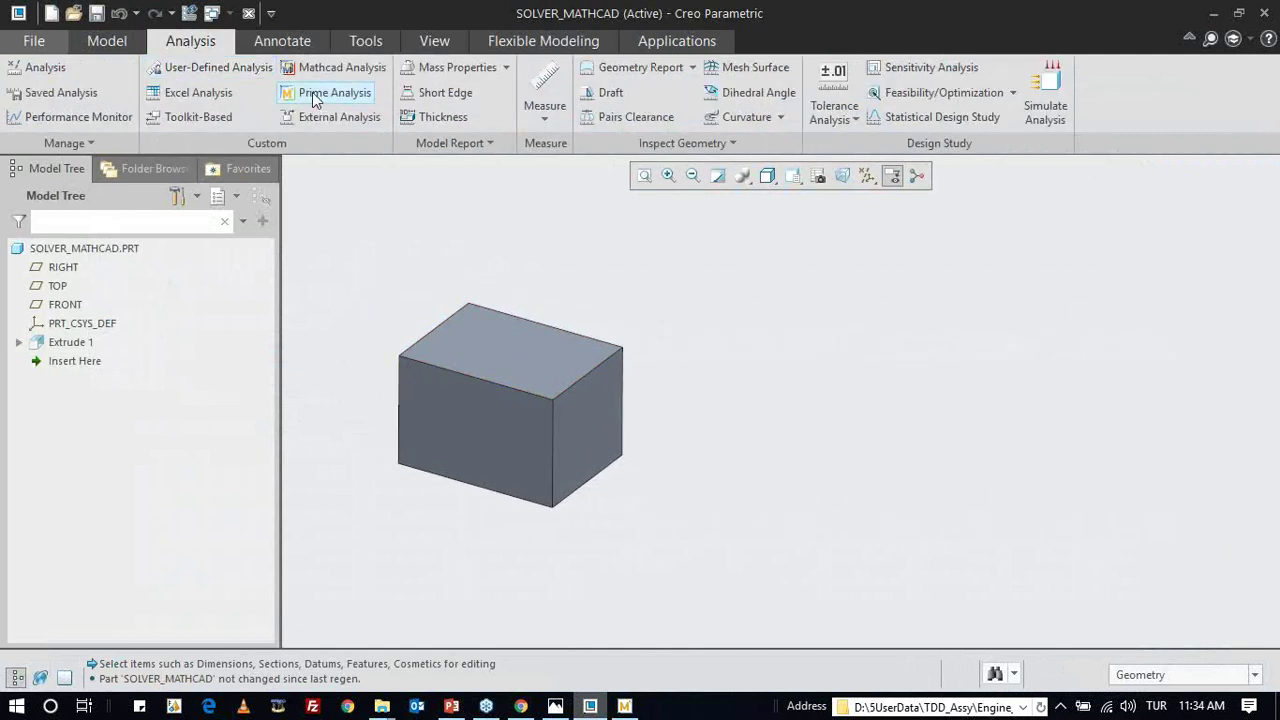
click(314, 98)
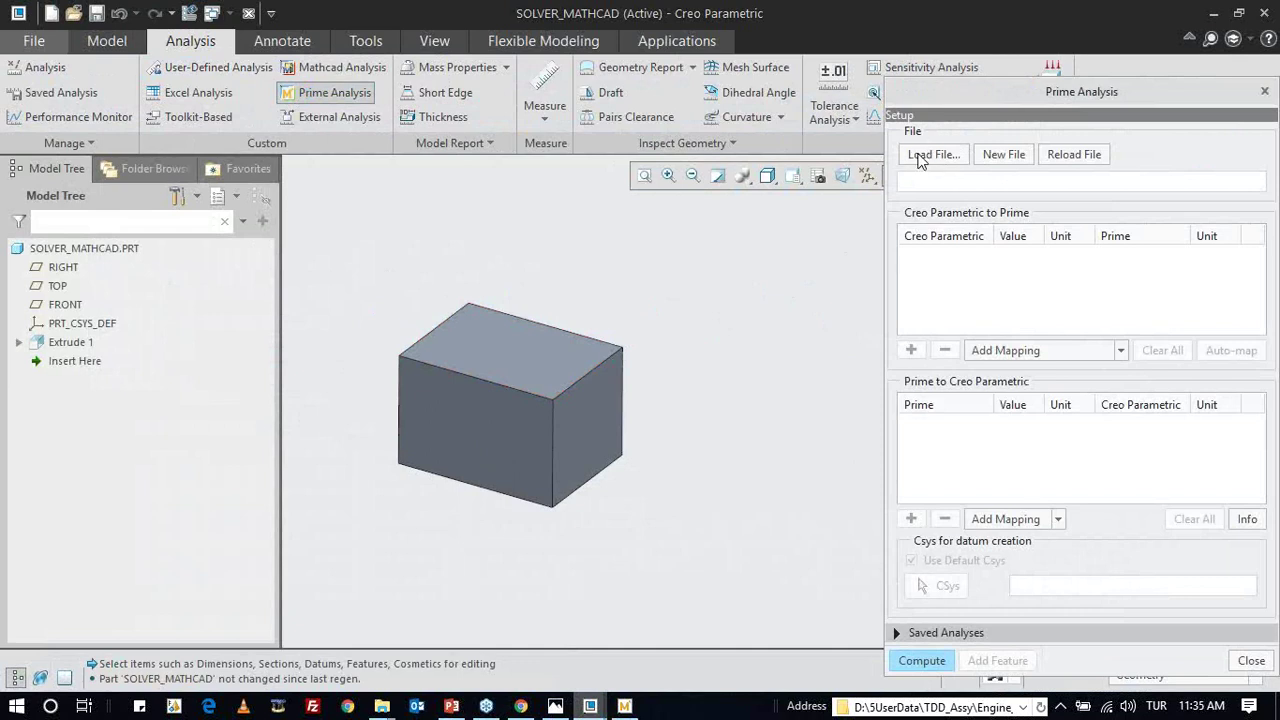
click(921, 157)
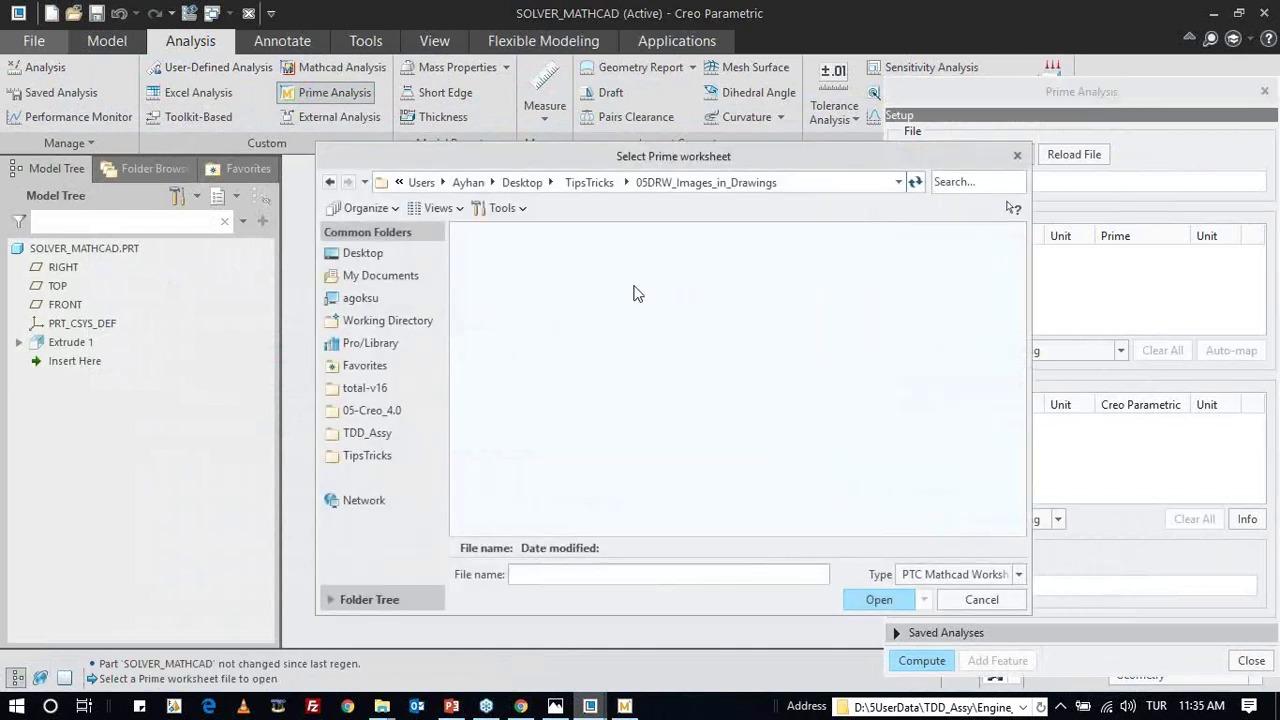
click(376, 253)
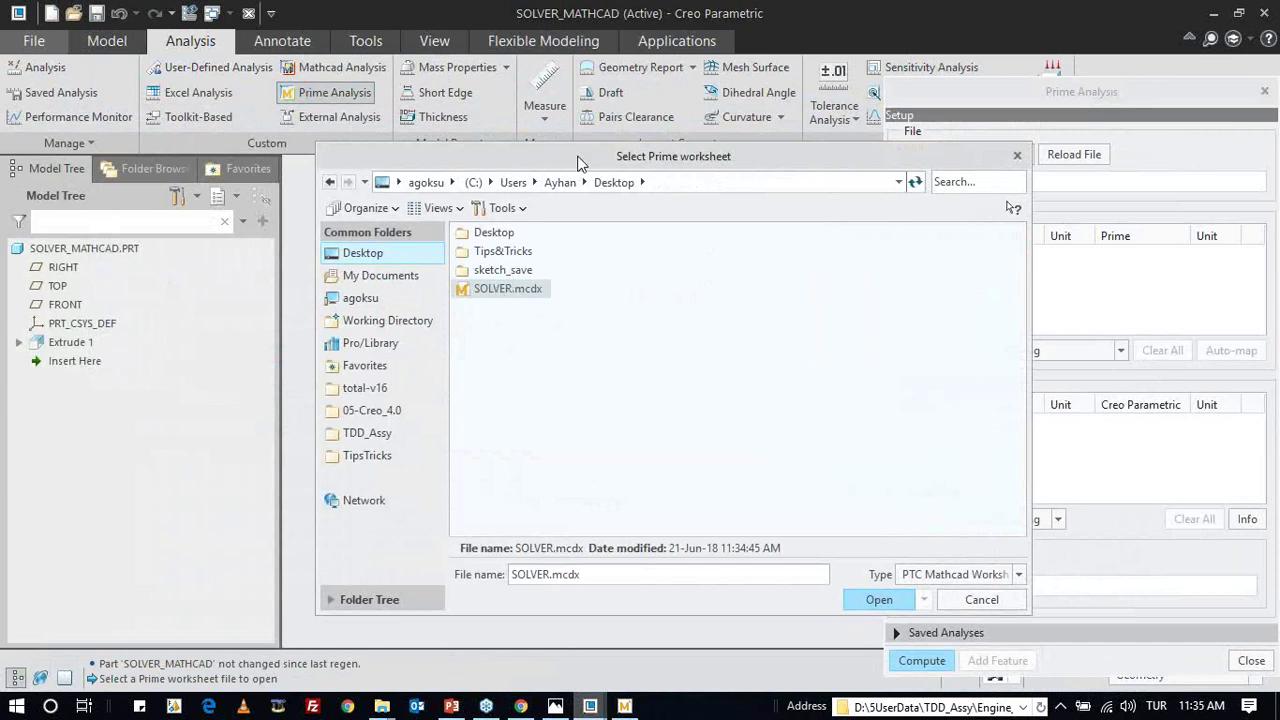
drag(577, 160, 411, 117)
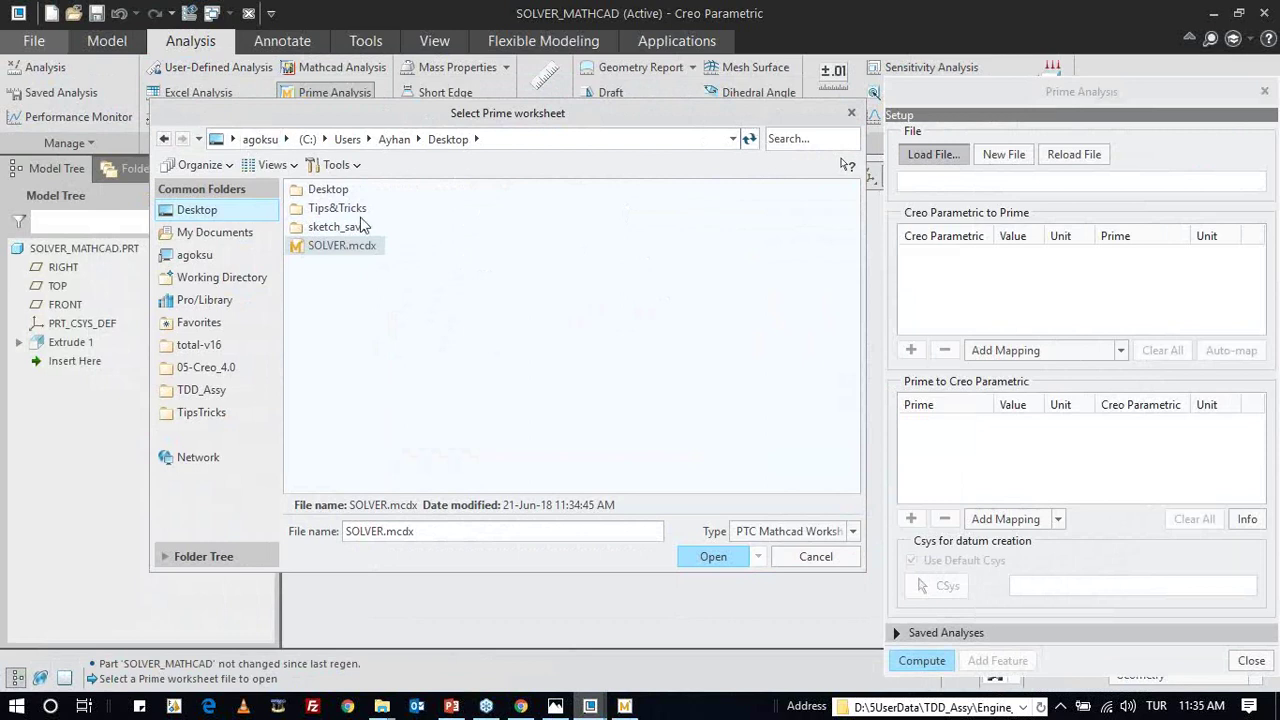
double_click(342, 248)
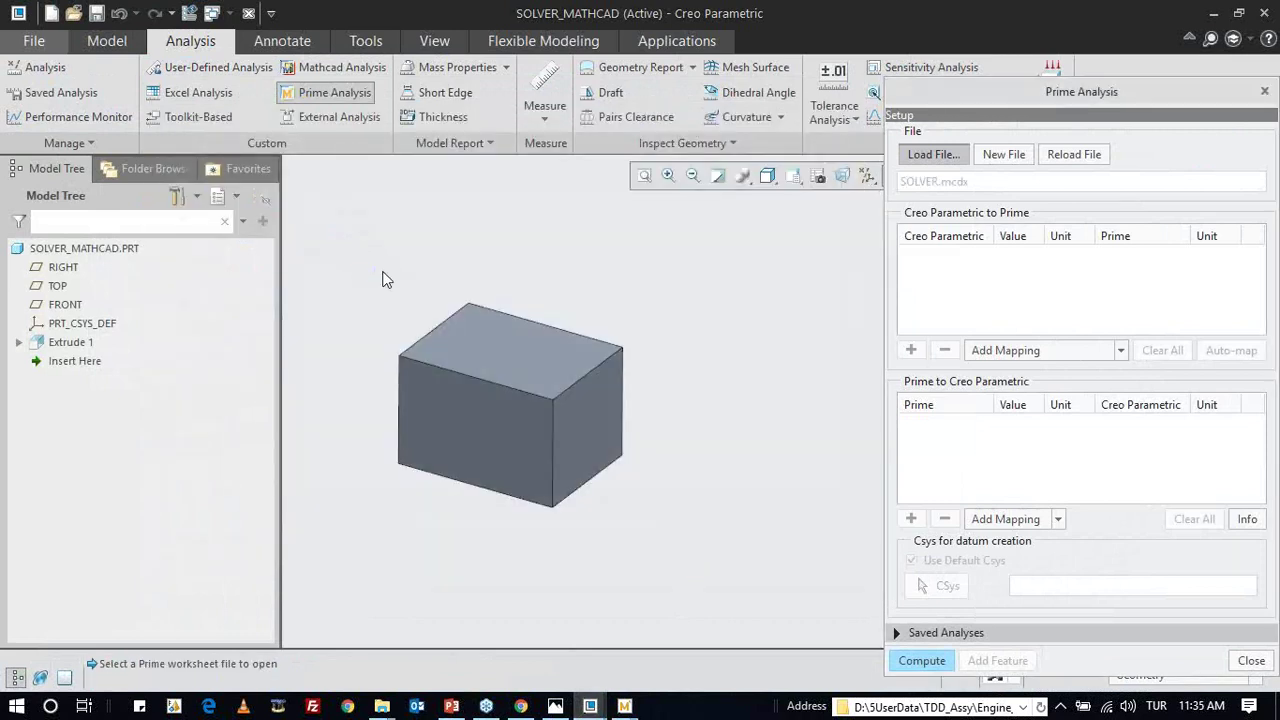
mouse_move(1006, 94)
mouse_down()
mouse_move(978, 104)
mouse_move(900, 84)
mouse_up()
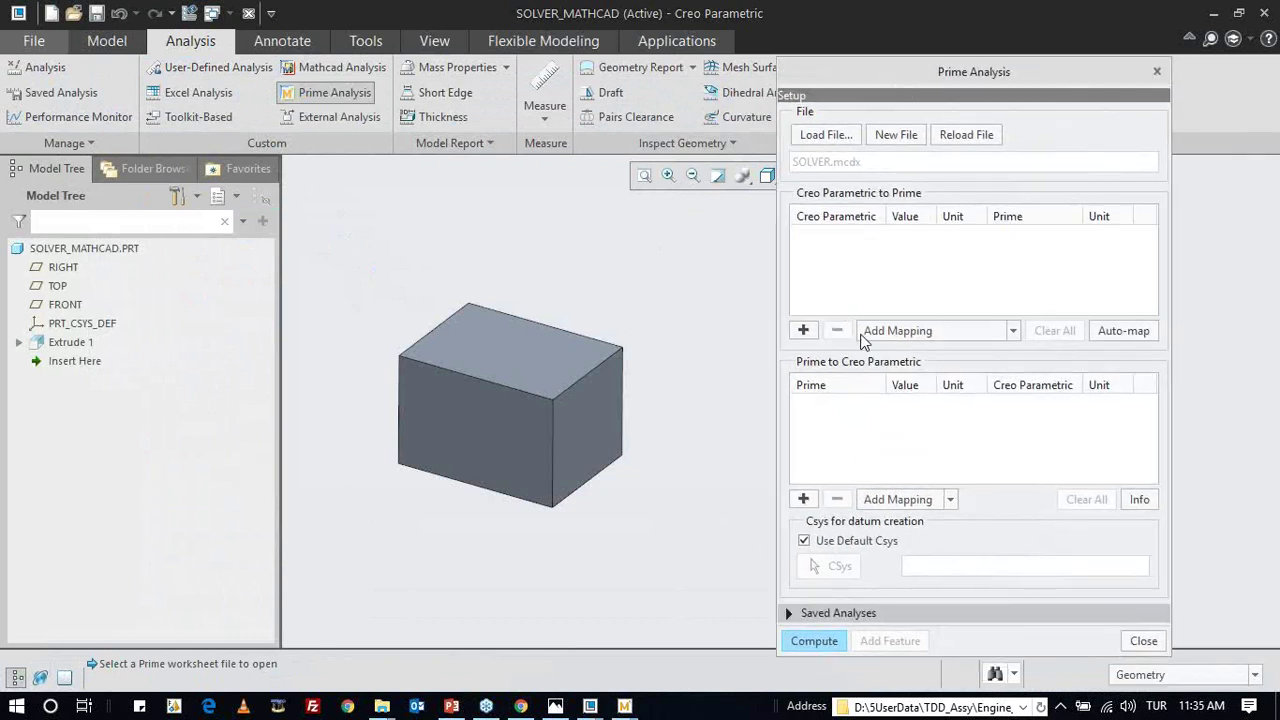
- Add the Prime variables GENISLIK and YUKSEKLIK as inputs to receive Creo values
click(887, 335)
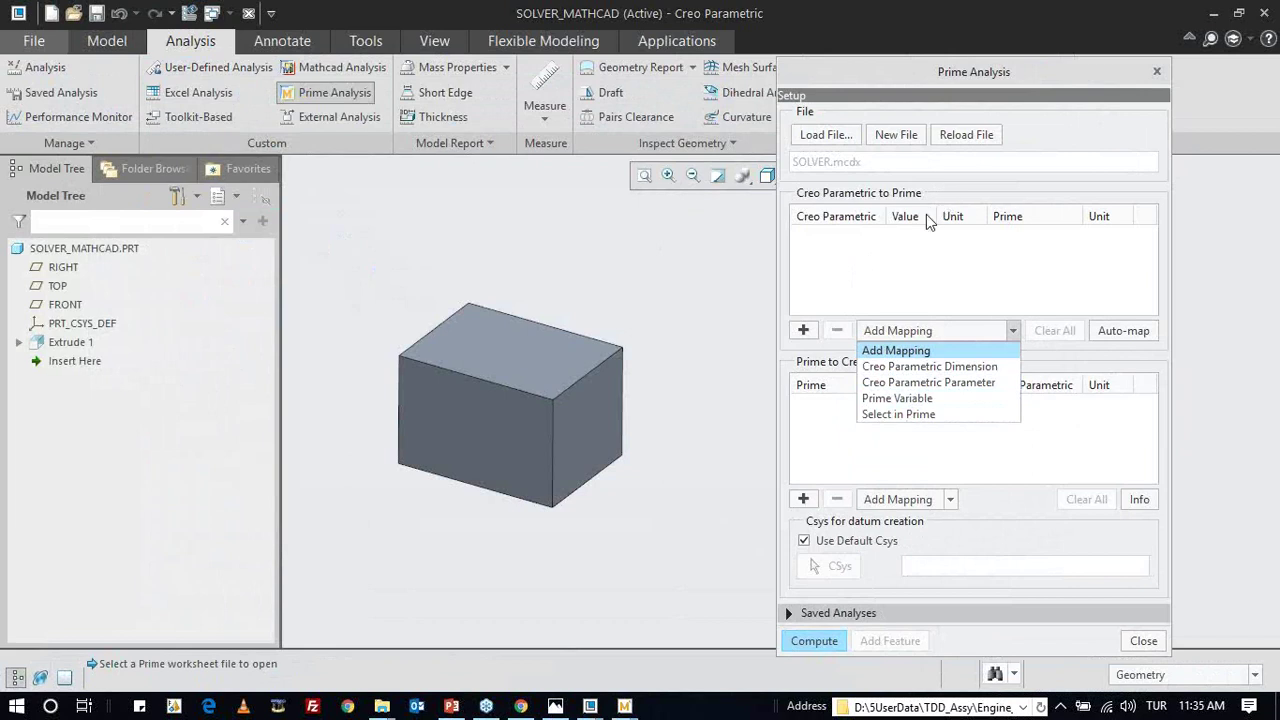
click(890, 399)
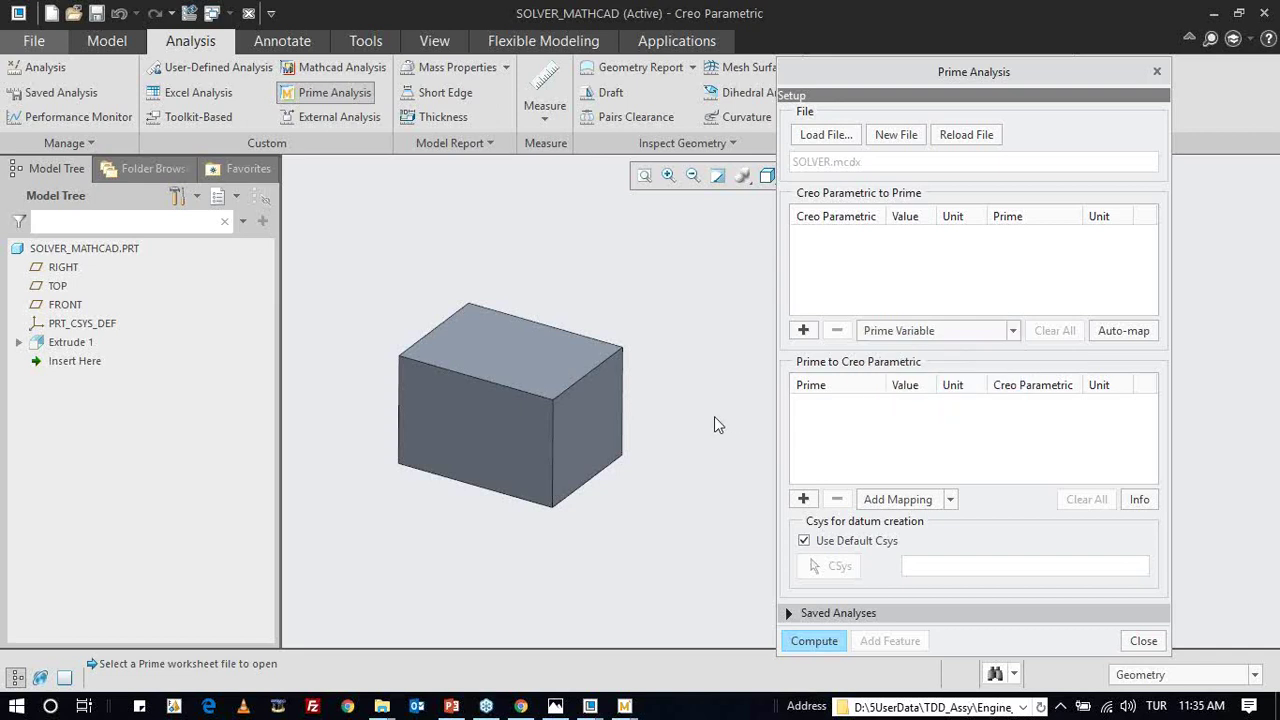
click(807, 335)
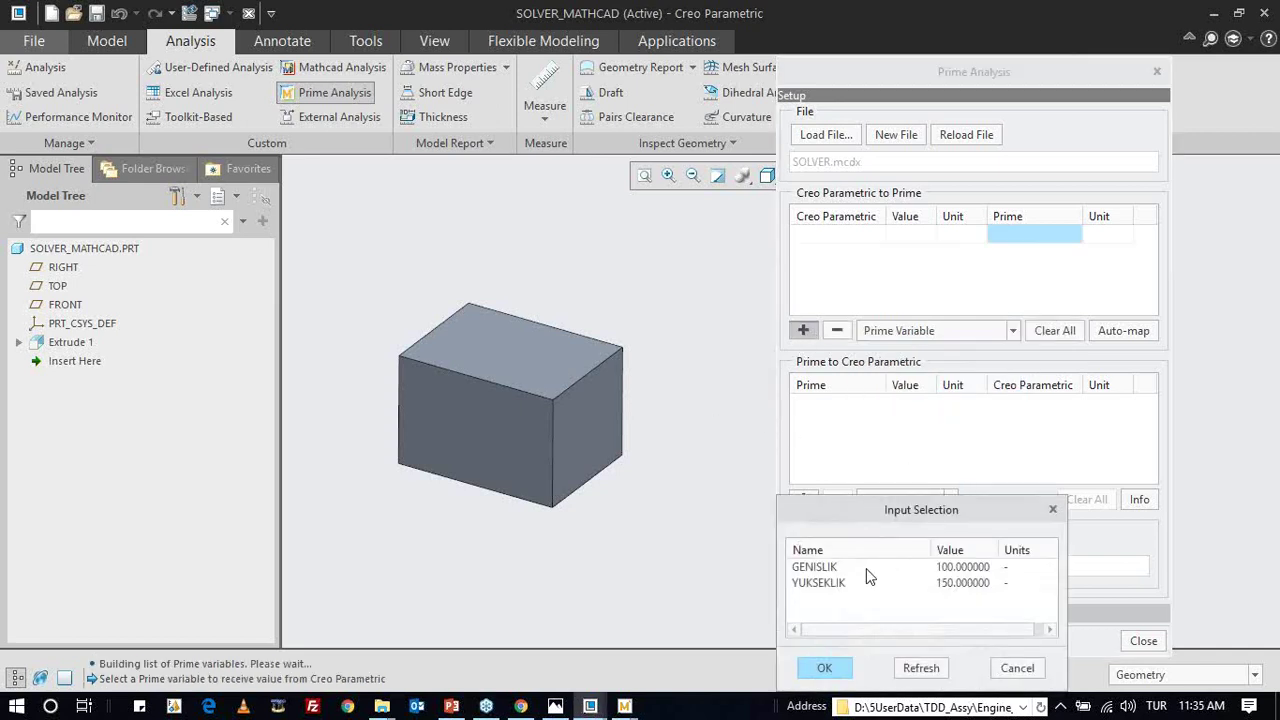
click(867, 568)
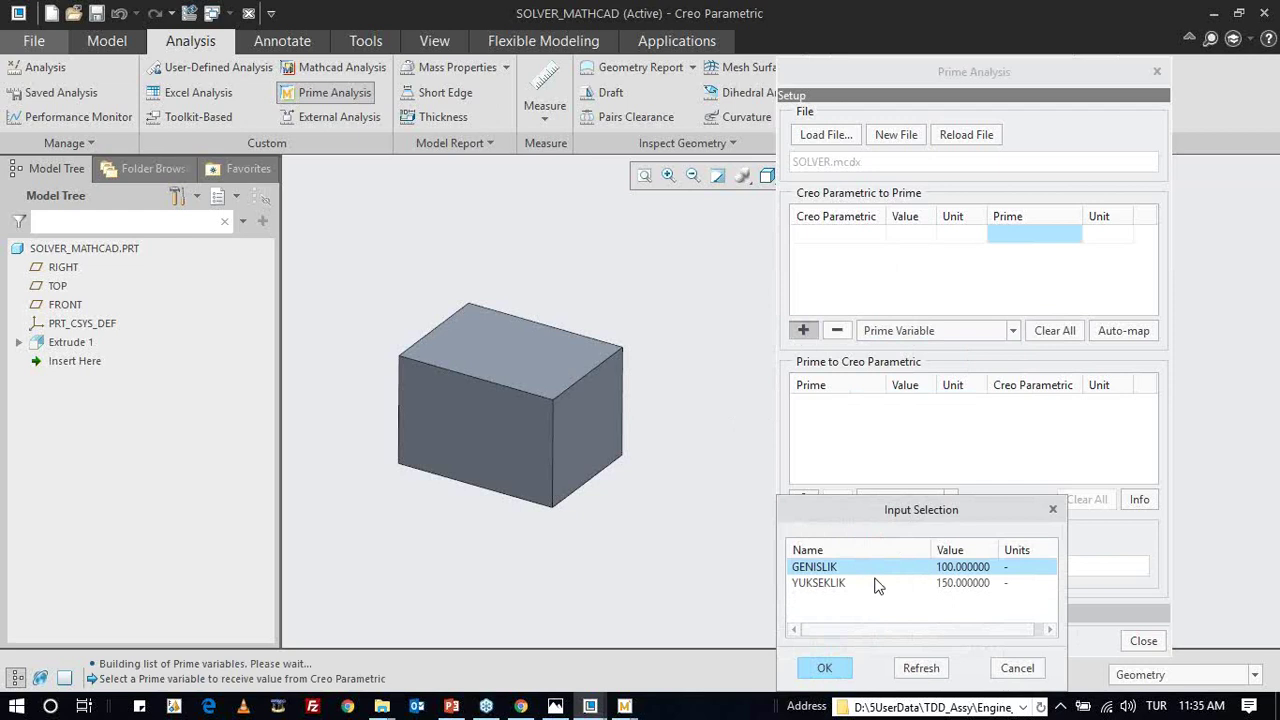
shift+click(875, 585)
click(824, 668)
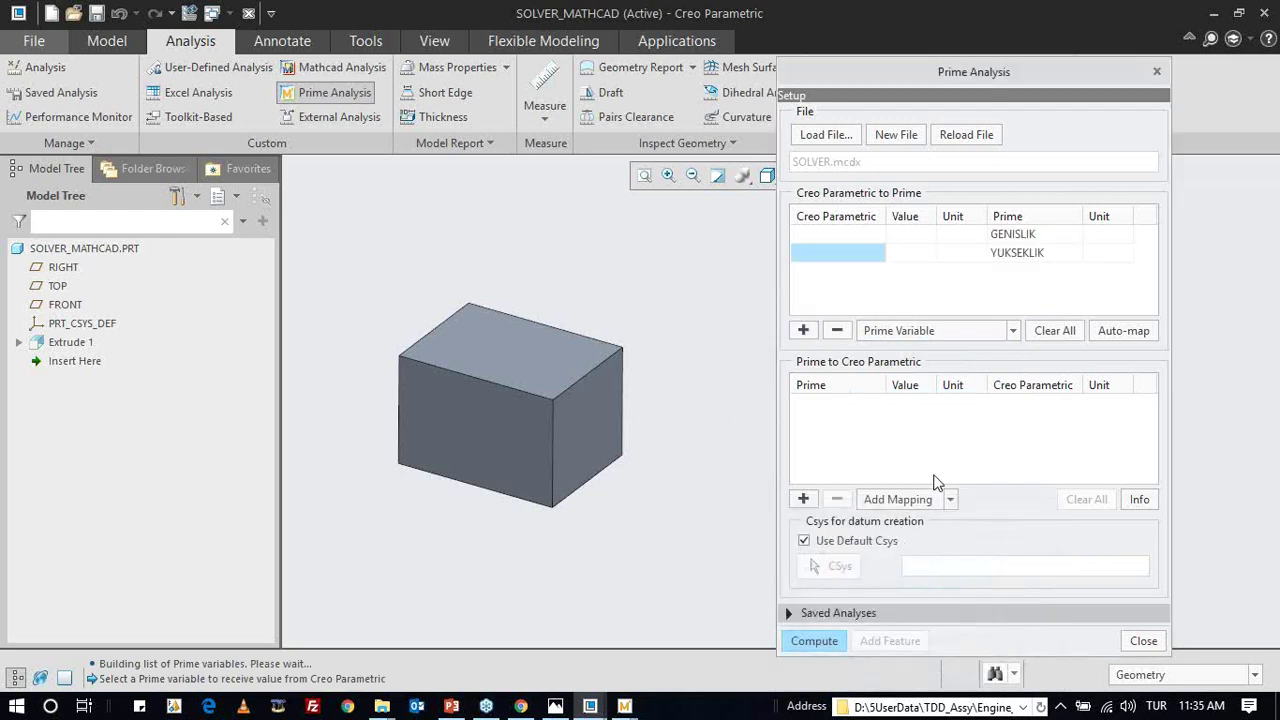
- Map the Creo model parameter GENISLIK to the GENISLIK Prime variable
click(850, 238)
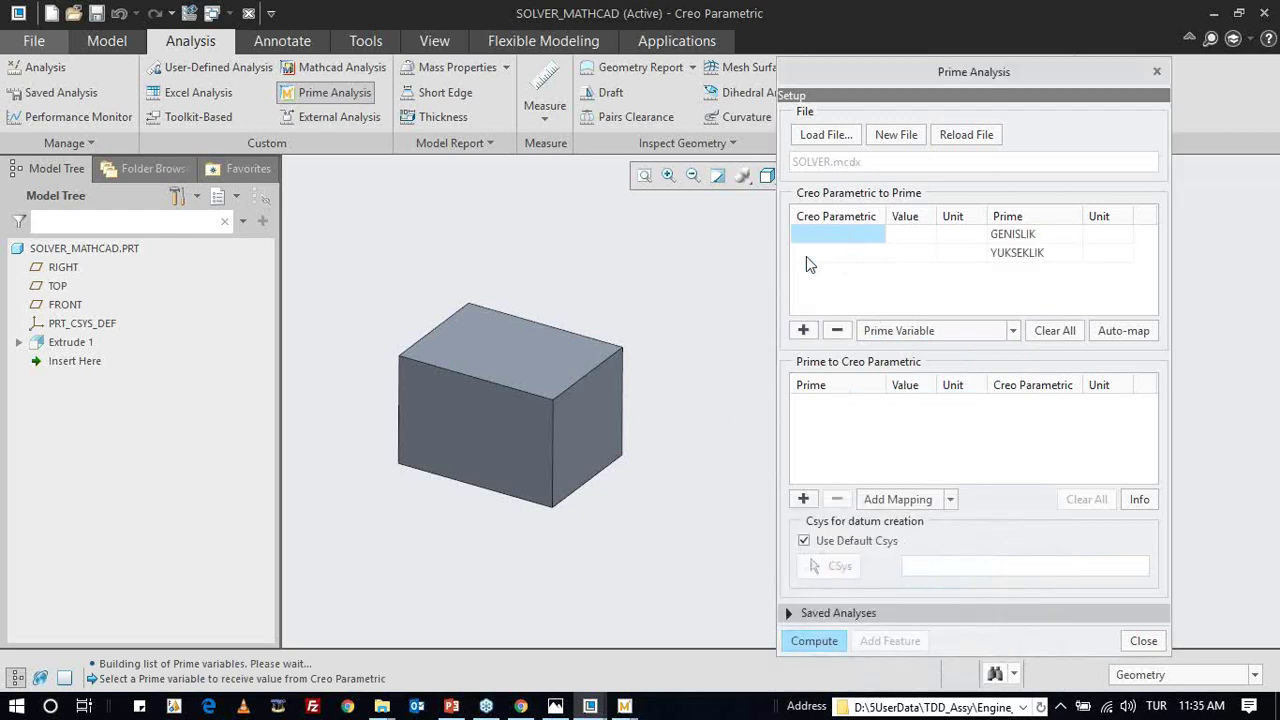
right_click(850, 233)
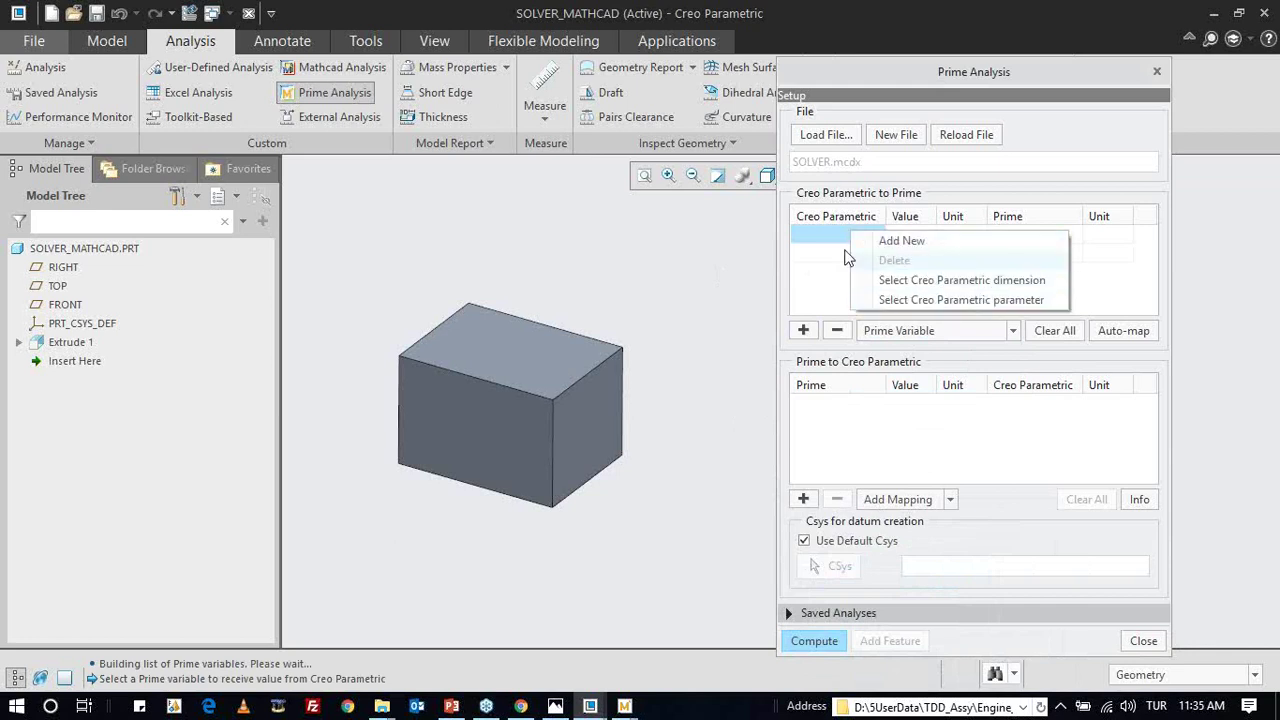
click(815, 238)
right_click(837, 233)
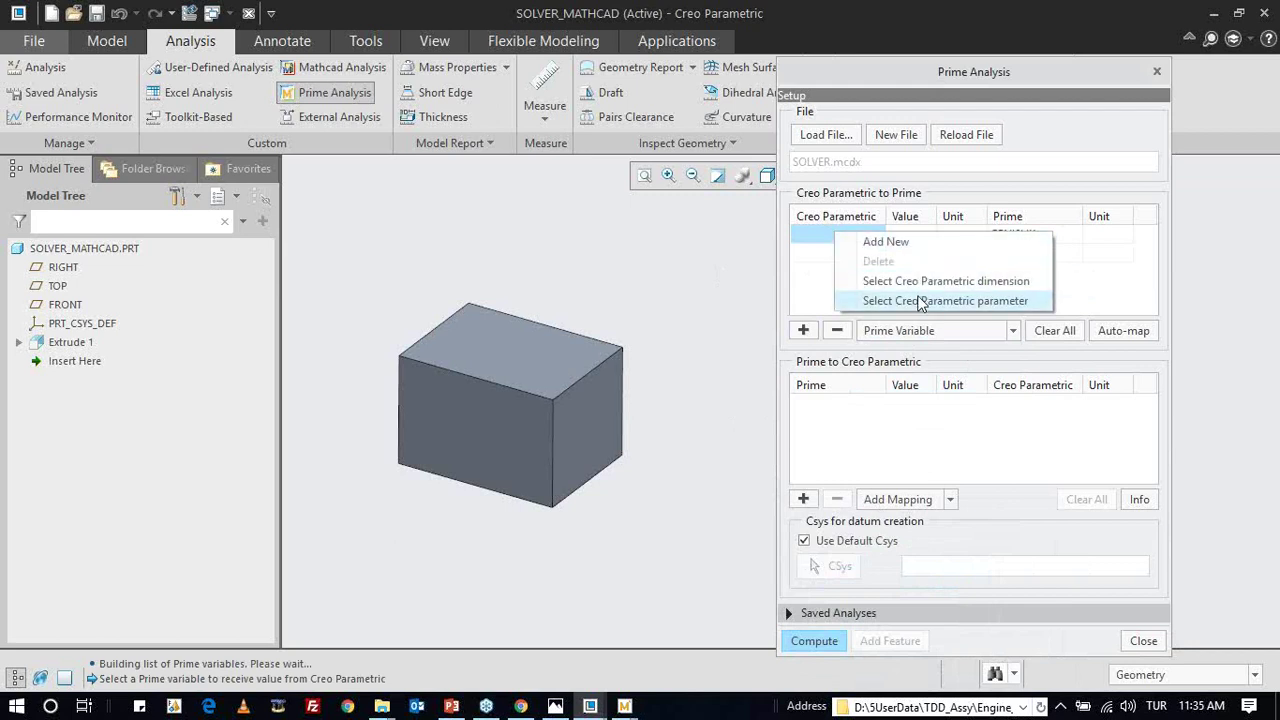
click(920, 301)
drag(862, 494, 883, 397)
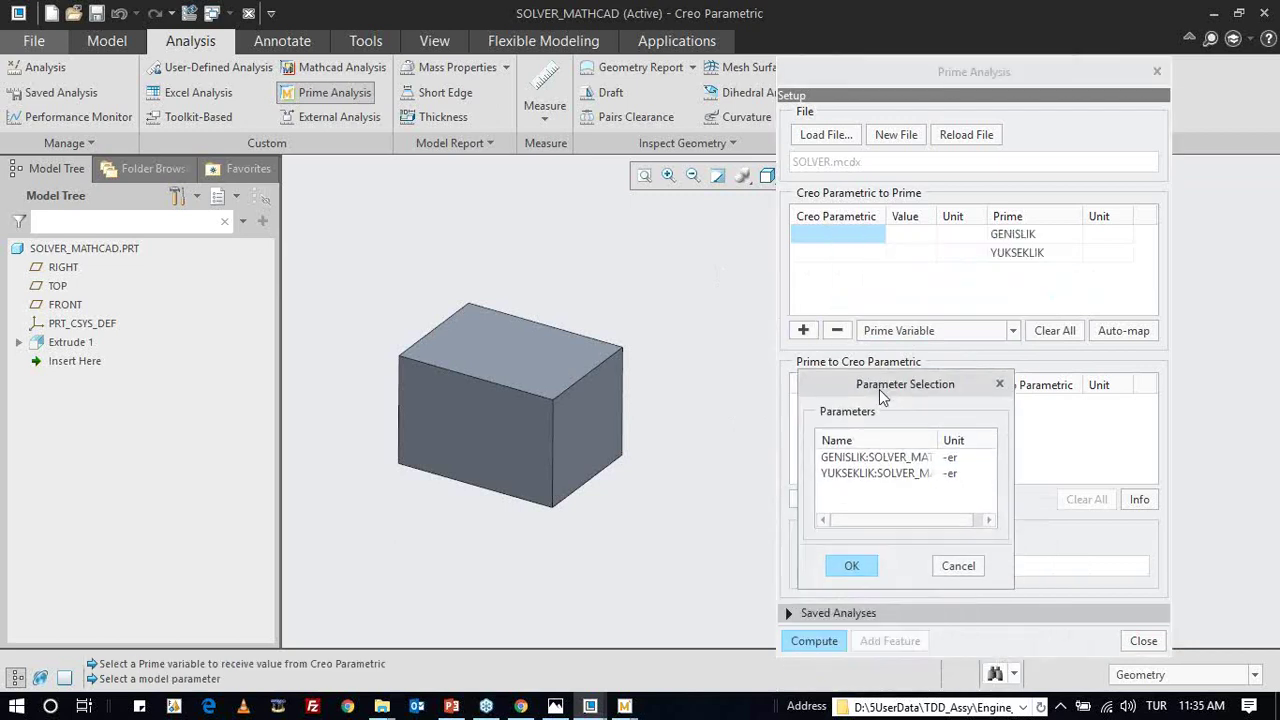
double_click(886, 457)
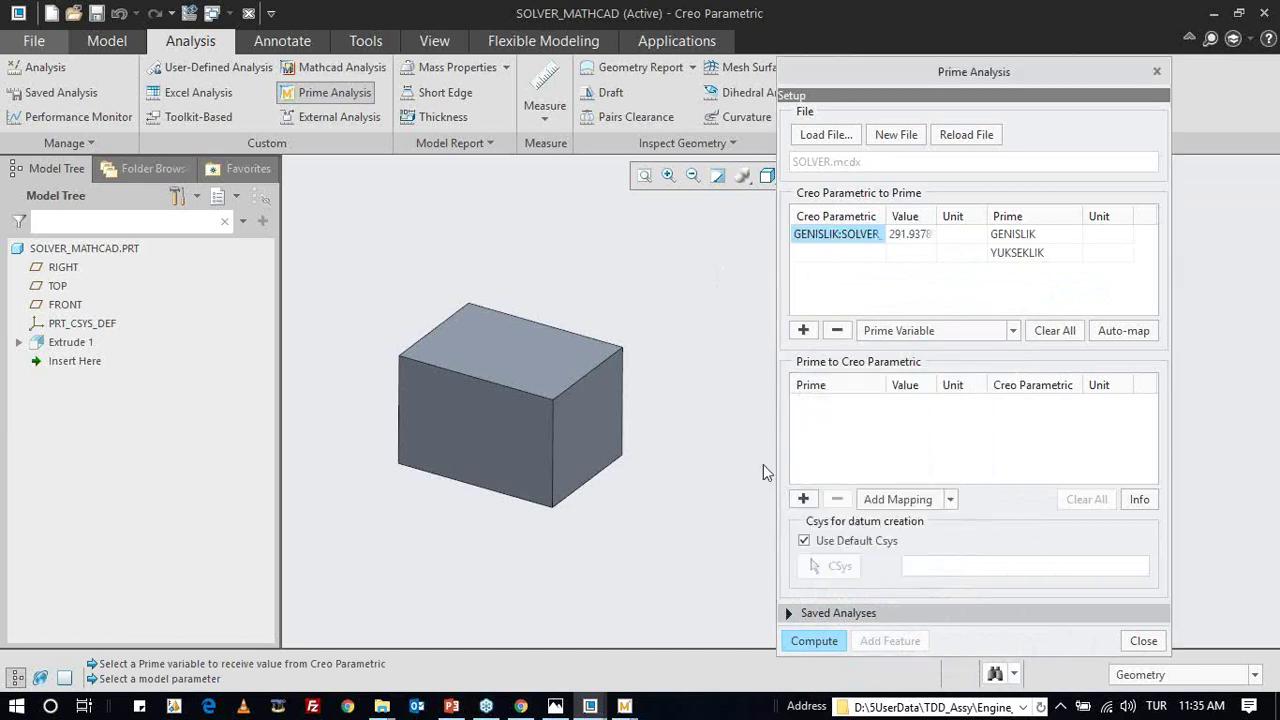
- Map the Creo model parameter YUKSEKLIK to the YUKSEKLIK Prime variable
click(840, 255)
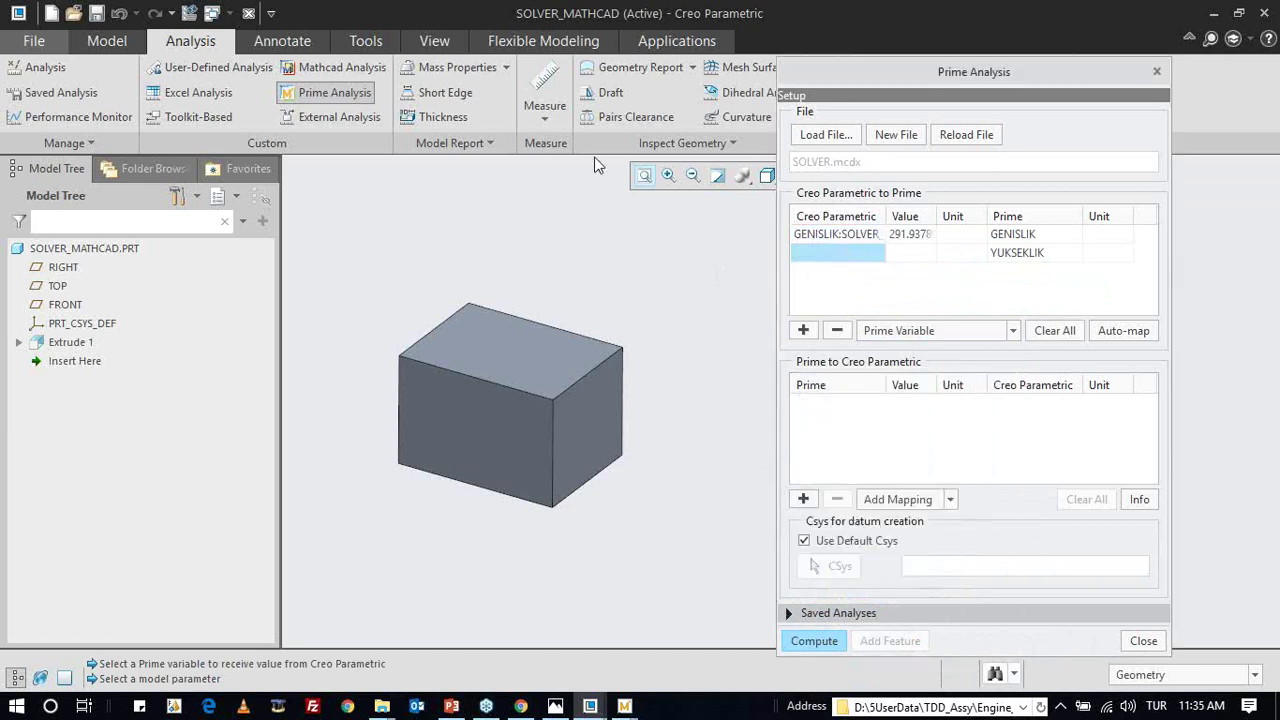
click(364, 41)
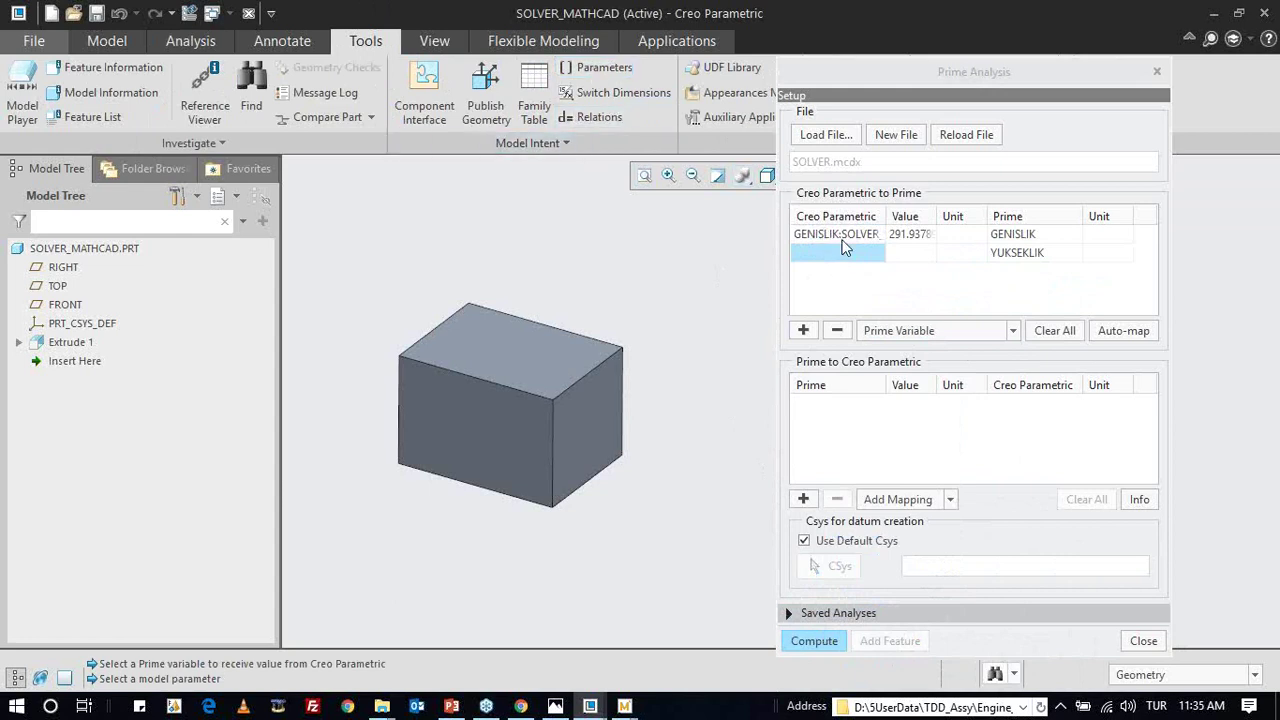
right_click(840, 260)
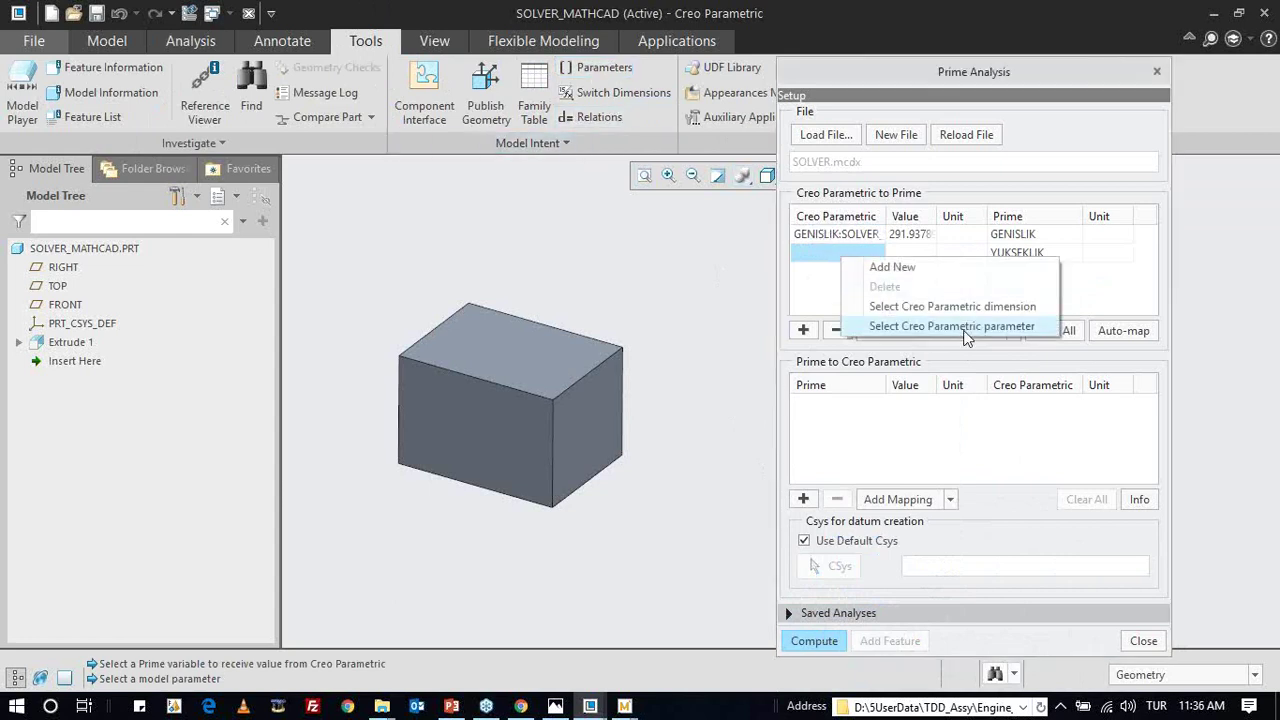
click(957, 330)
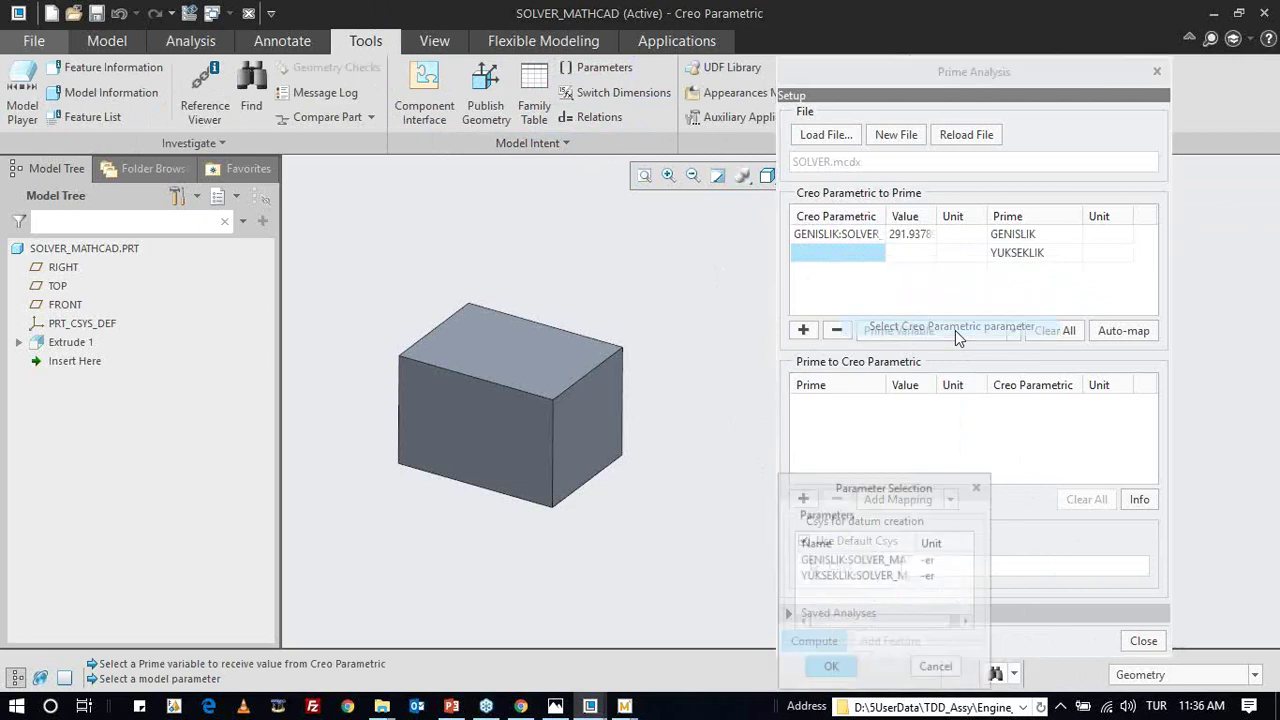
click(820, 574)
double_click(820, 574)
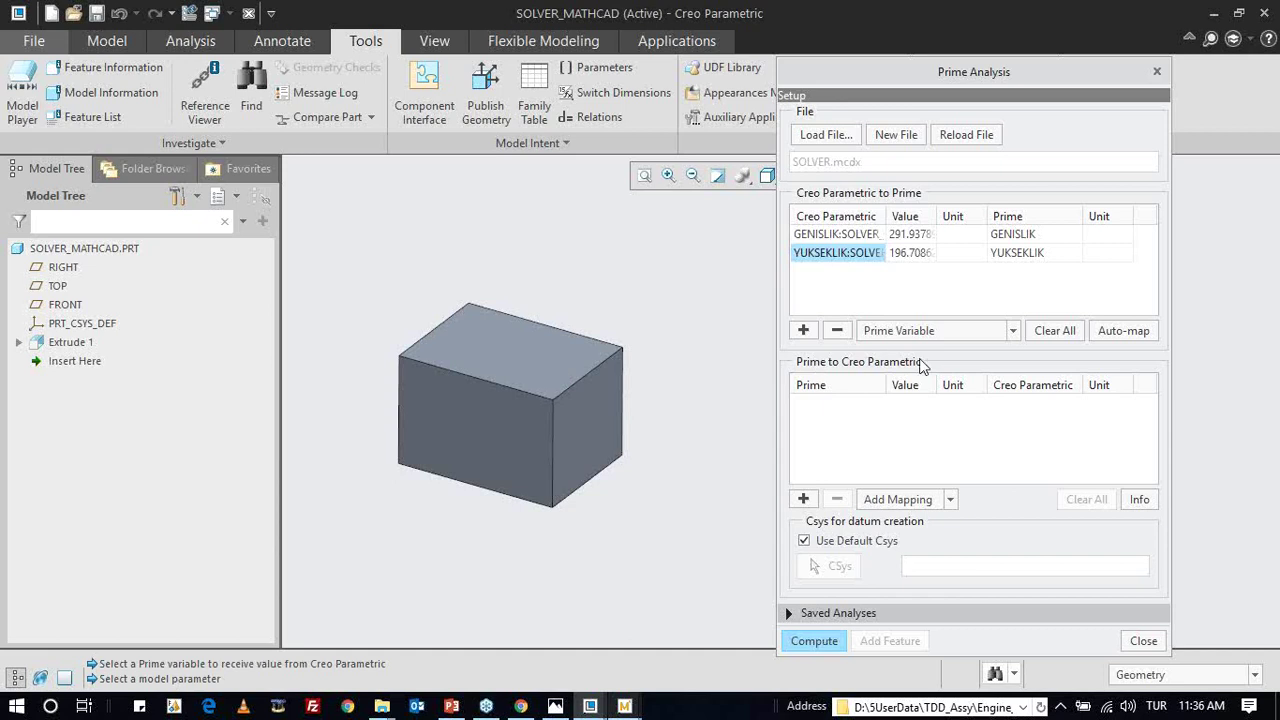
- Add a Prime-to-Creo mapping that returns the UZUNLUK output variable
click(950, 499)
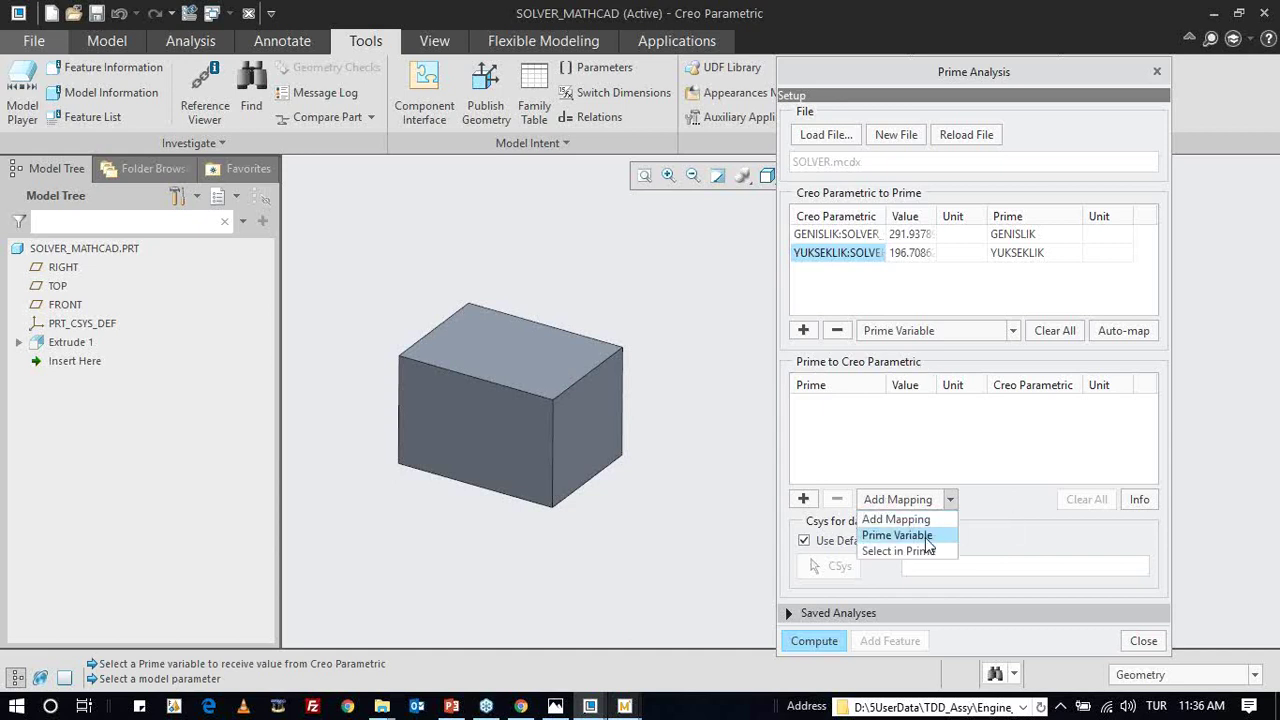
click(920, 535)
click(803, 499)
click(835, 581)
click(826, 669)
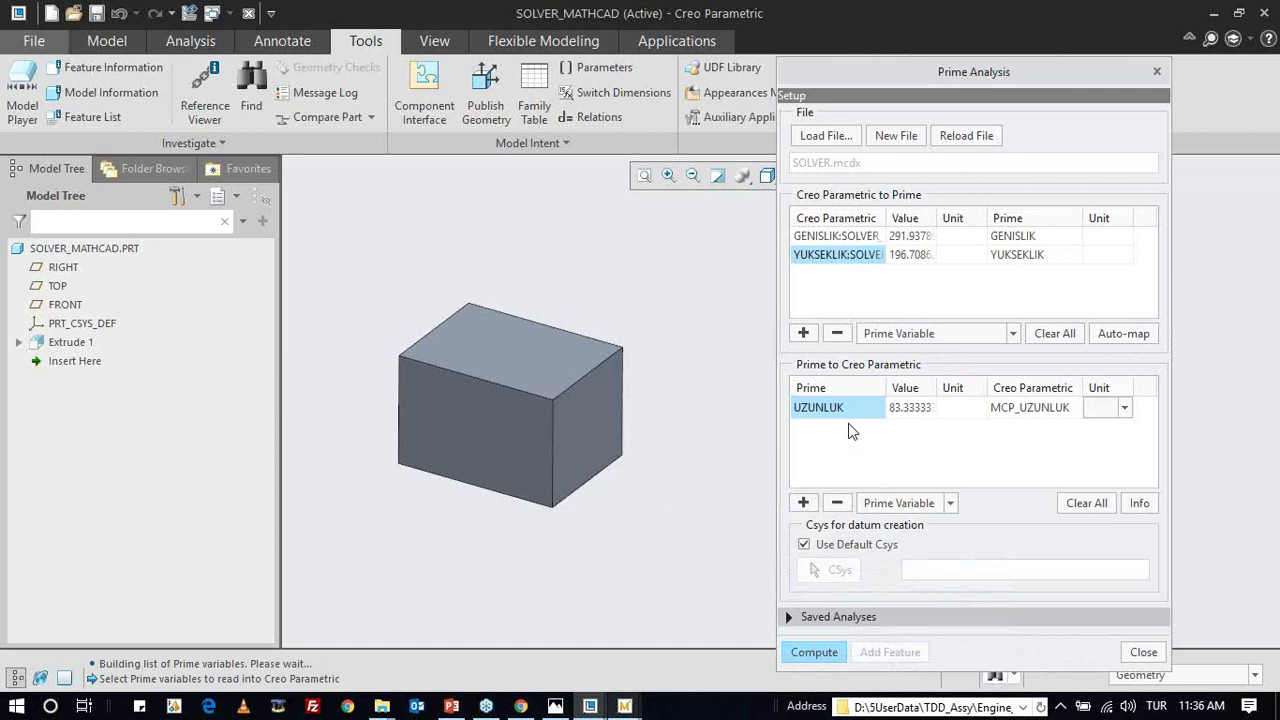
- Compute the Prime analysis and save it as a feature named MATHCAD
click(830, 655)
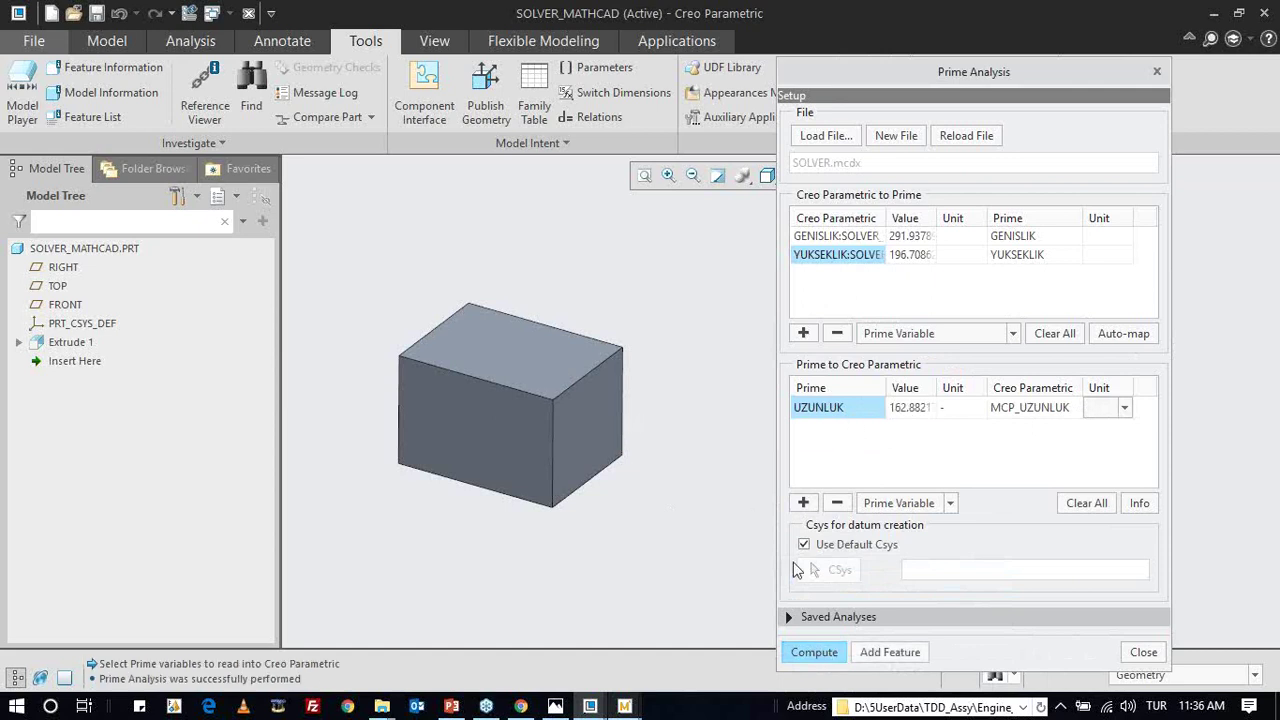
click(880, 655)
text(MATHCAD)
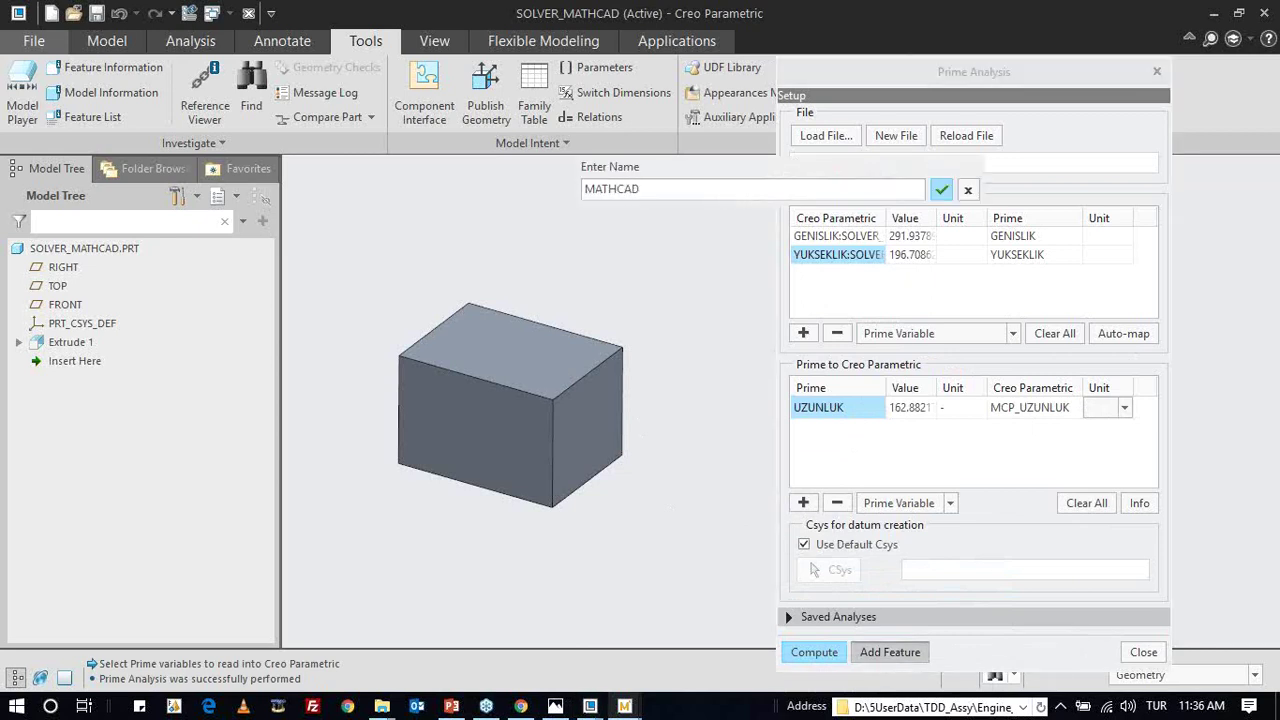
key(Return)
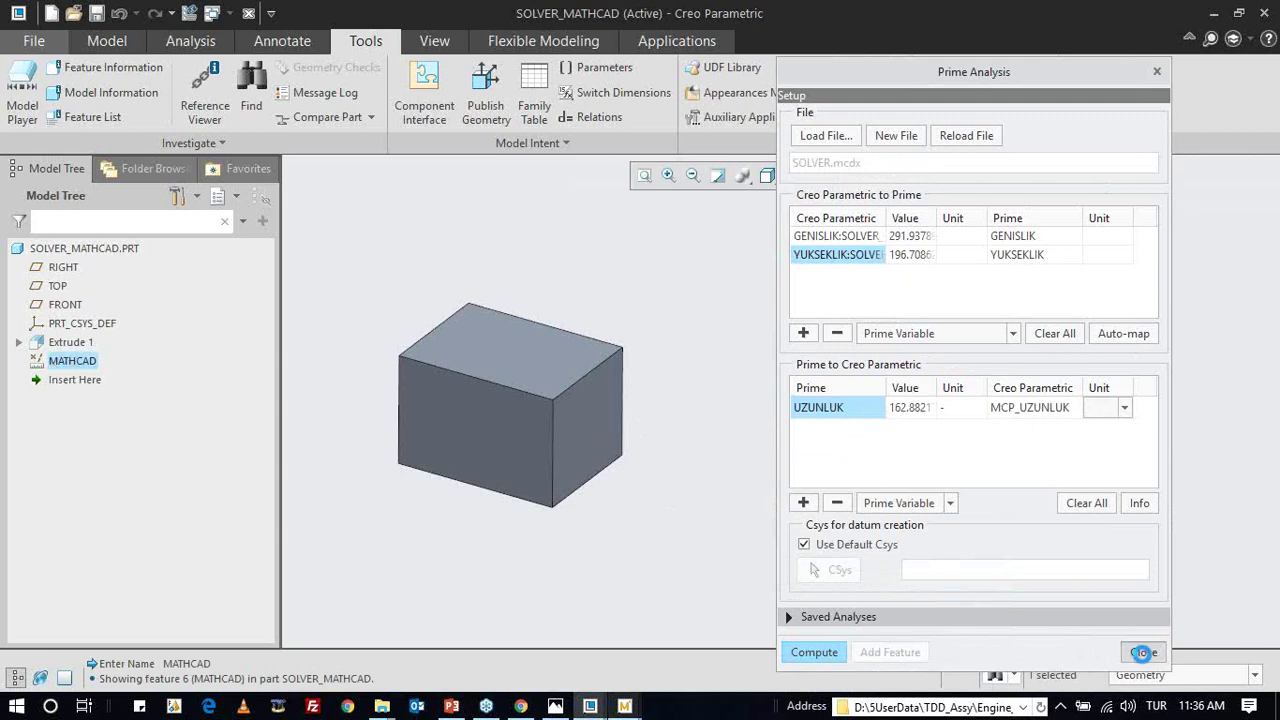
click(1143, 652)
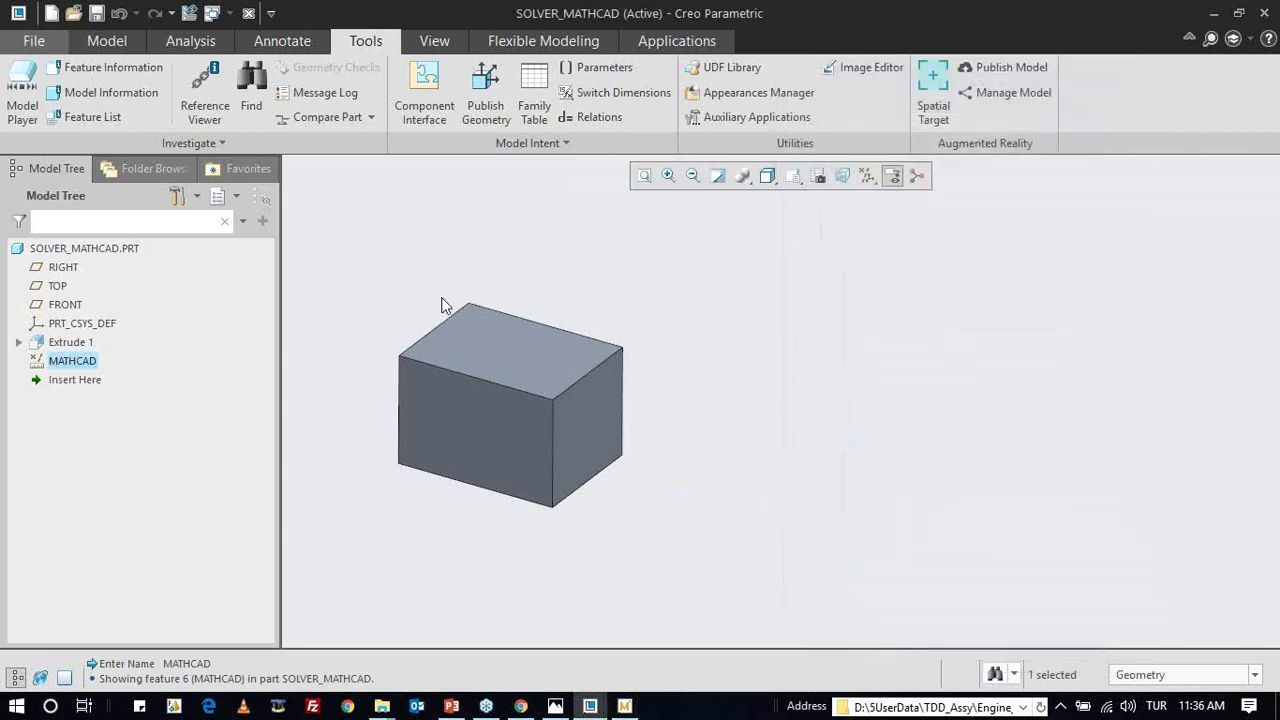
- Show the extrude's dimensions and open the part's Relations editor
scroll(457, 329, down, 2)
double_click(630, 356)
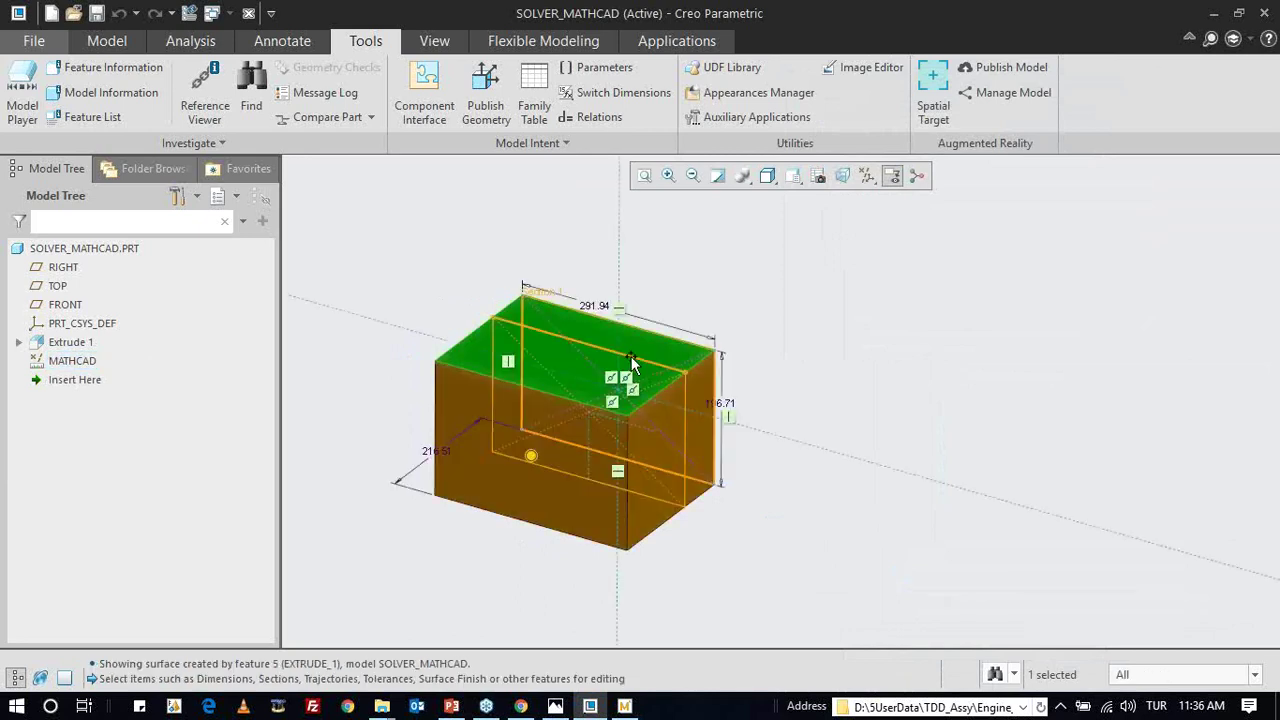
click(603, 119)
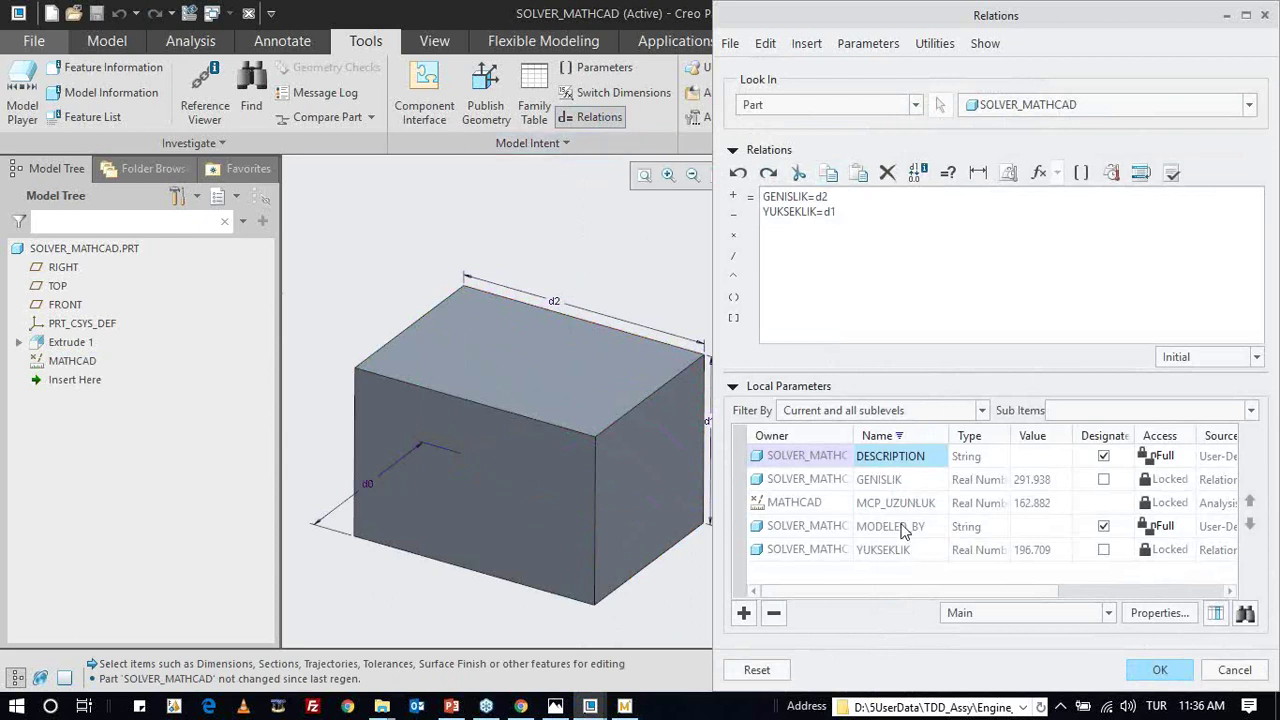
- Filter the Relations parameter list to show all sublevels, including the MATHCAD feature
click(867, 413)
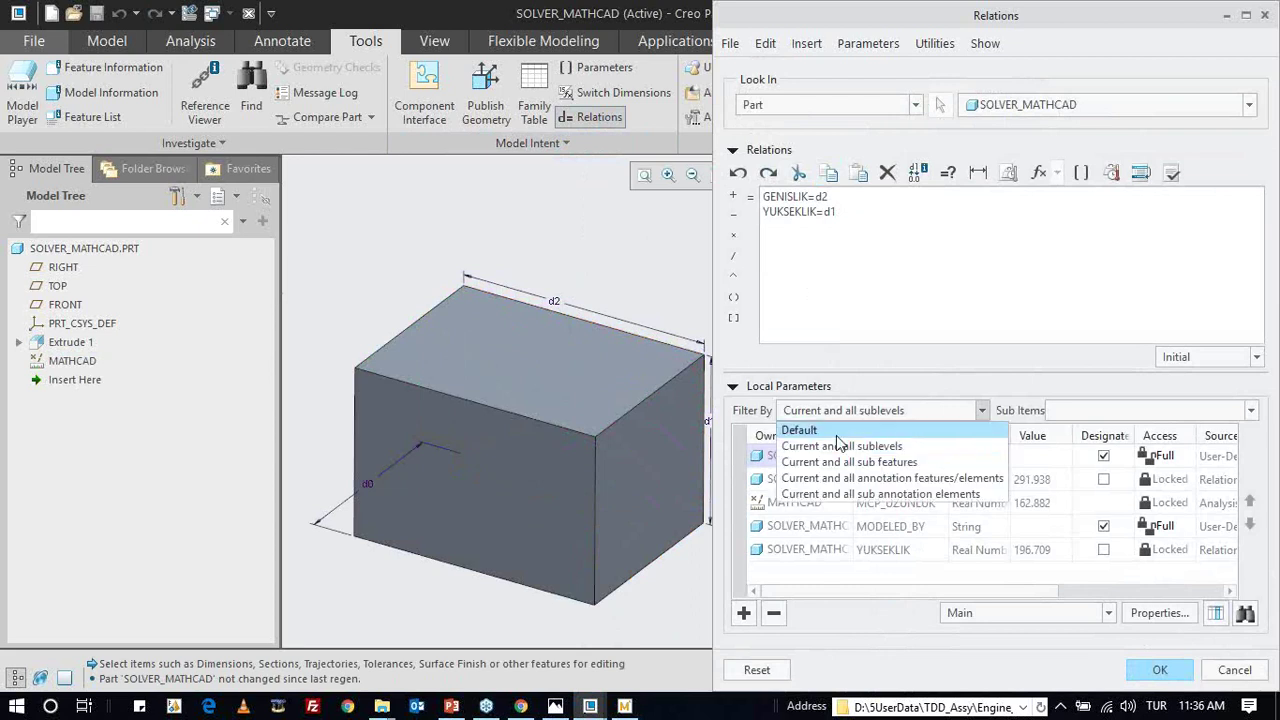
click(836, 424)
click(786, 390)
click(782, 384)
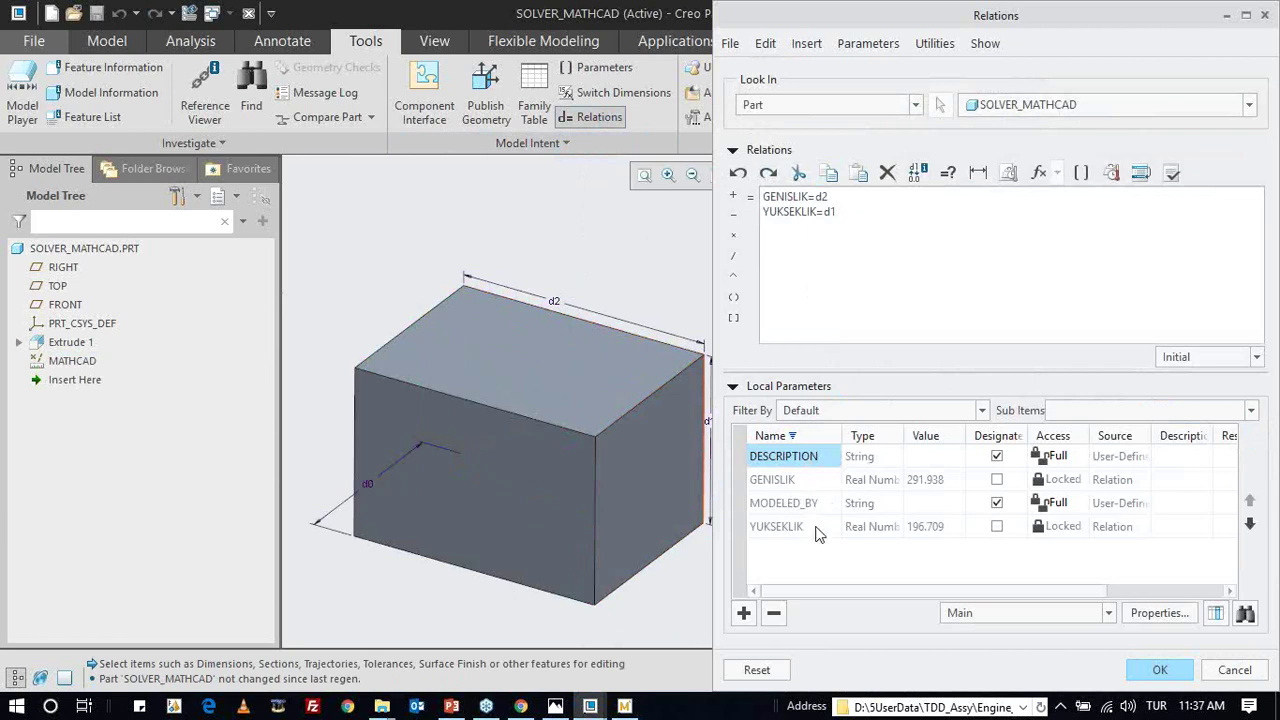
click(852, 415)
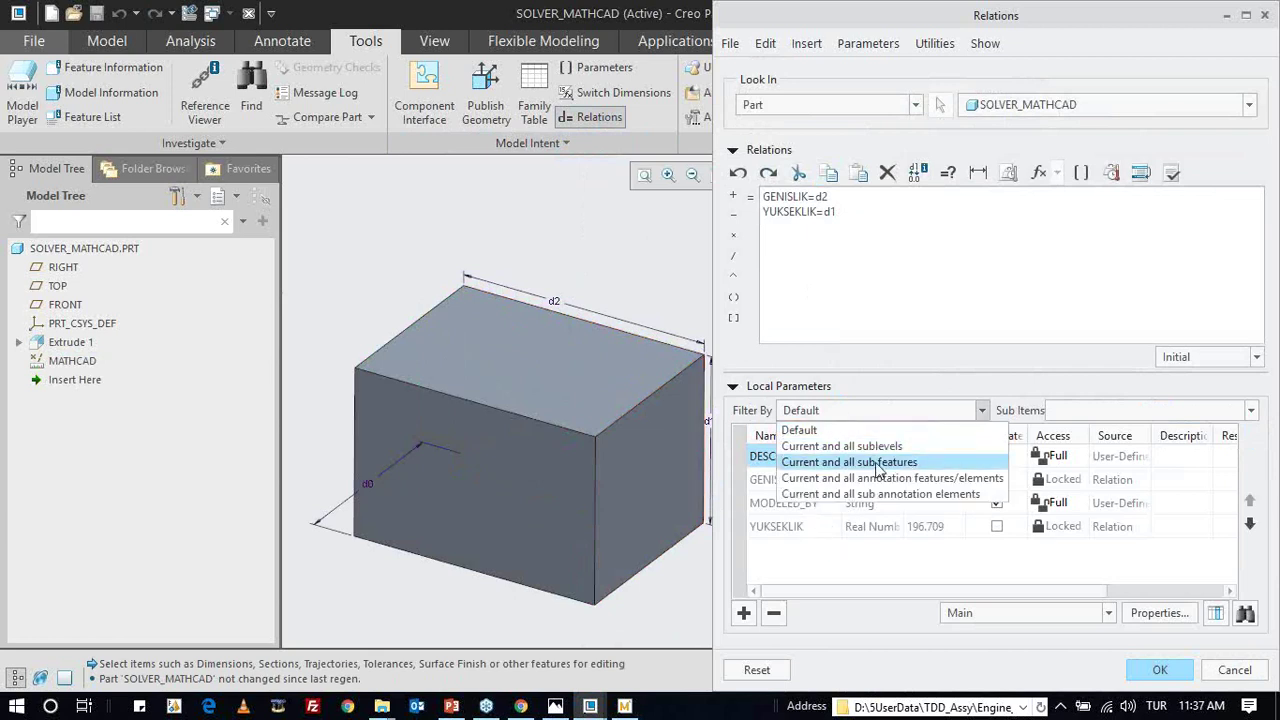
click(860, 447)
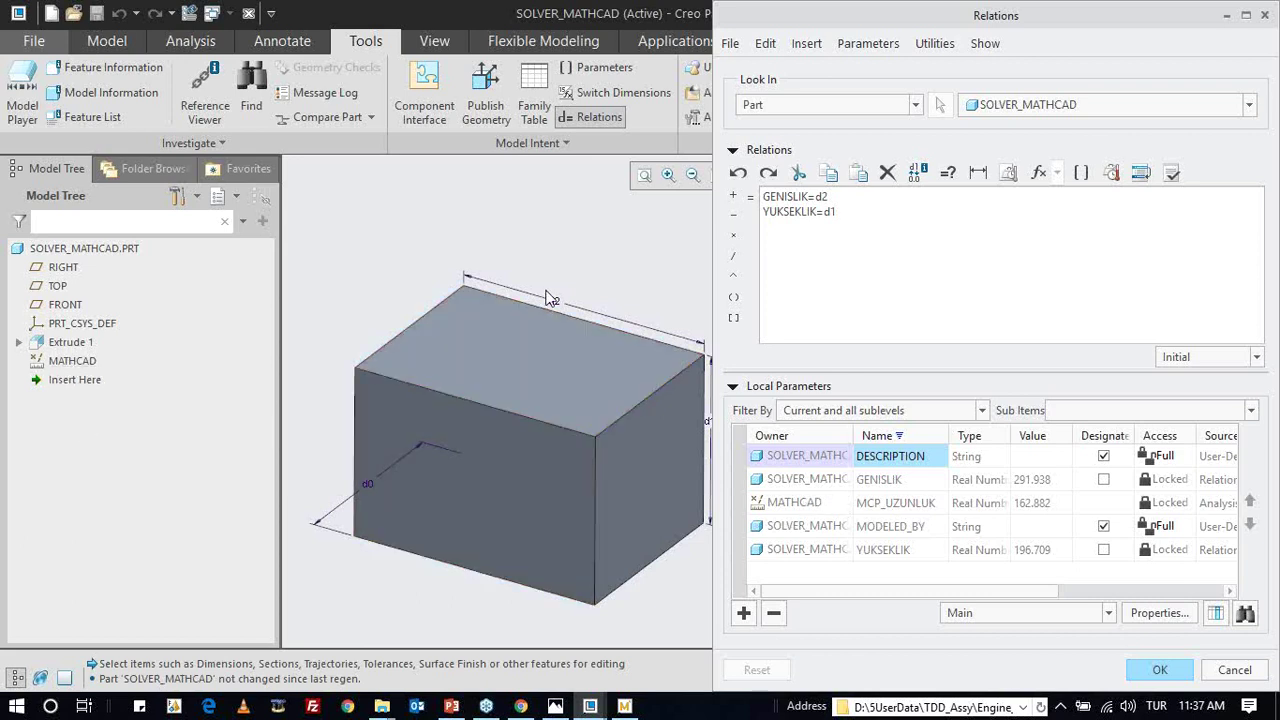
- Write the relation d0=MCP_UZUNLUK for the box depth, verify it and apply
click(368, 484)
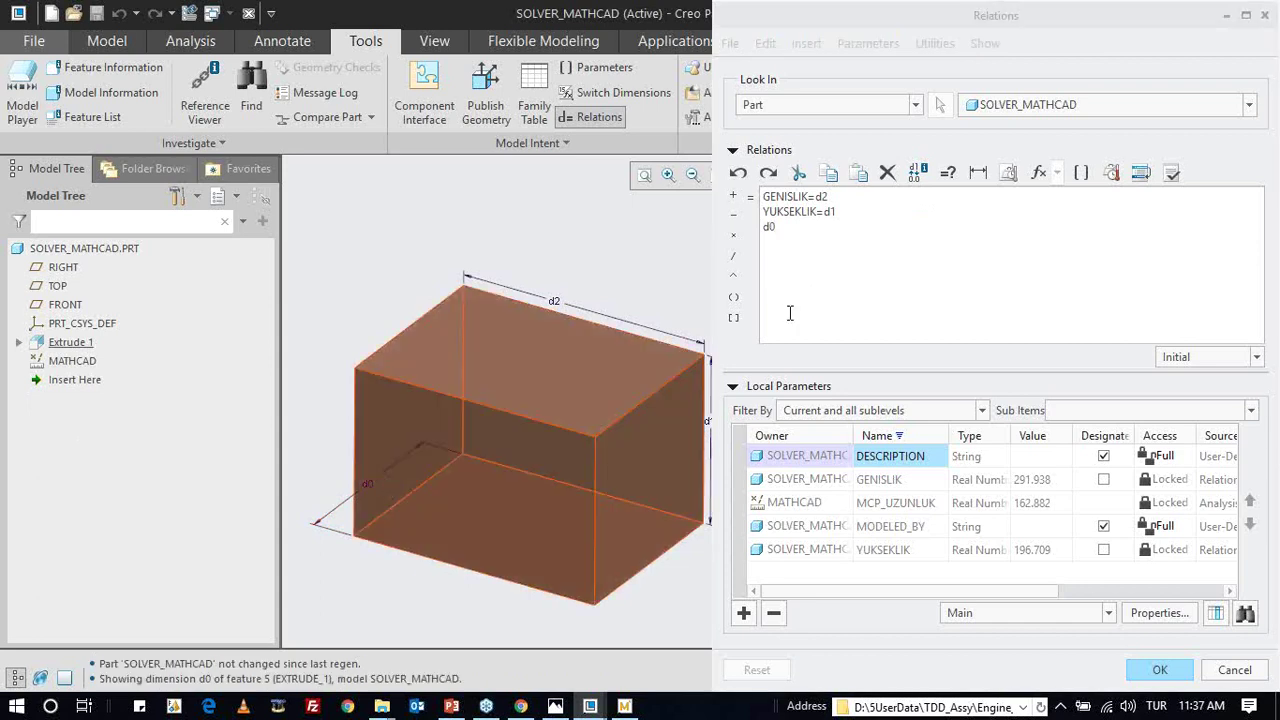
text(=)
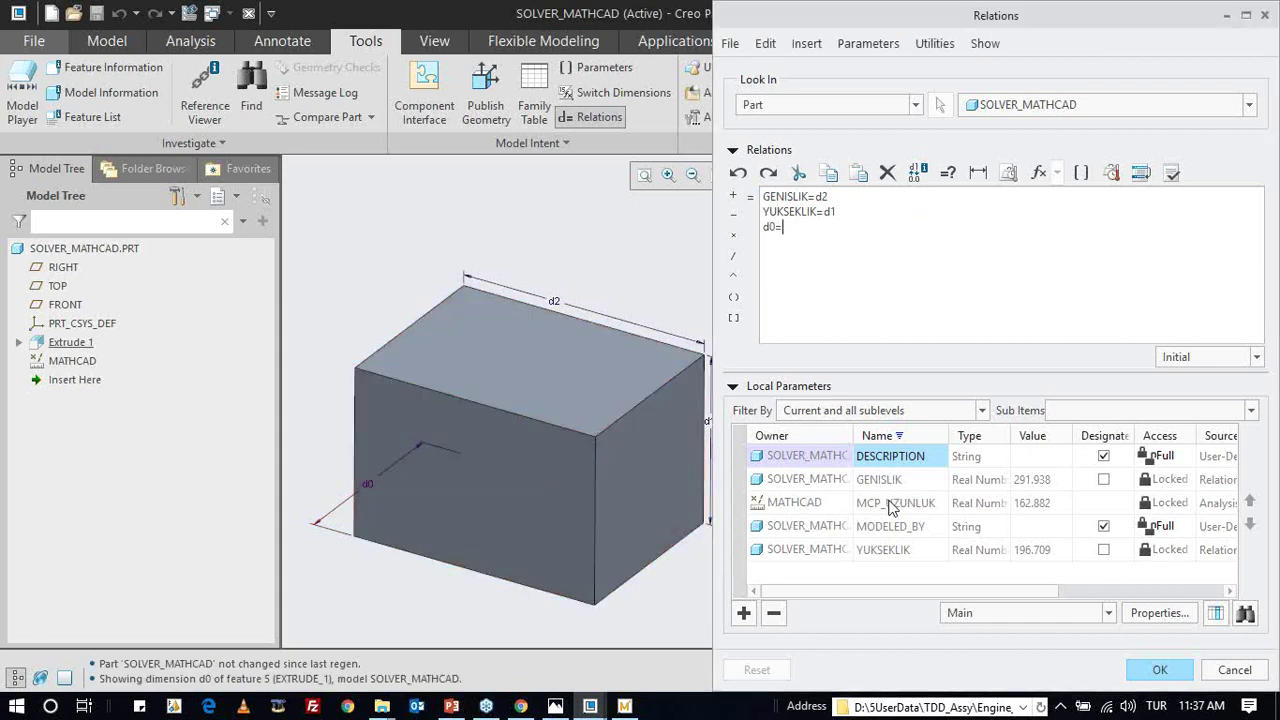
right_click(893, 502)
click(967, 358)
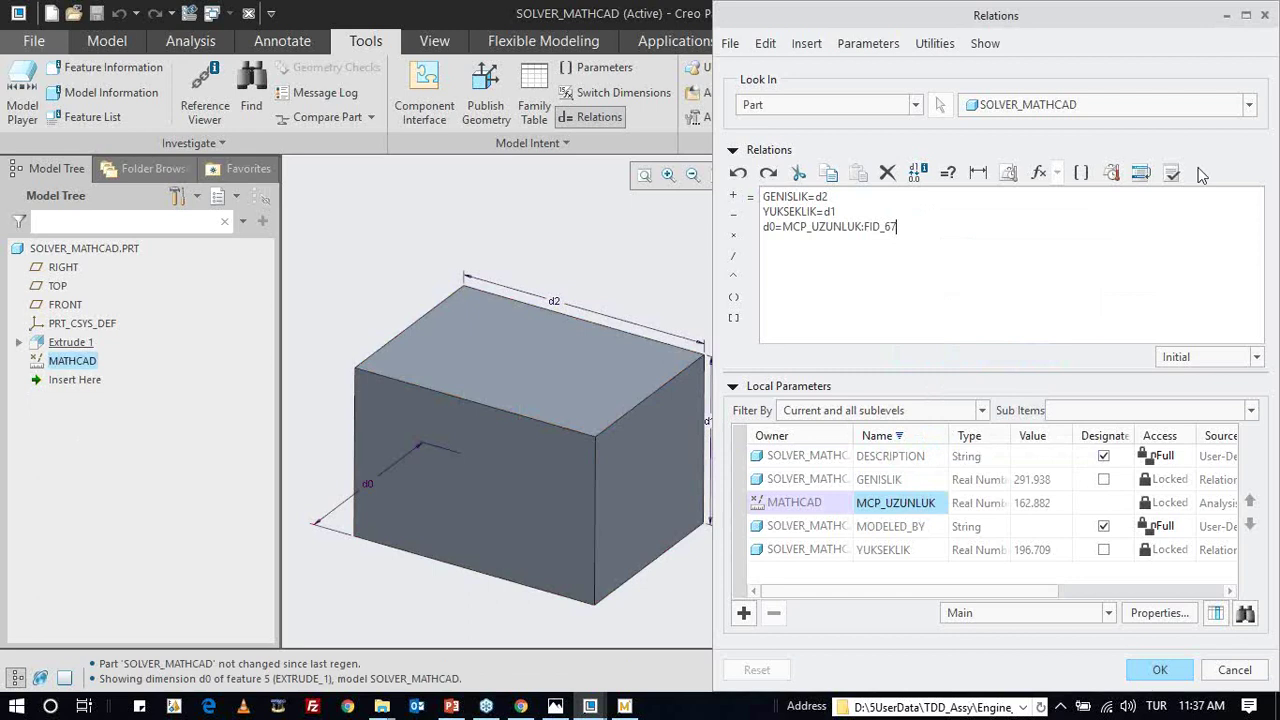
click(1172, 172)
key(Return)
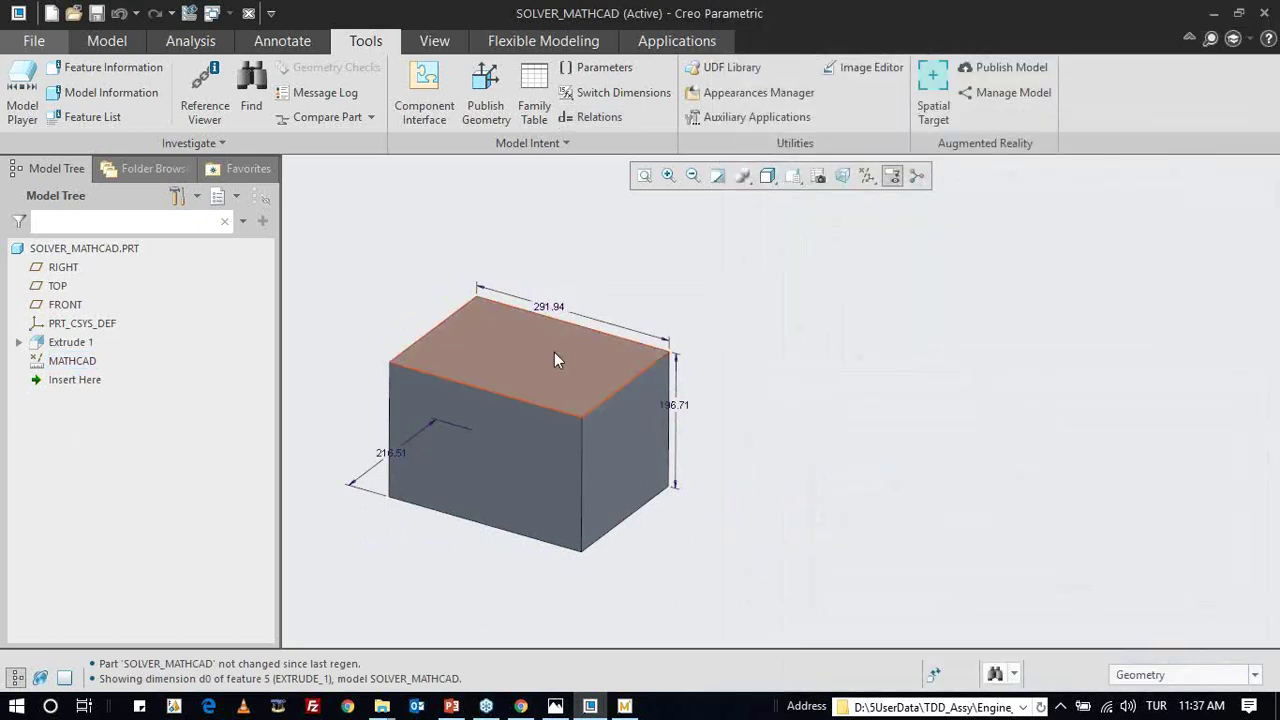
- Change the box's width dimension from 291.94 to 300
double_click(563, 304)
click(556, 306)
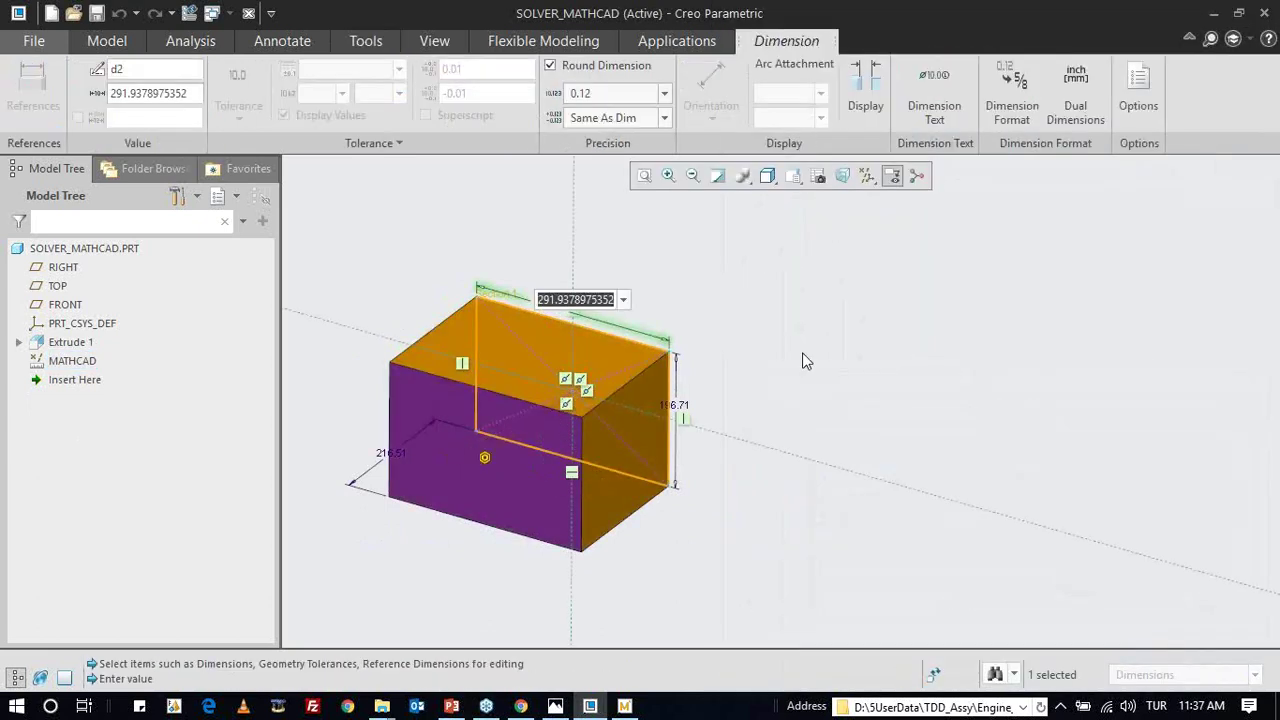
text(300)
key(Return)
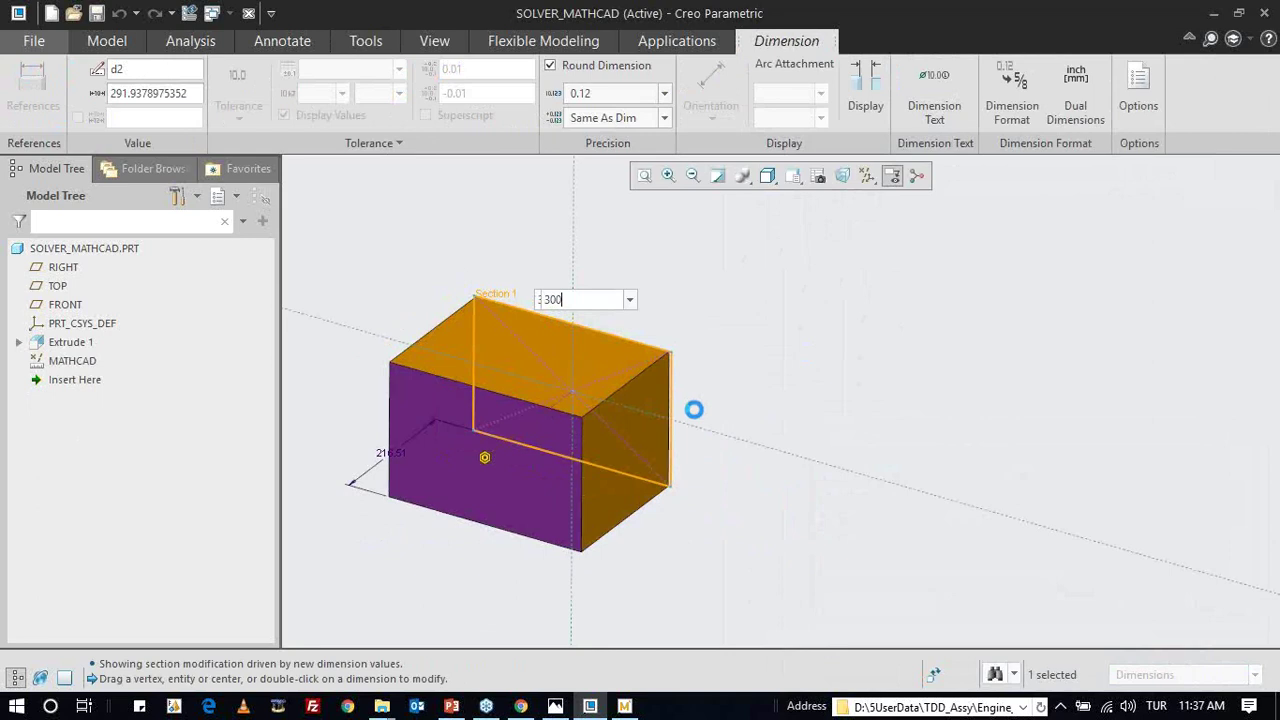
click(346, 328)
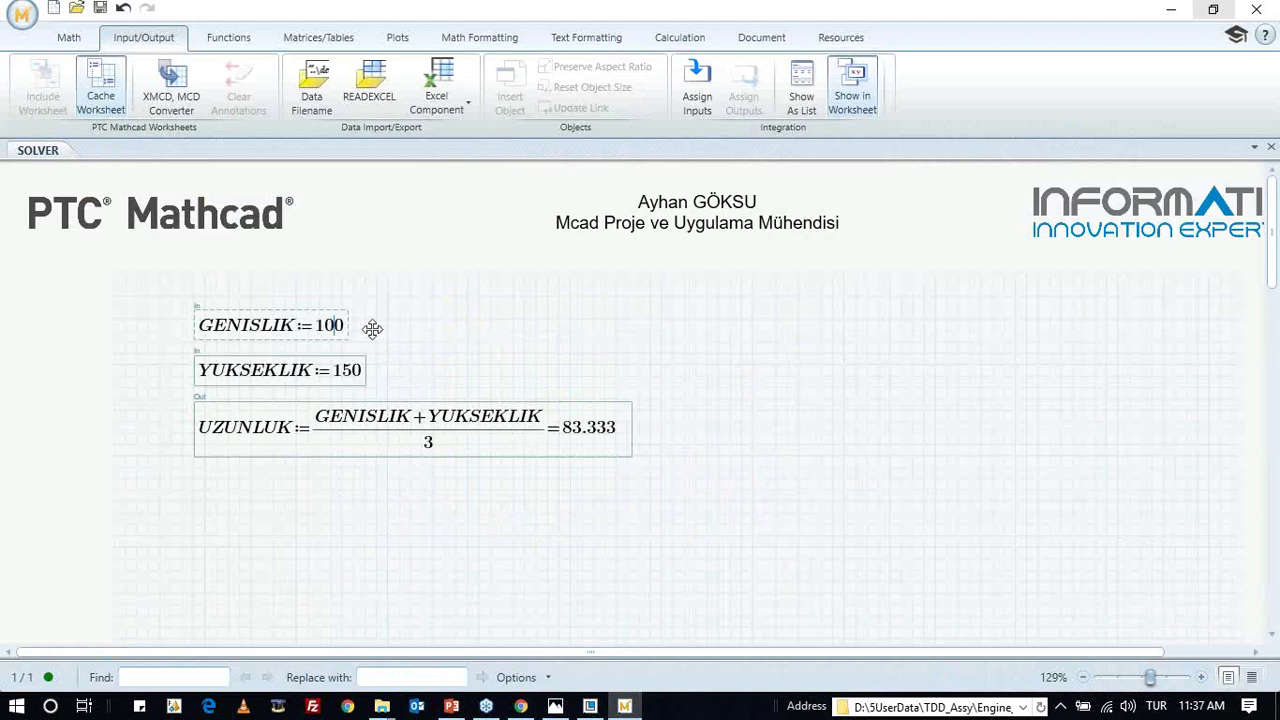
- In the Prime worksheet, set GENISLIK to 300 and YUKSEKLIK to 200
drag(134, 283, 255, 390)
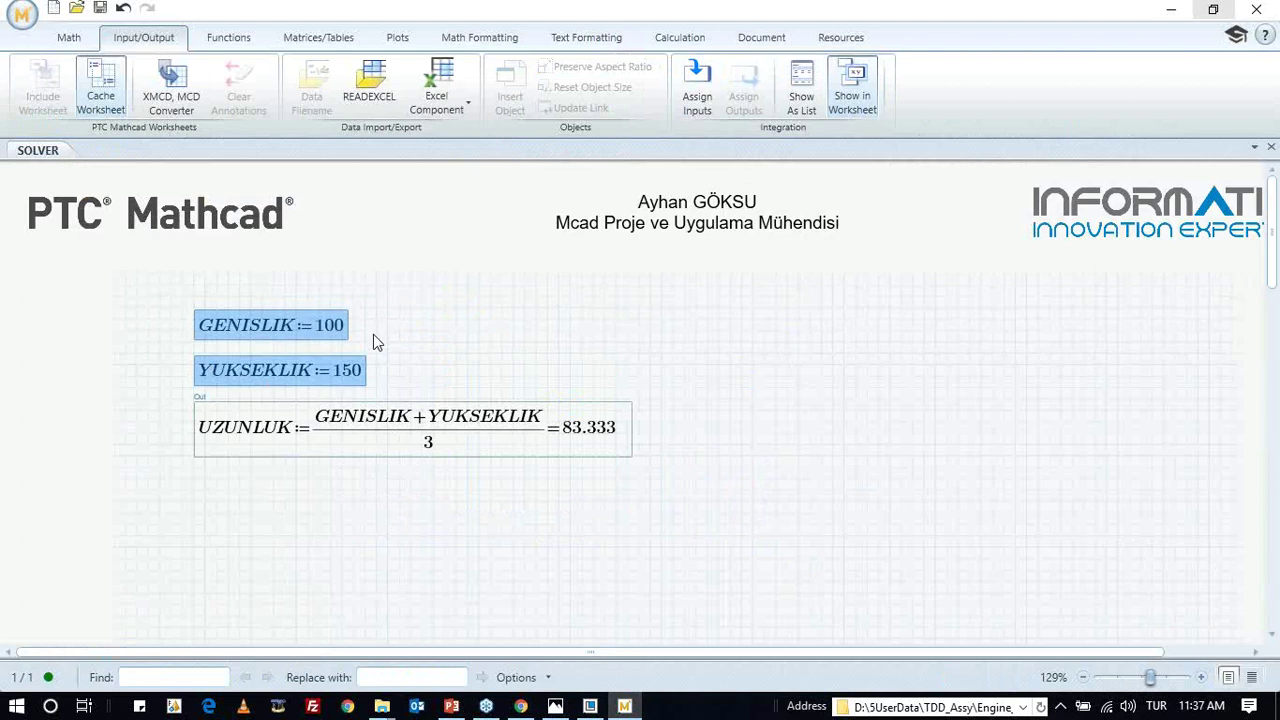
click(344, 330)
key(BackSpace)
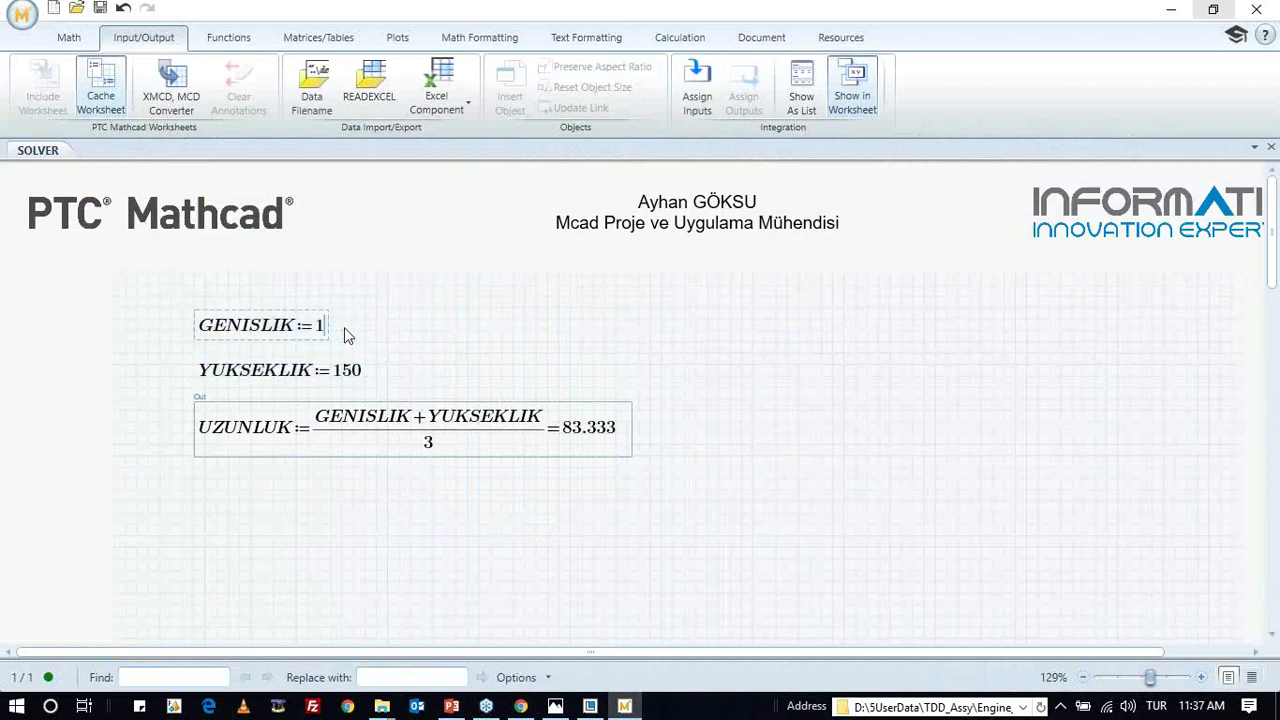
text(300)
key(Return)
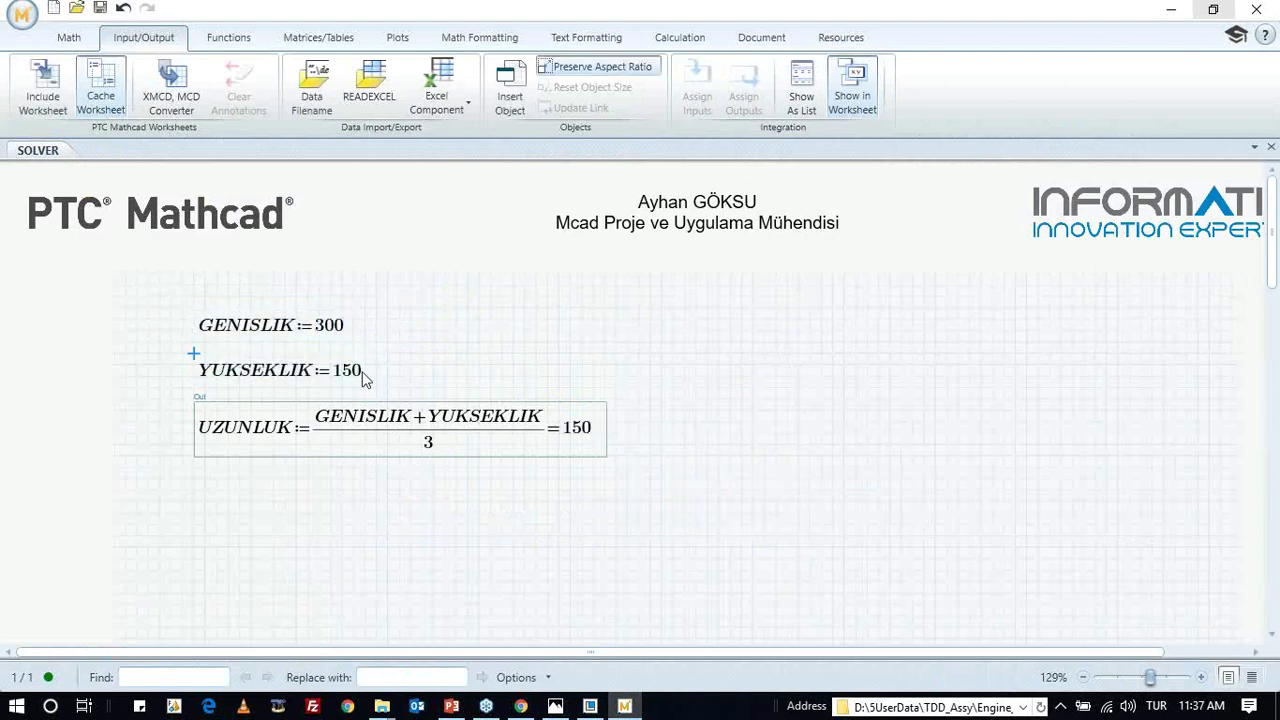
click(364, 376)
key(BackSpace)
key(BackSpace)
text(200)
key(BackSpace)
click(434, 353)
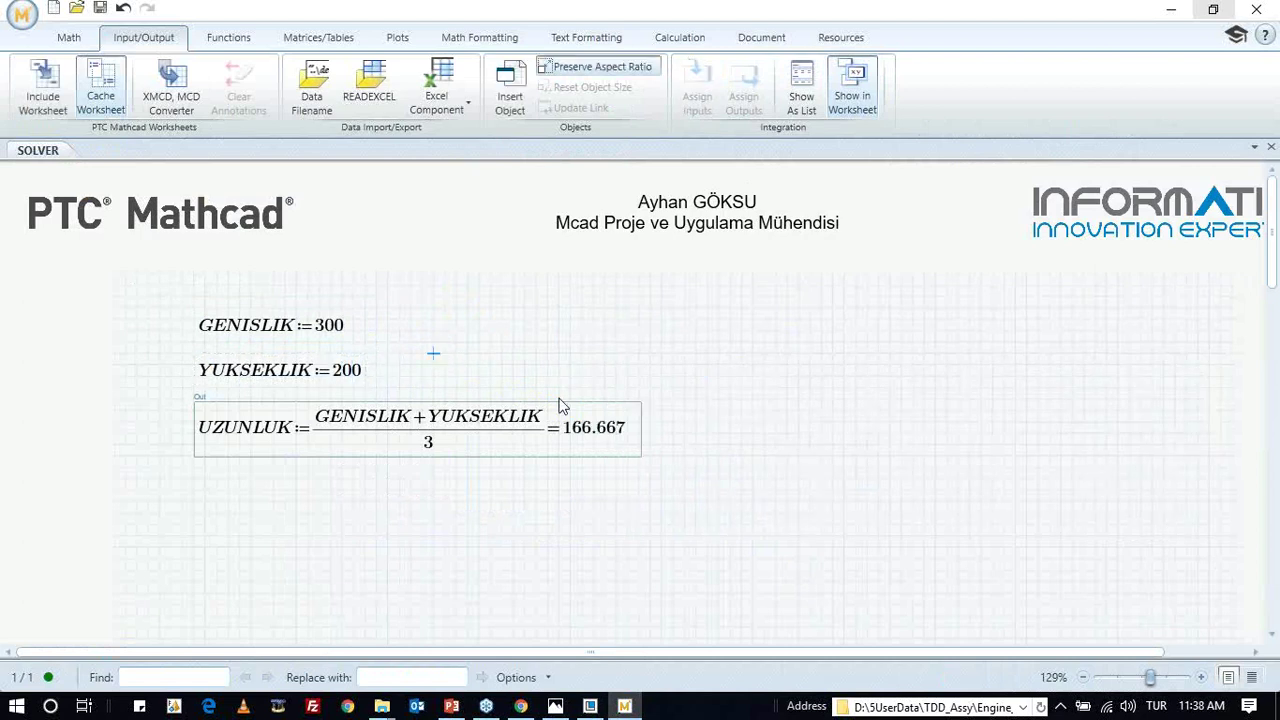
- In Creo, enter 200 for the box's height dimension
click(590, 706)
double_click(686, 415)
text(200)
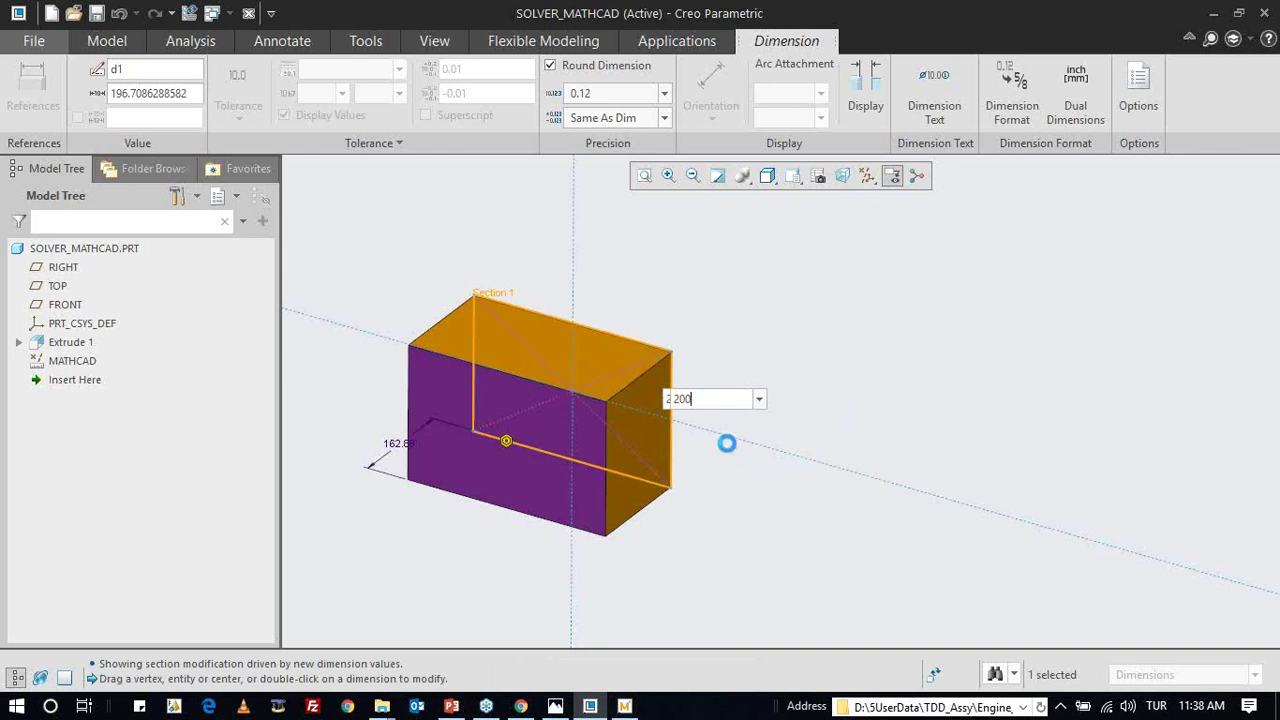
- Regenerate the box and confirm it measures 300 × 200 × 166.67
click(189, 13)
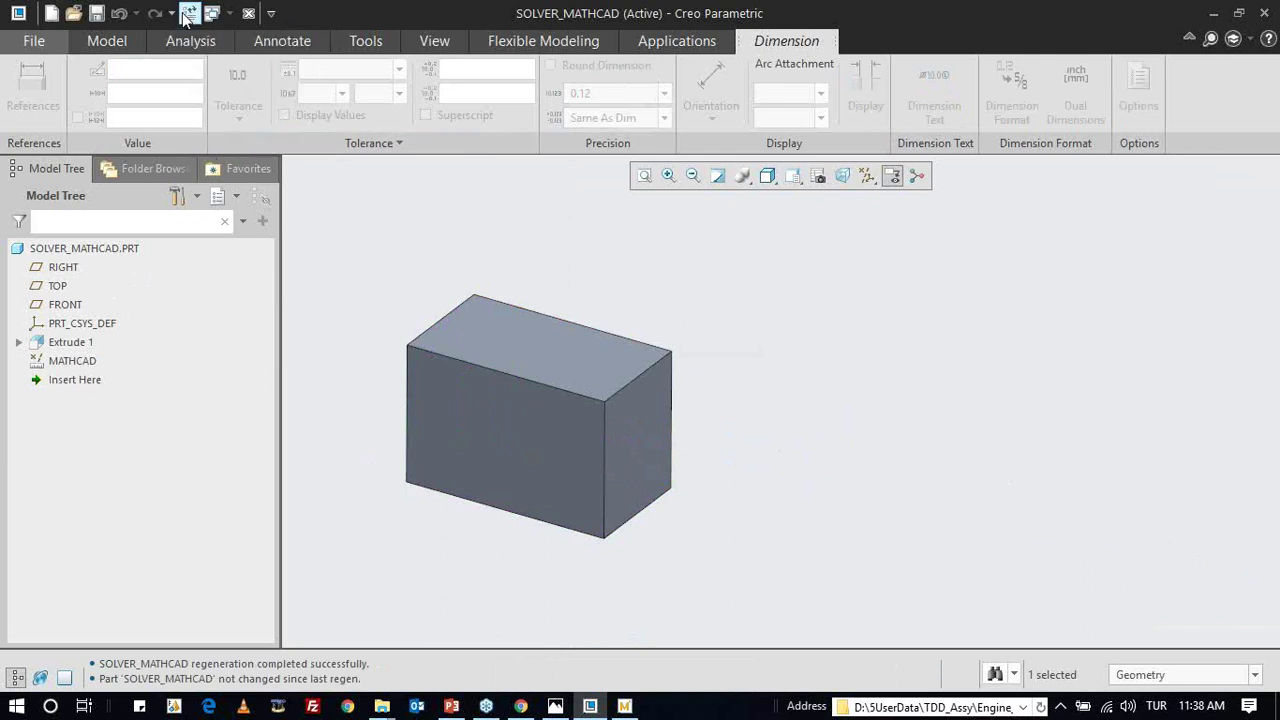
double_click(521, 362)
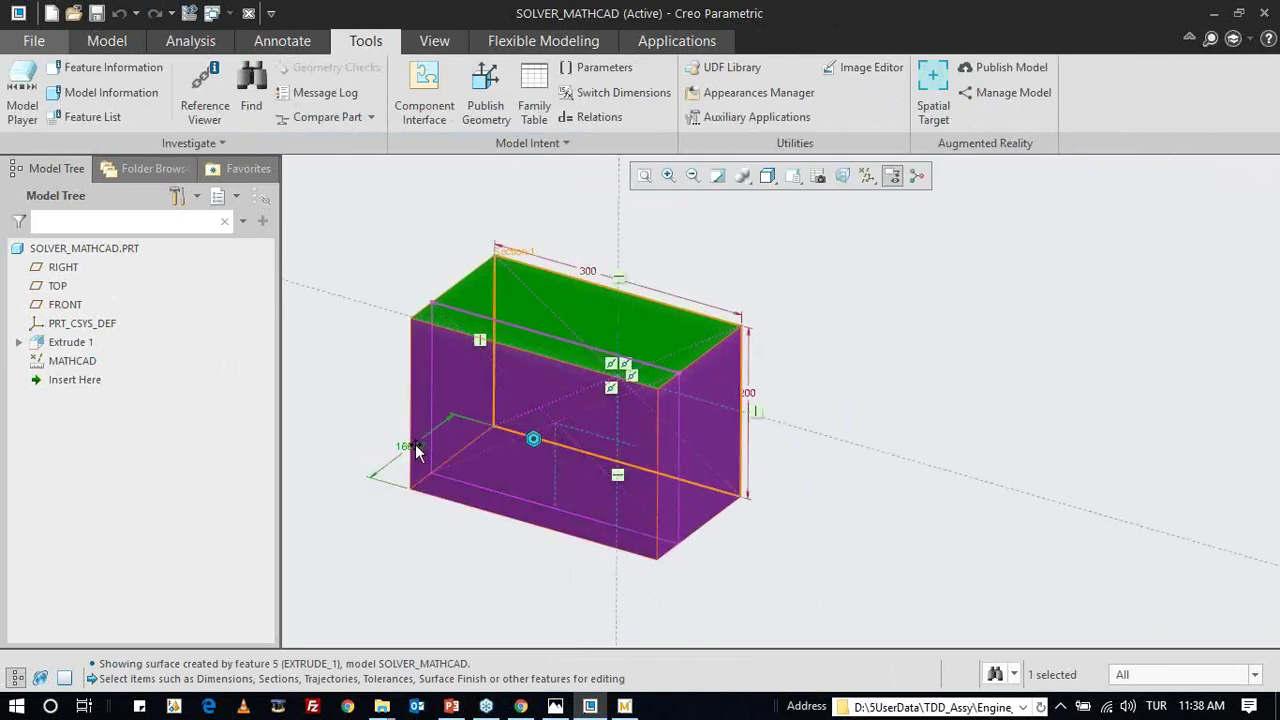
click(633, 704)
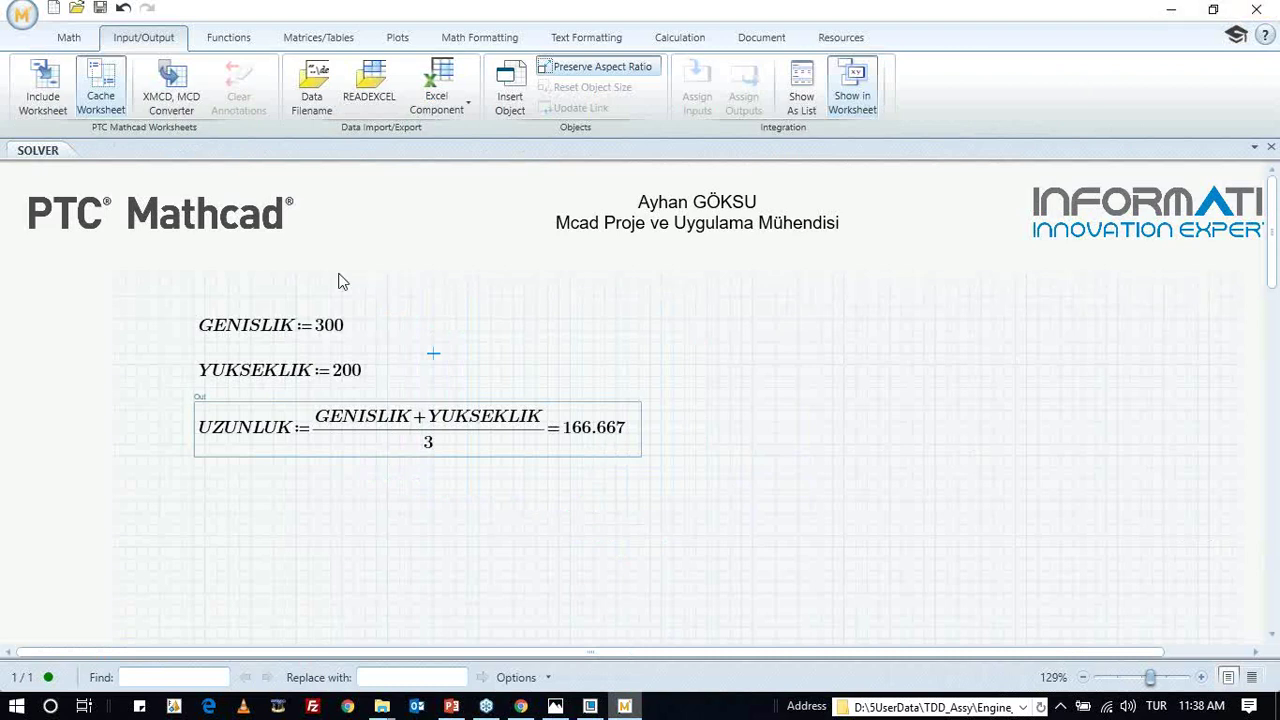
- Change GENISLIK from 300 to 250 and YUKSEKLIK from 200 to 150 in the worksheet
click(346, 330)
key(BackSpace)
key(BackSpace)
text(25)
click(360, 369)
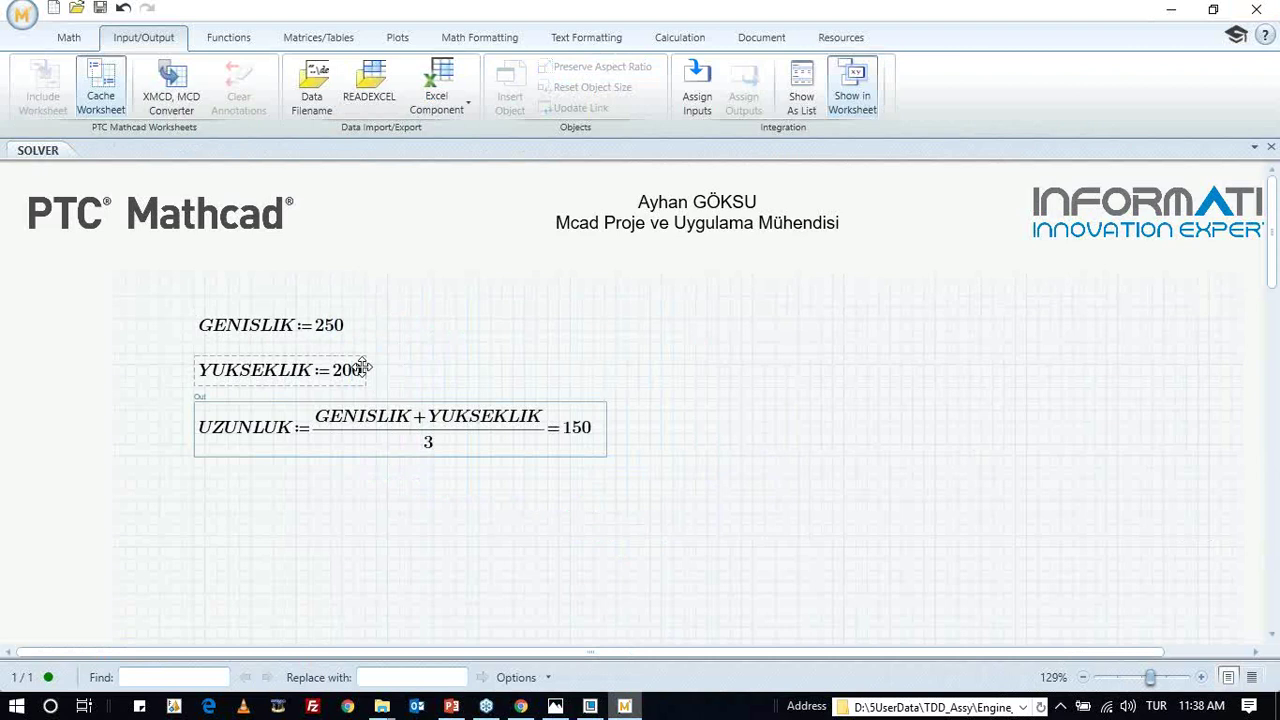
text(15)
click(568, 378)
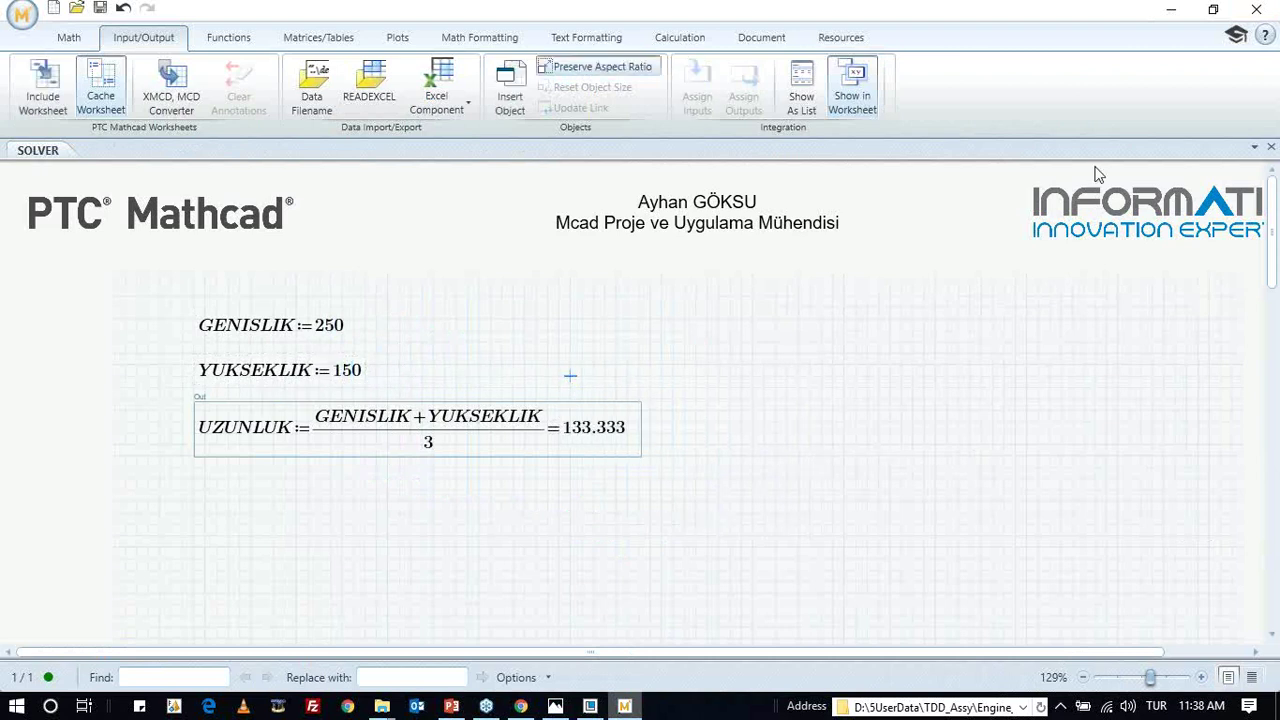
click(1174, 9)
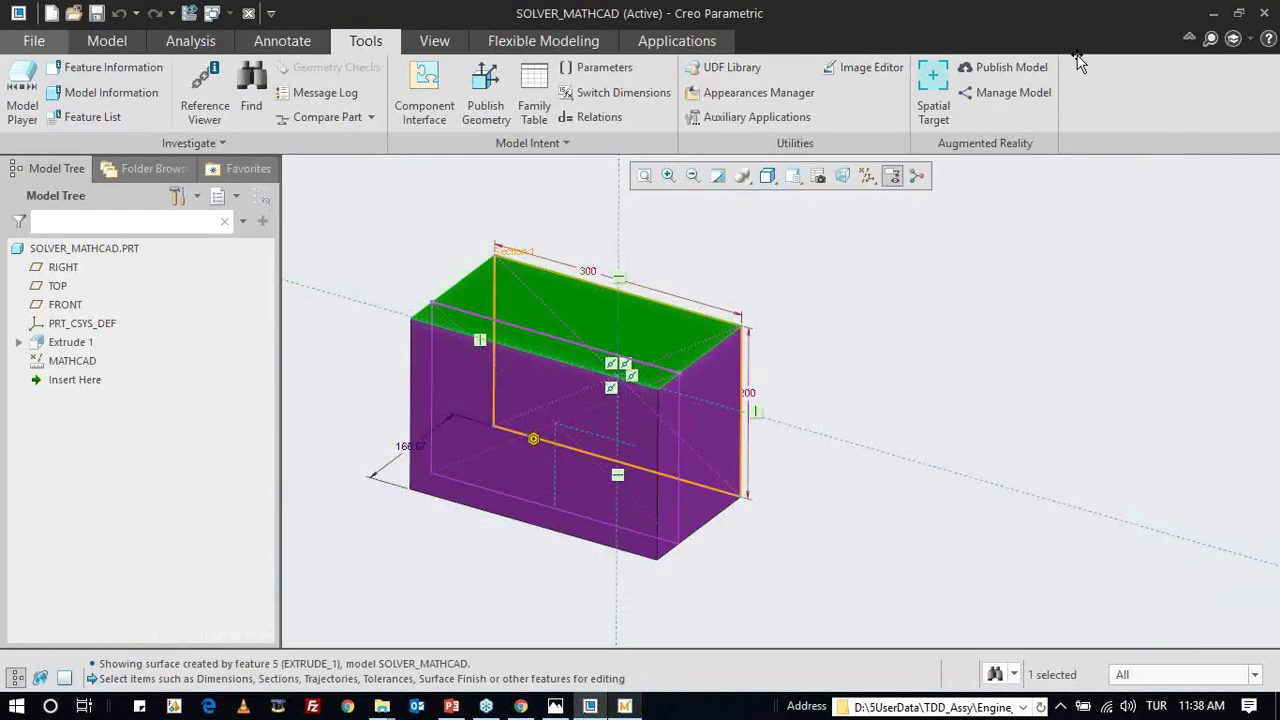
- Set the box width to 250 and height to 150, then check the 133.33 depth
double_click(590, 275)
text(250)
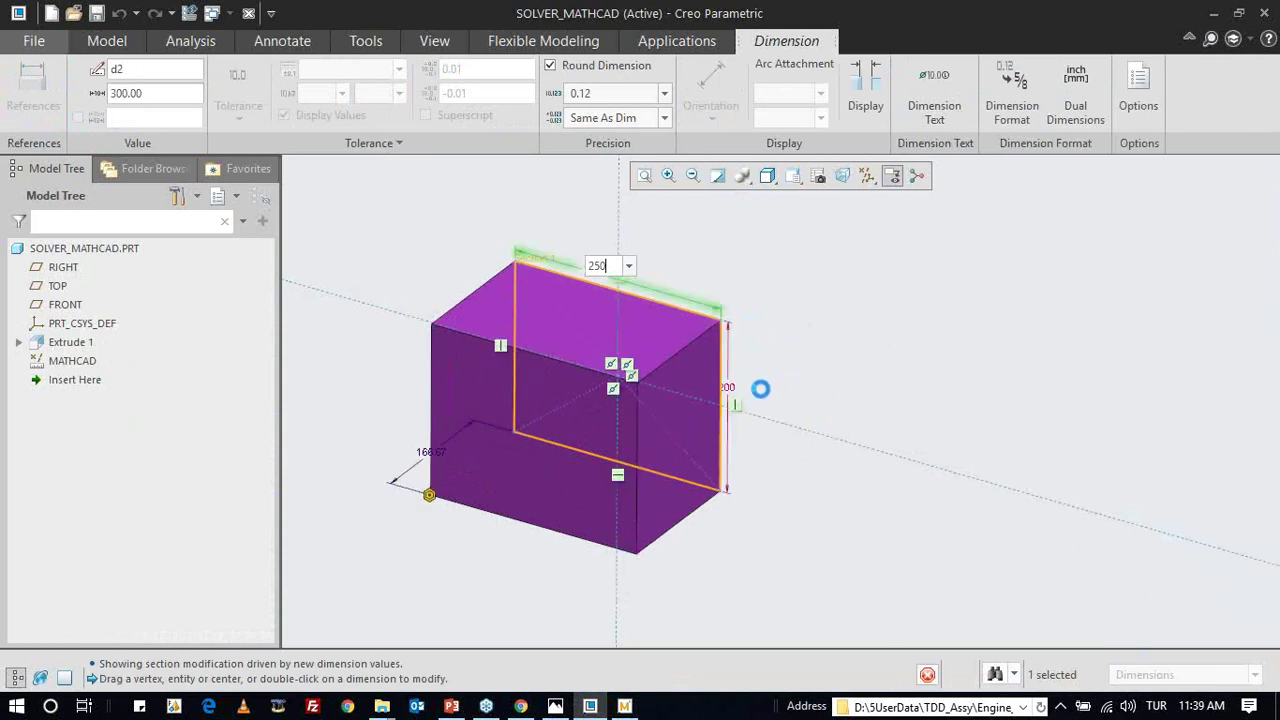
double_click(730, 390)
text(150)
key(Return)
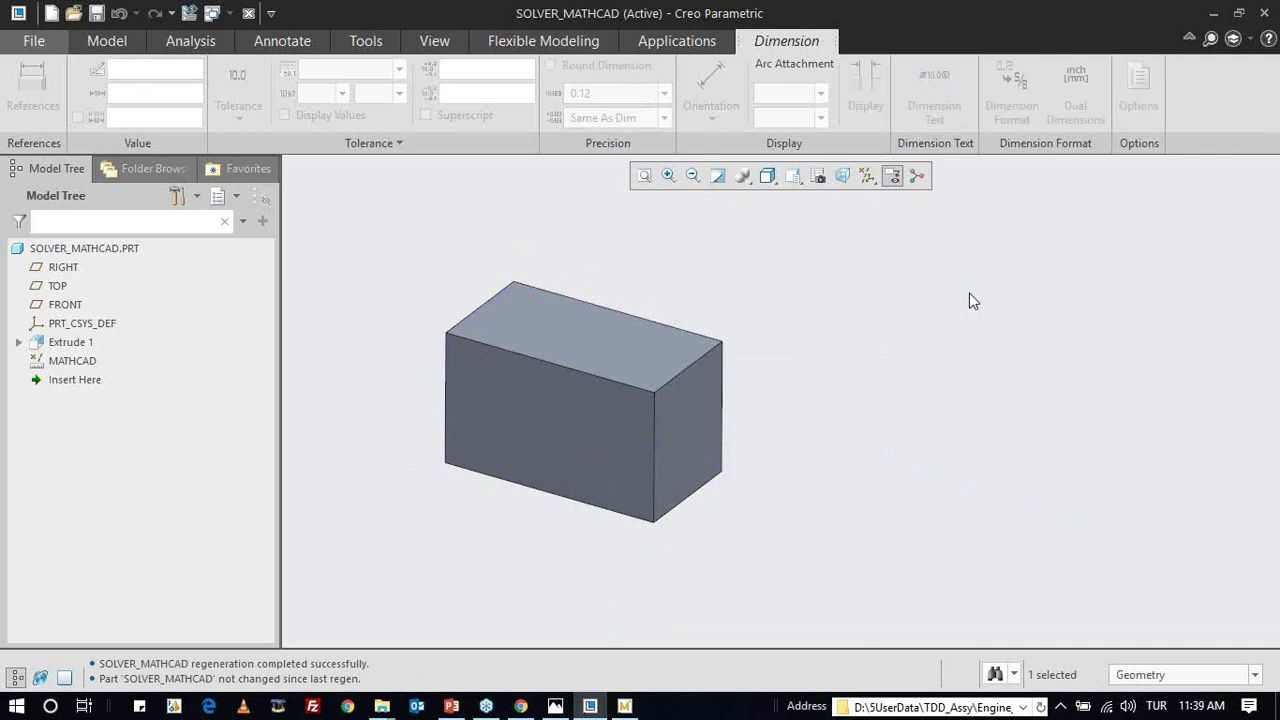
double_click(557, 349)
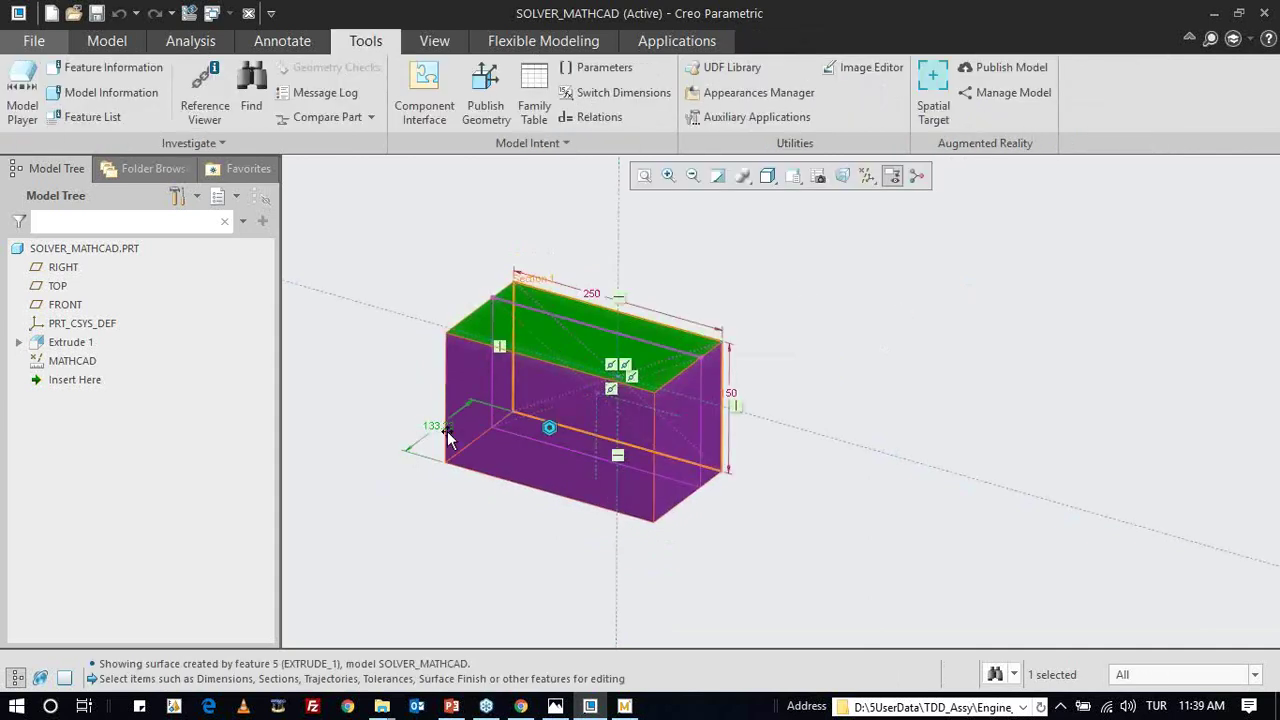
click(404, 230)
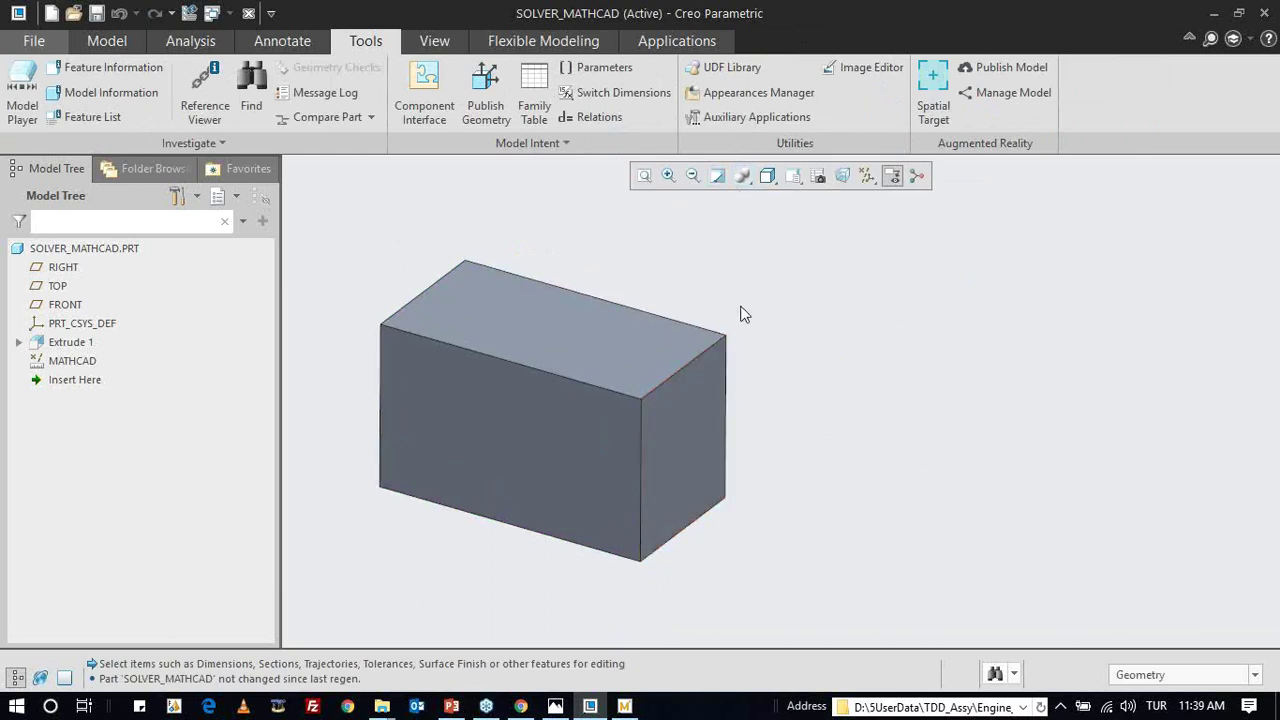
double_click(611, 329)
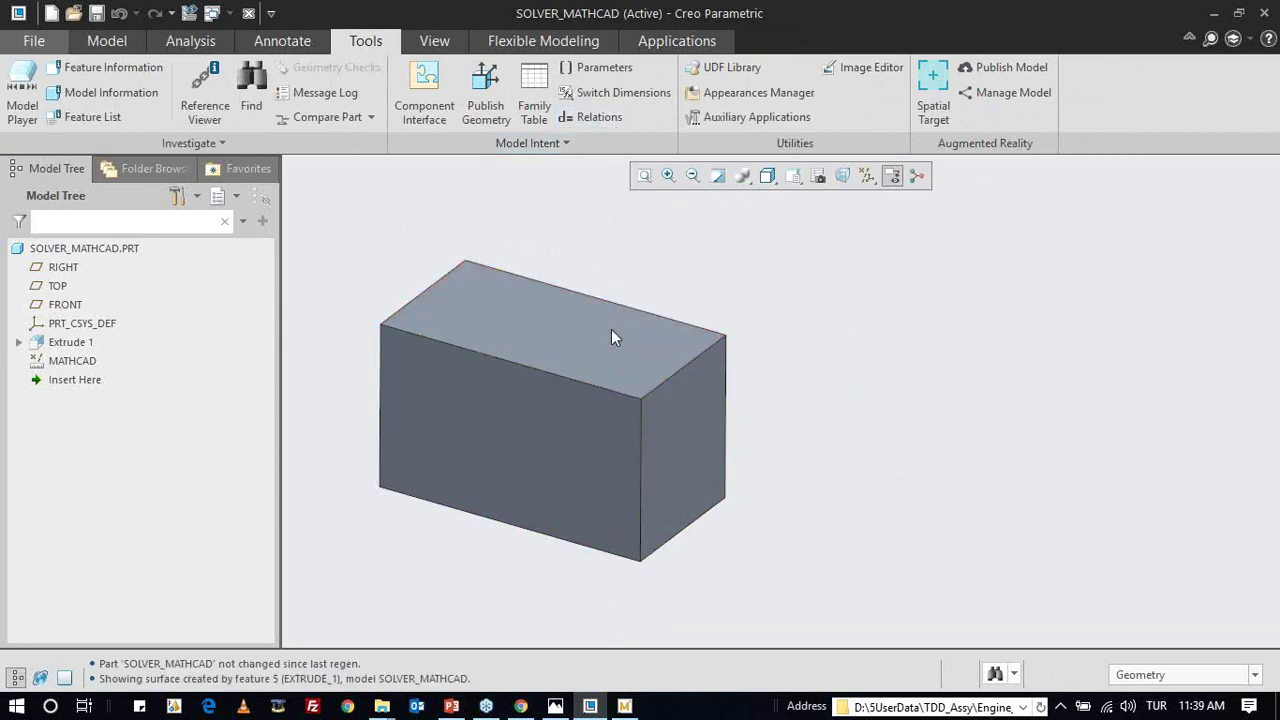
click(552, 242)
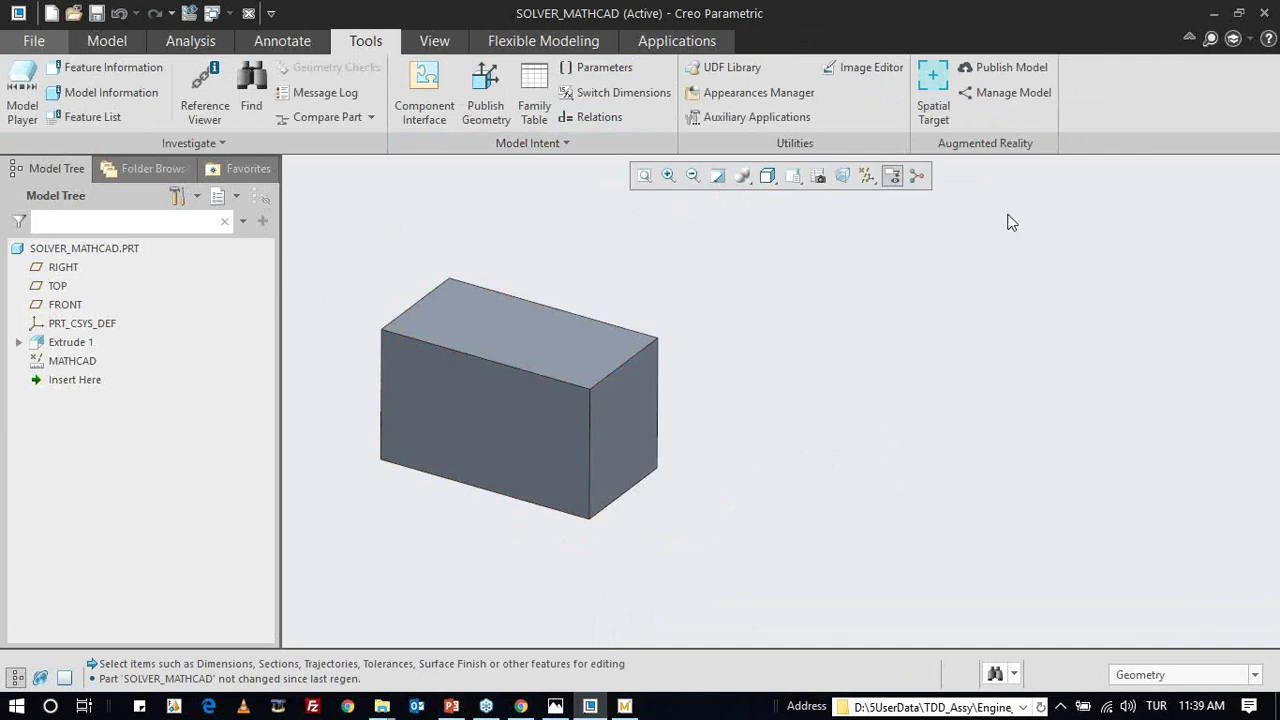
click(290, 44)
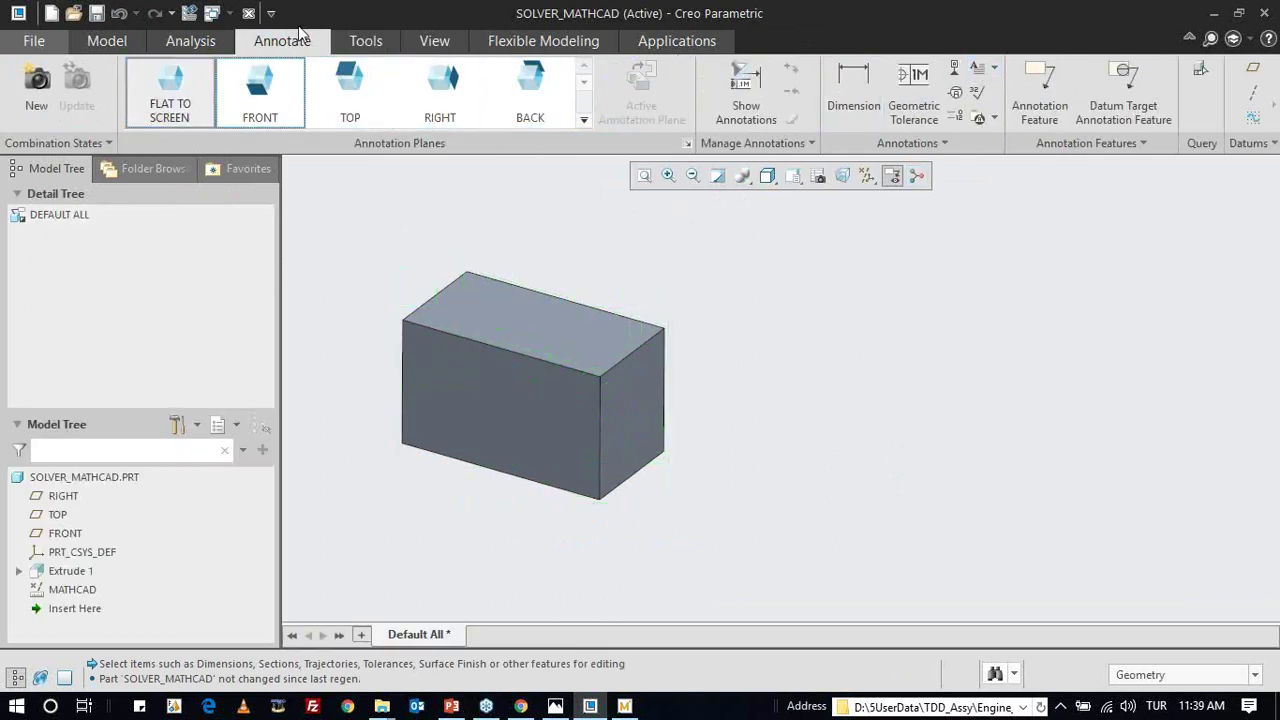
- Place a note right of the box with lines 'GENISLIK: &GENISLIK', 'YUKSEKLIK:&YUKSEKLIK' and 'UZUNLUK:'
click(977, 67)
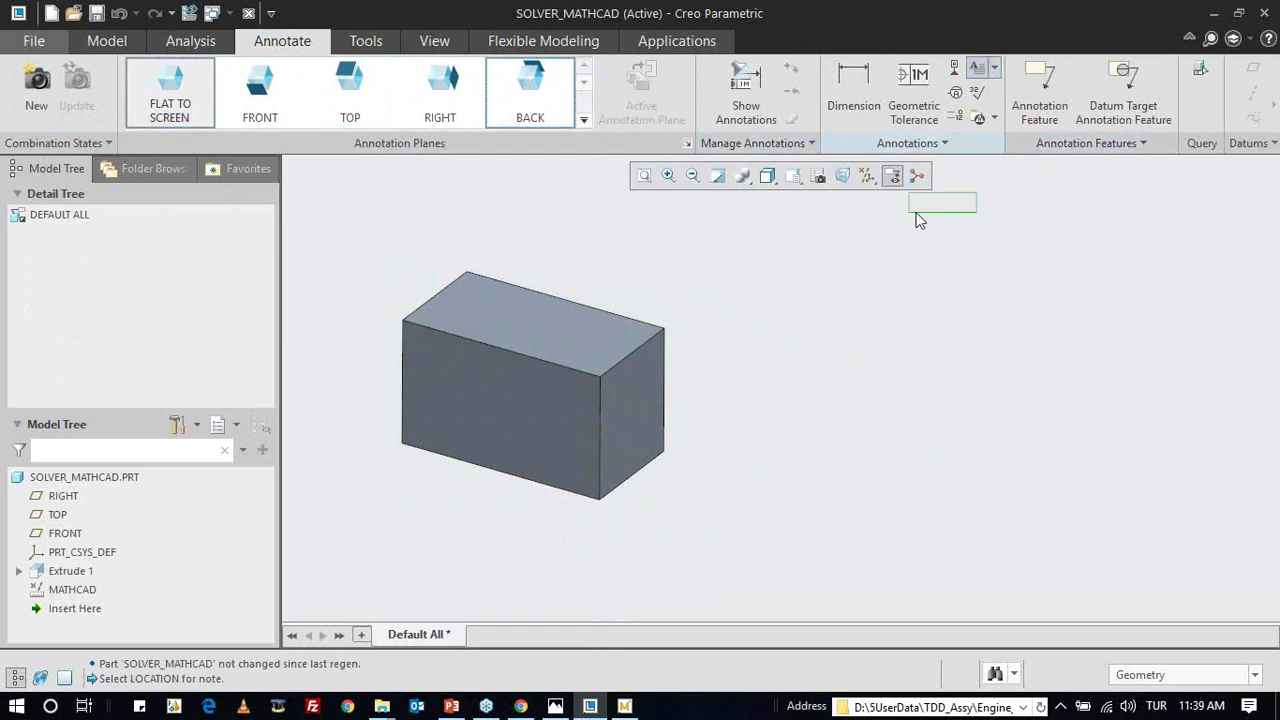
click(897, 248)
text(gen)
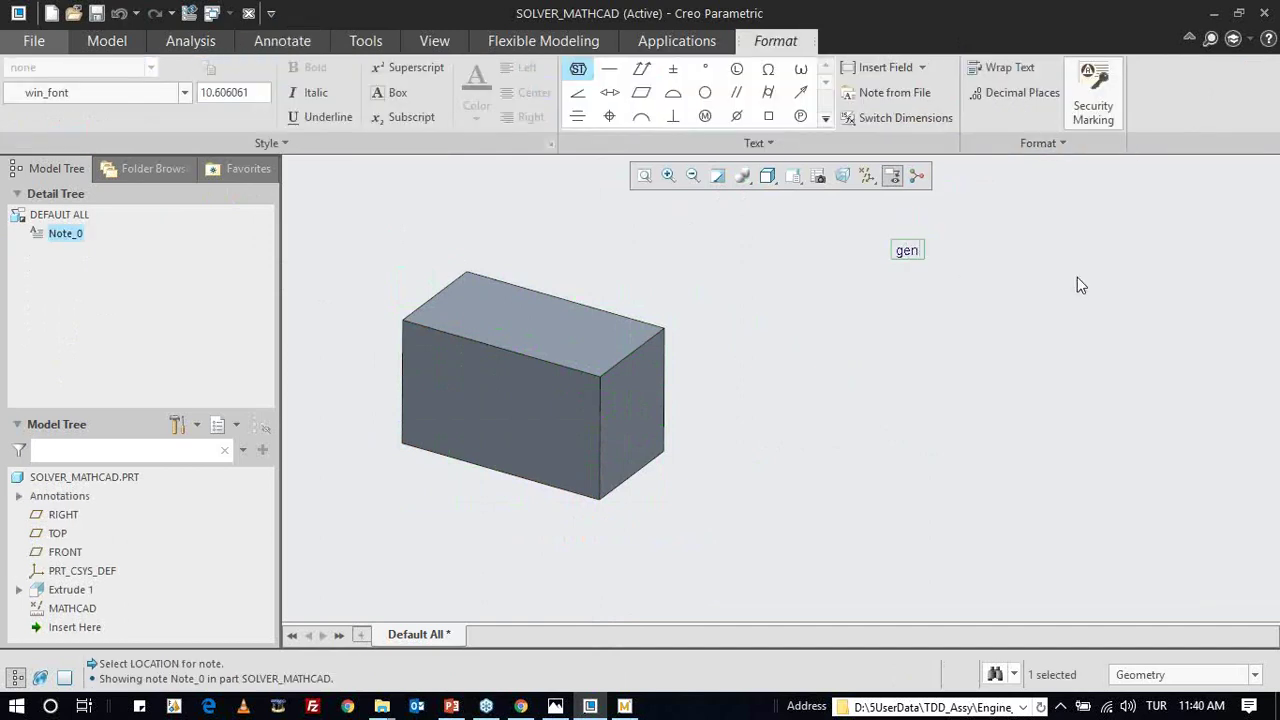
key(BackSpace)
key(BackSpace)
key(BackSpace)
text(GENISLIK: &GENISLIK)
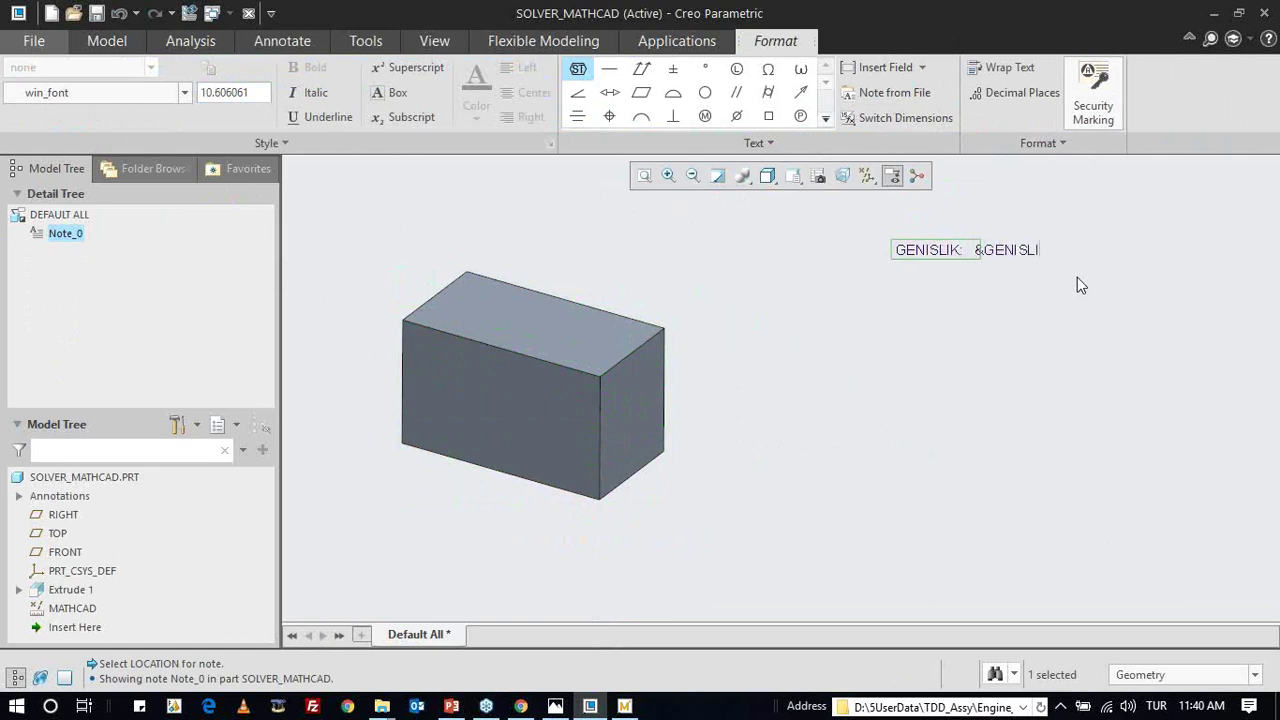
key(Return)
text(YUKSEKLIK:)
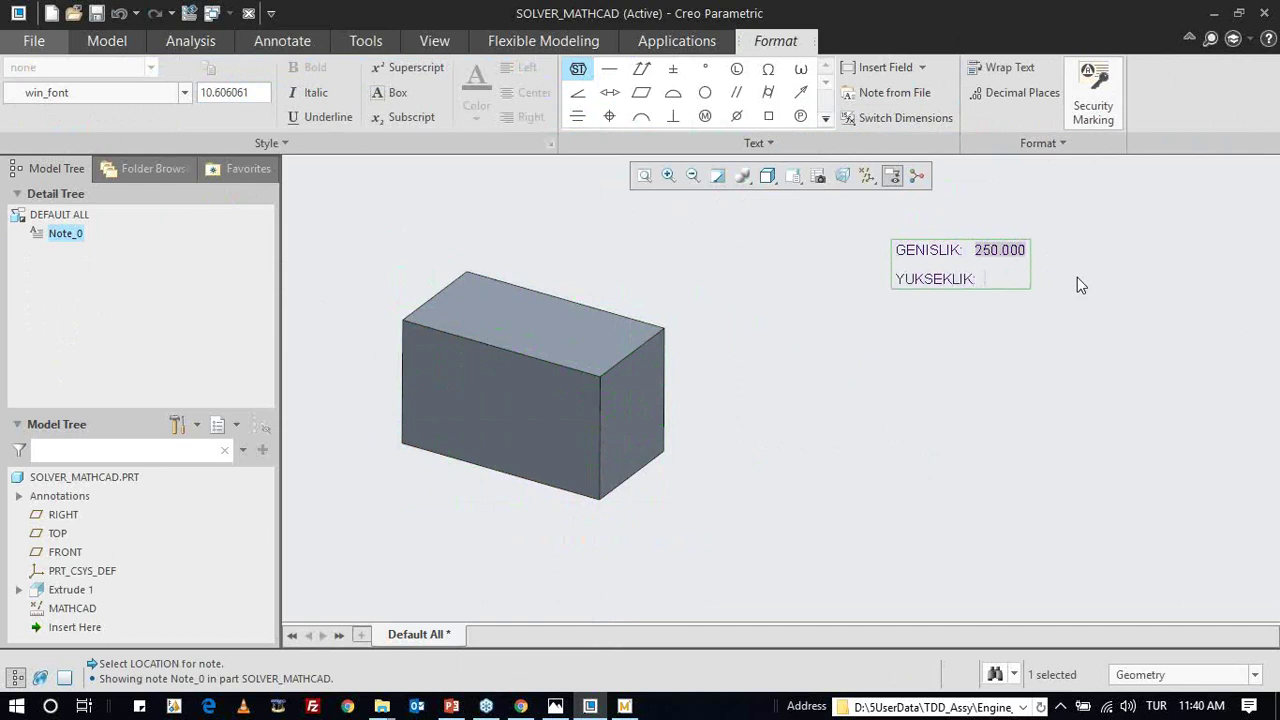
text(&YUKSEKLIK)
key(Return)
text(UZUNLUK:)
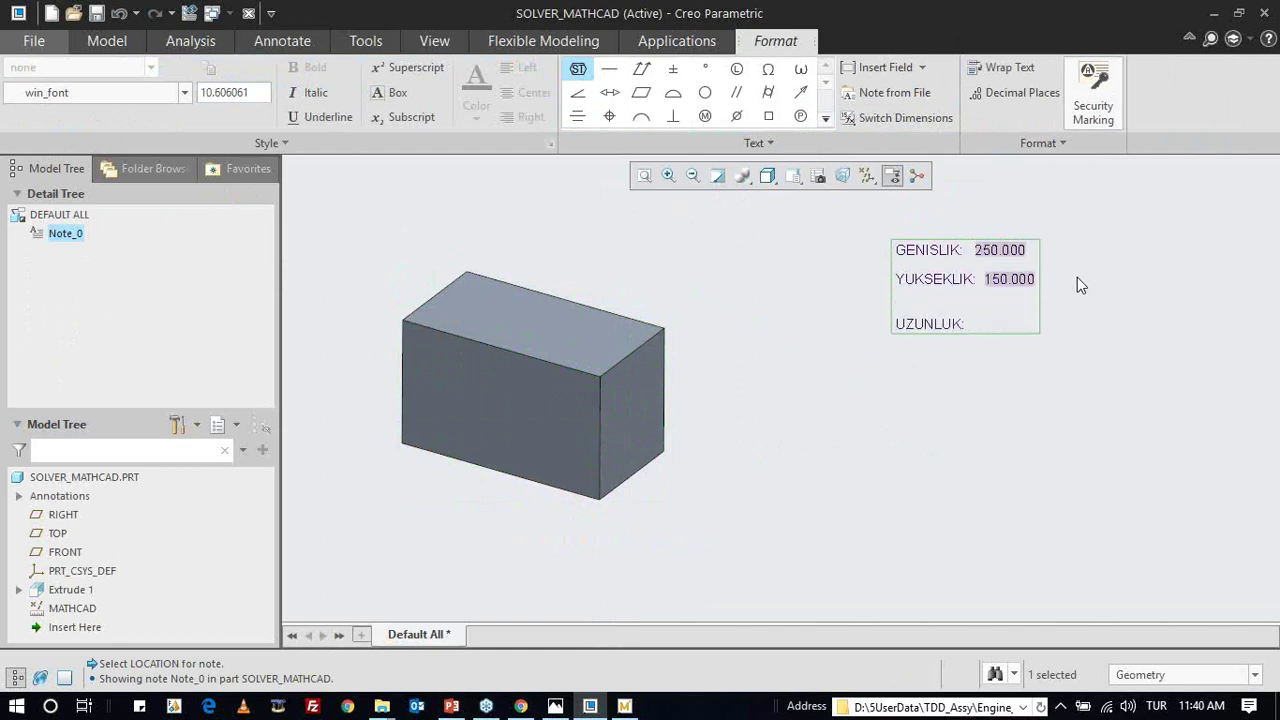
text( &YUK)
key(BackSpace)
key(BackSpace)
key(BackSpace)
key(BackSpace)
text(&)
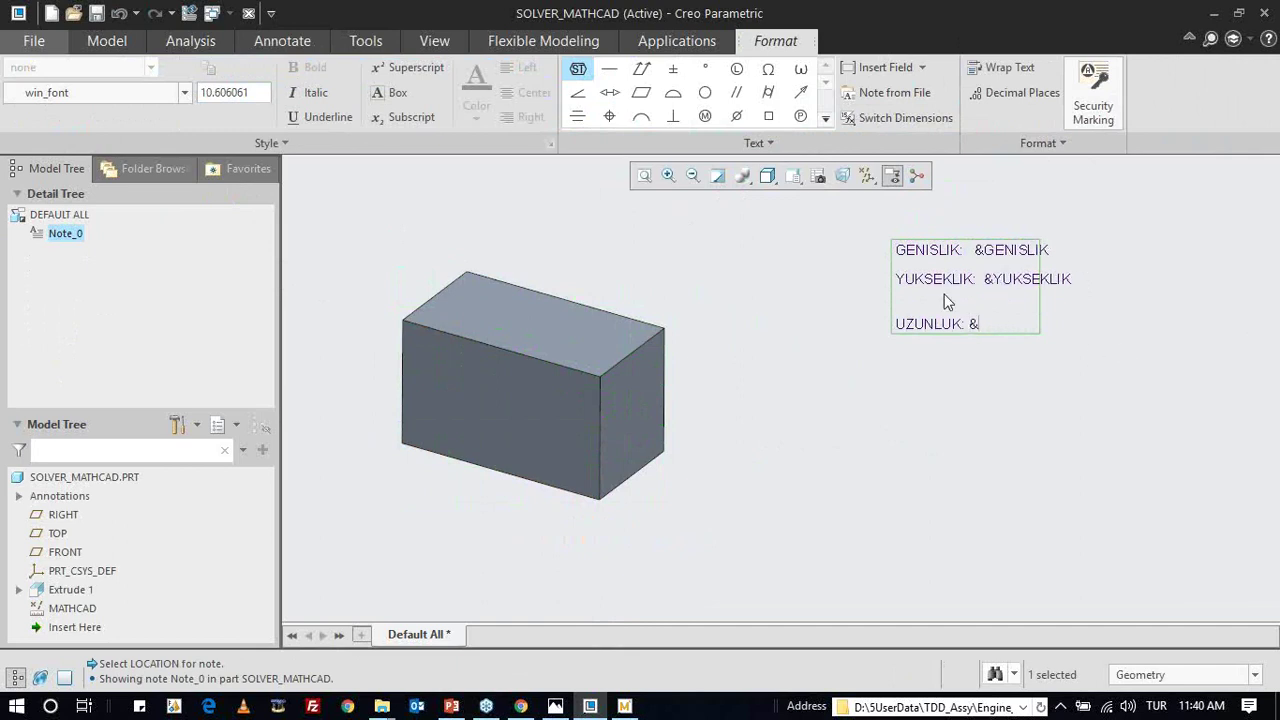
key(BackSpace)
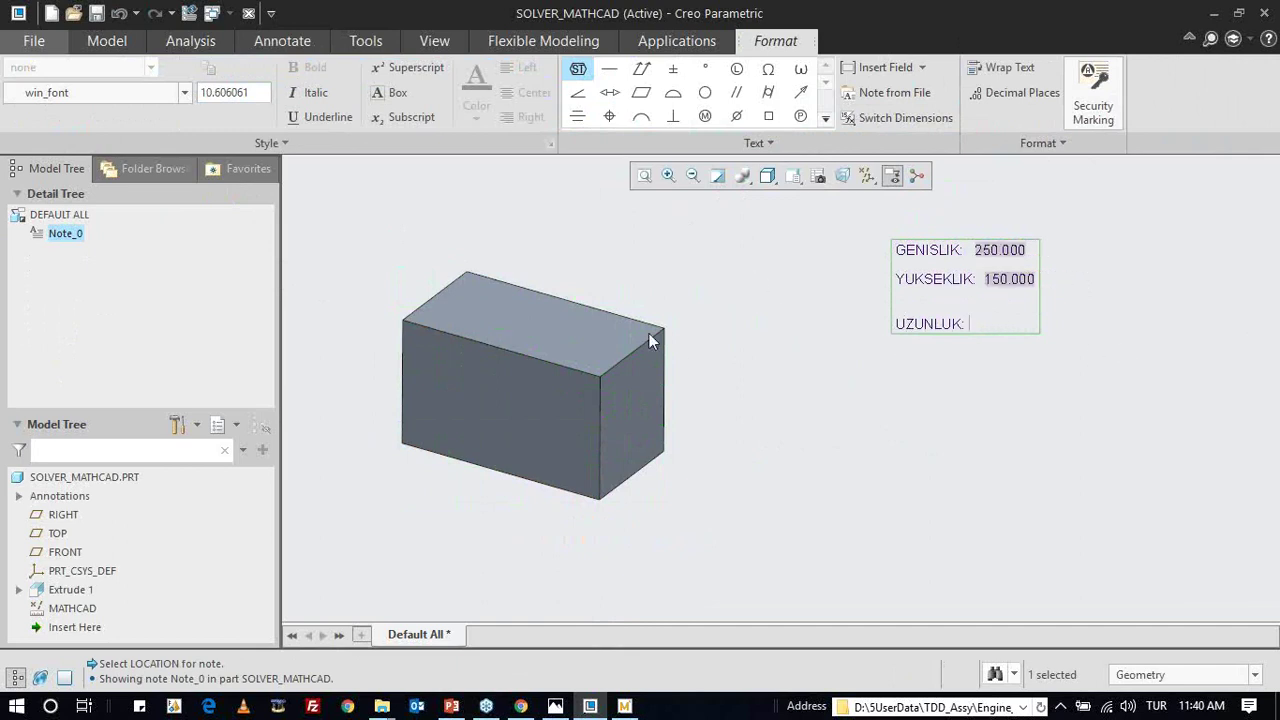
click(659, 274)
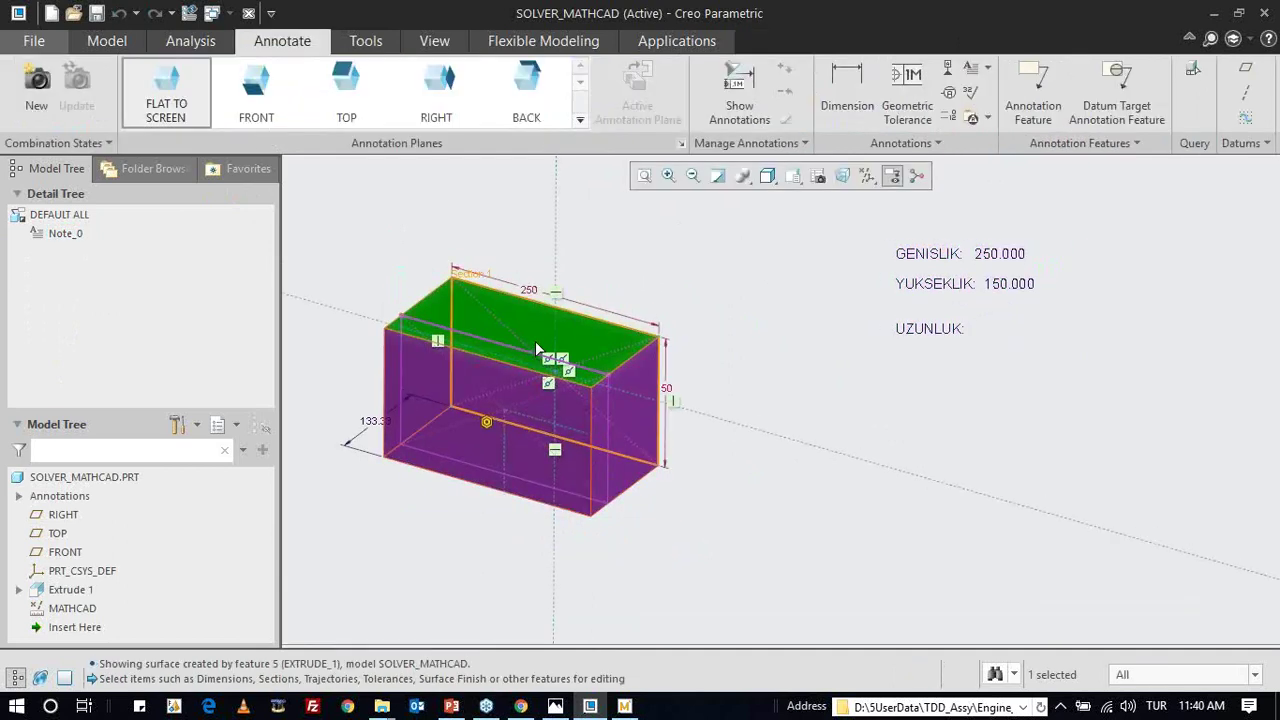
- Look up the depth dimension's name and add the reference &d3 after UZUNLUK in the note
click(372, 427)
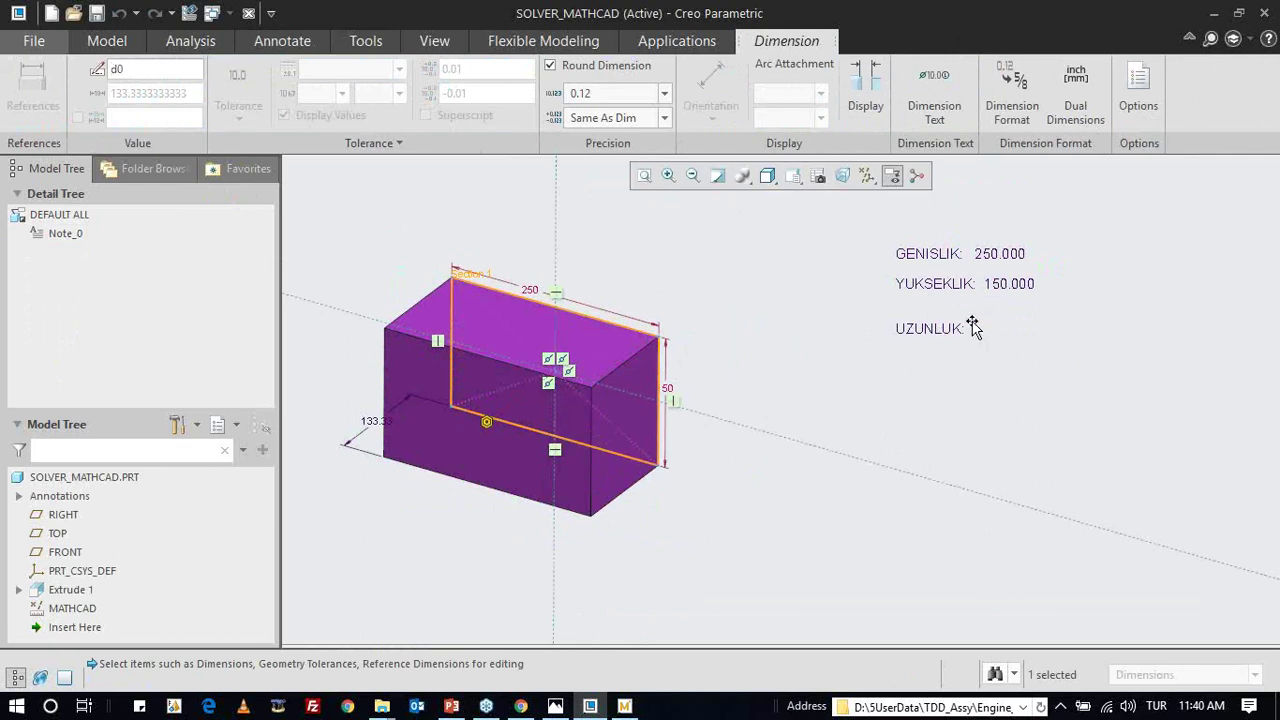
click(968, 328)
click(949, 378)
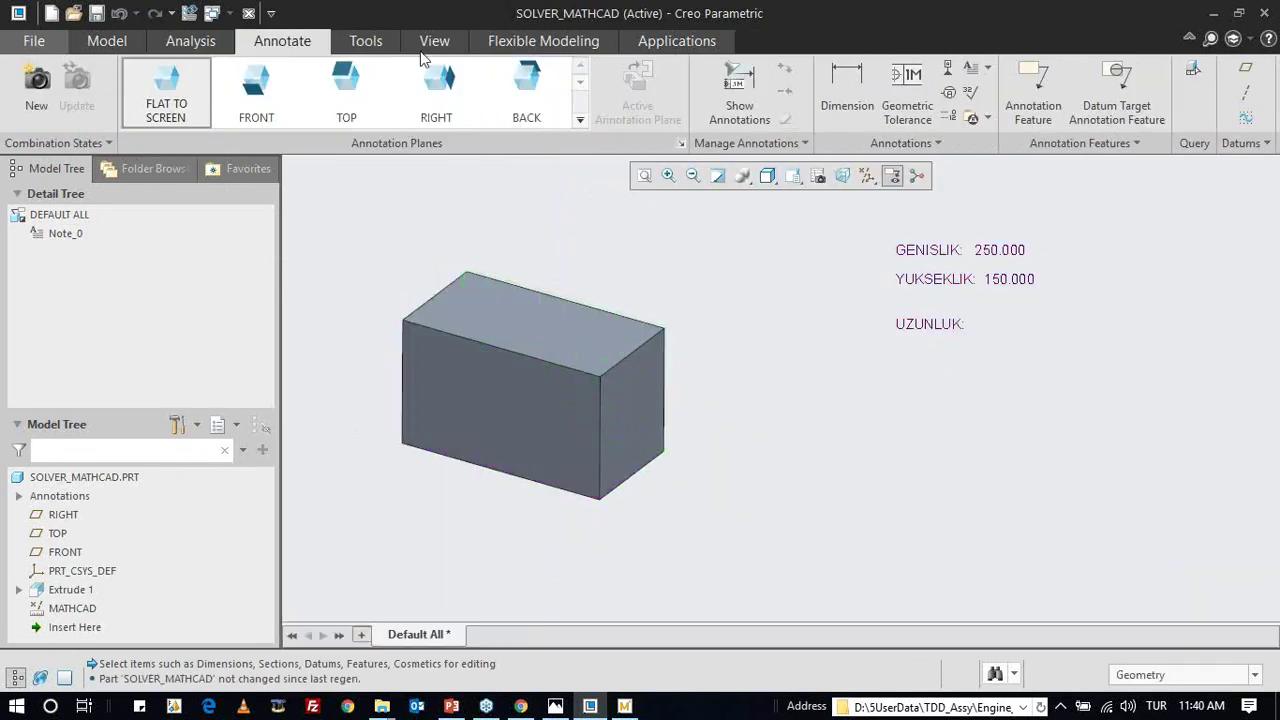
click(965, 283)
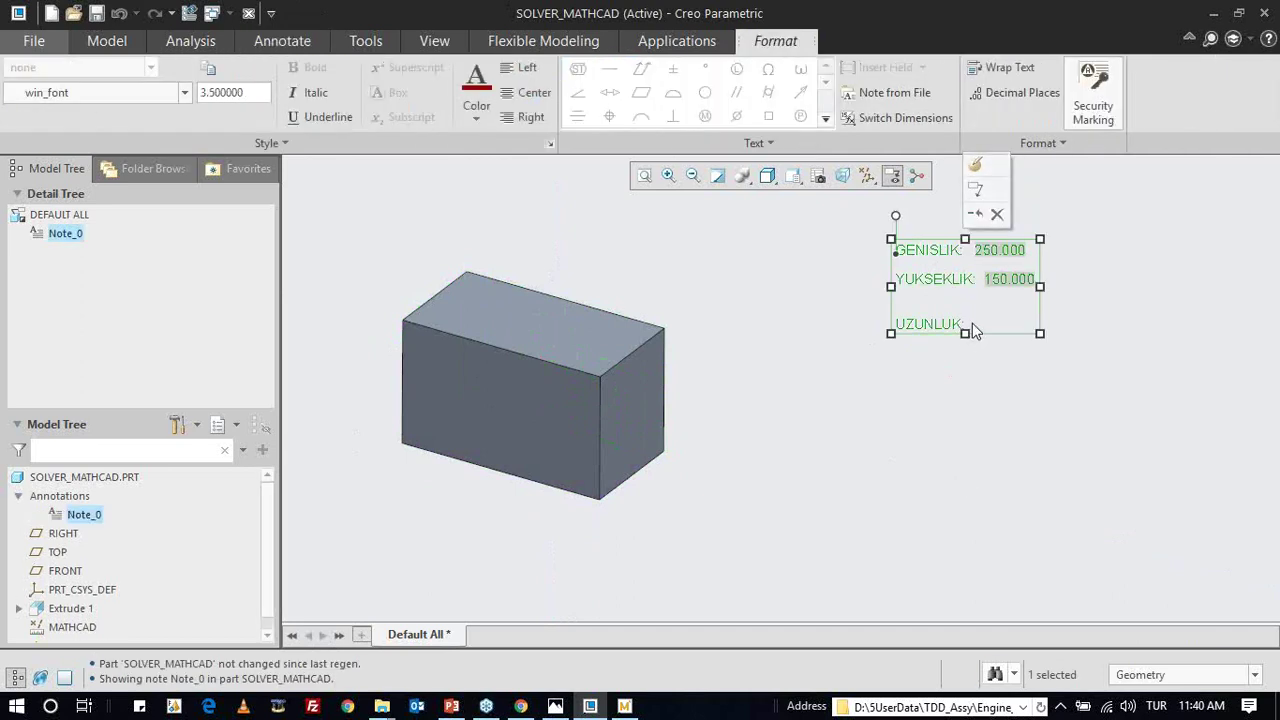
double_click(966, 324)
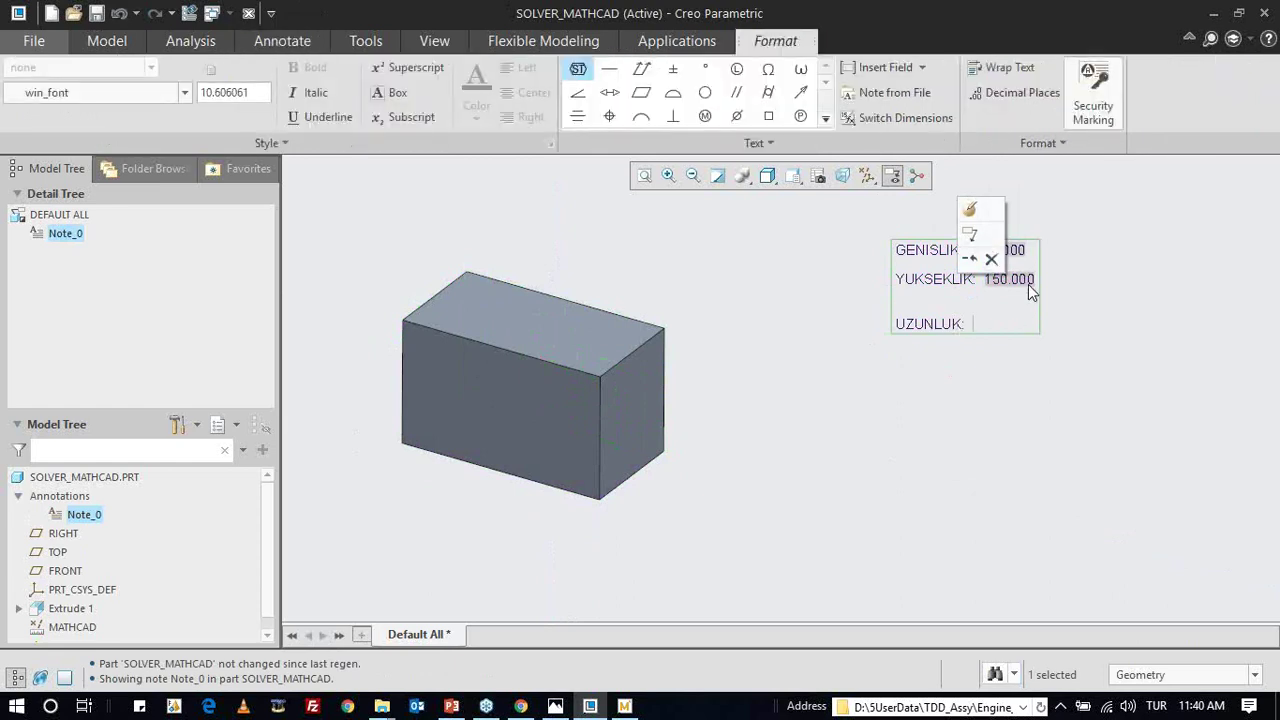
text(&D0)
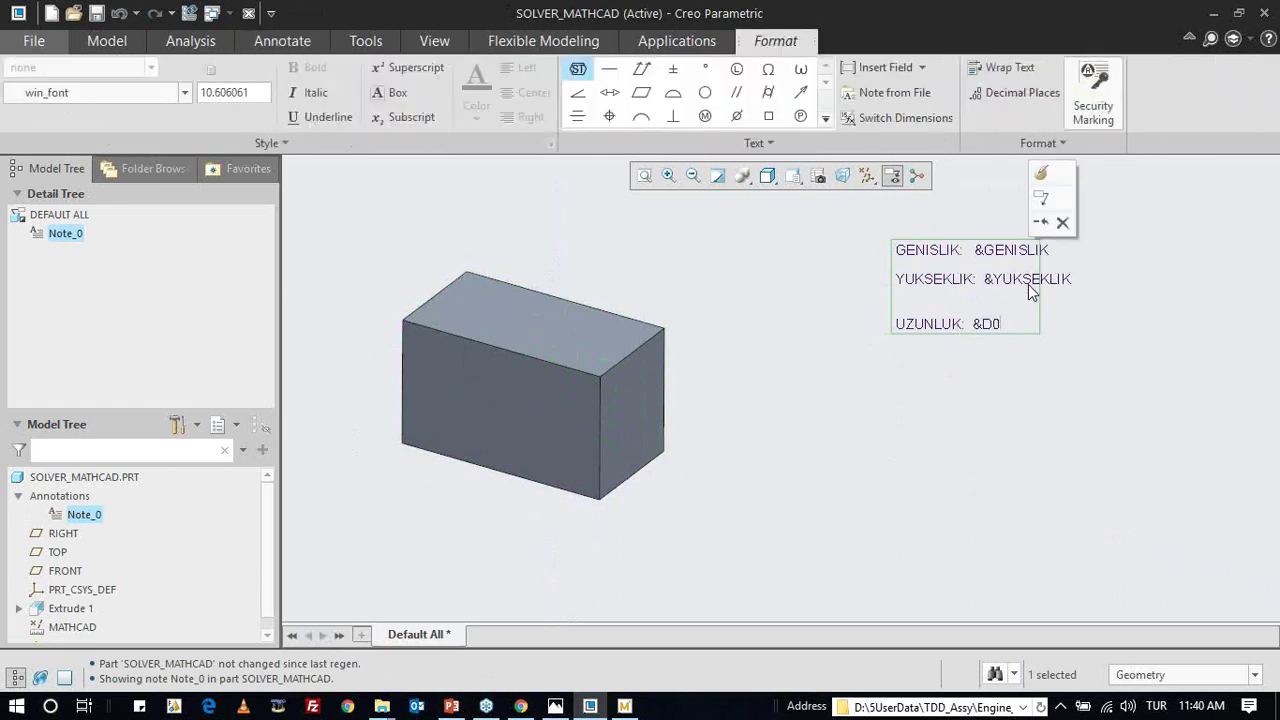
text(d3)
click(1006, 420)
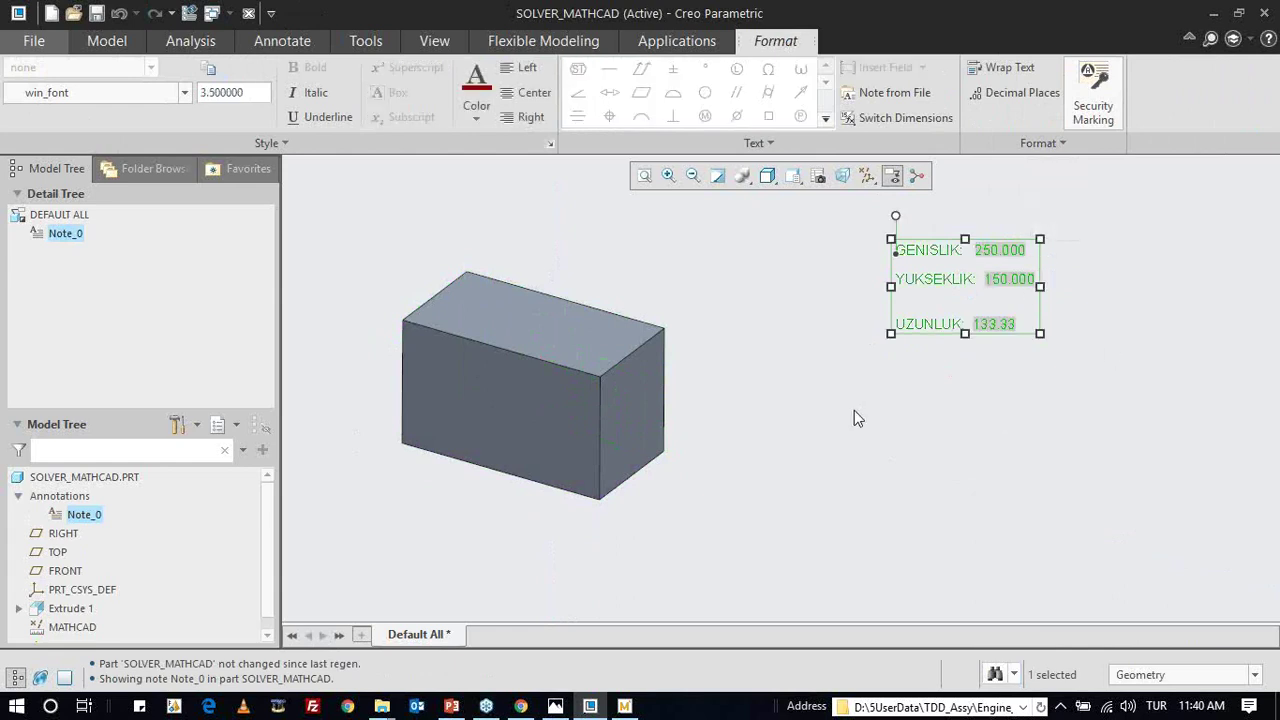
click(854, 412)
- Recheck the note text showing GENISLIK 250.000, YUKSEKLIK 150.000 and UZUNLUK 133.33
double_click(998, 256)
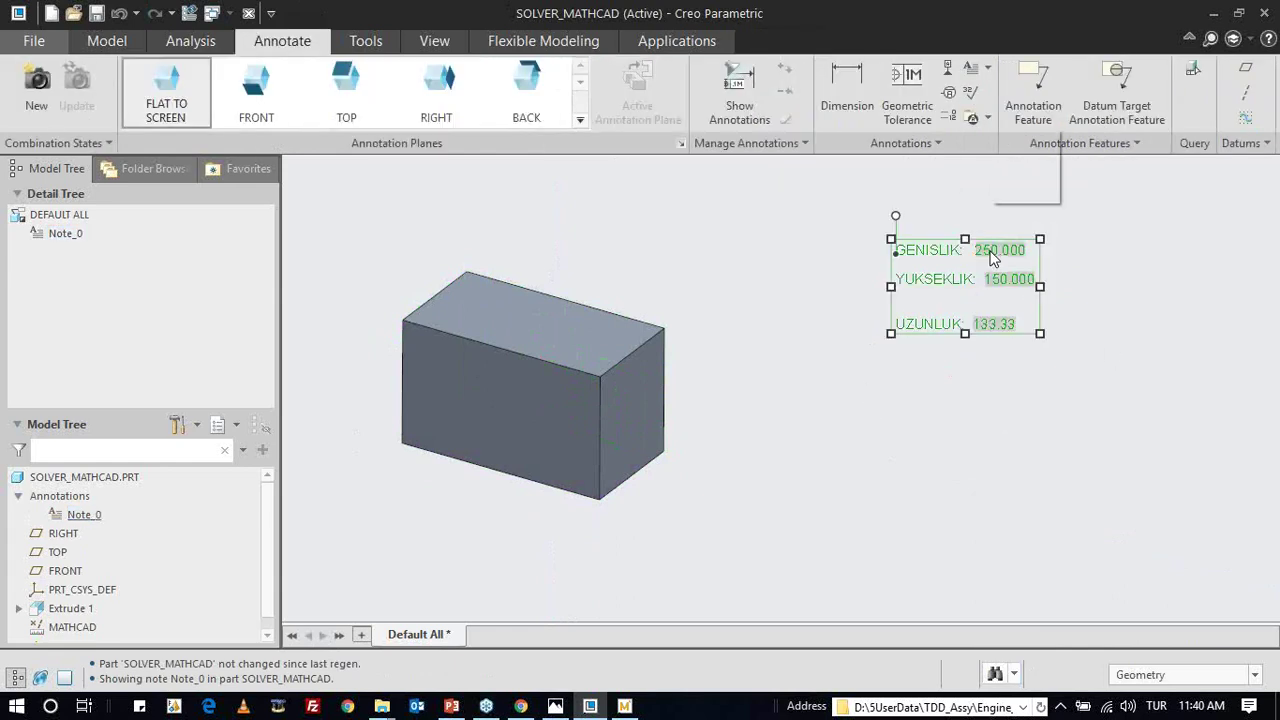
click(966, 370)
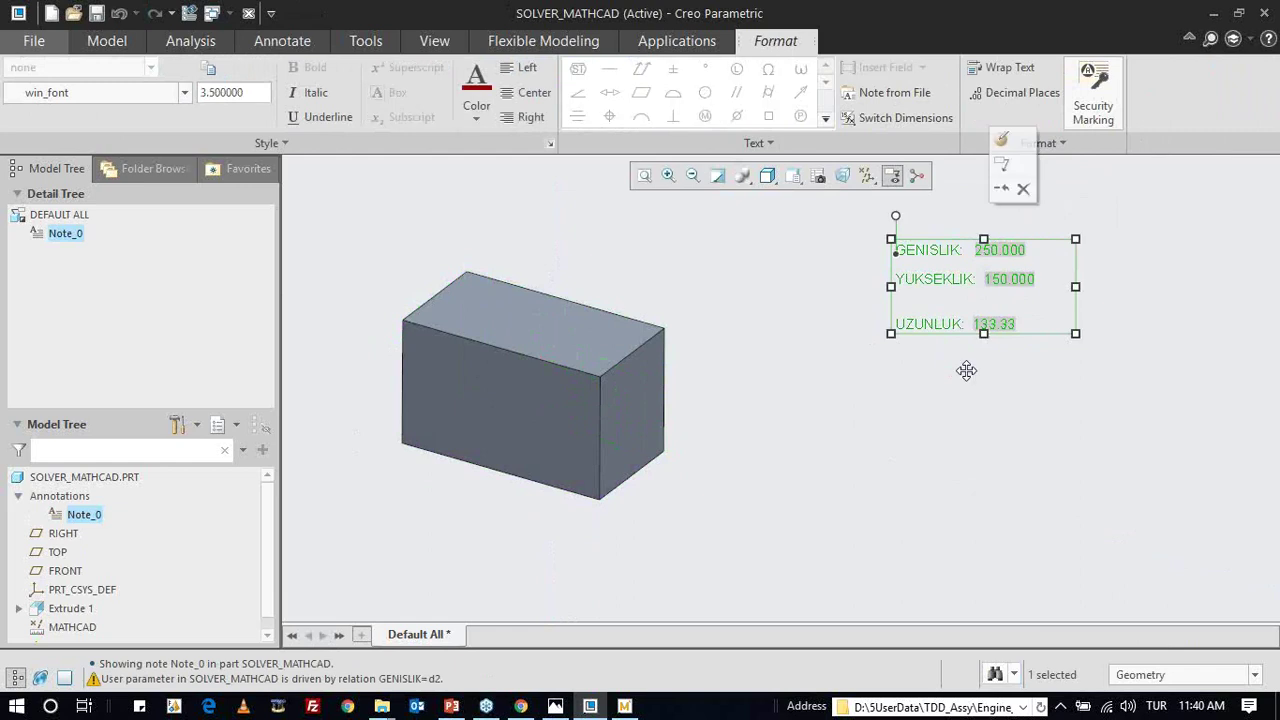
scroll(966, 370, down, 2)
click(977, 494)
double_click(1005, 256)
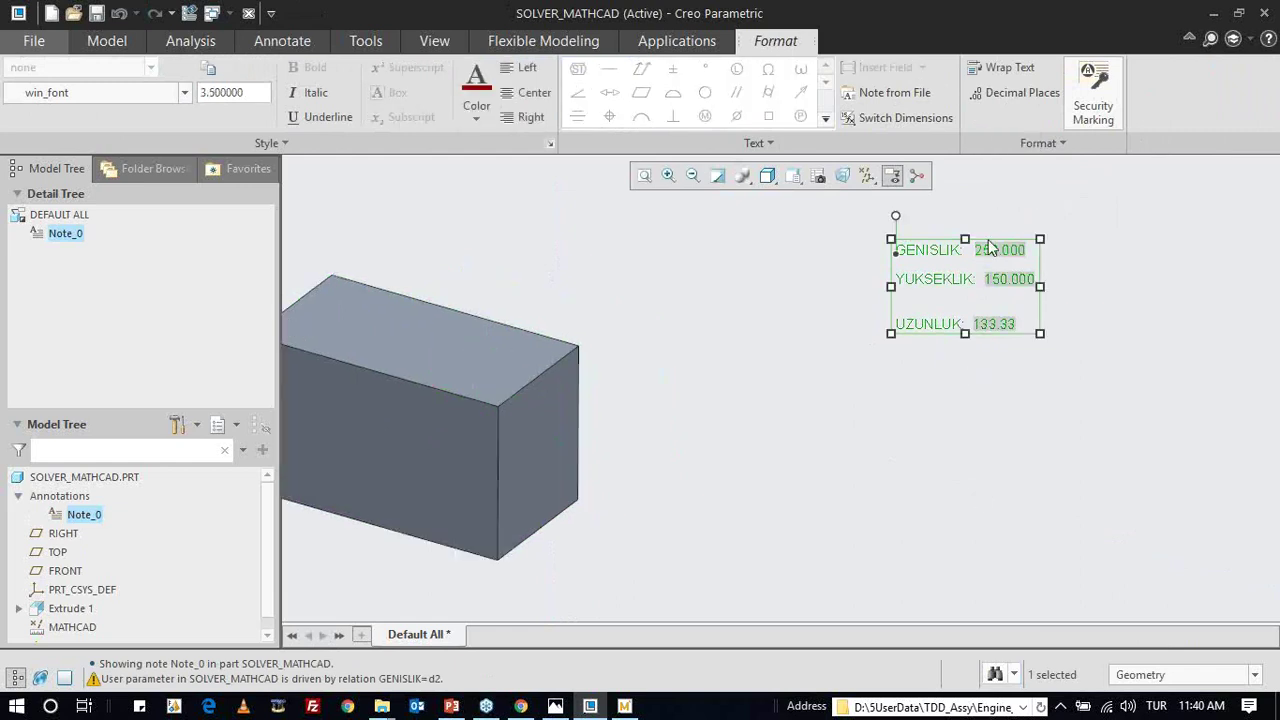
click(874, 434)
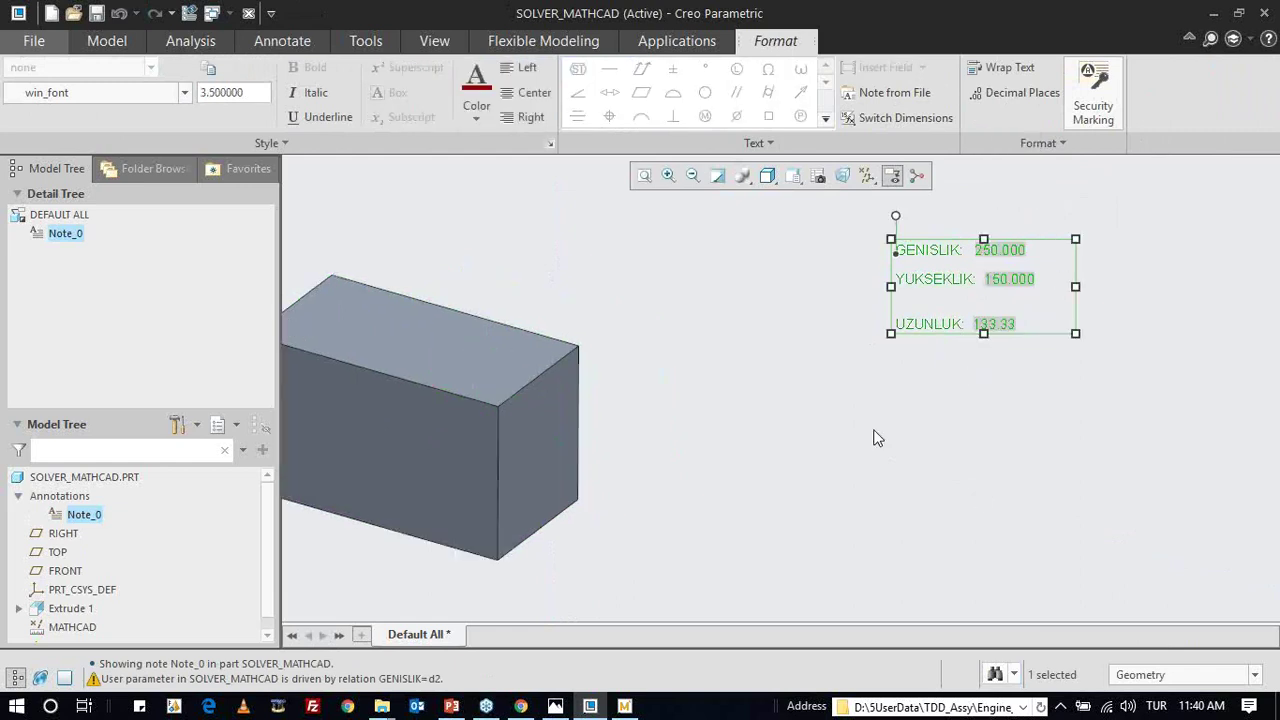
click(920, 400)
click(364, 42)
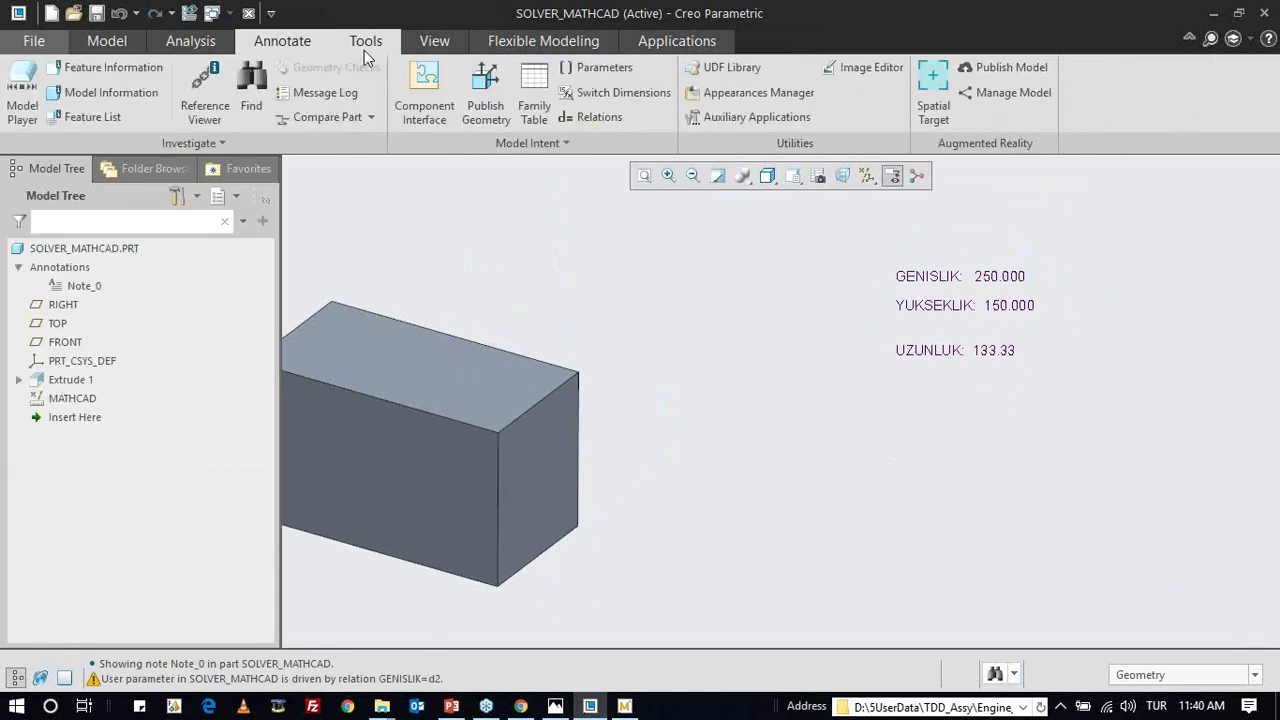
- Rewrite the part relations as d2=GENISLIK and d1=YUKSEKLIK
click(596, 124)
click(838, 201)
key(BackSpace)
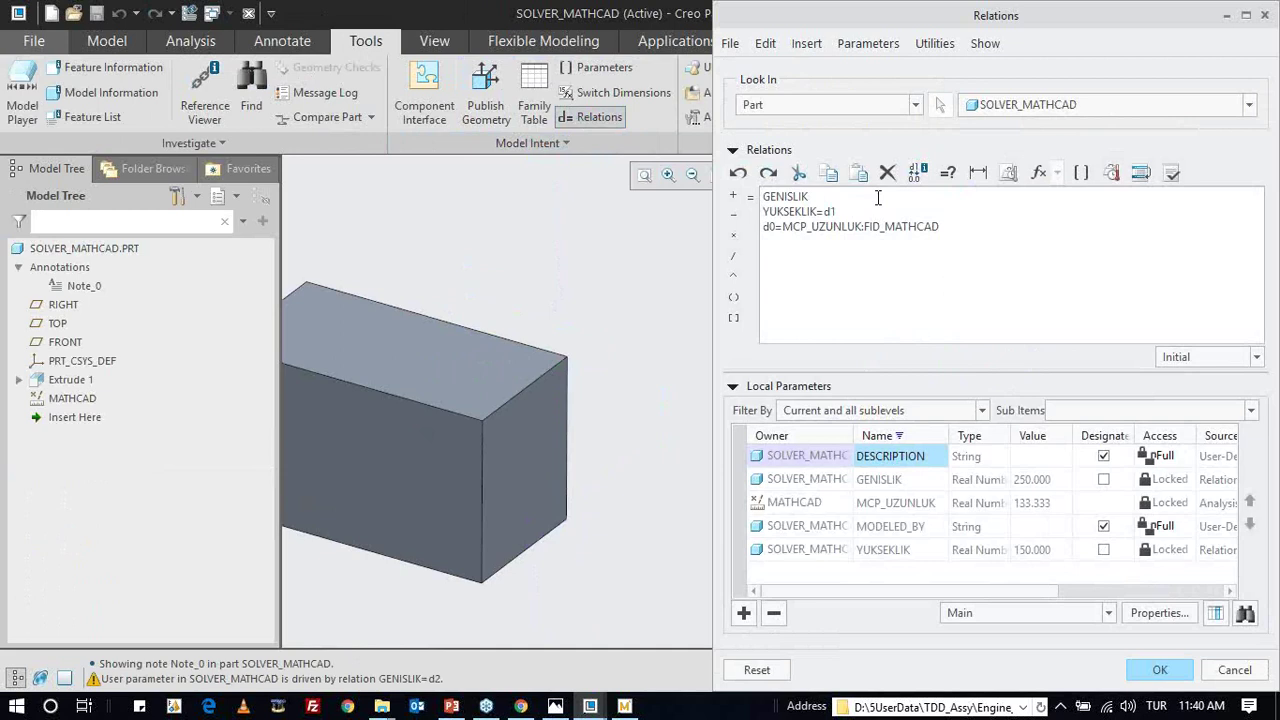
text(d2=)
click(867, 212)
text(d1=)
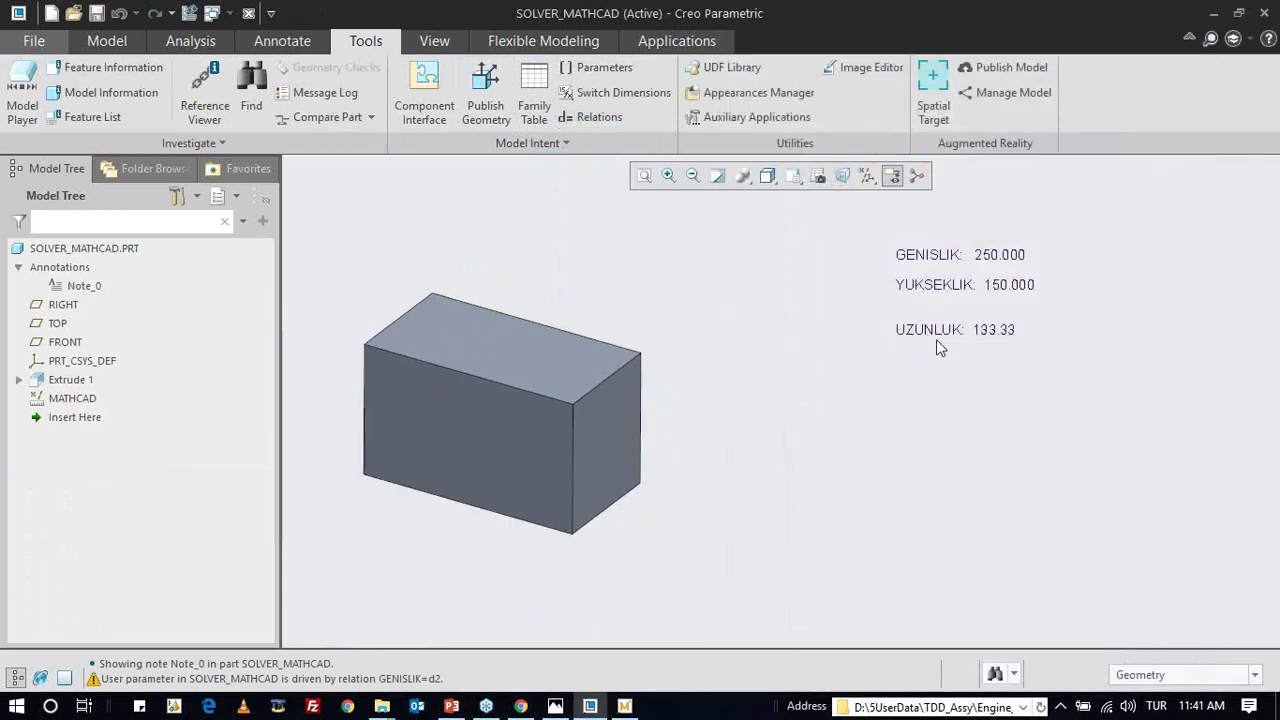
- Set GENISLIK to 350 in the box note
double_click(990, 255)
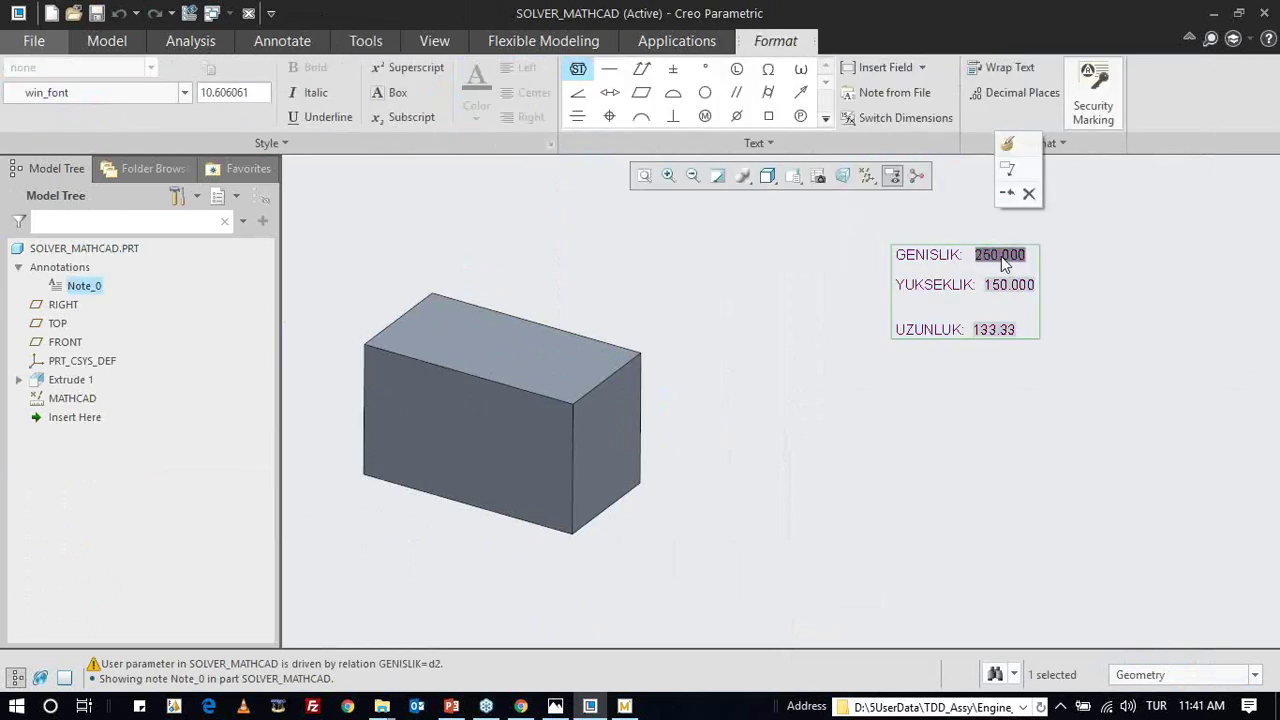
double_click(990, 255)
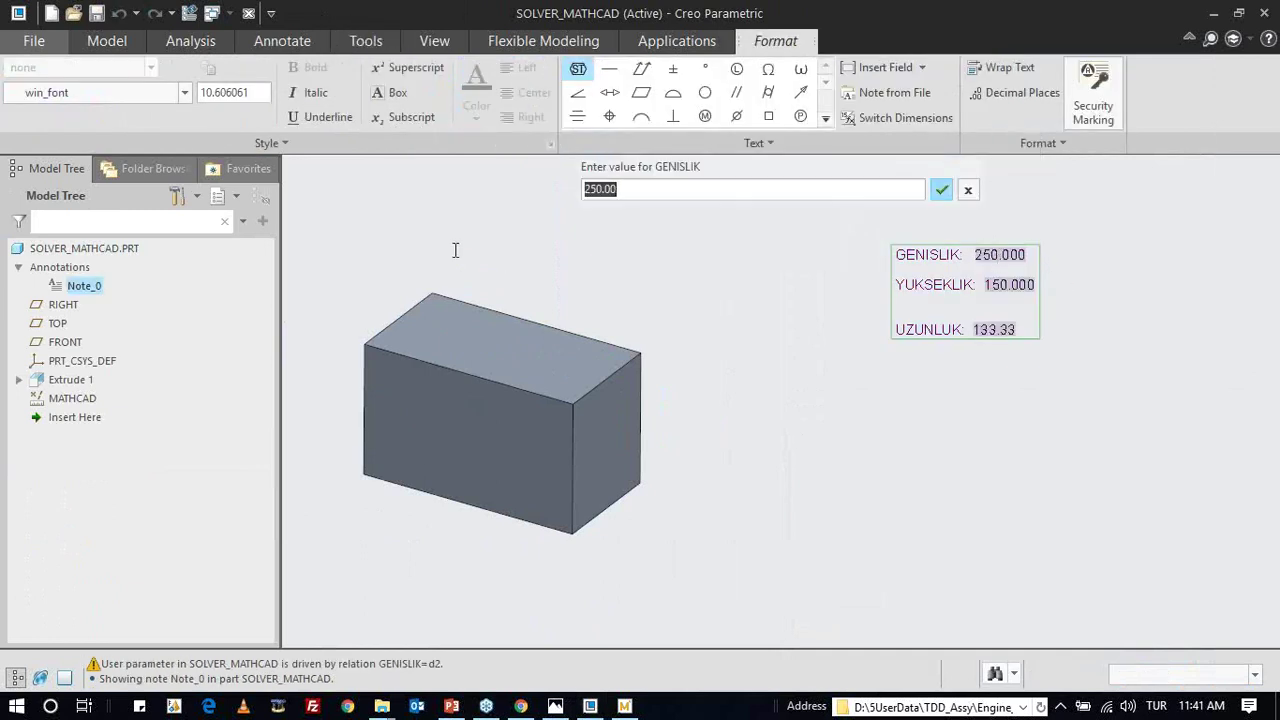
text(350)
key(Return)
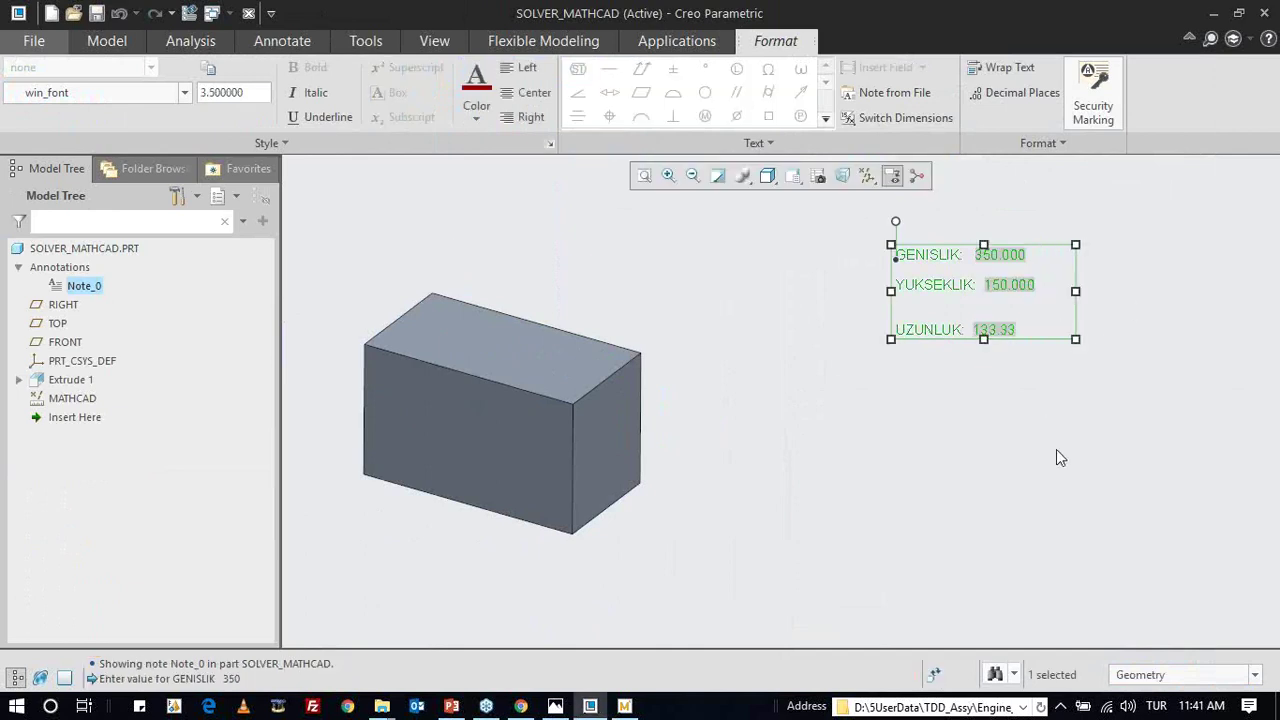
- Change the note's YUKSEKLIK value to 225 and finish editing the note
click(1050, 425)
double_click(1010, 285)
double_click(1010, 287)
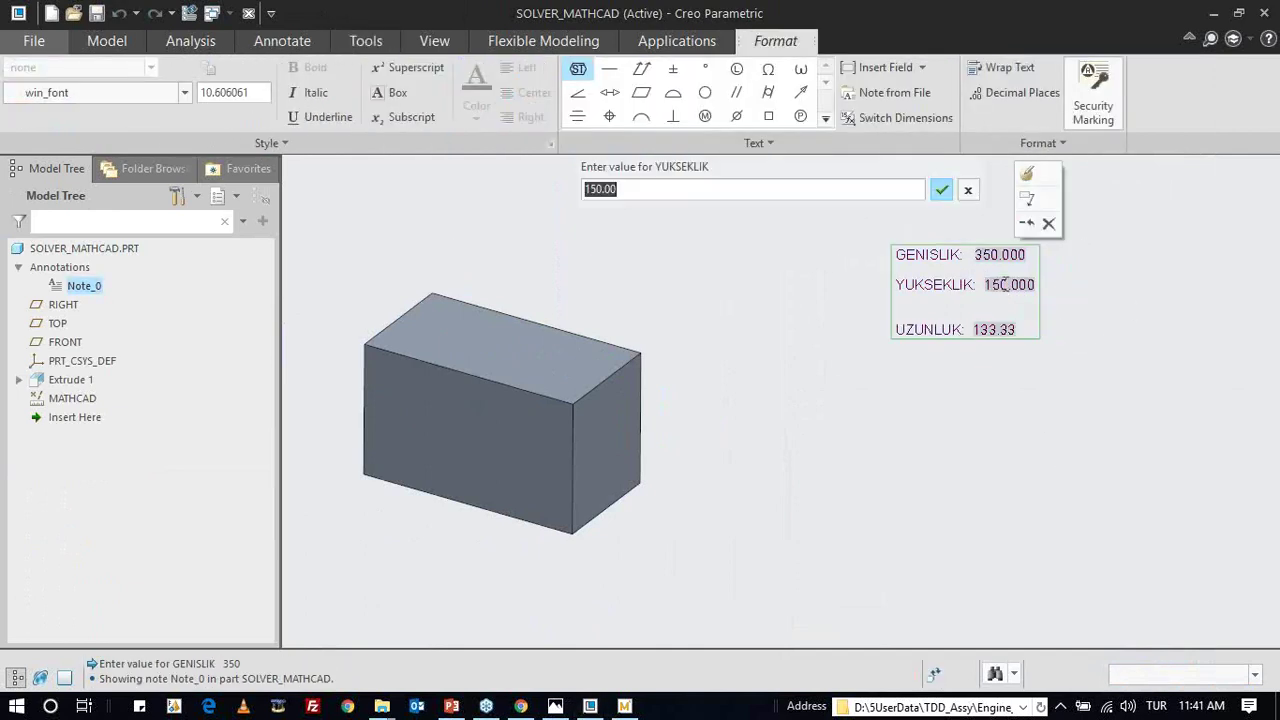
text(225)
key(Return)
click(928, 478)
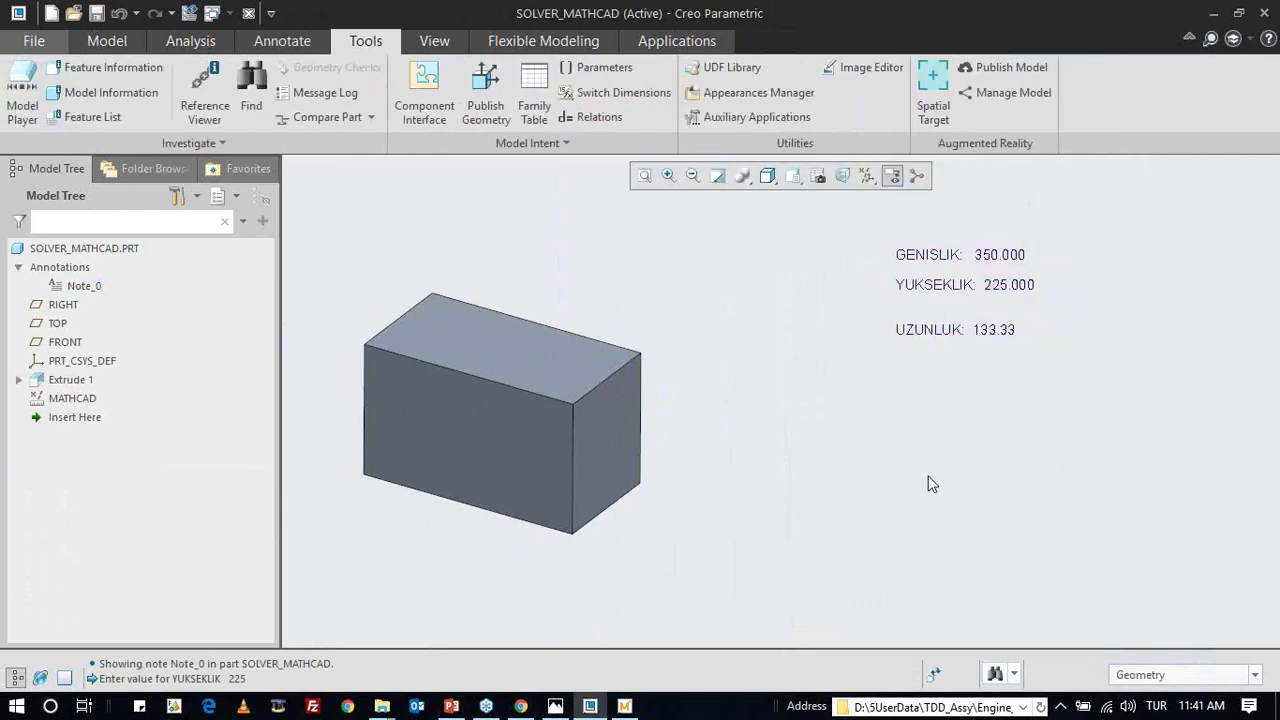
- Regenerate the box with Ctrl+G and close the SOLVER worksheet with Don't Save
key(ctrl+g)
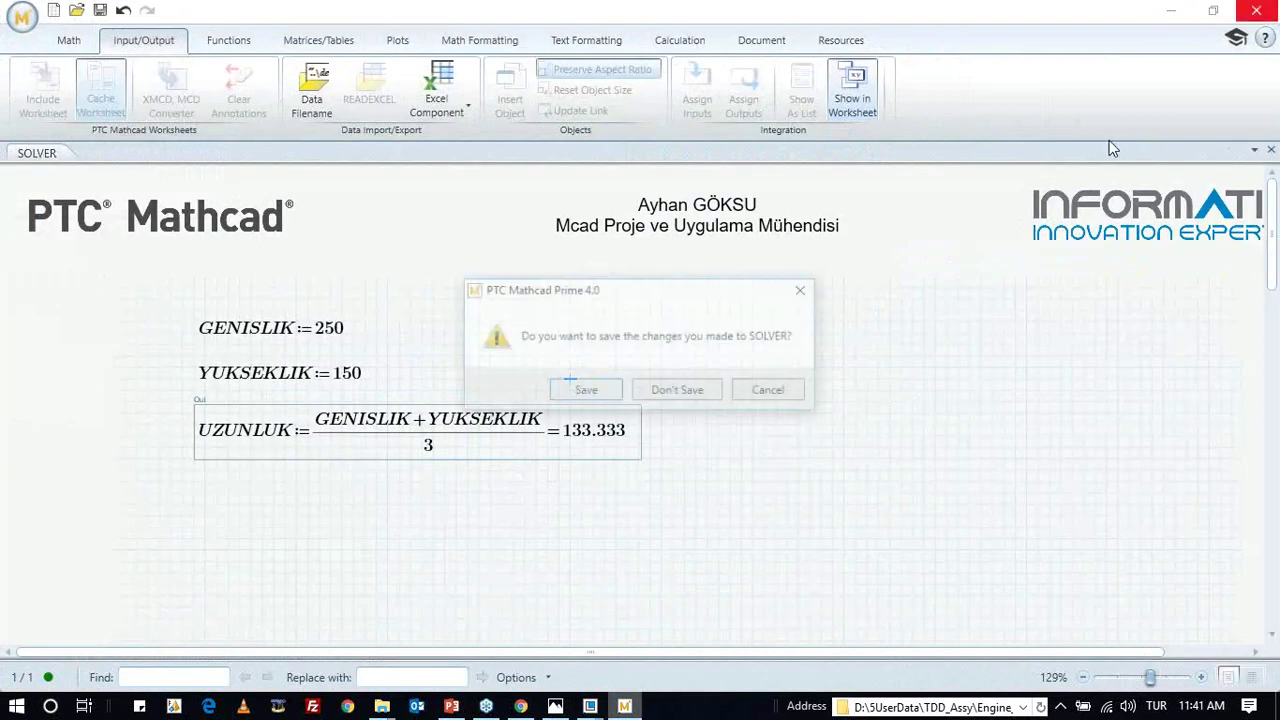
click(702, 390)
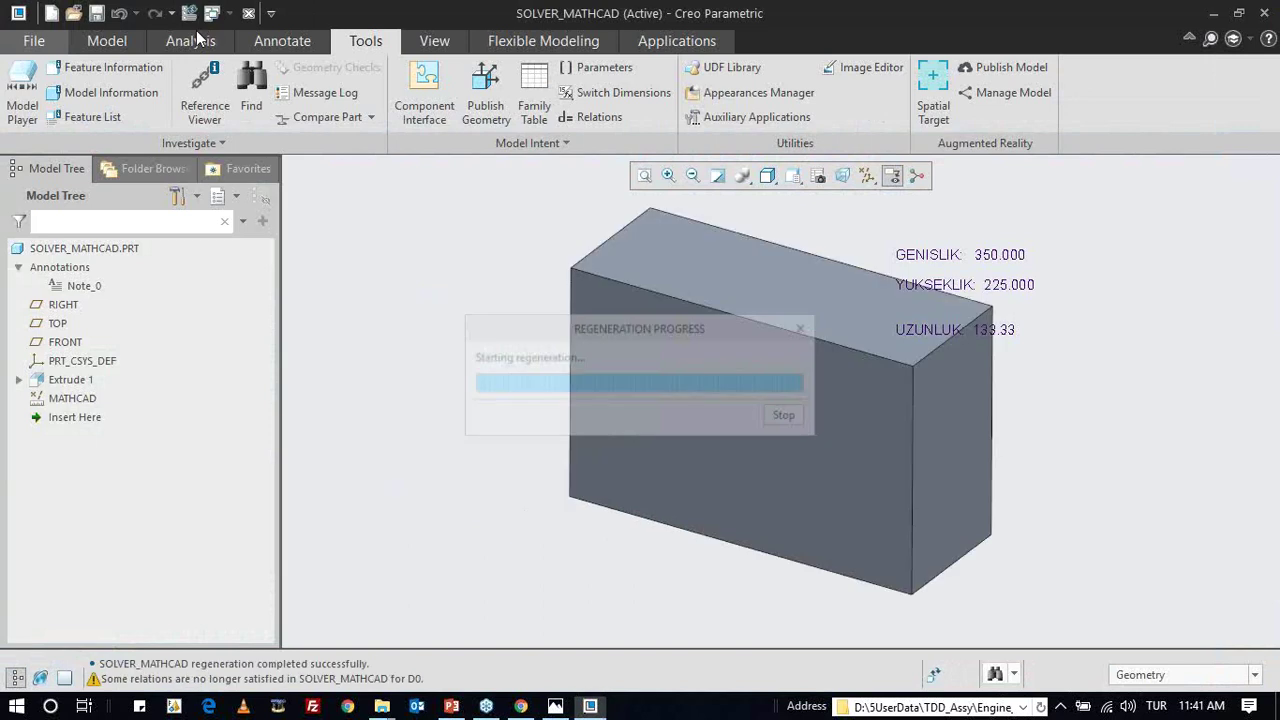
- Regenerate the box again so UZUNLUK updates to 191.67
key(ctrl+g)
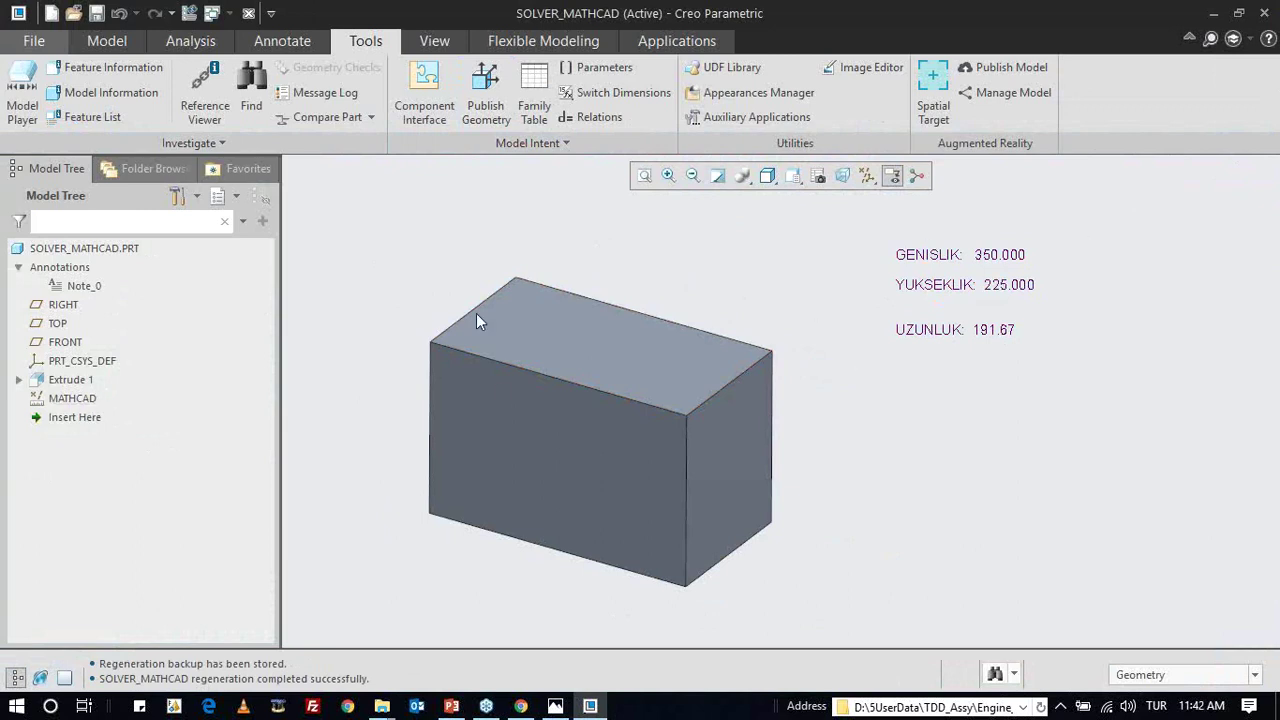
- Change GENISLIK to 400 in the box note
click(70, 399)
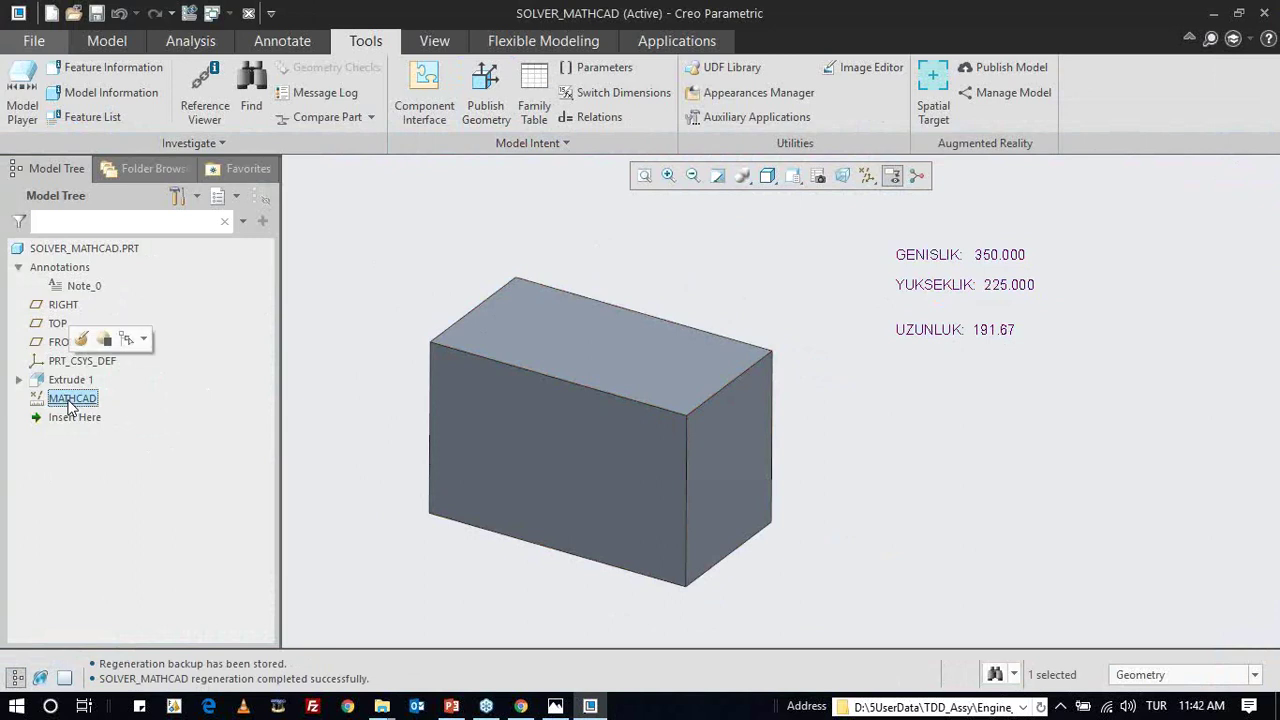
click(366, 272)
double_click(990, 257)
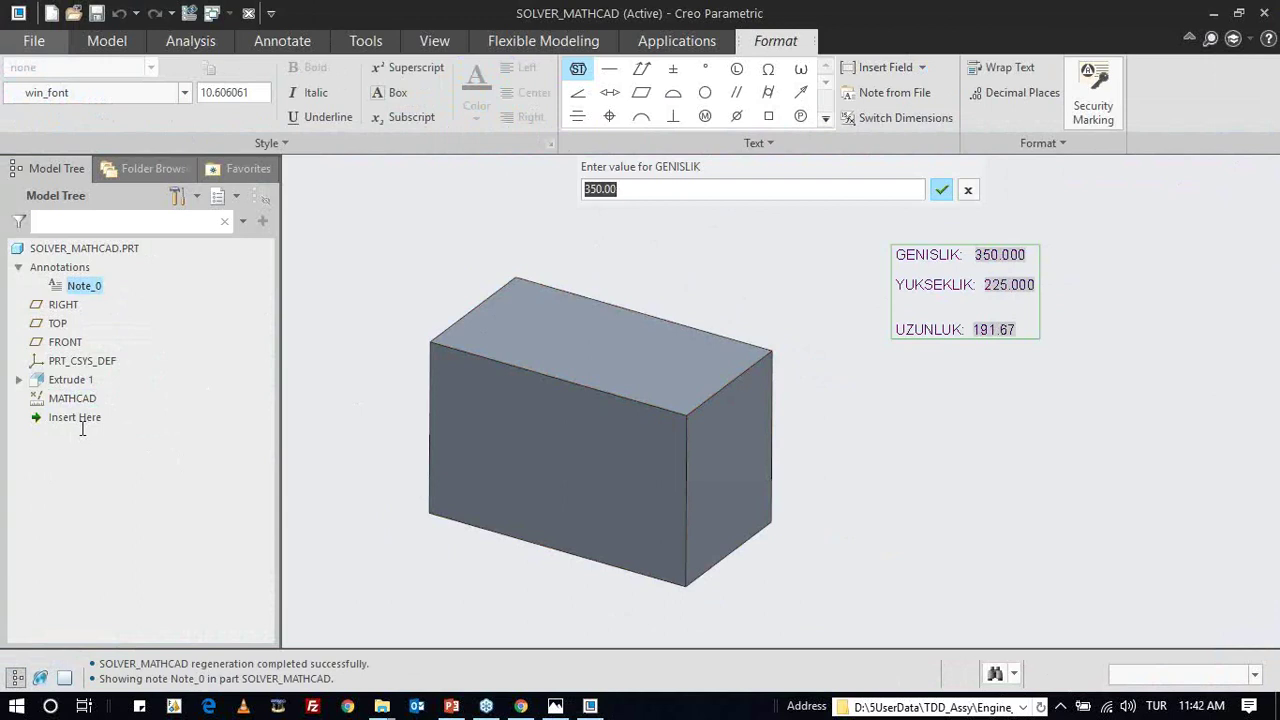
text(400)
key(Return)
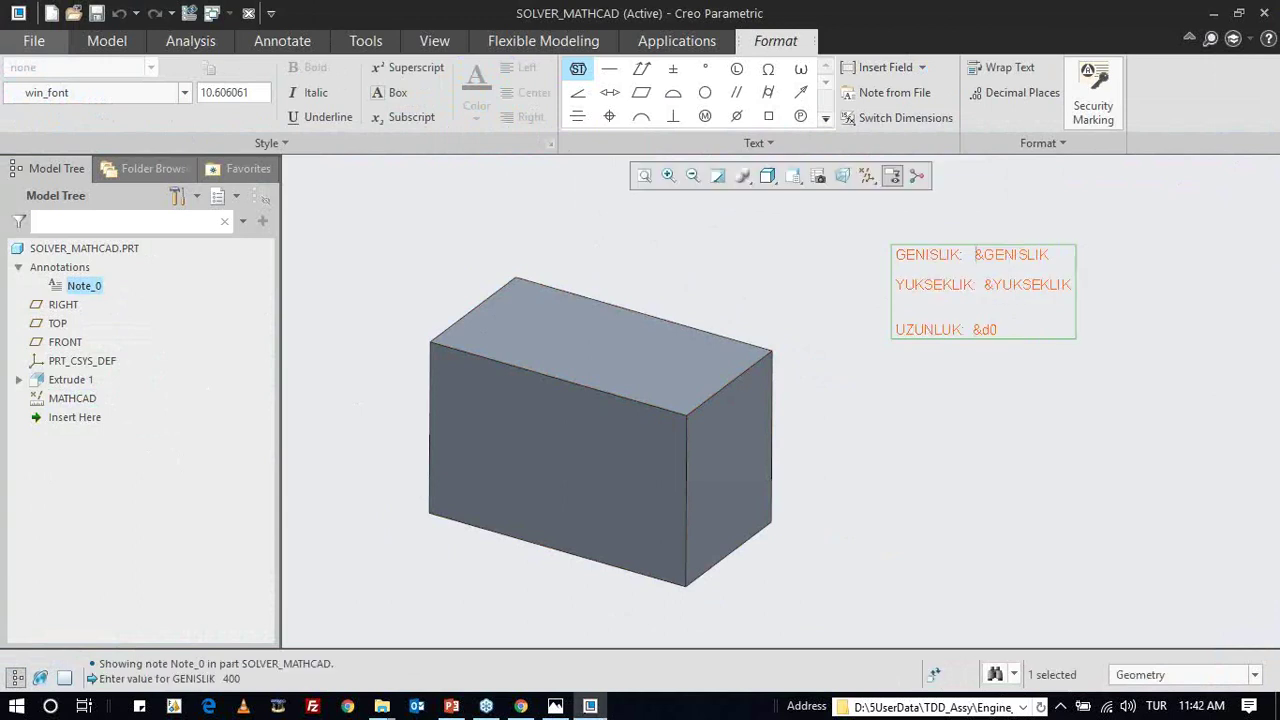
click(863, 496)
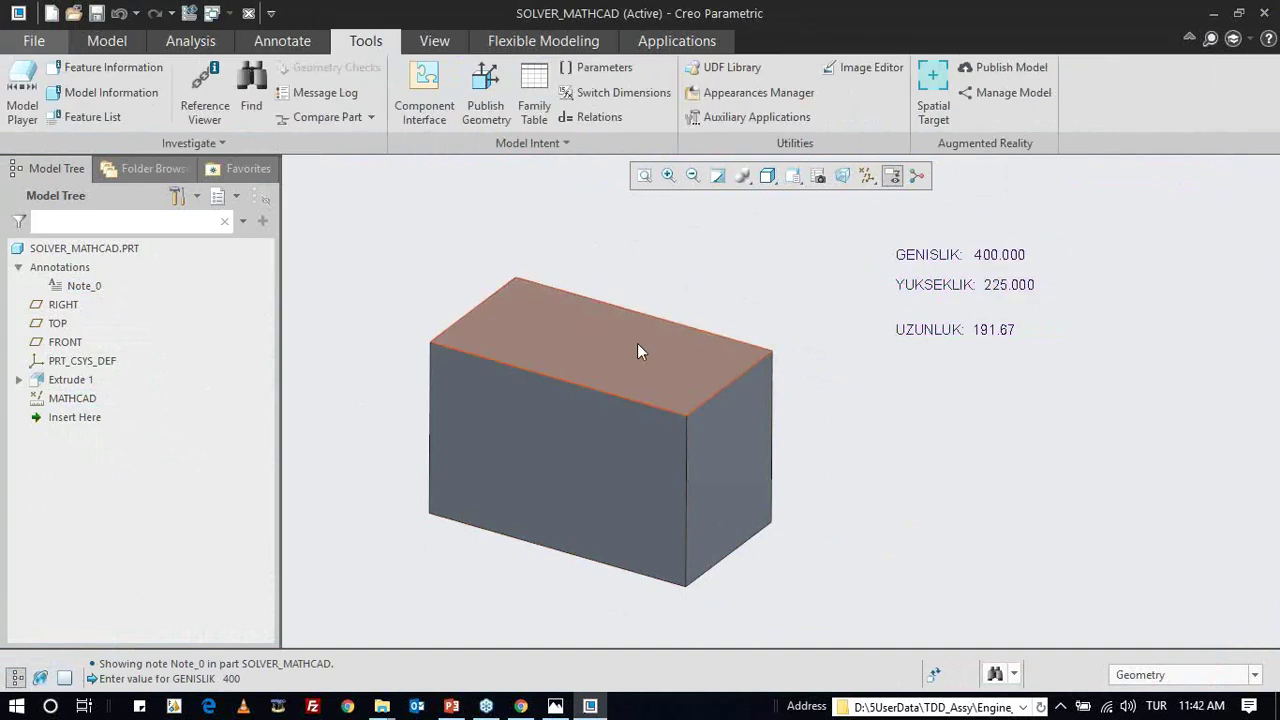
- Regenerate the box twice so UZUNLUK updates to 208.33
key(ctrl+g)
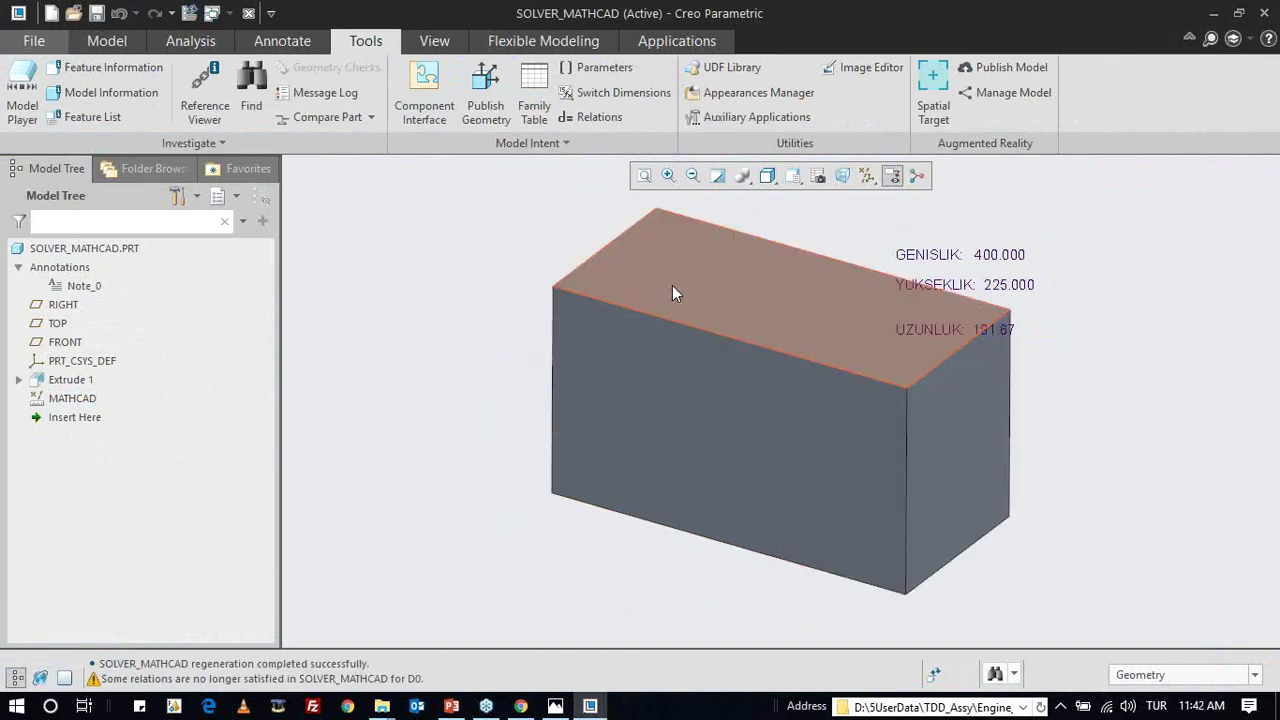
scroll(572, 403, down, 2)
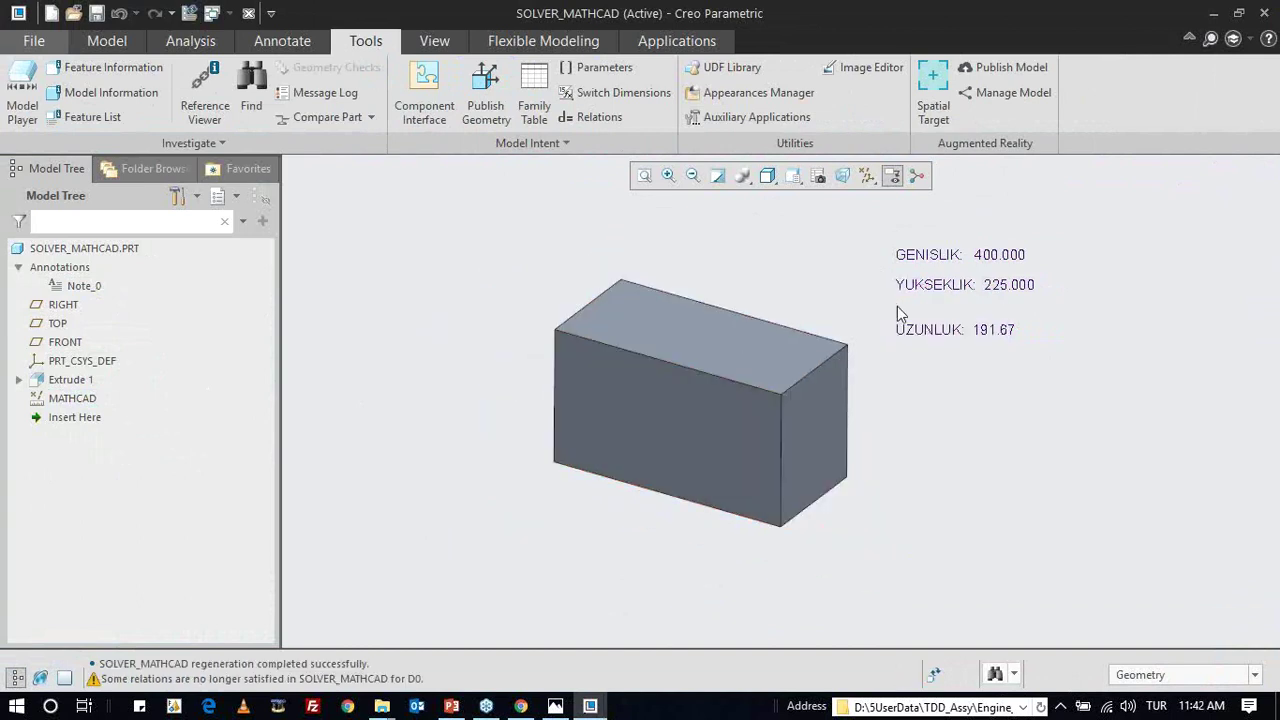
scroll(897, 306, up, 2)
key(ctrl+g)
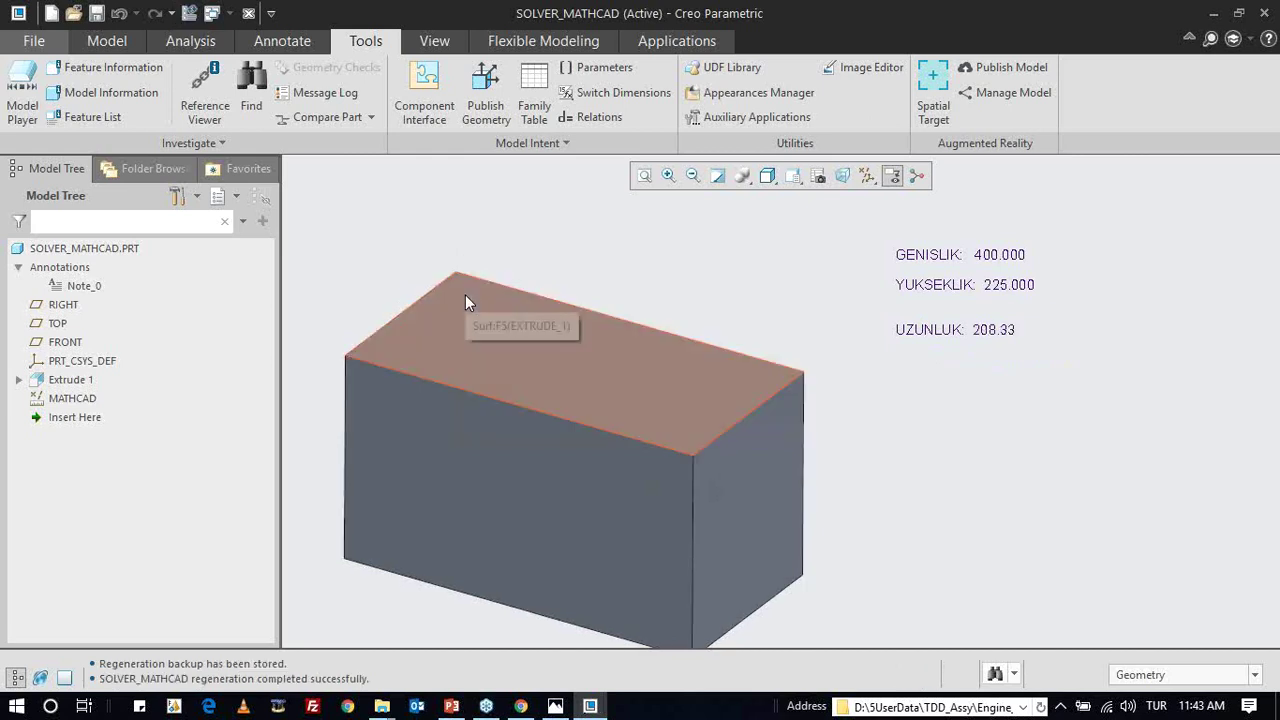
scroll(694, 300, up, 2)
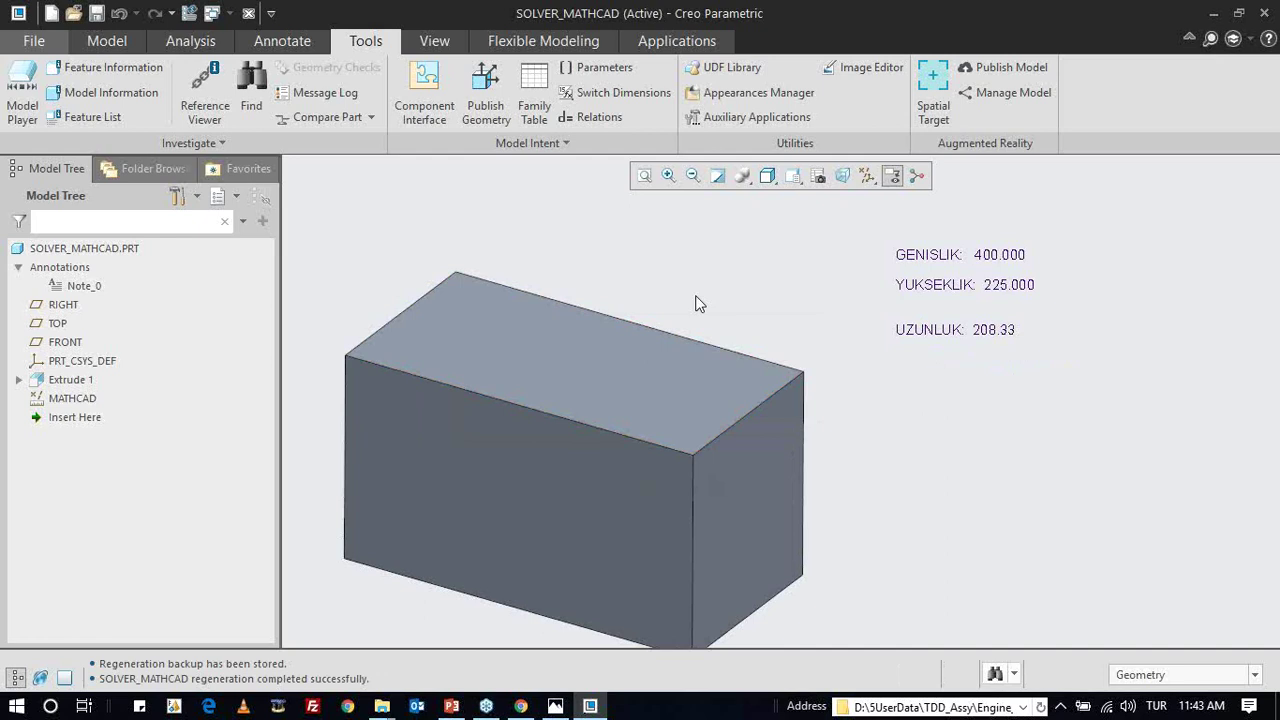
scroll(728, 271, up, 2)
scroll(705, 318, down, 2)
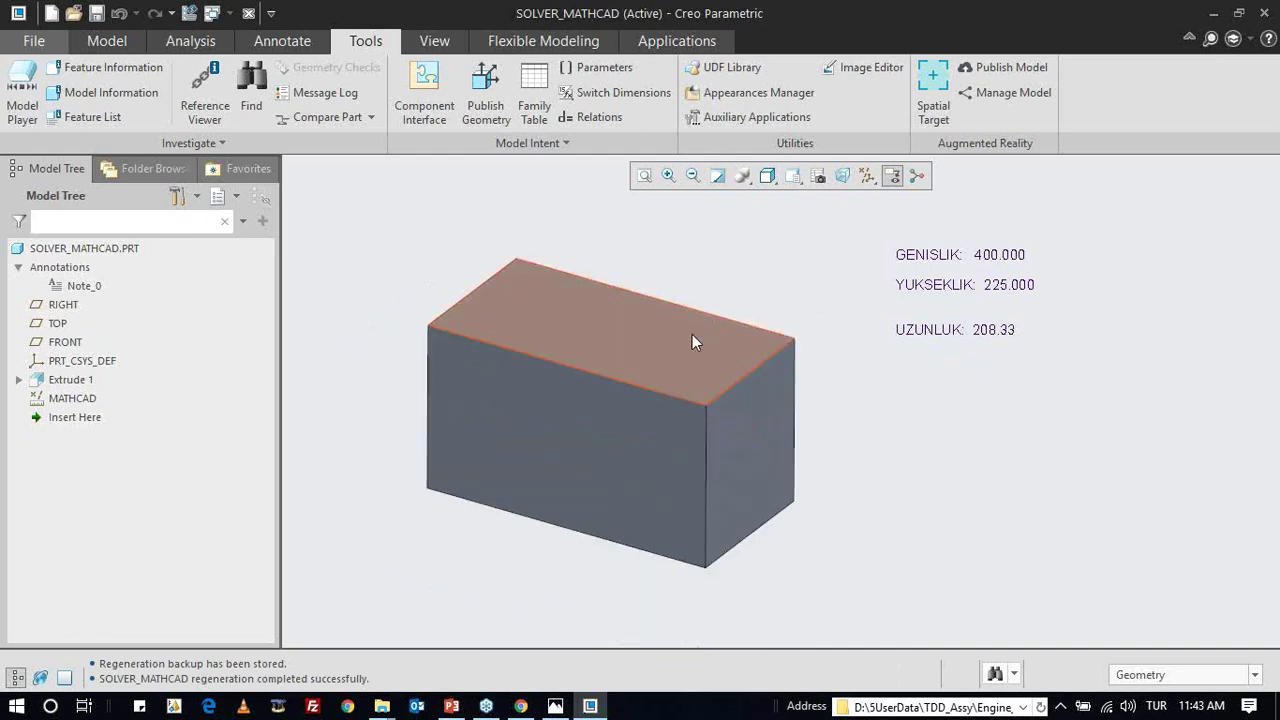
- Close the box part and open at311070.asm from 08Mathcad > Mathcad_Data via an 'at' search
click(117, 464)
double_click(496, 286)
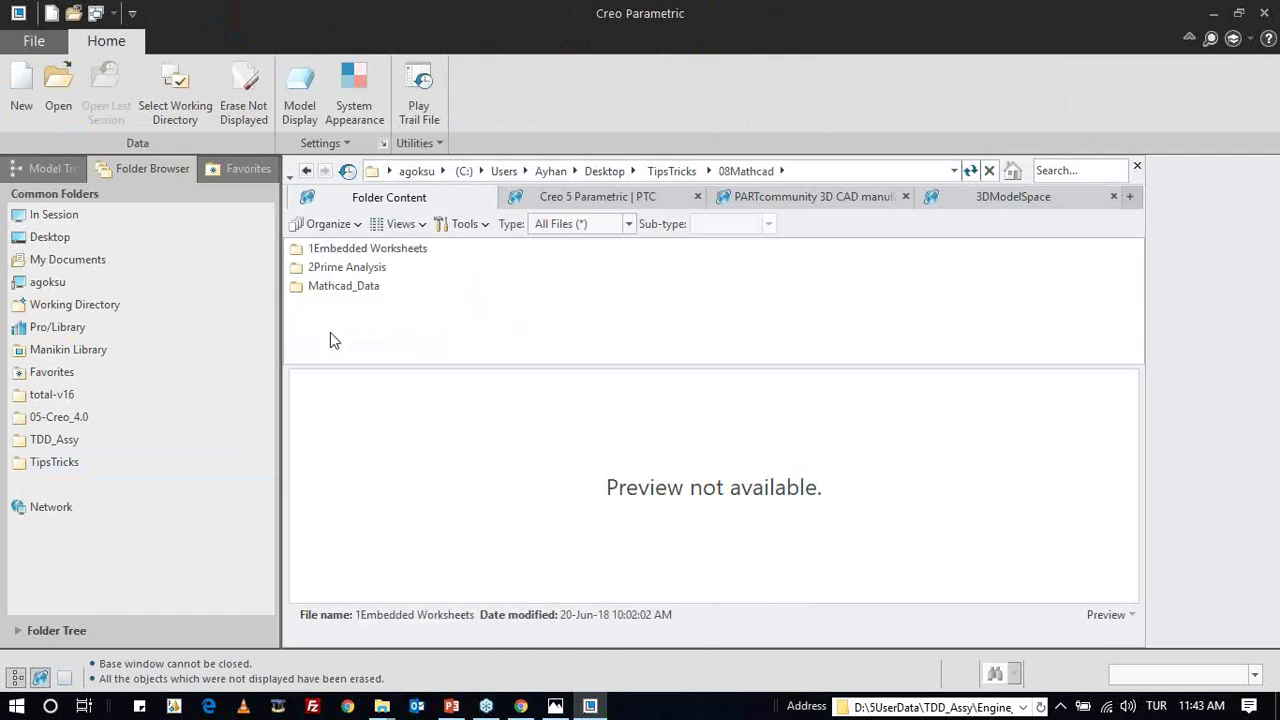
double_click(356, 292)
click(1095, 170)
text(at)
double_click(355, 323)
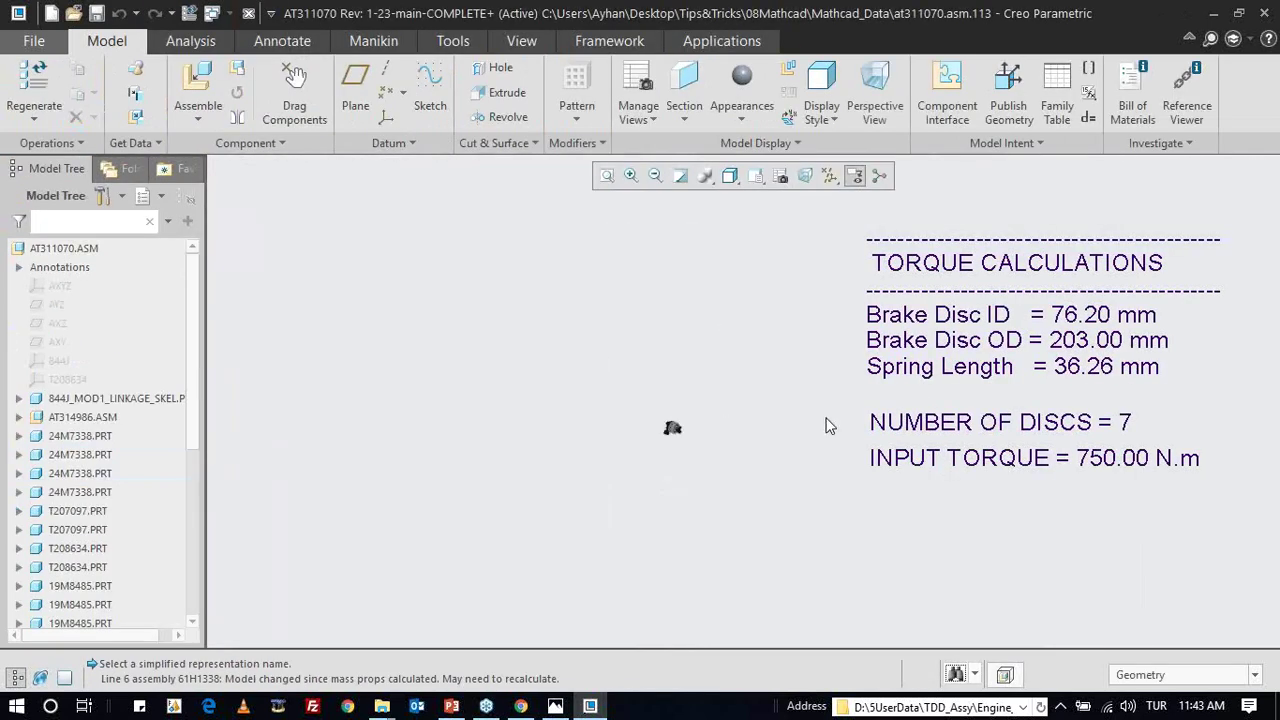
scroll(430, 440, up, 5)
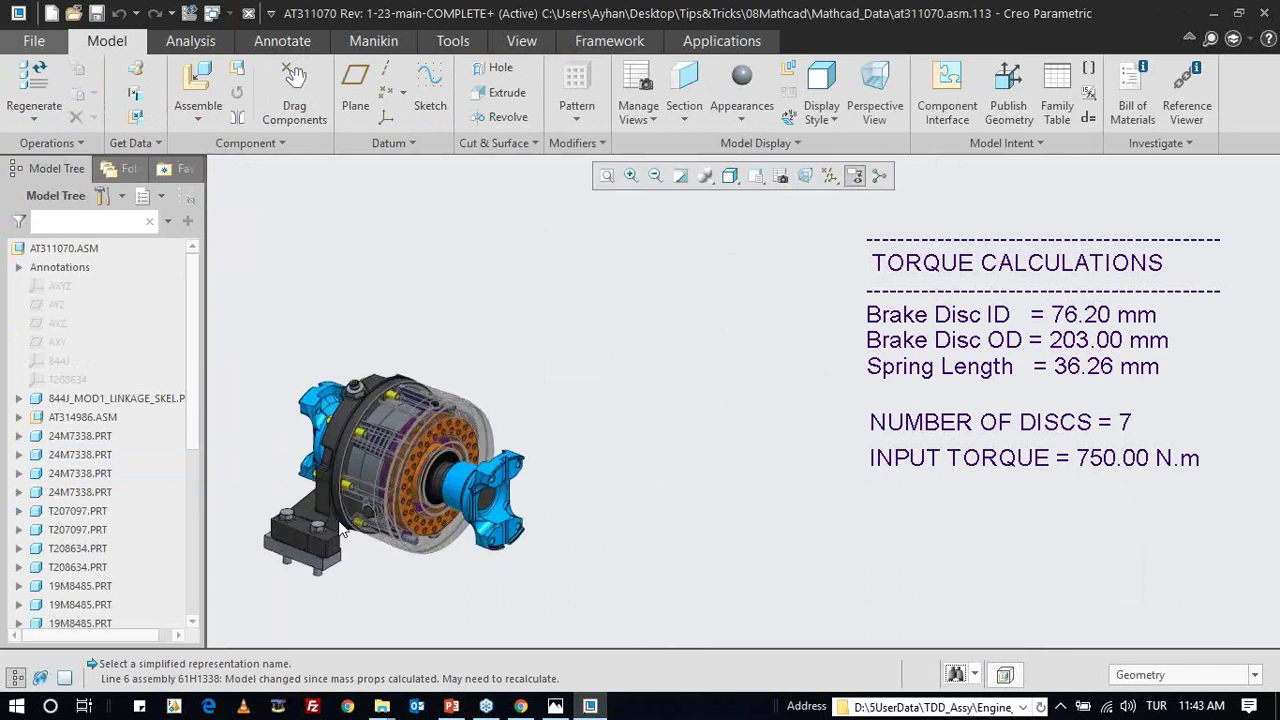
scroll(375, 445, up, 1)
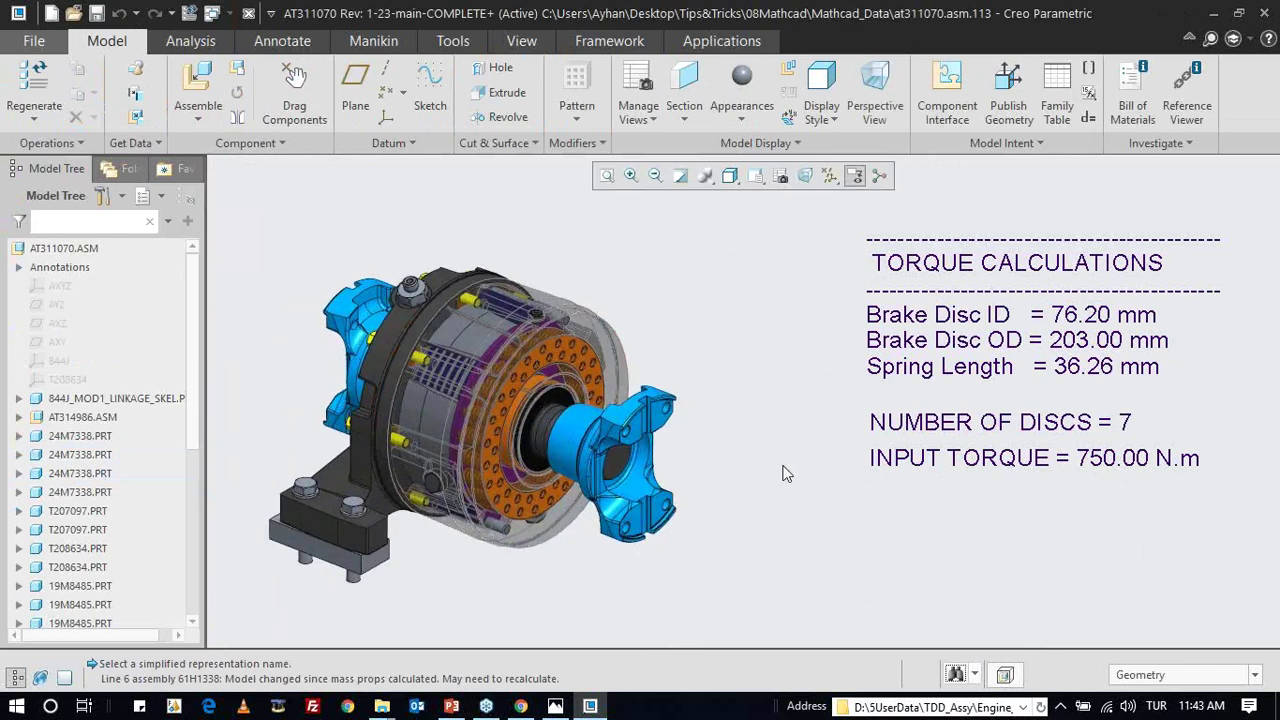
- Edit the INPUT TORQUE note to show its evaluated value, then exit note editing
double_click(1058, 460)
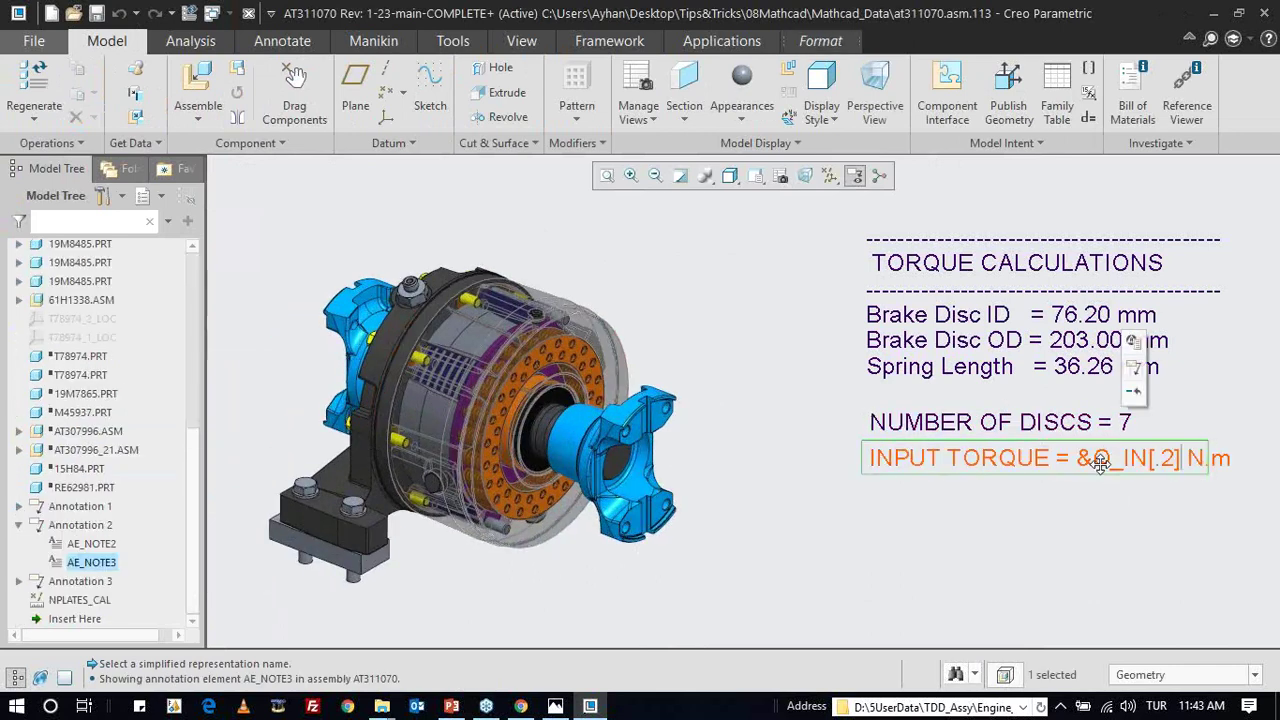
click(1053, 486)
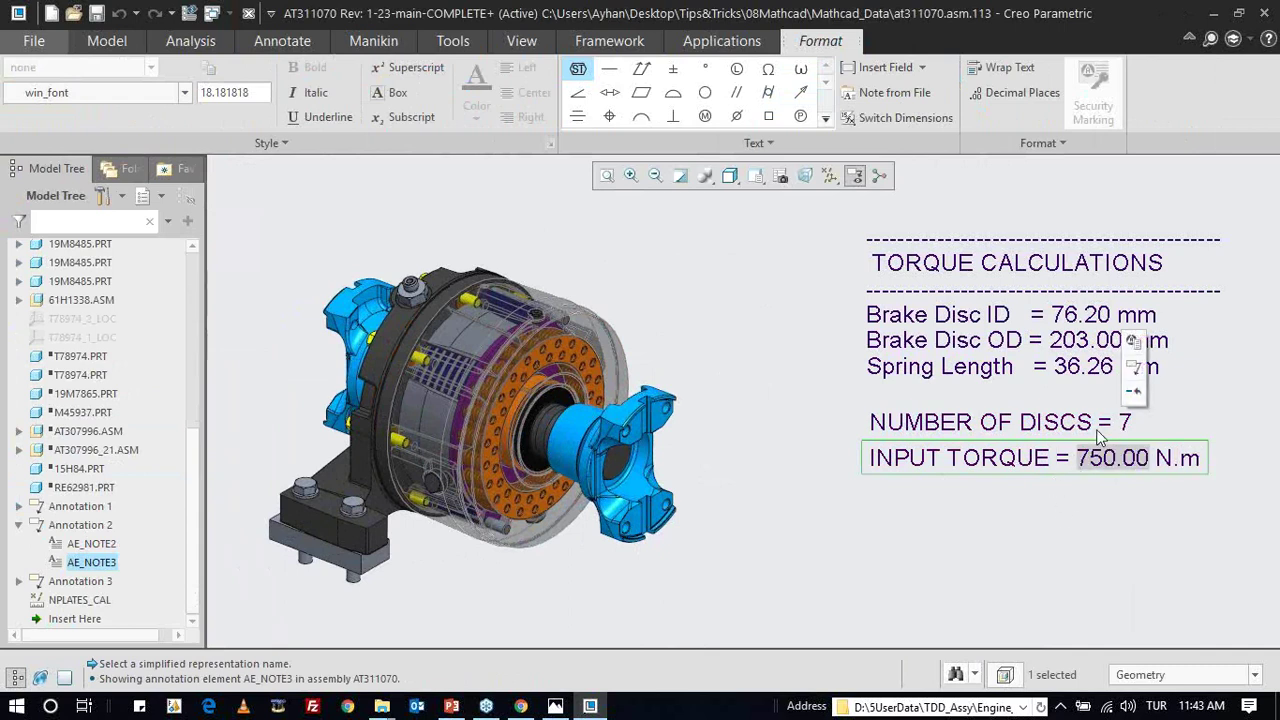
click(452, 40)
- Delete the Q_IN parameter, accept the warning, and close Relations so the note shows Q_IN
click(425, 67)
scroll(778, 255, down, 2)
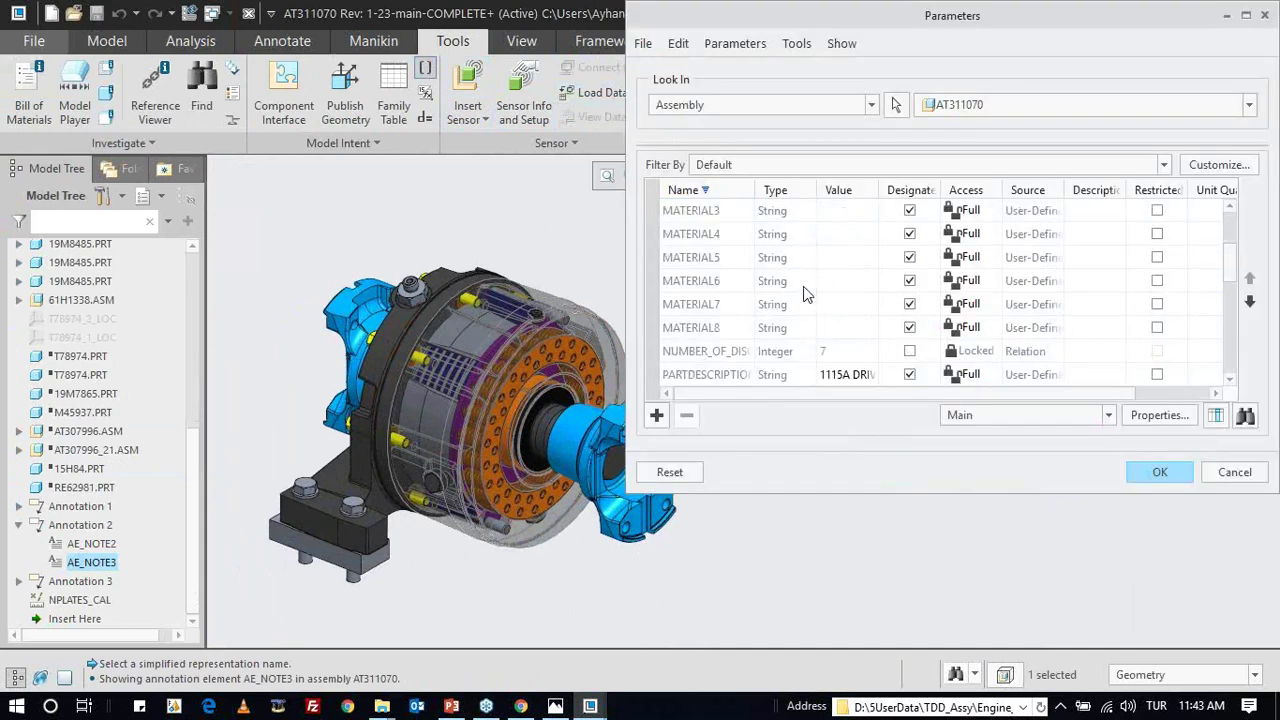
scroll(770, 245, down, 1)
drag(754, 190, 794, 190)
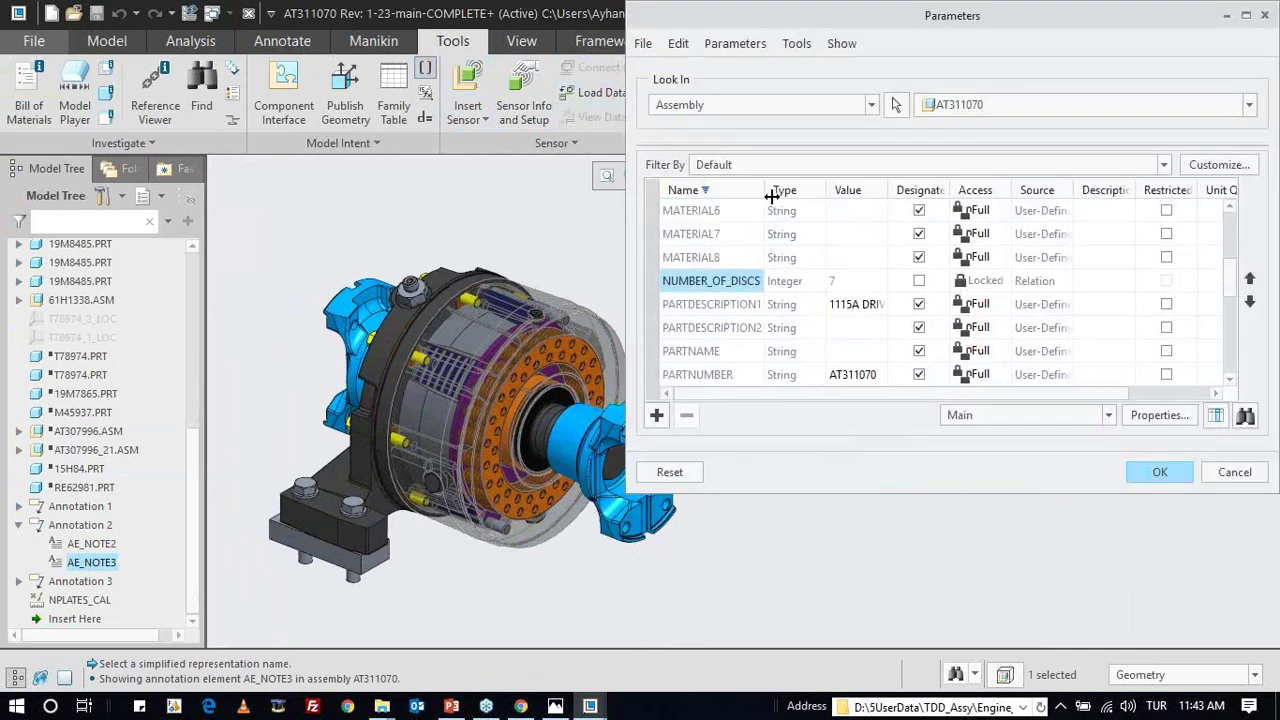
scroll(789, 301, down, 2)
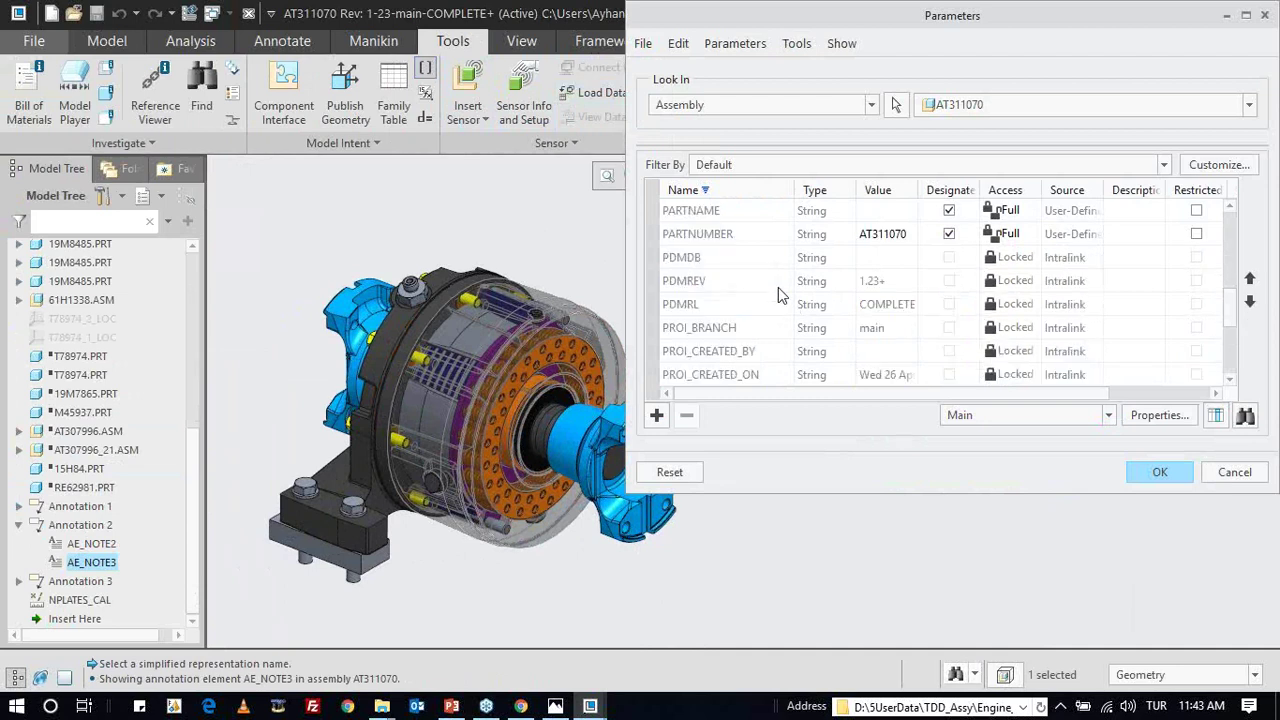
scroll(778, 295, down, 3)
click(730, 330)
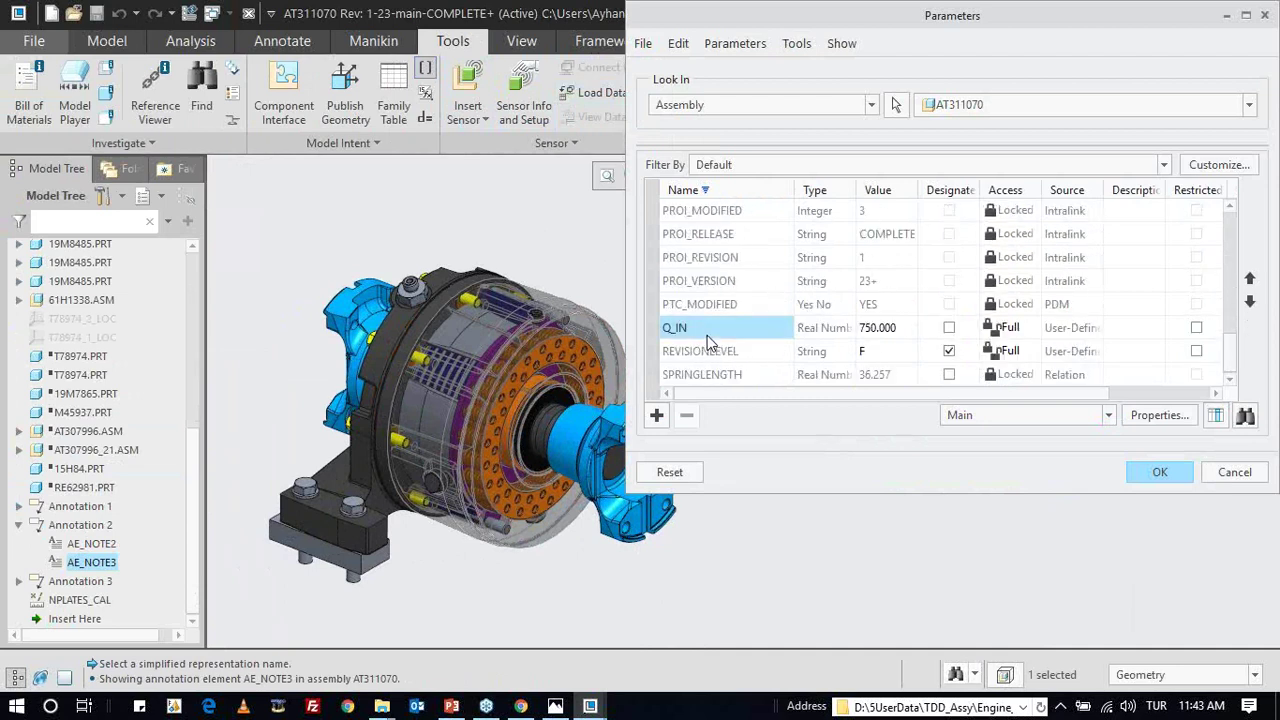
key(Return)
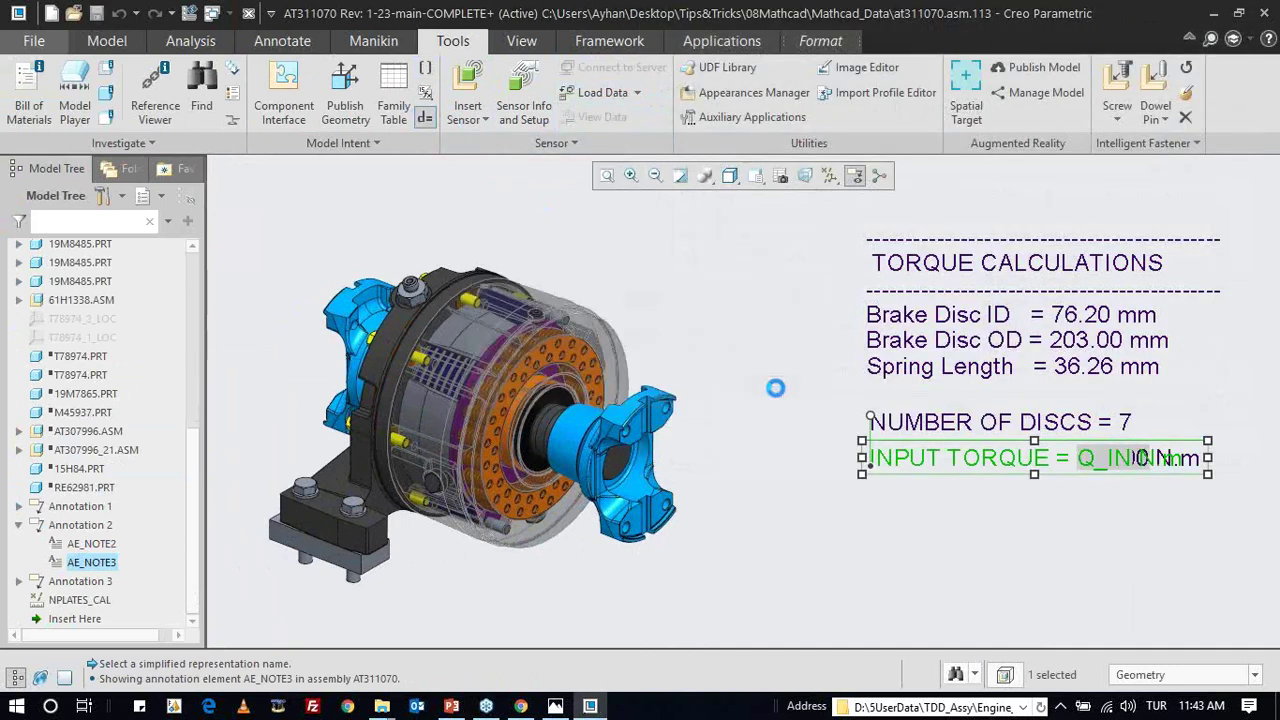
click(775, 378)
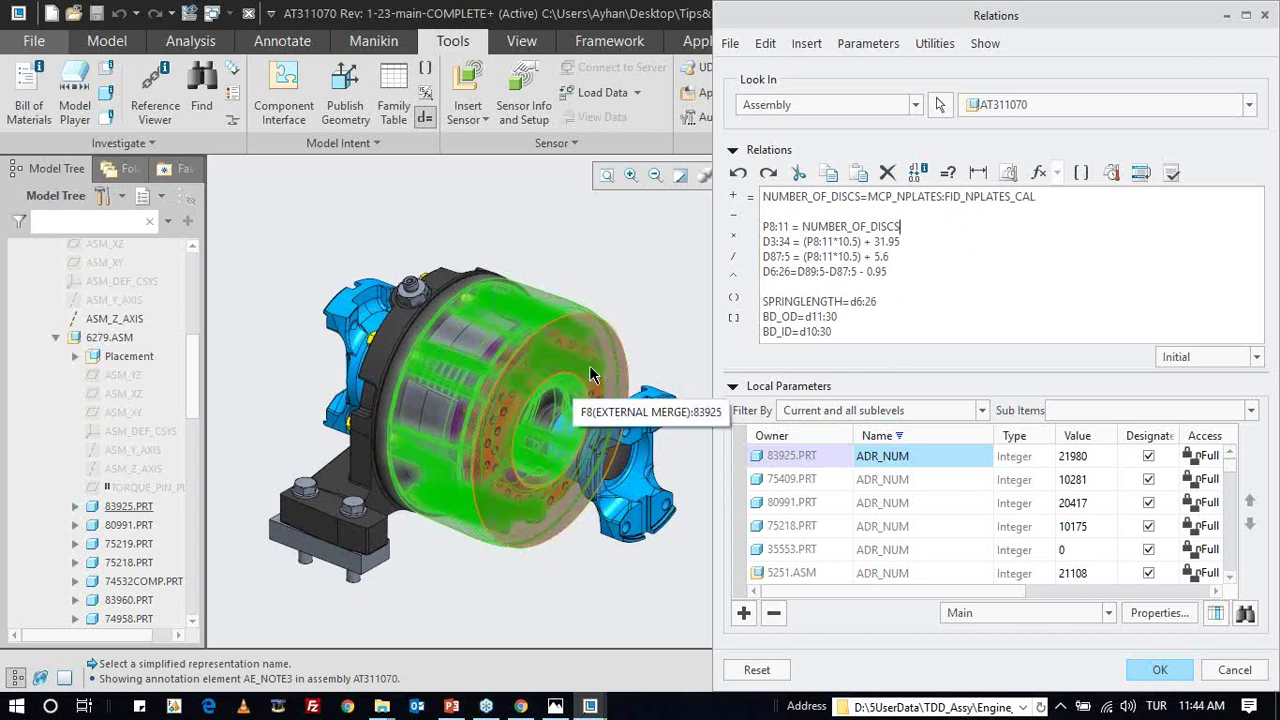
scroll(890, 500, down, 2)
middle_click(946, 400)
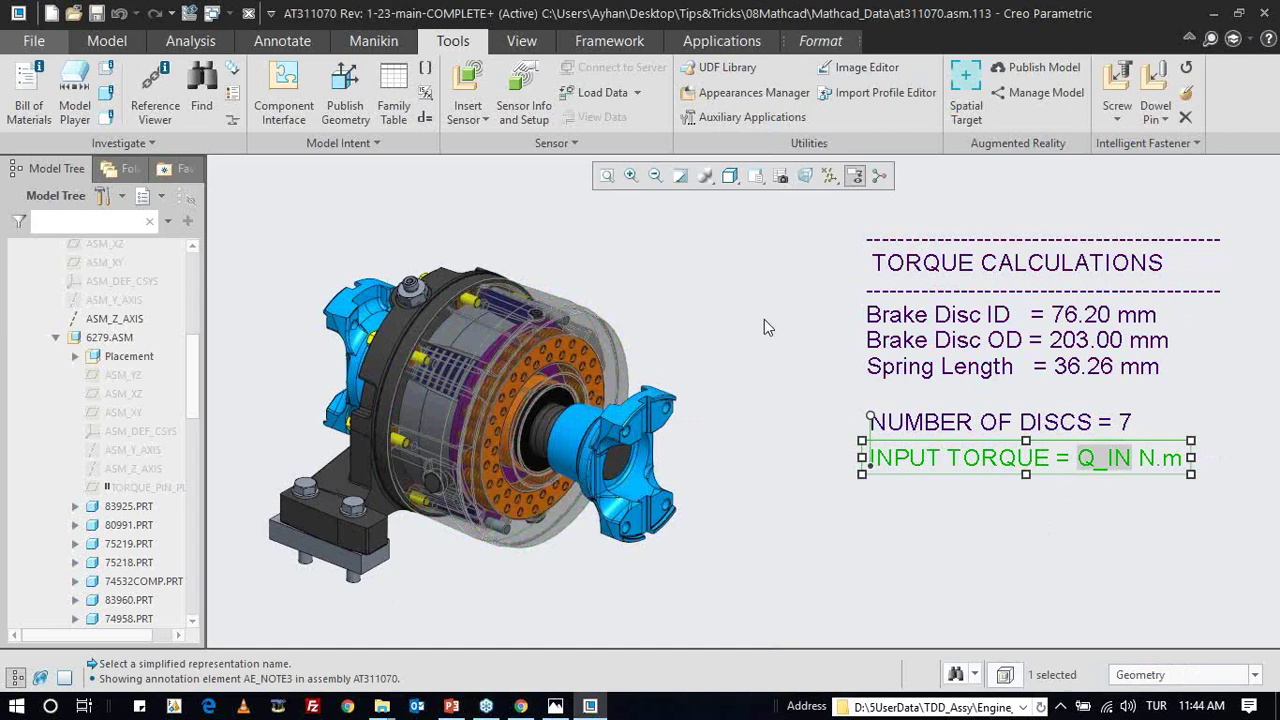
click(806, 563)
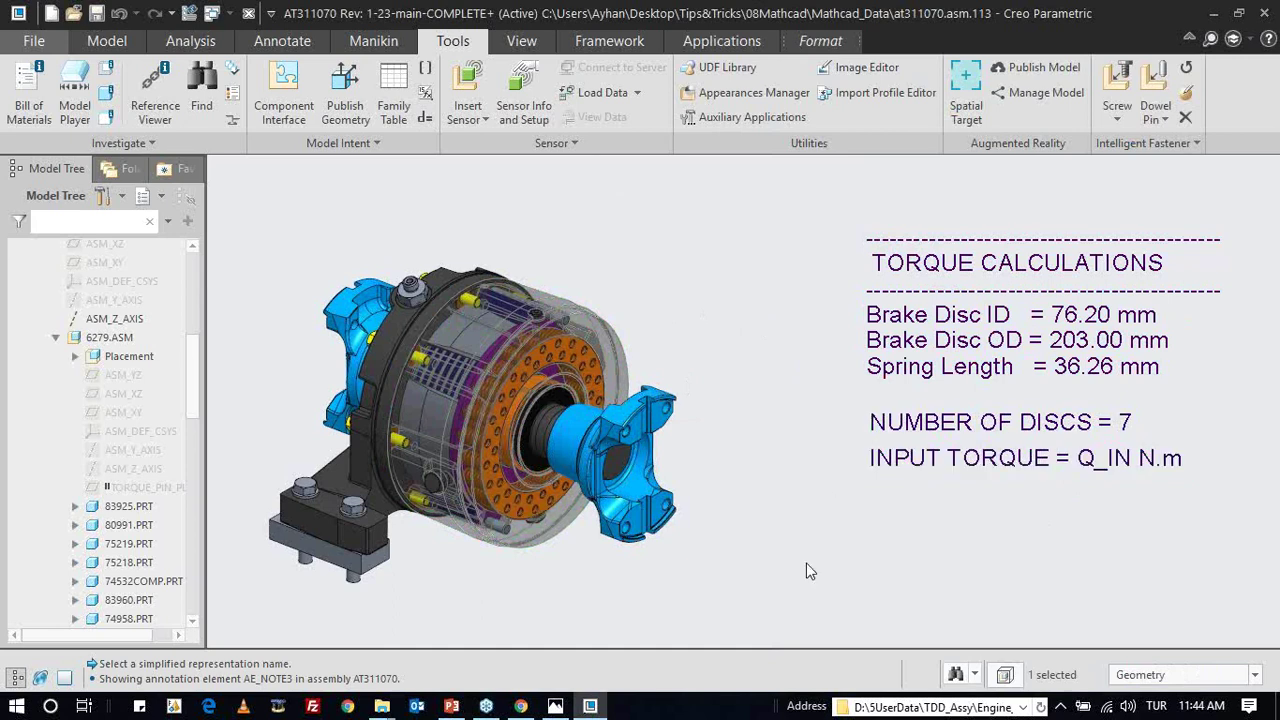